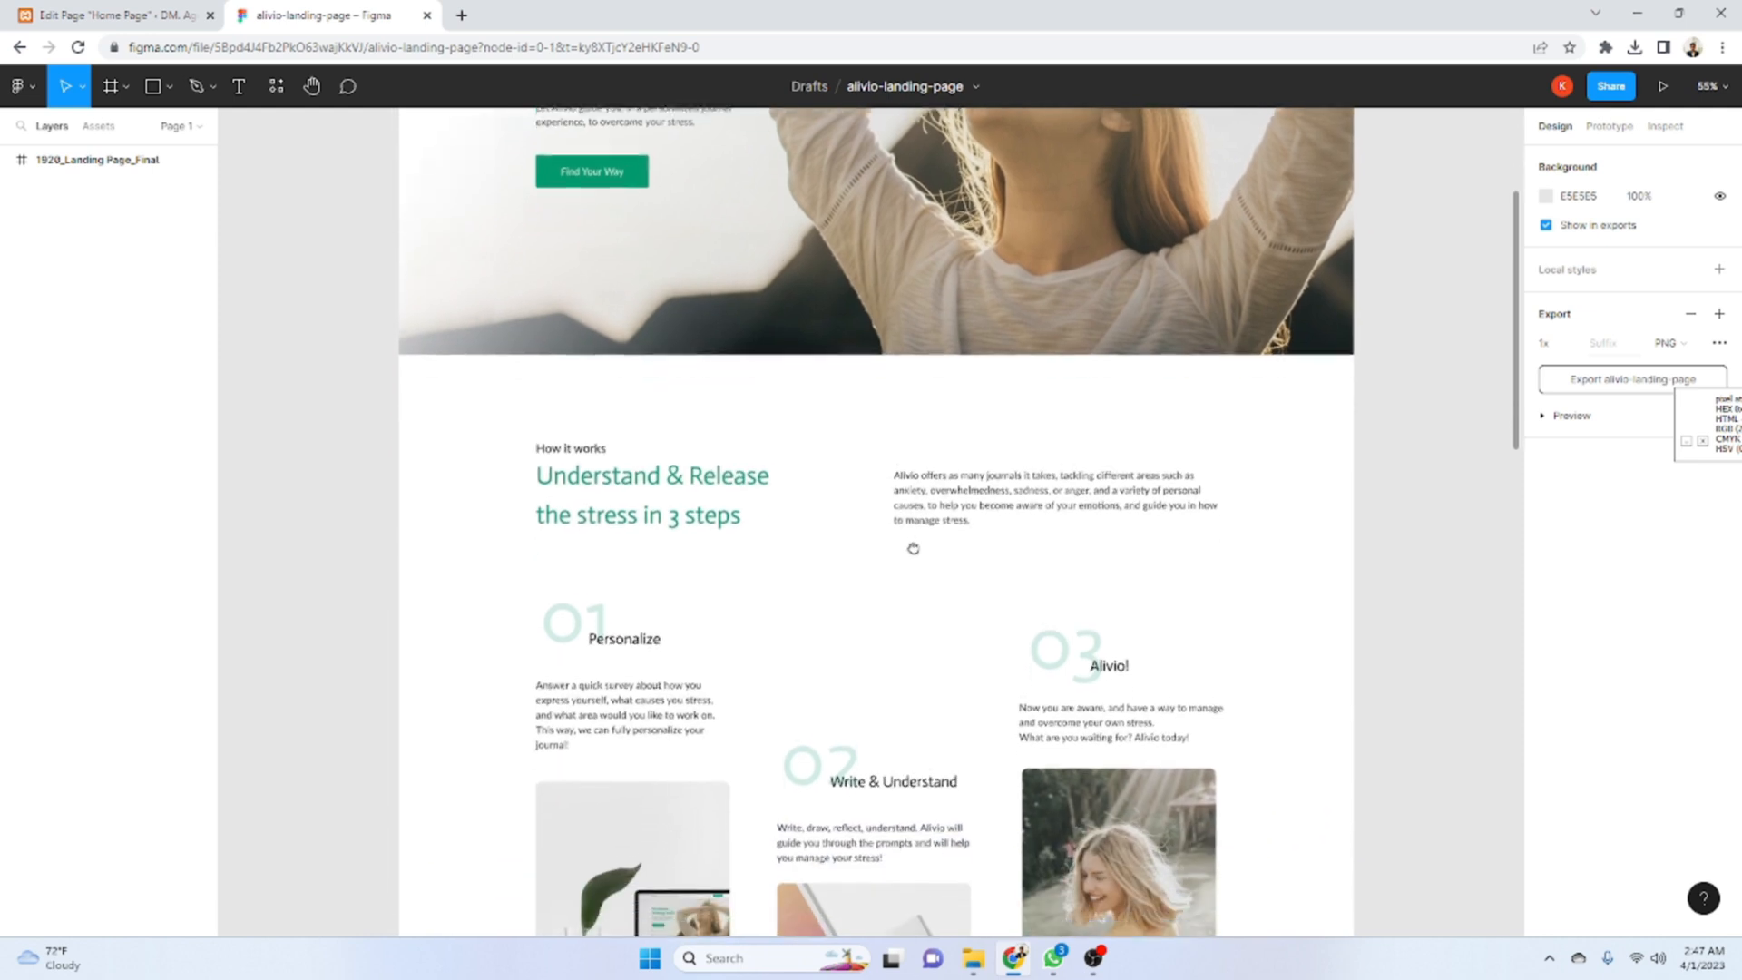
- Examine the Alivio landing page design in Figma from the hero section to the footer, including the header logo
{"action": "left_click_drag", "start_coordinate": [917, 378], "coordinate": [906, 731]}
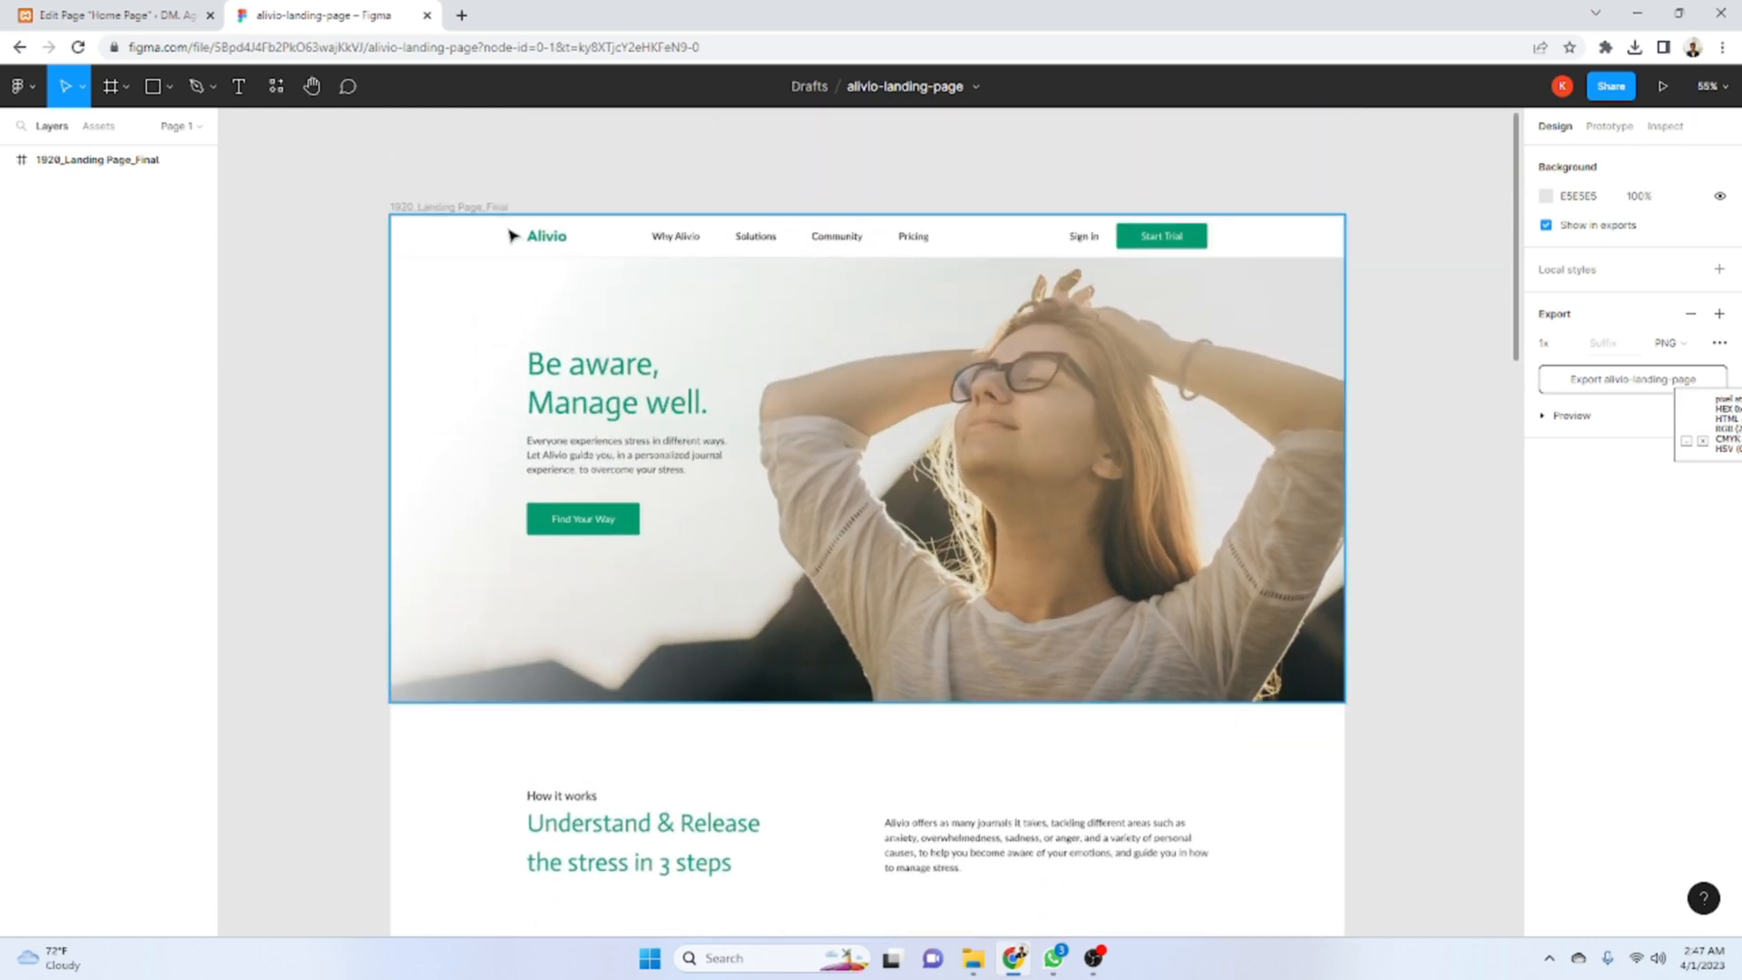
{"action": "left_click_drag", "start_coordinate": [1006, 398], "coordinate": [1001, 319]}
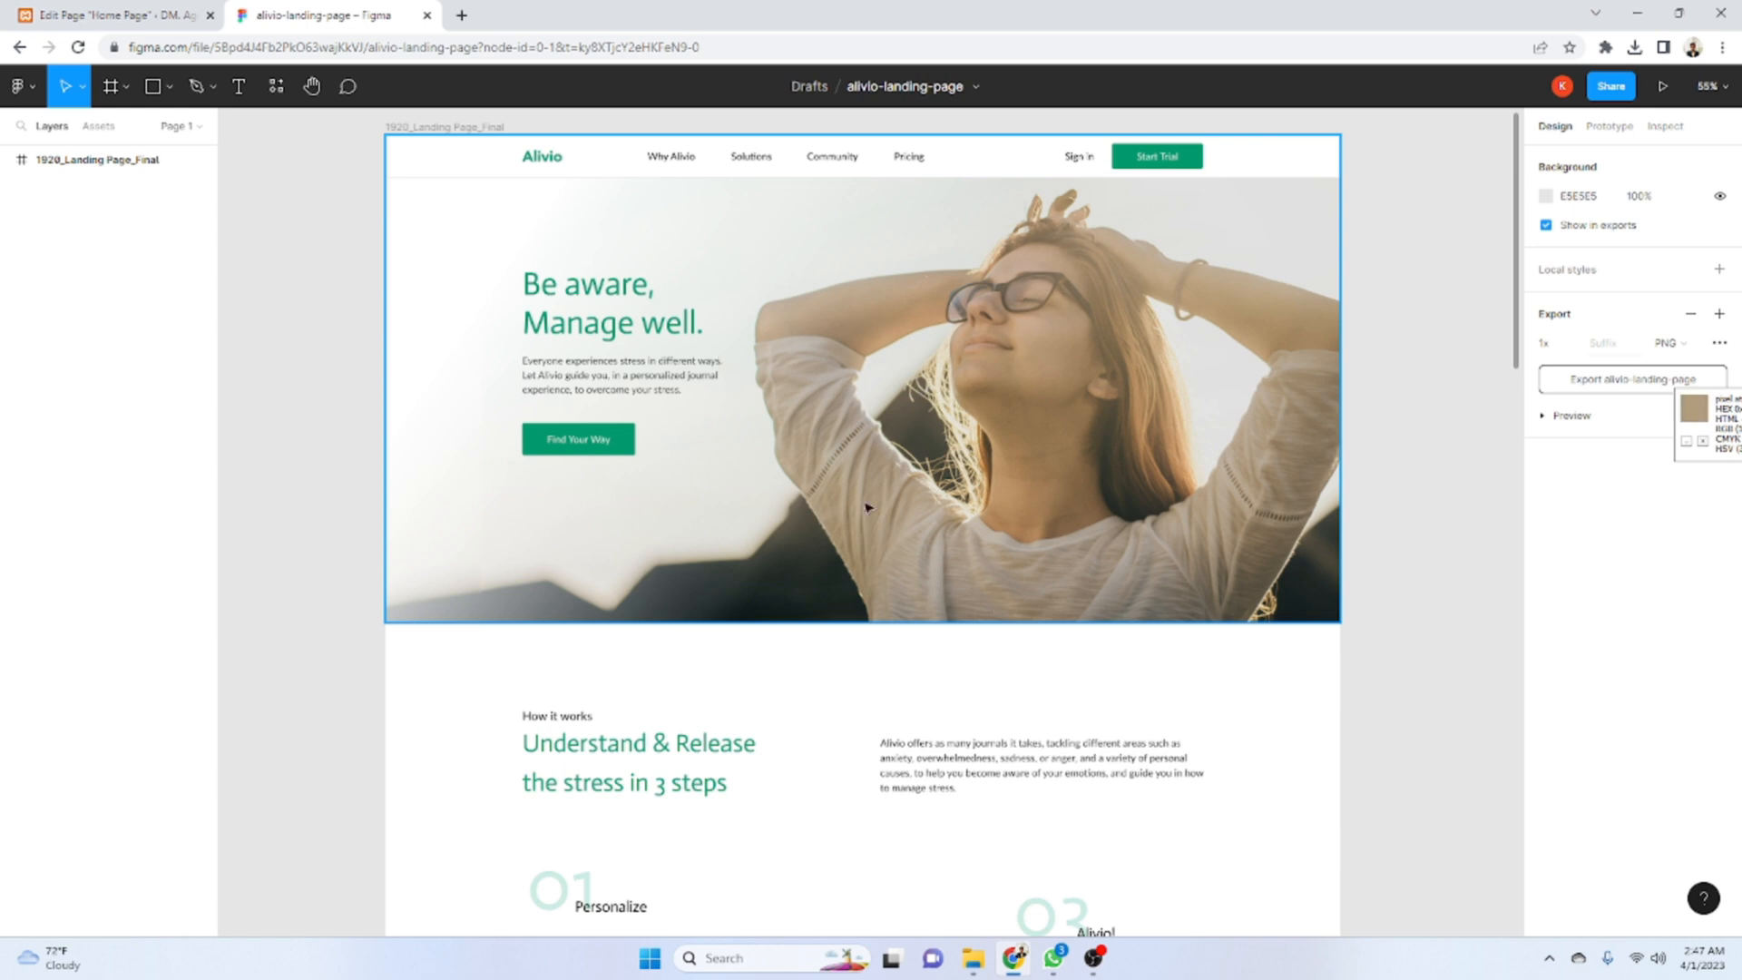
{"action": "scroll", "coordinate": [917, 577], "scroll_direction": "down", "scroll_amount": 4}
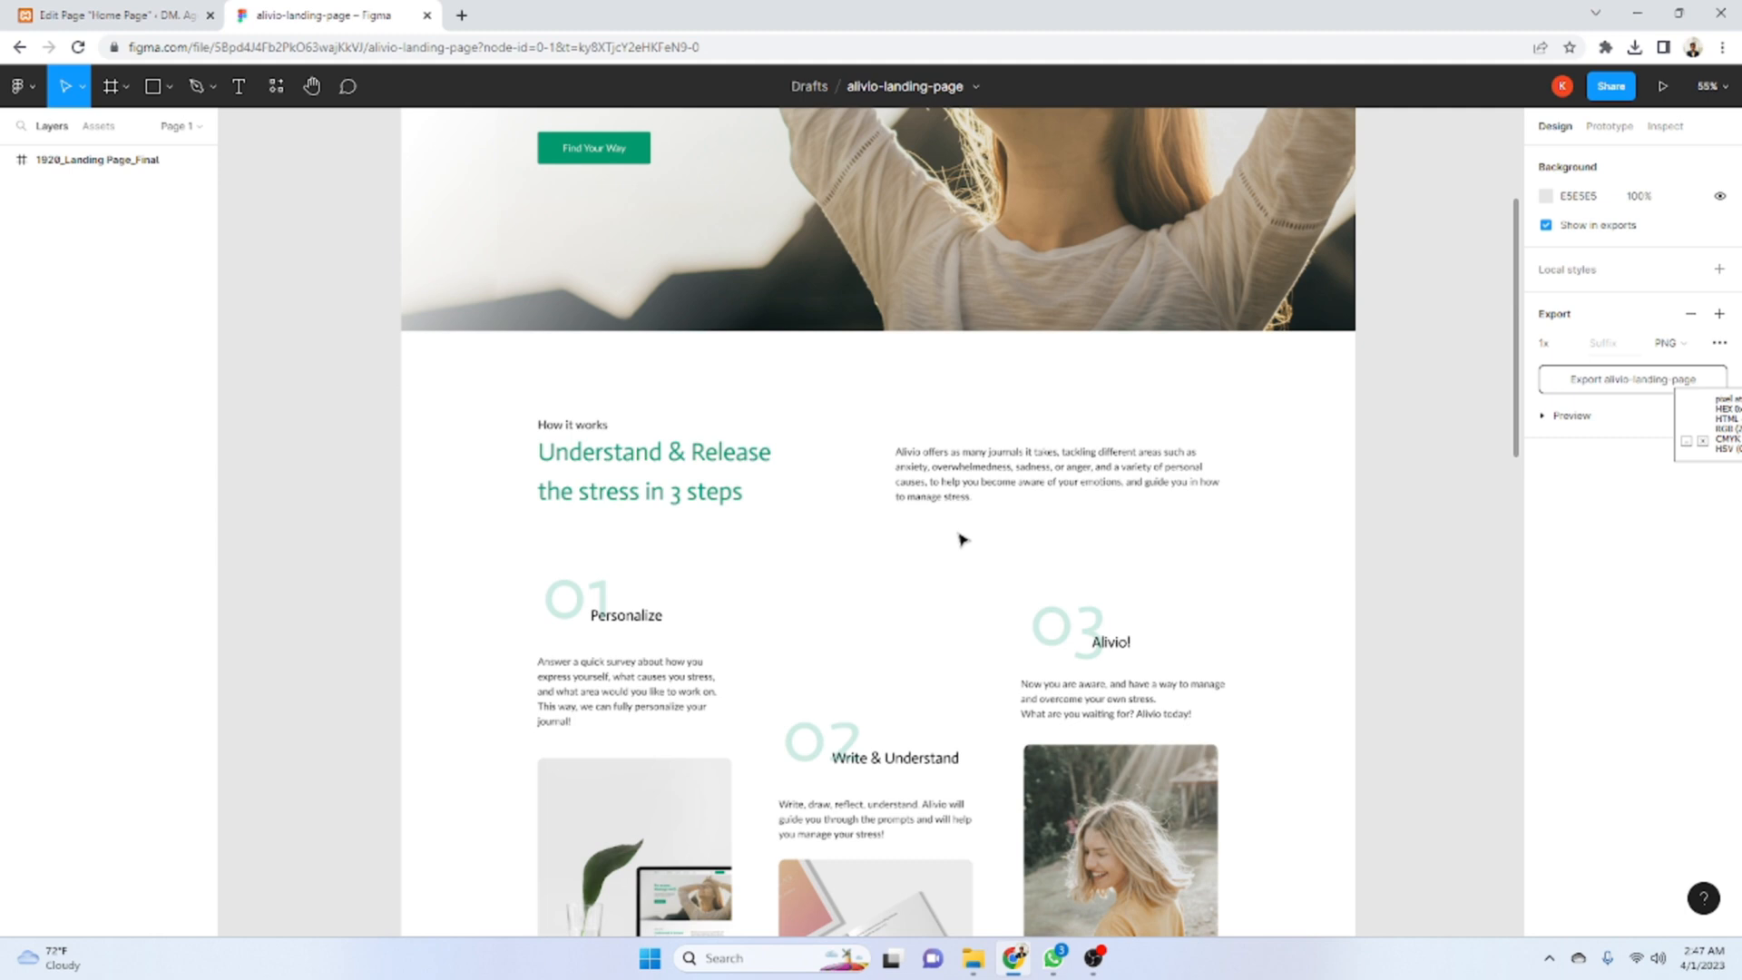
{"action": "scroll", "coordinate": [939, 529], "scroll_direction": "up", "scroll_amount": 5}
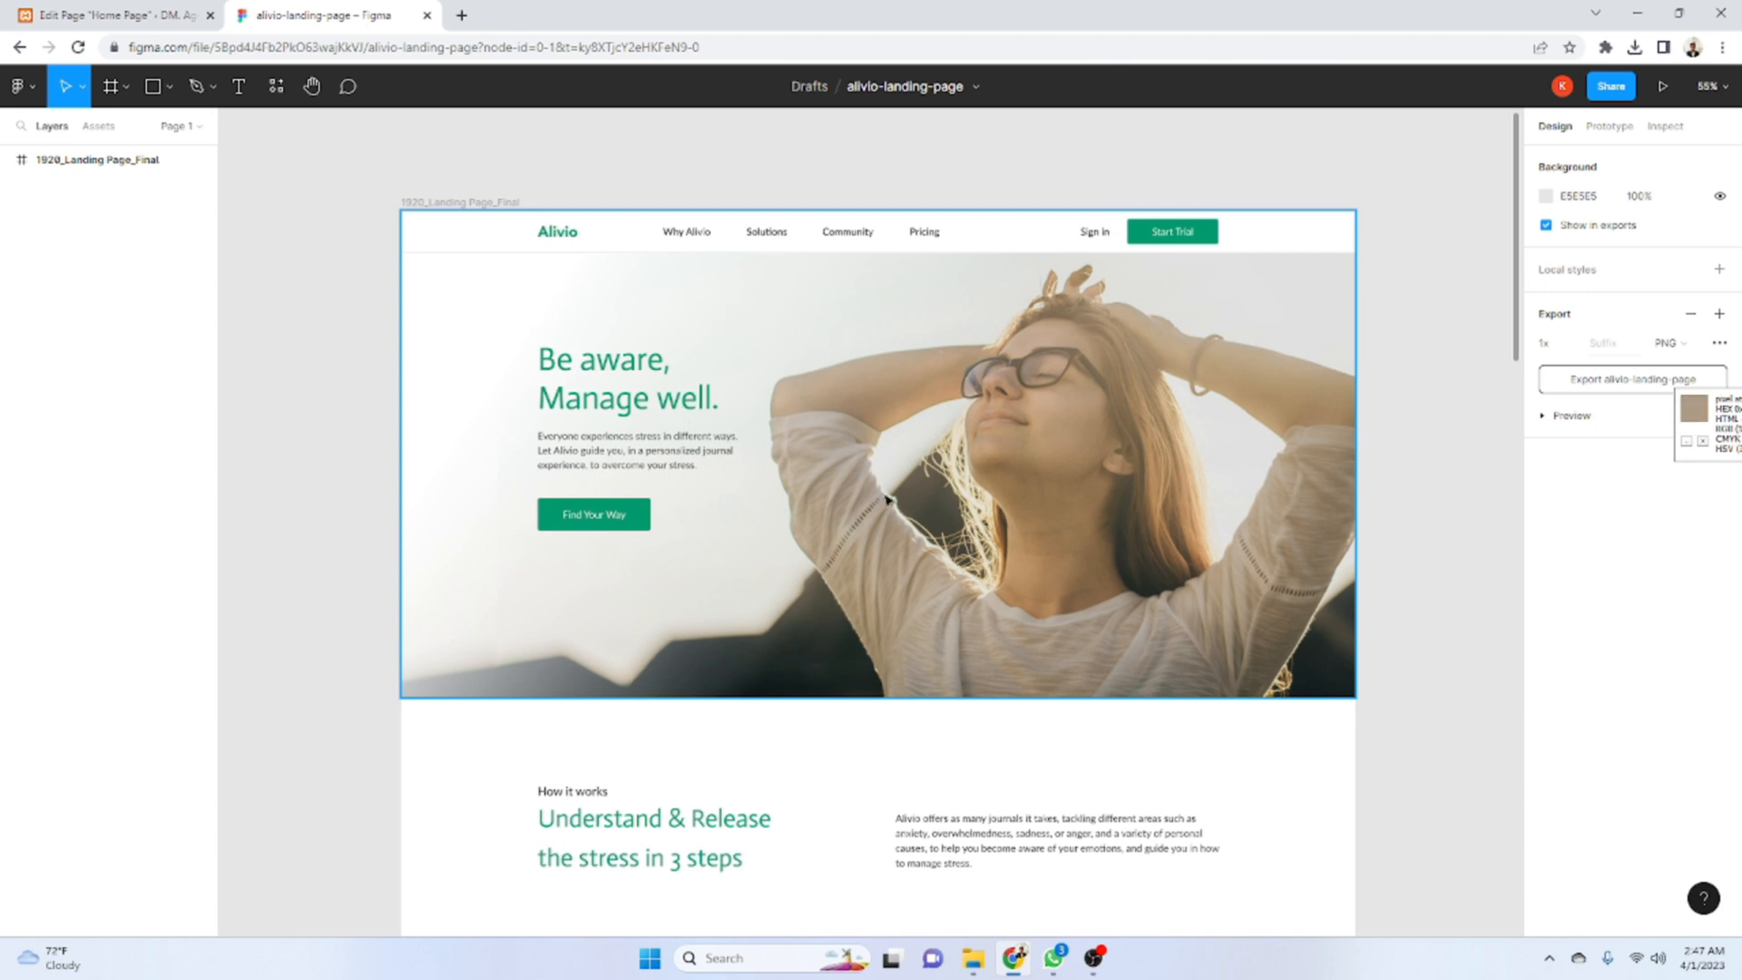
{"action": "scroll", "coordinate": [1002, 488], "scroll_direction": "down", "scroll_amount": 5}
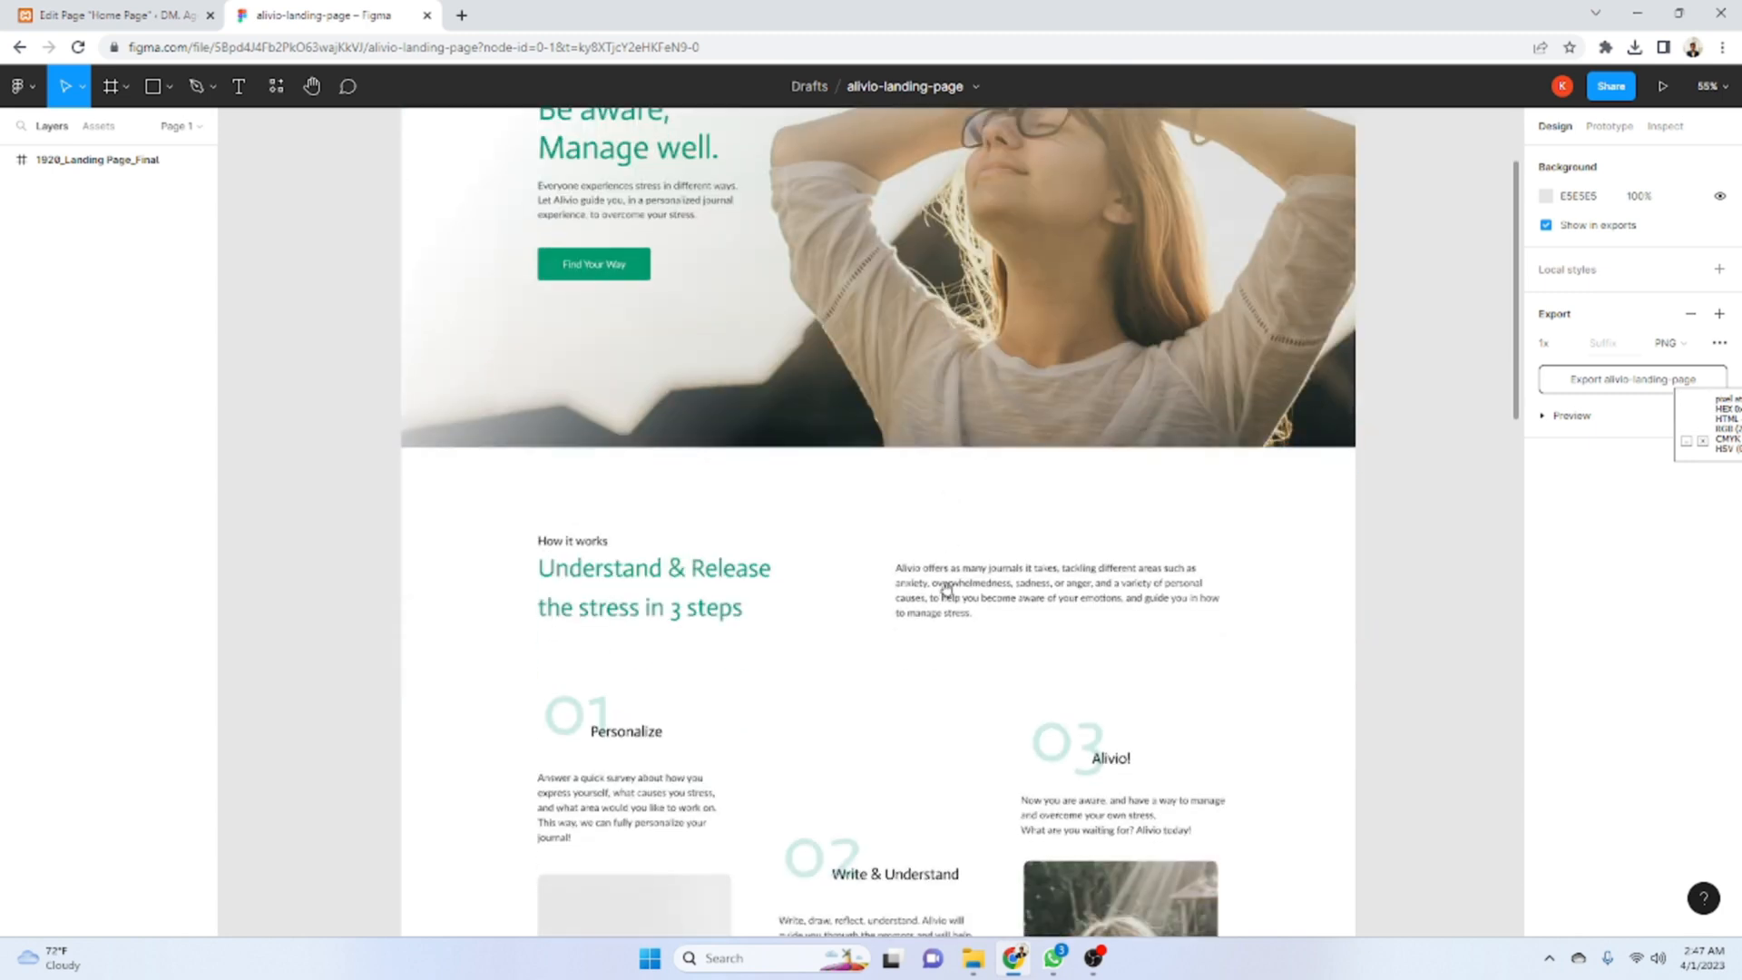
{"action": "scroll", "coordinate": [972, 666], "scroll_direction": "down", "scroll_amount": 7}
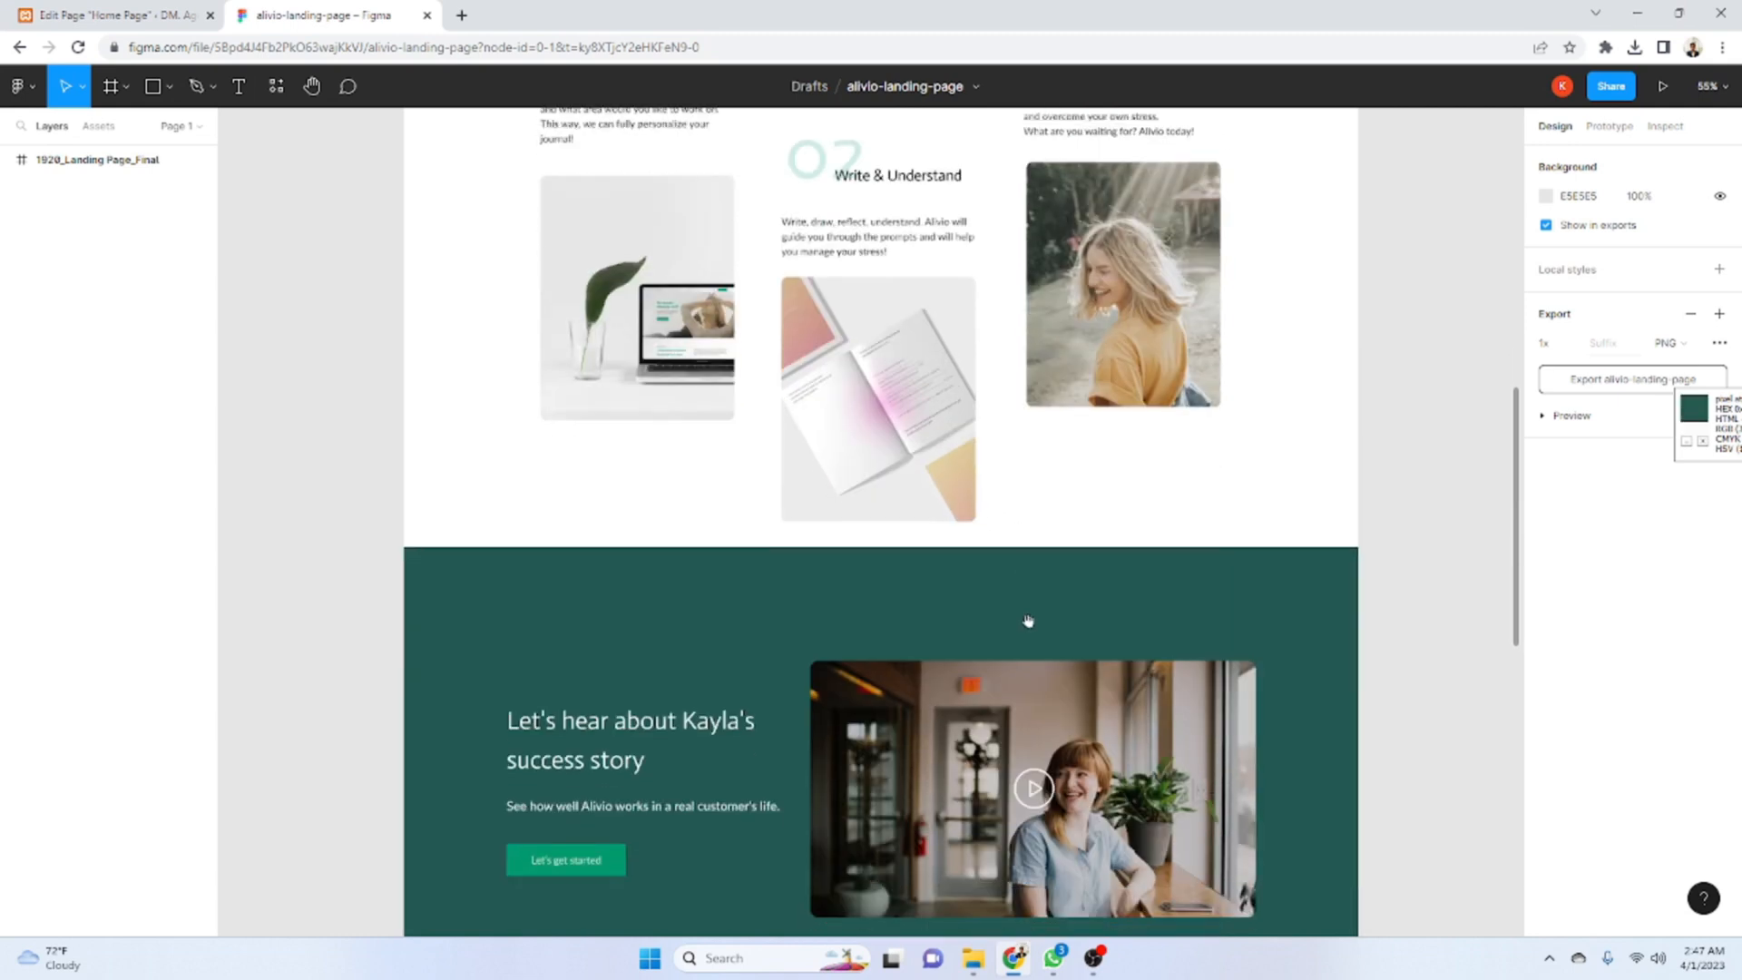
{"action": "scroll", "coordinate": [1033, 646], "scroll_direction": "down", "scroll_amount": 6}
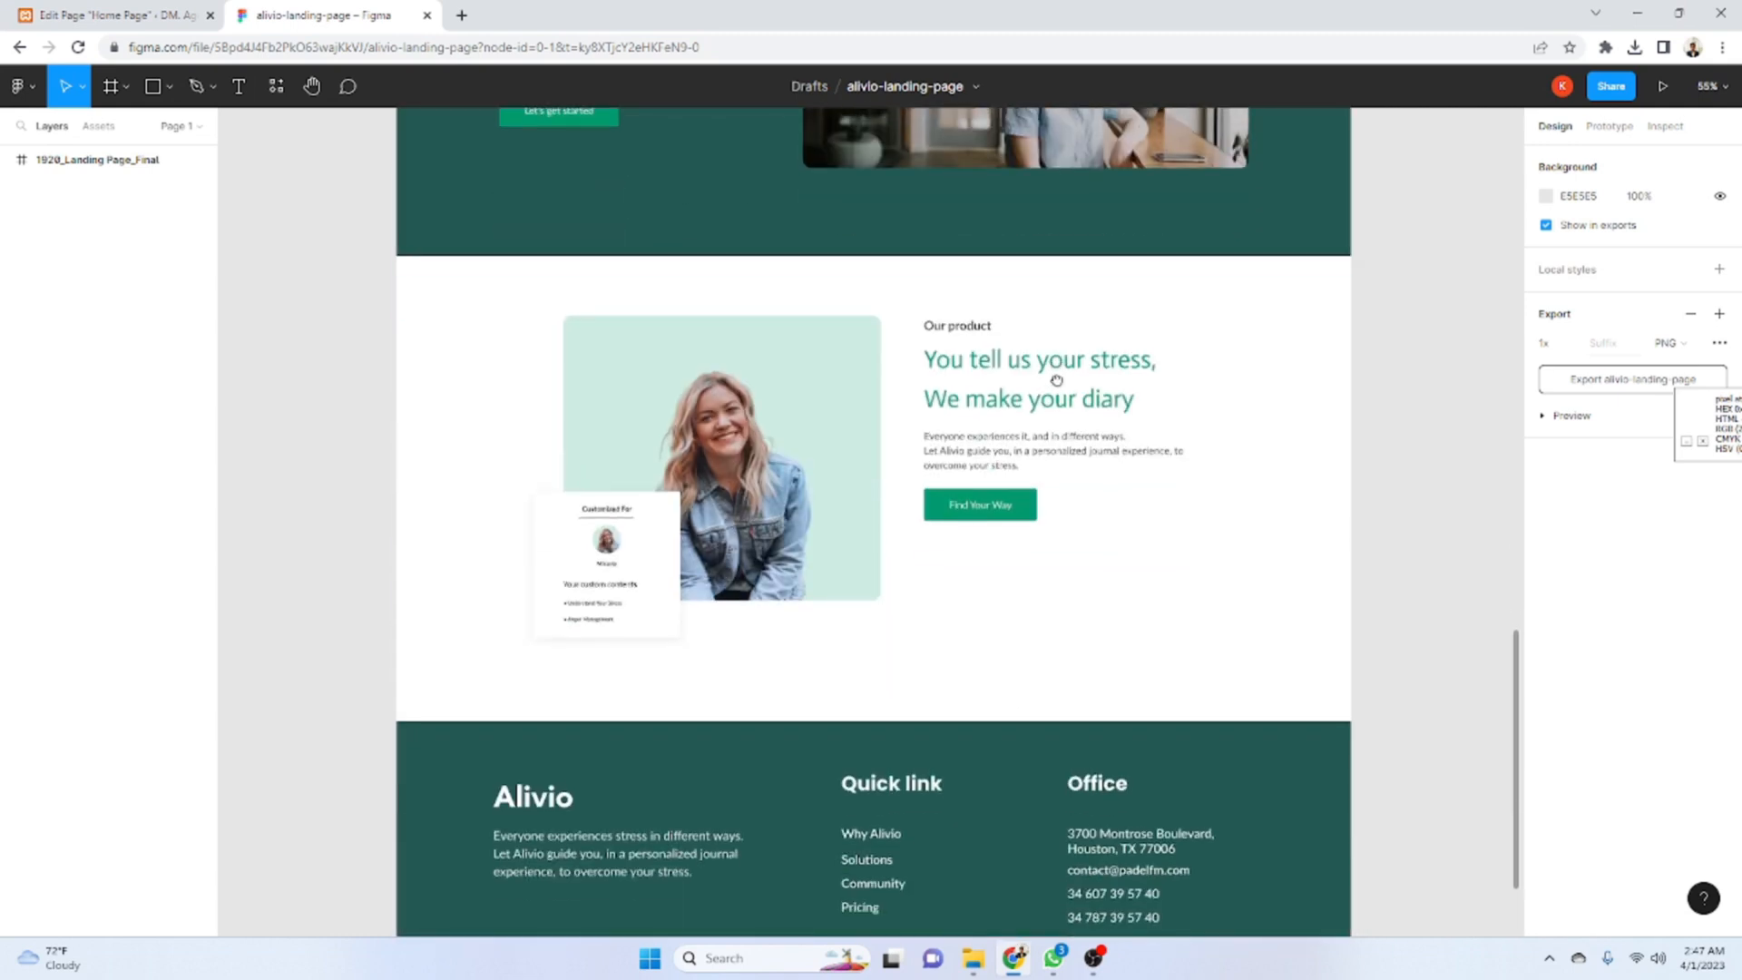
{"action": "scroll", "coordinate": [1056, 530], "scroll_direction": "down", "scroll_amount": 4}
{"action": "scroll", "coordinate": [1041, 427], "scroll_direction": "up", "scroll_amount": 4}
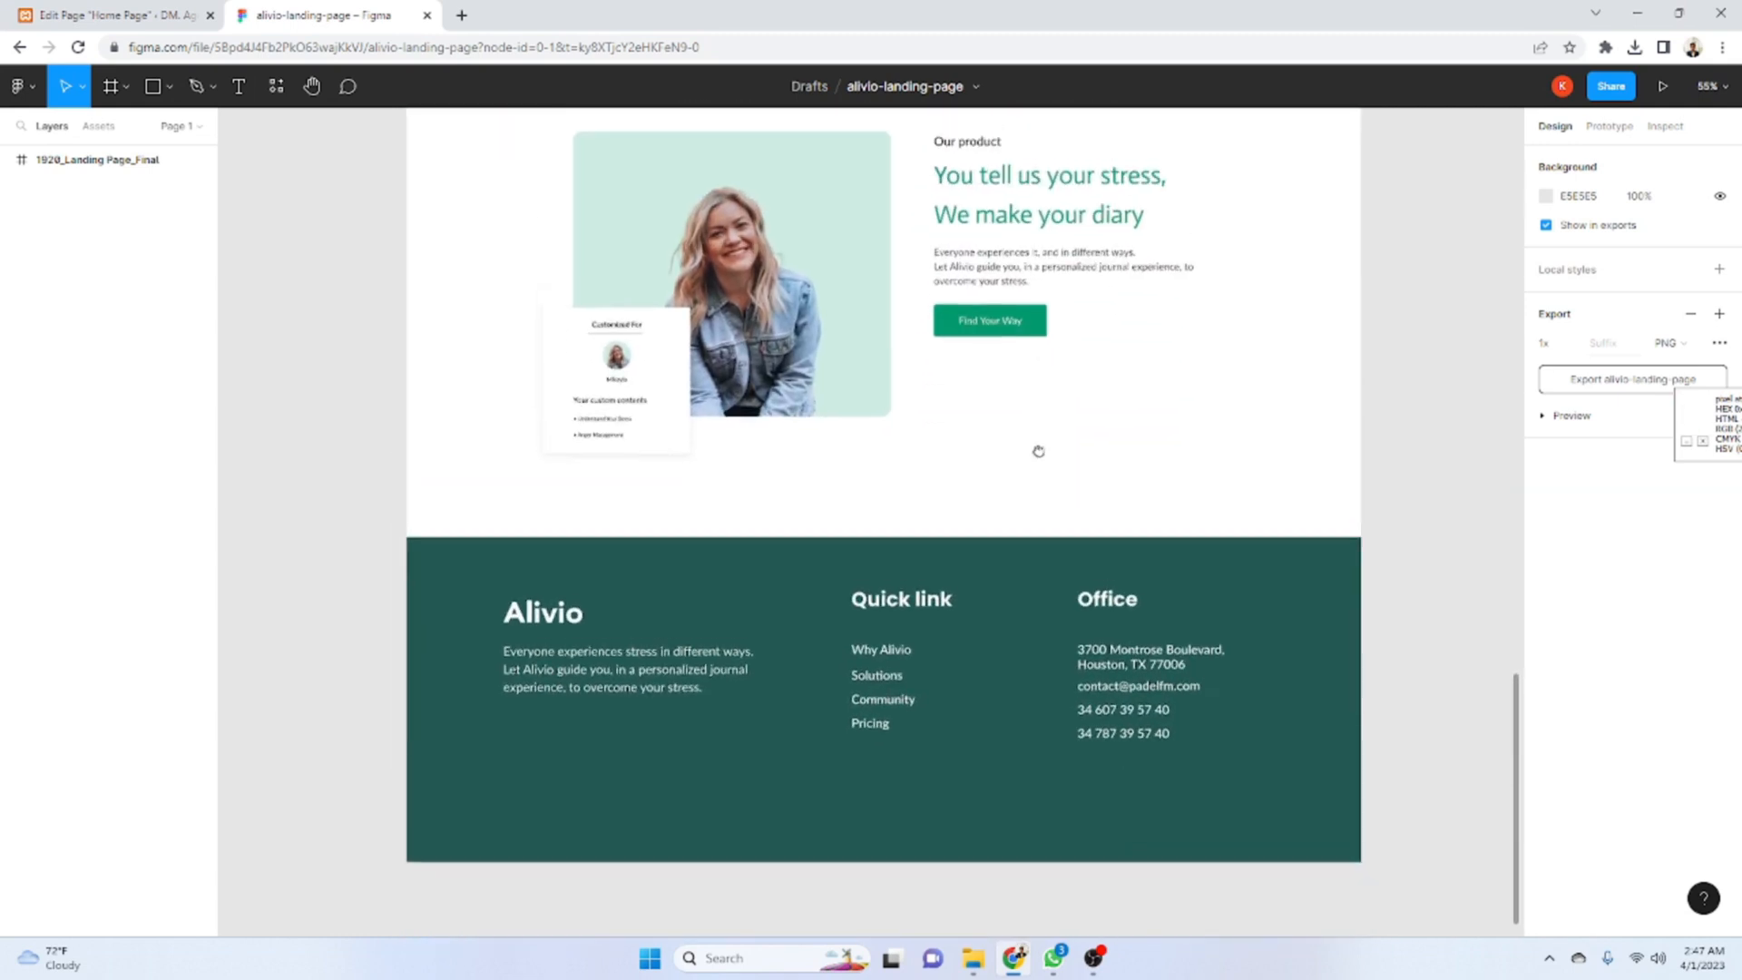
{"action": "scroll", "coordinate": [1052, 313], "scroll_direction": "up", "scroll_amount": 5}
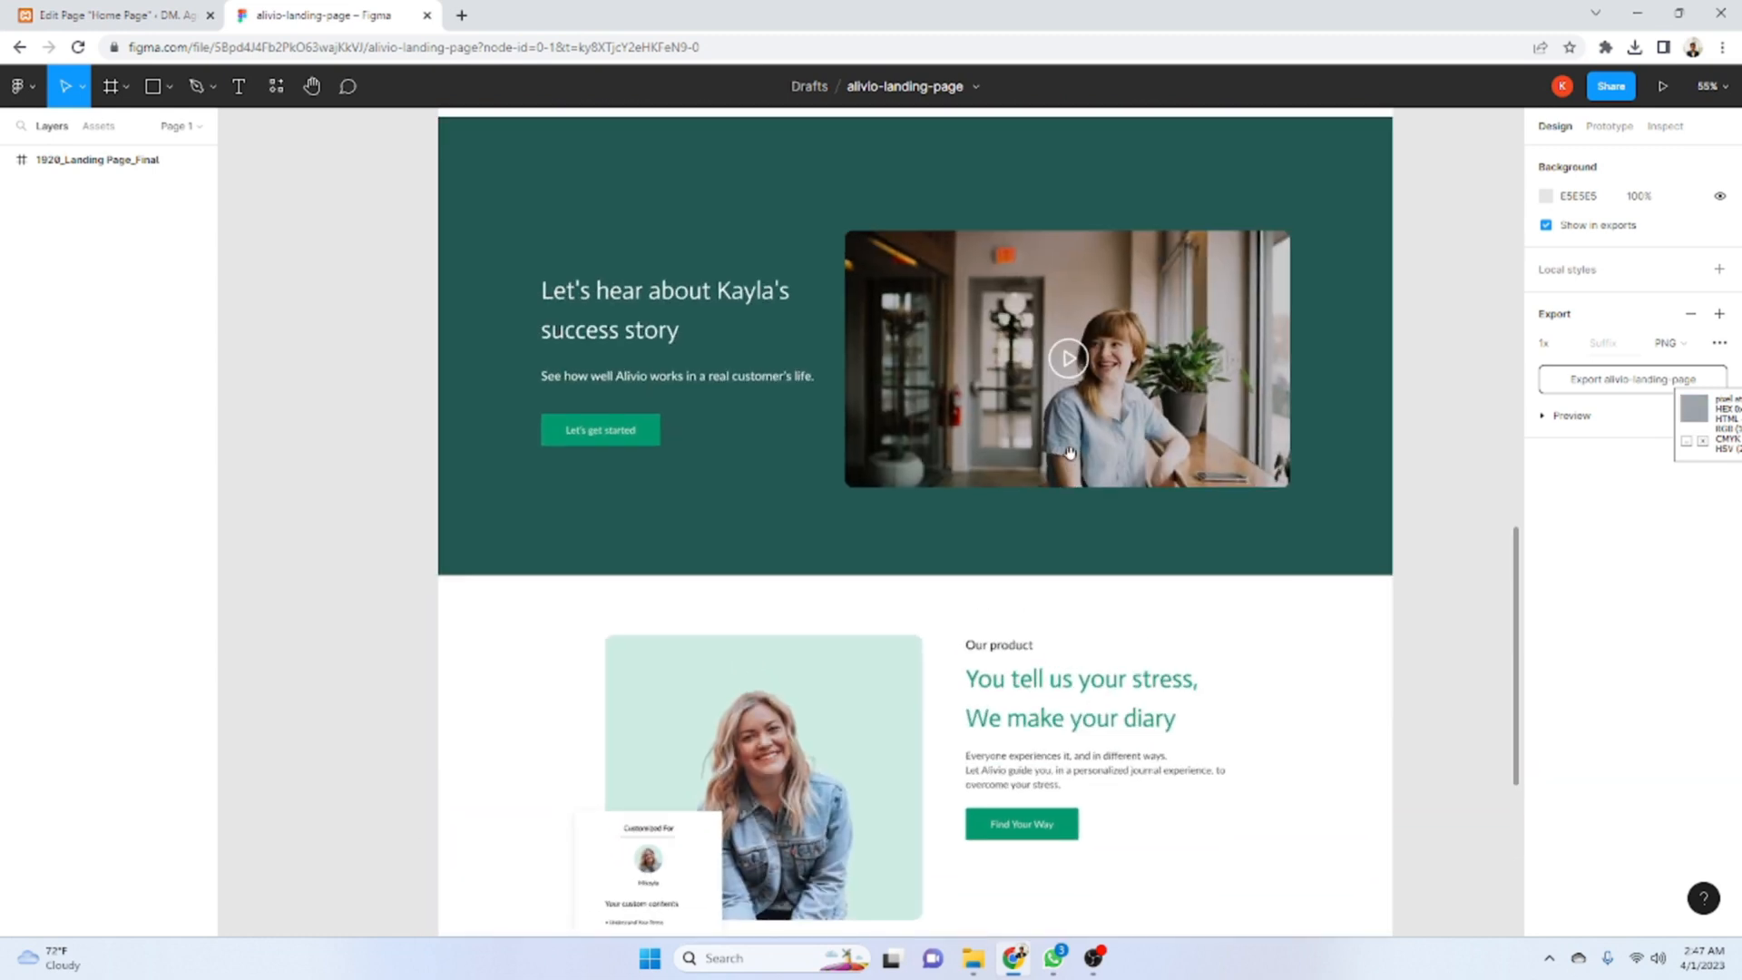
{"action": "scroll", "coordinate": [1055, 299], "scroll_direction": "up", "scroll_amount": 5}
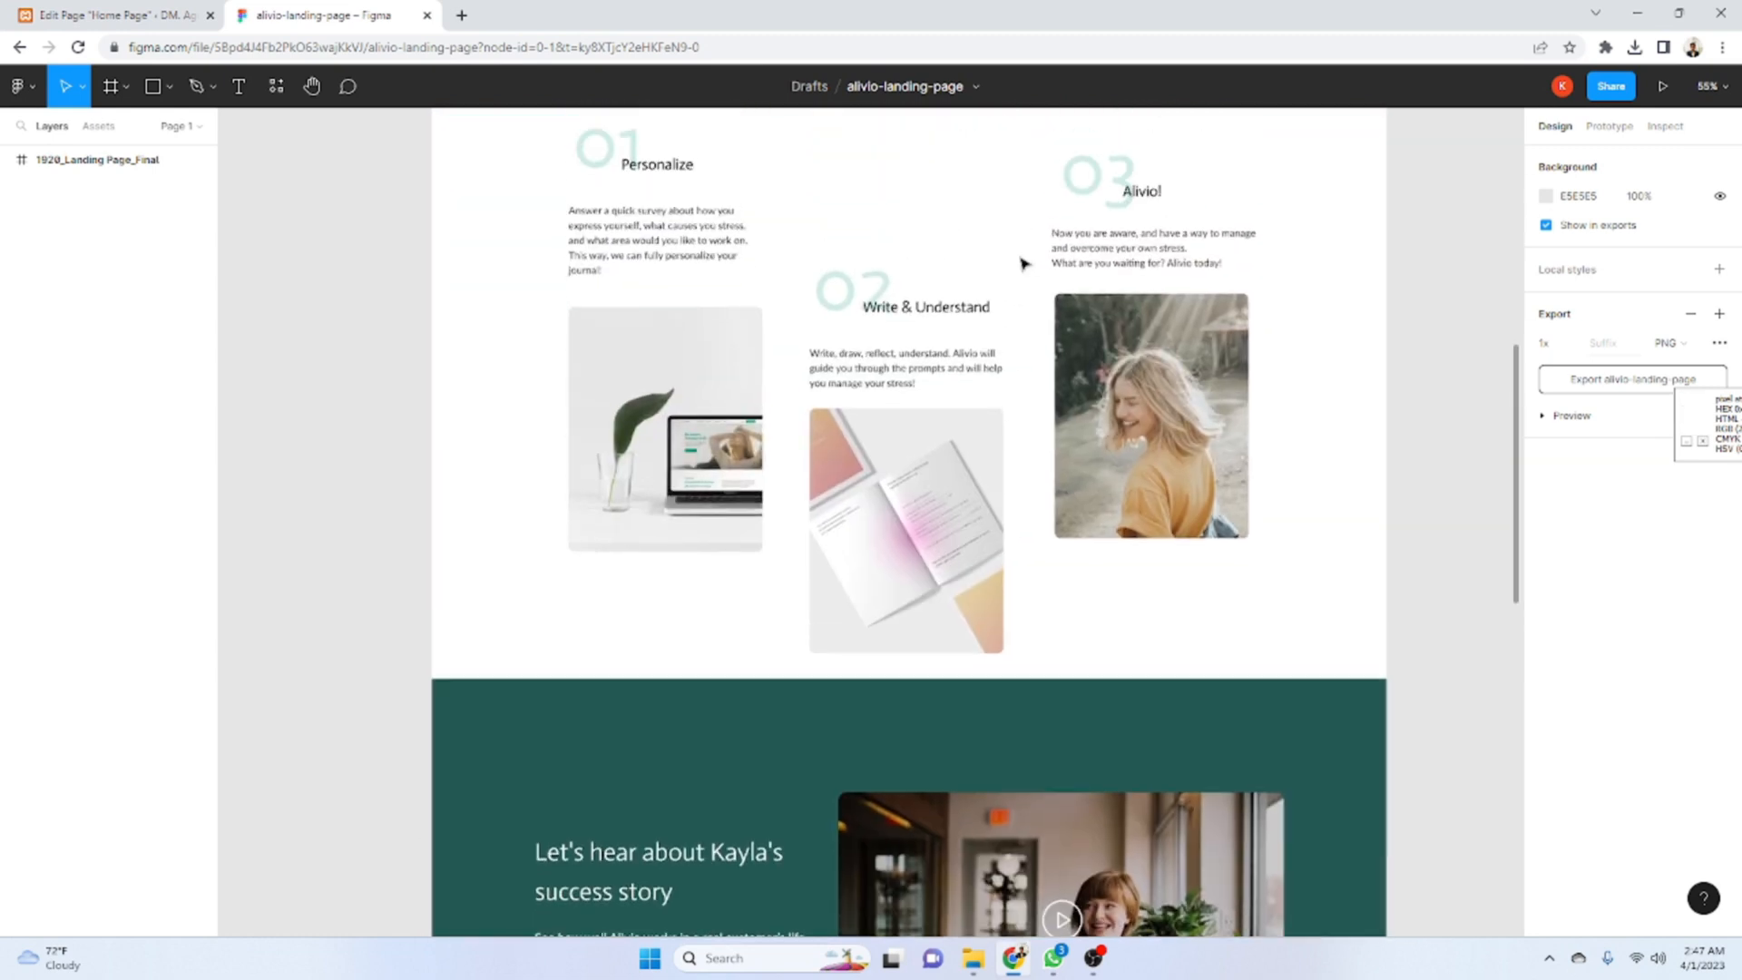
{"action": "scroll", "coordinate": [882, 323], "scroll_direction": "up", "scroll_amount": 7}
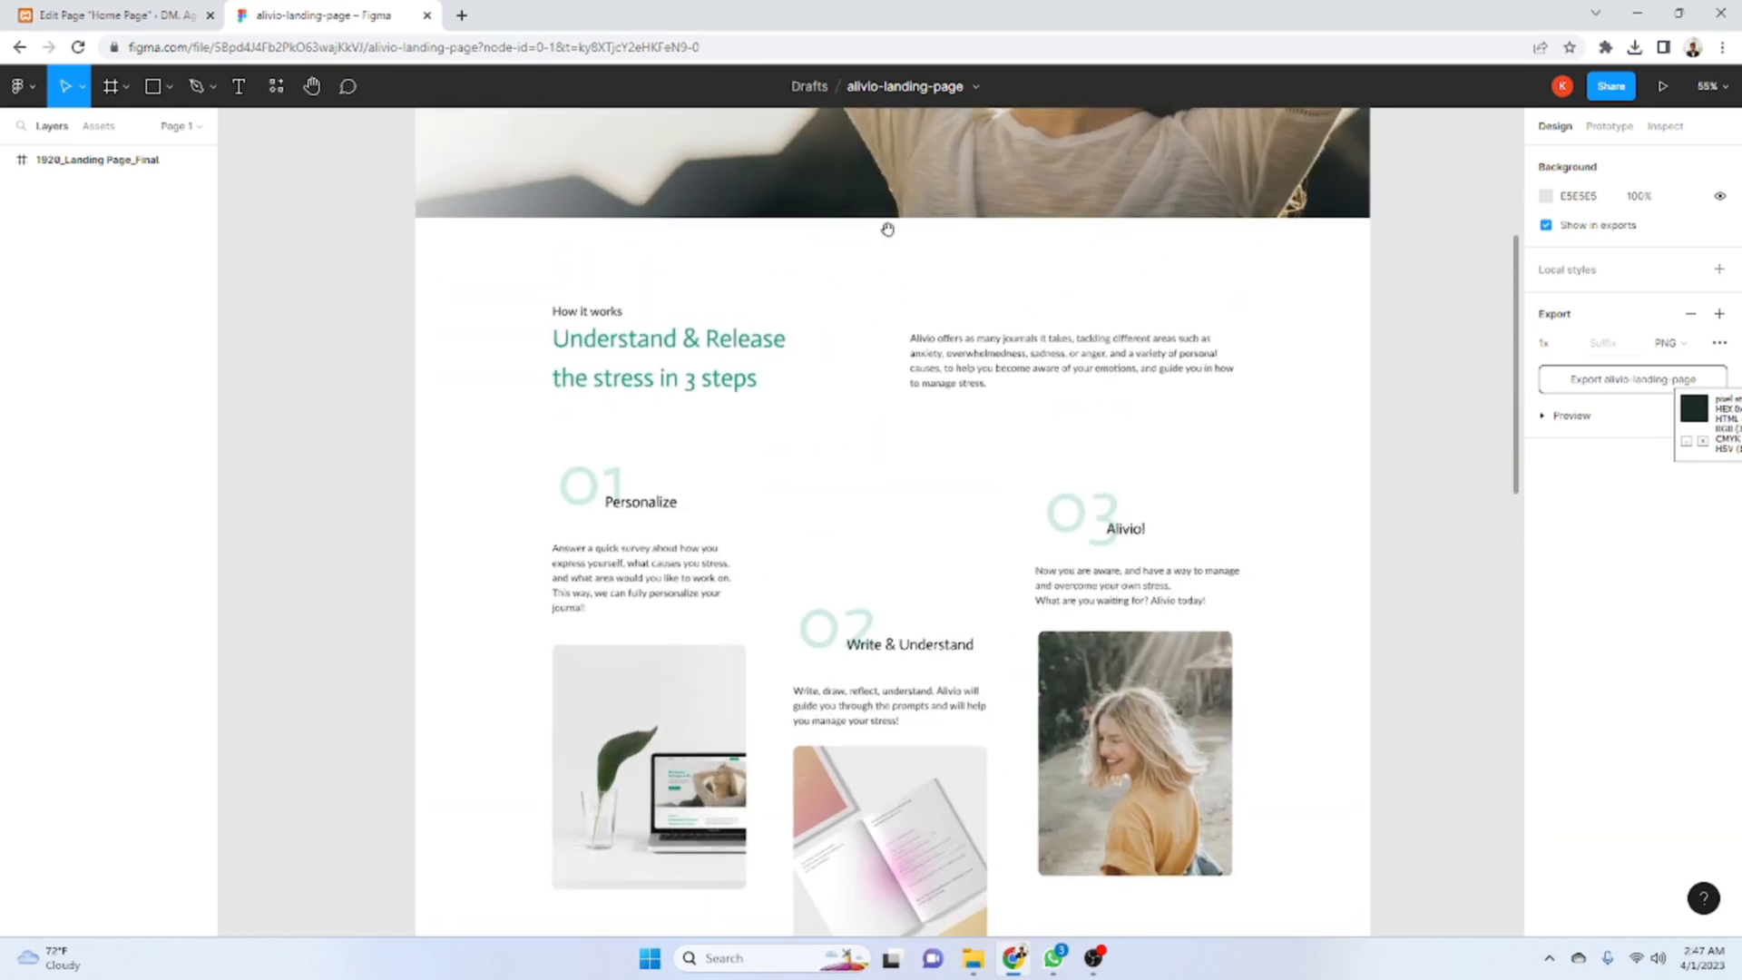
{"action": "scroll", "coordinate": [901, 274], "scroll_direction": "up", "scroll_amount": 3}
{"action": "left_click", "coordinate": [586, 311]}
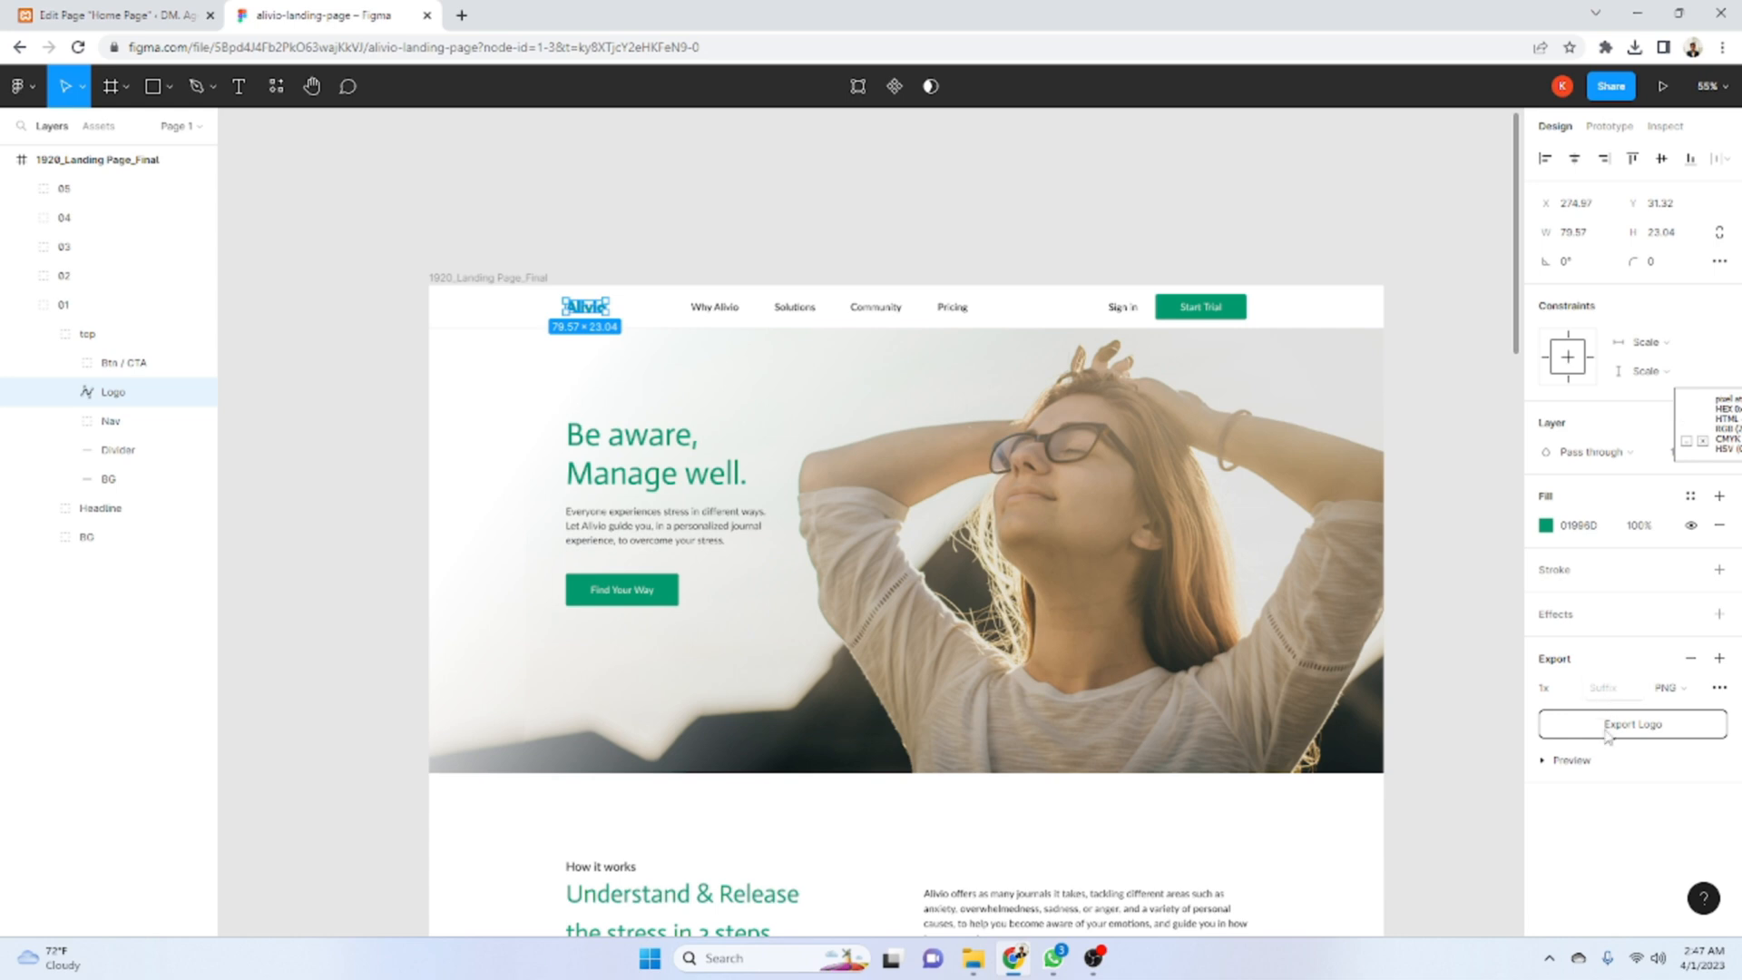
{"action": "left_click", "coordinate": [535, 222]}
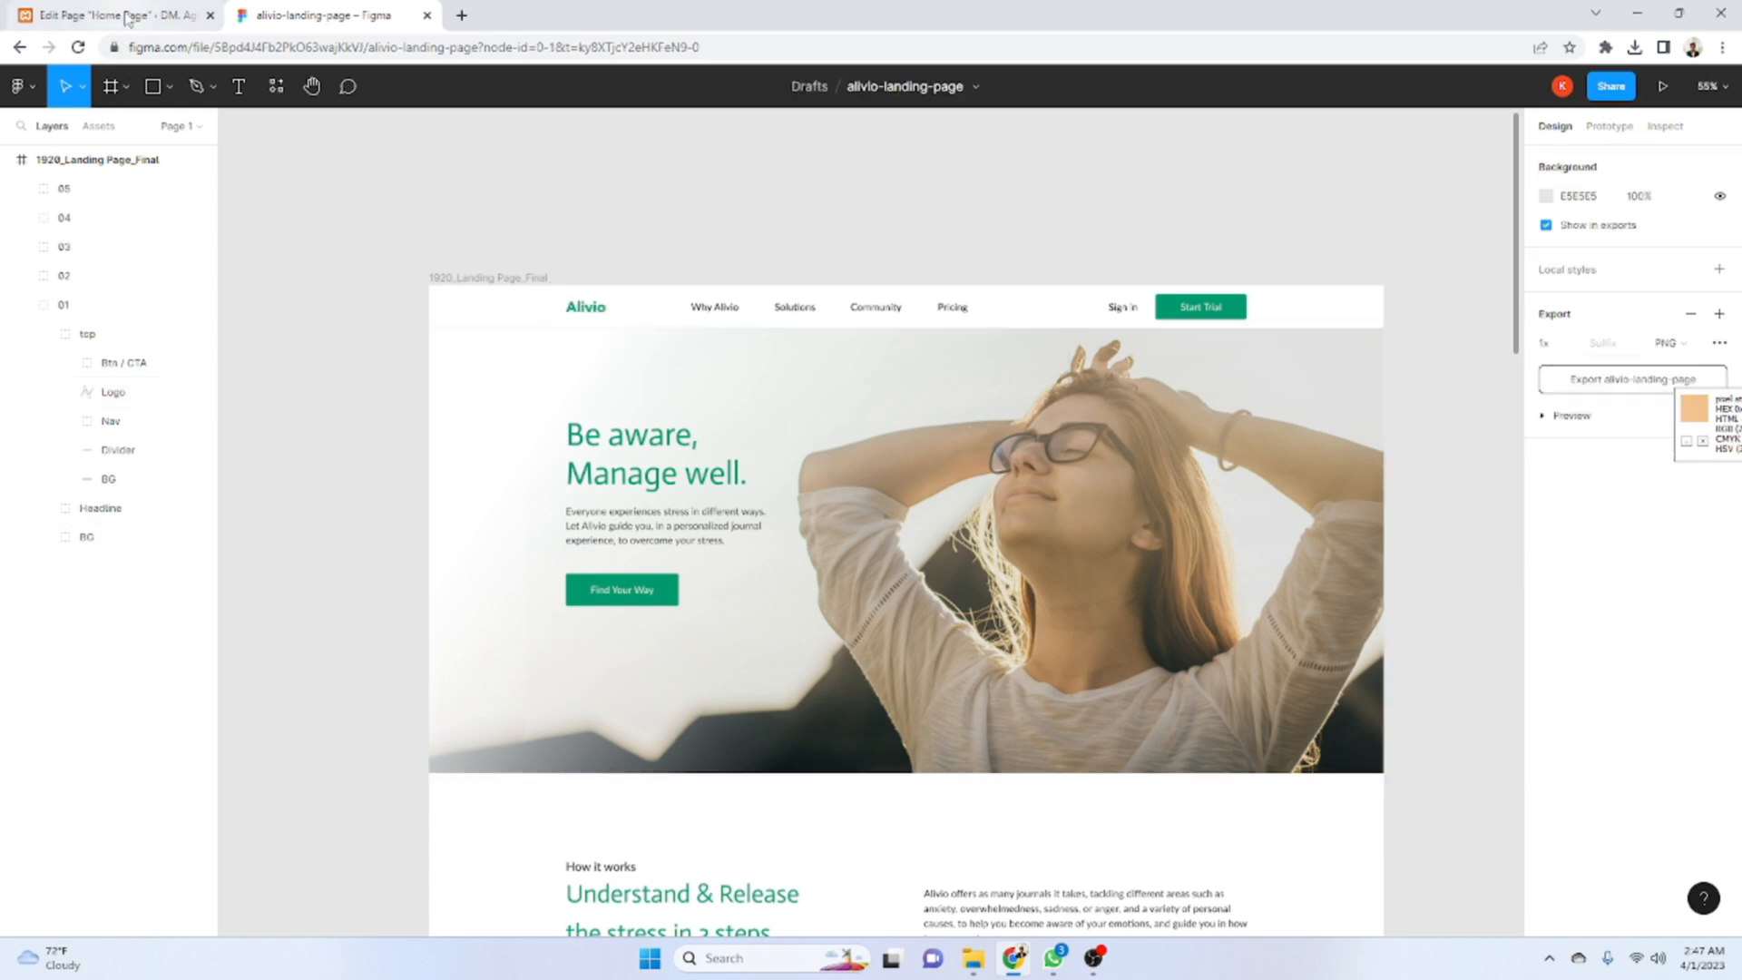
- Switch to the WordPress editor for Home Page and open the page for editing with Elementor
{"action": "left_click_drag", "start_coordinate": [127, 20], "coordinate": [387, 50]}
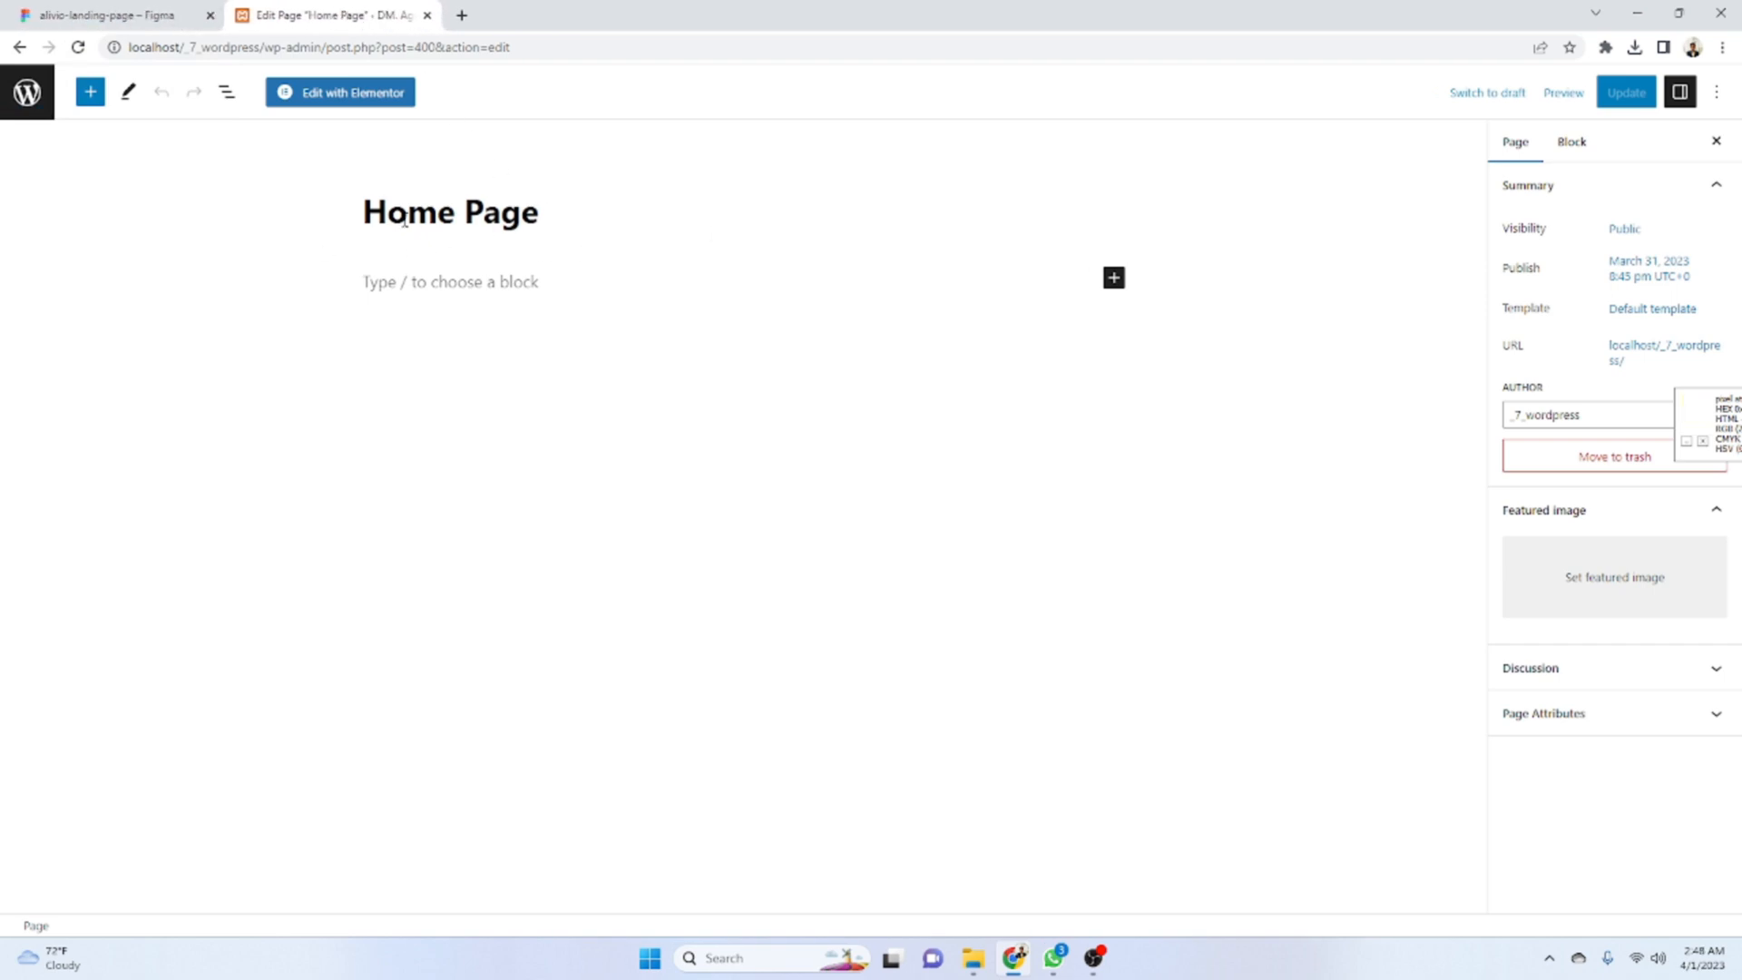
{"action": "left_click", "coordinate": [332, 105]}
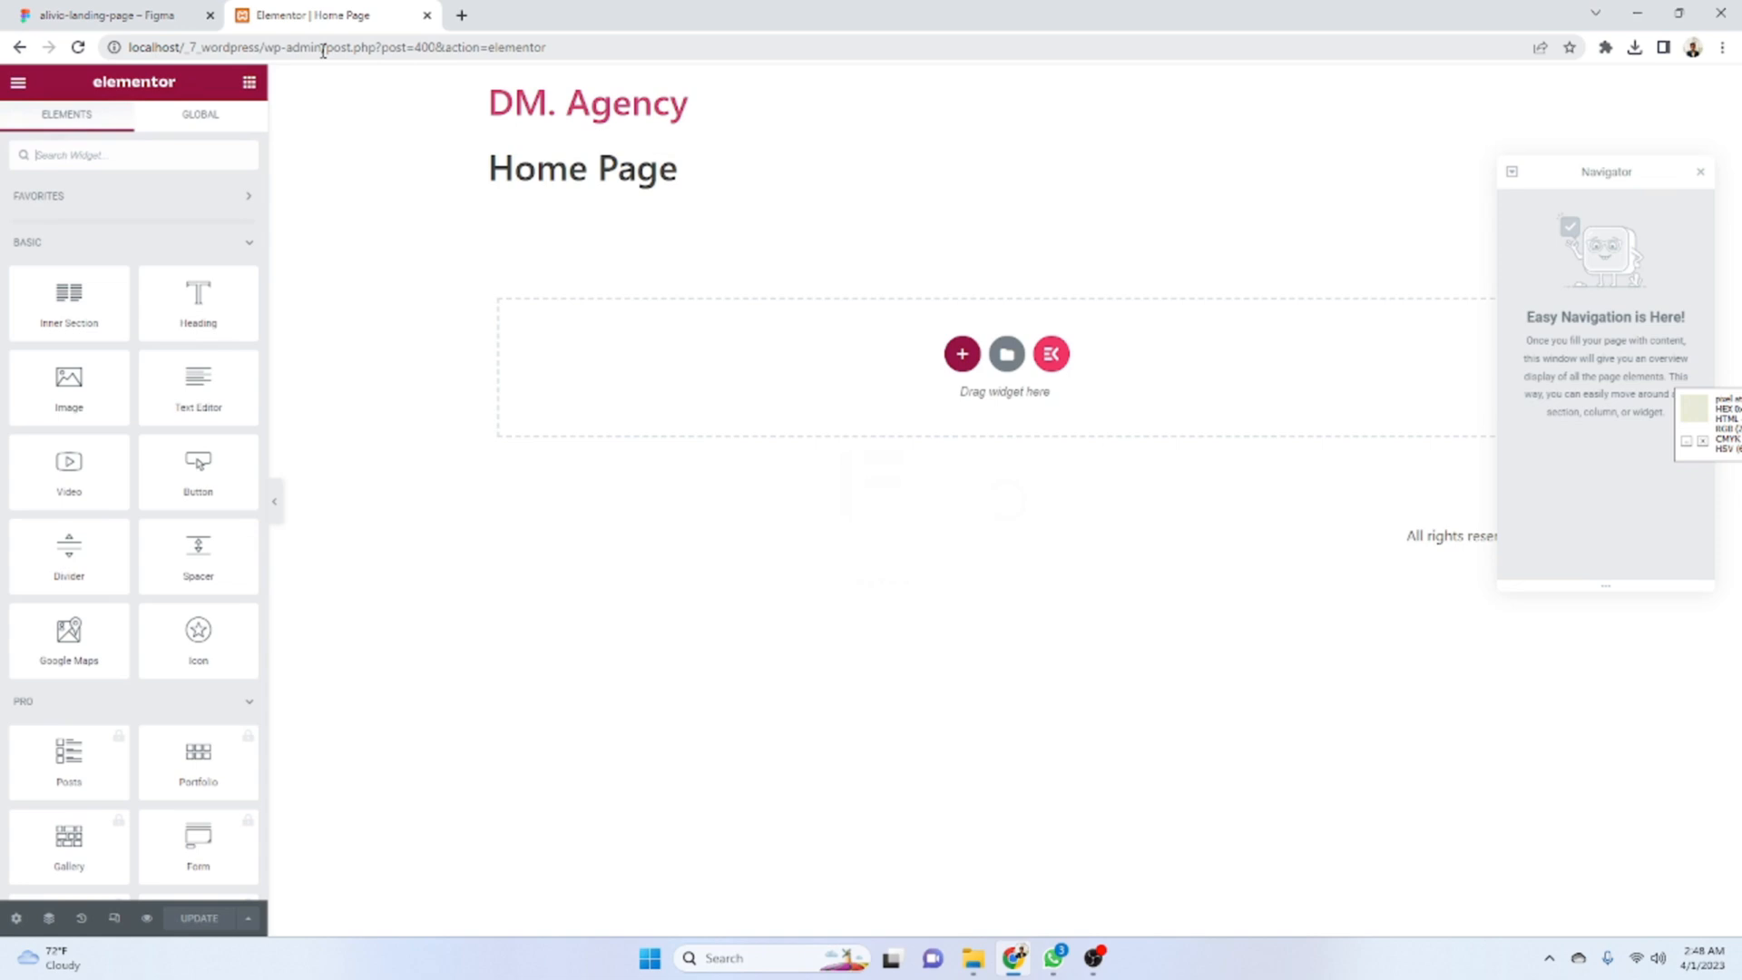
- Open the WordPress admin dashboard separately and check the Elementor and ElementsKit Lite entries among the installed plugins
{"action": "left_click_drag", "start_coordinate": [324, 47], "coordinate": [485, 12]}
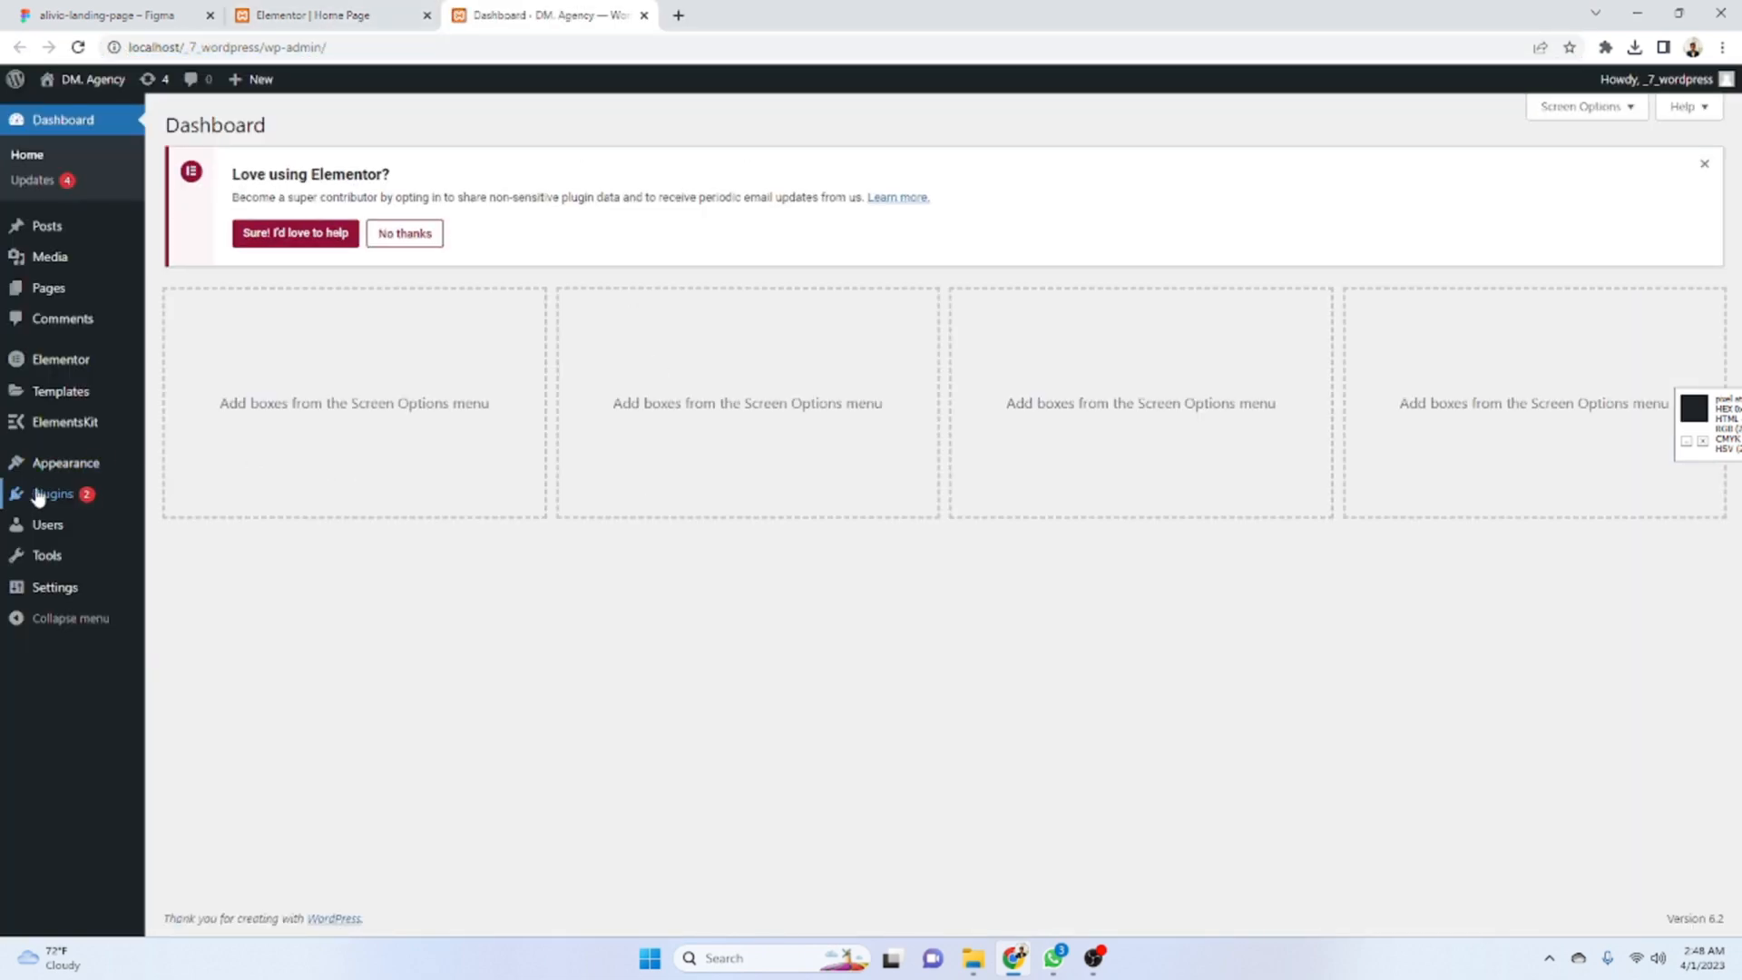
{"action": "mouse_move", "coordinate": [51, 493]}
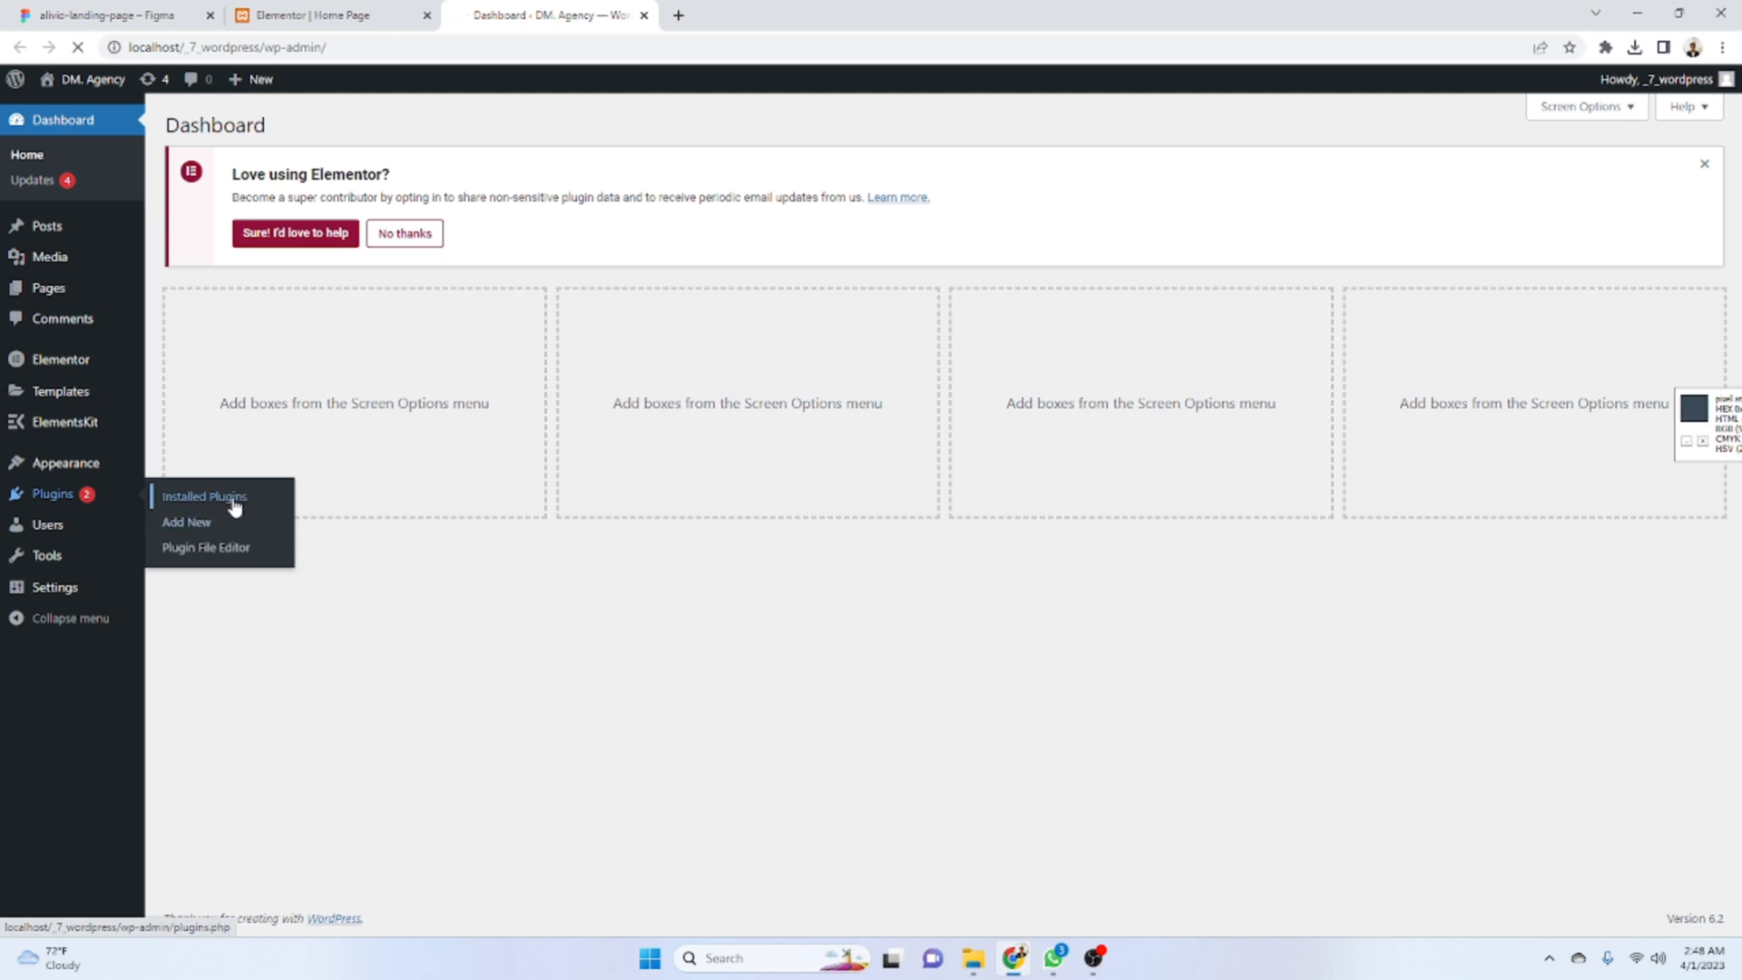
{"action": "left_click", "coordinate": [231, 497]}
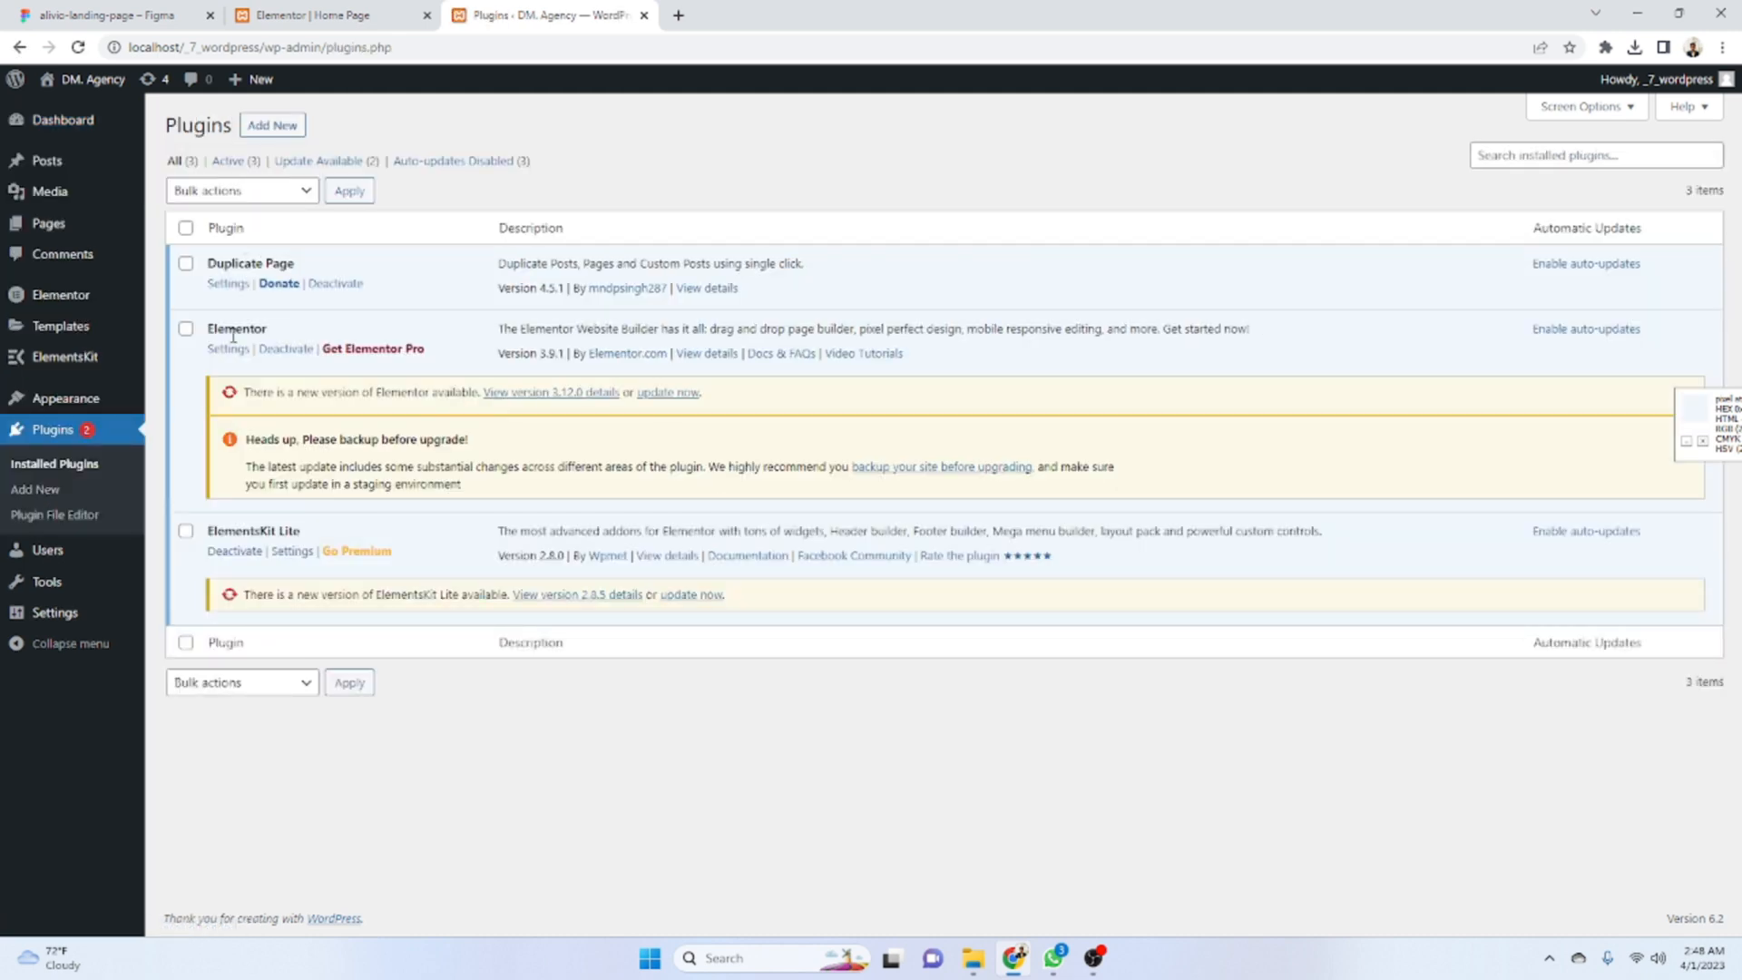
{"action": "left_click_drag", "start_coordinate": [272, 338], "coordinate": [208, 329]}
{"action": "left_click_drag", "start_coordinate": [309, 533], "coordinate": [210, 535]}
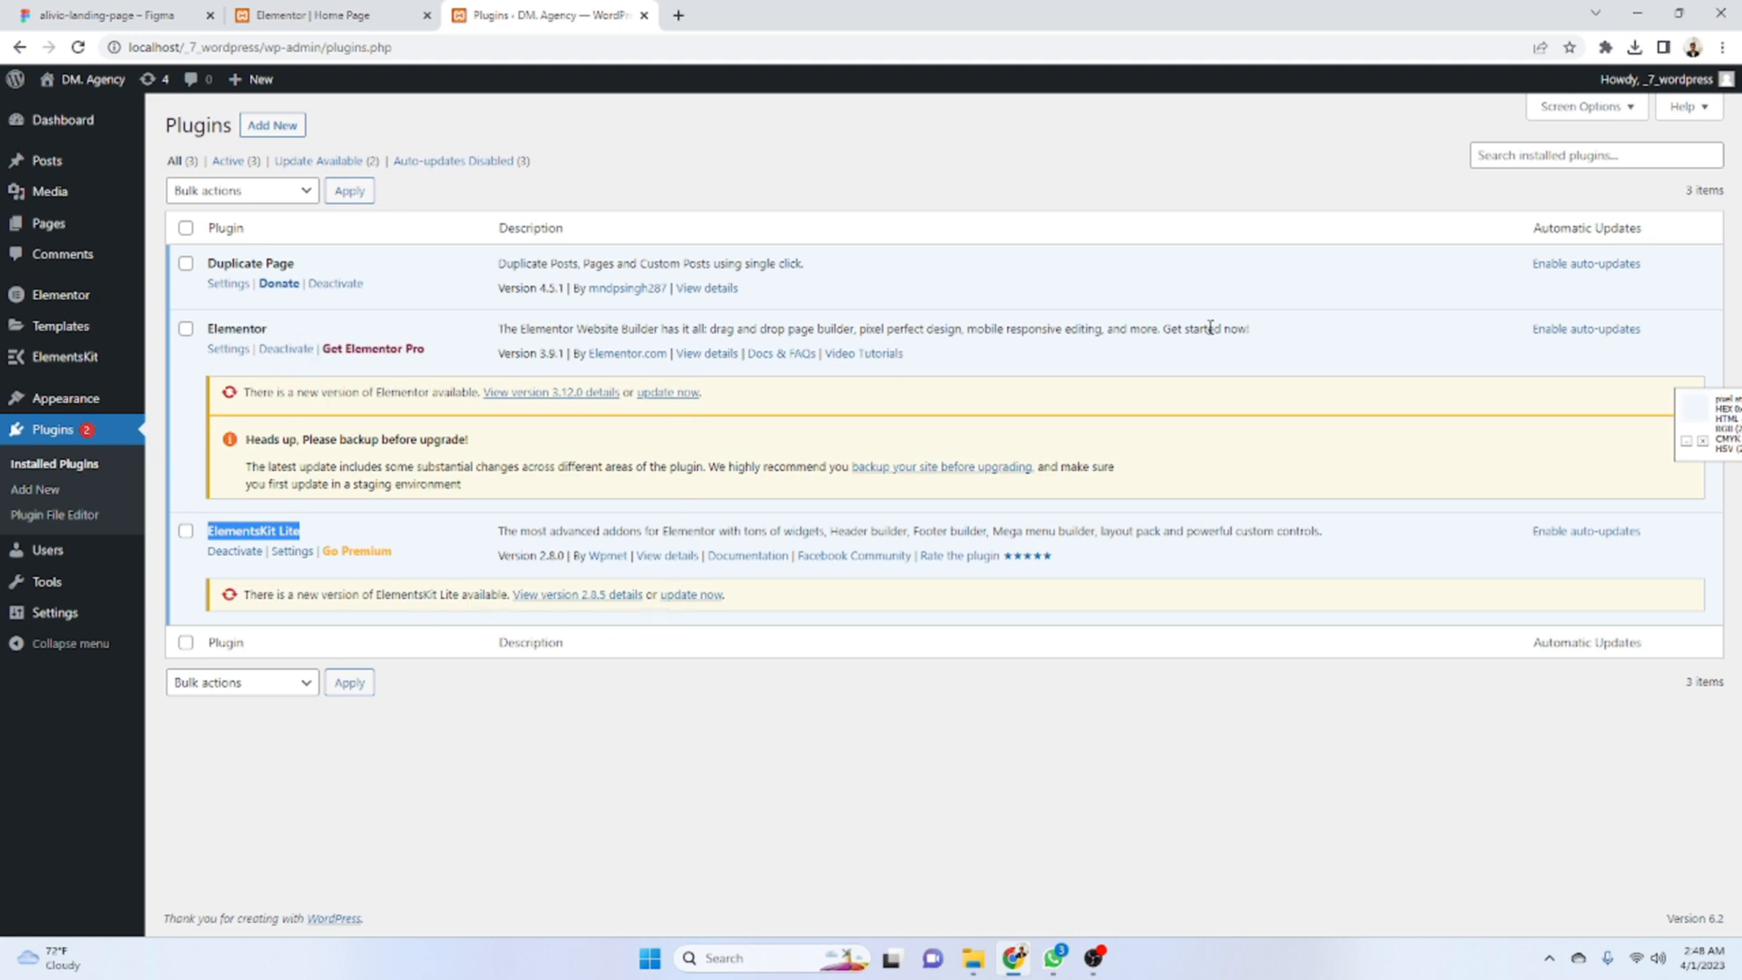
- Search the plugins available to add for "elementor"
{"action": "left_click", "coordinate": [1547, 156]}
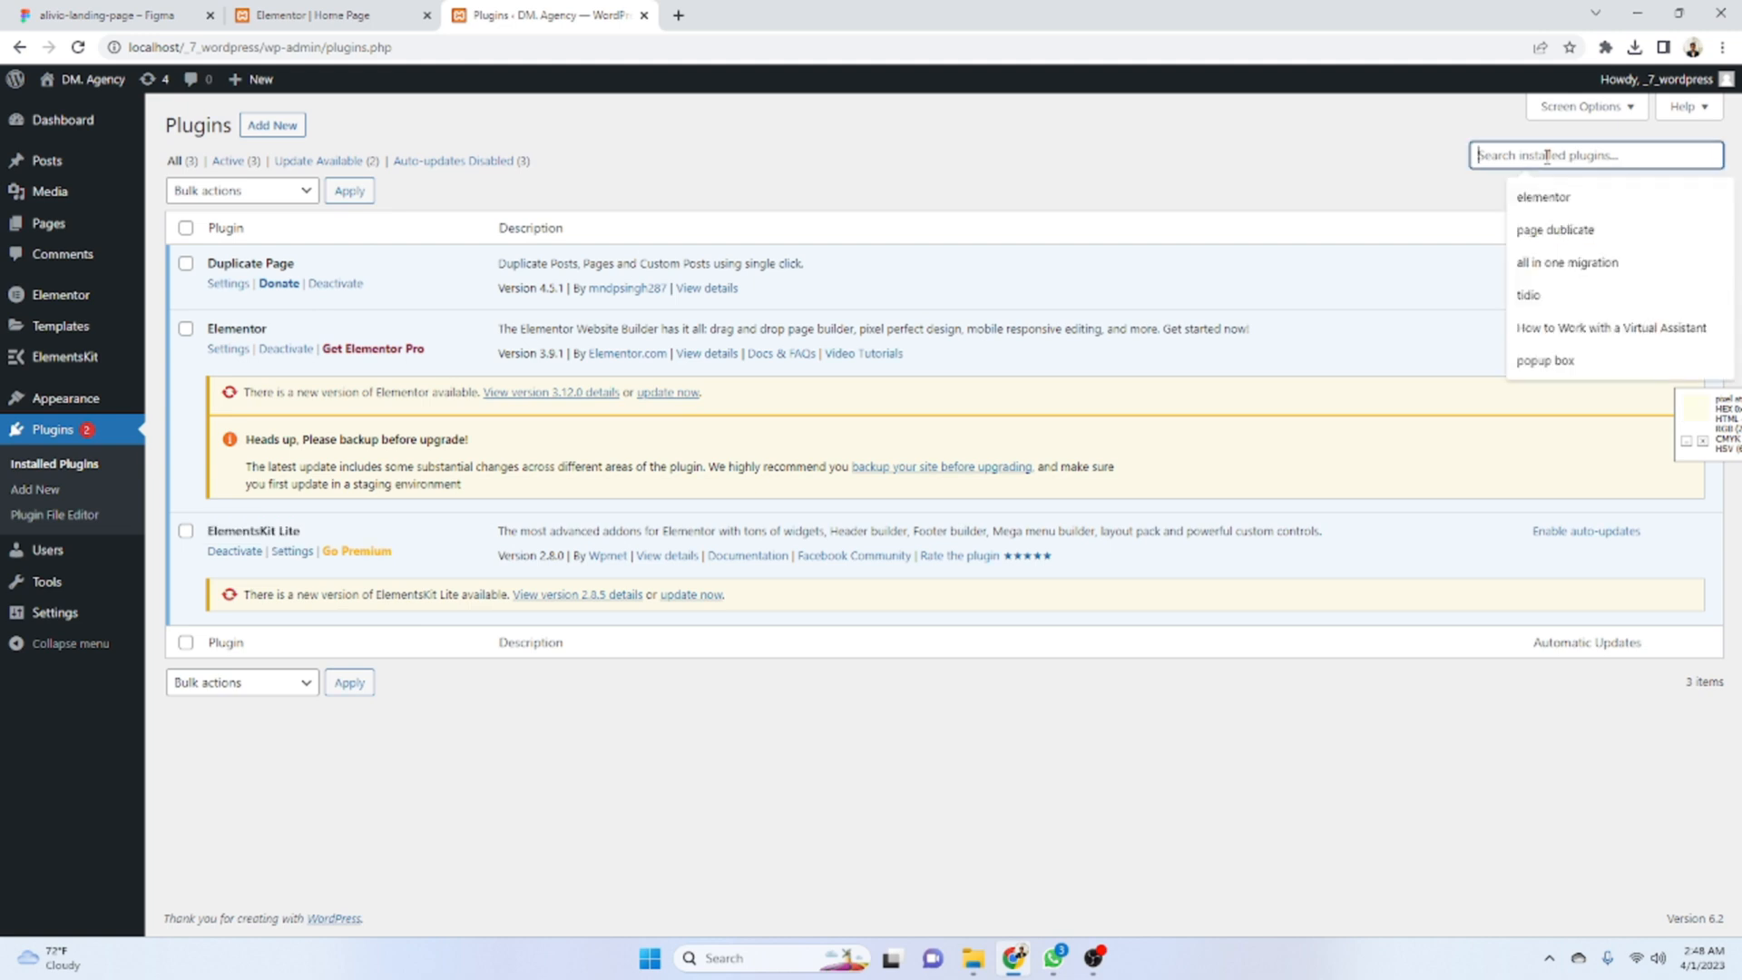
{"action": "left_click", "coordinate": [303, 125]}
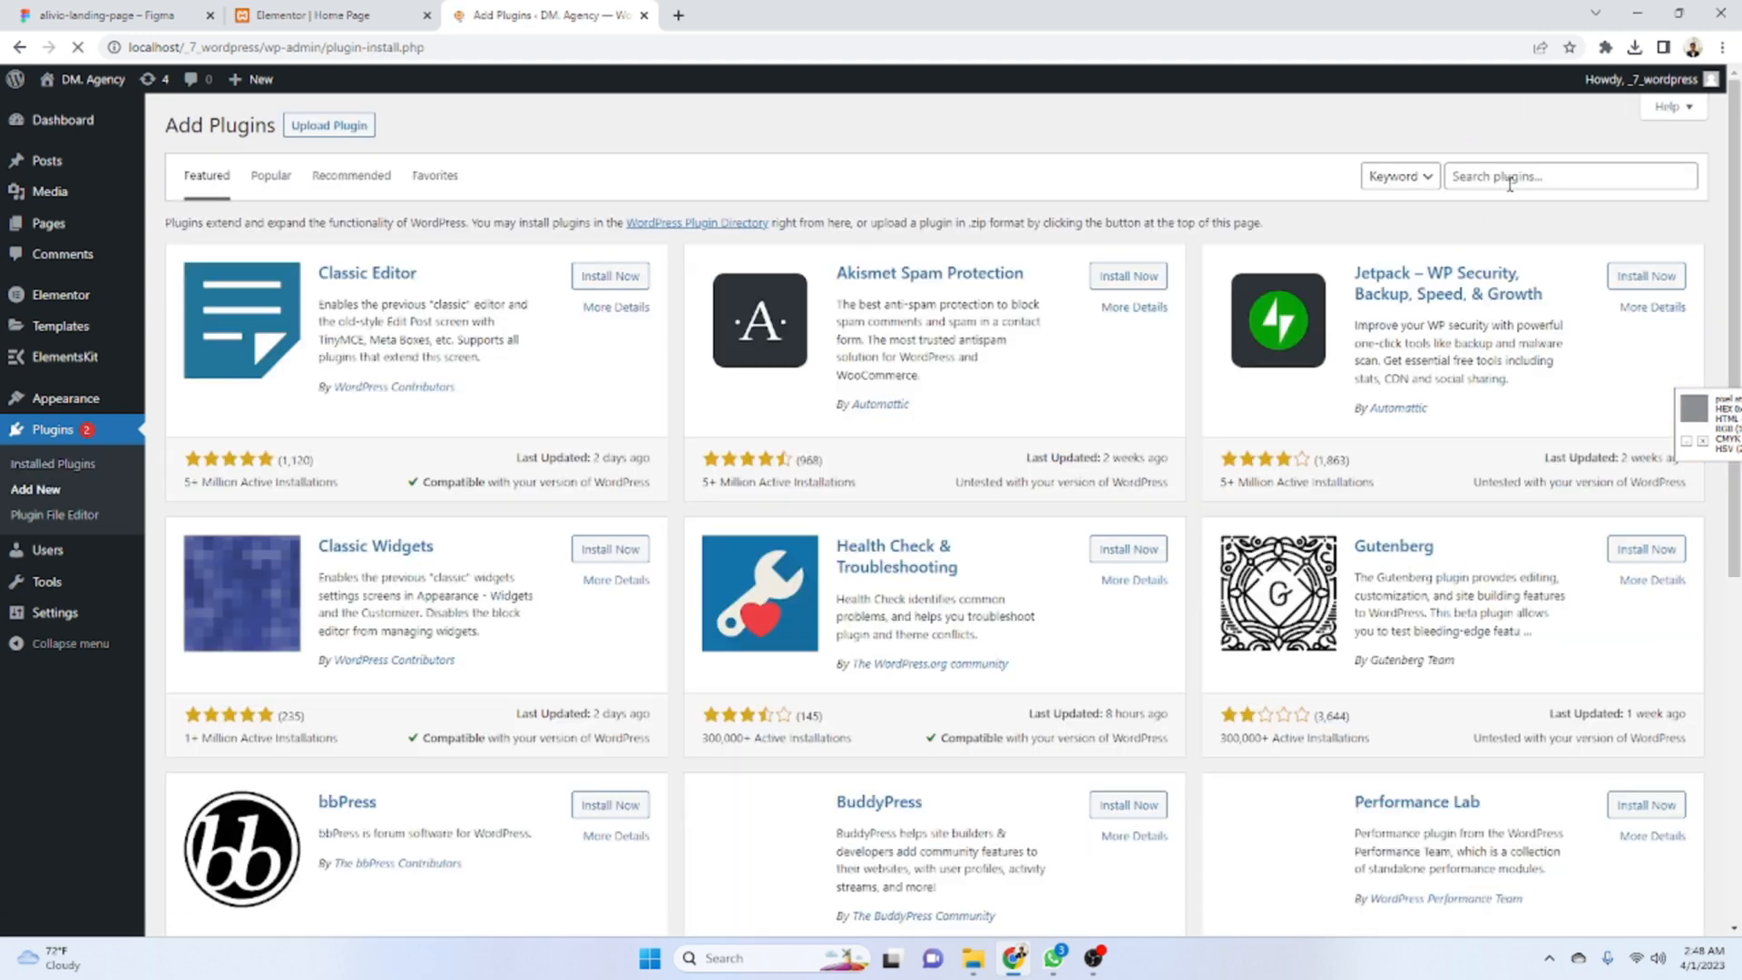
{"action": "left_click", "coordinate": [1513, 178]}
{"action": "left_click", "coordinate": [1563, 217]}
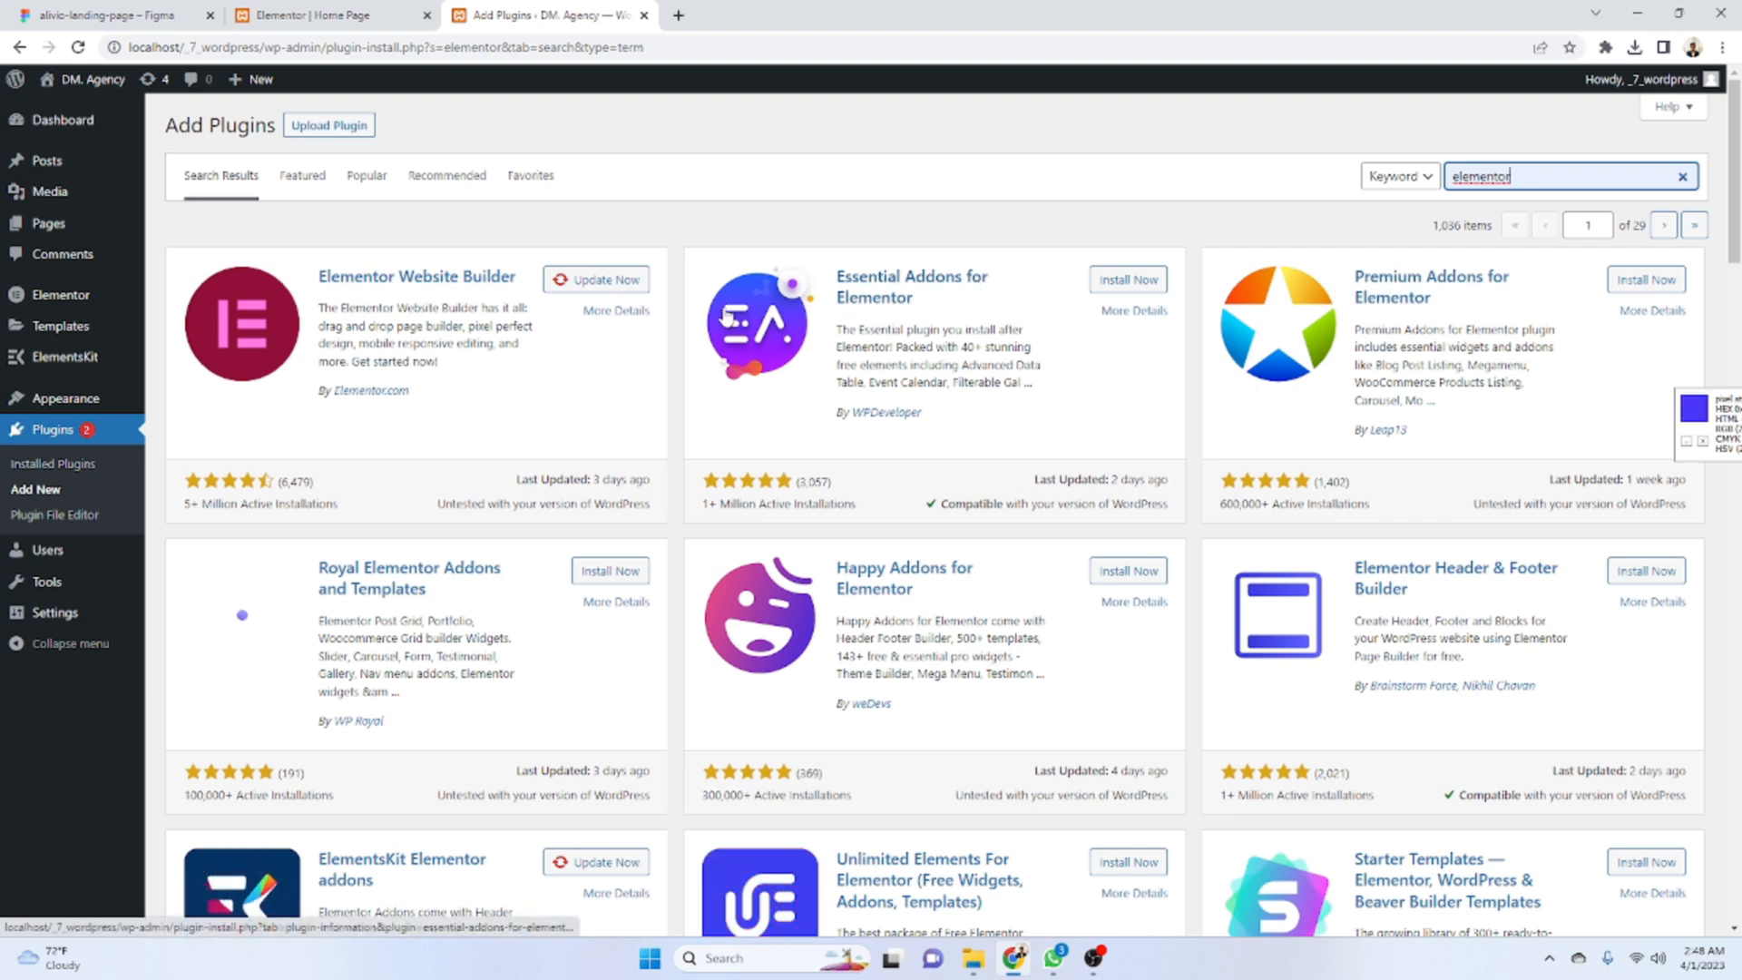
- Locate Elementor Website Builder and ElementsKit Elementor addons in the plugin search results
{"action": "left_click_drag", "start_coordinate": [318, 276], "coordinate": [517, 275]}
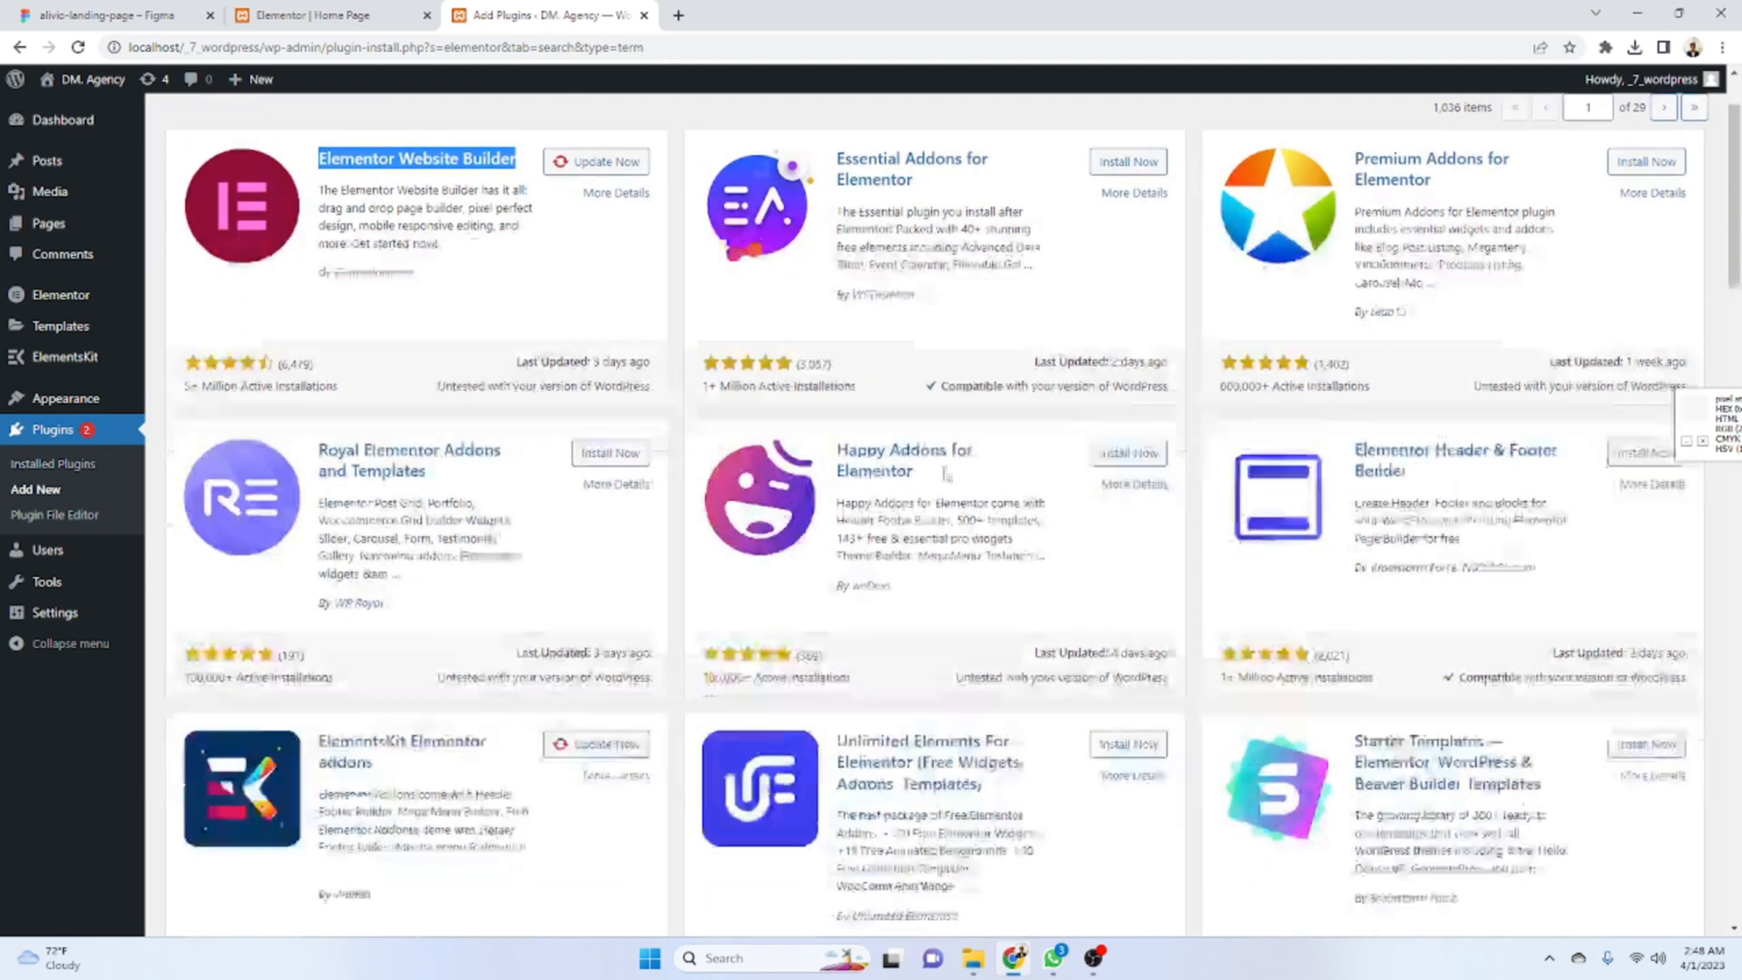
{"action": "scroll", "coordinate": [718, 614], "scroll_direction": "down", "scroll_amount": 3}
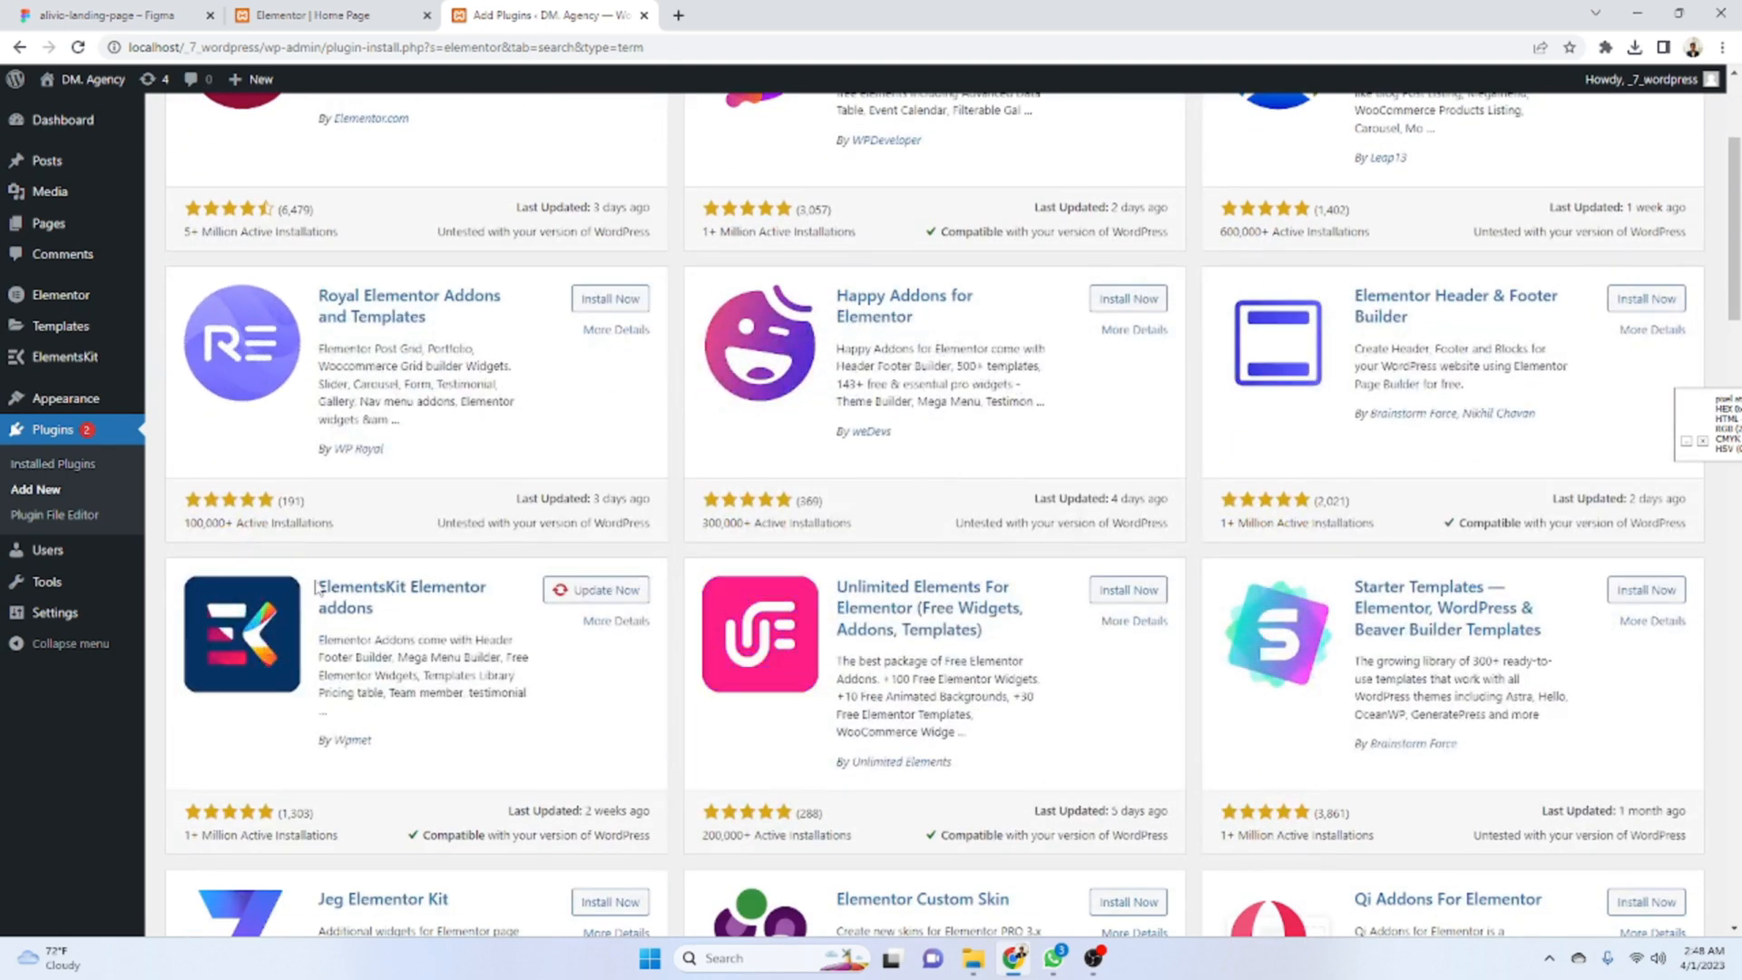
{"action": "left_click_drag", "start_coordinate": [319, 588], "coordinate": [426, 619]}
{"action": "scroll", "coordinate": [514, 449], "scroll_direction": "up", "scroll_amount": 2}
{"action": "scroll", "coordinate": [515, 450], "scroll_direction": "up", "scroll_amount": 1}
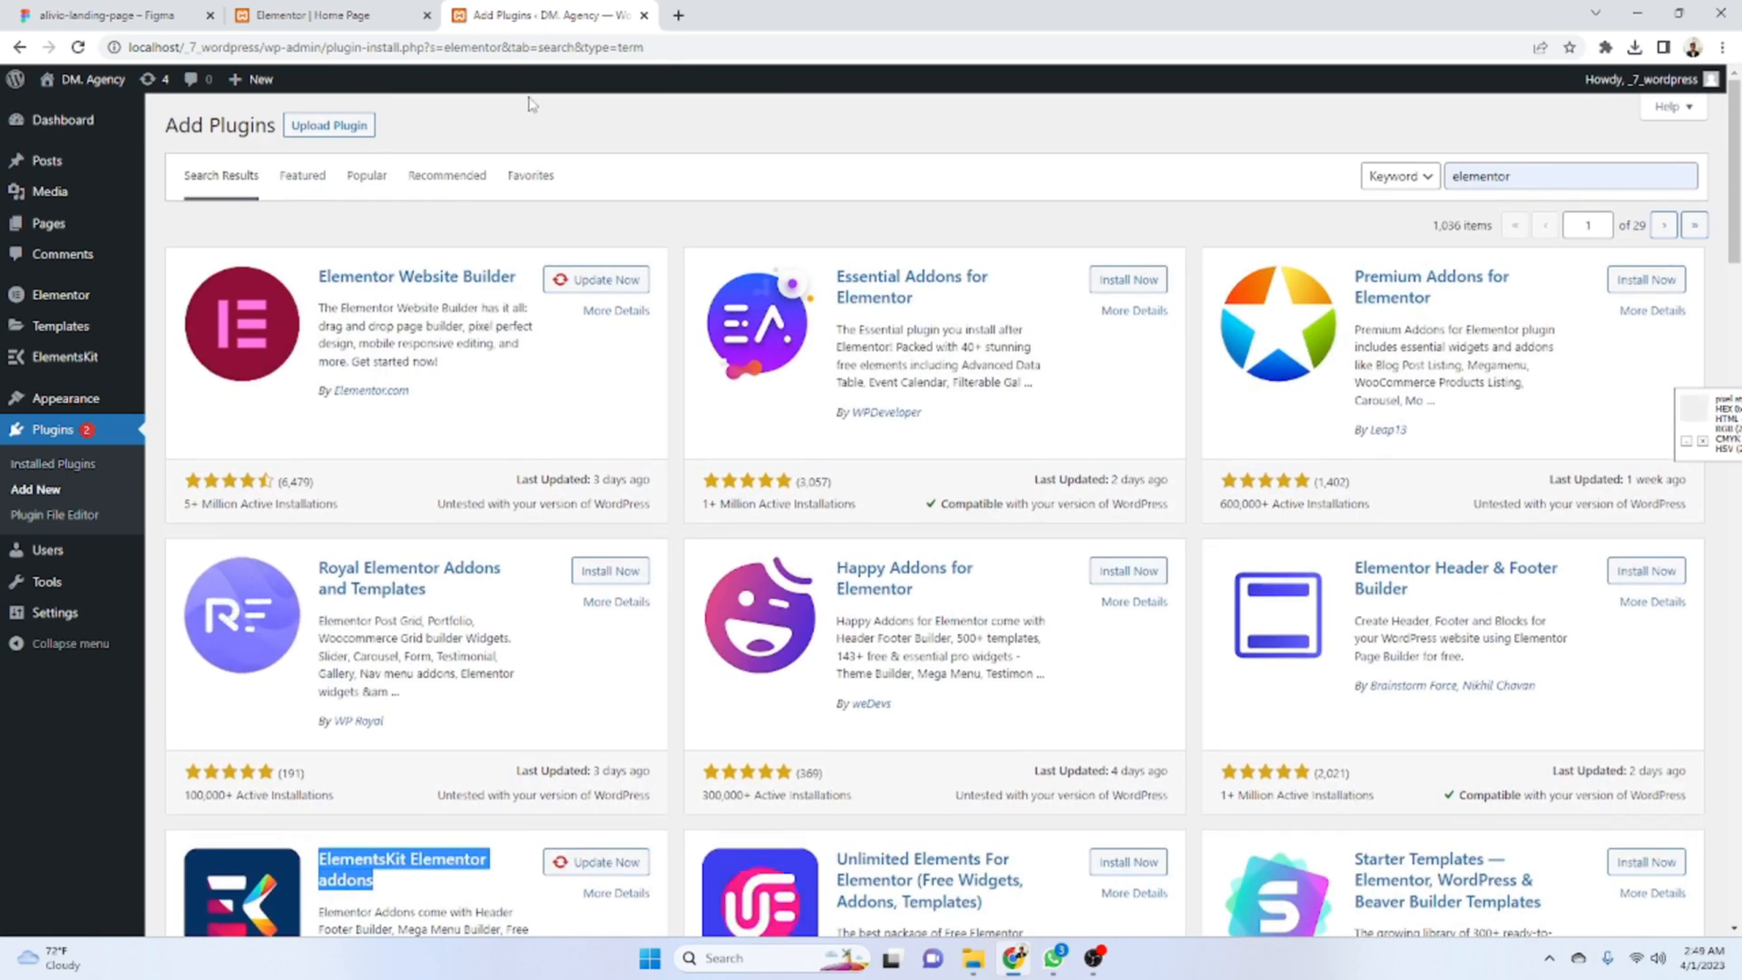
- Close the Add Plugins page and the Navigator so only the Elementor canvas for Home Page stays open
{"action": "left_click", "coordinate": [100, 15]}
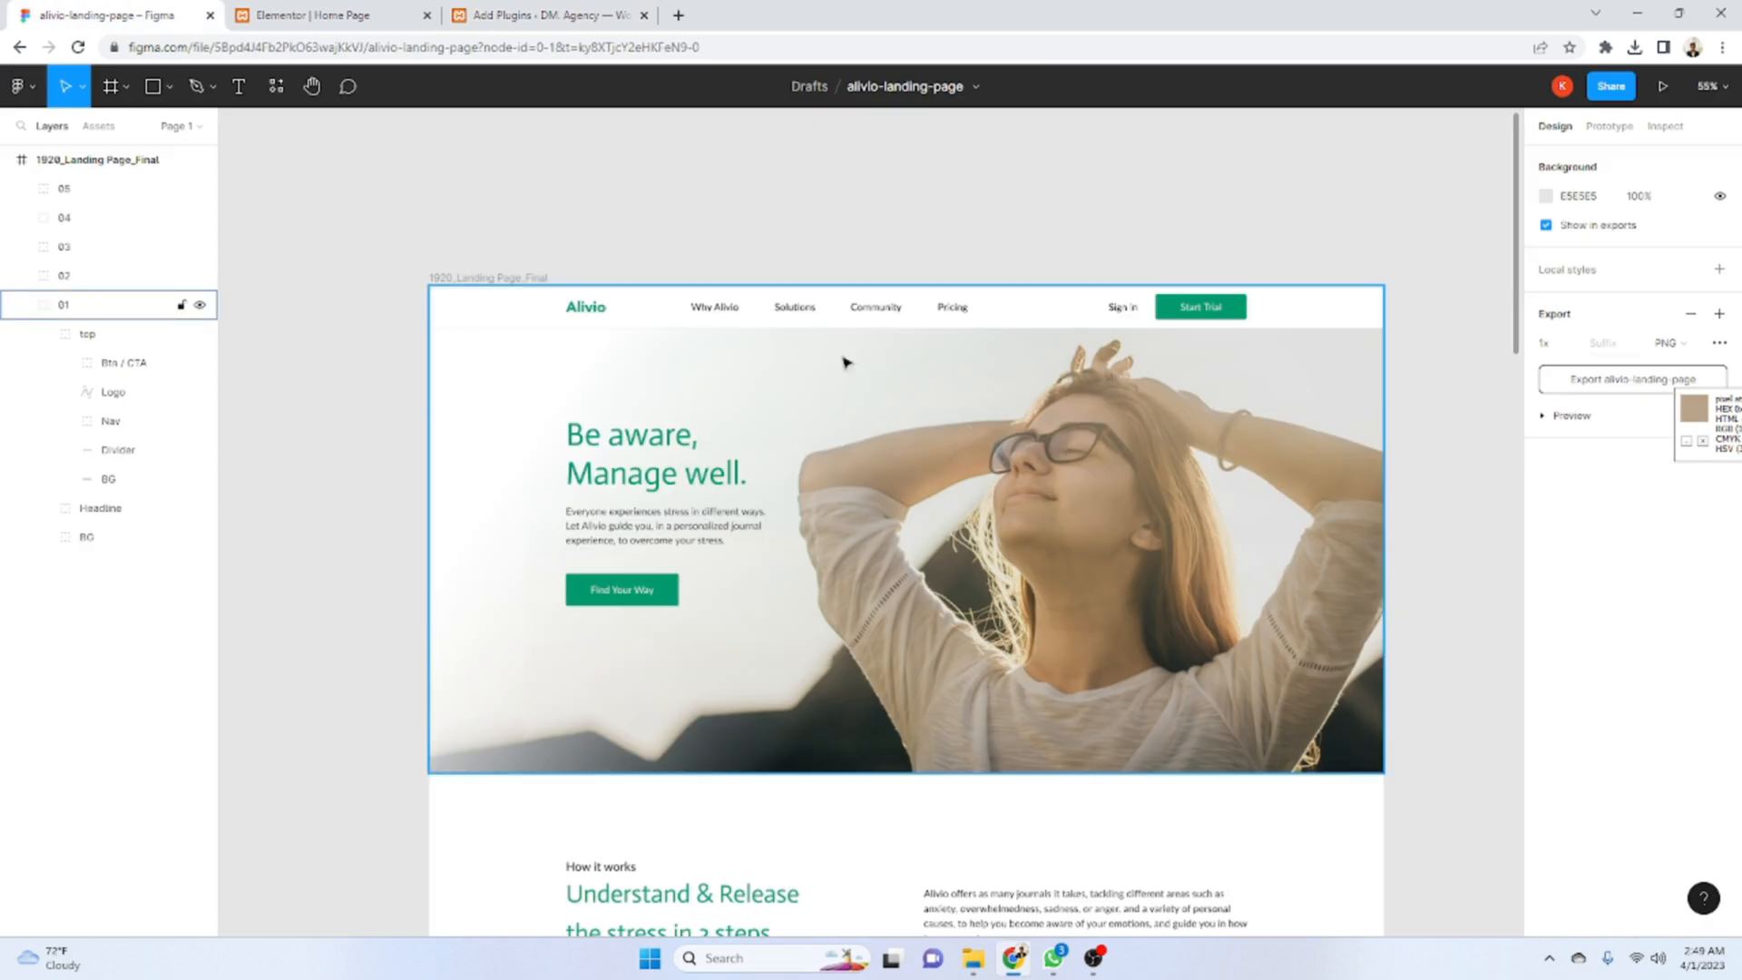
{"action": "left_click", "coordinate": [381, 15]}
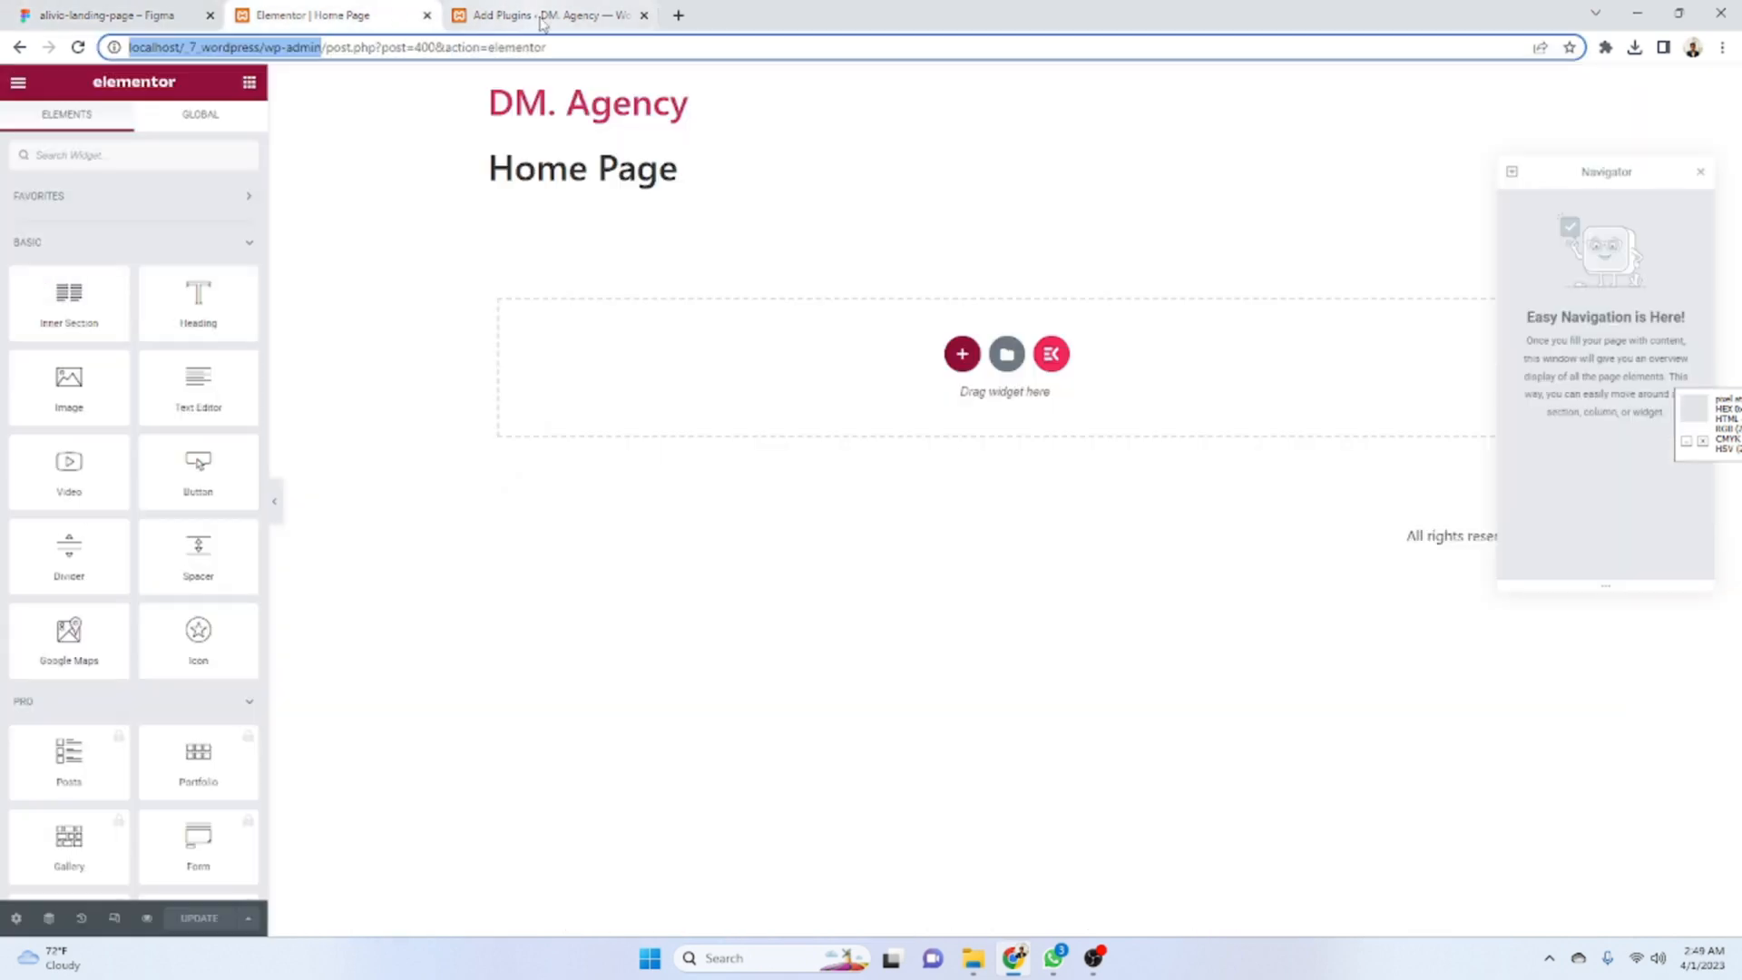
{"action": "left_click", "coordinate": [644, 15]}
{"action": "left_click", "coordinate": [1248, 260]}
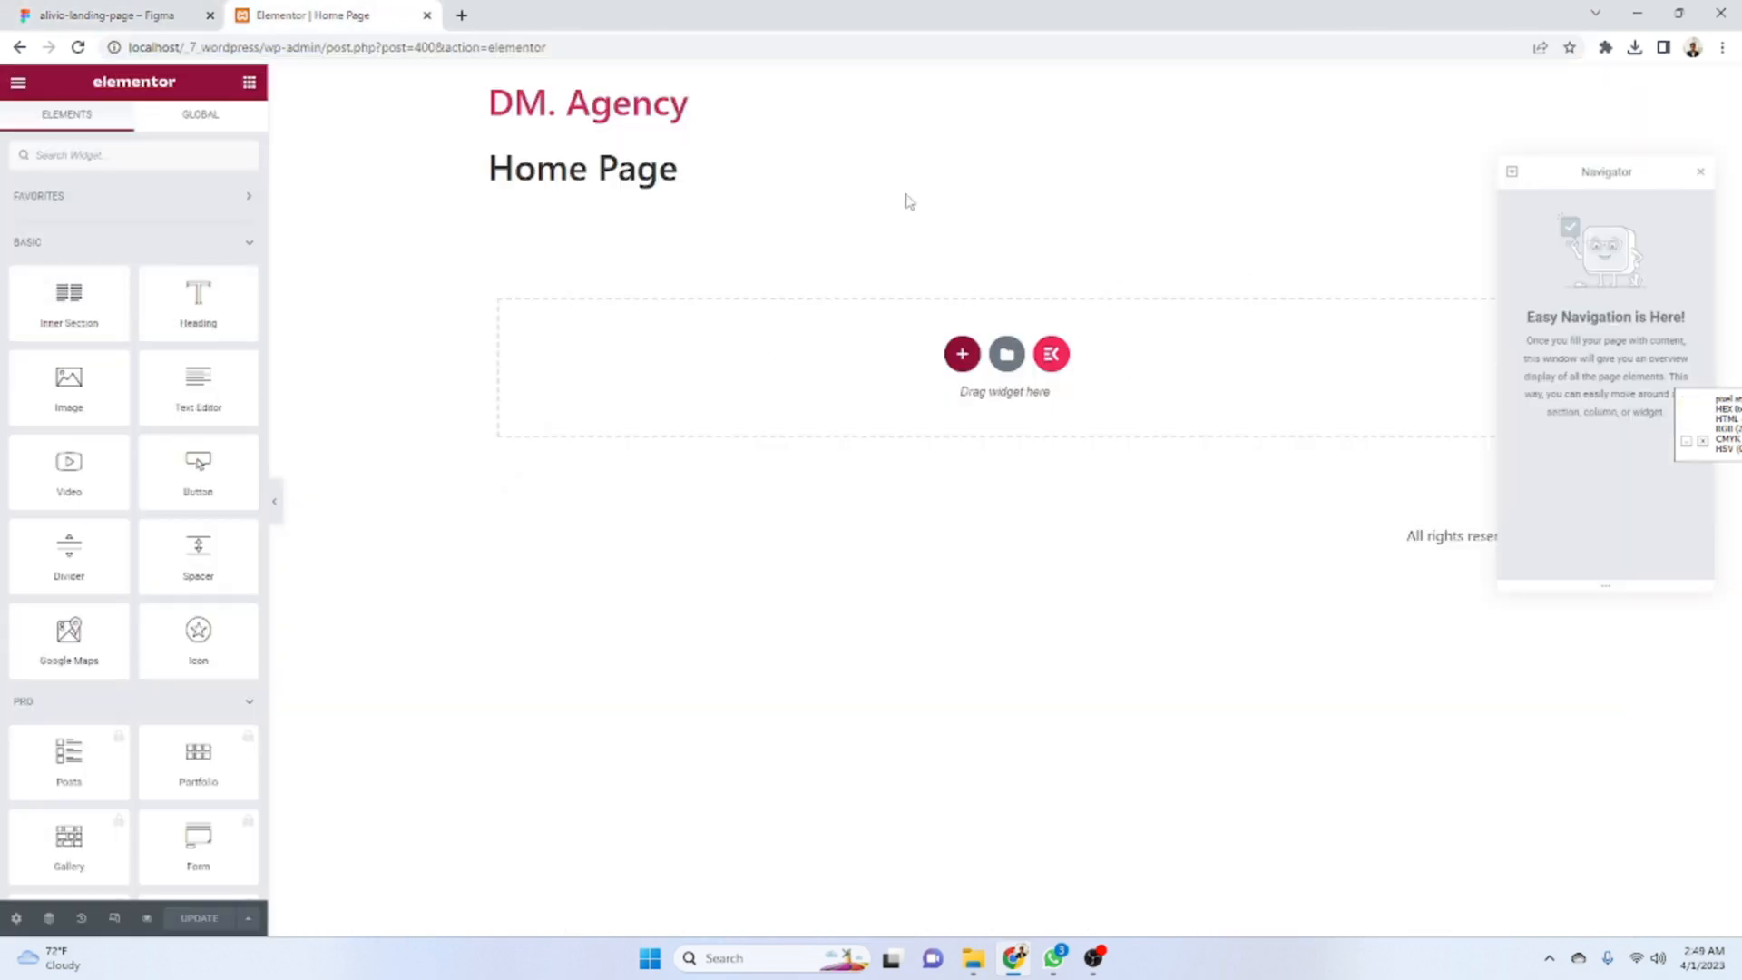
{"action": "left_click", "coordinate": [1705, 173]}
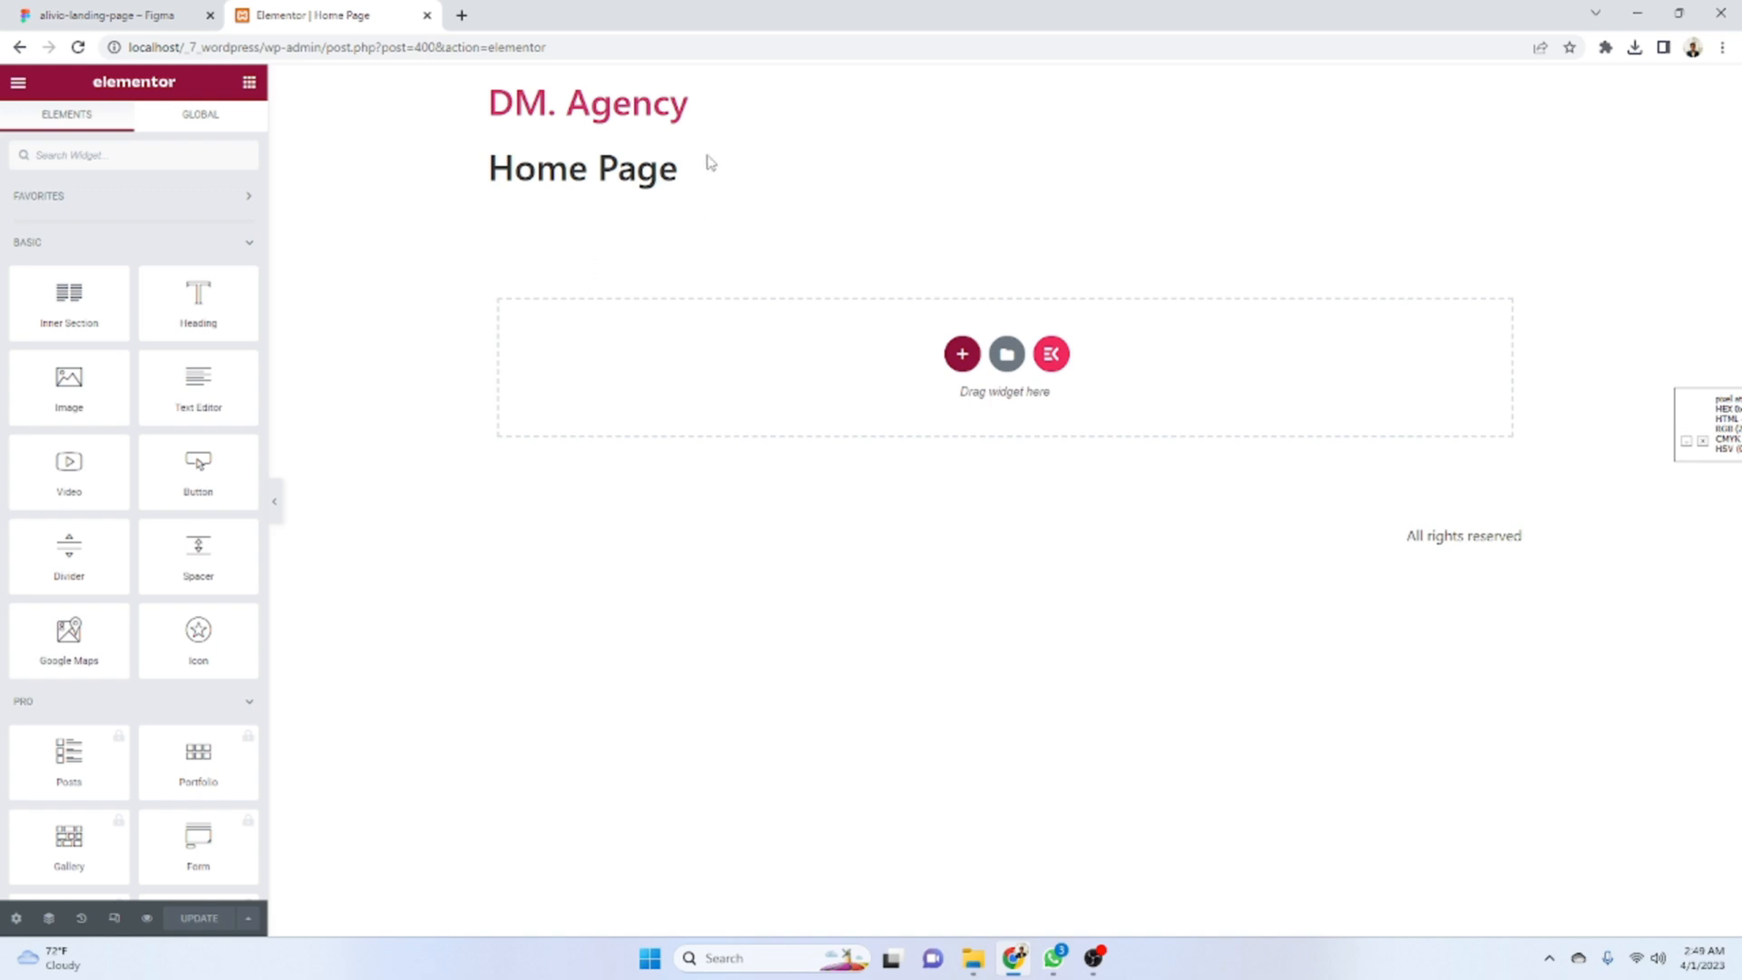
- Set the Home Page's layout to Elementor Canvas to remove the theme's header, page title and footer
{"action": "left_click_drag", "start_coordinate": [693, 170], "coordinate": [742, 199]}
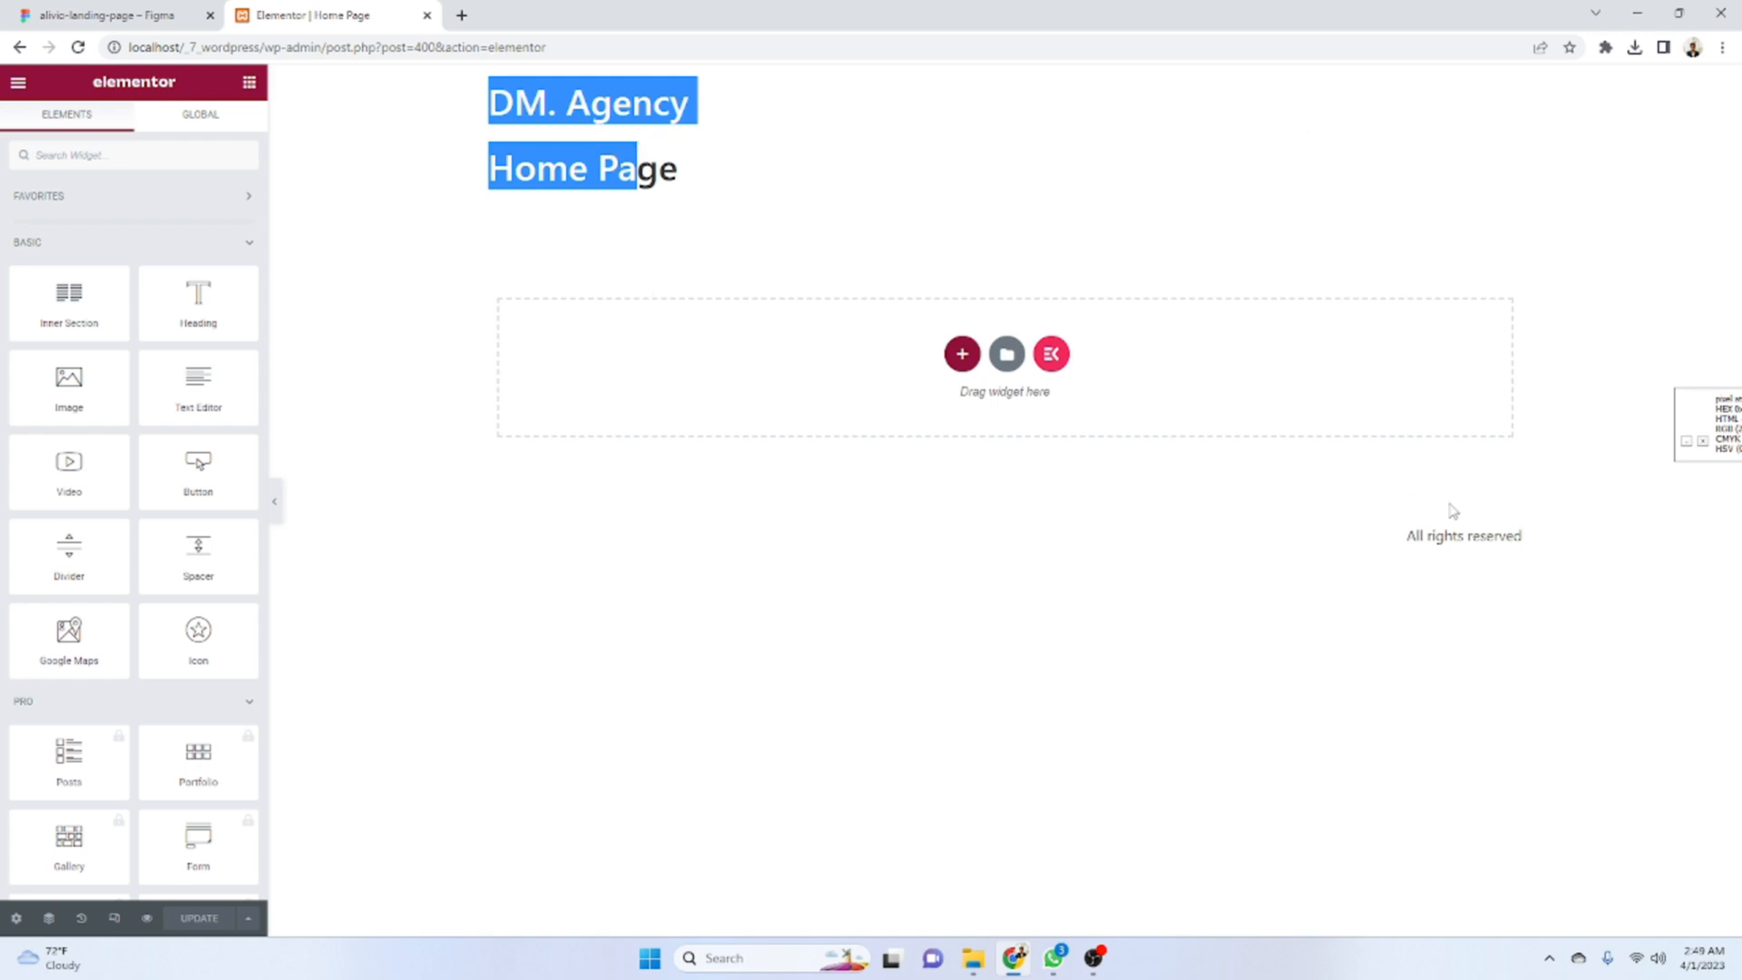
{"action": "left_click_drag", "start_coordinate": [1415, 536], "coordinate": [1530, 556]}
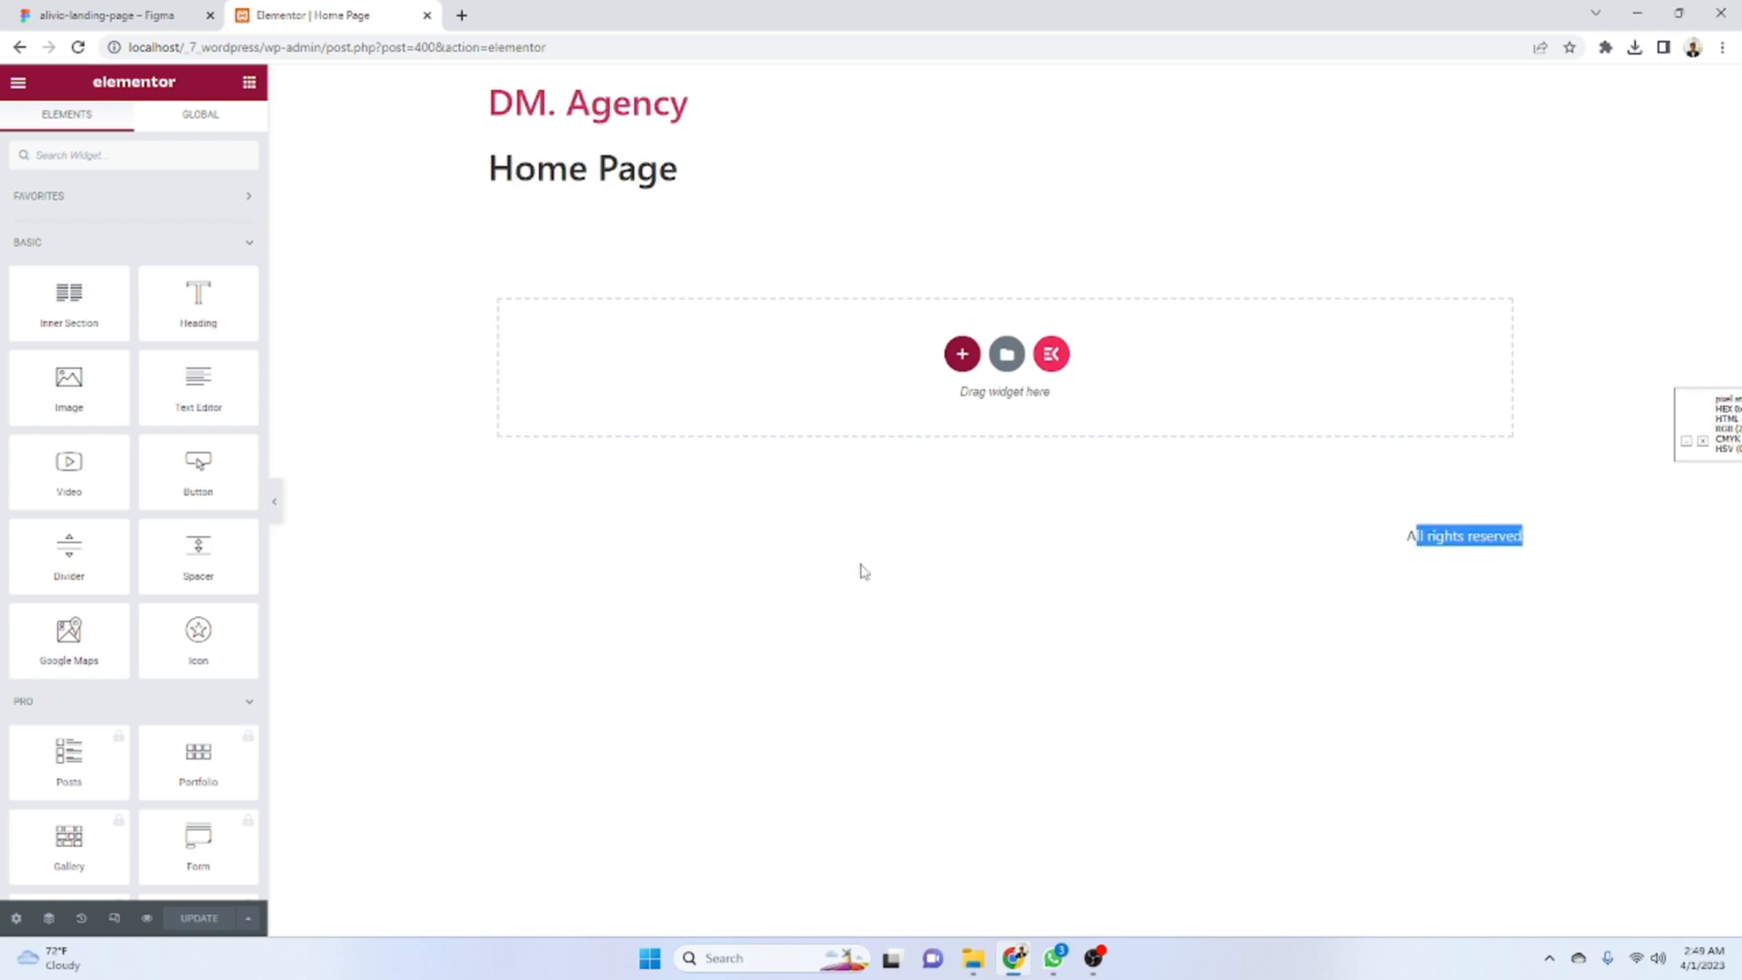
{"action": "left_click", "coordinate": [15, 918]}
{"action": "left_click", "coordinate": [214, 520]}
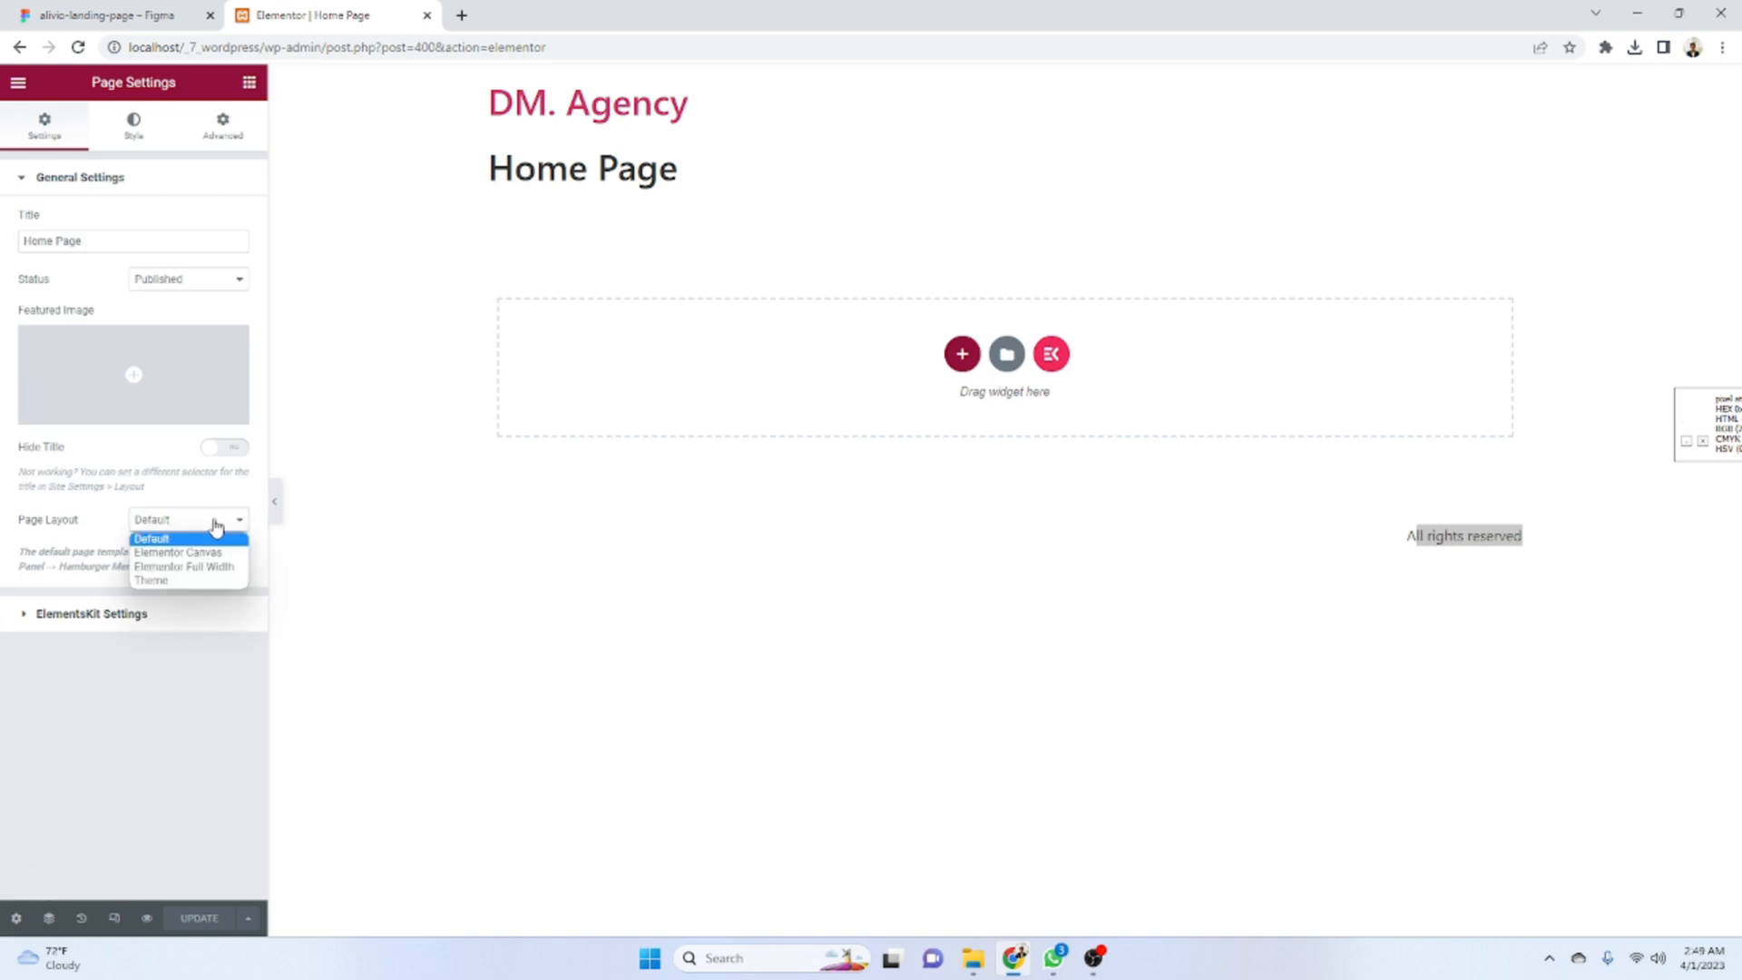
{"action": "left_click", "coordinate": [217, 554]}
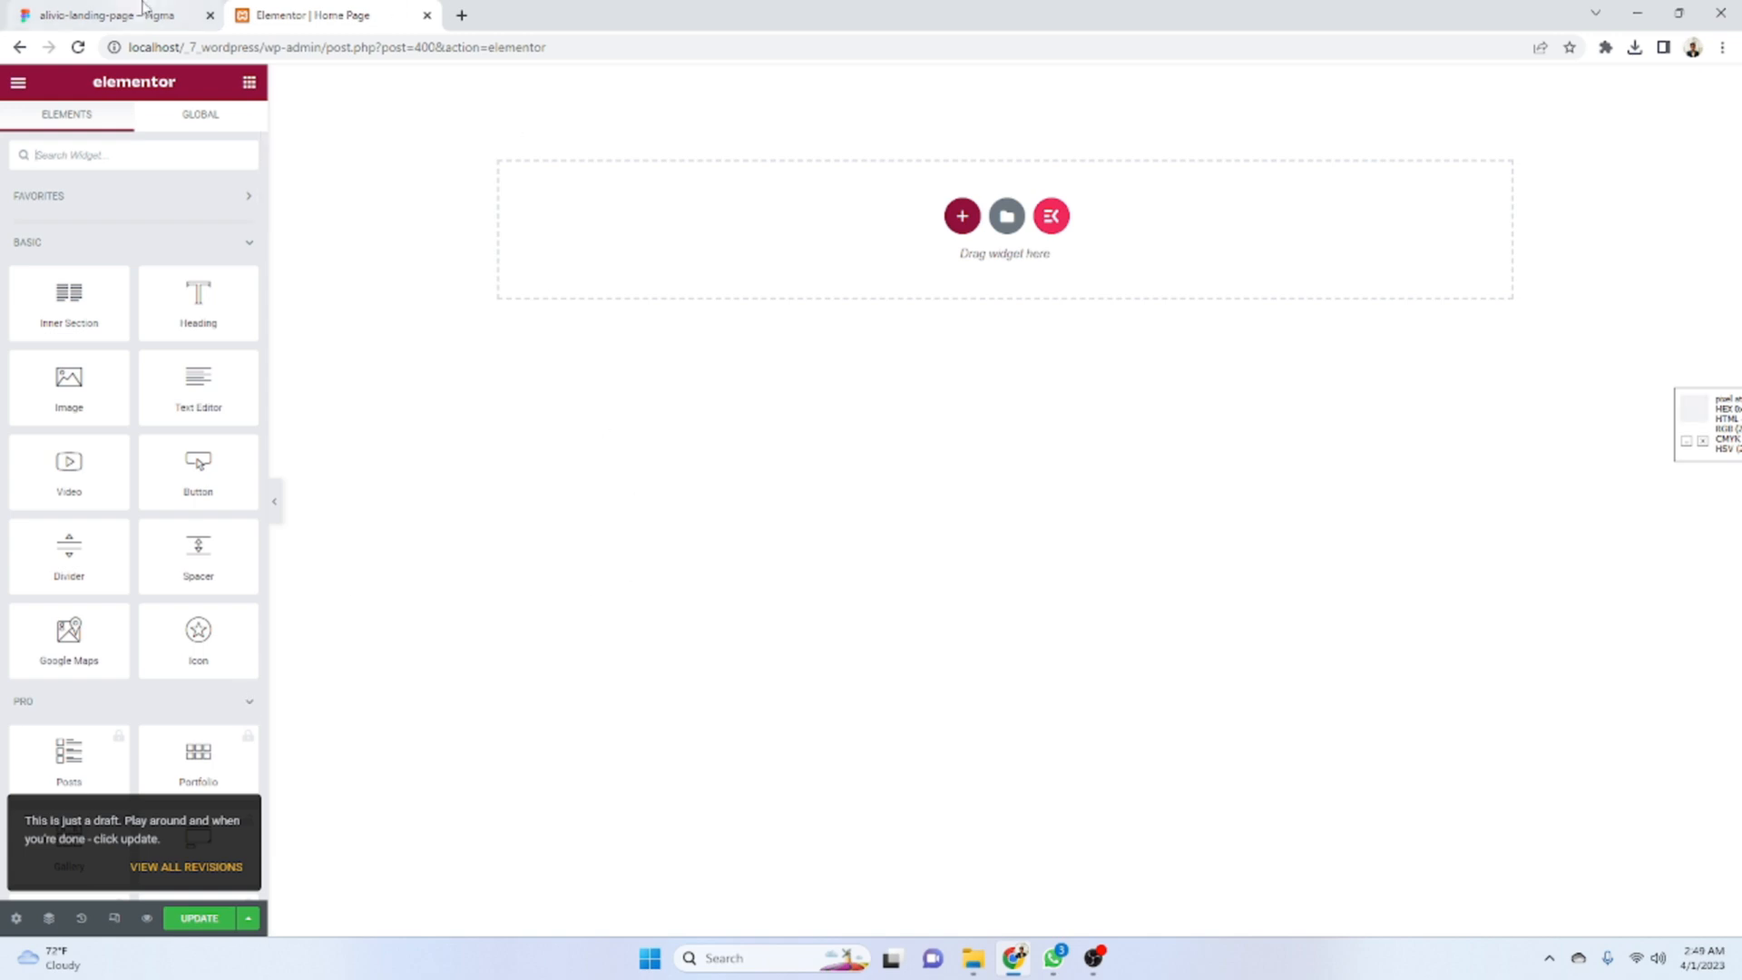
- Review the header and hero section of the Figma design and return to the Elementor editor
{"action": "left_click", "coordinate": [191, 15]}
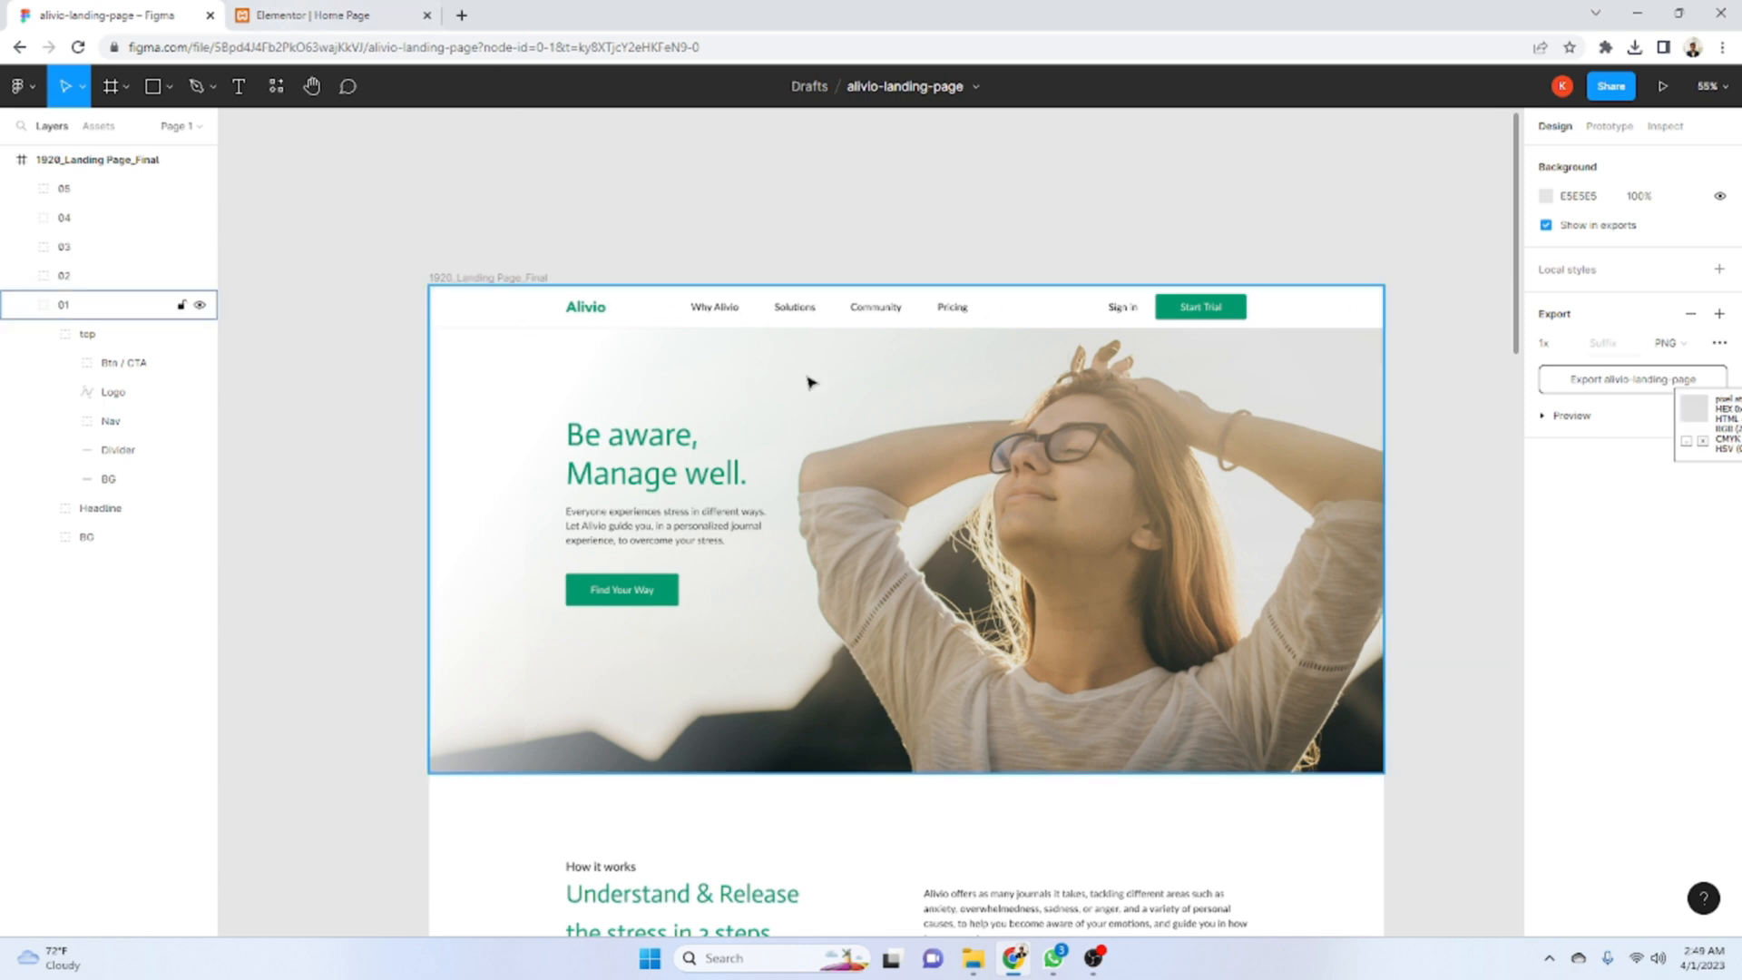
{"action": "left_click", "coordinate": [310, 16]}
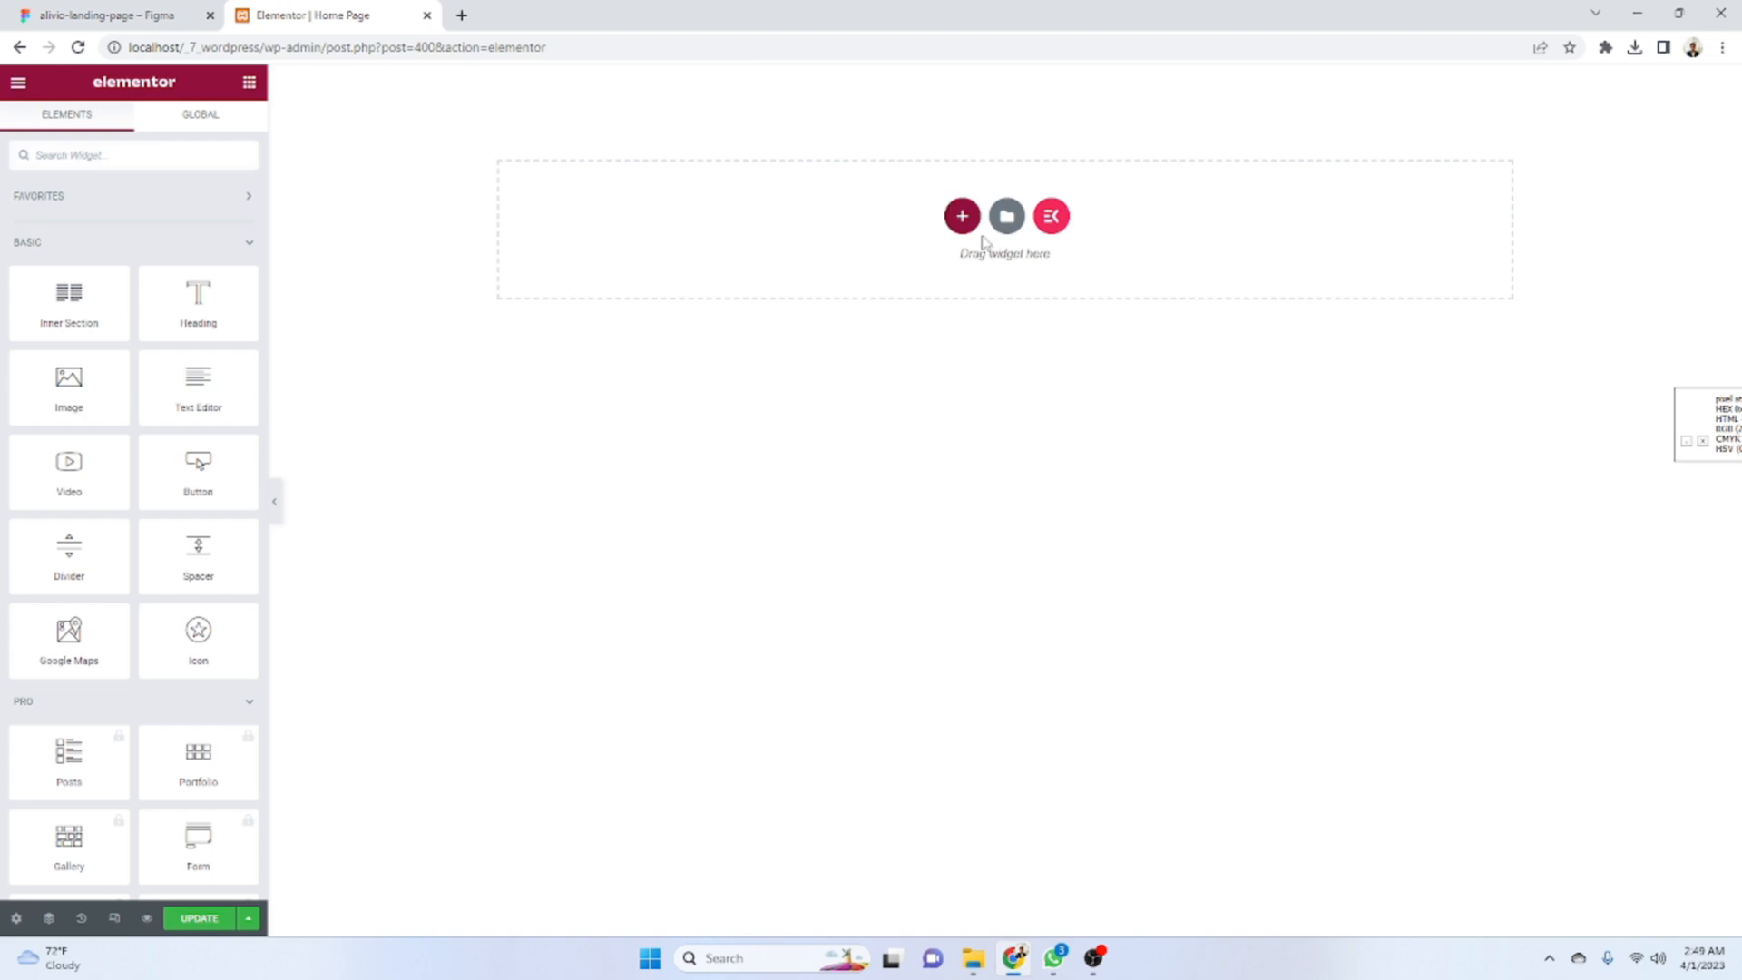
- Add a single-column section to the page and set its height to a minimum height of 100 VH
{"action": "left_click", "coordinate": [965, 220]}
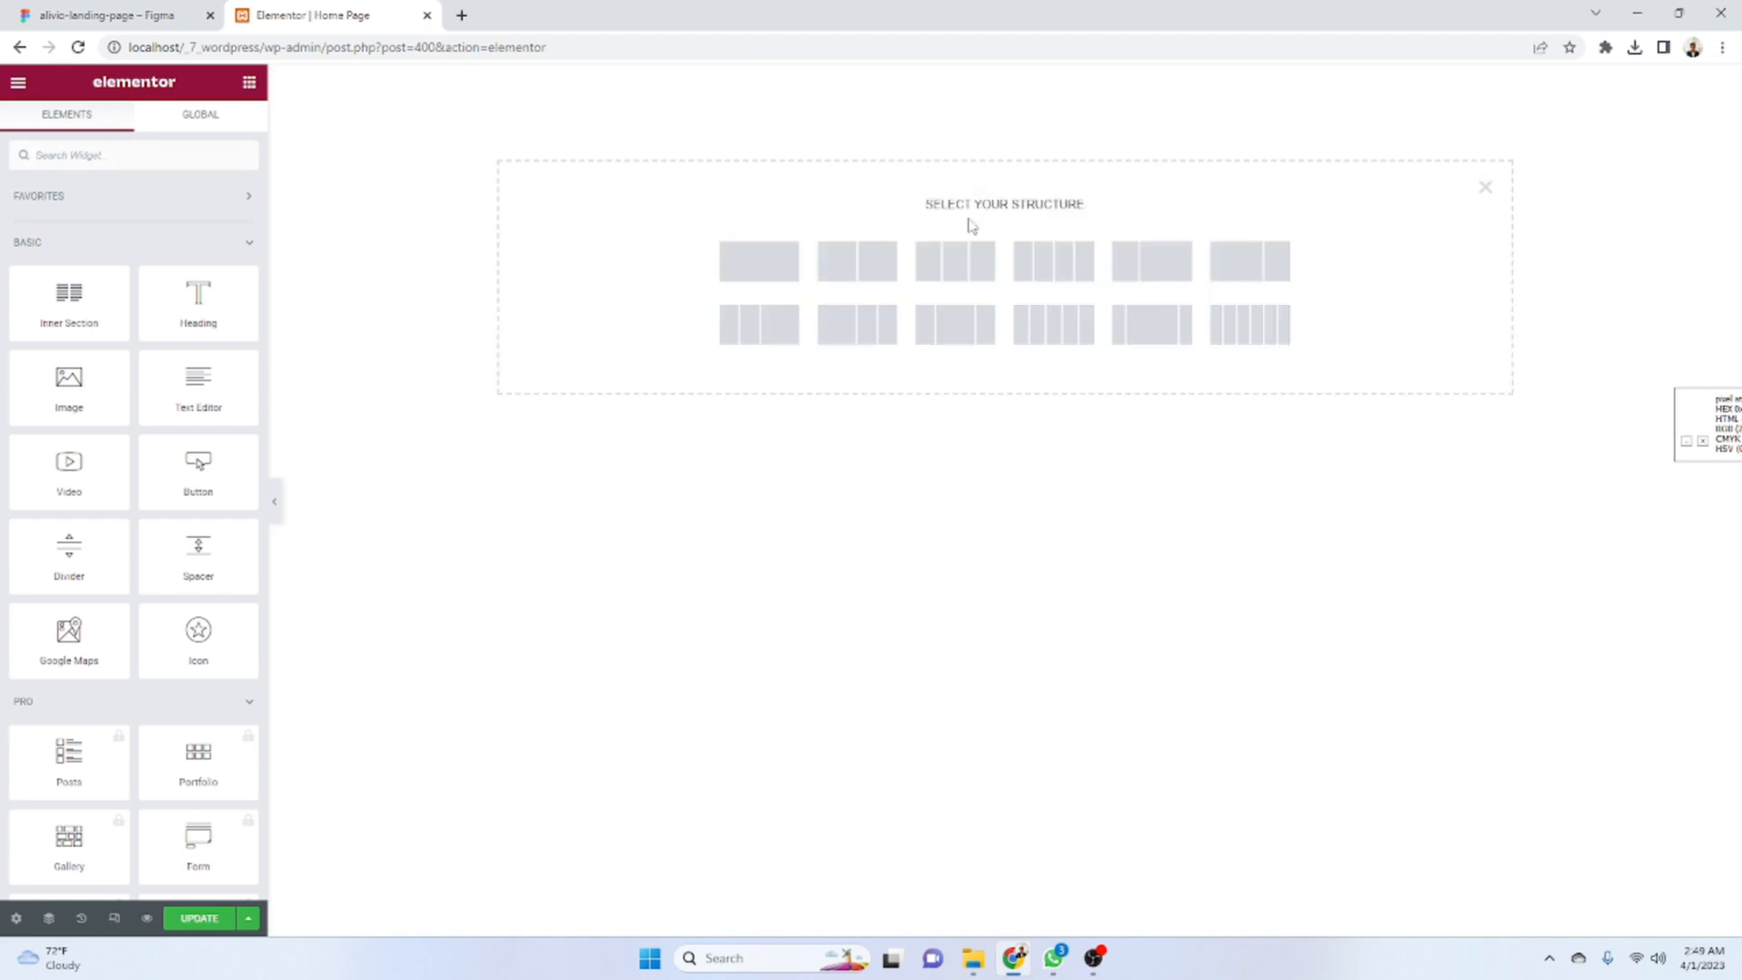
{"action": "left_click", "coordinate": [727, 267]}
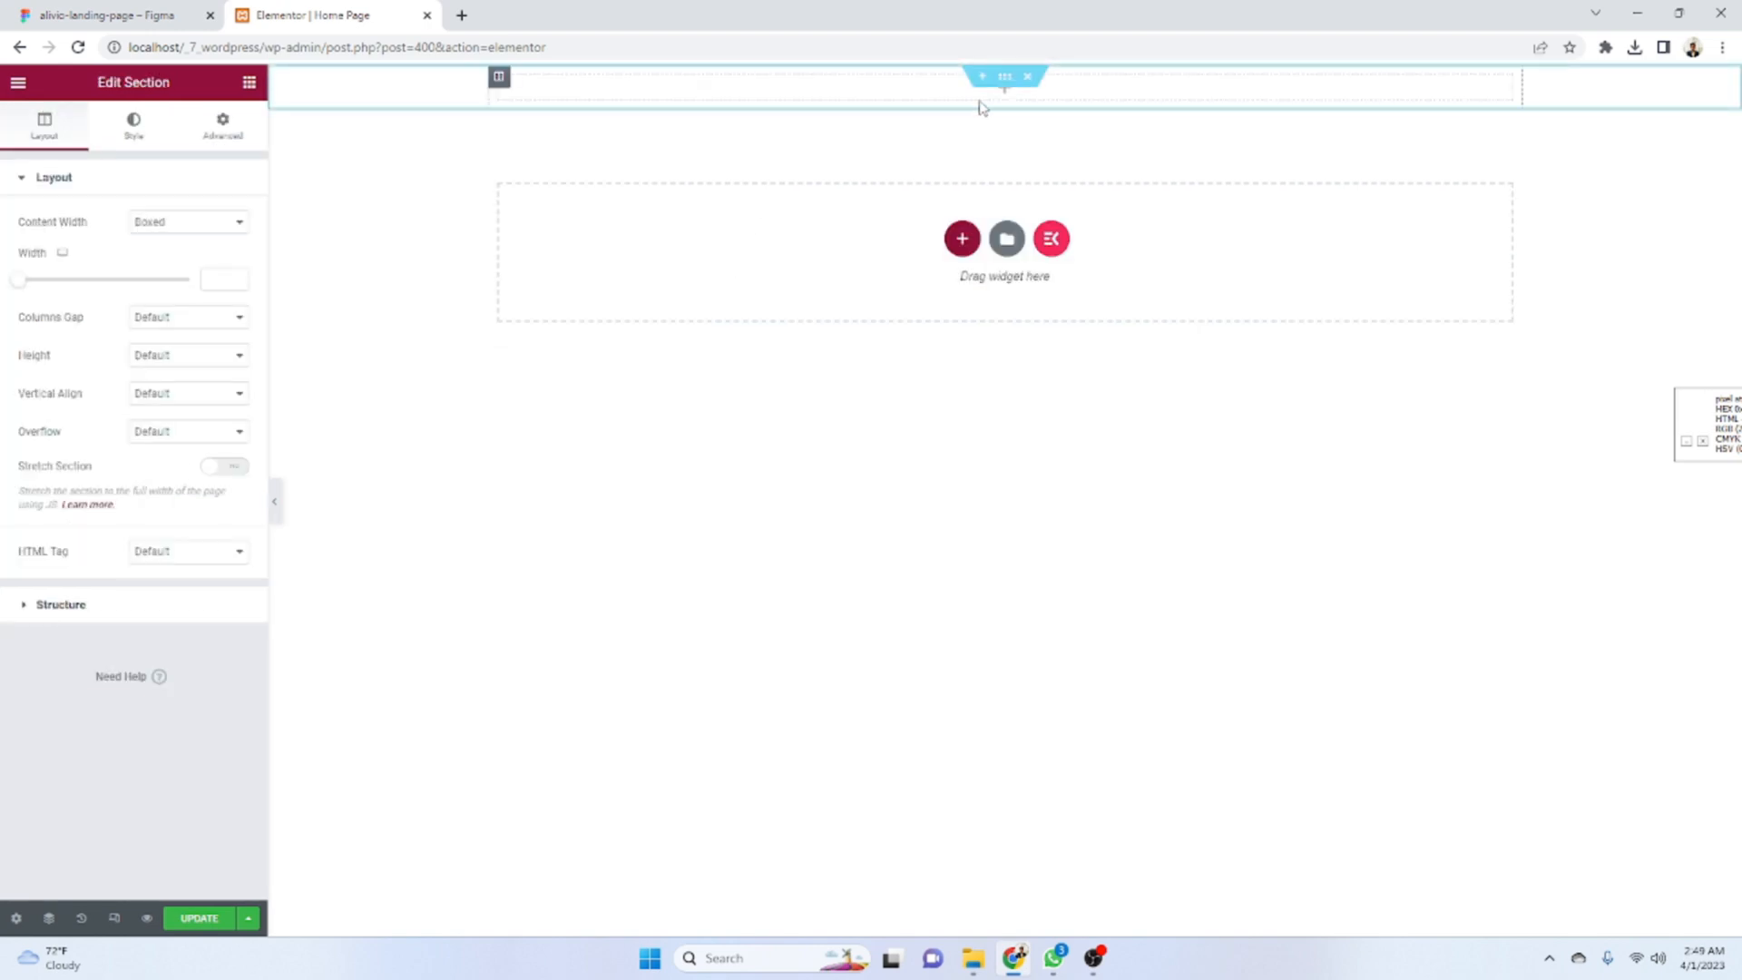
{"action": "left_click", "coordinate": [195, 322]}
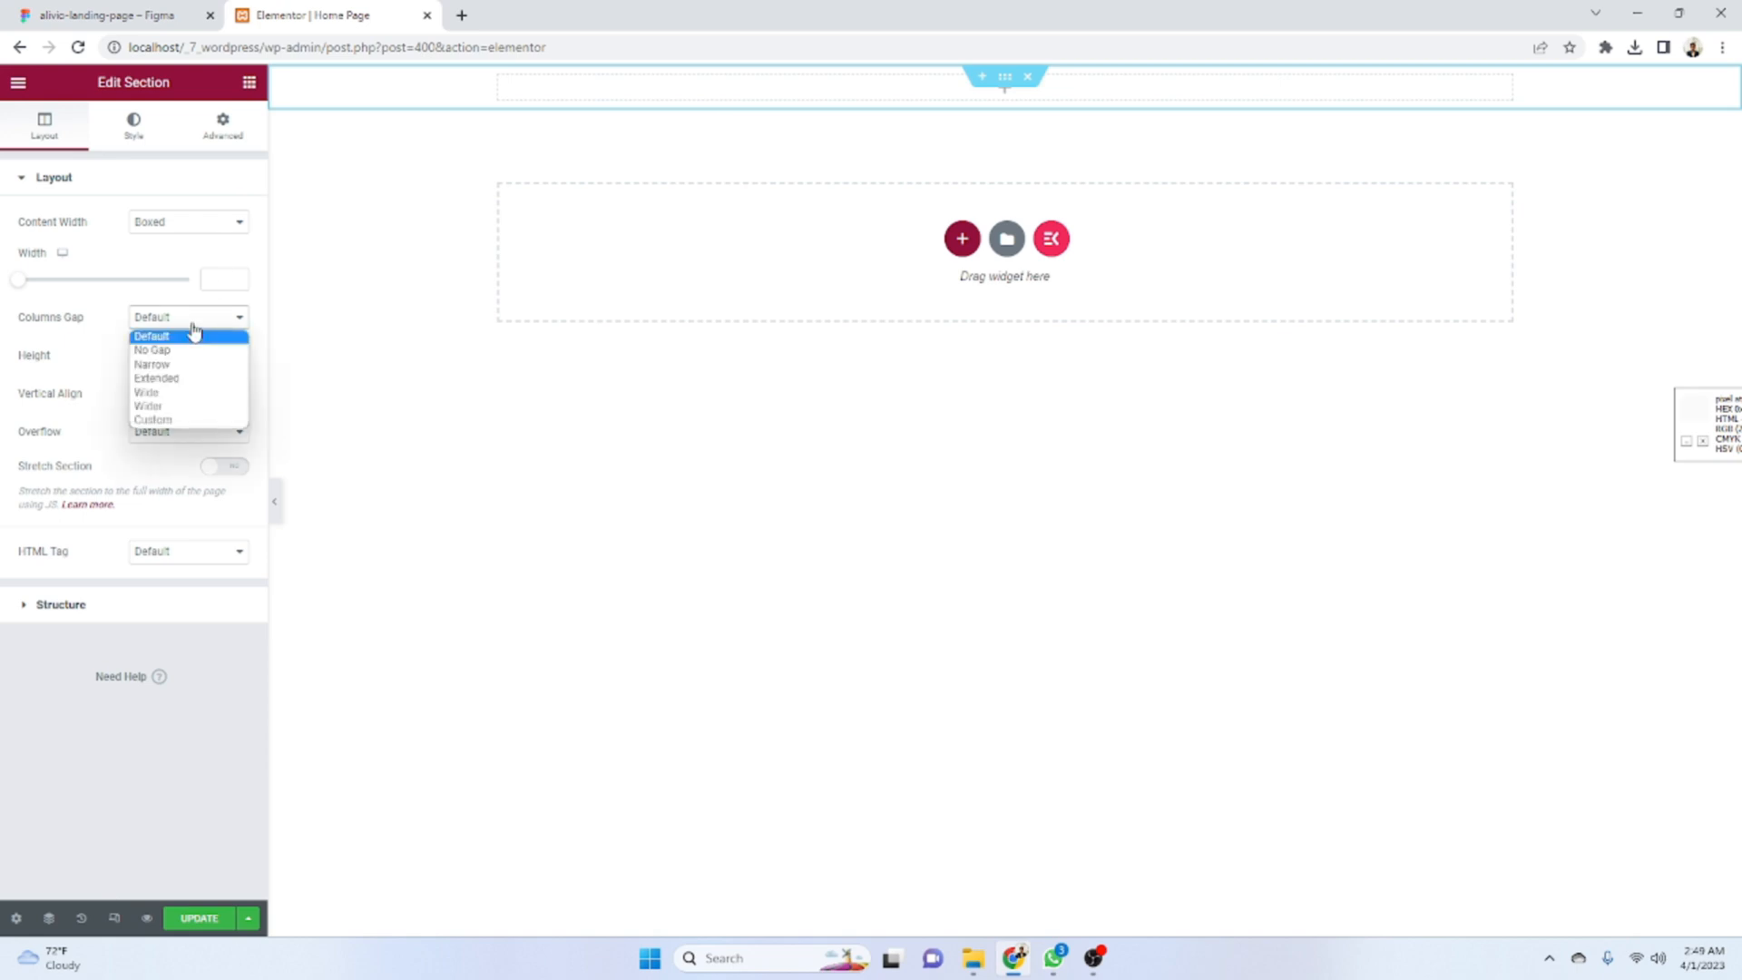
{"action": "left_click", "coordinate": [83, 344]}
{"action": "left_click", "coordinate": [161, 356]}
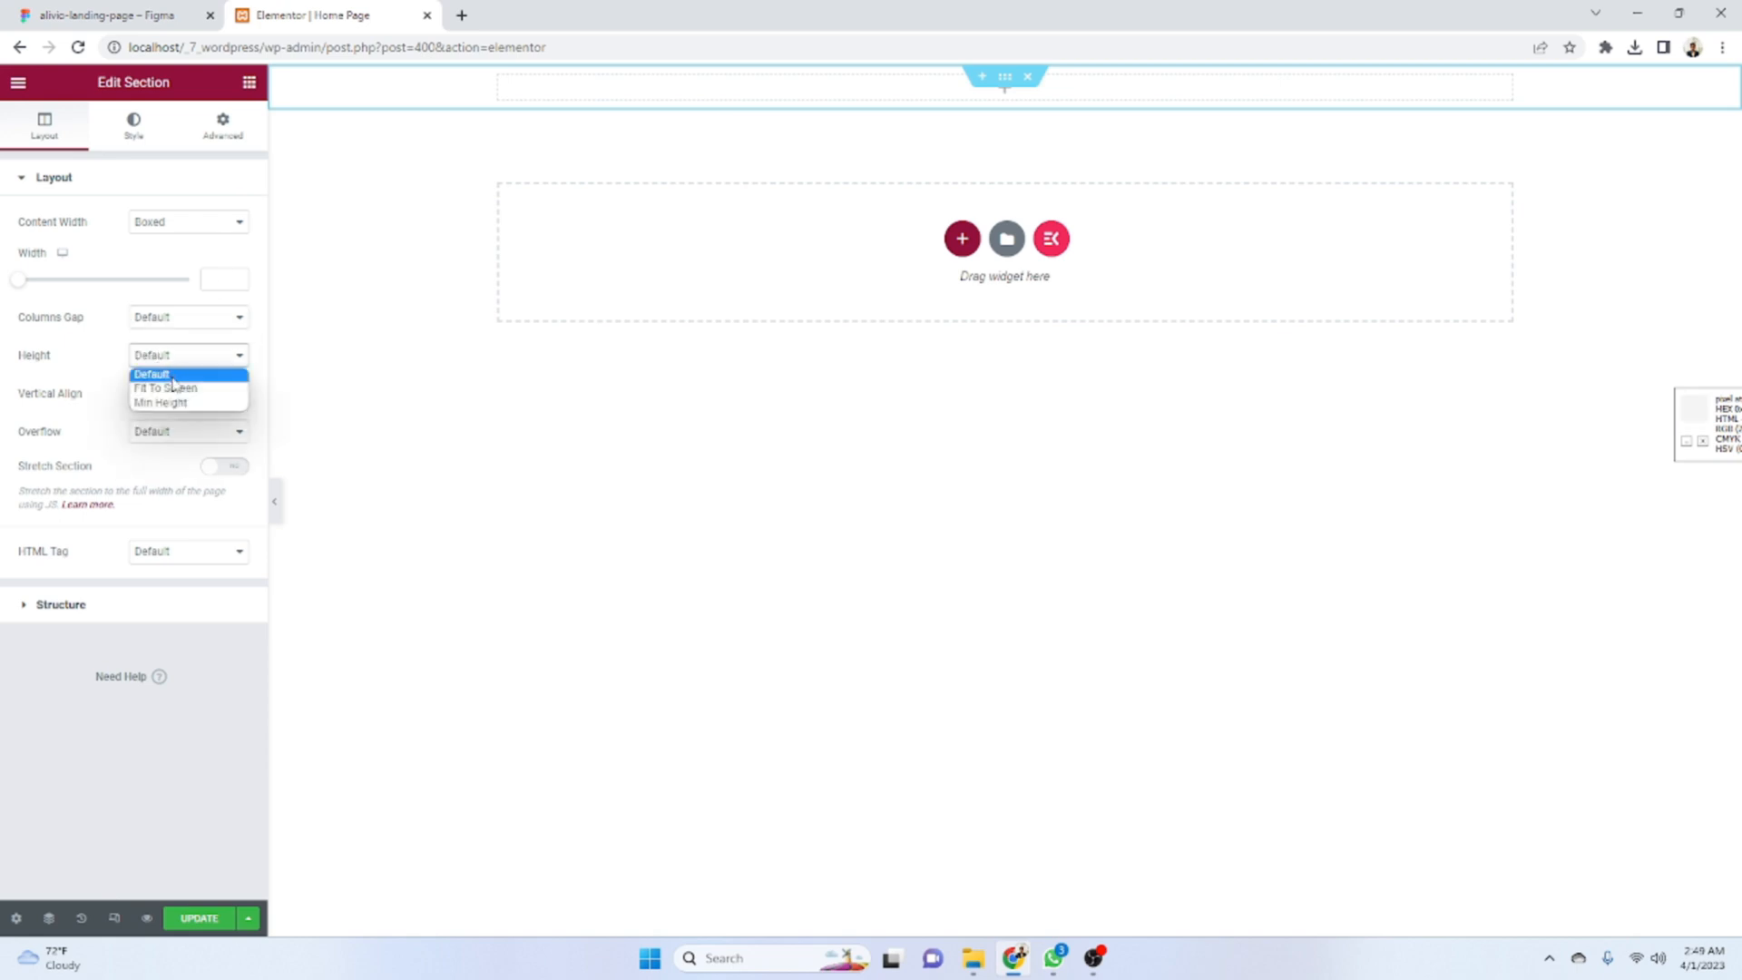
{"action": "left_click", "coordinate": [177, 401]}
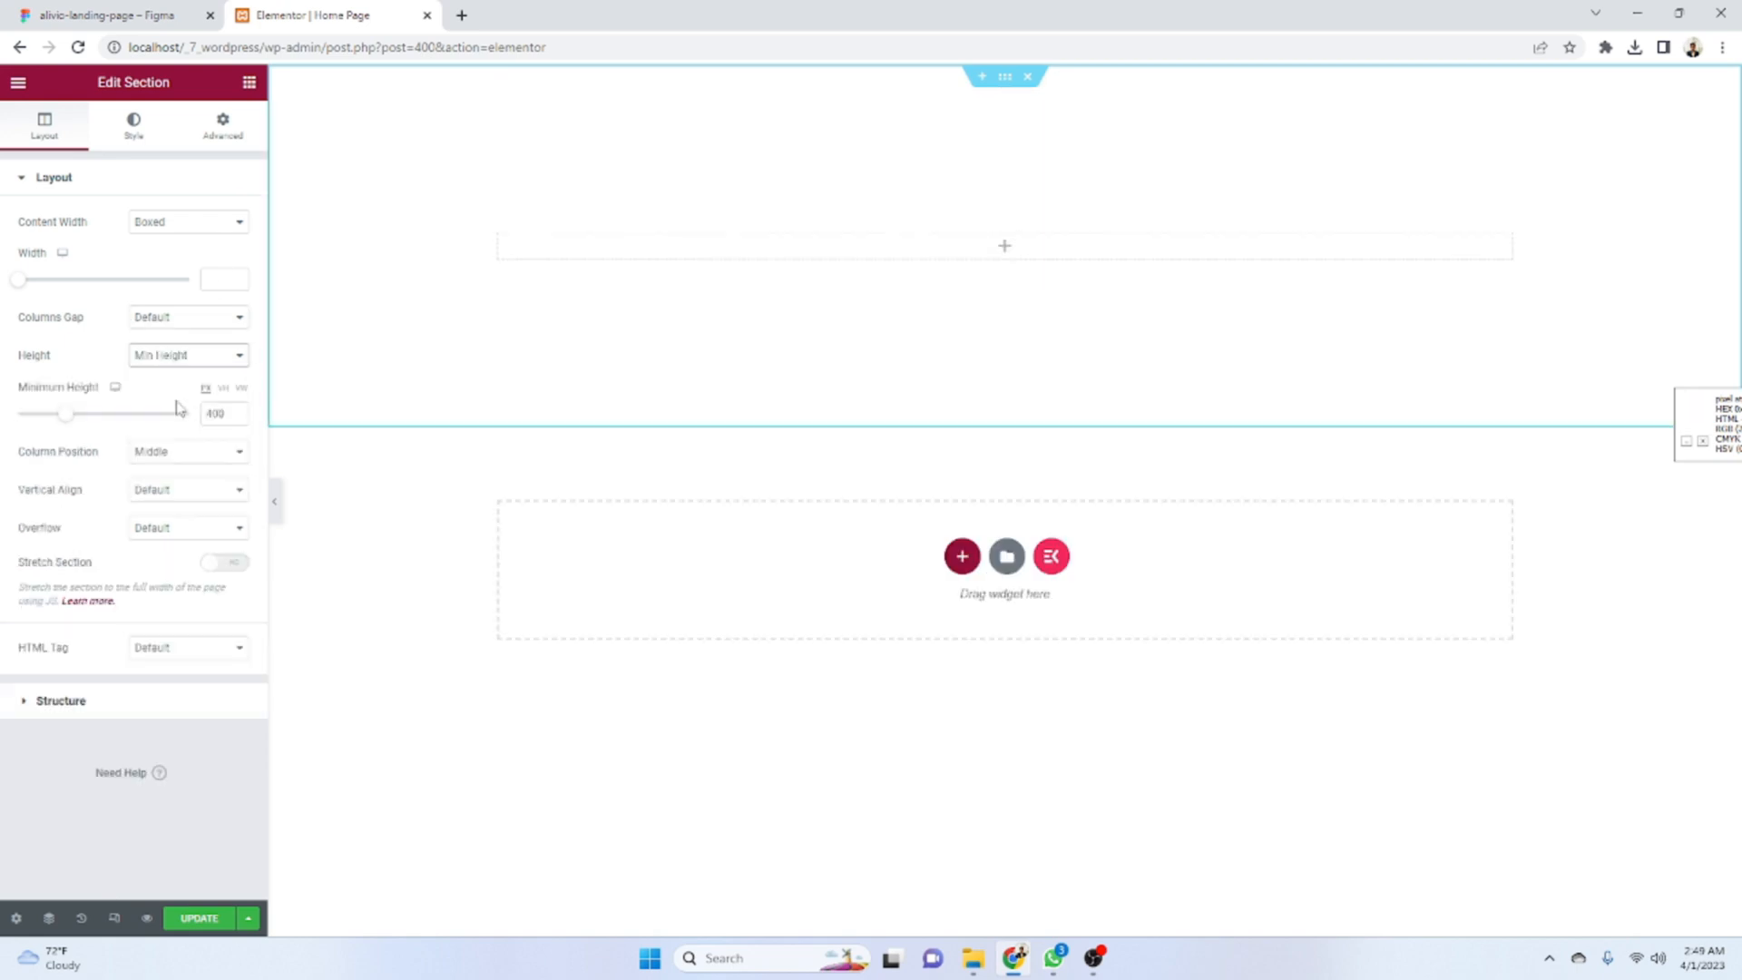
{"action": "left_click", "coordinate": [224, 390]}
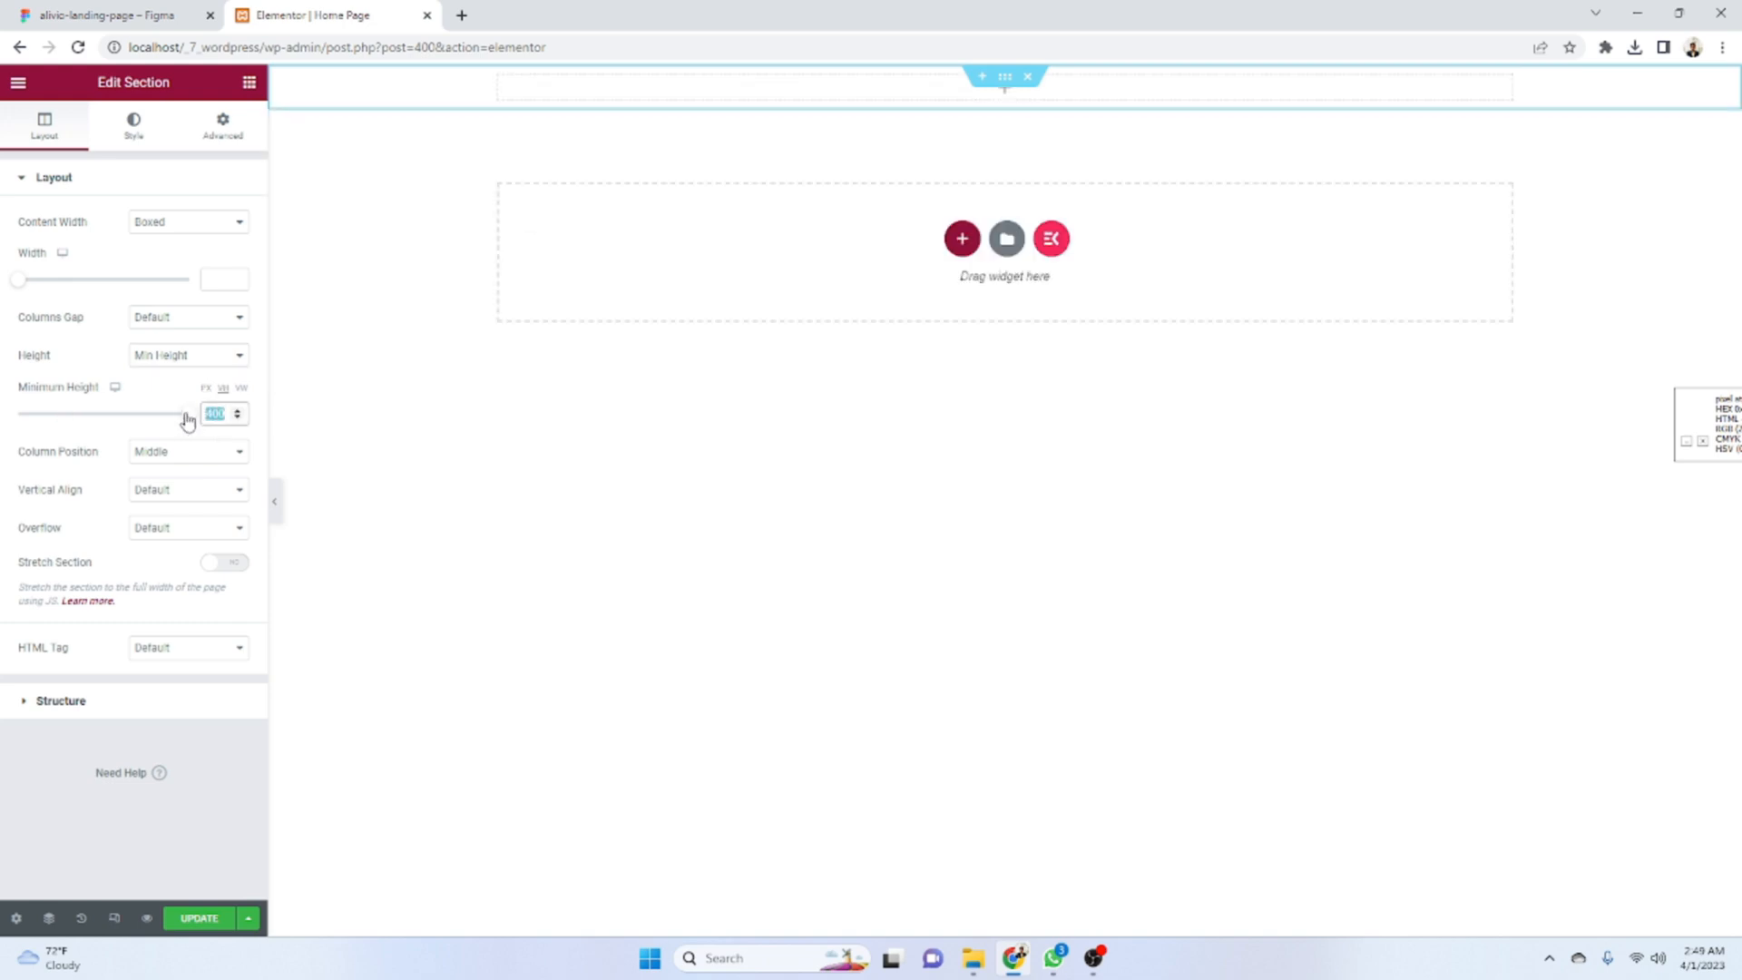
{"action": "type", "text": "100"}
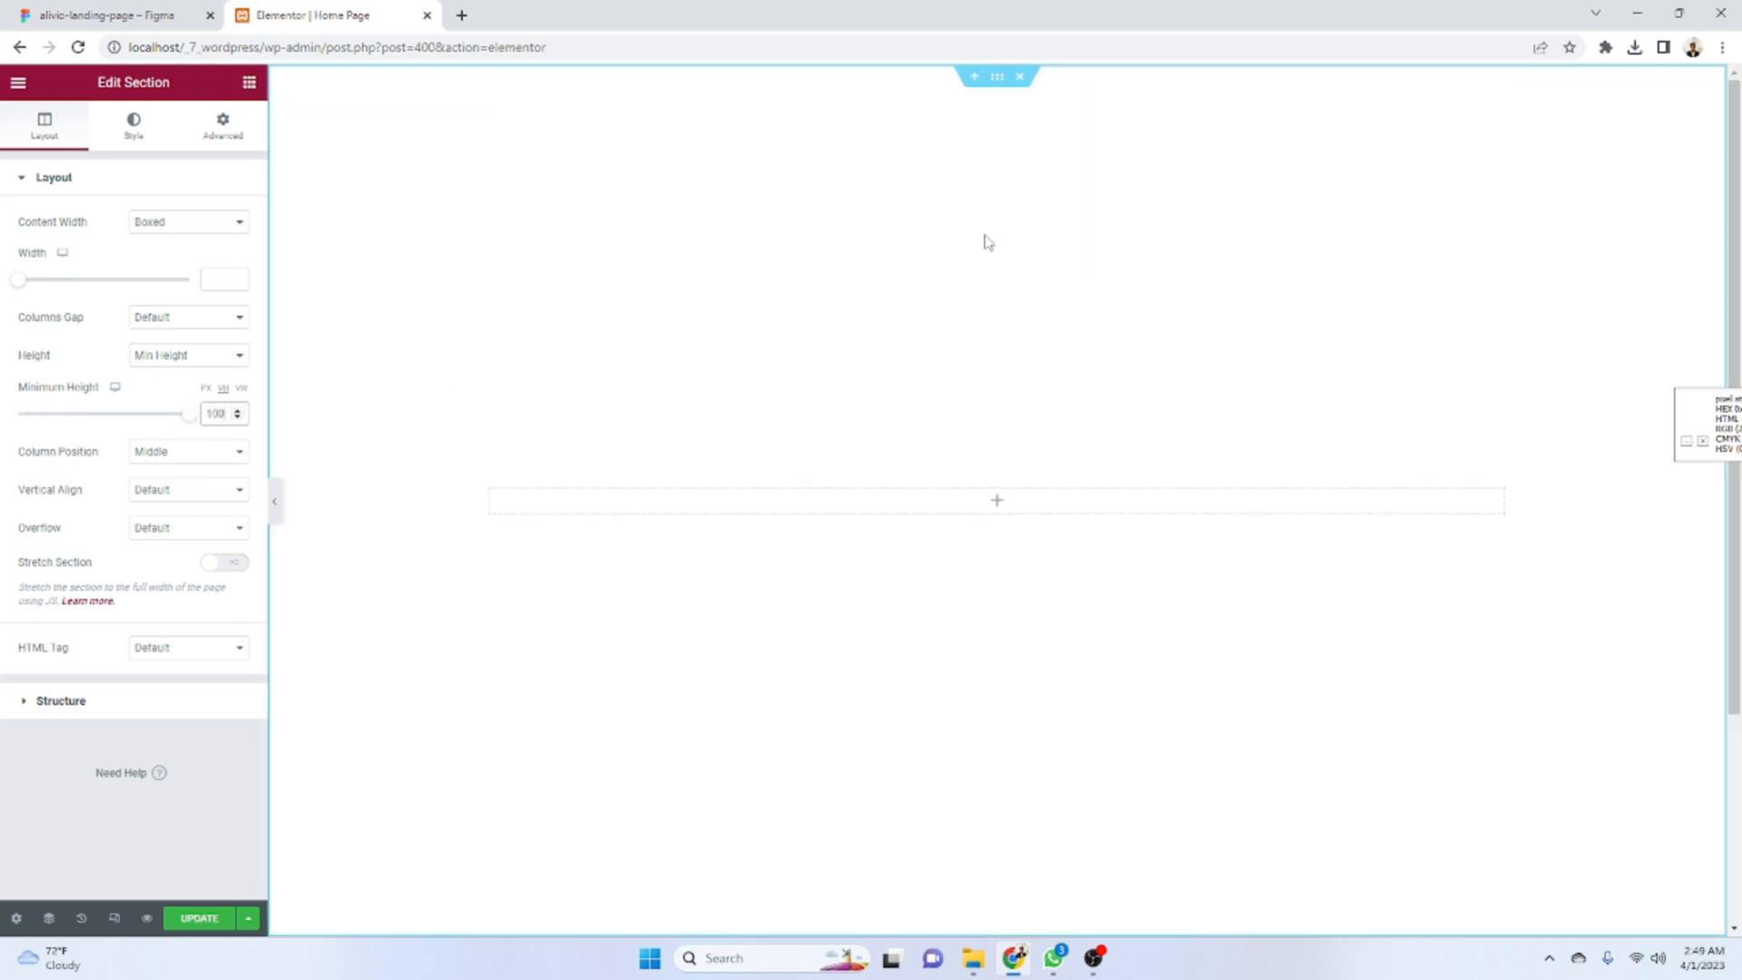
- Set the section's background type to Classic and start uploading a new file for its background image
{"action": "left_click", "coordinate": [136, 132]}
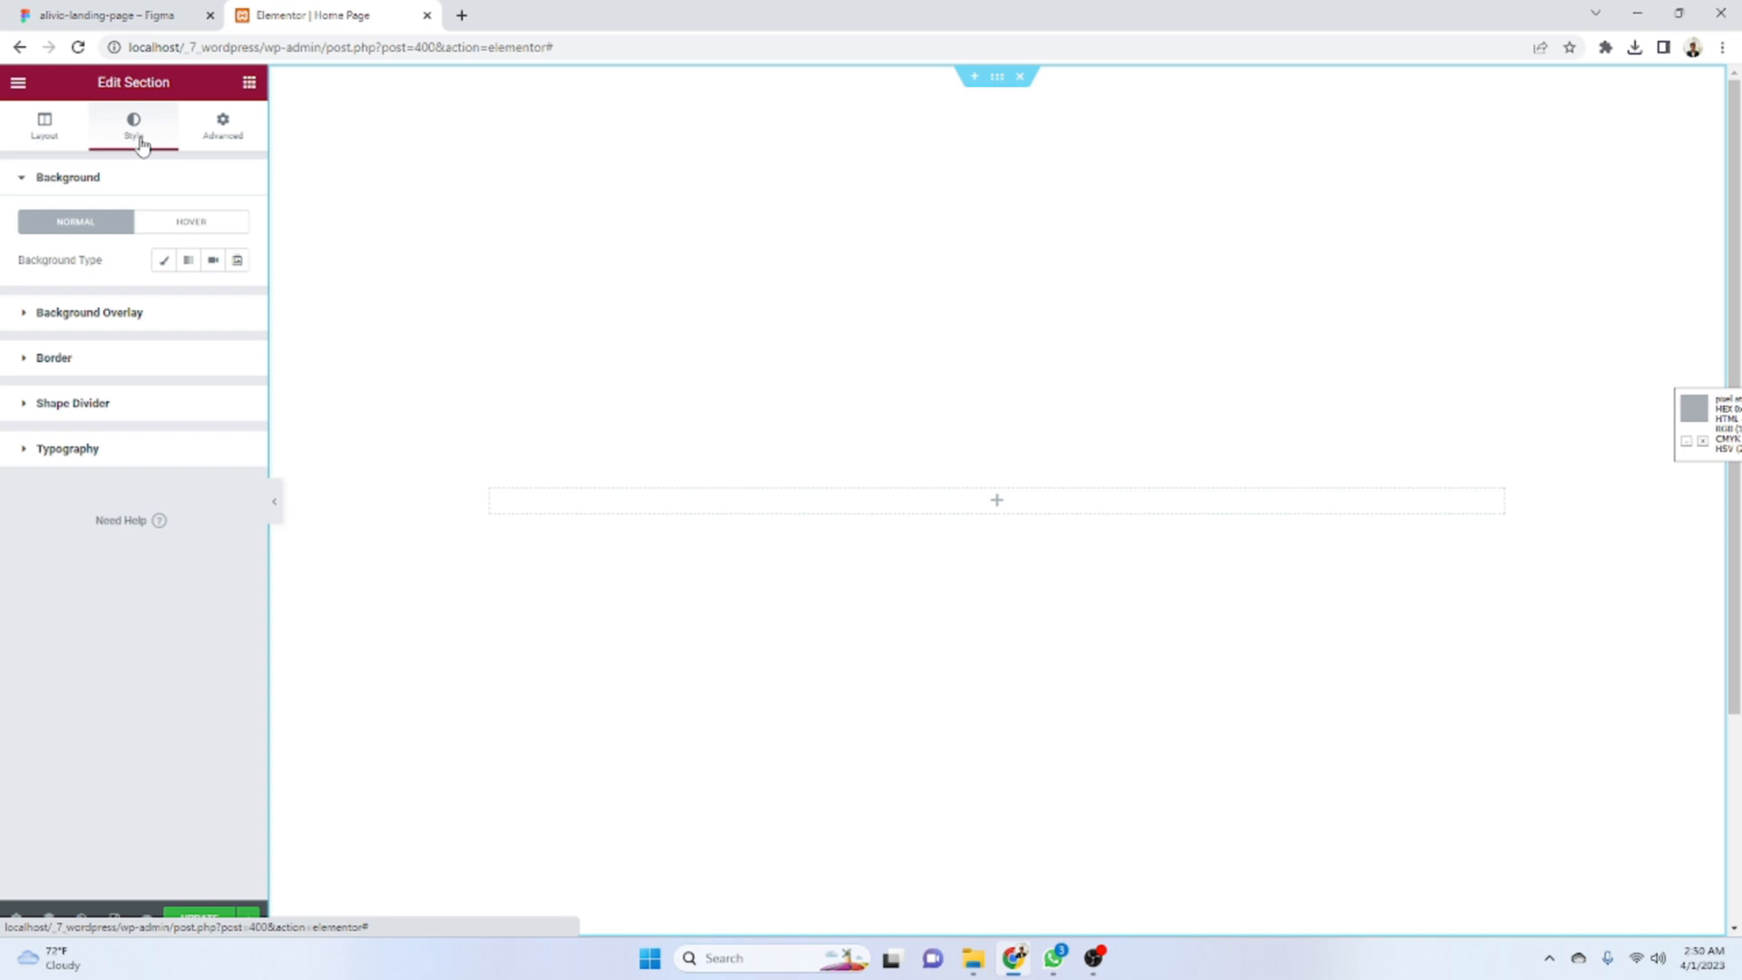
{"action": "left_click", "coordinate": [167, 262]}
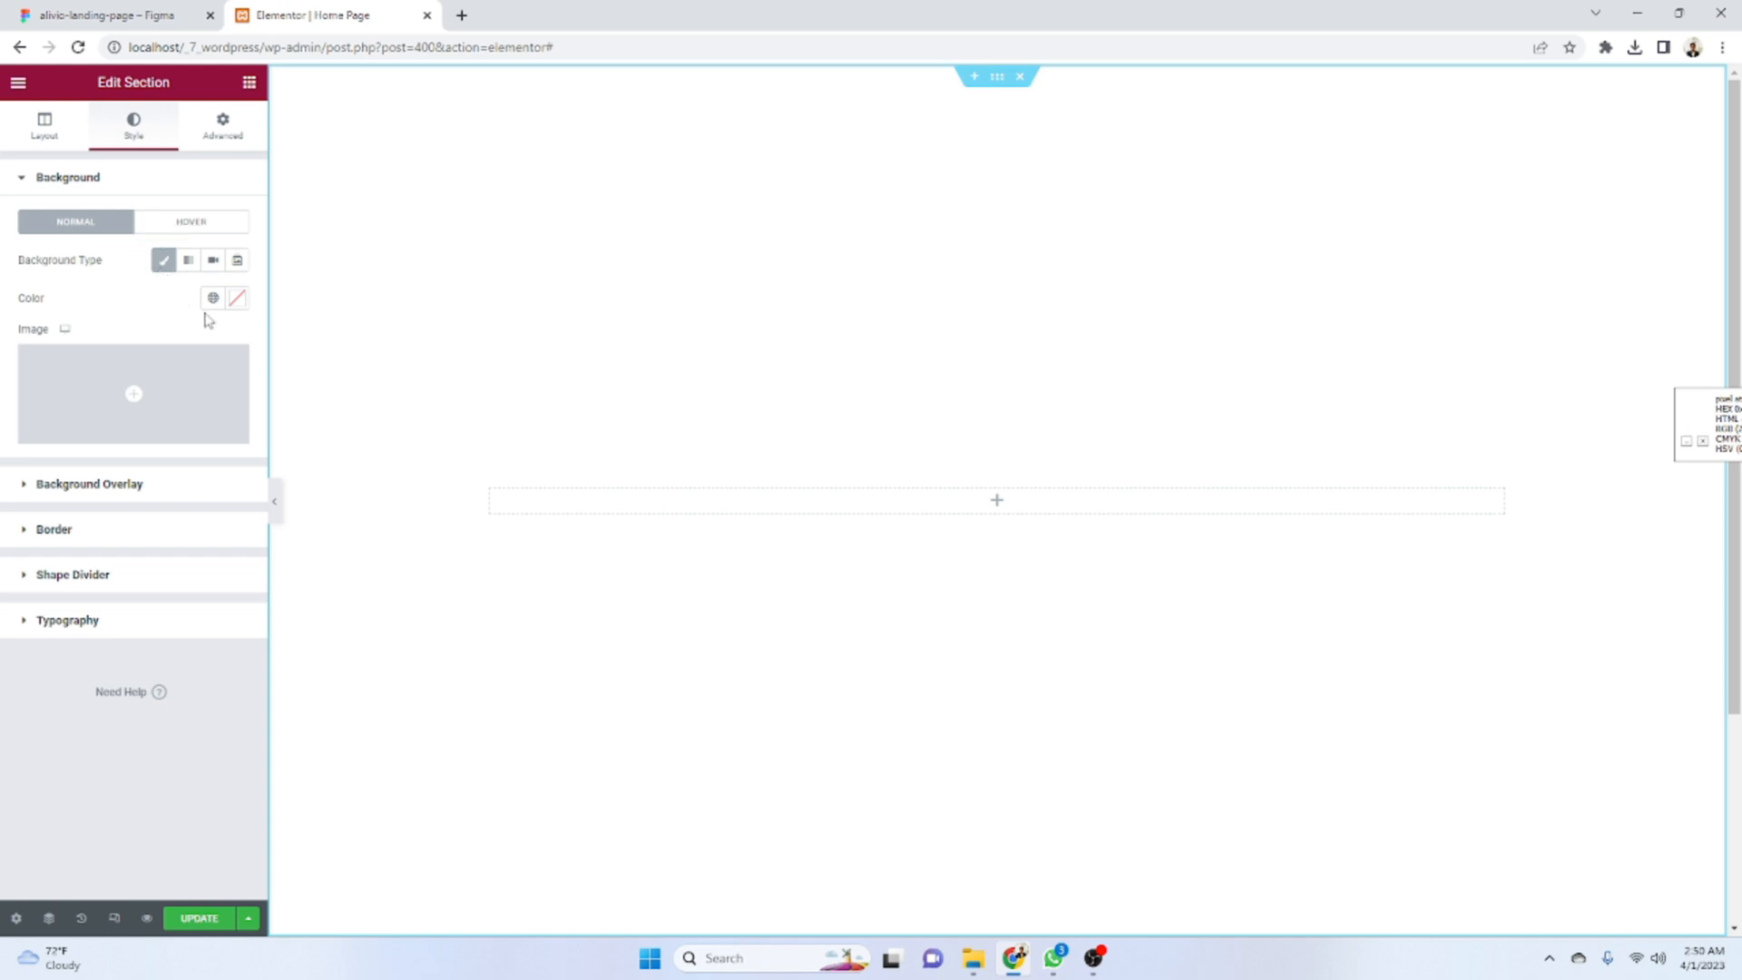
{"action": "left_click", "coordinate": [186, 405]}
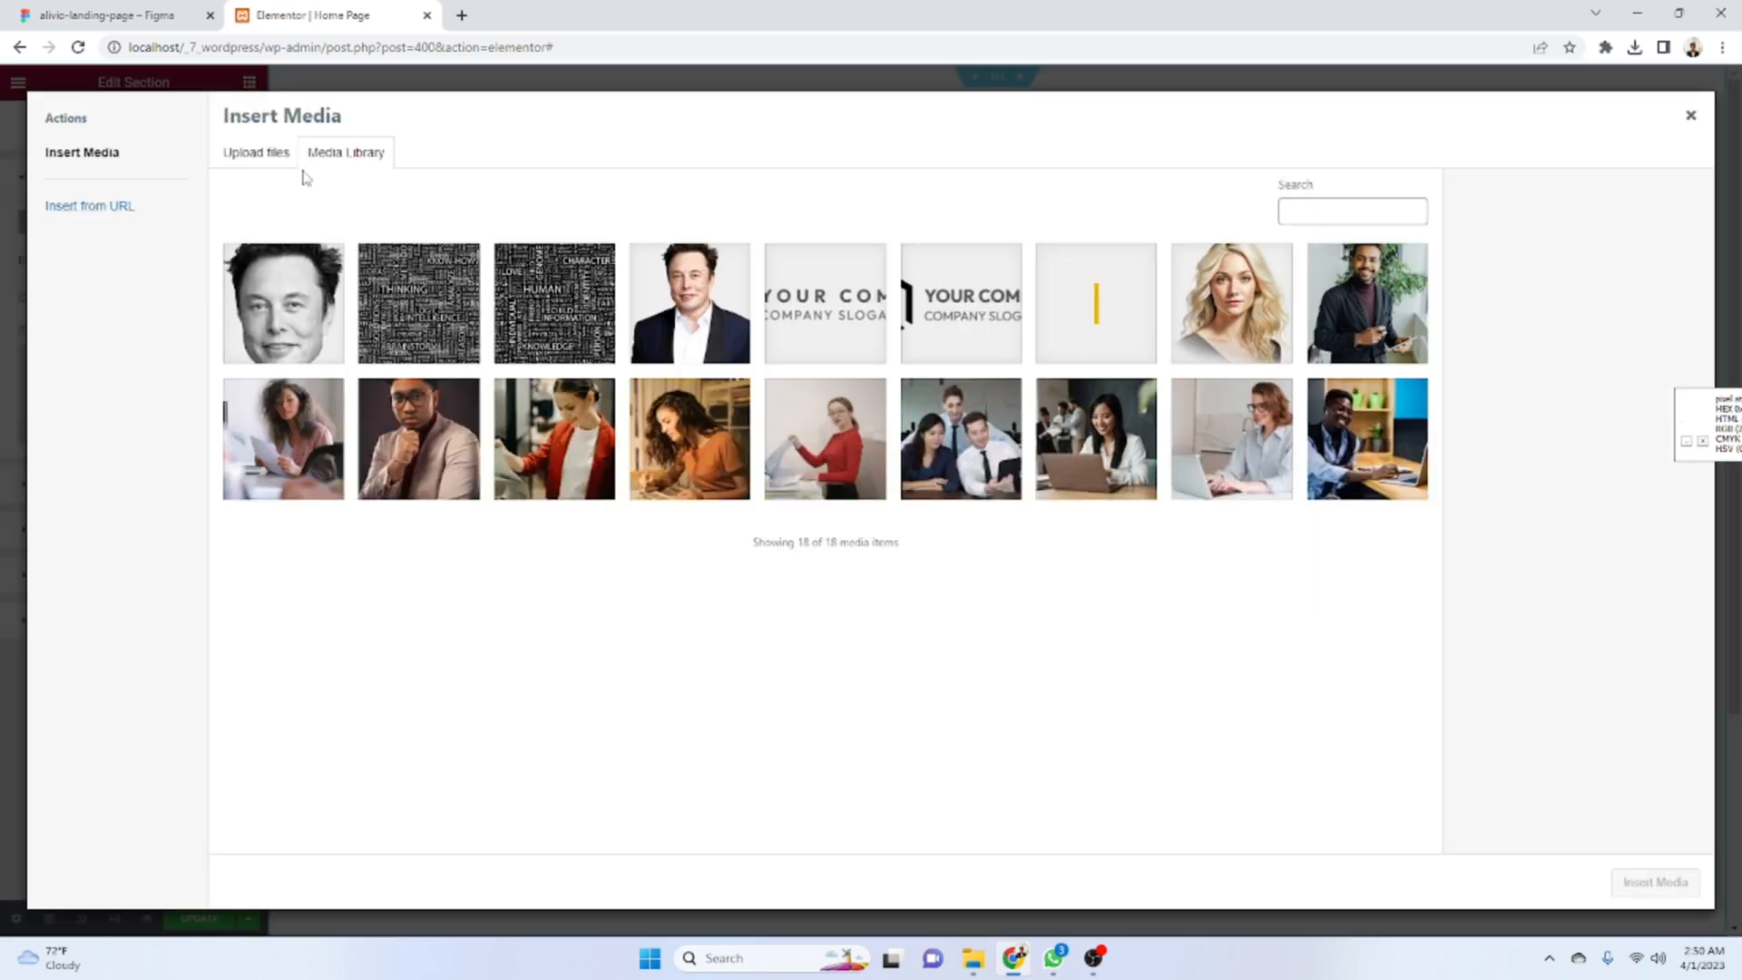
{"action": "left_click", "coordinate": [287, 171]}
{"action": "left_click", "coordinate": [1007, 481]}
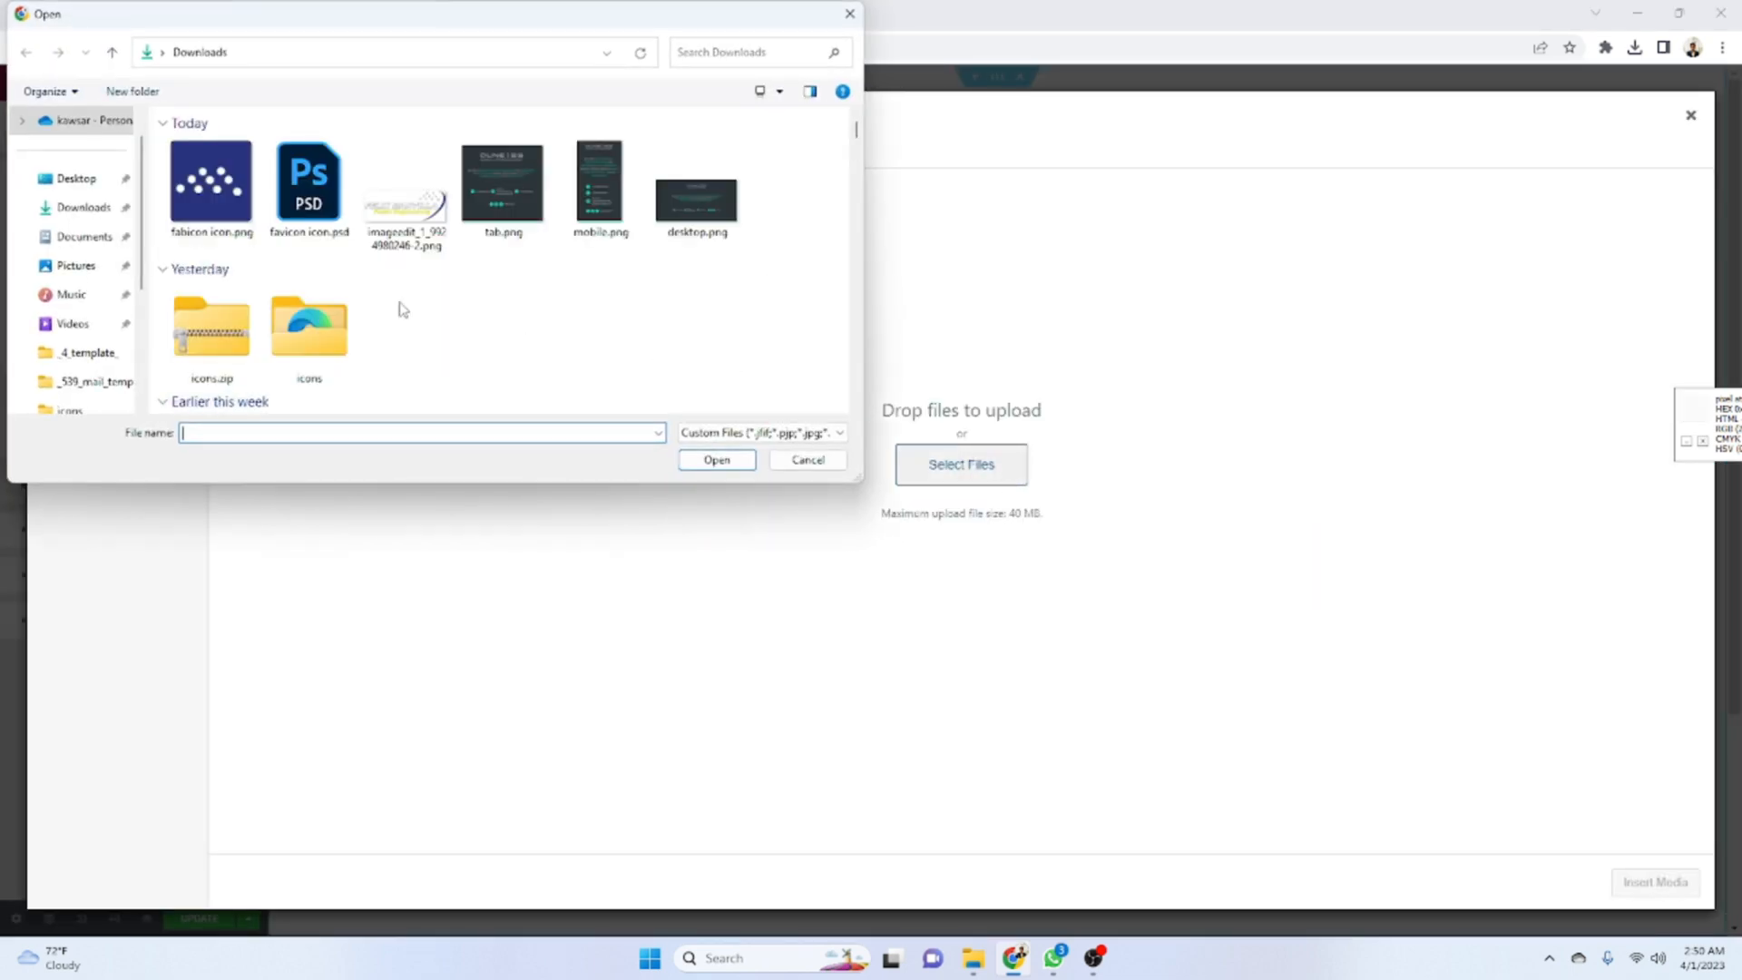
- Upload BG (1).png from the assets folder inside _livingwithweb's _20_landing_page_figma to elementor folder
{"action": "scroll", "coordinate": [100, 272], "scroll_direction": "down", "scroll_amount": 3}
{"action": "left_click", "coordinate": [91, 263]}
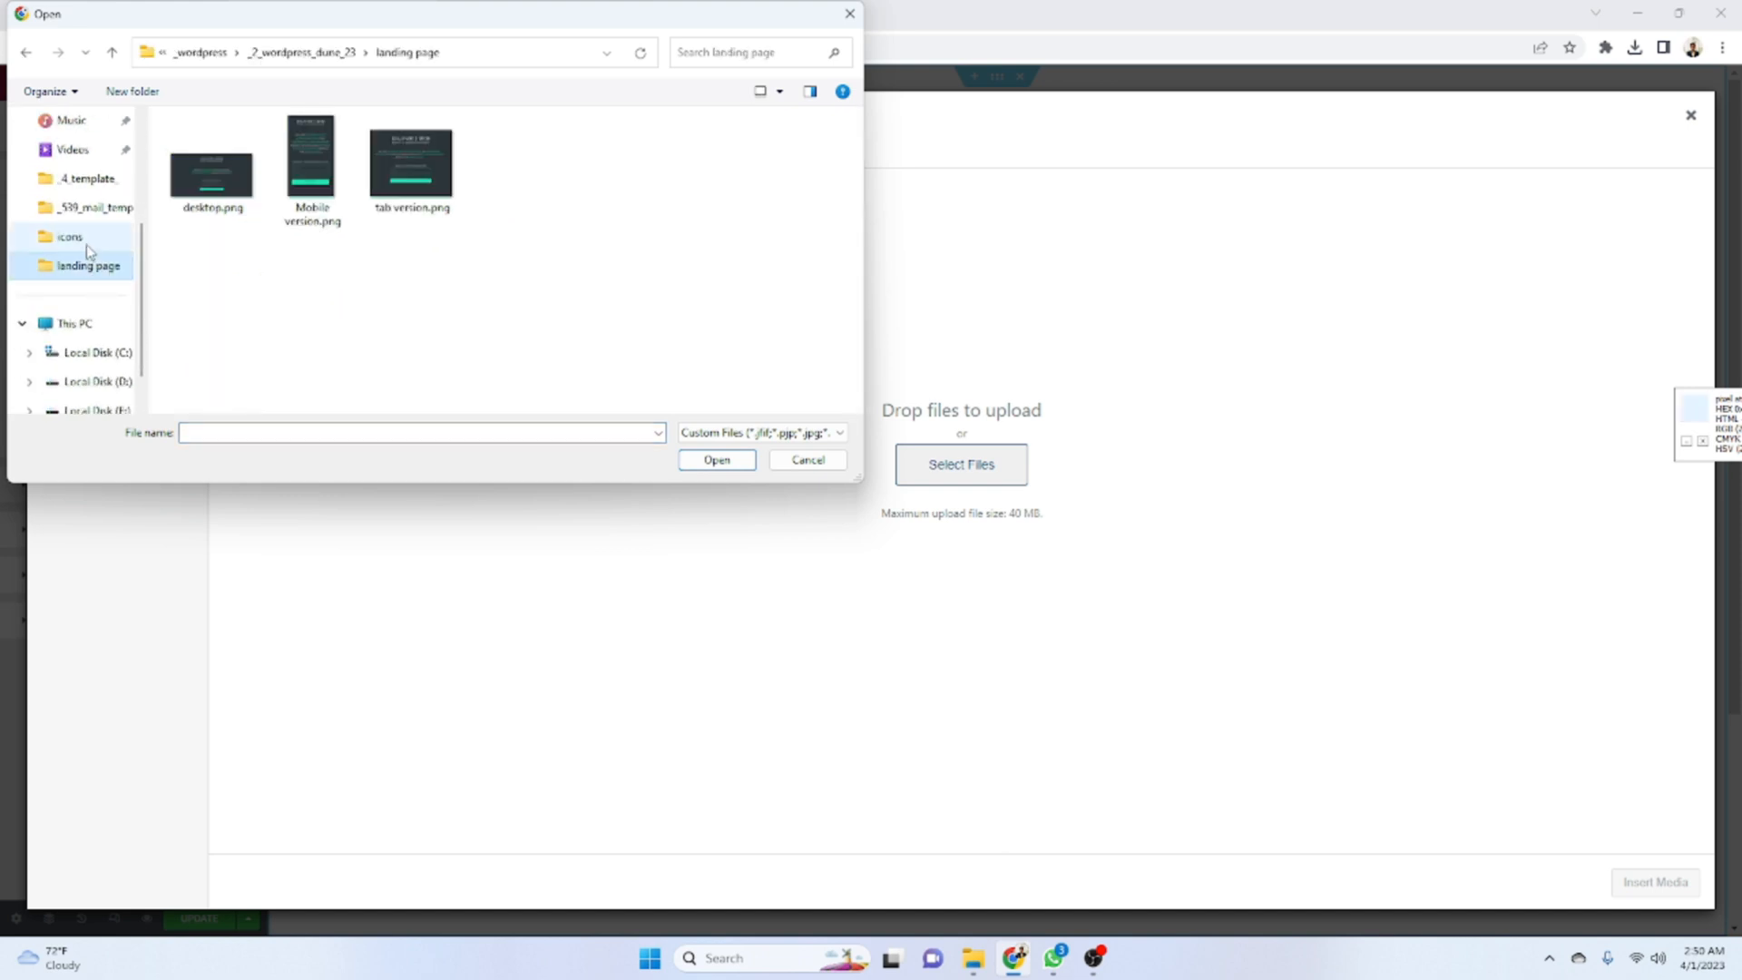
{"action": "left_click", "coordinate": [235, 54]}
{"action": "left_click", "coordinate": [203, 54]}
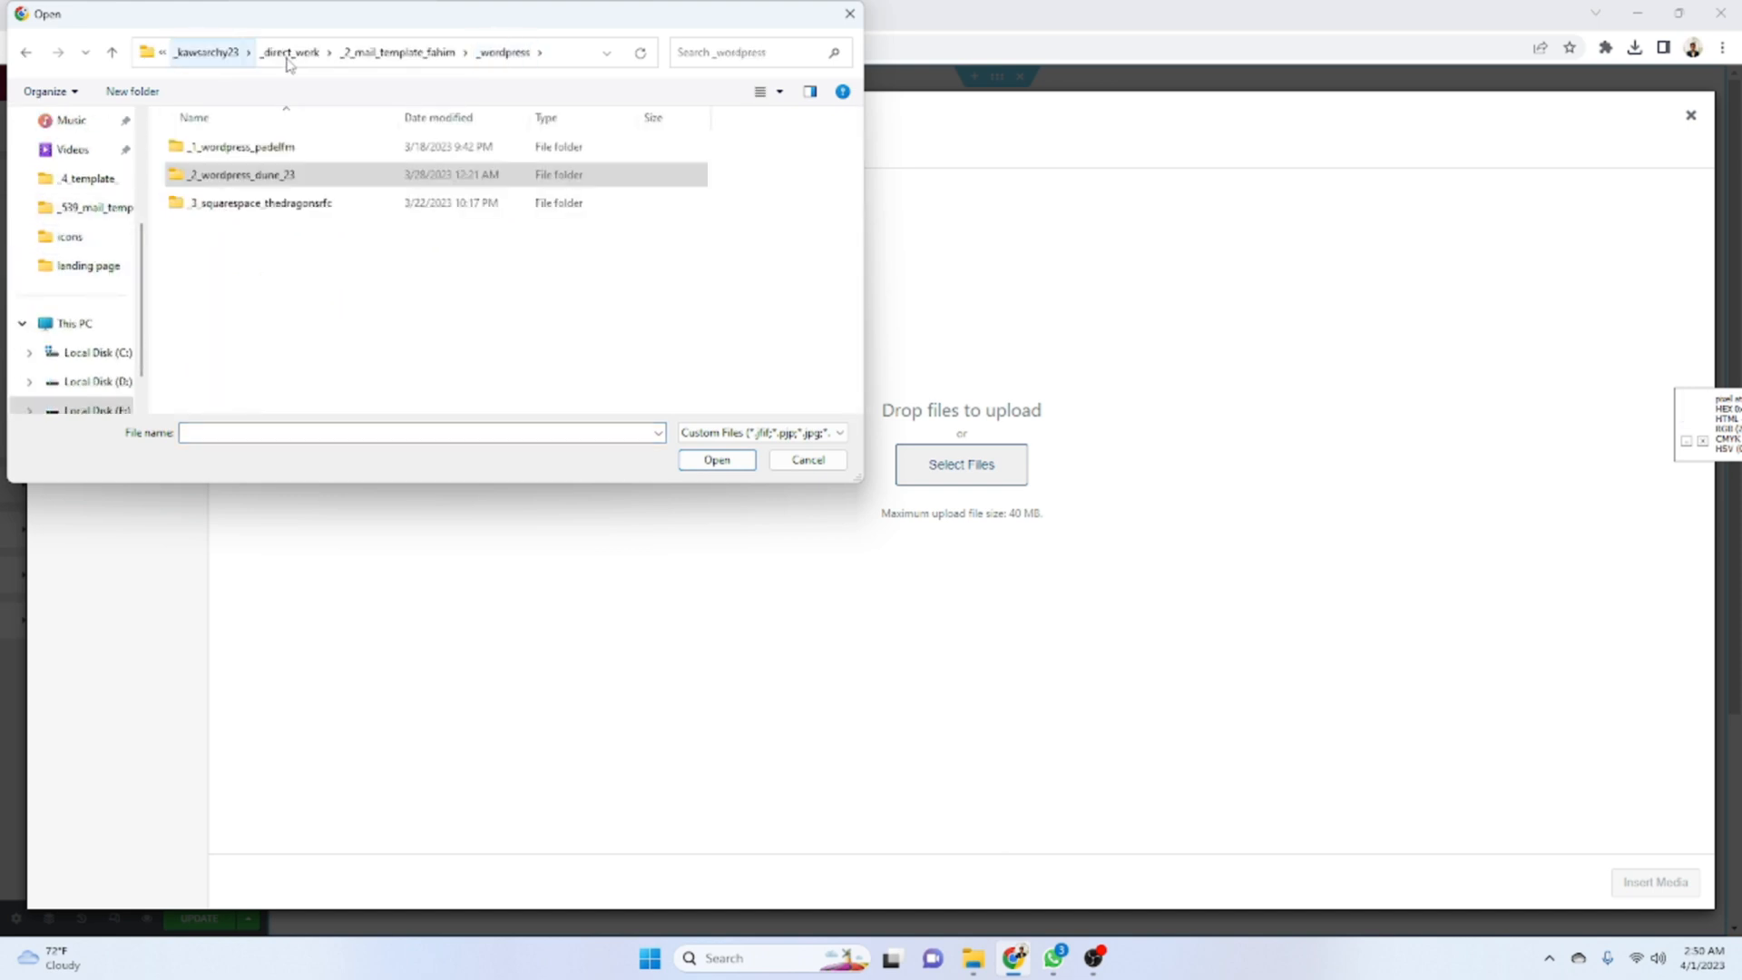
{"action": "left_click", "coordinate": [215, 60]}
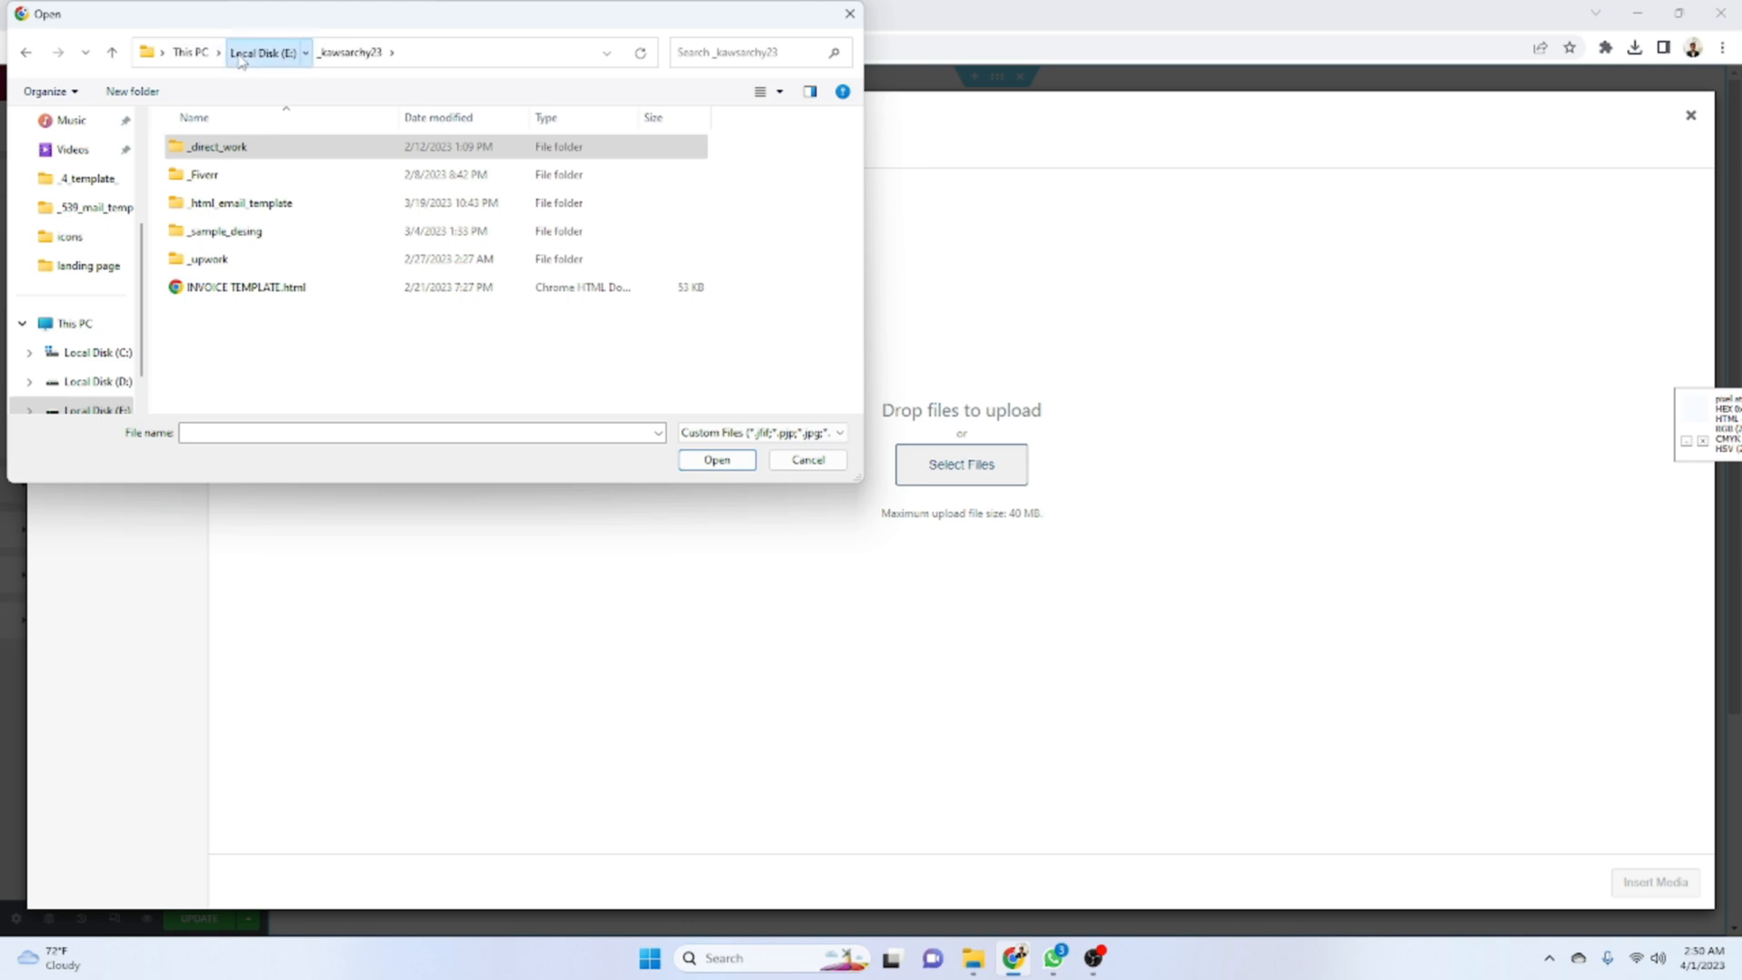
{"action": "left_click", "coordinate": [259, 53]}
{"action": "double_click", "coordinate": [233, 288]}
{"action": "scroll", "coordinate": [272, 273], "scroll_direction": "down", "scroll_amount": 3}
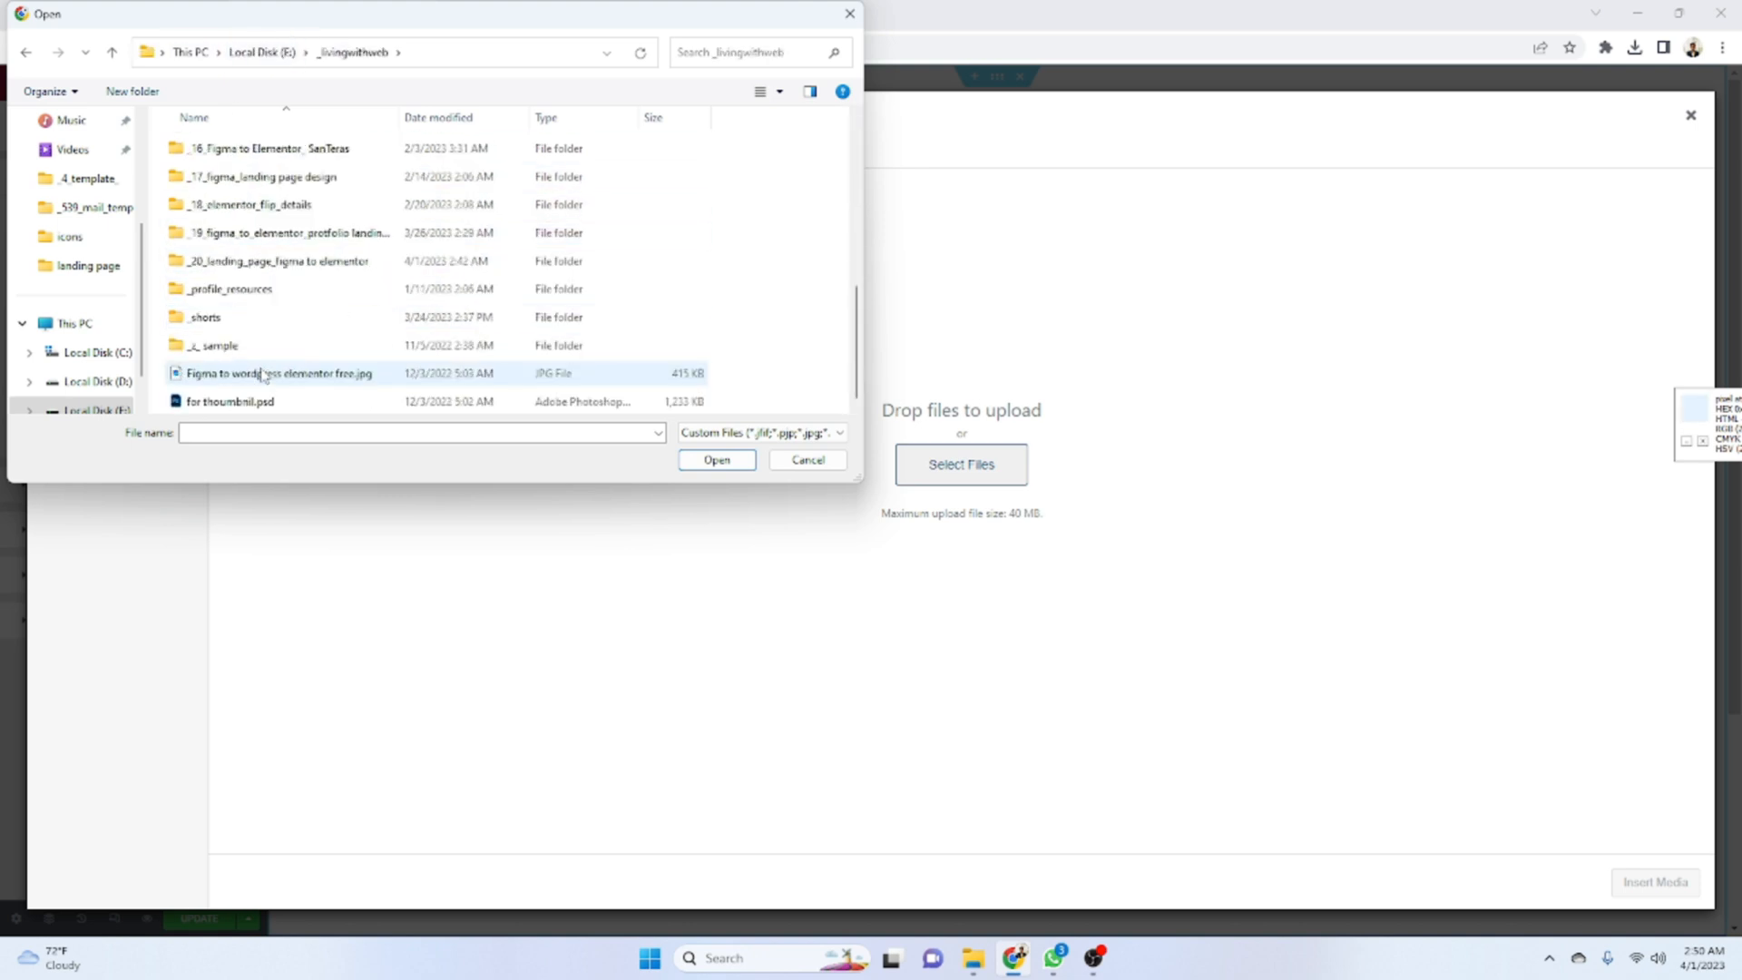
{"action": "double_click", "coordinate": [274, 263]}
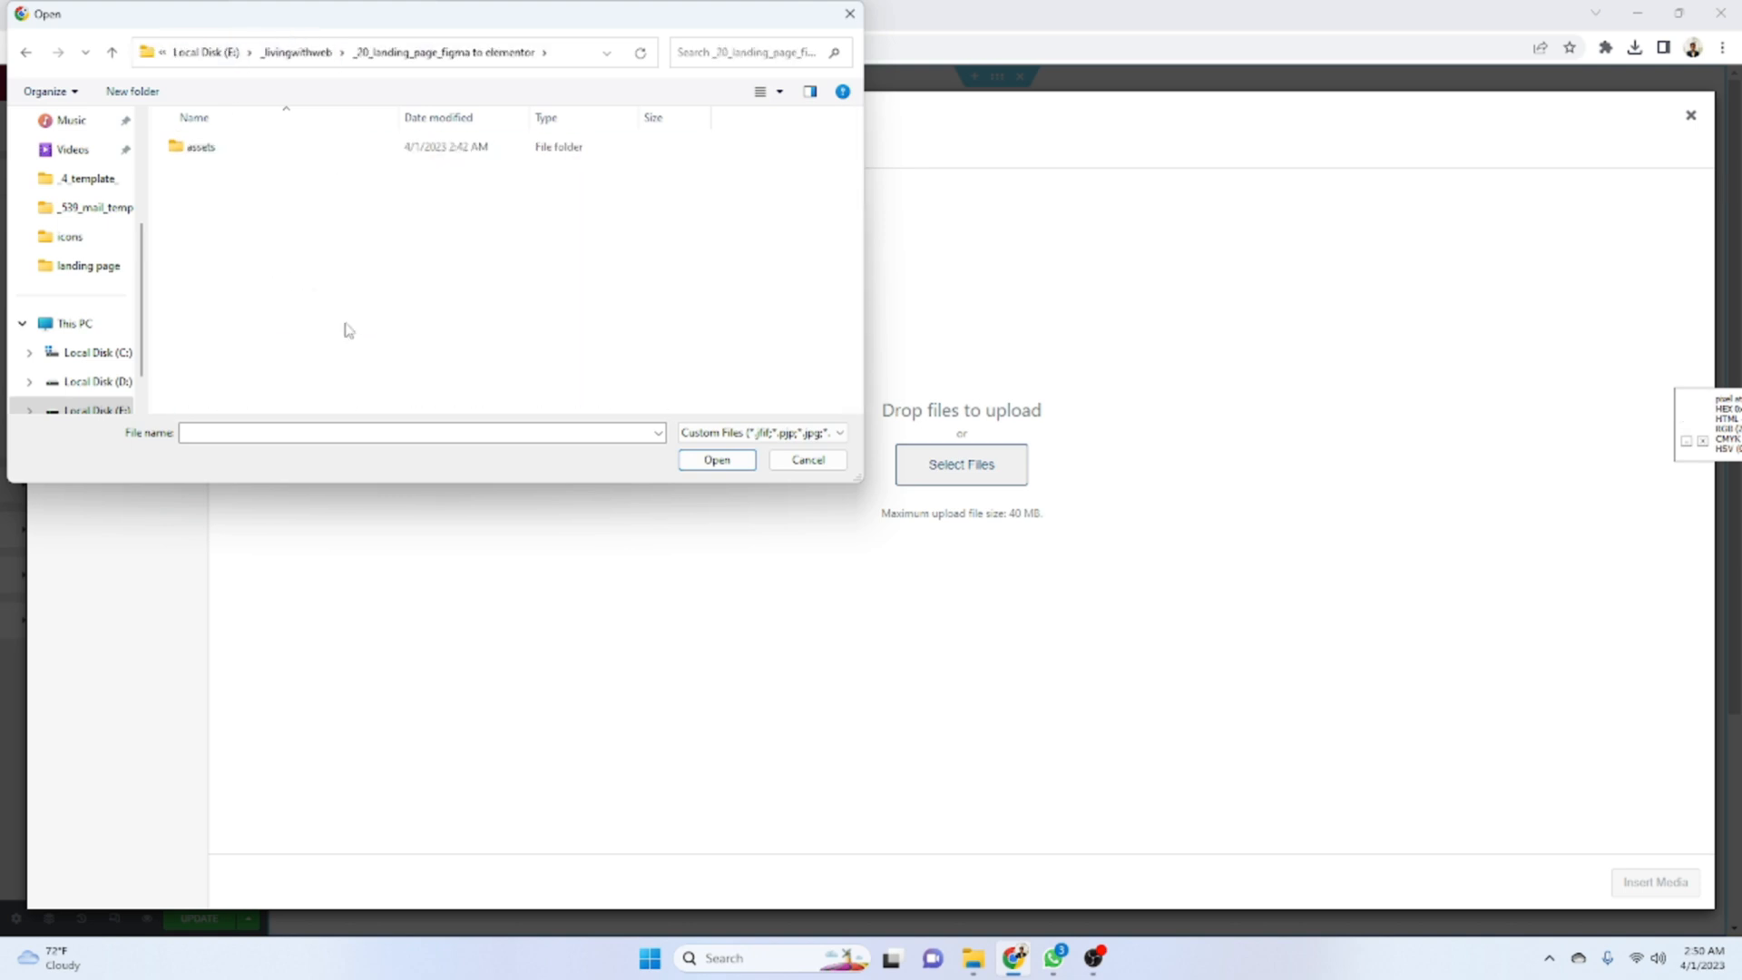
{"action": "double_click", "coordinate": [206, 153]}
{"action": "left_click", "coordinate": [227, 194]}
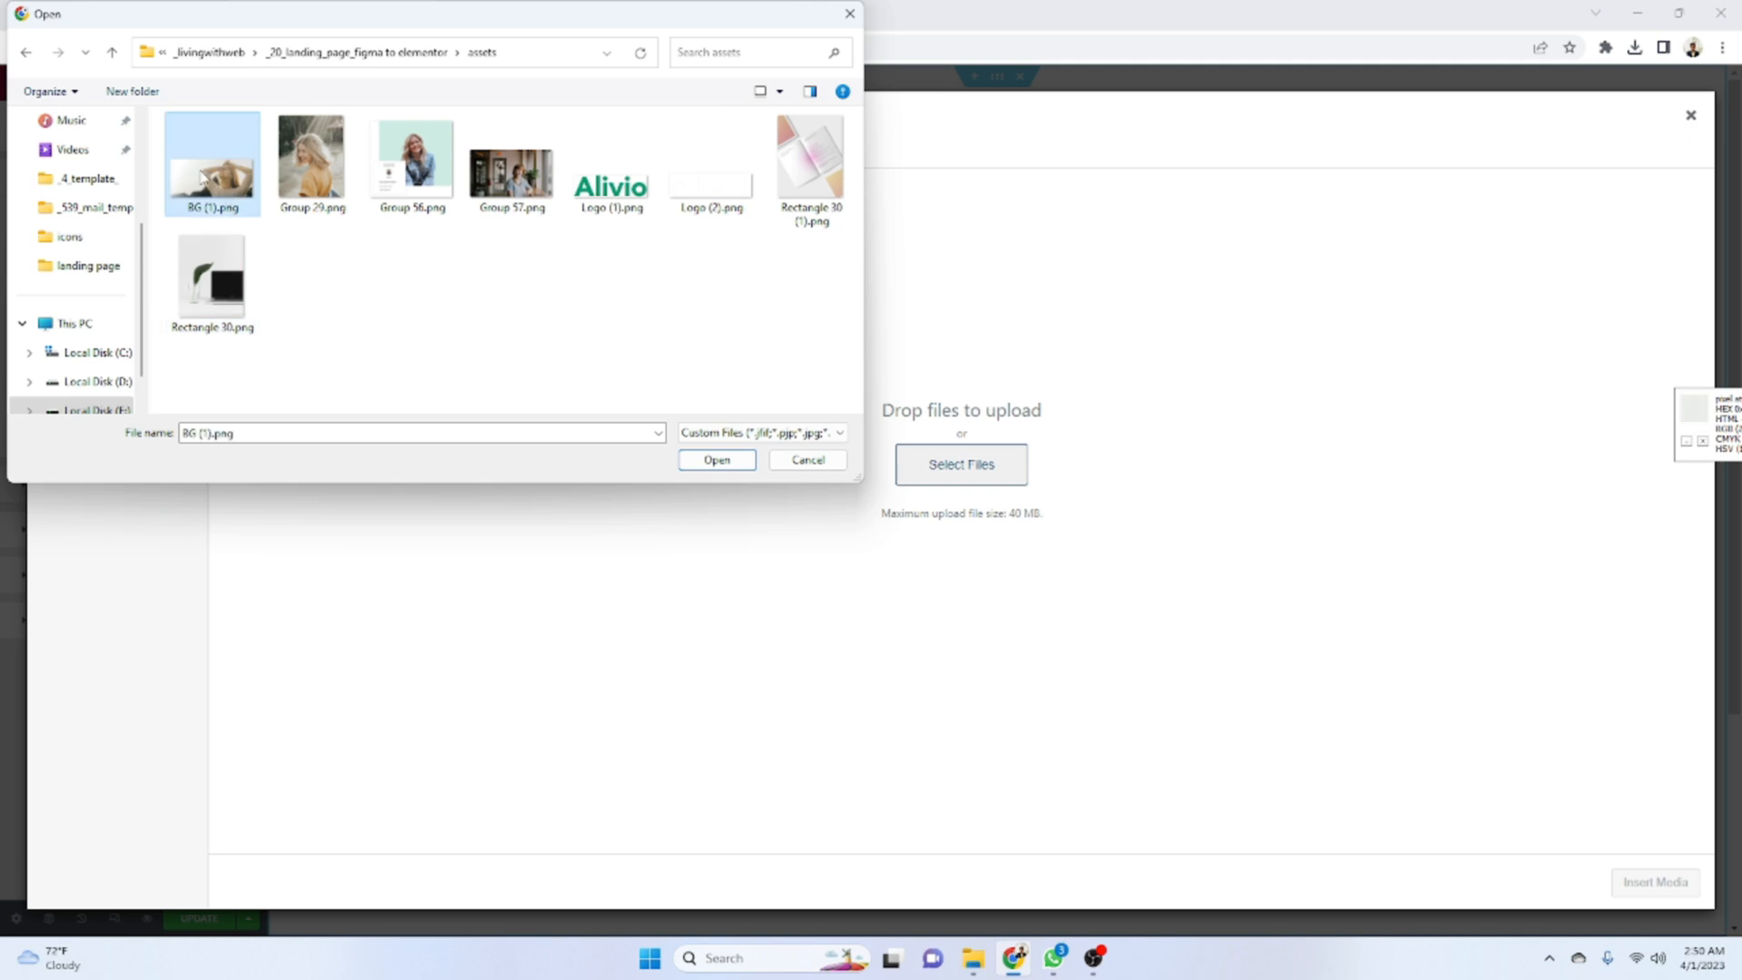
{"action": "double_click", "coordinate": [201, 177]}
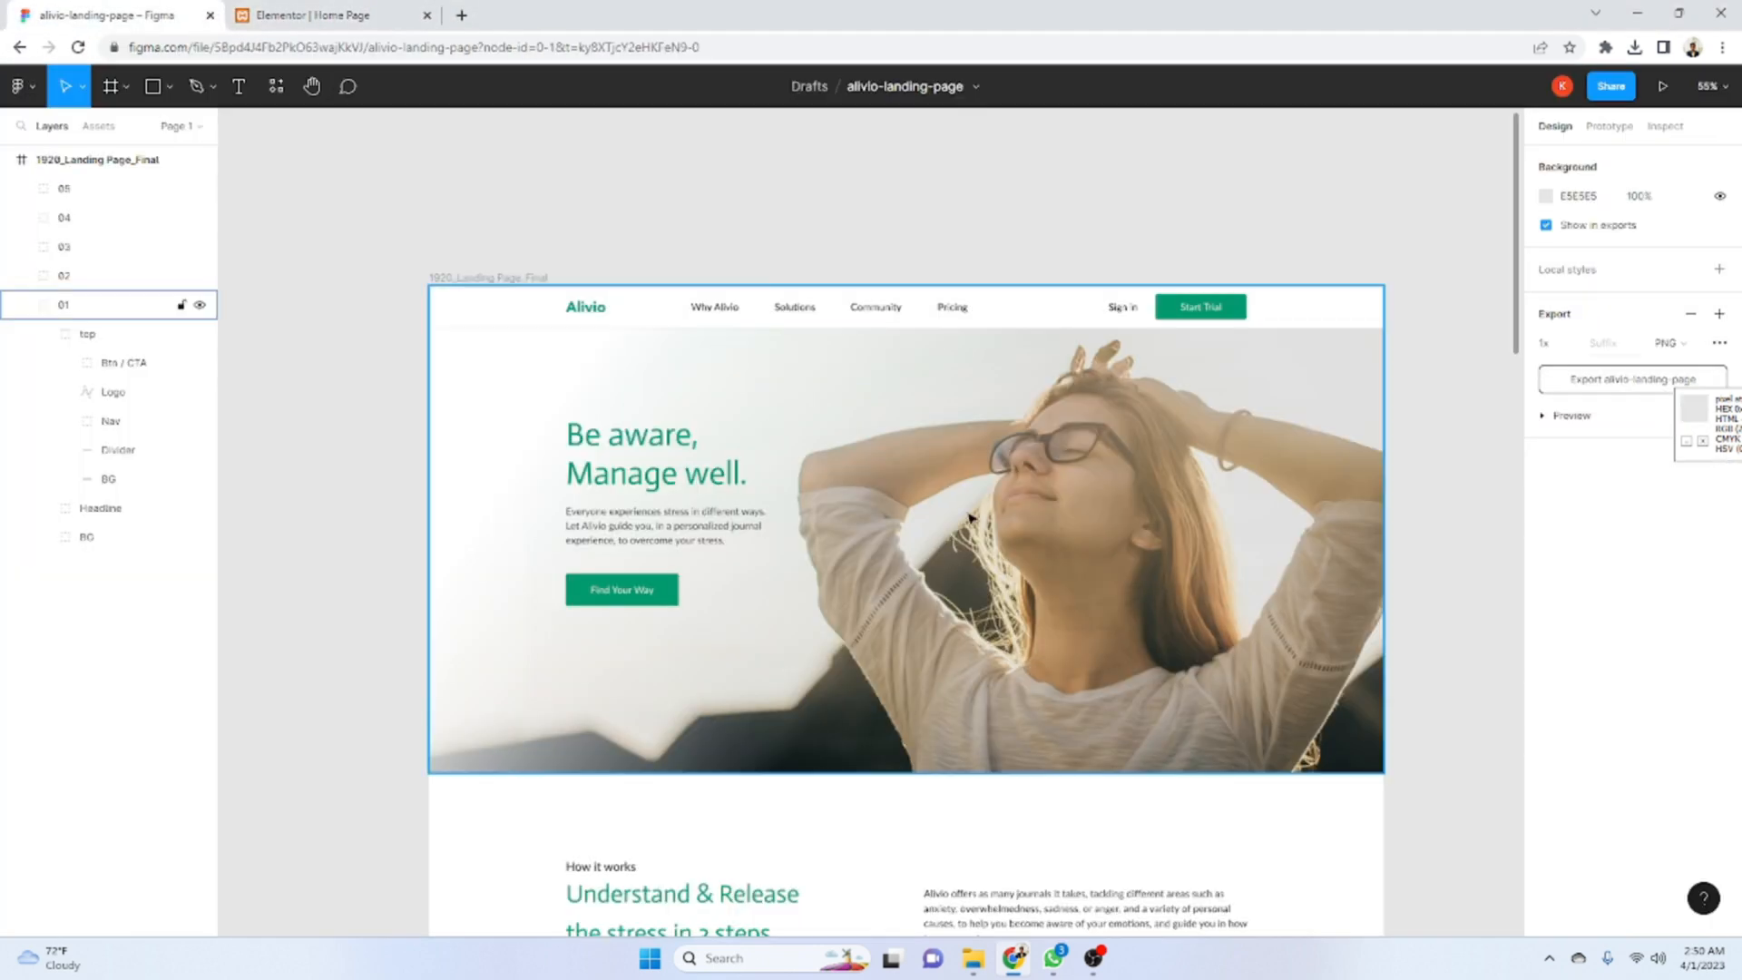
- Check the hero image in the Figma design and insert the uploaded BG-1.png as the section's background
{"action": "left_click", "coordinate": [1241, 547]}
{"action": "left_click", "coordinate": [331, 11]}
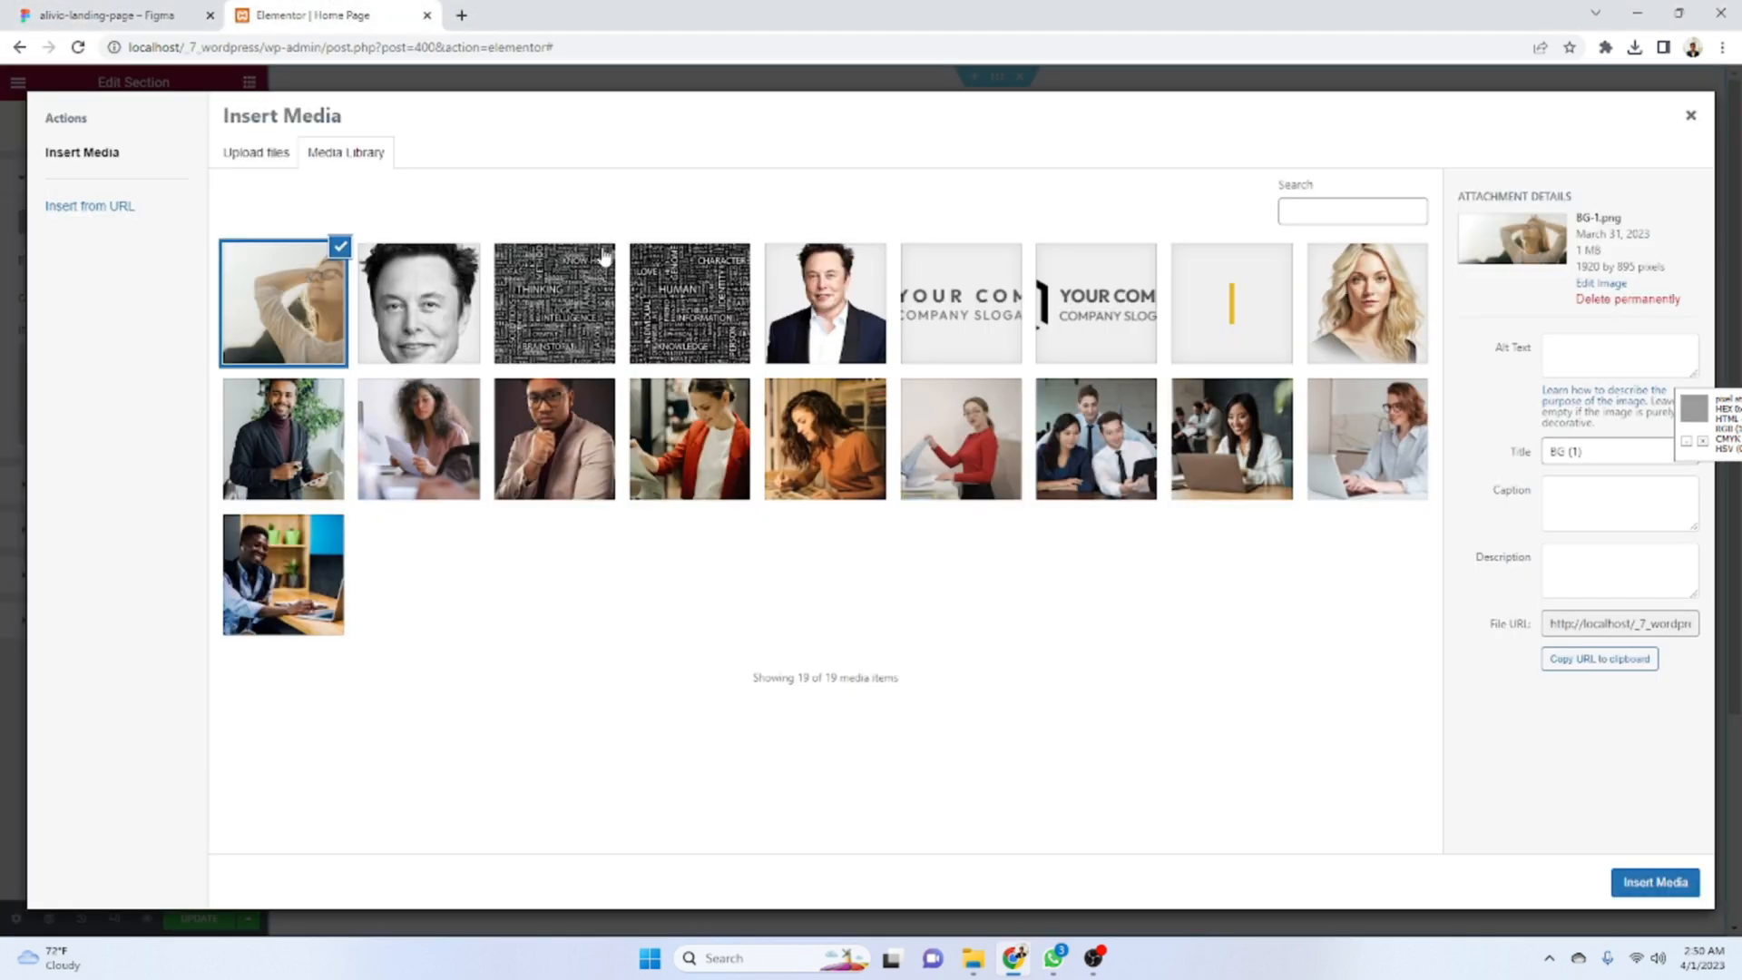
{"action": "left_click", "coordinate": [1642, 889]}
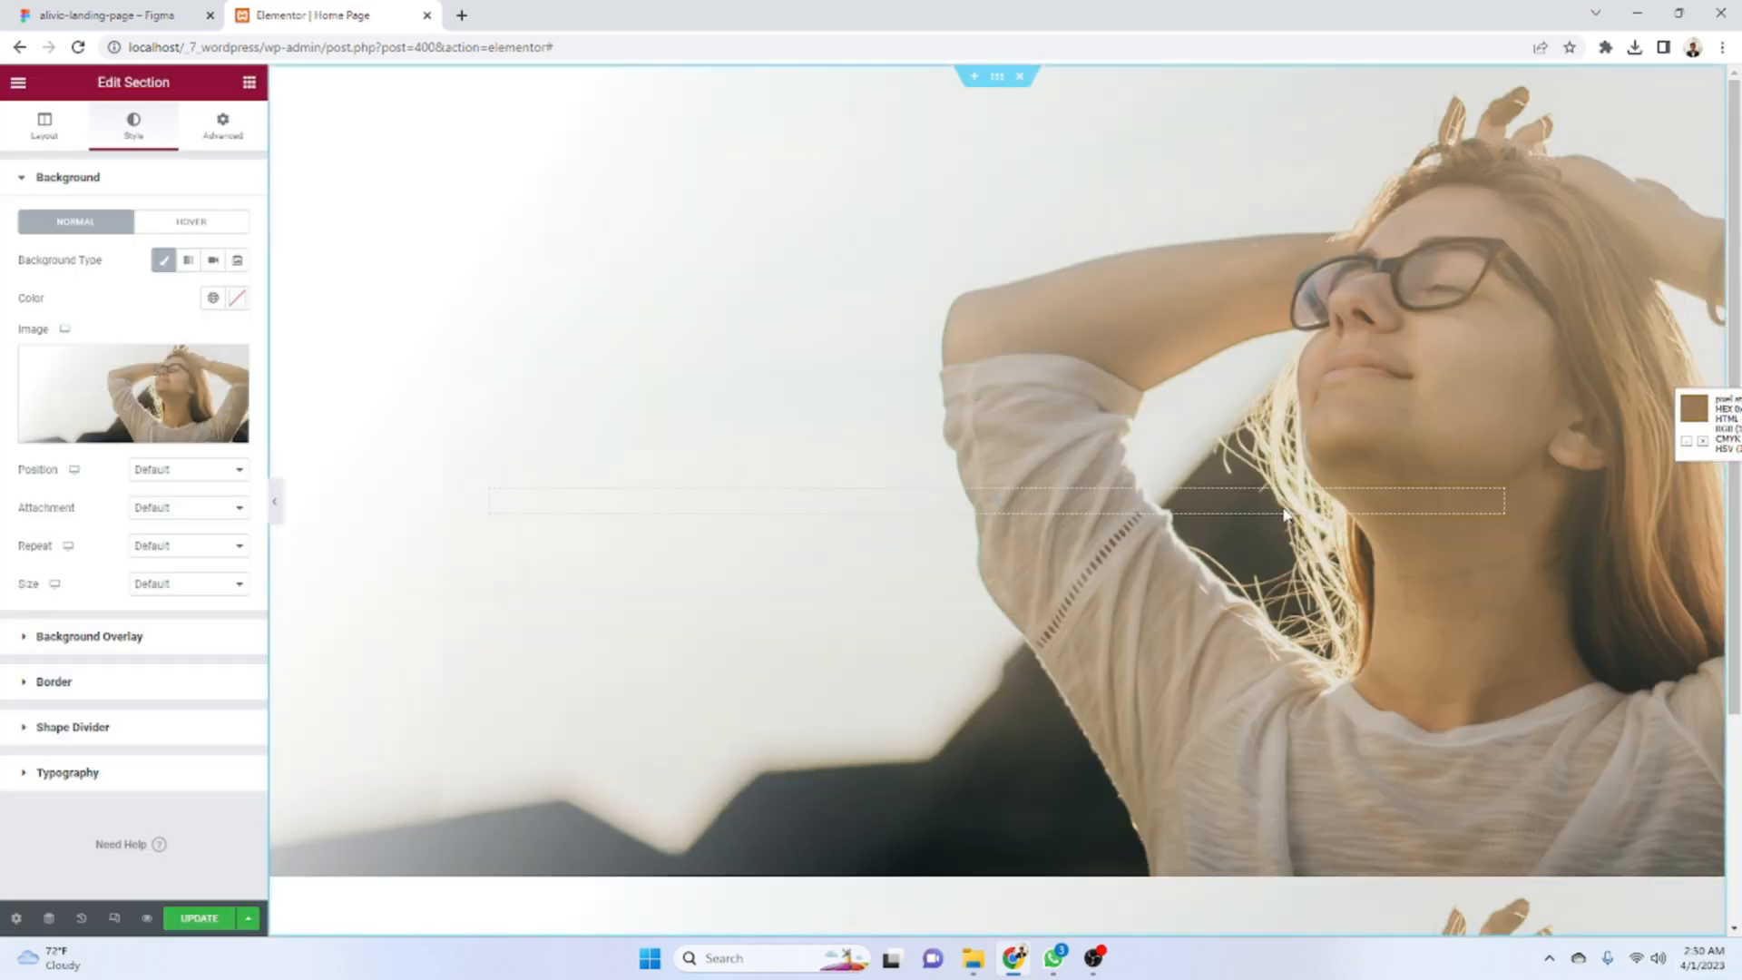
- Match the background image to the Figma hero with position Center Center, repeat No-repeat and size Cover
{"action": "left_click", "coordinate": [108, 12]}
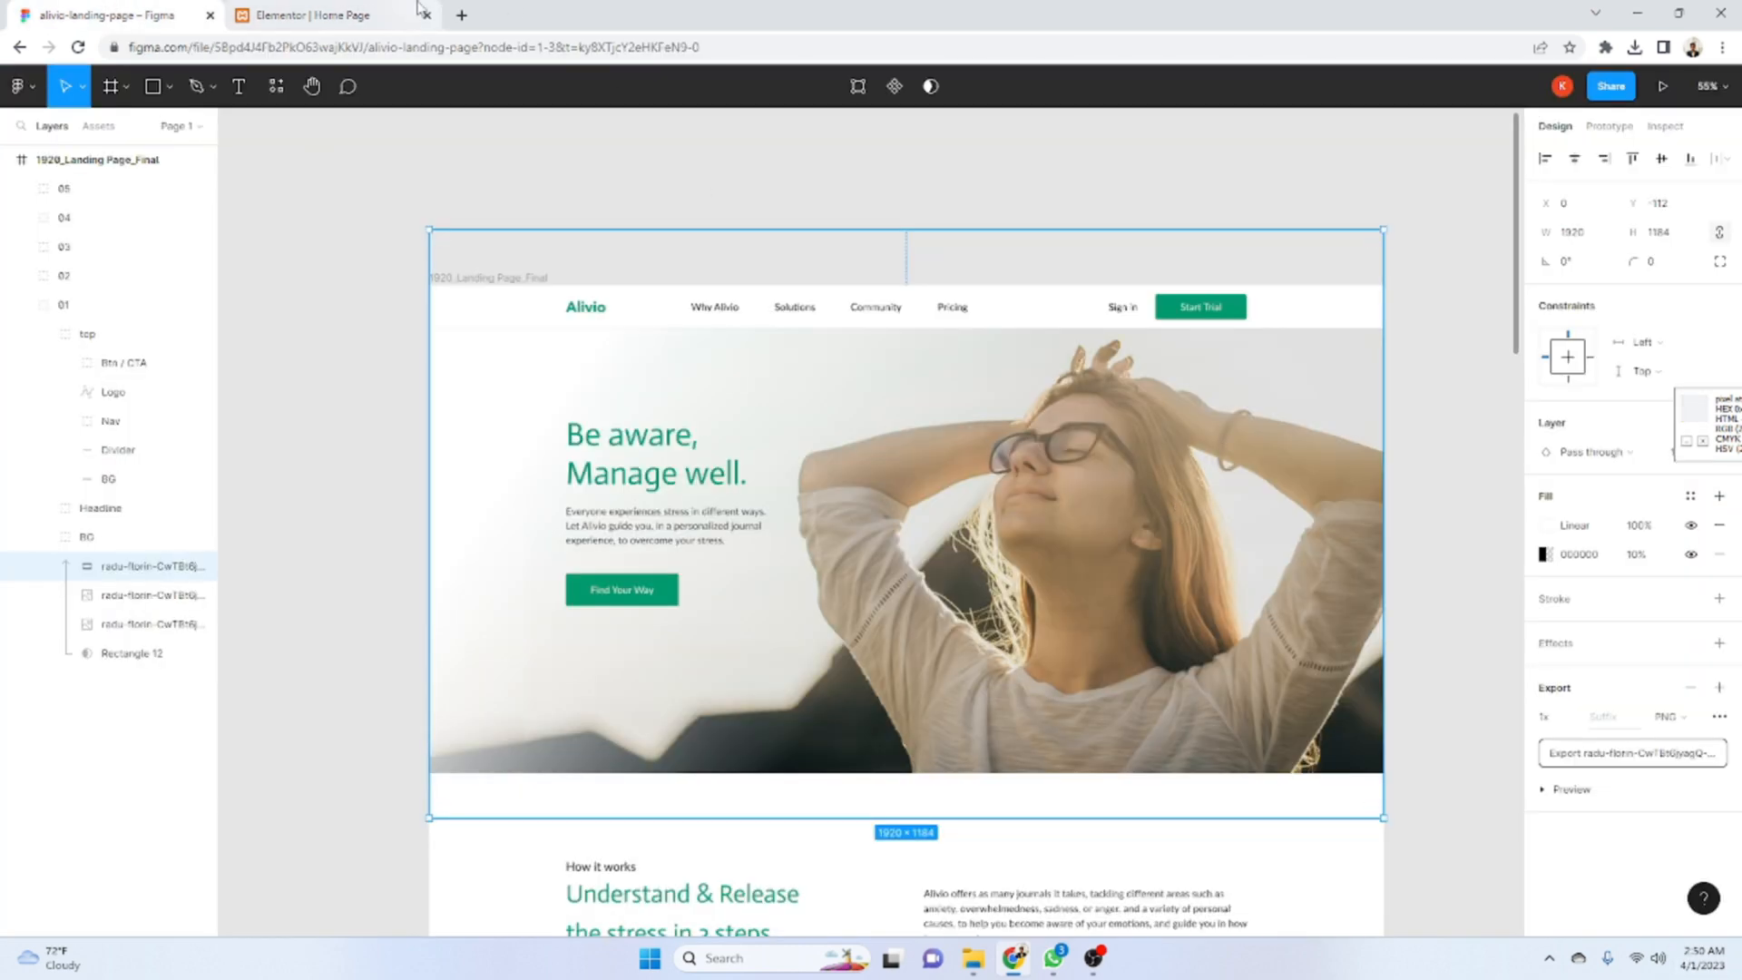
{"action": "left_click", "coordinate": [331, 14]}
{"action": "left_click", "coordinate": [173, 469]}
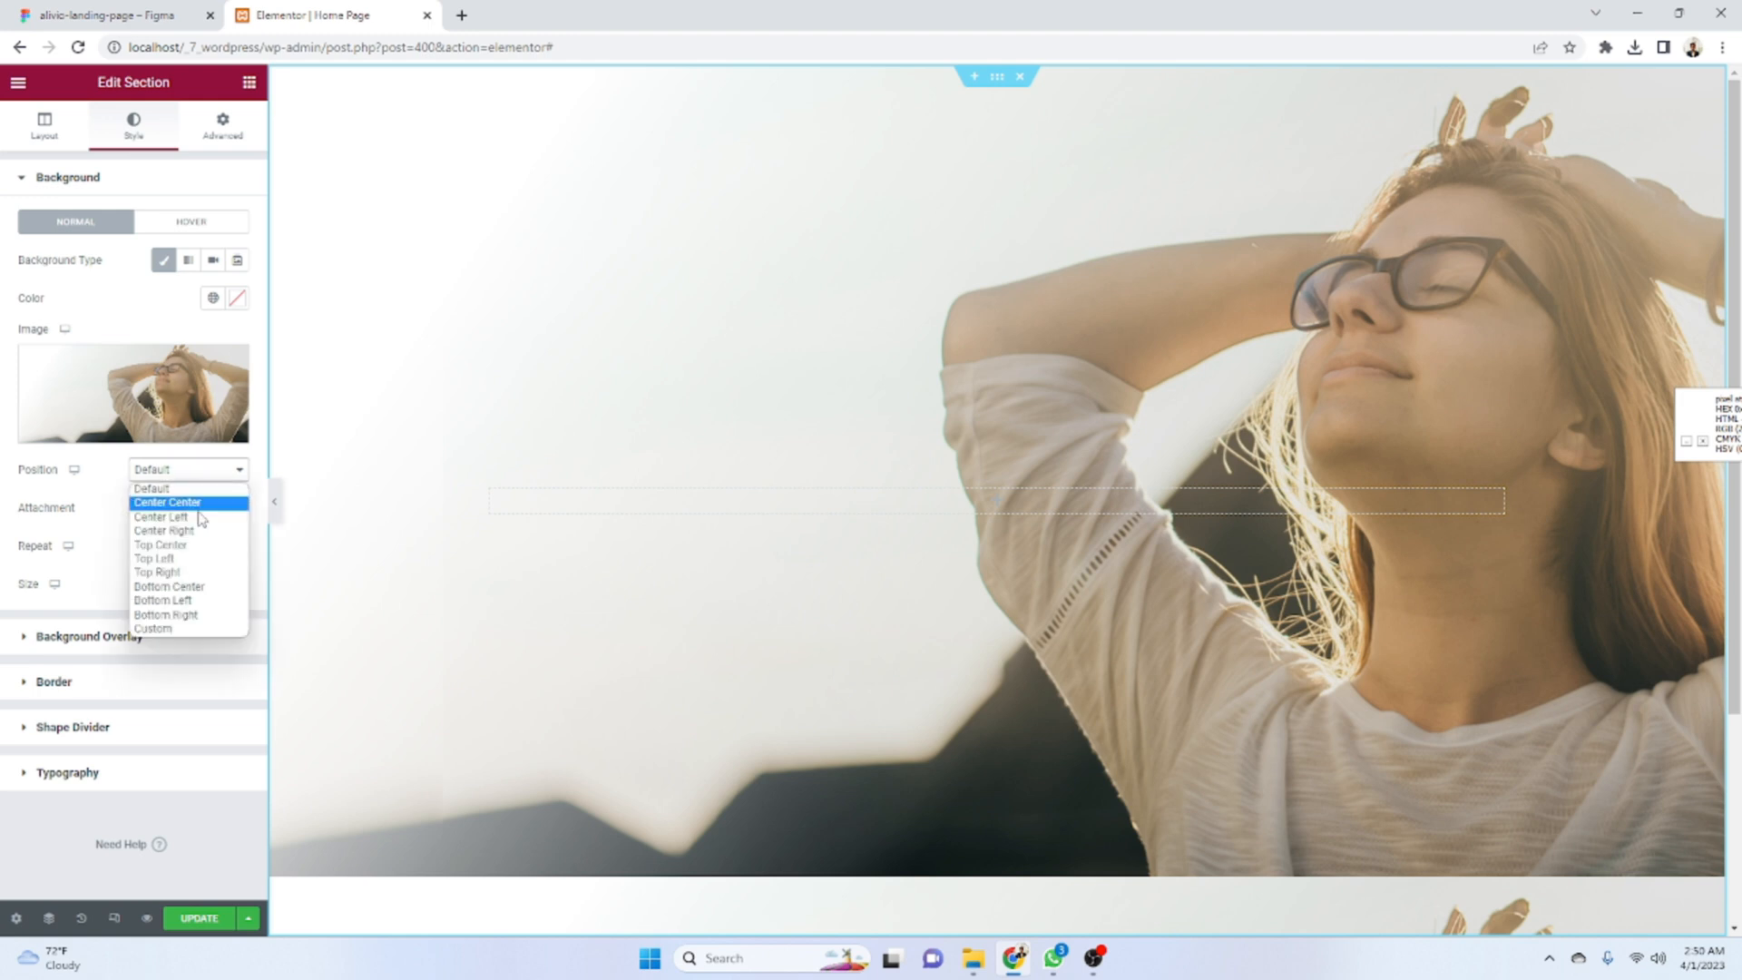
{"action": "left_click", "coordinate": [209, 510]}
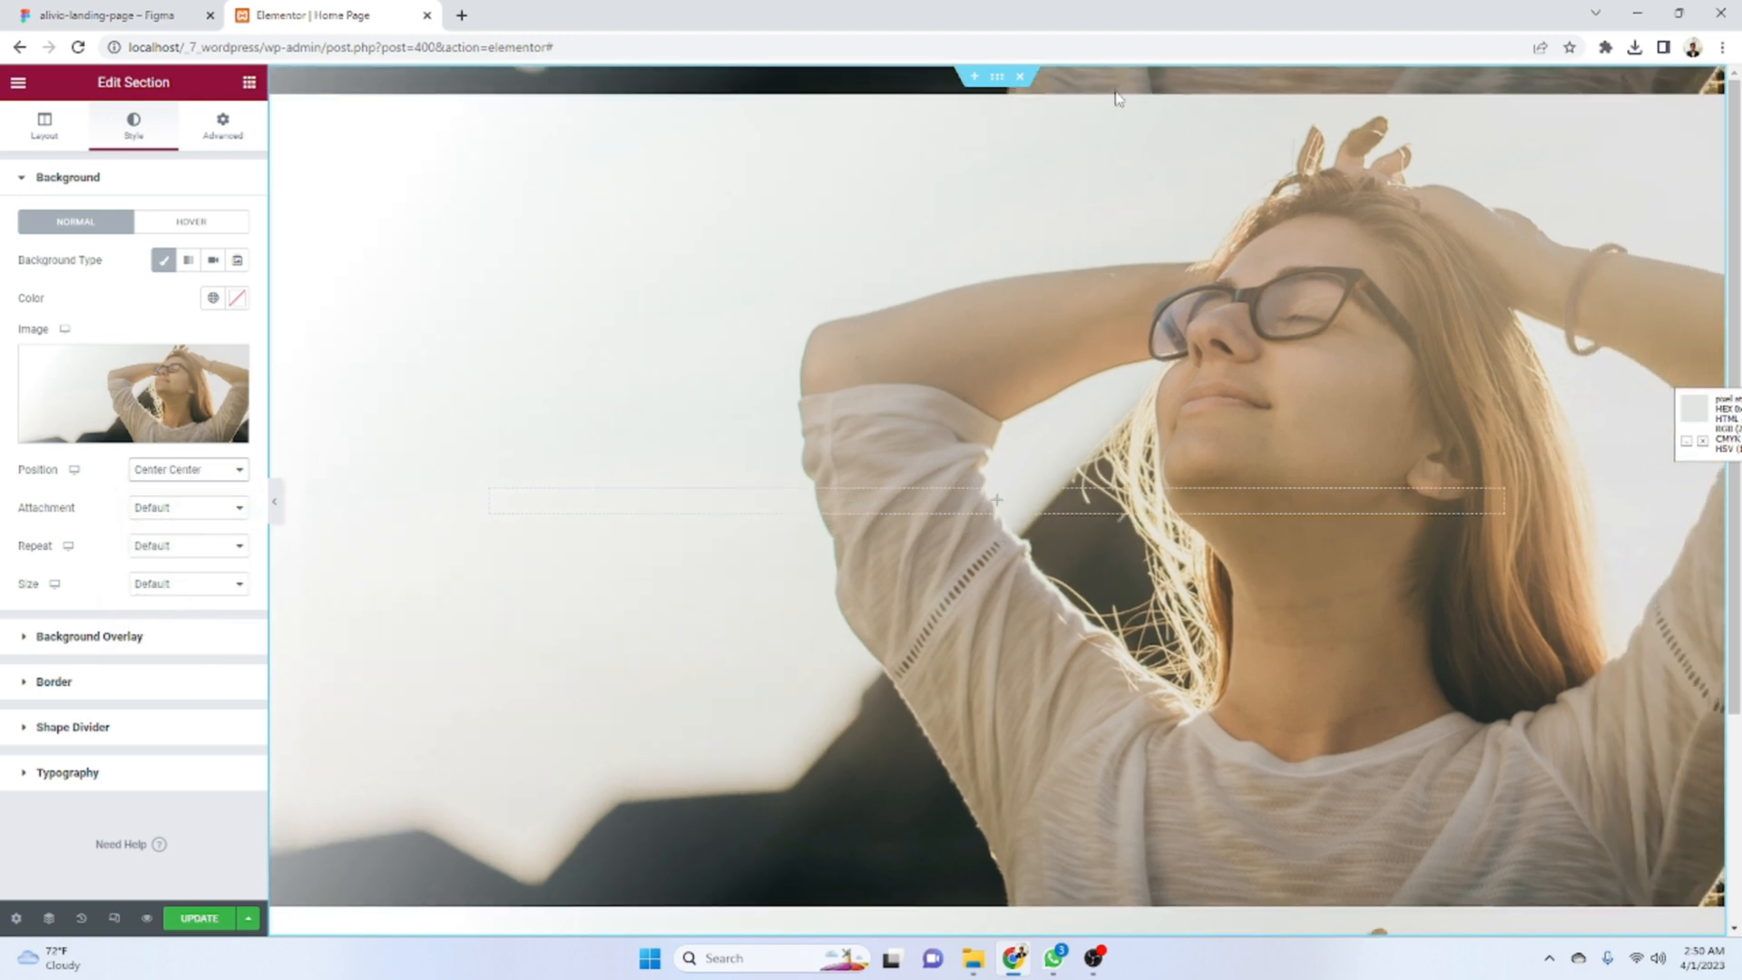
{"action": "left_click", "coordinate": [192, 547]}
{"action": "left_click", "coordinate": [194, 581]}
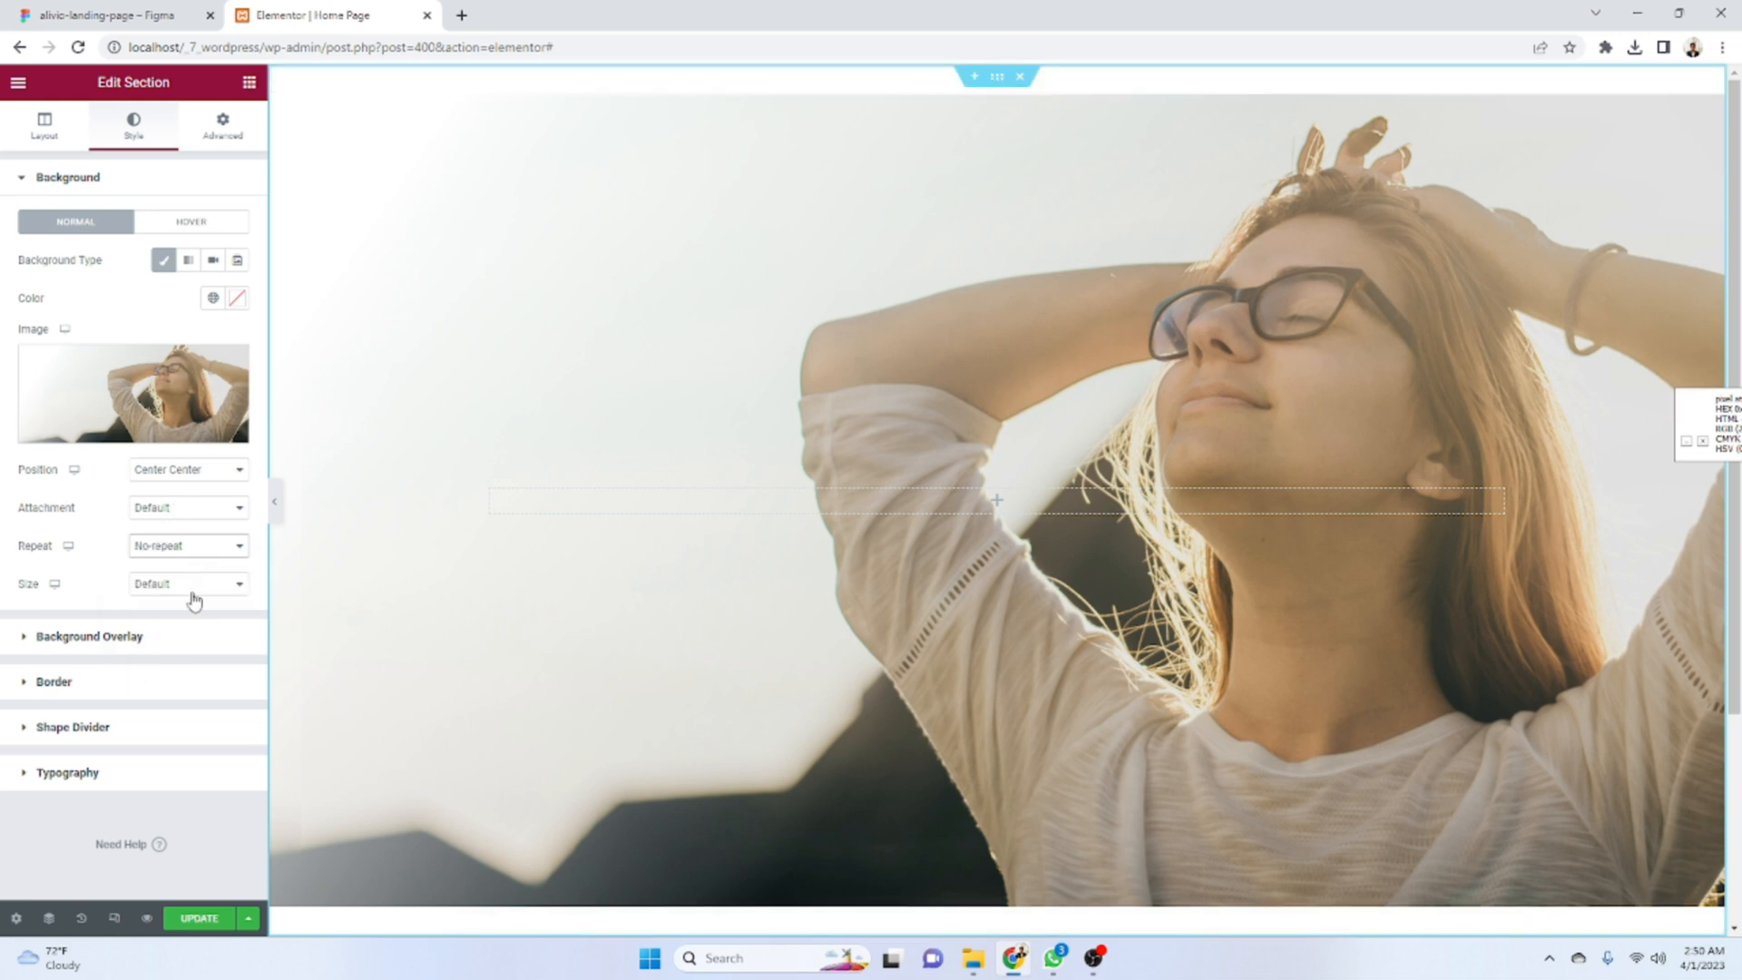
{"action": "left_click", "coordinate": [194, 596]}
{"action": "left_click", "coordinate": [190, 631]}
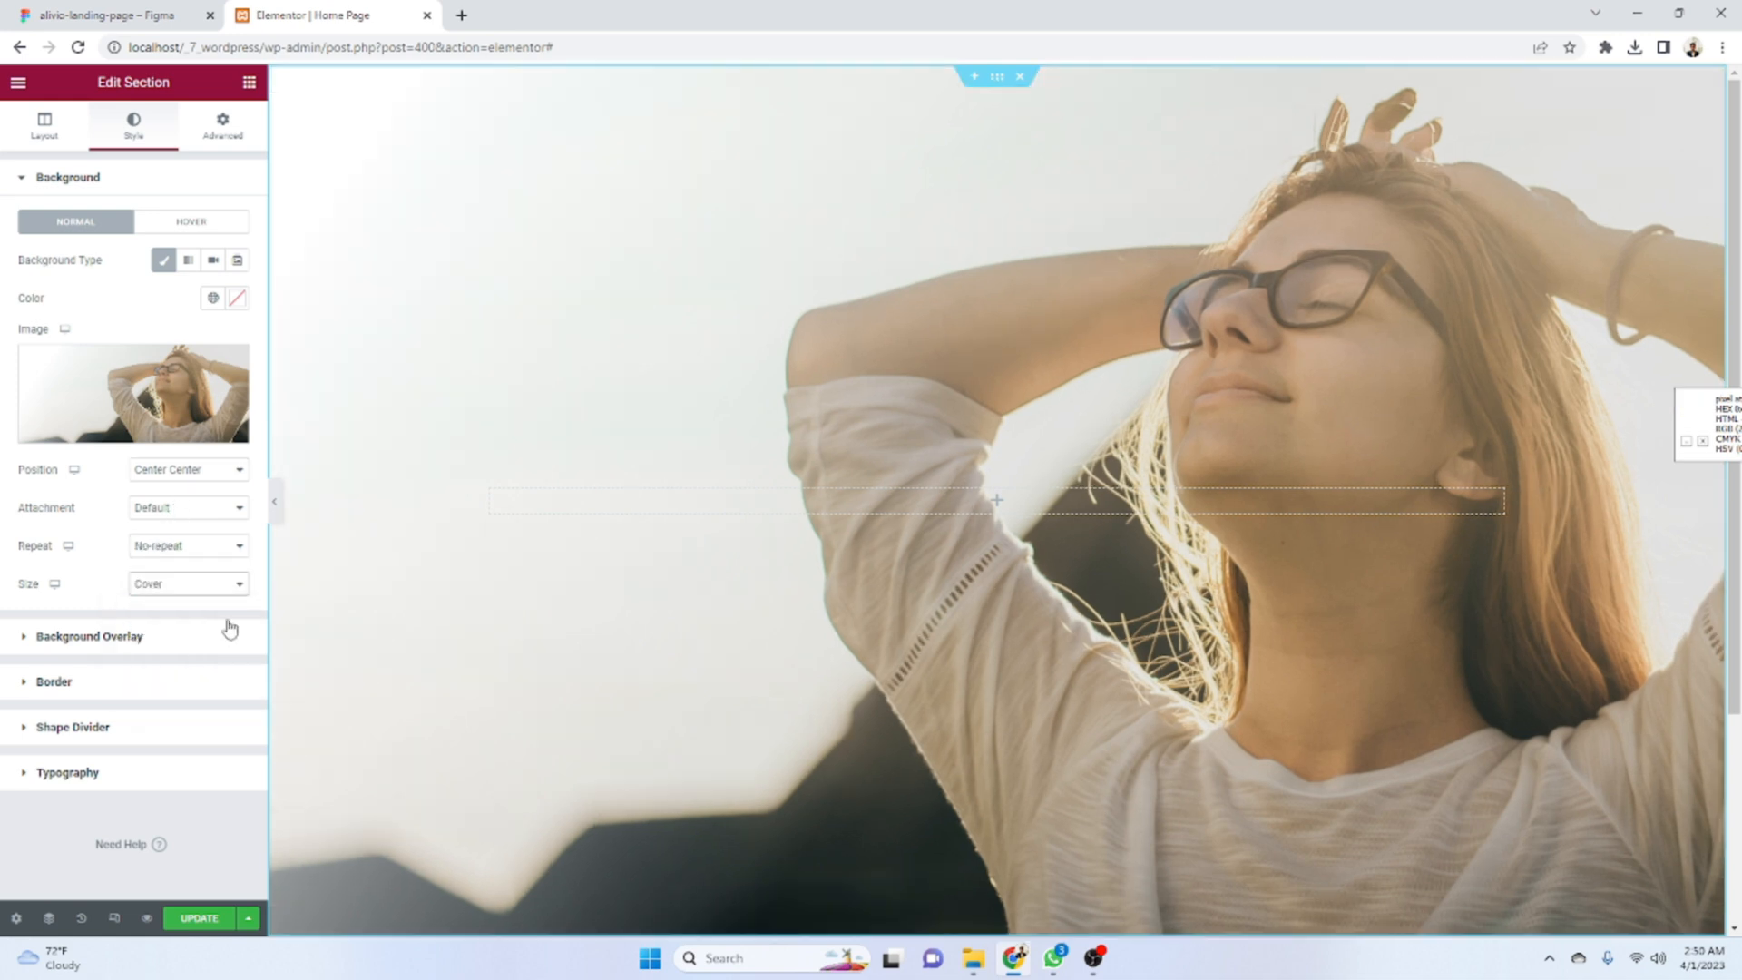
- Compare the section's background at full page width with the hero section in the Figma design
{"action": "left_click", "coordinate": [38, 9]}
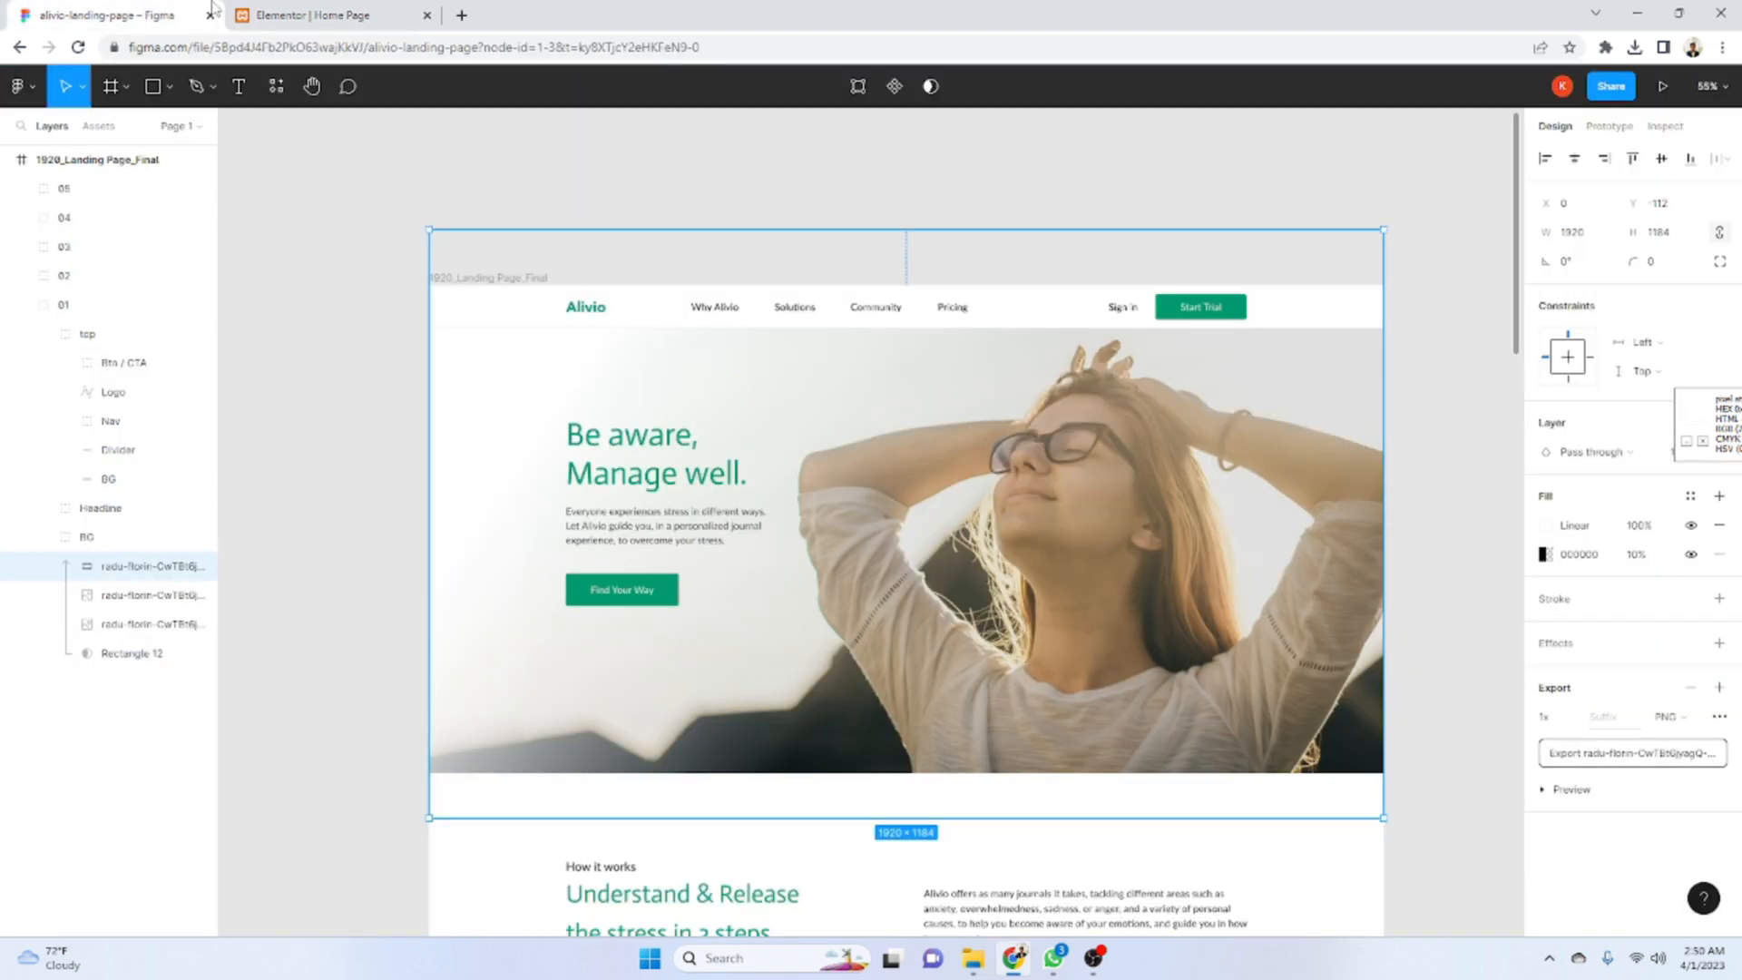
{"action": "left_click", "coordinate": [288, 7]}
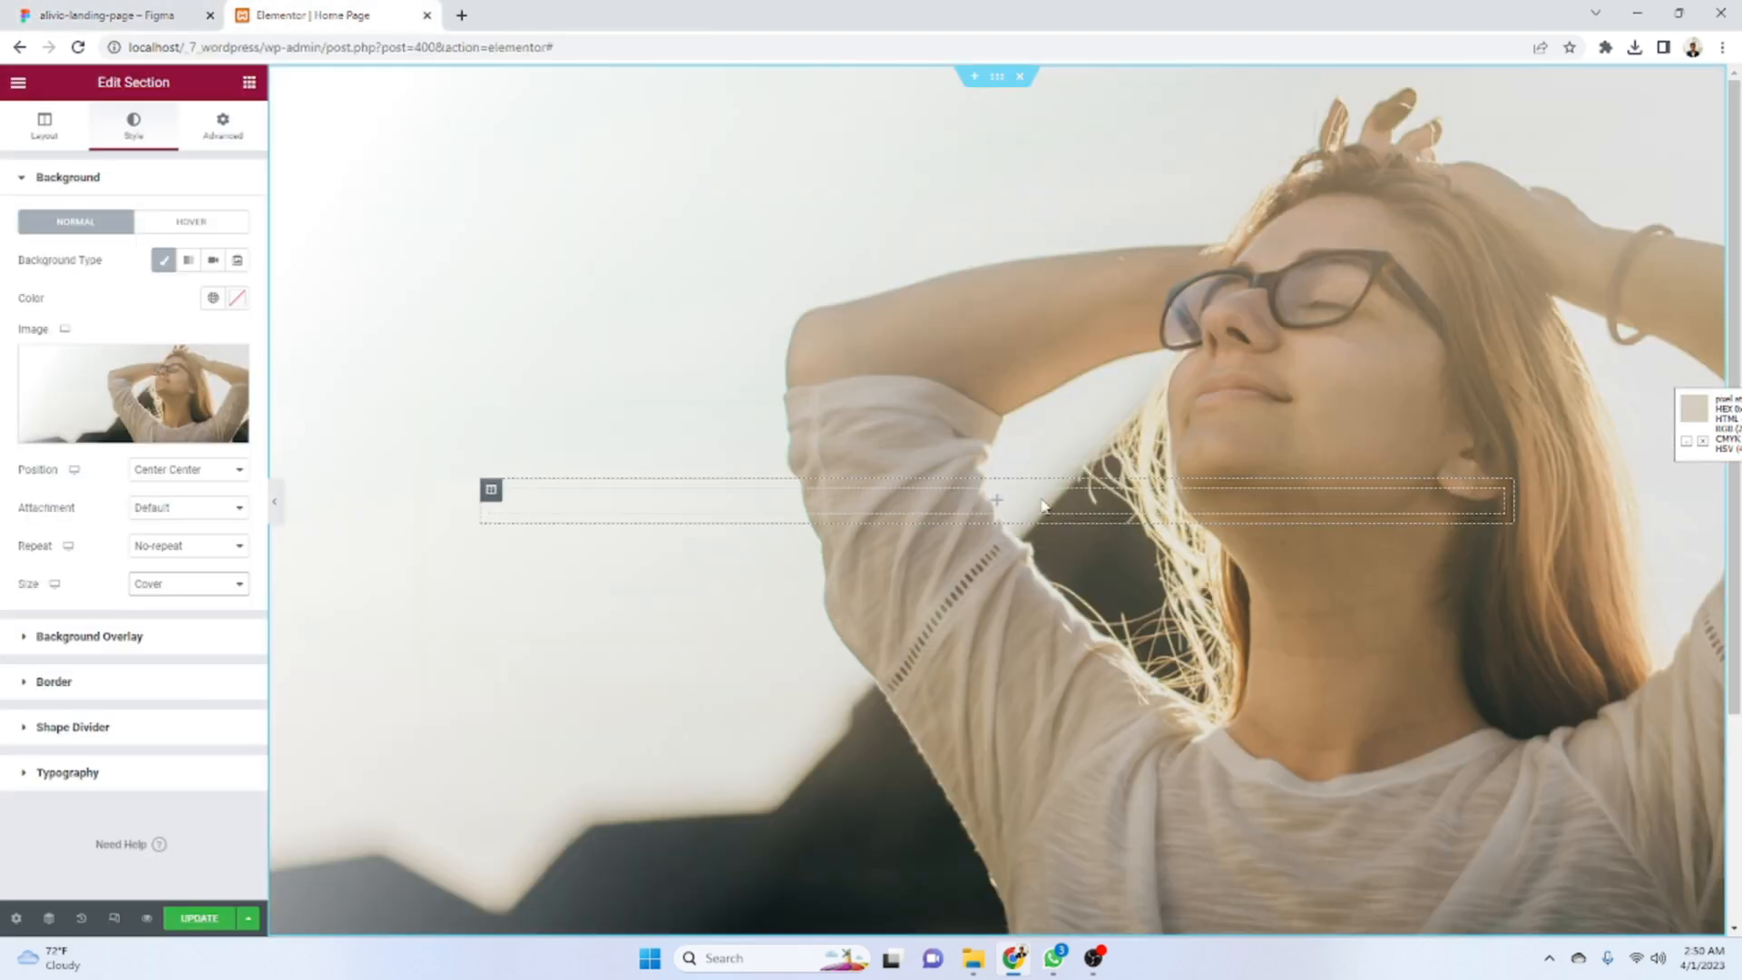
{"action": "left_click", "coordinate": [274, 501]}
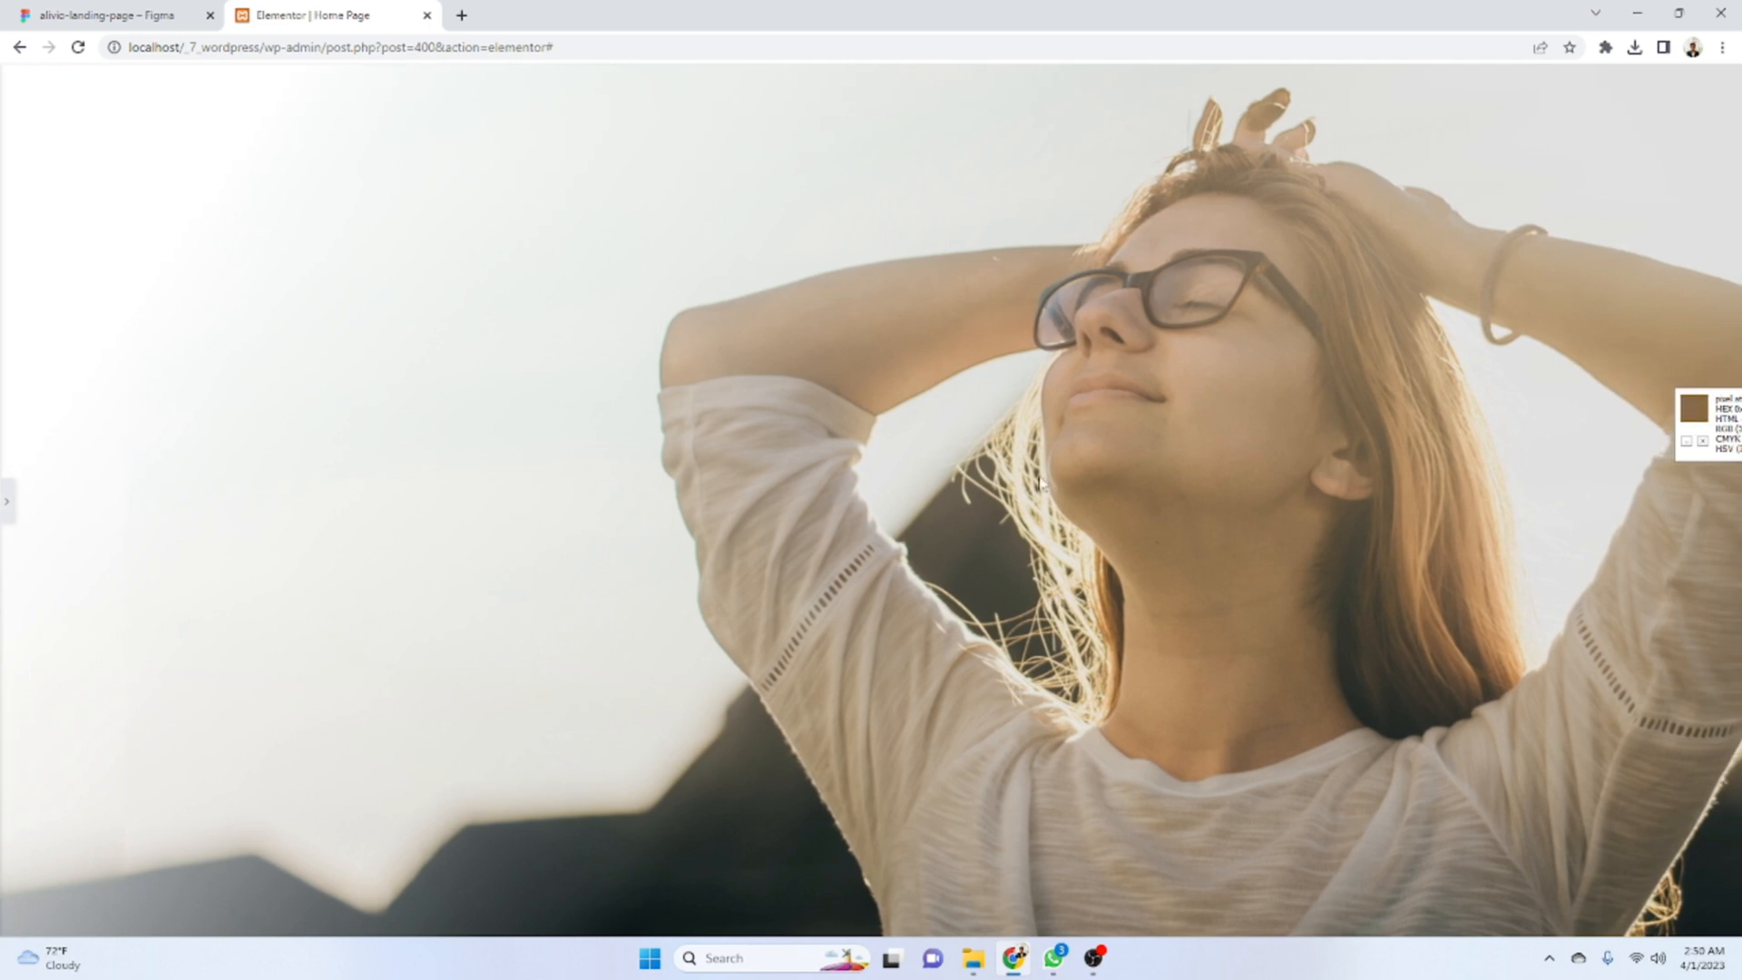
{"action": "left_click", "coordinate": [99, 15]}
{"action": "left_click", "coordinate": [309, 15]}
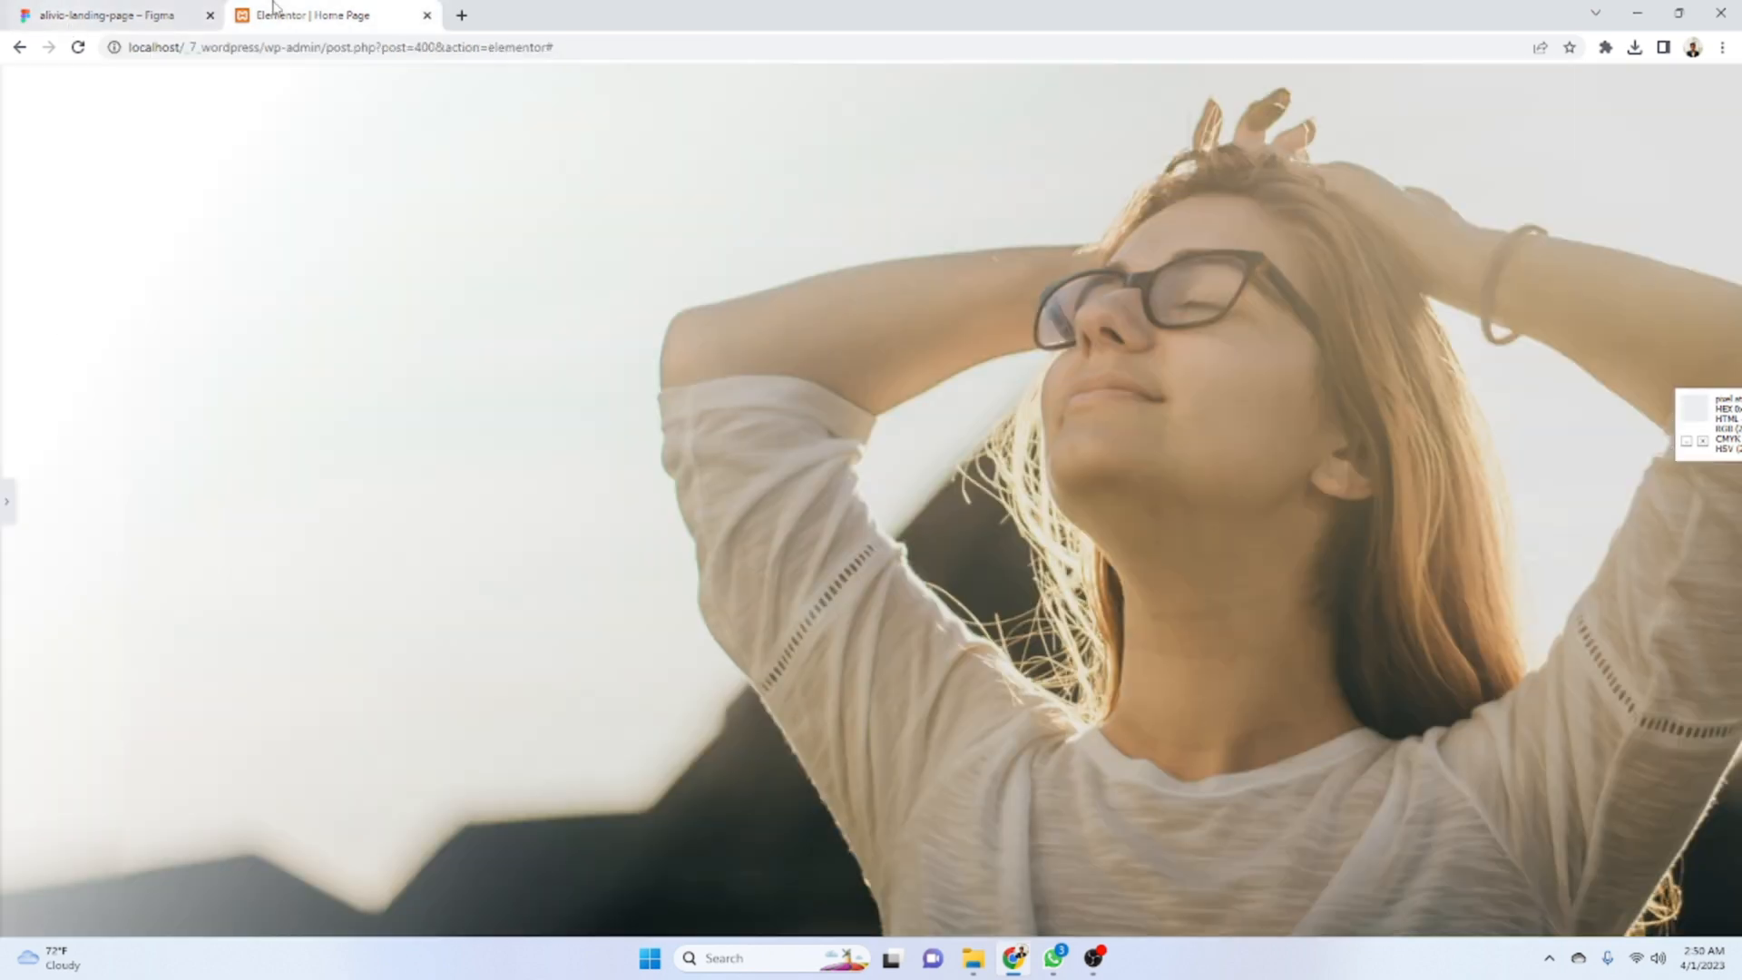
{"action": "left_click", "coordinate": [5, 496]}
{"action": "left_click", "coordinate": [100, 16]}
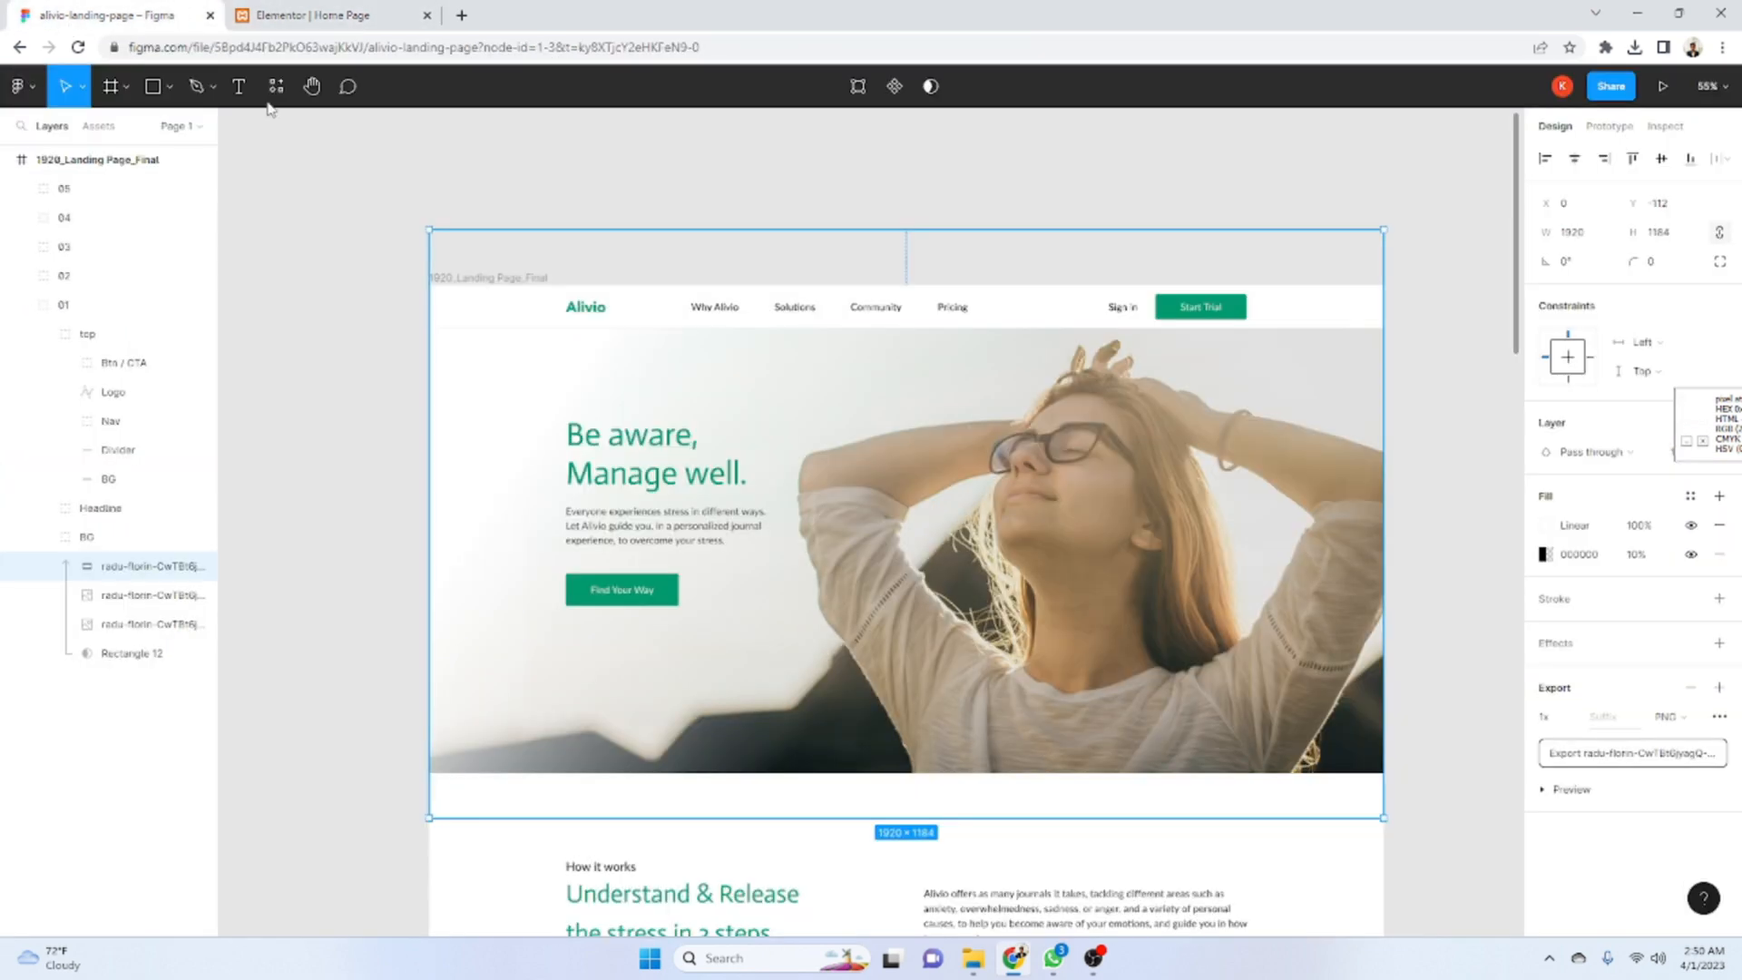
{"action": "left_click", "coordinate": [309, 15]}
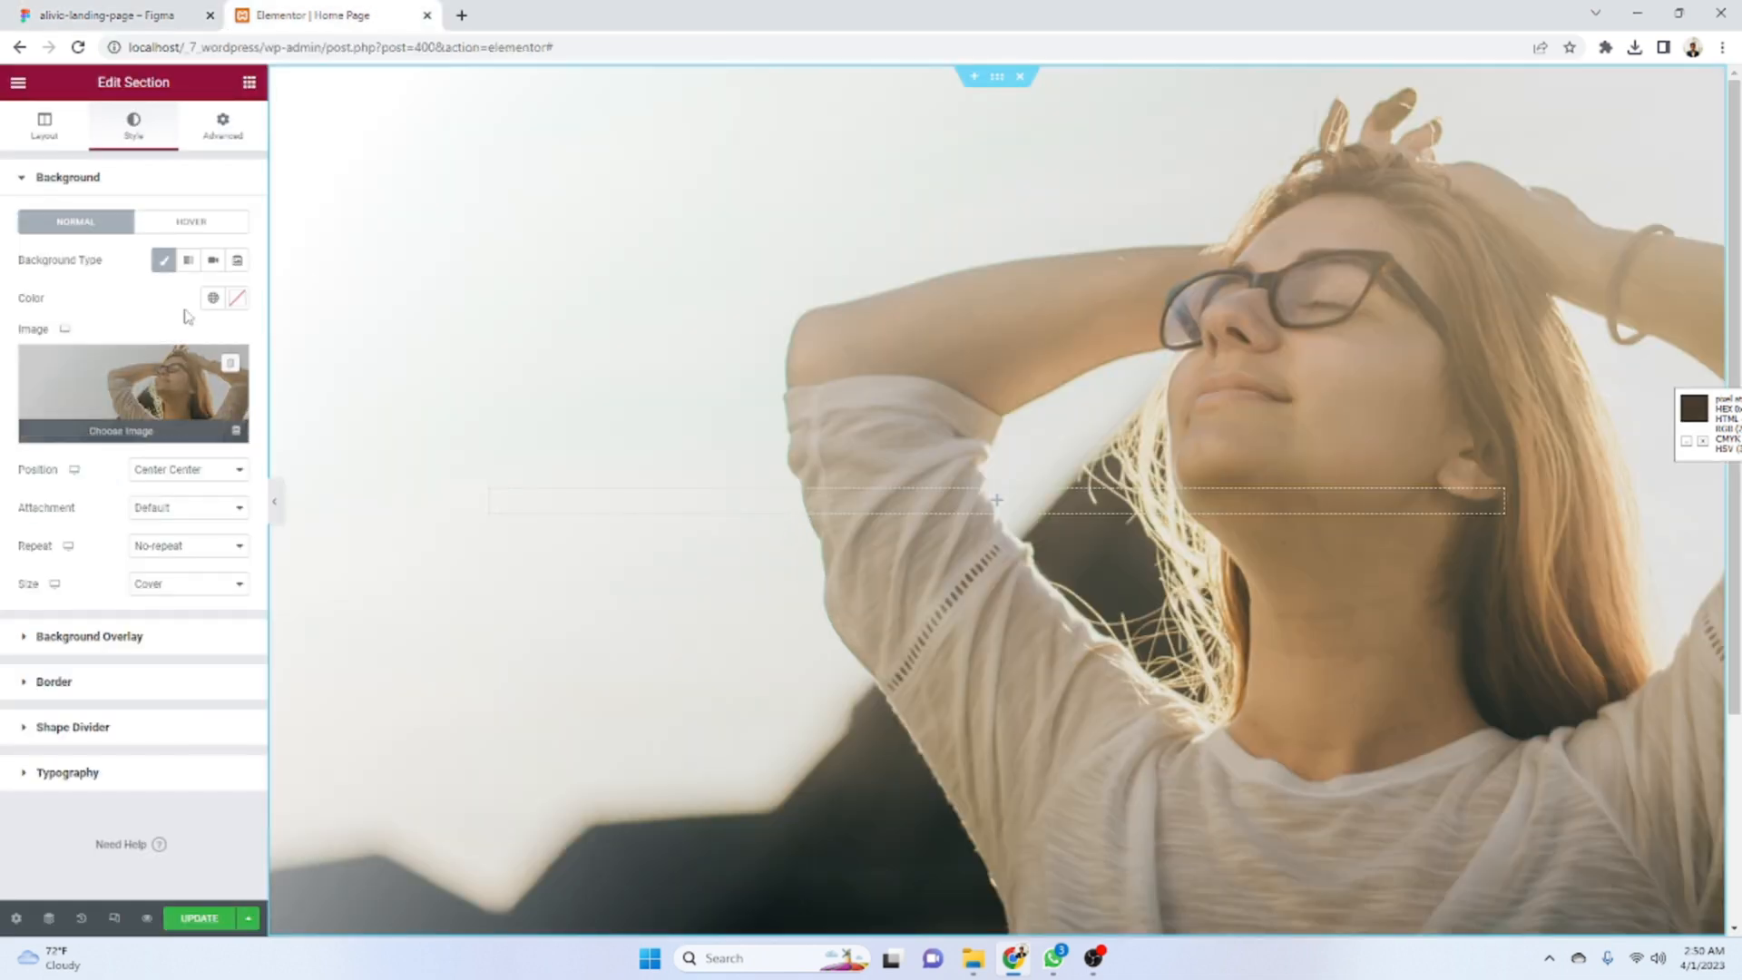
- Add a Heading widget to the hero section's column and replace its title with Figma's headline "Be aware, Manage well."
{"action": "left_click", "coordinate": [249, 86]}
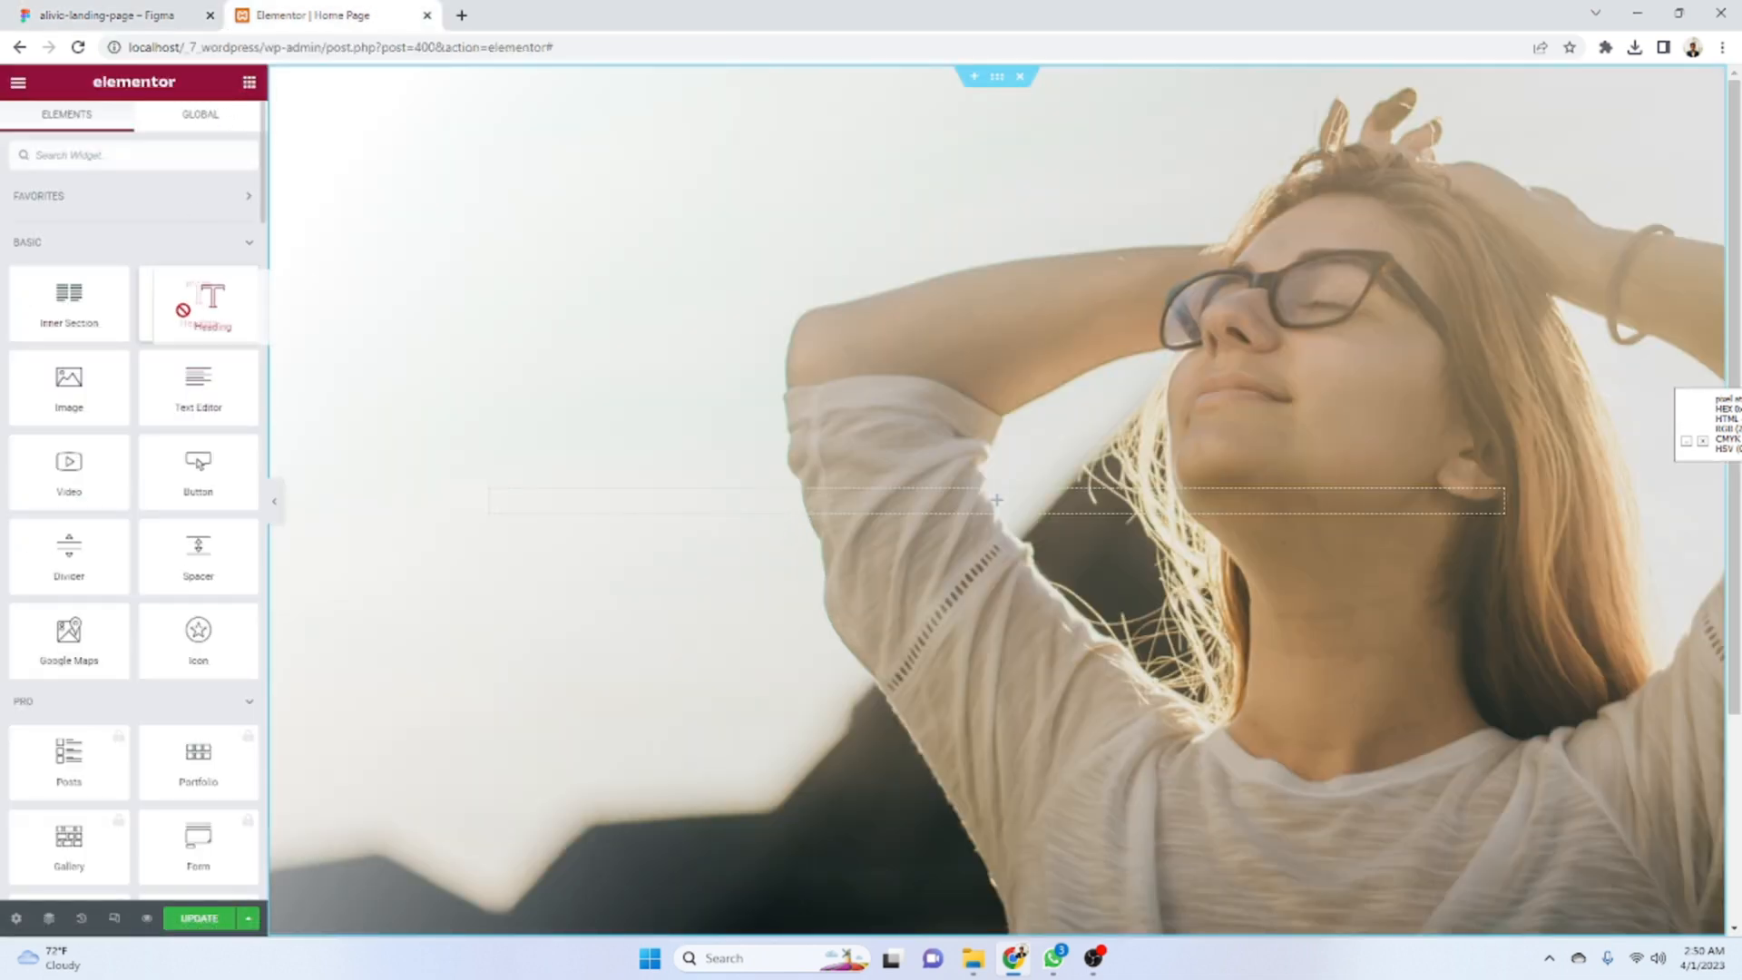
{"action": "left_click_drag", "start_coordinate": [190, 304], "coordinate": [865, 542]}
{"action": "key", "text": "ctrl+1"}
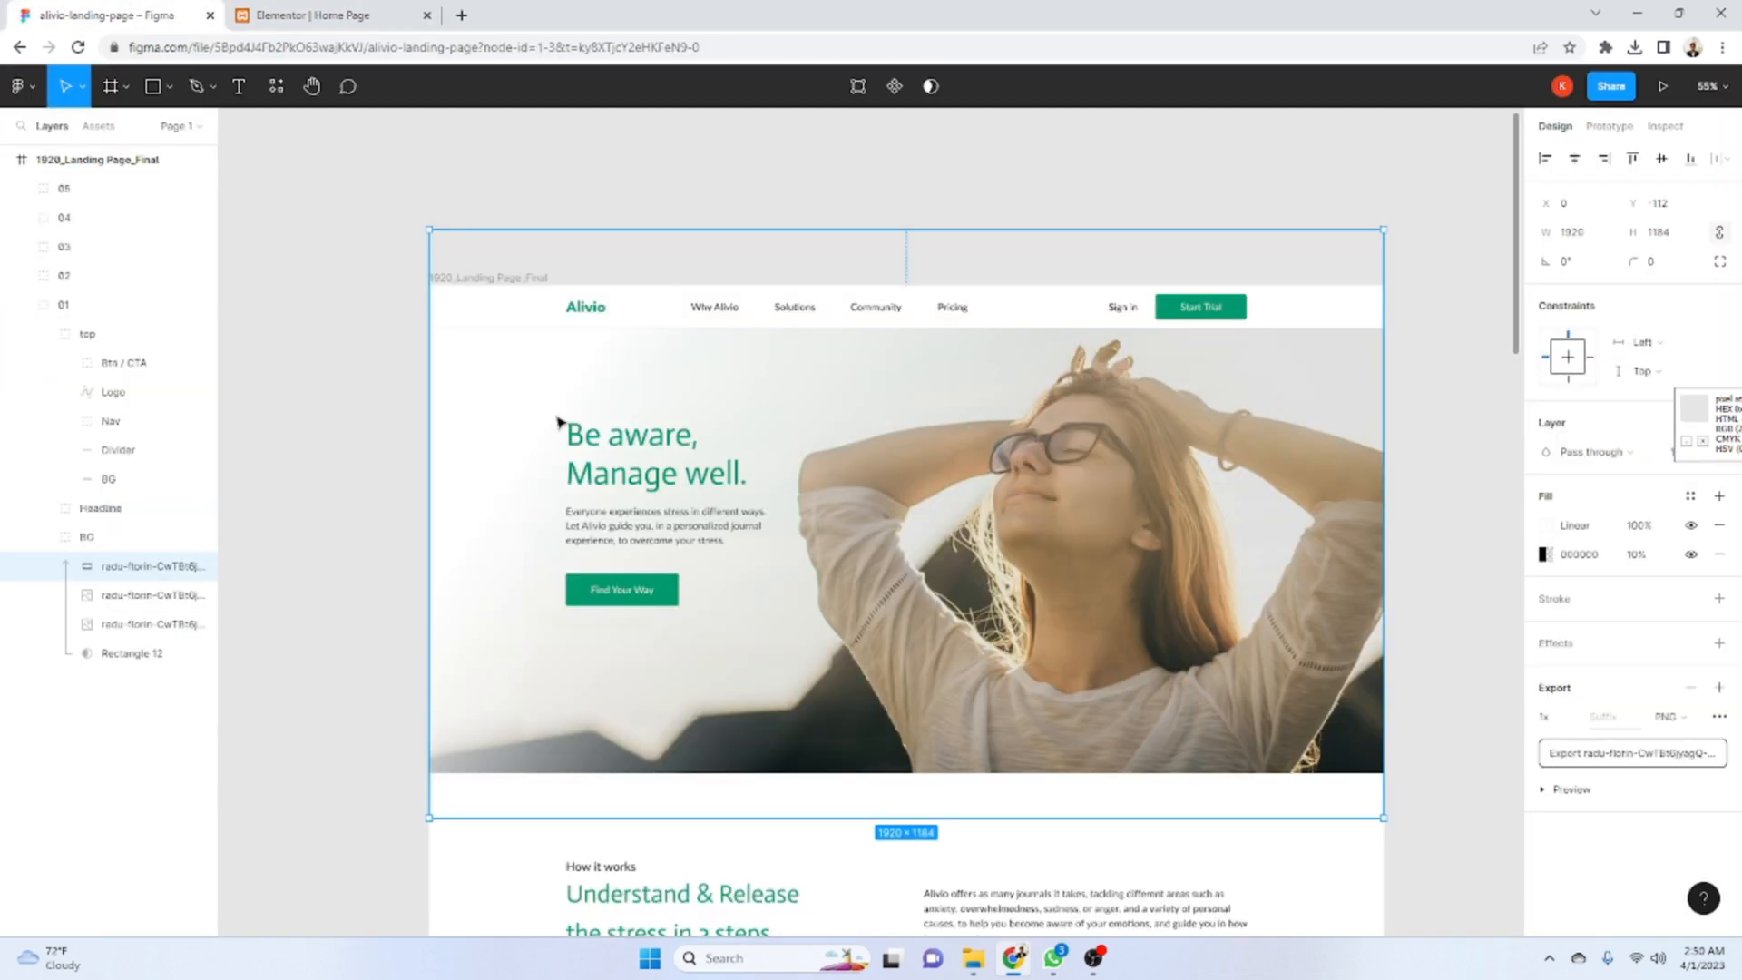
{"action": "double_click", "coordinate": [672, 474]}
{"action": "double_click", "coordinate": [683, 485]}
{"action": "key", "text": "ctrl+c"}
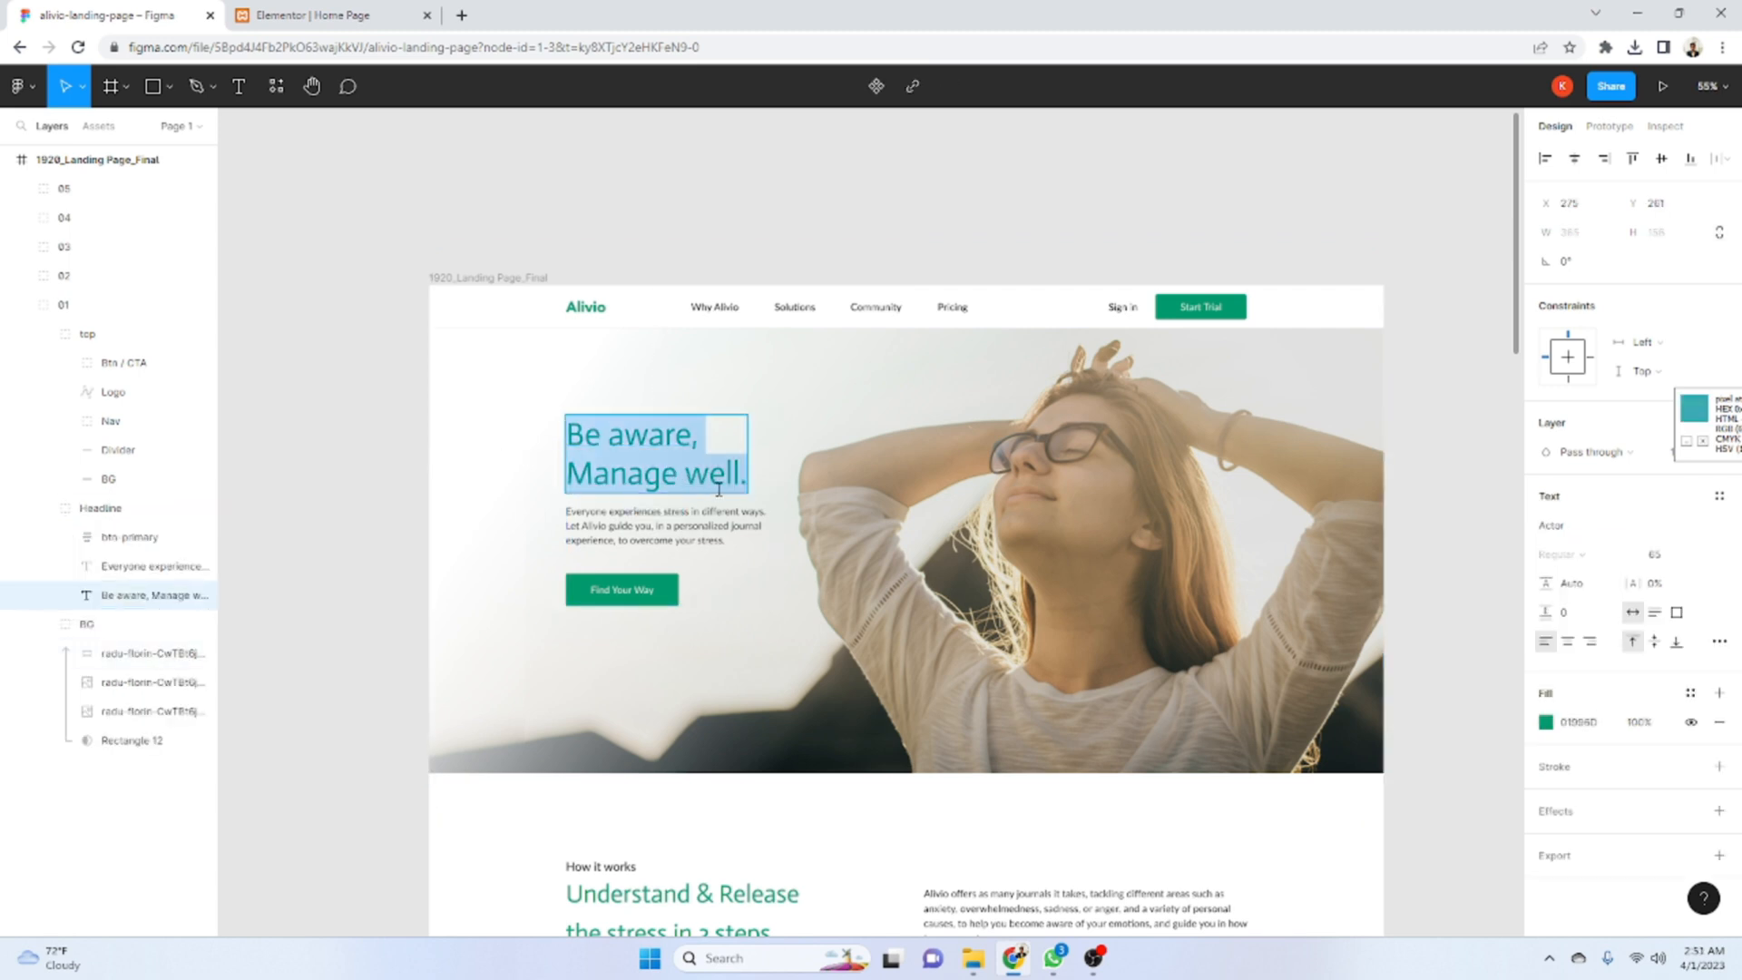
{"action": "left_click", "coordinate": [354, 15]}
{"action": "left_click", "coordinate": [115, 302]}
{"action": "key", "text": "ctrl+a"}
{"action": "key", "text": "ctrl+v"}
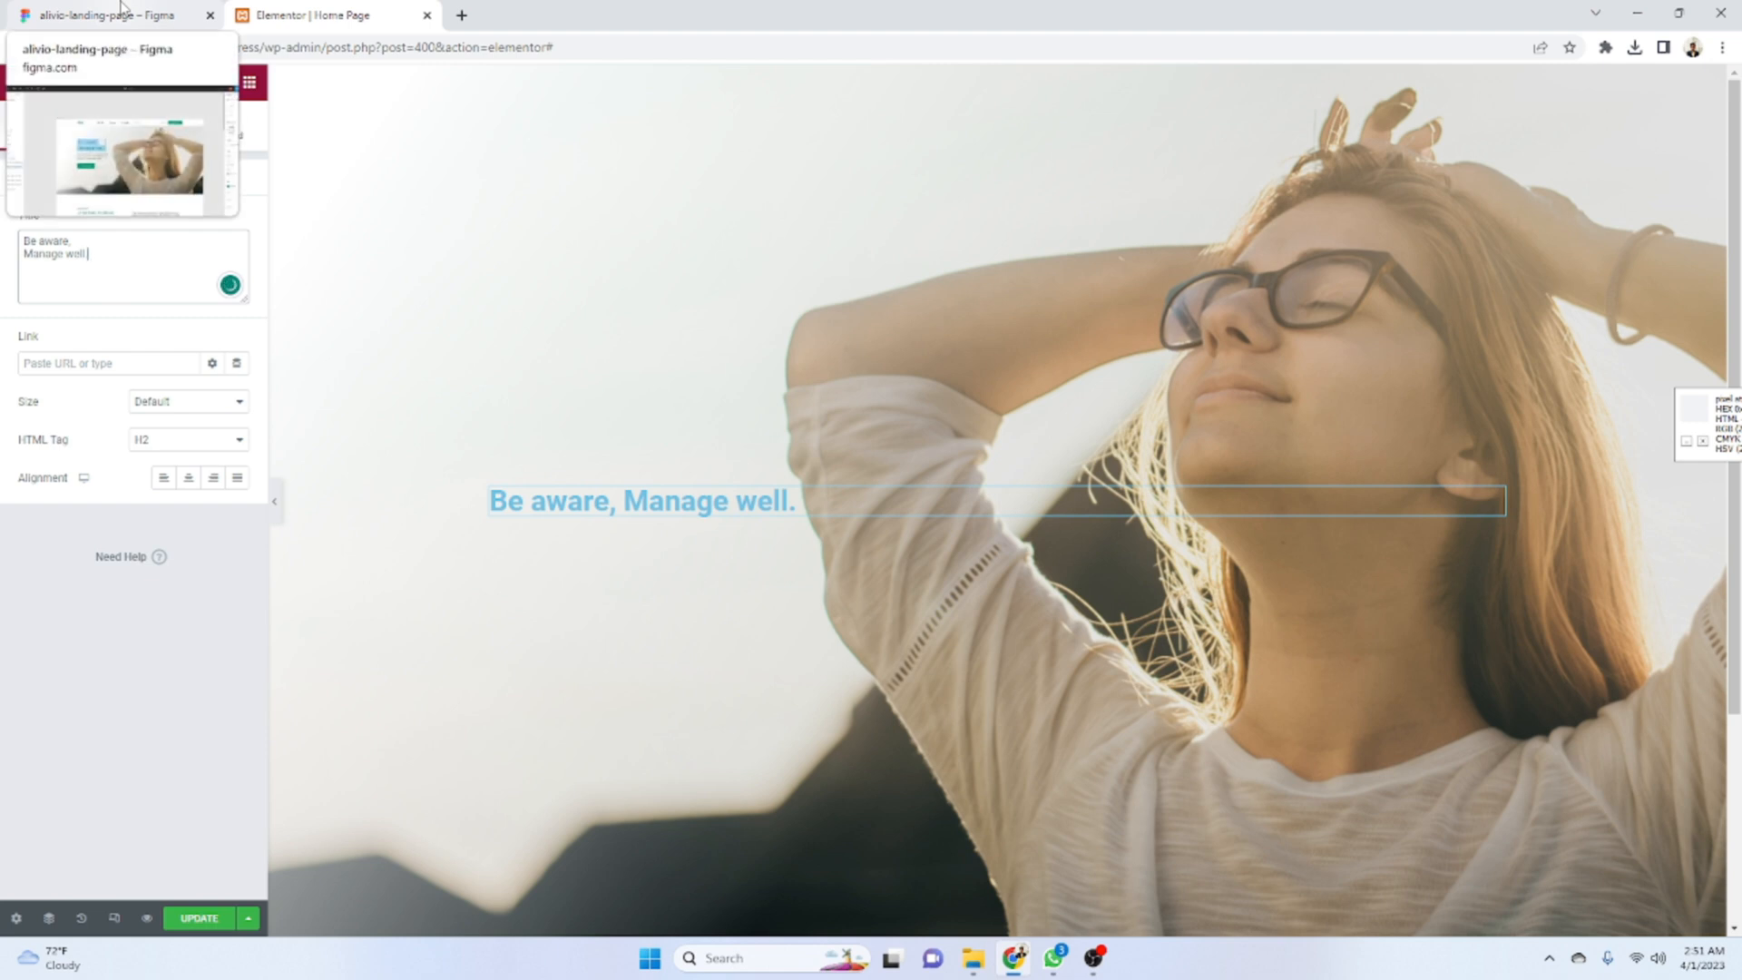
- Check the headline's line split in Figma and insert a <br> after "Be aware," in the heading's title
{"action": "left_click", "coordinate": [156, 10]}
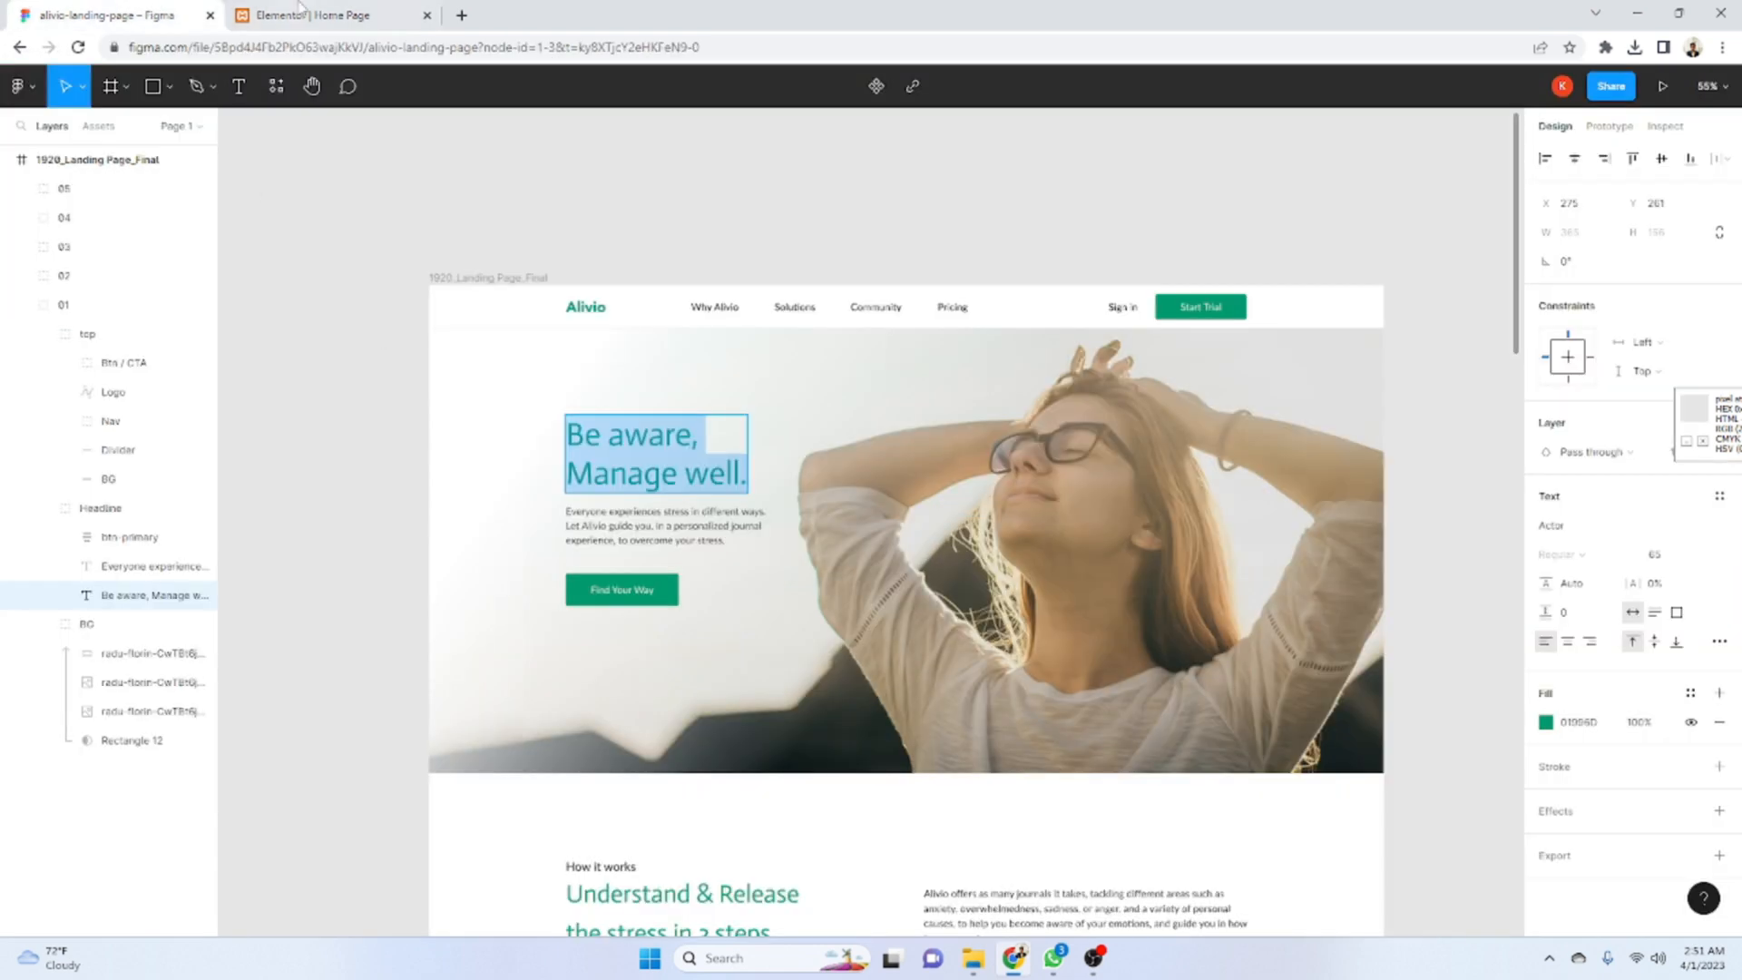
{"action": "left_click", "coordinate": [304, 11]}
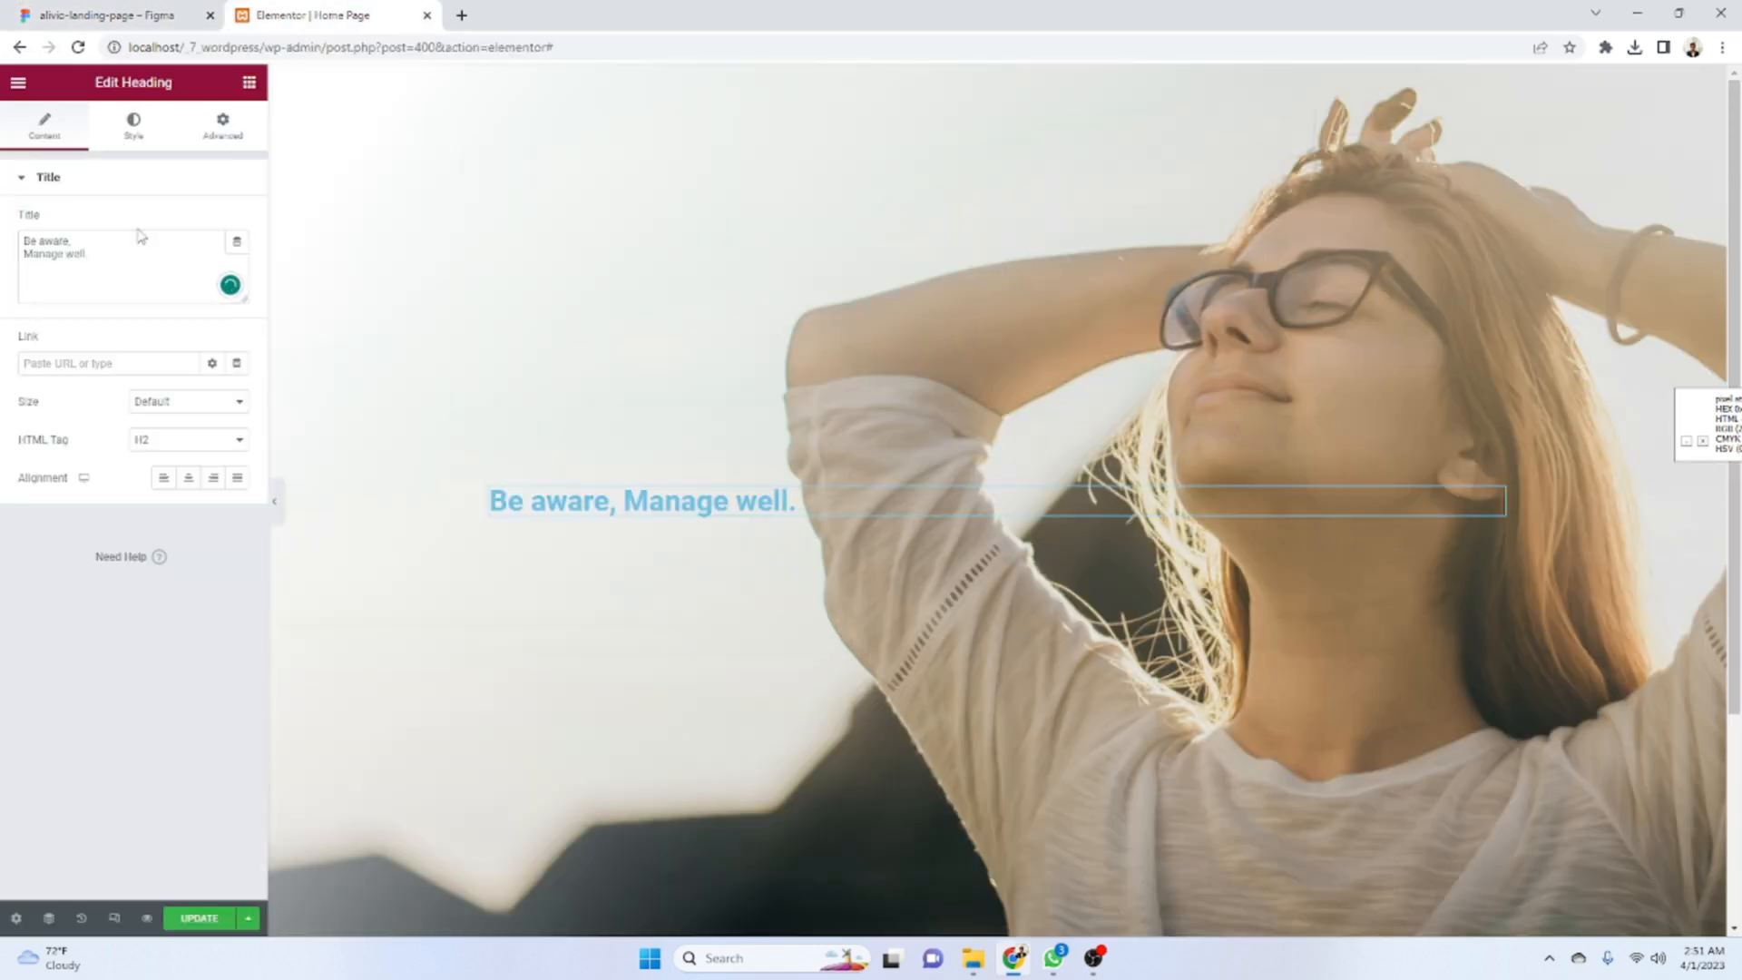
{"action": "type", "text": "<"}
{"action": "key", "text": "Menu"}
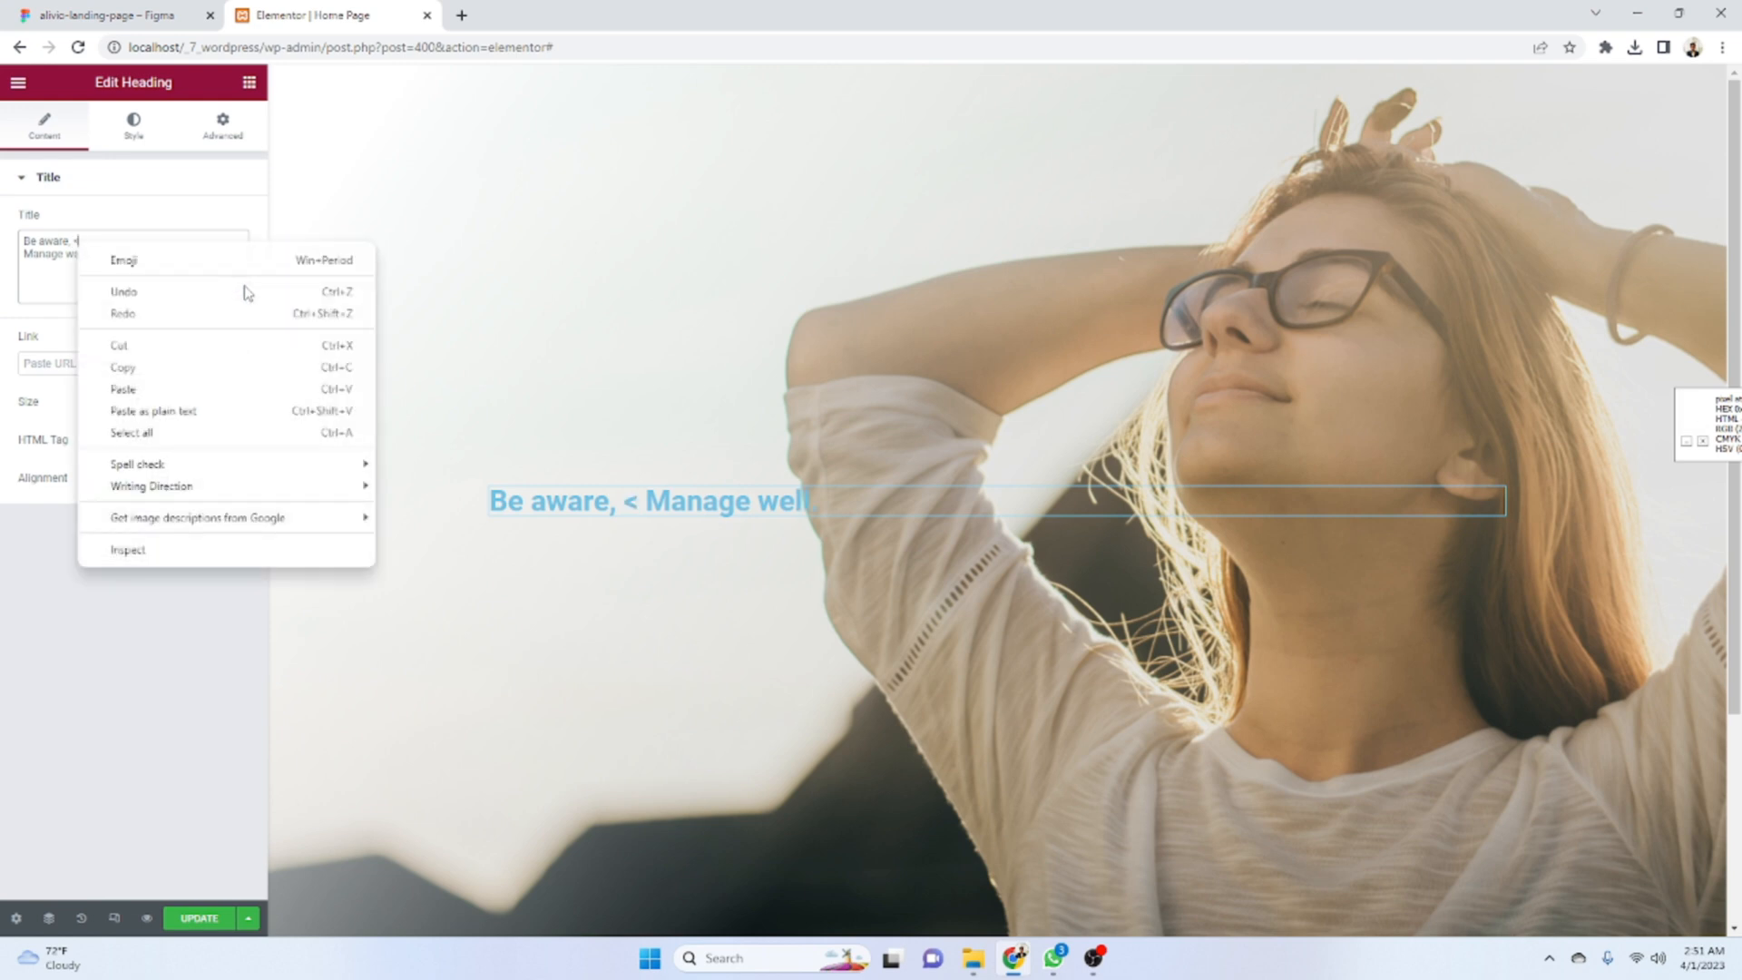
{"action": "left_click", "coordinate": [26, 290]}
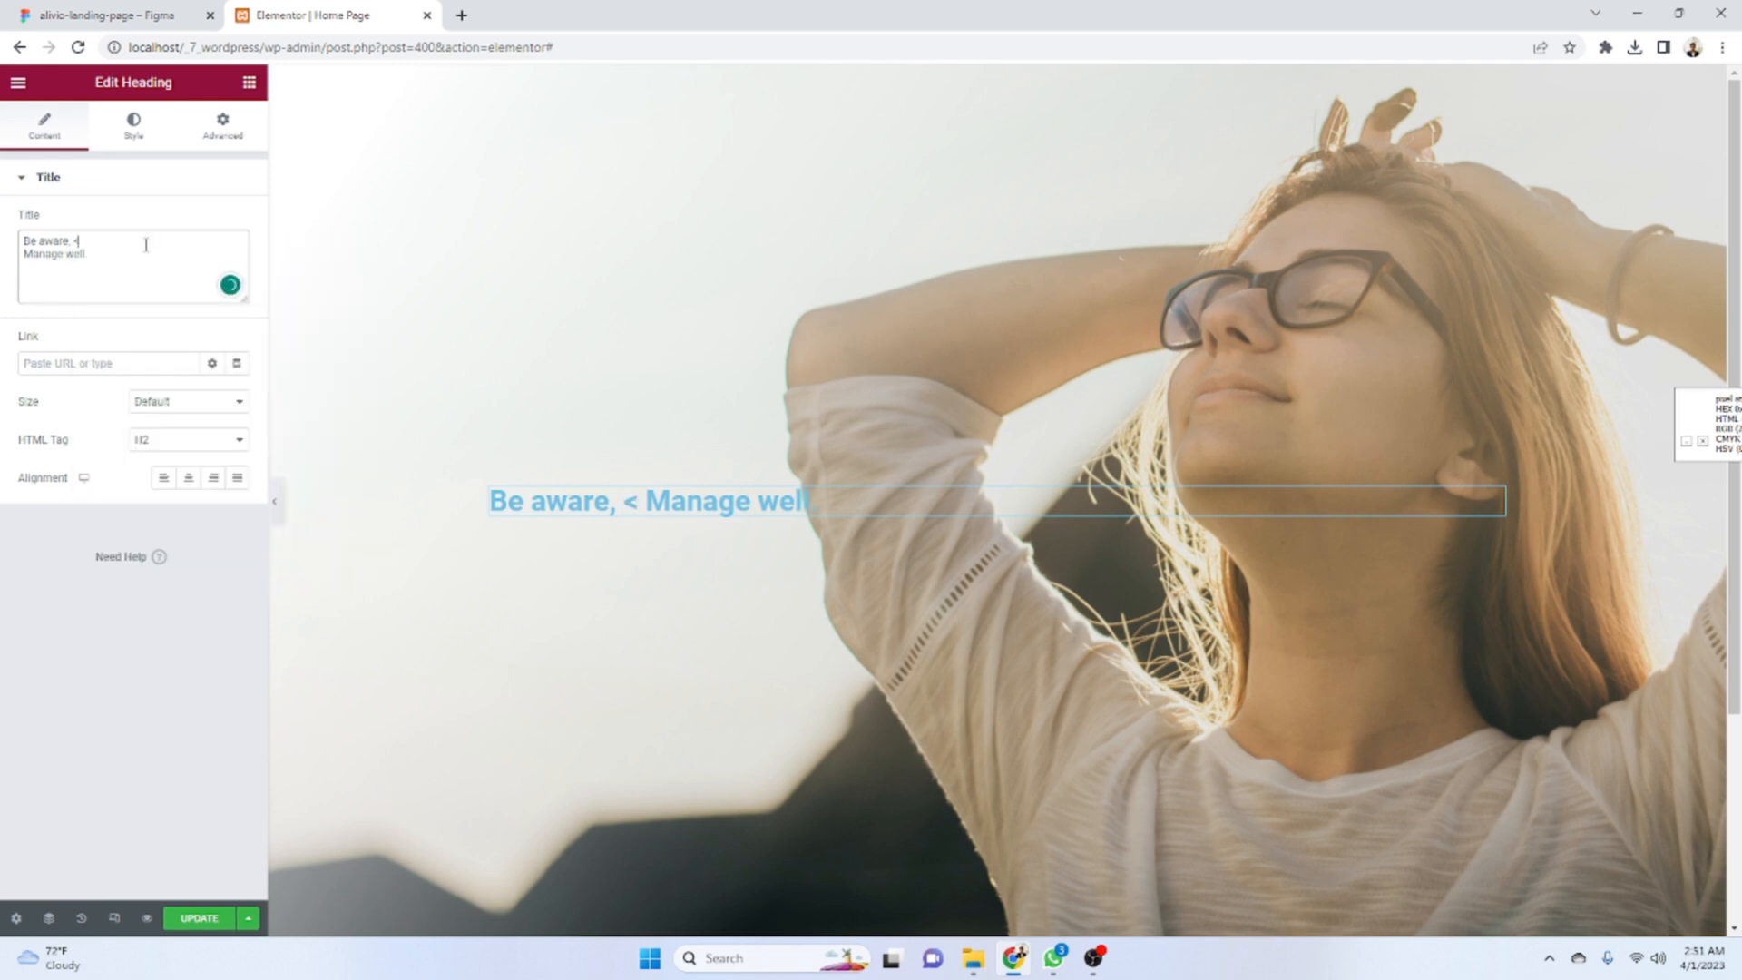
{"action": "type", "text": "br>"}
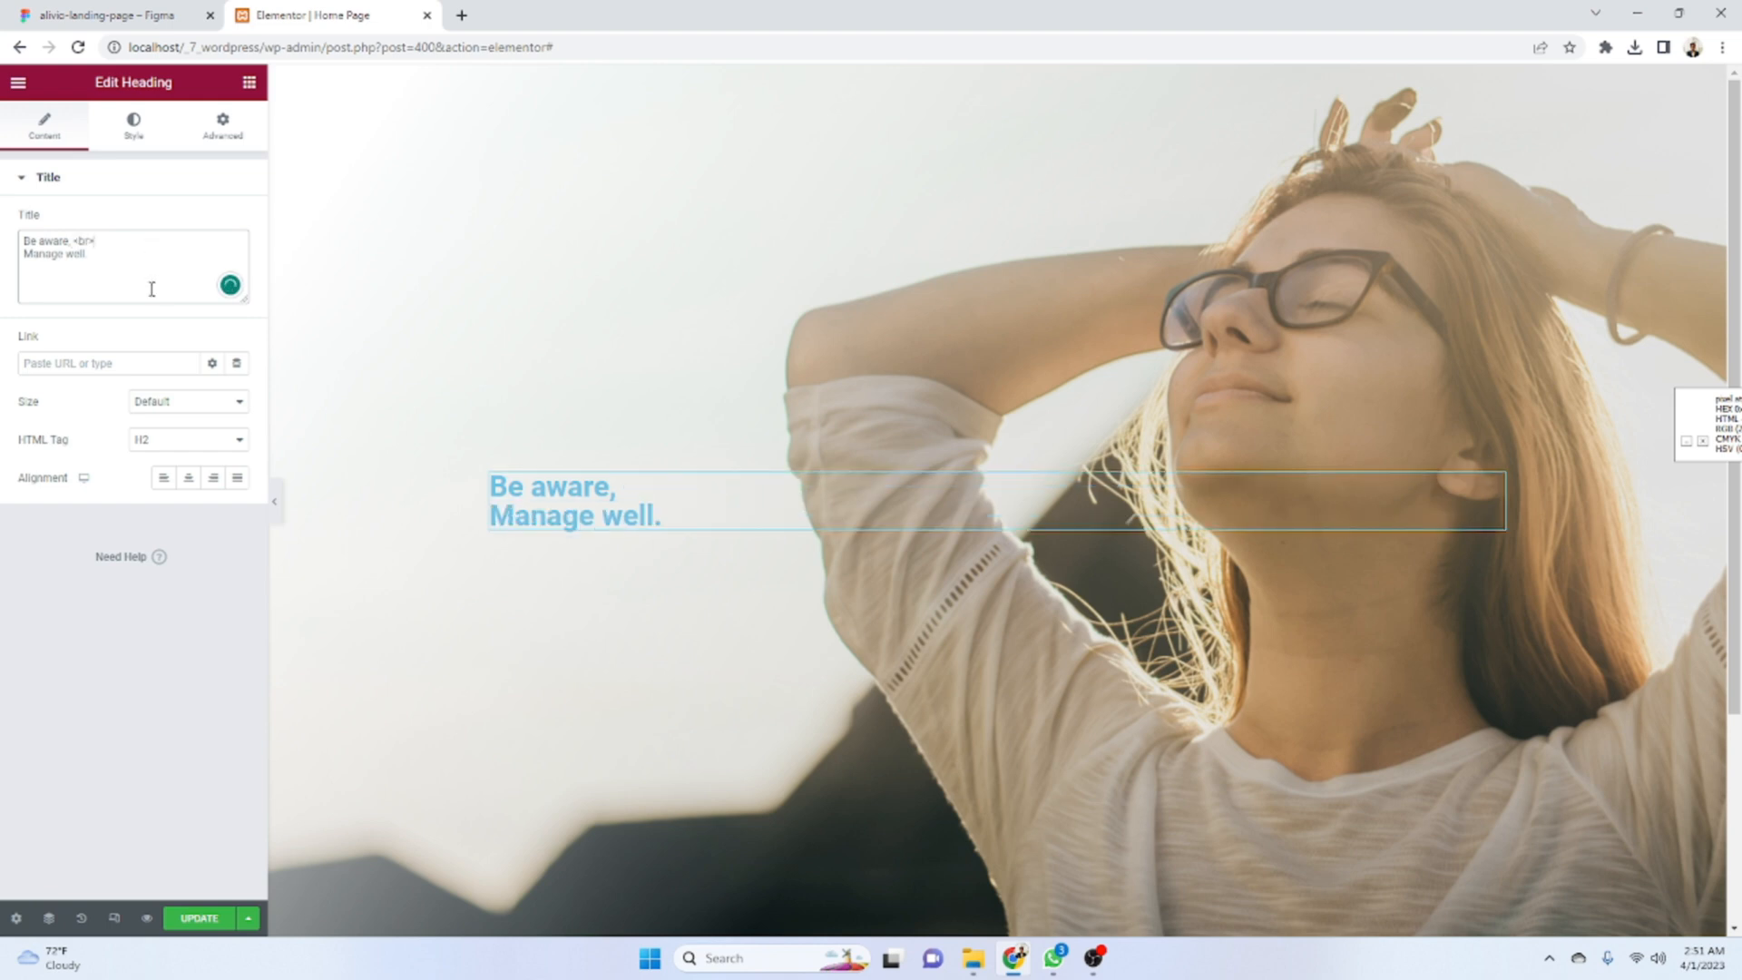
- Copy the headline's fill colour from Figma and apply #01996D as the heading's text colour
{"action": "left_click", "coordinate": [134, 127]}
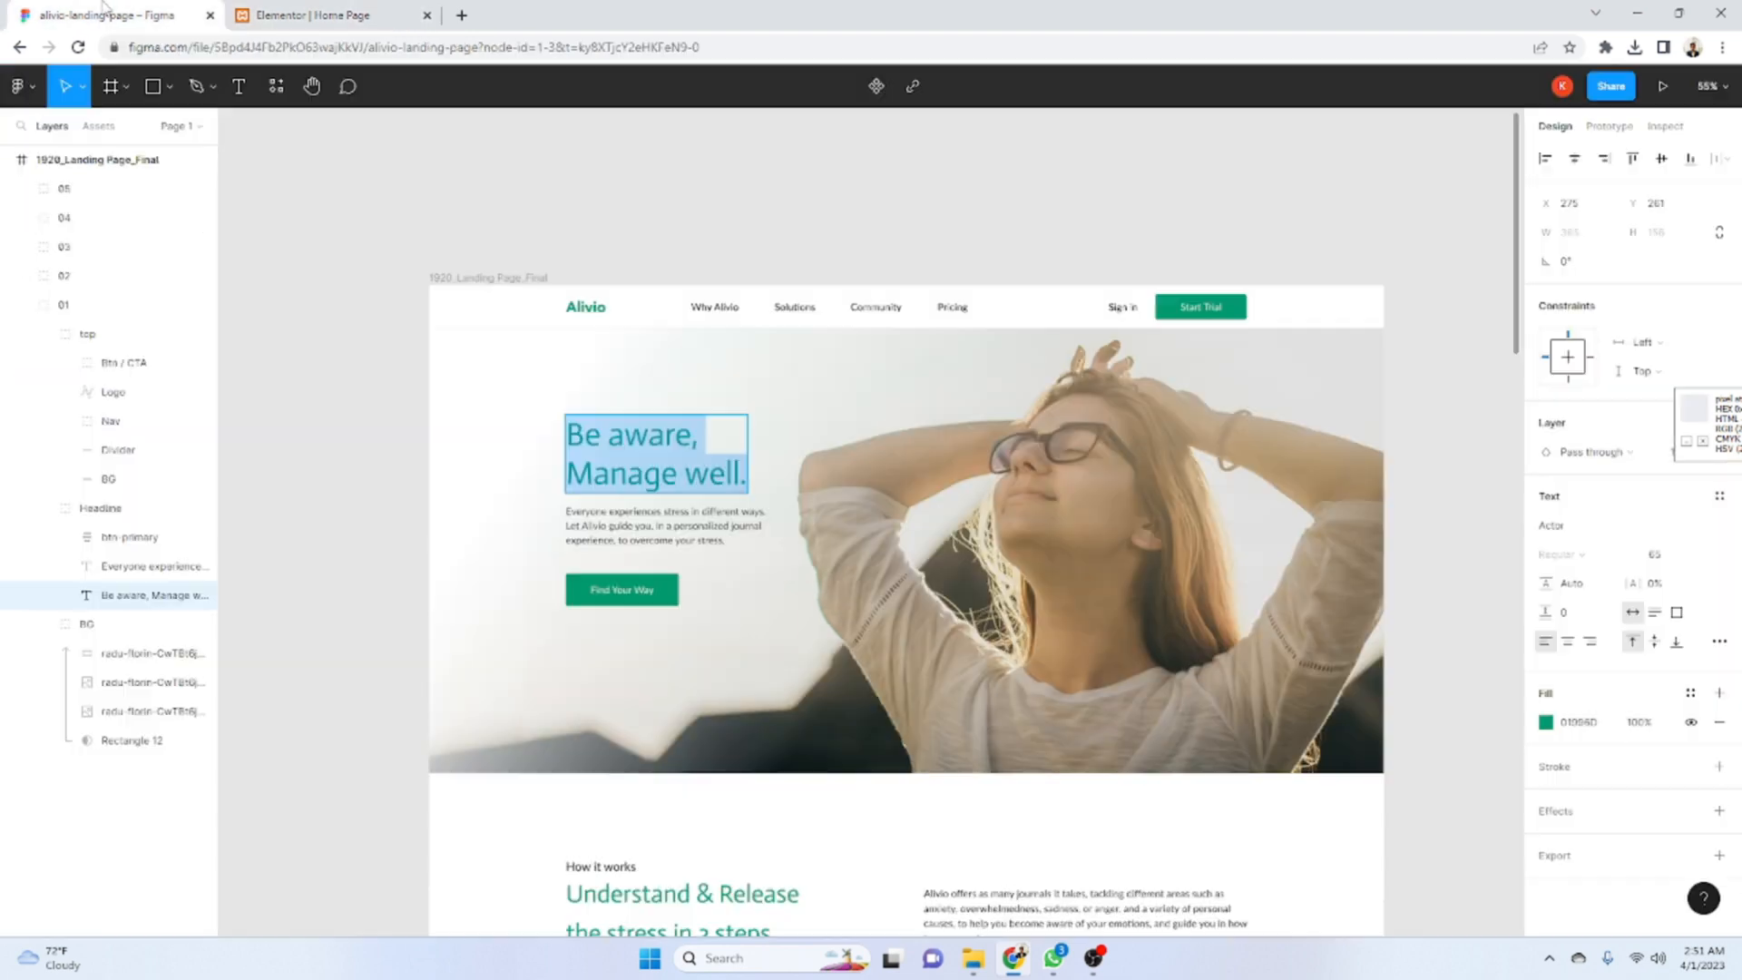
{"action": "left_click", "coordinate": [107, 15]}
{"action": "left_click", "coordinate": [1597, 726]}
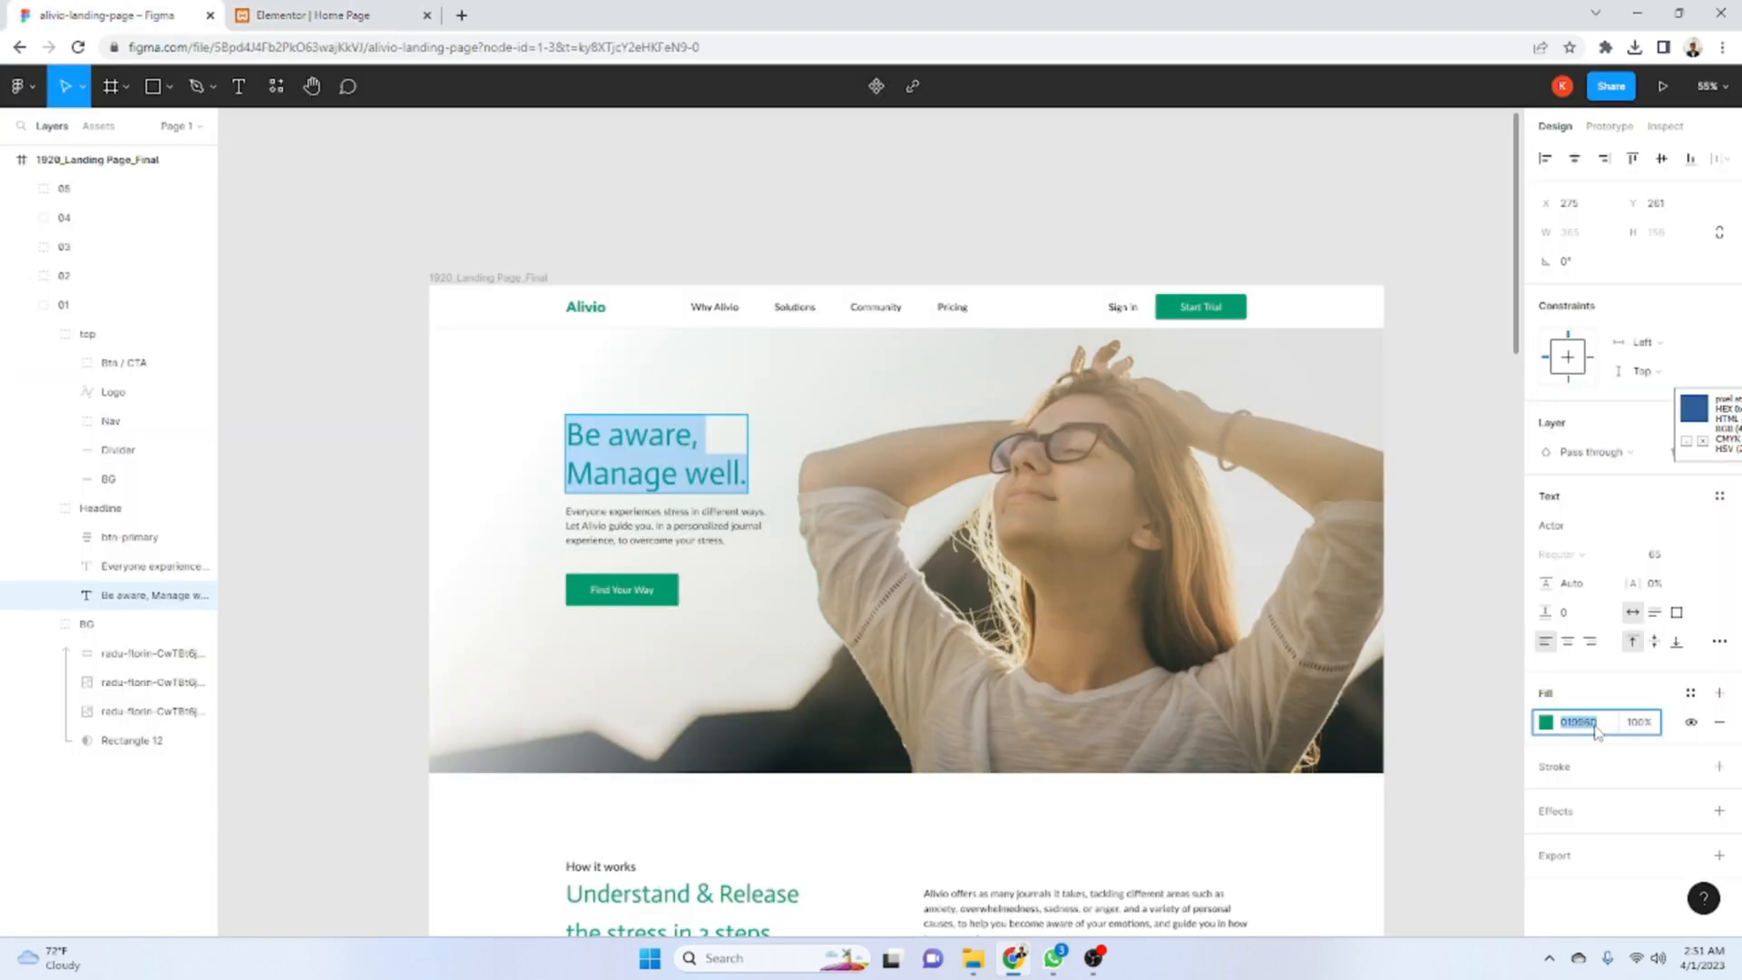
{"action": "left_click", "coordinate": [313, 15]}
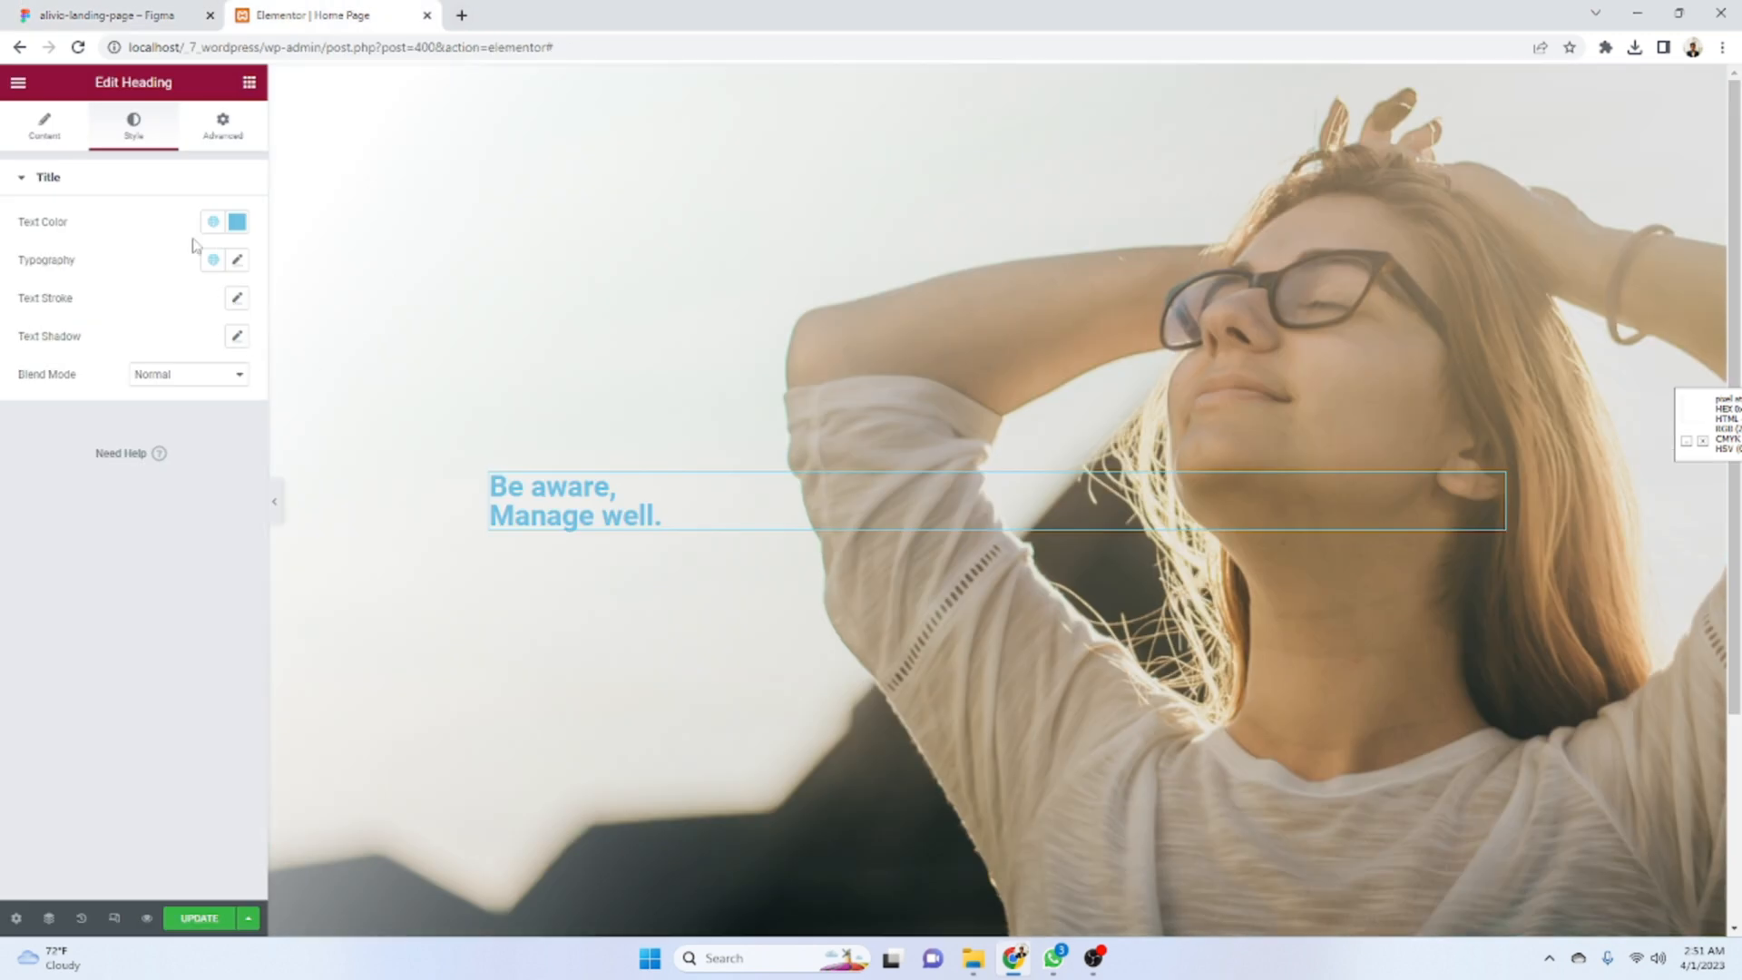
{"action": "left_click", "coordinate": [237, 222]}
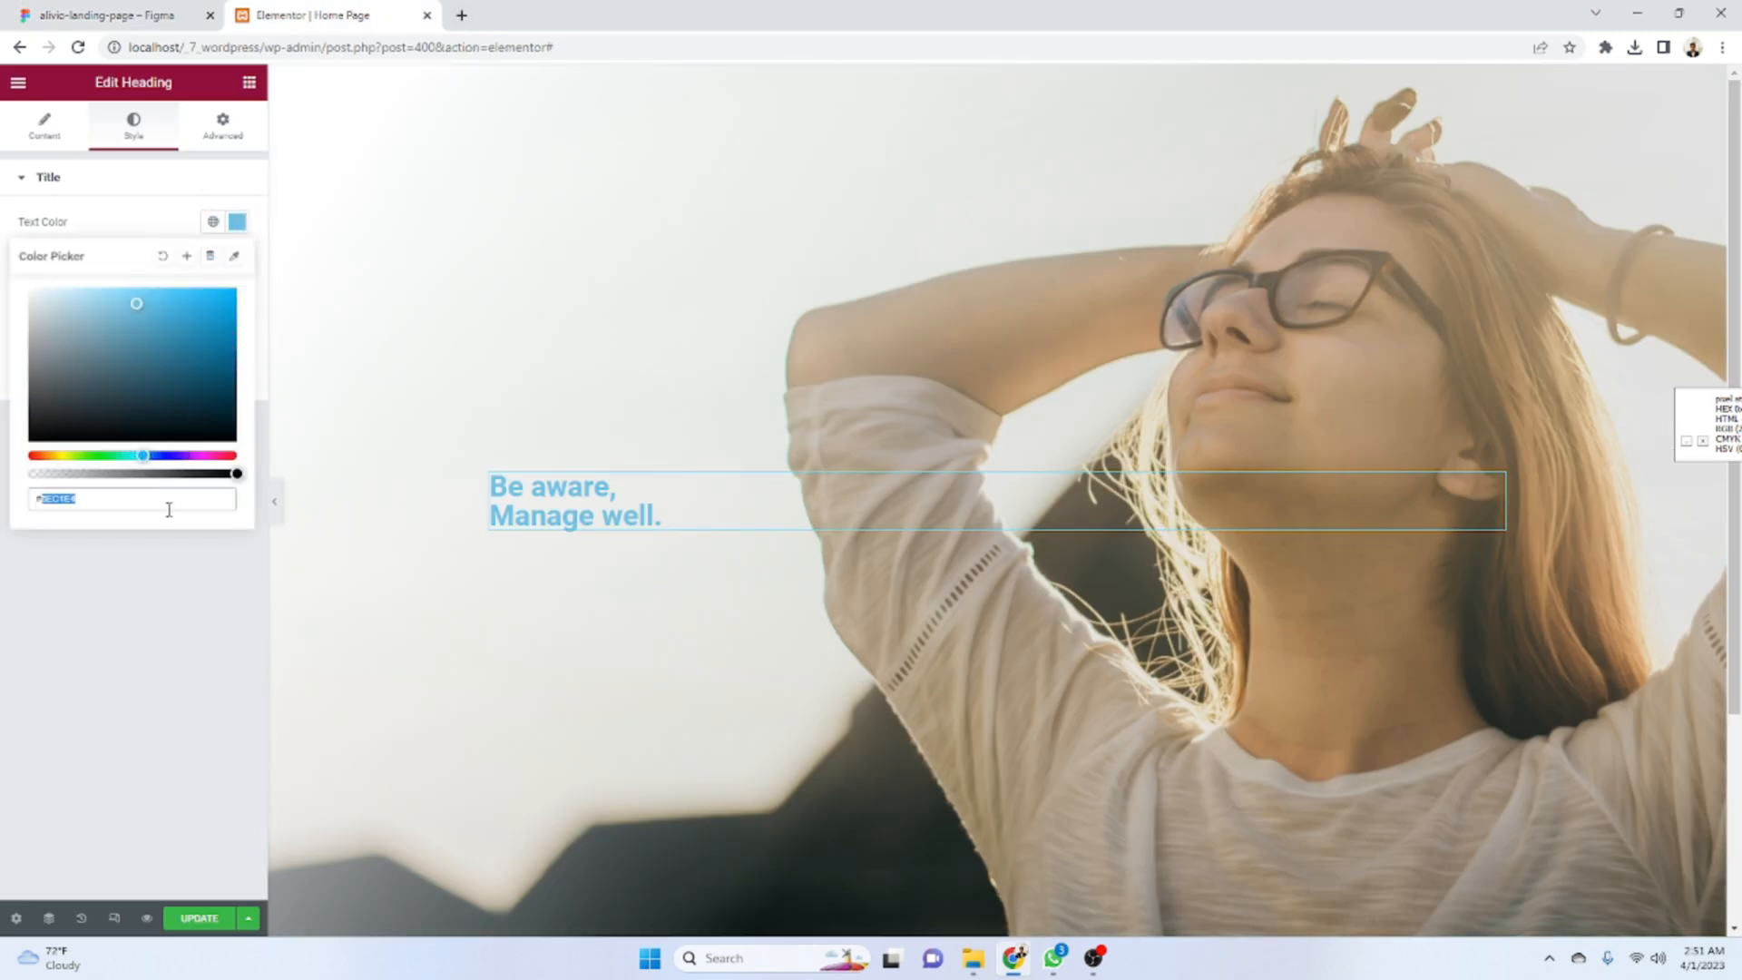
{"action": "type", "text": "019960"}
{"action": "left_click", "coordinate": [163, 633]}
- Match the heading's typography to Figma's headline with the Actor font family at 65 px
{"action": "left_click", "coordinate": [107, 14]}
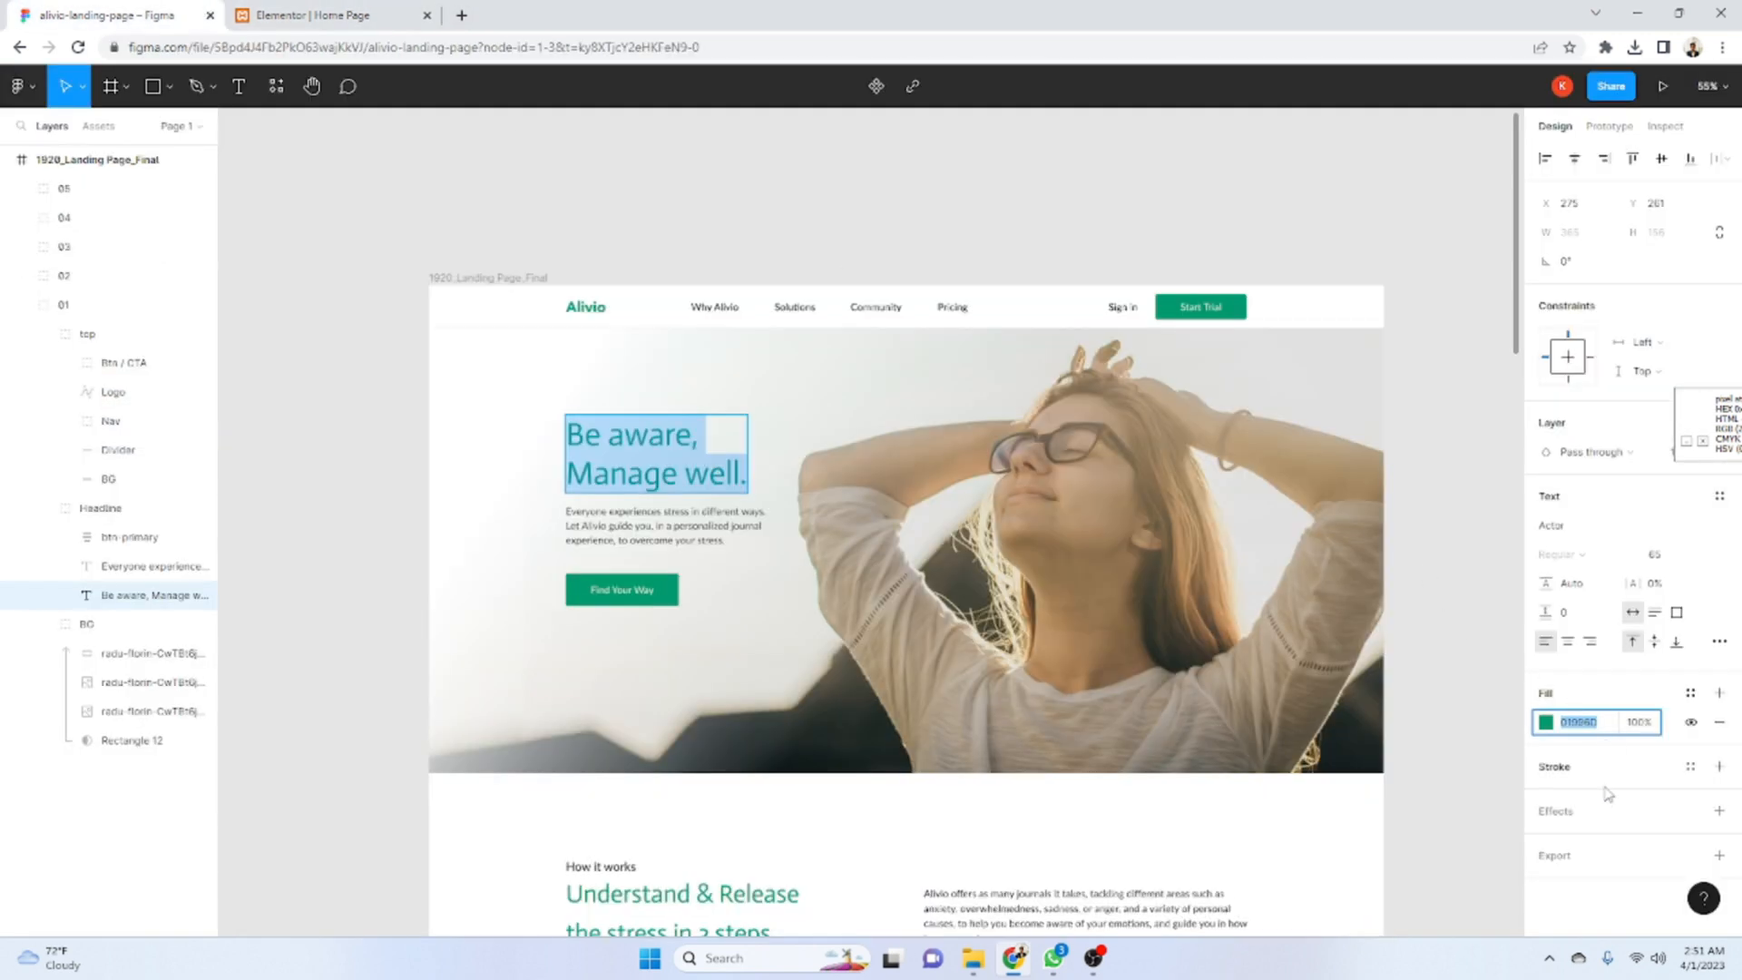
{"action": "left_click", "coordinate": [1568, 533]}
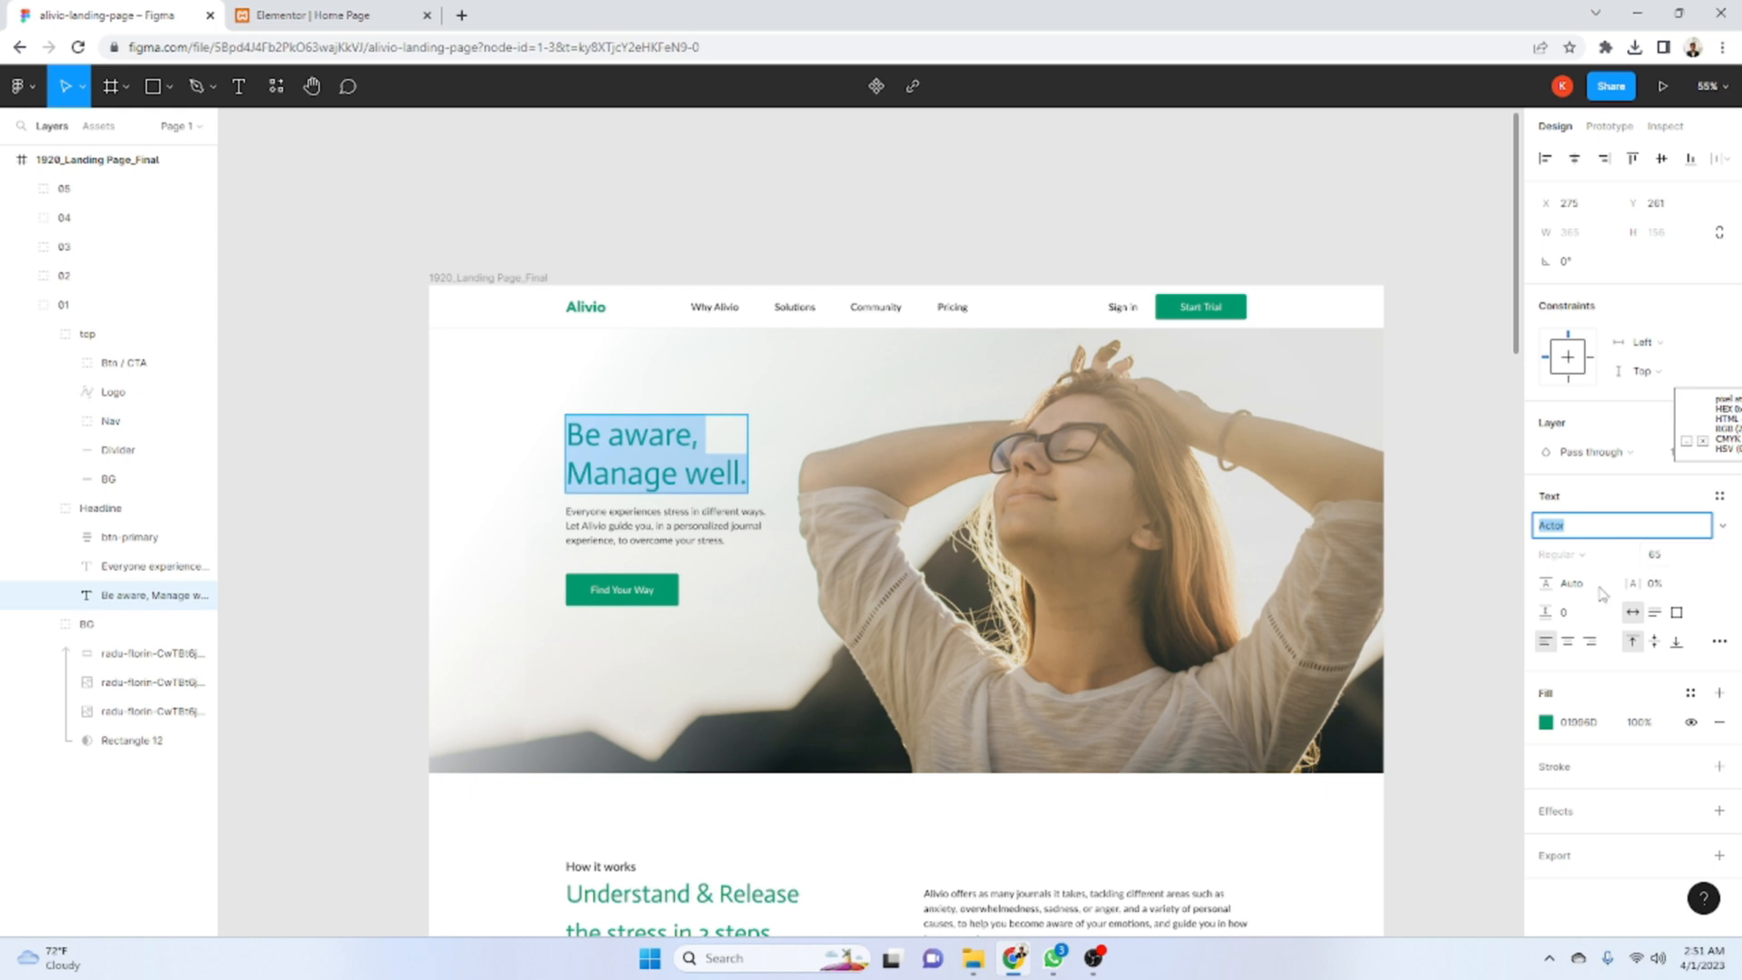
{"action": "left_click", "coordinate": [272, 15]}
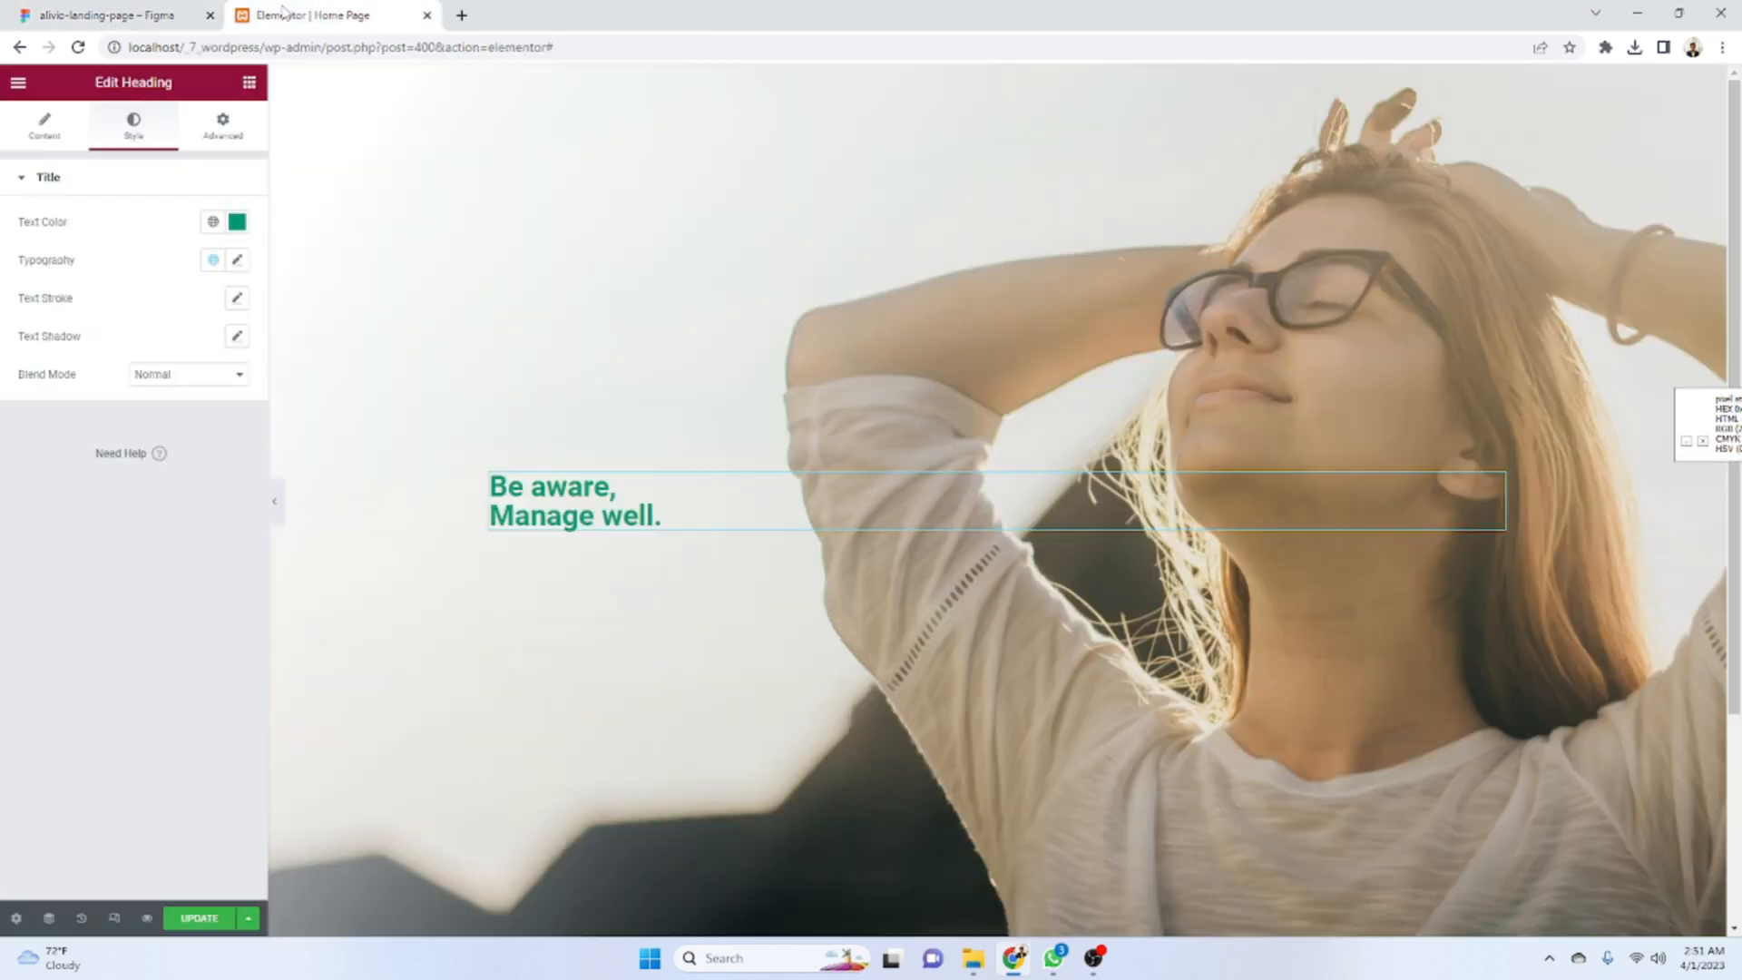
{"action": "left_click", "coordinate": [237, 260]}
{"action": "left_click", "coordinate": [206, 343]}
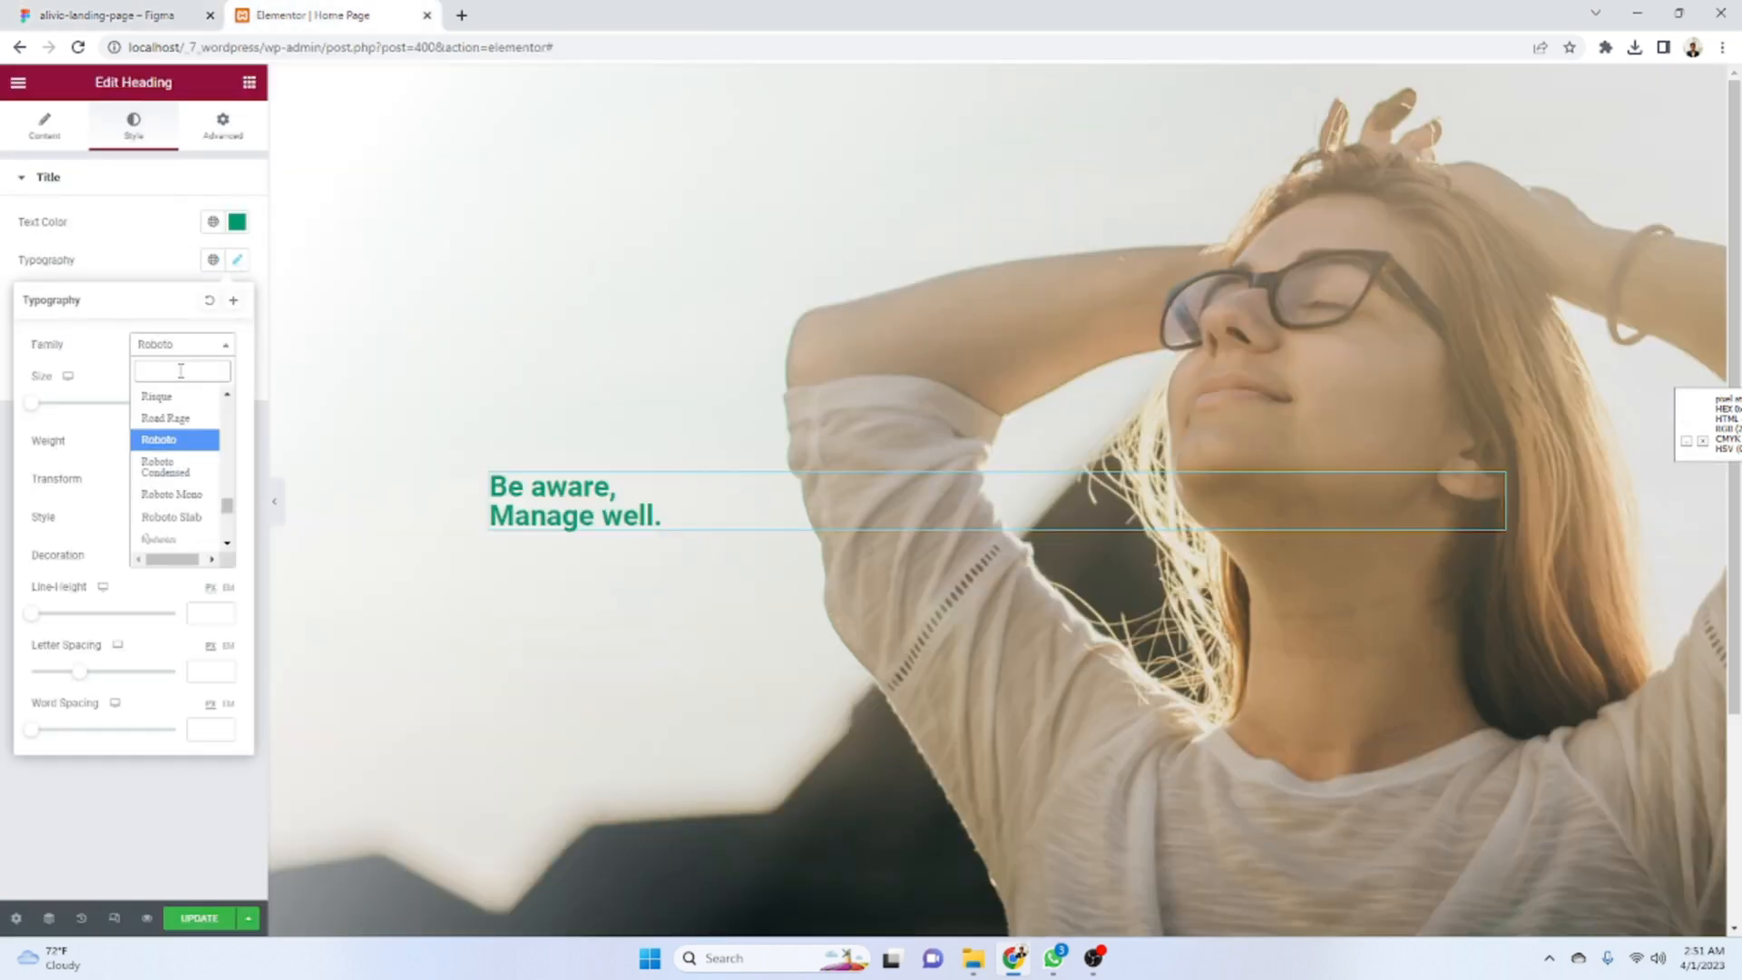
{"action": "type", "text": "Actor"}
{"action": "left_click", "coordinate": [203, 419]}
{"action": "left_click", "coordinate": [204, 401]}
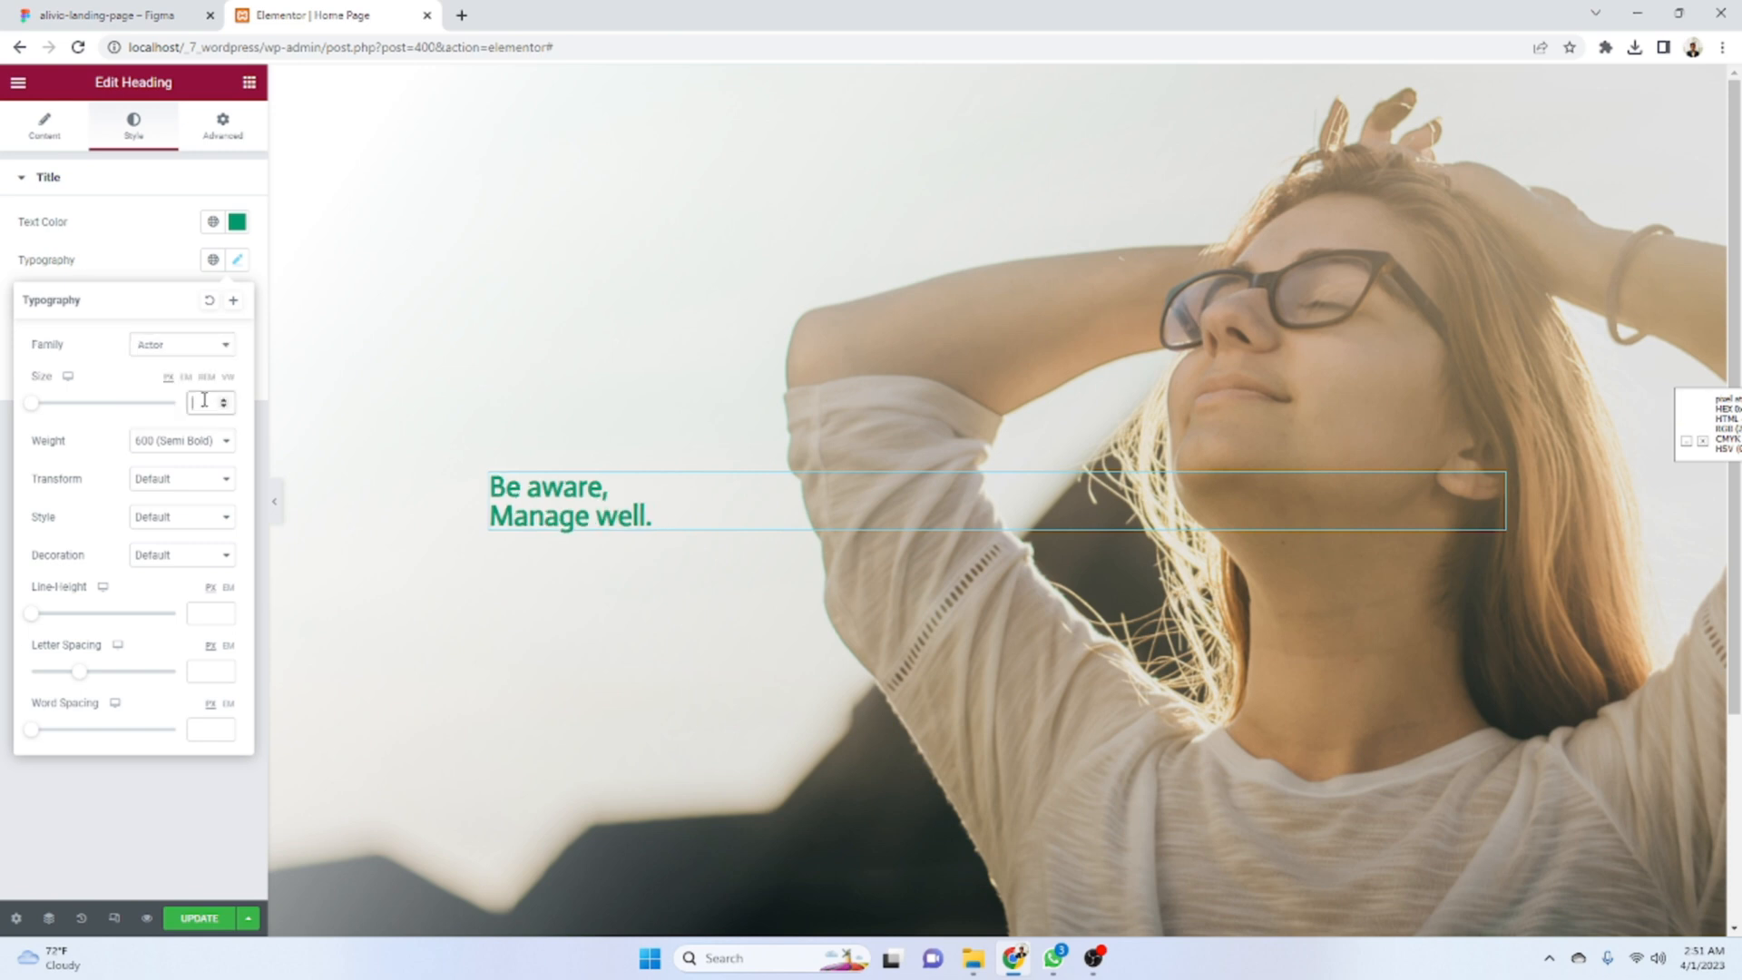
{"action": "type", "text": "65"}
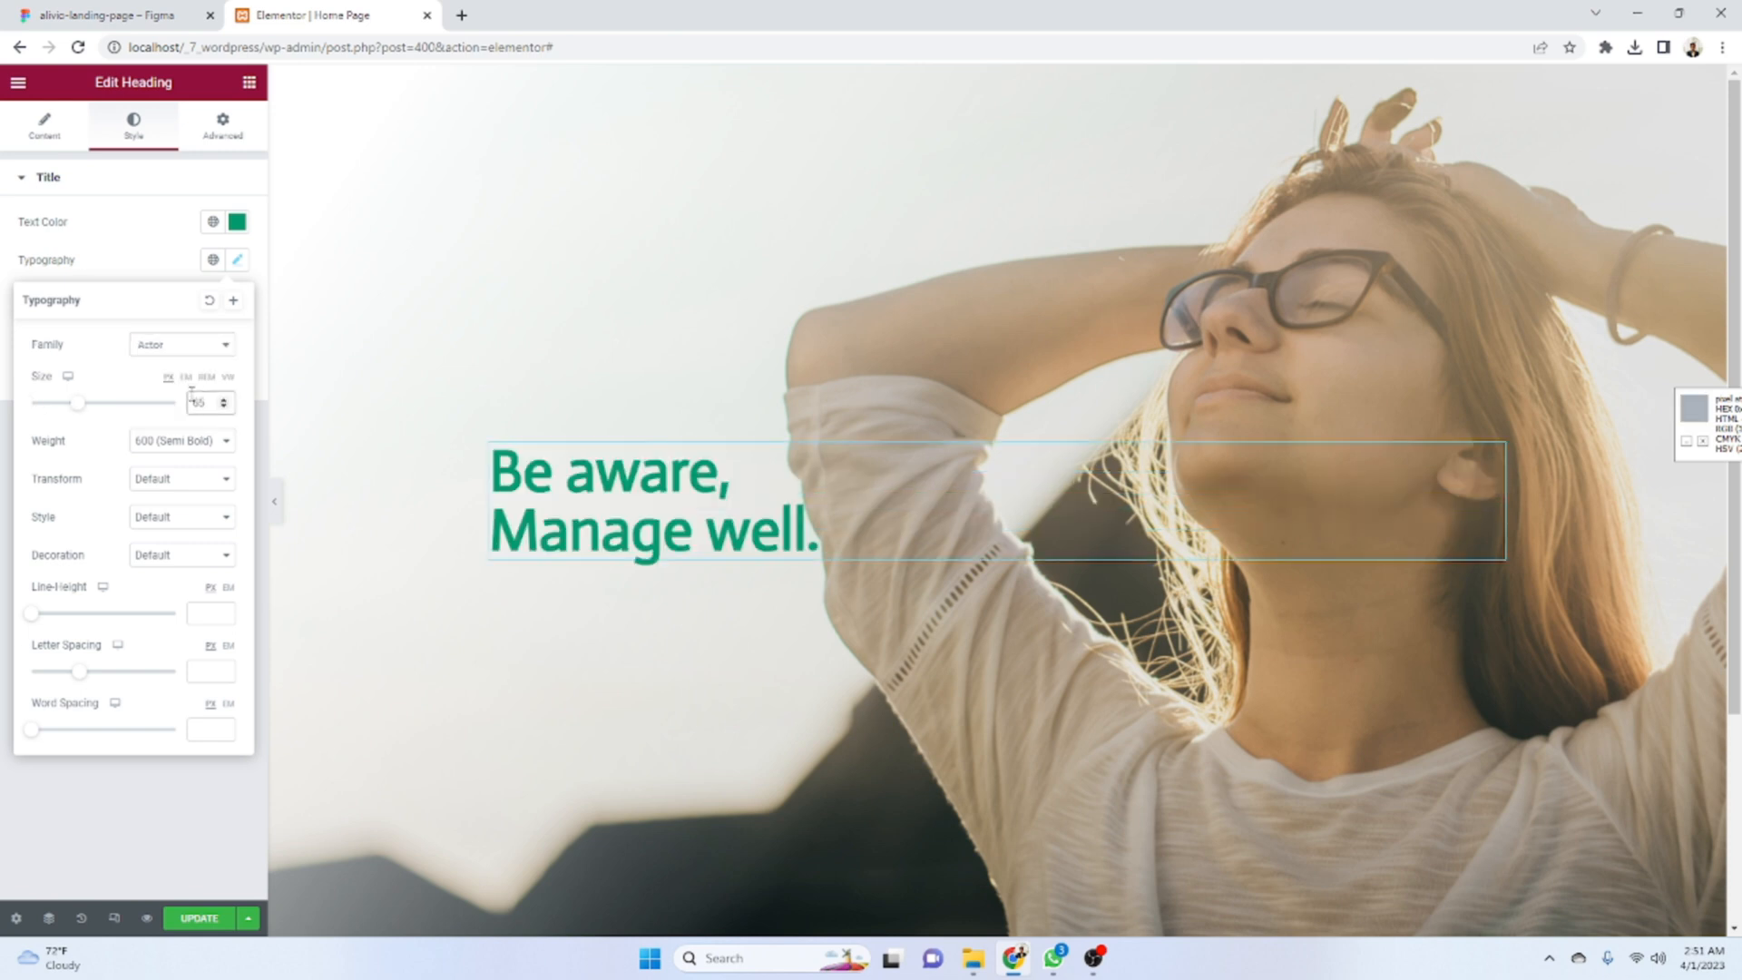
- Set the heading's font weight to 400 (Normal) and check the line height and letter spacing in Figma
{"action": "left_click", "coordinate": [99, 15]}
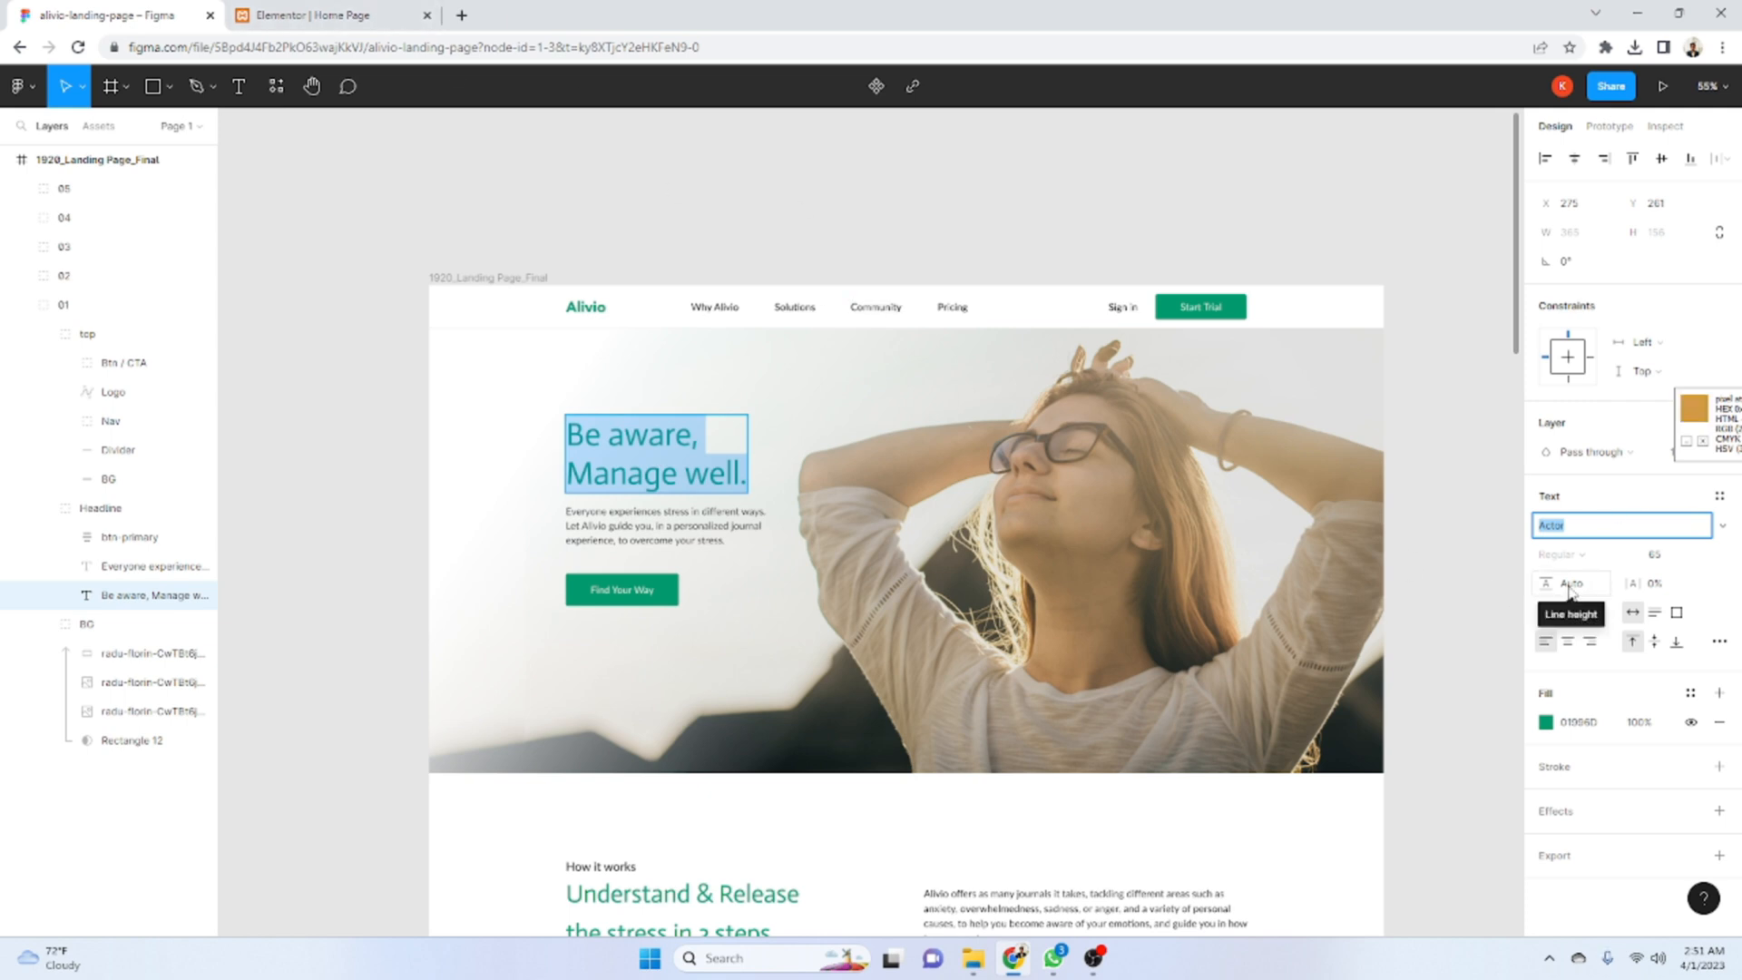
{"action": "left_click", "coordinate": [313, 15]}
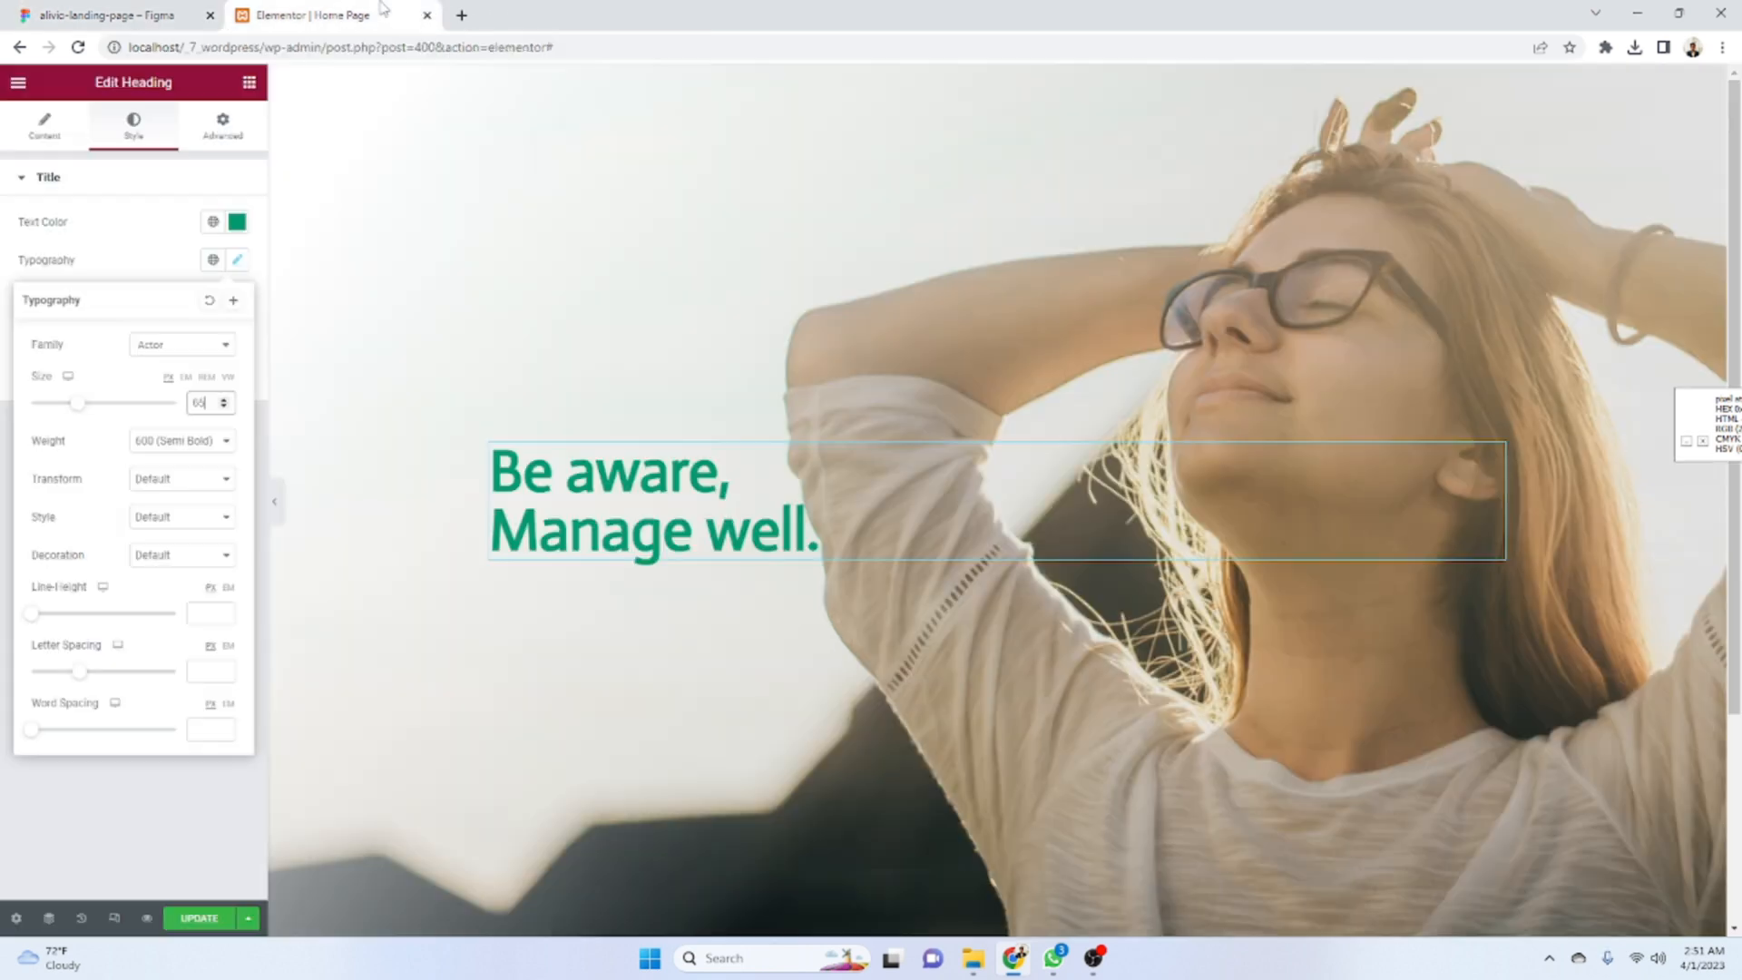
{"action": "left_click", "coordinate": [181, 440]}
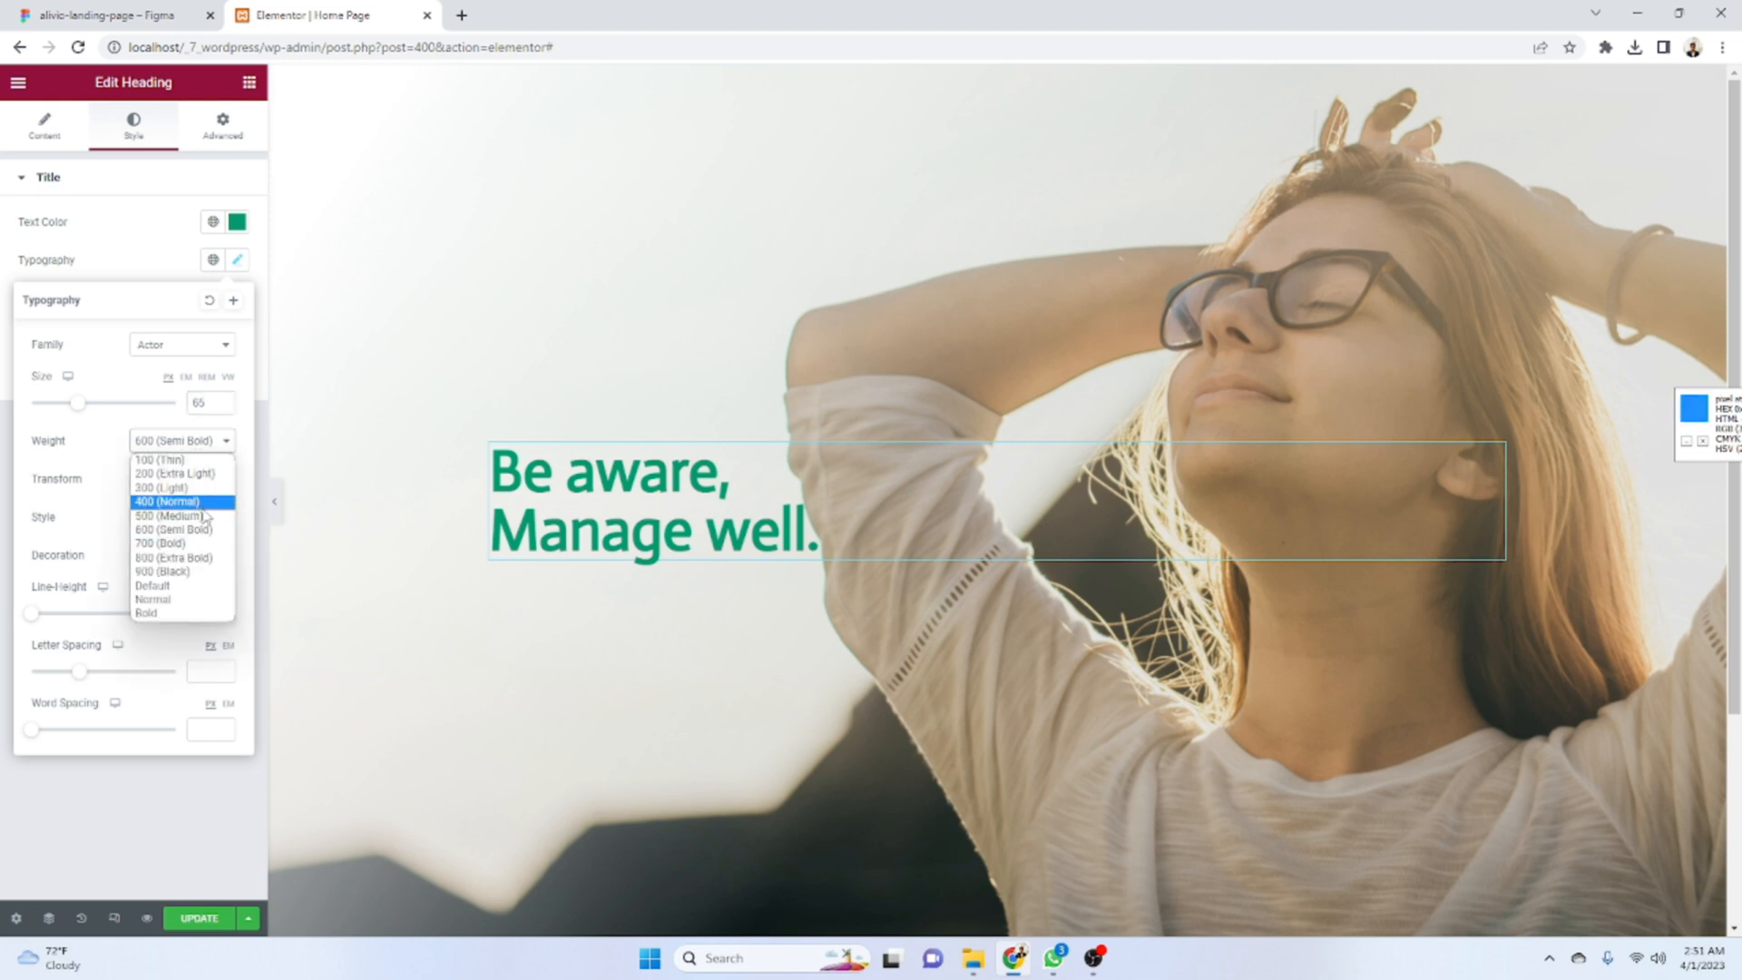
{"action": "left_click", "coordinate": [220, 502]}
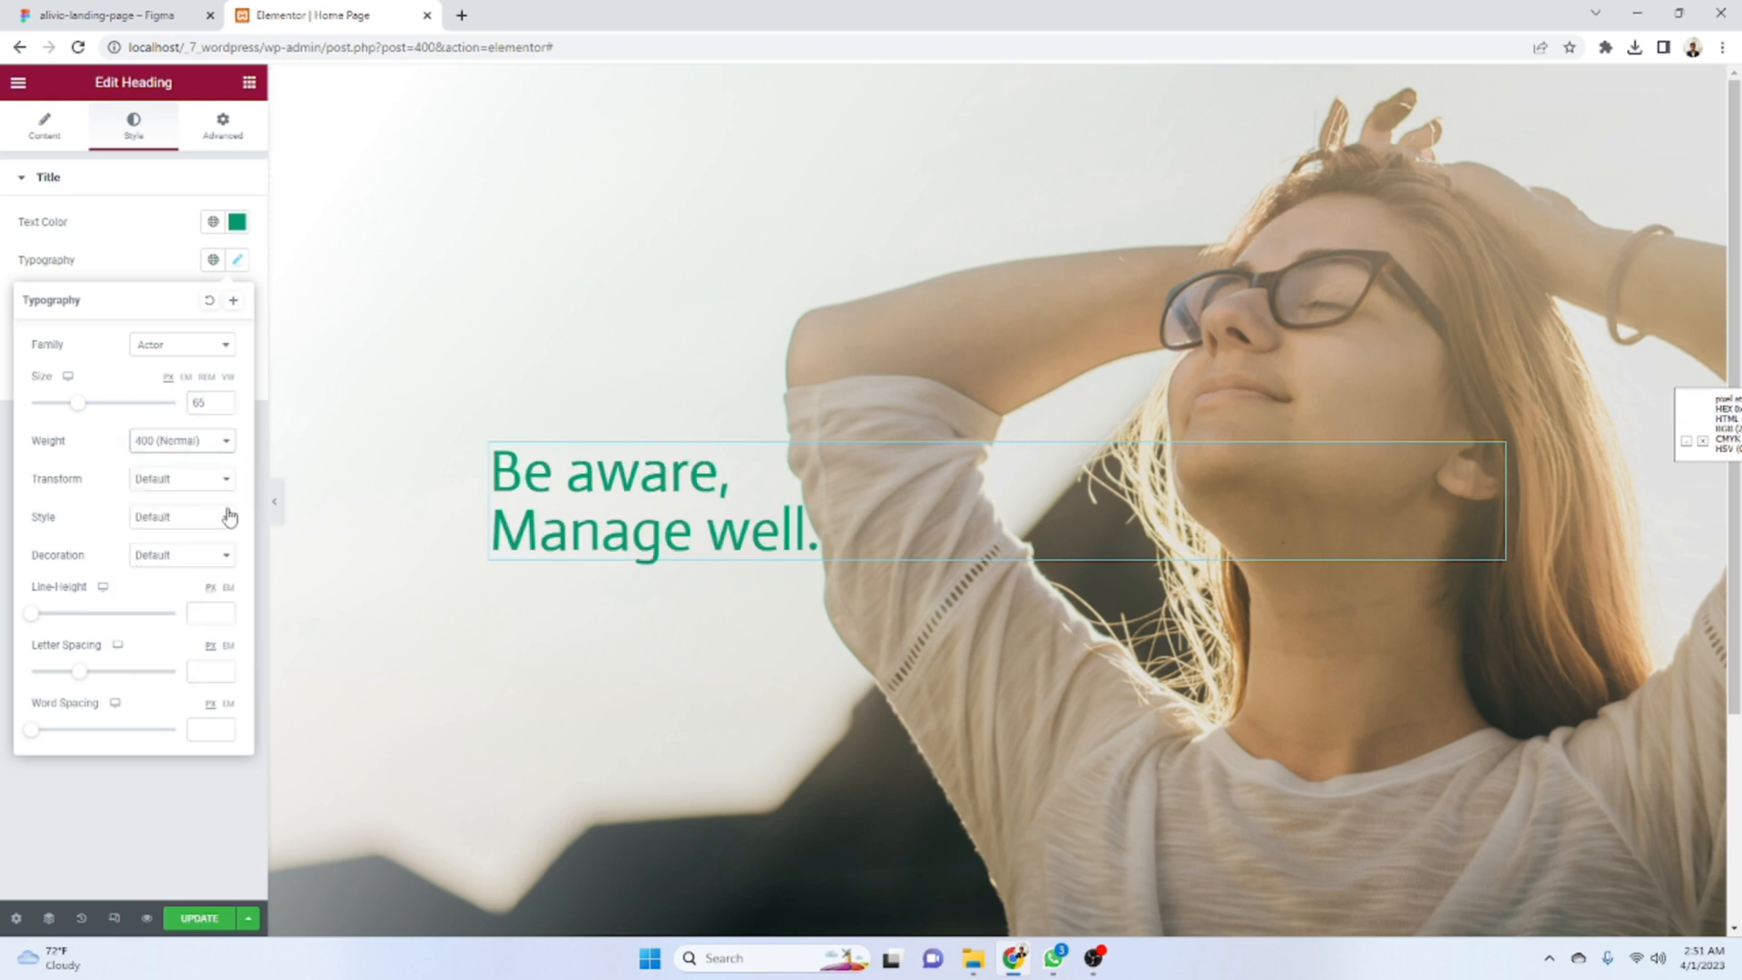
{"action": "left_click", "coordinate": [196, 9]}
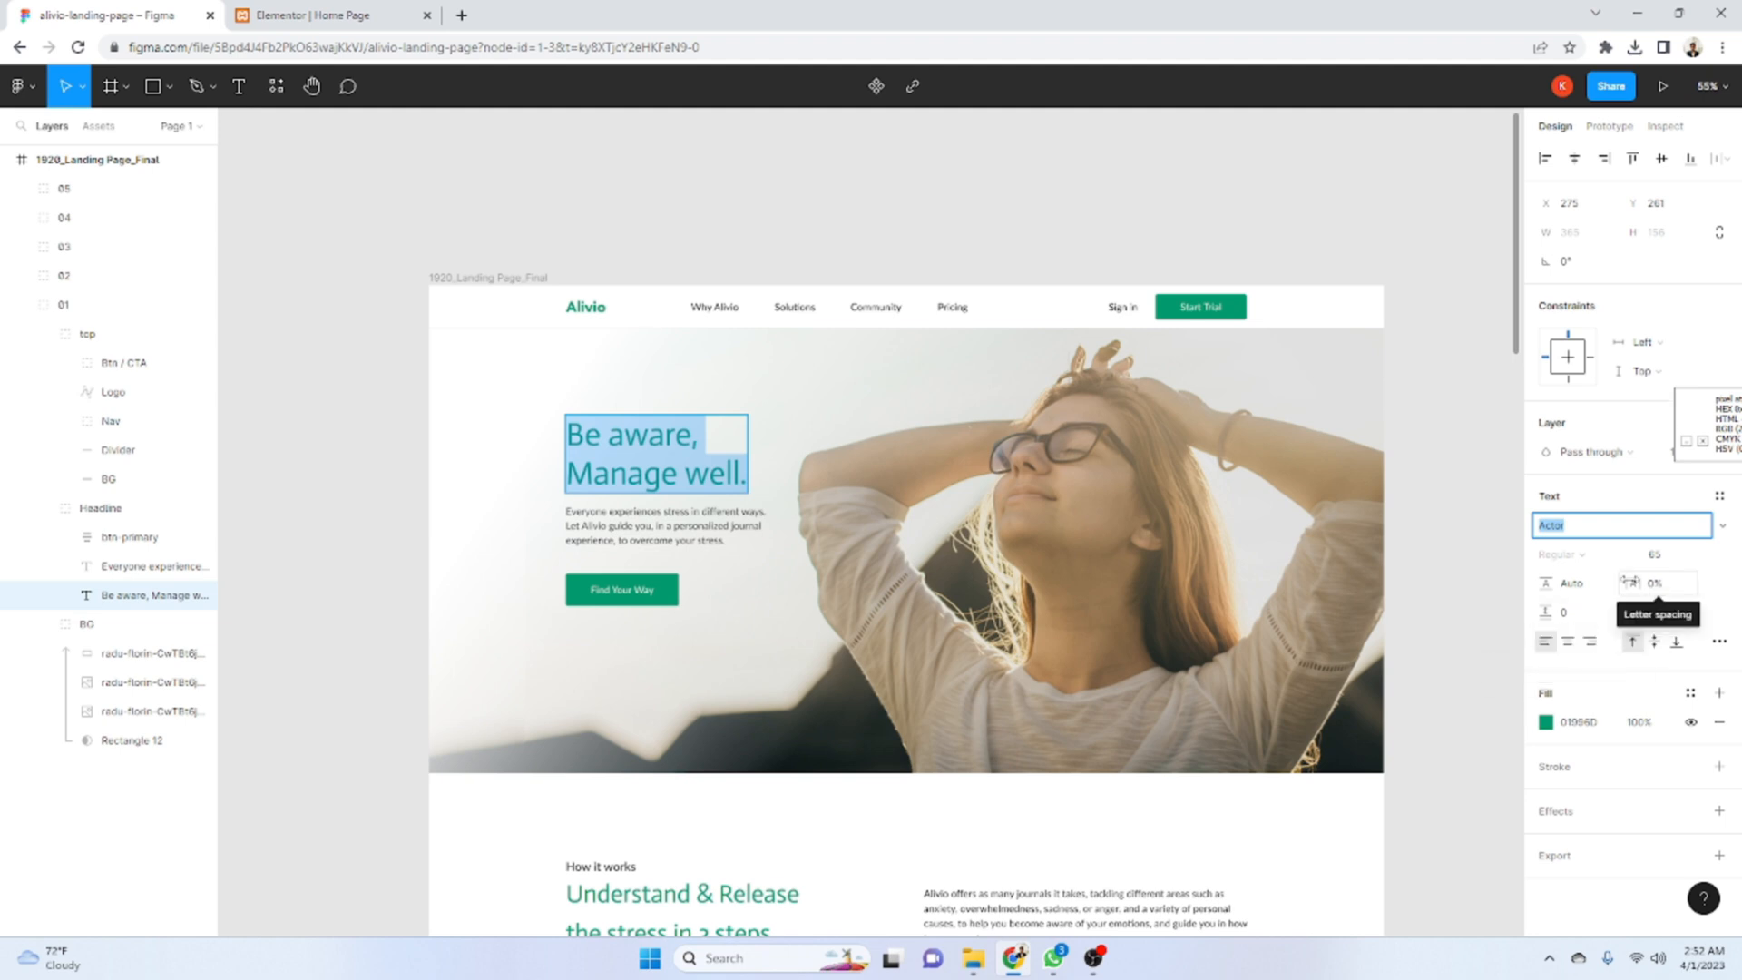
{"action": "left_click", "coordinate": [309, 15]}
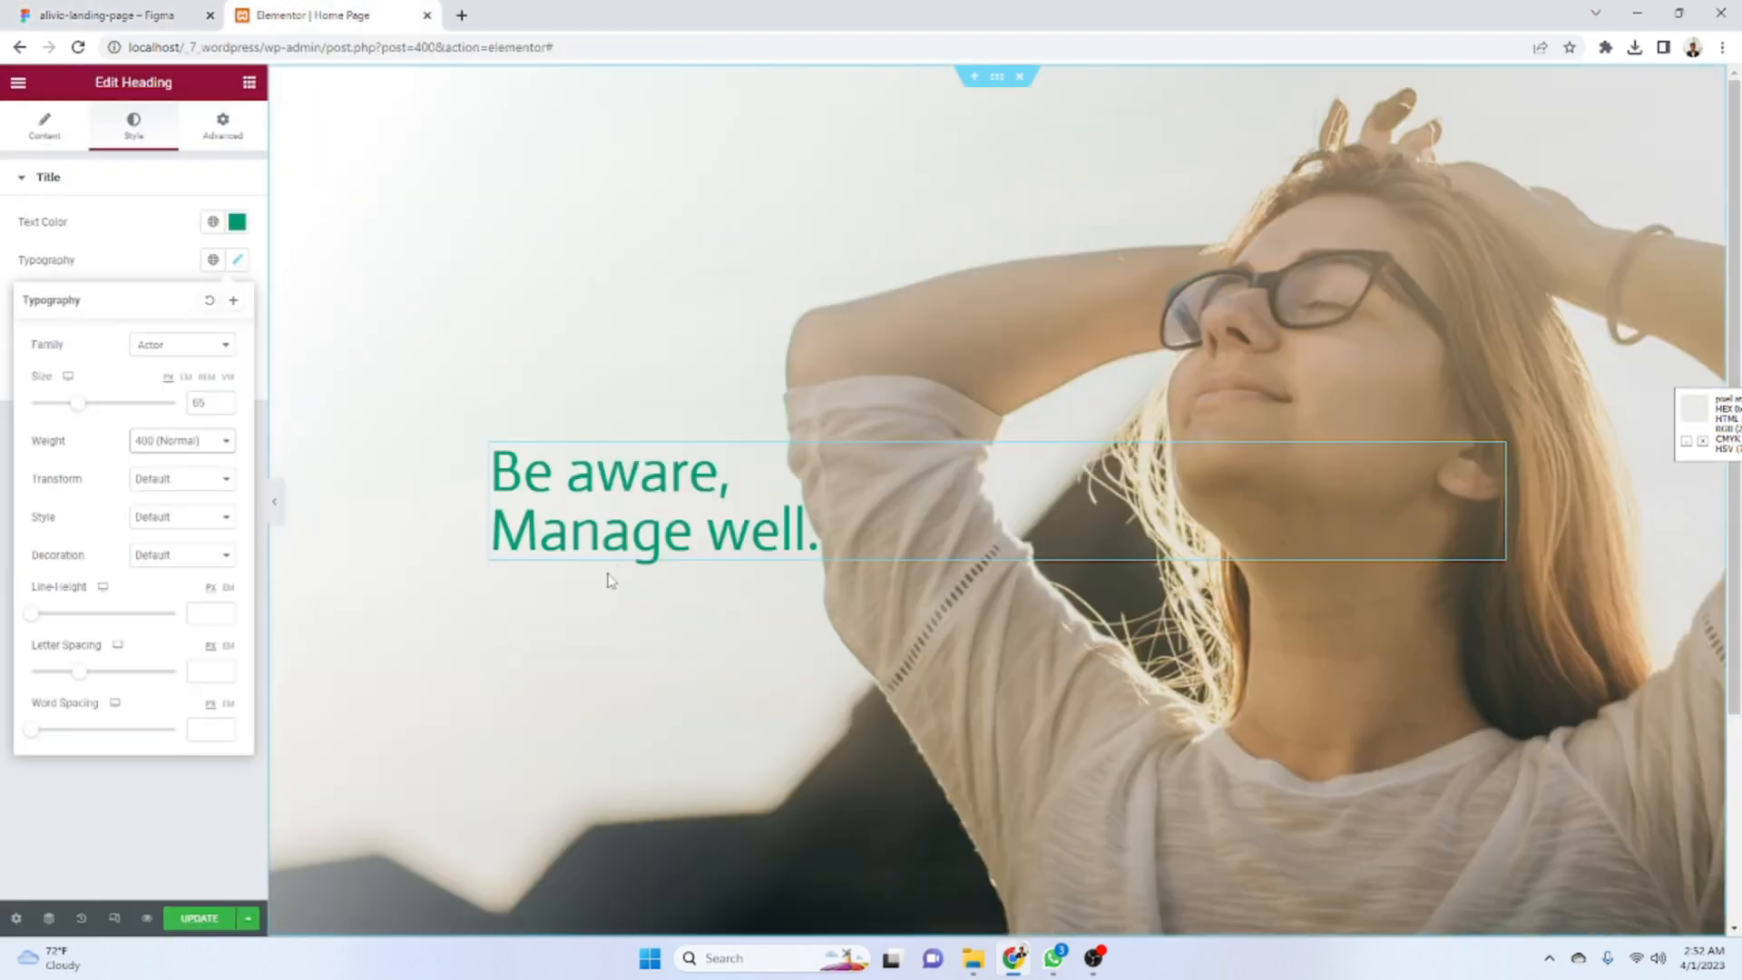
- Add a Text Editor widget below the heading and replace its content with the hero paragraph copied from Figma
{"action": "left_click", "coordinate": [185, 13]}
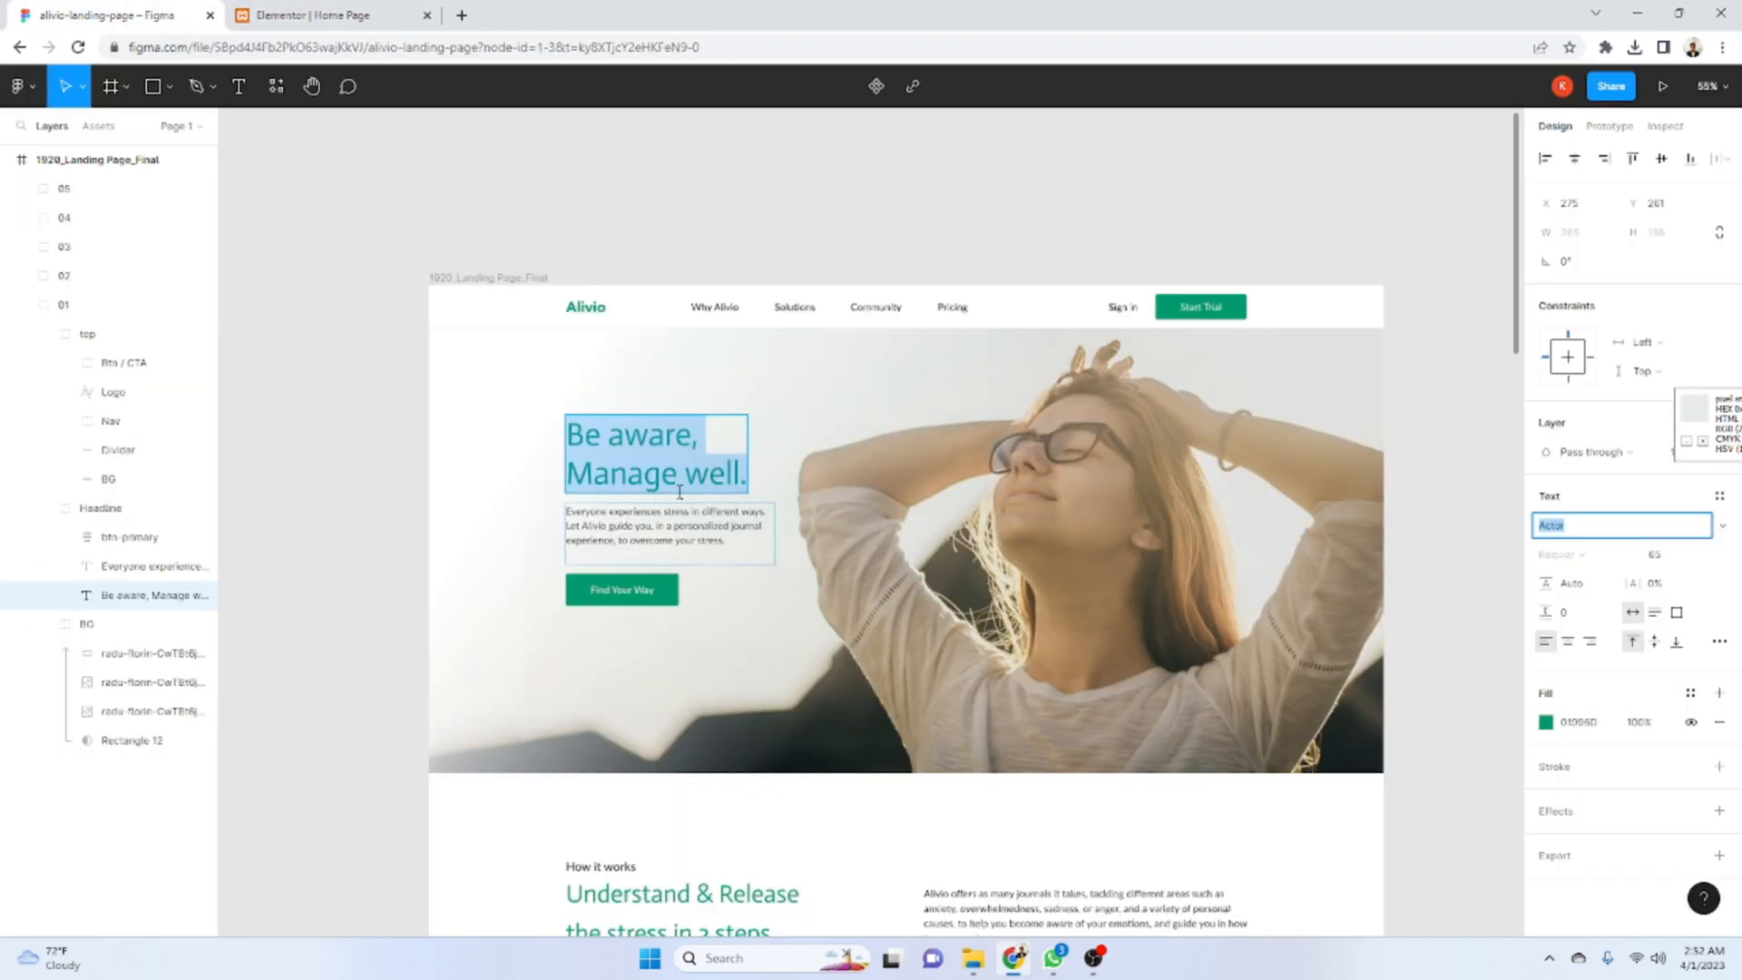
{"action": "double_click", "coordinate": [640, 536]}
{"action": "key", "text": "ctrl+a"}
{"action": "key", "text": "ctrl+c"}
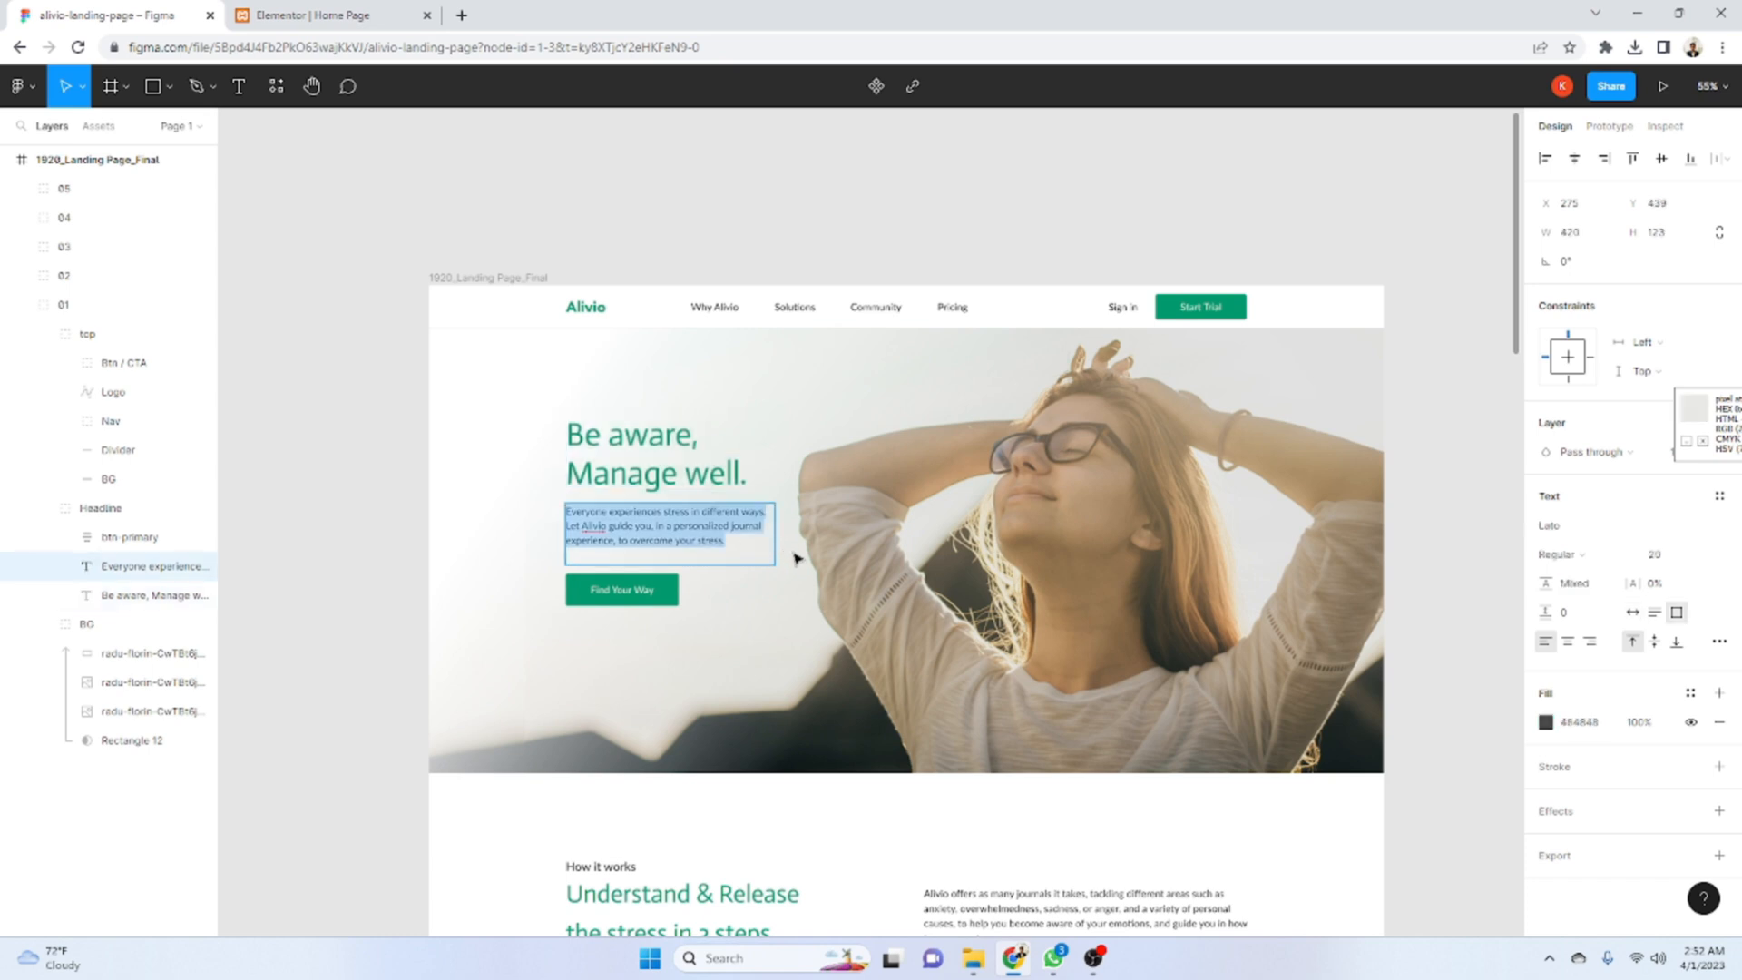
{"action": "left_click", "coordinate": [360, 13]}
{"action": "left_click", "coordinate": [249, 82]}
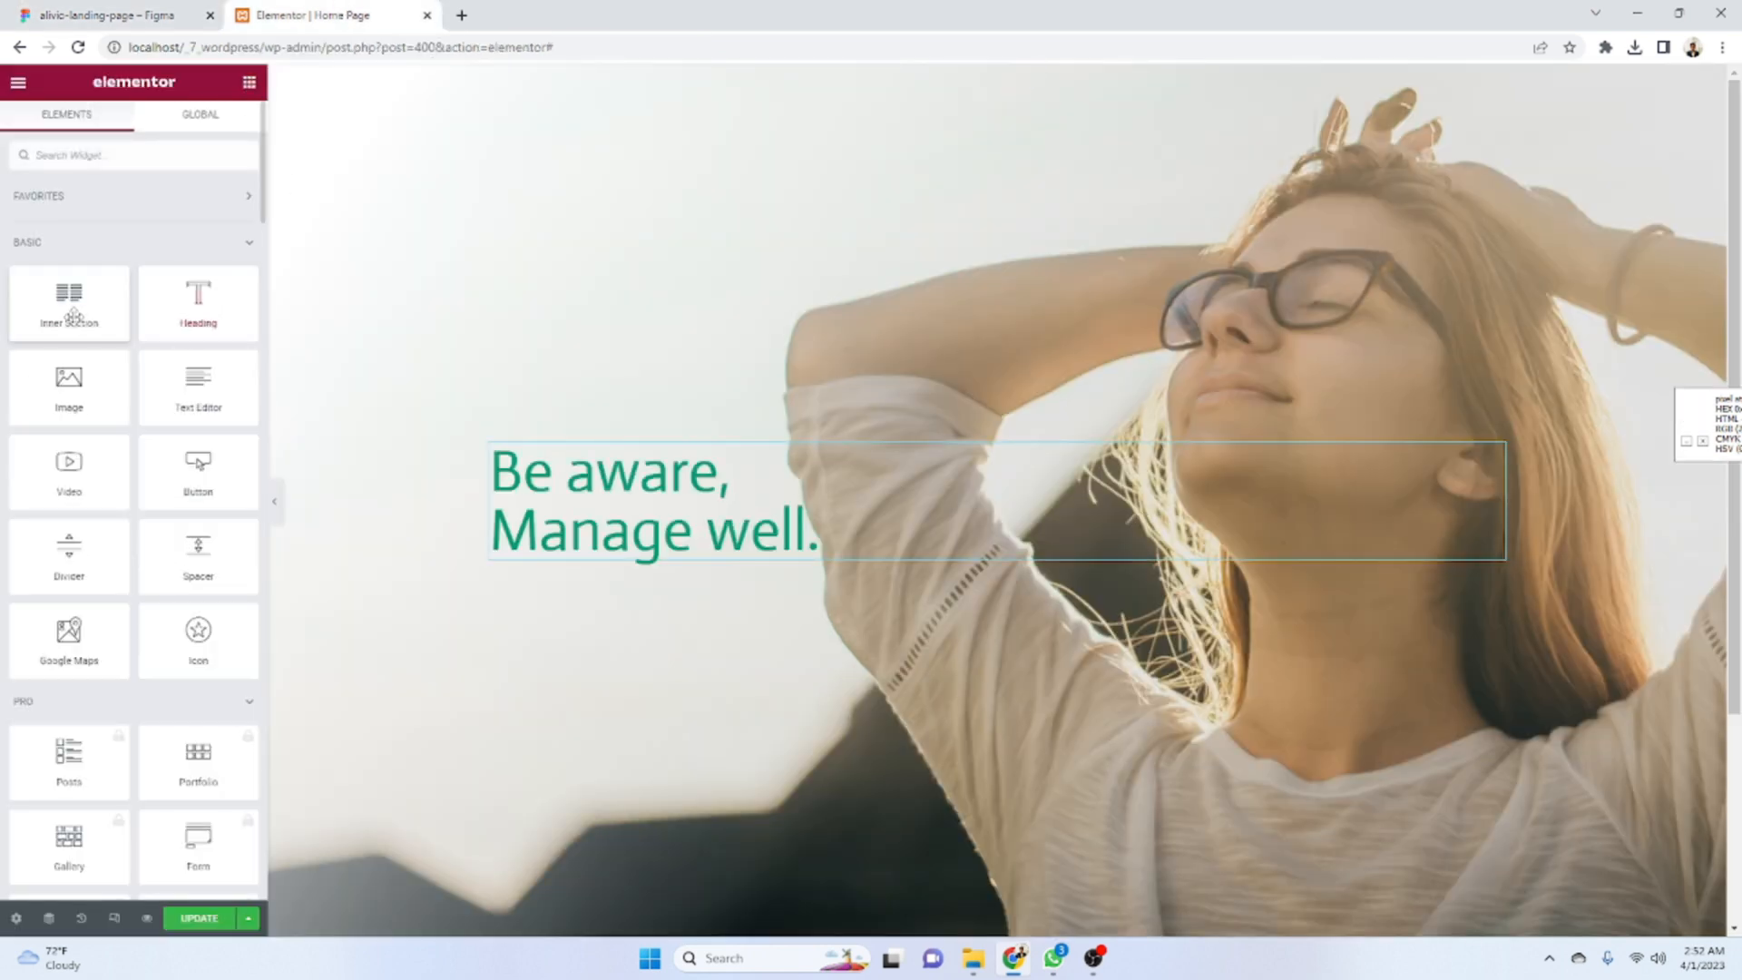
{"action": "left_click_drag", "start_coordinate": [198, 389], "coordinate": [689, 561]}
{"action": "key", "text": "ctrl+a"}
{"action": "key", "text": "ctrl+v"}
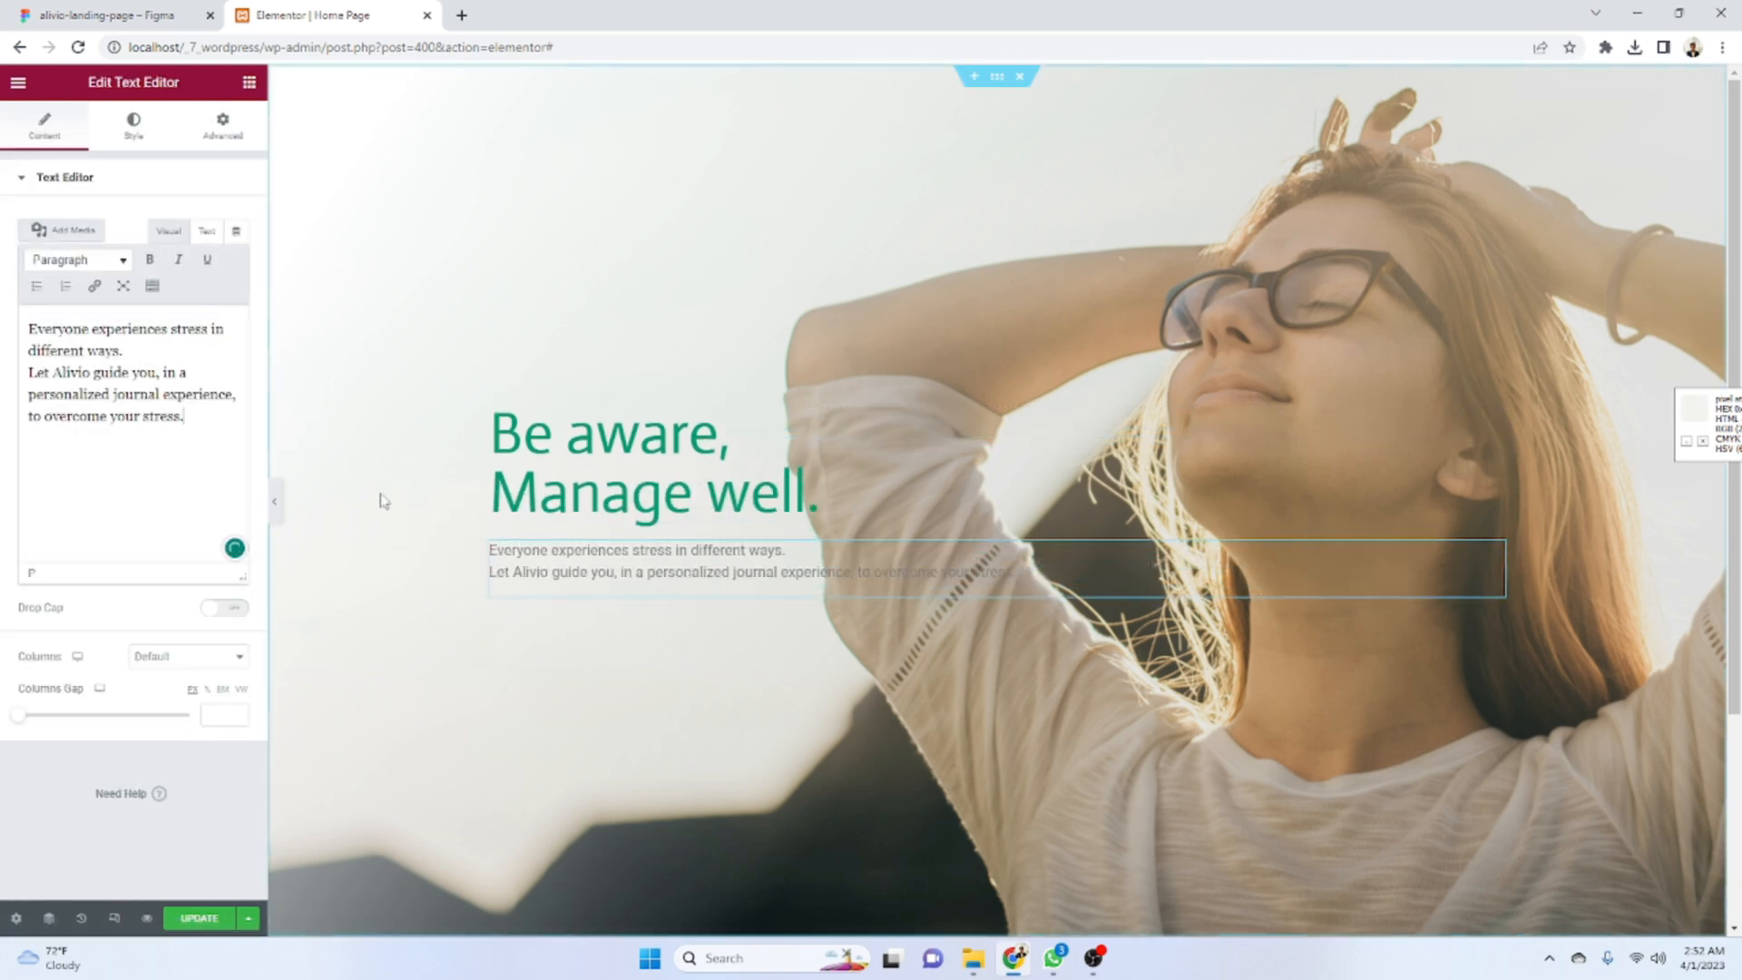
- Match the paragraph's line splits to Figma by inserting <br> after "different ways." and after "personalized journal" in its HTML text
{"action": "key", "text": "ctrl+Tab"}
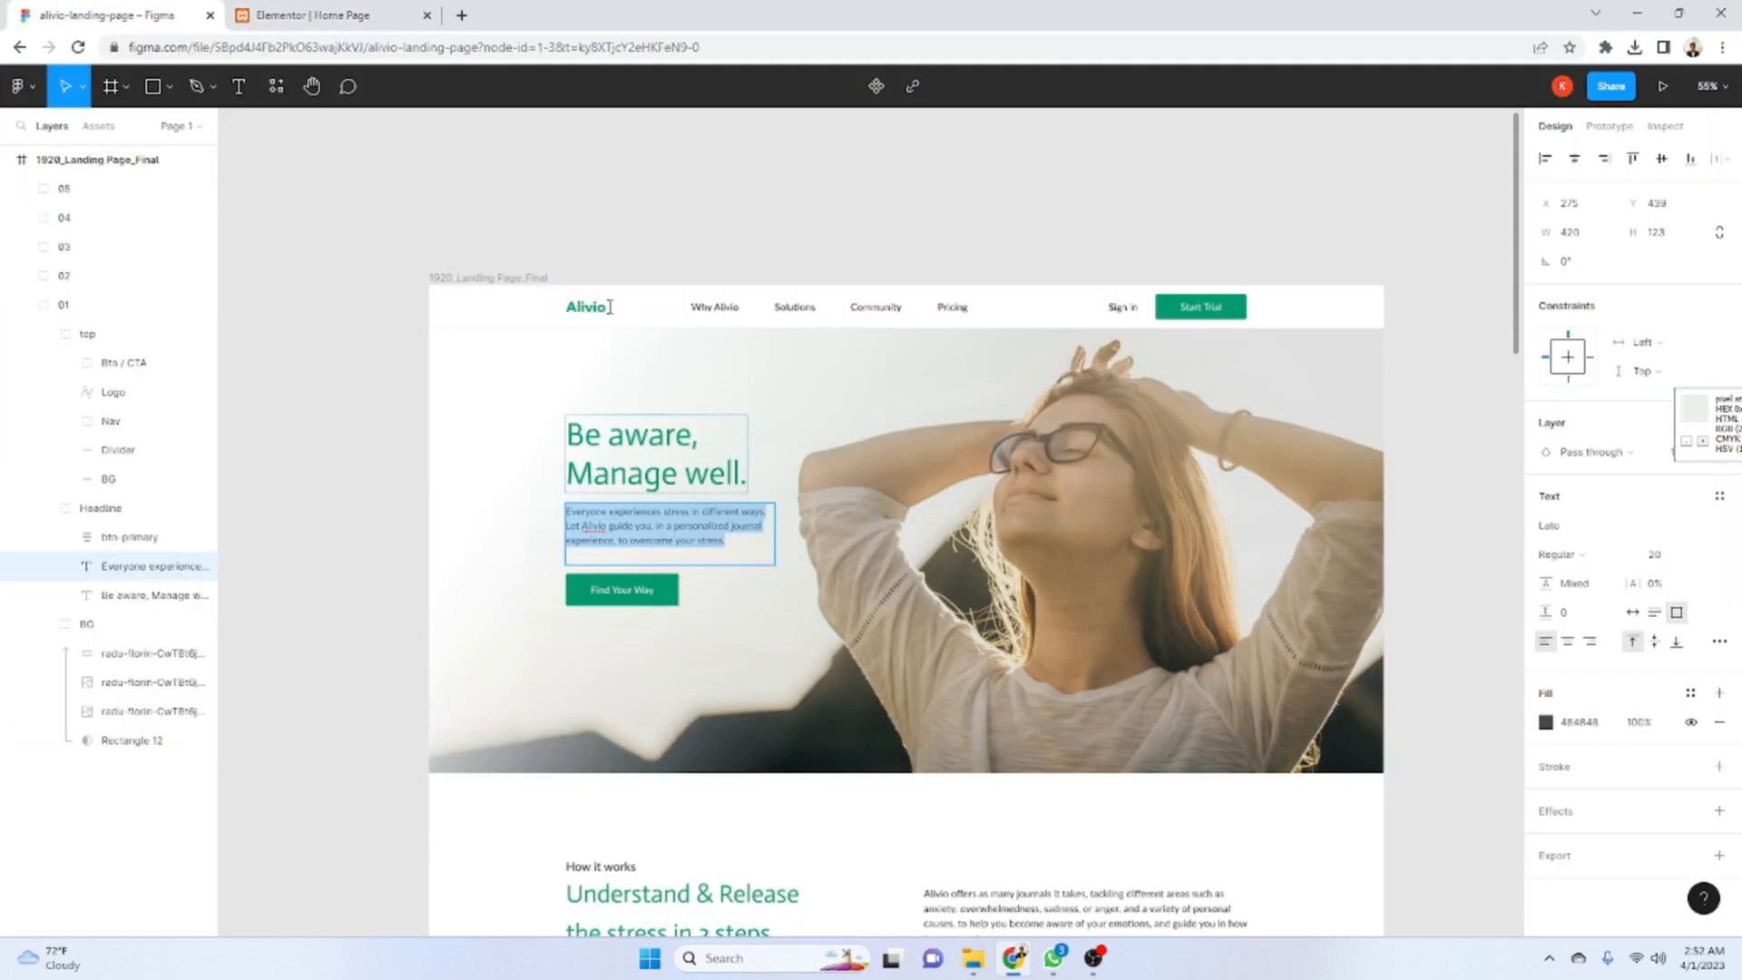
{"action": "left_click", "coordinate": [309, 14]}
{"action": "left_click", "coordinate": [207, 230]}
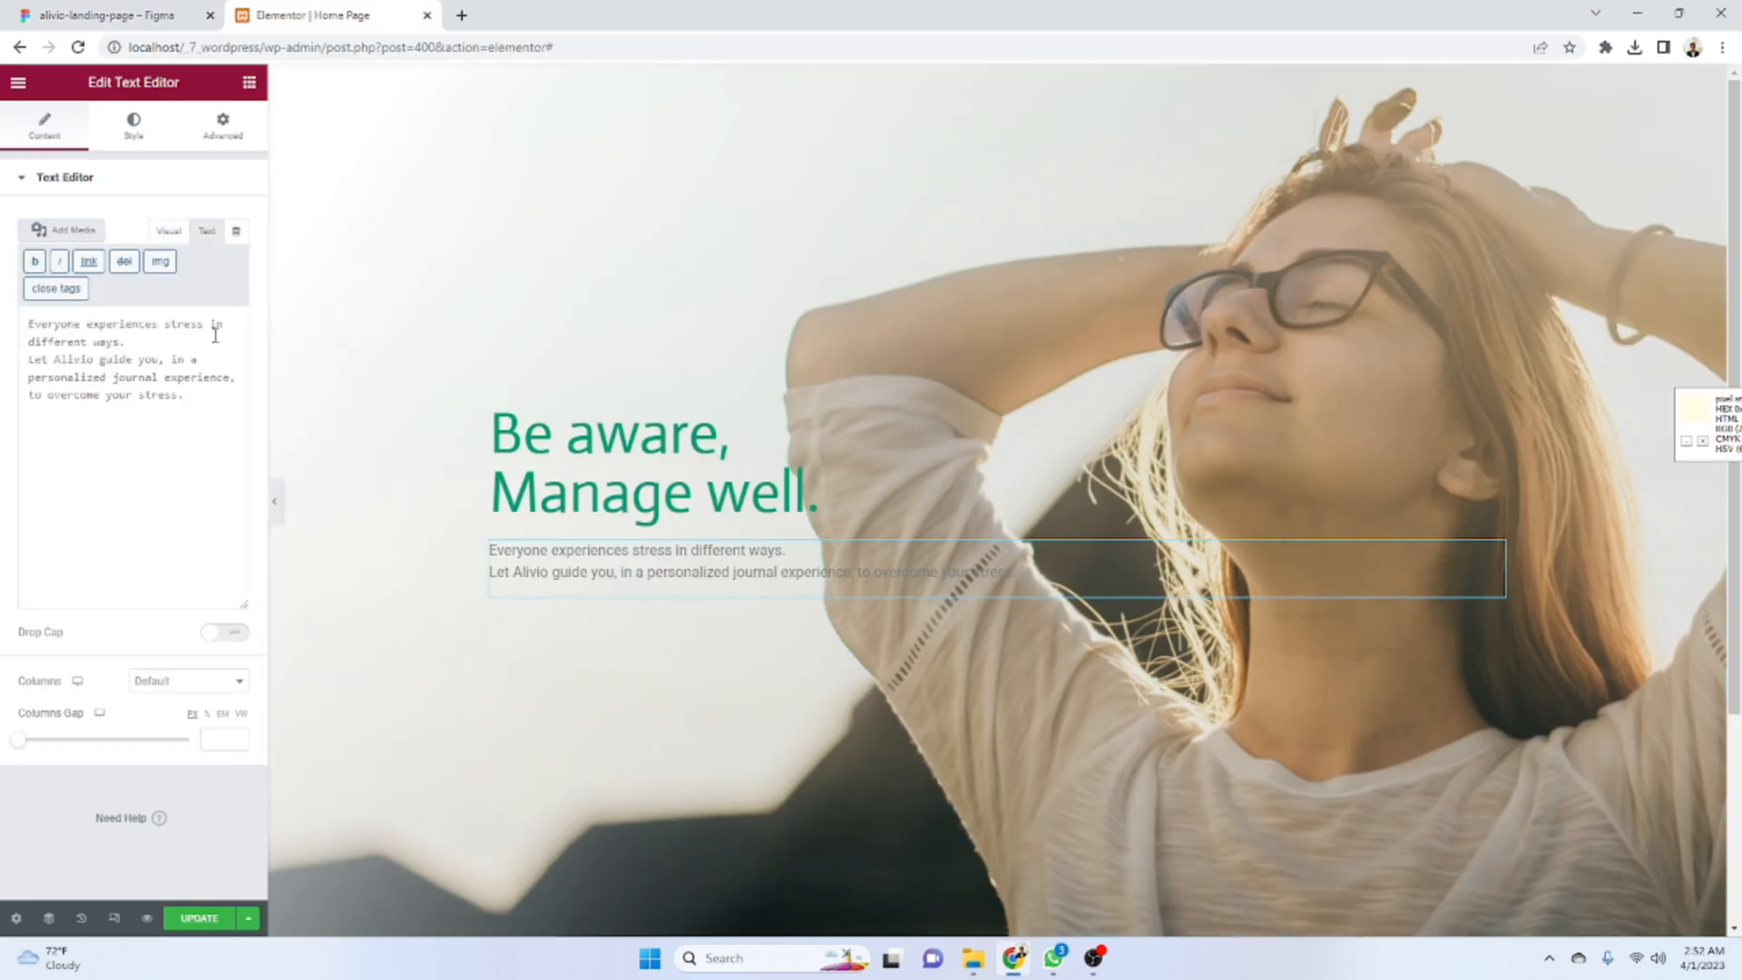
{"action": "left_click", "coordinate": [138, 345]}
{"action": "type", "text": "<br>"}
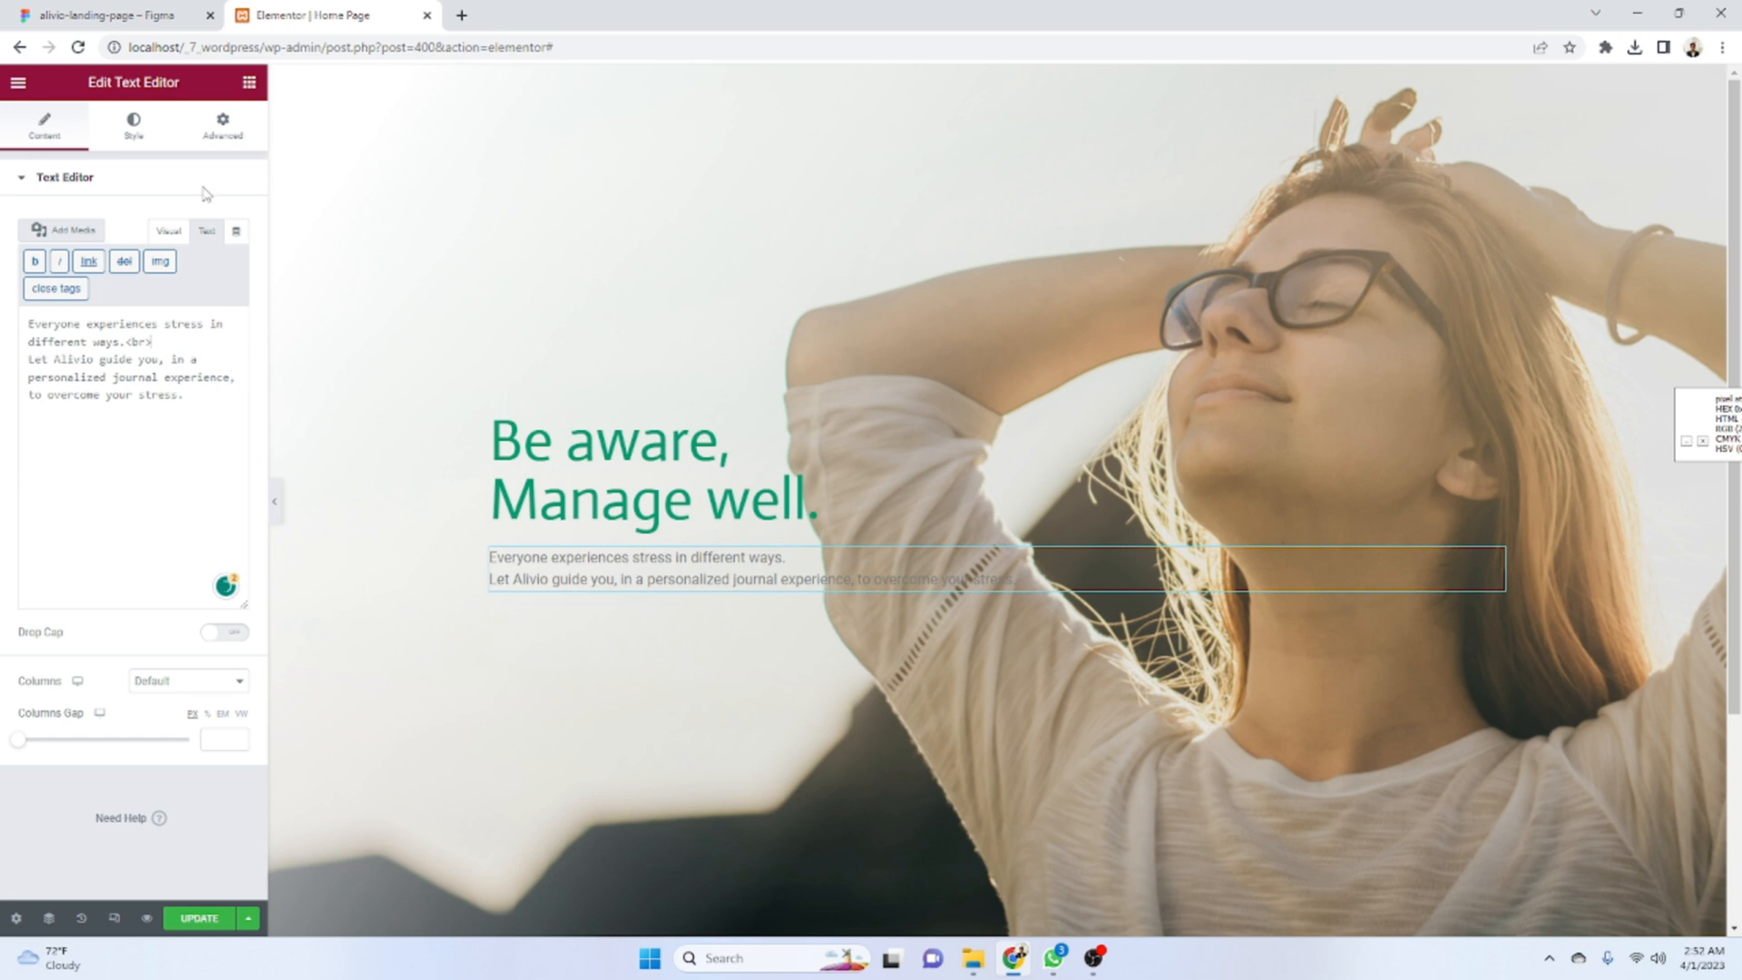
{"action": "left_click", "coordinate": [118, 15]}
{"action": "left_click", "coordinate": [327, 14]}
{"action": "type", "text": "<br>"}
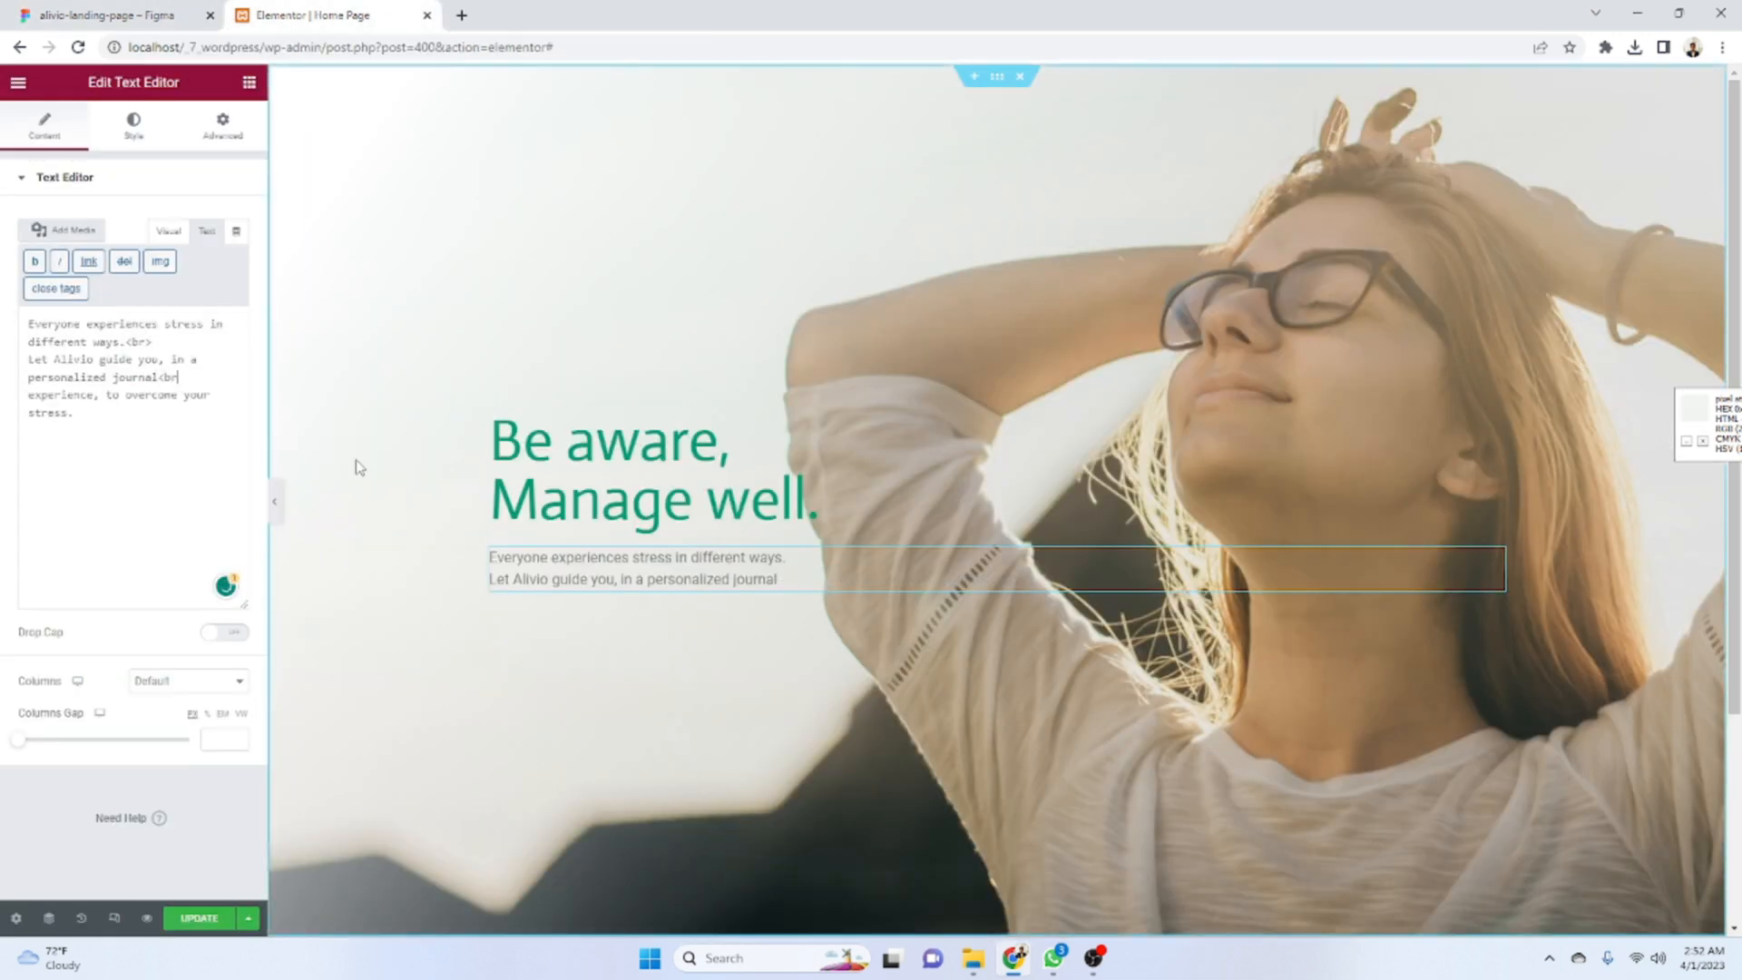
{"action": "key", "text": "ctrl+Tab"}
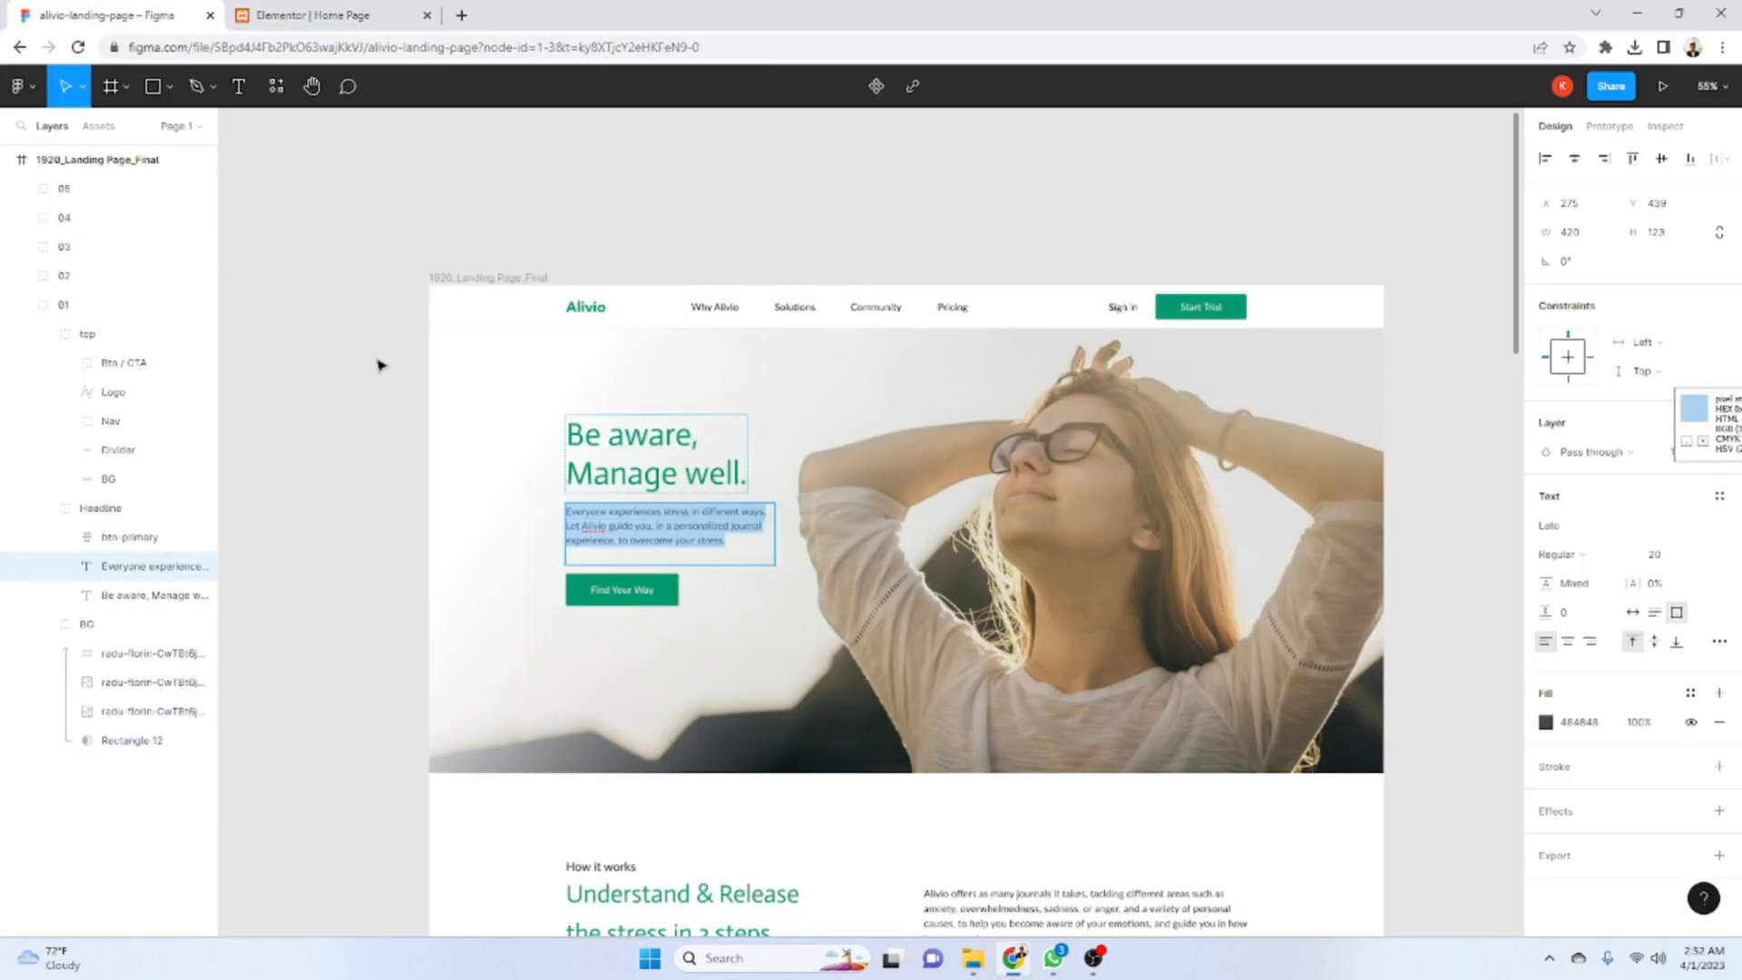
{"action": "key", "text": "ctrl+Tab"}
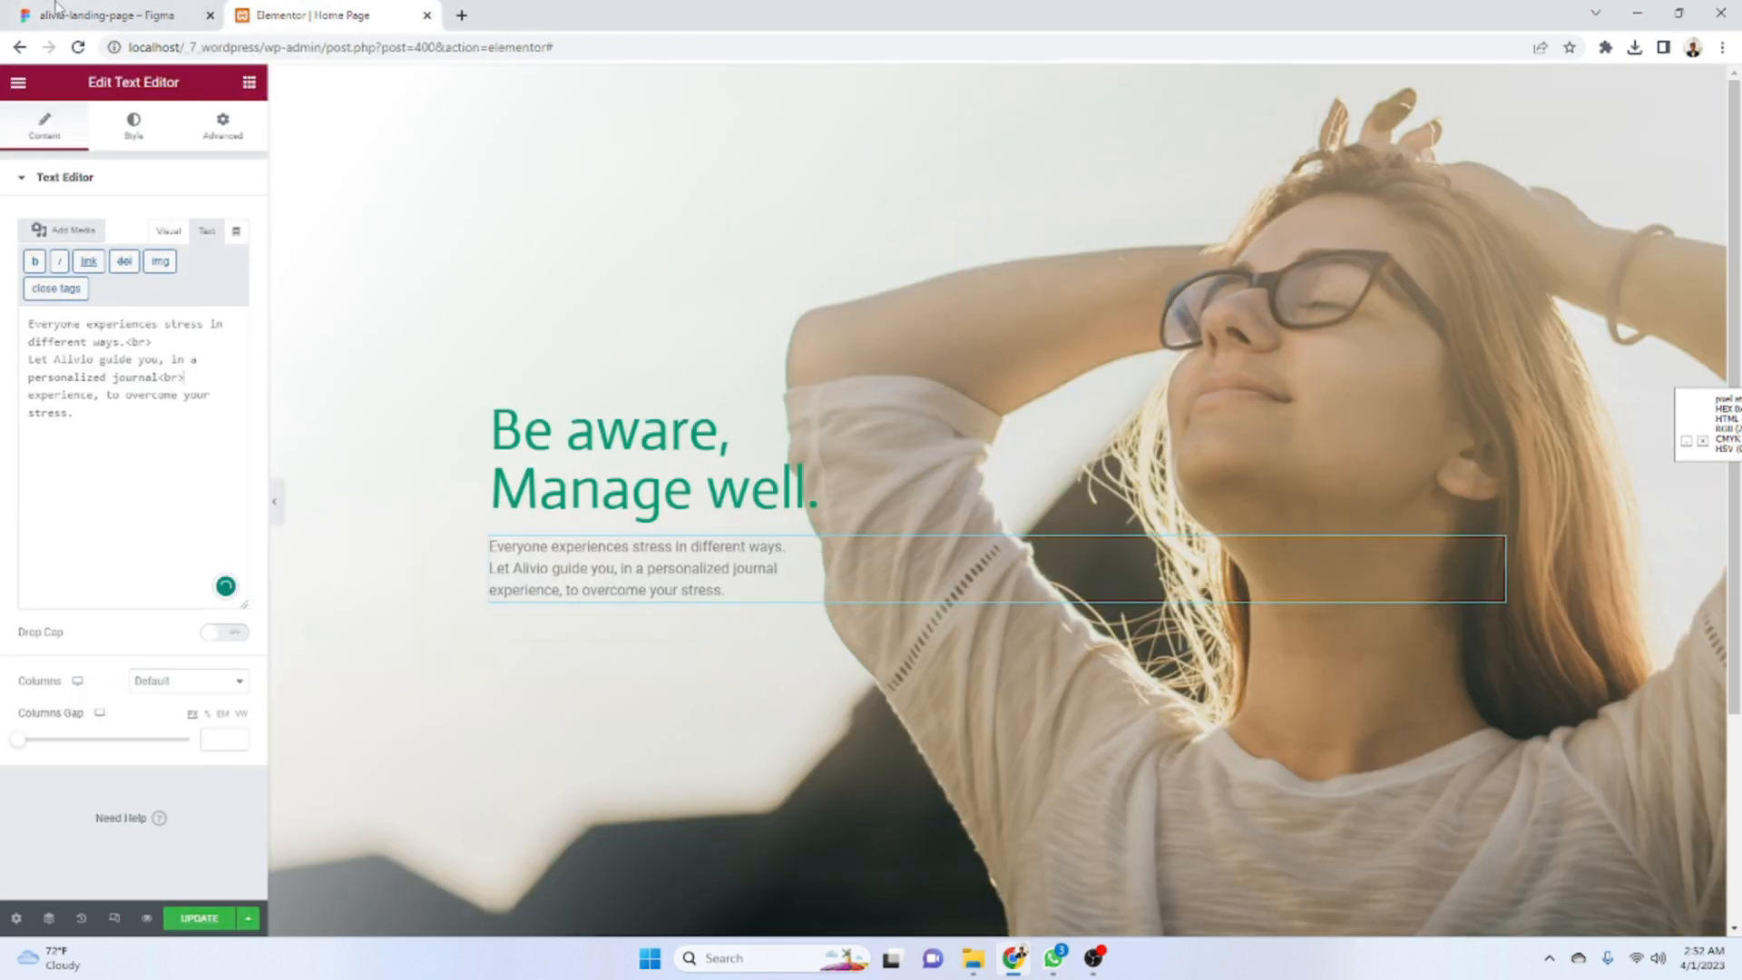
- Set the hero paragraph's font family to Lato, copied from the matching text in the Figma design
{"action": "key", "text": "ctrl+Tab"}
{"action": "left_click", "coordinate": [1562, 533]}
{"action": "key", "text": "ctrl+c"}
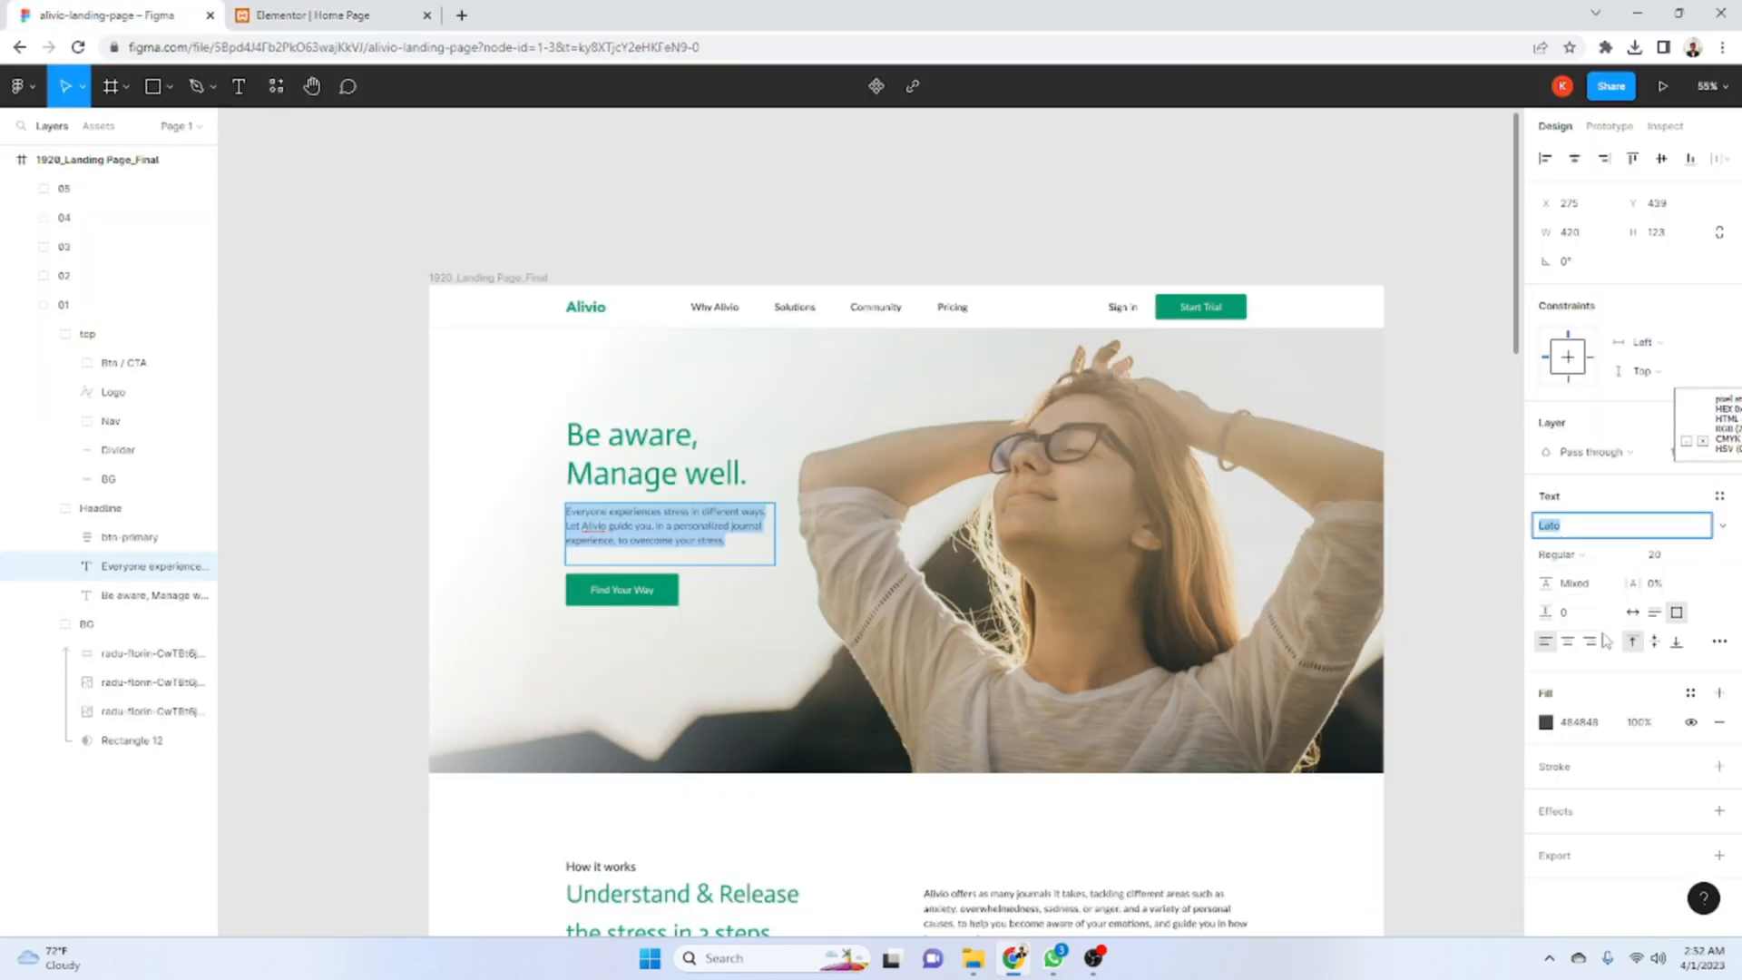
{"action": "key", "text": "ctrl+Tab"}
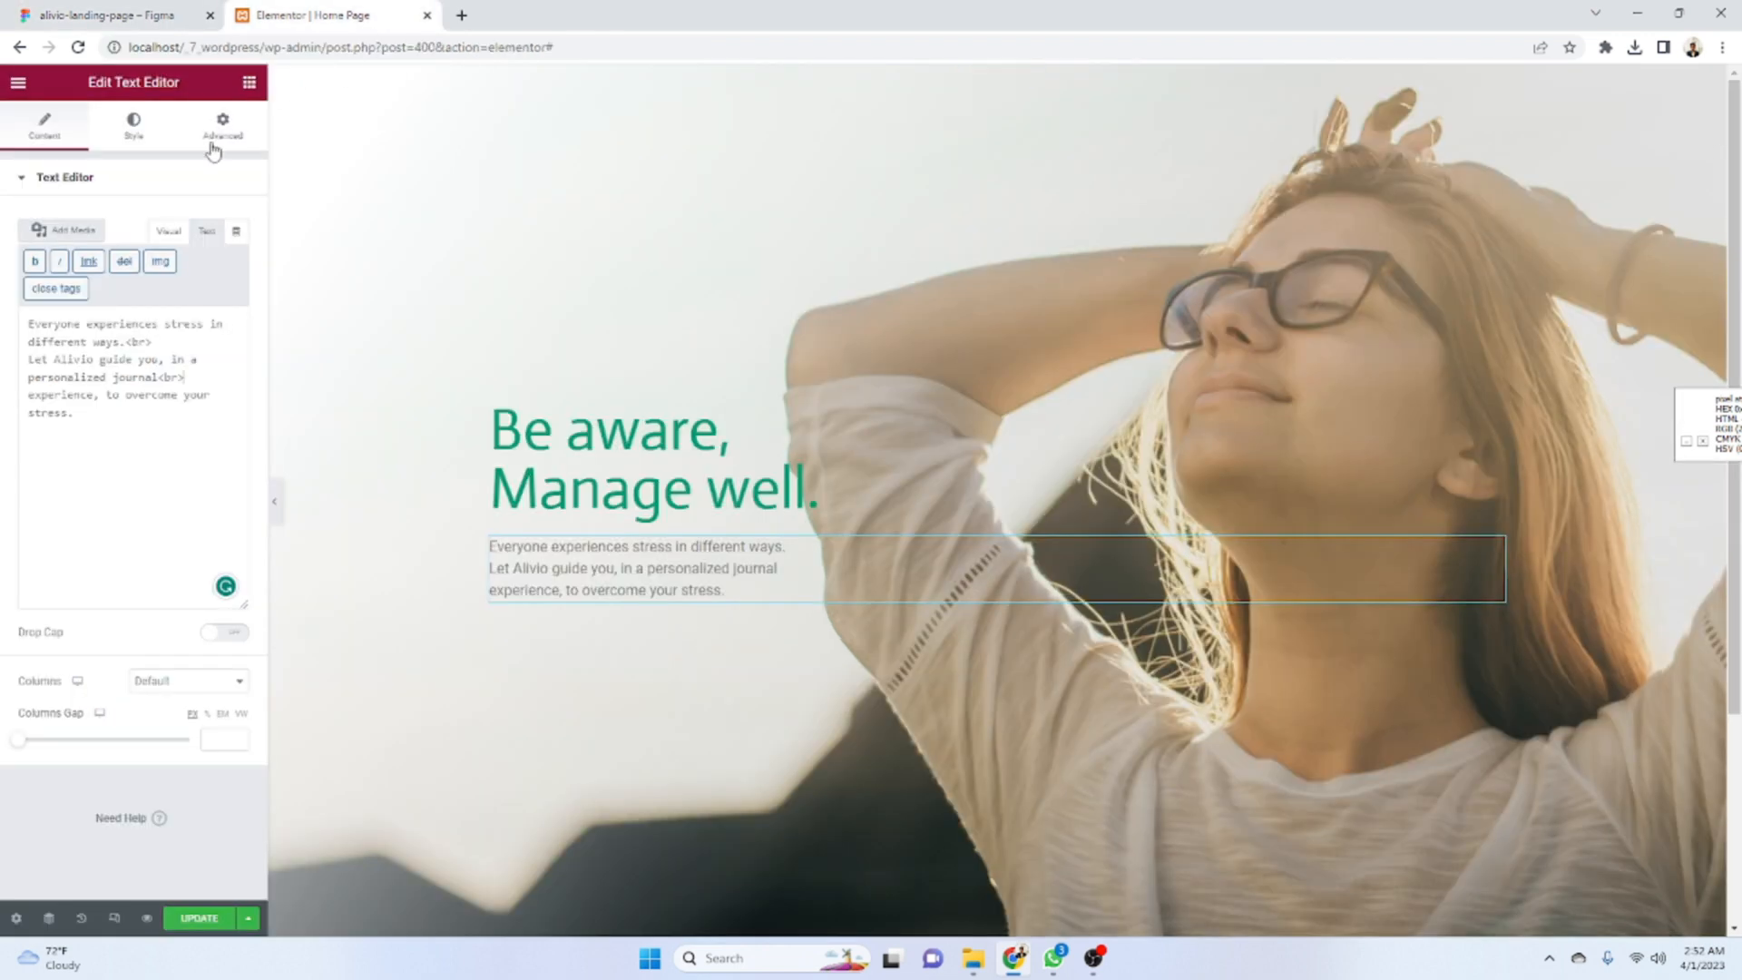
{"action": "left_click", "coordinate": [121, 135]}
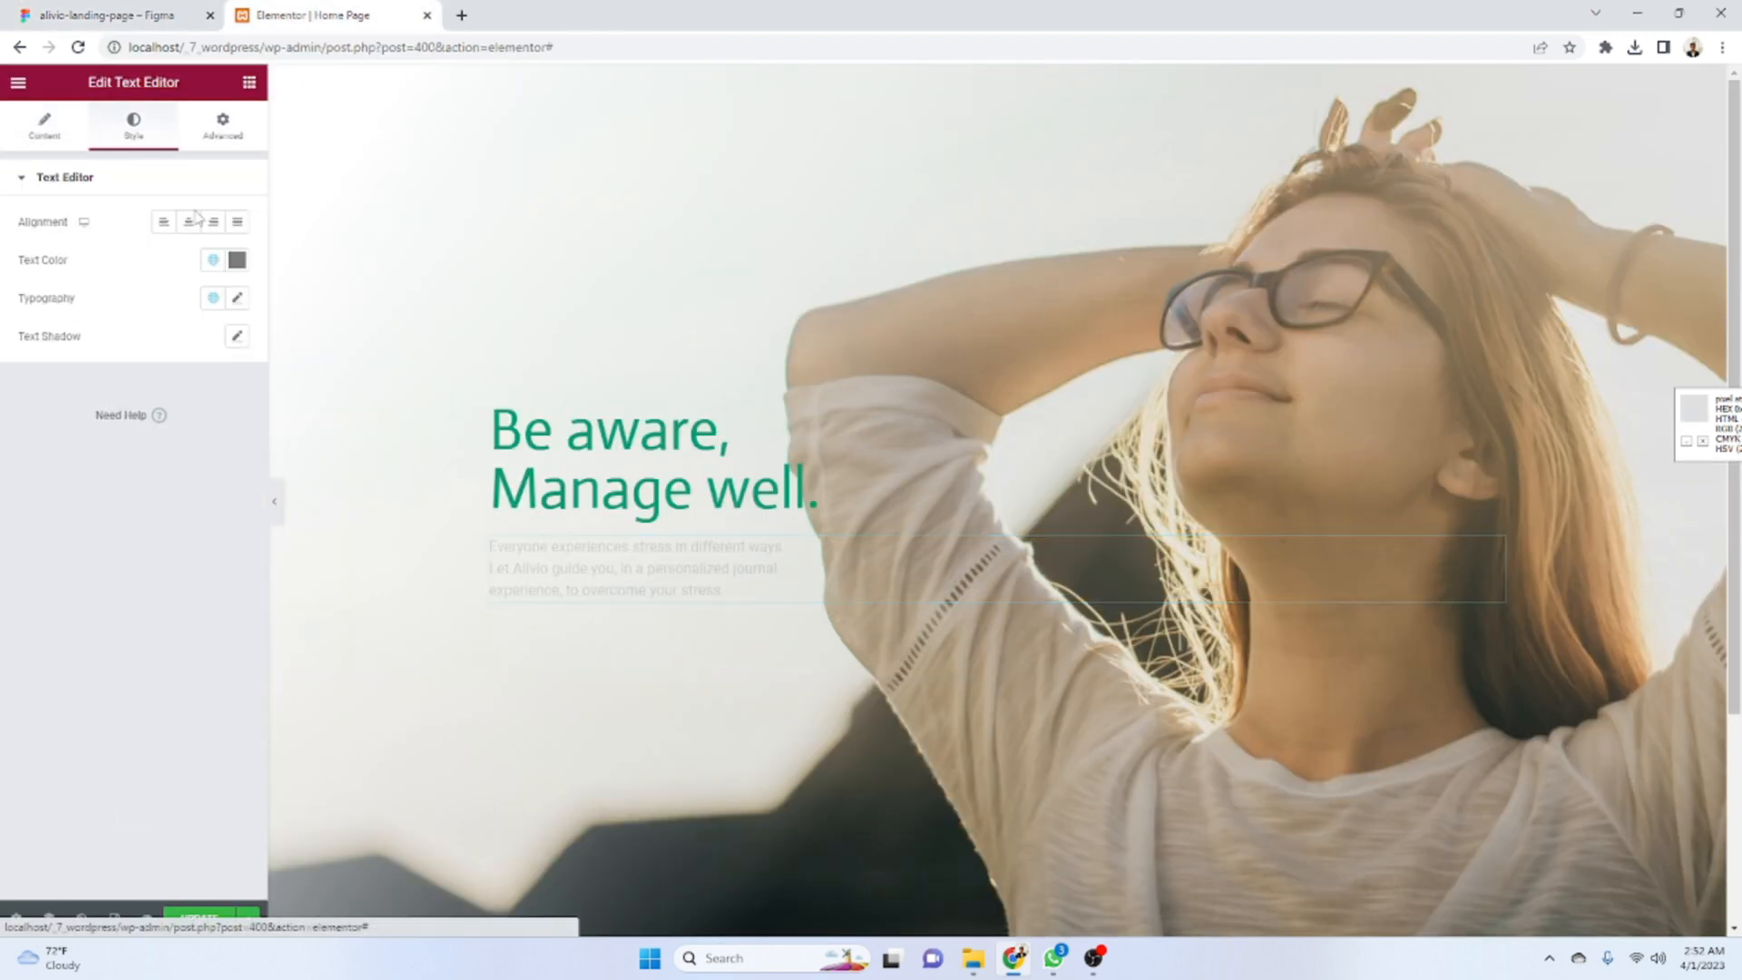
{"action": "left_click", "coordinate": [237, 300]}
{"action": "left_click", "coordinate": [205, 382]}
{"action": "key", "text": "ctrl+v"}
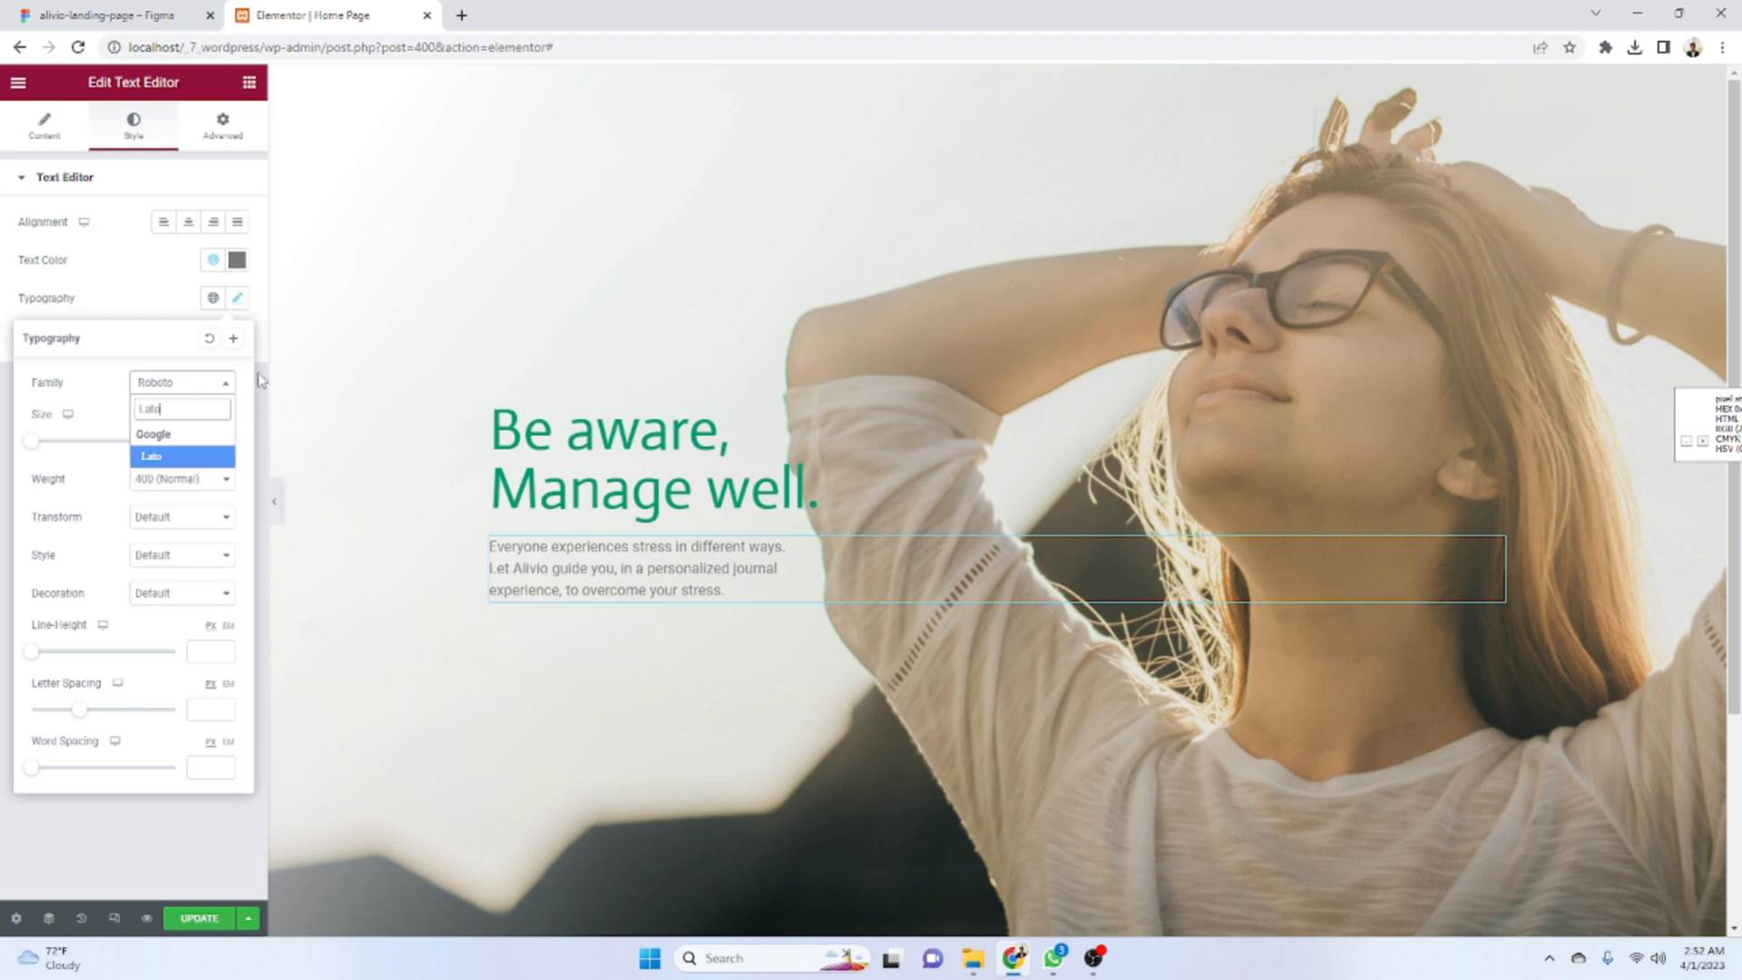
{"action": "left_click", "coordinate": [163, 456]}
- Match the hero paragraph's font size and weight to Figma with 20 px and 400 (Normal)
{"action": "key", "text": "ctrl+Tab"}
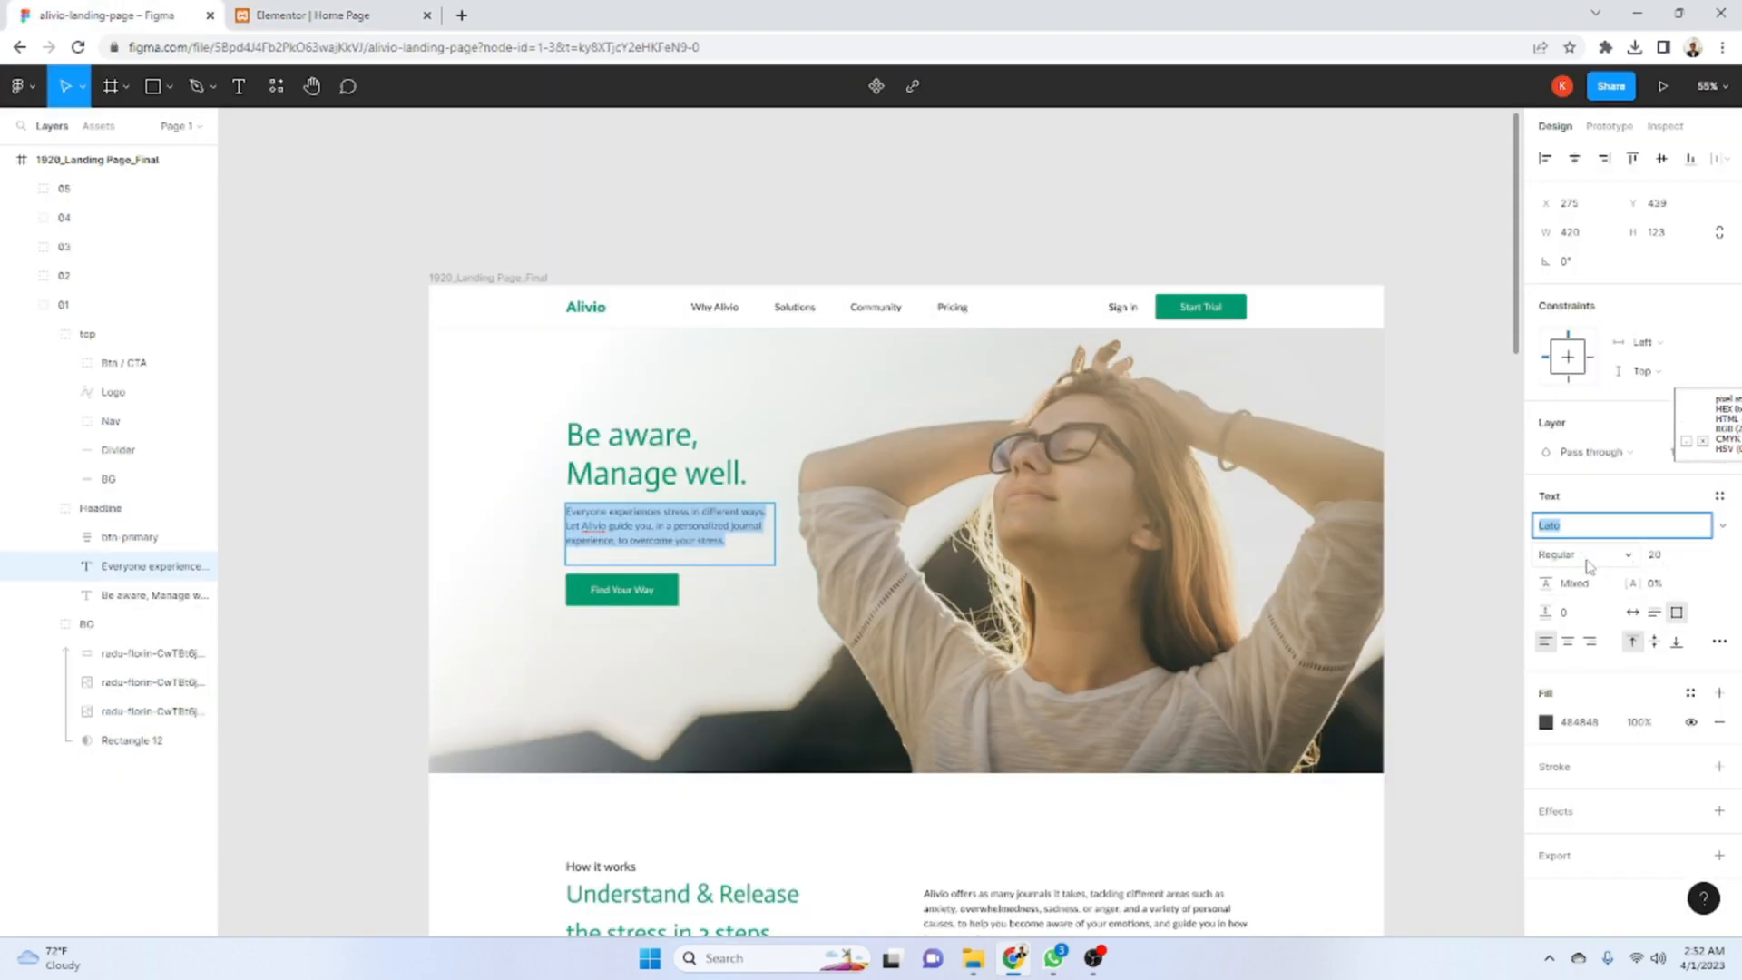
{"action": "key", "text": "ctrl+Tab"}
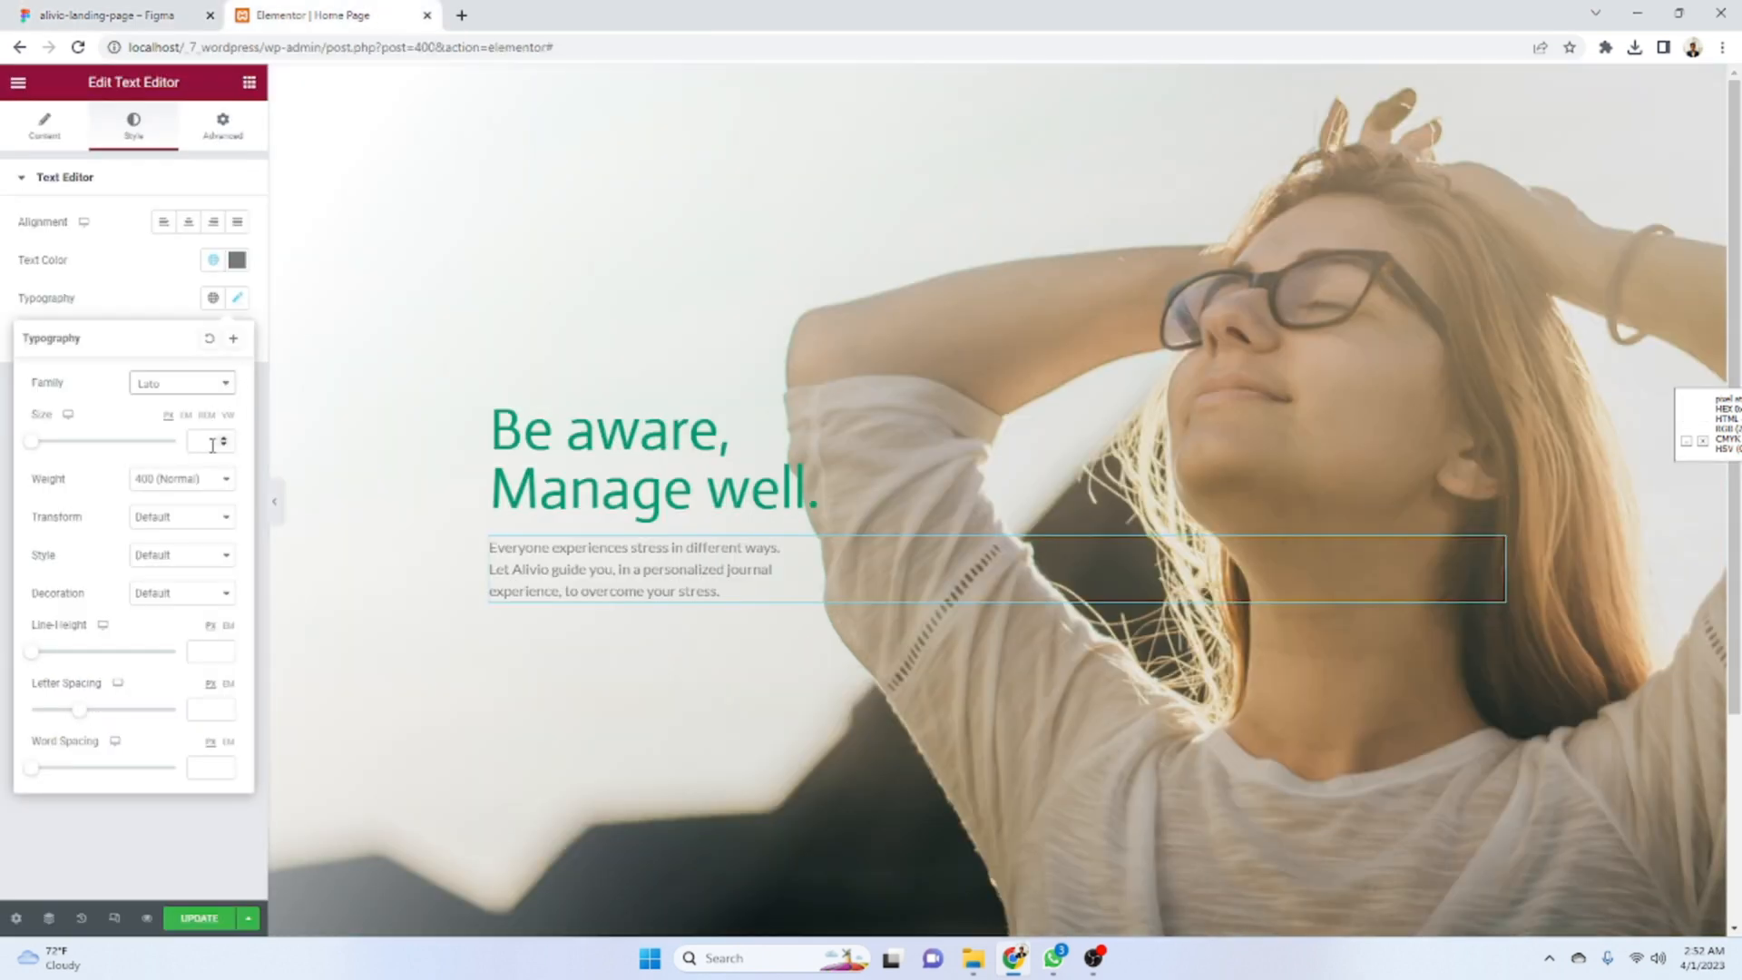
{"action": "type", "text": "20"}
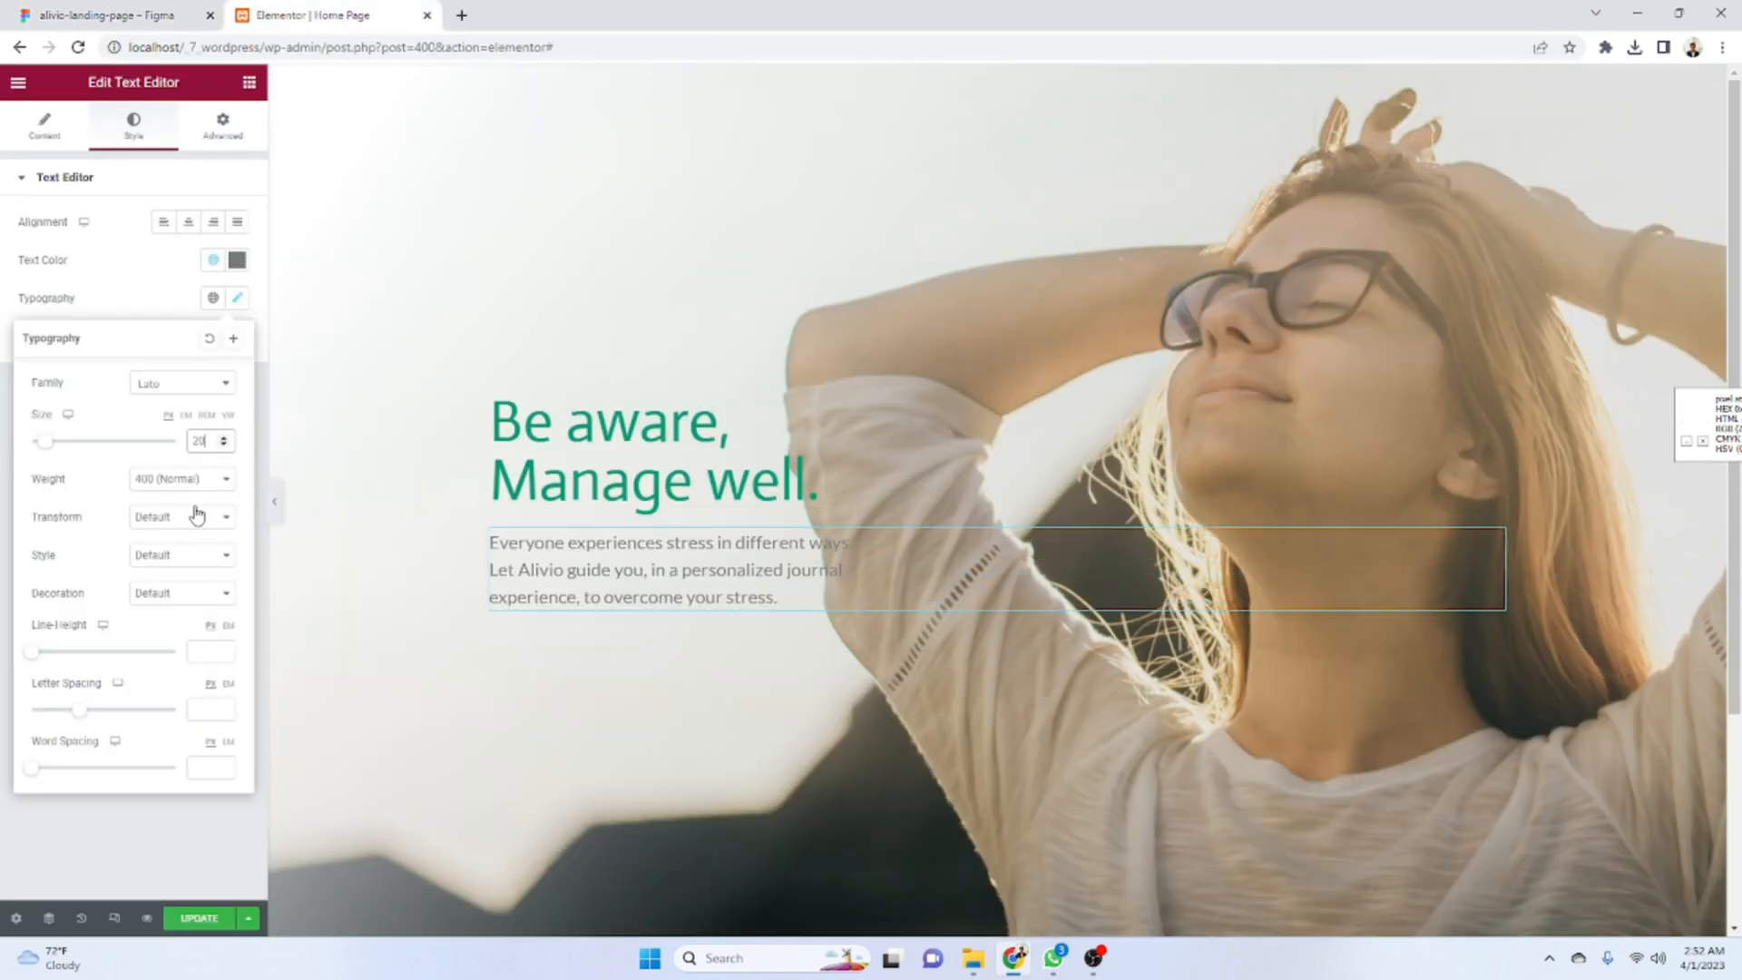
{"action": "left_click", "coordinate": [186, 480]}
{"action": "left_click", "coordinate": [191, 555]}
{"action": "left_click", "coordinate": [193, 481]}
{"action": "left_click", "coordinate": [195, 539]}
- Set the hero paragraph's text color to #484848, taken from the fill of the Figma text
{"action": "key", "text": "ctrl+Tab"}
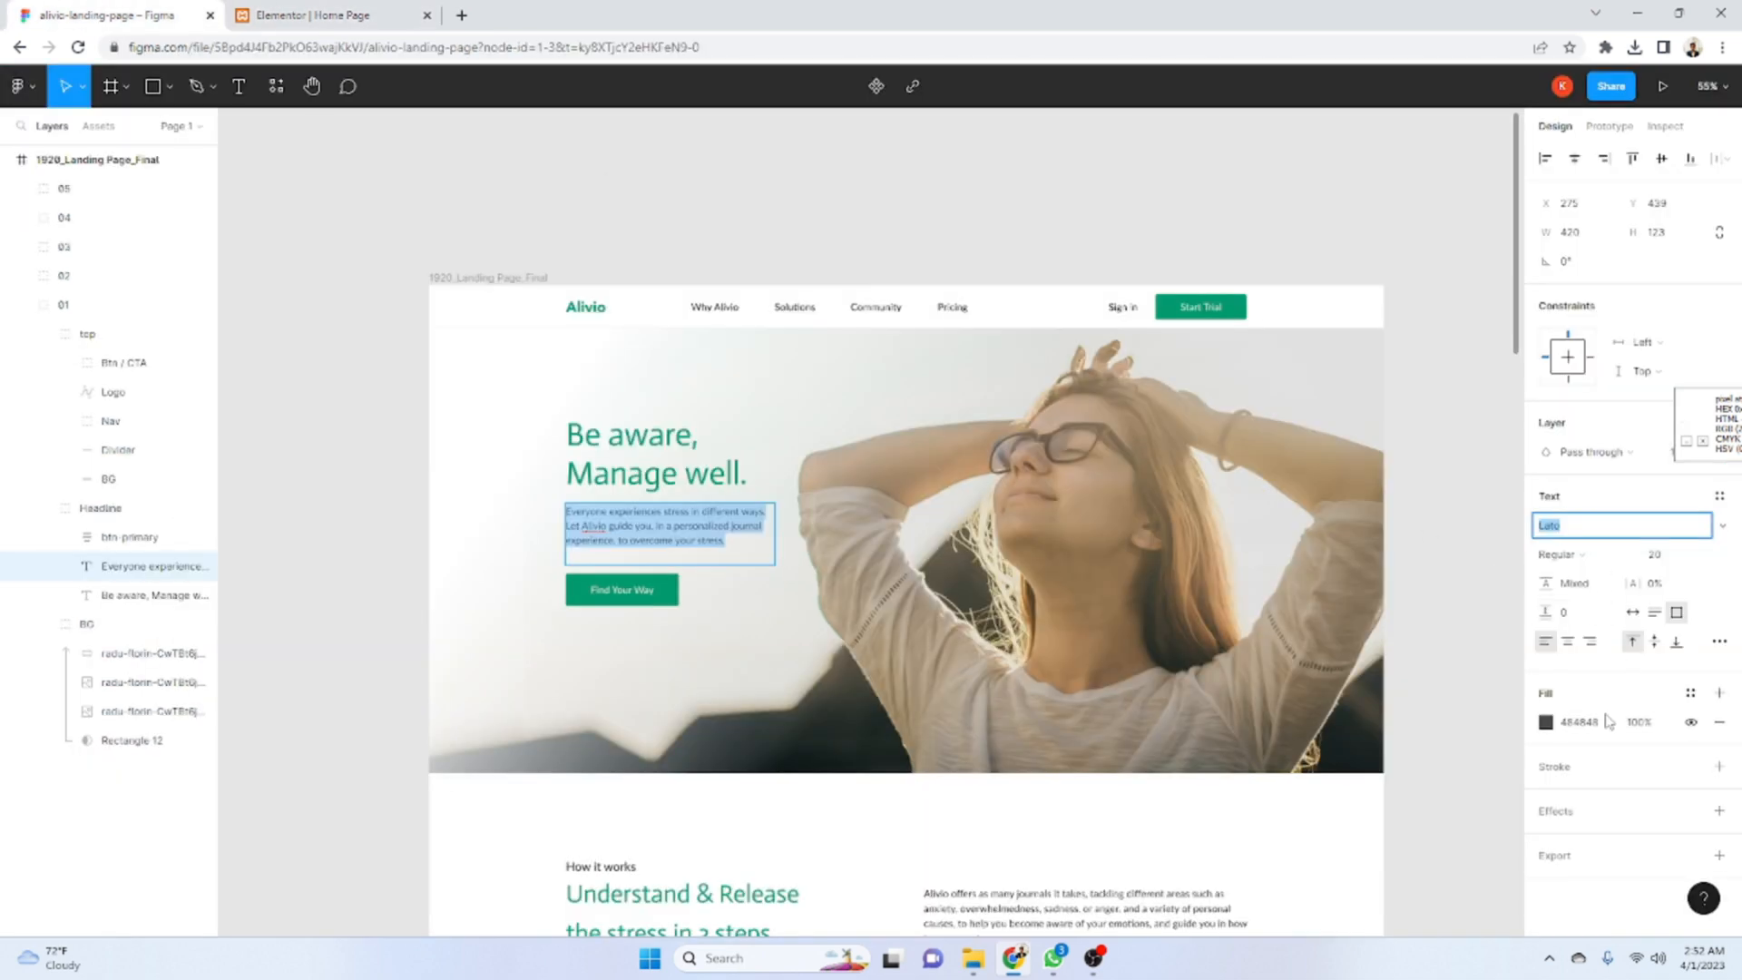
{"action": "key", "text": "ctrl+Tab"}
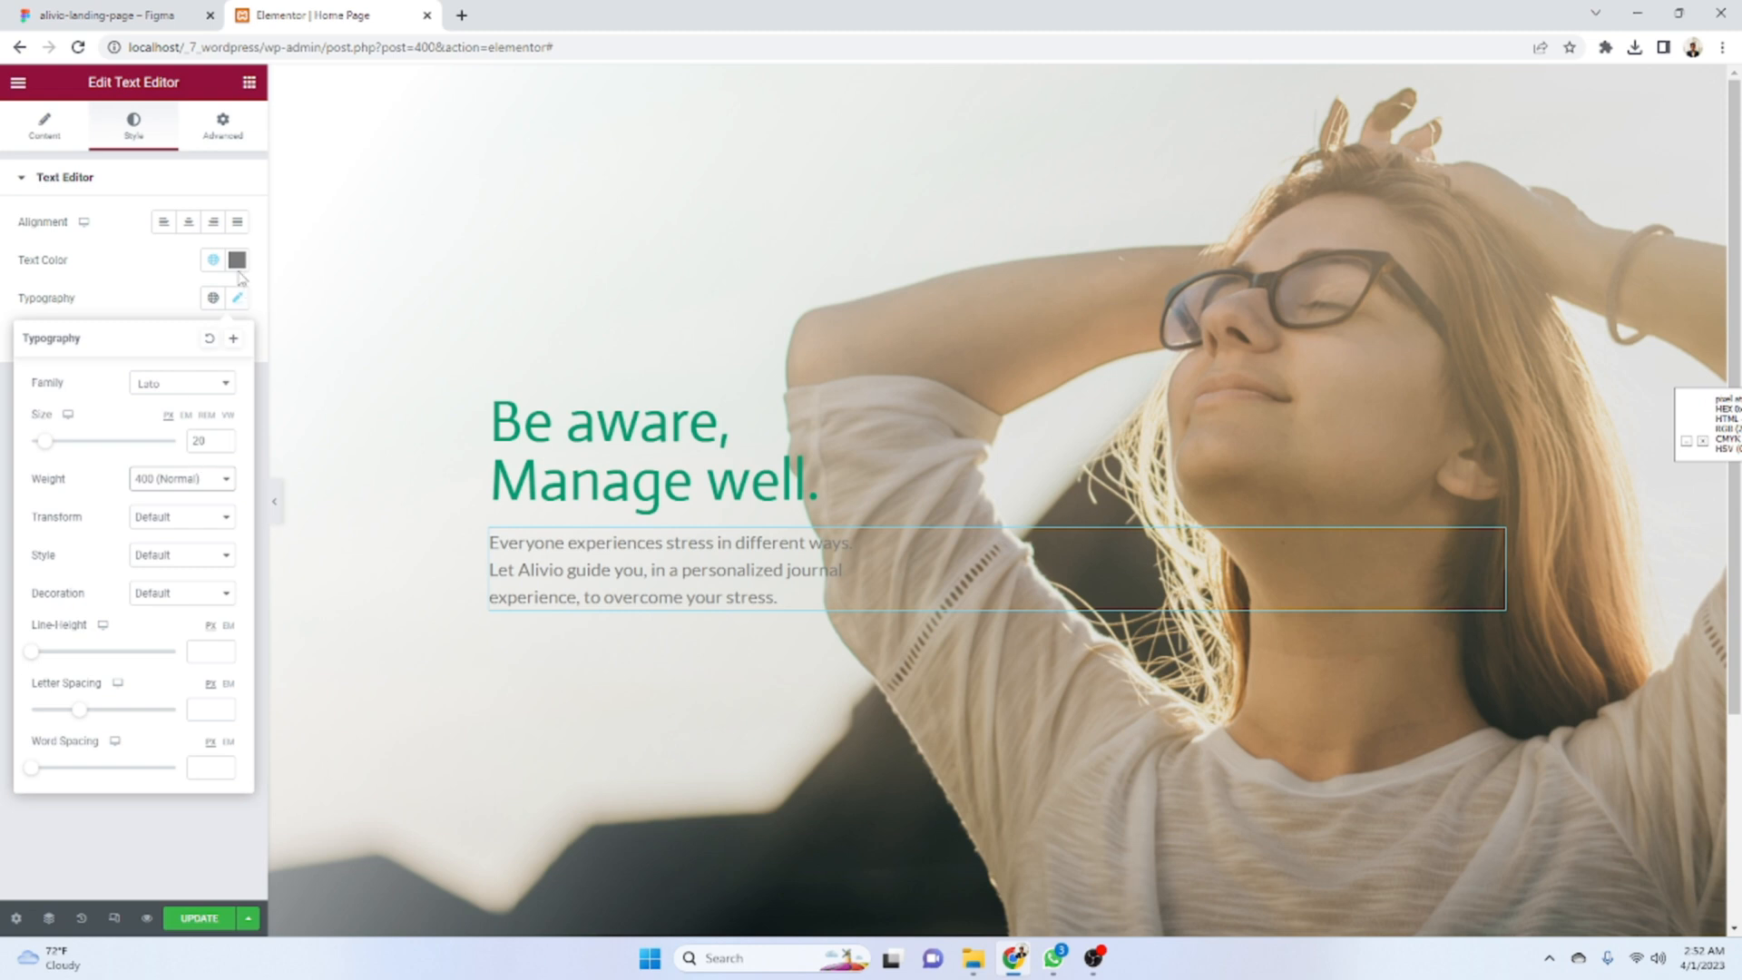
{"action": "left_click", "coordinate": [236, 298]}
{"action": "left_click", "coordinate": [236, 260]}
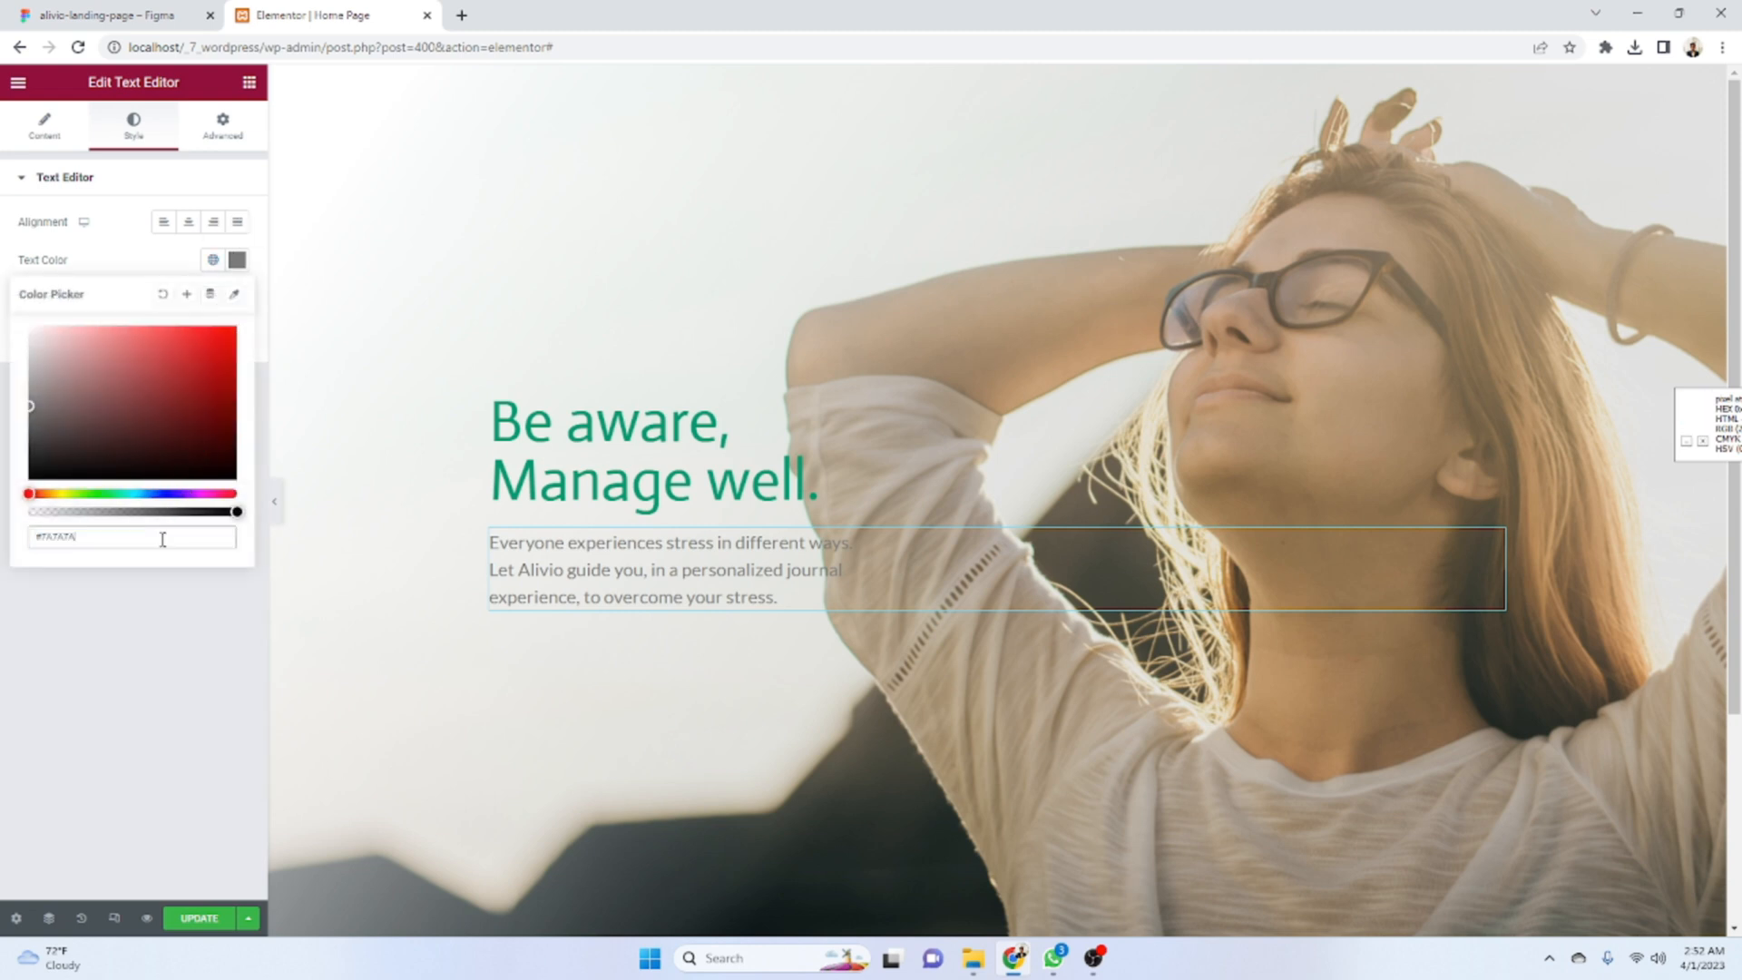
{"action": "type", "text": "#484848"}
- Compare the hero text with the Figma design and add a Button widget below the paragraph
{"action": "key", "text": "ctrl+Tab"}
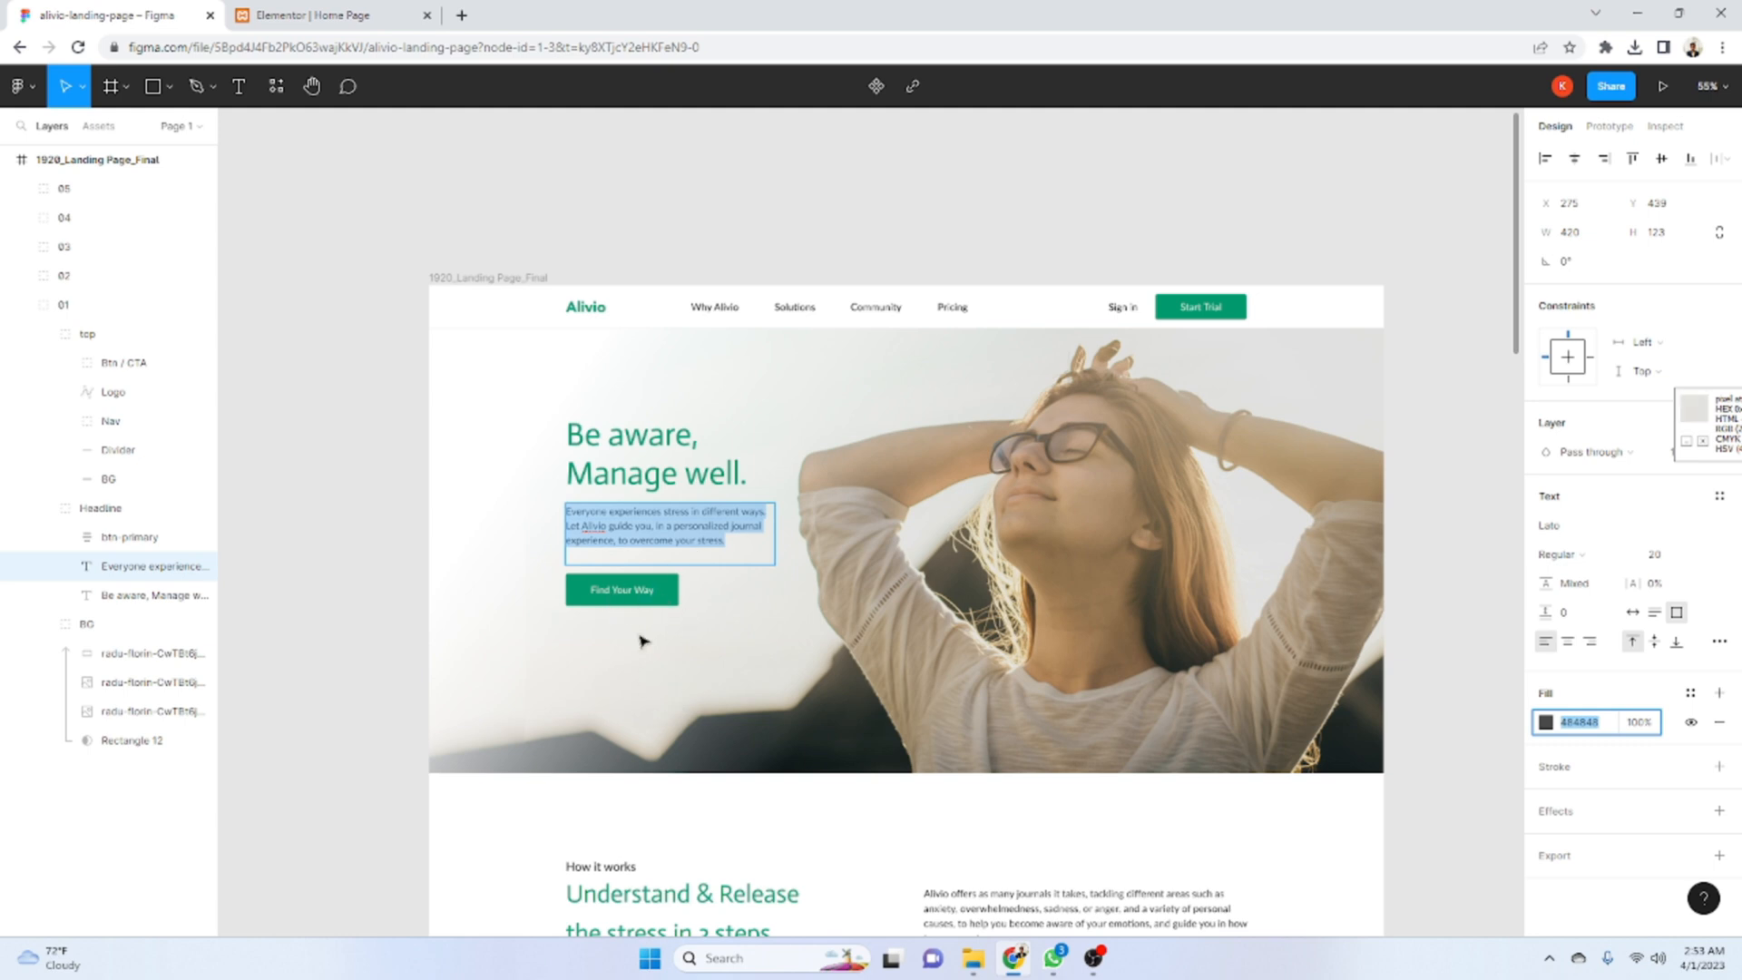
{"action": "key", "text": "ctrl+Tab"}
{"action": "left_click", "coordinate": [249, 82]}
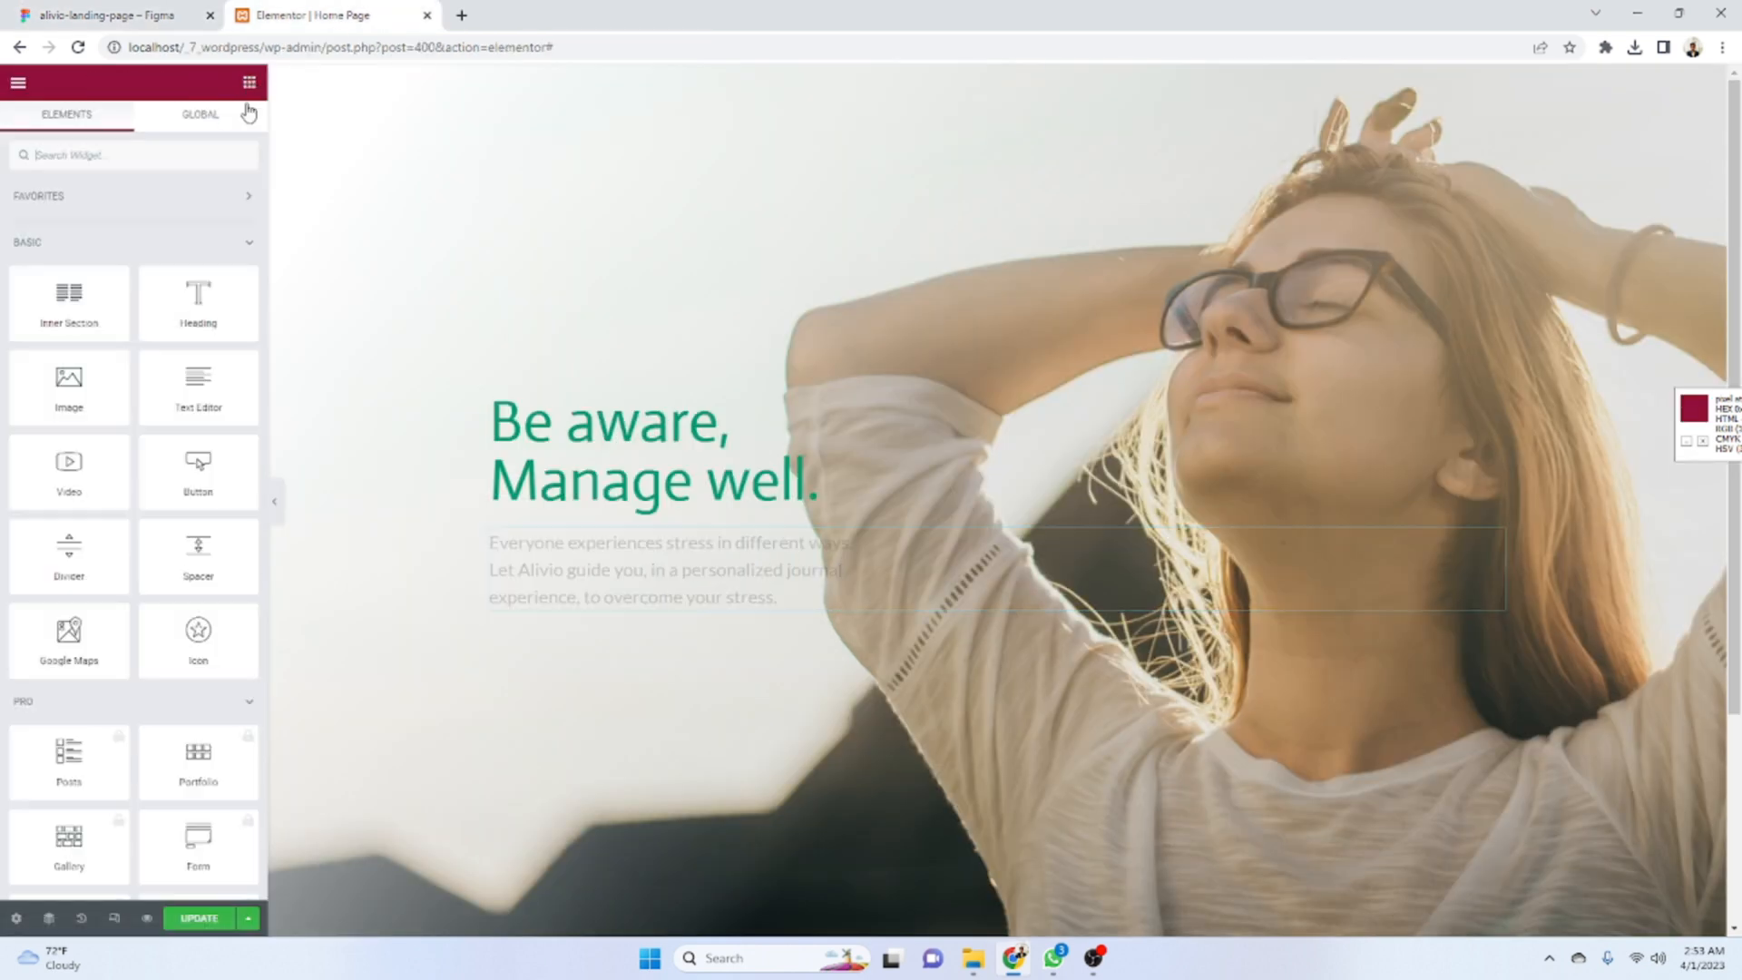
{"action": "left_click", "coordinate": [211, 7]}
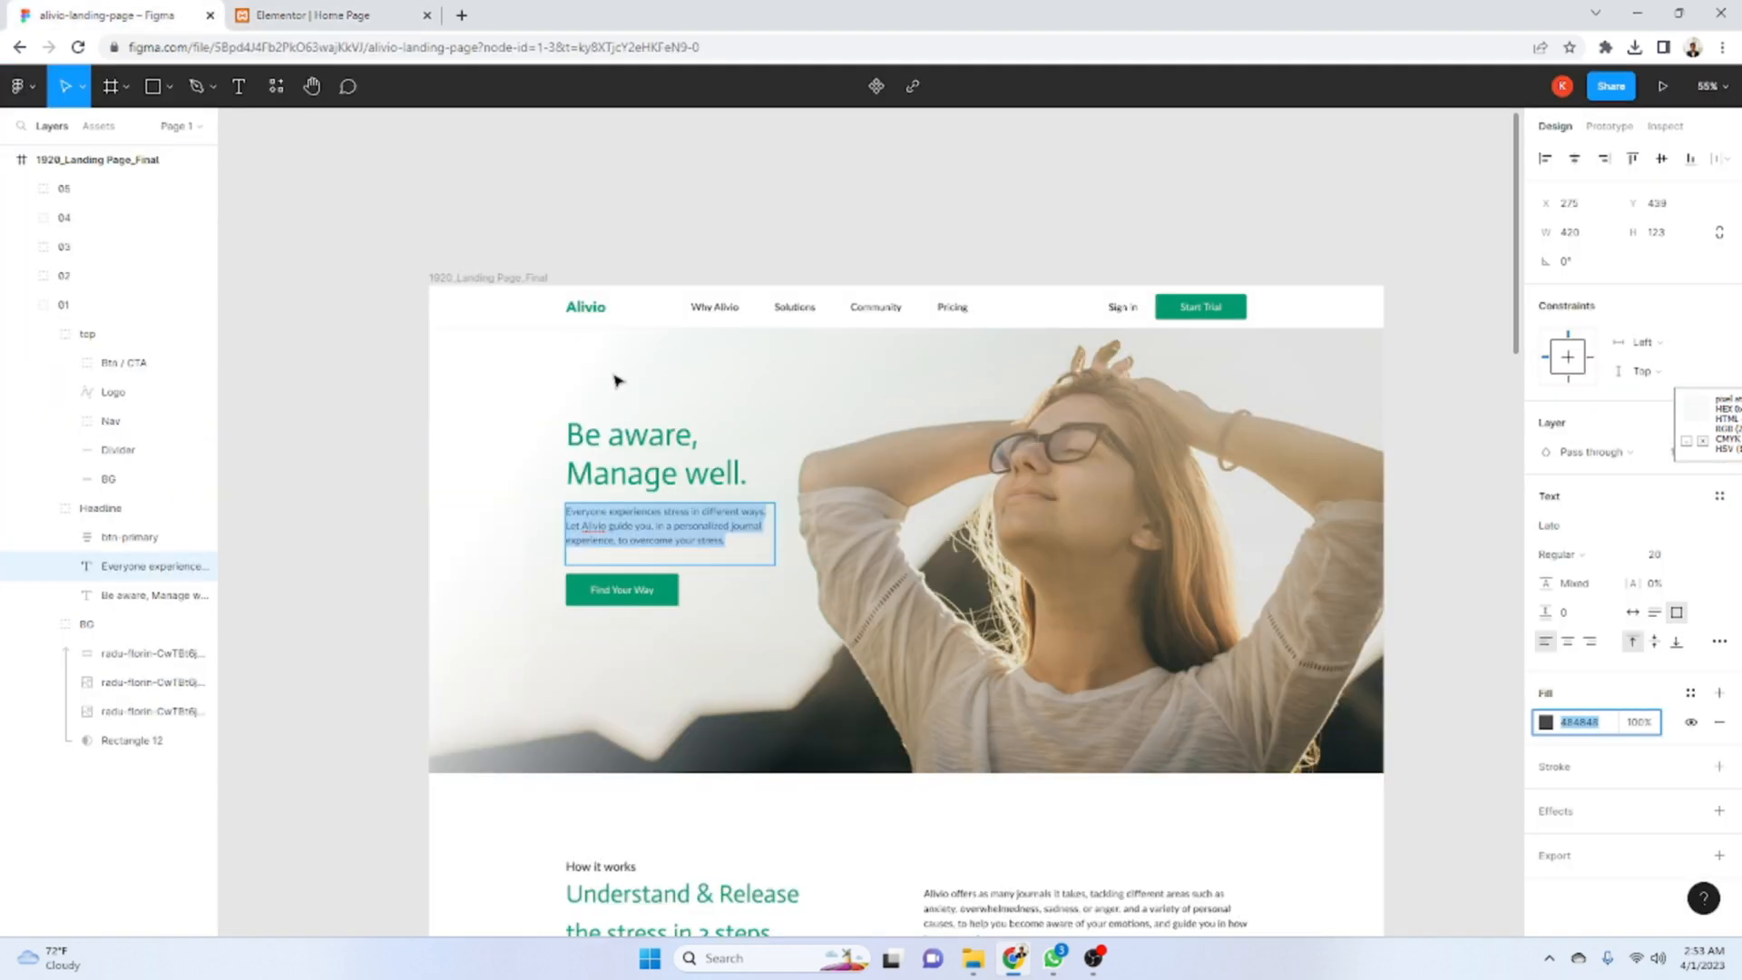
{"action": "key", "text": "ctrl+Tab"}
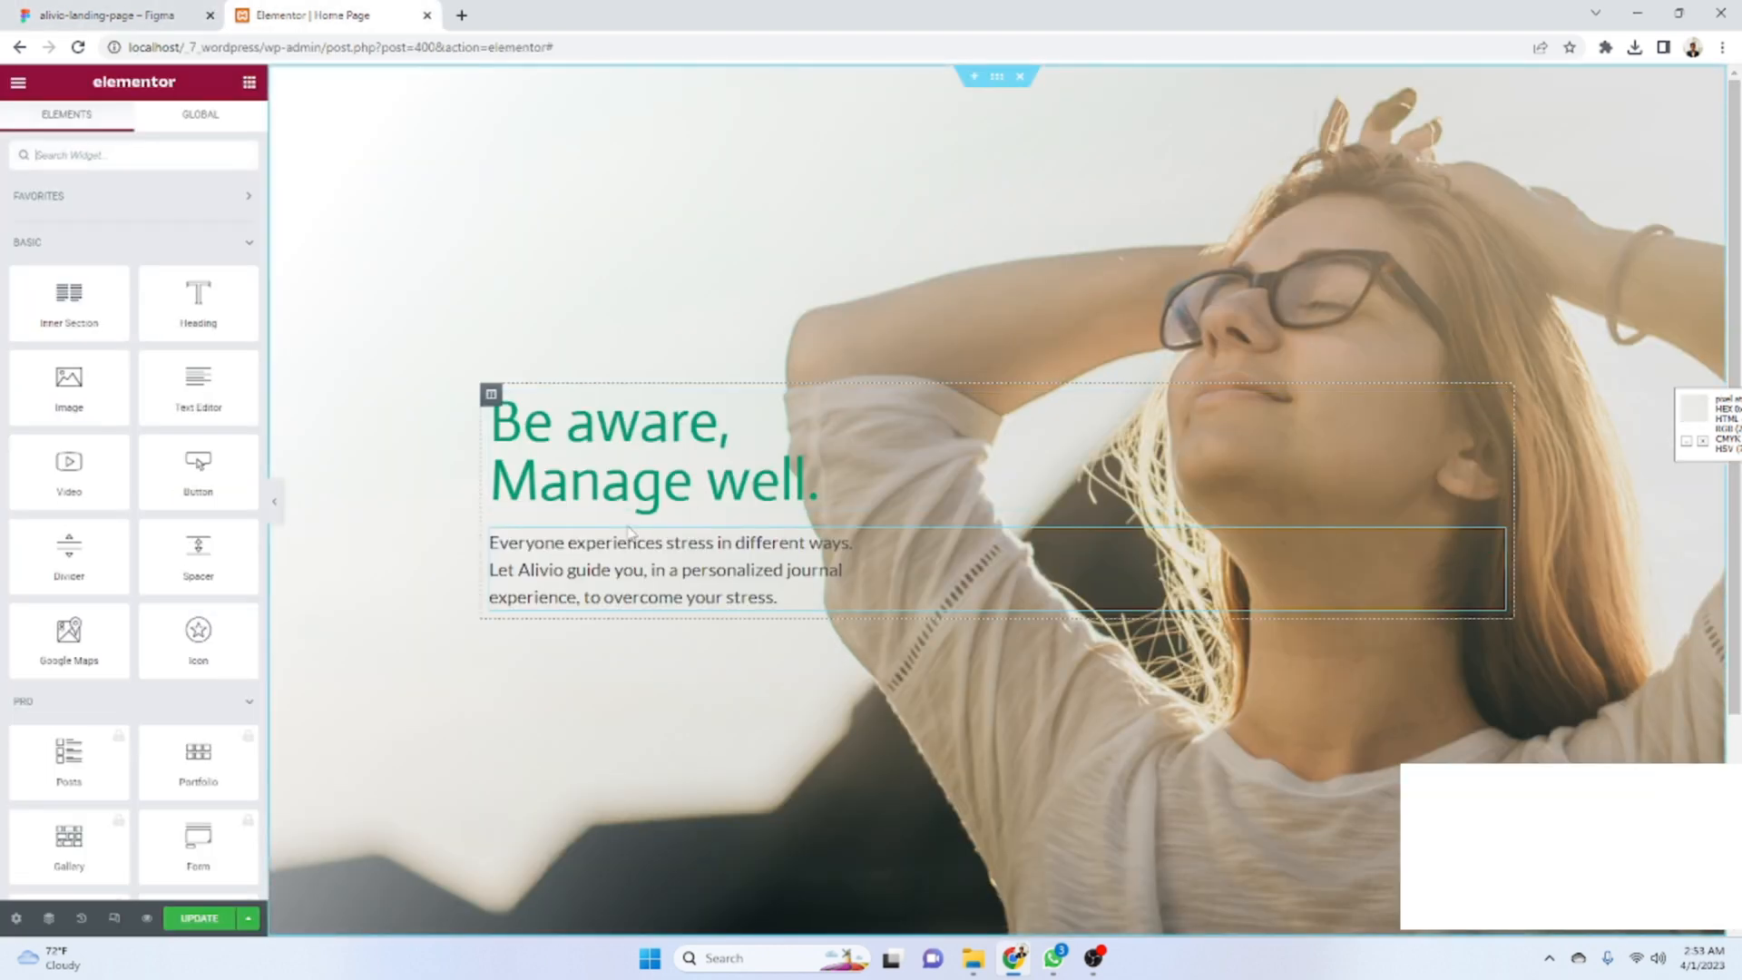
{"action": "key", "text": "ctrl+Tab"}
{"action": "key", "text": "ctrl+Tab"}
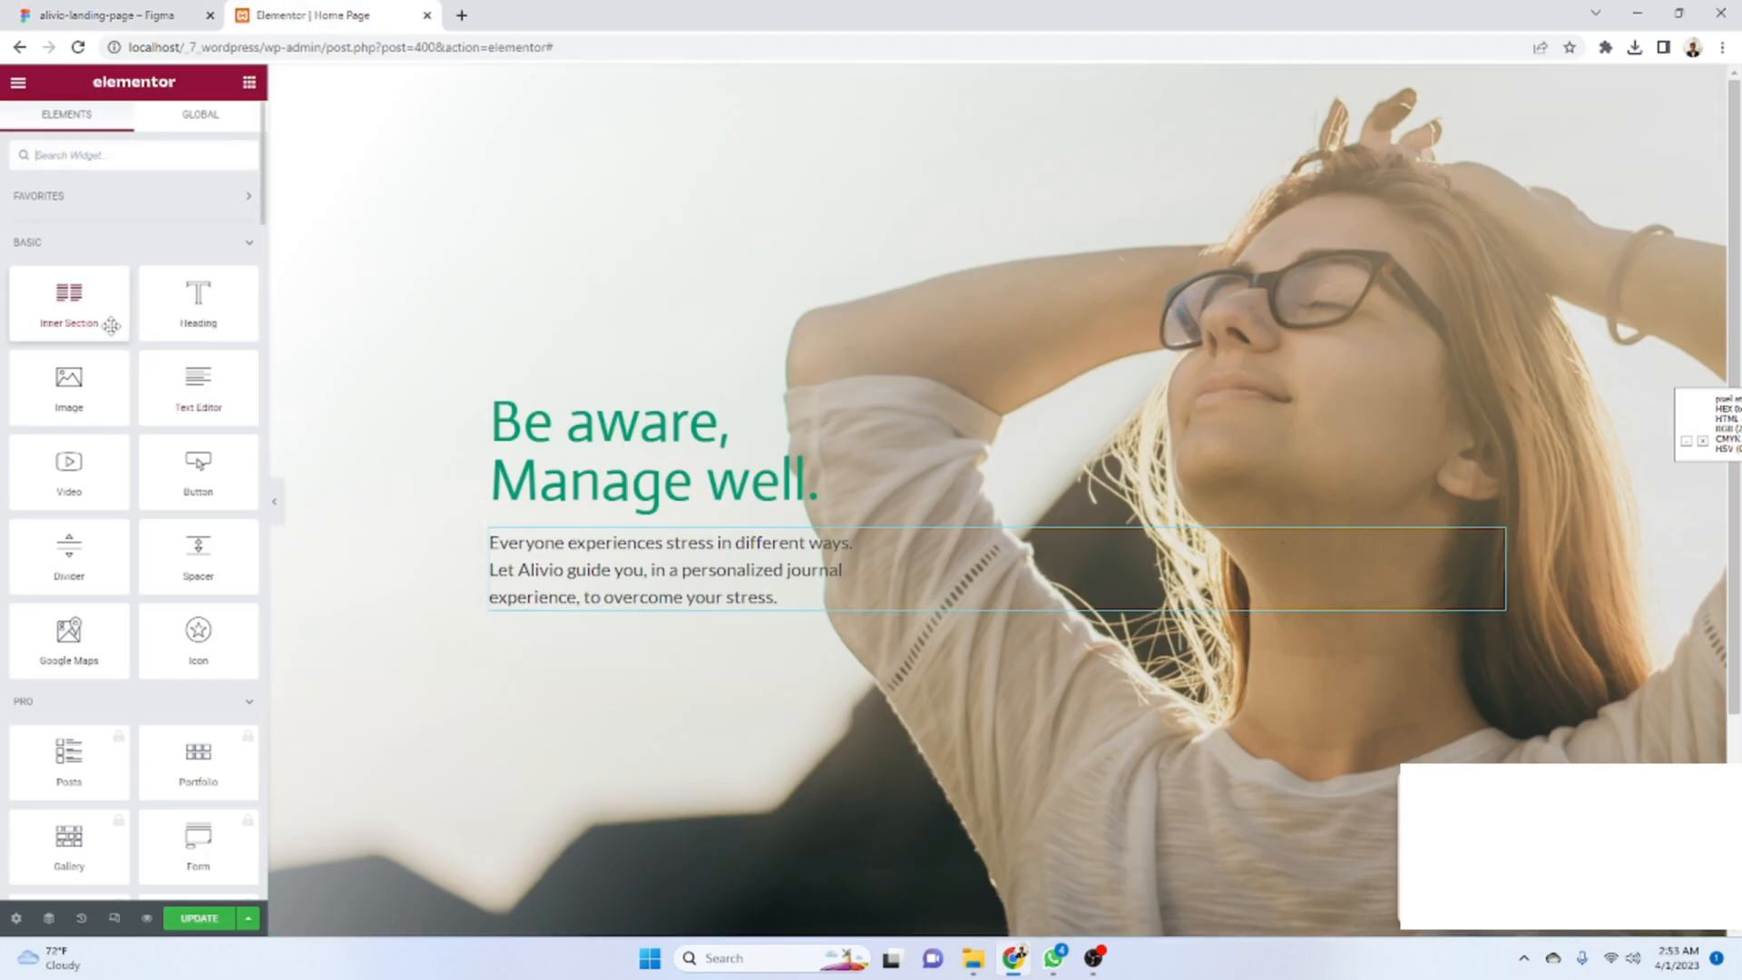
{"action": "left_click_drag", "start_coordinate": [180, 484], "coordinate": [736, 613]}
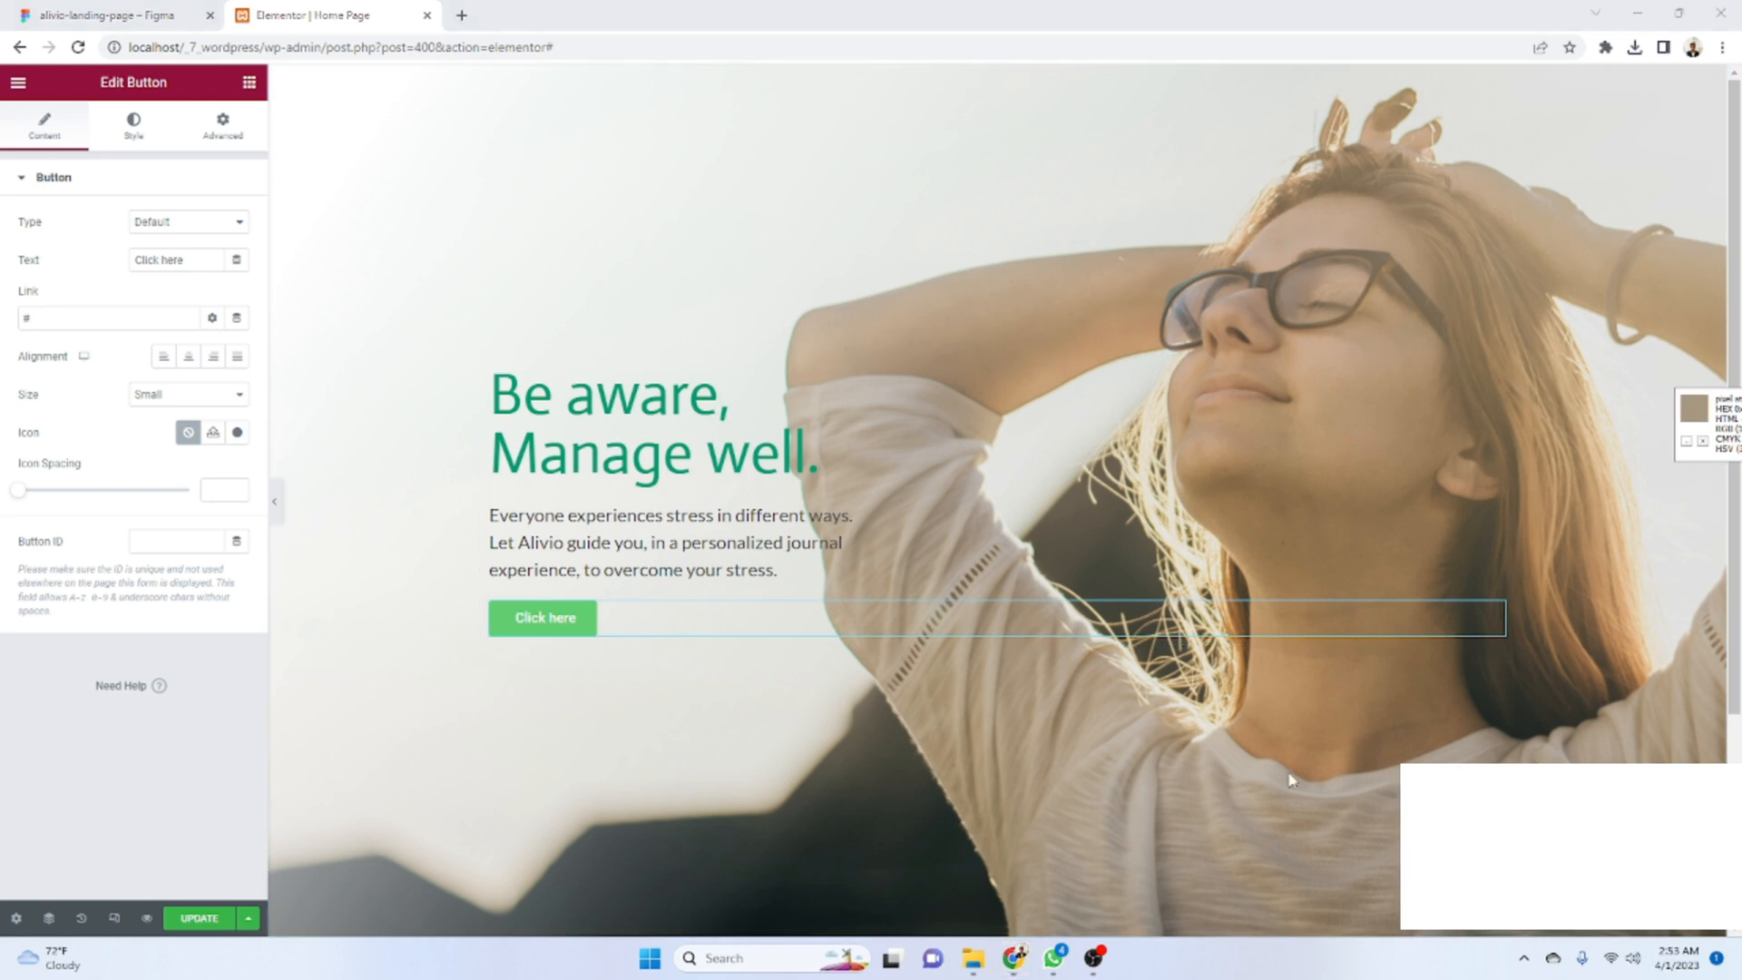
- Replace the new button's text with "Find Your Way" from the Figma hero button
{"action": "left_click", "coordinate": [136, 18]}
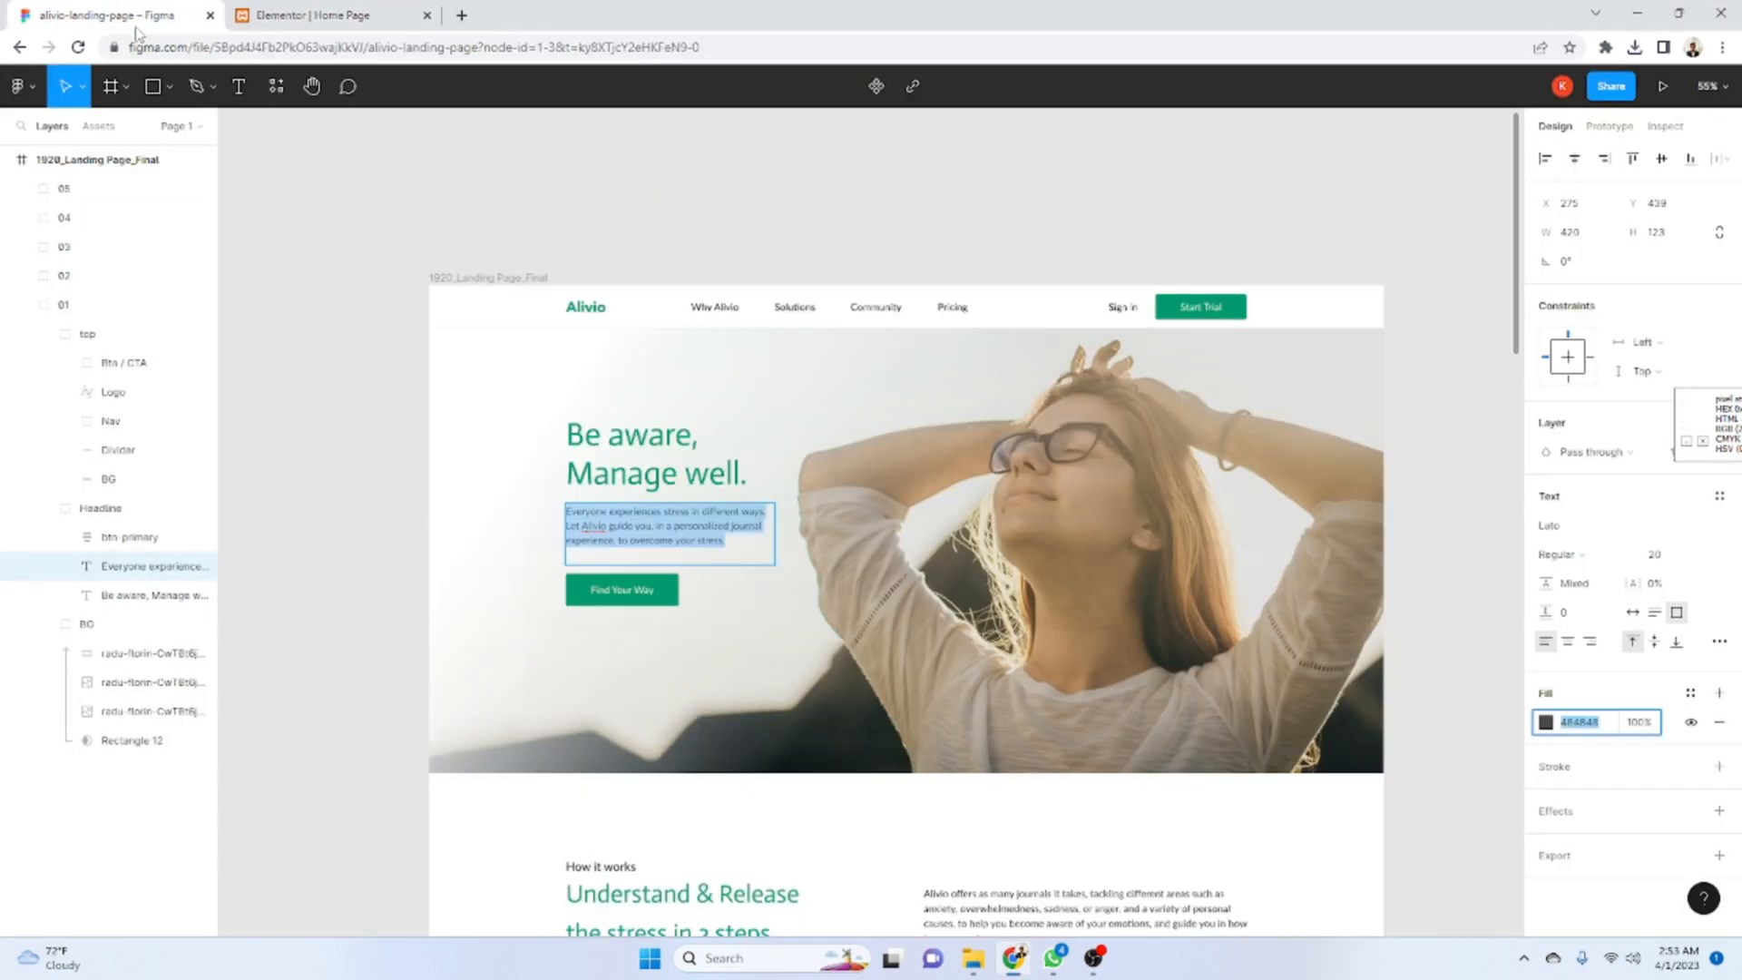
{"action": "double_click", "coordinate": [635, 589]}
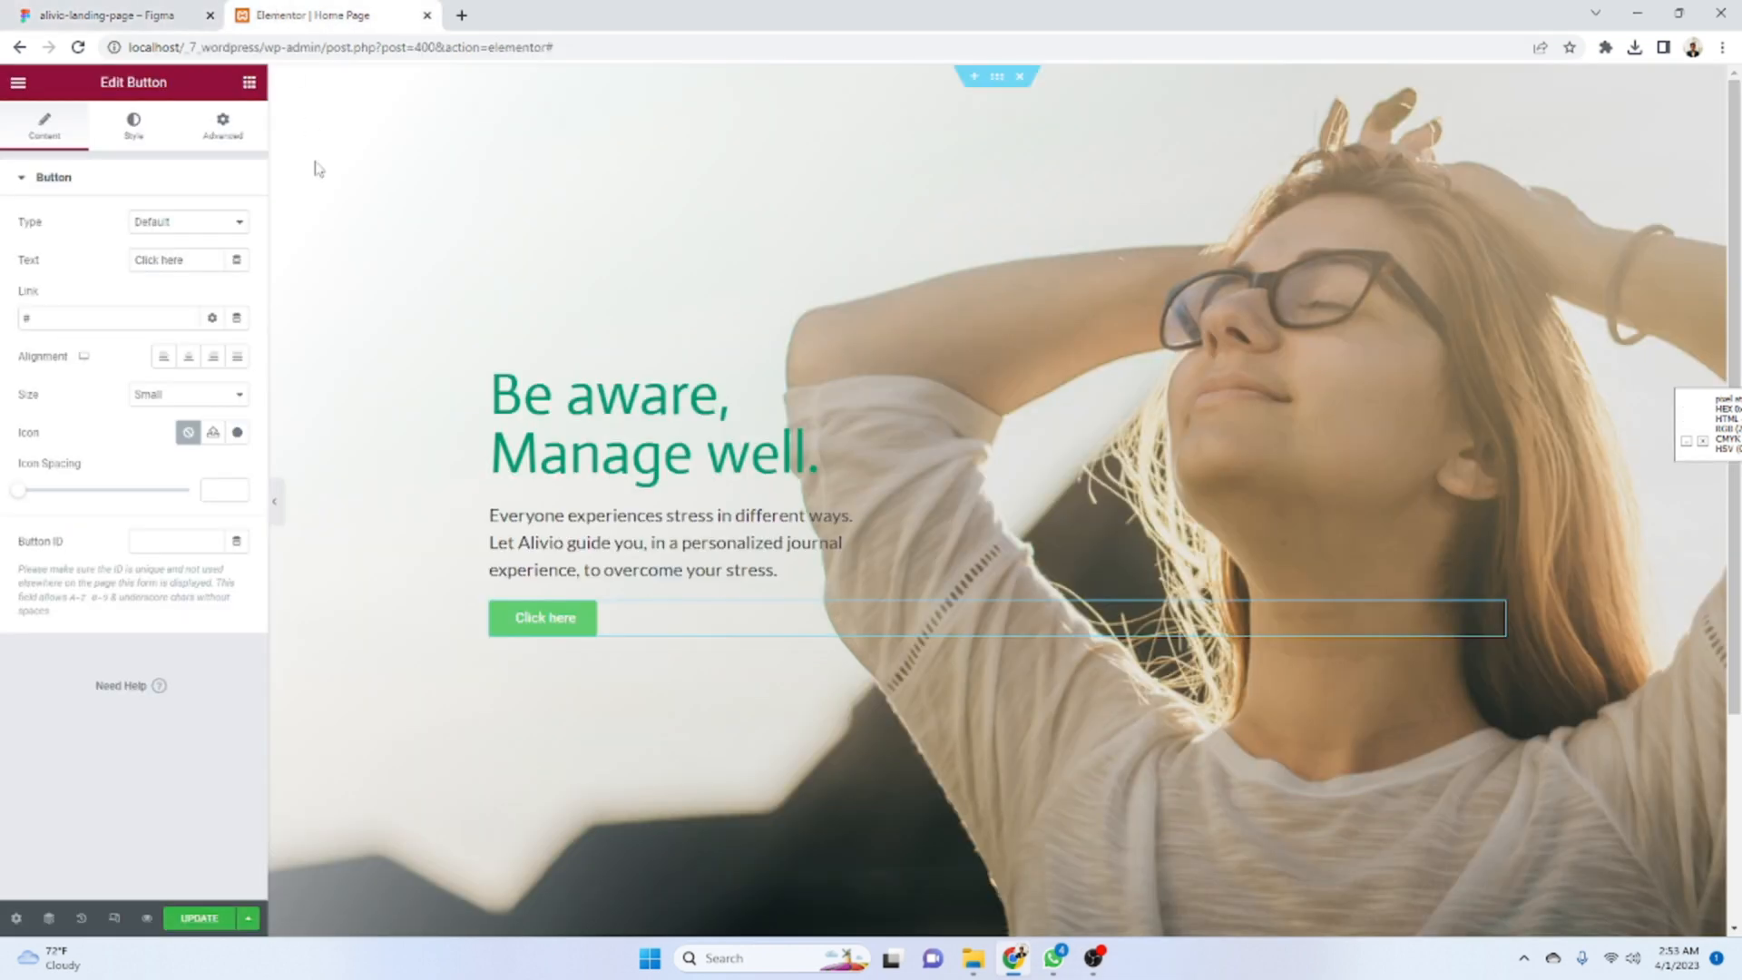
{"action": "left_click", "coordinate": [304, 15]}
{"action": "type", "text": "Find Your Way"}
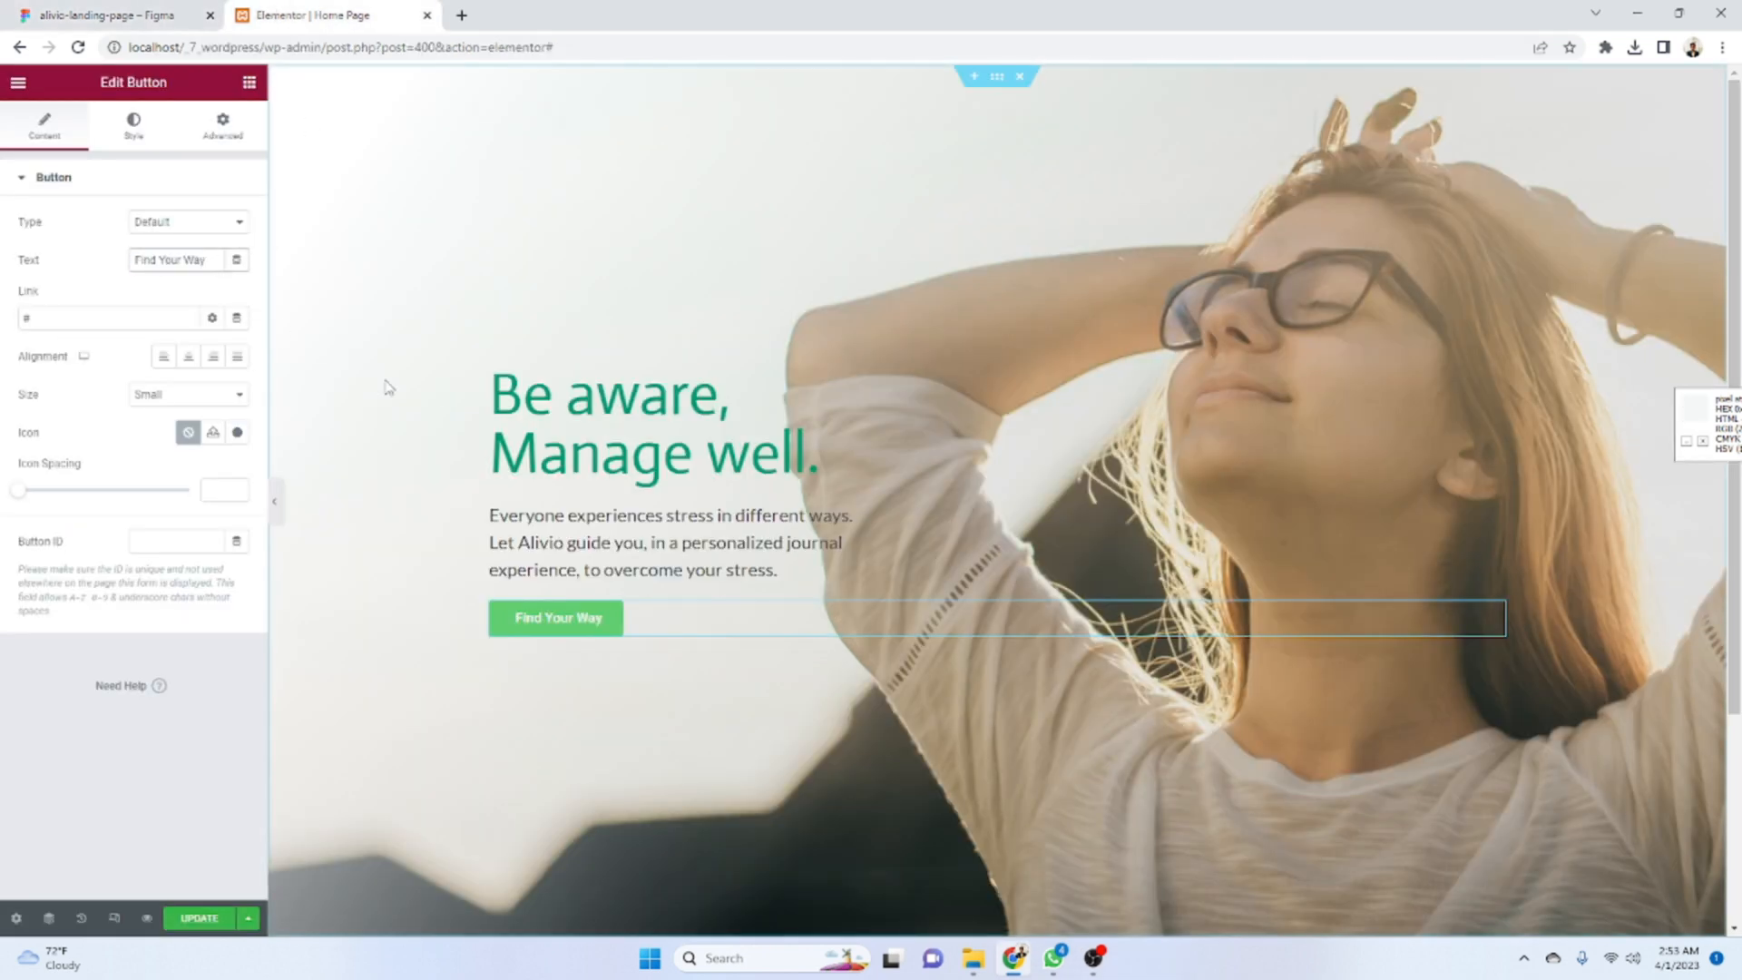
- Set the button's normal text color to the white FFFFFF fill copied from the Figma button label
{"action": "left_click", "coordinate": [149, 13]}
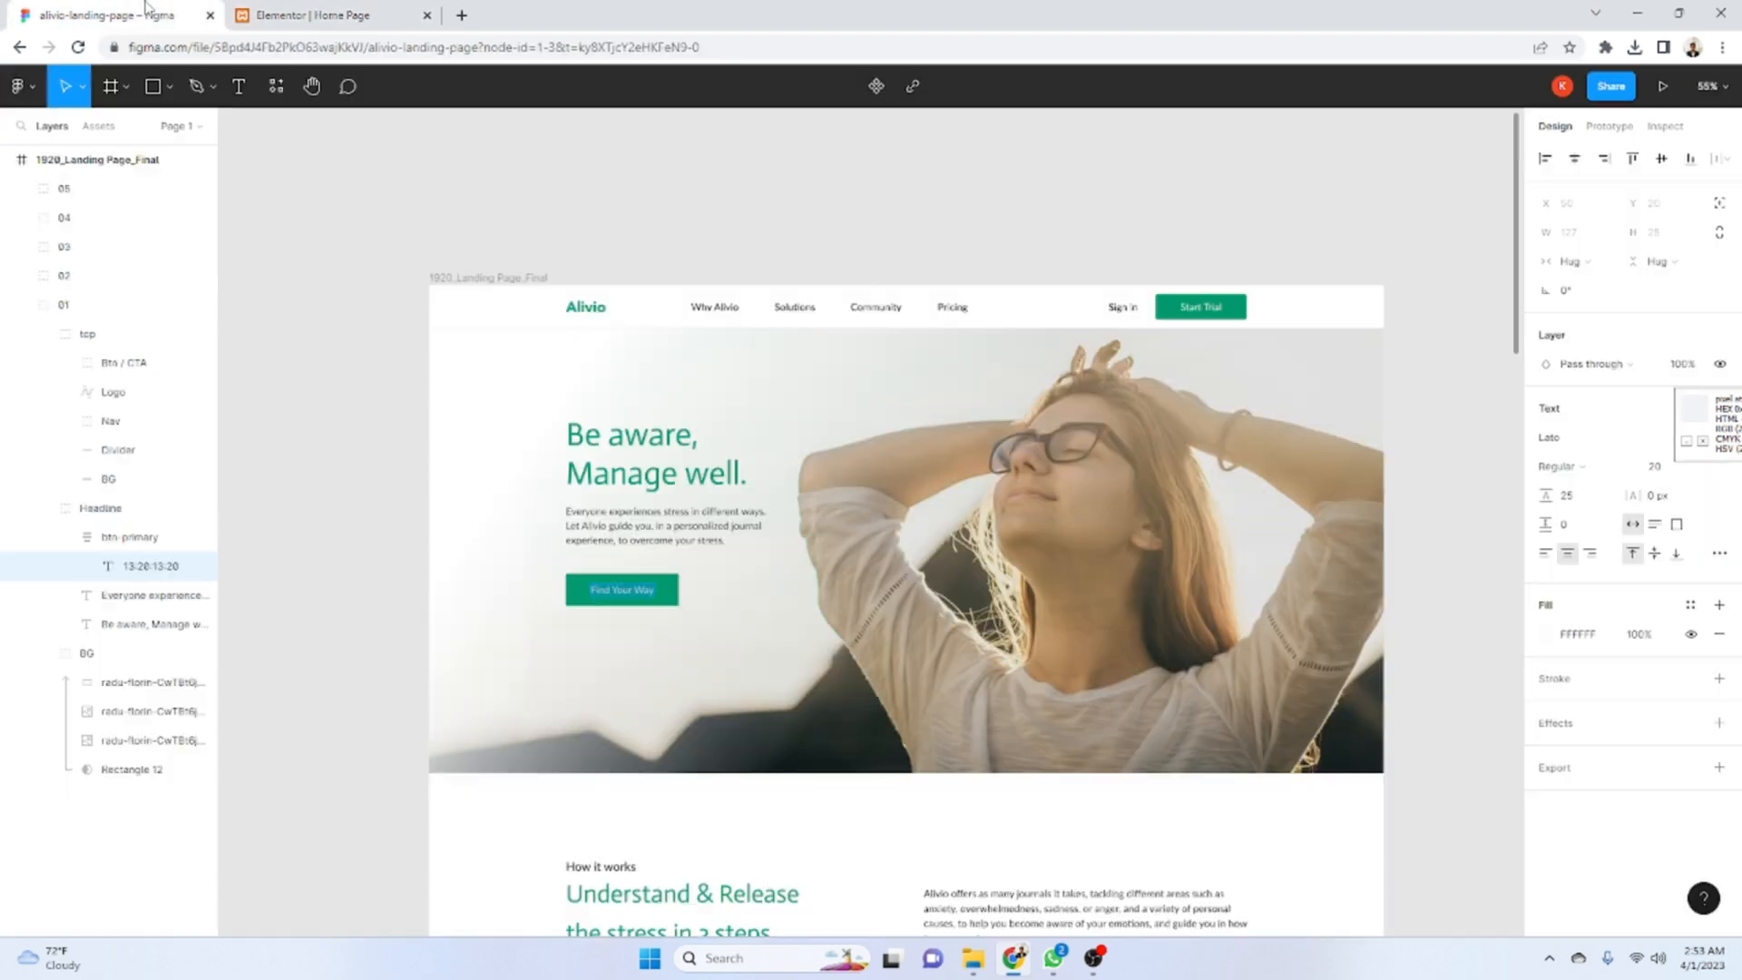
{"action": "left_click", "coordinate": [355, 614]}
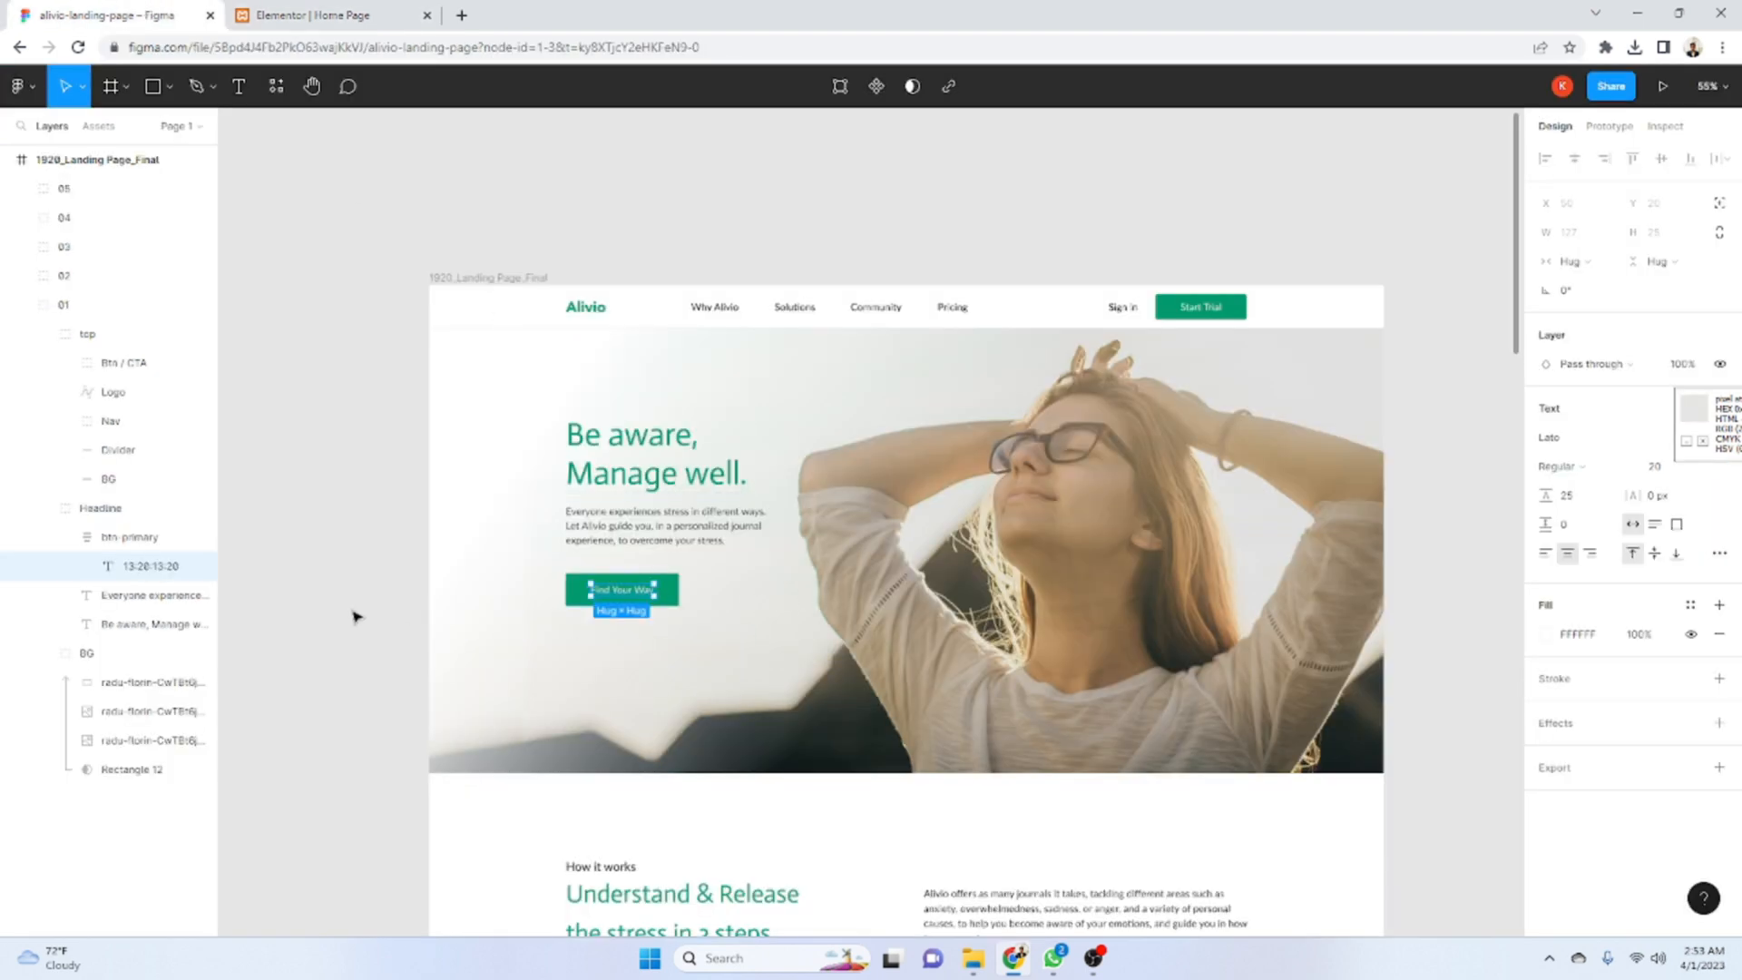
{"action": "double_click", "coordinate": [622, 596]}
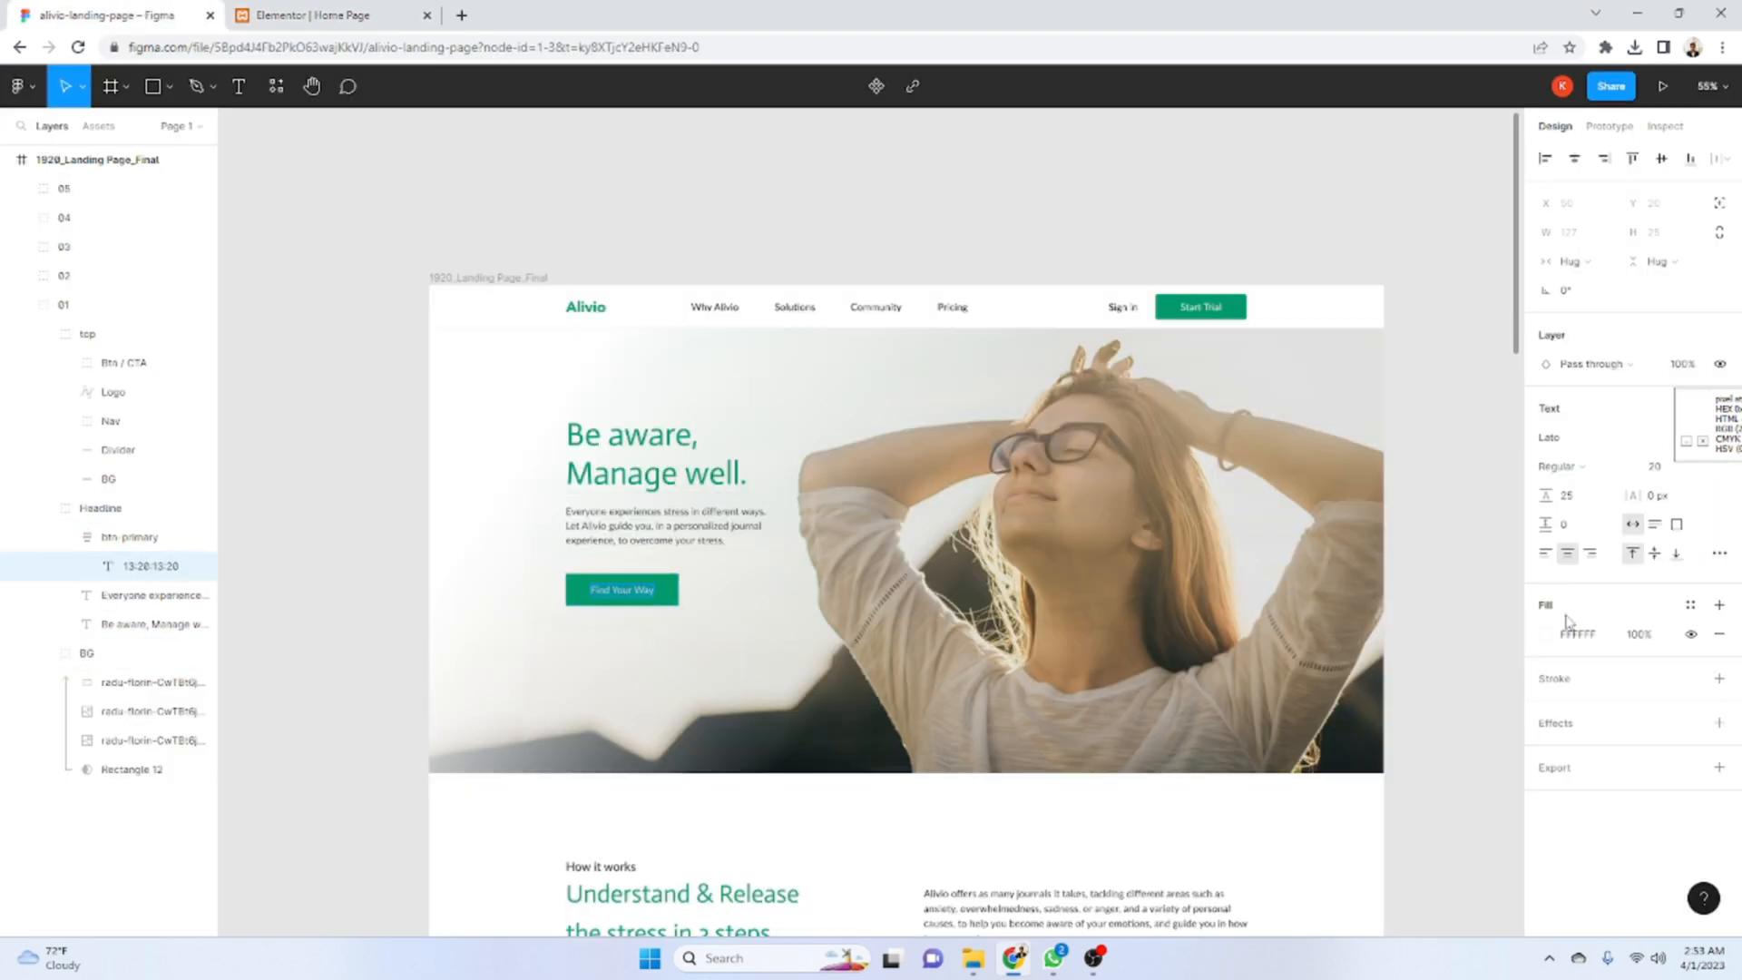
{"action": "left_click", "coordinate": [1589, 637]}
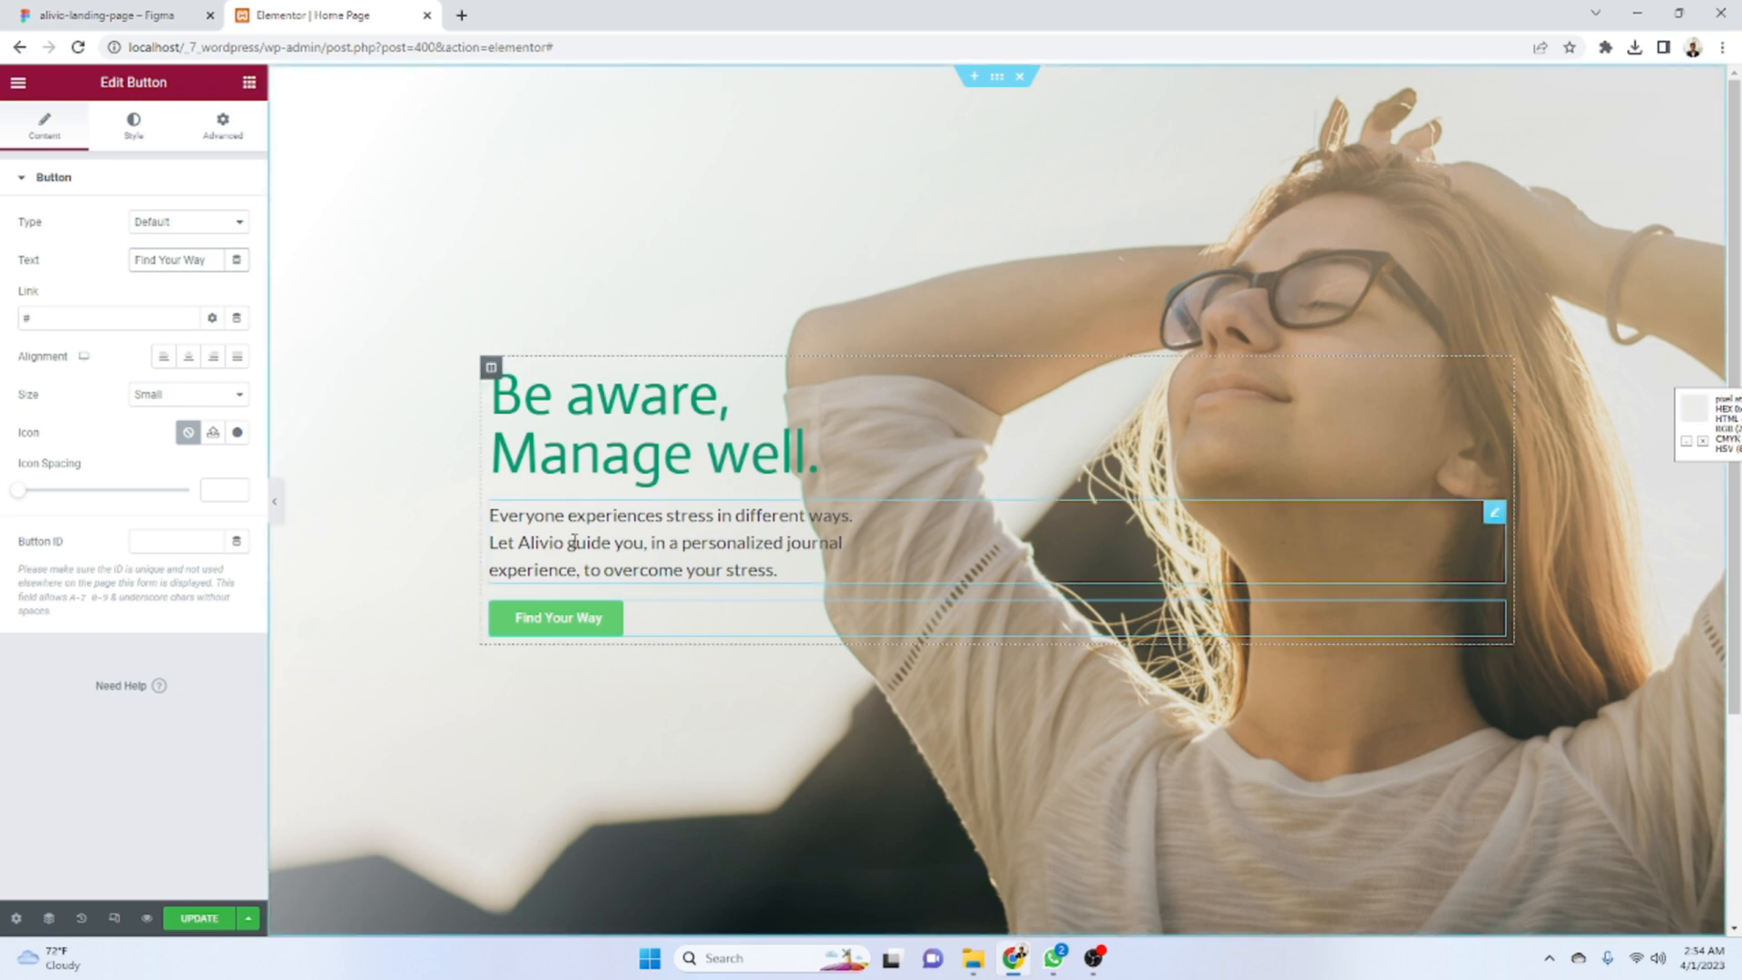
{"action": "left_click", "coordinate": [122, 129]}
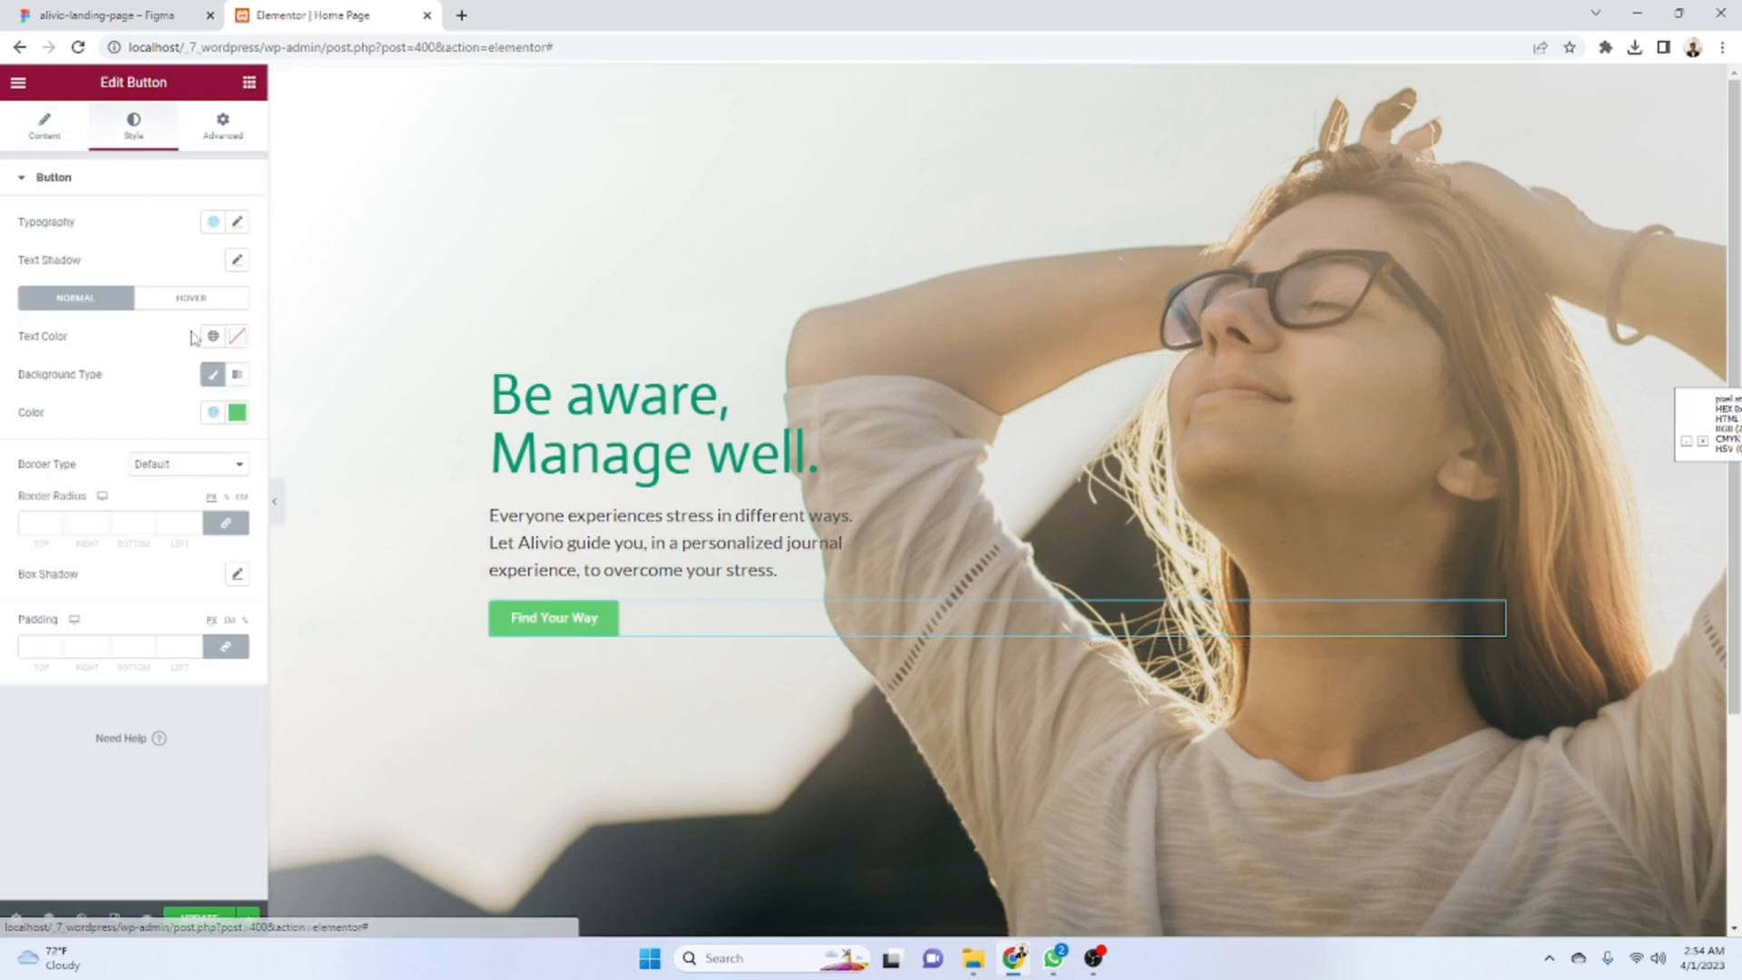
{"action": "left_click", "coordinate": [237, 338]}
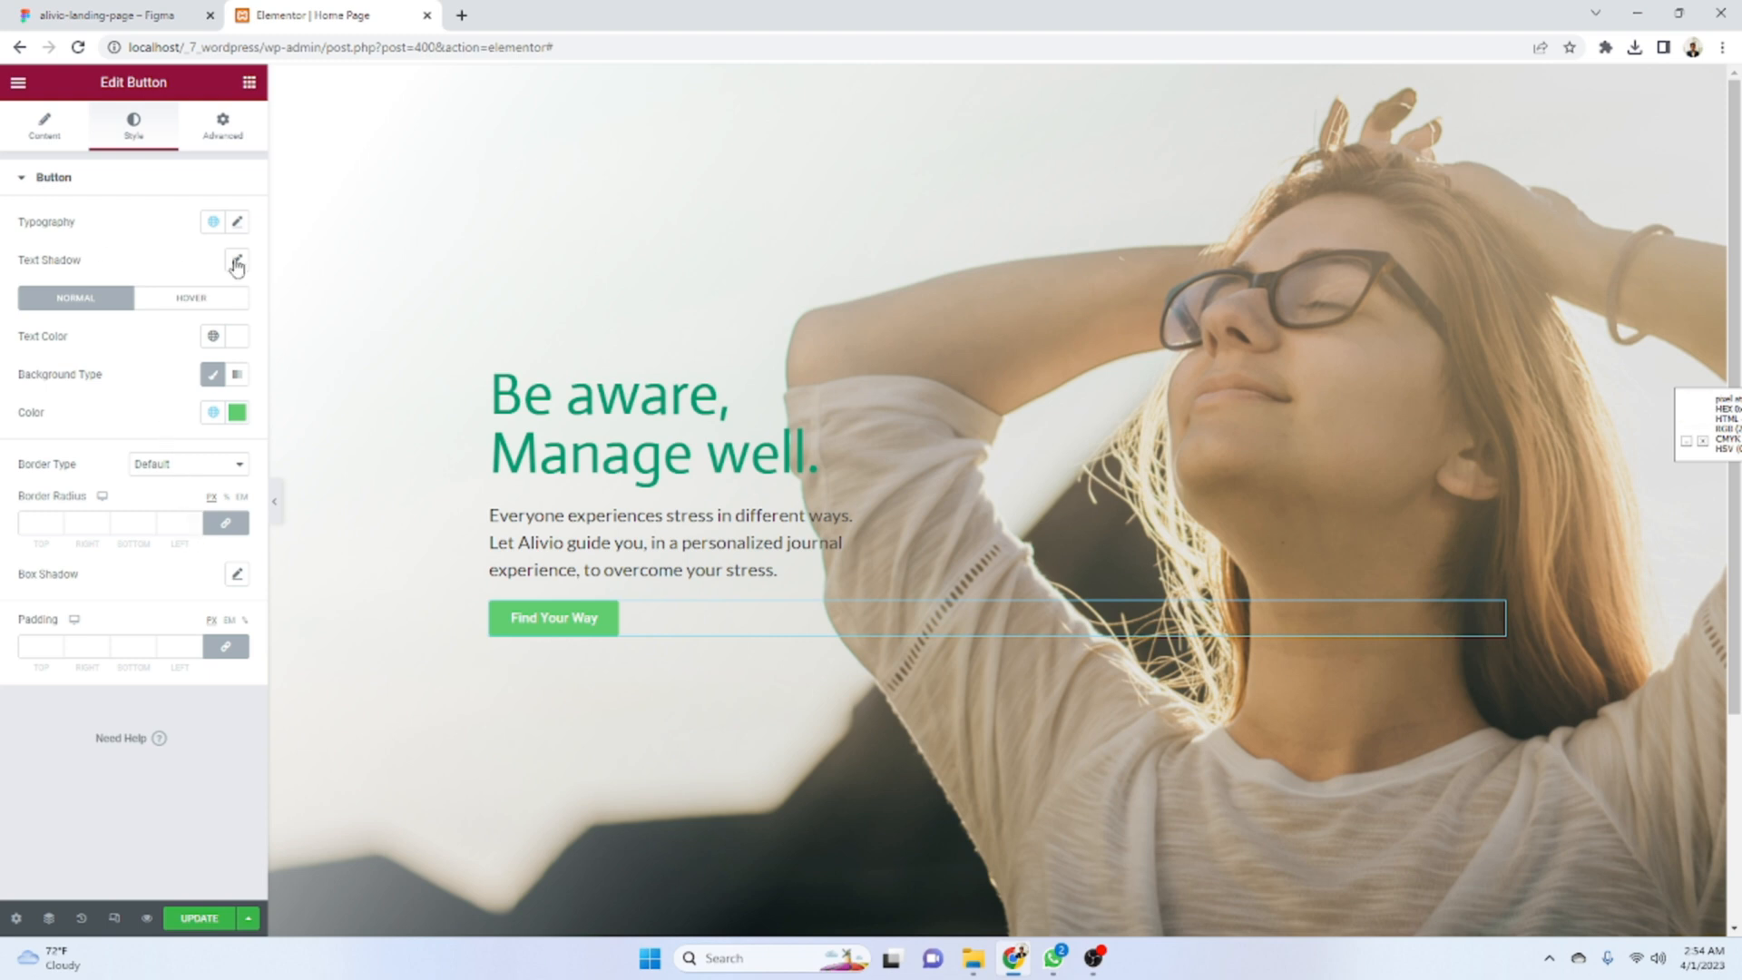
- Set the button's font family to Lato, copied from the Figma button label
{"action": "left_click", "coordinate": [238, 223]}
{"action": "left_click", "coordinate": [127, 9]}
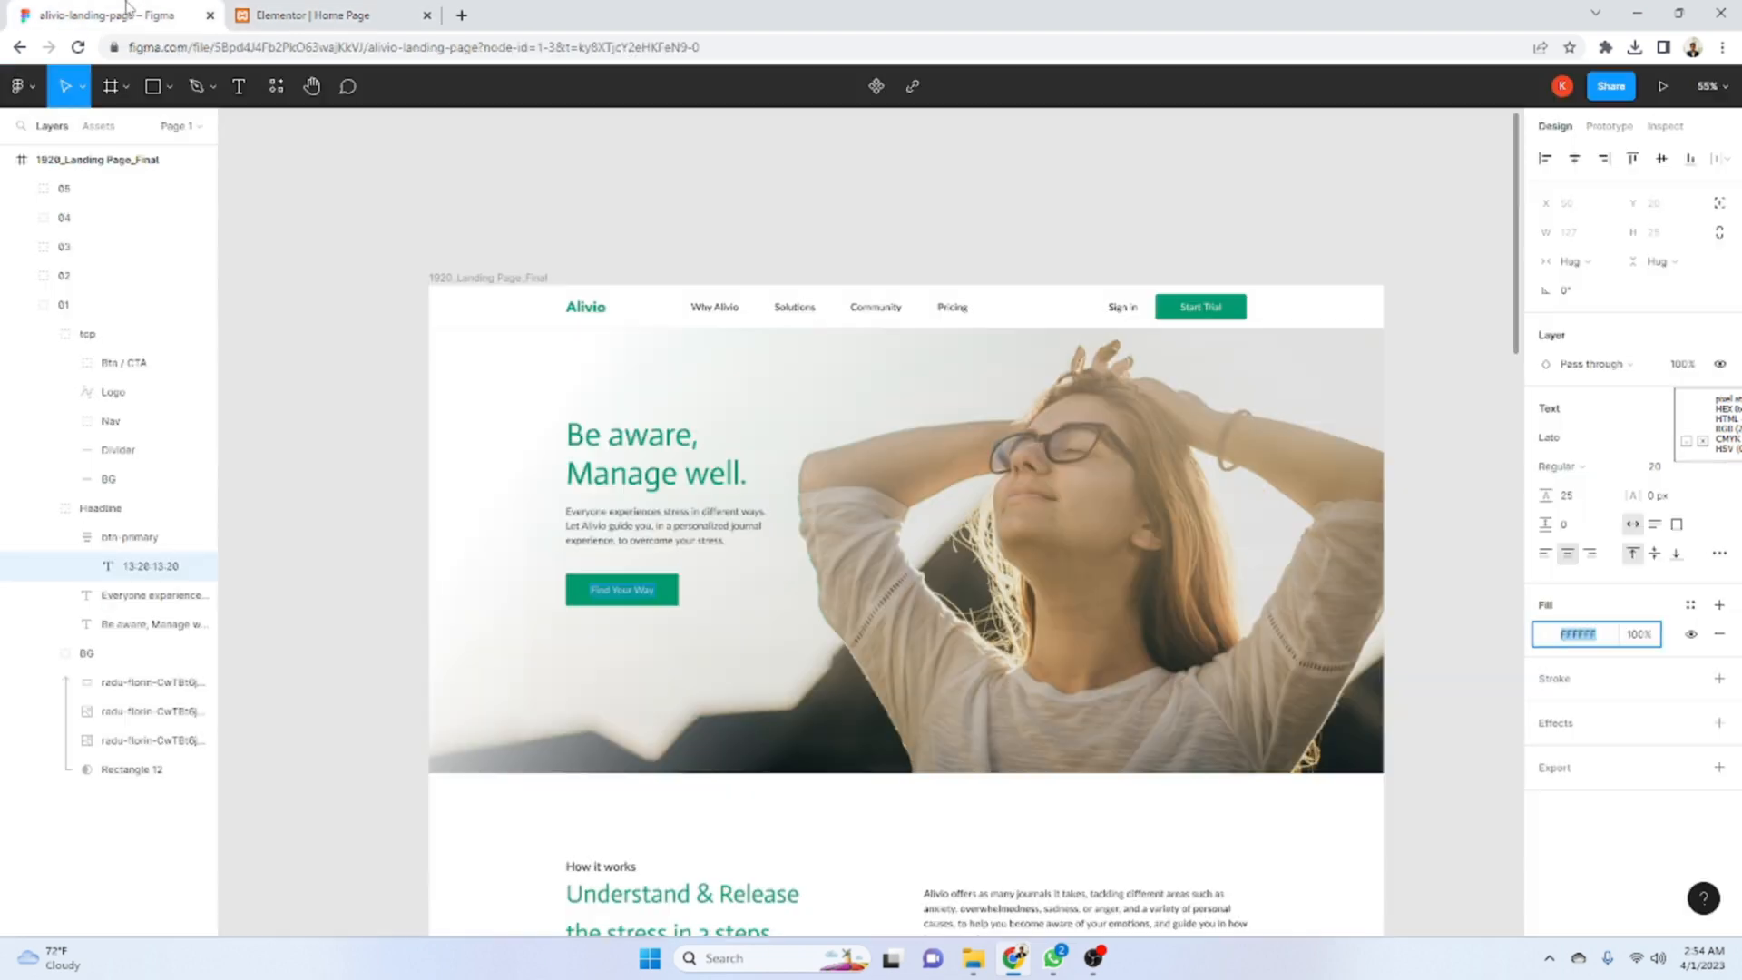
{"action": "left_click", "coordinate": [1565, 438]}
{"action": "key", "text": "ctrl+c"}
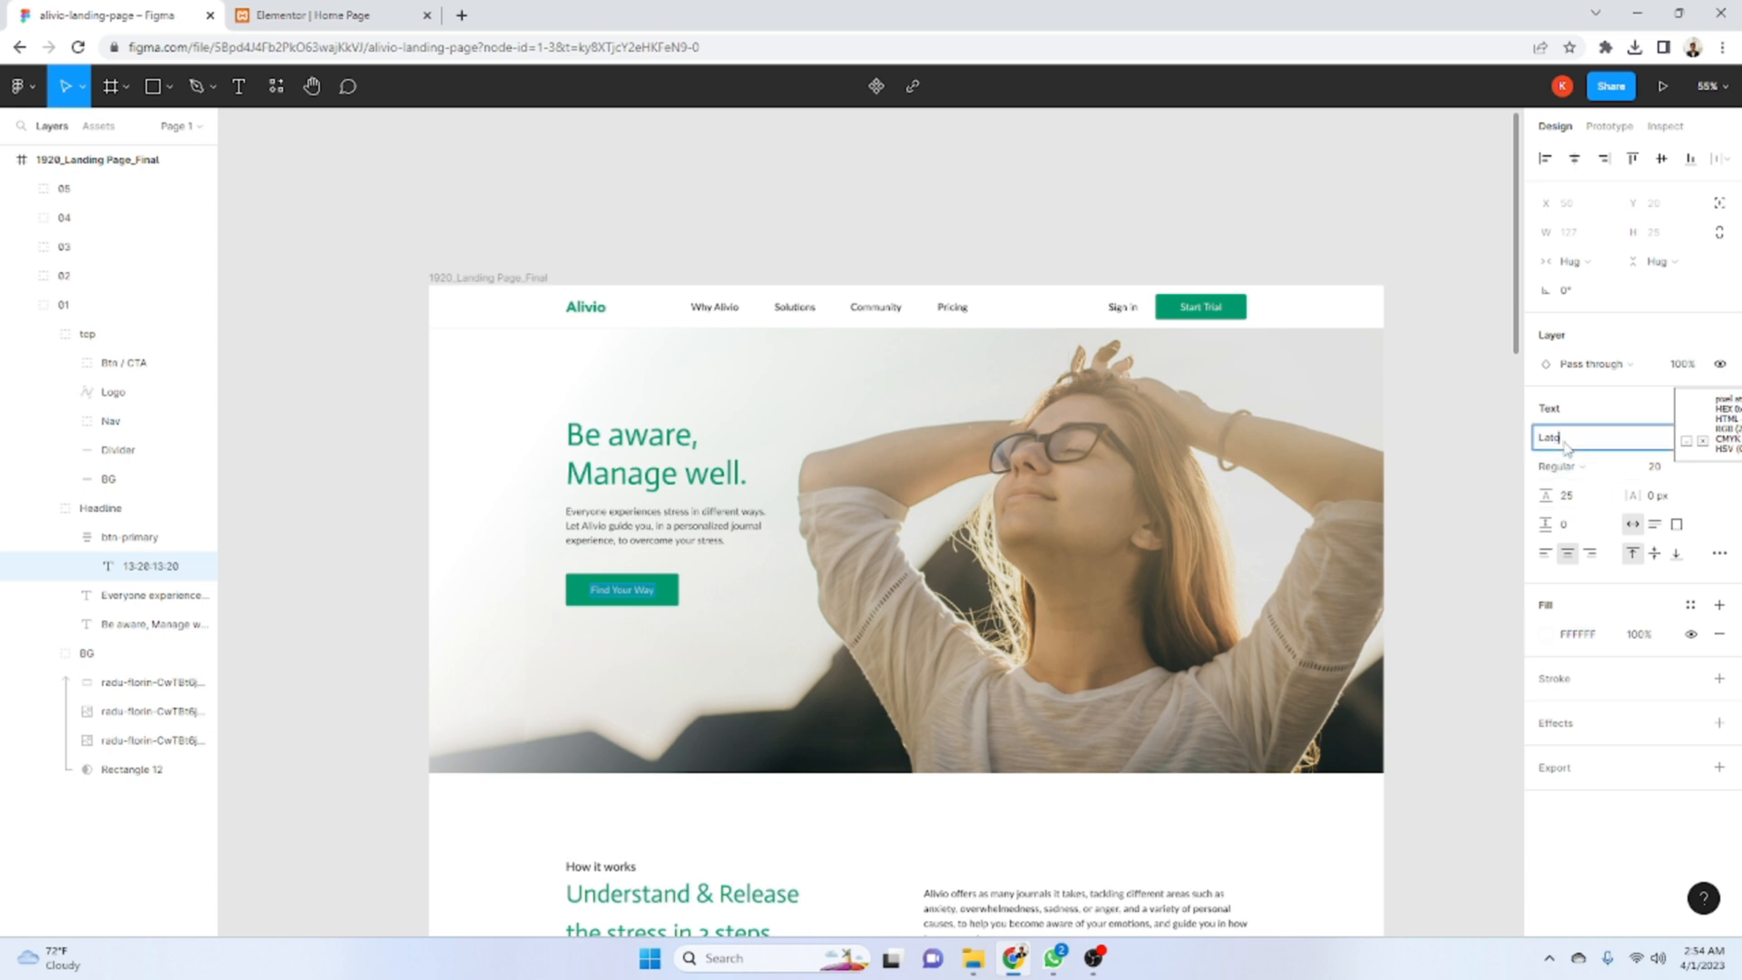
{"action": "left_click", "coordinate": [381, 11]}
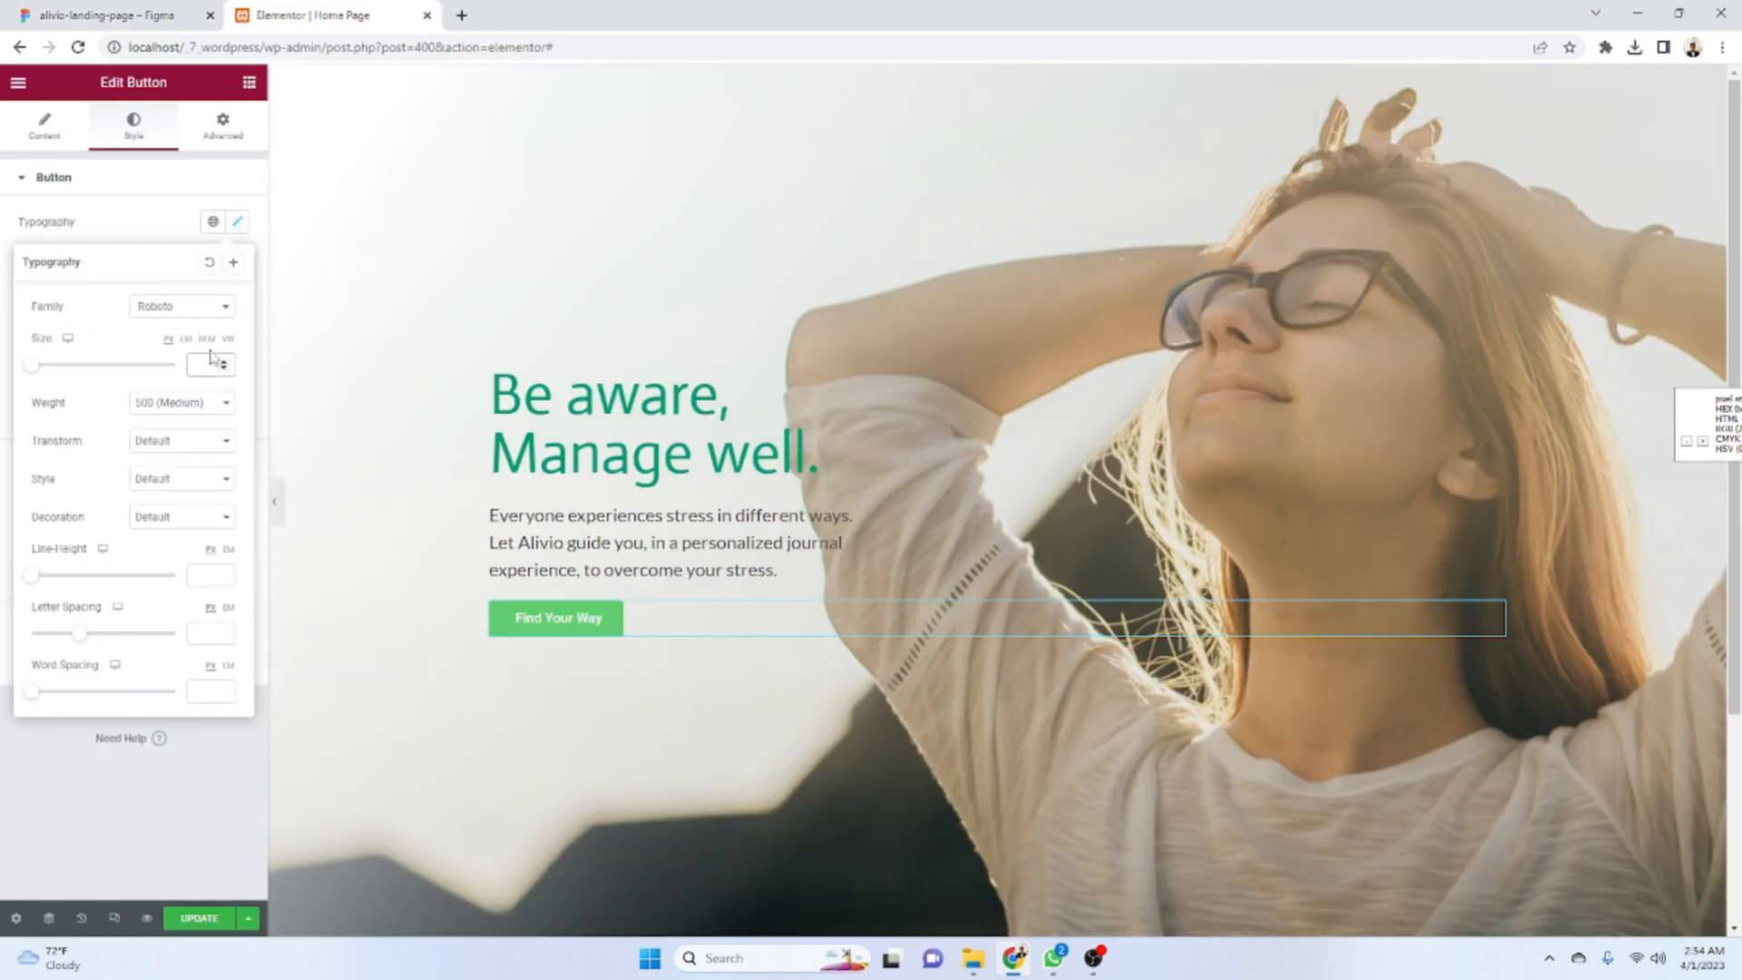
{"action": "left_click", "coordinate": [195, 307]}
{"action": "key", "text": "ctrl+v"}
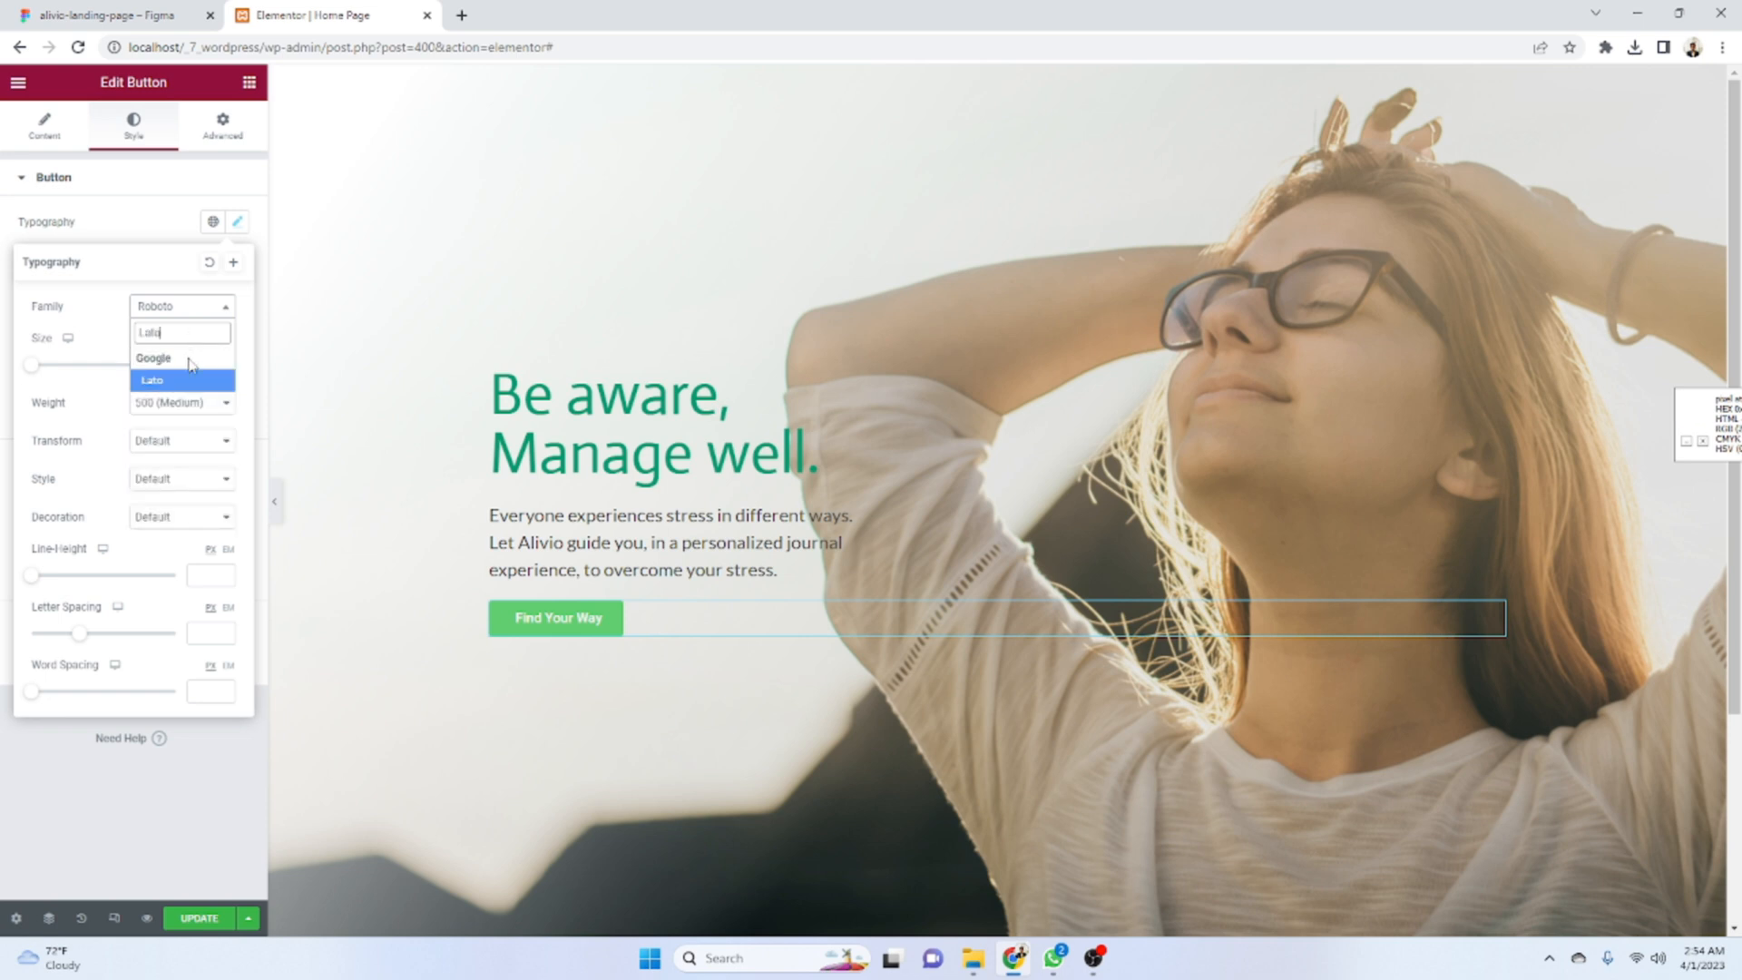
{"action": "left_click", "coordinate": [186, 380]}
- Set the button's font size to 20 px and choose the 500 (Medium) weight
{"action": "left_click", "coordinate": [209, 368]}
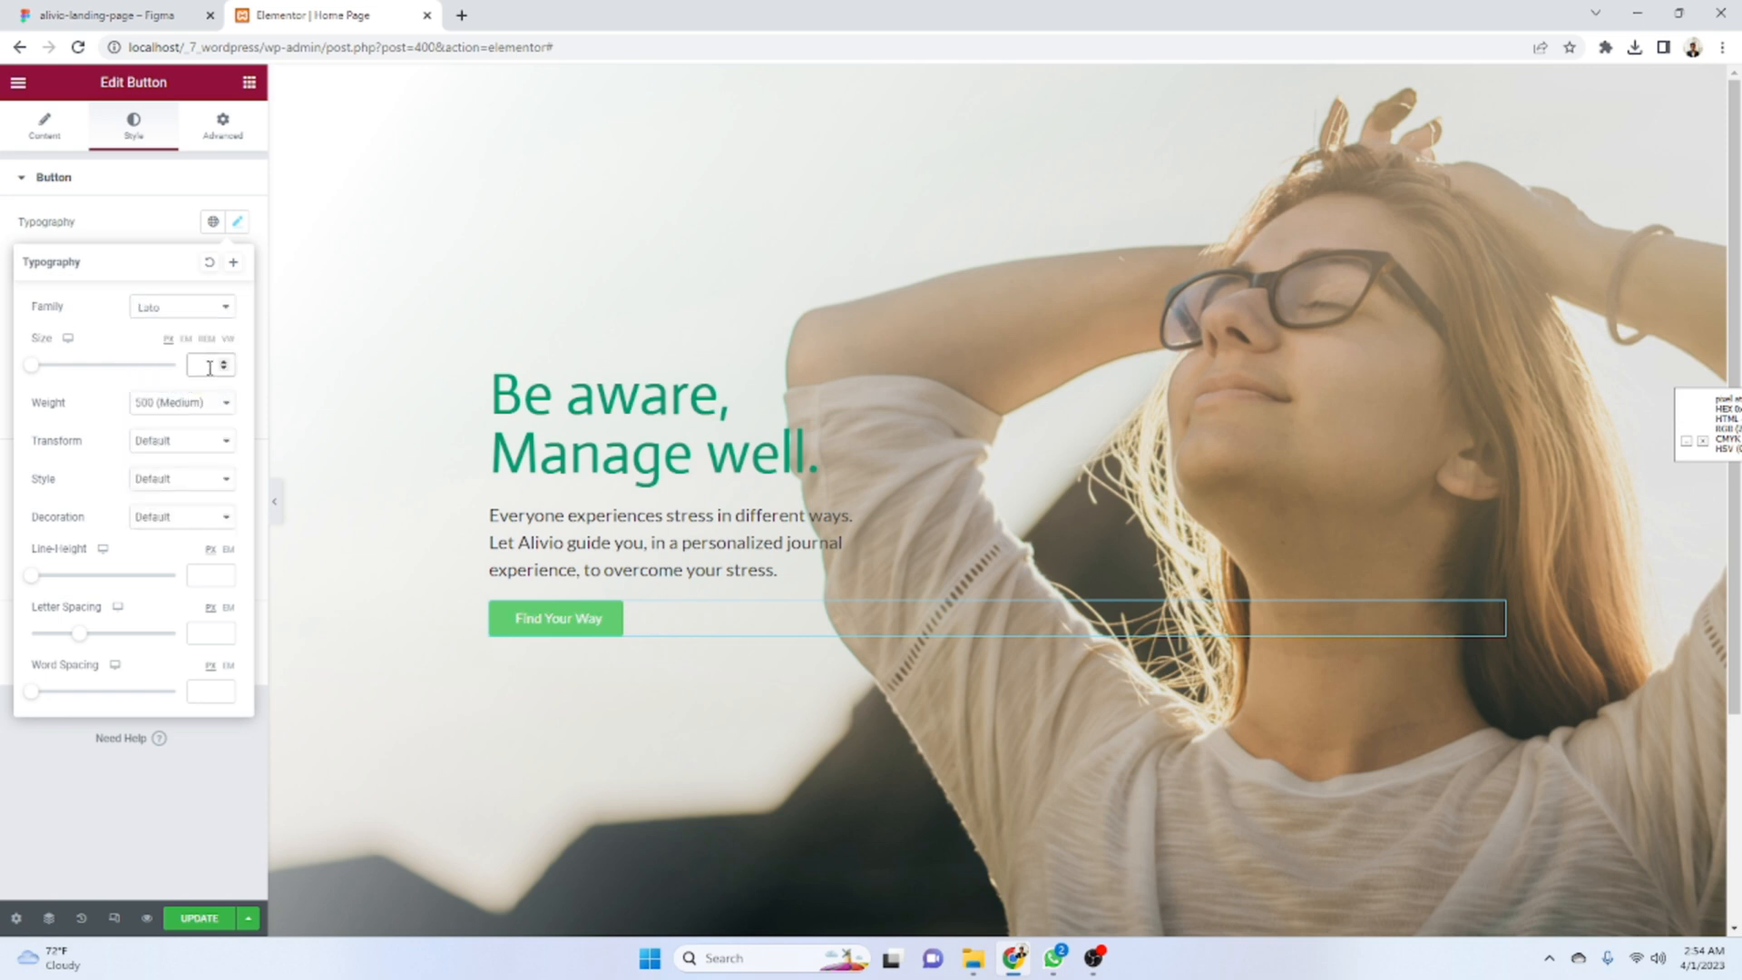
{"action": "type", "text": "20"}
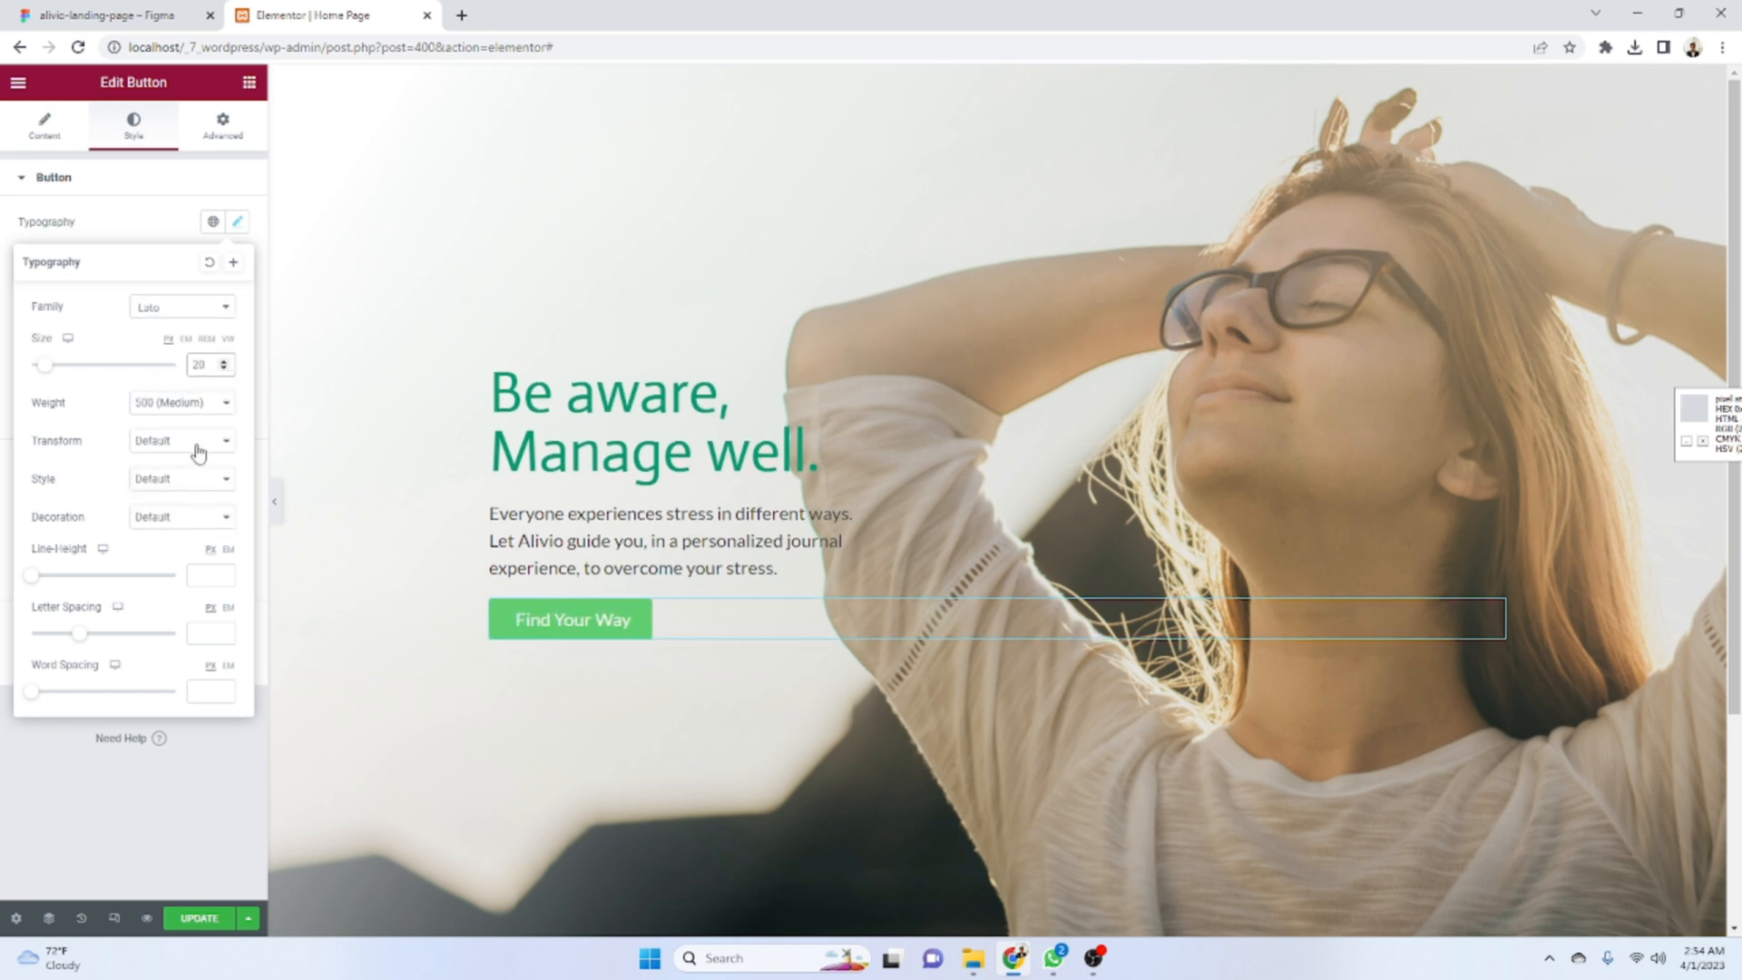
{"action": "left_click", "coordinate": [193, 404]}
{"action": "key", "text": "Up"}
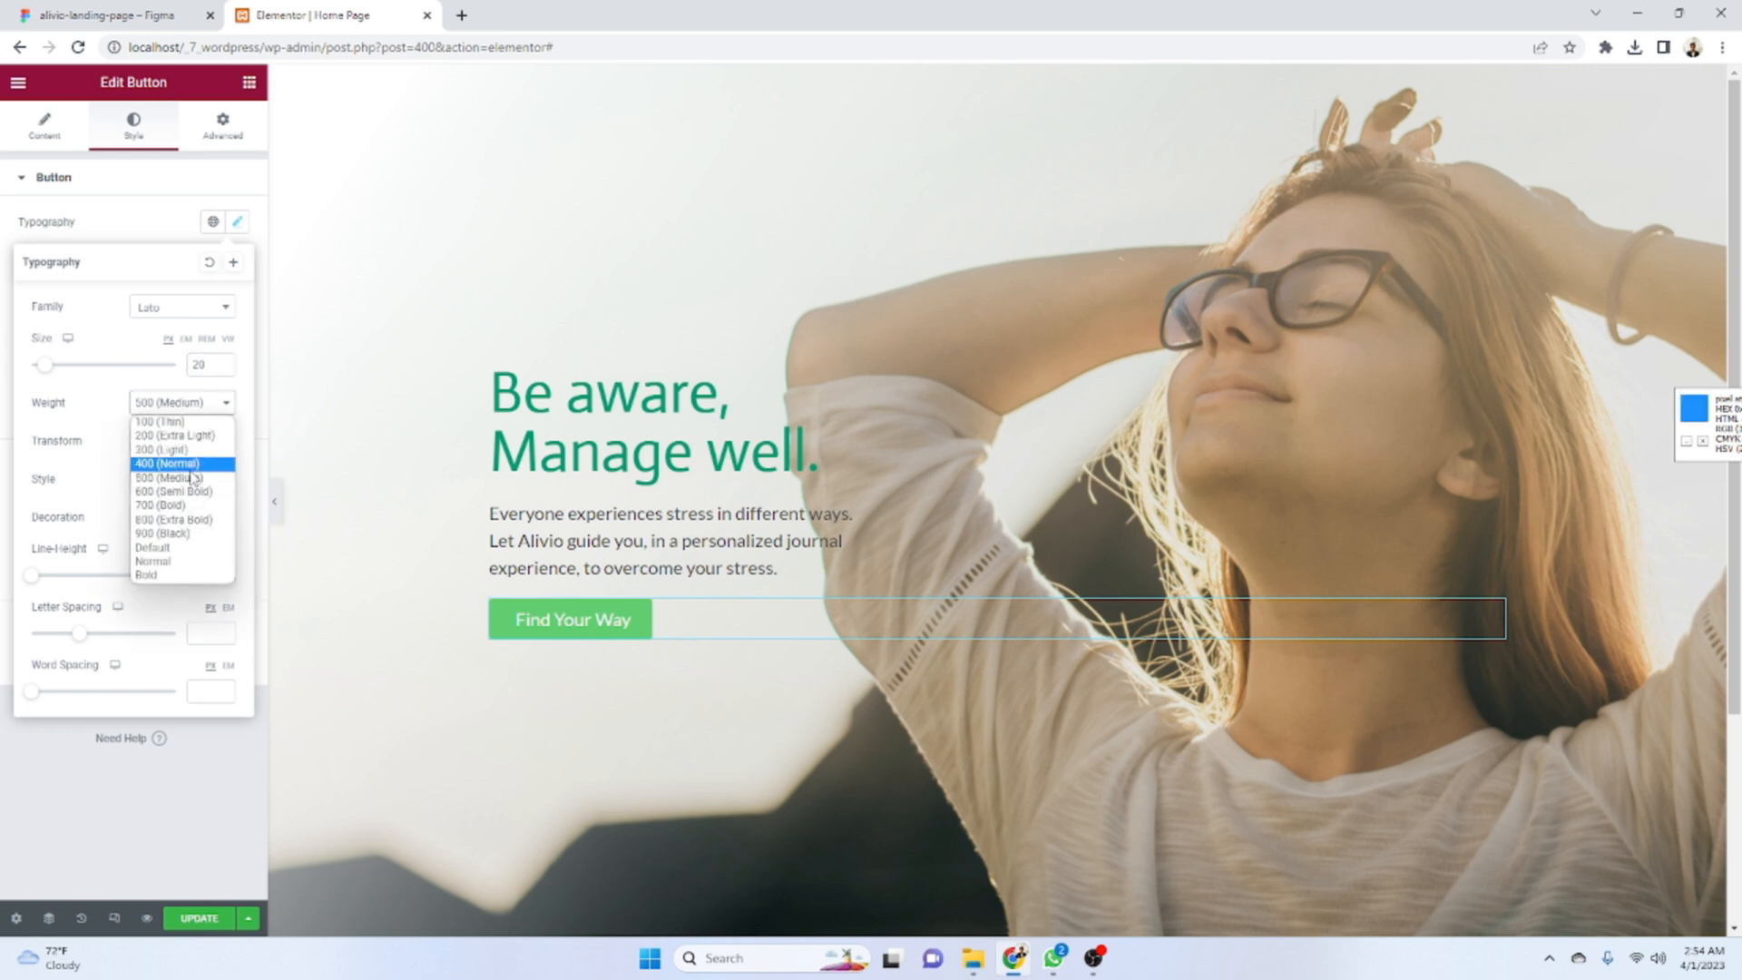
{"action": "left_click", "coordinate": [194, 478]}
- Match the button's typography to the Figma label with weight 400 (Normal) and a line height of 25 px
{"action": "left_click", "coordinate": [127, 14]}
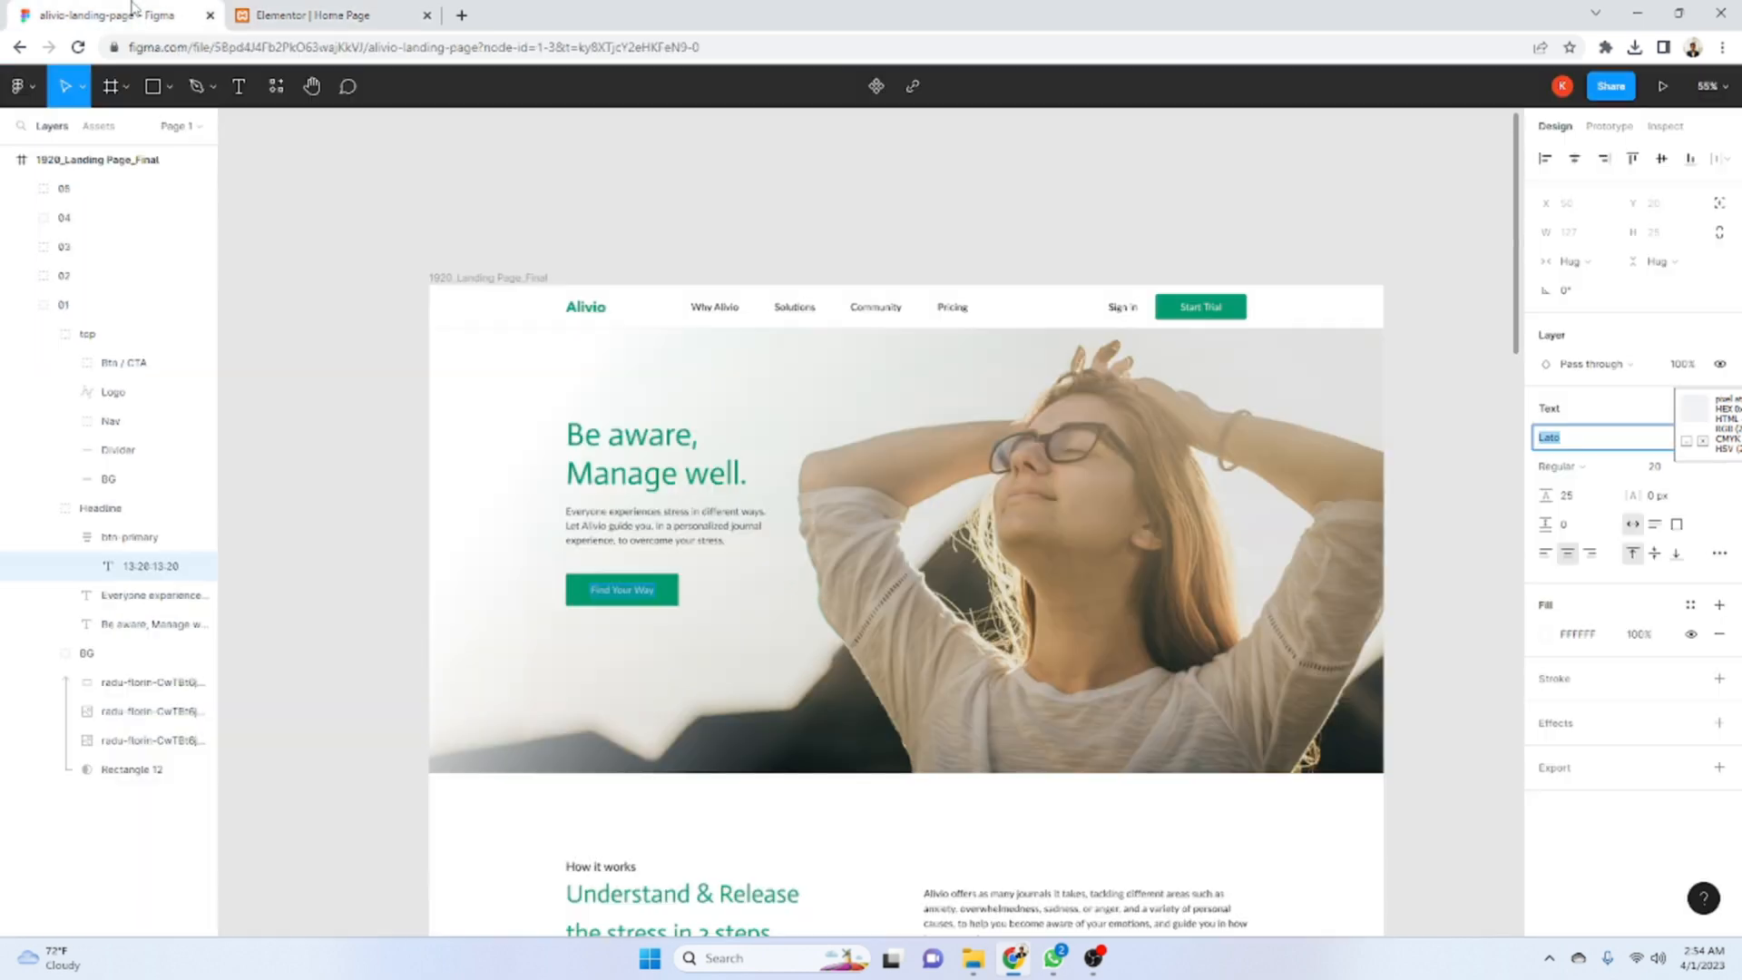
{"action": "left_click", "coordinate": [370, 12]}
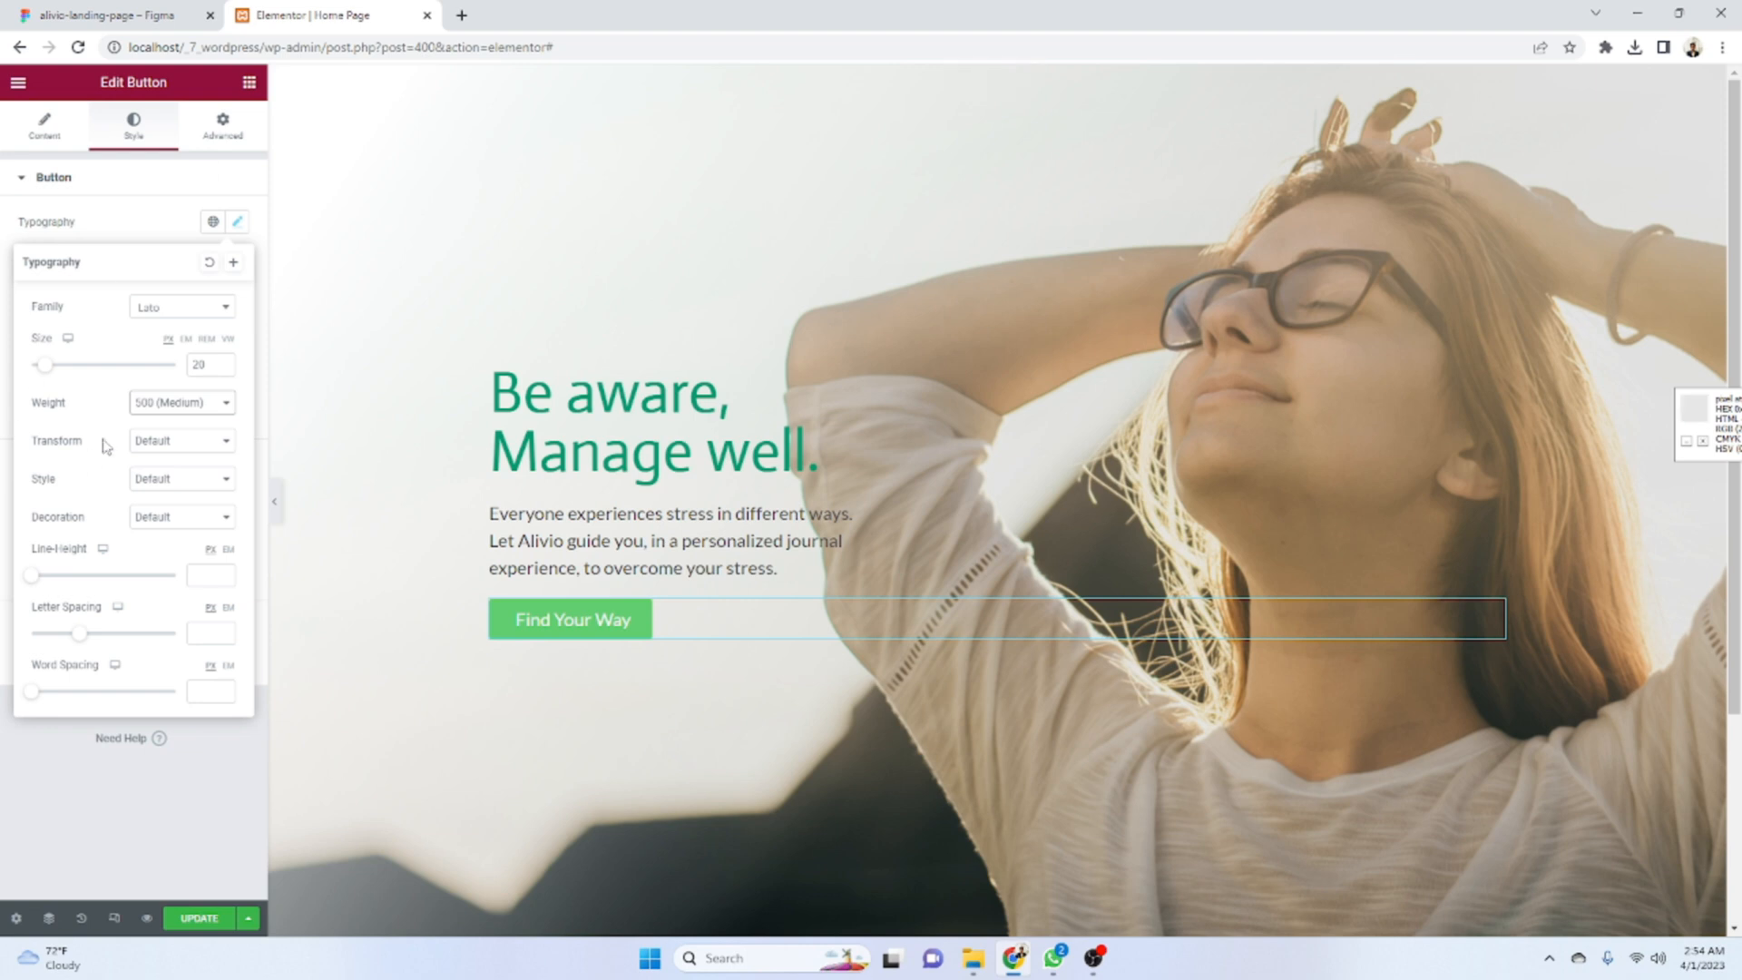
{"action": "left_click", "coordinate": [173, 405]}
{"action": "left_click", "coordinate": [181, 466]}
{"action": "left_click", "coordinate": [211, 569]}
{"action": "type", "text": "25"}
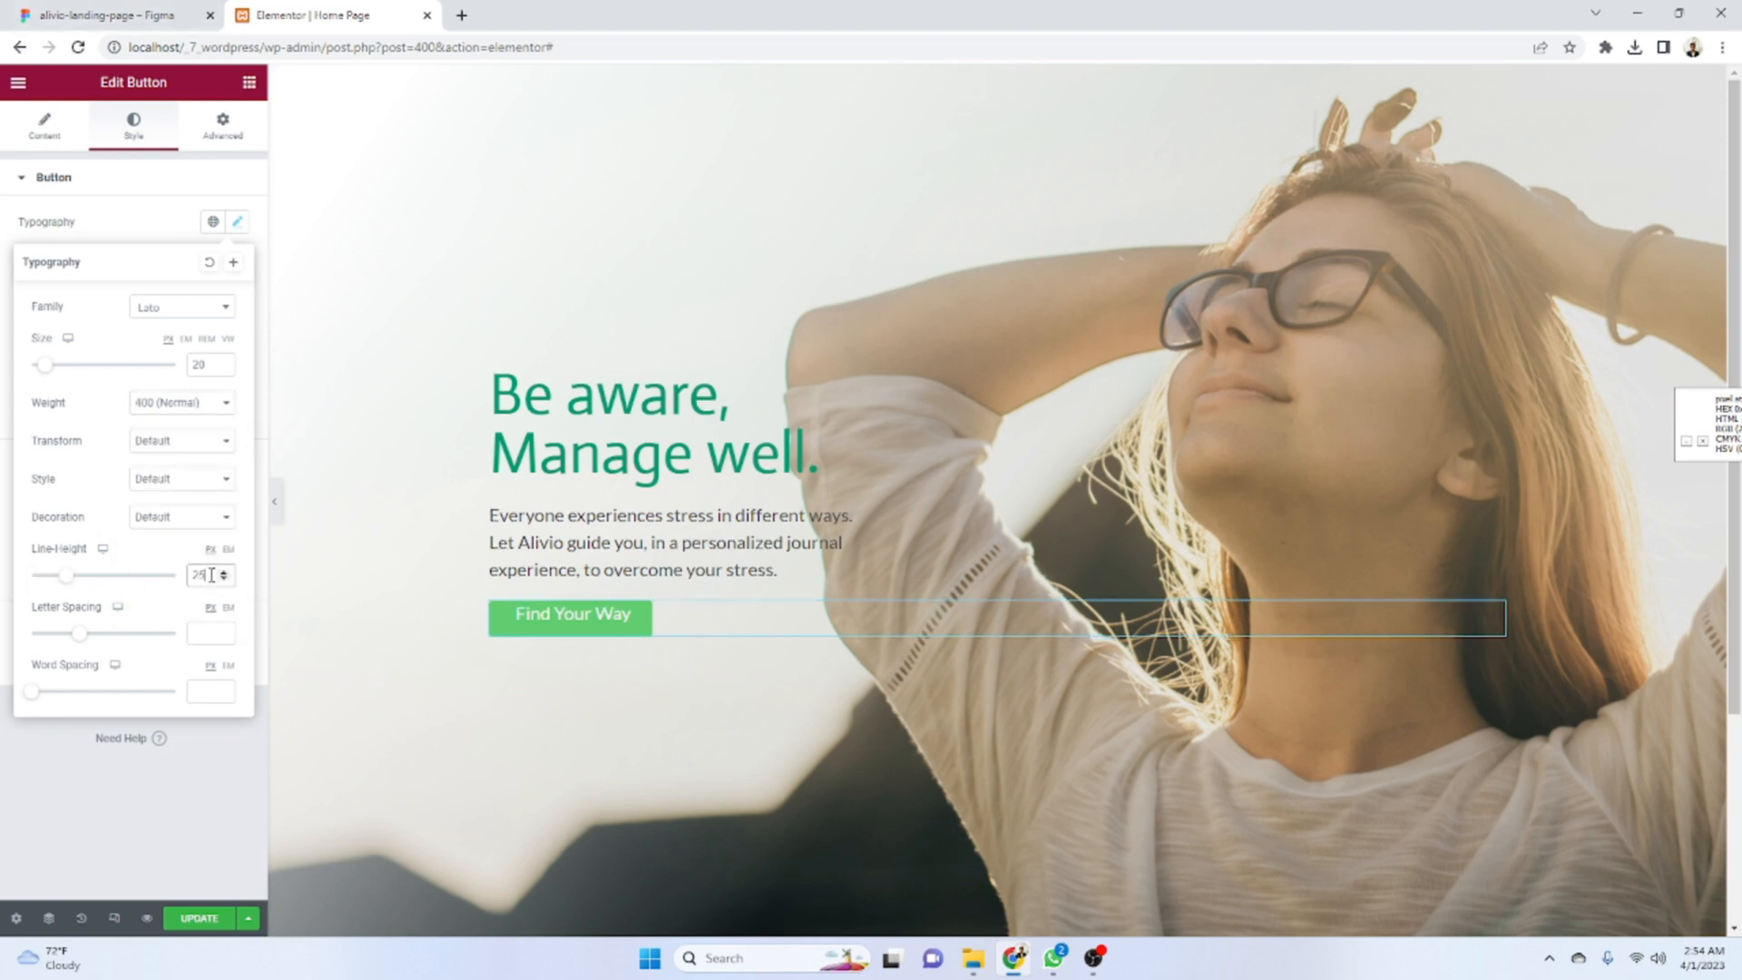
- Set the button's normal background color to the 01996D fill copied from the Figma button frame
{"action": "key", "text": "ctrl+Tab"}
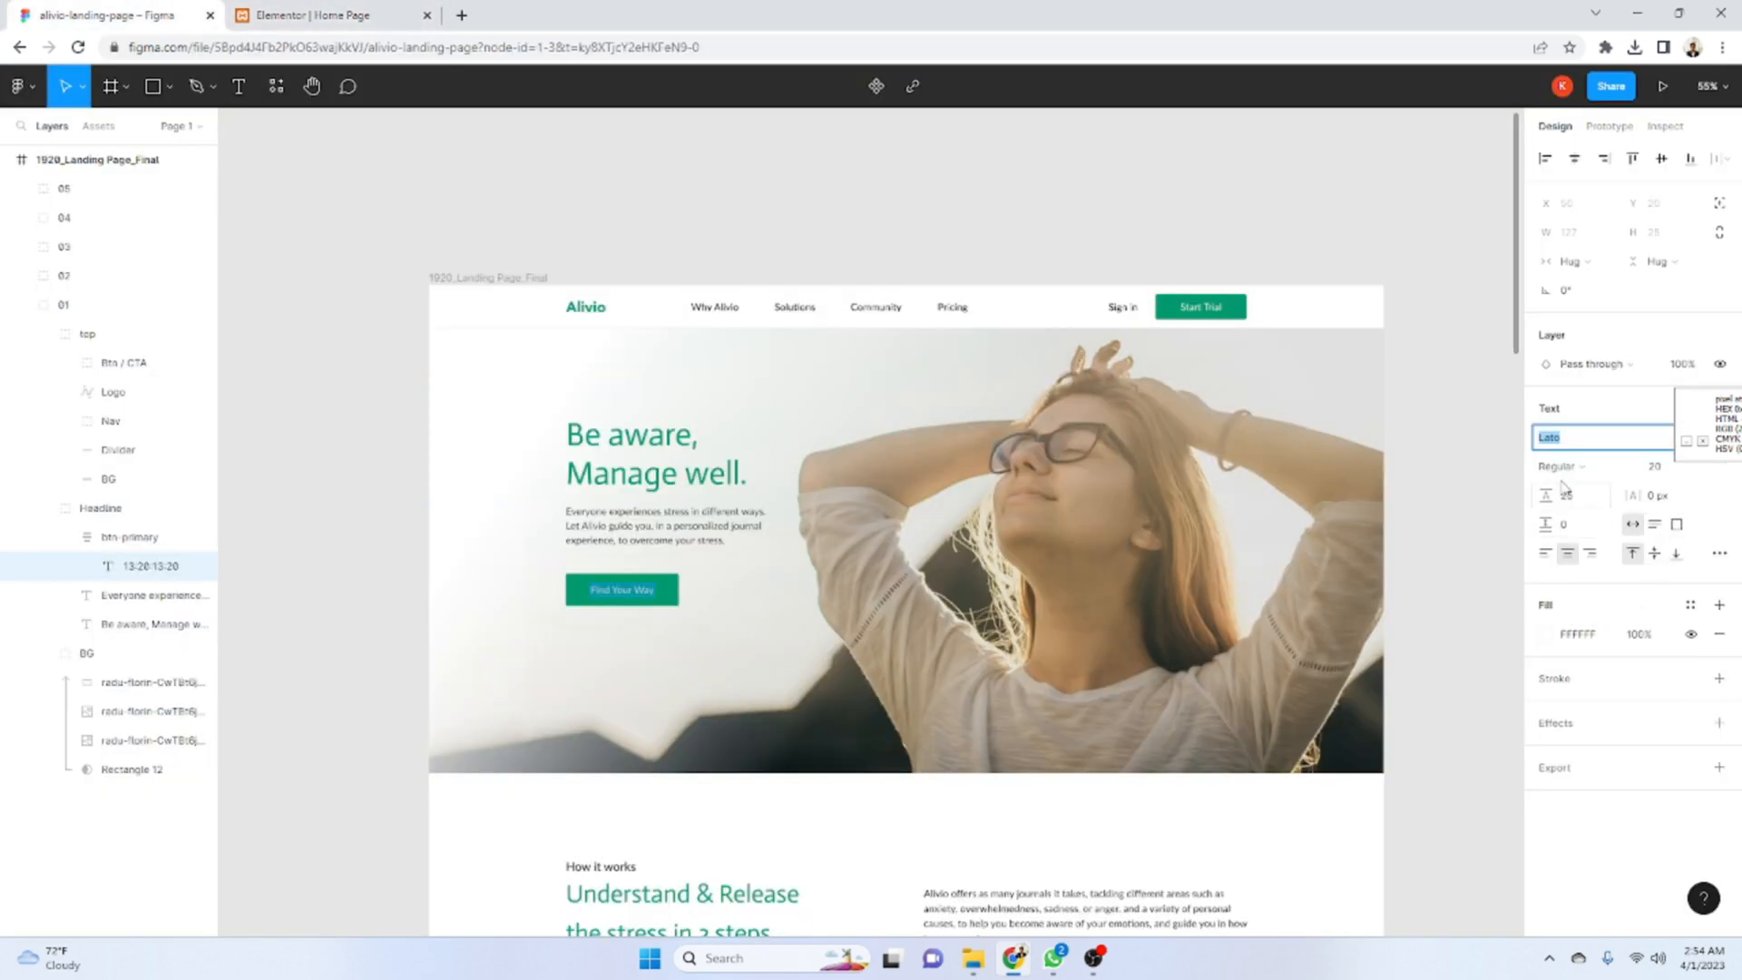
{"action": "left_click", "coordinate": [667, 598]}
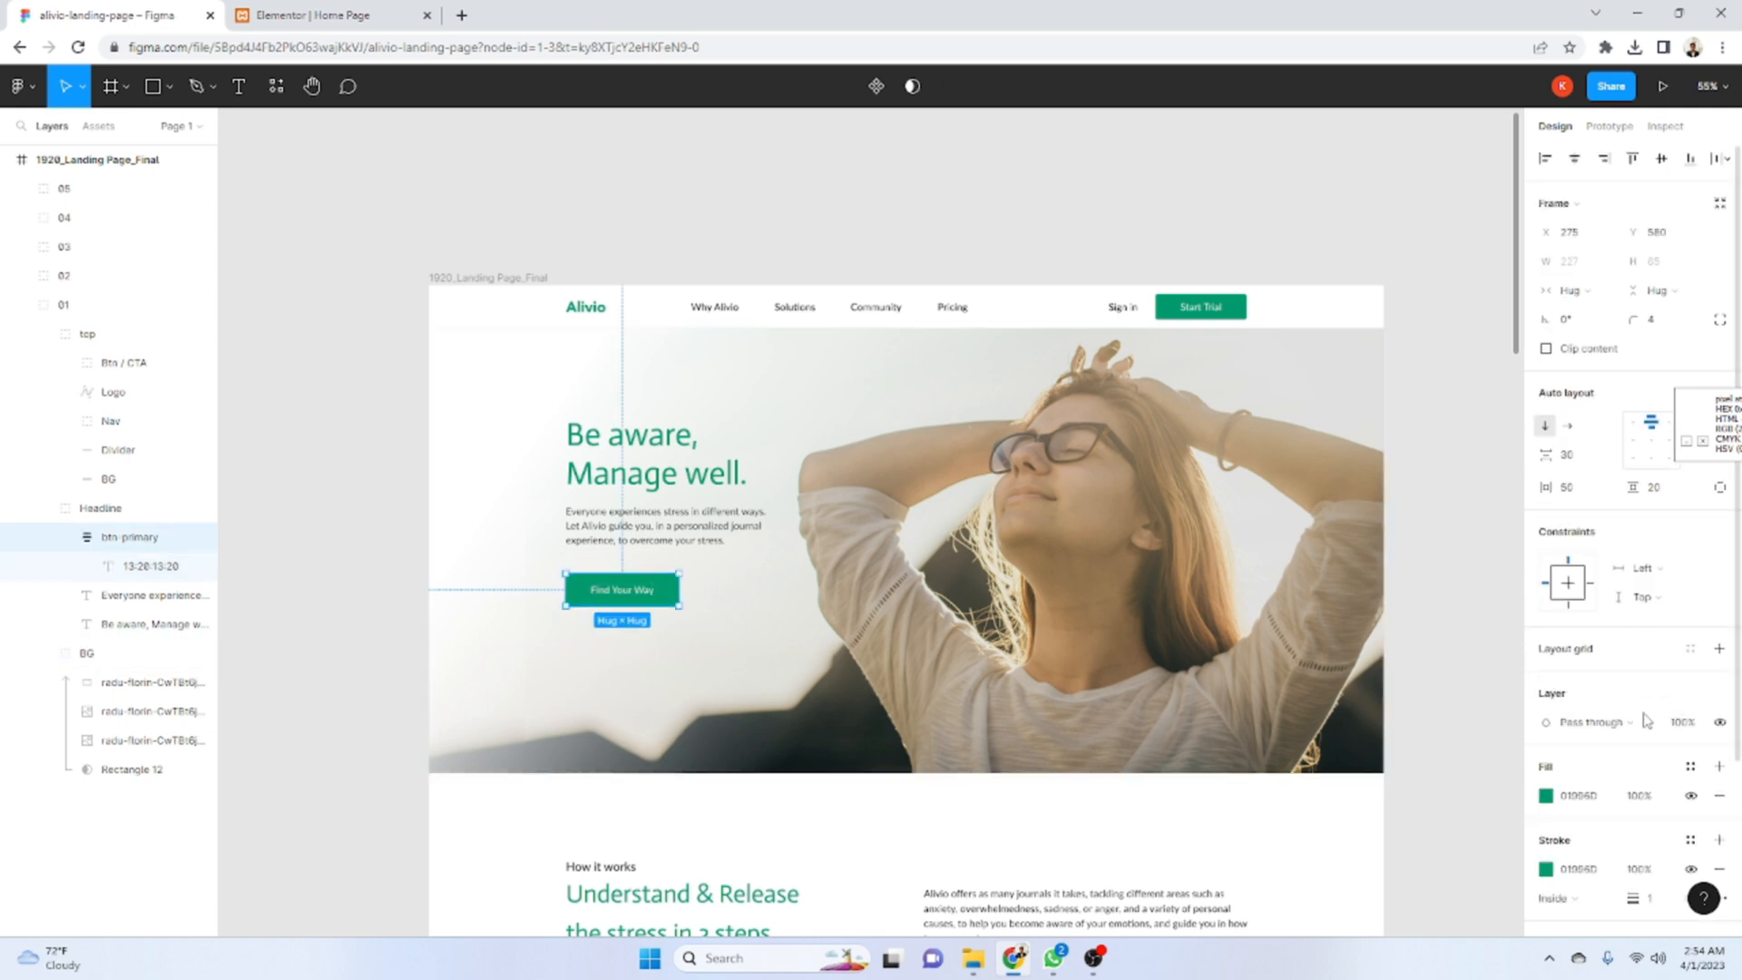
{"action": "left_click", "coordinate": [1590, 794]}
{"action": "key", "text": "ctrl+c"}
{"action": "left_click", "coordinate": [304, 15]}
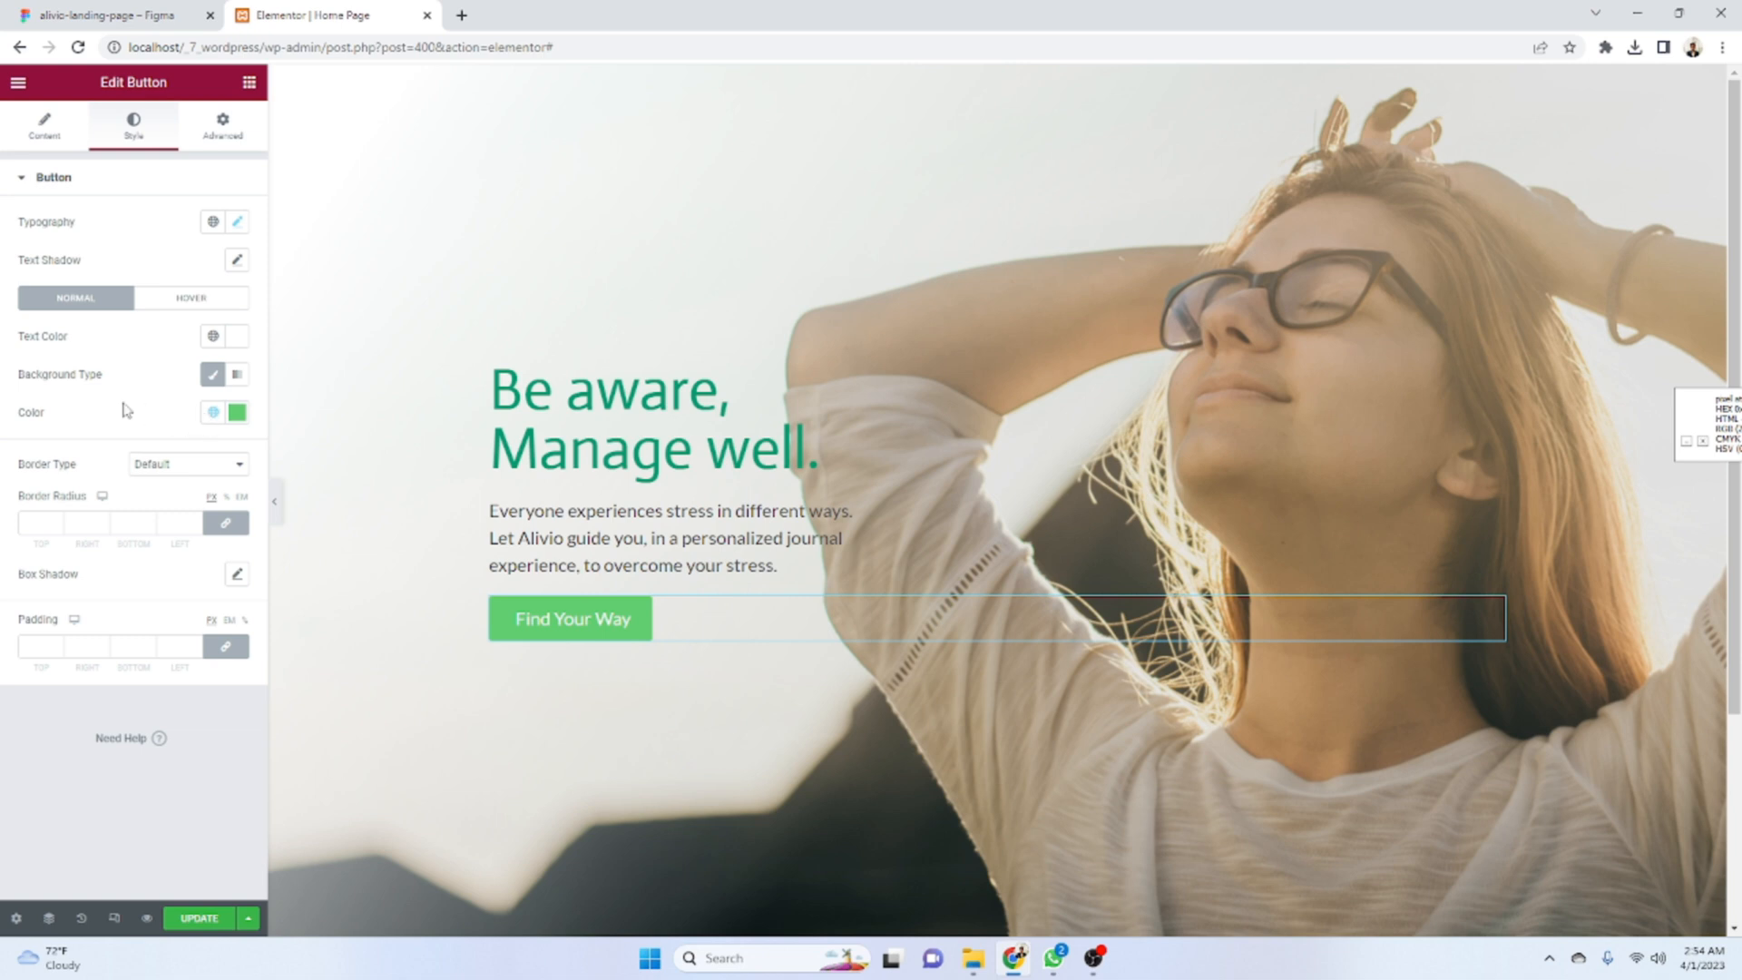
{"action": "left_click", "coordinate": [237, 410]}
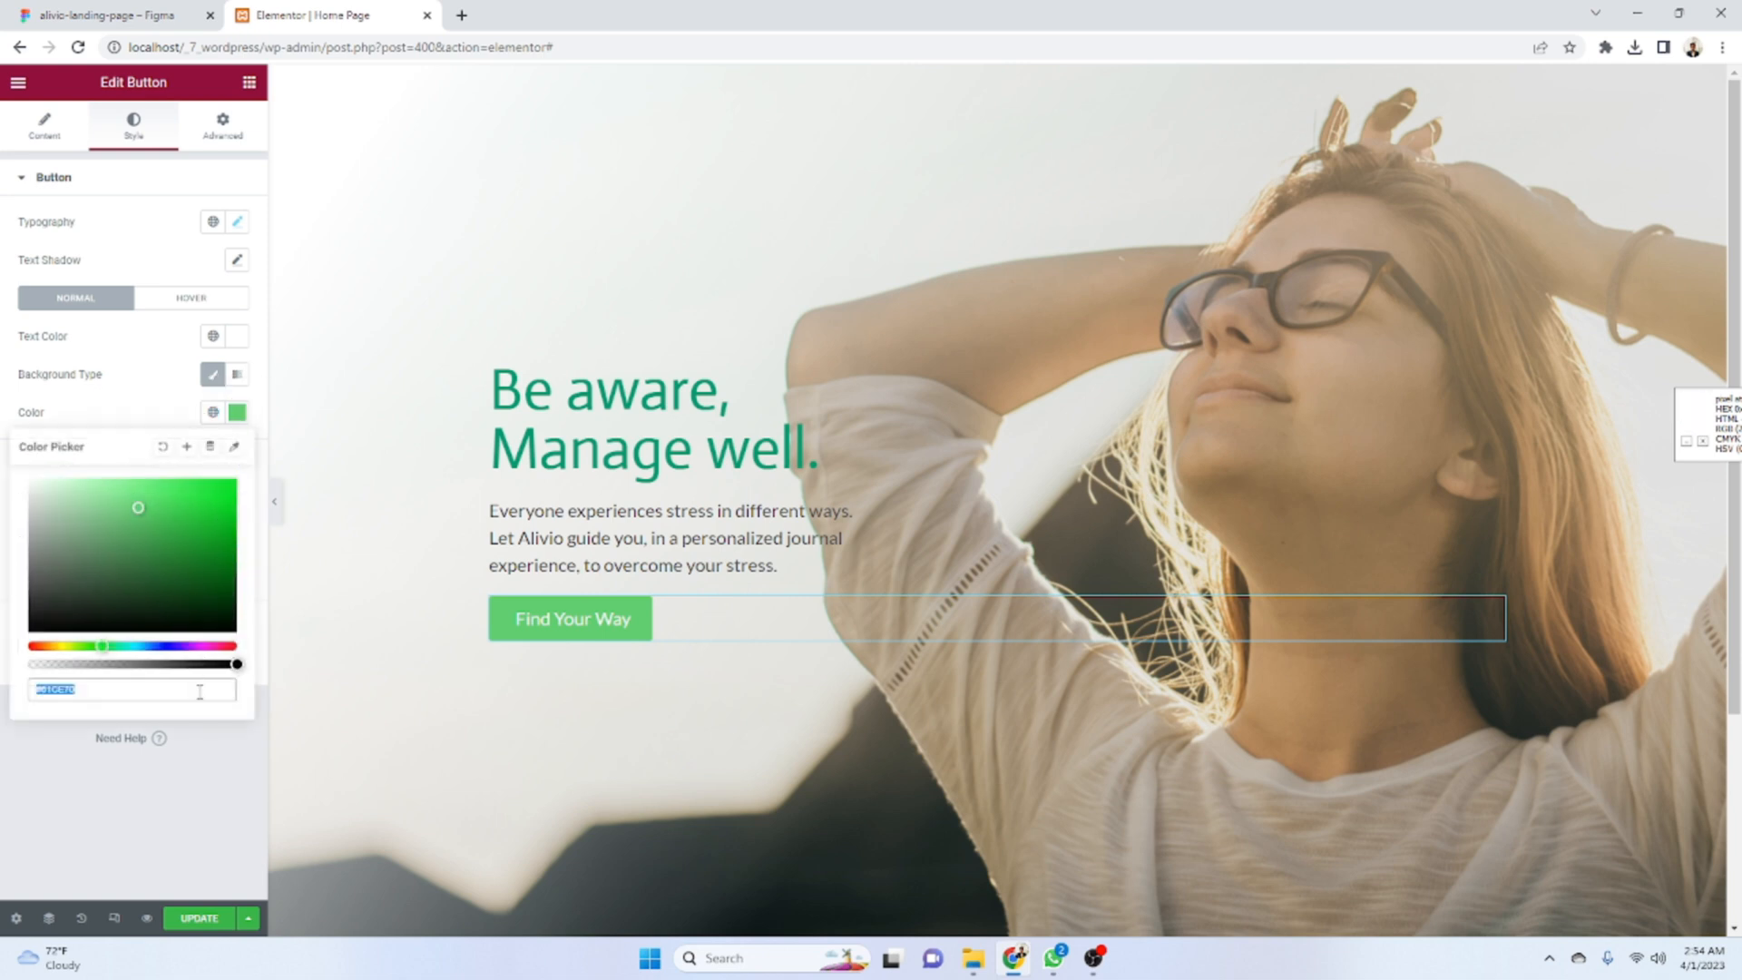
{"action": "key", "text": "ctrl+v"}
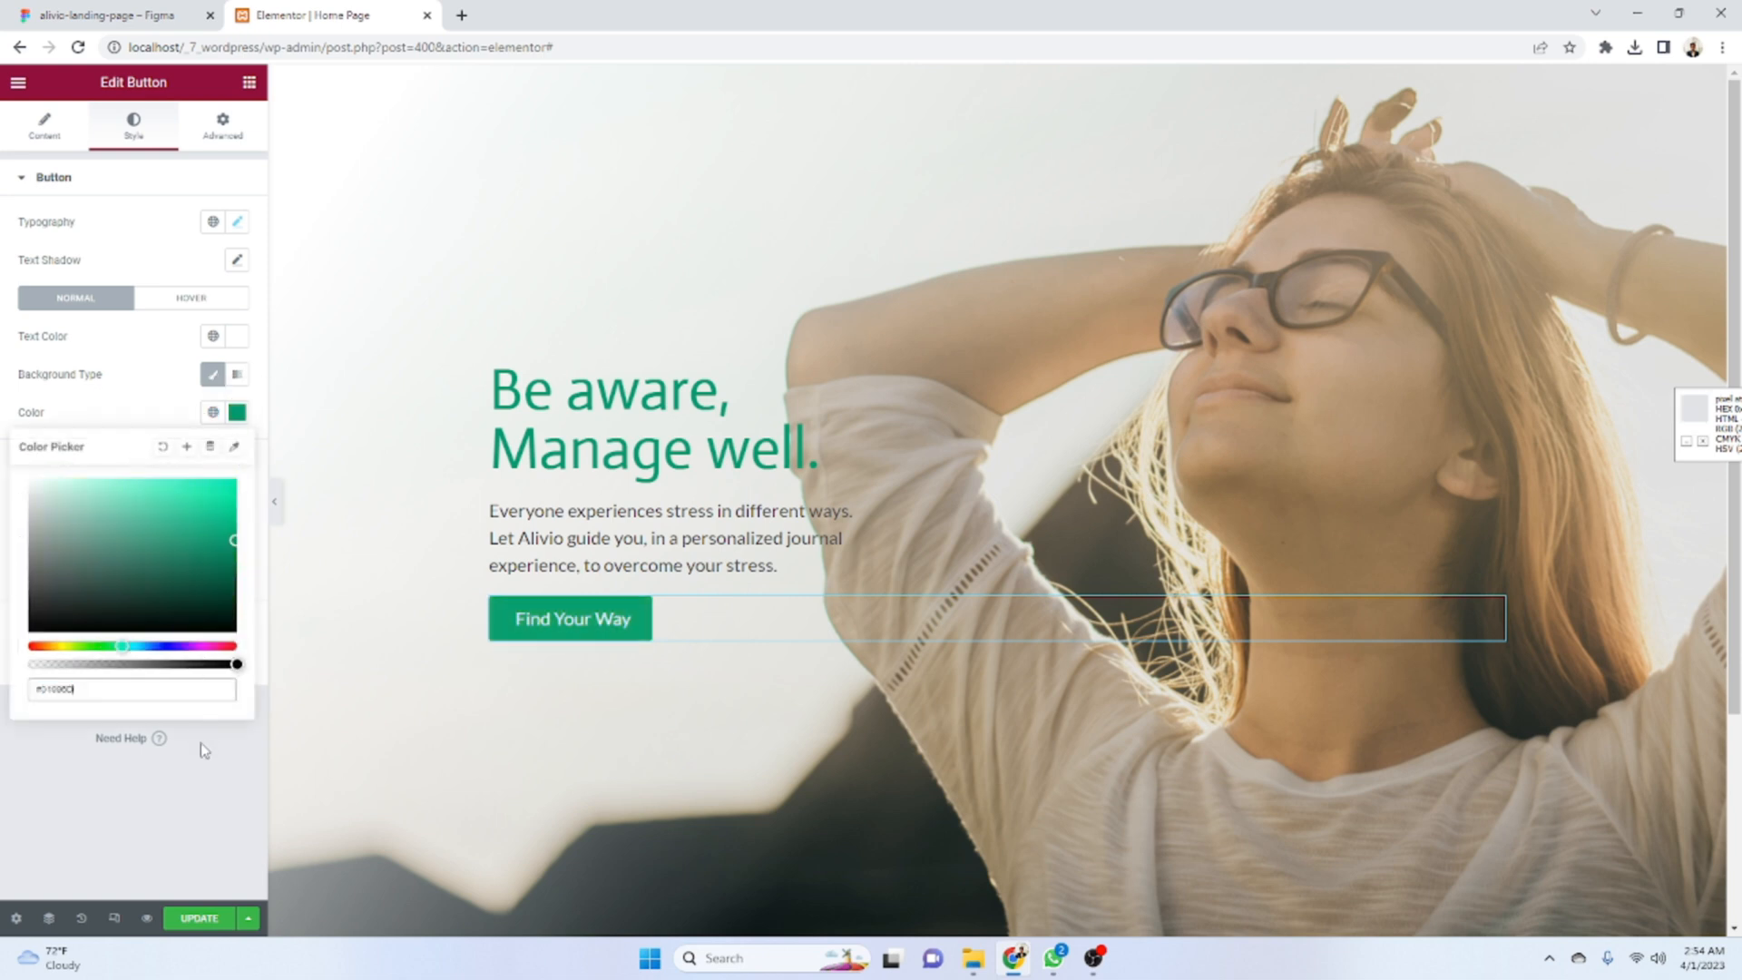
{"action": "left_click", "coordinate": [232, 848]}
- Unlink the button's style padding values and set the top and bottom padding to 10 px
{"action": "left_click", "coordinate": [113, 15]}
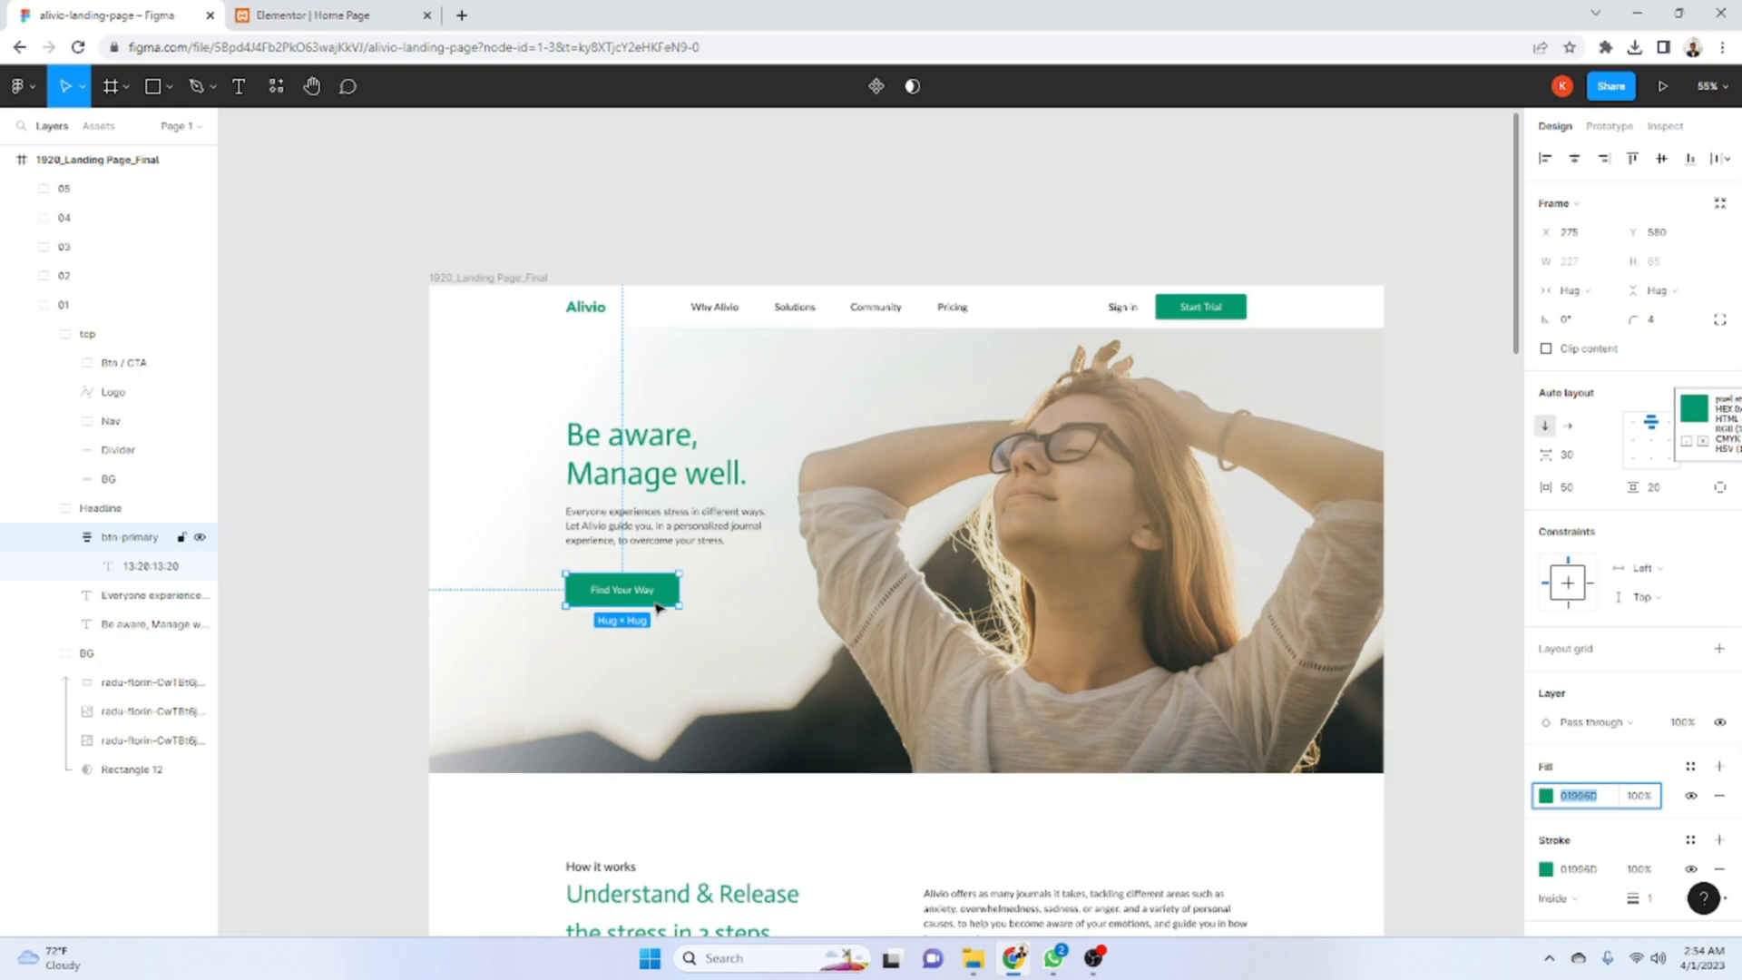
{"action": "left_click", "coordinate": [408, 14]}
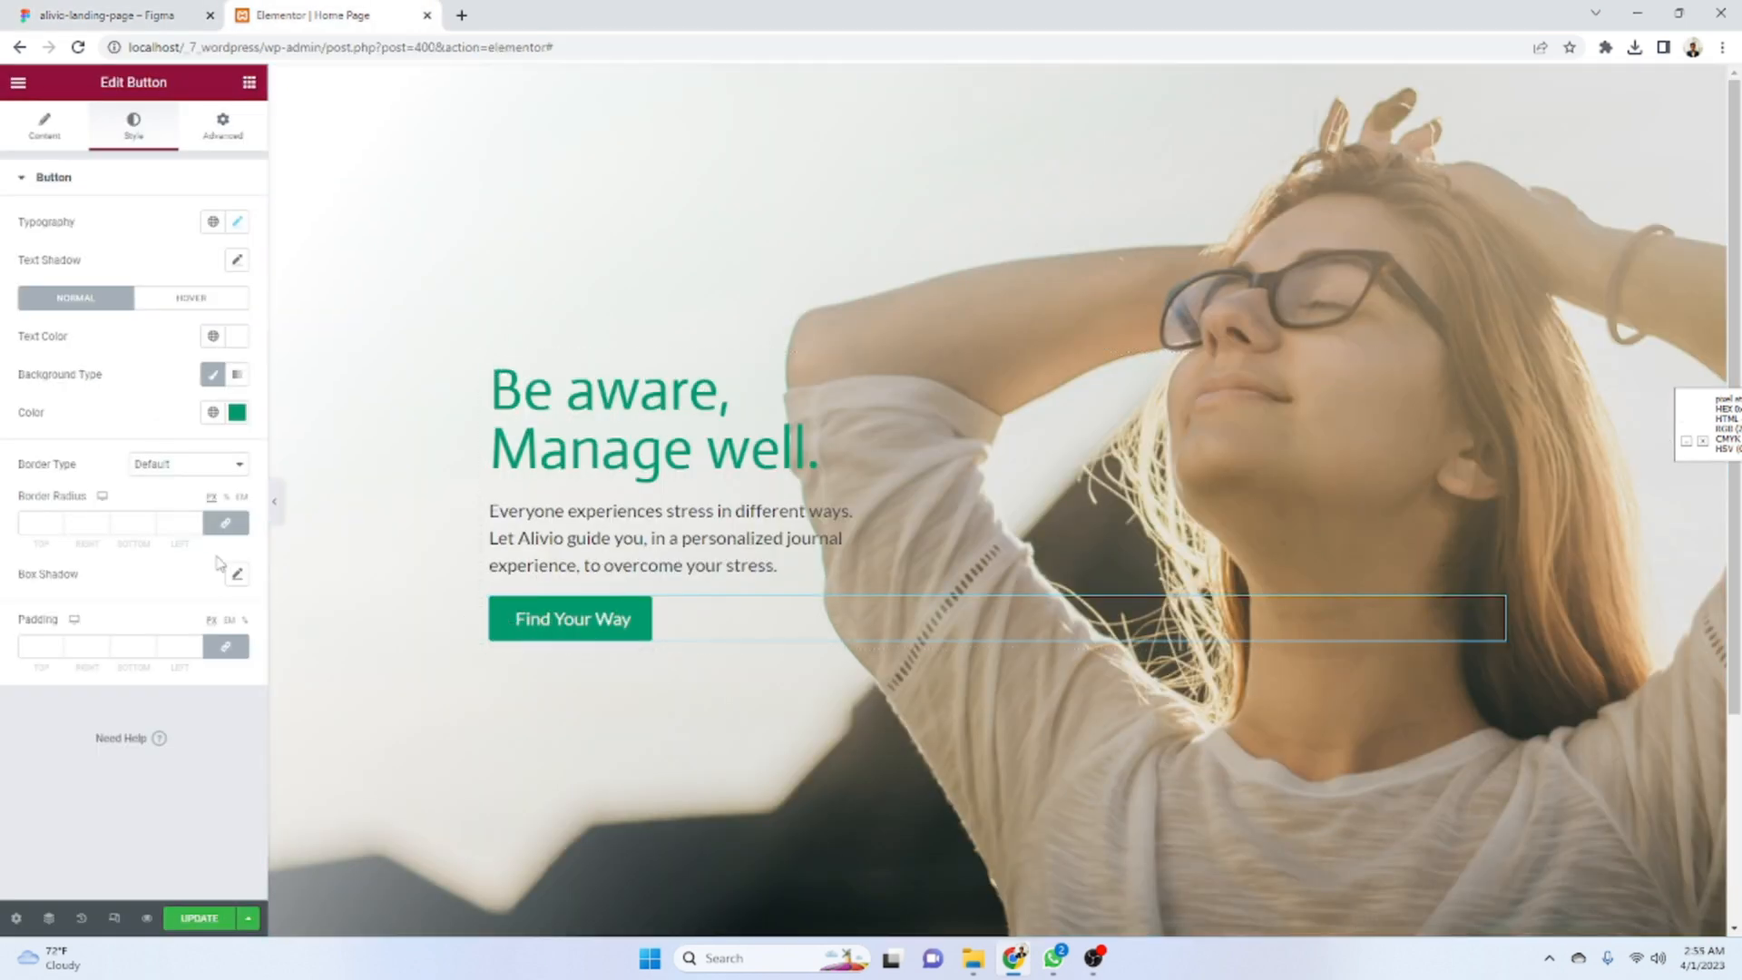
{"action": "left_click", "coordinate": [227, 648]}
{"action": "left_click", "coordinate": [34, 646]}
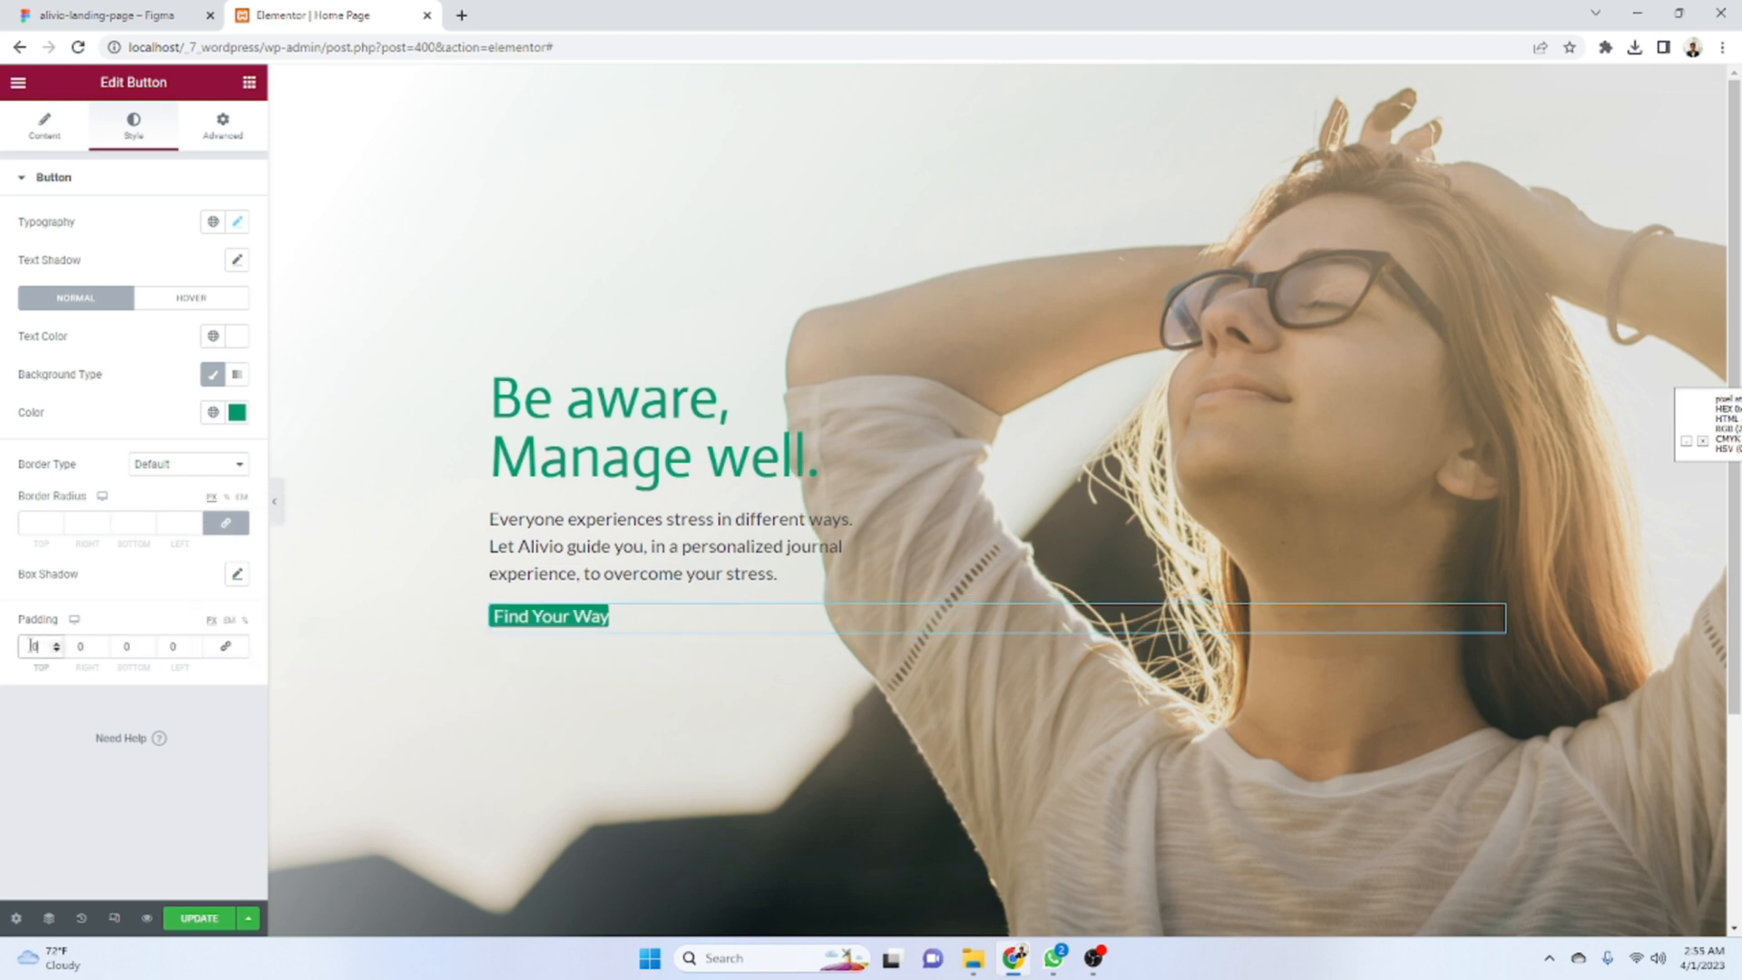
{"action": "type", "text": "1"}
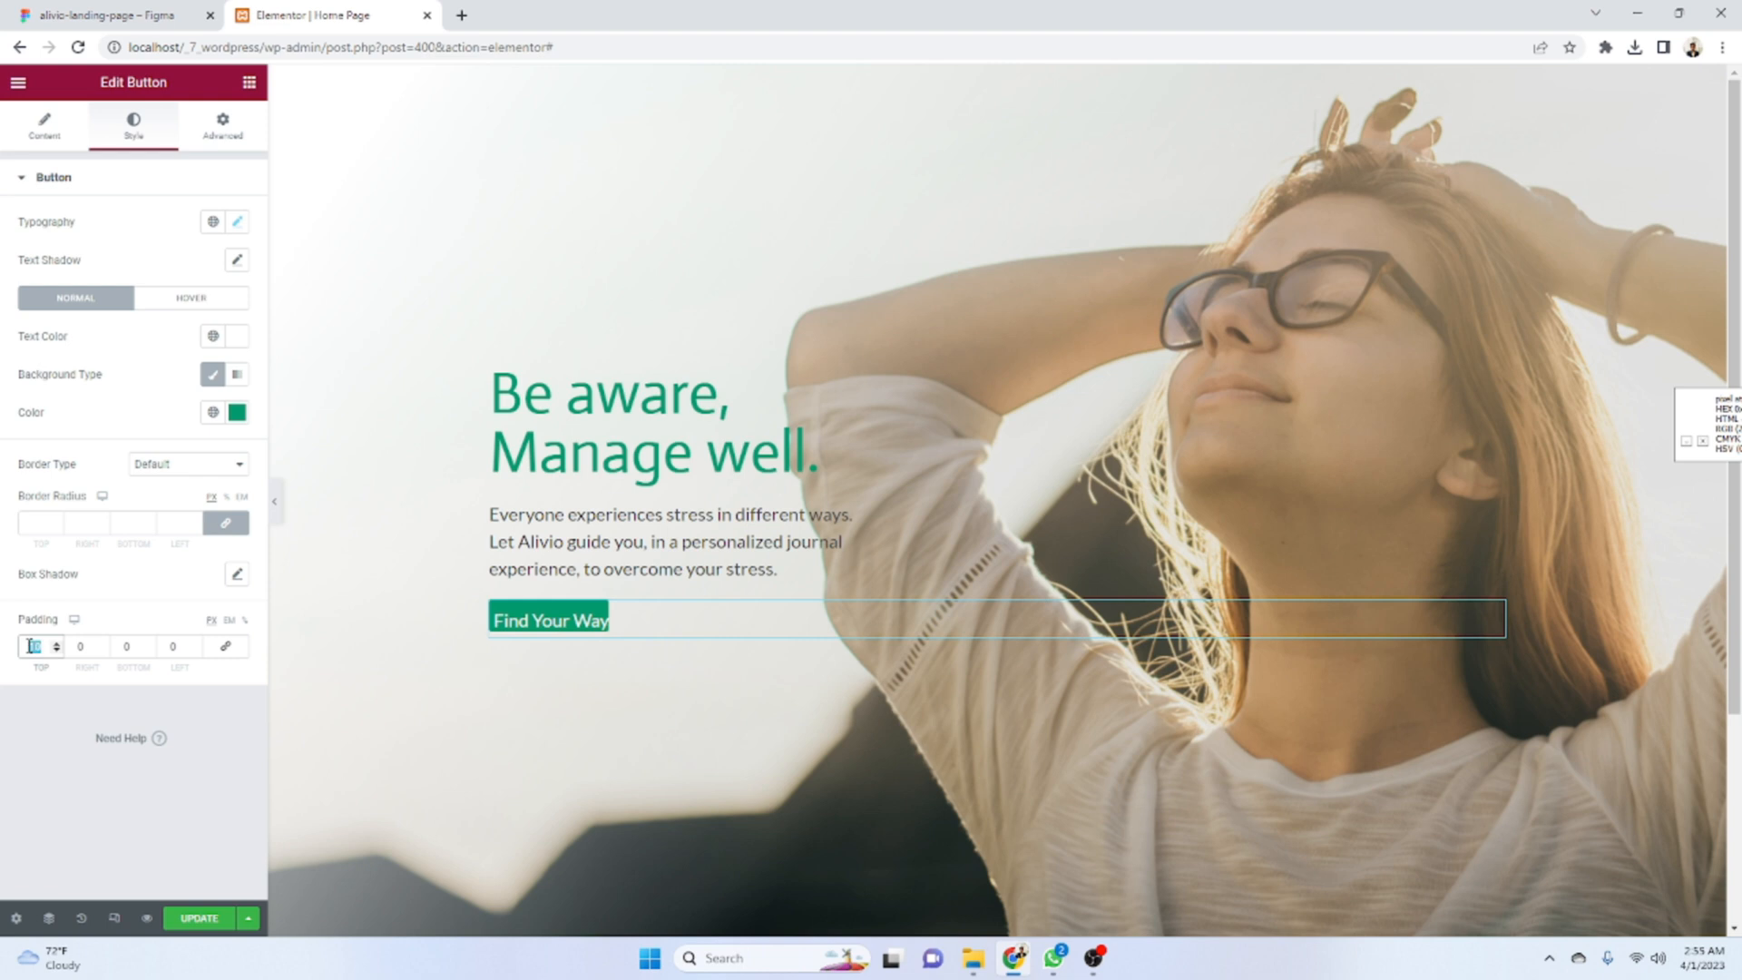
{"action": "key", "text": "Tab"}
{"action": "key", "text": "Tab"}
{"action": "type", "text": "10"}
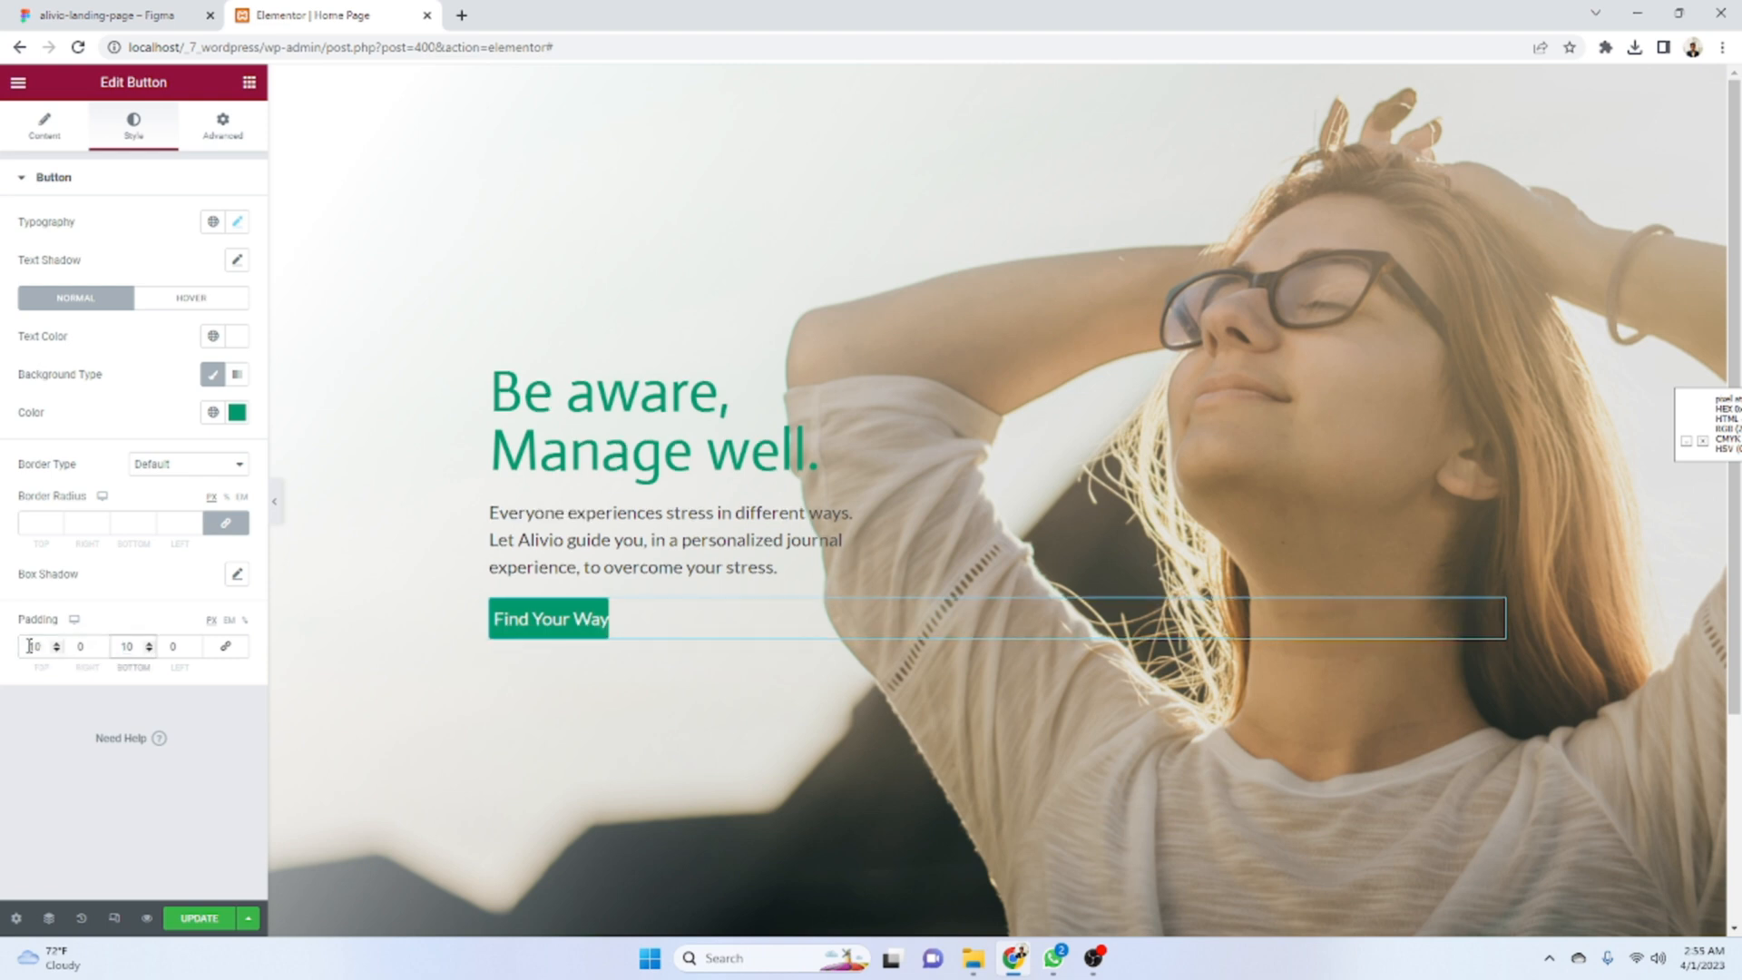
- Set the button's right and left style padding to 30 px and update the page
{"action": "key", "text": "shift+Tab"}
{"action": "type", "text": "20"}
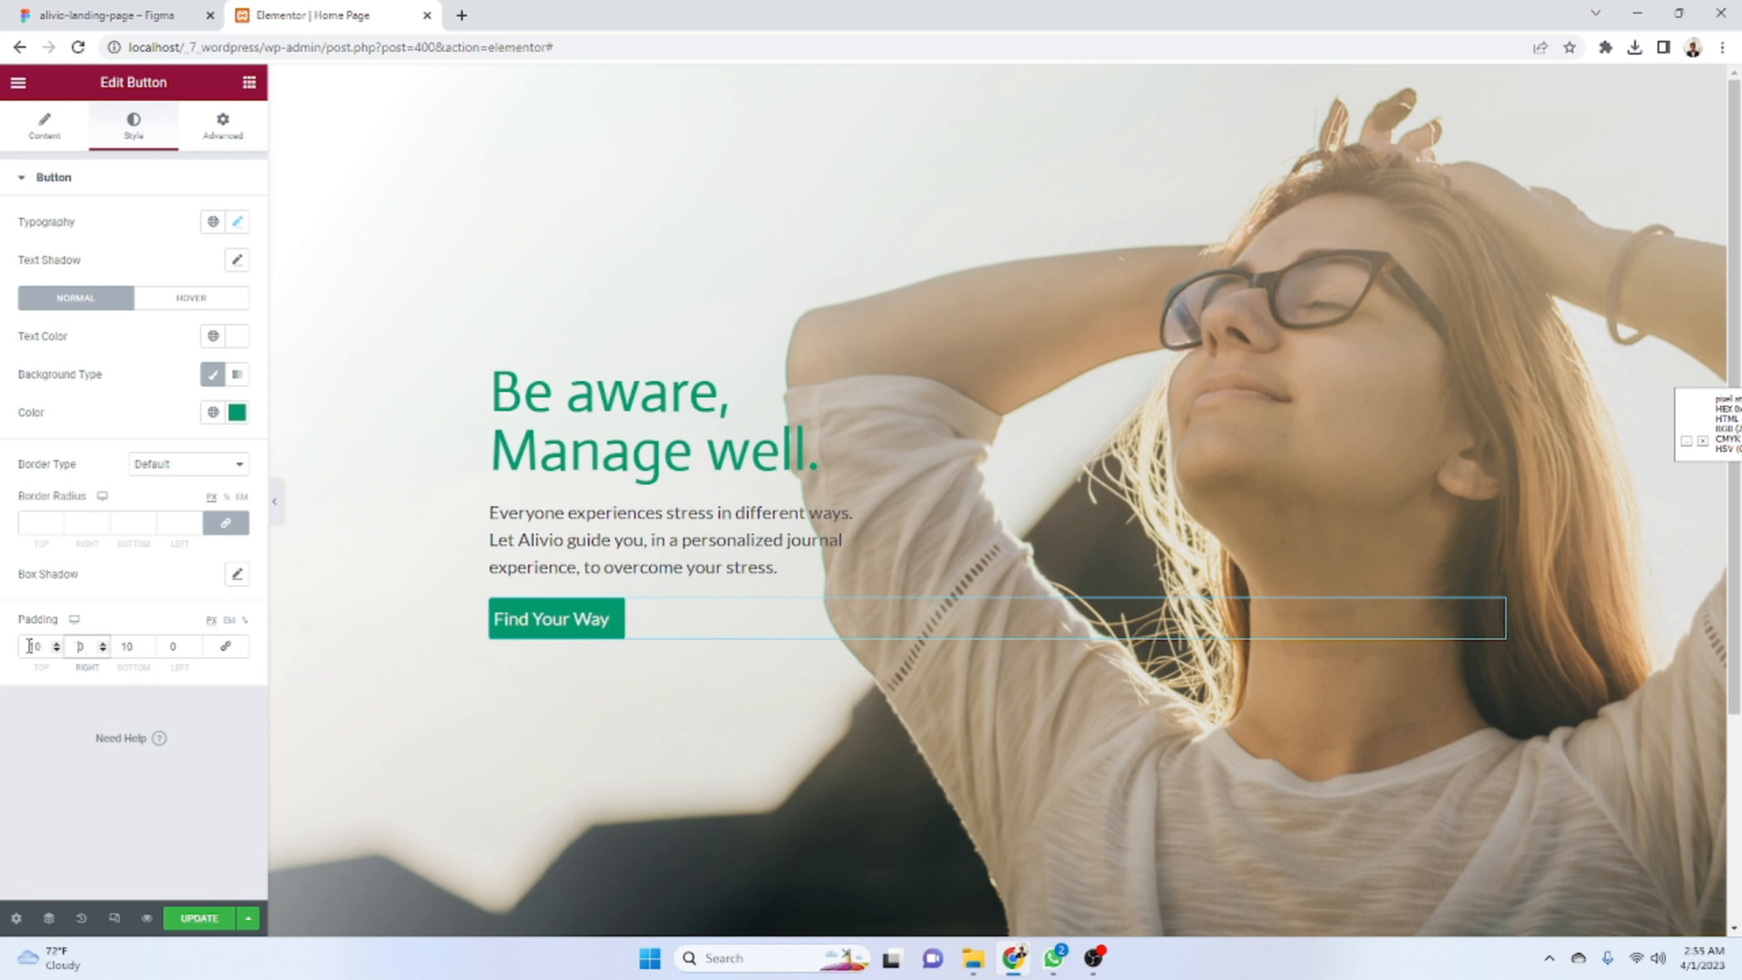
{"action": "key", "text": "BackSpace"}
{"action": "key", "text": "BackSpace"}
{"action": "type", "text": "30"}
{"action": "key", "text": "Tab"}
{"action": "key", "text": "Tab"}
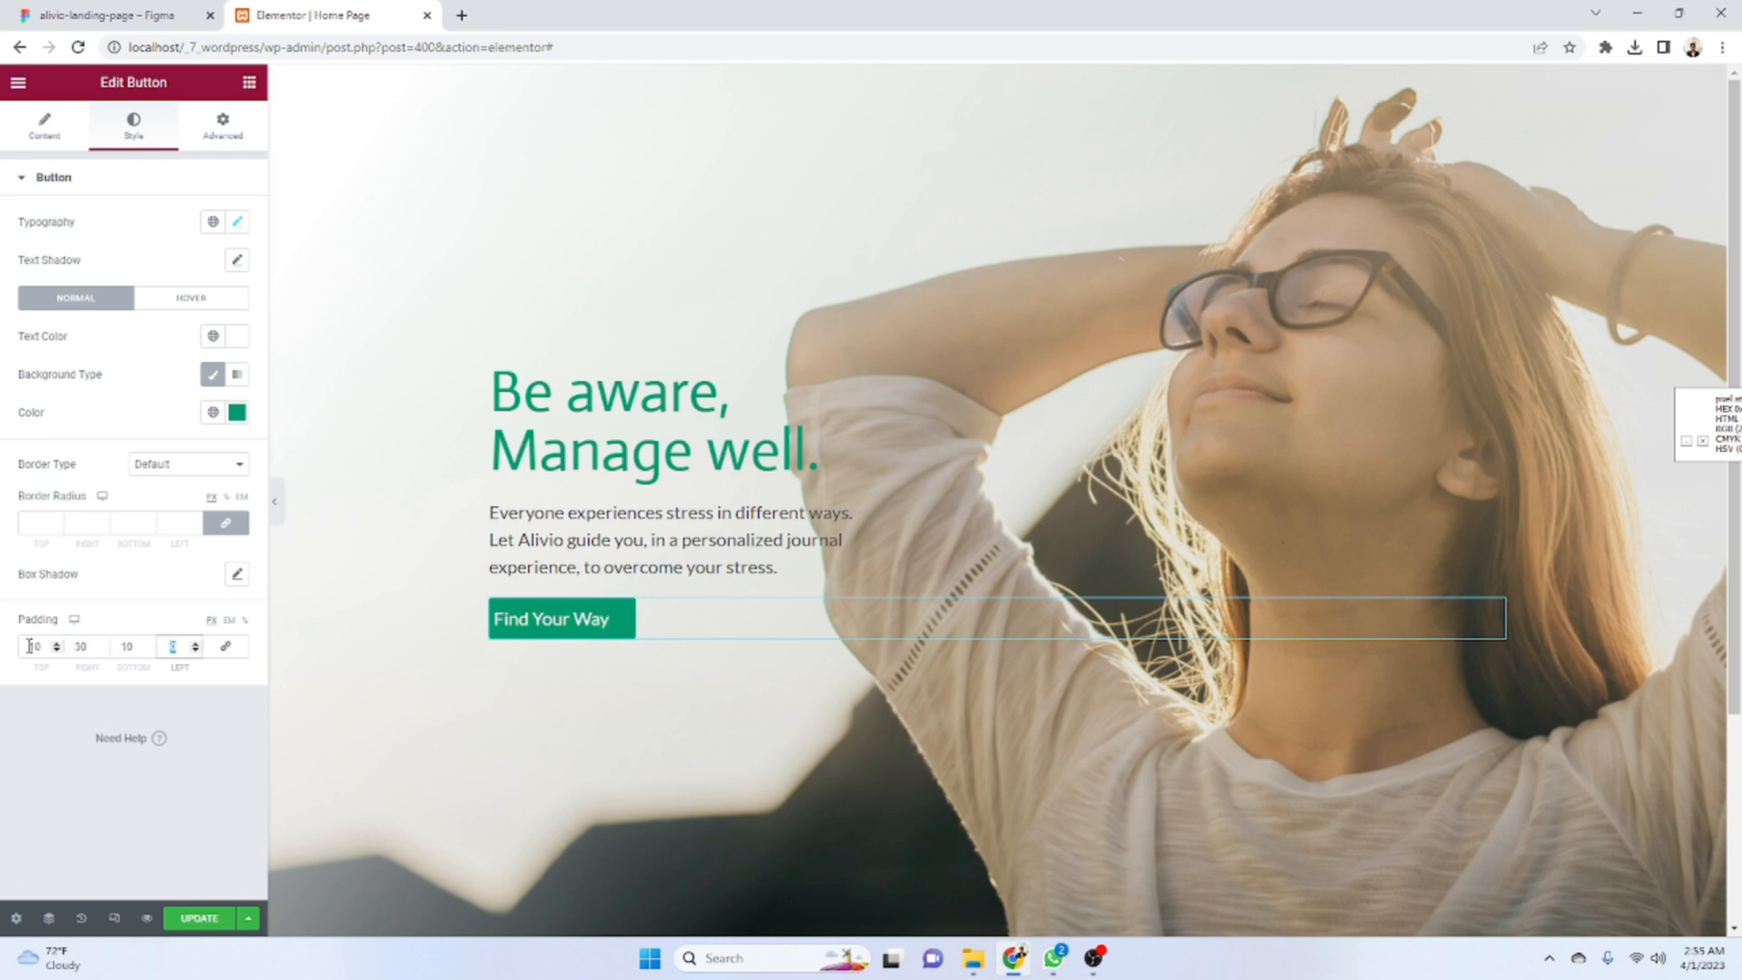
{"action": "type", "text": "30"}
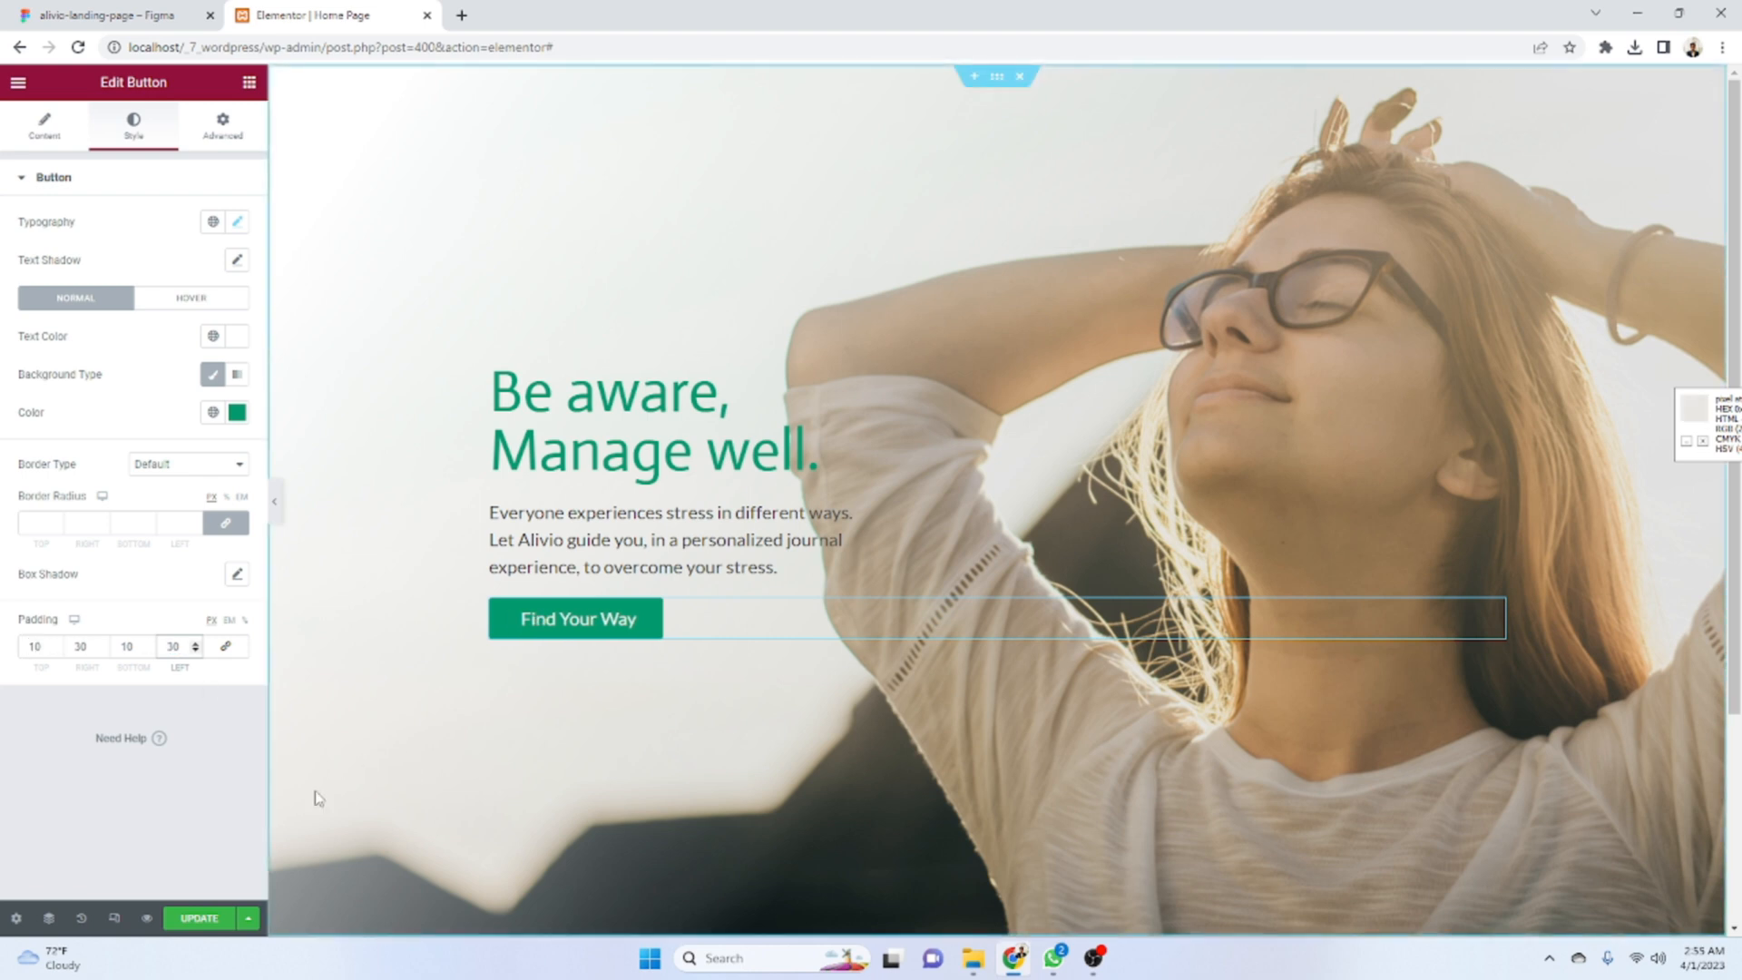
{"action": "left_click", "coordinate": [195, 918]}
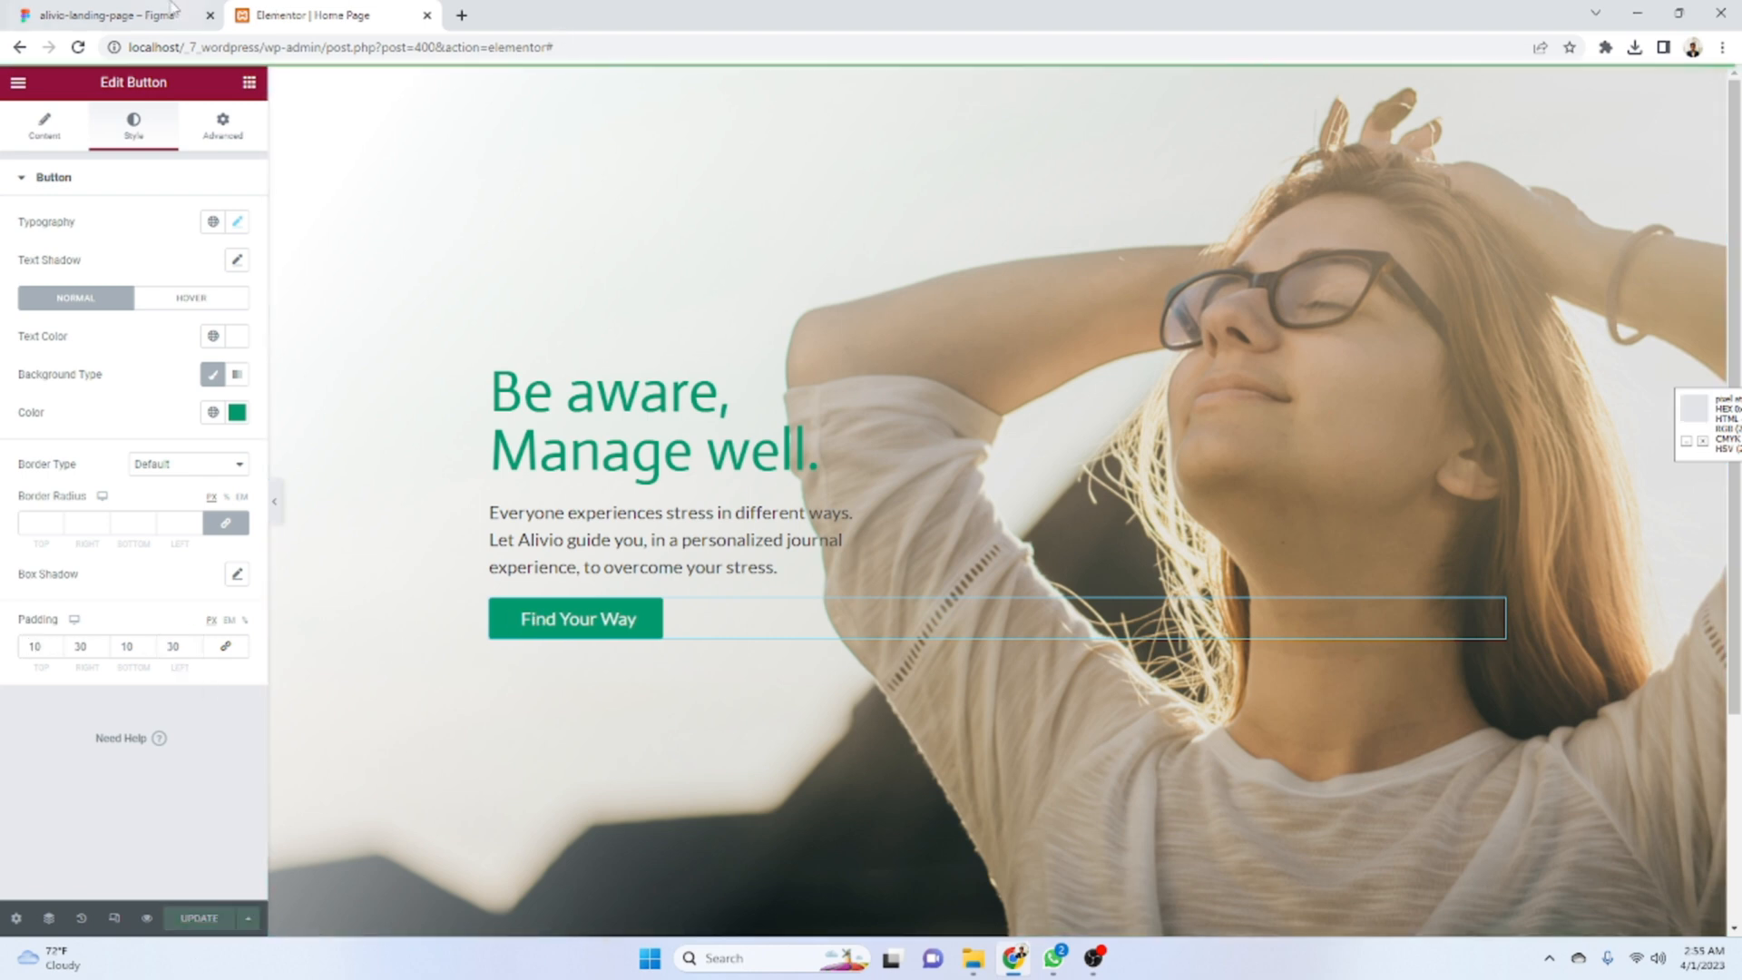
- Preview the page and compare its hero section with the Figma design
{"action": "key", "text": "ctrl+shift+Tab"}
{"action": "left_click", "coordinate": [375, 9]}
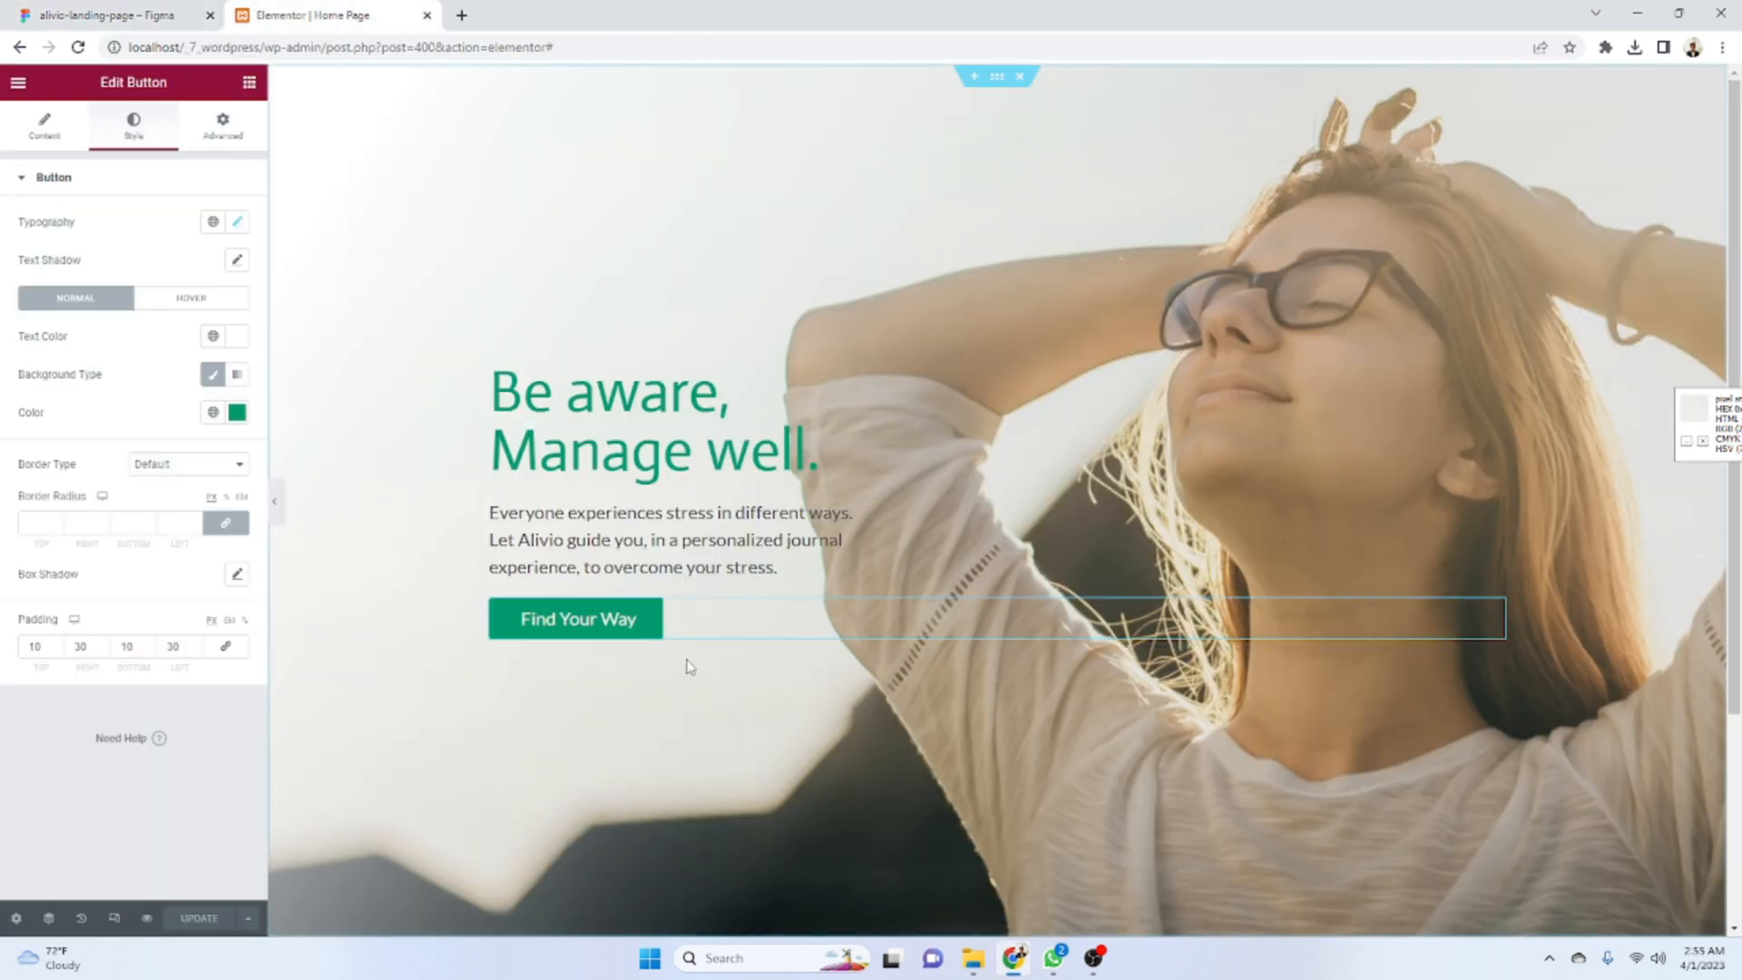
{"action": "left_click", "coordinate": [146, 919]}
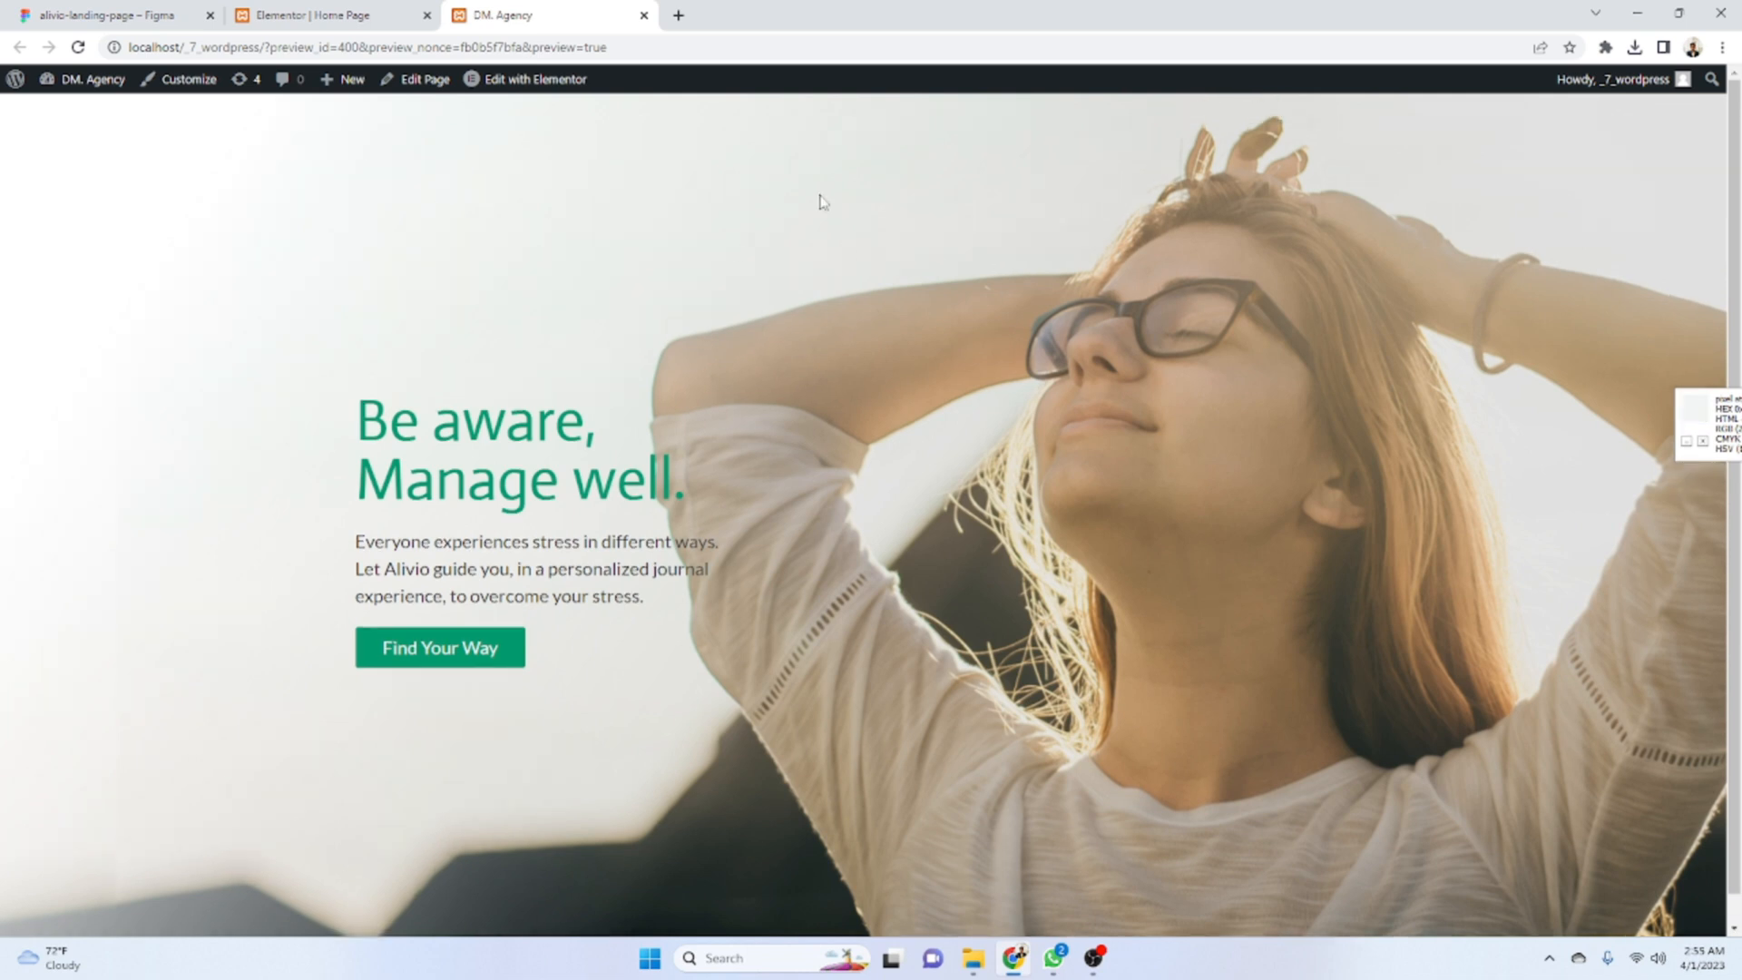
{"action": "key", "text": "ctrl+shift+Tab"}
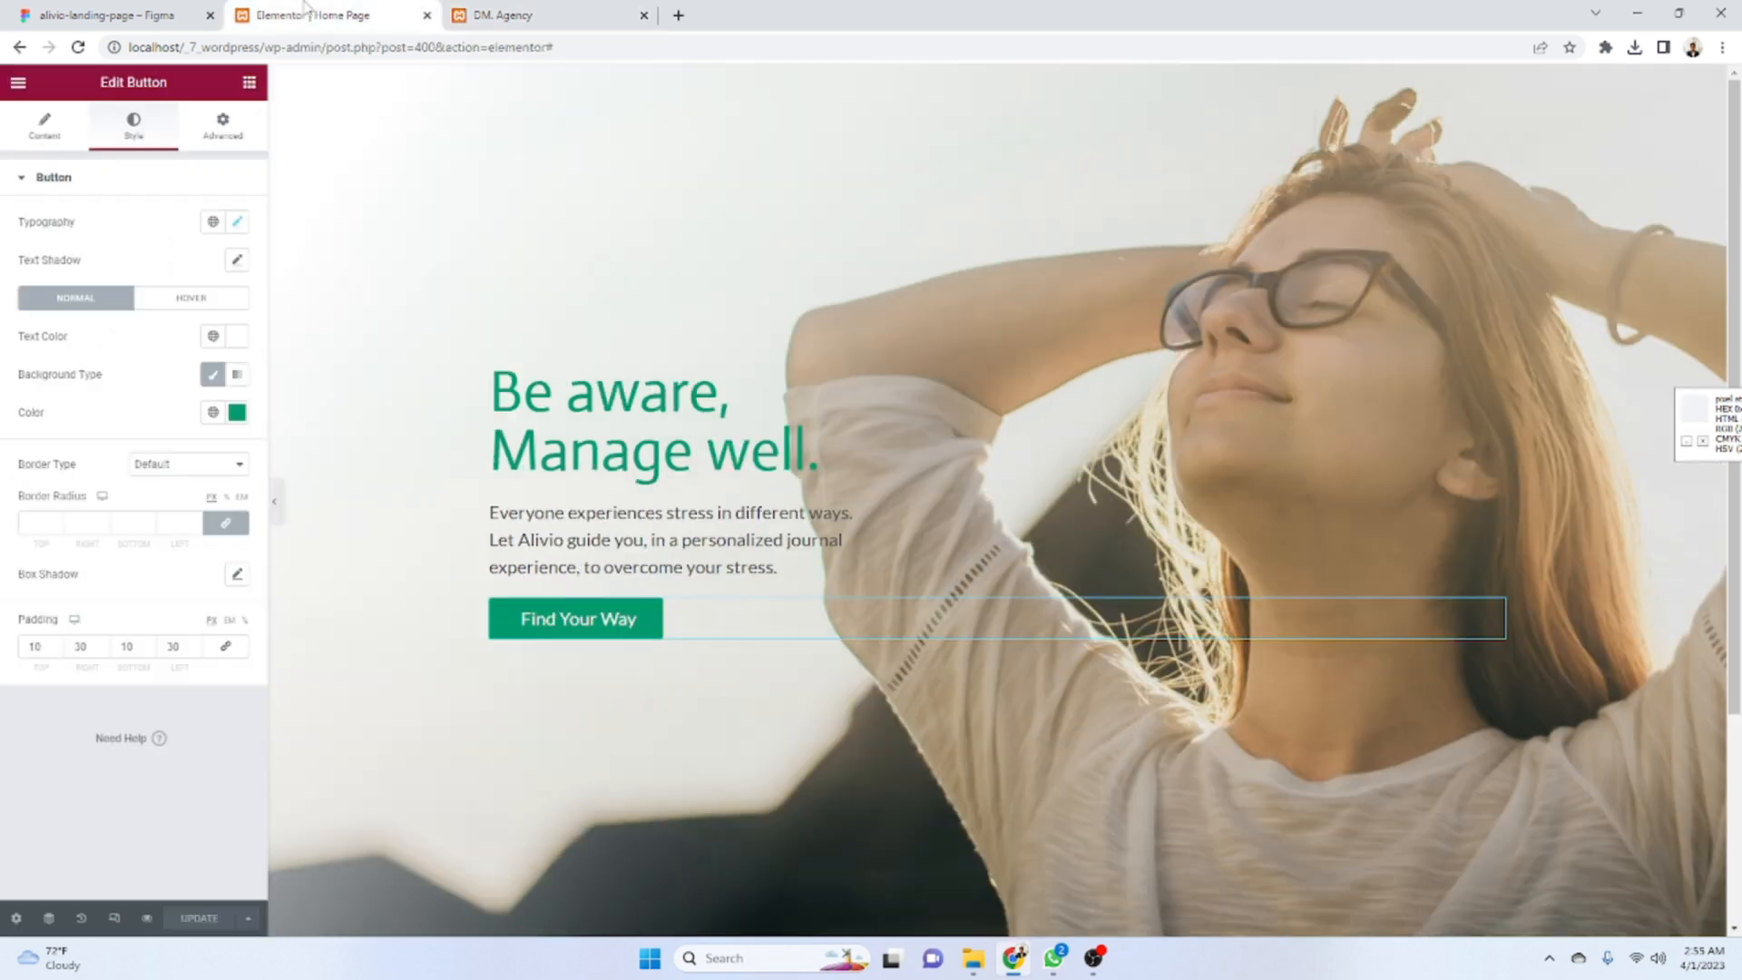
{"action": "key", "text": "ctrl+shift+Tab"}
{"action": "key", "text": "ctrl+Tab"}
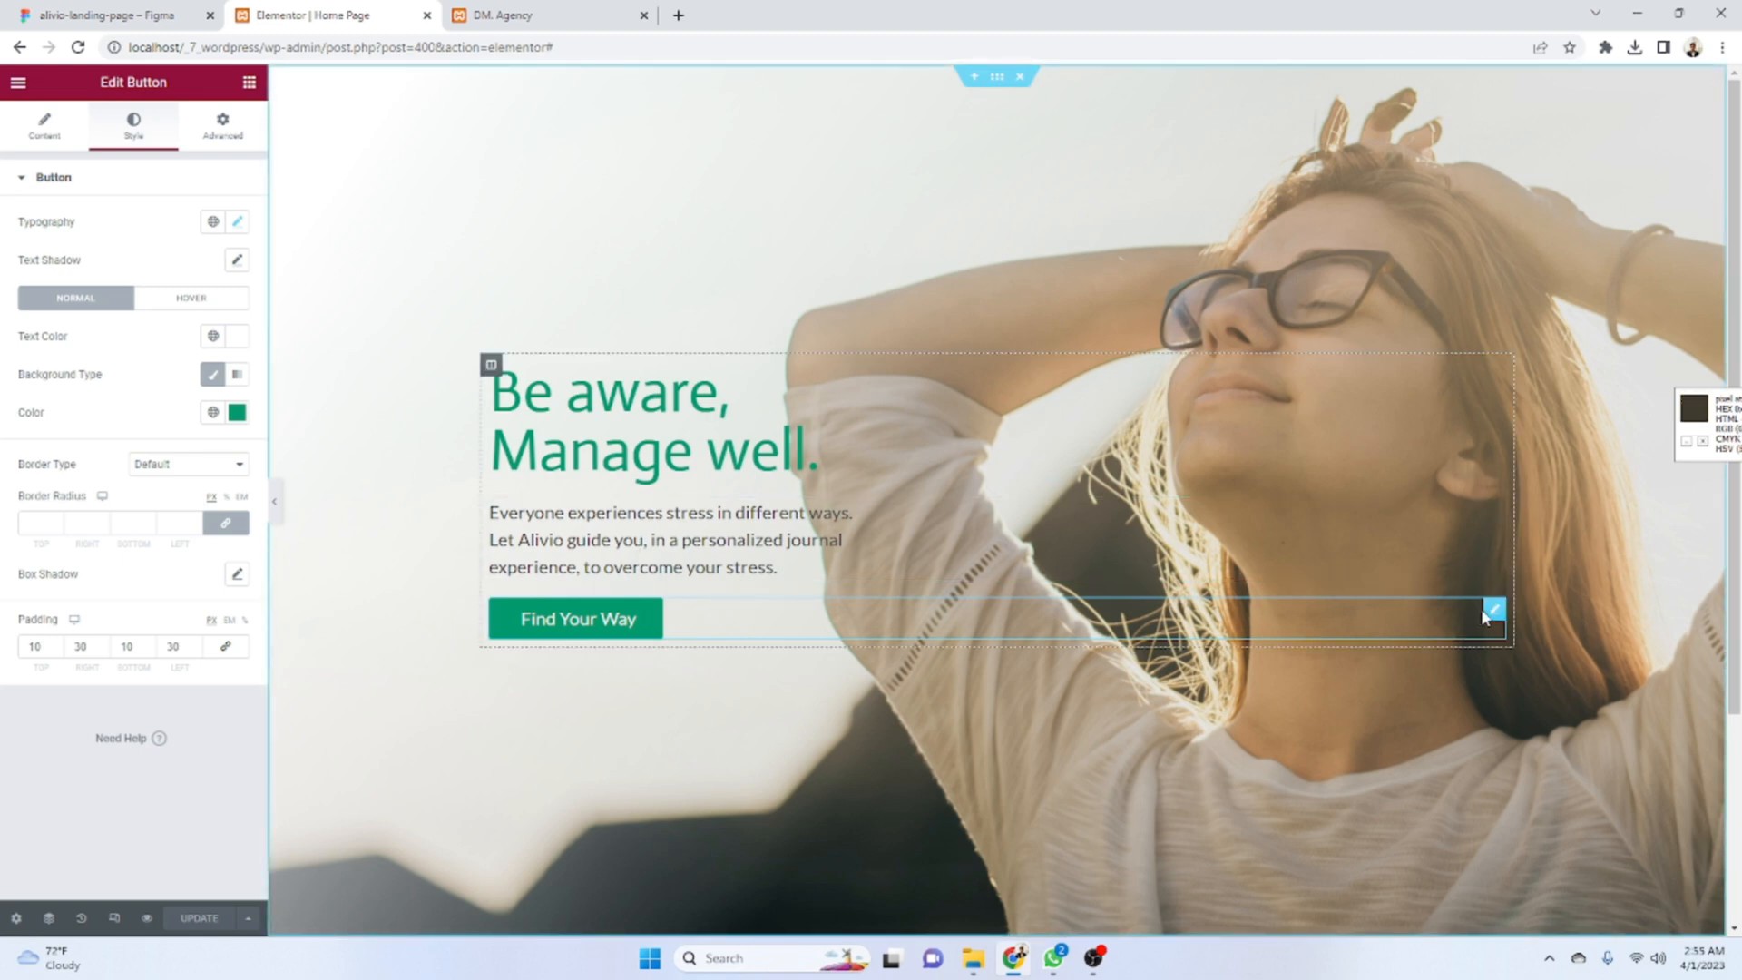
- Set the button widget's top layout padding to 11 px, keep the other sides at 0, and update the page
{"action": "left_click", "coordinate": [198, 120]}
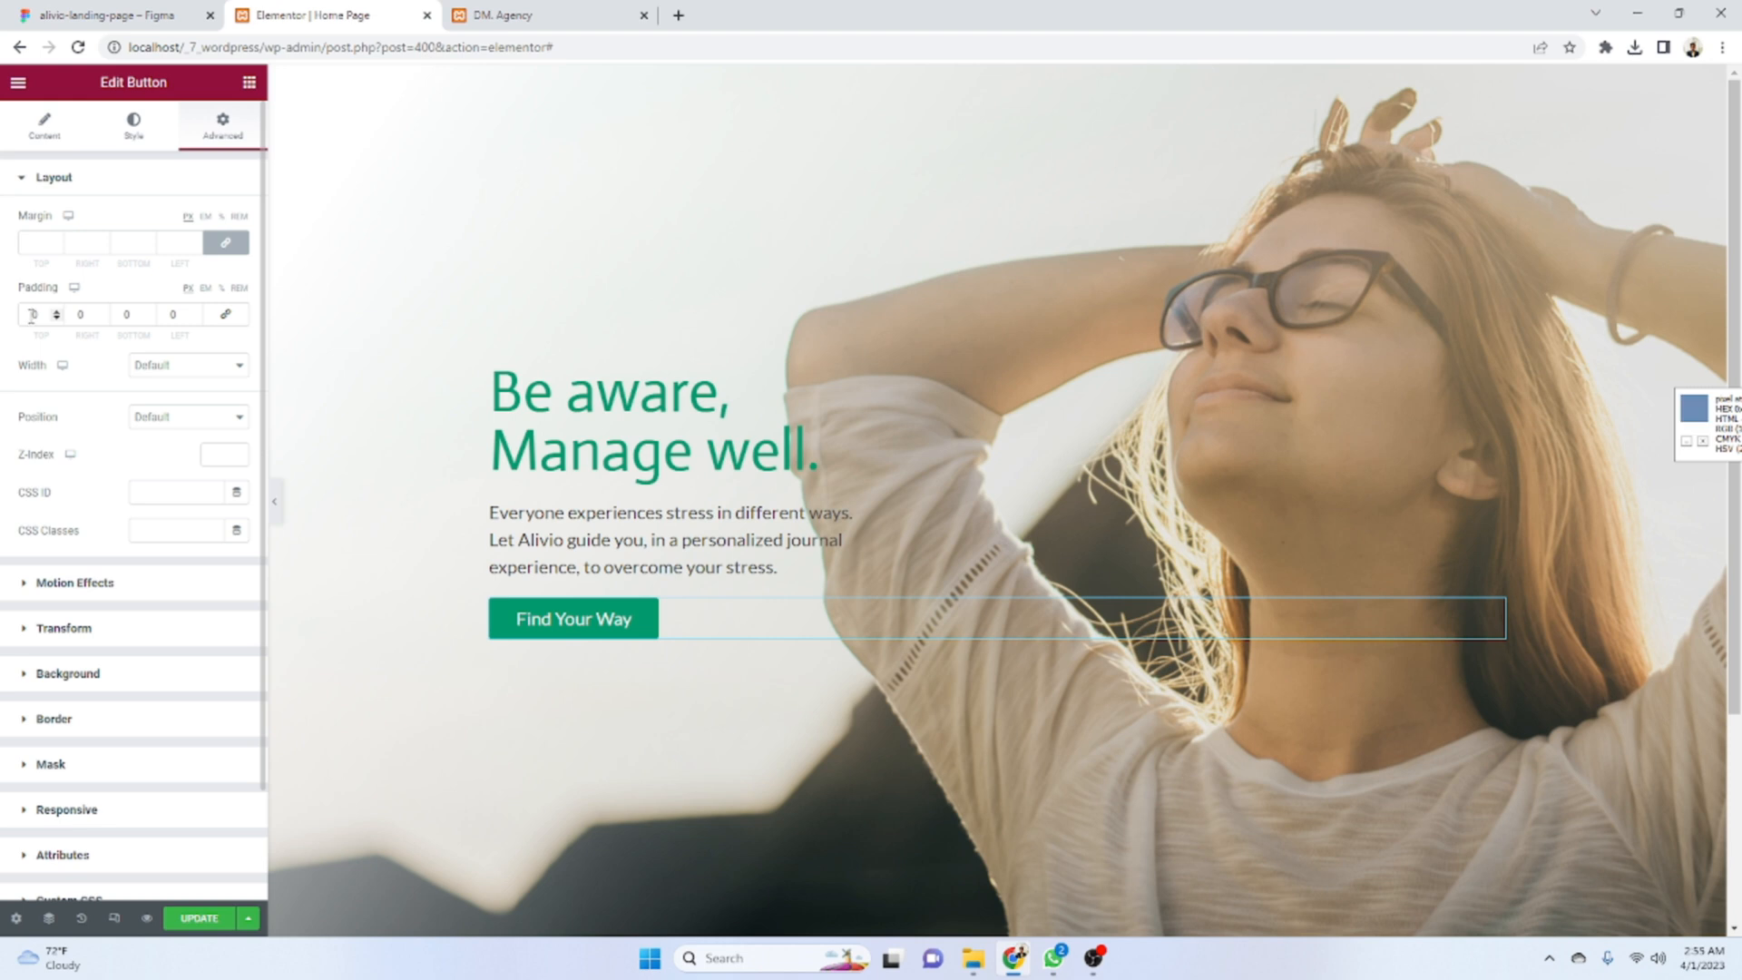
{"action": "type", "text": "1"}
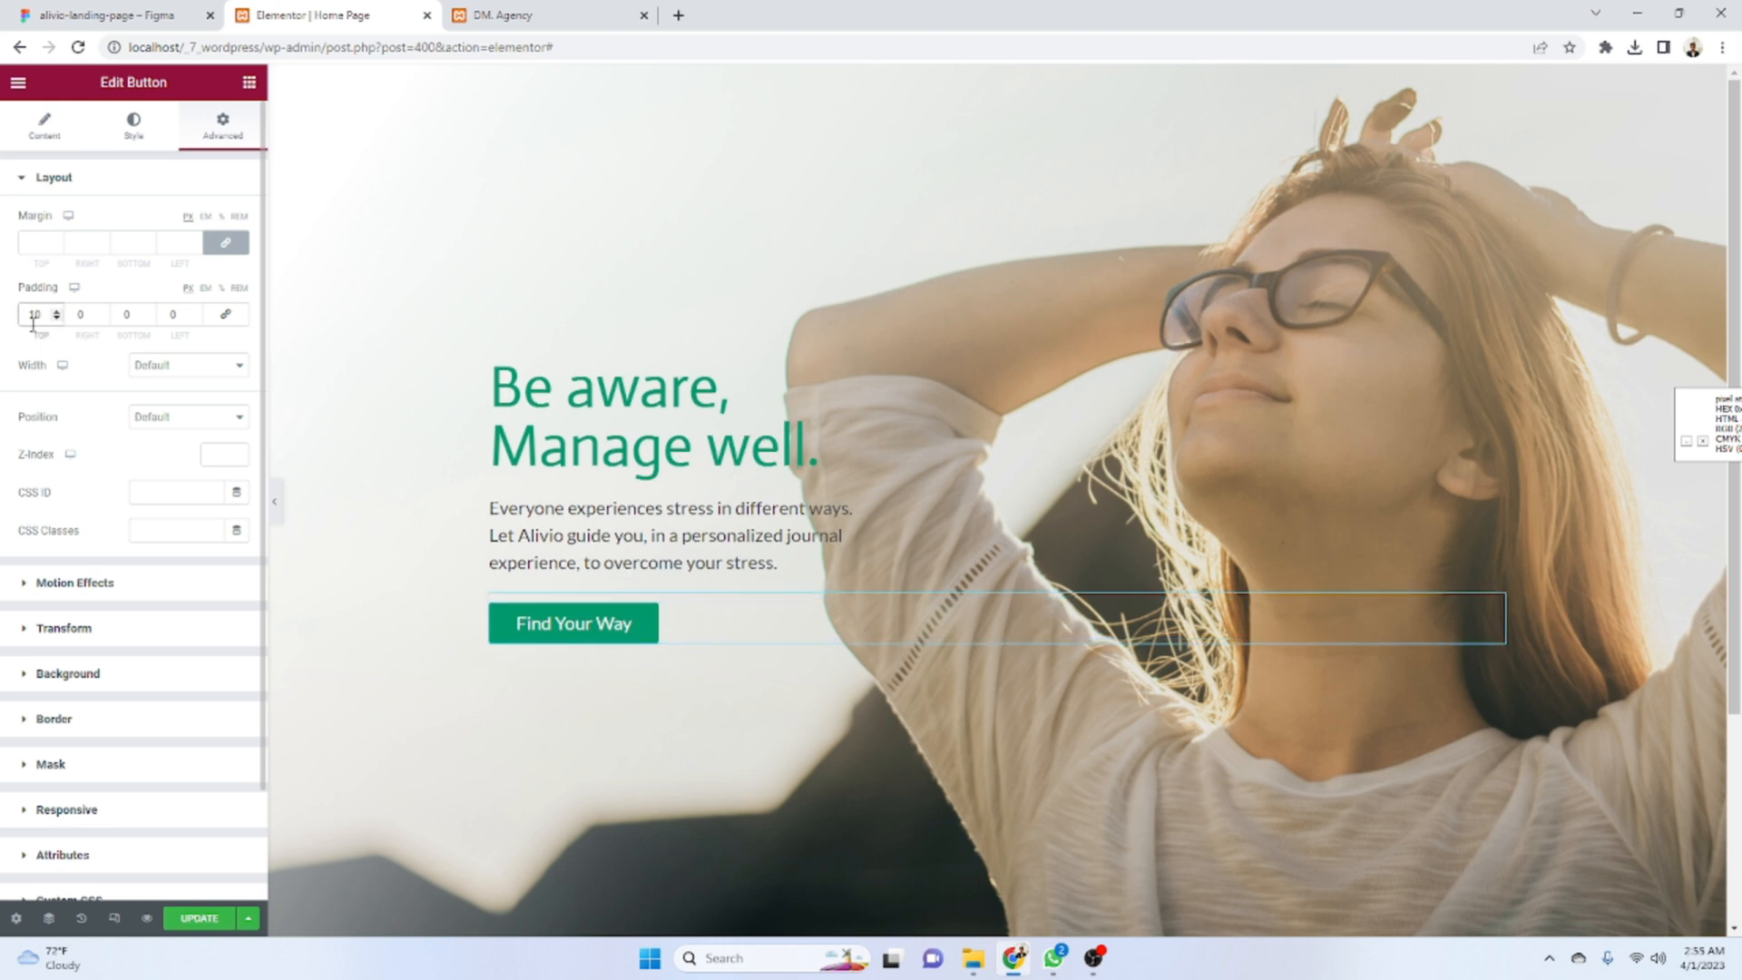
{"action": "type", "text": "15"}
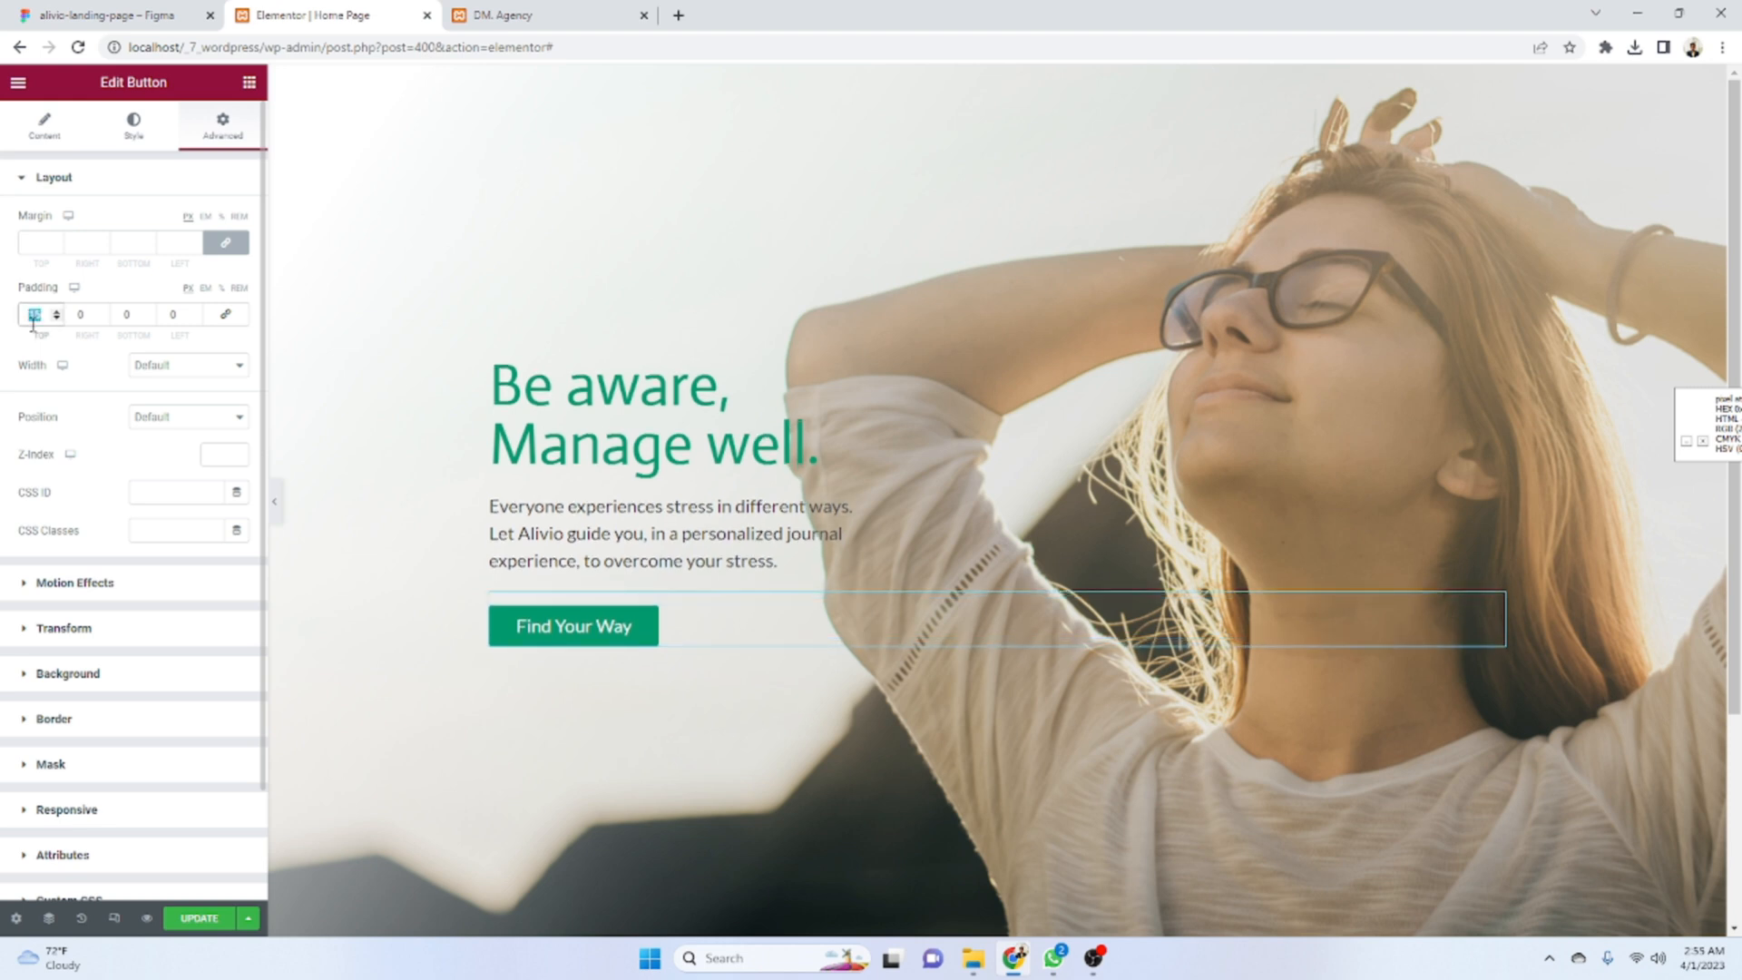
{"action": "type", "text": "11"}
{"action": "left_click", "coordinate": [199, 917]}
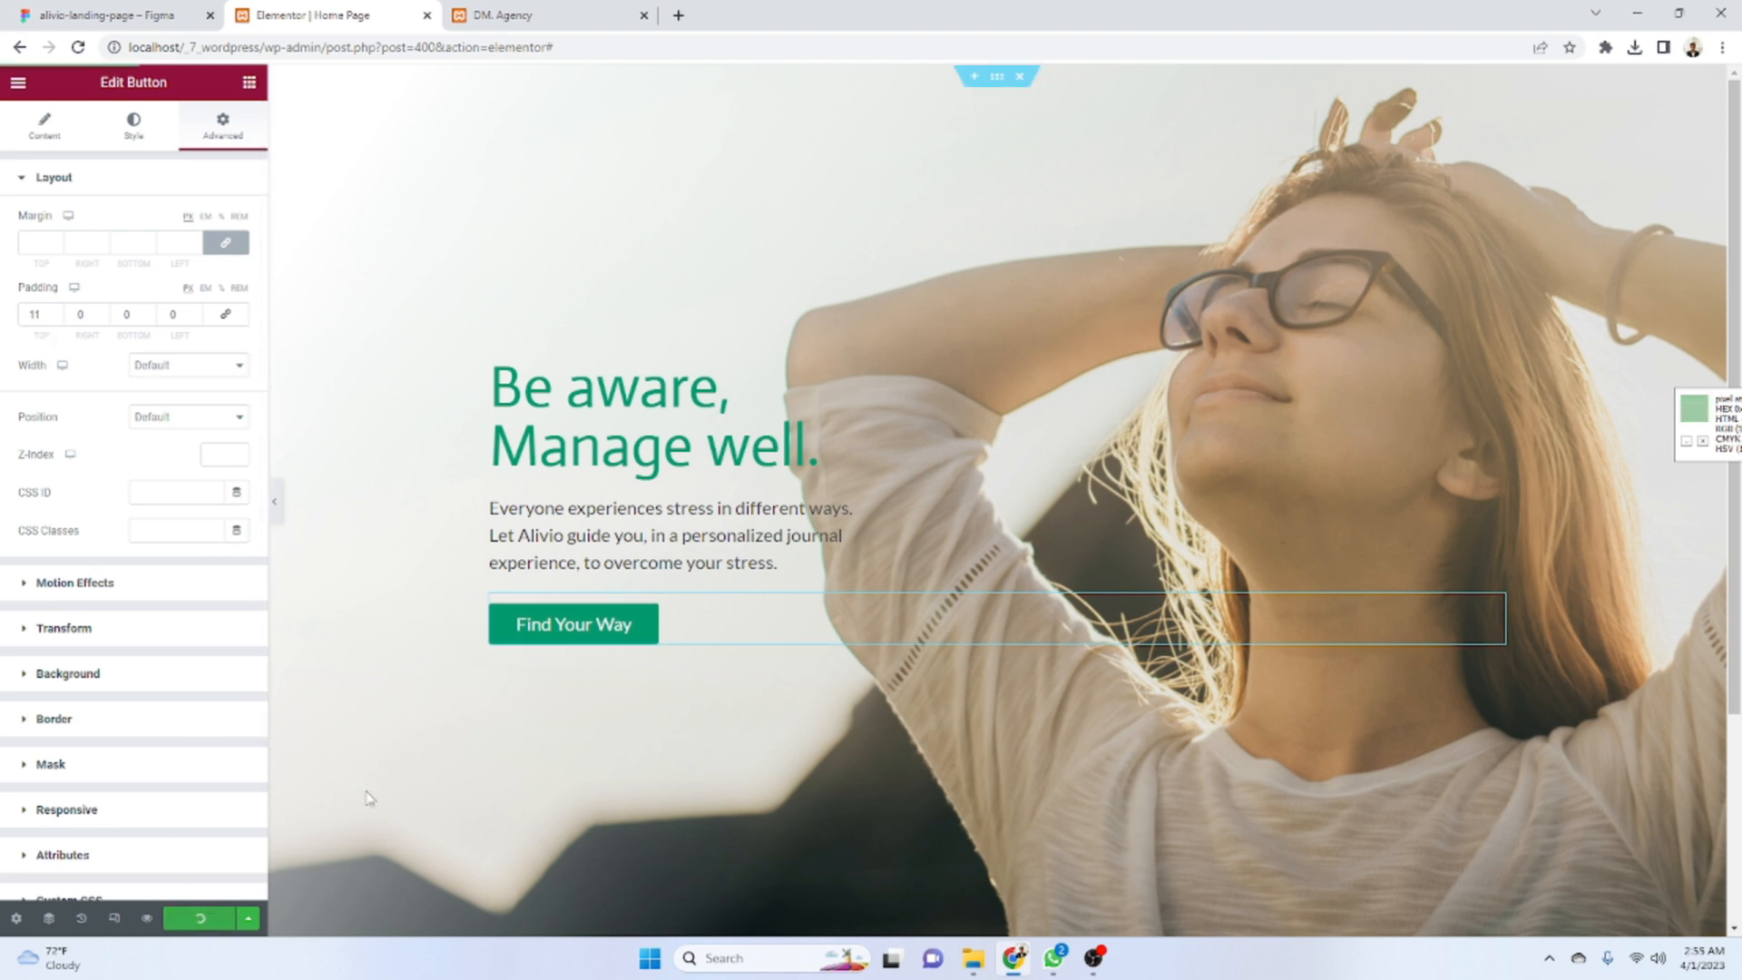
- Check the How it works layout in Figma and add an equal two-column section below the hero section
{"action": "left_click", "coordinate": [97, 14]}
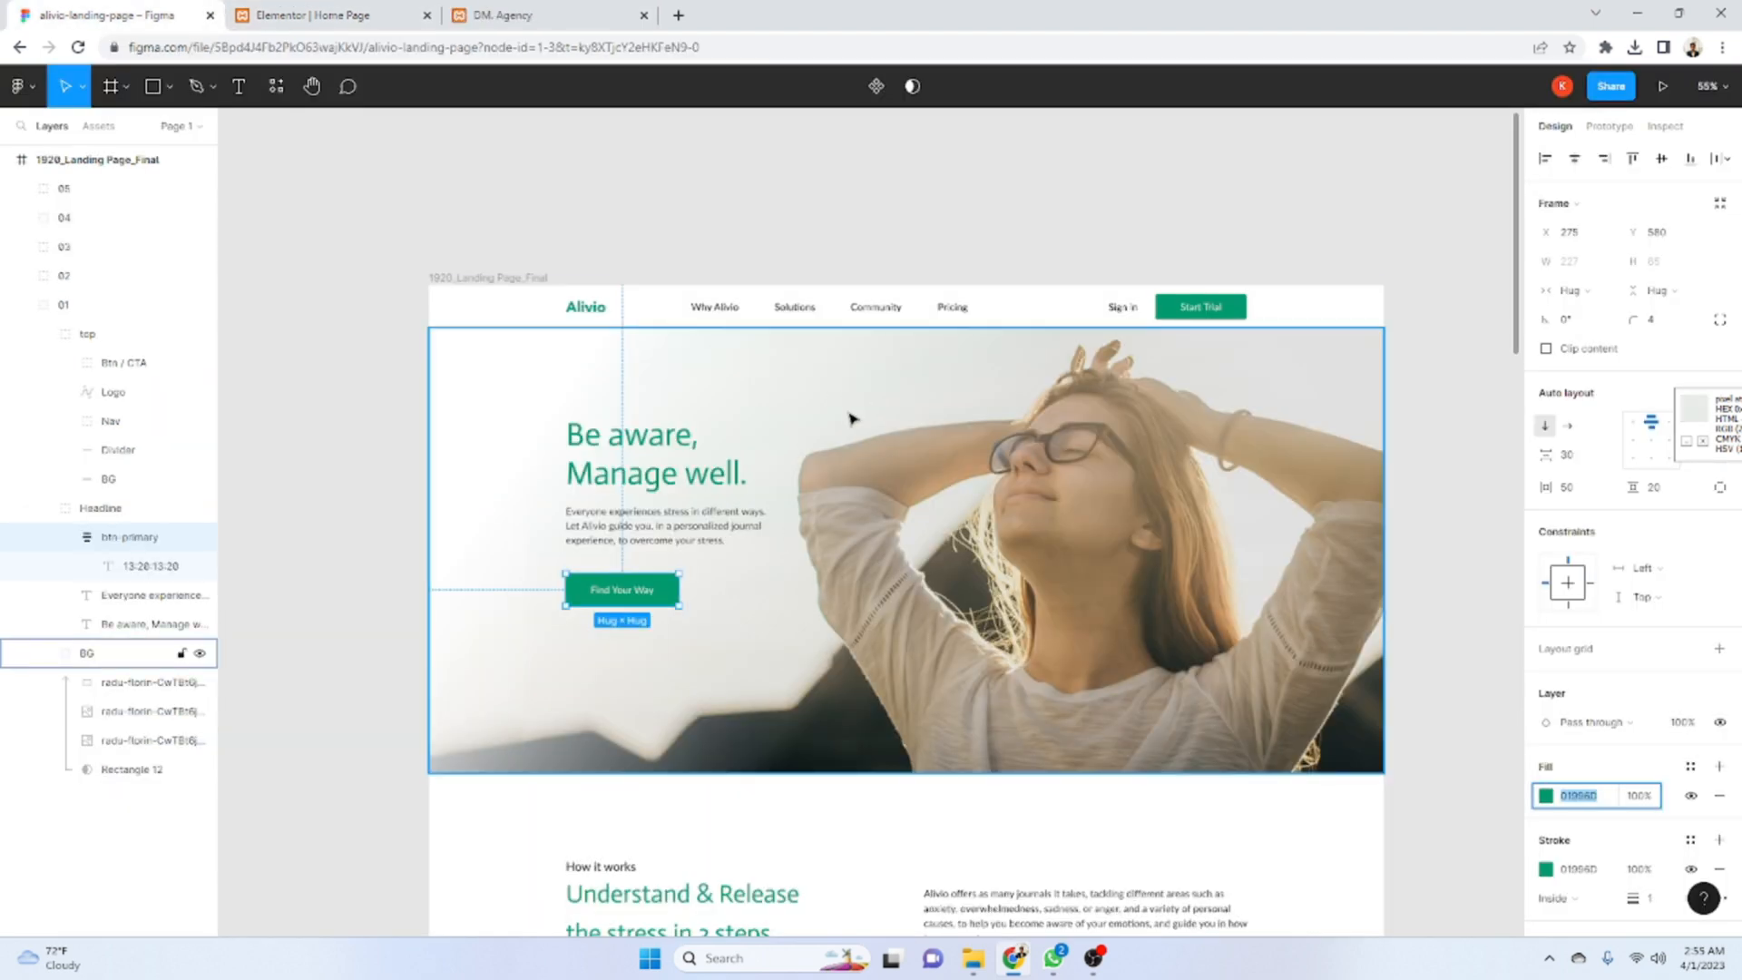
{"action": "scroll", "coordinate": [849, 544], "scroll_direction": "down", "scroll_amount": 5}
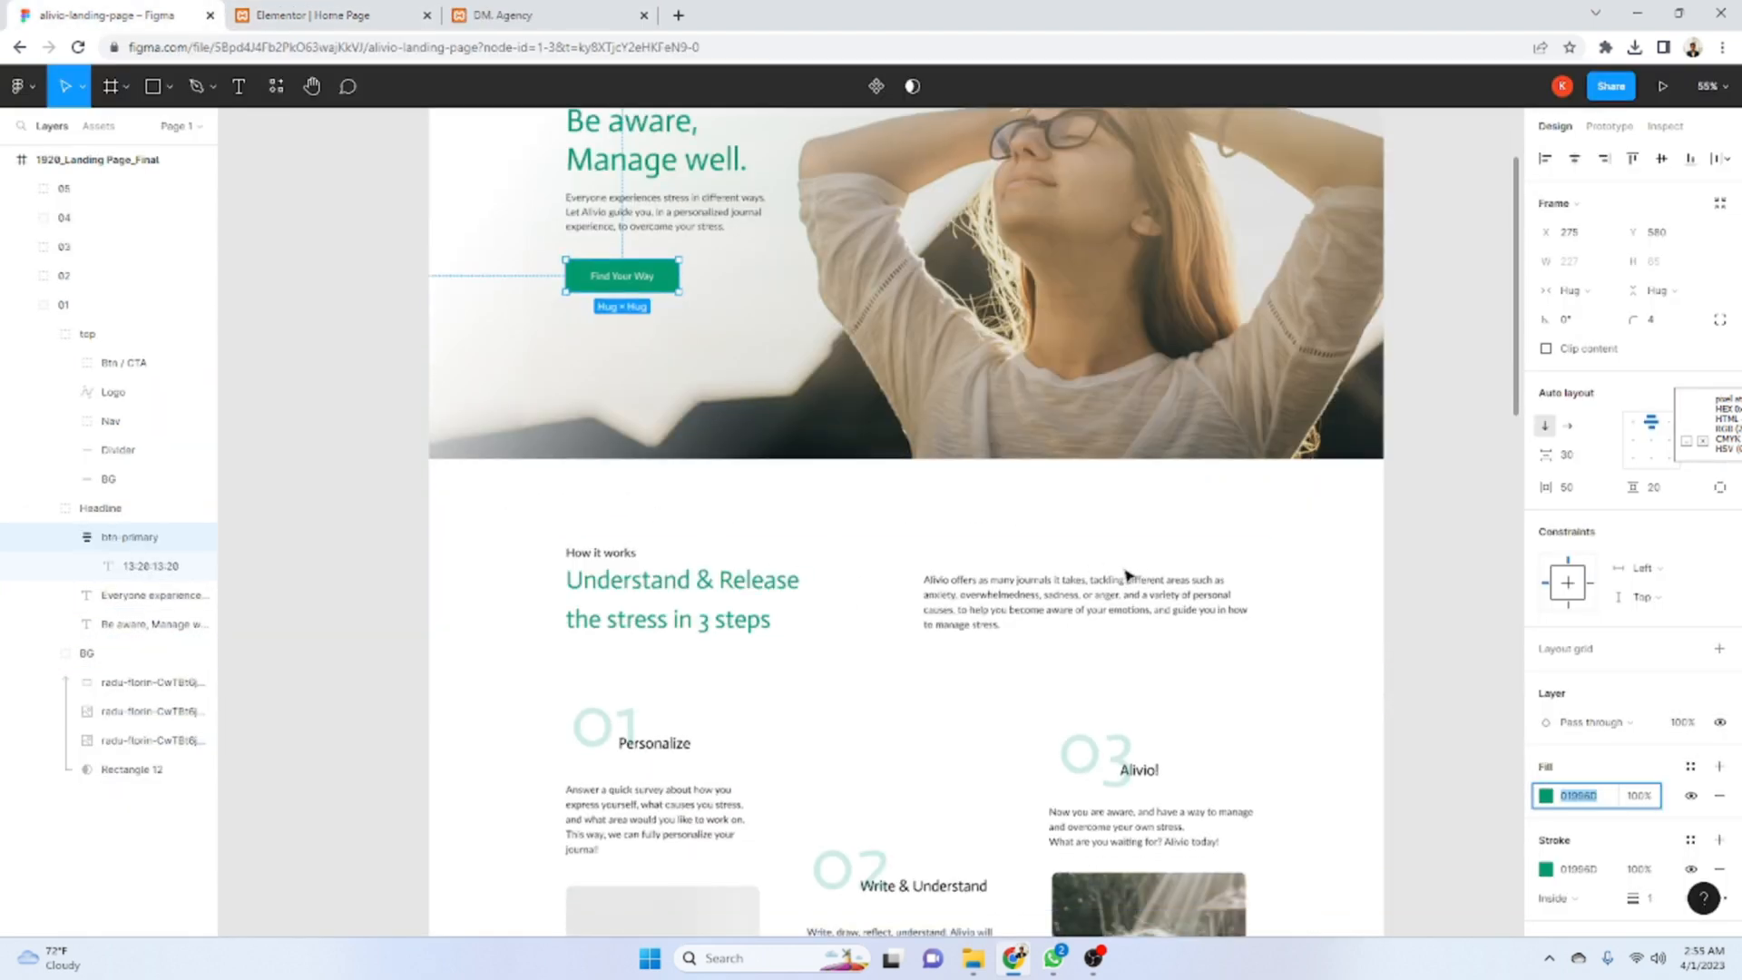
{"action": "left_click", "coordinate": [626, 622]}
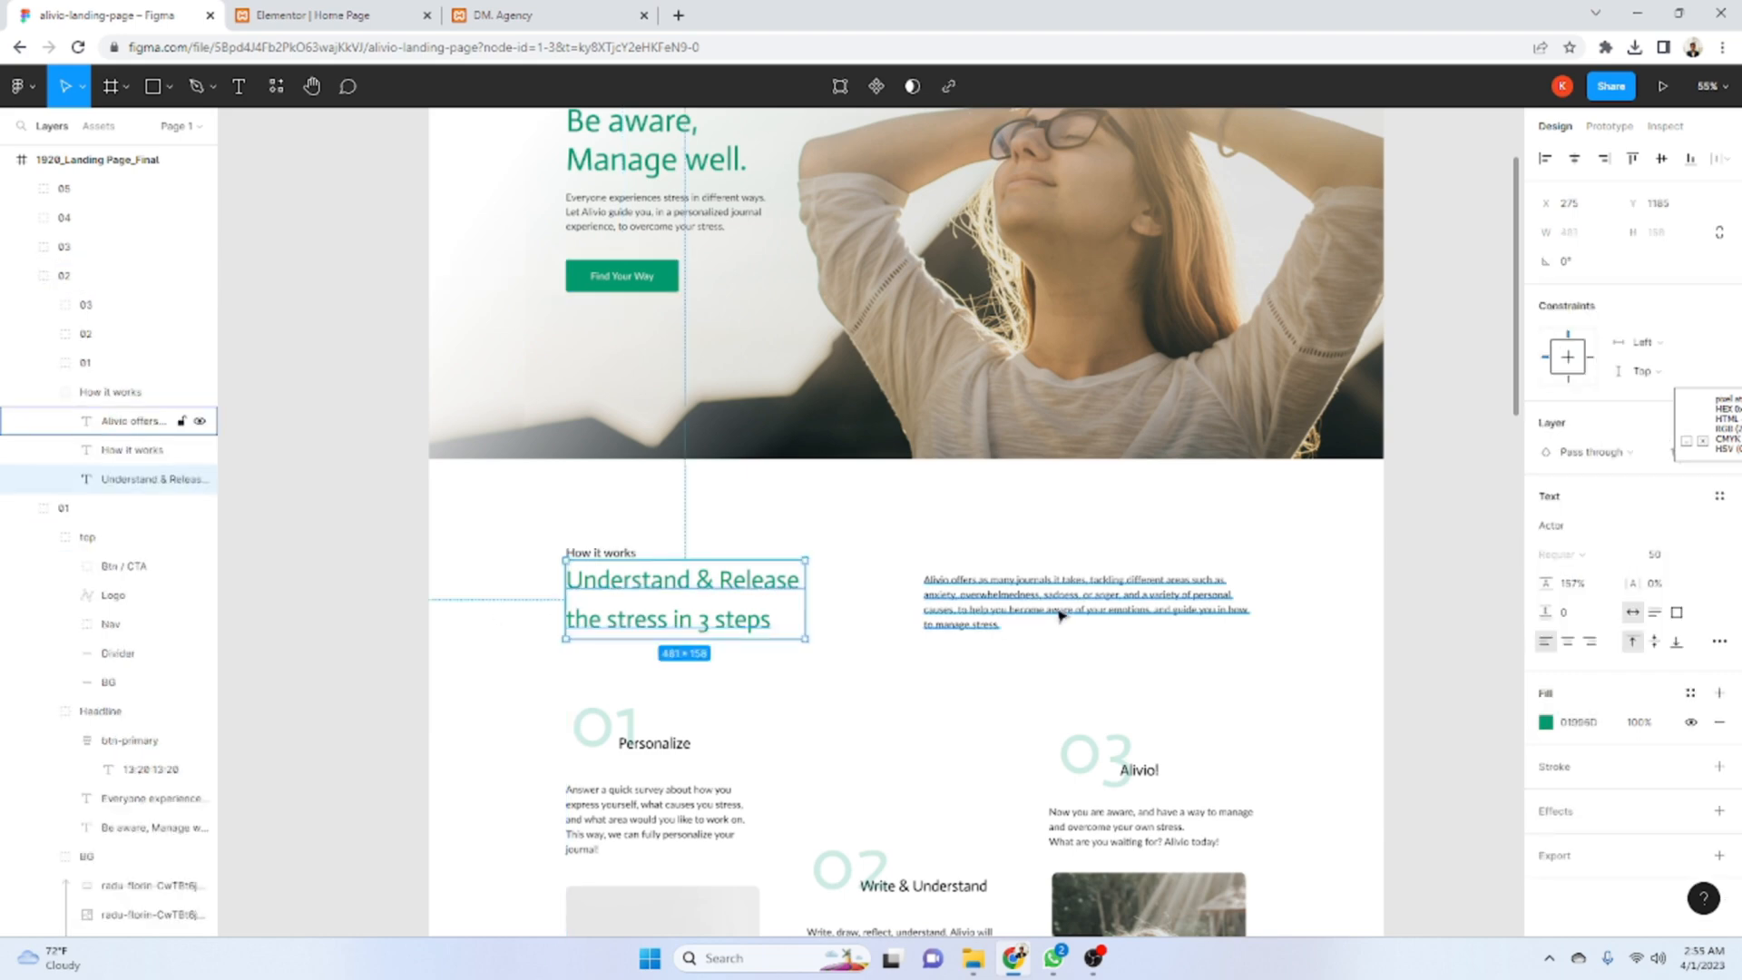
{"action": "left_click", "coordinate": [313, 14]}
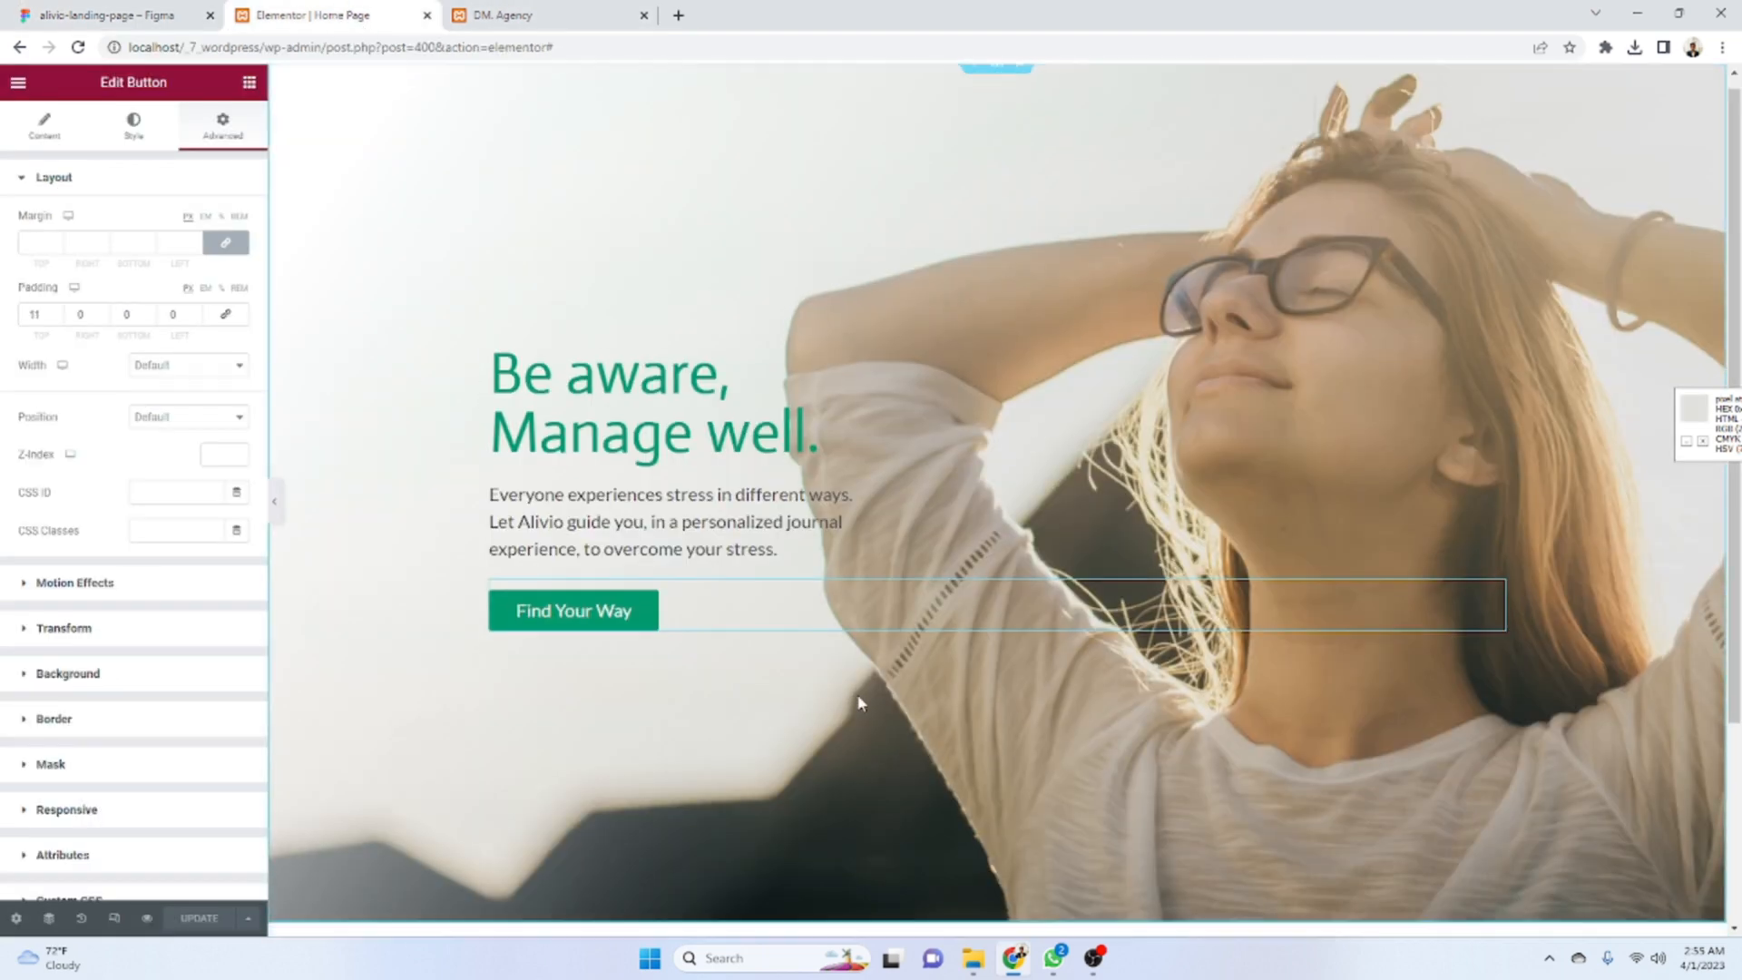
{"action": "scroll", "coordinate": [860, 703], "scroll_direction": "down", "scroll_amount": 3}
{"action": "left_click", "coordinate": [959, 781]}
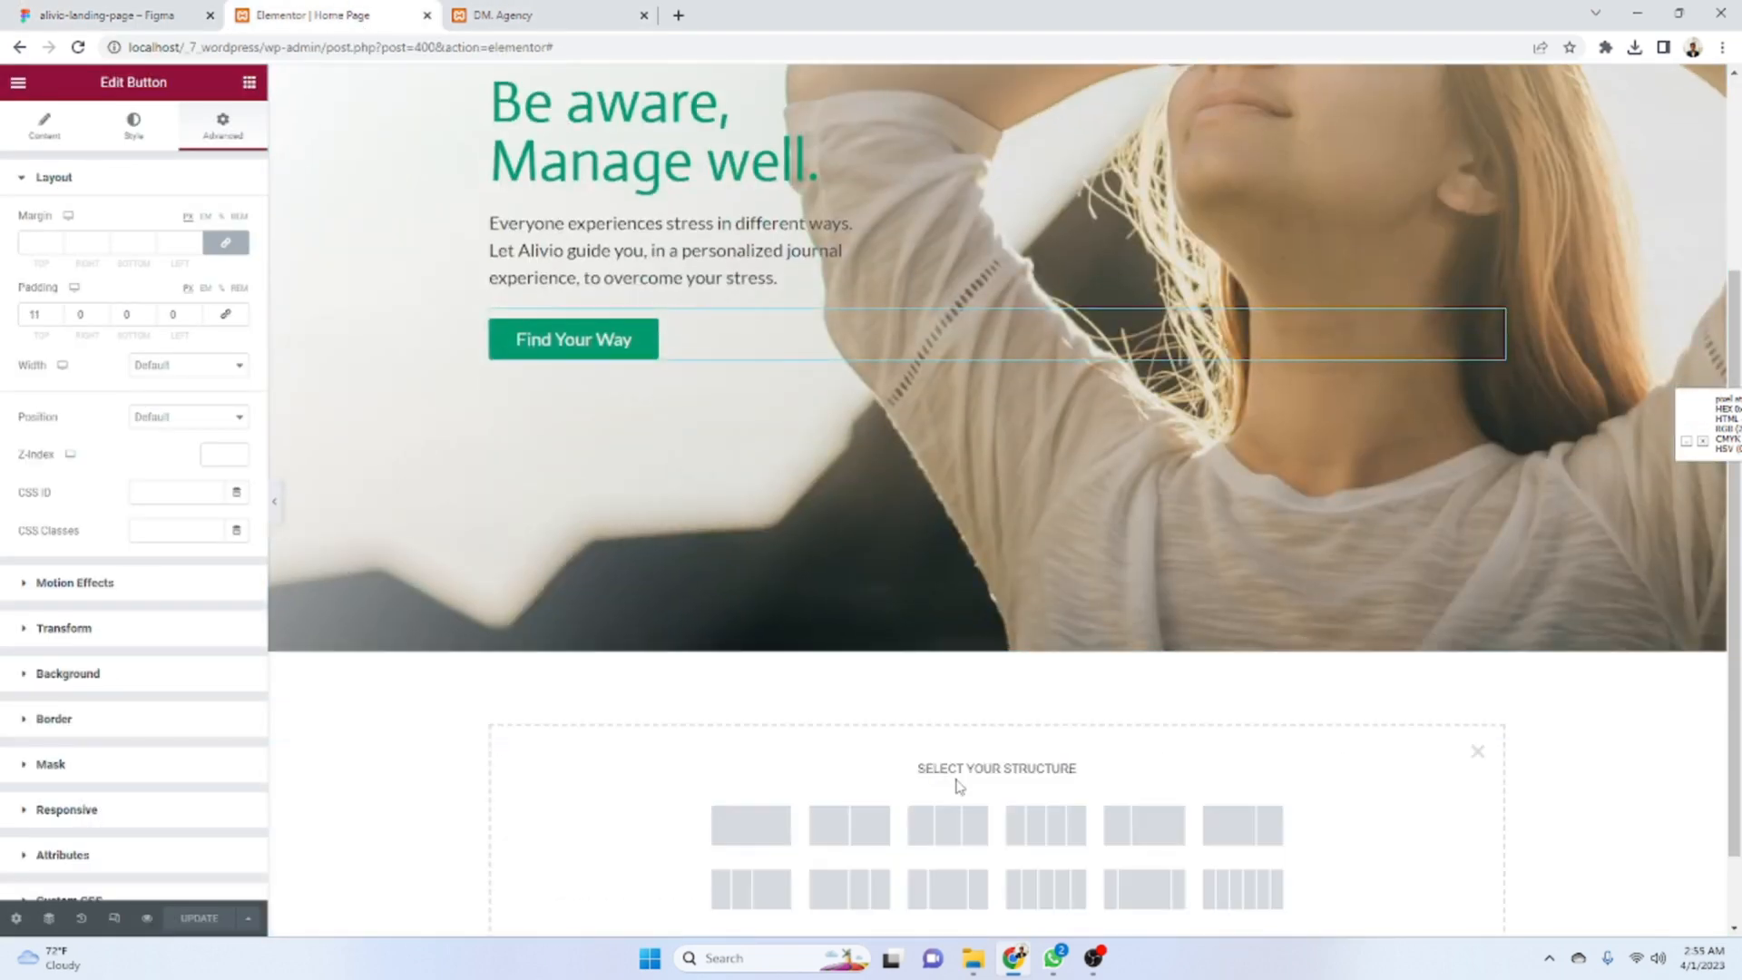
{"action": "left_click", "coordinate": [842, 836]}
- Copy the "How it works" label text above the green heading in the Figma design
{"action": "left_click", "coordinate": [207, 10]}
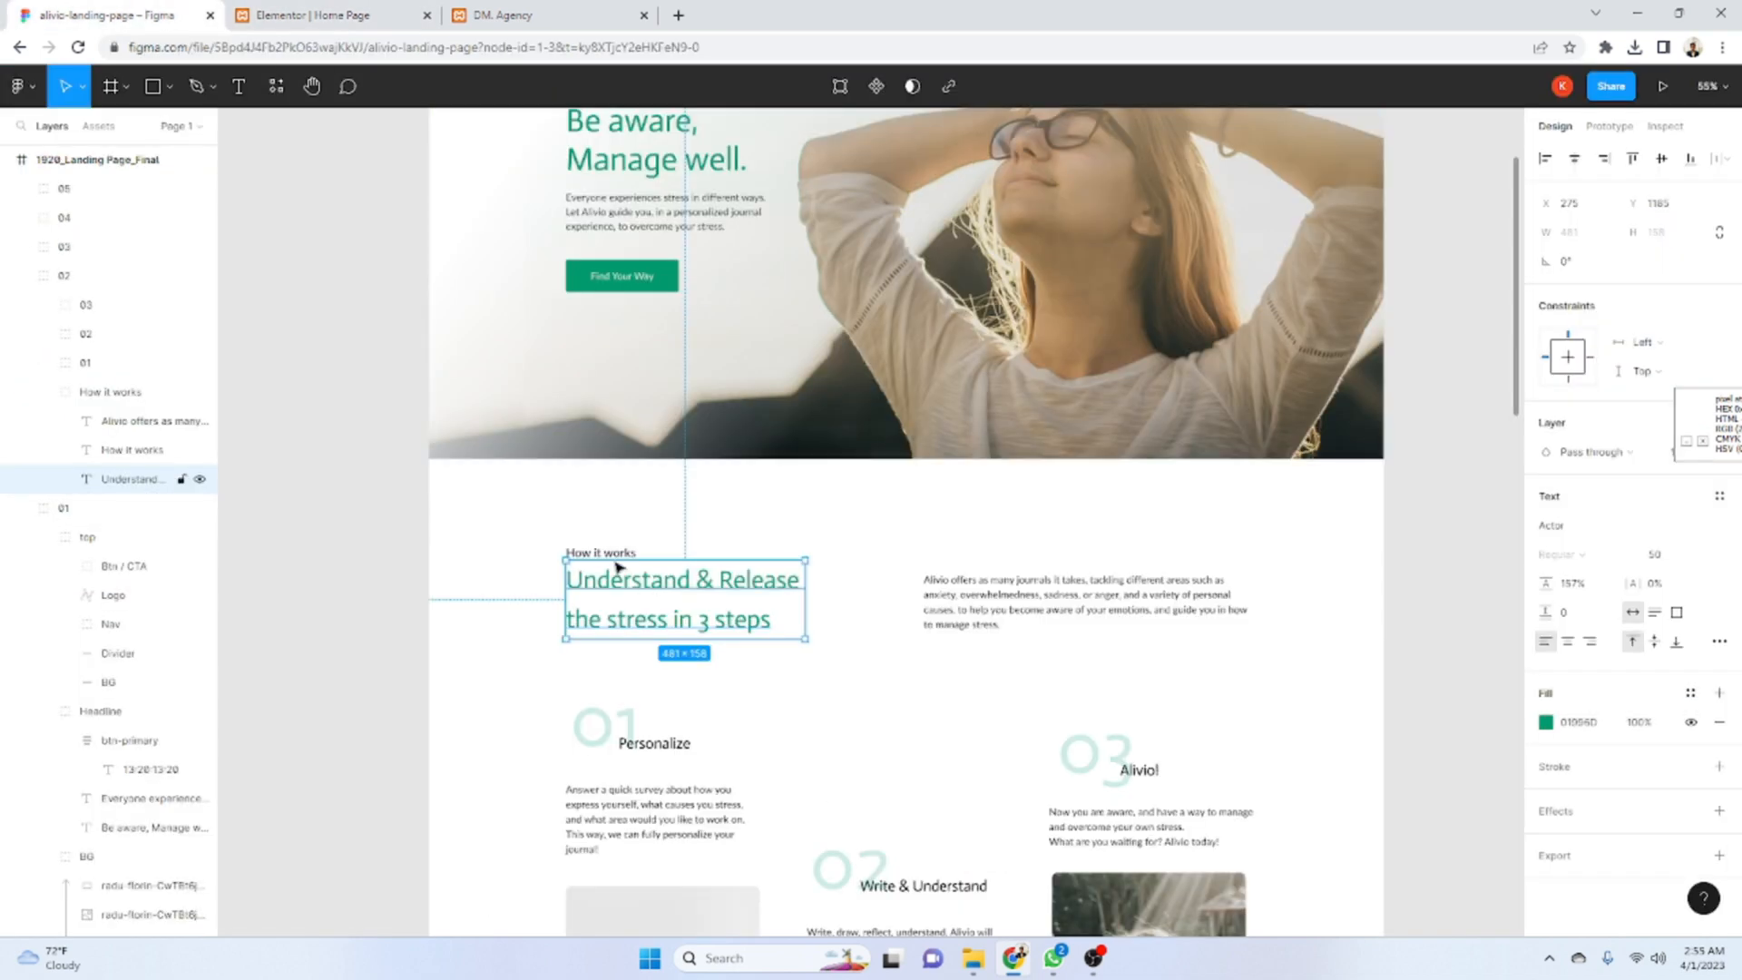
{"action": "left_click", "coordinate": [275, 7]}
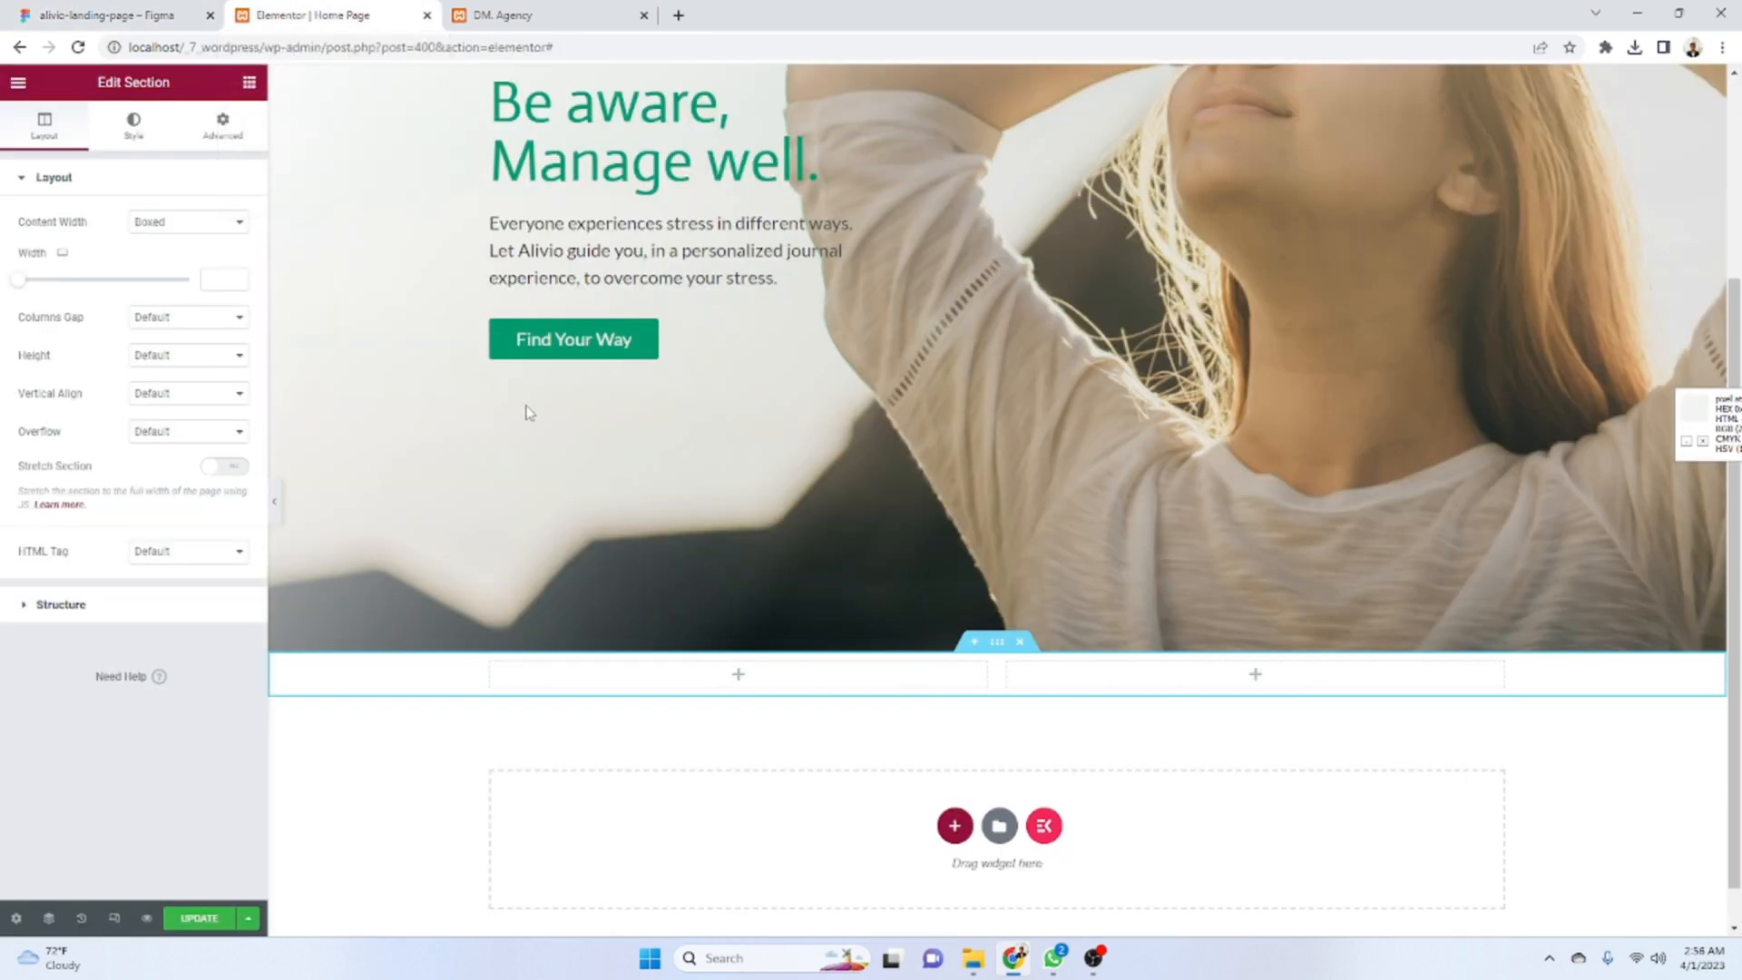
{"action": "scroll", "coordinate": [661, 540], "scroll_direction": "down", "scroll_amount": 1}
{"action": "key", "text": "ctrl+shift+Tab"}
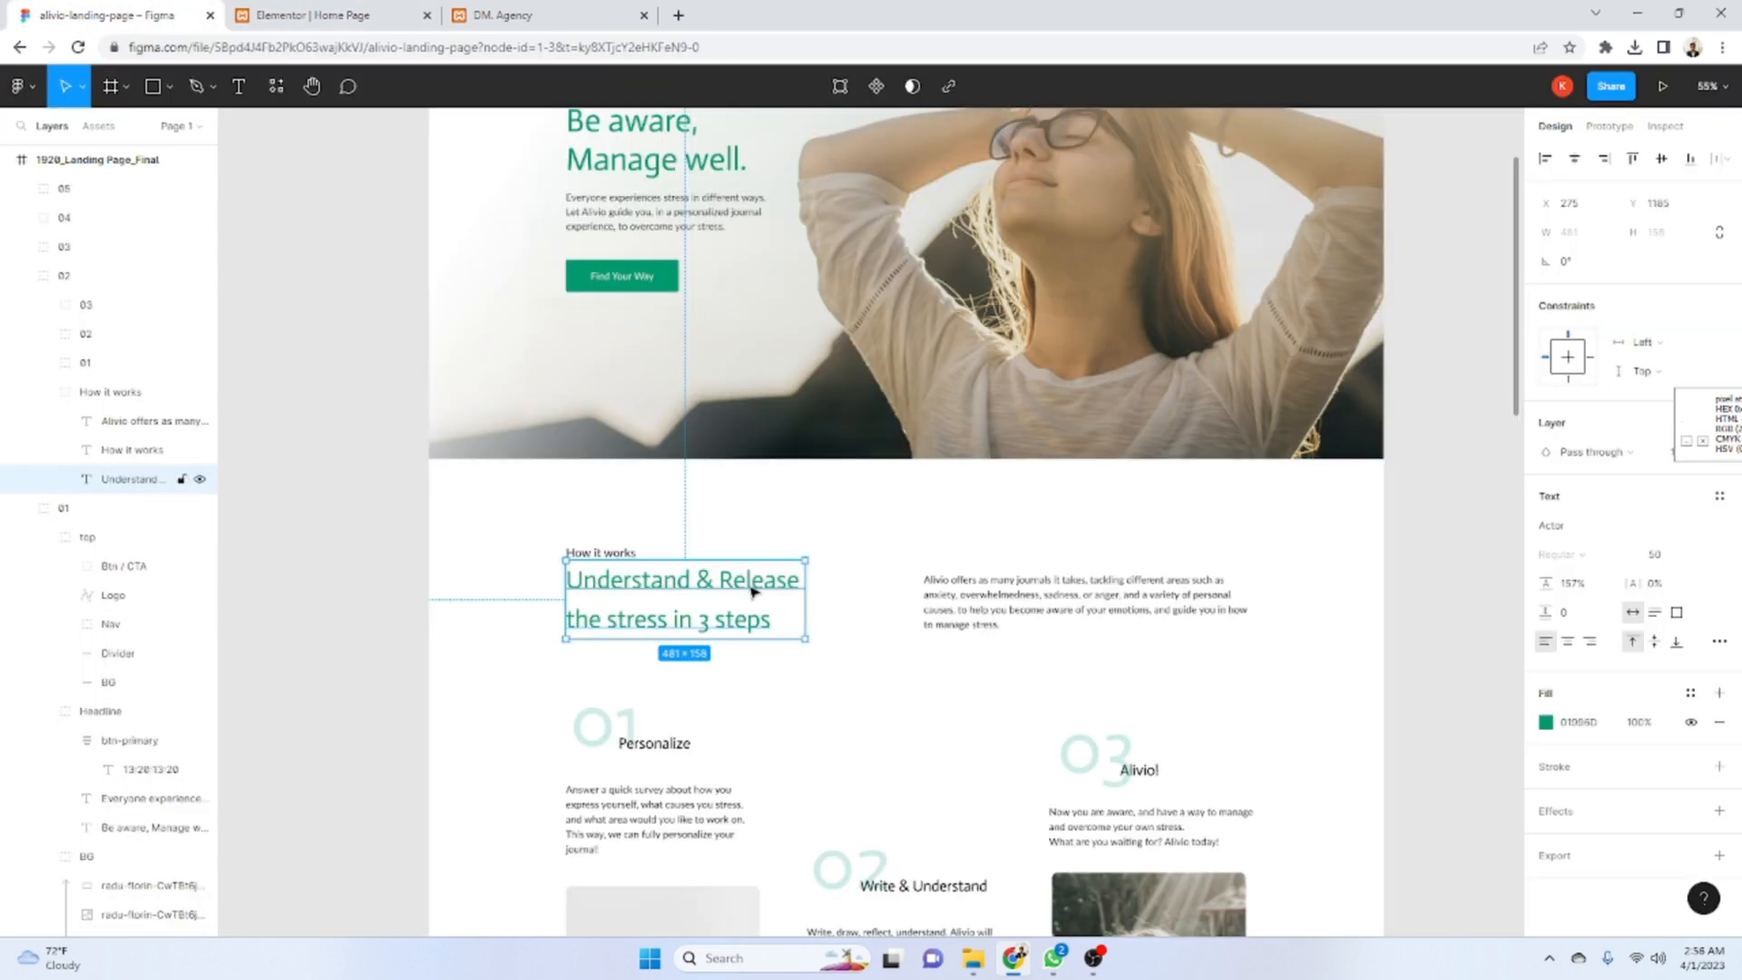
{"action": "left_click", "coordinate": [615, 555]}
{"action": "double_click", "coordinate": [614, 555]}
{"action": "key", "text": "ctrl+c"}
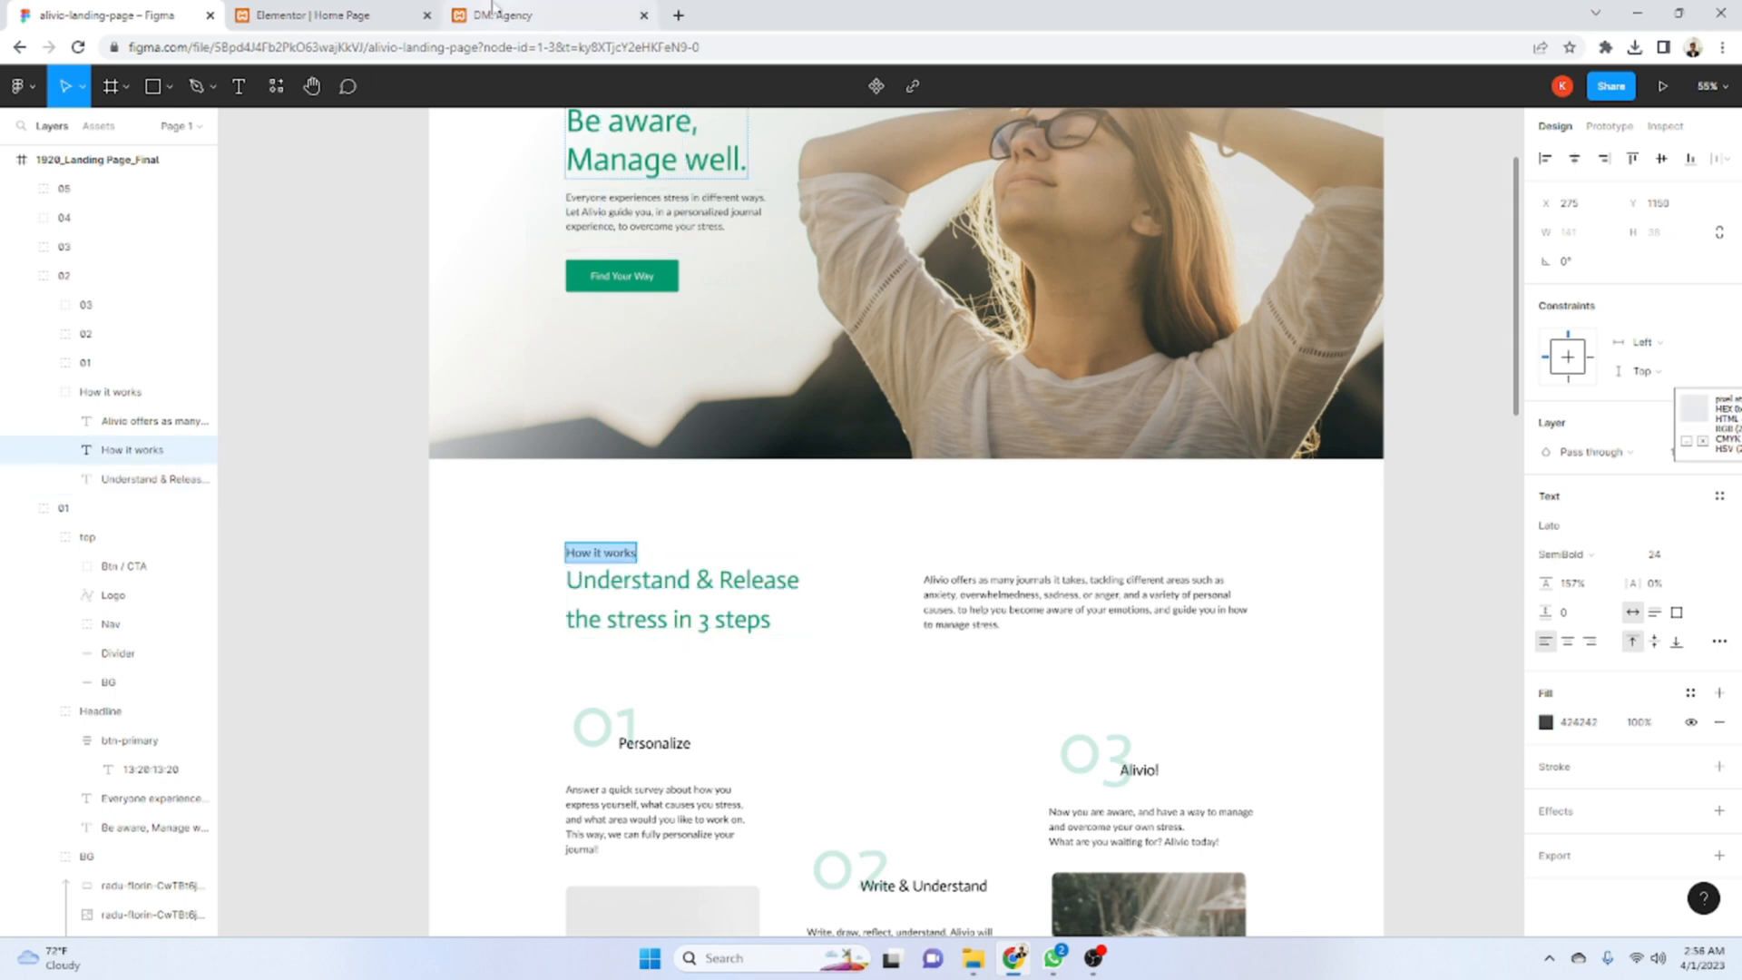
- Add a Heading widget to the new section's left column and replace its title with "How it works"
{"action": "left_click", "coordinate": [308, 15]}
{"action": "left_click", "coordinate": [249, 84]}
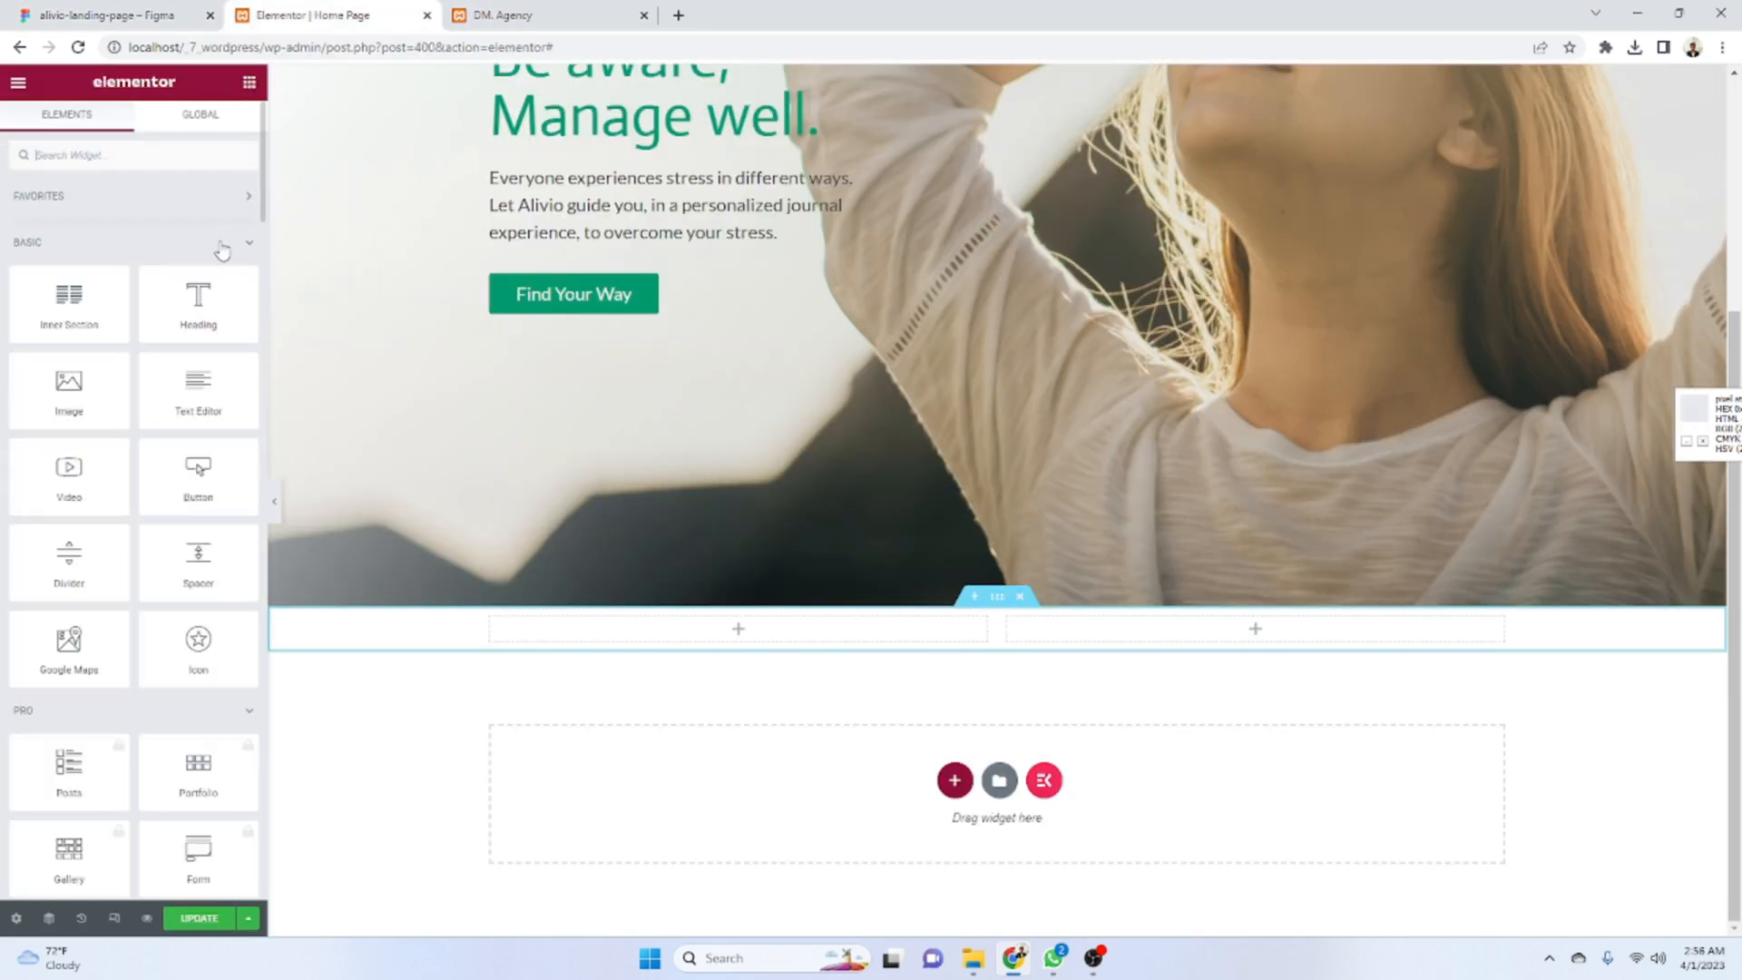
{"action": "left_click", "coordinate": [168, 11]}
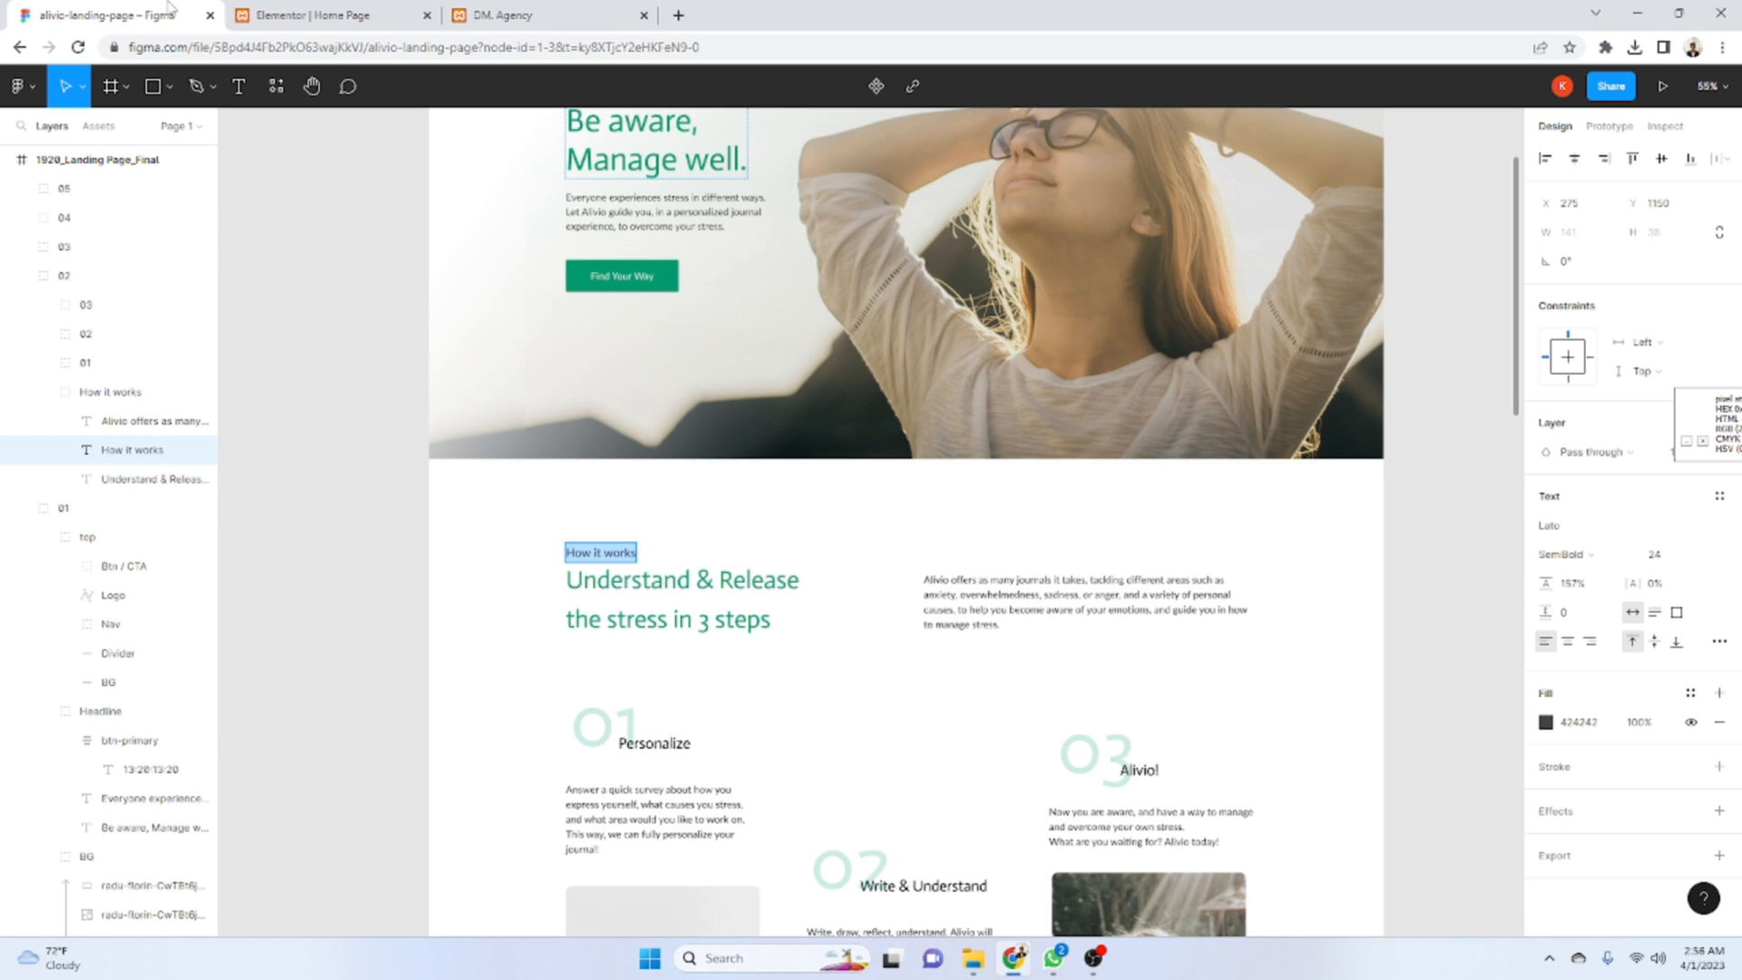
{"action": "left_click", "coordinate": [309, 16]}
{"action": "left_click_drag", "start_coordinate": [198, 304], "coordinate": [711, 635]}
{"action": "left_click", "coordinate": [163, 272]}
{"action": "key", "text": "ctrl+a"}
{"action": "key", "text": "ctrl+v"}
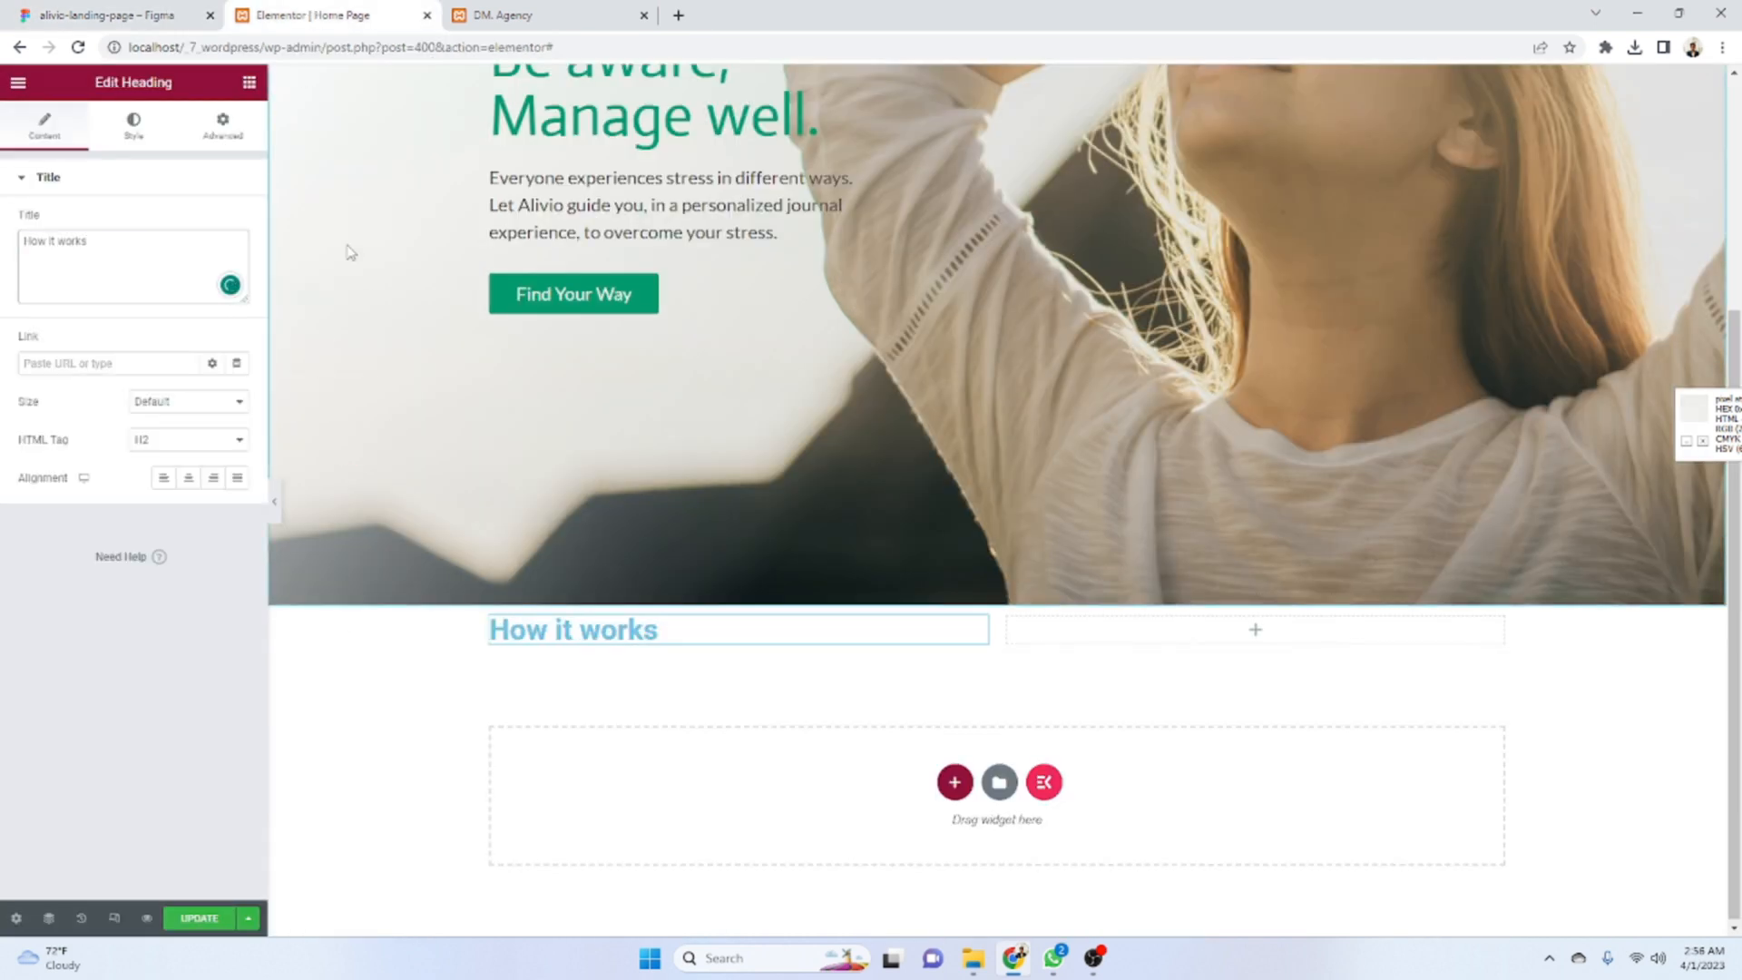
- Check the "How it works" label's font in Figma and set the heading's typography family to Lato
{"action": "left_click", "coordinate": [206, 5]}
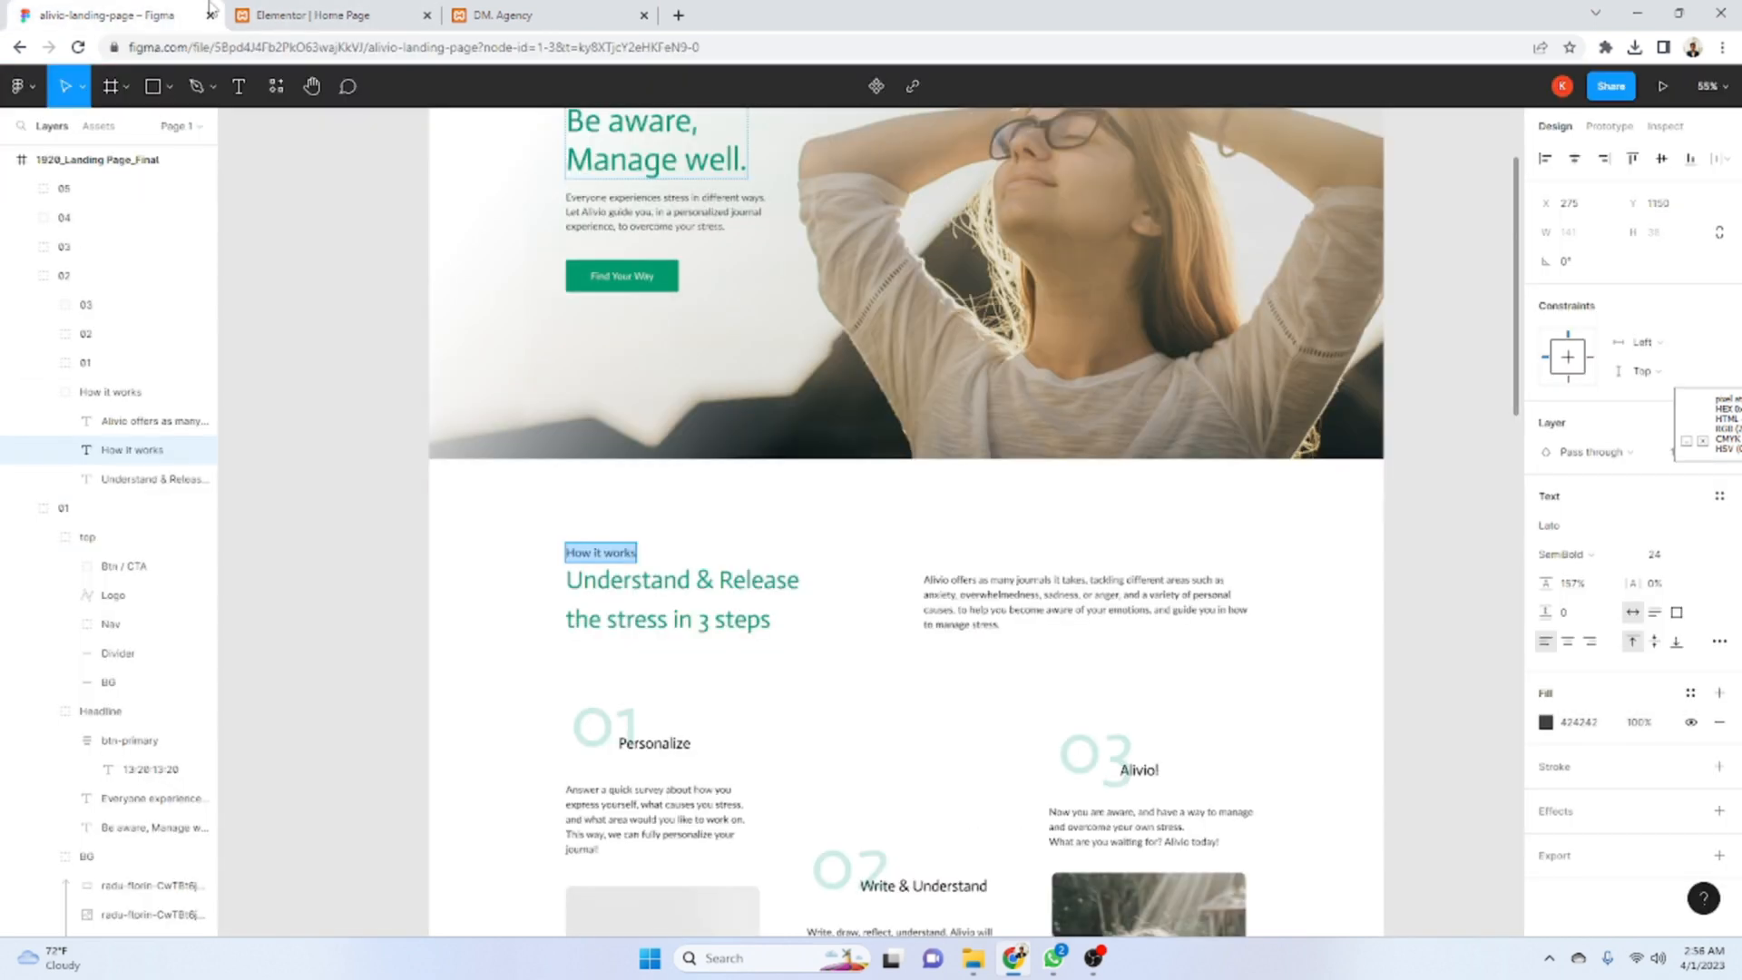
{"action": "left_click", "coordinate": [1561, 525]}
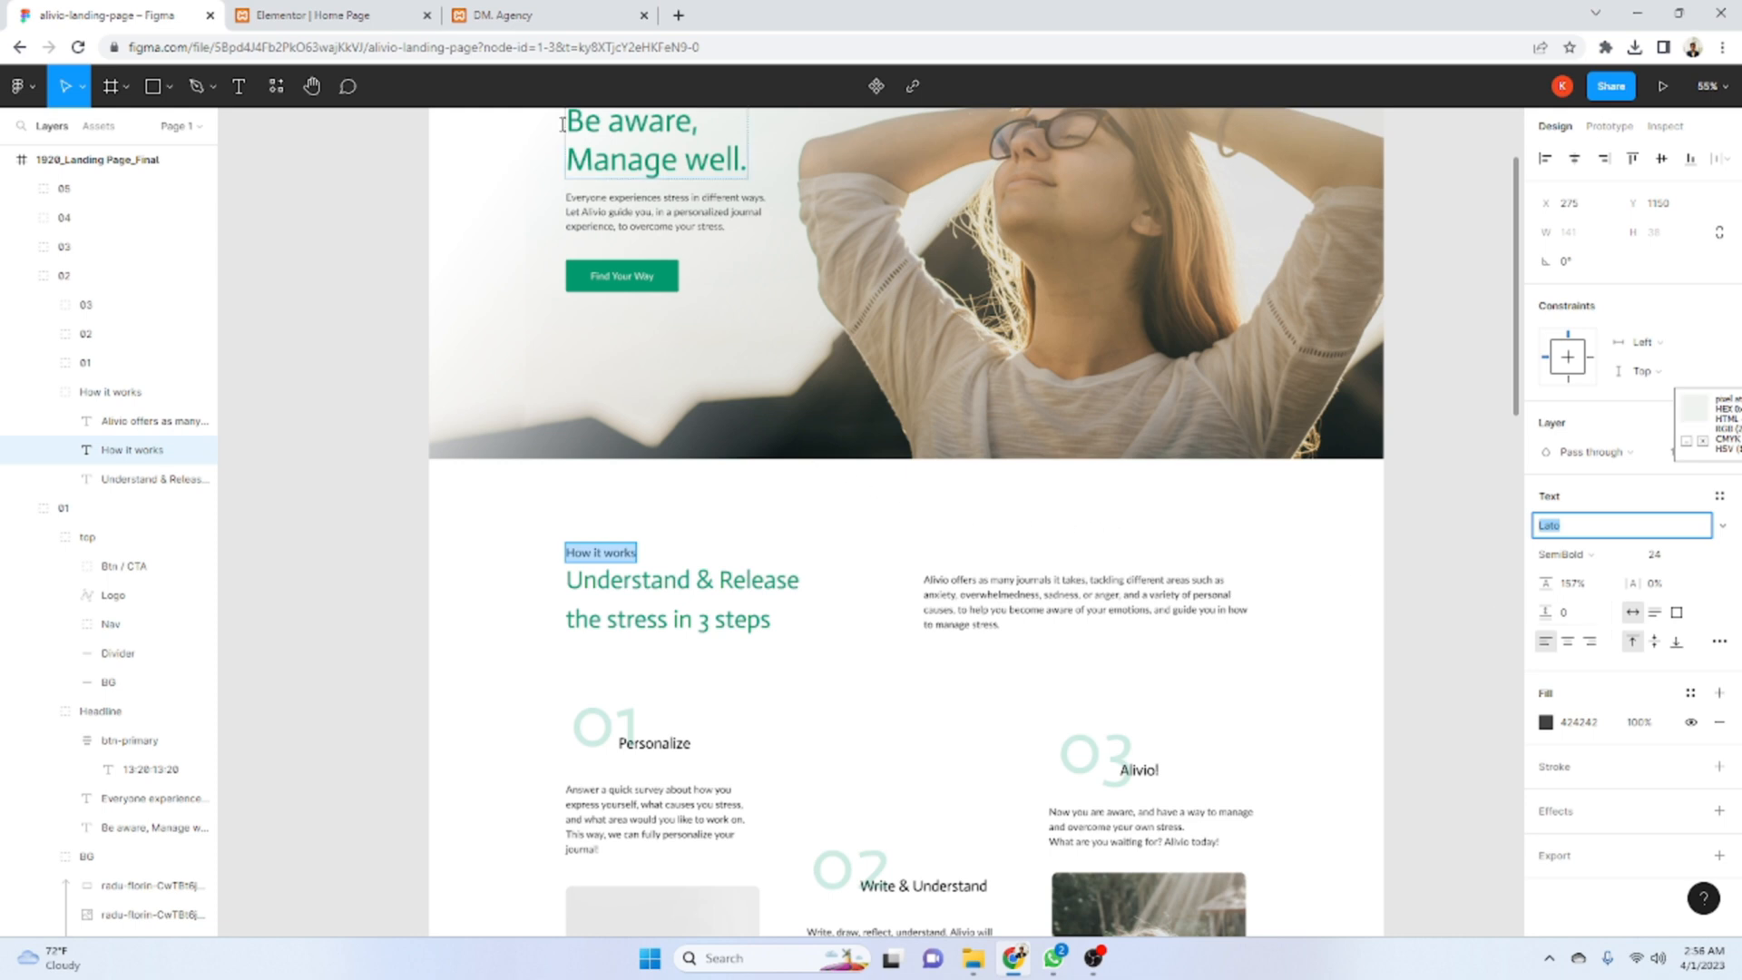
{"action": "left_click", "coordinate": [309, 16]}
{"action": "left_click", "coordinate": [135, 124]}
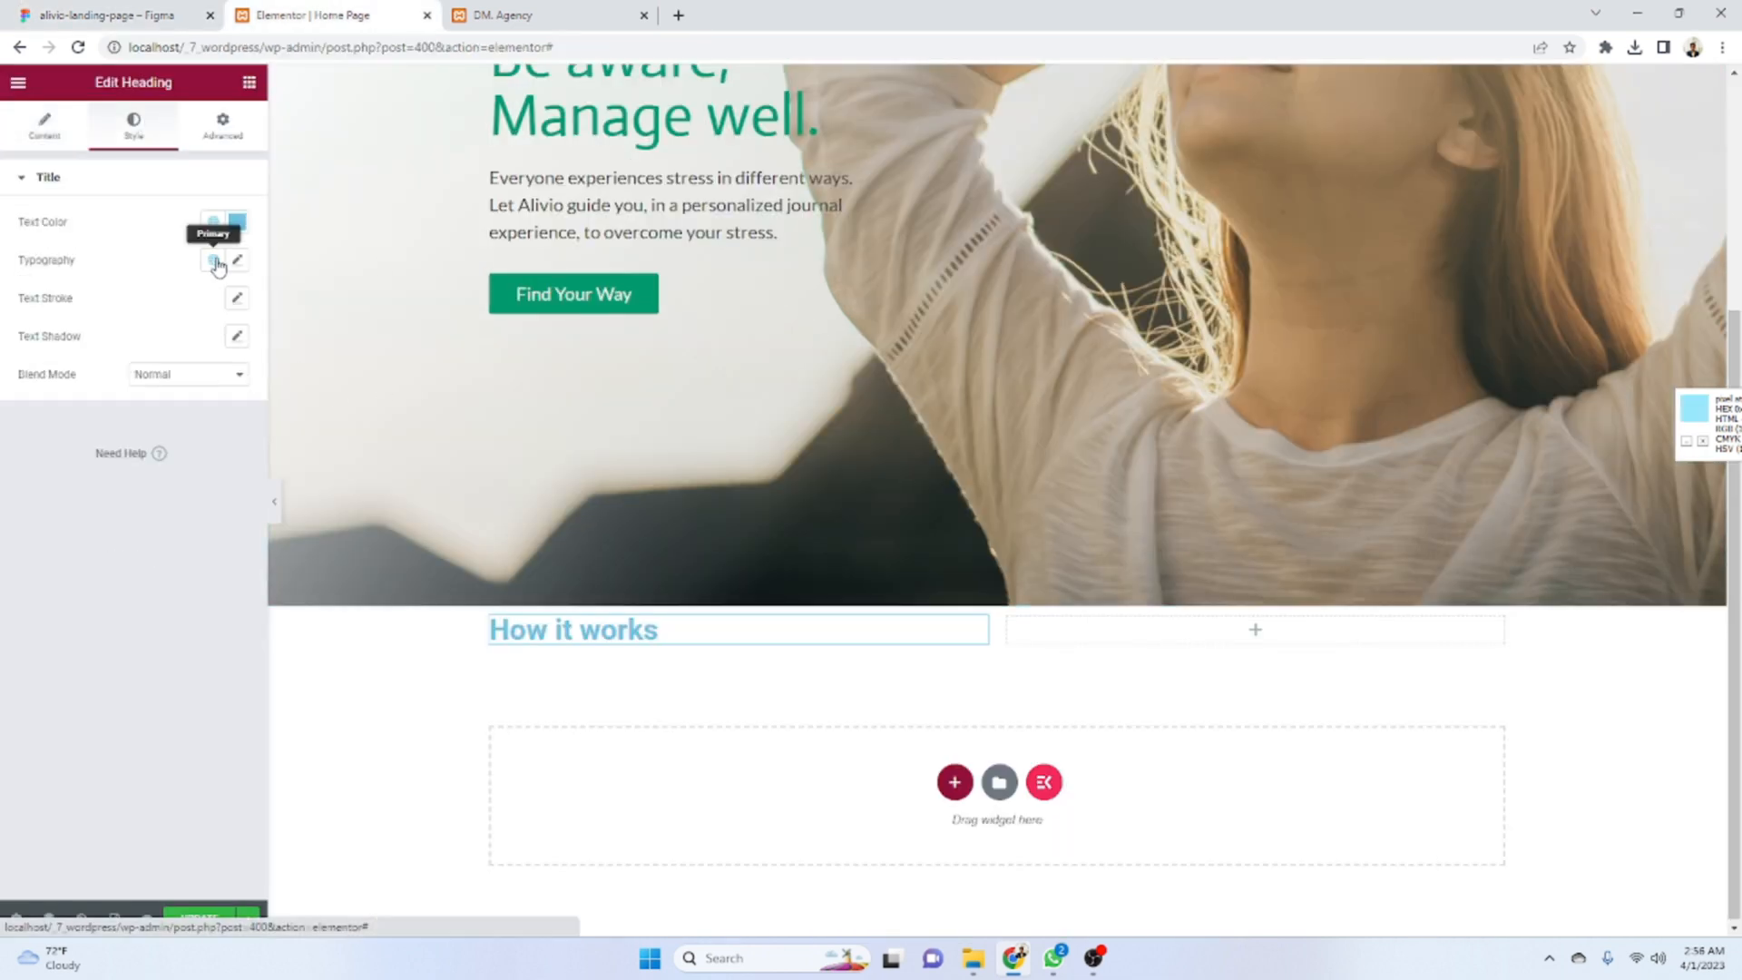
{"action": "left_click", "coordinate": [237, 260]}
{"action": "left_click", "coordinate": [199, 346]}
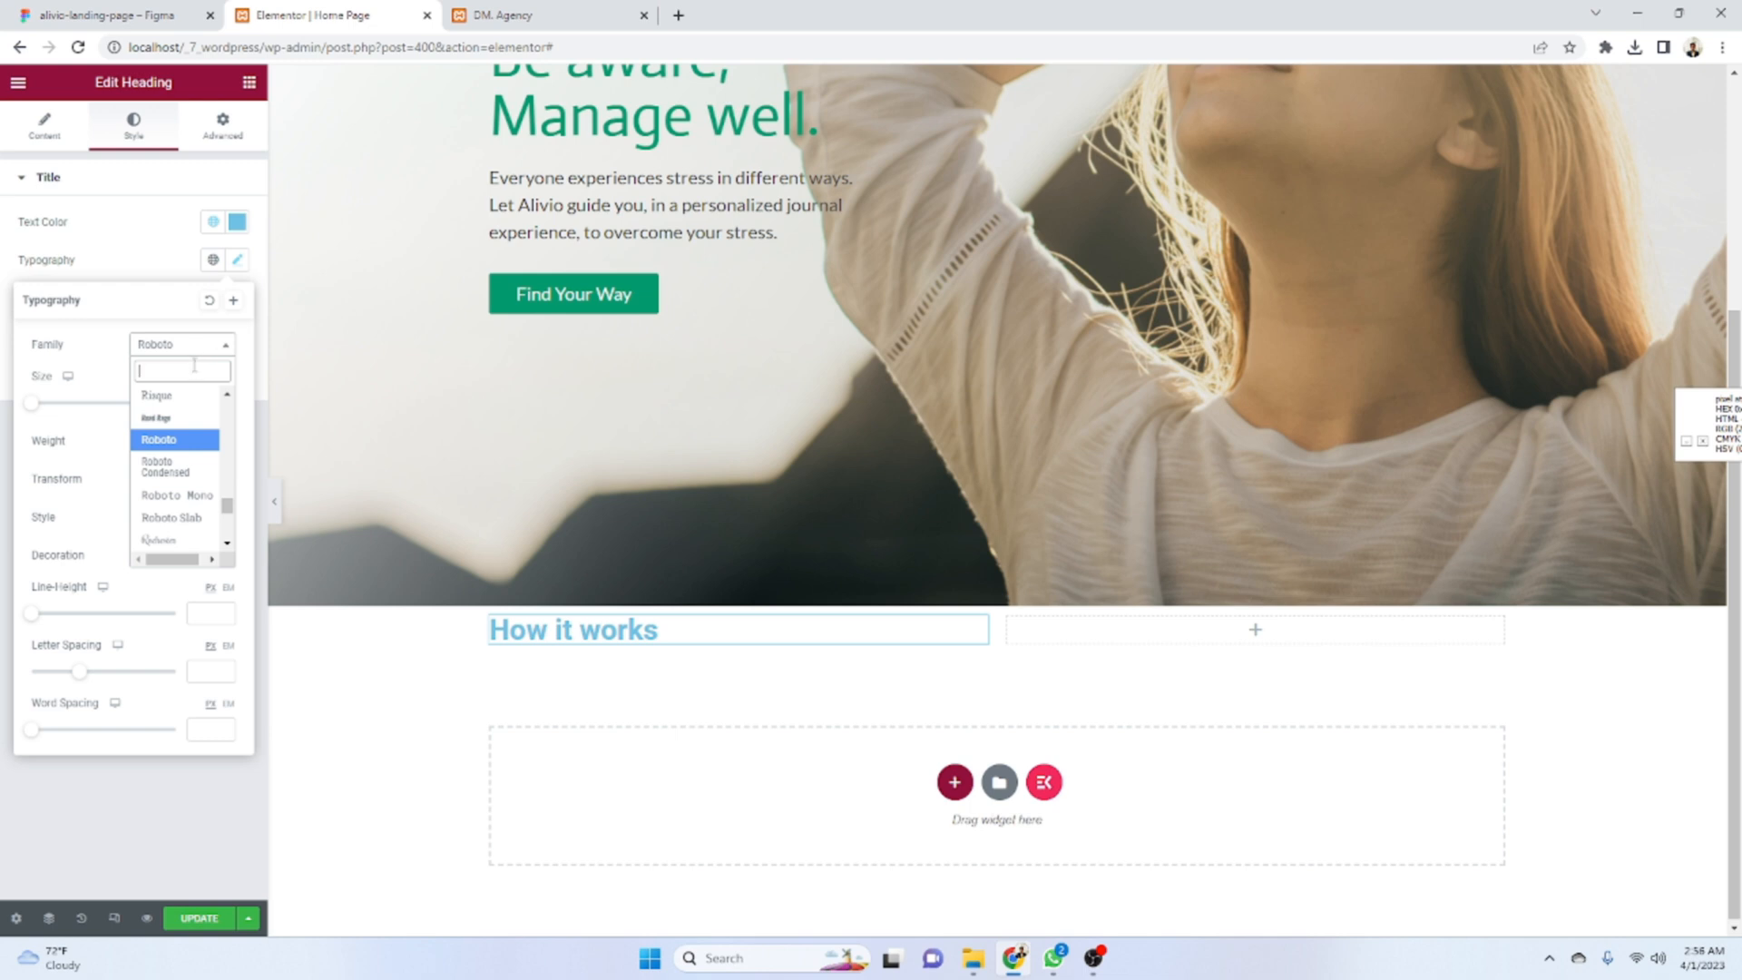
{"action": "type", "text": "lato"}
{"action": "left_click", "coordinate": [159, 423]}
- Recheck the label's text properties in Figma and set the "How it works" heading's font size to 24 px
{"action": "left_click", "coordinate": [202, 401]}
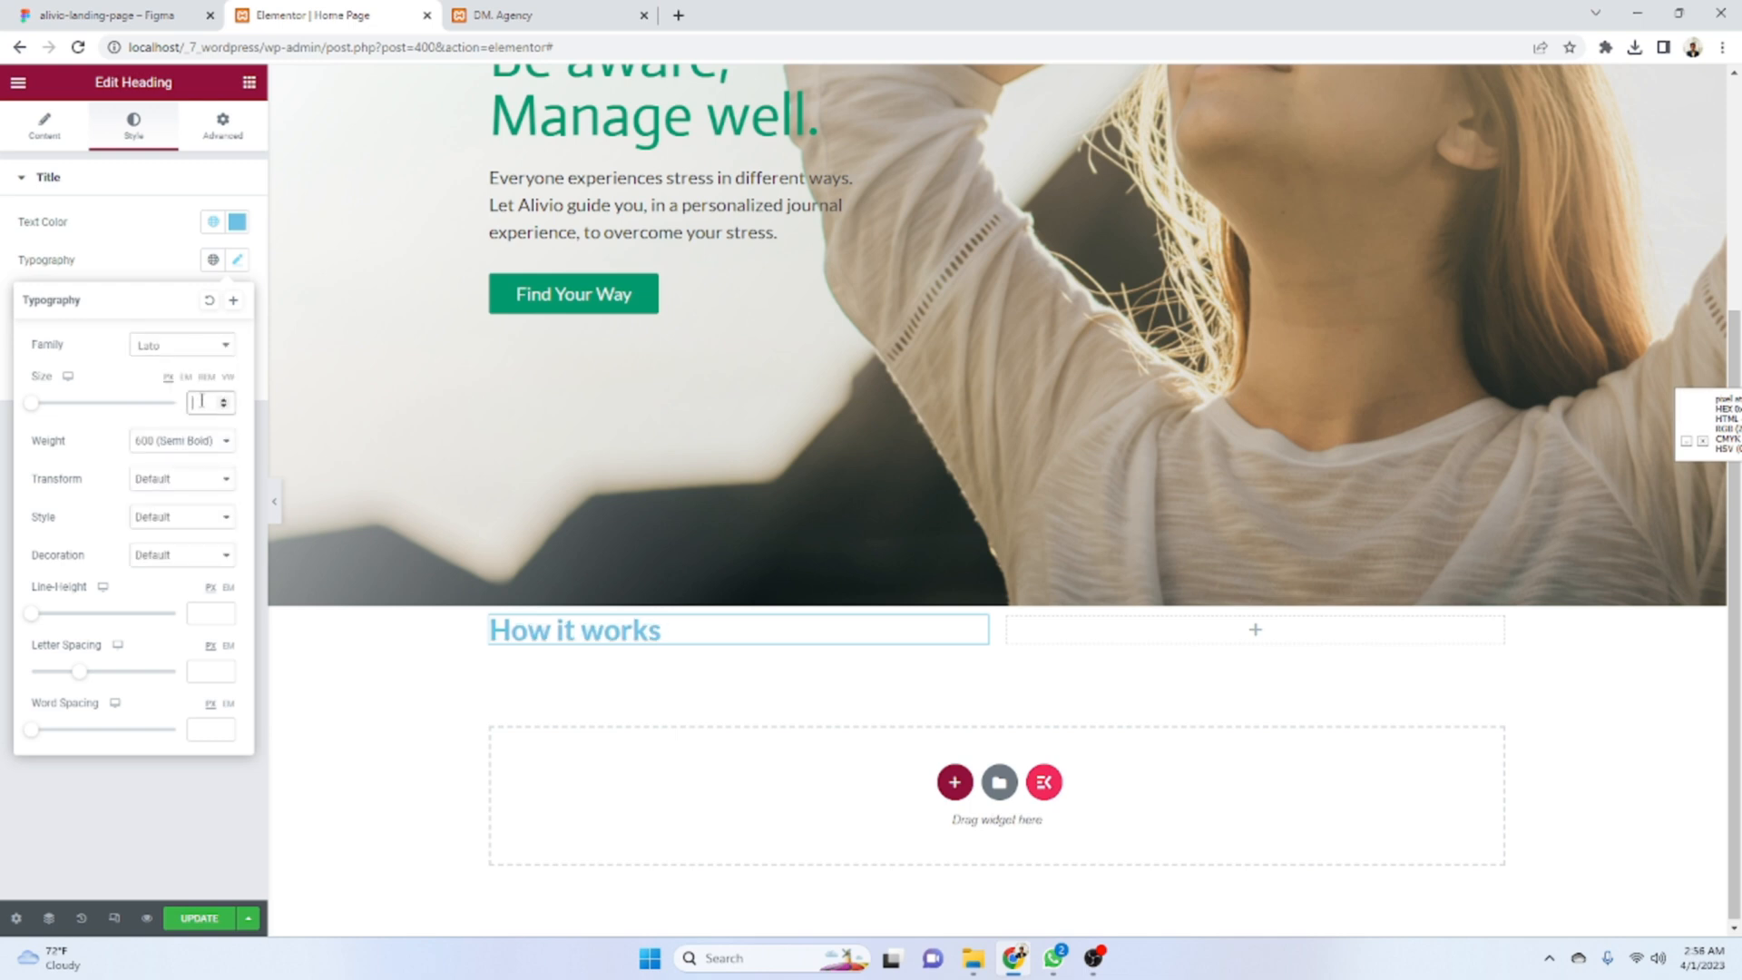
{"action": "left_click", "coordinate": [1093, 958]}
{"action": "left_click", "coordinate": [1343, 159]}
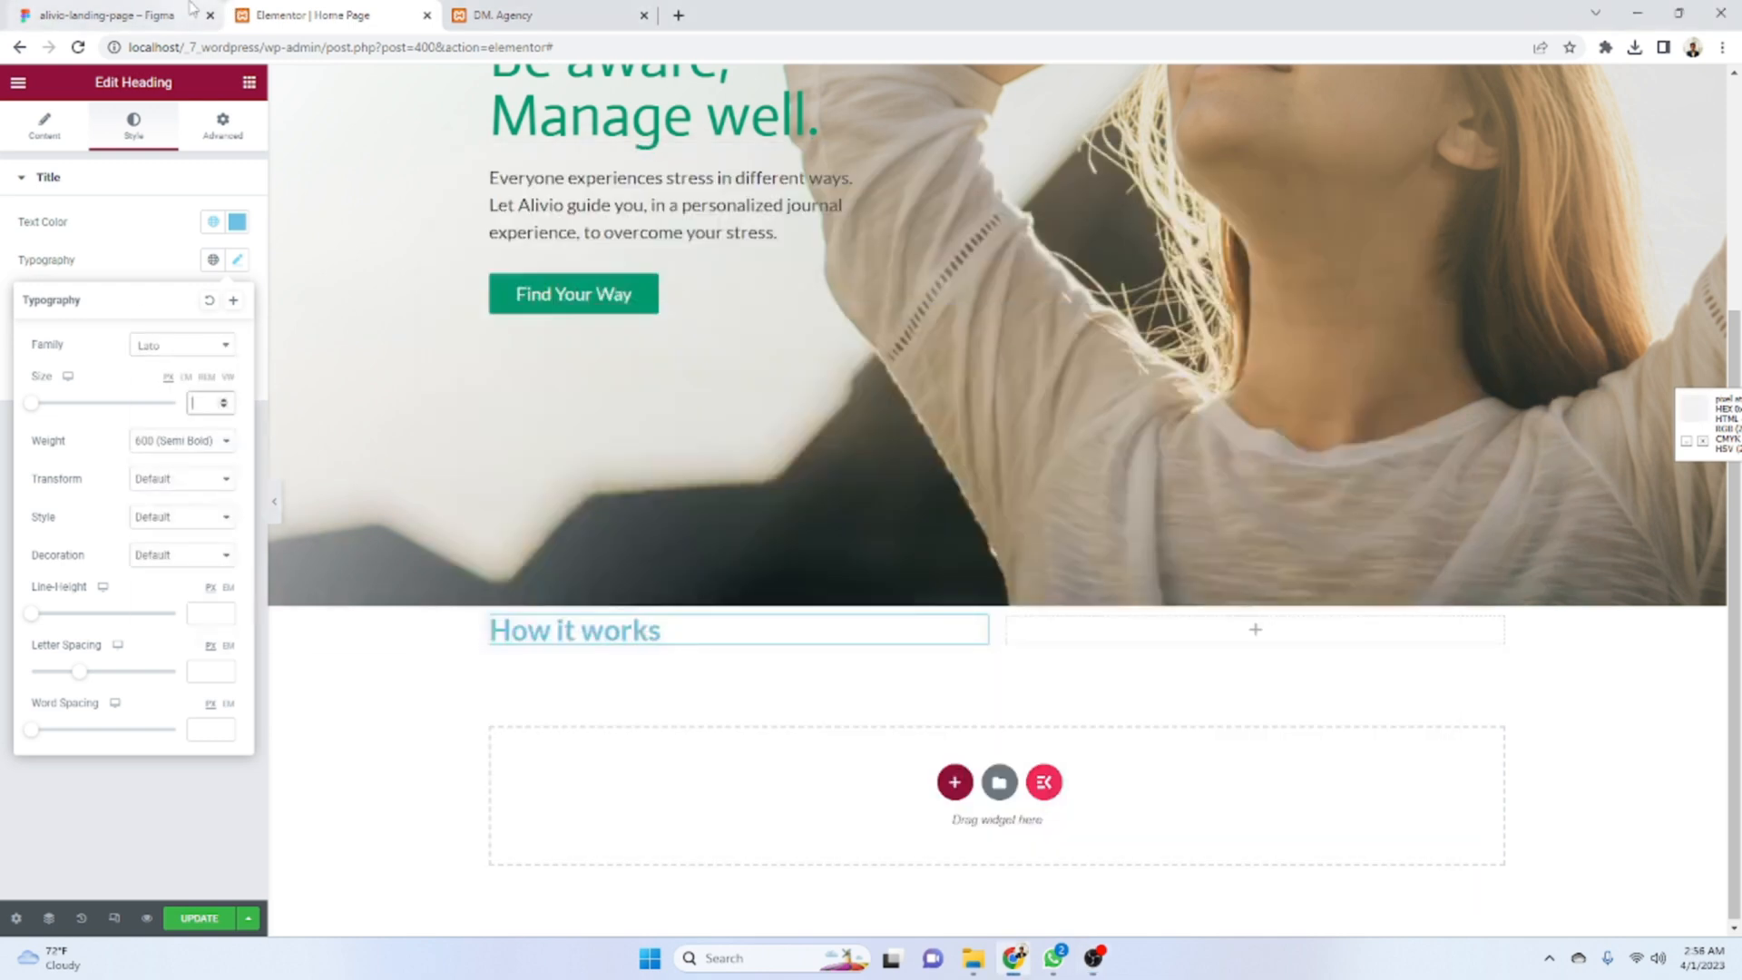
{"action": "left_click", "coordinate": [107, 15]}
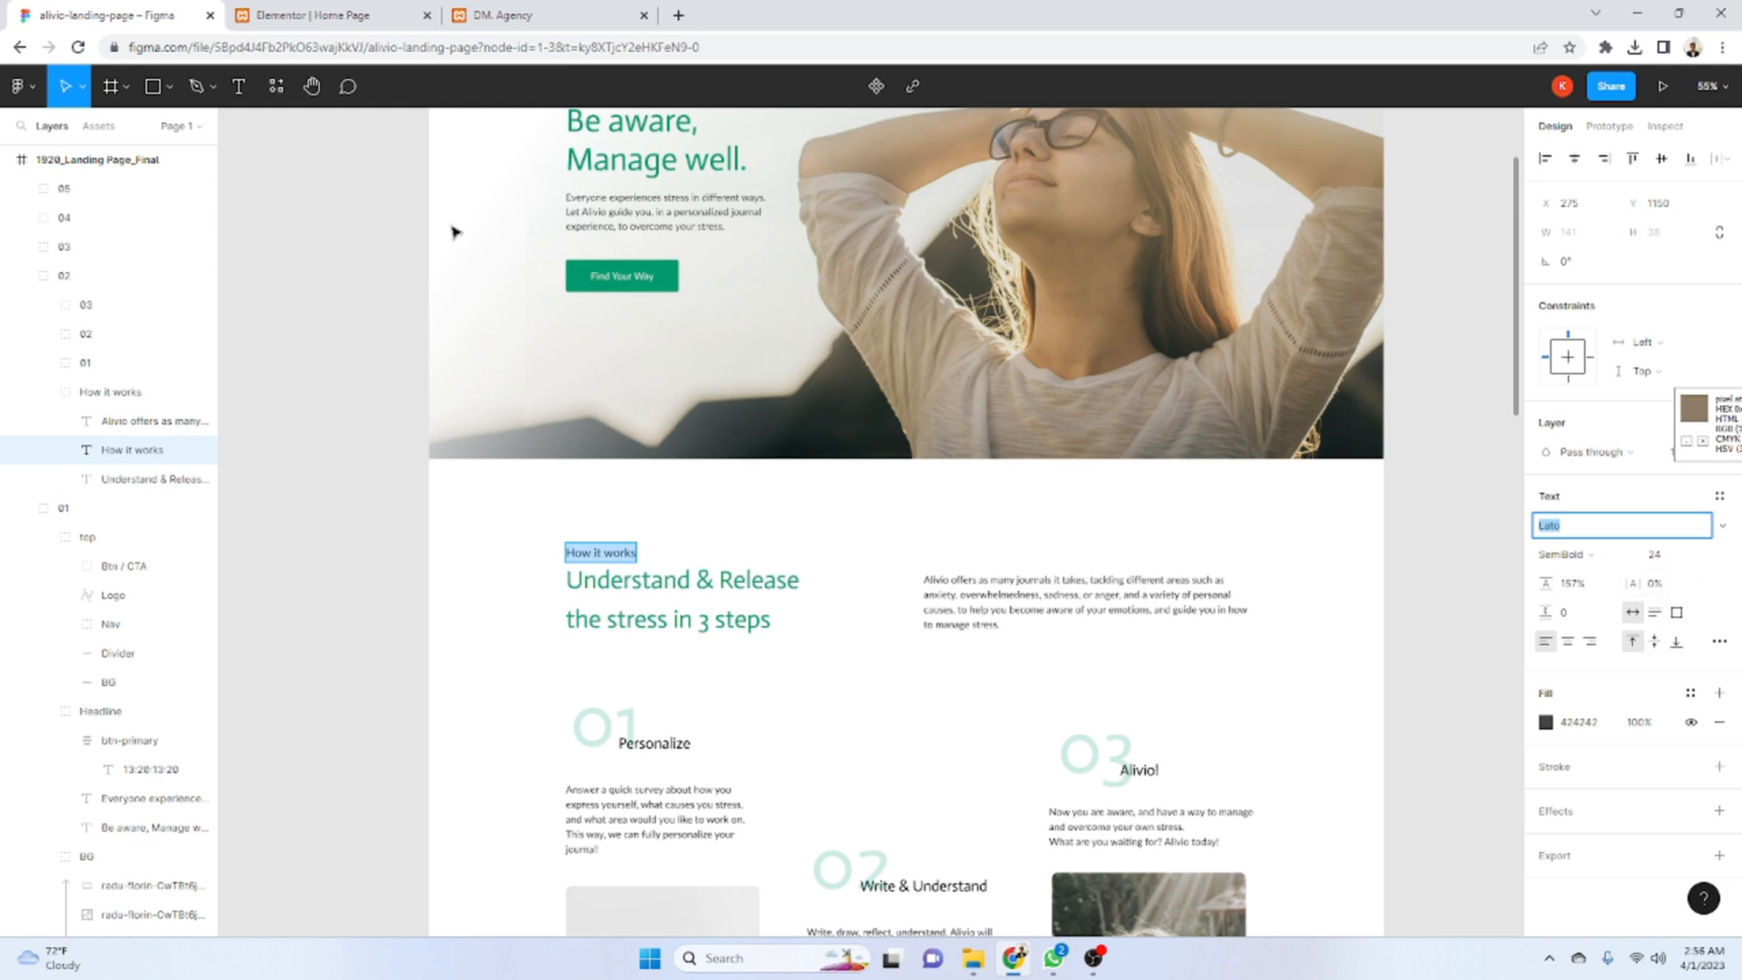
{"action": "left_click", "coordinate": [308, 15]}
{"action": "type", "text": "24"}
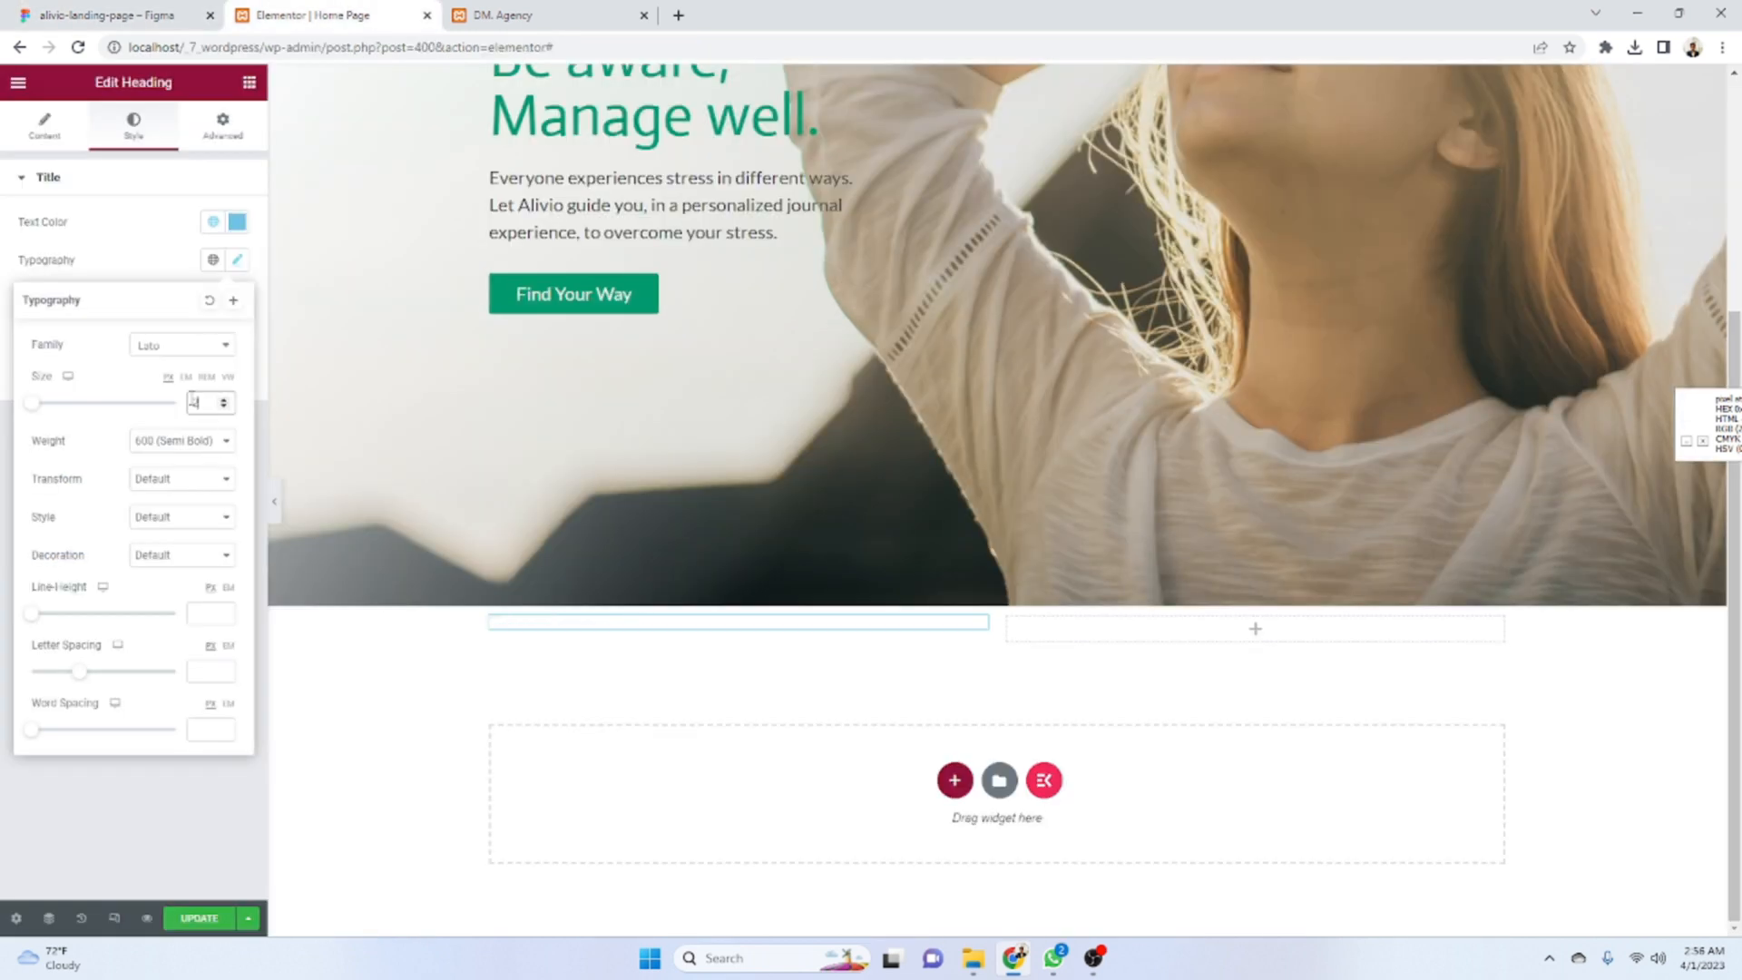
- Set the "How it works" heading's line height to 30 px and compare it with the Figma label
{"action": "left_click", "coordinate": [199, 621]}
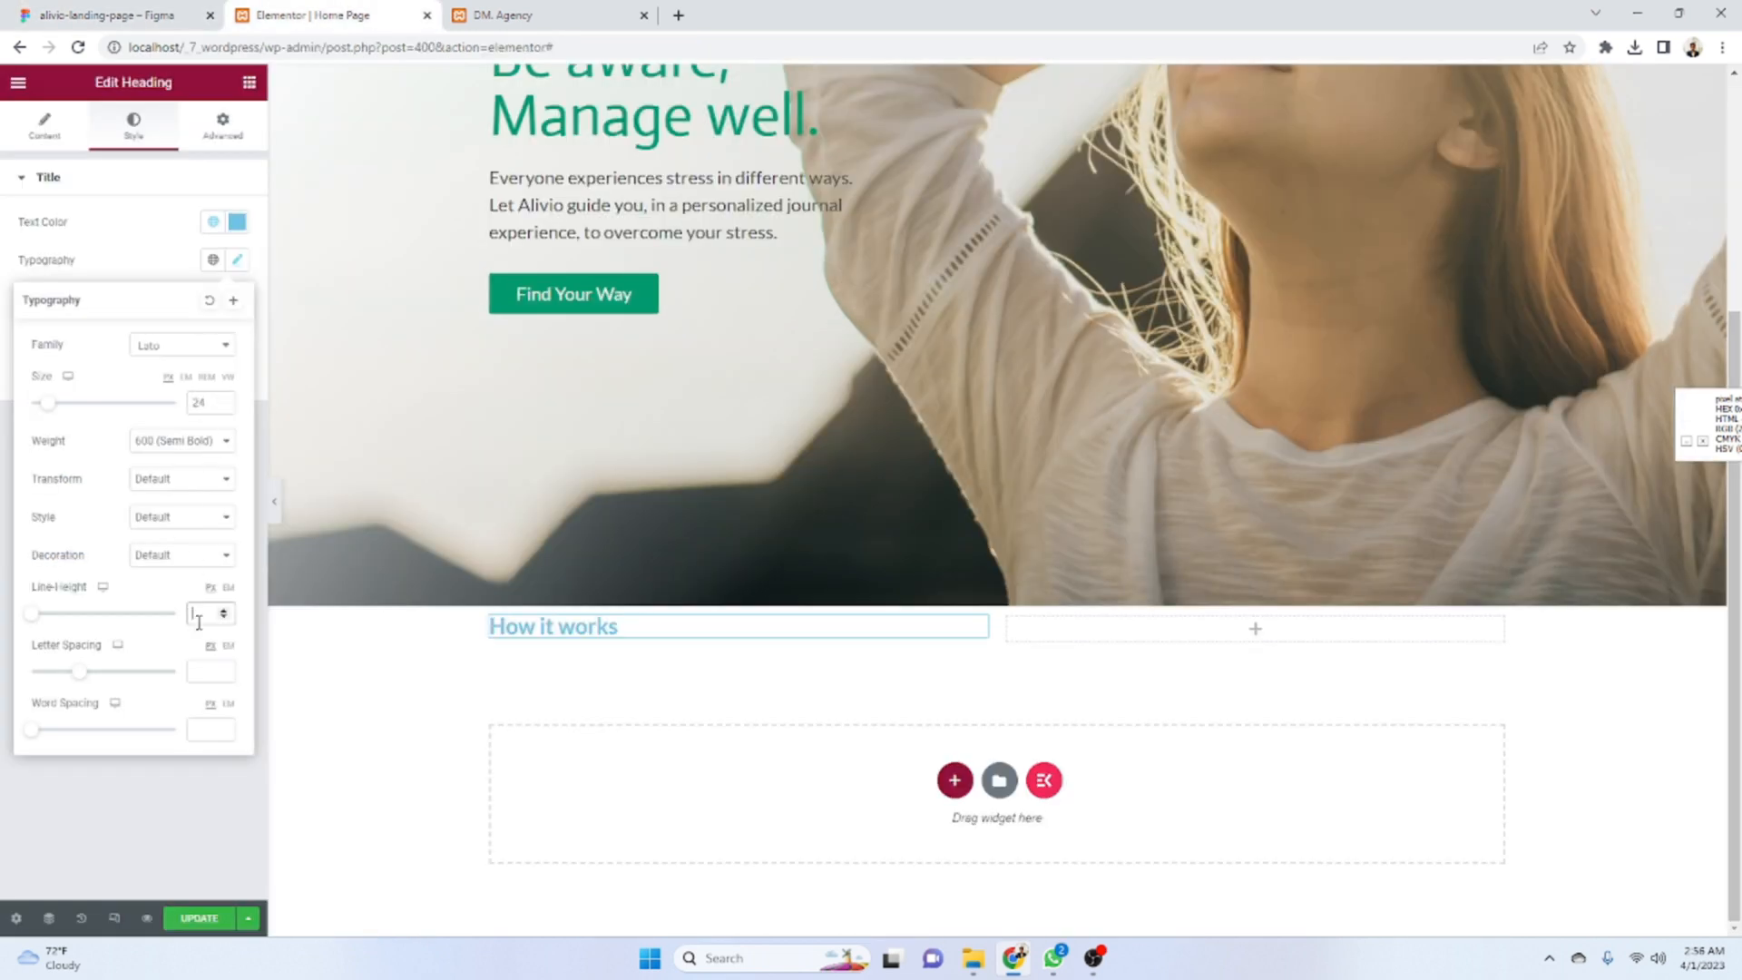
{"action": "type", "text": "1"}
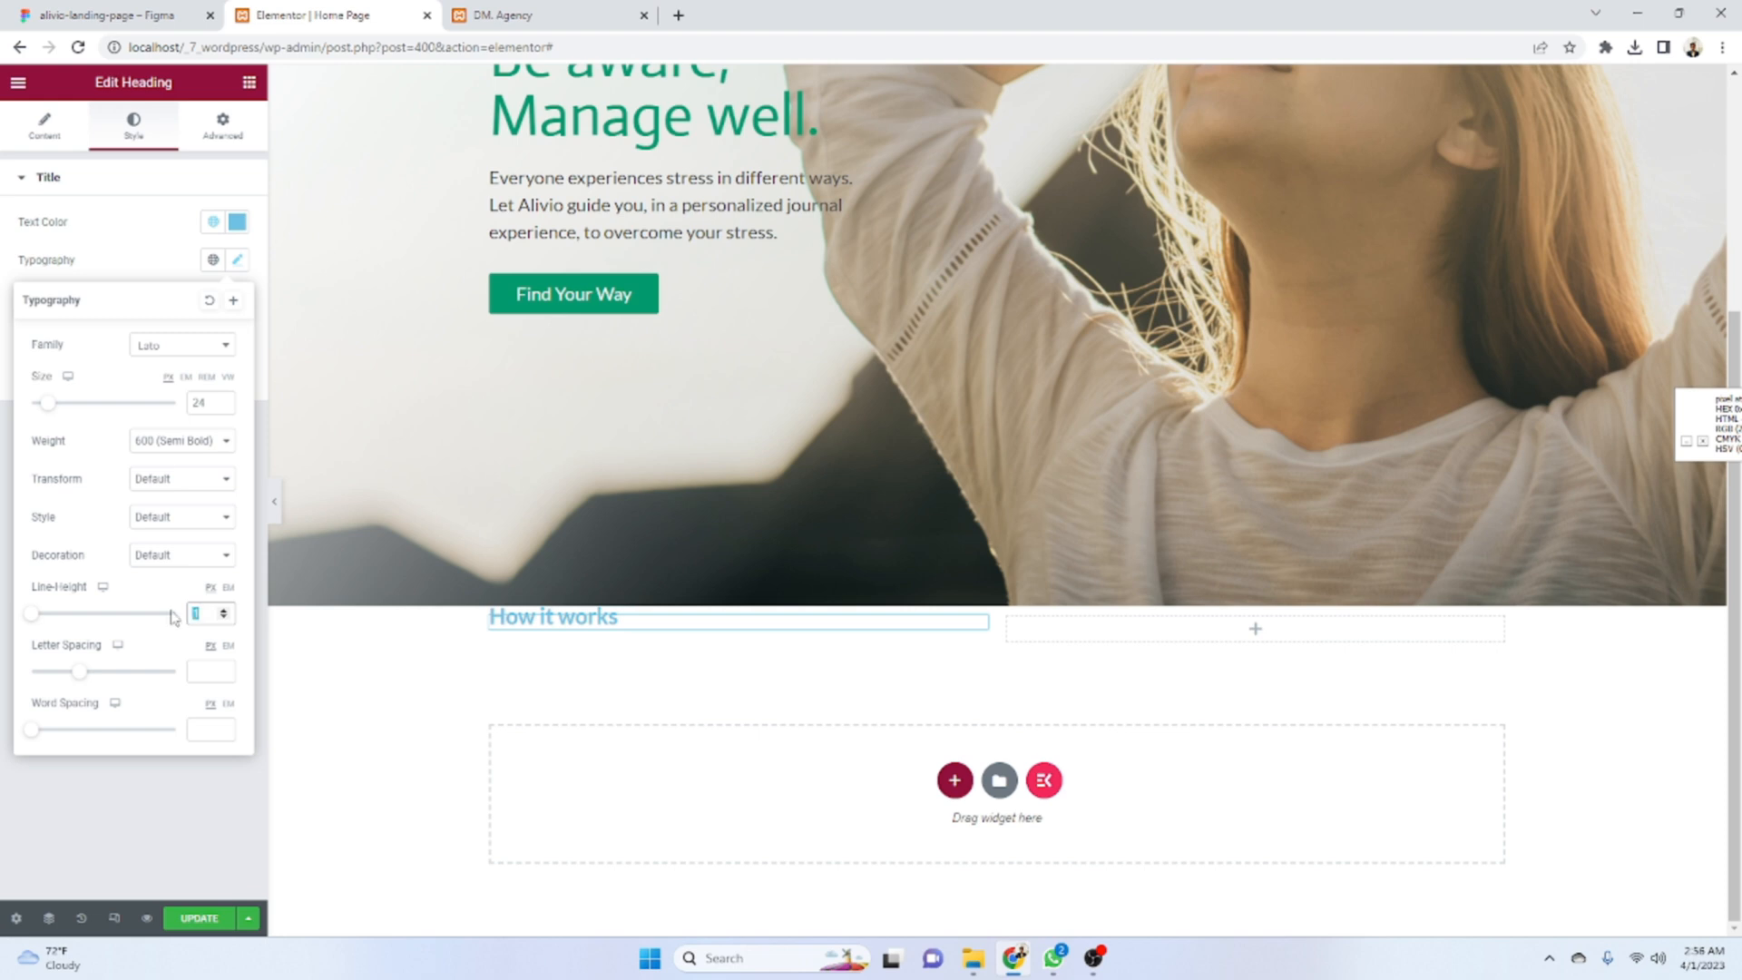
{"action": "type", "text": "0"}
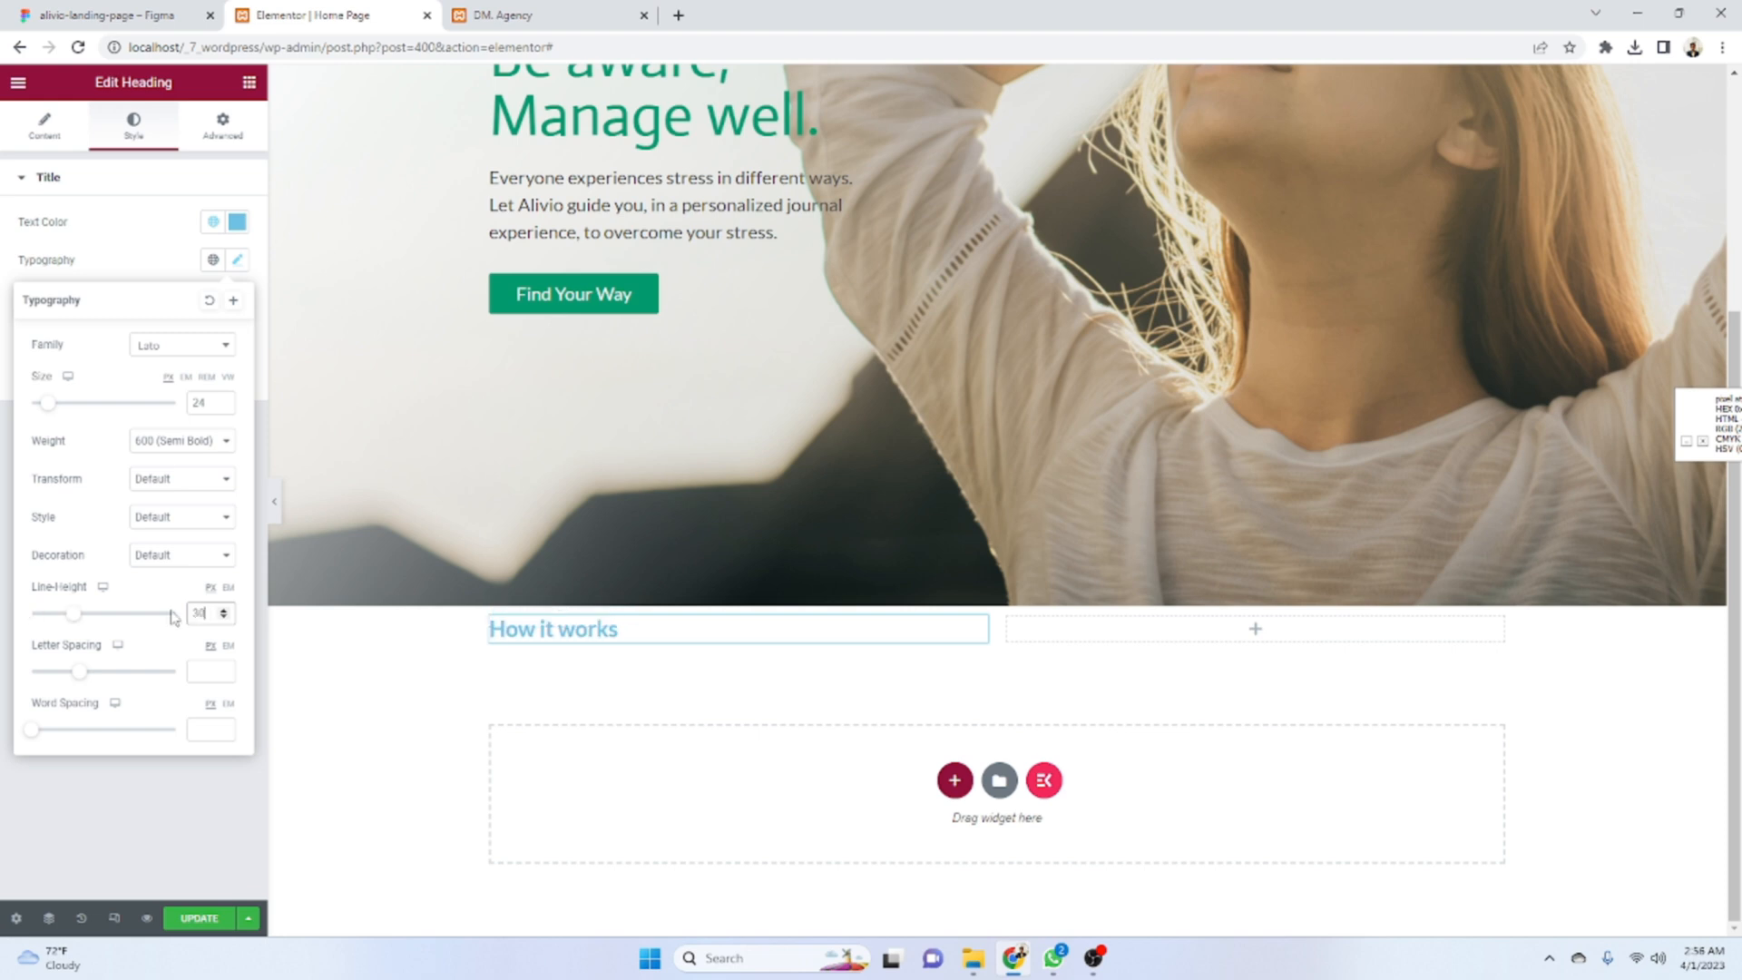
{"action": "left_click", "coordinate": [215, 657]}
{"action": "left_click", "coordinate": [100, 15]}
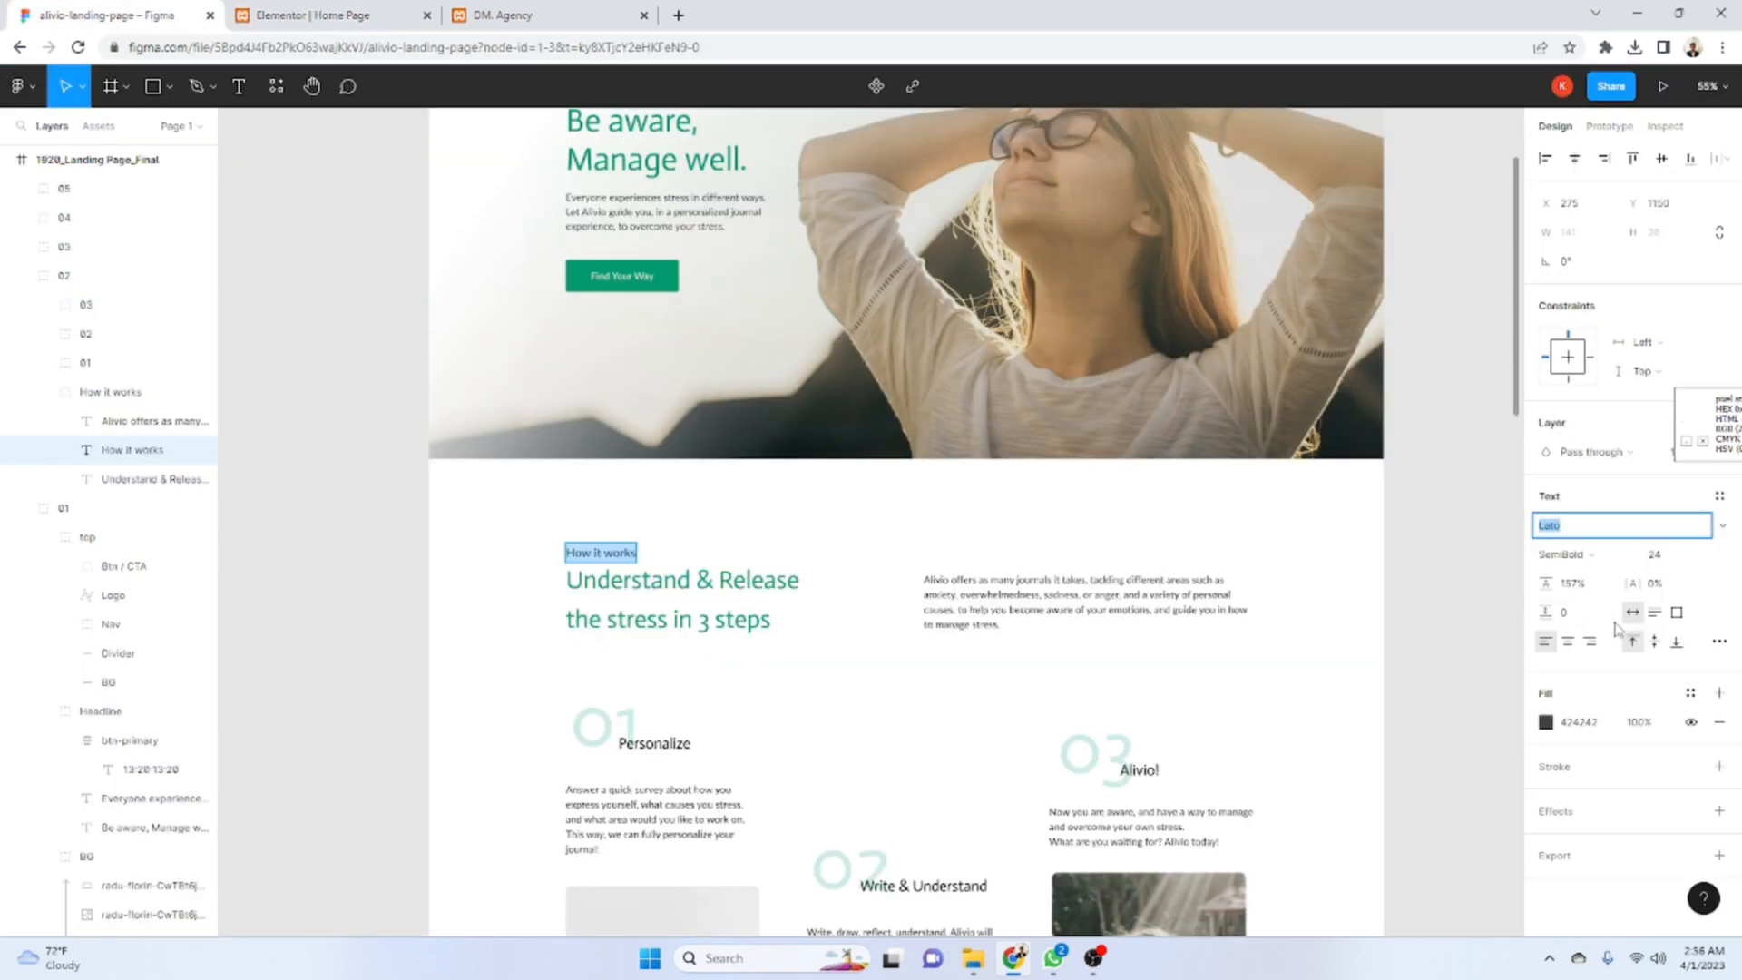
{"action": "left_click", "coordinate": [308, 15]}
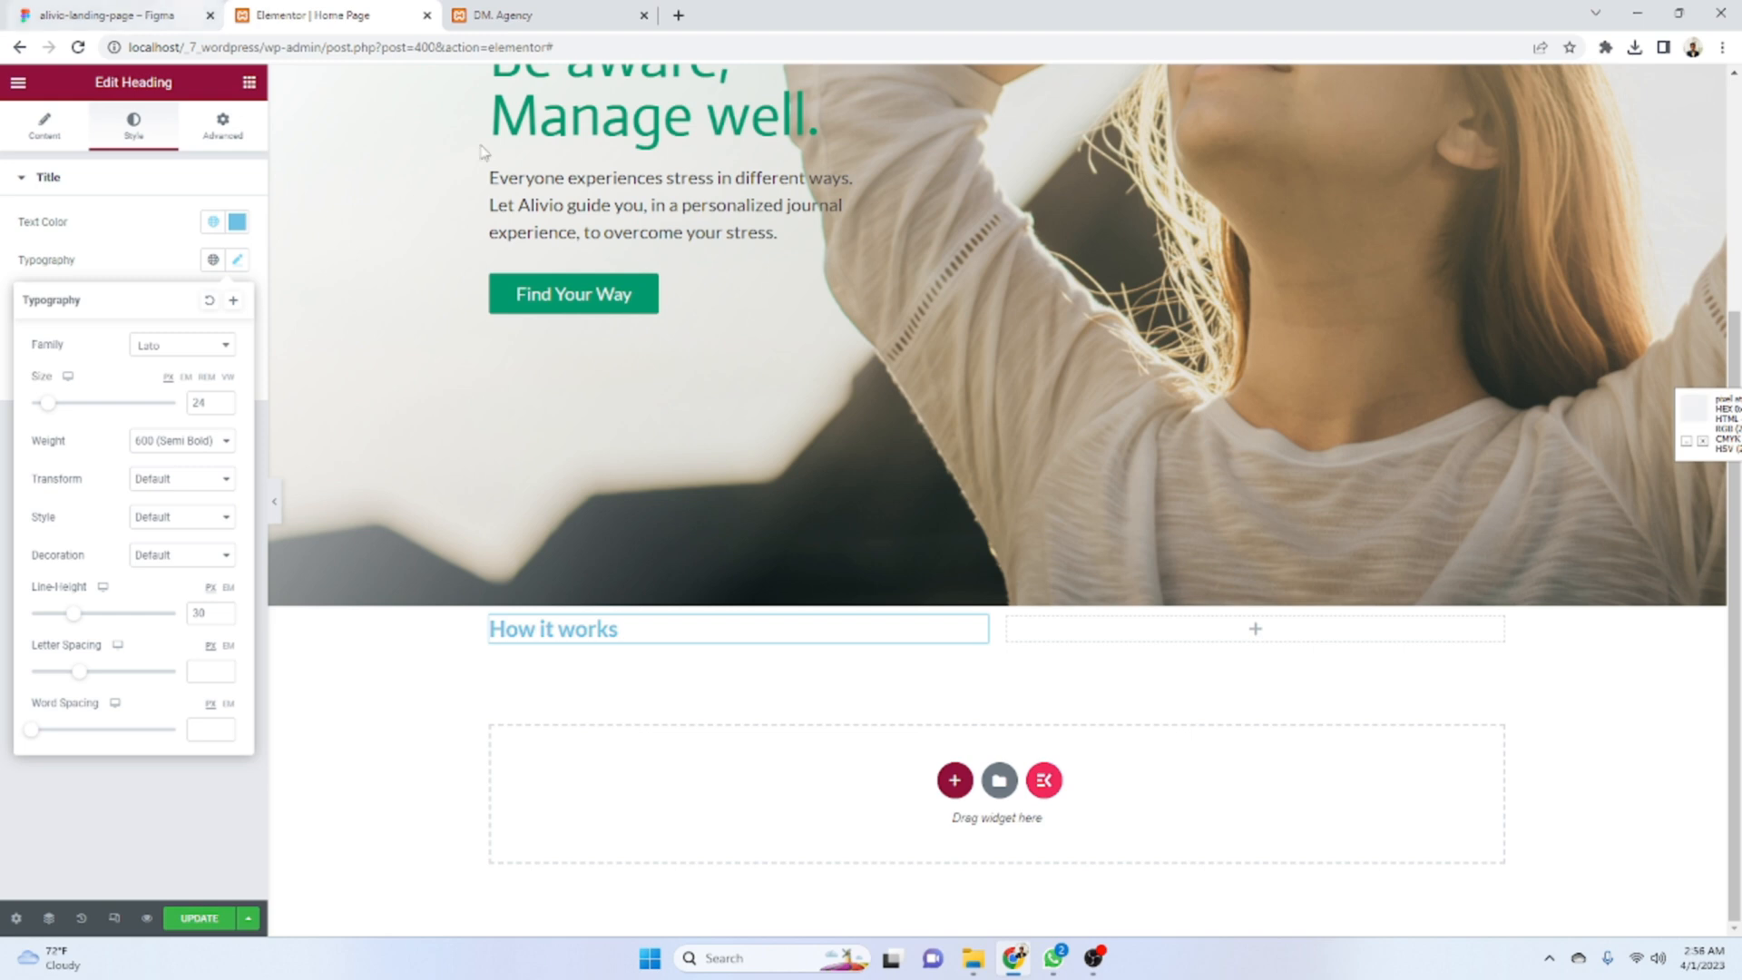
- Copy the label's fill code from Figma and set the "How it works" heading's text color to #424242
{"action": "left_click", "coordinate": [100, 15]}
{"action": "left_click", "coordinate": [1579, 722]}
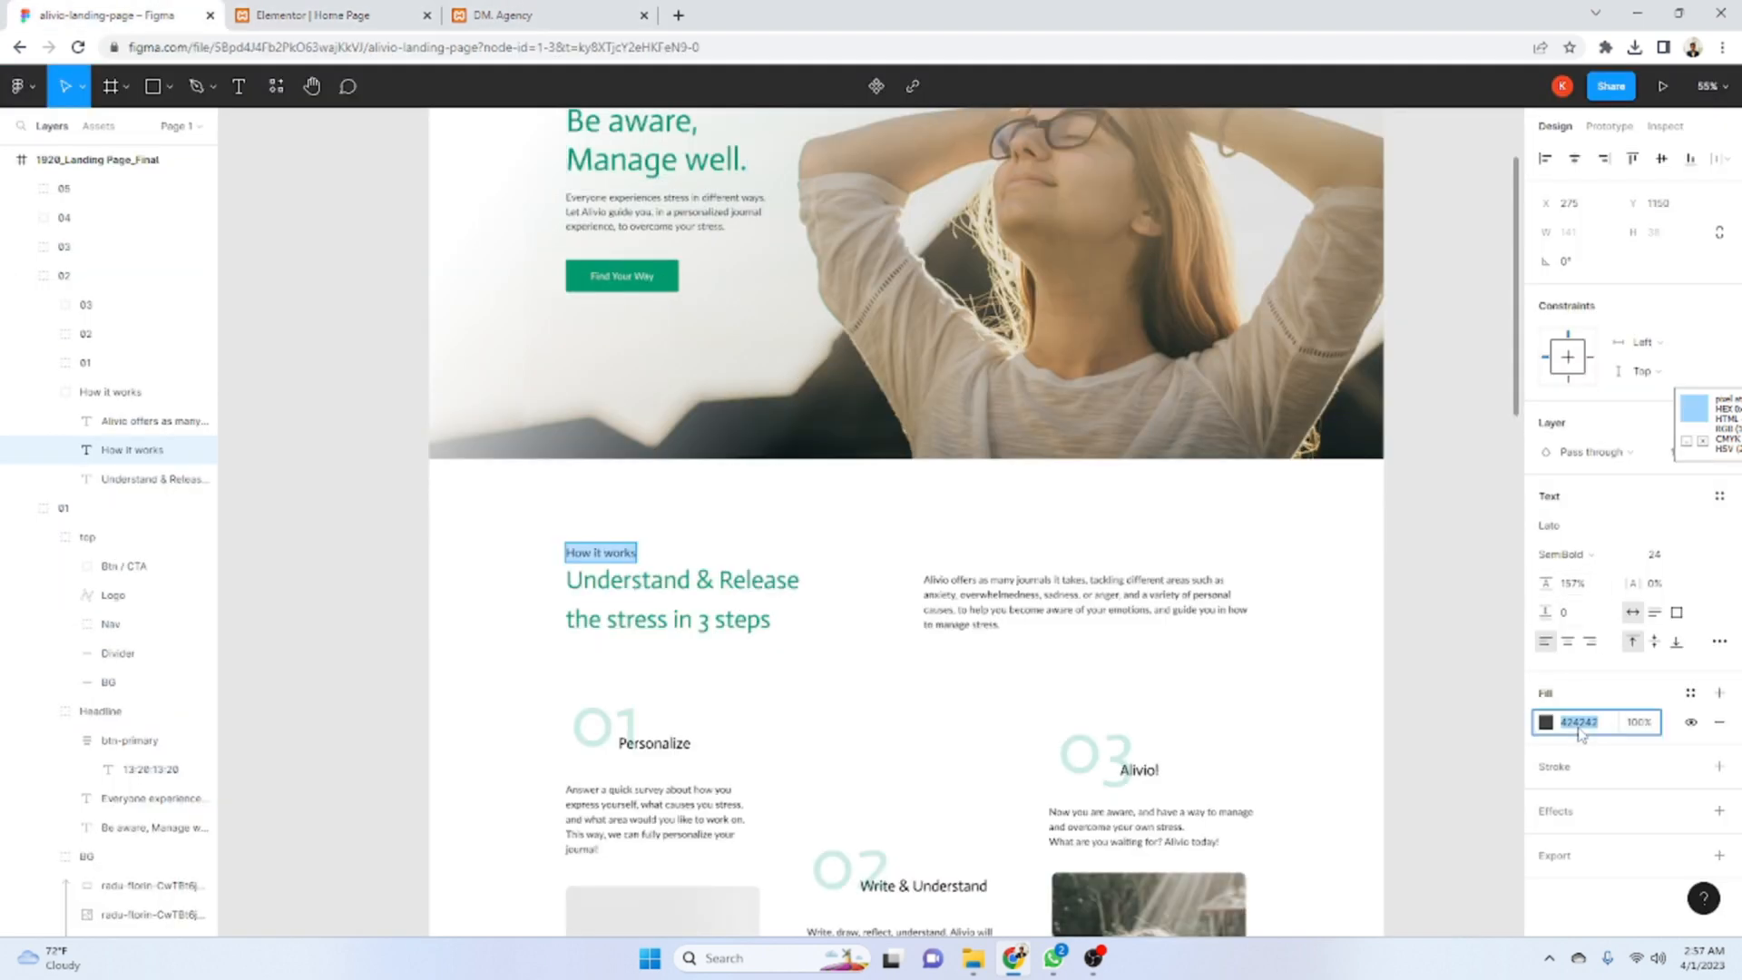
{"action": "left_click", "coordinate": [327, 13]}
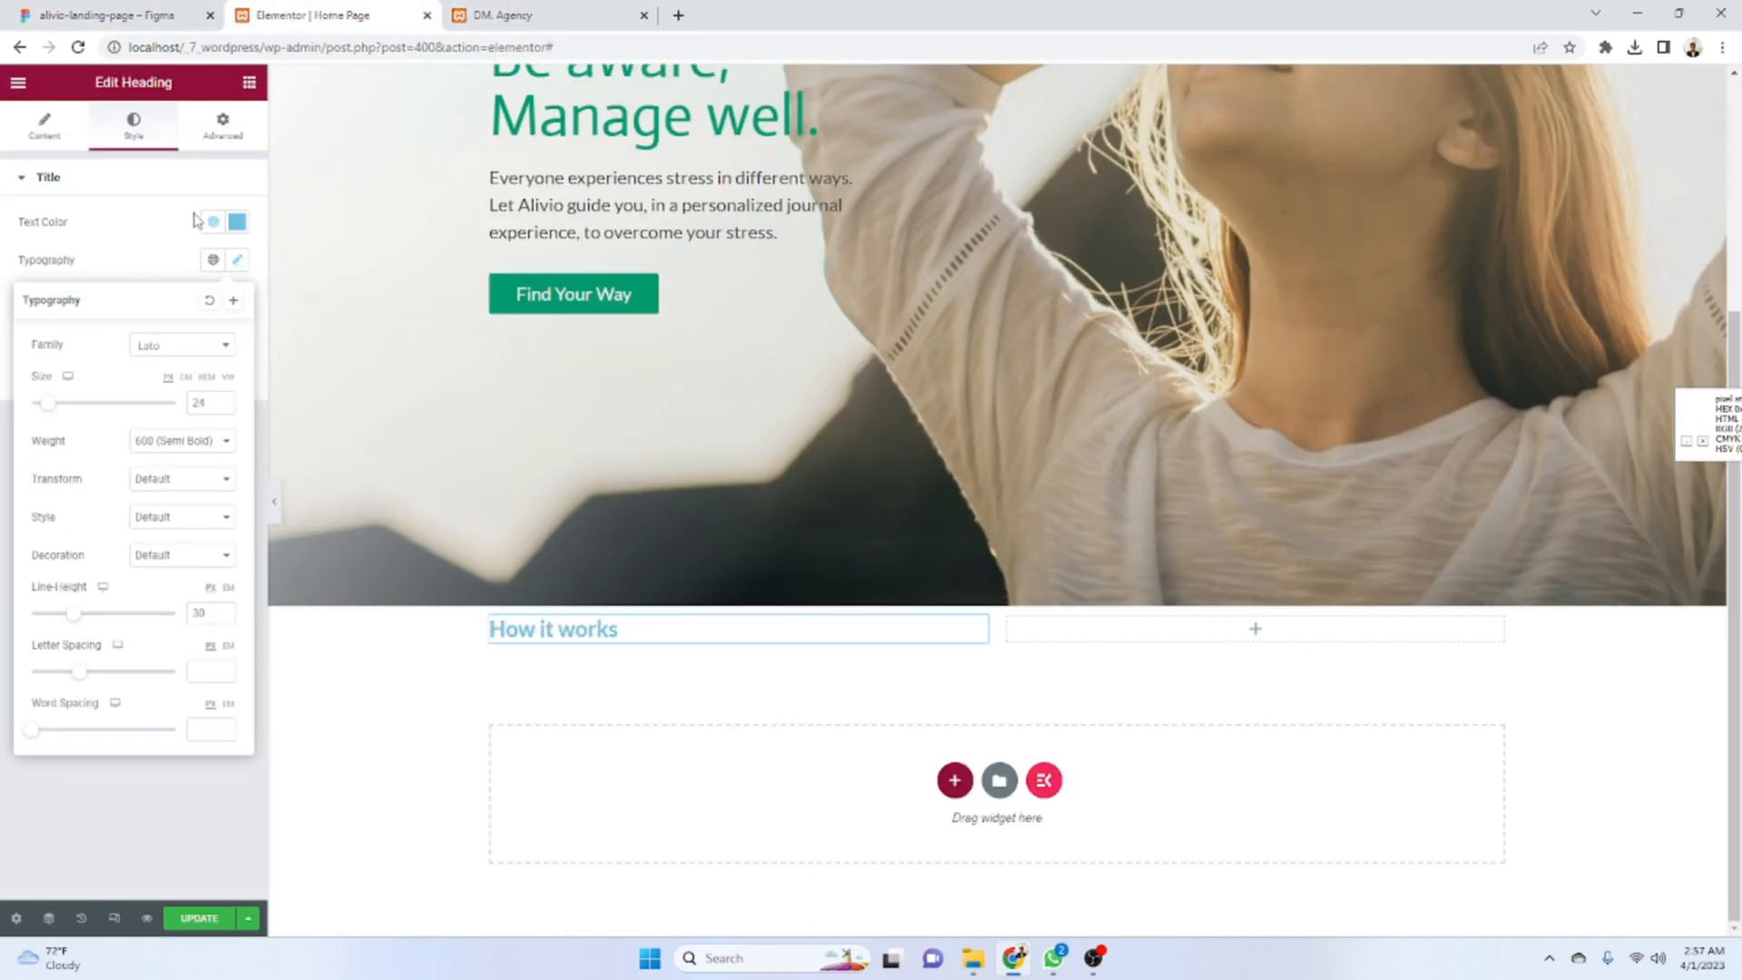
{"action": "left_click", "coordinate": [238, 227]}
{"action": "type", "text": "#424242"}
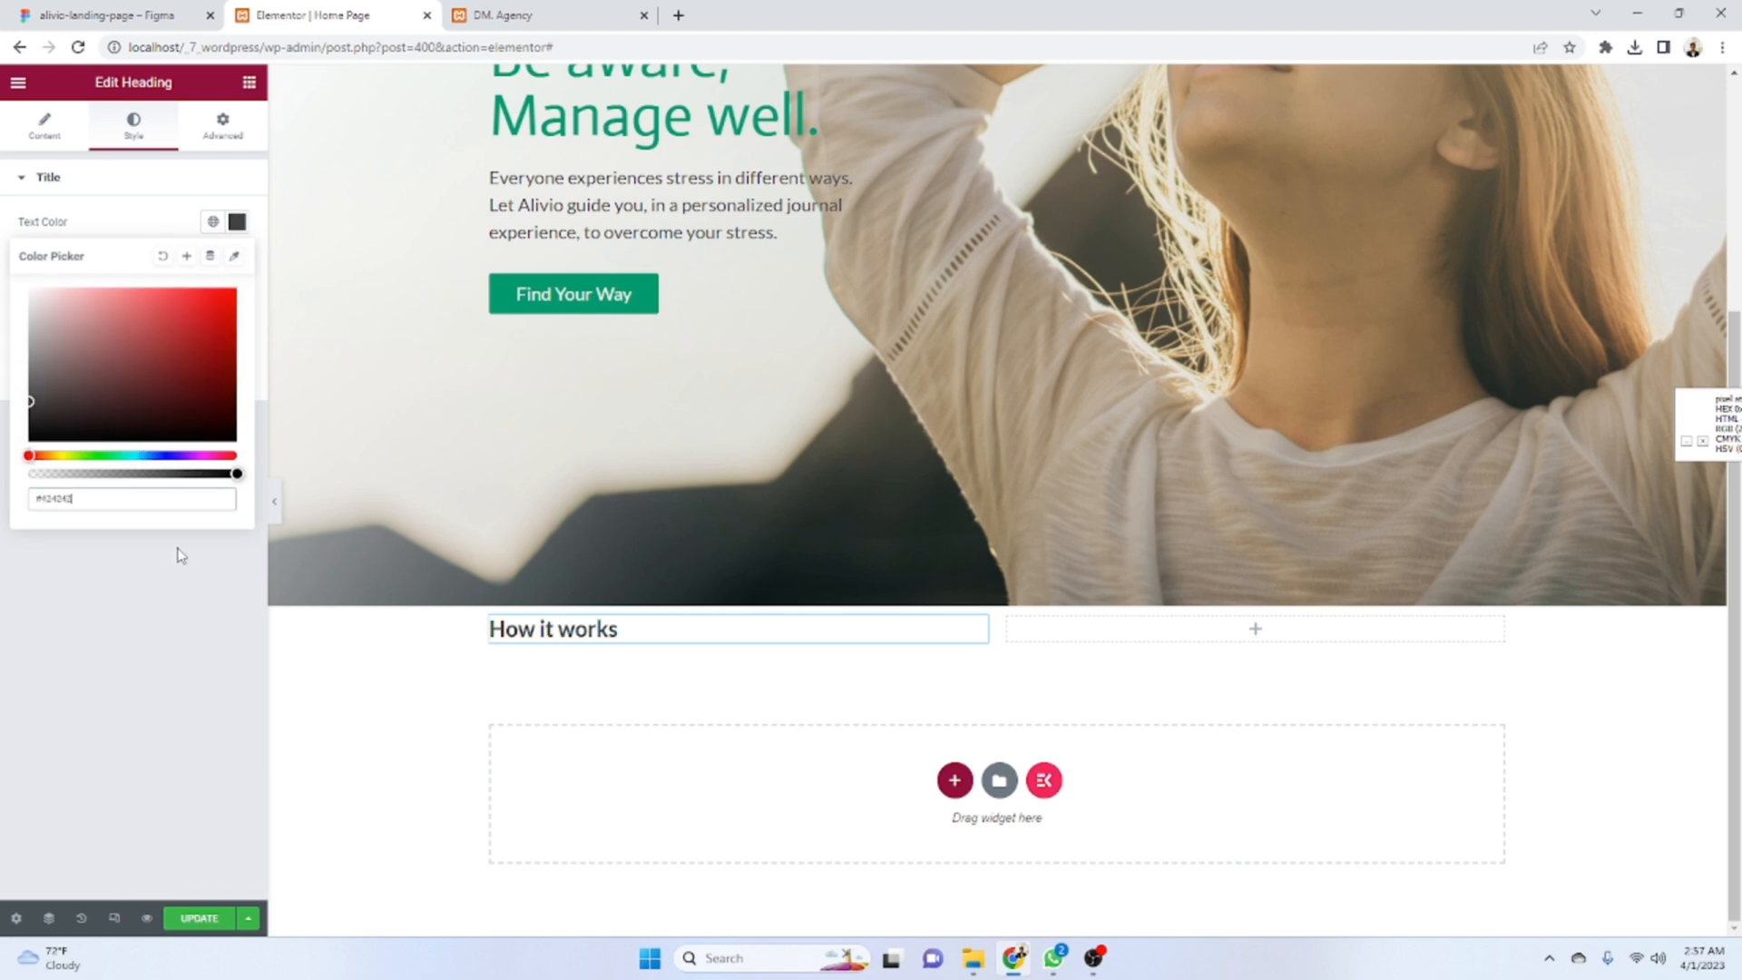
{"action": "left_click", "coordinate": [191, 653]}
- Check the spacing above the label in Figma and set the How it works section's top padding to 100 px, other sides 0
{"action": "left_click", "coordinate": [191, 15]}
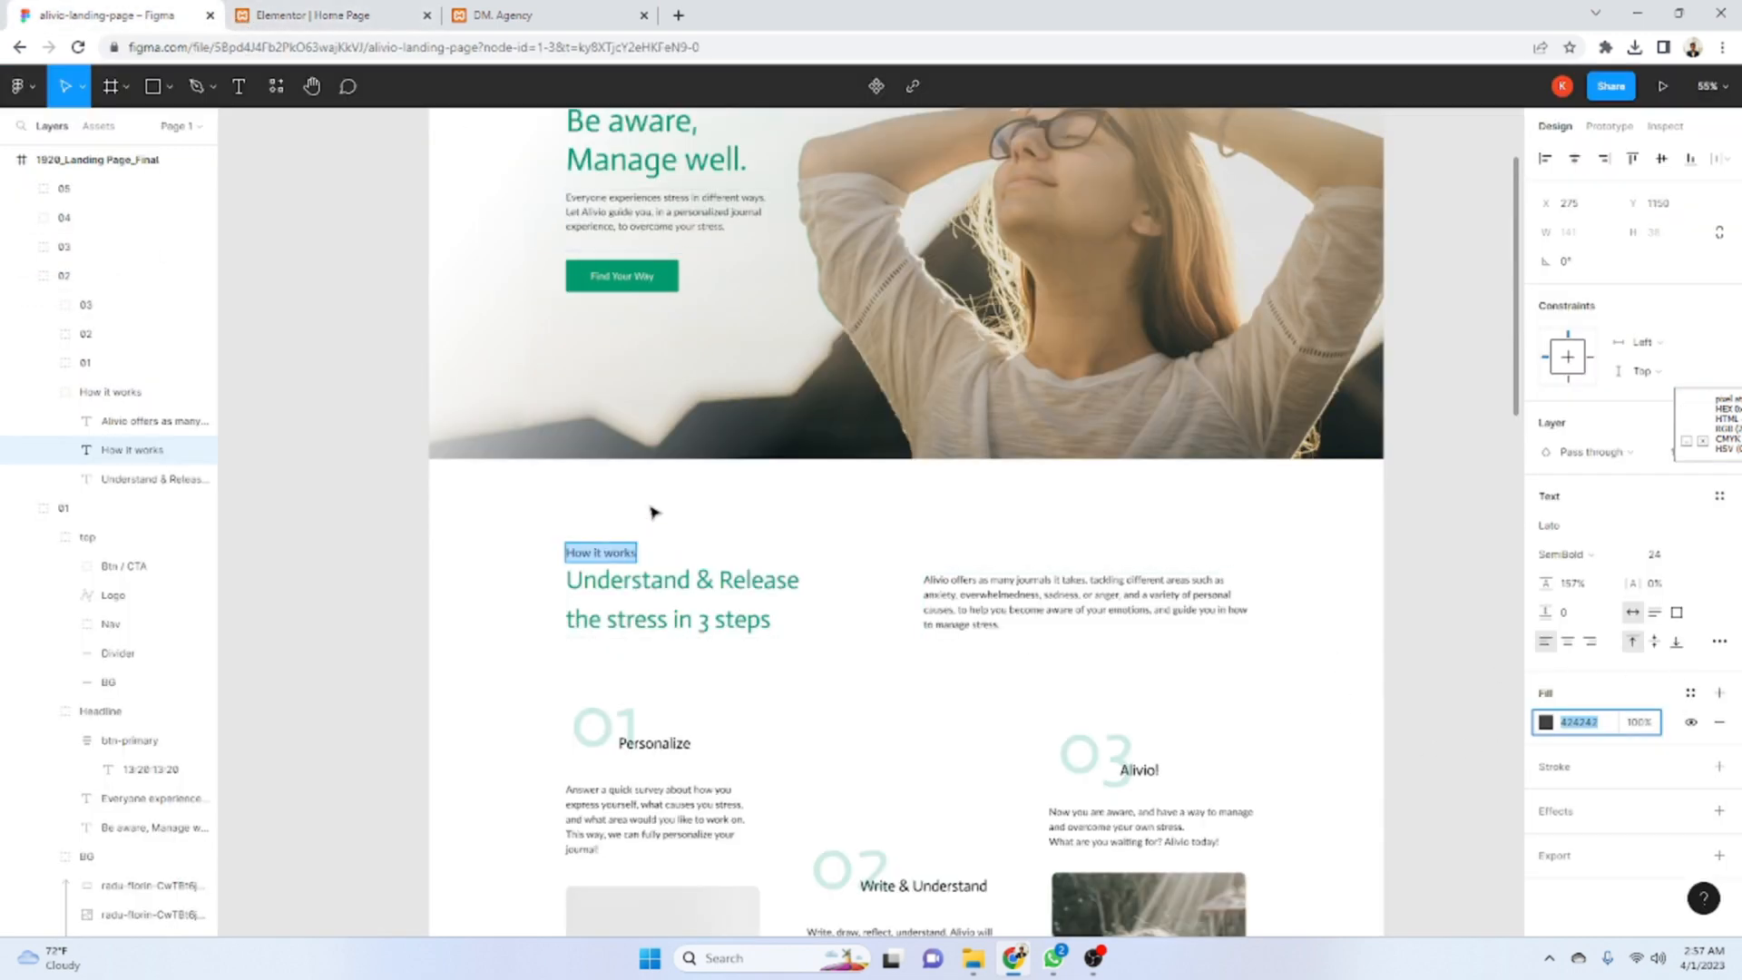
{"action": "left_click", "coordinate": [340, 10]}
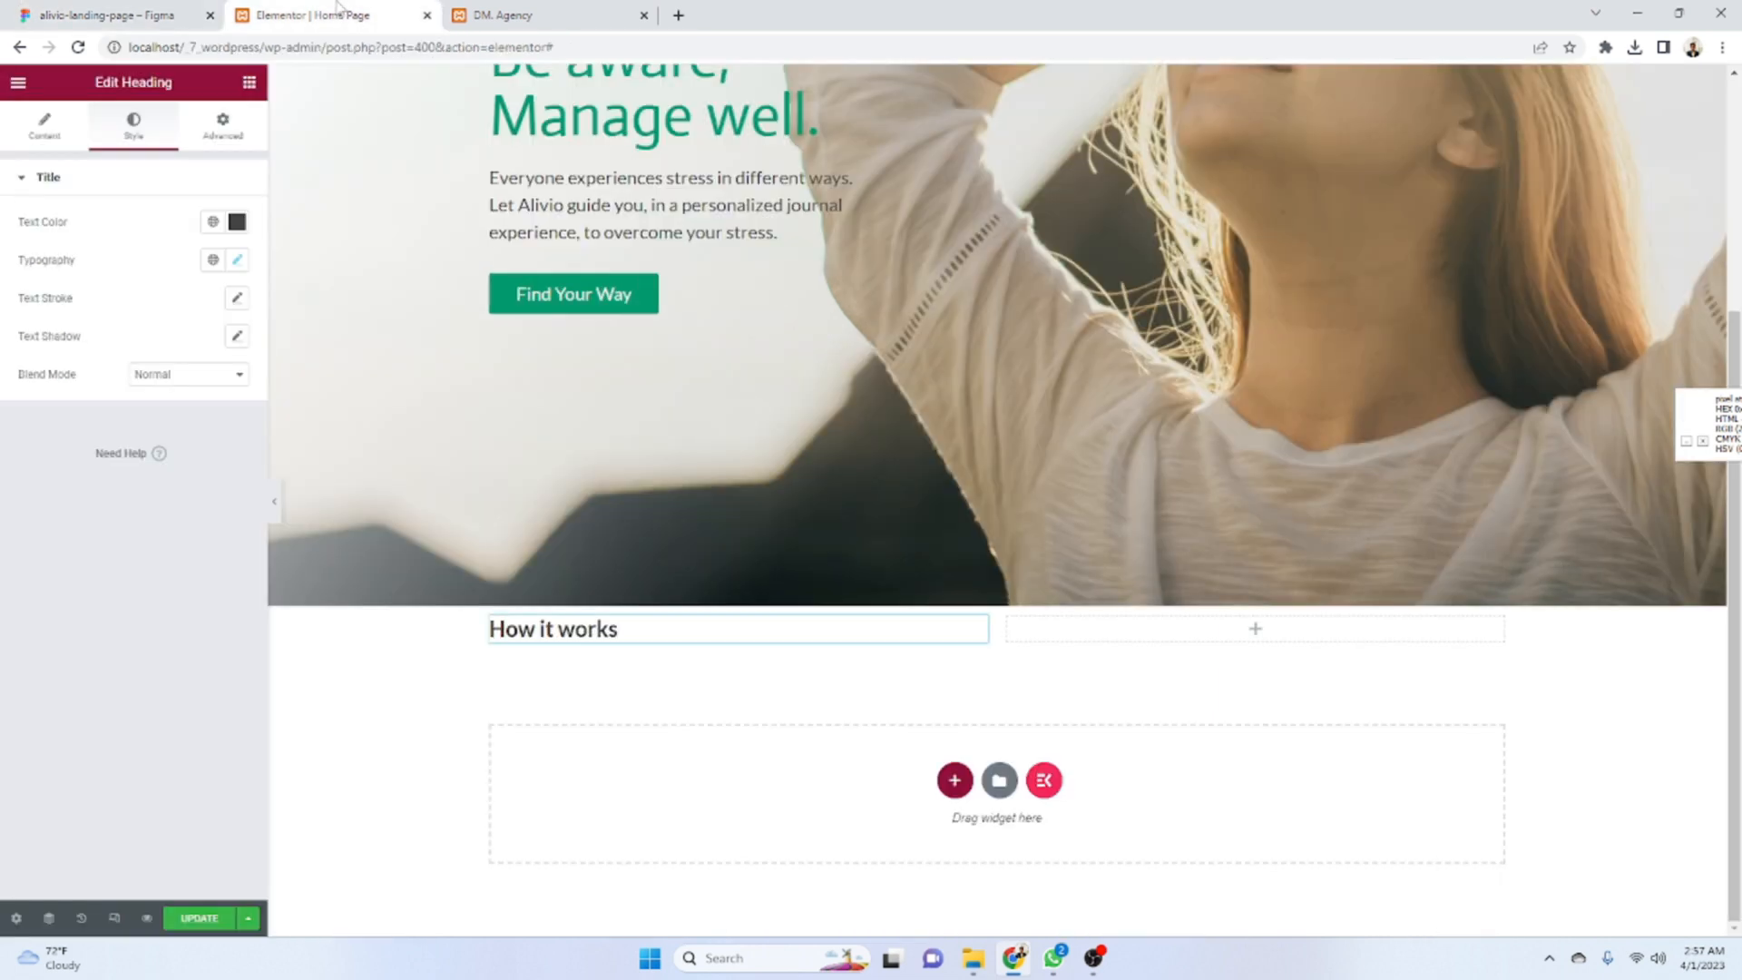
{"action": "left_click", "coordinate": [997, 596]}
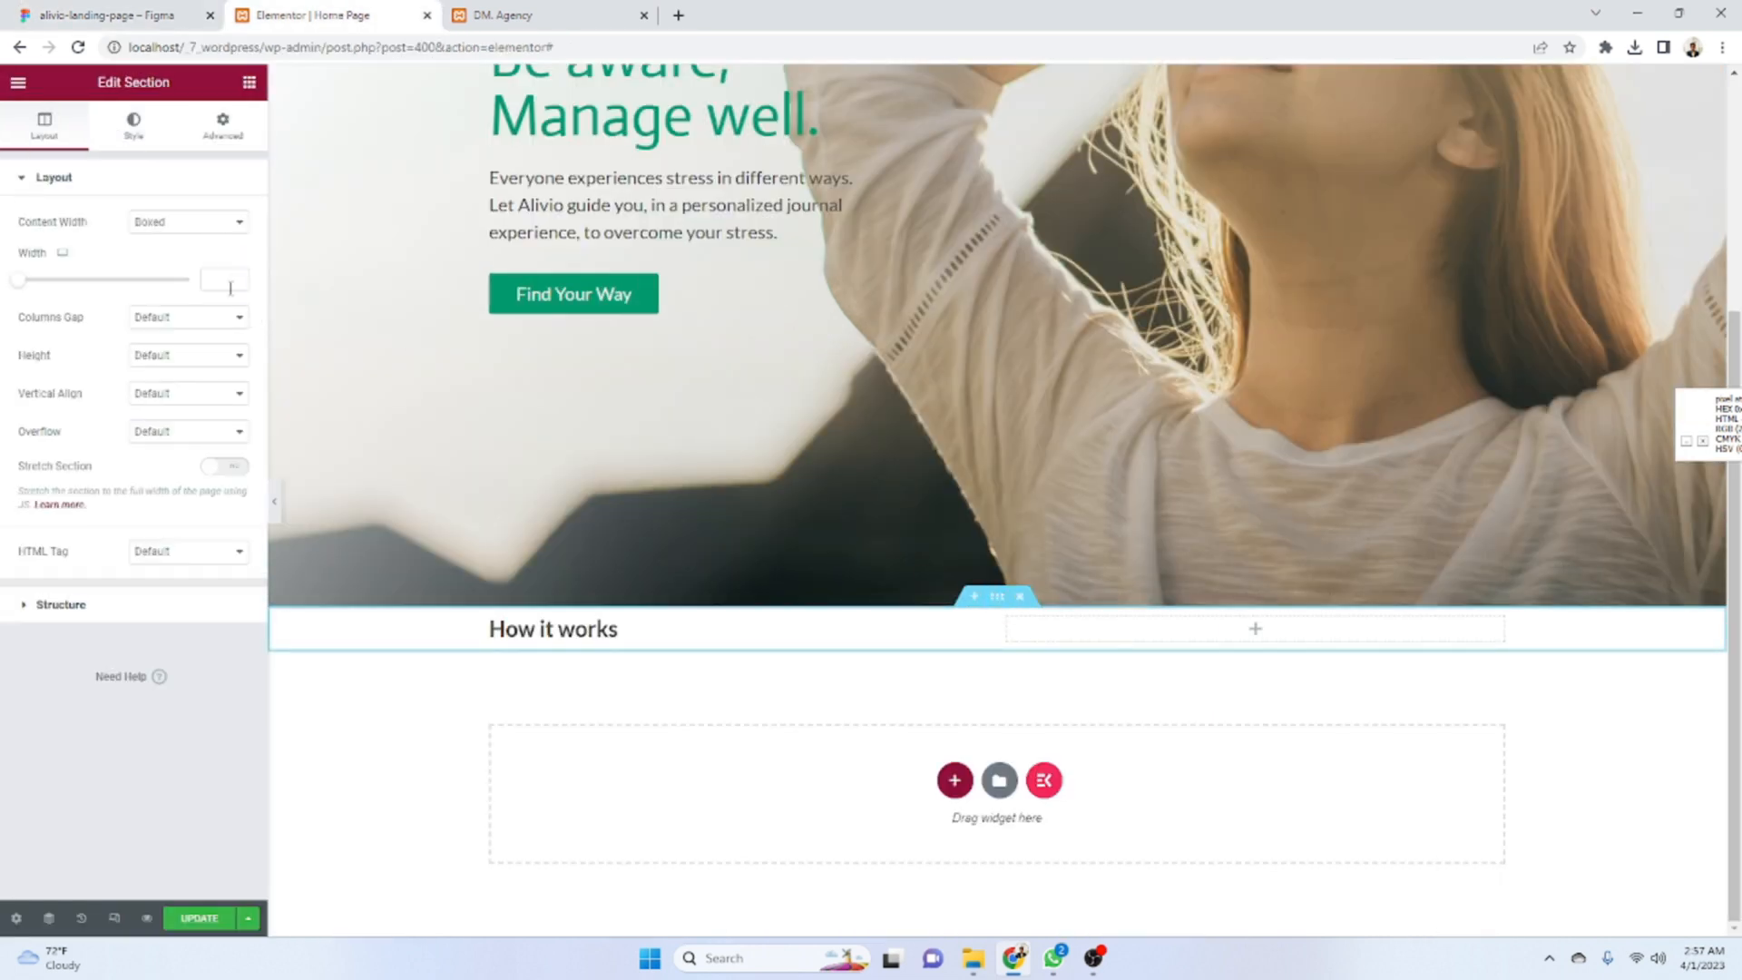
{"action": "left_click", "coordinate": [217, 125]}
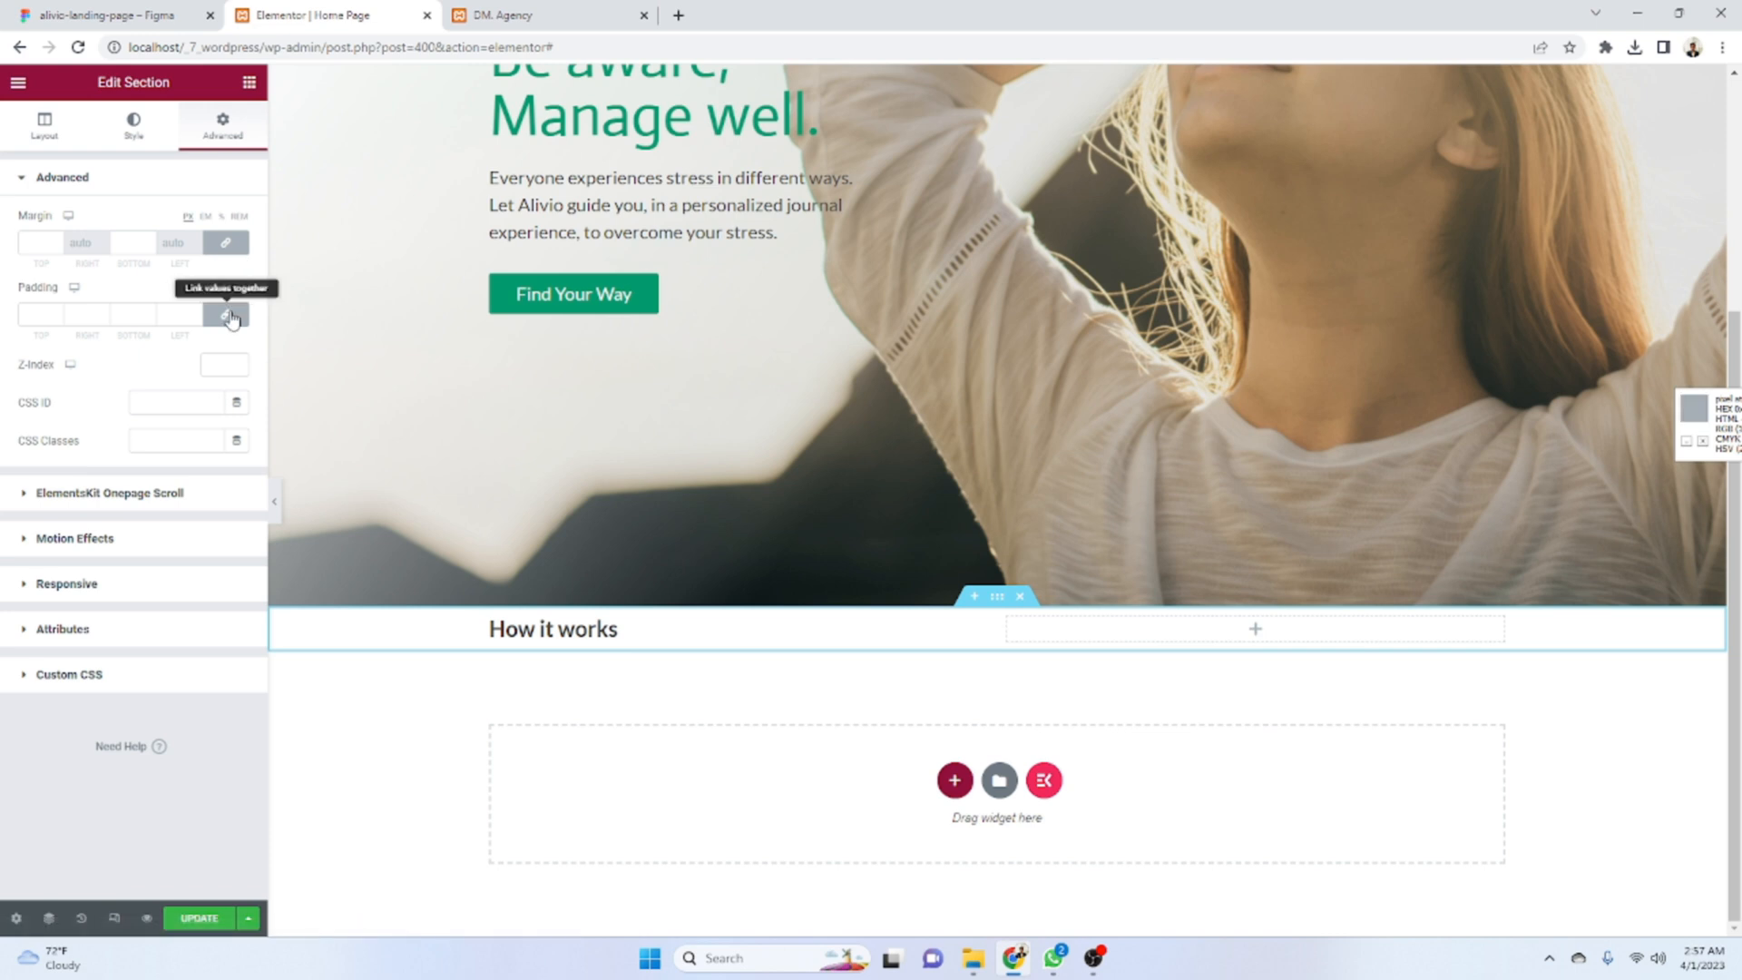
{"action": "type", "text": "100"}
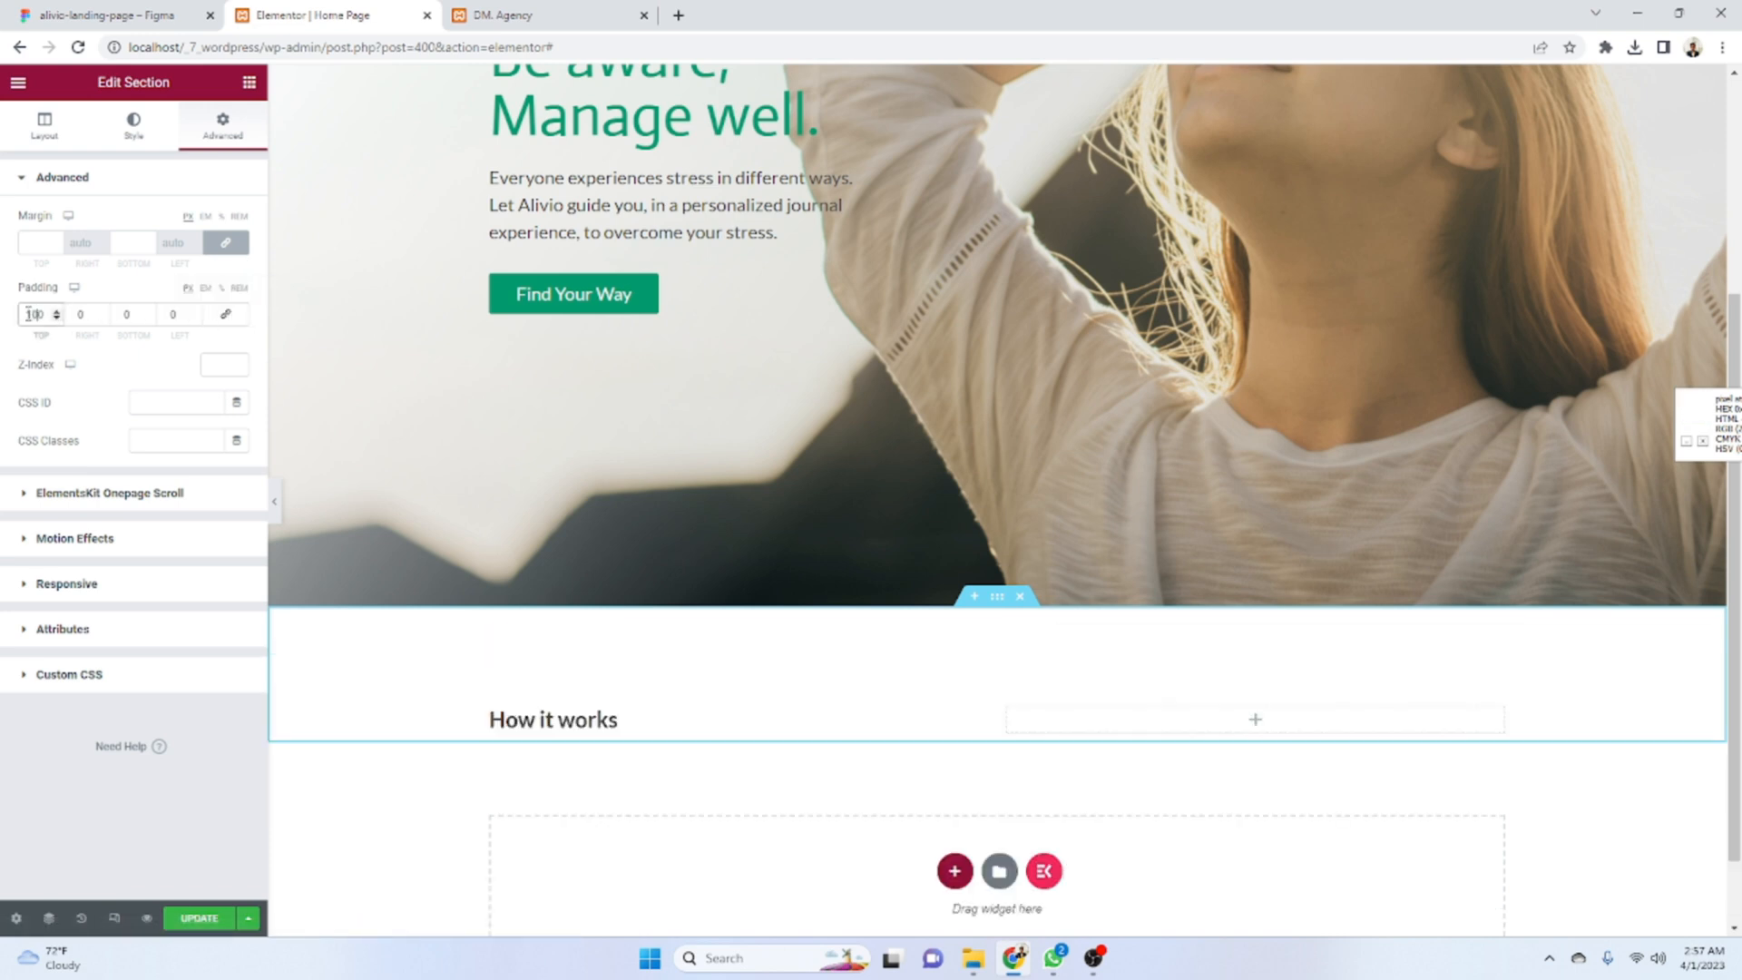
- Copy the green "Understand & Release the stress in 3 steps" heading text from the Figma design
{"action": "left_click", "coordinate": [100, 15]}
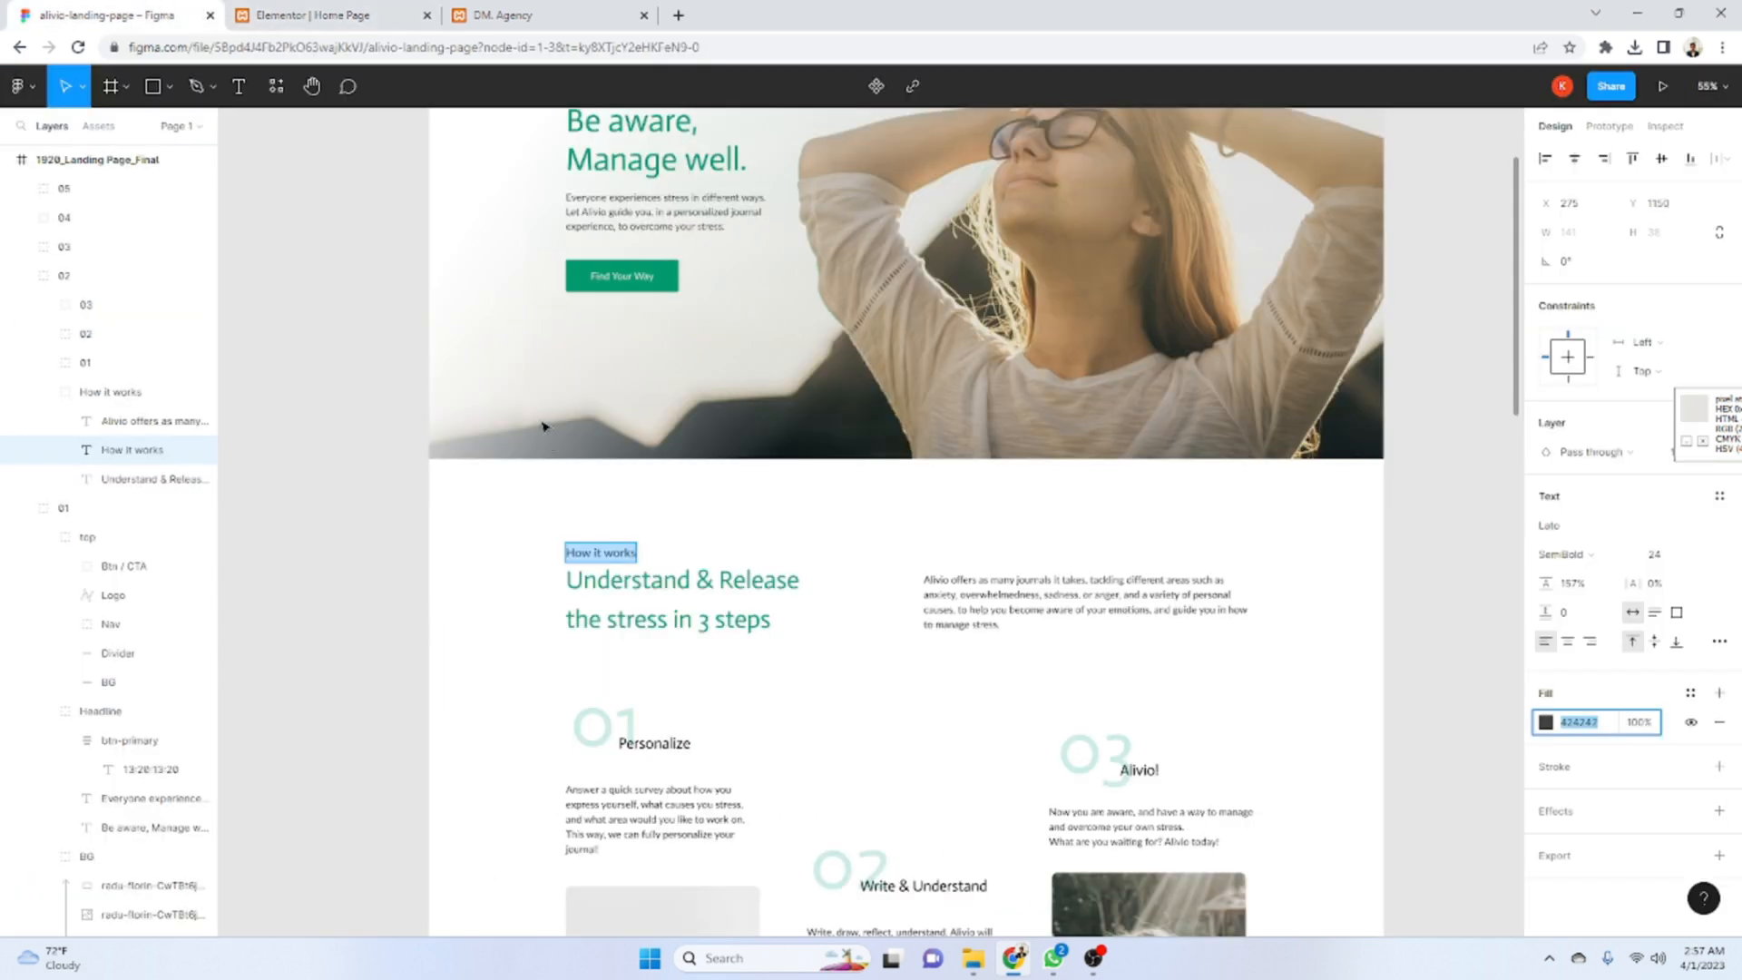
{"action": "left_click", "coordinate": [683, 626]}
{"action": "double_click", "coordinate": [724, 608]}
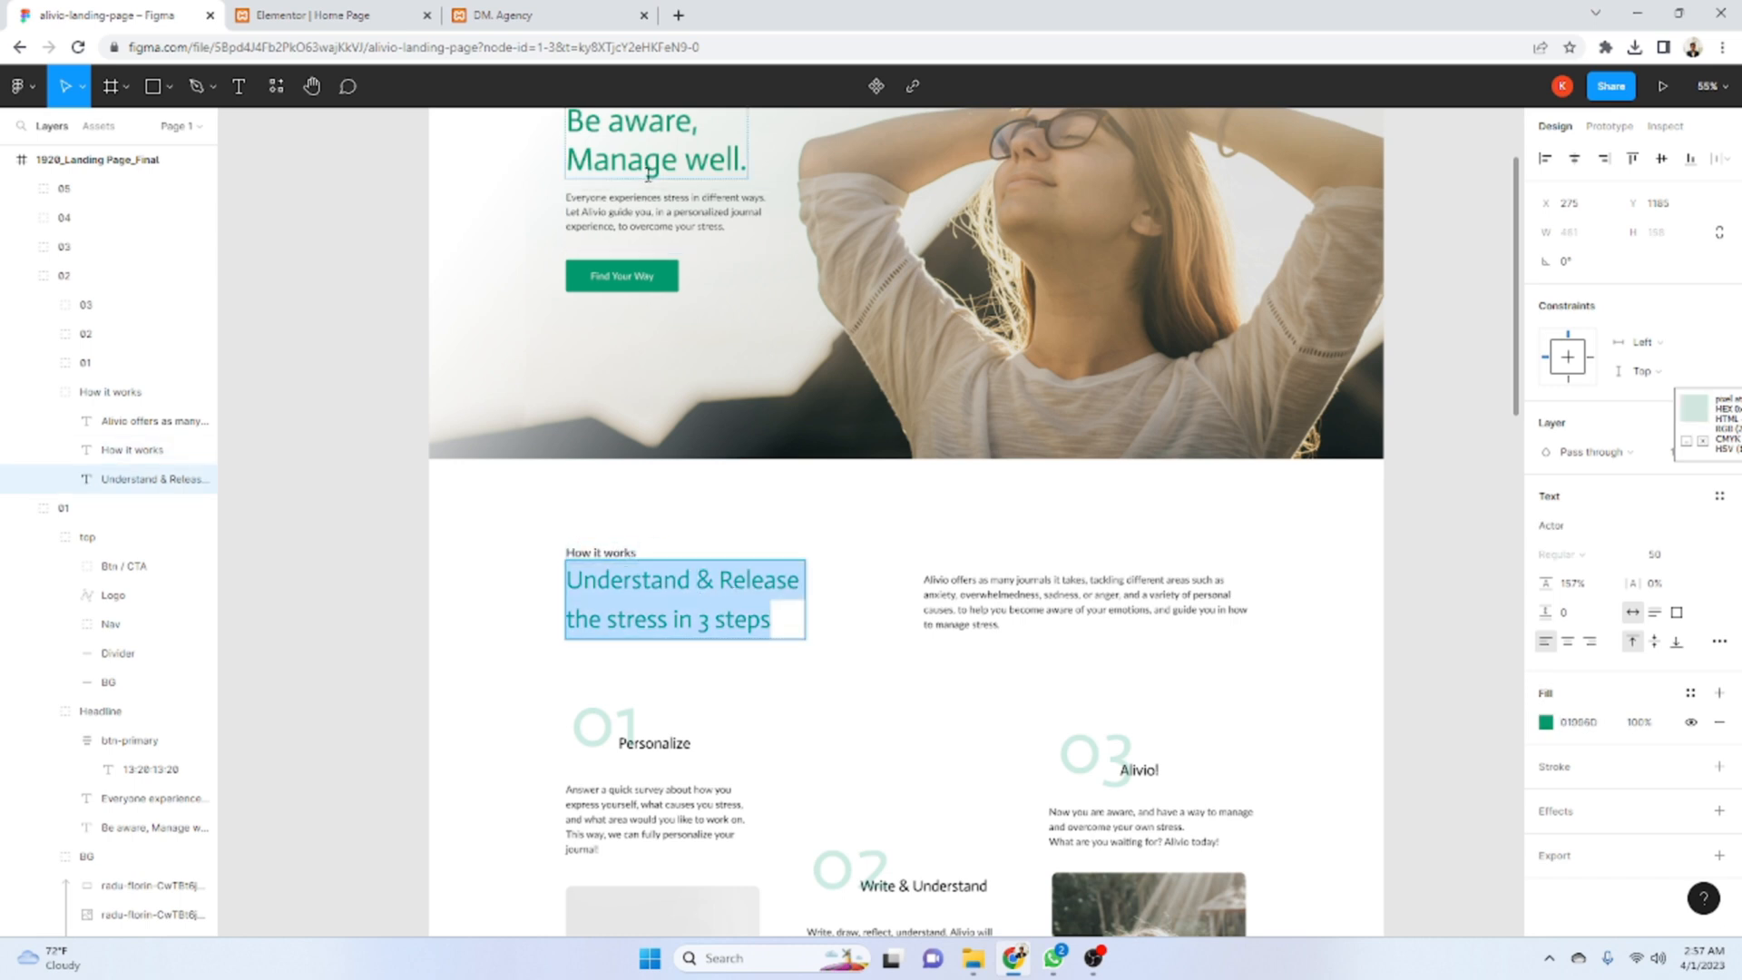
- In Elementor, duplicate the hero's "Be aware, Manage well." heading widget by copying and pasting it below the "How it works" heading
{"action": "key", "text": "ctrl+Tab"}
{"action": "right_click", "coordinate": [704, 104]}
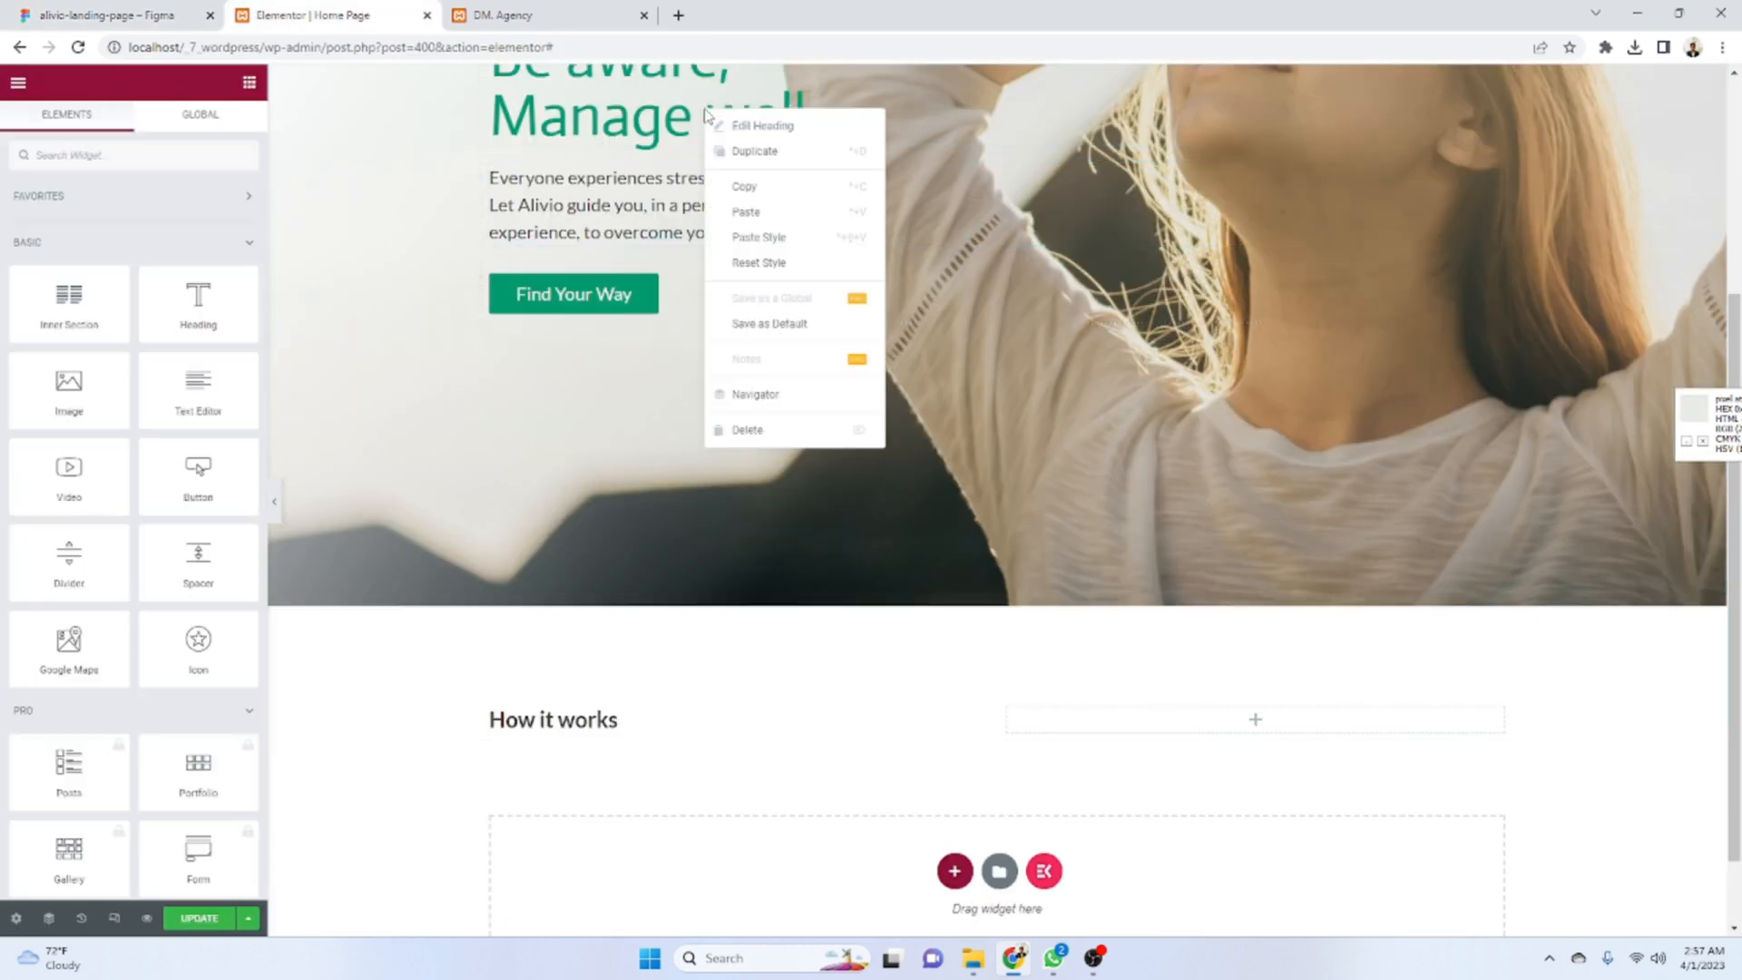
{"action": "left_click", "coordinate": [736, 182]}
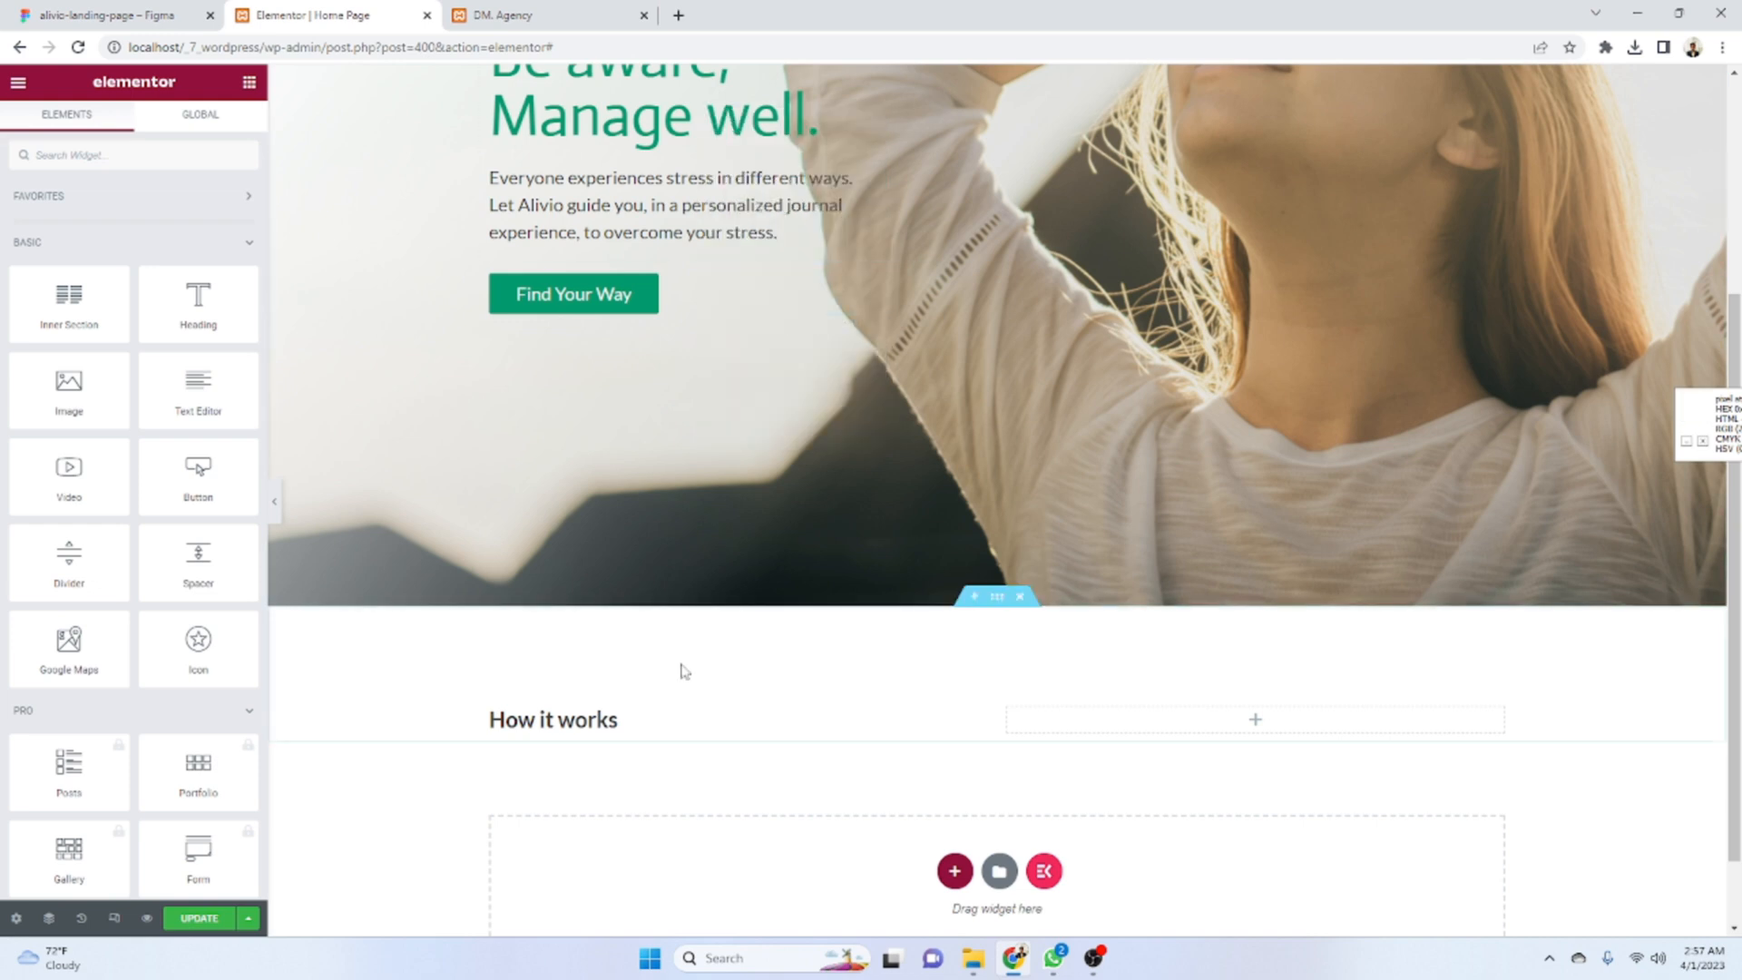
{"action": "right_click", "coordinate": [615, 721]}
{"action": "left_click", "coordinate": [635, 719]}
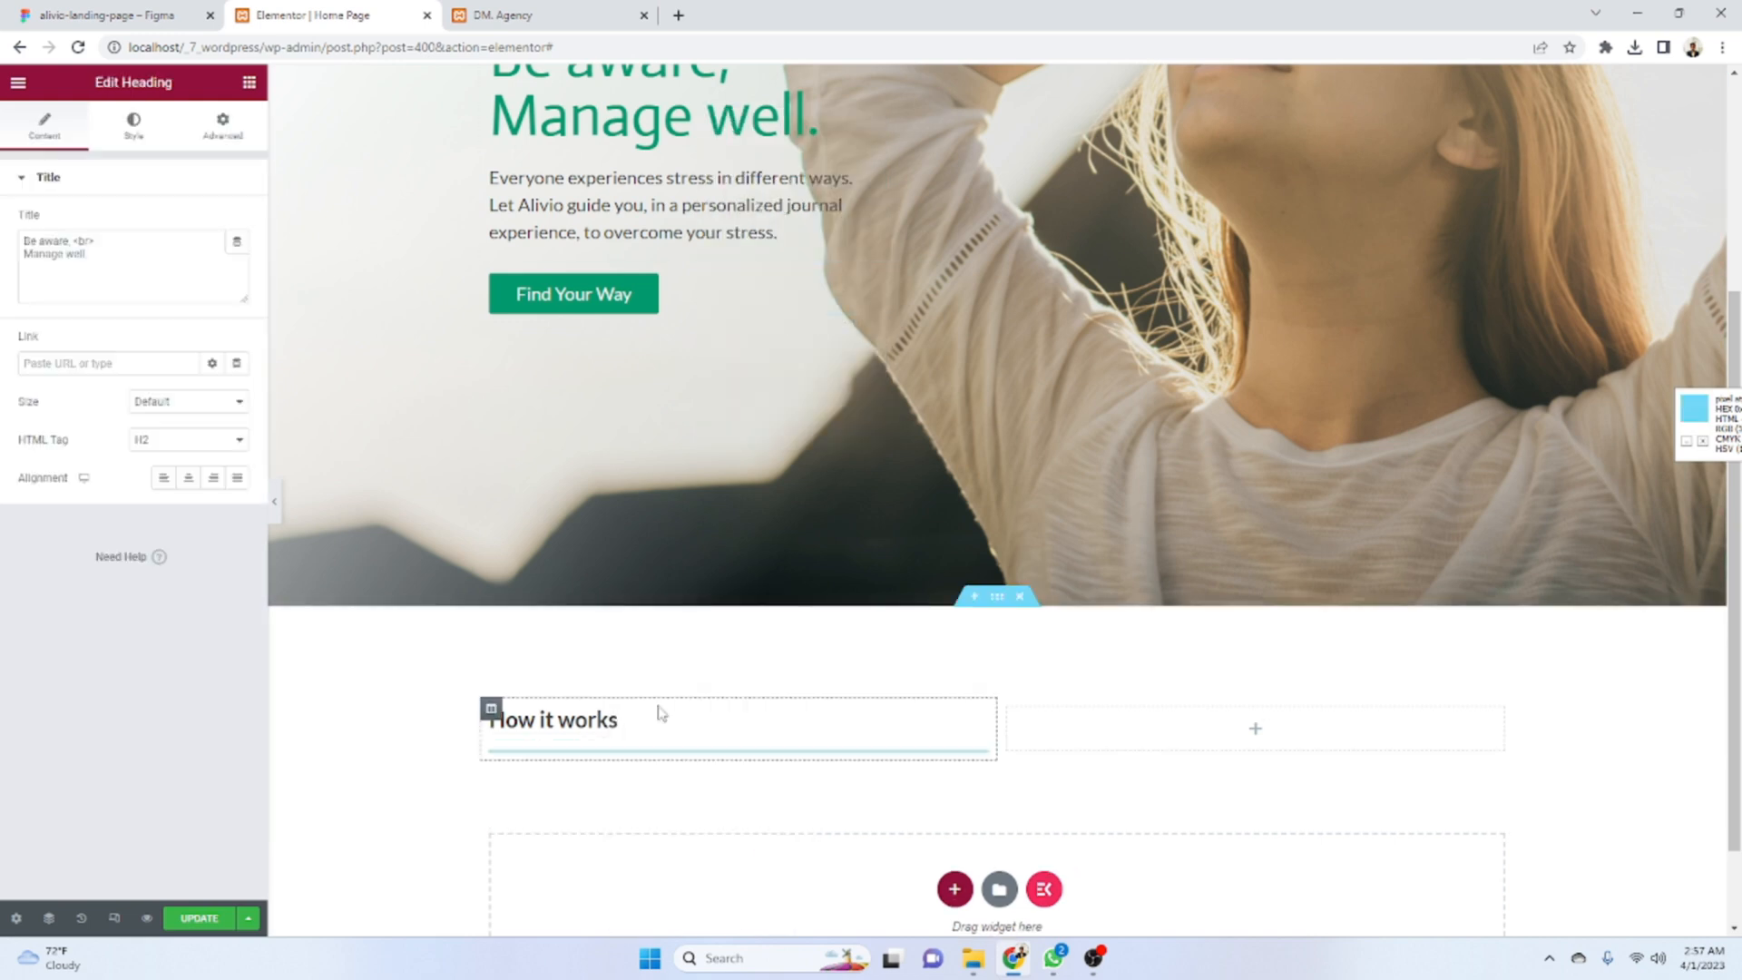
- Replace the pasted heading's title with the Figma text "Understand & Release the stress in 3 steps"
{"action": "left_click", "coordinate": [172, 9]}
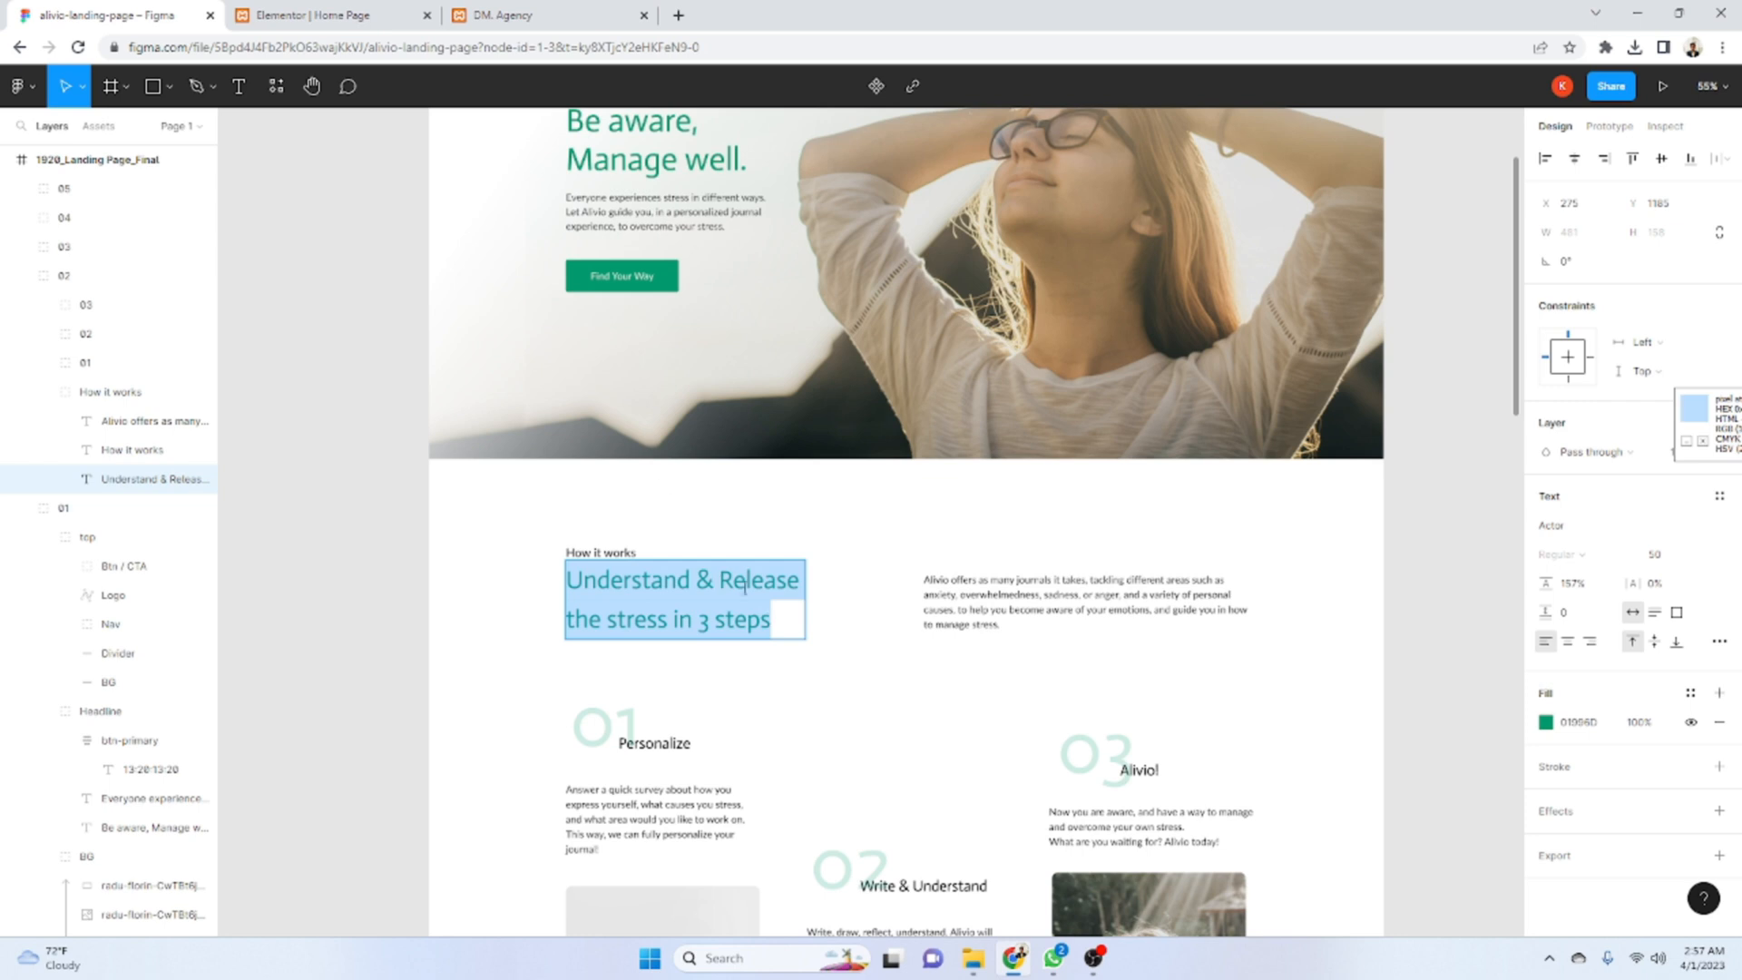
{"action": "left_click", "coordinate": [390, 14]}
{"action": "key", "text": "ctrl+a"}
{"action": "key", "text": "ctrl+v"}
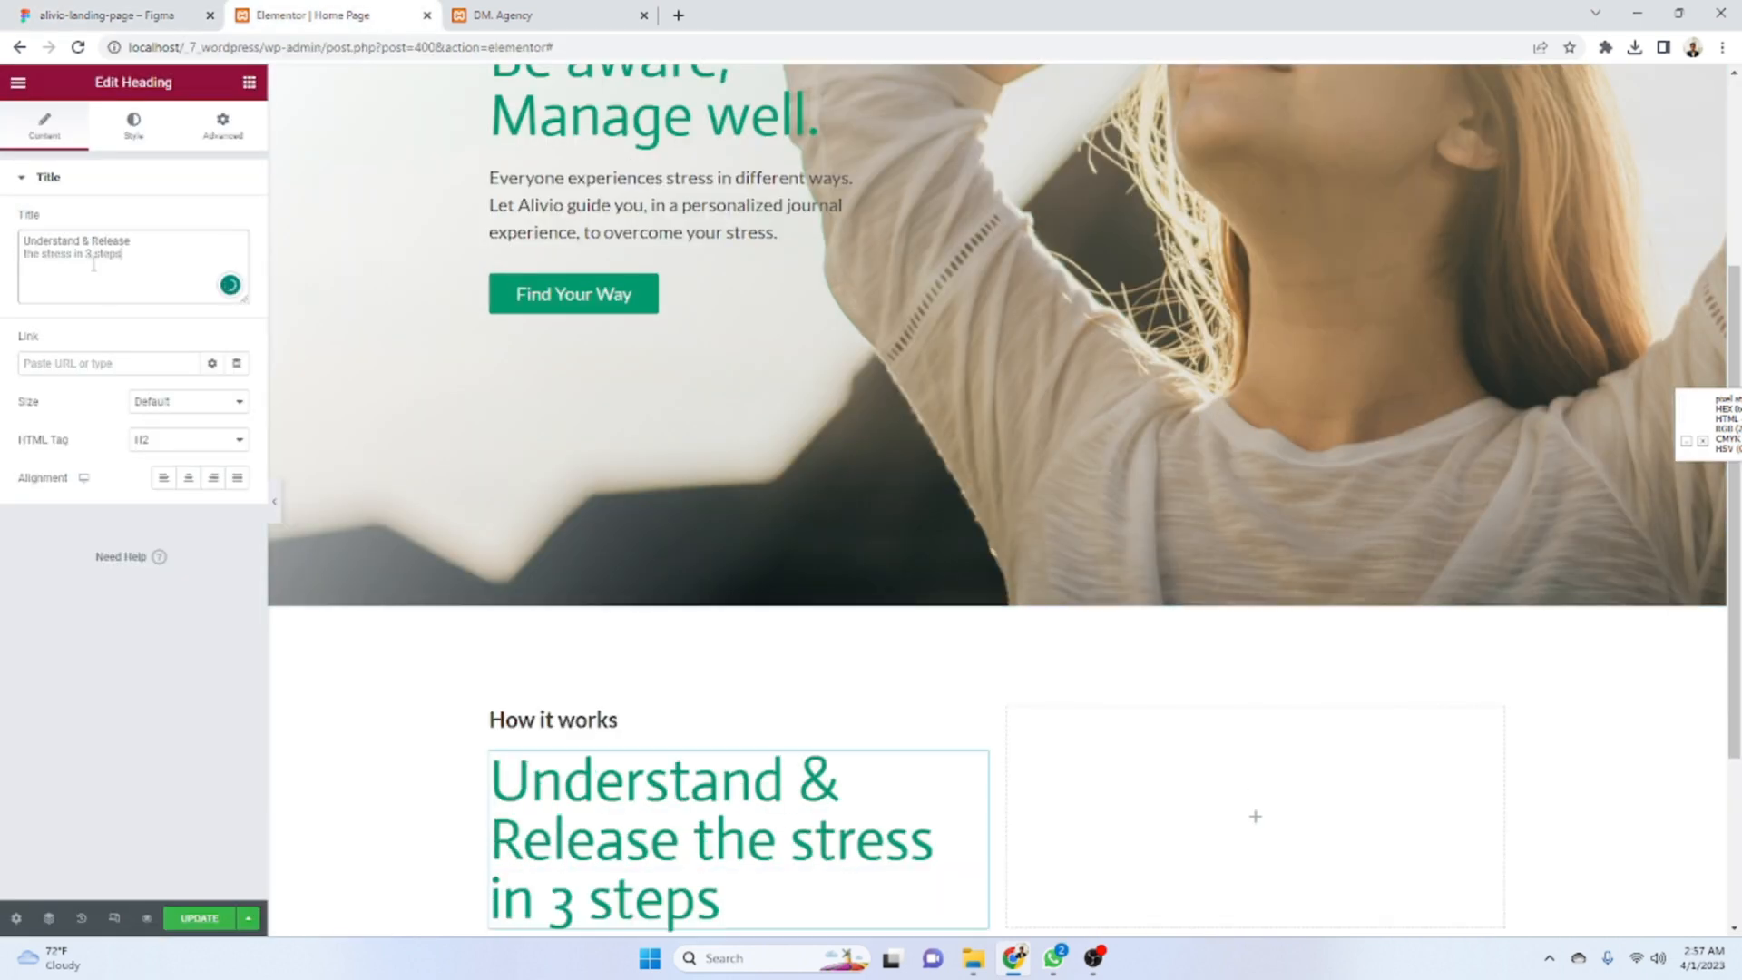
- Check the green heading's size and fill in Figma and set the "Understand & Release" heading's font size to 50 px
{"action": "key", "text": "ctrl+1"}
{"action": "key", "text": "ctrl+2"}
{"action": "key", "text": "ctrl+1"}
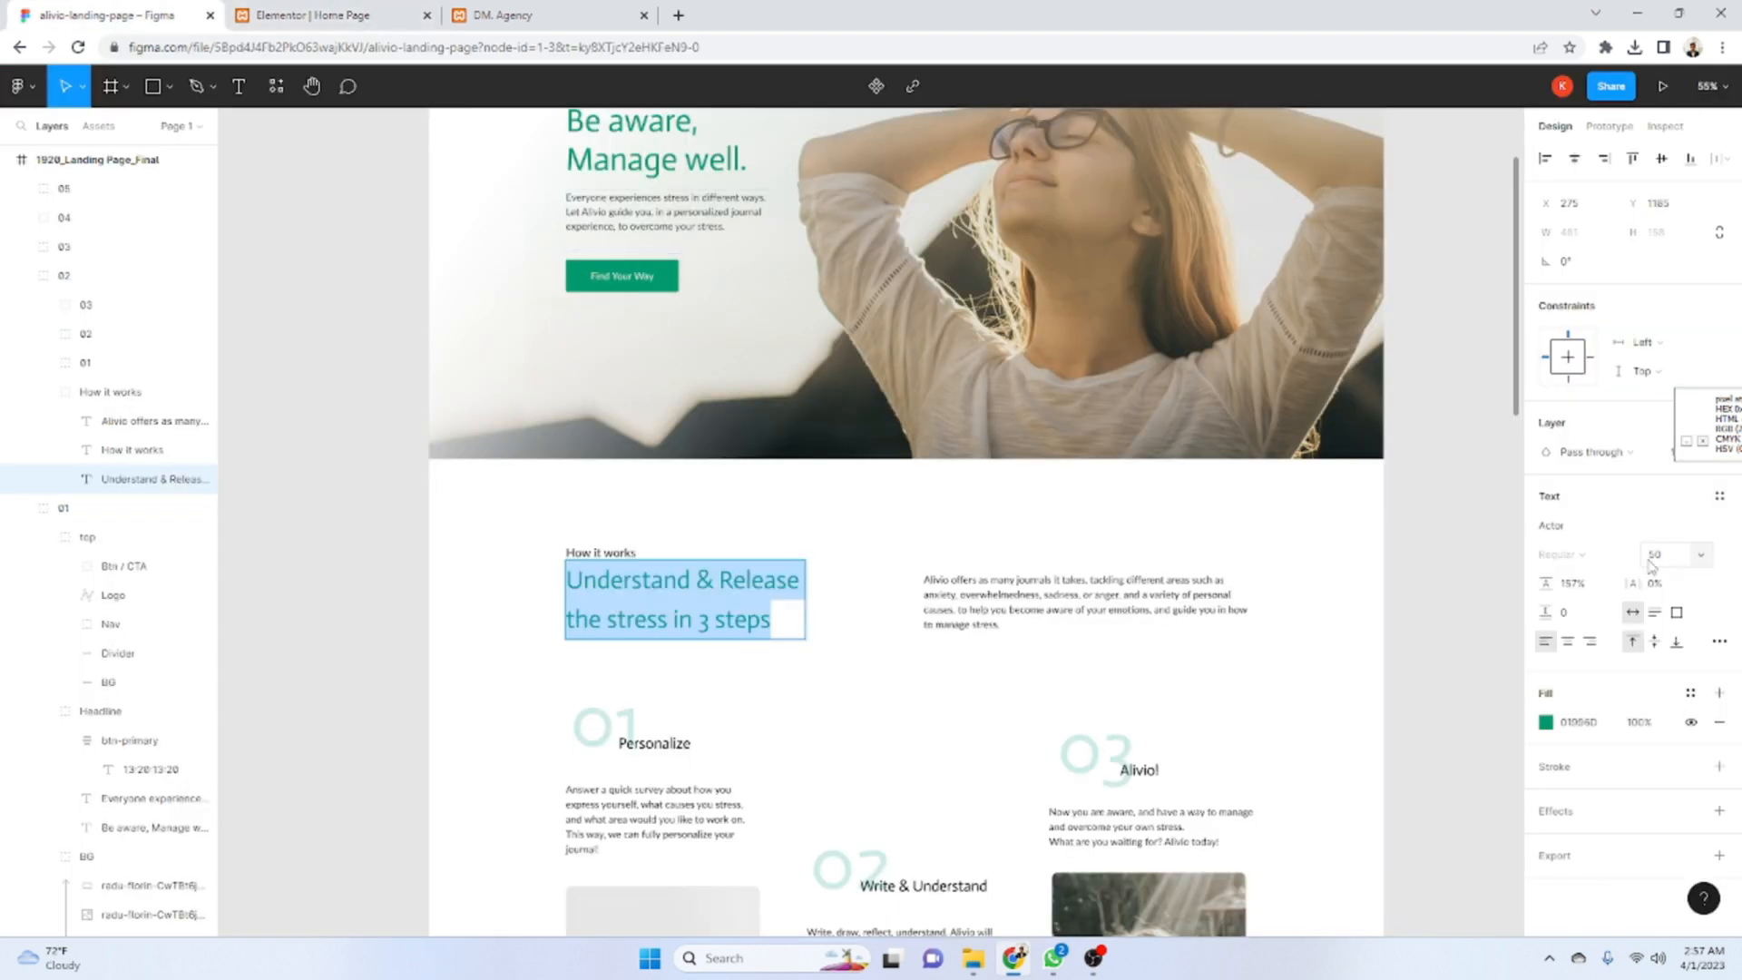
{"action": "left_click", "coordinate": [1594, 731]}
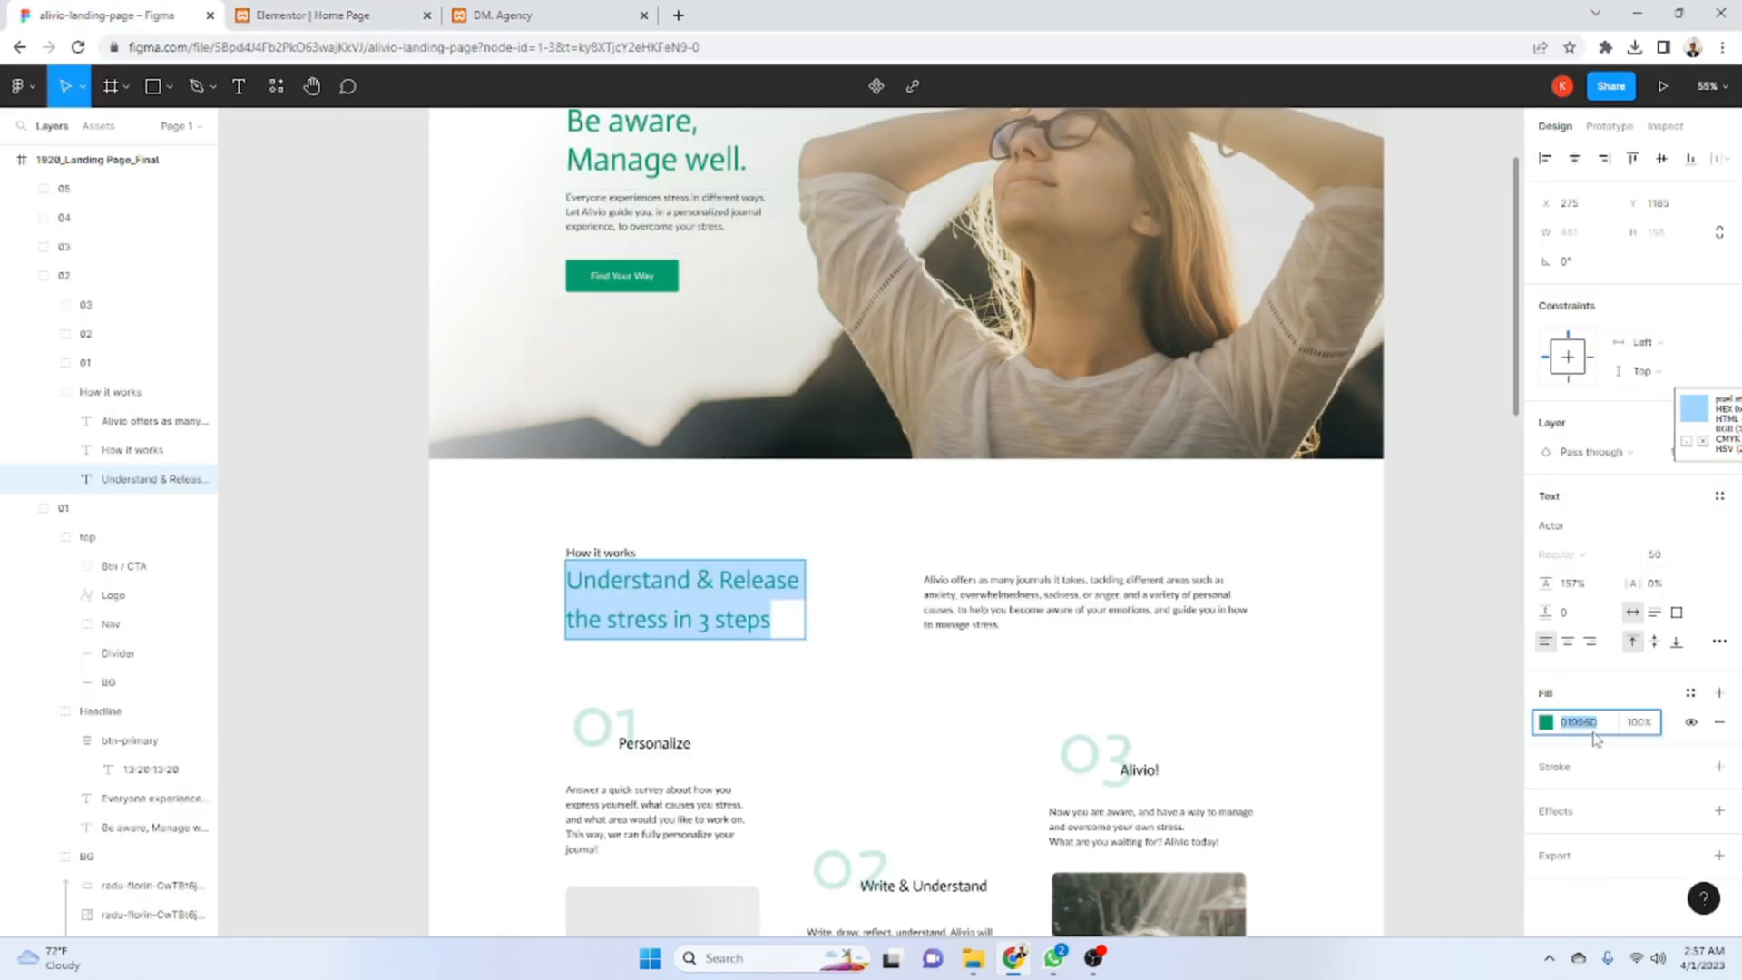
{"action": "key", "text": "ctrl+2"}
{"action": "left_click", "coordinate": [143, 120]}
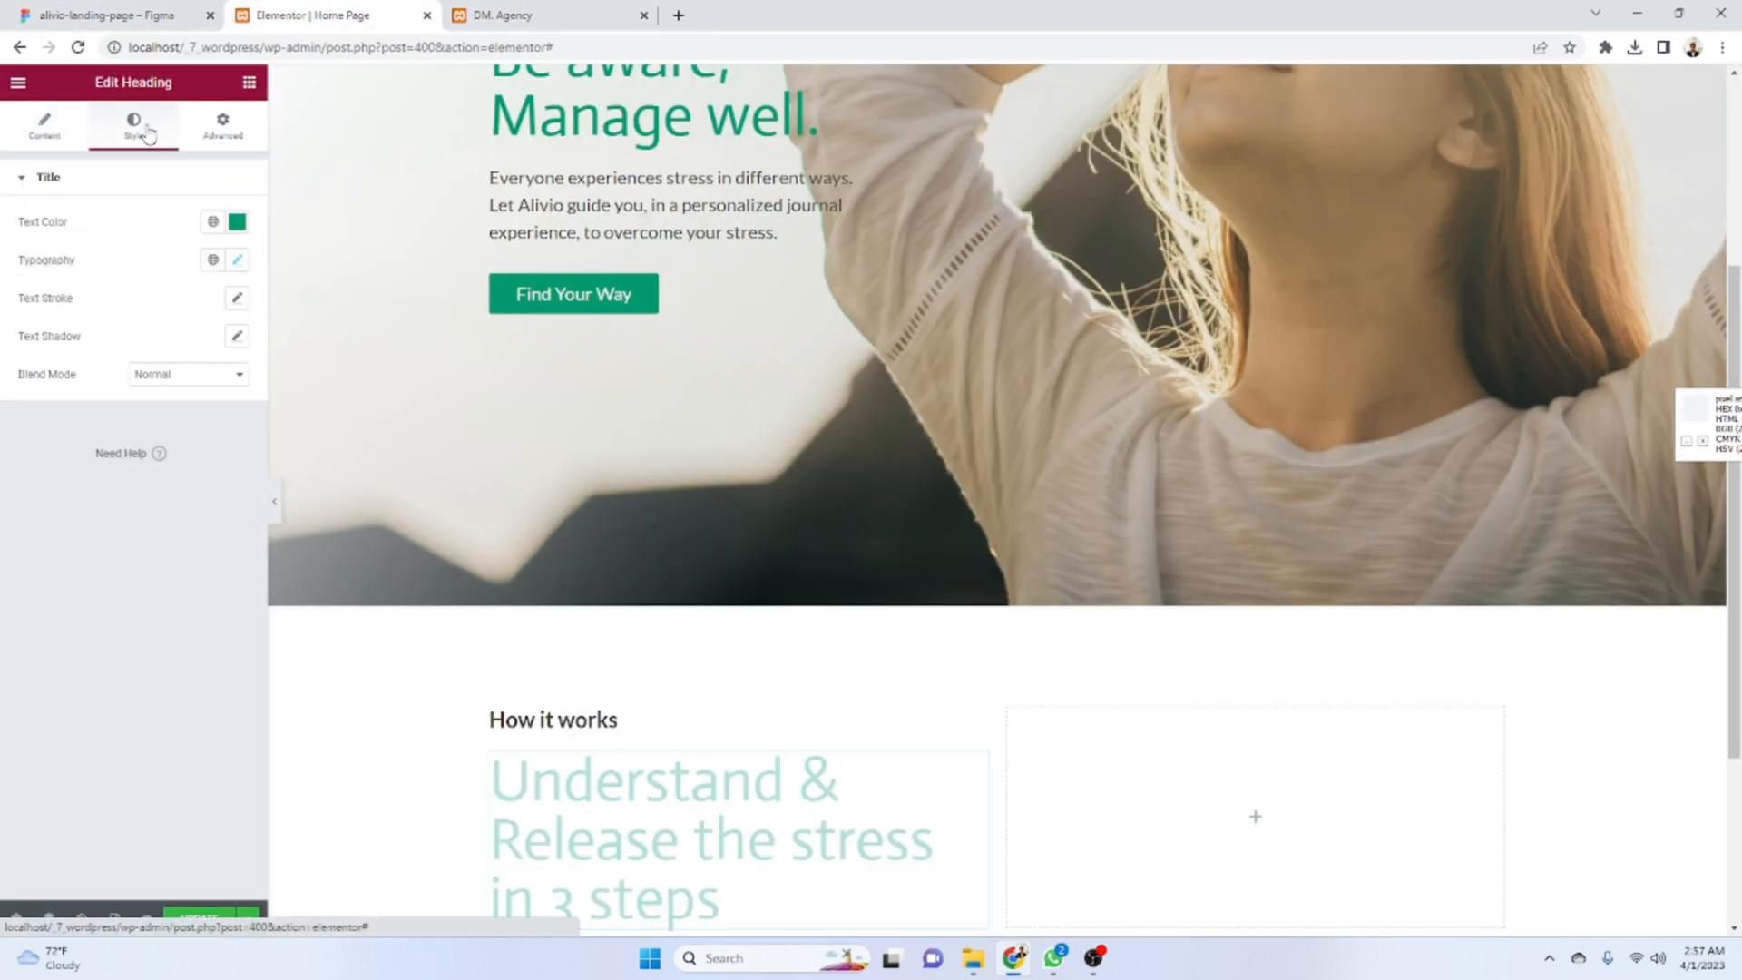
{"action": "left_click", "coordinate": [236, 261]}
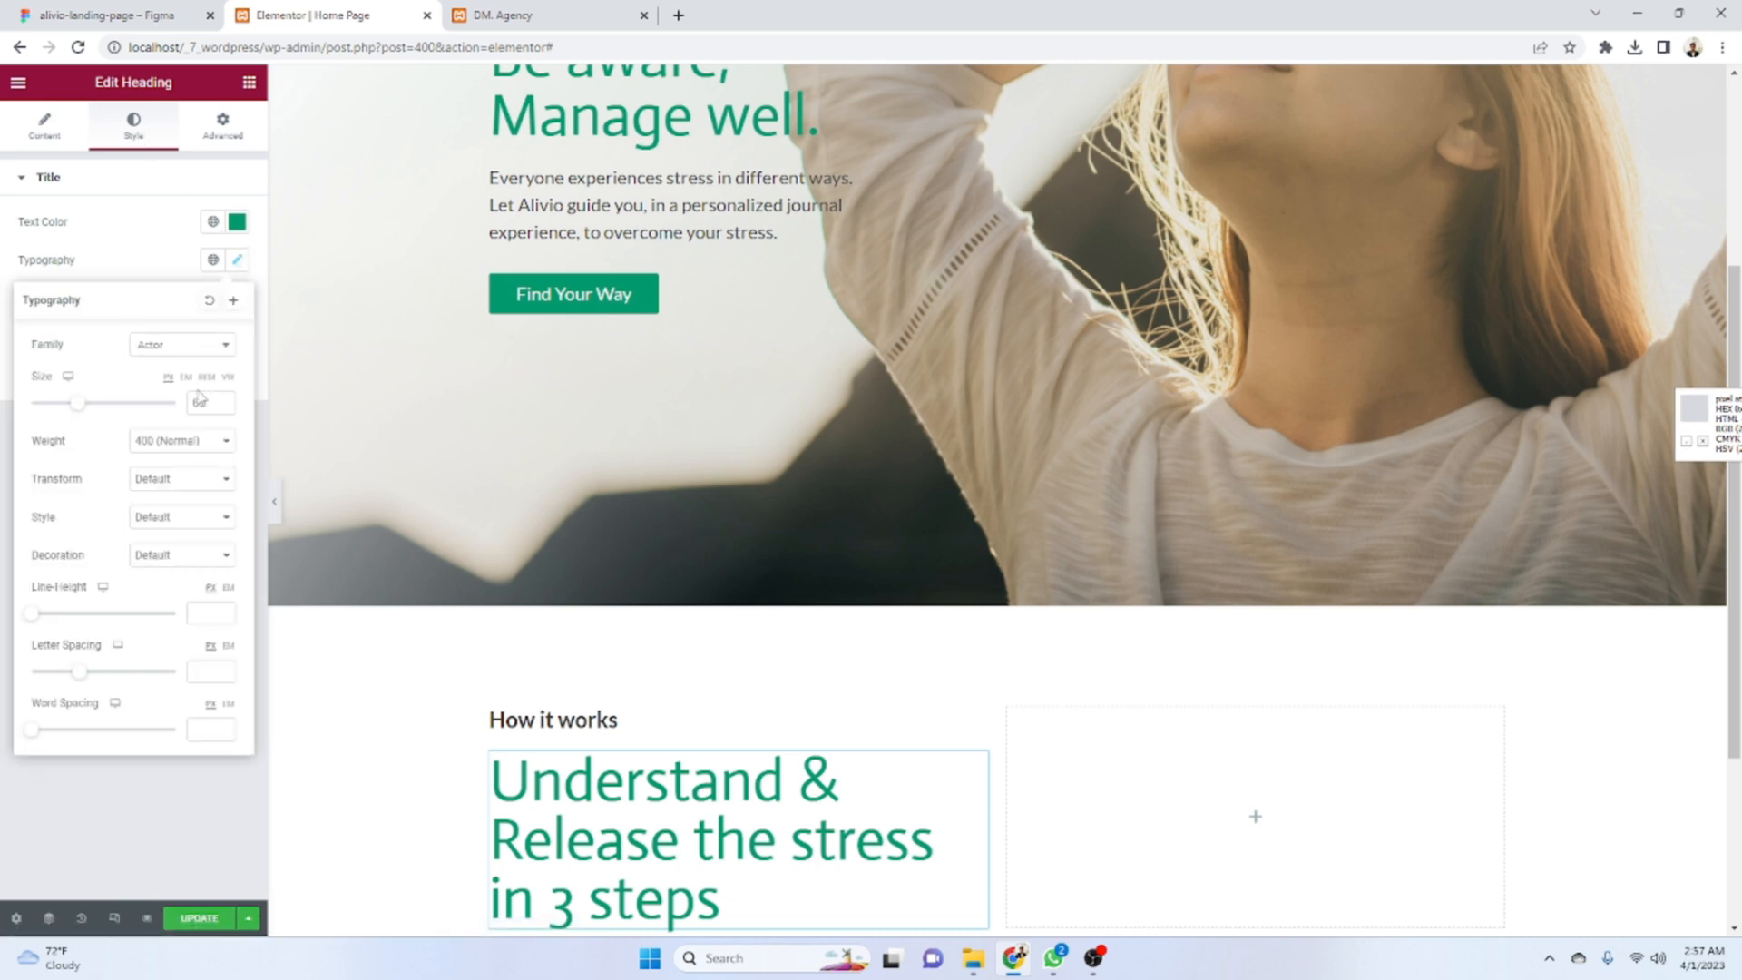
{"action": "type", "text": "50"}
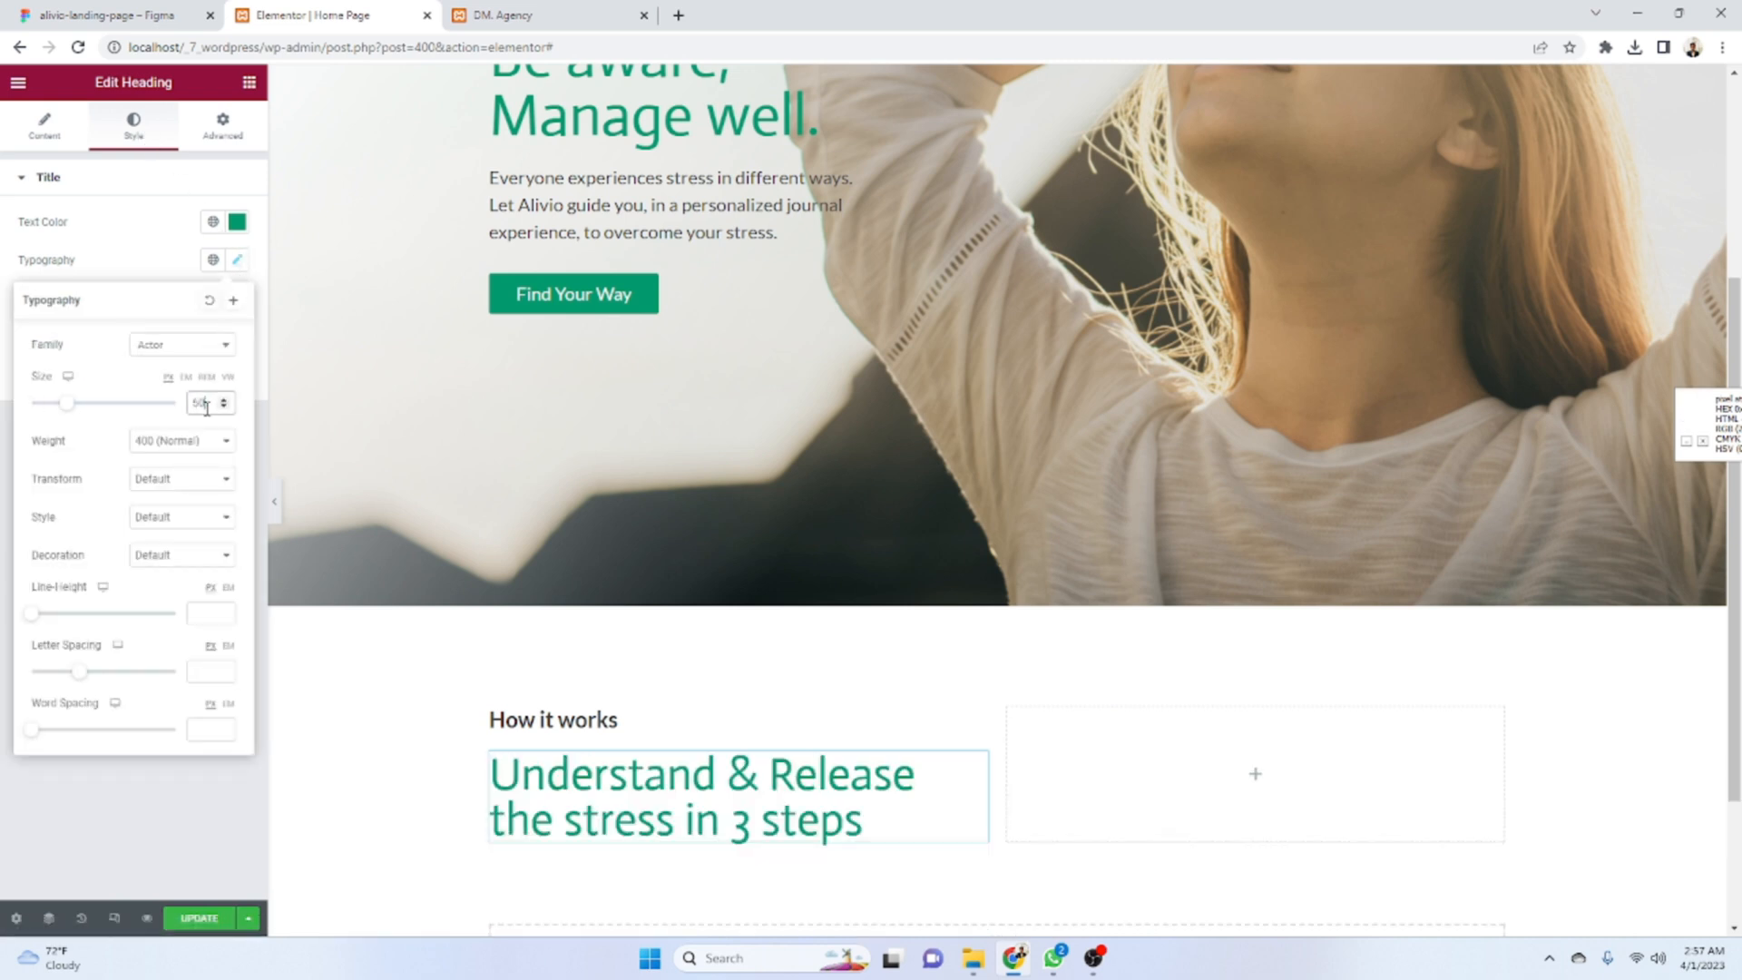
- Match the "Understand & Release" heading's text color to the green fill code in Figma and return to the design
{"action": "left_click", "coordinate": [236, 221]}
{"action": "left_click", "coordinate": [203, 505]}
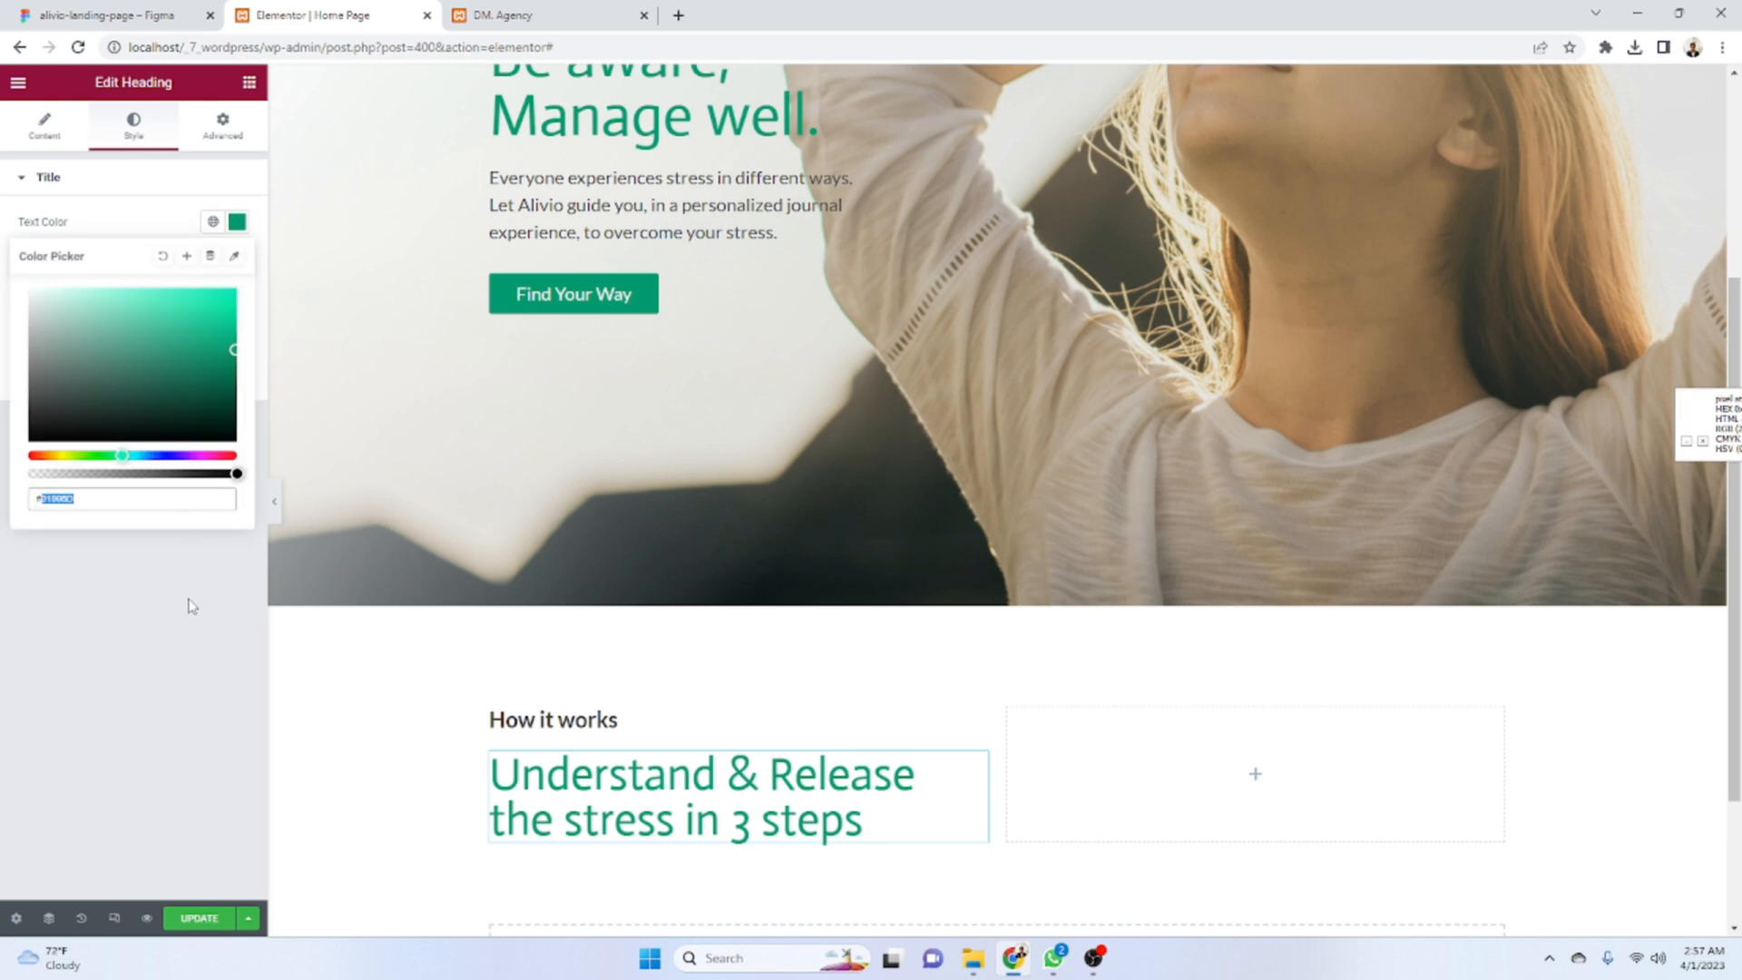
{"action": "left_click", "coordinate": [191, 626]}
{"action": "left_click", "coordinate": [107, 16]}
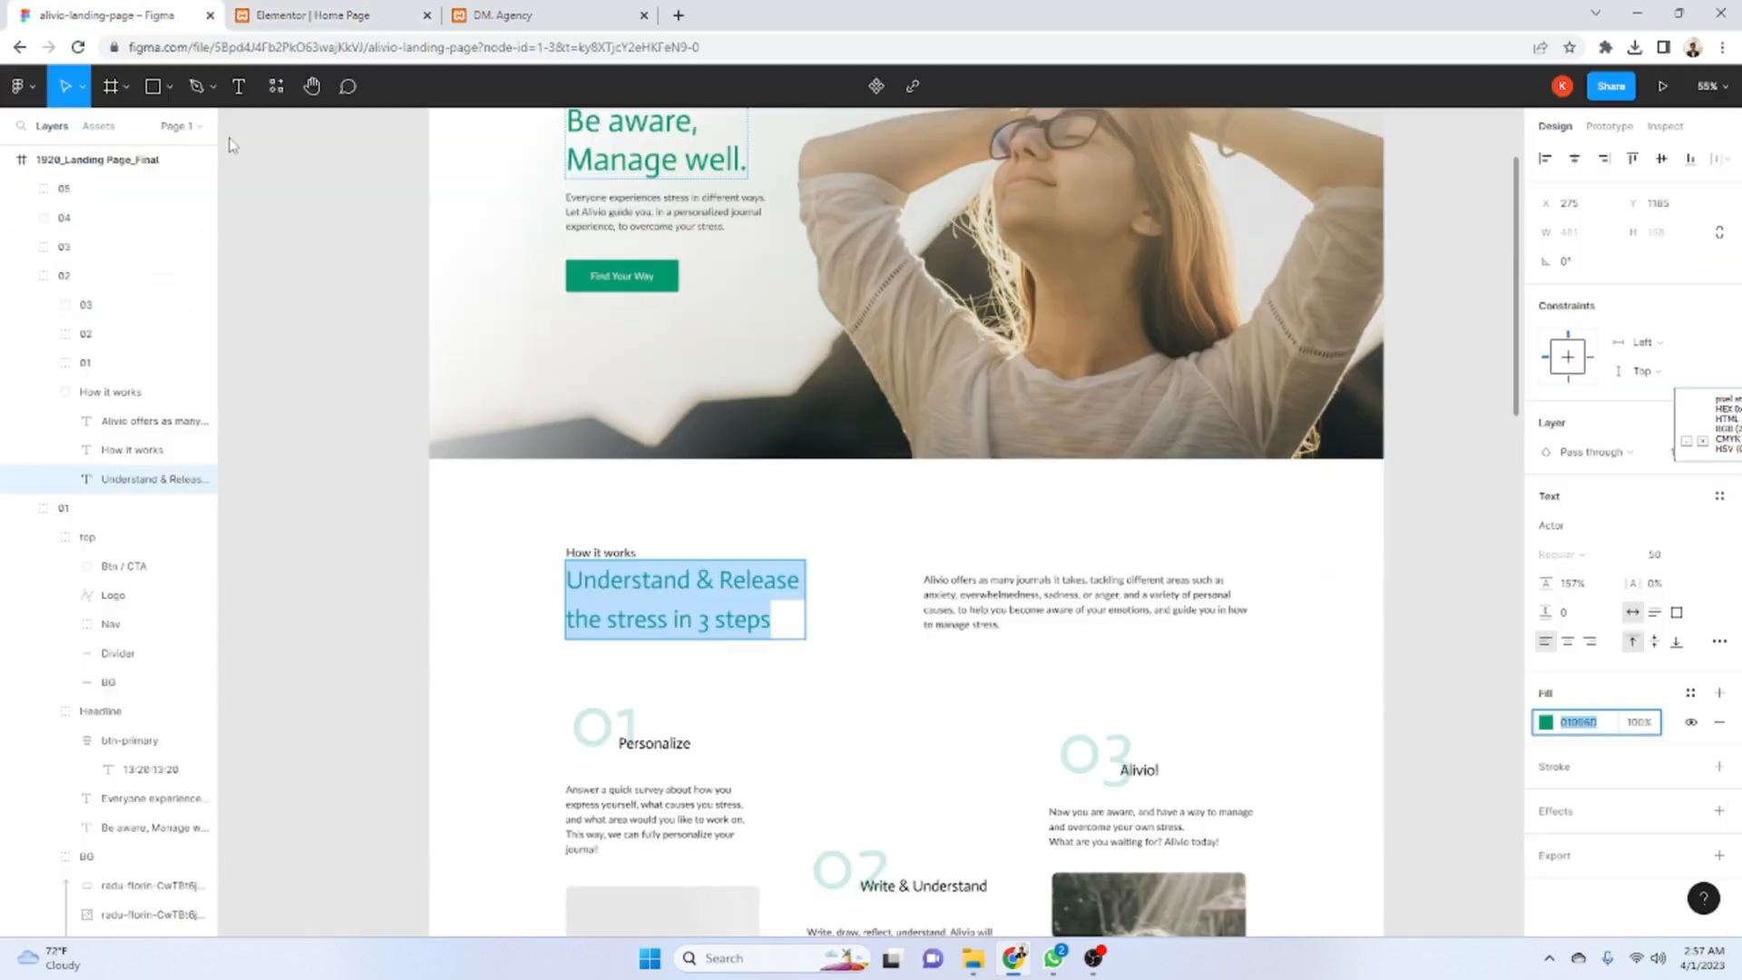
- Select the "Alivio offers as many journals" paragraph in Figma, and in Elementor copy the hero's paragraph widget into the empty How it works column
{"action": "double_click", "coordinate": [1013, 595]}
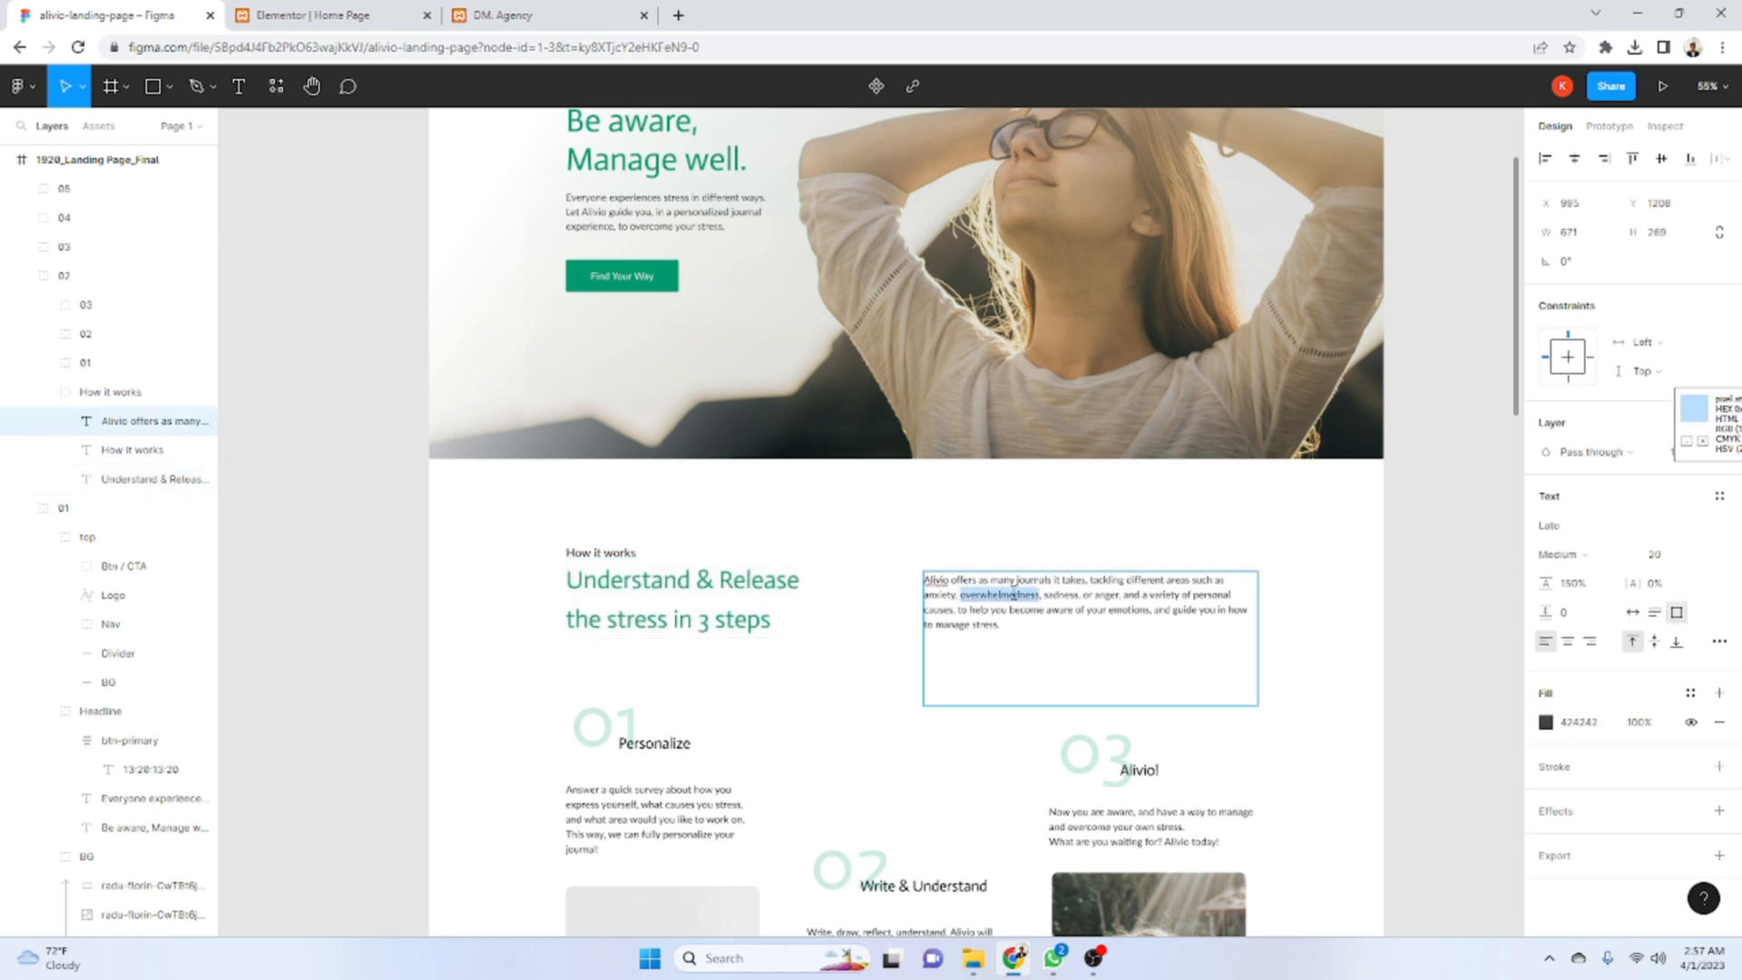
{"action": "key", "text": "ctrl+a"}
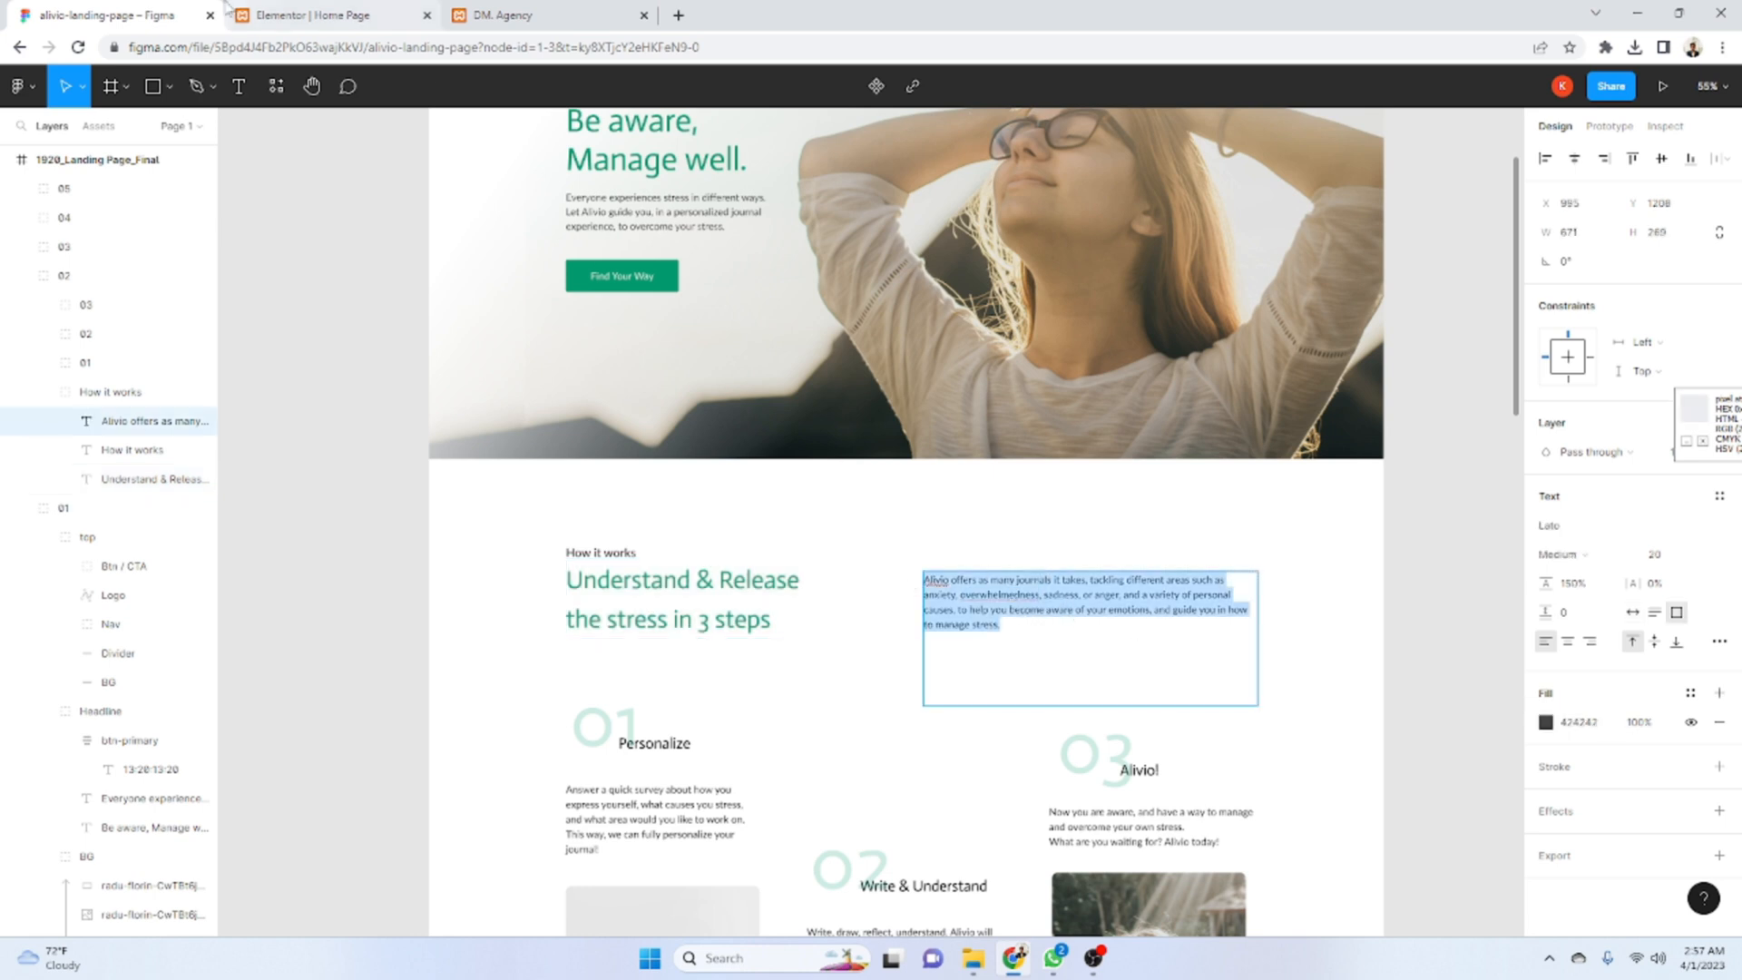
{"action": "left_click", "coordinate": [313, 15]}
{"action": "right_click", "coordinate": [668, 221]}
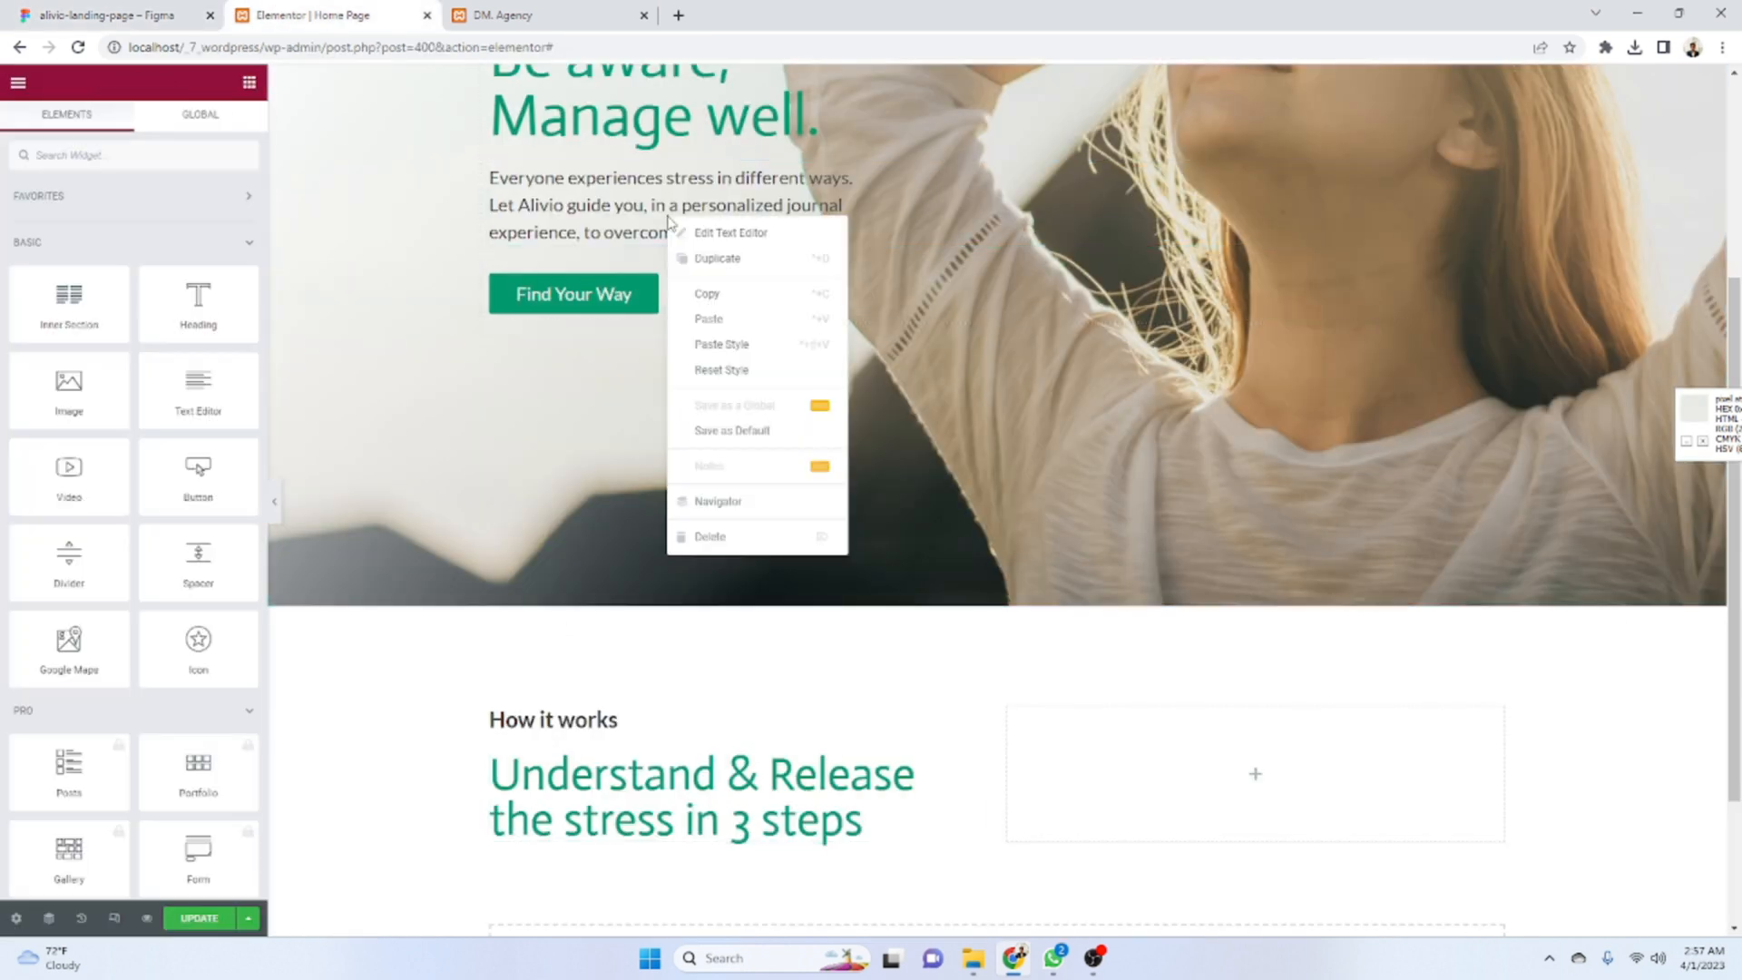
{"action": "left_click", "coordinate": [726, 293]}
{"action": "right_click", "coordinate": [1079, 737]}
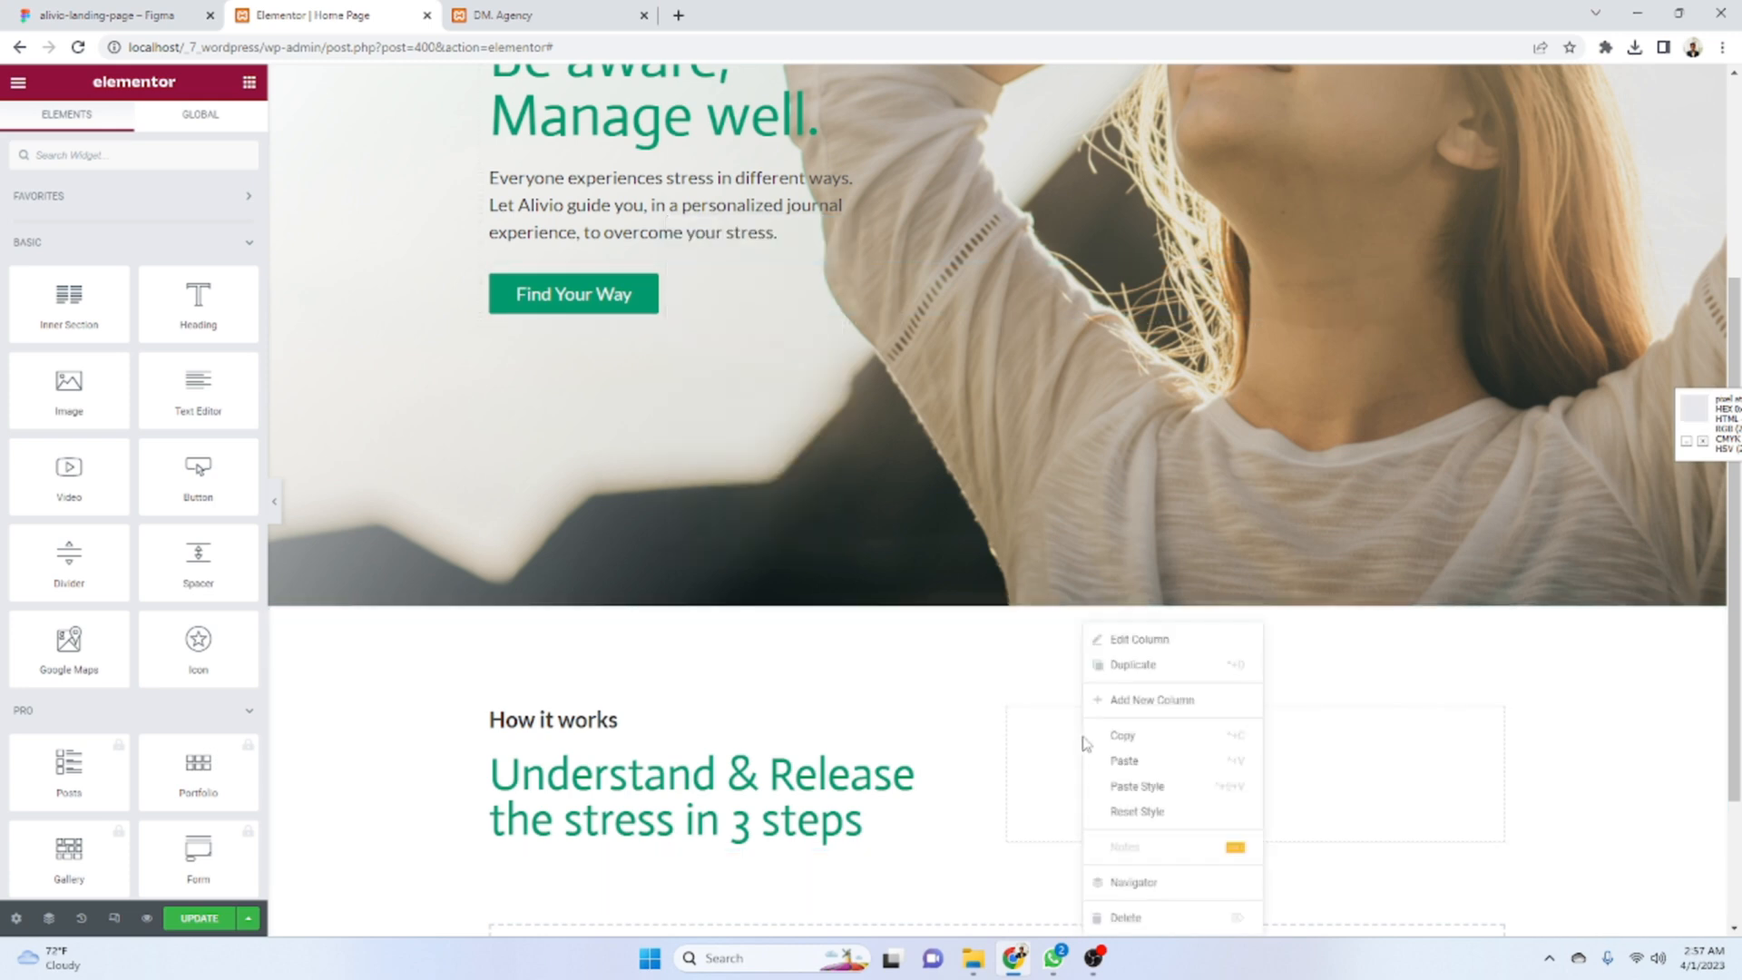
{"action": "left_click", "coordinate": [1140, 766]}
- Replace the pasted paragraph's text with the "Alivio offers as many journals it takes" paragraph copied from Figma
{"action": "left_click", "coordinate": [109, 15]}
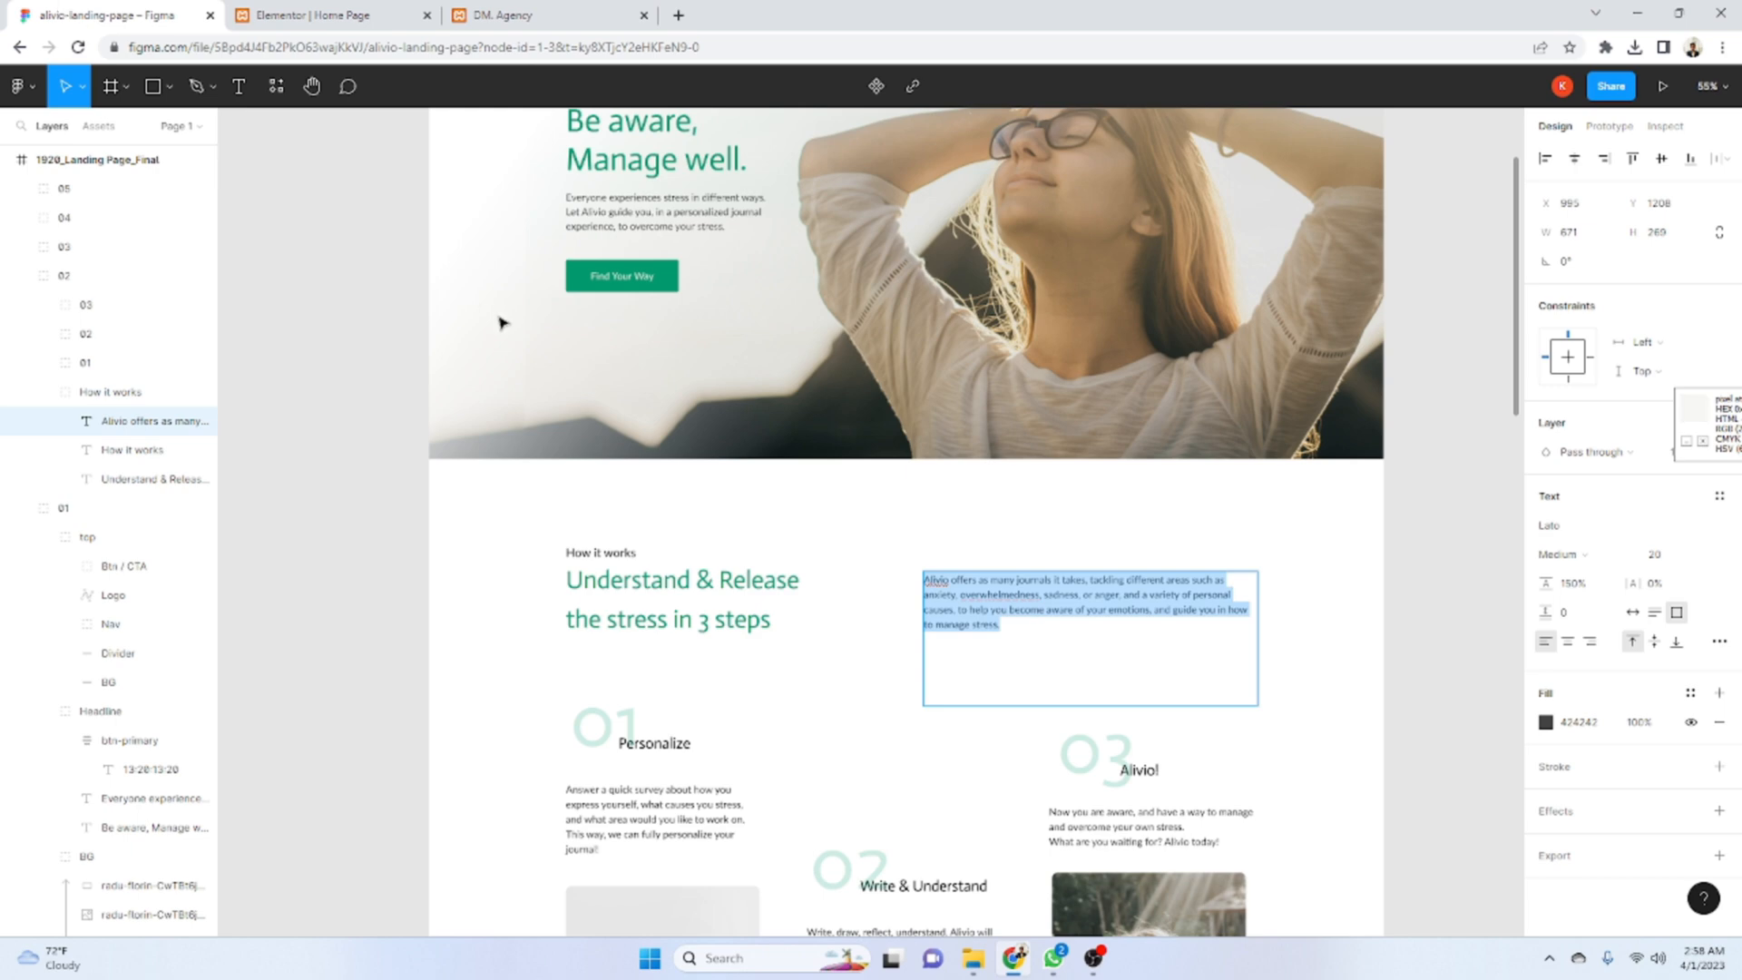
{"action": "left_click", "coordinate": [313, 16]}
{"action": "left_click", "coordinate": [152, 16]}
{"action": "key", "text": "ctrl+c"}
{"action": "left_click", "coordinate": [313, 15]}
{"action": "left_click", "coordinate": [152, 360]}
{"action": "key", "text": "ctrl+a"}
{"action": "key", "text": "ctrl+v"}
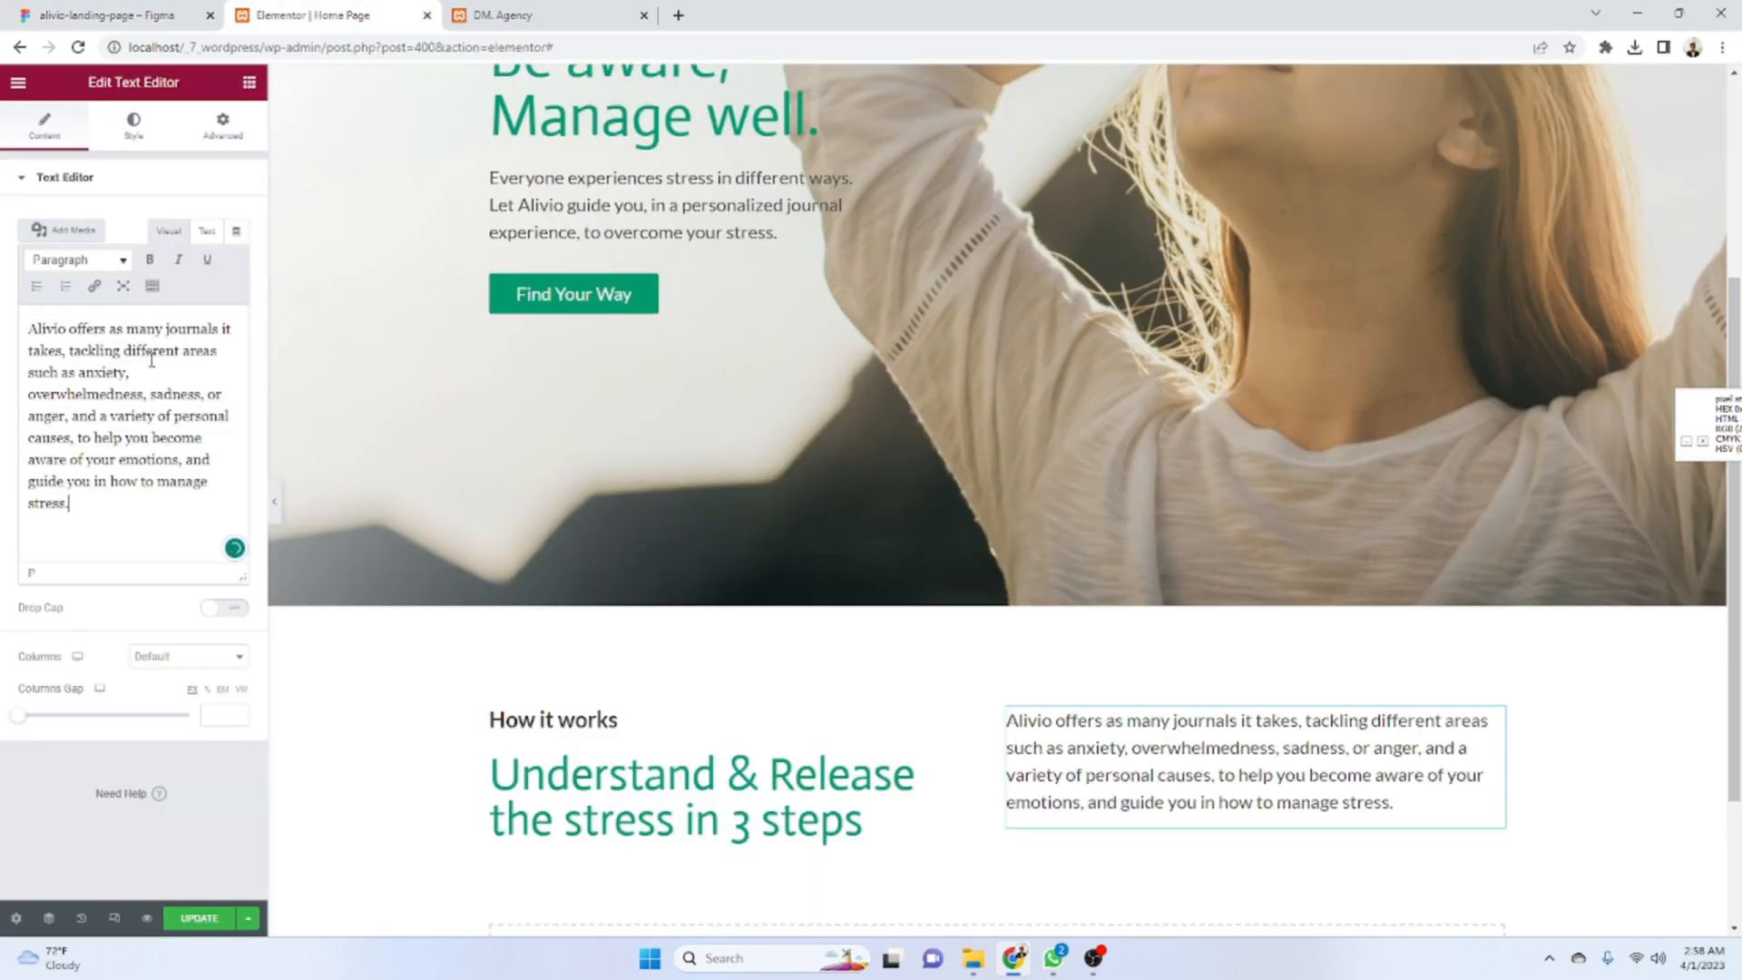
- Check the paragraph's font in Figma, review the text color in Elementor, and set the paragraph's font family to Lato
{"action": "key", "text": "ctrl+1"}
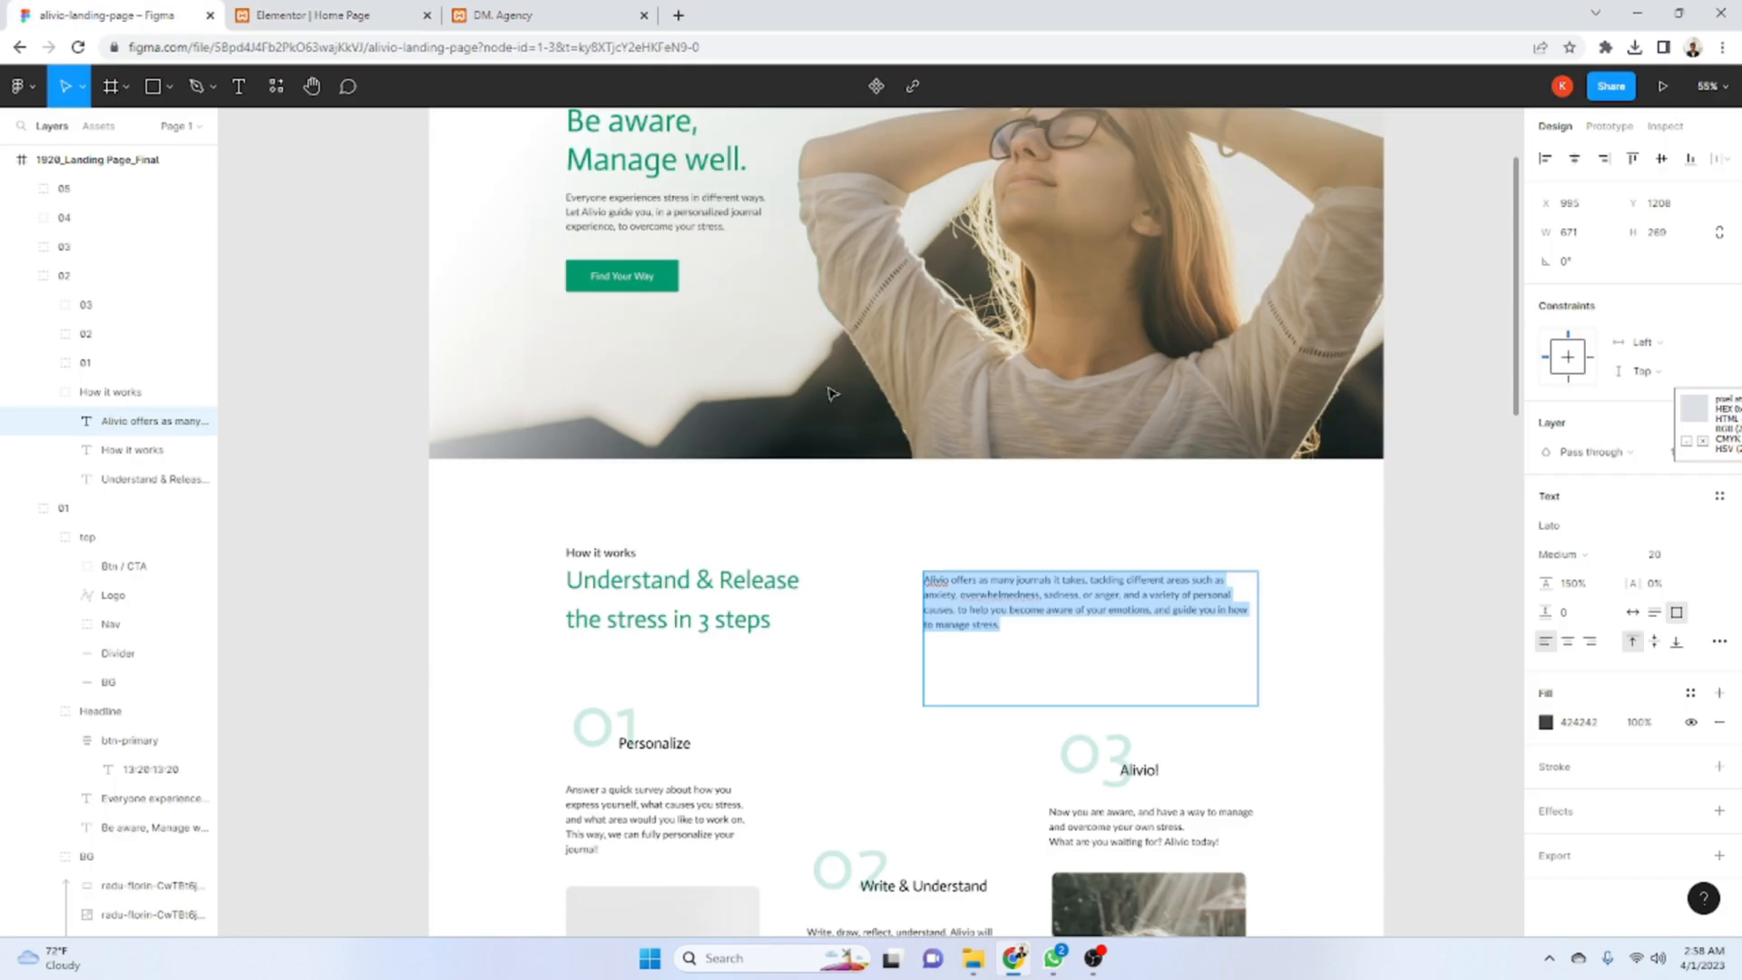
{"action": "left_click", "coordinate": [1571, 526]}
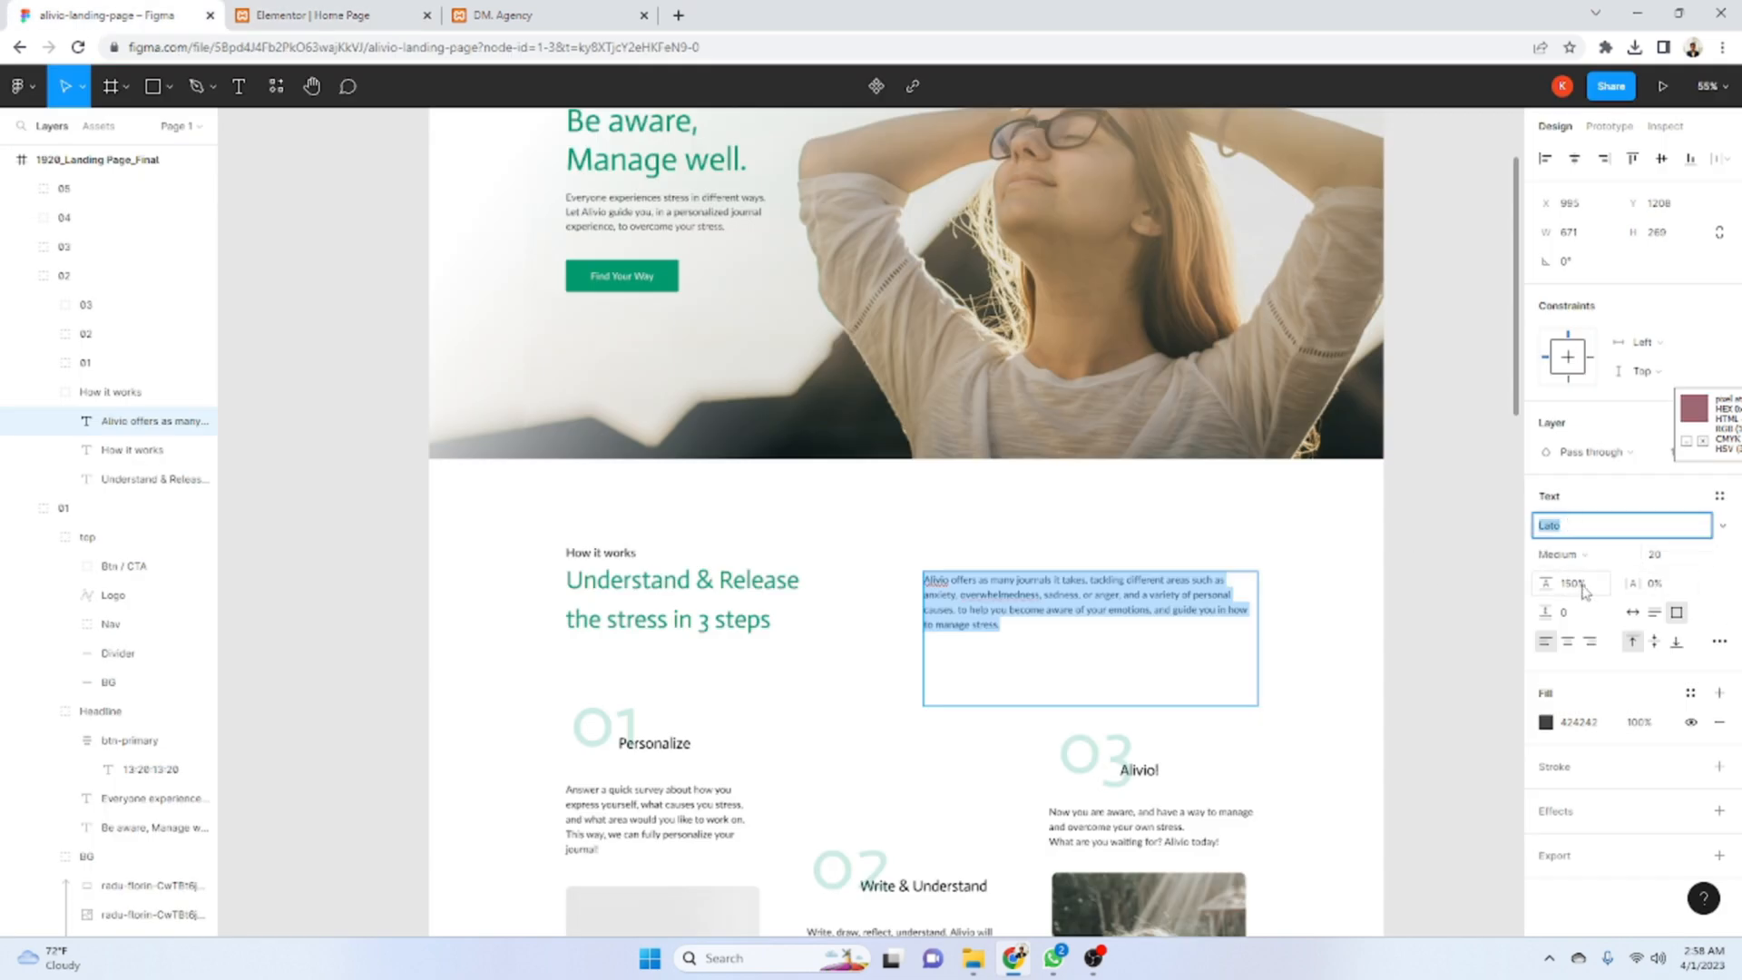
{"action": "left_click", "coordinate": [313, 15]}
{"action": "left_click", "coordinate": [125, 136]}
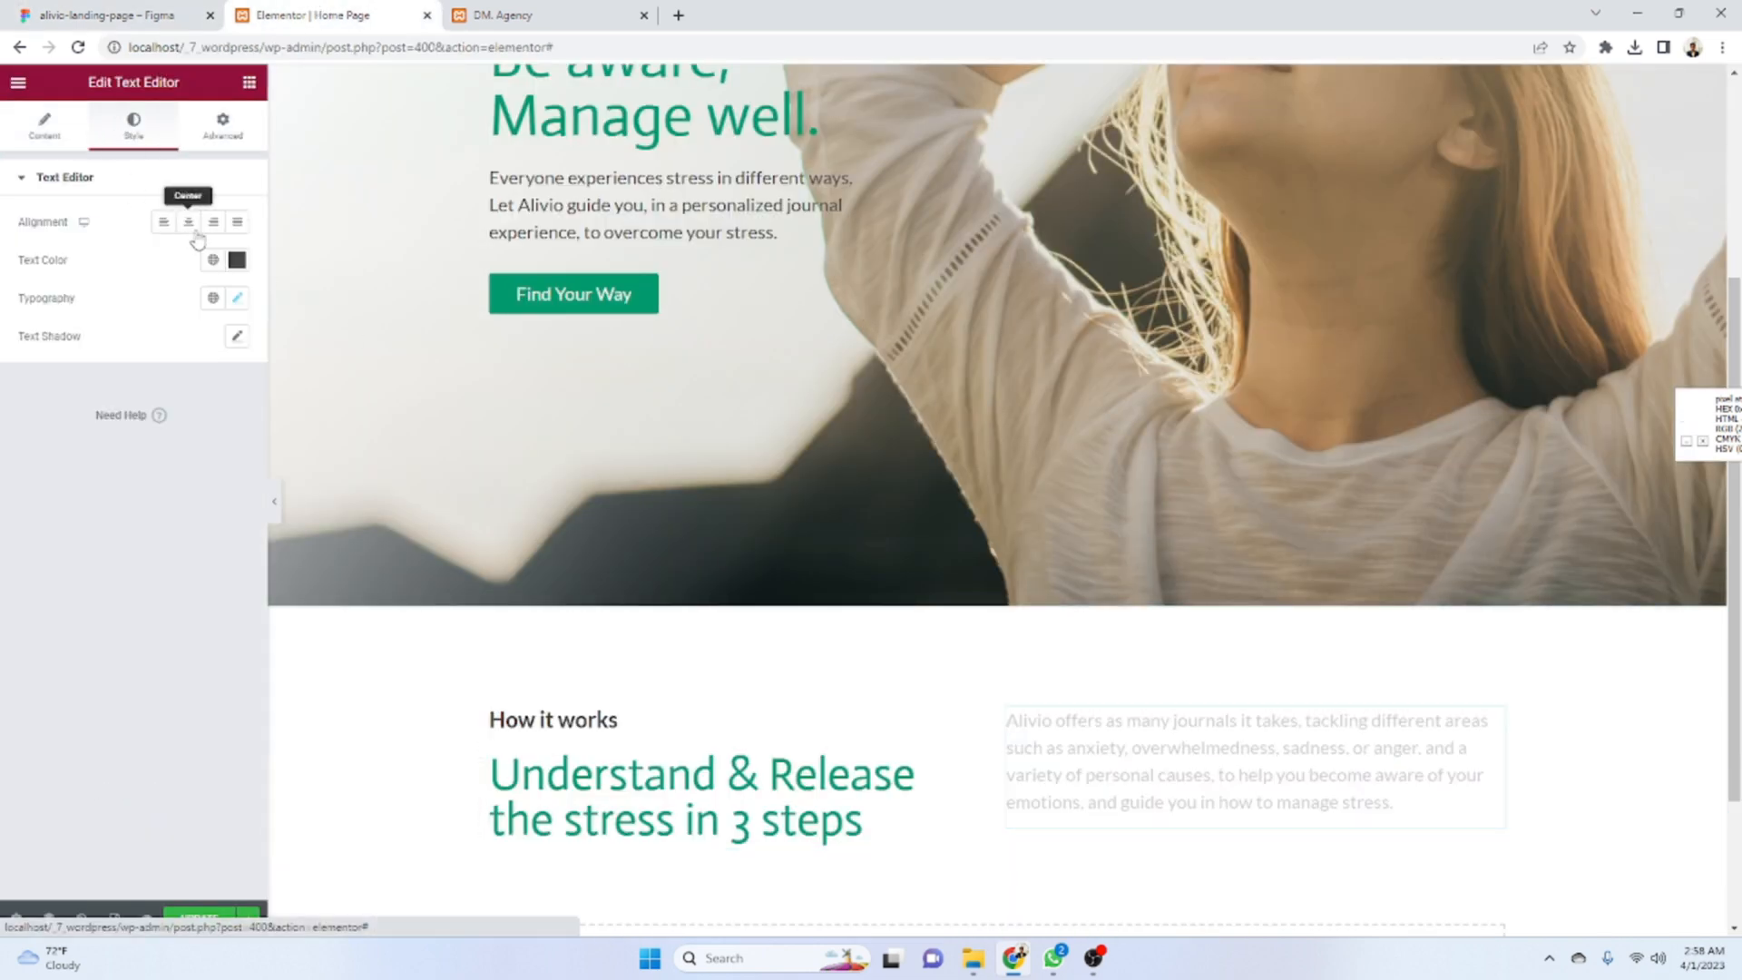
{"action": "left_click", "coordinate": [237, 259]}
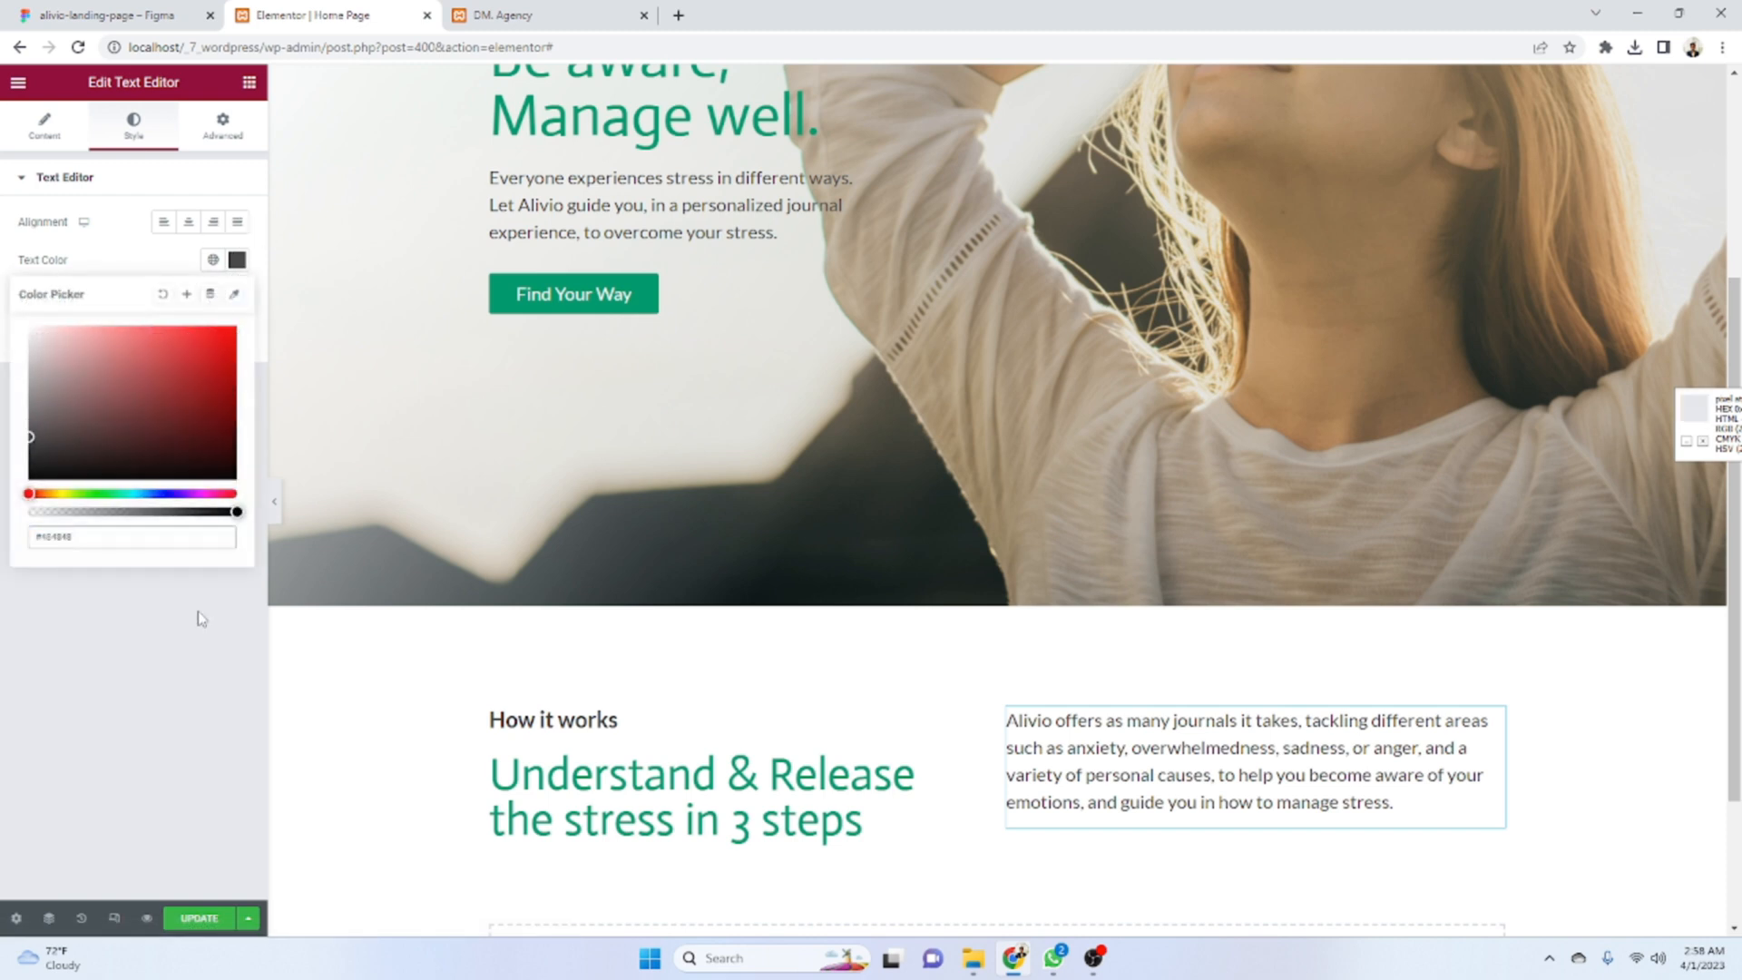
{"action": "left_click", "coordinate": [199, 614]}
{"action": "left_click", "coordinate": [237, 298]}
{"action": "left_click", "coordinate": [193, 383]}
{"action": "left_click", "coordinate": [193, 383]}
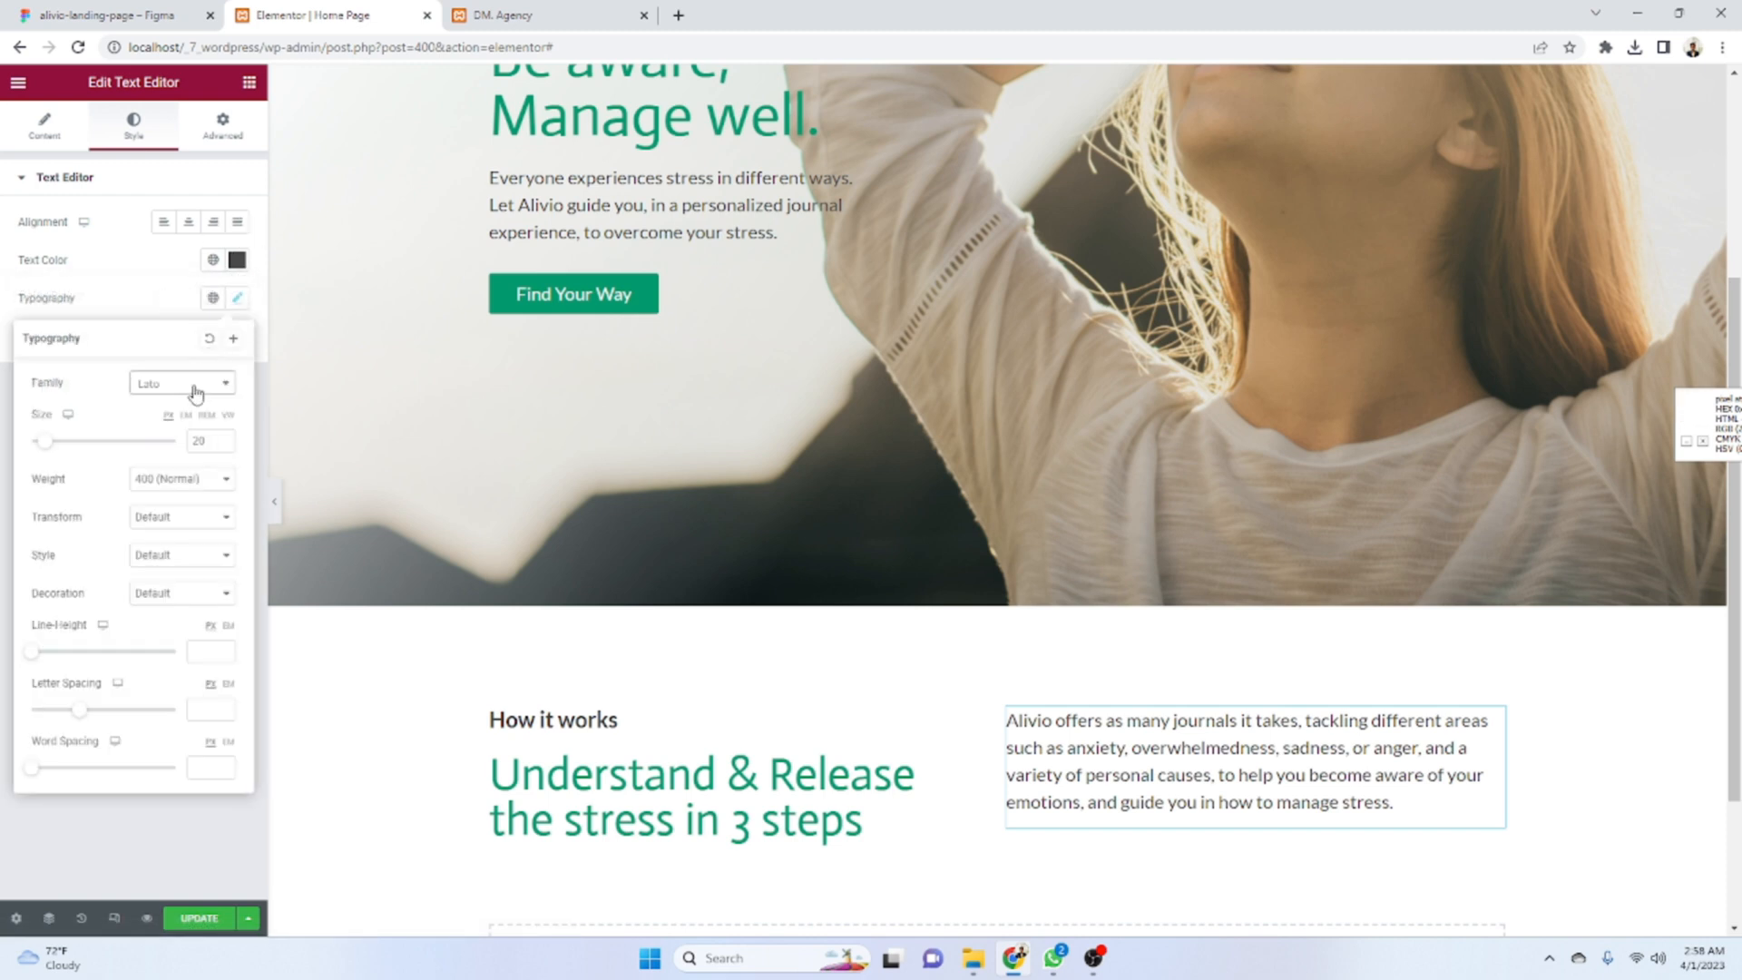
{"action": "left_click", "coordinate": [191, 385]}
{"action": "type", "text": "Lato"}
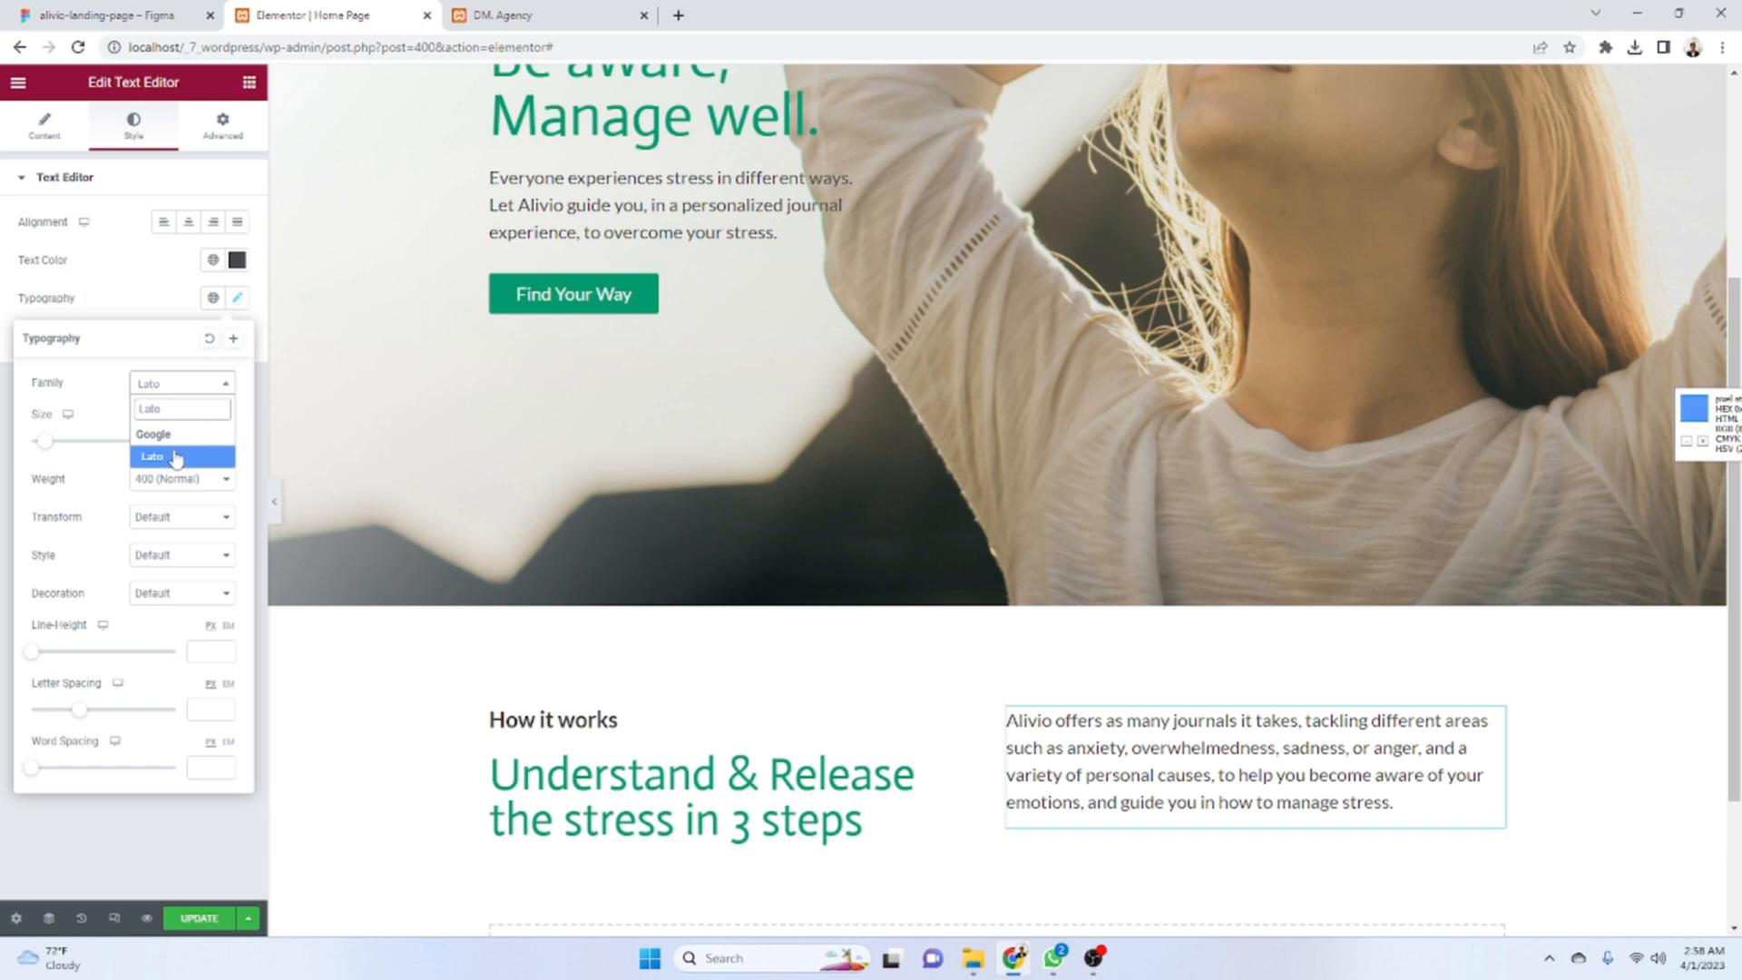
{"action": "left_click", "coordinate": [177, 456]}
- Check the paragraph's font size and weight in Figma and set the Elementor paragraph's weight to 500 (Medium)
{"action": "key", "text": "ctrl+shift+Tab"}
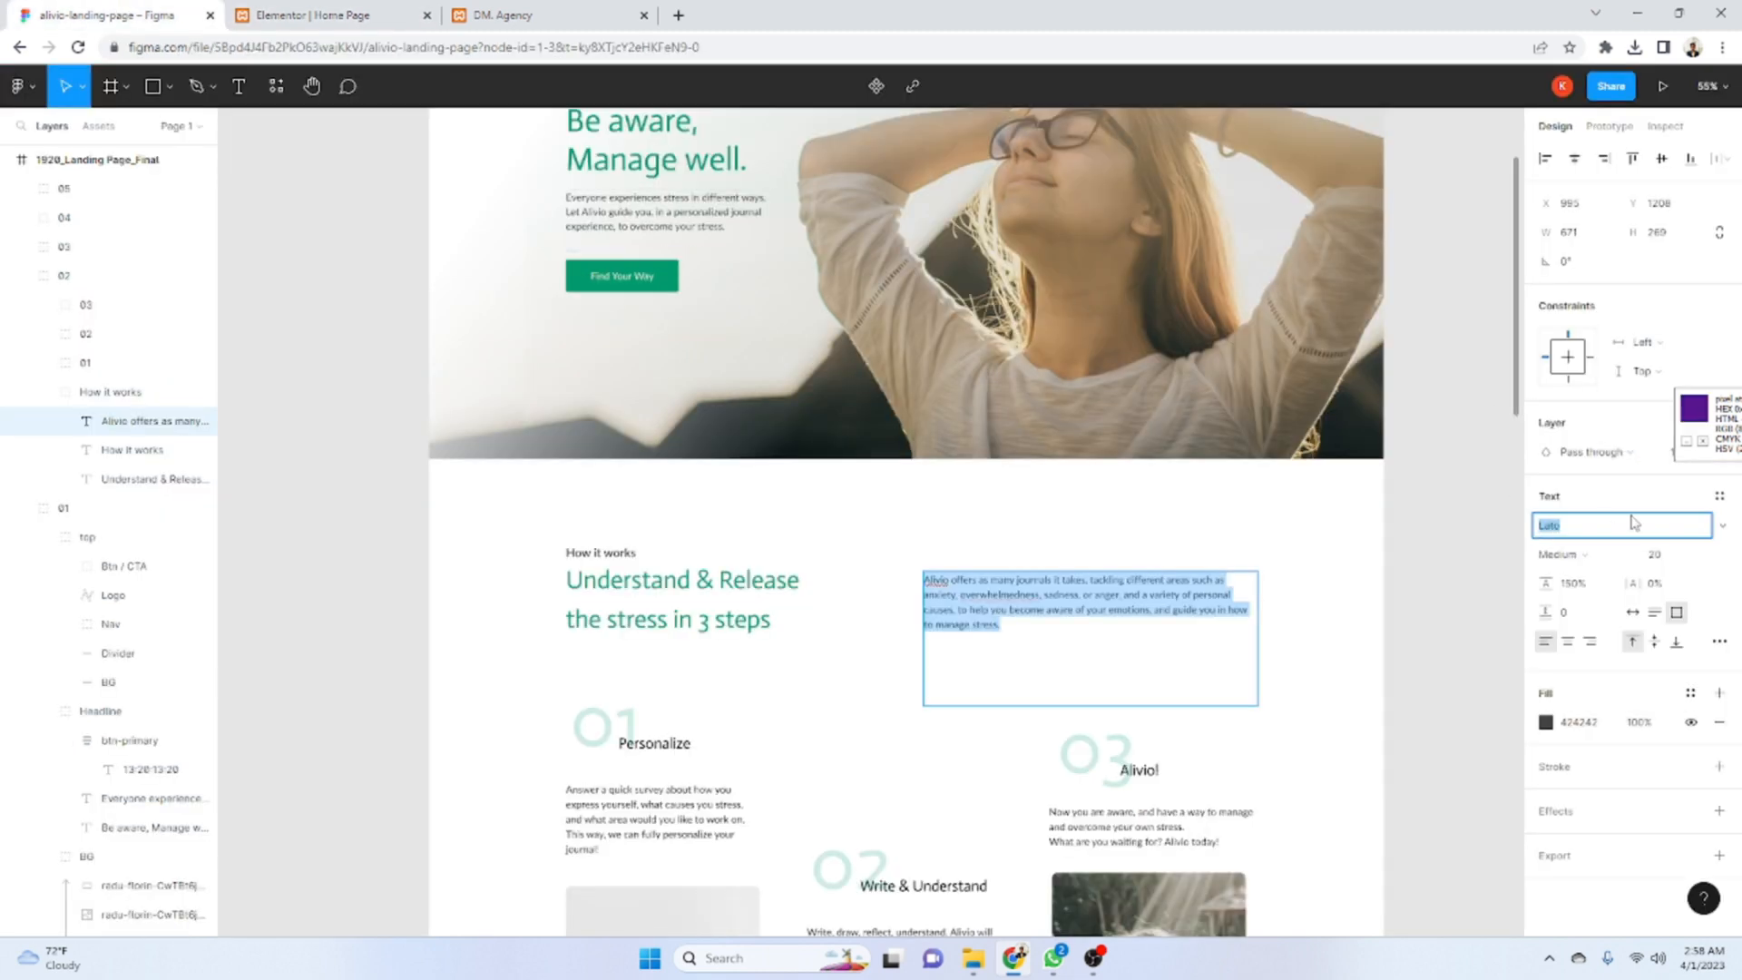
{"action": "left_click", "coordinate": [308, 15]}
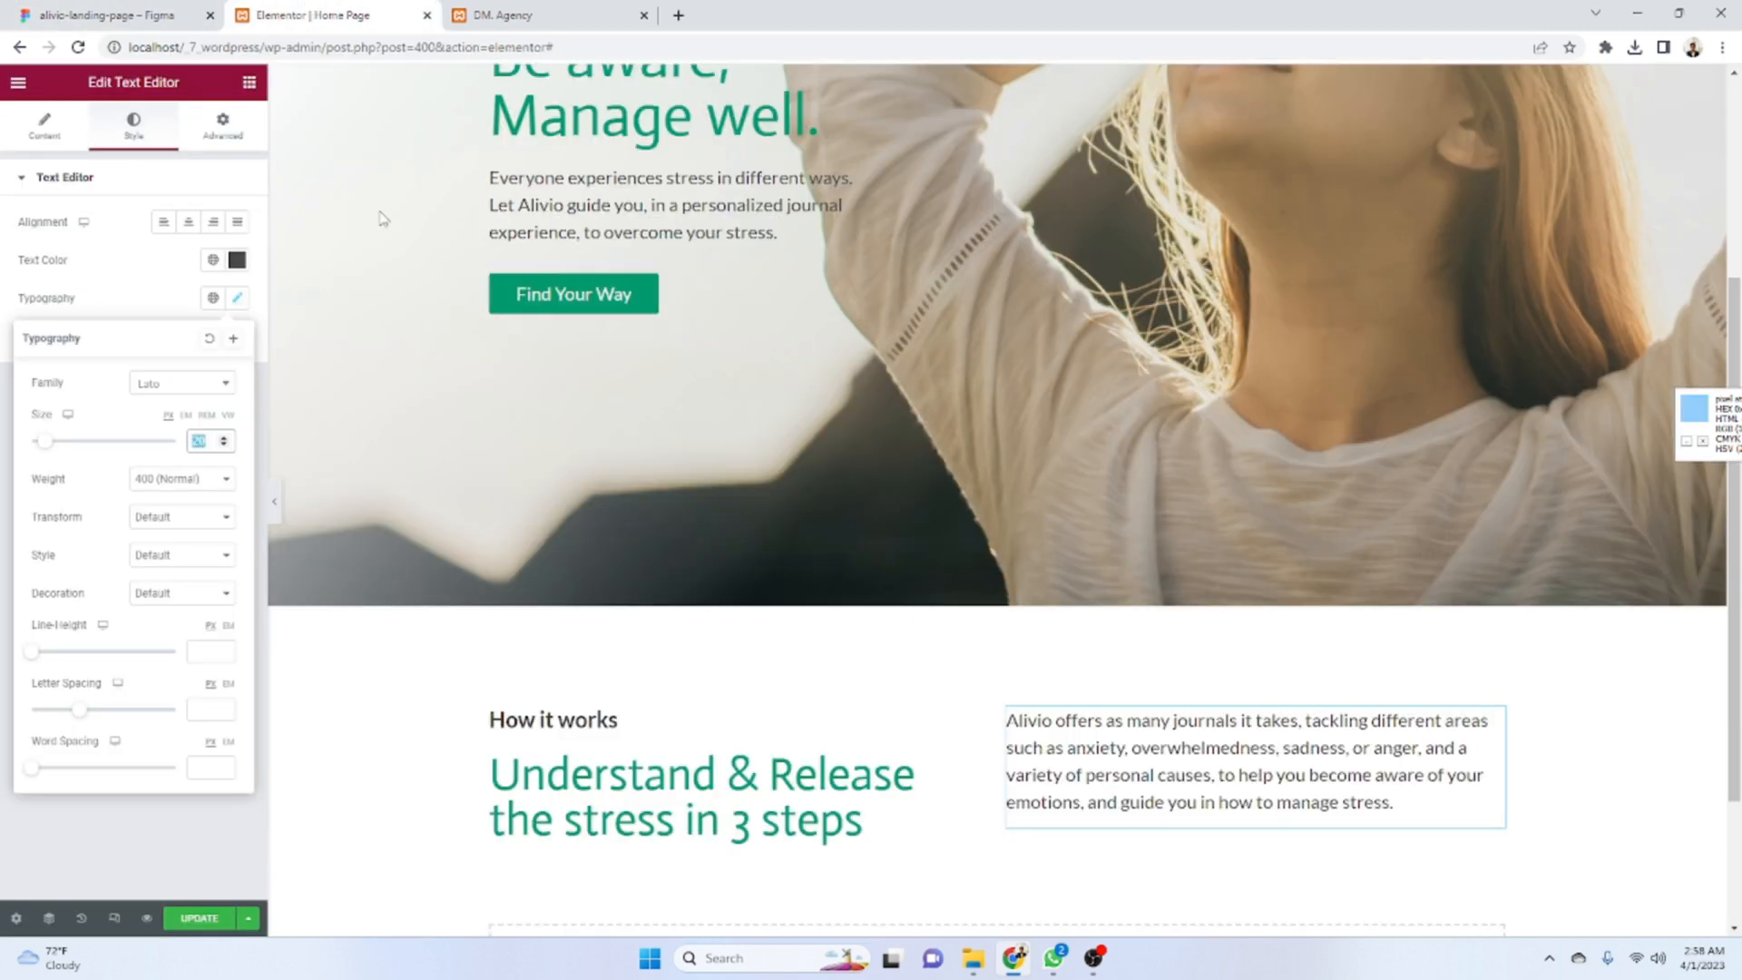
{"action": "left_click", "coordinate": [194, 495]}
{"action": "left_click", "coordinate": [138, 11]}
{"action": "left_click", "coordinate": [273, 12]}
{"action": "left_click", "coordinate": [216, 480]}
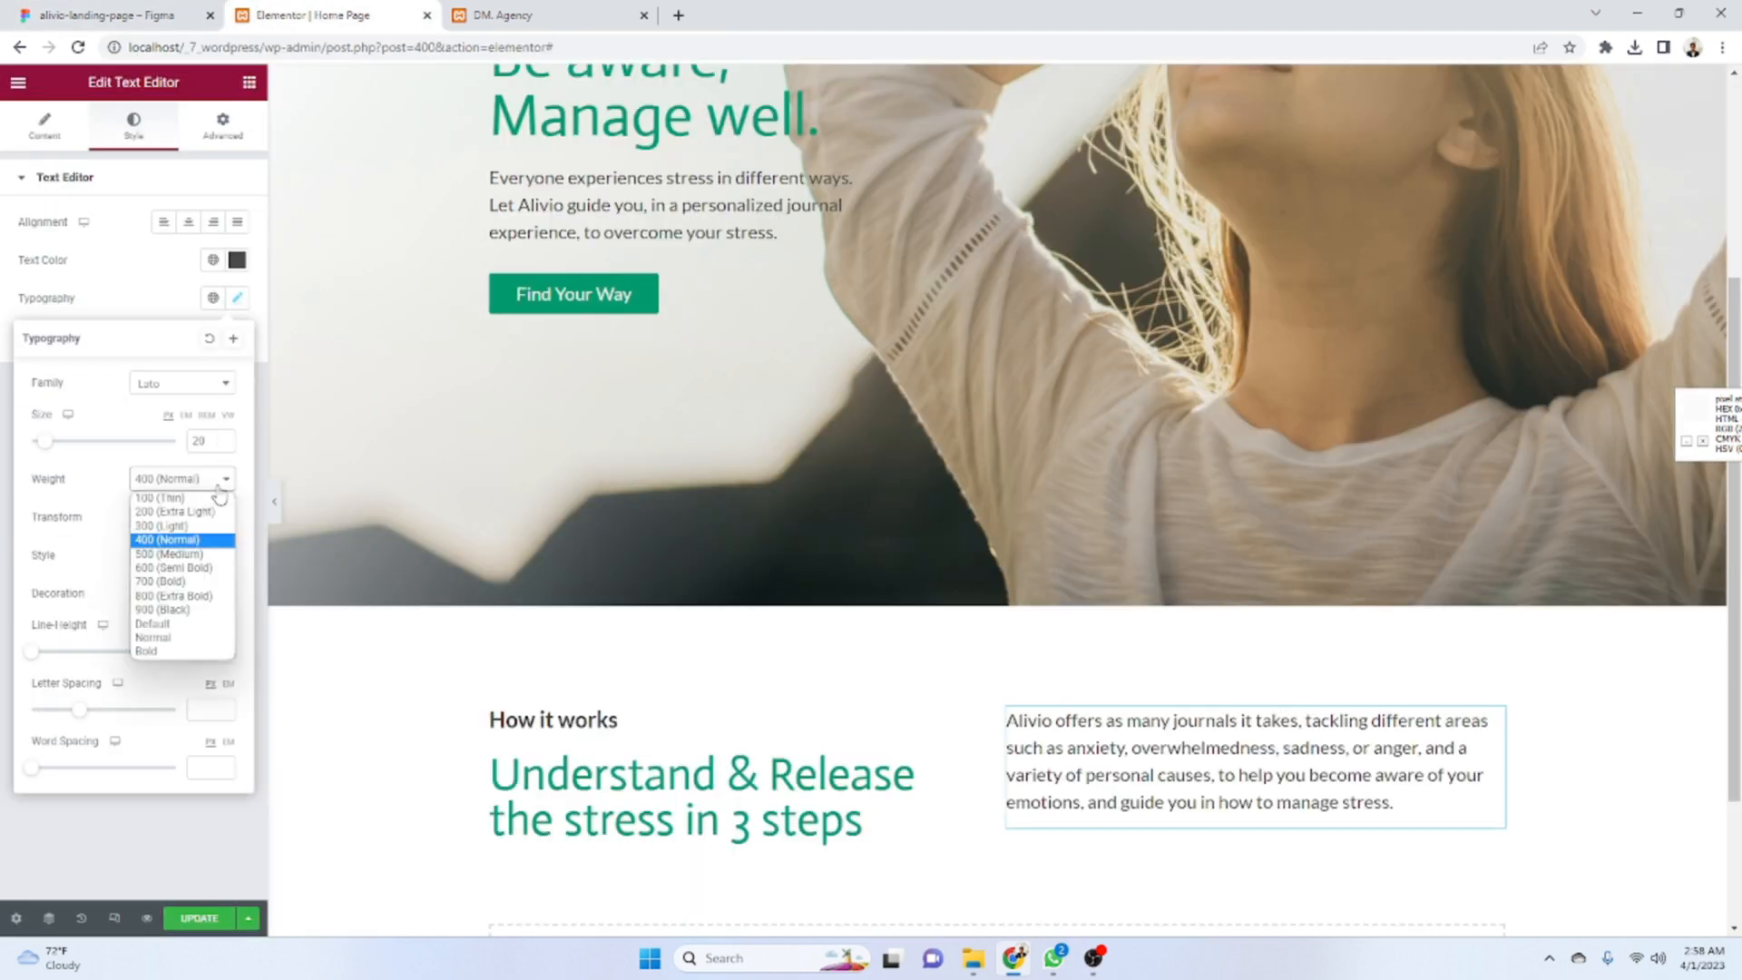
{"action": "left_click", "coordinate": [214, 555]}
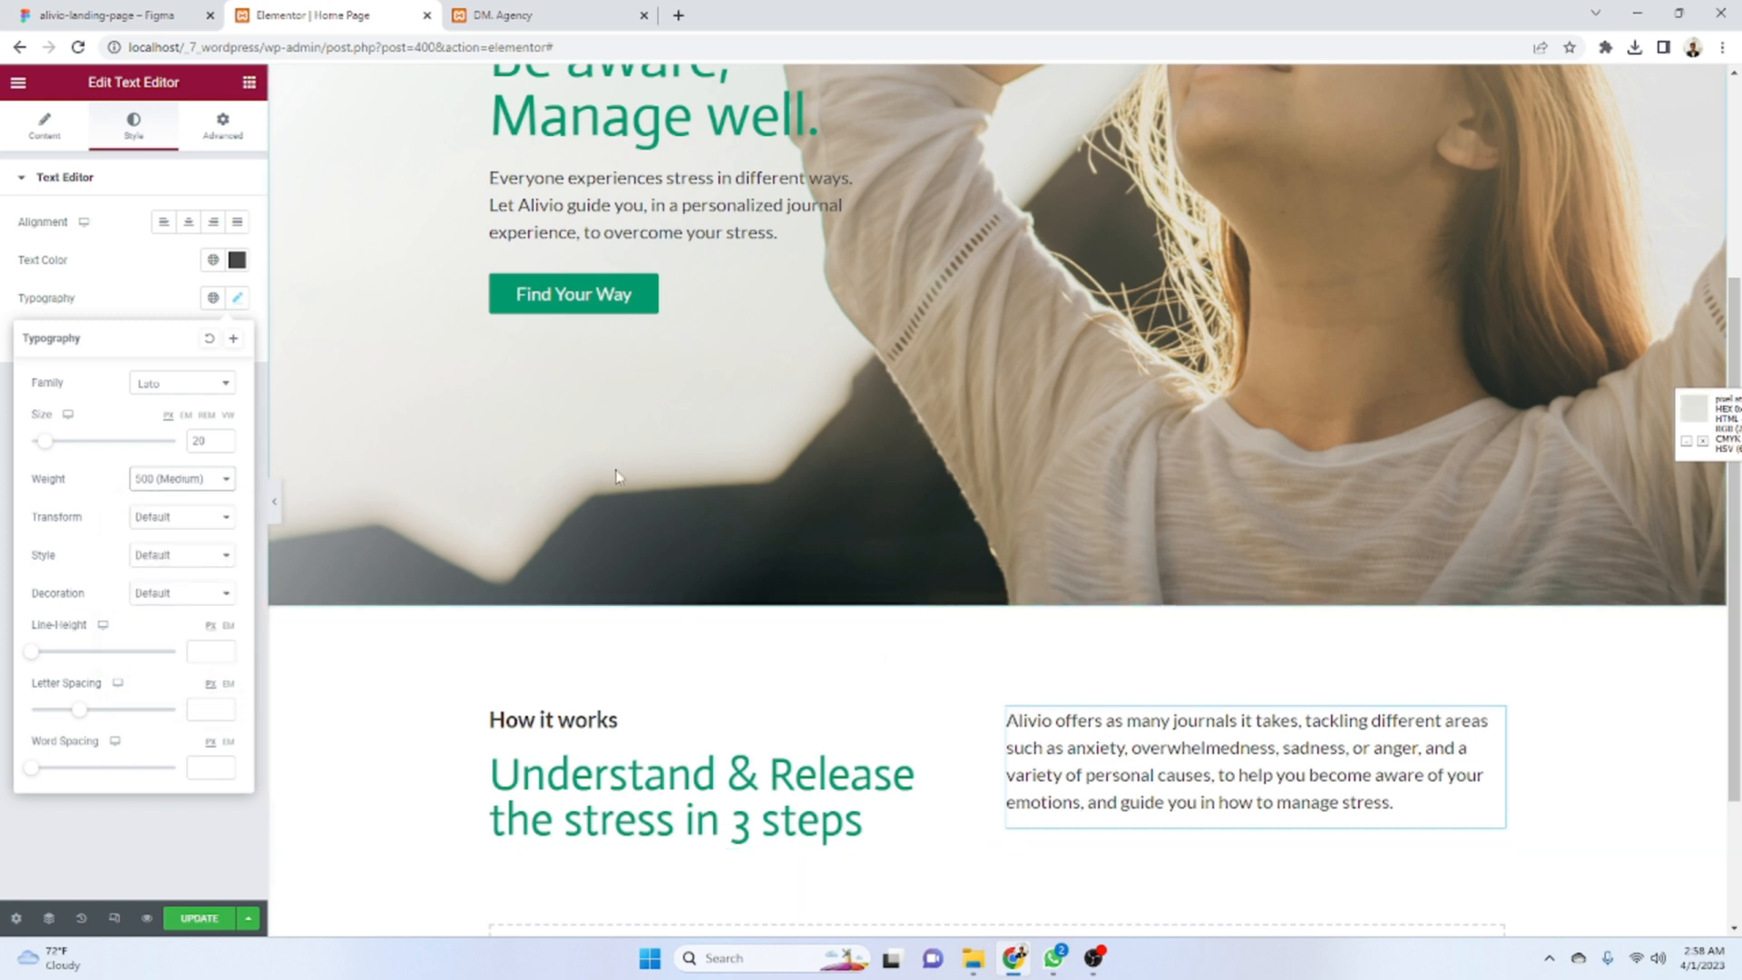
- Compare the paragraph's position with Figma, unlink its padding values, set the top padding to 50 px and update the page
{"action": "scroll", "coordinate": [1116, 746], "scroll_direction": "down", "scroll_amount": 2}
{"action": "left_click", "coordinate": [499, 15]}
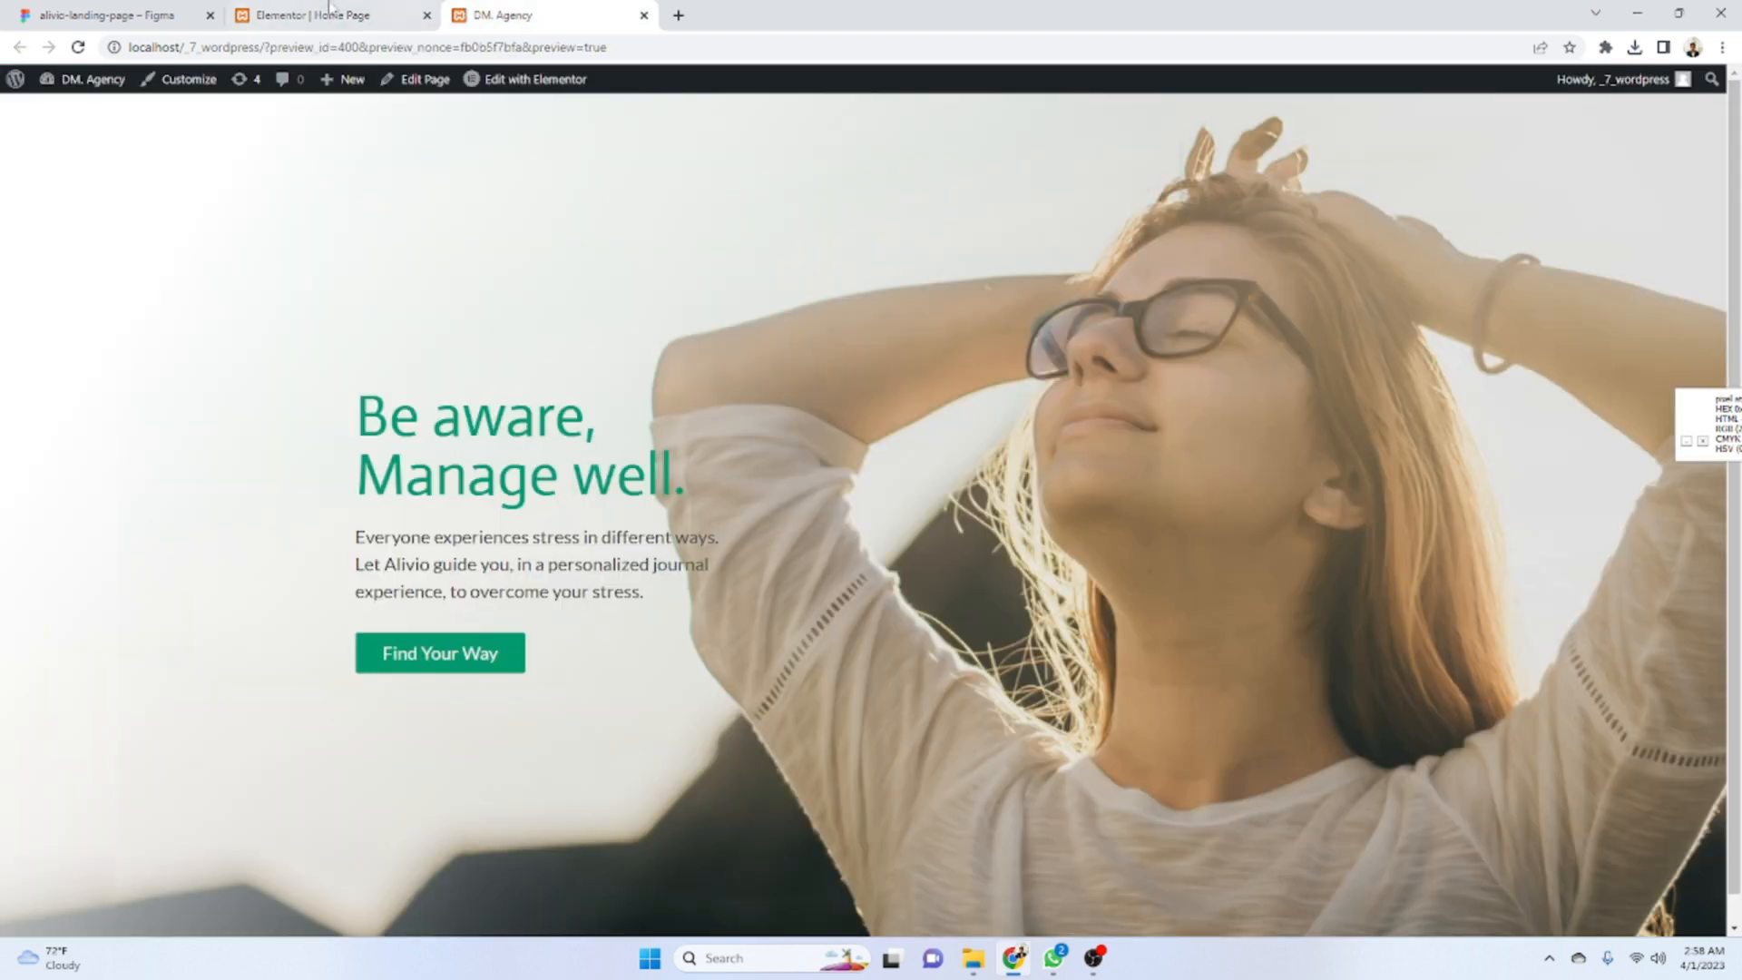
{"action": "left_click", "coordinate": [105, 15]}
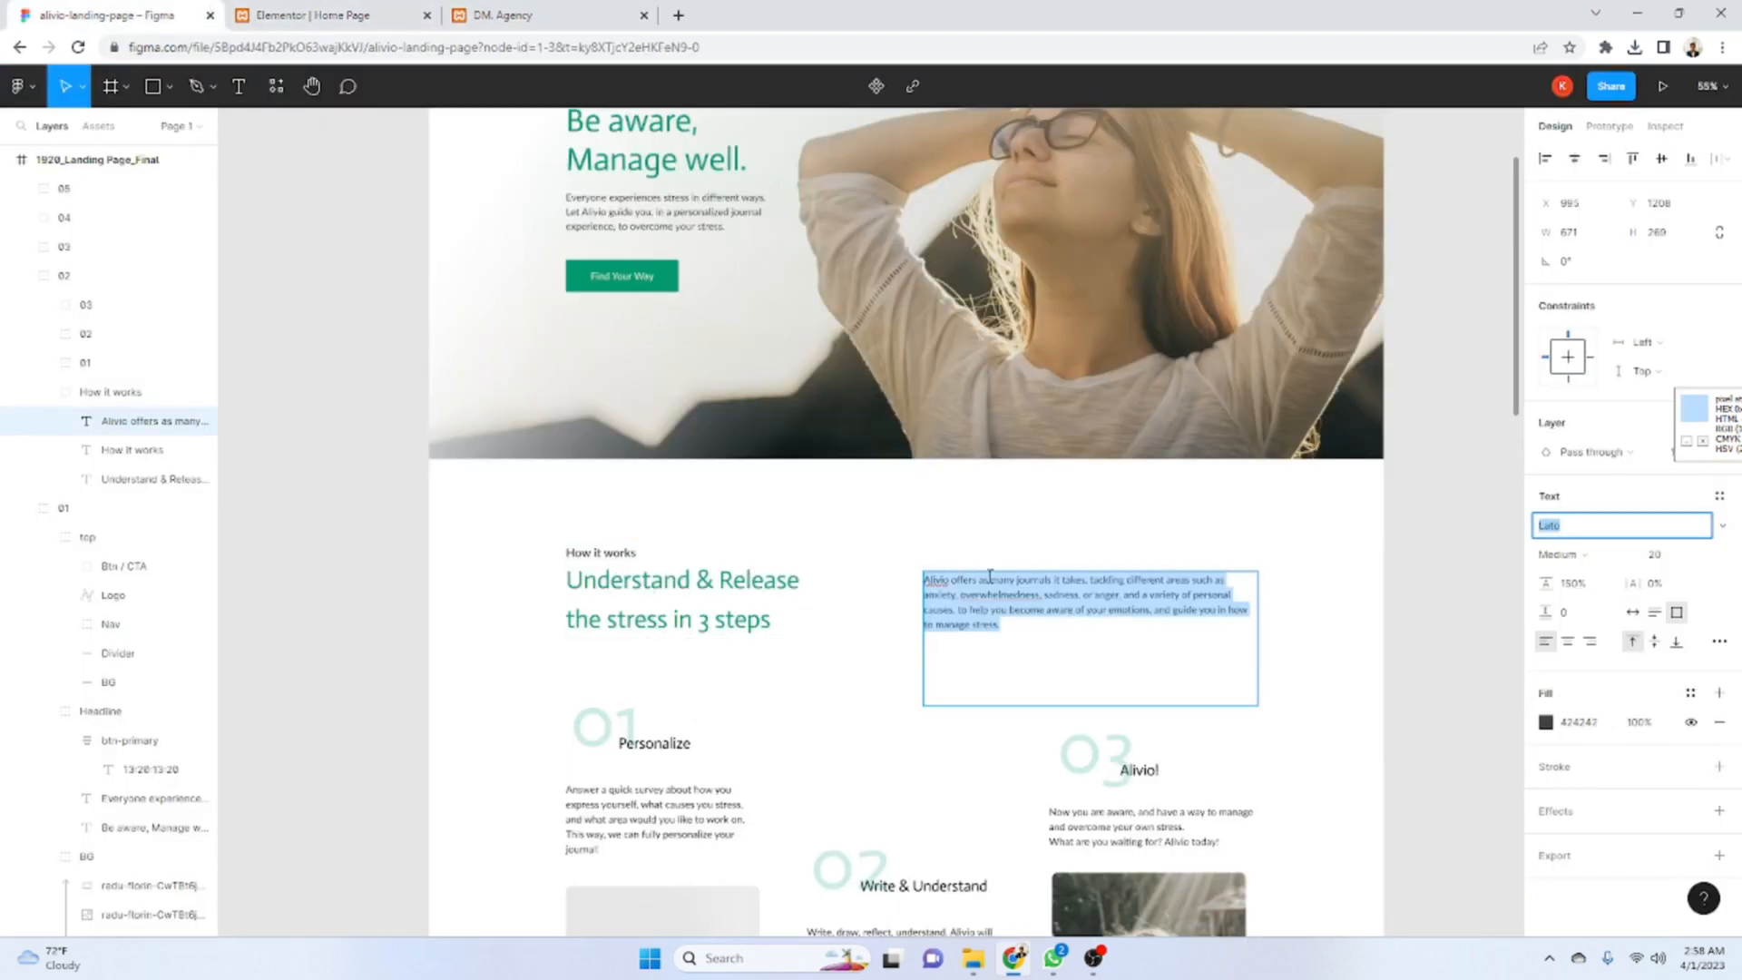
{"action": "left_click", "coordinate": [329, 13]}
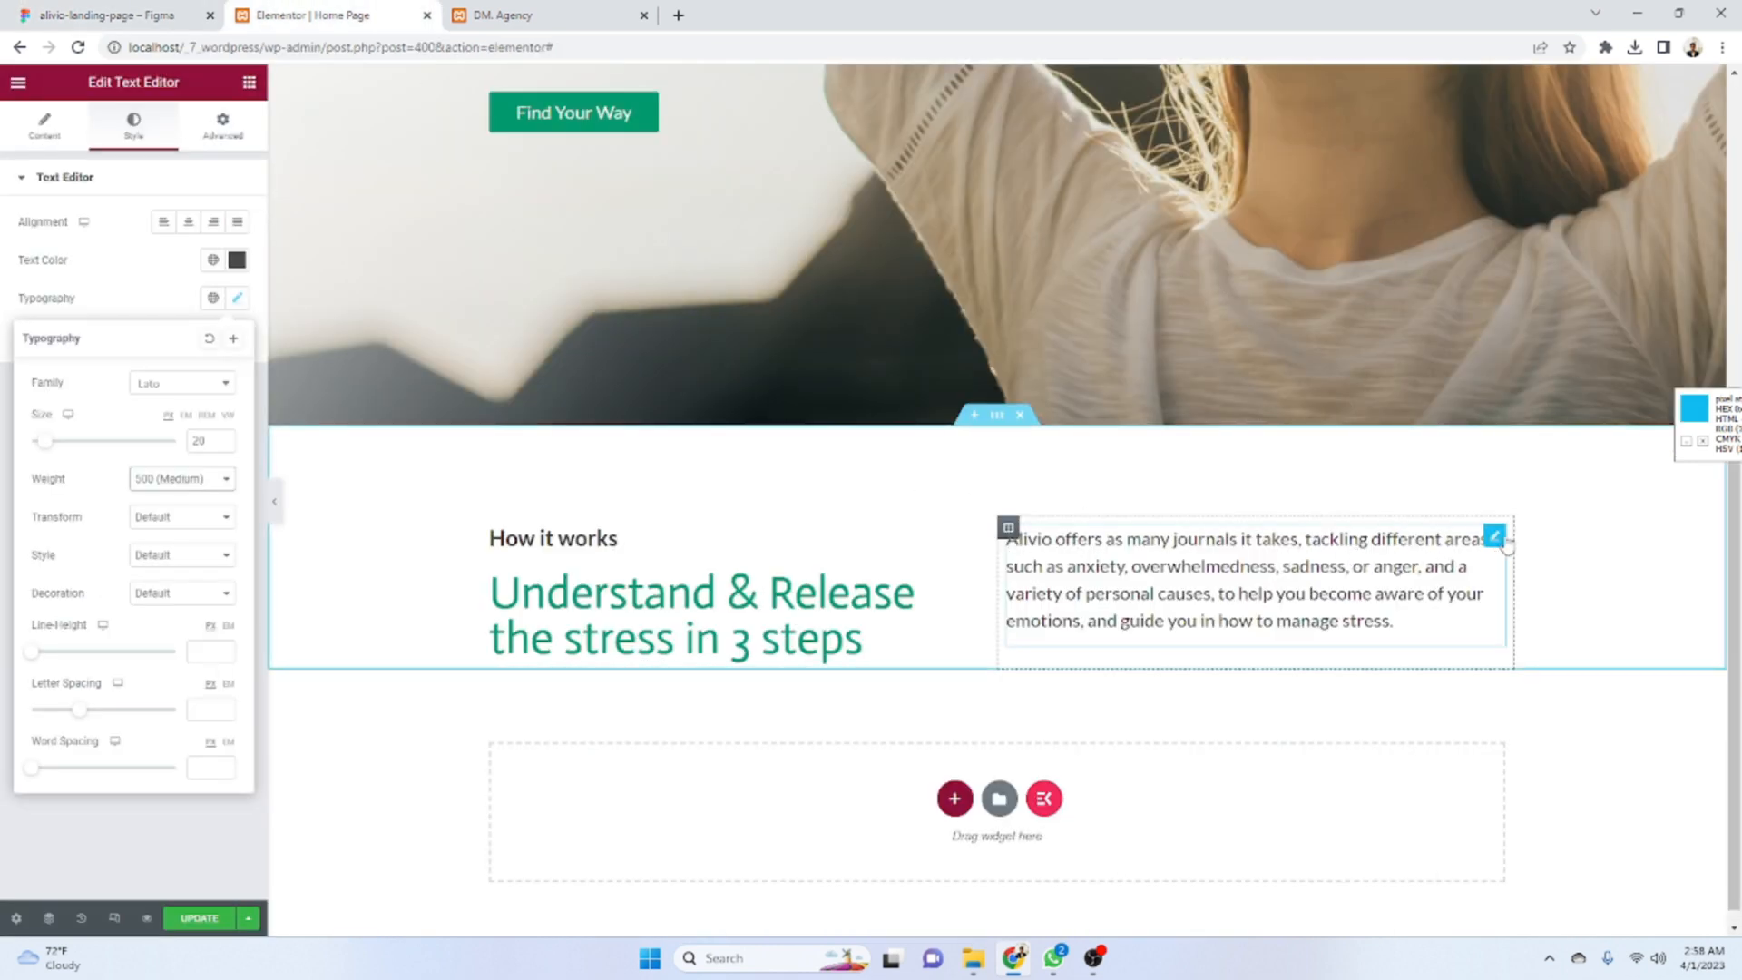
{"action": "left_click", "coordinate": [363, 307]}
{"action": "left_click", "coordinate": [222, 131]}
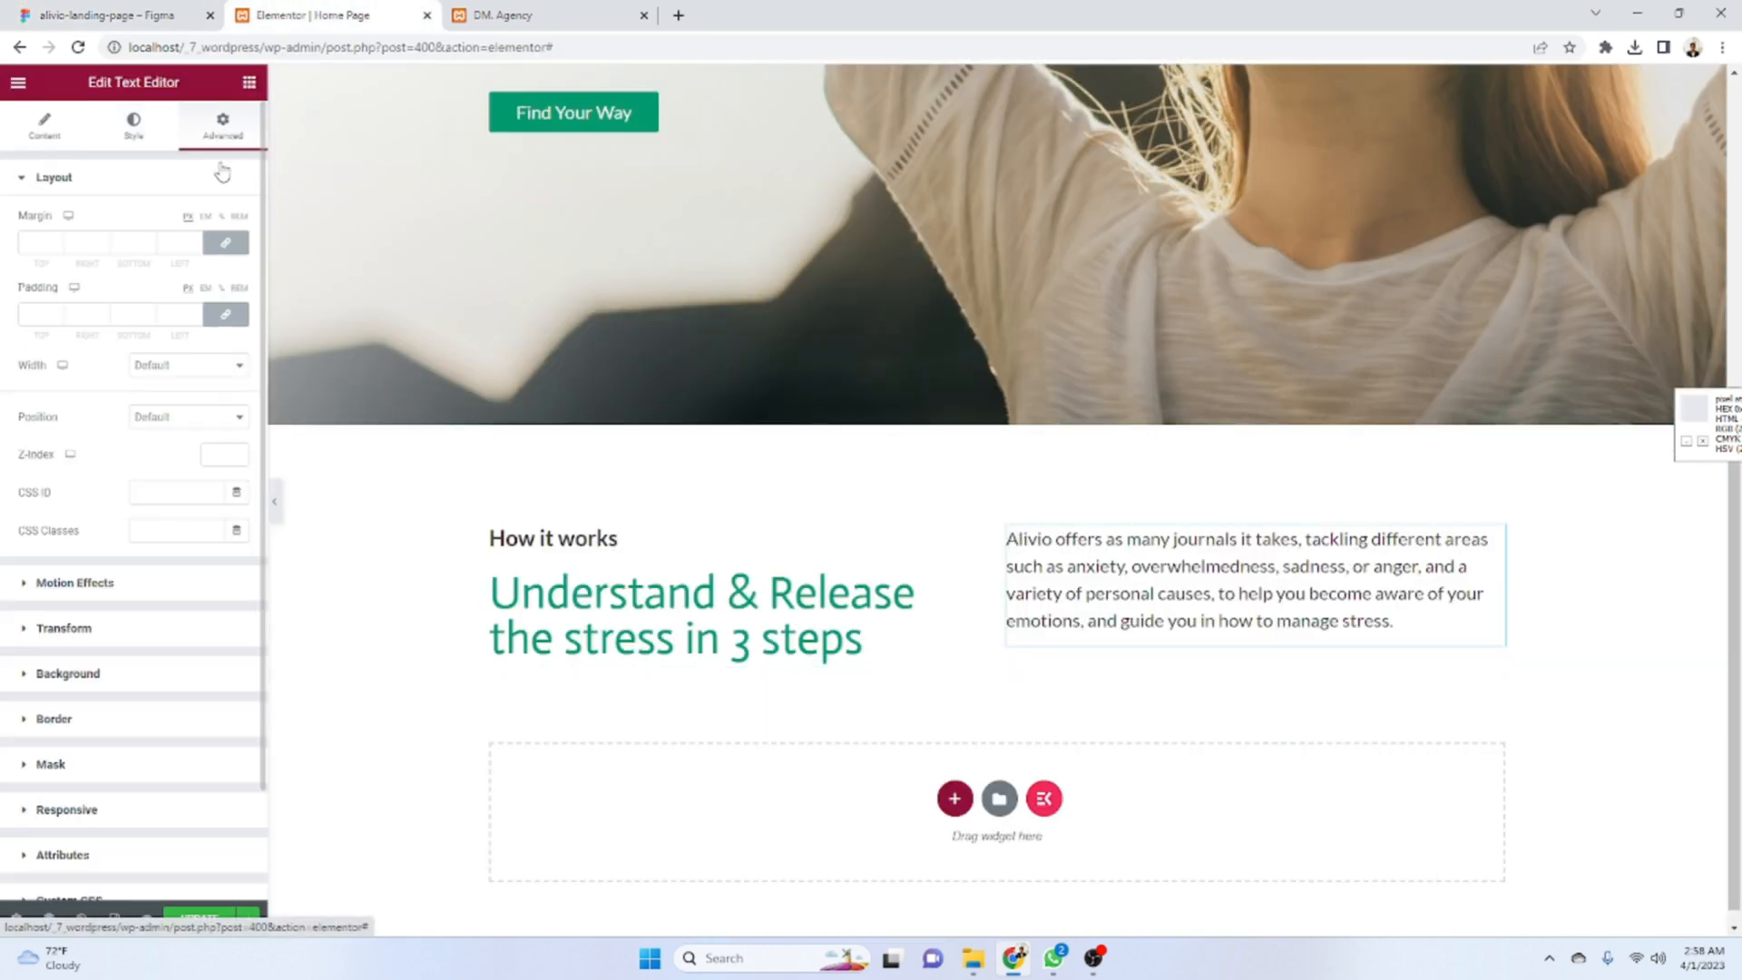
{"action": "left_click", "coordinate": [32, 120]}
{"action": "left_click", "coordinate": [133, 125]}
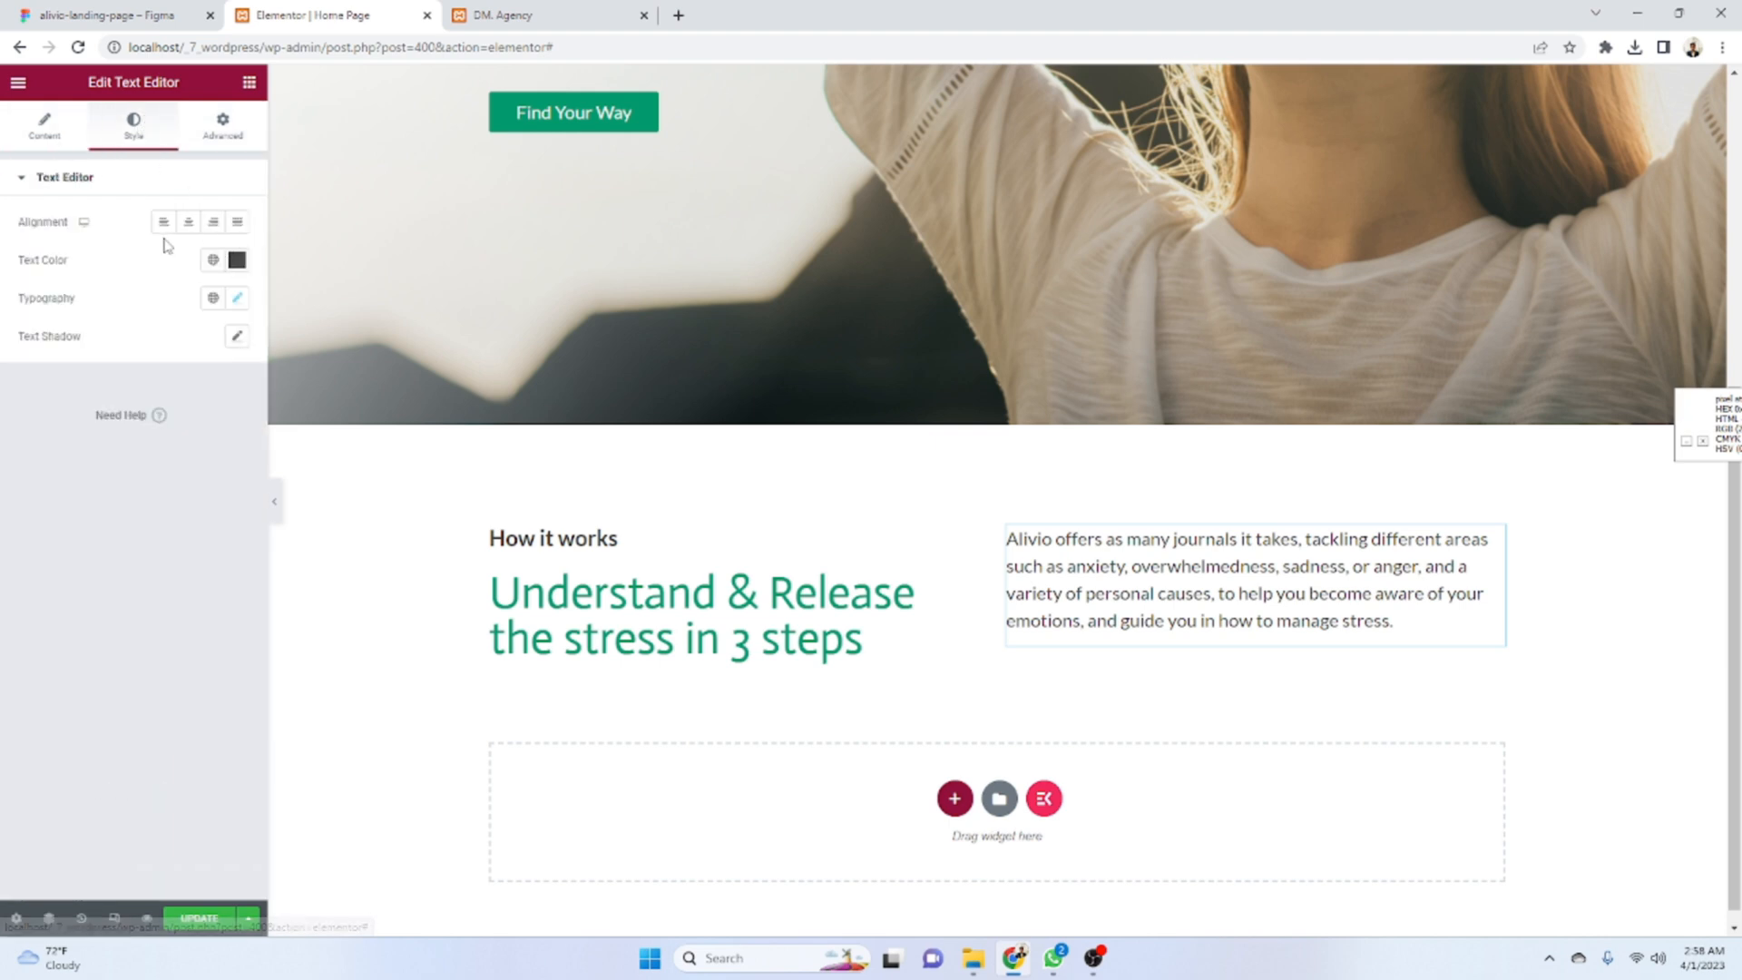
{"action": "left_click", "coordinate": [224, 127]}
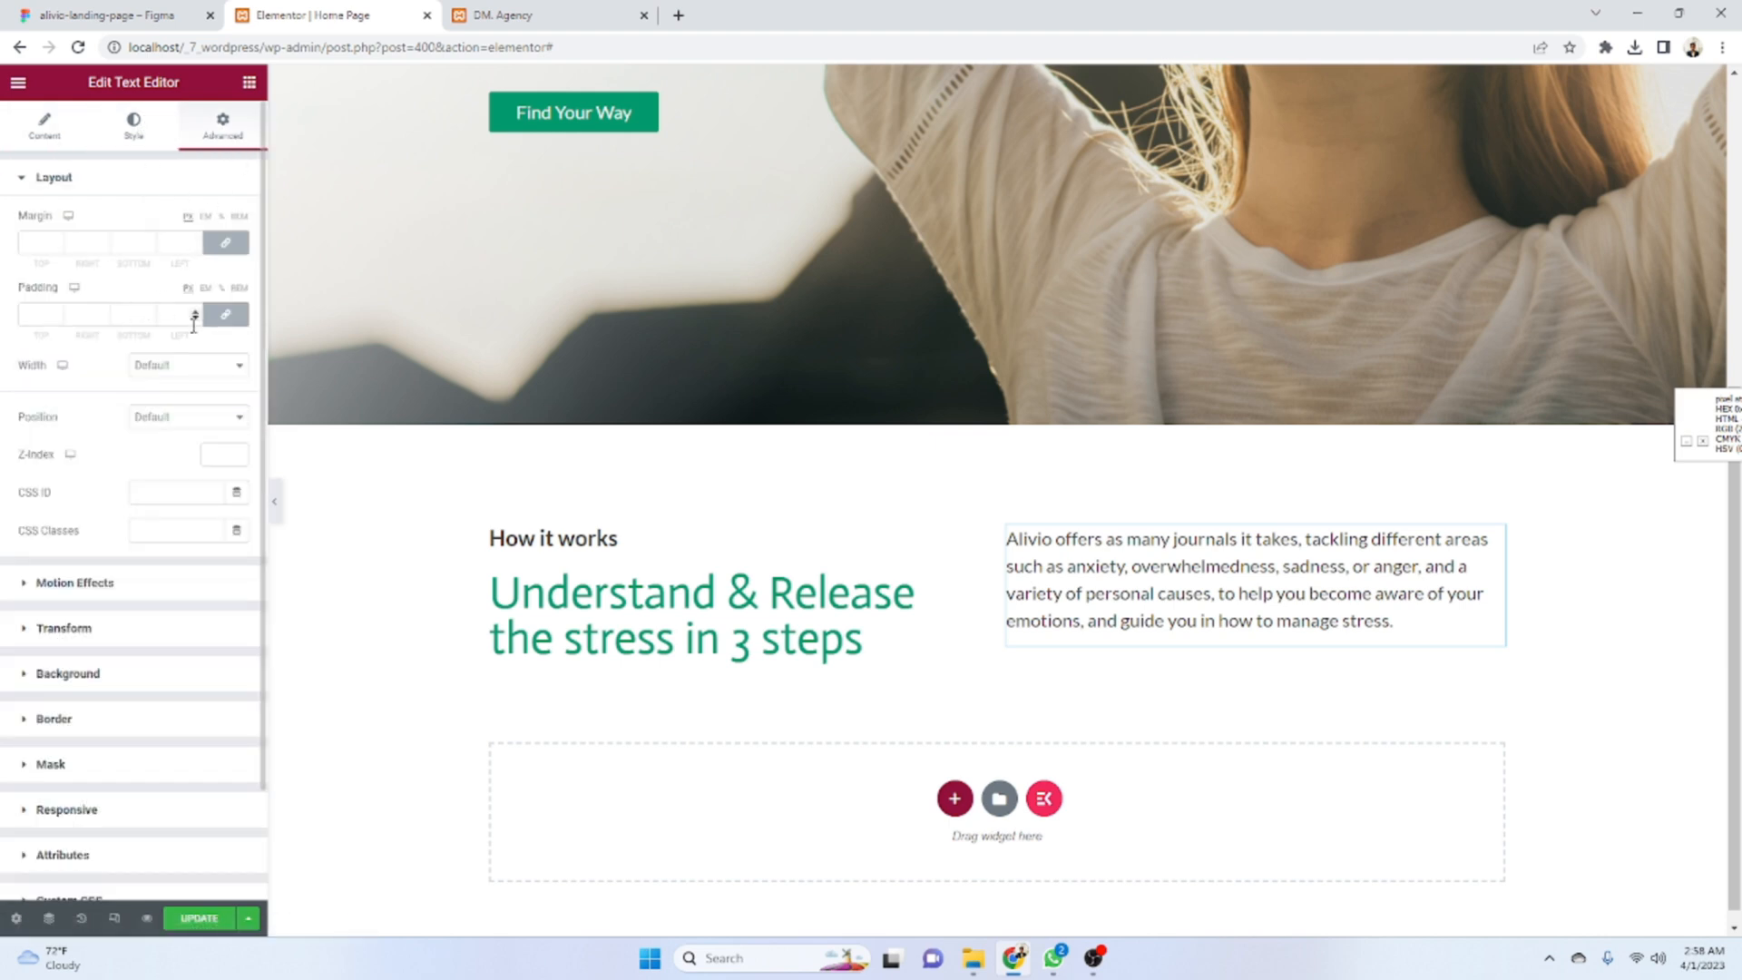
{"action": "left_click", "coordinate": [225, 318]}
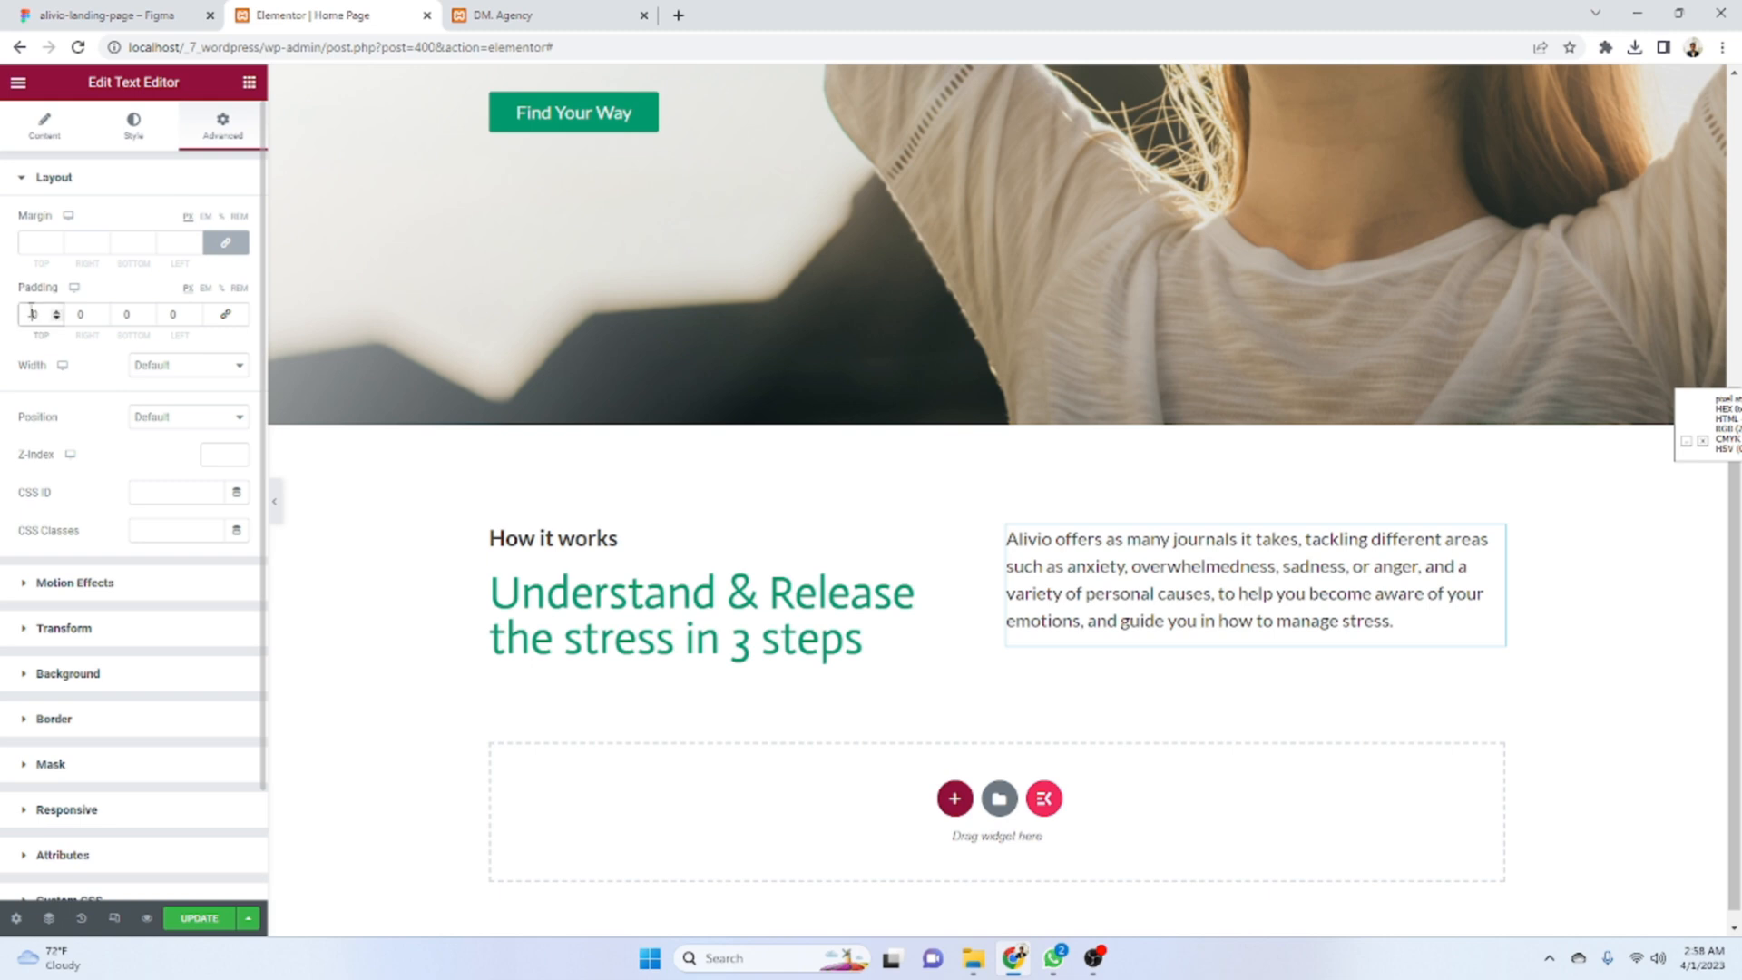
{"action": "key", "text": "Up"}
{"action": "key", "text": "Up"}
{"action": "key", "text": "Up"}
{"action": "key", "text": "Up"}
{"action": "key", "text": "Up"}
{"action": "key", "text": "Up"}
{"action": "key", "text": "Up"}
{"action": "key", "text": "Up"}
{"action": "key", "text": "Up"}
{"action": "key", "text": "Up"}
{"action": "key", "text": "Up"}
{"action": "key", "text": "Up"}
{"action": "key", "text": "Up"}
{"action": "key", "text": "Up"}
{"action": "key", "text": "Up"}
{"action": "key", "text": "Up"}
{"action": "key", "text": "Up"}
{"action": "key", "text": "Up"}
{"action": "key", "text": "Up"}
{"action": "key", "text": "Up"}
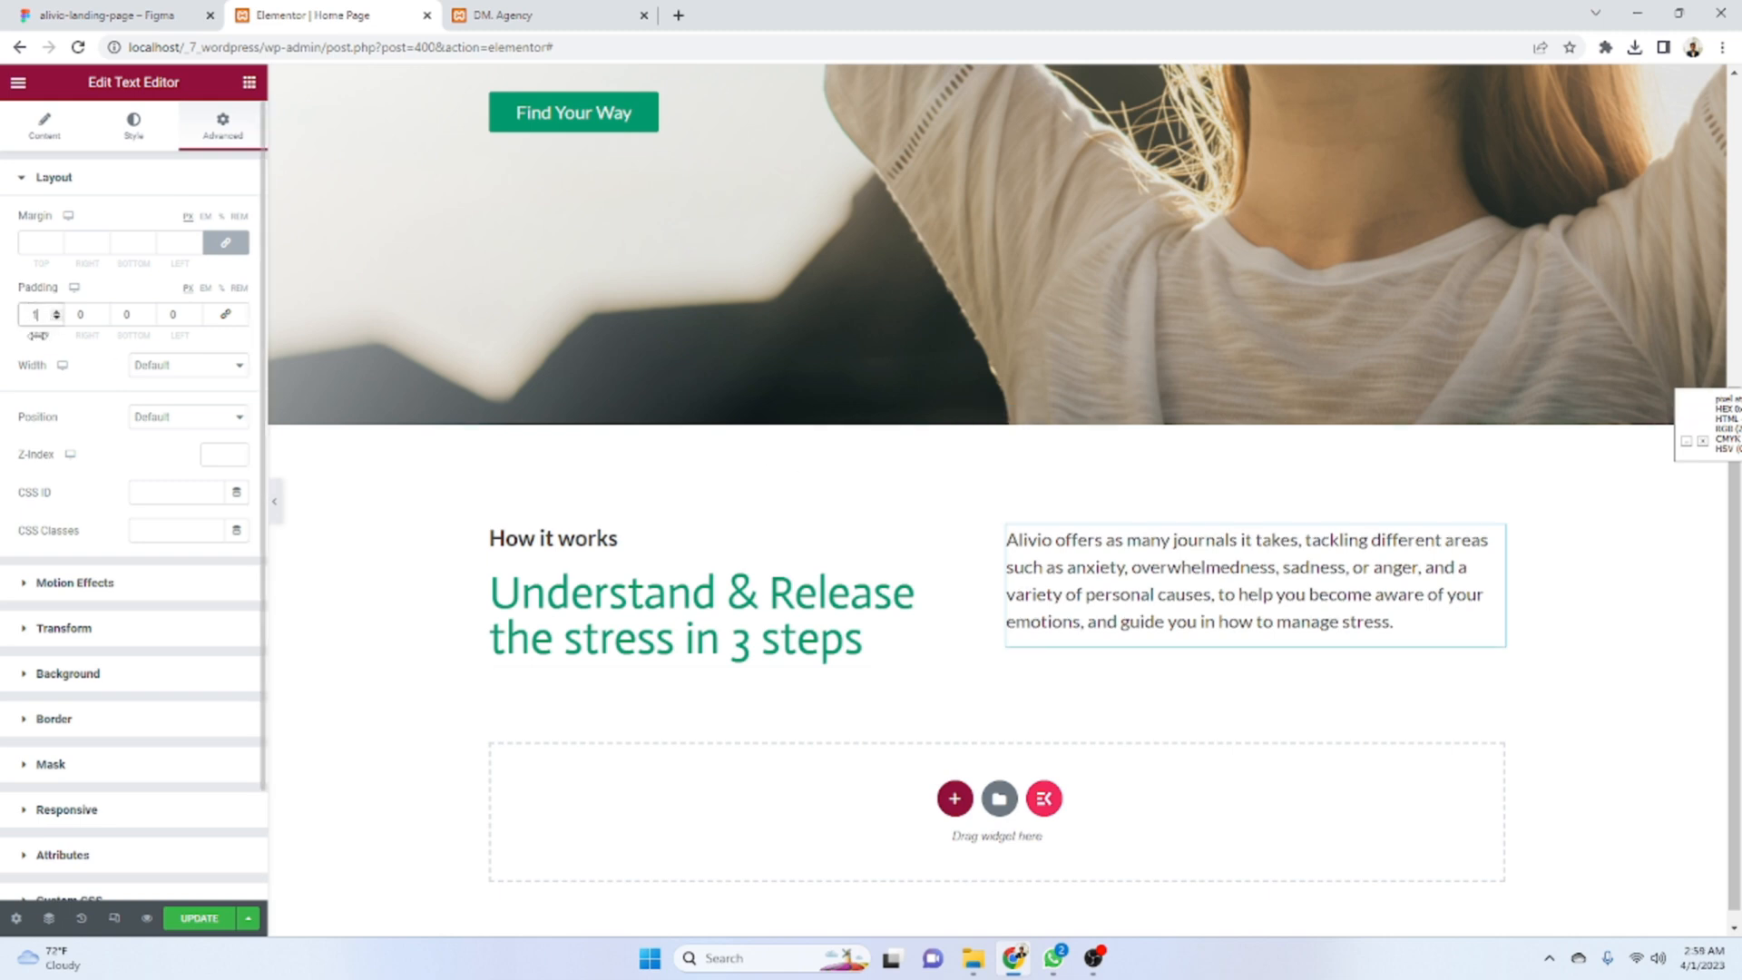
{"action": "key", "text": "Up"}
{"action": "key", "text": "Up"}
{"action": "key", "text": "Up"}
{"action": "key", "text": "Up"}
{"action": "key", "text": "Up"}
{"action": "key", "text": "Up"}
{"action": "key", "text": "Up"}
{"action": "key", "text": "Up"}
{"action": "key", "text": "Up"}
{"action": "key", "text": "Up"}
{"action": "key", "text": "Up"}
{"action": "key", "text": "Up"}
{"action": "key", "text": "Up"}
{"action": "key", "text": "Up"}
{"action": "key", "text": "Up"}
{"action": "key", "text": "Up"}
{"action": "key", "text": "Up"}
{"action": "key", "text": "Up"}
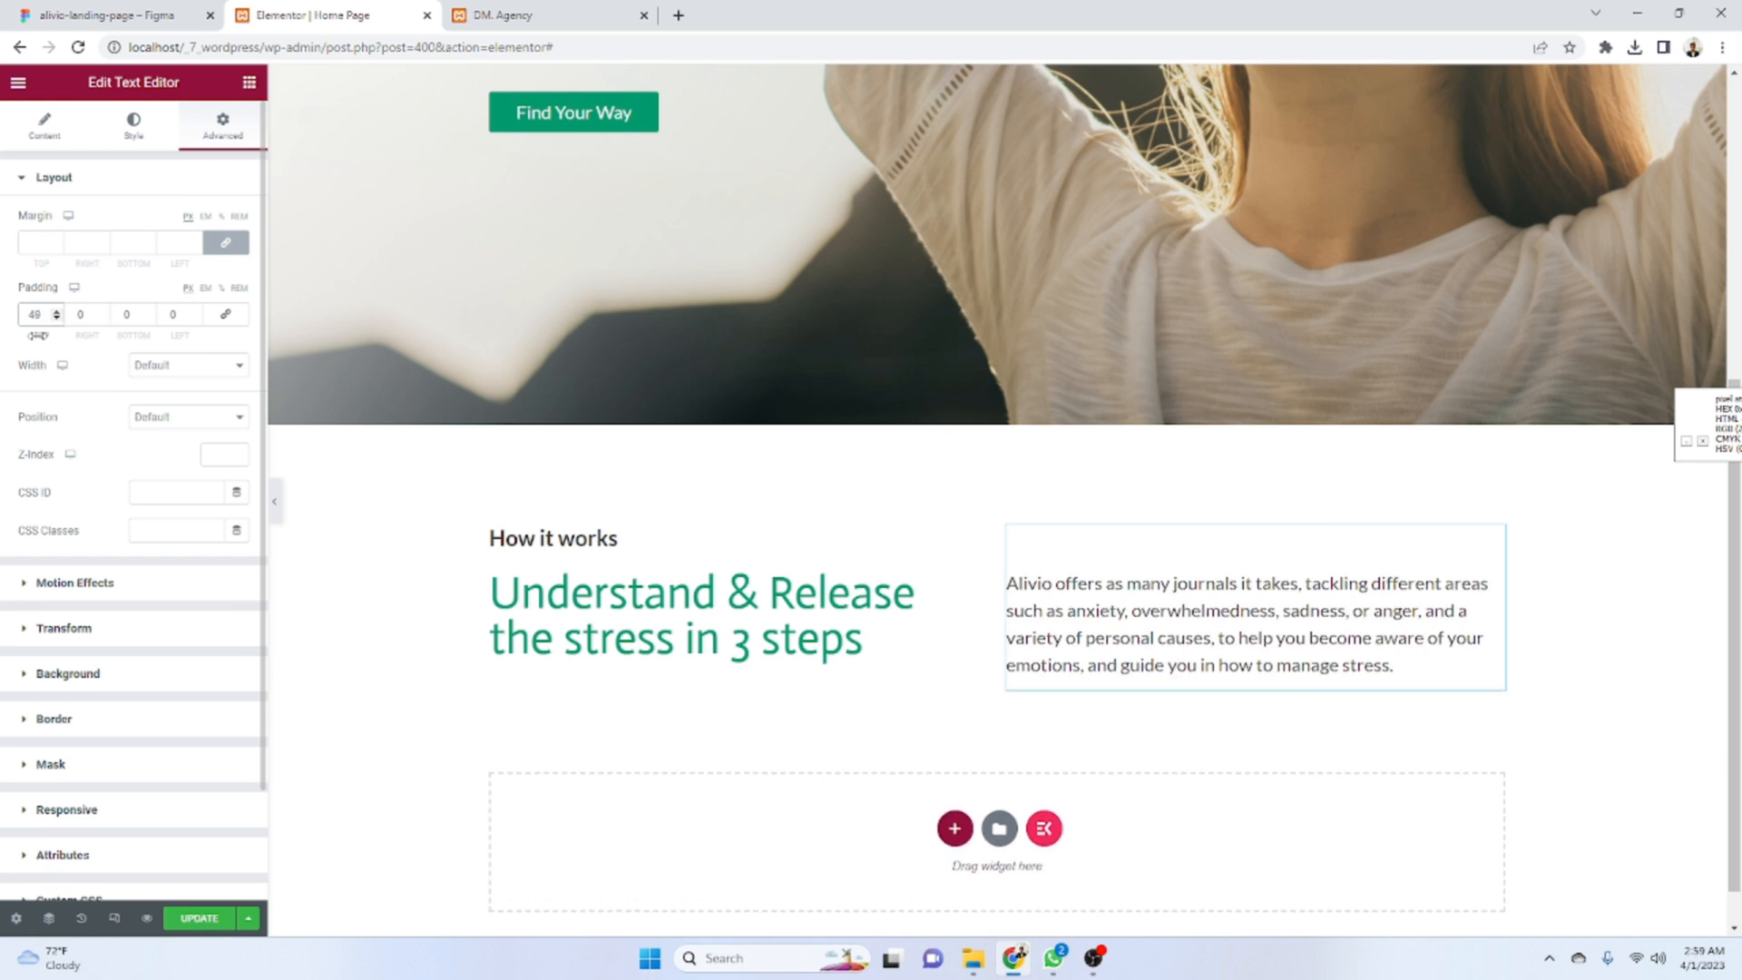
{"action": "key", "text": "Up"}
{"action": "key", "text": "Up"}
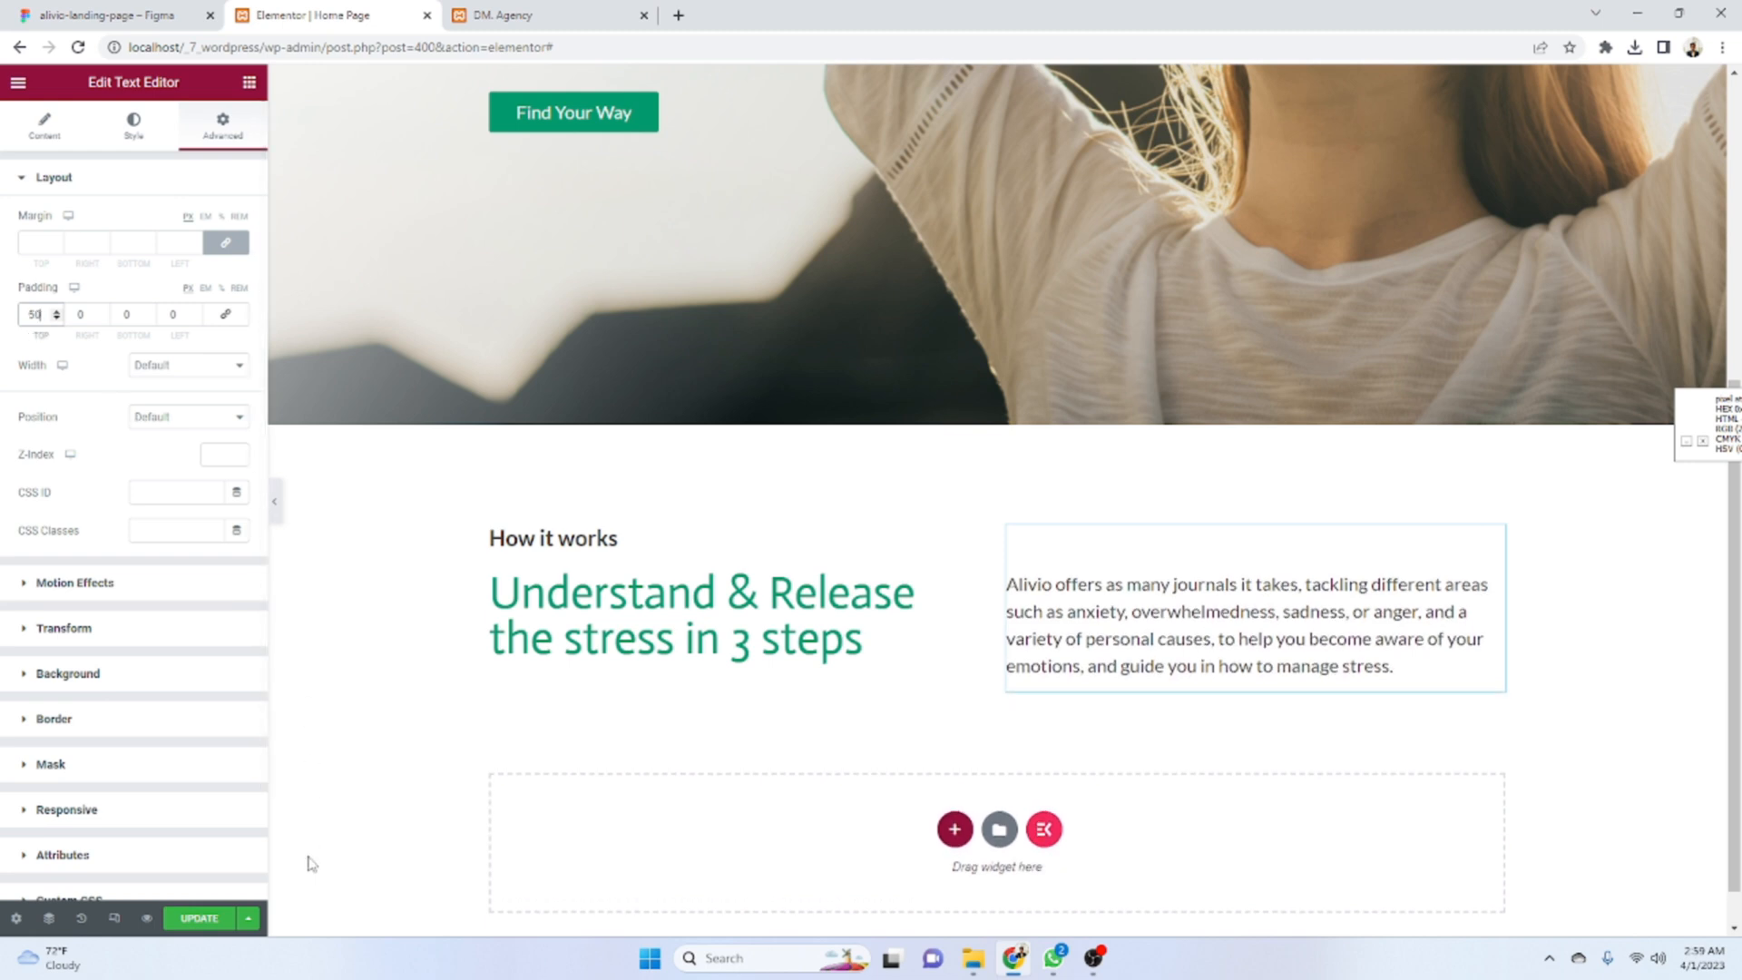
{"action": "left_click", "coordinate": [199, 918]}
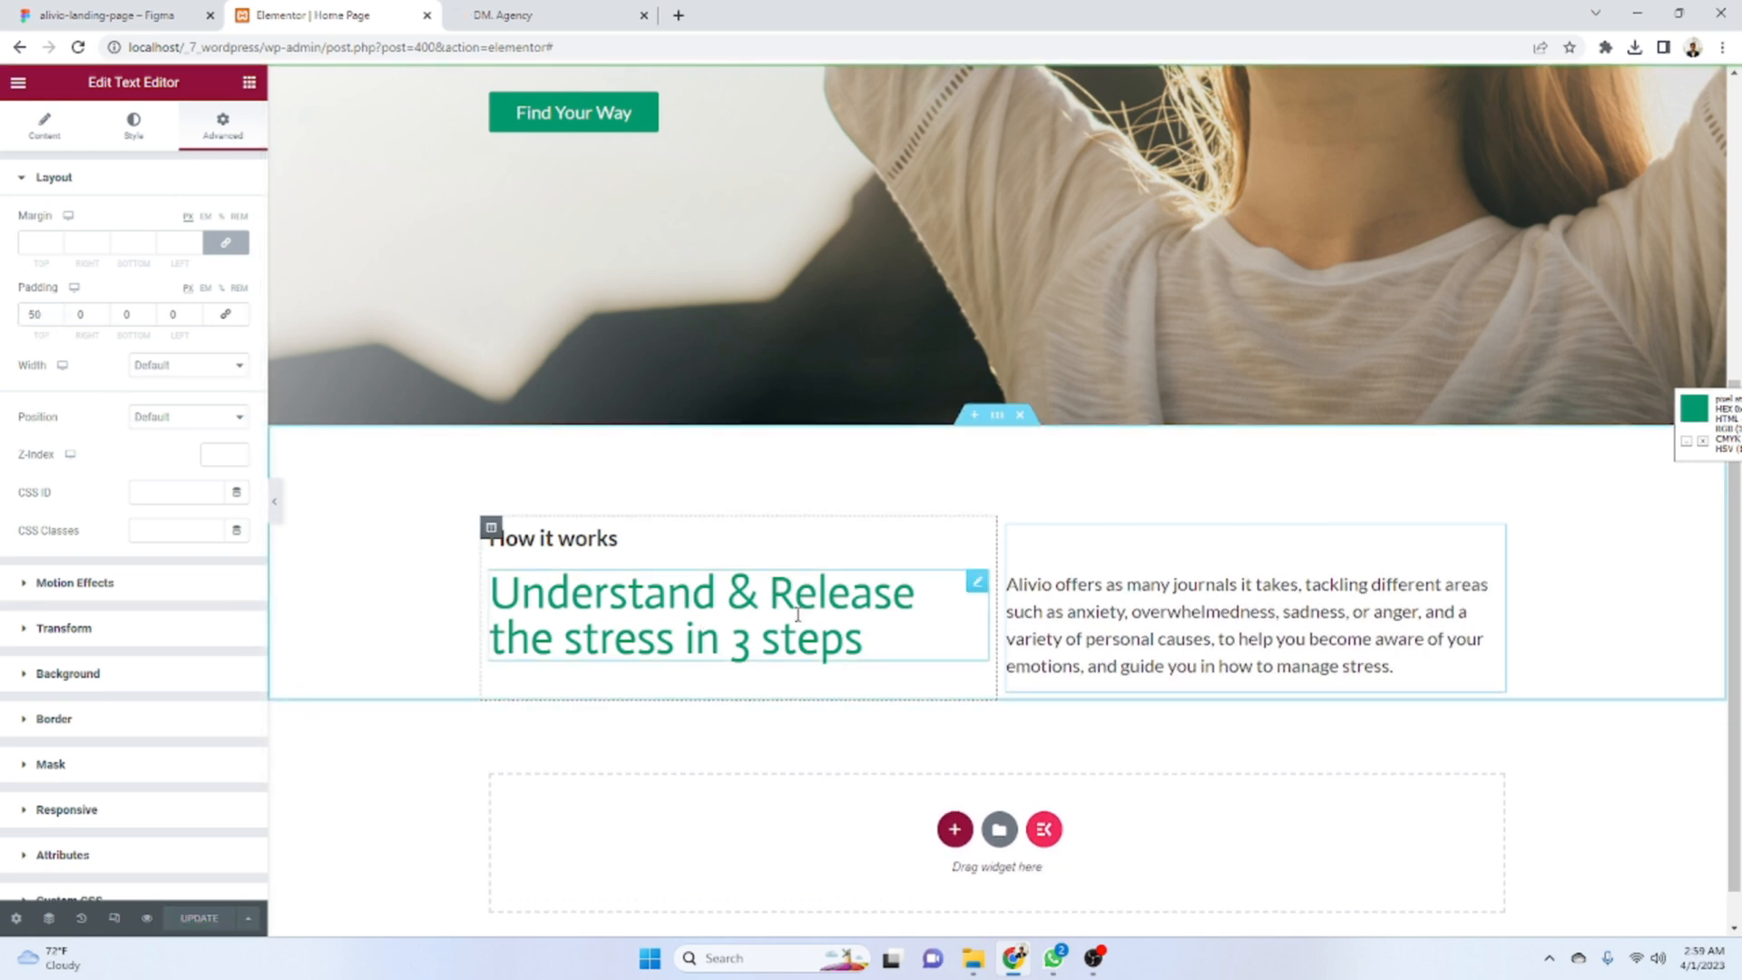
- Compare the heading spacing with Figma, unlink the "Understand & Release" heading's margins and set its top margin to about -15 px
{"action": "left_click", "coordinate": [115, 11]}
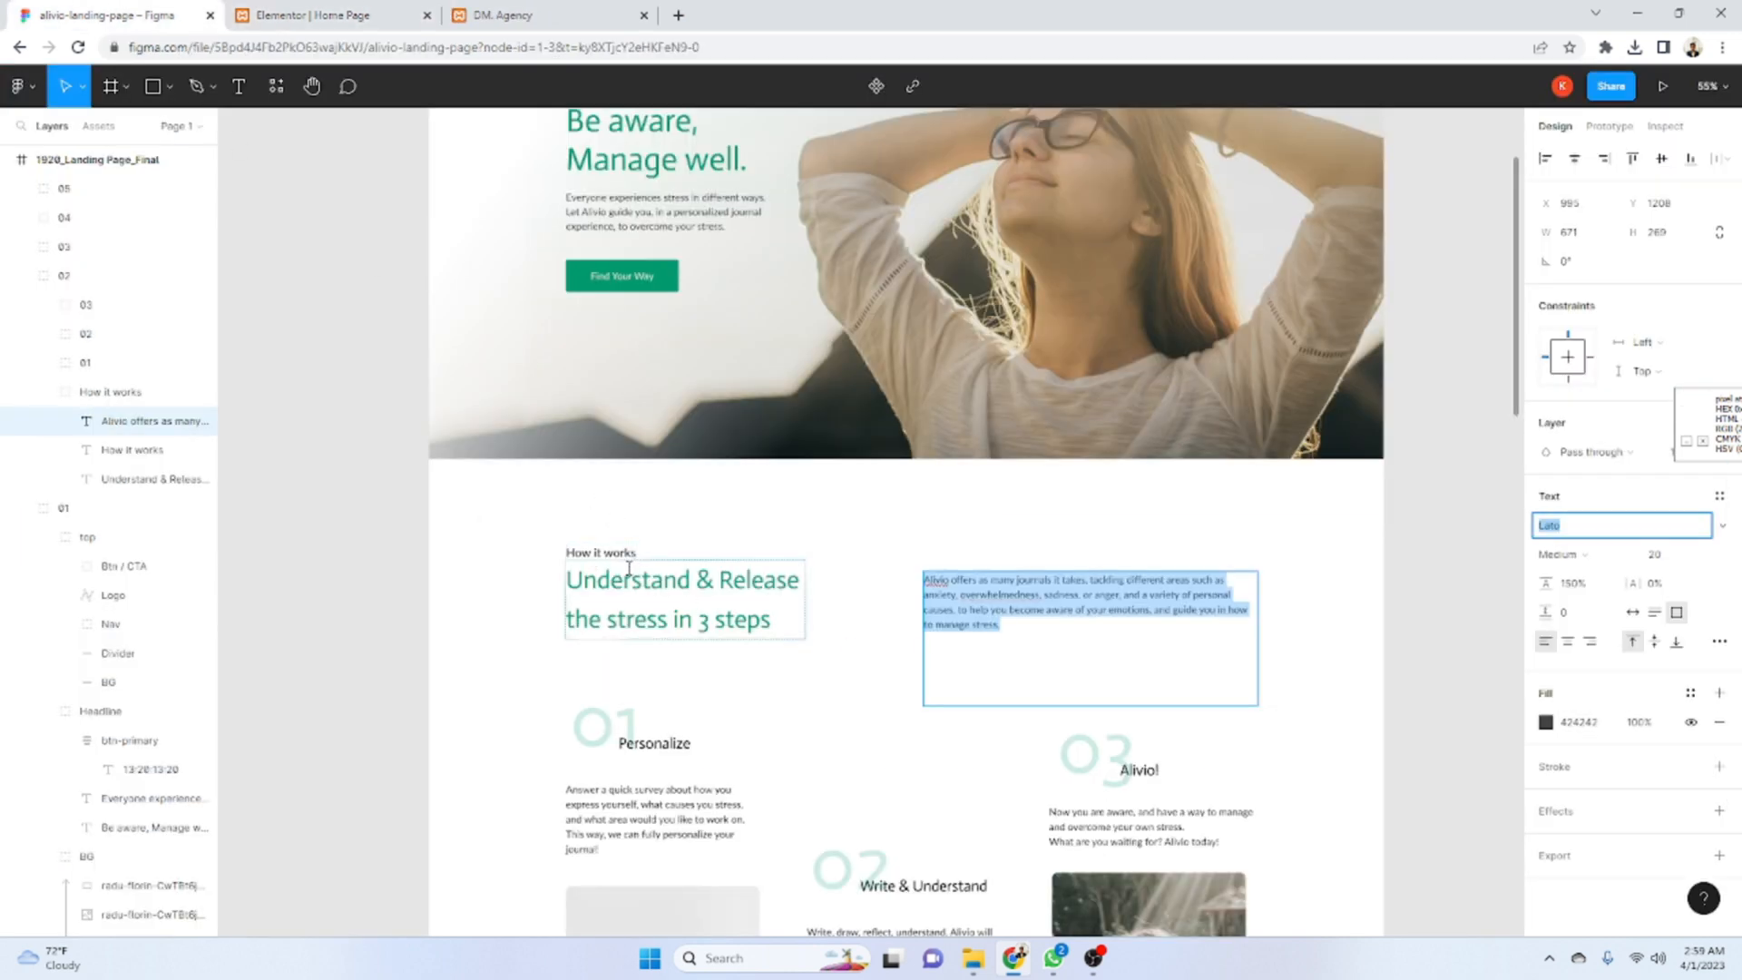
{"action": "key", "text": "ctrl+Tab"}
{"action": "left_click", "coordinate": [657, 614]}
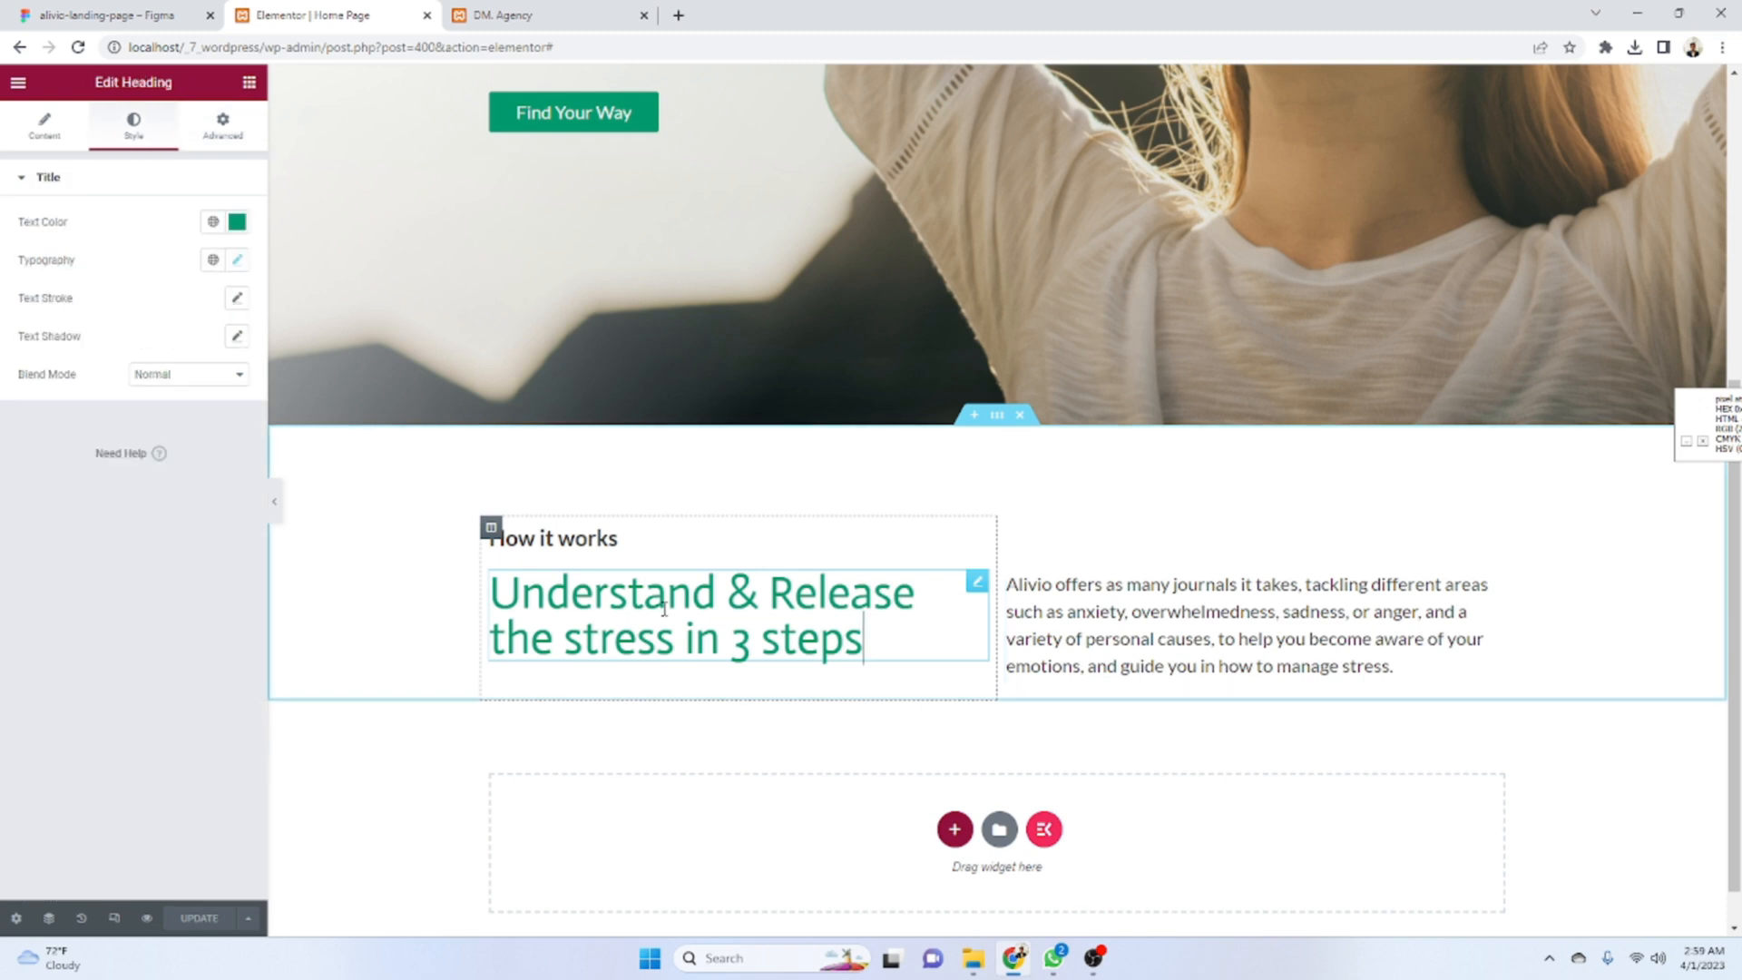
{"action": "left_click", "coordinate": [213, 132]}
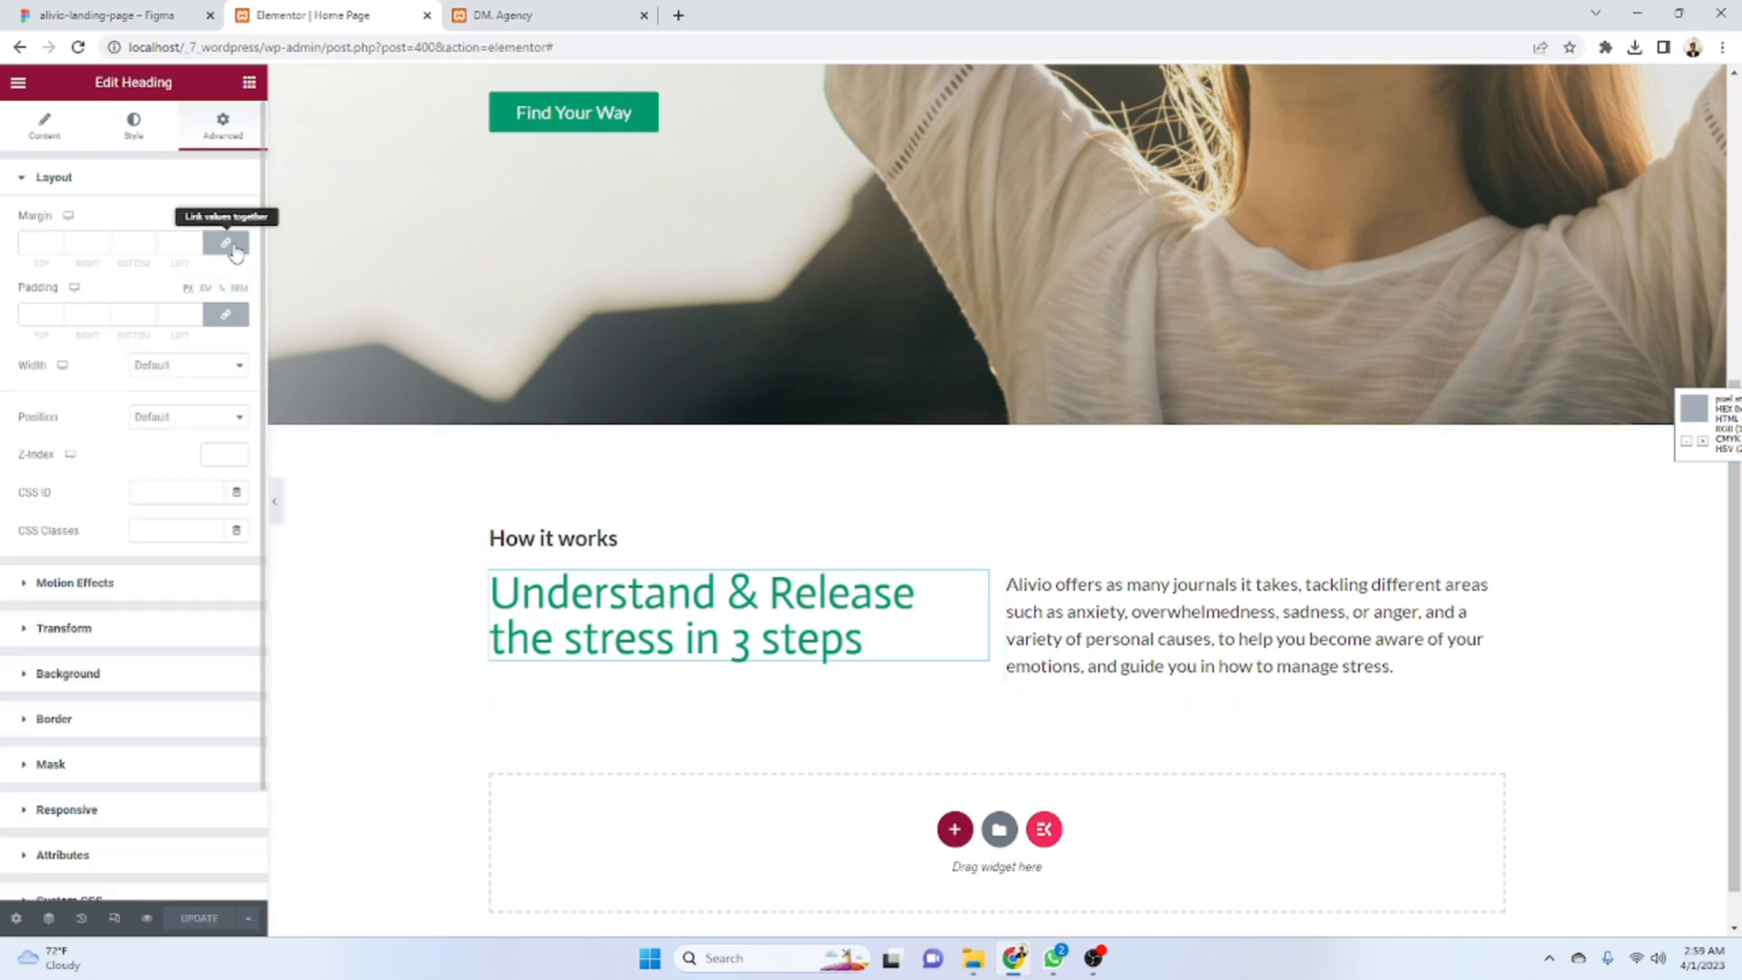
{"action": "left_click", "coordinate": [226, 243]}
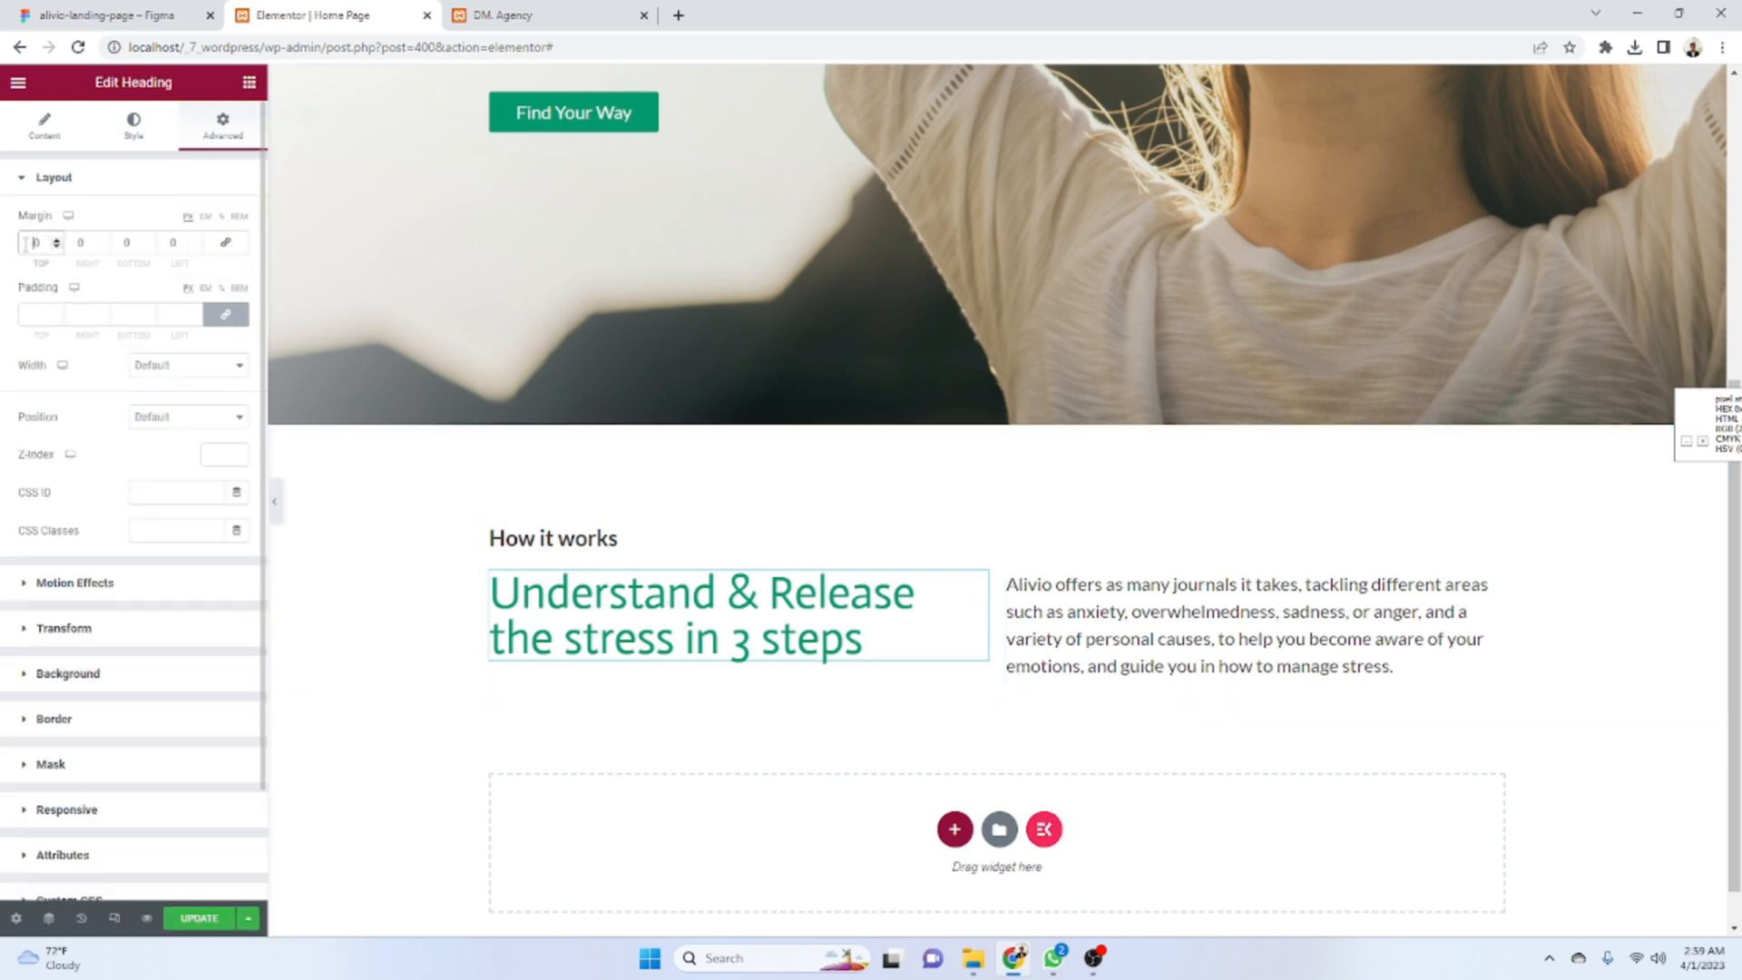
{"action": "type", "text": "-10"}
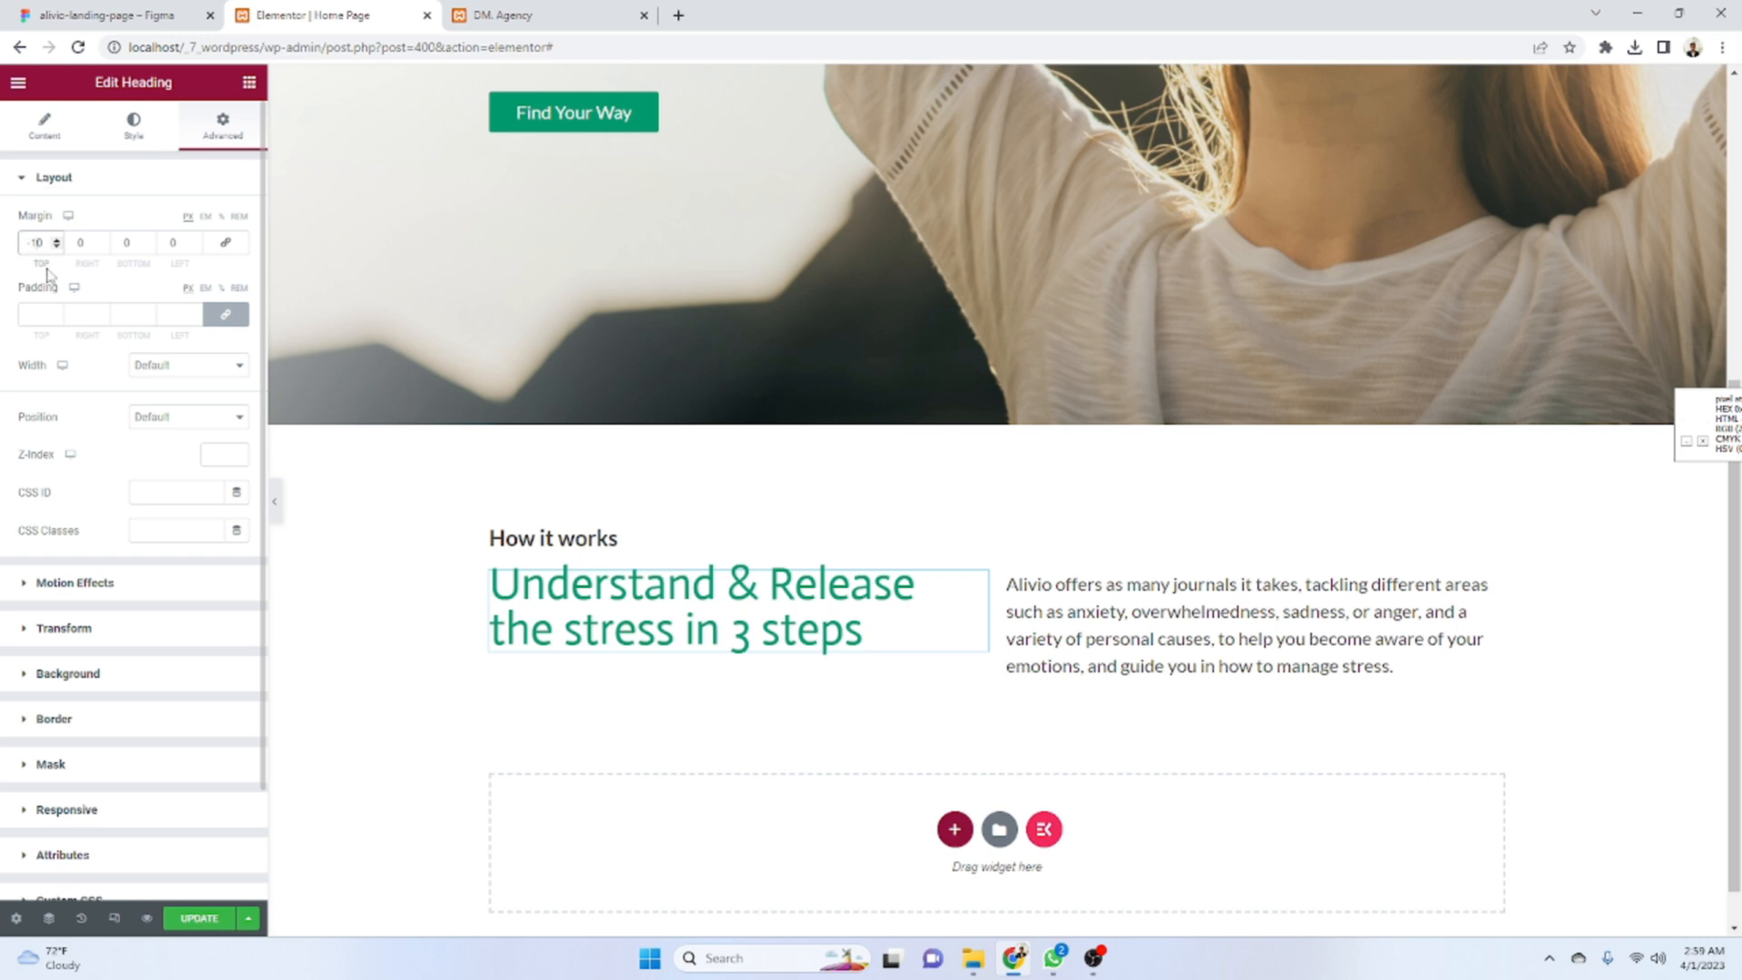
{"action": "key", "text": "Down"}
{"action": "key", "text": "Down"}
{"action": "key", "text": "Down"}
{"action": "key", "text": "Down"}
{"action": "key", "text": "Down"}
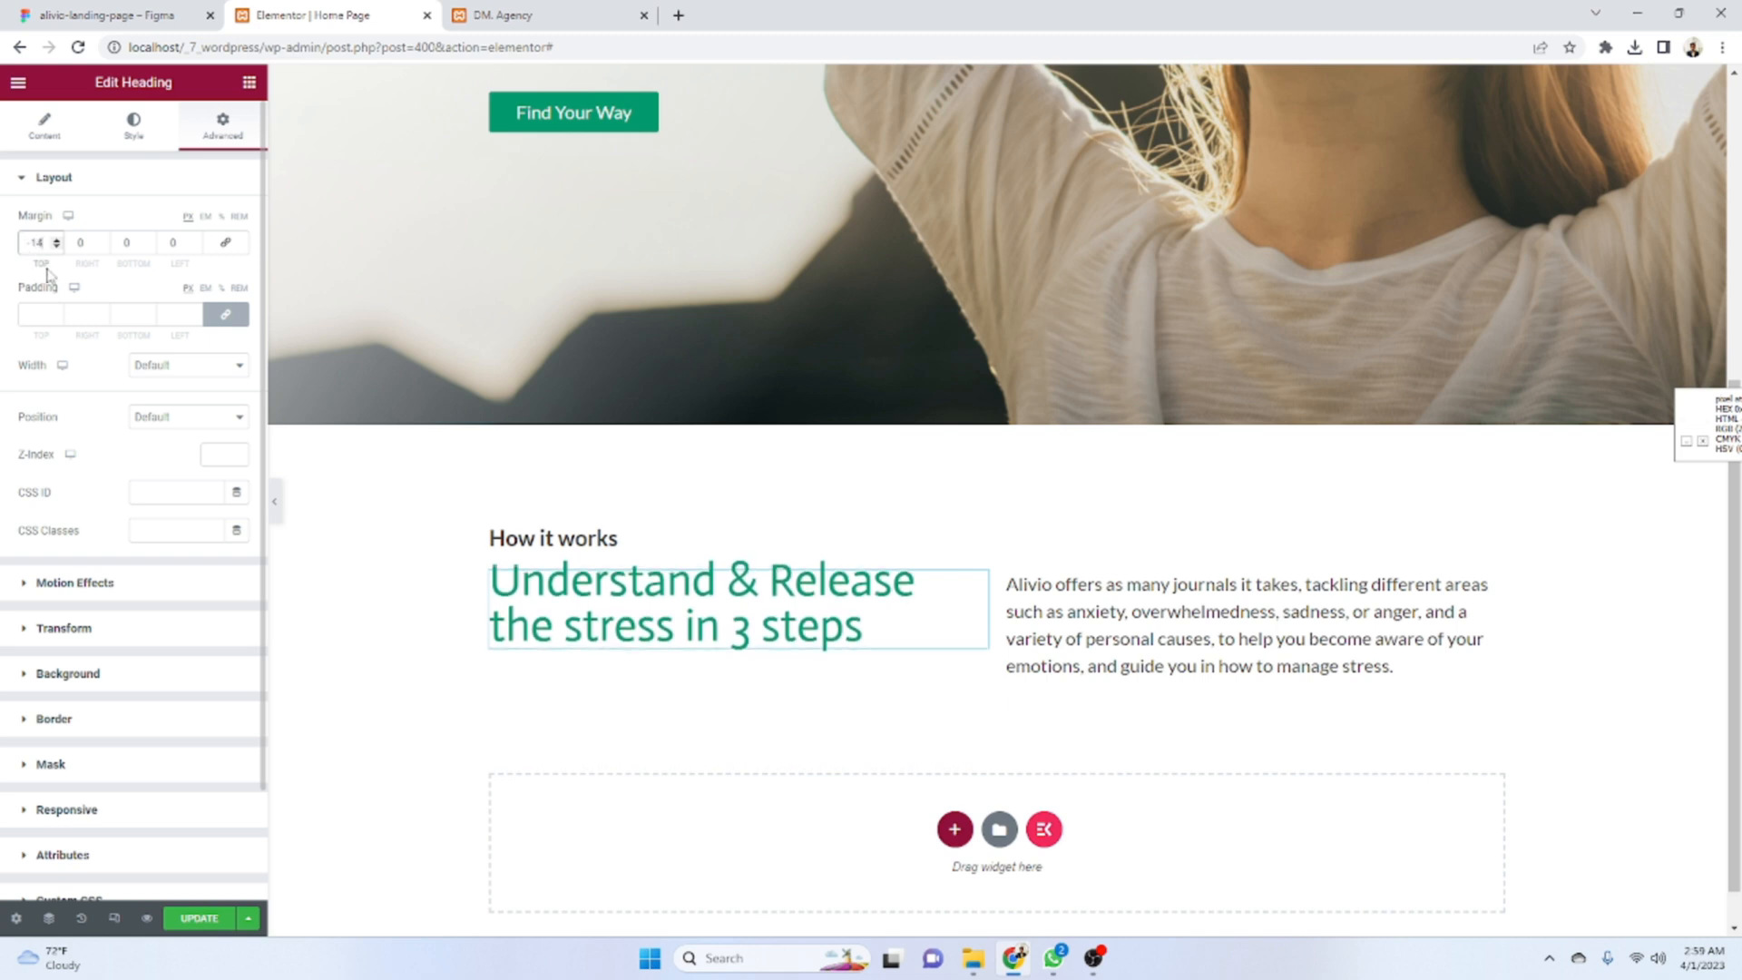
- Set the top padding of the "Alivio offers as many journals" paragraph to 52 px
{"action": "left_click", "coordinate": [1043, 590]}
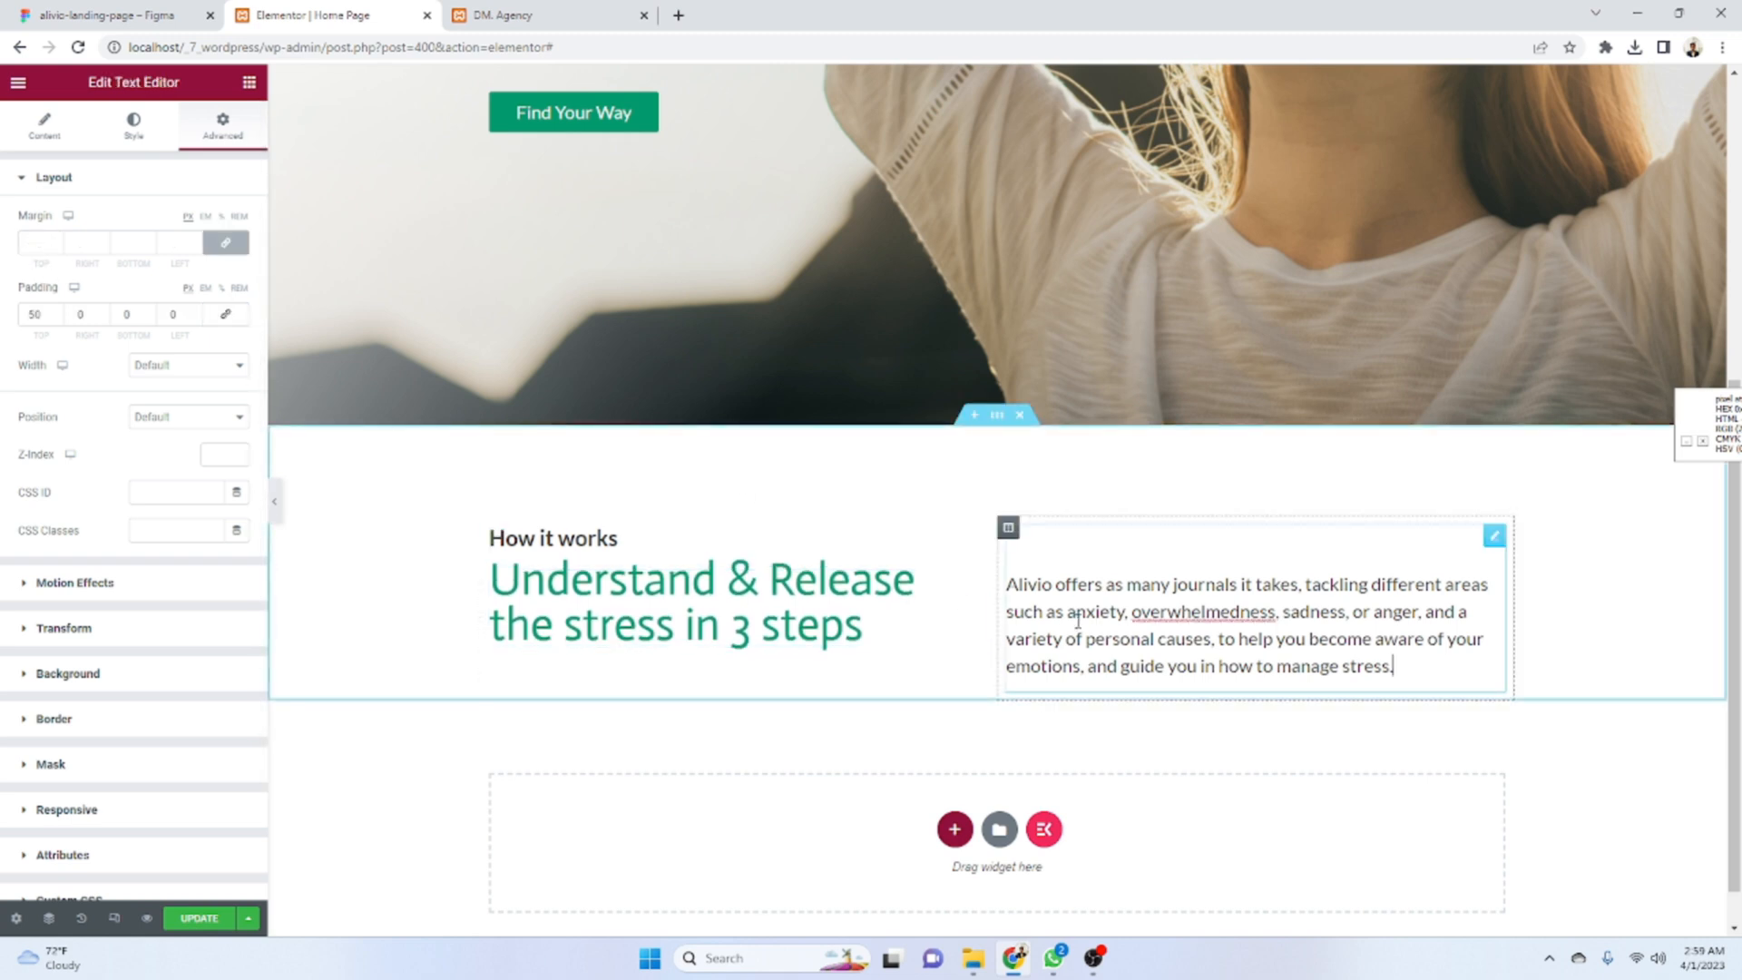
{"action": "left_click", "coordinate": [45, 318]}
{"action": "key", "text": "Up"}
{"action": "key", "text": "Up"}
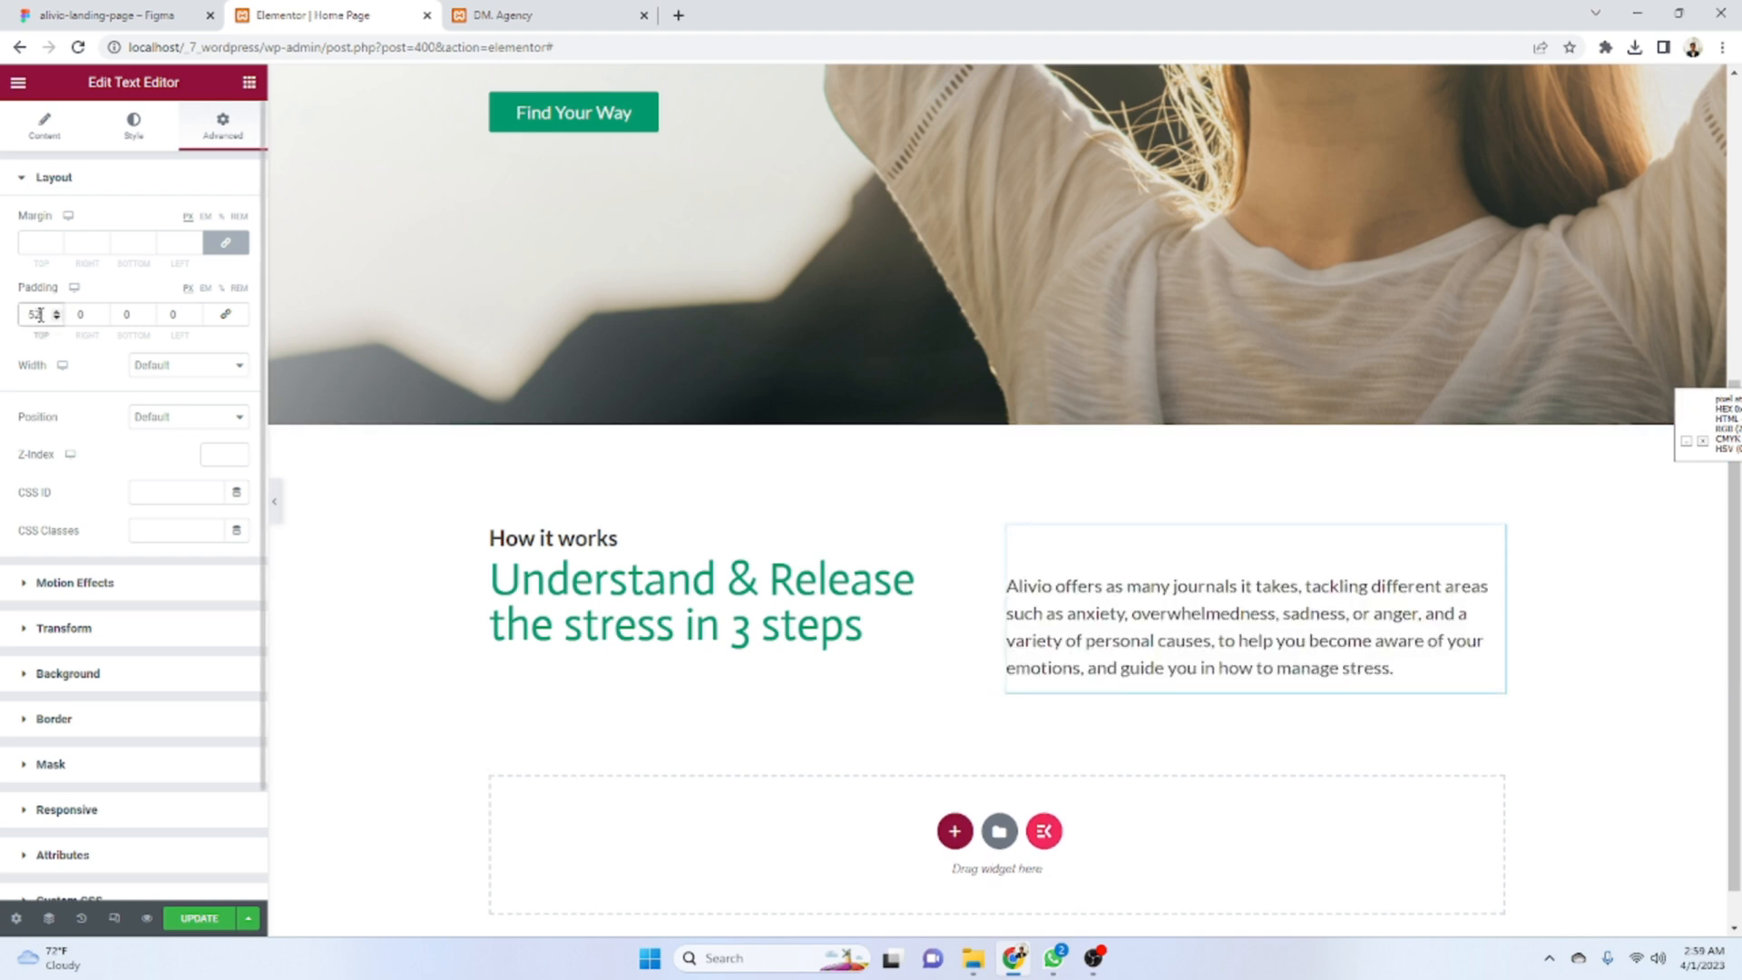
- Set the top padding of the "Alivio offers as many journals" paragraph to 35 px and update the page
{"action": "type", "text": "35"}
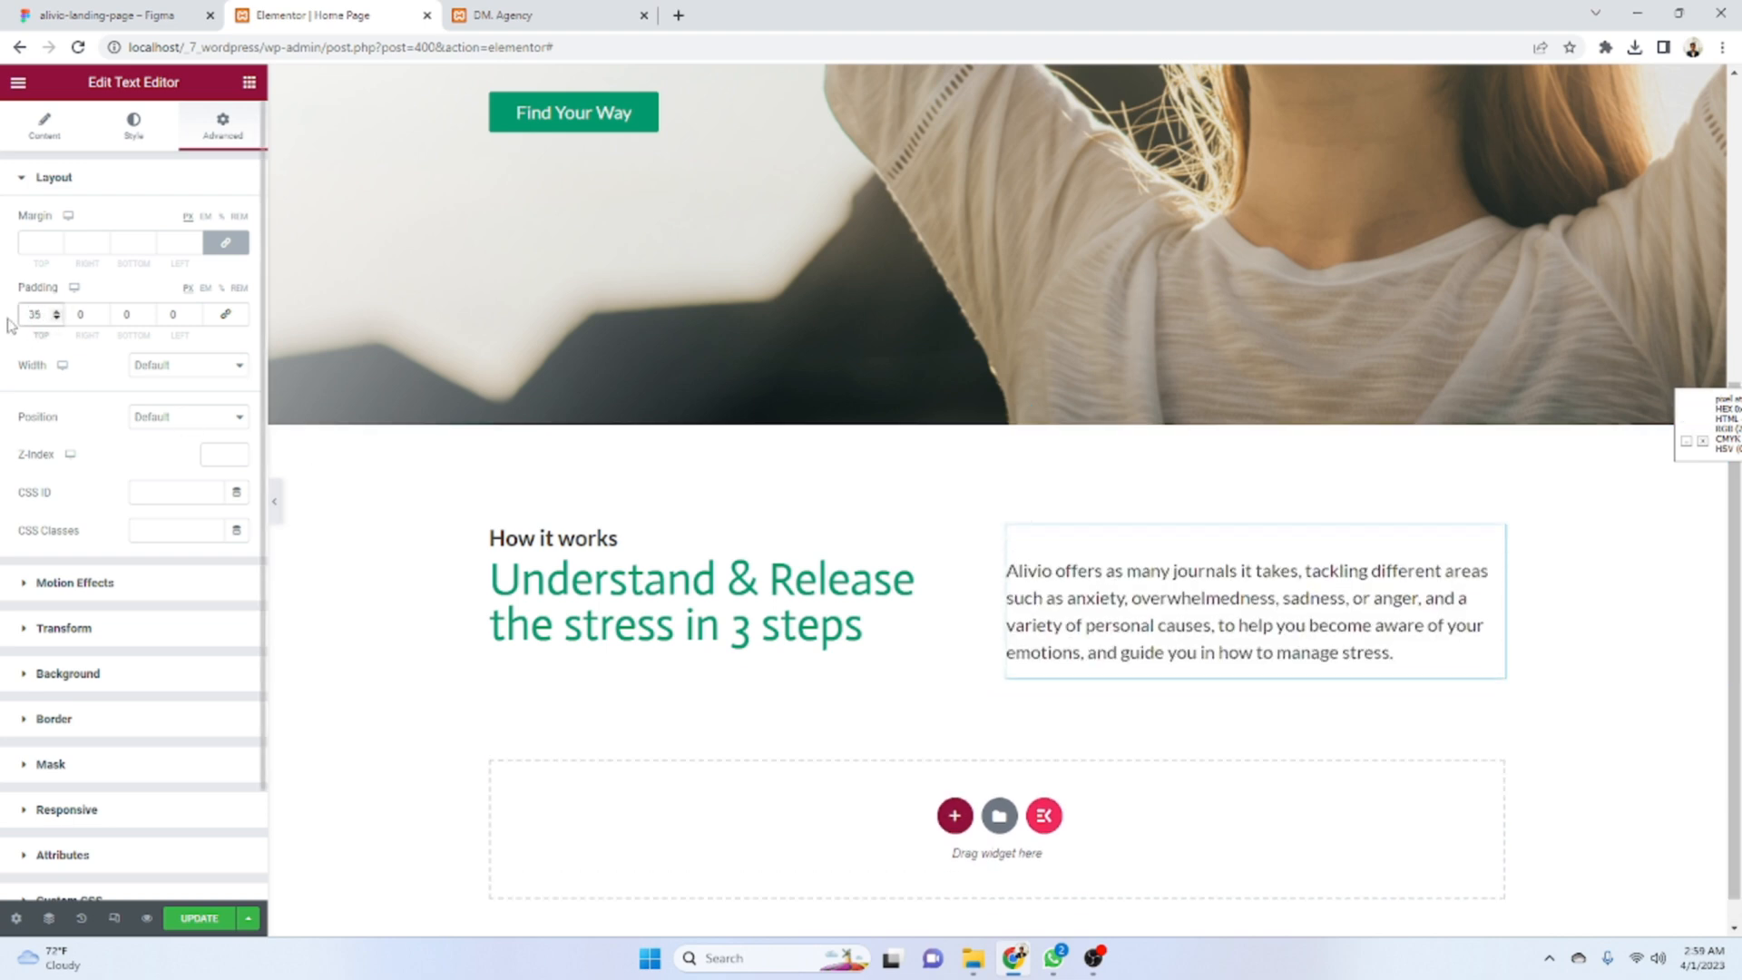
{"action": "left_click", "coordinate": [221, 921]}
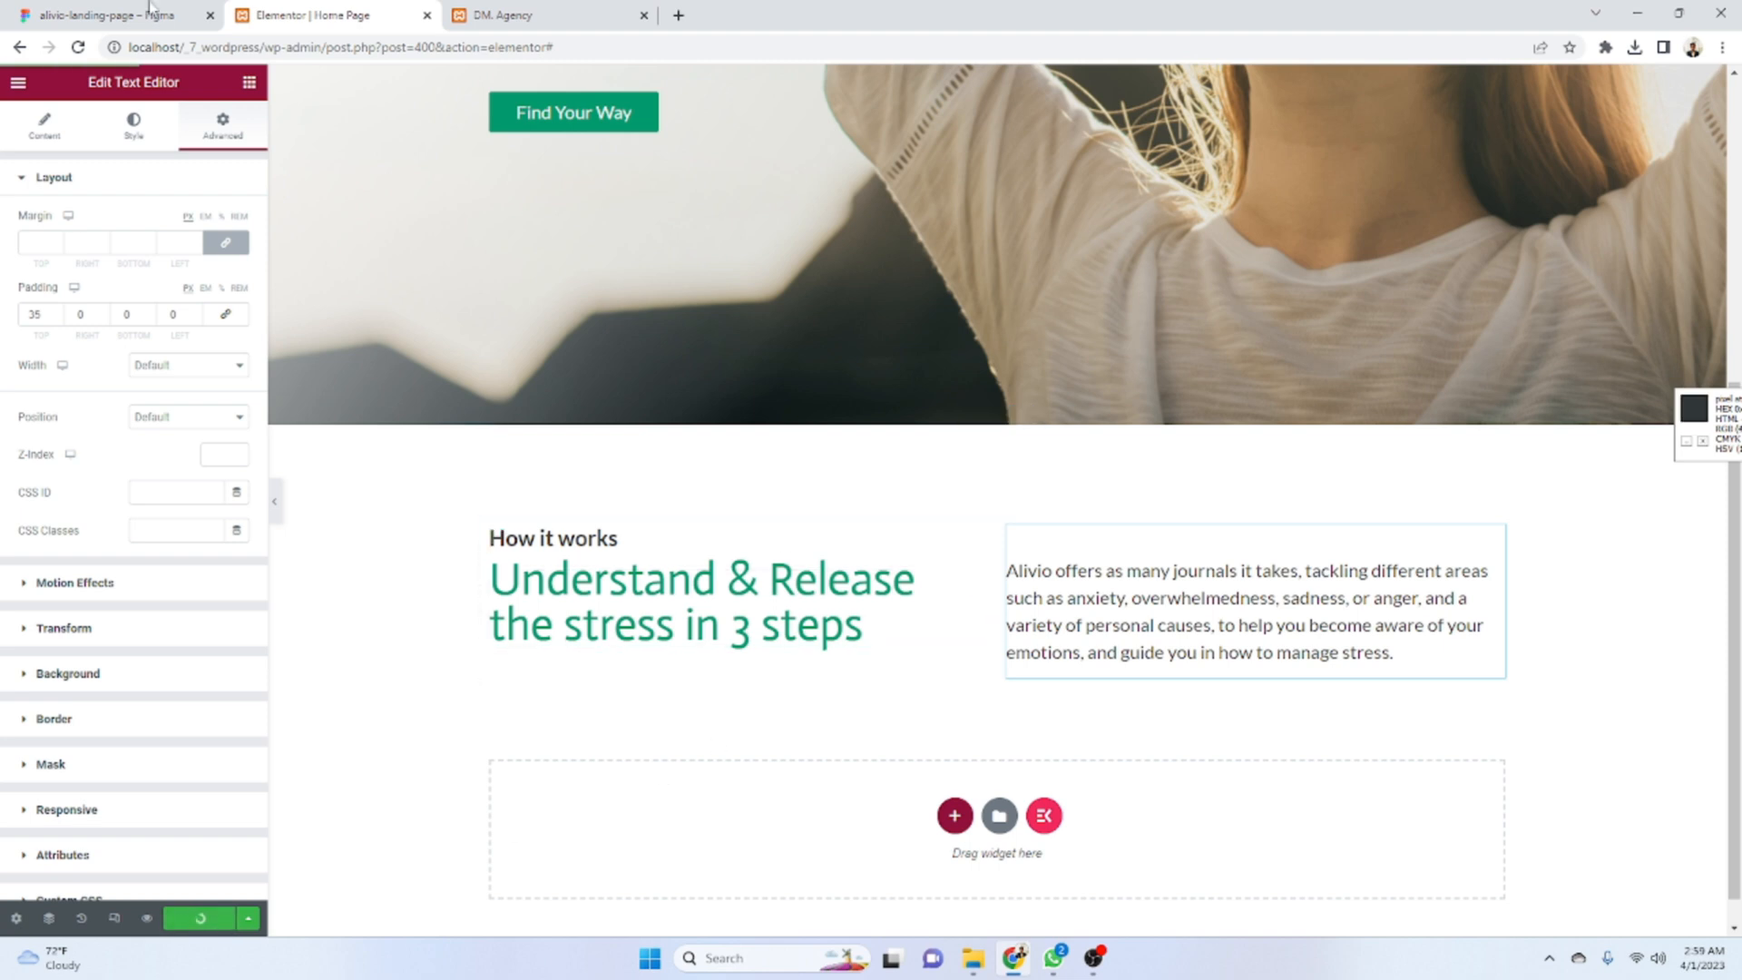
- Review the three-step layout in the Figma design and add a section with three equal columns below the How it works text
{"action": "left_click", "coordinate": [157, 14]}
{"action": "scroll", "coordinate": [631, 404], "scroll_direction": "down", "scroll_amount": 1}
{"action": "scroll", "coordinate": [992, 571], "scroll_direction": "down", "scroll_amount": 5}
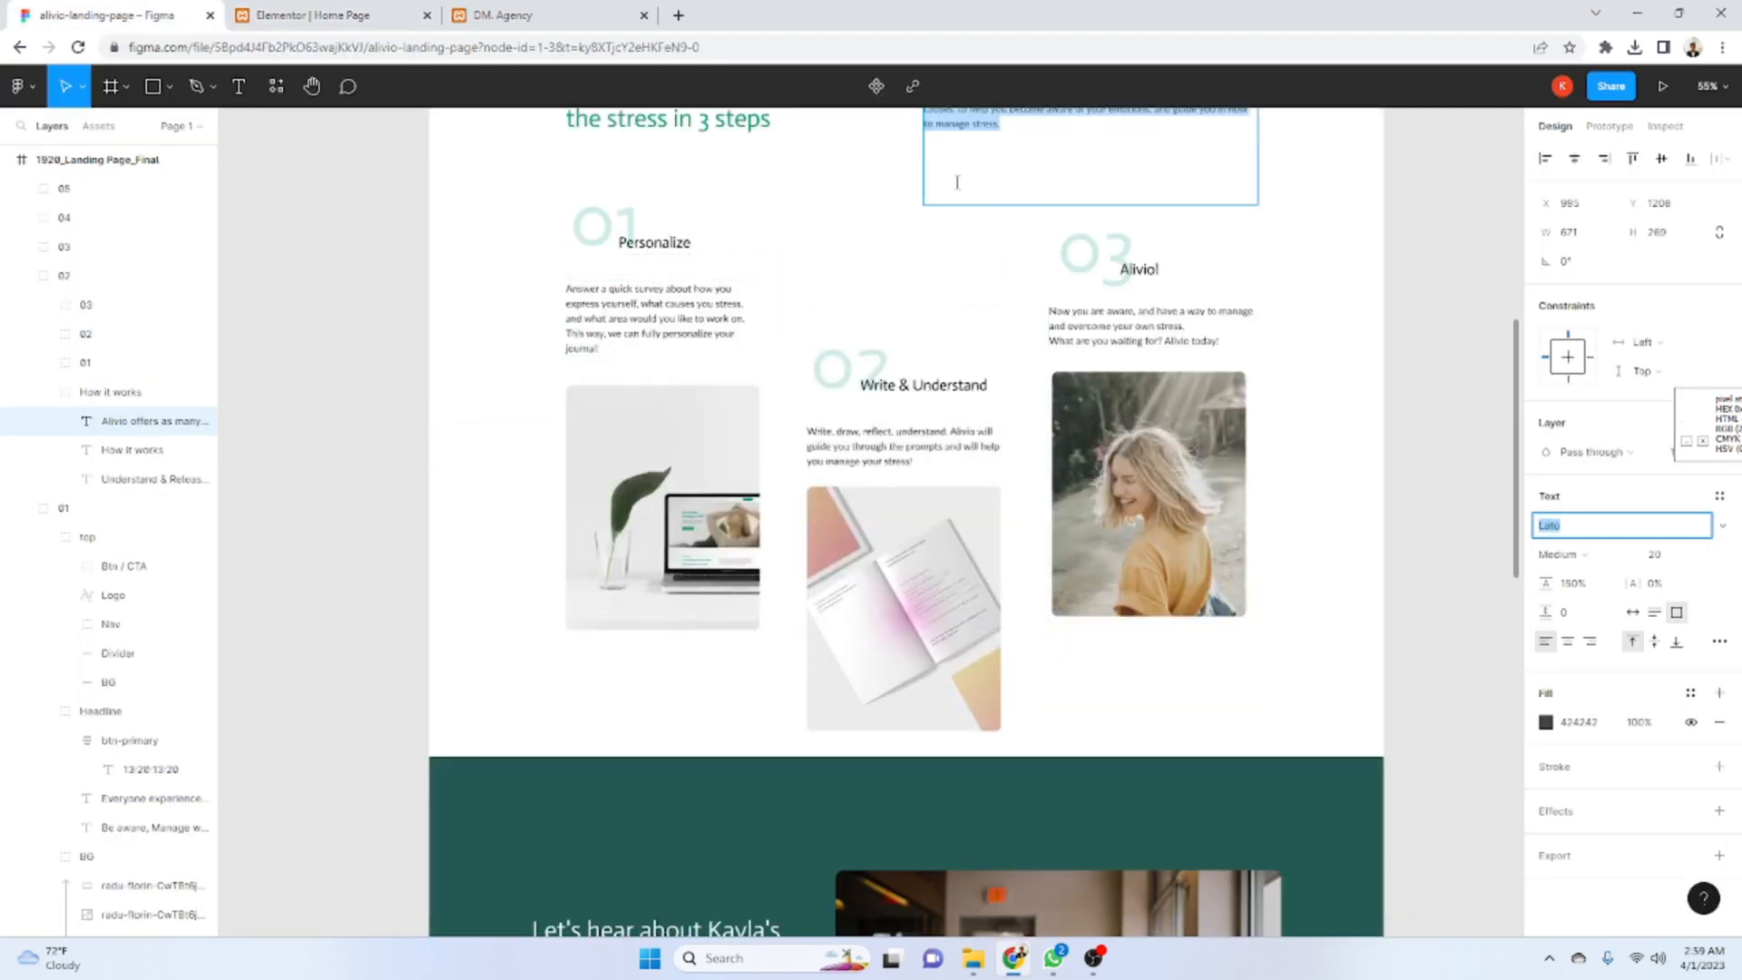
{"action": "left_click", "coordinate": [308, 15]}
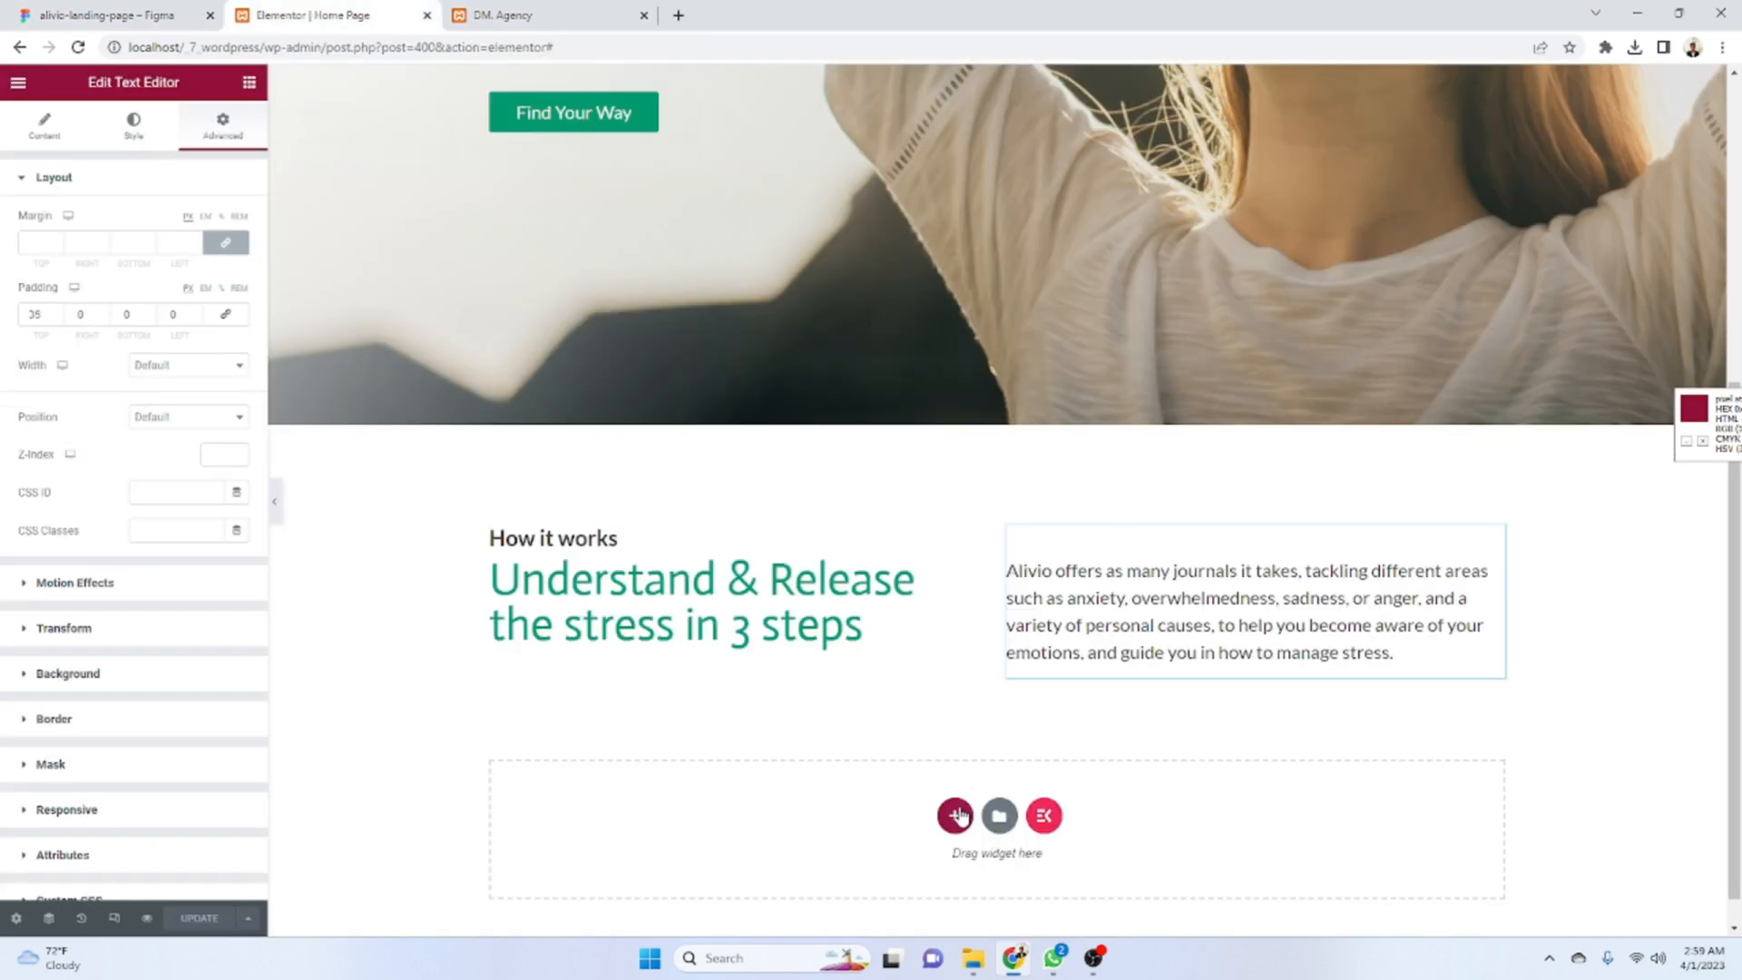
{"action": "left_click", "coordinate": [954, 817]}
{"action": "left_click", "coordinate": [162, 15]}
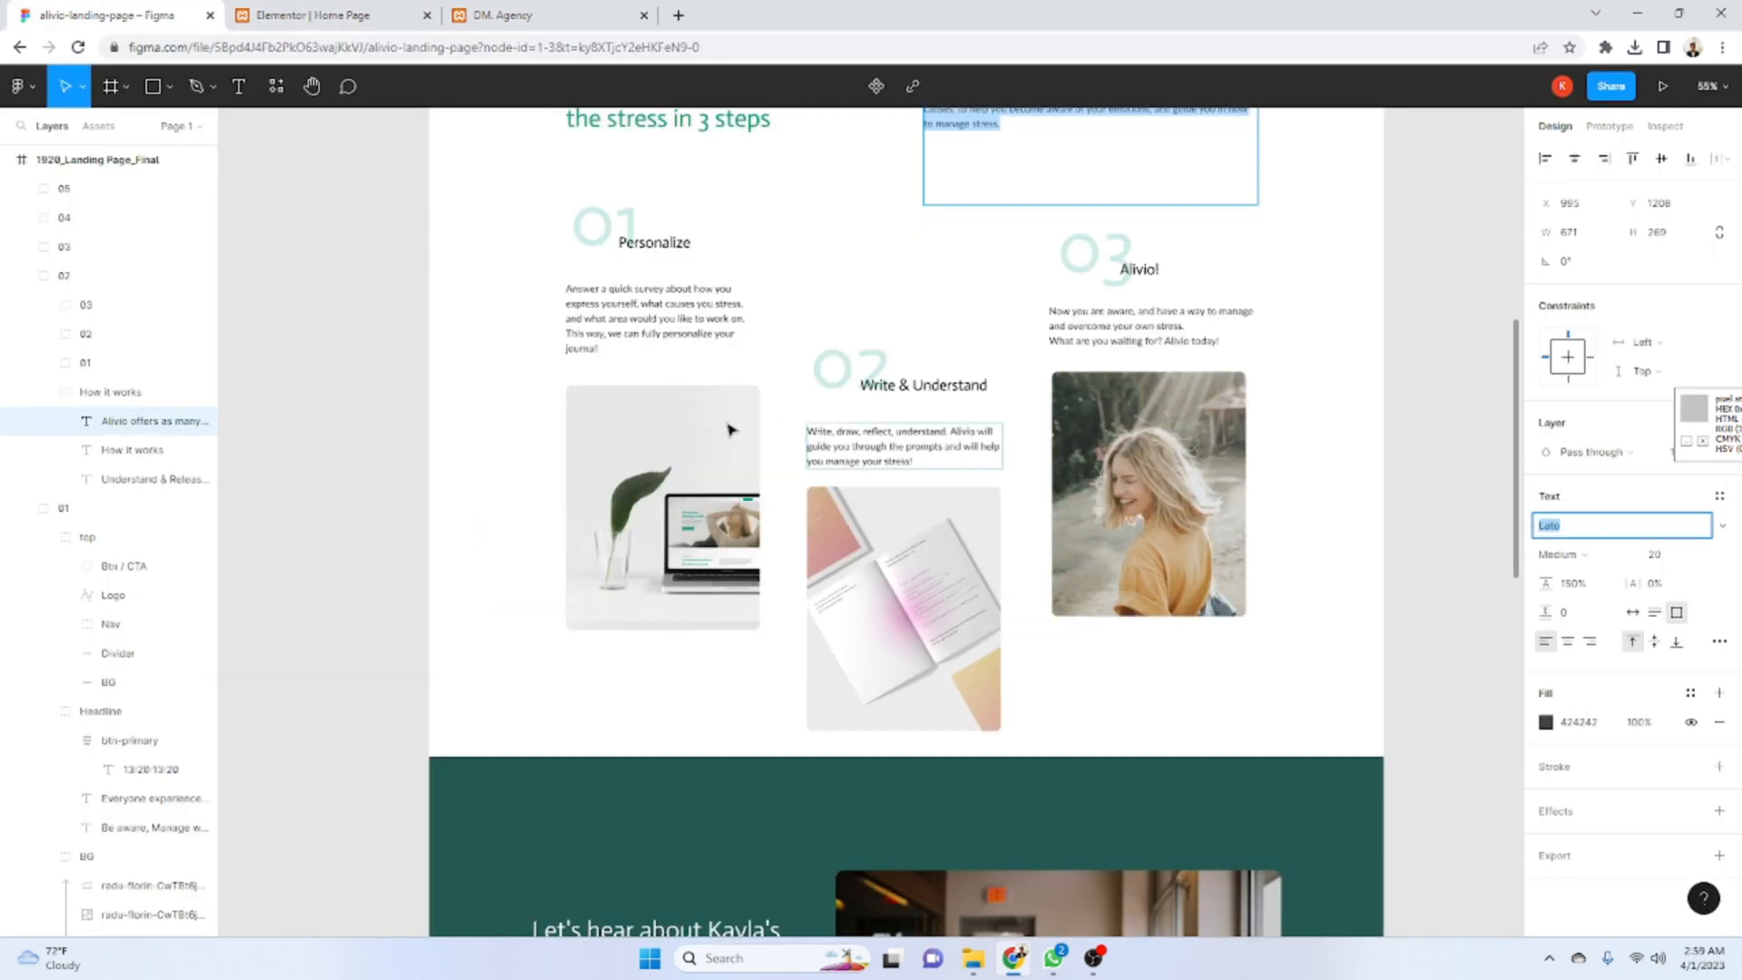
{"action": "left_click", "coordinate": [326, 16]}
{"action": "scroll", "coordinate": [998, 817], "scroll_direction": "down", "scroll_amount": 1}
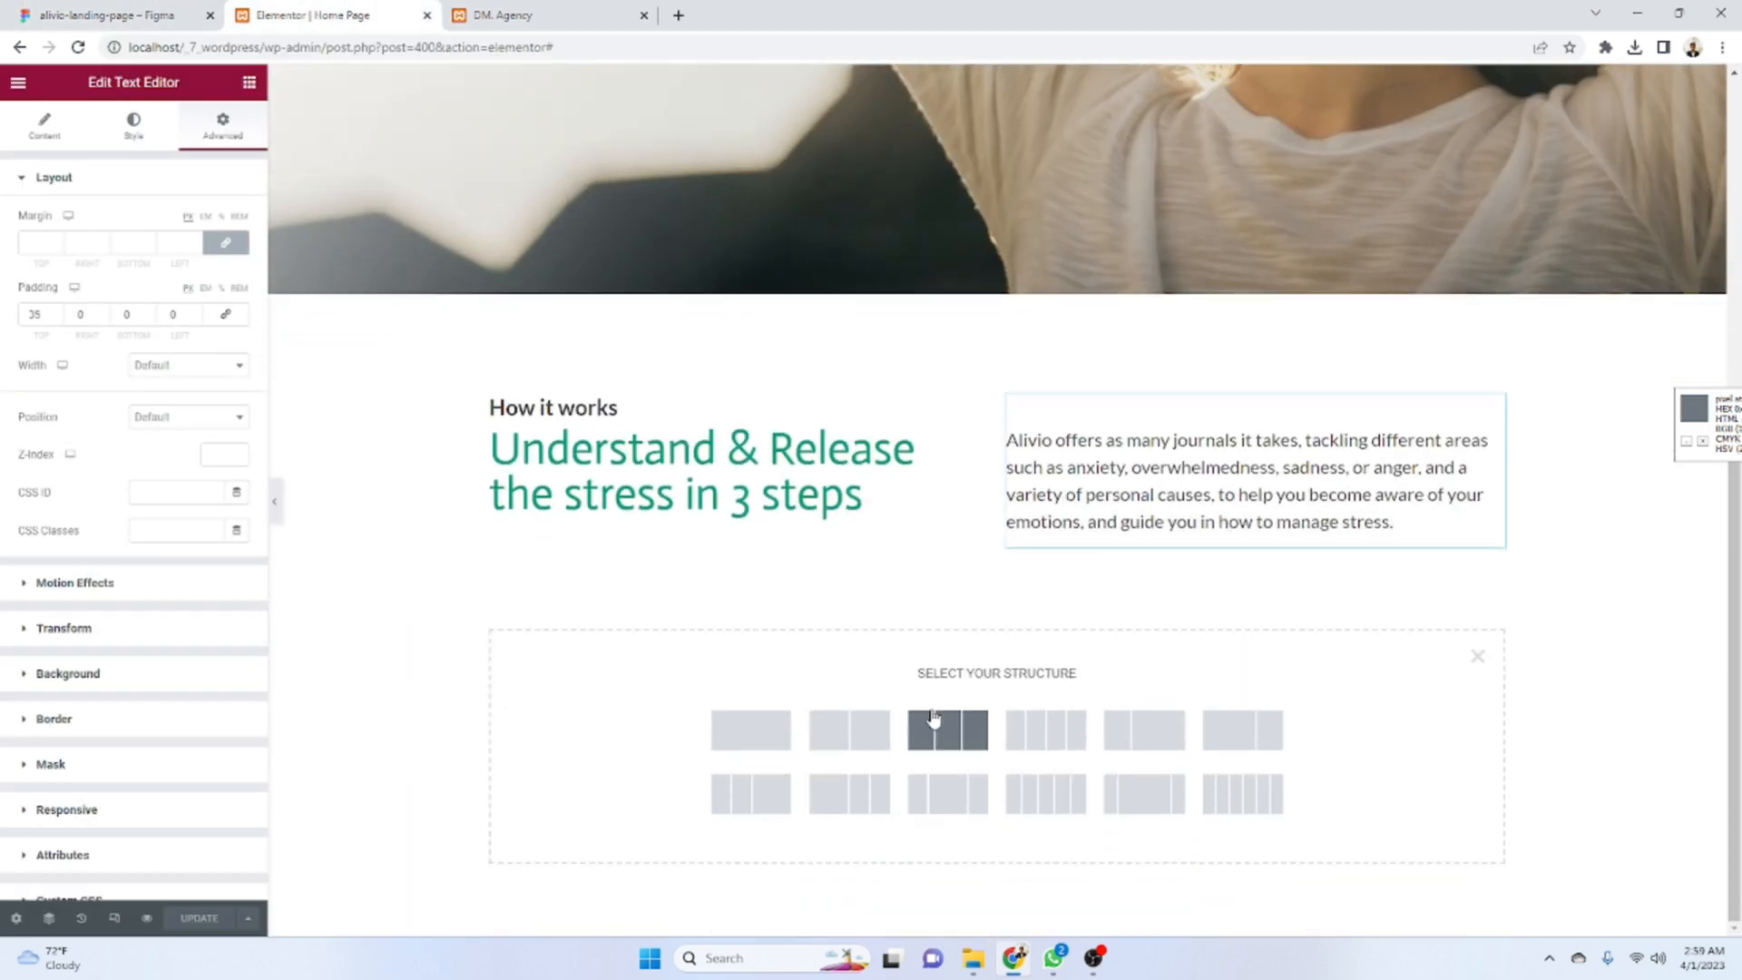
{"action": "left_click", "coordinate": [934, 733]}
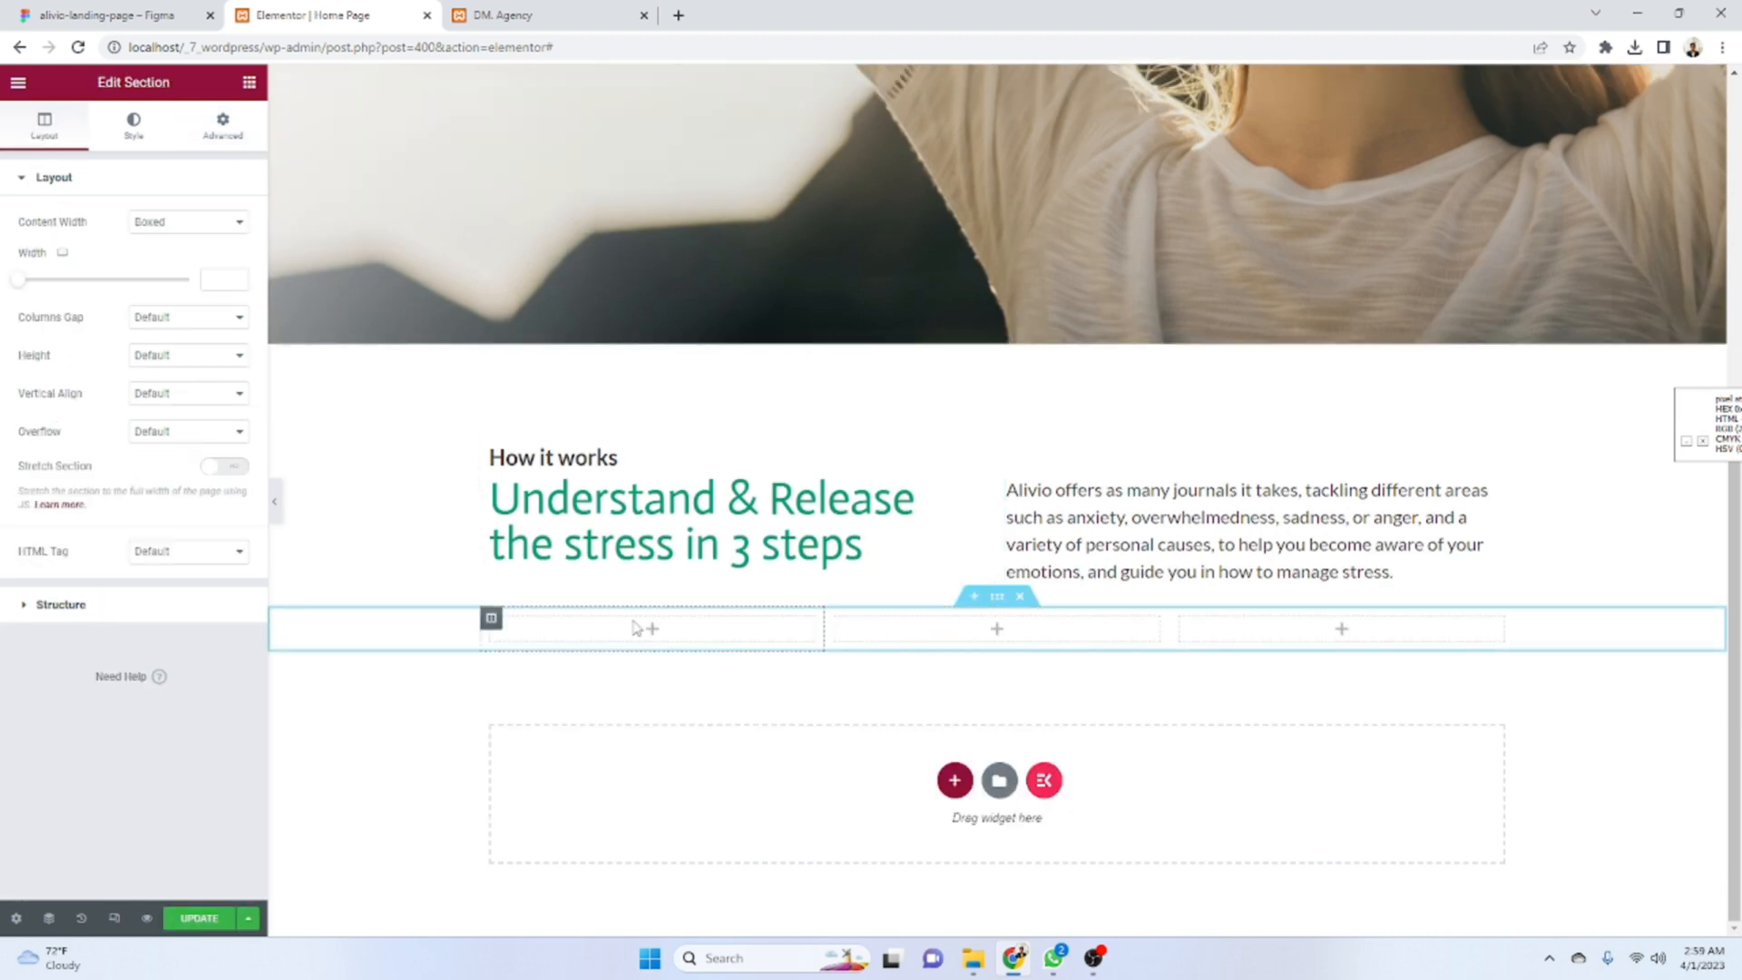
- Copy the "01" number text above Personalize from the Figma design and return to the Elementor page
{"action": "left_click", "coordinate": [193, 9]}
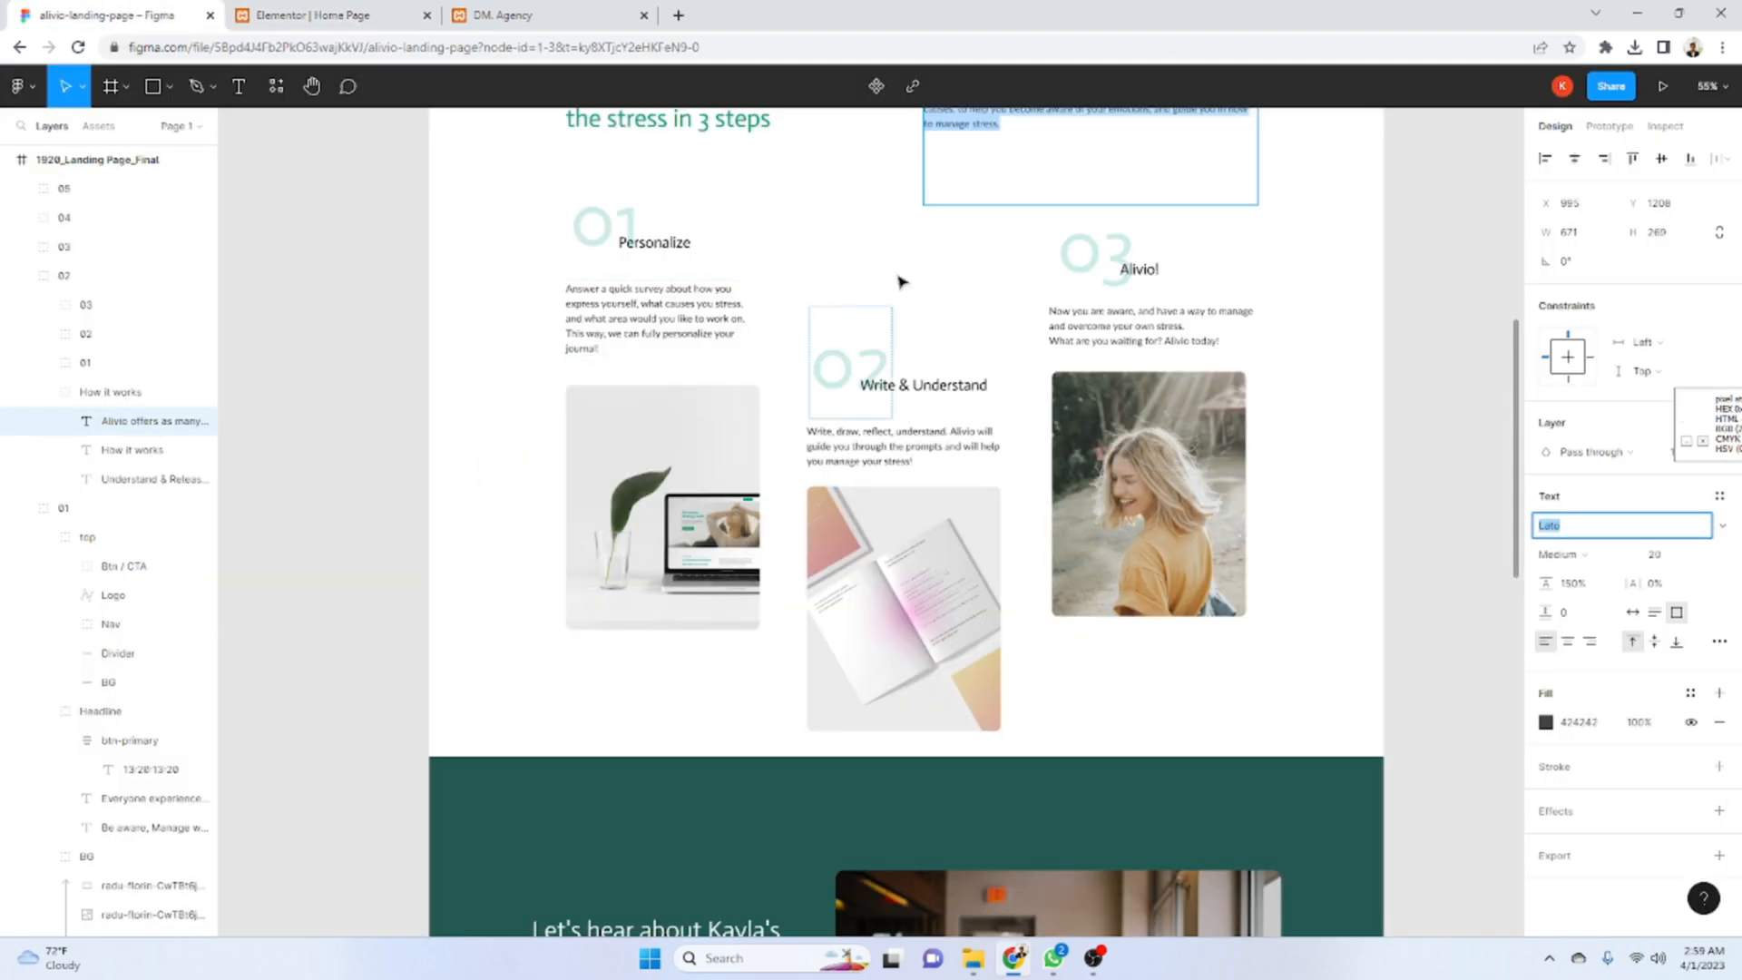
{"action": "scroll", "coordinate": [1083, 247], "scroll_direction": "up", "scroll_amount": 1}
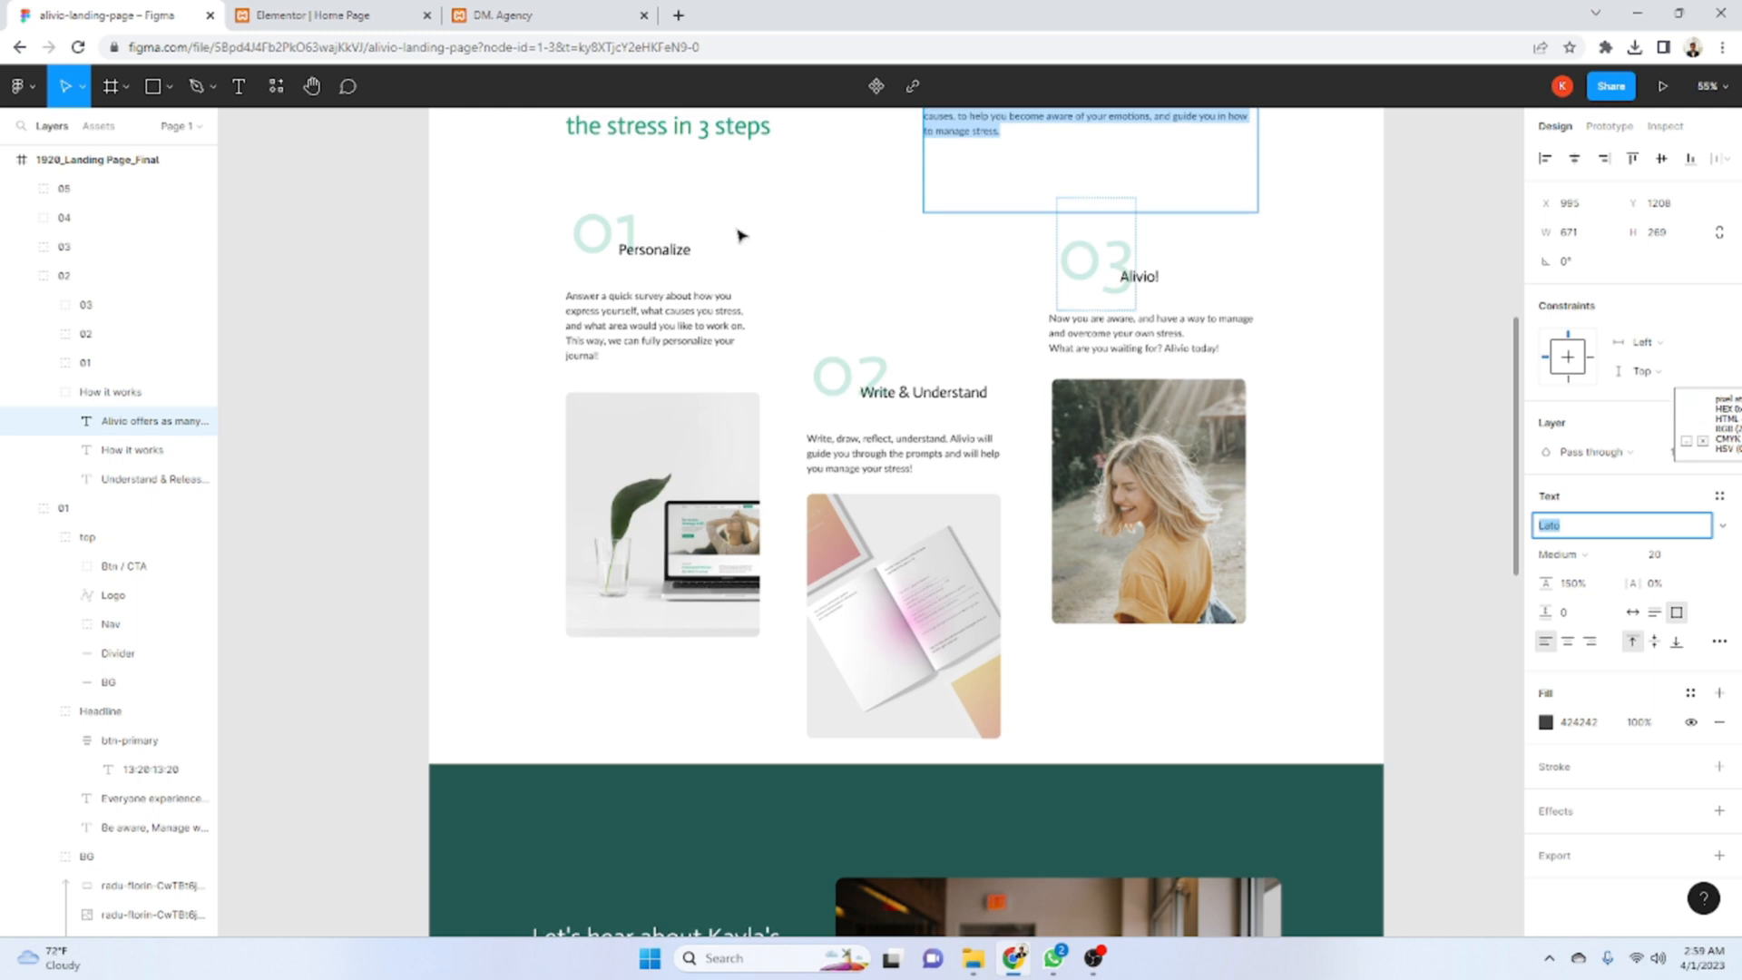
{"action": "left_click", "coordinate": [582, 236]}
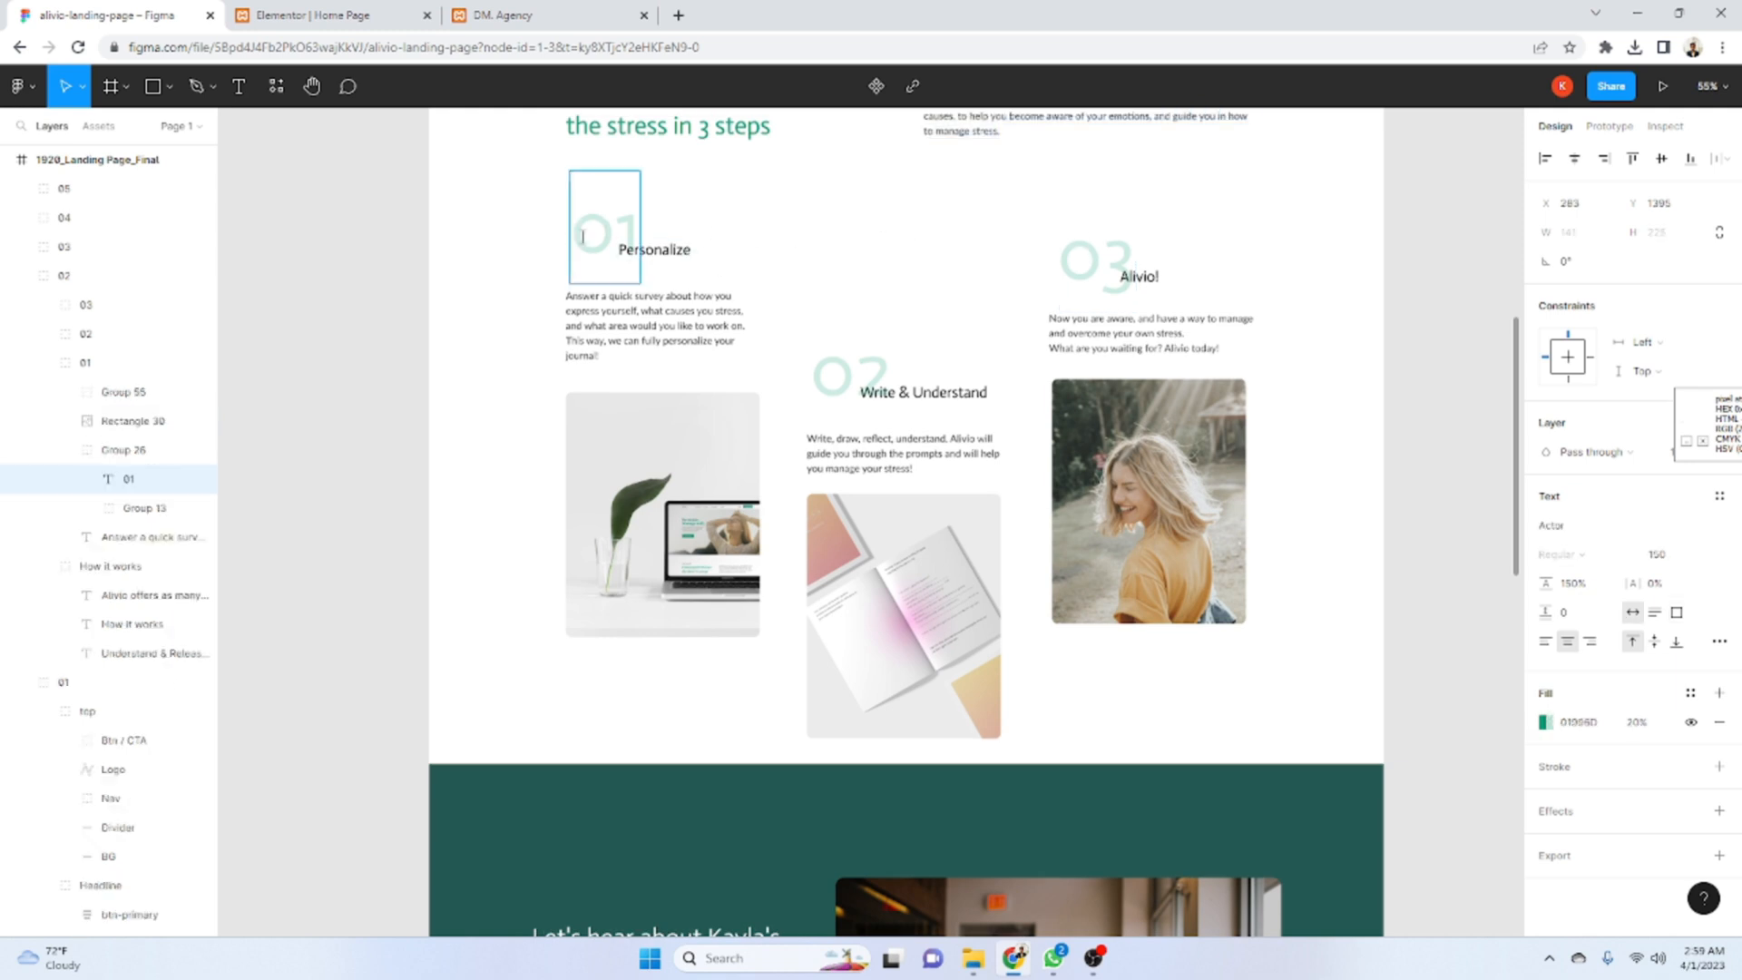
{"action": "double_click", "coordinate": [585, 236]}
{"action": "key", "text": "ctrl+c"}
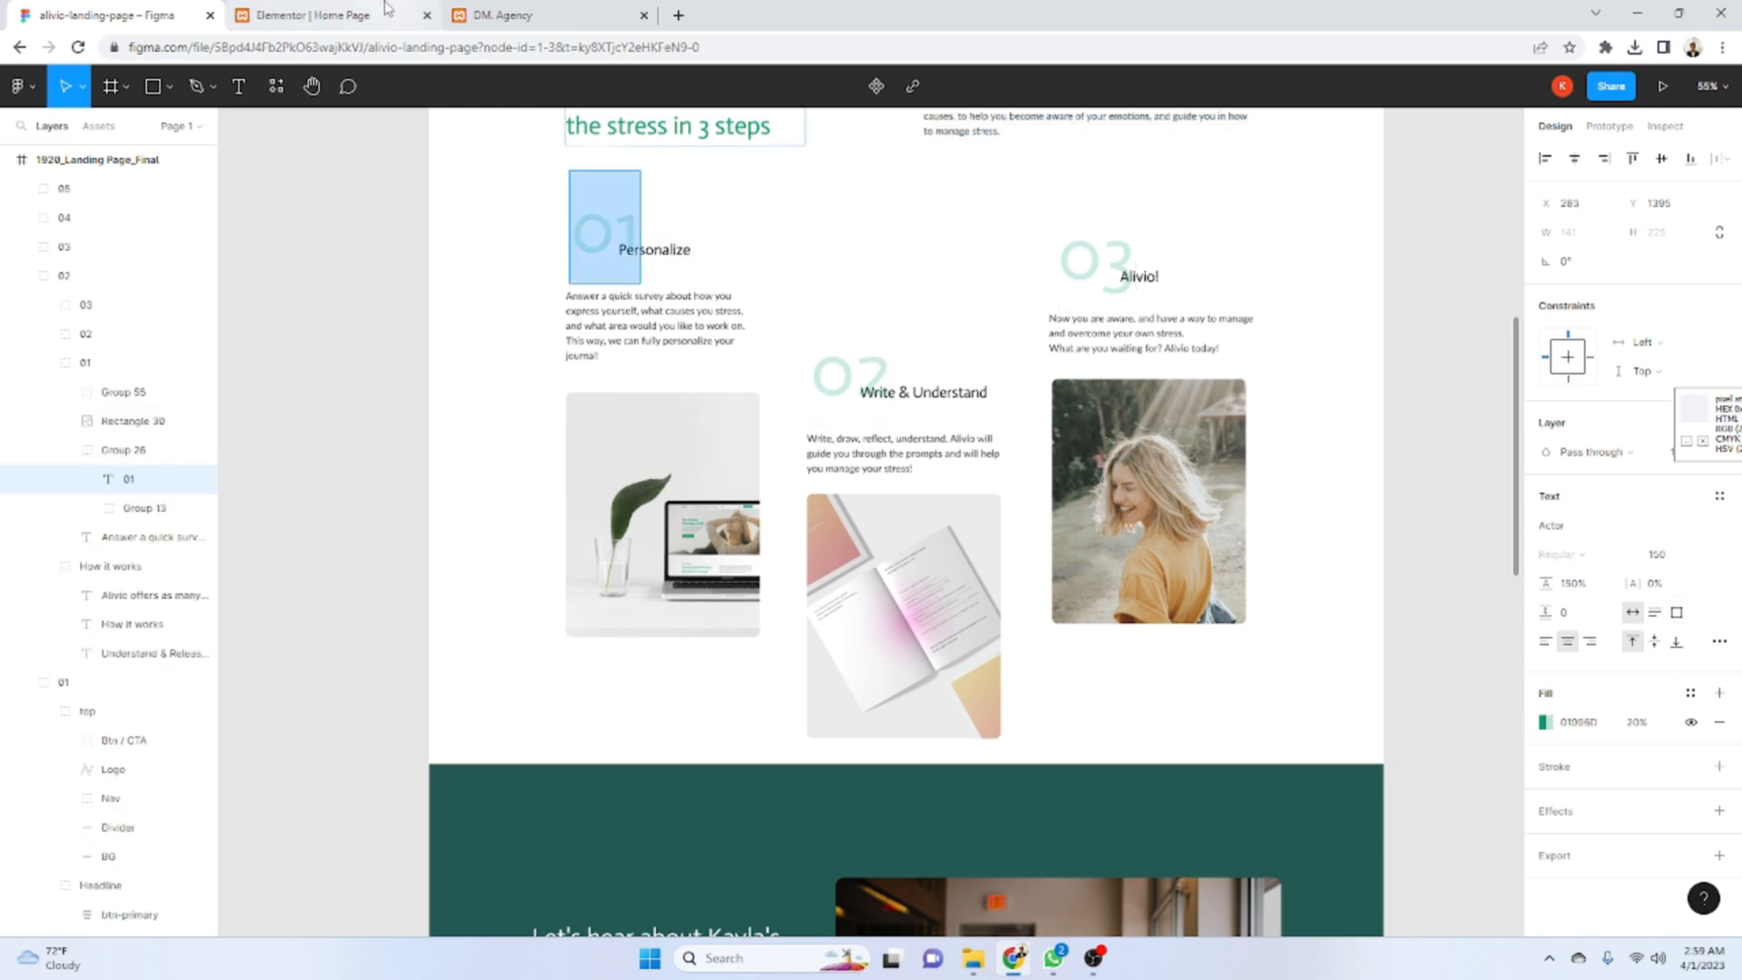
{"action": "left_click", "coordinate": [308, 15]}
{"action": "left_click", "coordinate": [167, 24]}
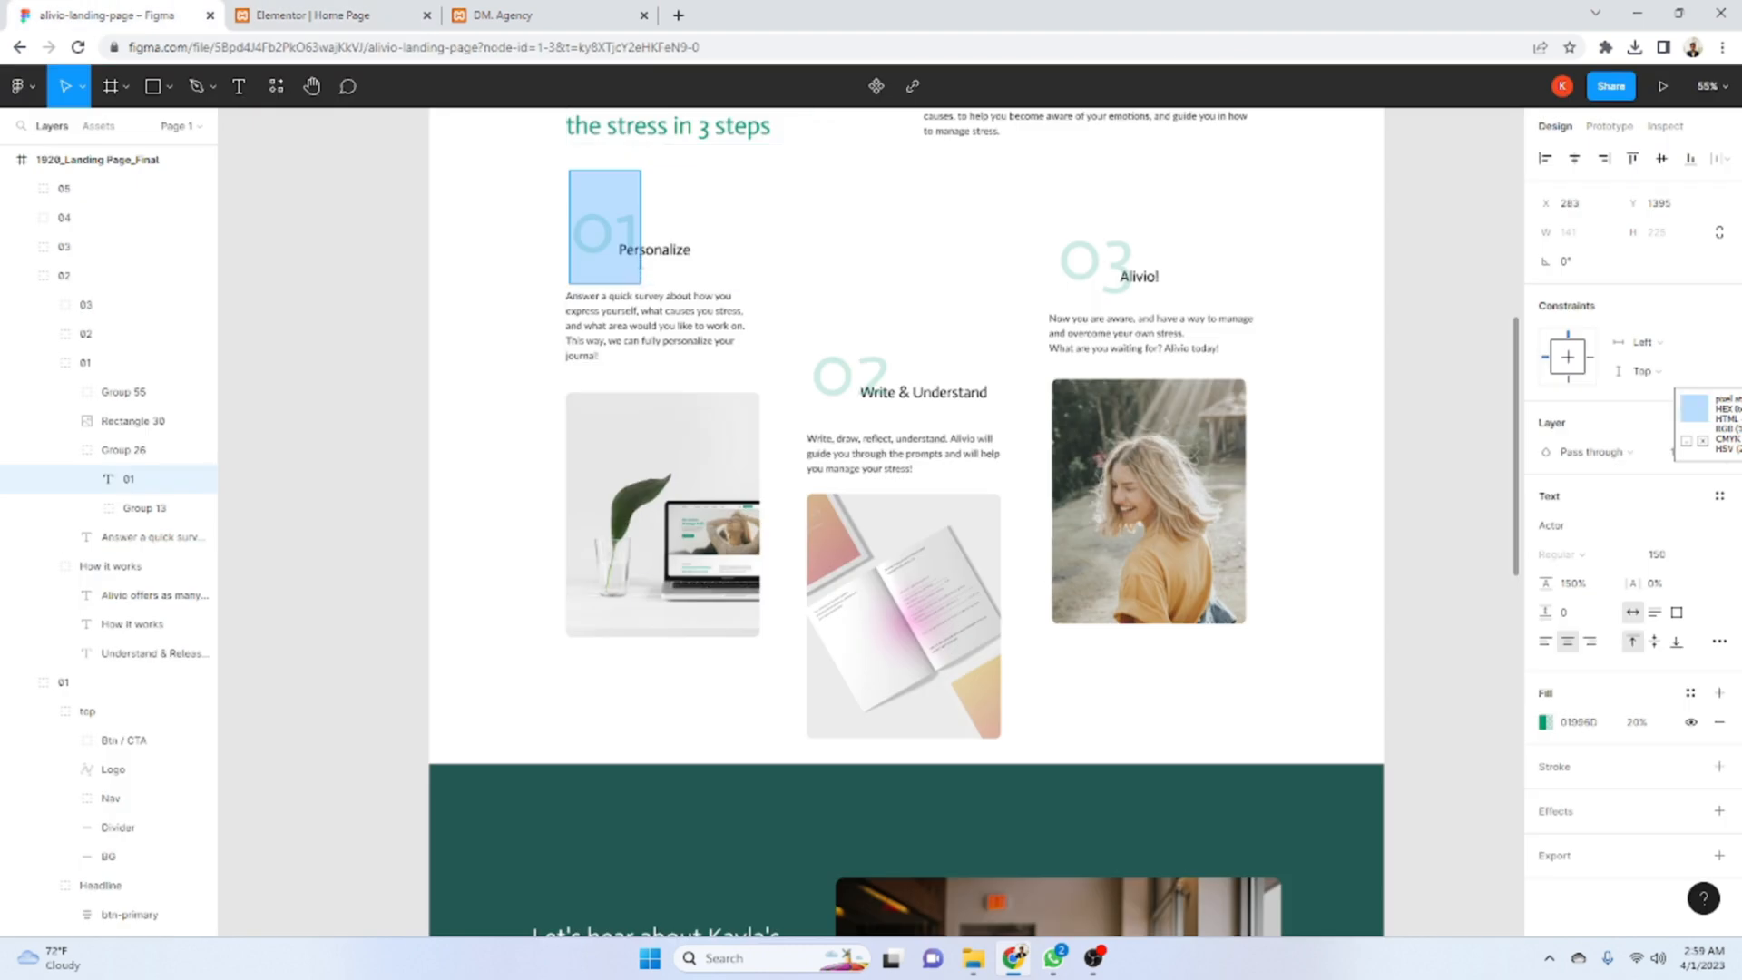
{"action": "left_click", "coordinate": [372, 11]}
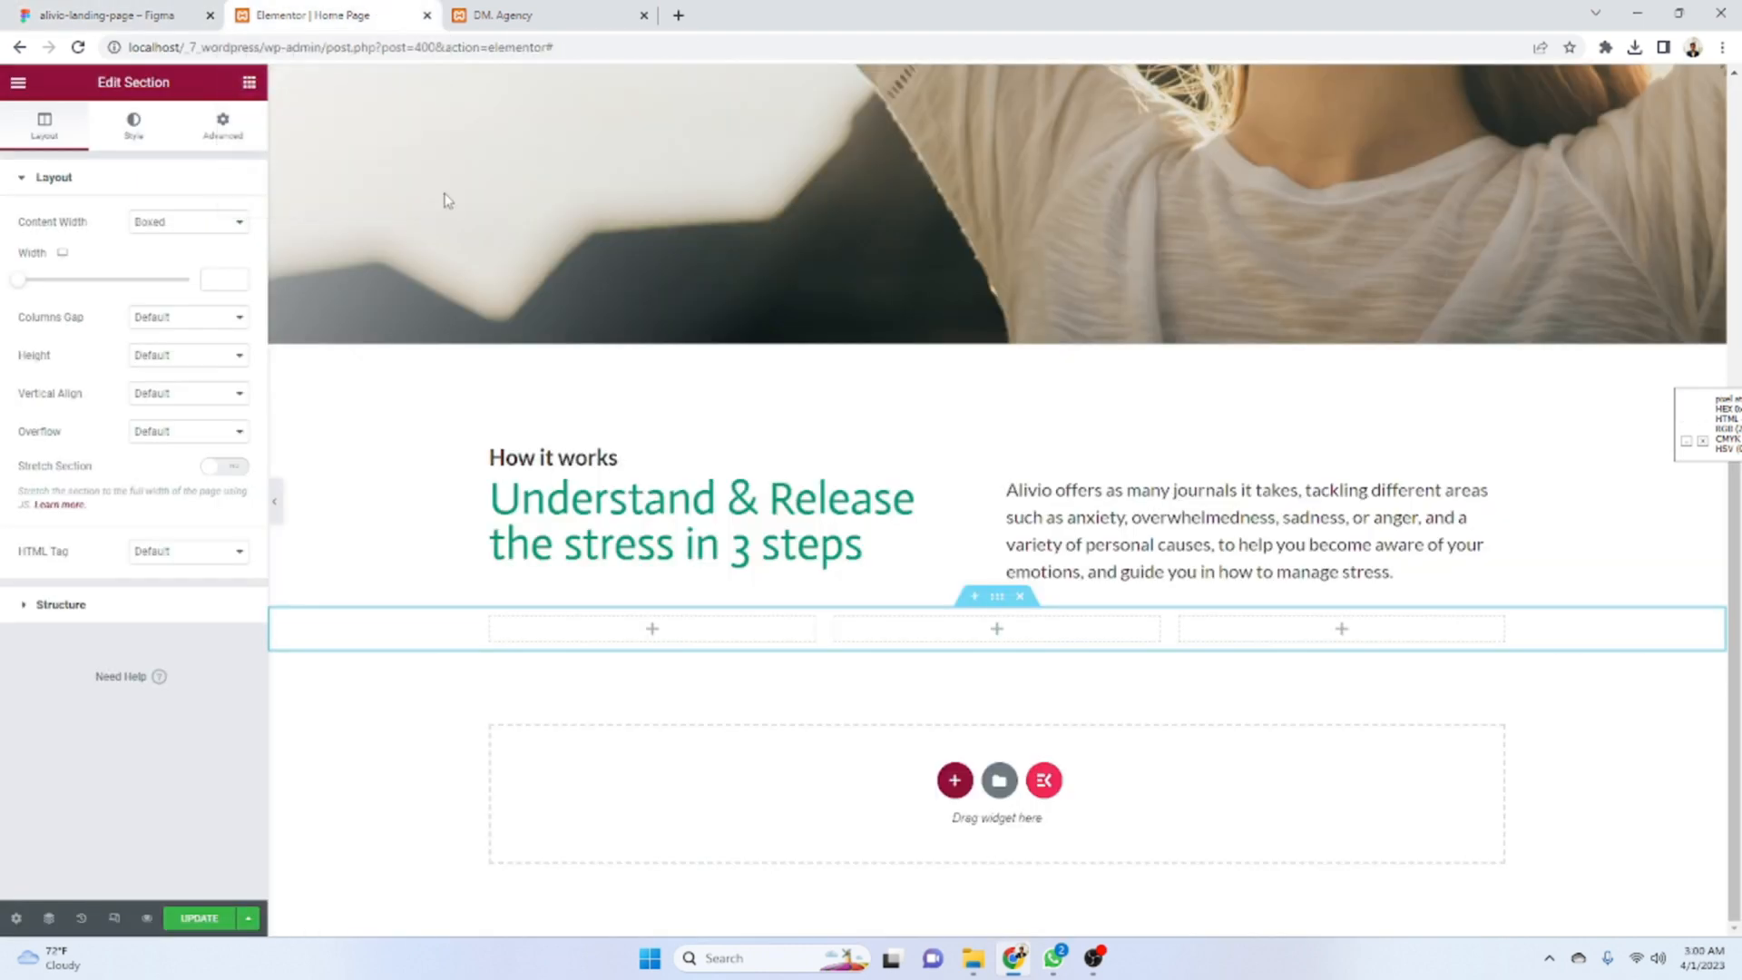
- Add a Heading widget to the first column of the new section and replace its title with "01"
{"action": "left_click", "coordinate": [214, 136]}
{"action": "left_click", "coordinate": [247, 82]}
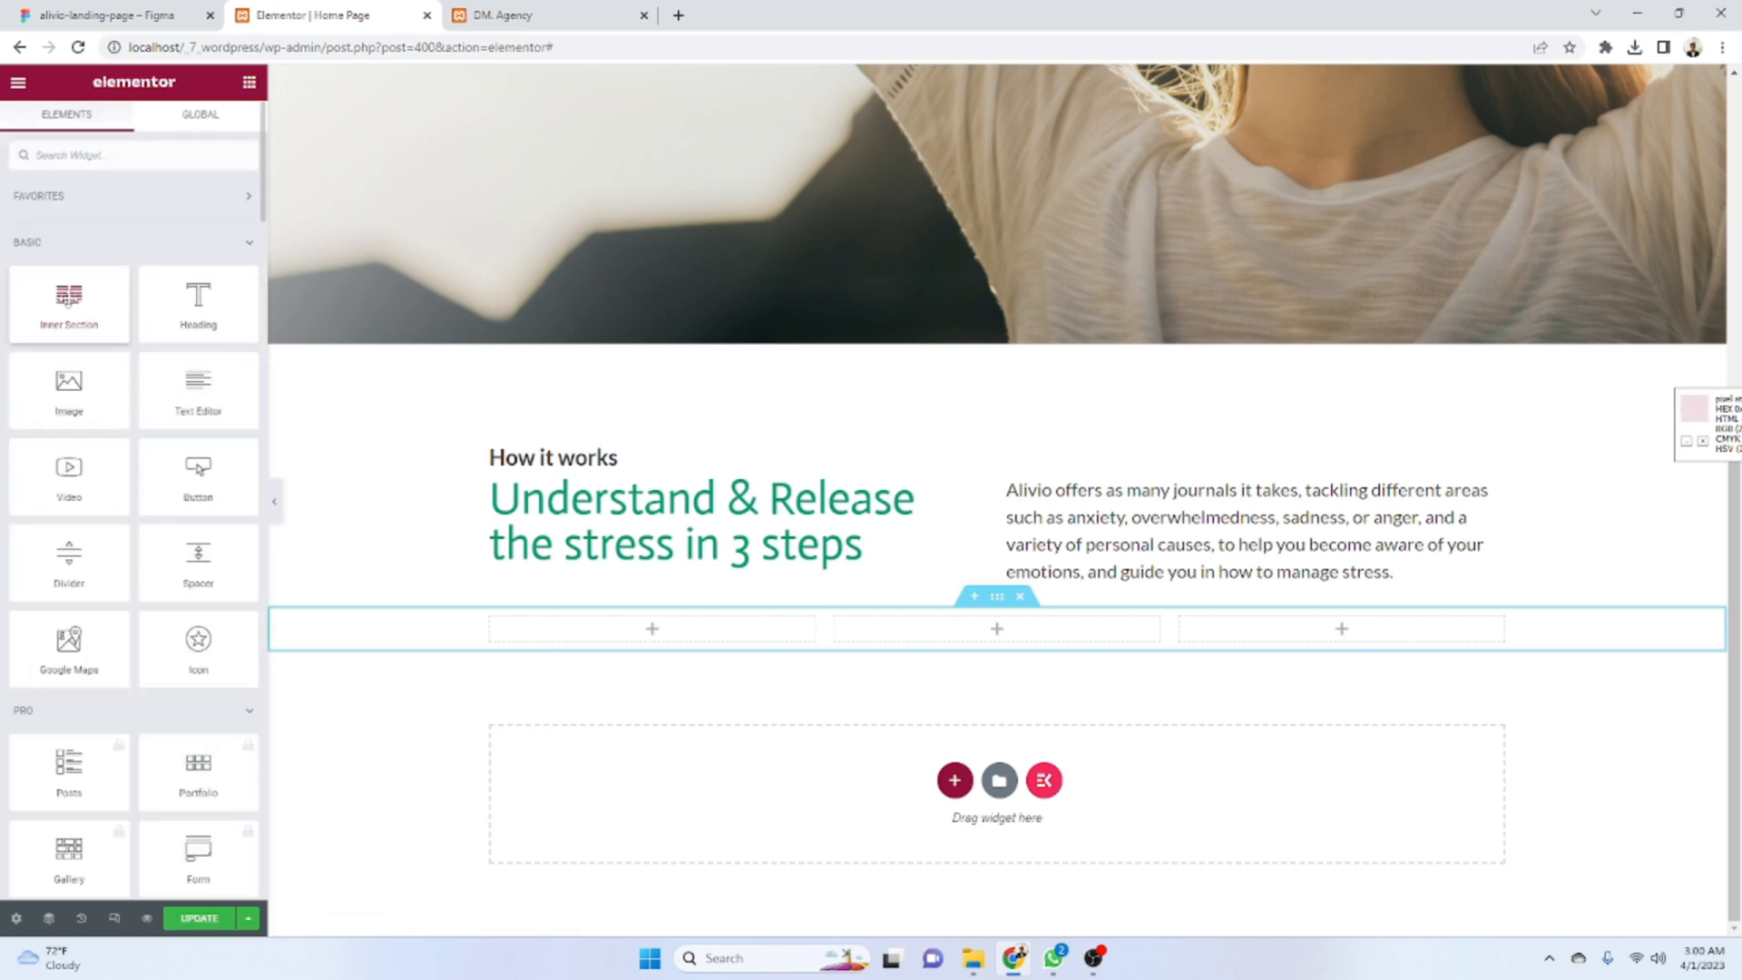
{"action": "left_click_drag", "start_coordinate": [198, 304], "coordinate": [595, 637]}
{"action": "left_click", "coordinate": [41, 9]}
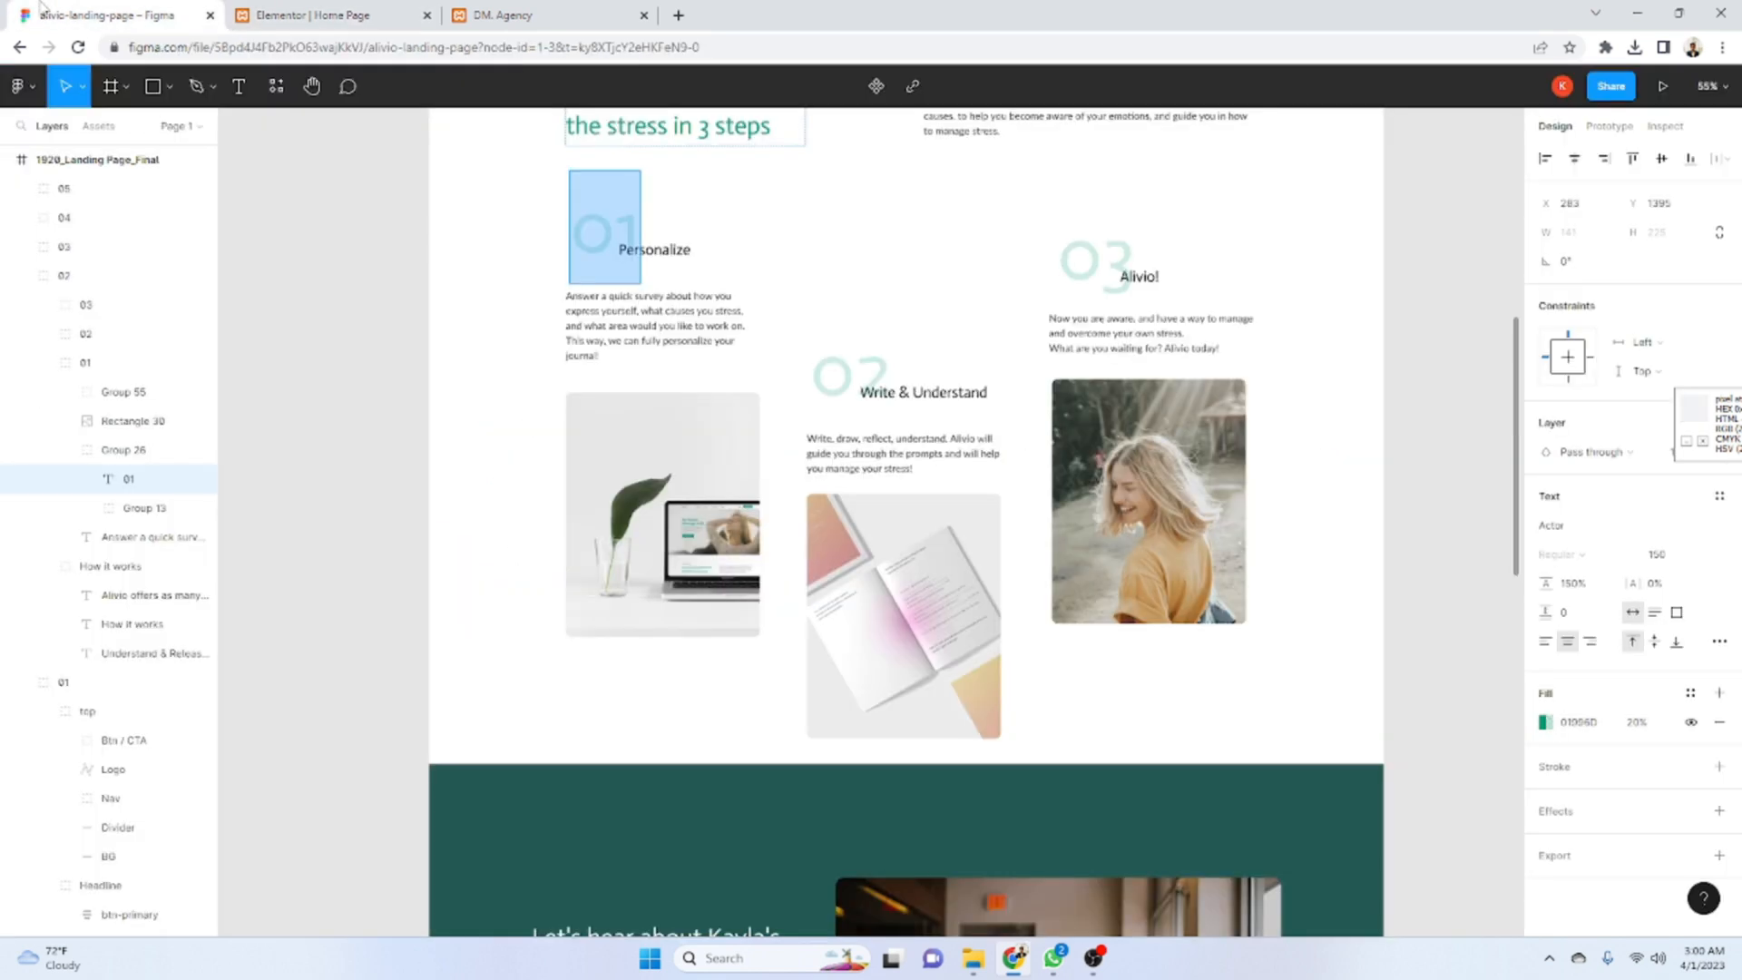
{"action": "left_click", "coordinate": [324, 7]}
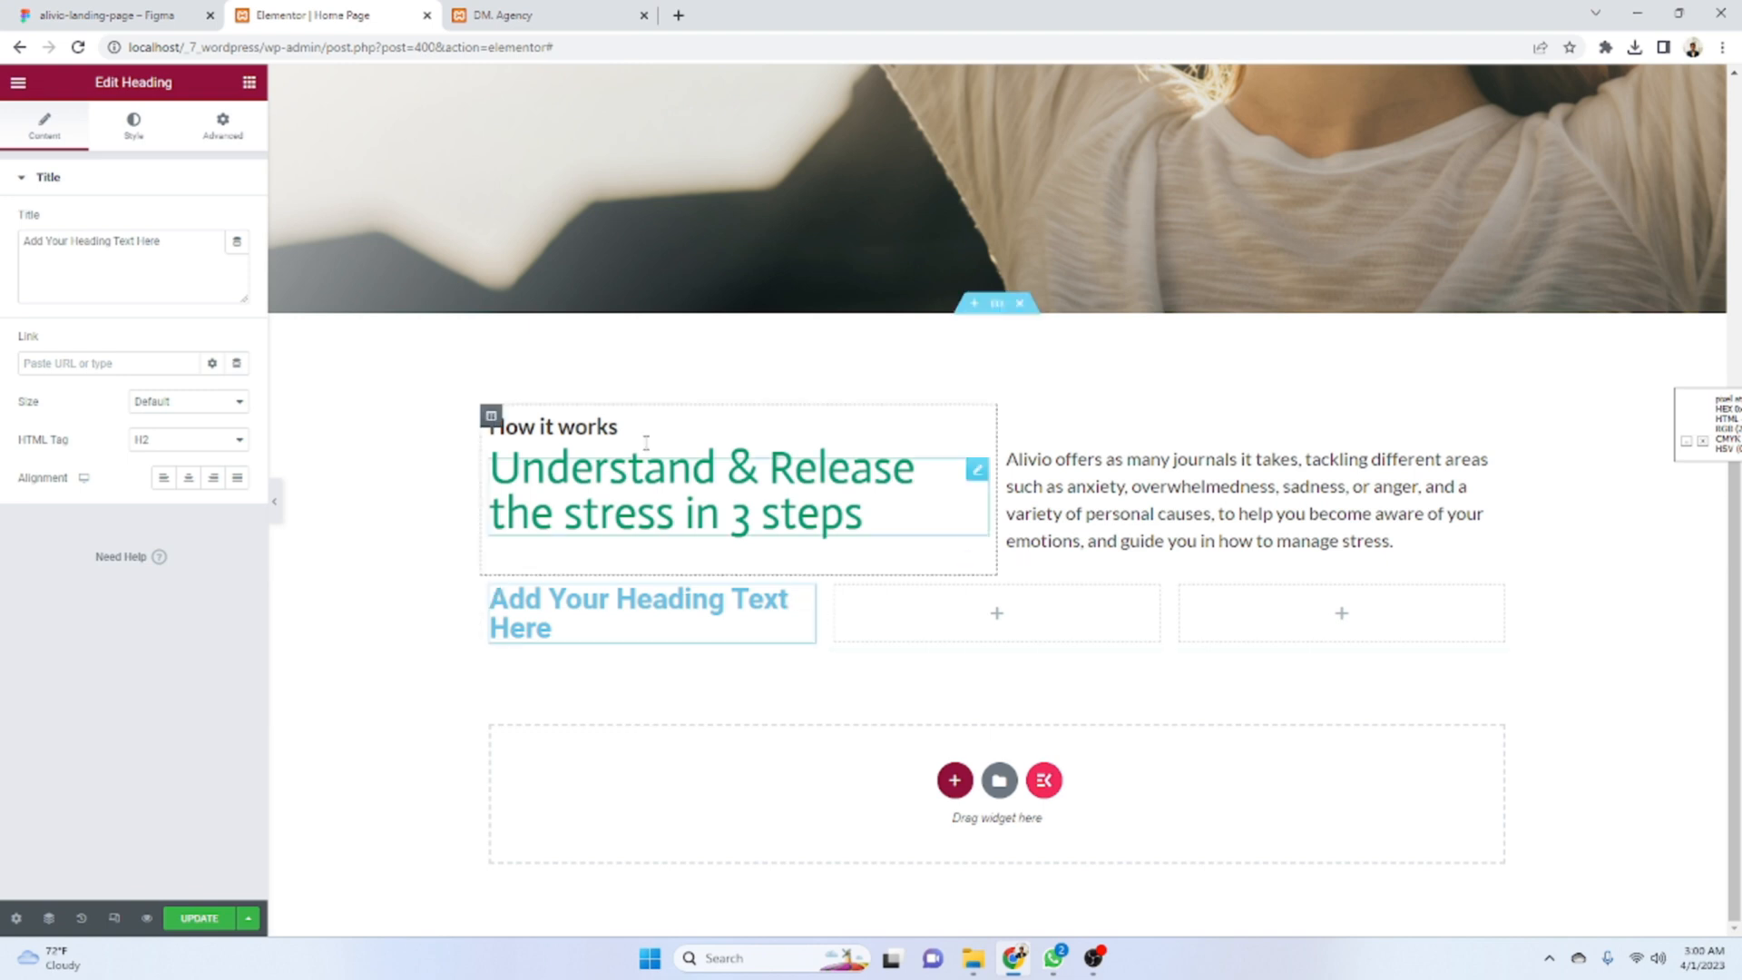
{"action": "left_click", "coordinate": [198, 294]}
{"action": "key", "text": "ctrl+a"}
{"action": "key", "text": "ctrl+v"}
- Check the "01" typography in Figma and set the Elementor heading's font family to Actor and its size to 150 px
{"action": "left_click", "coordinate": [100, 10]}
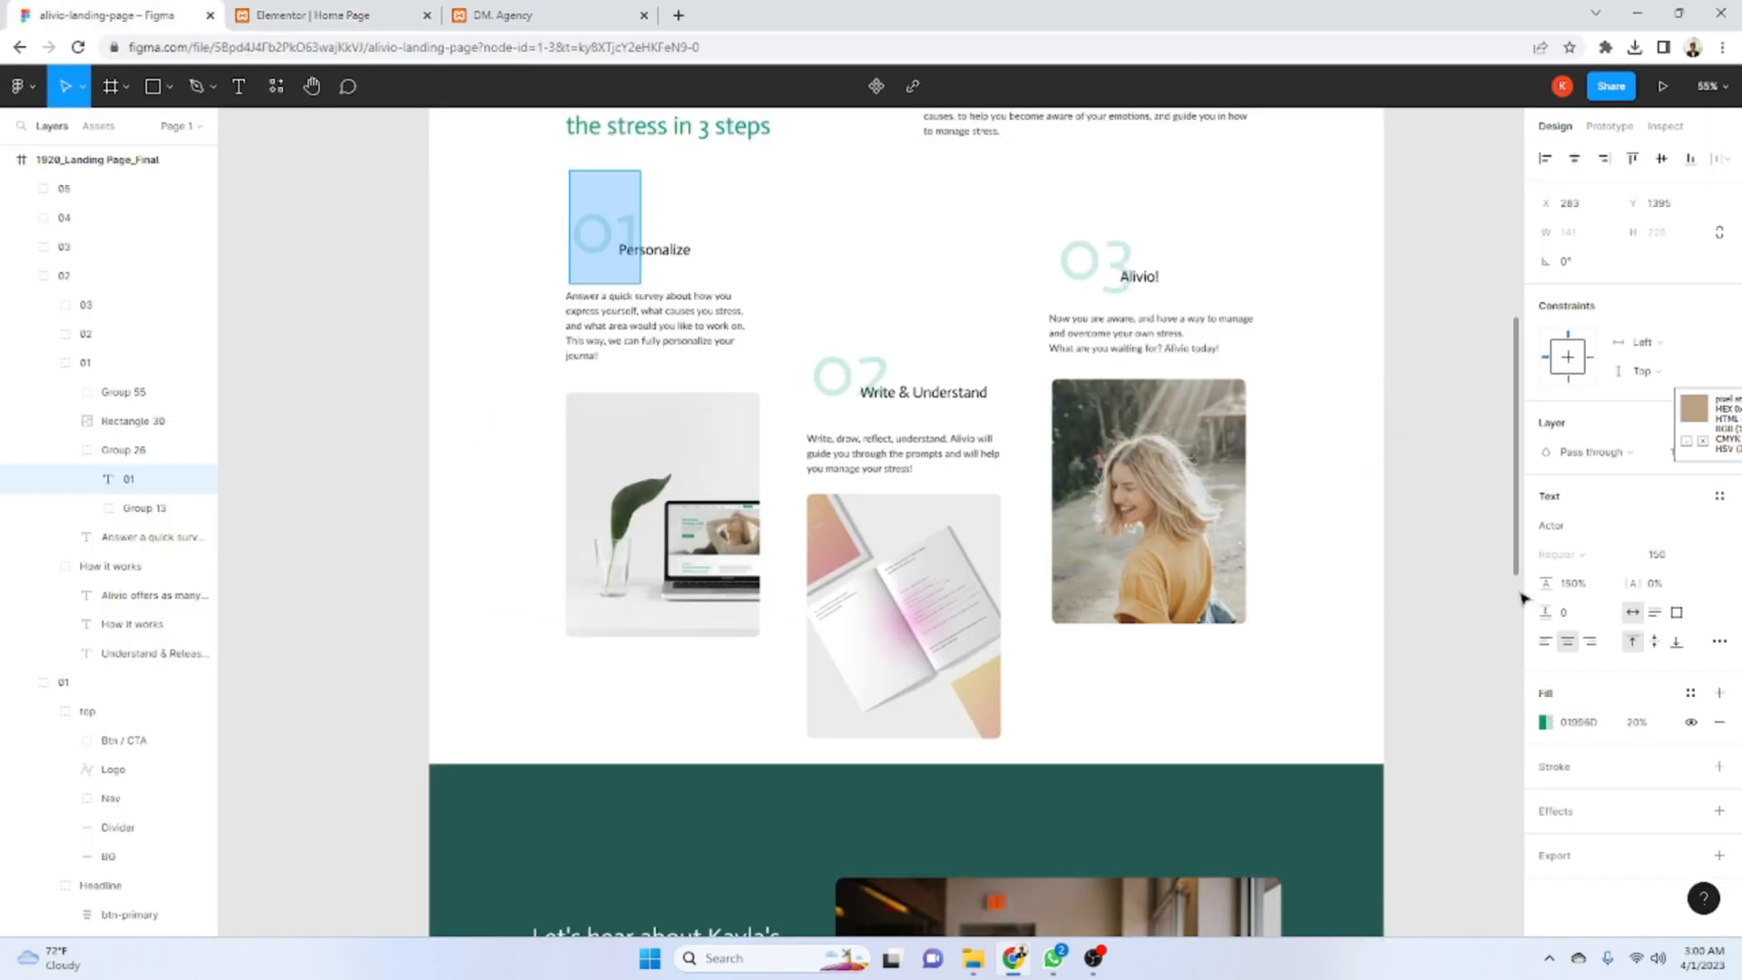
{"action": "left_click", "coordinate": [1599, 527]}
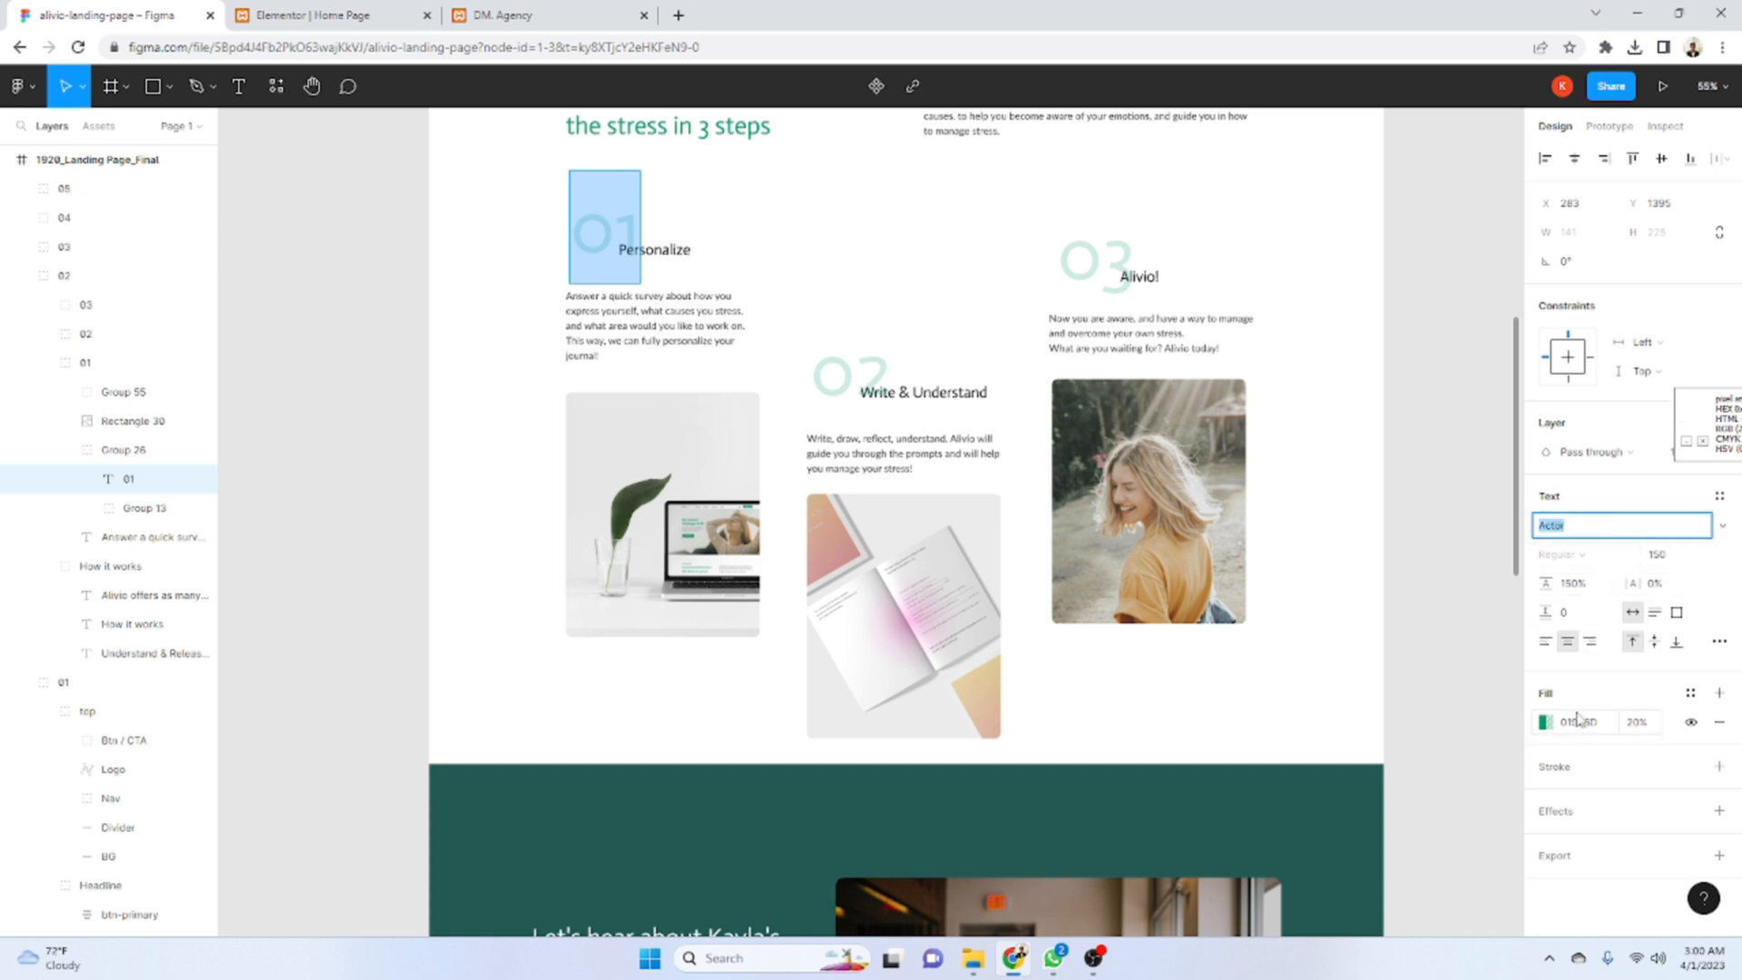
{"action": "left_click", "coordinate": [294, 9]}
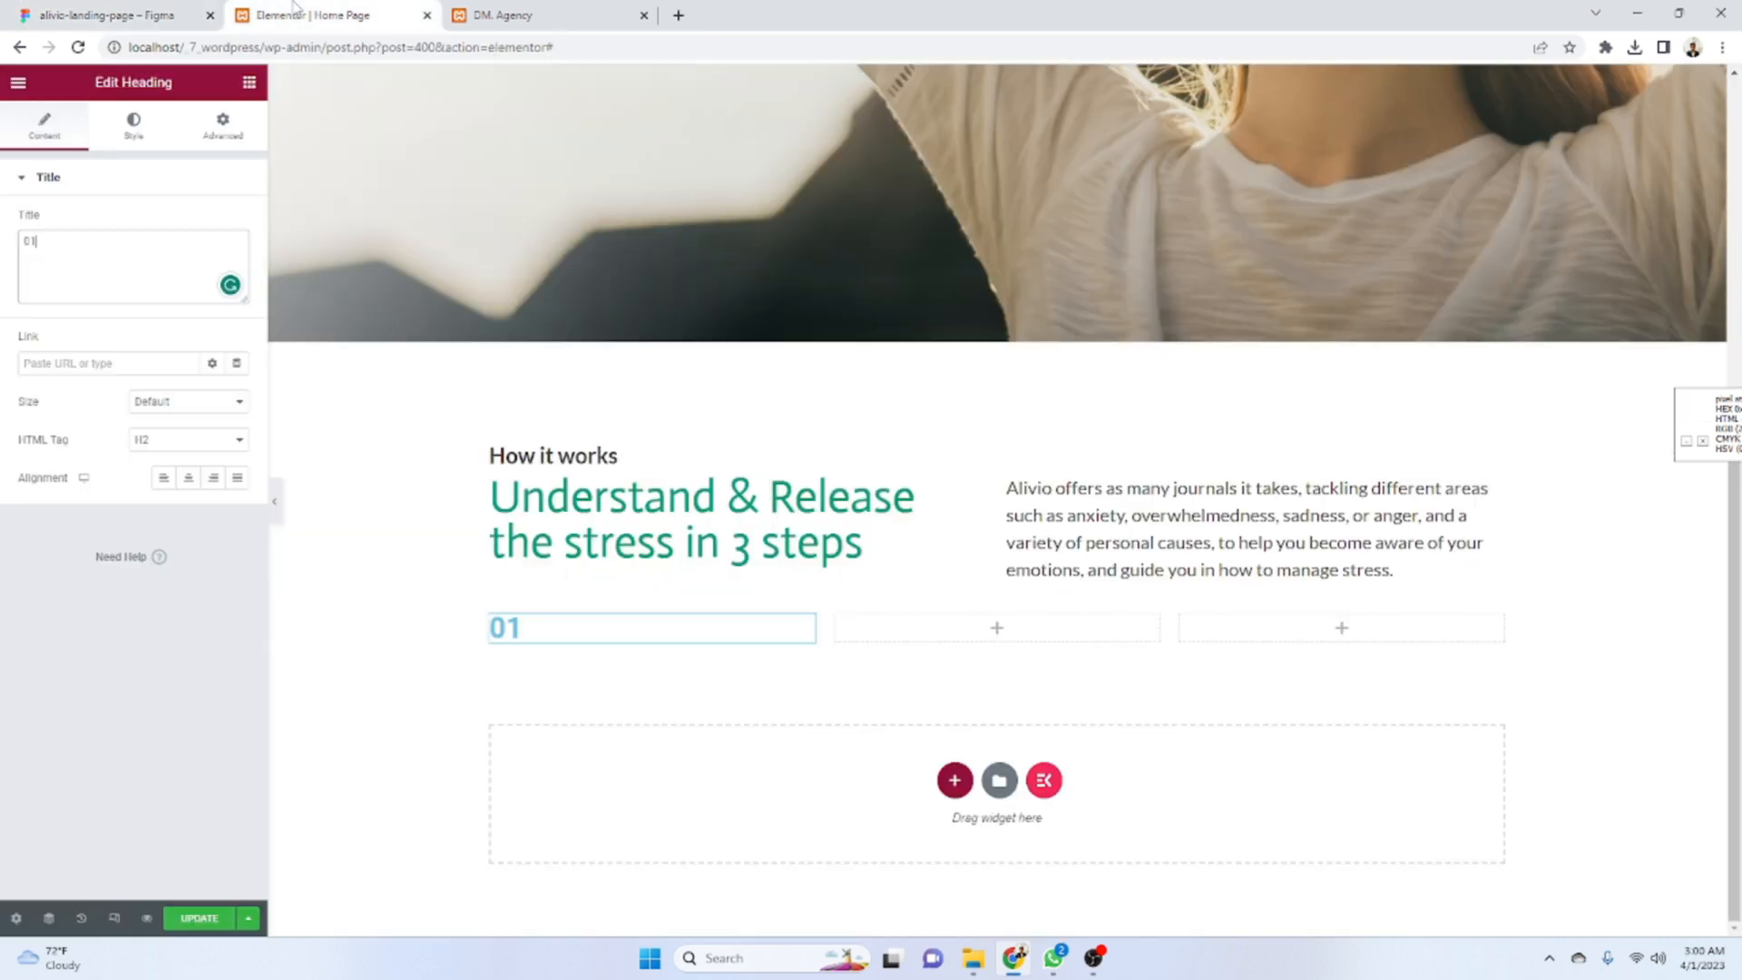
{"action": "left_click", "coordinate": [133, 125]}
{"action": "left_click", "coordinate": [237, 260]}
{"action": "left_click", "coordinate": [190, 344]}
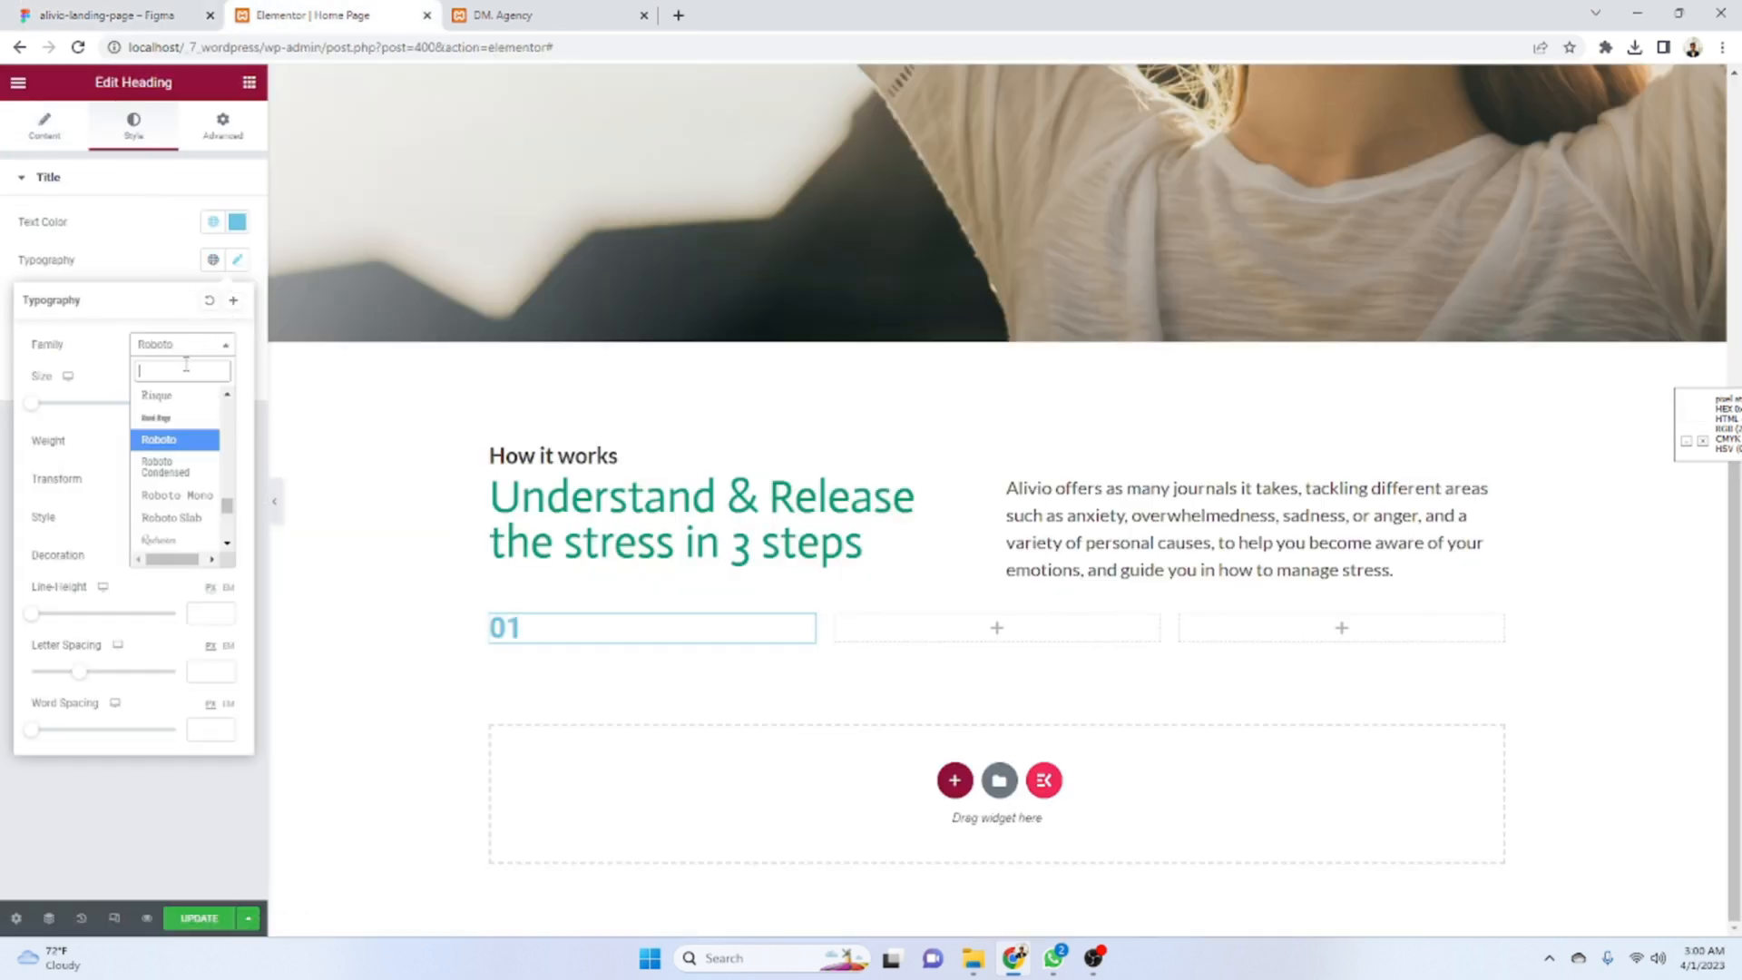
{"action": "type", "text": "Actor"}
{"action": "left_click", "coordinate": [188, 418]}
{"action": "left_click", "coordinate": [224, 402]}
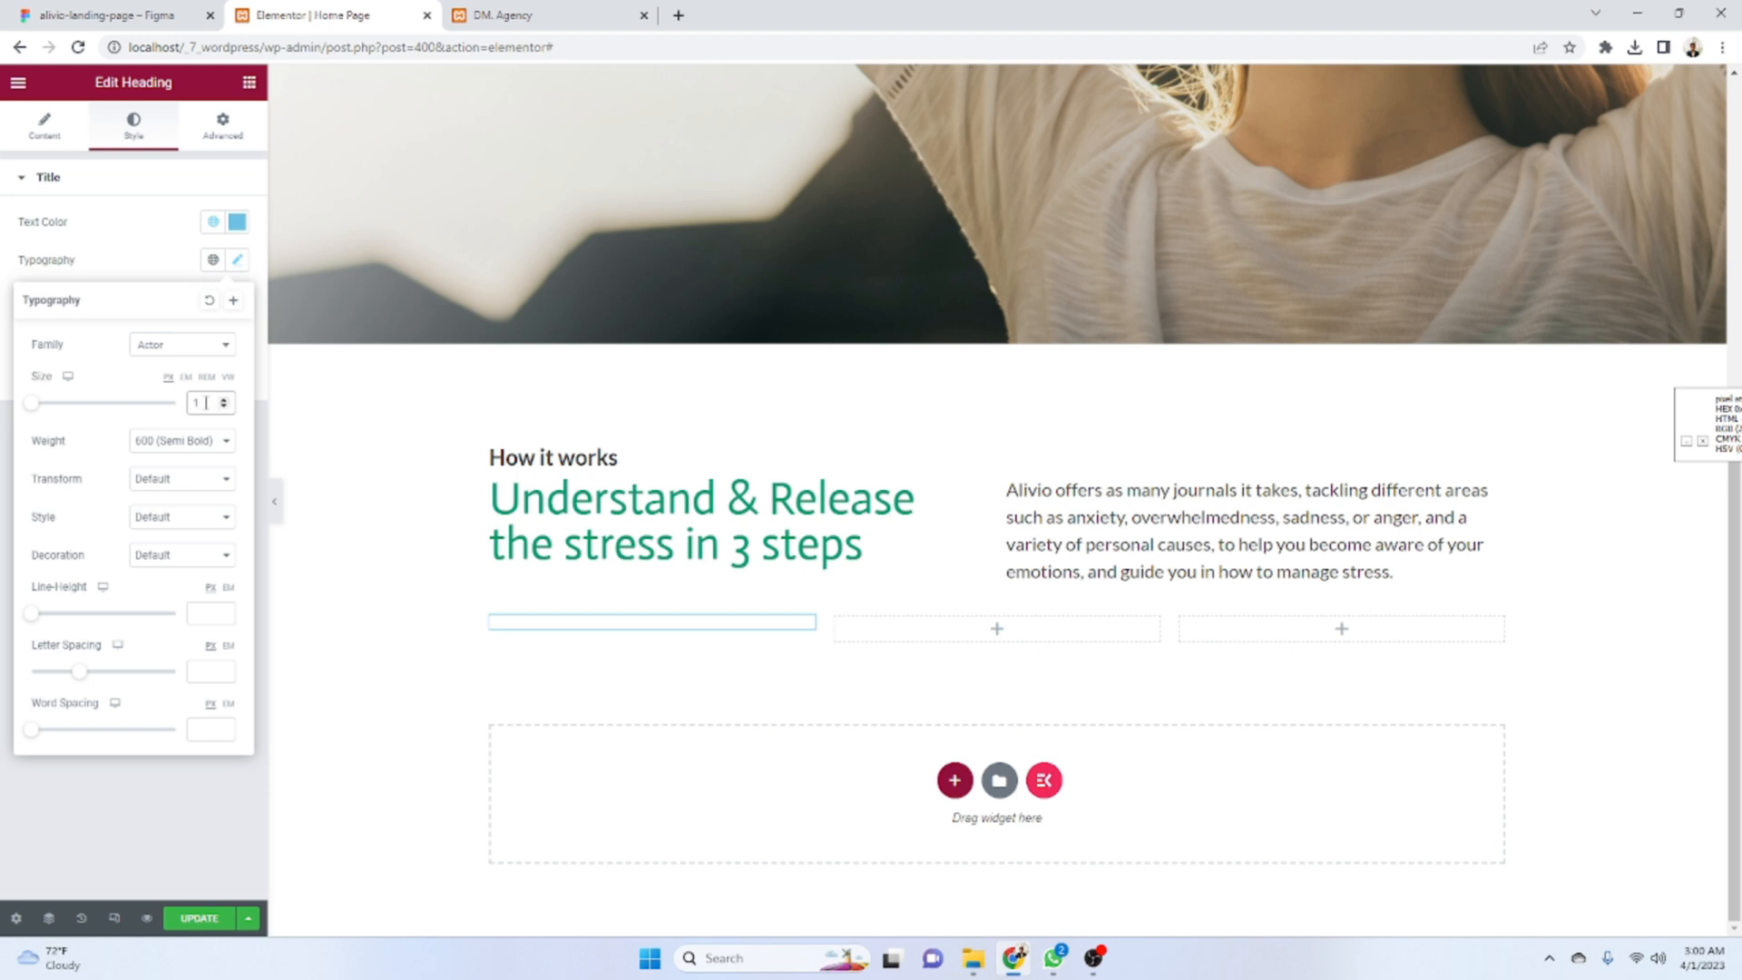
{"action": "type", "text": "50"}
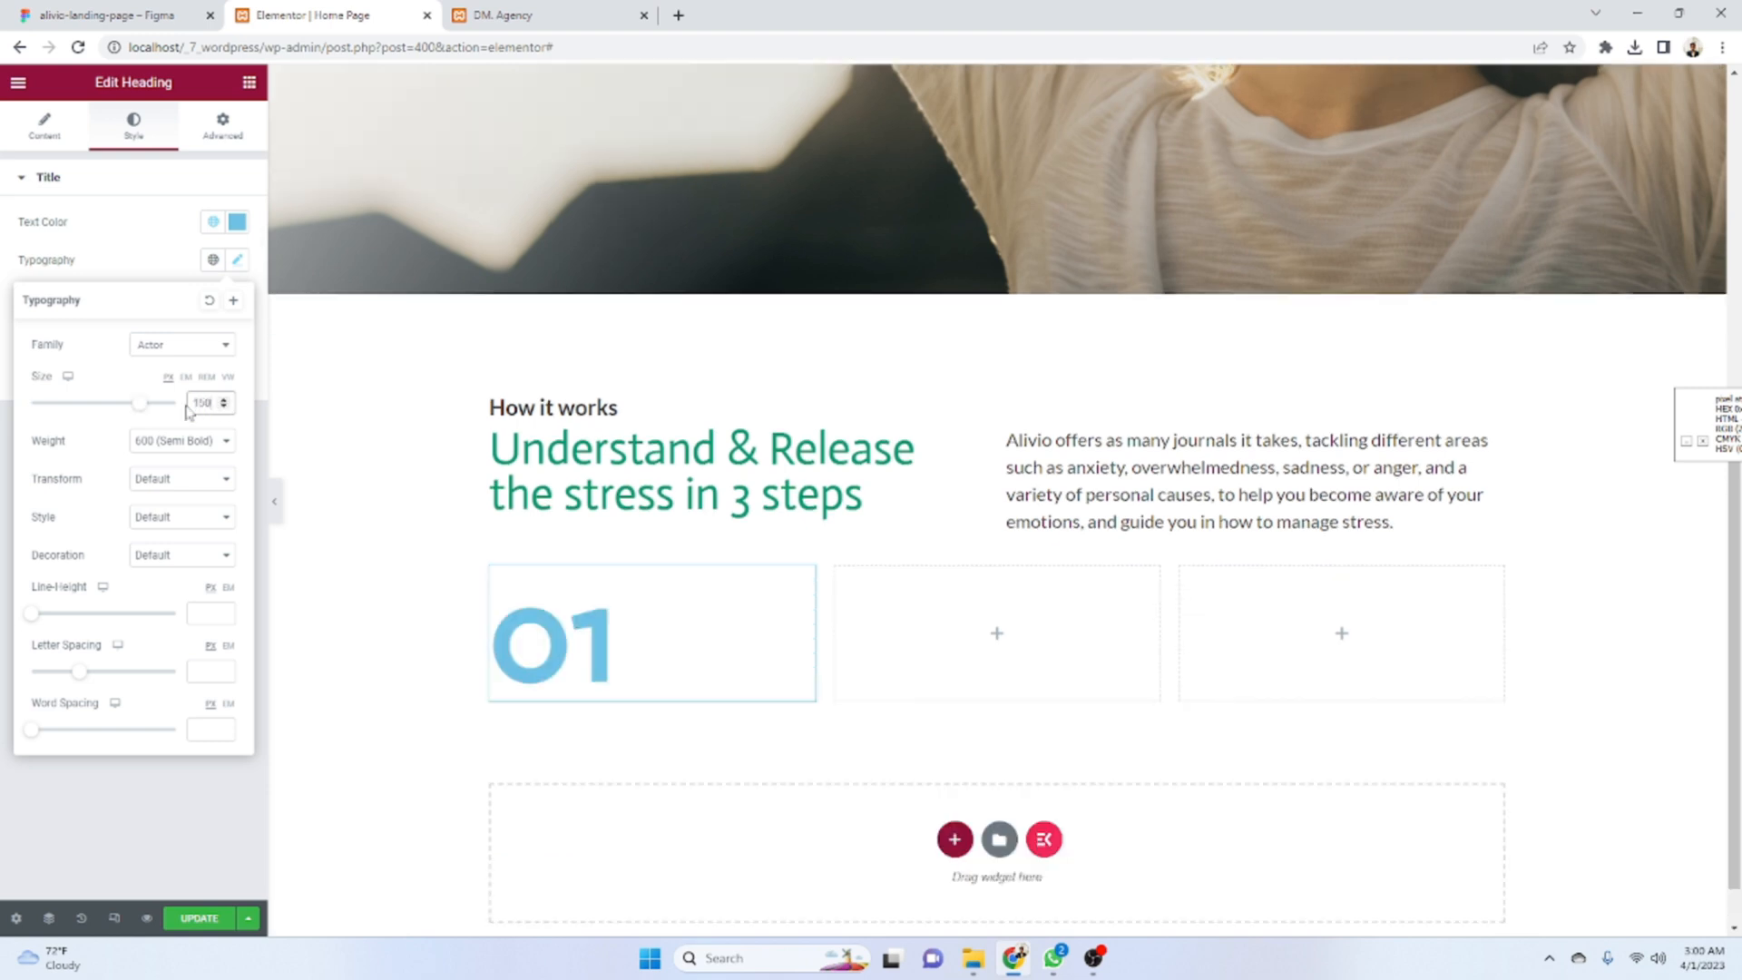
- Compare the "01" heading with Figma and set its weight to 400 (Normal) and its line height to 200 px
{"action": "left_click", "coordinate": [39, 12]}
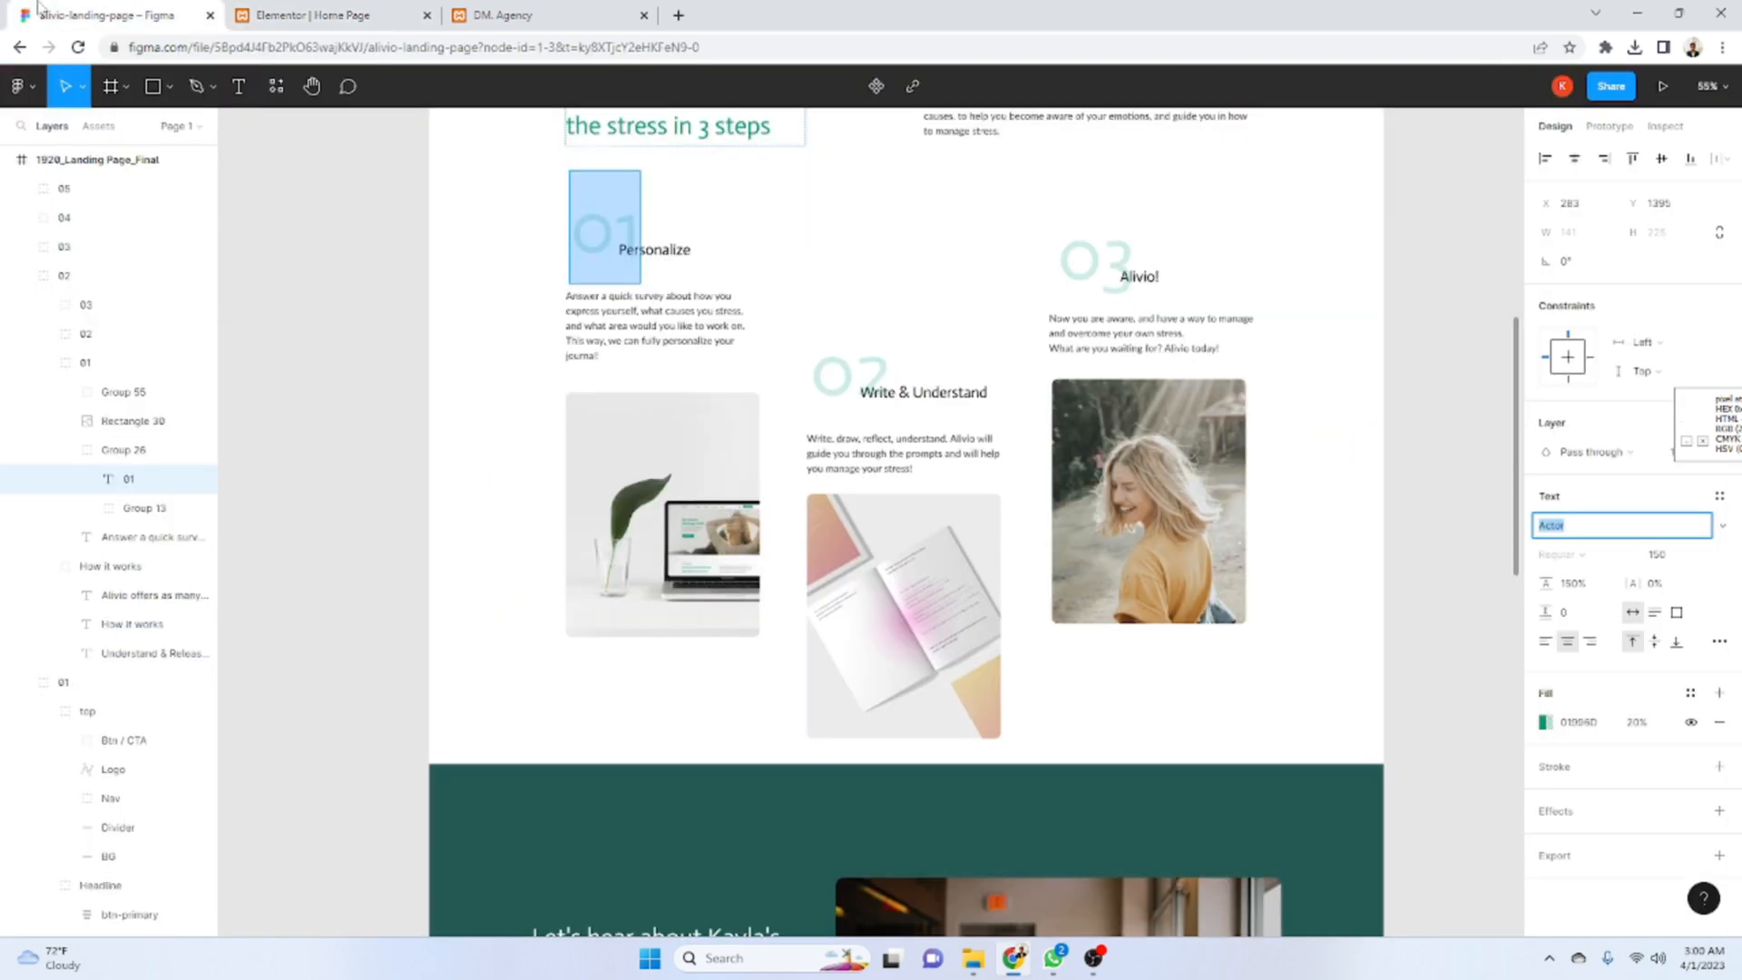
{"action": "left_click", "coordinate": [230, 13]}
{"action": "left_click", "coordinate": [182, 440]}
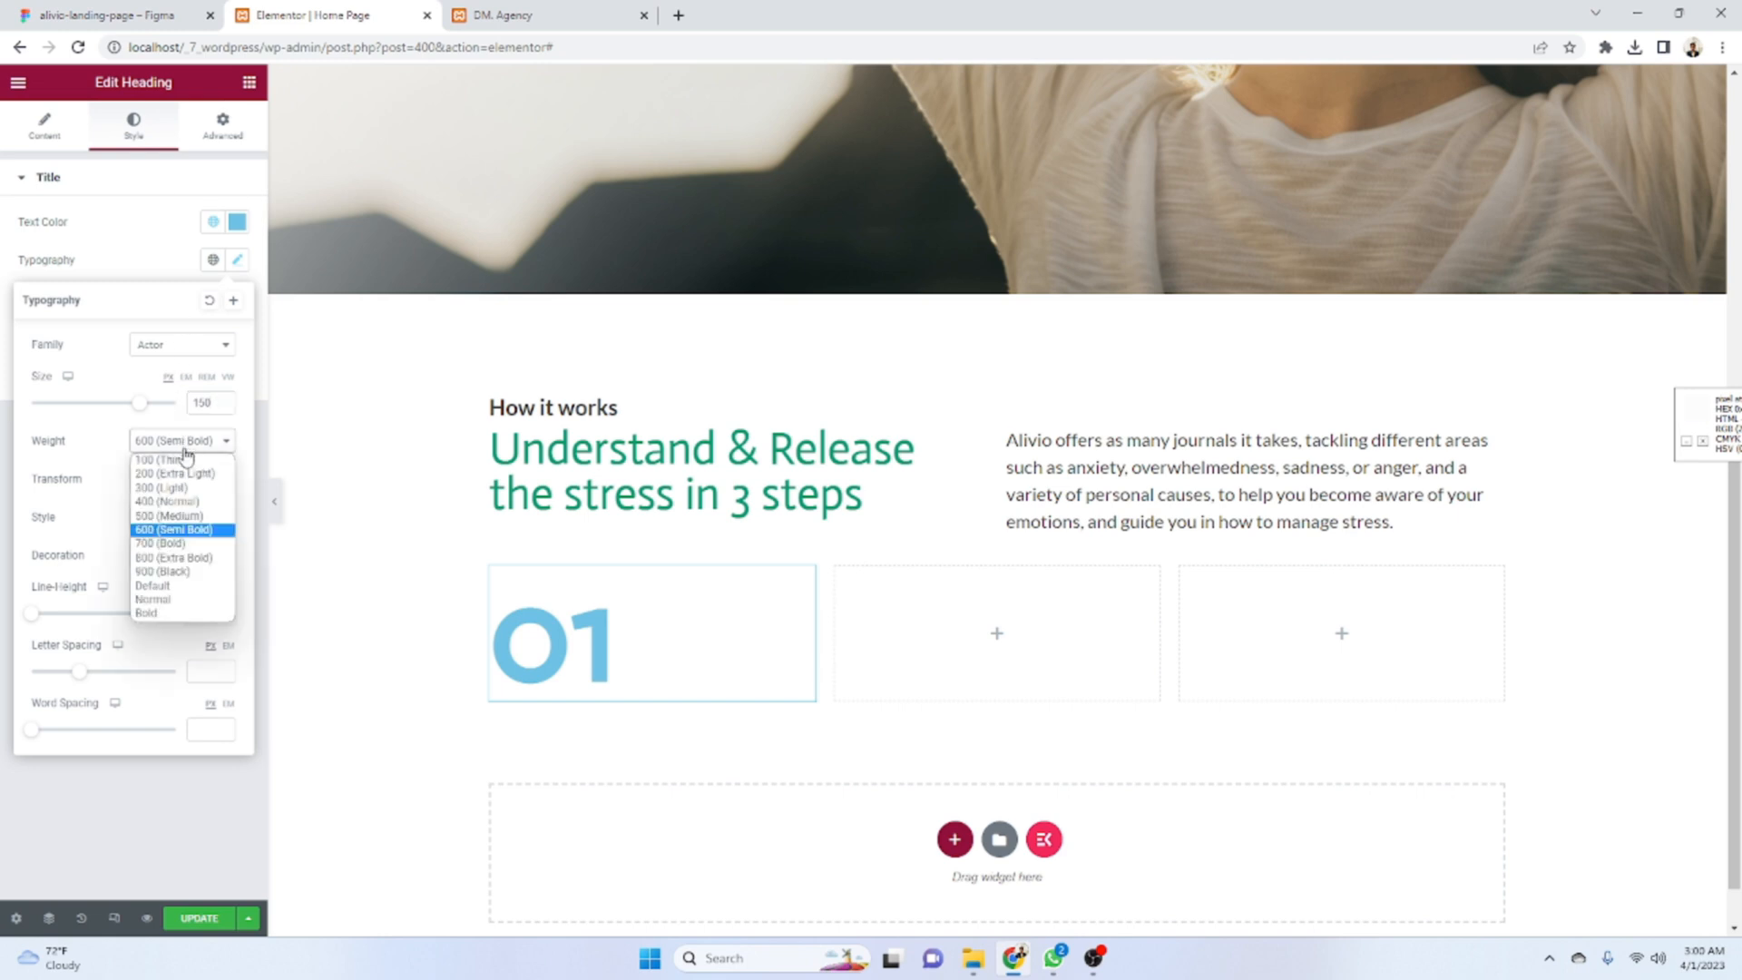
{"action": "left_click", "coordinate": [191, 518]}
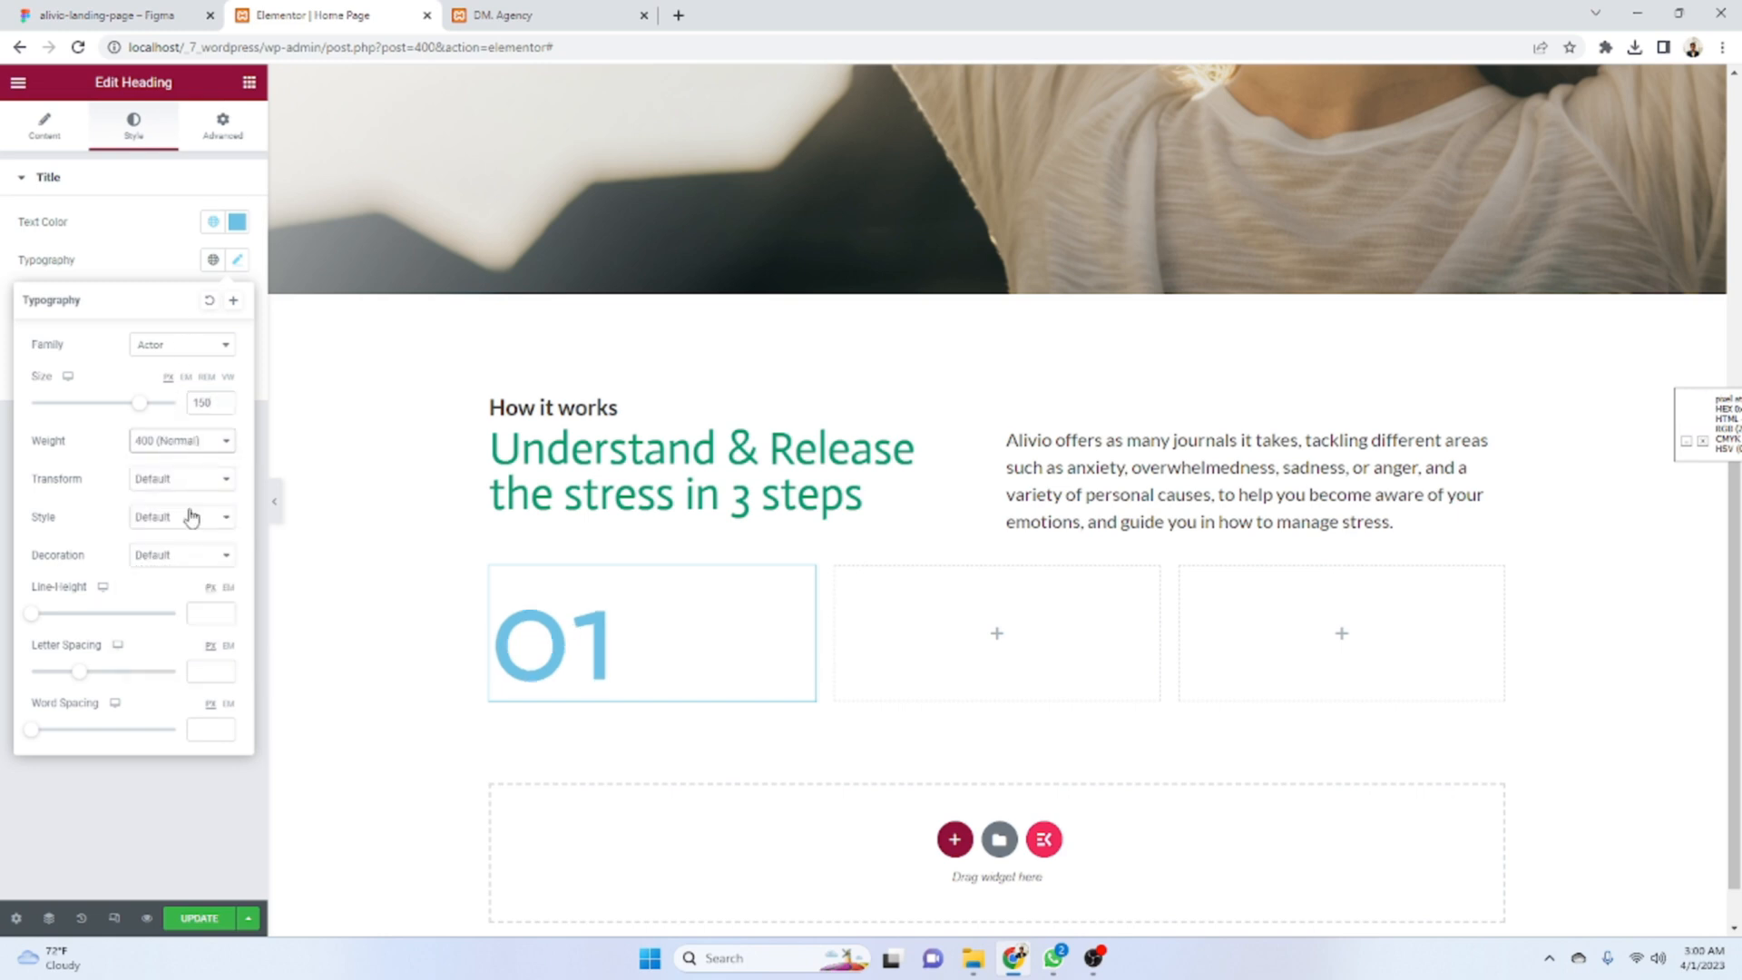
{"action": "left_click", "coordinate": [203, 612]}
{"action": "type", "text": "200"}
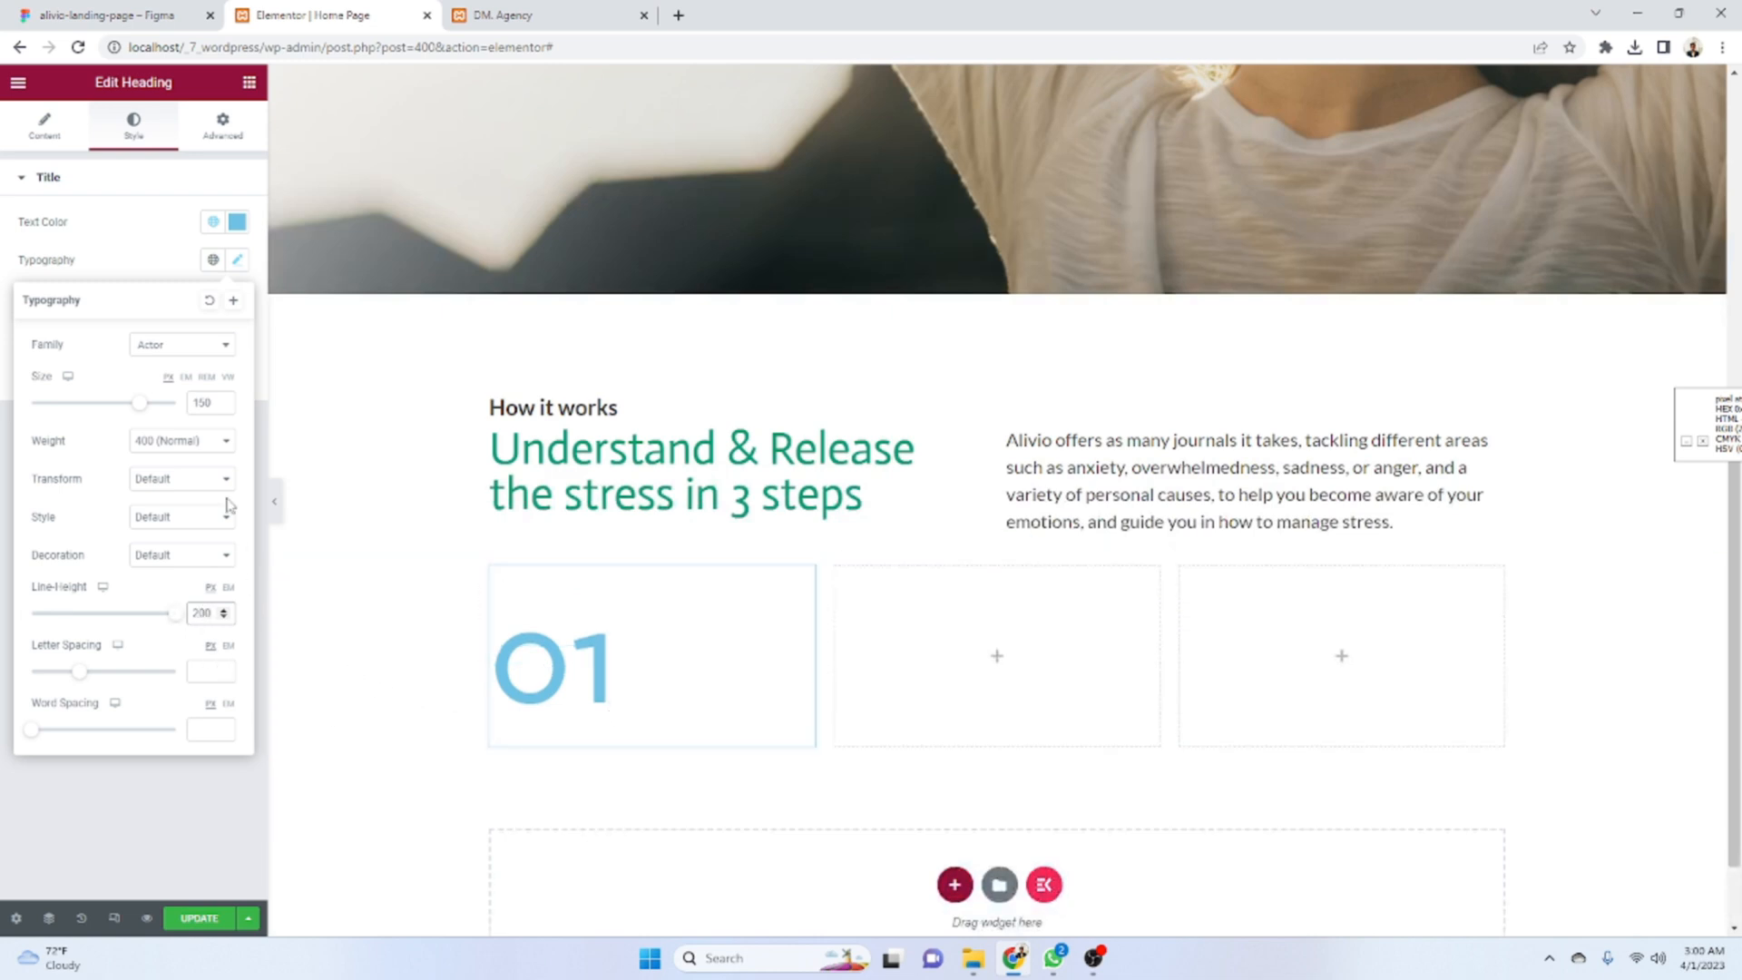
{"action": "left_click", "coordinate": [202, 444]}
{"action": "left_click", "coordinate": [202, 444]}
- Copy the fill colour of "01" from Figma and set the Elementor heading's text colour to #01996D
{"action": "left_click", "coordinate": [107, 14]}
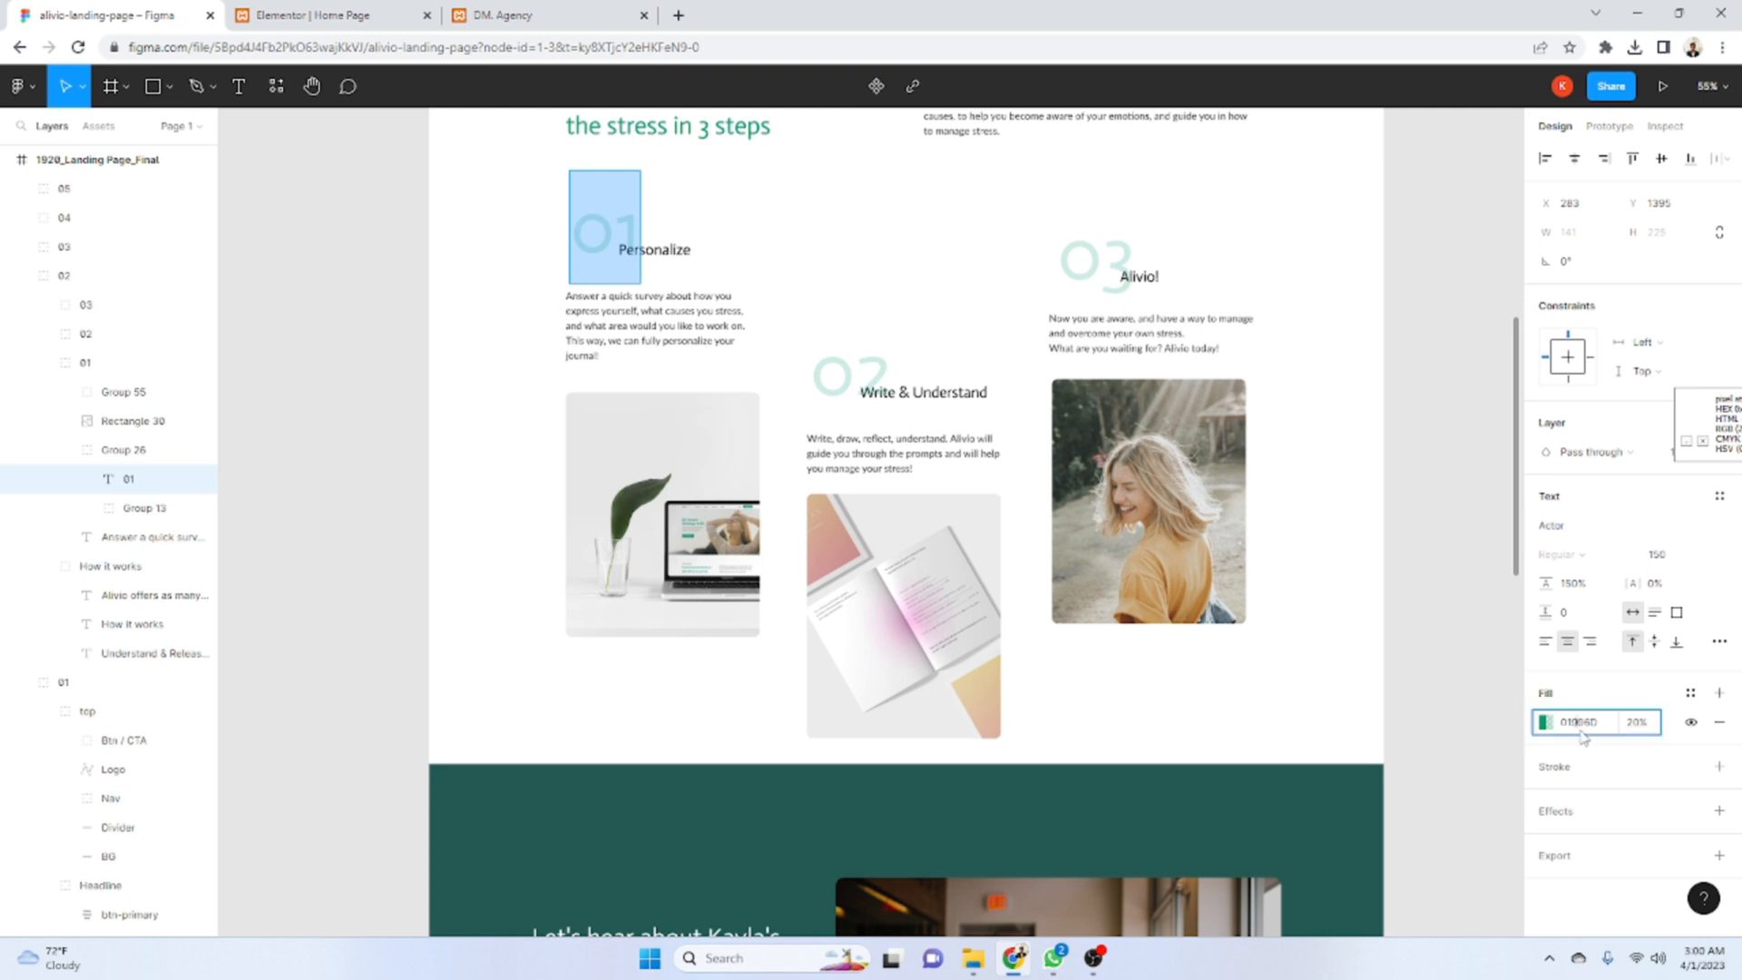
{"action": "left_click", "coordinate": [309, 15]}
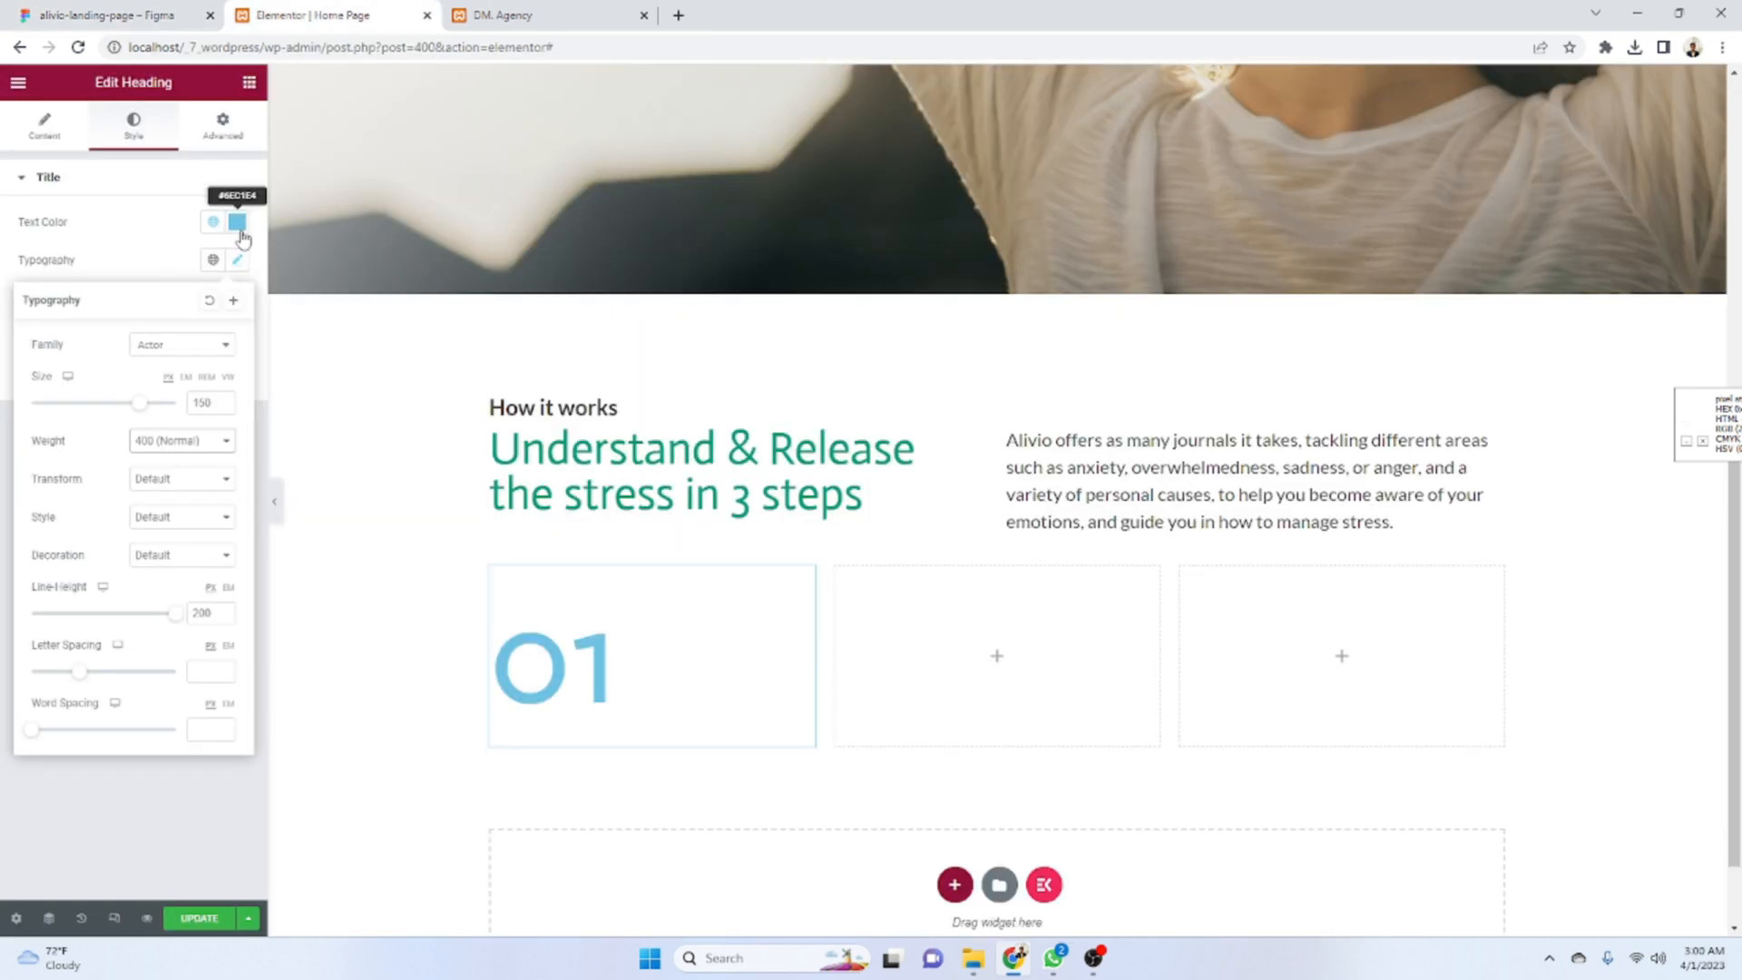
{"action": "left_click", "coordinate": [236, 221]}
{"action": "type", "text": "01996D"}
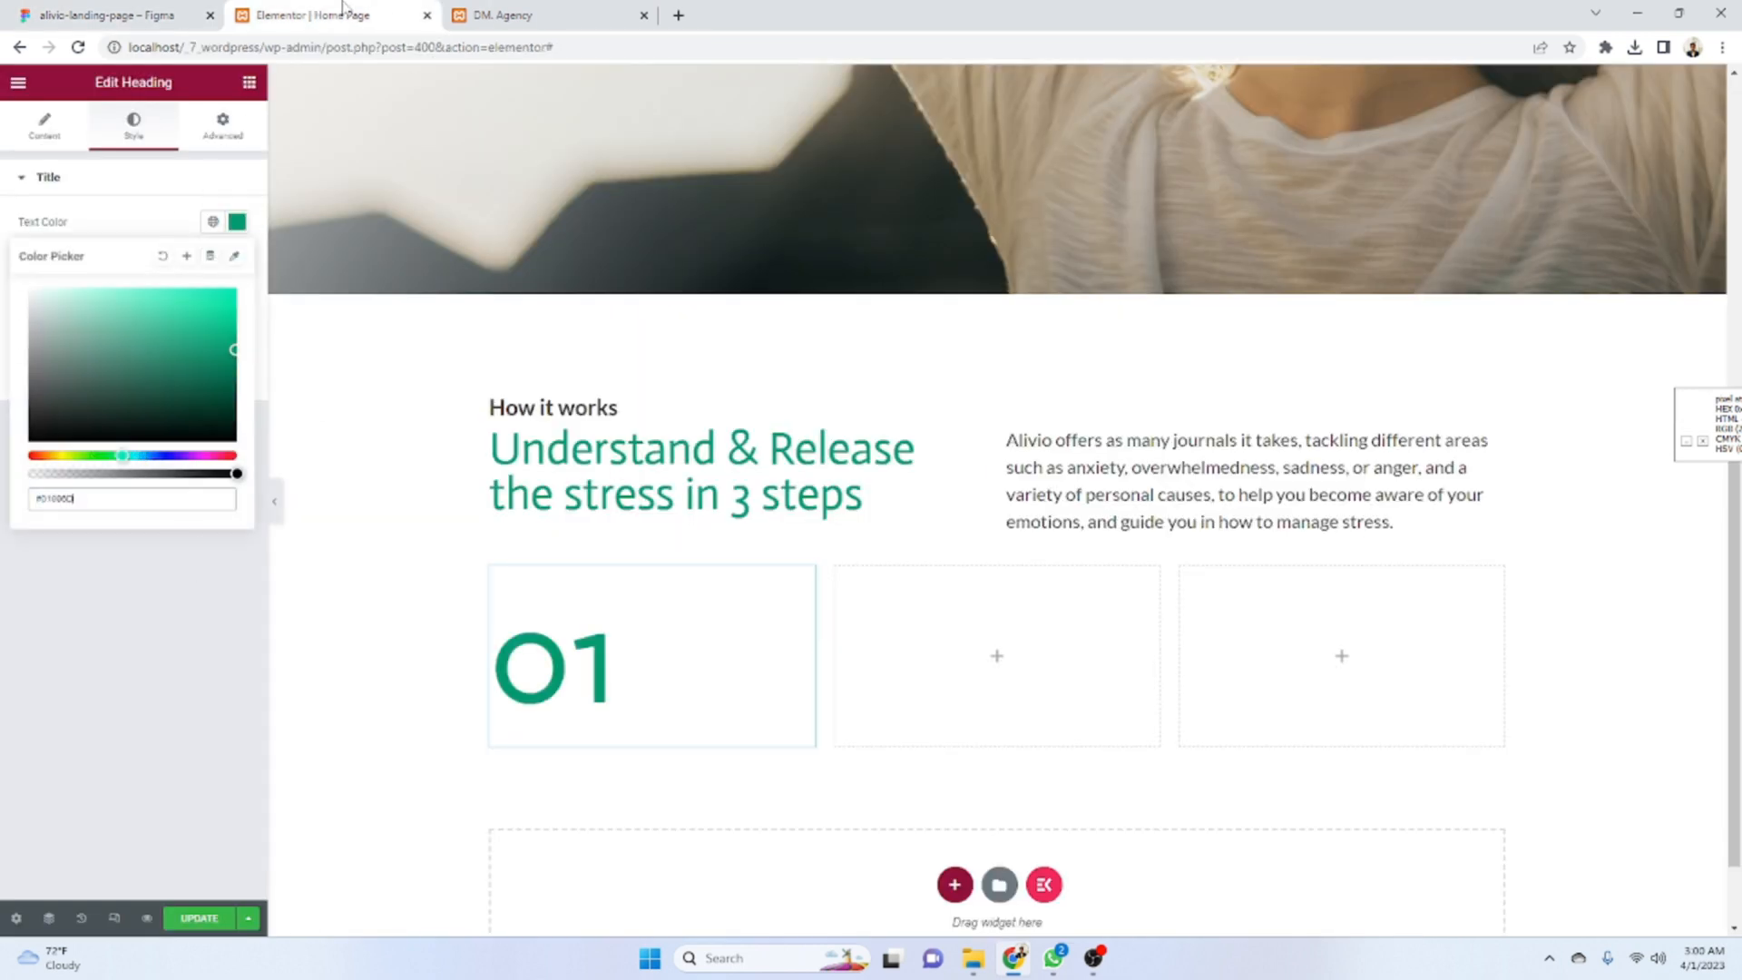
- Check the number's fill opacity in Figma and lower the "01" heading colour's opacity to give #01996D52
{"action": "left_click", "coordinate": [172, 14]}
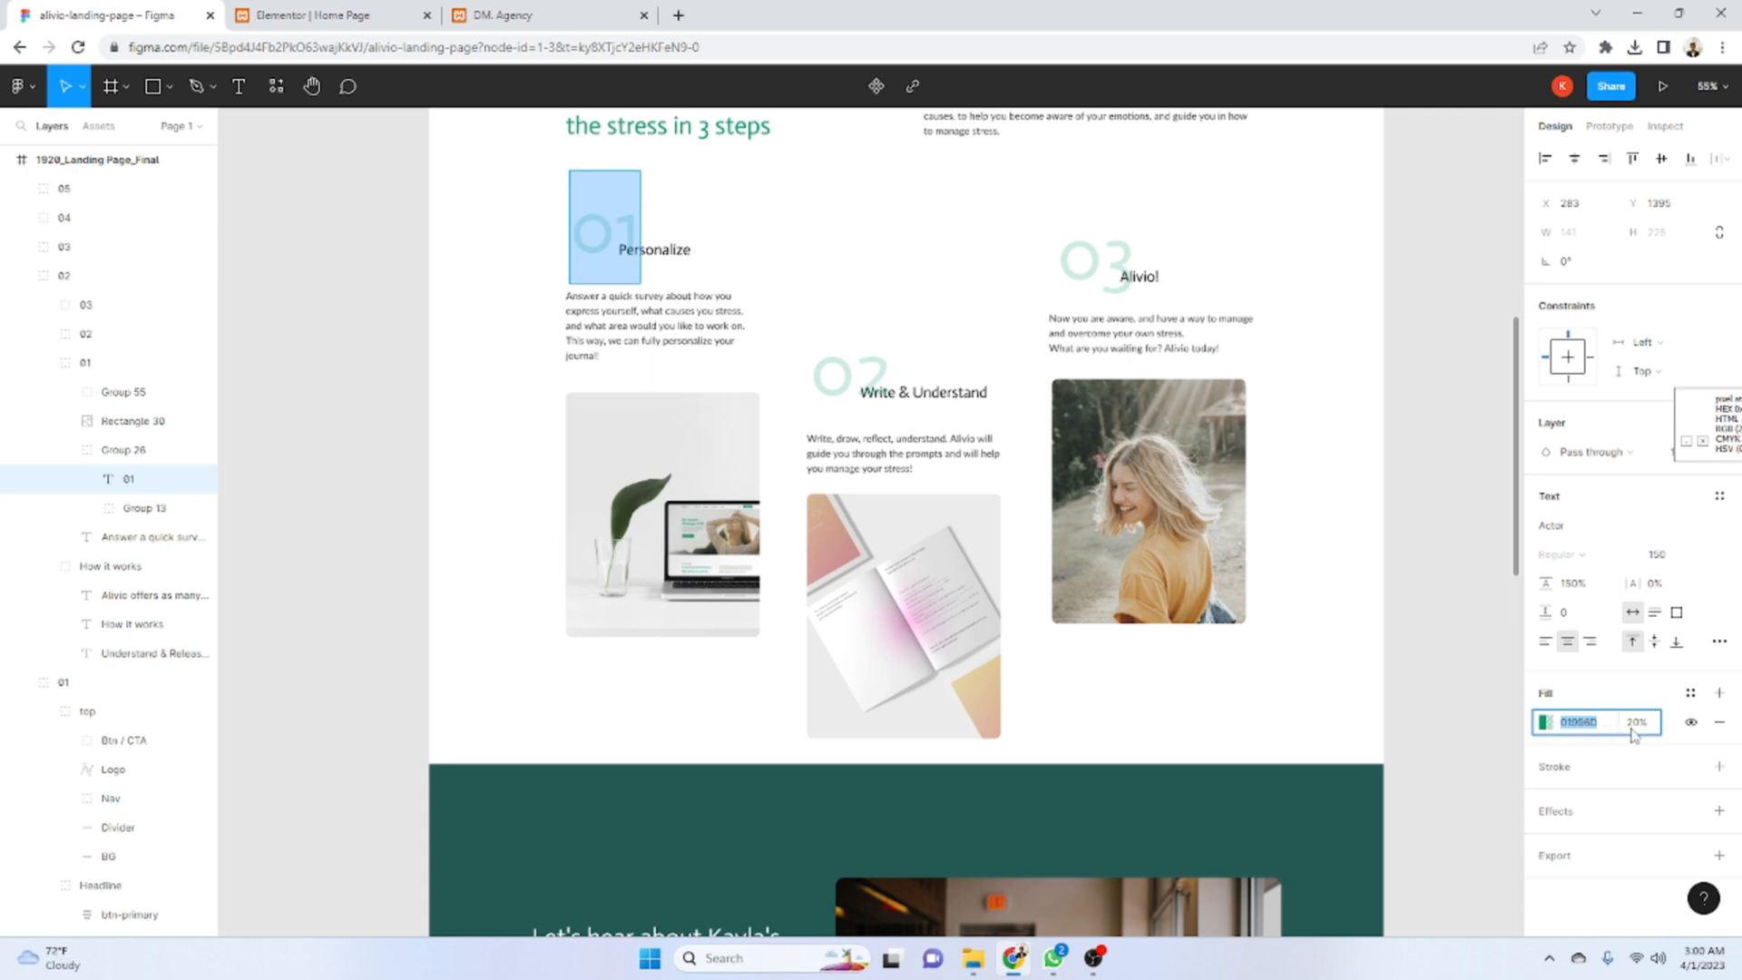
{"action": "left_click", "coordinate": [308, 14]}
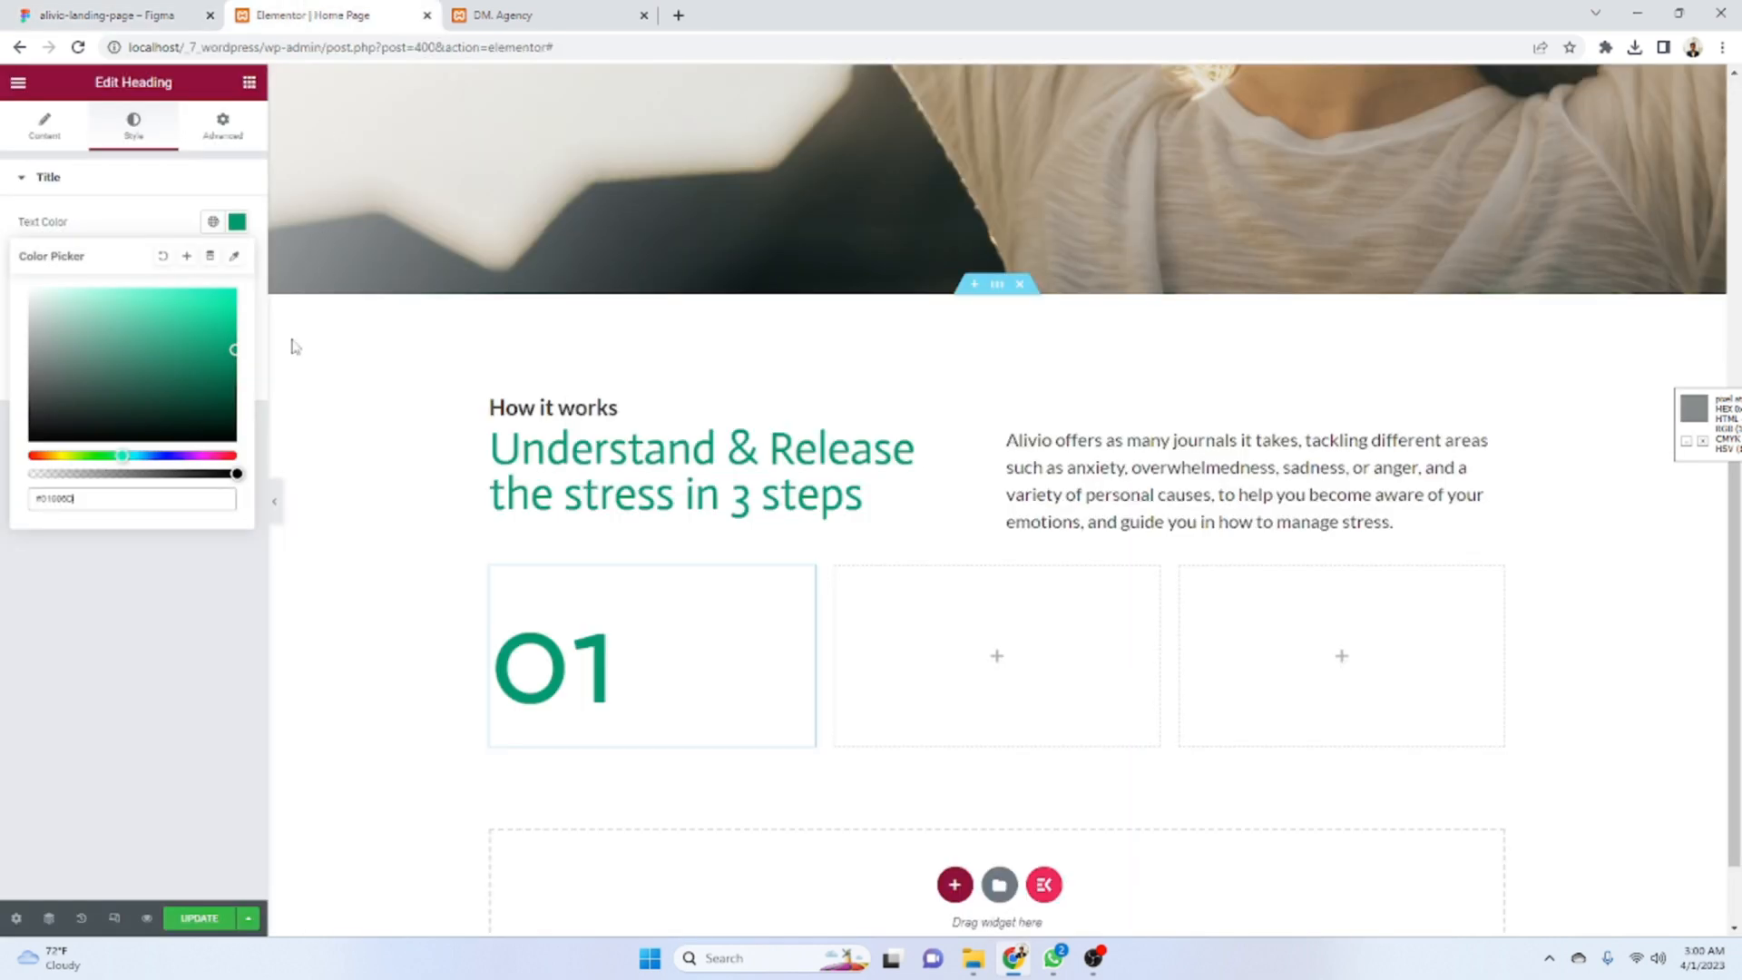
{"action": "left_click_drag", "start_coordinate": [238, 471], "coordinate": [127, 473]}
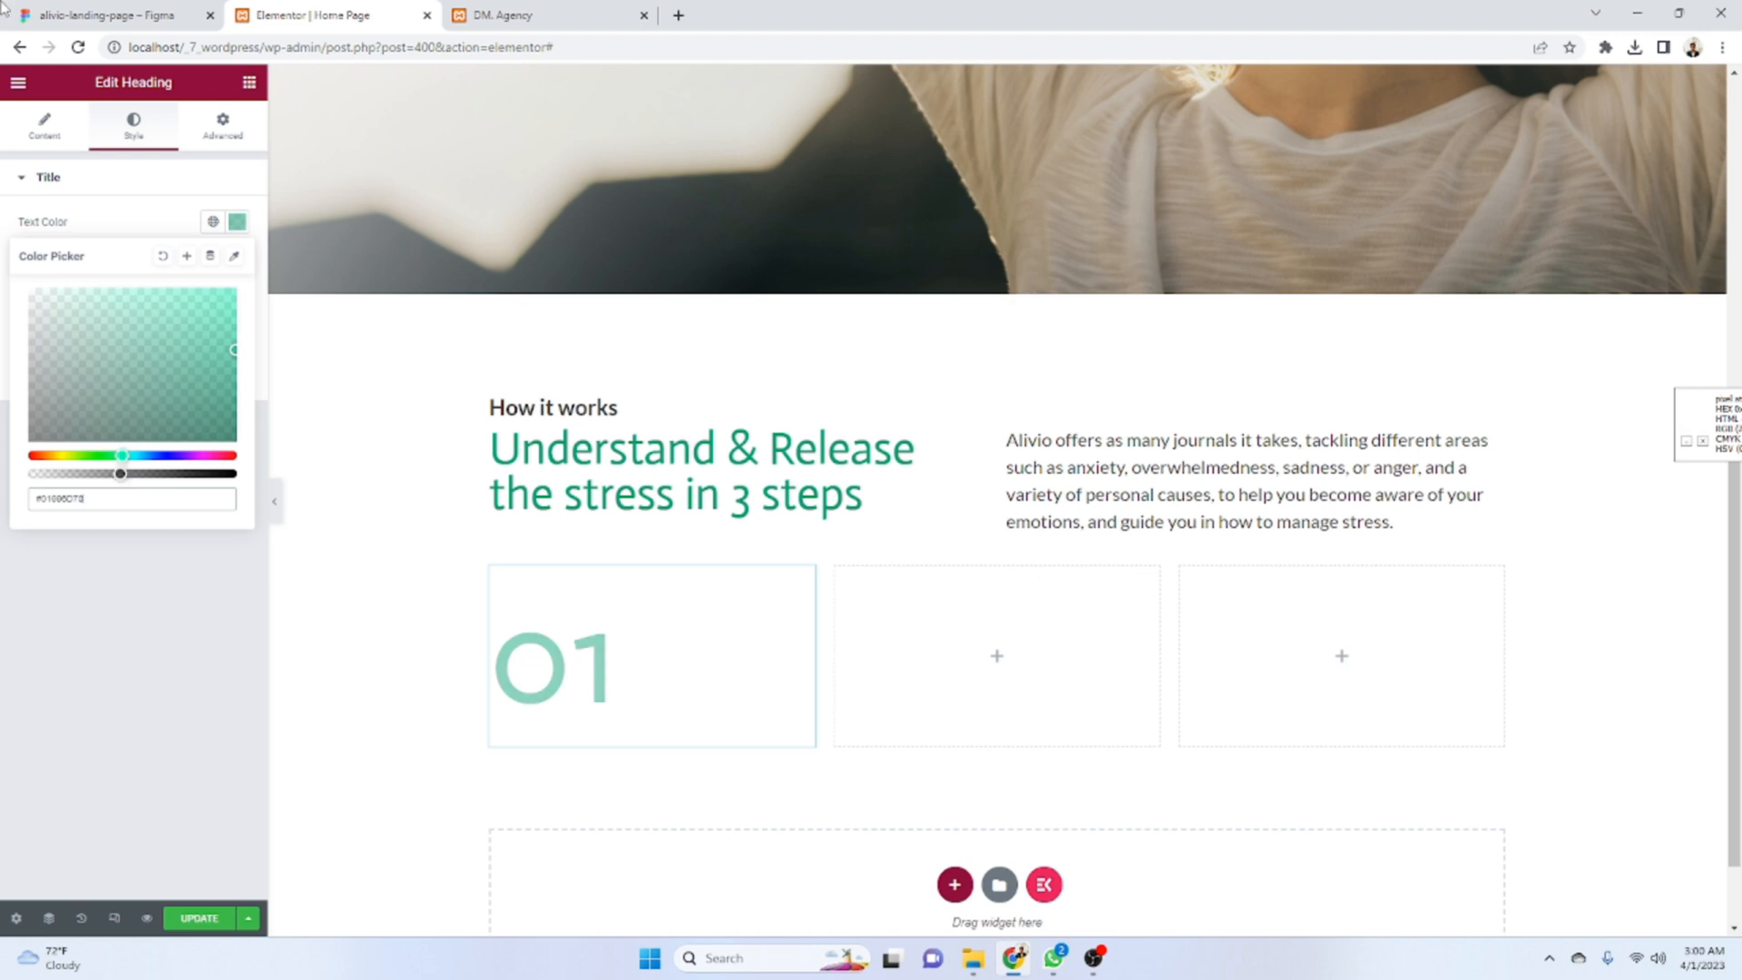
{"action": "left_click", "coordinate": [55, 14]}
{"action": "left_click", "coordinate": [304, 15]}
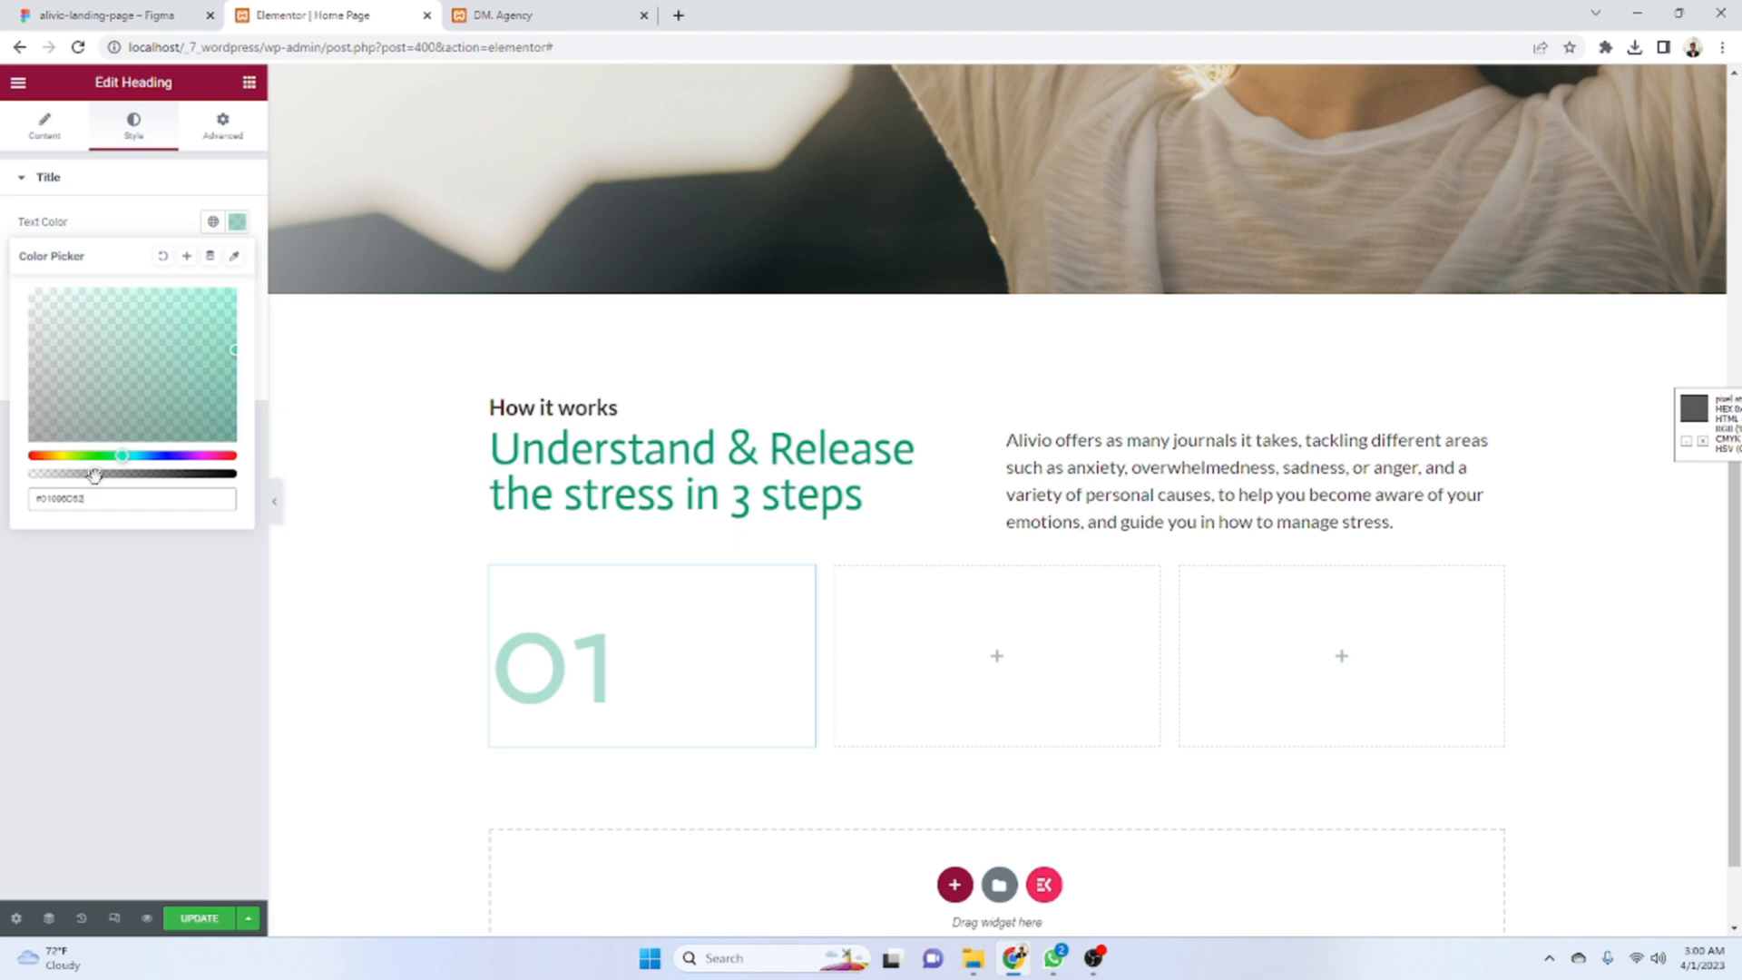
- Copy the "Personalize" title text from the Figma design and return to the Elementor page
{"action": "left_click", "coordinate": [99, 15]}
{"action": "left_click", "coordinate": [669, 250]}
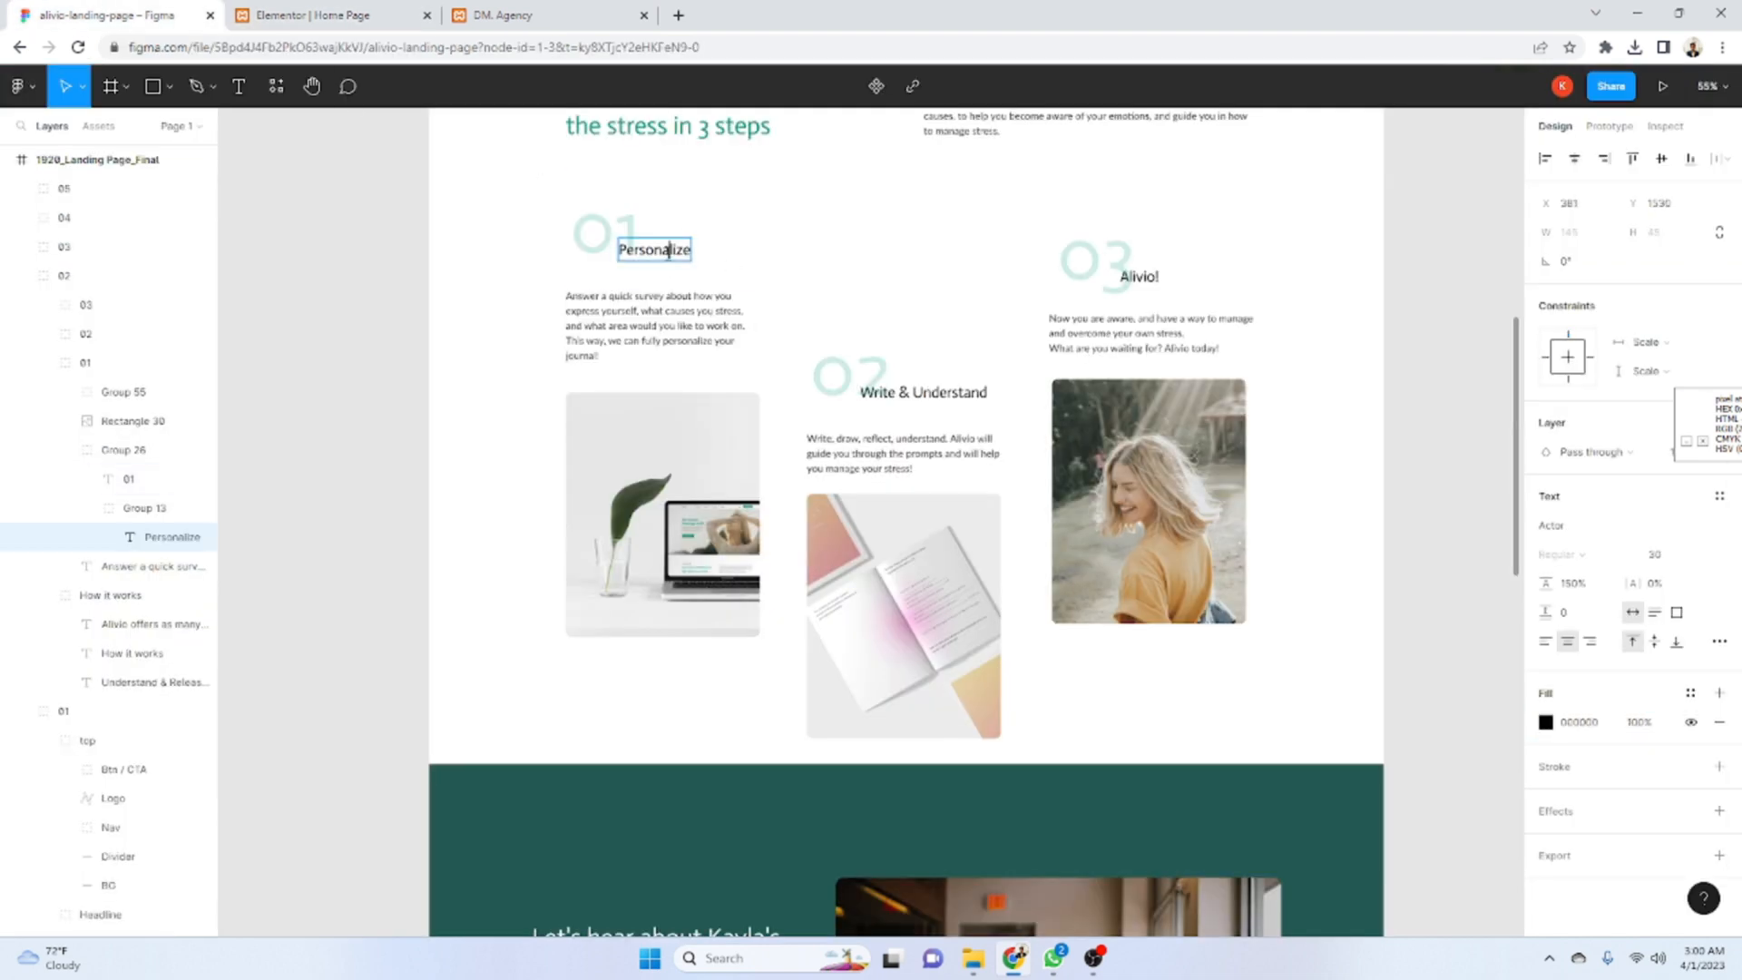
{"action": "double_click", "coordinate": [669, 250]}
{"action": "key", "text": "ctrl+c"}
{"action": "left_click", "coordinate": [349, 16]}
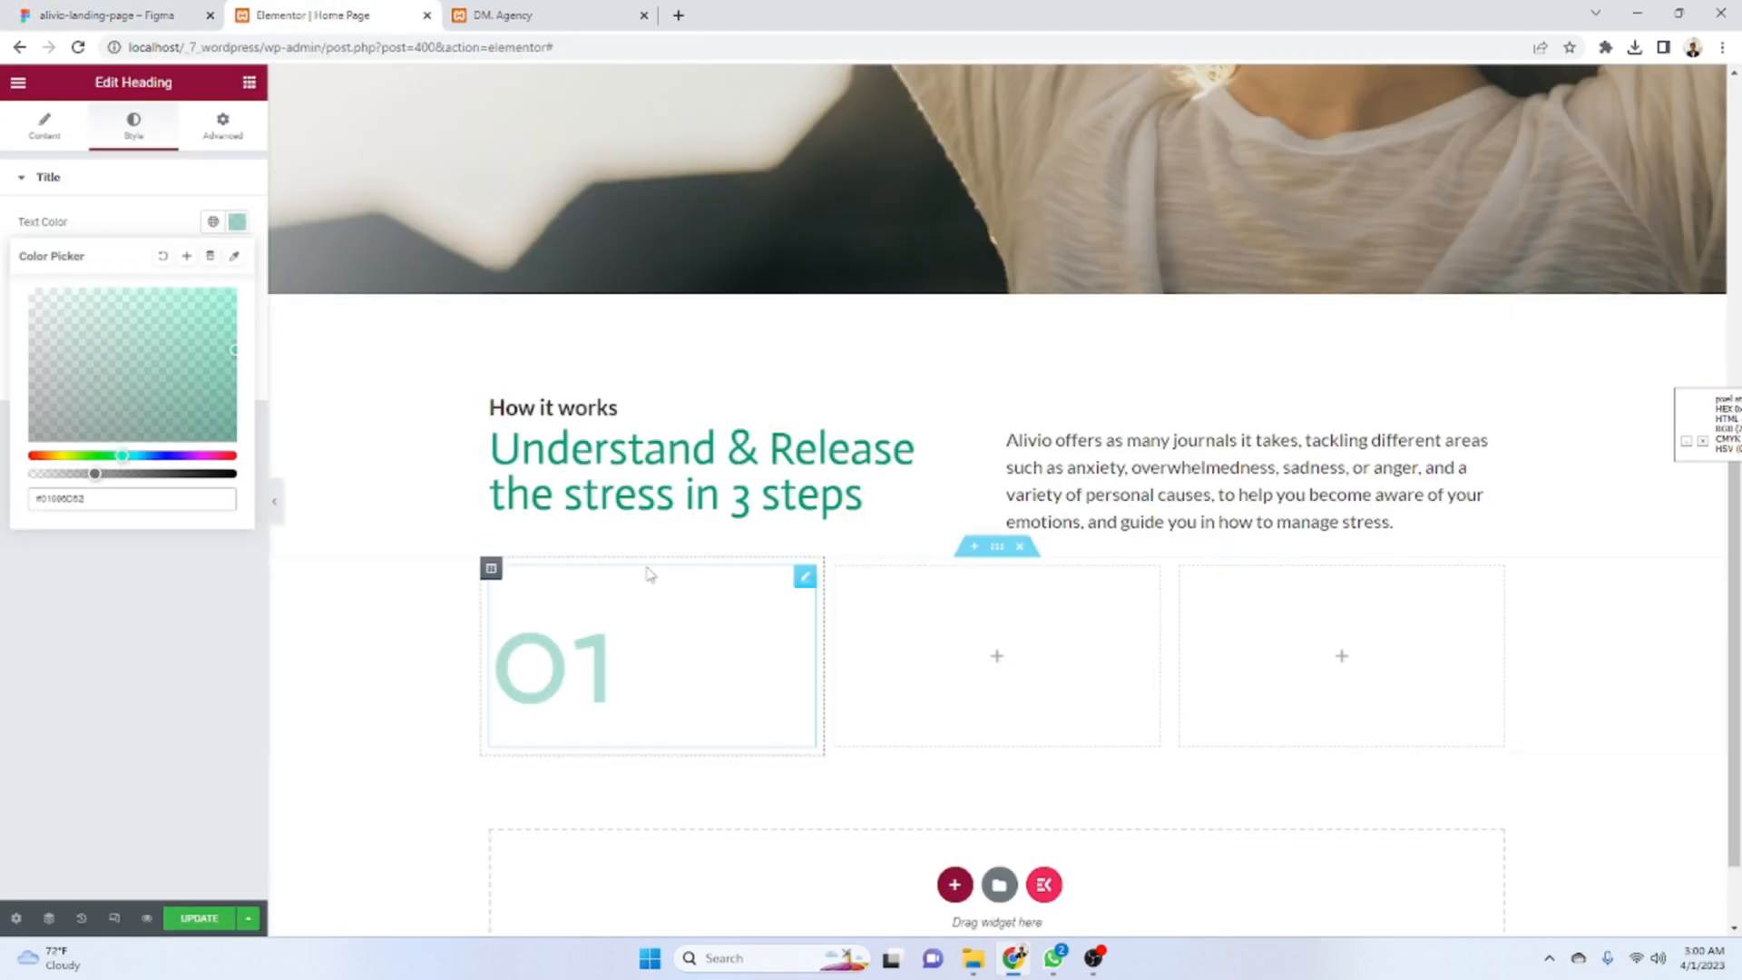
- Check the first column's layout in Figma and set the "01" heading's width to Inline (auto) in Elementor
{"action": "left_click", "coordinate": [141, 11]}
{"action": "left_click", "coordinate": [363, 15]}
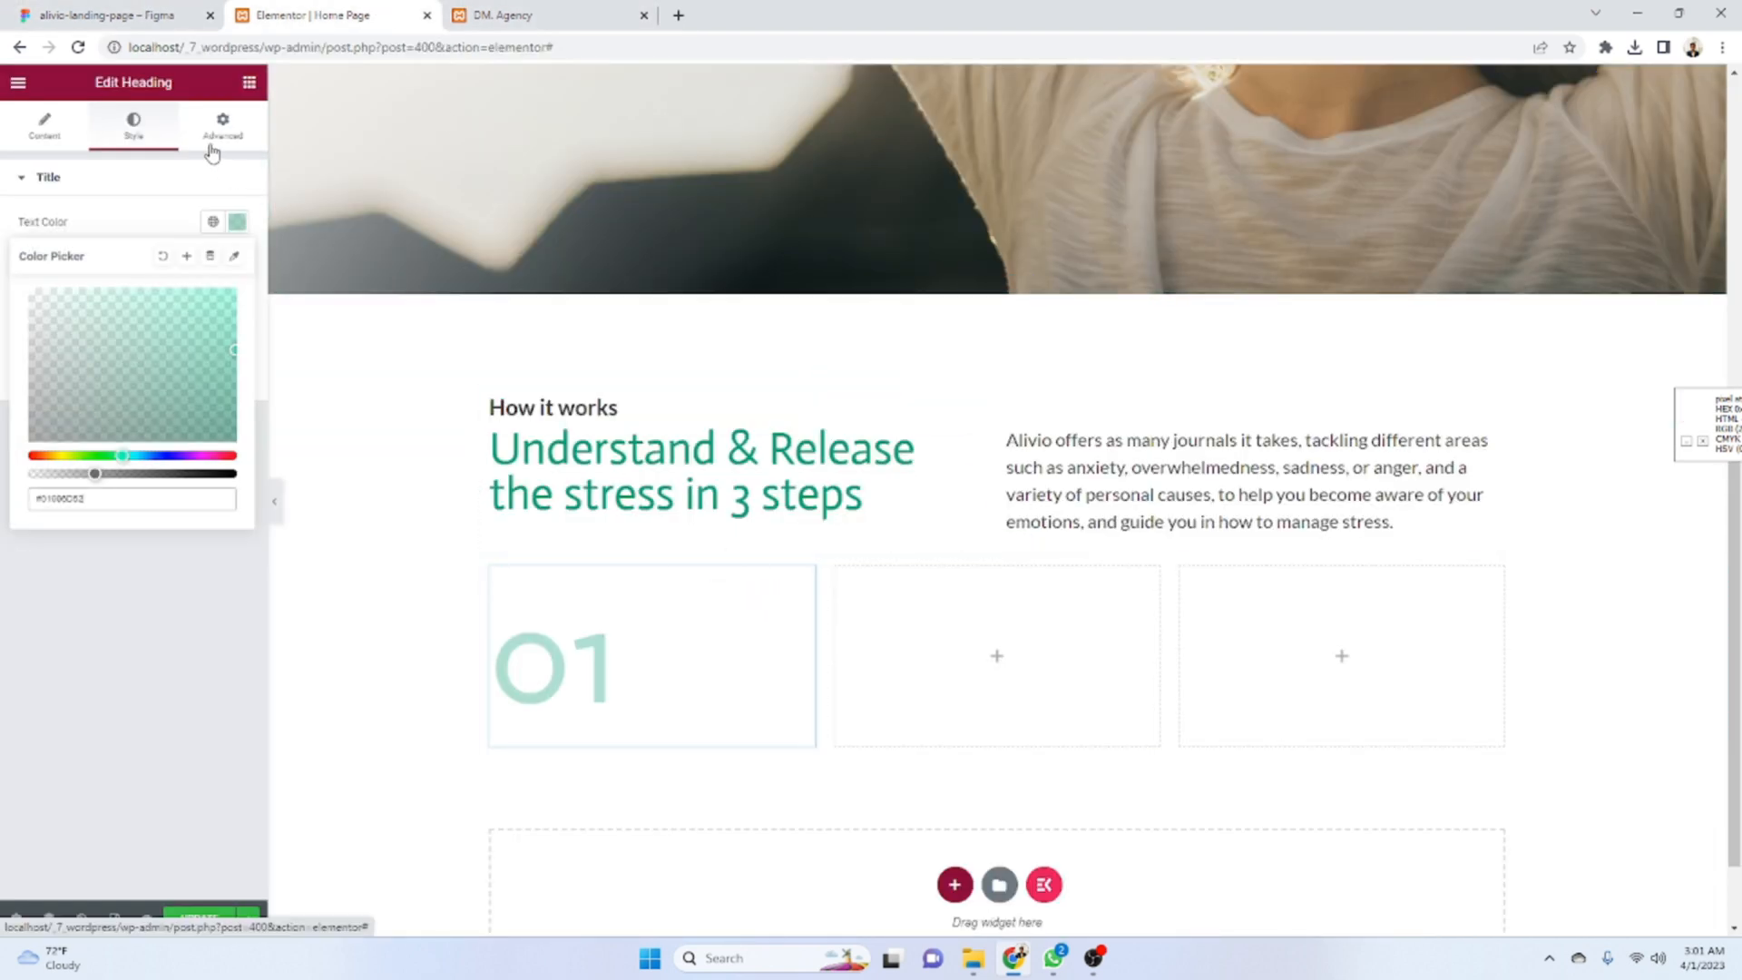
{"action": "left_click", "coordinate": [238, 132]}
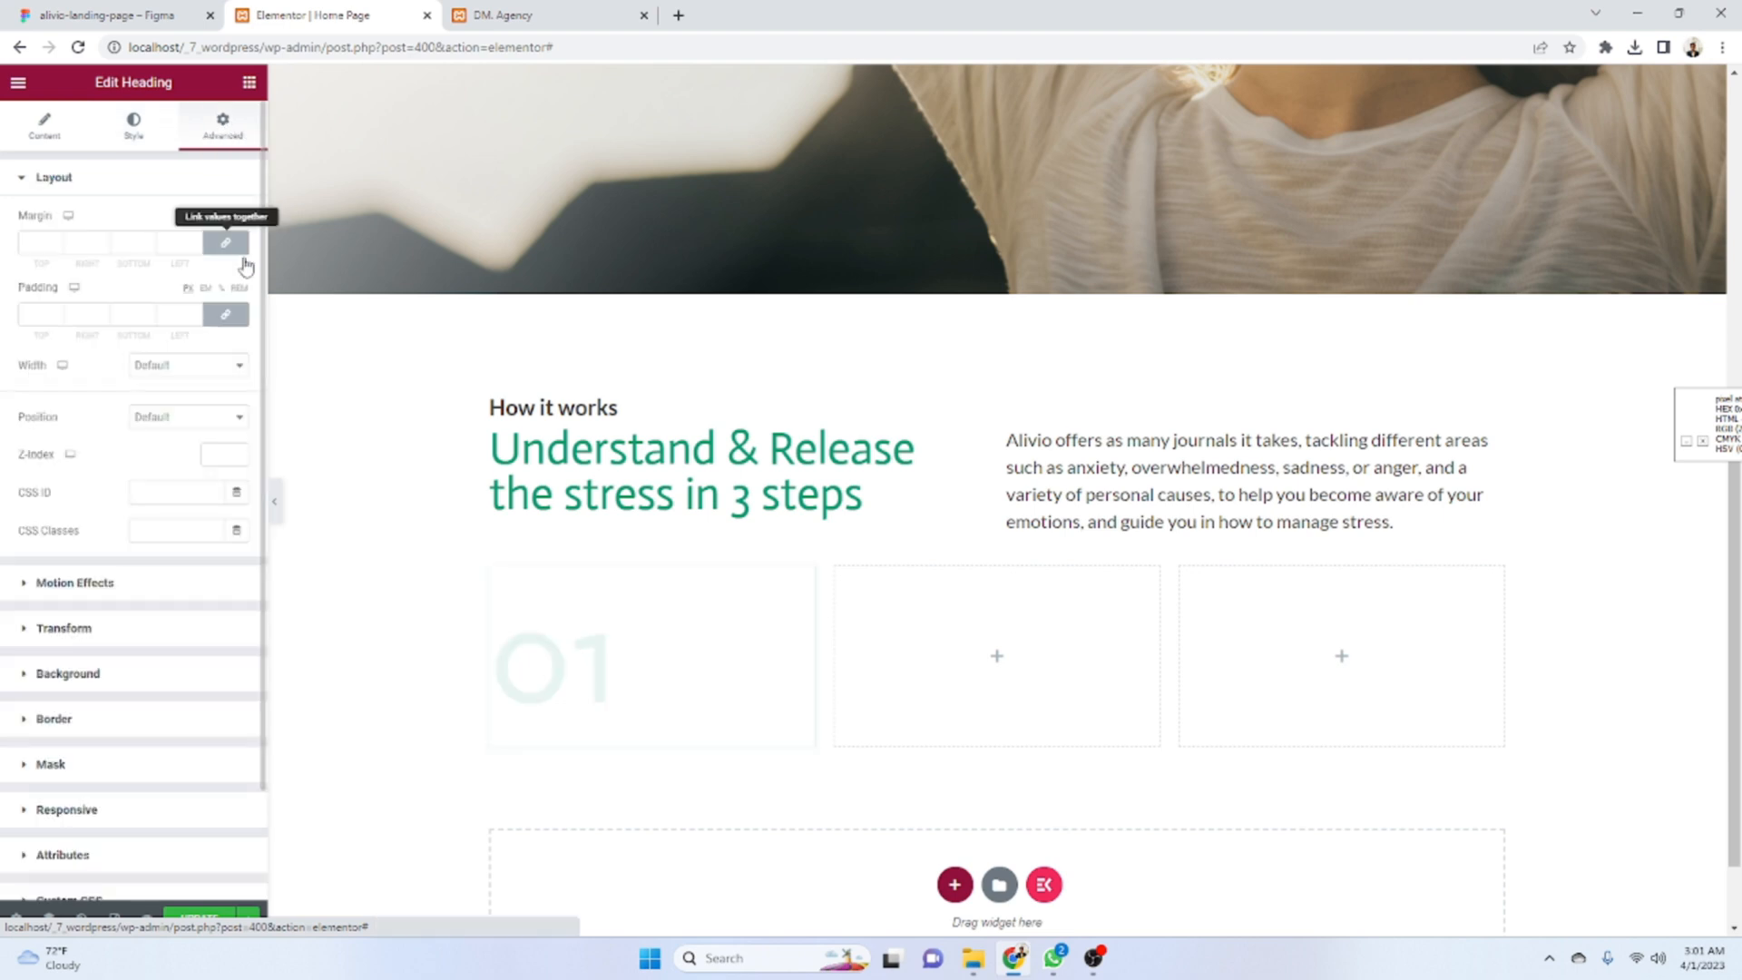
{"action": "left_click", "coordinate": [211, 418]}
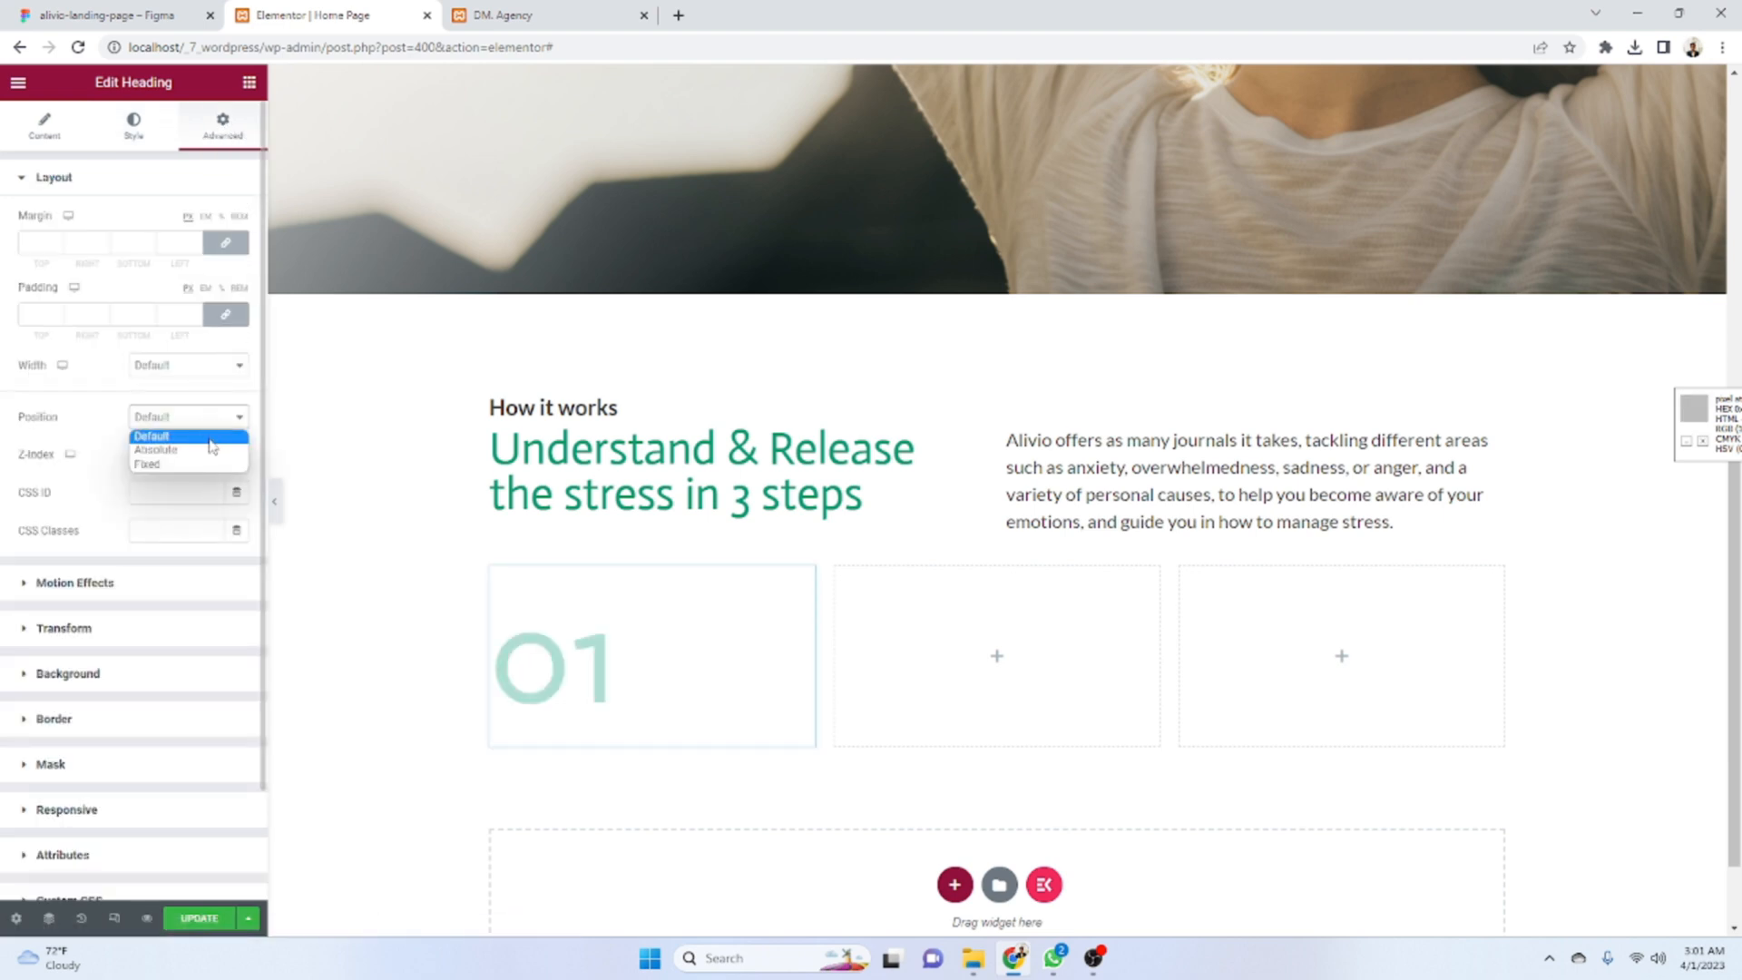
{"action": "left_click", "coordinate": [199, 366]}
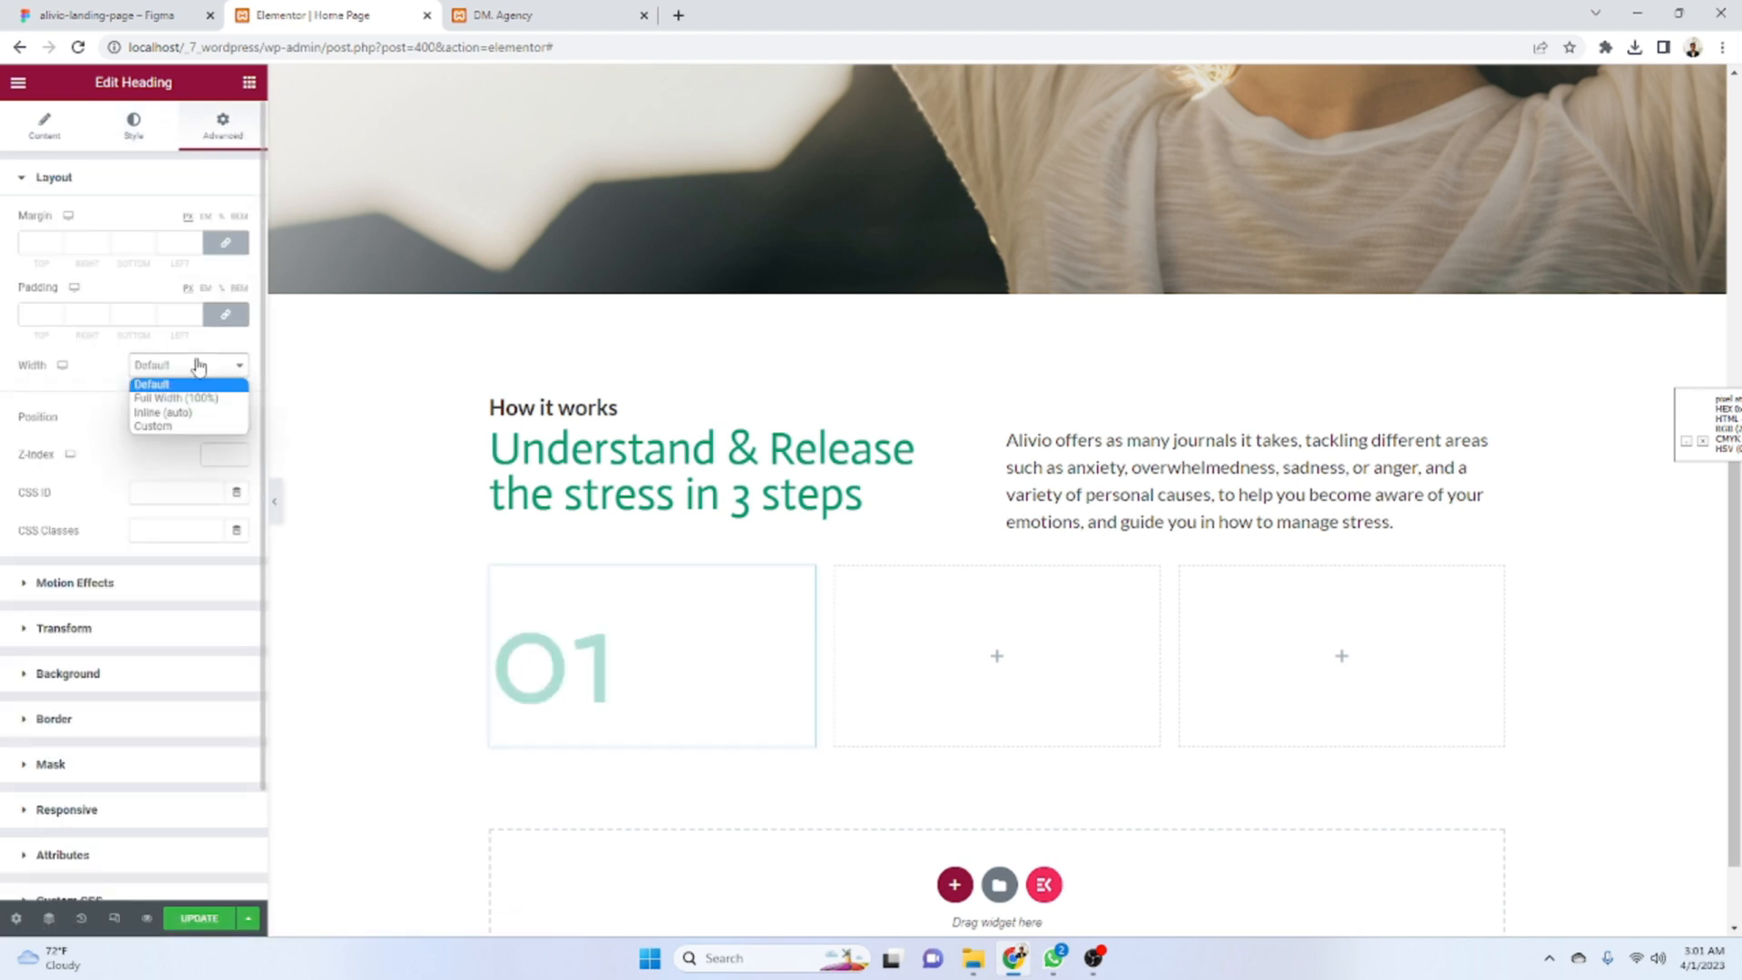
{"action": "left_click", "coordinate": [203, 413]}
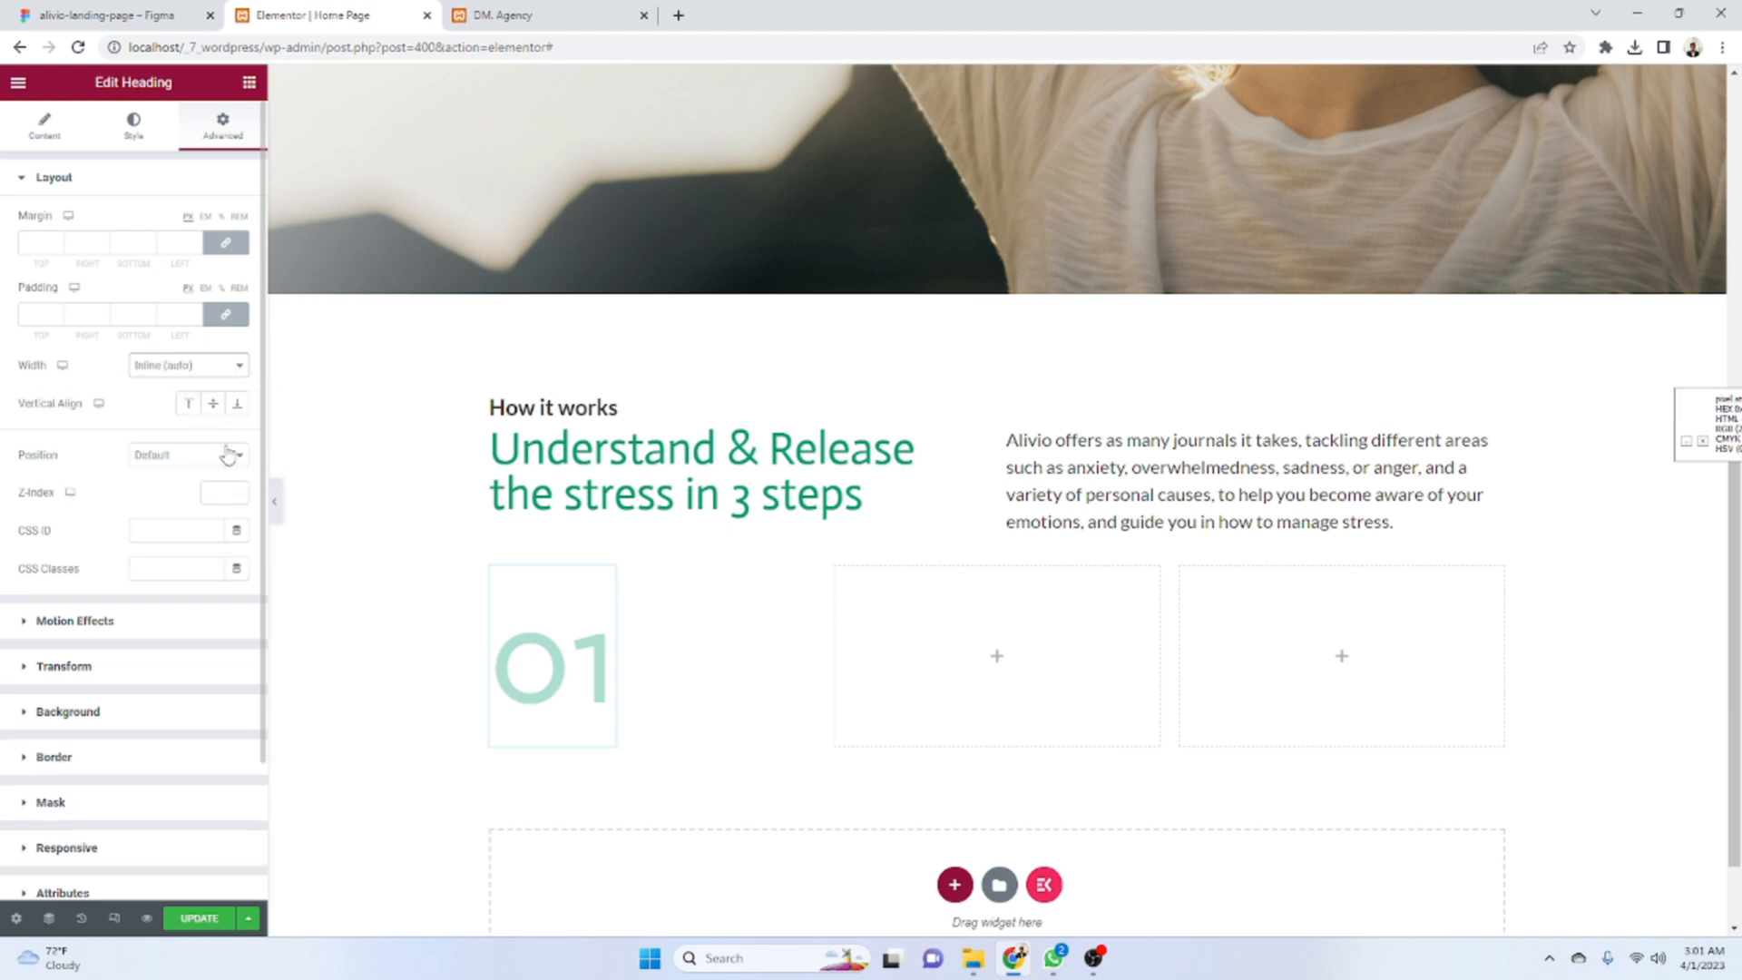
- Add a Text Editor widget to the first column with "01" and replace its placeholder text with the copied "Personalize"
{"action": "left_click", "coordinate": [249, 82]}
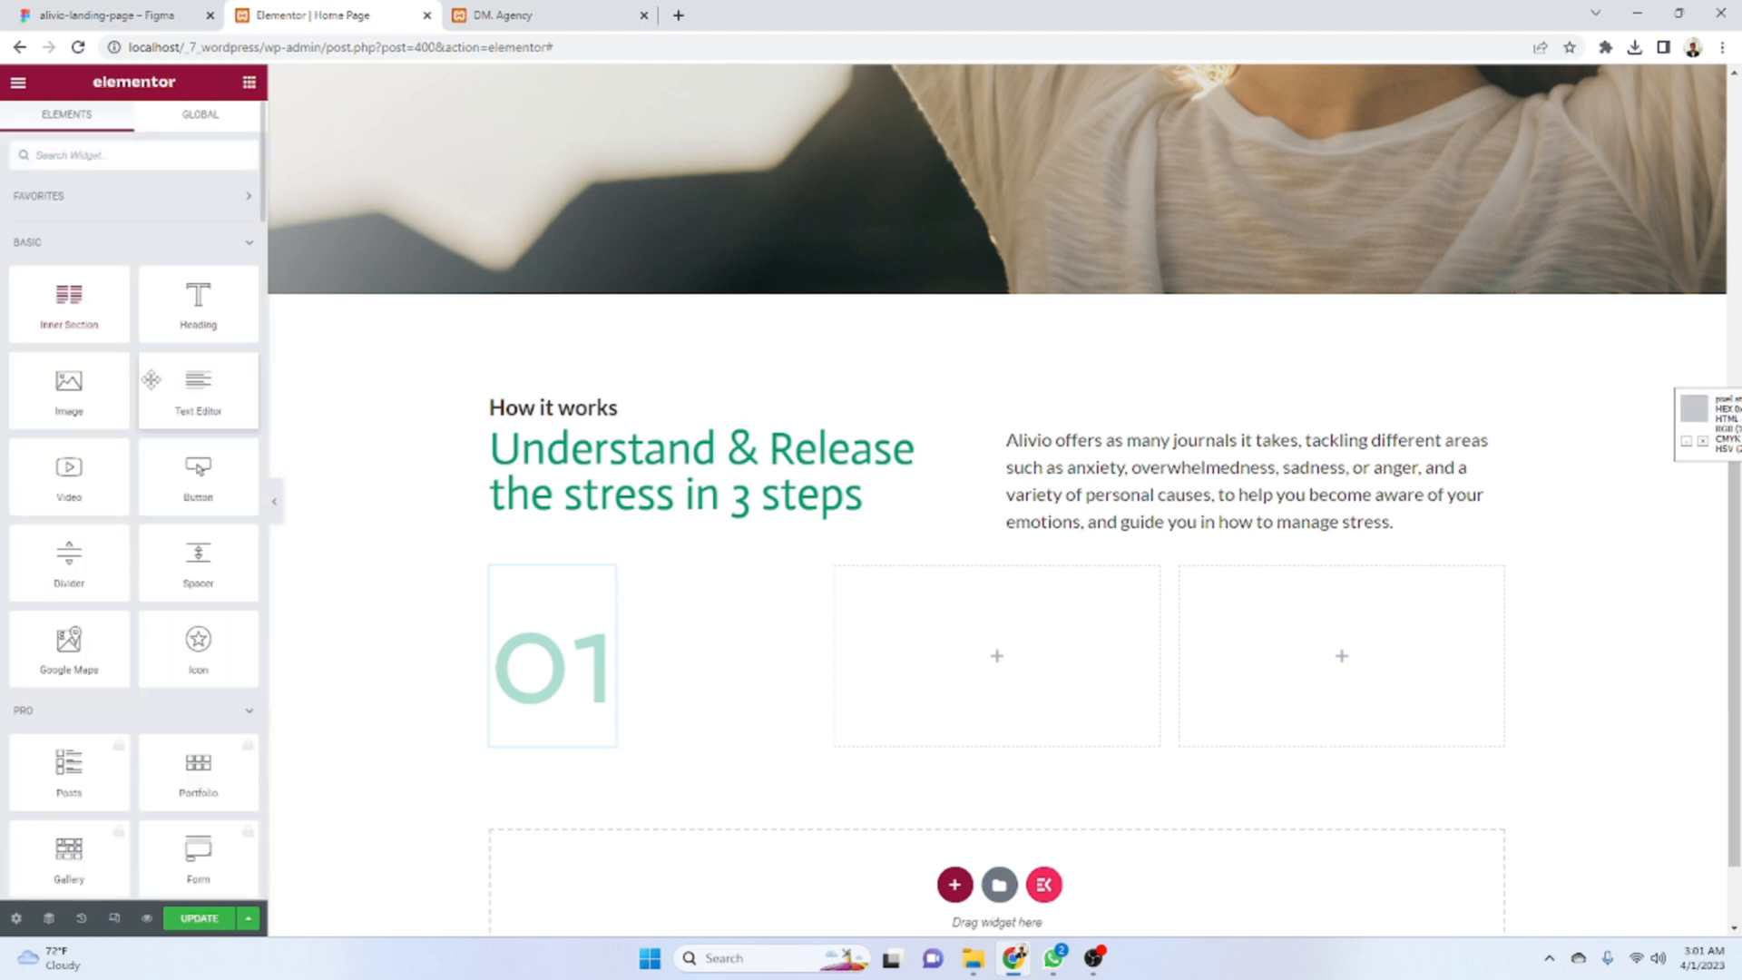
{"action": "left_click_drag", "start_coordinate": [171, 392], "coordinate": [589, 635]}
{"action": "left_click_drag", "start_coordinate": [805, 575], "coordinate": [720, 707]}
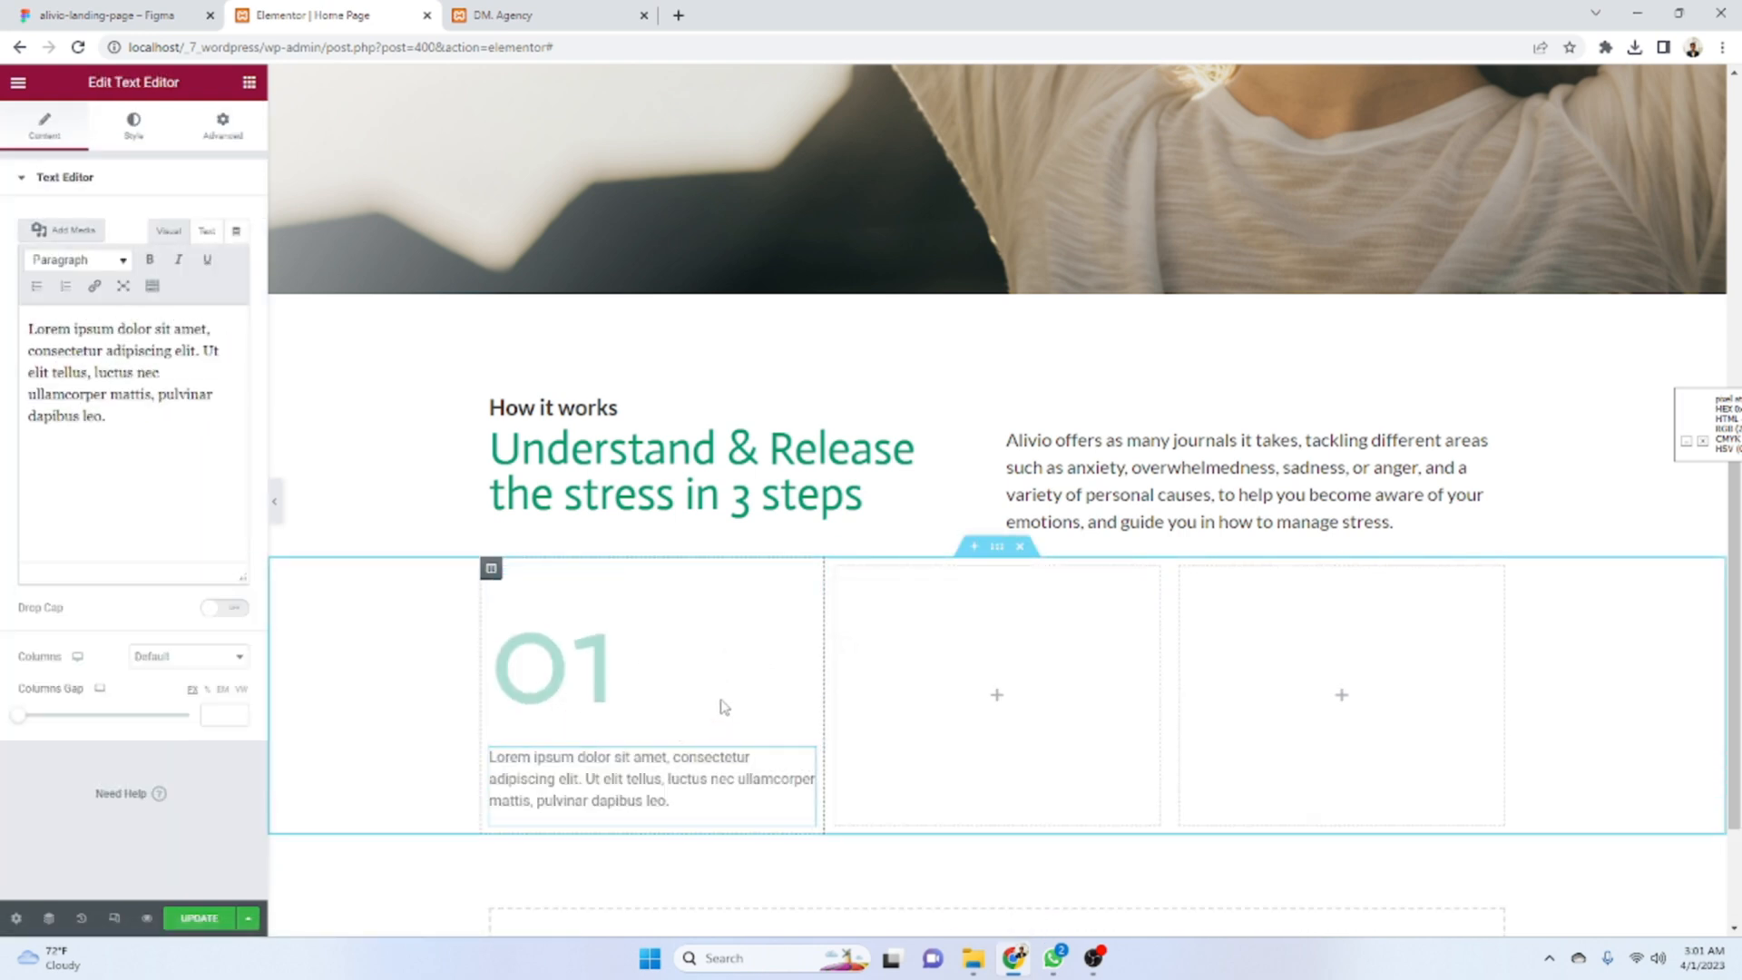
{"action": "triple_click", "coordinate": [130, 418]}
{"action": "key", "text": "ctrl+v"}
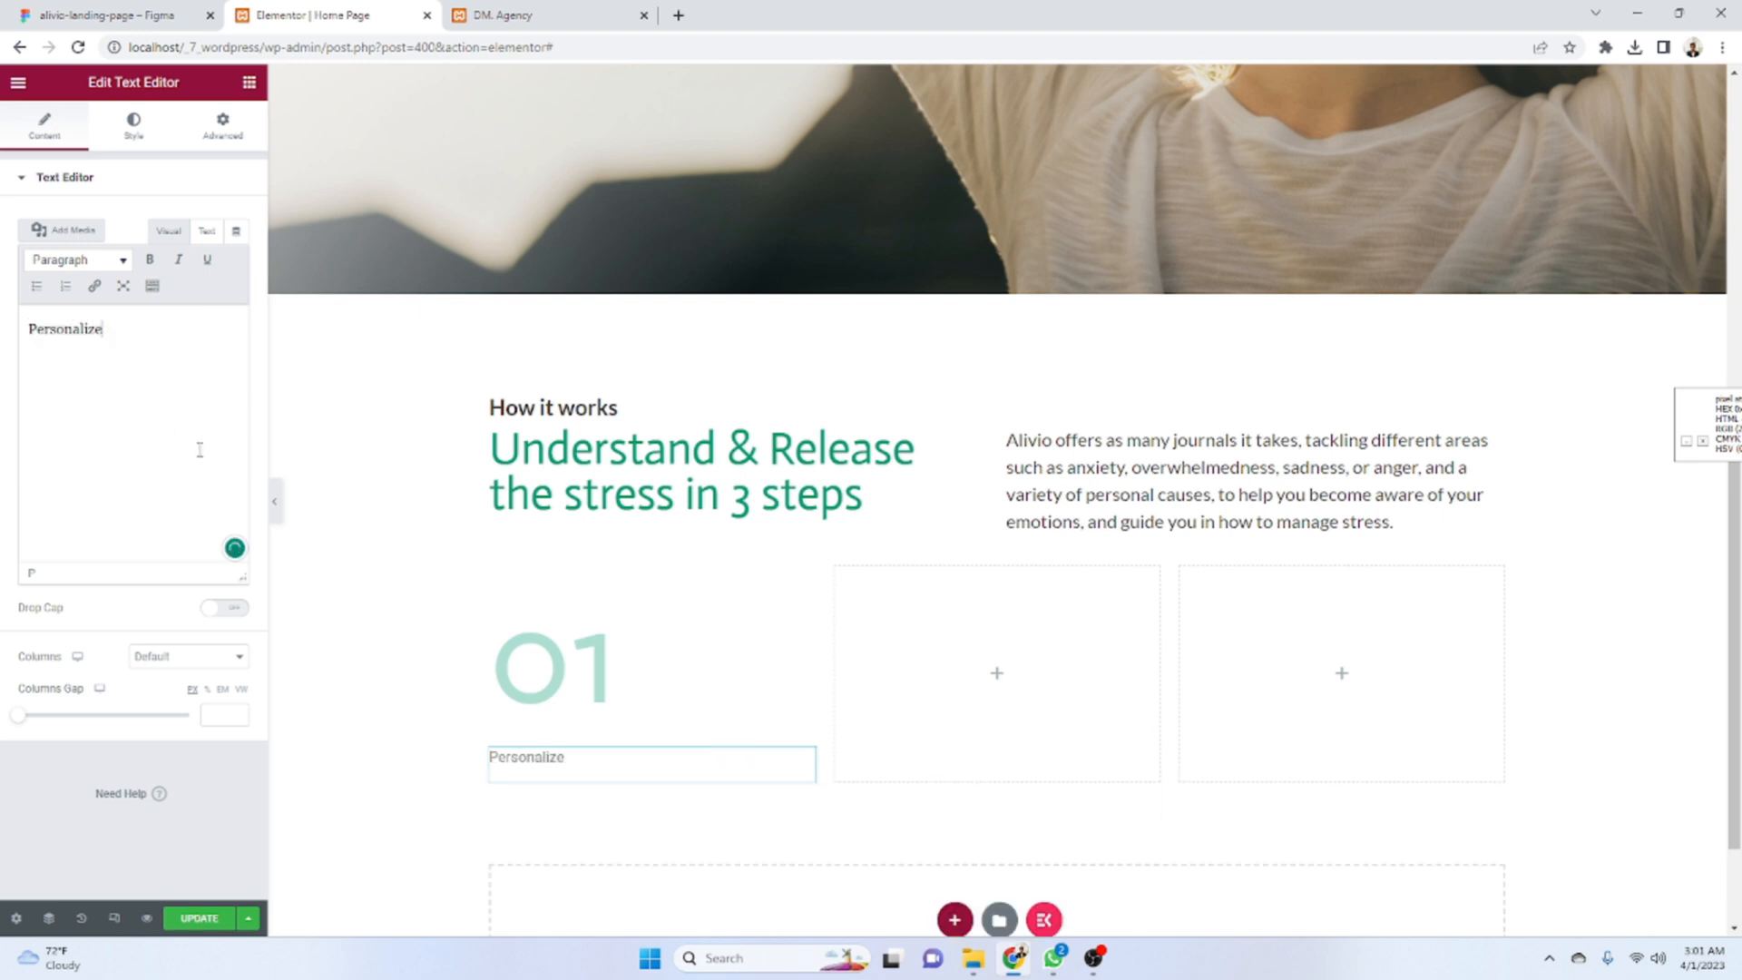
- Try the Inline (auto) width on the "Personalize" text and return it to Default
{"action": "left_click", "coordinate": [223, 132]}
{"action": "left_click", "coordinate": [186, 364]}
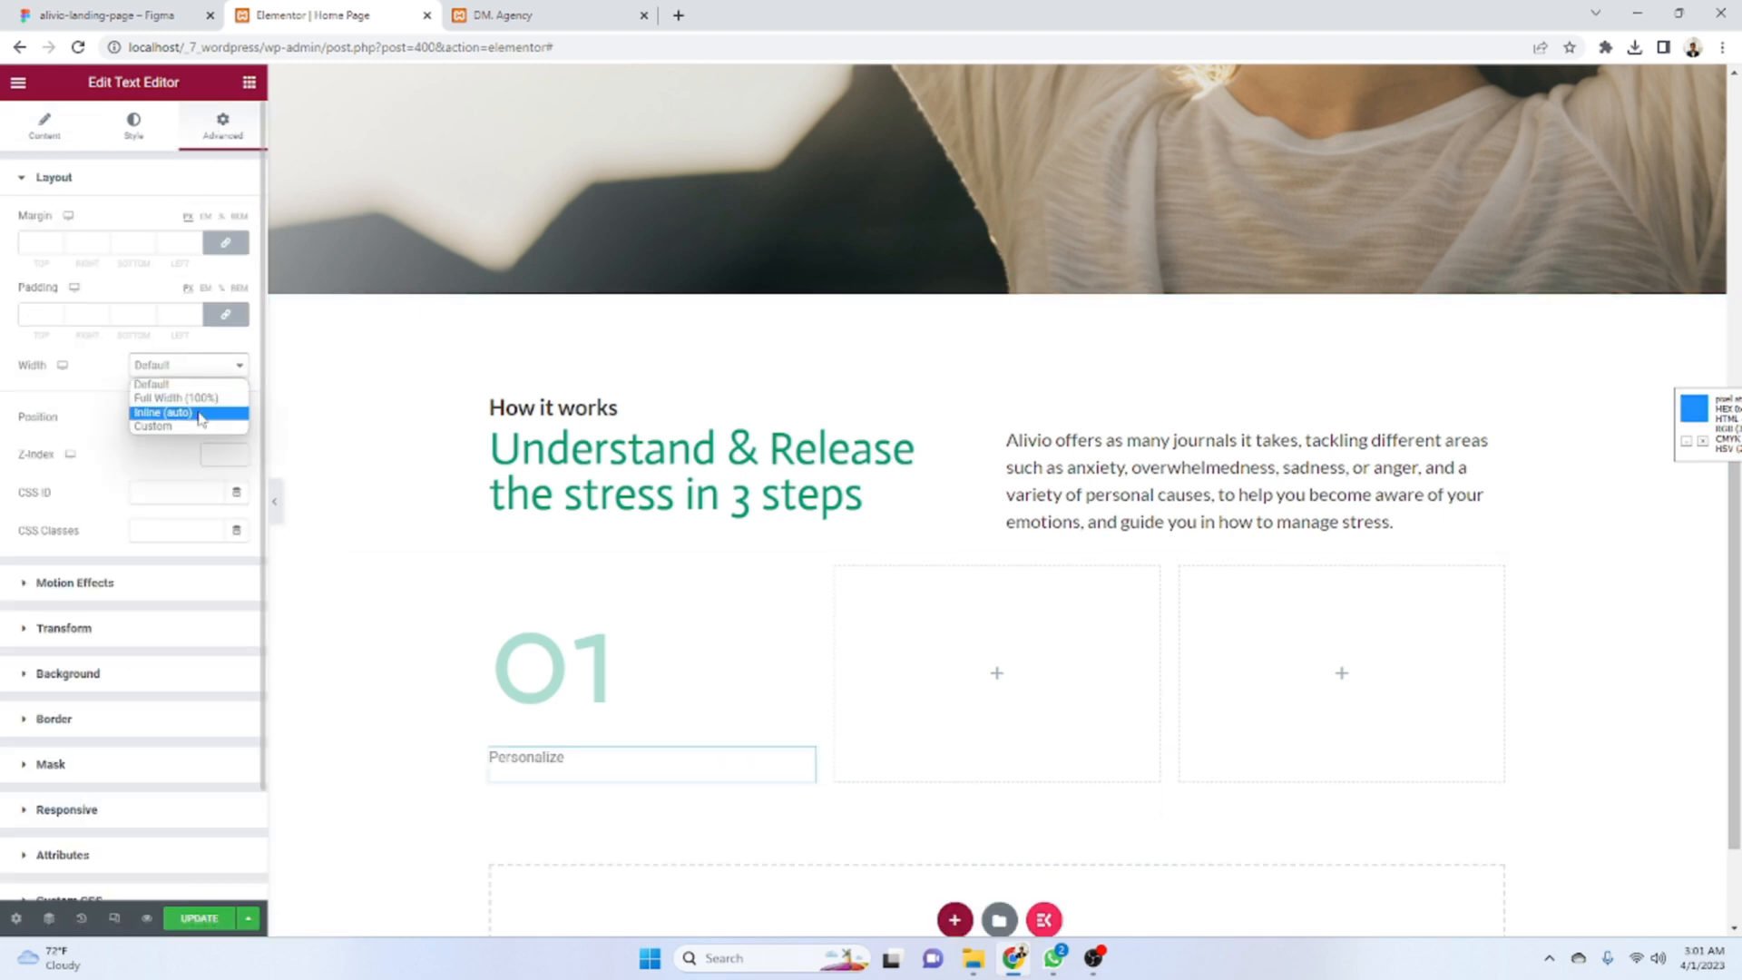
{"action": "left_click", "coordinate": [168, 404]}
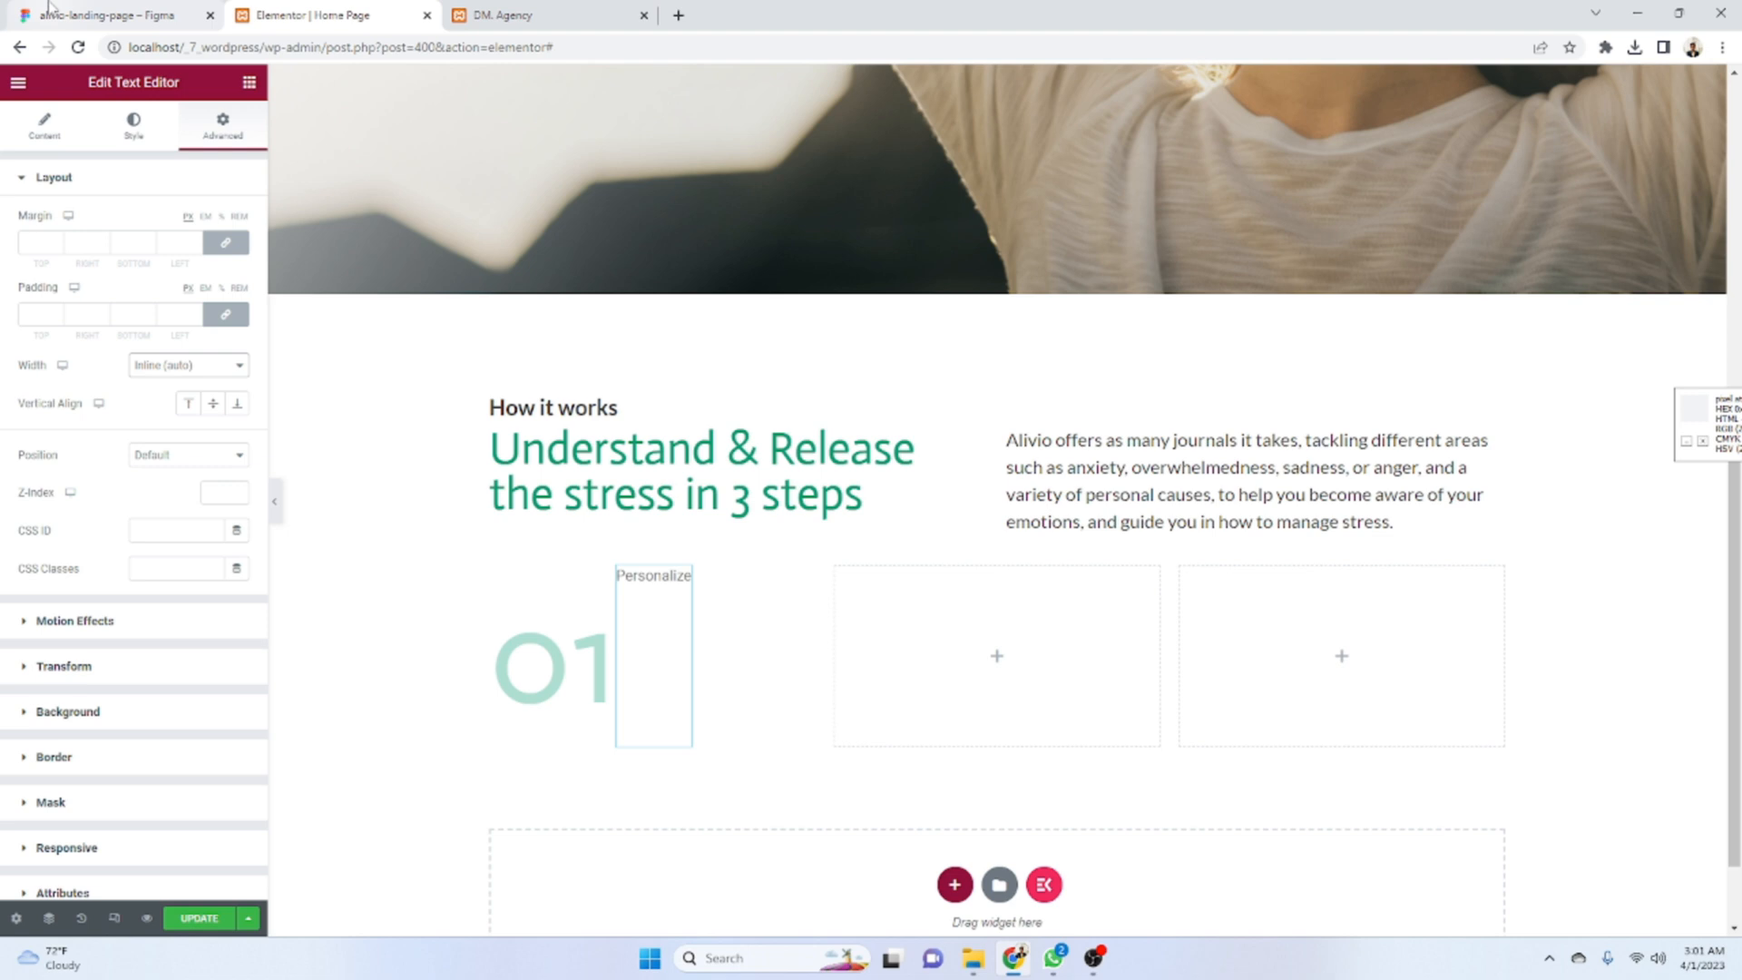
{"action": "mouse_move", "coordinate": [49, 6]}
{"action": "left_click", "coordinate": [168, 366]}
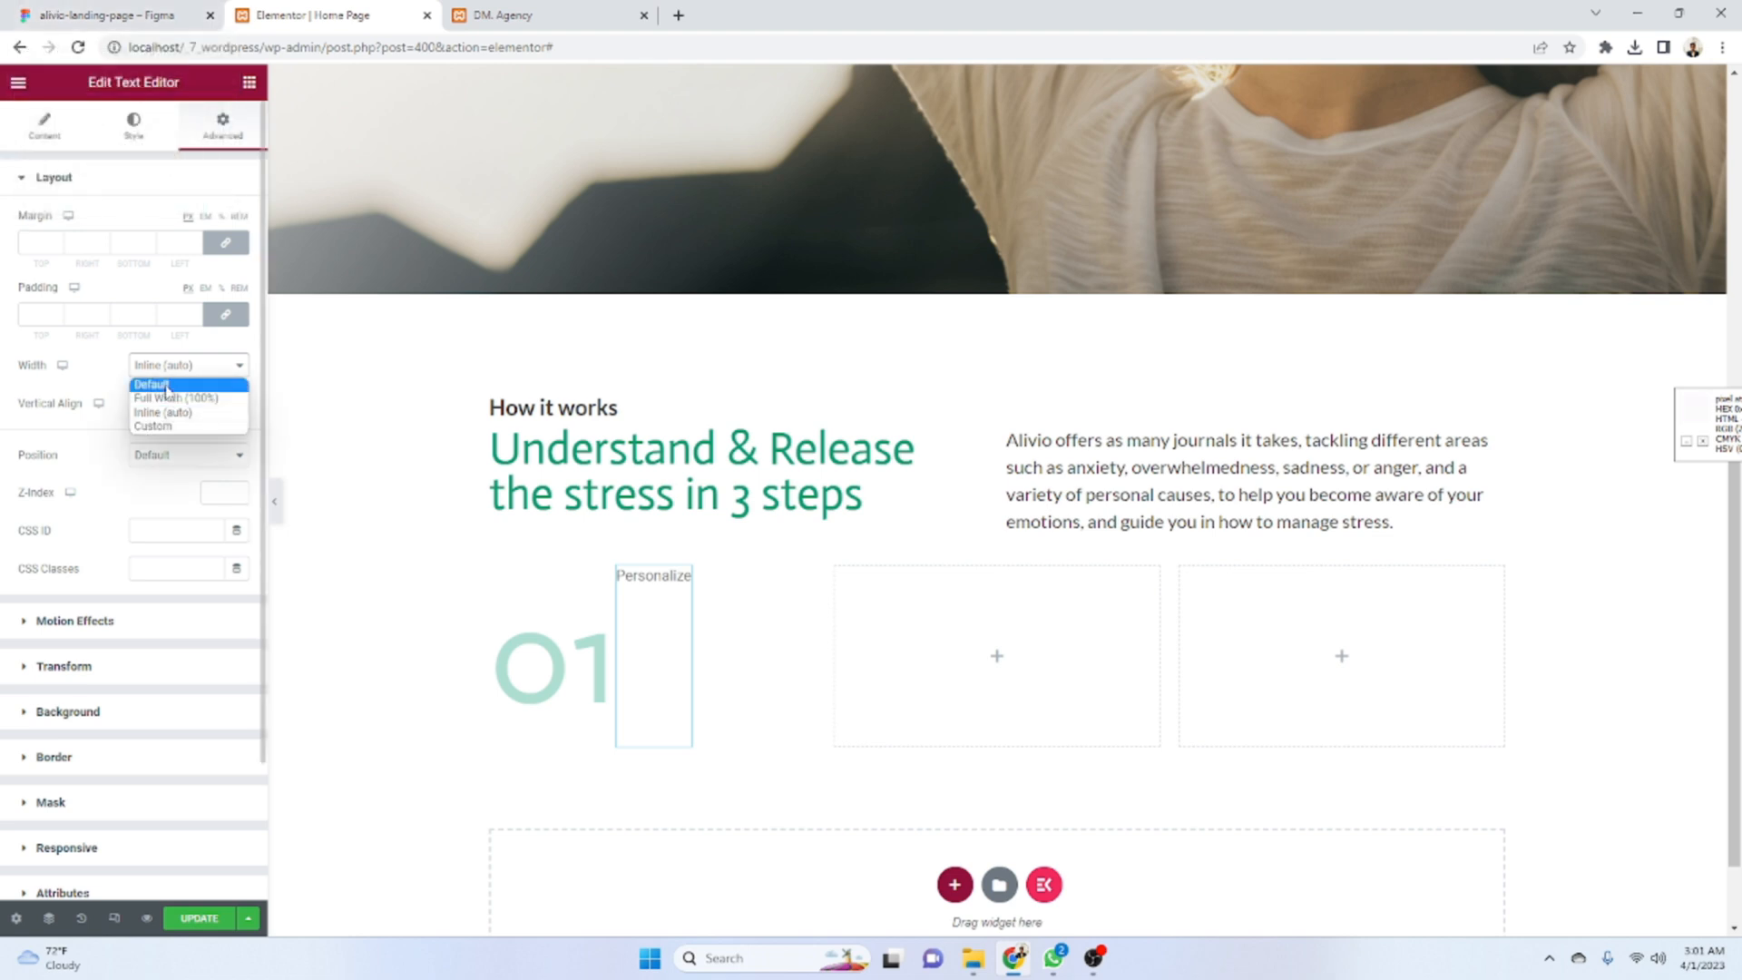
{"action": "left_click", "coordinate": [177, 397]}
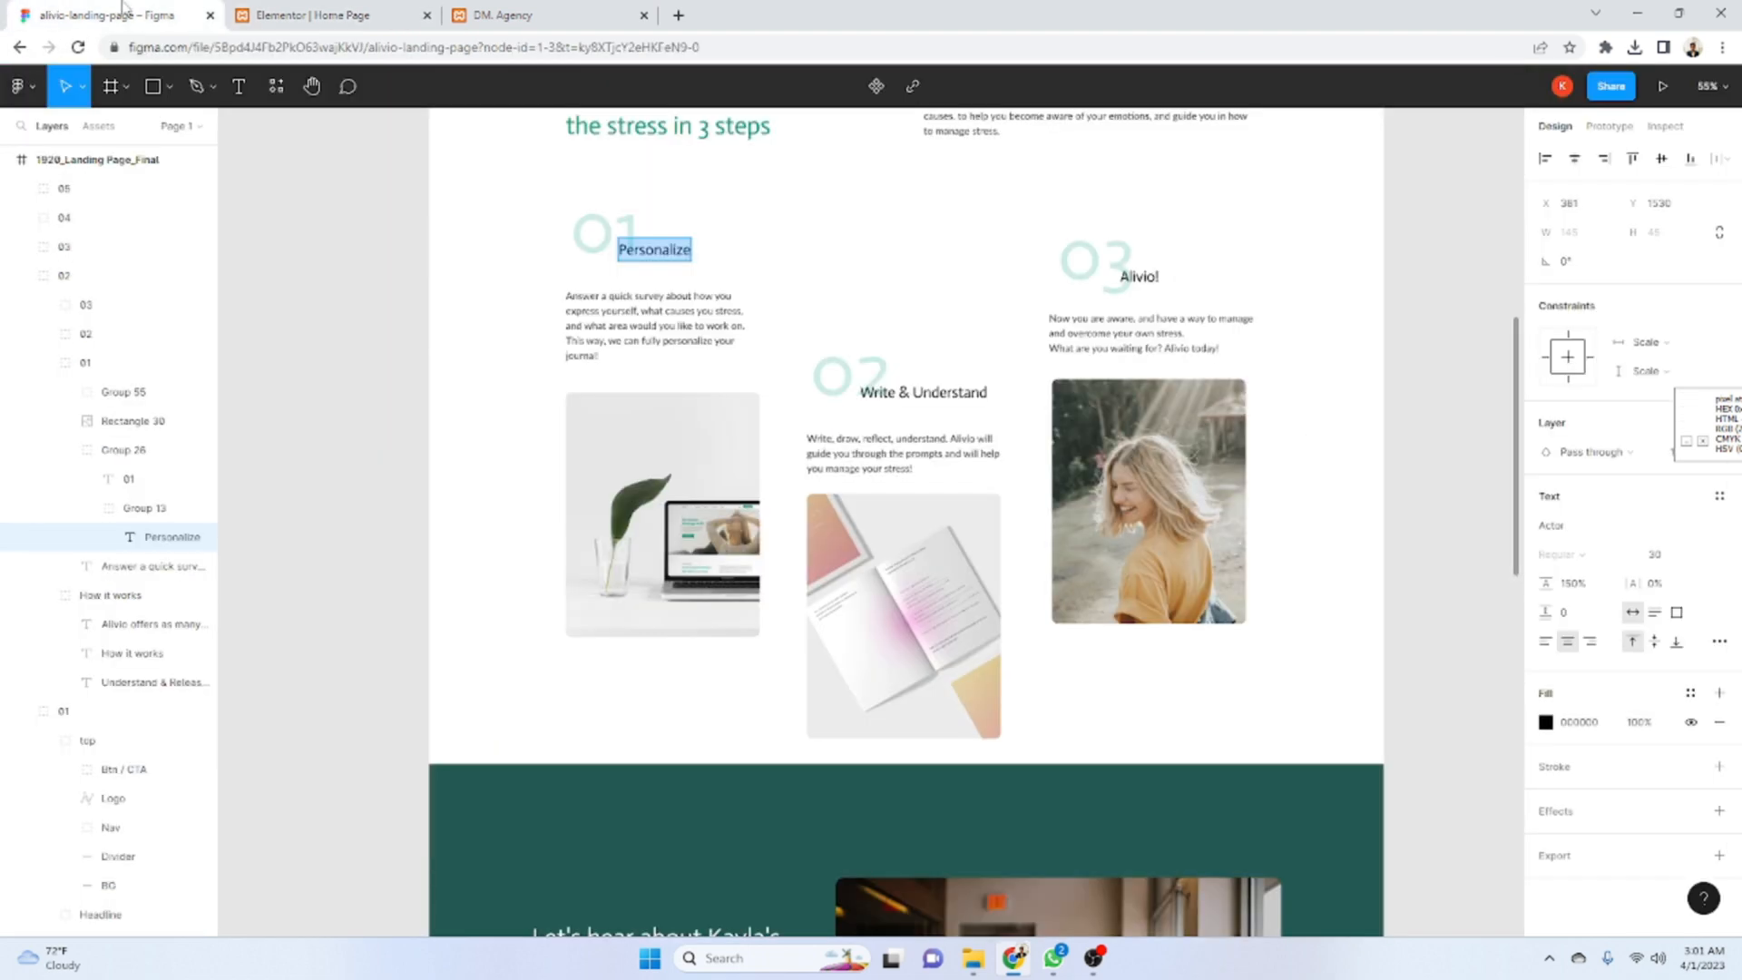
- Copy the fill colour of the "Personalize" title in Figma and open the Elementor text's style settings
{"action": "left_click", "coordinate": [100, 15]}
{"action": "left_click", "coordinate": [1597, 722]}
{"action": "key", "text": "ctrl+c"}
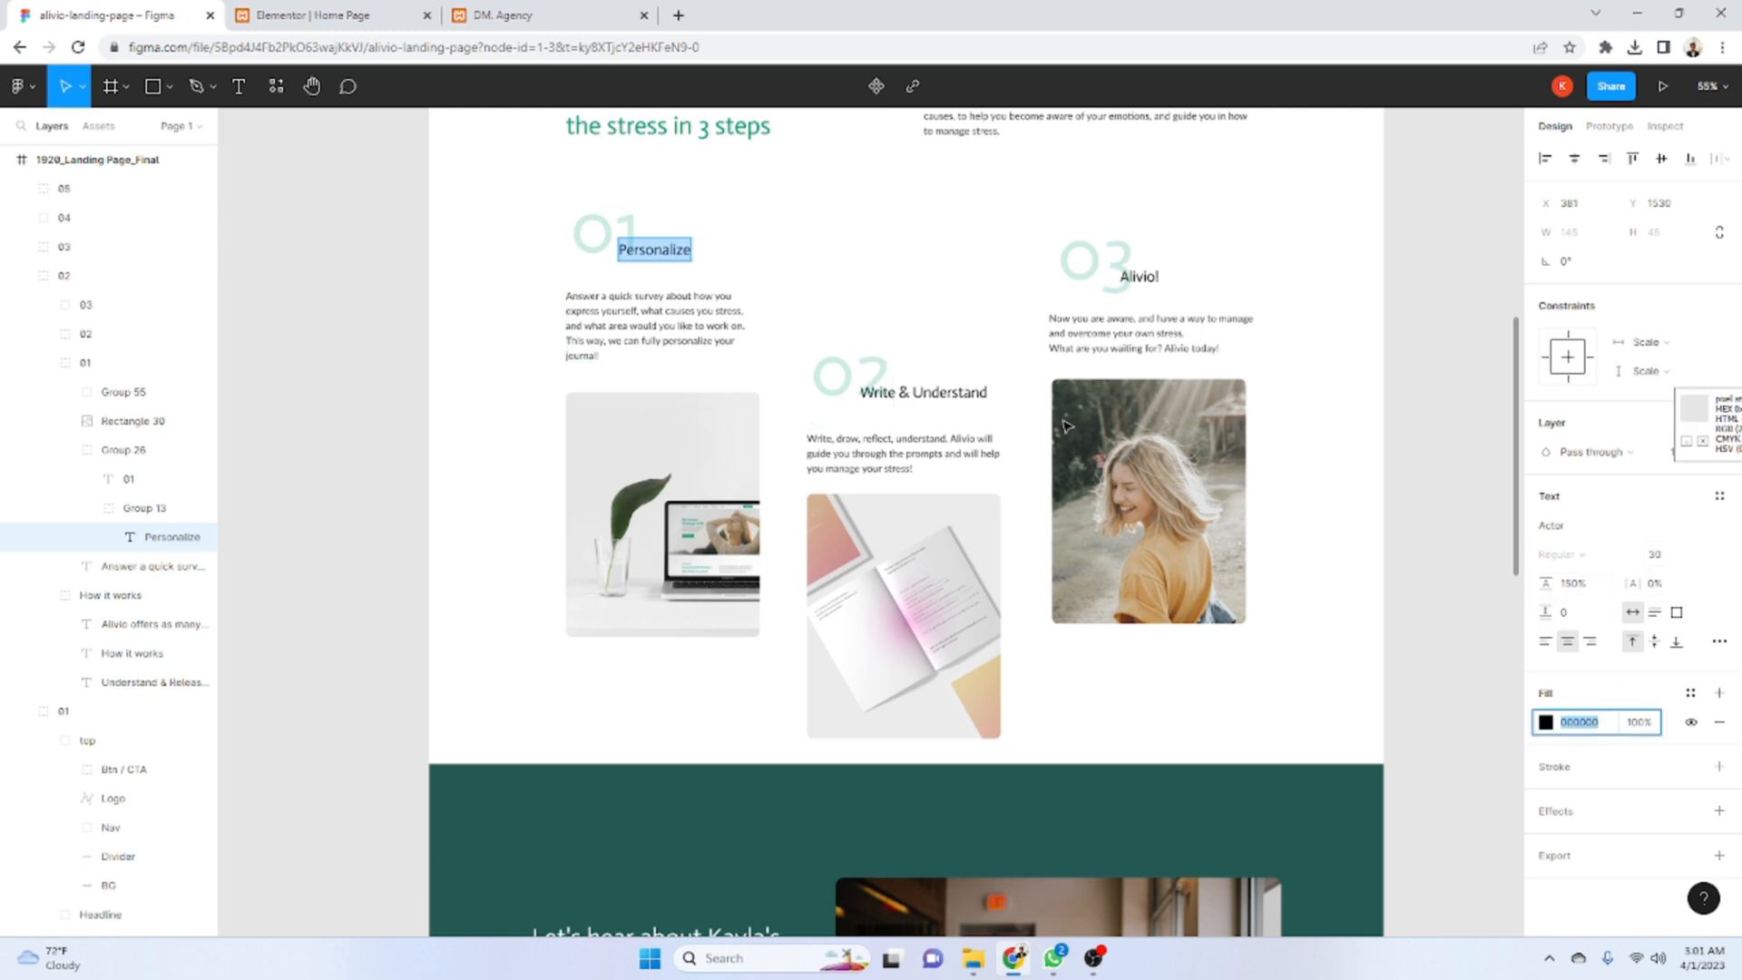
{"action": "left_click", "coordinate": [345, 14]}
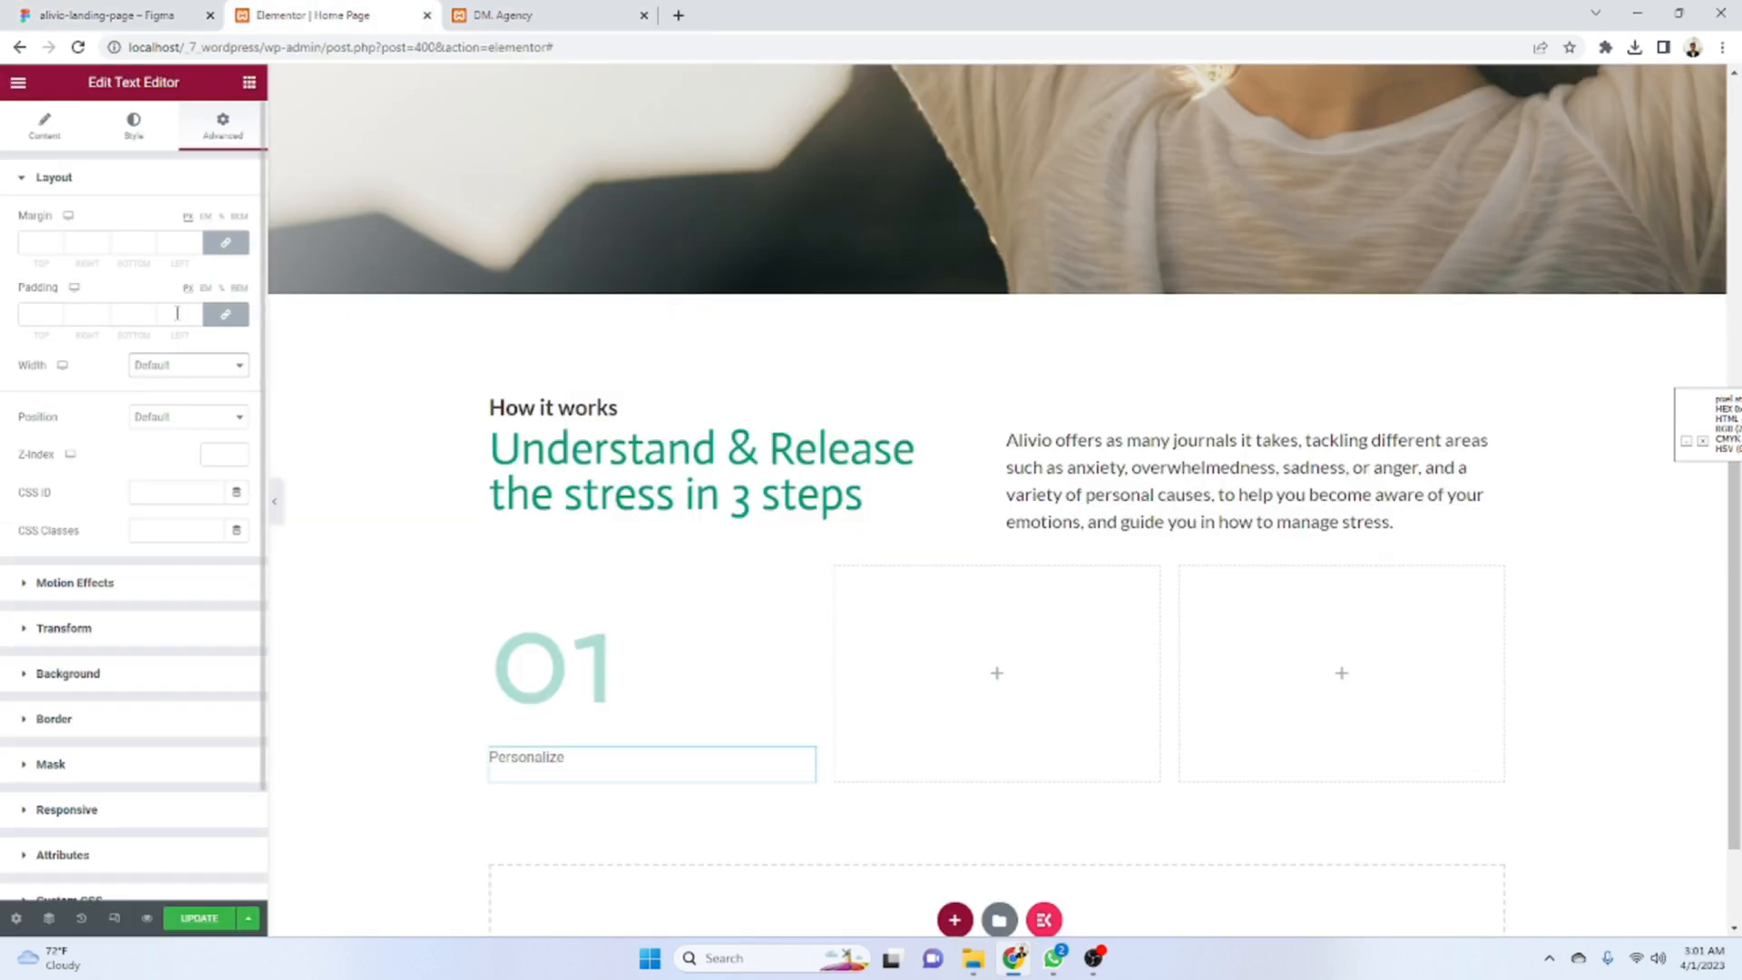
{"action": "left_click", "coordinate": [134, 127]}
{"action": "left_click", "coordinate": [238, 299]}
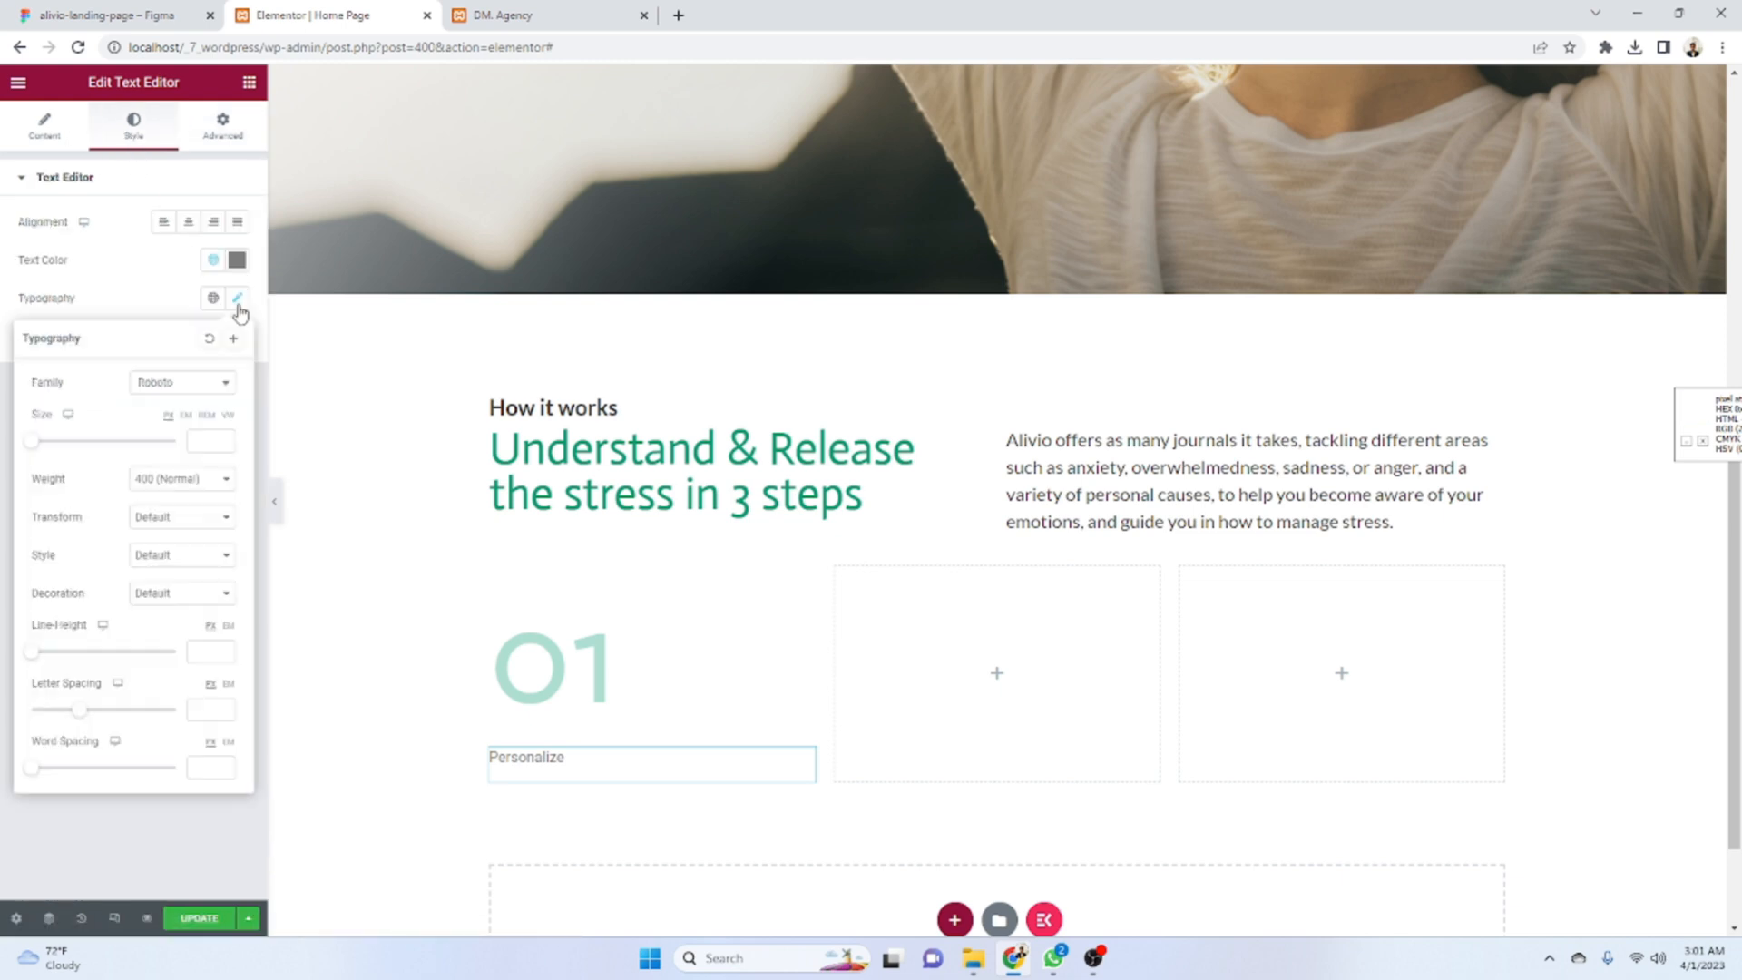
{"action": "left_click", "coordinate": [207, 393]}
{"action": "key", "text": "ctrl+v"}
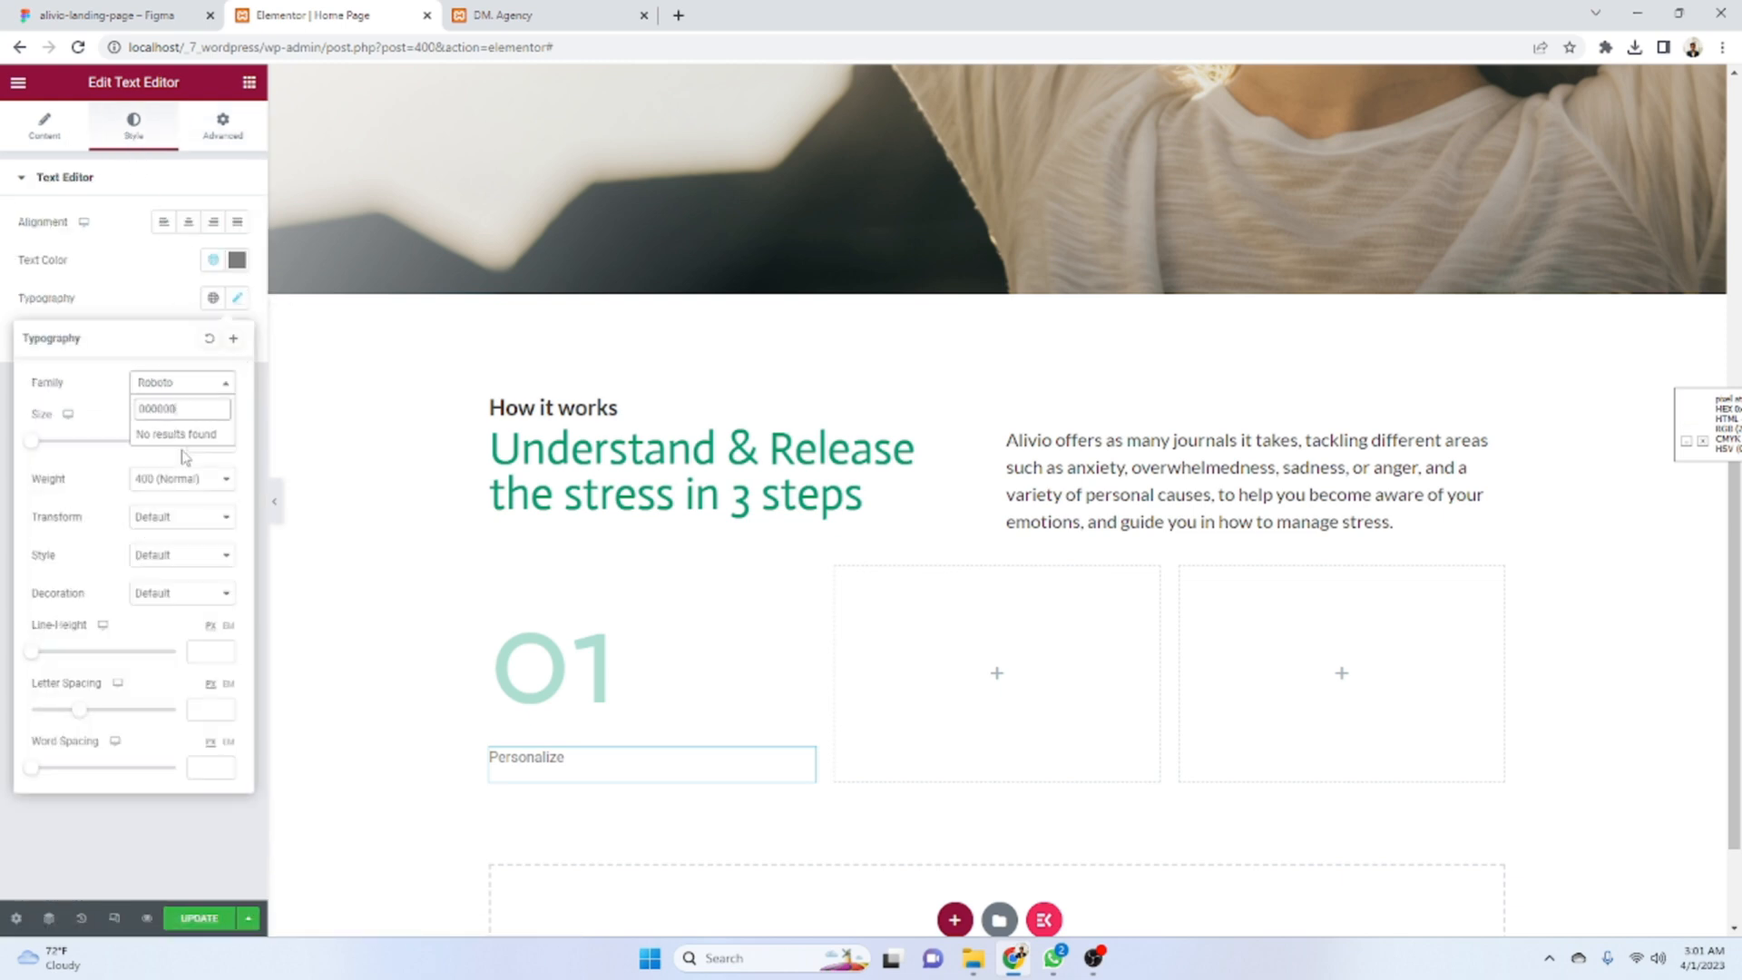
{"action": "key", "text": "ctrl+z"}
- Set the "Personalize" text colour to the copied #000000
{"action": "left_click", "coordinate": [236, 260]}
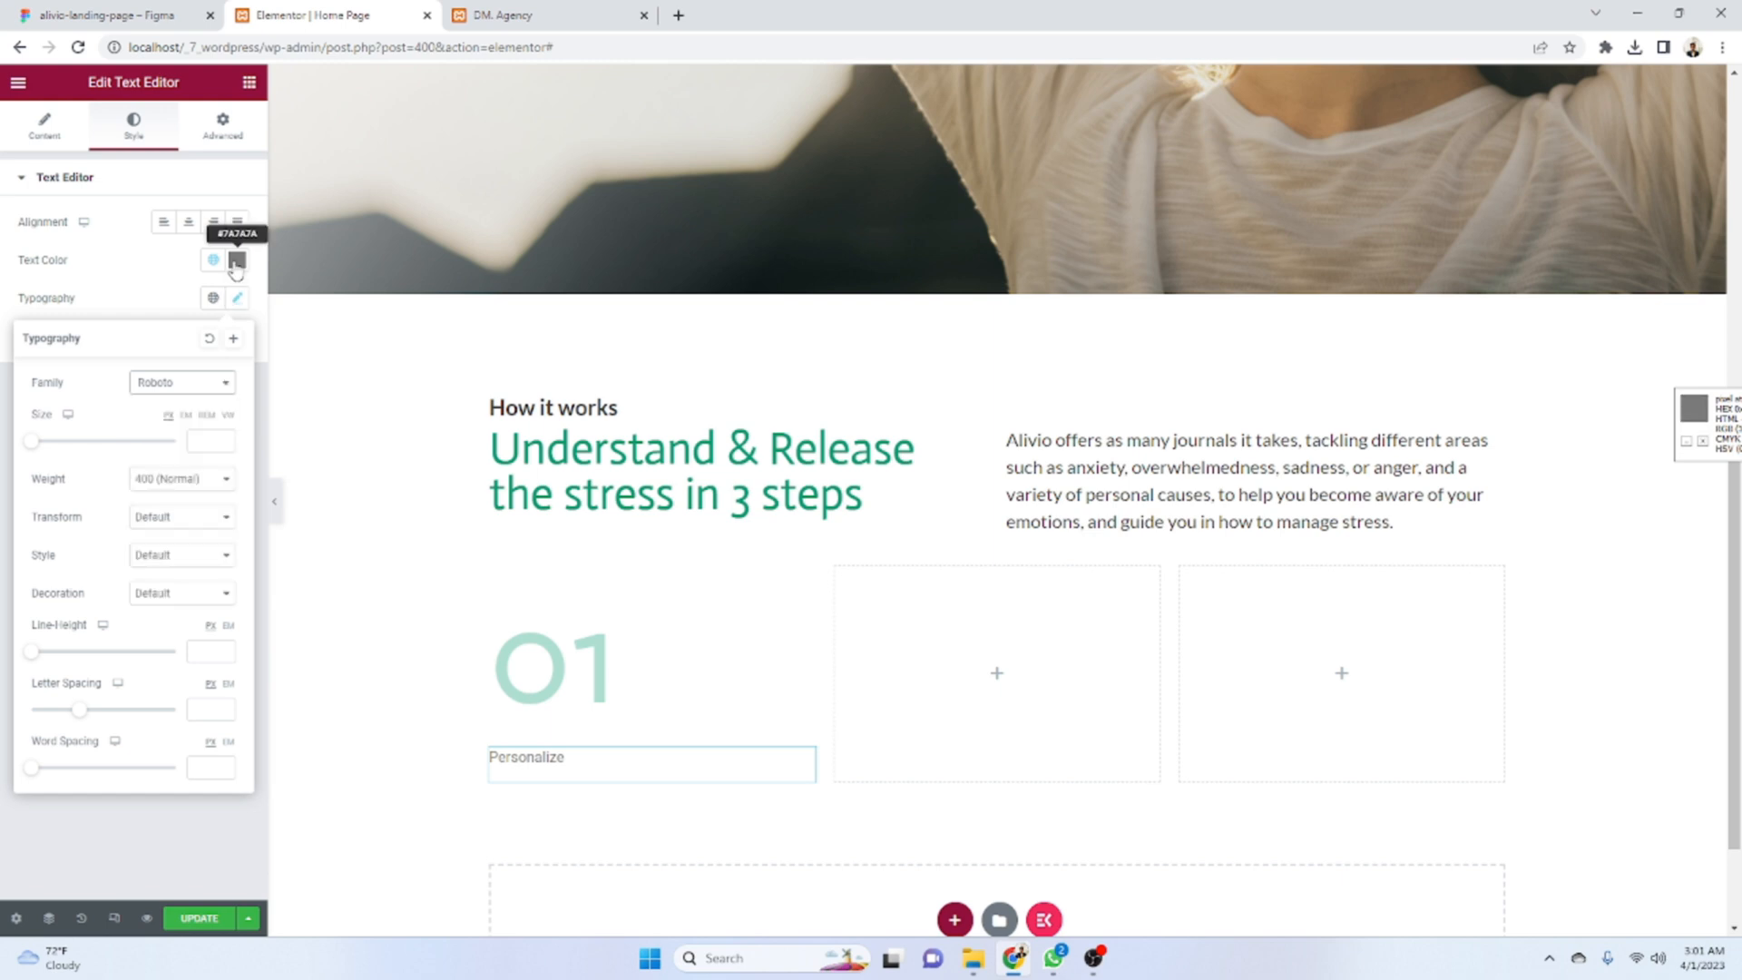
{"action": "key", "text": "ctrl+a"}
{"action": "key", "text": "ctrl+v"}
- Check the title's font in Figma and set the "Personalize" text's font family to Actor and its size to 30 px
{"action": "key", "text": "ctrl+shift+Tab"}
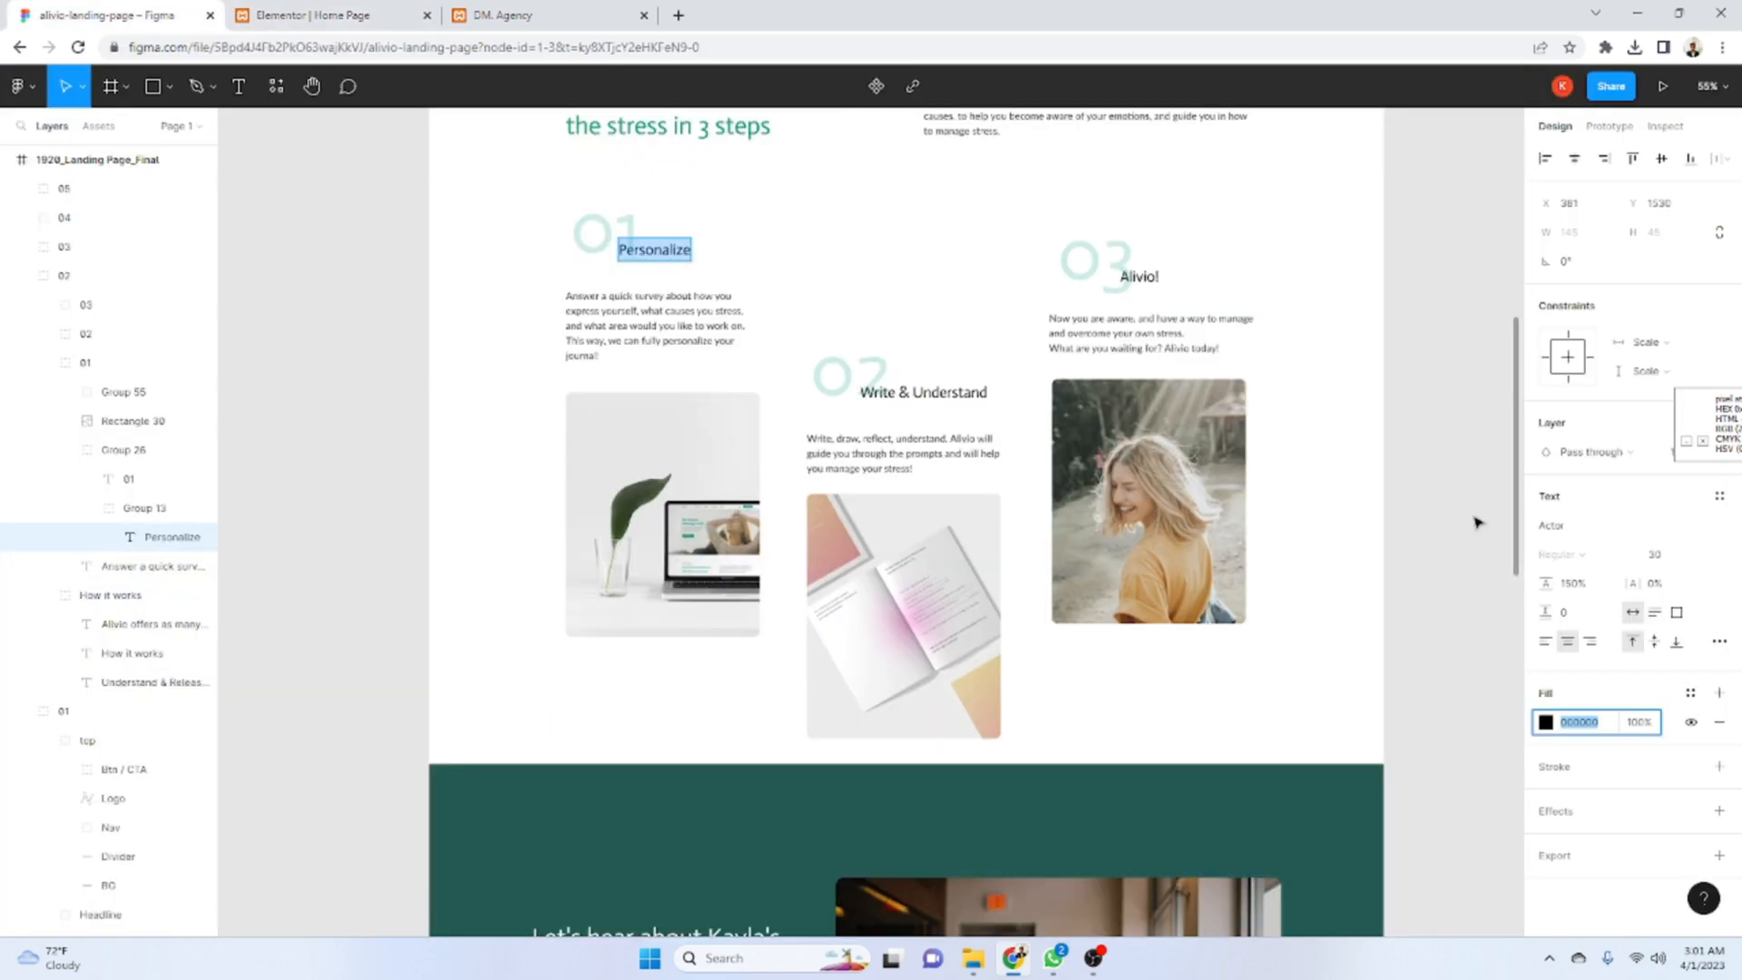
{"action": "left_click", "coordinate": [1577, 526]}
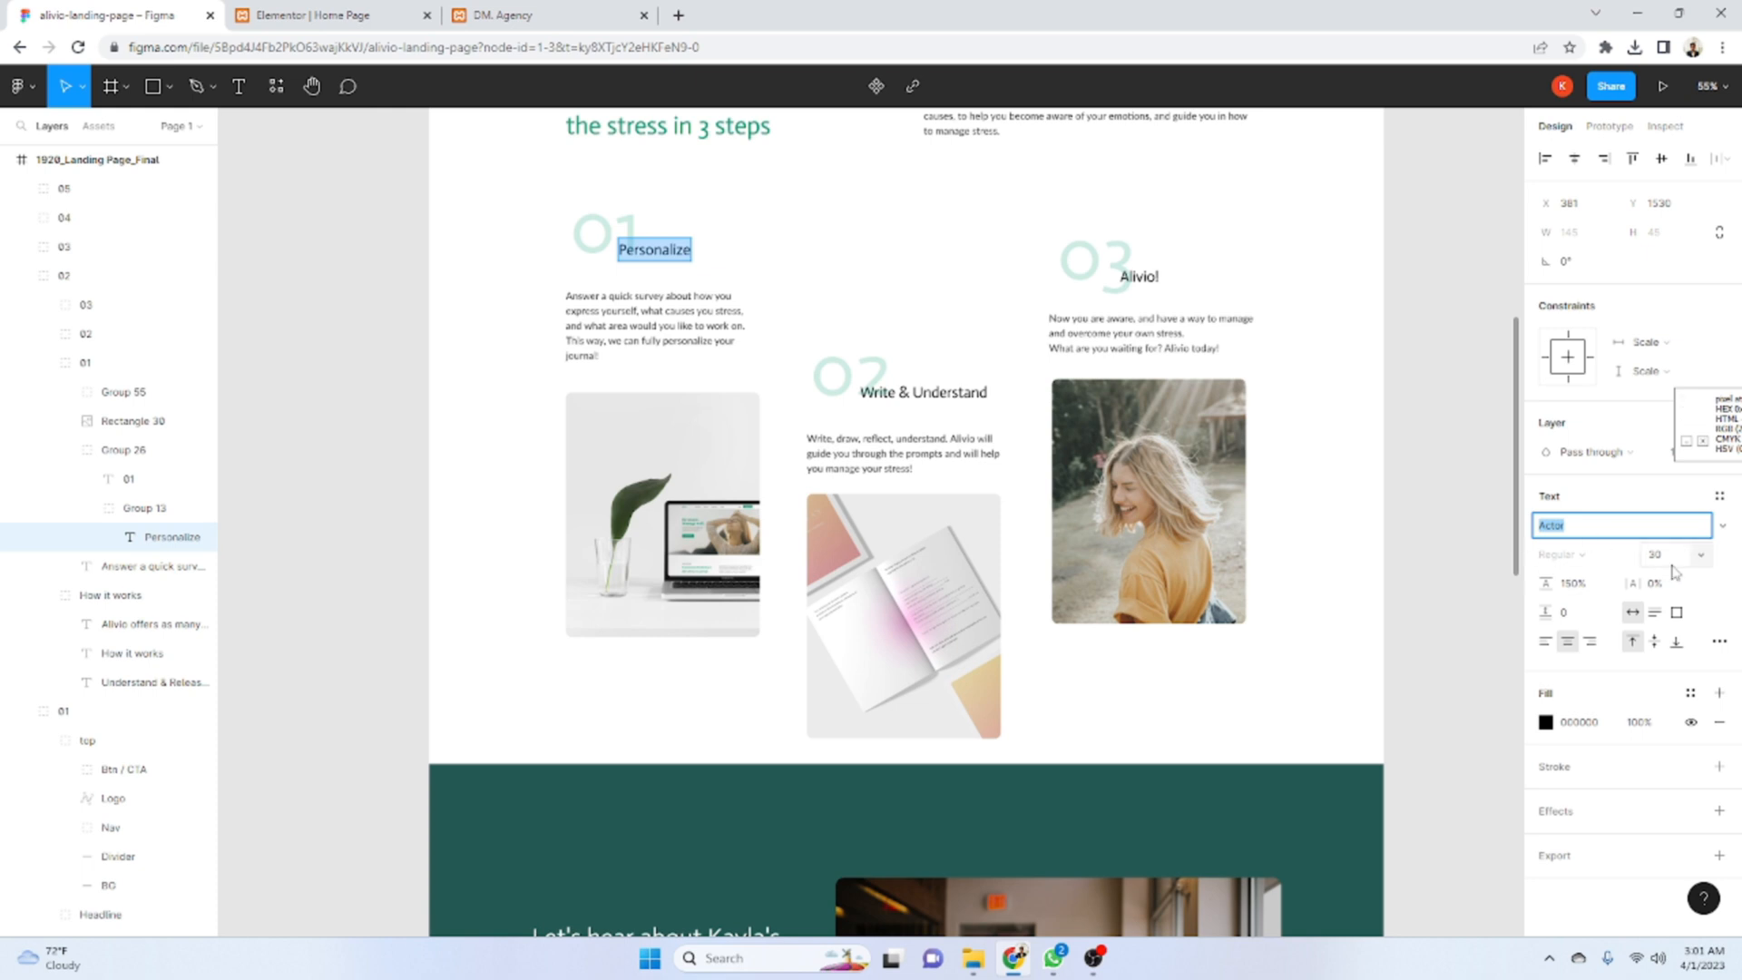
{"action": "left_click", "coordinate": [306, 13]}
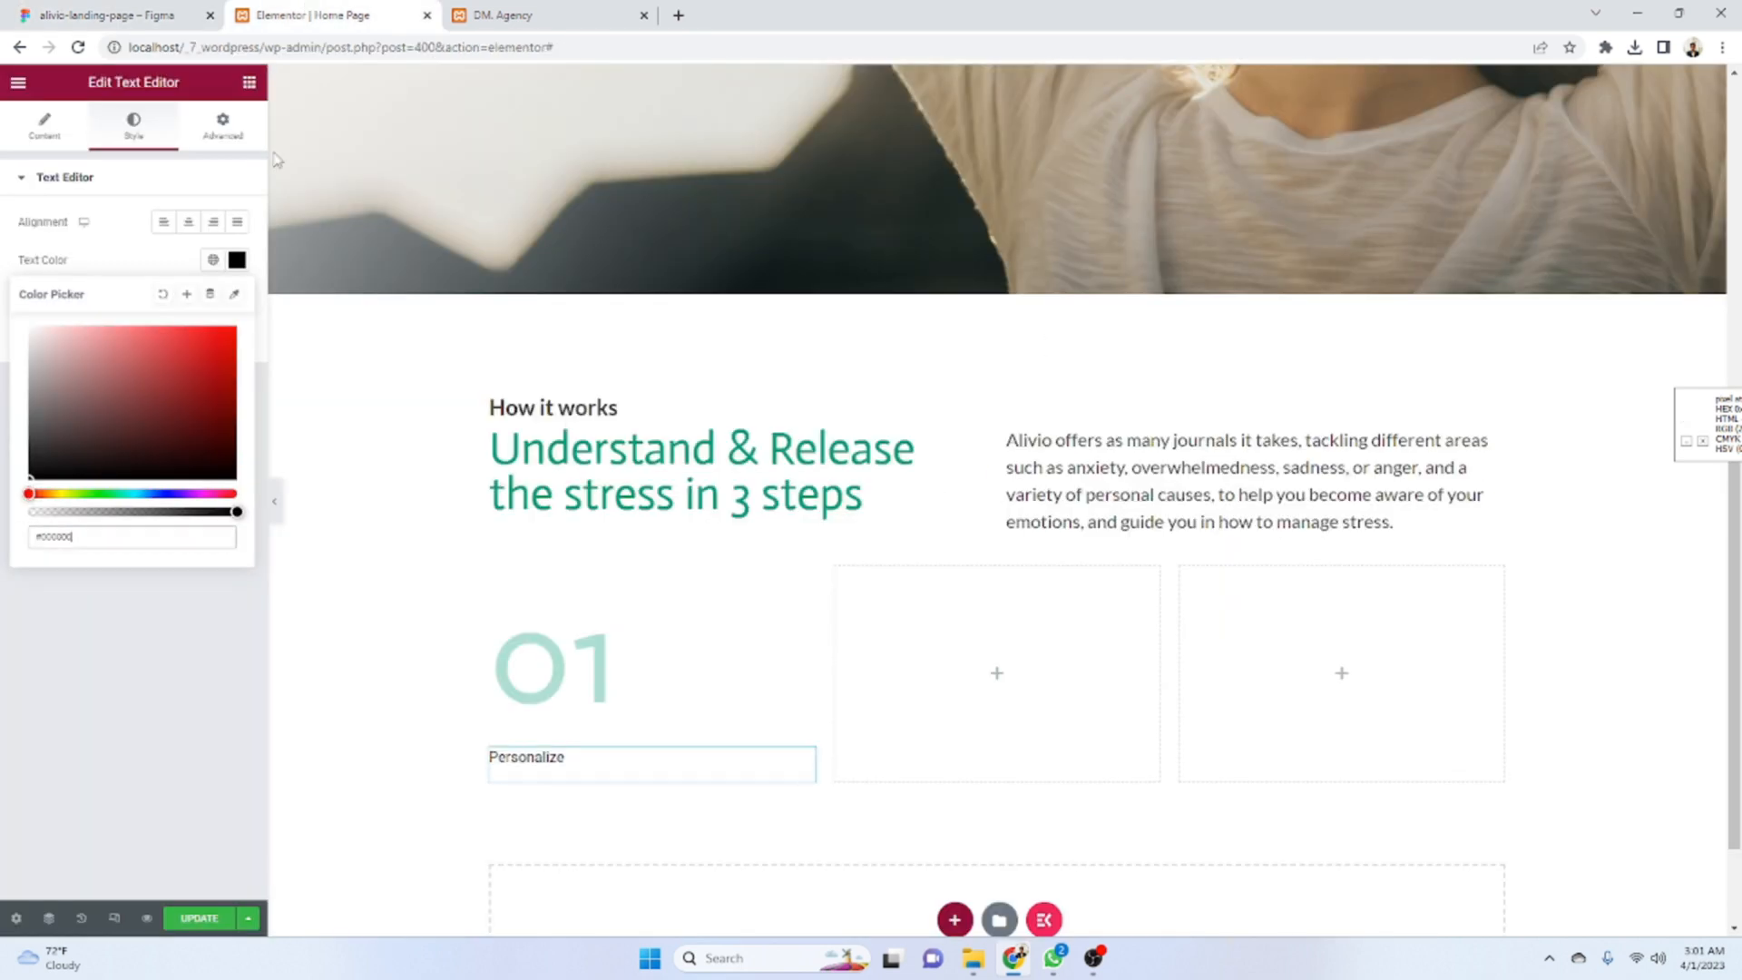
{"action": "left_click", "coordinate": [236, 259]}
{"action": "left_click", "coordinate": [237, 298]}
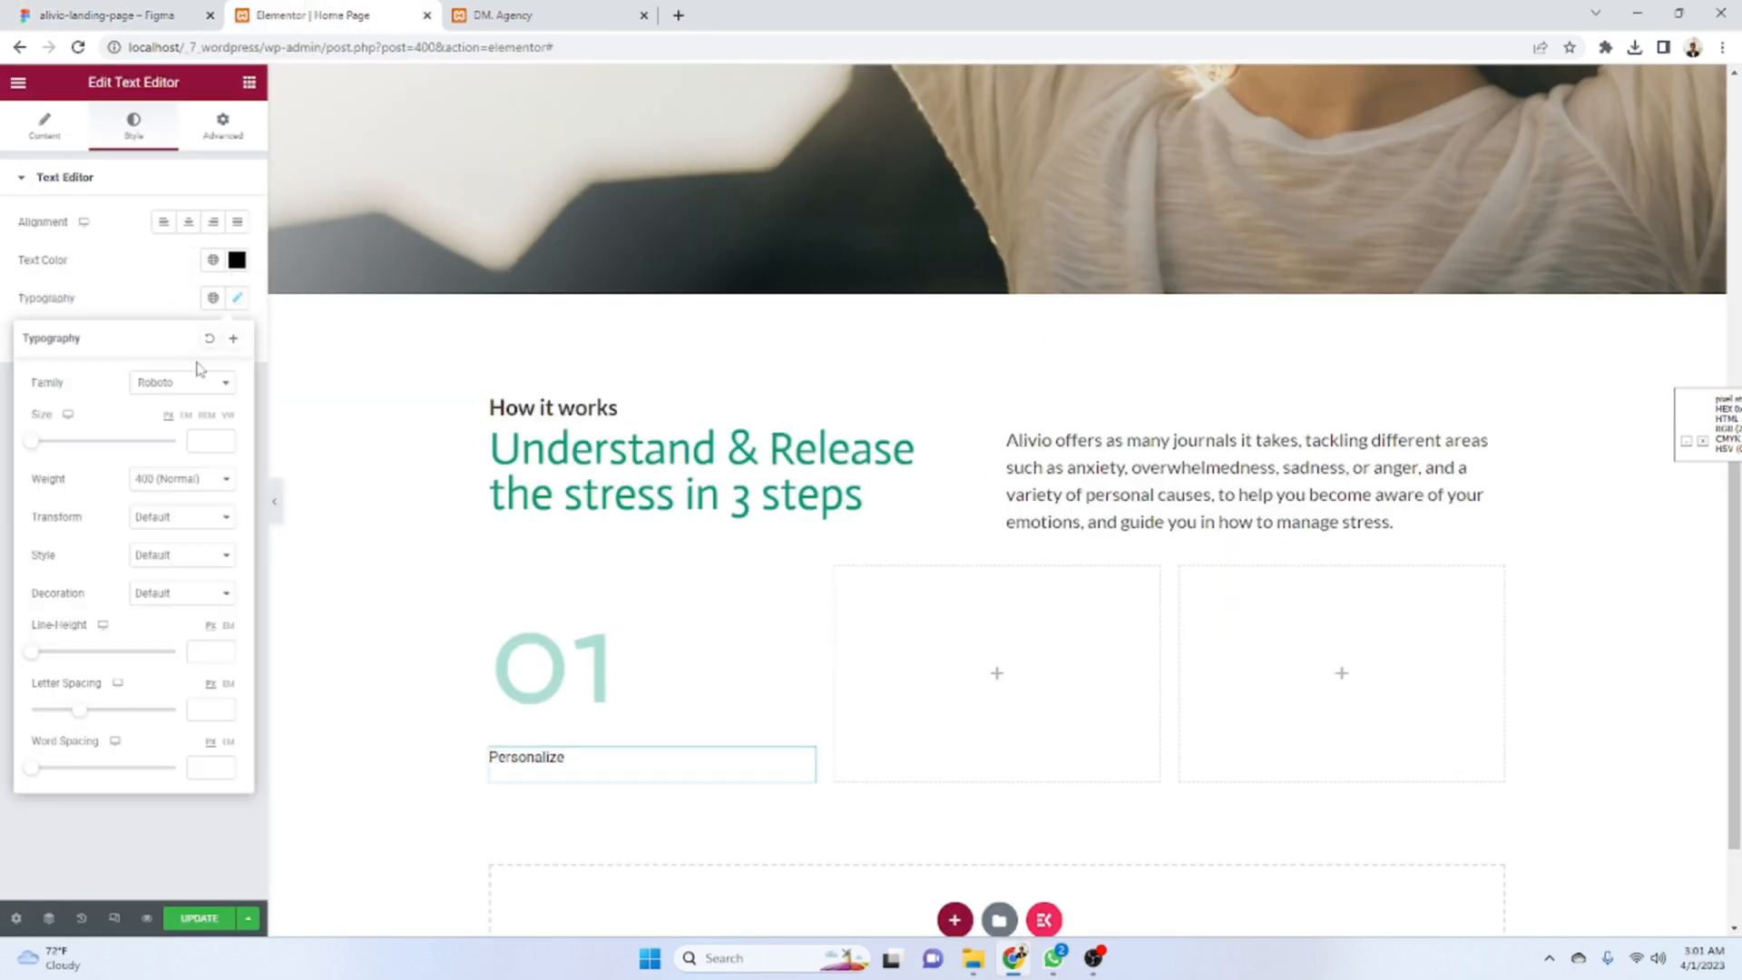
{"action": "left_click", "coordinate": [181, 384]}
{"action": "type", "text": "actor"}
{"action": "left_click", "coordinate": [181, 455]}
{"action": "left_click", "coordinate": [141, 14]}
{"action": "left_click", "coordinate": [298, 11]}
{"action": "type", "text": "30"}
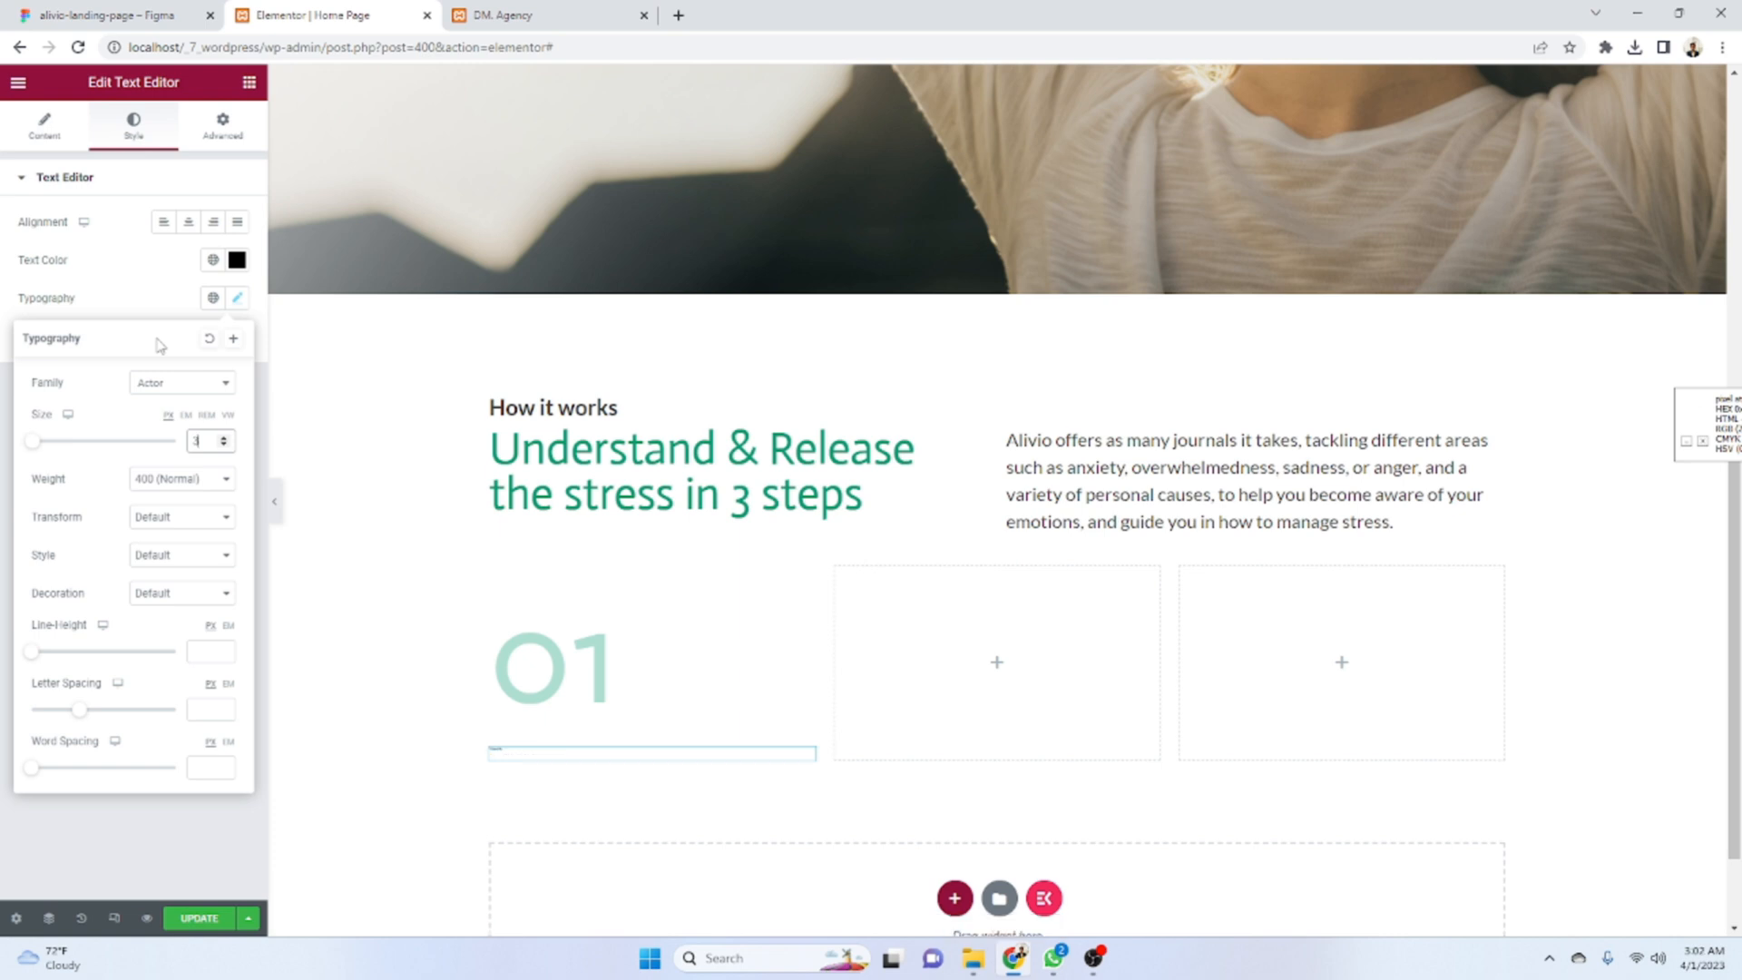
- Compare the "Personalize" text with Figma and set its weight to 400 (Normal) and its line height to 40 px
{"action": "left_click", "coordinate": [147, 480]}
{"action": "left_click", "coordinate": [172, 555]}
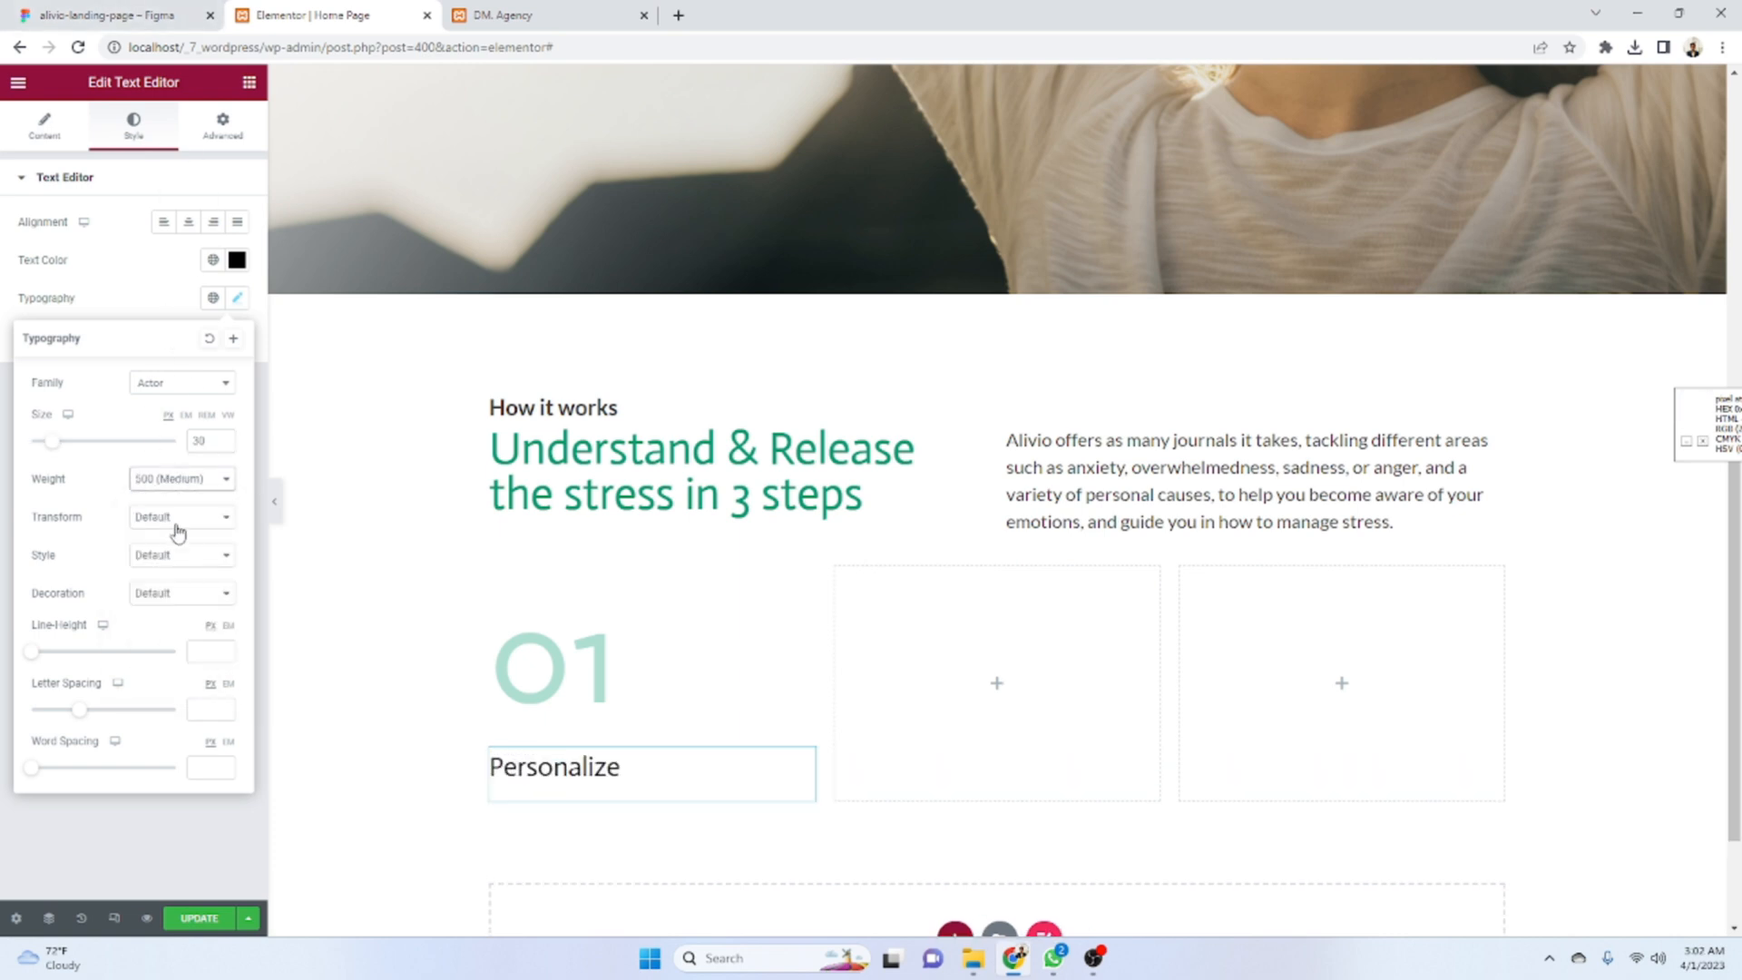
{"action": "left_click", "coordinate": [180, 479]}
{"action": "left_click", "coordinate": [182, 481]}
{"action": "left_click", "coordinate": [182, 481]}
{"action": "left_click", "coordinate": [189, 545]}
{"action": "key", "text": "ctrl+shift+Tab"}
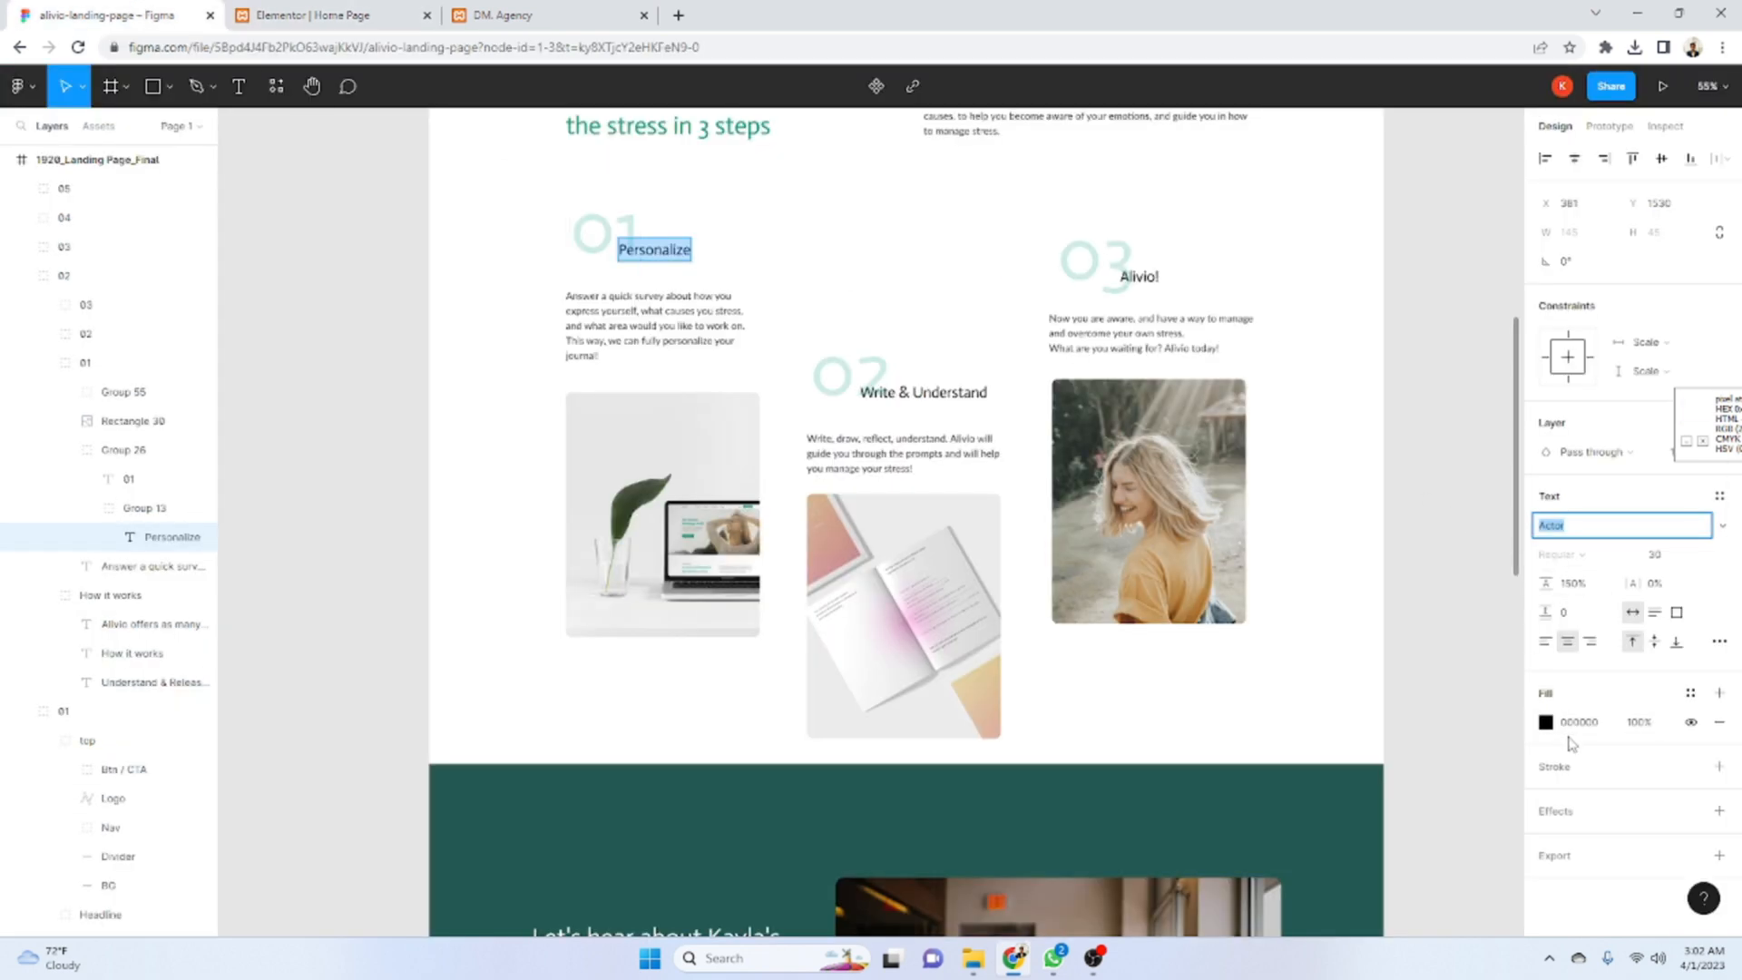
{"action": "left_click", "coordinate": [280, 13]}
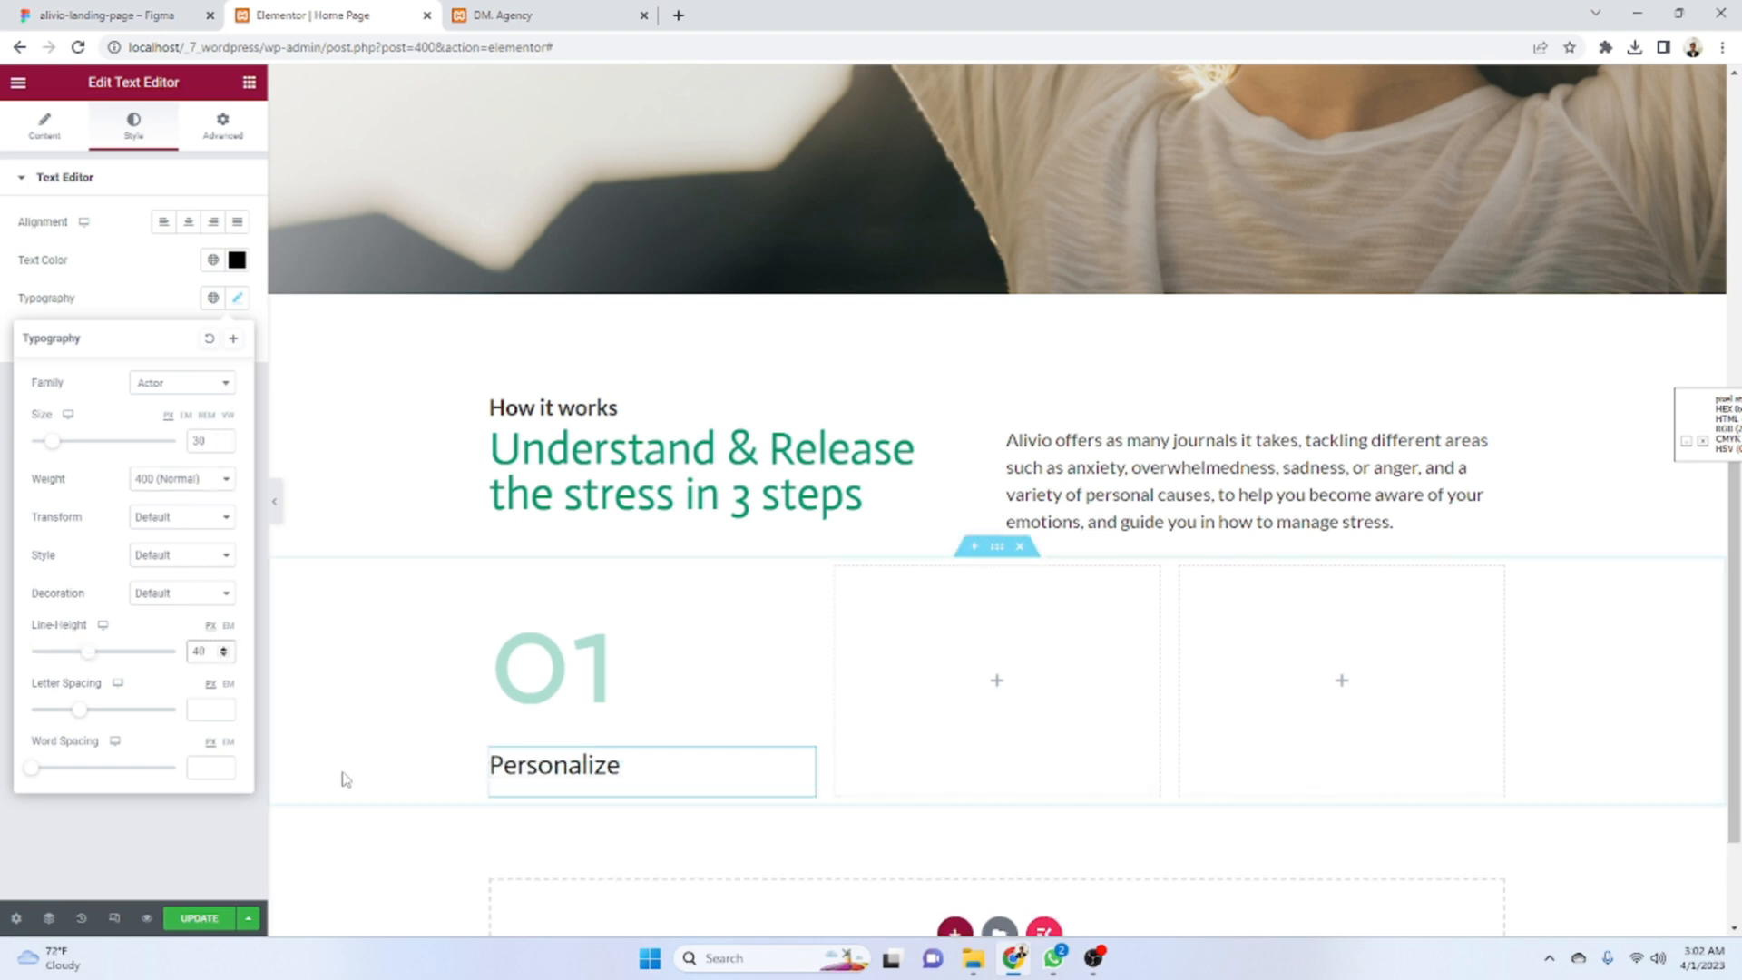
- Compare the title's offset from "01" with Figma and increase the "Personalize" text's left padding to 80 px, with the other sides at 0
{"action": "left_click", "coordinate": [115, 7]}
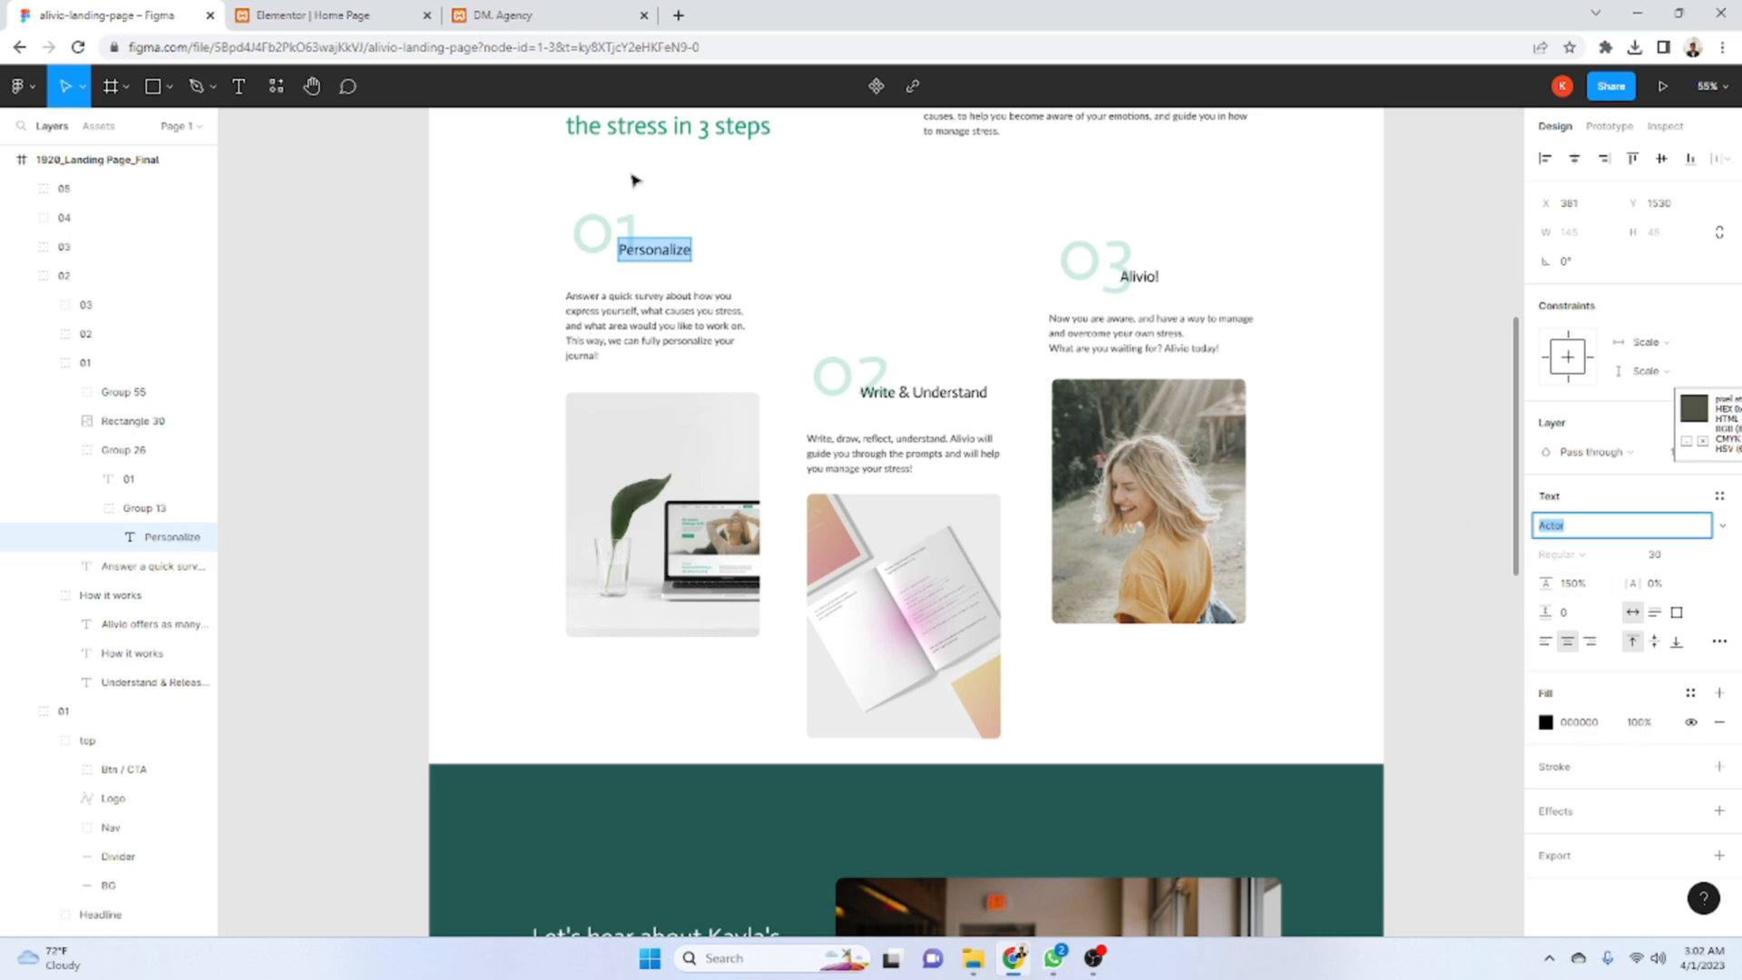
{"action": "left_click", "coordinate": [318, 15]}
{"action": "left_click", "coordinate": [787, 774]}
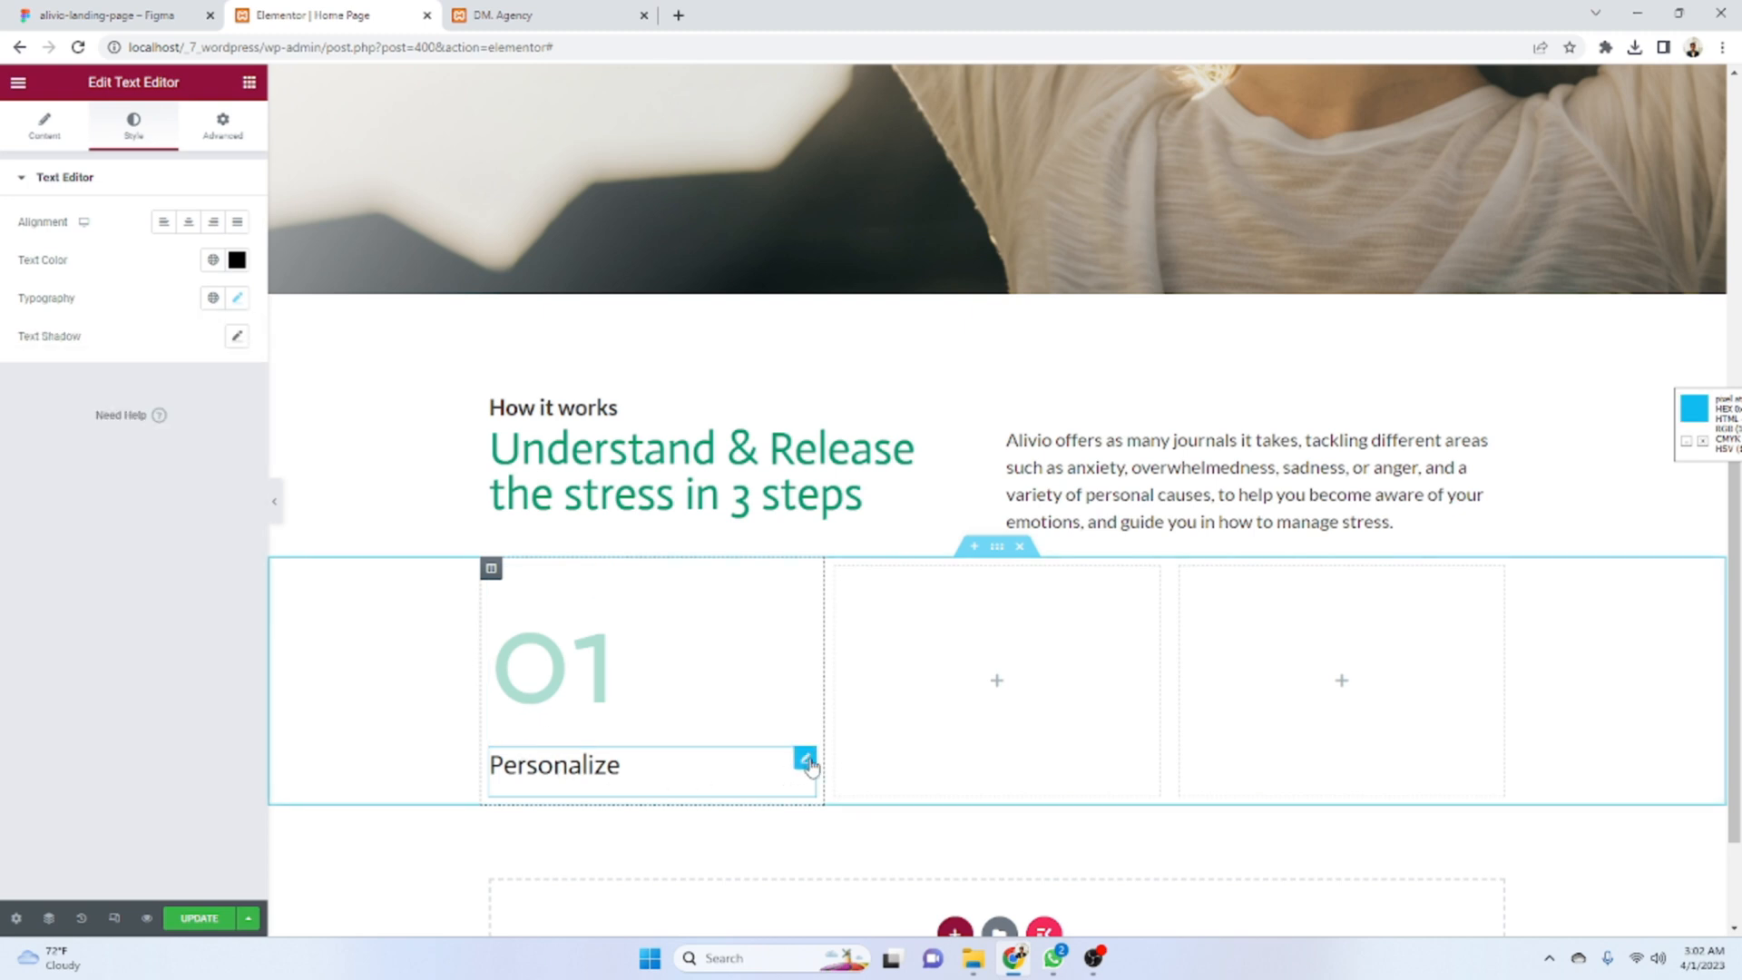
{"action": "left_click", "coordinate": [233, 138]}
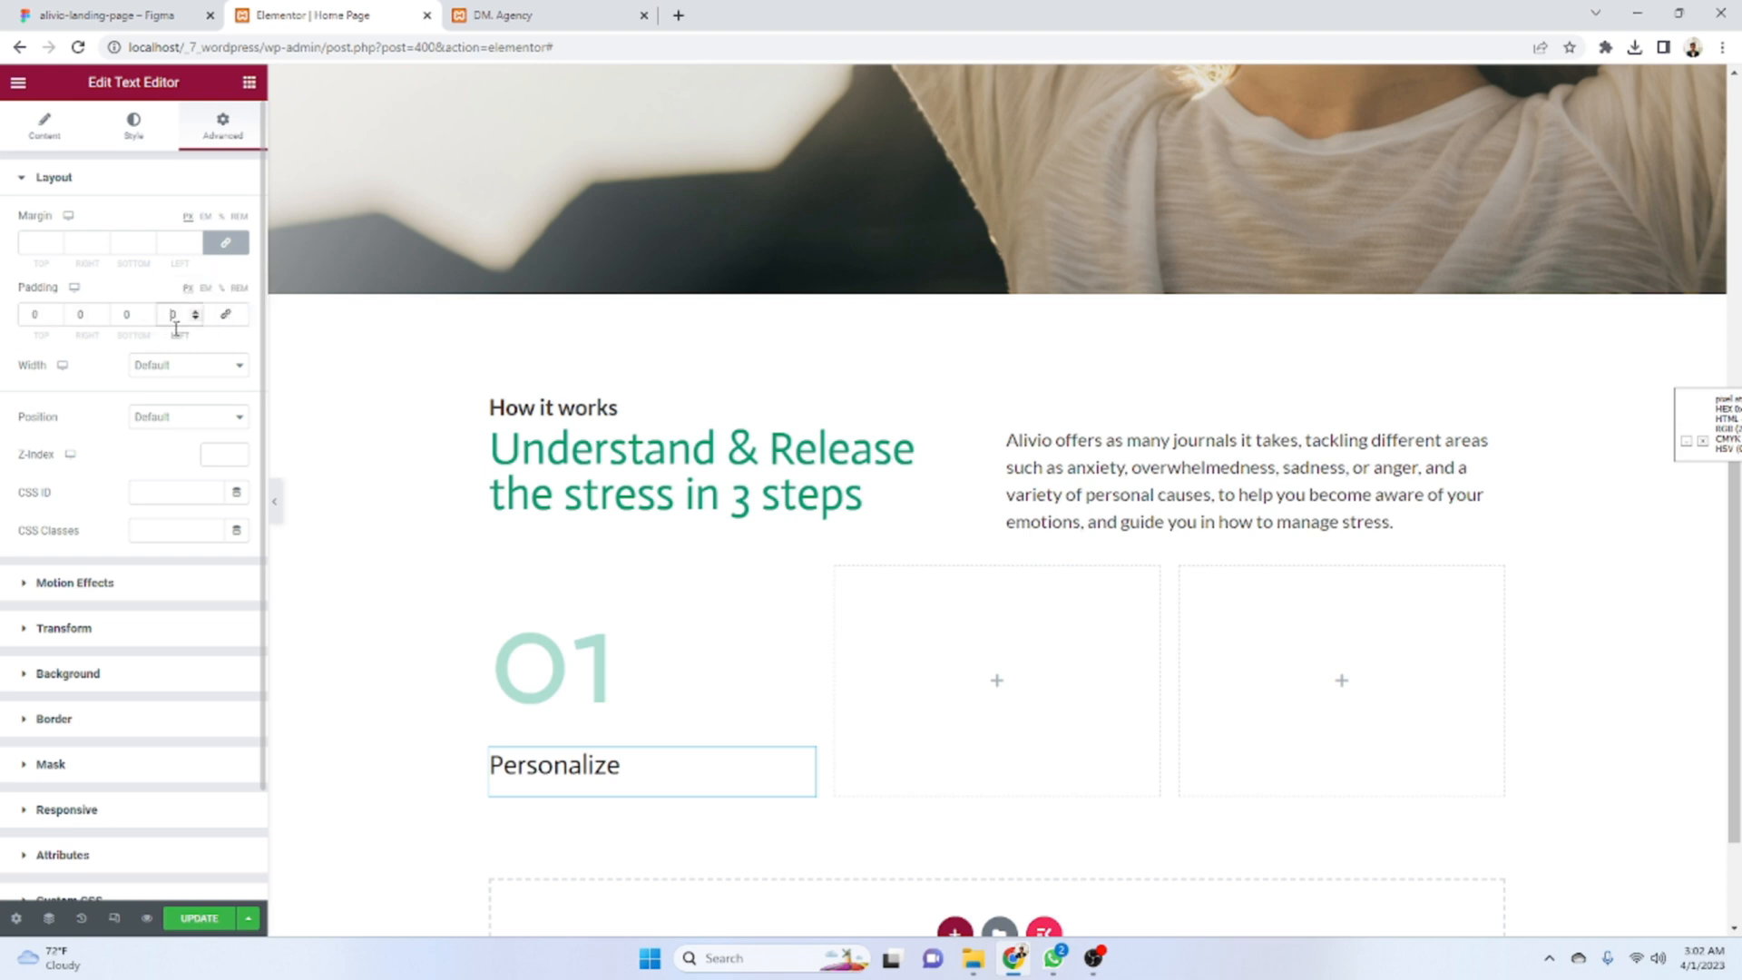
{"action": "key", "text": "Up"}
{"action": "key", "text": "Up"}
{"action": "key", "text": "Up"}
{"action": "key", "text": "Up"}
{"action": "key", "text": "Up"}
{"action": "key", "text": "Up"}
{"action": "key", "text": "Up"}
{"action": "key", "text": "Up"}
{"action": "key", "text": "Up"}
{"action": "key", "text": "Up"}
{"action": "key", "text": "Up"}
{"action": "key", "text": "Up"}
{"action": "key", "text": "Up"}
{"action": "key", "text": "Up"}
{"action": "key", "text": "Up"}
{"action": "key", "text": "Up"}
{"action": "key", "text": "Up"}
{"action": "key", "text": "Up"}
{"action": "key", "text": "Up"}
{"action": "key", "text": "Up"}
{"action": "key", "text": "Up"}
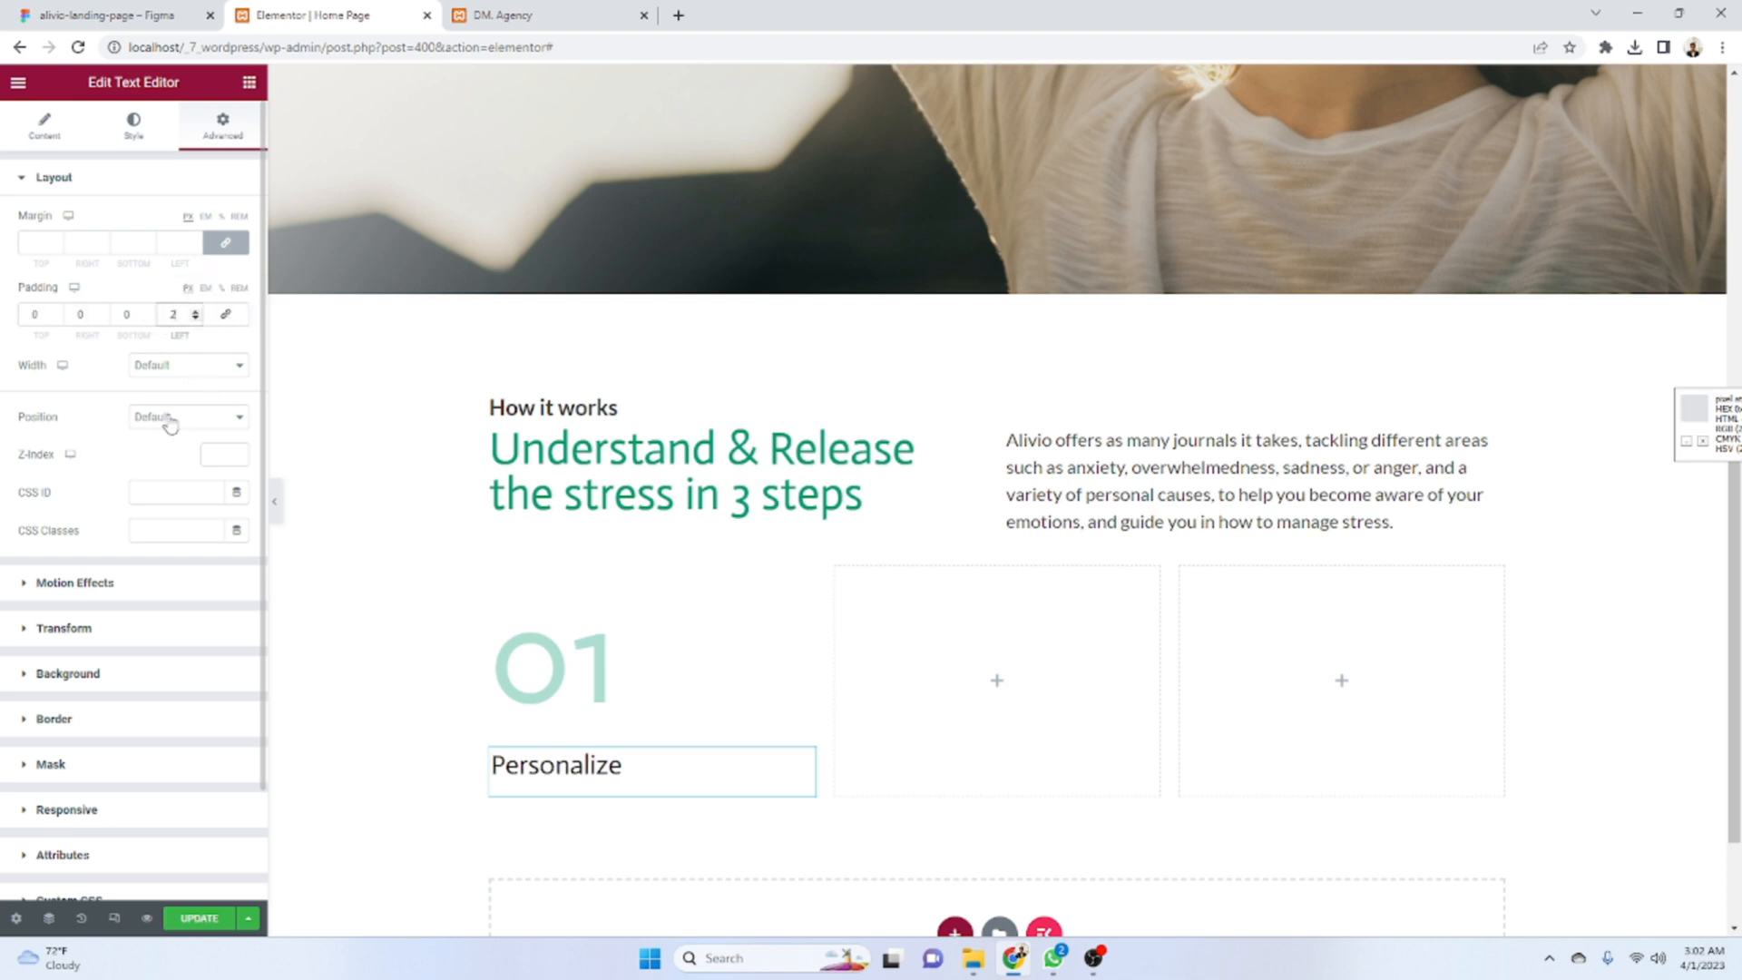
{"action": "key", "text": "Up"}
{"action": "key", "text": "Up"}
{"action": "key", "text": "Up"}
{"action": "key", "text": "Up"}
{"action": "key", "text": "Up"}
{"action": "key", "text": "Up"}
{"action": "key", "text": "Up"}
{"action": "key", "text": "Up"}
{"action": "key", "text": "Up"}
{"action": "key", "text": "Up"}
{"action": "key", "text": "Up"}
{"action": "key", "text": "Up"}
{"action": "key", "text": "Up"}
{"action": "key", "text": "Up"}
{"action": "key", "text": "Up"}
{"action": "key", "text": "Up"}
{"action": "key", "text": "Up"}
{"action": "key", "text": "Up"}
{"action": "key", "text": "Up"}
{"action": "key", "text": "Up"}
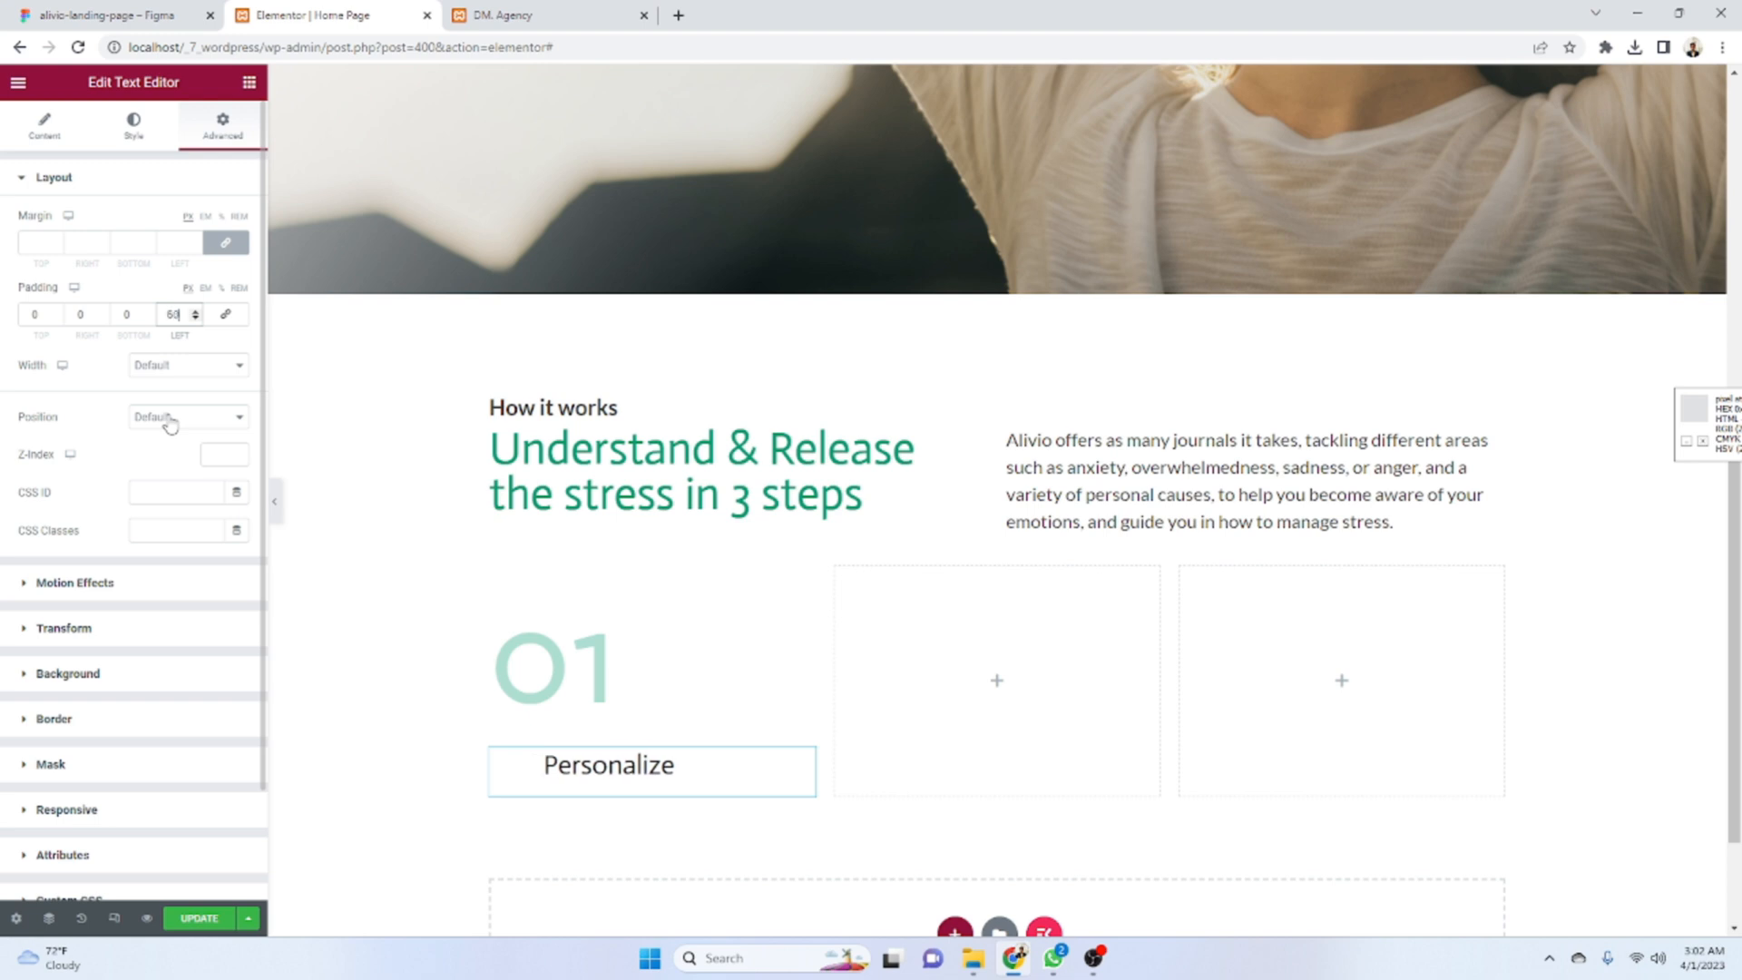
{"action": "key", "text": "Up"}
{"action": "key", "text": "Up"}
{"action": "key", "text": "Up"}
{"action": "key", "text": "Up"}
{"action": "key", "text": "Up"}
{"action": "key", "text": "Up"}
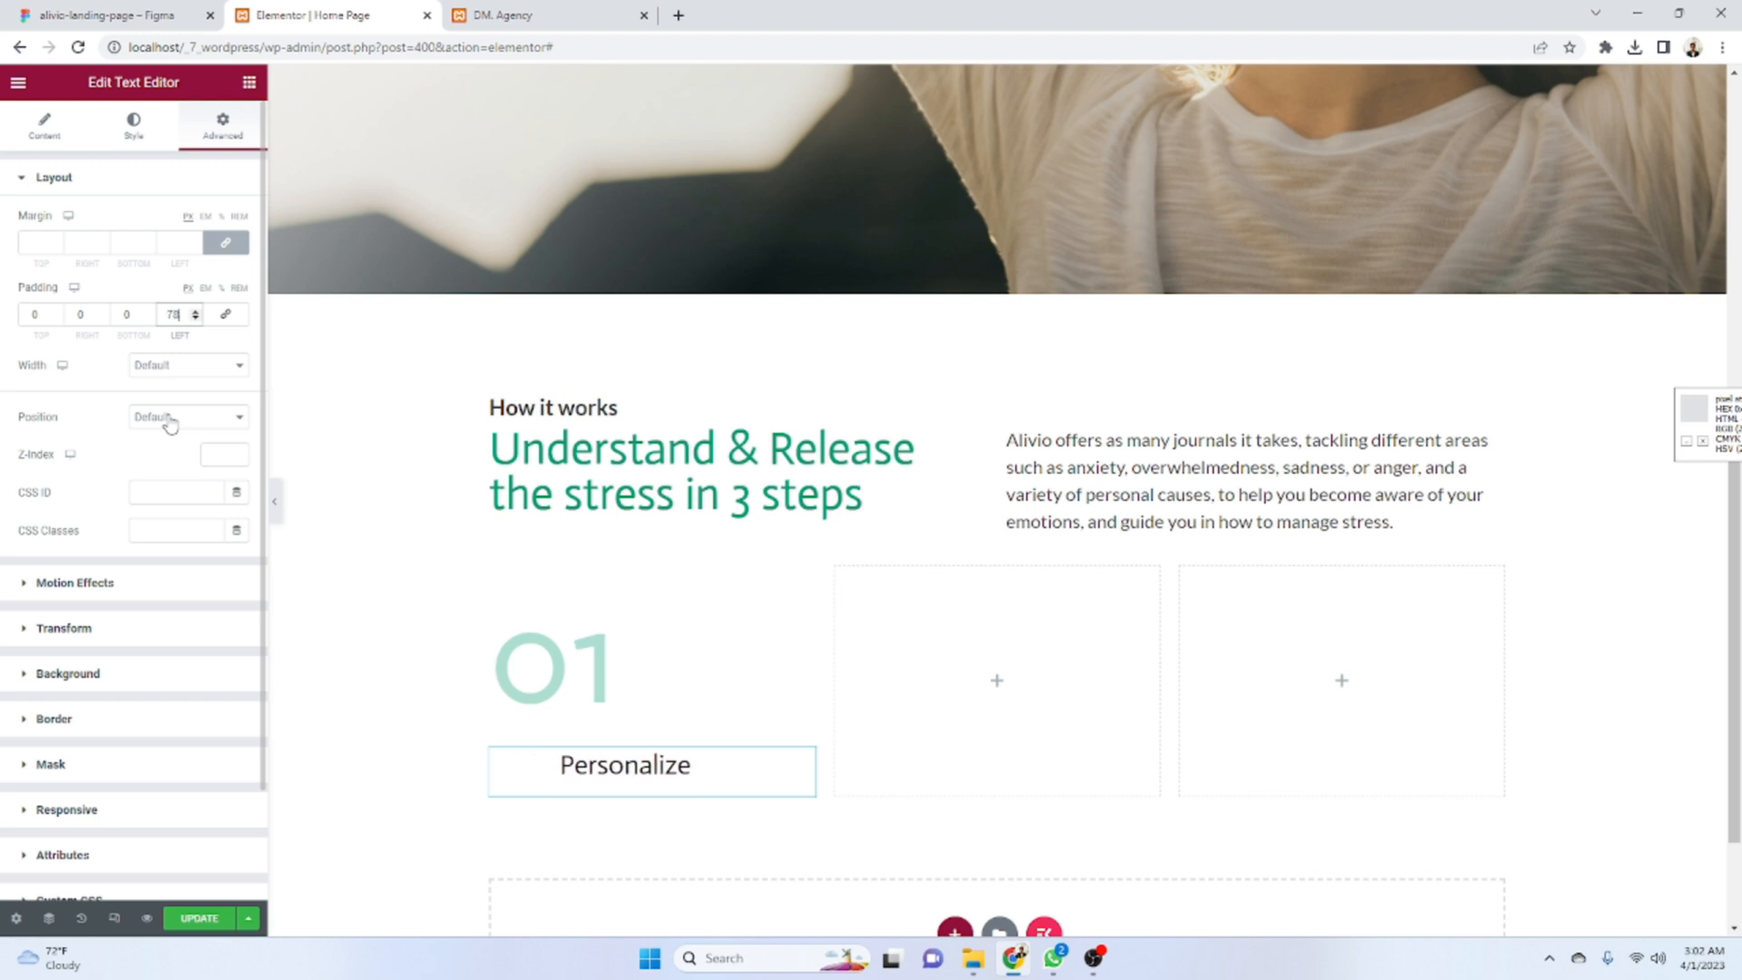
{"action": "left_click", "coordinate": [89, 8]}
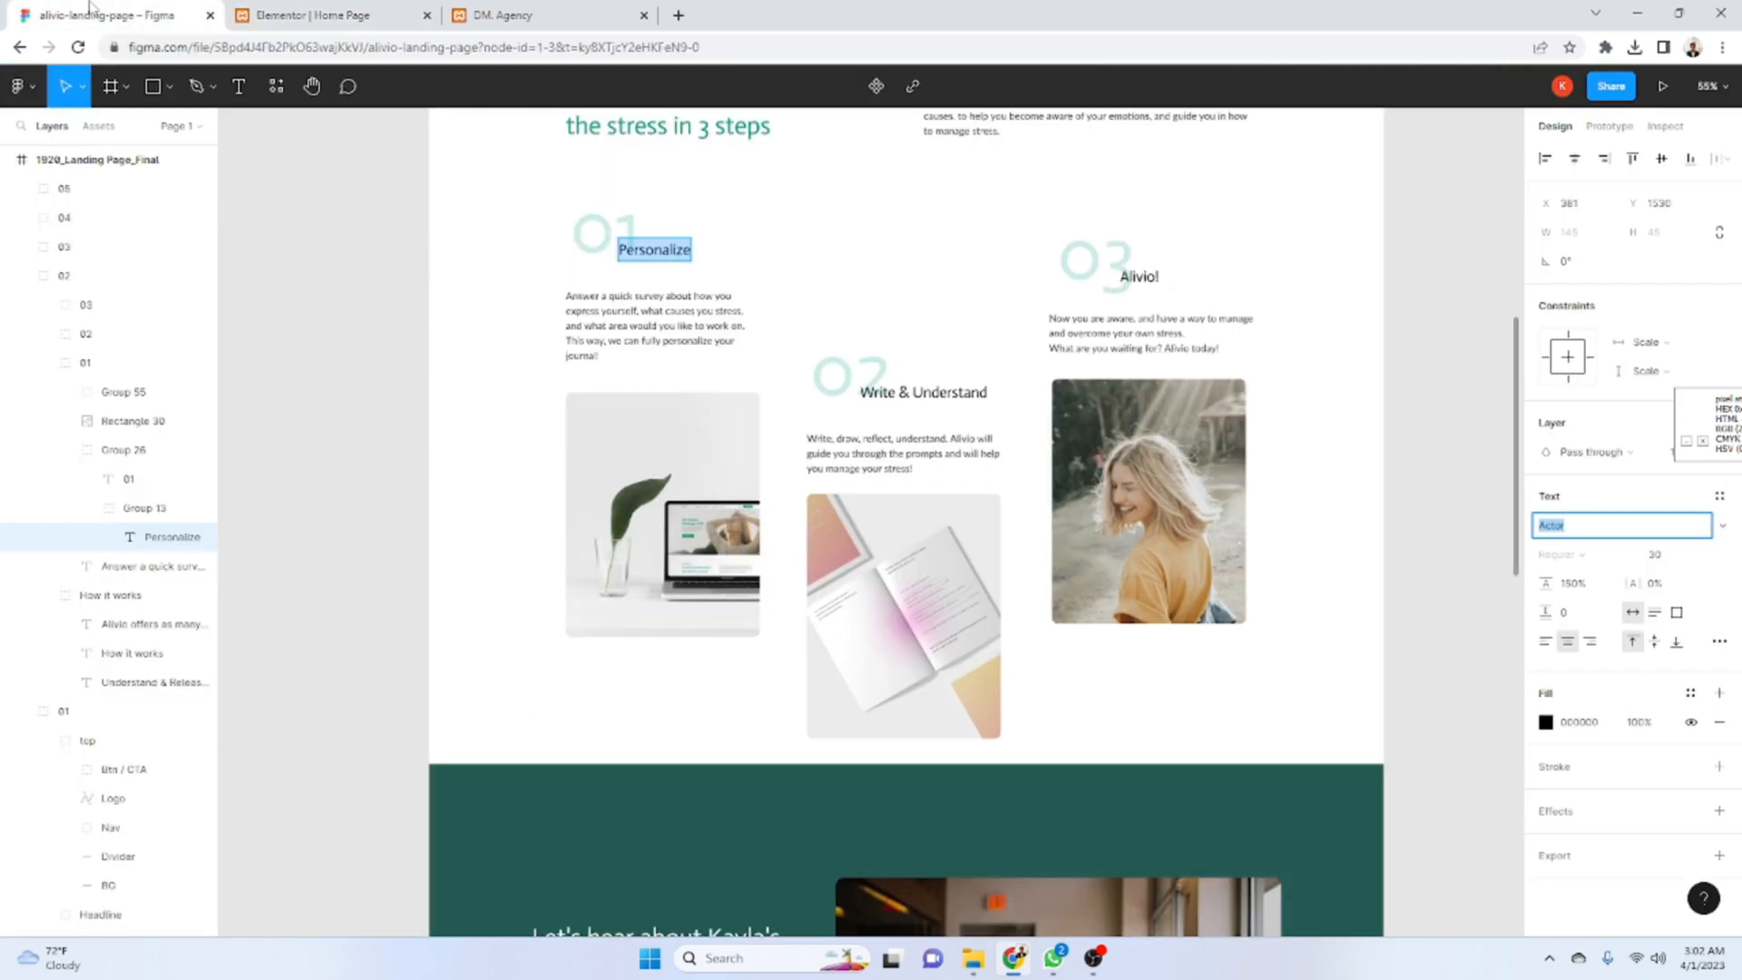
{"action": "left_click", "coordinate": [272, 15]}
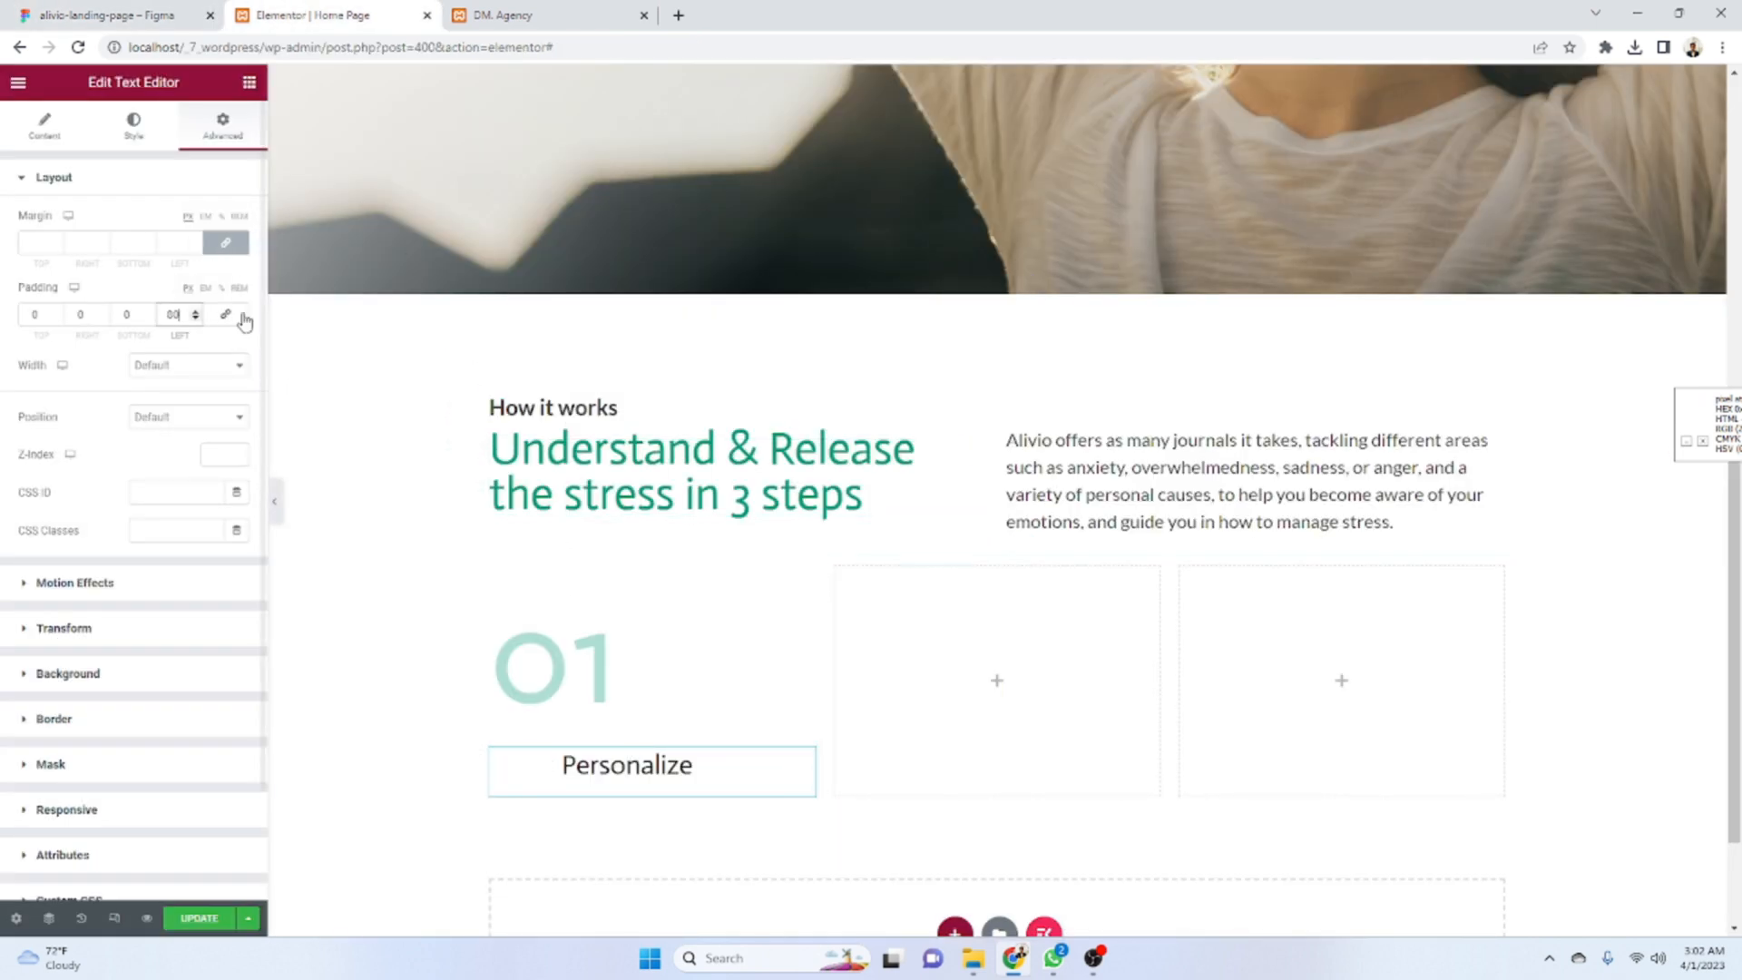
- Compare the overlap with "01" in Figma and set the "Personalize" text's top margin to -80 px, with the other sides at 0
{"action": "left_click", "coordinate": [225, 242]}
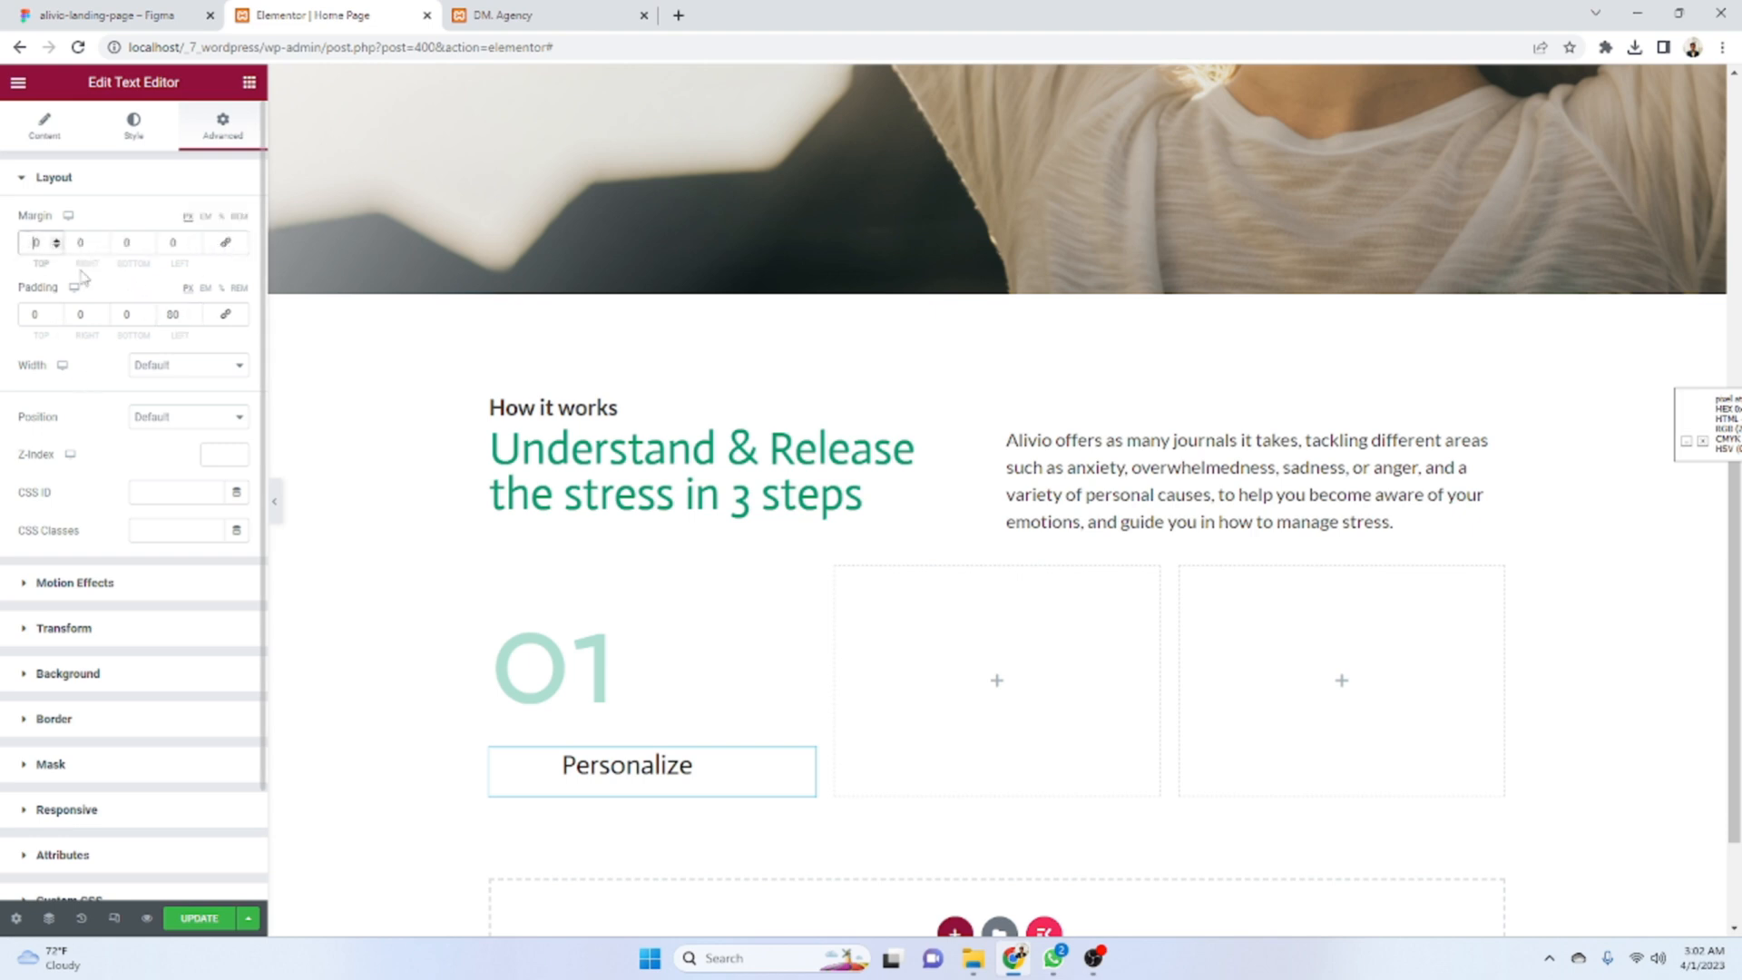
{"action": "key", "text": "Down"}
{"action": "key", "text": "Down"}
{"action": "key", "text": "Down"}
{"action": "key", "text": "Down"}
{"action": "key", "text": "Down"}
{"action": "key", "text": "Down"}
{"action": "key", "text": "Down"}
{"action": "key", "text": "Down"}
{"action": "key", "text": "Down"}
{"action": "key", "text": "Down"}
{"action": "key", "text": "Down"}
{"action": "key", "text": "Down"}
{"action": "key", "text": "Down"}
{"action": "key", "text": "Down"}
{"action": "key", "text": "Down"}
{"action": "key", "text": "Down"}
{"action": "key", "text": "Down"}
{"action": "key", "text": "Down"}
{"action": "key", "text": "Down"}
{"action": "key", "text": "Down"}
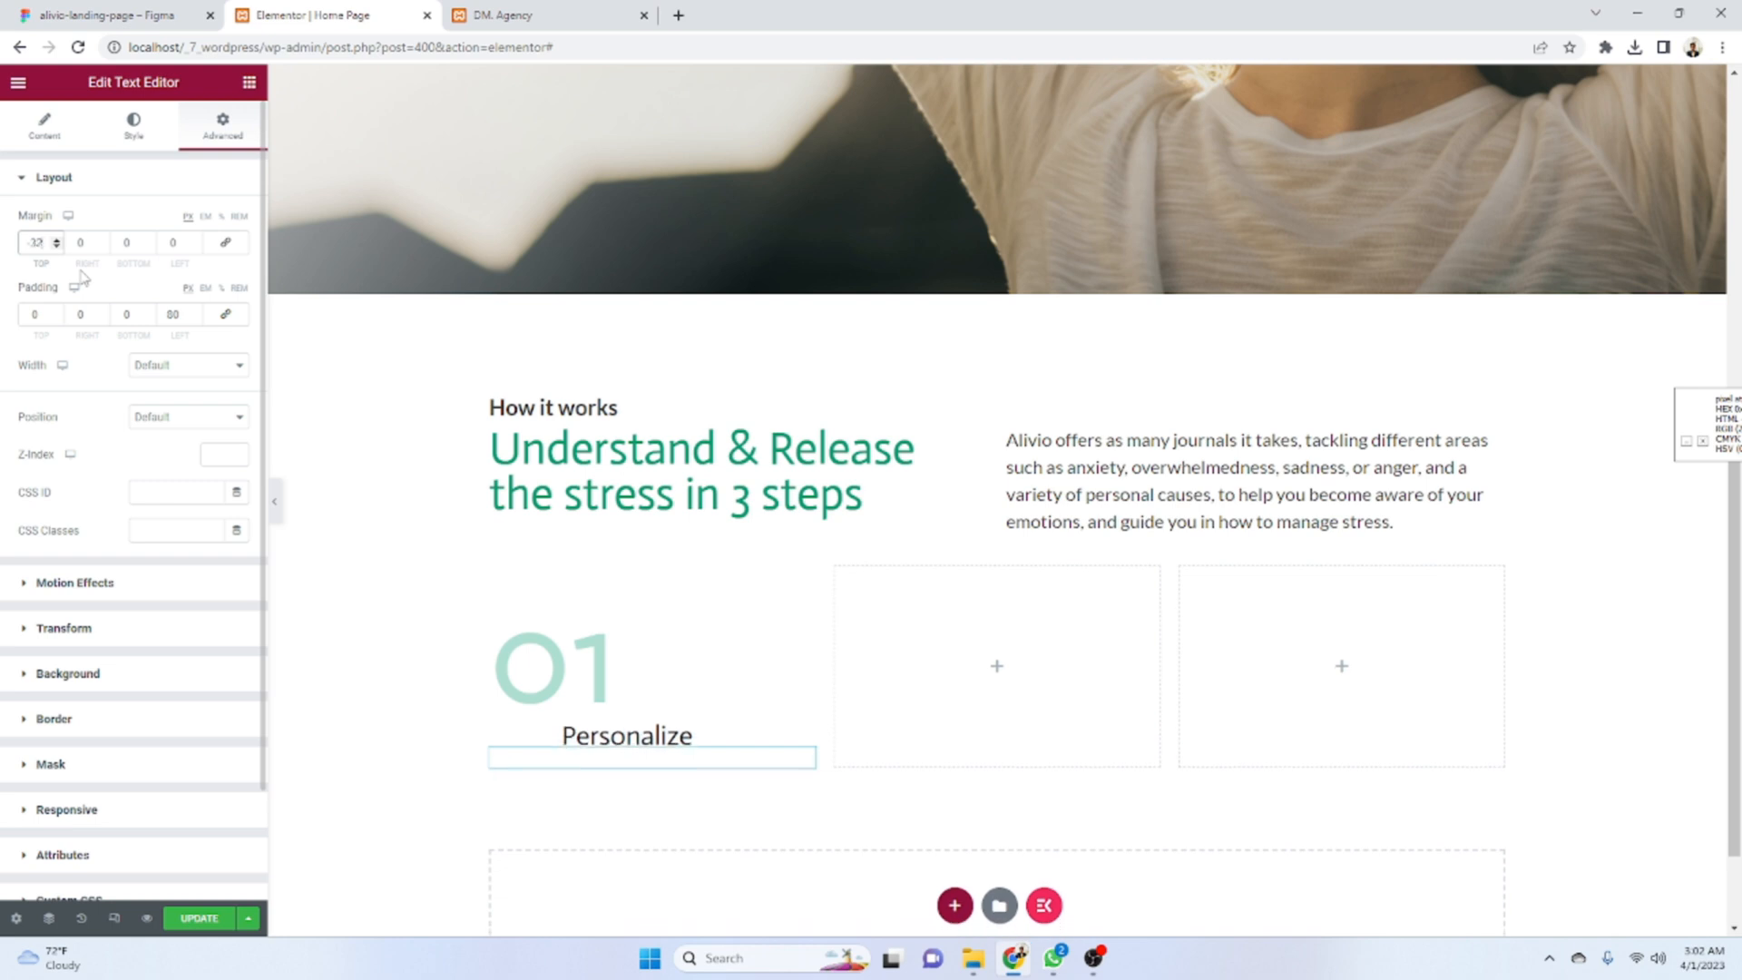
{"action": "key", "text": "Down"}
{"action": "key", "text": "Down"}
{"action": "key", "text": "Down"}
{"action": "key", "text": "Down"}
{"action": "key", "text": "Down"}
{"action": "key", "text": "Down"}
{"action": "key", "text": "Down"}
{"action": "key", "text": "Down"}
{"action": "key", "text": "Down"}
{"action": "key", "text": "Down"}
{"action": "key", "text": "Down"}
{"action": "key", "text": "Down"}
{"action": "key", "text": "Down"}
{"action": "key", "text": "Down"}
{"action": "key", "text": "Down"}
{"action": "key", "text": "Down"}
{"action": "key", "text": "Down"}
{"action": "key", "text": "Down"}
{"action": "key", "text": "Down"}
{"action": "key", "text": "Down"}
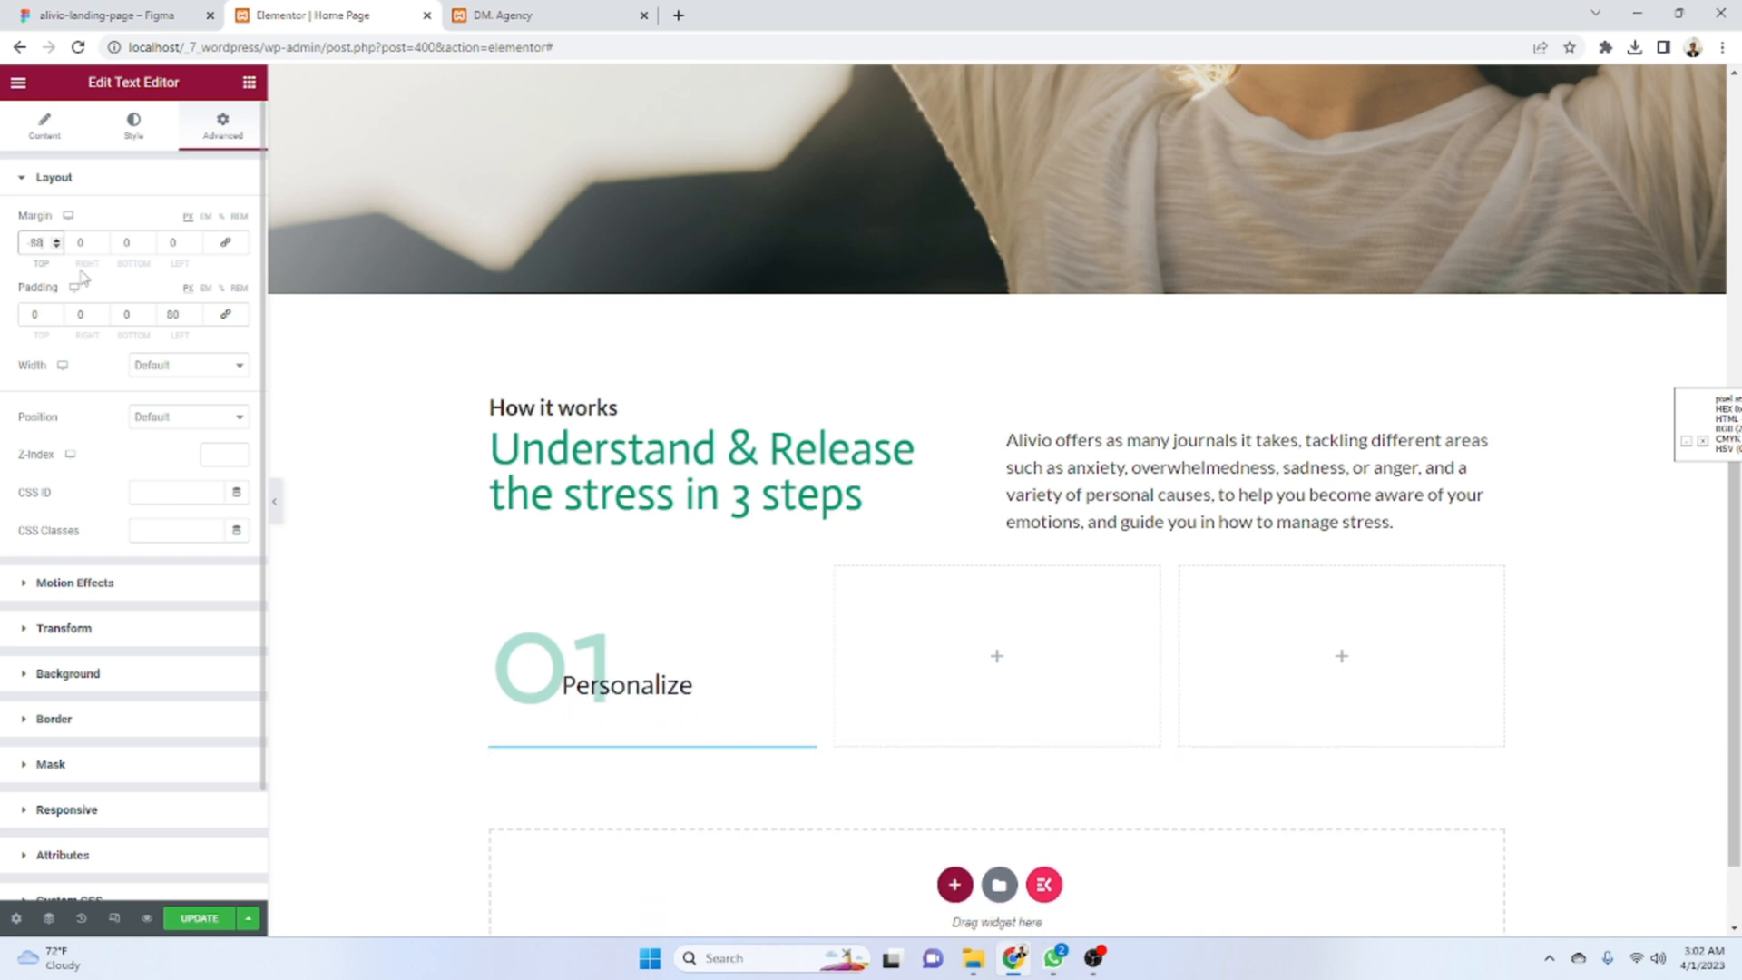
{"action": "key", "text": "Down"}
{"action": "key", "text": "Down"}
{"action": "key", "text": "Down"}
{"action": "left_click", "coordinate": [18, 9]}
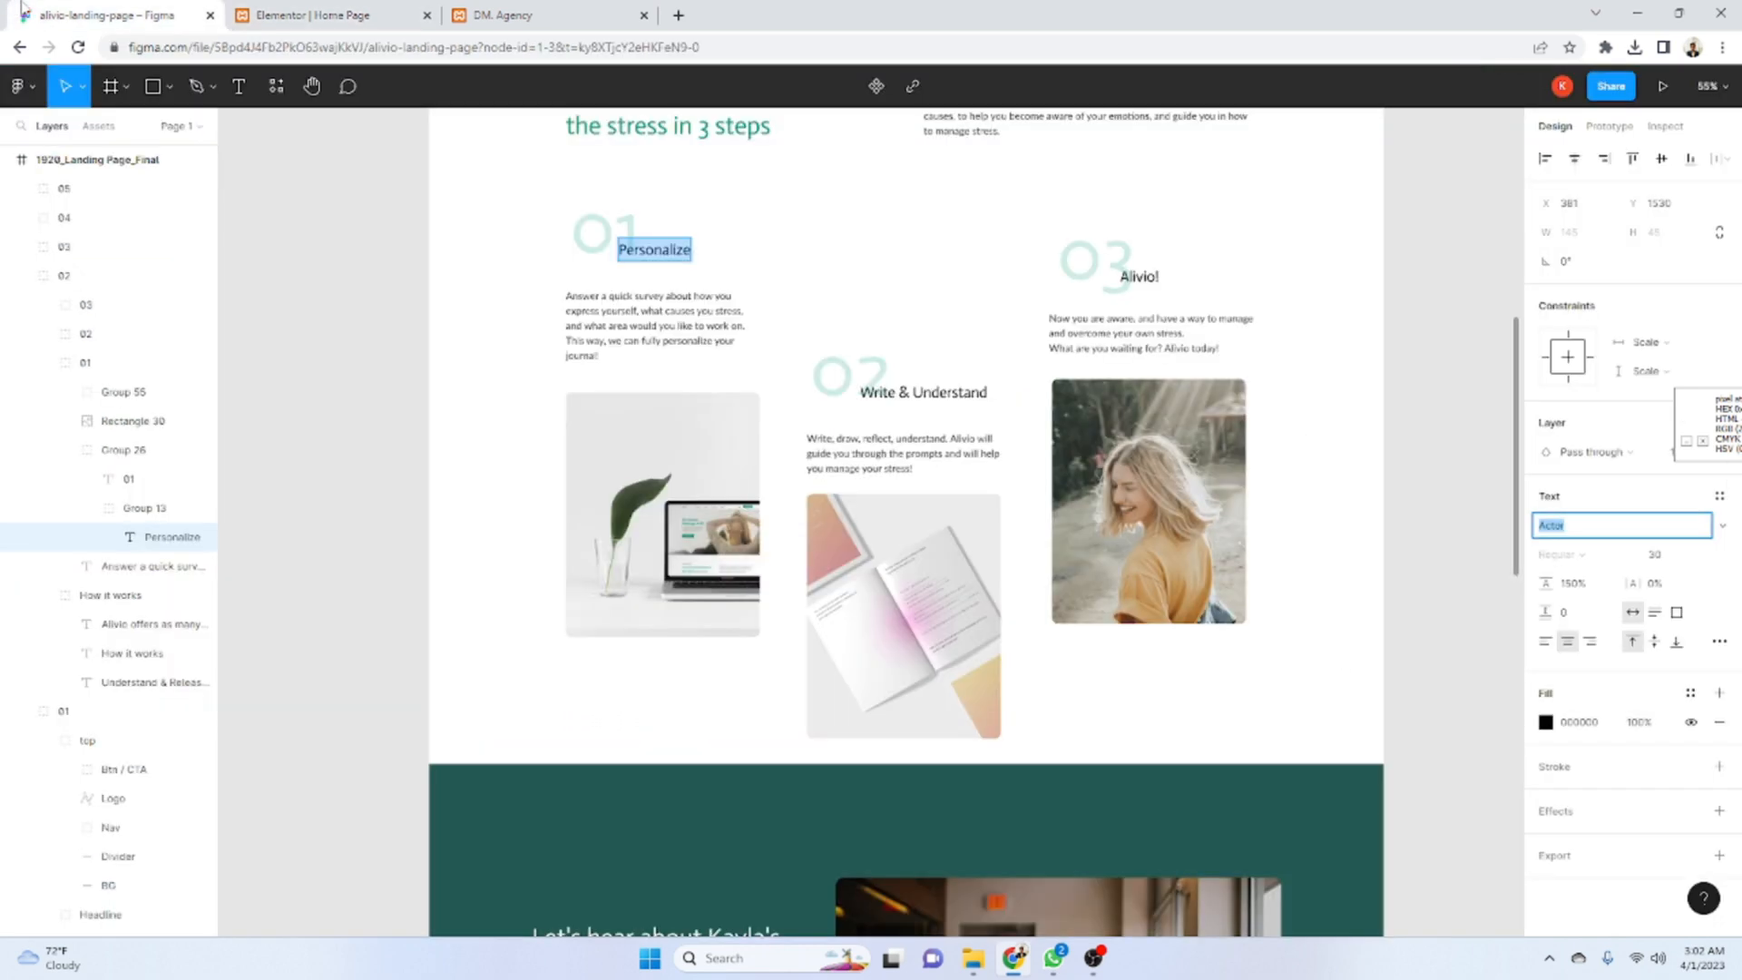
{"action": "left_click", "coordinate": [363, 12]}
{"action": "key", "text": "Down"}
{"action": "key", "text": "Down"}
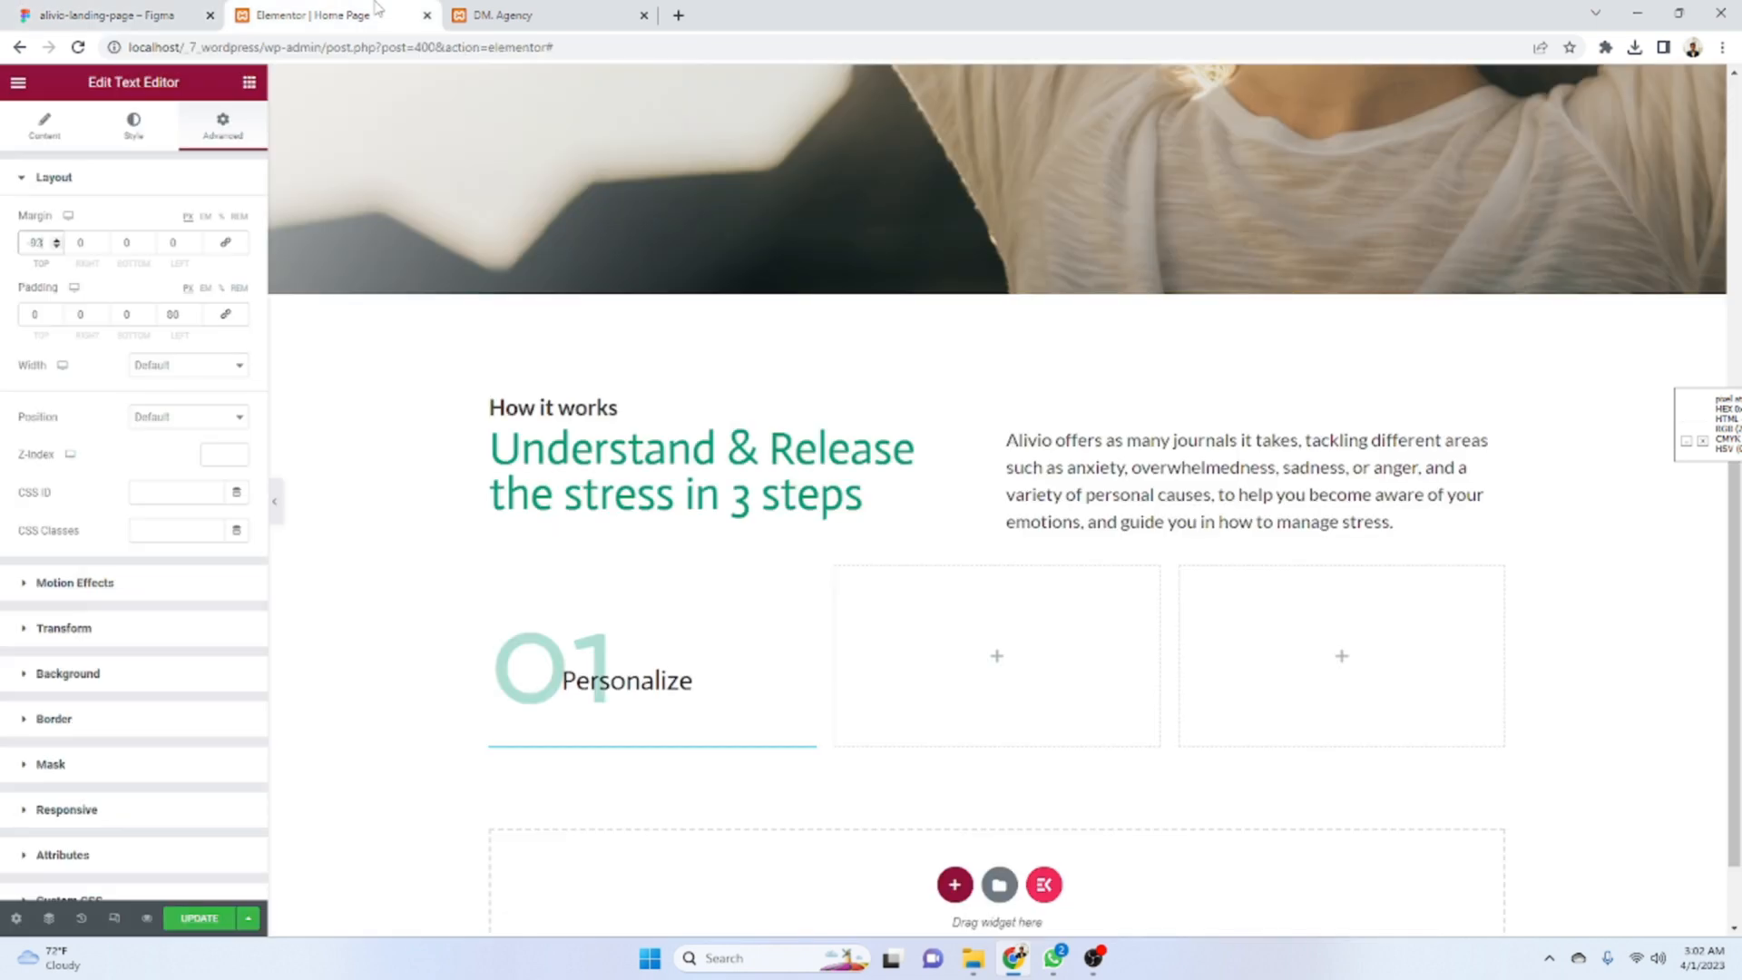
{"action": "key", "text": "Up"}
{"action": "key", "text": "Up"}
{"action": "key", "text": "Up"}
{"action": "key", "text": "Up"}
{"action": "key", "text": "Up"}
{"action": "key", "text": "Up"}
{"action": "key", "text": "Up"}
{"action": "key", "text": "Up"}
{"action": "key", "text": "Up"}
{"action": "key", "text": "Up"}
{"action": "key", "text": "Up"}
{"action": "key", "text": "Up"}
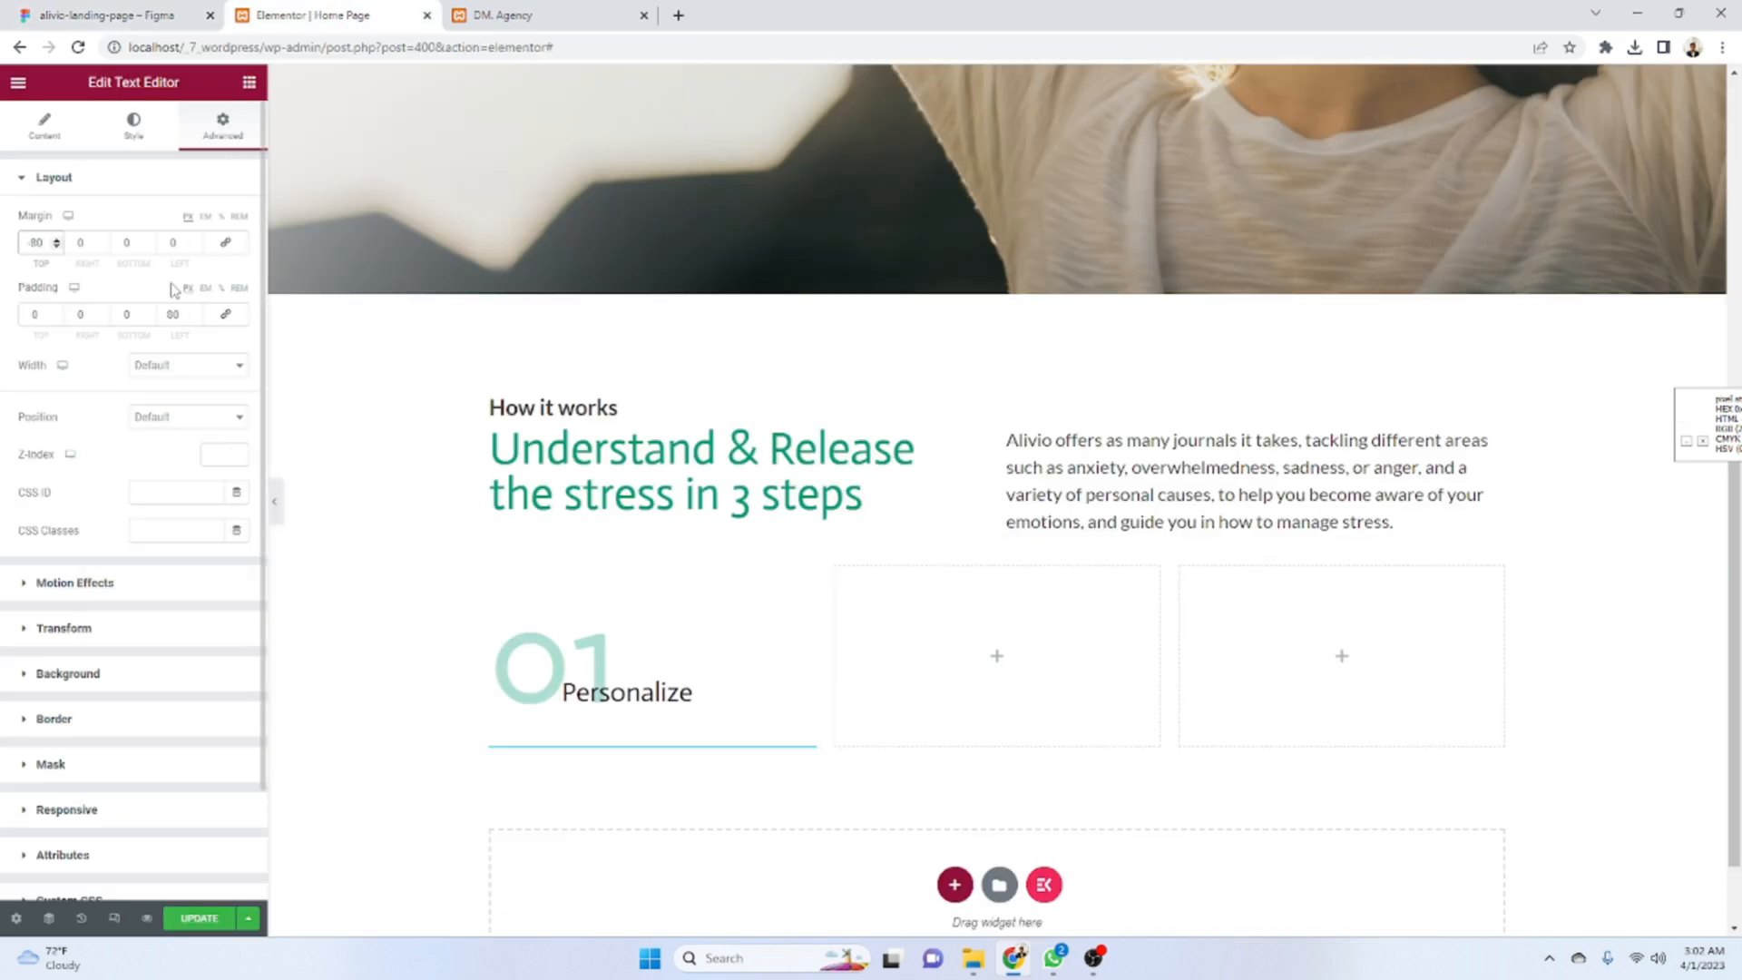
- Compare the title's offset with Figma again and set the "Personalize" text's left padding to 95 px
{"action": "key", "text": "Up"}
{"action": "key", "text": "Up"}
{"action": "key", "text": "Up"}
{"action": "key", "text": "Up"}
{"action": "key", "text": "Up"}
{"action": "key", "text": "Up"}
{"action": "key", "text": "Up"}
{"action": "key", "text": "Up"}
{"action": "key", "text": "Up"}
{"action": "key", "text": "Up"}
{"action": "key", "text": "Up"}
{"action": "key", "text": "Up"}
{"action": "key", "text": "Up"}
{"action": "key", "text": "Up"}
{"action": "key", "text": "Up"}
{"action": "key", "text": "Up"}
{"action": "key", "text": "Up"}
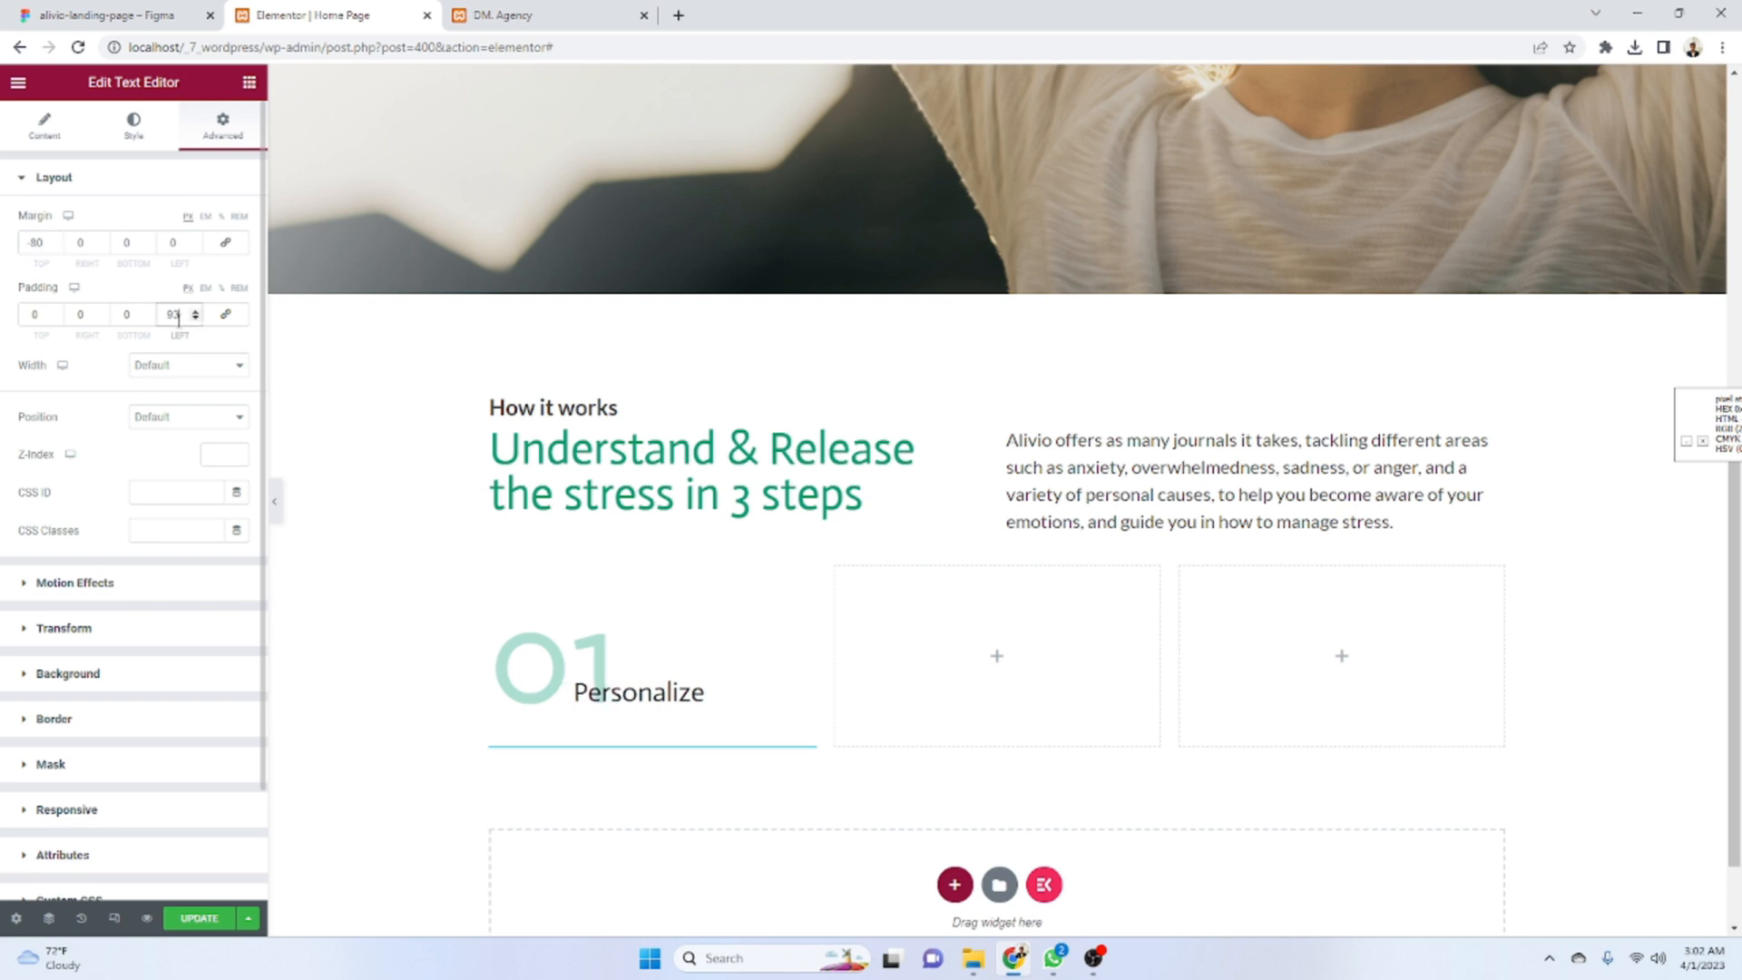
{"action": "left_click", "coordinate": [150, 9]}
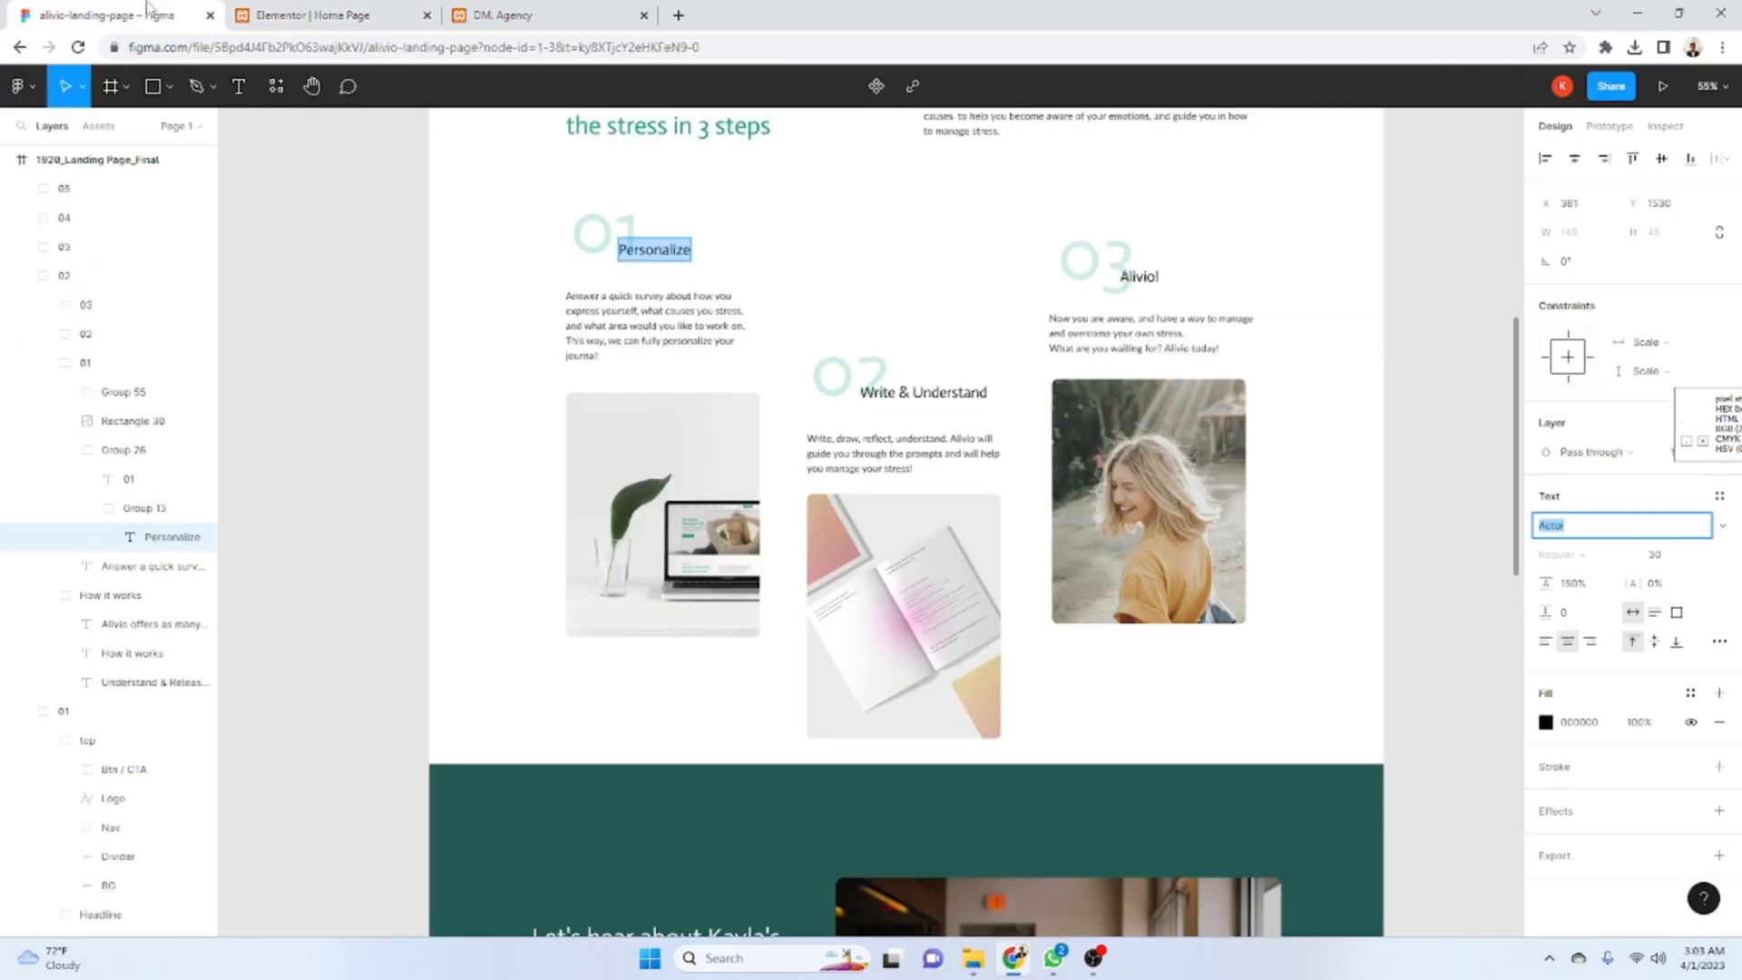
{"action": "left_click", "coordinate": [304, 14]}
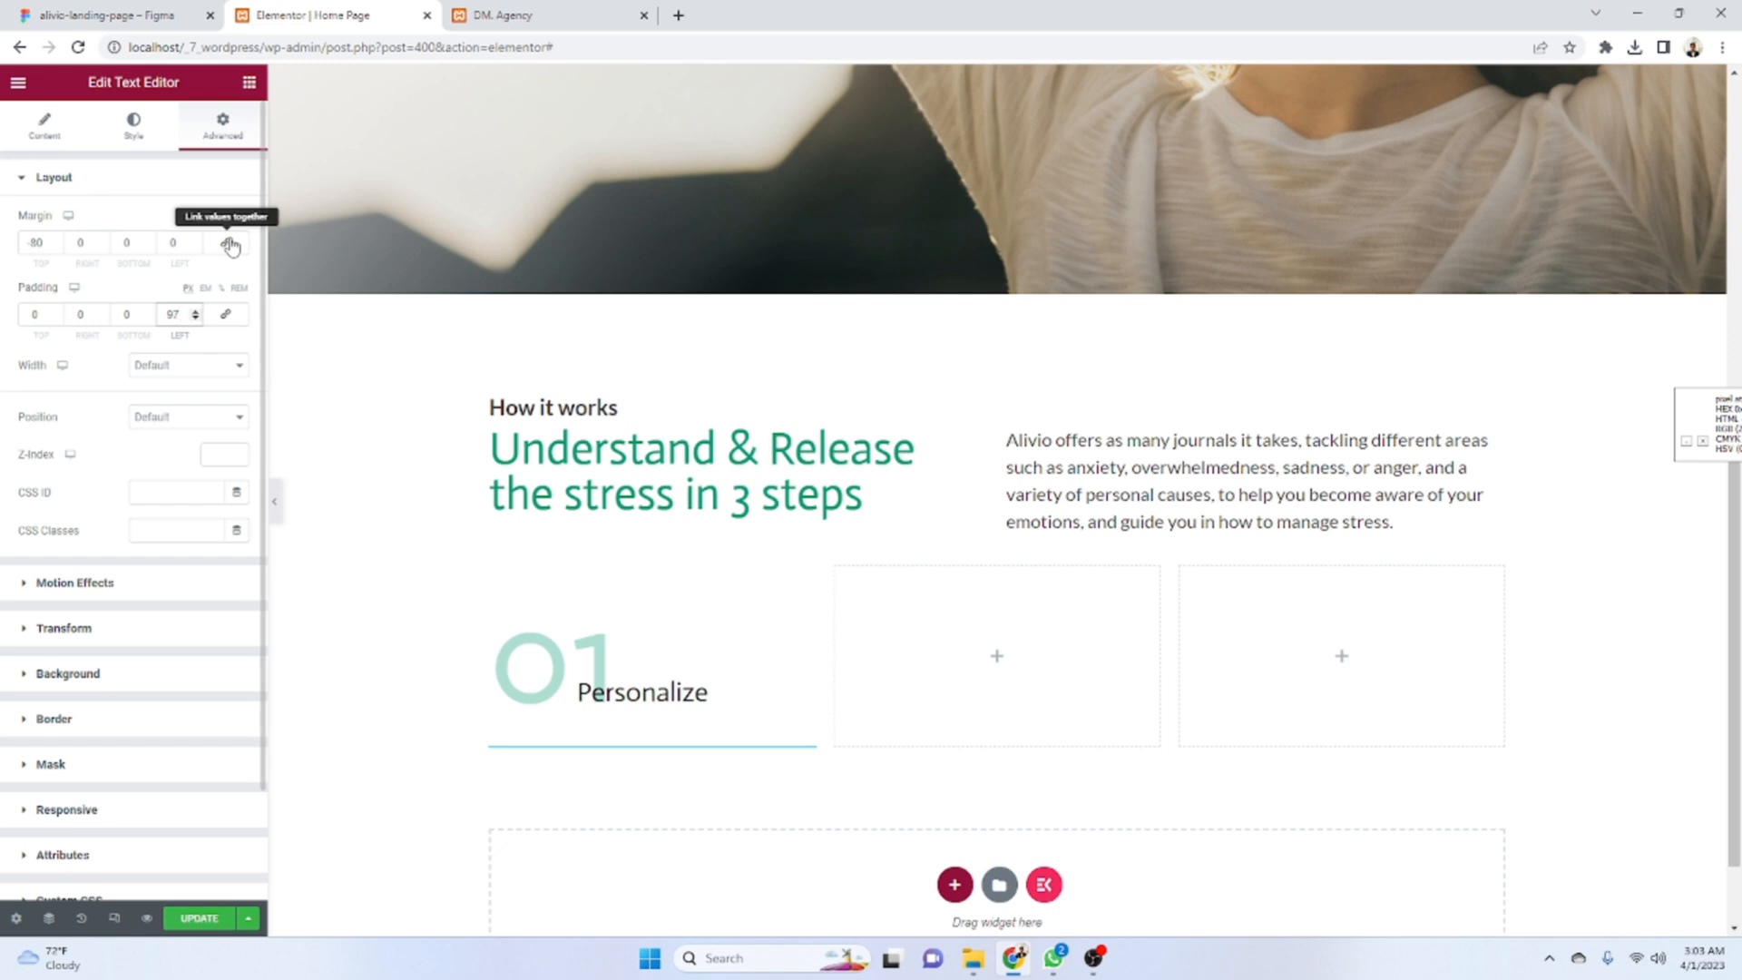
{"action": "key", "text": "Down"}
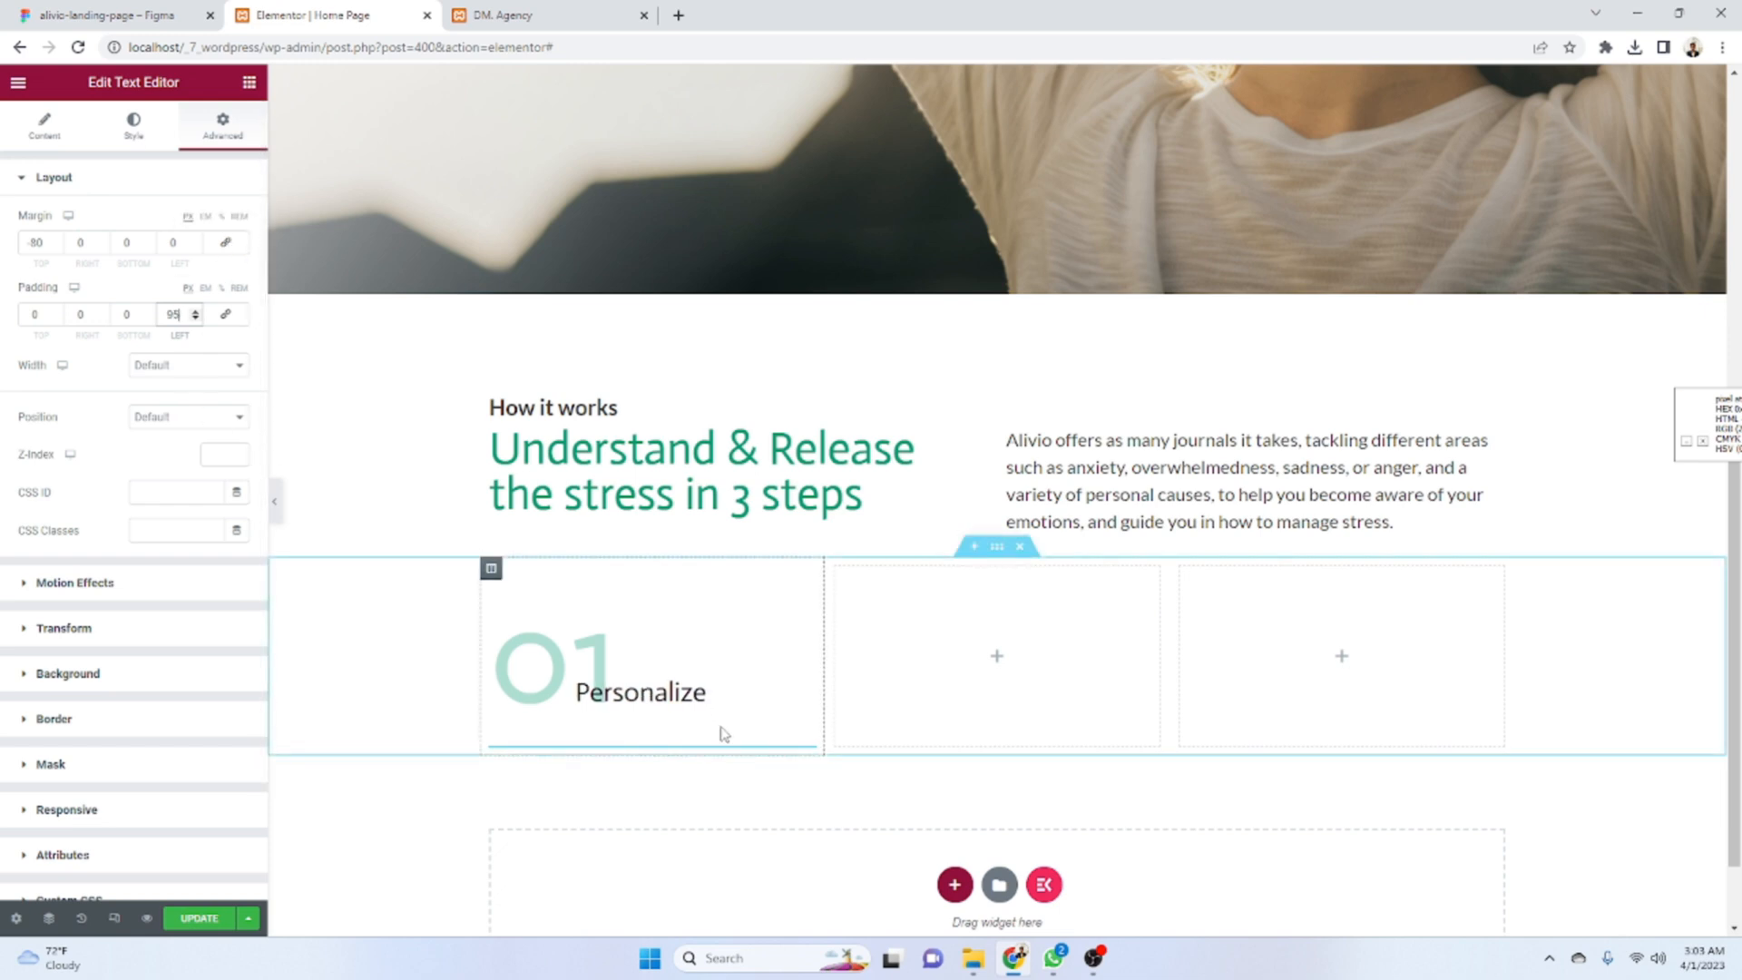
- Copy the "Answer a quick survey" paragraph in Figma and add an inner section below "Personalize" in the first column
{"action": "left_click", "coordinate": [190, 13]}
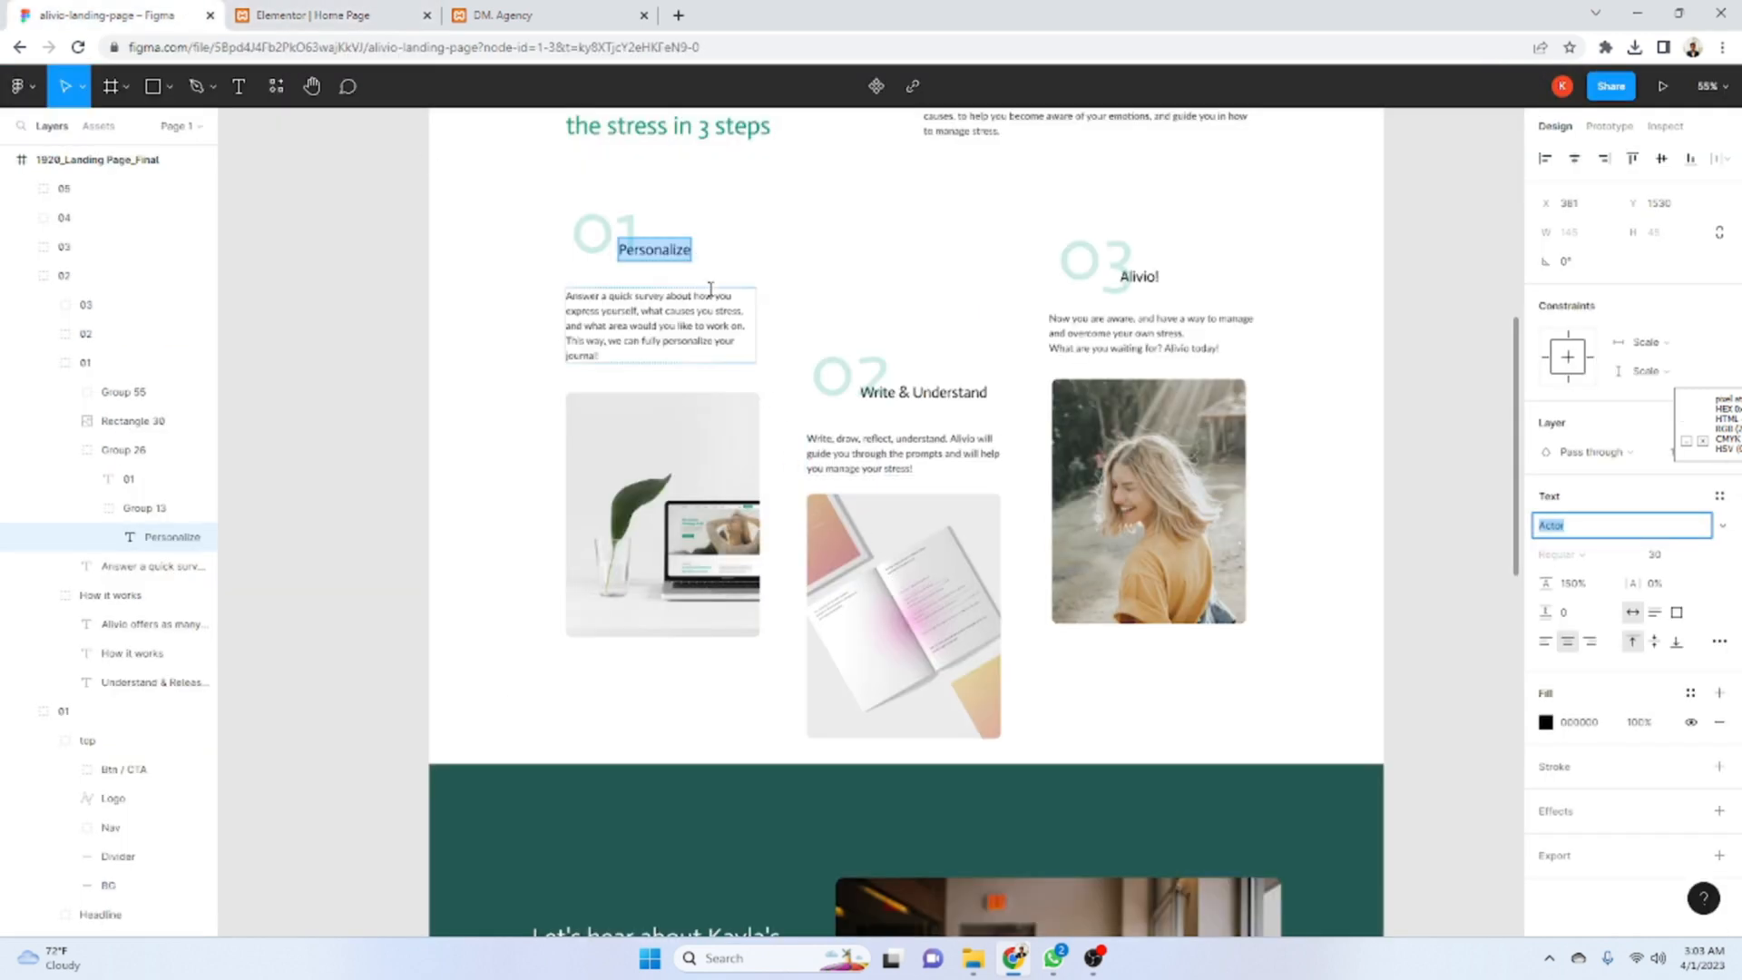
{"action": "left_click", "coordinate": [674, 320]}
{"action": "left_click", "coordinate": [390, 15]}
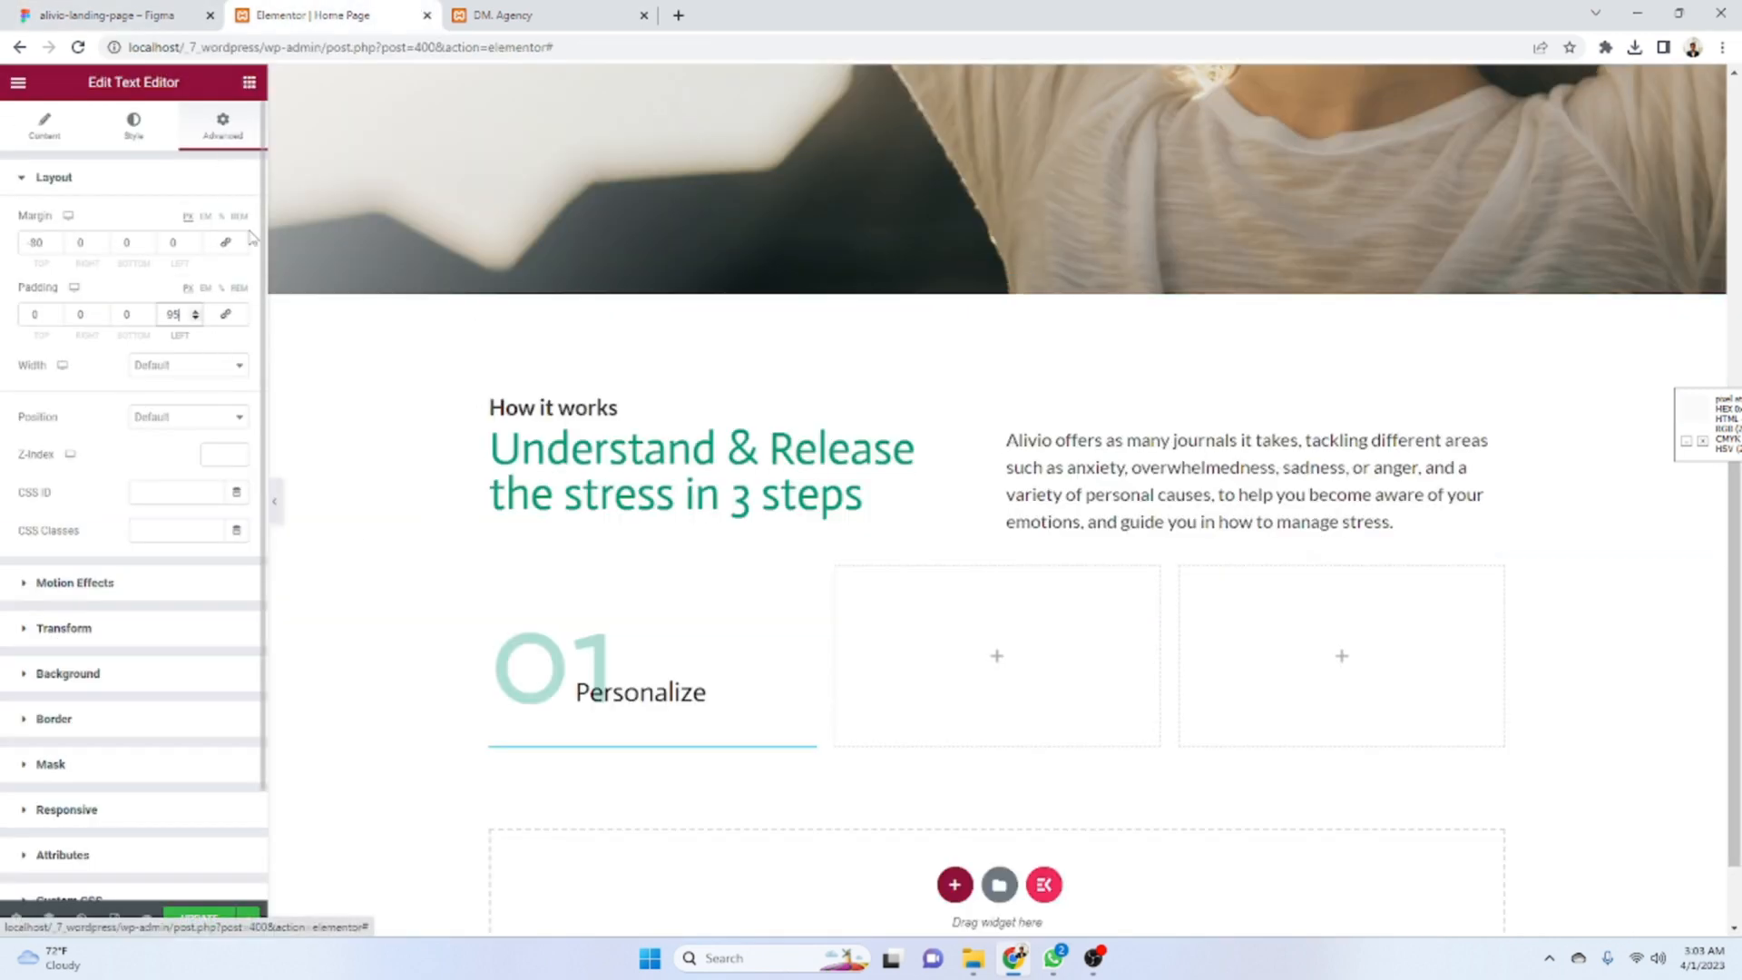
{"action": "left_click", "coordinate": [248, 82]}
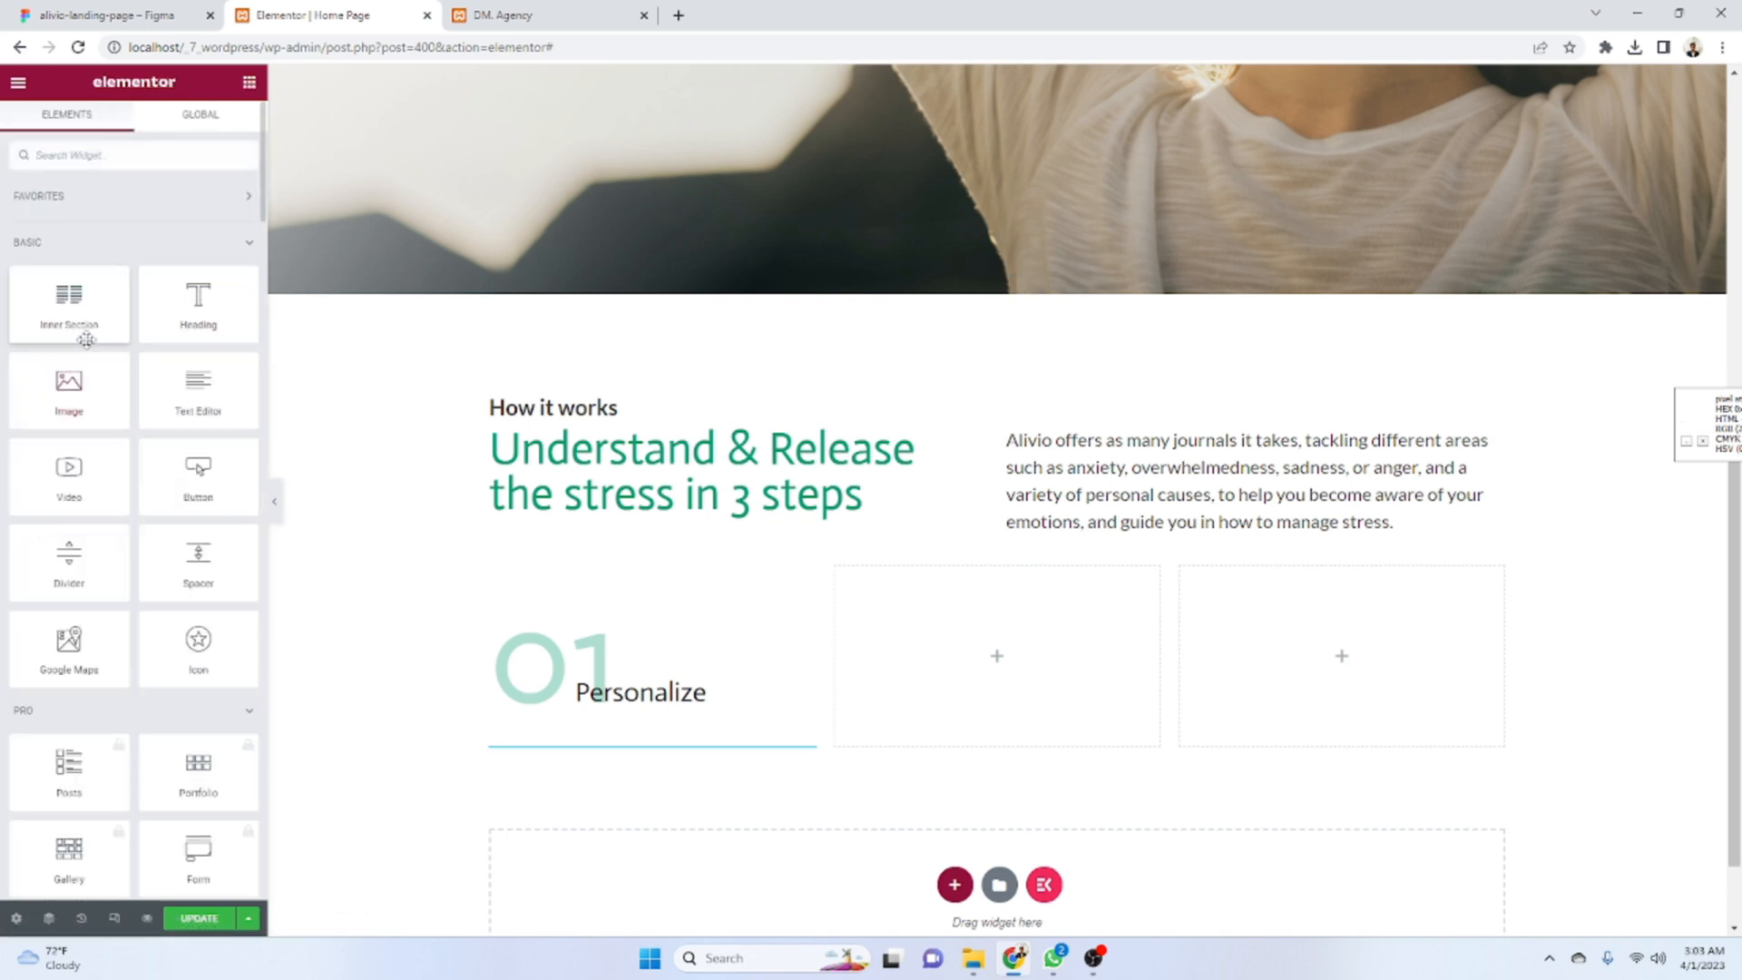
{"action": "left_click_drag", "start_coordinate": [93, 314], "coordinate": [623, 765]}
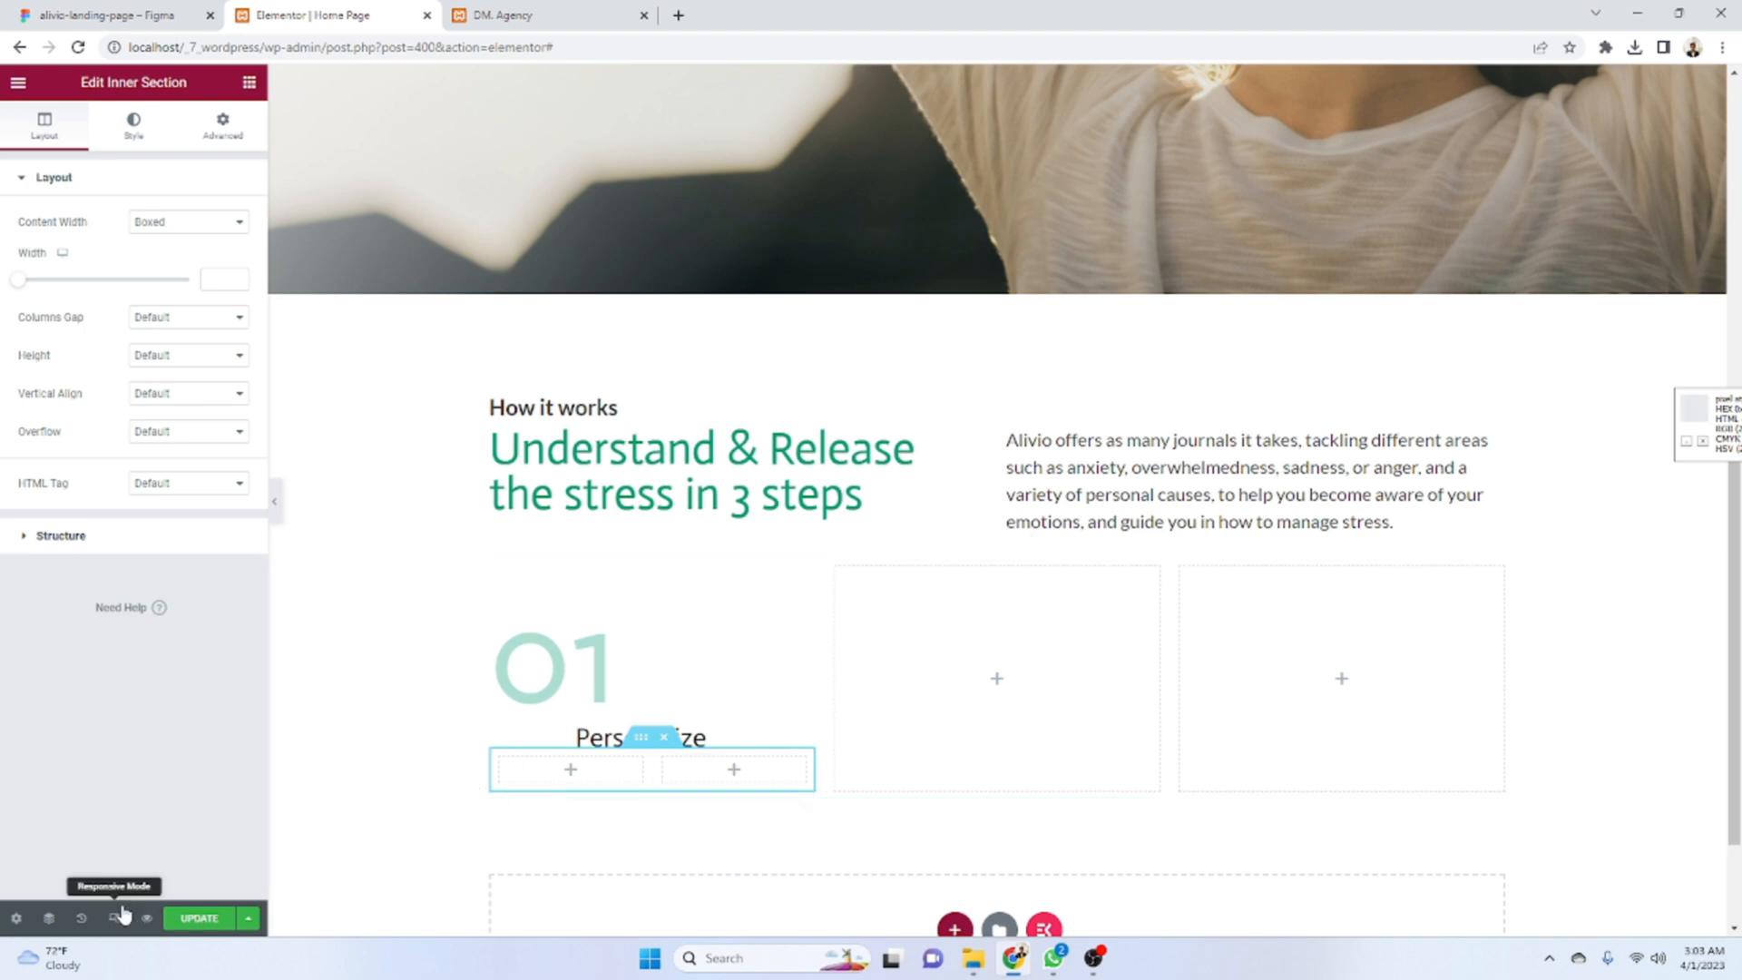
- Open the Navigator and move the "Personalize" text editor above the "01" heading in the first column
{"action": "left_click", "coordinate": [50, 918]}
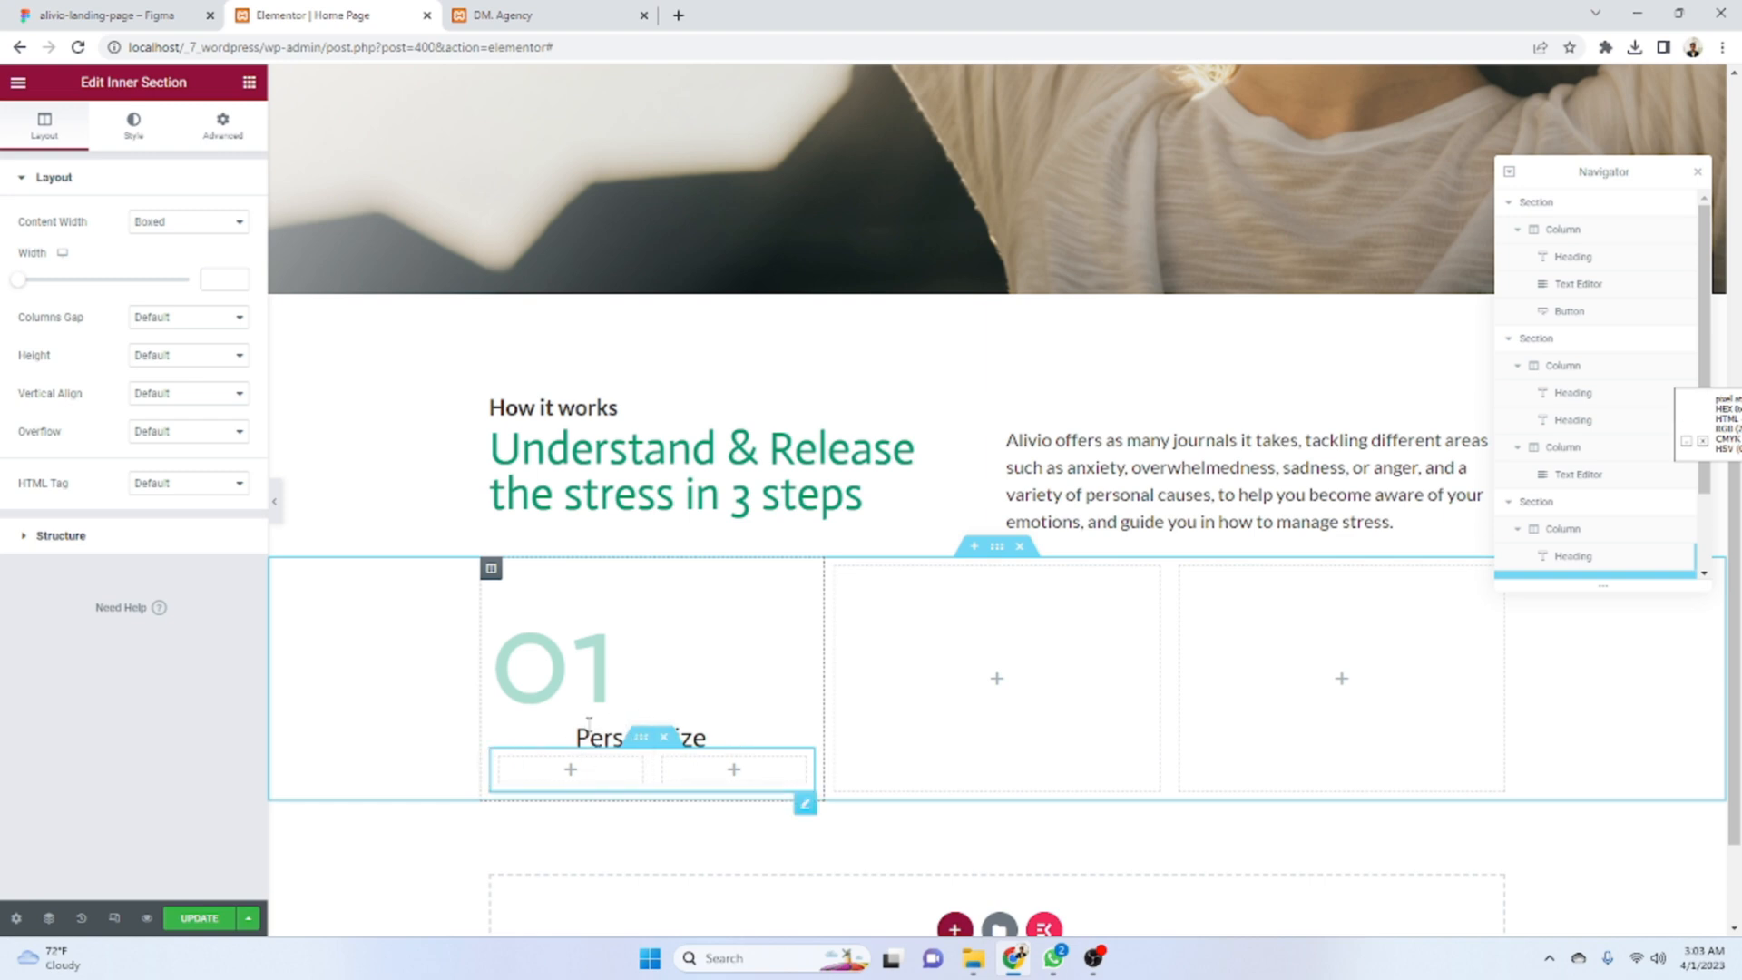
{"action": "scroll", "coordinate": [1594, 542], "scroll_direction": "down", "scroll_amount": 1}
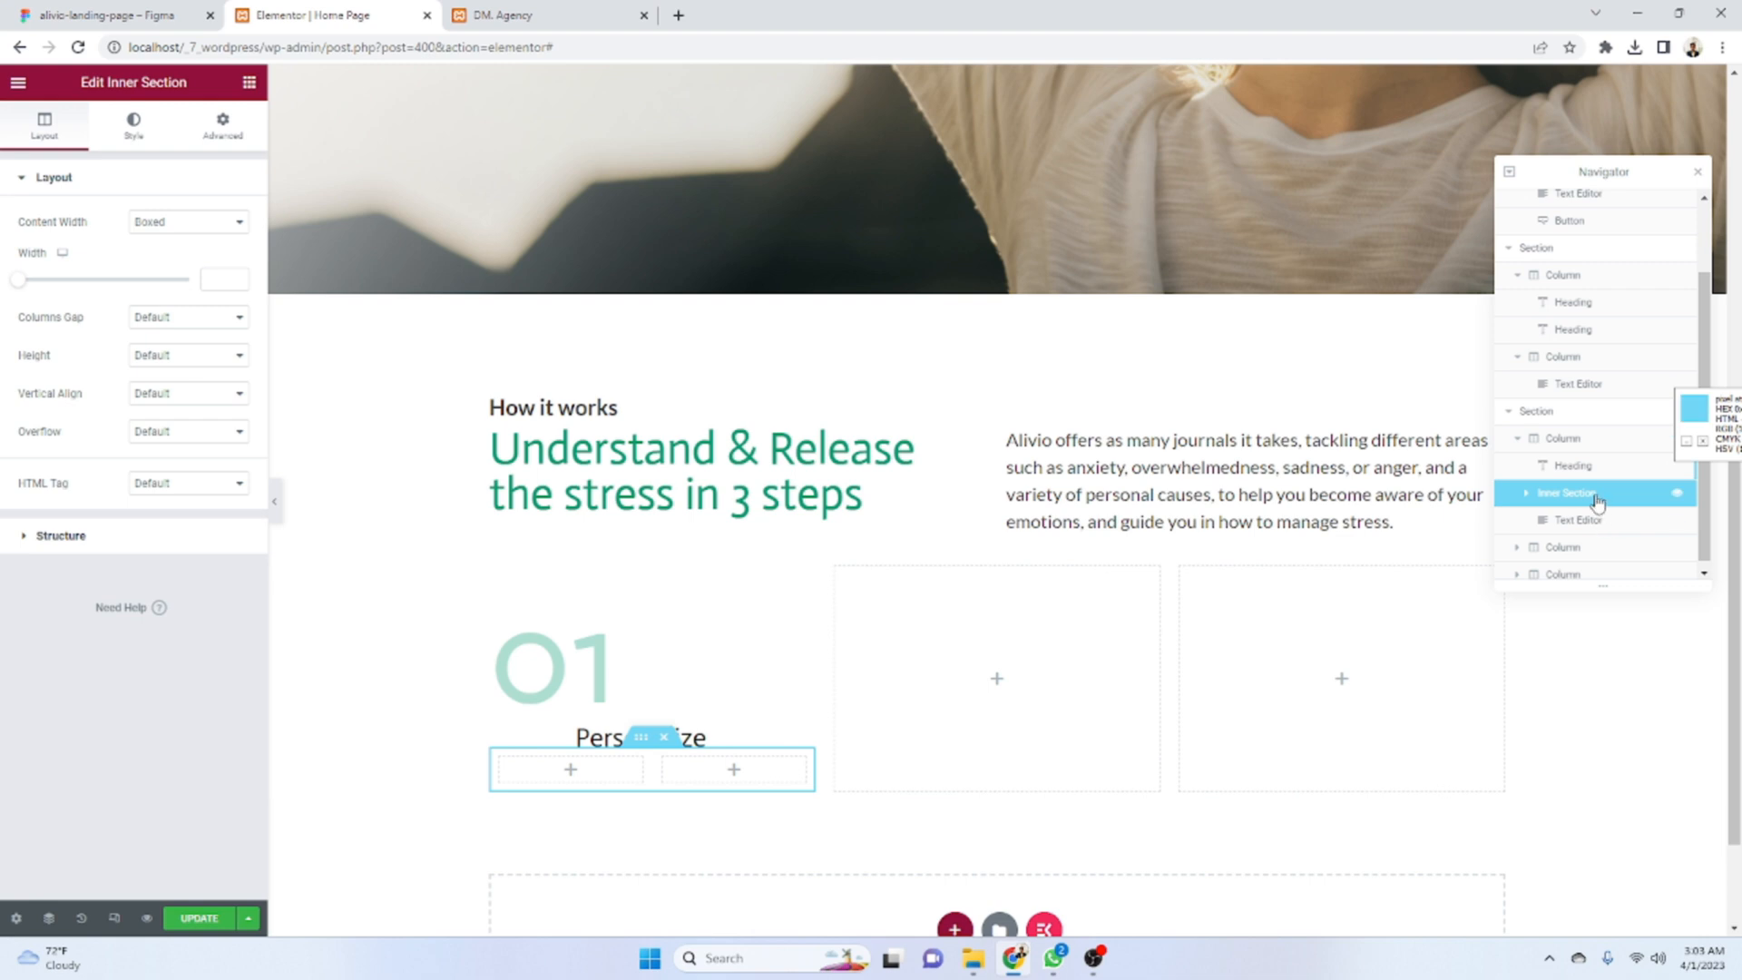
{"action": "left_click_drag", "start_coordinate": [1594, 526], "coordinate": [1588, 483]}
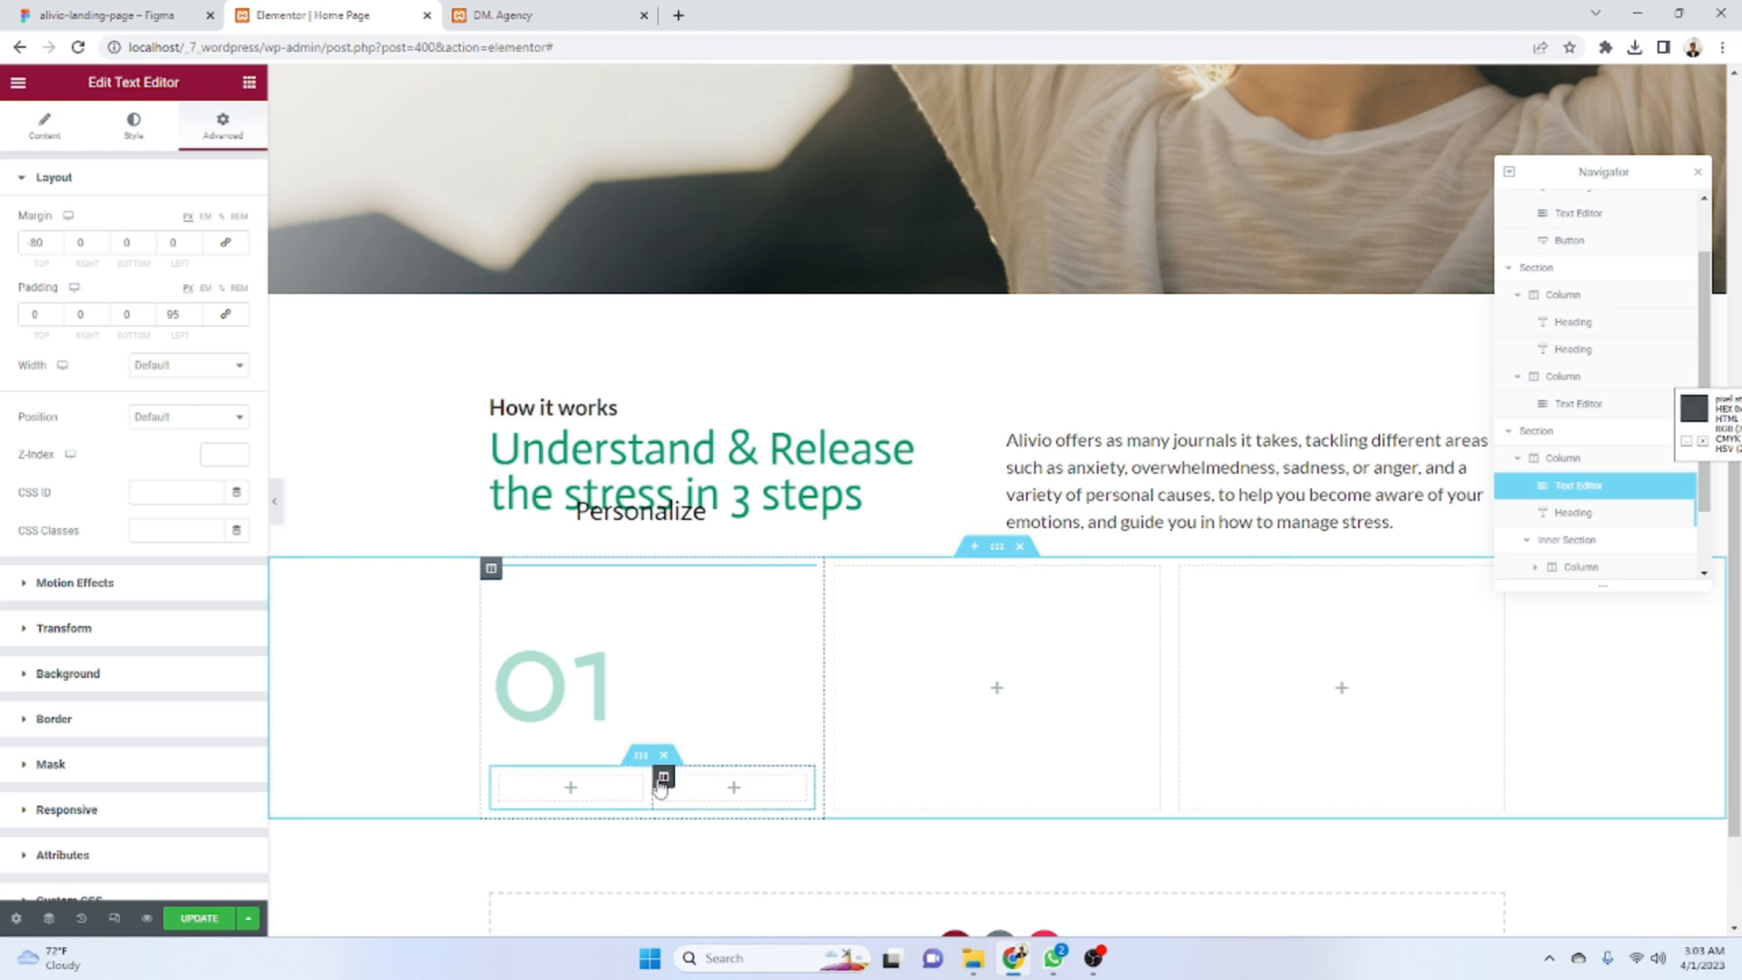
- Delete the inner section's second column and add a Text Editor widget to its remaining column
{"action": "right_click", "coordinate": [664, 780]}
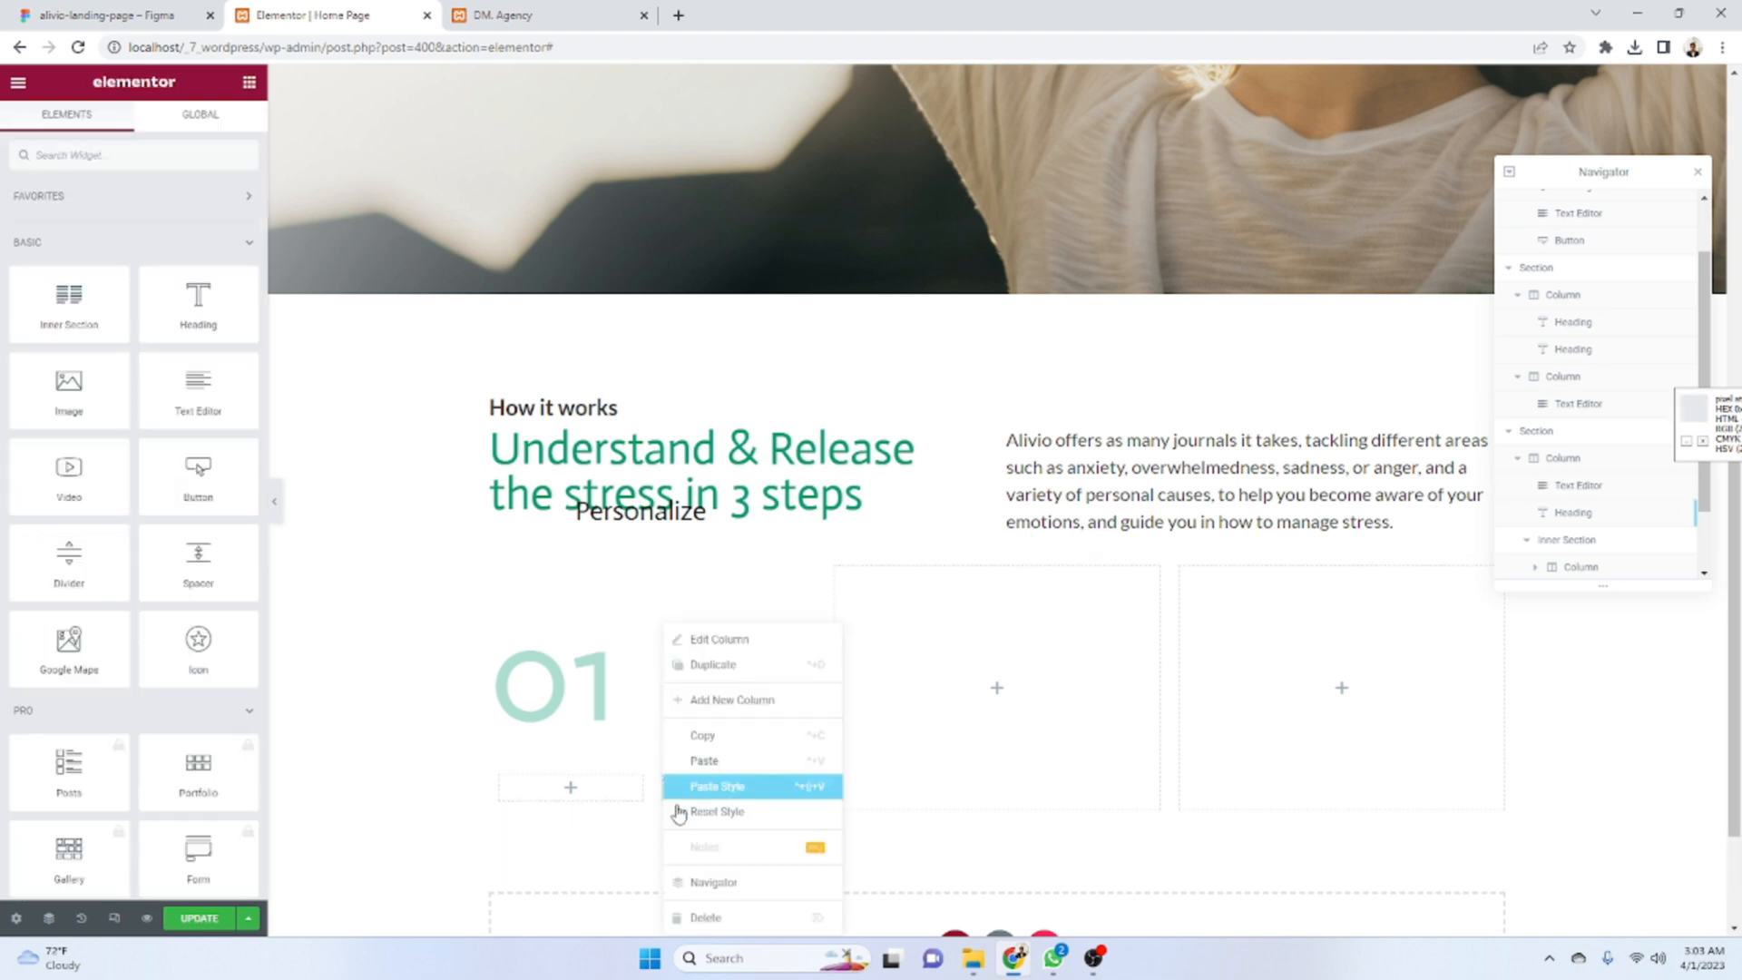
{"action": "left_click", "coordinate": [719, 918]}
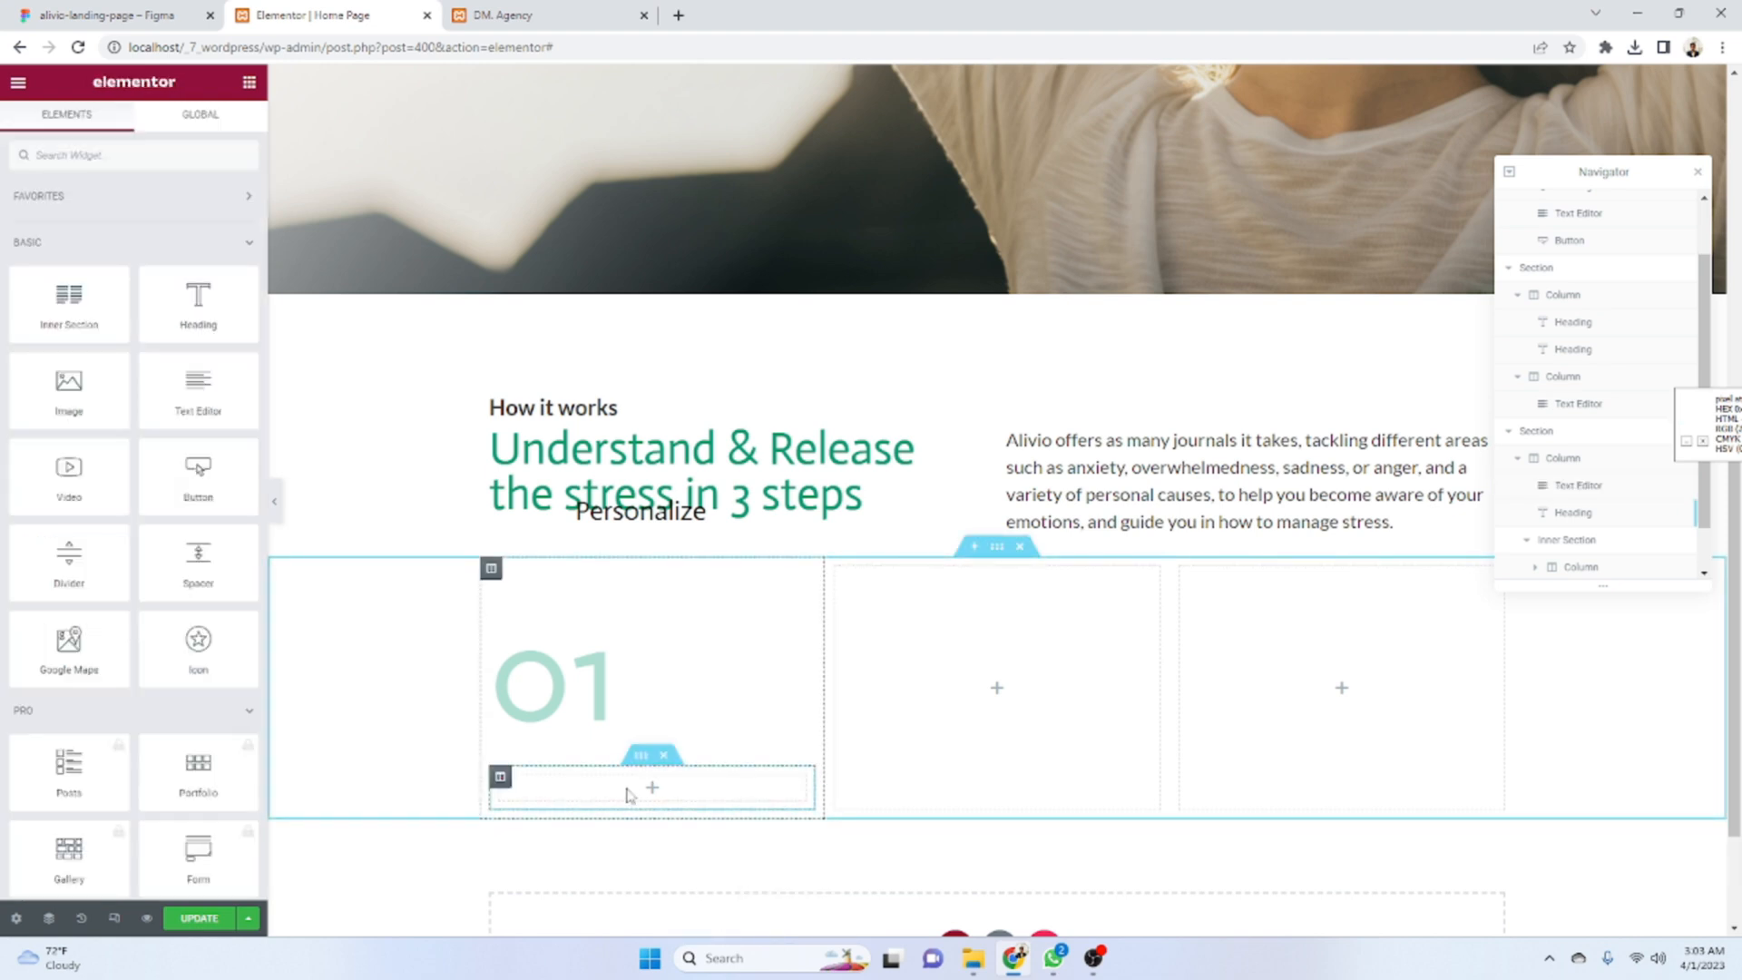
{"action": "left_click", "coordinate": [95, 9]}
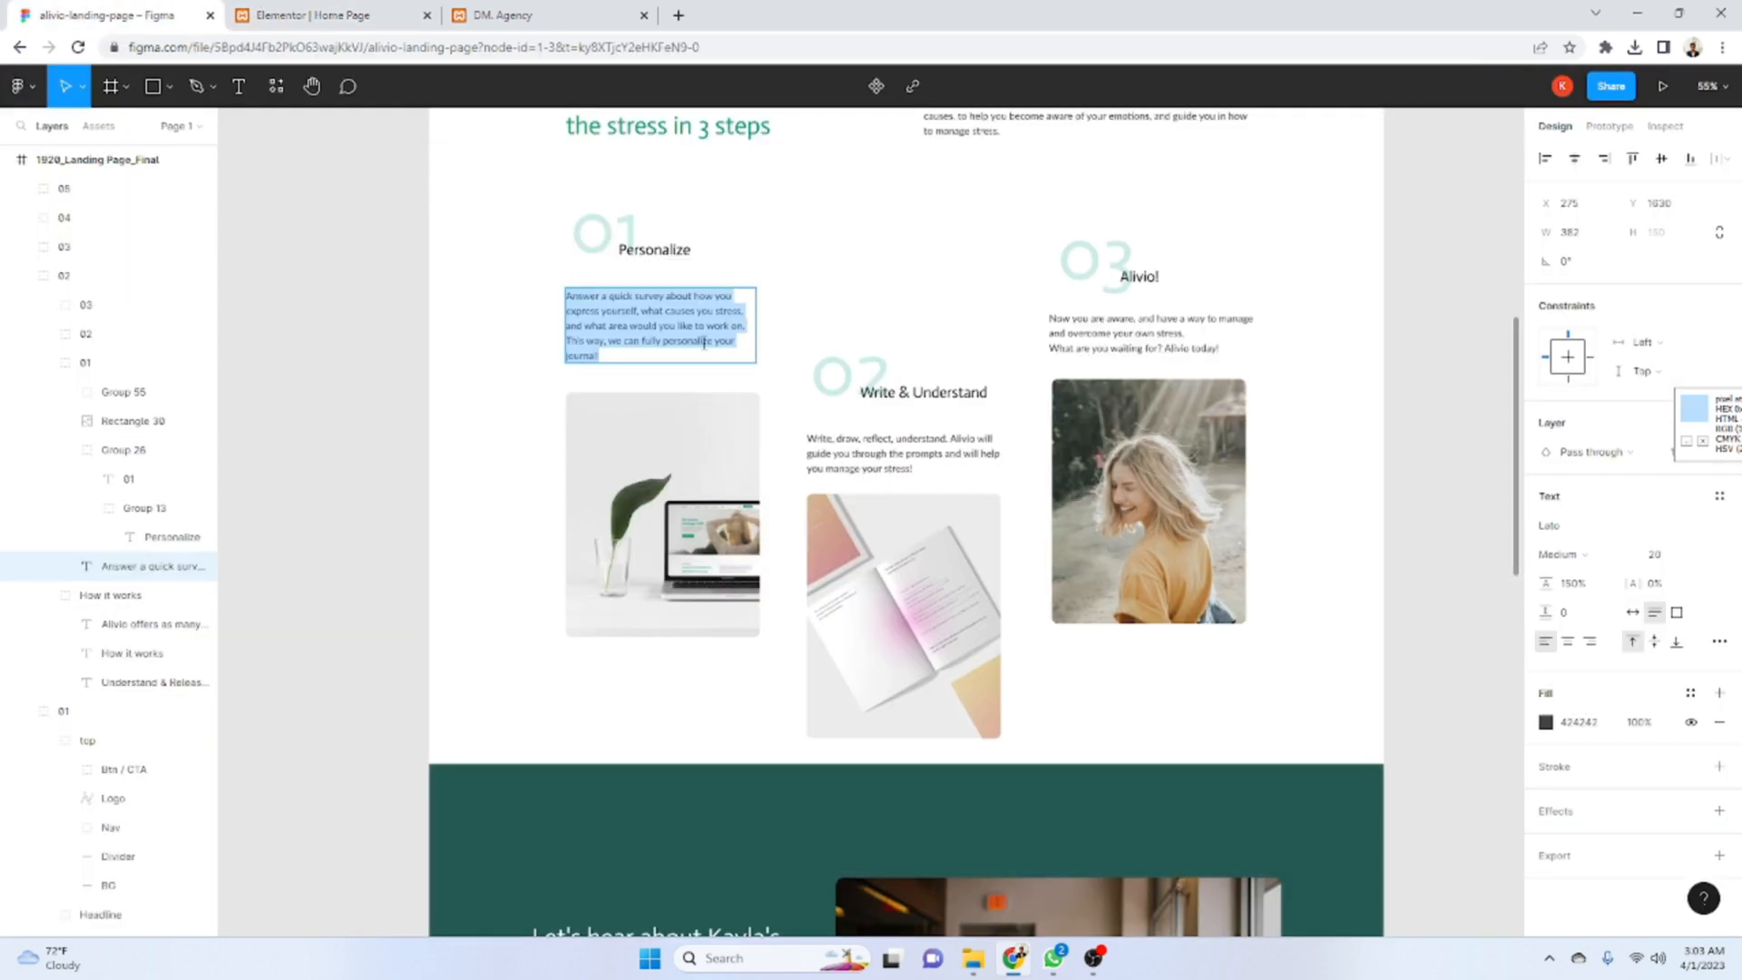
{"action": "left_click", "coordinate": [390, 16]}
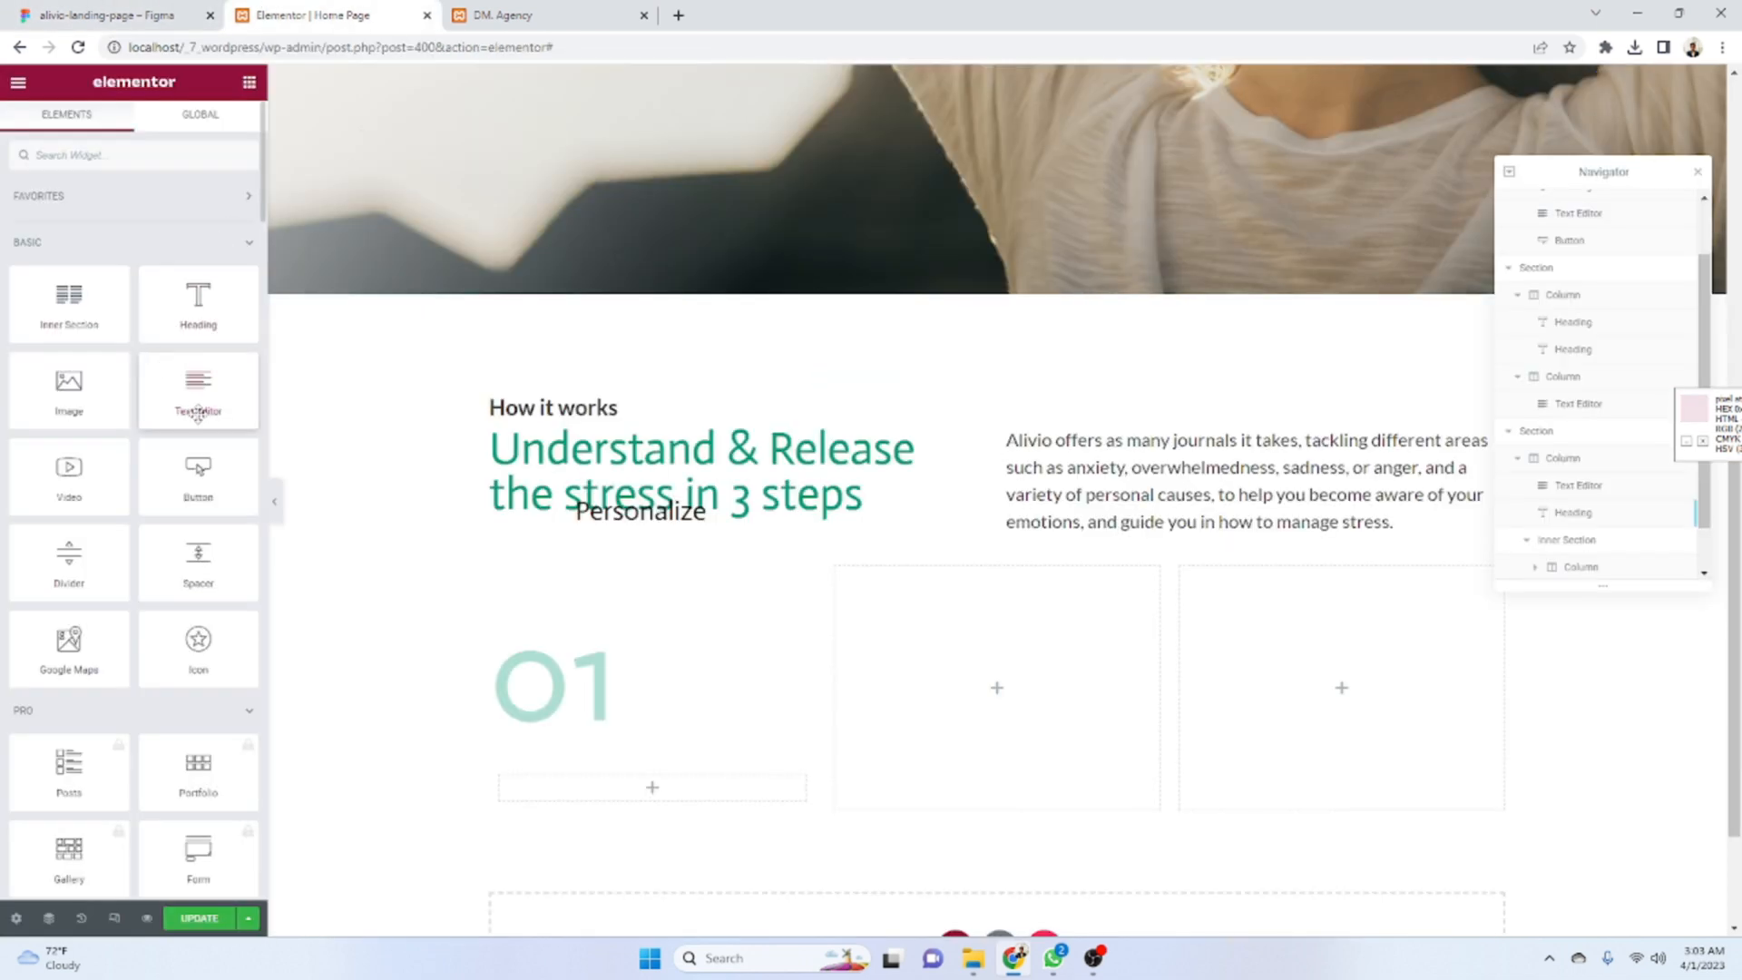
{"action": "left_click_drag", "start_coordinate": [198, 413], "coordinate": [639, 798]}
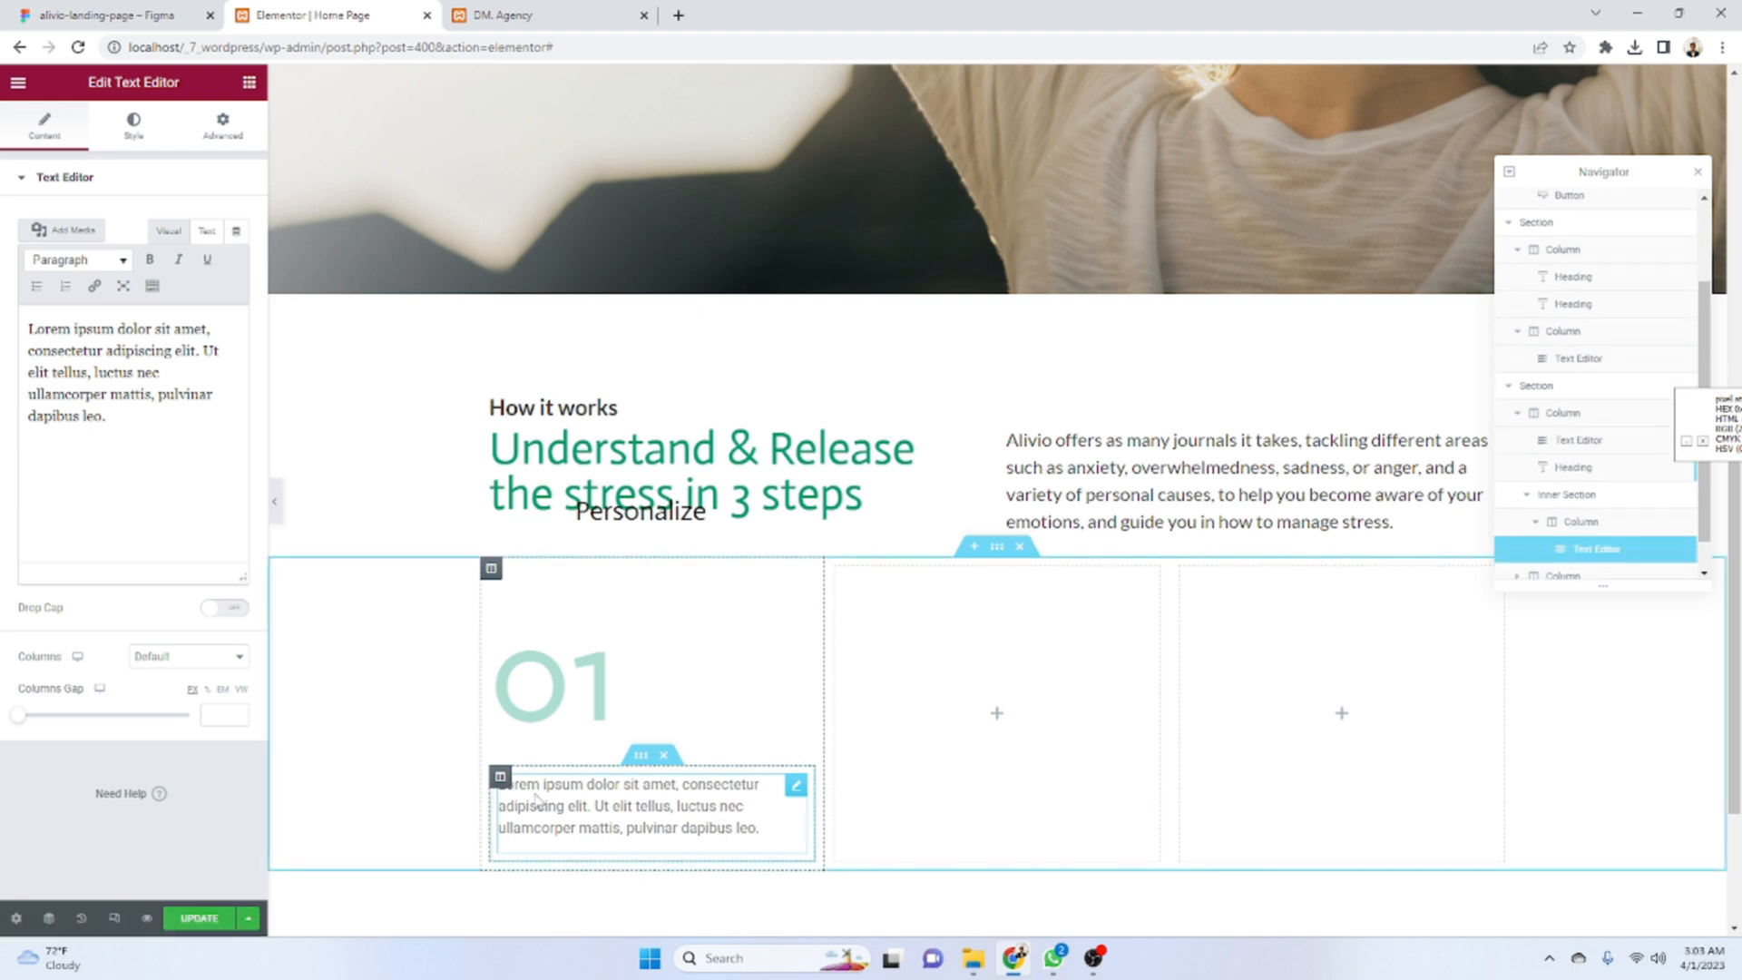
- Unlink the inner section column's padding values to remove its default padding
{"action": "left_click", "coordinate": [500, 777]}
{"action": "left_click", "coordinate": [238, 125]}
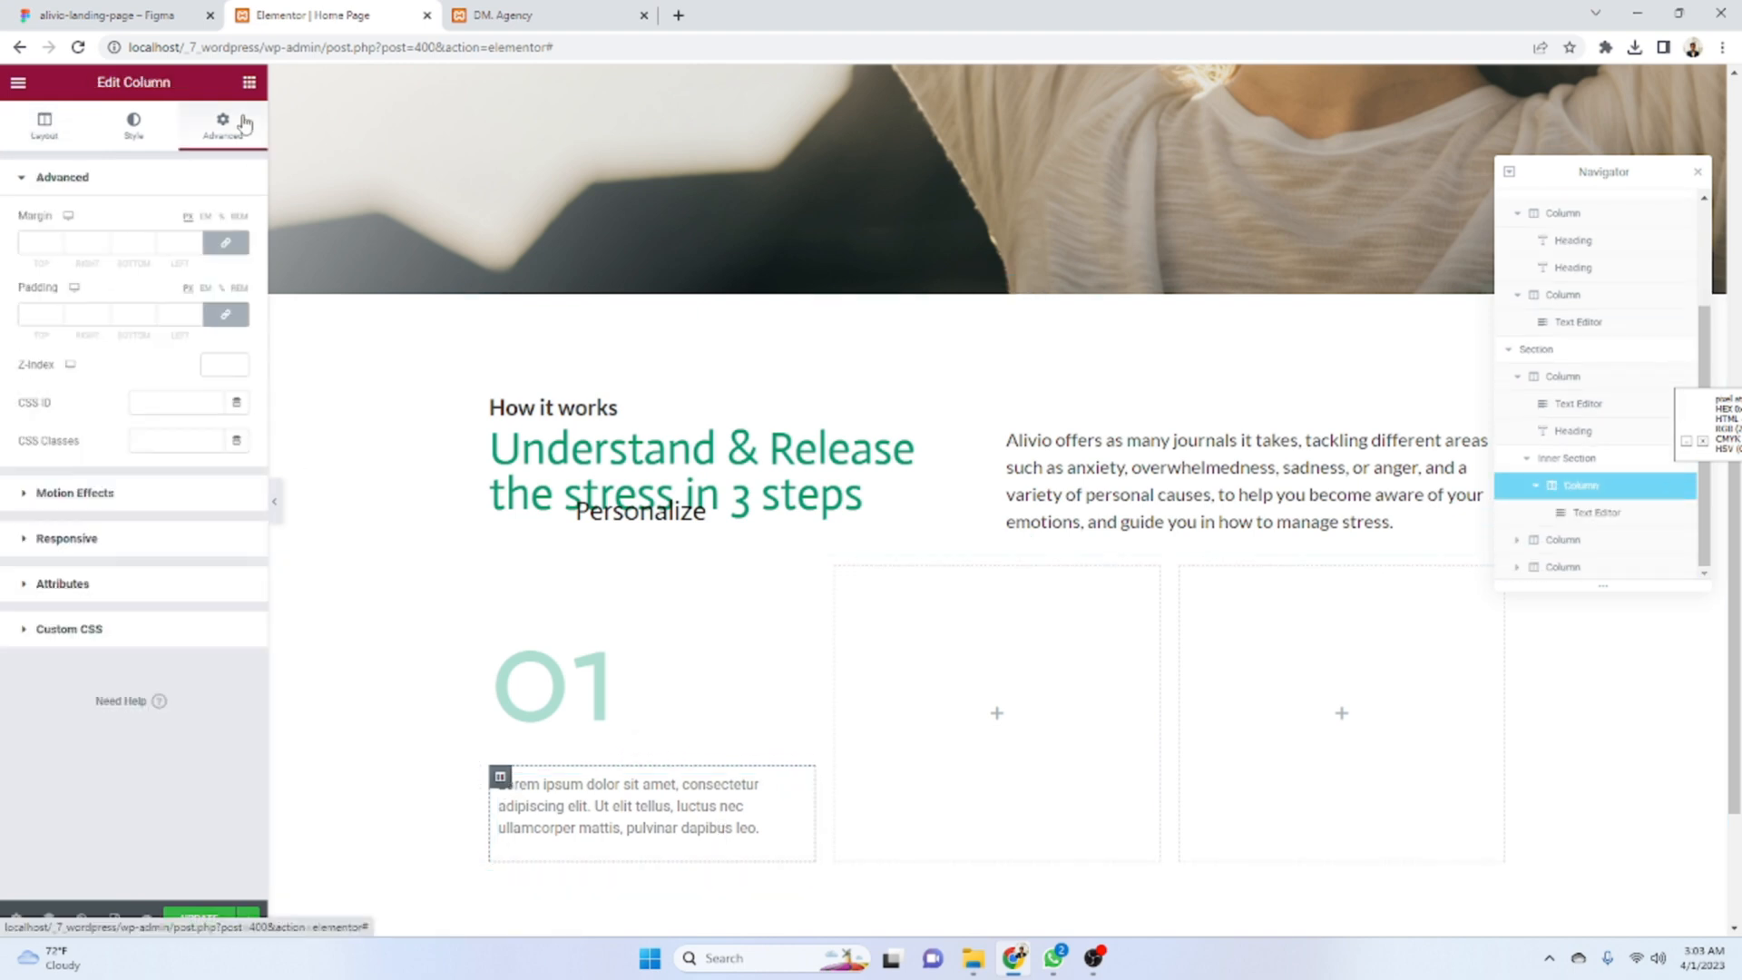
{"action": "left_click", "coordinate": [234, 314]}
- Replace the new text editor's placeholder with the copied "Answer a quick survey about how you express yourself" paragraph
{"action": "left_click", "coordinate": [562, 783]}
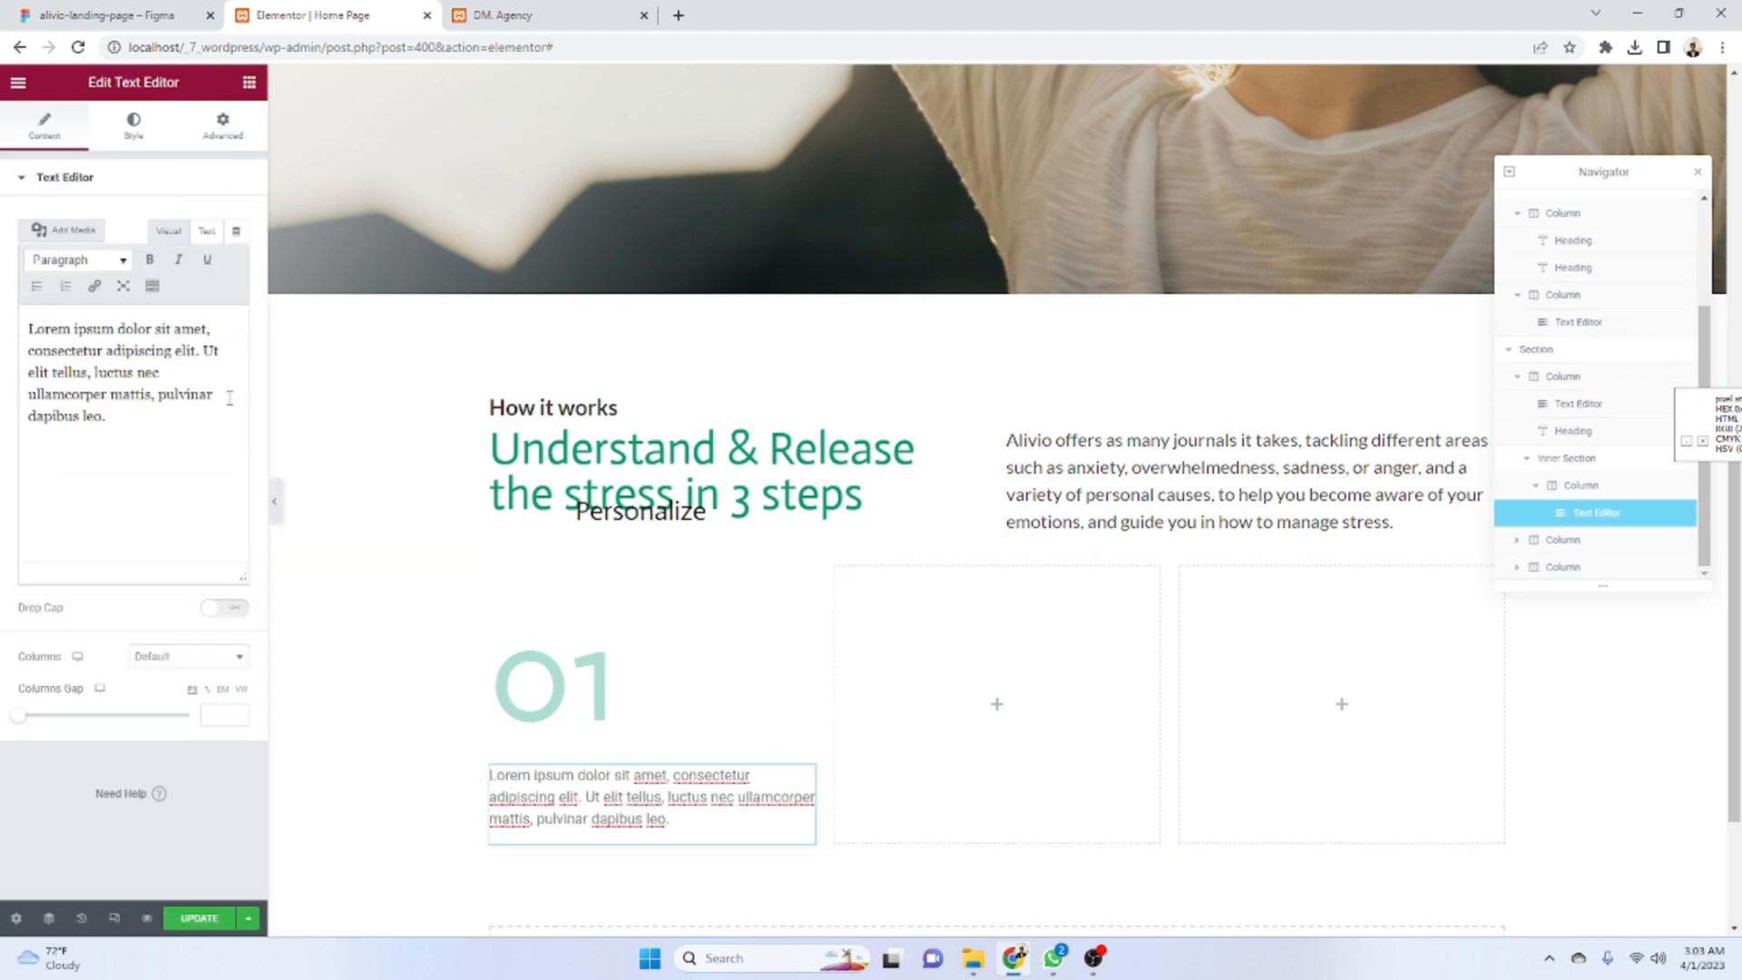
{"action": "key", "text": "ctrl+a"}
{"action": "type", "text": "Answer a quick survey about how you express yourself, what causes you stress, and what area would you like to work on. This way, we can fully personalize your journal!"}
- Check the description paragraph's font, Lato, in Figma and open the style settings of the new text
{"action": "left_click", "coordinate": [110, 11]}
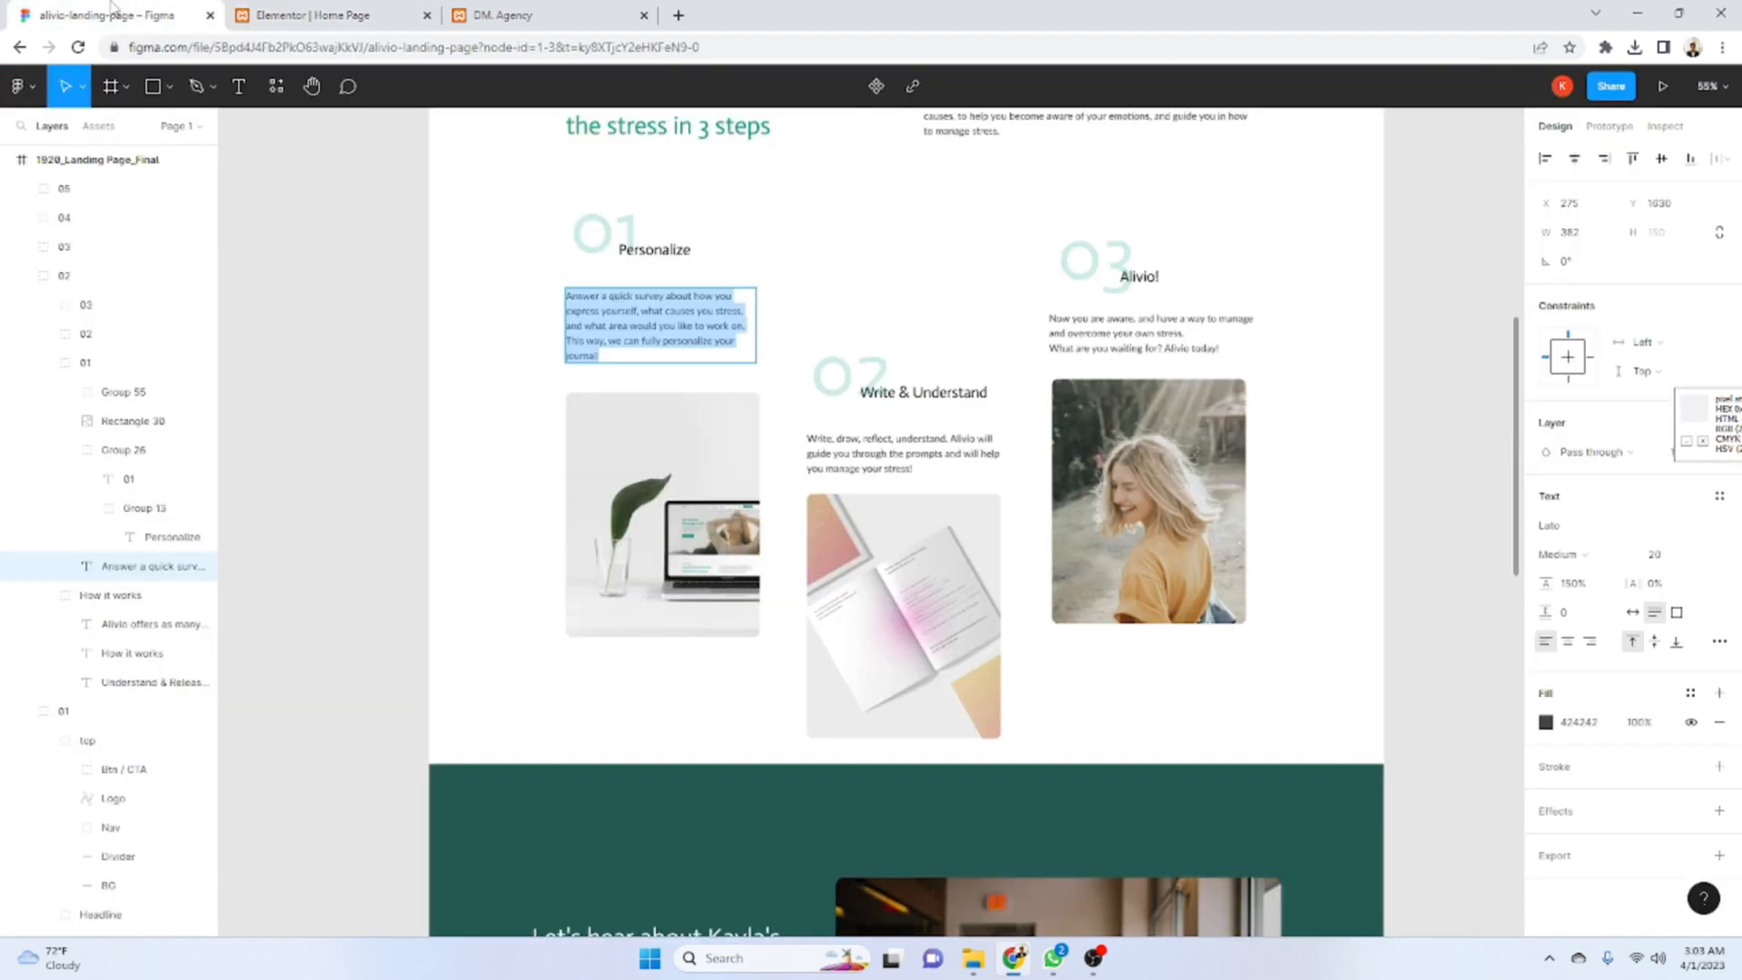
{"action": "left_click", "coordinate": [1566, 531]}
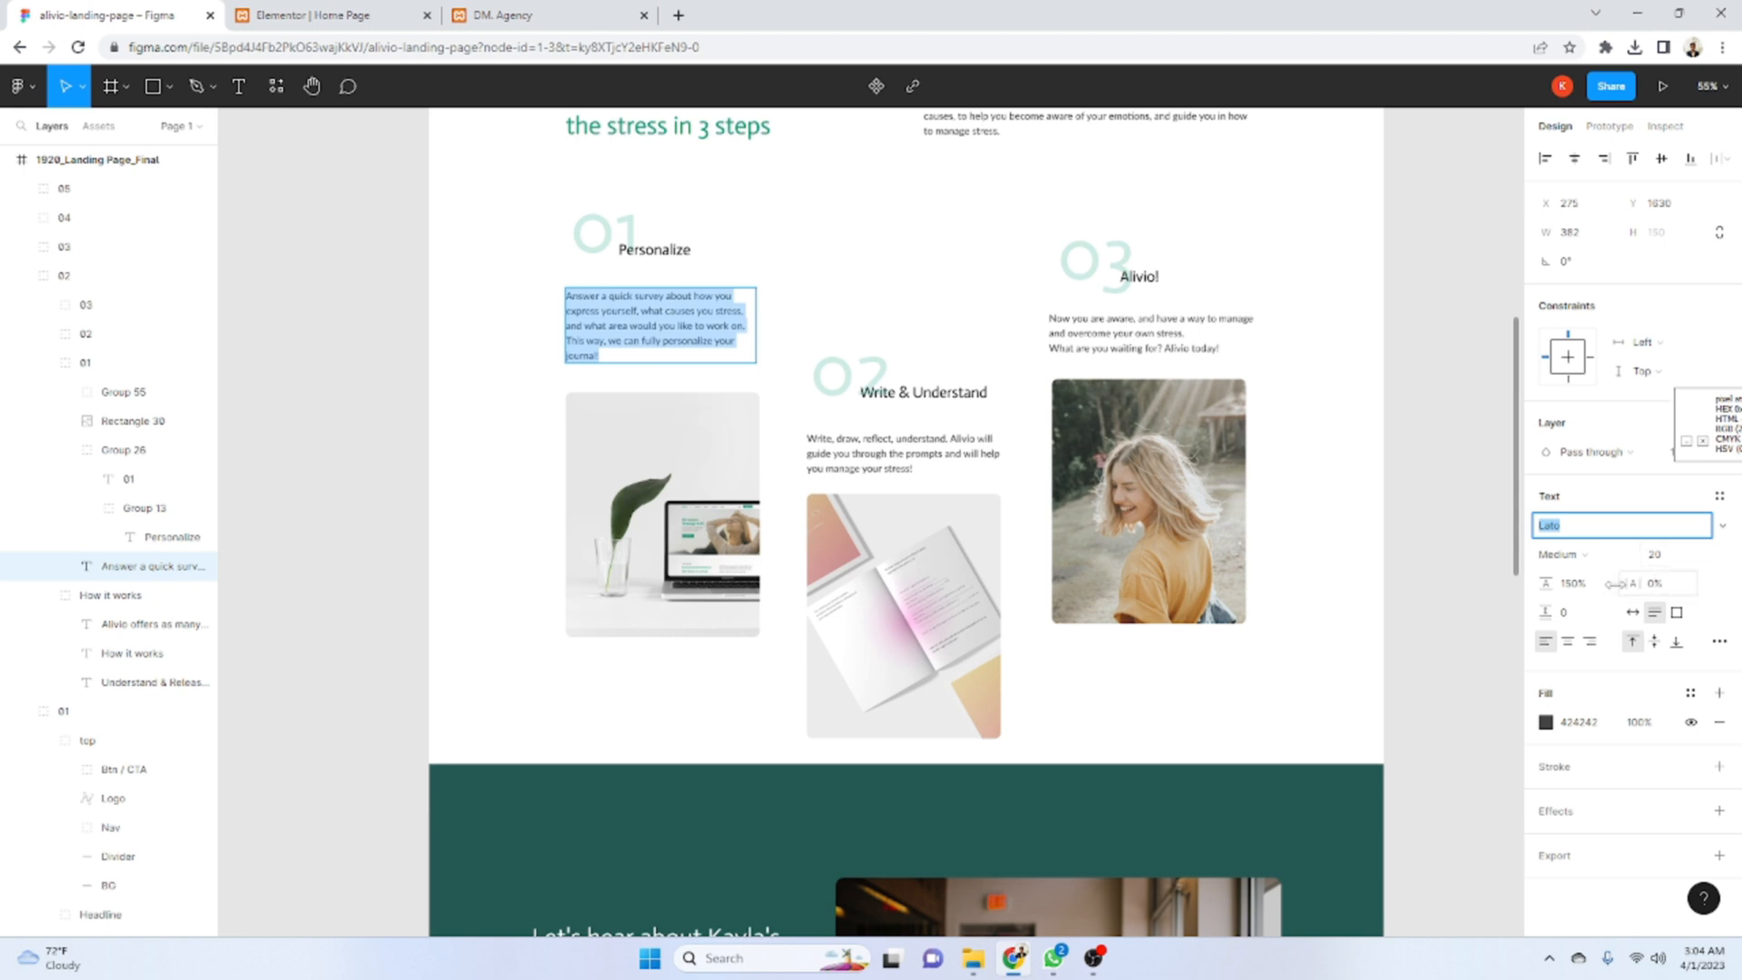
{"action": "left_click", "coordinate": [309, 14]}
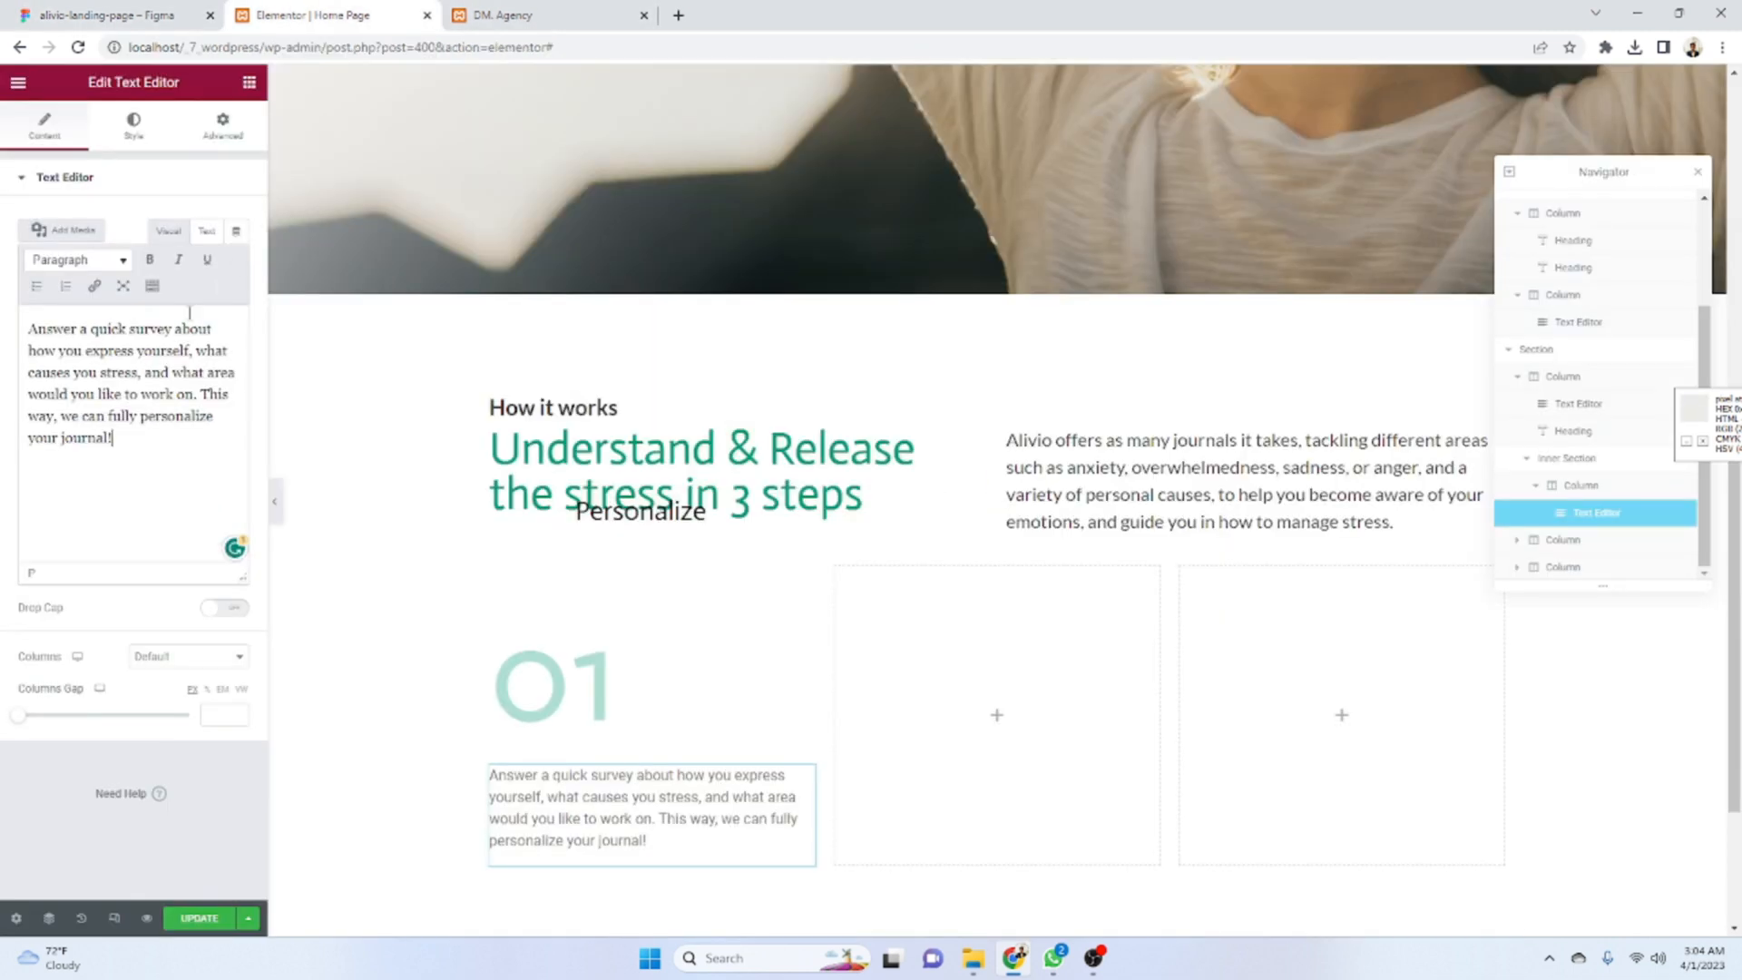
{"action": "left_click", "coordinate": [145, 127]}
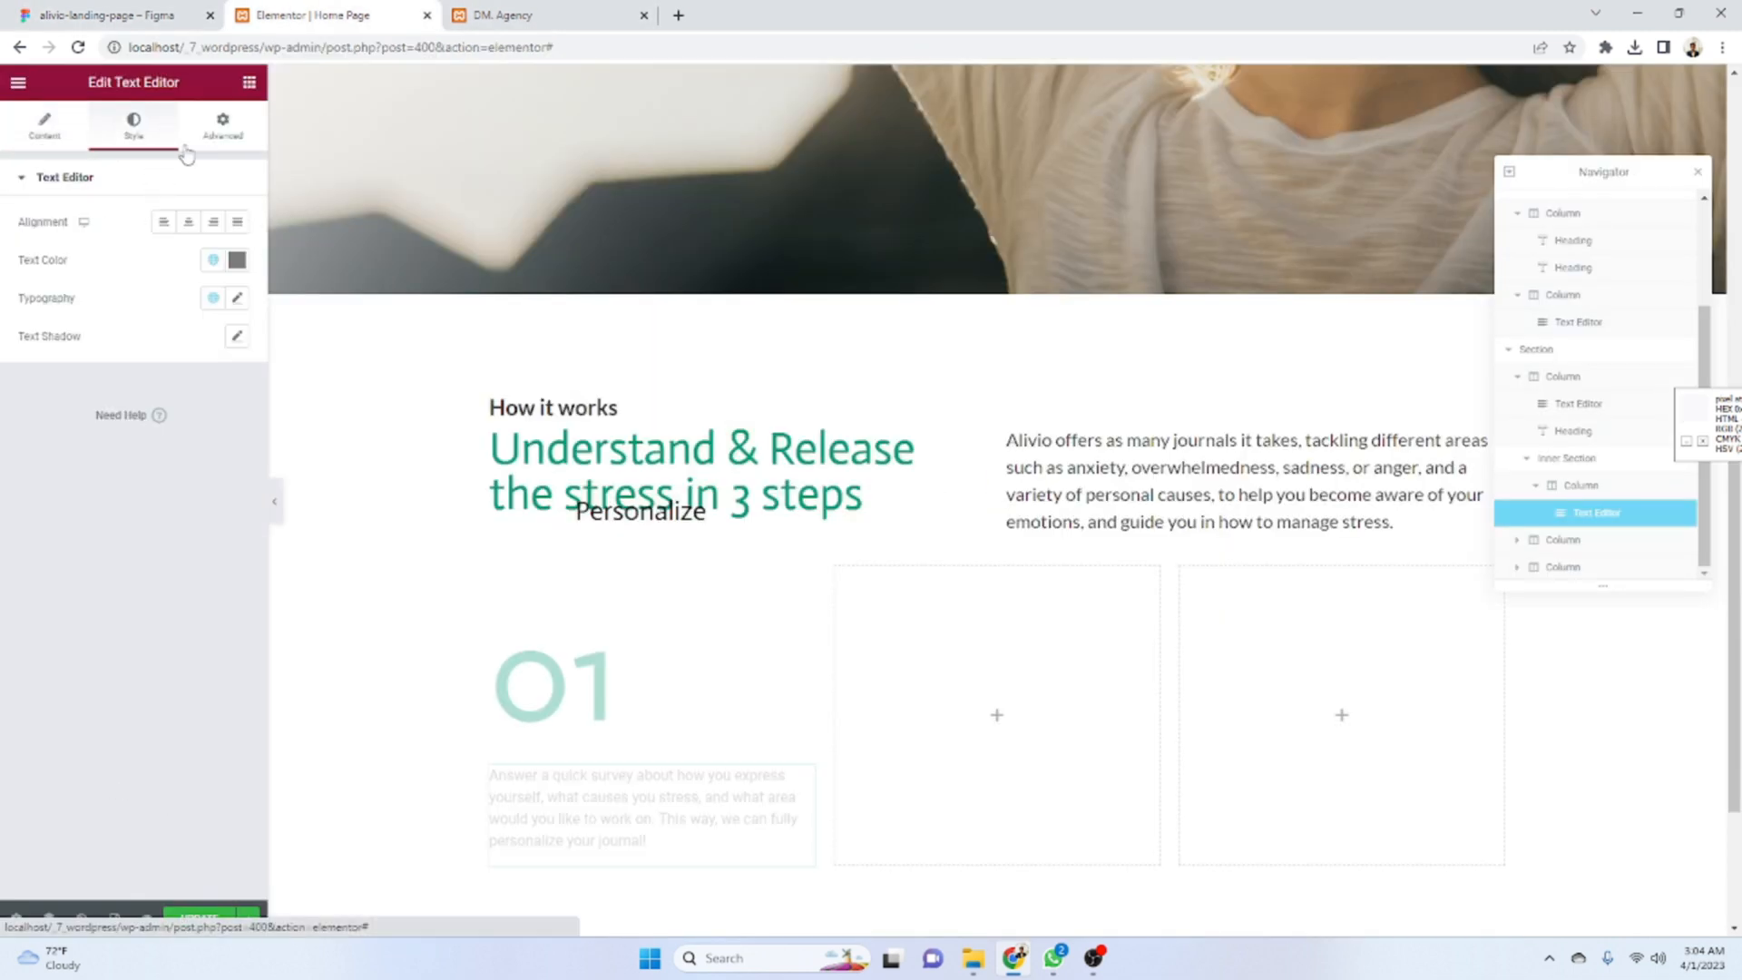
- Set the survey paragraph's typography to the Lato family, size 20 px and line height 30 px
{"action": "left_click", "coordinate": [237, 298]}
{"action": "left_click", "coordinate": [182, 382]}
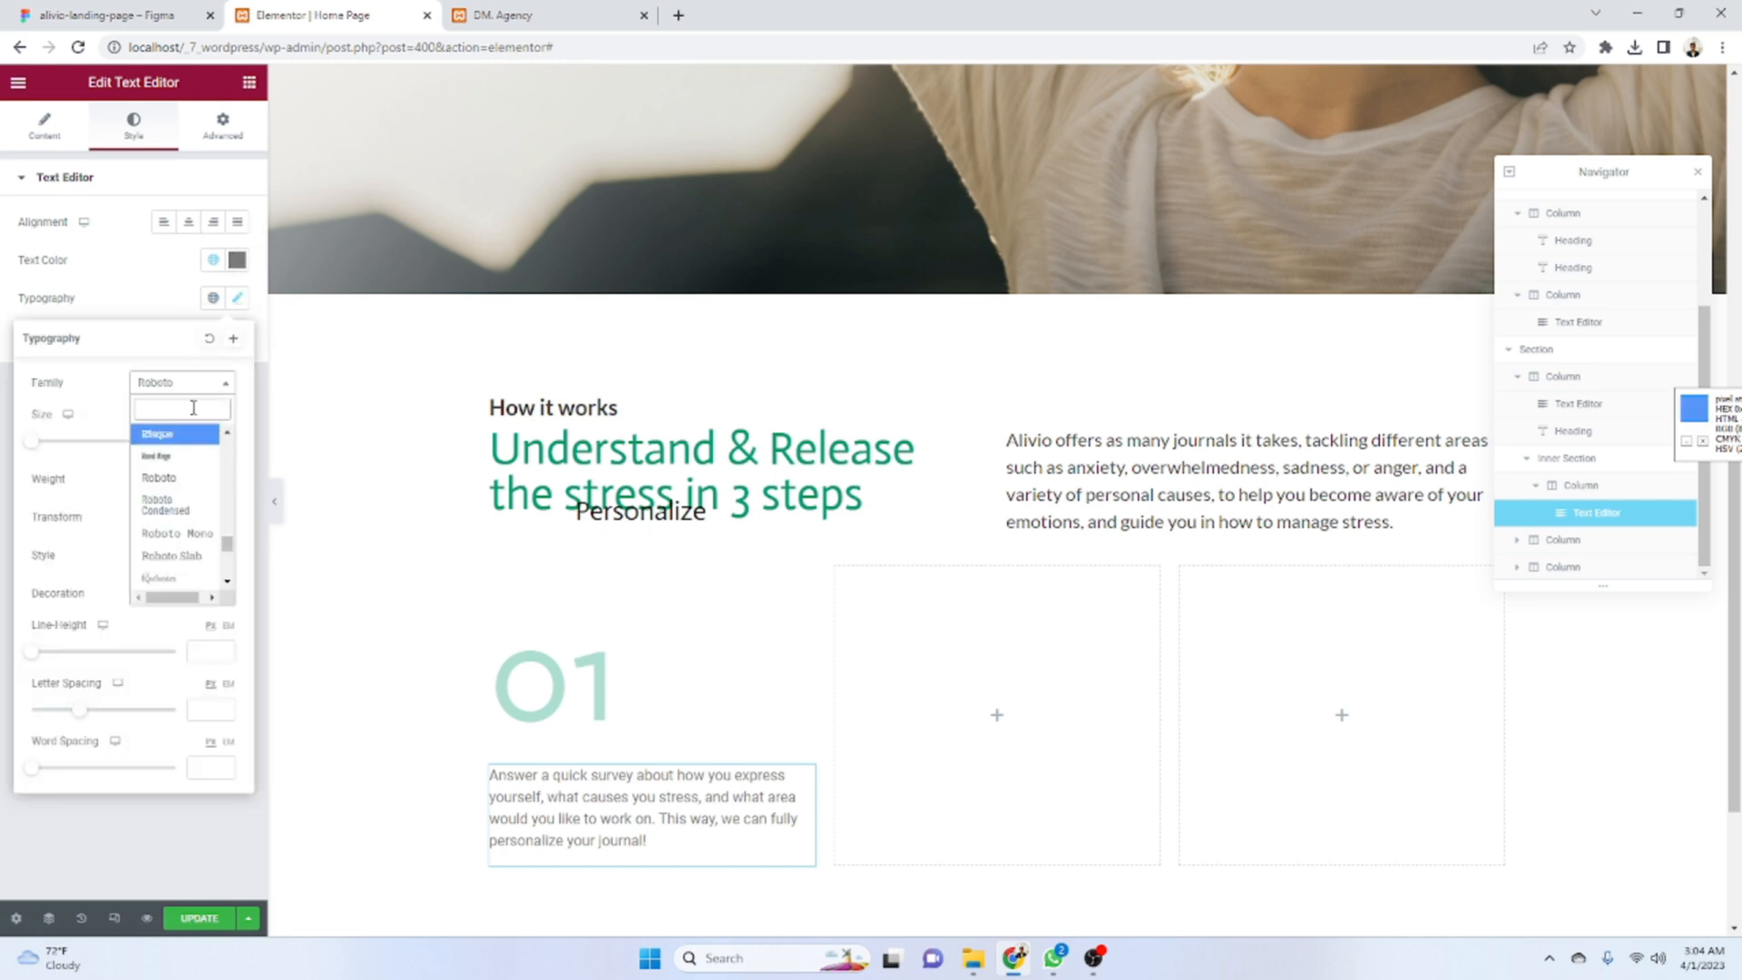
{"action": "type", "text": "lato"}
{"action": "left_click", "coordinate": [200, 435]}
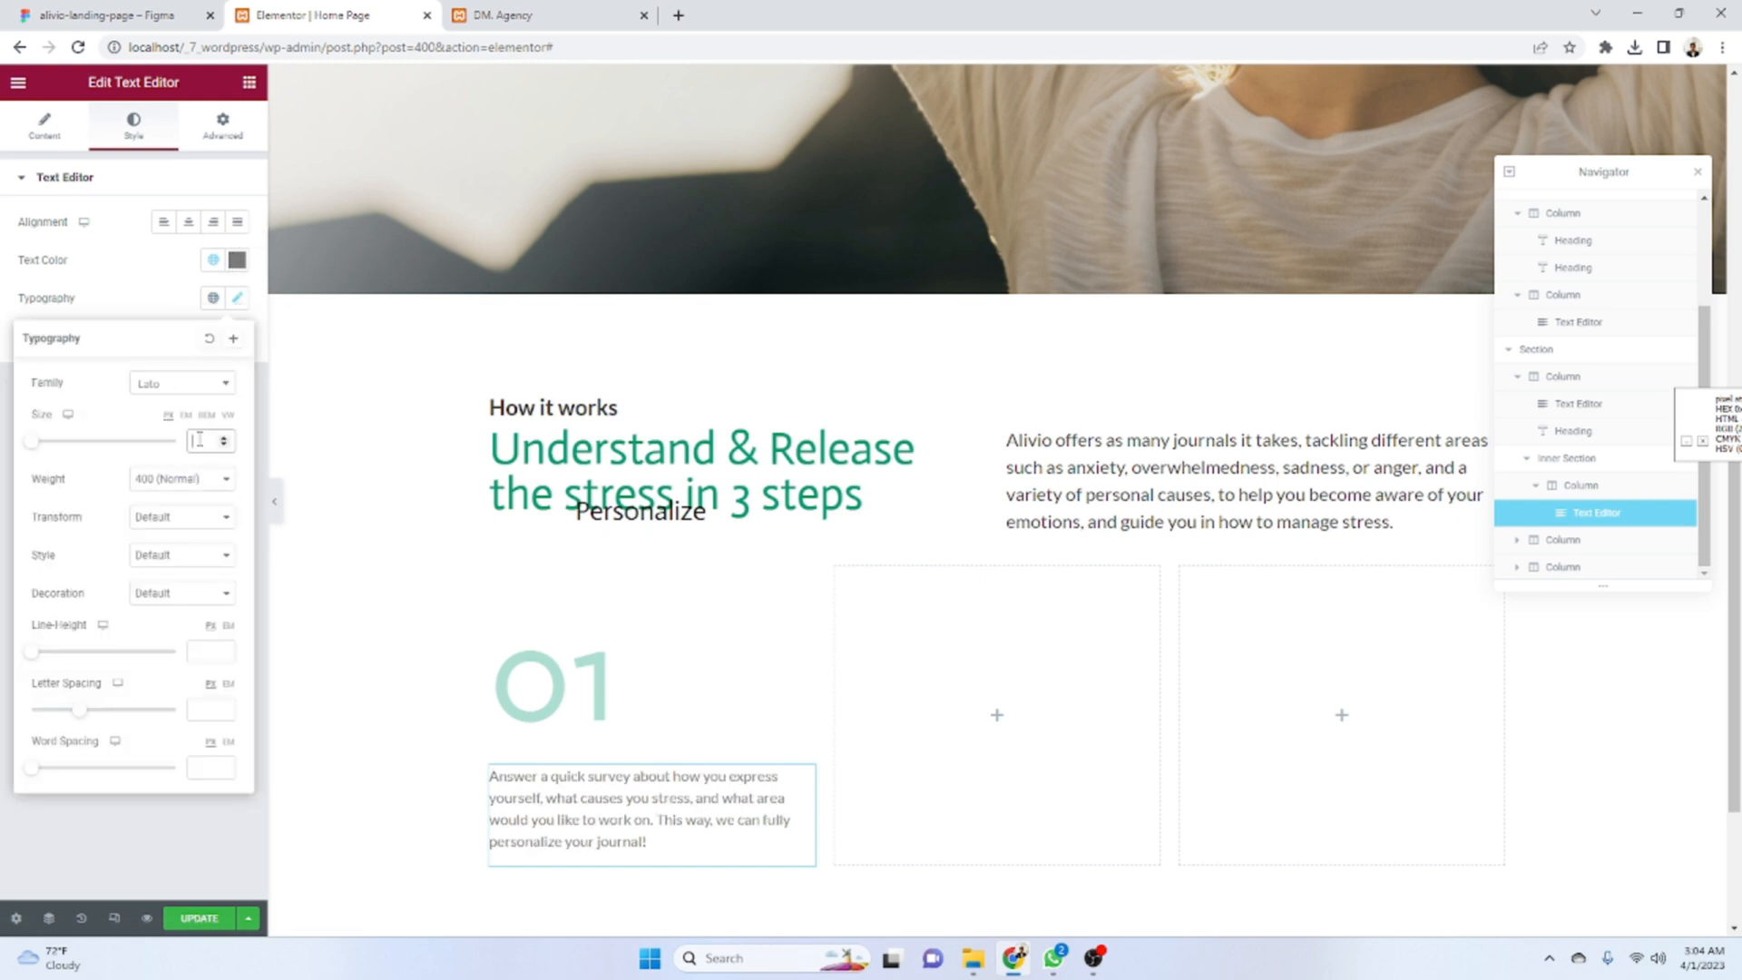
{"action": "type", "text": "20"}
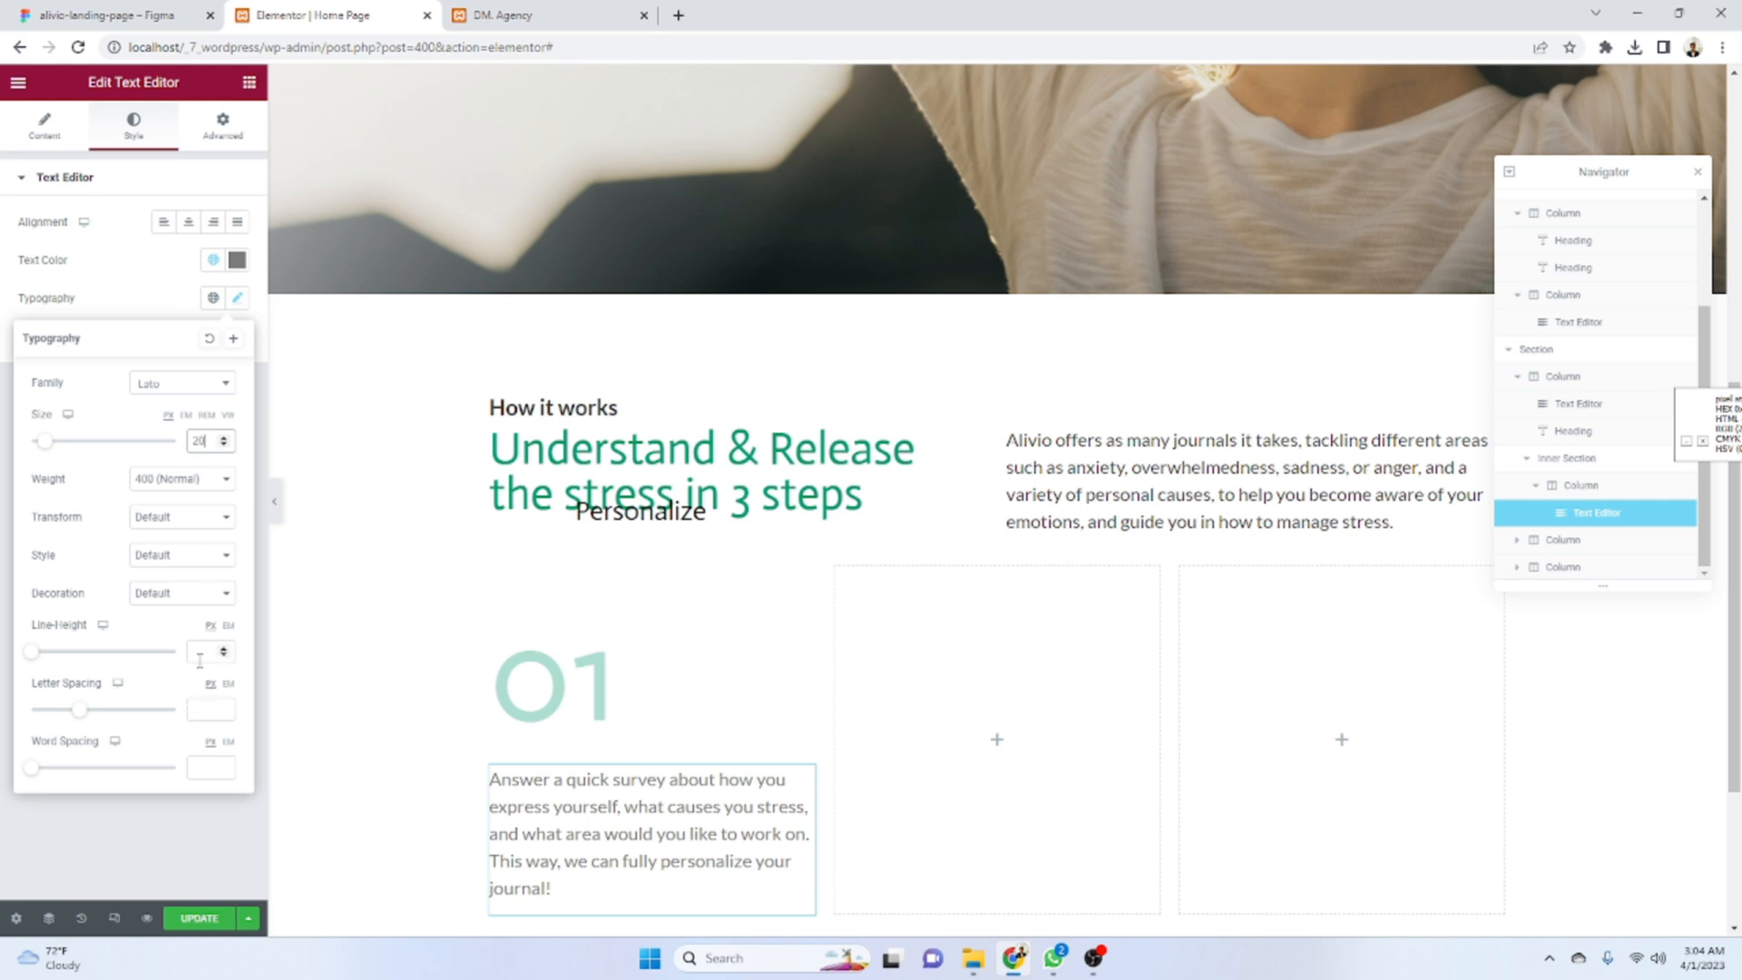
{"action": "type", "text": "5"}
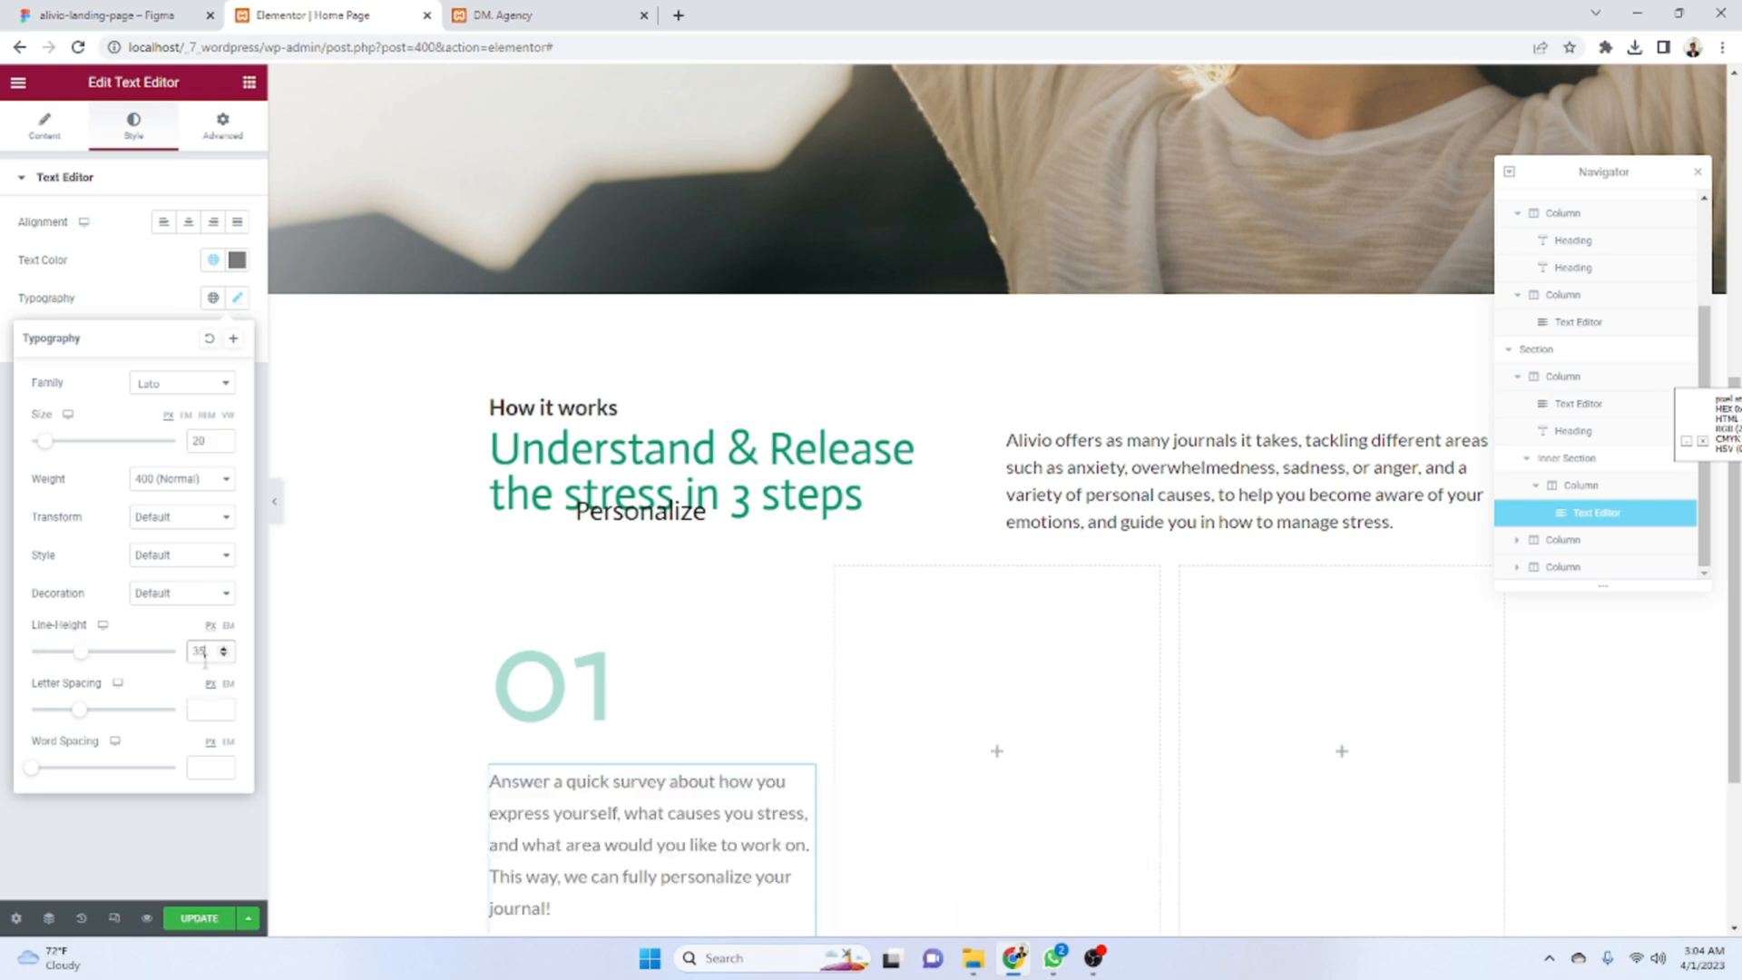
{"action": "type", "text": "30"}
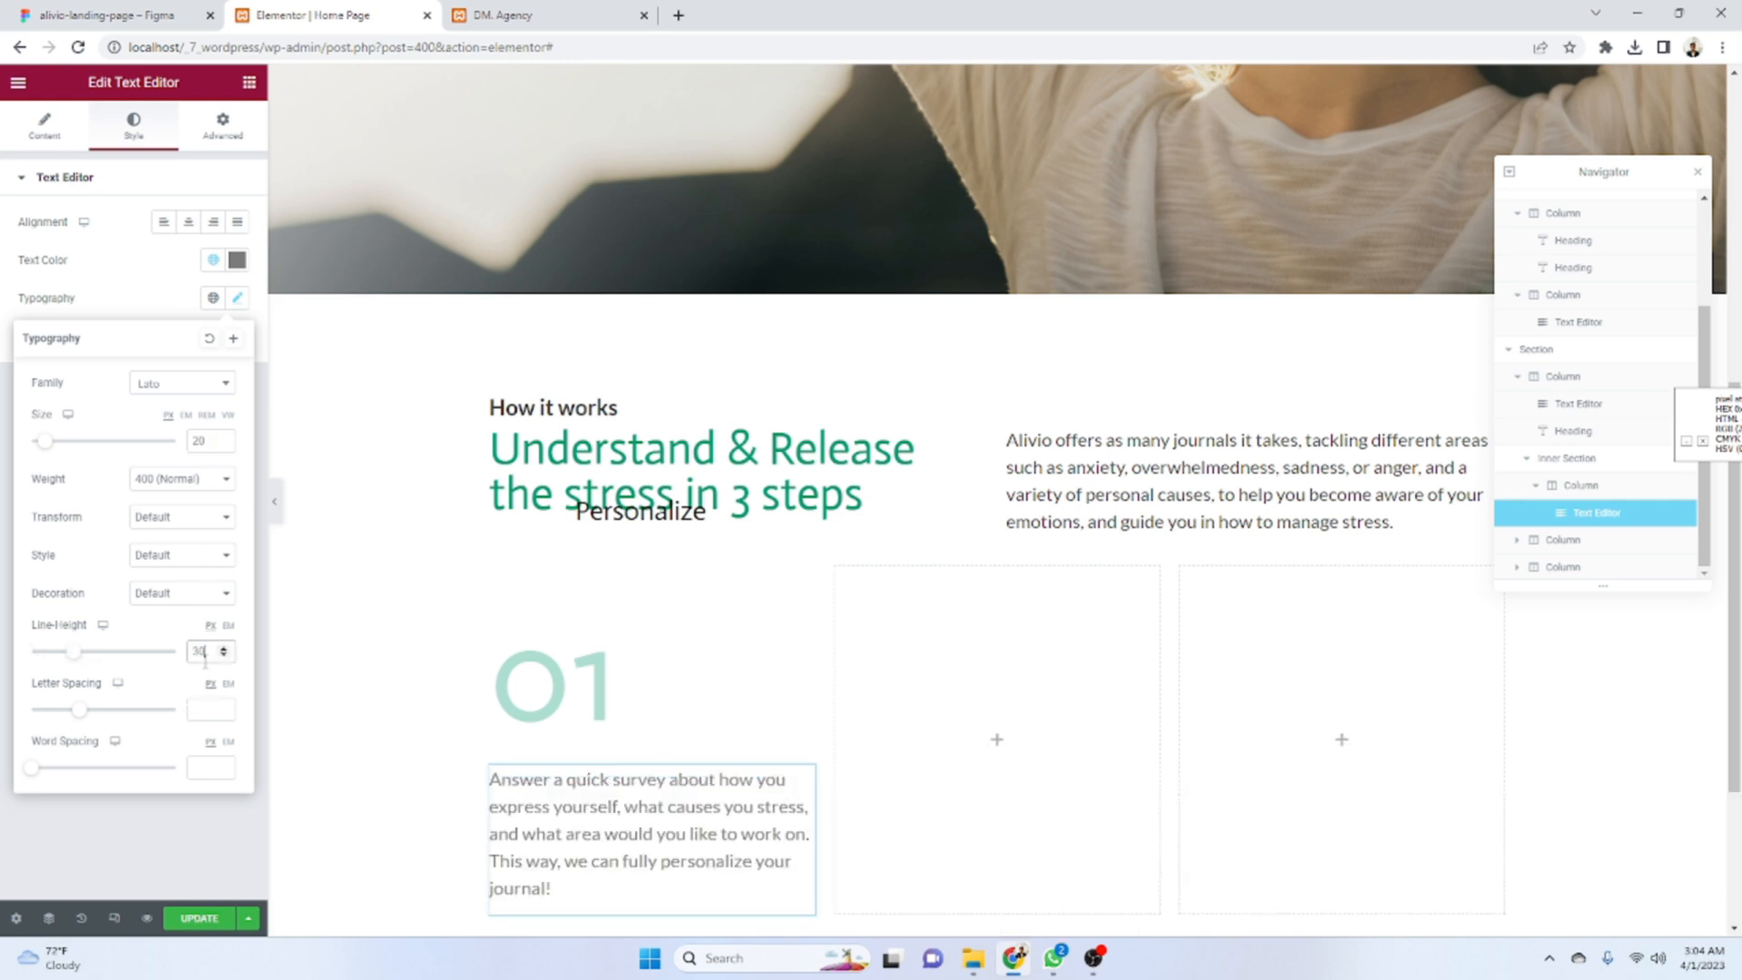
- Copy the paragraph's fill colour 424242 from the Figma design, and set the weight to 500 (Medium) back in Elementor
{"action": "left_click", "coordinate": [95, 15]}
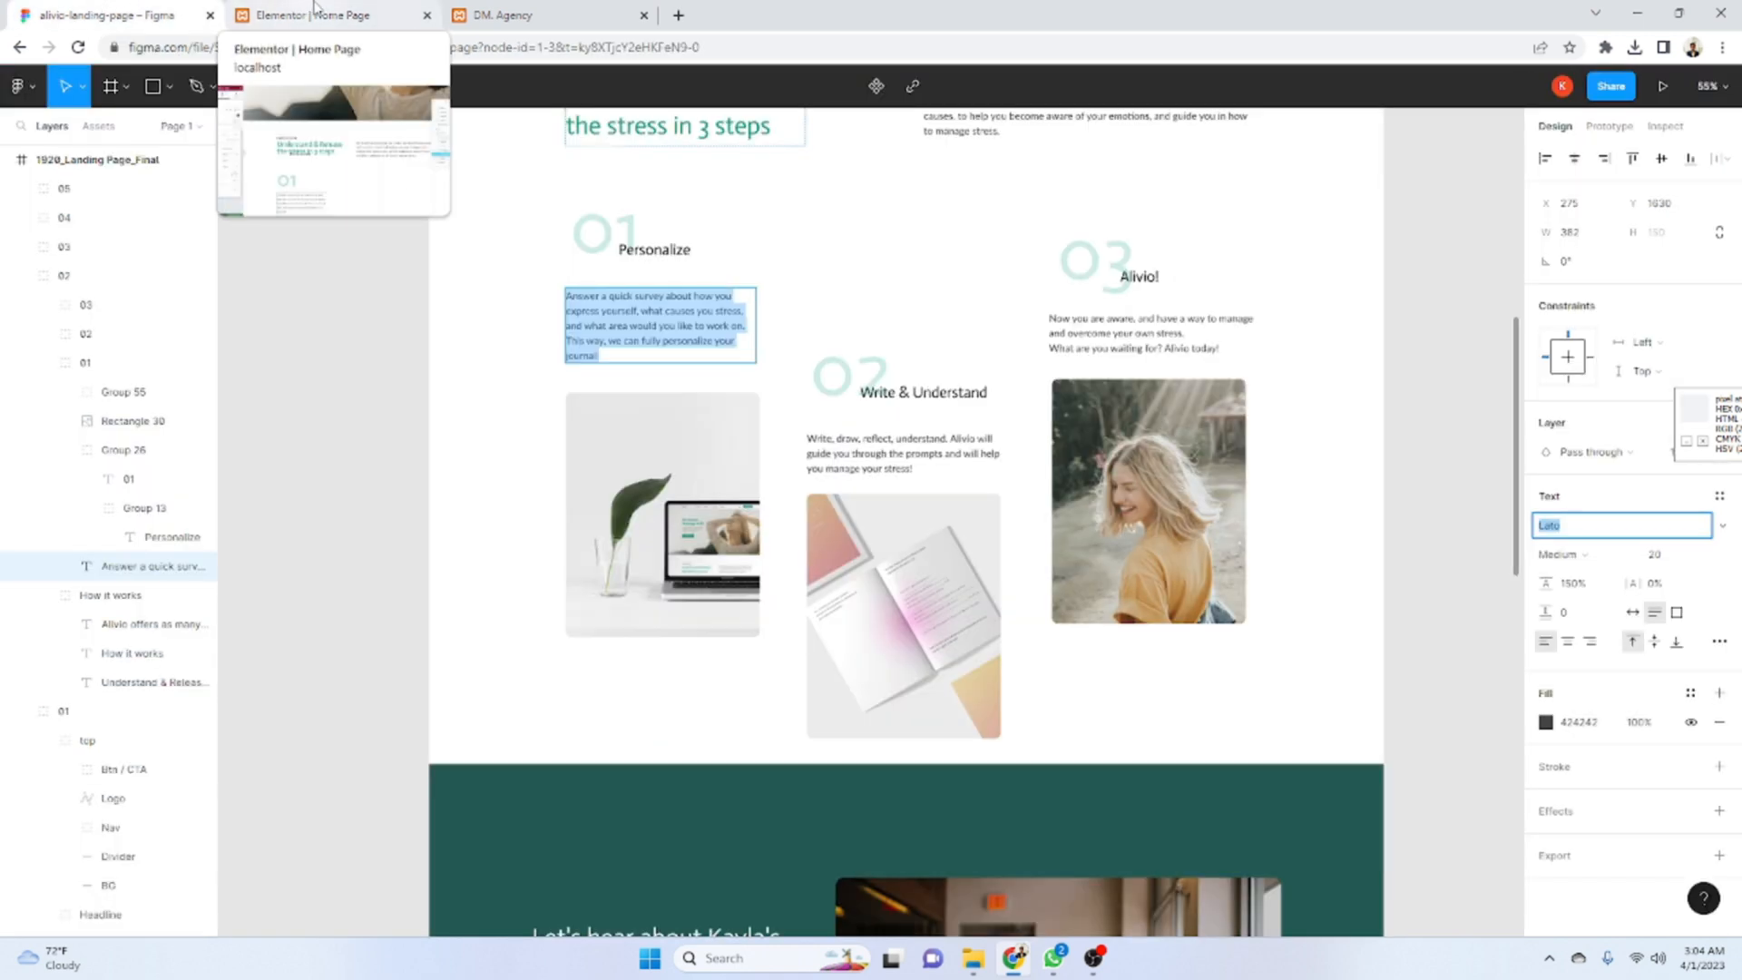
{"action": "left_click", "coordinate": [1581, 721]}
{"action": "key", "text": "ctrl+c"}
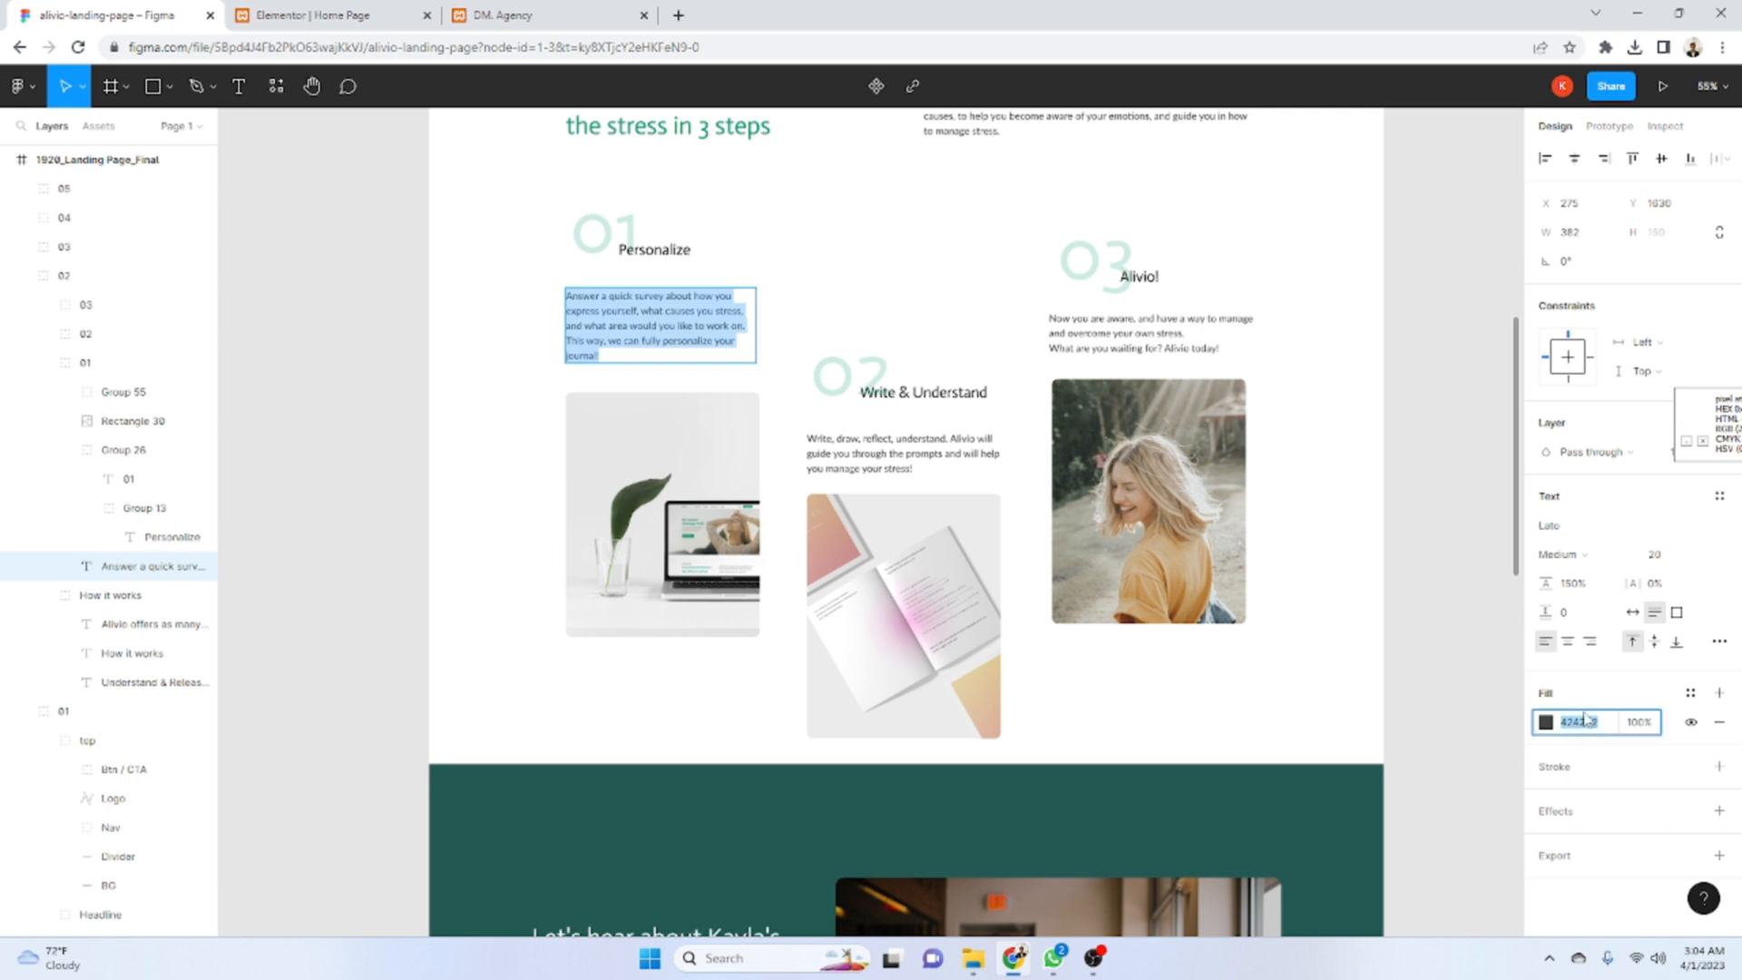
{"action": "left_click", "coordinate": [325, 7]}
{"action": "left_click", "coordinate": [182, 478]}
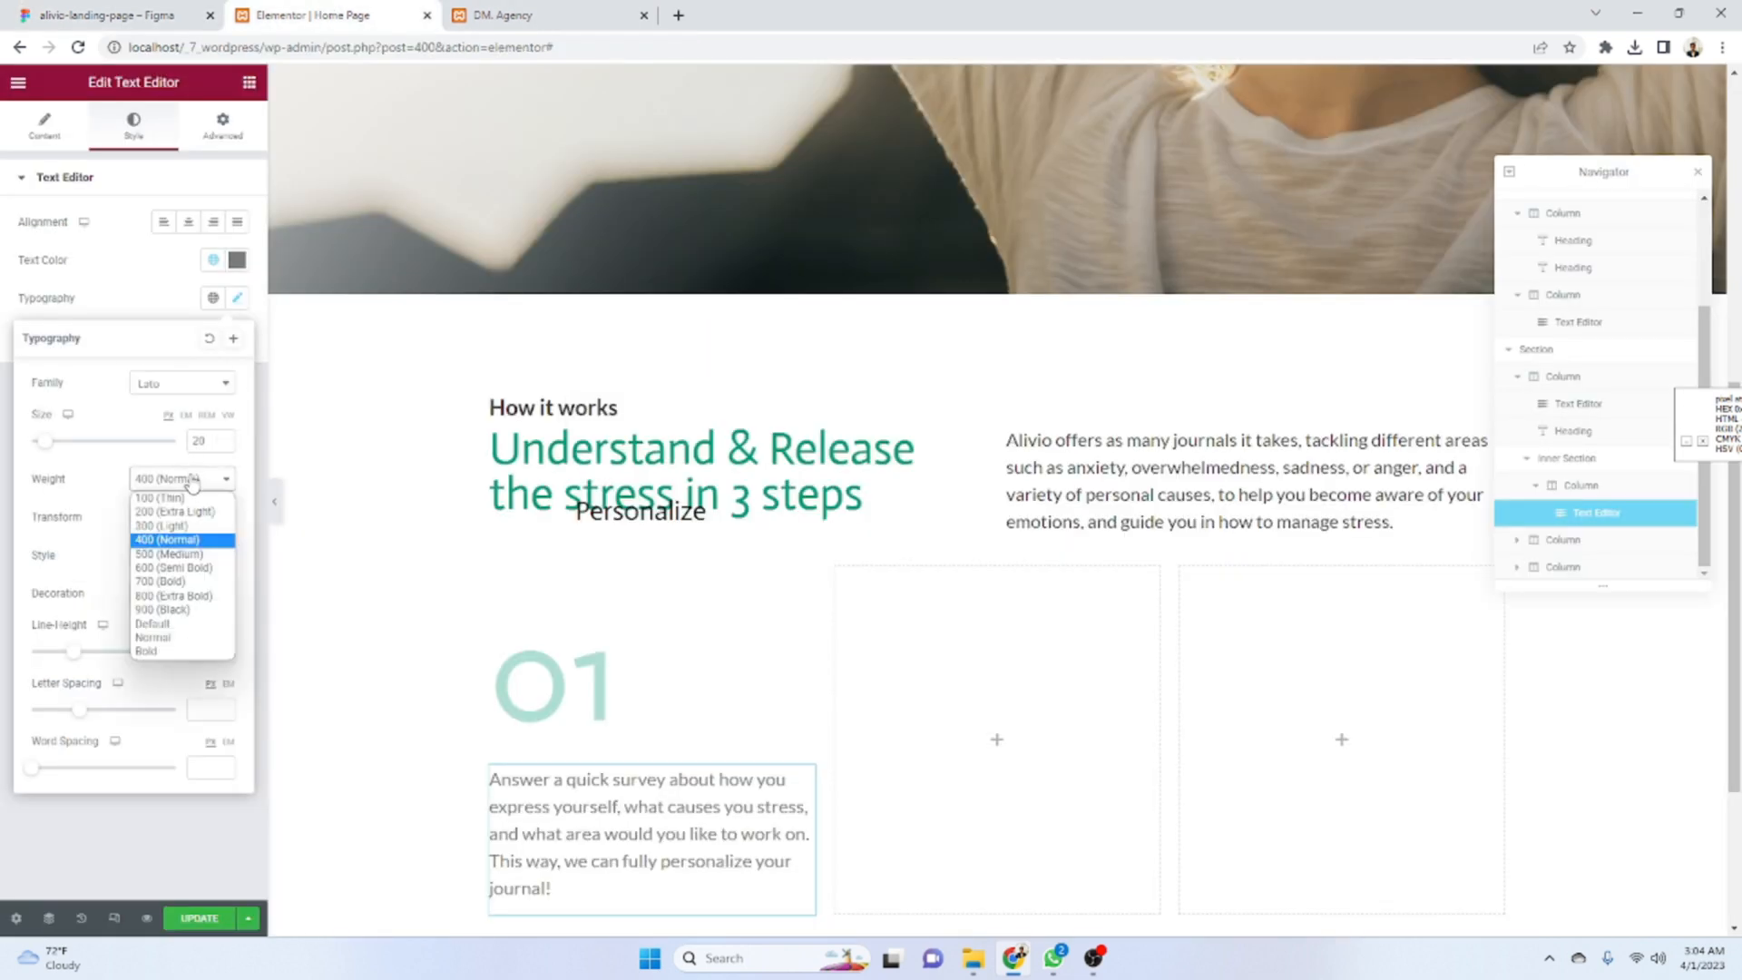
{"action": "left_click", "coordinate": [173, 556]}
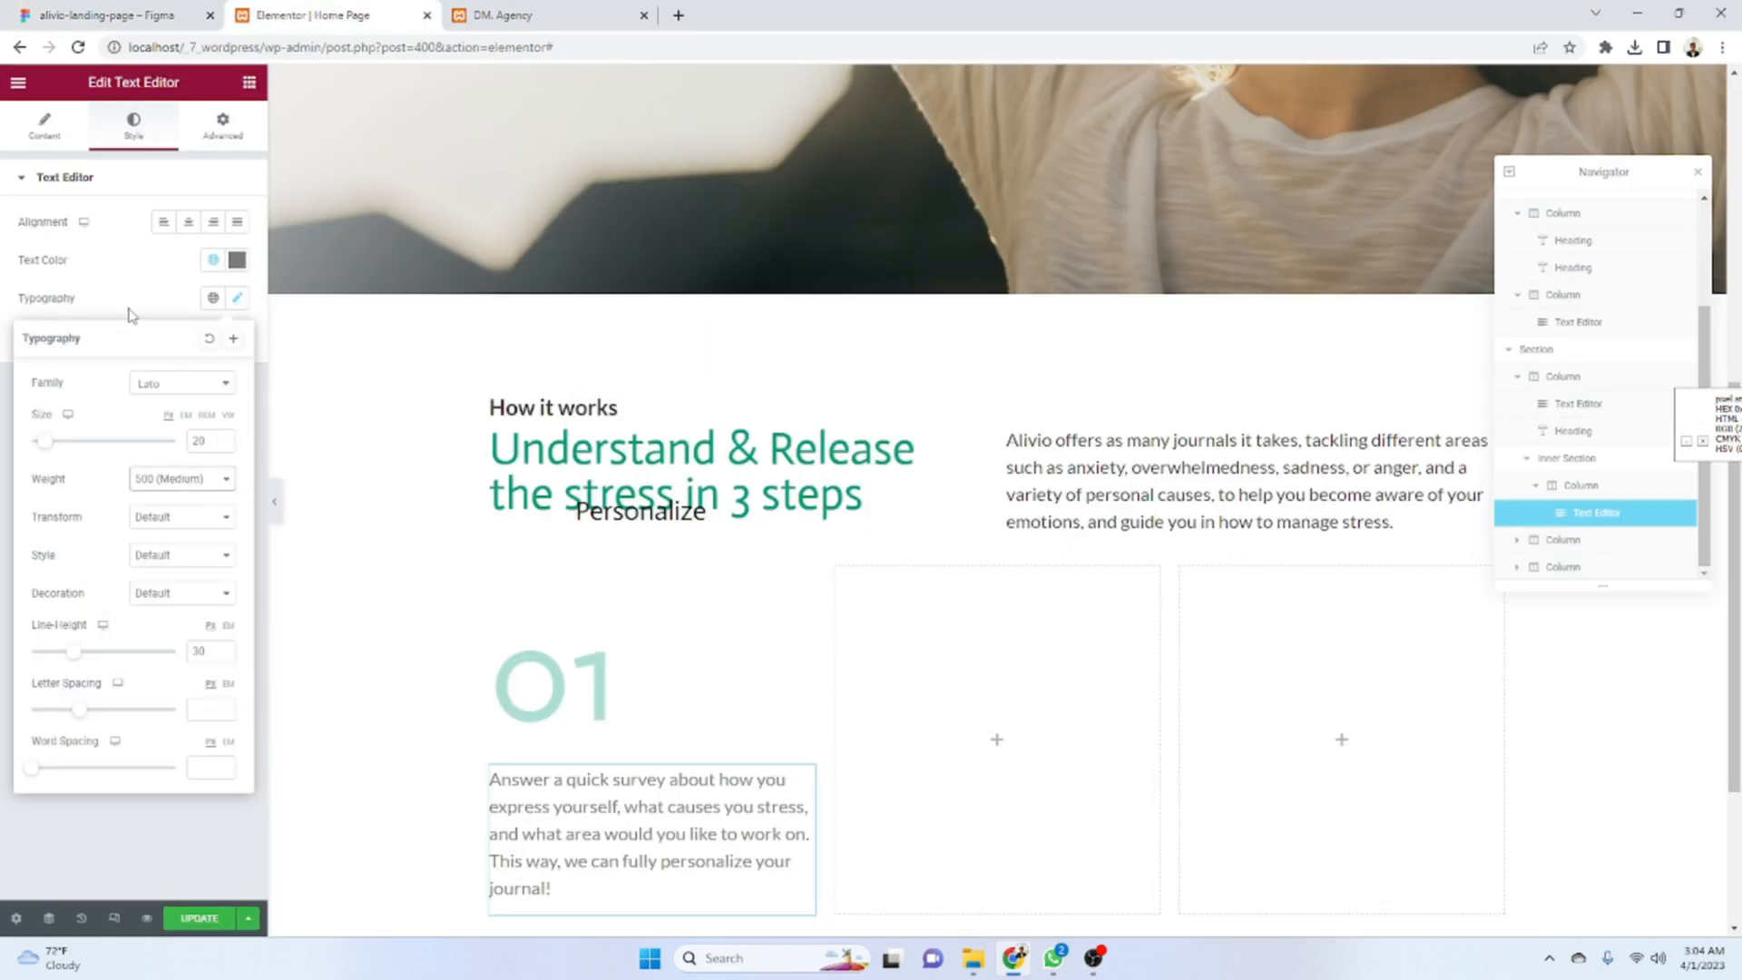
- Set the survey paragraph's text color to #424242, using the value copied from the Figma design
{"action": "left_click", "coordinate": [237, 262]}
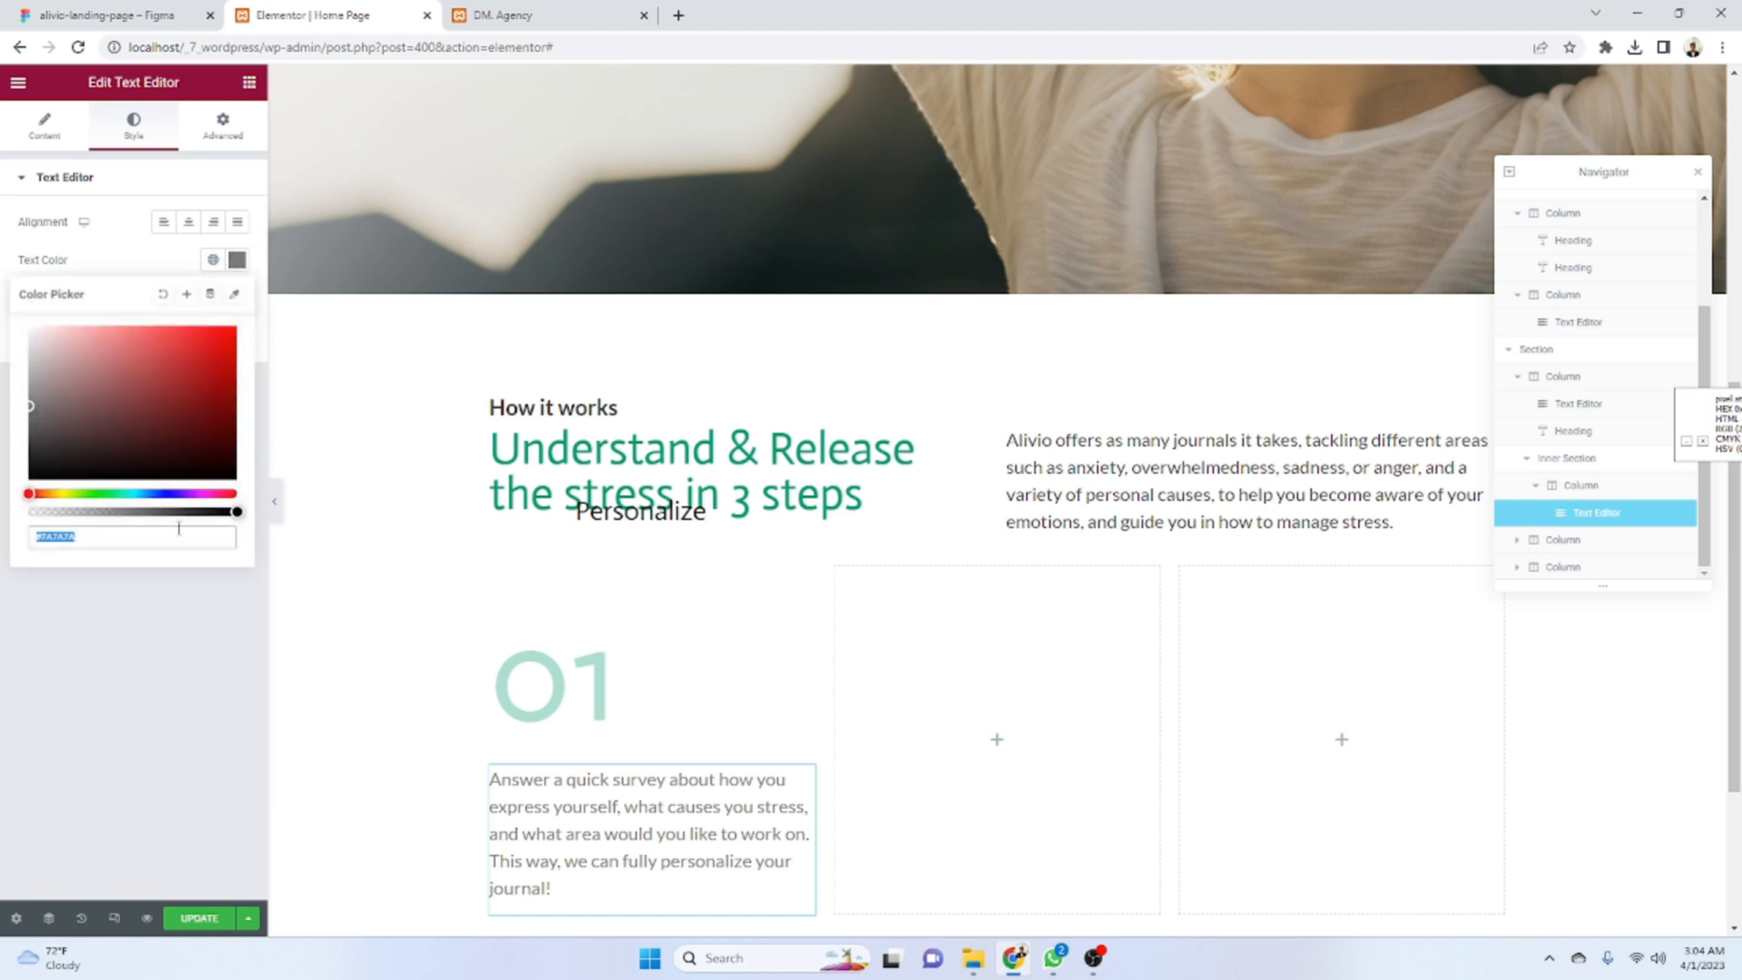
{"action": "left_click", "coordinate": [216, 21]}
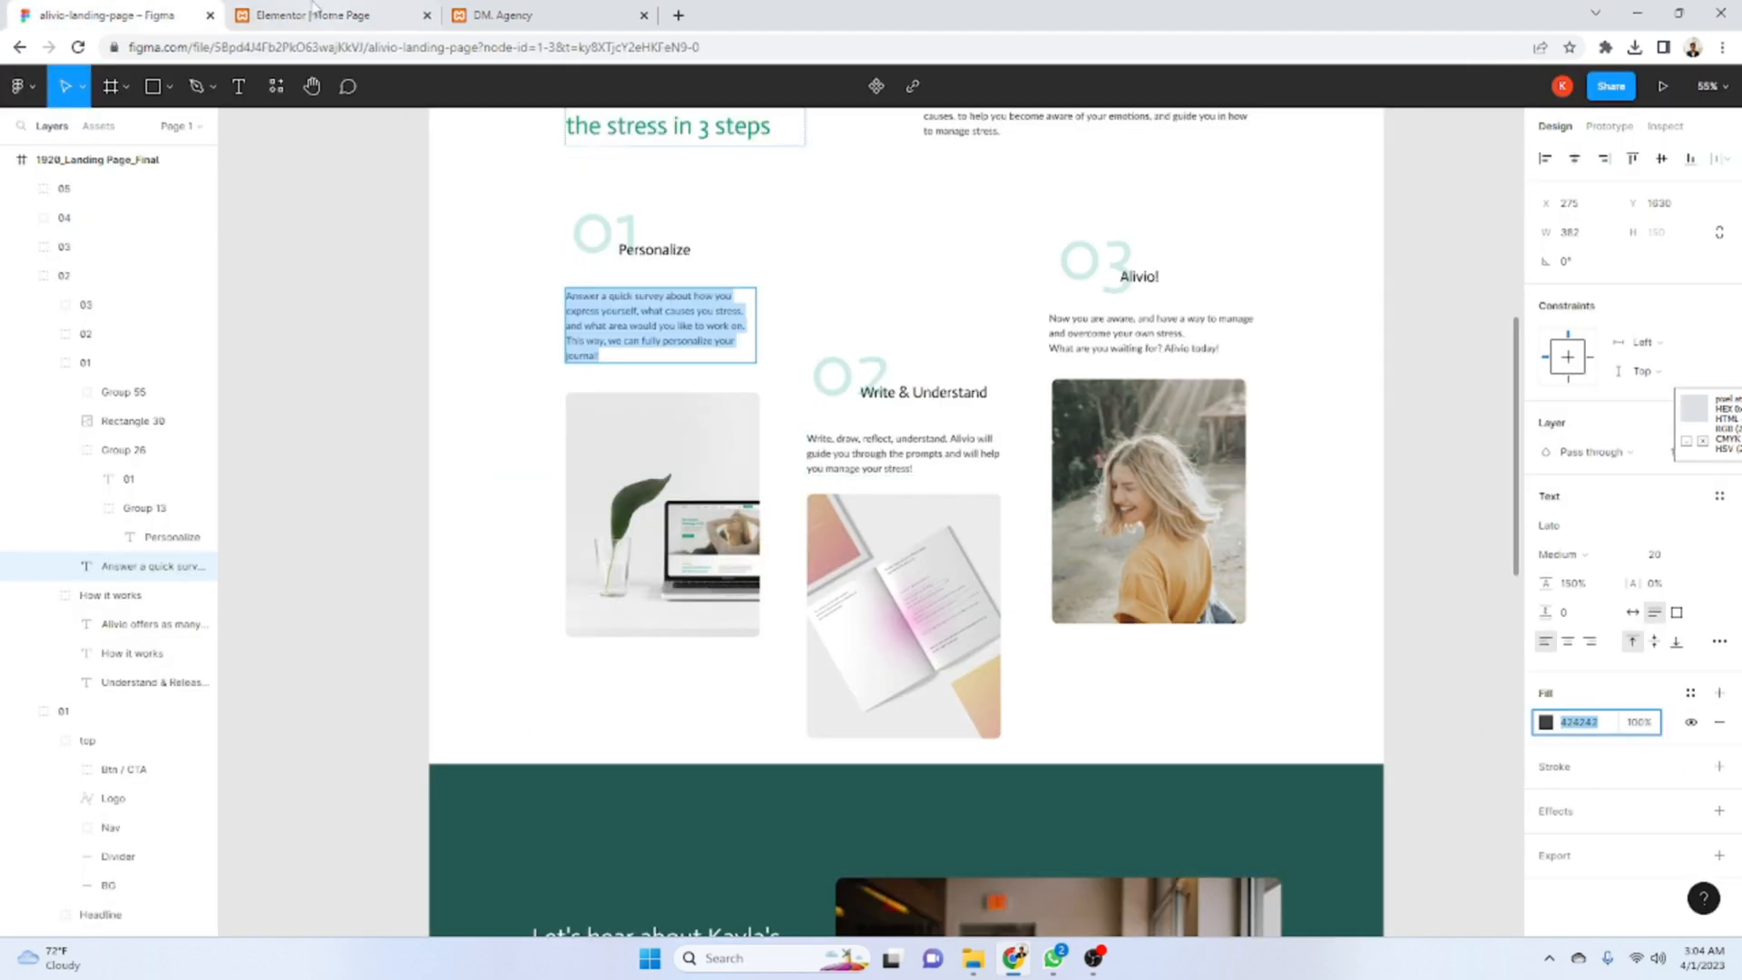
{"action": "left_click", "coordinate": [313, 12]}
{"action": "key", "text": "ctrl+v"}
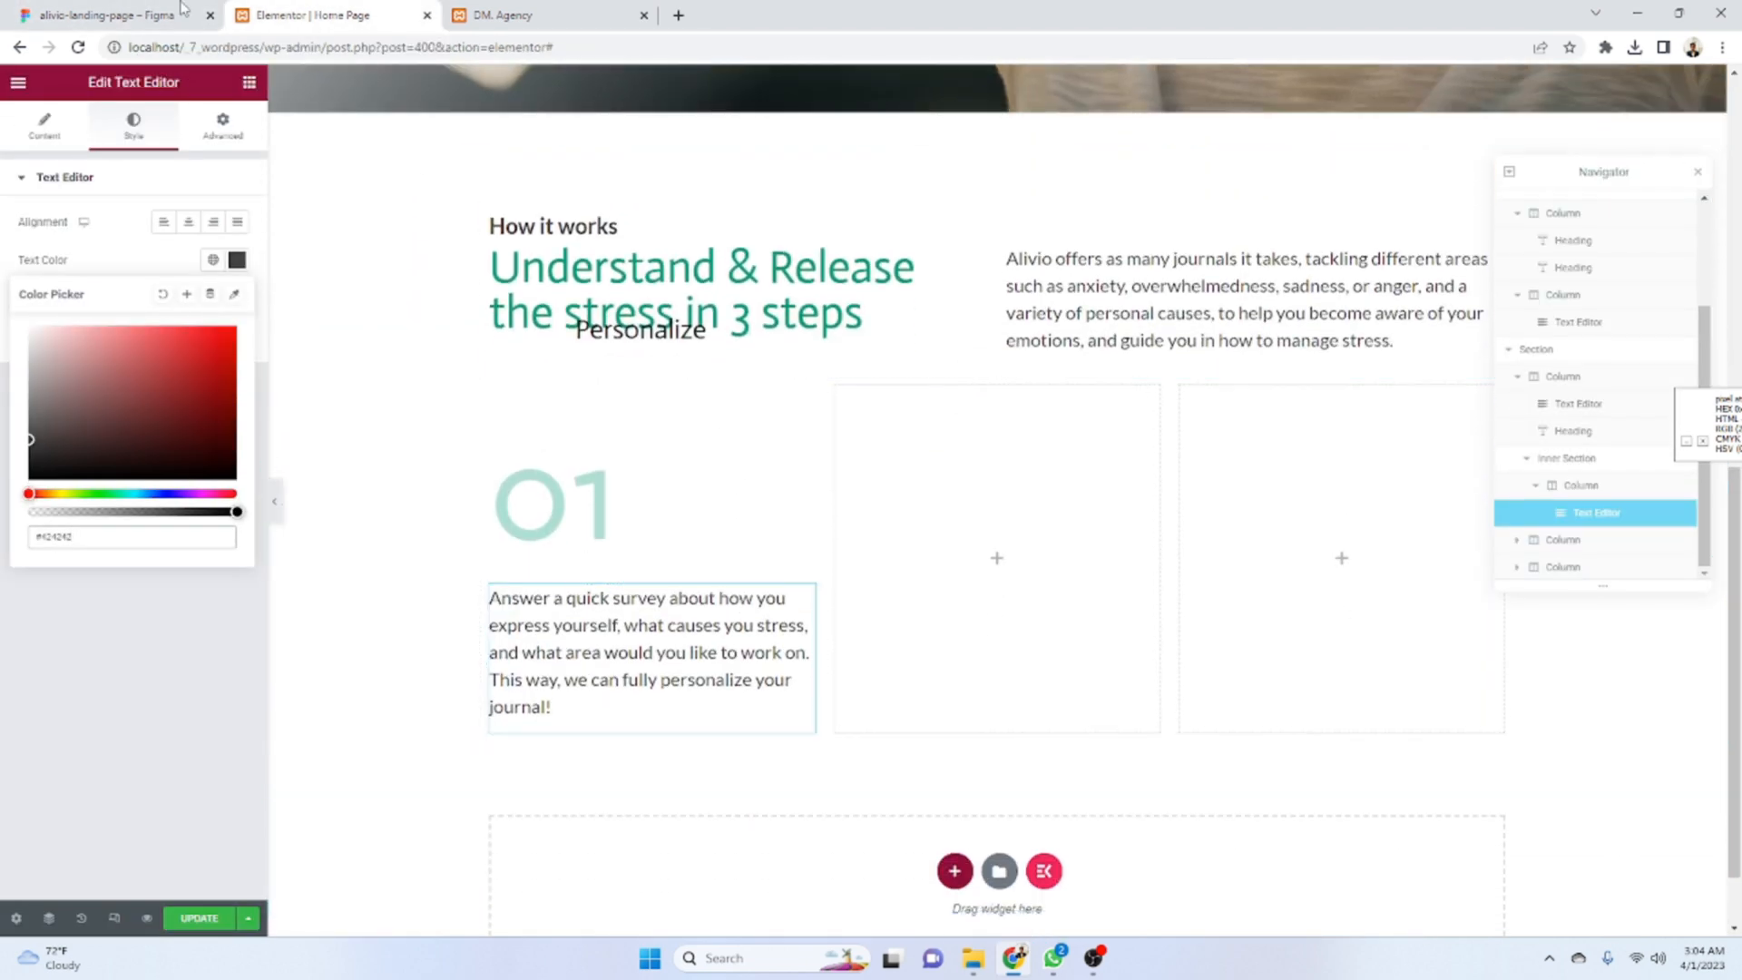
- Check the first card in Figma, add an Image widget below the survey paragraph in Elementor and open its media chooser
{"action": "left_click", "coordinate": [181, 11]}
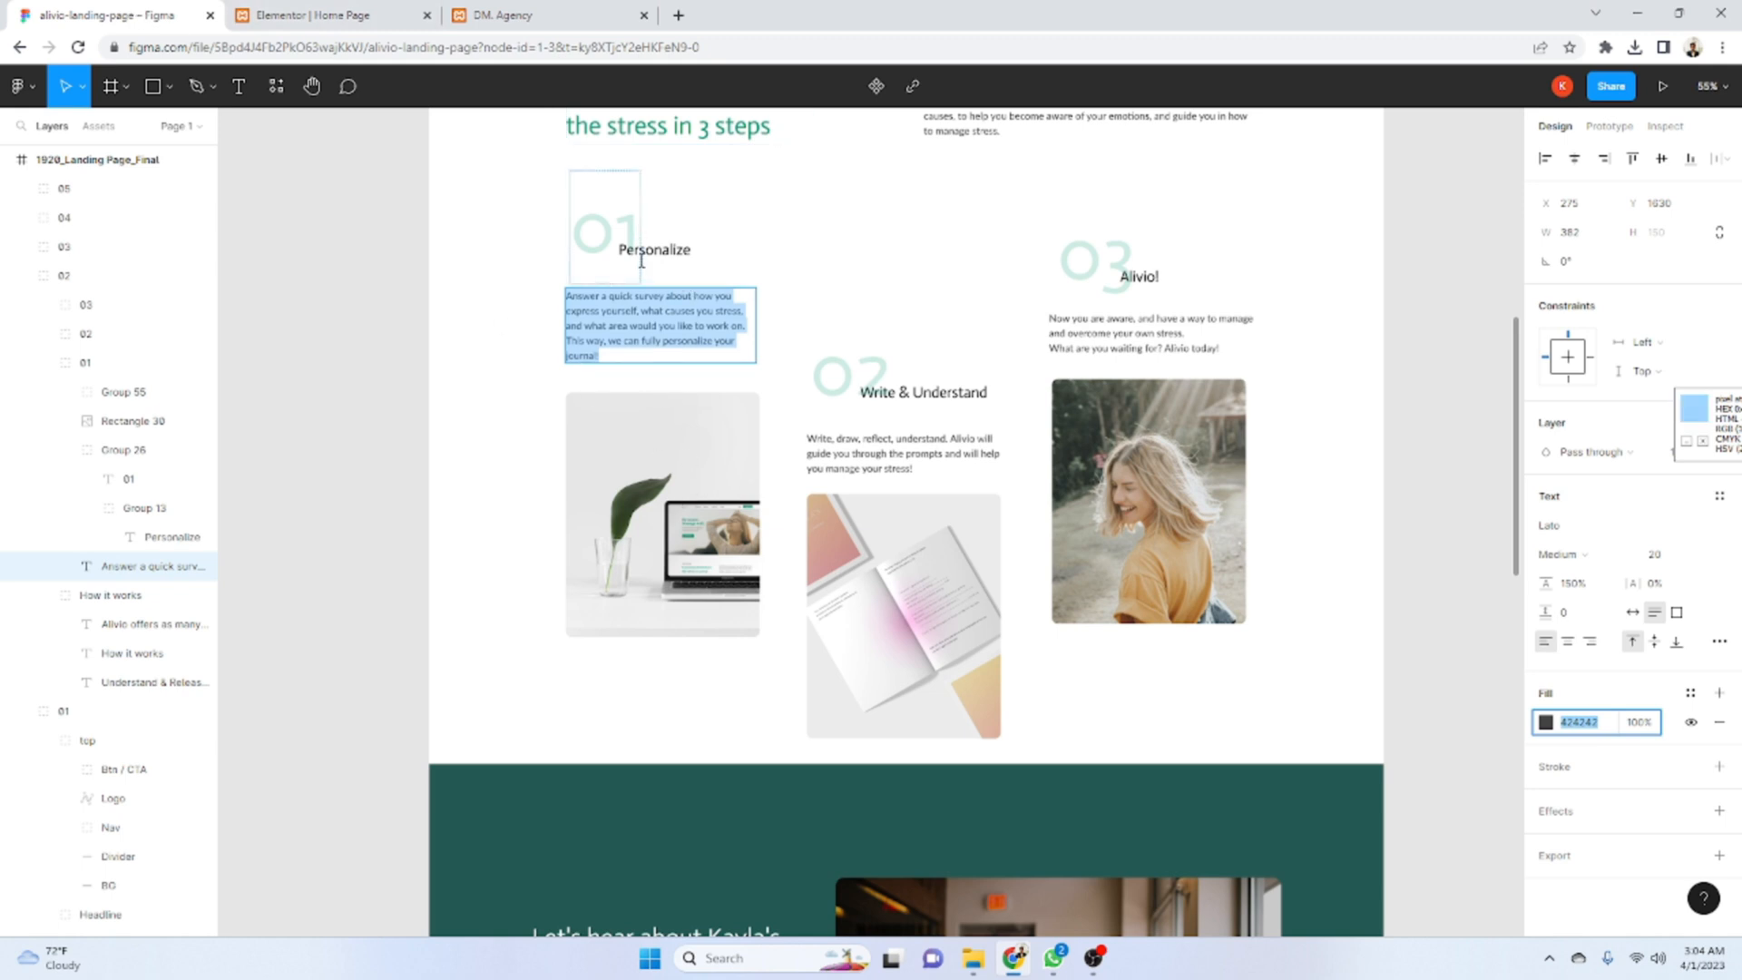
{"action": "left_click", "coordinate": [335, 15]}
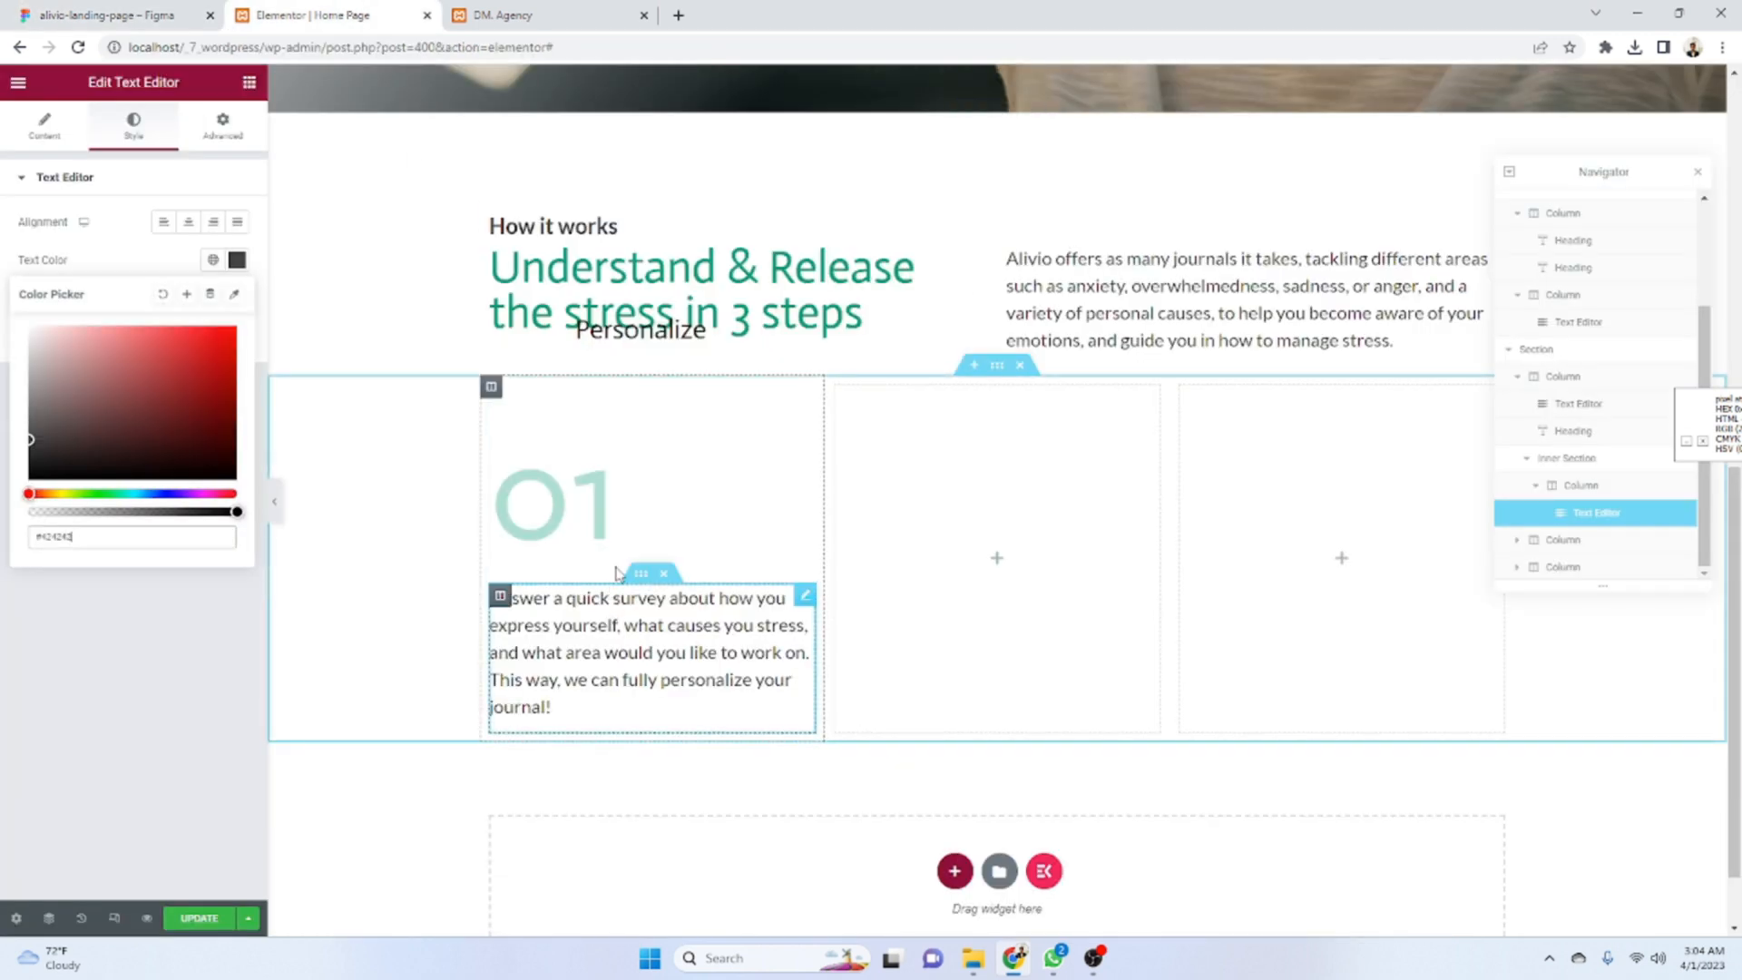
{"action": "left_click", "coordinate": [147, 11]}
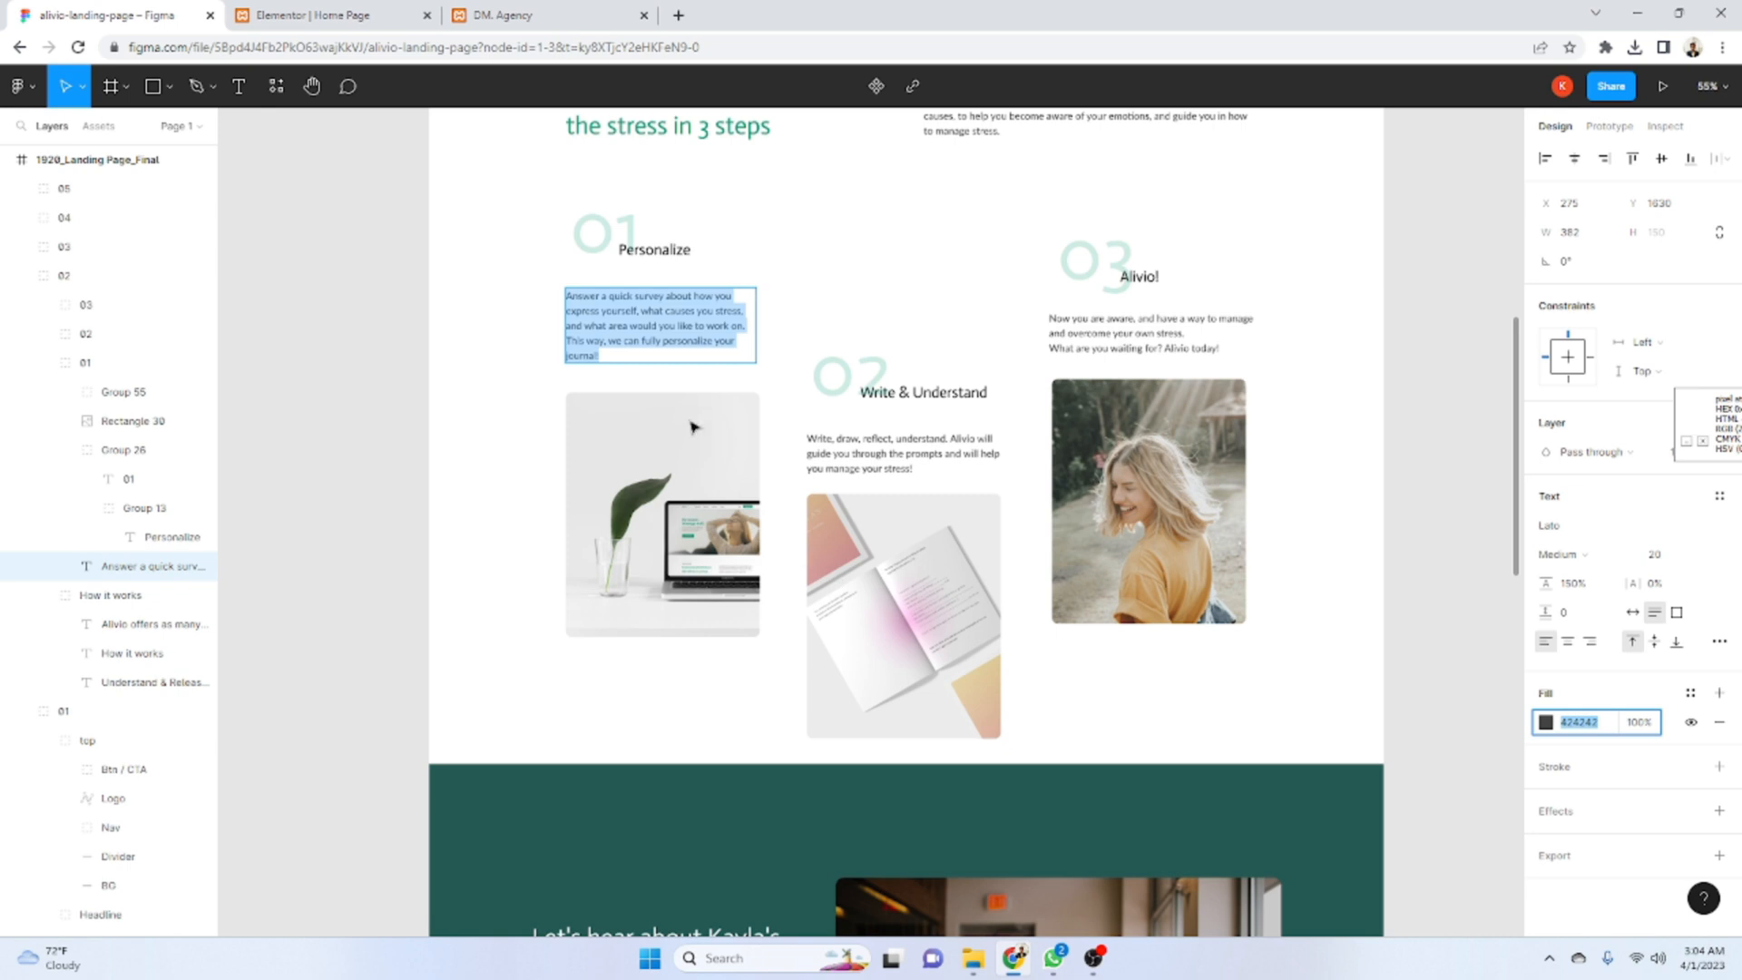
{"action": "key", "text": "Escape"}
{"action": "left_click", "coordinate": [336, 15]}
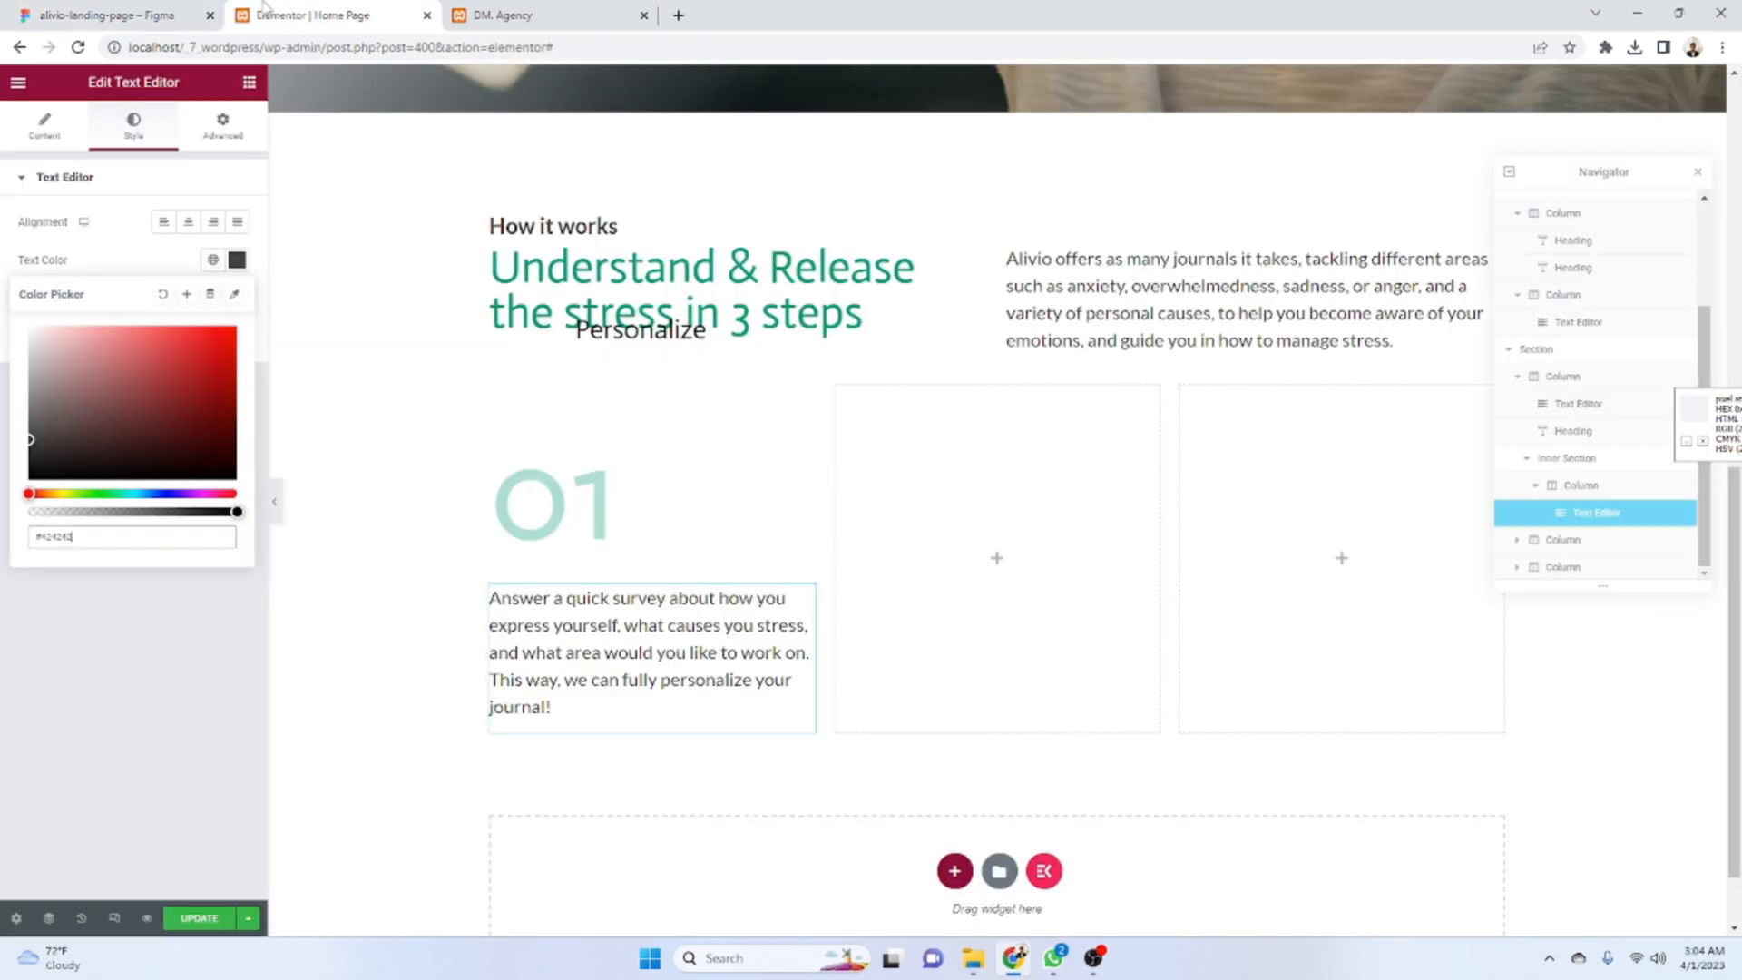
{"action": "left_click", "coordinate": [241, 99]}
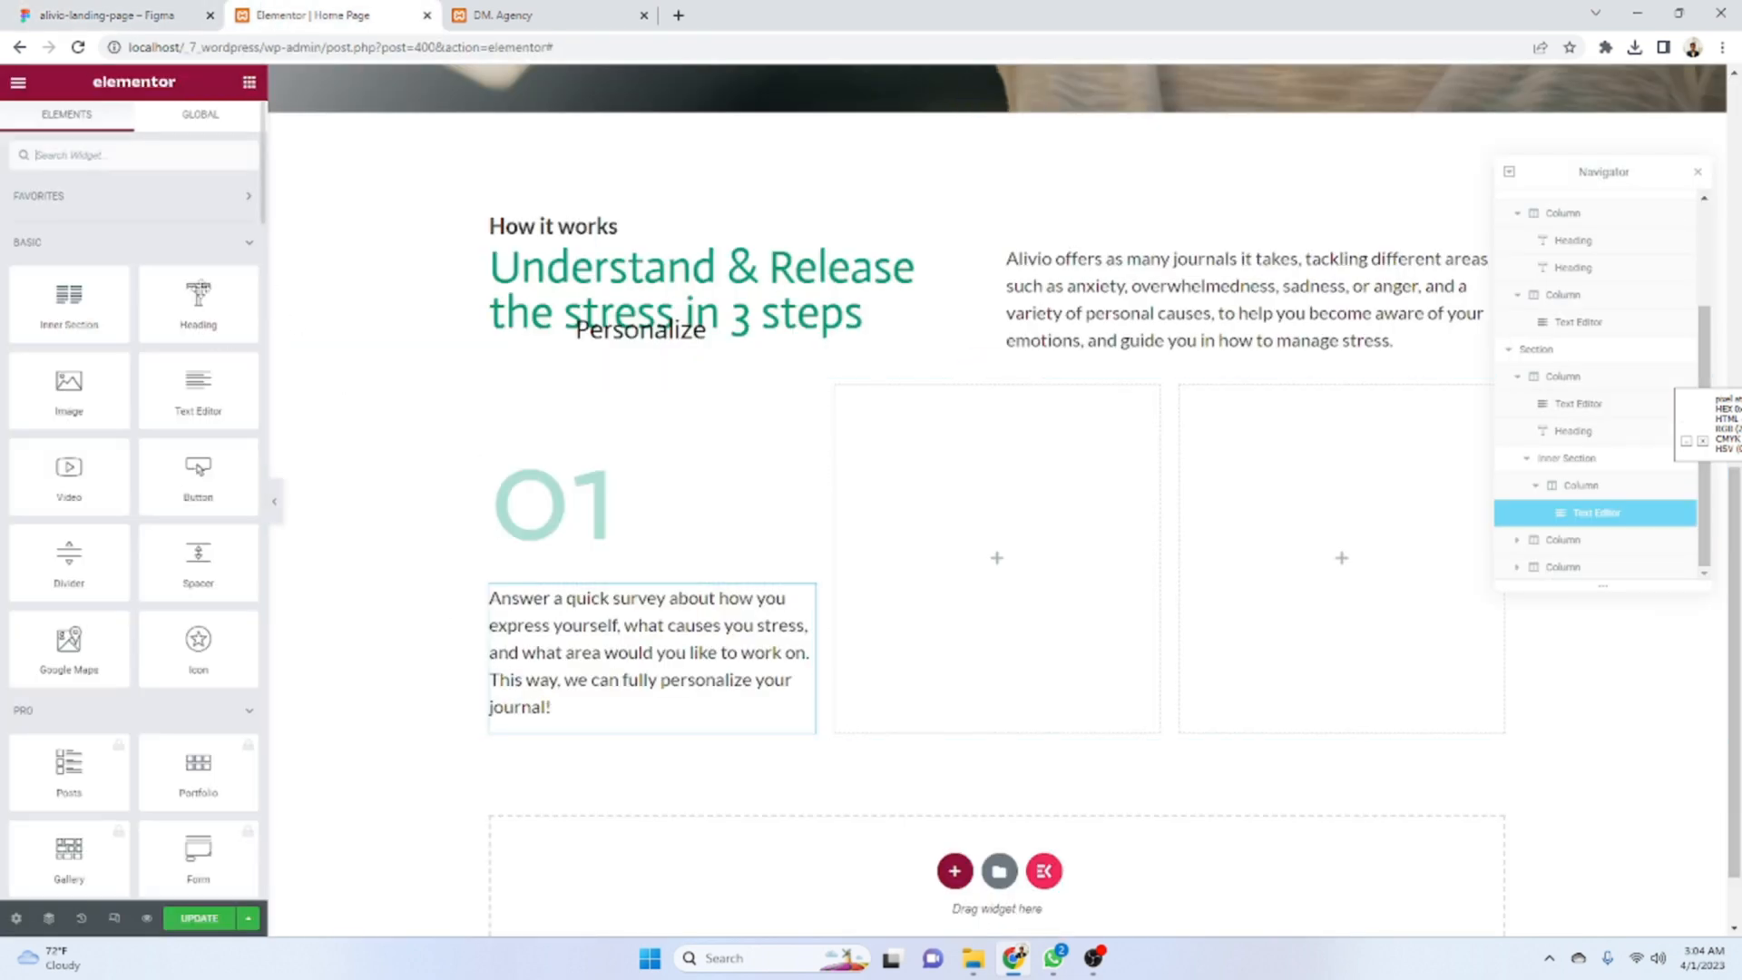
{"action": "left_click_drag", "start_coordinate": [87, 400], "coordinate": [653, 712]}
{"action": "left_click", "coordinate": [88, 243]}
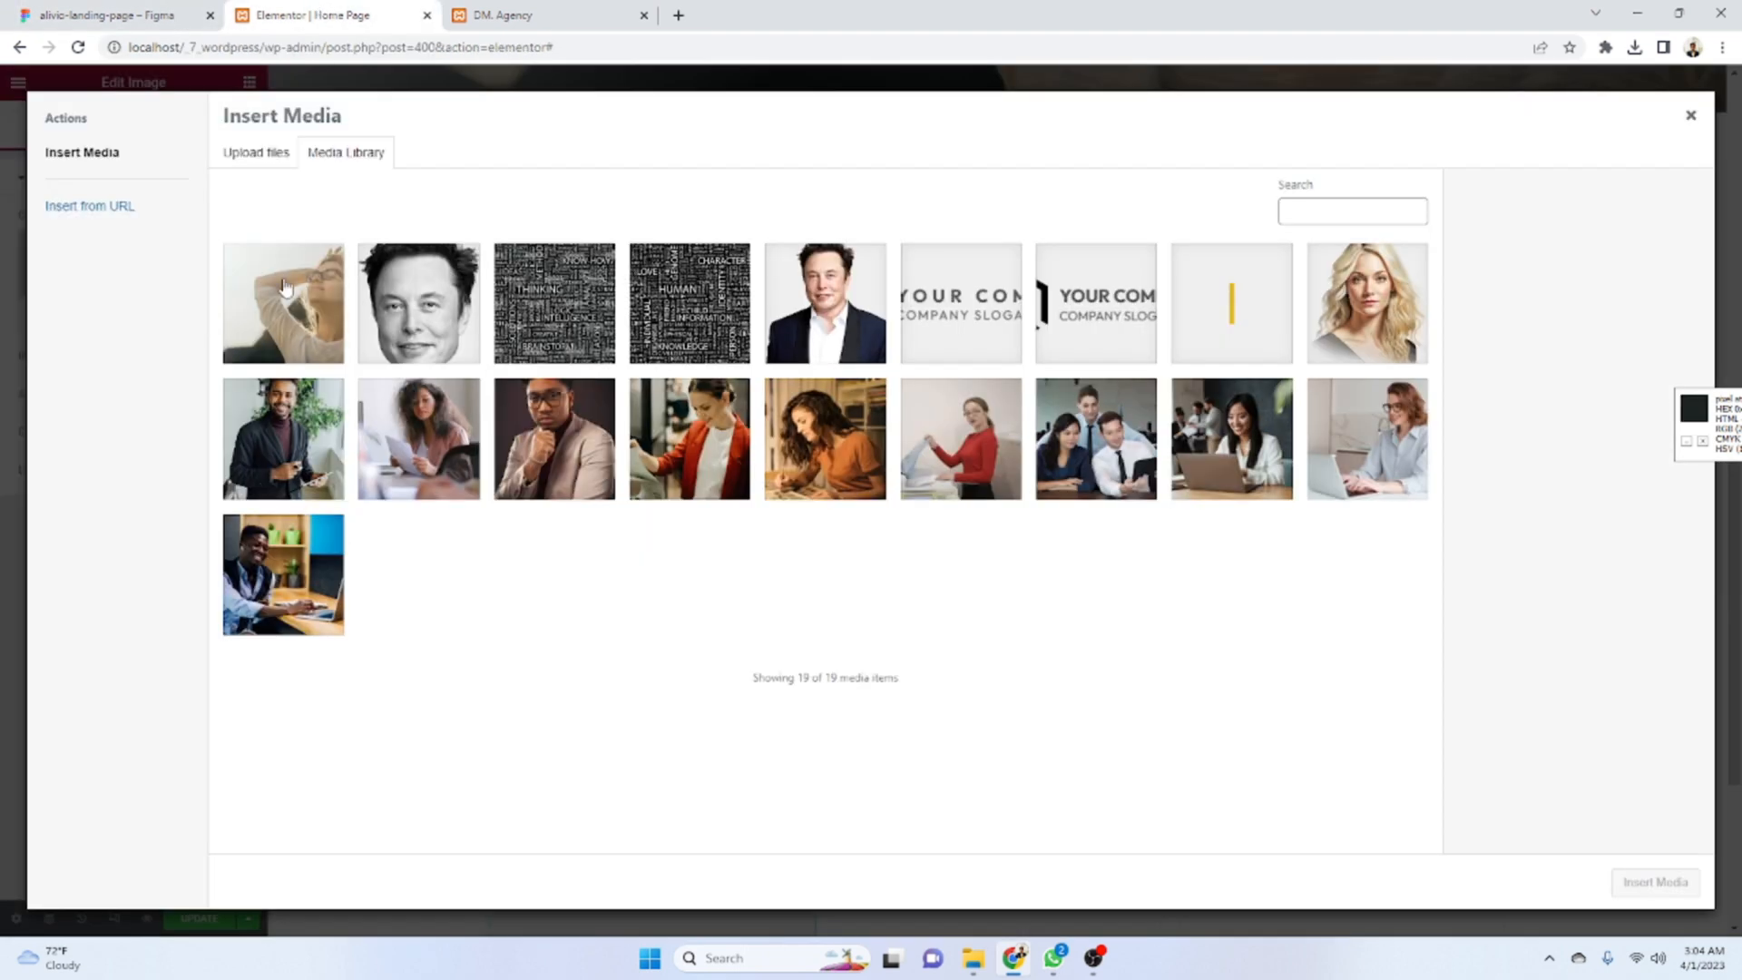
- Upload Rectangle 30.png from the assets folder and insert it into the Image widget
{"action": "left_click", "coordinate": [273, 152]}
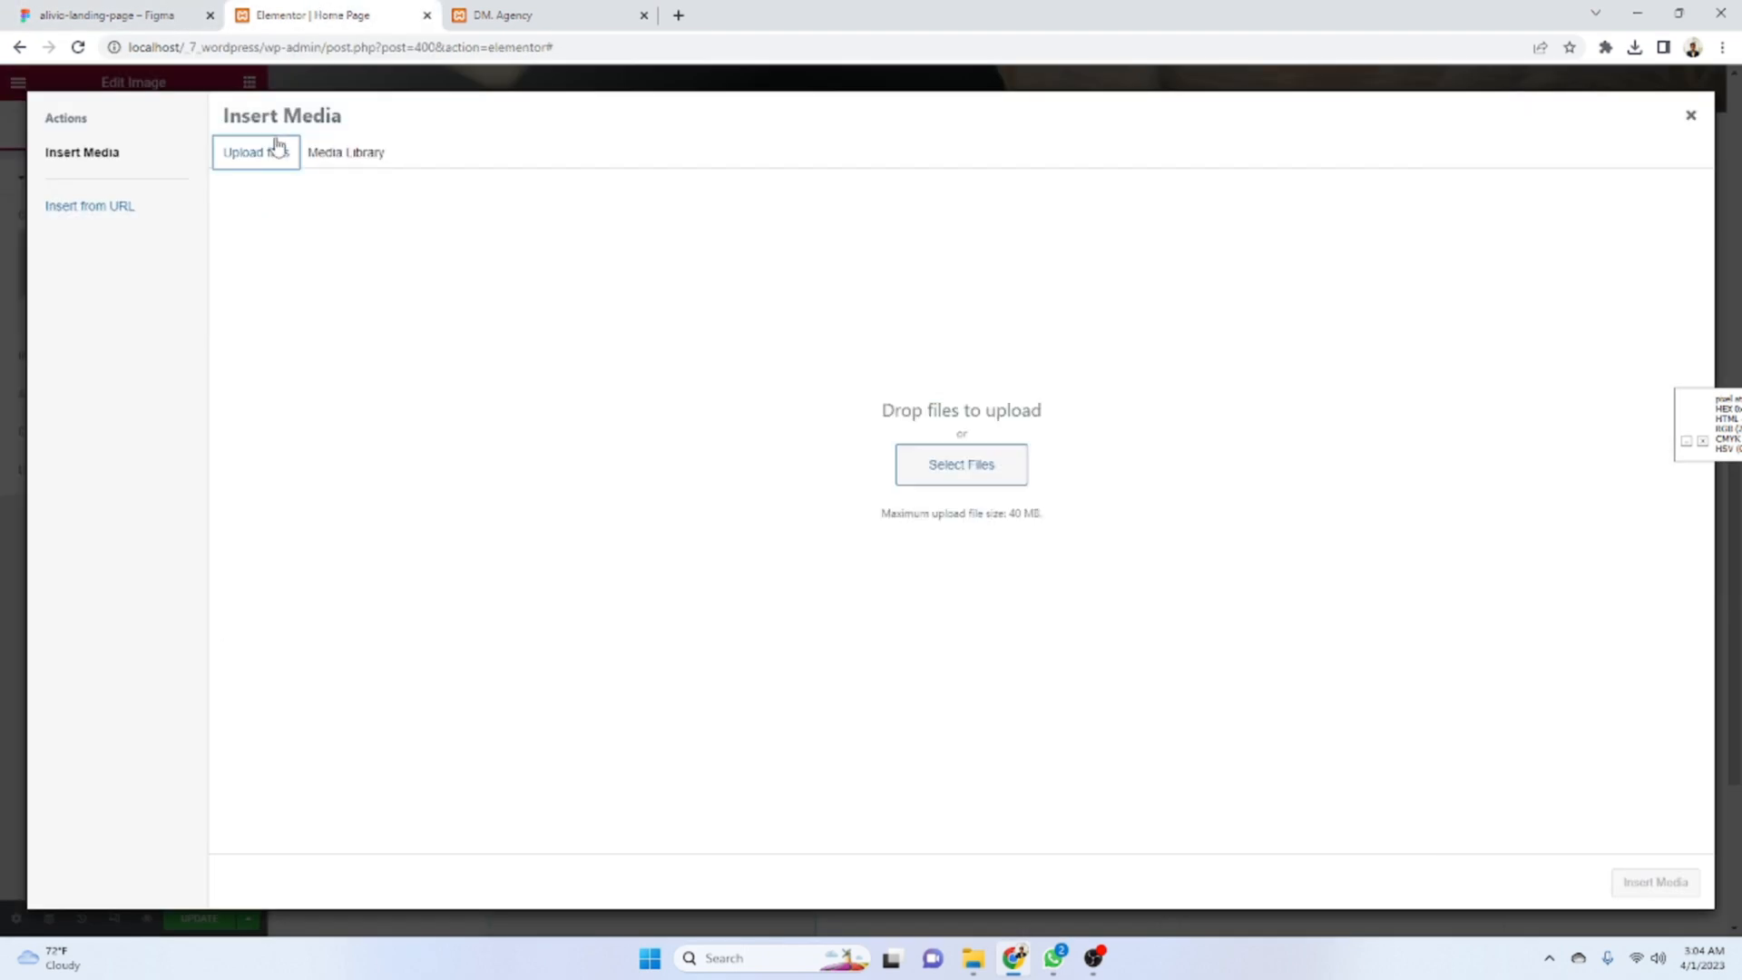
{"action": "left_click", "coordinate": [952, 467]}
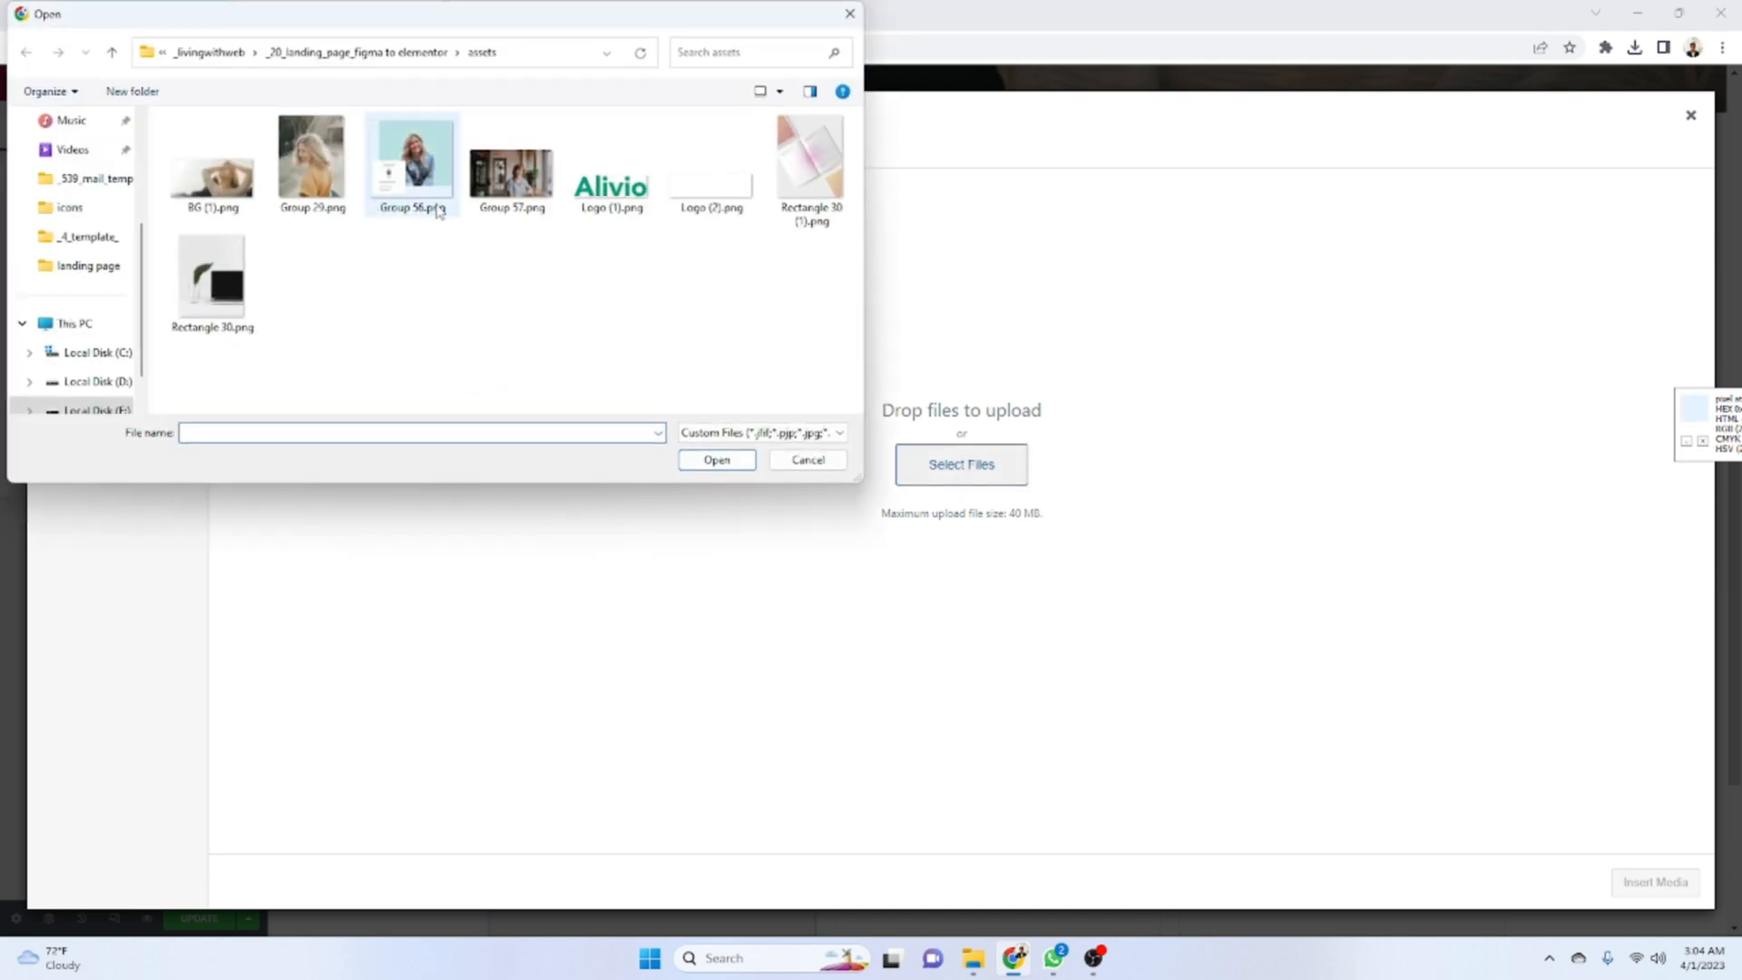
{"action": "double_click", "coordinate": [218, 281]}
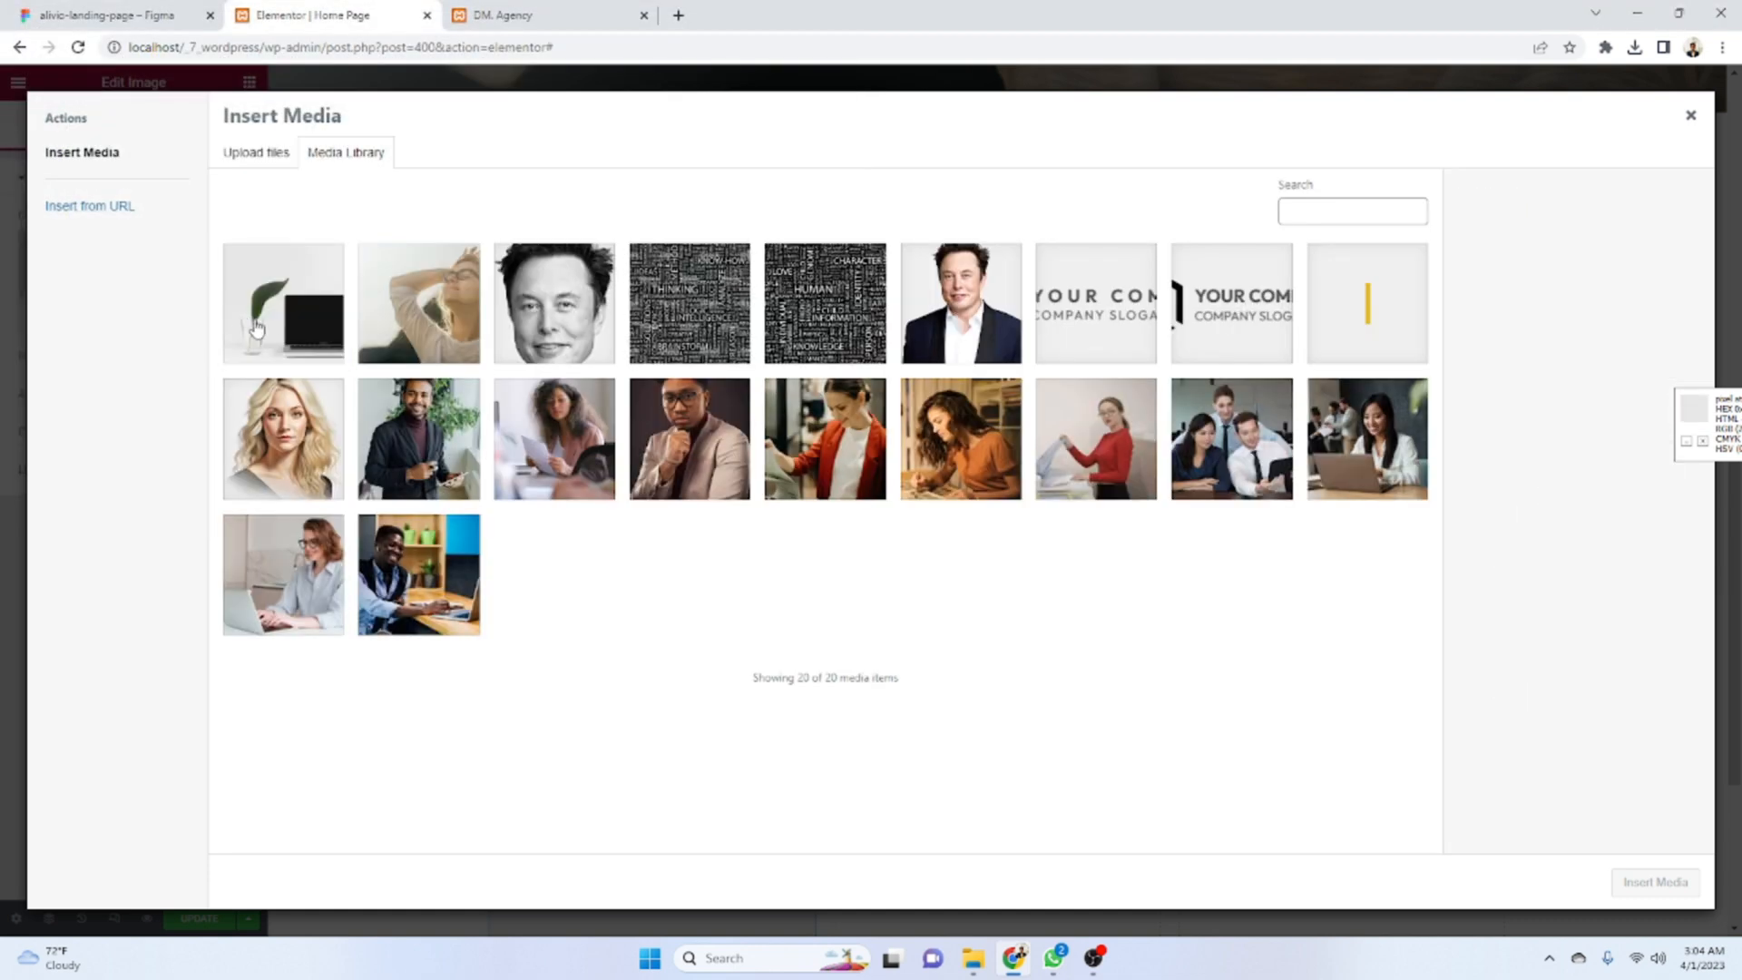
{"action": "left_click", "coordinate": [328, 334]}
{"action": "left_click", "coordinate": [1653, 882]}
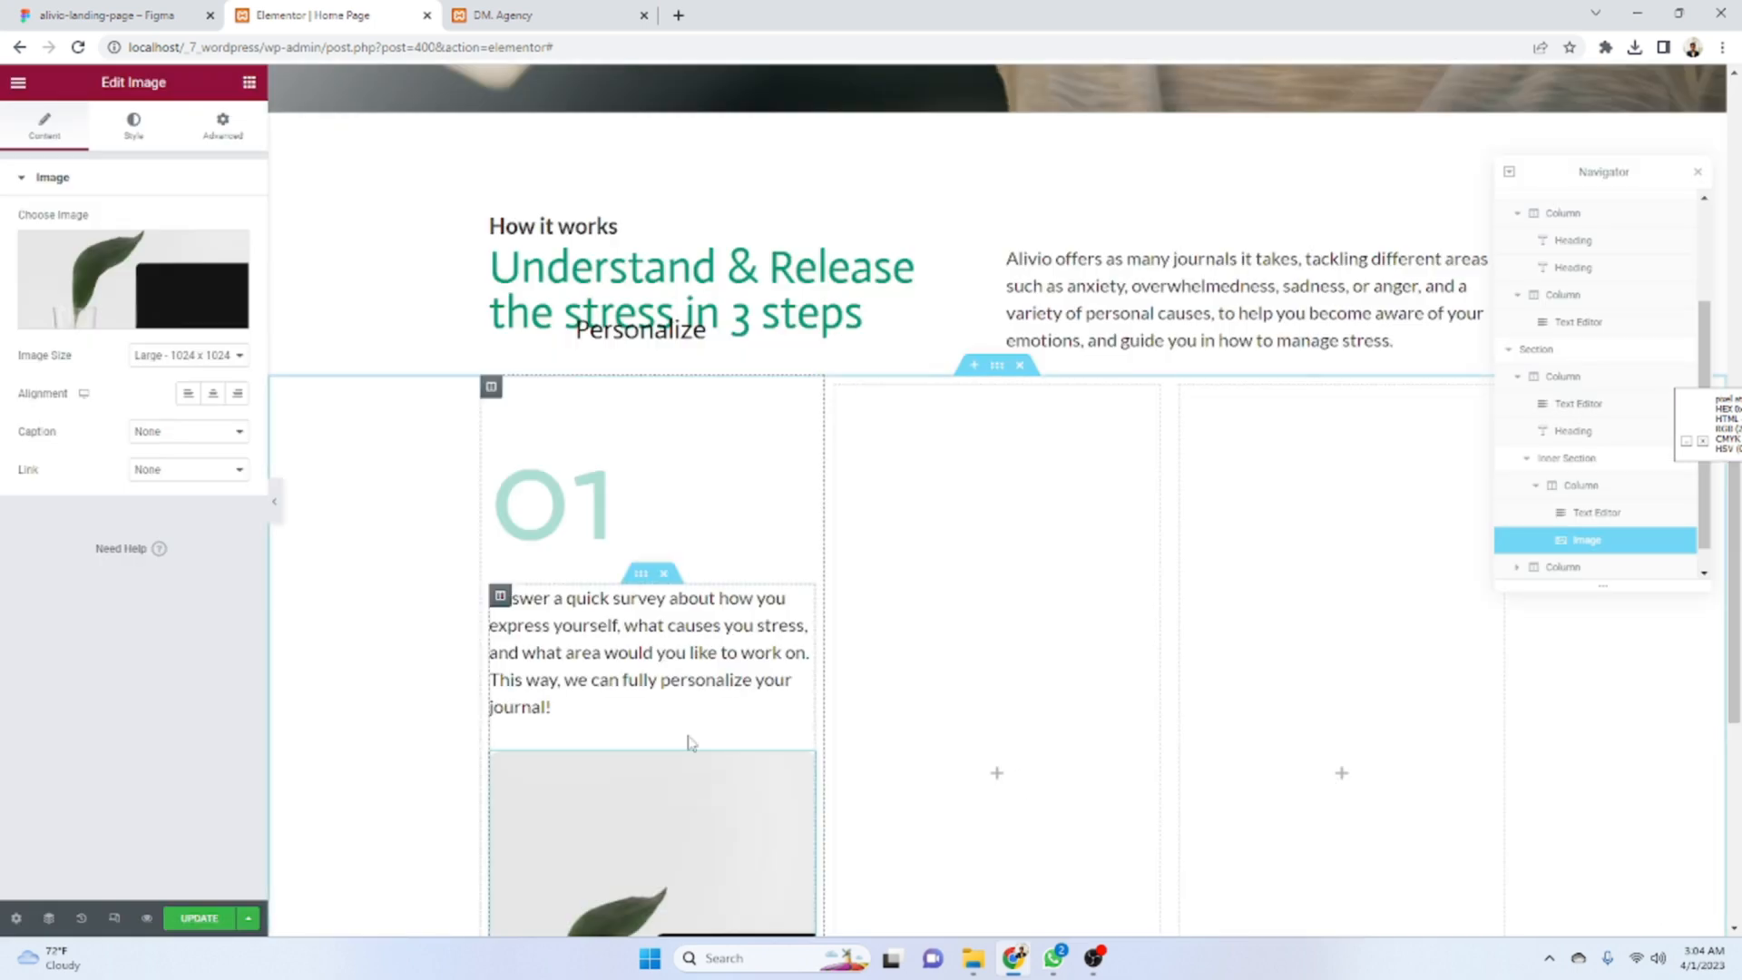
- Compare the first column's text and plant image in Elementor with the Personalize card in the Figma design
{"action": "scroll", "coordinate": [907, 454], "scroll_direction": "down", "scroll_amount": 2}
{"action": "left_click", "coordinate": [178, 9]}
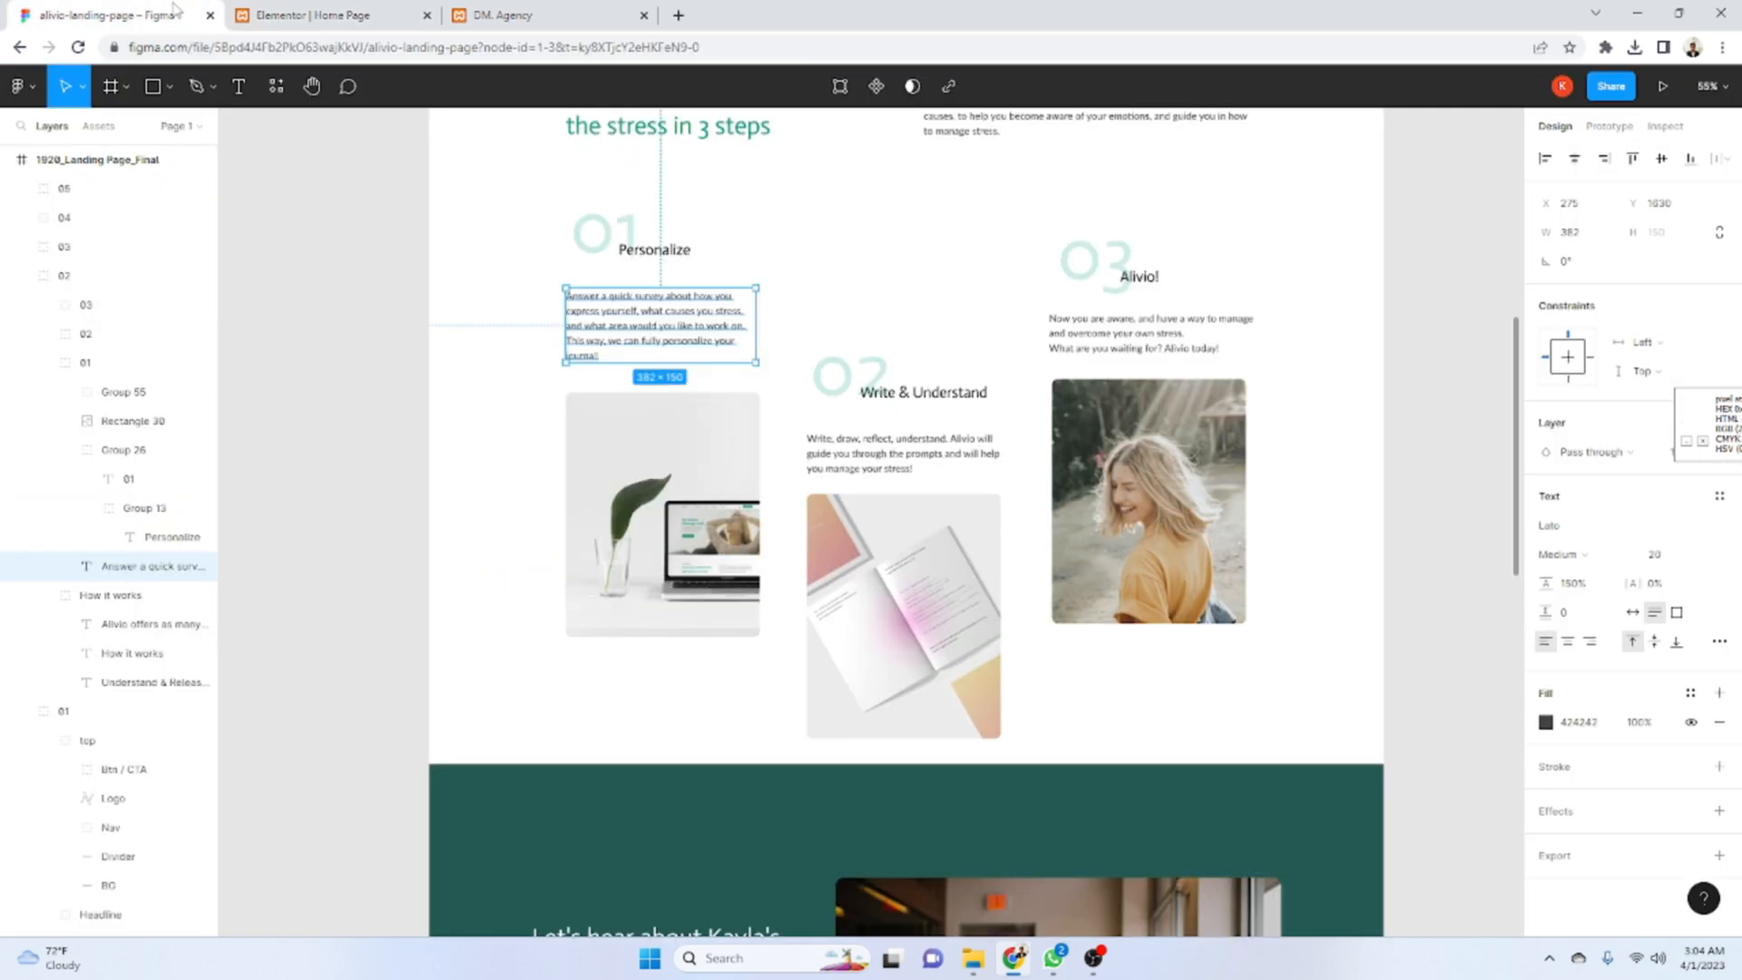
{"action": "left_click", "coordinate": [313, 14]}
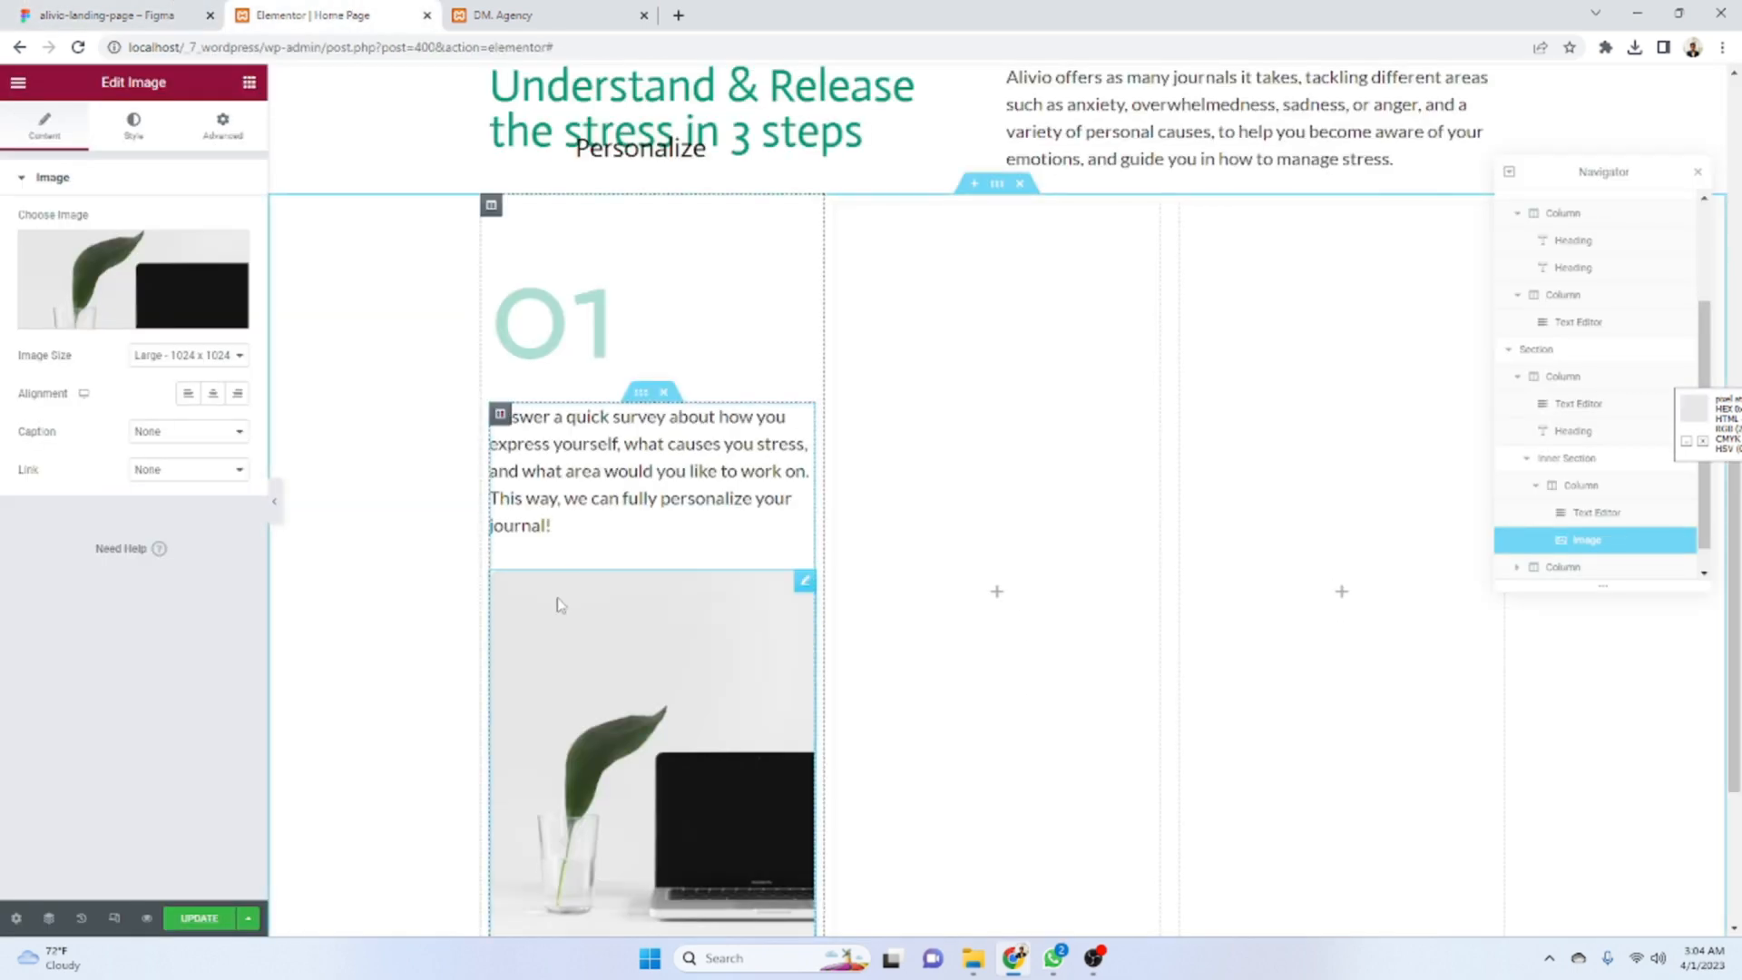
{"action": "scroll", "coordinate": [641, 717], "scroll_direction": "down", "scroll_amount": 3}
{"action": "scroll", "coordinate": [508, 408], "scroll_direction": "up", "scroll_amount": 1}
{"action": "left_click", "coordinate": [109, 9]}
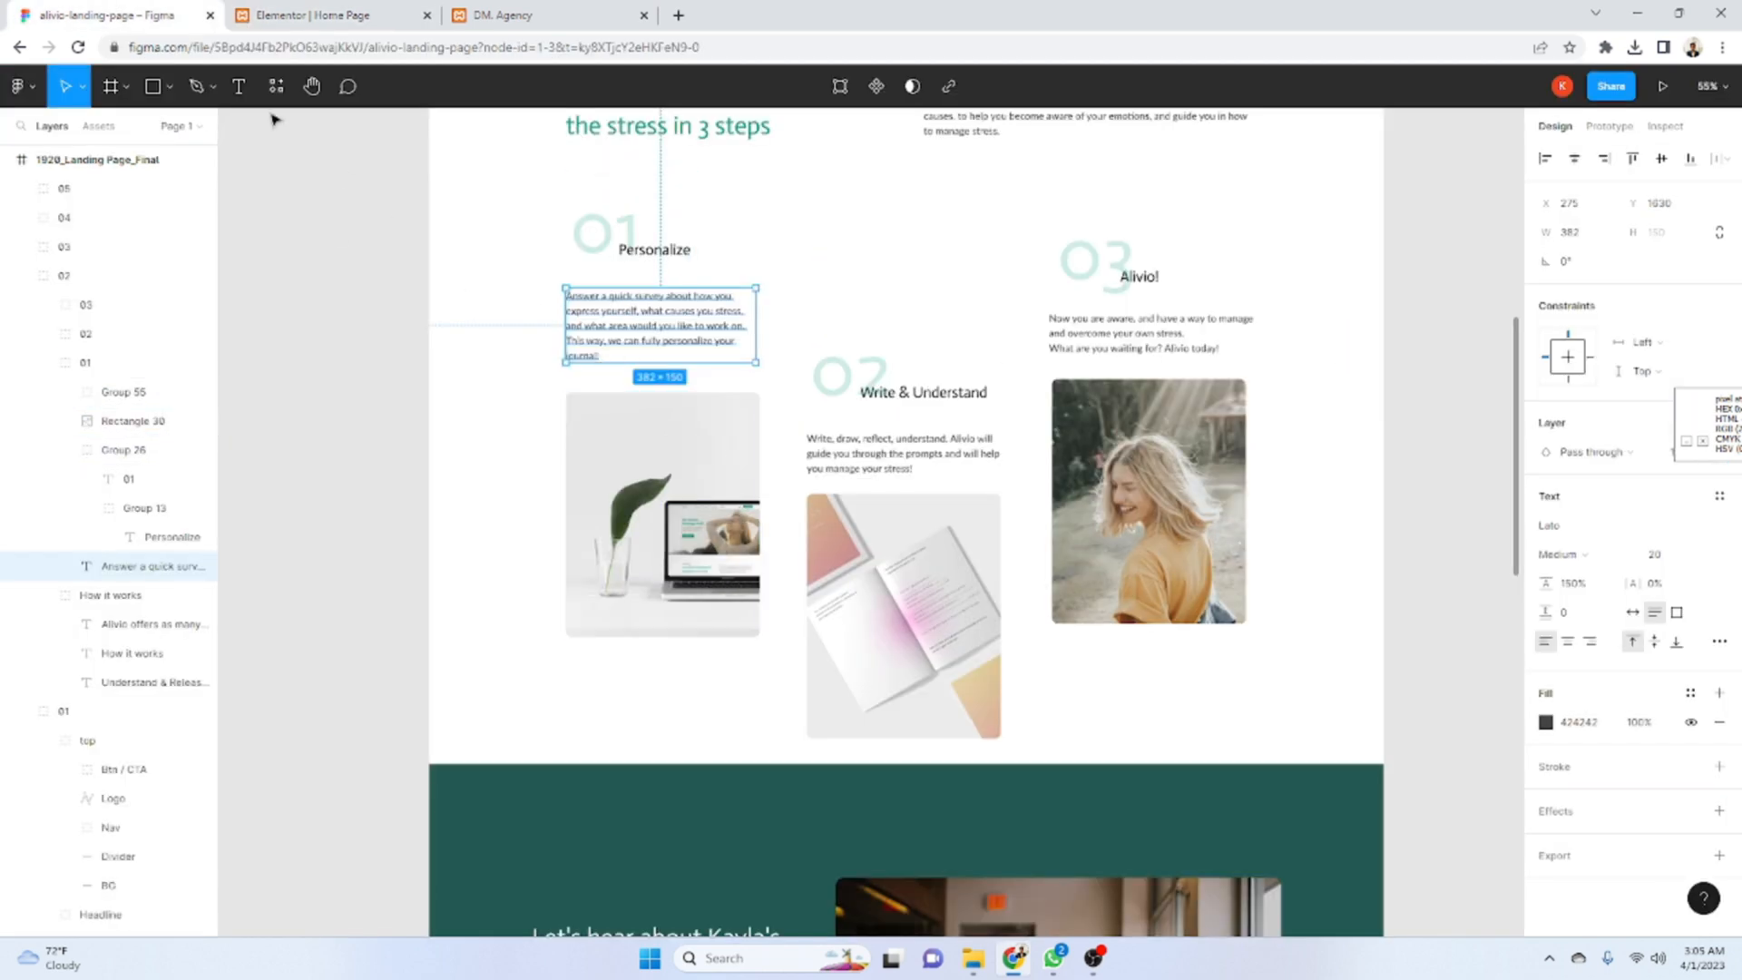
{"action": "left_click", "coordinate": [260, 11]}
{"action": "scroll", "coordinate": [566, 202], "scroll_direction": "up", "scroll_amount": 2}
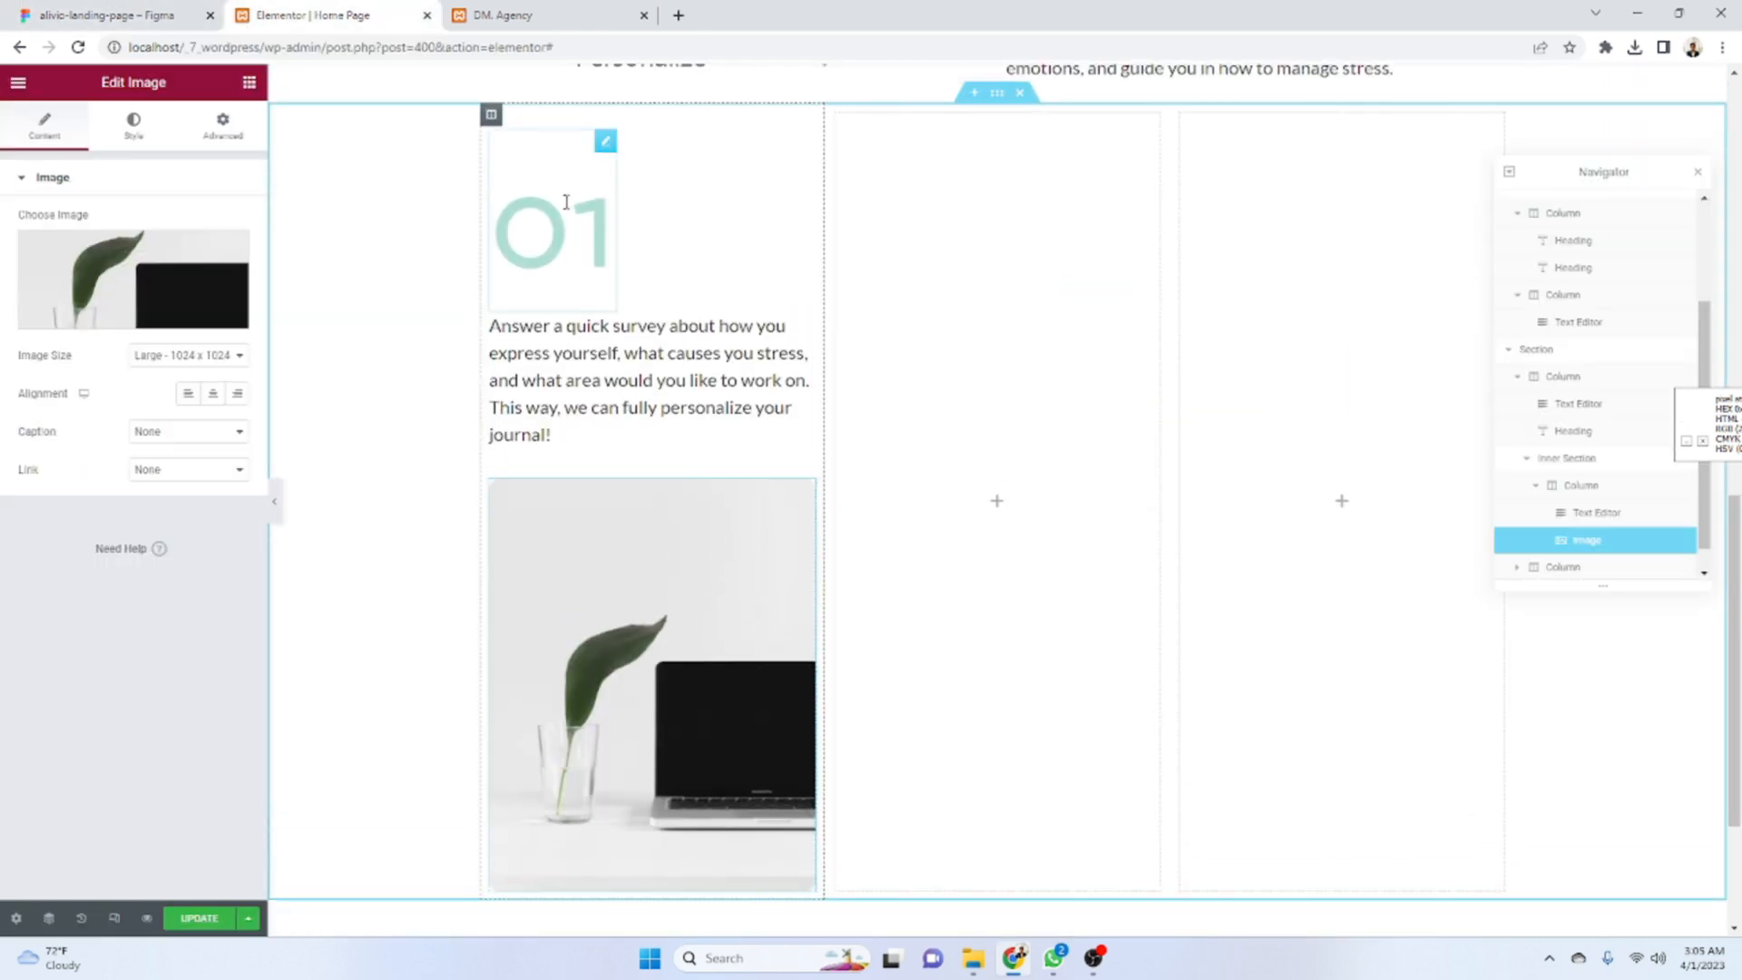
- Duplicate the filled "01" column and delete the empty column directly after the copy
{"action": "right_click", "coordinate": [495, 120]}
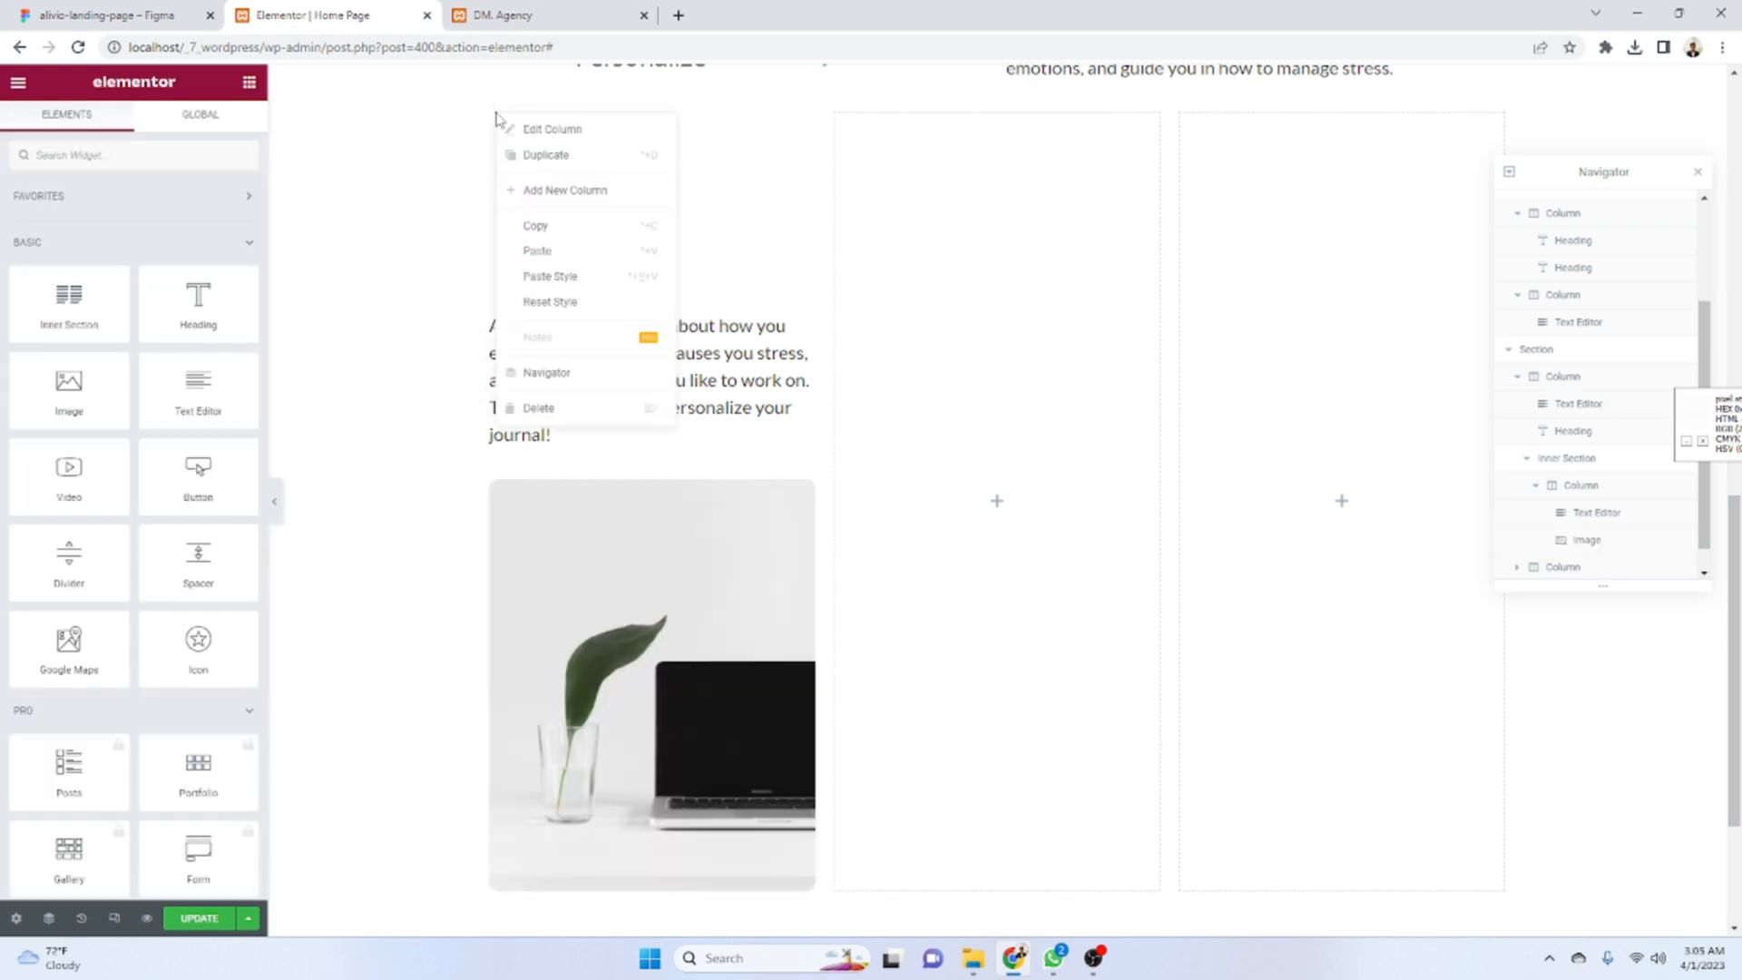
{"action": "left_click", "coordinate": [576, 152]}
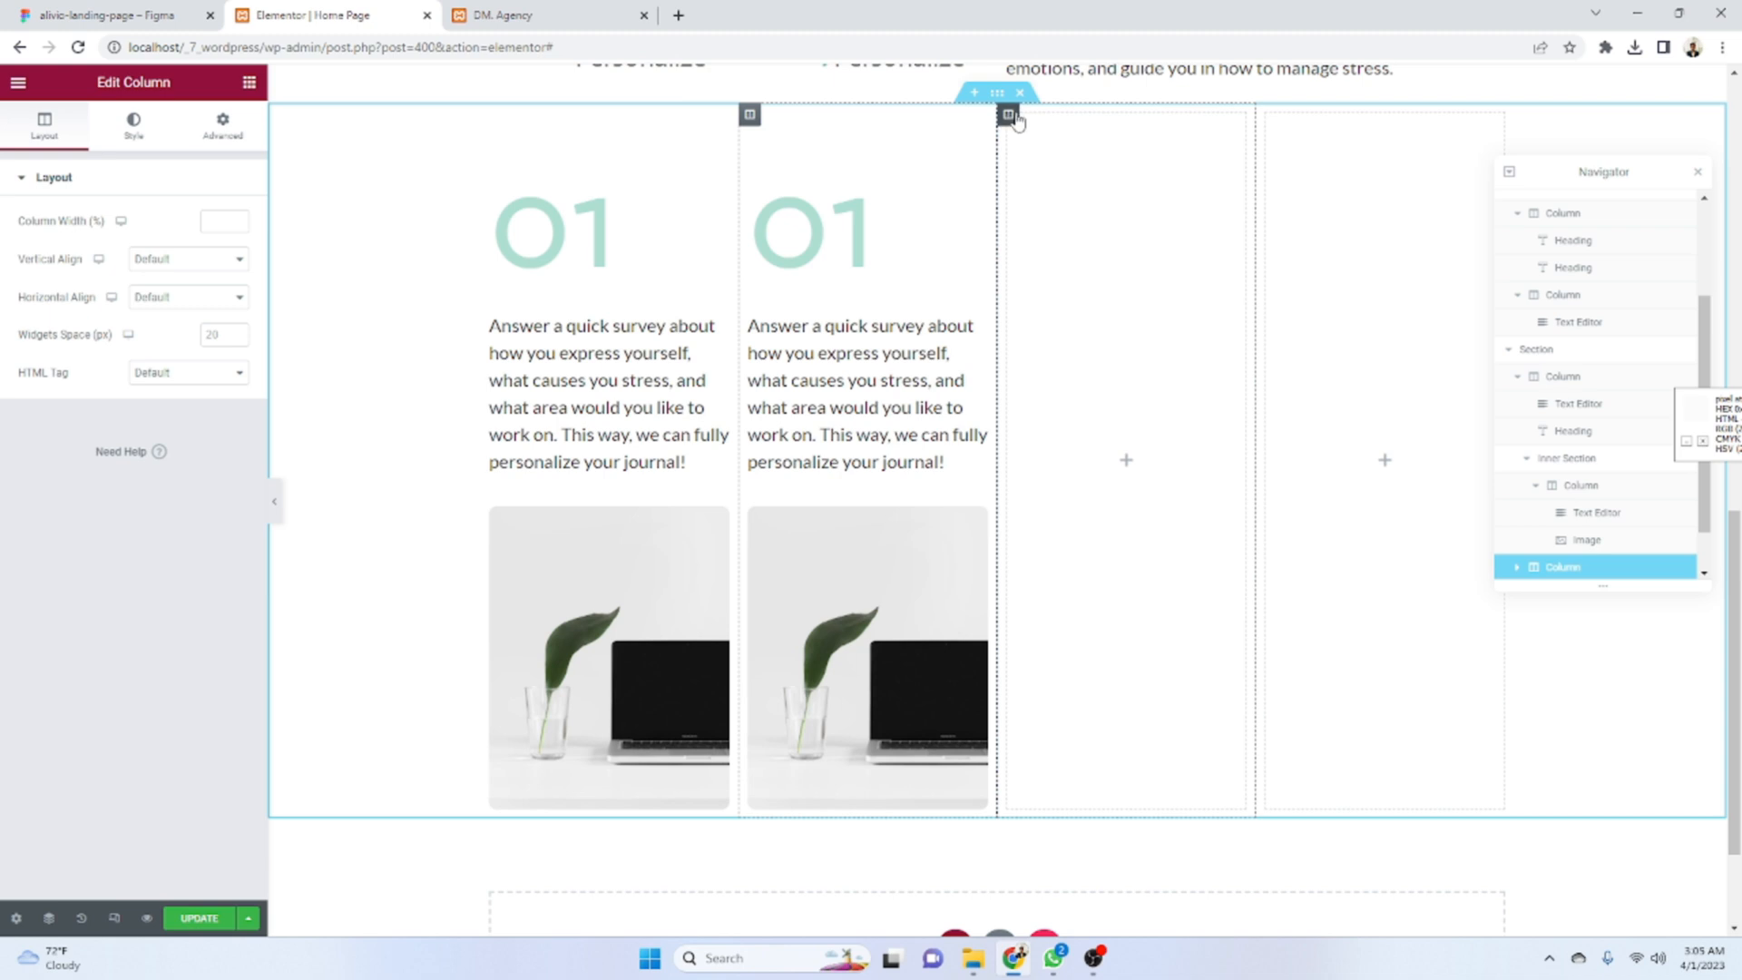
{"action": "right_click", "coordinate": [1008, 115]}
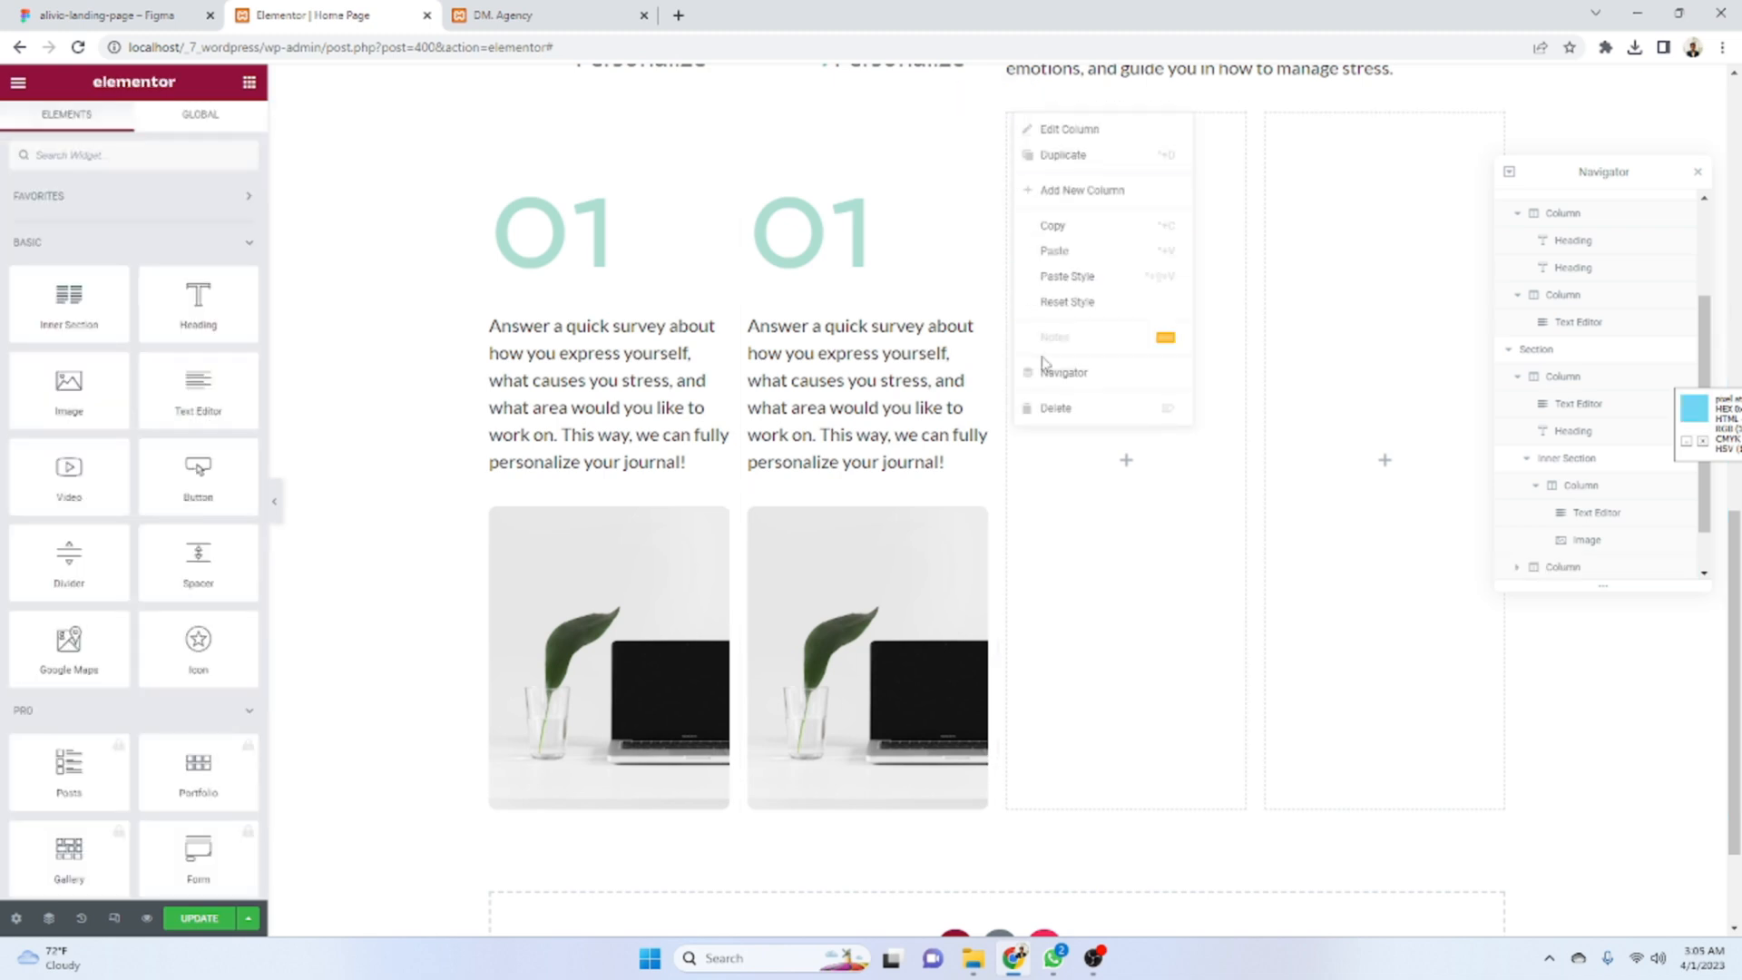
{"action": "left_click", "coordinate": [1053, 407]}
- Duplicate the second "01" column to make a third one and delete the remaining empty column
{"action": "right_click", "coordinate": [836, 116]}
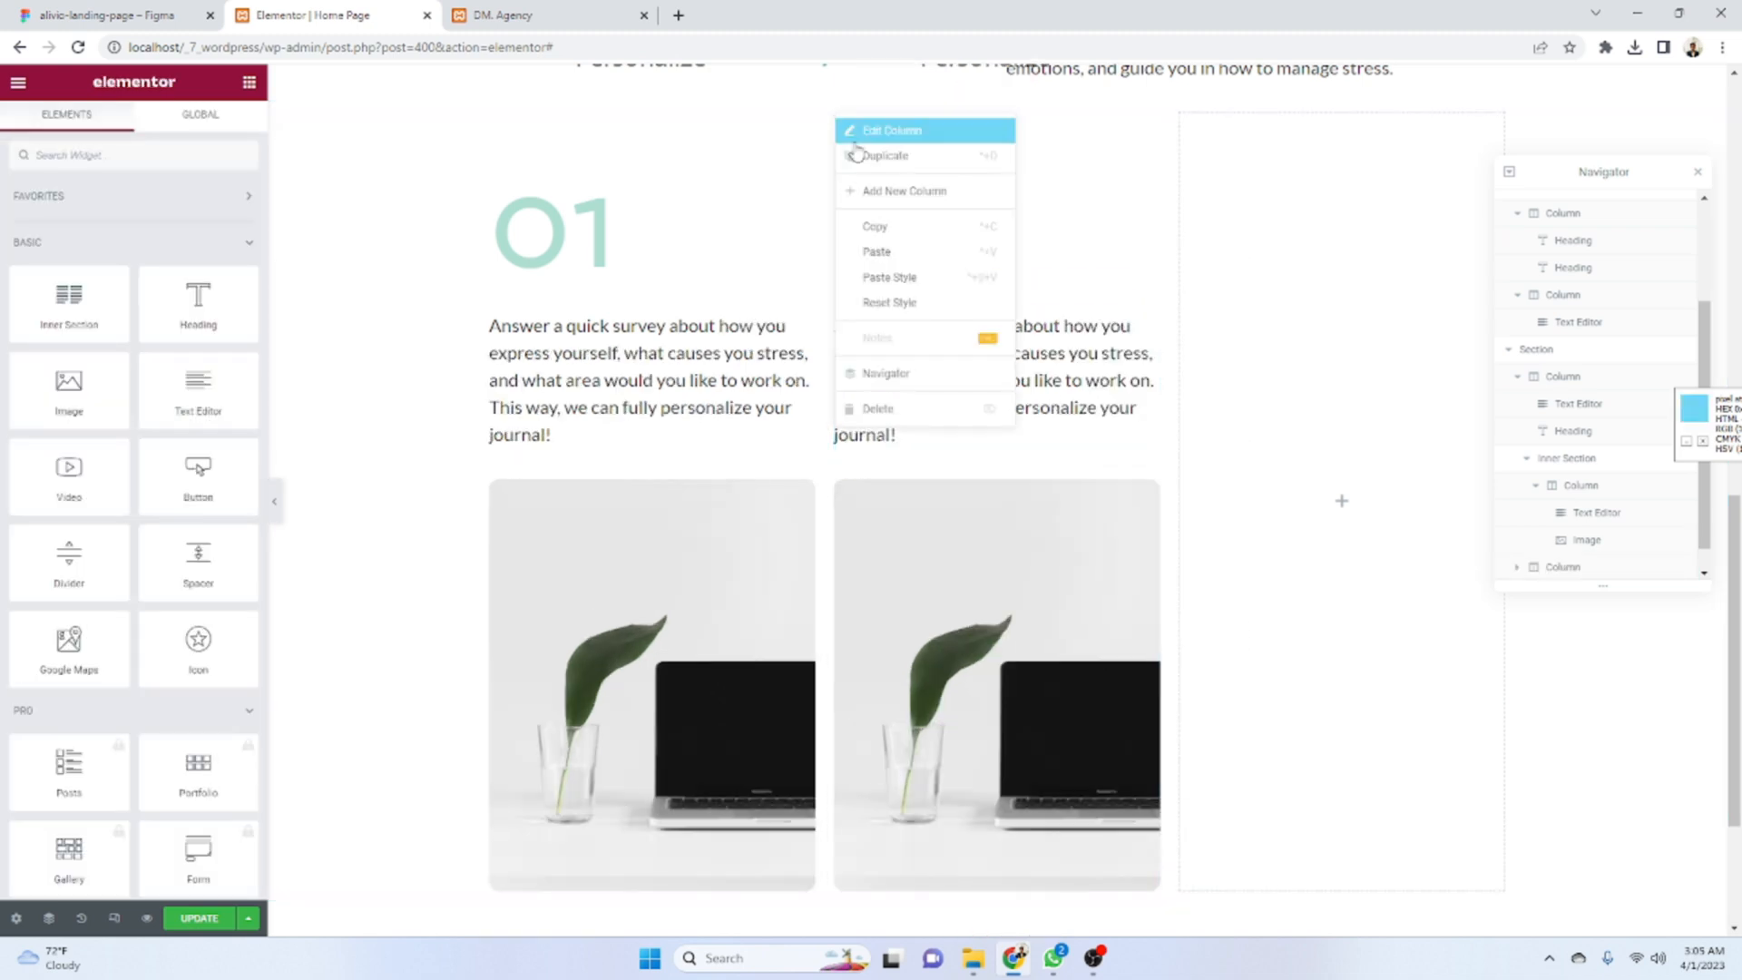
{"action": "left_click", "coordinate": [885, 152]}
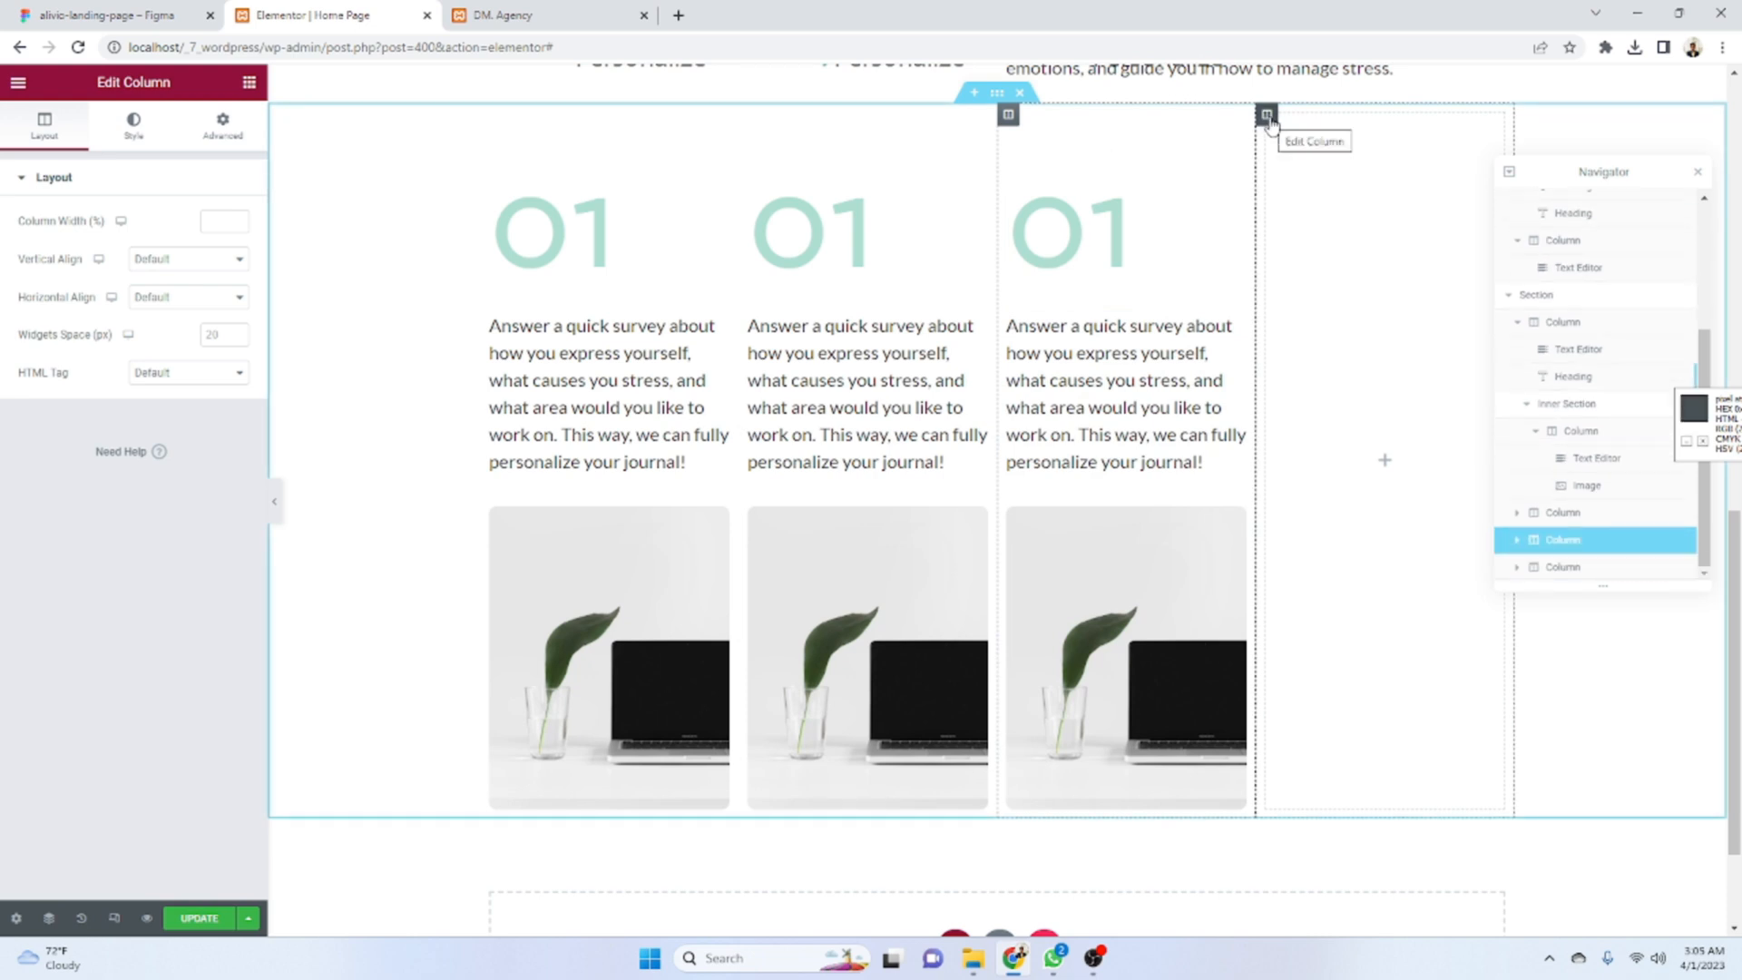
{"action": "right_click", "coordinate": [1267, 117]}
{"action": "left_click", "coordinate": [1329, 408]}
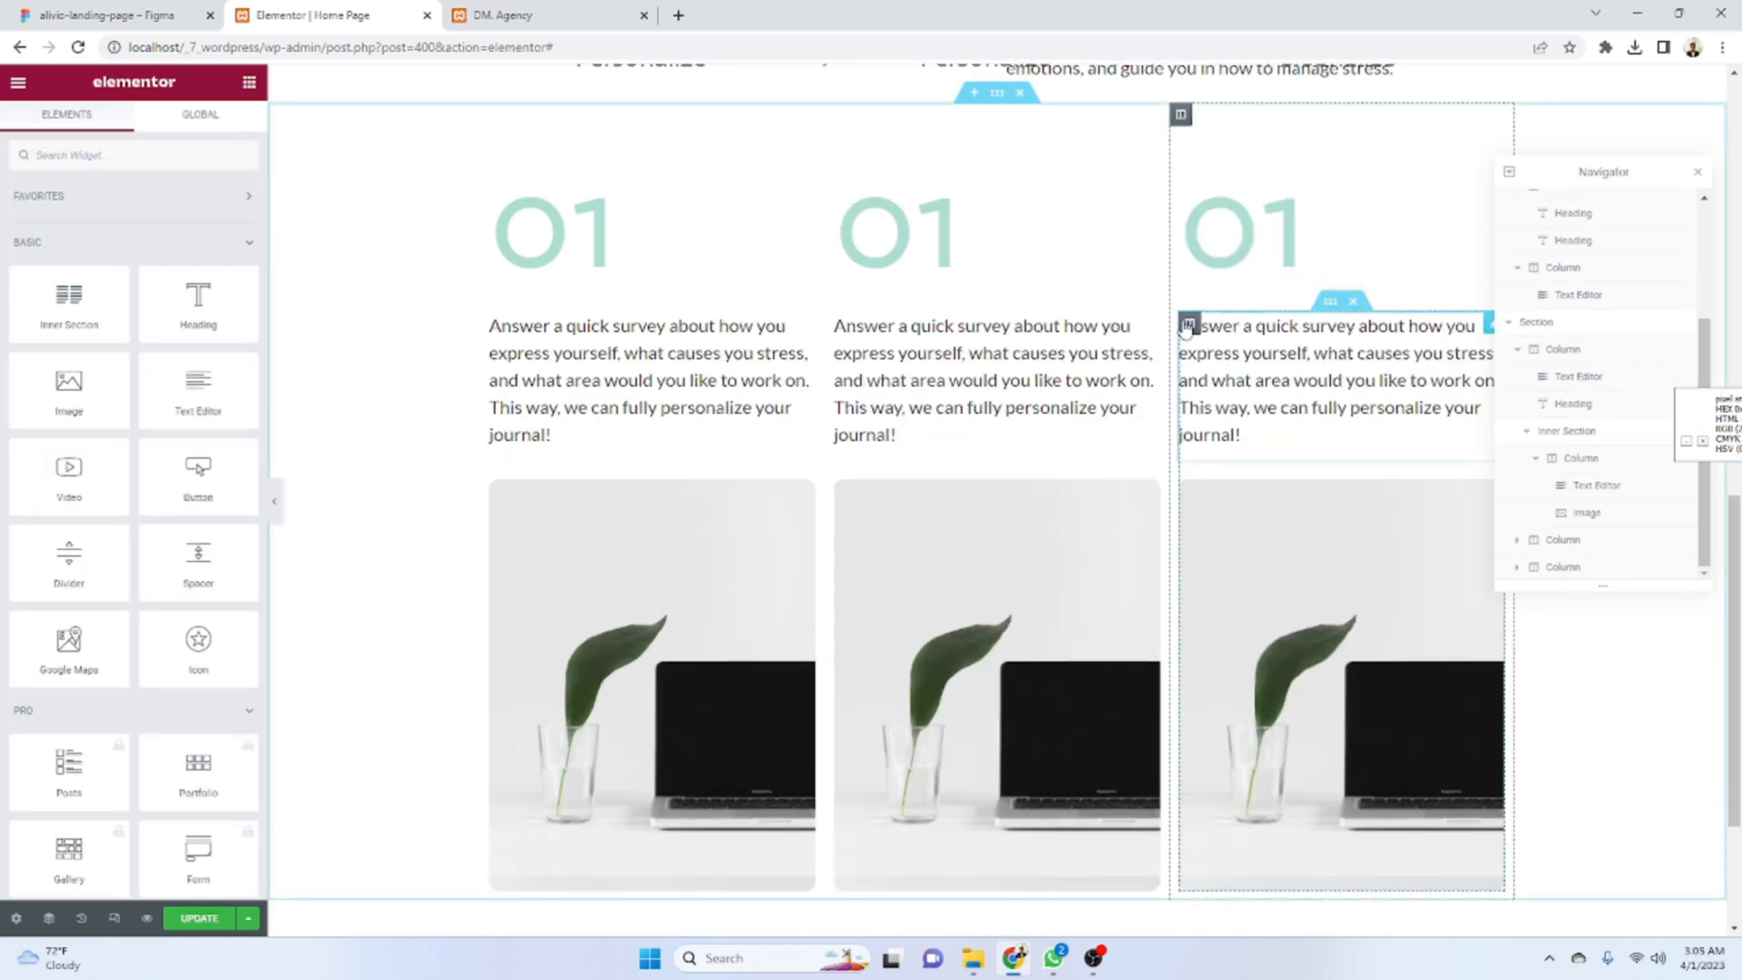
- Reorder the first column so its "01" heading sits above the "Personalize" text
{"action": "left_click", "coordinate": [927, 236]}
{"action": "scroll", "coordinate": [819, 551], "scroll_direction": "down", "scroll_amount": 3}
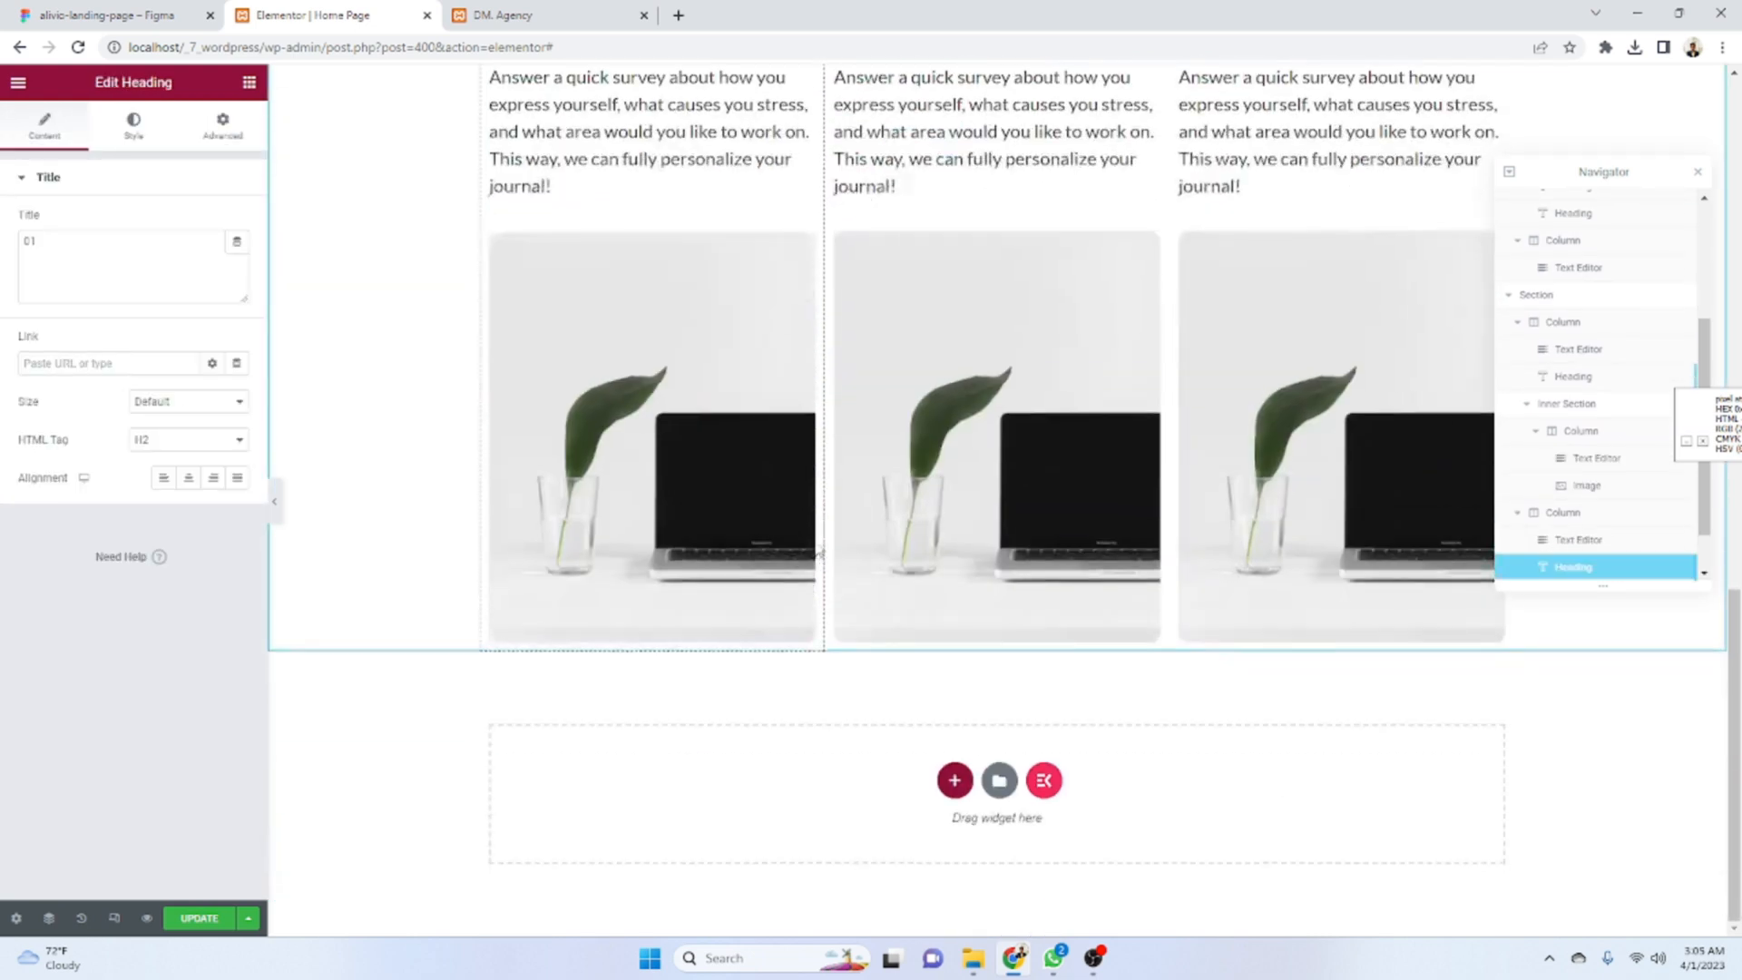
{"action": "scroll", "coordinate": [820, 551], "scroll_direction": "up", "scroll_amount": 4}
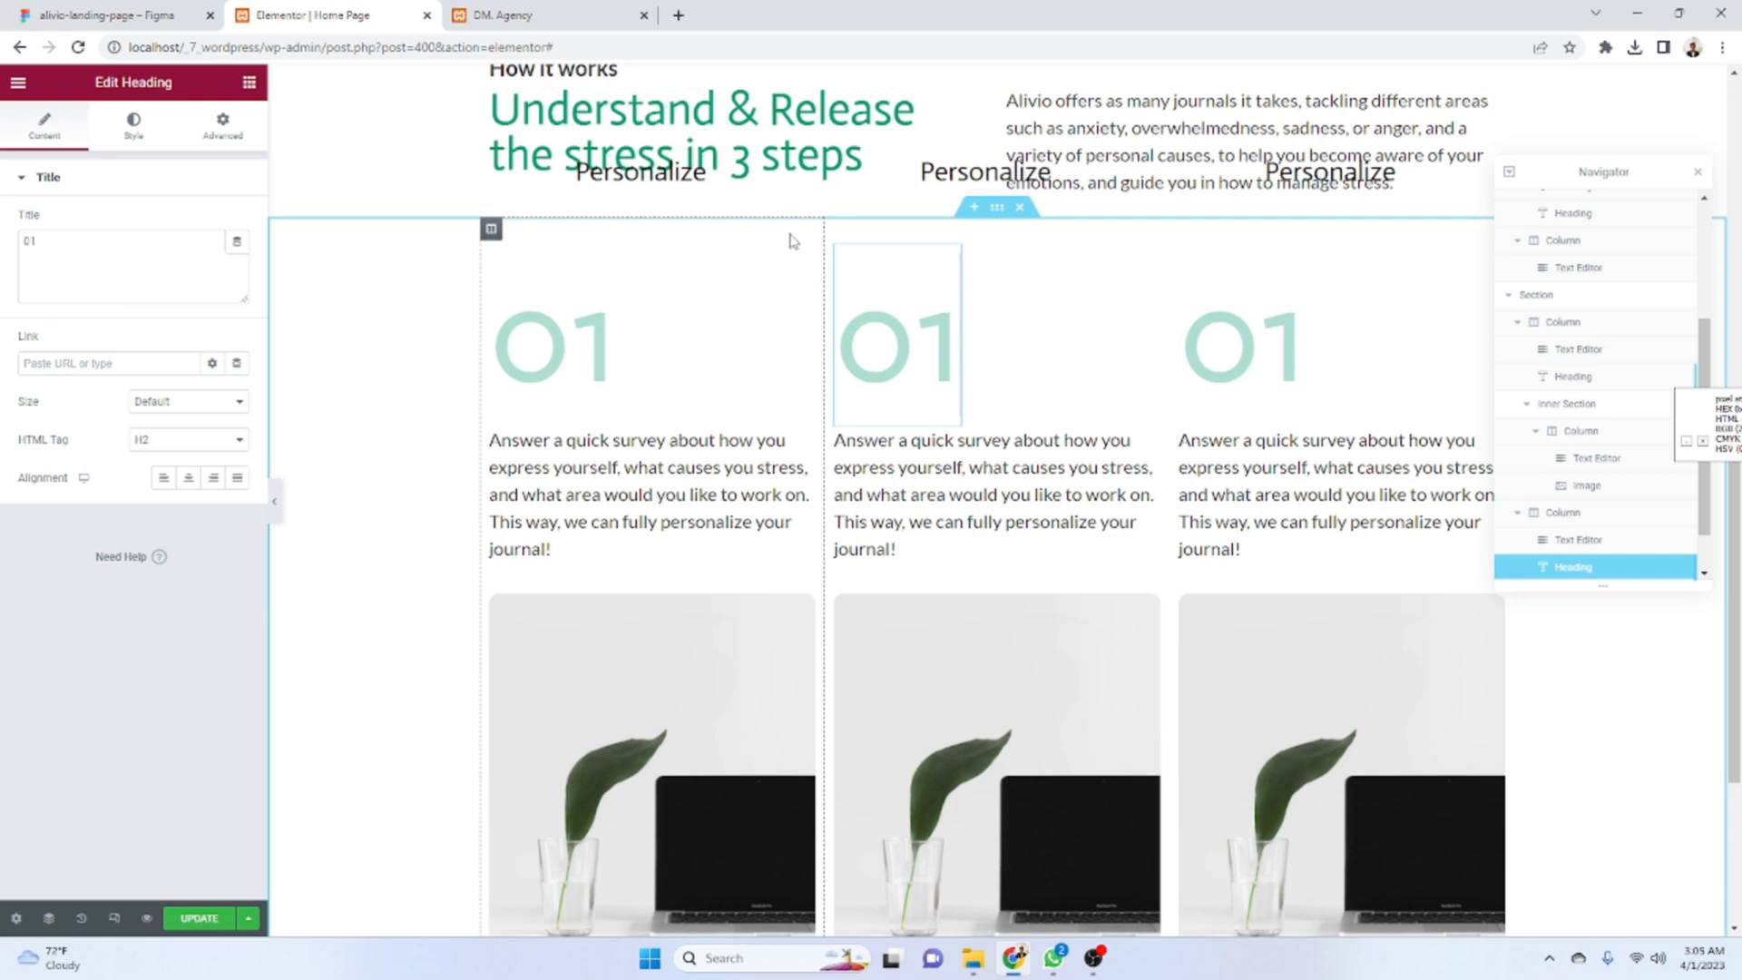
{"action": "left_click", "coordinate": [602, 250]}
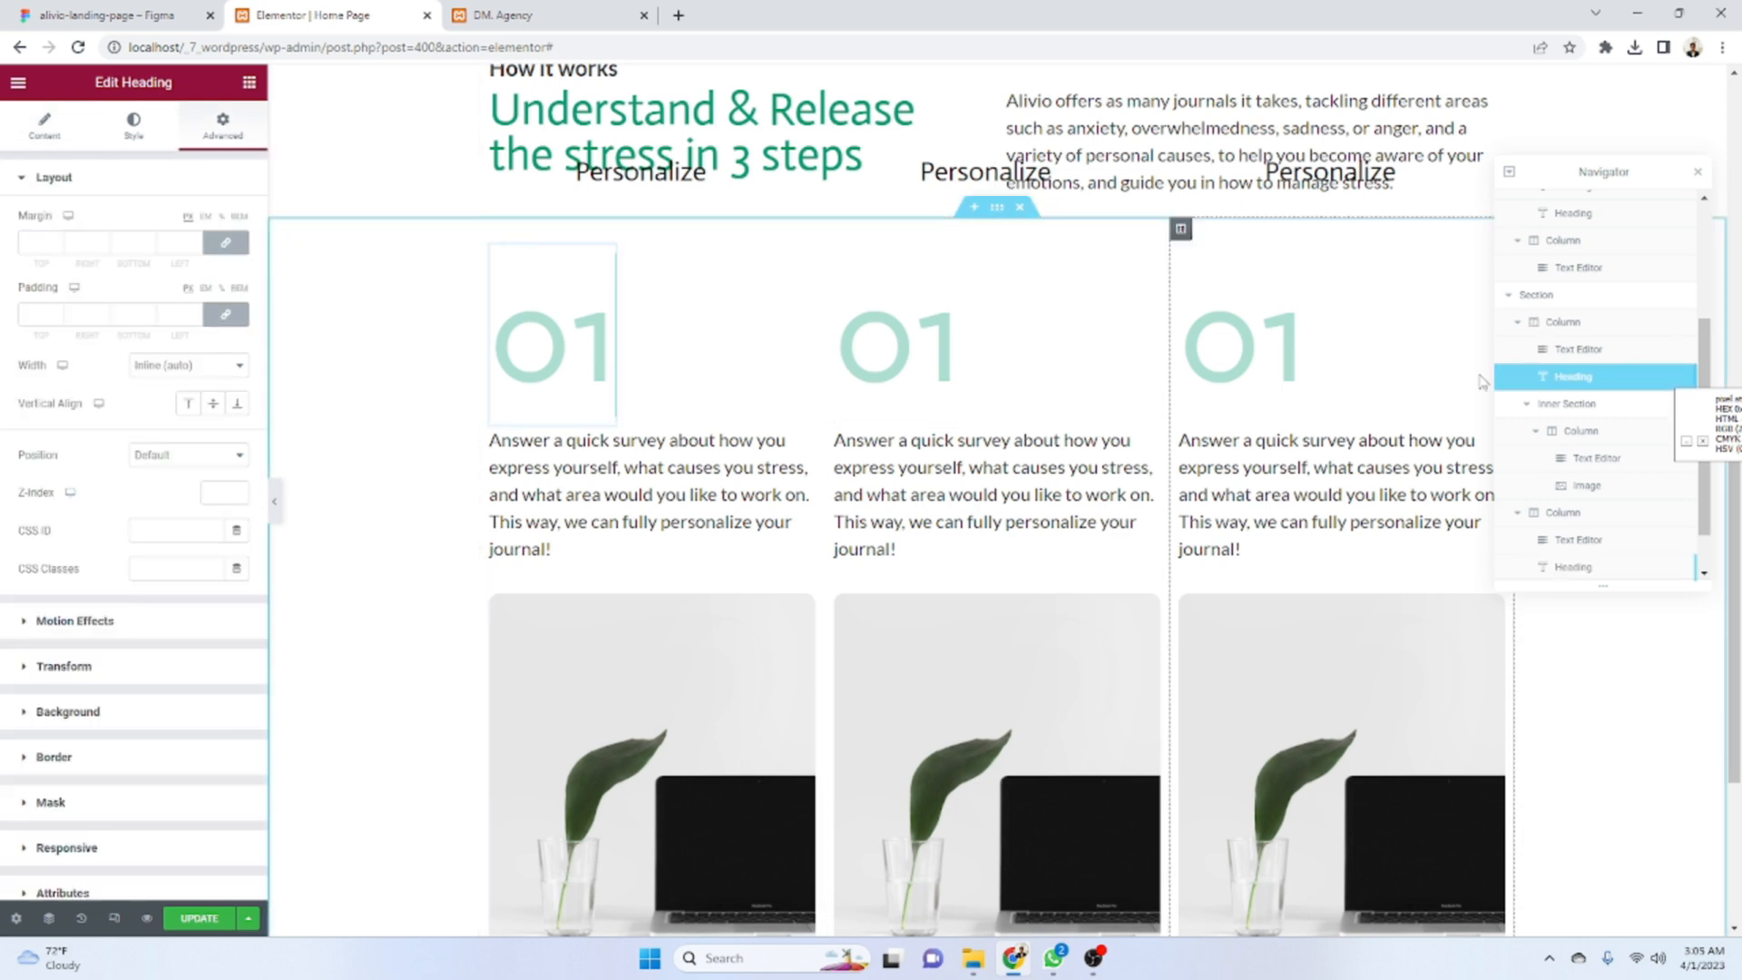
{"action": "left_click_drag", "start_coordinate": [1602, 376], "coordinate": [1602, 386]}
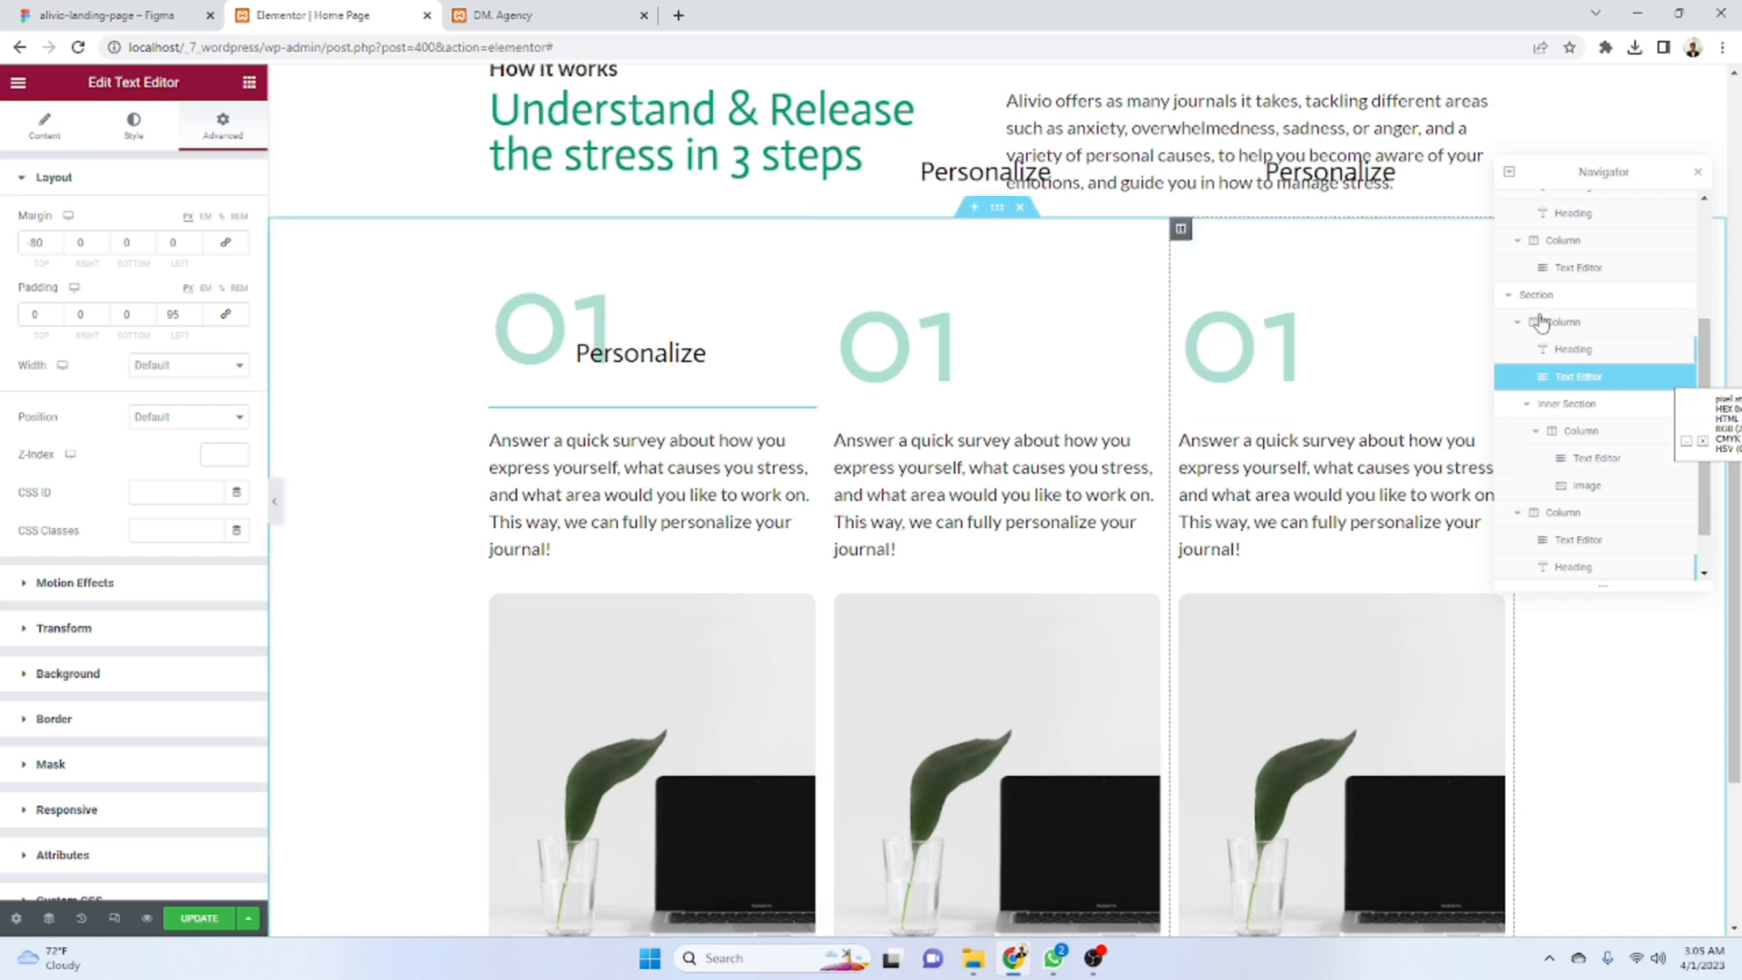
- Reorder the second and third columns so each "01" heading comes before its "Personalize" text
{"action": "left_click", "coordinate": [896, 311]}
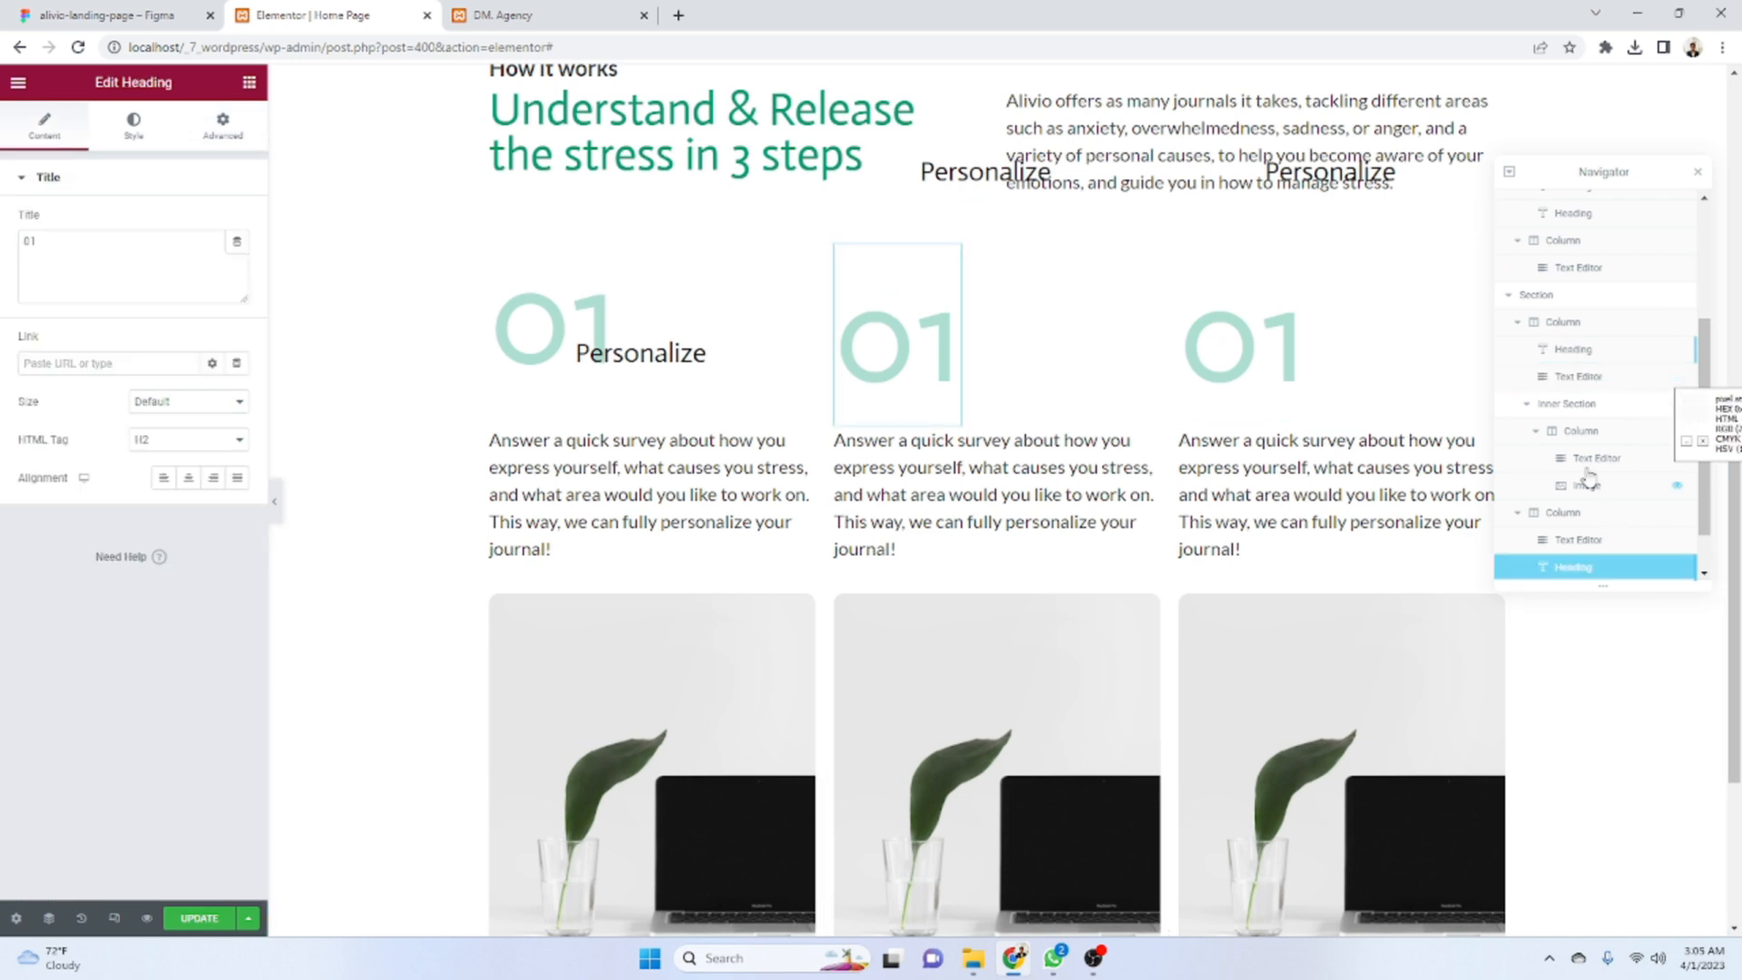
{"action": "left_click_drag", "start_coordinate": [1590, 512], "coordinate": [1594, 540]}
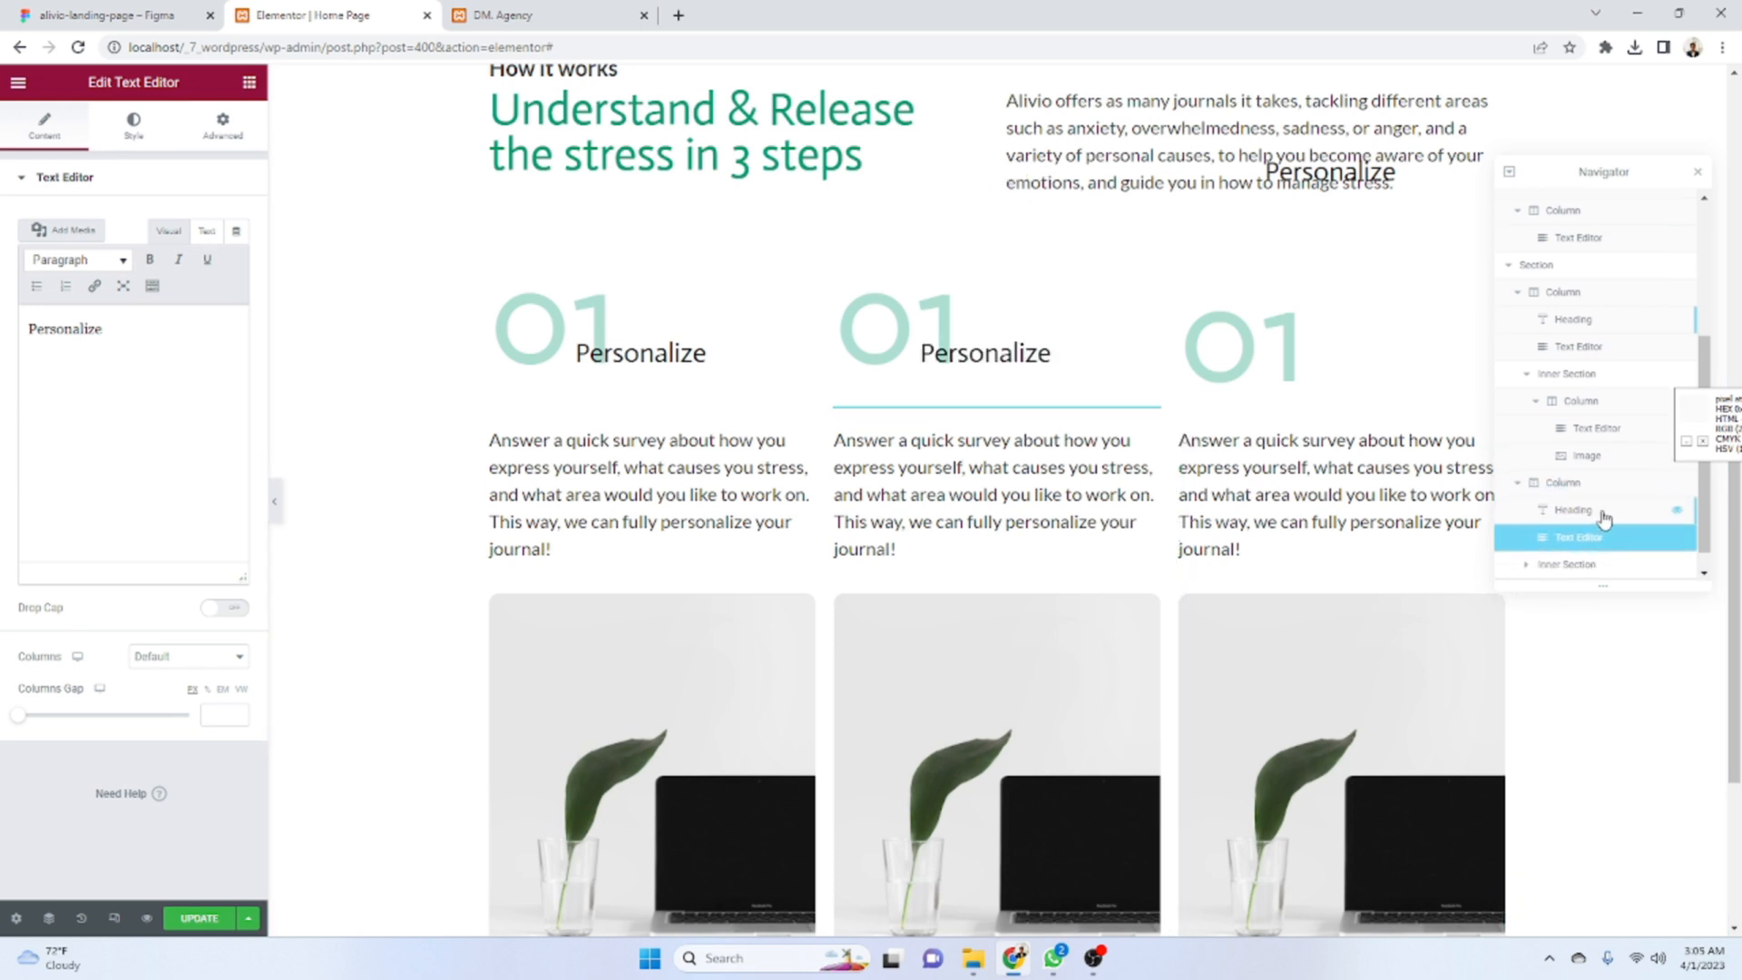
{"action": "scroll", "coordinate": [1594, 539], "scroll_direction": "down", "scroll_amount": 2}
{"action": "left_click", "coordinate": [1594, 539]}
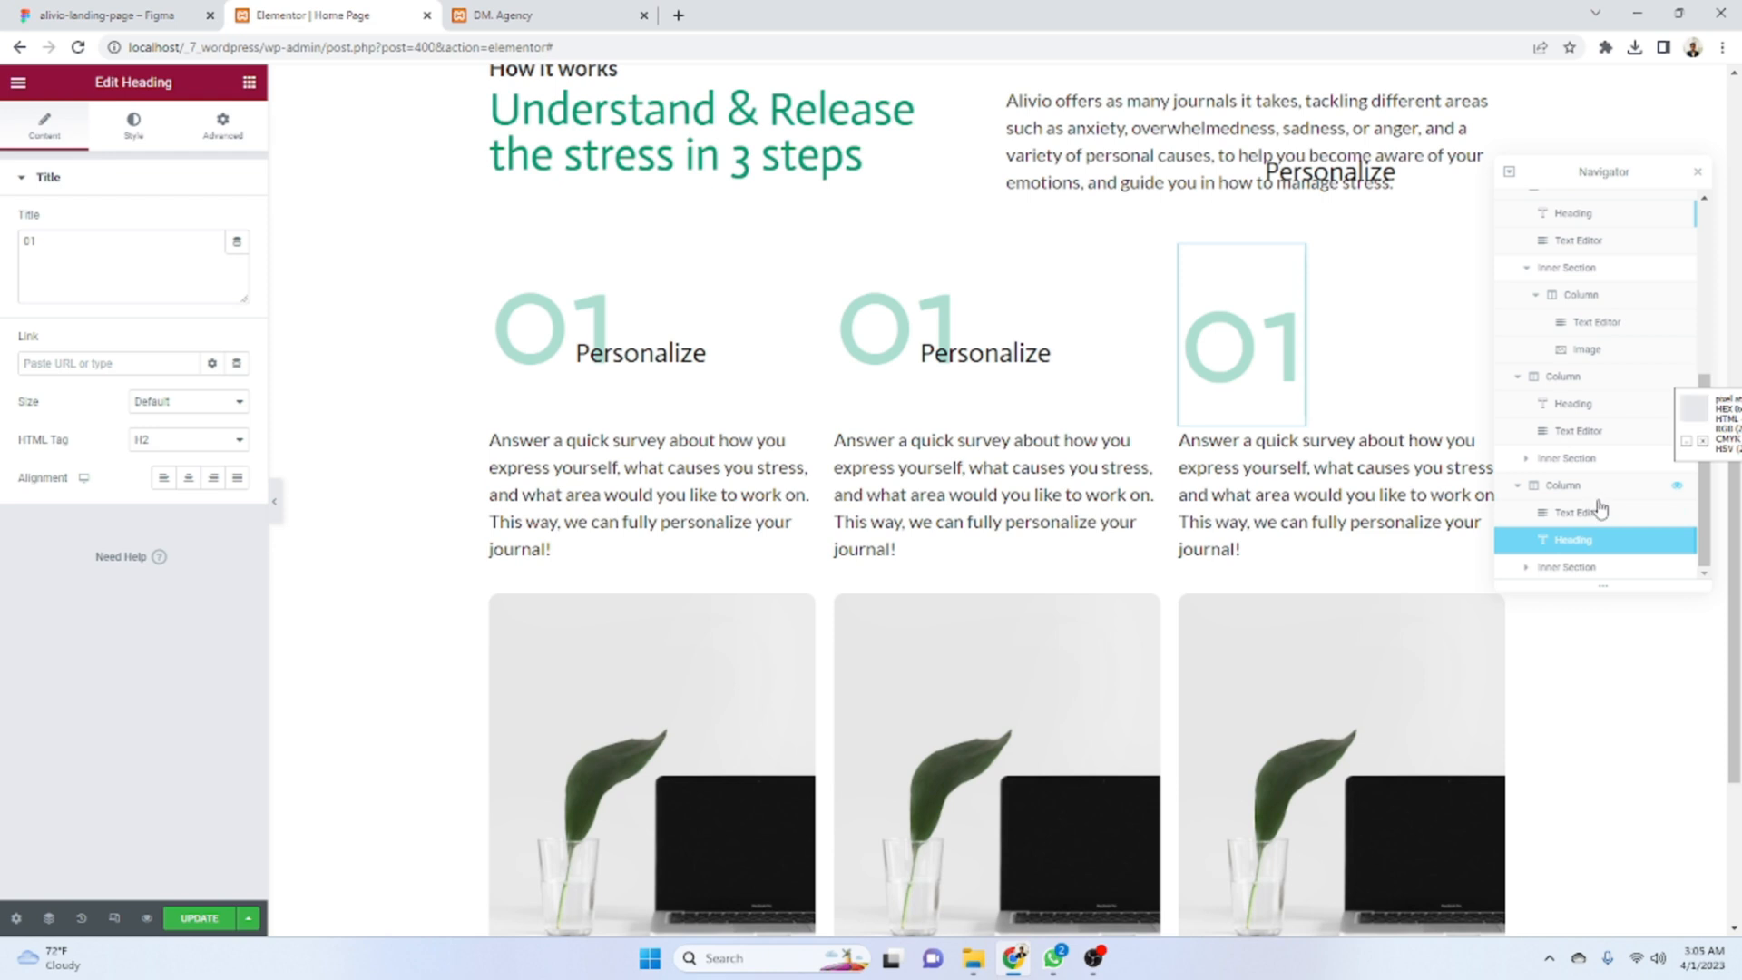
{"action": "mouse_move", "coordinate": [1604, 530]}
{"action": "left_mouse_down"}
{"action": "mouse_move", "coordinate": [1604, 549]}
{"action": "mouse_move", "coordinate": [1595, 451]}
{"action": "mouse_move", "coordinate": [1579, 548]}
{"action": "left_mouse_up"}
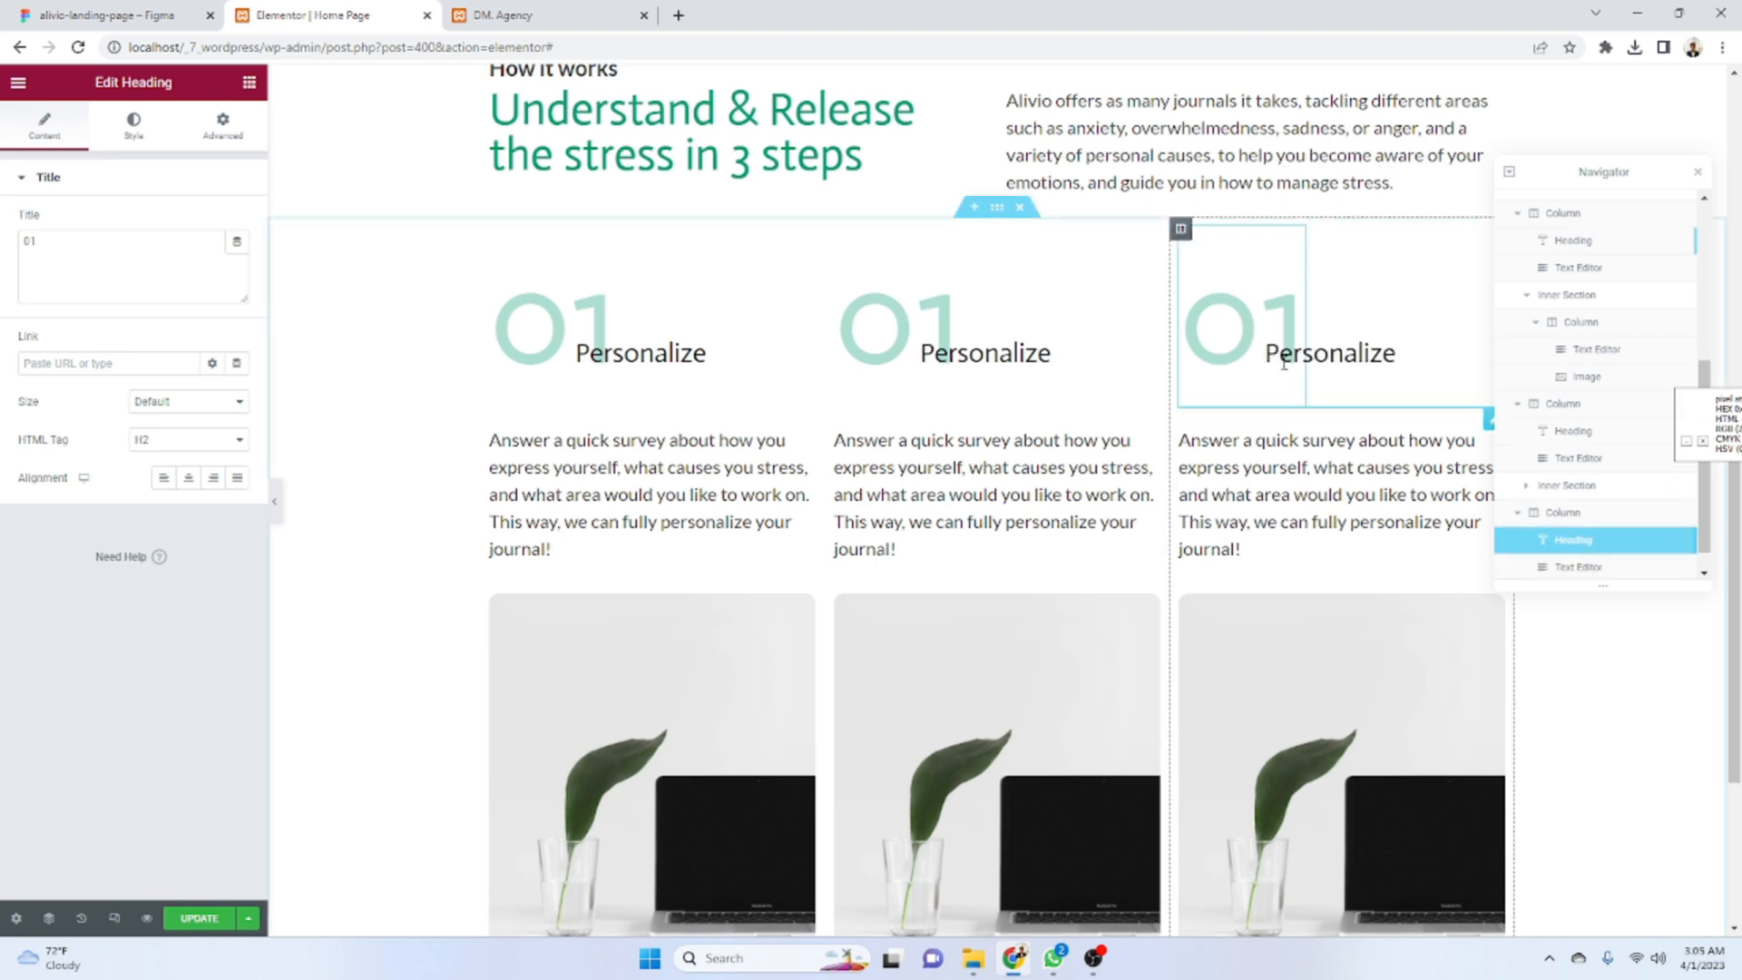
- Check the step numbers in the Figma design and change the third column's heading to "03" in Elementor
{"action": "left_click", "coordinate": [60, 9]}
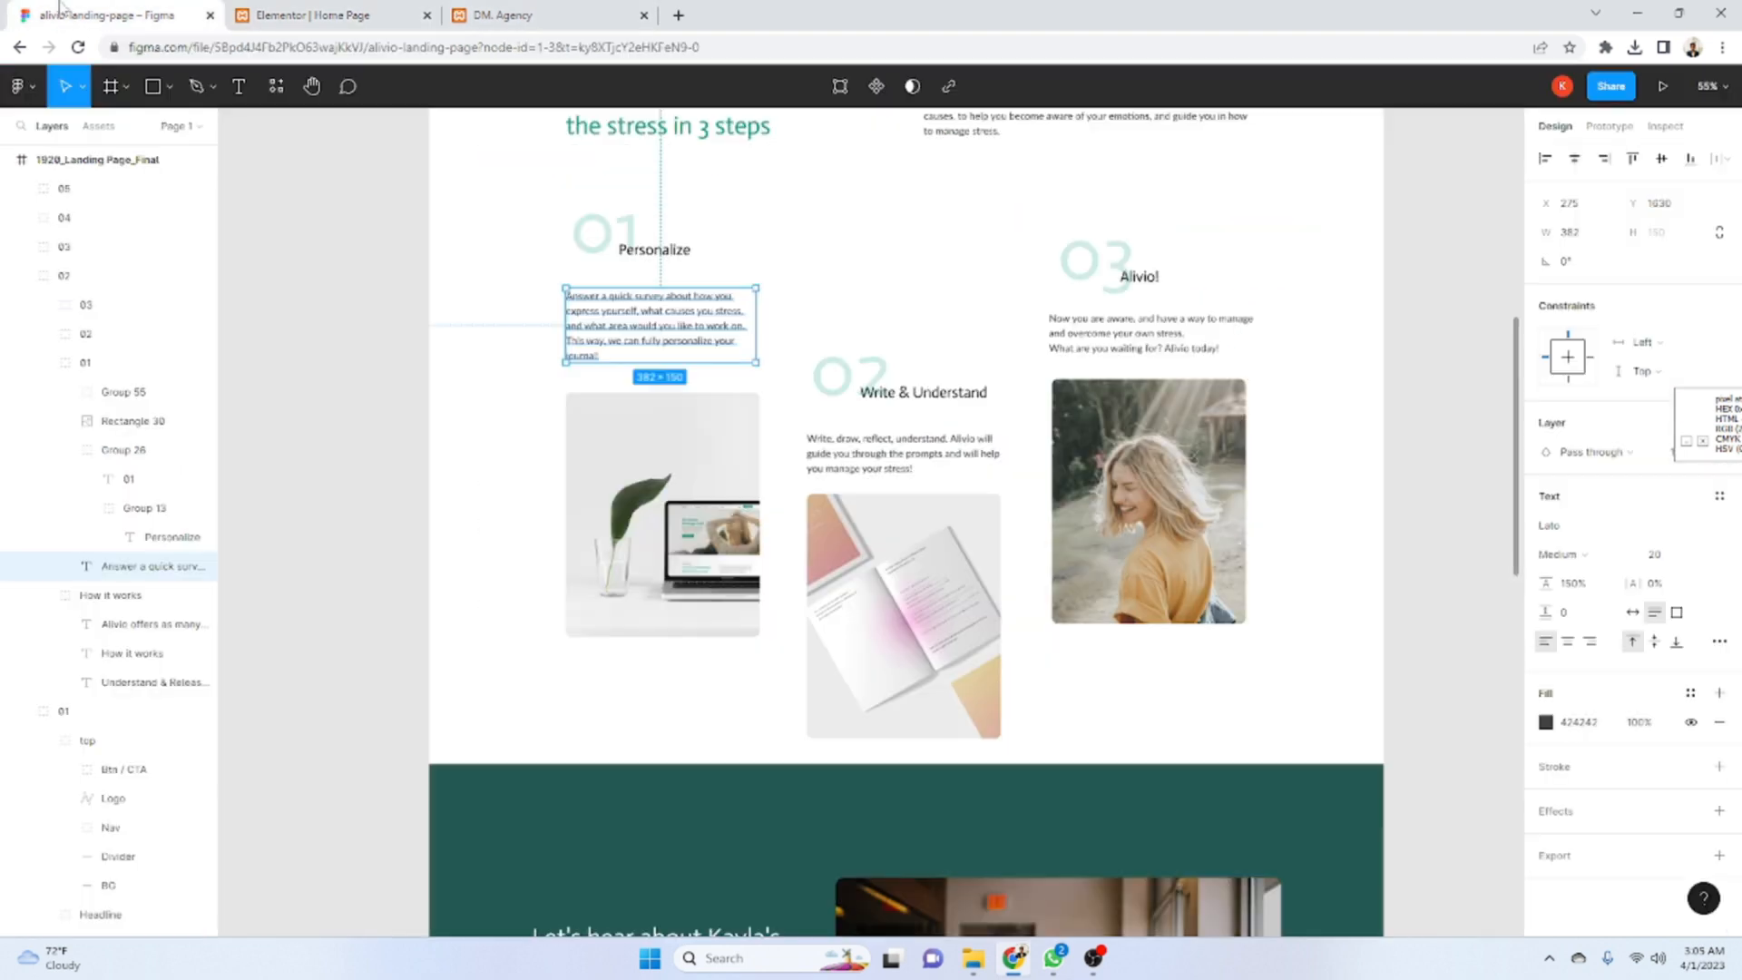
{"action": "left_click", "coordinate": [308, 15]}
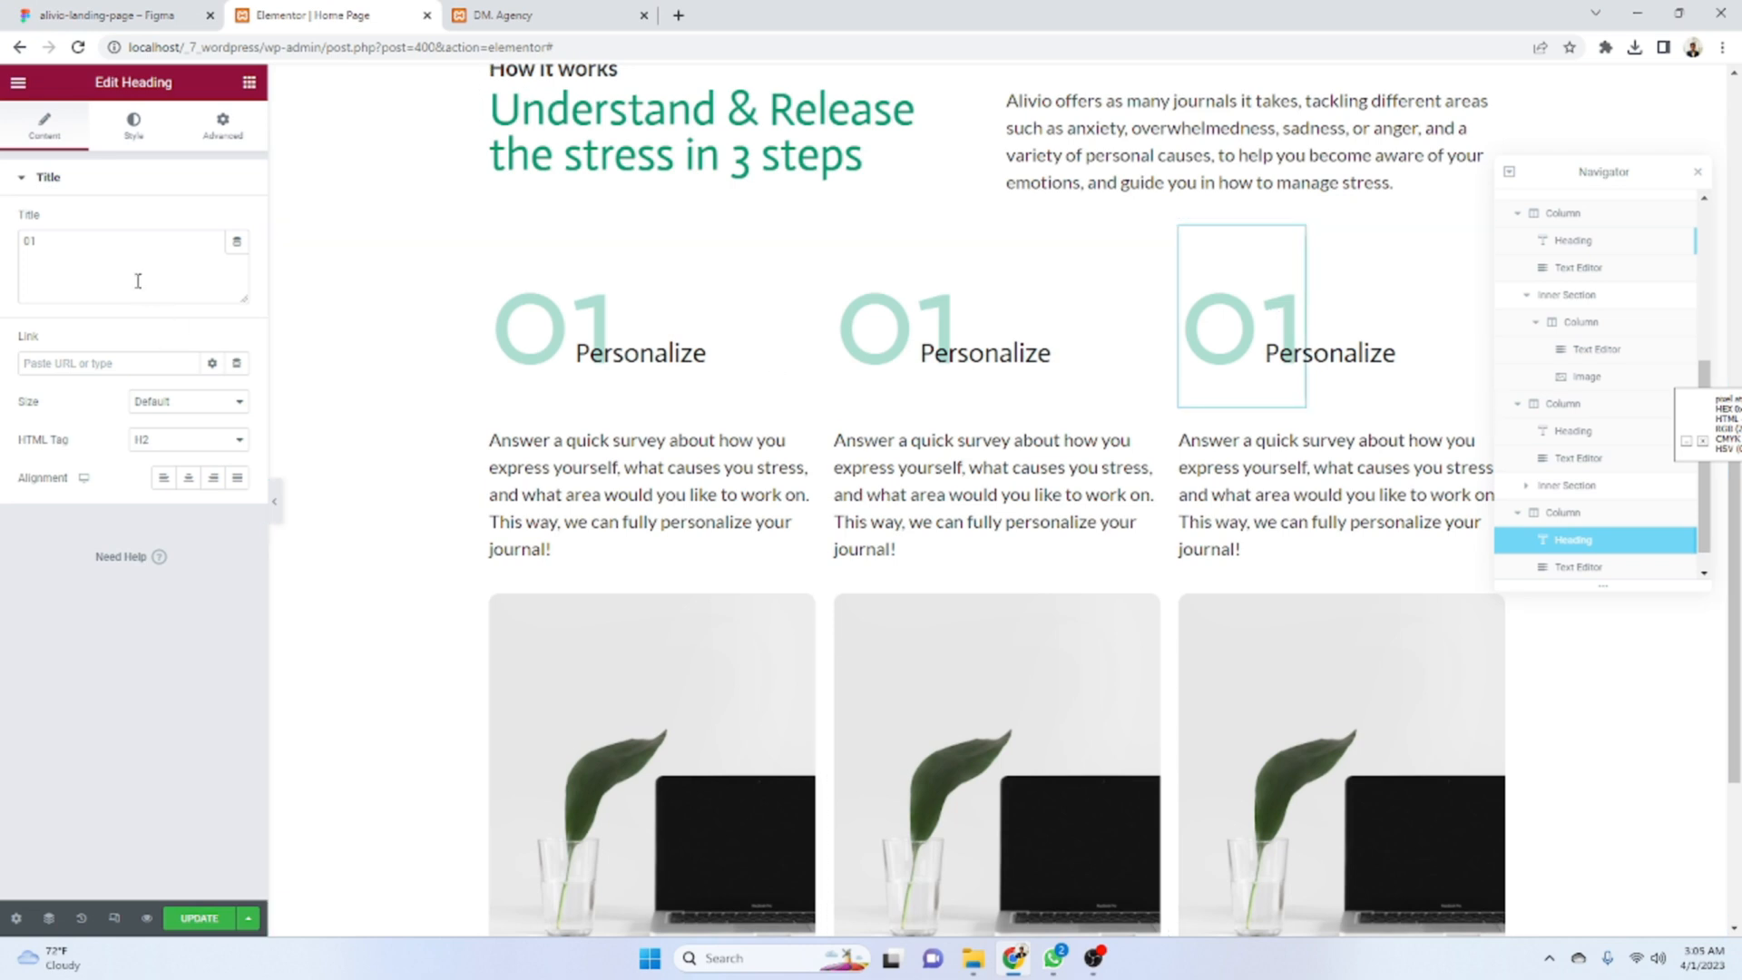
{"action": "type", "text": "3"}
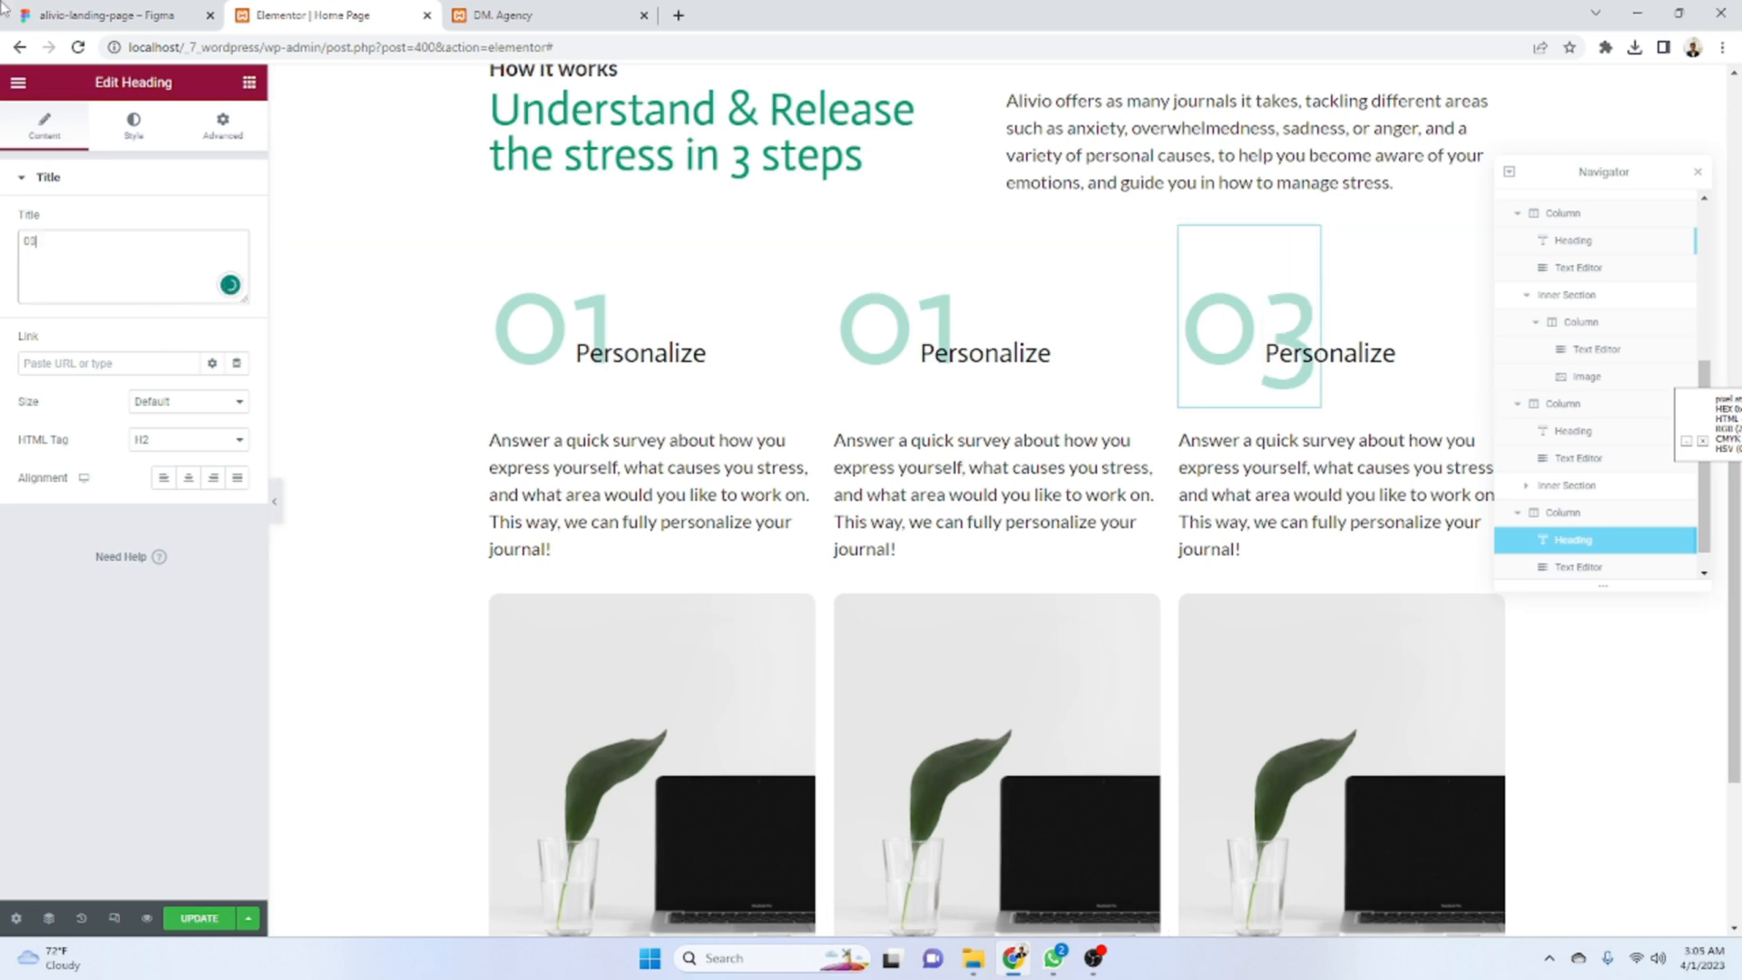
- Copy the "Now you are aware…" paragraph from Figma's 03 card and replace the third column's description in Elementor with it
{"action": "left_click", "coordinate": [63, 5]}
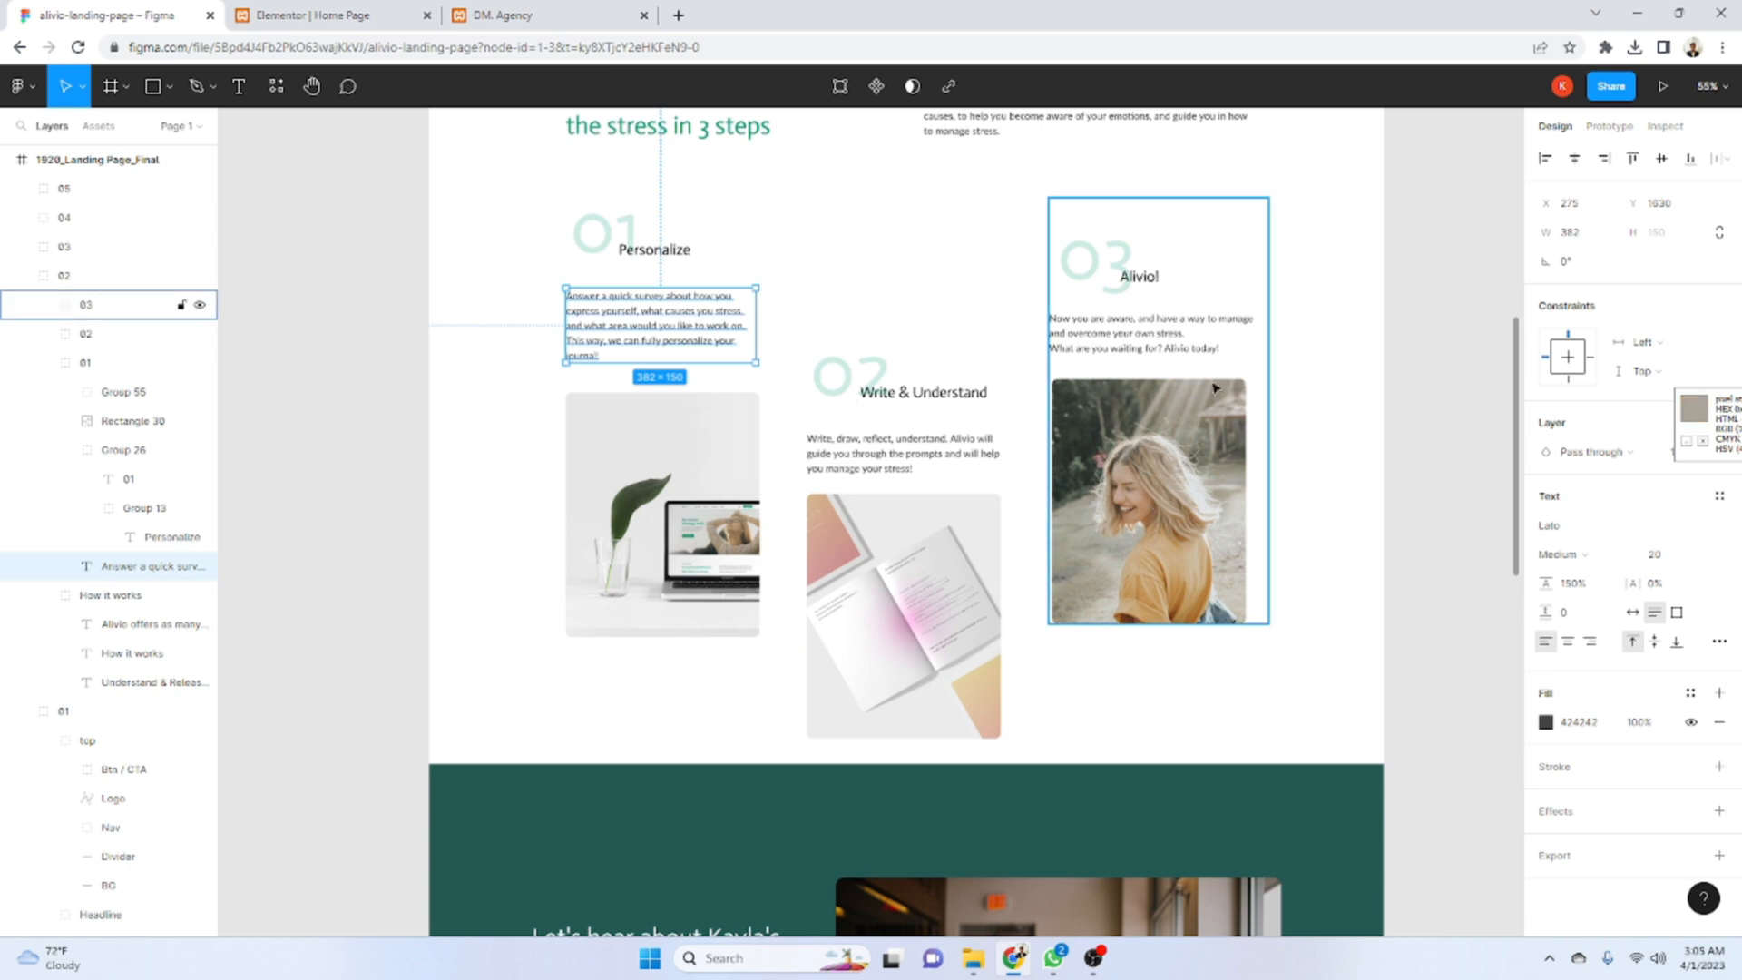
{"action": "left_click", "coordinate": [1167, 346]}
{"action": "double_click", "coordinate": [1082, 350]}
{"action": "key", "text": "ctrl+c"}
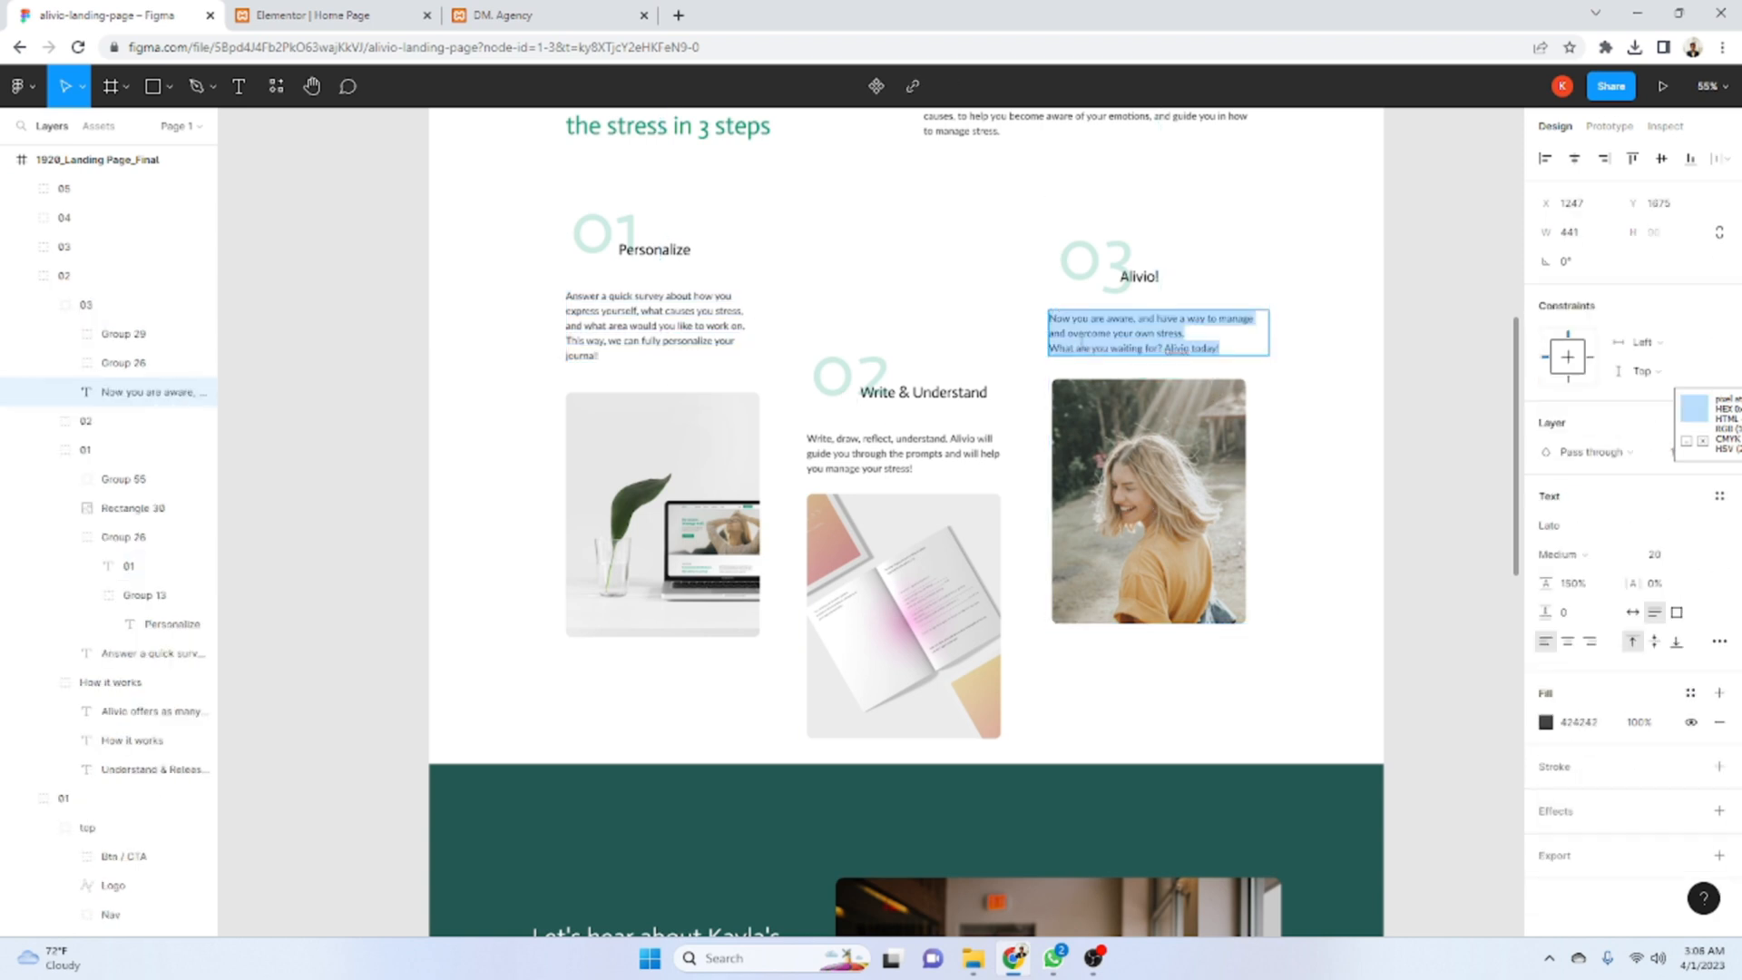
{"action": "left_click", "coordinate": [390, 14]}
{"action": "left_click", "coordinate": [1346, 536]}
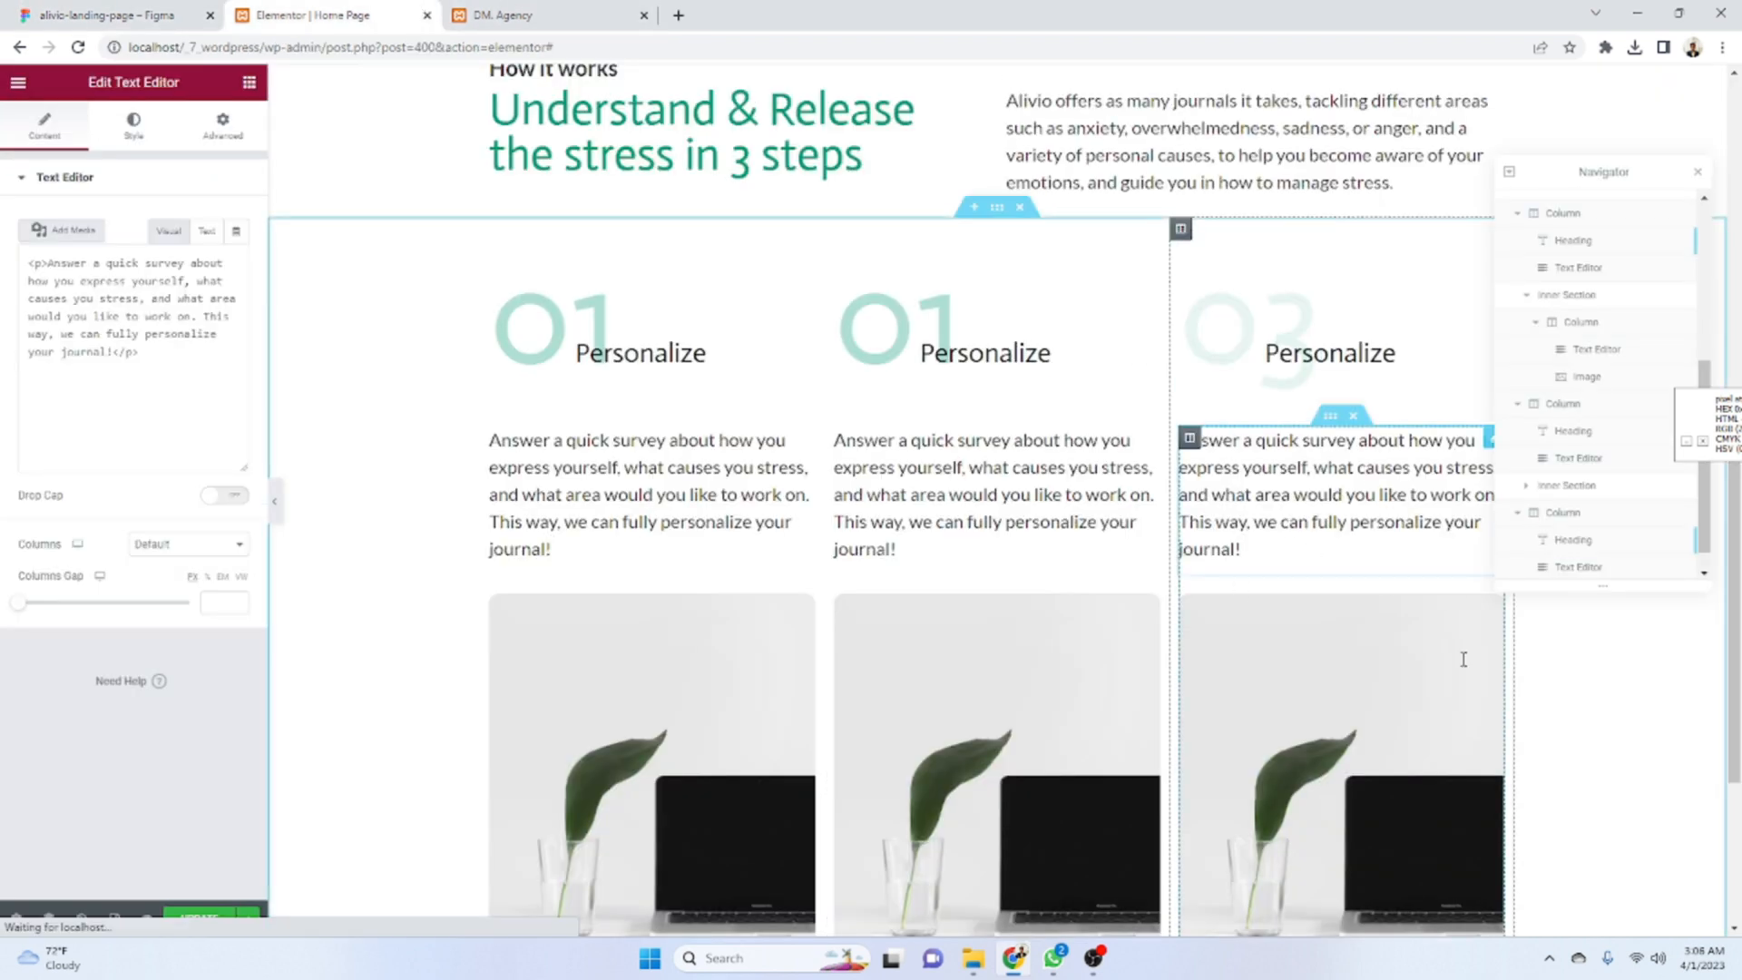
{"action": "left_click", "coordinate": [181, 526]}
{"action": "key", "text": "ctrl+a"}
{"action": "key", "text": "ctrl+v"}
- Look up the 03 card's title in Figma and replace the third column's "Personalize" text in Elementor with "Alivio"
{"action": "left_click", "coordinate": [3, 7]}
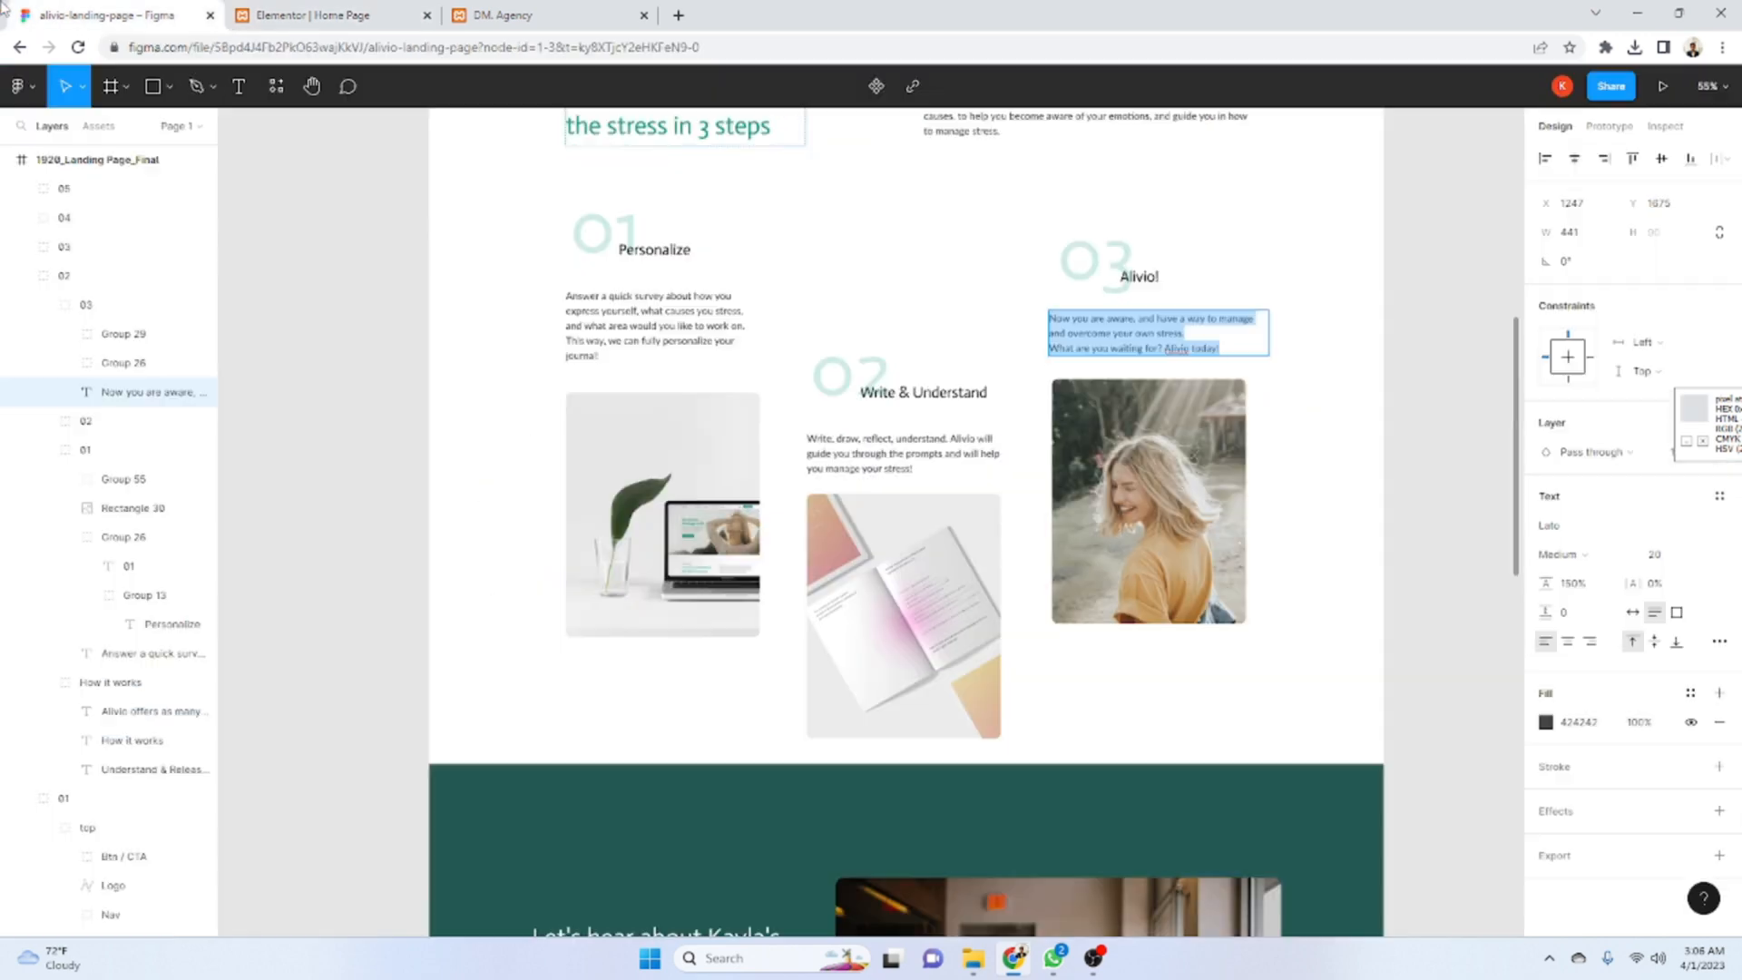
{"action": "left_click", "coordinate": [1118, 287]}
{"action": "left_click", "coordinate": [1154, 274]}
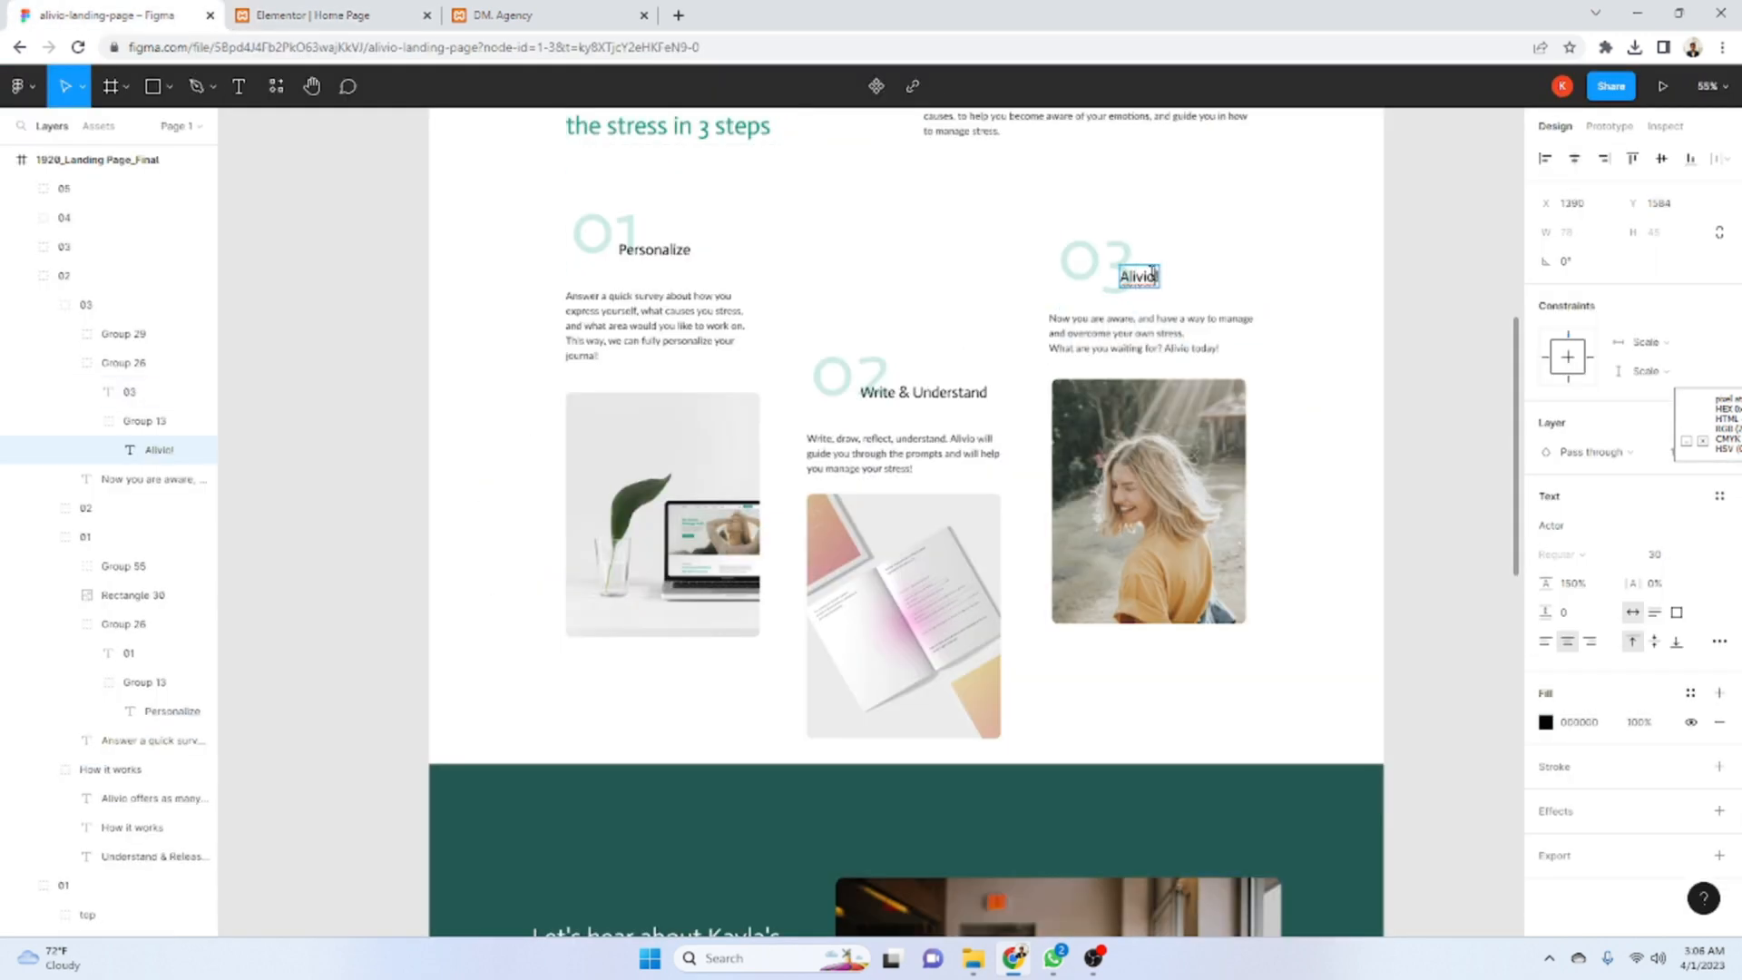
{"action": "left_click", "coordinate": [261, 7]}
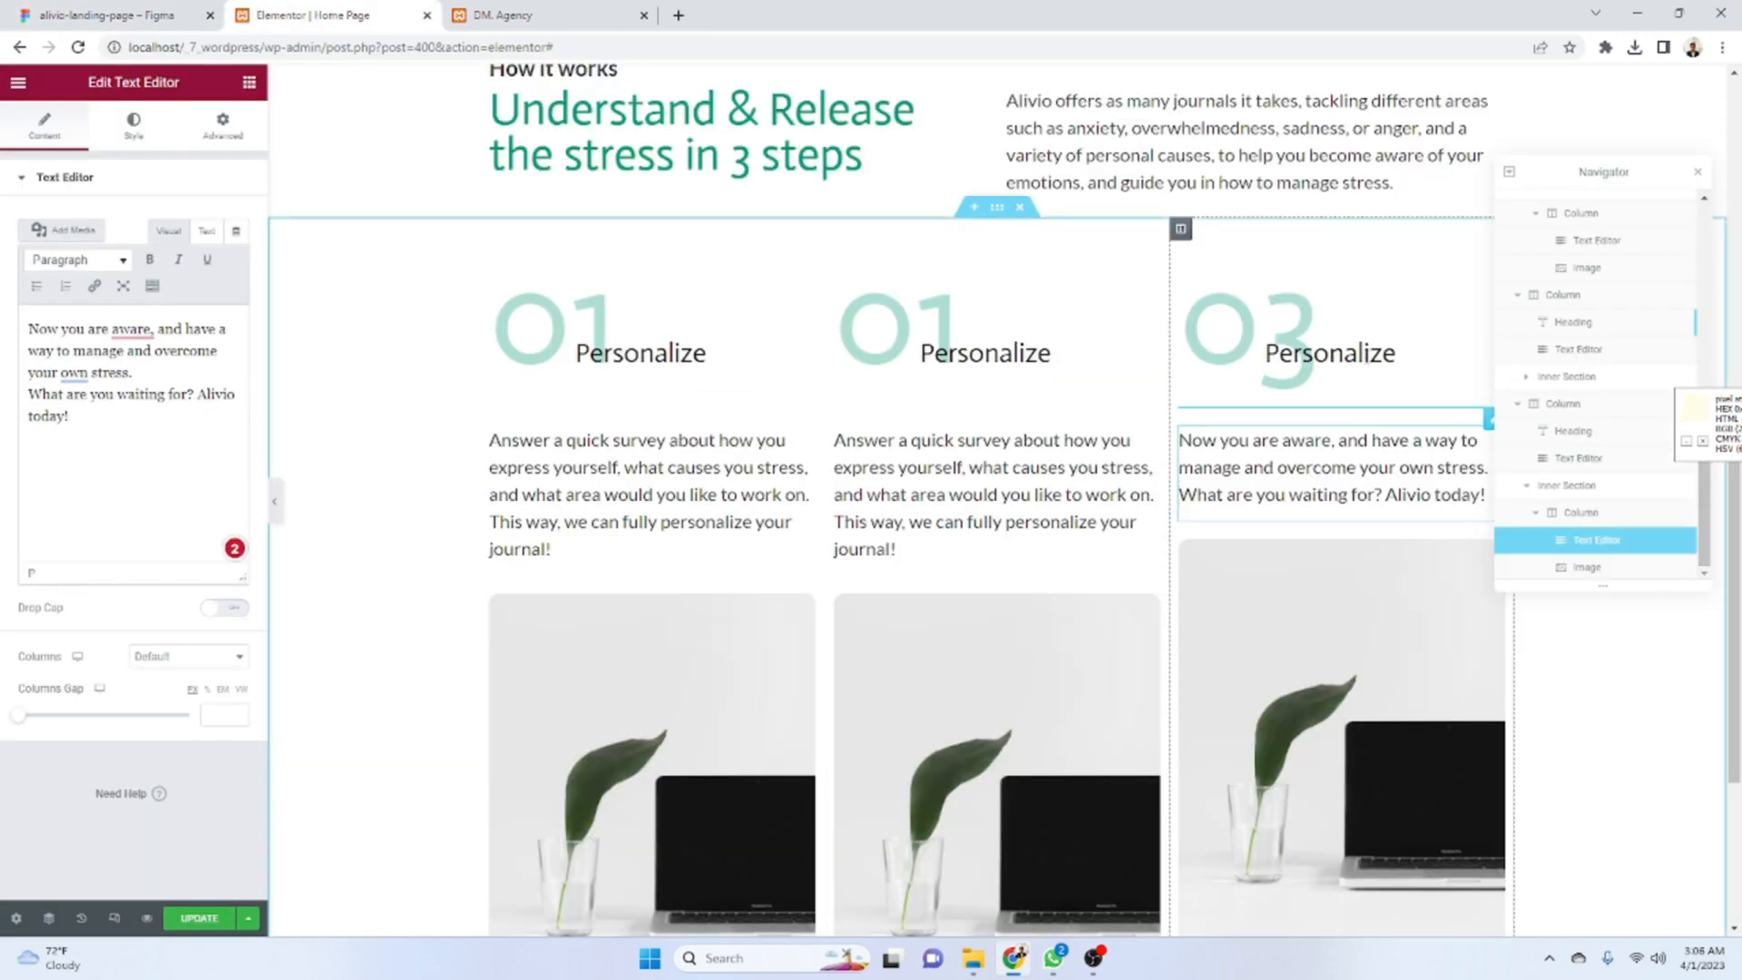
{"action": "left_click", "coordinate": [1367, 354]}
{"action": "left_click", "coordinate": [104, 383]}
{"action": "key", "text": "ctrl+a"}
{"action": "type", "text": "Alivio"}
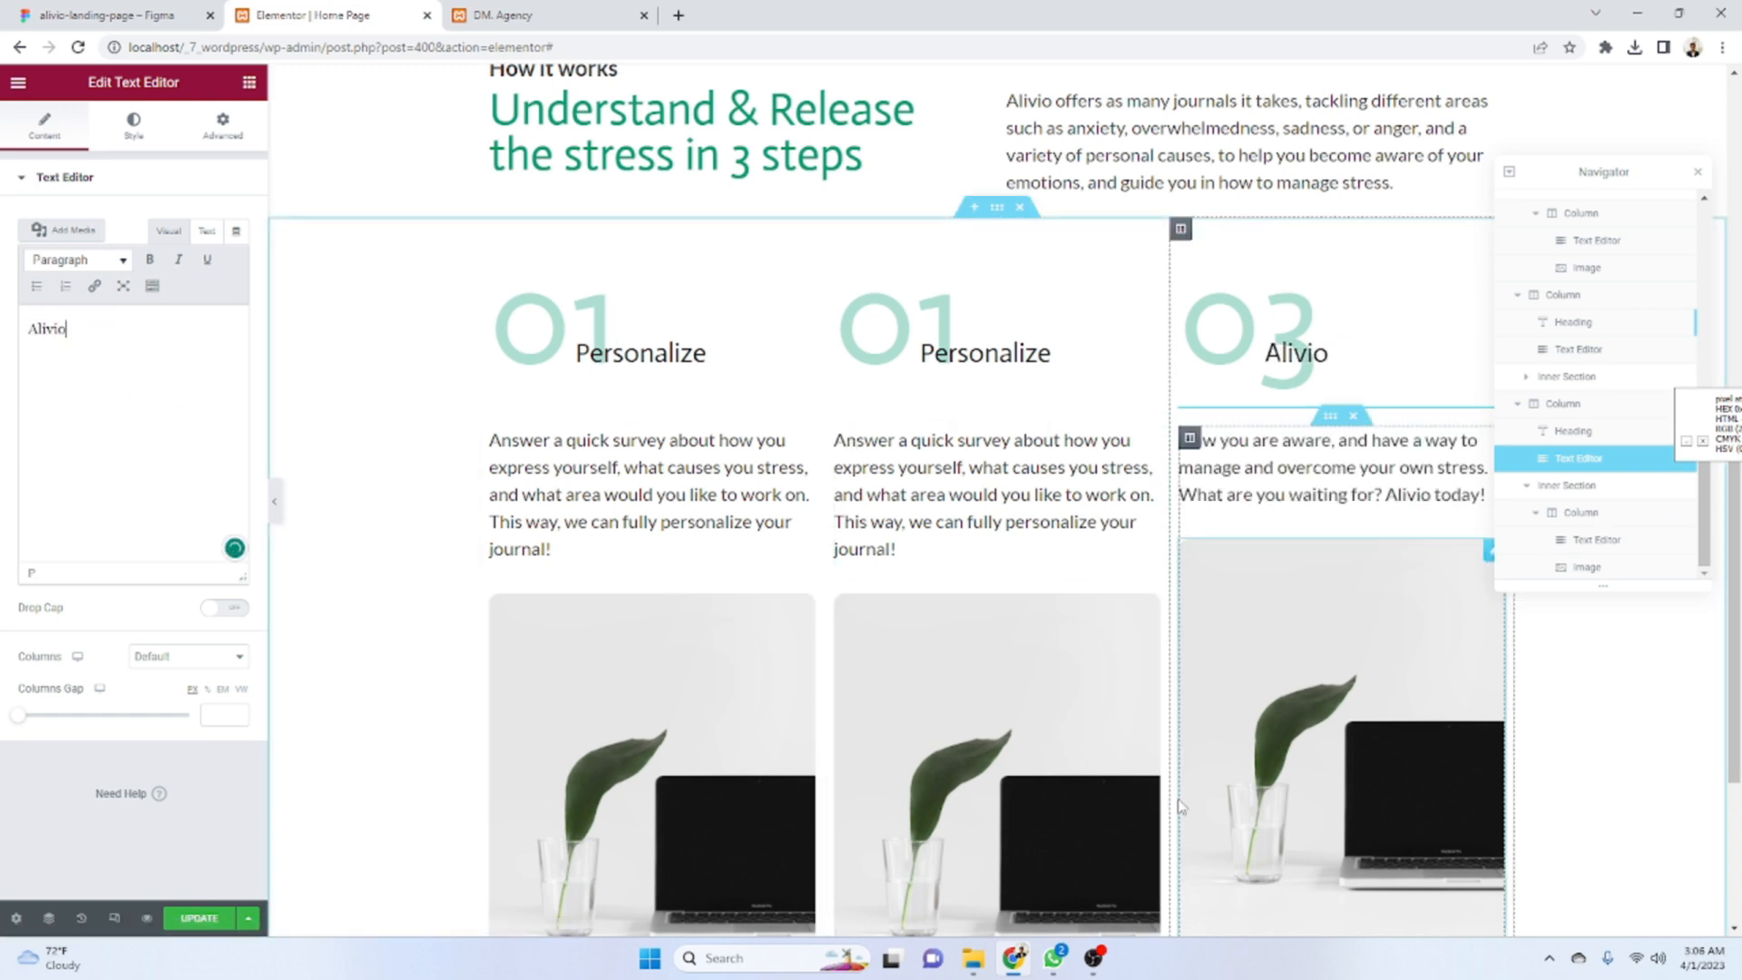
- Replace the third column's plant image with an uploaded Group 29.png from the assets folder and compare it with the Figma design
{"action": "left_click", "coordinate": [182, 14]}
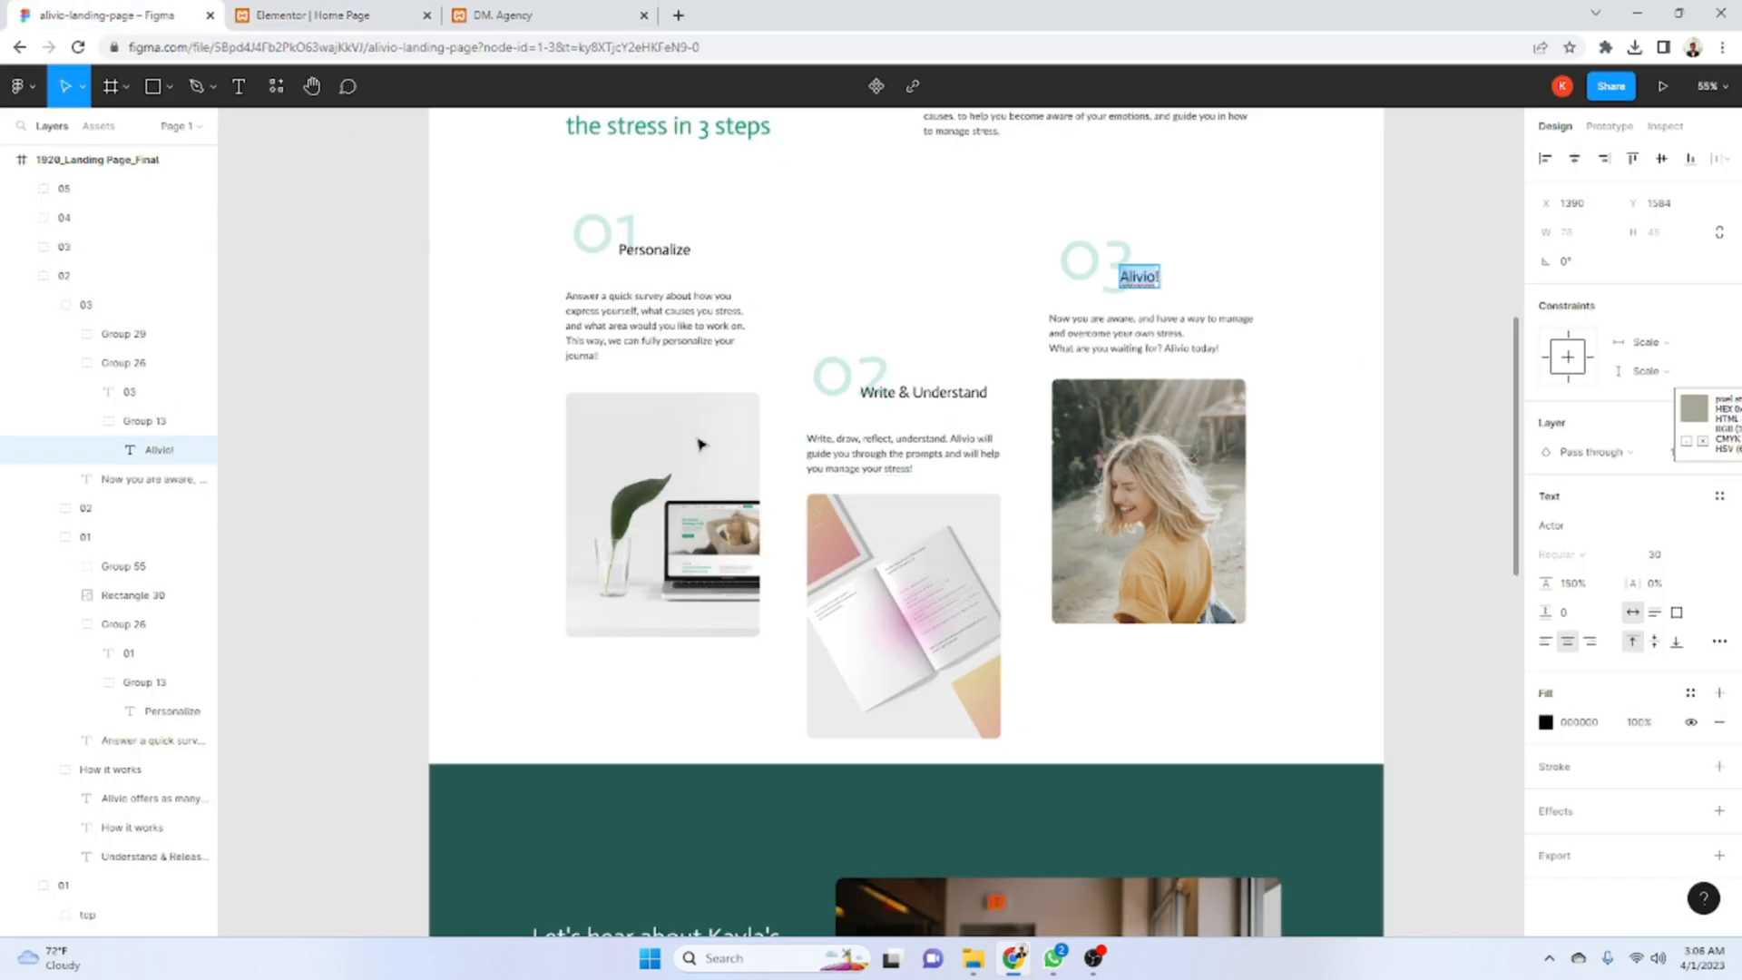
{"action": "left_click", "coordinate": [313, 14]}
{"action": "left_click", "coordinate": [1346, 723]}
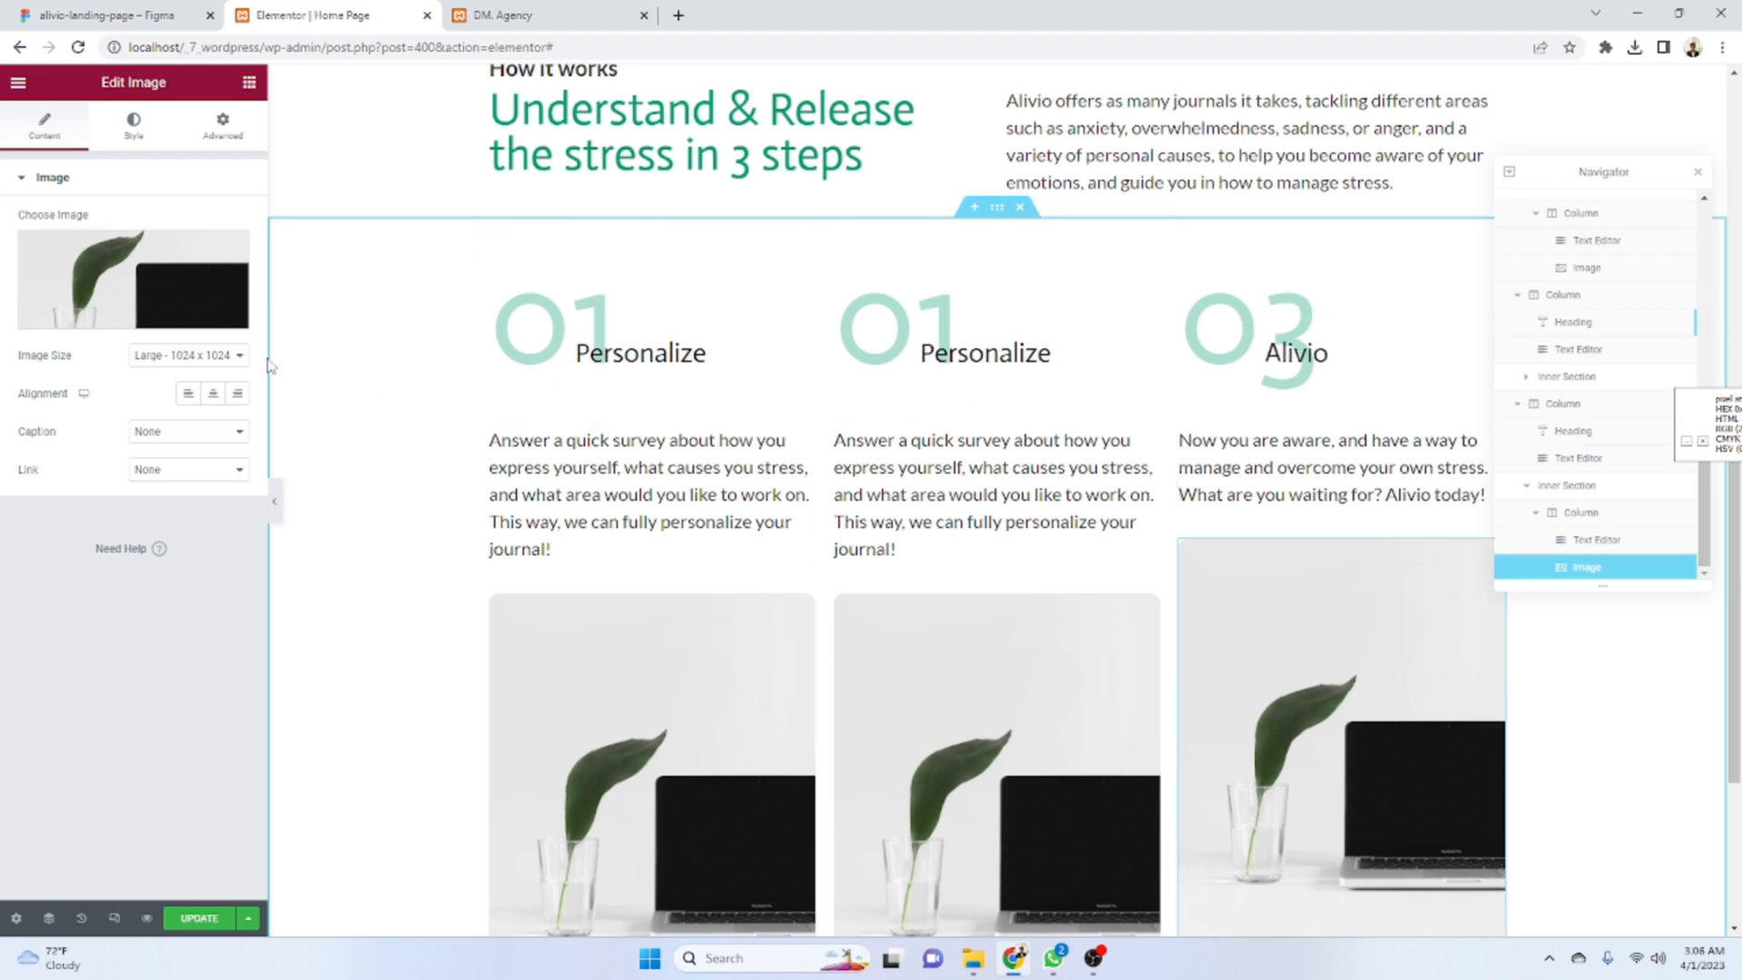
{"action": "left_click", "coordinate": [136, 313]}
{"action": "left_click", "coordinate": [262, 155]}
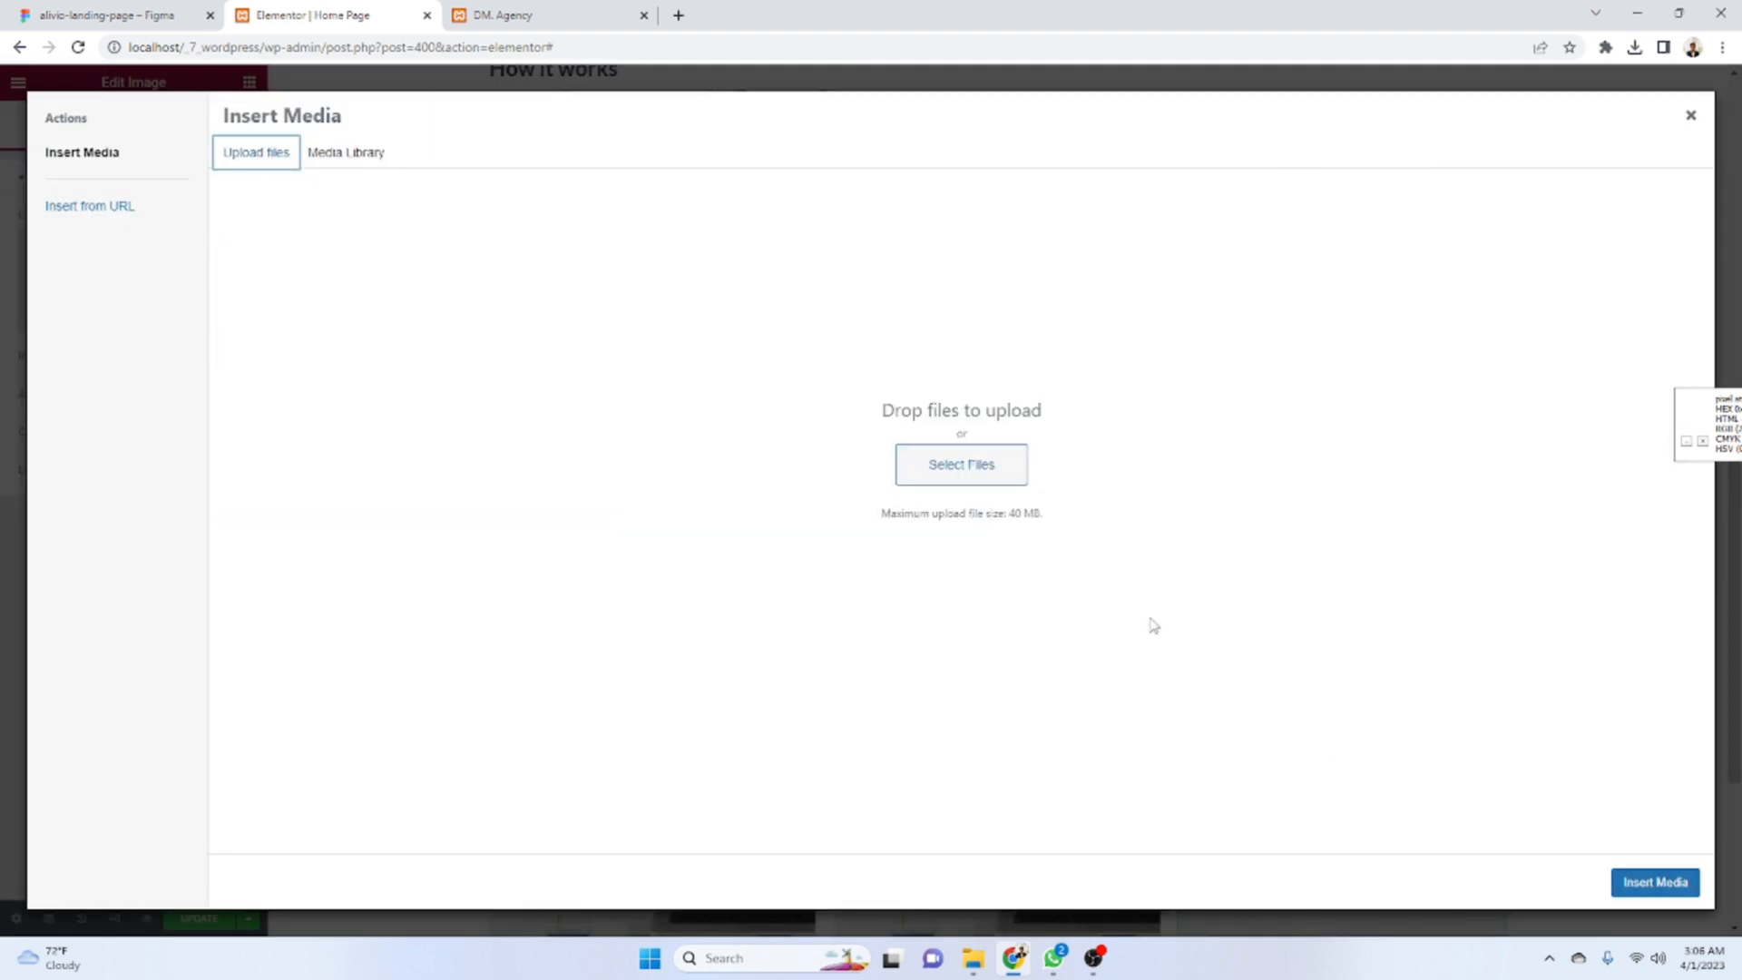
{"action": "left_click", "coordinate": [965, 470]}
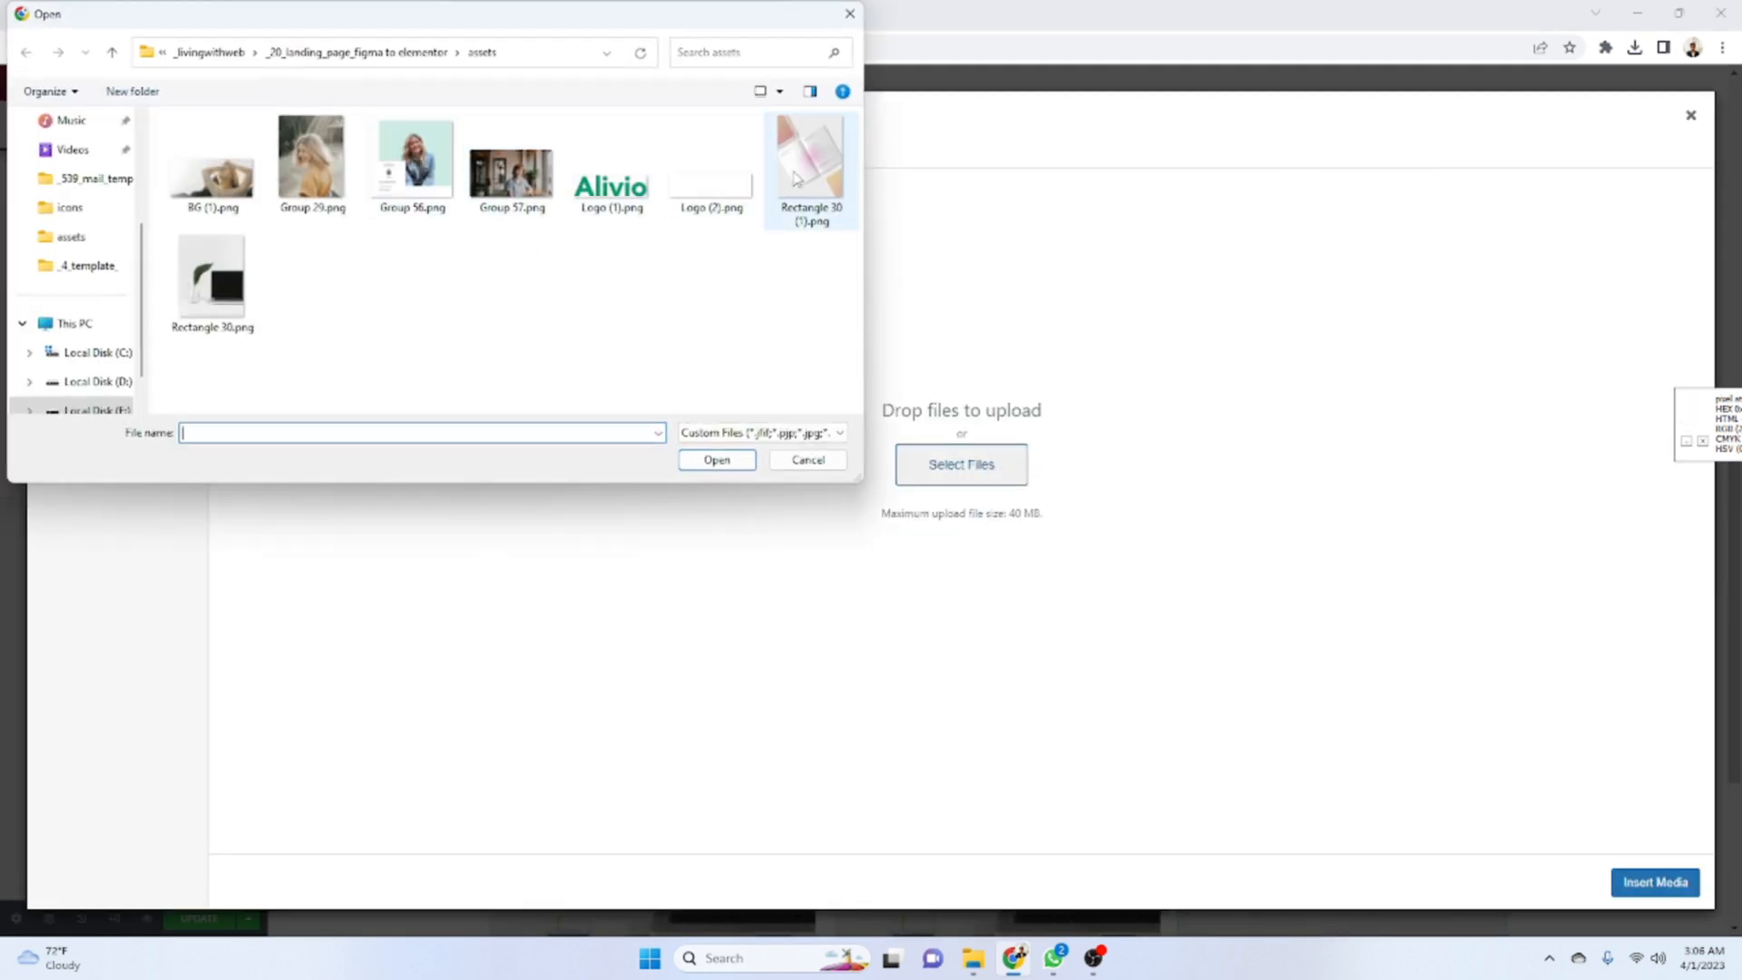
{"action": "double_click", "coordinate": [311, 159]}
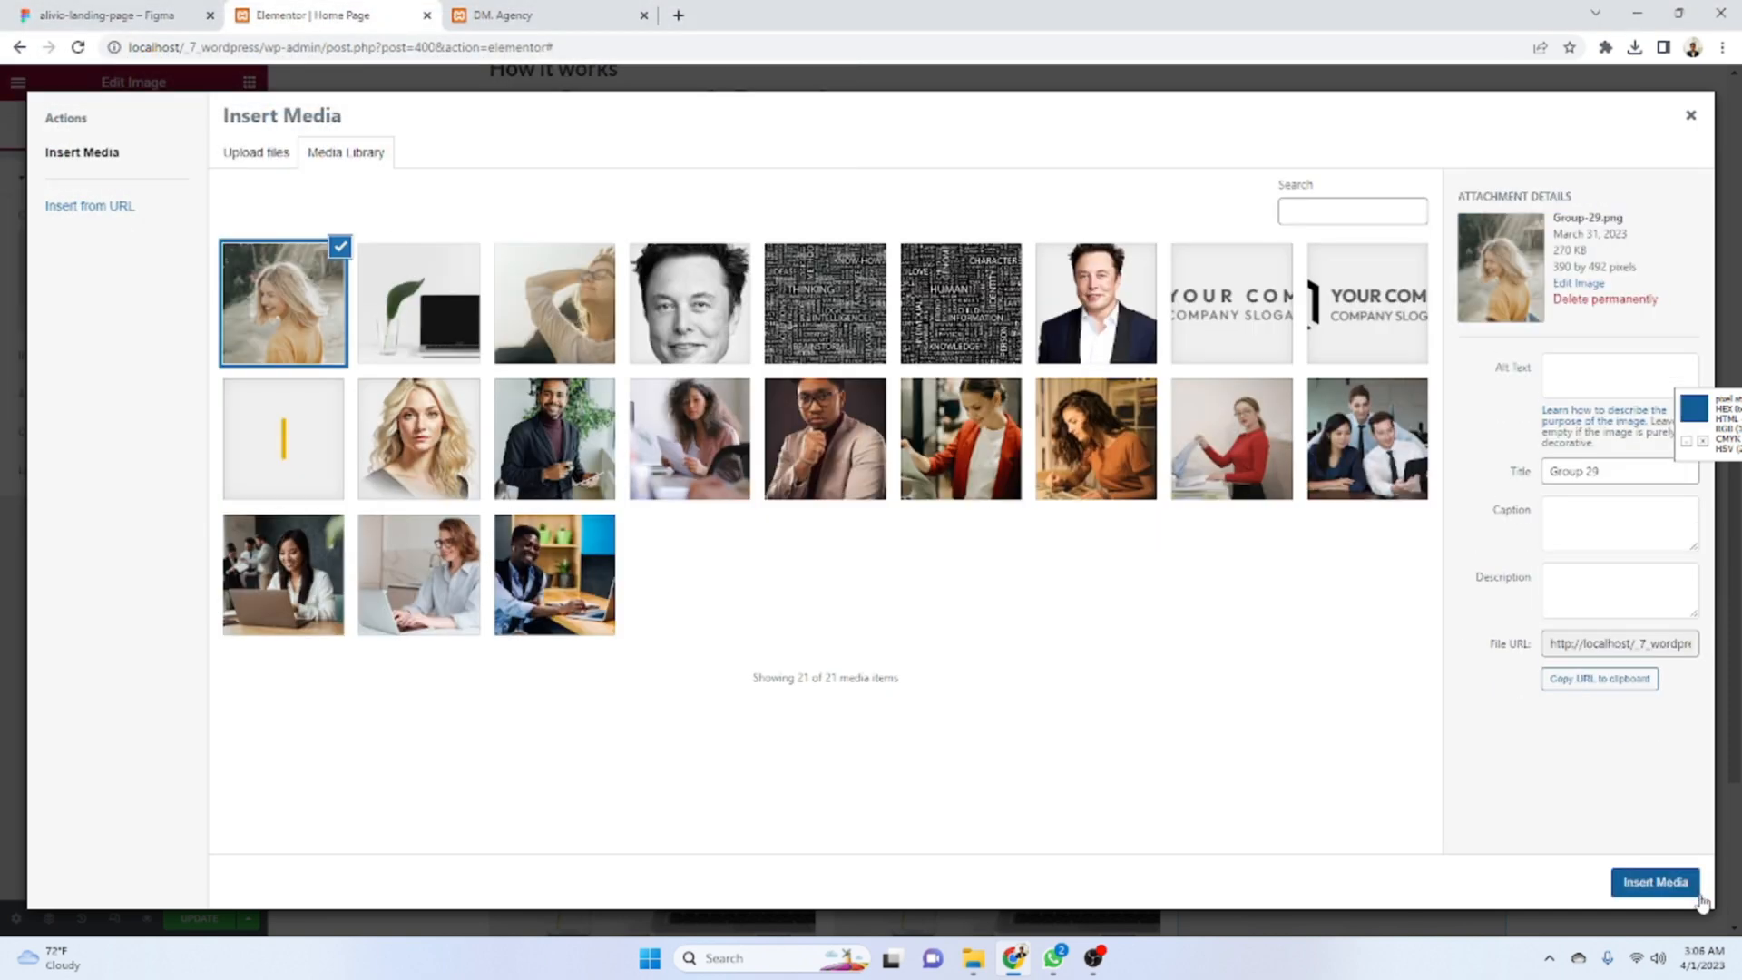
{"action": "left_click", "coordinate": [1677, 884]}
{"action": "left_click", "coordinate": [100, 14]}
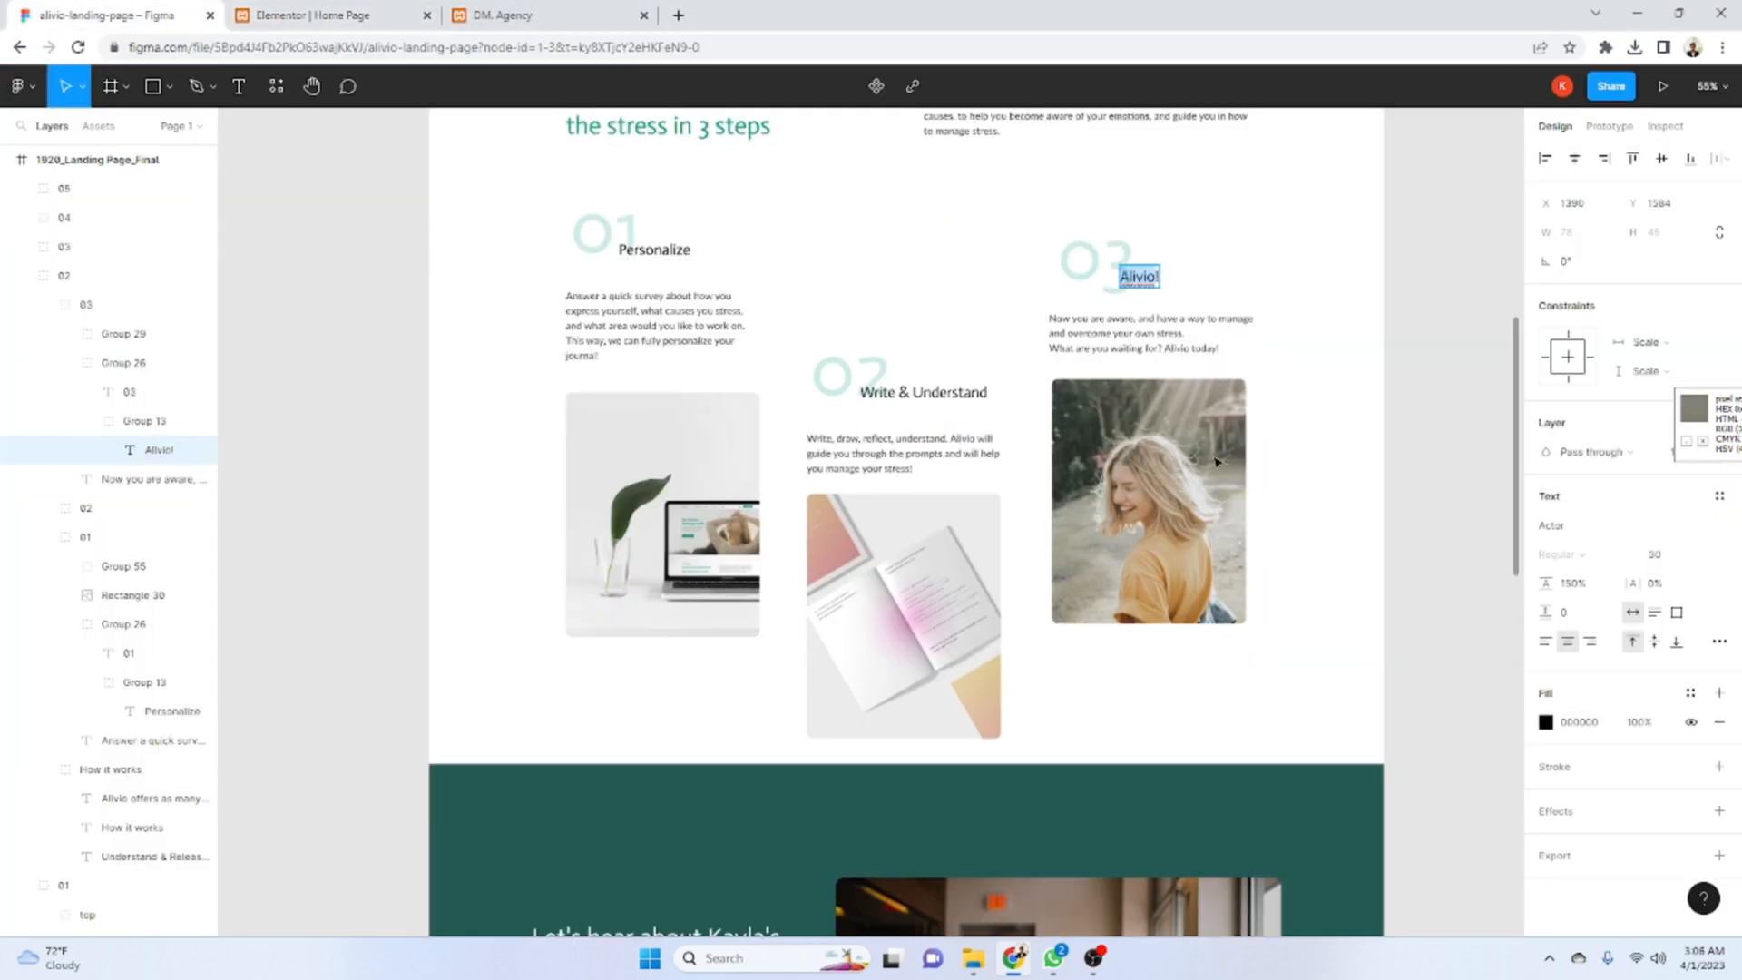
{"action": "left_click", "coordinate": [309, 13]}
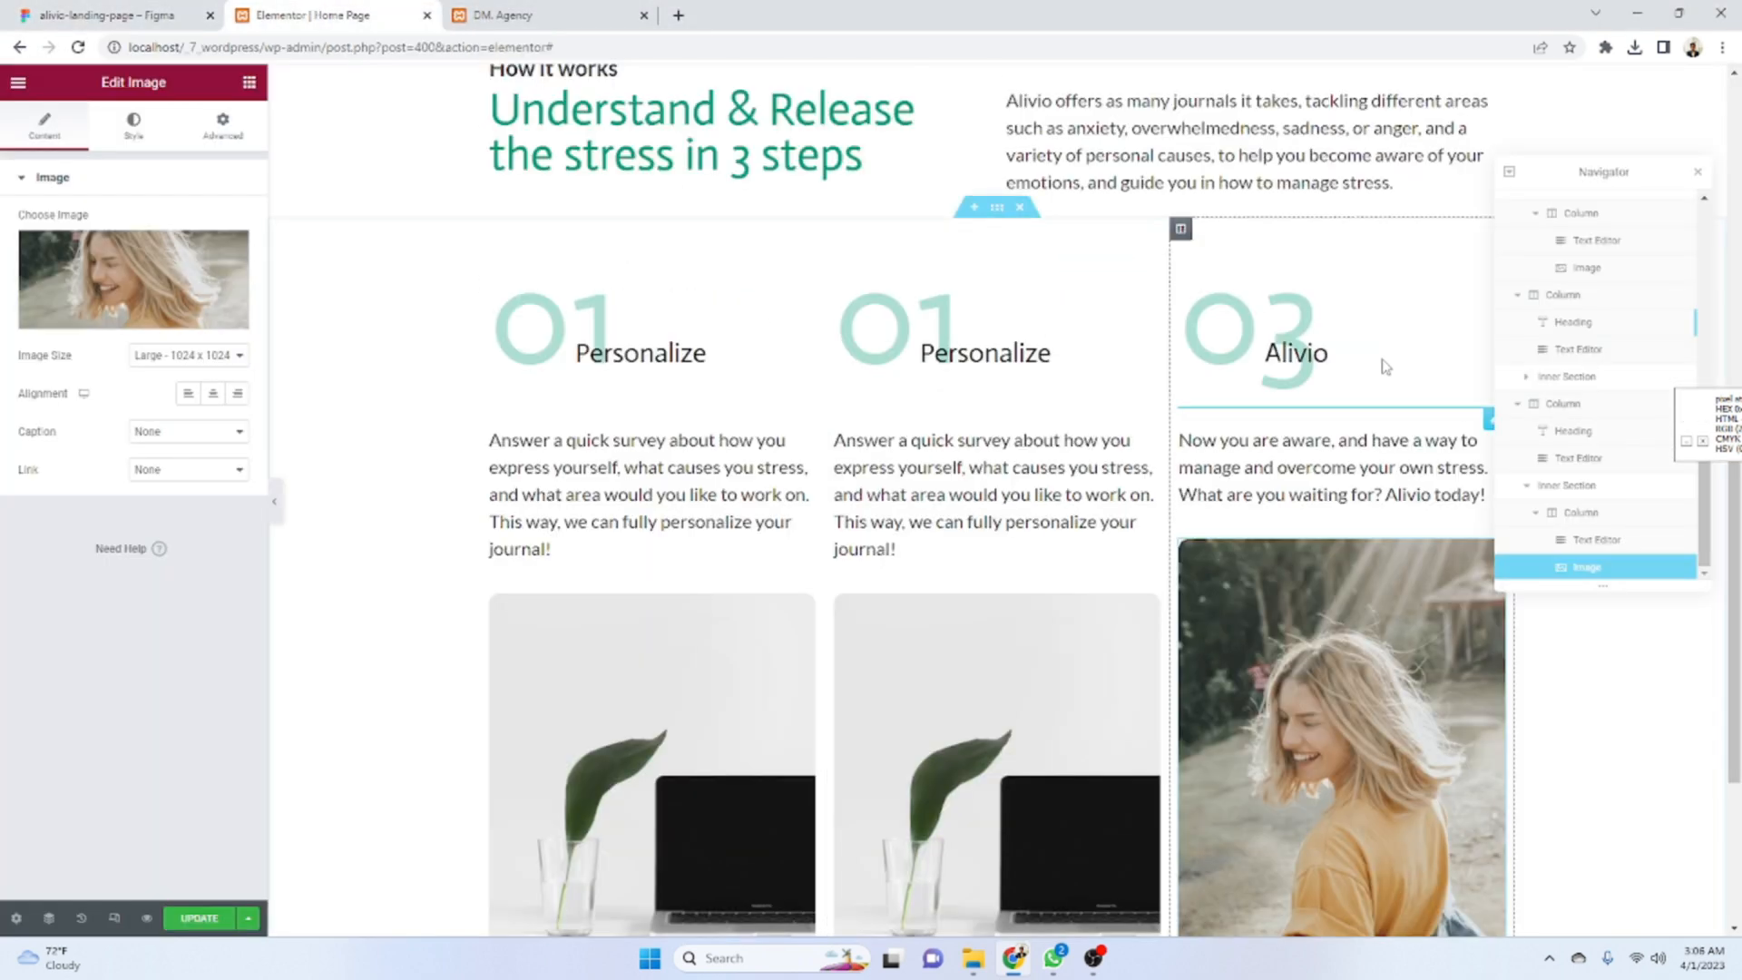
- Compare the third column's vertical offset with Figma, unlink its margin values and set the top margin to 30 px
{"action": "scroll", "coordinate": [1379, 371], "scroll_direction": "down", "scroll_amount": 2}
{"action": "left_click", "coordinate": [195, 12]}
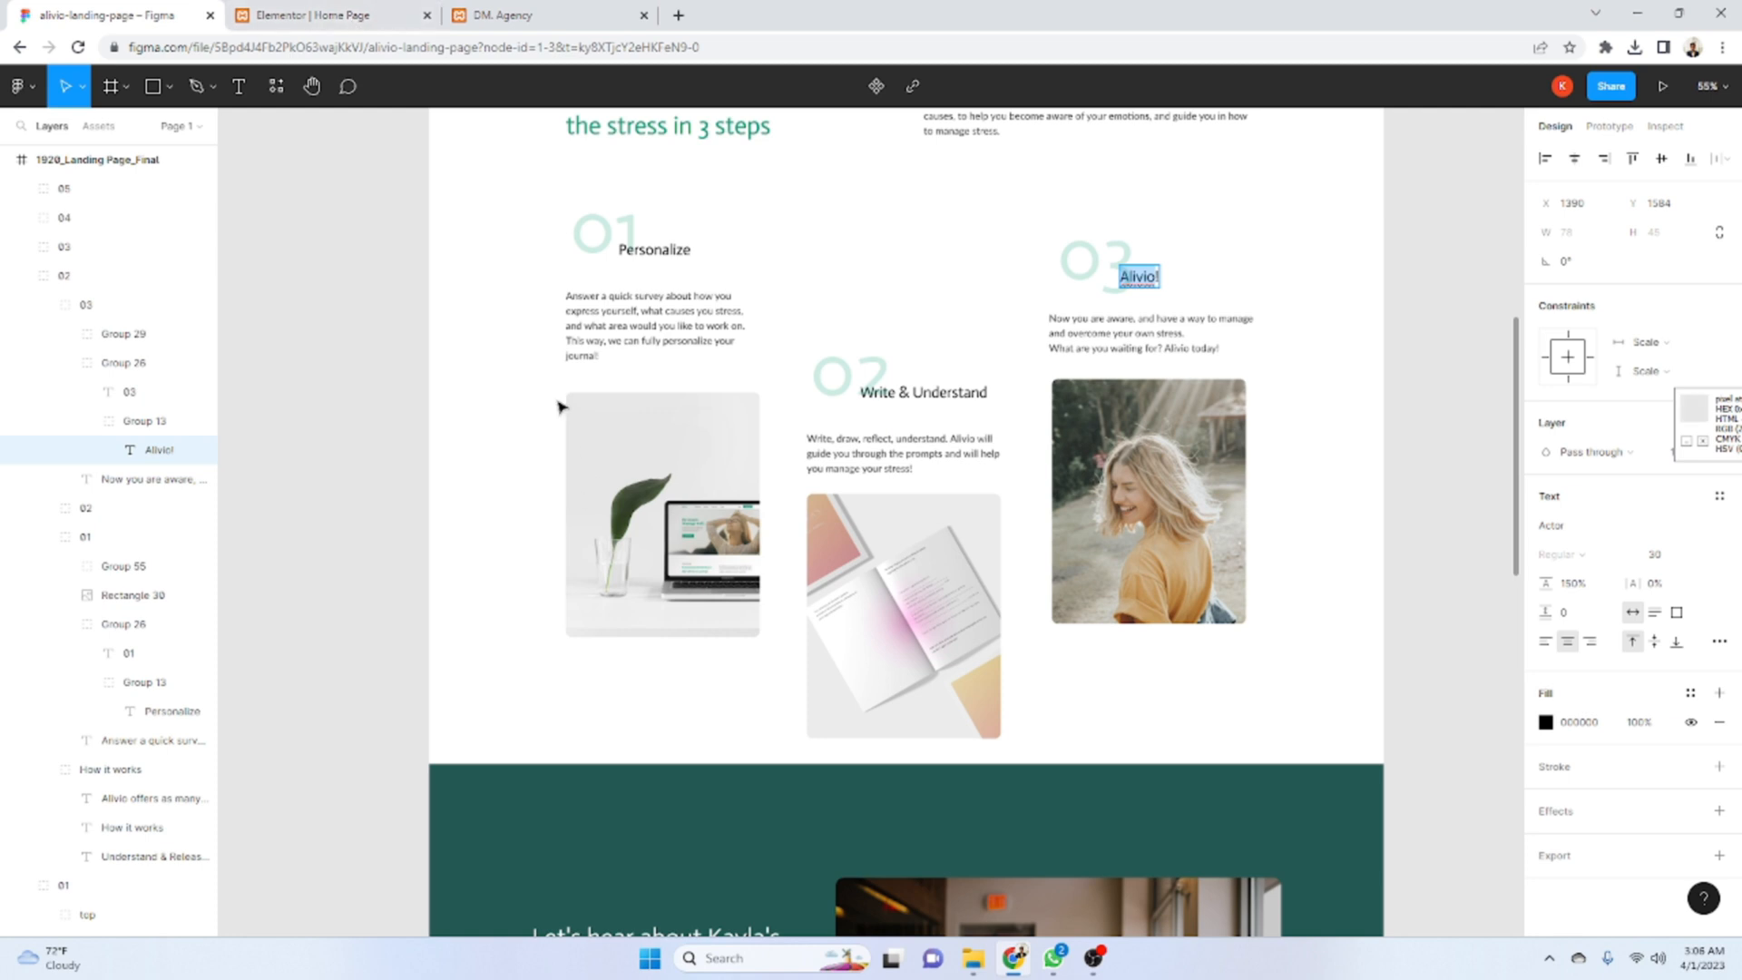
{"action": "left_click", "coordinate": [354, 25]}
{"action": "left_click", "coordinate": [1179, 139]}
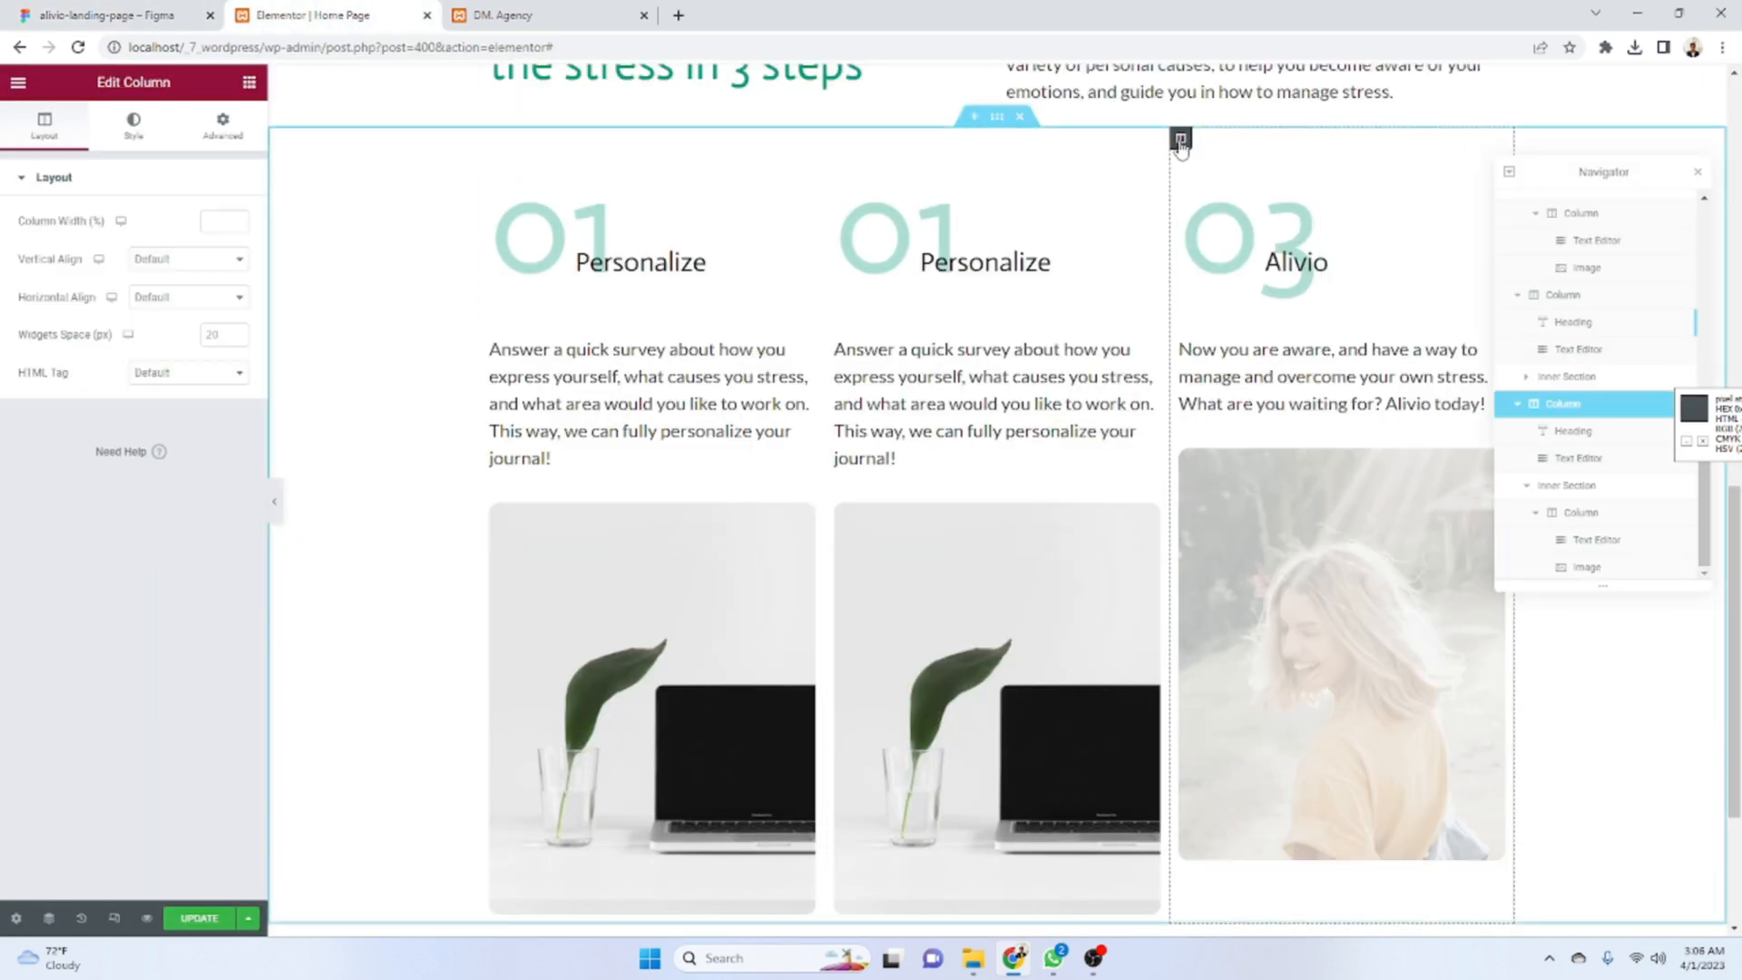
{"action": "left_click", "coordinate": [227, 132]}
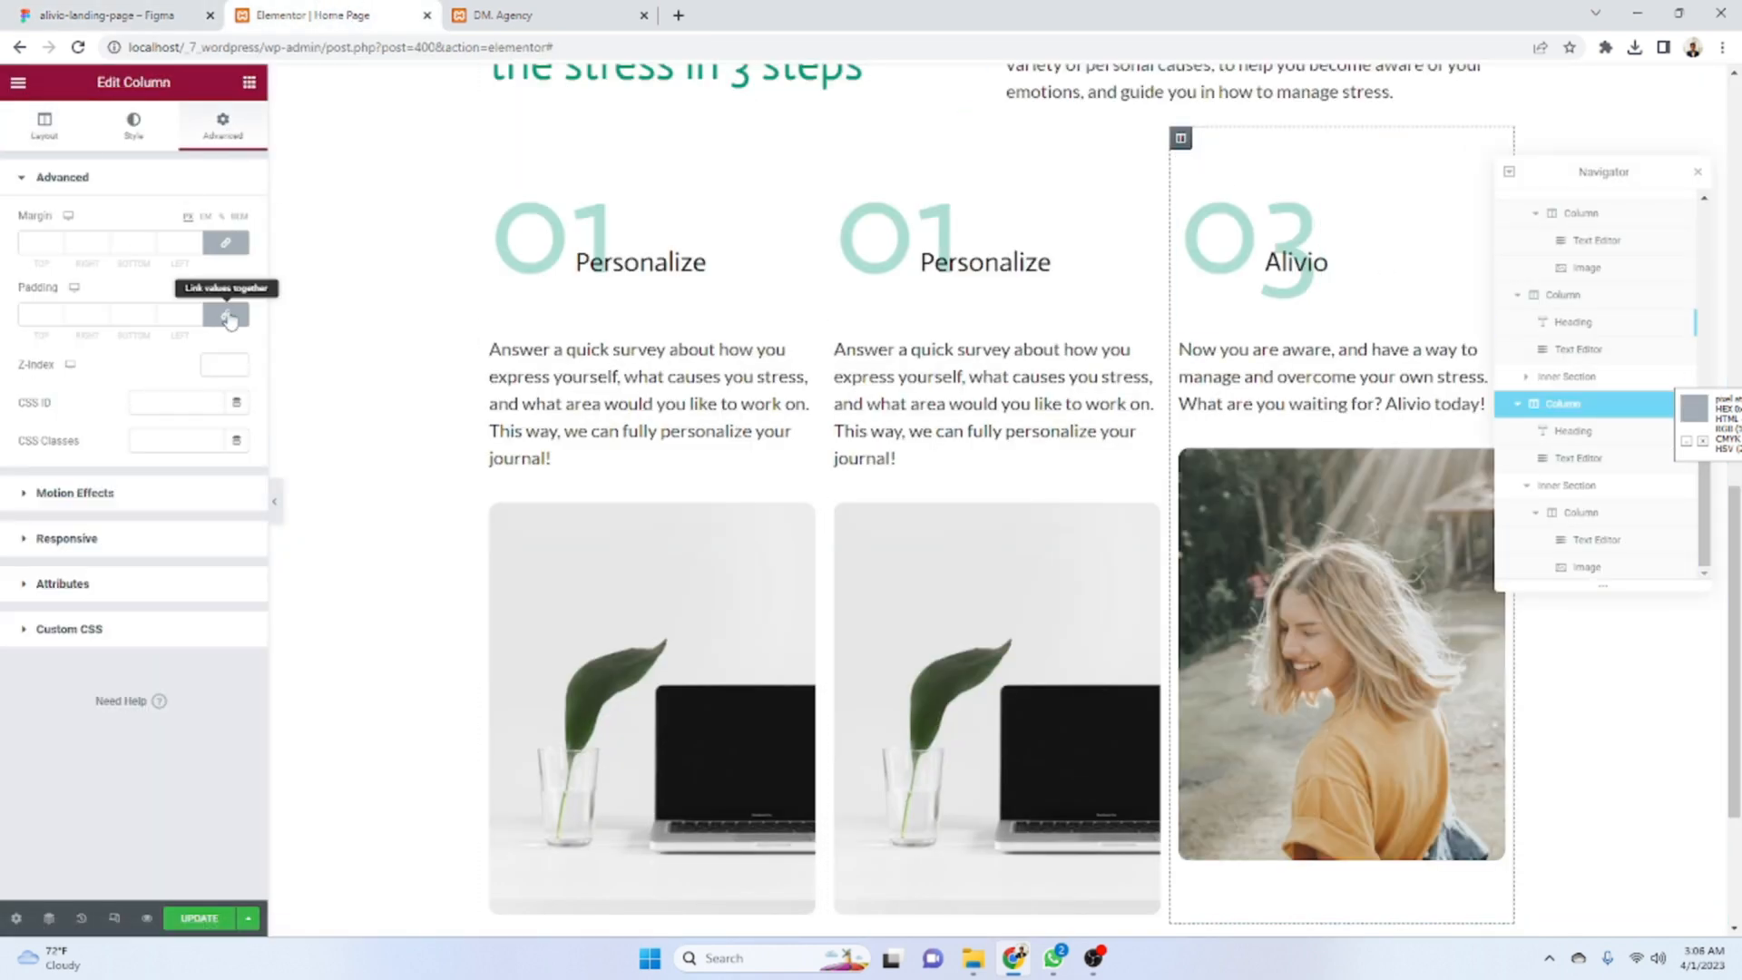
{"action": "left_click", "coordinate": [227, 315]}
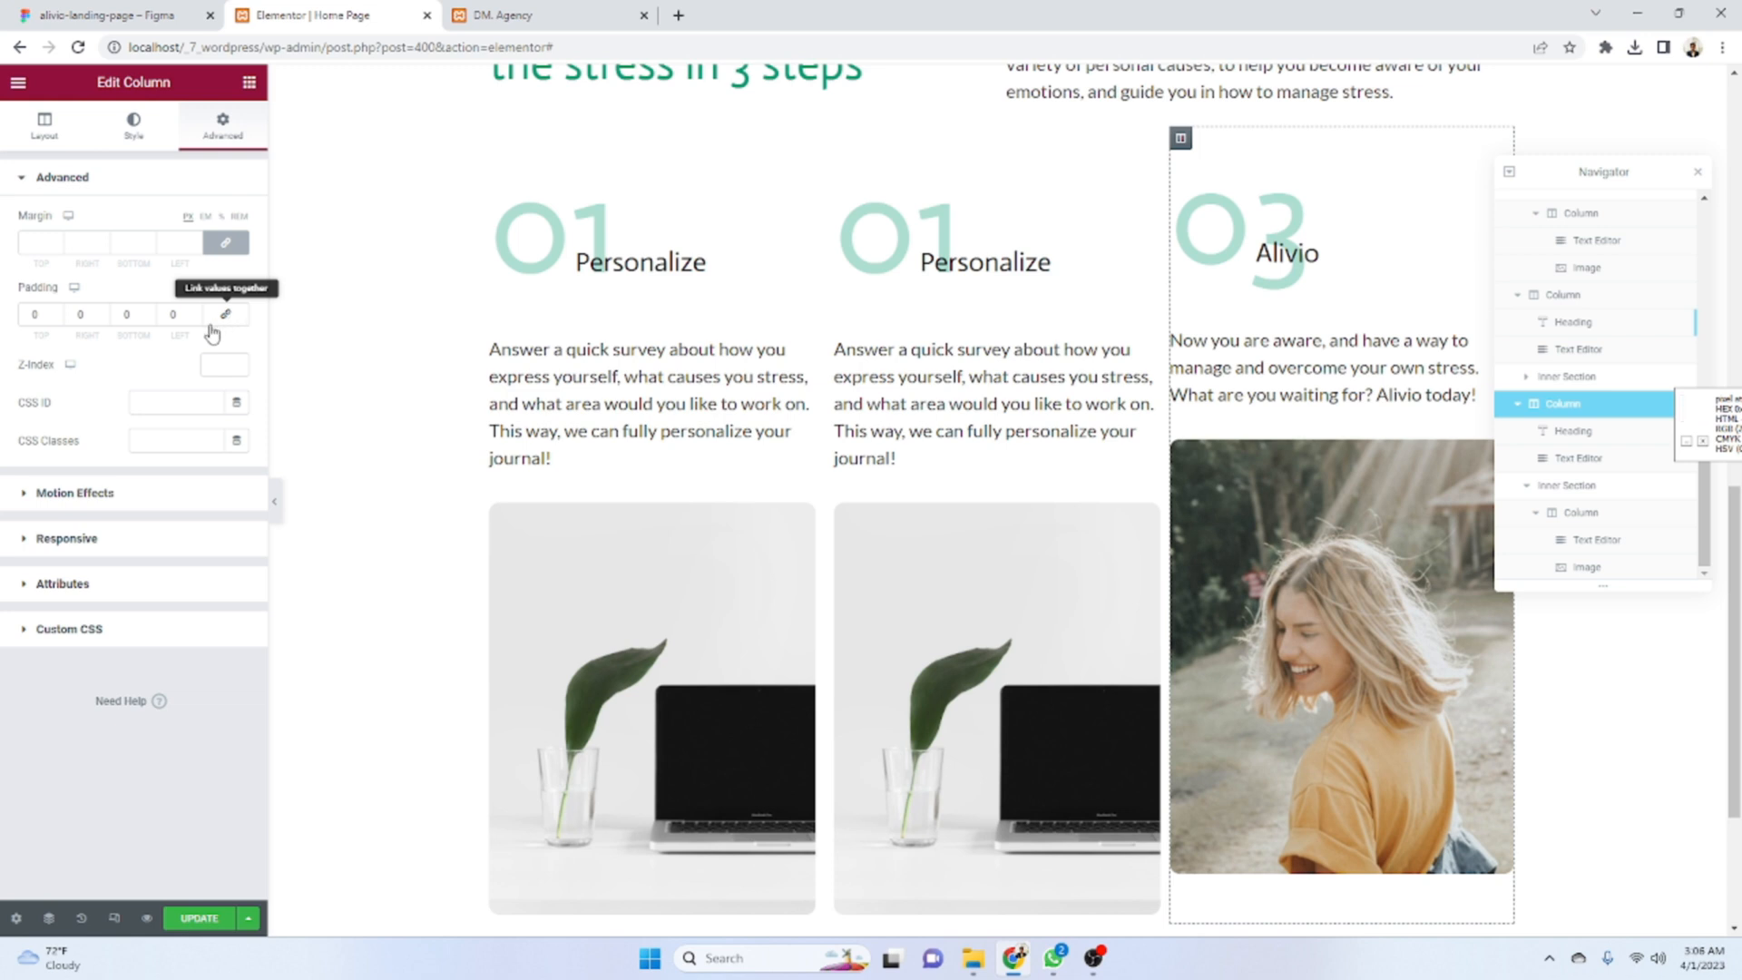
{"action": "key", "text": "ctrl+z"}
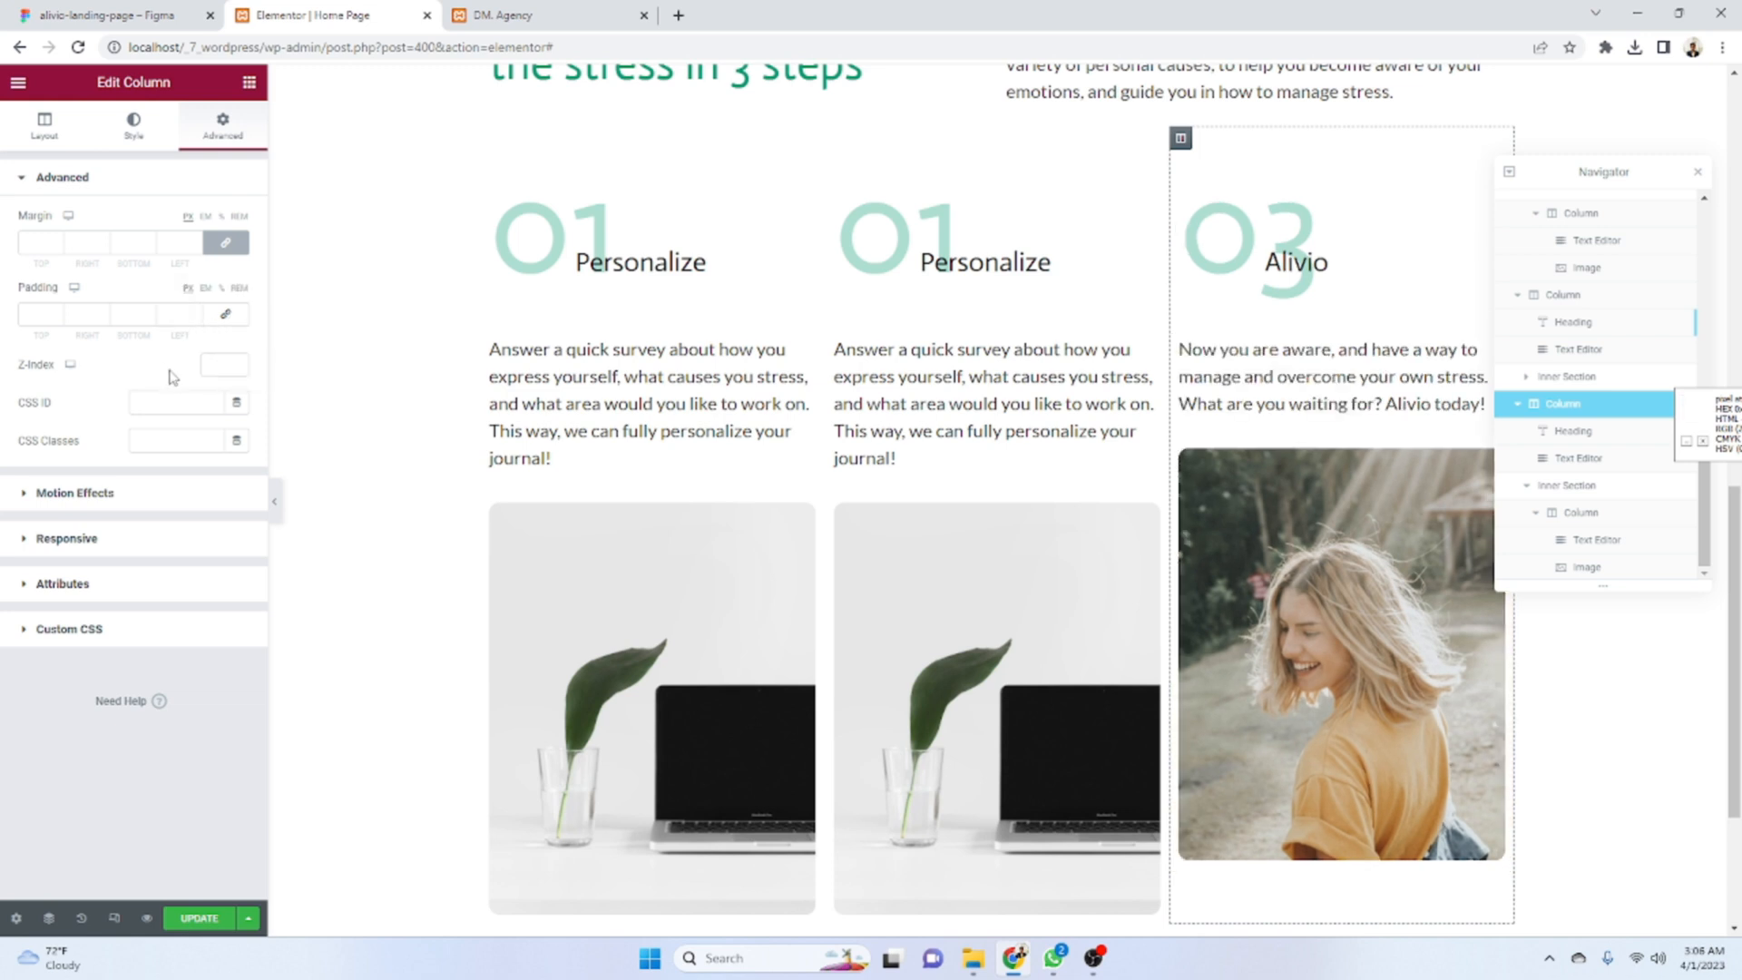
{"action": "left_click", "coordinate": [225, 243]}
{"action": "type", "text": "20"}
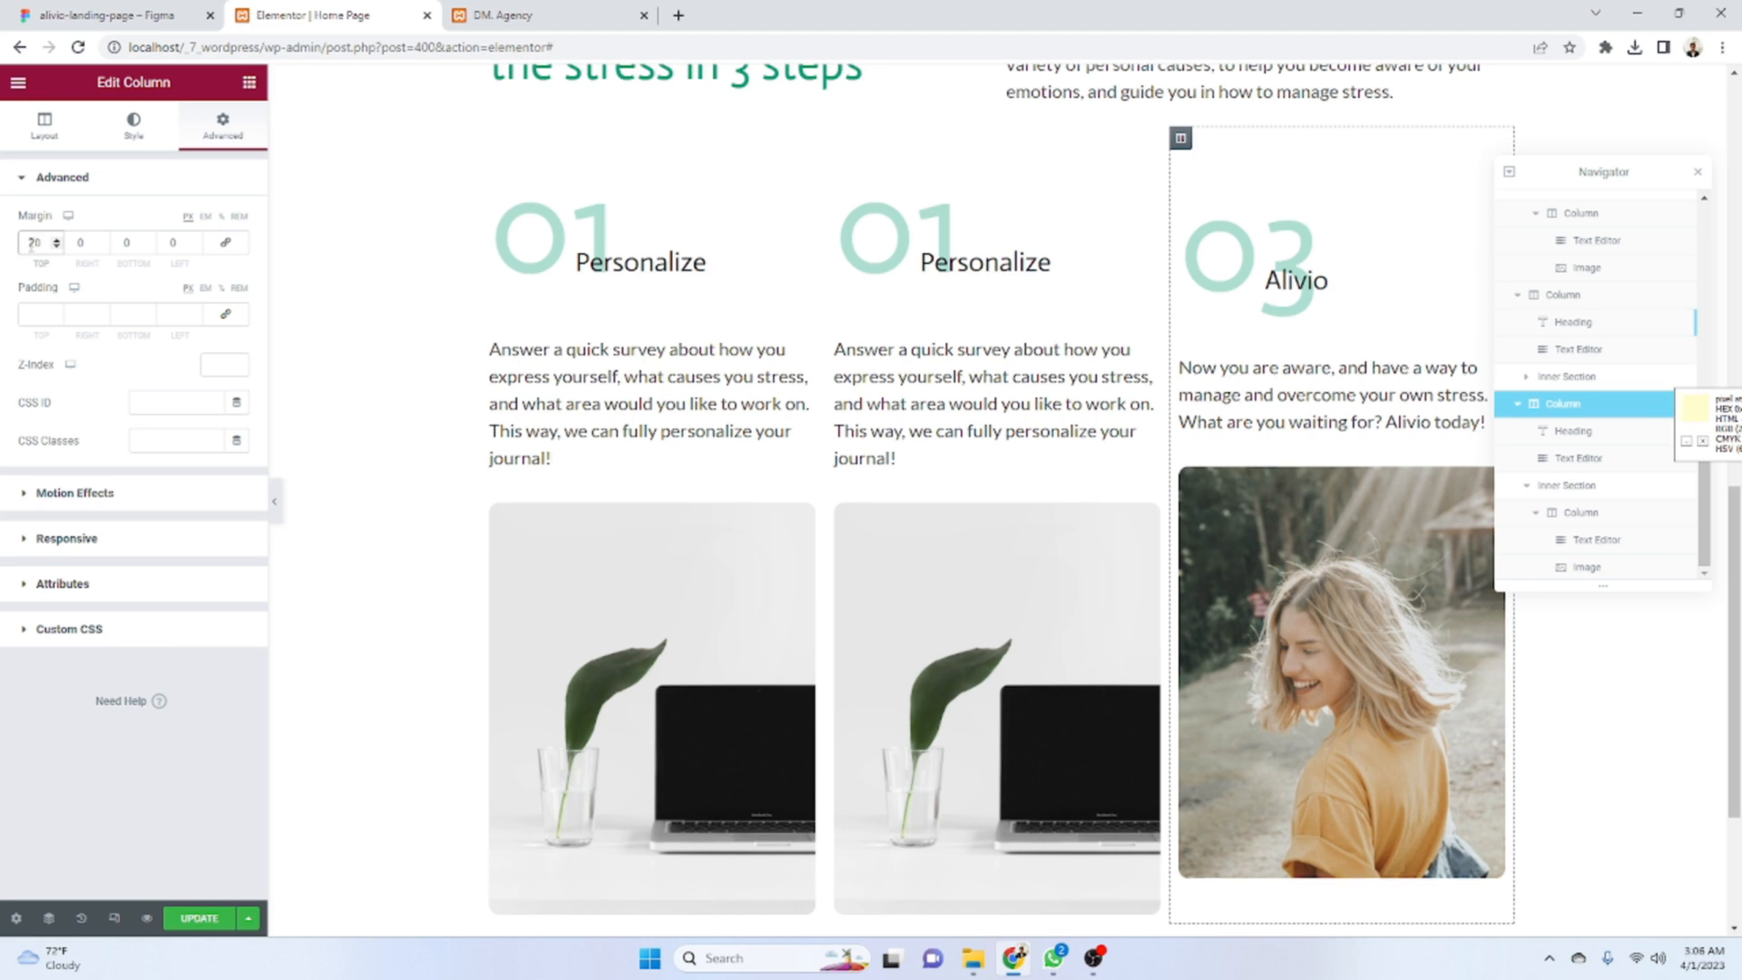
{"action": "type", "text": "30"}
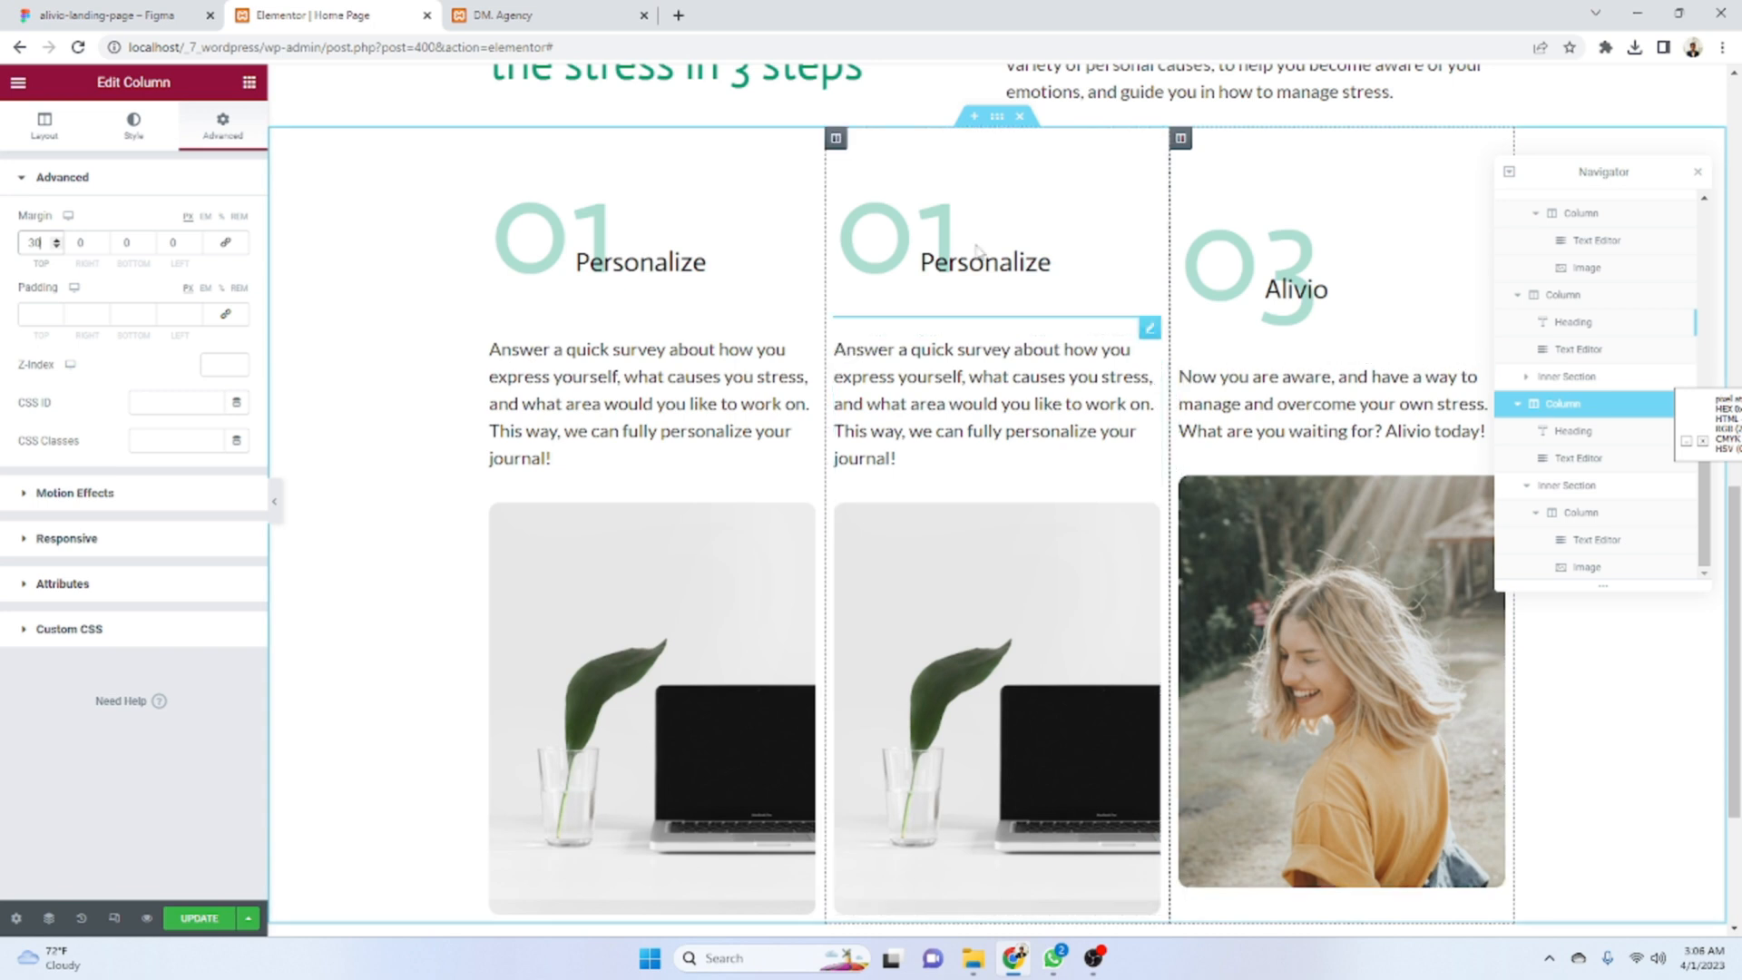
- Select the 02 card's title in Figma and change the second column's number heading in Elementor to 02
{"action": "left_click", "coordinate": [95, 10]}
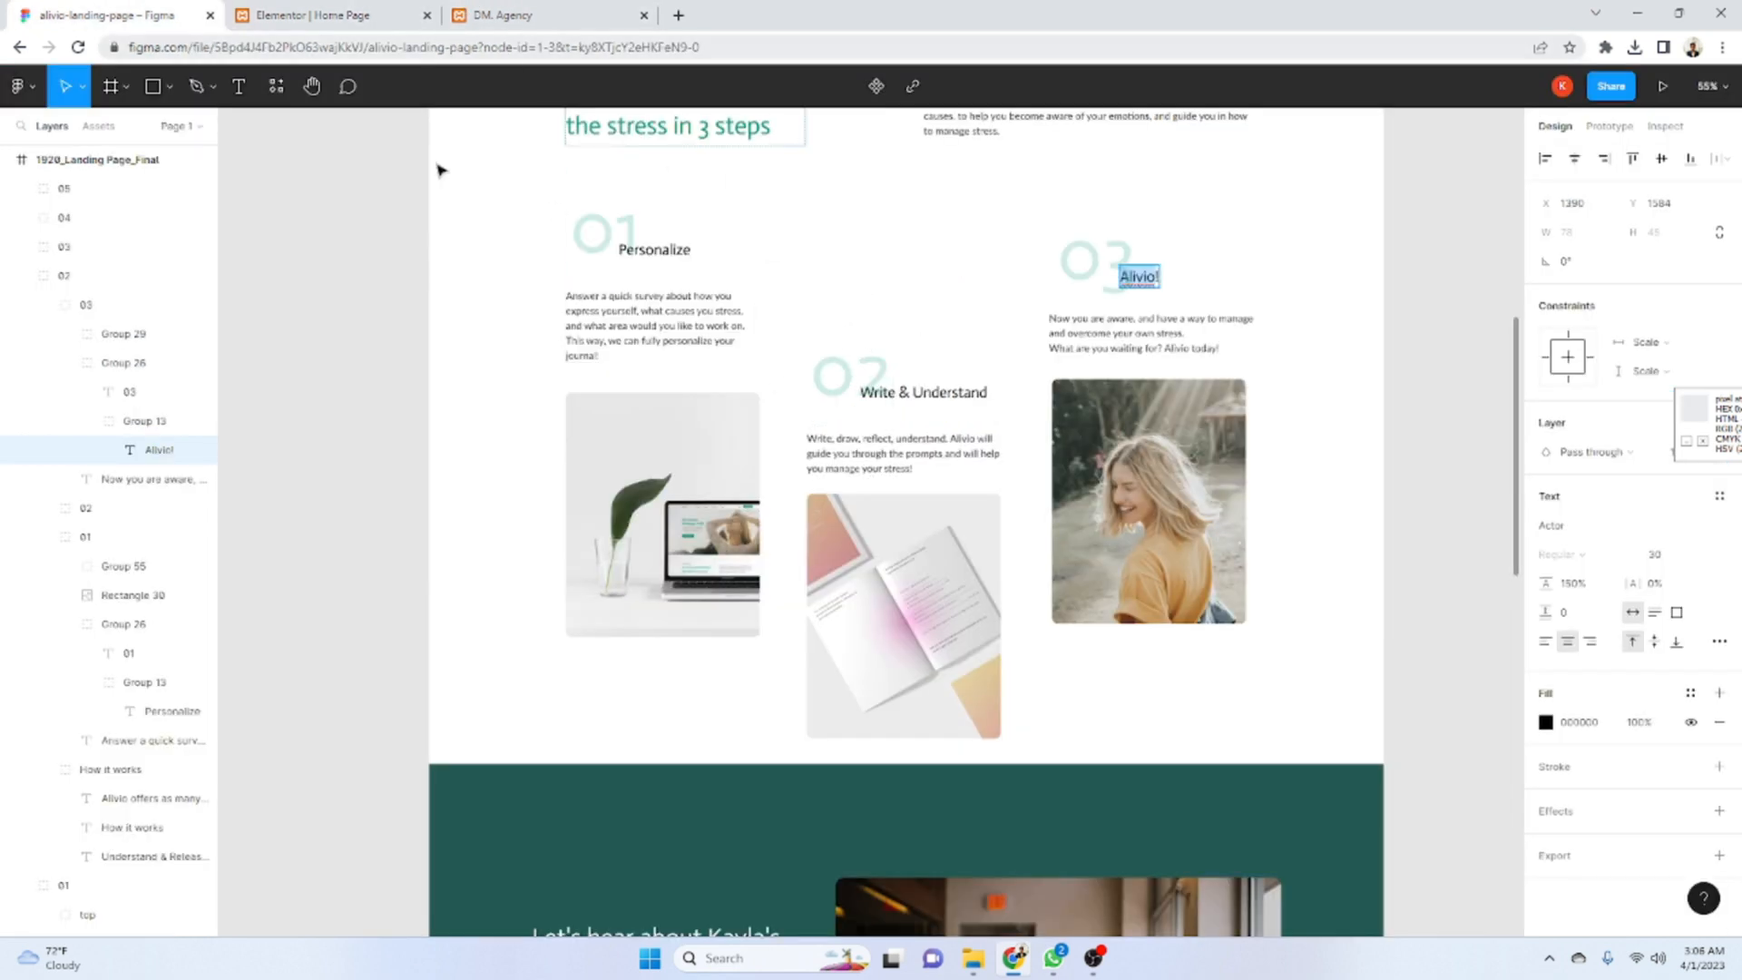
{"action": "left_click", "coordinate": [922, 392]}
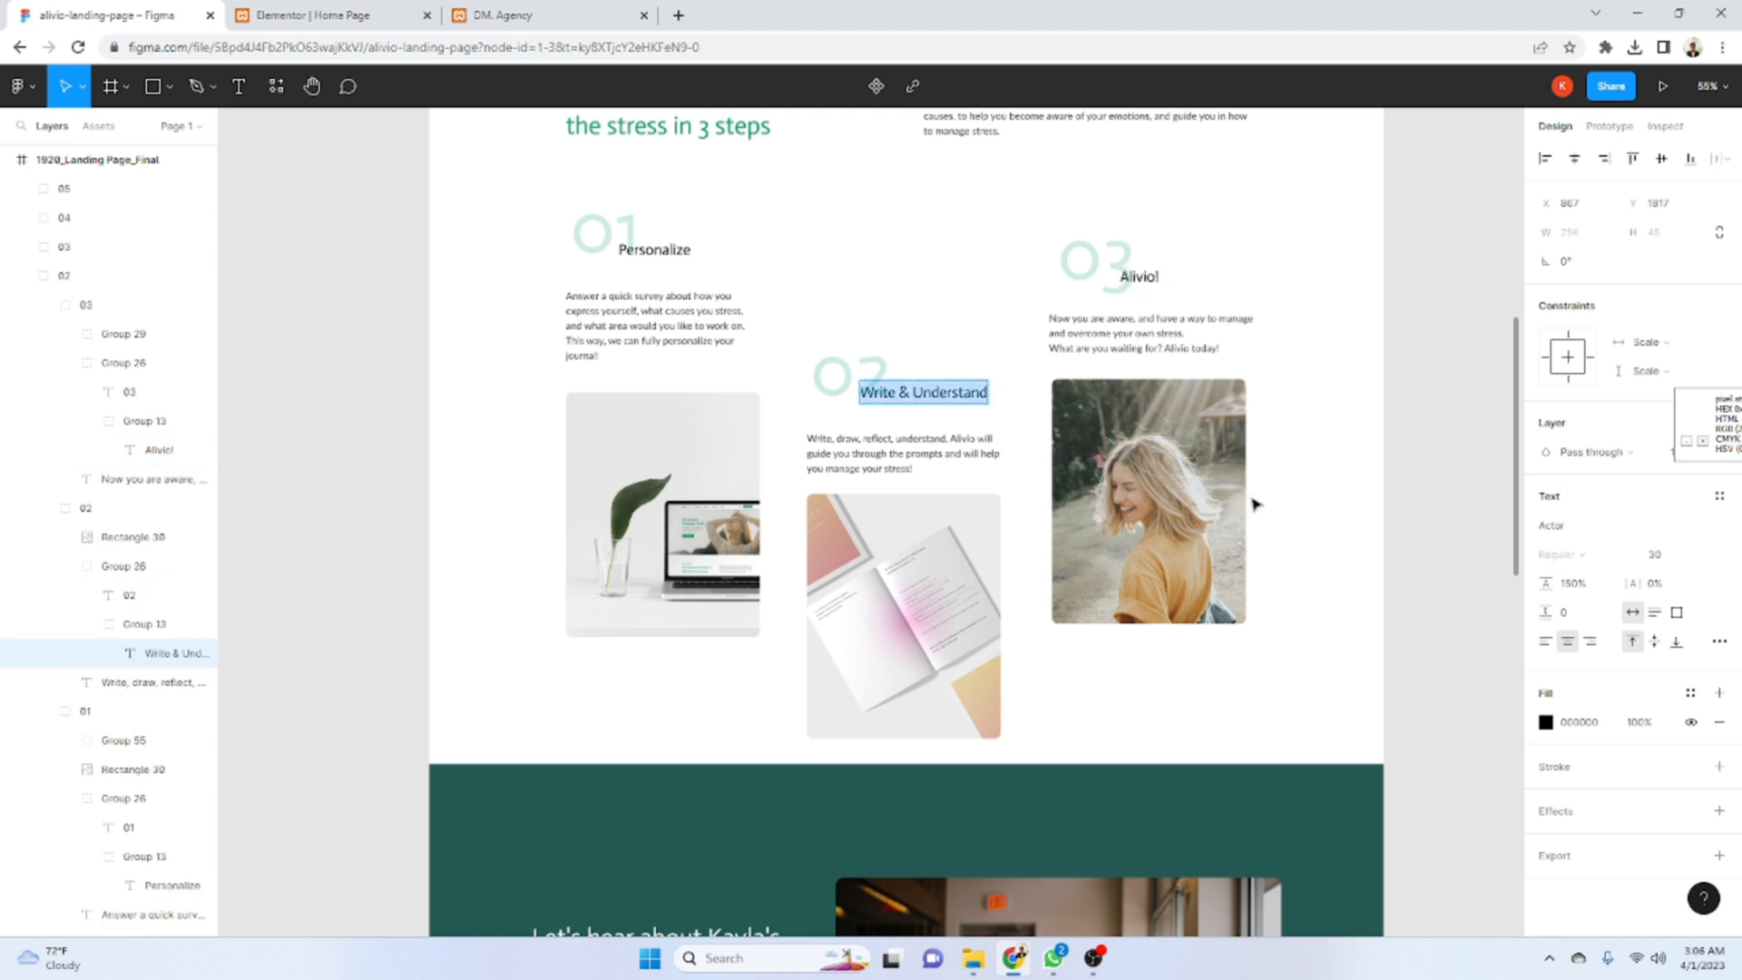
{"action": "left_click", "coordinate": [402, 9]}
{"action": "left_click", "coordinate": [918, 224]}
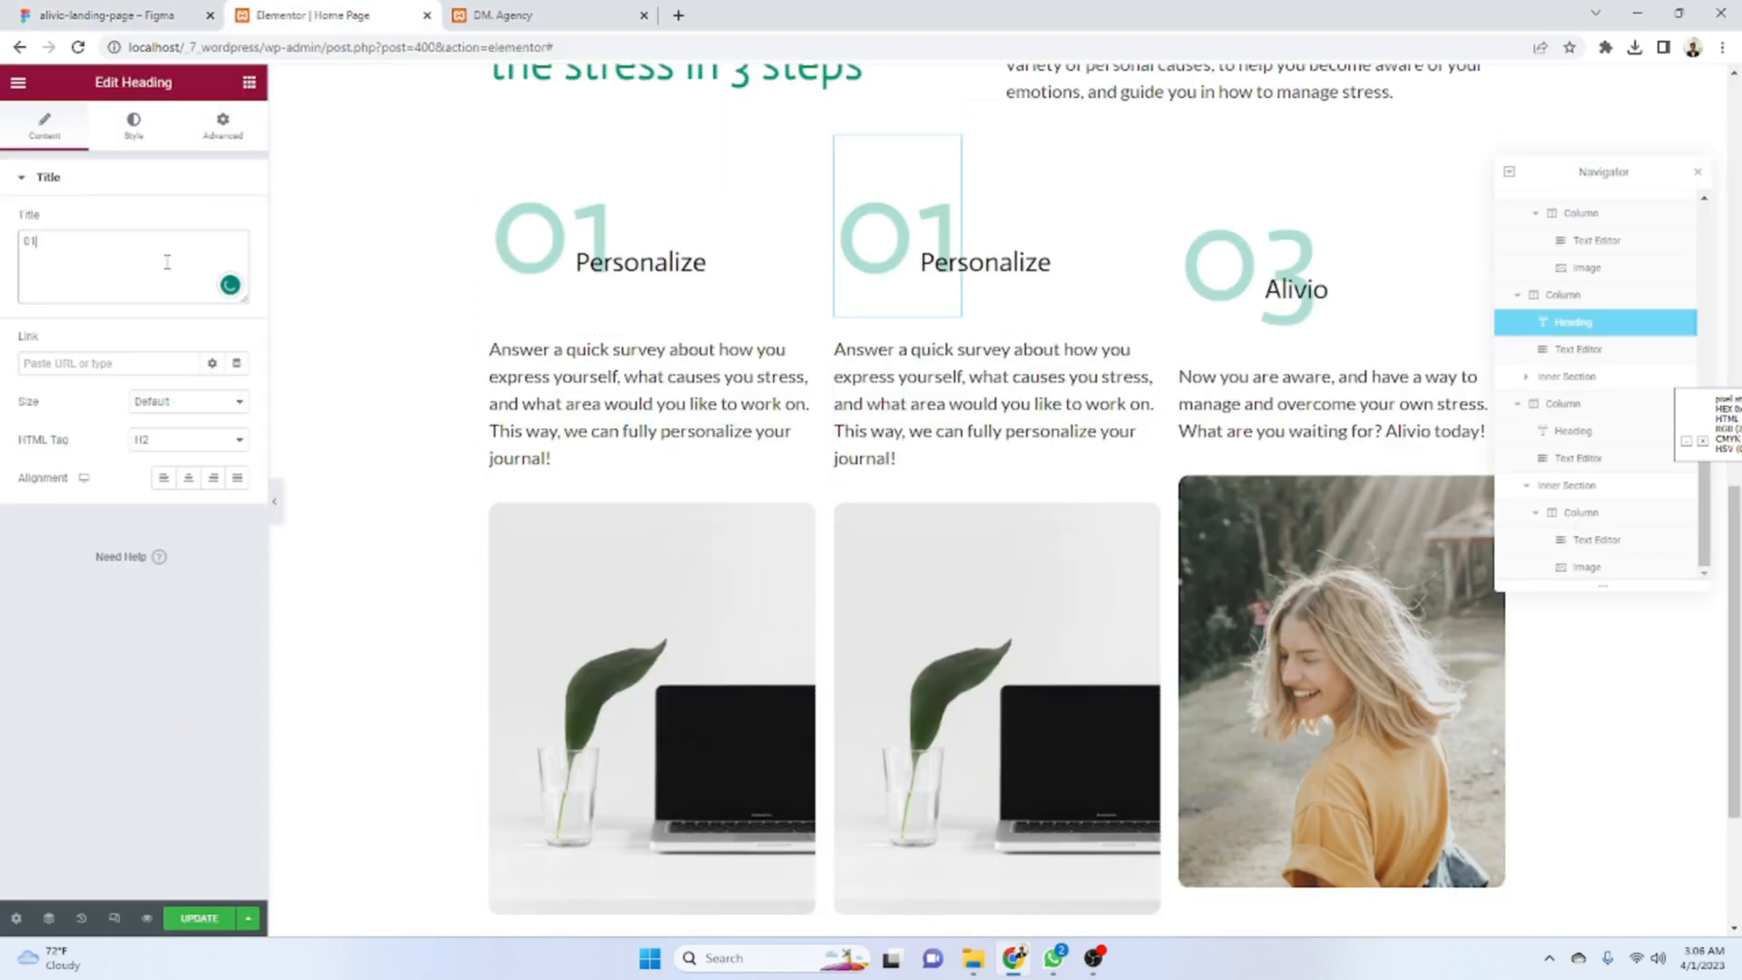
{"action": "type", "text": "3"}
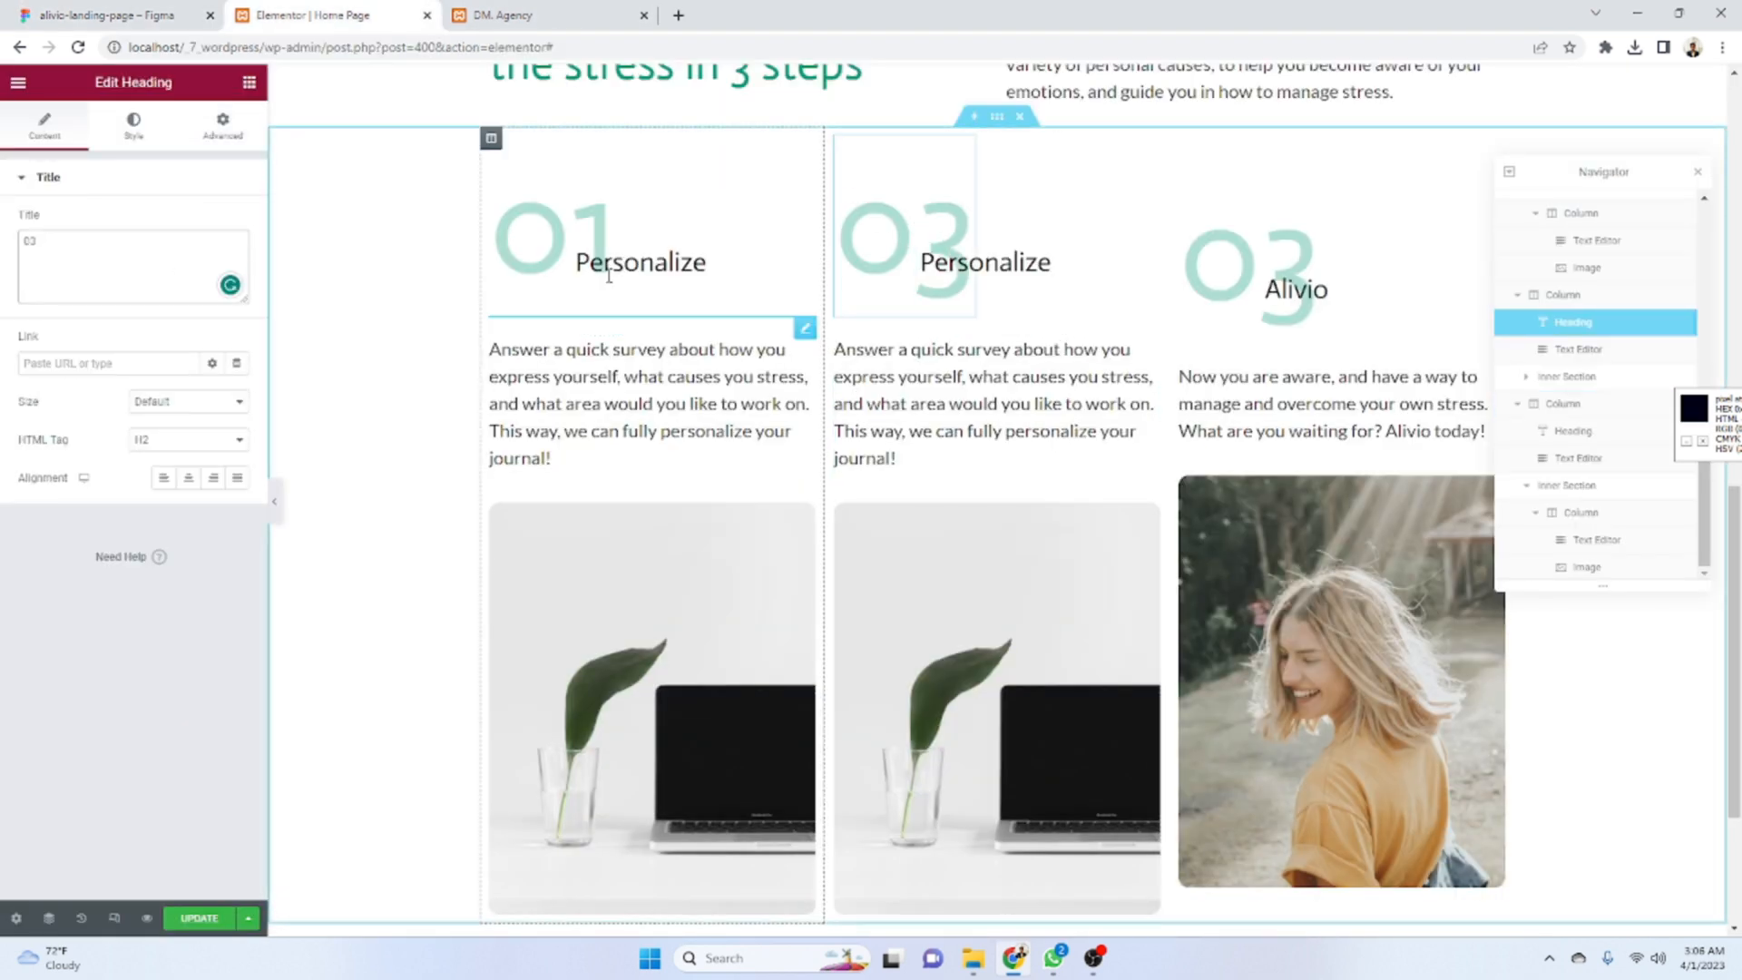
{"action": "key", "text": "BackSpace"}
{"action": "type", "text": "2"}
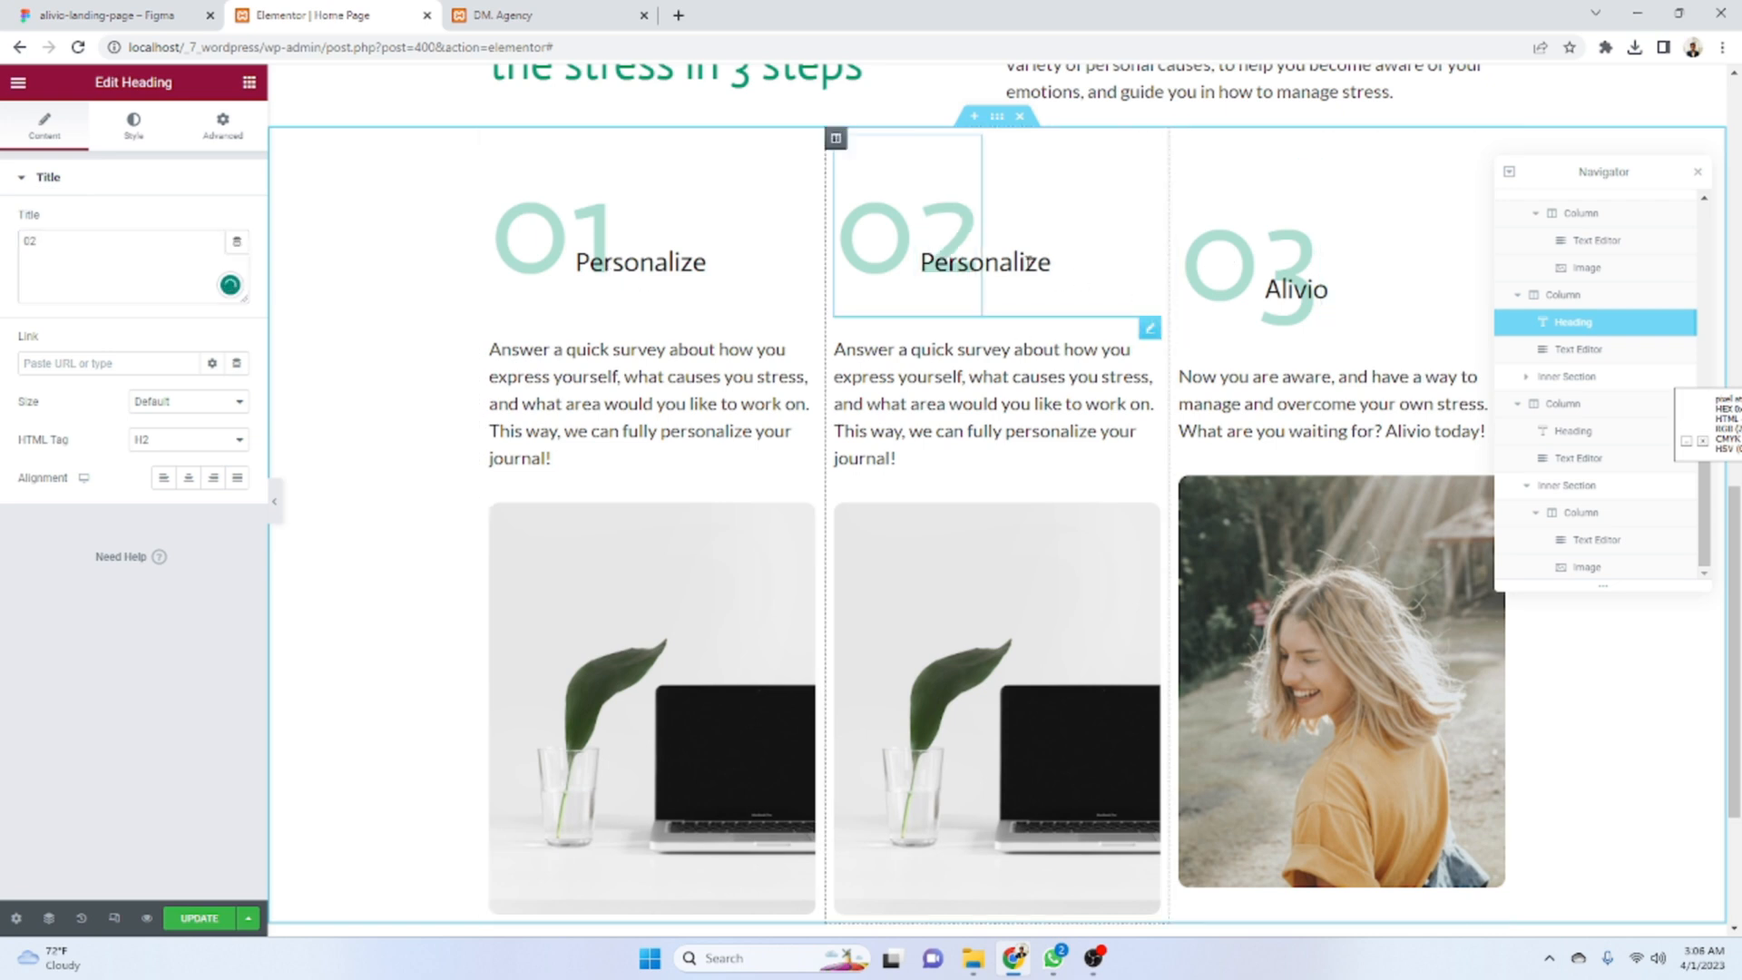
- Replace the second column's "Personalize" text with "Write & Understand"
{"action": "left_click", "coordinate": [1043, 263]}
{"action": "left_click", "coordinate": [62, 386]}
{"action": "key", "text": "ctrl+a"}
{"action": "type", "text": "Write & Understand"}
- Copy the "Write, draw, reflect, understand…" paragraph from Figma's 02 card and replace the second column's description in Elementor with it
{"action": "left_click", "coordinate": [136, 15]}
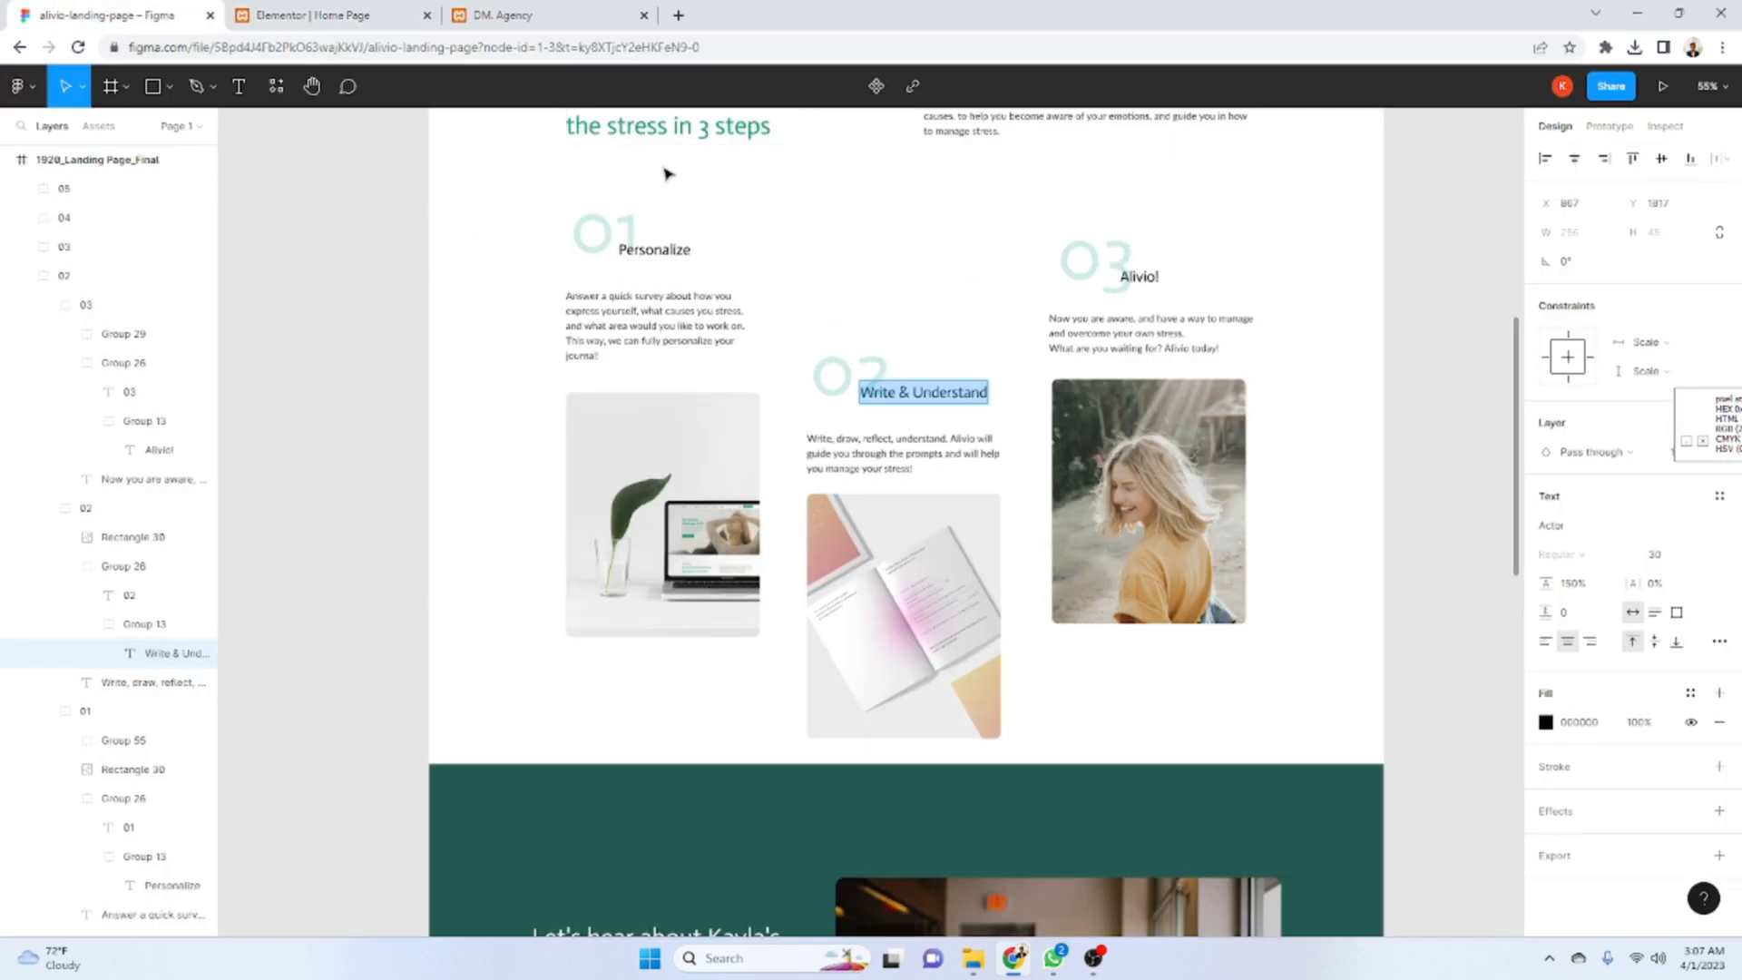
{"action": "left_click", "coordinate": [952, 465]}
{"action": "key", "text": "ctrl+a"}
{"action": "key", "text": "ctrl+c"}
{"action": "left_click", "coordinate": [400, 11]}
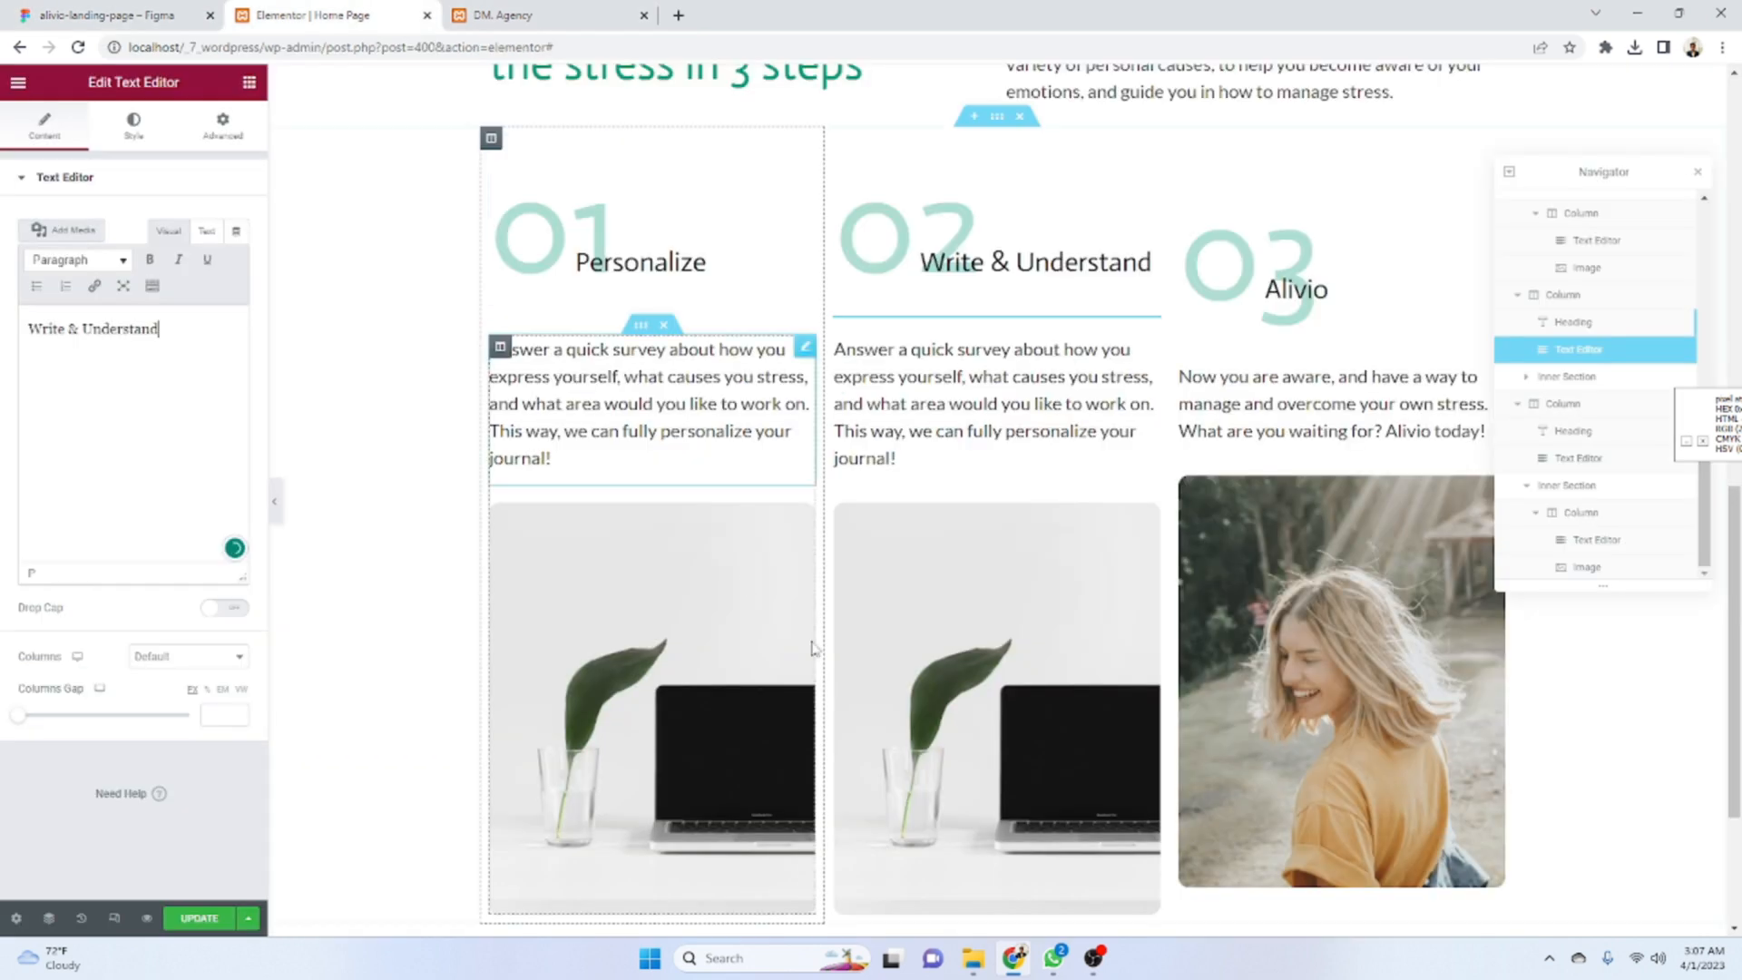
{"action": "left_click", "coordinate": [1034, 463]}
{"action": "left_click", "coordinate": [61, 386]}
{"action": "key", "text": "ctrl+a"}
{"action": "key", "text": "ctrl+v"}
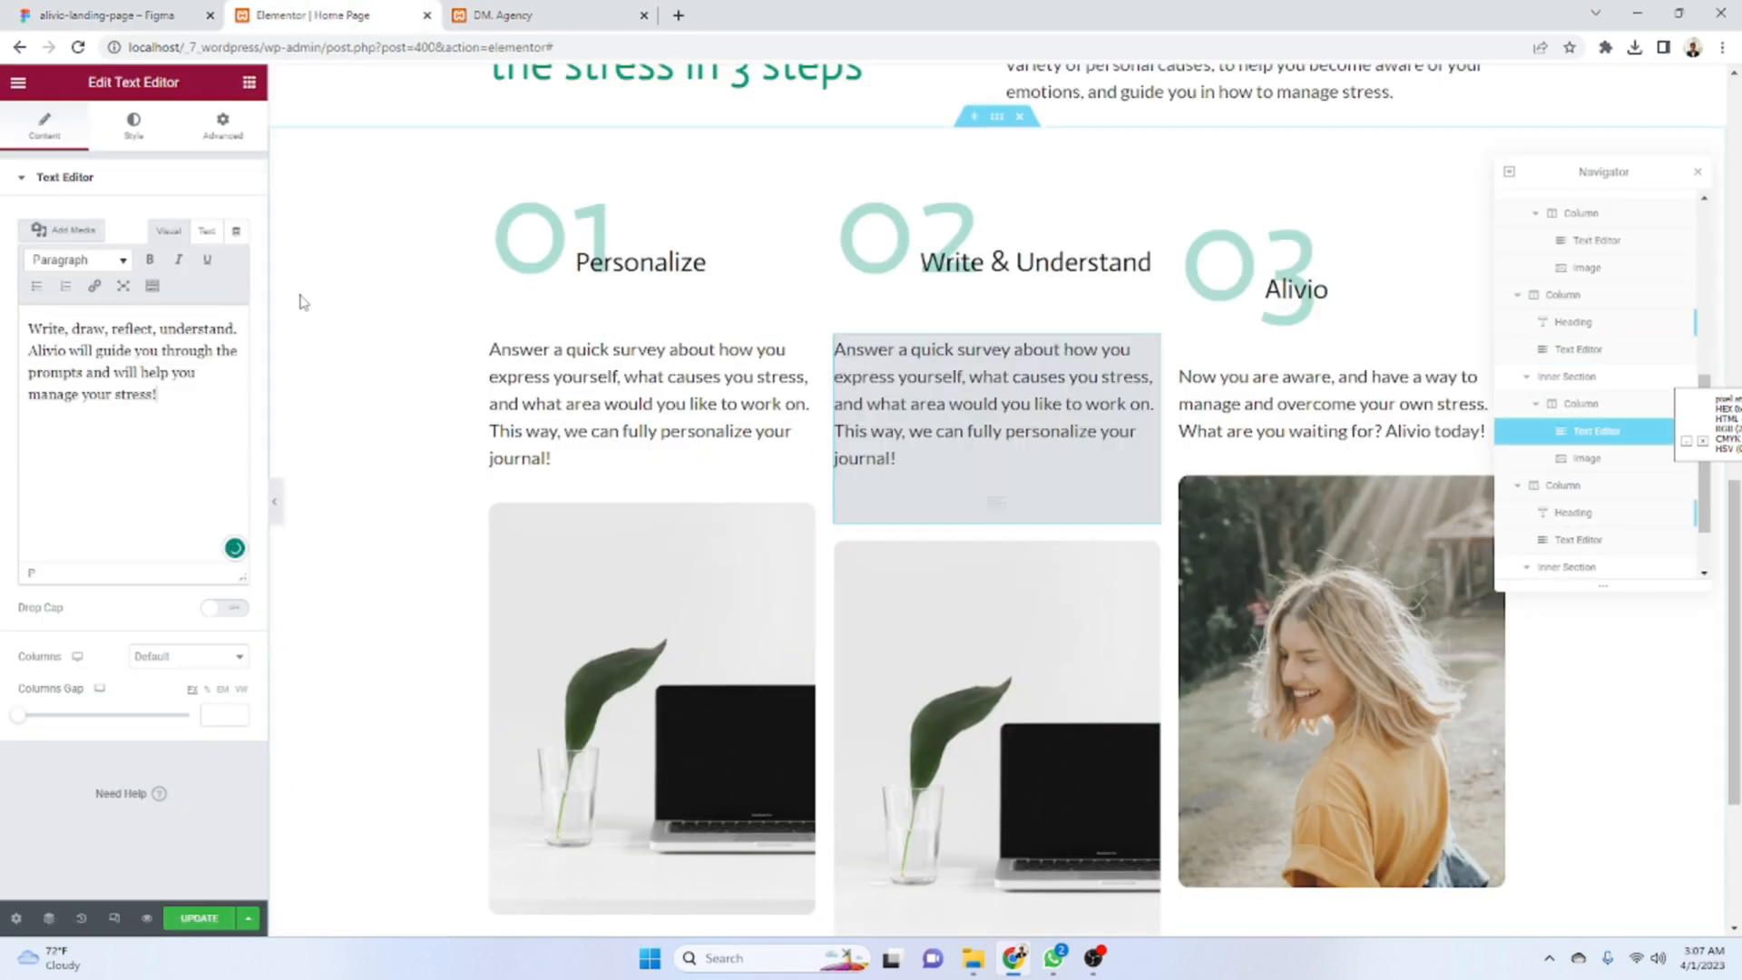
- Check the 02 card's image in Figma and replace the second column's plant image with an uploaded Rectangle 30 (1).png from the assets folder
{"action": "left_click", "coordinate": [30, 18]}
{"action": "left_click", "coordinate": [829, 643]}
{"action": "left_click", "coordinate": [313, 14]}
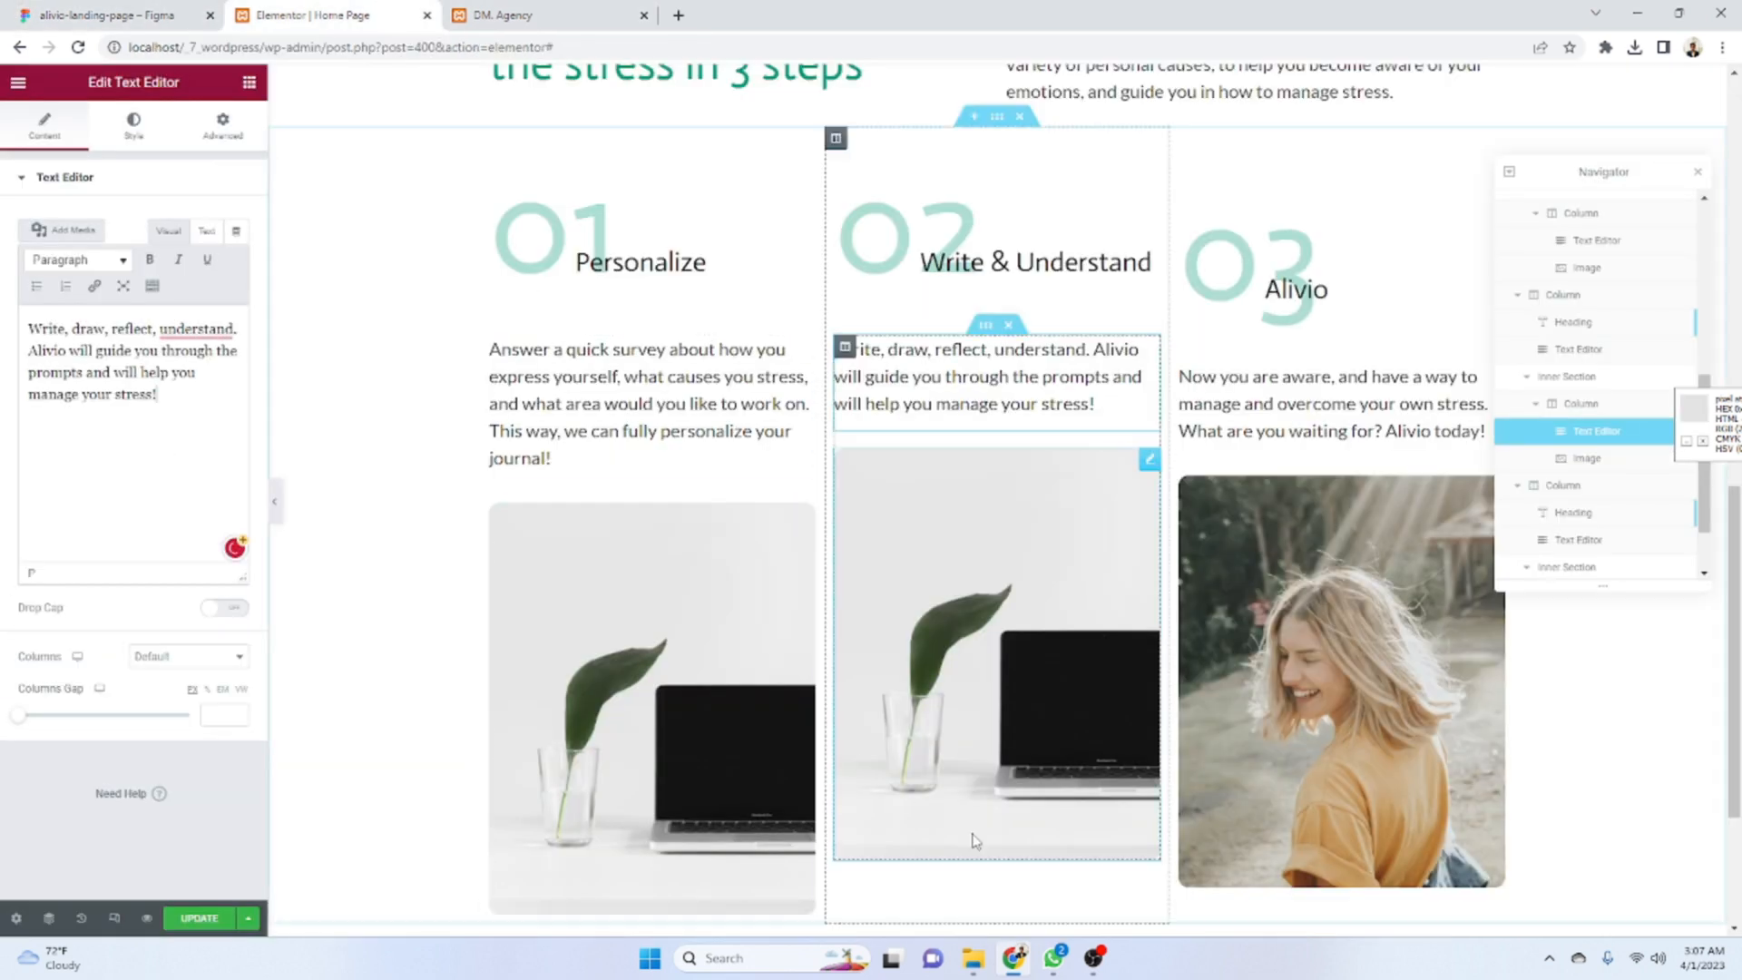
{"action": "left_click", "coordinate": [1015, 751]}
{"action": "left_click", "coordinate": [125, 328]}
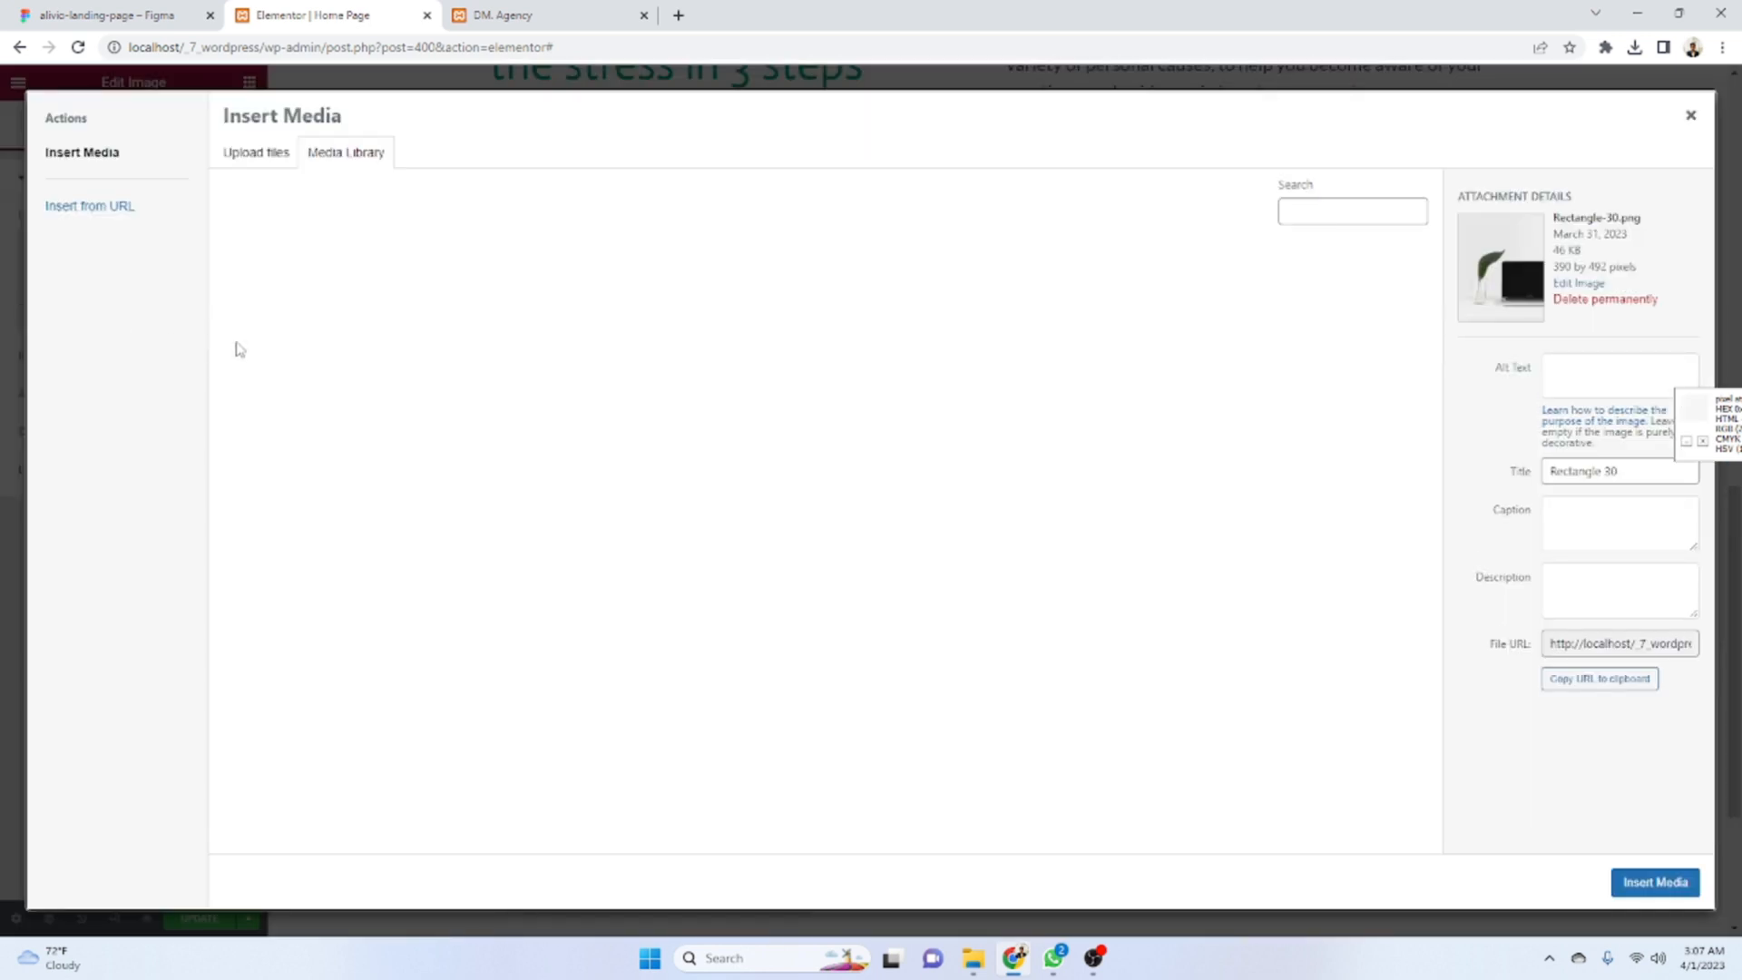
{"action": "left_click", "coordinate": [256, 152]}
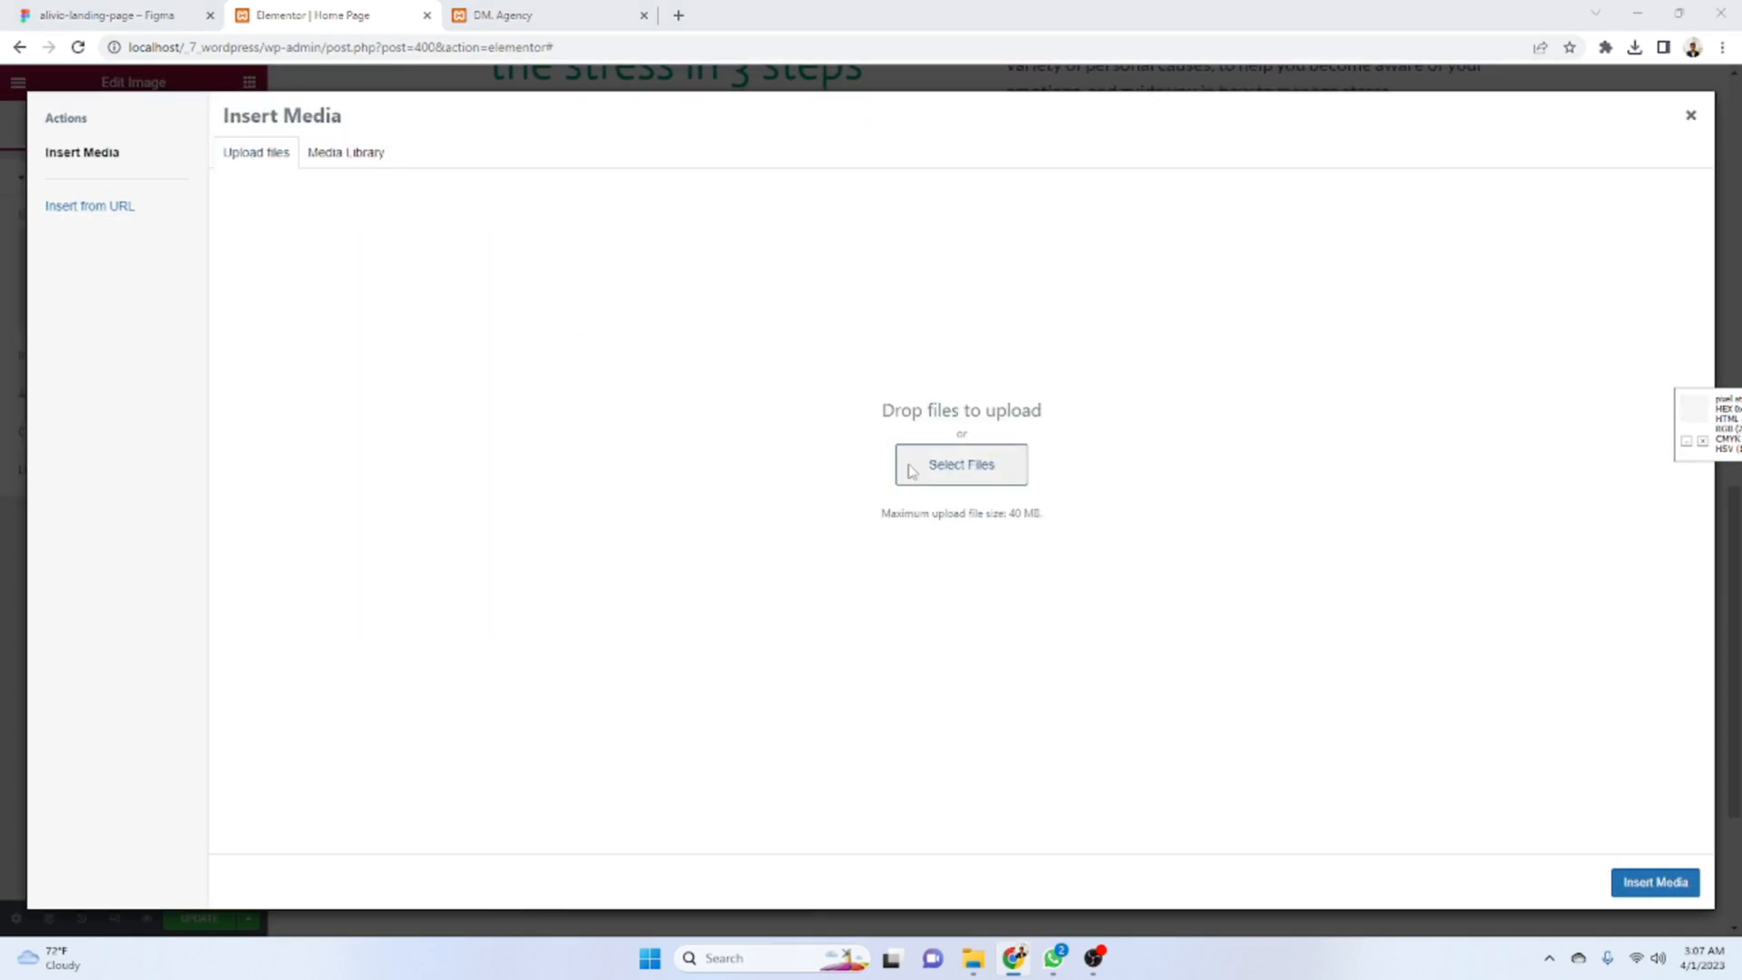
{"action": "left_click", "coordinate": [916, 464]}
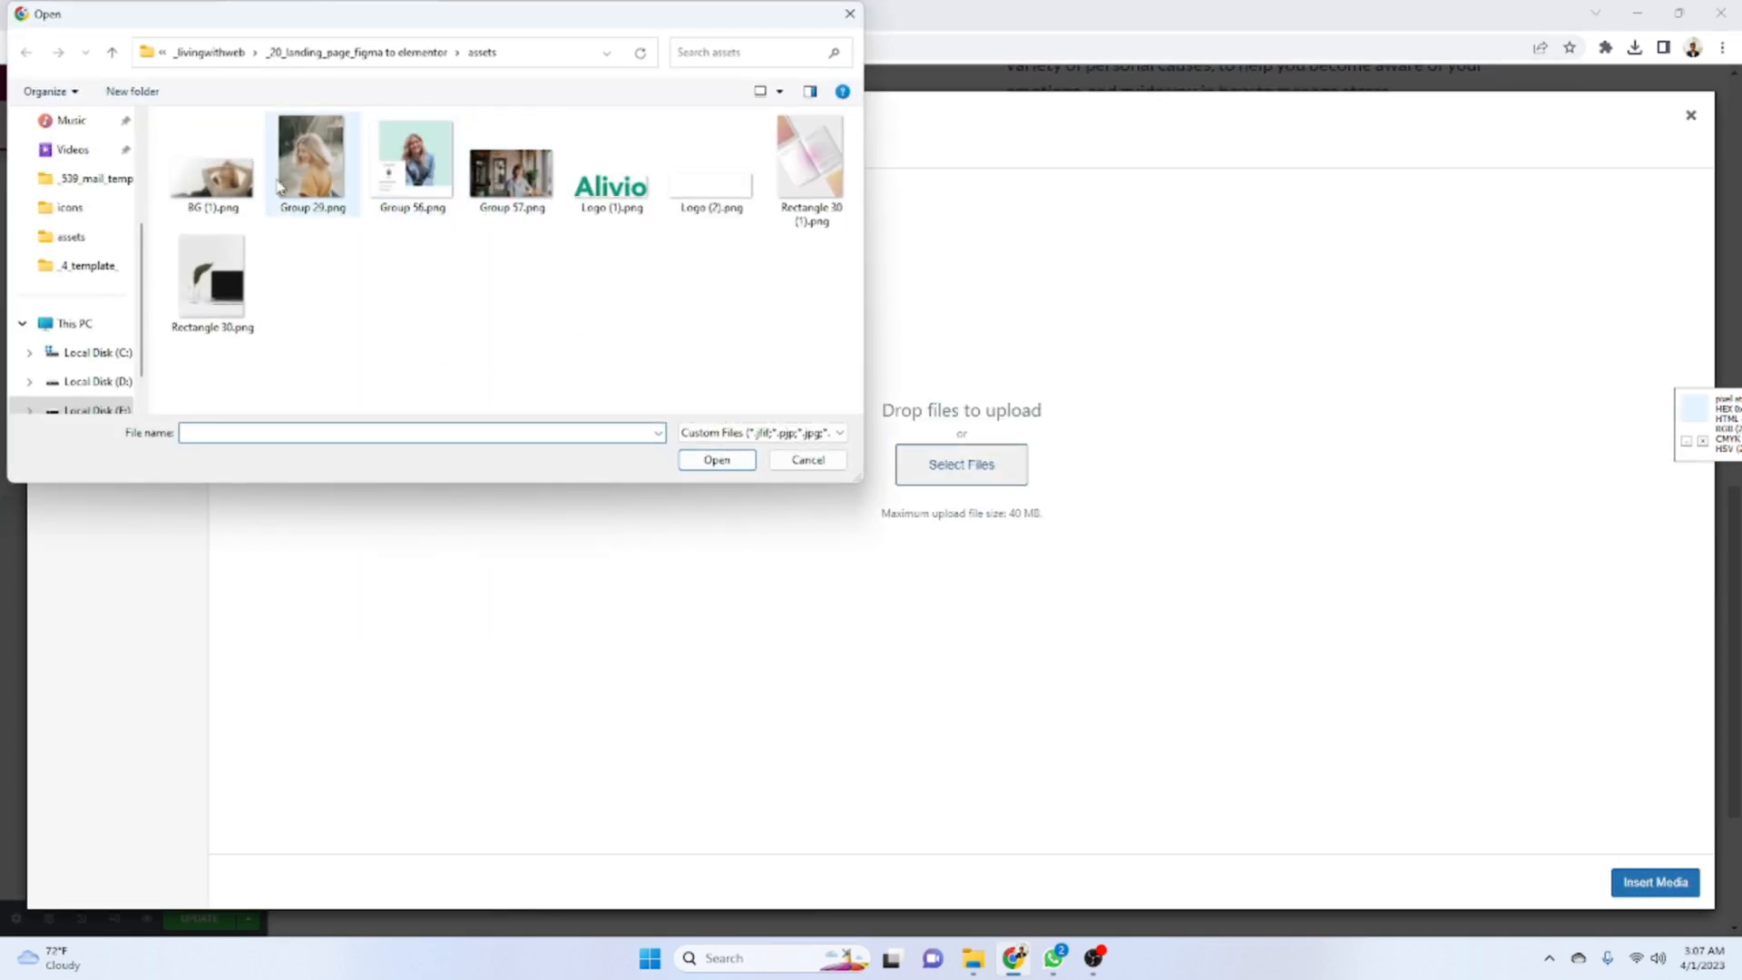
{"action": "double_click", "coordinate": [810, 156]}
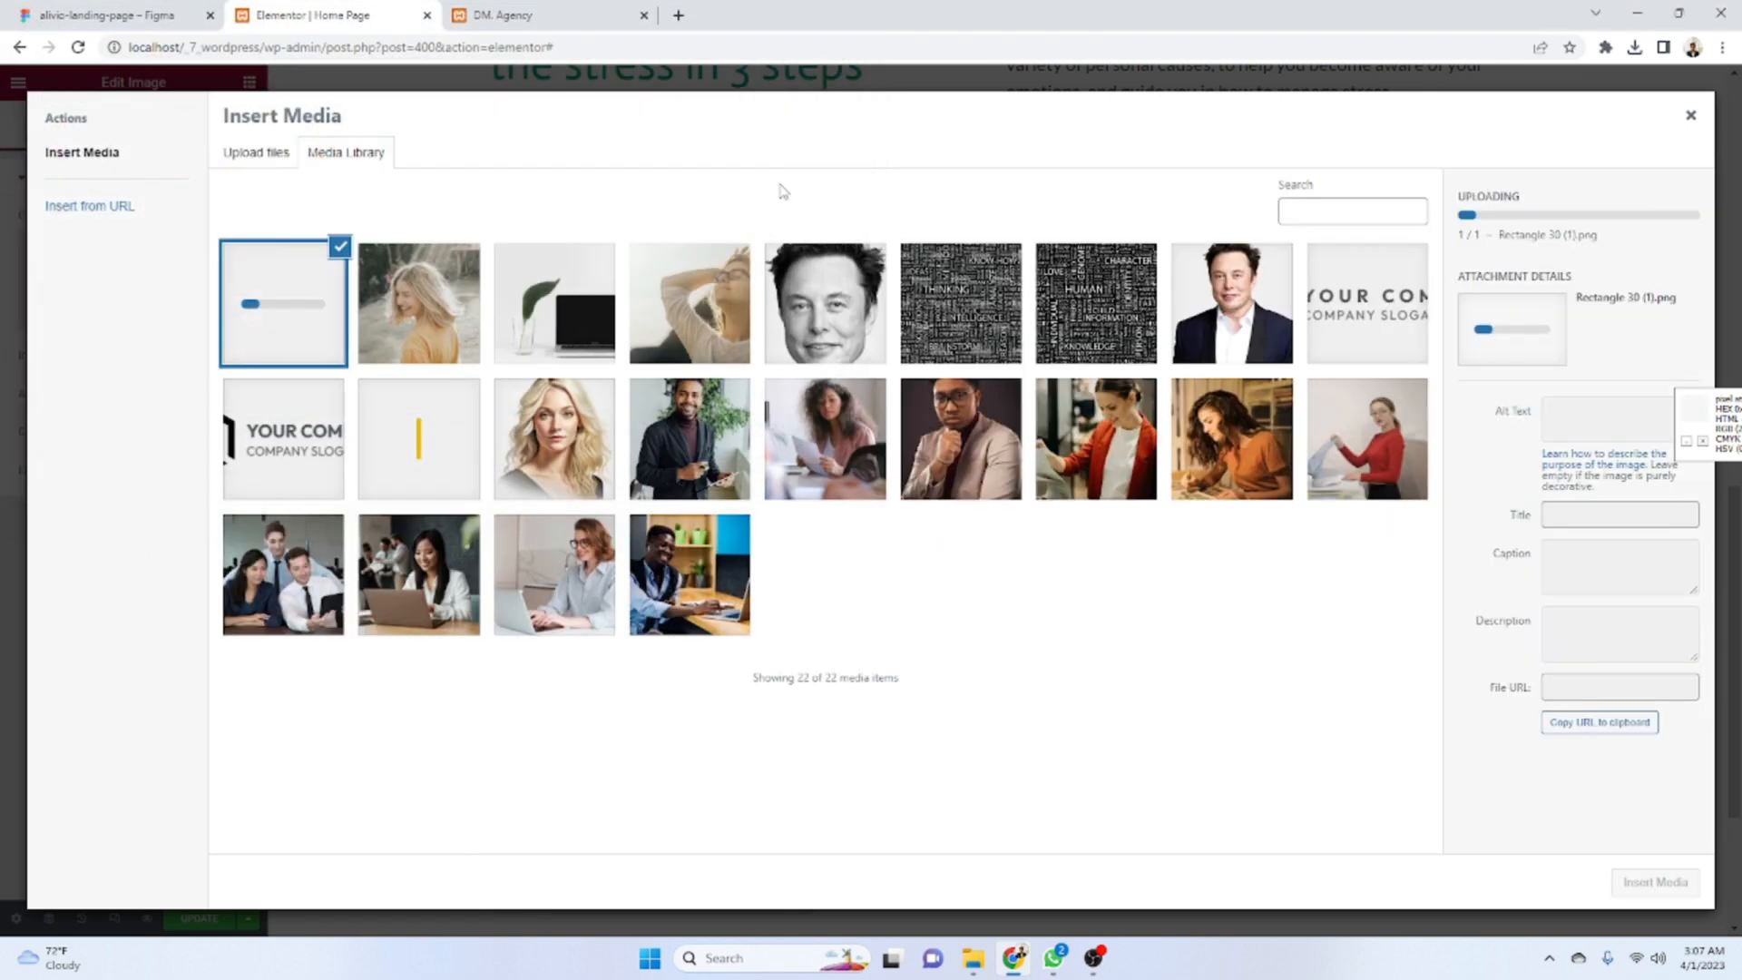
{"action": "left_click", "coordinate": [1674, 883]}
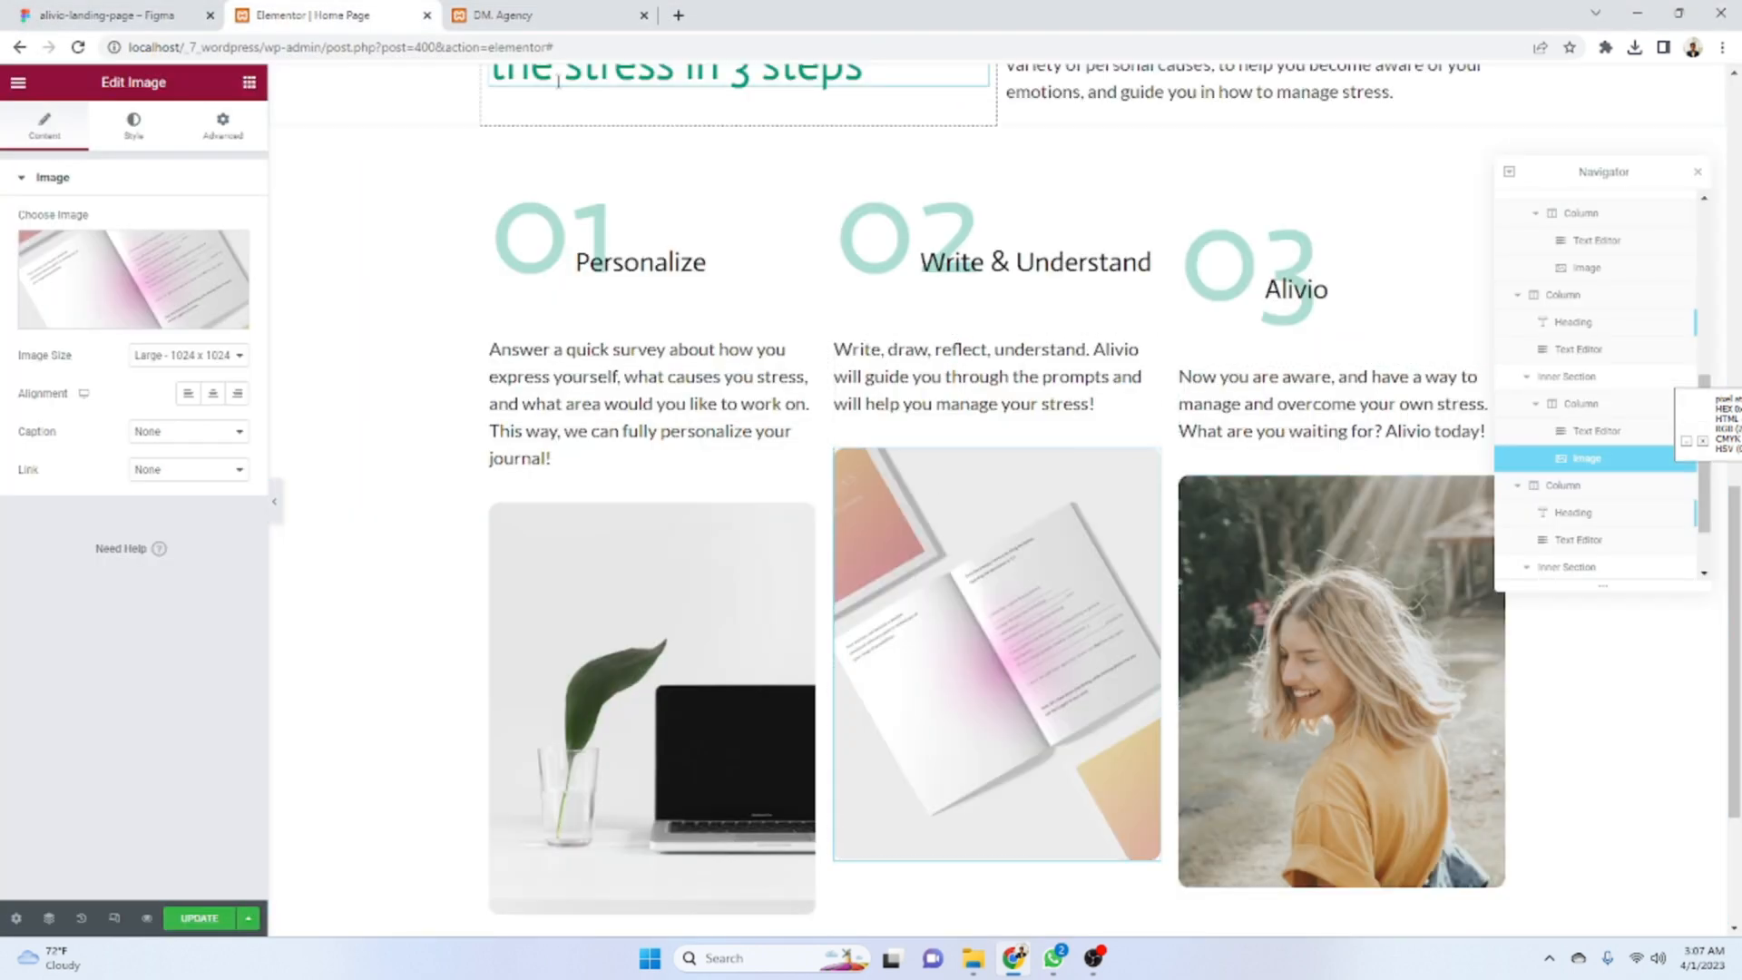
- Unlink the second column's margin values and set its top margin to 100 px
{"action": "left_click", "coordinate": [836, 138]}
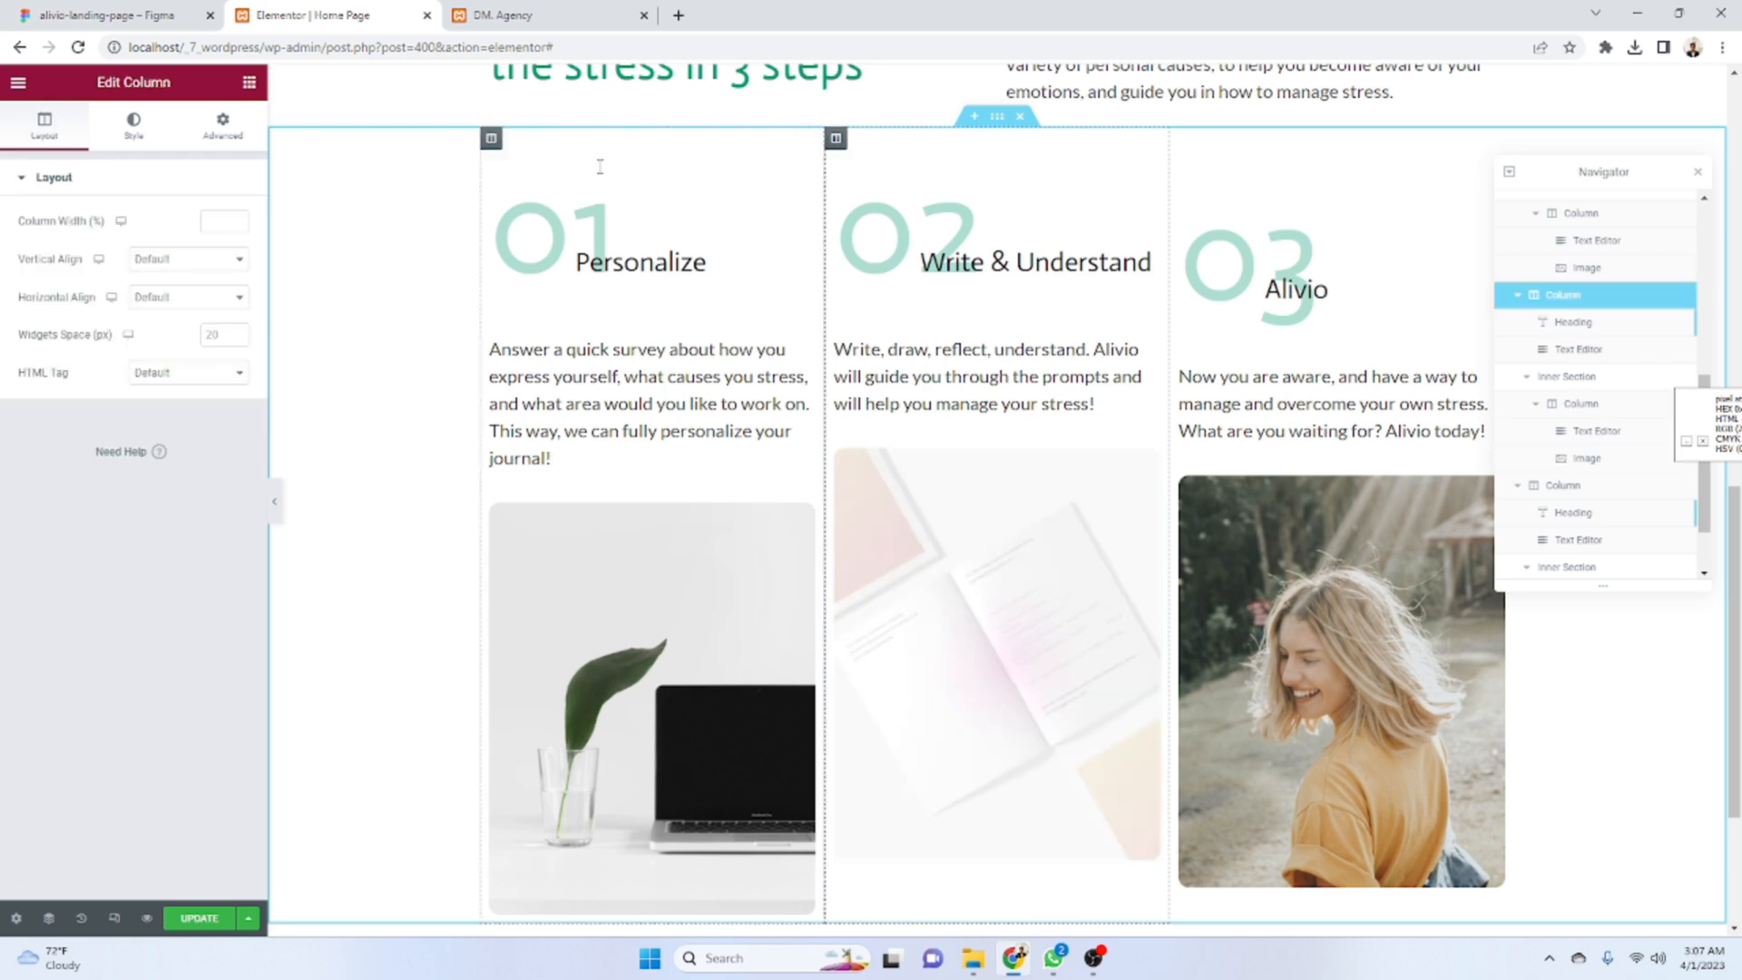
{"action": "left_click", "coordinate": [223, 127]}
{"action": "left_click", "coordinate": [232, 243]}
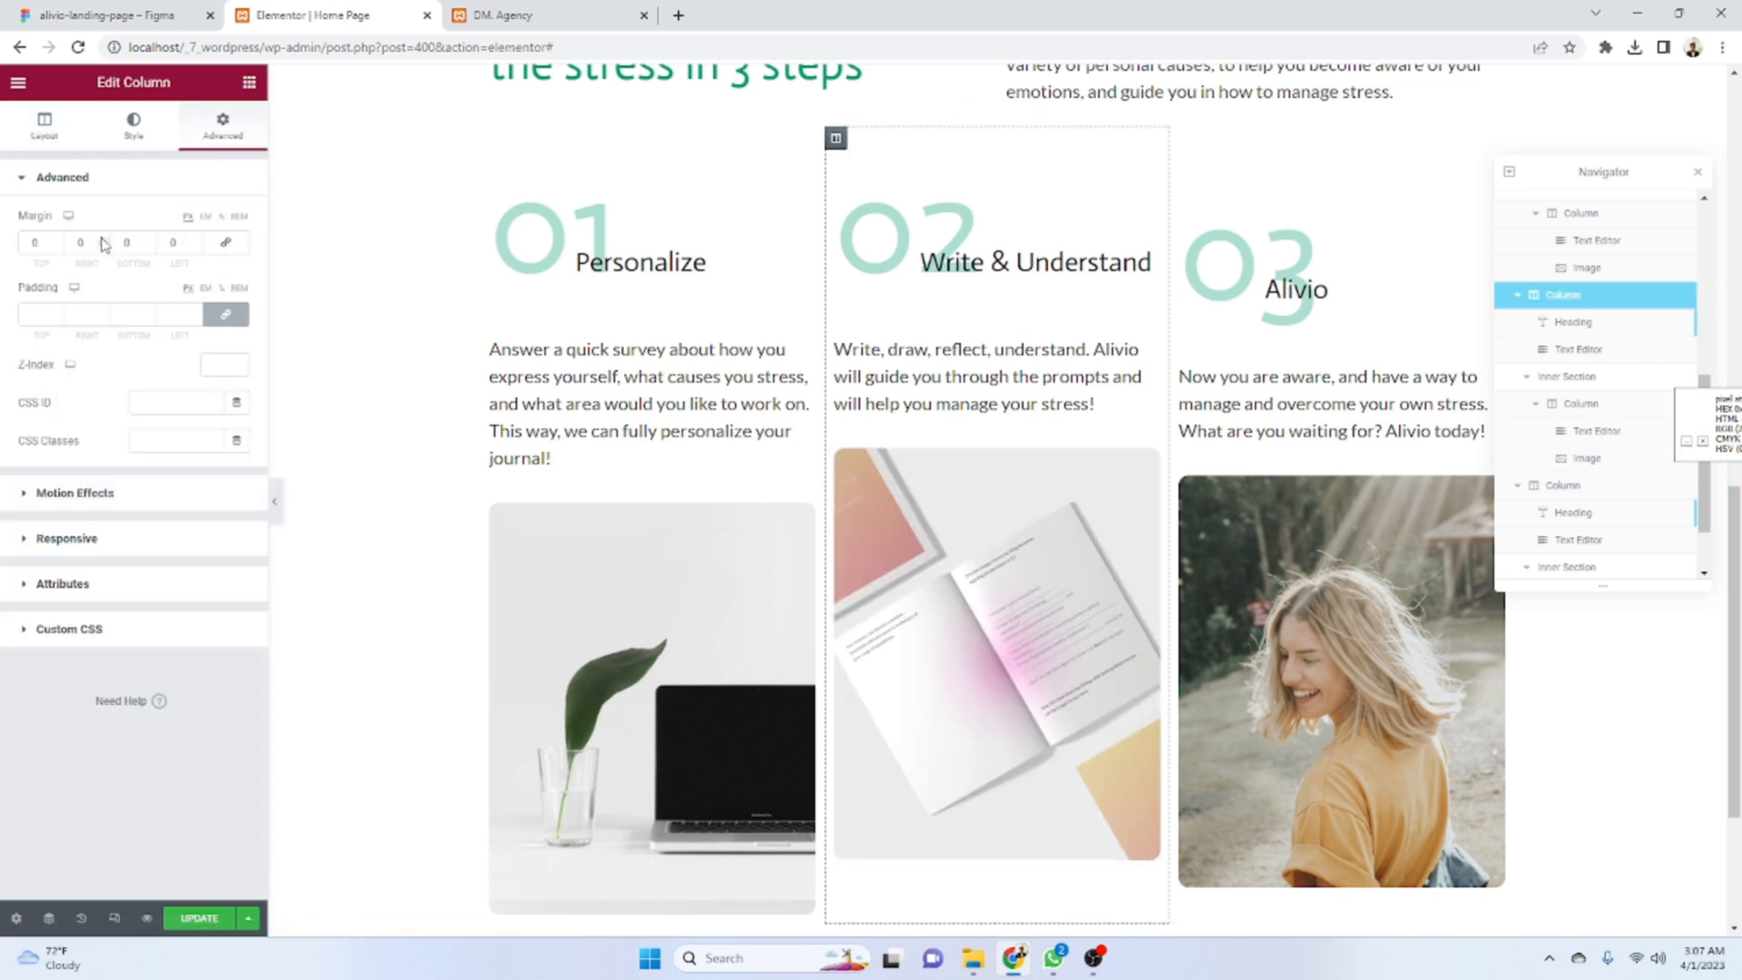
{"action": "type", "text": "100"}
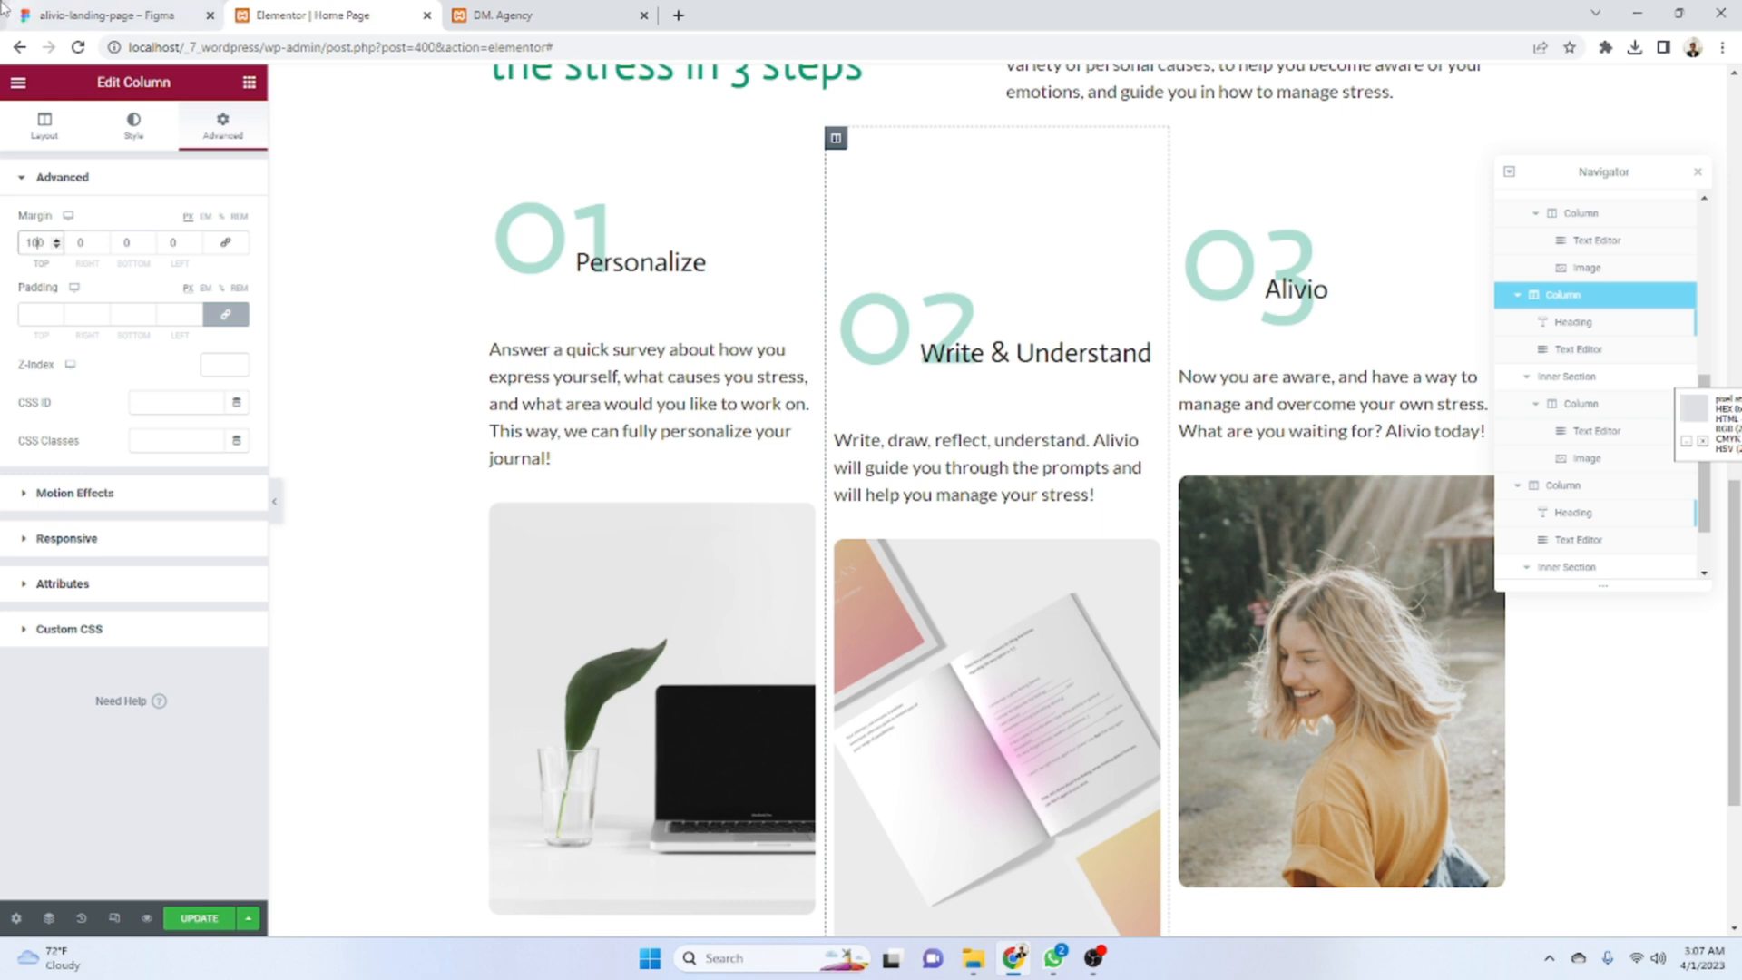
- Compare the second column's vertical offset with Figma and raise its top margin to 170 px
{"action": "left_click", "coordinate": [109, 14]}
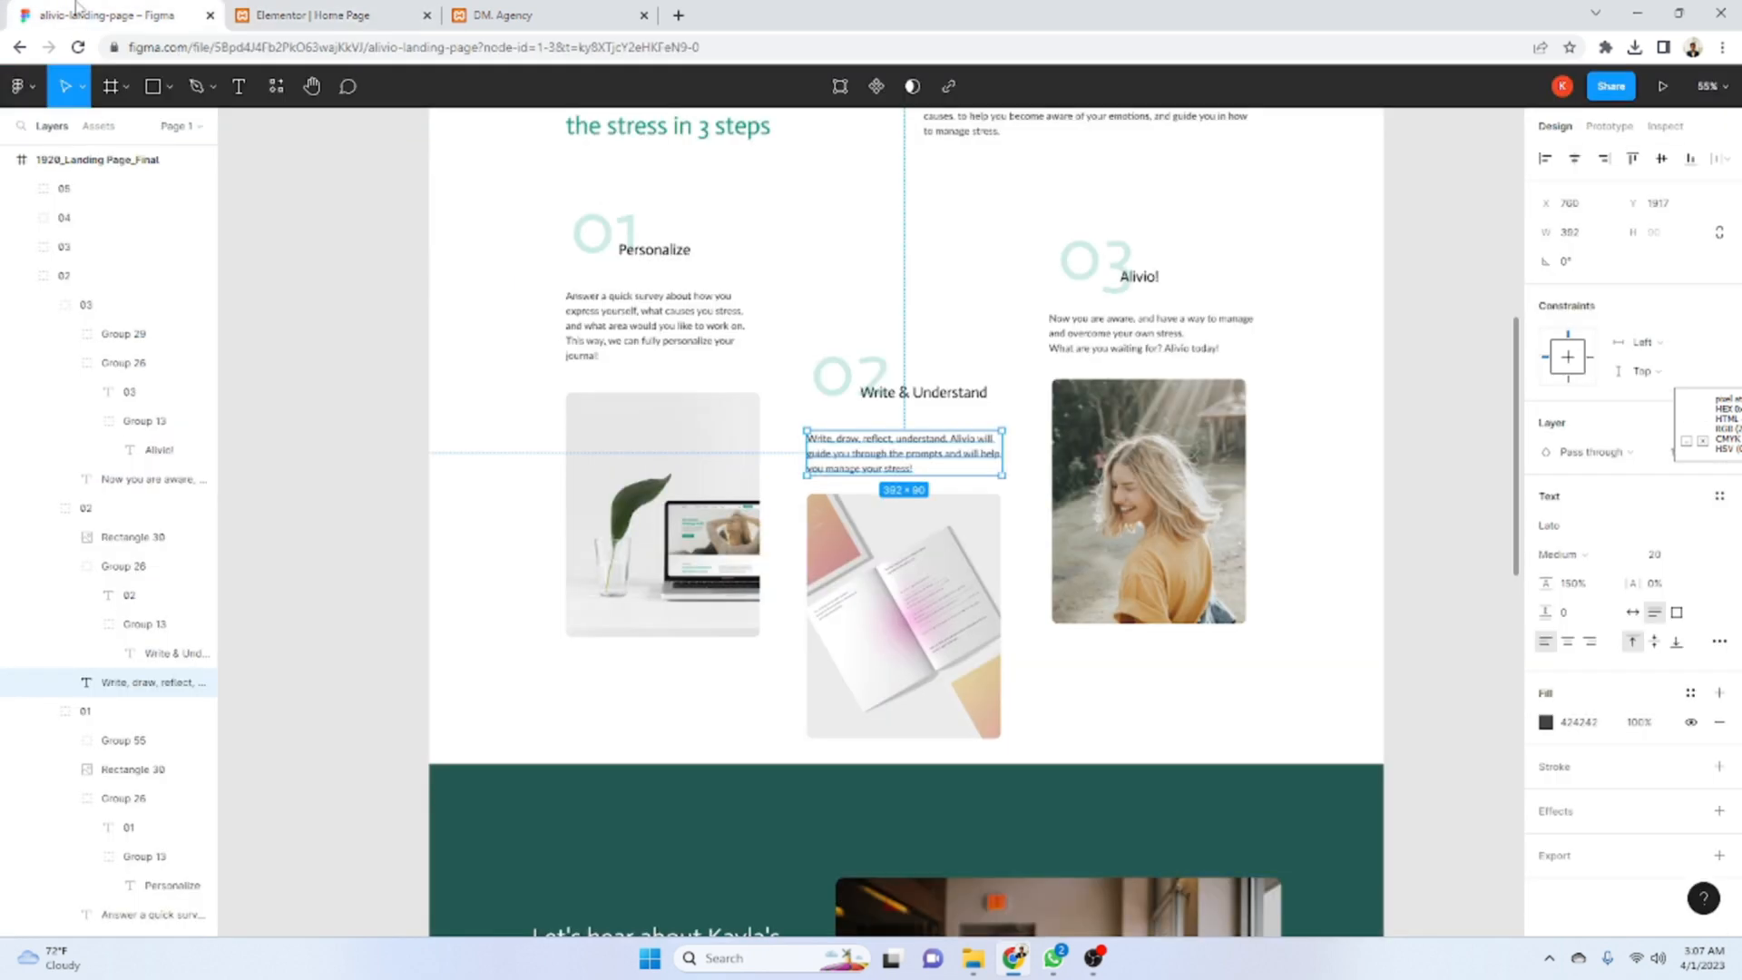
{"action": "left_click", "coordinate": [335, 11]}
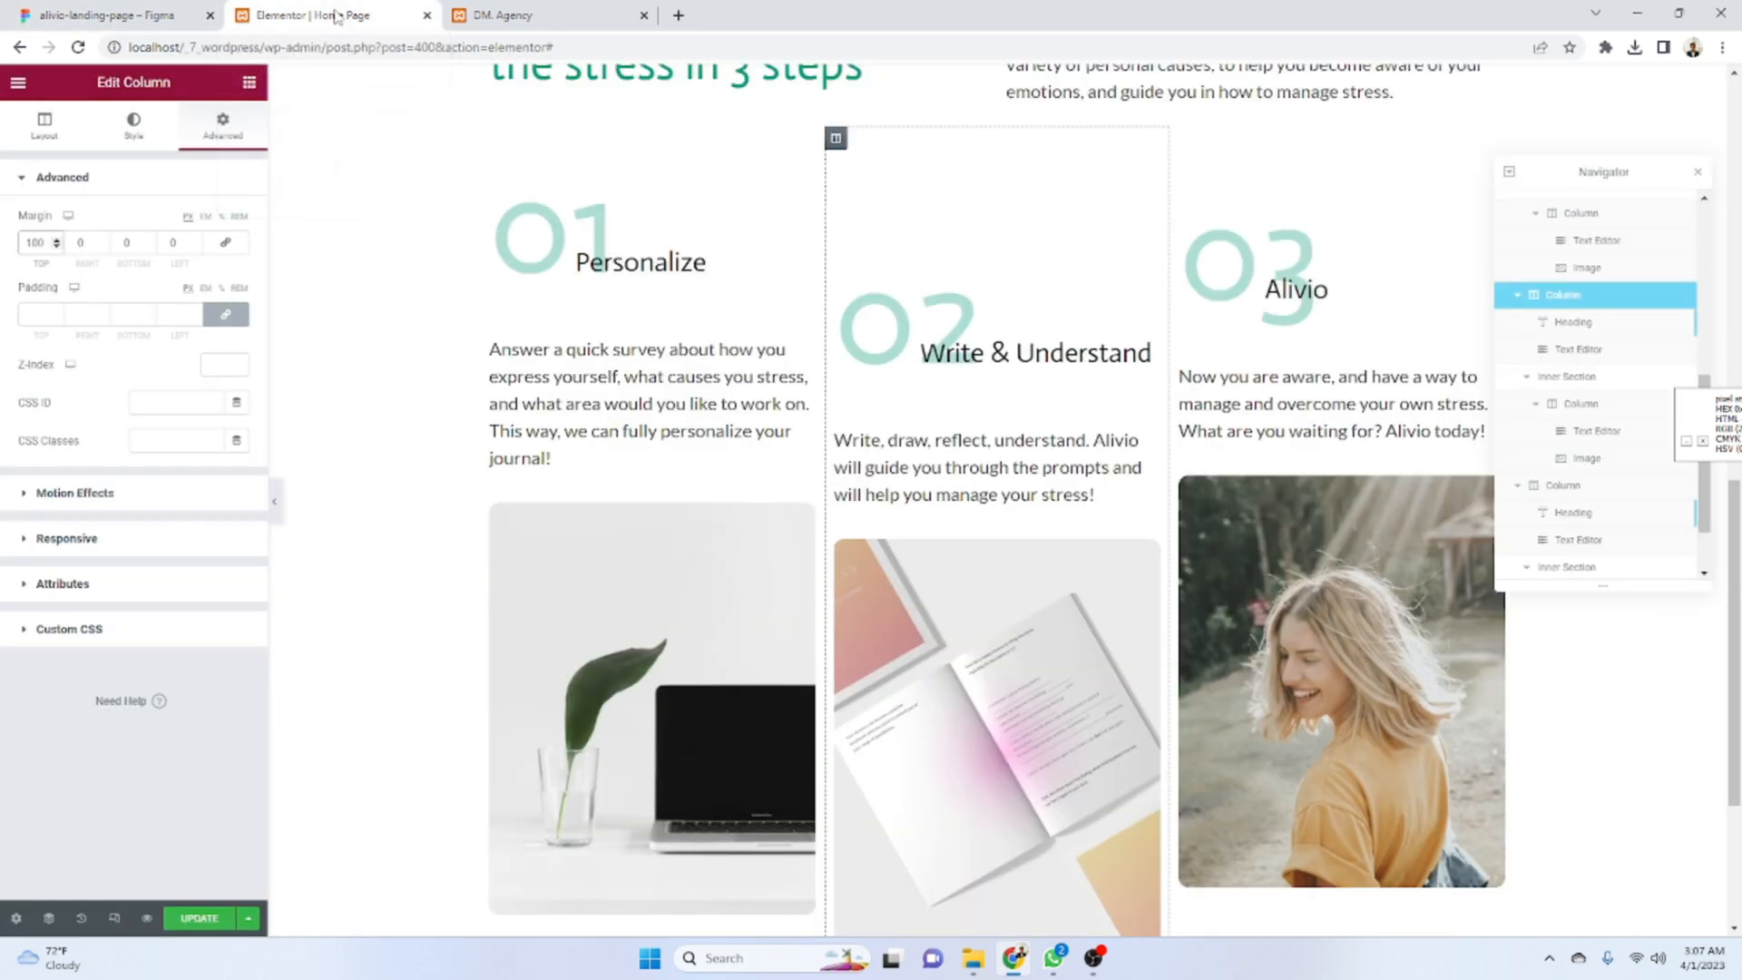
{"action": "key", "text": "Up"}
{"action": "key", "text": "Up"}
{"action": "key", "text": "Up"}
{"action": "key", "text": "Up"}
{"action": "key", "text": "Up"}
{"action": "key", "text": "Up"}
{"action": "key", "text": "Up"}
{"action": "key", "text": "Up"}
{"action": "key", "text": "Up"}
{"action": "key", "text": "Up"}
{"action": "key", "text": "Up"}
{"action": "key", "text": "Up"}
{"action": "key", "text": "Up"}
{"action": "key", "text": "Up"}
{"action": "key", "text": "Up"}
{"action": "key", "text": "Up"}
{"action": "key", "text": "Up"}
{"action": "key", "text": "Up"}
{"action": "key", "text": "Up"}
{"action": "key", "text": "Up"}
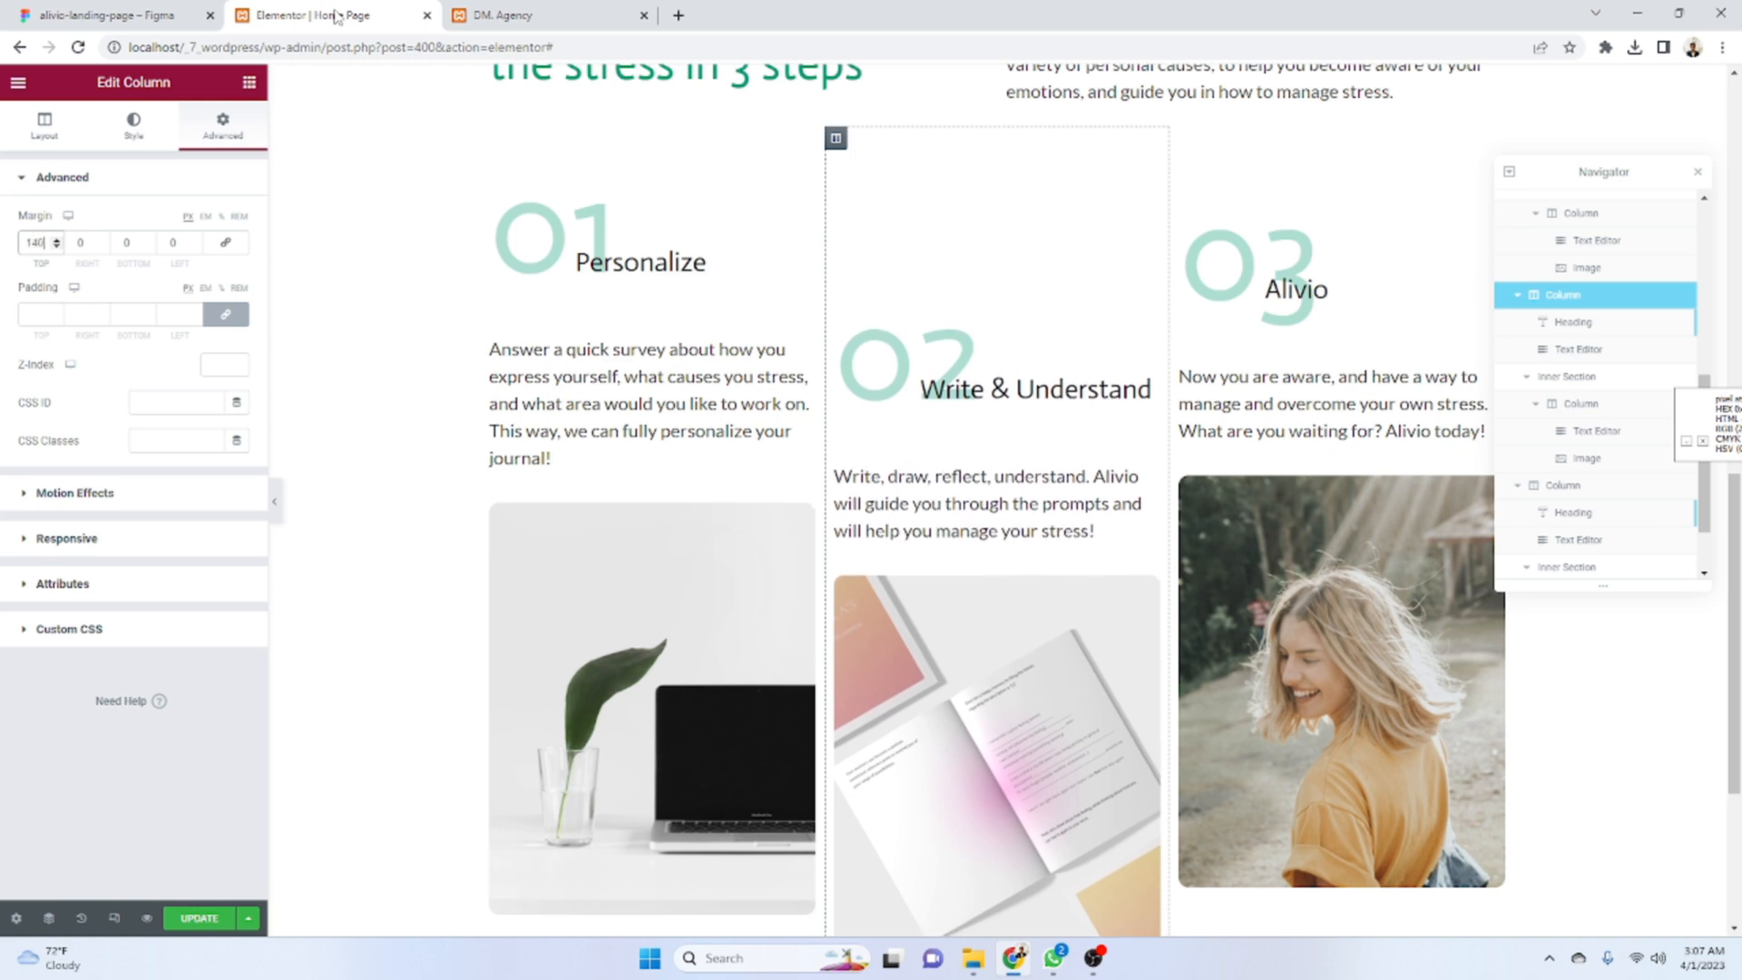
{"action": "key", "text": "Up"}
{"action": "key", "text": "Up"}
{"action": "key", "text": "Up"}
{"action": "key", "text": "Up"}
{"action": "key", "text": "Up"}
{"action": "key", "text": "Up"}
{"action": "key", "text": "Up"}
{"action": "key", "text": "Up"}
{"action": "key", "text": "Up"}
{"action": "key", "text": "Up"}
{"action": "key", "text": "Up"}
{"action": "key", "text": "Up"}
{"action": "key", "text": "Up"}
{"action": "key", "text": "Up"}
{"action": "key", "text": "Up"}
{"action": "key", "text": "Up"}
{"action": "key", "text": "Up"}
{"action": "key", "text": "Up"}
{"action": "key", "text": "Up"}
{"action": "key", "text": "Up"}
- Check the 02 card's offset in Figma again and increase the second column's top margin to 274 px
{"action": "left_click", "coordinate": [9, 11]}
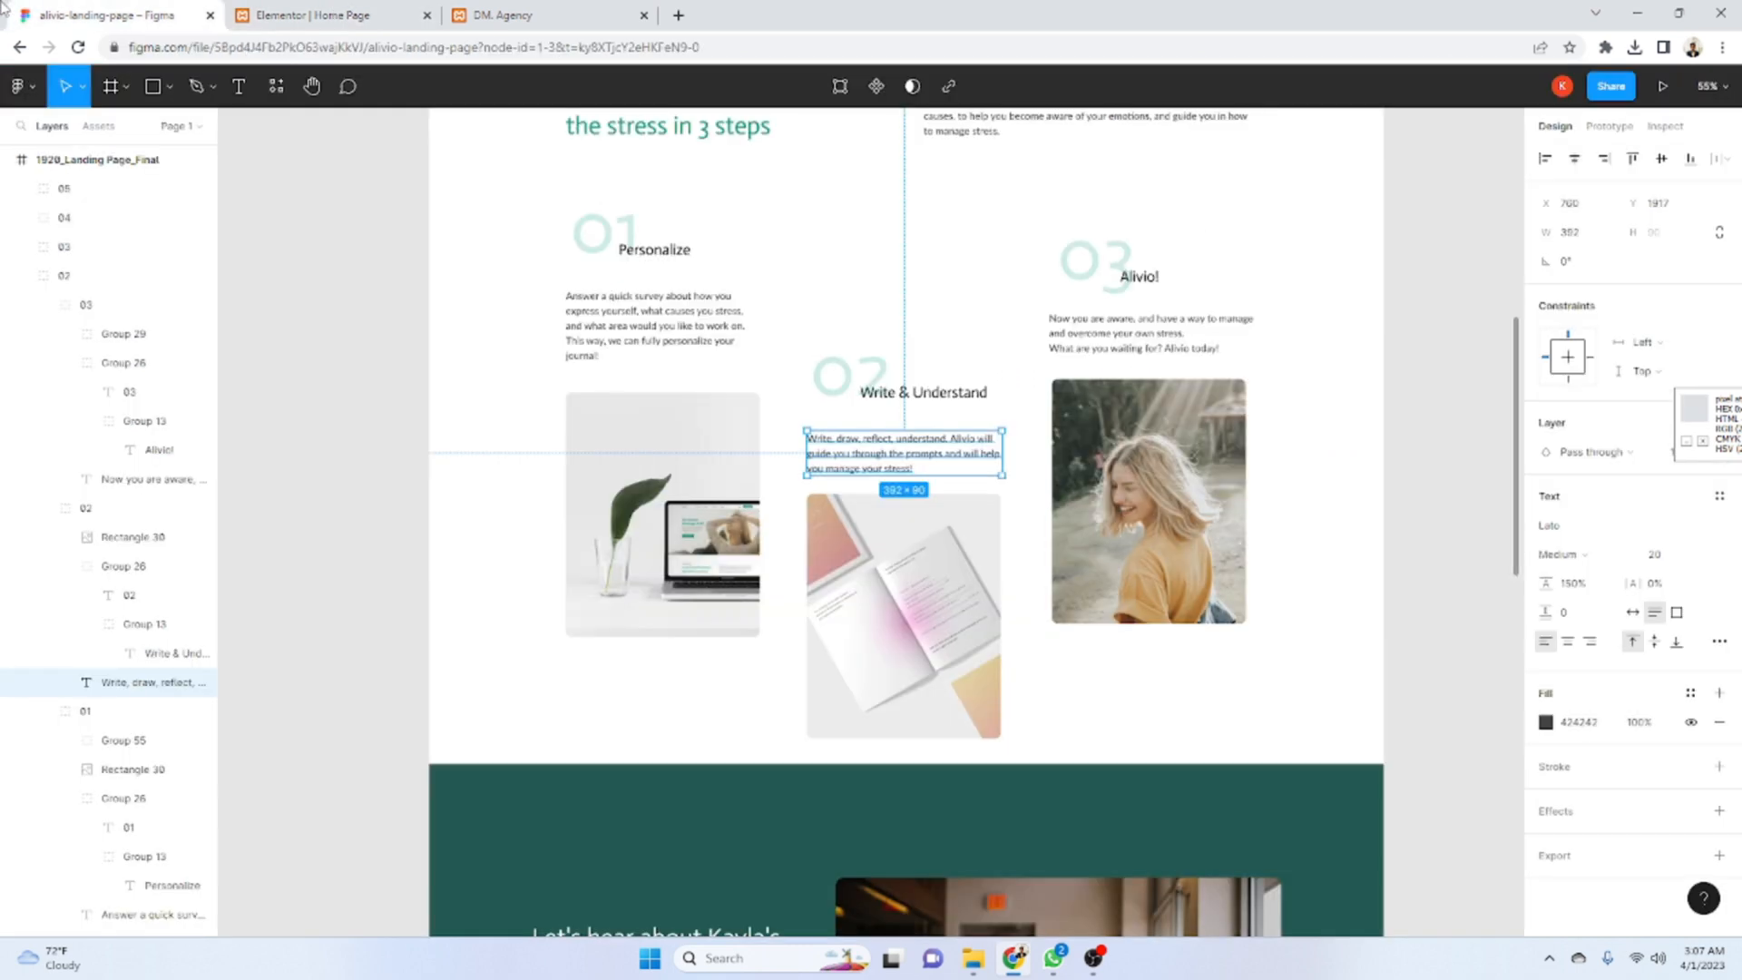
{"action": "left_click", "coordinate": [284, 11]}
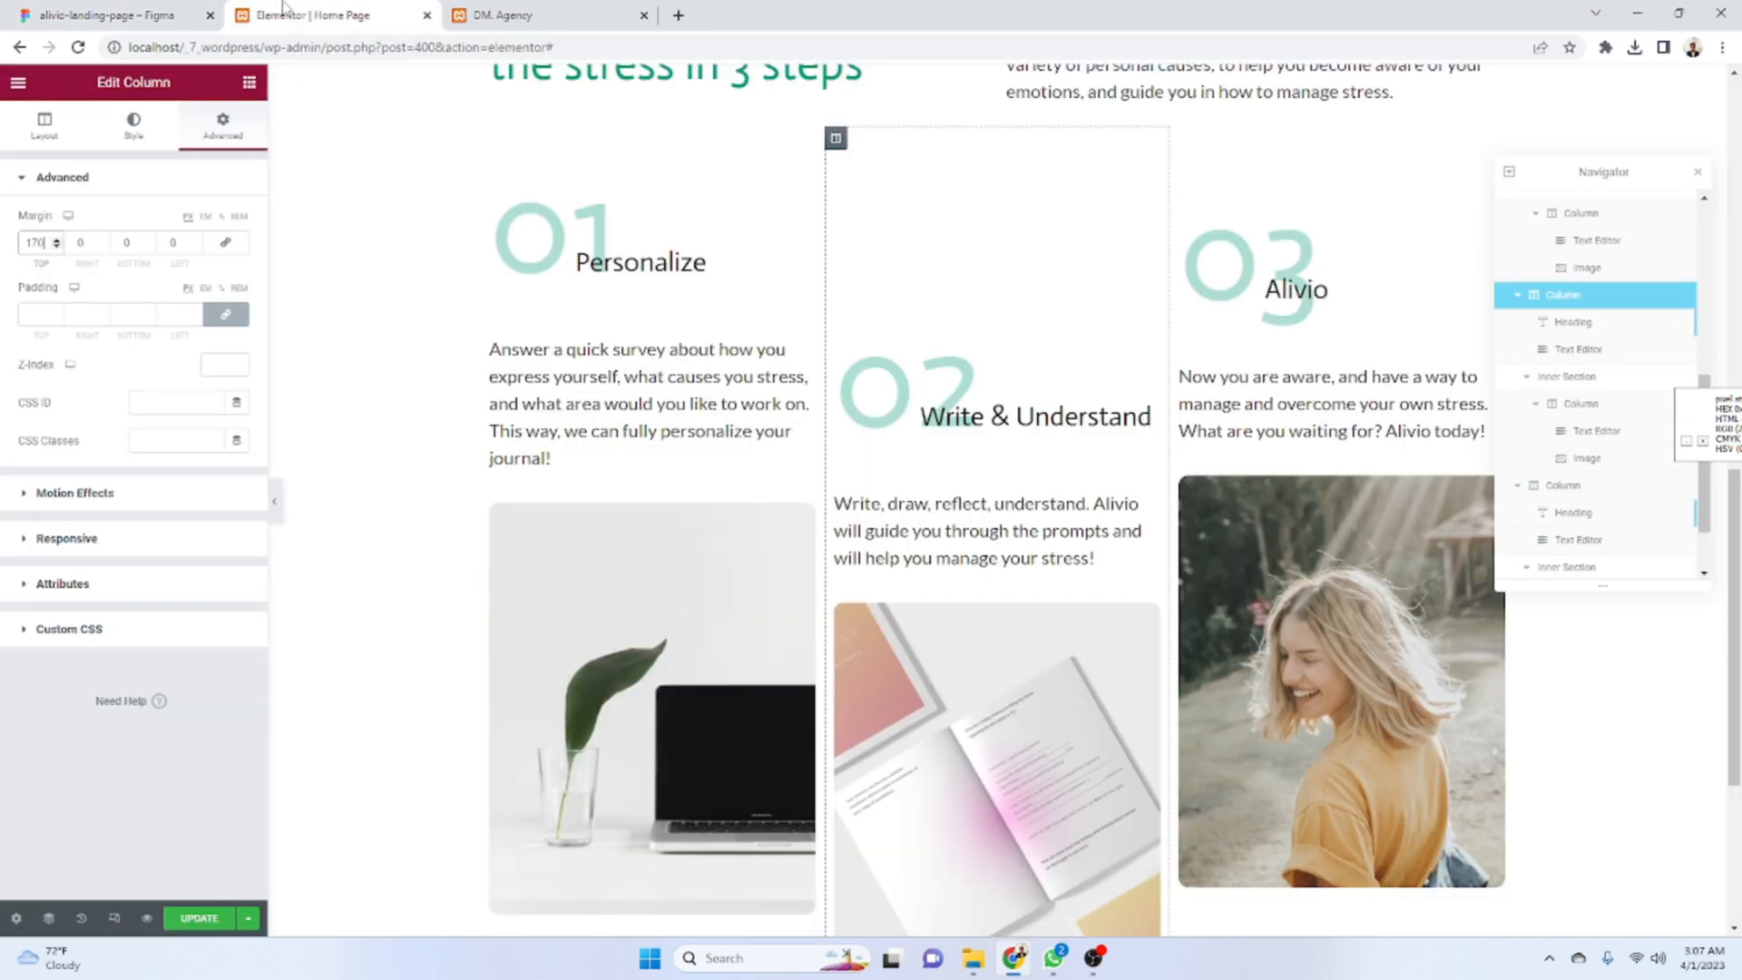
{"action": "key", "text": "Up"}
{"action": "key", "text": "Up"}
{"action": "key", "text": "Up"}
{"action": "key", "text": "Up"}
{"action": "key", "text": "Up"}
{"action": "key", "text": "Up"}
{"action": "key", "text": "Up"}
{"action": "key", "text": "Up"}
{"action": "key", "text": "Up"}
{"action": "key", "text": "Up"}
{"action": "key", "text": "Up"}
{"action": "key", "text": "Up"}
{"action": "key", "text": "Up"}
{"action": "key", "text": "Up"}
{"action": "key", "text": "Up"}
{"action": "key", "text": "Up"}
{"action": "key", "text": "Up"}
{"action": "key", "text": "Up"}
{"action": "key", "text": "Up"}
{"action": "key", "text": "Up"}
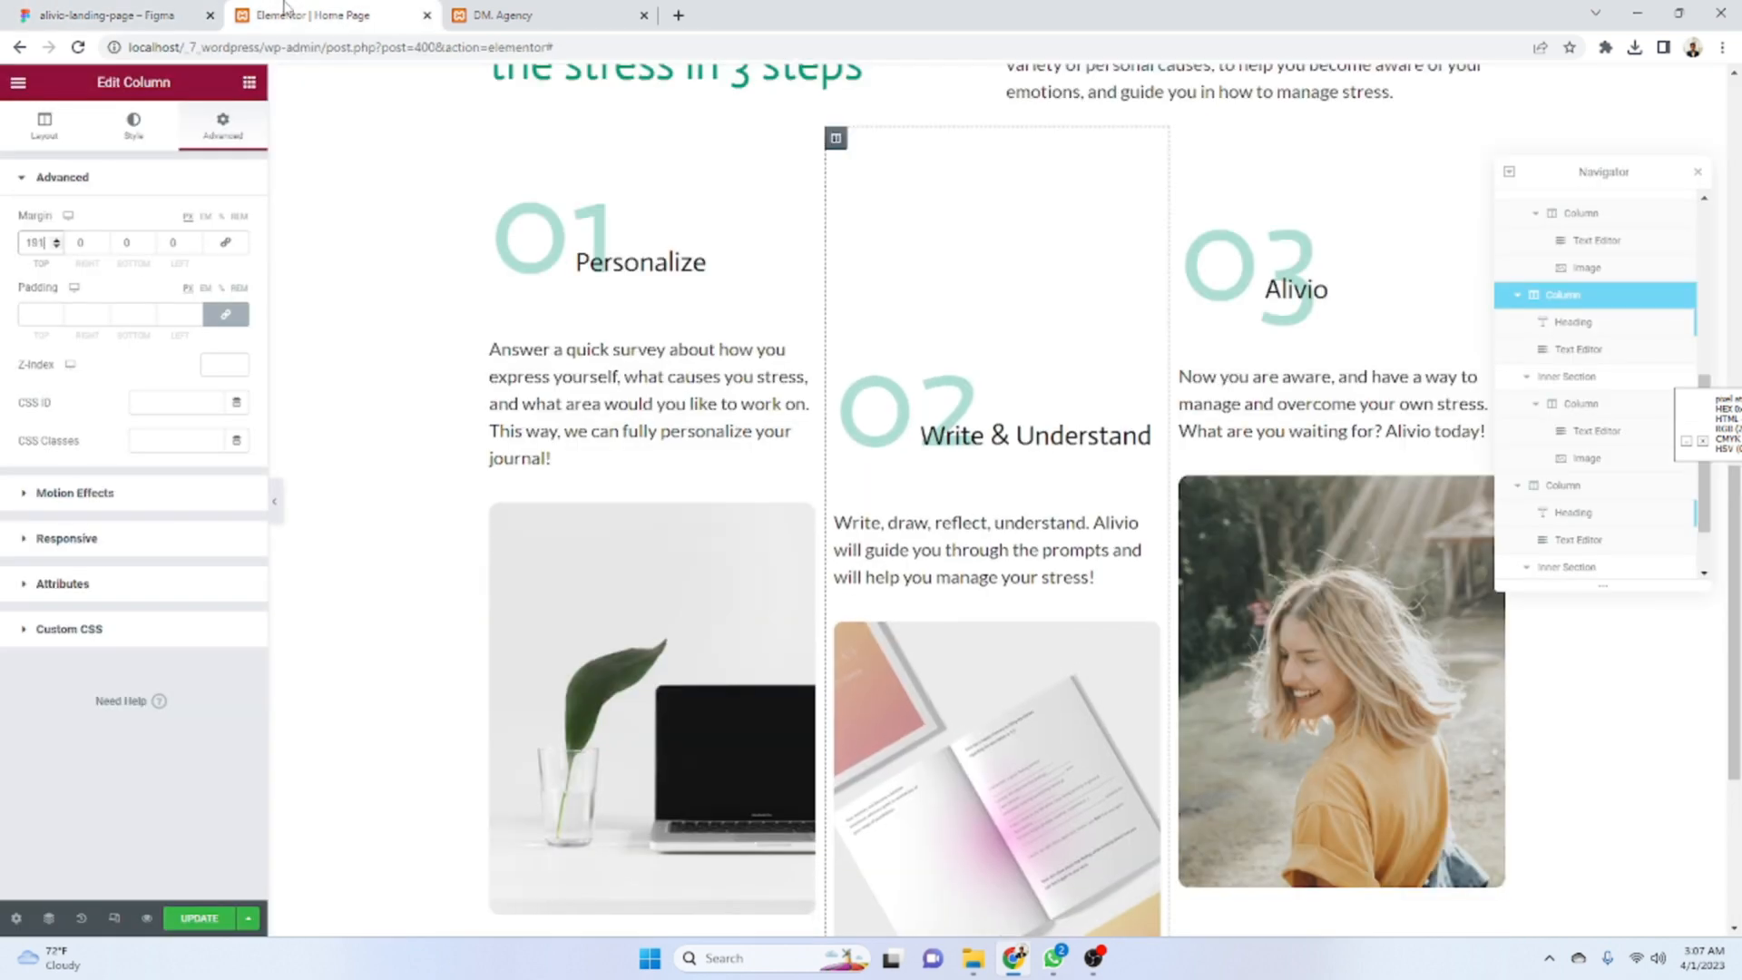
{"action": "key", "text": "Up"}
{"action": "key", "text": "Up"}
{"action": "key", "text": "Up"}
{"action": "key", "text": "Up"}
{"action": "key", "text": "Up"}
{"action": "key", "text": "Up"}
{"action": "key", "text": "Up"}
{"action": "key", "text": "Up"}
{"action": "key", "text": "Up"}
{"action": "key", "text": "Up"}
{"action": "key", "text": "Up"}
{"action": "key", "text": "Up"}
{"action": "key", "text": "Up"}
{"action": "key", "text": "Up"}
{"action": "key", "text": "Up"}
{"action": "key", "text": "Up"}
{"action": "key", "text": "Up"}
{"action": "key", "text": "Up"}
{"action": "key", "text": "Up"}
{"action": "key", "text": "Up"}
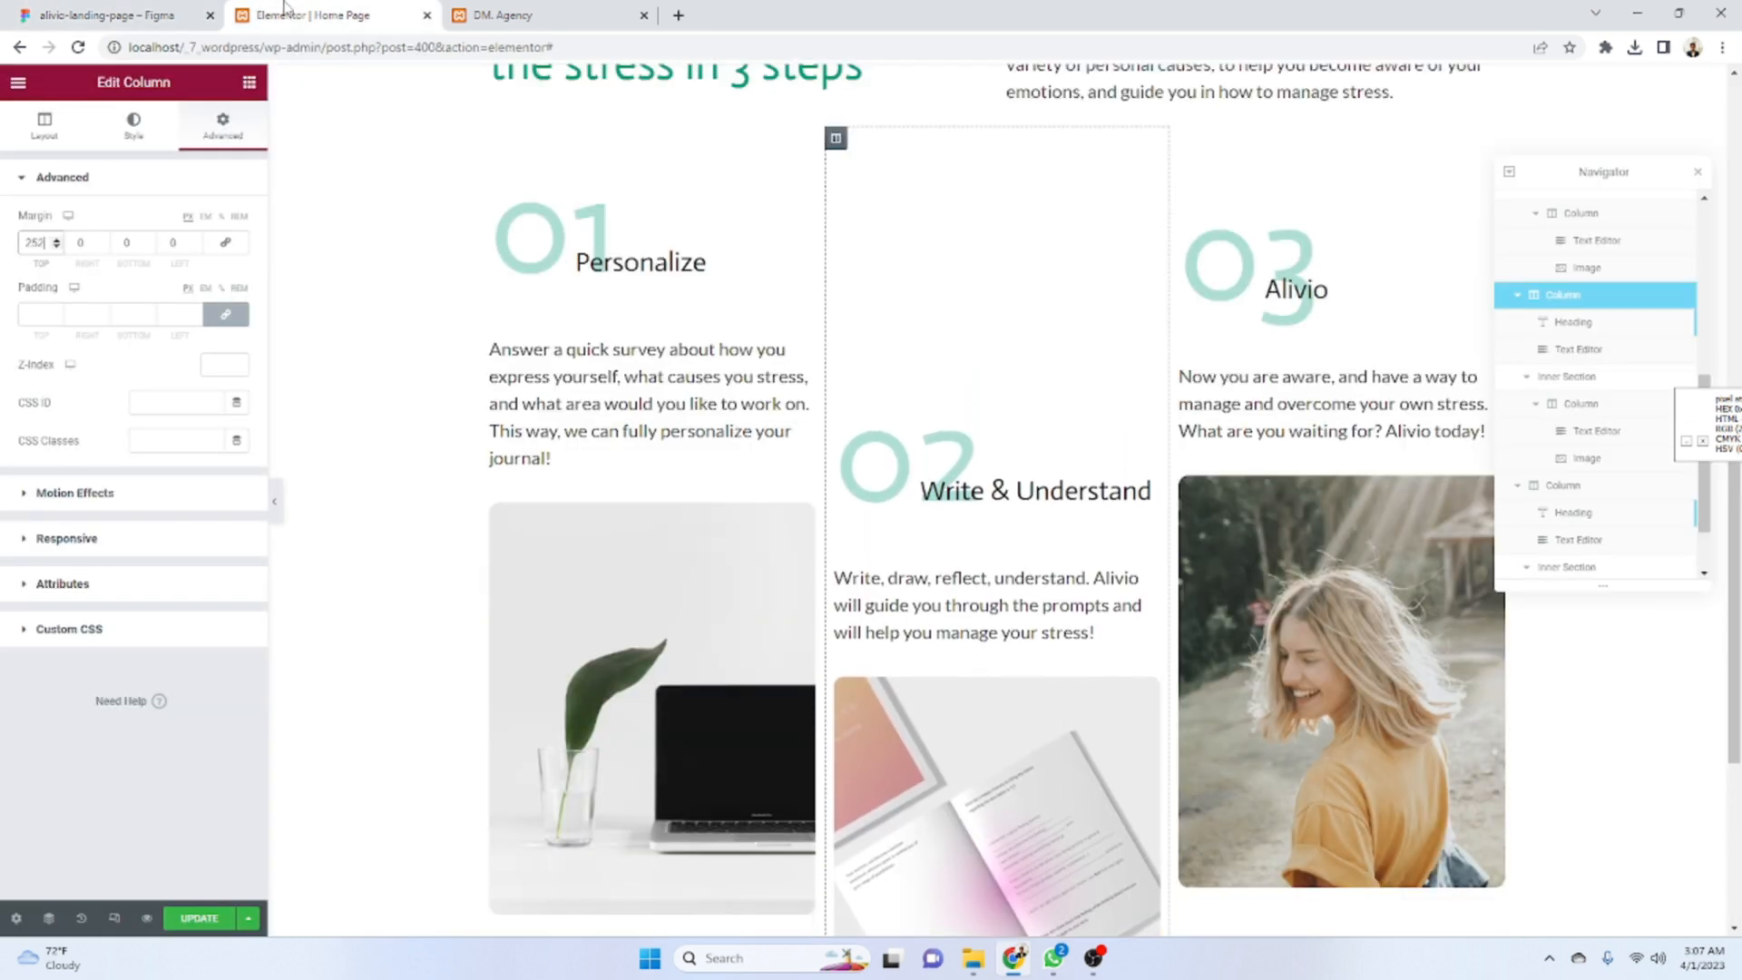
- Compare the staggered arrangement of the three columns in Elementor with Figma's "How it works" section
{"action": "left_click", "coordinate": [104, 15]}
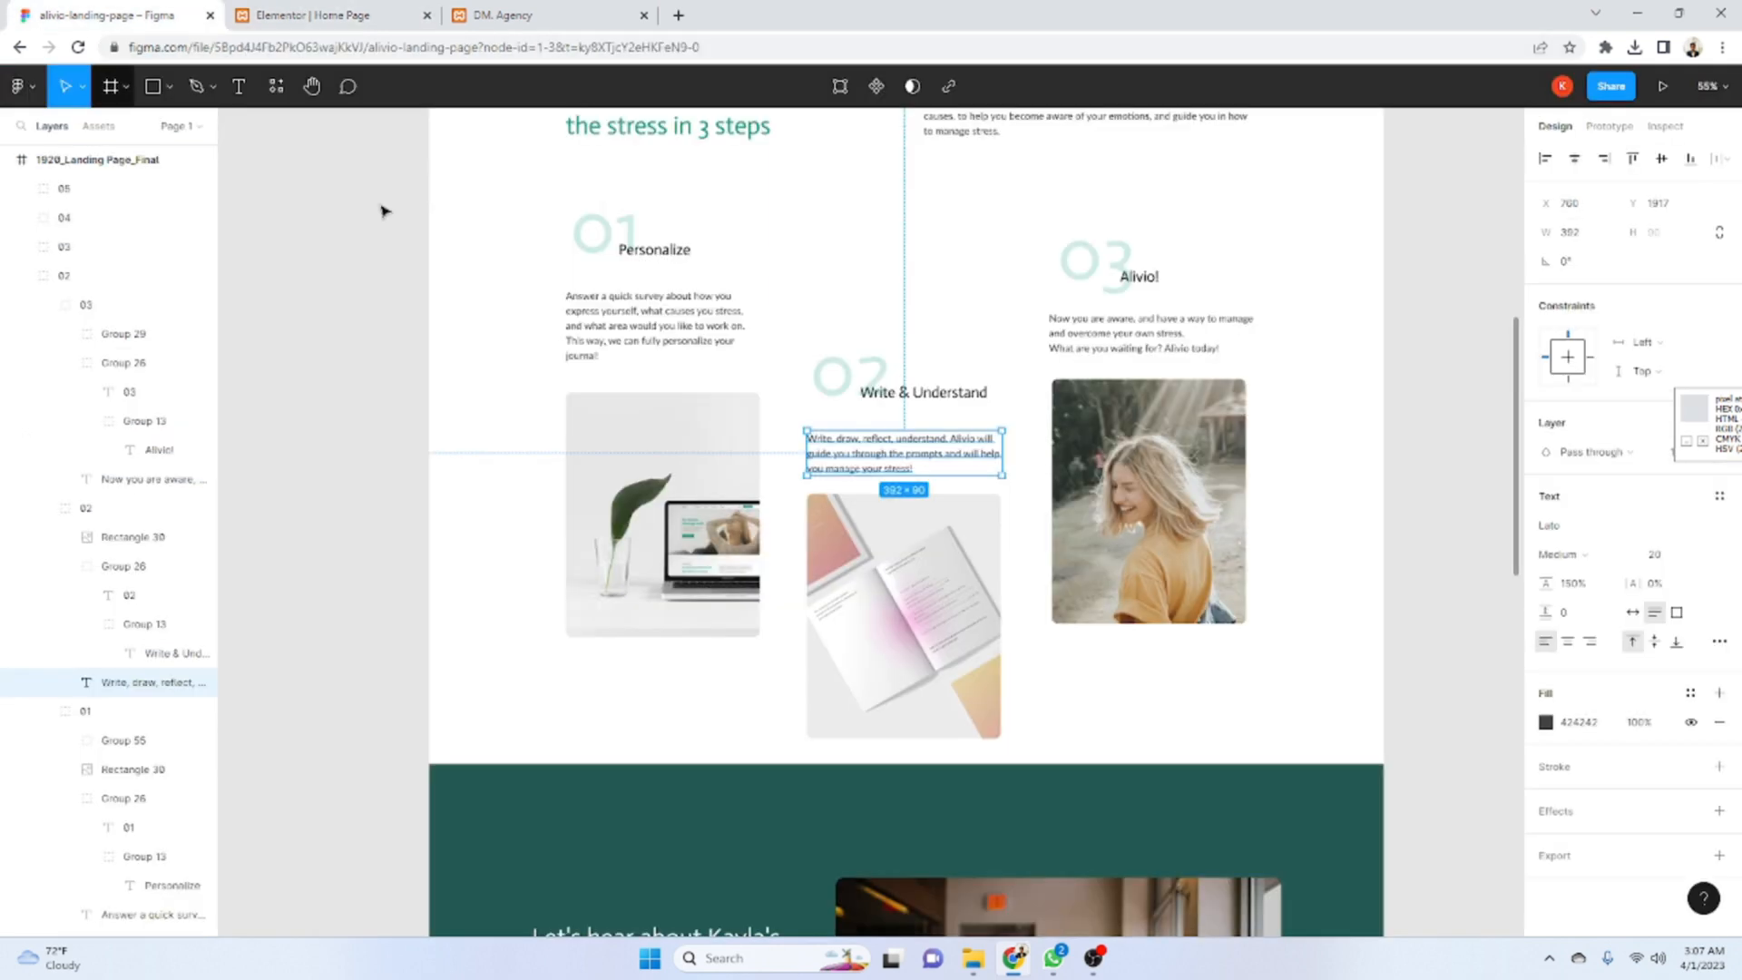
{"action": "scroll", "coordinate": [1019, 556], "scroll_direction": "down", "scroll_amount": 1}
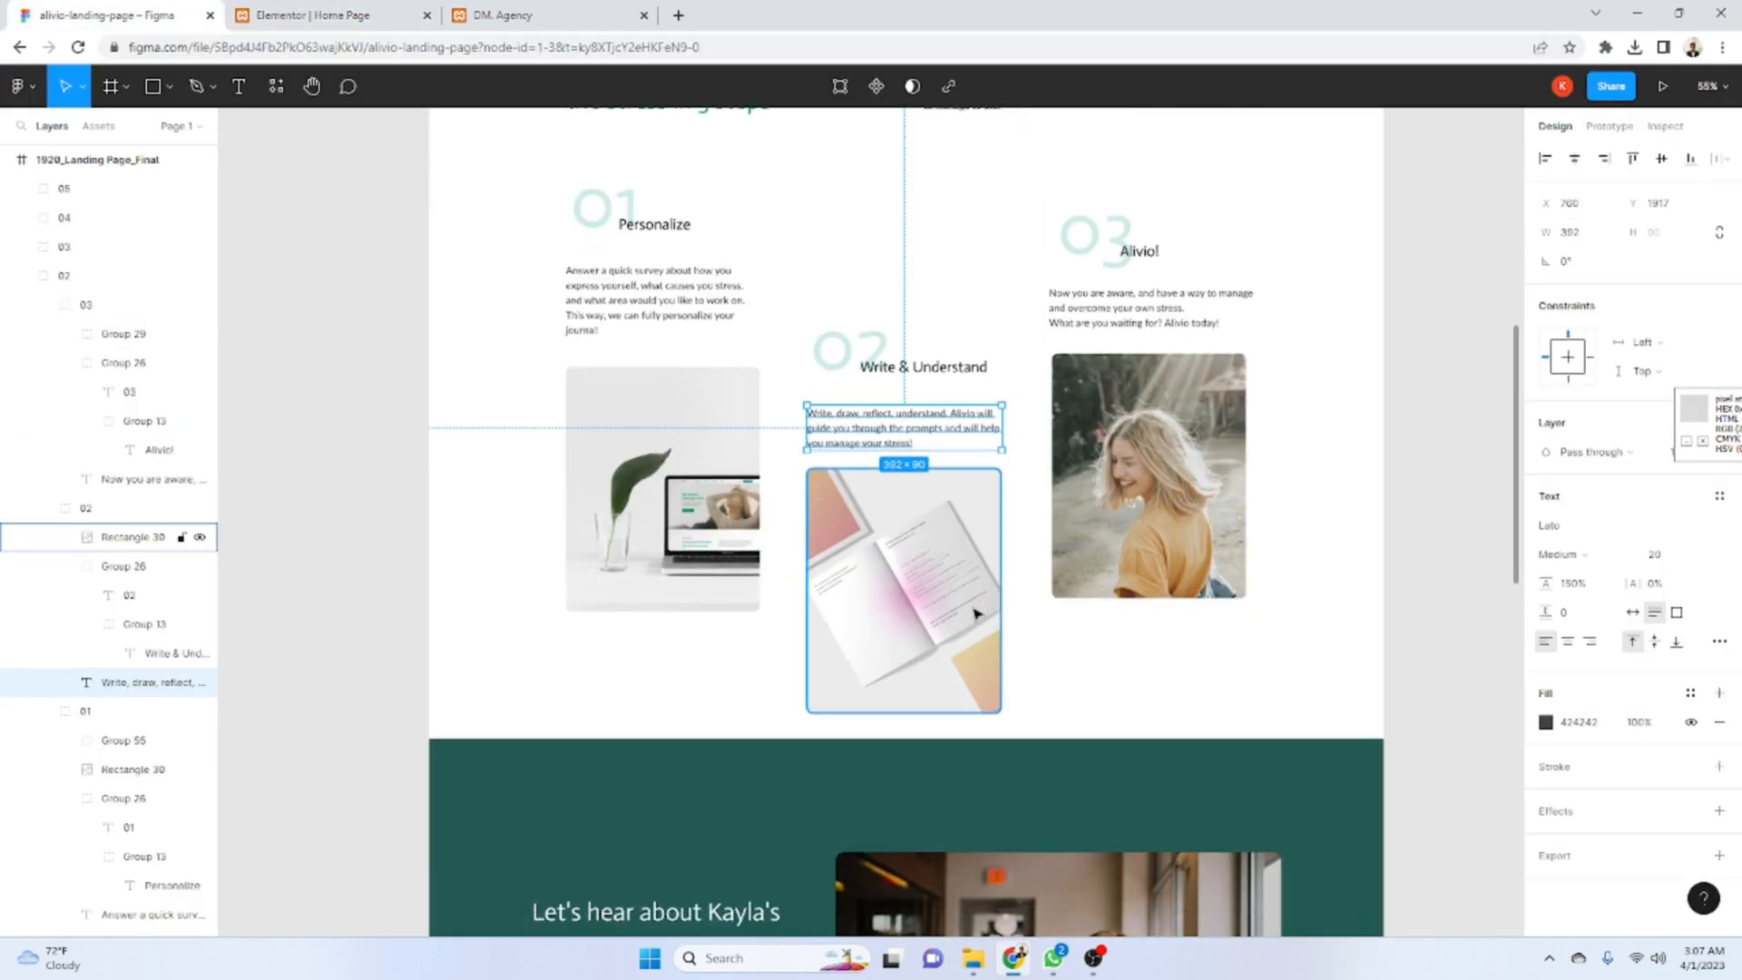
{"action": "scroll", "coordinate": [948, 464], "scroll_direction": "up", "scroll_amount": 1}
{"action": "scroll", "coordinate": [940, 330], "scroll_direction": "up", "scroll_amount": 2}
{"action": "scroll", "coordinate": [940, 330], "scroll_direction": "down", "scroll_amount": 1}
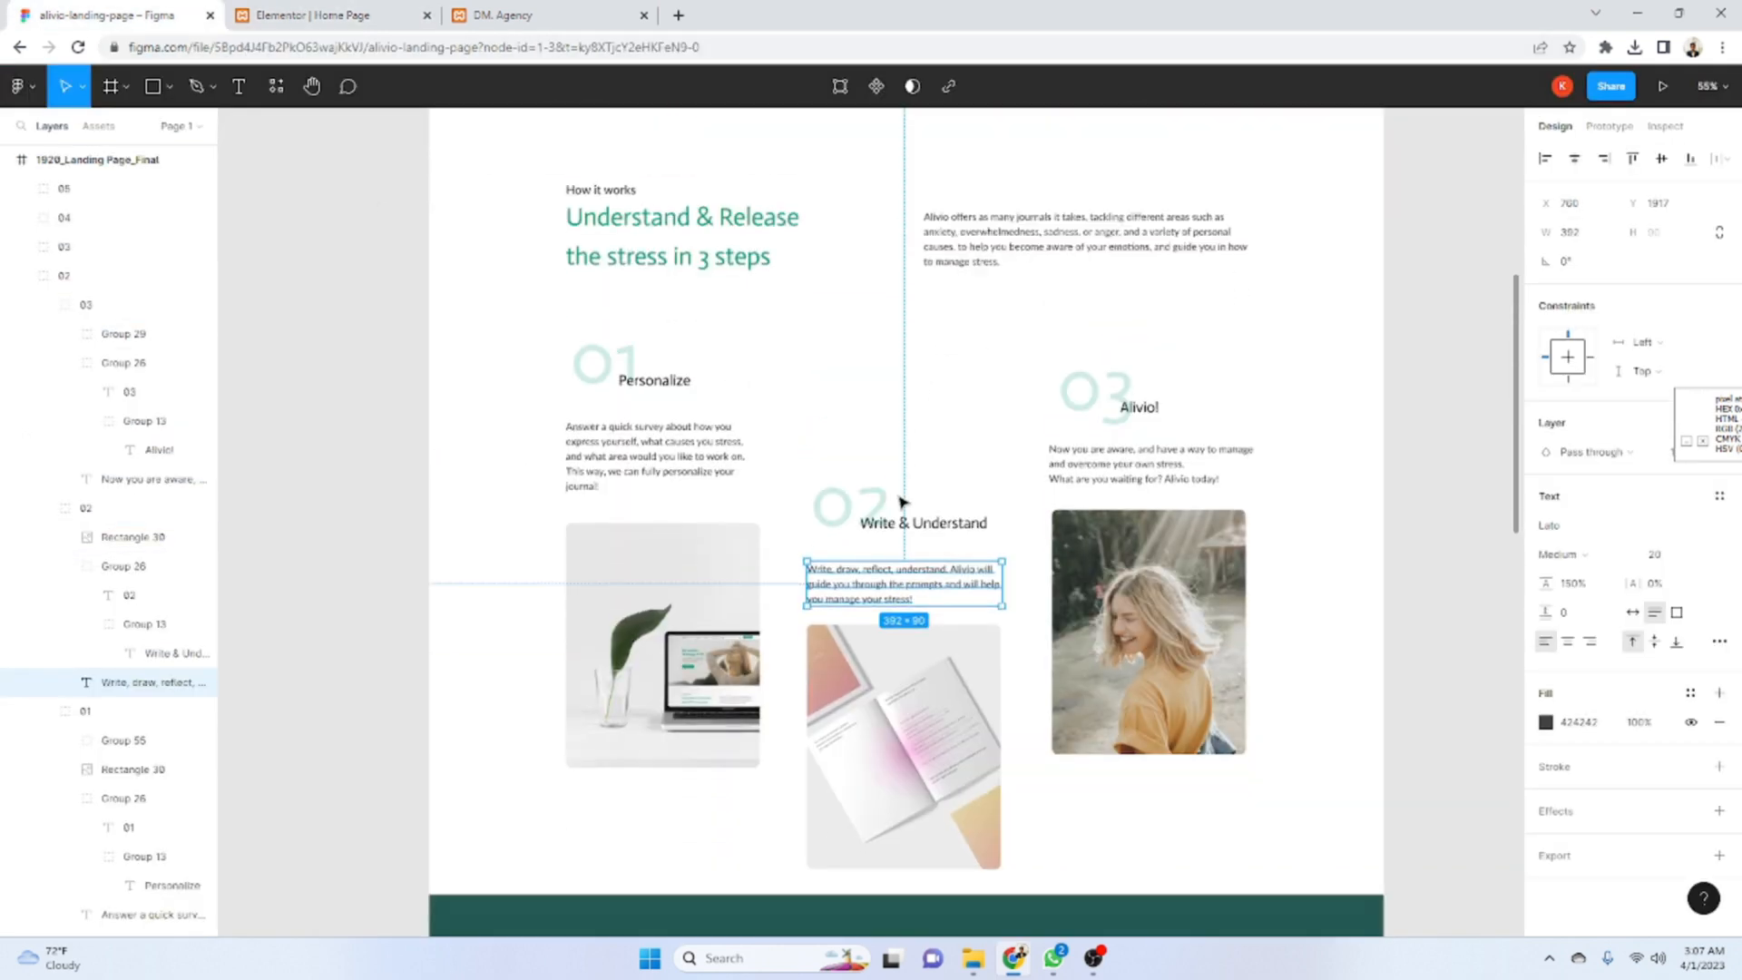
{"action": "left_click", "coordinate": [313, 14]}
{"action": "scroll", "coordinate": [1005, 456], "scroll_direction": "down", "scroll_amount": 5}
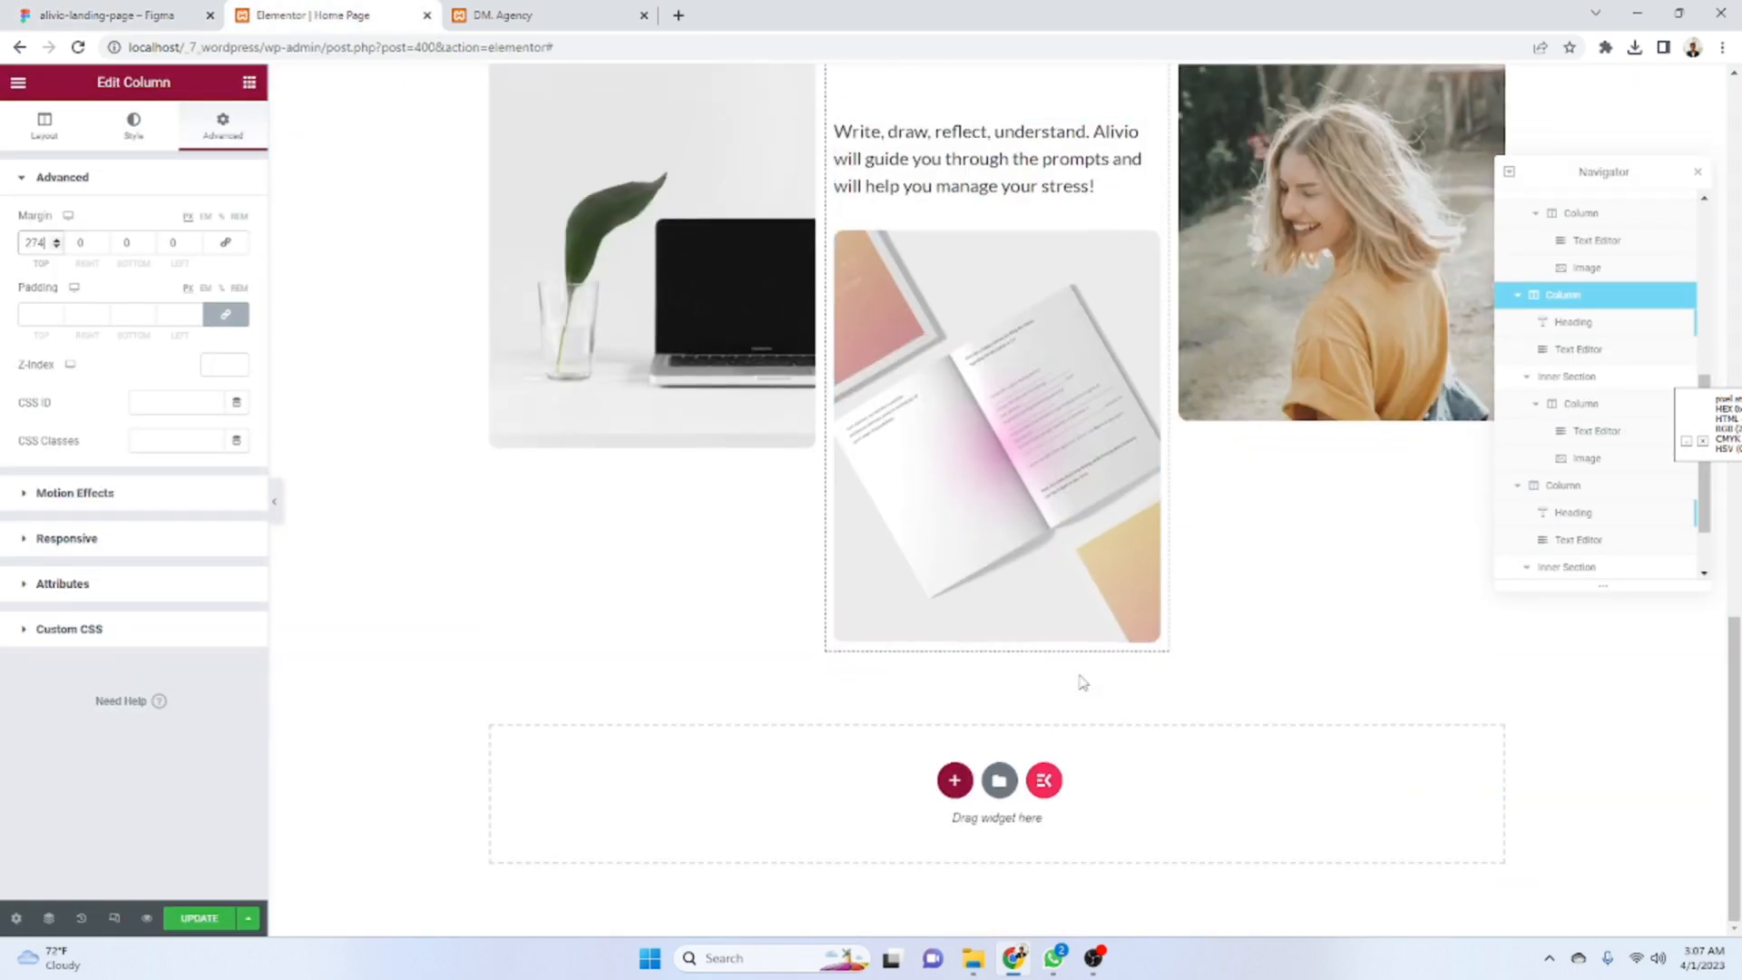
{"action": "key", "text": "ctrl+1"}
{"action": "scroll", "coordinate": [778, 544], "scroll_direction": "down", "scroll_amount": 1}
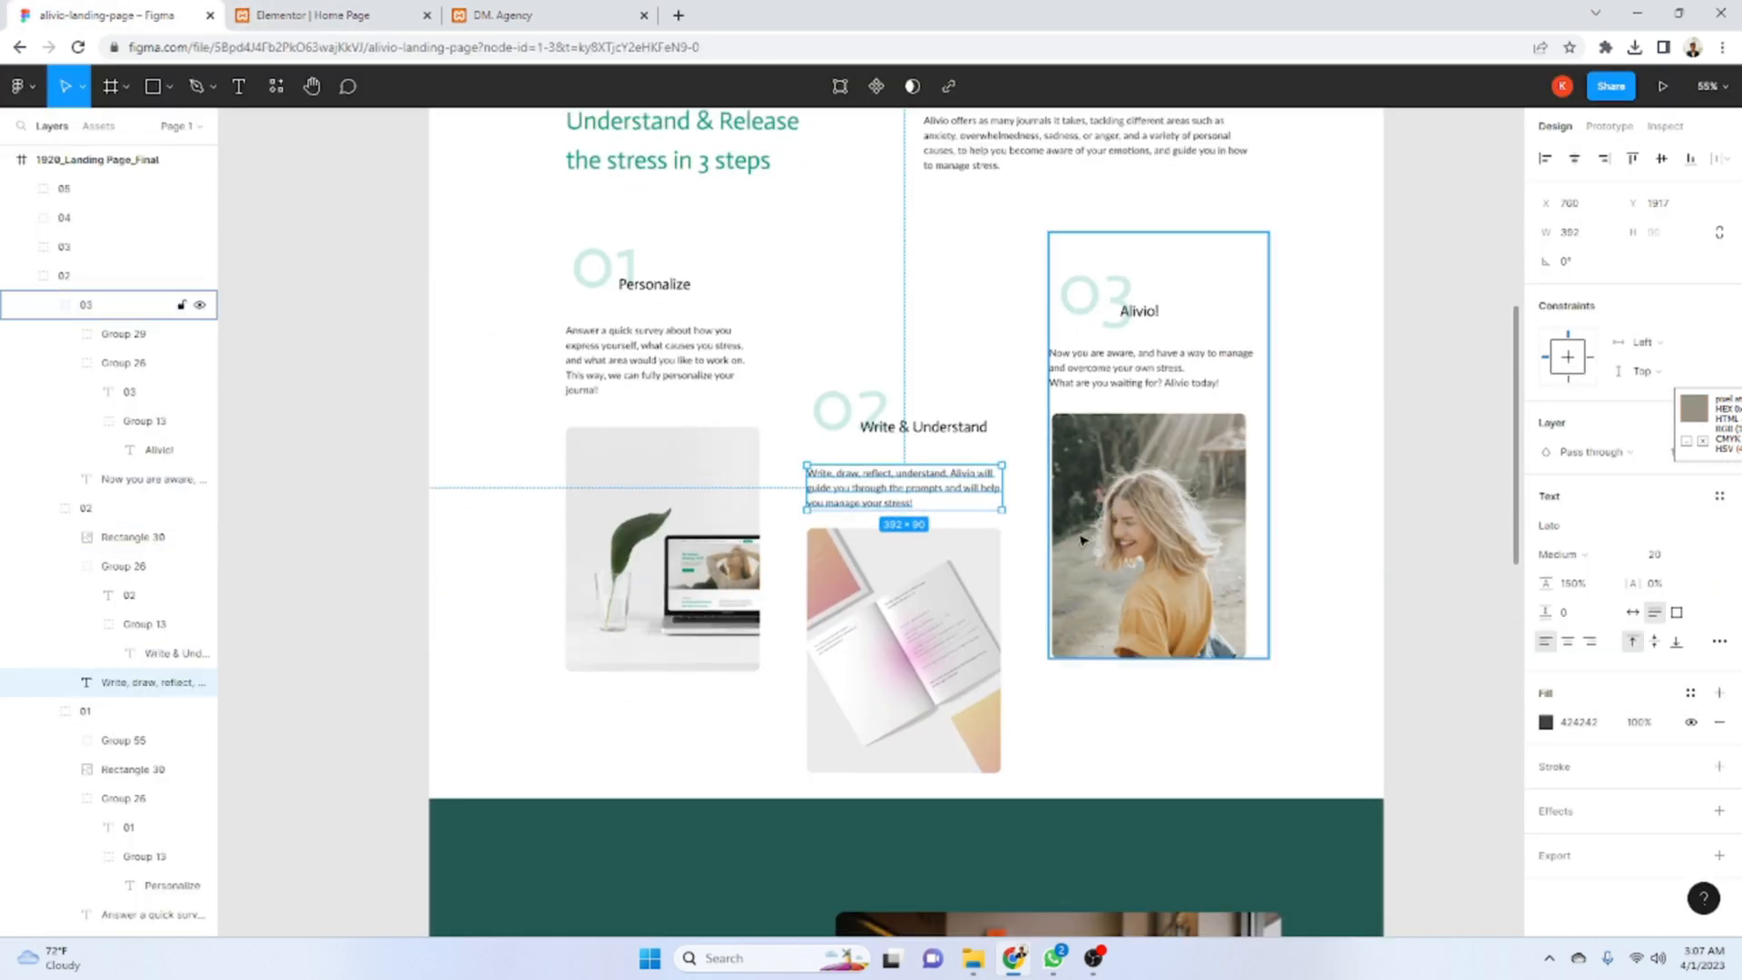
- Review the green success story section in Figma and add an empty two-column section below the three steps in Elementor
{"action": "scroll", "coordinate": [1024, 561], "scroll_direction": "down", "scroll_amount": 5}
{"action": "scroll", "coordinate": [934, 558], "scroll_direction": "down", "scroll_amount": 3}
{"action": "scroll", "coordinate": [867, 508], "scroll_direction": "up", "scroll_amount": 2}
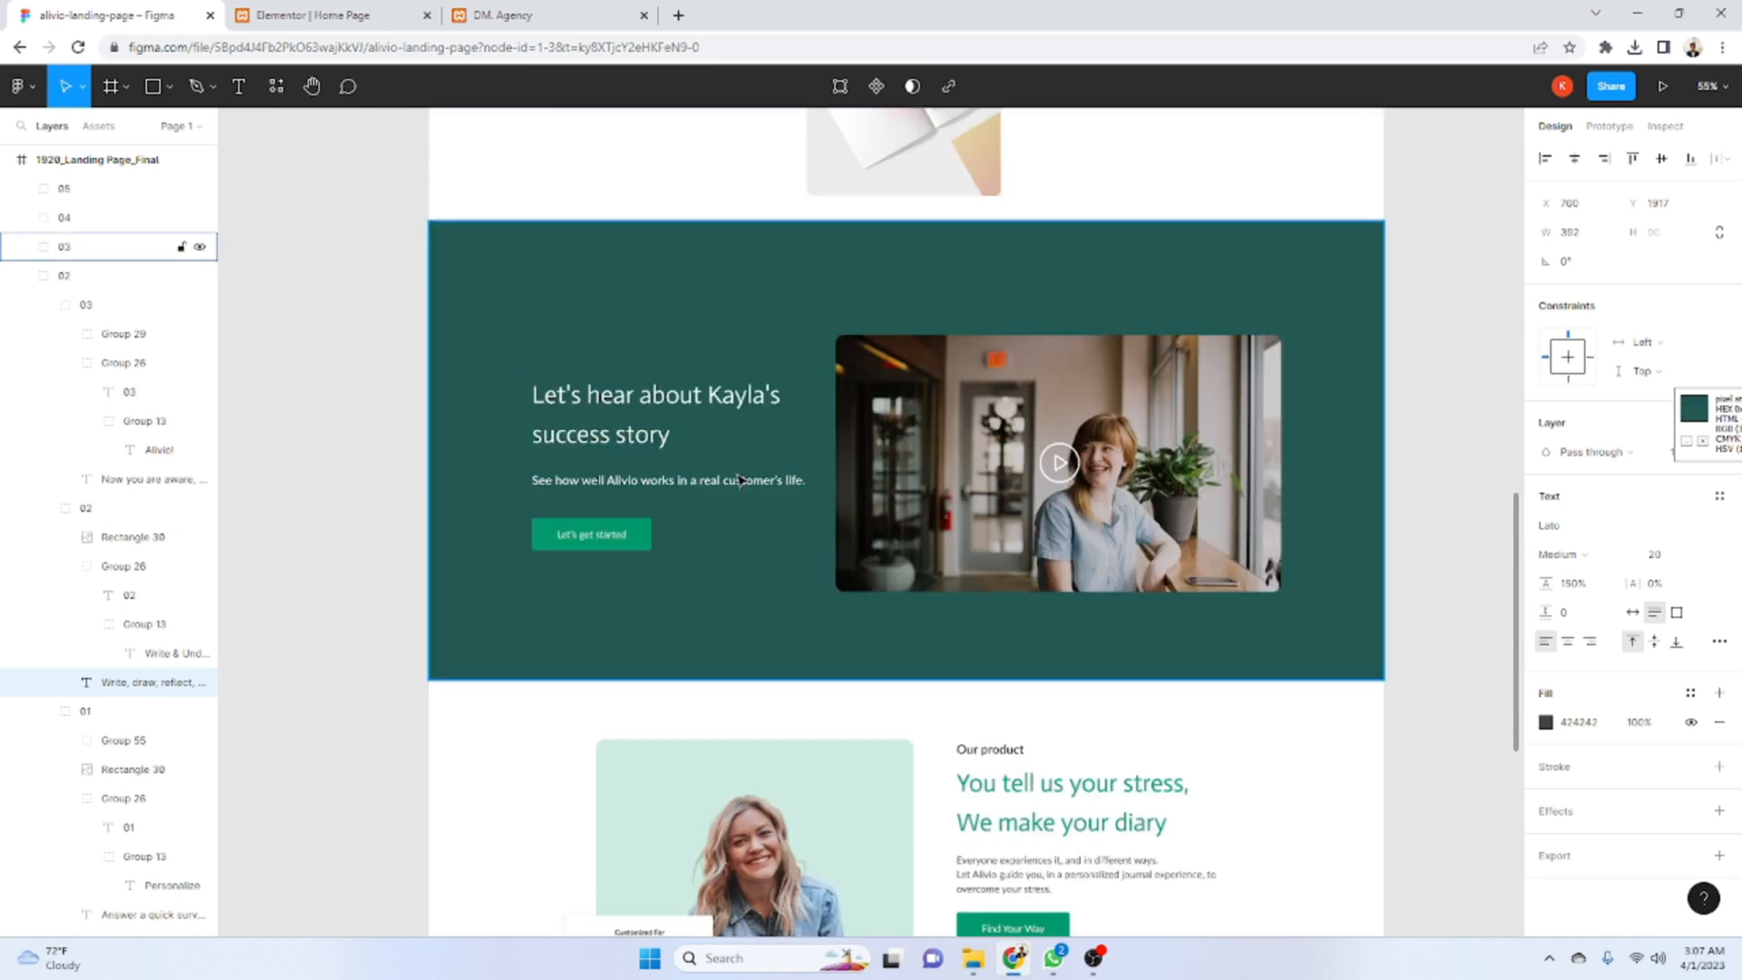
{"action": "key", "text": "ctrl+2"}
{"action": "key", "text": "ctrl+1"}
{"action": "key", "text": "ctrl+2"}
{"action": "left_click", "coordinate": [953, 779]}
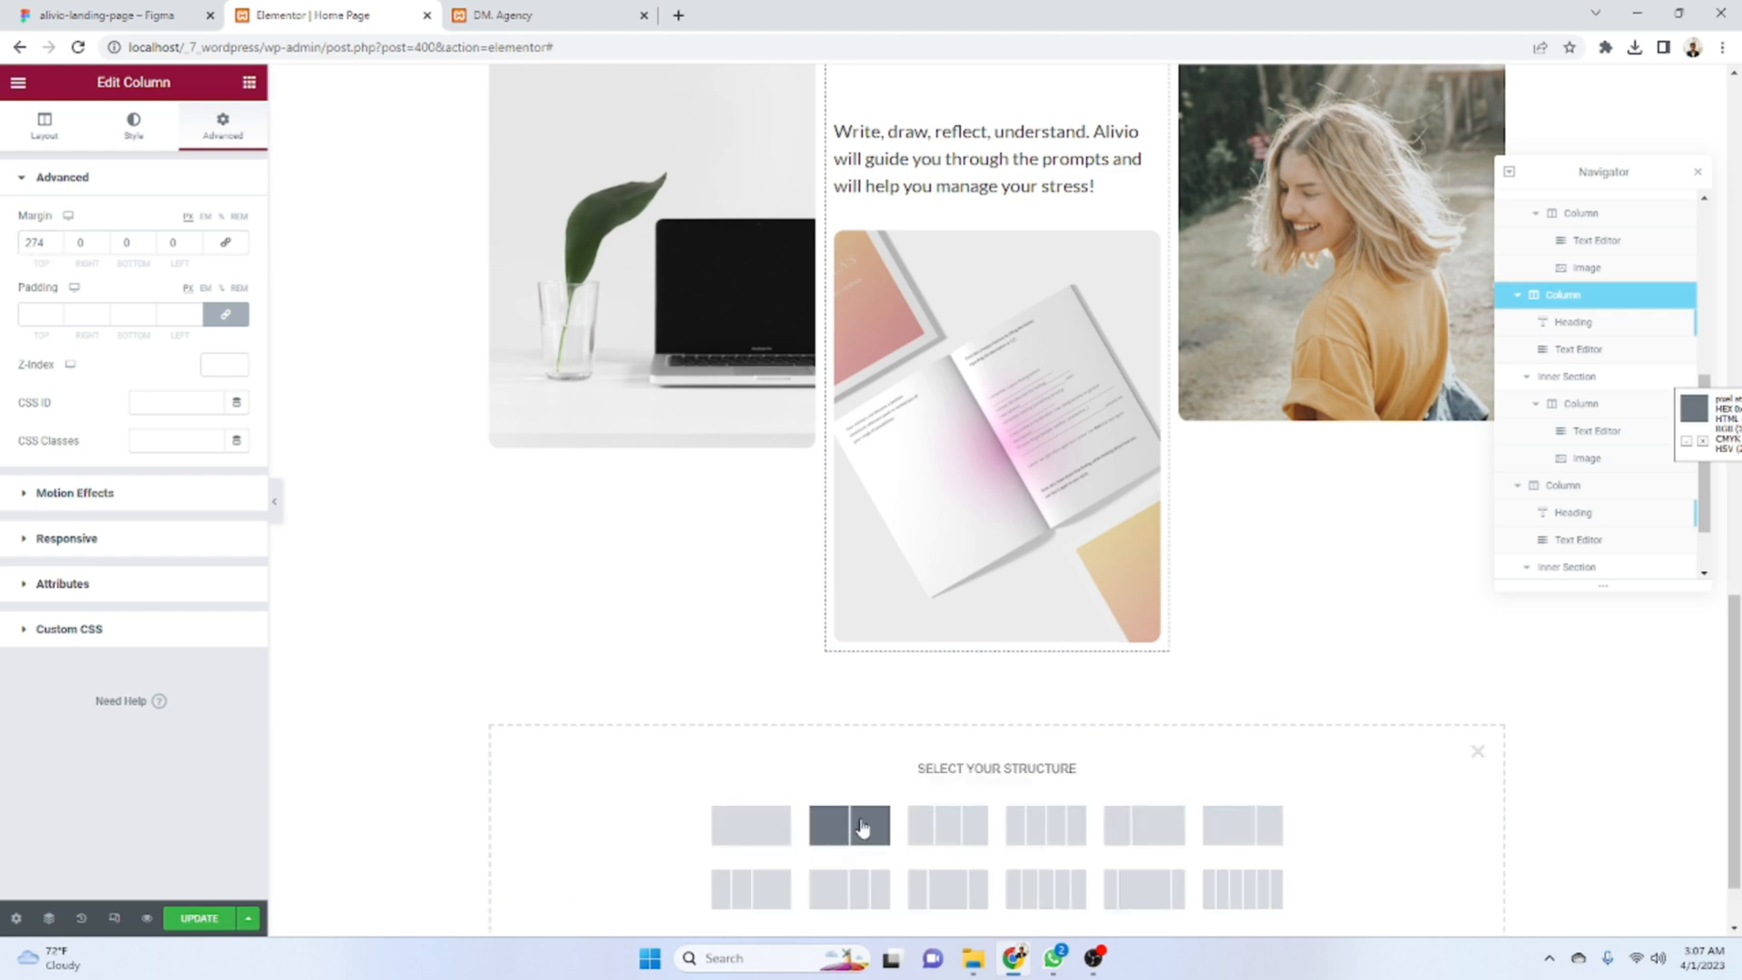
{"action": "left_click", "coordinate": [849, 836]}
- Copy the fill colour code of the green success story section's background rectangle in Figma
{"action": "key", "text": "ctrl+1"}
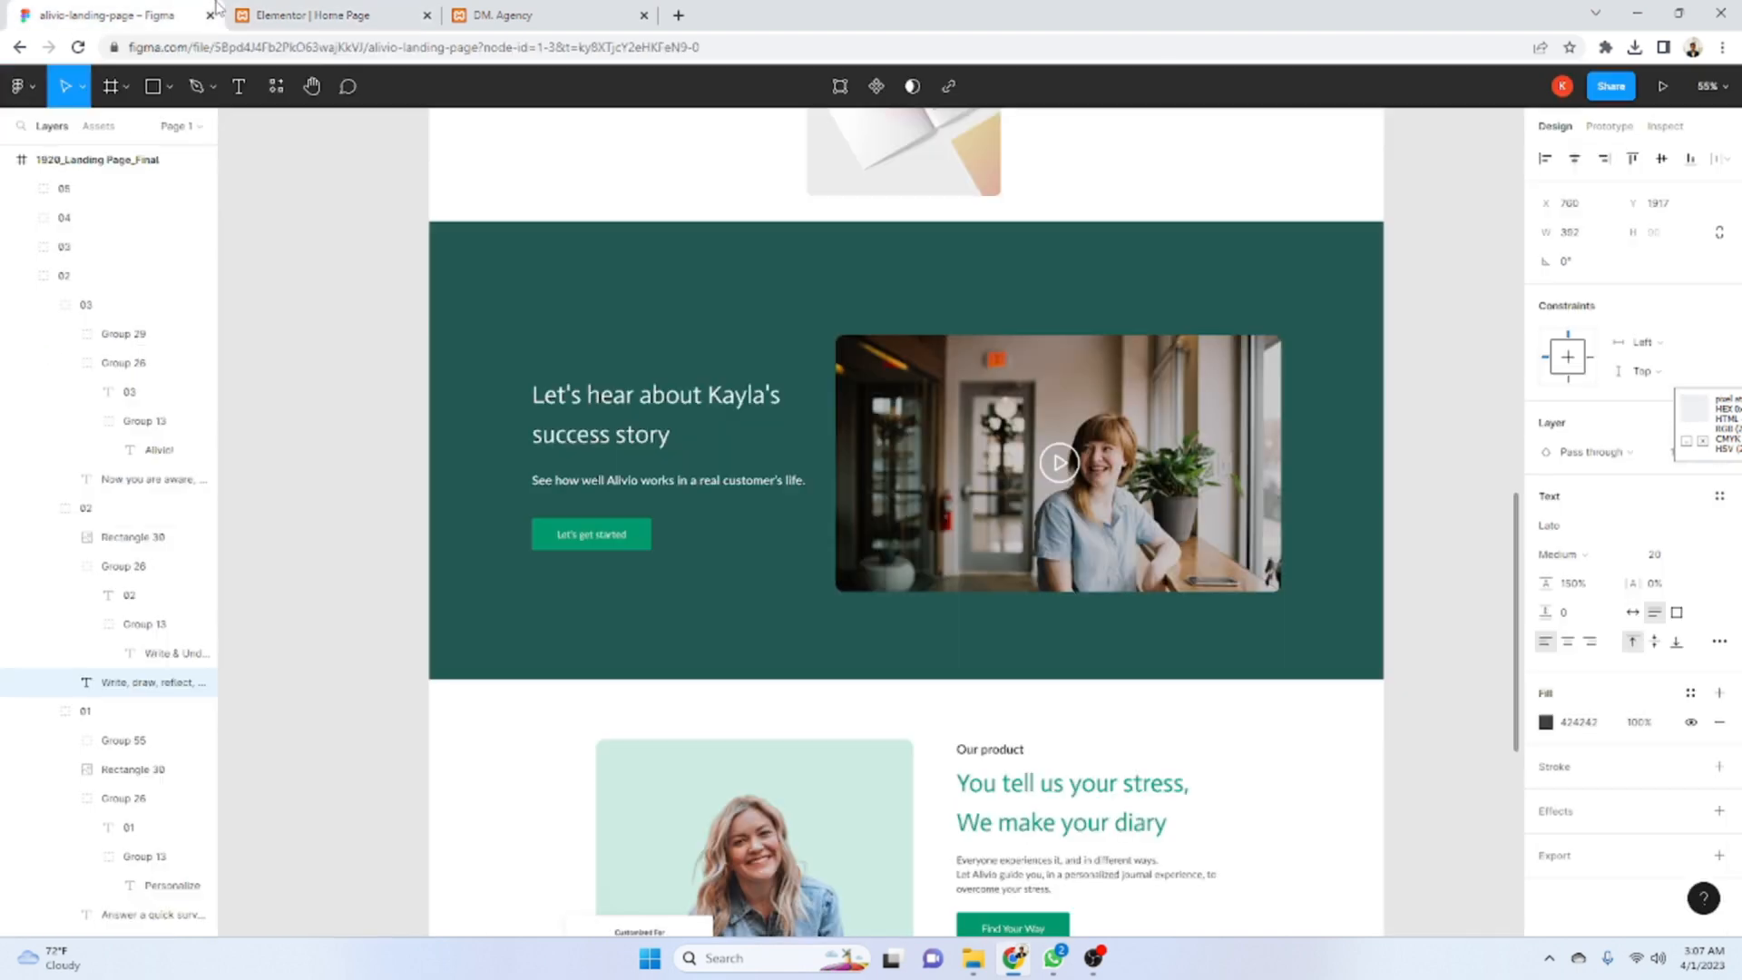
{"action": "left_click", "coordinate": [99, 246]}
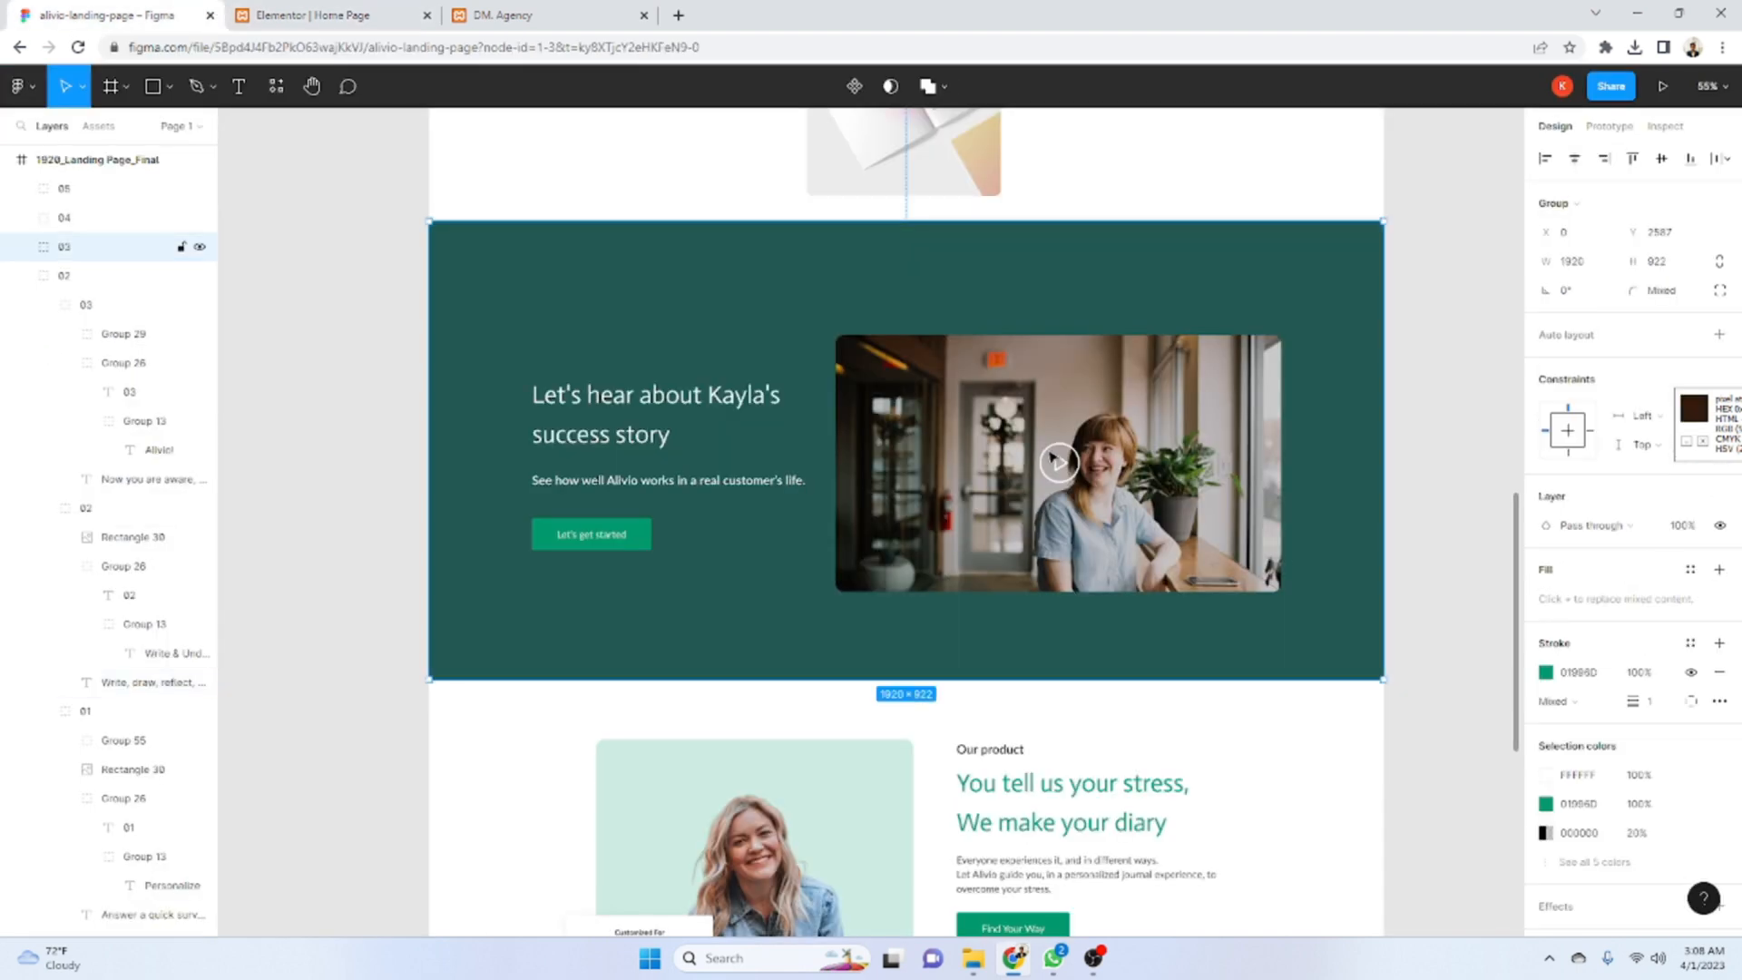
{"action": "double_click", "coordinate": [827, 280]}
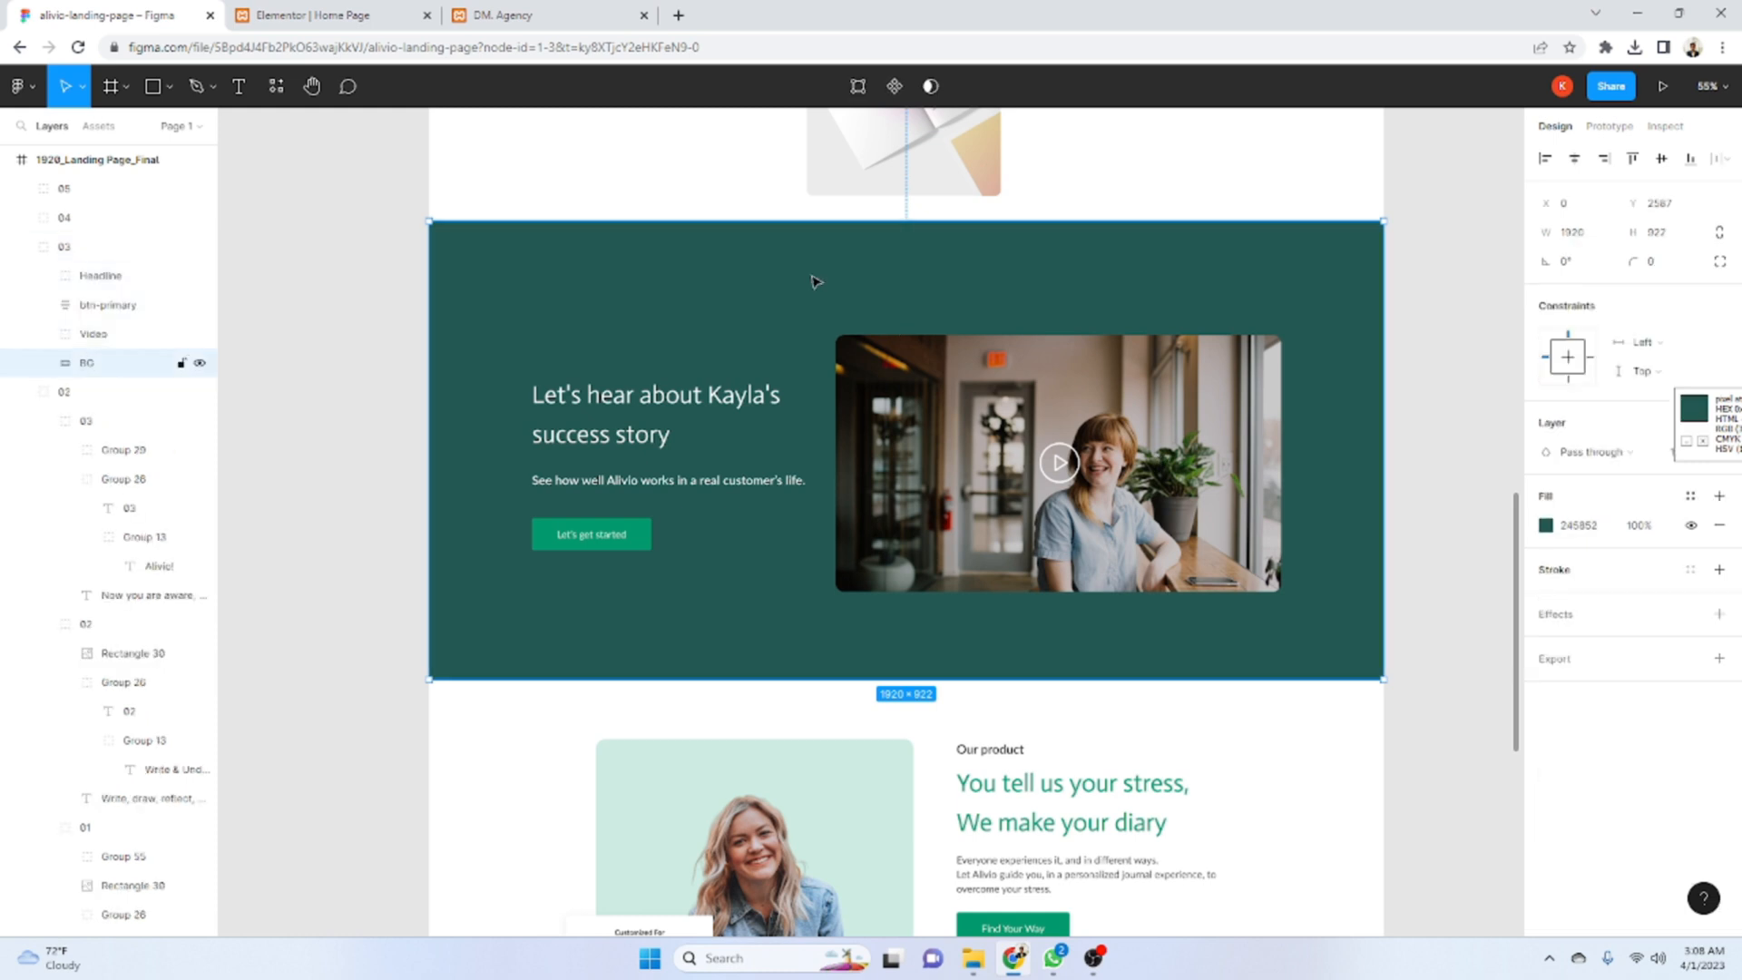
{"action": "left_click", "coordinate": [1582, 528]}
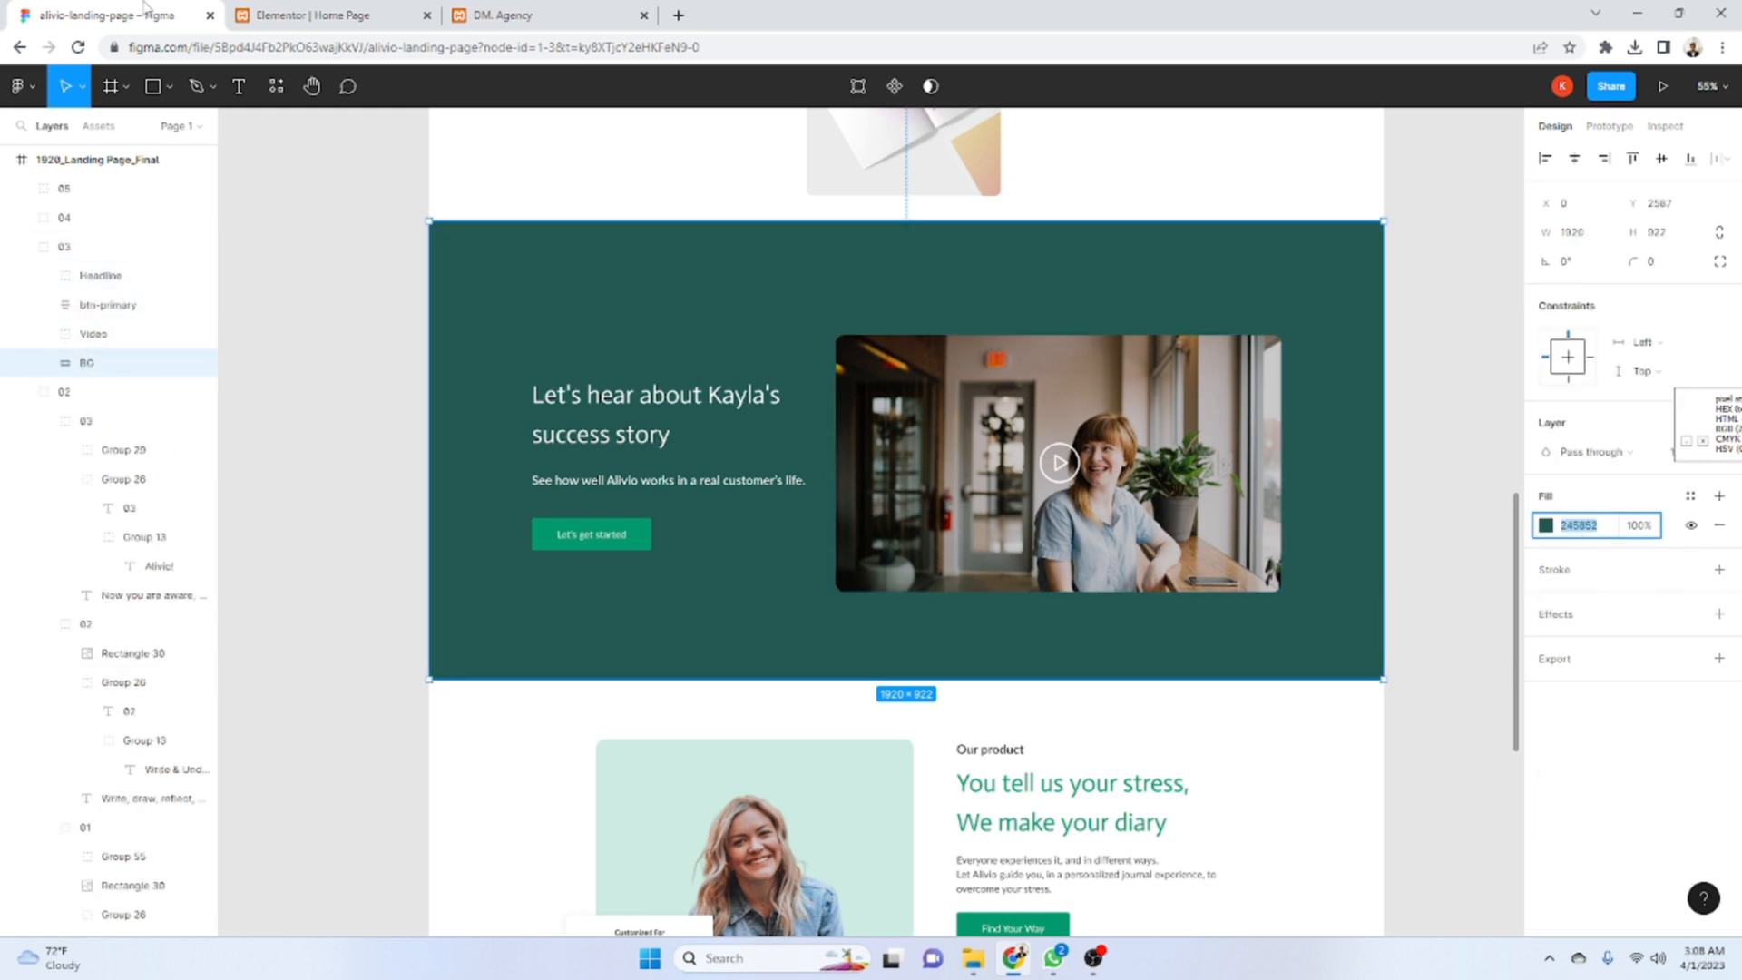
- Set the new two-column section's classic background colour in Elementor to 245852
{"action": "left_click", "coordinate": [300, 15]}
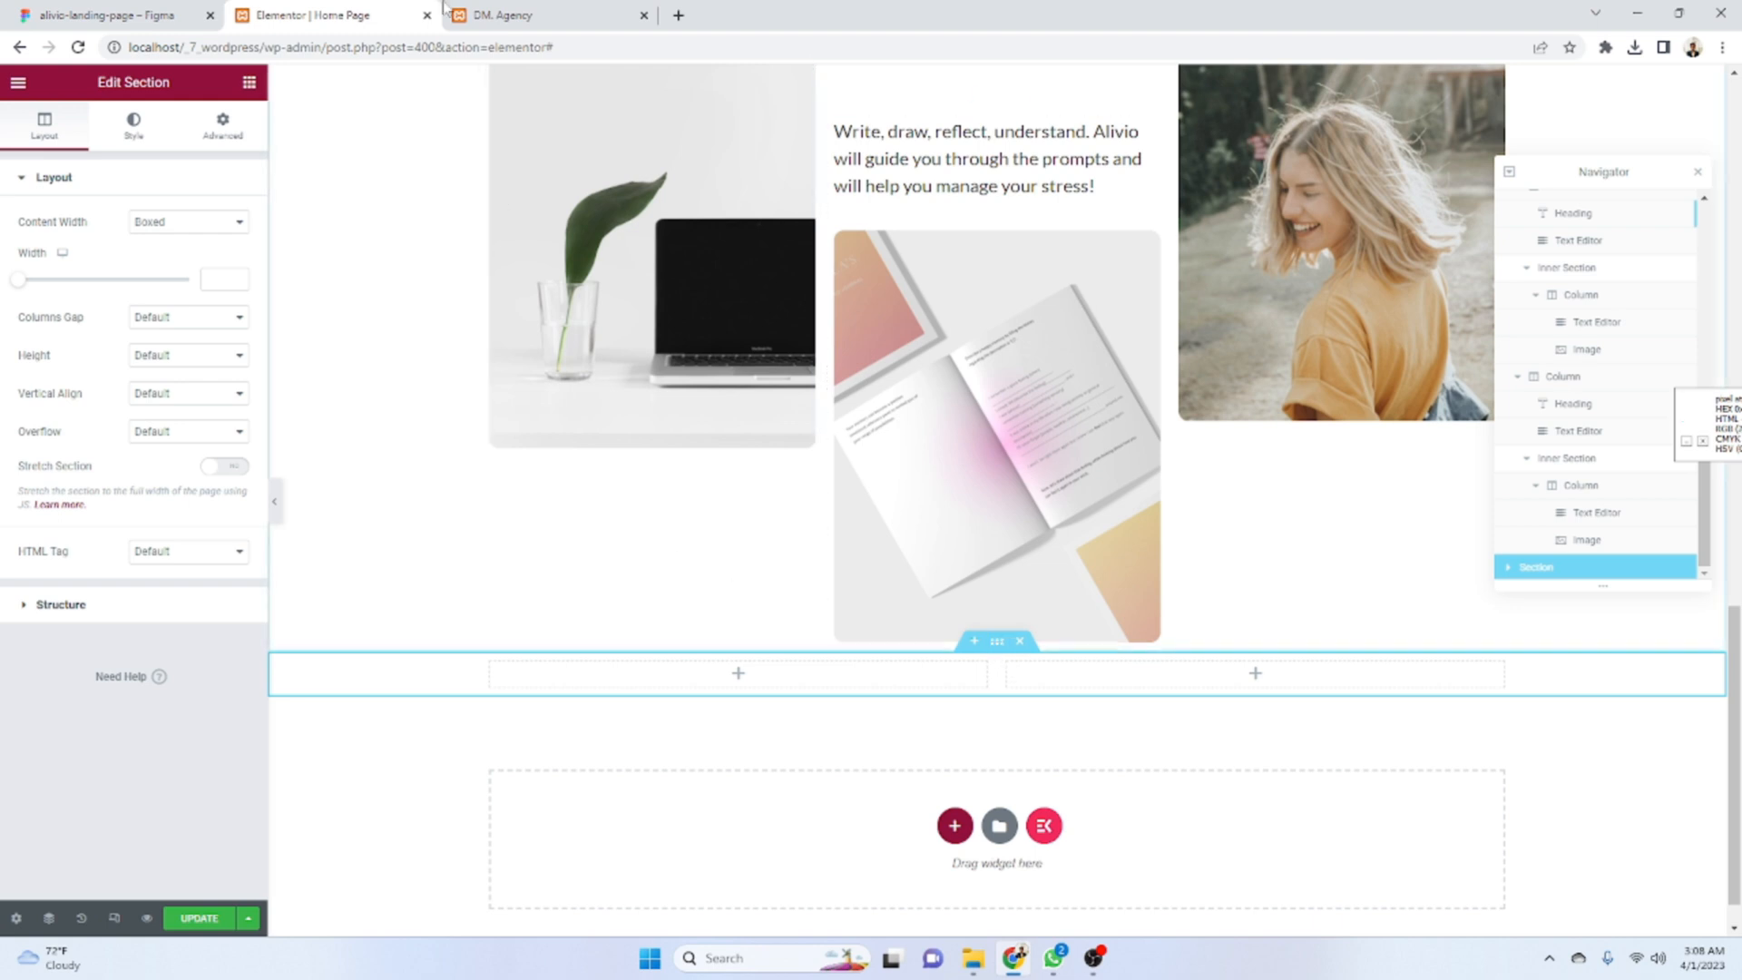
{"action": "left_click", "coordinate": [16, 11]}
{"action": "left_click", "coordinate": [289, 13]}
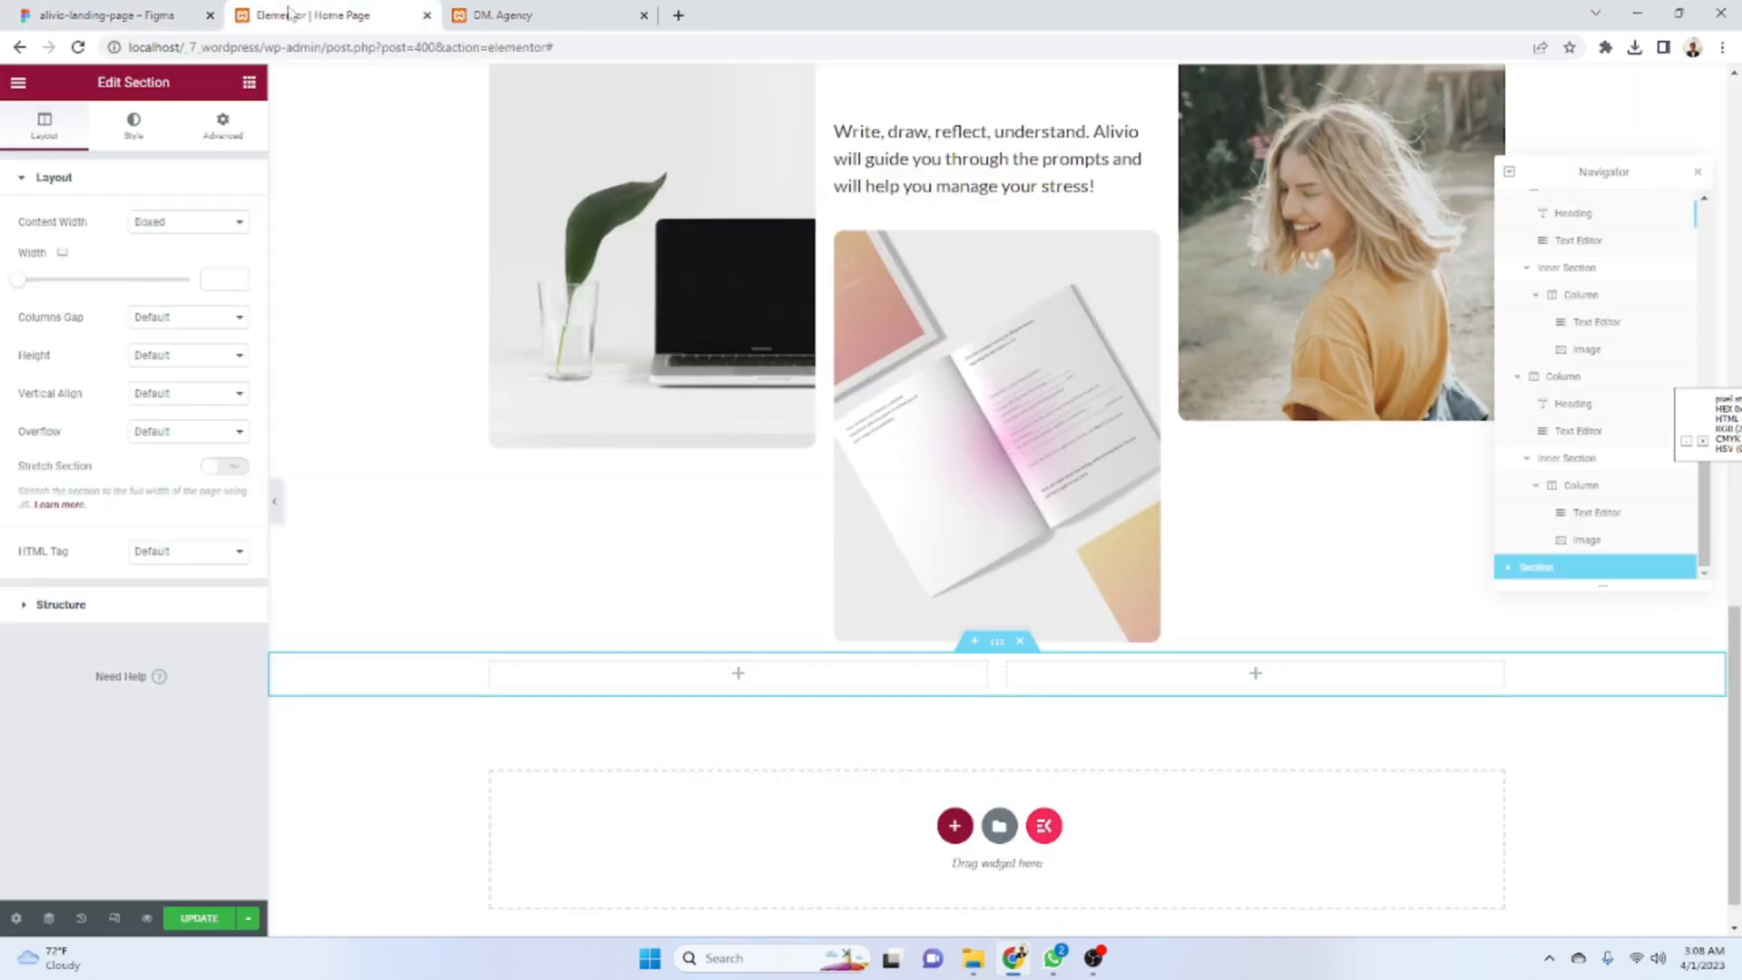
{"action": "left_click", "coordinate": [129, 143]}
{"action": "left_click", "coordinate": [163, 260]}
{"action": "left_click", "coordinate": [238, 300]}
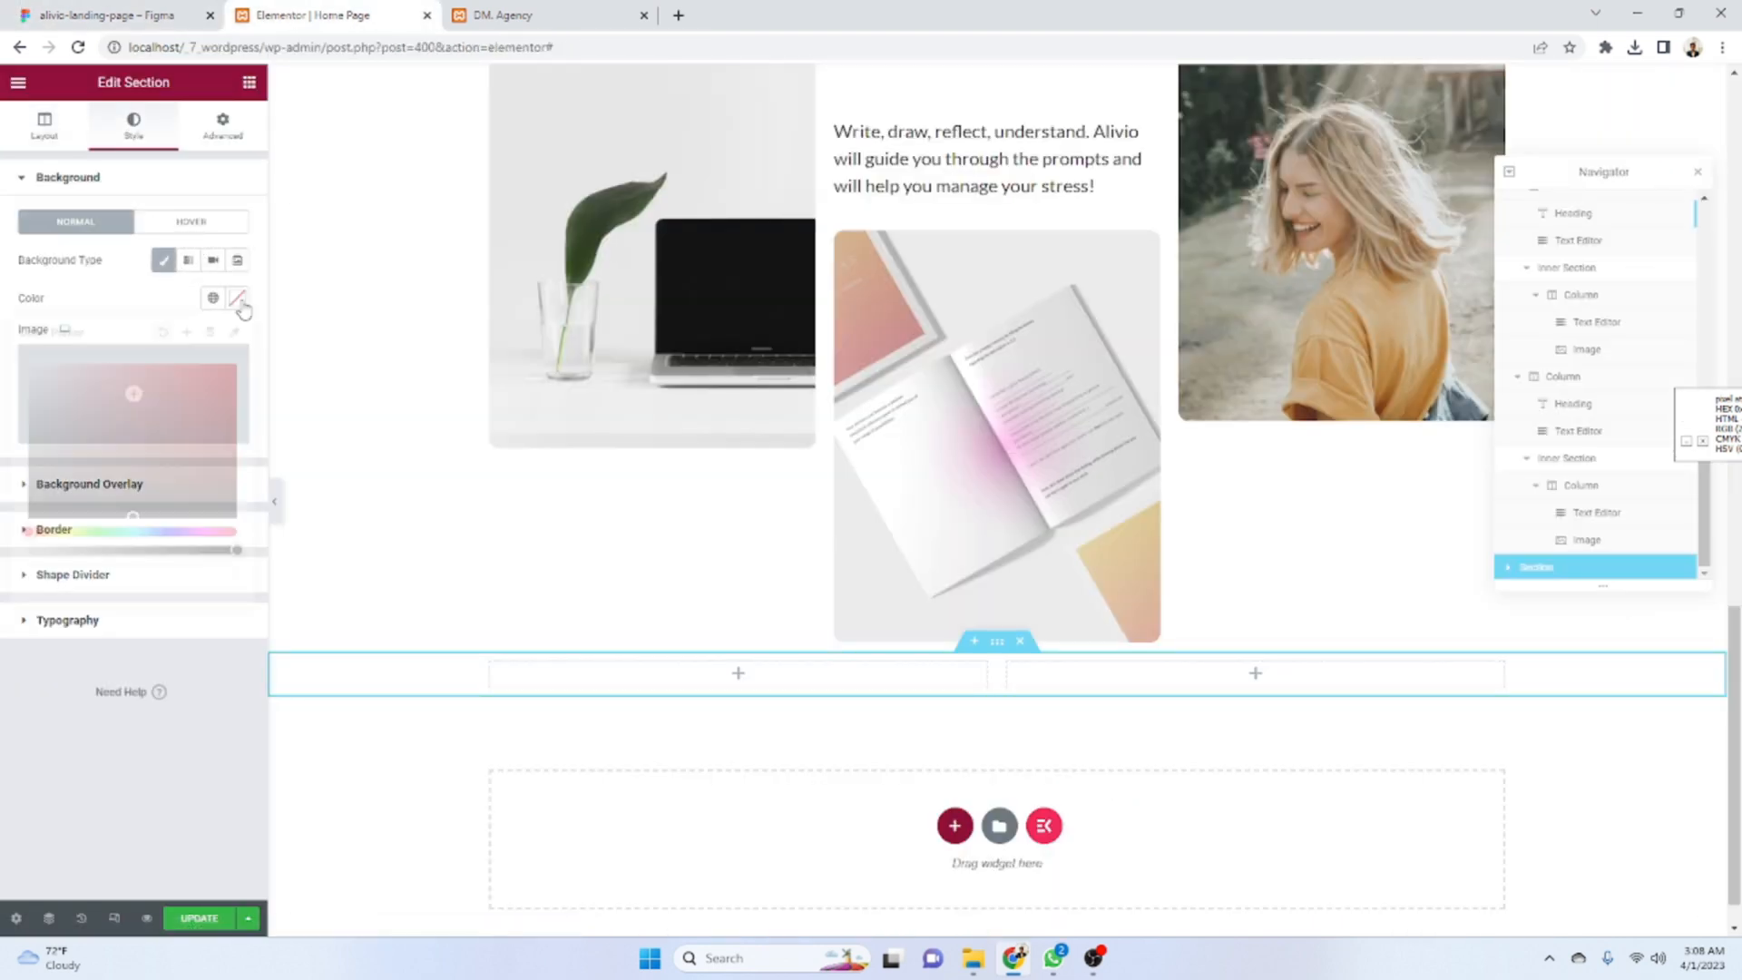
{"action": "type", "text": "245852"}
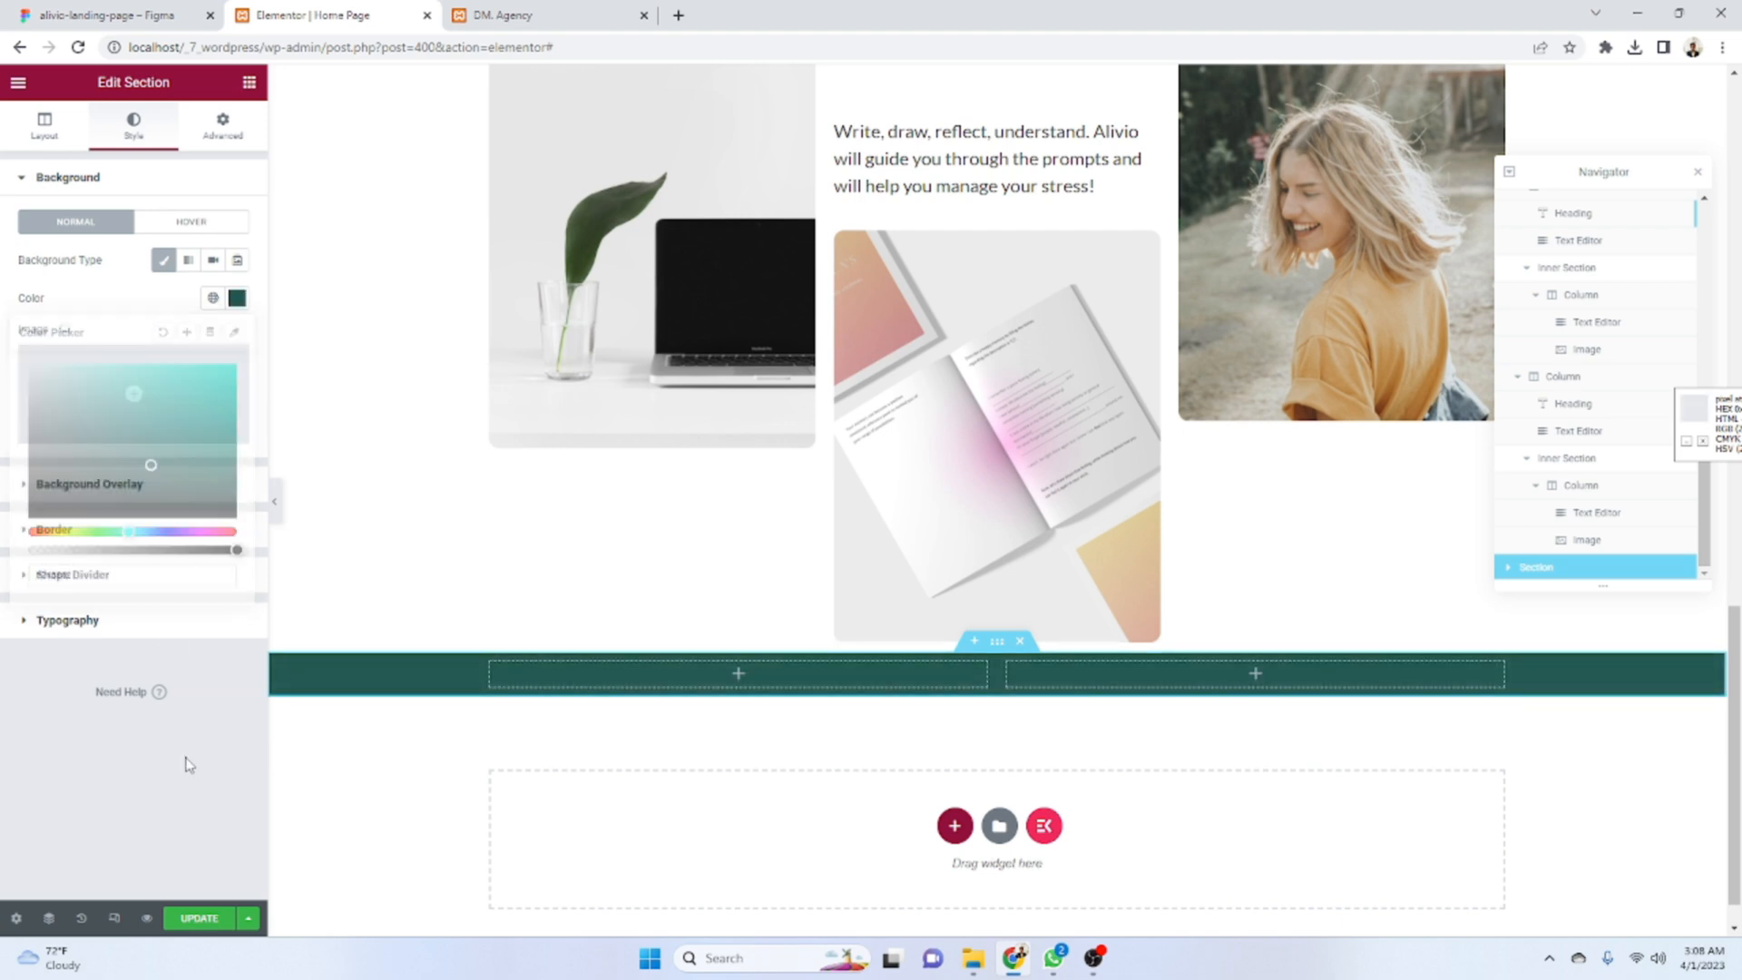
- Copy the full text of the success story section's headline in Figma
{"action": "left_click", "coordinate": [139, 13]}
{"action": "left_click", "coordinate": [654, 425]}
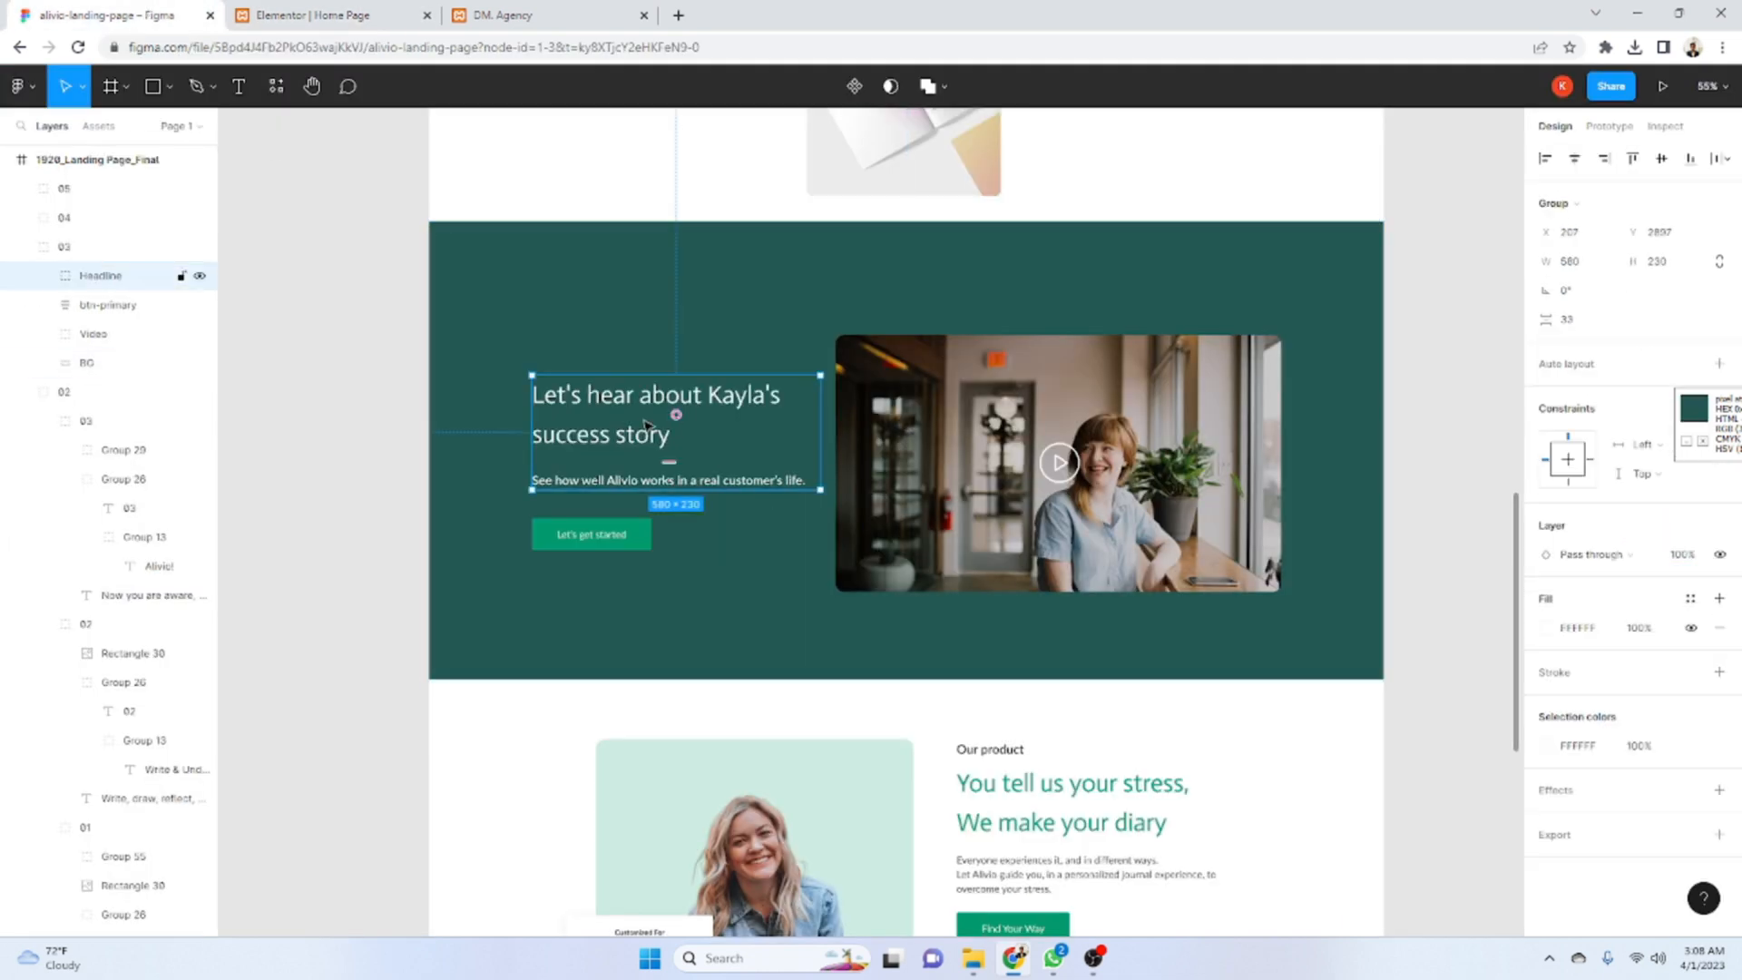
{"action": "double_click", "coordinate": [640, 426]}
{"action": "key", "text": "Return"}
{"action": "key", "text": "ctrl+c"}
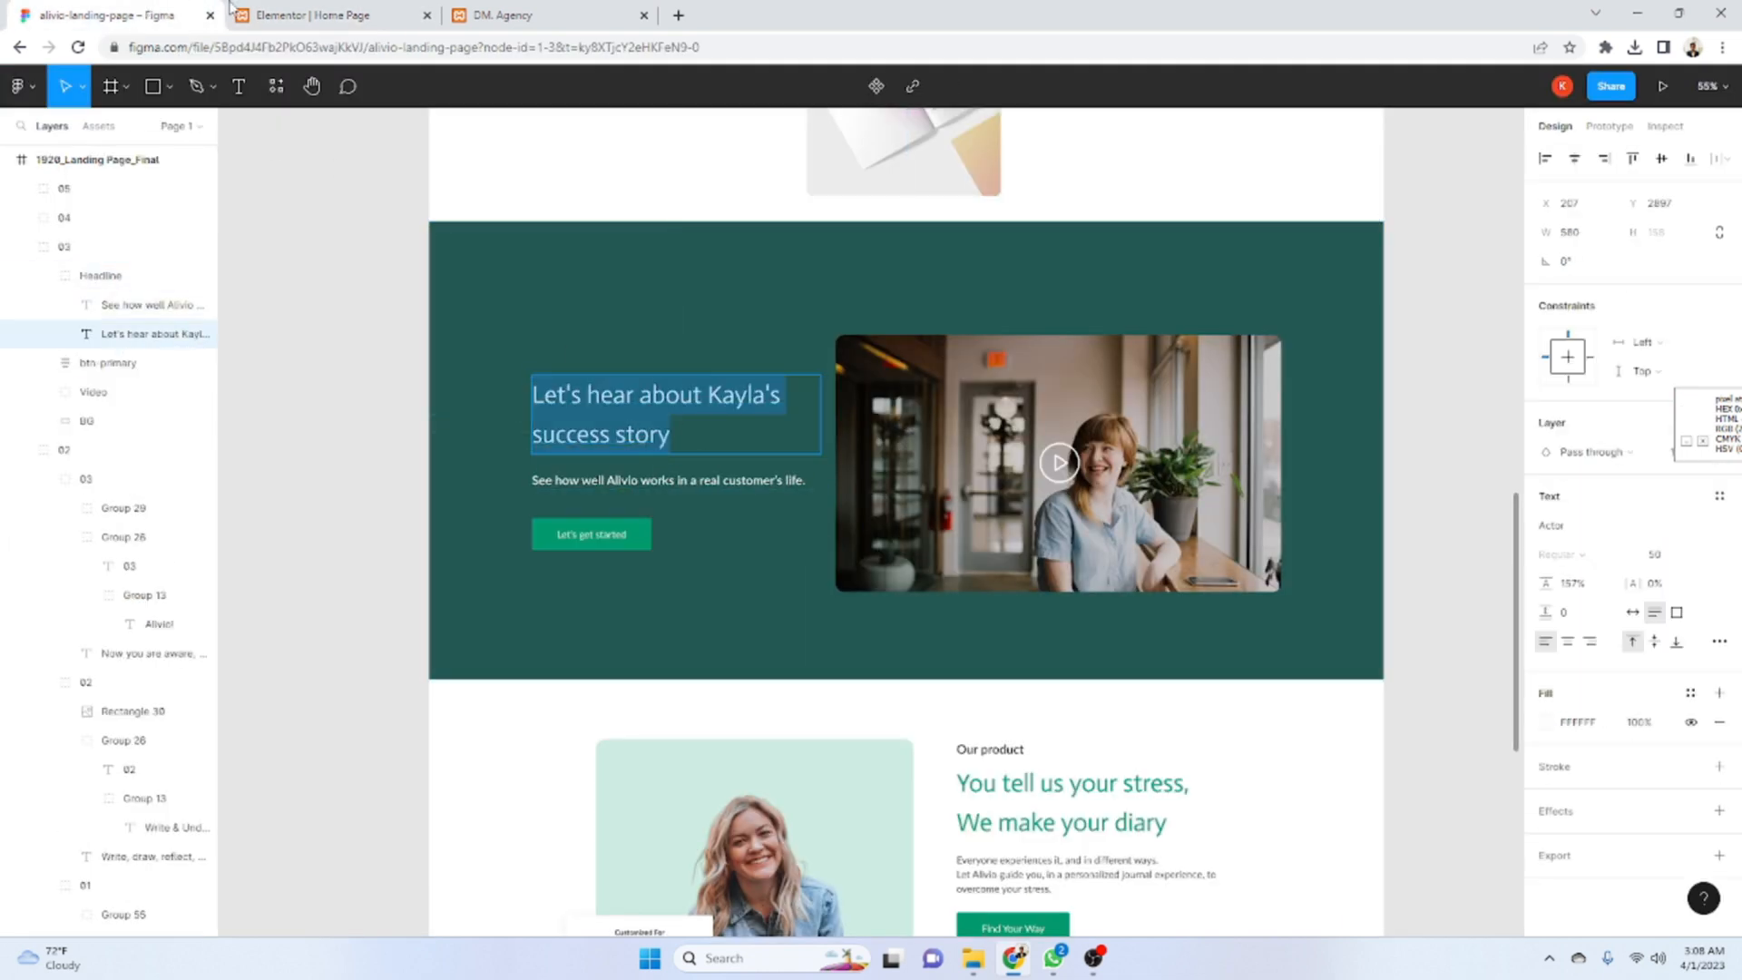
- Add a Heading widget to the green section's first column in Elementor and replace its placeholder title with the copied headline
{"action": "left_click", "coordinate": [299, 15]}
{"action": "left_click", "coordinate": [249, 83]}
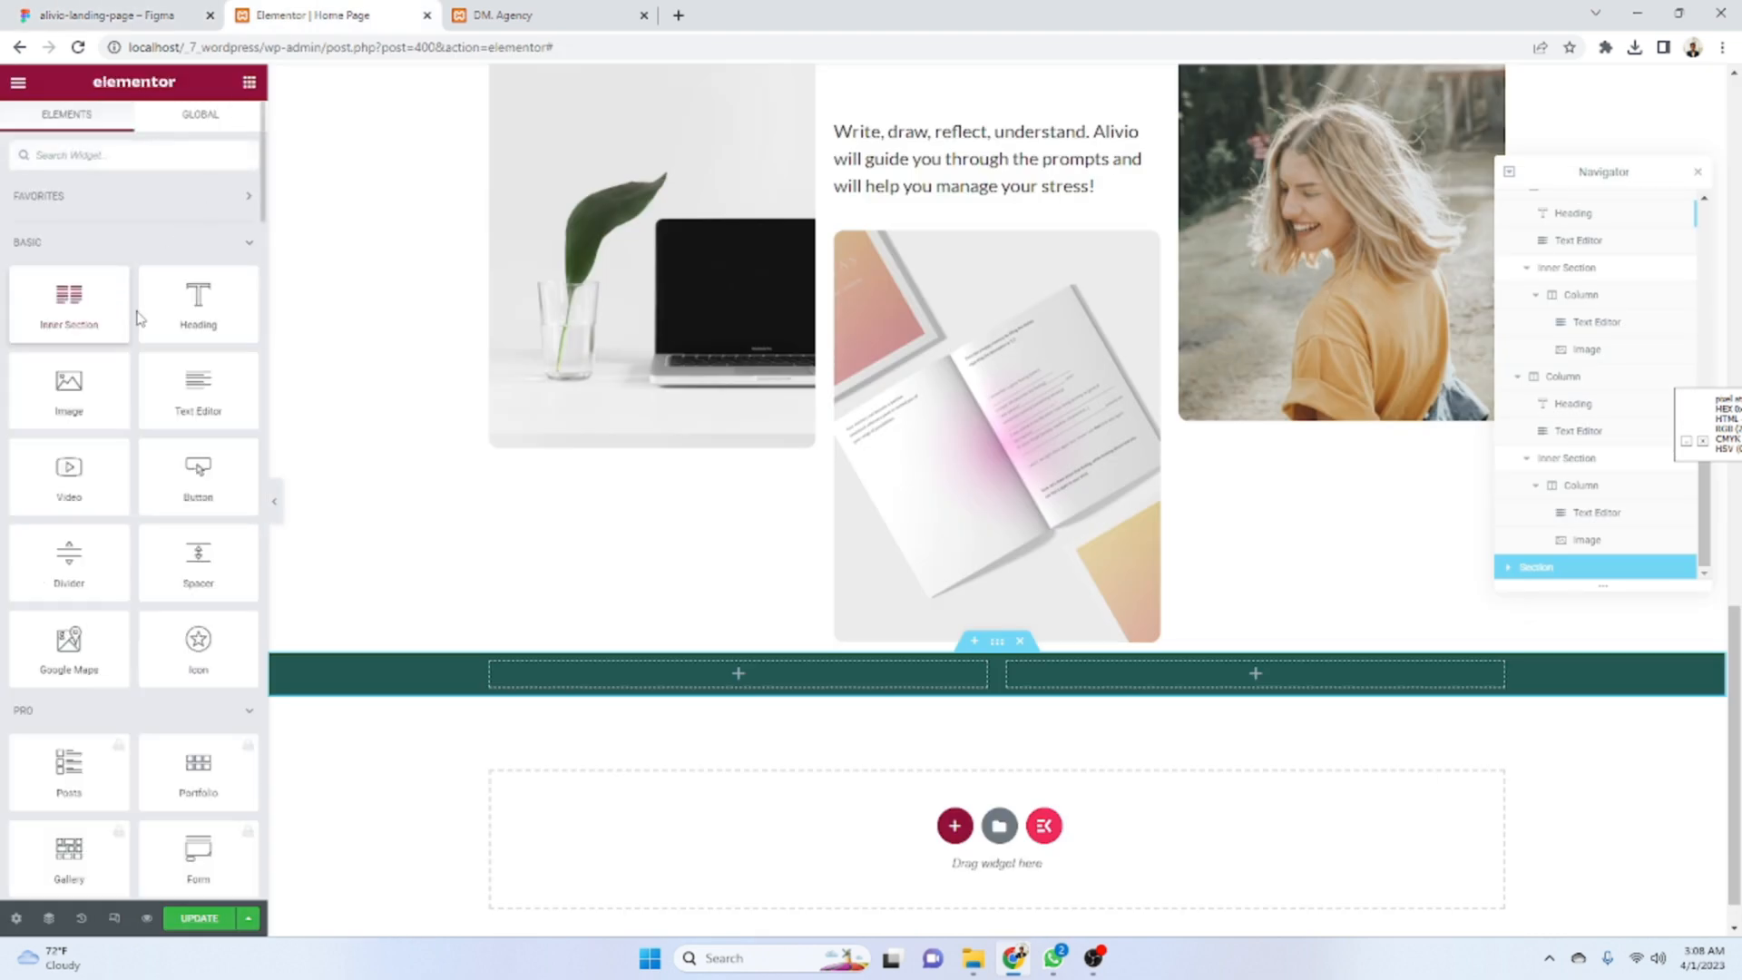
{"action": "left_click_drag", "start_coordinate": [195, 307], "coordinate": [742, 663]}
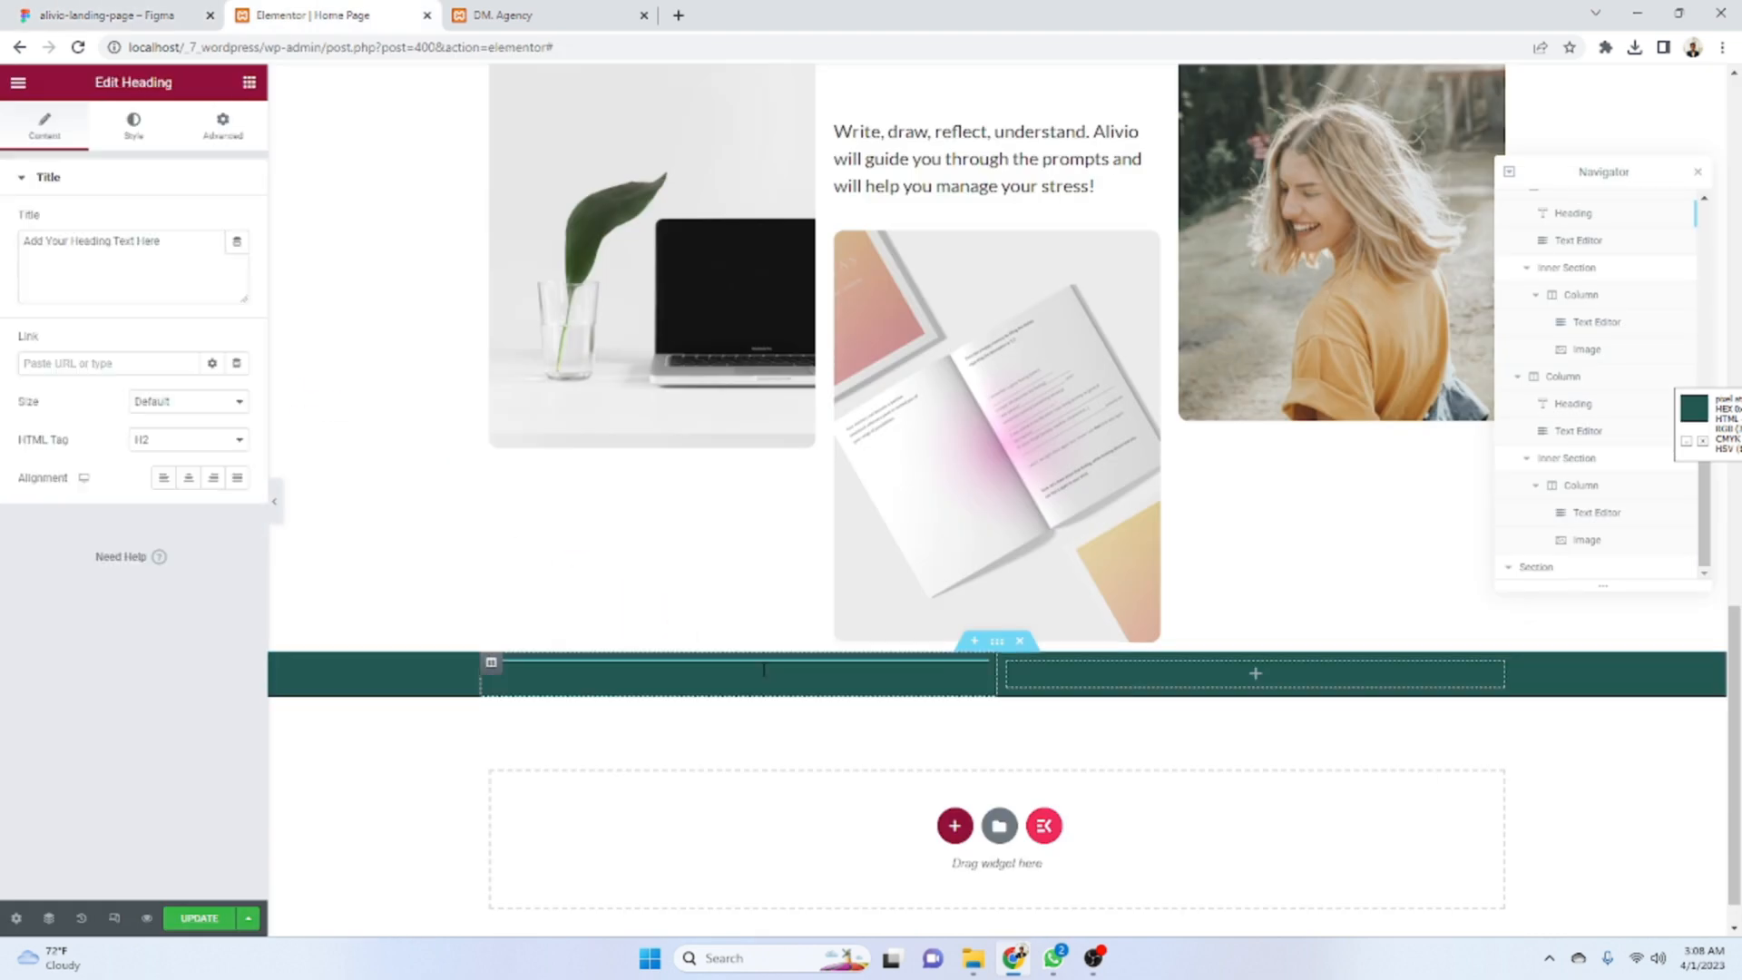
{"action": "left_click", "coordinate": [70, 276]}
{"action": "key", "text": "ctrl+a"}
{"action": "key", "text": "ctrl+v"}
- Check the headline's text properties in Figma and set the new heading's text colour to white in Elementor
{"action": "left_click", "coordinate": [218, 8]}
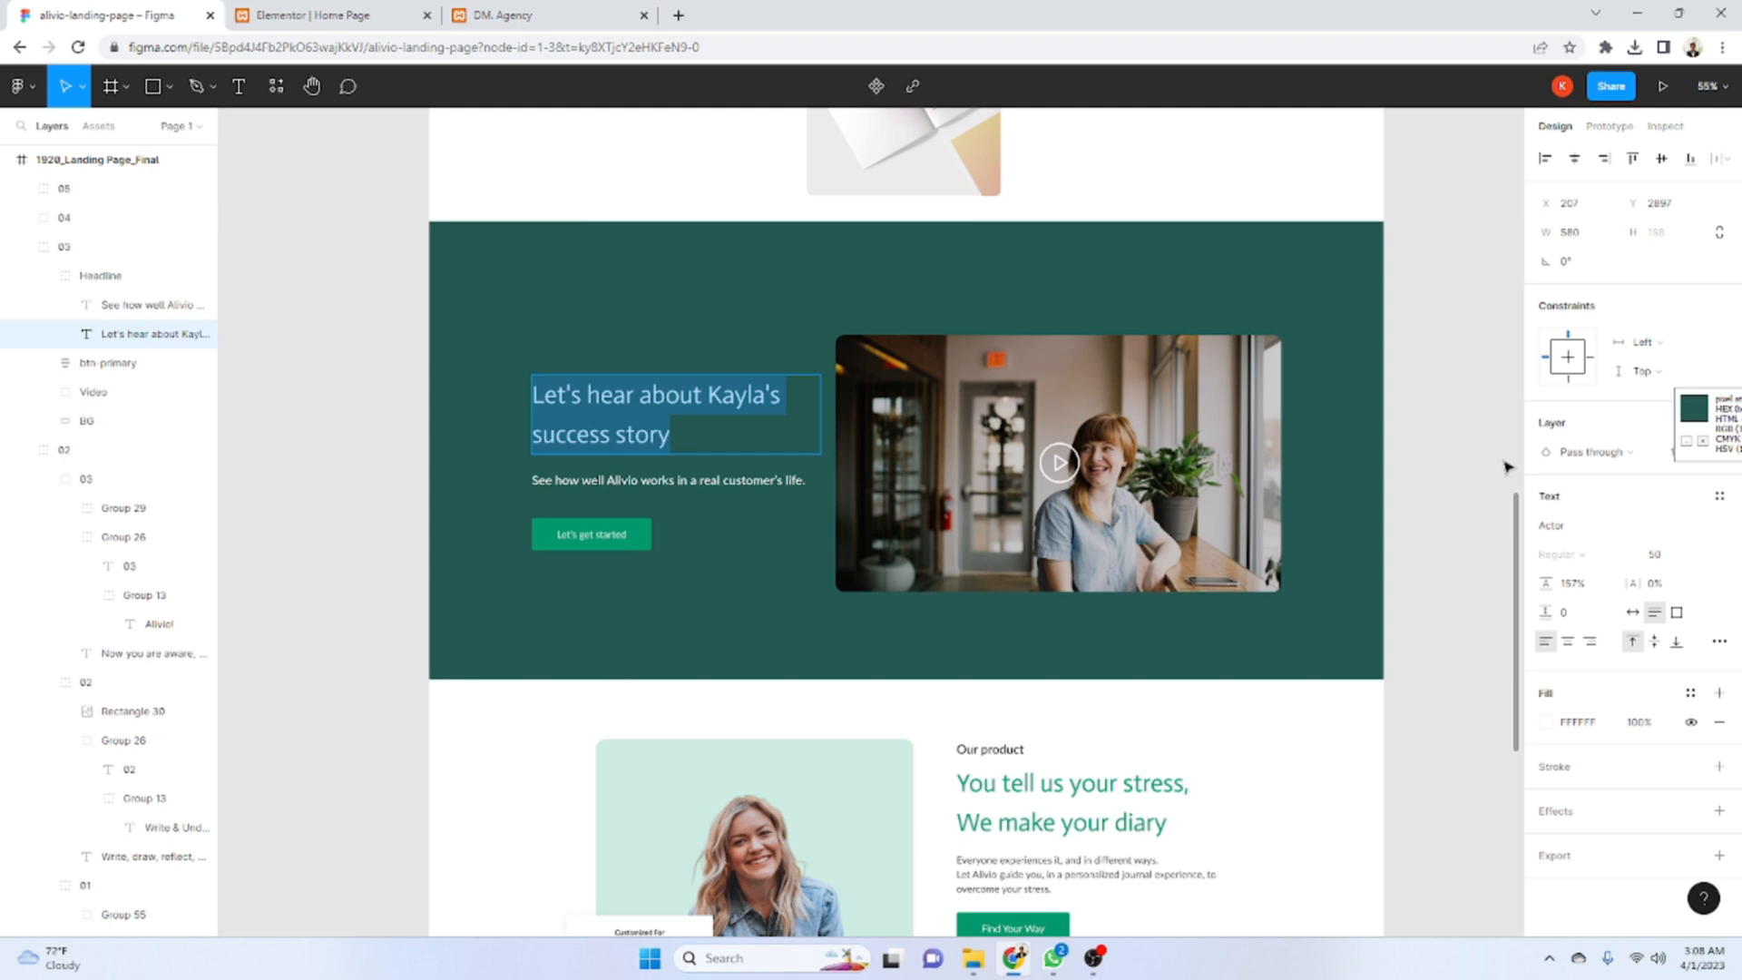
{"action": "left_click", "coordinate": [1580, 531]}
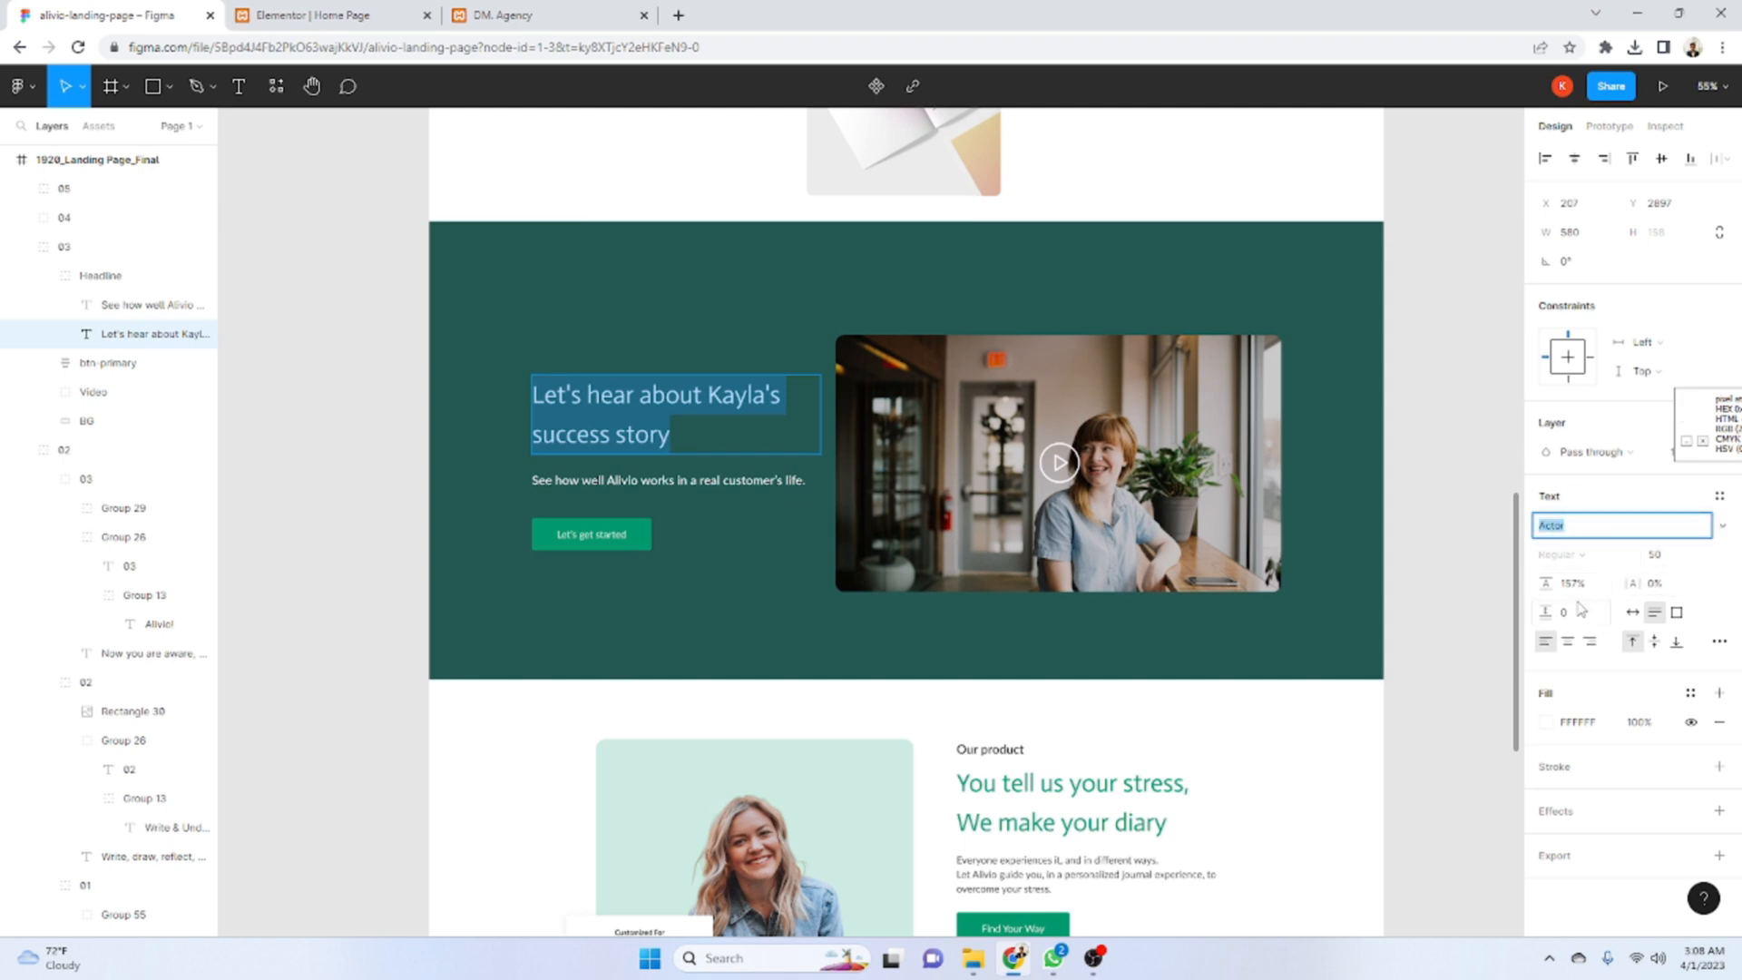
{"action": "left_click", "coordinate": [332, 11]}
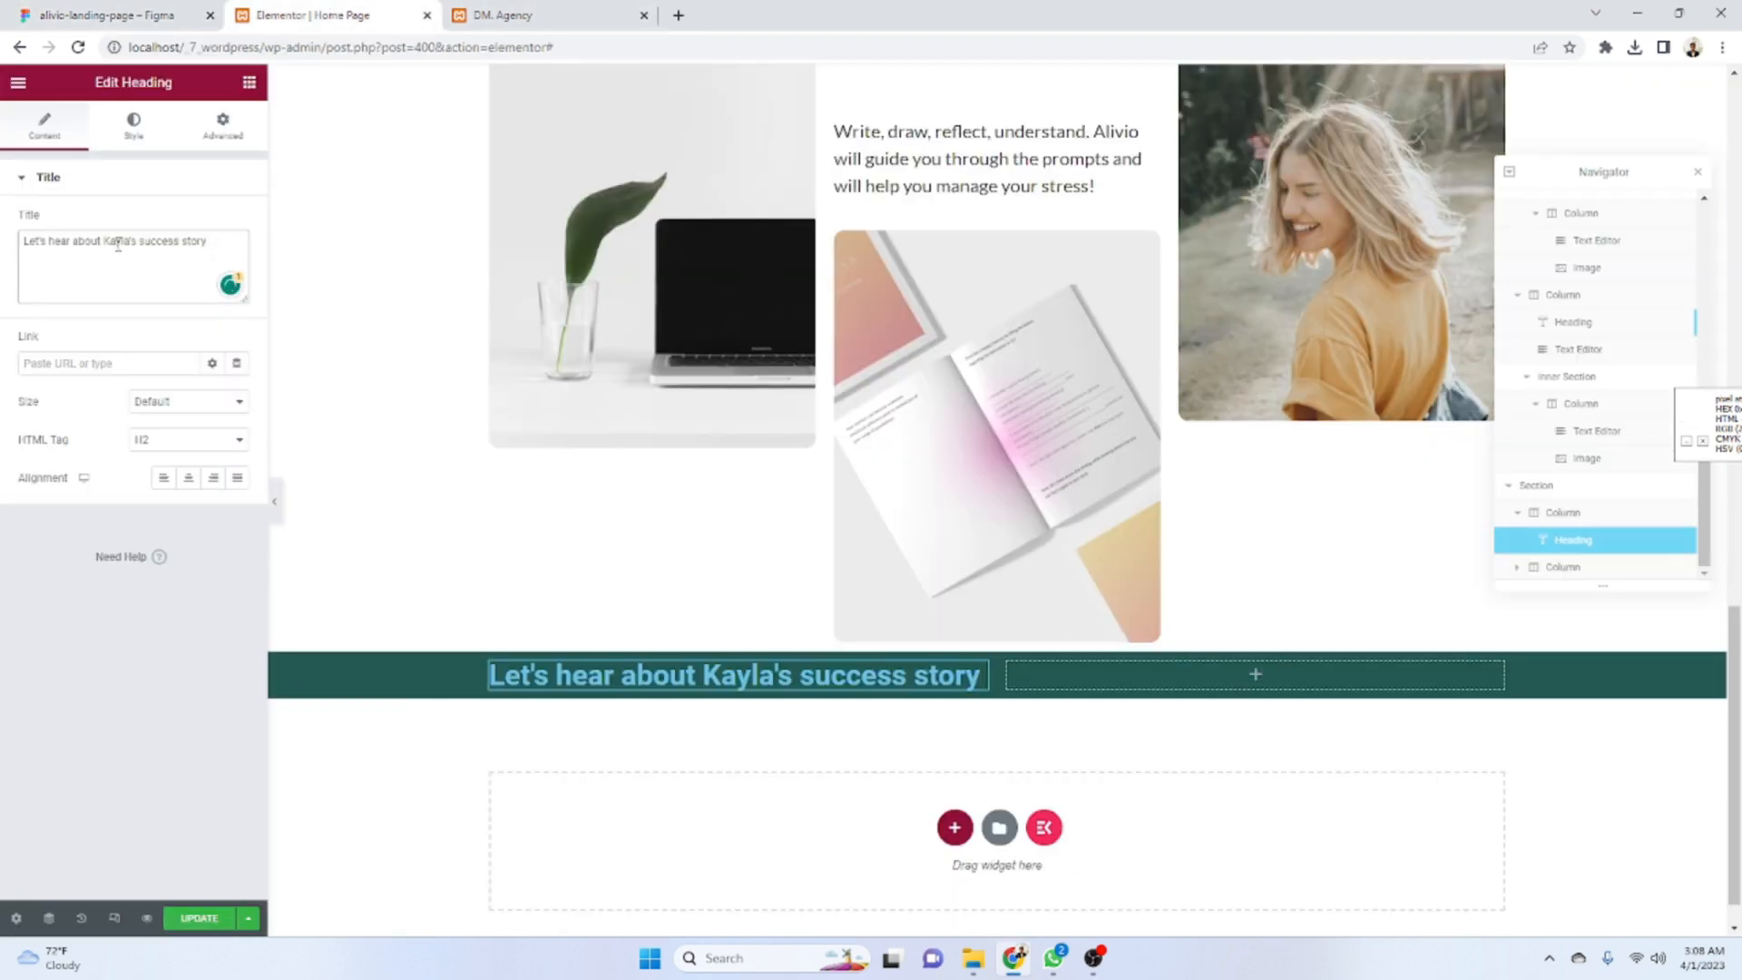
{"action": "left_click", "coordinate": [133, 125]}
{"action": "left_click", "coordinate": [237, 222]}
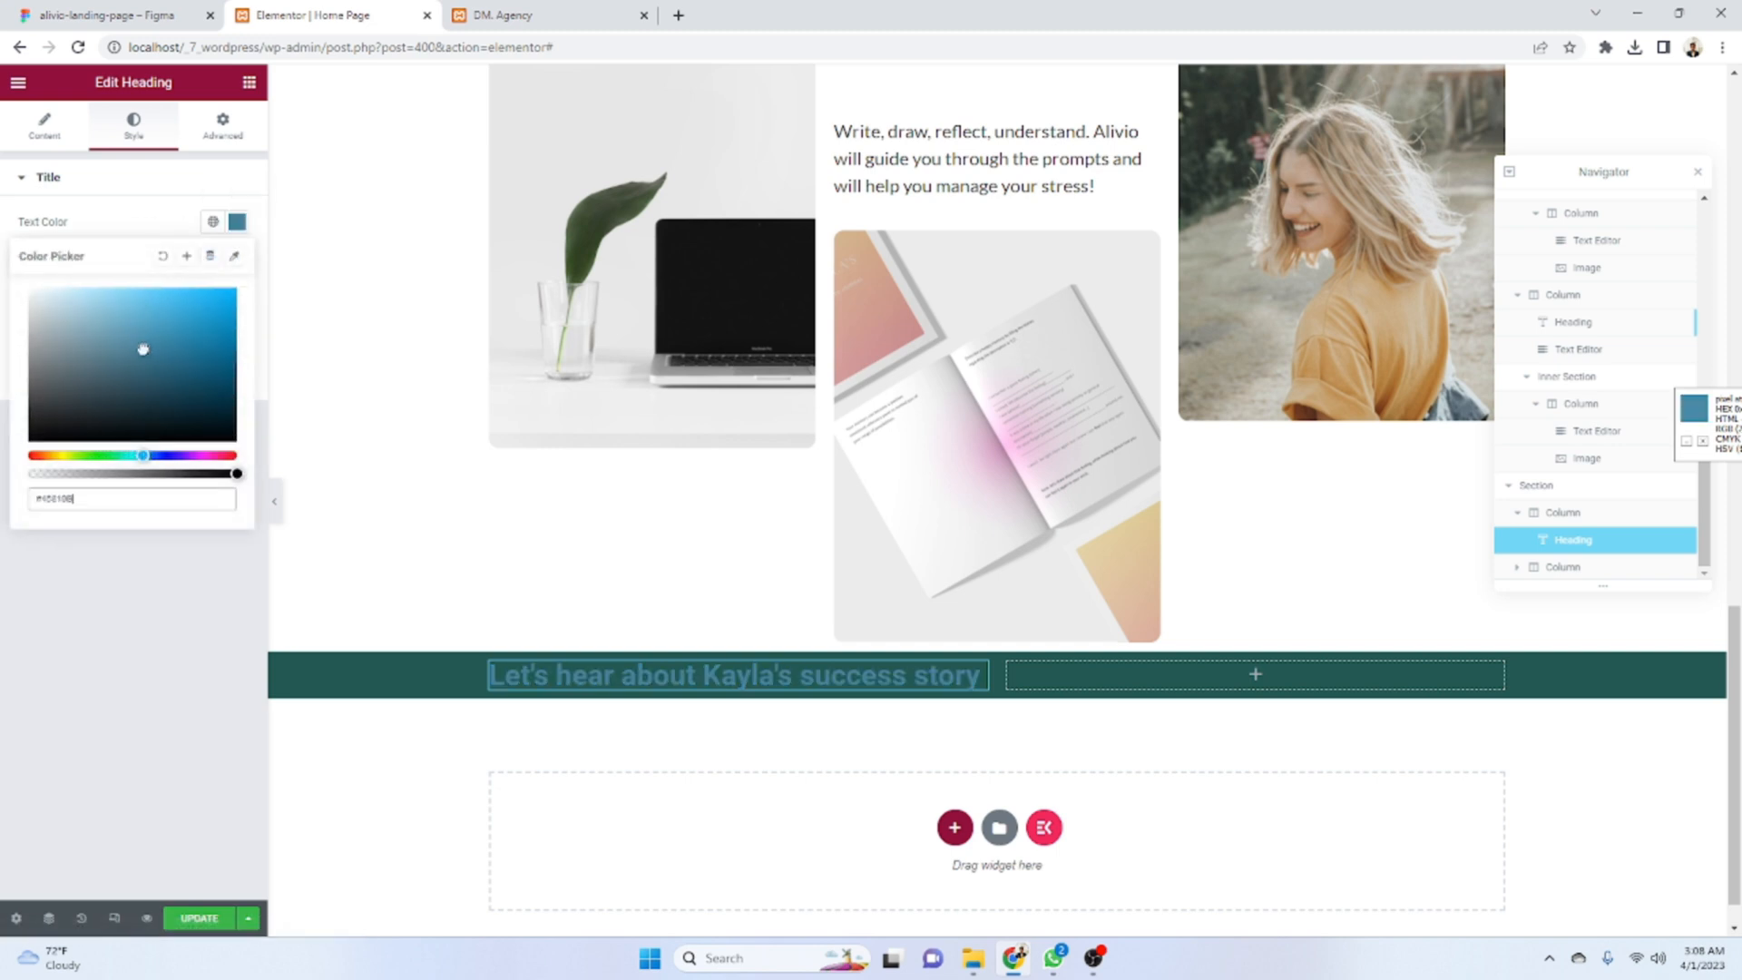
{"action": "left_click", "coordinate": [152, 189]}
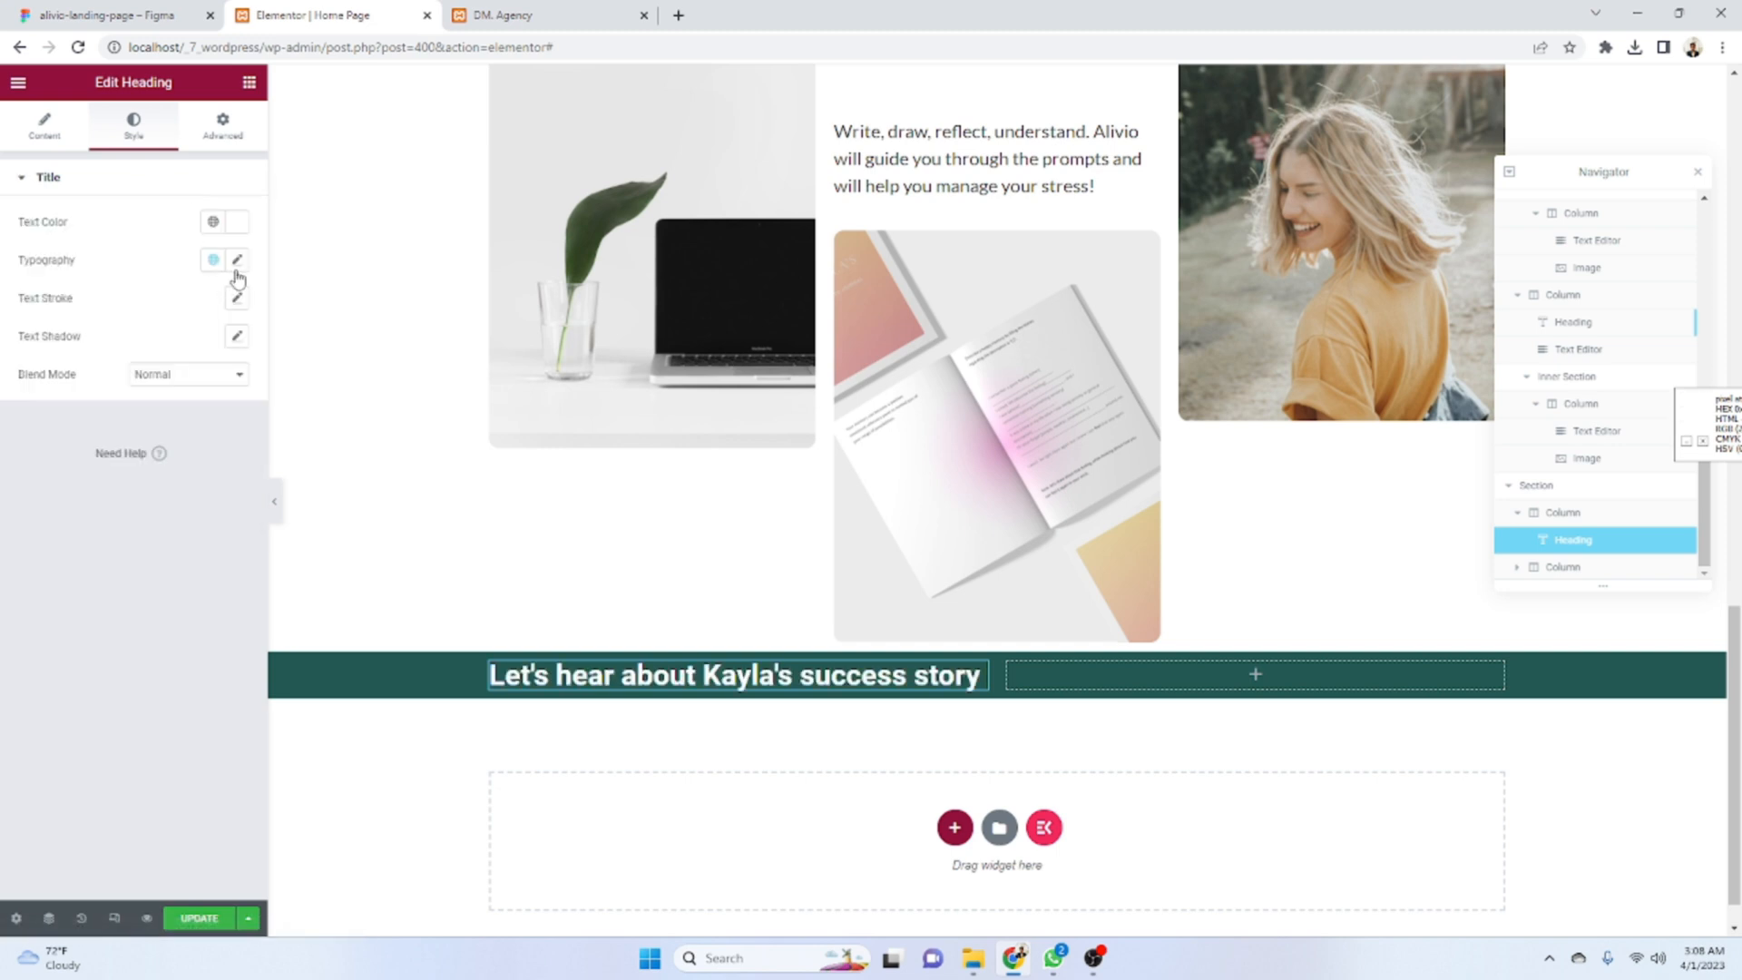
- Set the heading's typography to the Actor font, size 50 px and weight 400 (Normal), checking the weight against Figma
{"action": "left_click", "coordinate": [236, 264]}
{"action": "left_click", "coordinate": [193, 348]}
{"action": "type", "text": "actor"}
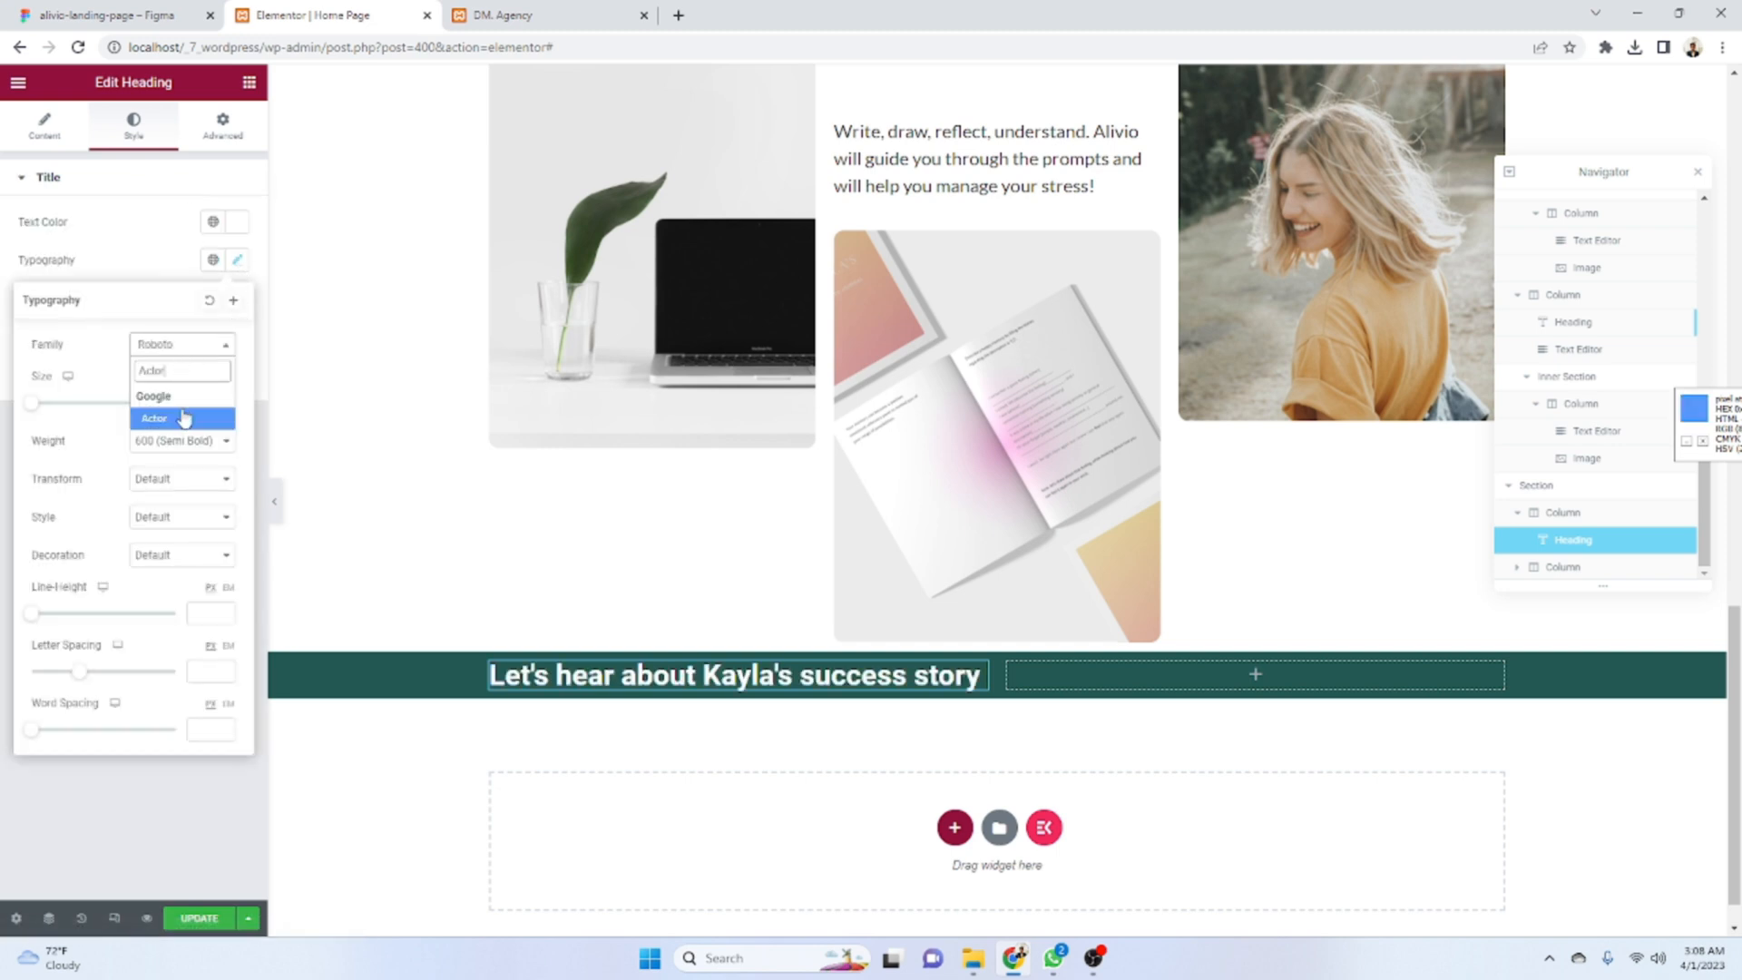
{"action": "left_click", "coordinate": [182, 417]}
{"action": "left_click", "coordinate": [208, 403]}
{"action": "type", "text": "50"}
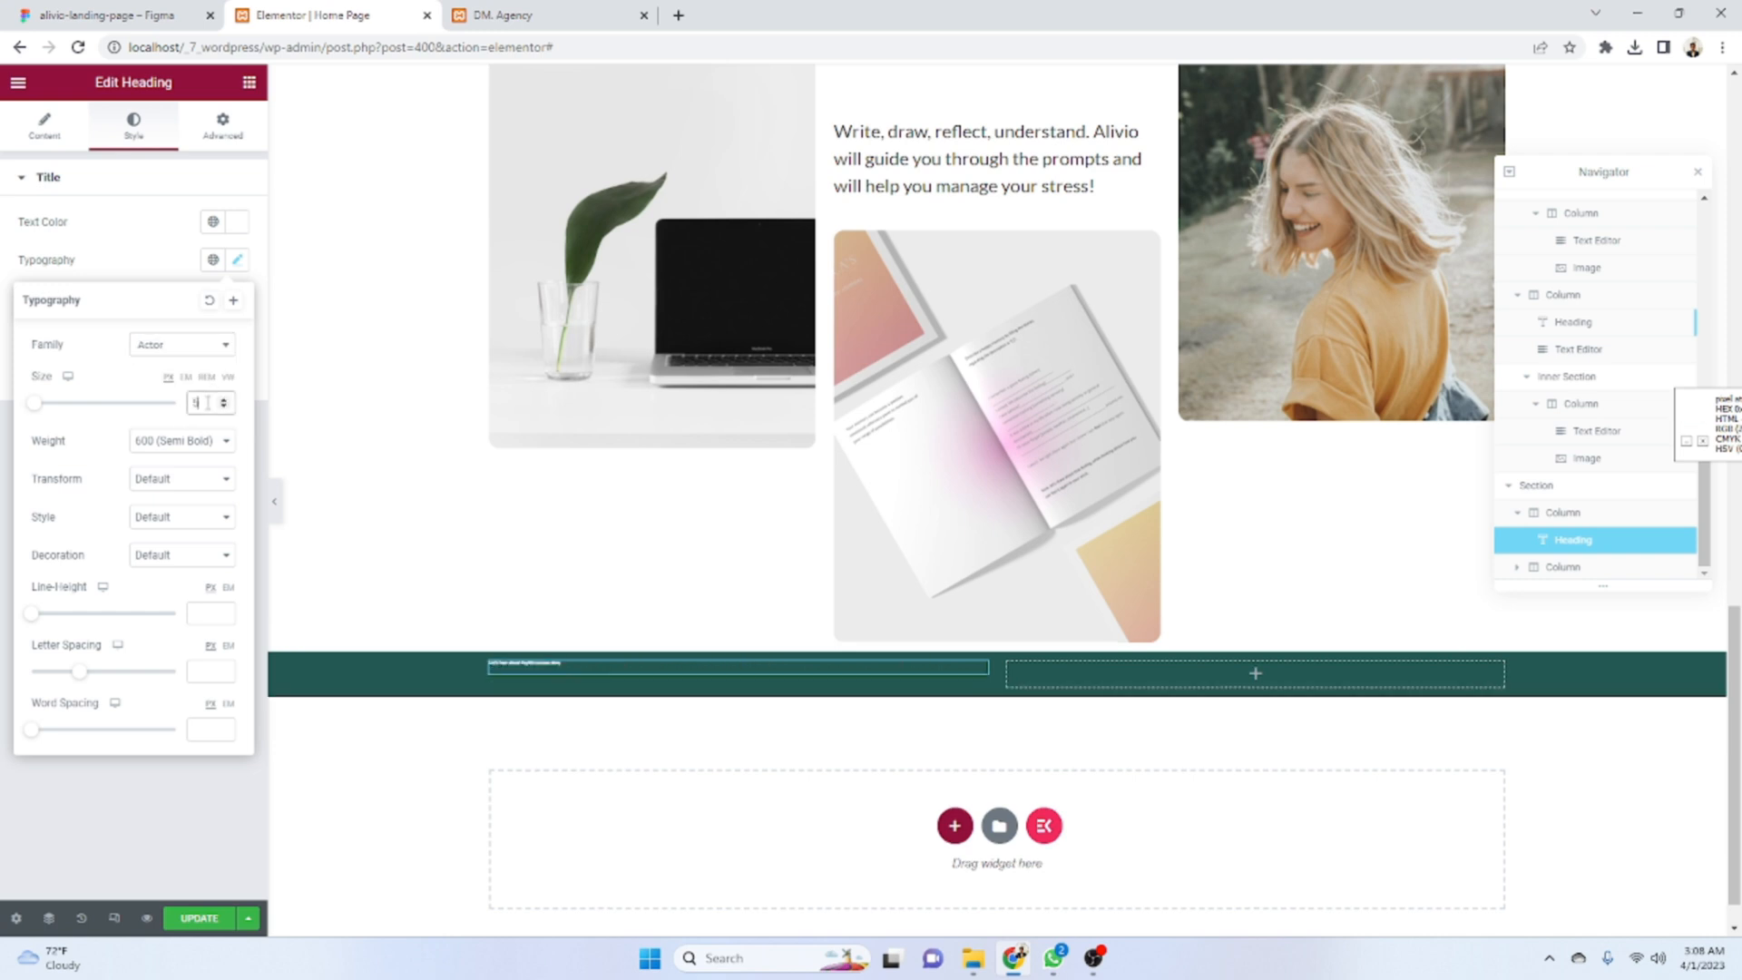
{"action": "left_click", "coordinate": [208, 441]}
{"action": "key", "text": "ctrl+1"}
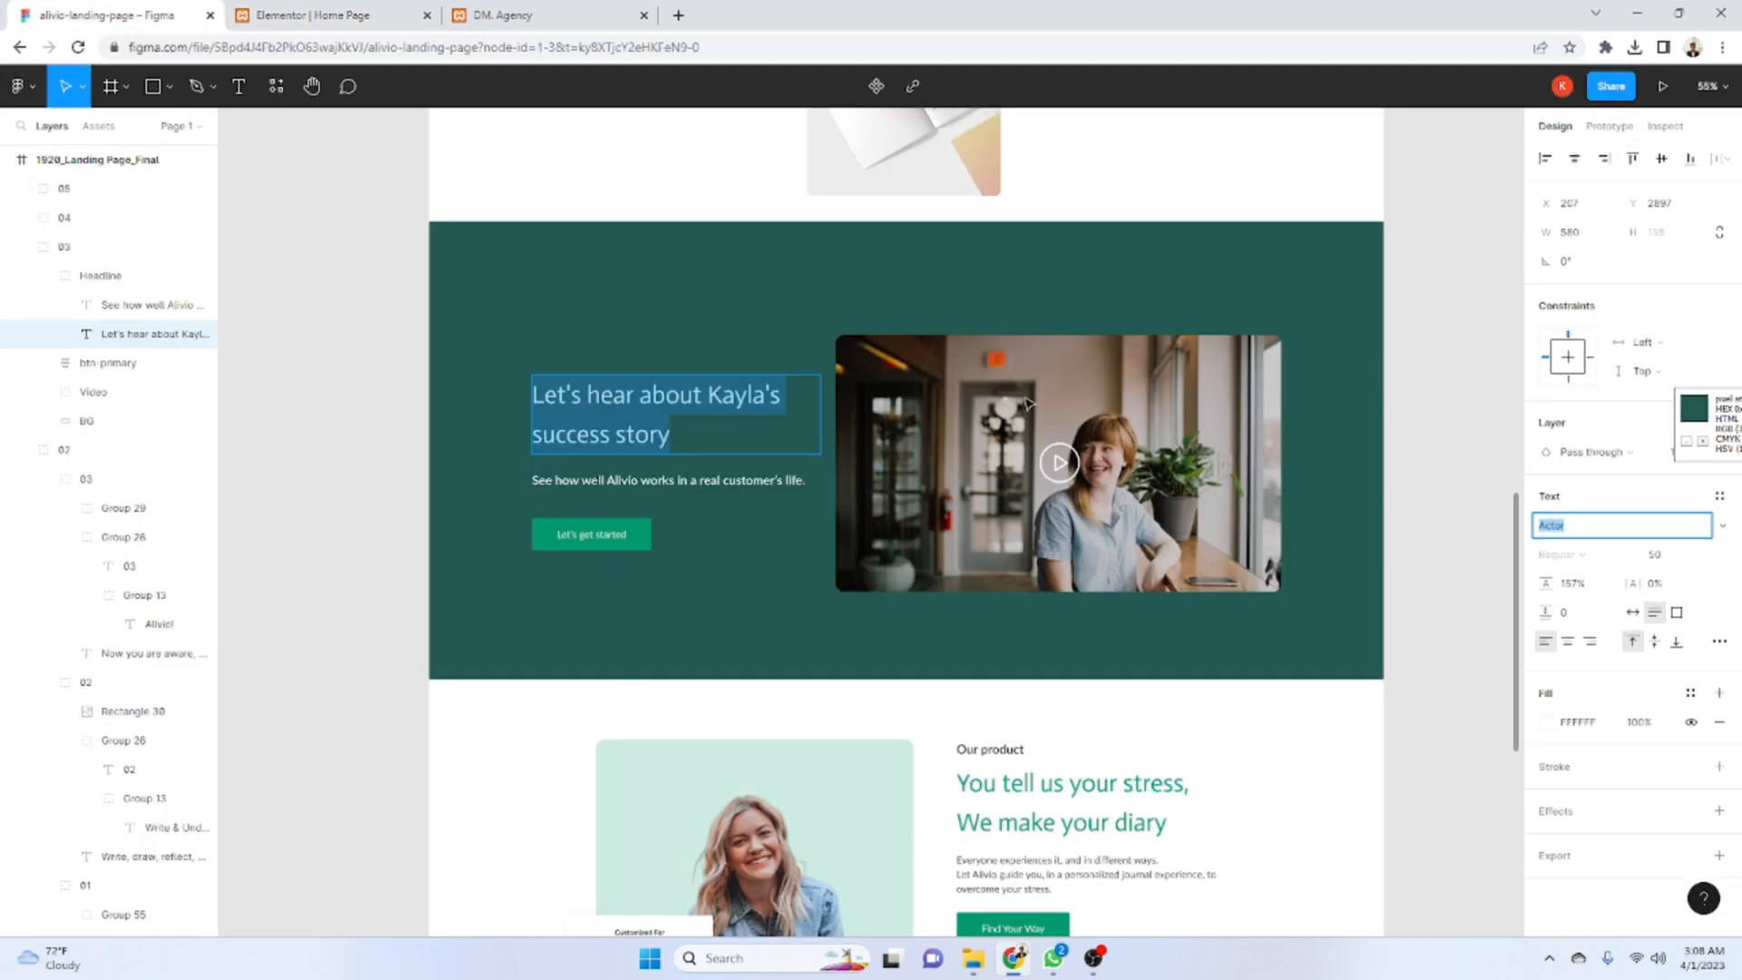
{"action": "left_click", "coordinate": [351, 12]}
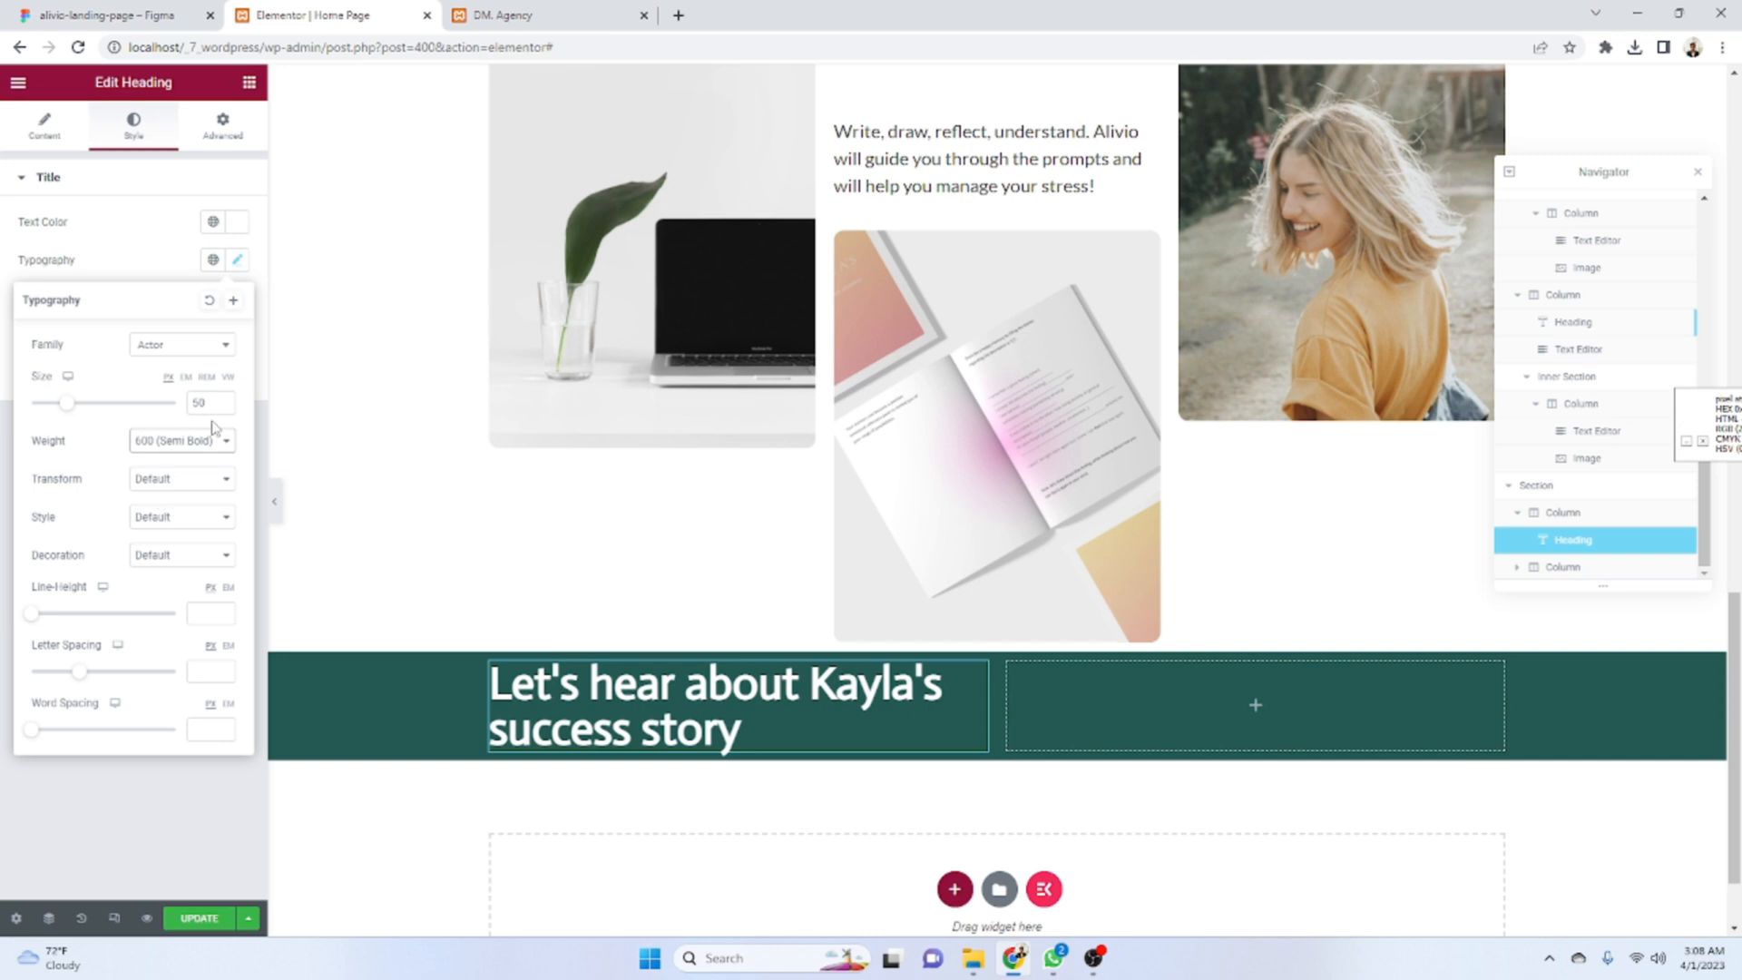
{"action": "left_click", "coordinate": [214, 440]}
{"action": "left_click", "coordinate": [200, 512]}
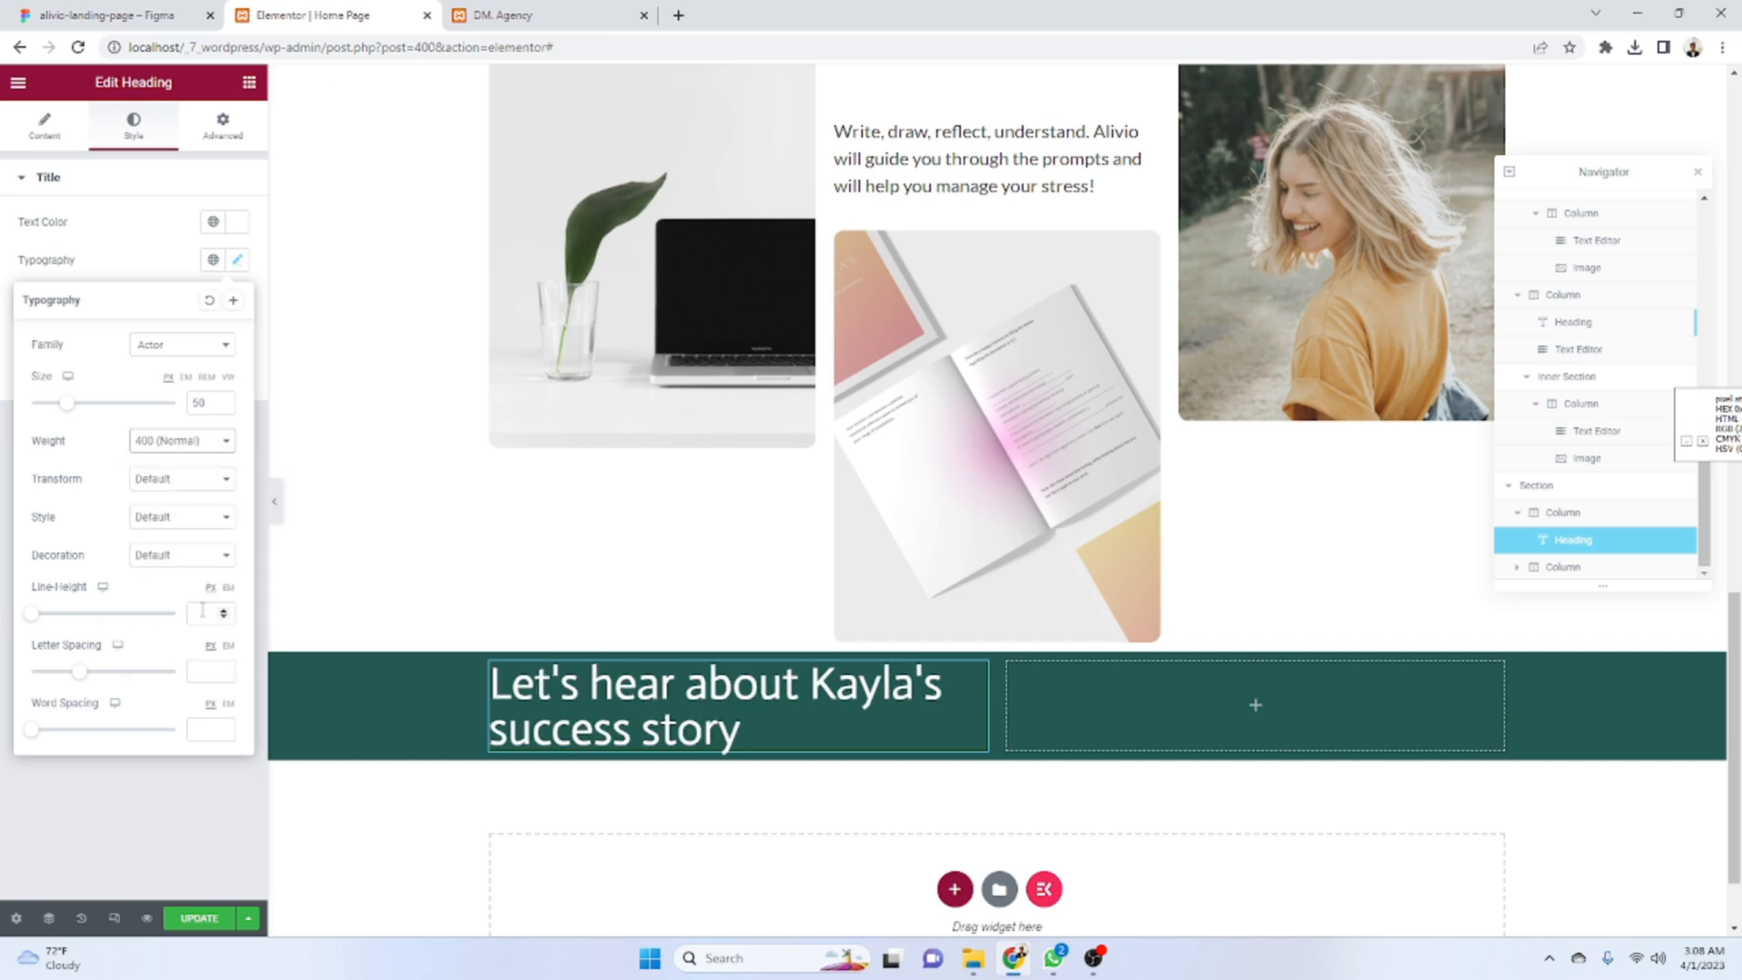
- Try a heading line height of 100 px, compare the line spacing with Figma, and set it to 75 px
{"action": "type", "text": "100"}
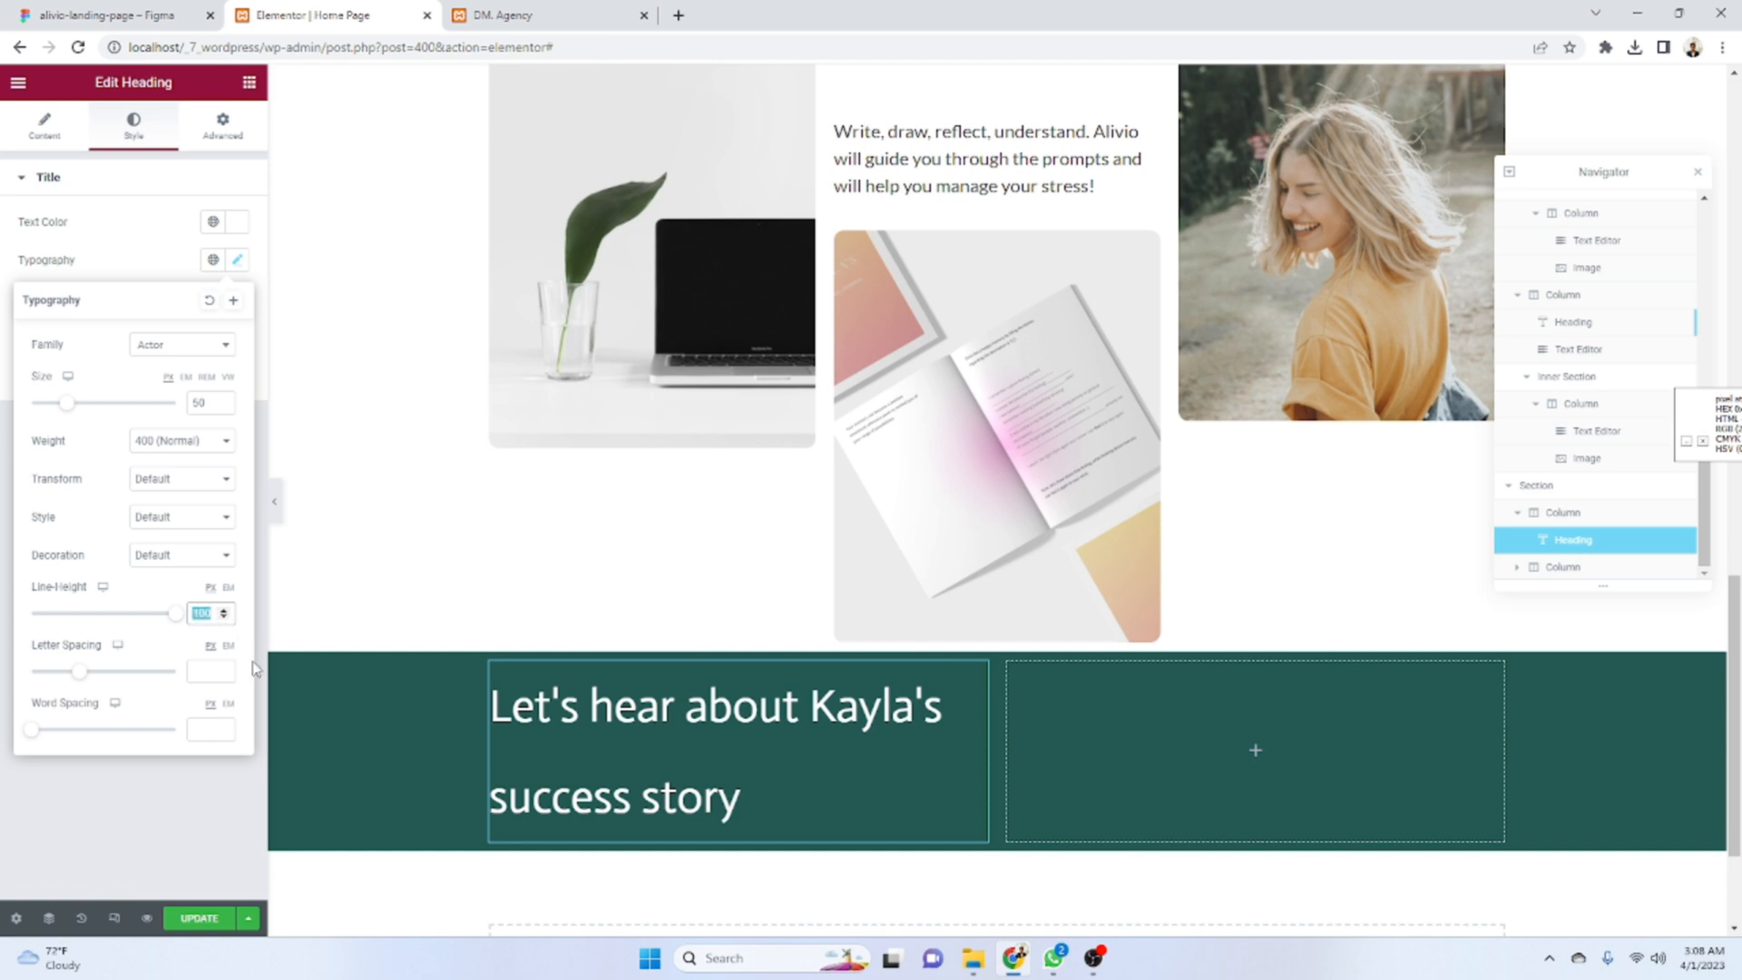
{"action": "left_click", "coordinate": [95, 15]}
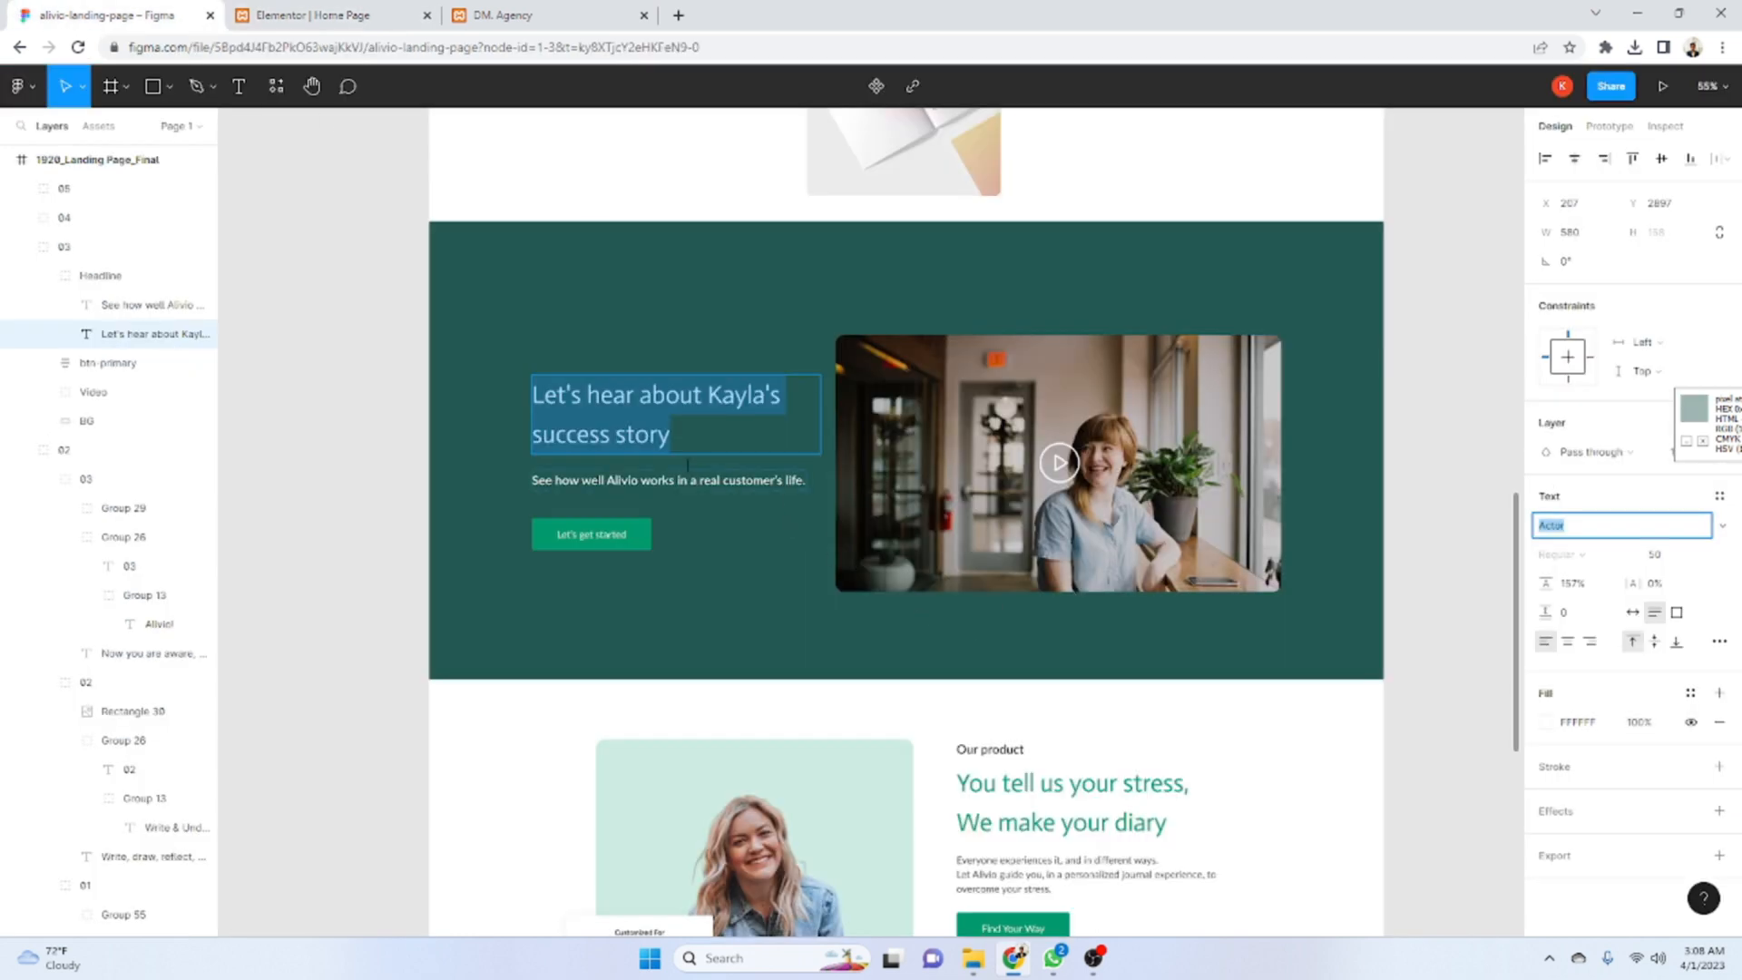
{"action": "left_click", "coordinate": [343, 17]}
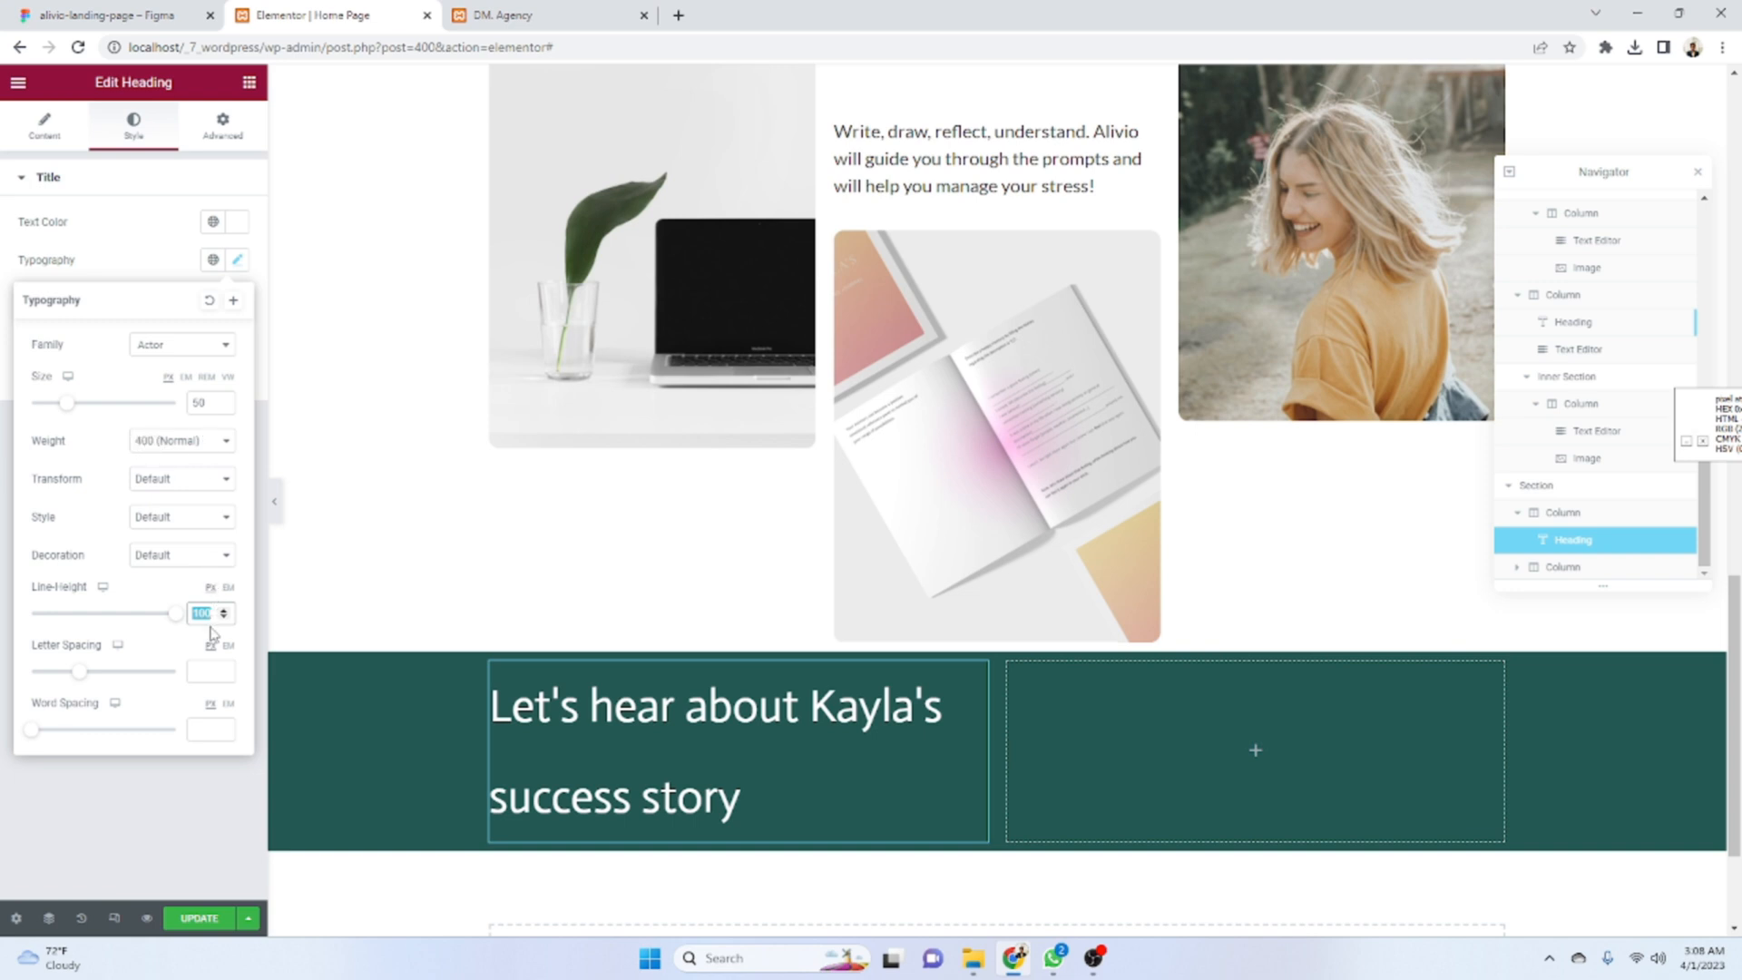
{"action": "type", "text": "75"}
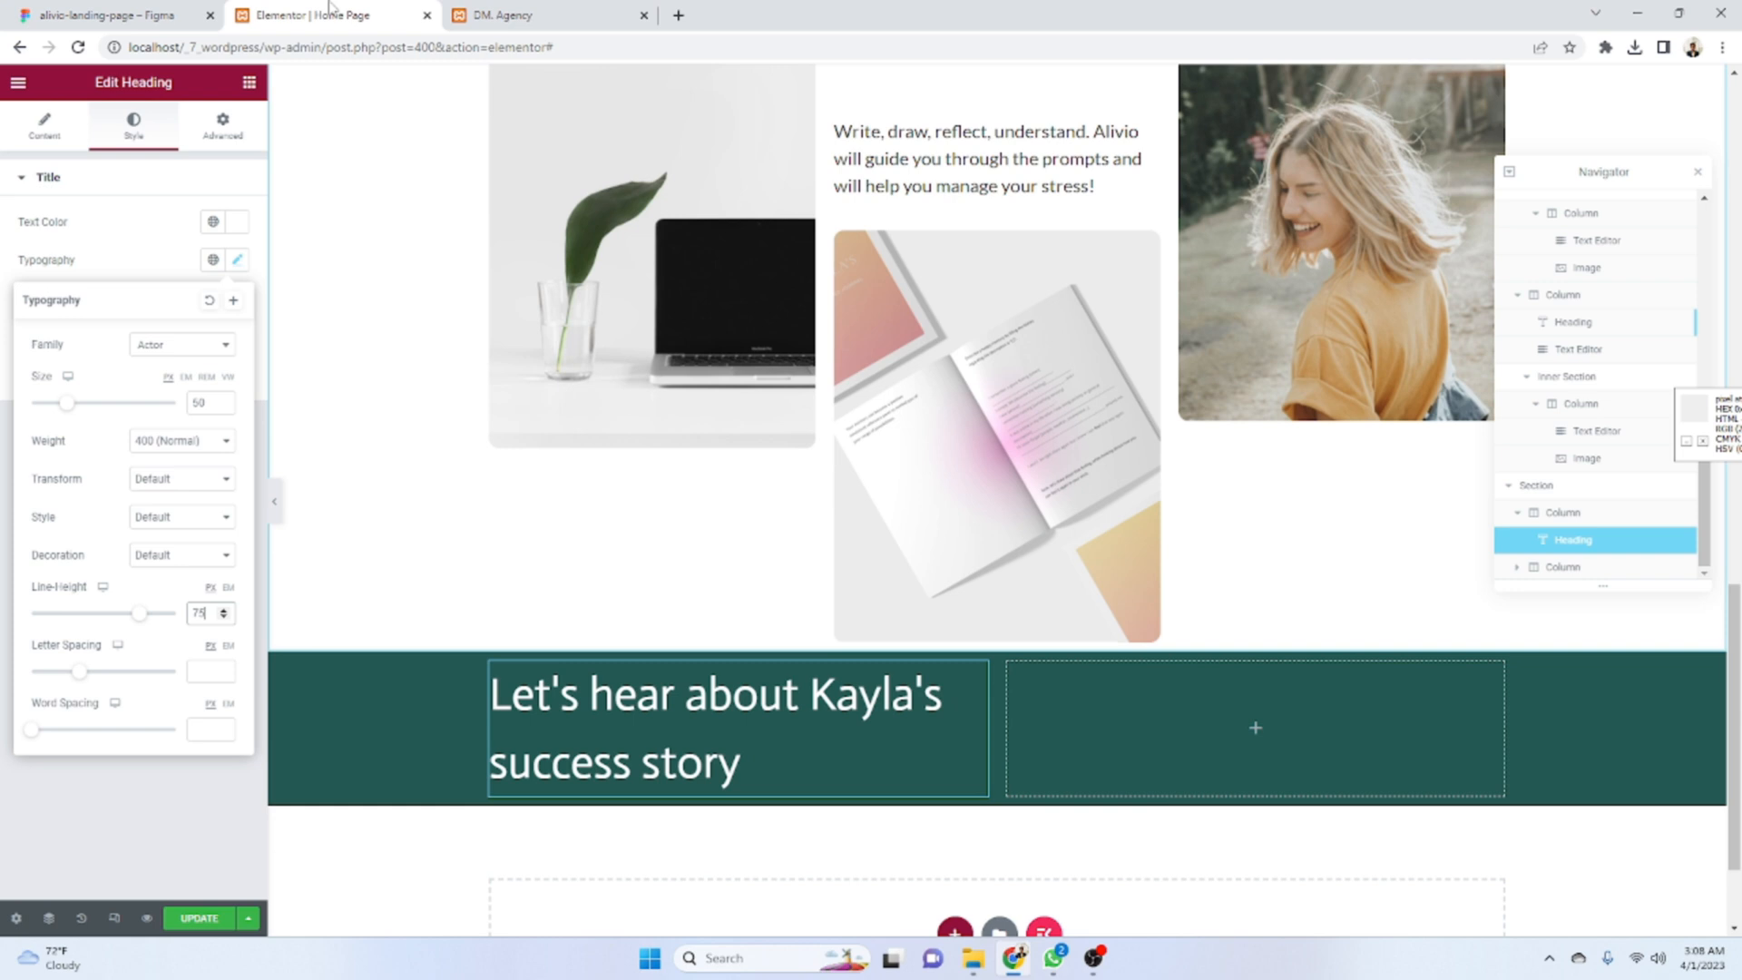
- Copy the supporting sentence below the success story headline in Figma and return to the Elementor page
{"action": "left_click", "coordinate": [196, 7]}
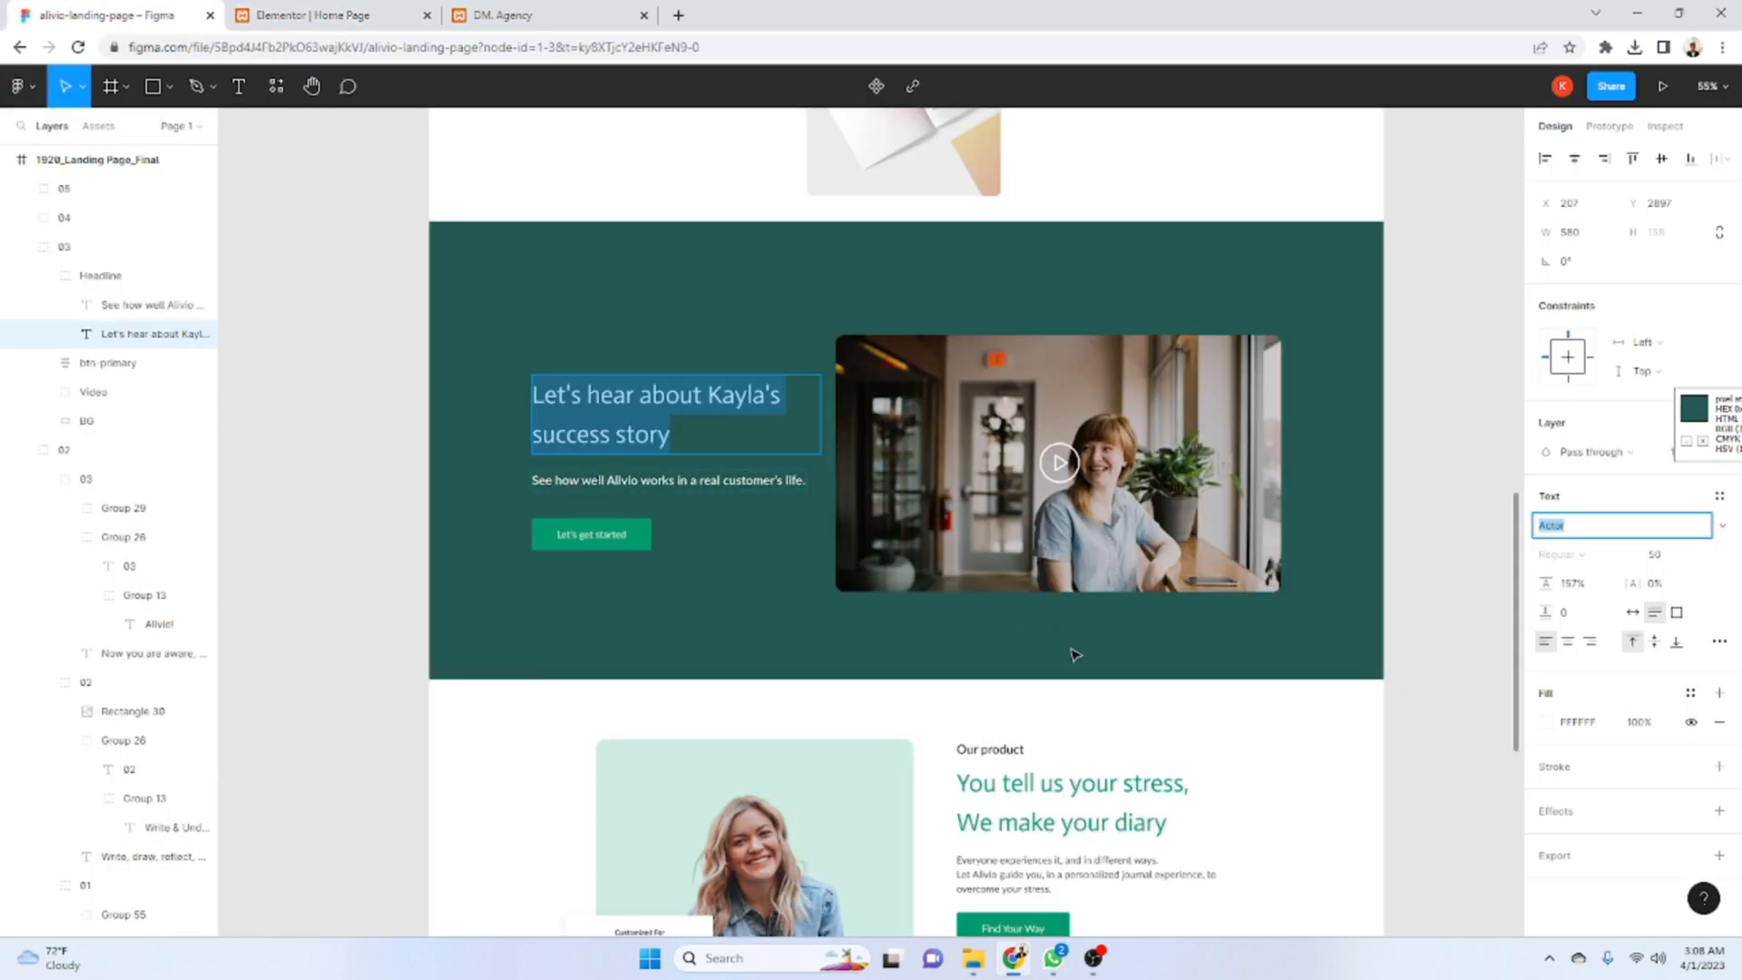
{"action": "double_click", "coordinate": [699, 483]}
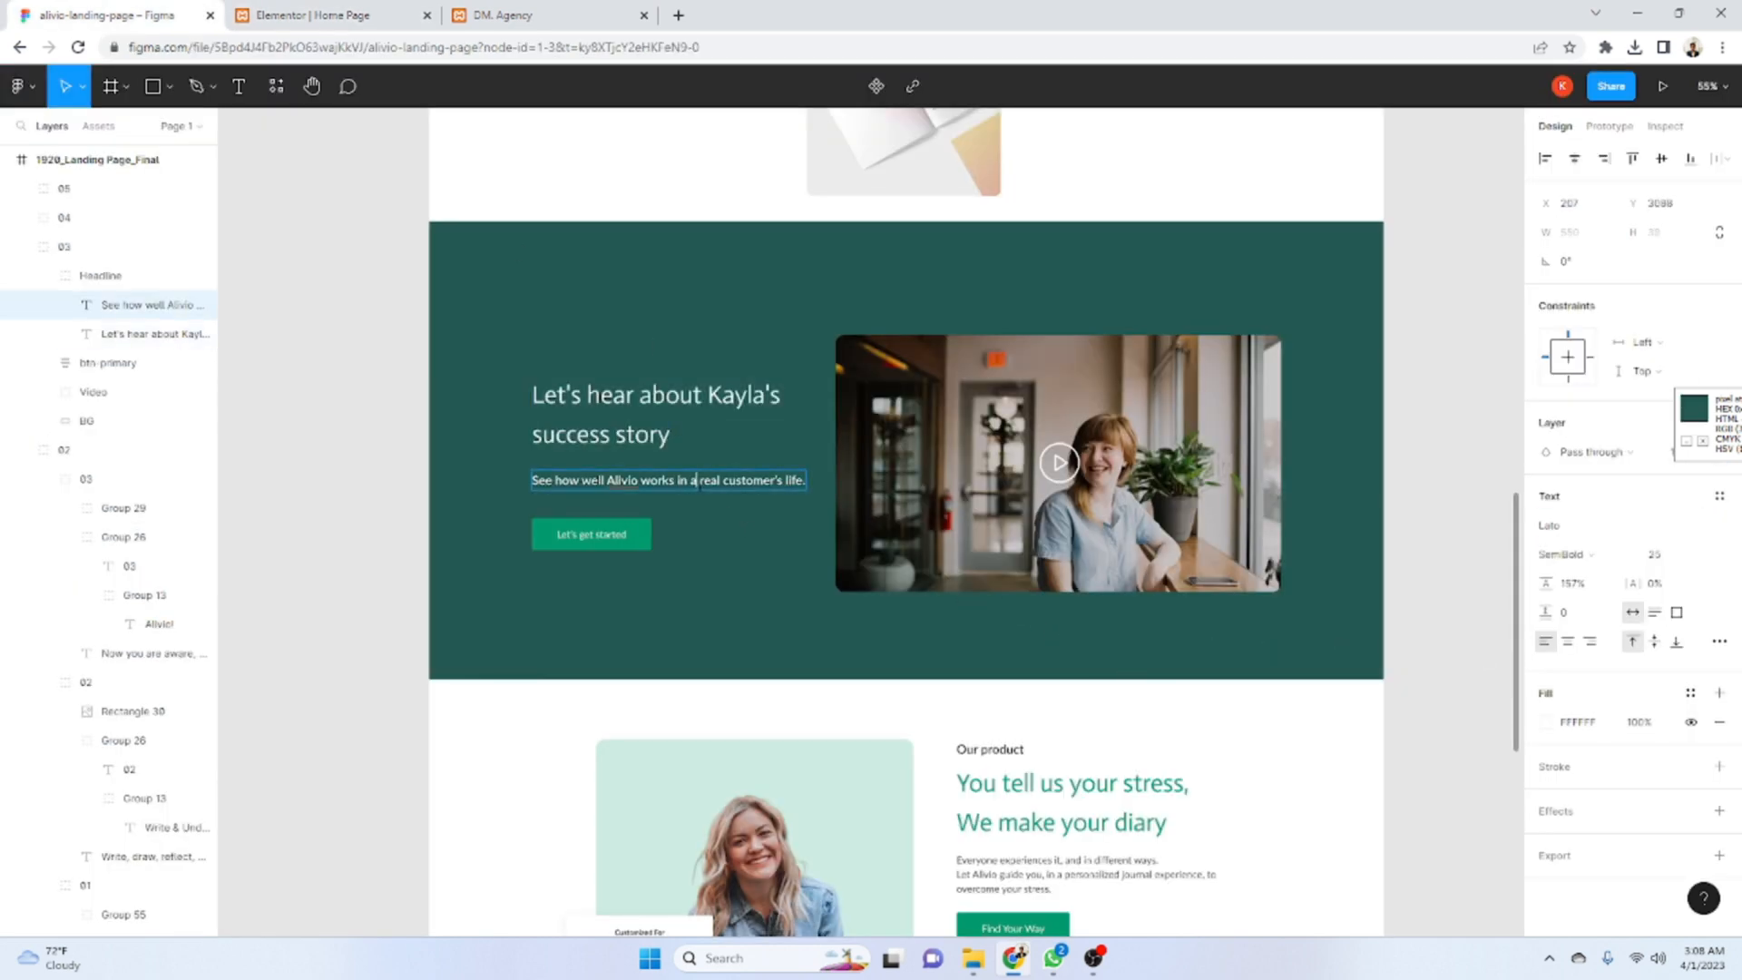
{"action": "left_click", "coordinate": [377, 16]}
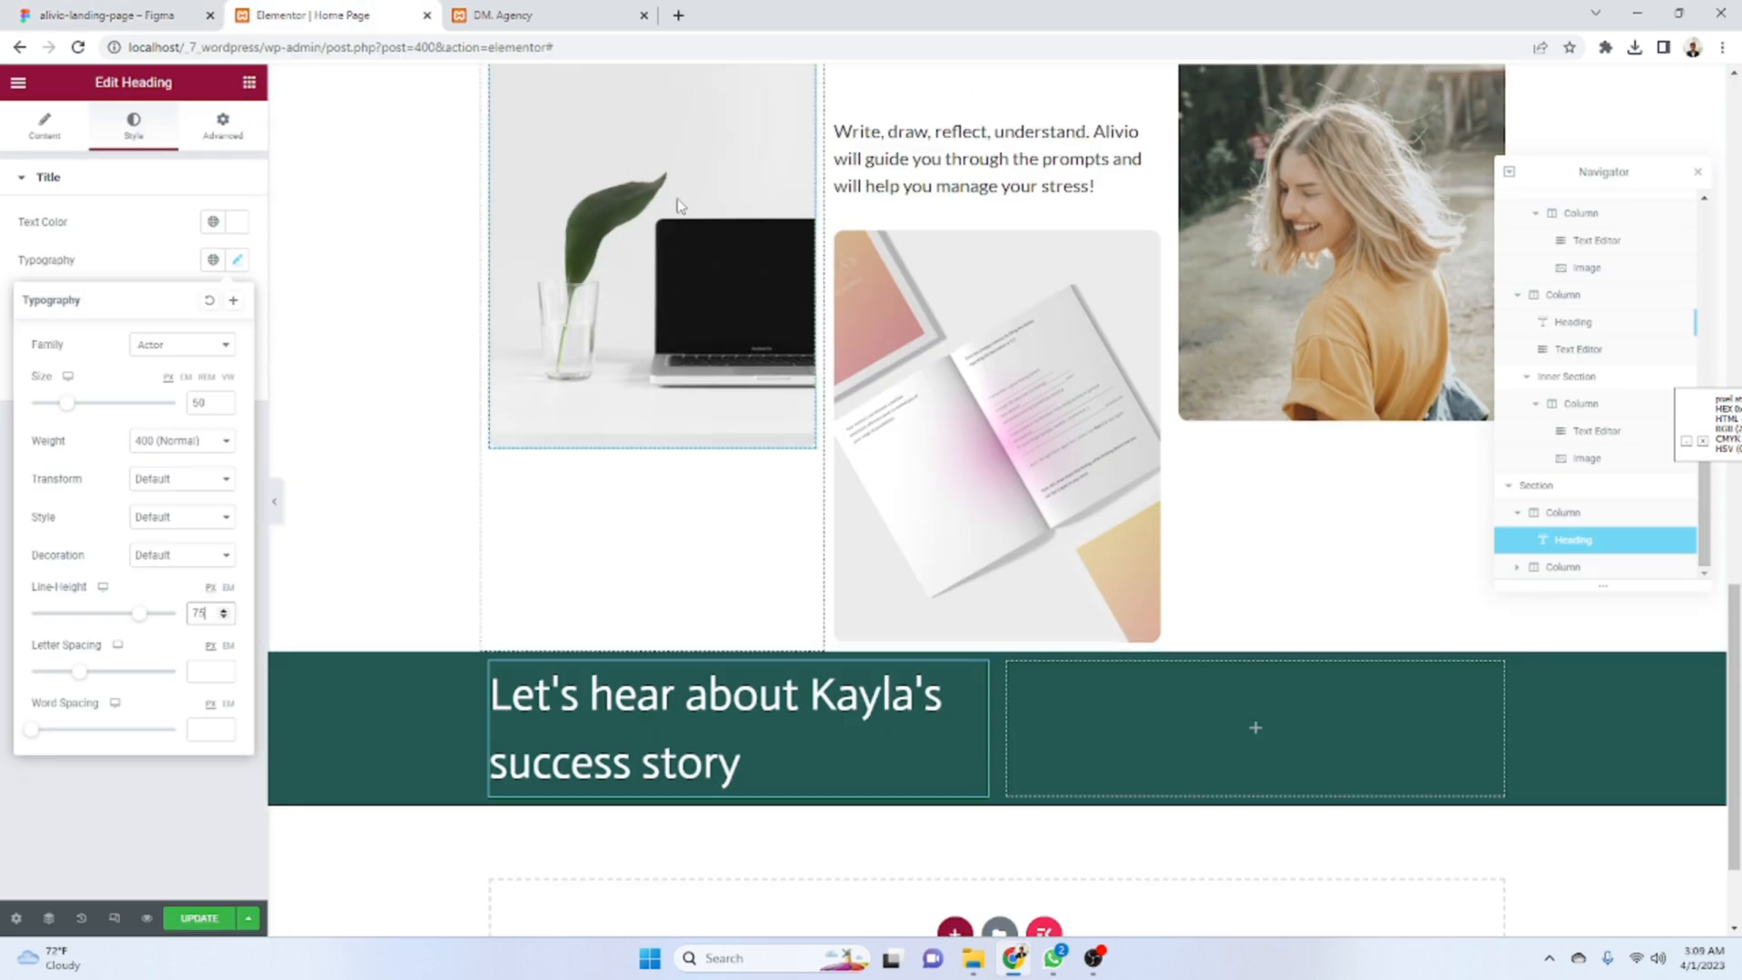
- Duplicate the 02 step's text widget below the success story heading and replace its text with "See how well Alivio works in a real customer's life."
{"action": "right_click", "coordinate": [1073, 148]}
{"action": "left_click", "coordinate": [1129, 234]}
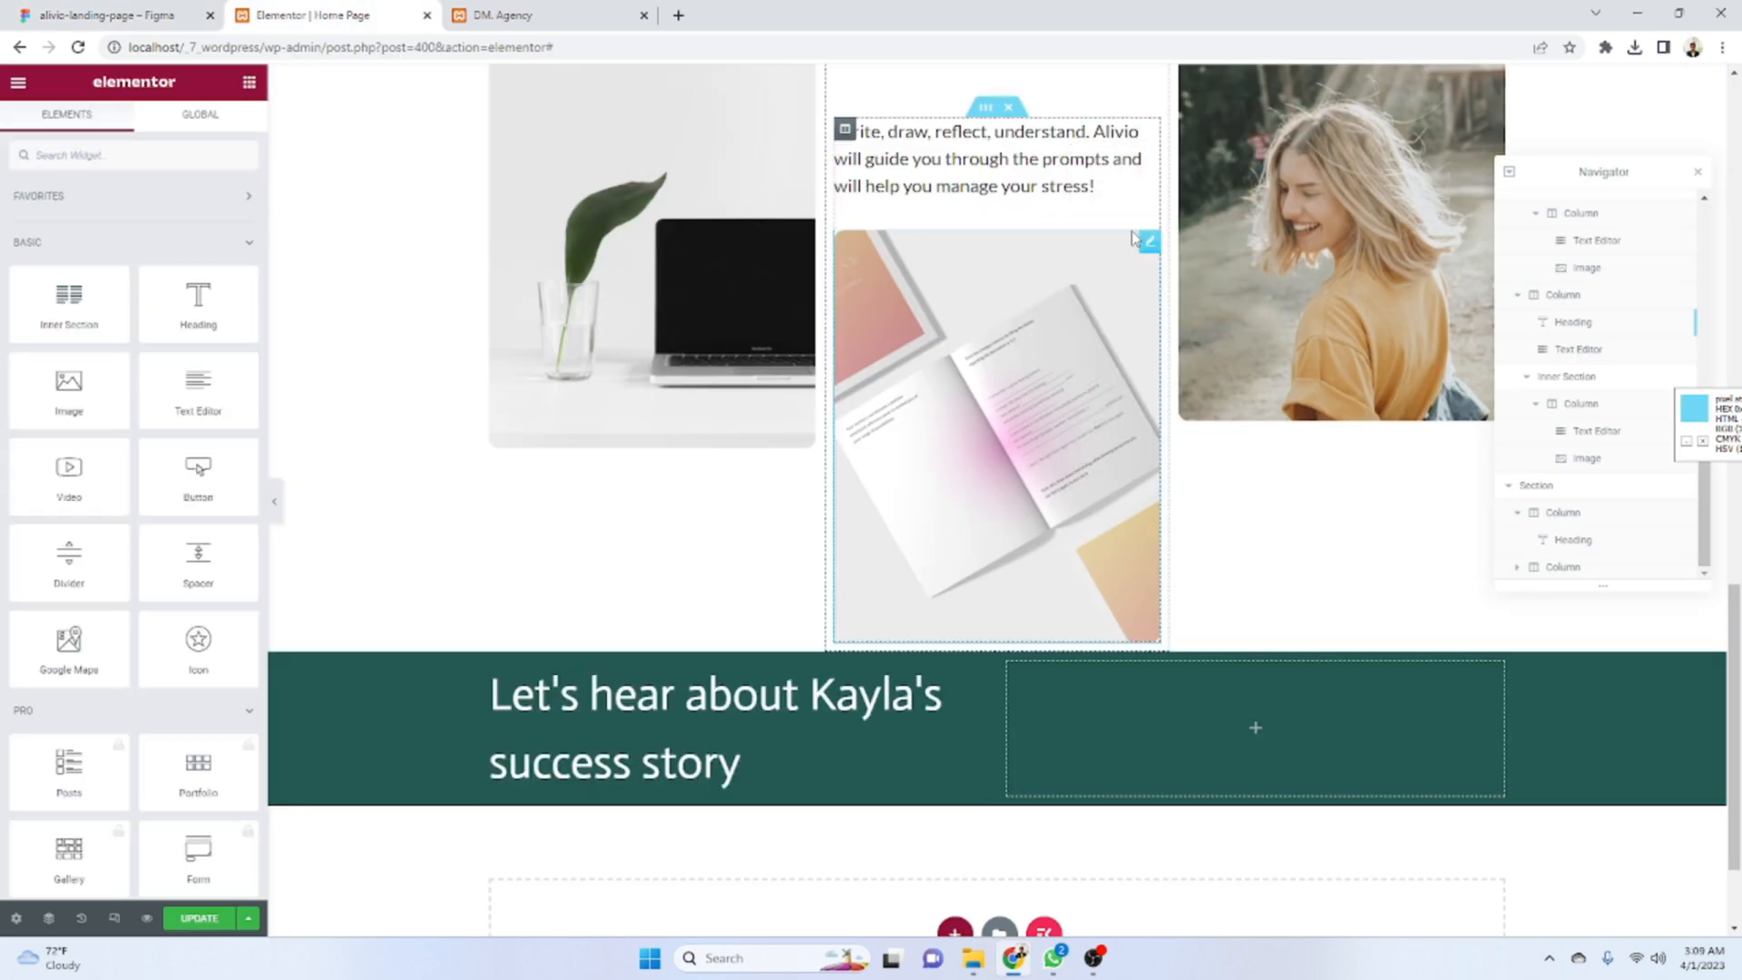
{"action": "right_click", "coordinate": [674, 753]}
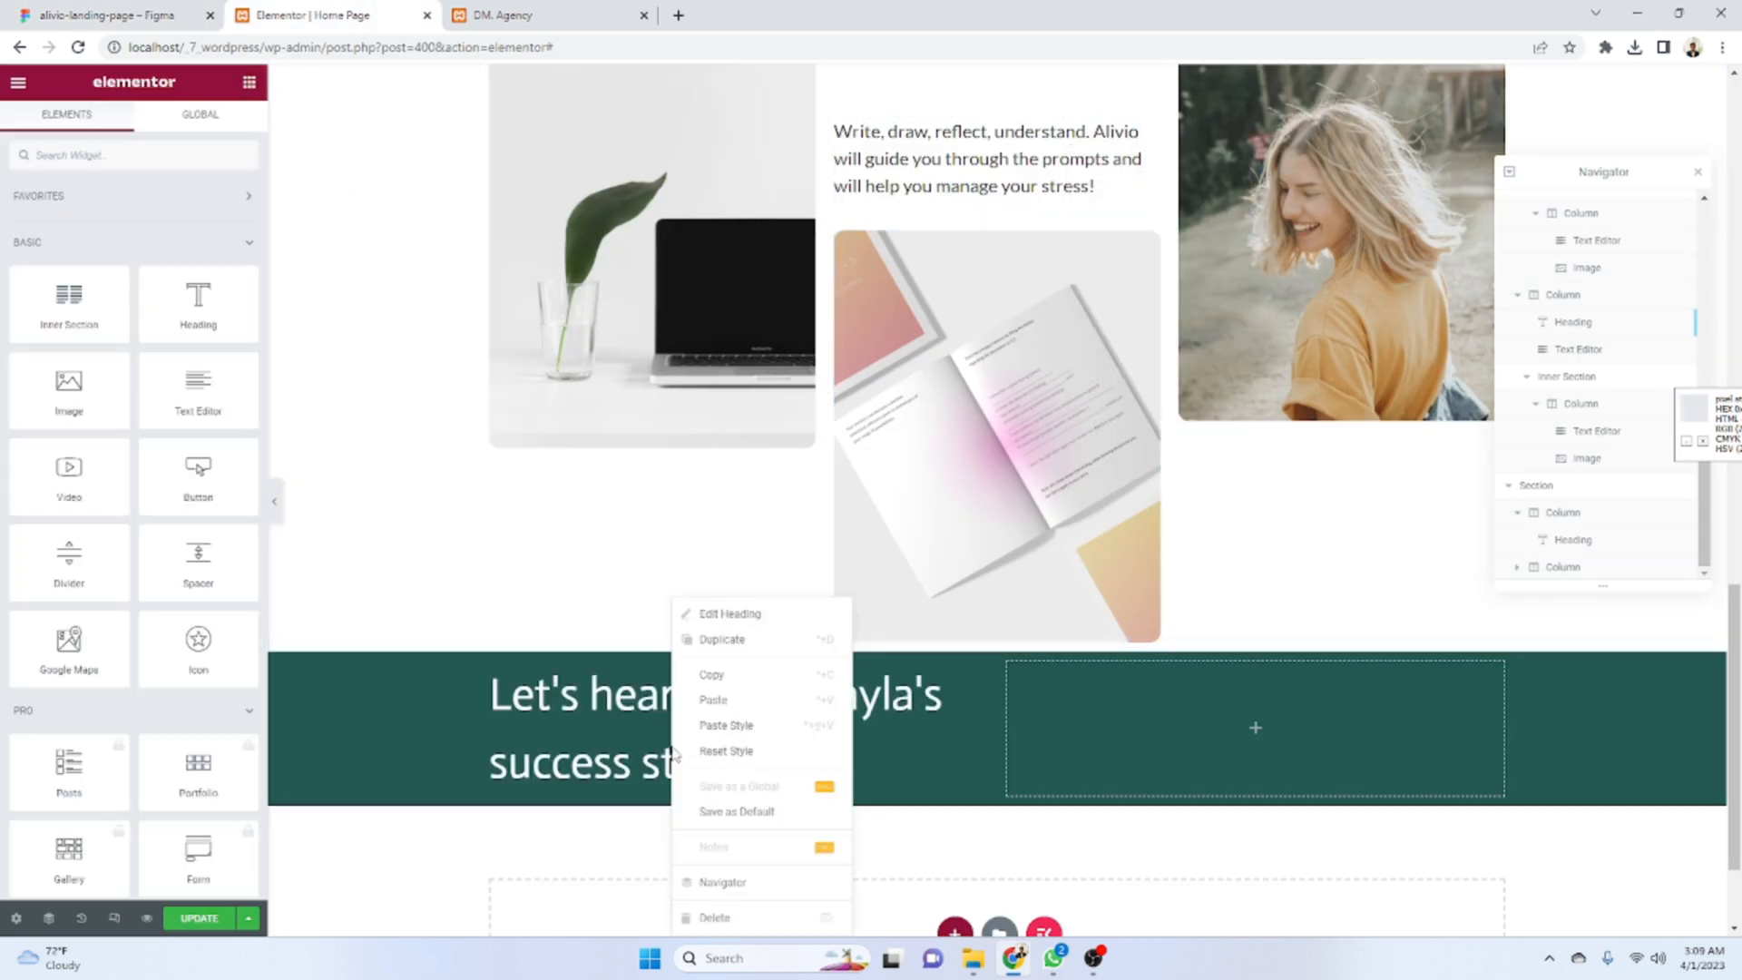
{"action": "left_click", "coordinate": [737, 700]}
{"action": "key", "text": "ctrl+a"}
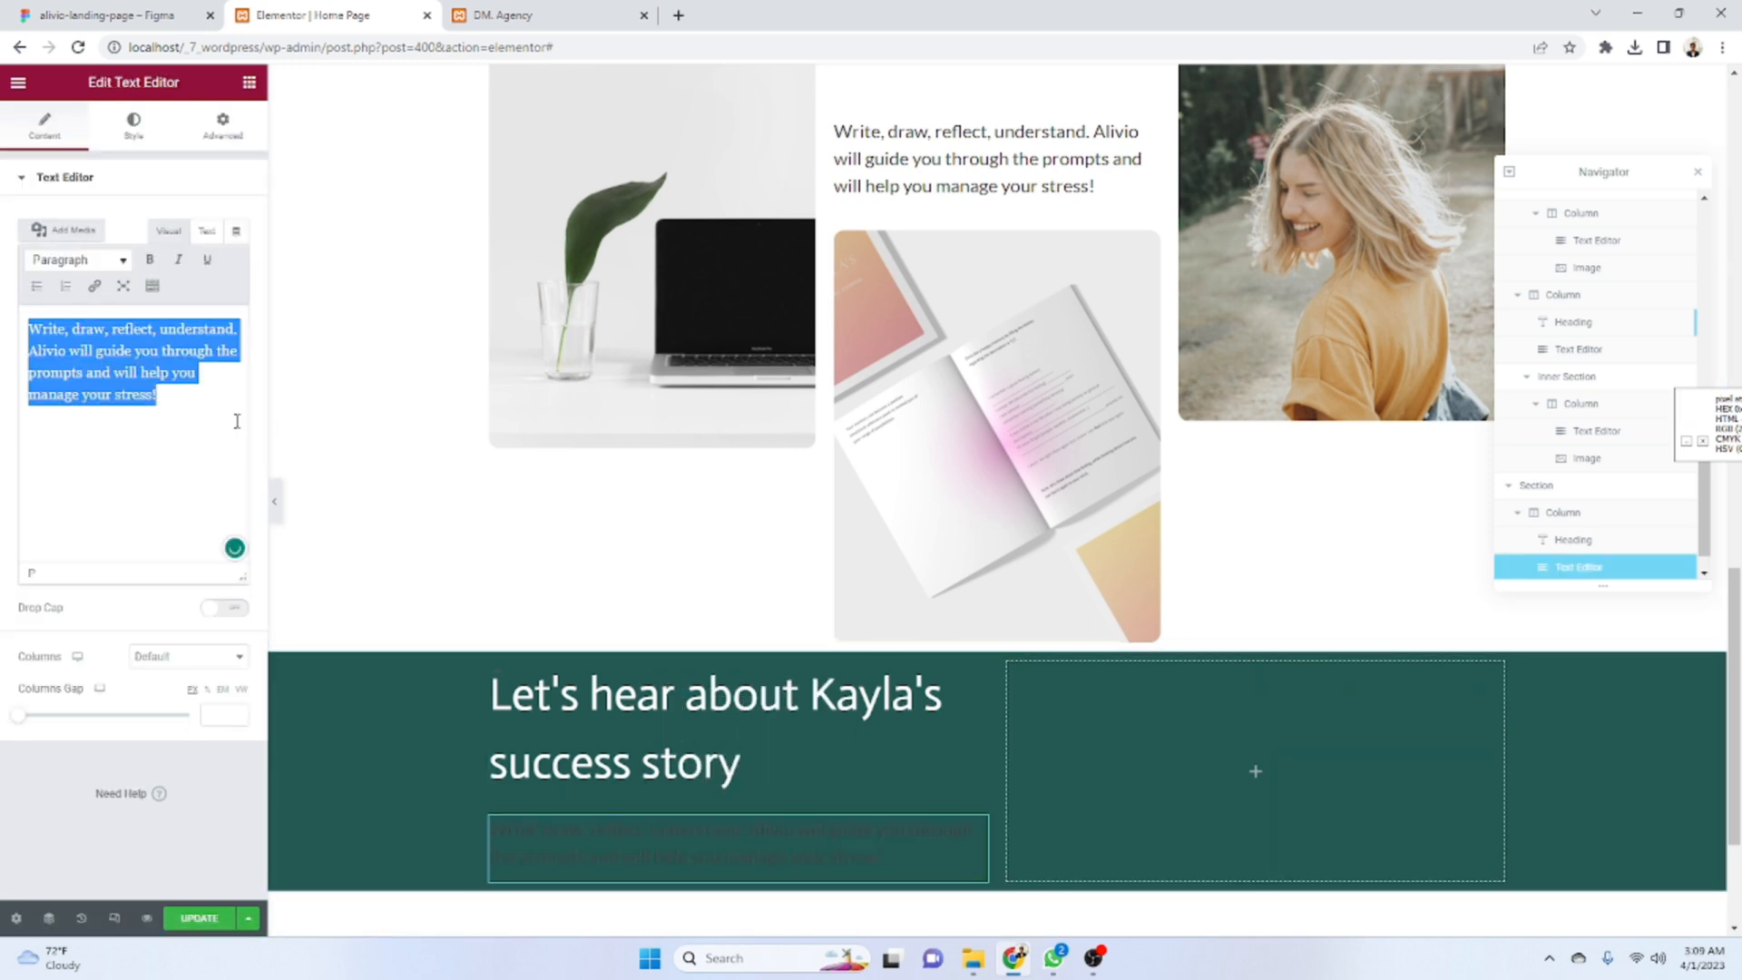
{"action": "key", "text": "ctrl+v"}
- Check the supporting sentence's font, weight, size and line height in Figma and return to its text widget in Elementor
{"action": "left_click", "coordinate": [108, 15]}
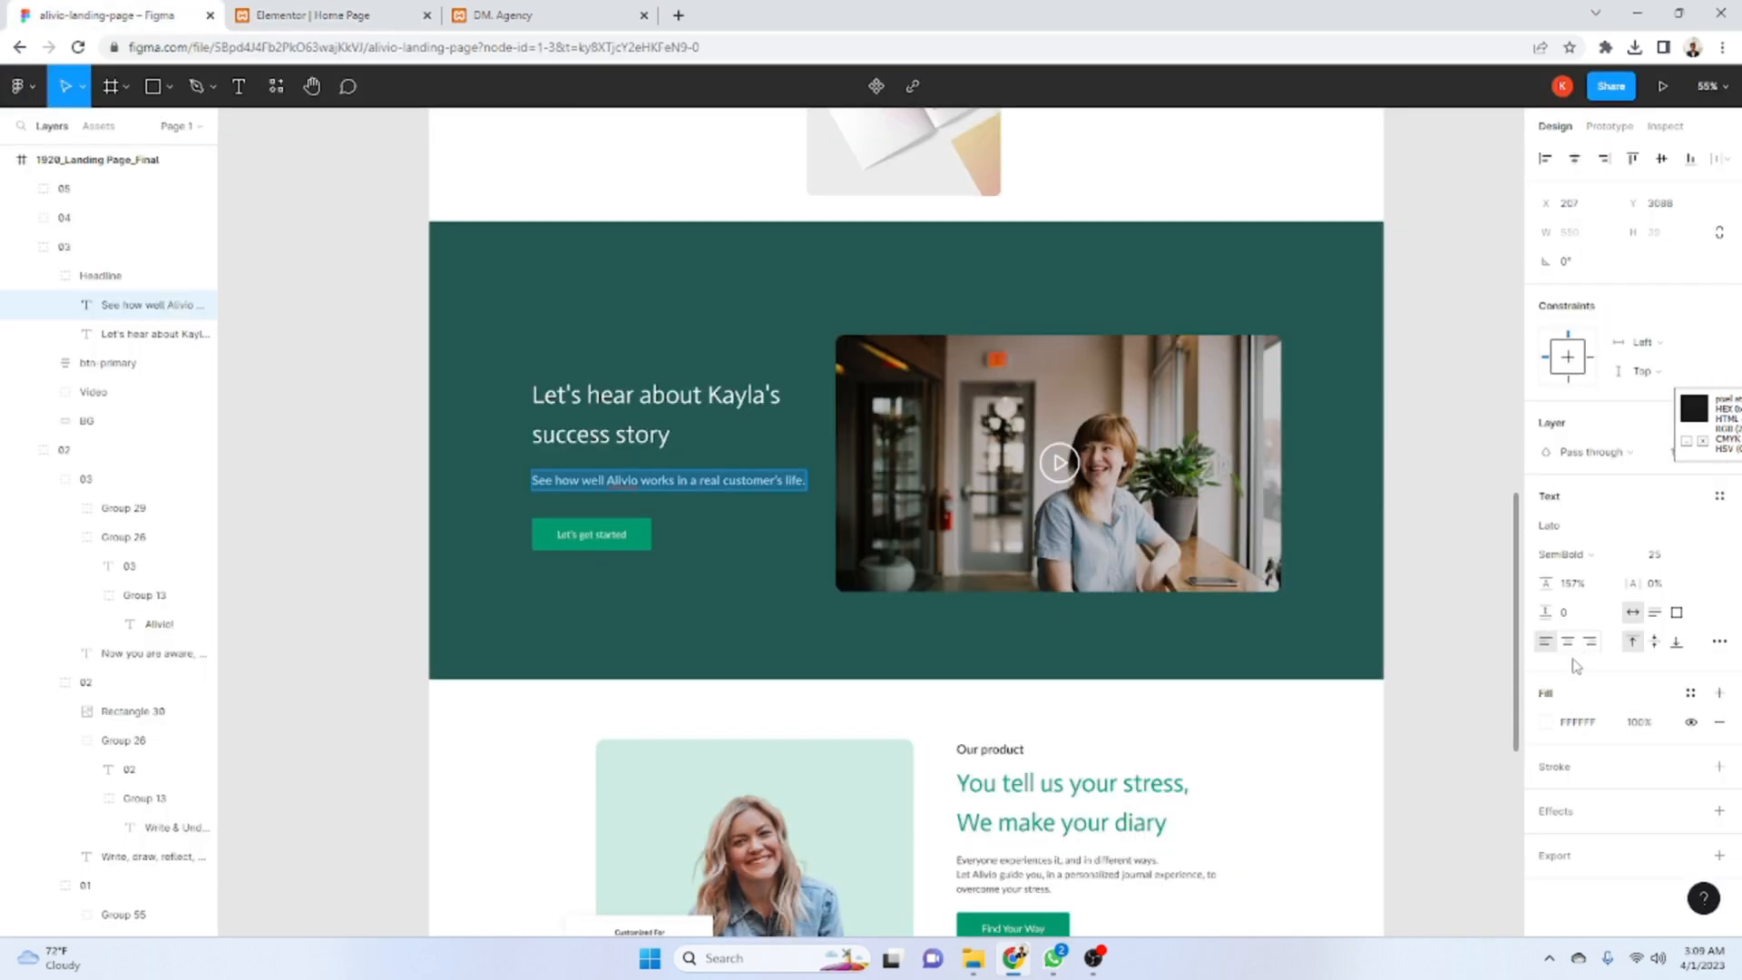
{"action": "left_click", "coordinate": [1566, 527]}
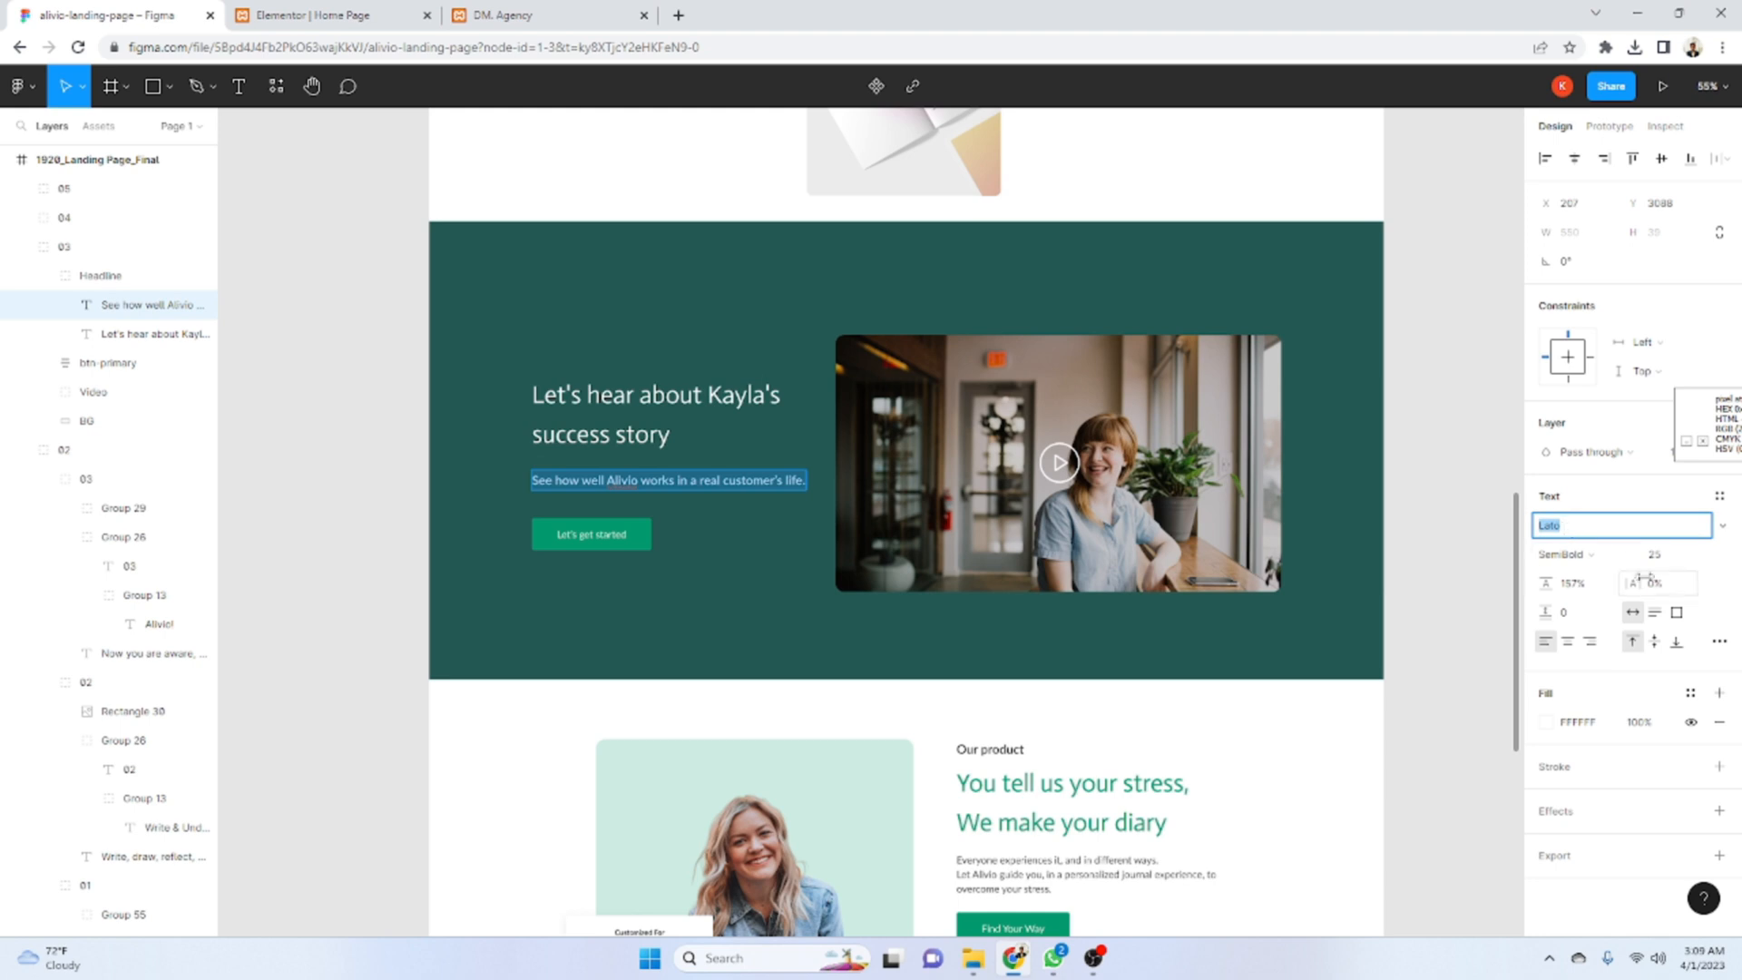
{"action": "left_click", "coordinate": [309, 14]}
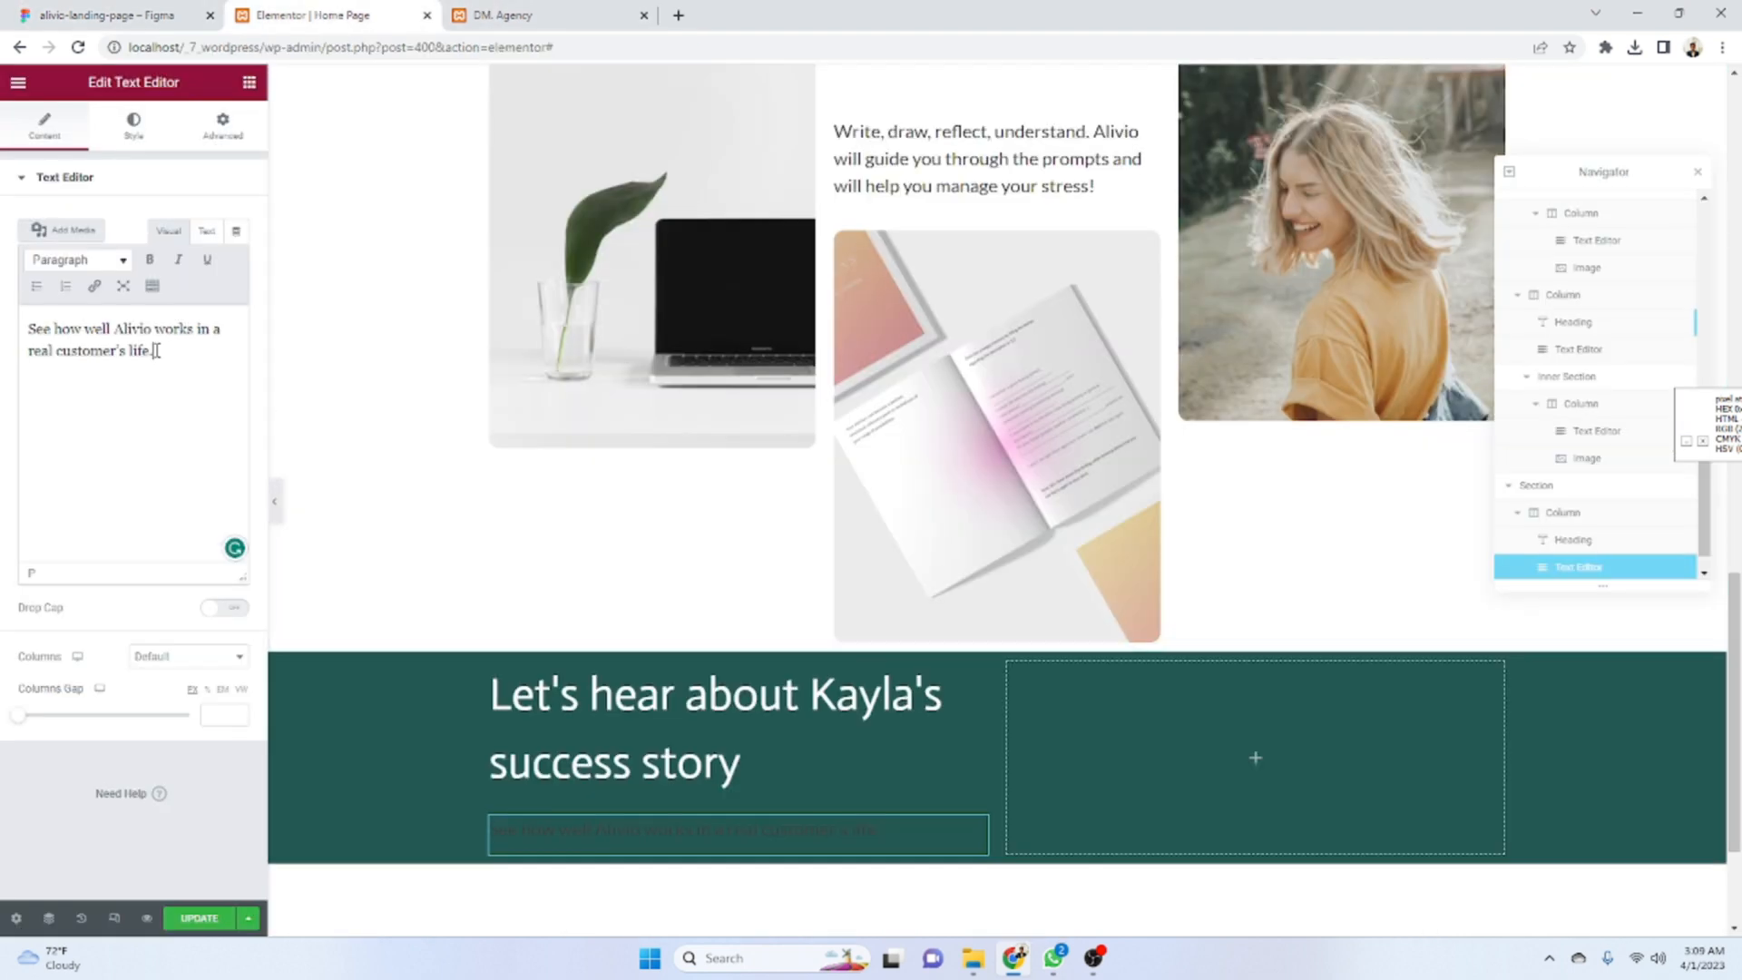
- Change the text color of the supporting sentence below the success story heading to white
{"action": "left_click", "coordinate": [134, 123]}
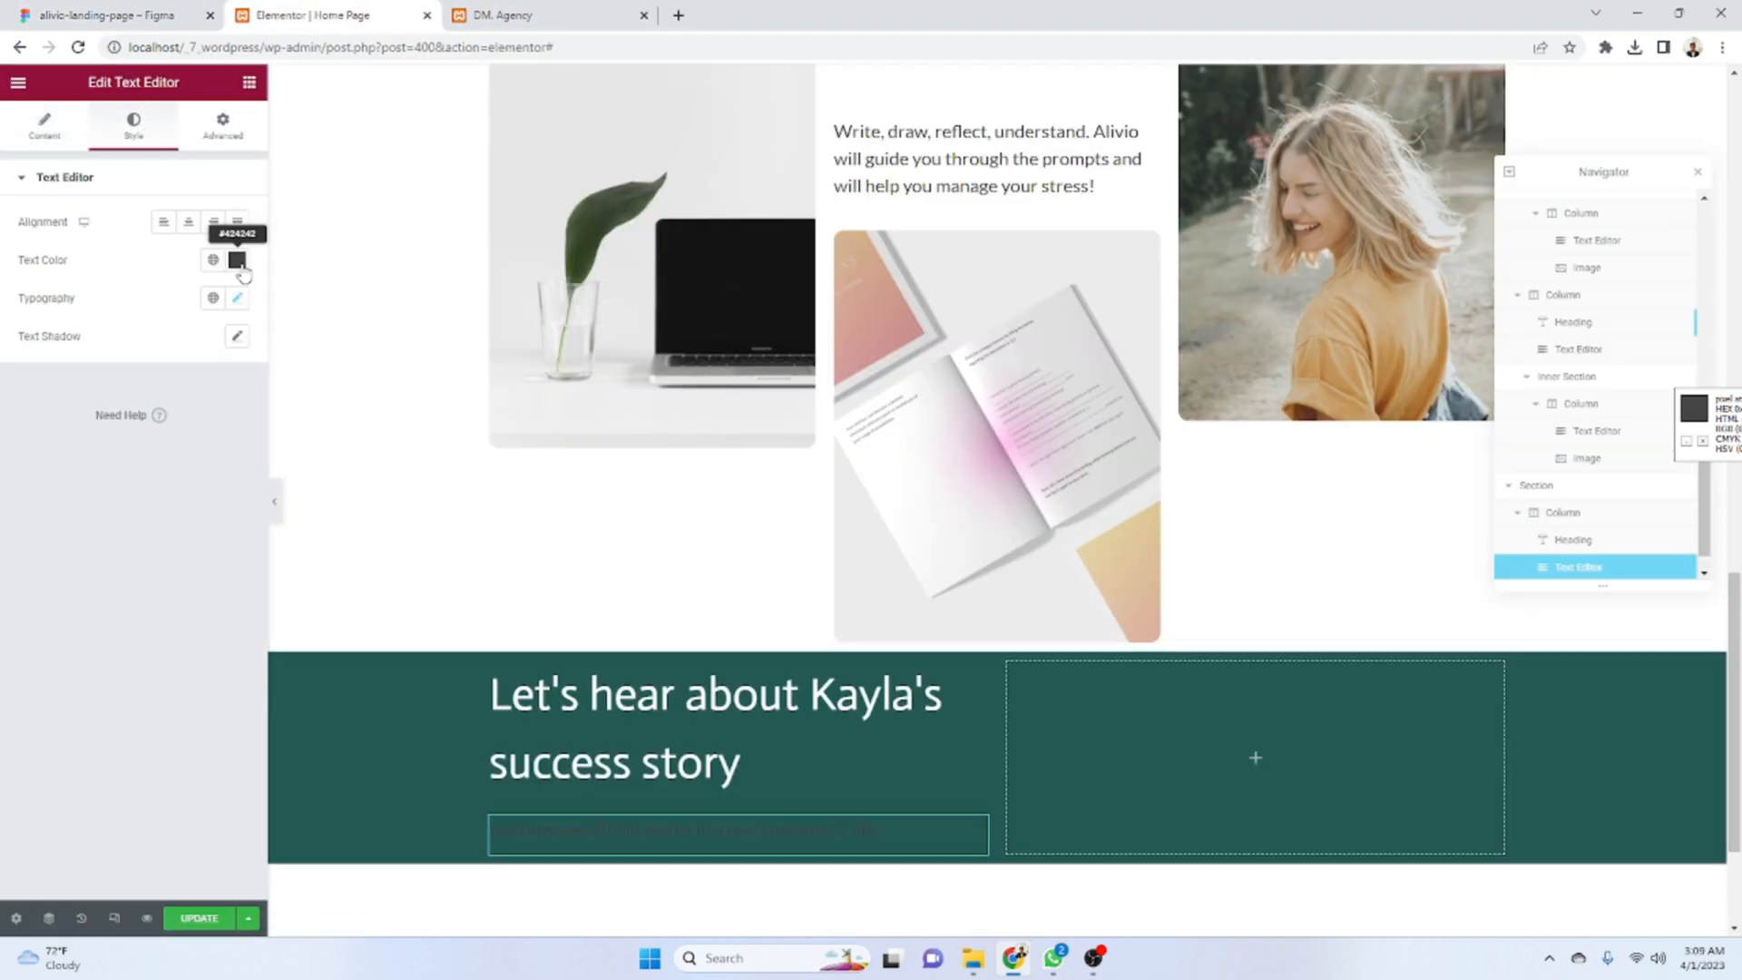
{"action": "left_click", "coordinate": [236, 259]}
{"action": "left_click_drag", "start_coordinate": [192, 368], "coordinate": [24, 311]}
{"action": "left_click", "coordinate": [85, 268]}
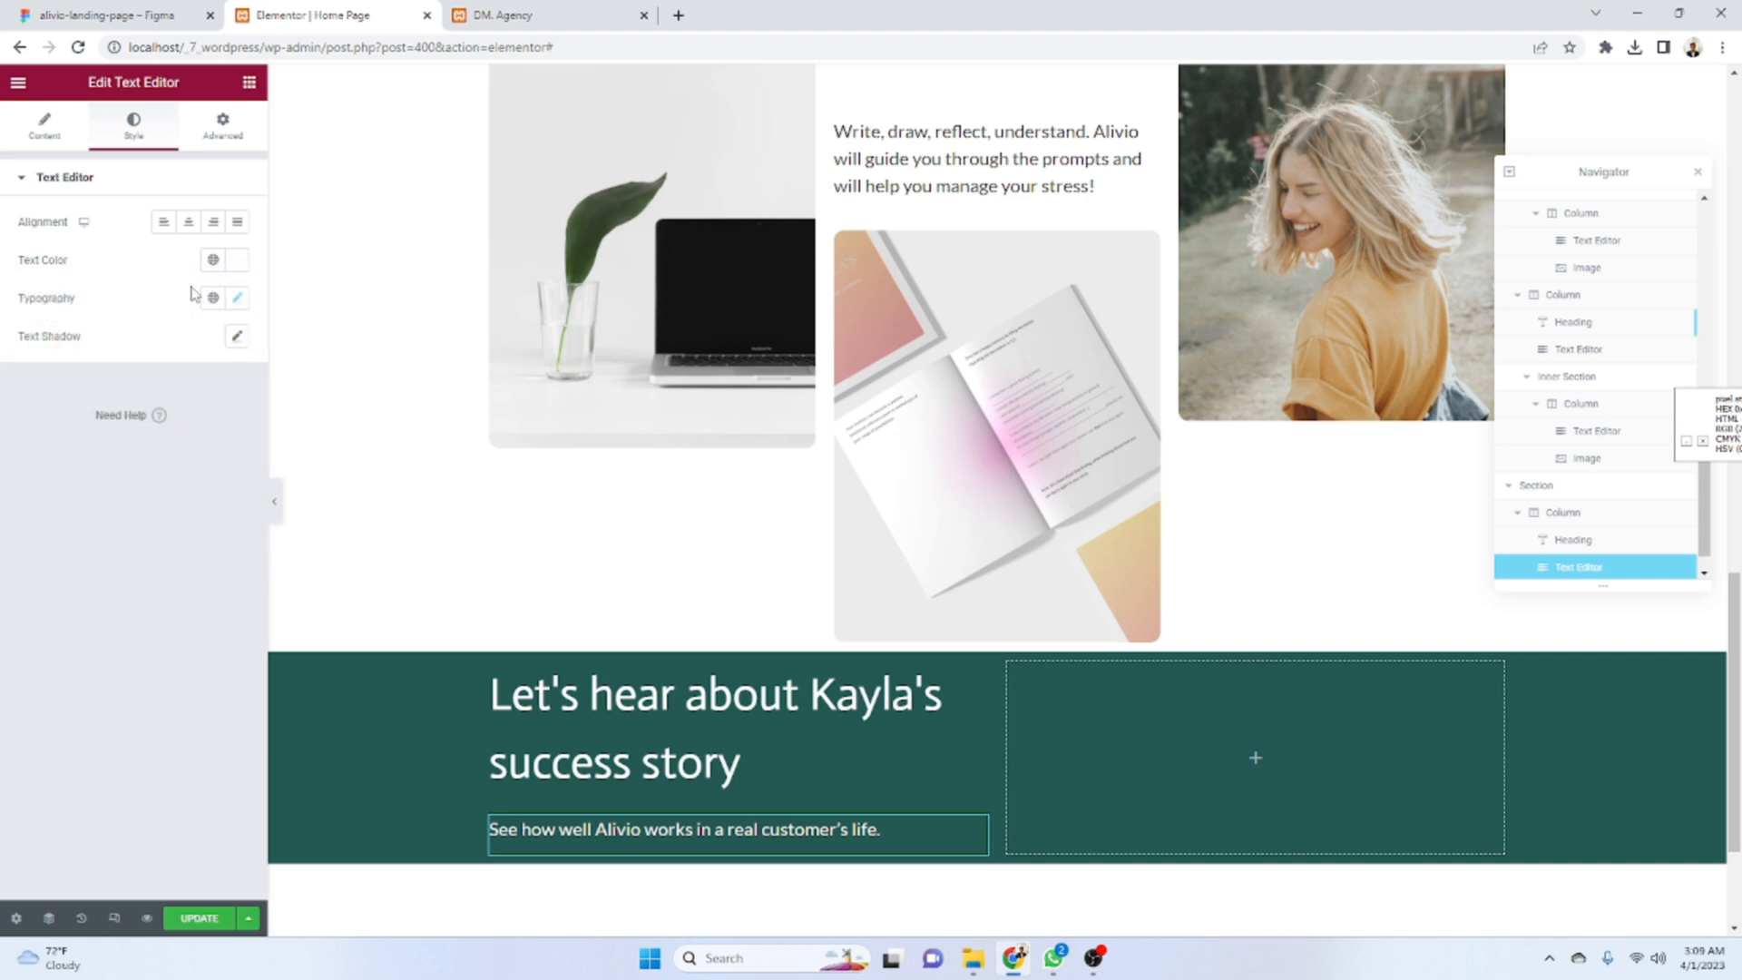
- Set the supporting sentence's typography to size 25 px and weight 600 (Semi Bold), matching the Figma text
{"action": "left_click", "coordinate": [236, 298]}
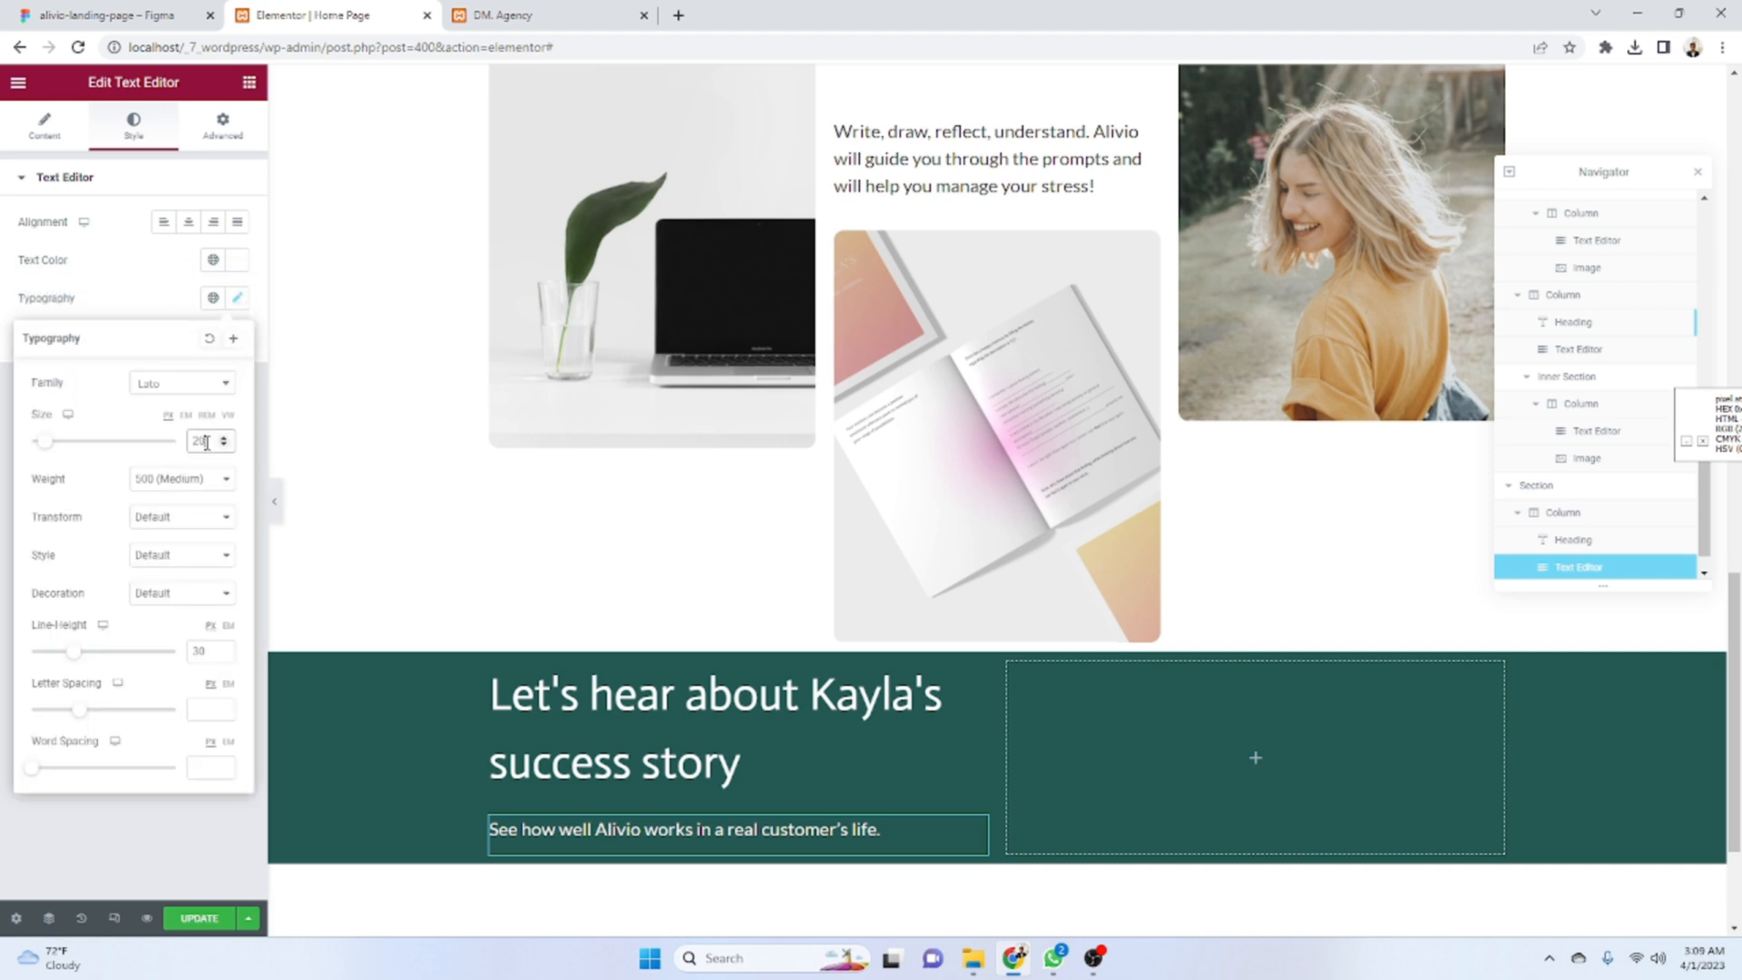
{"action": "left_click", "coordinate": [30, 9]}
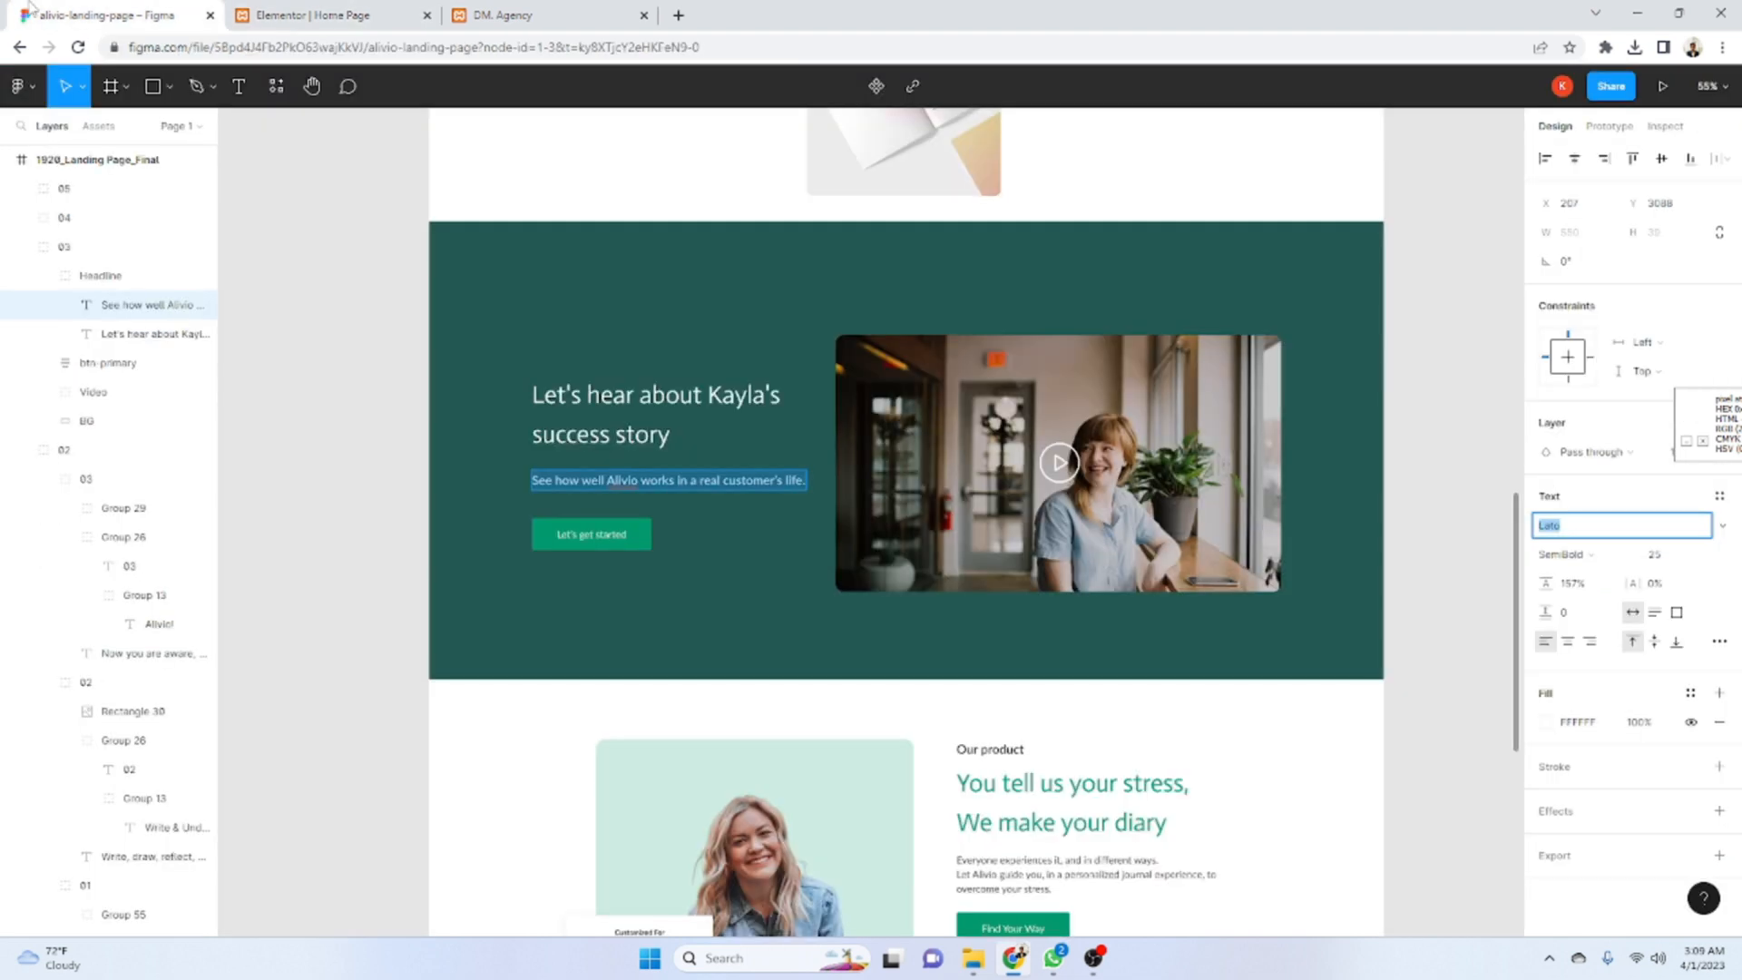
{"action": "left_click", "coordinate": [308, 15]}
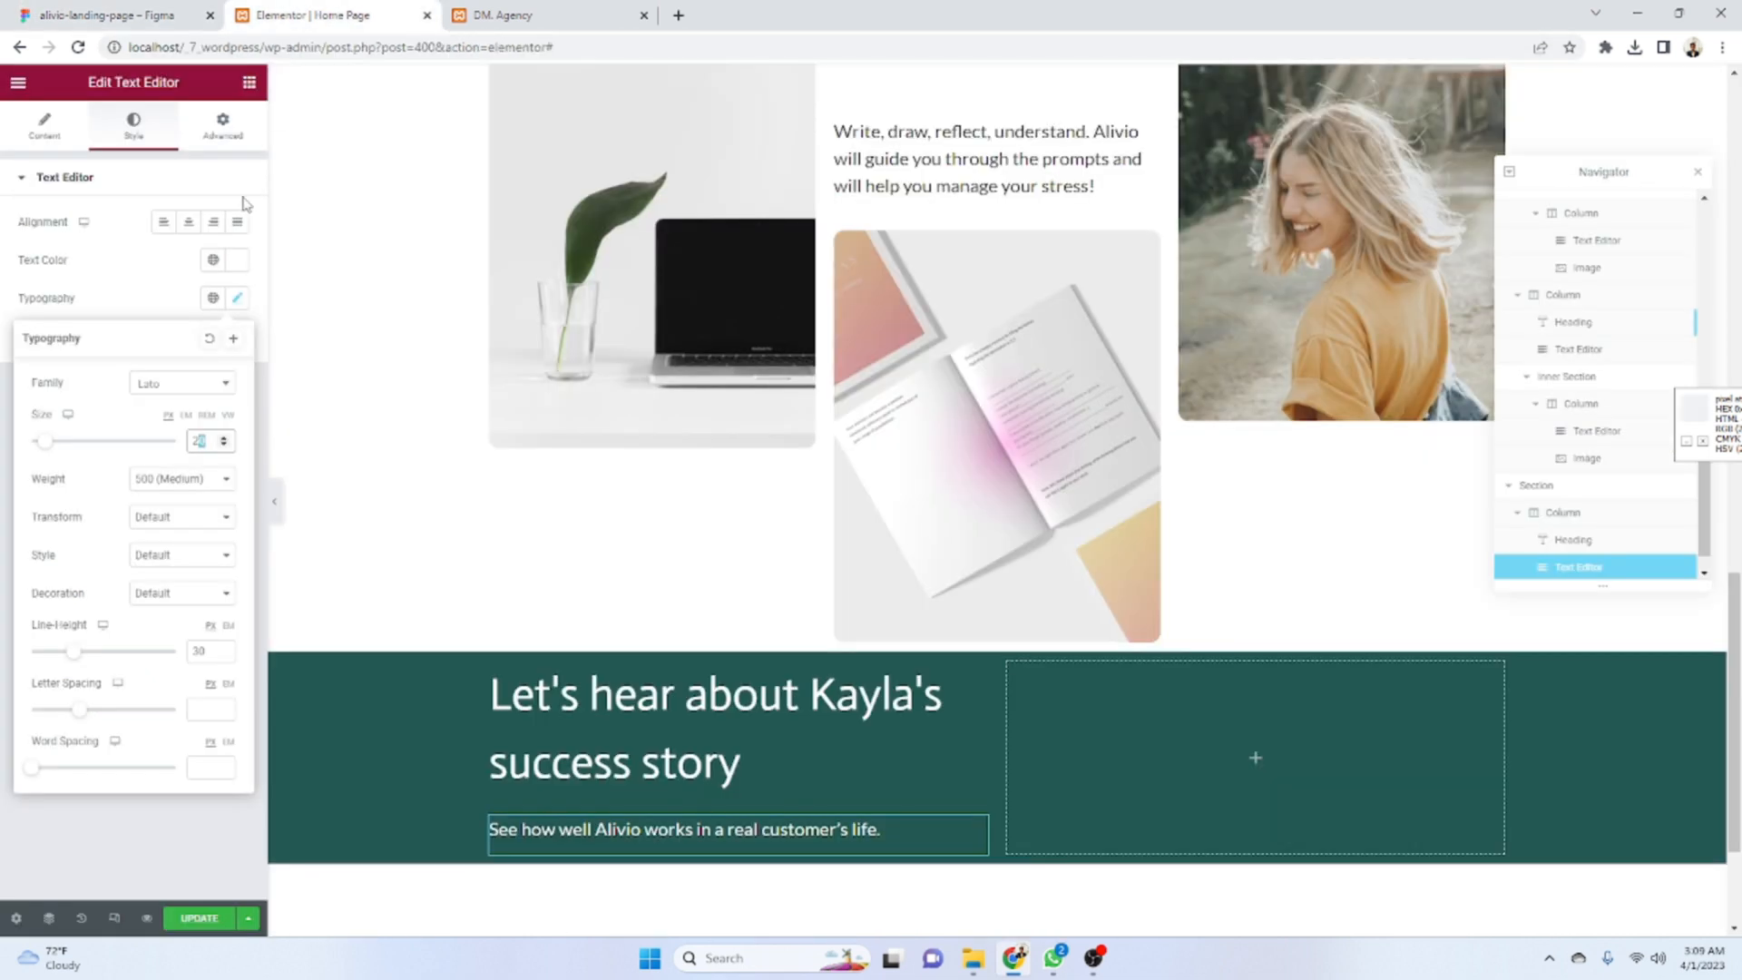
{"action": "key", "text": "BackSpace"}
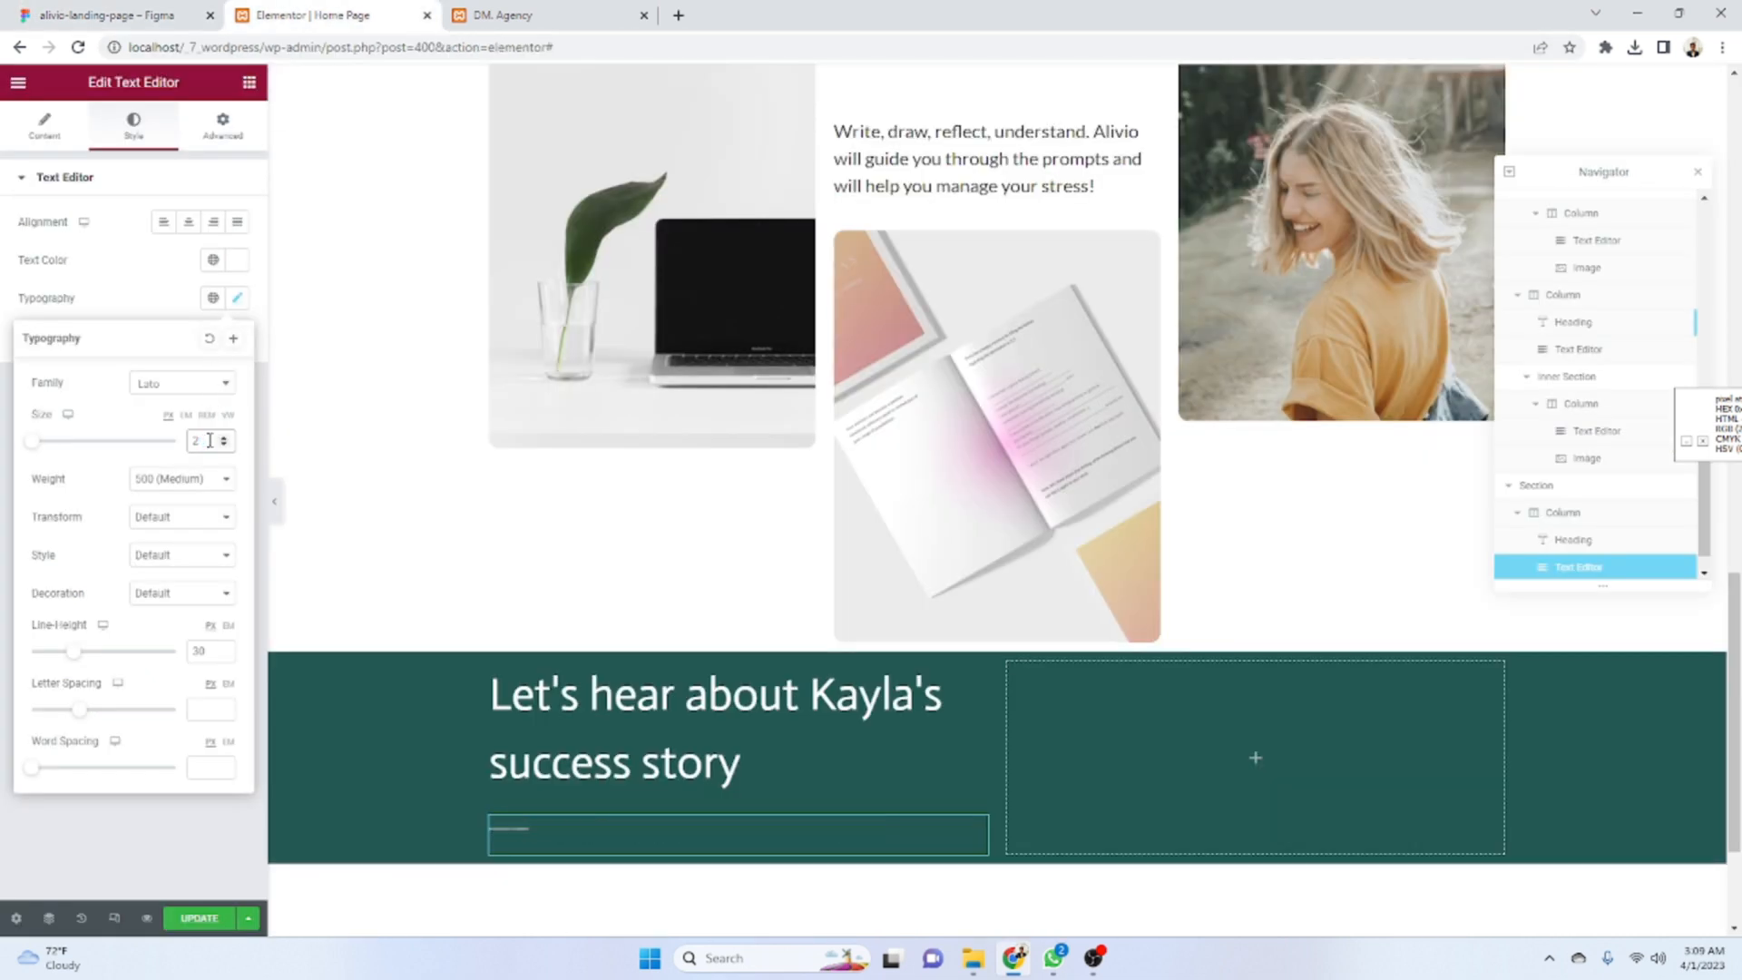
{"action": "type", "text": "5"}
{"action": "left_click", "coordinate": [192, 481]}
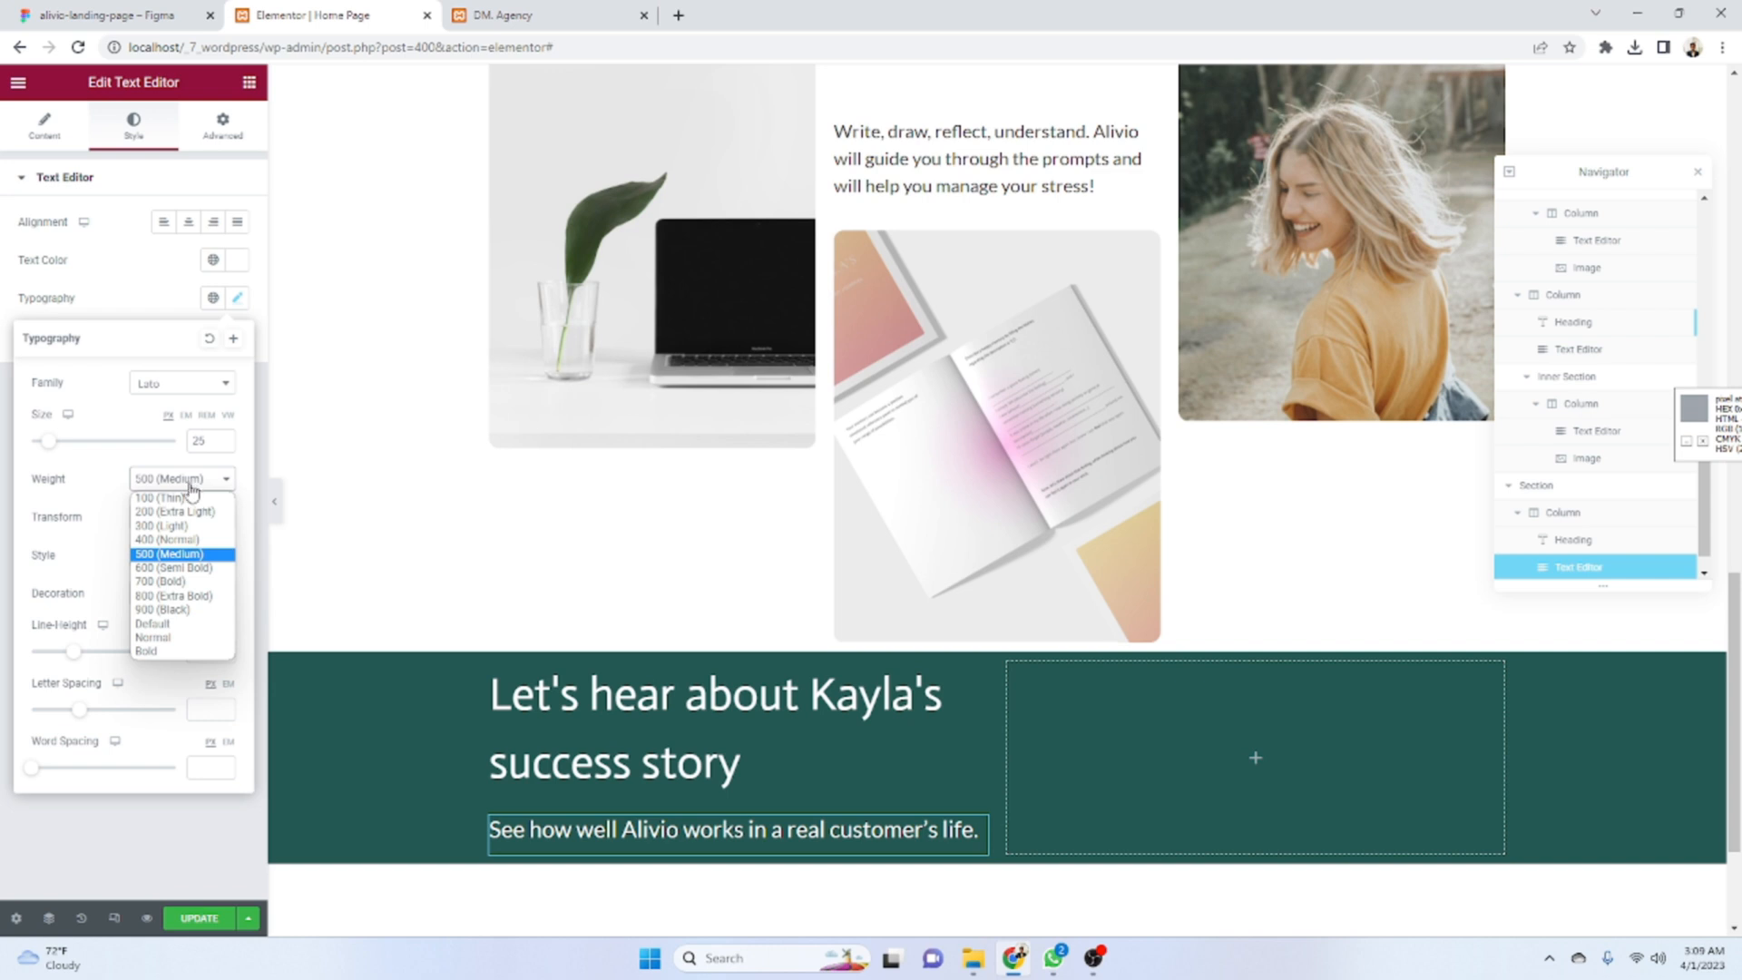
{"action": "left_click", "coordinate": [181, 567]}
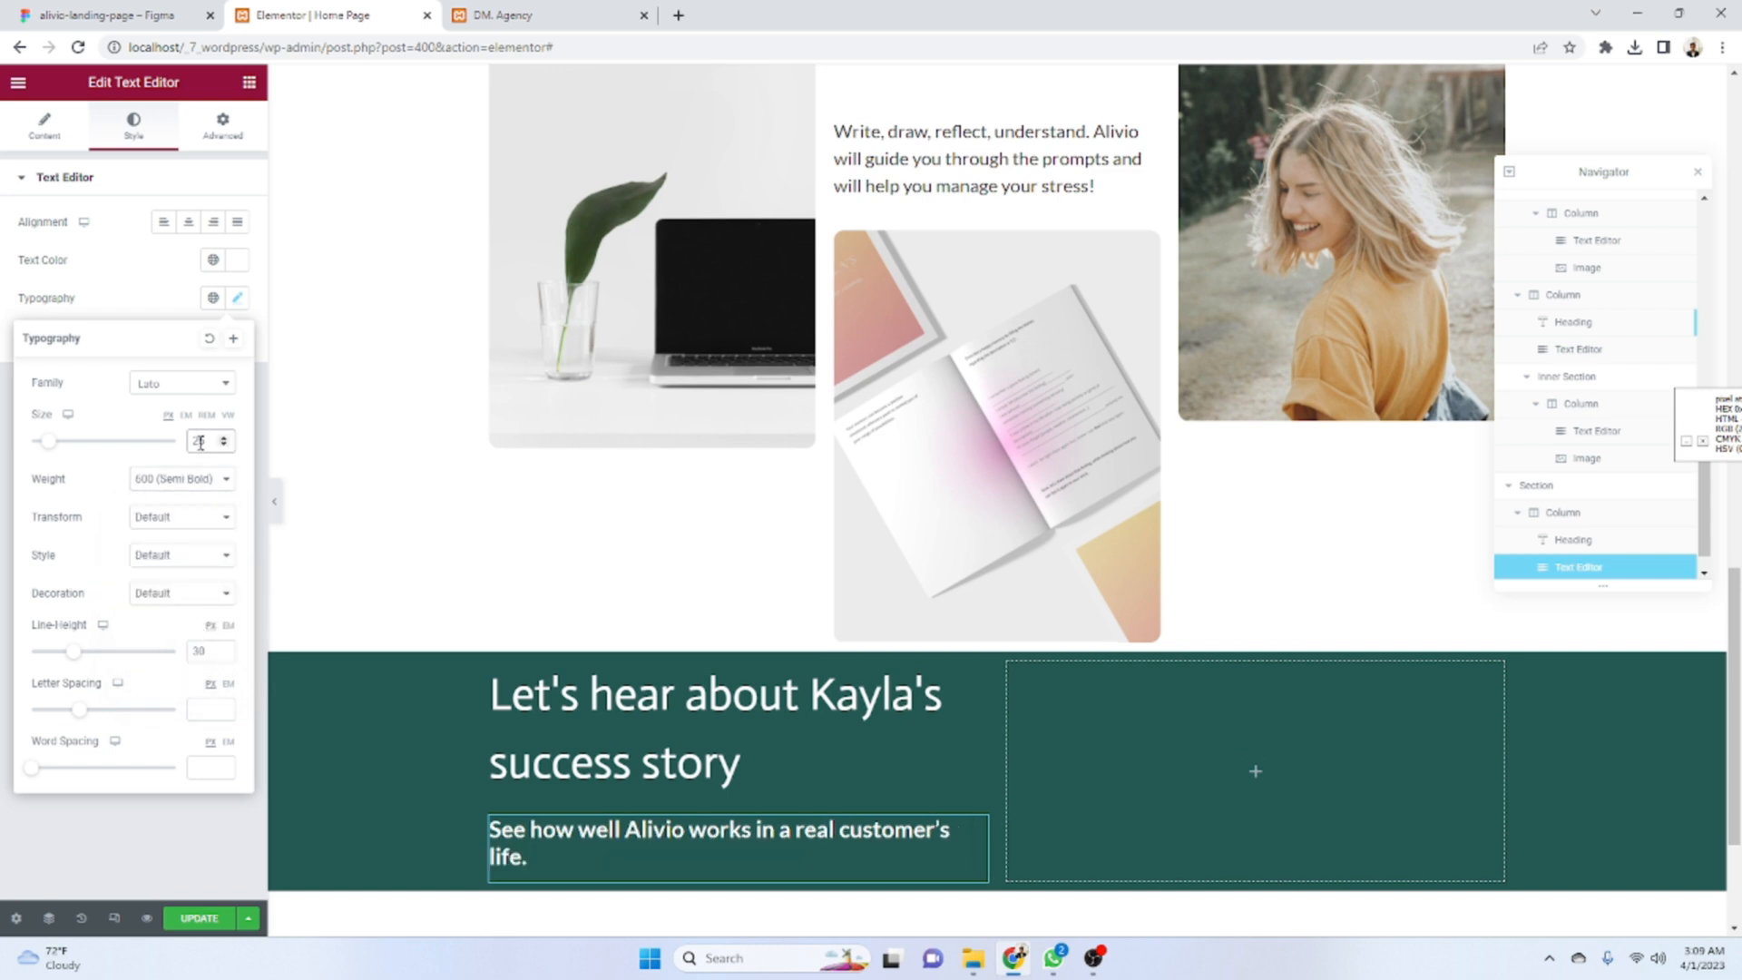
- Narrow the success story section's left column so the right one widens, comparing the column split with Figma
{"action": "left_click", "coordinate": [138, 11]}
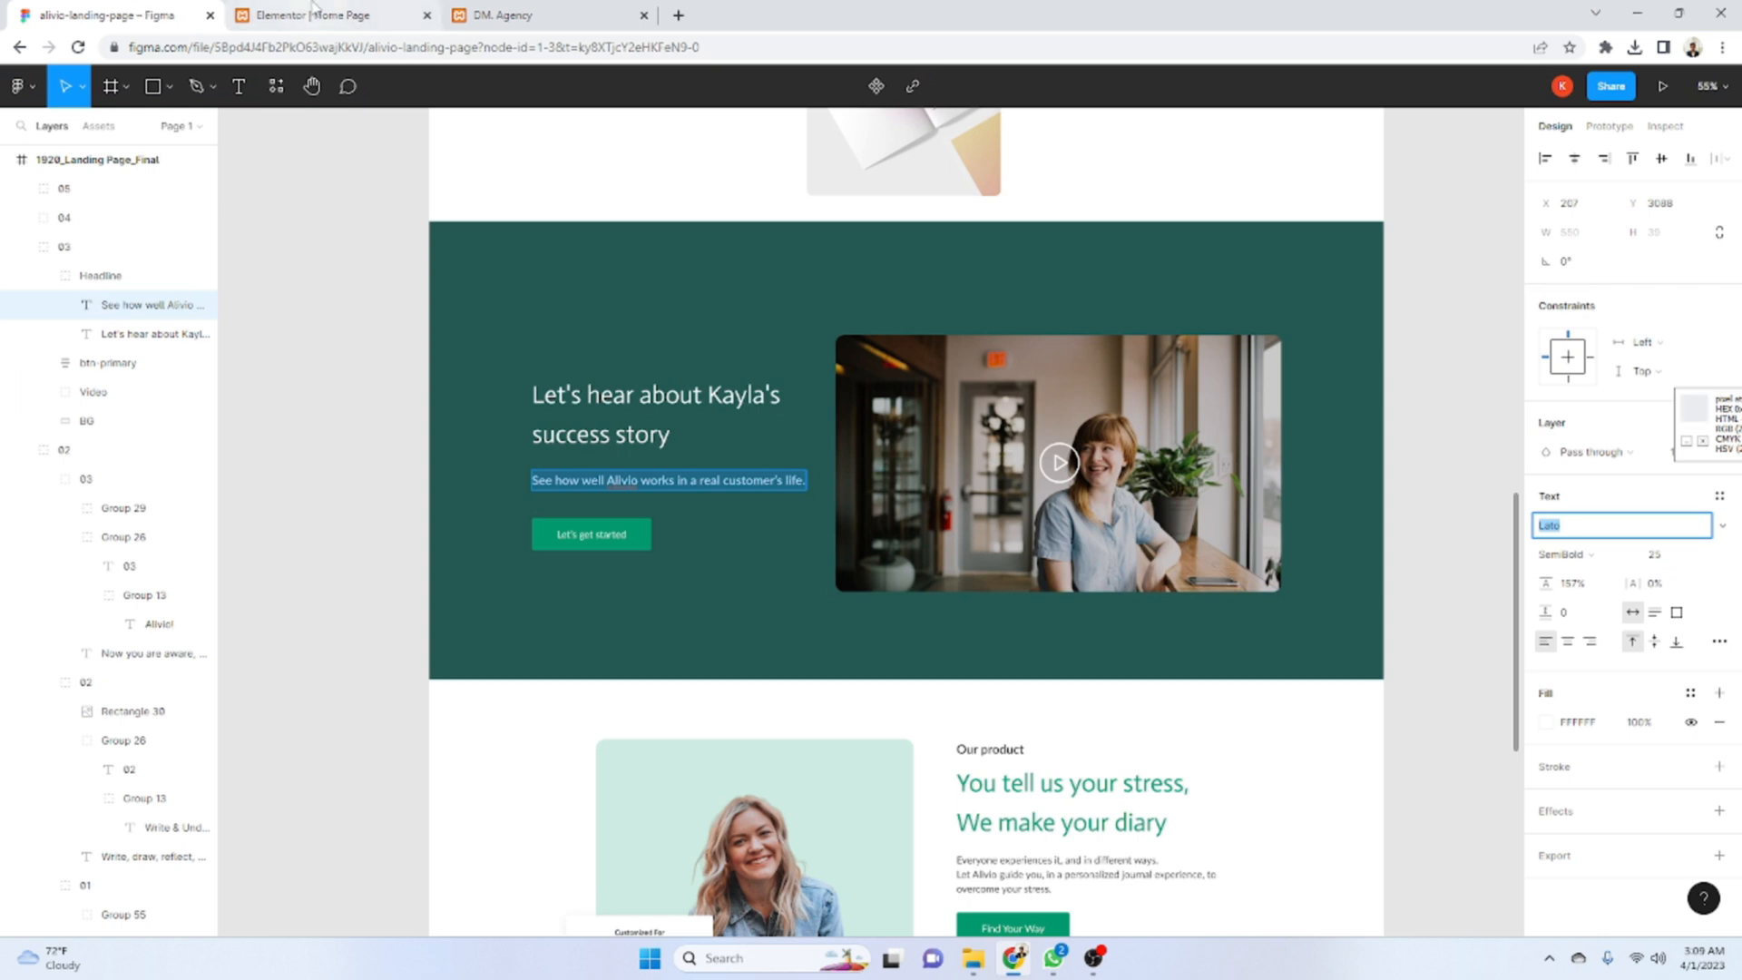
{"action": "left_click", "coordinate": [318, 15]}
{"action": "left_click_drag", "start_coordinate": [989, 772], "coordinate": [926, 772]}
{"action": "left_click", "coordinate": [118, 14]}
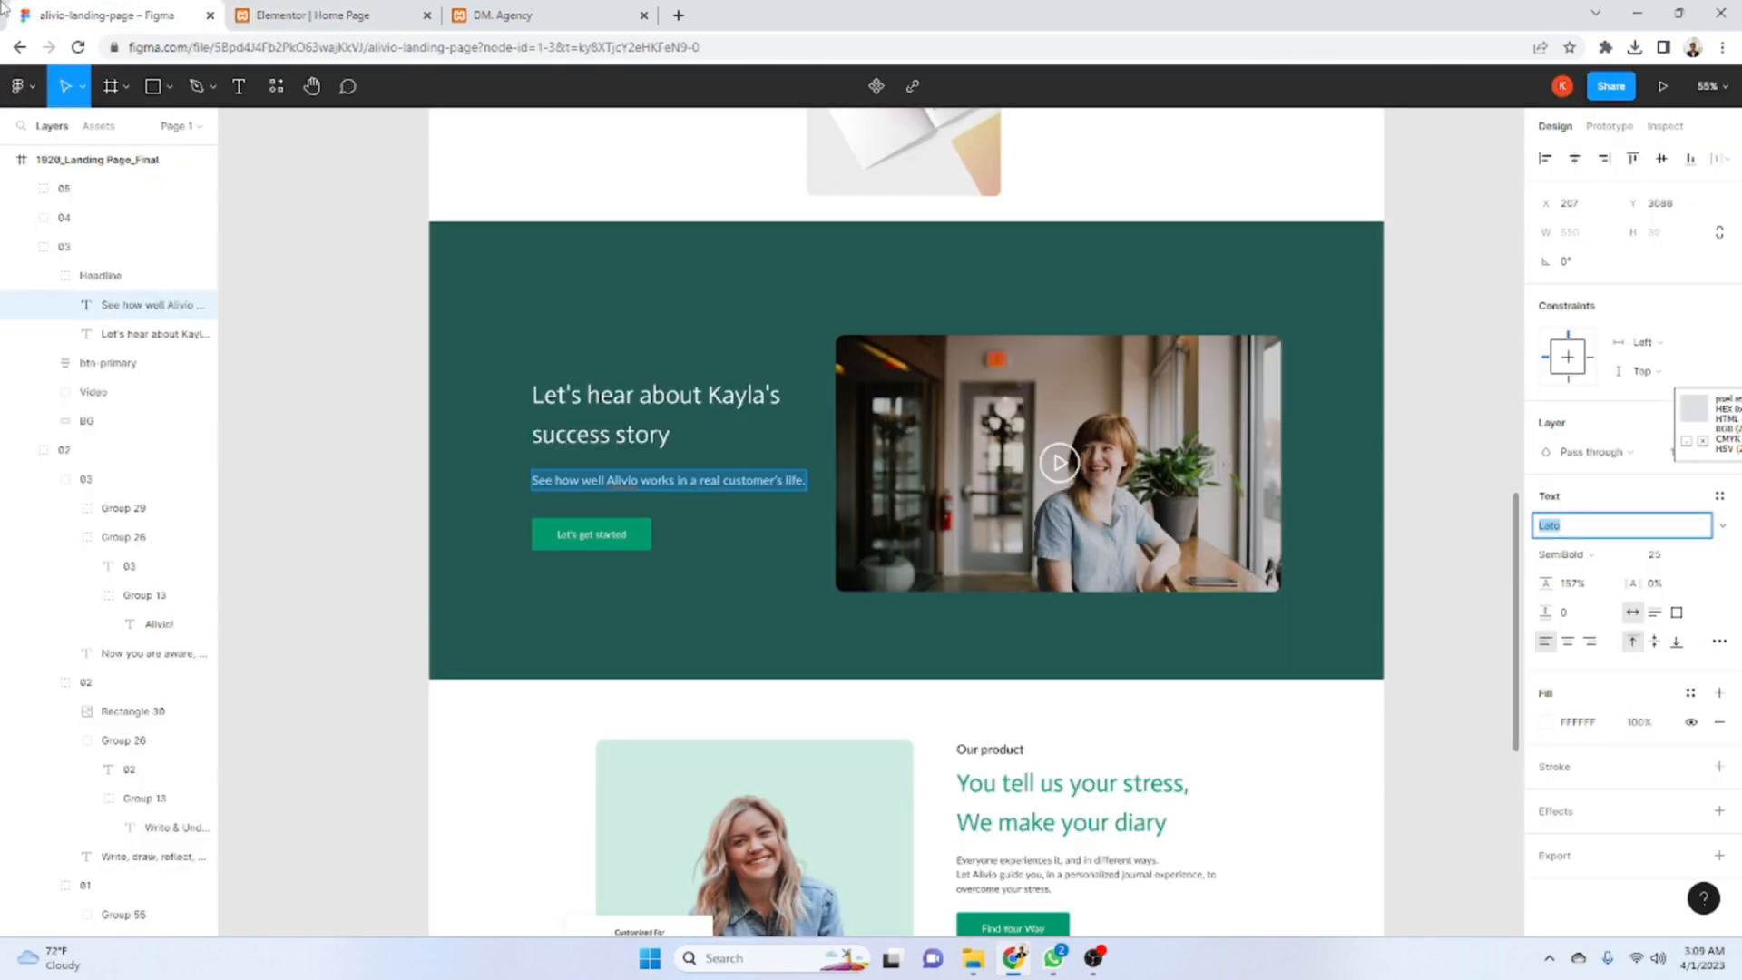
{"action": "left_click", "coordinate": [367, 17]}
{"action": "left_click", "coordinate": [191, 14]}
{"action": "left_click", "coordinate": [318, 14]}
- Set the left column's padding to 25 px on the right and 0 on the other sides
{"action": "scroll", "coordinate": [789, 708], "scroll_direction": "down", "scroll_amount": 2}
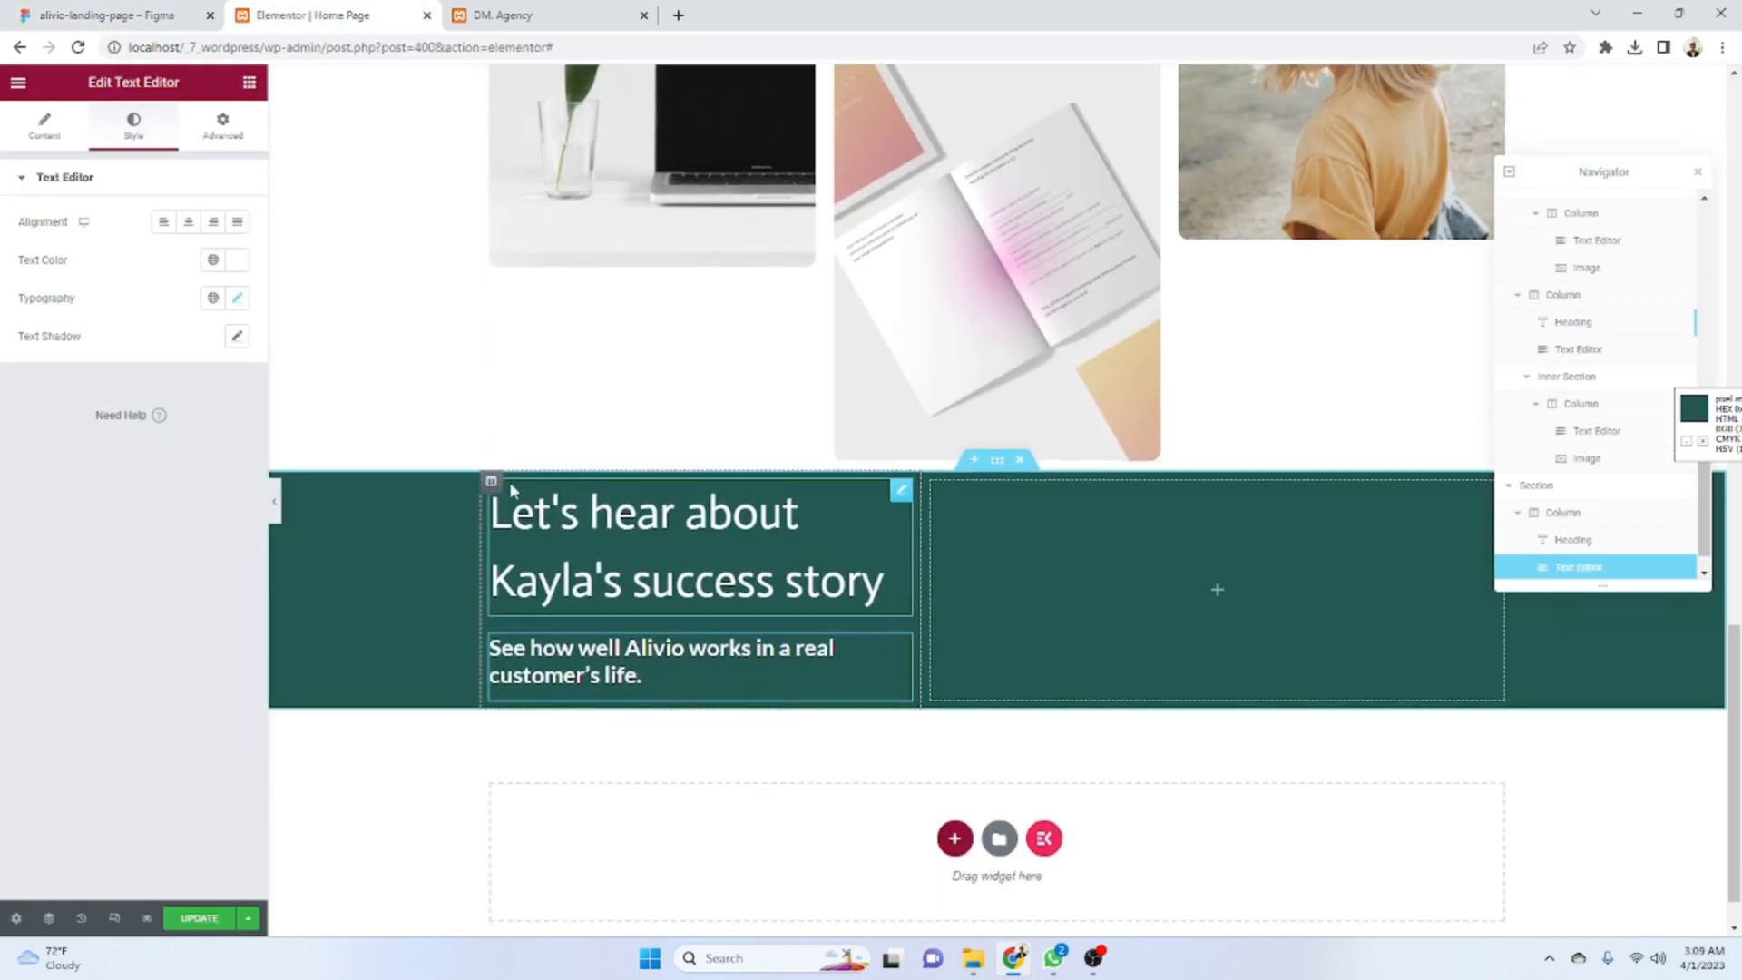
{"action": "left_click", "coordinate": [491, 481]}
{"action": "left_click", "coordinate": [232, 142]}
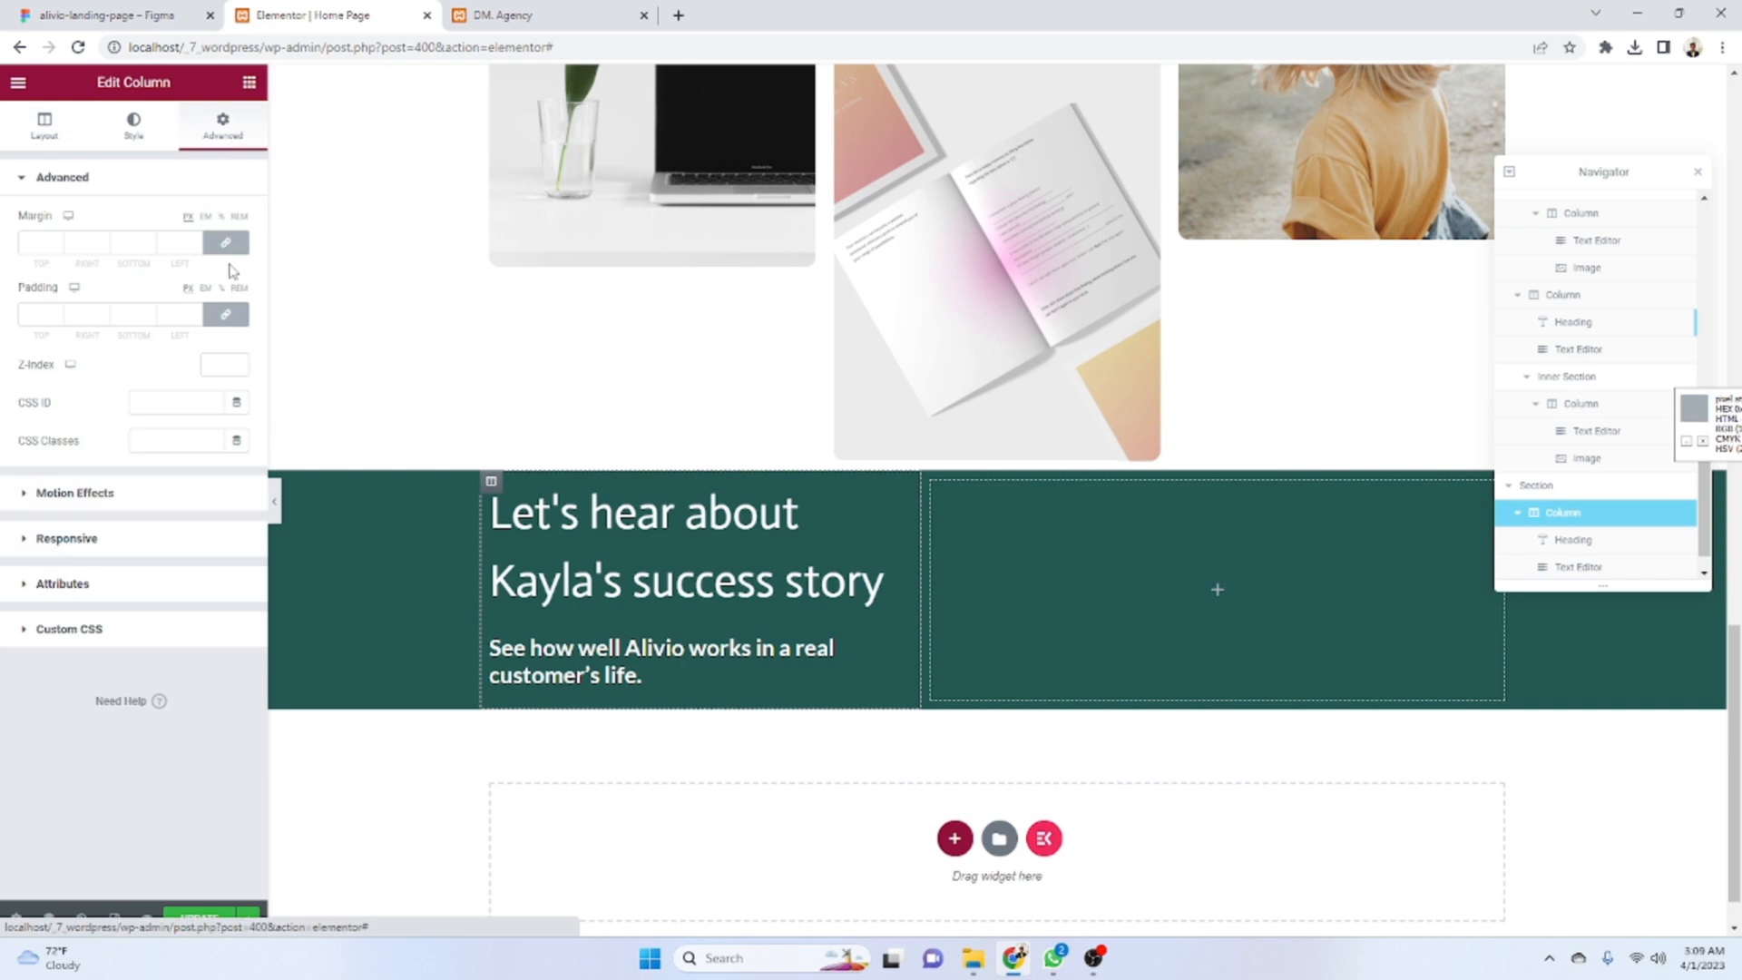
{"action": "left_click", "coordinate": [231, 317]}
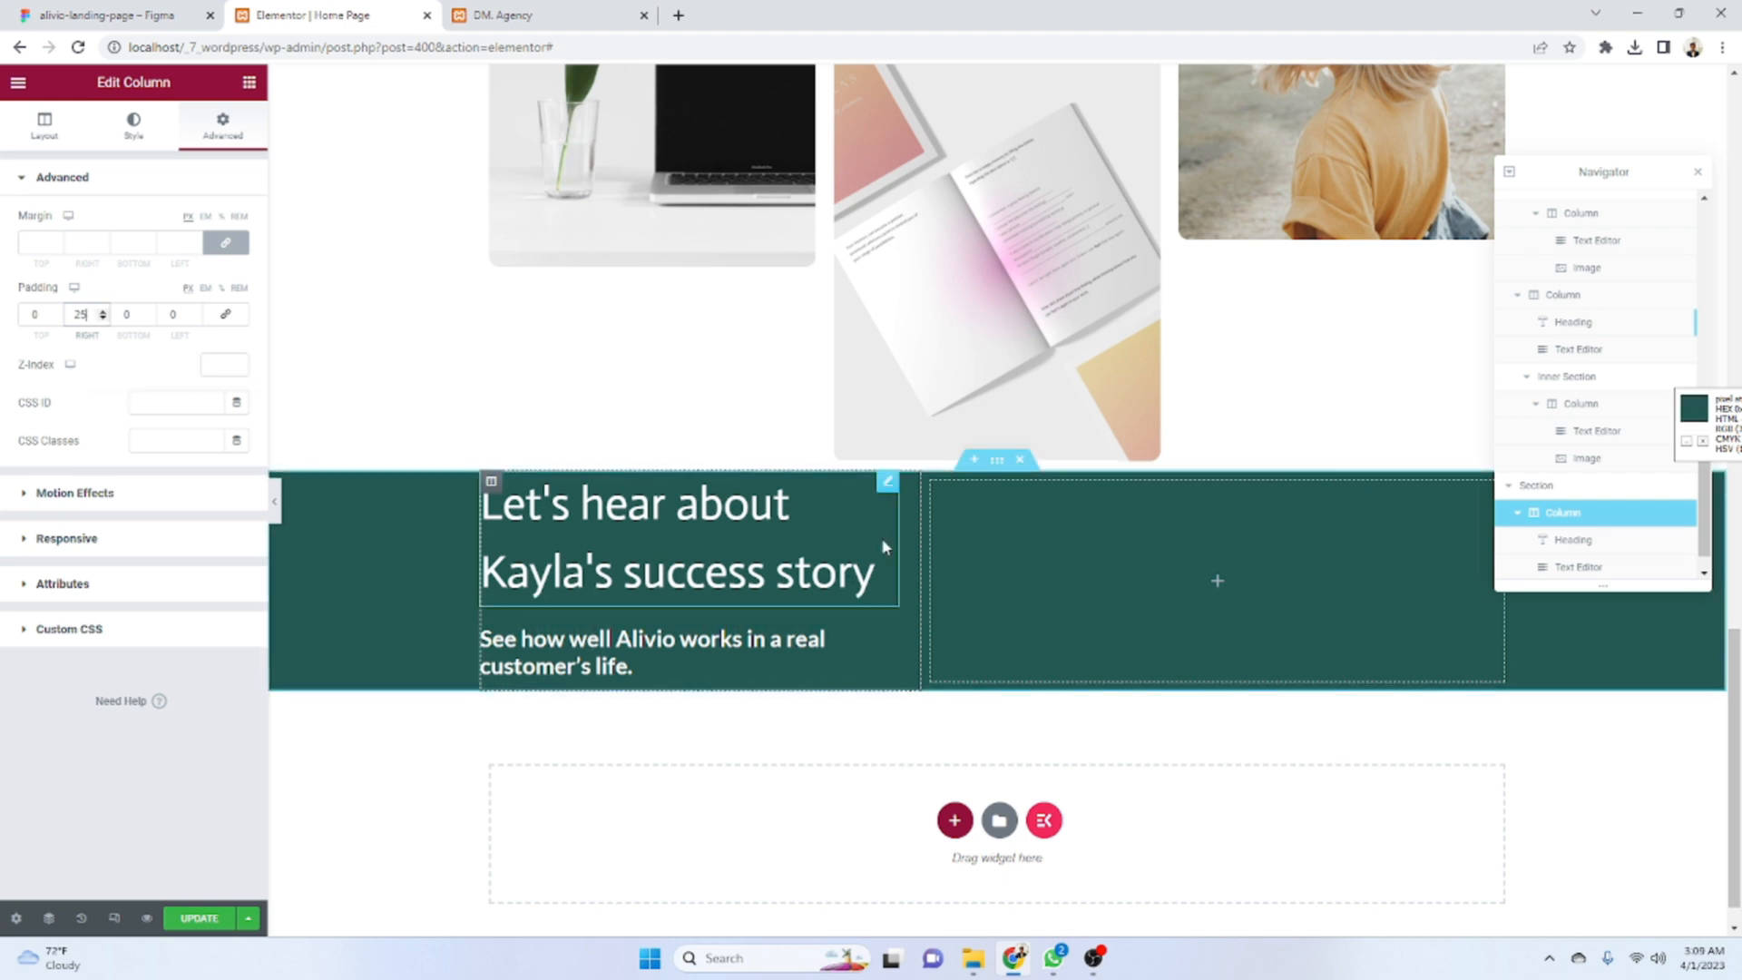
- Give the green success story section 100 px top and bottom padding with 0 on the sides, checking its spacing in Figma
{"action": "left_click", "coordinate": [996, 470]}
{"action": "left_click", "coordinate": [145, 15]}
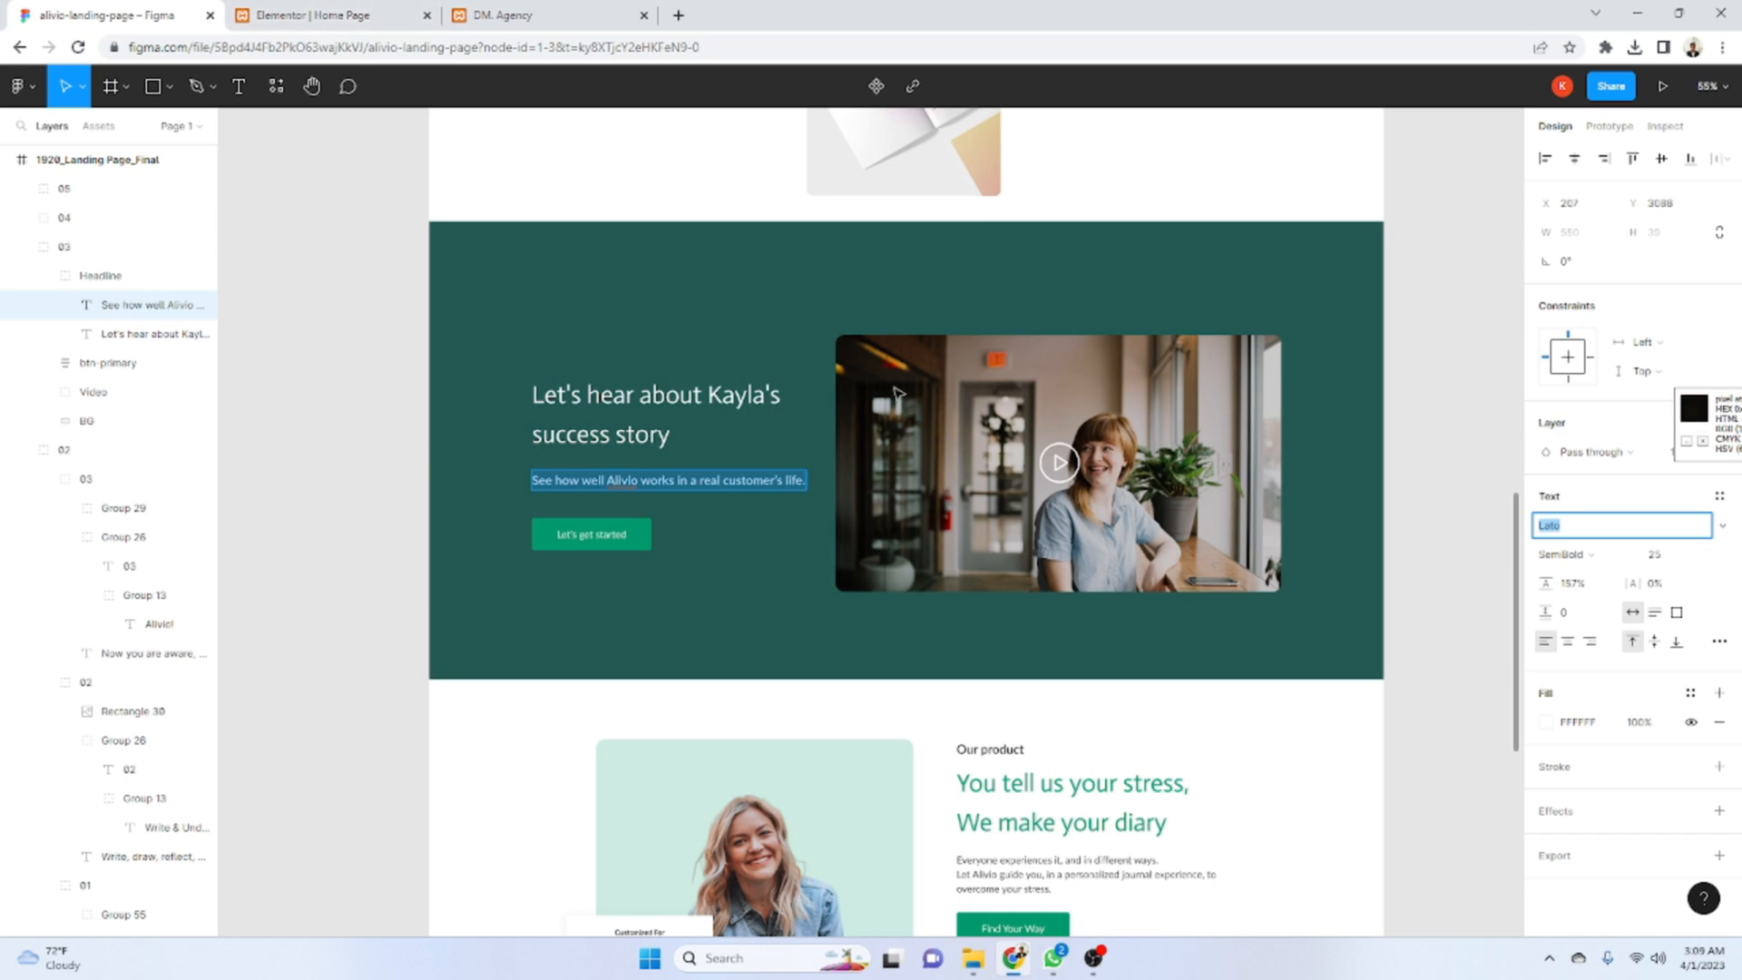
{"action": "left_click", "coordinate": [372, 16]}
{"action": "left_click", "coordinate": [223, 126]}
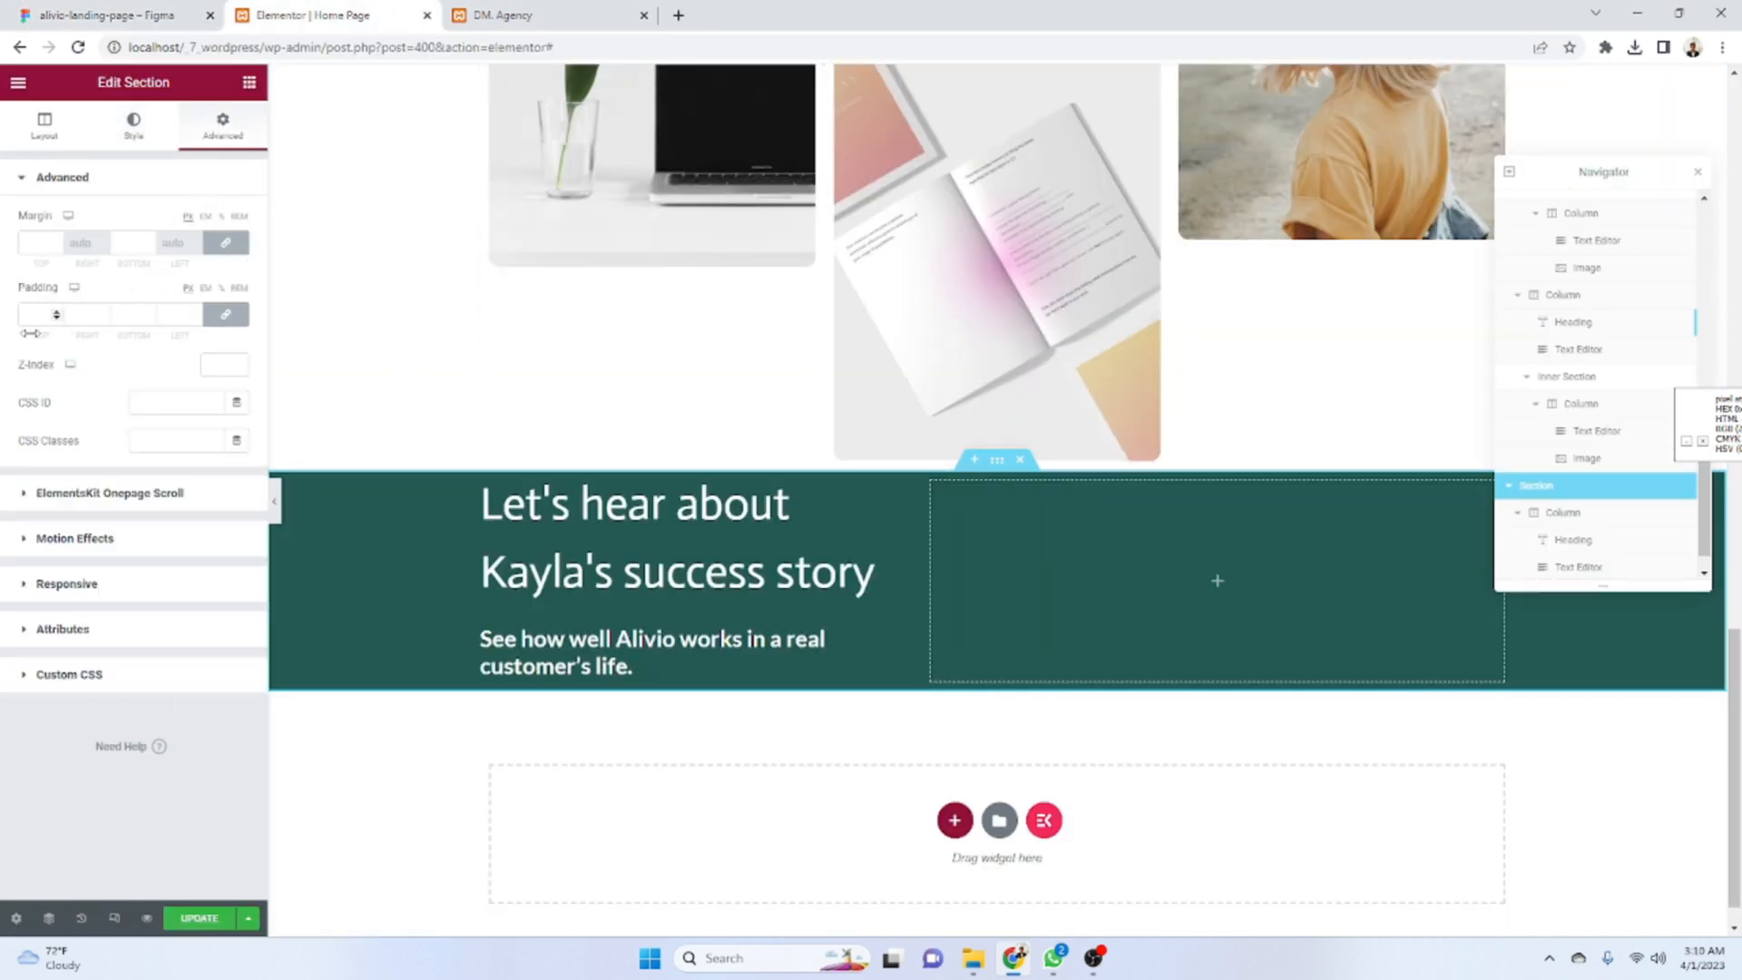
{"action": "left_click", "coordinate": [56, 319]}
{"action": "left_click", "coordinate": [226, 314]}
{"action": "type", "text": "100"}
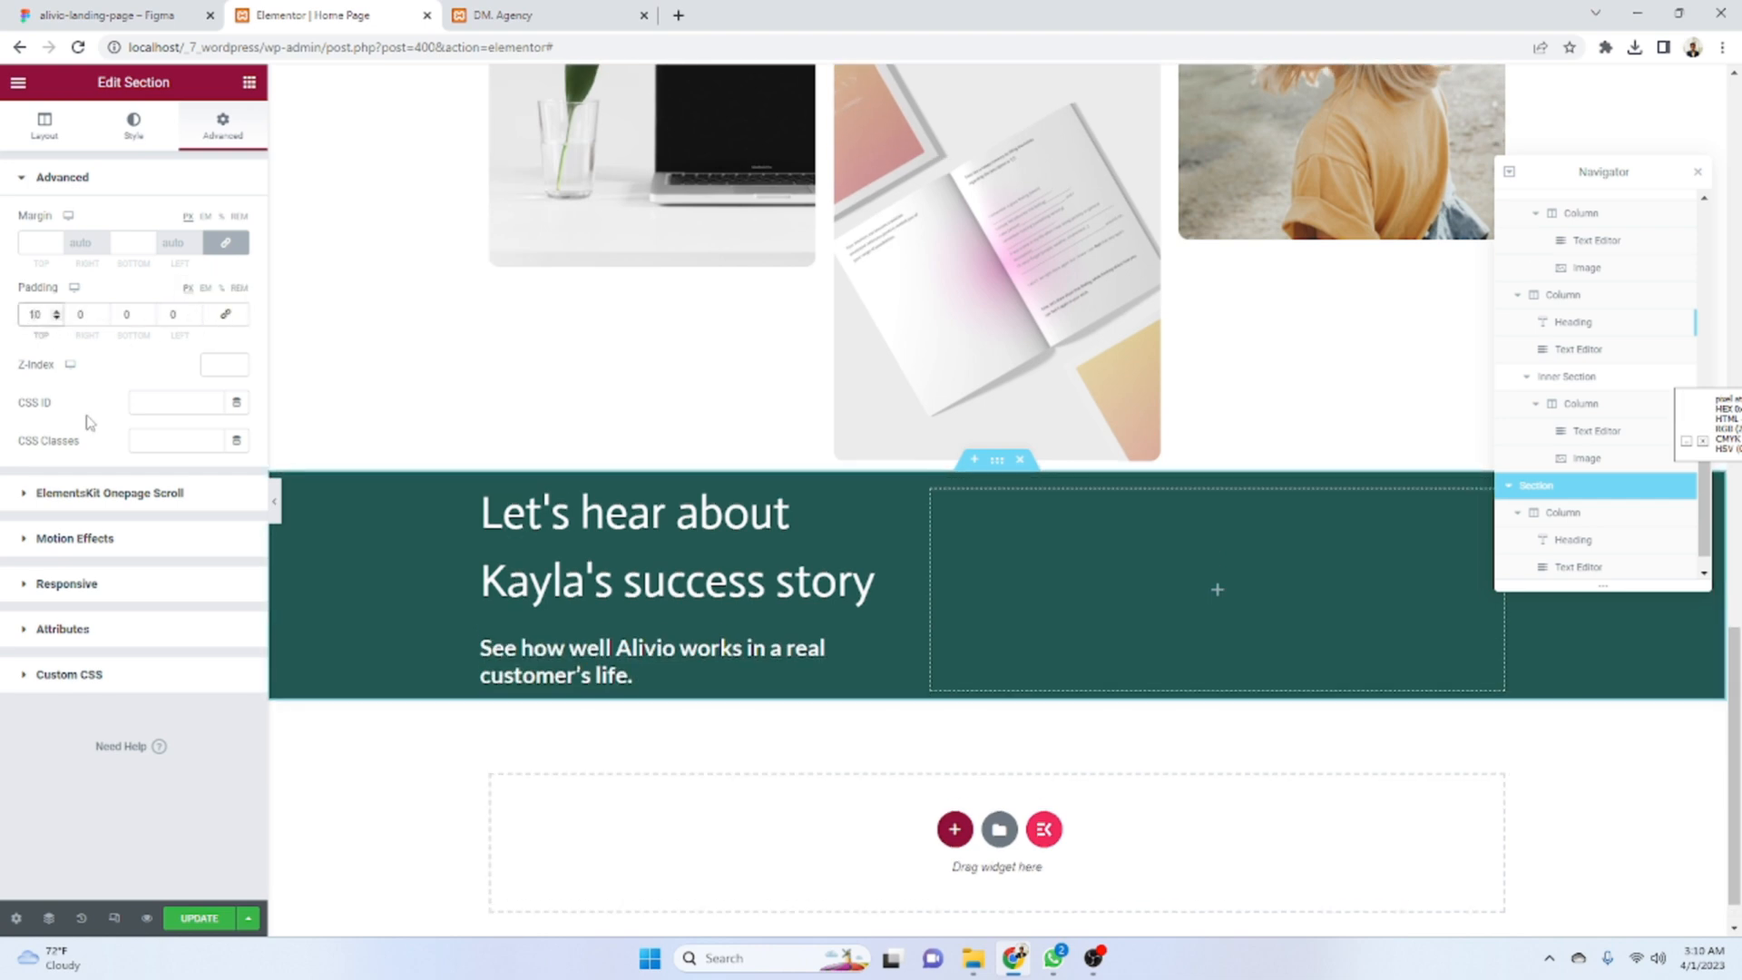
{"action": "key", "text": "Tab"}
{"action": "key", "text": "Tab"}
{"action": "key", "text": "Tab"}
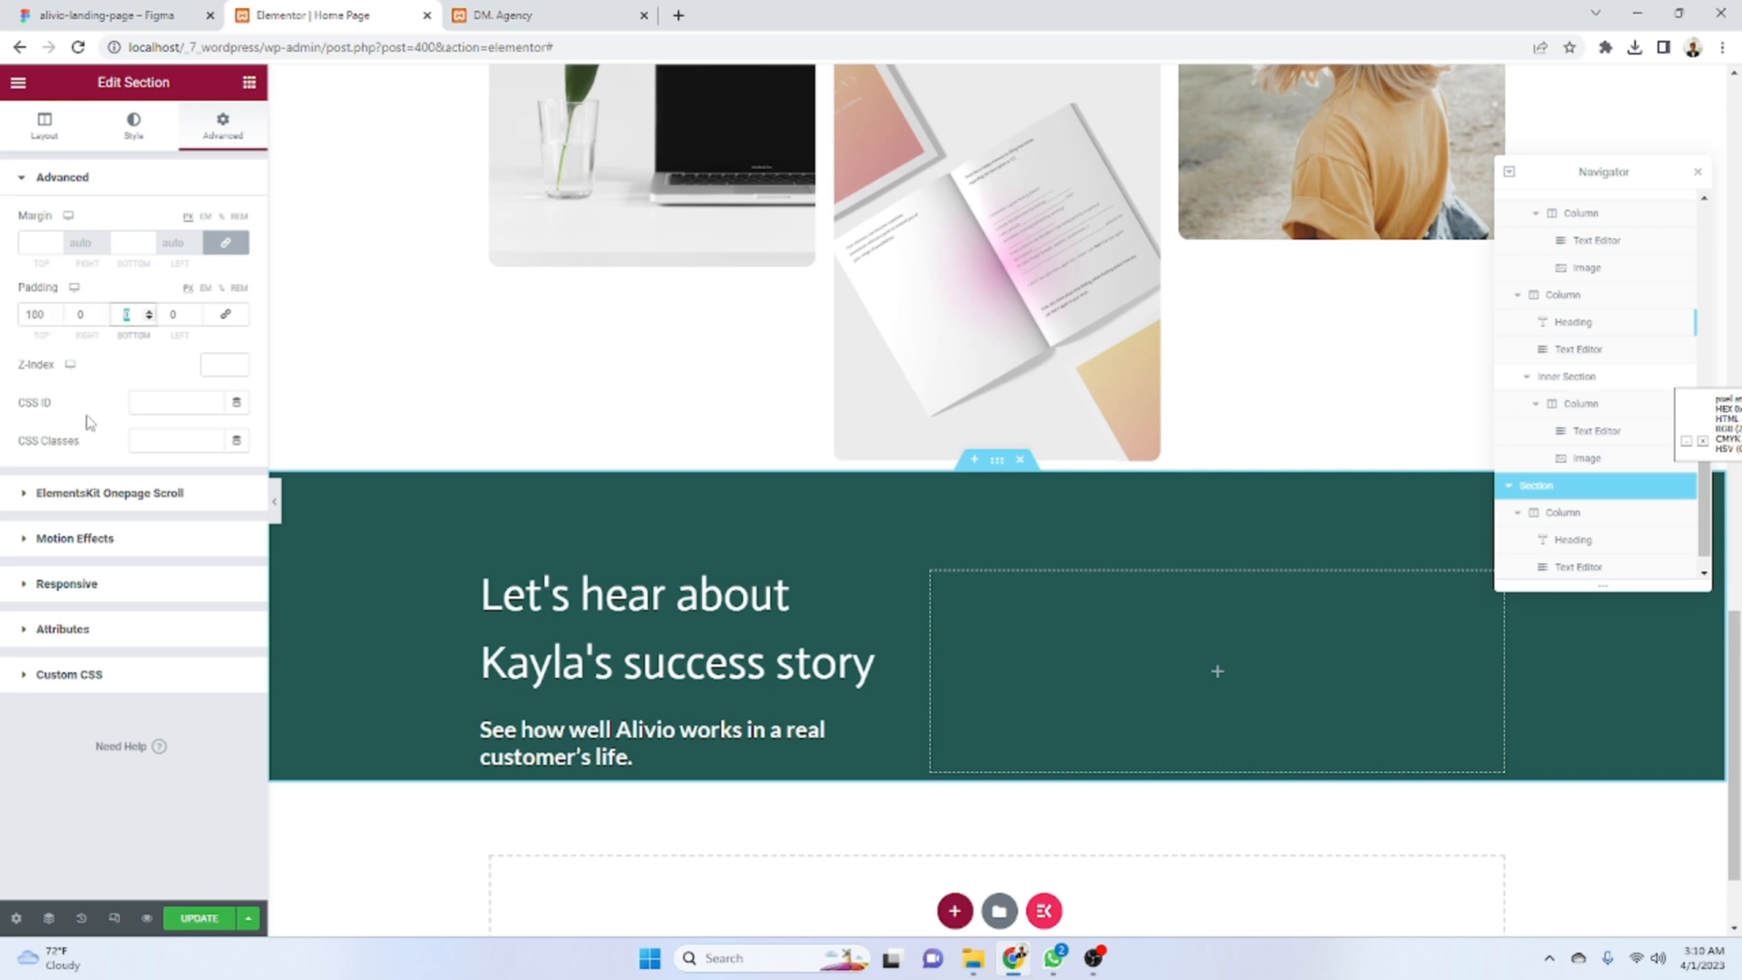
{"action": "key", "text": "shift+Tab"}
{"action": "type", "text": "100"}
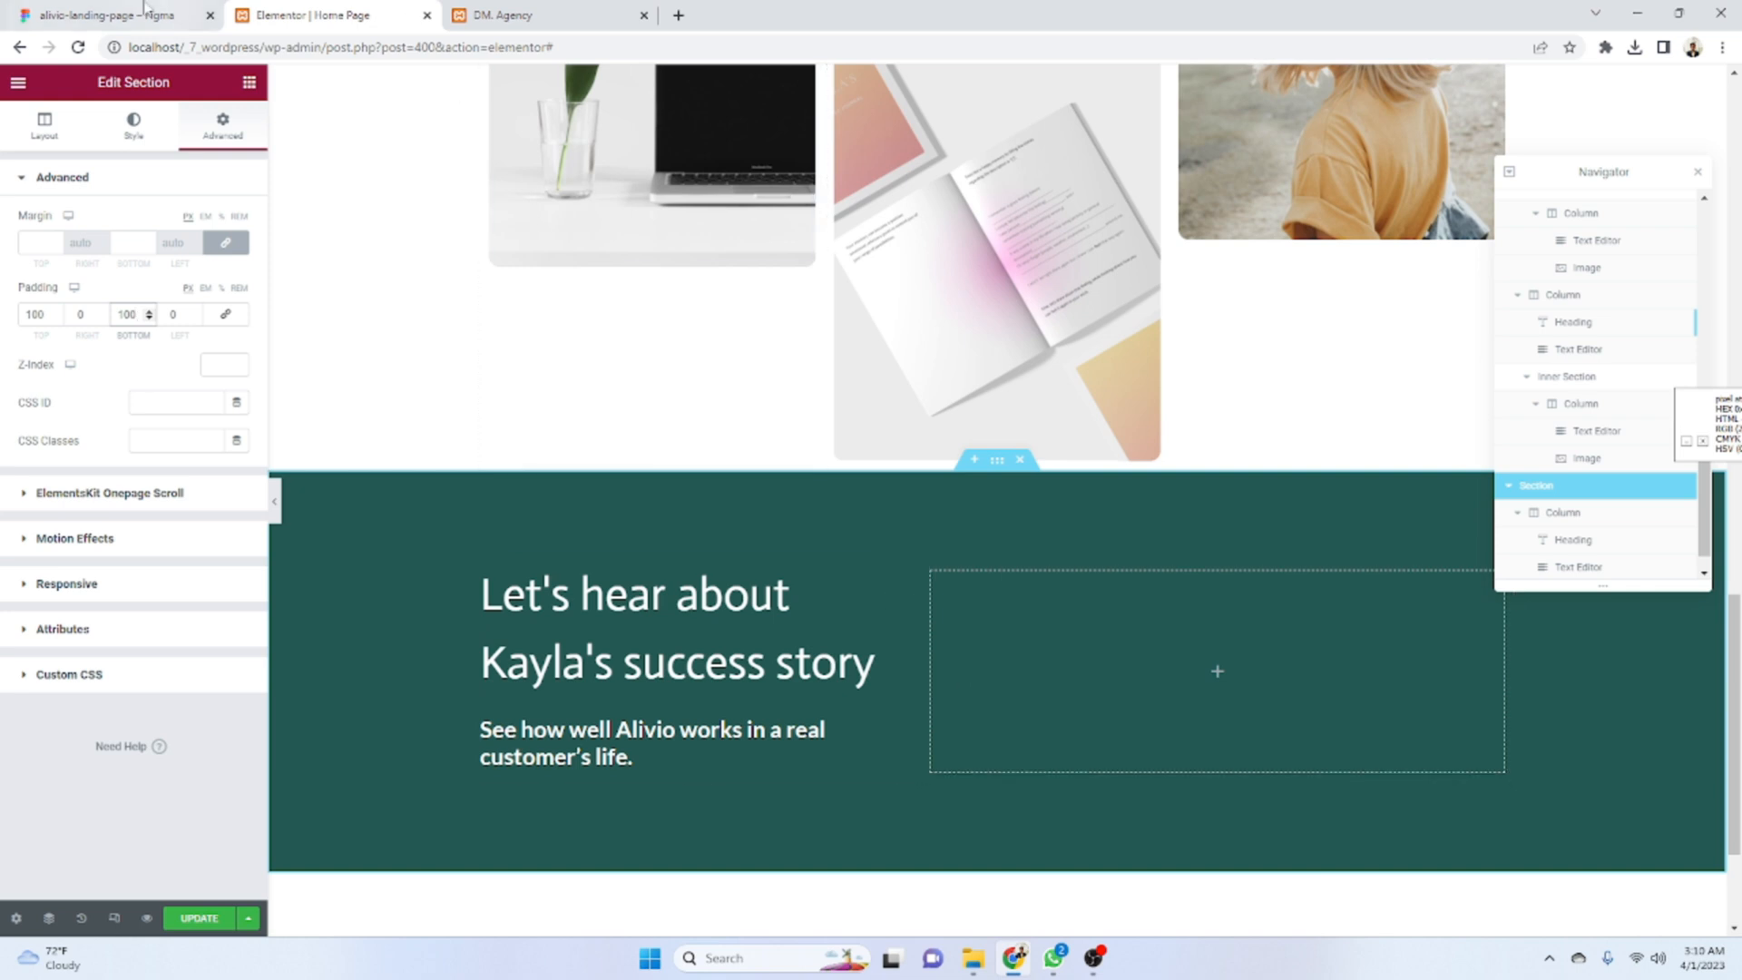
- Compare the padded section with the Figma layout and add a Video widget to the empty right column
{"action": "key", "text": "ctrl+shift+Tab"}
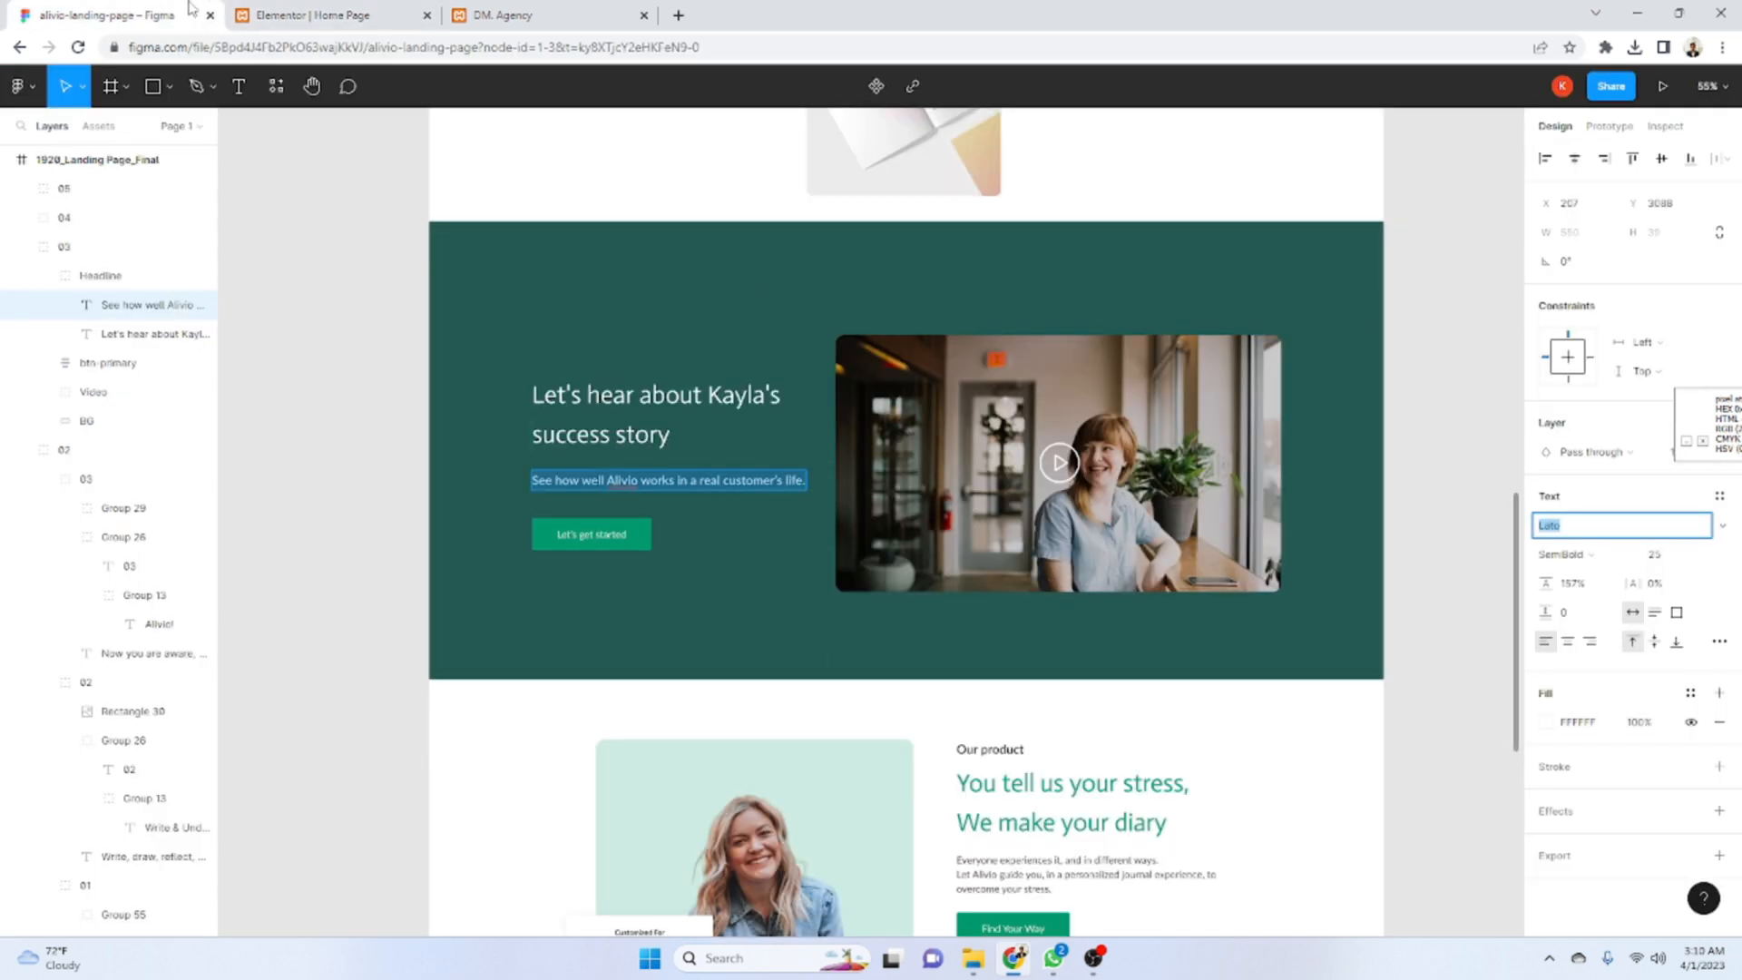
{"action": "left_click", "coordinate": [355, 13]}
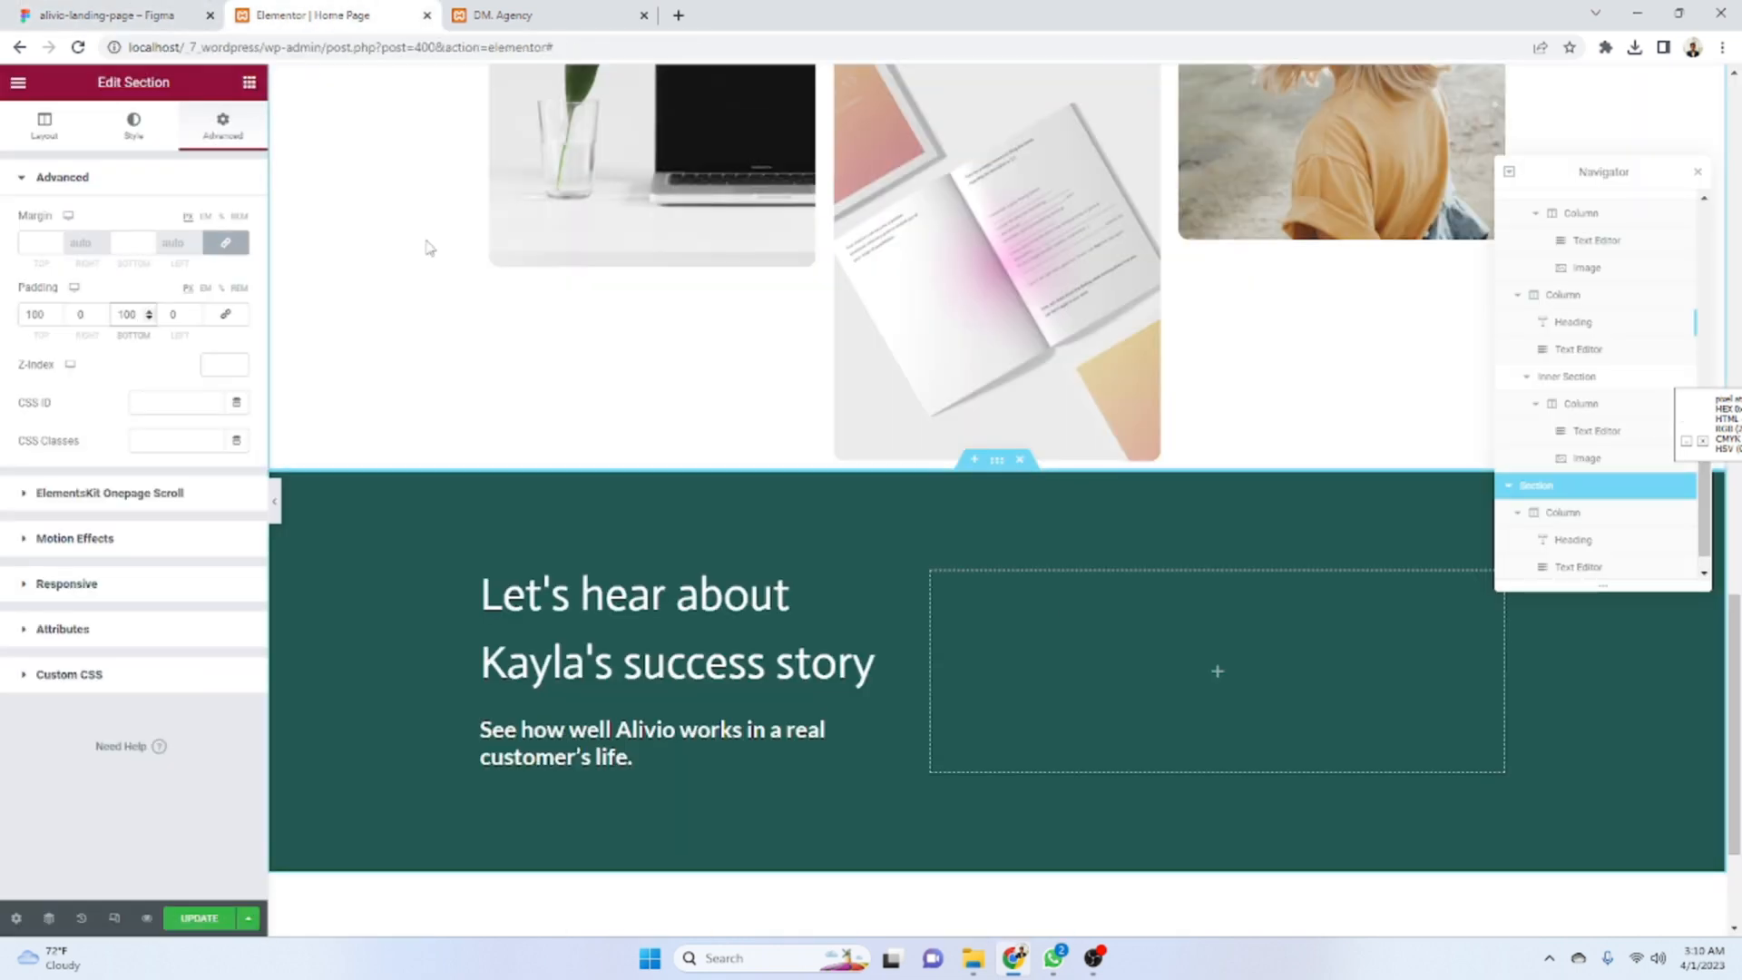
{"action": "left_click", "coordinate": [100, 15]}
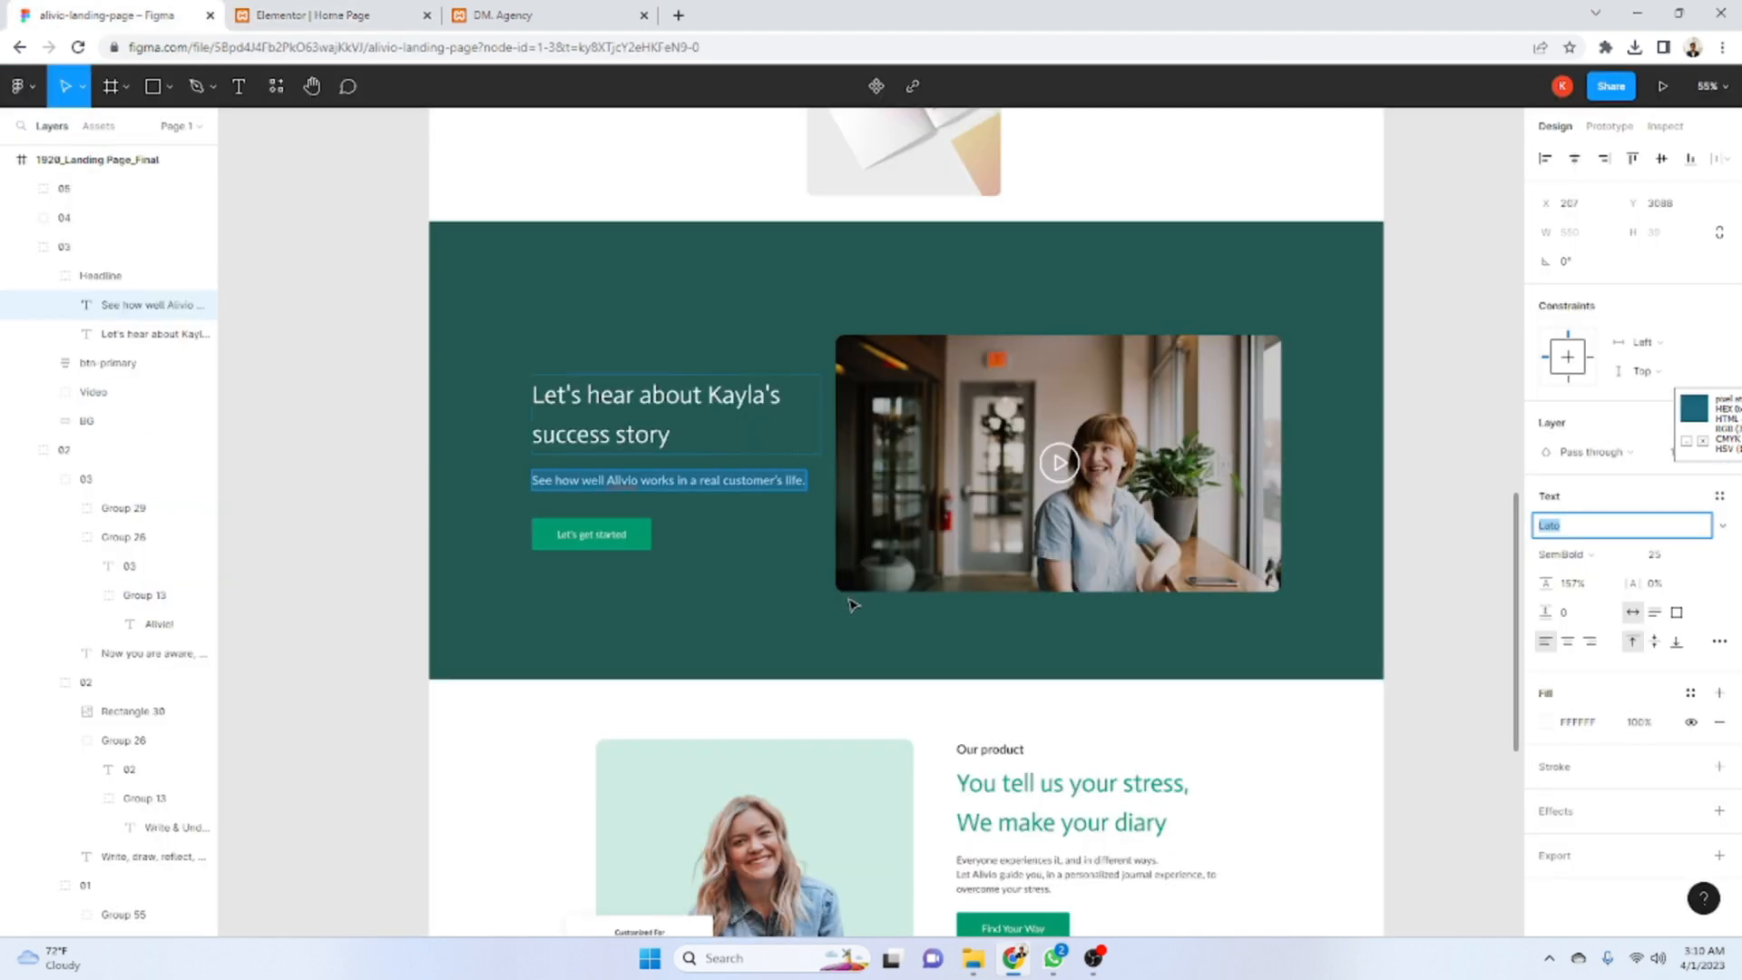
{"action": "left_click", "coordinate": [238, 13]}
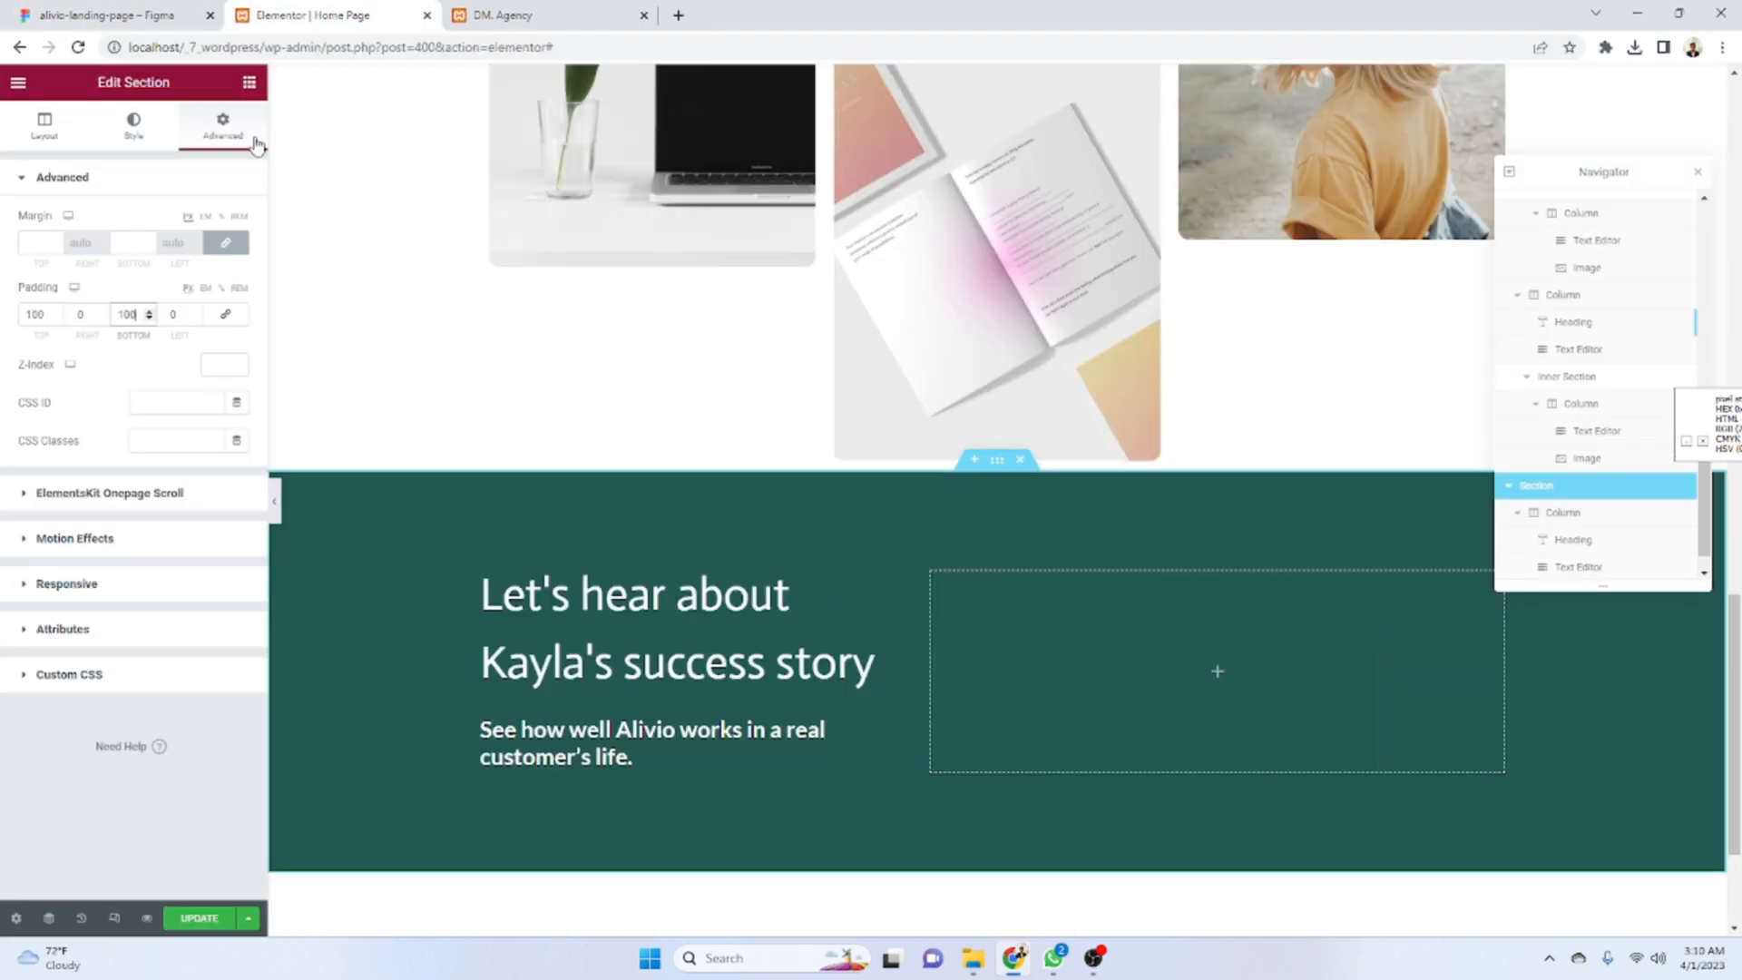
{"action": "left_click", "coordinate": [249, 82]}
{"action": "left_click_drag", "start_coordinate": [69, 487], "coordinate": [1288, 699]}
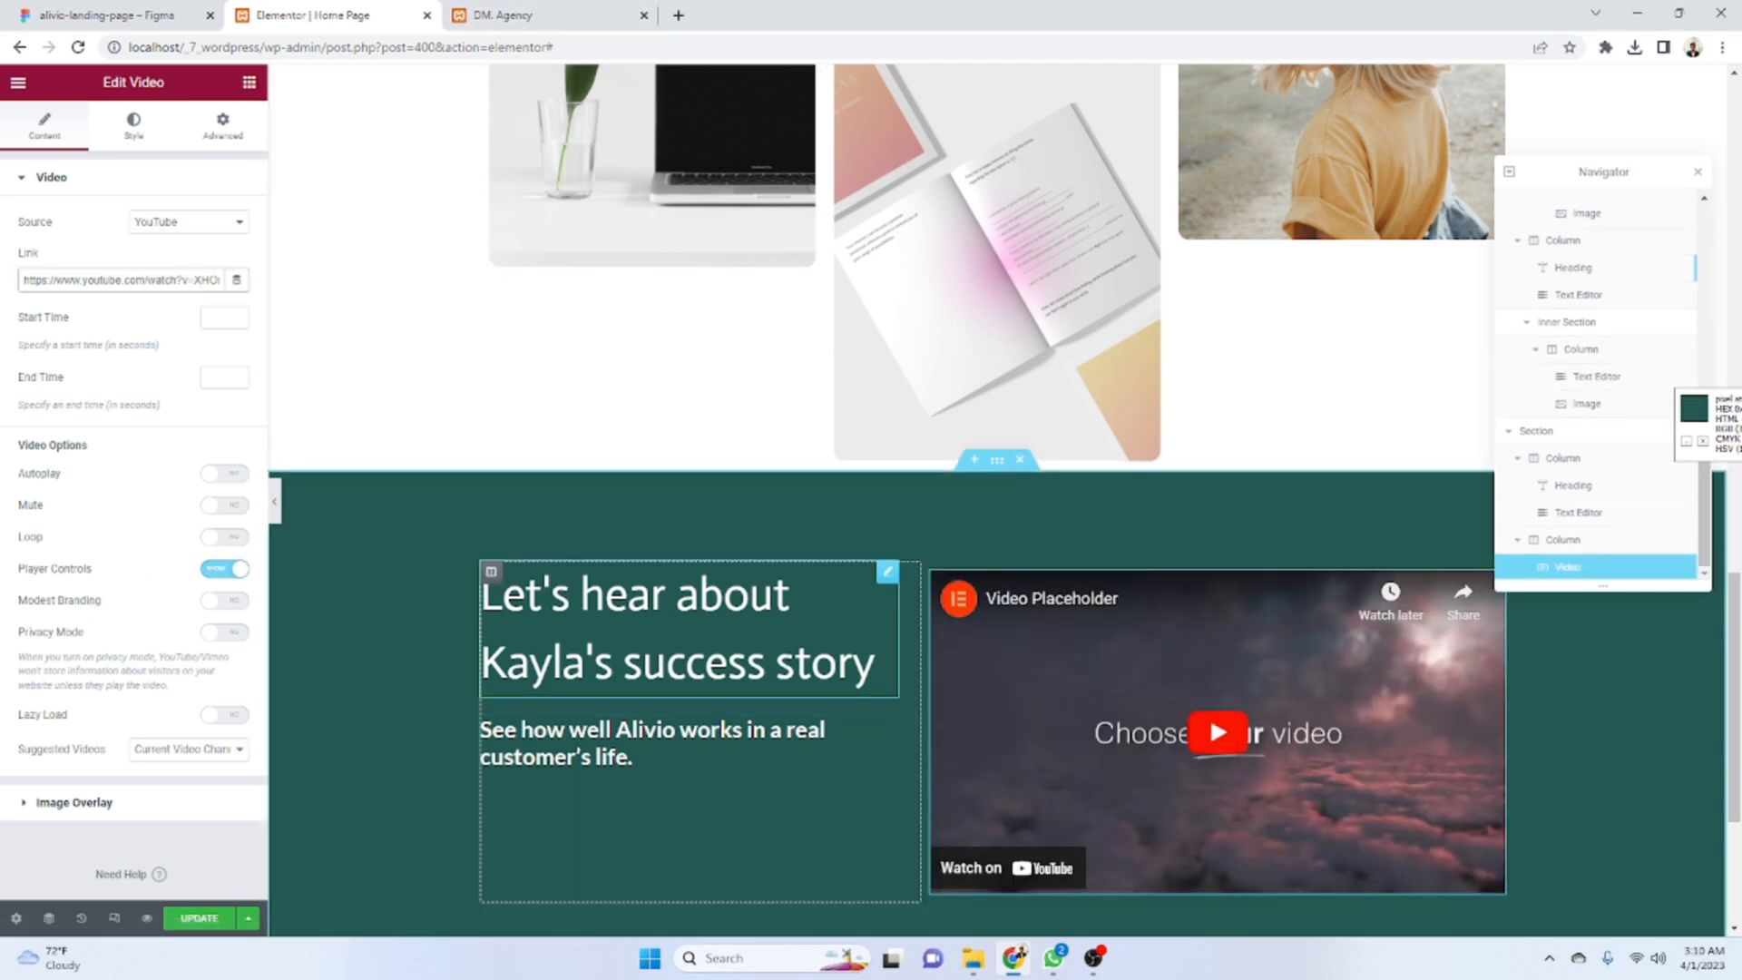
- Open youtube.com in an incognito window, search for "let her go" and open the video "Passenger | Let Her Go (Official Video)"
{"action": "key", "text": "ctrl+shift+n"}
{"action": "type", "text": "youtube.com"}
{"action": "key", "text": "Return"}
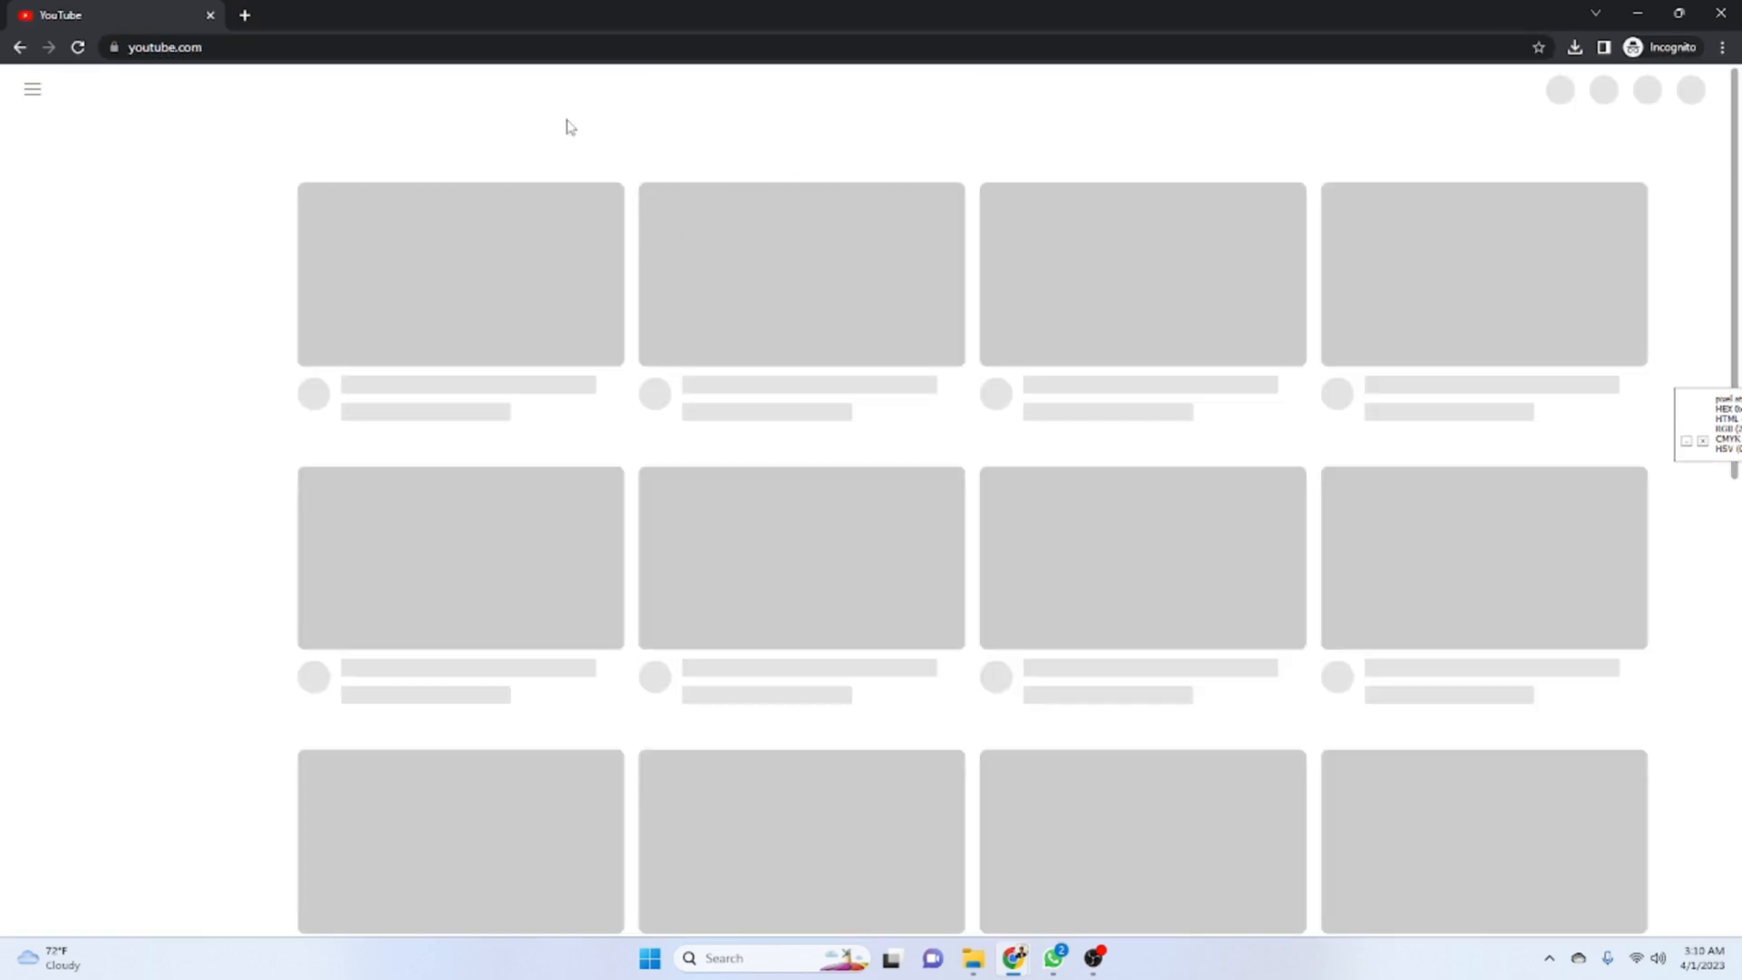
{"action": "type", "text": "le"}
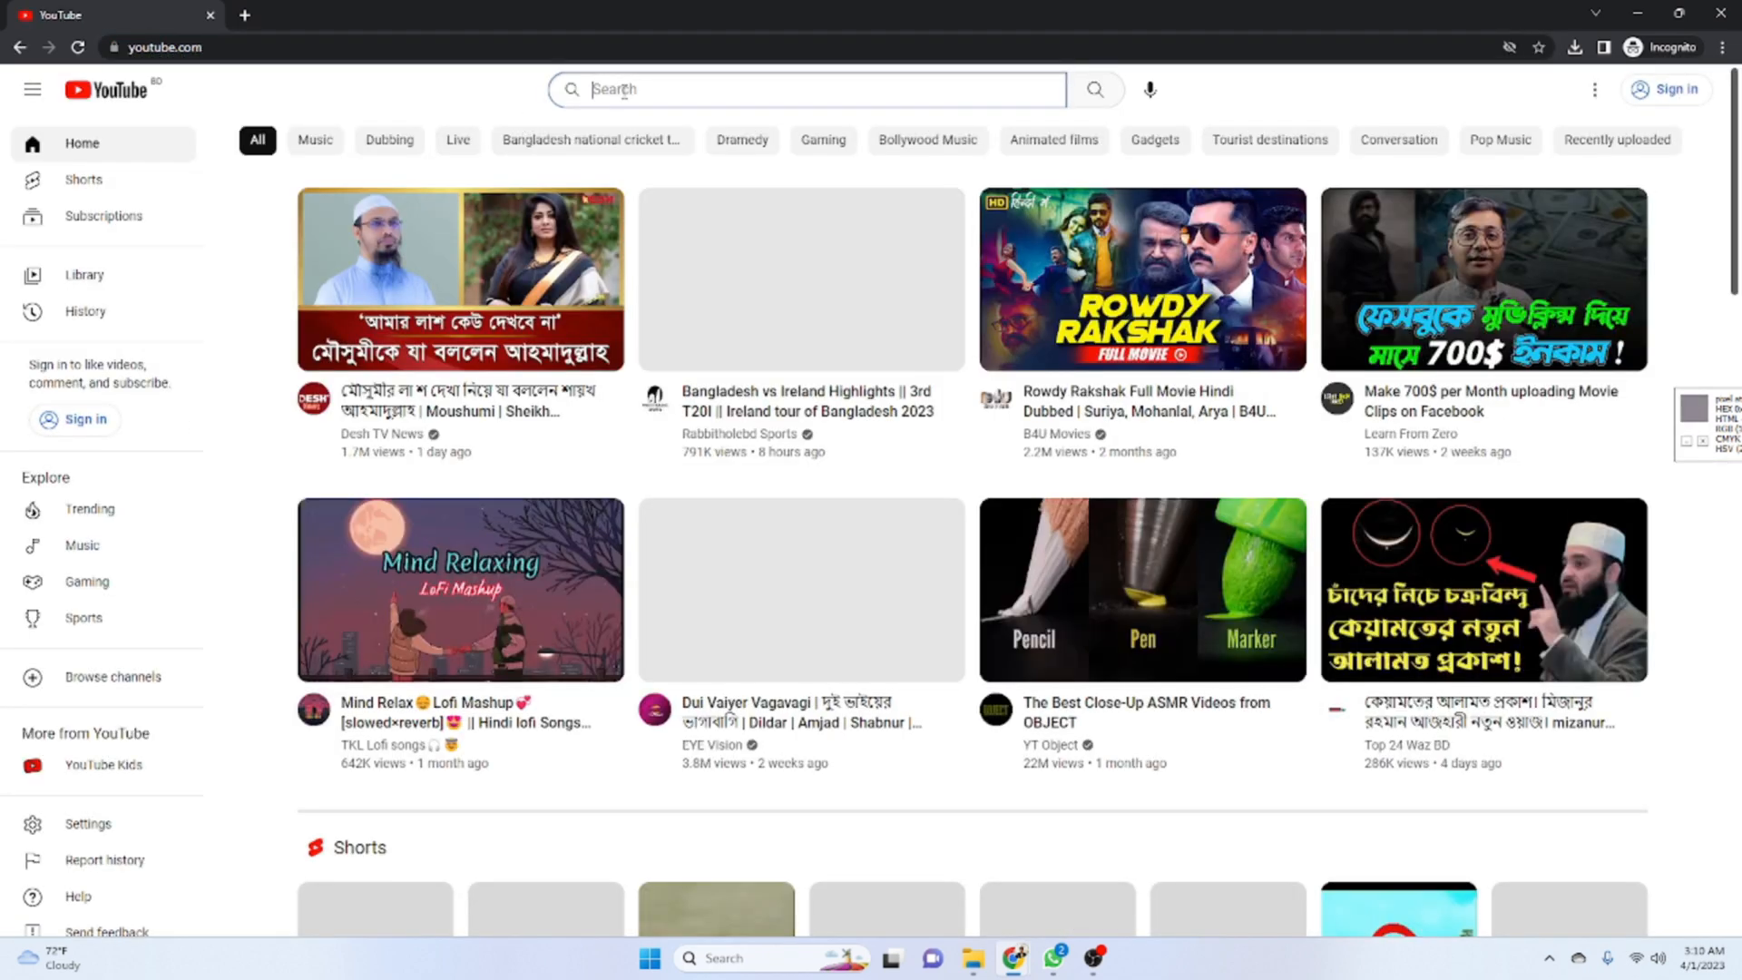
{"action": "type", "text": "t her go"}
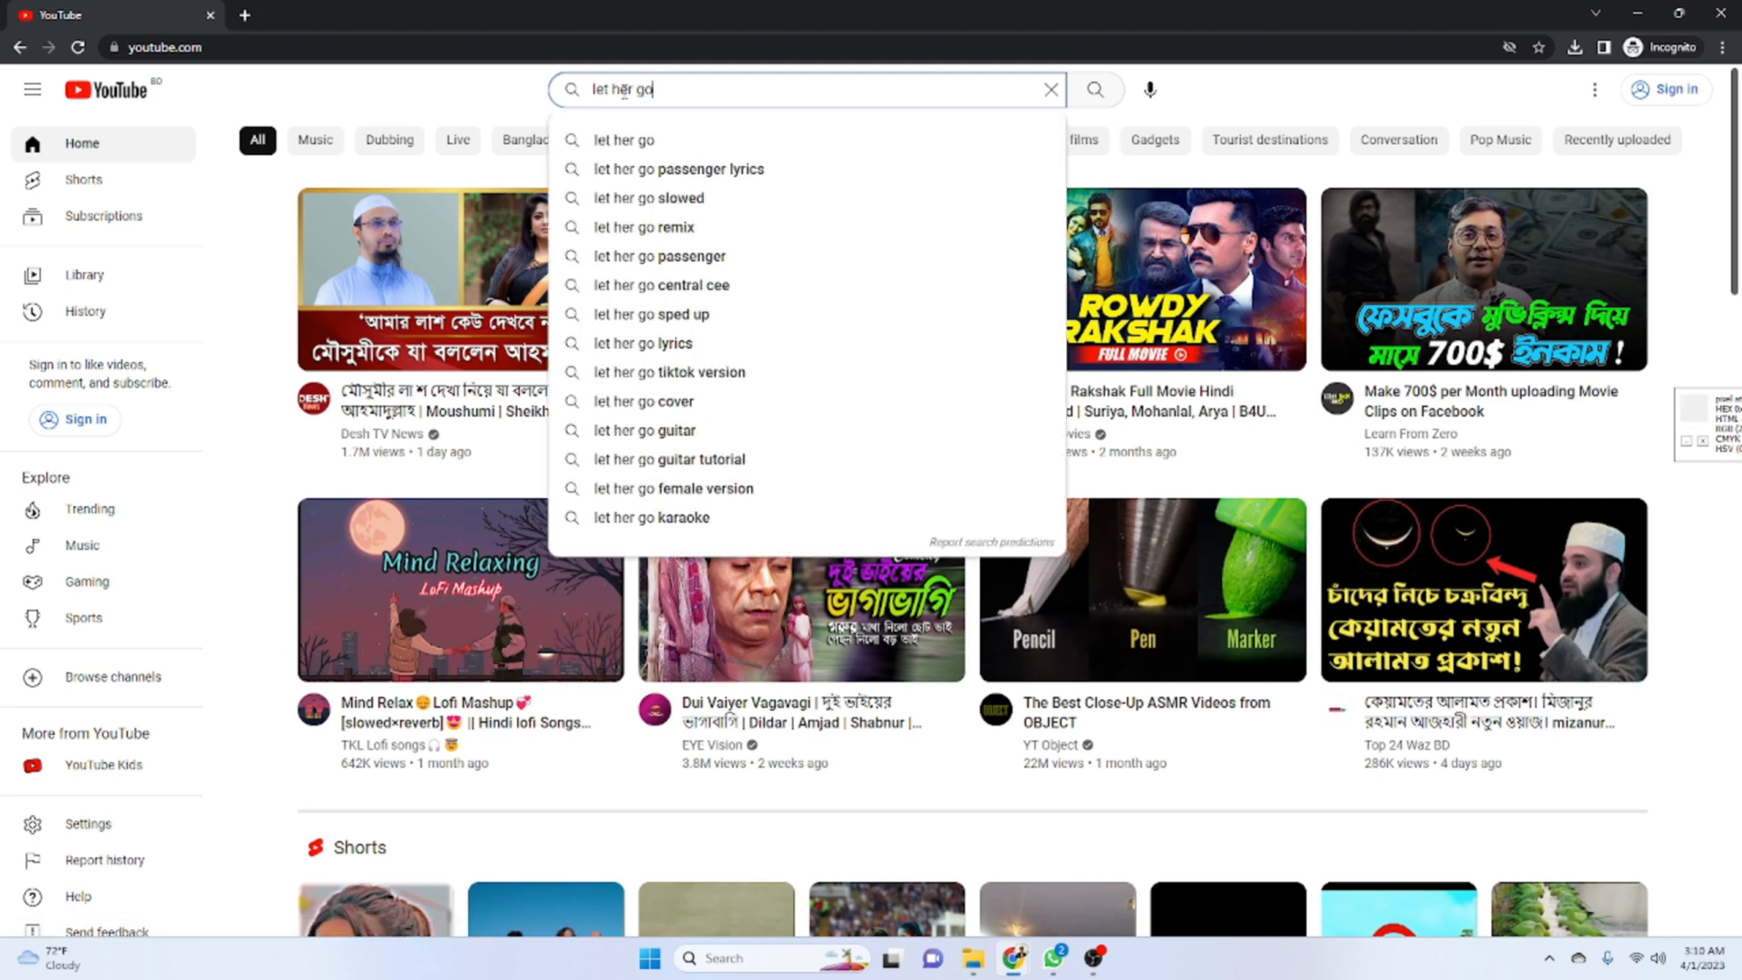
{"action": "key", "text": "Return"}
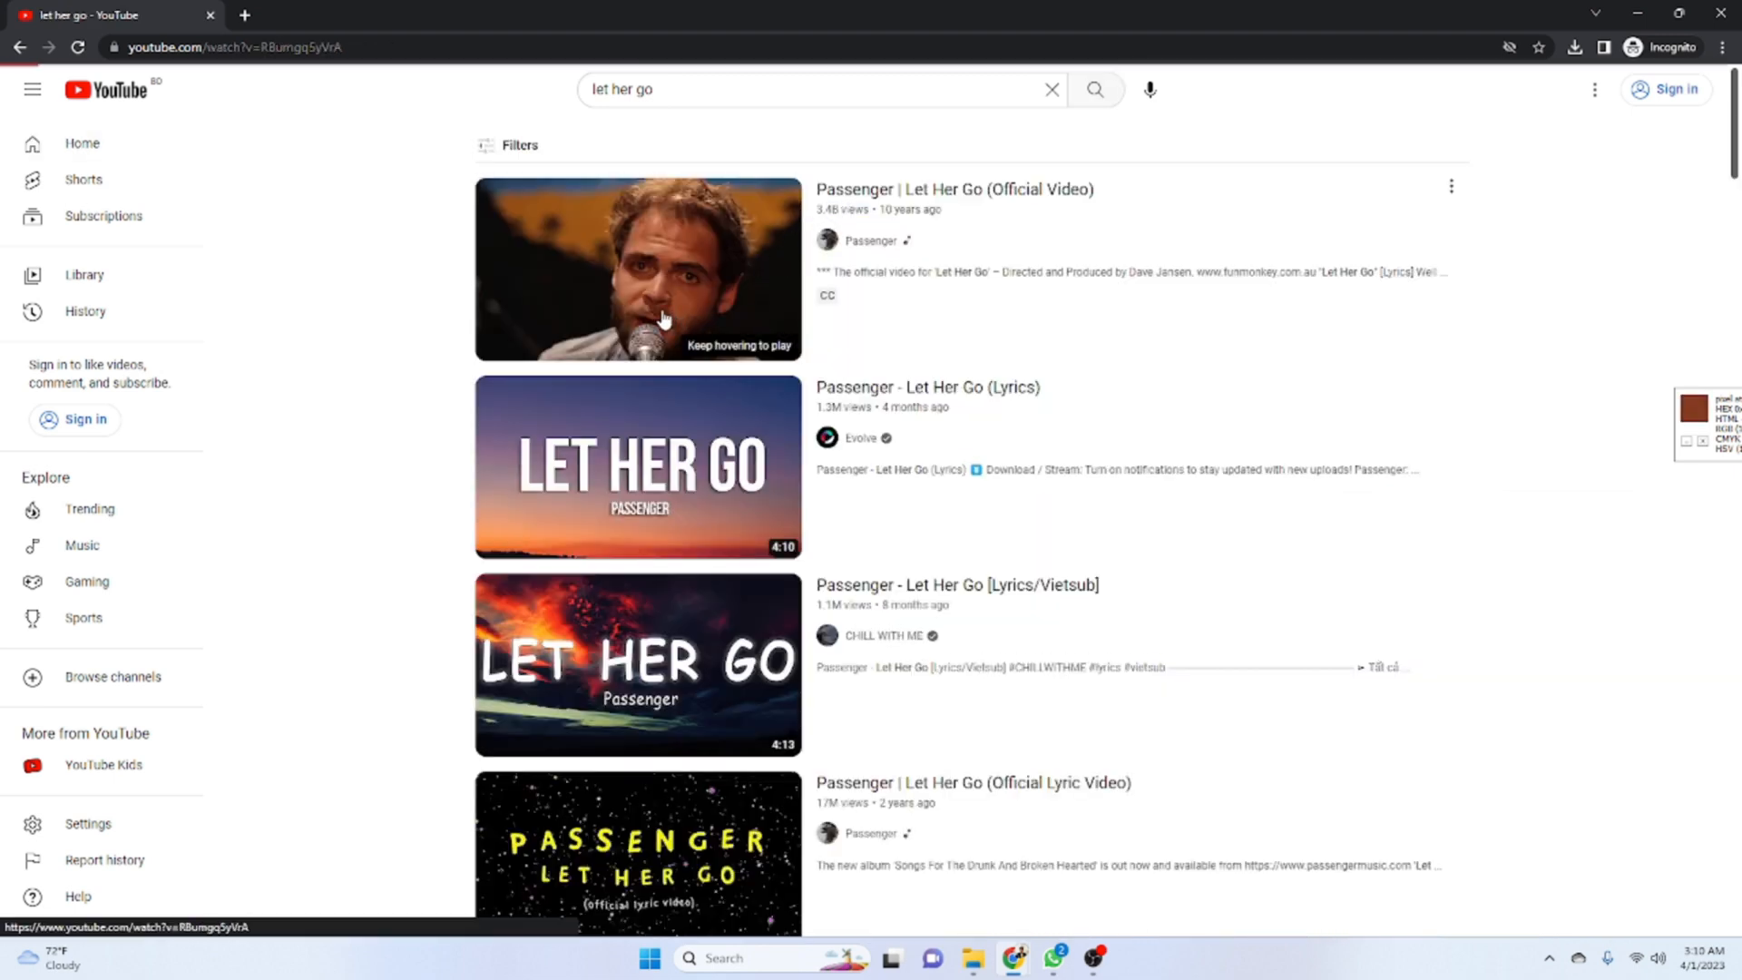
{"action": "left_click", "coordinate": [723, 299]}
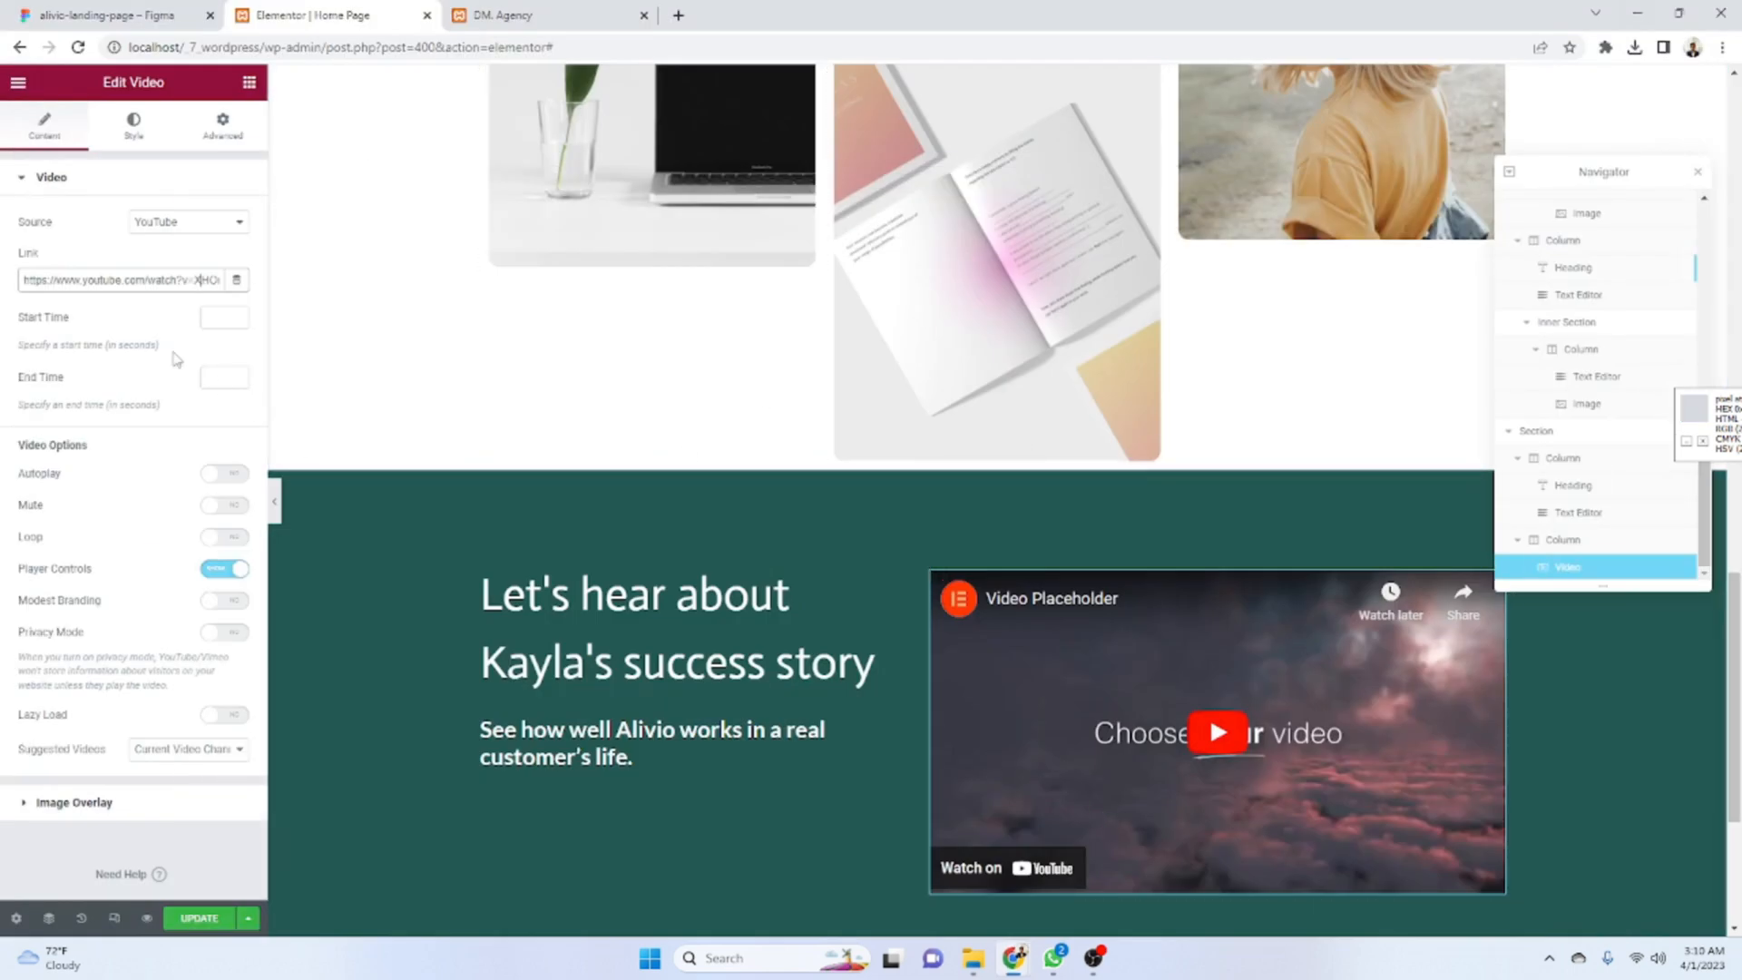
- Replace the Video widget's link with the "Let Her Go" video's URL and hide the player controls, comparing with Figma
{"action": "triple_click", "coordinate": [118, 279]}
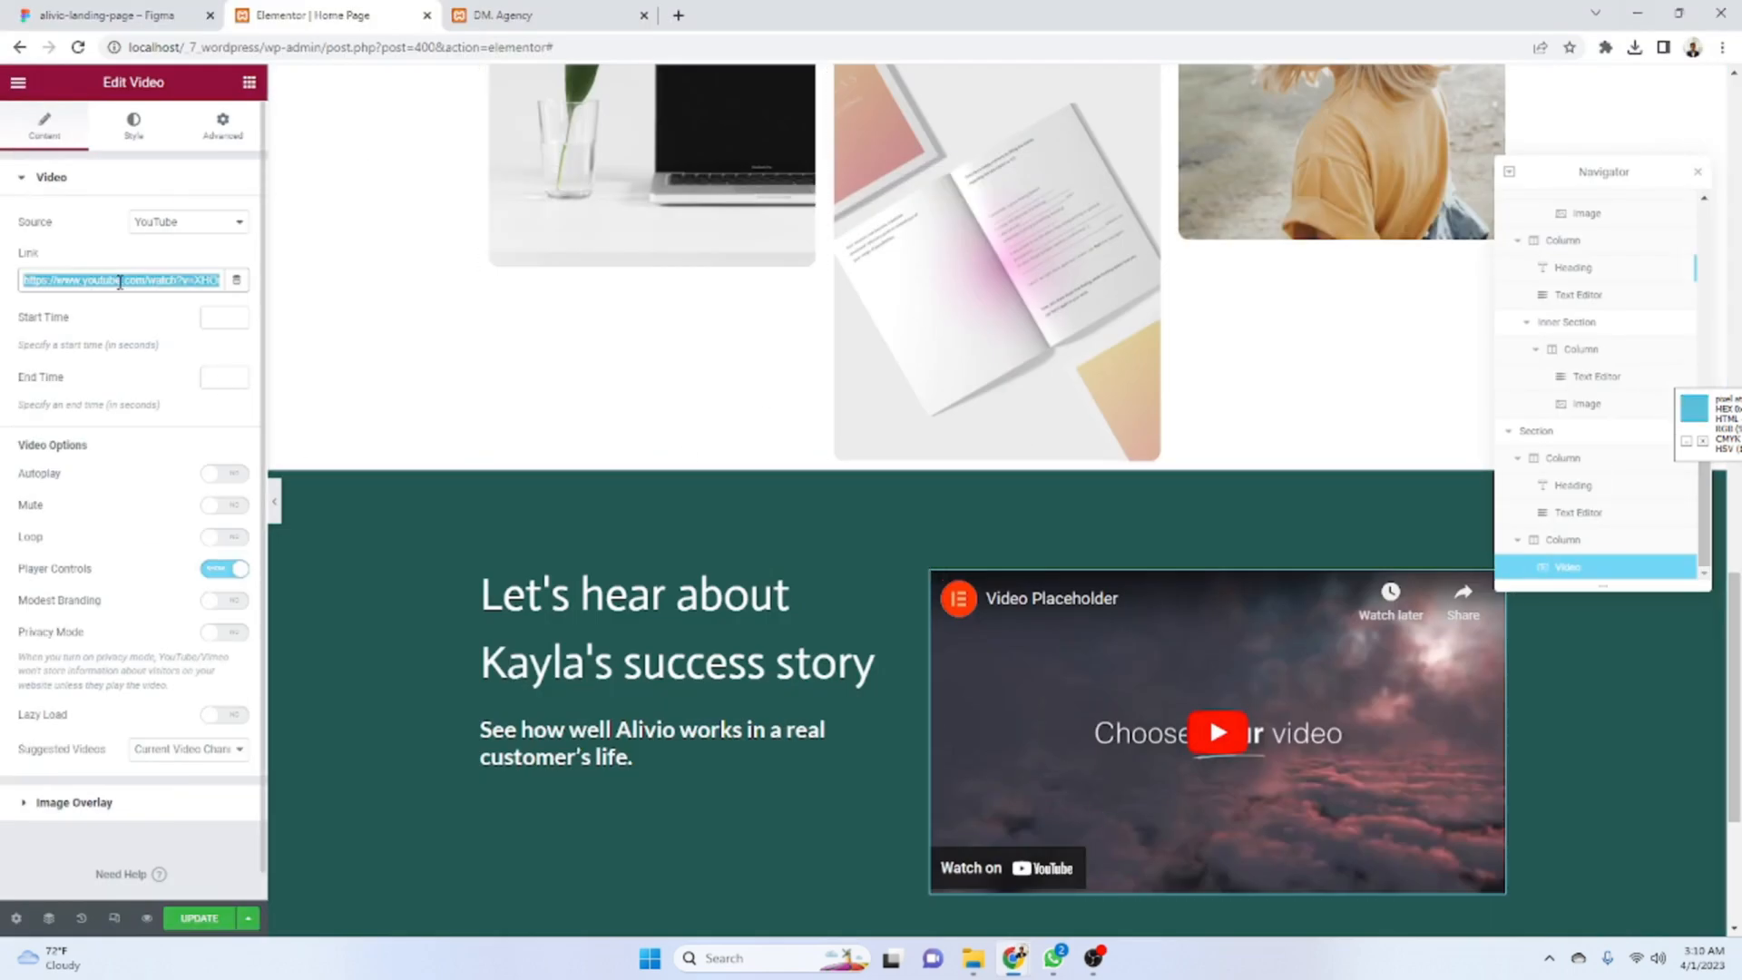
{"action": "key", "text": "ctrl+v"}
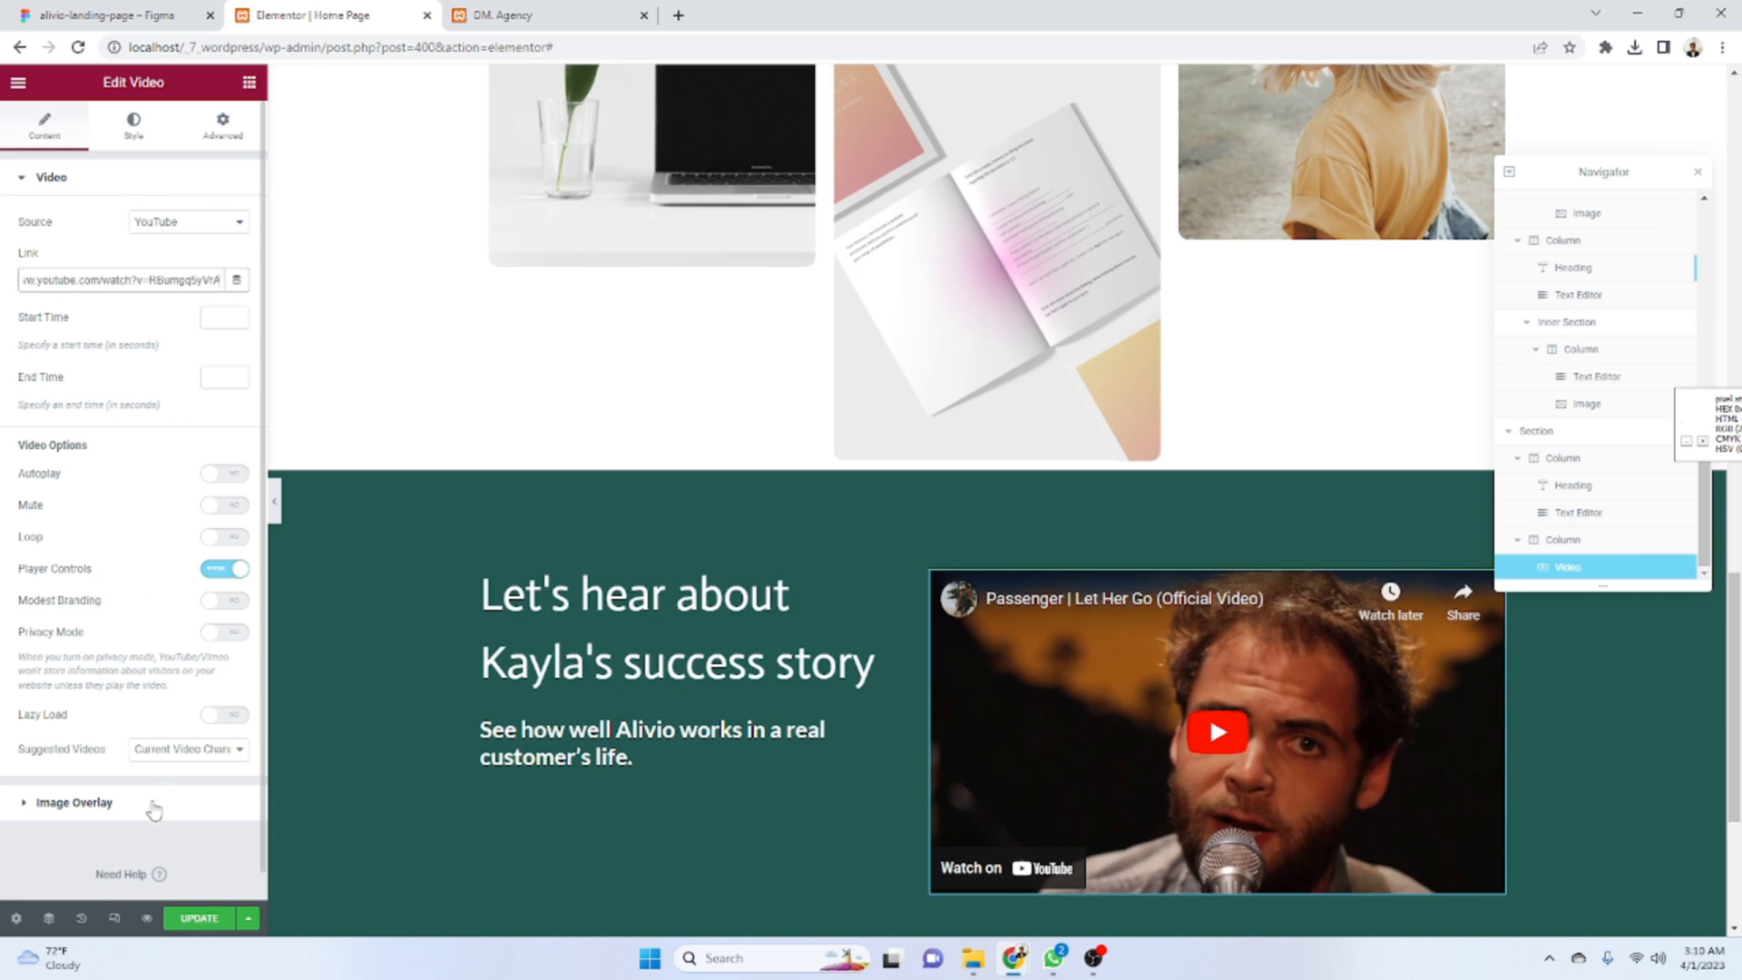
{"action": "left_click", "coordinate": [116, 16]}
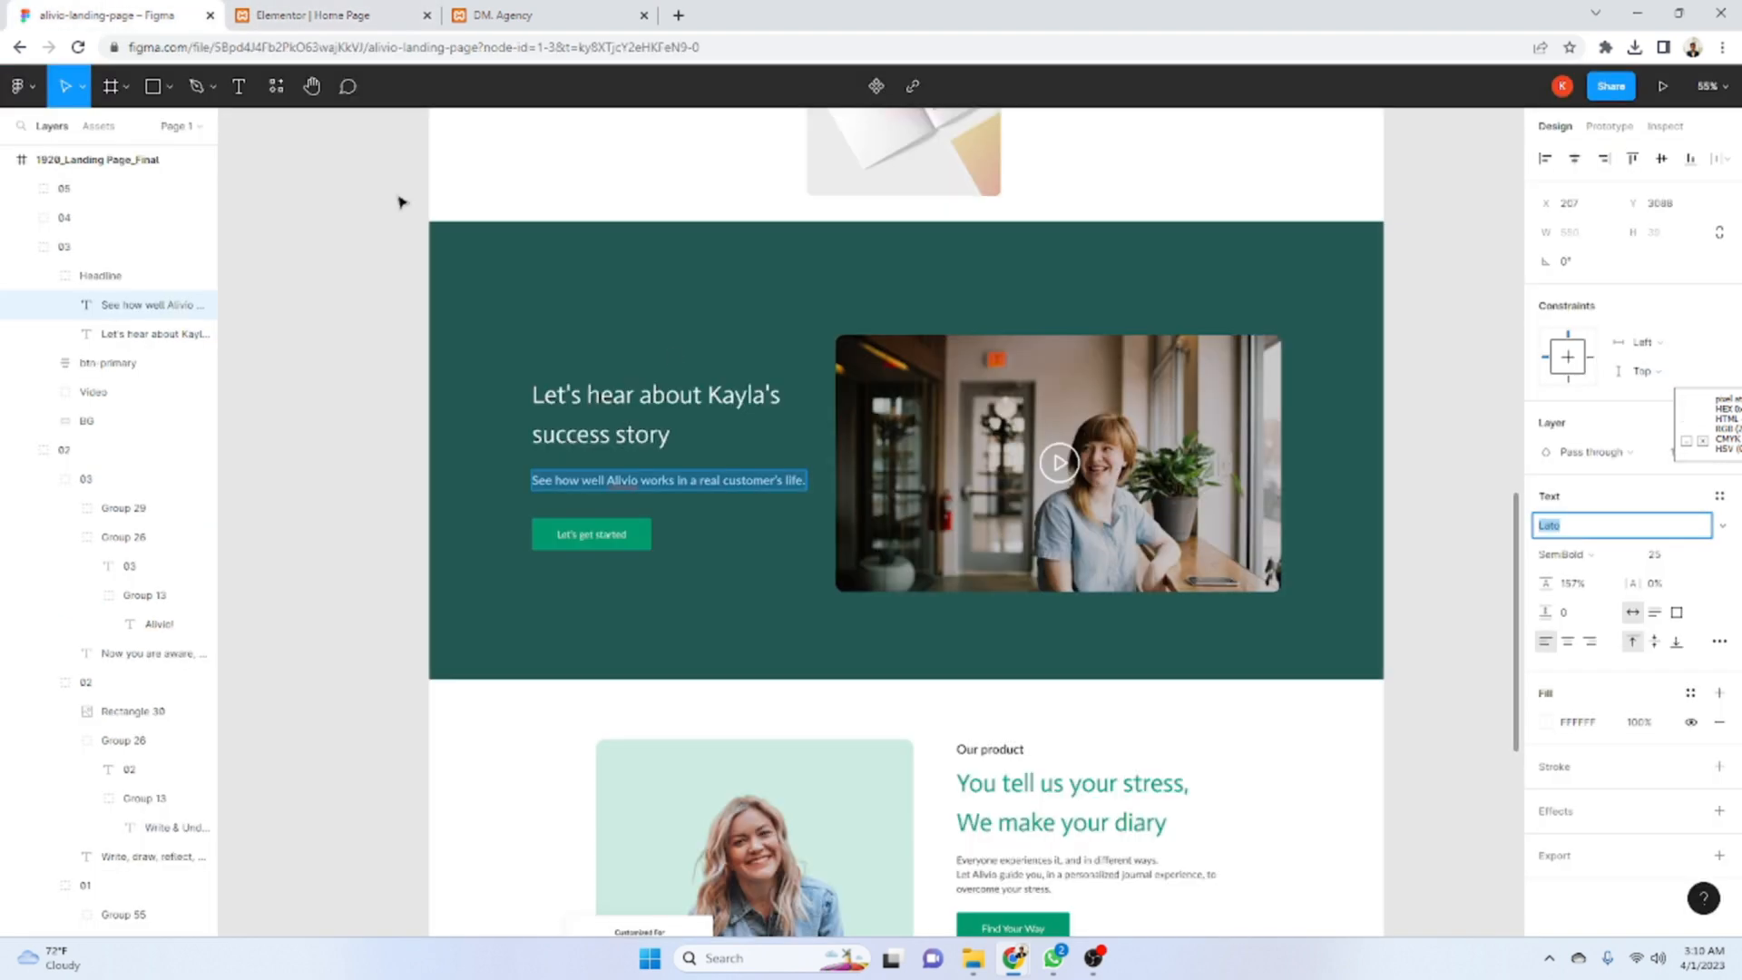
{"action": "left_click", "coordinate": [308, 16]}
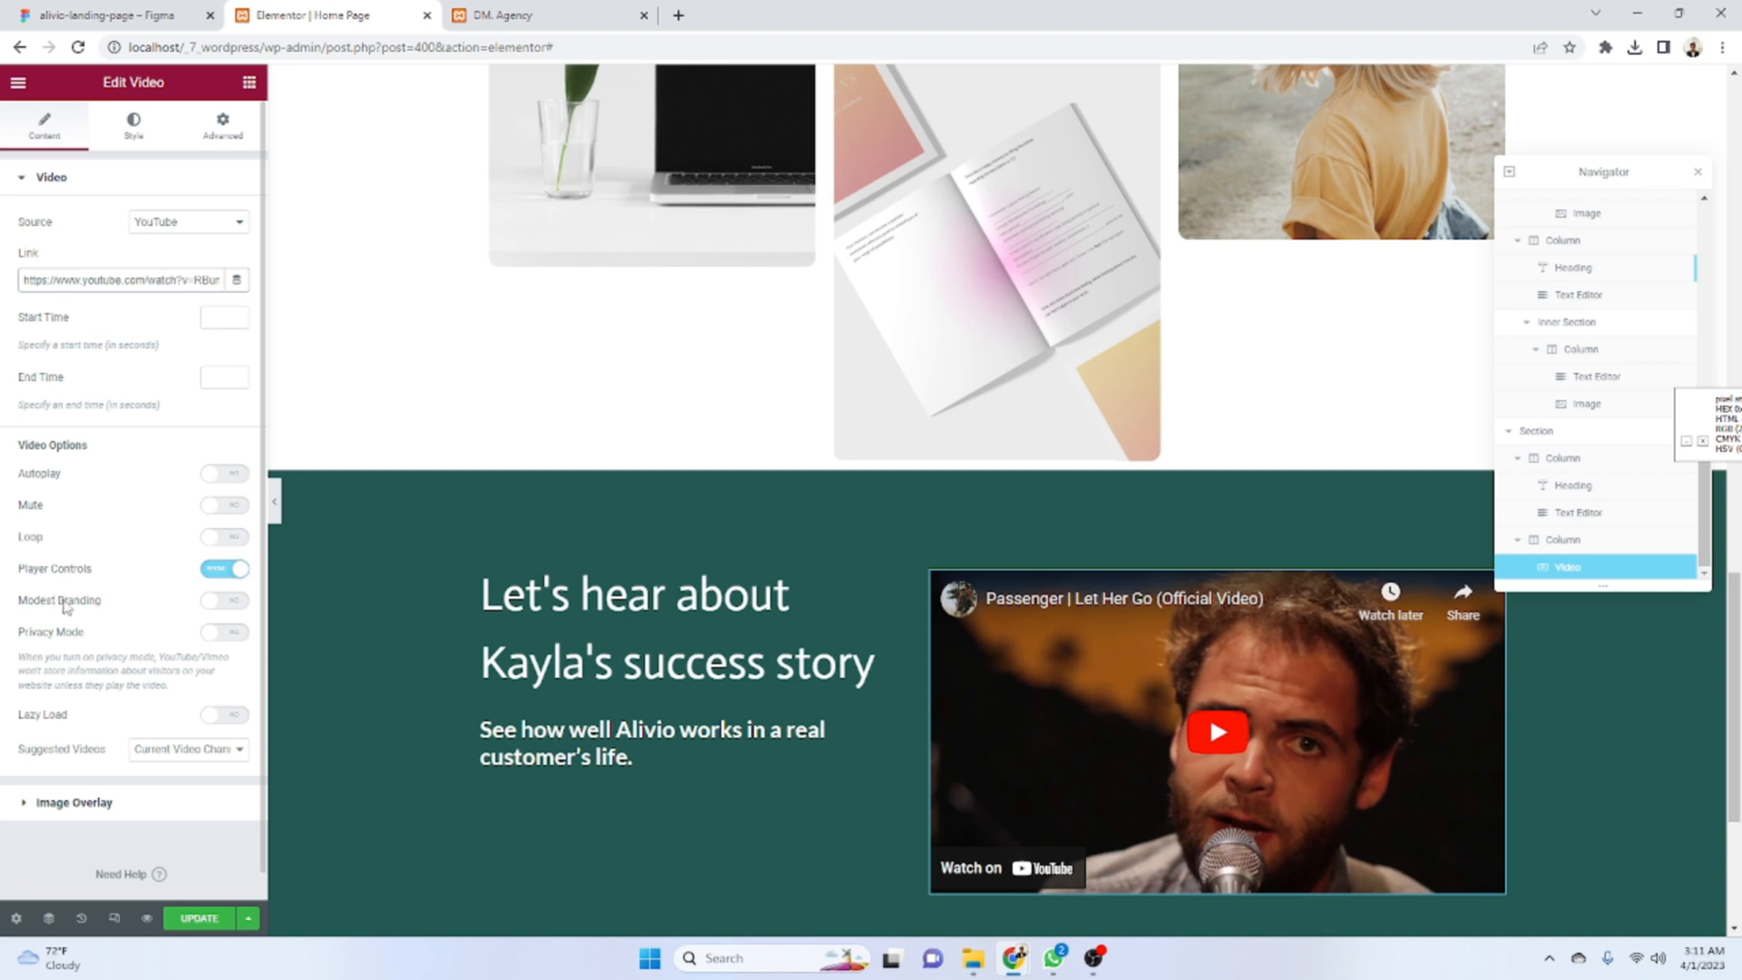
{"action": "left_click", "coordinate": [216, 570]}
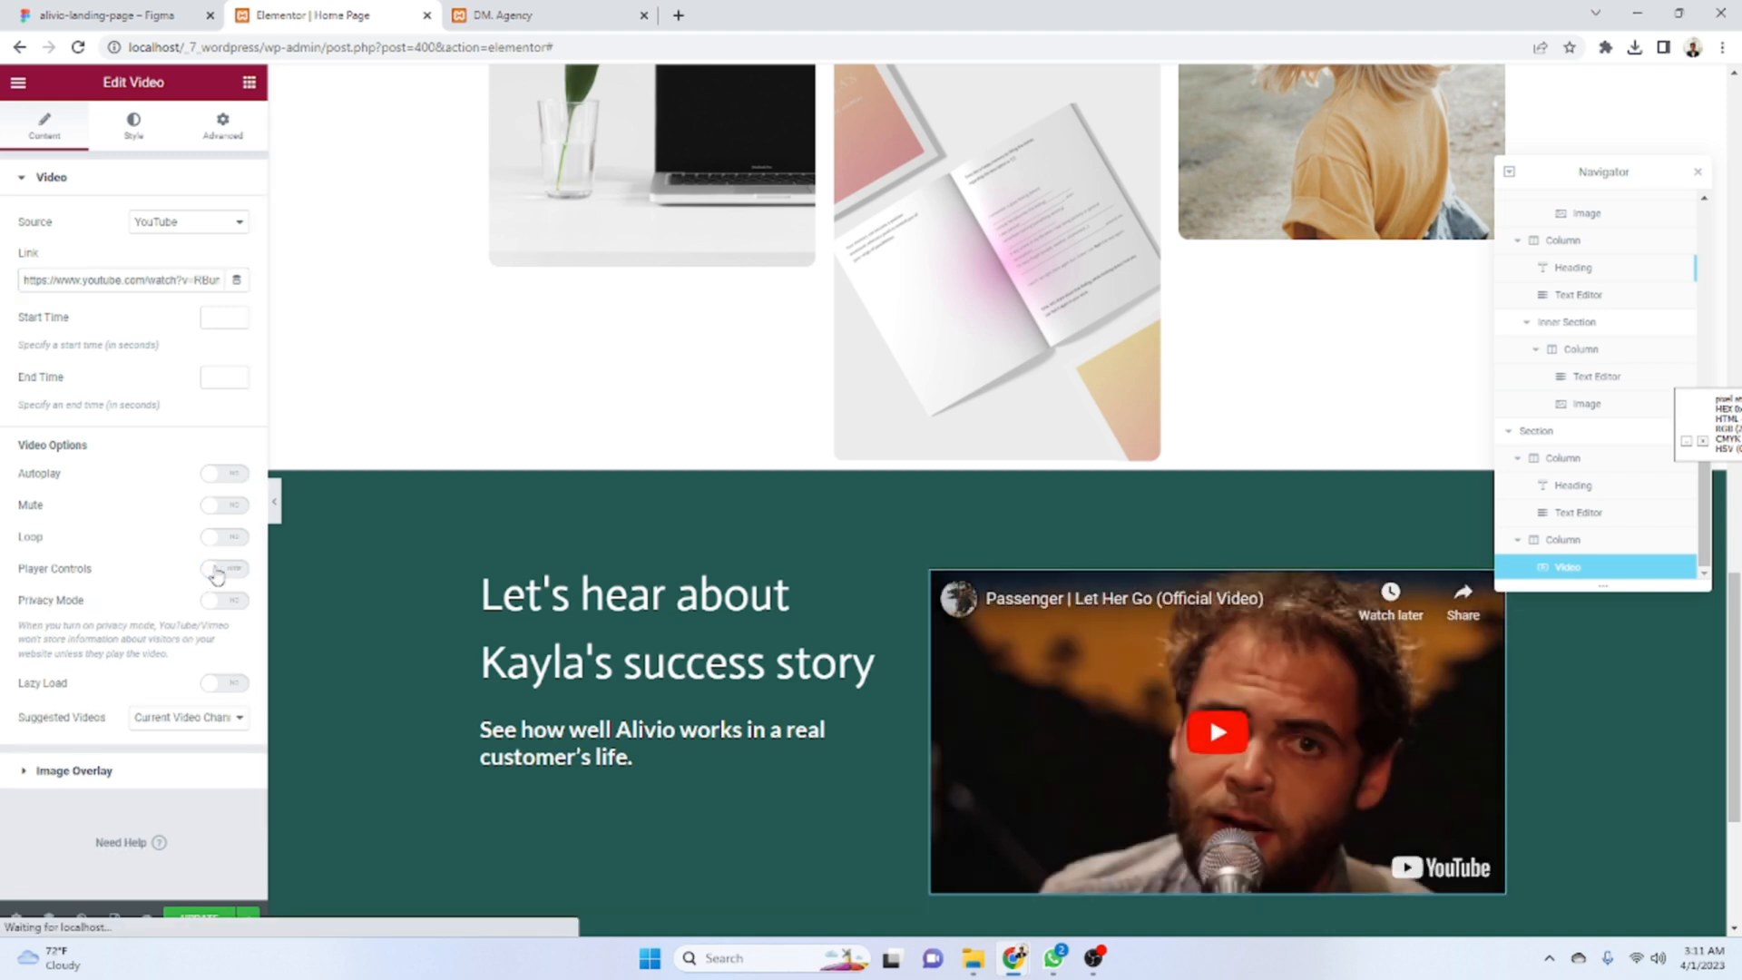
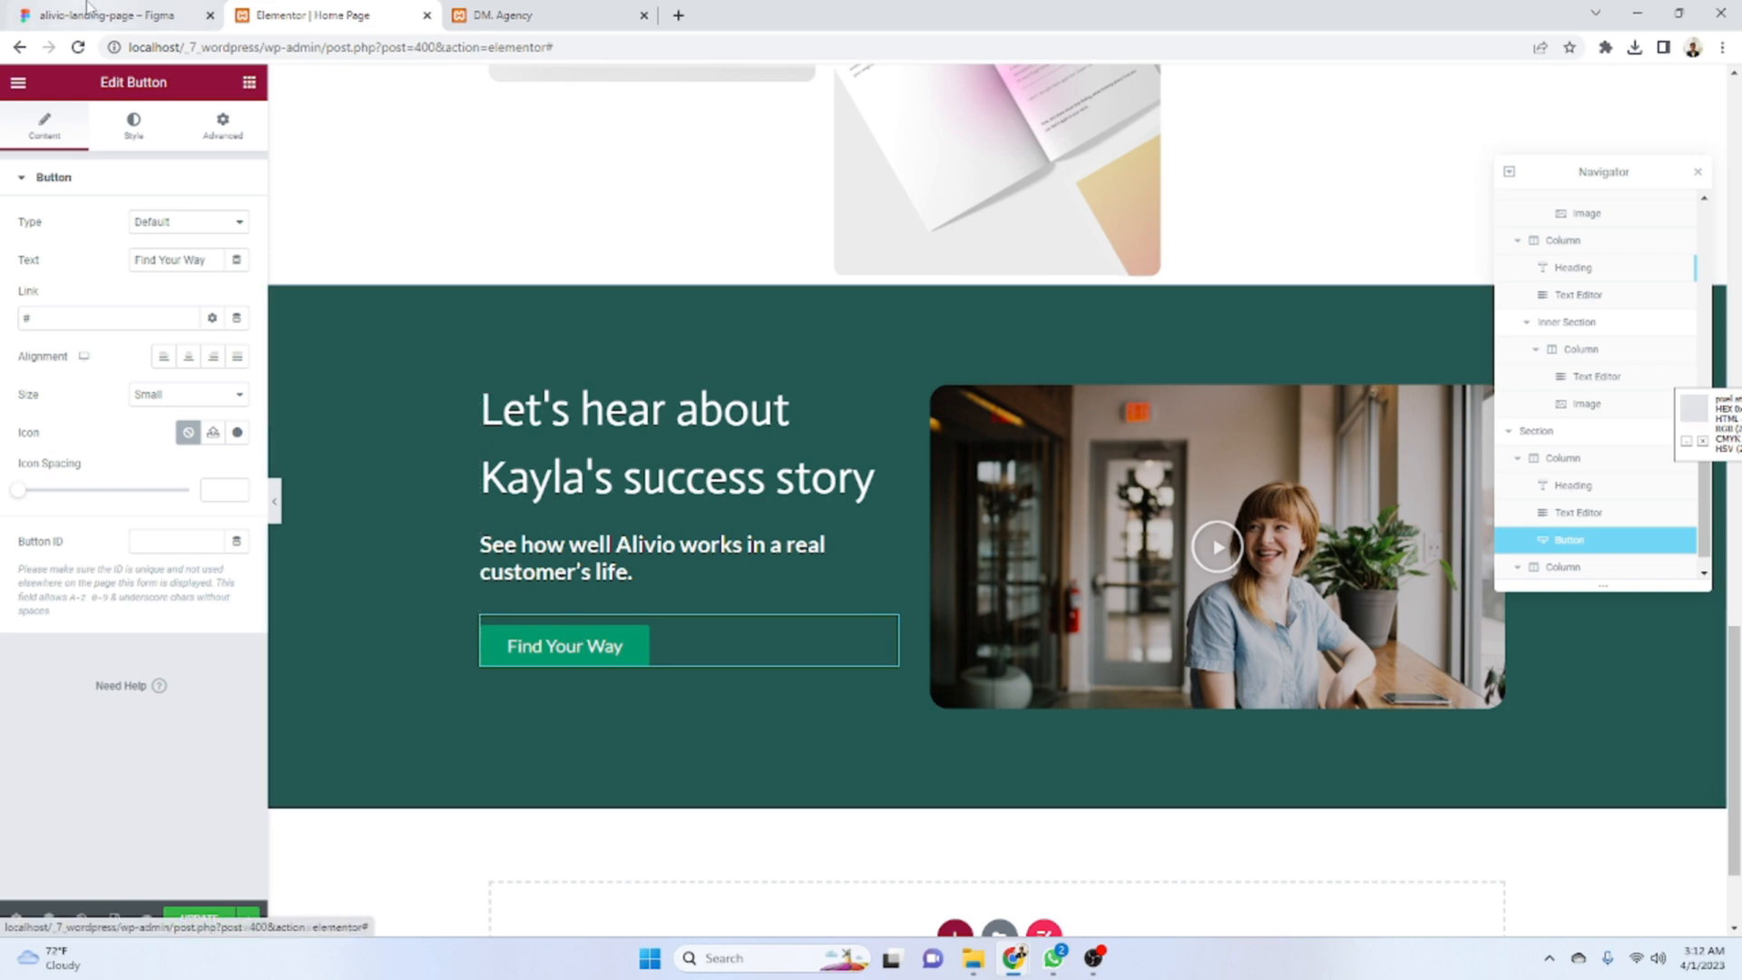
- Change the green section's button text to "Let's get started", taking the wording from the Figma design
{"action": "key", "text": "ctrl+1"}
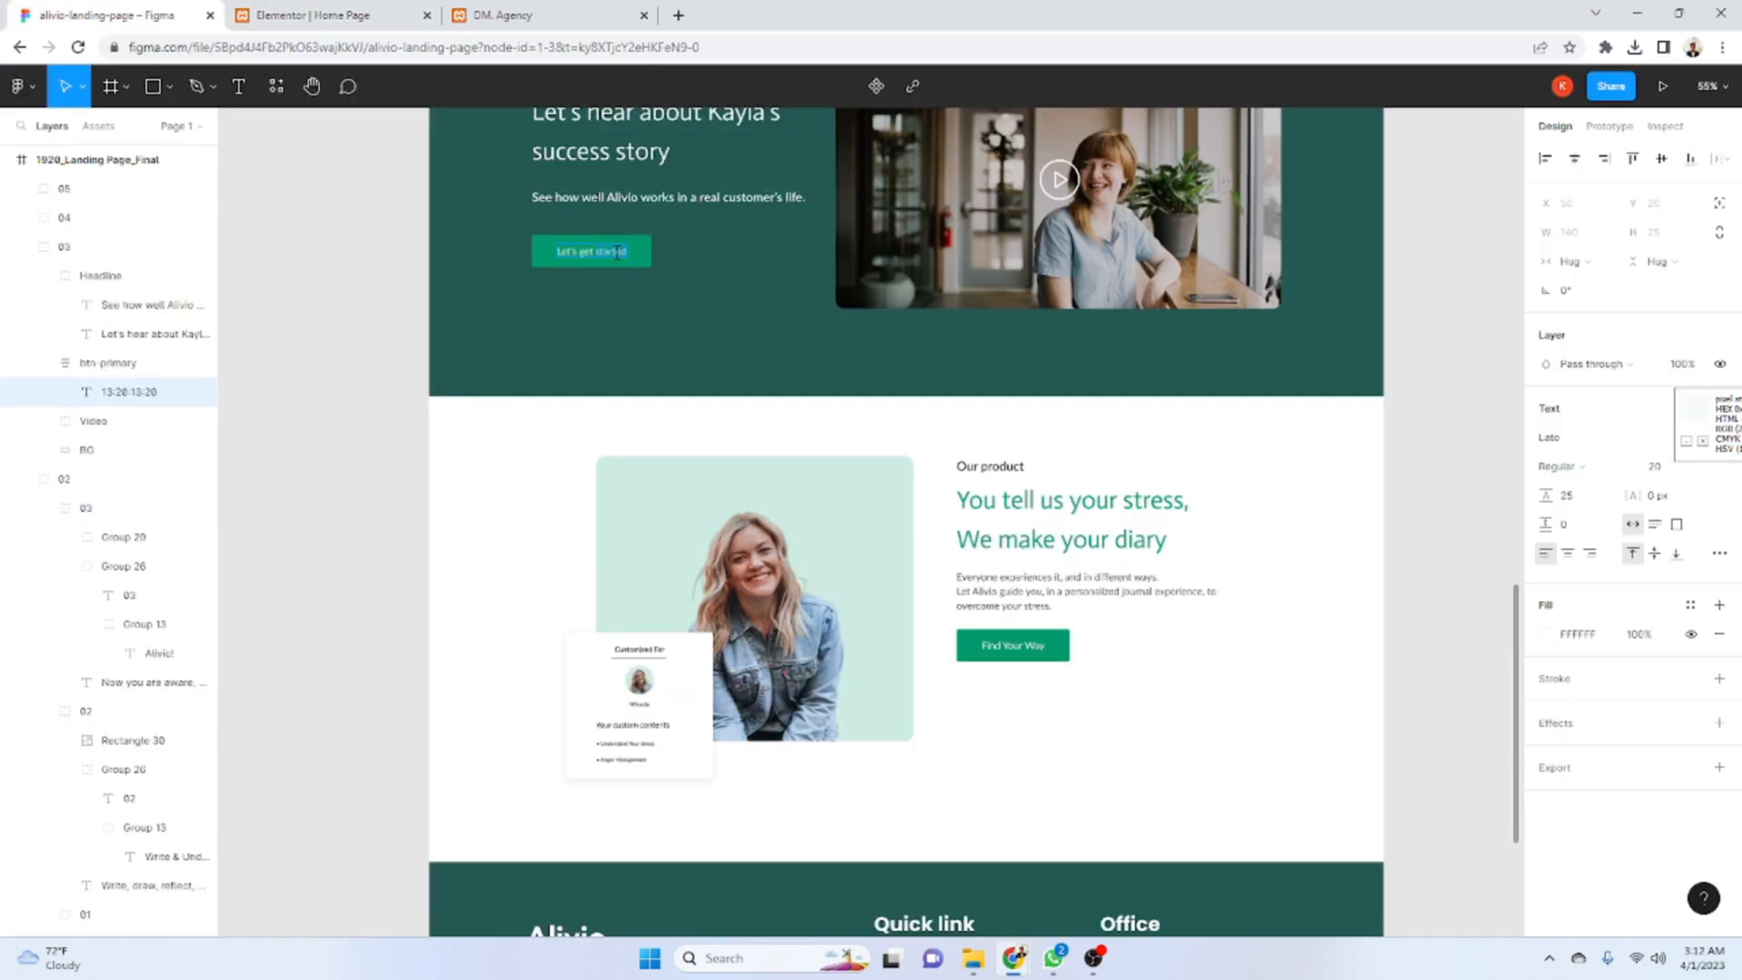
{"action": "left_click", "coordinate": [354, 11]}
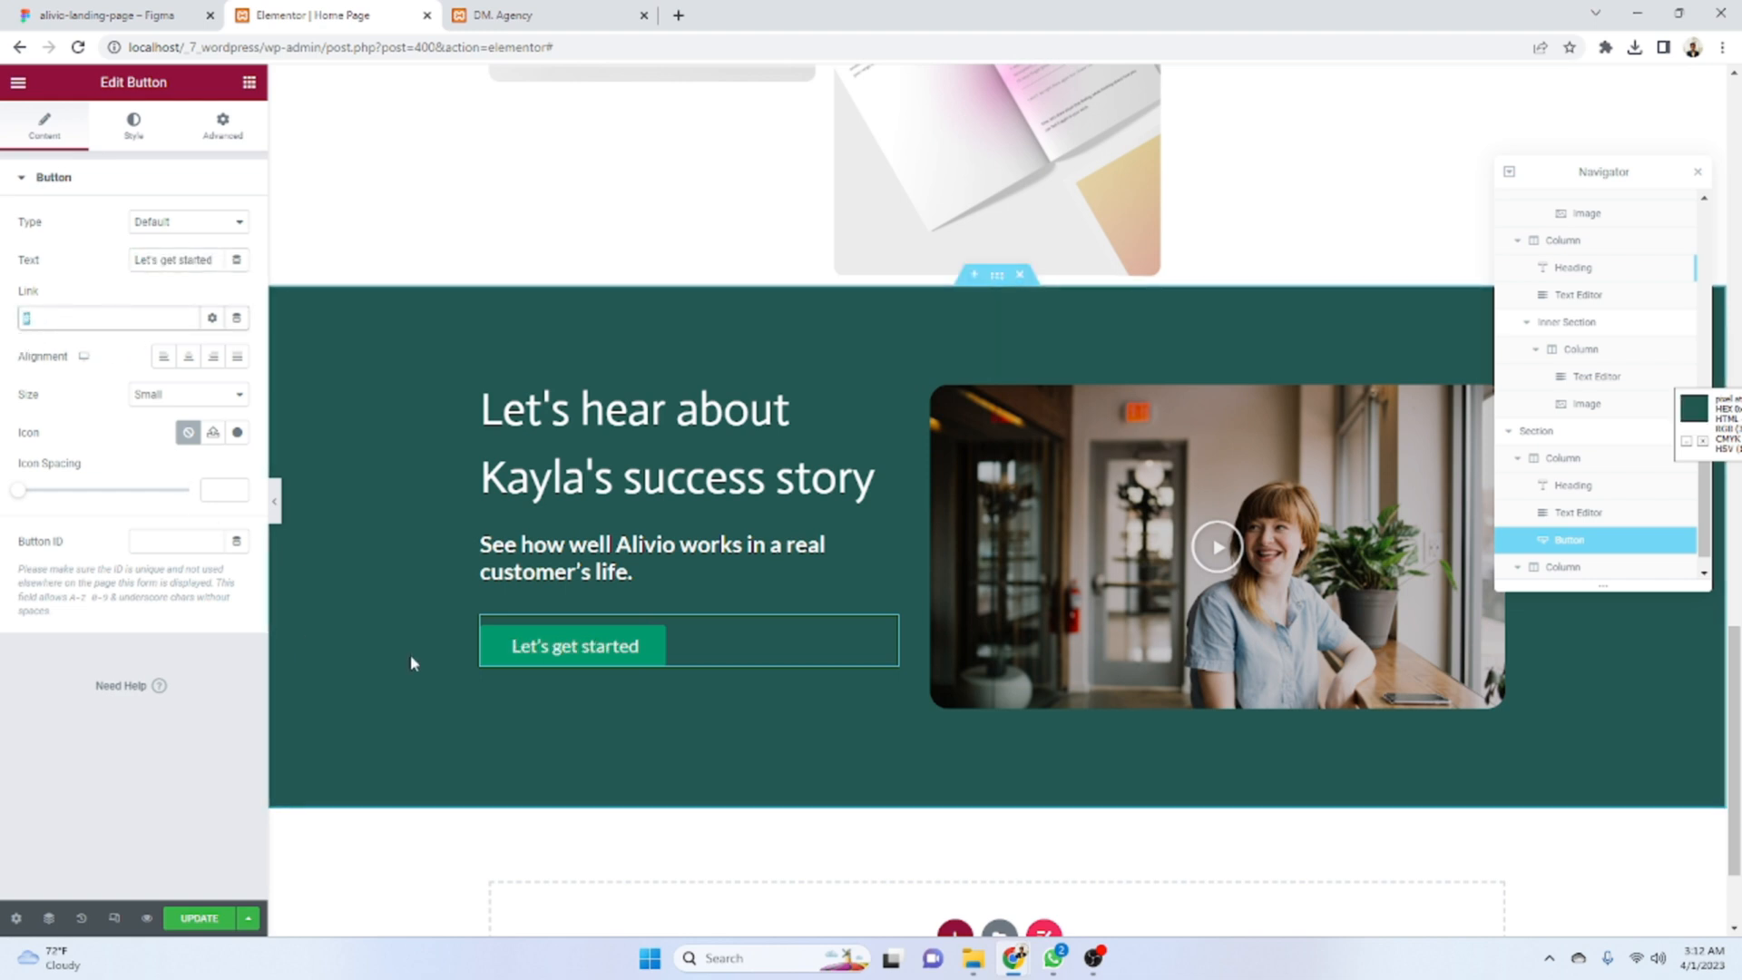
{"action": "left_click", "coordinate": [115, 11]}
{"action": "left_click", "coordinate": [241, 11]}
{"action": "left_click", "coordinate": [135, 11]}
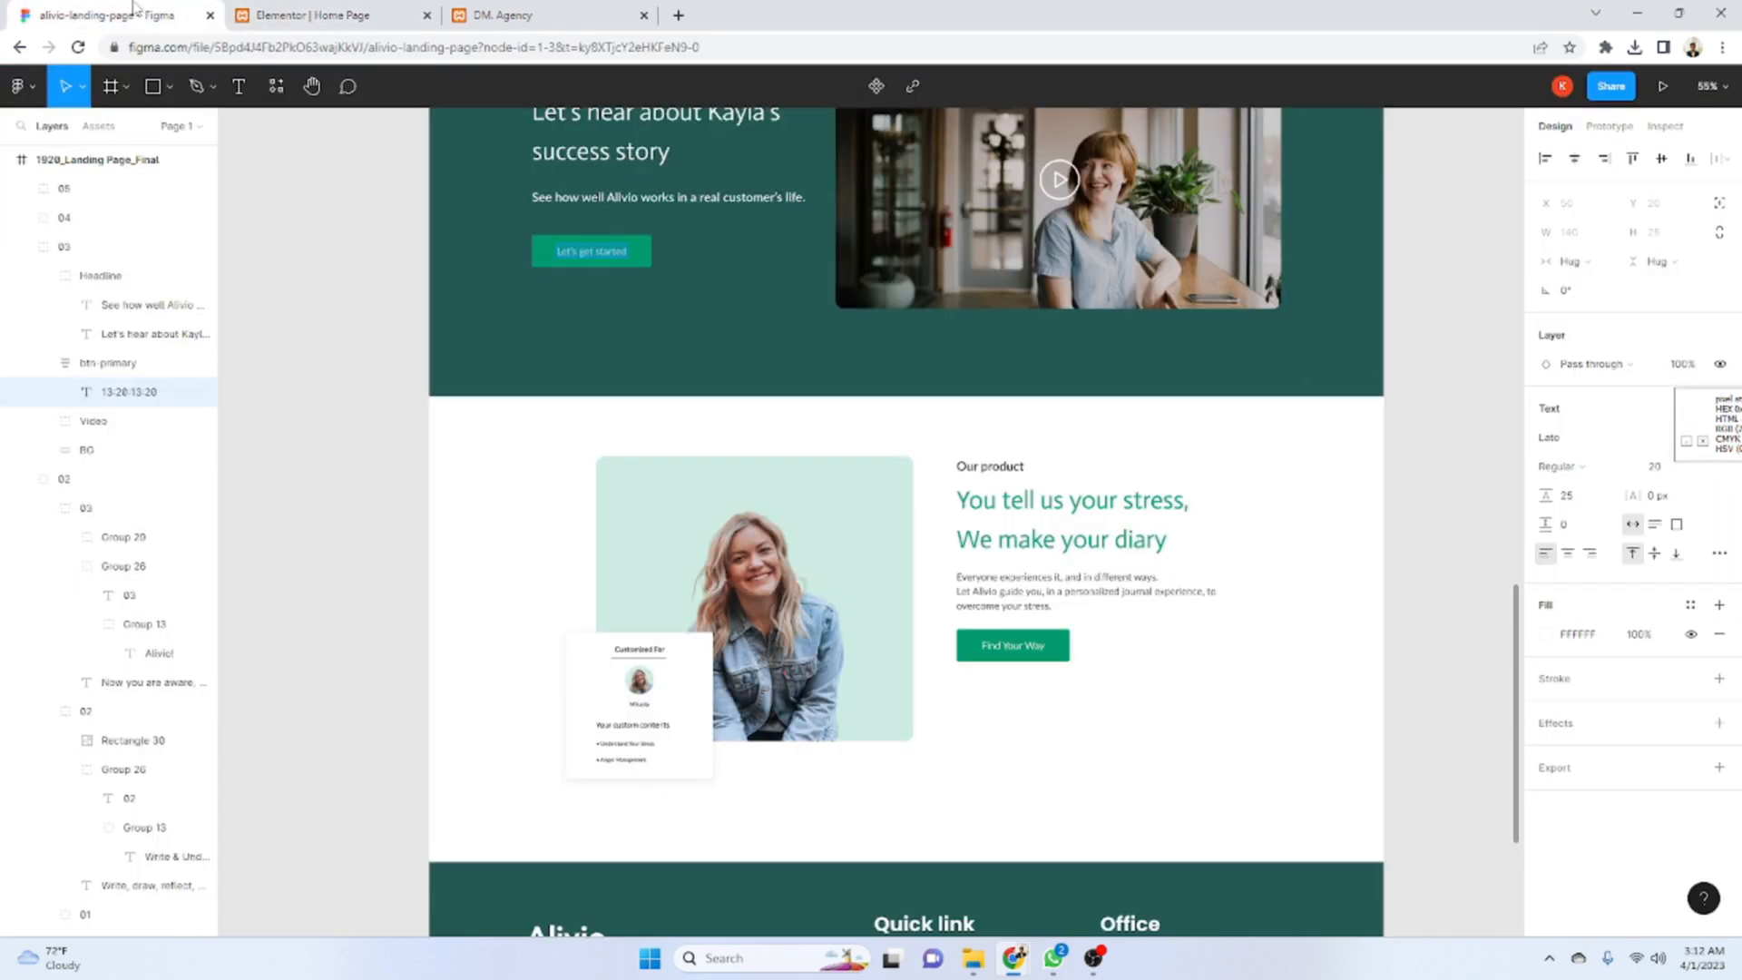
{"action": "left_click", "coordinate": [308, 10]}
- Duplicate the green success story section and move the copy's video column ahead of its text column
{"action": "scroll", "coordinate": [948, 645], "scroll_direction": "down", "scroll_amount": 2}
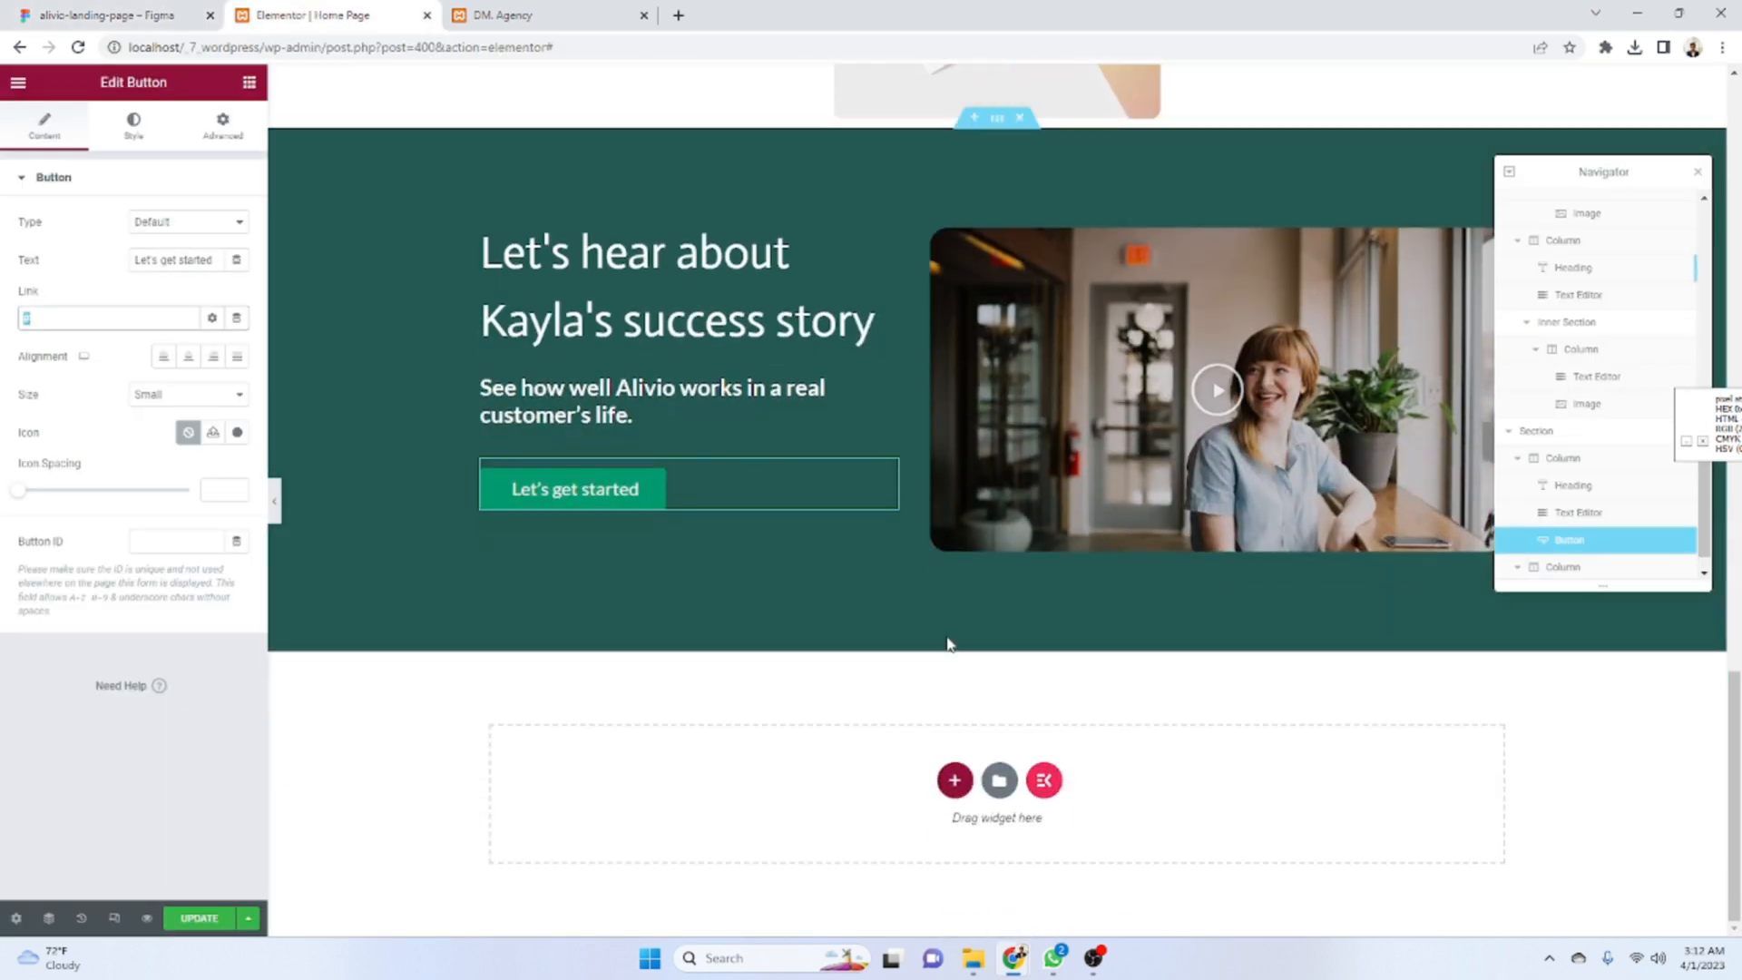
{"action": "right_click", "coordinate": [994, 131]}
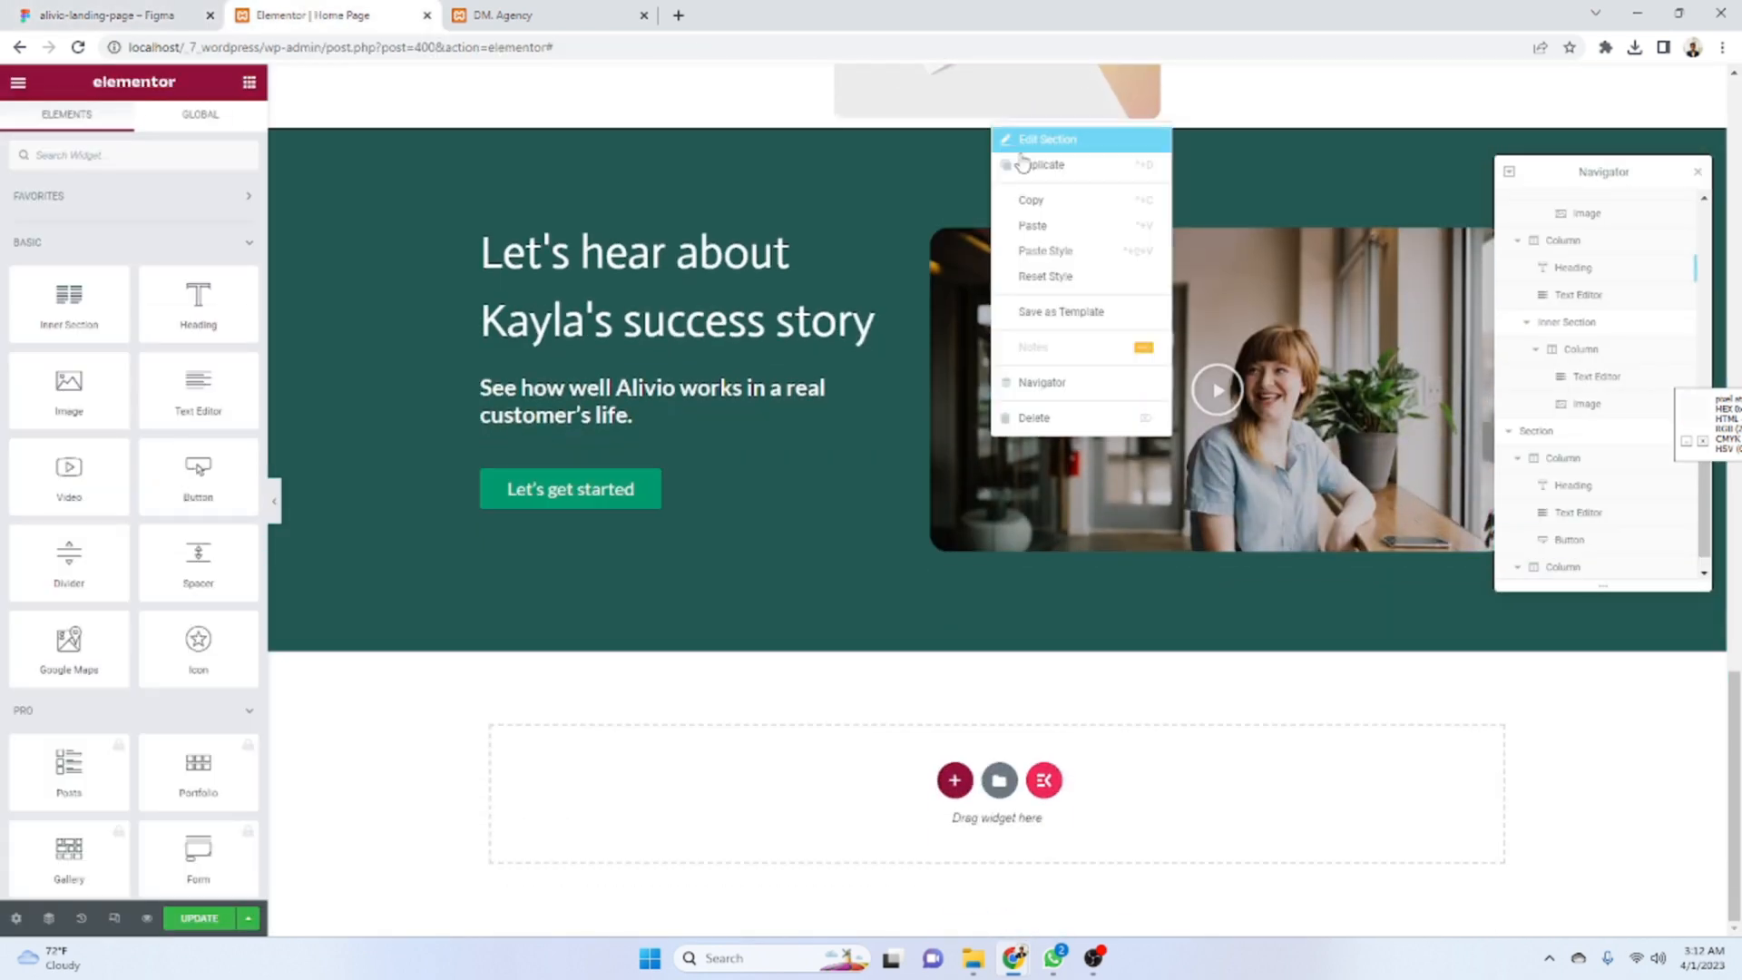
{"action": "left_click", "coordinate": [1095, 177]}
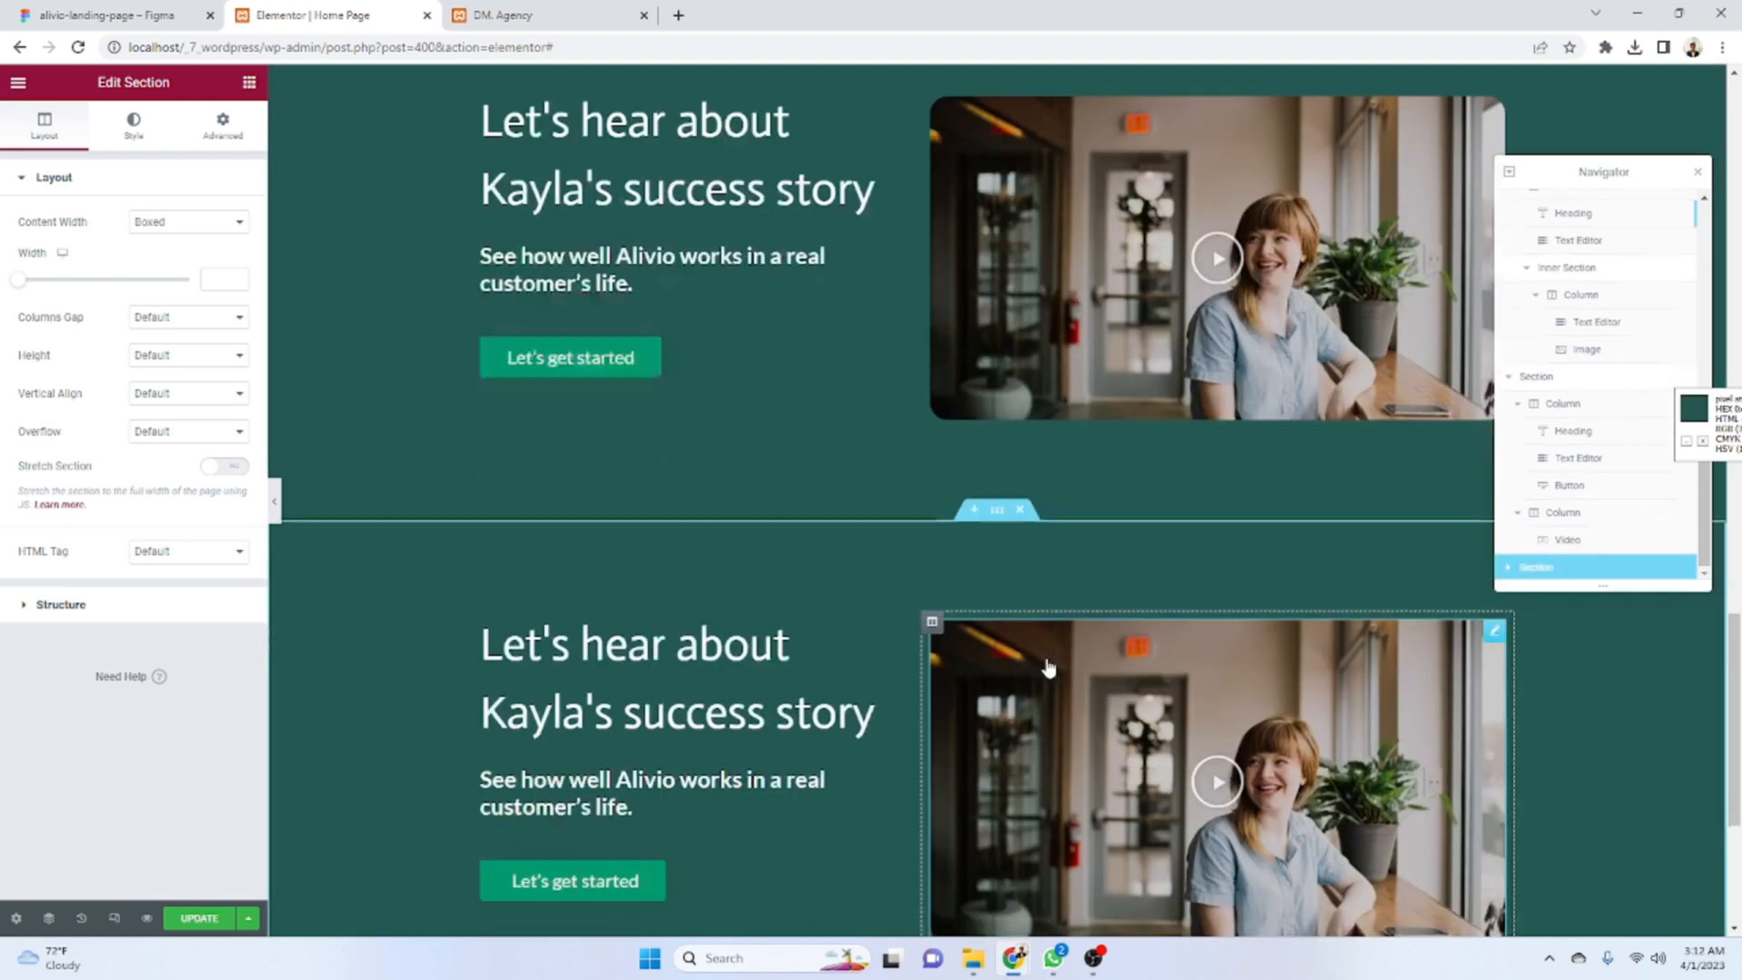
{"action": "scroll", "coordinate": [999, 342], "scroll_direction": "down", "scroll_amount": 4}
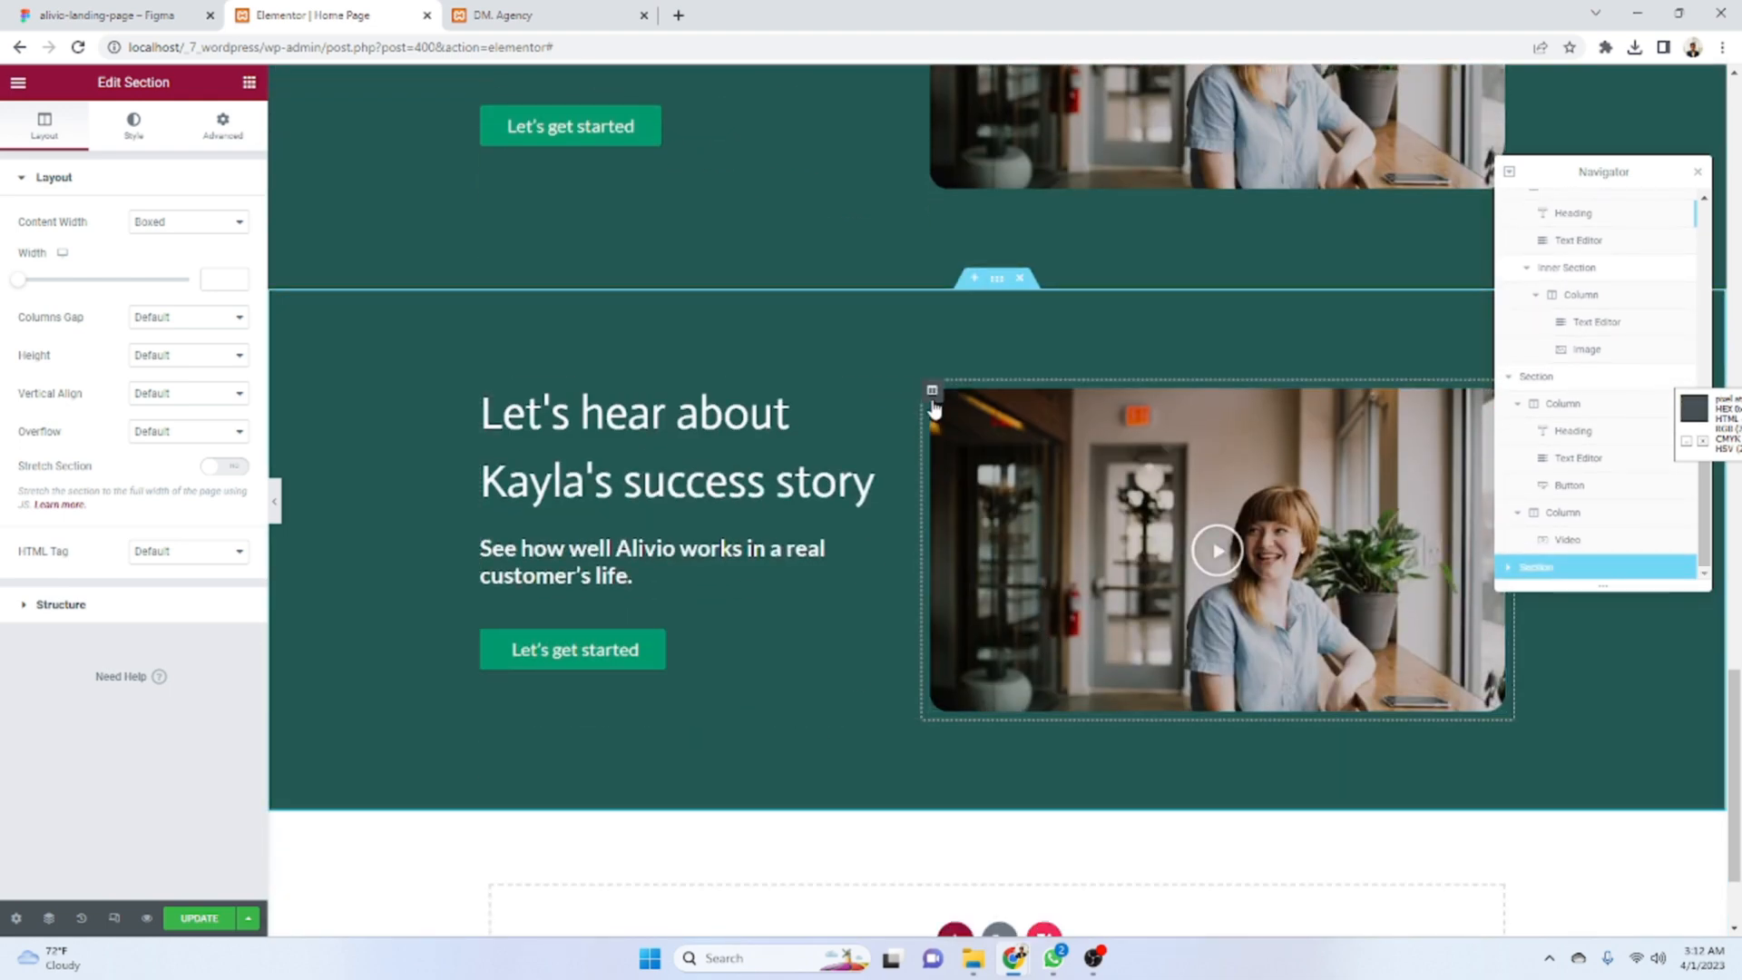
{"action": "left_click_drag", "start_coordinate": [933, 399], "coordinate": [679, 503]}
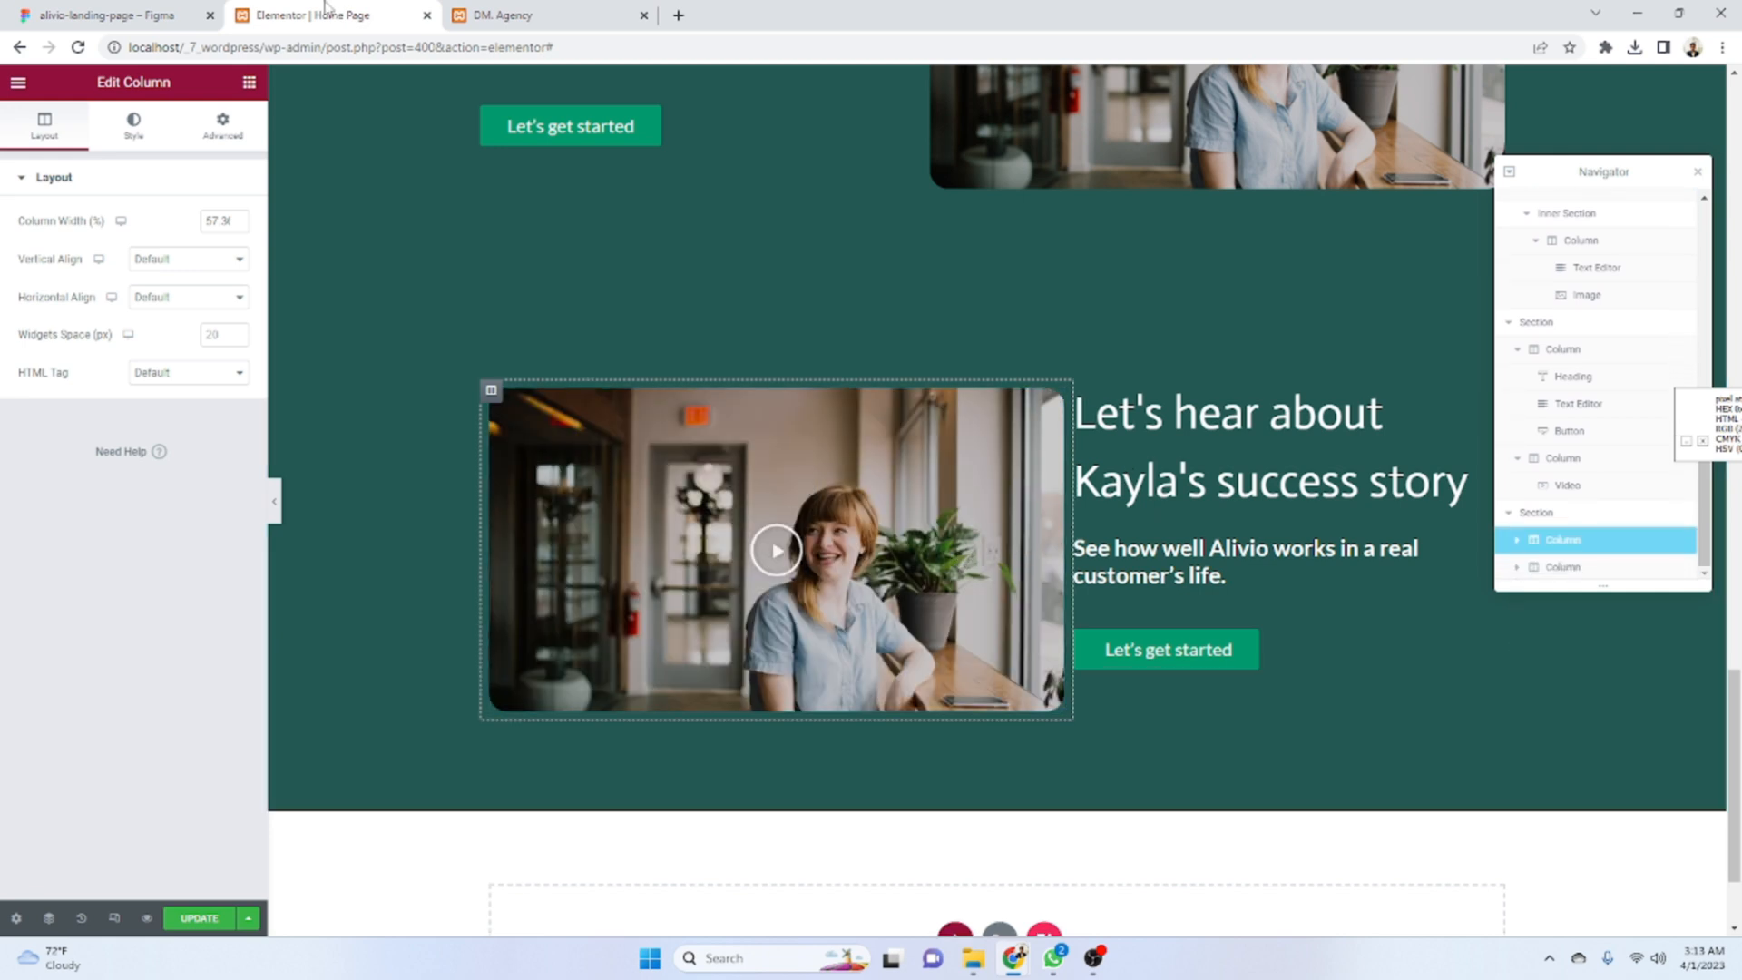
- Check the Figma layout, delete the video from the duplicated section and add an Image widget in its place
{"action": "key", "text": "ctrl+shift+Tab"}
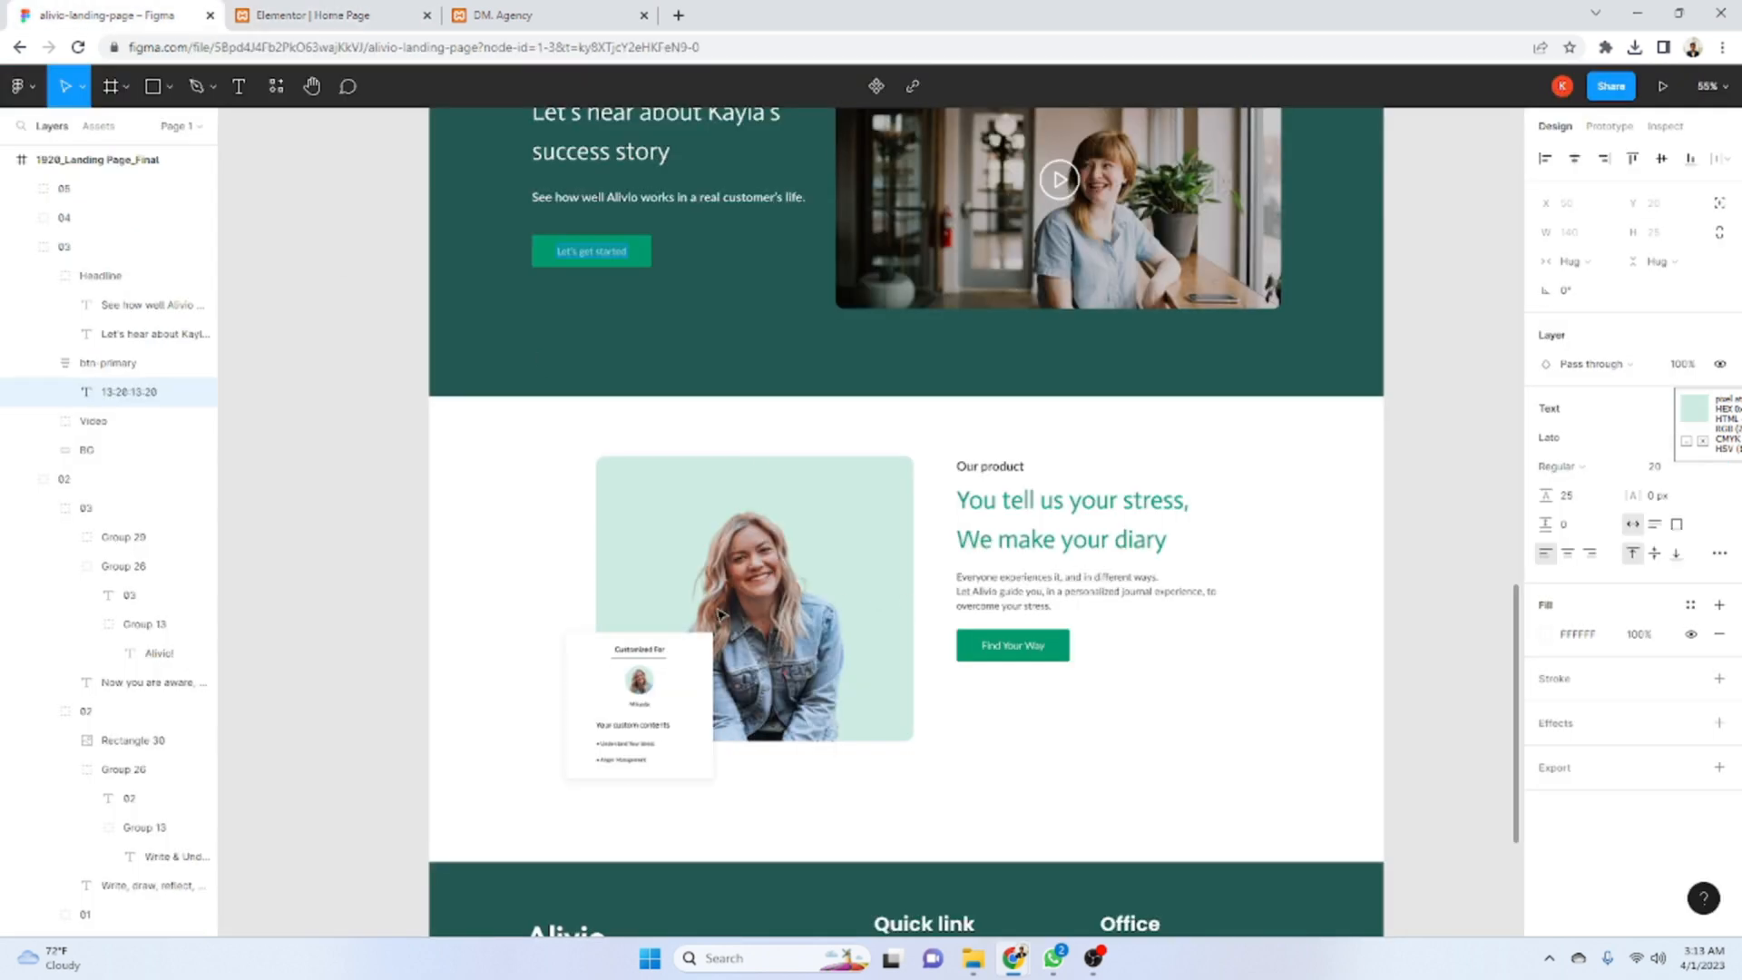
{"action": "left_click", "coordinate": [327, 15]}
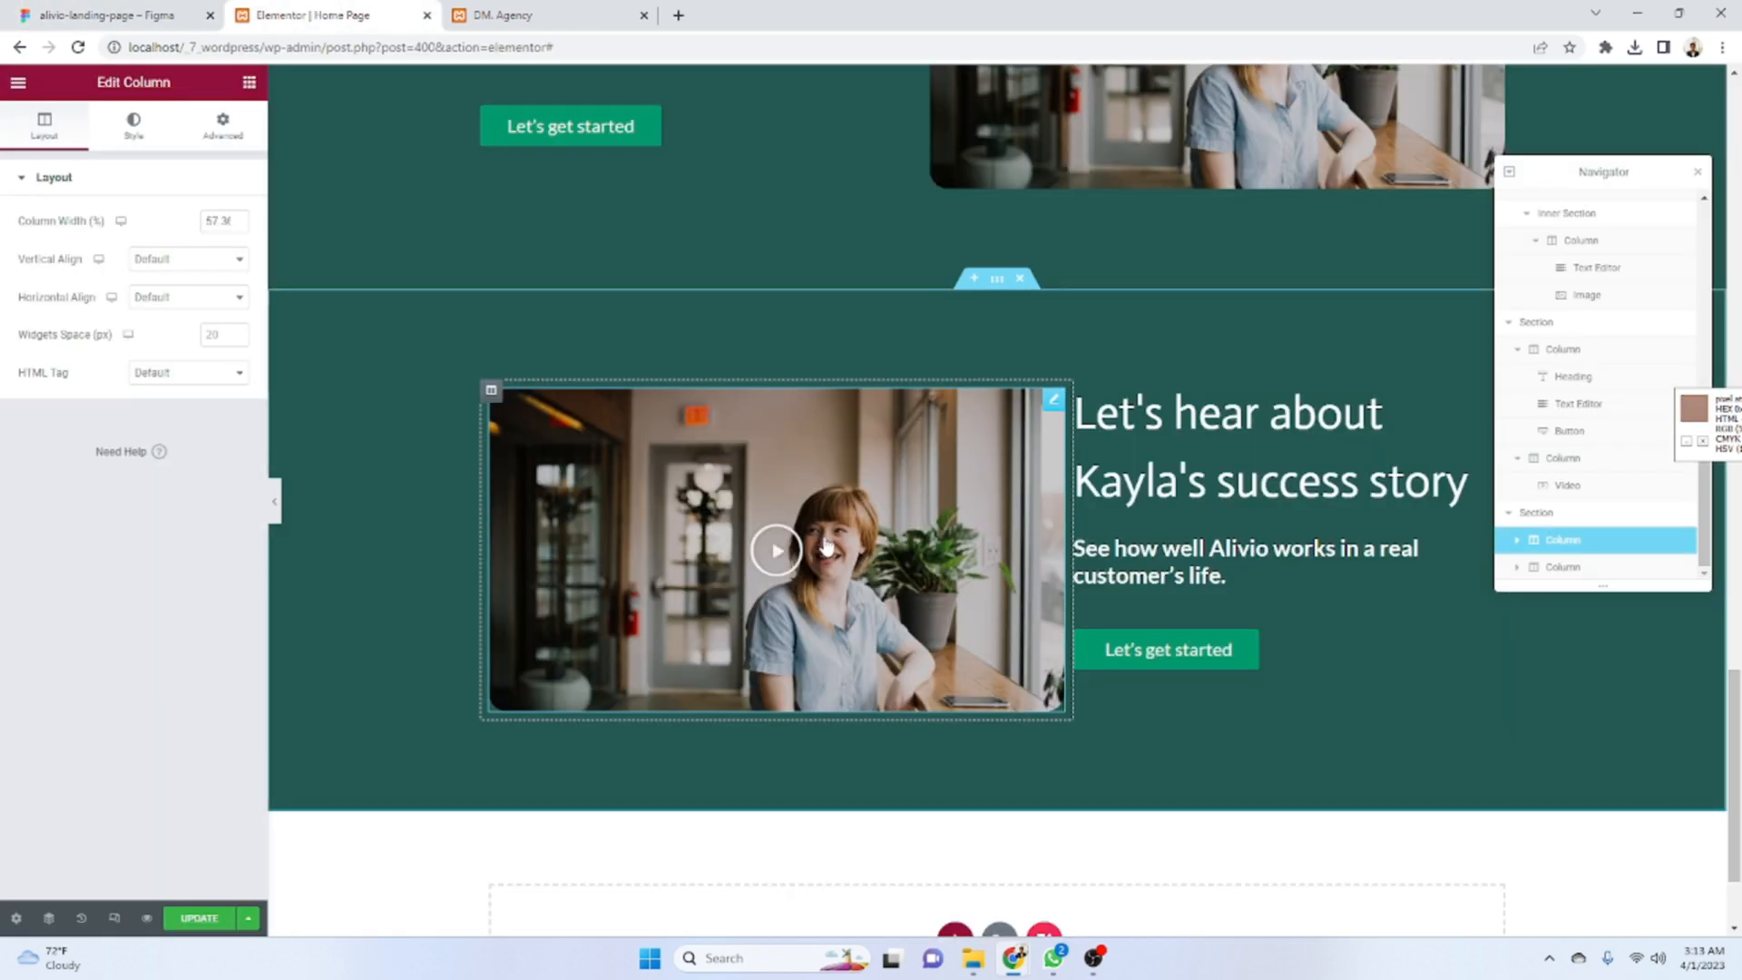
{"action": "right_click", "coordinate": [640, 559]}
{"action": "right_click", "coordinate": [1055, 405]}
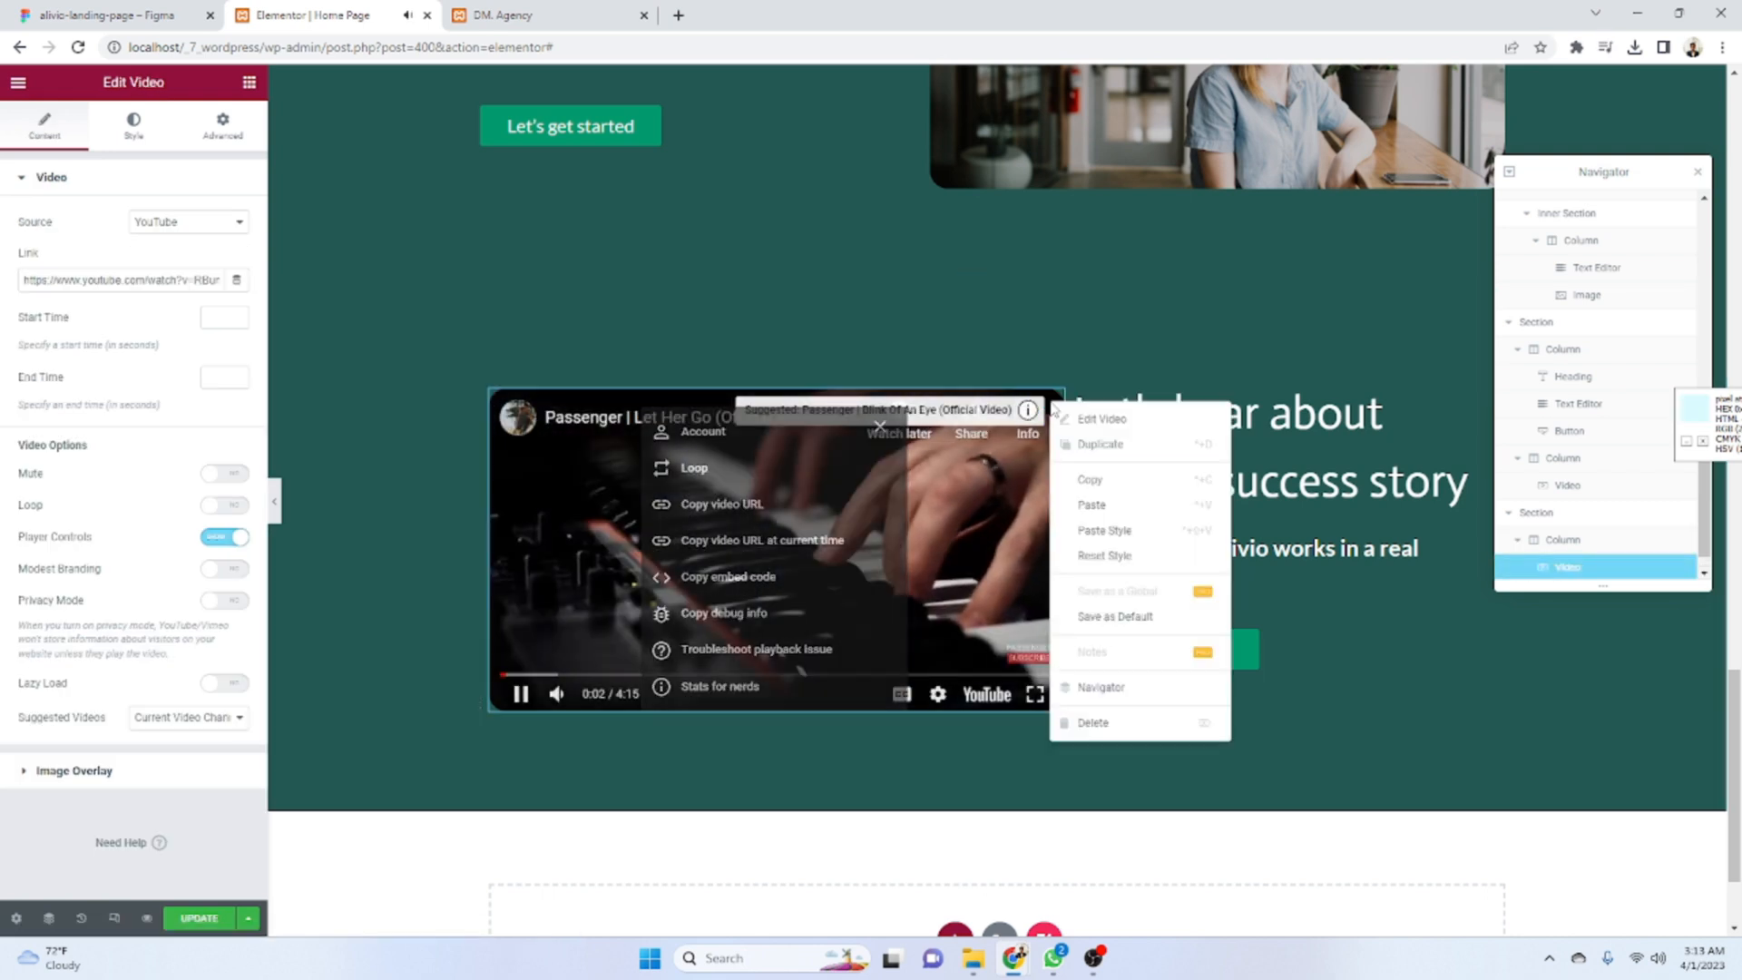
{"action": "left_click", "coordinate": [1093, 722]}
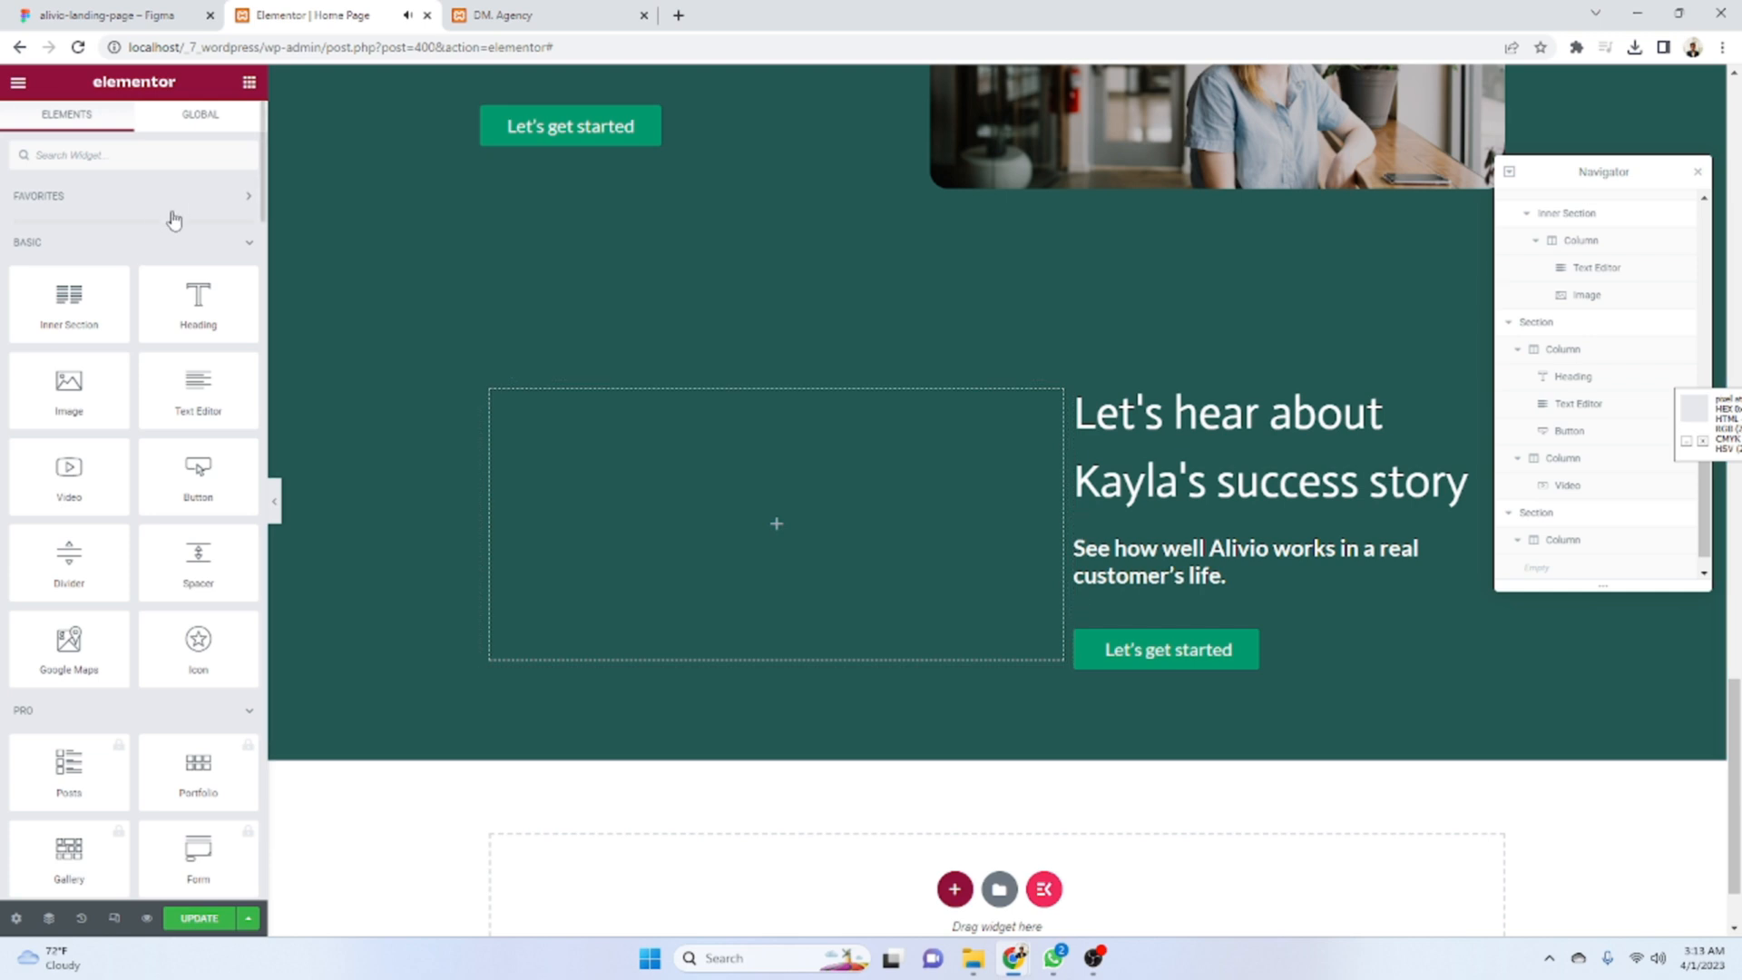
{"action": "left_click_drag", "start_coordinate": [89, 405], "coordinate": [774, 590]}
{"action": "scroll", "coordinate": [878, 532], "scroll_direction": "up", "scroll_amount": 5}
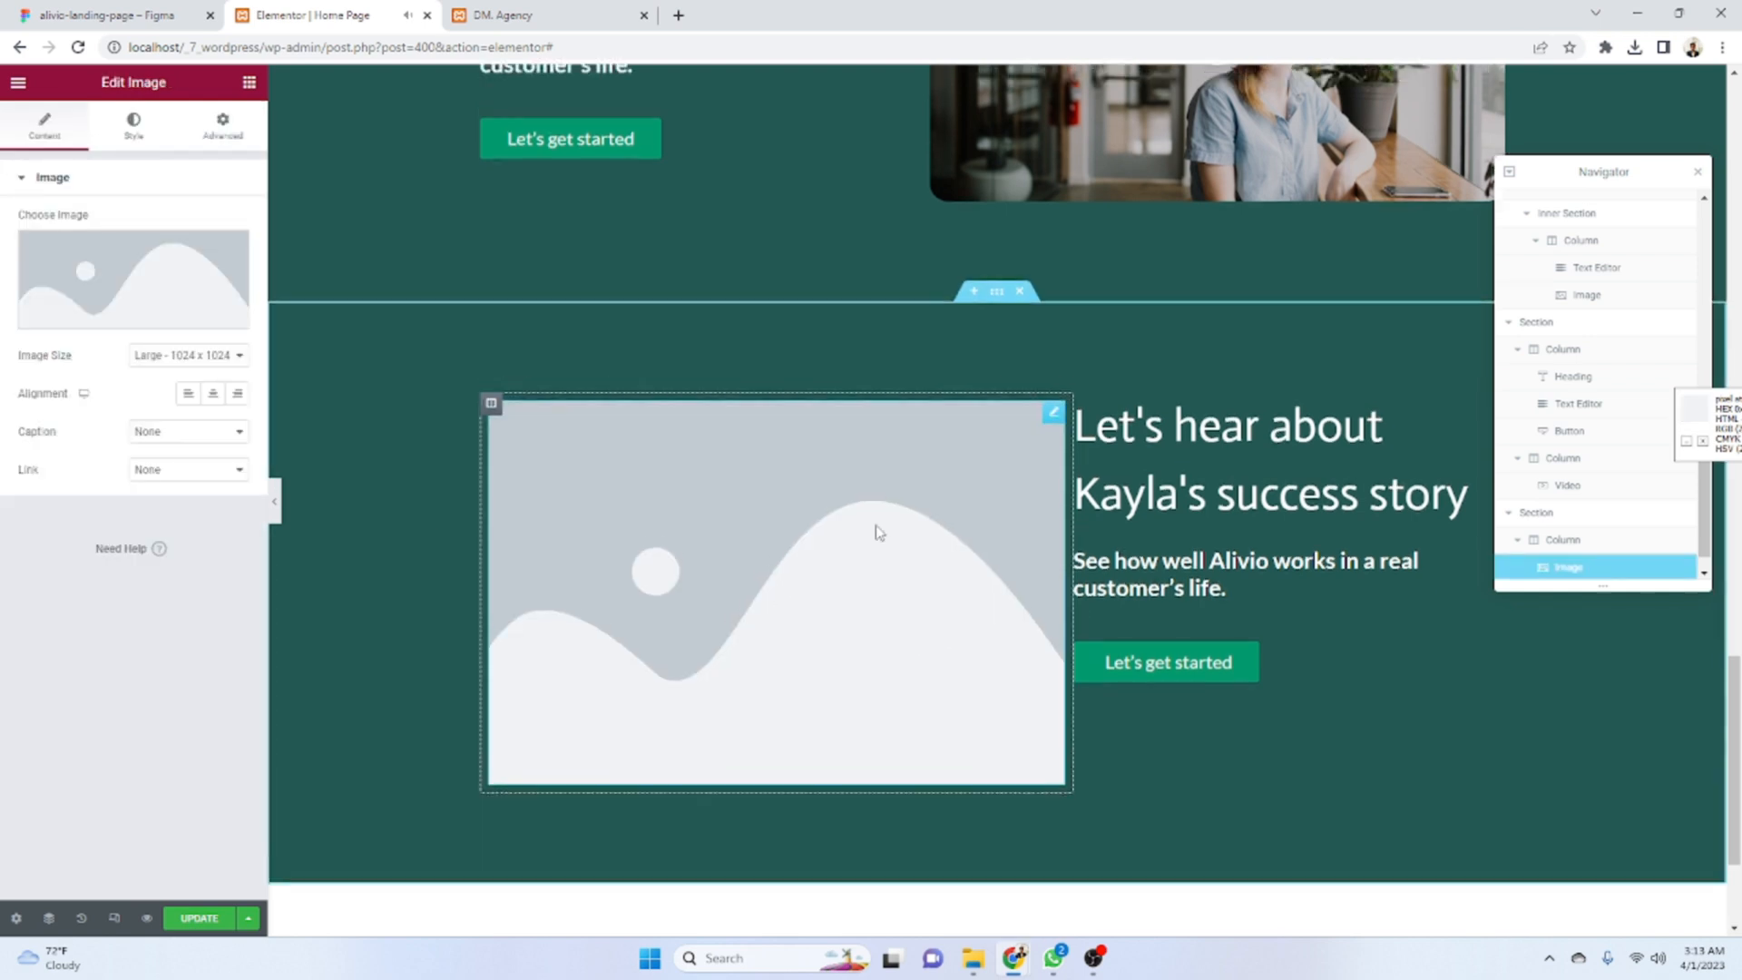
- Compare with Figma and set the text column of the original green section to Middle vertical alignment
{"action": "key", "text": "ctrl+shift+Tab"}
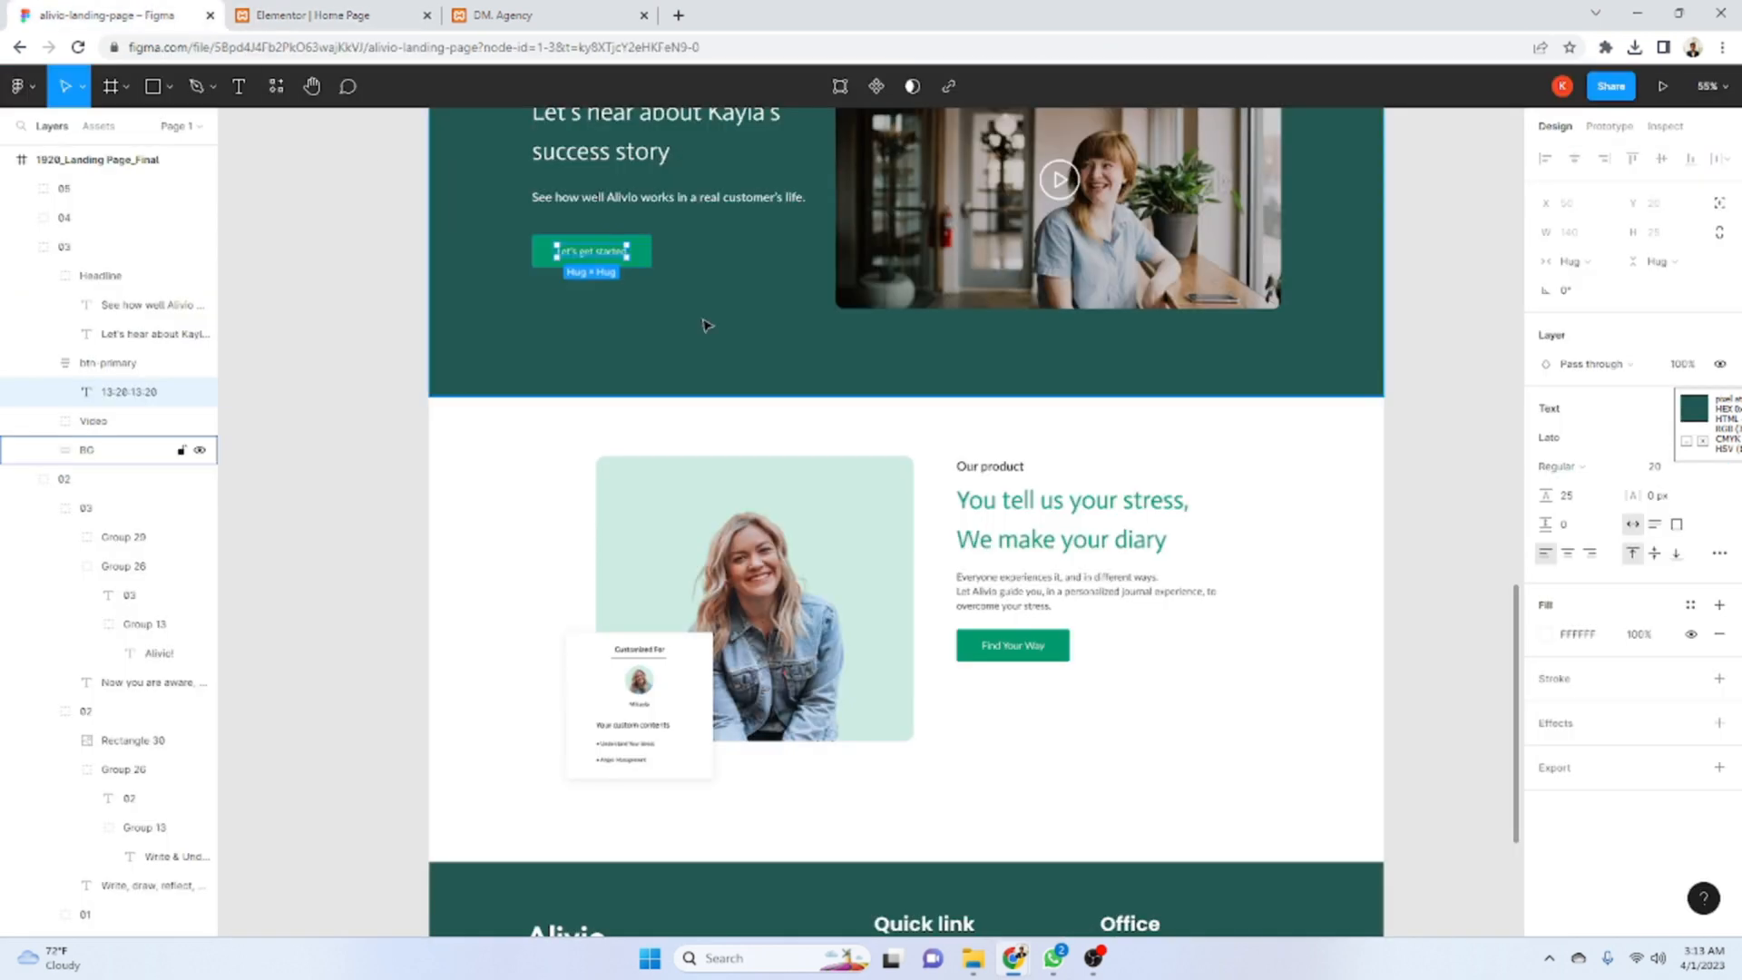
{"action": "scroll", "coordinate": [710, 323], "scroll_direction": "down", "scroll_amount": 1}
{"action": "key", "text": "ctrl+Tab"}
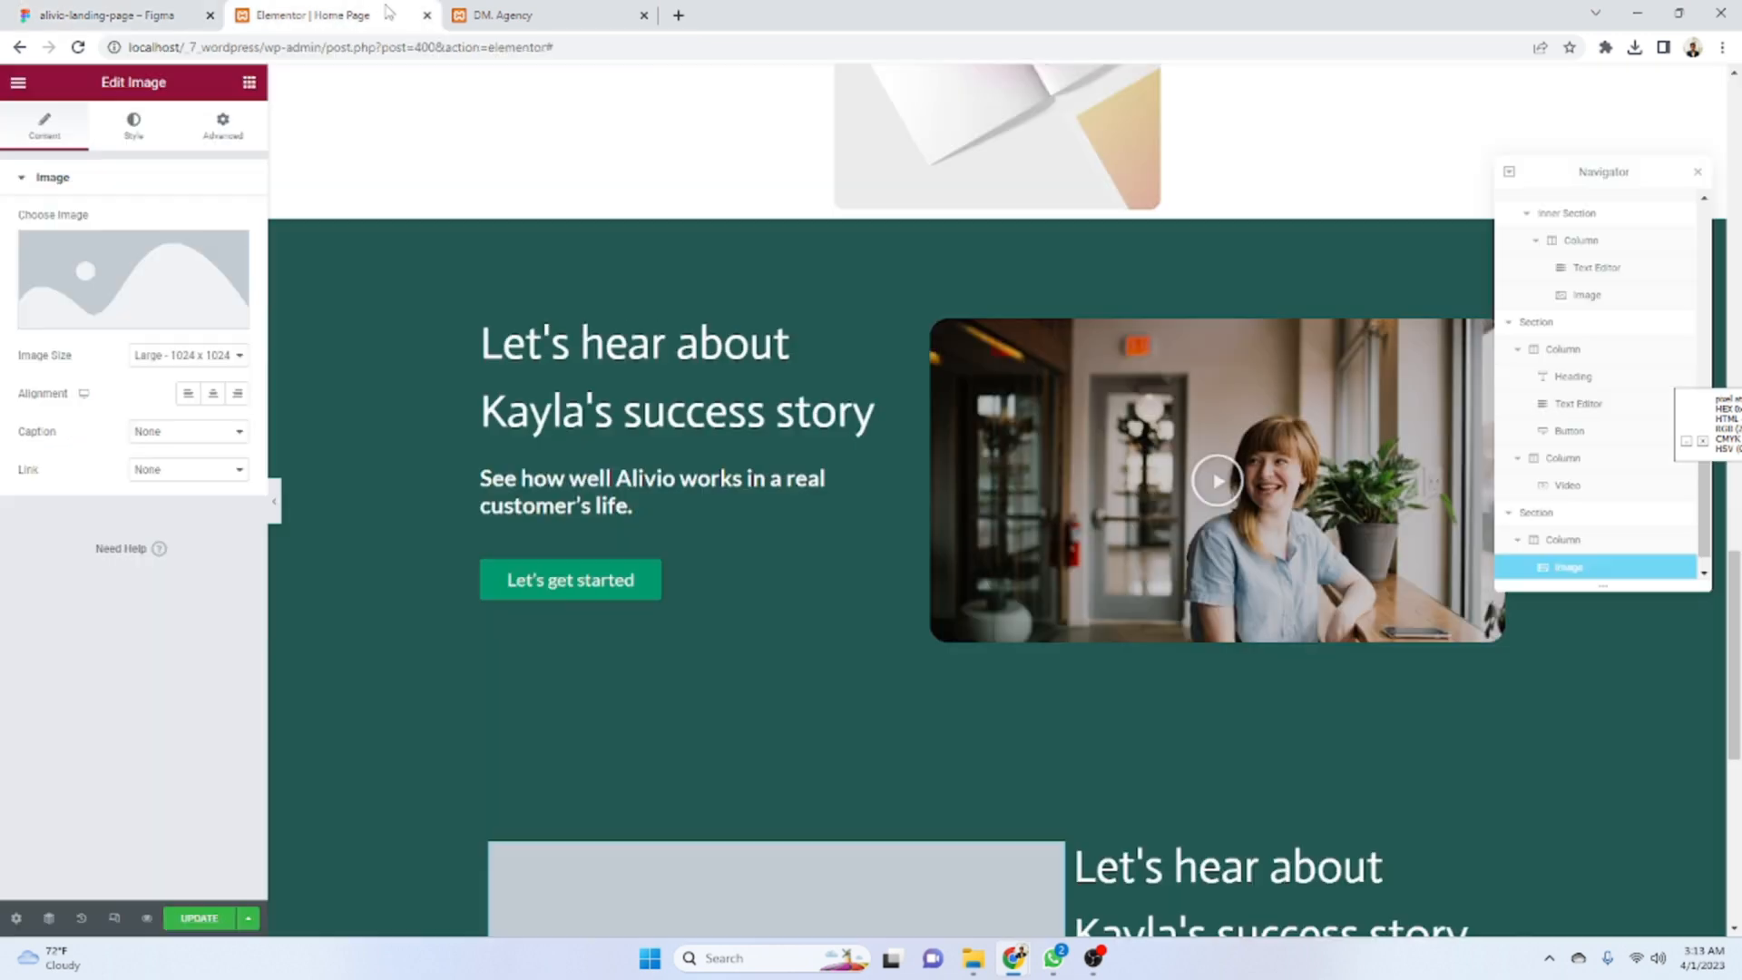
{"action": "left_click", "coordinate": [488, 323]}
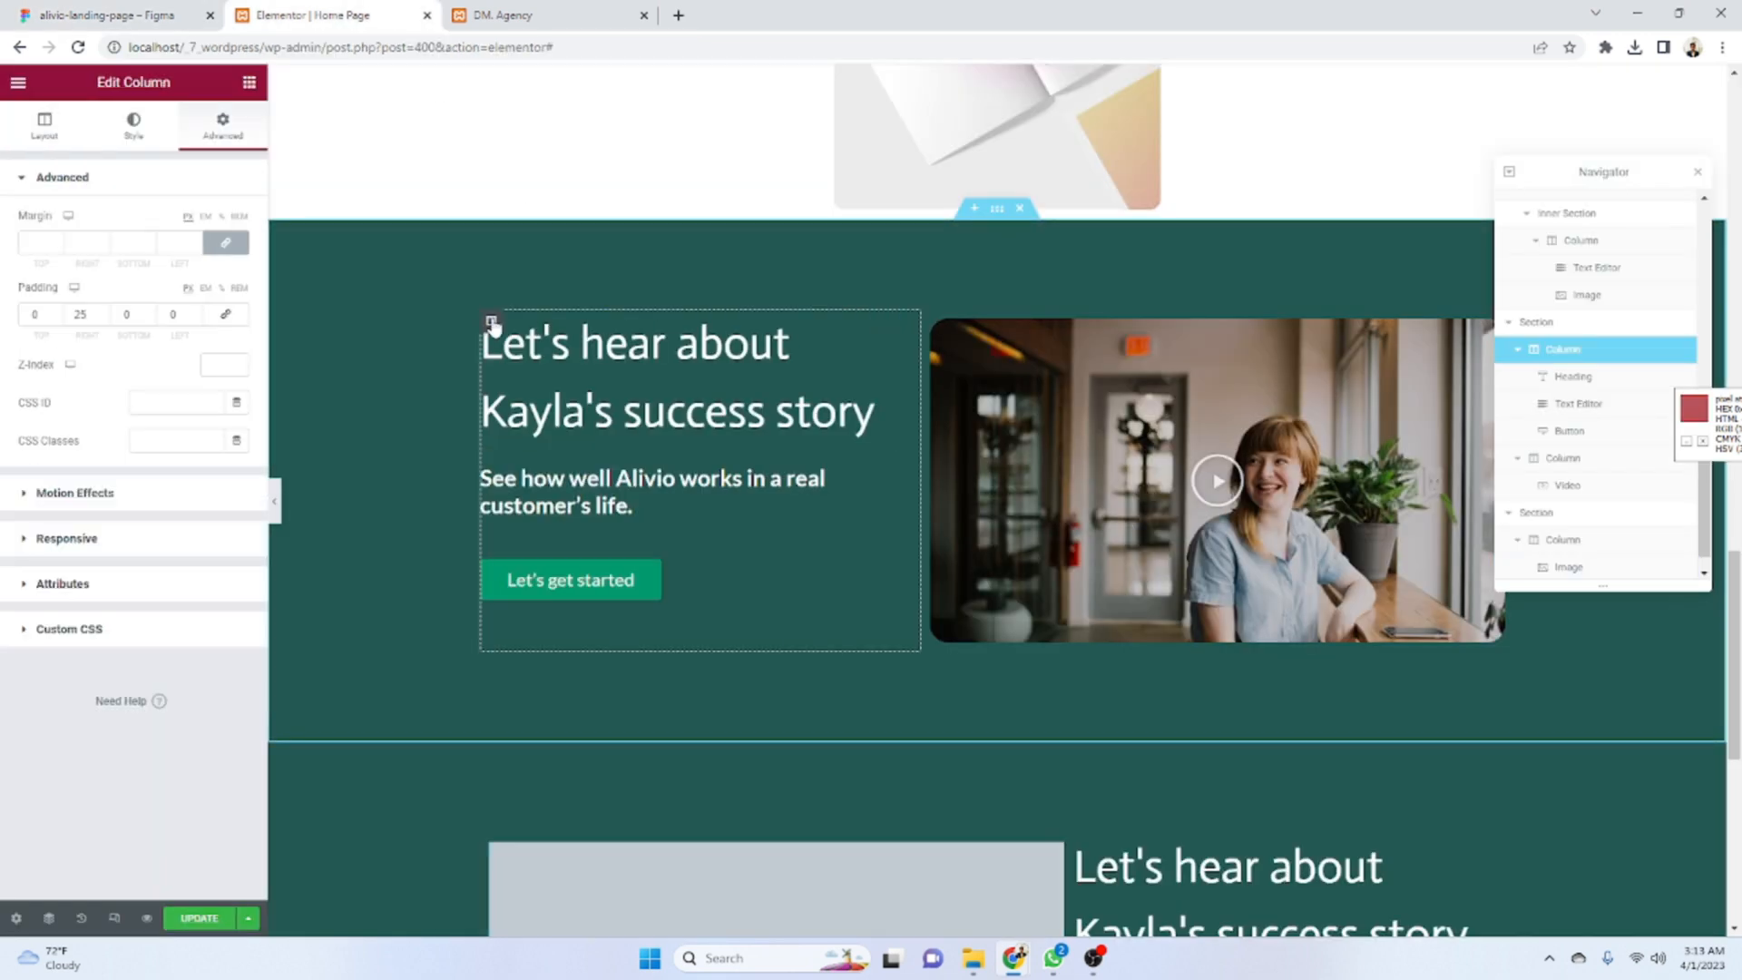
{"action": "left_click", "coordinate": [78, 144]}
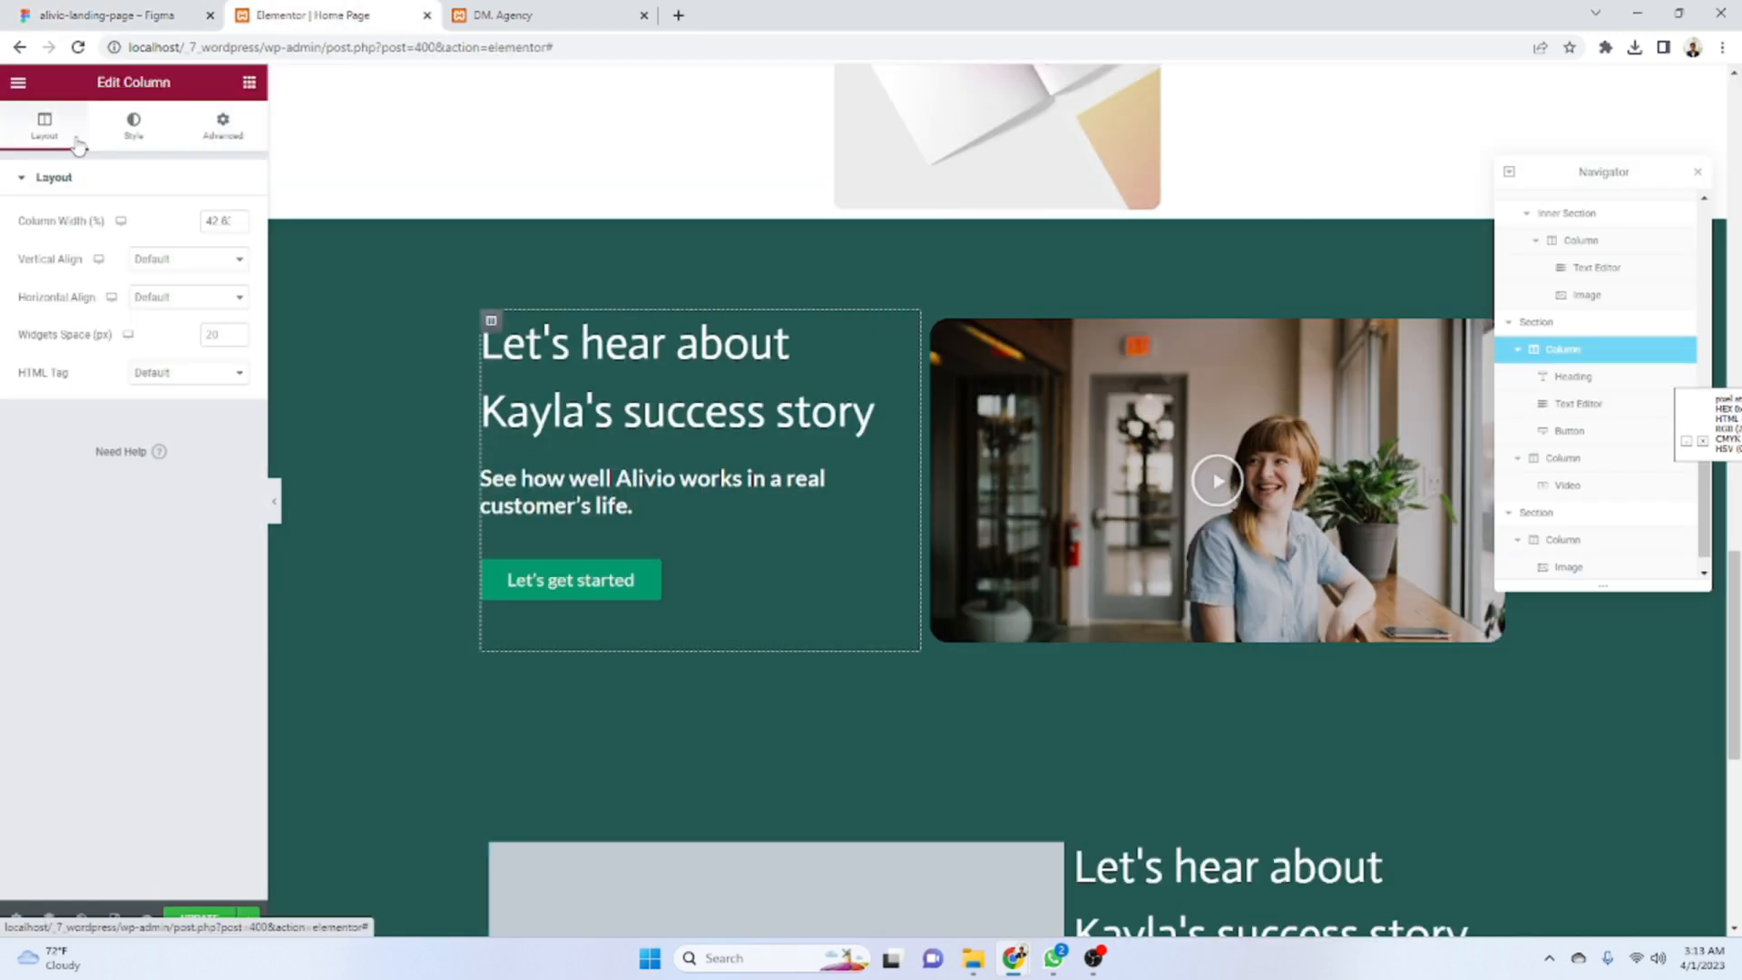
{"action": "left_click", "coordinate": [194, 260]}
{"action": "left_click", "coordinate": [154, 309]}
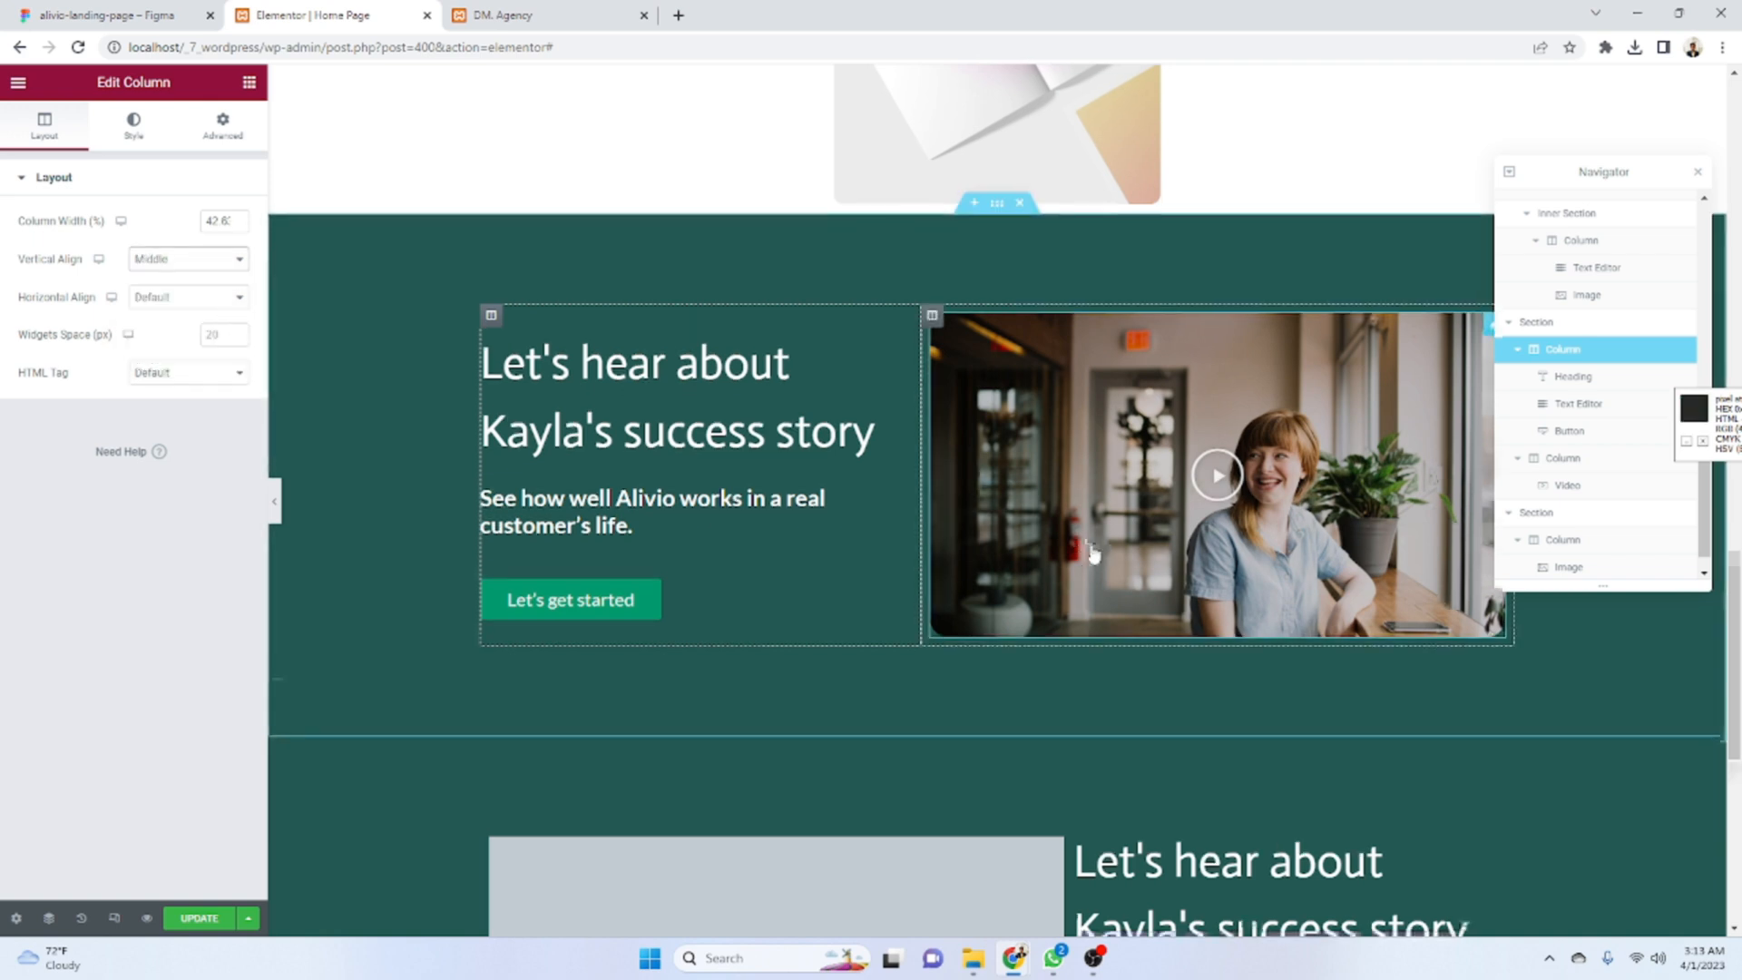
- Upload Group 56.png from the assets folder and insert it into the duplicated section's Image widget, checking the Figma design
{"action": "scroll", "coordinate": [1148, 696], "scroll_direction": "down", "scroll_amount": 4}
{"action": "key", "text": "ctrl+shift+Tab"}
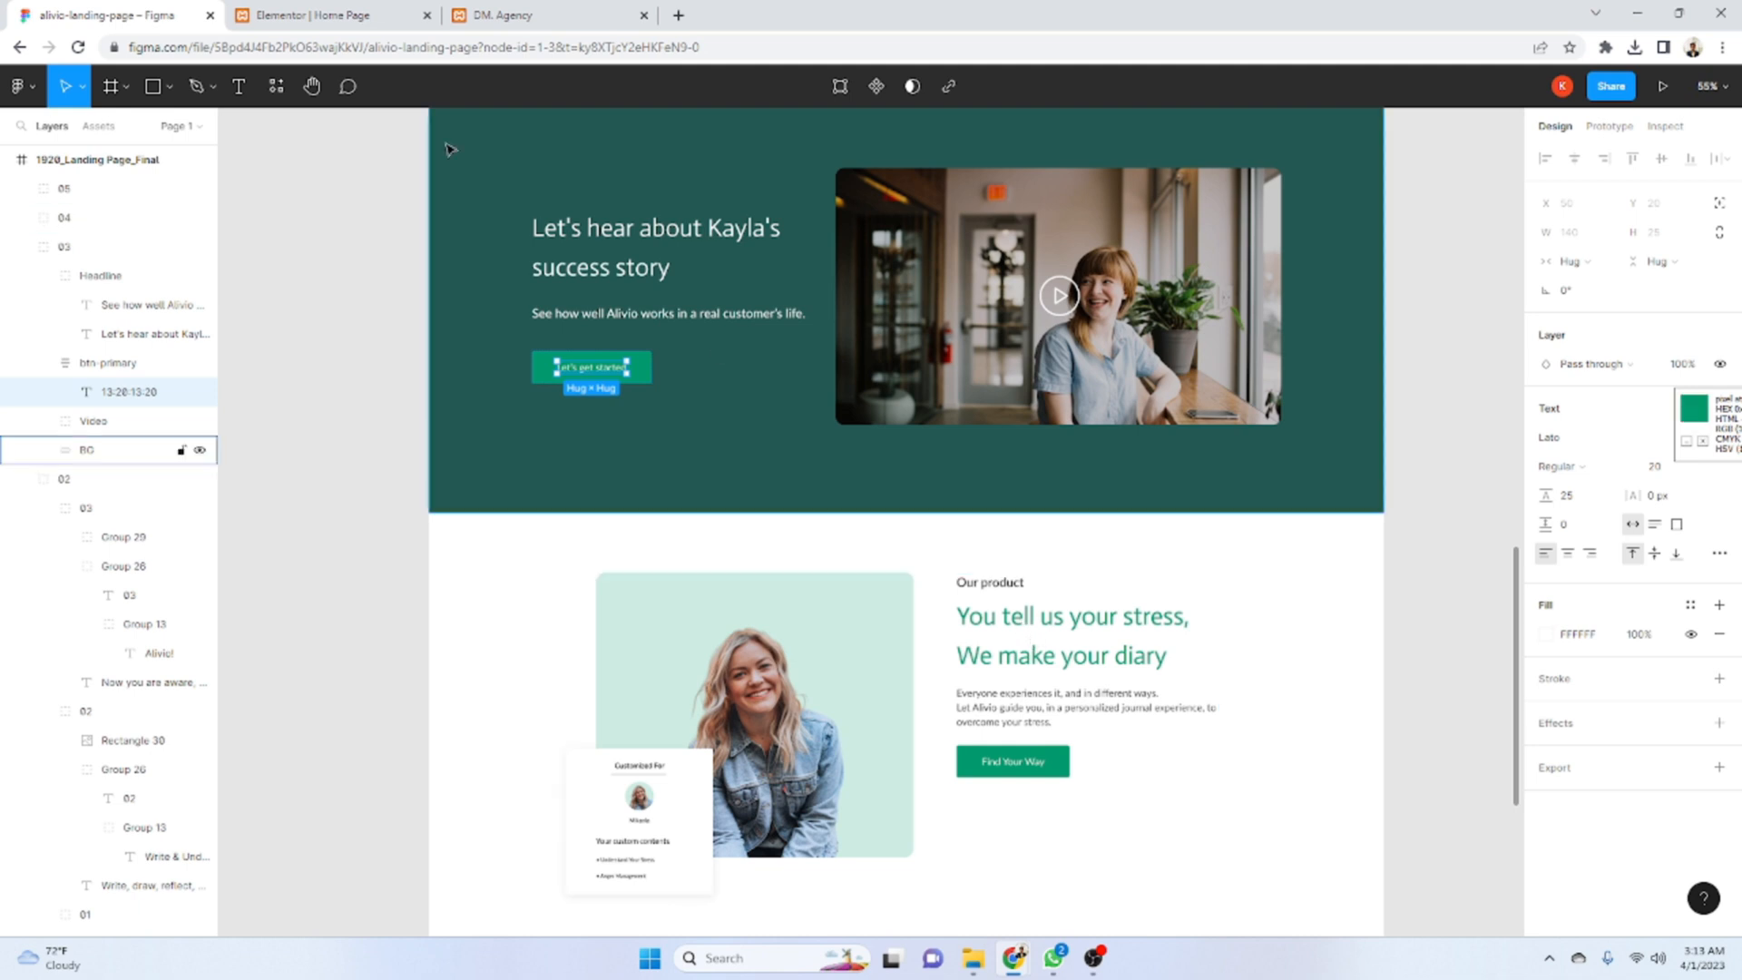
{"action": "left_click", "coordinate": [310, 9]}
{"action": "left_click", "coordinate": [733, 379]}
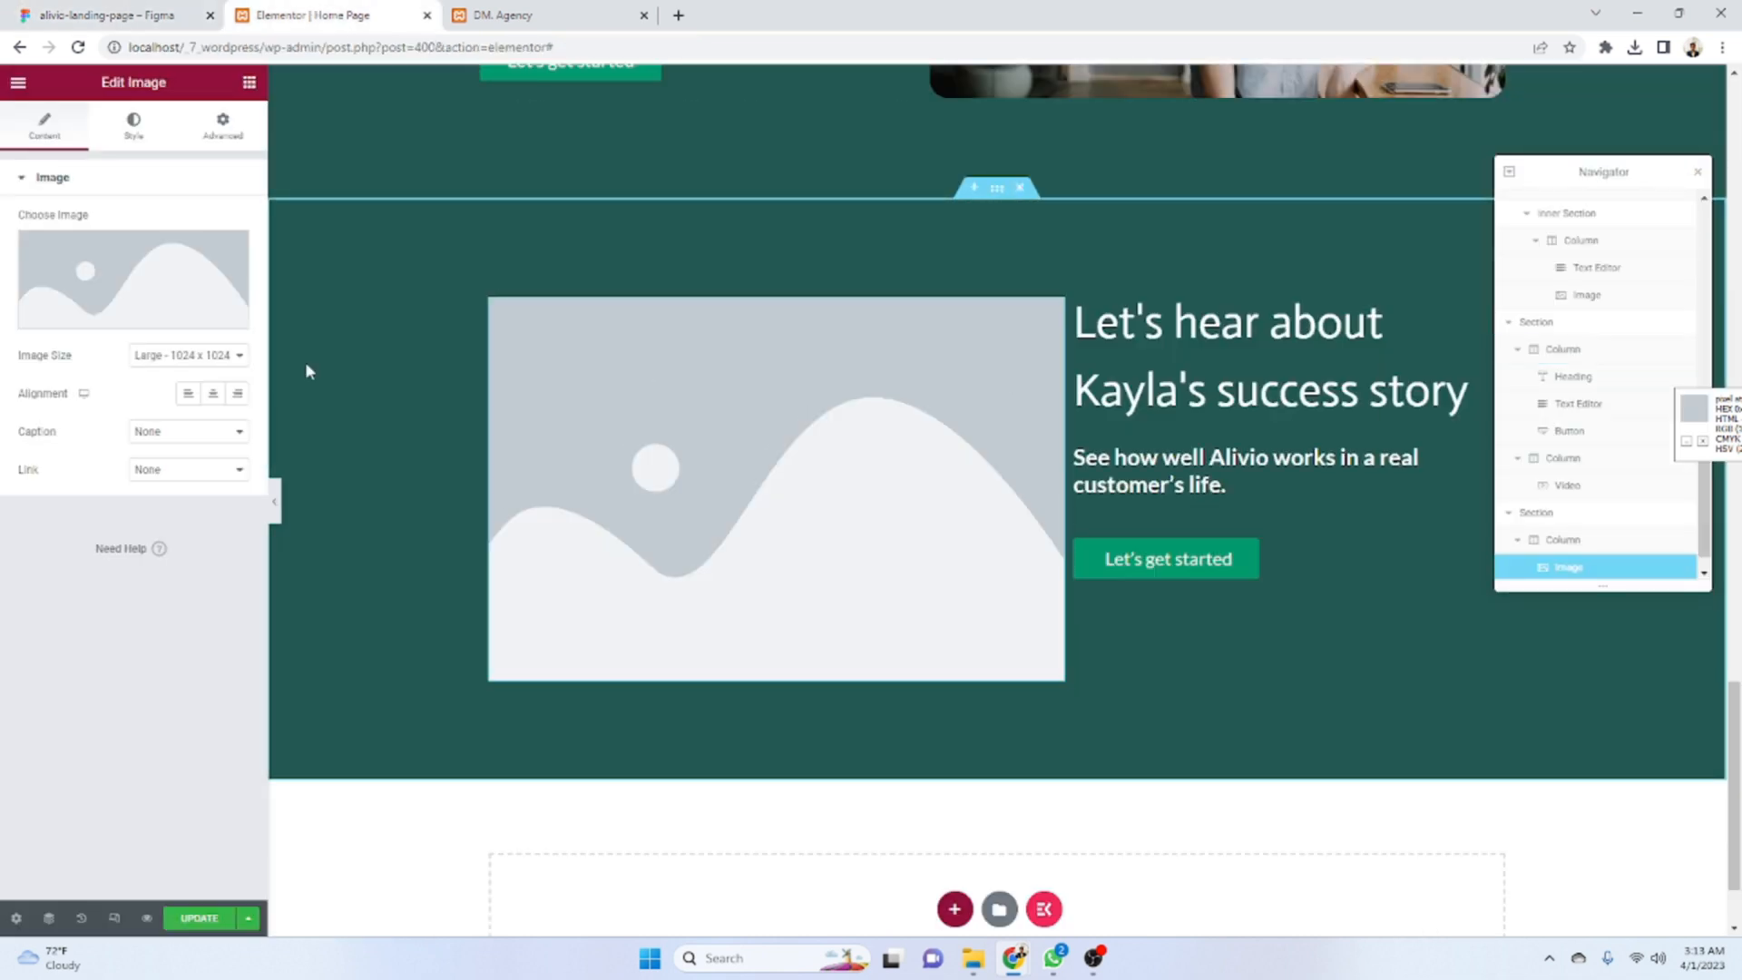
{"action": "left_click", "coordinate": [152, 319]}
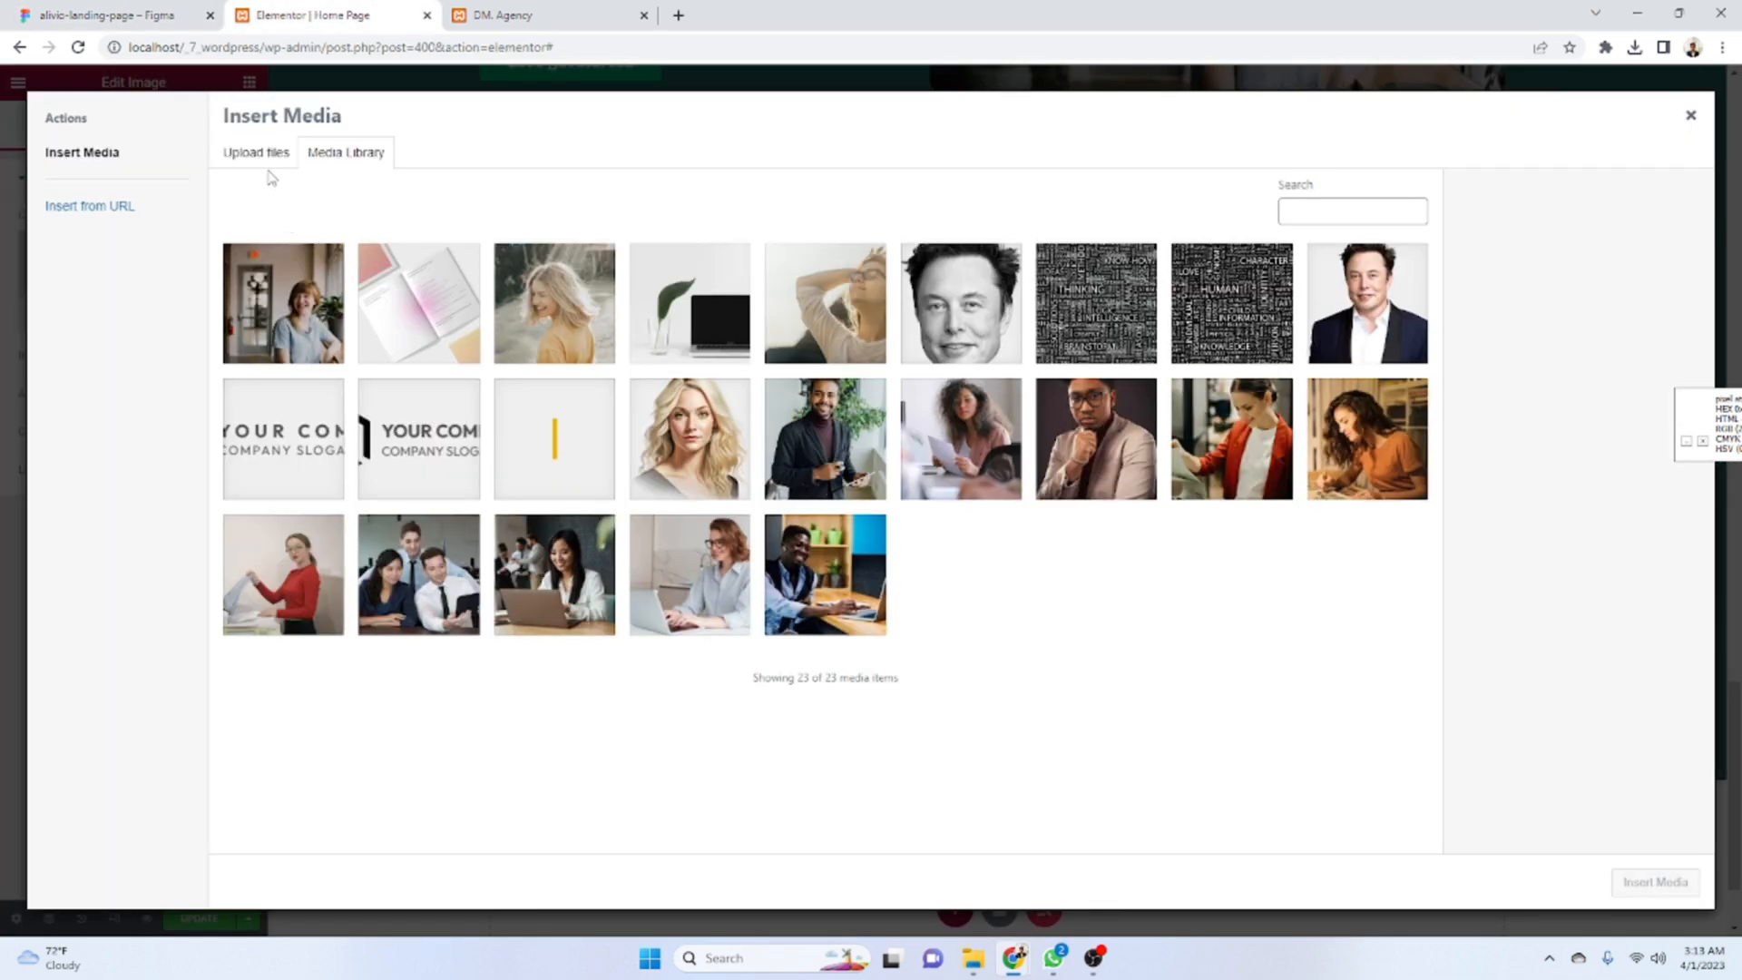
{"action": "left_click", "coordinate": [263, 154]}
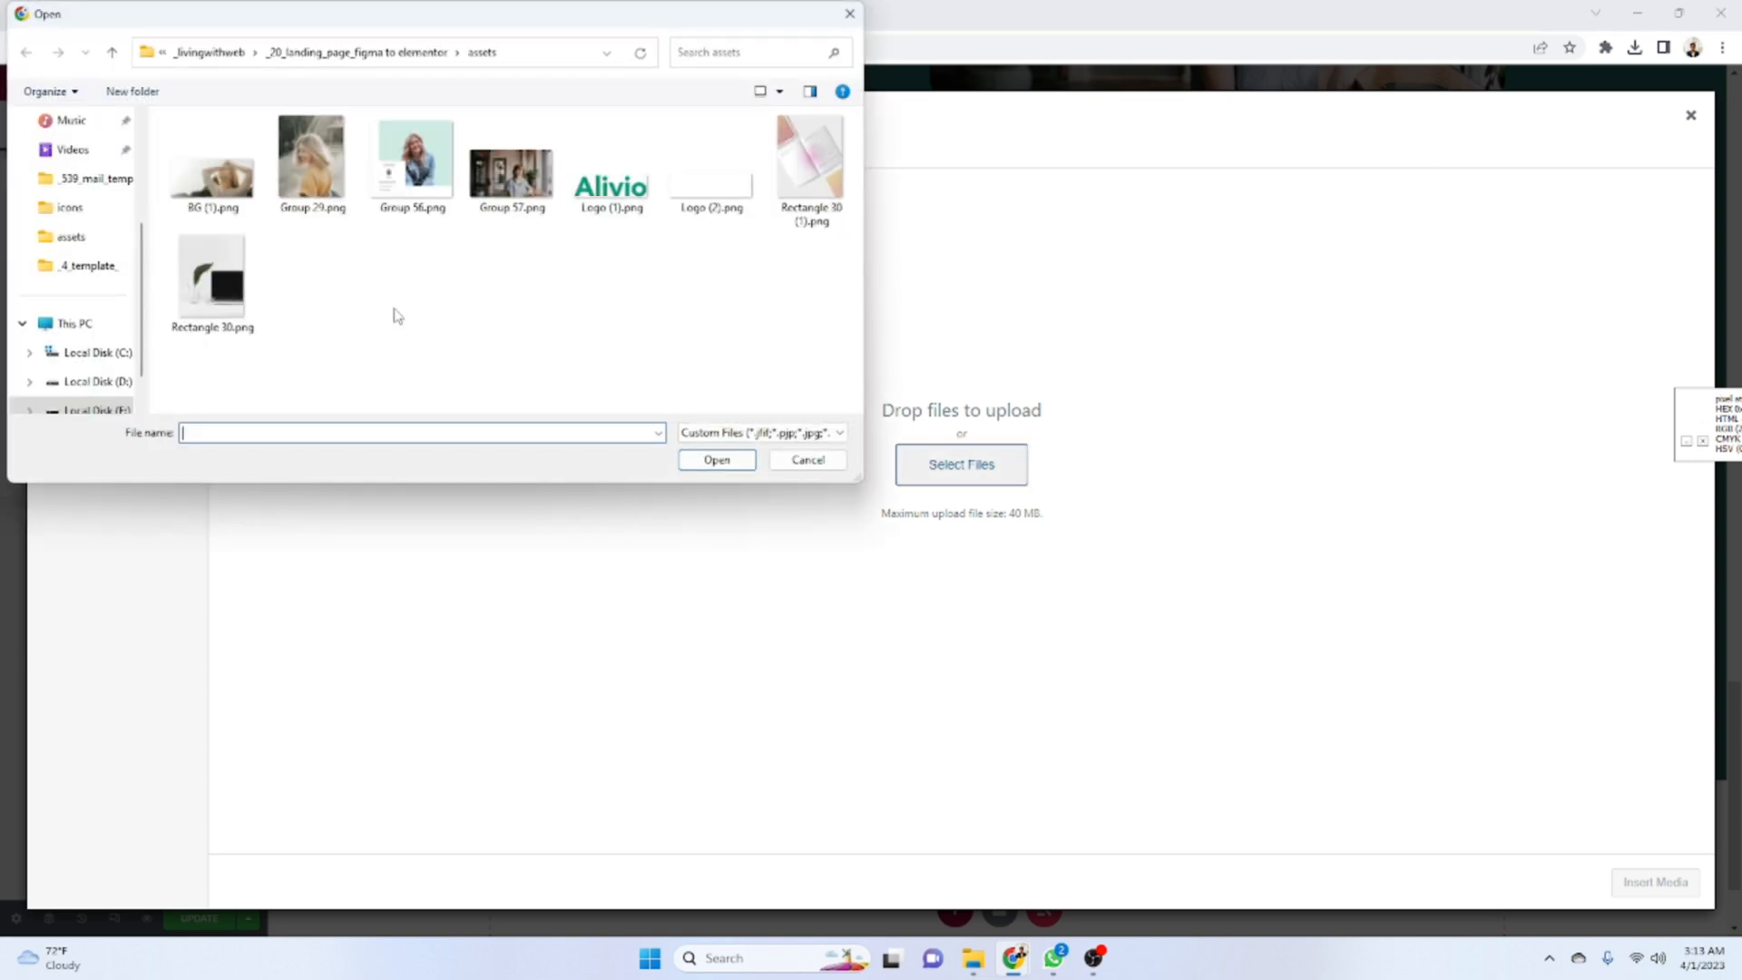
{"action": "double_click", "coordinate": [413, 168]}
{"action": "left_click", "coordinate": [1615, 880]}
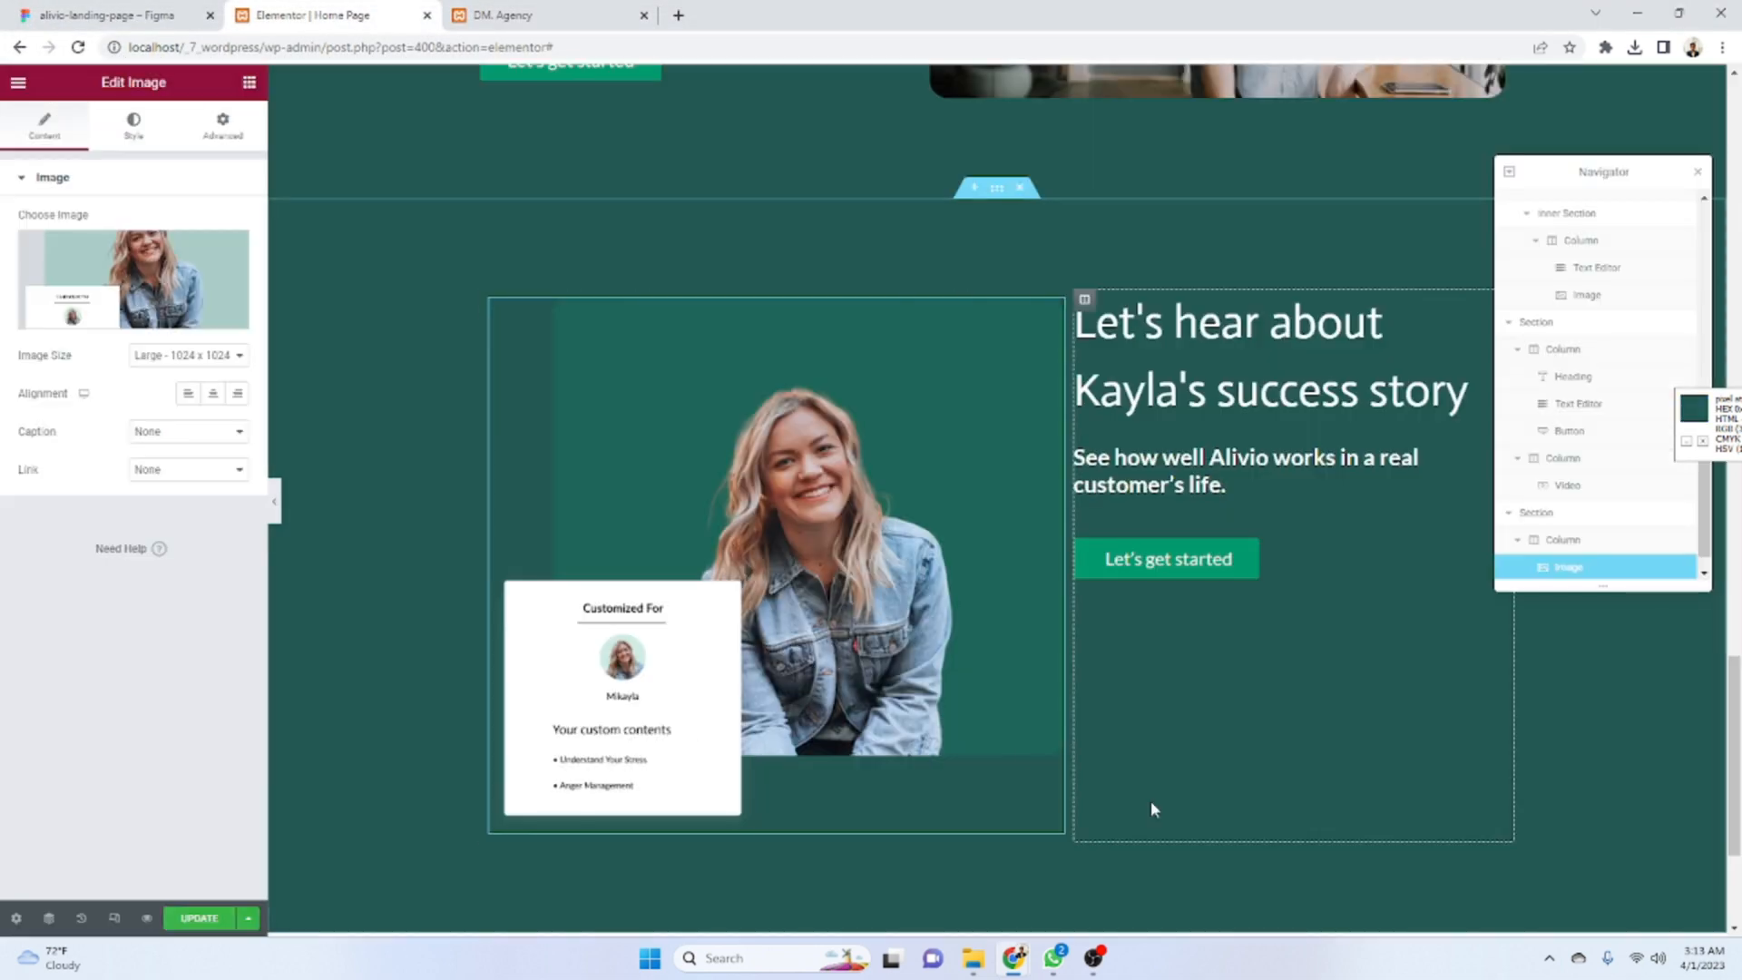
- Clear the green background color of the duplicated section
{"action": "left_click", "coordinate": [994, 198]}
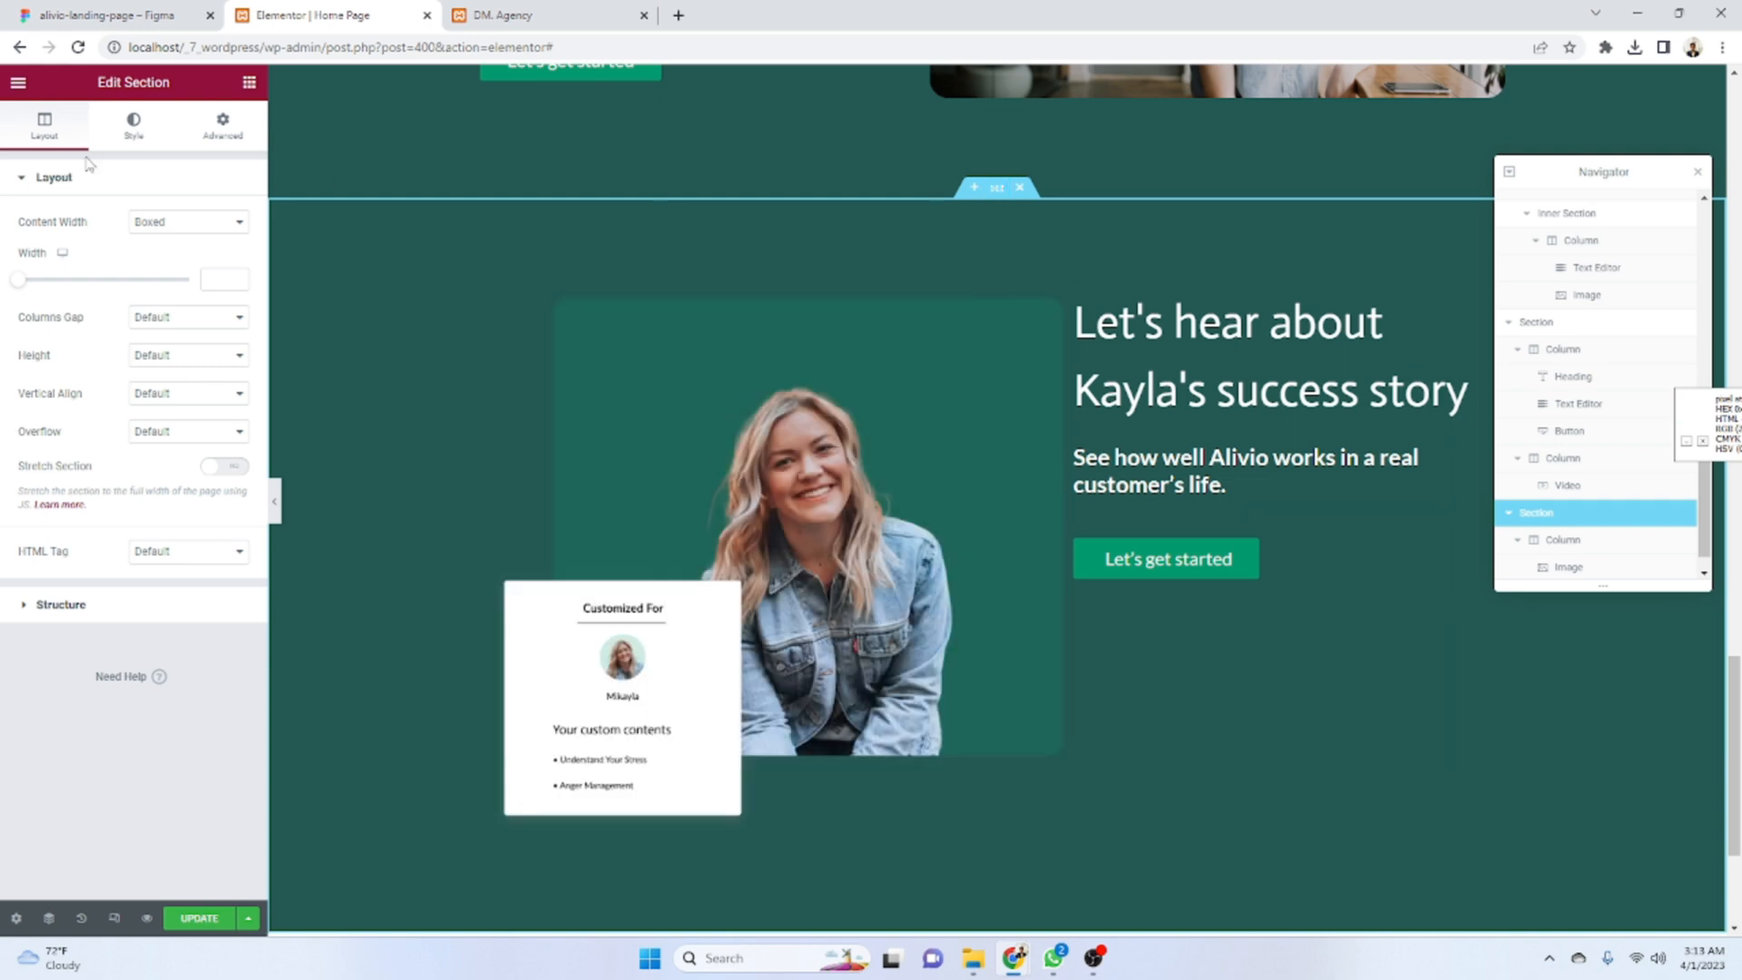
{"action": "left_click", "coordinate": [134, 123]}
{"action": "left_click", "coordinate": [237, 300]}
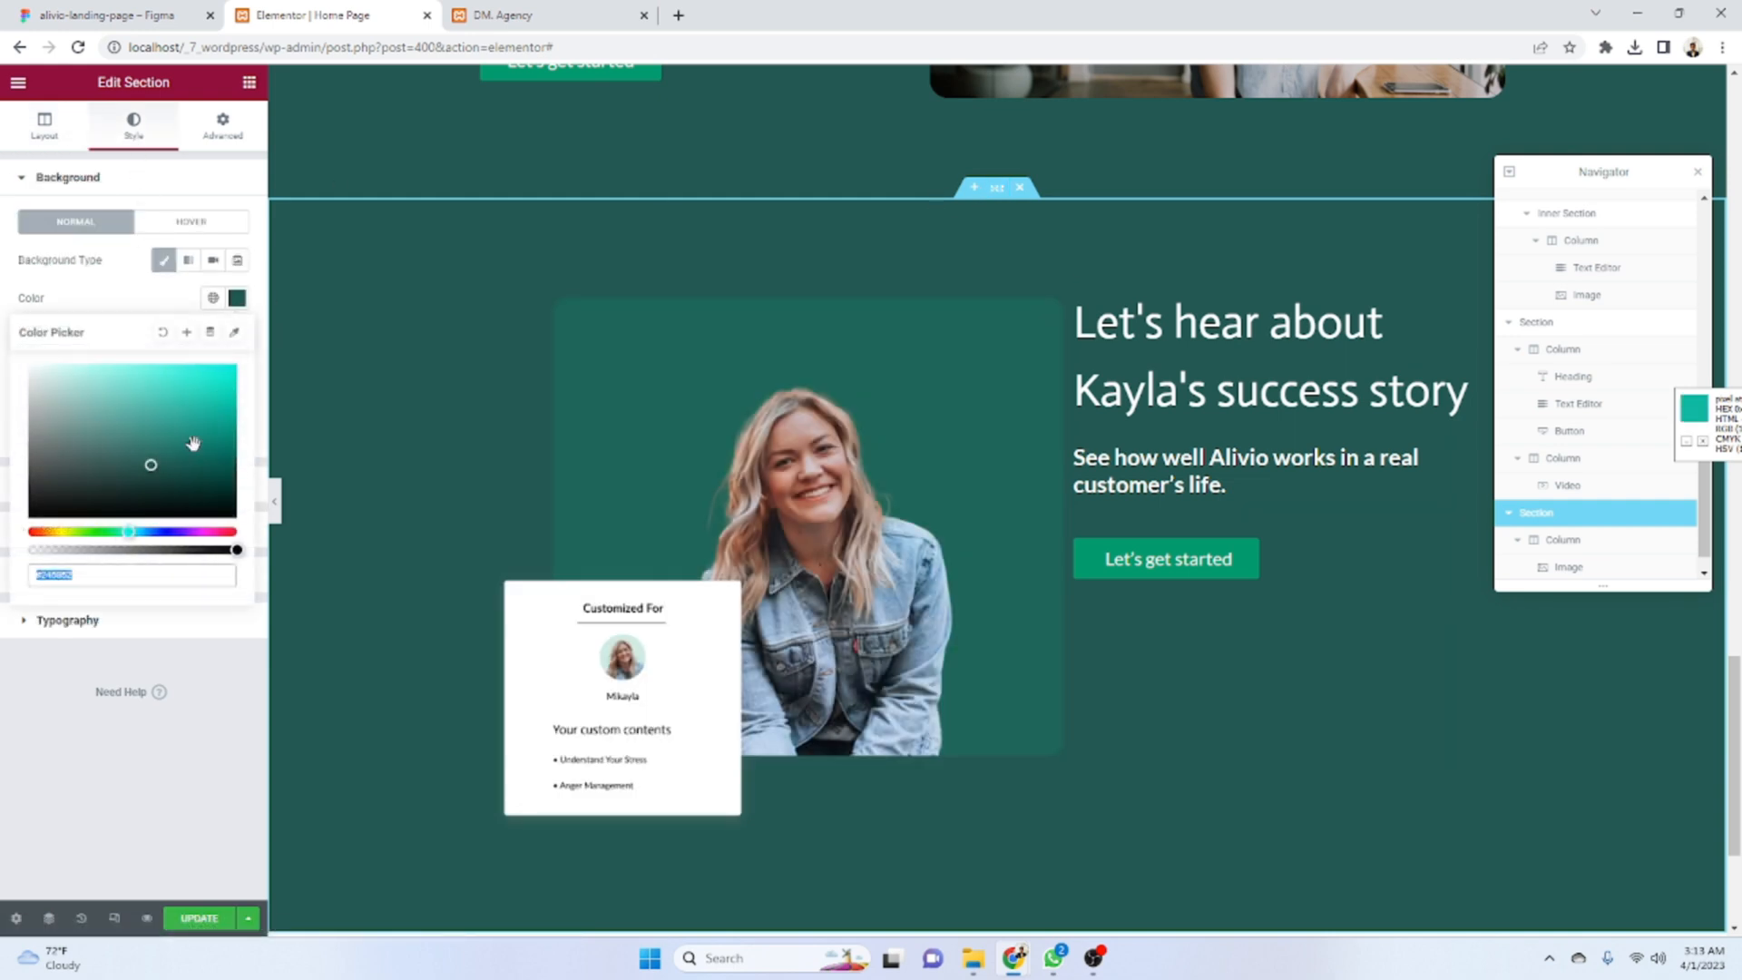
{"action": "left_click", "coordinate": [165, 332]}
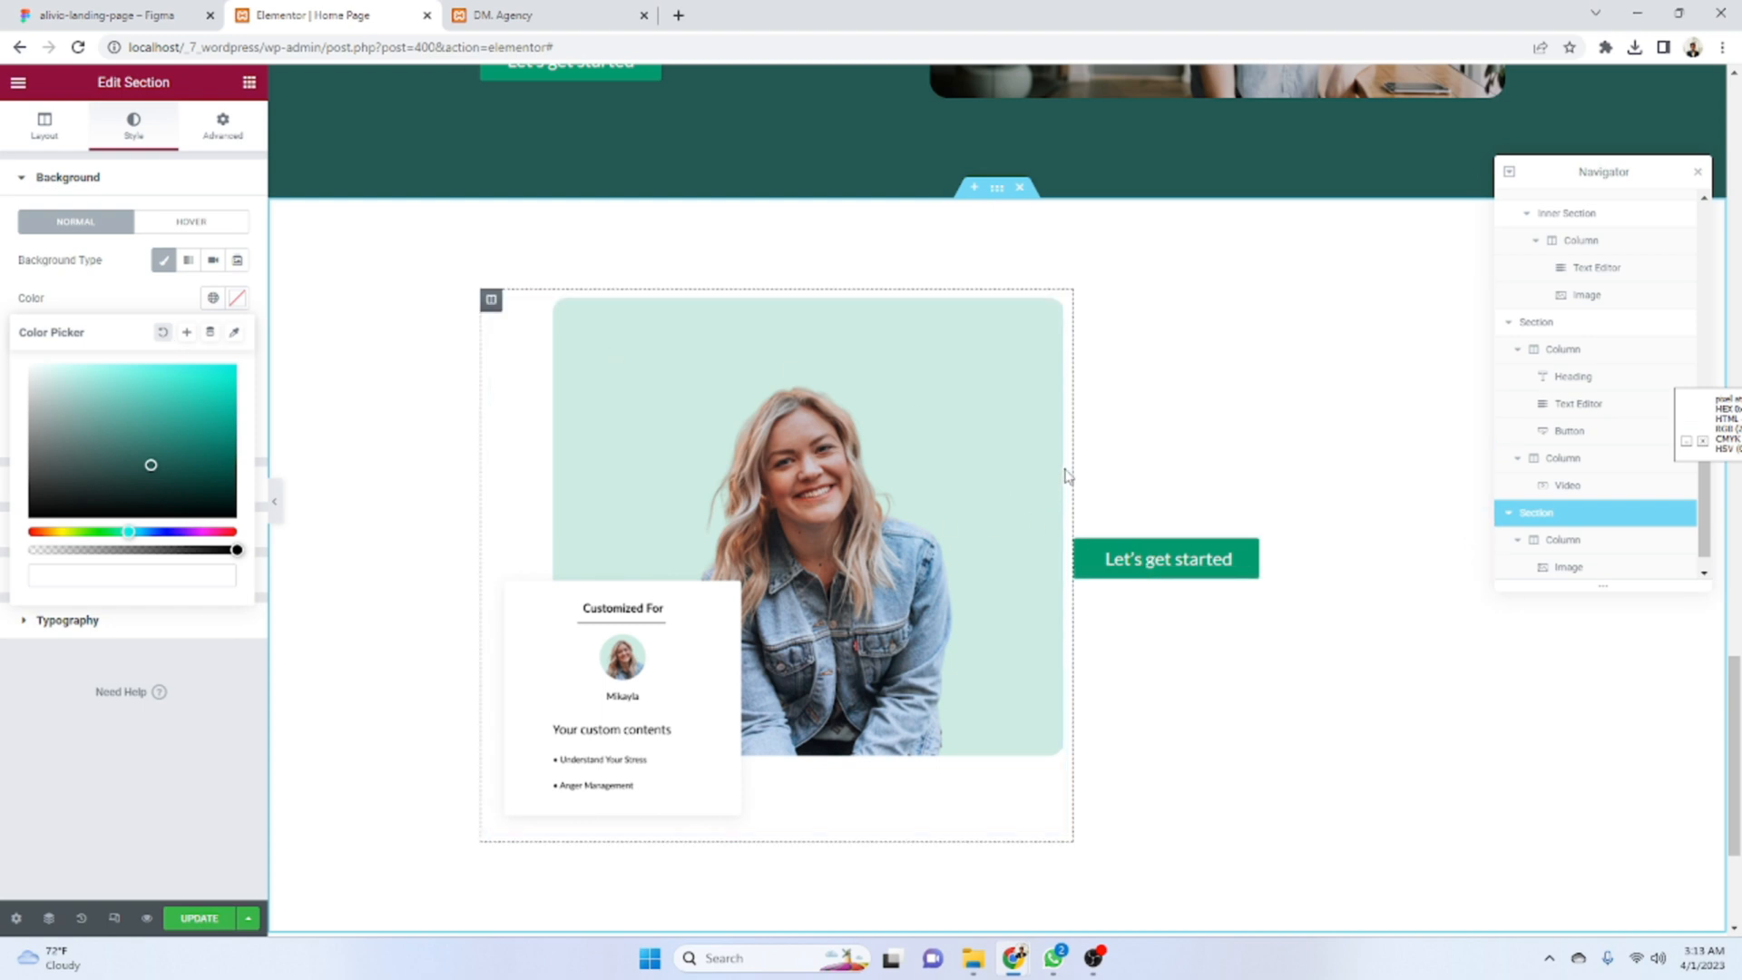
- Give the duplicated section's text column 25 px left padding with 0 on the other sides, comparing with Figma
{"action": "key", "text": "ctrl+1"}
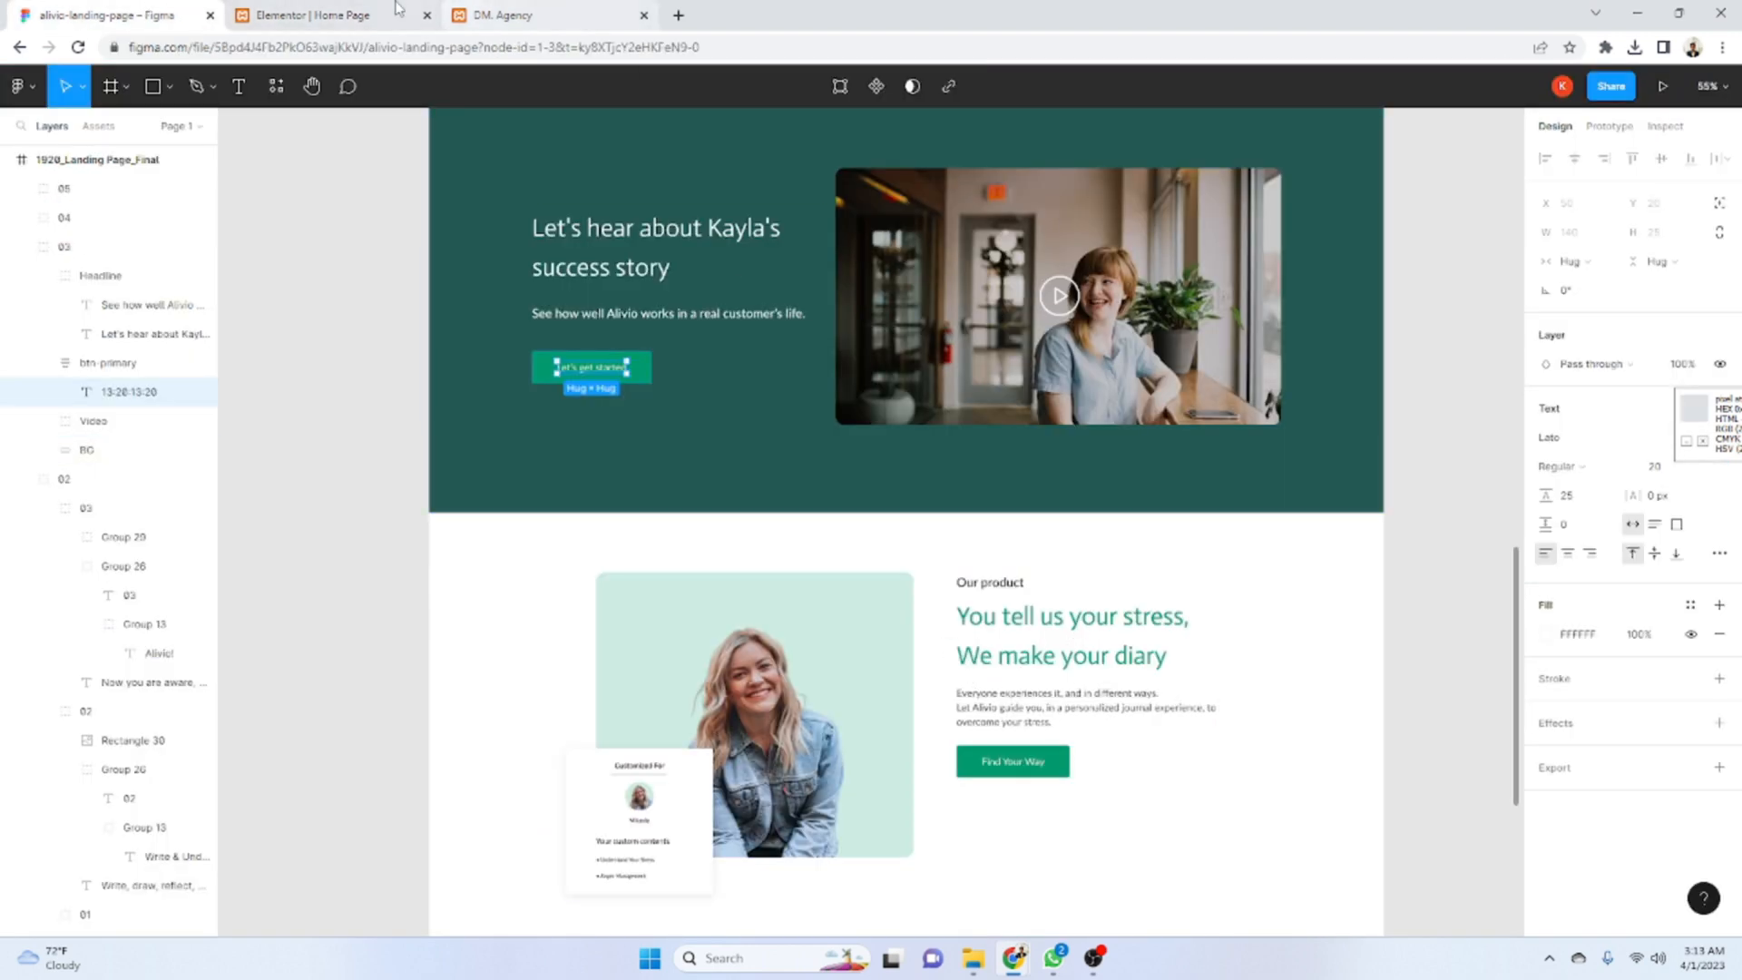
{"action": "key", "text": "ctrl+2"}
{"action": "left_click", "coordinate": [1084, 300]}
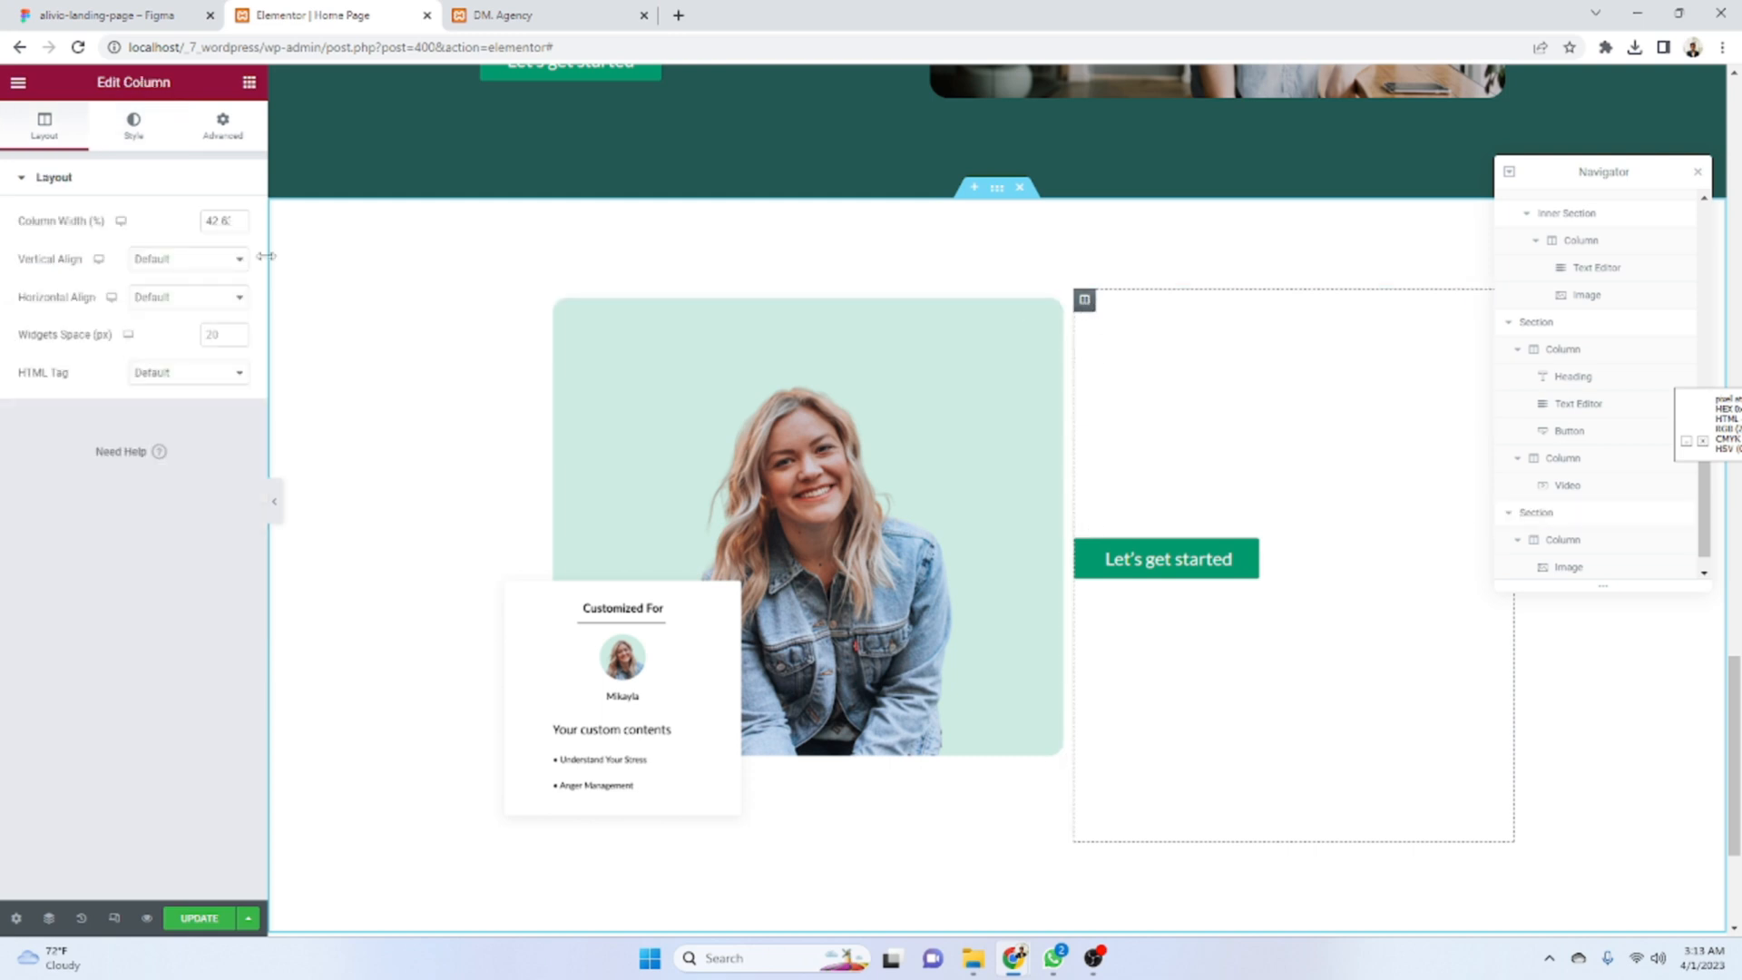
{"action": "left_click", "coordinate": [222, 124]}
{"action": "left_click", "coordinate": [87, 314]}
{"action": "type", "text": "25"}
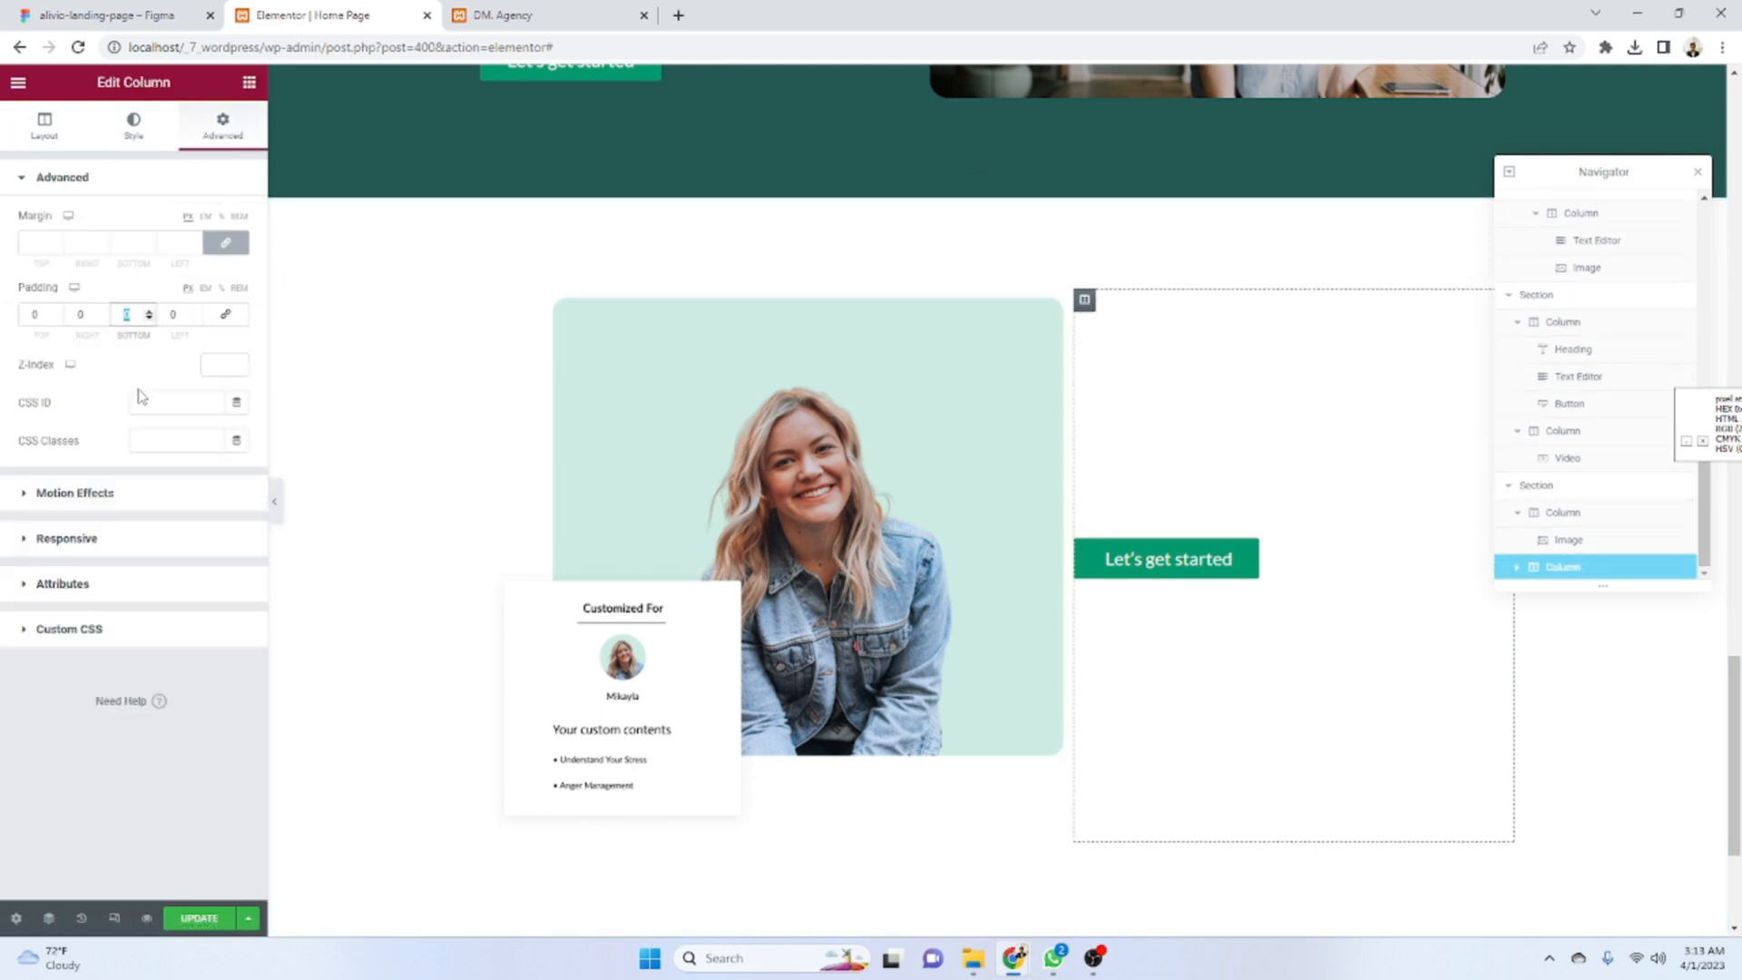
{"action": "type", "text": "25"}
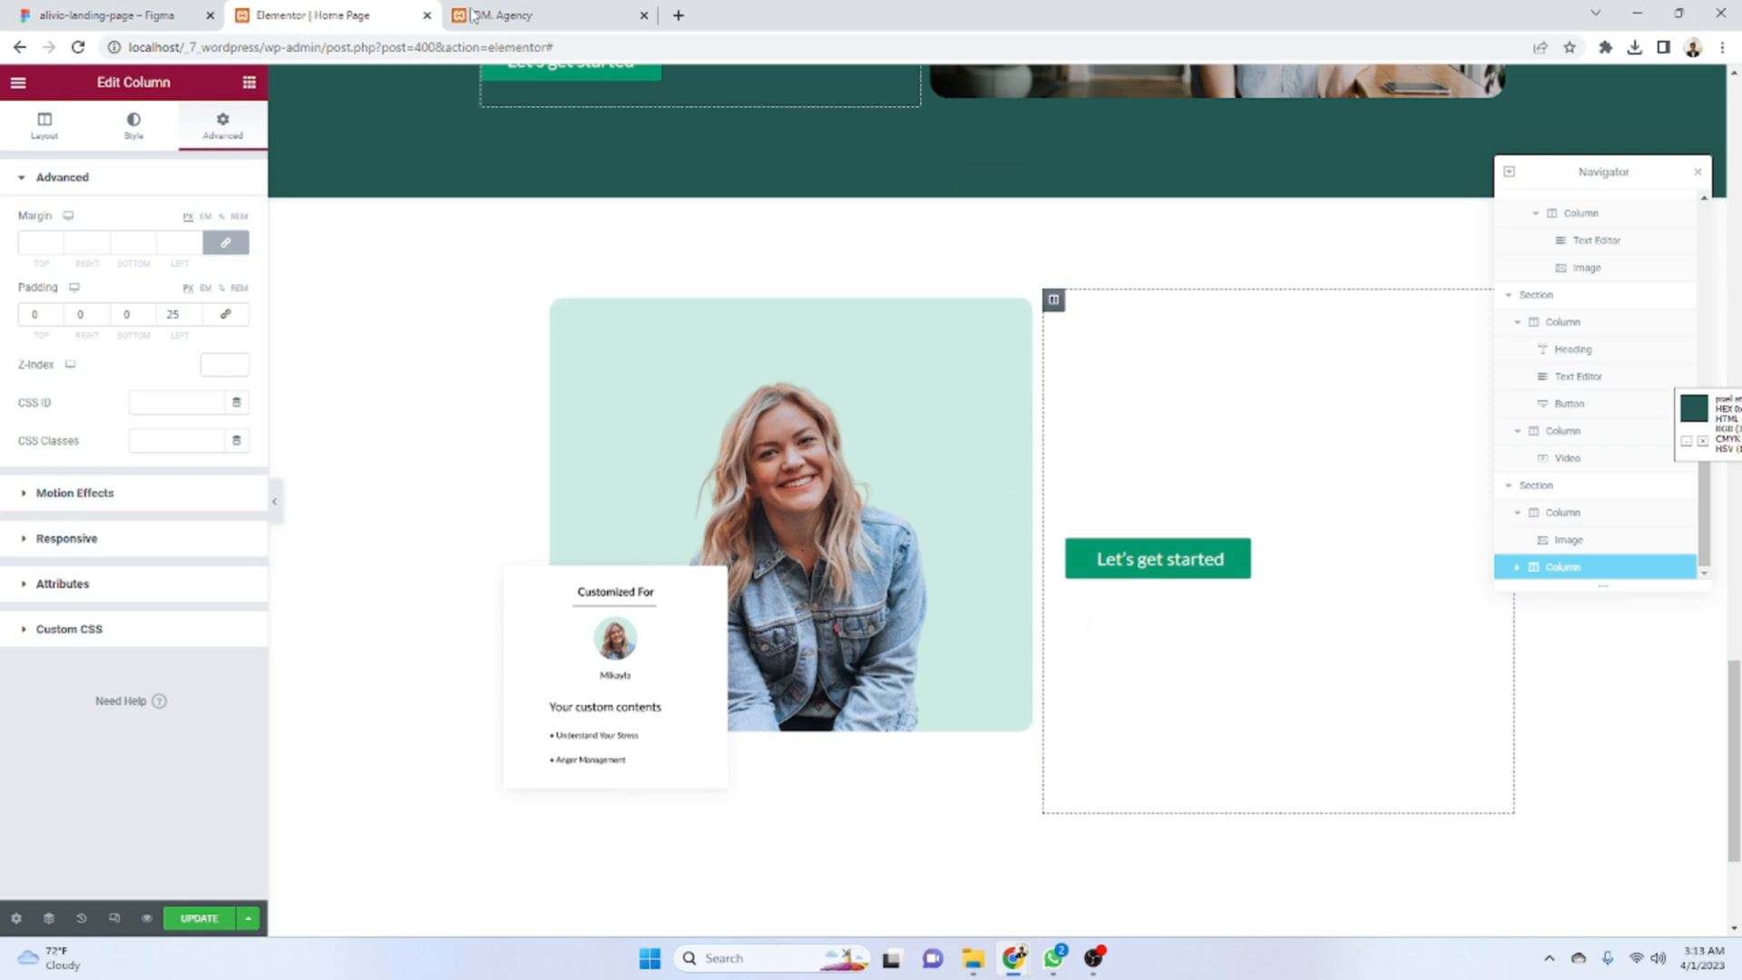
- Examine the "Our product" label in the Figma design and its text properties, comparing it with the other sections
{"action": "left_click", "coordinate": [36, 10]}
{"action": "left_click", "coordinate": [989, 575]}
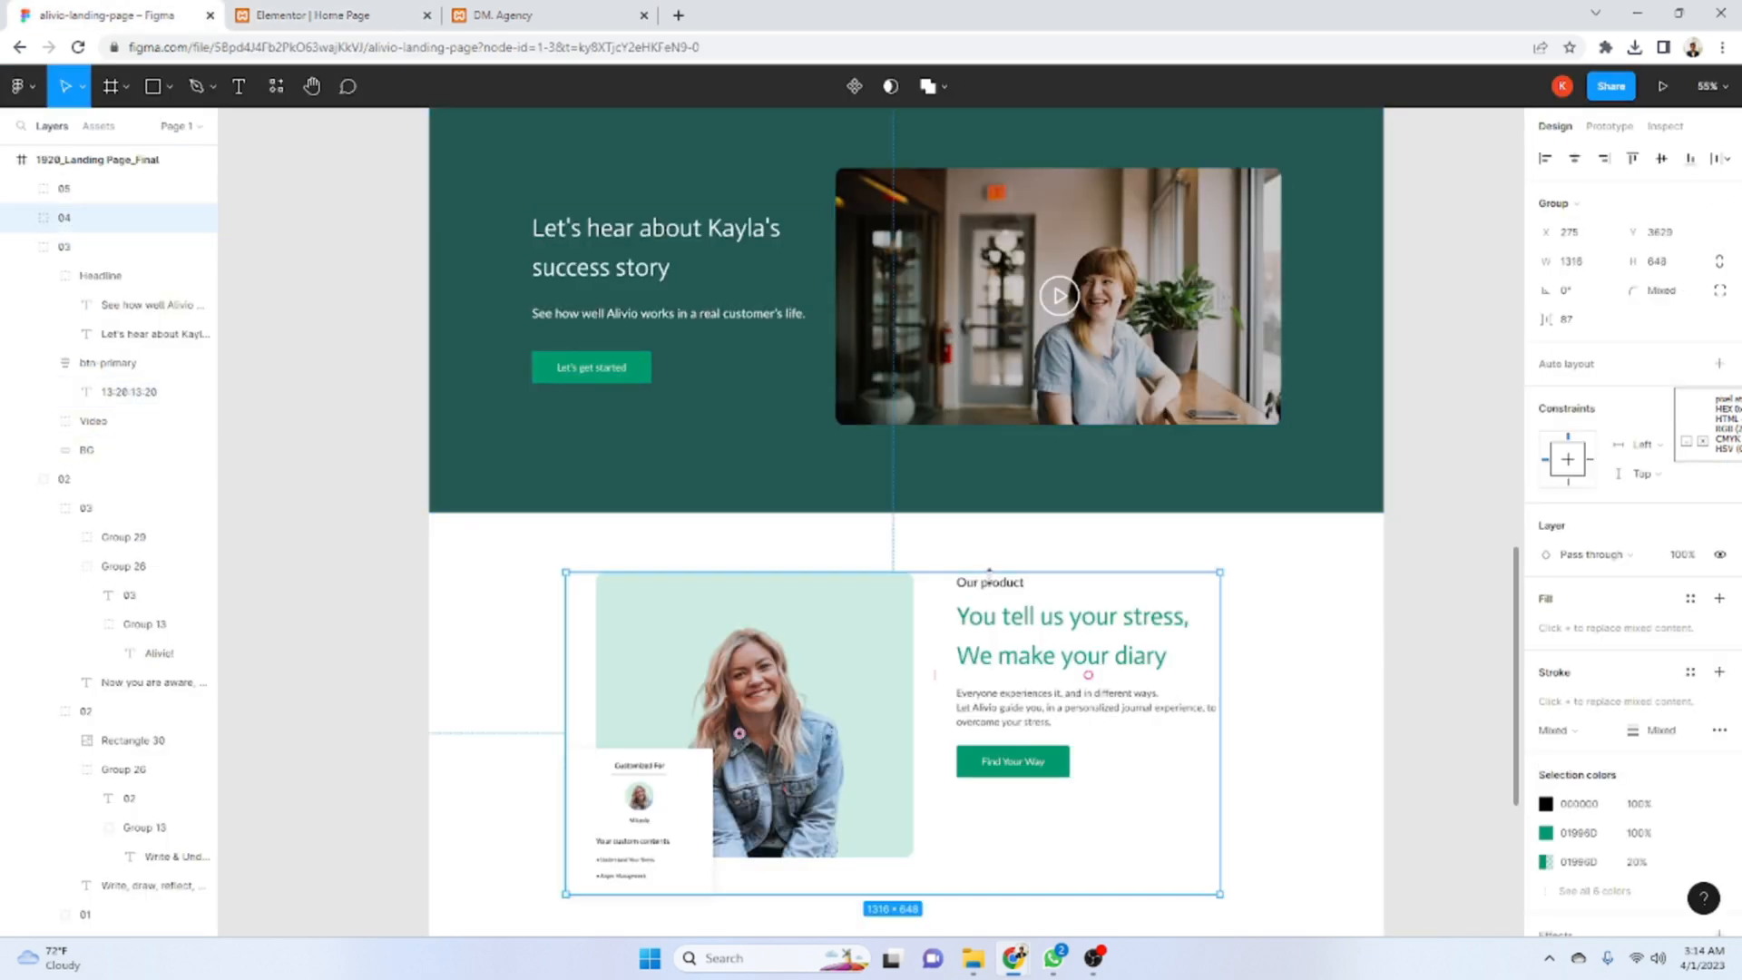
{"action": "double_click", "coordinate": [990, 584]}
{"action": "double_click", "coordinate": [989, 584]}
{"action": "double_click", "coordinate": [990, 583]}
{"action": "double_click", "coordinate": [989, 583]}
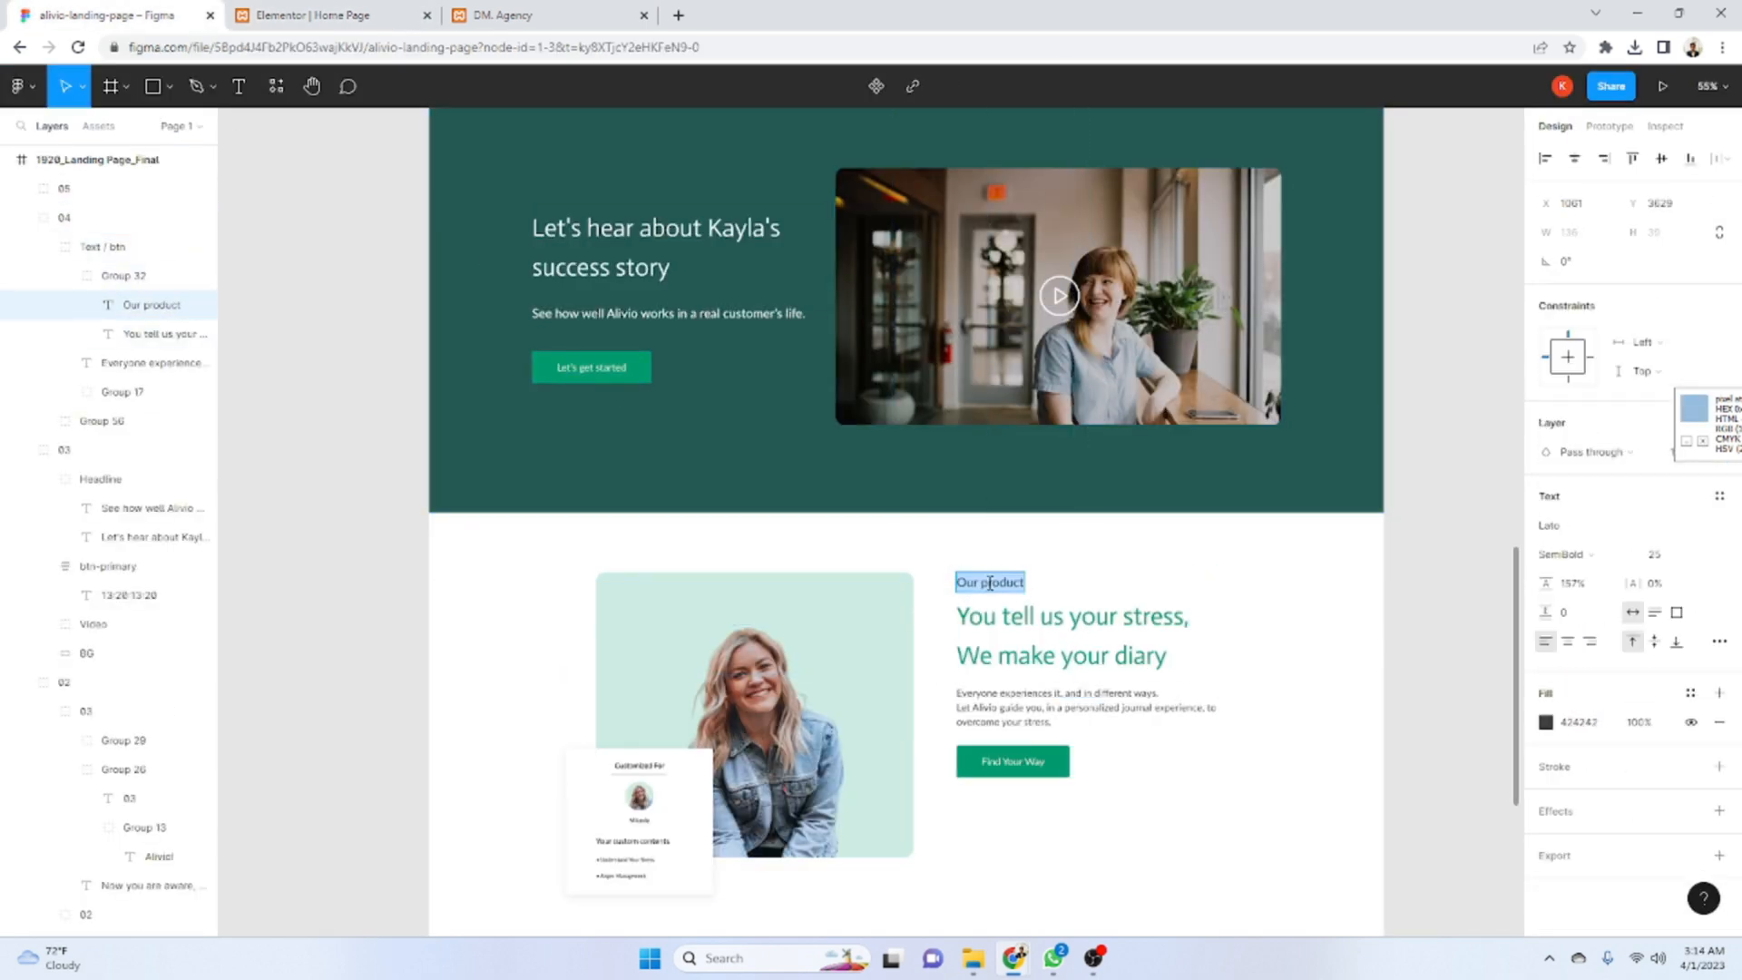
{"action": "scroll", "coordinate": [1065, 599], "scroll_direction": "up", "scroll_amount": 10}
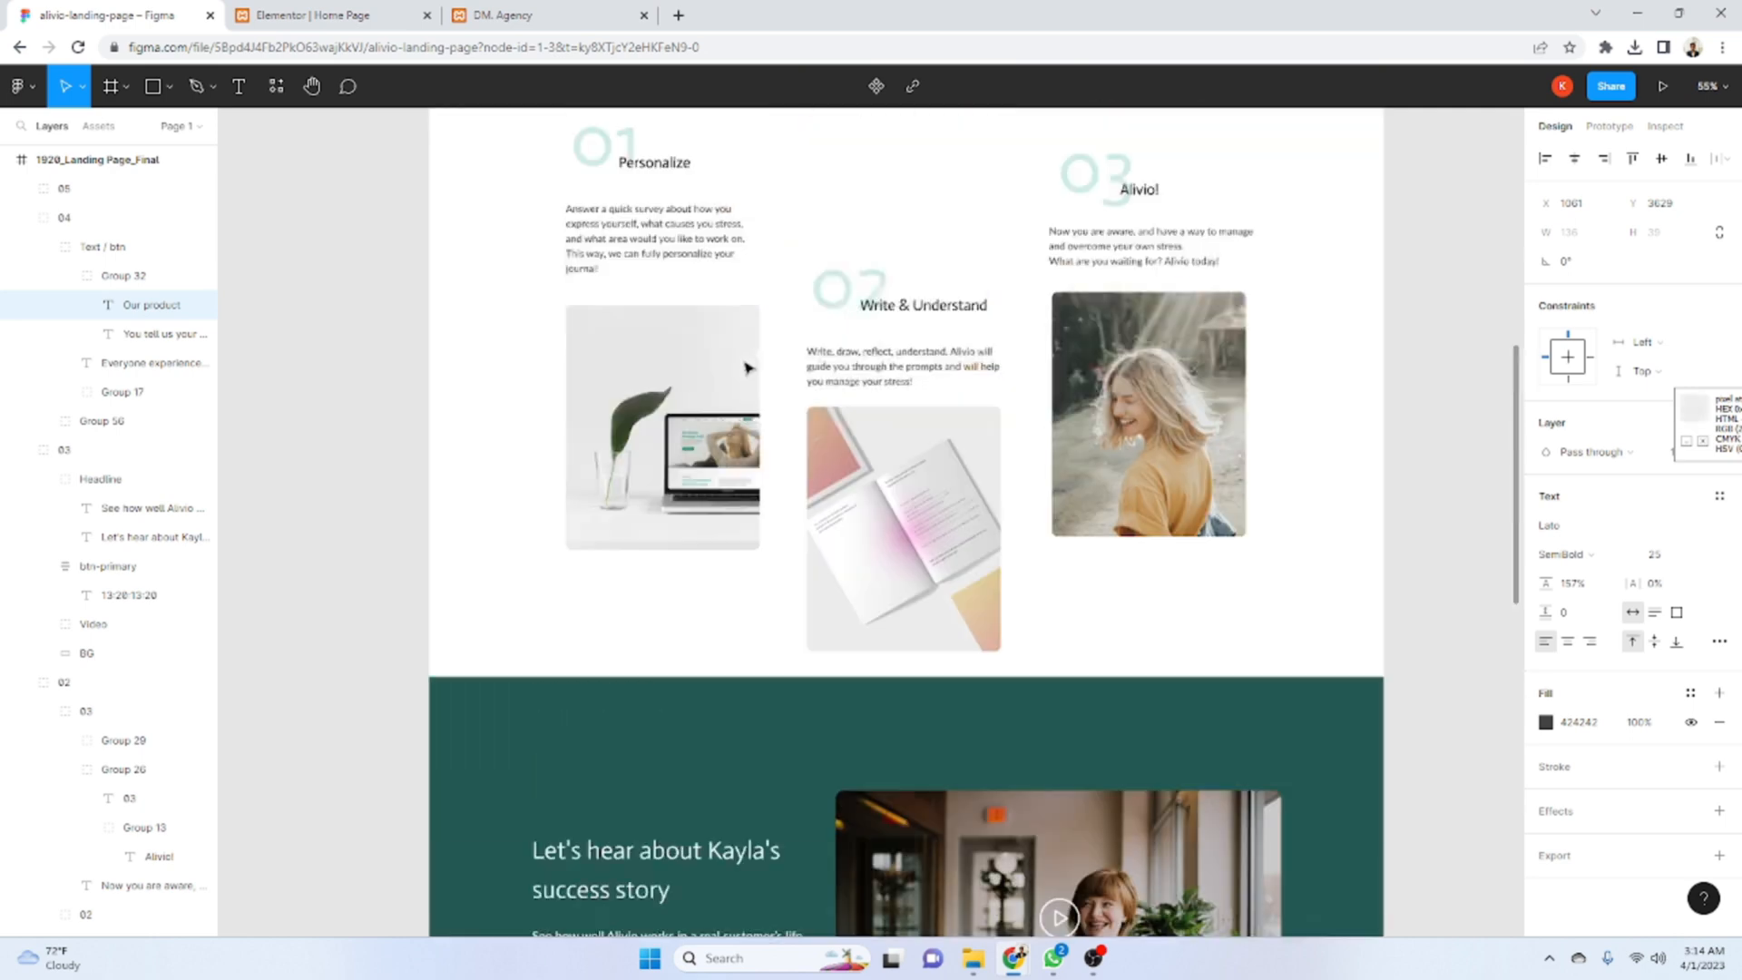
{"action": "scroll", "coordinate": [621, 381], "scroll_direction": "down", "scroll_amount": 10}
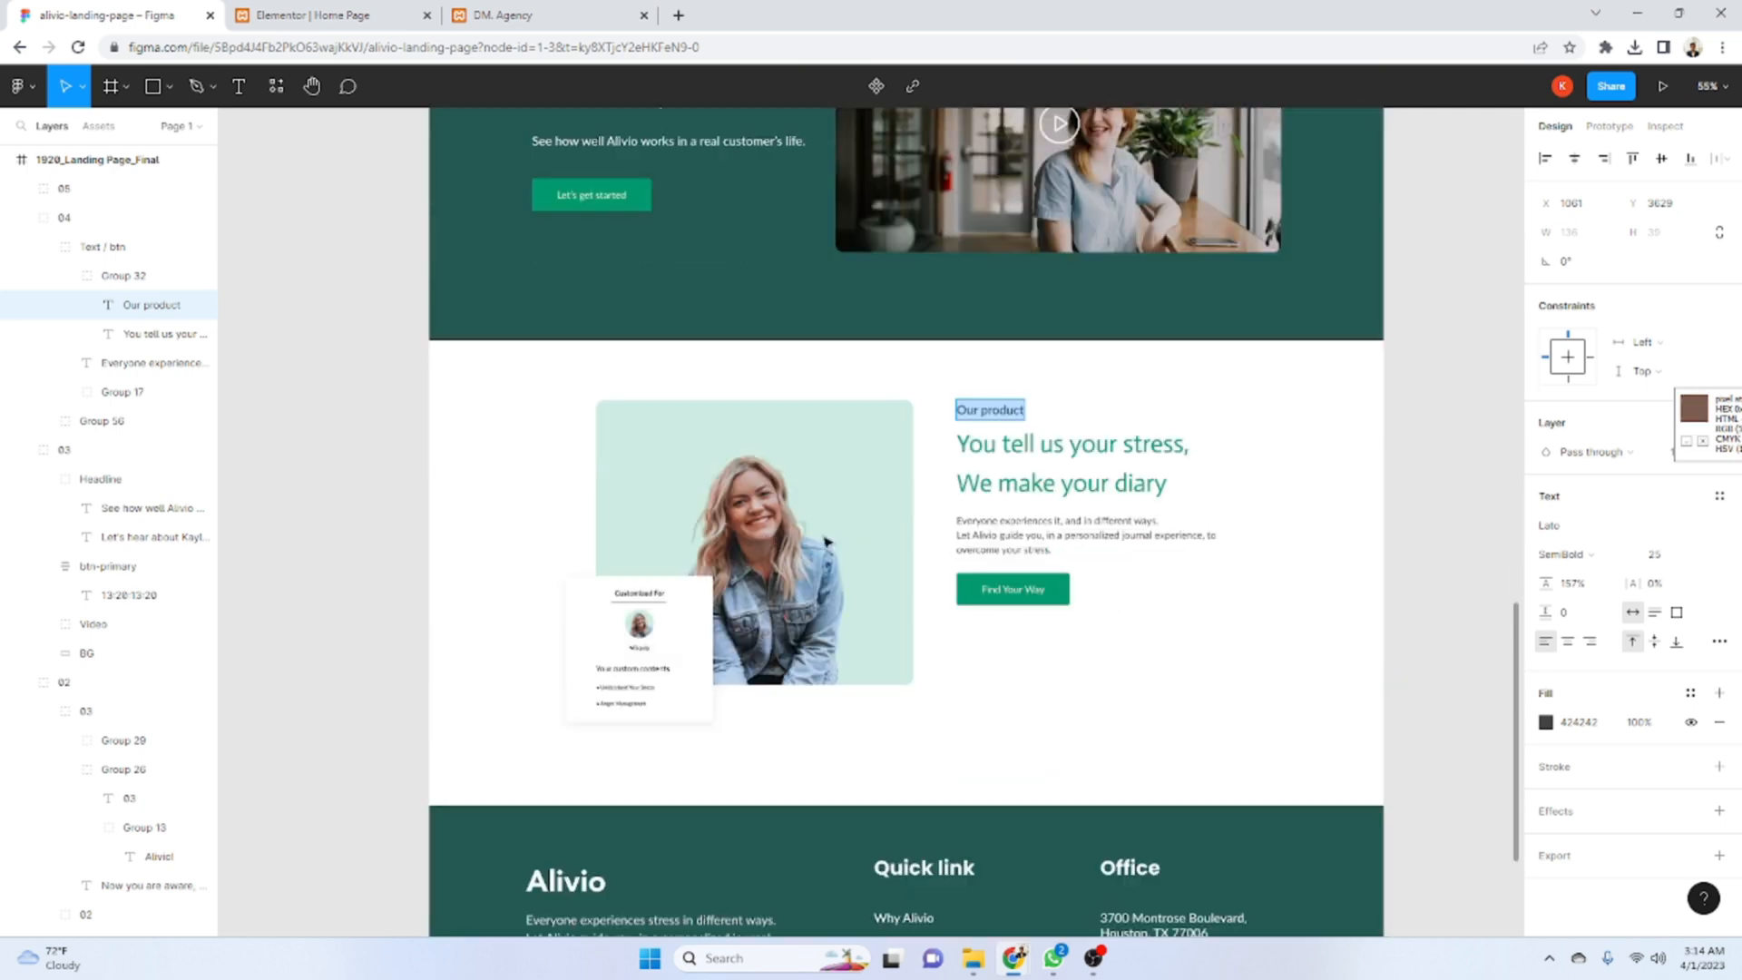
- Copy the "How it works" heading and paste it below the hidden white heading in the duplicated section's text column
{"action": "left_click", "coordinate": [297, 9]}
{"action": "scroll", "coordinate": [626, 363], "scroll_direction": "up", "scroll_amount": 10}
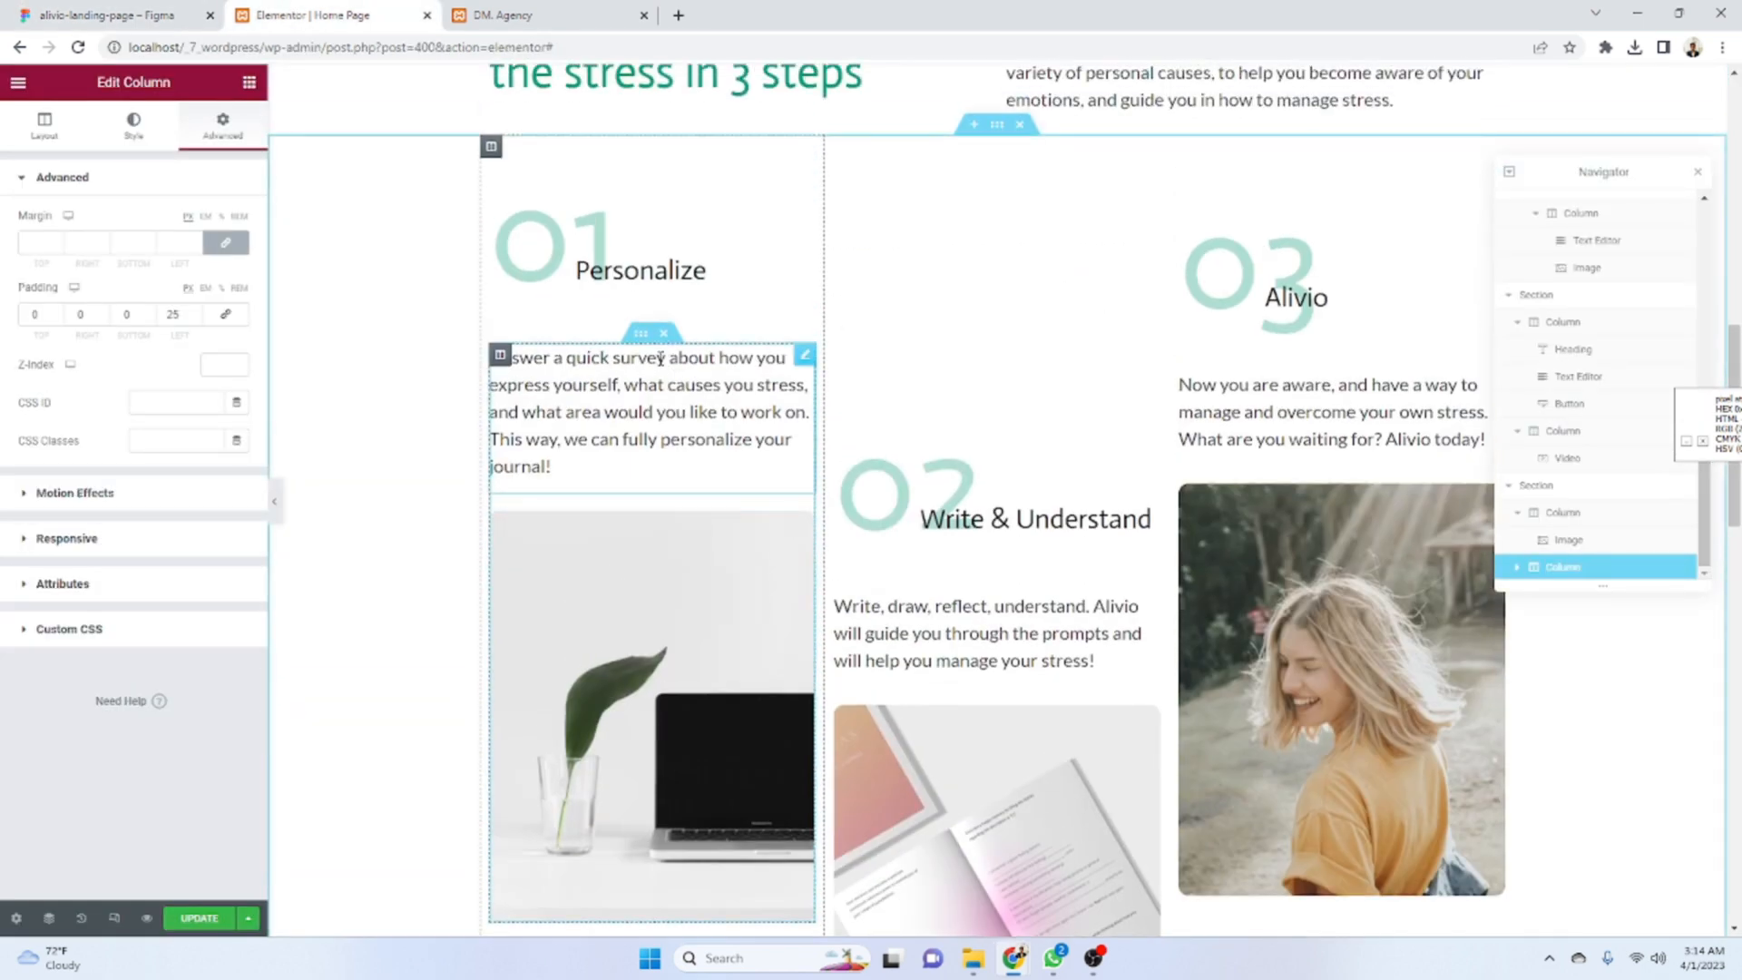
{"action": "scroll", "coordinate": [622, 250], "scroll_direction": "up", "scroll_amount": 4}
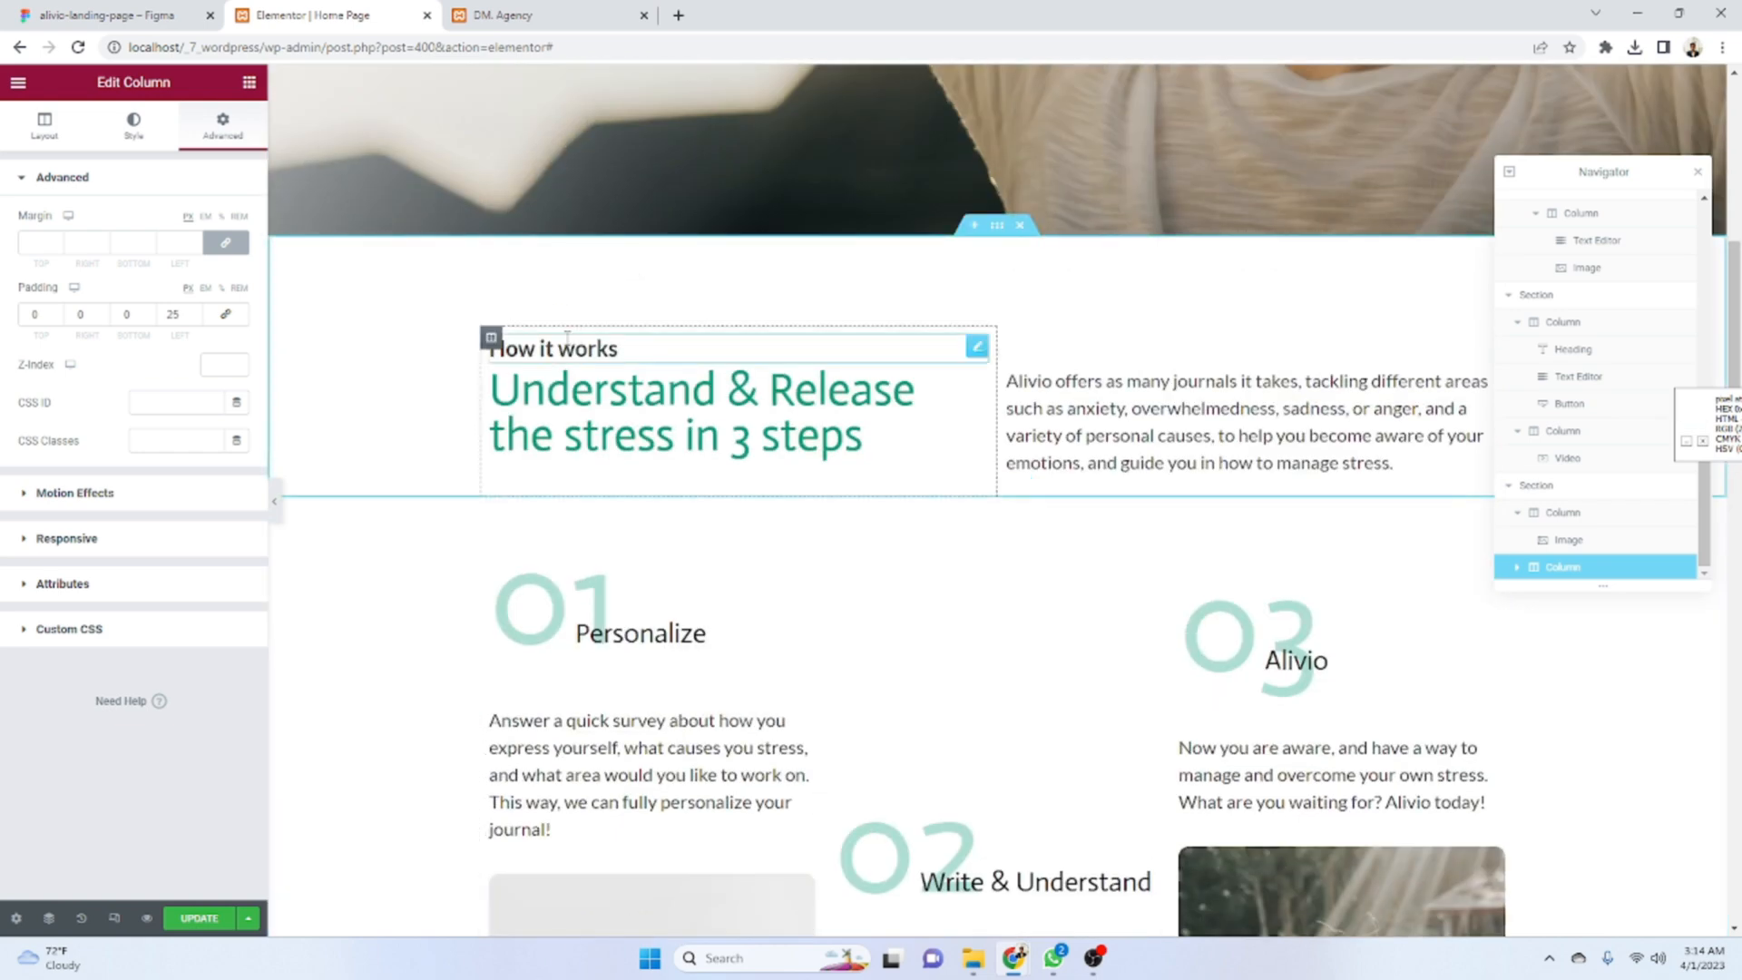
{"action": "right_click", "coordinate": [567, 337]}
{"action": "left_click", "coordinate": [633, 439]}
{"action": "scroll", "coordinate": [1148, 571], "scroll_direction": "down", "scroll_amount": 10}
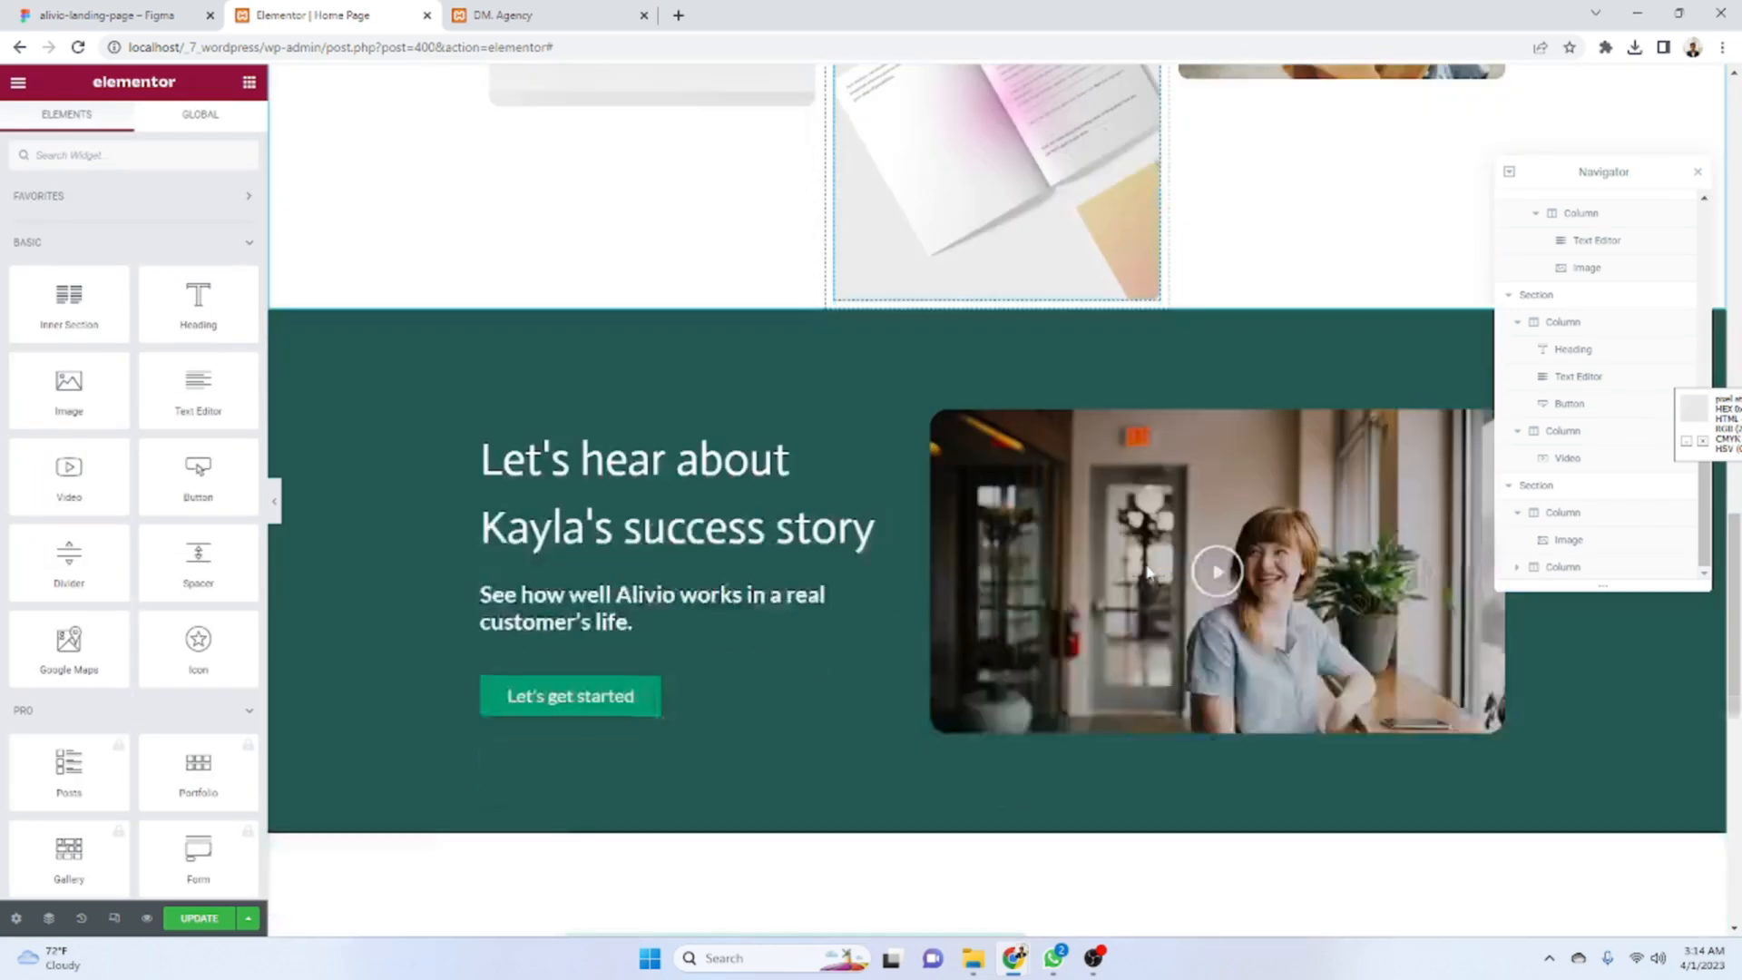
{"action": "scroll", "coordinate": [1148, 571], "scroll_direction": "down", "scroll_amount": 8}
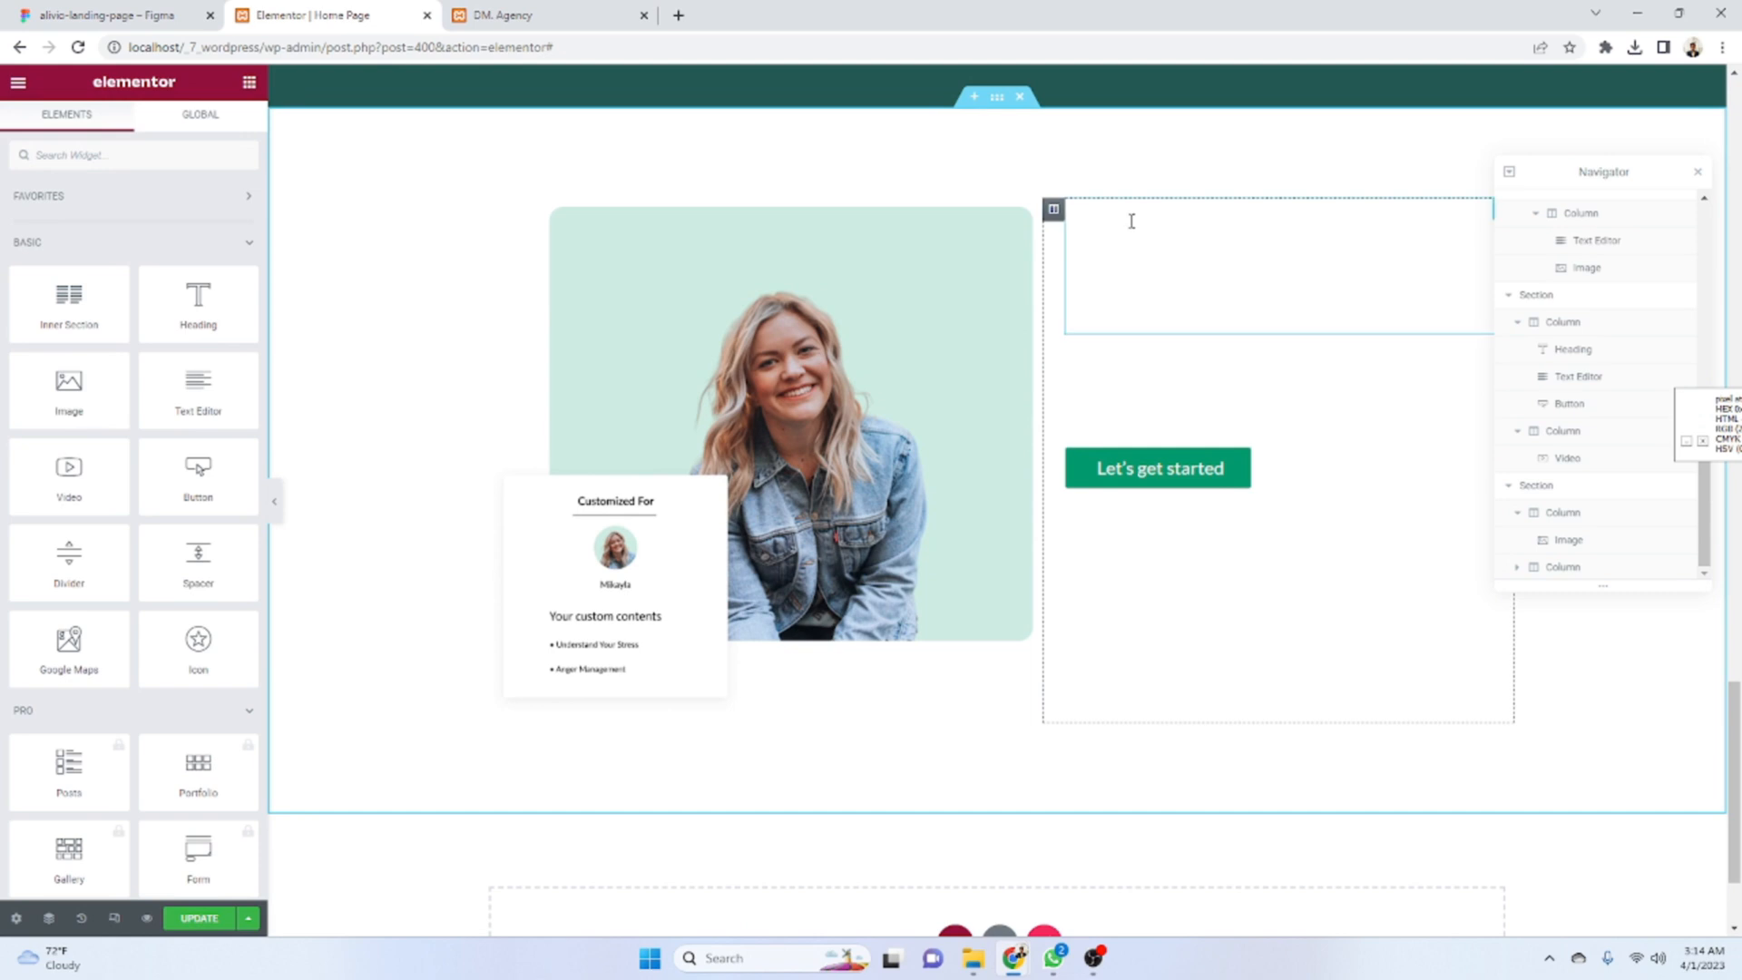
{"action": "right_click", "coordinate": [1131, 220]}
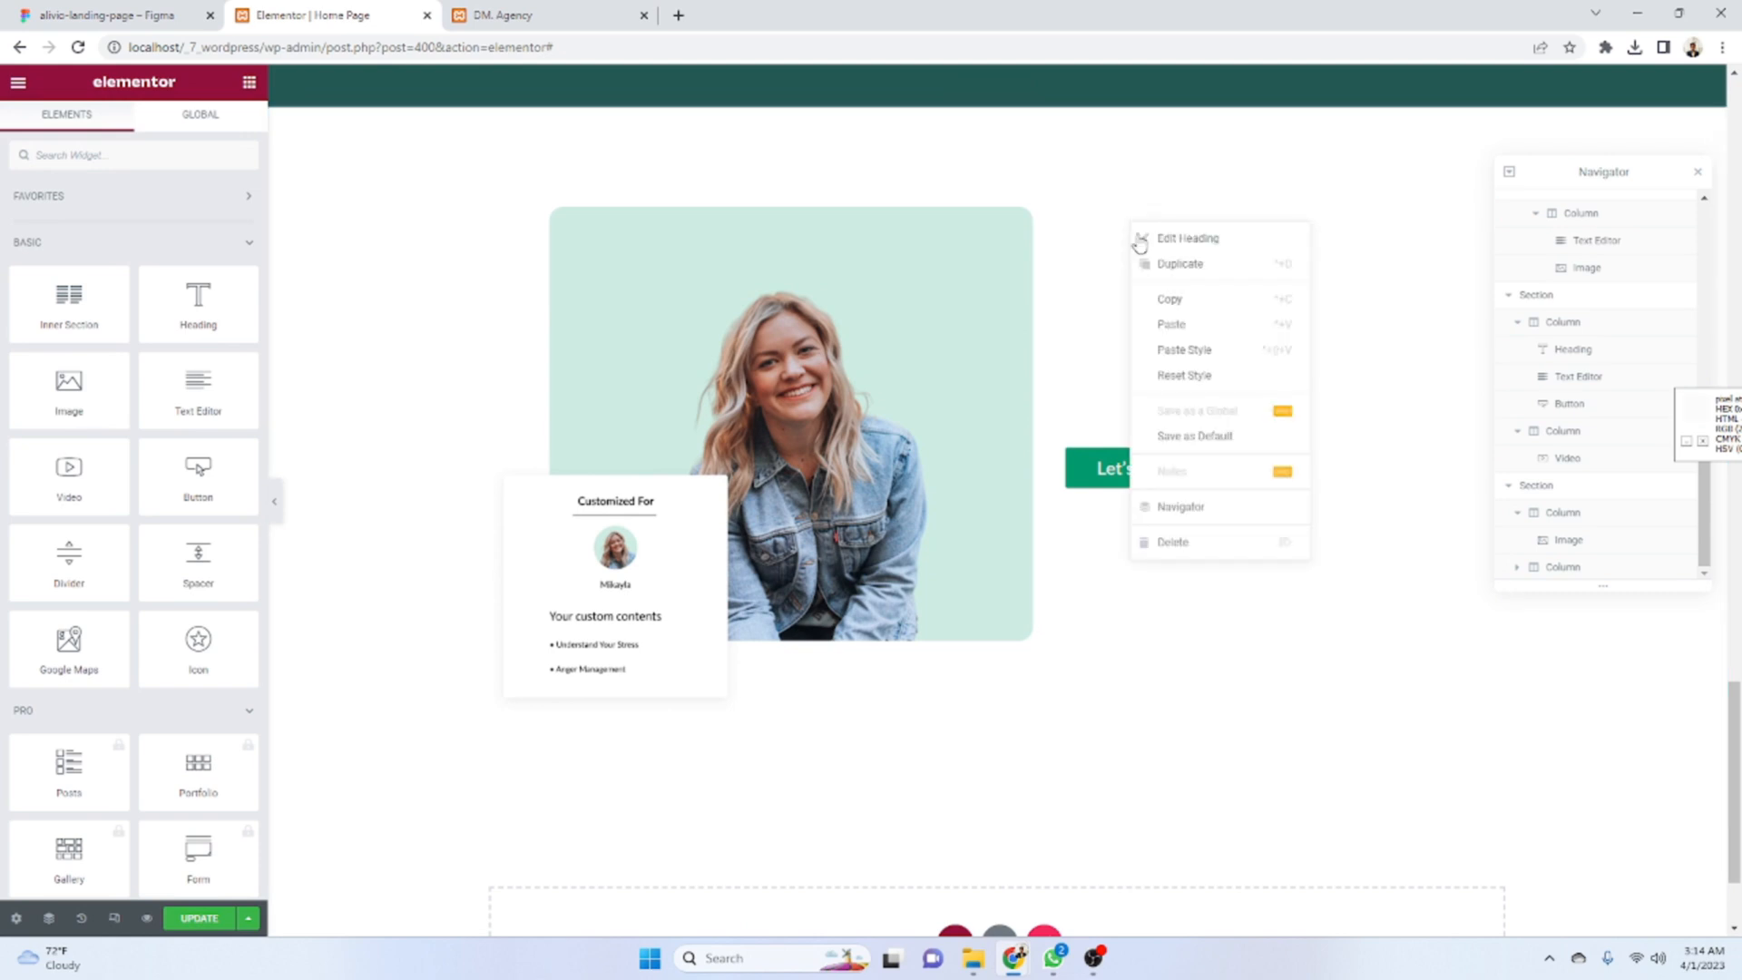
{"action": "left_click", "coordinate": [1188, 325]}
- Set the text color of the duplicated section's large success story heading to black
{"action": "left_click", "coordinate": [1157, 270]}
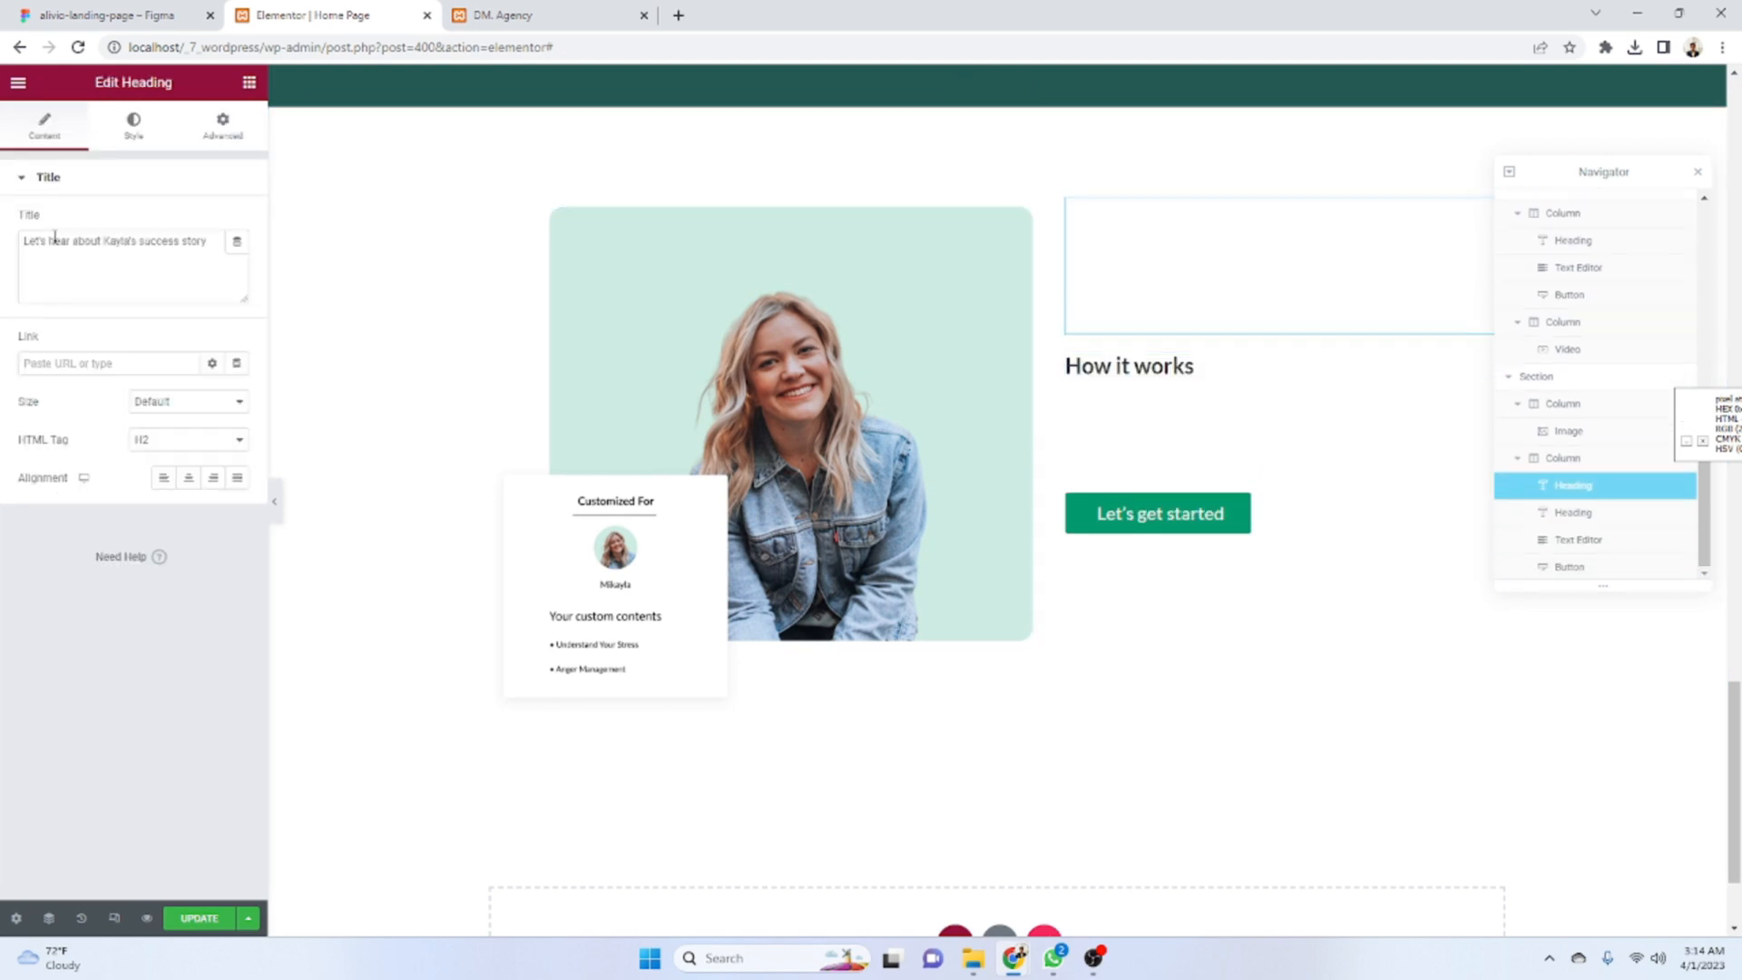
{"action": "left_click", "coordinate": [135, 131]}
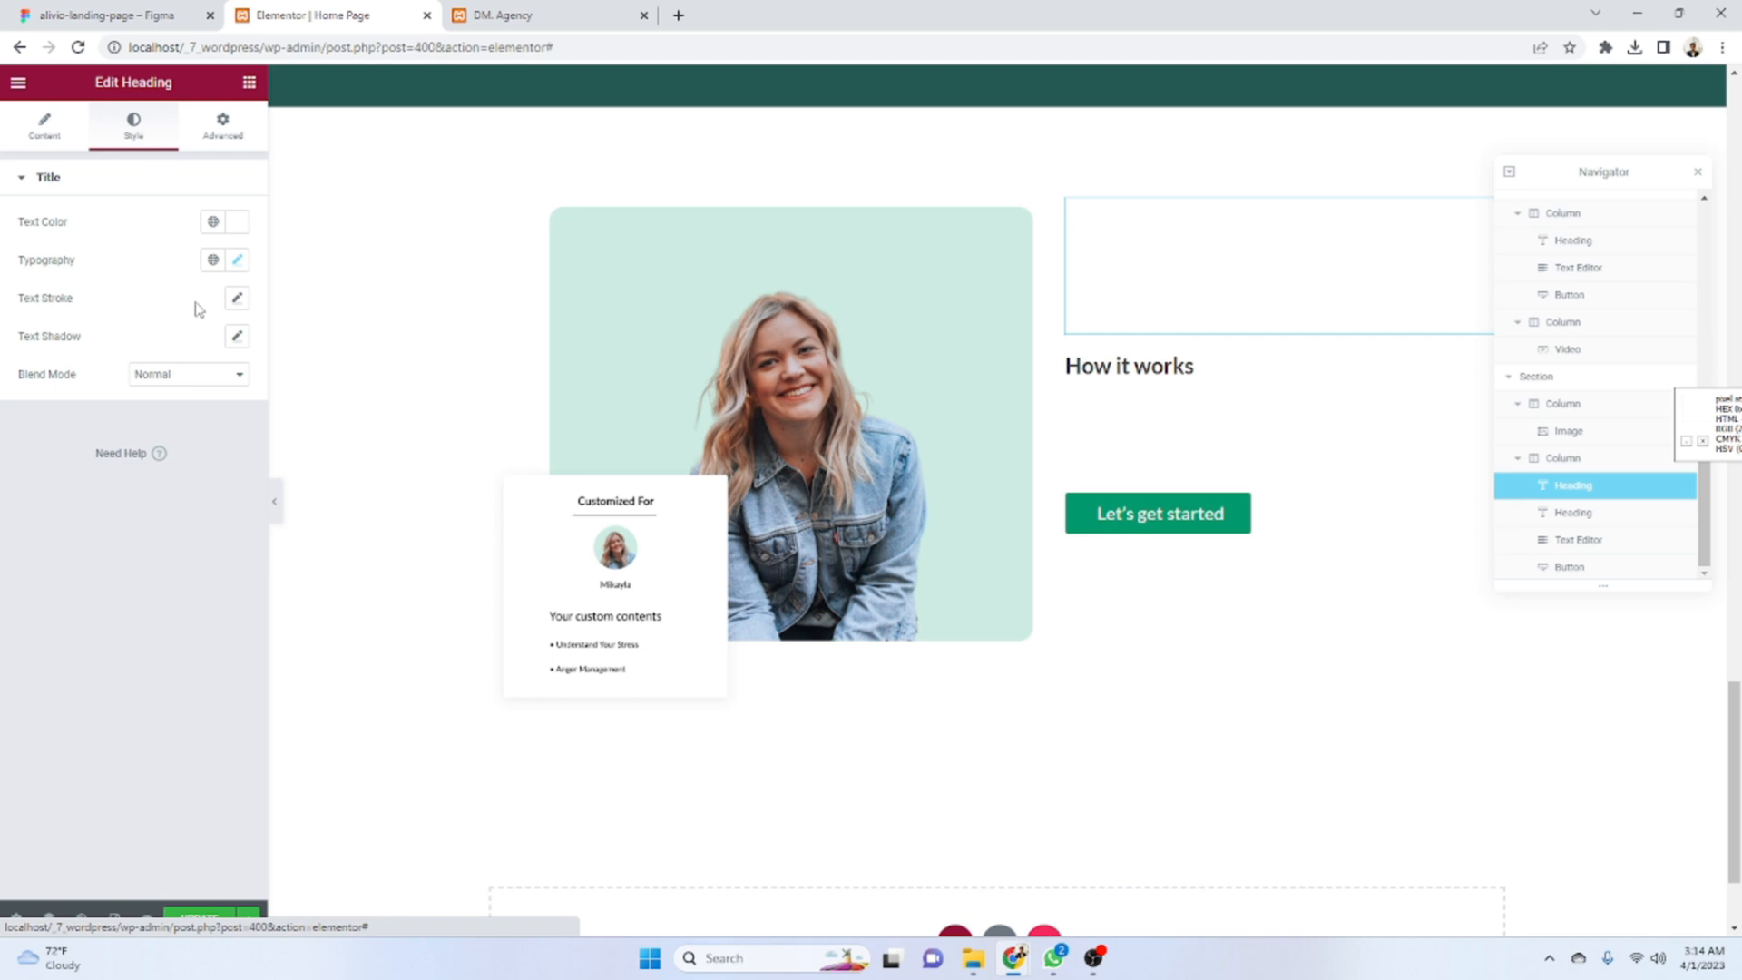
{"action": "left_click", "coordinate": [238, 221]}
{"action": "left_click", "coordinate": [171, 345]}
{"action": "left_click", "coordinate": [217, 441]}
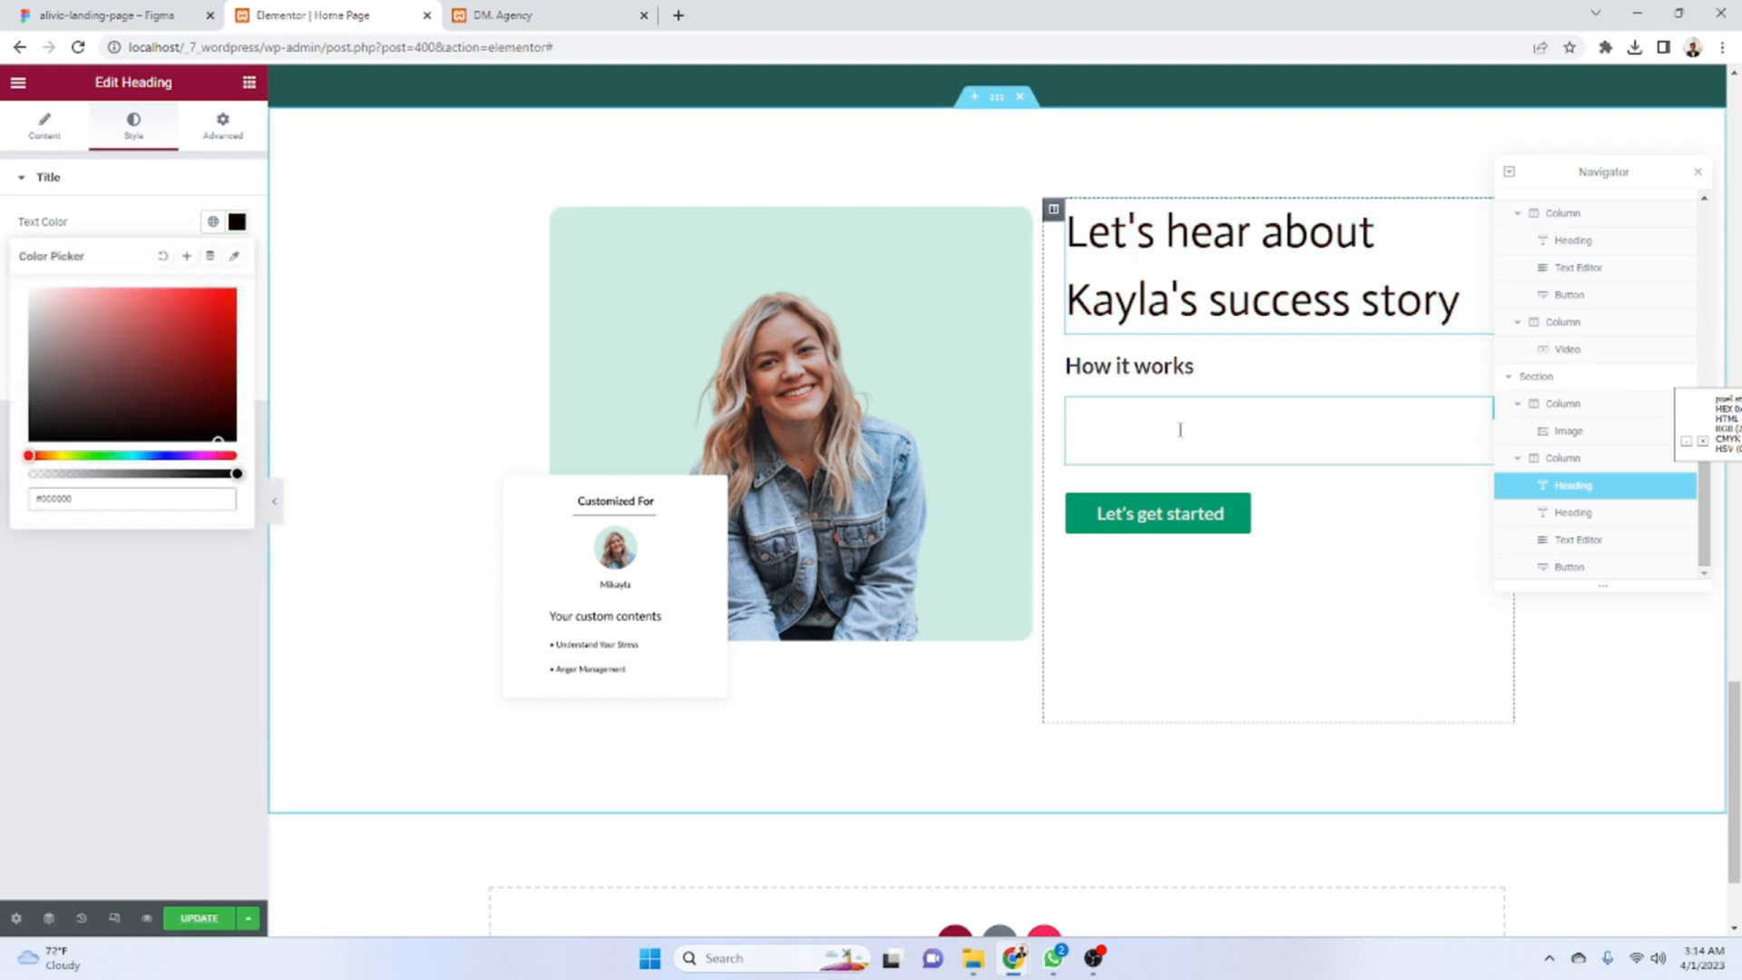
- Set the text color of the duplicated section's Text Editor paragraph to black
{"action": "left_click", "coordinate": [1181, 429]}
{"action": "left_click", "coordinate": [134, 127]}
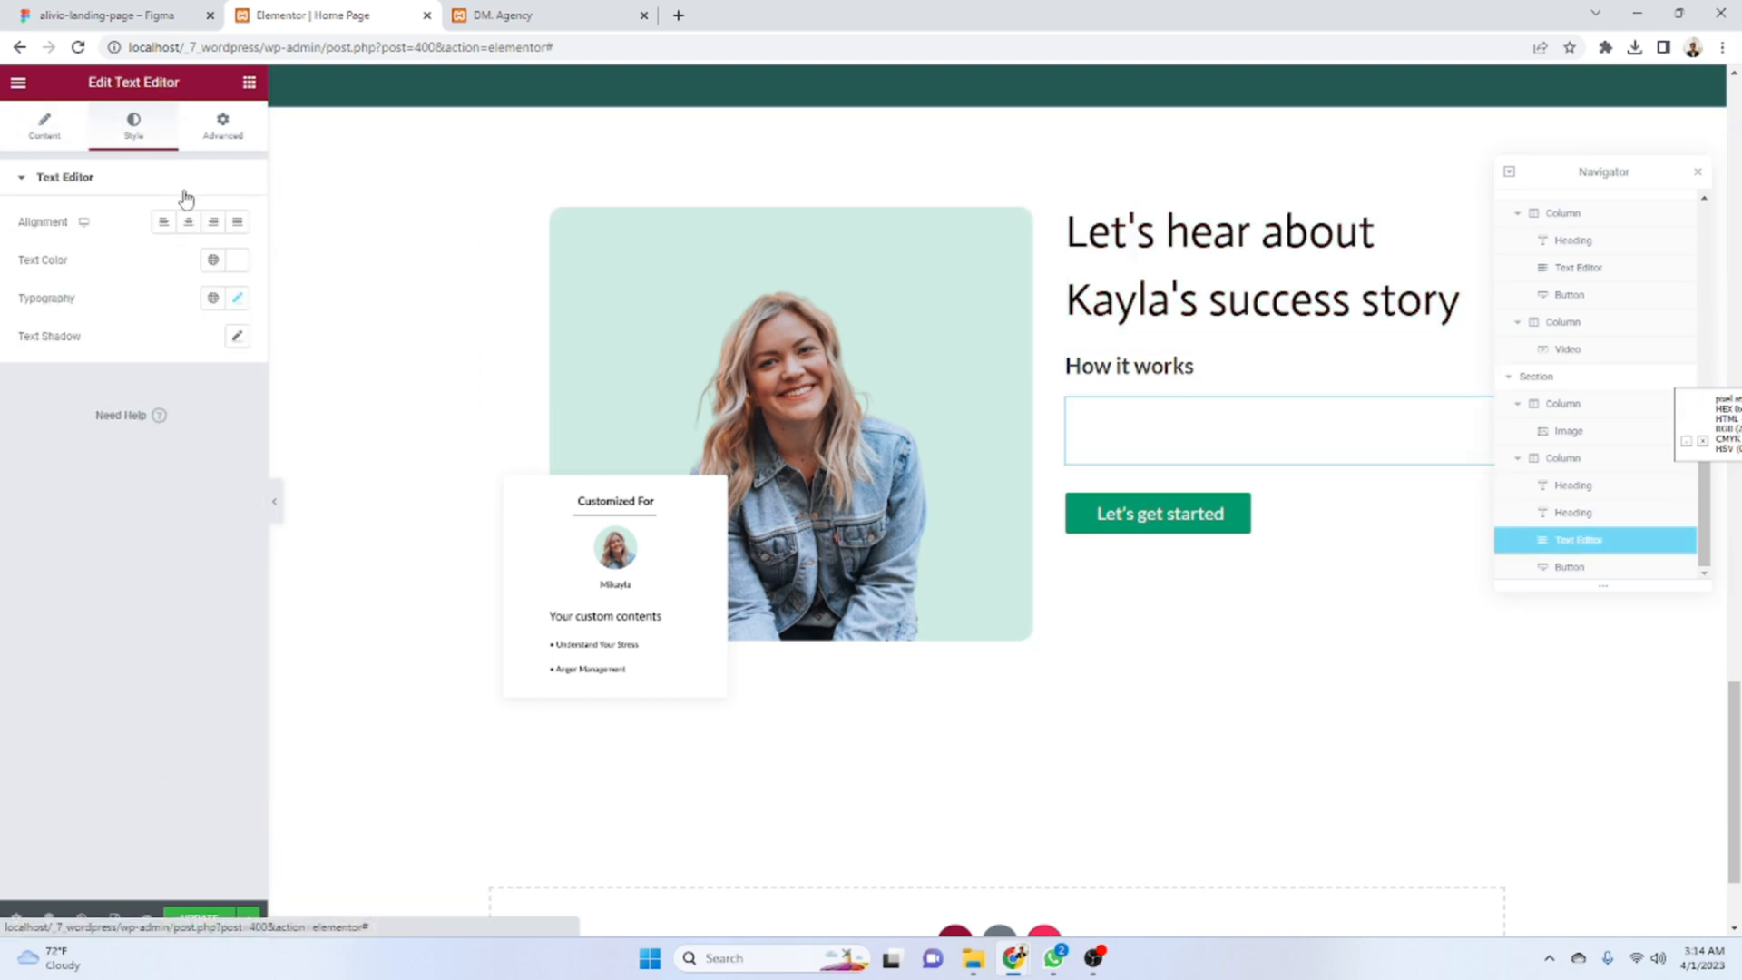
{"action": "left_click", "coordinate": [236, 259]}
{"action": "left_click", "coordinate": [164, 381]}
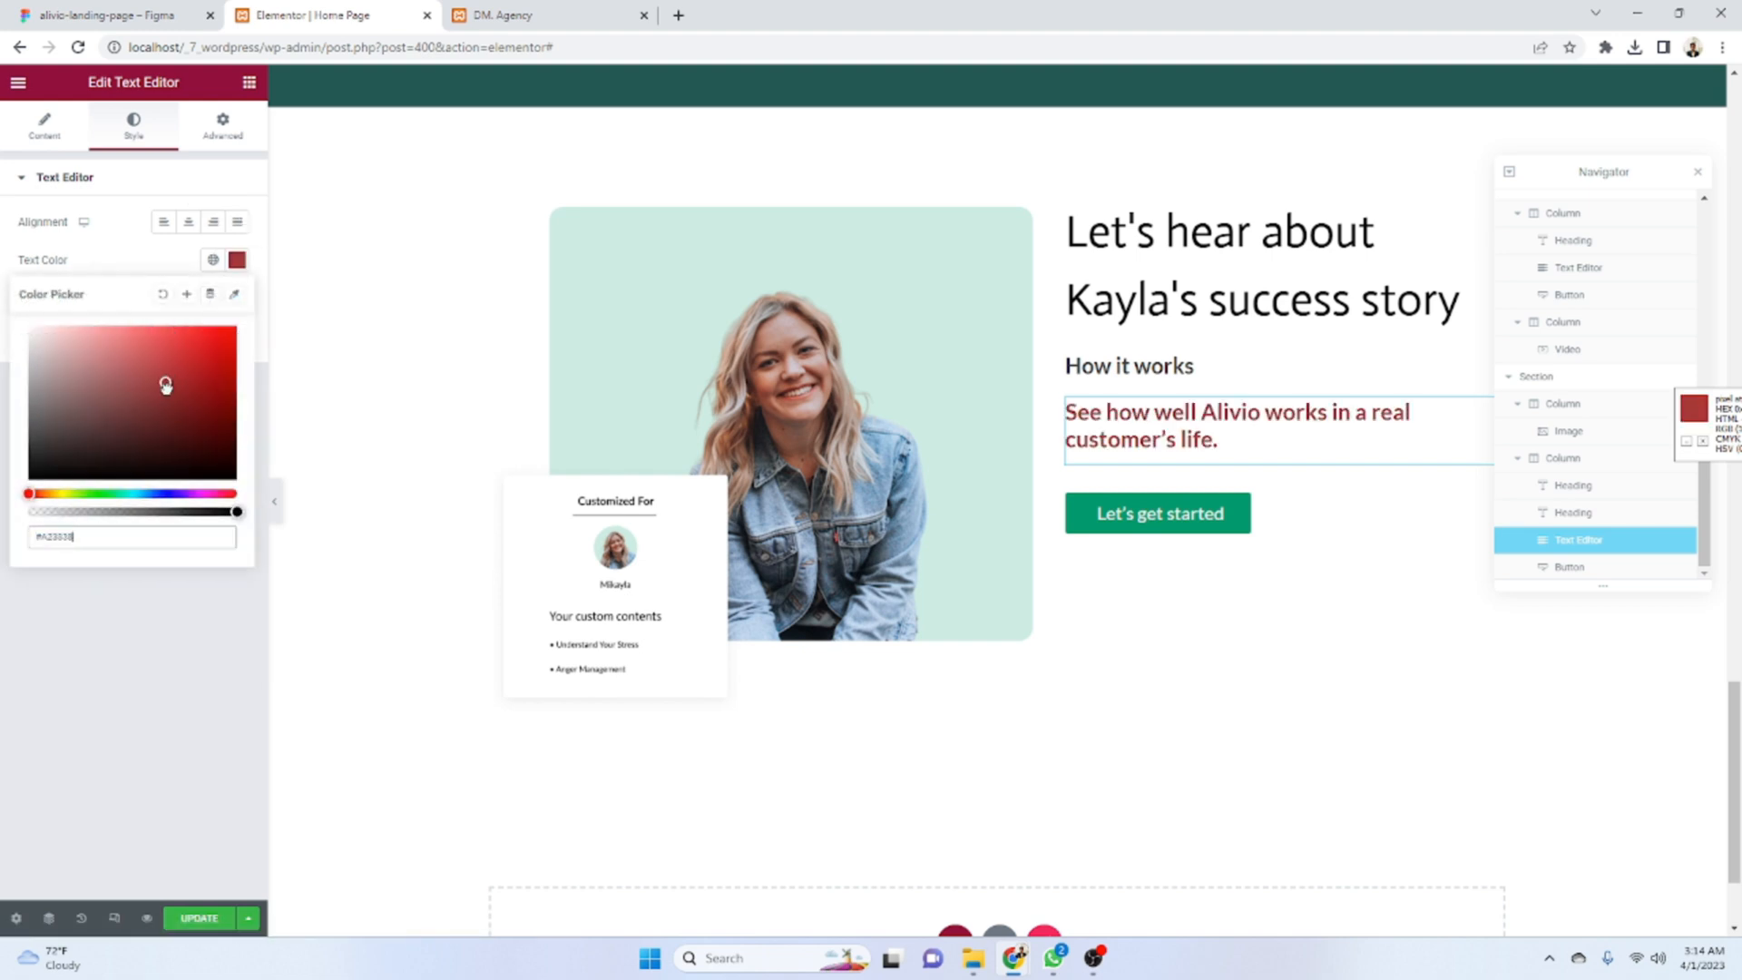
{"action": "left_click", "coordinate": [217, 467]}
- Move the pasted "How it works" heading above the large heading and change its text to "Our product" from Figma
{"action": "left_click", "coordinate": [1193, 374]}
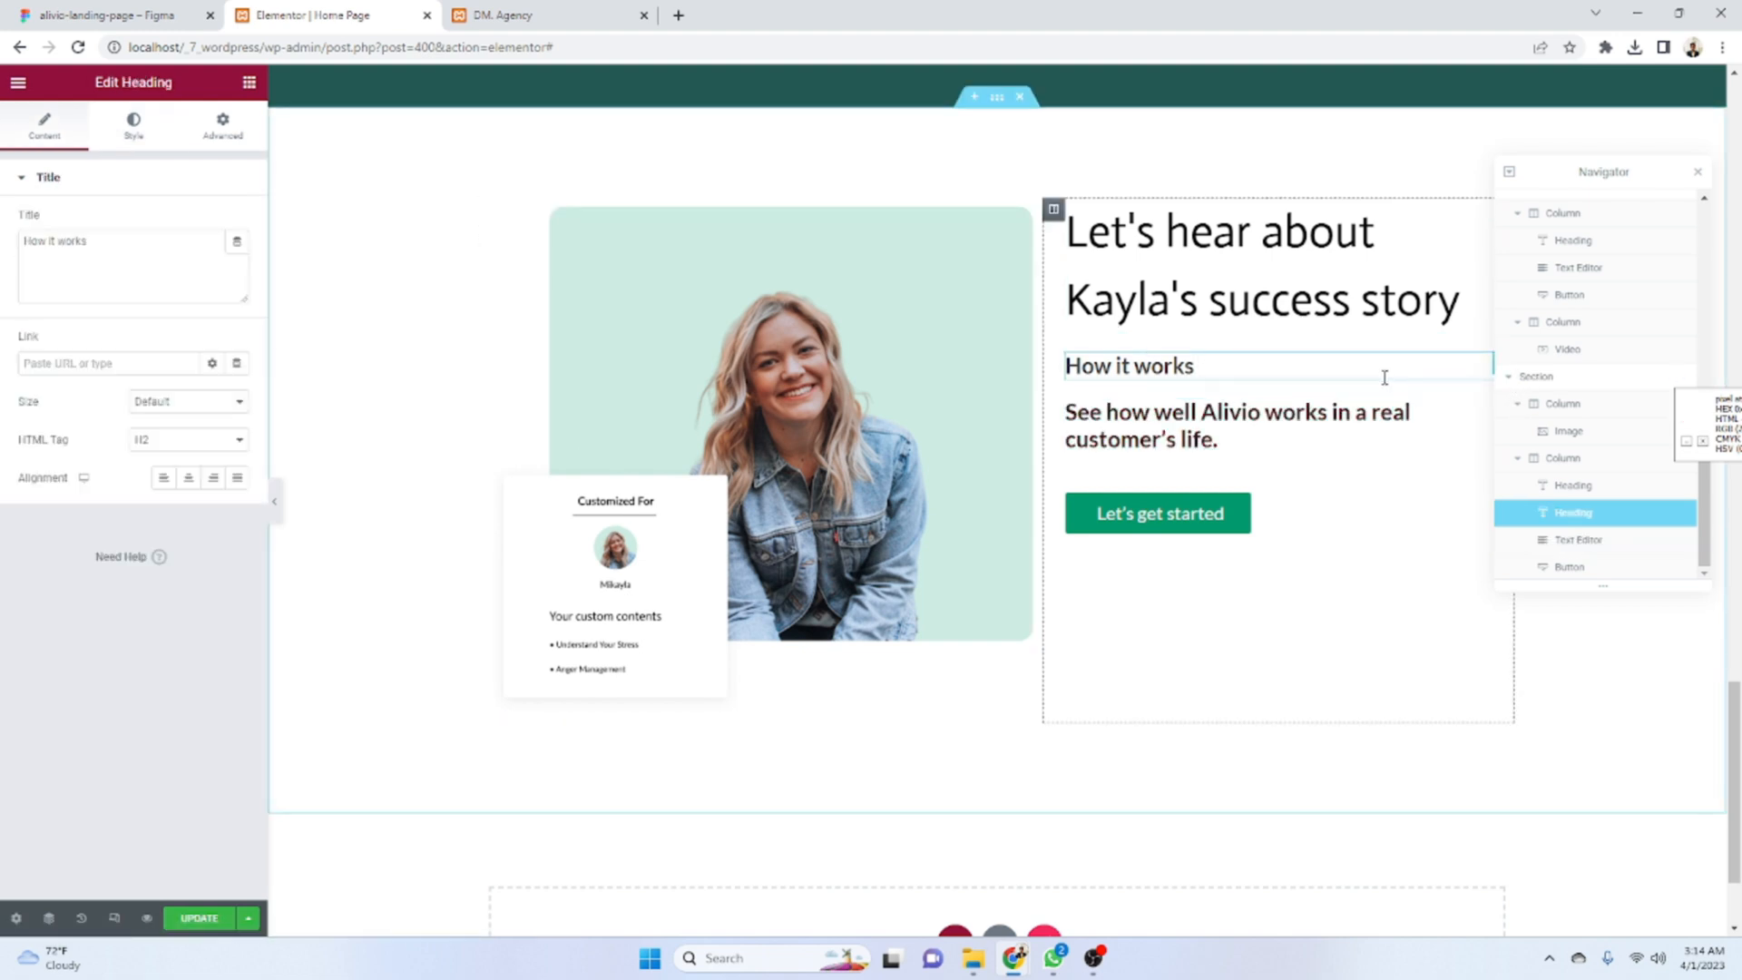
{"action": "scroll", "coordinate": [1202, 541], "scroll_direction": "up", "scroll_amount": 2}
{"action": "scroll", "coordinate": [1448, 580], "scroll_direction": "up", "scroll_amount": 1}
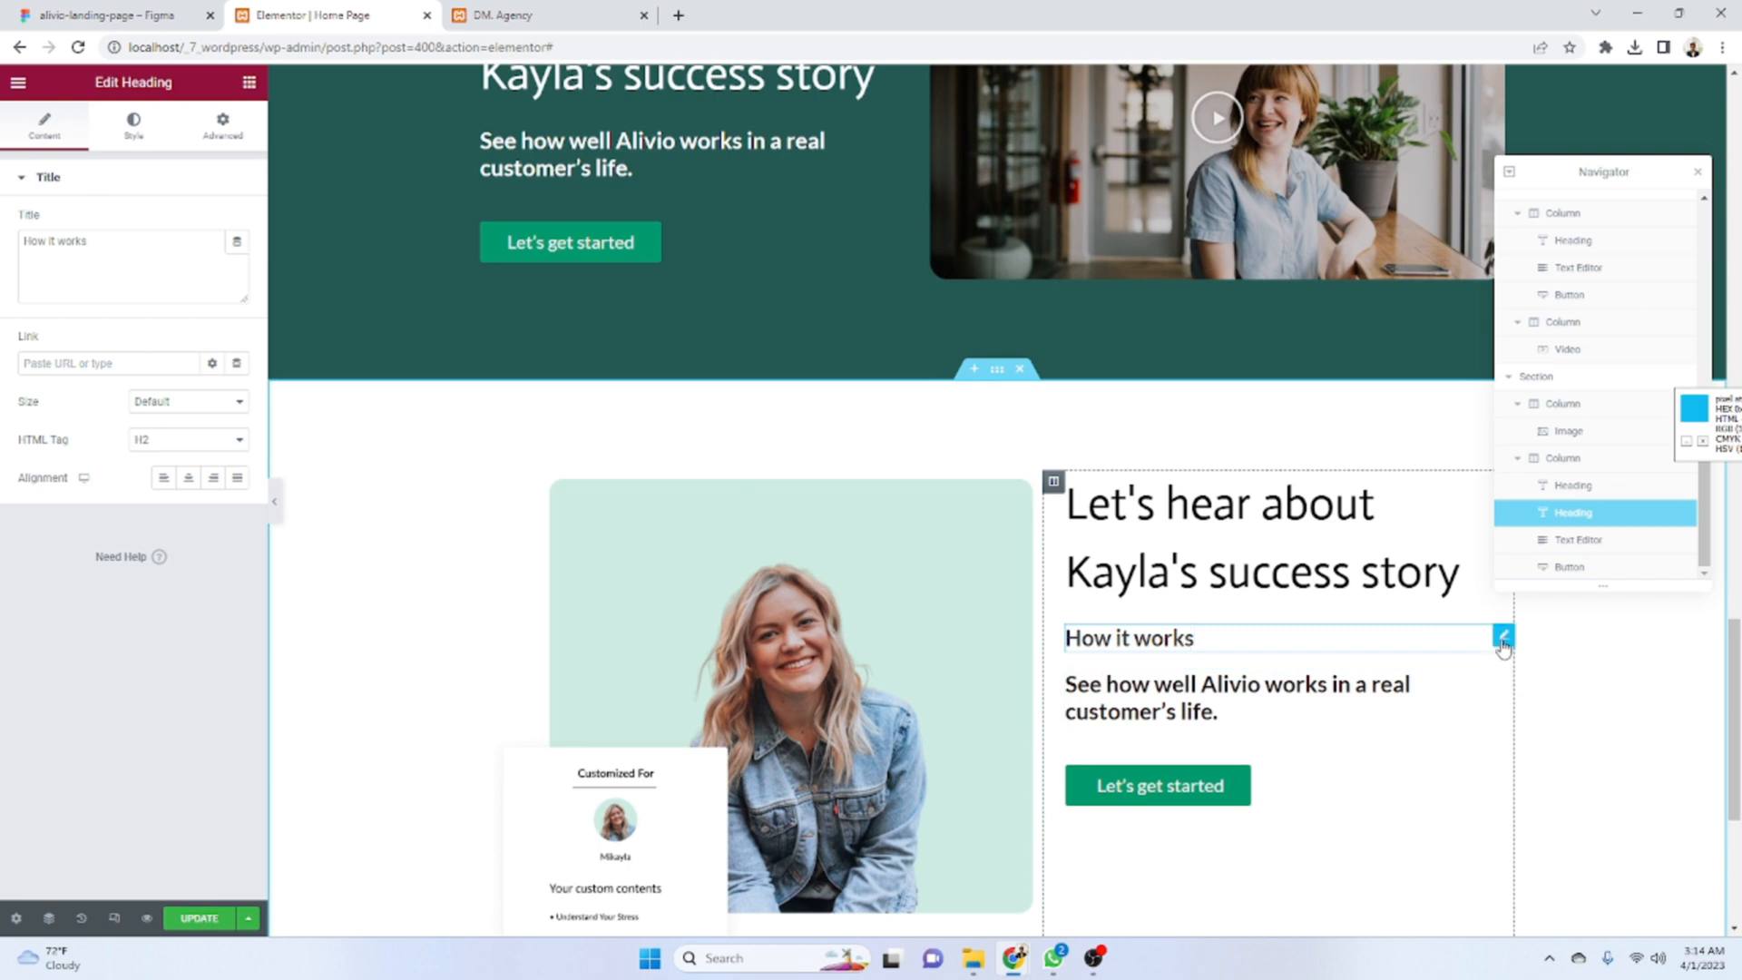
{"action": "left_click_drag", "start_coordinate": [1451, 635], "coordinate": [1230, 522]}
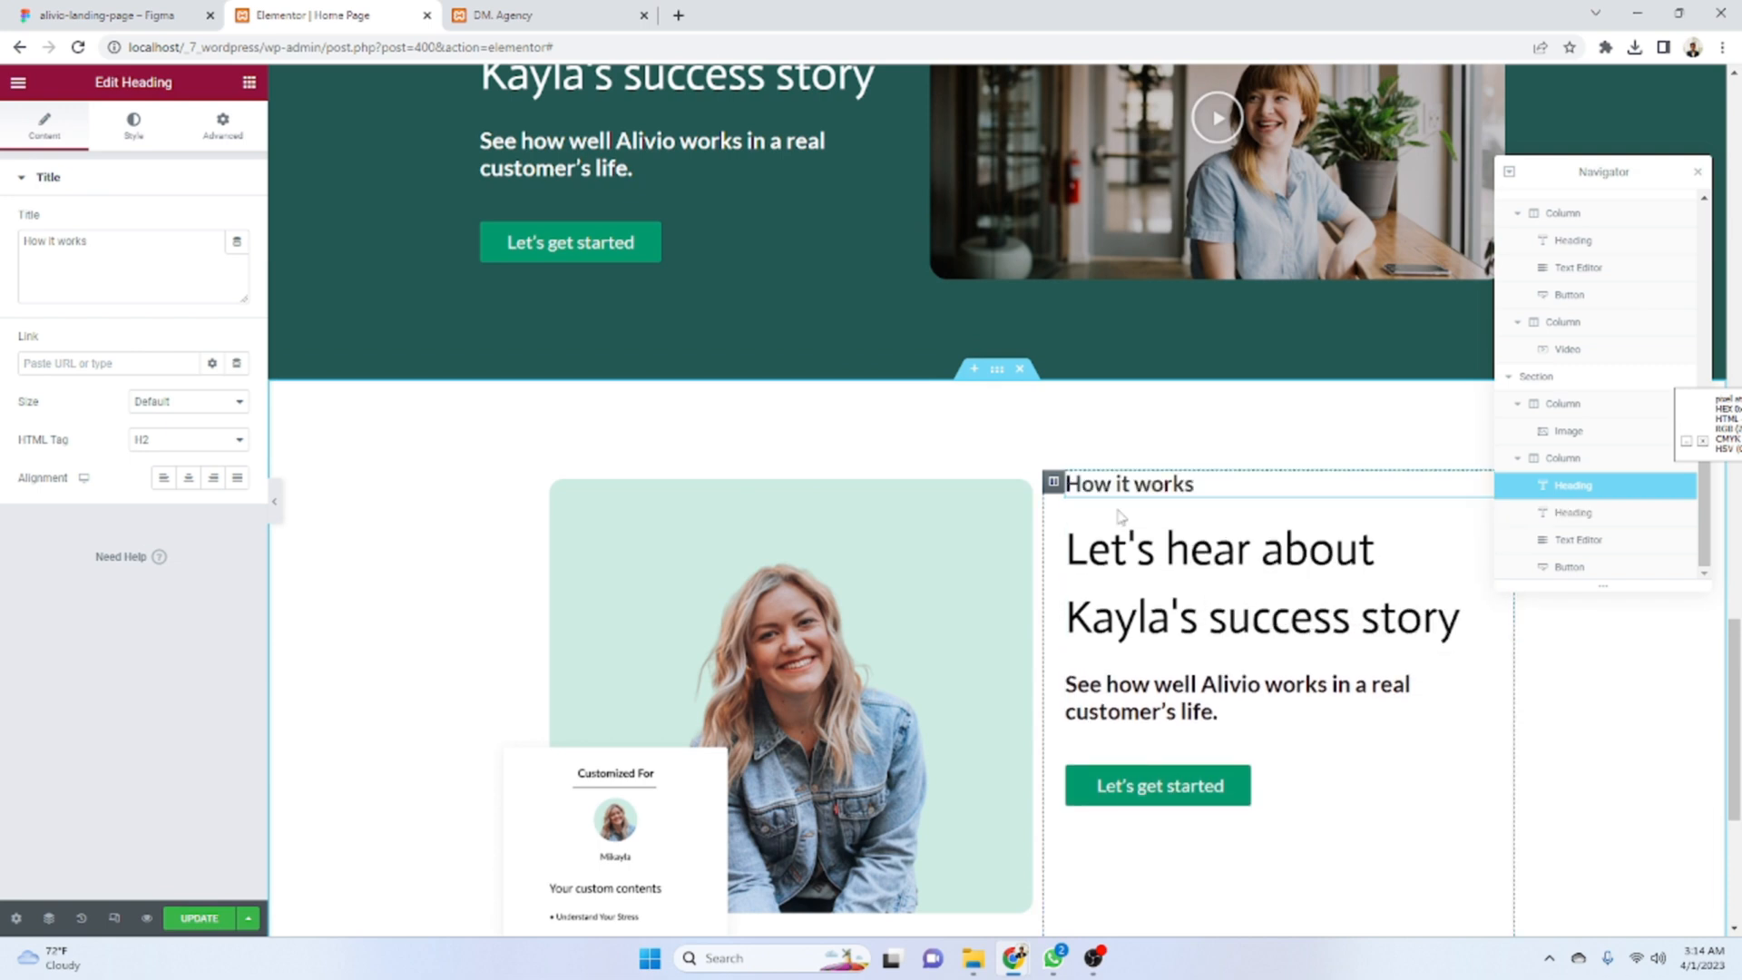
{"action": "key", "text": "ctrl+shift+Tab"}
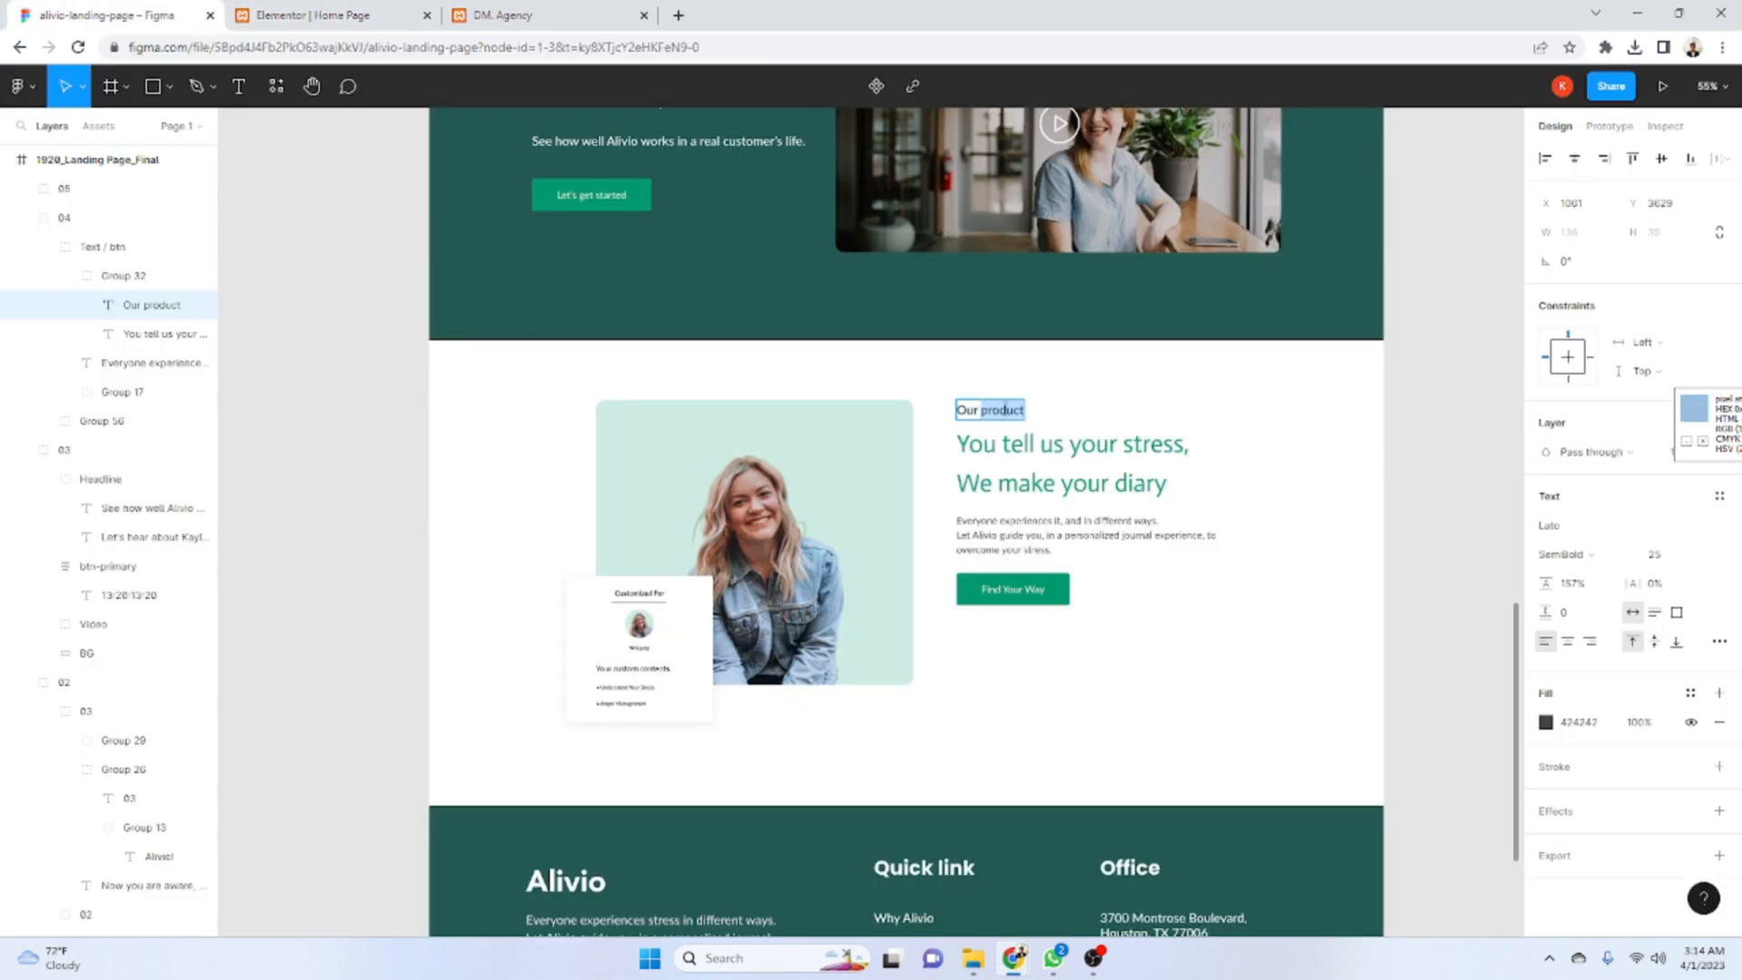
{"action": "left_click", "coordinate": [313, 15]}
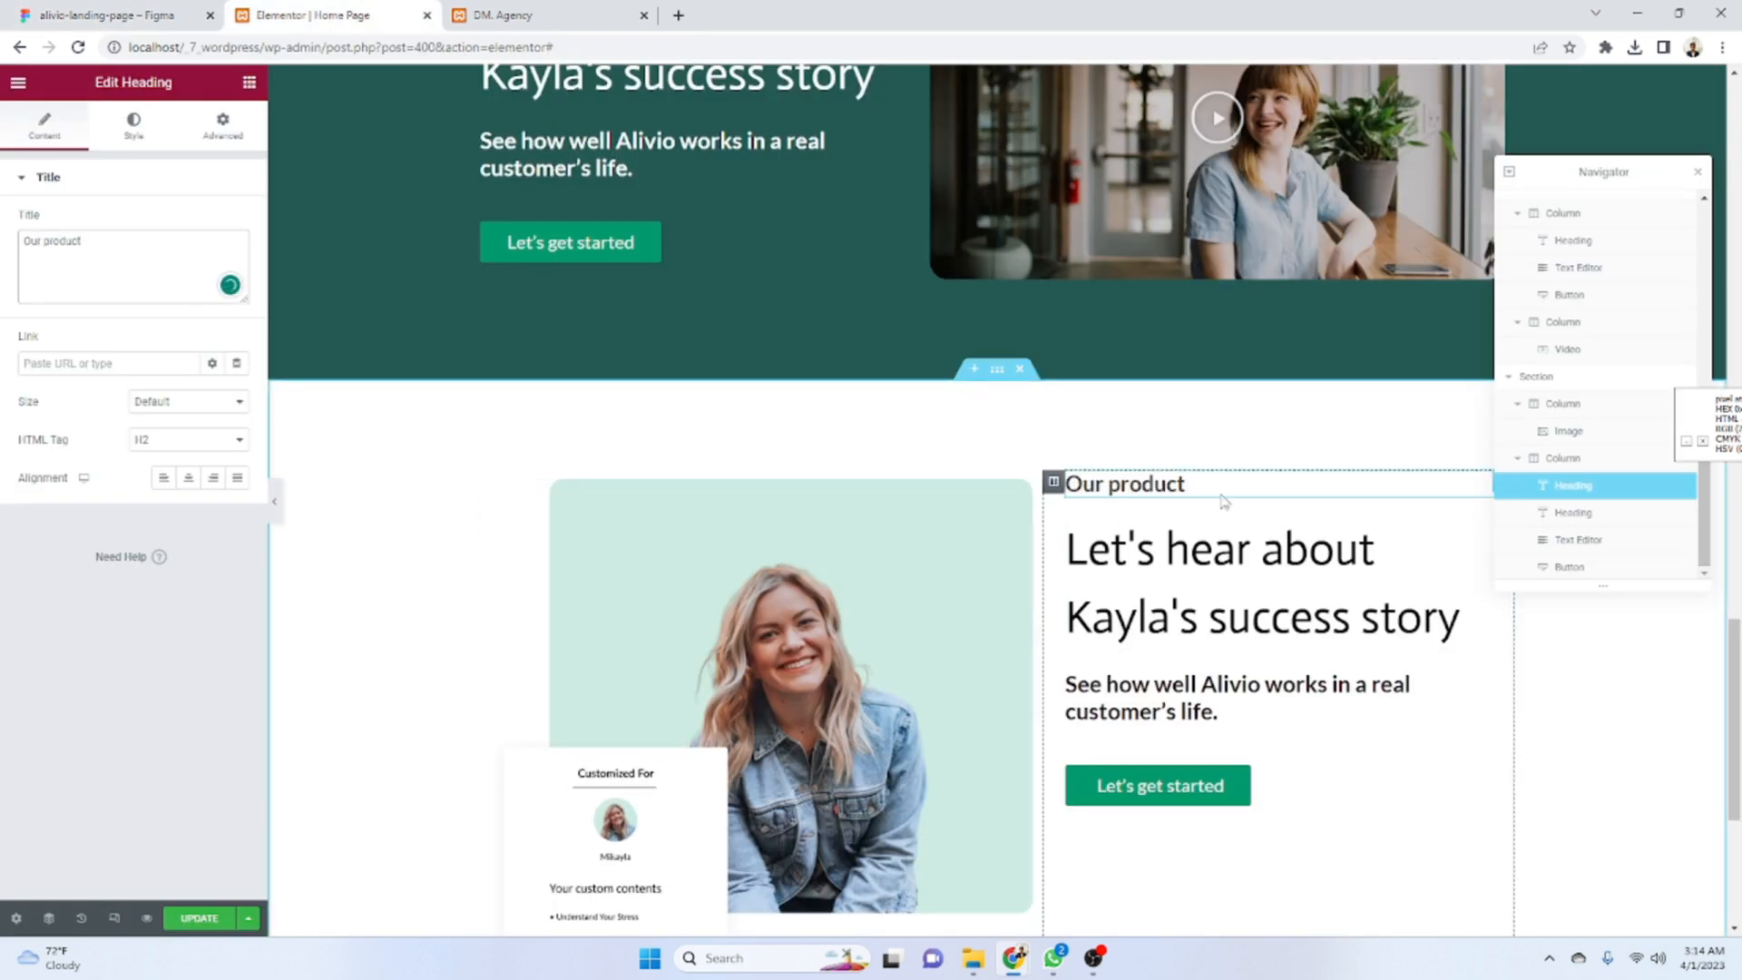
- Set the "Our product" heading's top padding to 8 px, comparing the spacing with the Figma design
{"action": "left_click", "coordinate": [491, 480]}
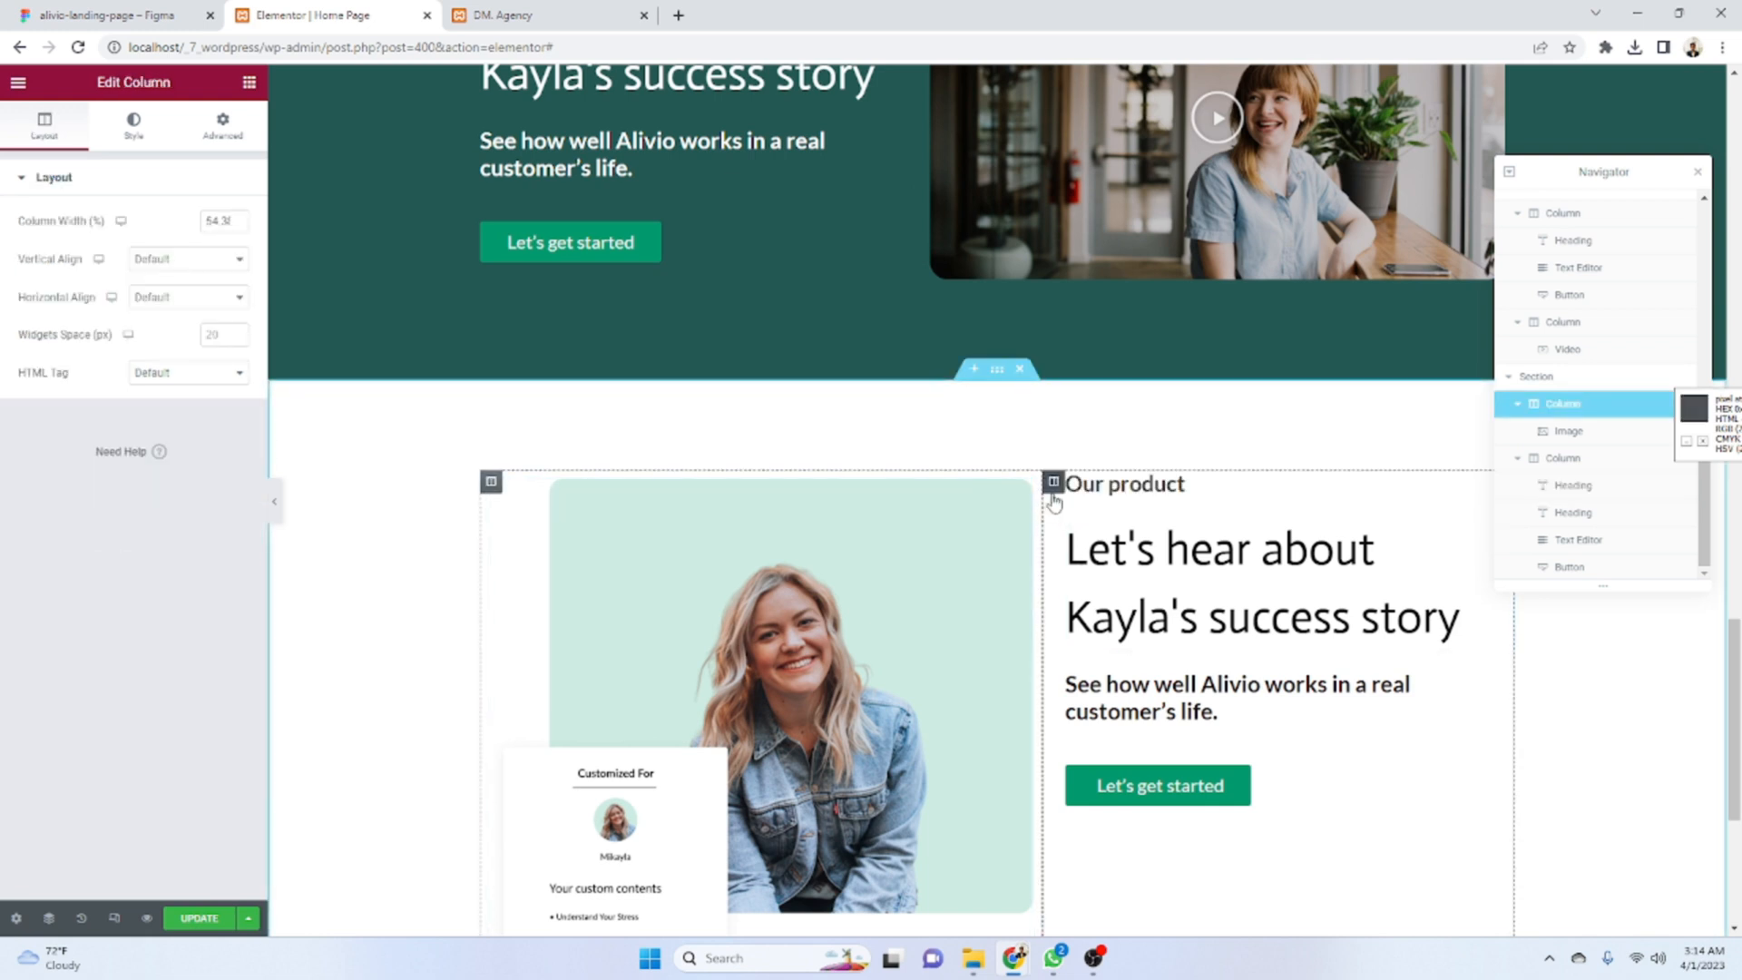
{"action": "left_click", "coordinate": [1152, 486]}
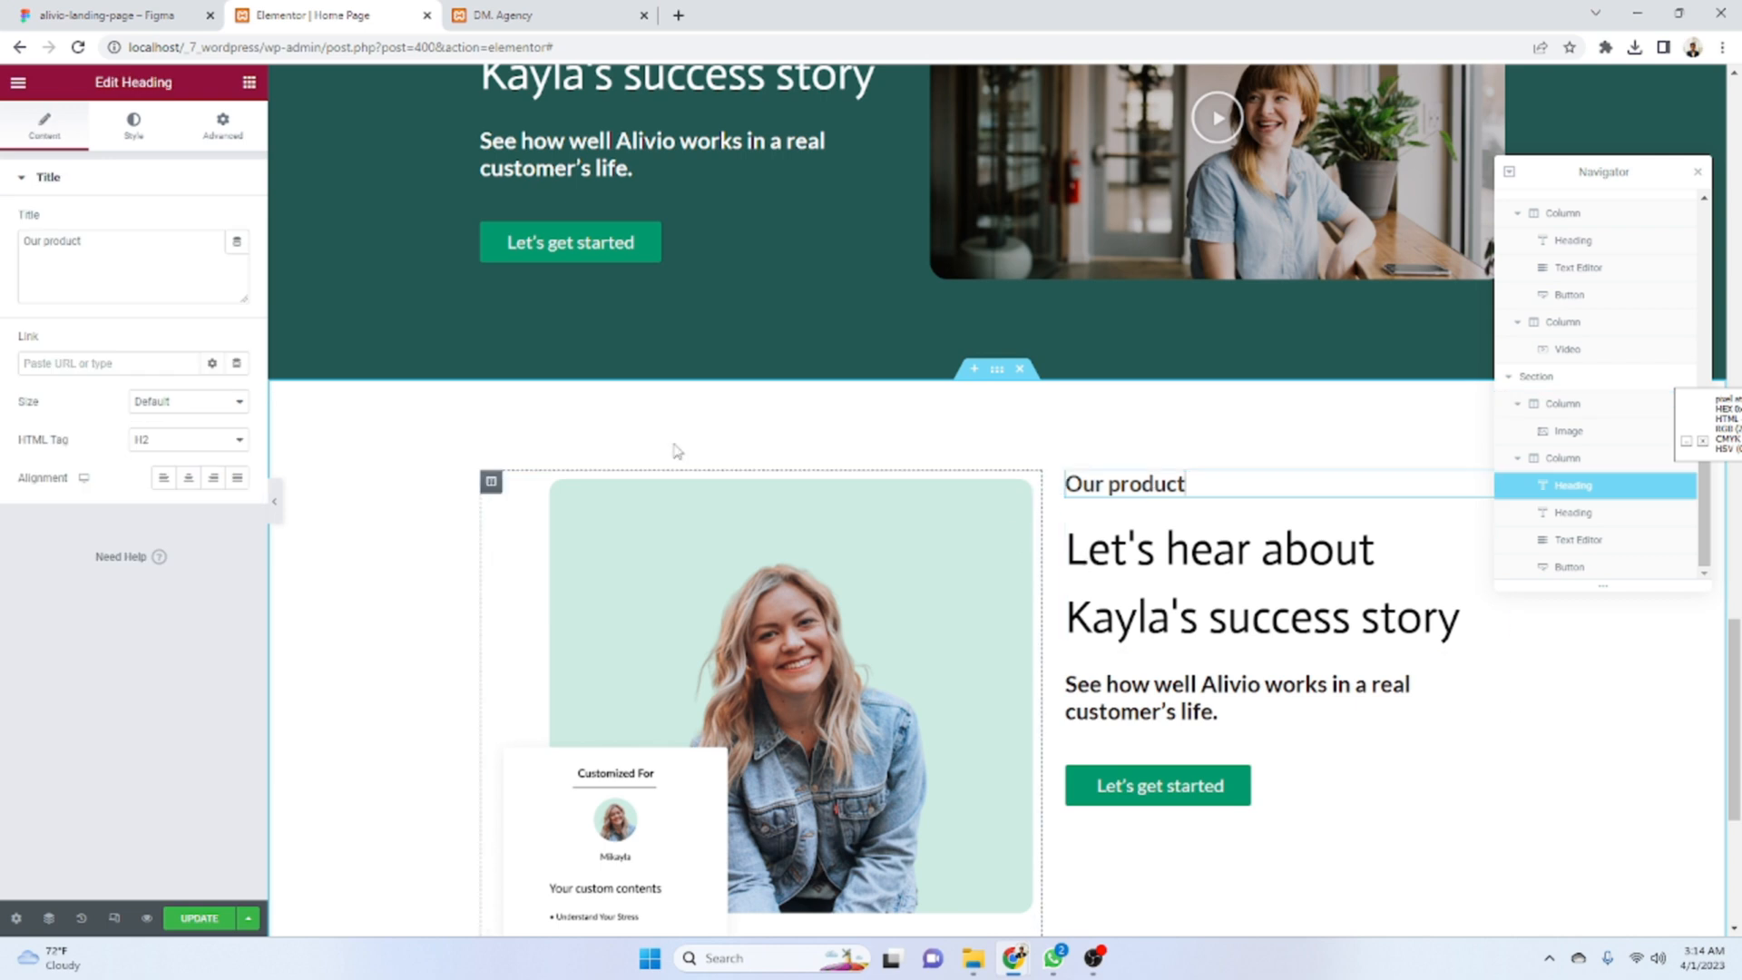
{"action": "left_click", "coordinate": [222, 125]}
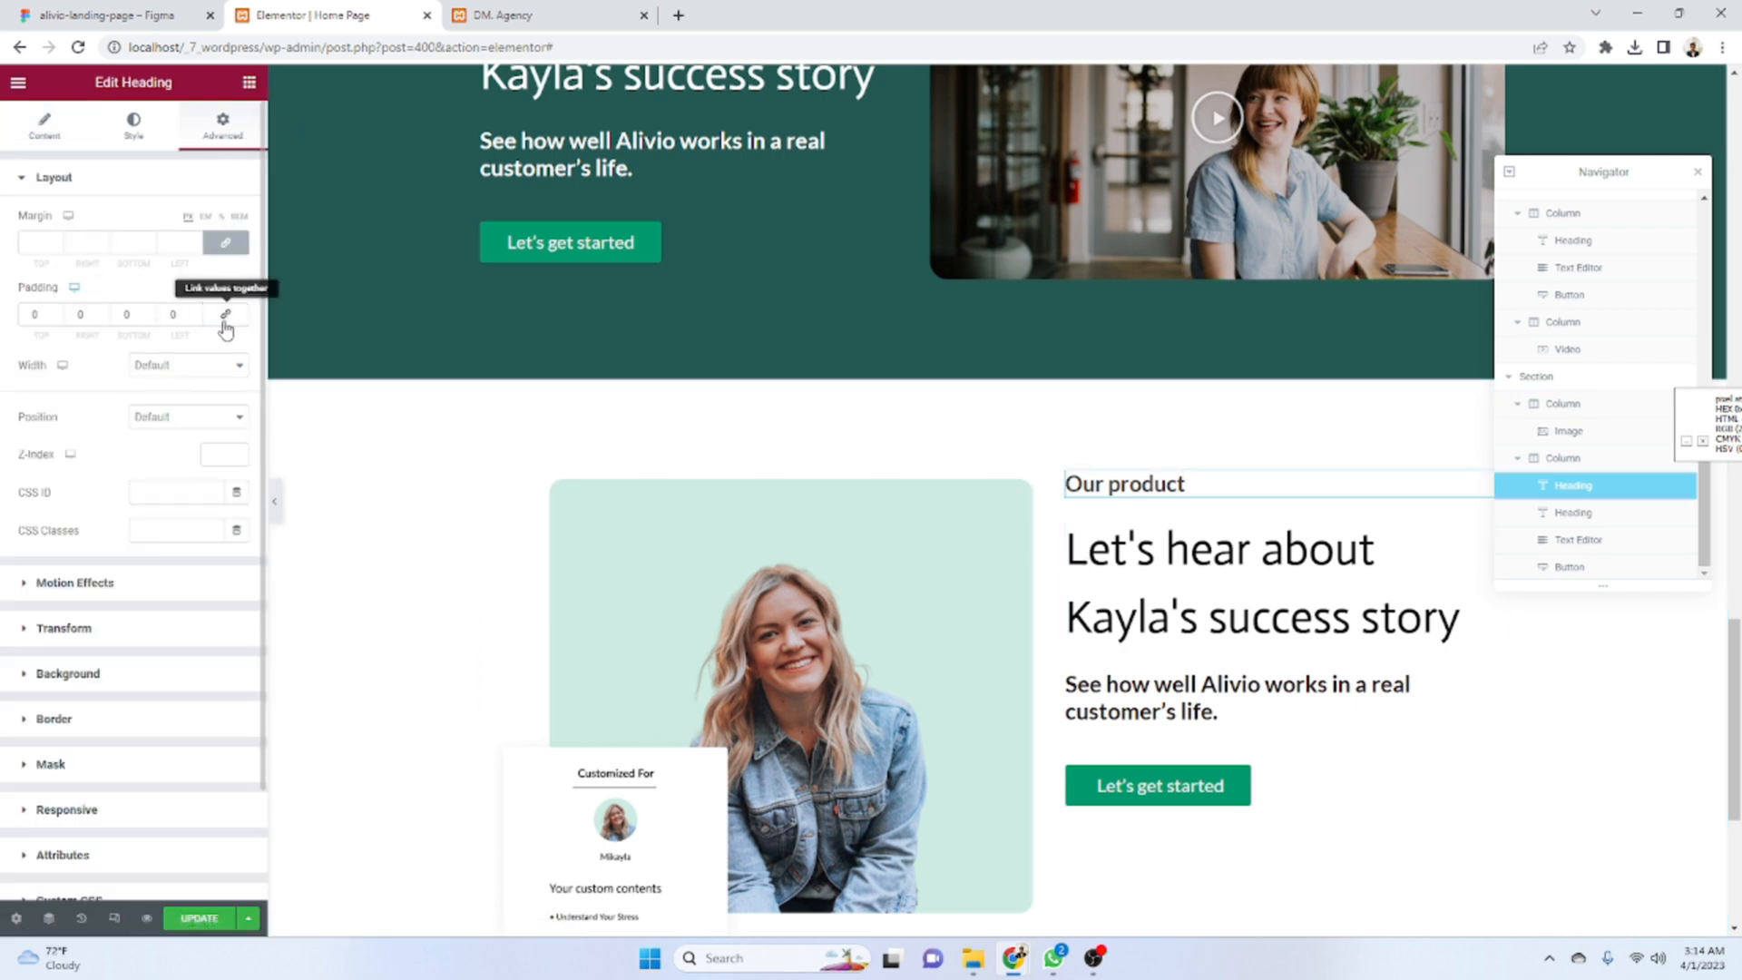
{"action": "left_click", "coordinate": [33, 313]}
{"action": "type", "text": "10"}
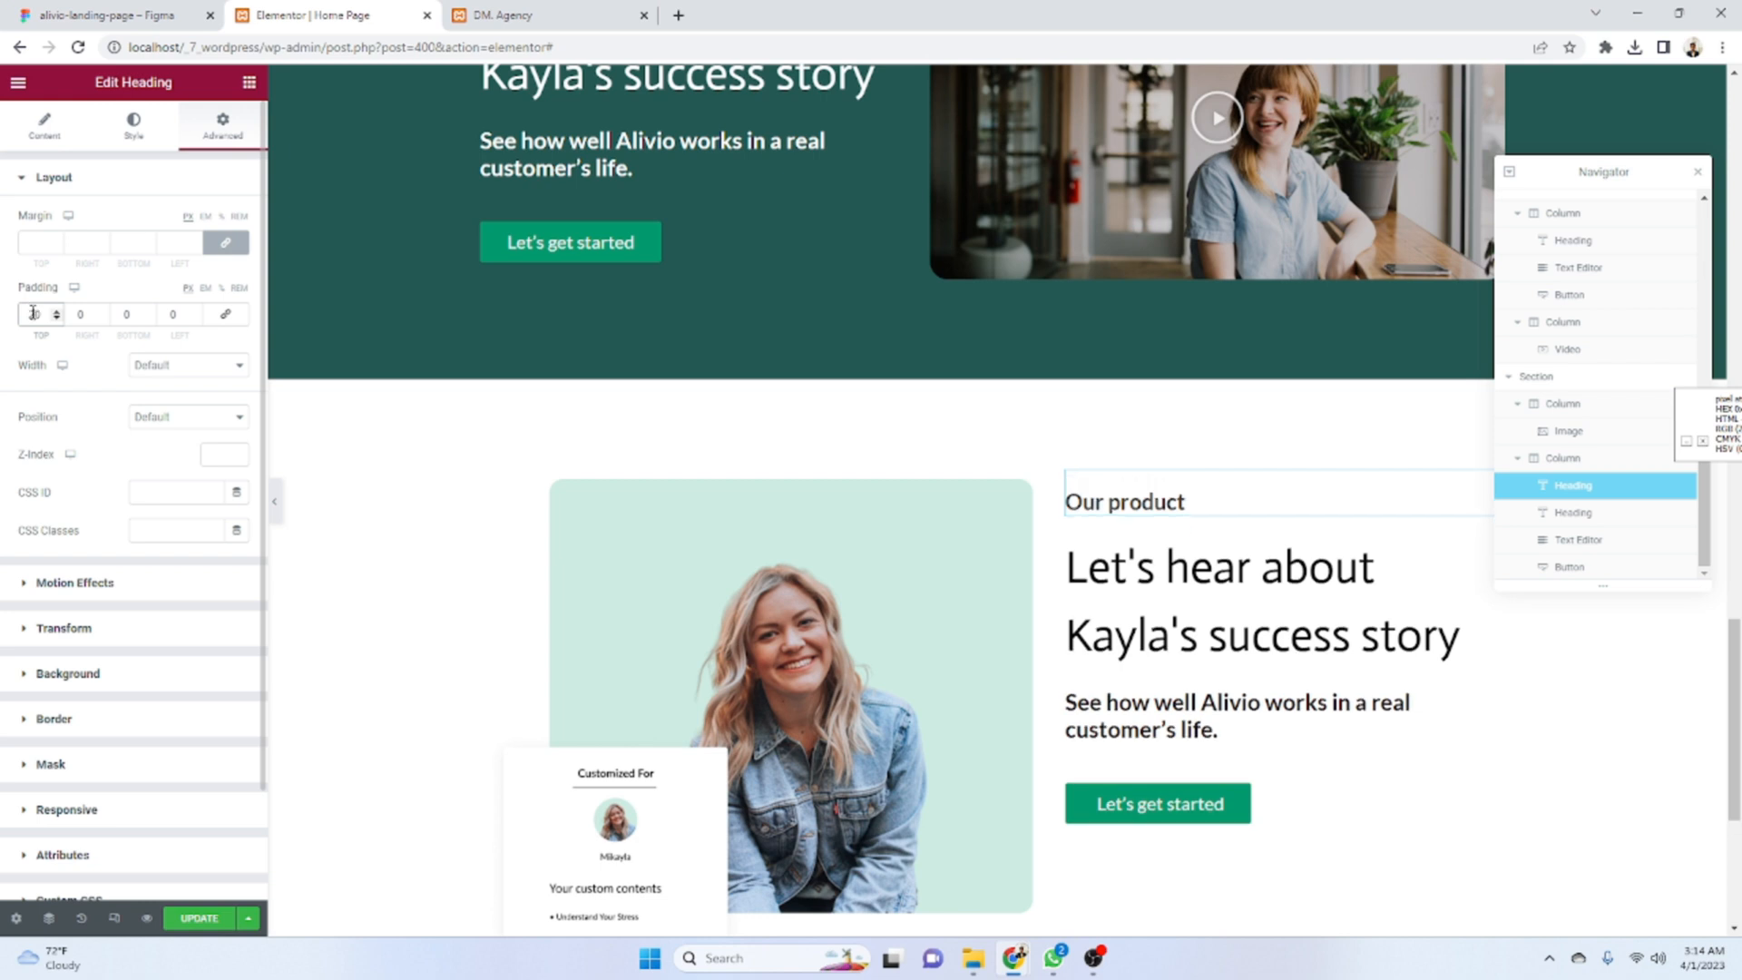
{"action": "left_click", "coordinate": [63, 11]}
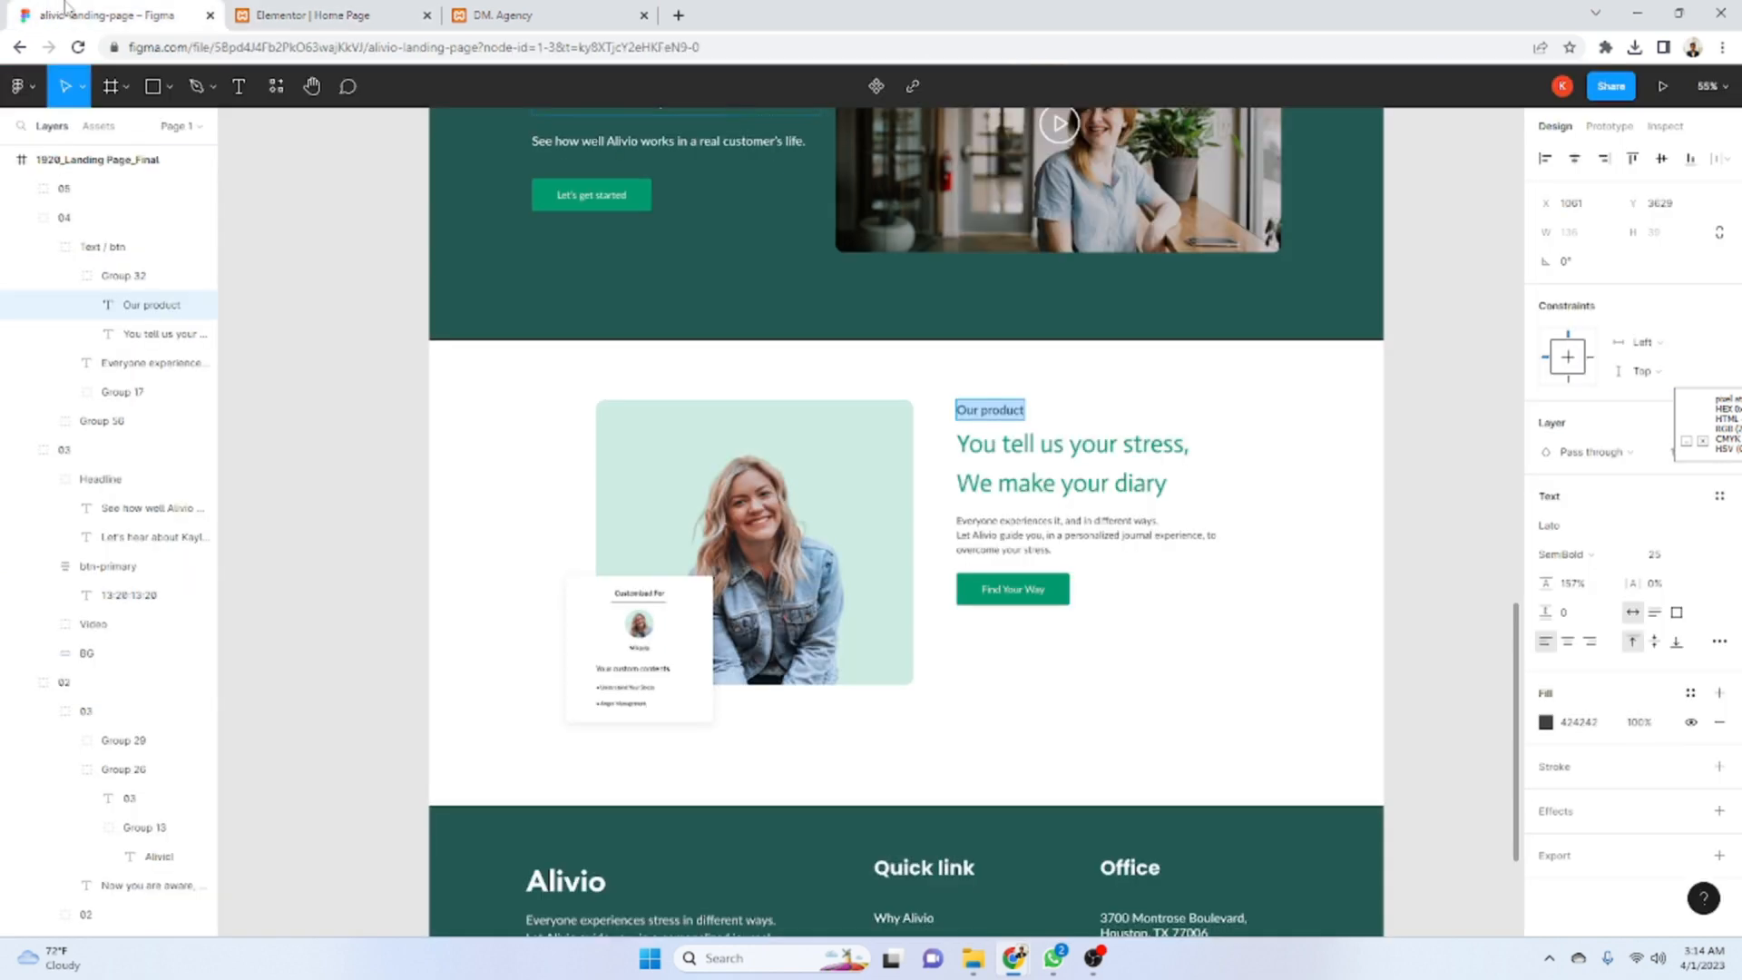
{"action": "left_click", "coordinate": [234, 7]}
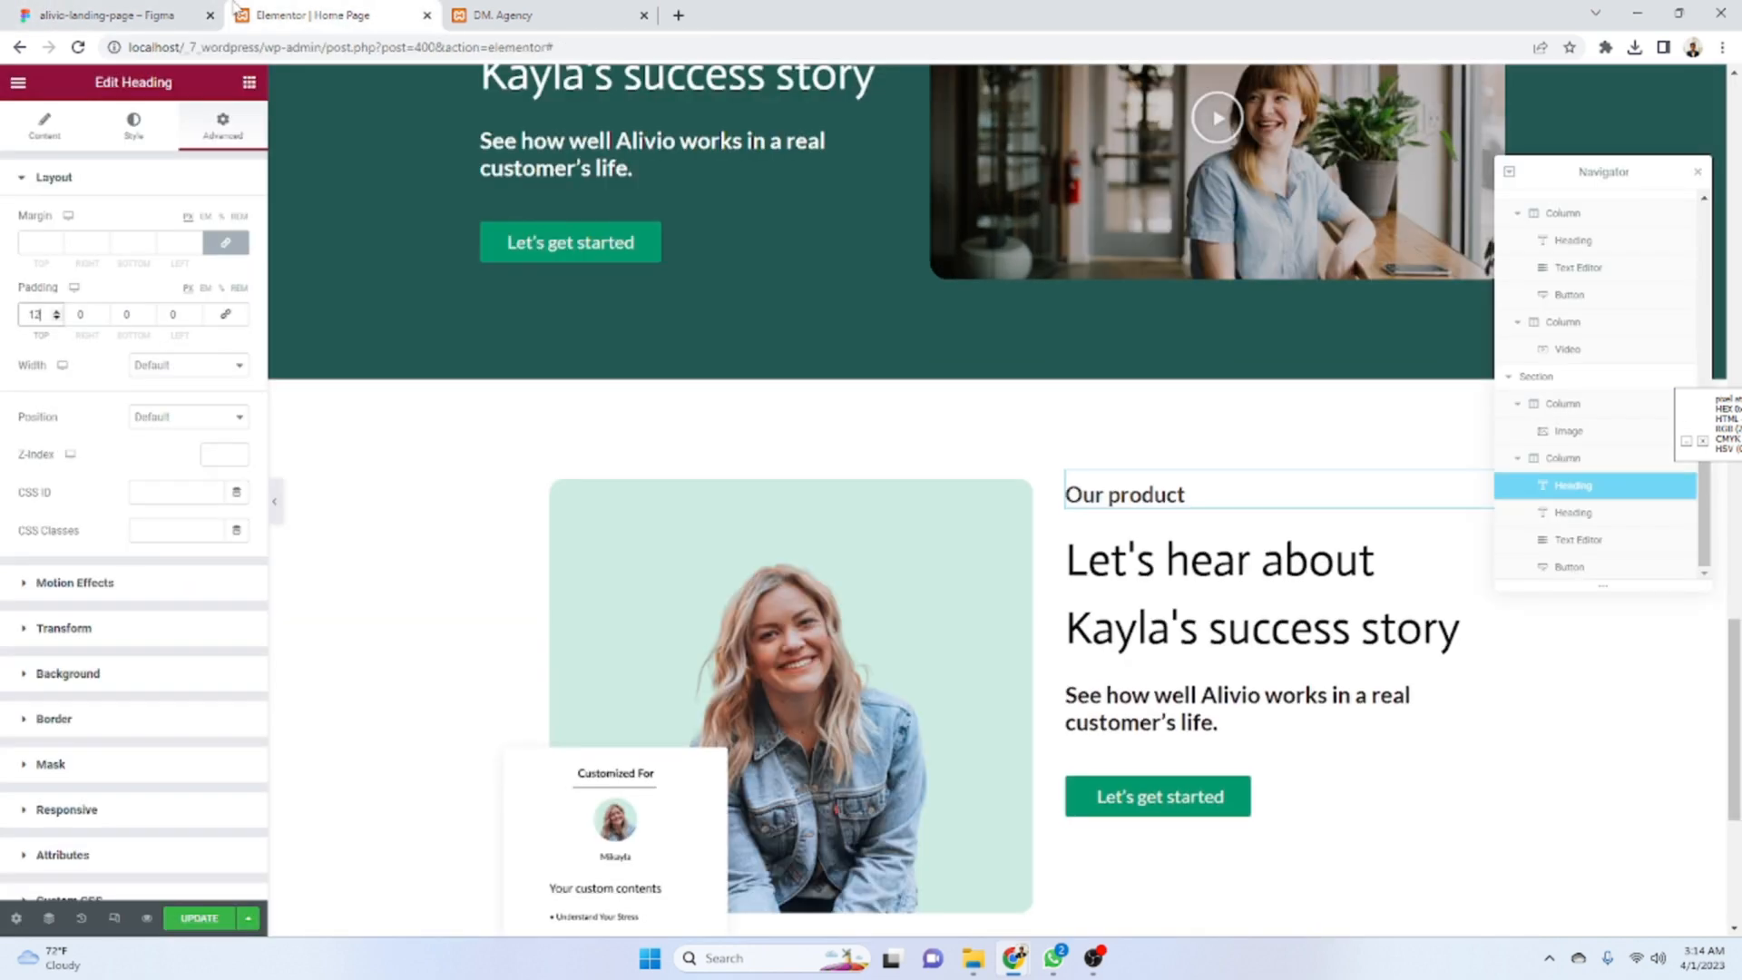
{"action": "key", "text": "Down"}
{"action": "key", "text": "Down"}
{"action": "key", "text": "Down"}
{"action": "key", "text": "Down"}
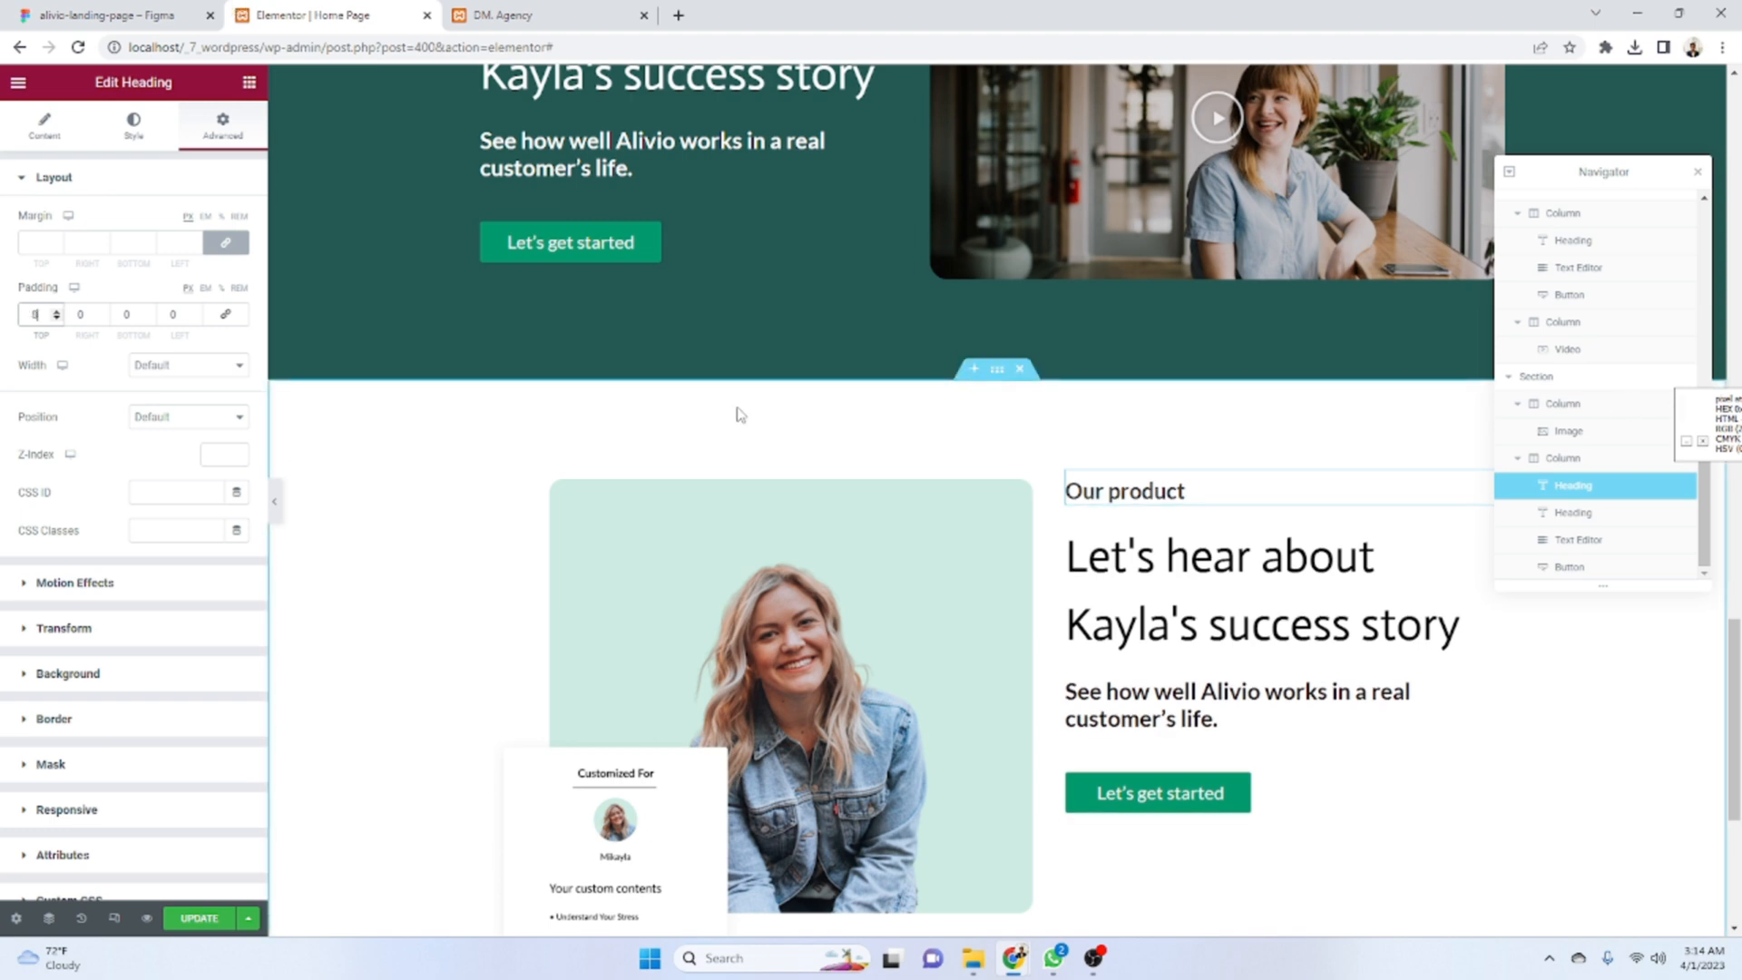
- Replace the large heading's text with "You tell us your stress, We make your diary" copied from Figma
{"action": "left_click", "coordinate": [109, 13]}
{"action": "left_click", "coordinate": [1076, 487]}
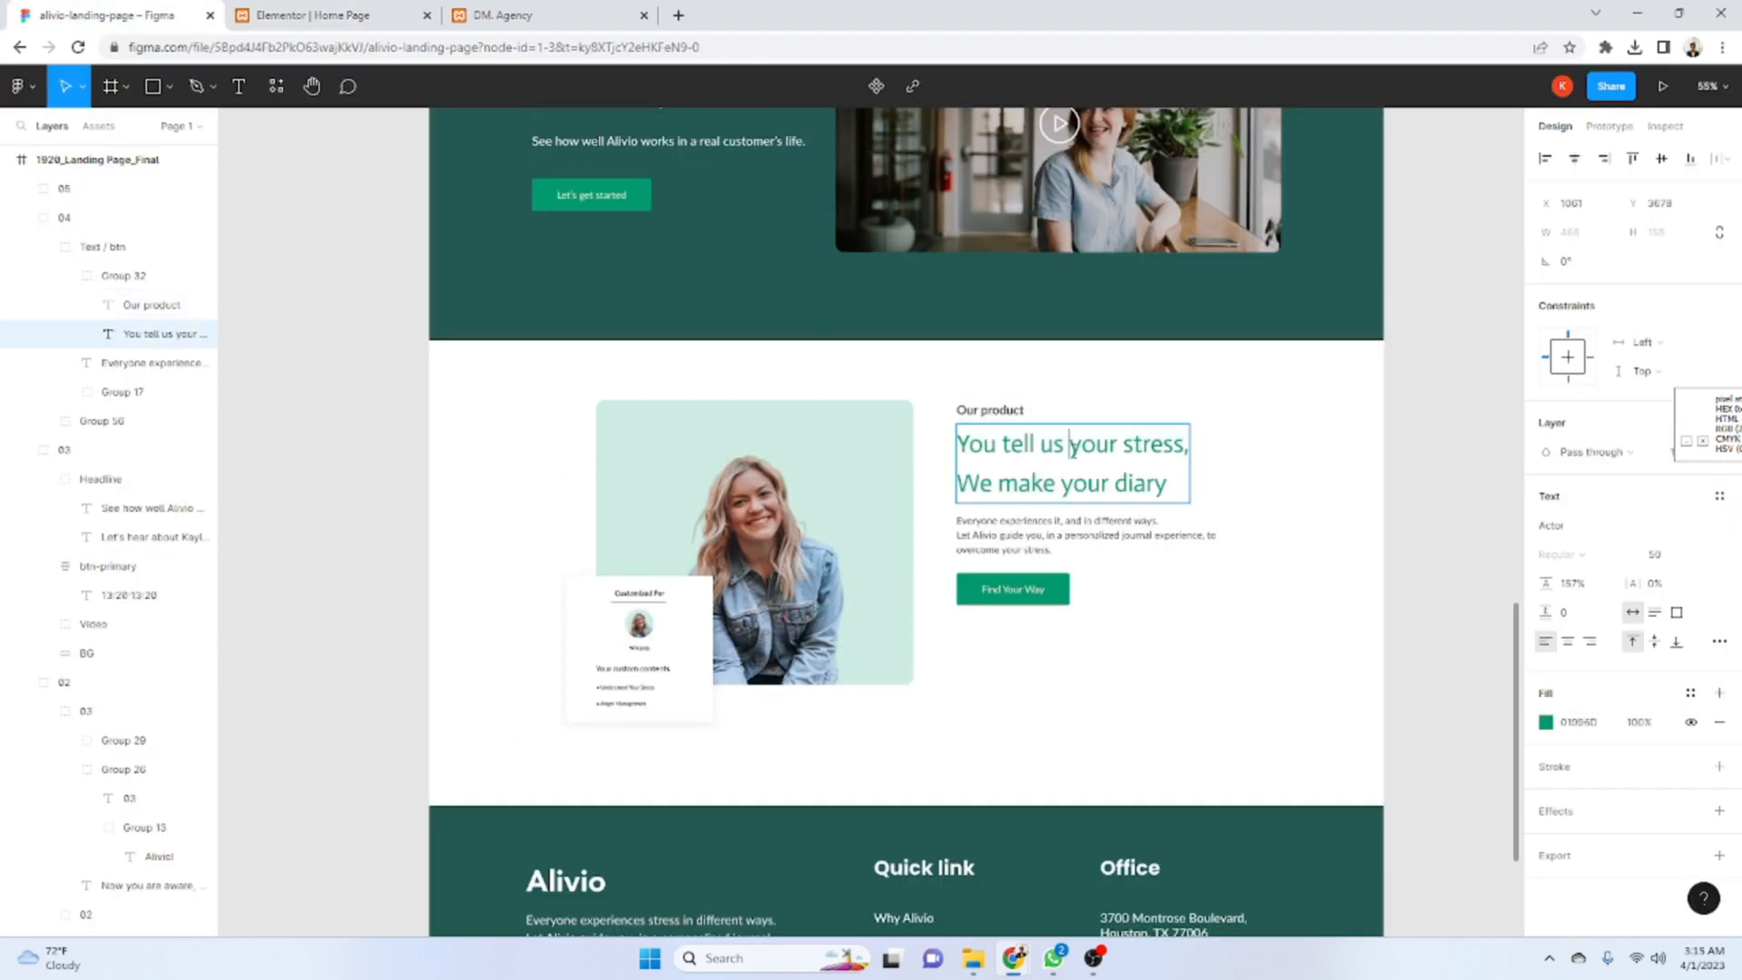
{"action": "double_click", "coordinate": [1075, 487]}
{"action": "key", "text": "ctrl+c"}
{"action": "left_click", "coordinate": [327, 15]}
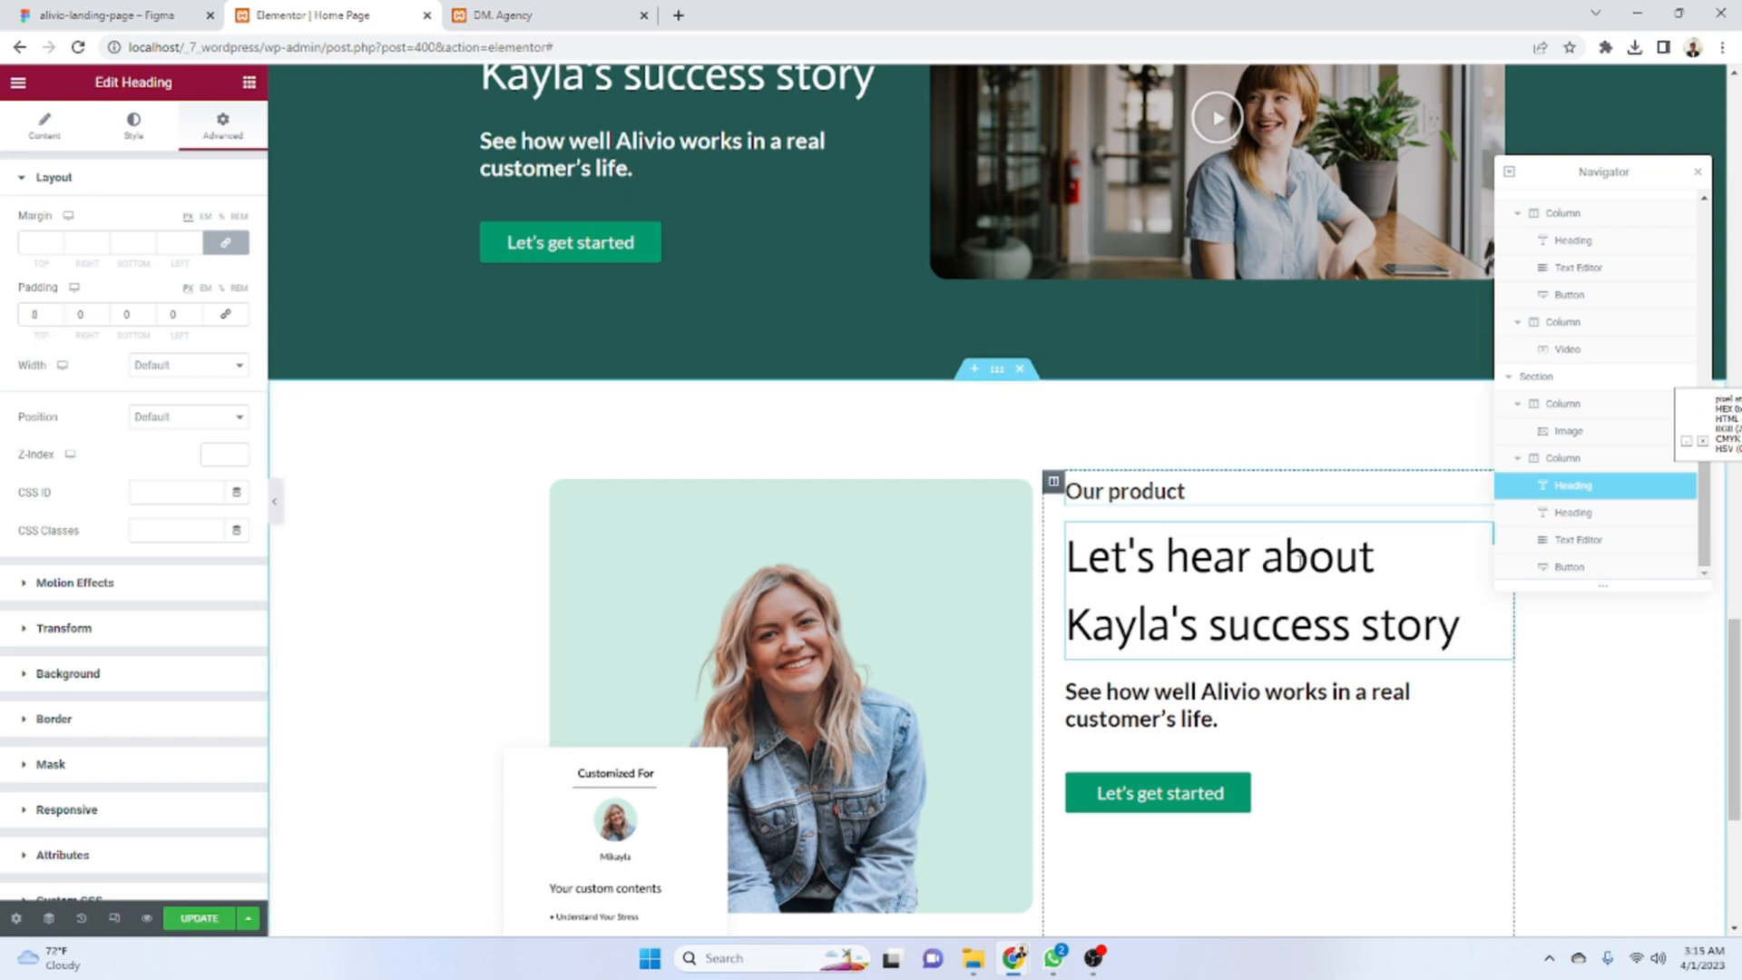
{"action": "left_click", "coordinate": [1279, 544]}
{"action": "left_click", "coordinate": [44, 122]}
{"action": "left_click", "coordinate": [136, 272]}
{"action": "key", "text": "ctrl+a"}
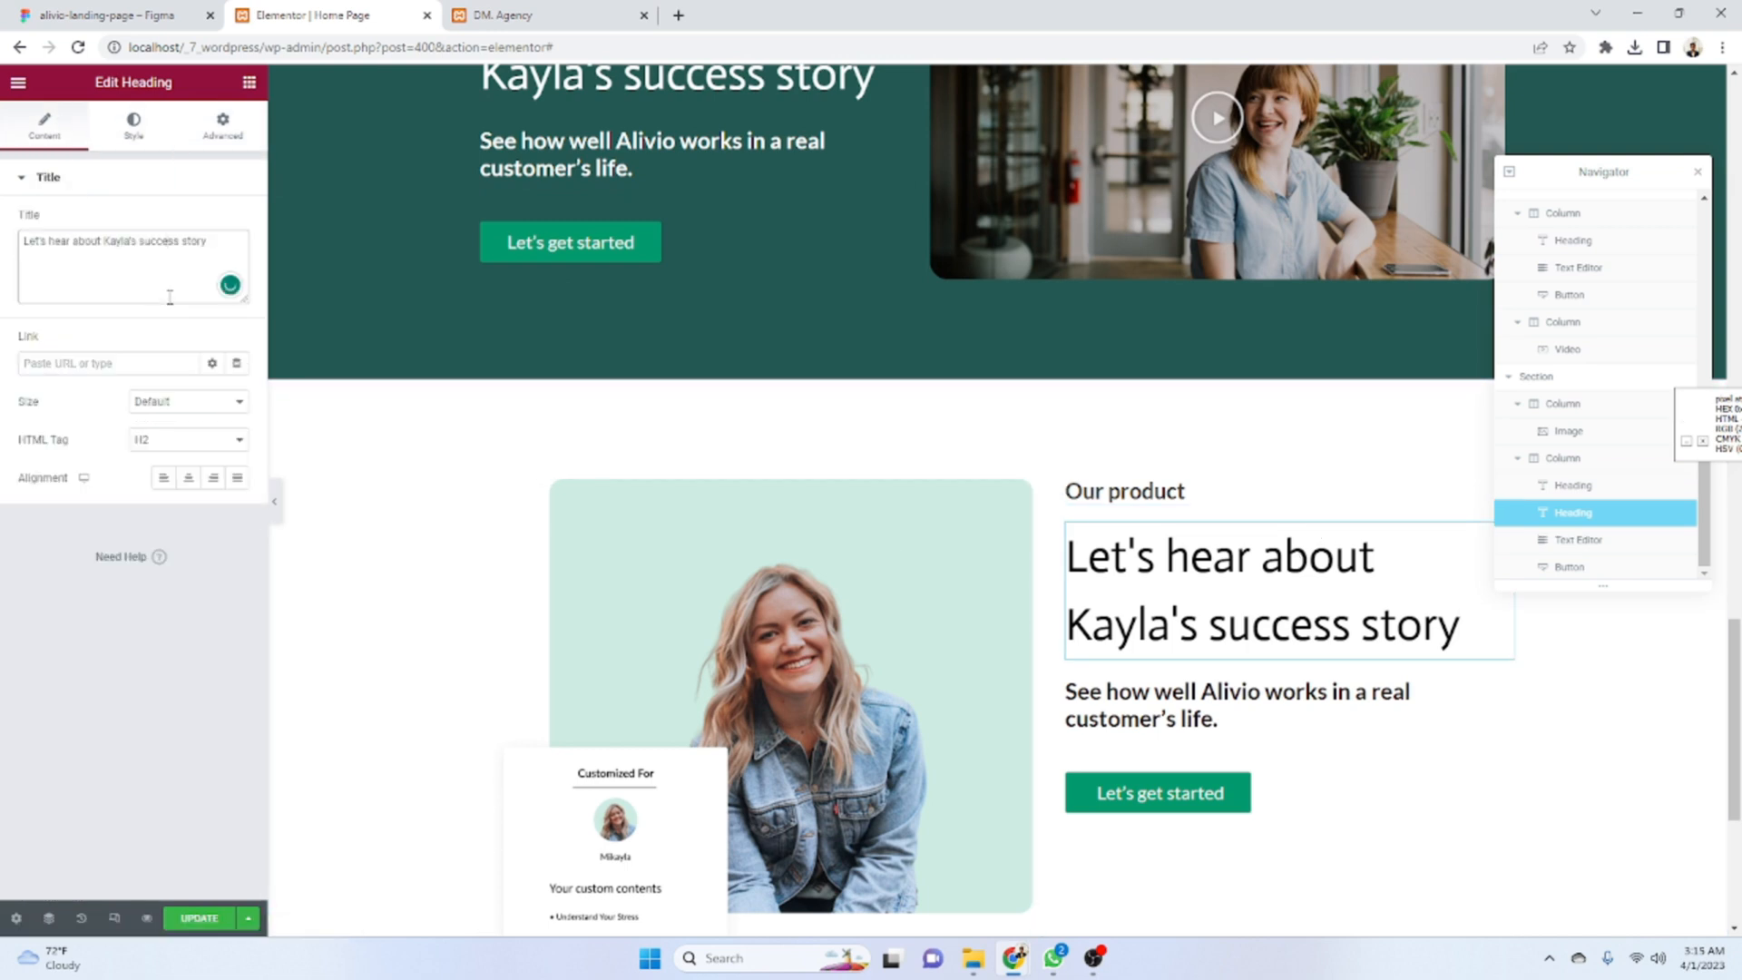
{"action": "key", "text": "ctrl+v"}
- Set the large heading's text color to the Figma fill color 01996D
{"action": "left_click", "coordinate": [186, 15]}
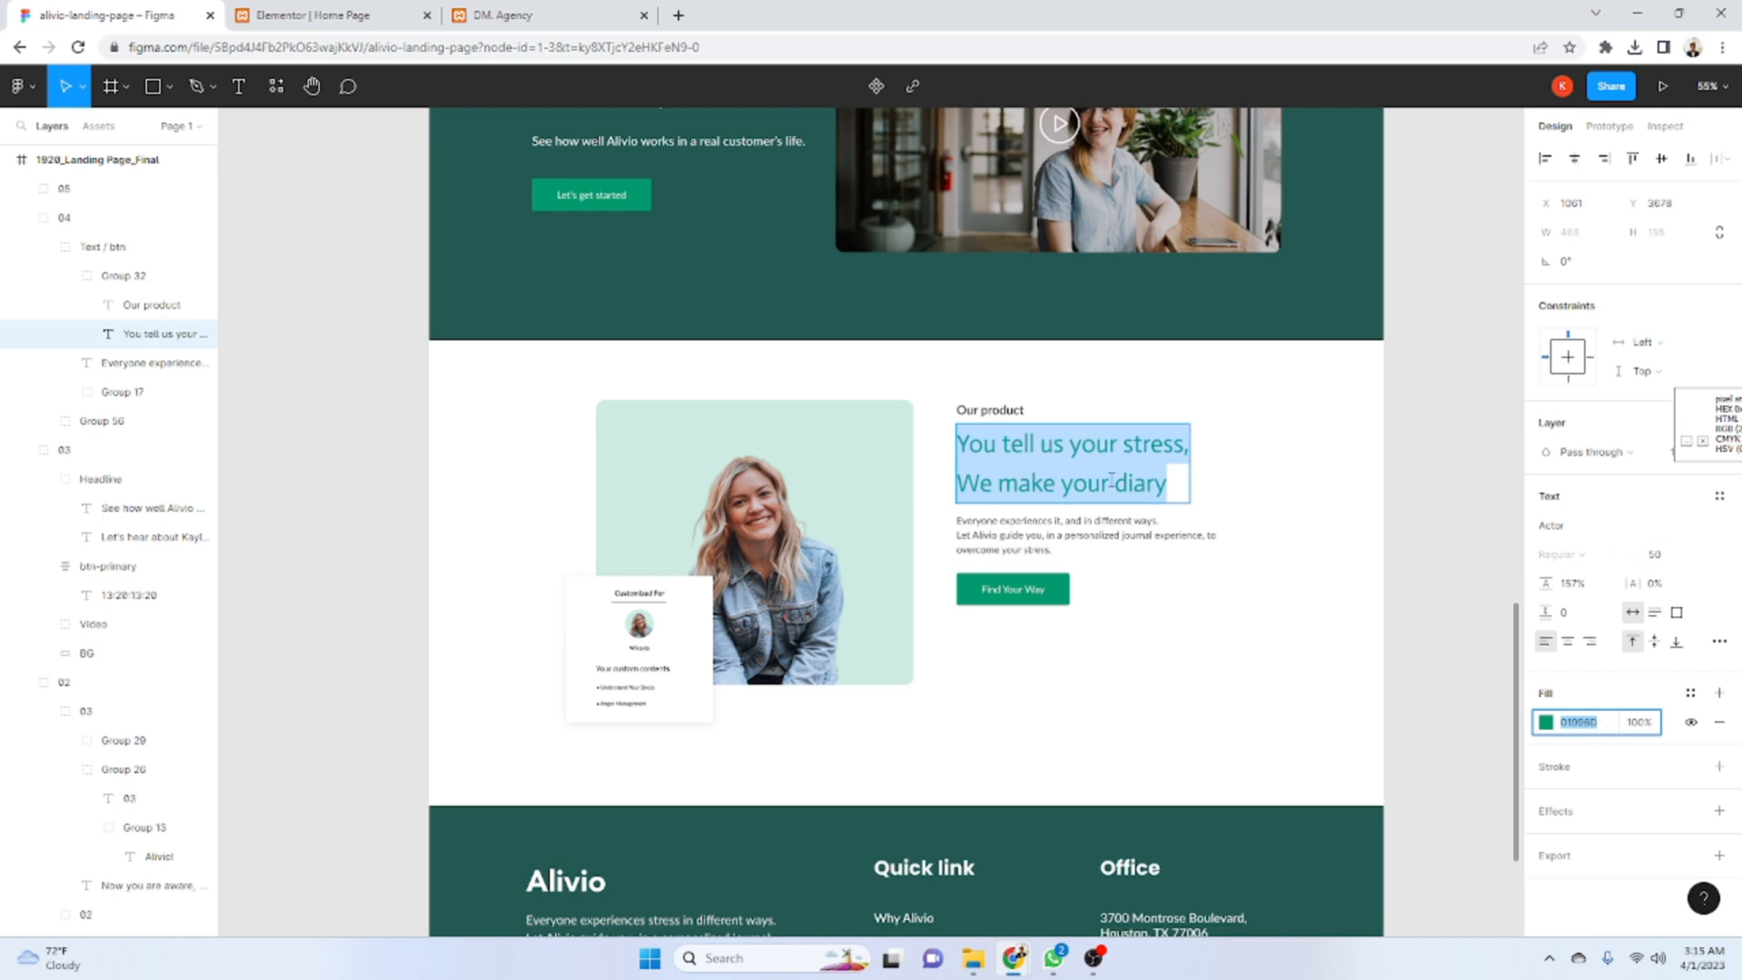
{"action": "left_click", "coordinate": [365, 13]}
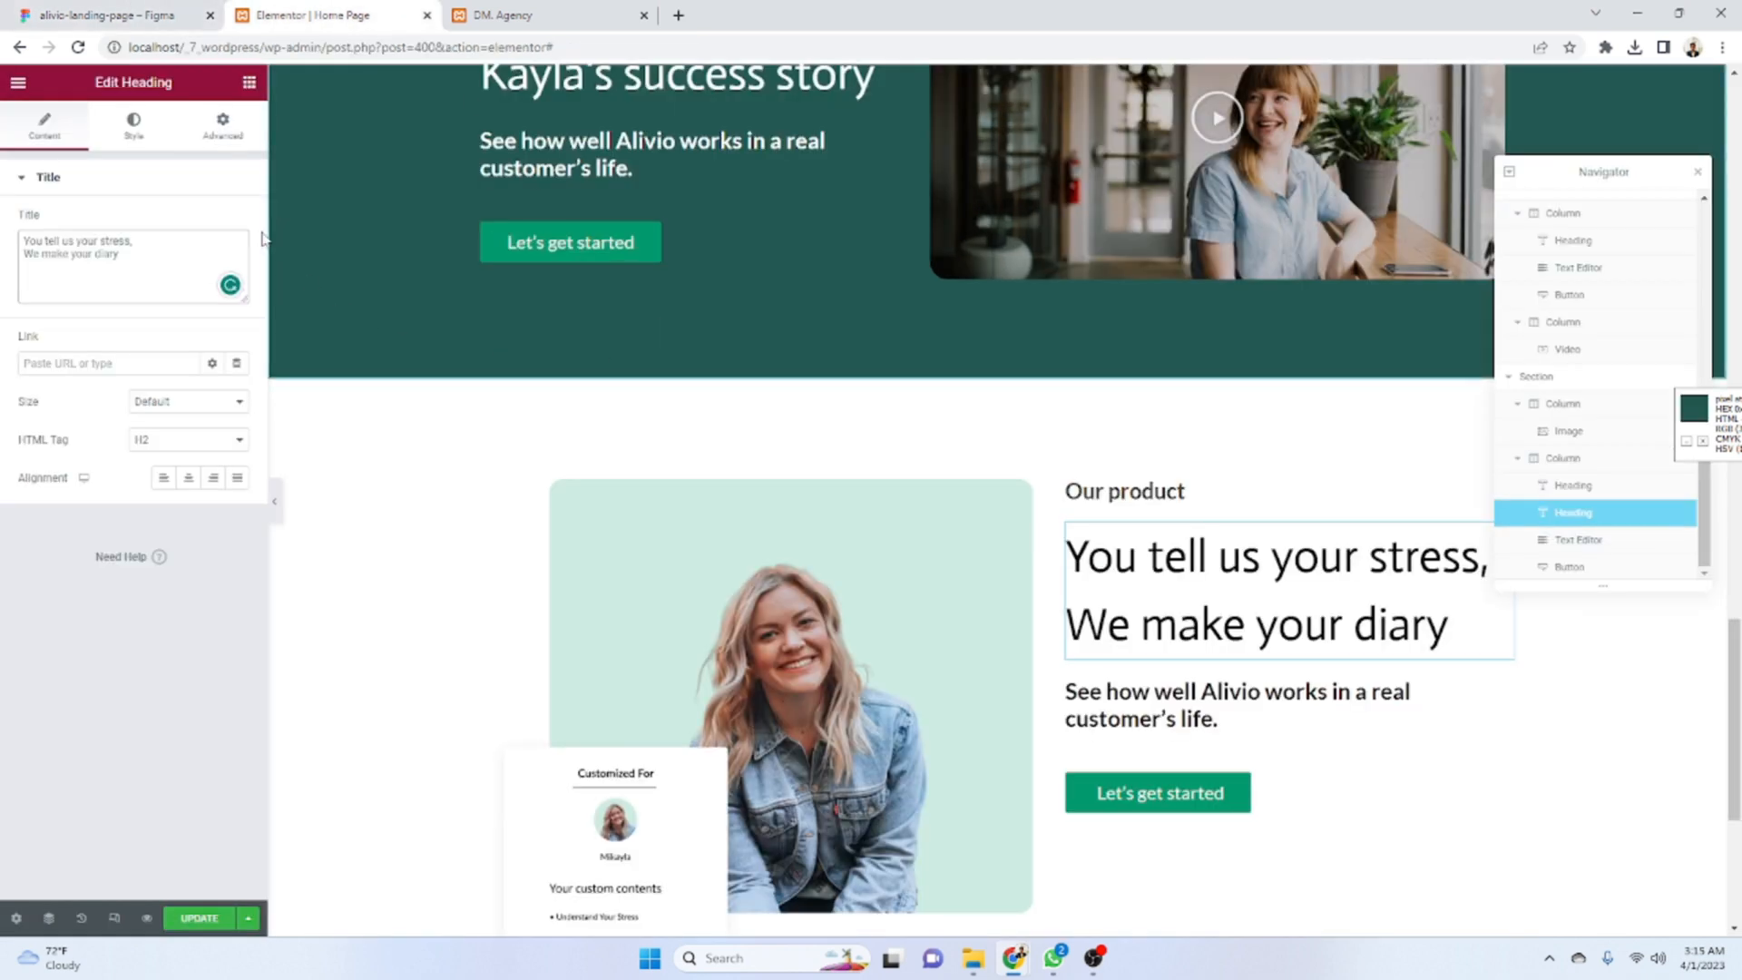
{"action": "left_click", "coordinate": [133, 124]}
{"action": "left_click", "coordinate": [235, 225]}
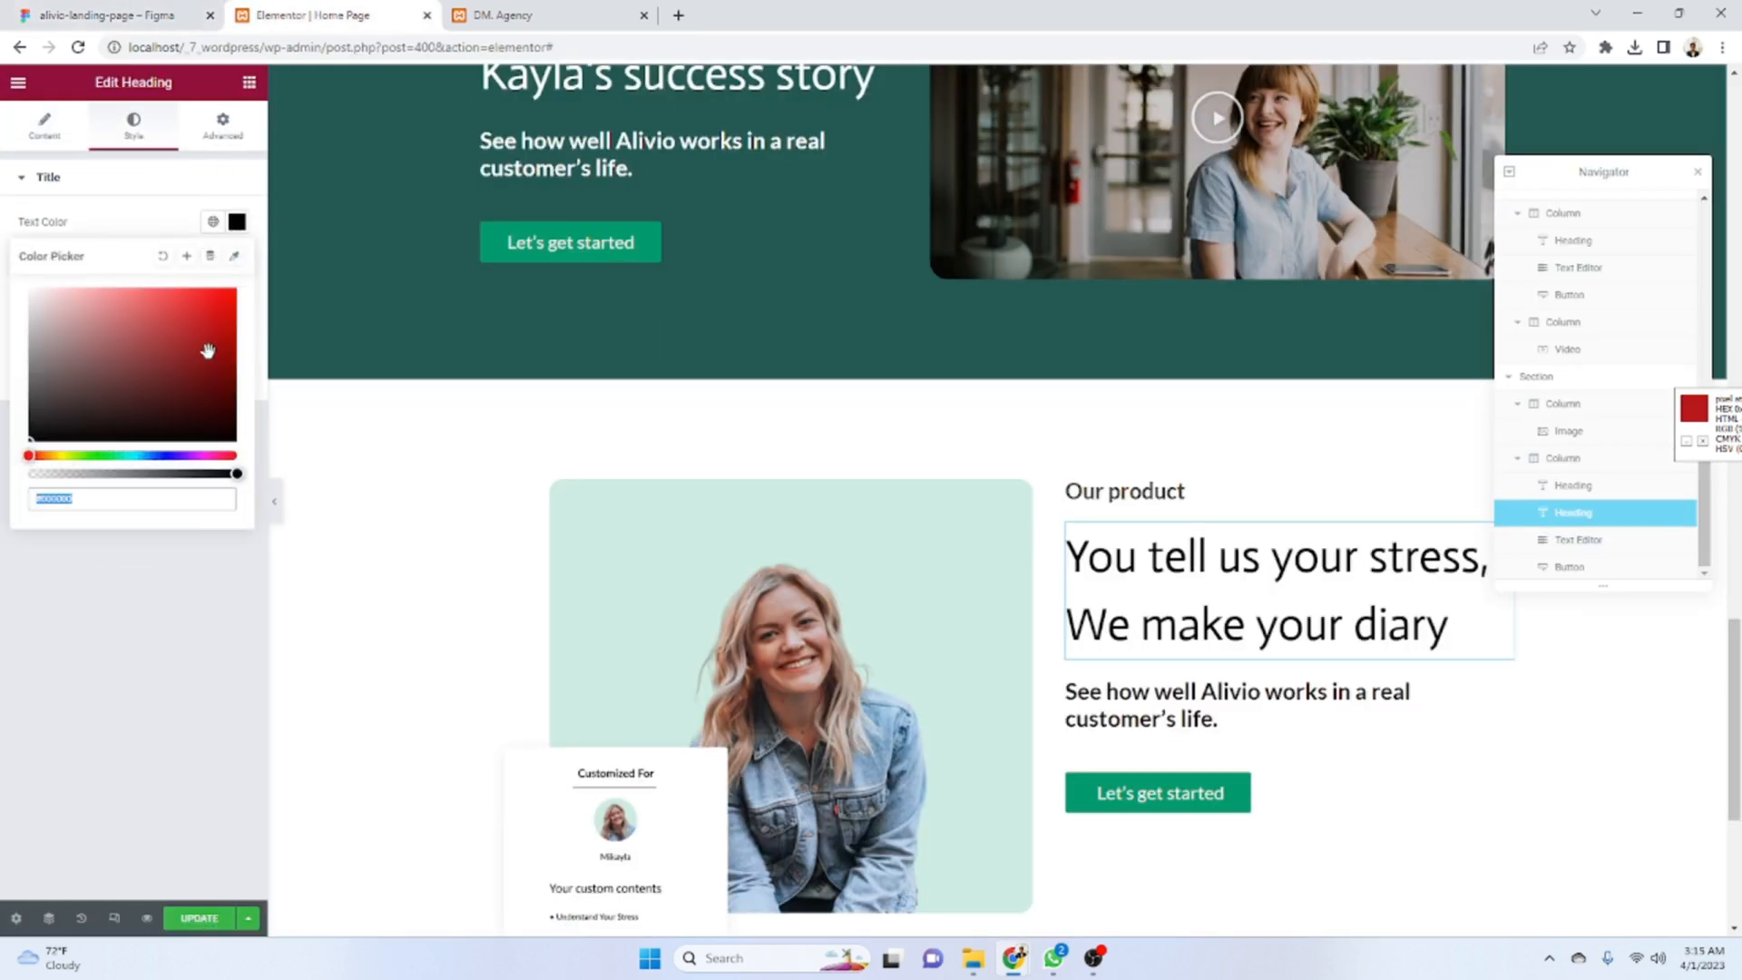
{"action": "type", "text": "01996D"}
{"action": "left_click", "coordinate": [161, 541]}
- Compare the large heading's font settings in Elementor with those of the matching Figma text
{"action": "left_click", "coordinate": [118, 15]}
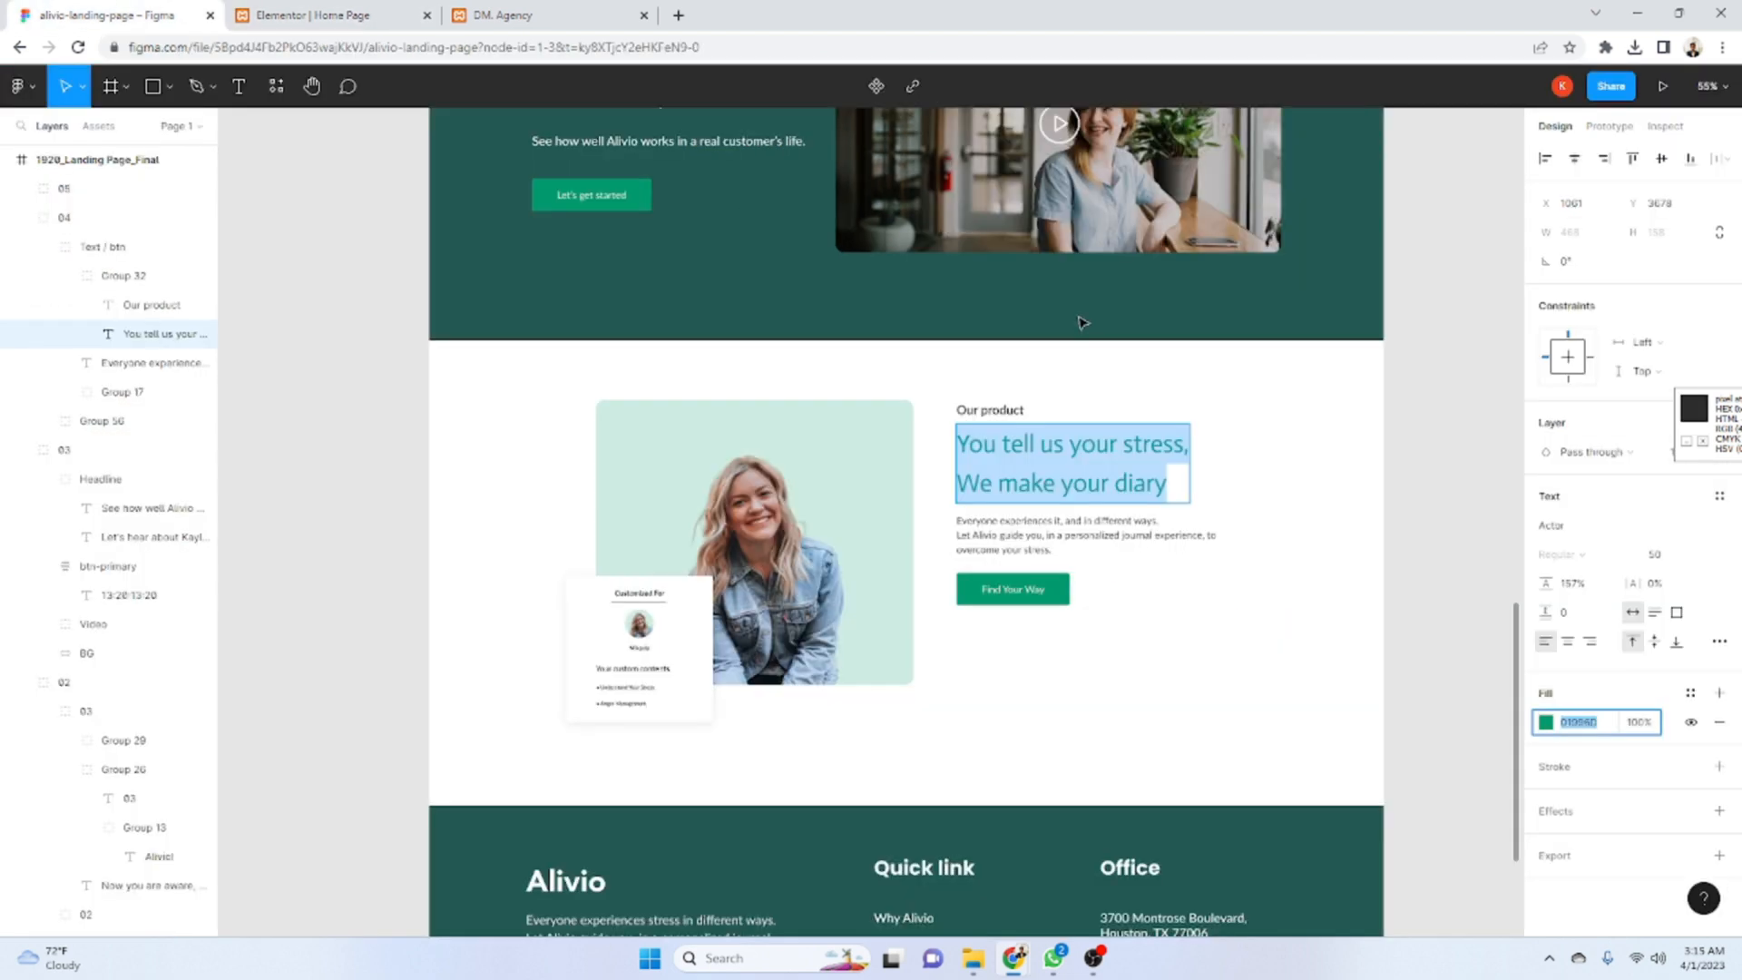
{"action": "left_click", "coordinate": [1572, 532]}
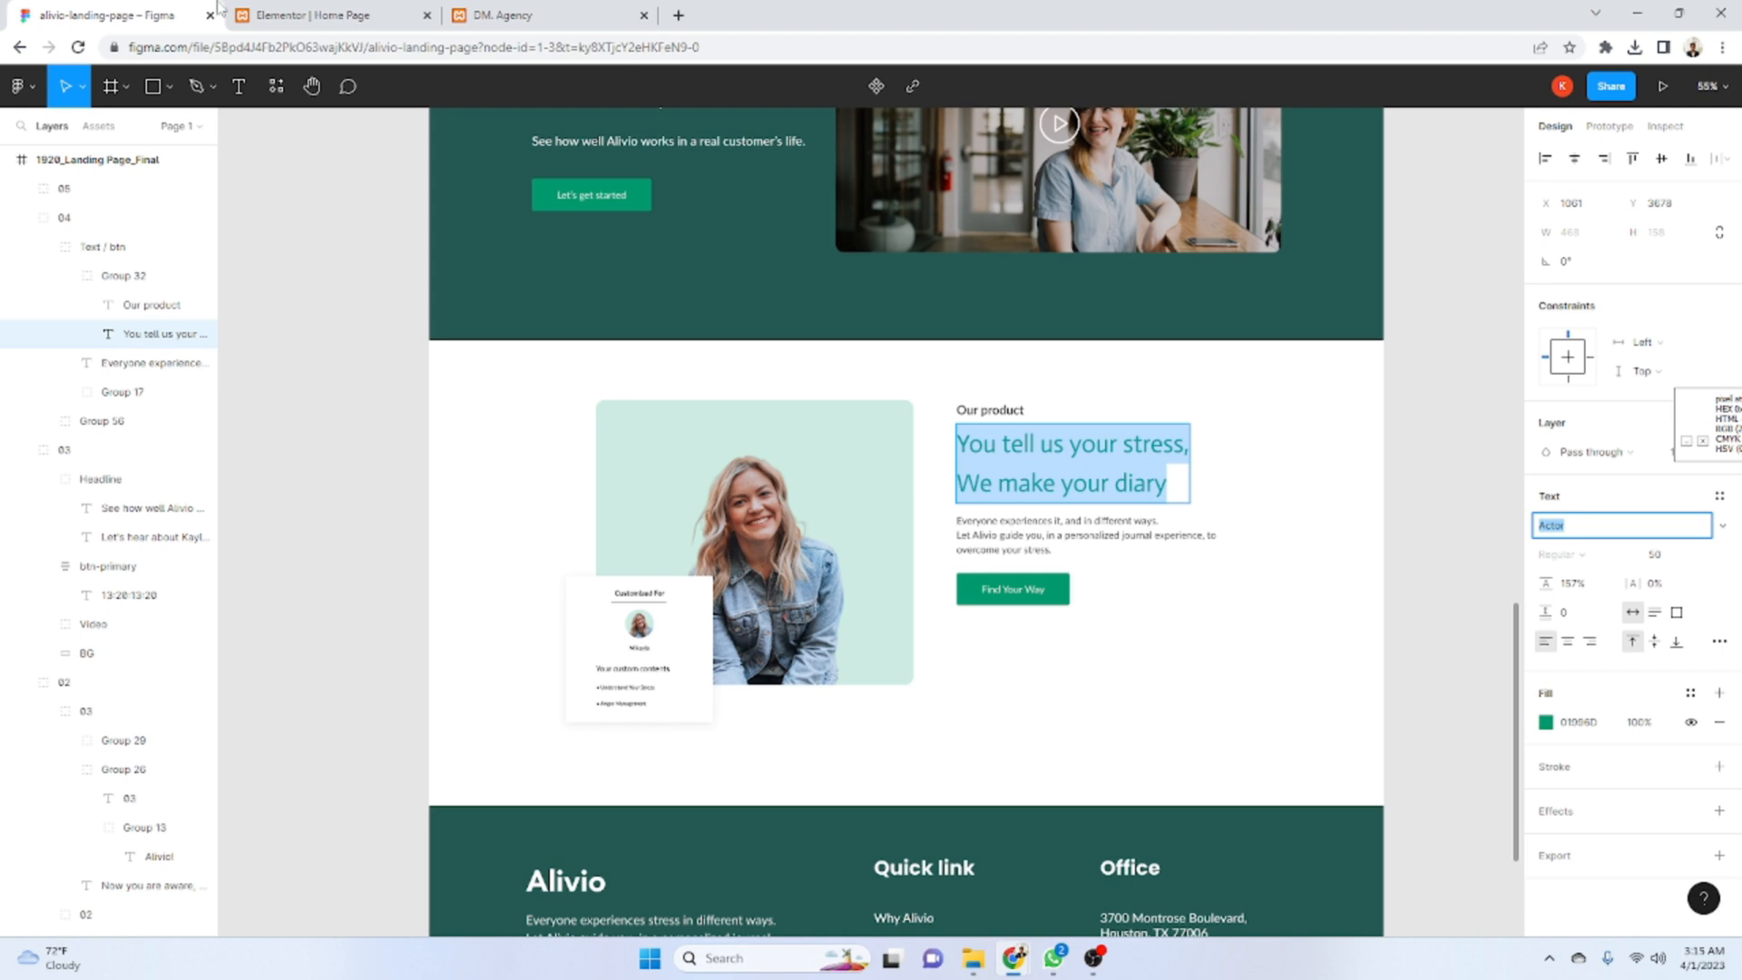
{"action": "left_click", "coordinate": [272, 14]}
{"action": "left_click", "coordinate": [237, 261]}
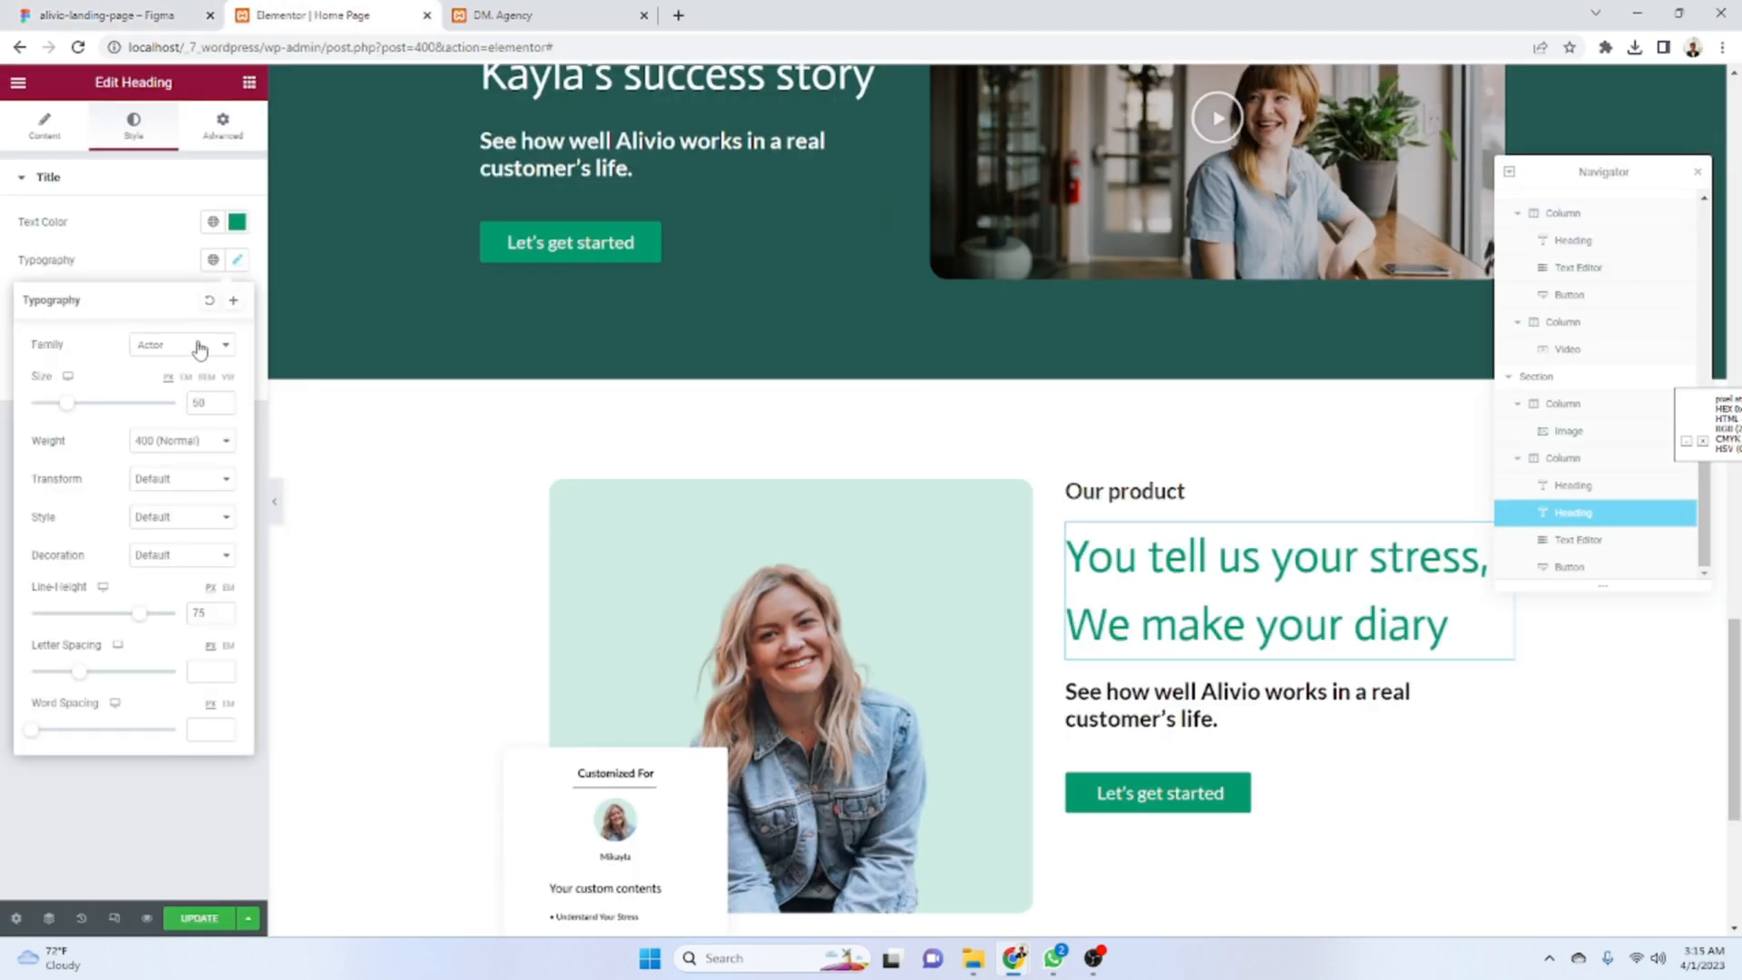
- Try the 500 (Medium) weight on the large heading and return it to 400 (Normal), checking against the Figma text
{"action": "left_click", "coordinate": [162, 450]}
{"action": "left_click", "coordinate": [177, 518]}
{"action": "left_click", "coordinate": [182, 445]}
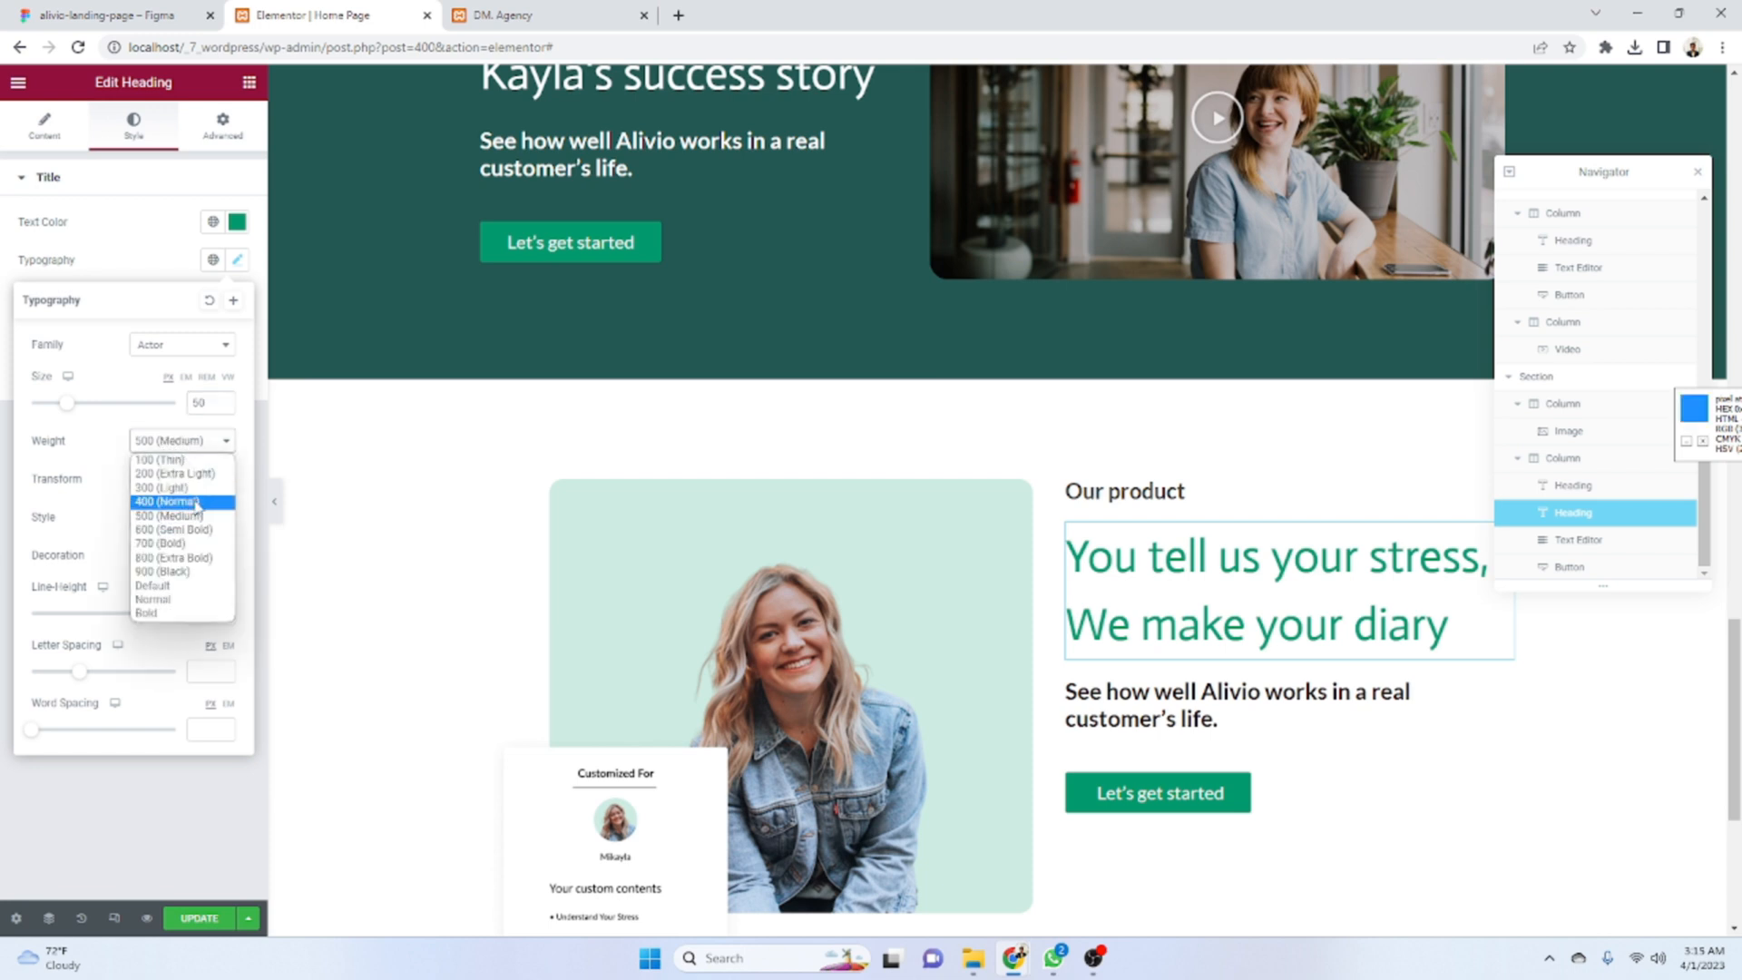
{"action": "left_click", "coordinate": [195, 503]}
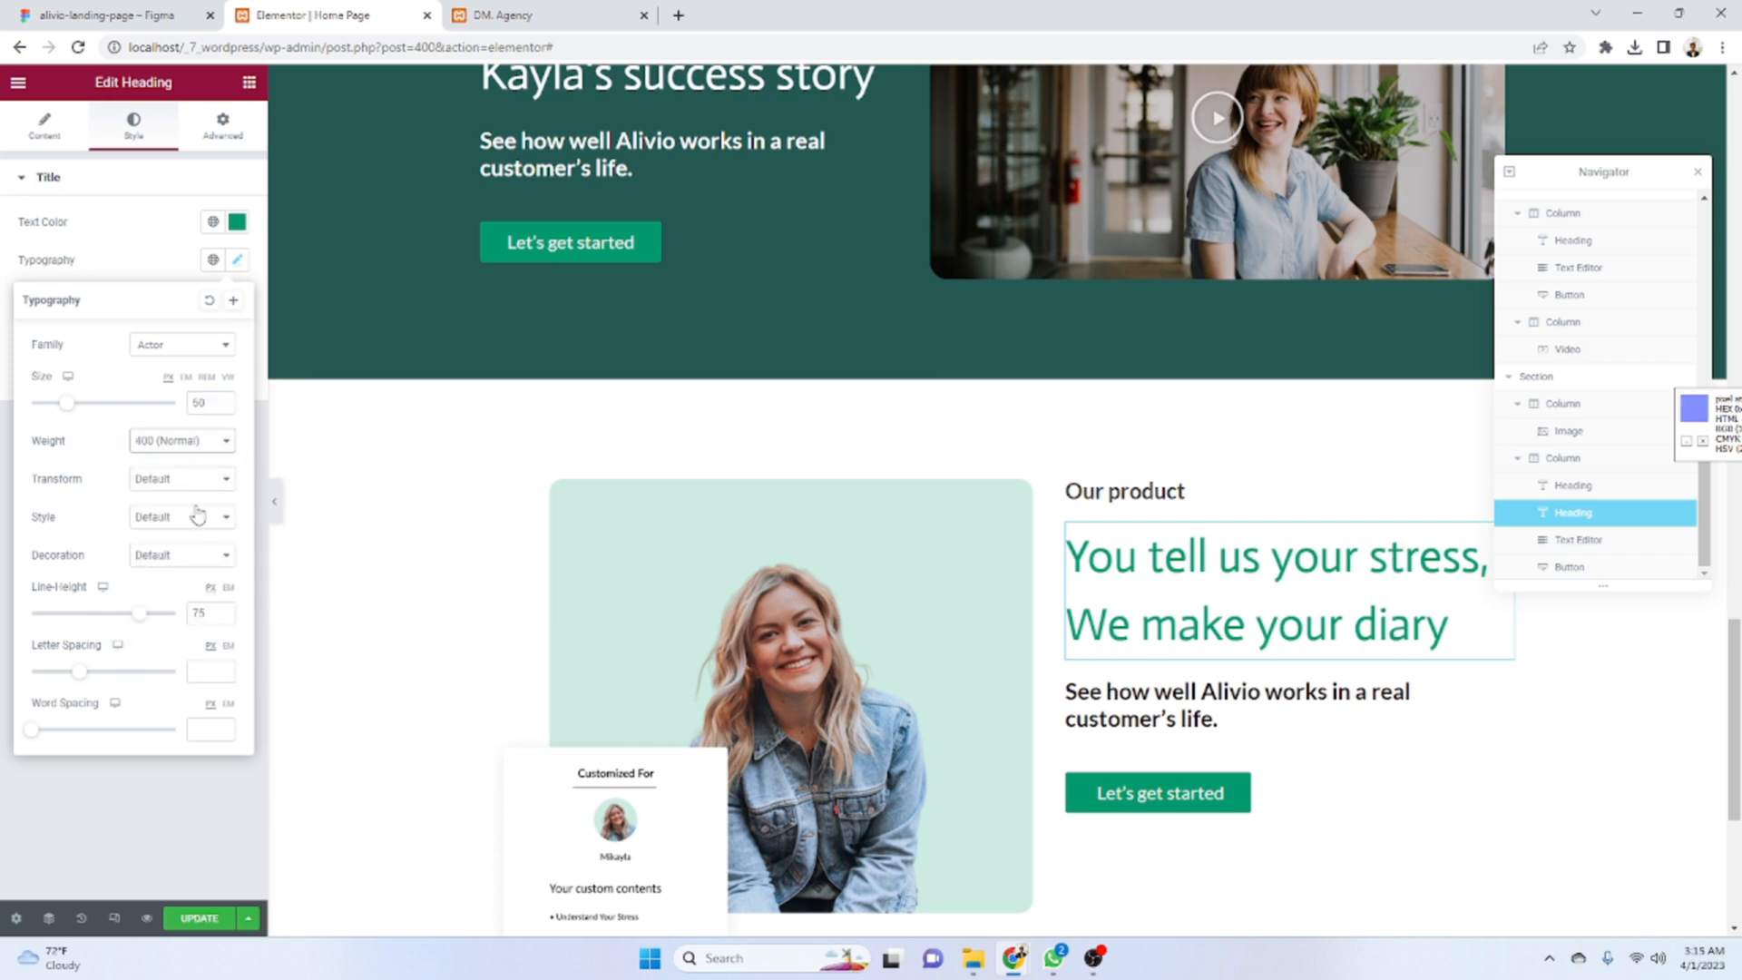
{"action": "left_click", "coordinate": [92, 9]}
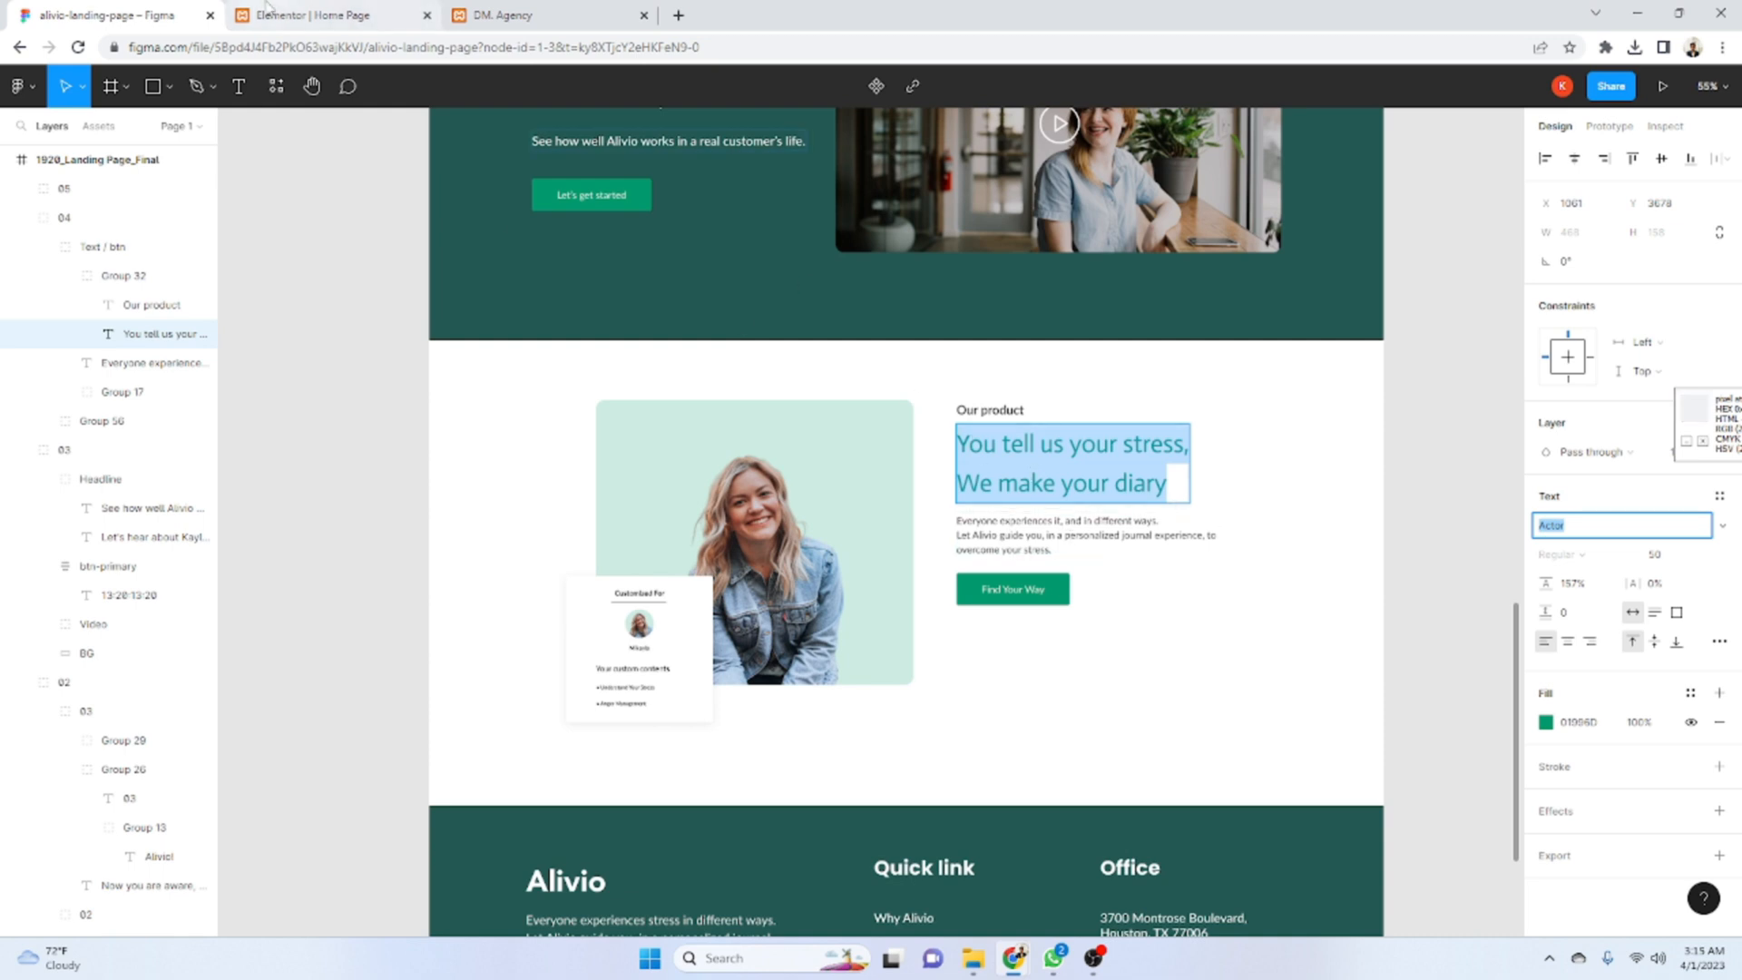
{"action": "left_click", "coordinate": [313, 15]}
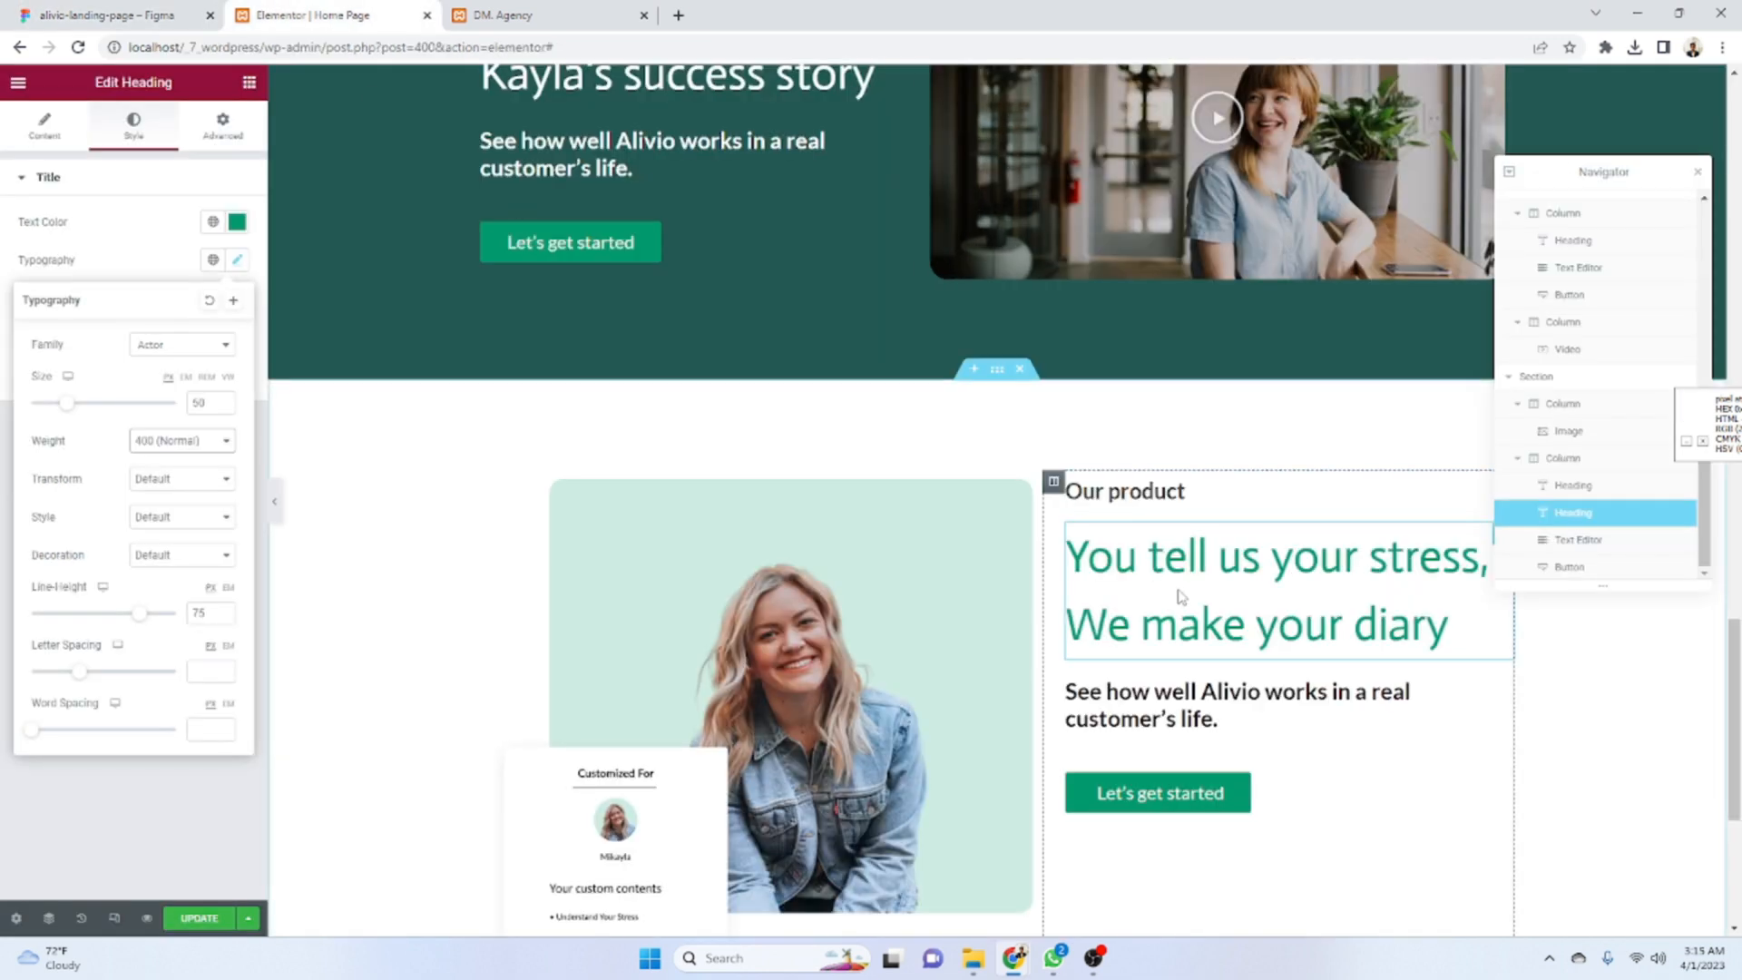
- Set the large heading's top margin to -19 px with unlinked sides, comparing the spacing under "Our product" with the Figma design
{"action": "left_click", "coordinate": [222, 124]}
{"action": "left_click", "coordinate": [235, 245]}
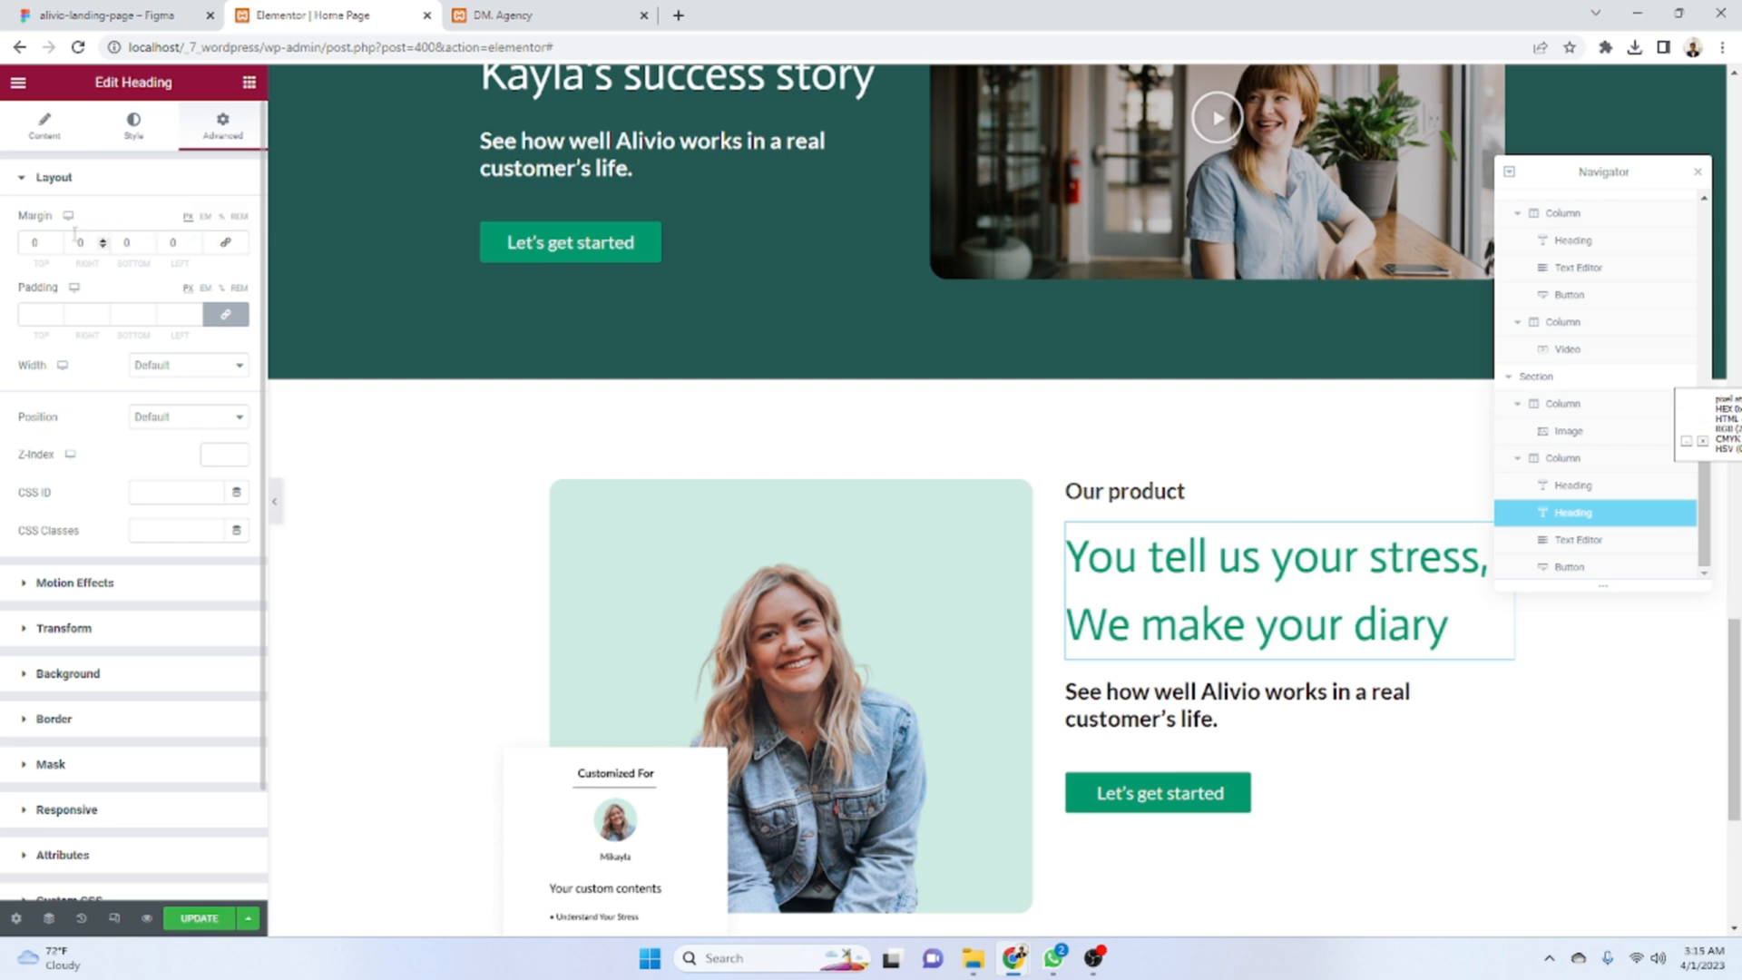
{"action": "key", "text": "Down"}
{"action": "key", "text": "Down"}
{"action": "key", "text": "Down"}
{"action": "key", "text": "Down"}
{"action": "key", "text": "Down"}
{"action": "key", "text": "Down"}
{"action": "key", "text": "Down"}
{"action": "key", "text": "Down"}
{"action": "key", "text": "Down"}
{"action": "key", "text": "Down"}
{"action": "key", "text": "Down"}
{"action": "key", "text": "Down"}
{"action": "key", "text": "Down"}
{"action": "key", "text": "Down"}
{"action": "key", "text": "Down"}
{"action": "key", "text": "Down"}
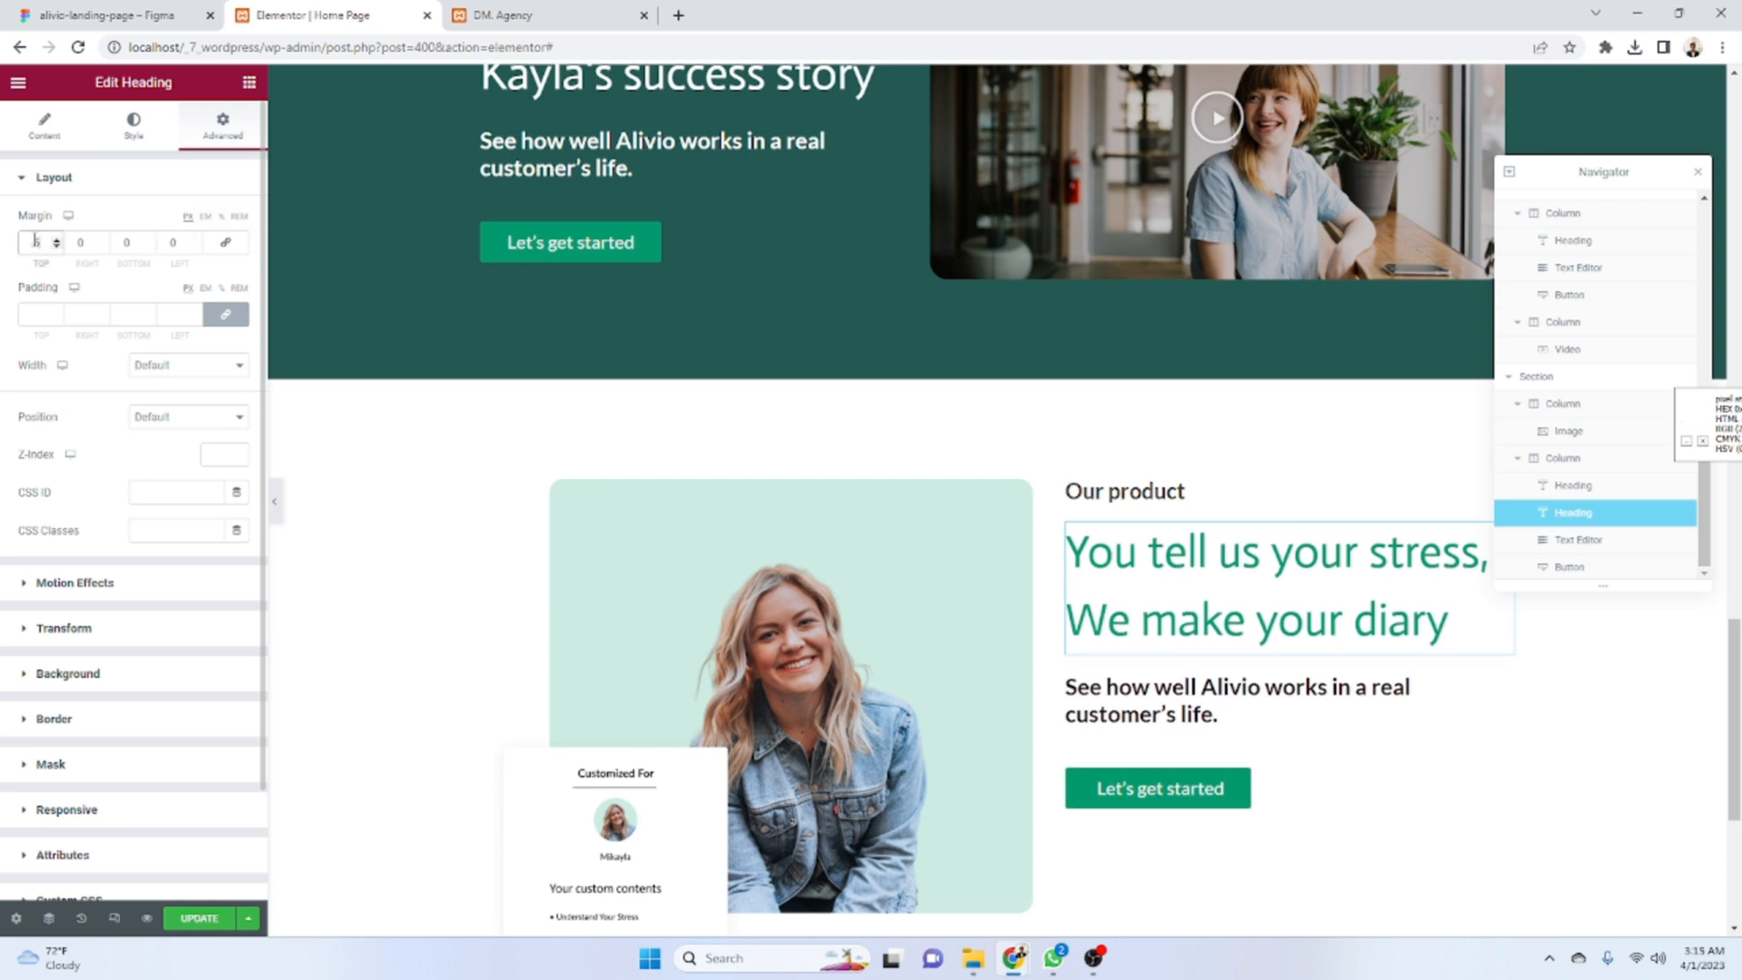
{"action": "key", "text": "Down"}
{"action": "key", "text": "Down"}
{"action": "key", "text": "Down"}
{"action": "key", "text": "Down"}
{"action": "key", "text": "Down"}
{"action": "key", "text": "Down"}
{"action": "key", "text": "Down"}
{"action": "key", "text": "Down"}
{"action": "key", "text": "Down"}
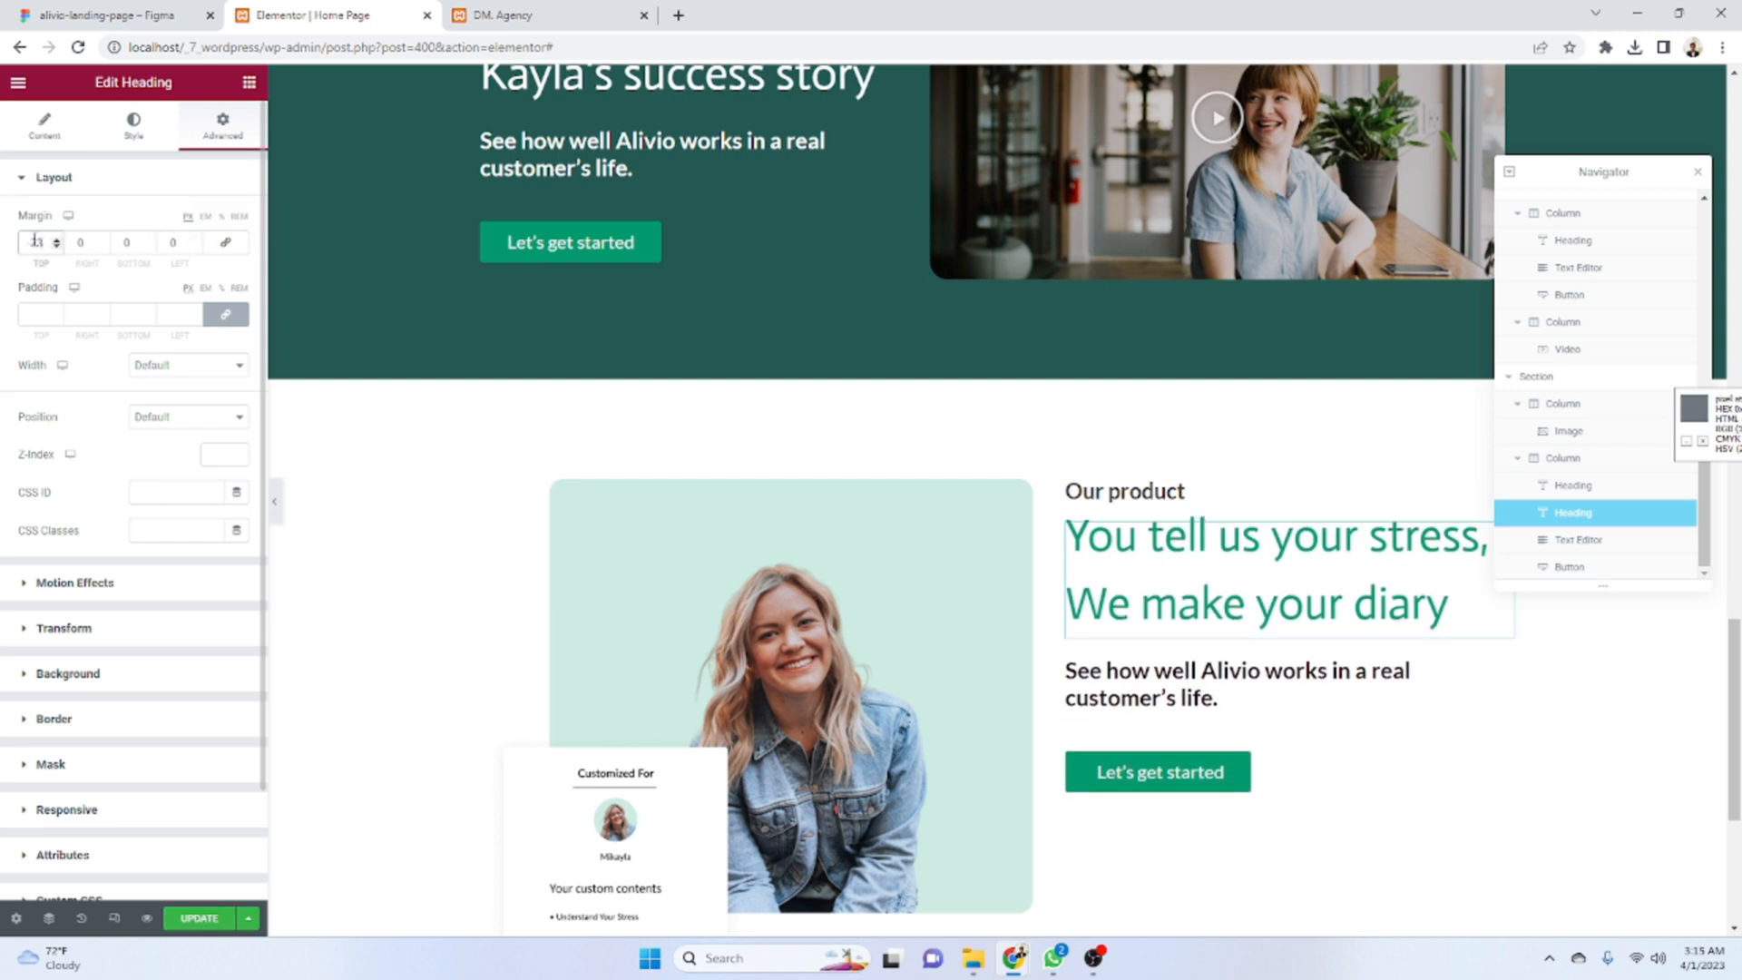
{"action": "left_click", "coordinate": [19, 15]}
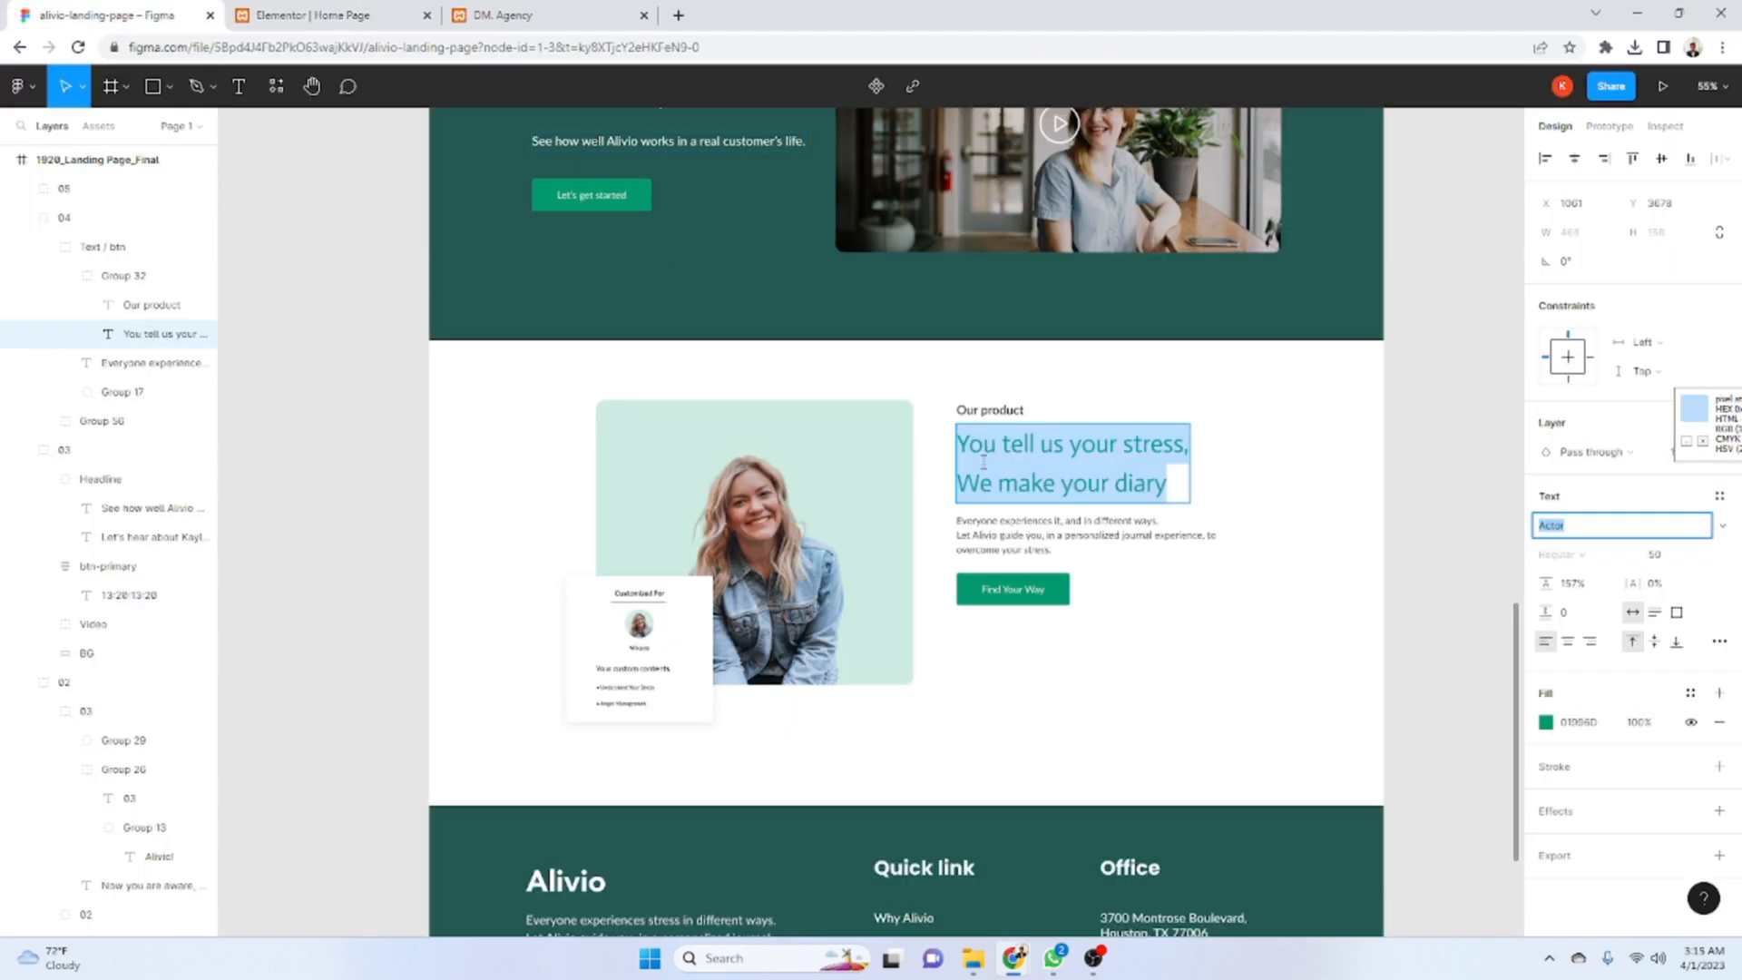
{"action": "left_click", "coordinate": [418, 7]}
{"action": "key", "text": "Up"}
{"action": "key", "text": "Up"}
{"action": "key", "text": "Up"}
{"action": "key", "text": "Up"}
{"action": "key", "text": "Up"}
{"action": "key", "text": "Up"}
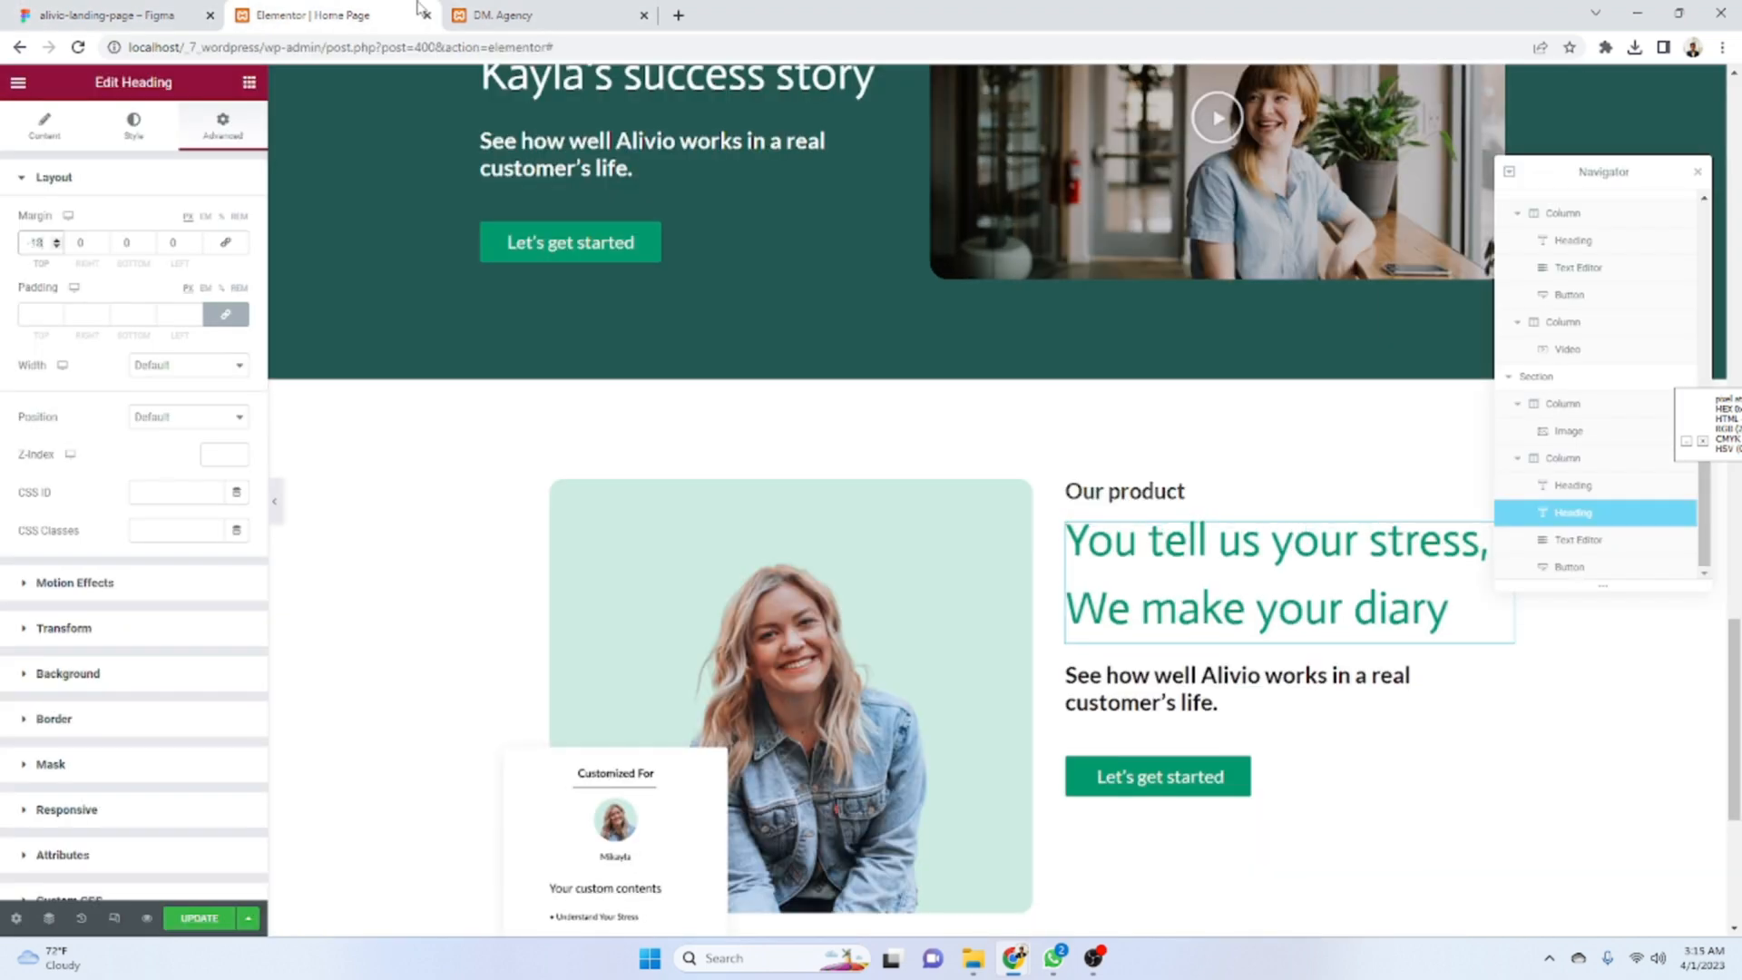
- Replace the paragraph below the large heading with the "Everyone experiences it, and in different ways..." text copied from Figma
{"action": "left_click", "coordinate": [1161, 712]}
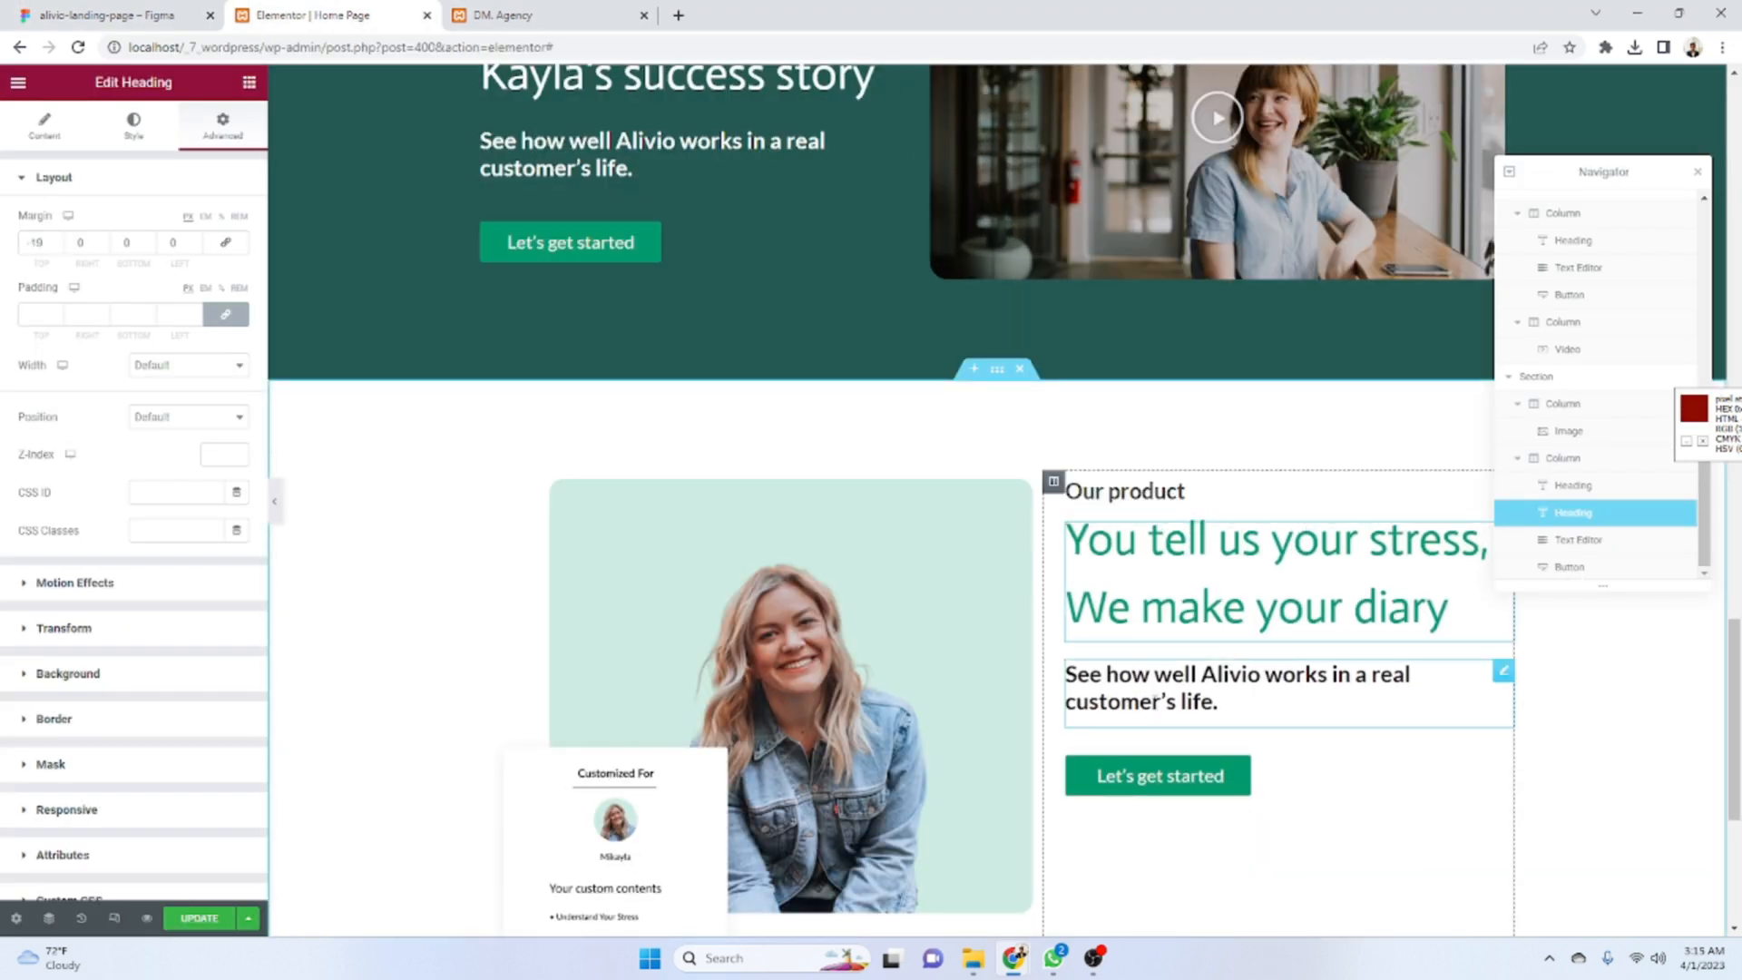
{"action": "left_click", "coordinate": [101, 7]}
{"action": "double_click", "coordinate": [1074, 543]}
{"action": "key", "text": "ctrl+c"}
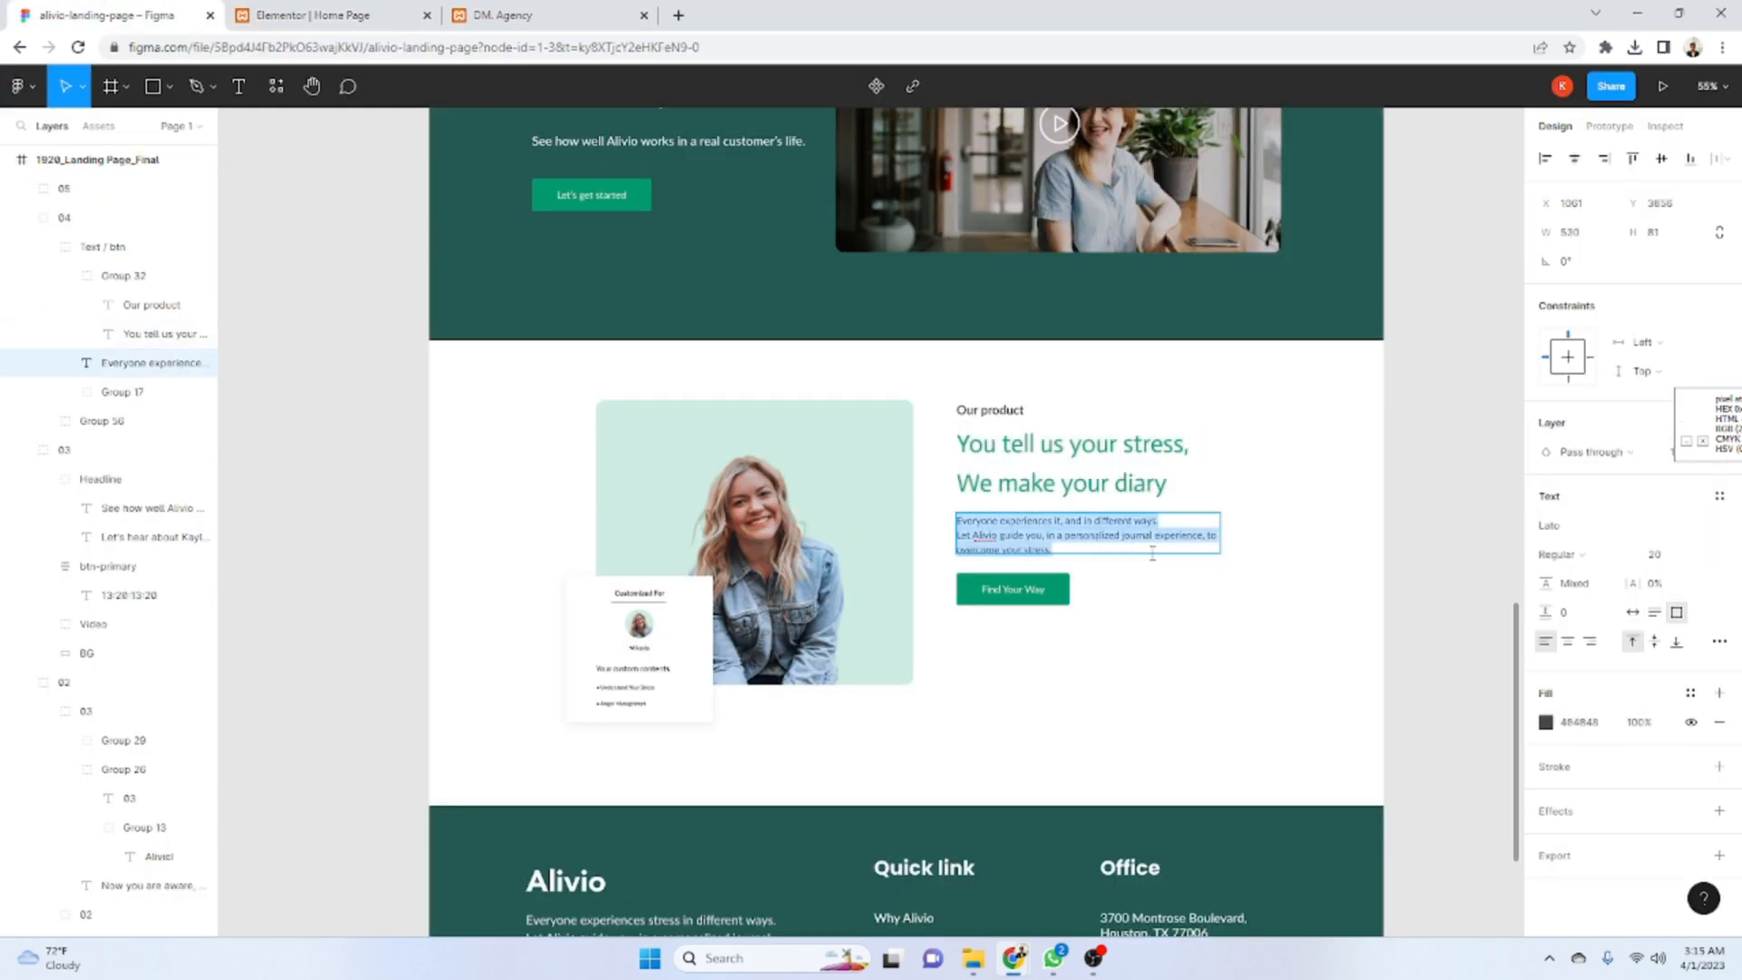
{"action": "left_click", "coordinate": [417, 8]}
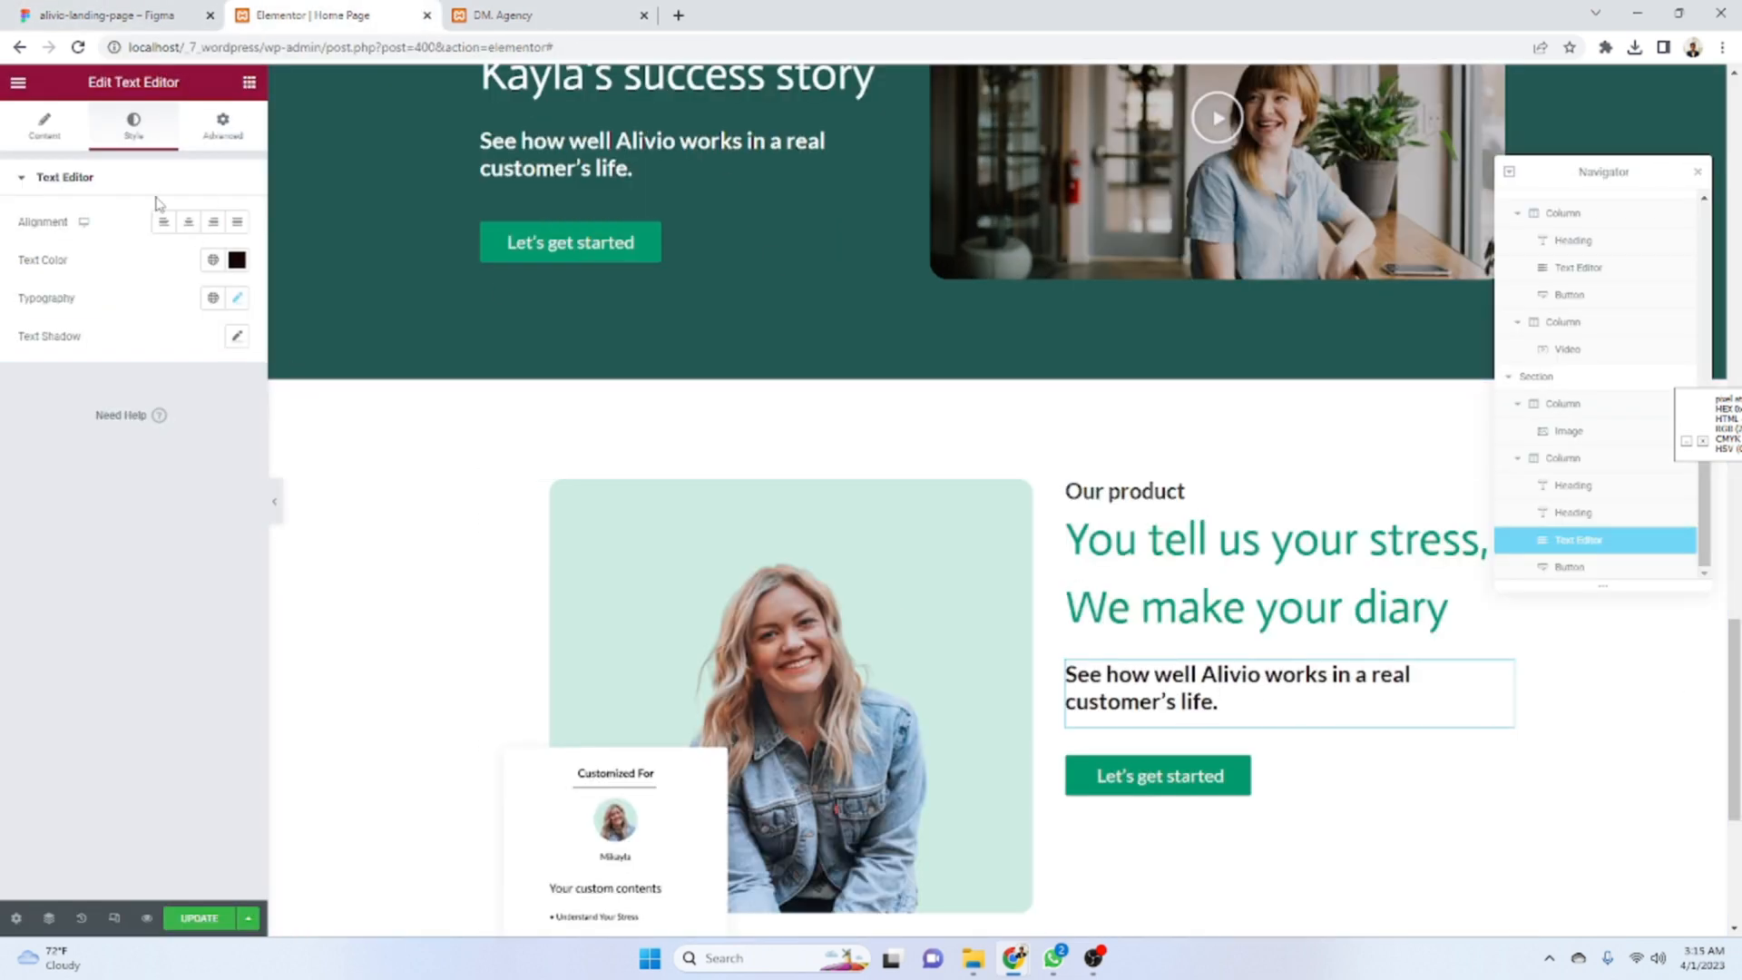
{"action": "left_click", "coordinate": [44, 121]}
{"action": "left_click", "coordinate": [155, 329]}
{"action": "key", "text": "ctrl+a"}
{"action": "key", "text": "ctrl+v"}
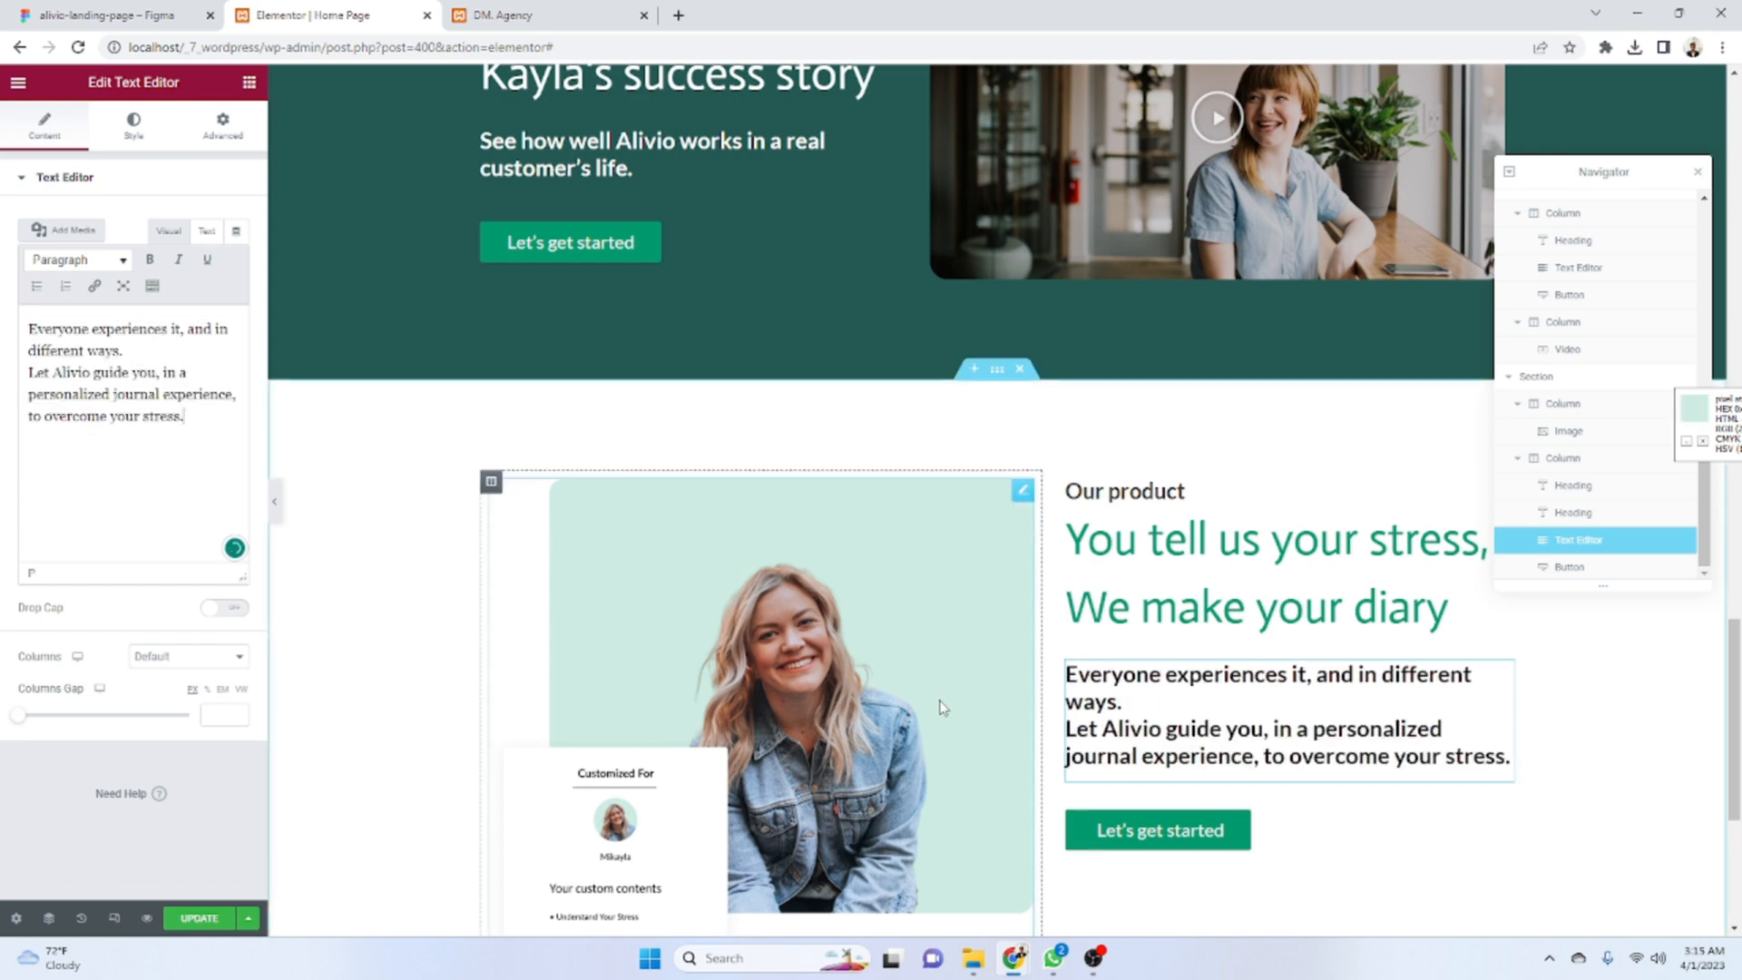
- Set the paragraph's text color to the Figma fill color 484848
{"action": "left_click", "coordinate": [101, 15]}
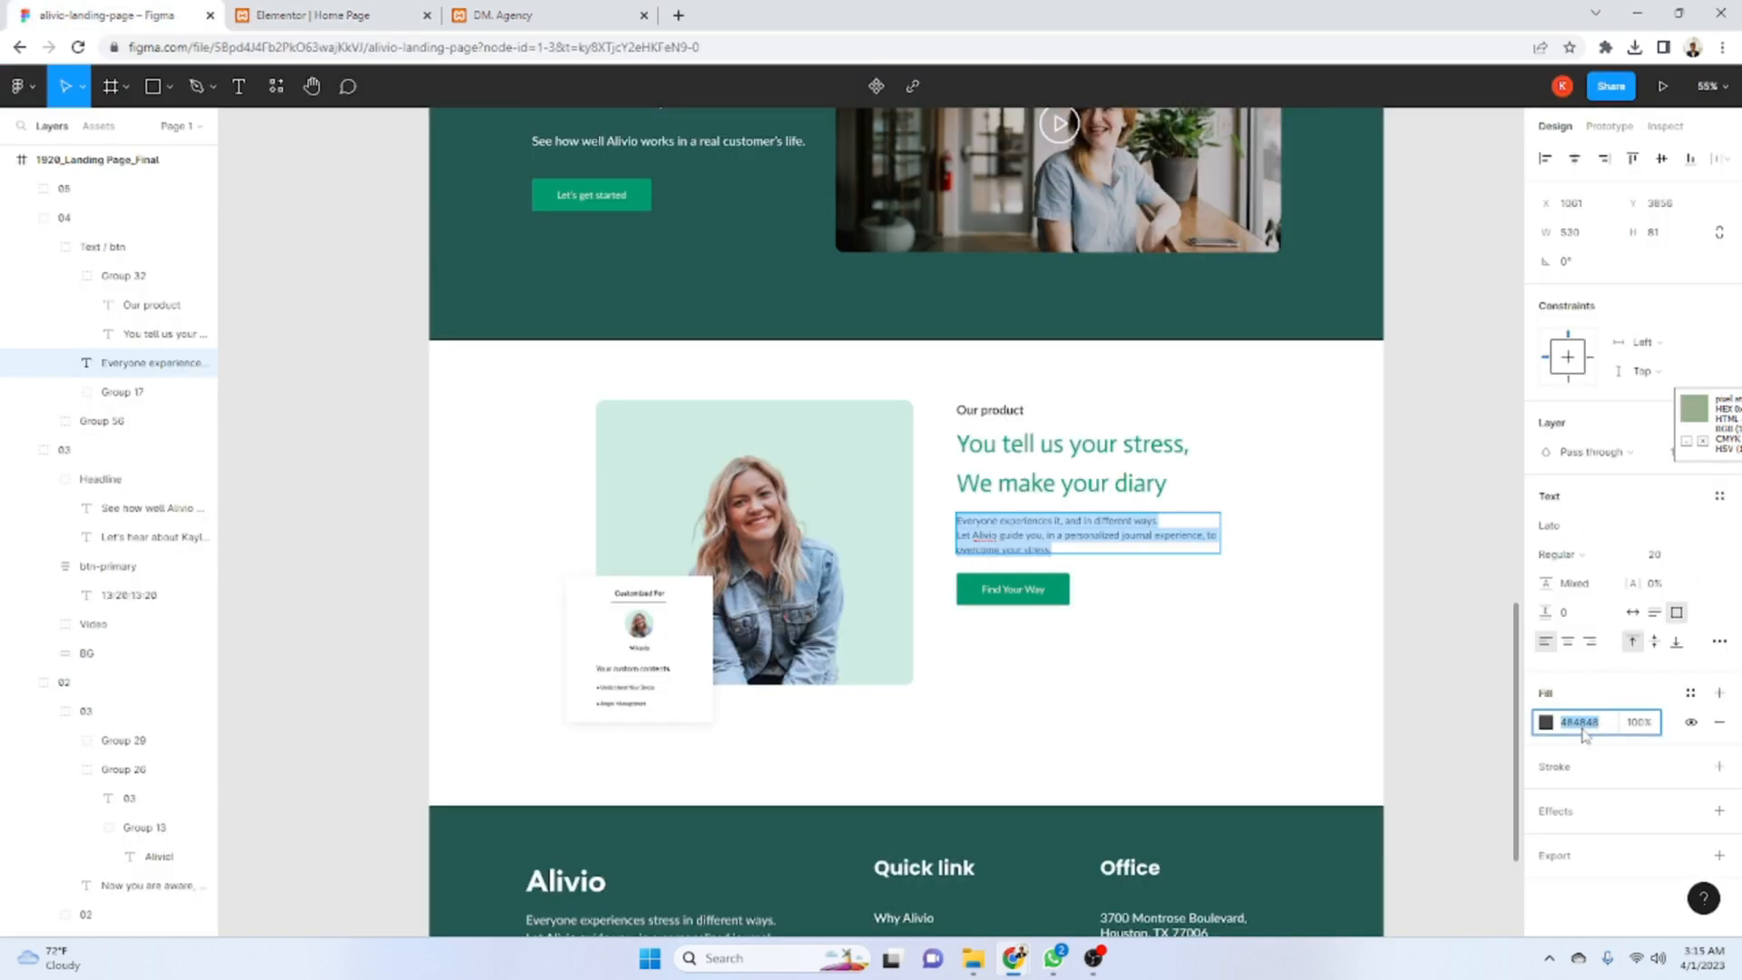
{"action": "left_click", "coordinate": [280, 13]}
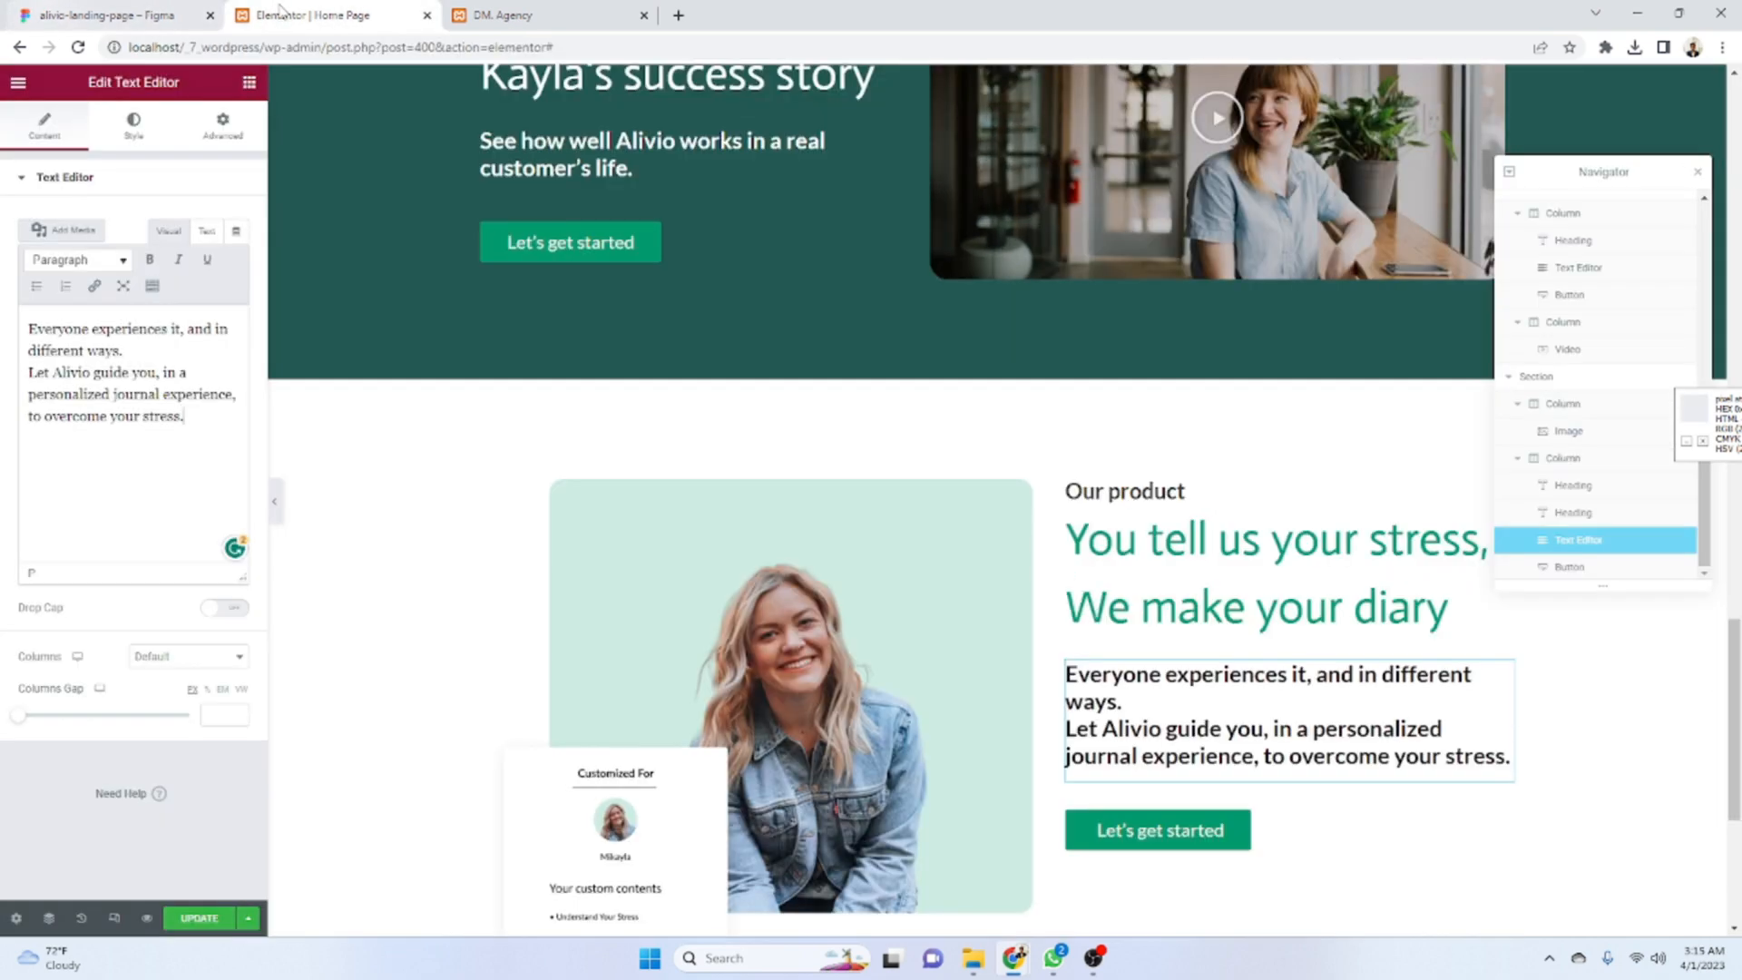
{"action": "left_click", "coordinate": [133, 125]}
{"action": "left_click", "coordinate": [237, 259]}
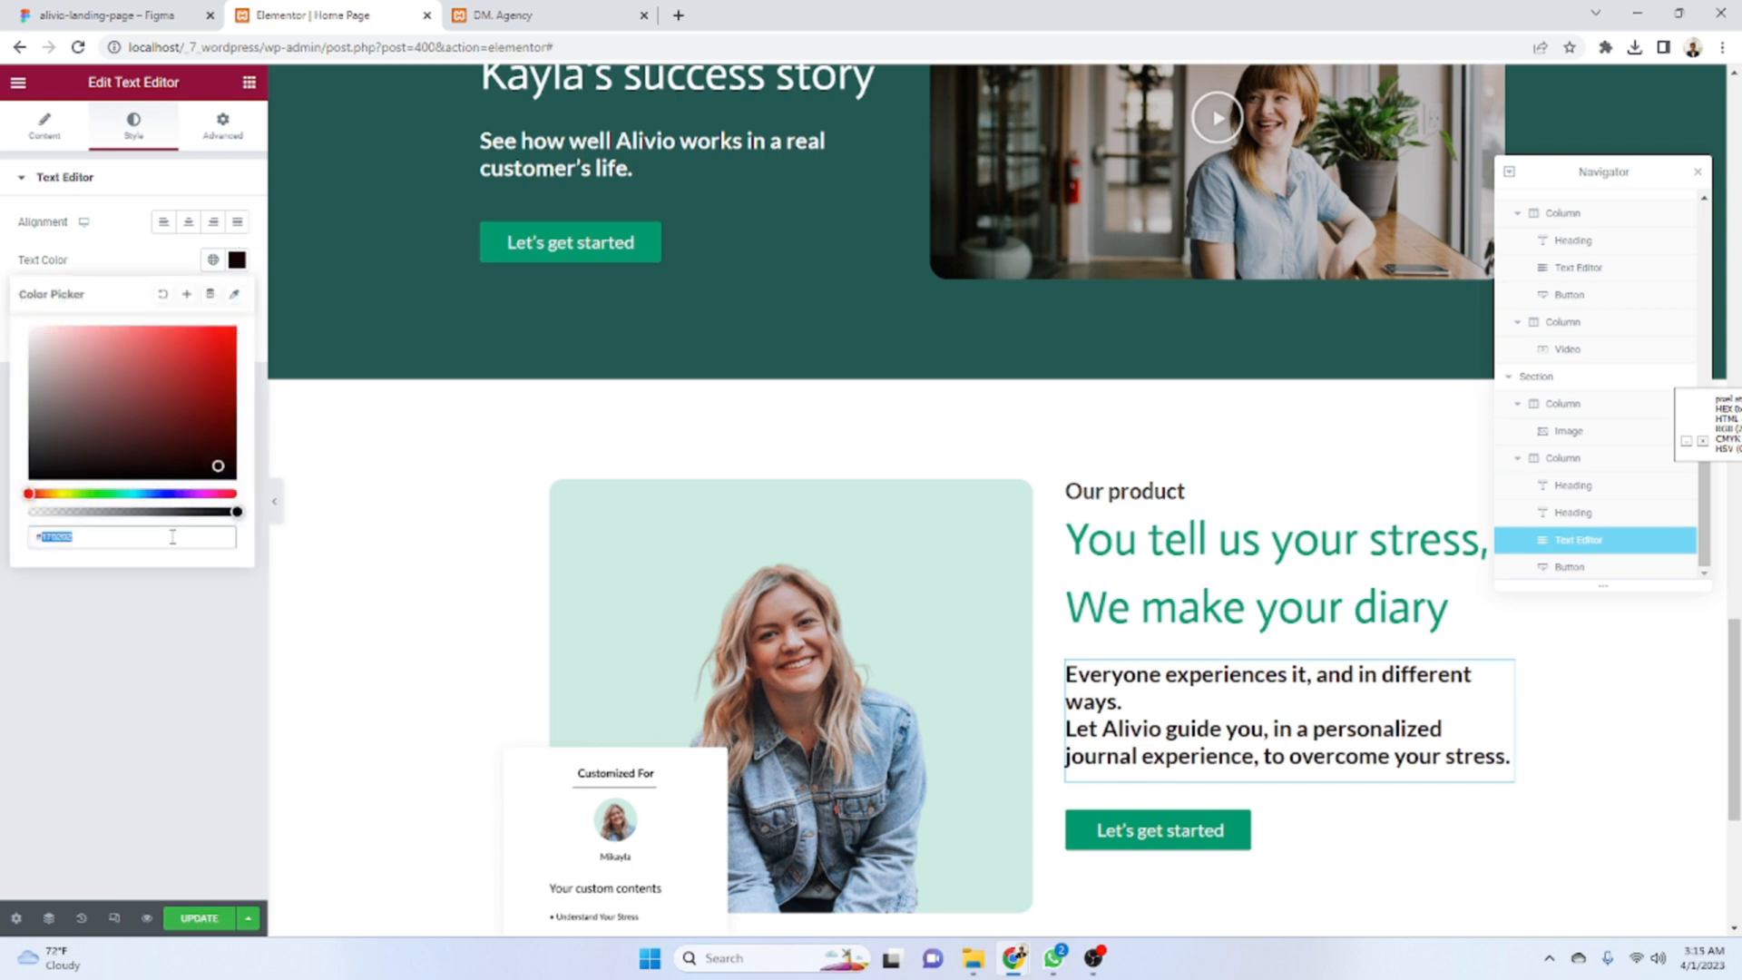
{"action": "type", "text": "484848"}
{"action": "left_click", "coordinate": [164, 680]}
- Set the paragraph's font size to 20 px and its weight to 400 (Normal), following the Figma text settings
{"action": "left_click", "coordinate": [122, 14]}
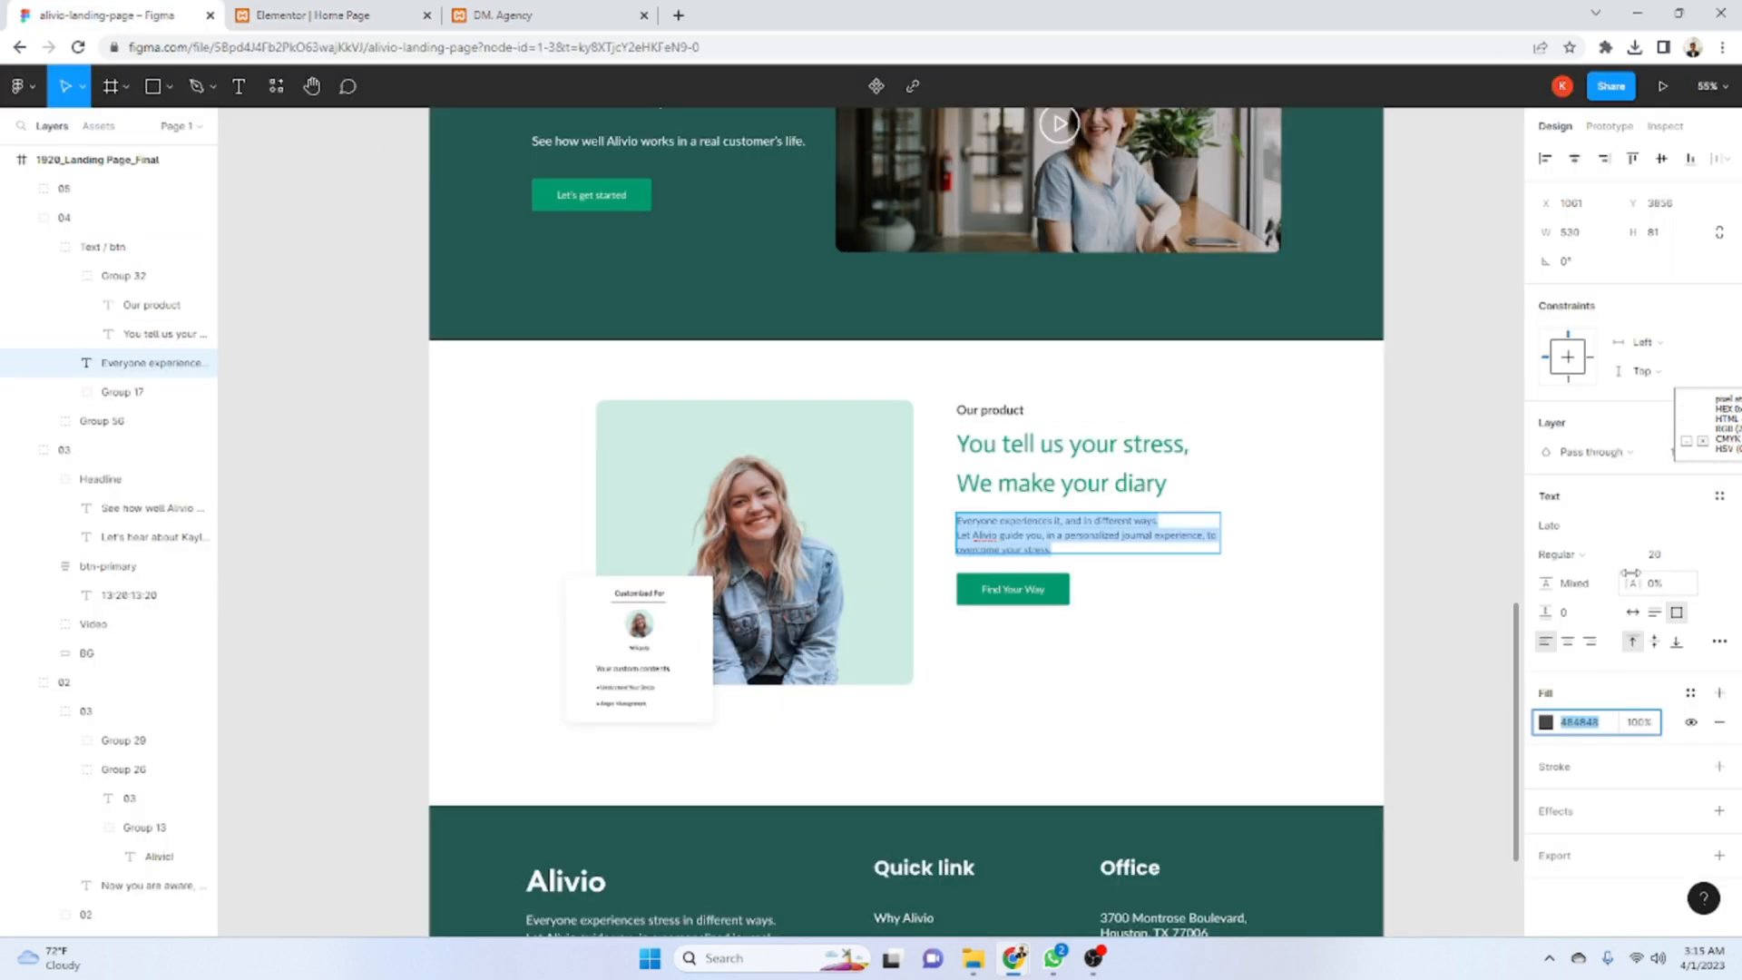
{"action": "left_click", "coordinate": [1570, 526]}
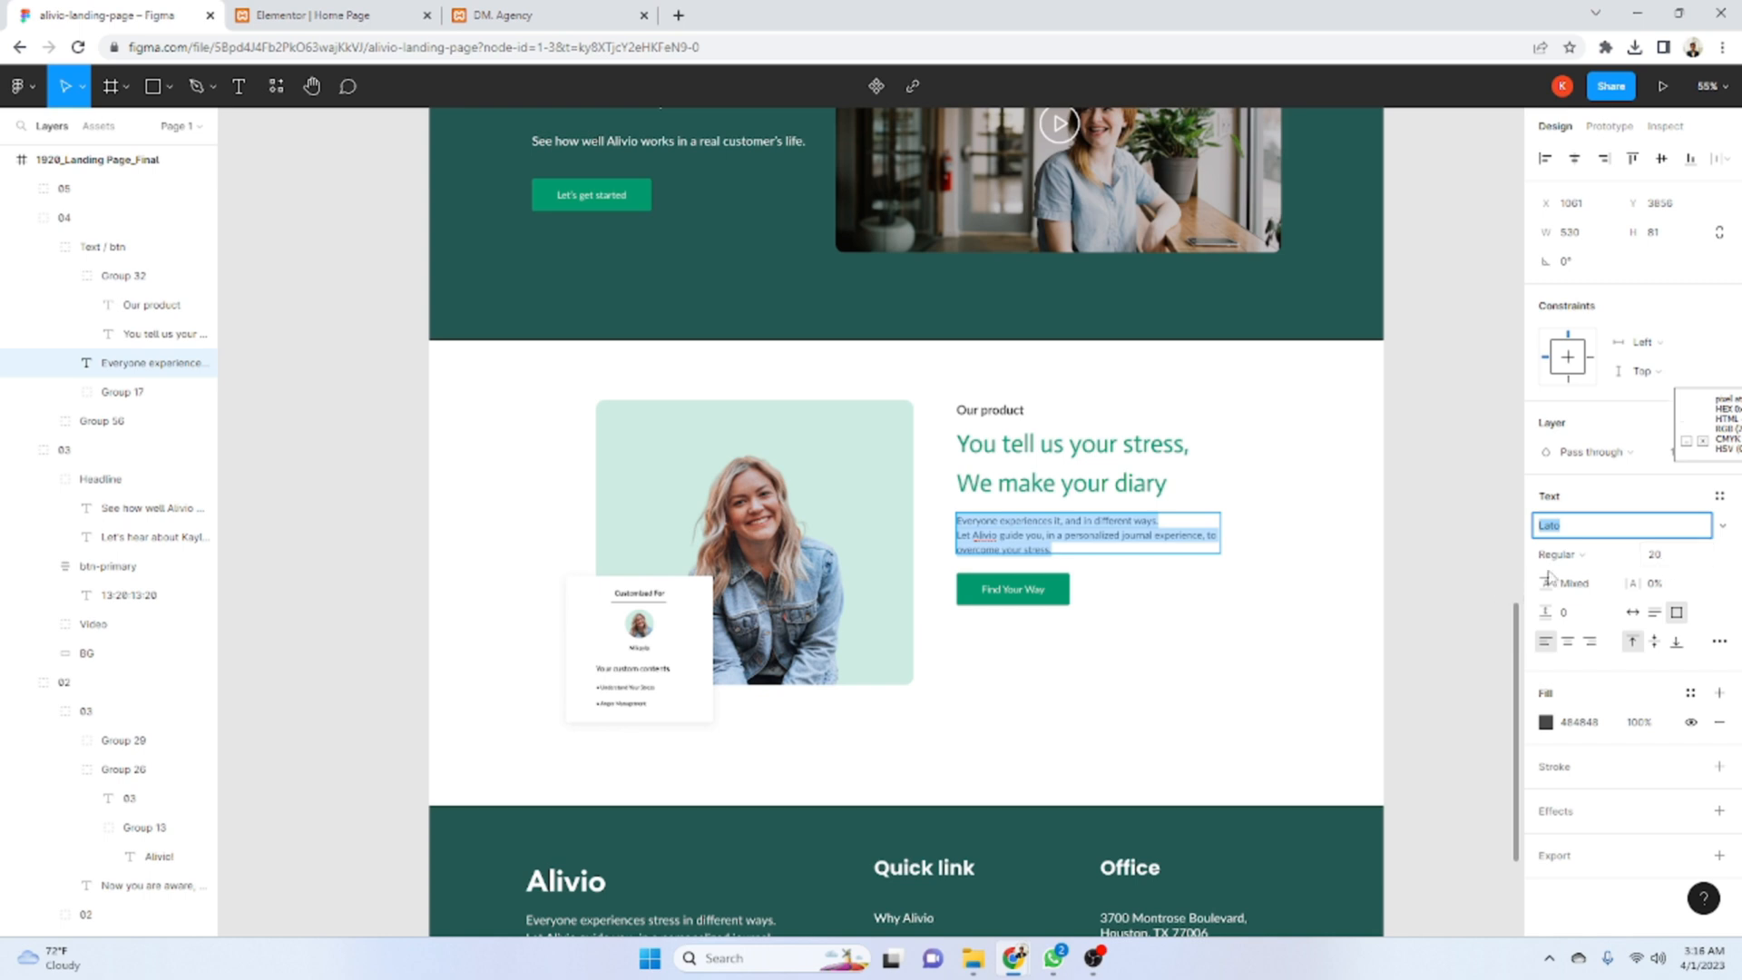
{"action": "left_click", "coordinate": [327, 15]}
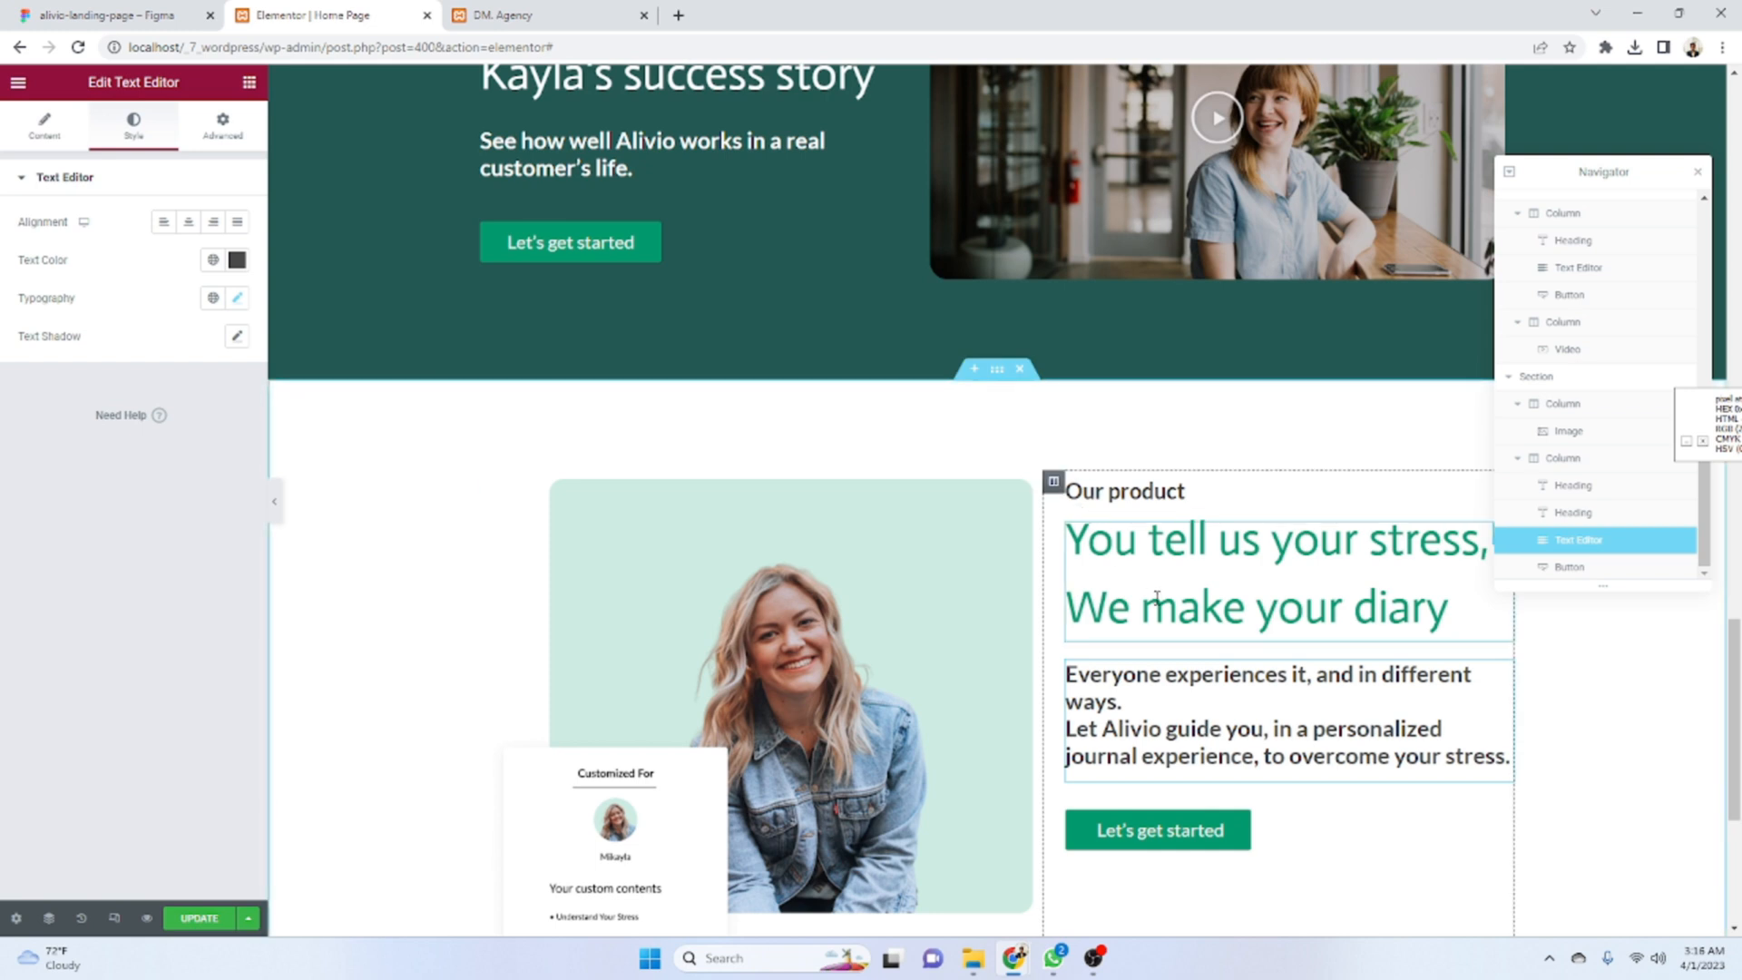
{"action": "left_click", "coordinate": [237, 299]}
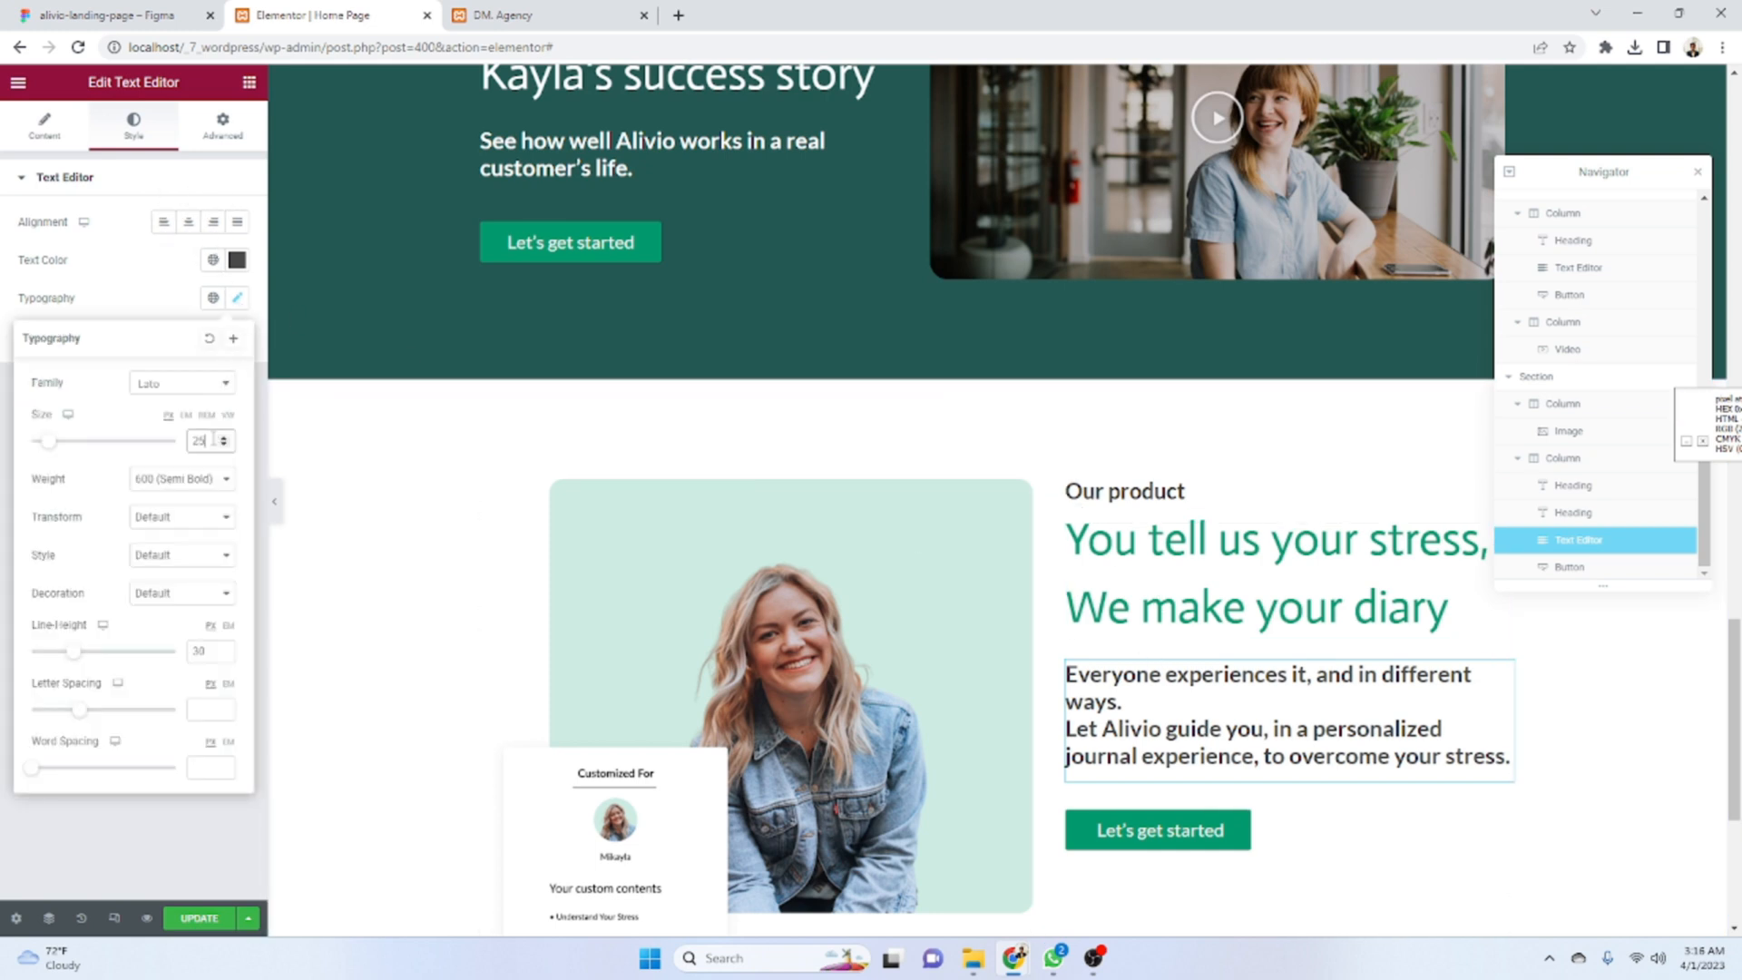
{"action": "key", "text": "BackSpace"}
{"action": "type", "text": "0"}
{"action": "left_click", "coordinate": [215, 480]}
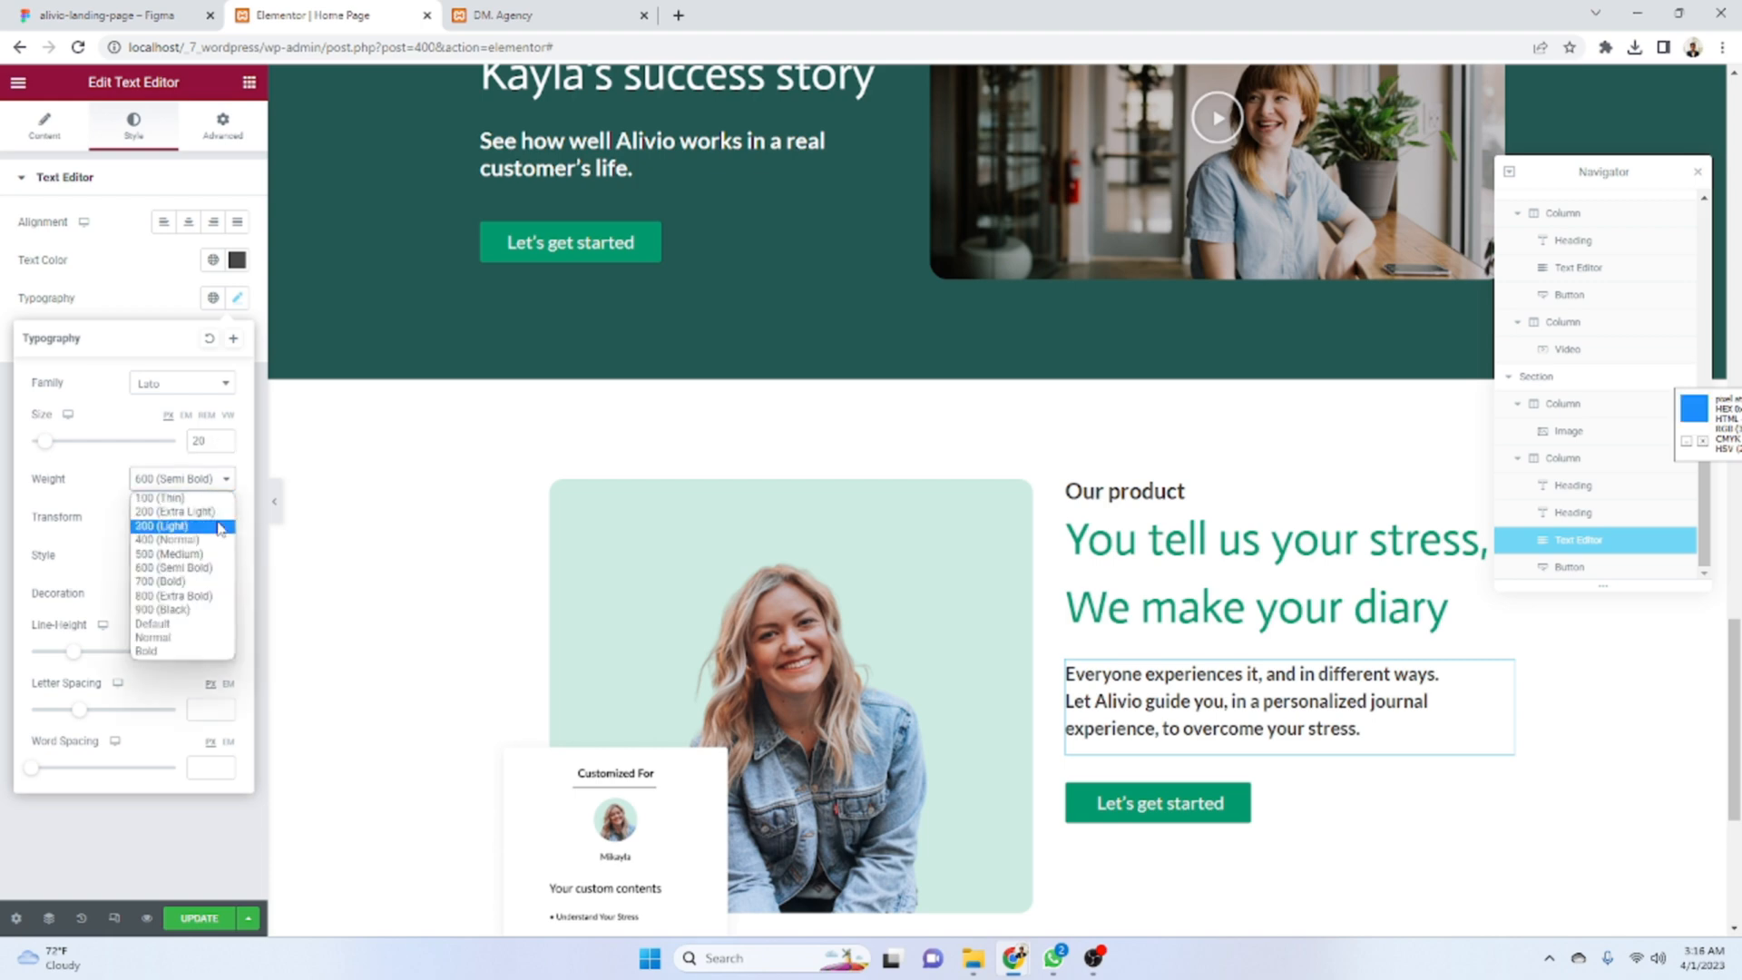
{"action": "left_click", "coordinate": [23, 16]}
{"action": "left_click", "coordinate": [255, 11]}
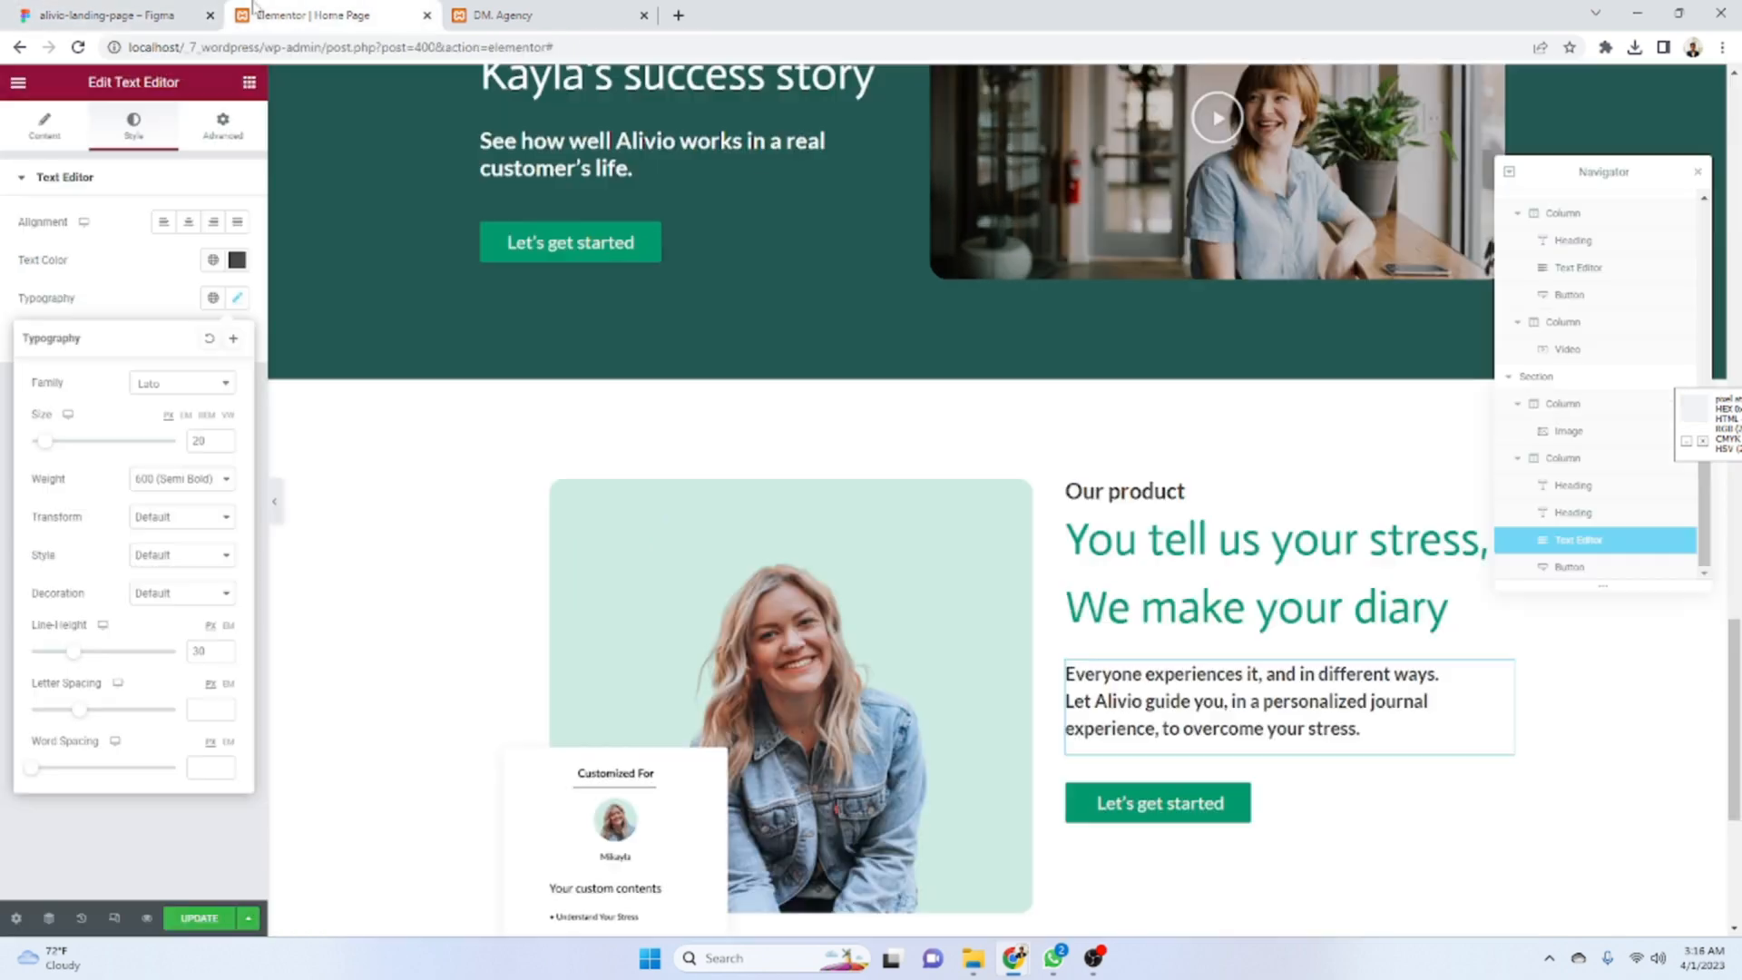
{"action": "left_click", "coordinate": [144, 493]}
{"action": "left_click", "coordinate": [150, 552]}
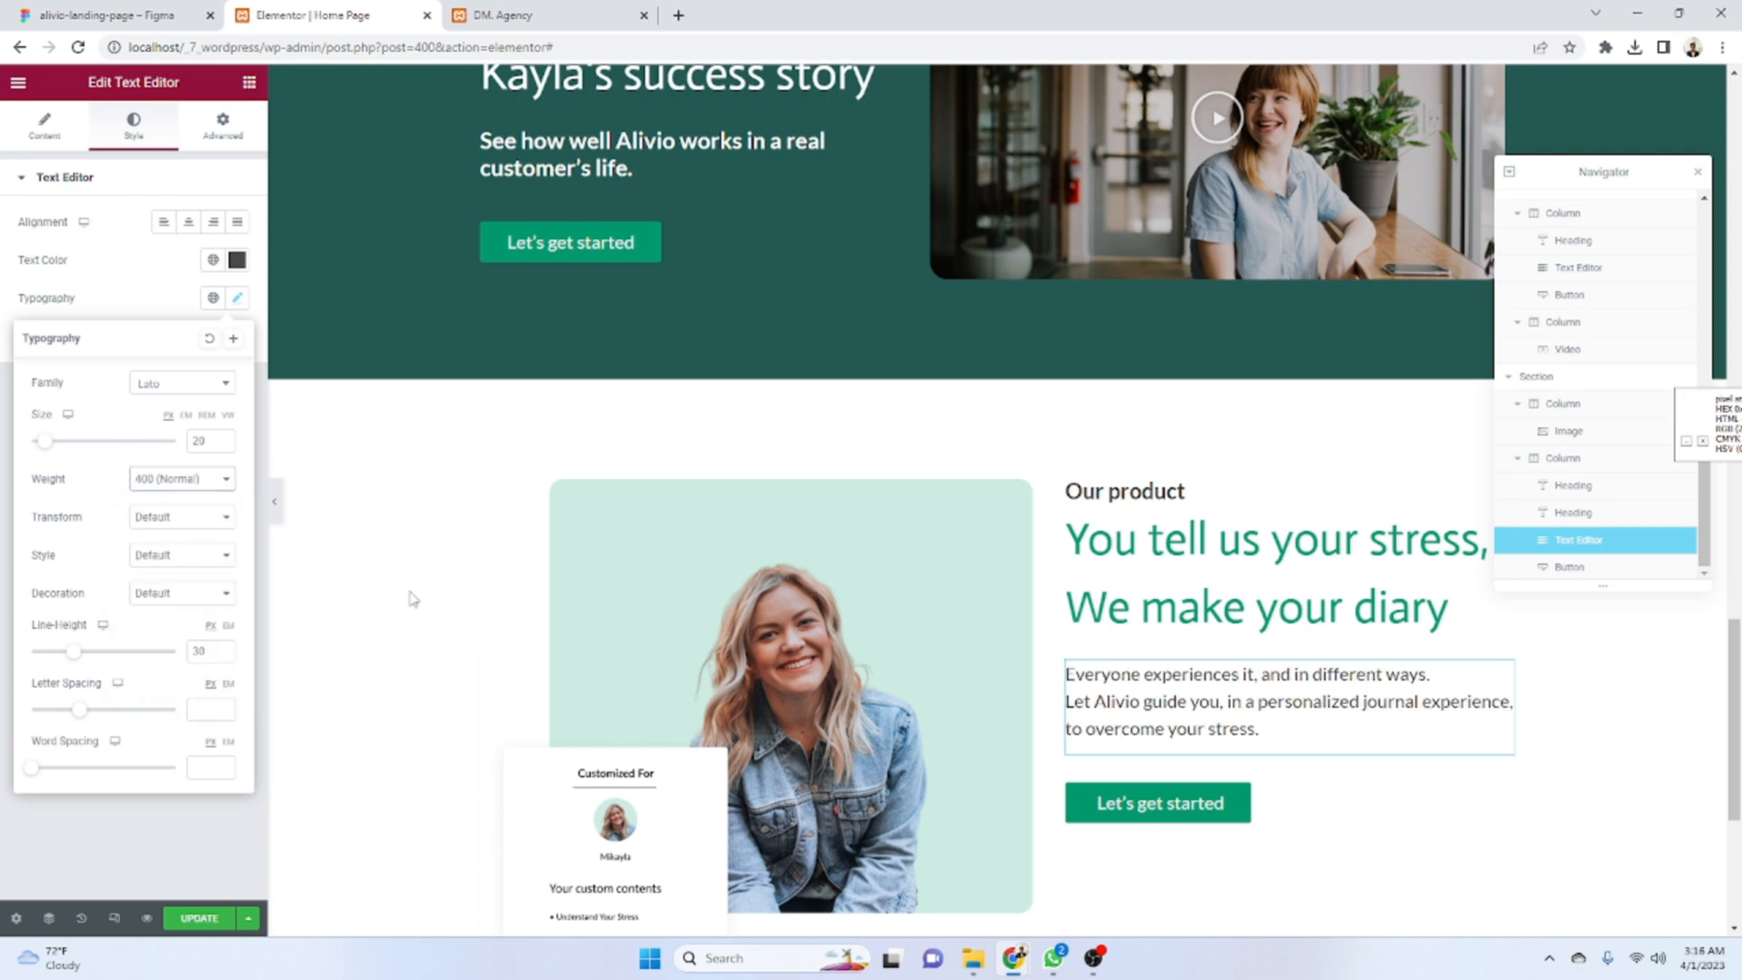
- Change the section button's text to "Find Your Way" copied from the Figma button
{"action": "key", "text": "ctrl+1"}
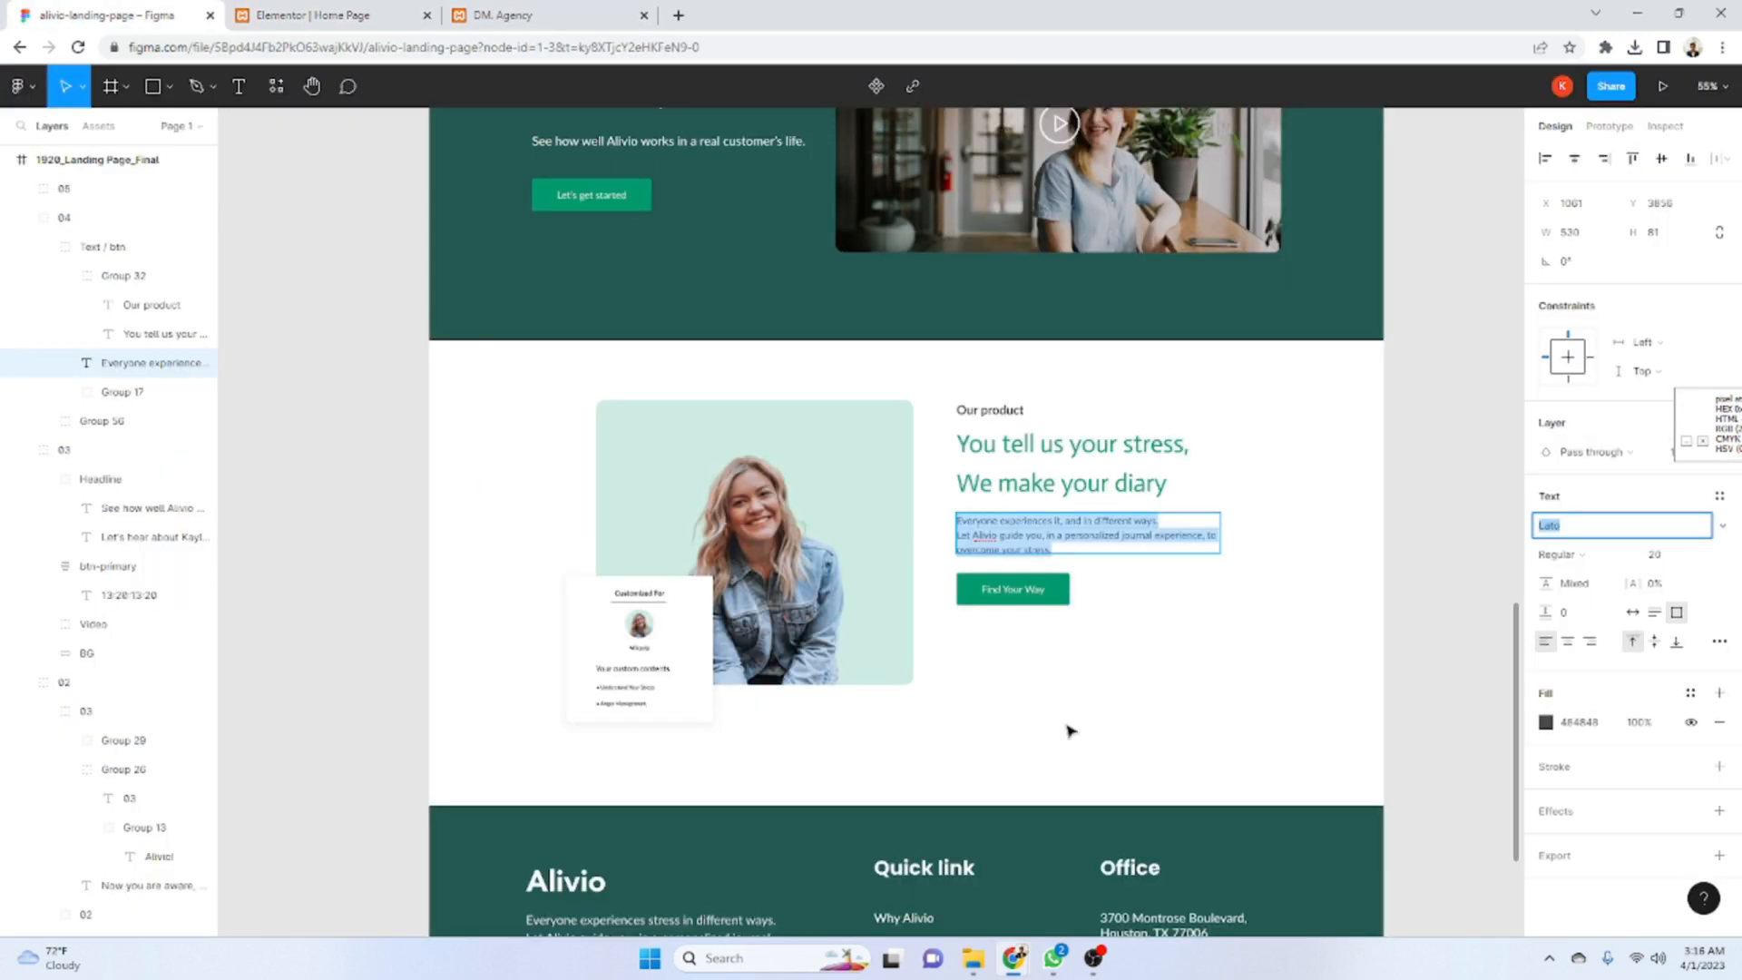
{"action": "left_click", "coordinate": [1061, 590]}
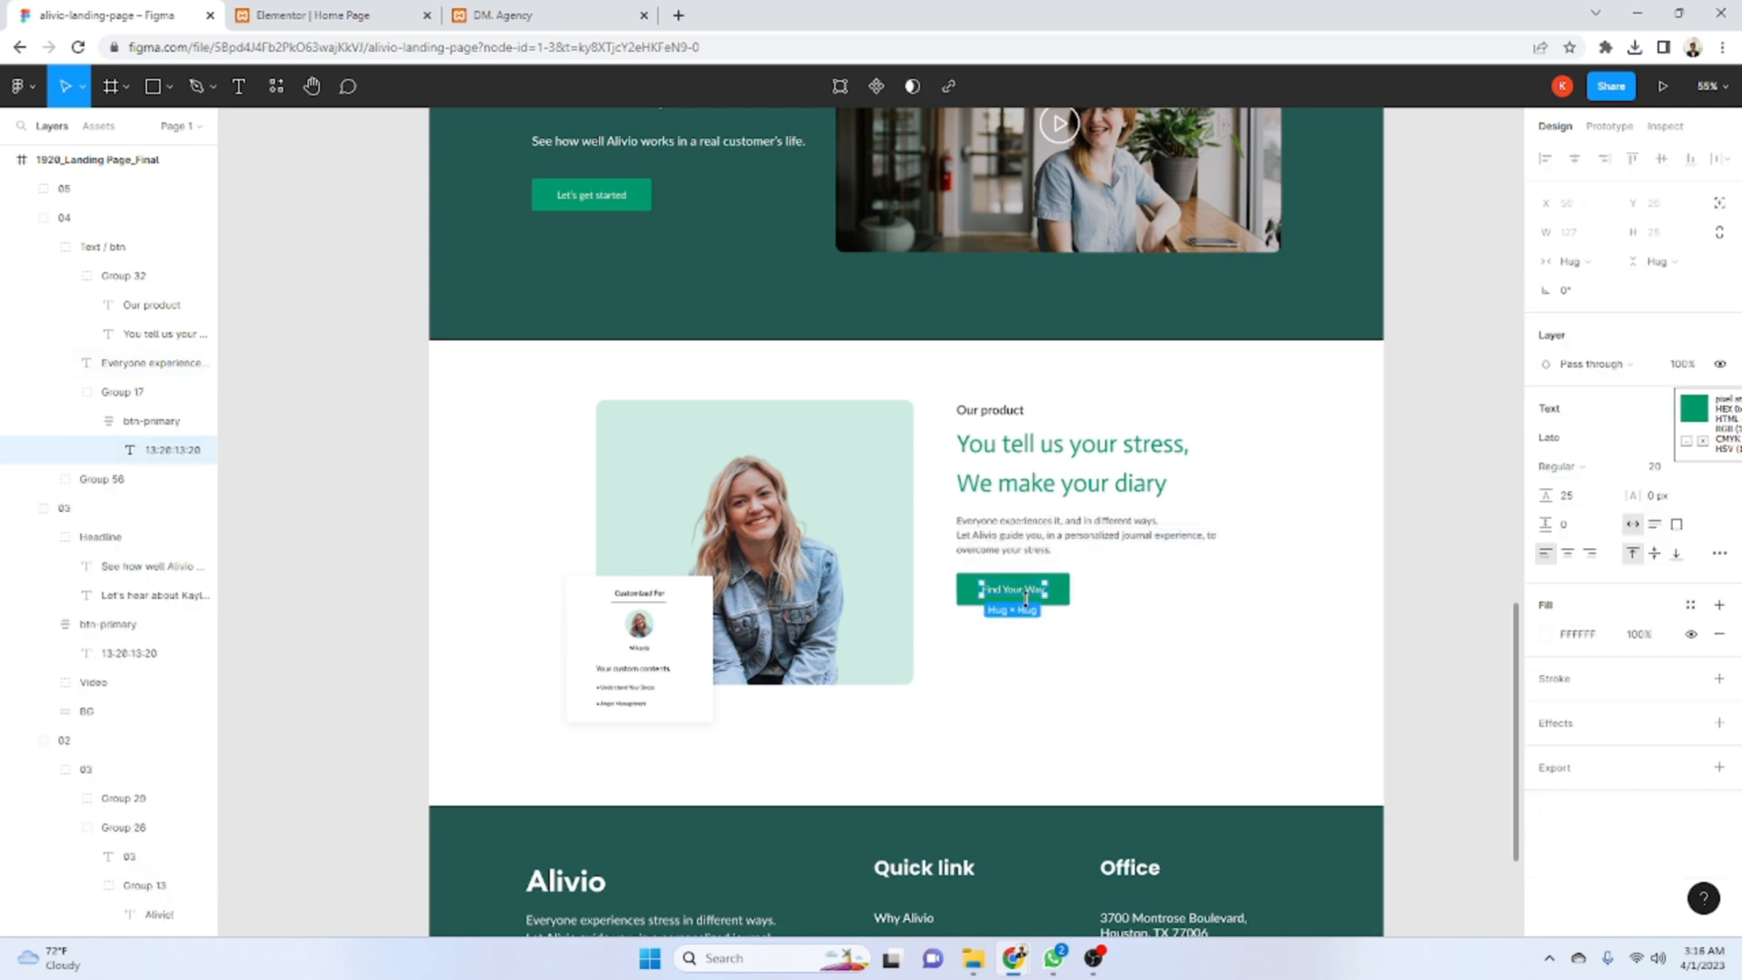
{"action": "double_click", "coordinate": [1010, 588]}
{"action": "key", "text": "ctrl+c"}
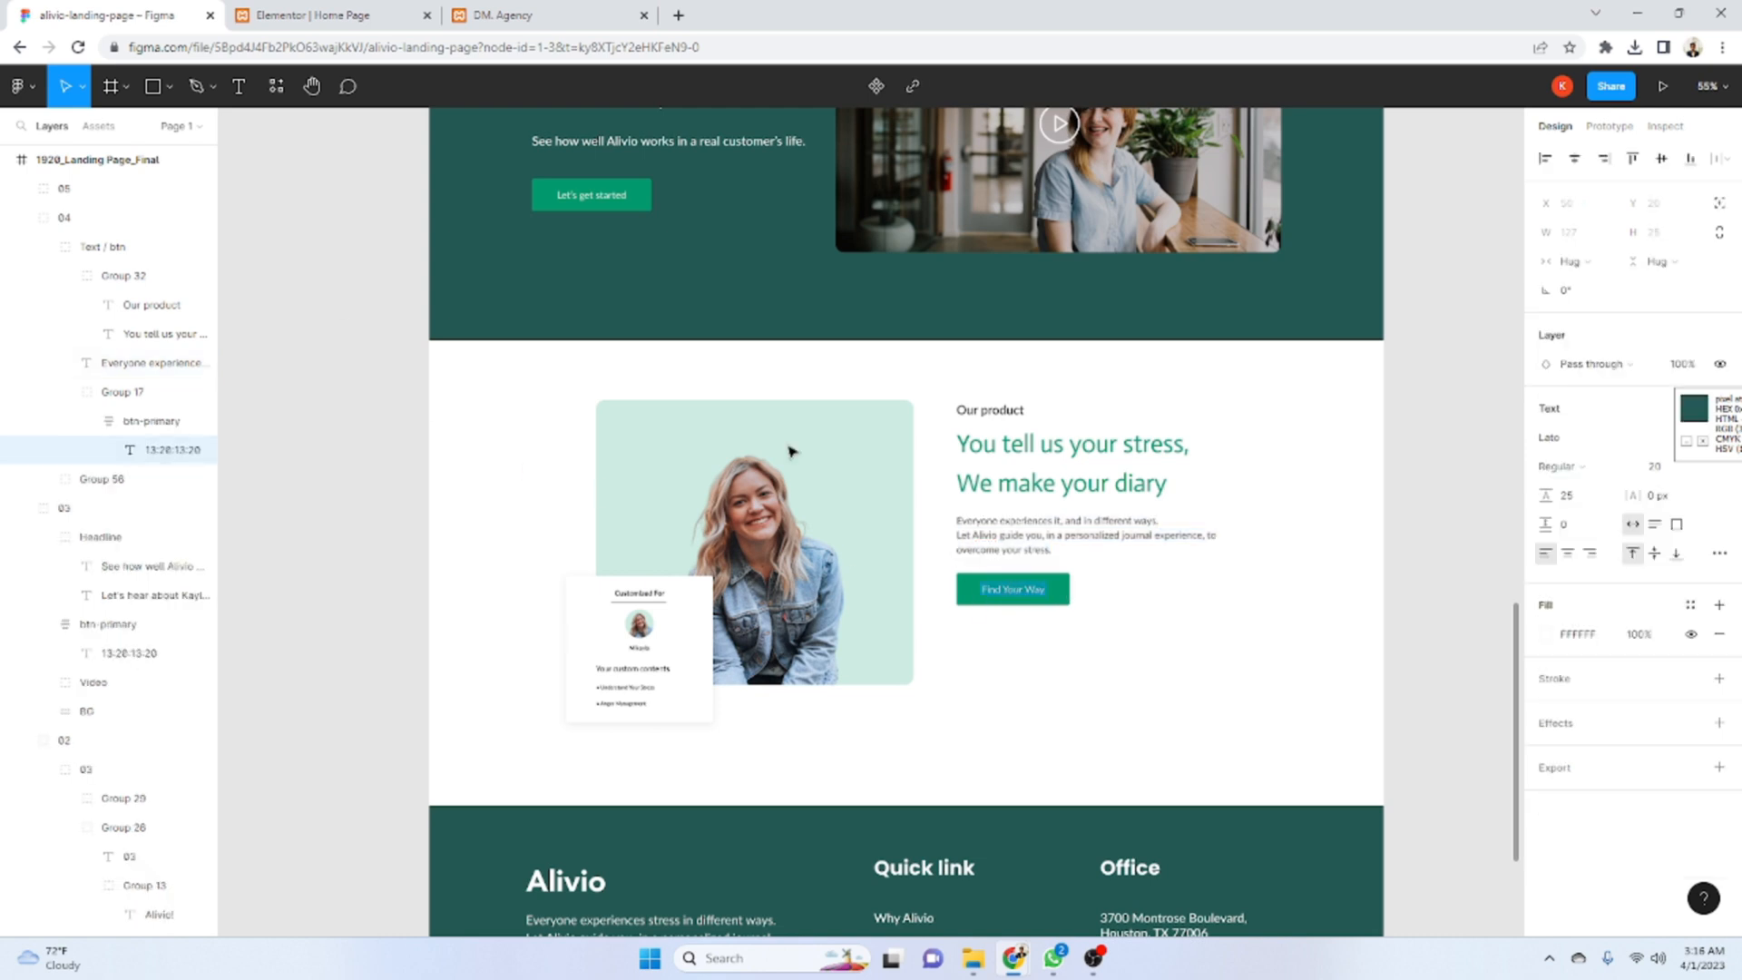
{"action": "key", "text": "ctrl+2"}
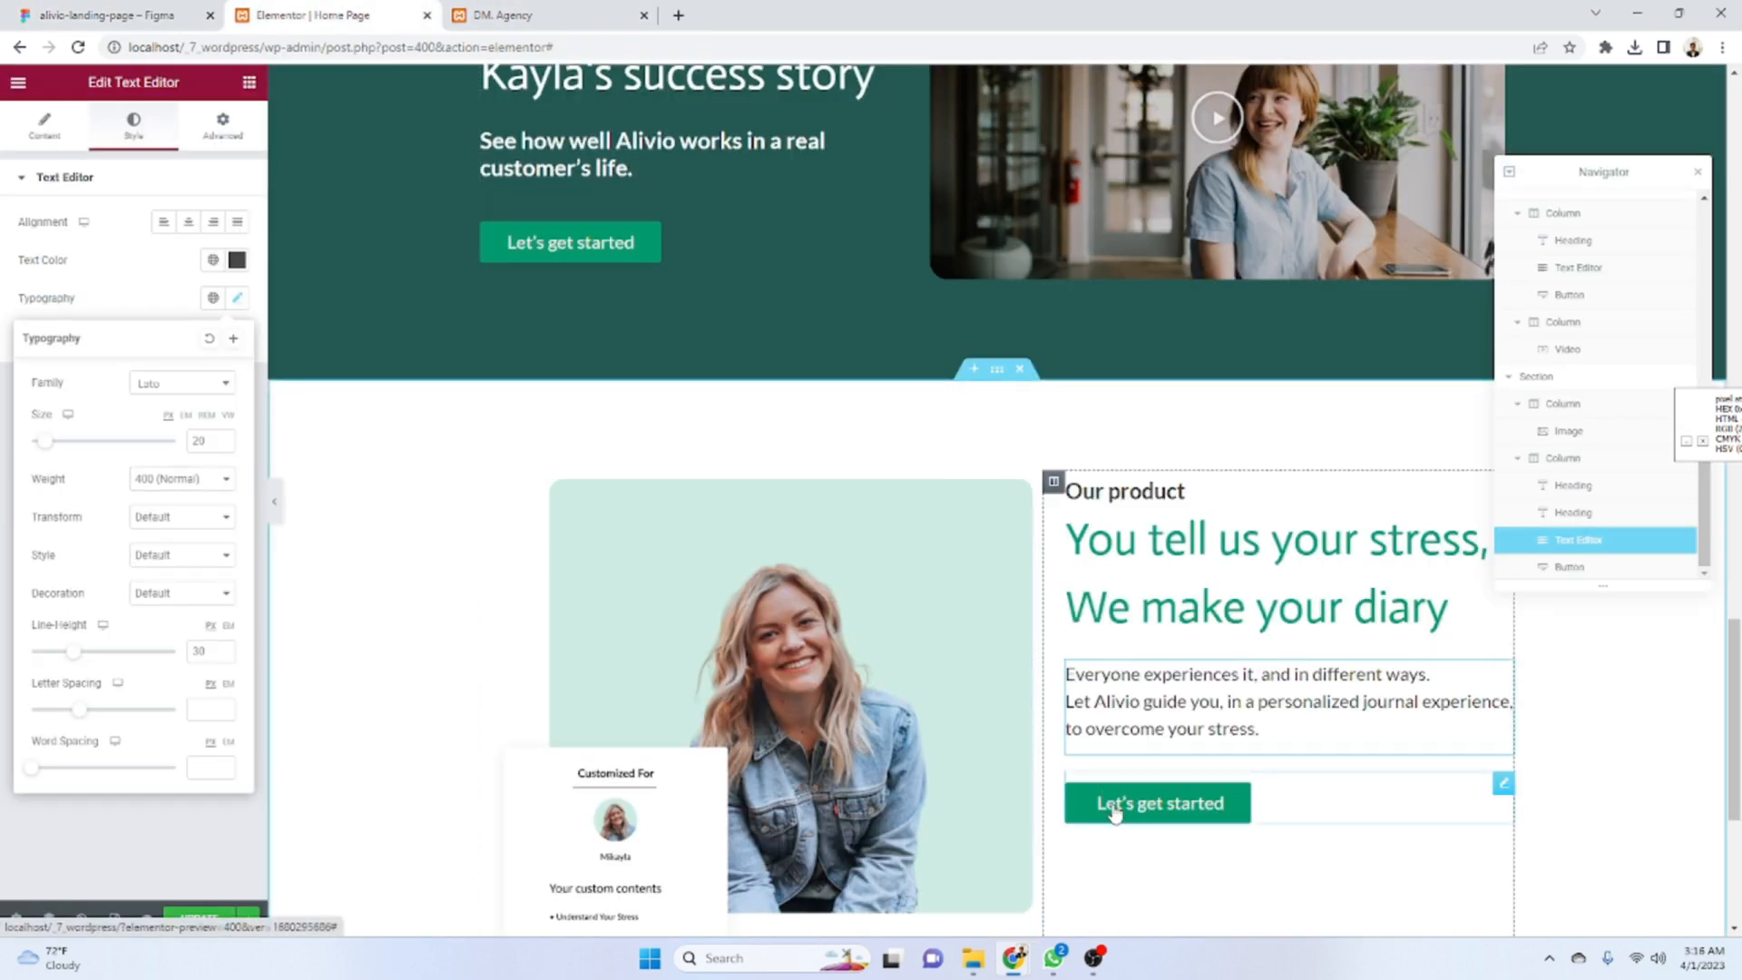
{"action": "left_click", "coordinate": [1112, 802]}
{"action": "triple_click", "coordinate": [173, 260]}
{"action": "key", "text": "ctrl+v"}
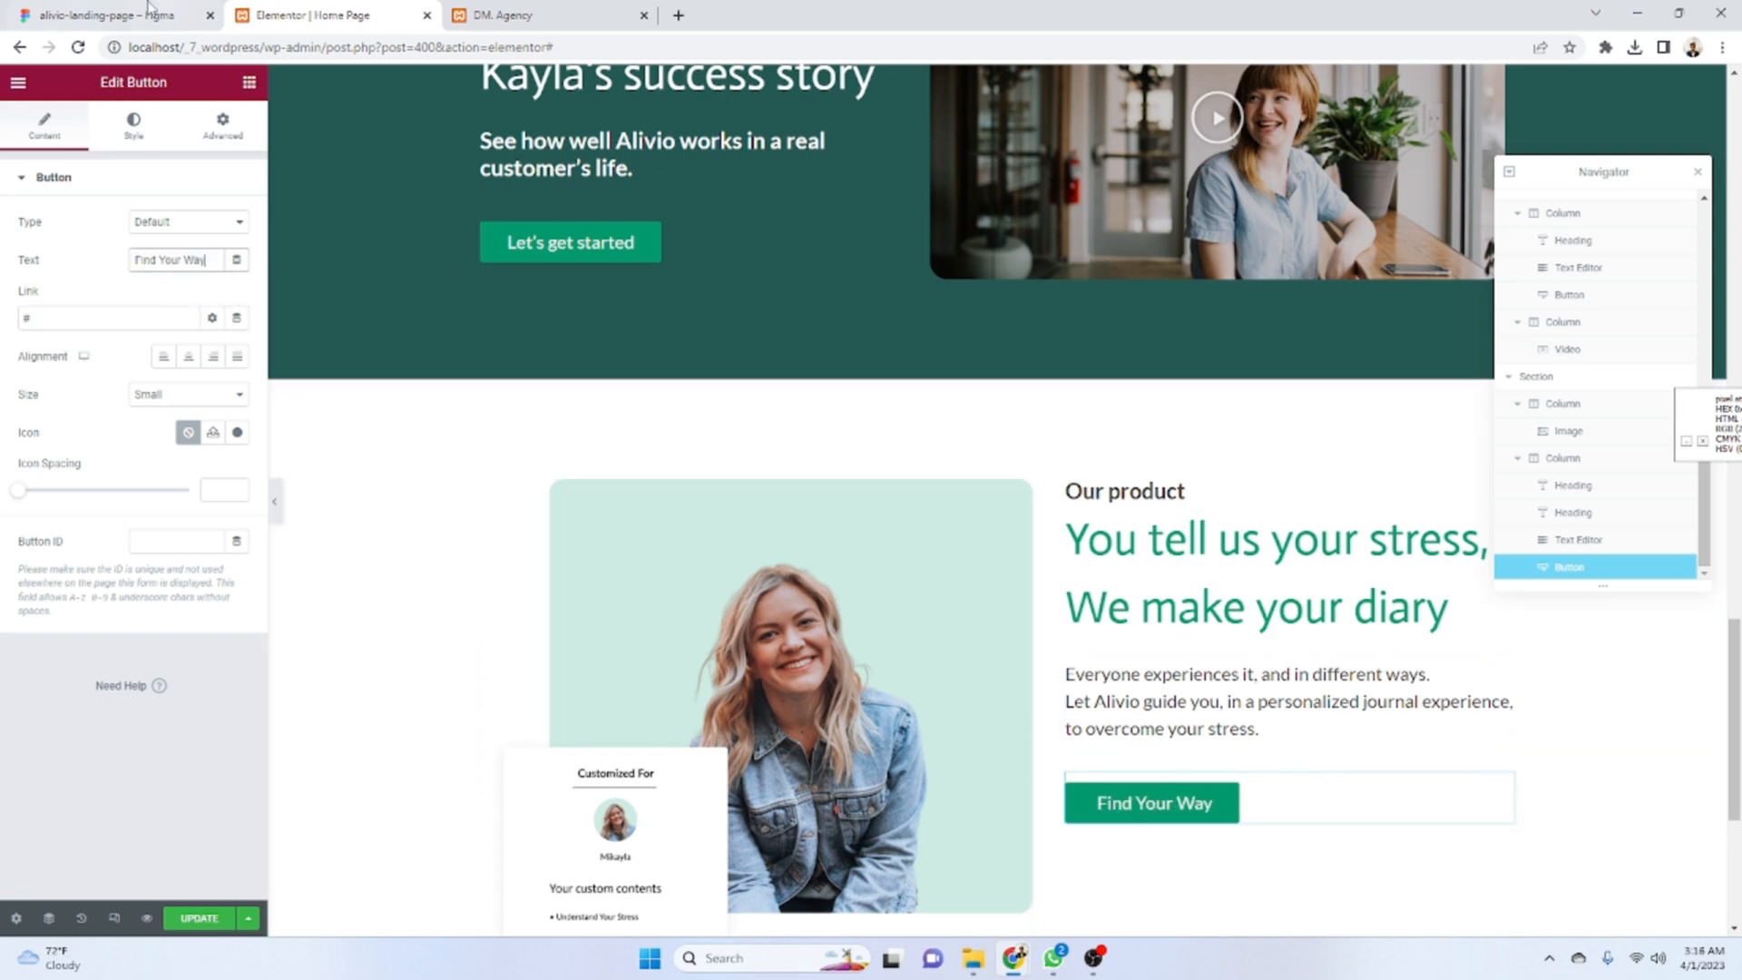
- Compare the "Our product" section with the Figma design and look over the design's footer and neighbouring sections
{"action": "left_click", "coordinate": [124, 20]}
{"action": "left_click", "coordinate": [240, 9]}
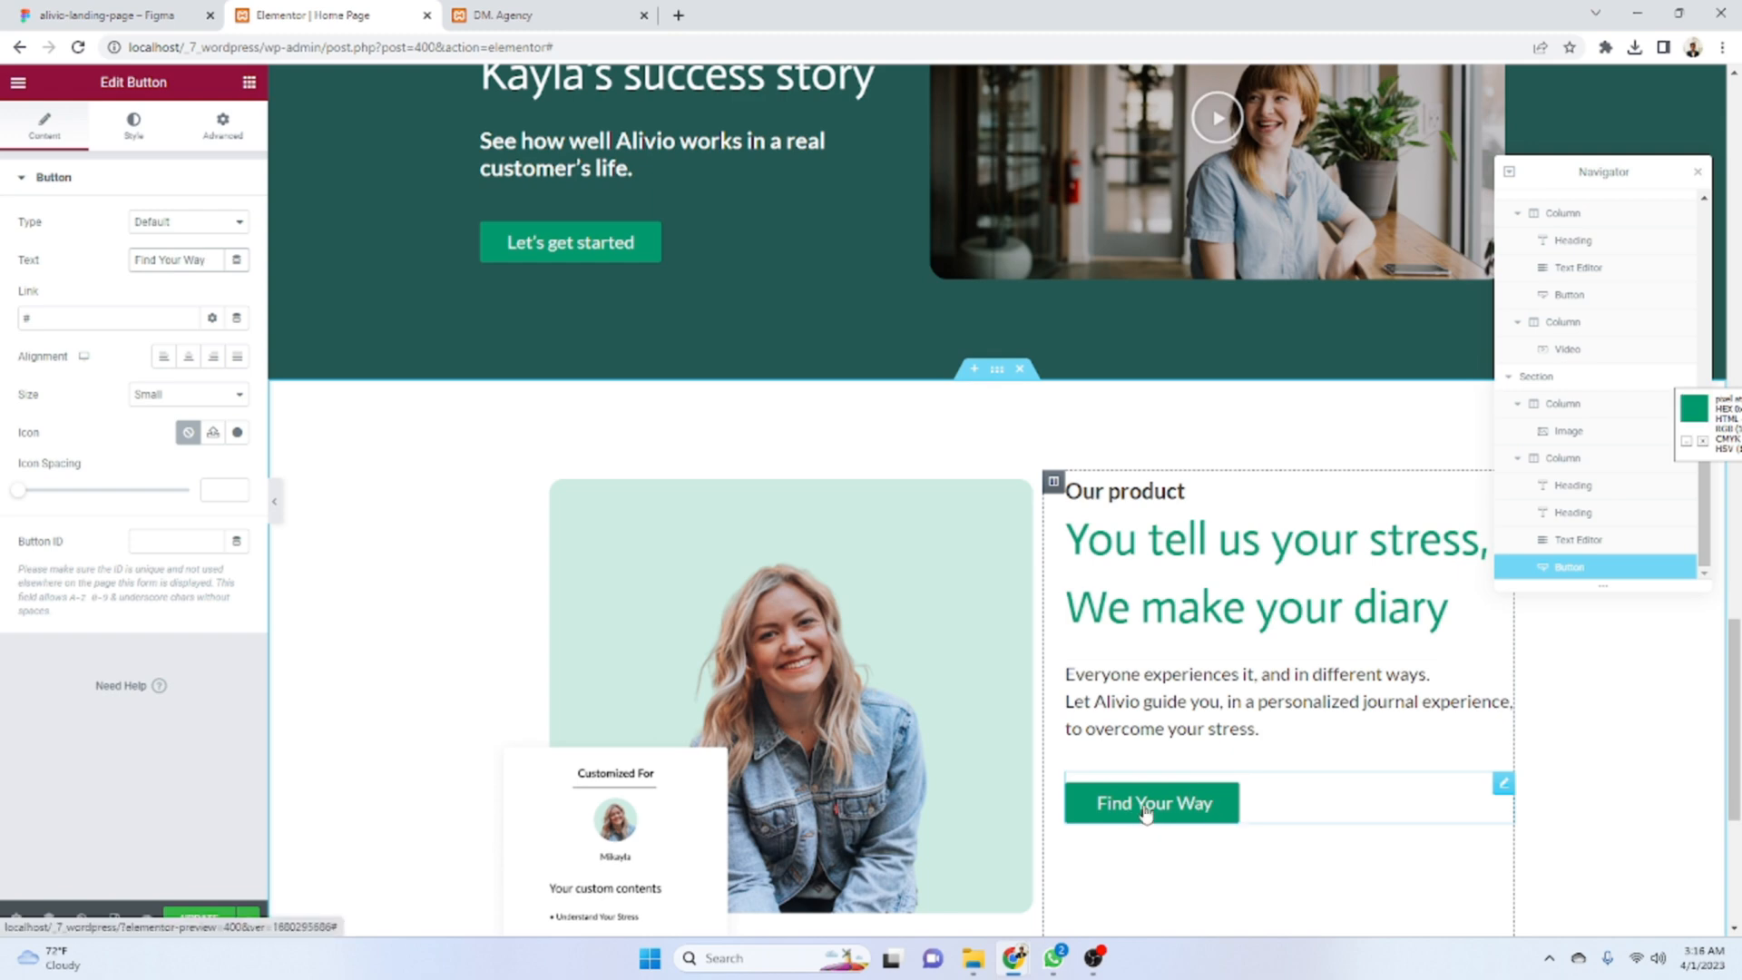
{"action": "scroll", "coordinate": [822, 517], "scroll_direction": "down", "scroll_amount": 5}
{"action": "key", "text": "ctrl+shift+Tab"}
{"action": "scroll", "coordinate": [985, 500], "scroll_direction": "down", "scroll_amount": 2}
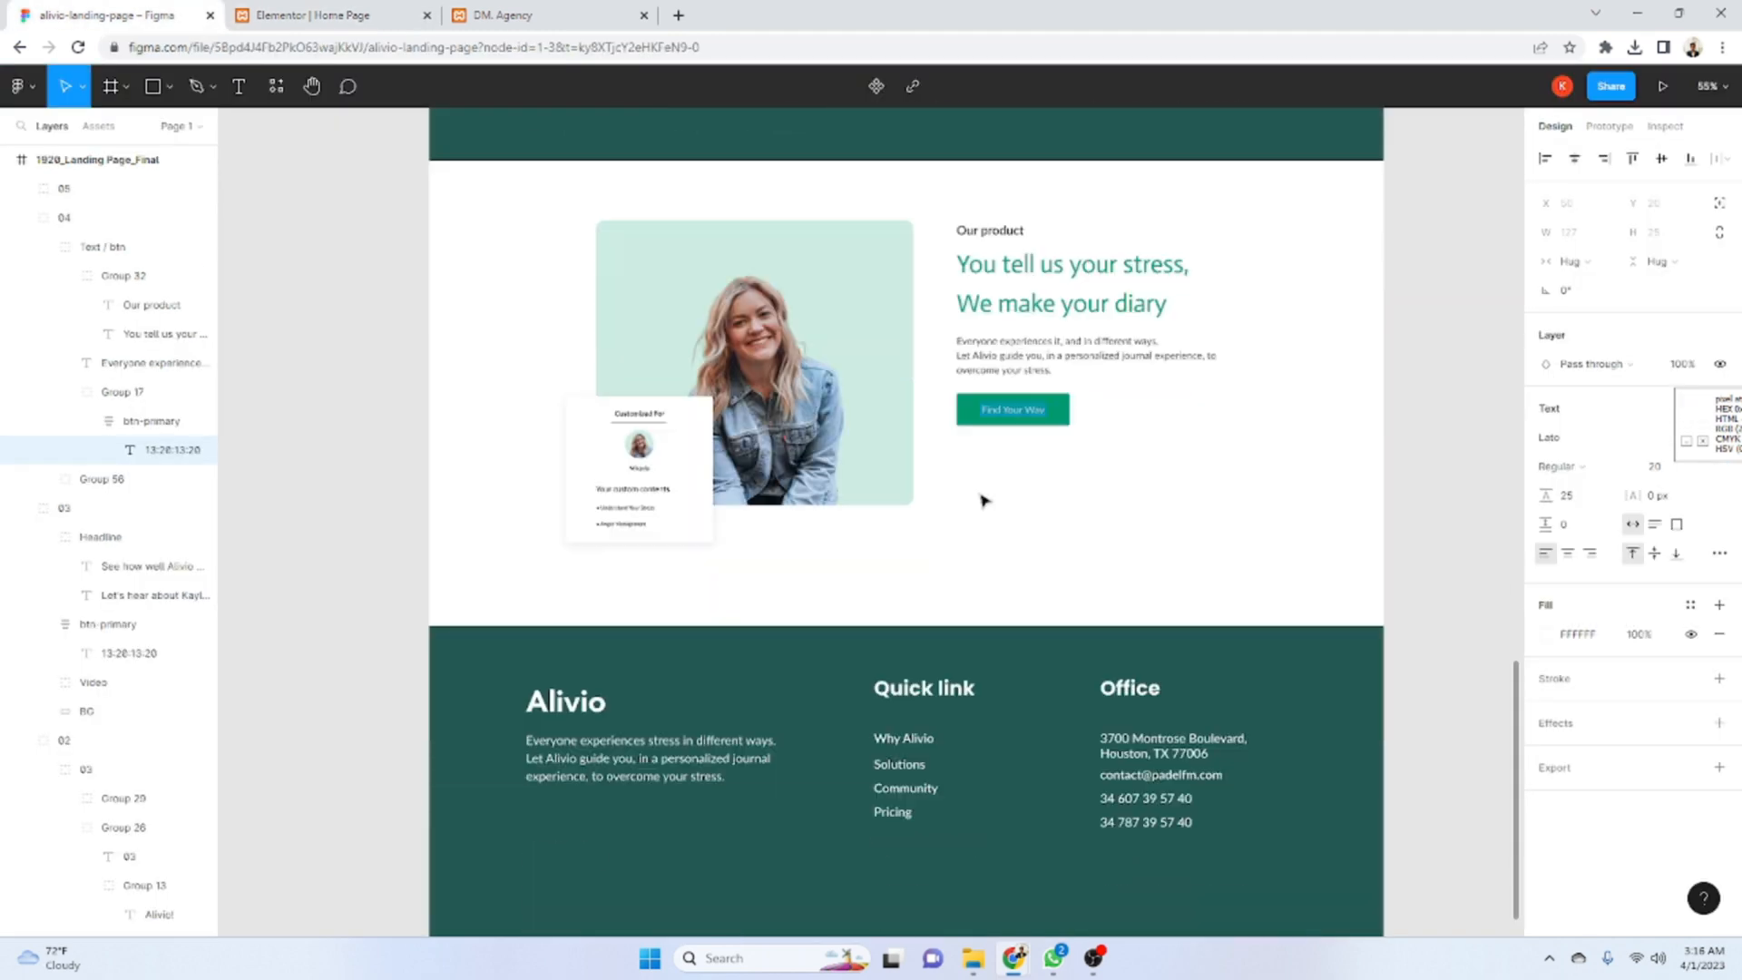
{"action": "scroll", "coordinate": [821, 624], "scroll_direction": "up", "scroll_amount": 1}
{"action": "scroll", "coordinate": [864, 622], "scroll_direction": "down", "scroll_amount": 3}
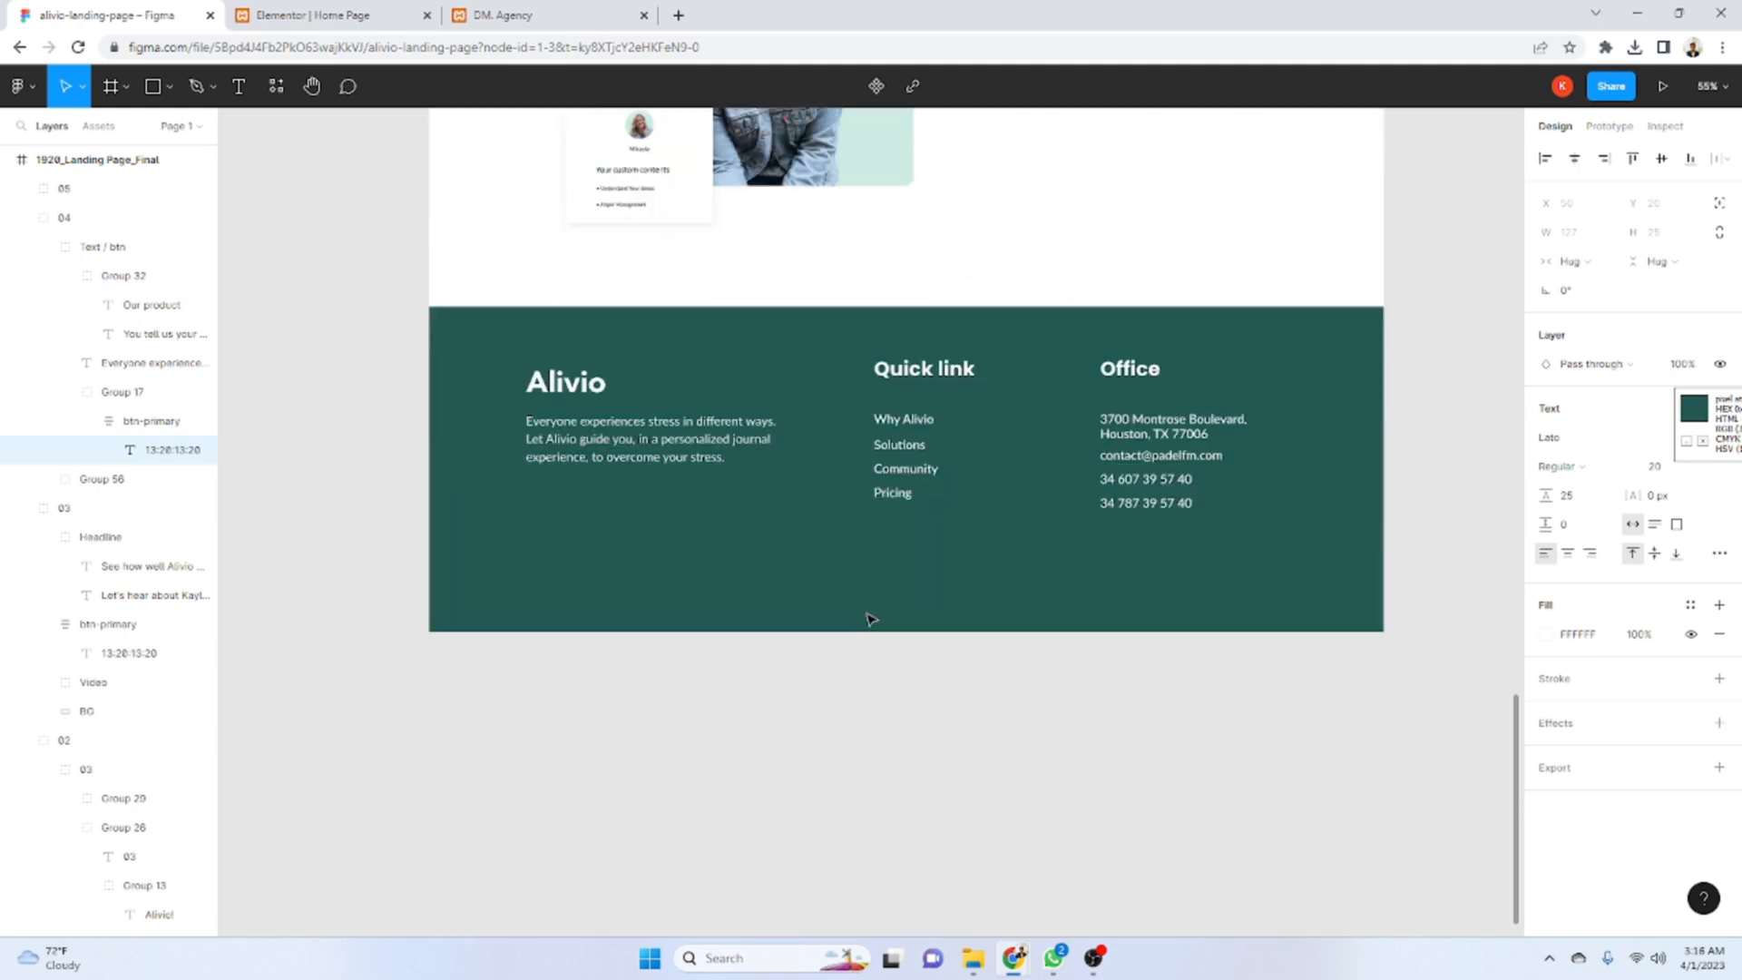
{"action": "scroll", "coordinate": [871, 615], "scroll_direction": "up", "scroll_amount": 2}
{"action": "scroll", "coordinate": [578, 569], "scroll_direction": "up", "scroll_amount": 15}
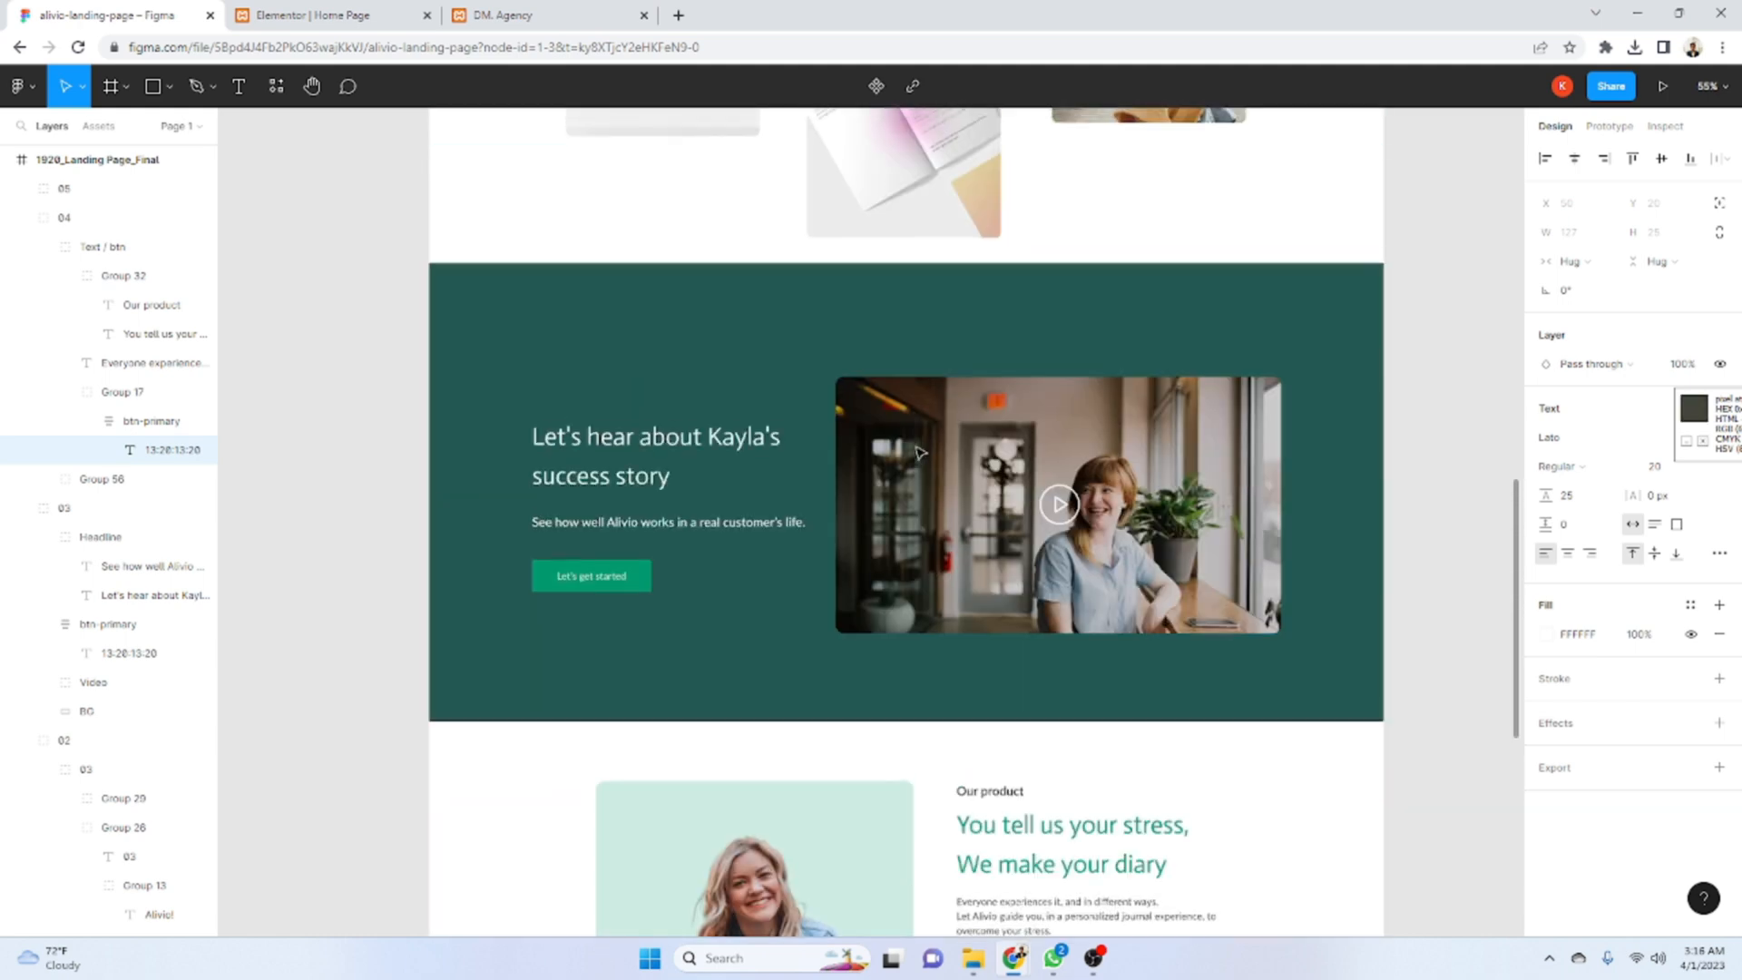
- Compare the published page preview with the Figma design, checking the three-step section and the spacing above the green testimonial section
{"action": "scroll", "coordinate": [917, 449], "scroll_direction": "up", "scroll_amount": 2}
{"action": "scroll", "coordinate": [711, 401], "scroll_direction": "down", "scroll_amount": 3}
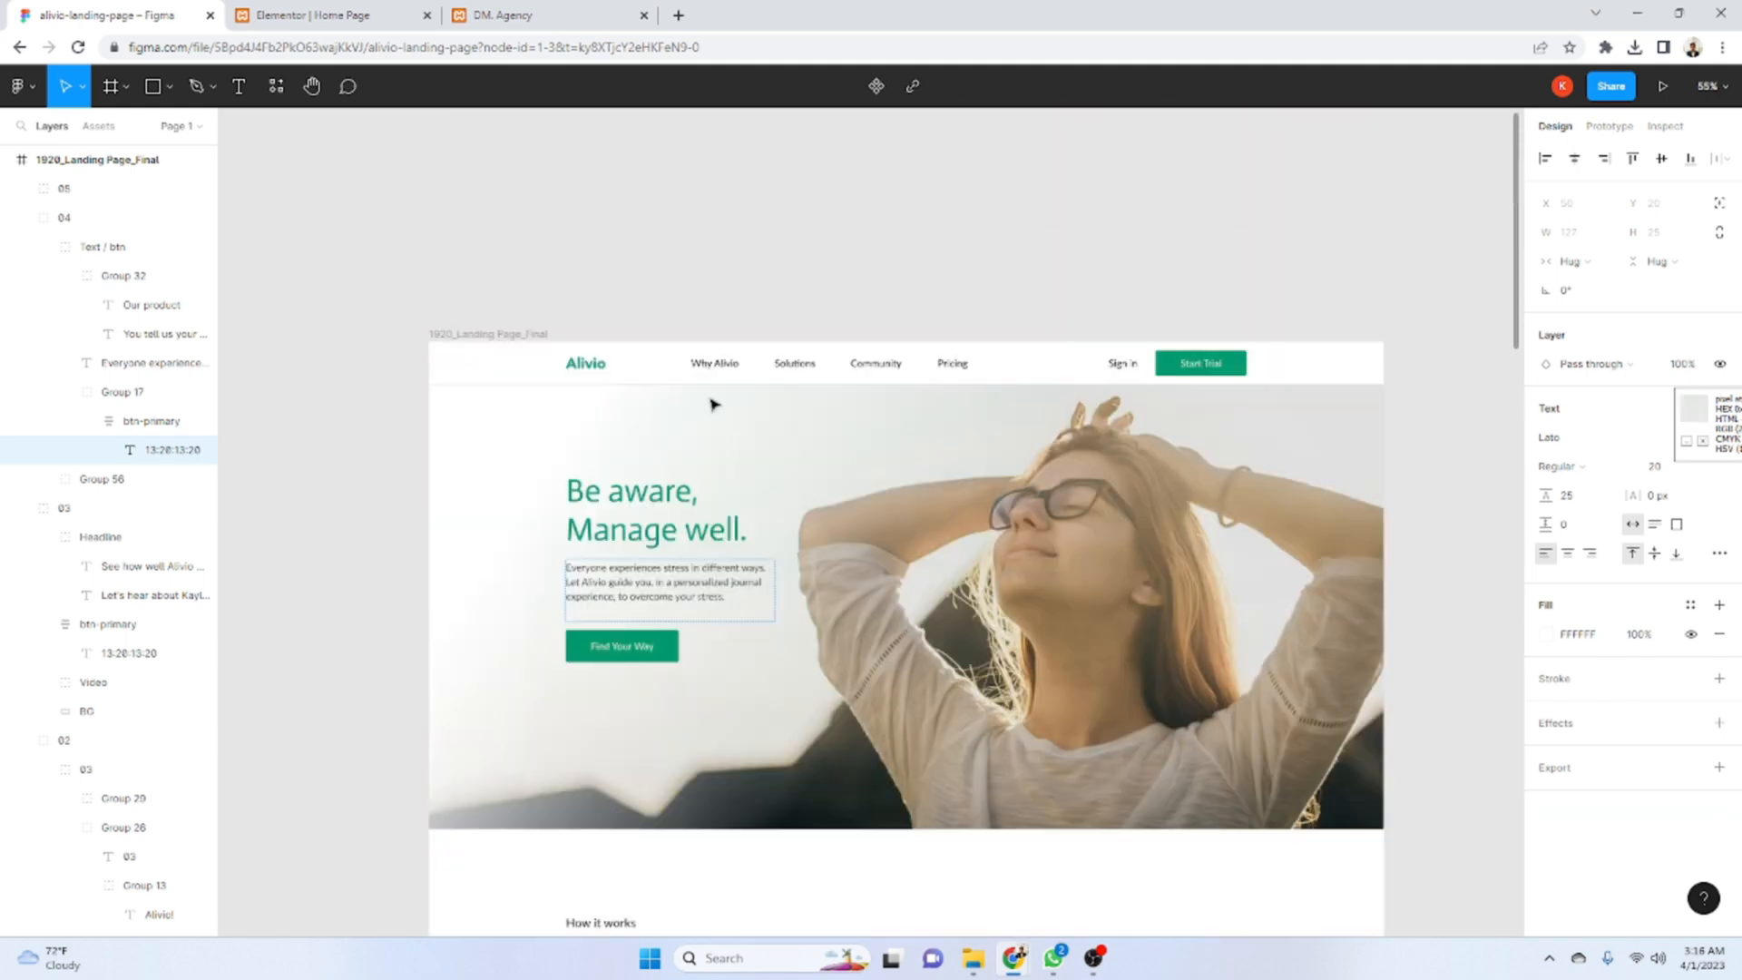
{"action": "key", "text": "ctrl+Tab"}
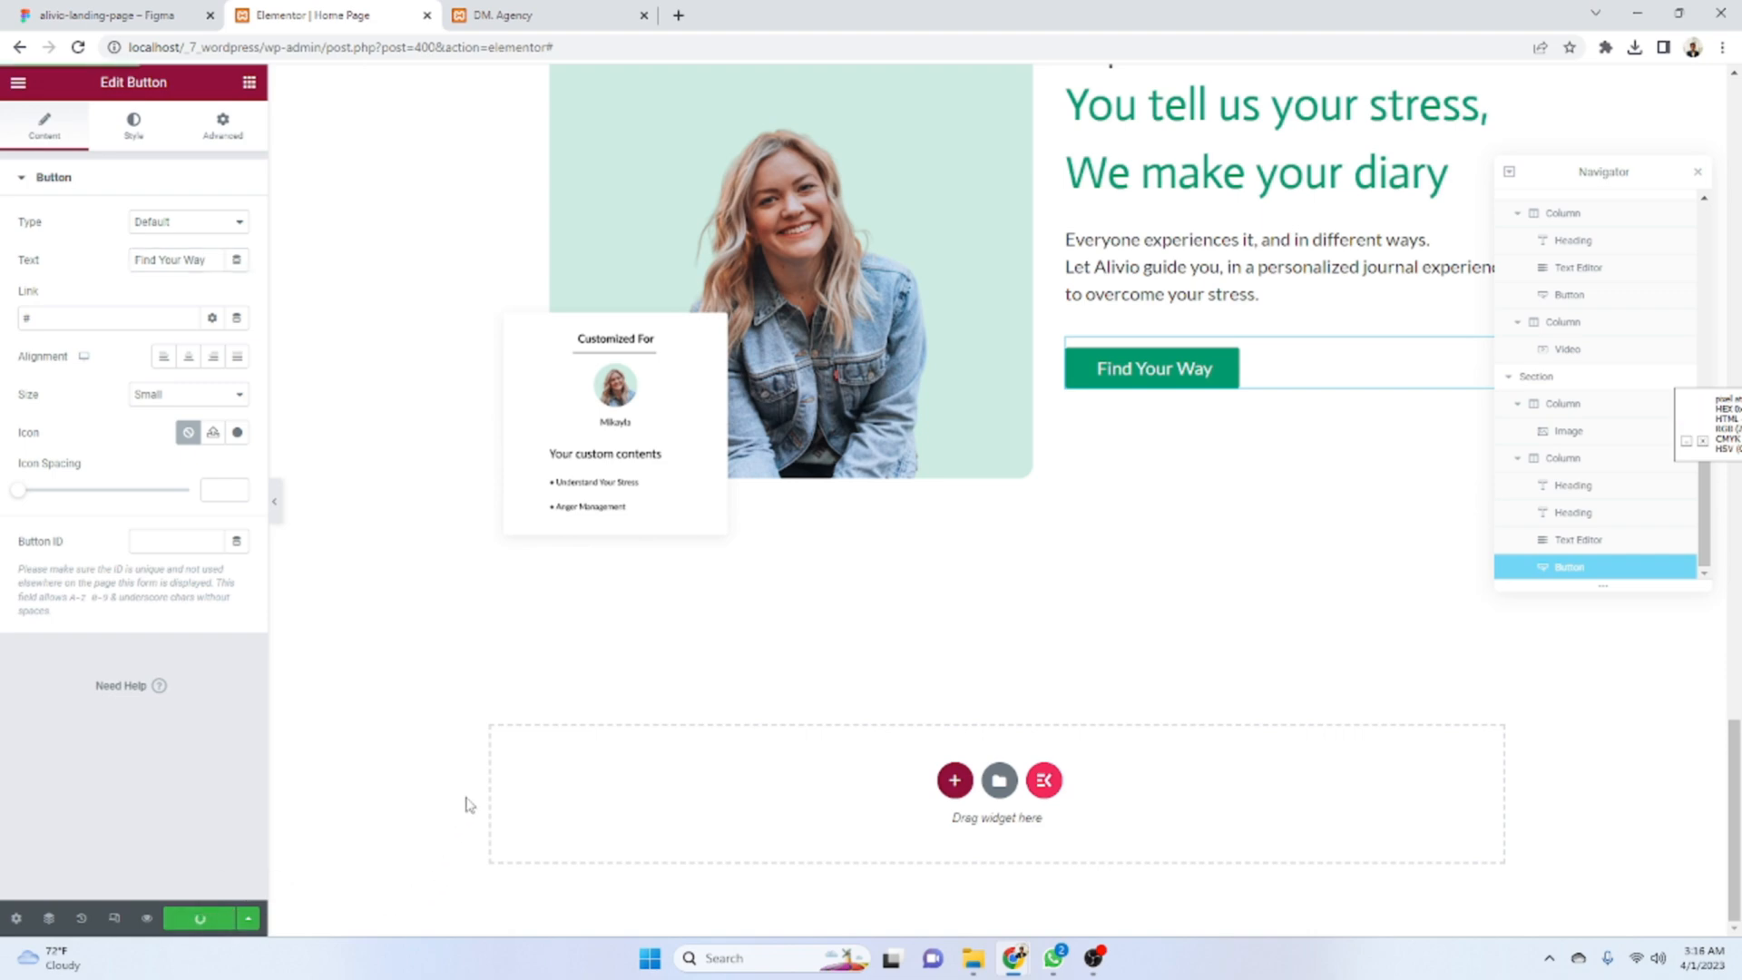
{"action": "key", "text": "ctrl+Tab"}
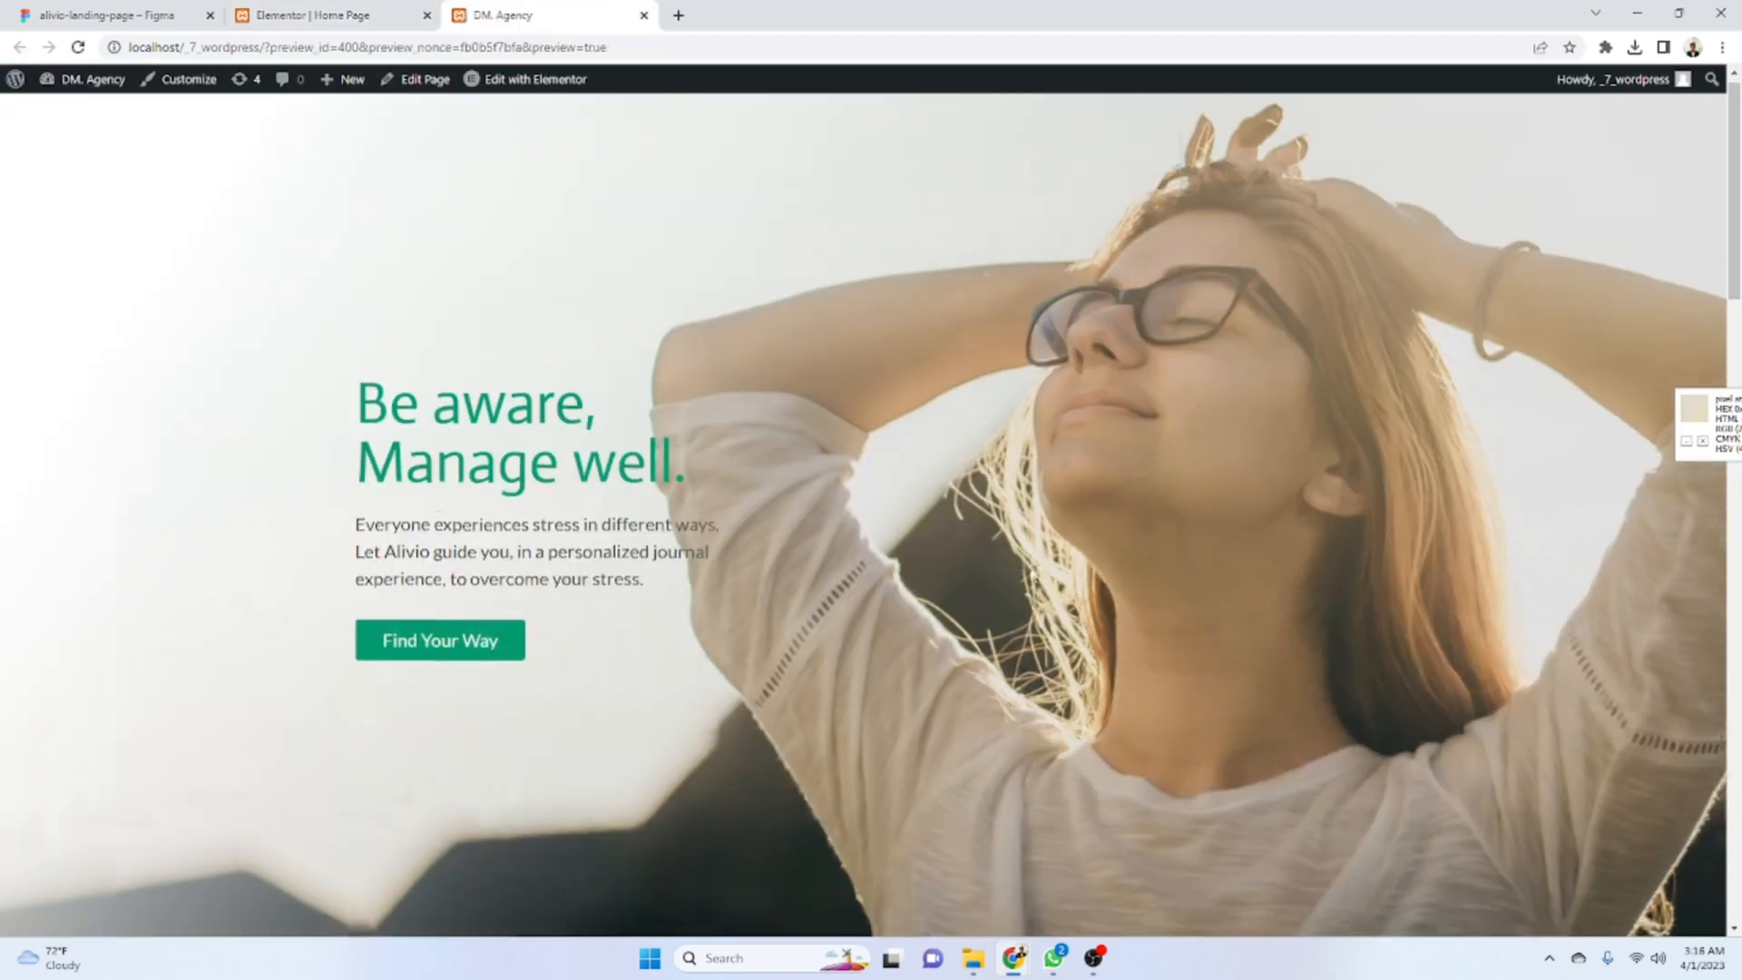
{"action": "scroll", "coordinate": [1032, 574], "scroll_direction": "down", "scroll_amount": 15}
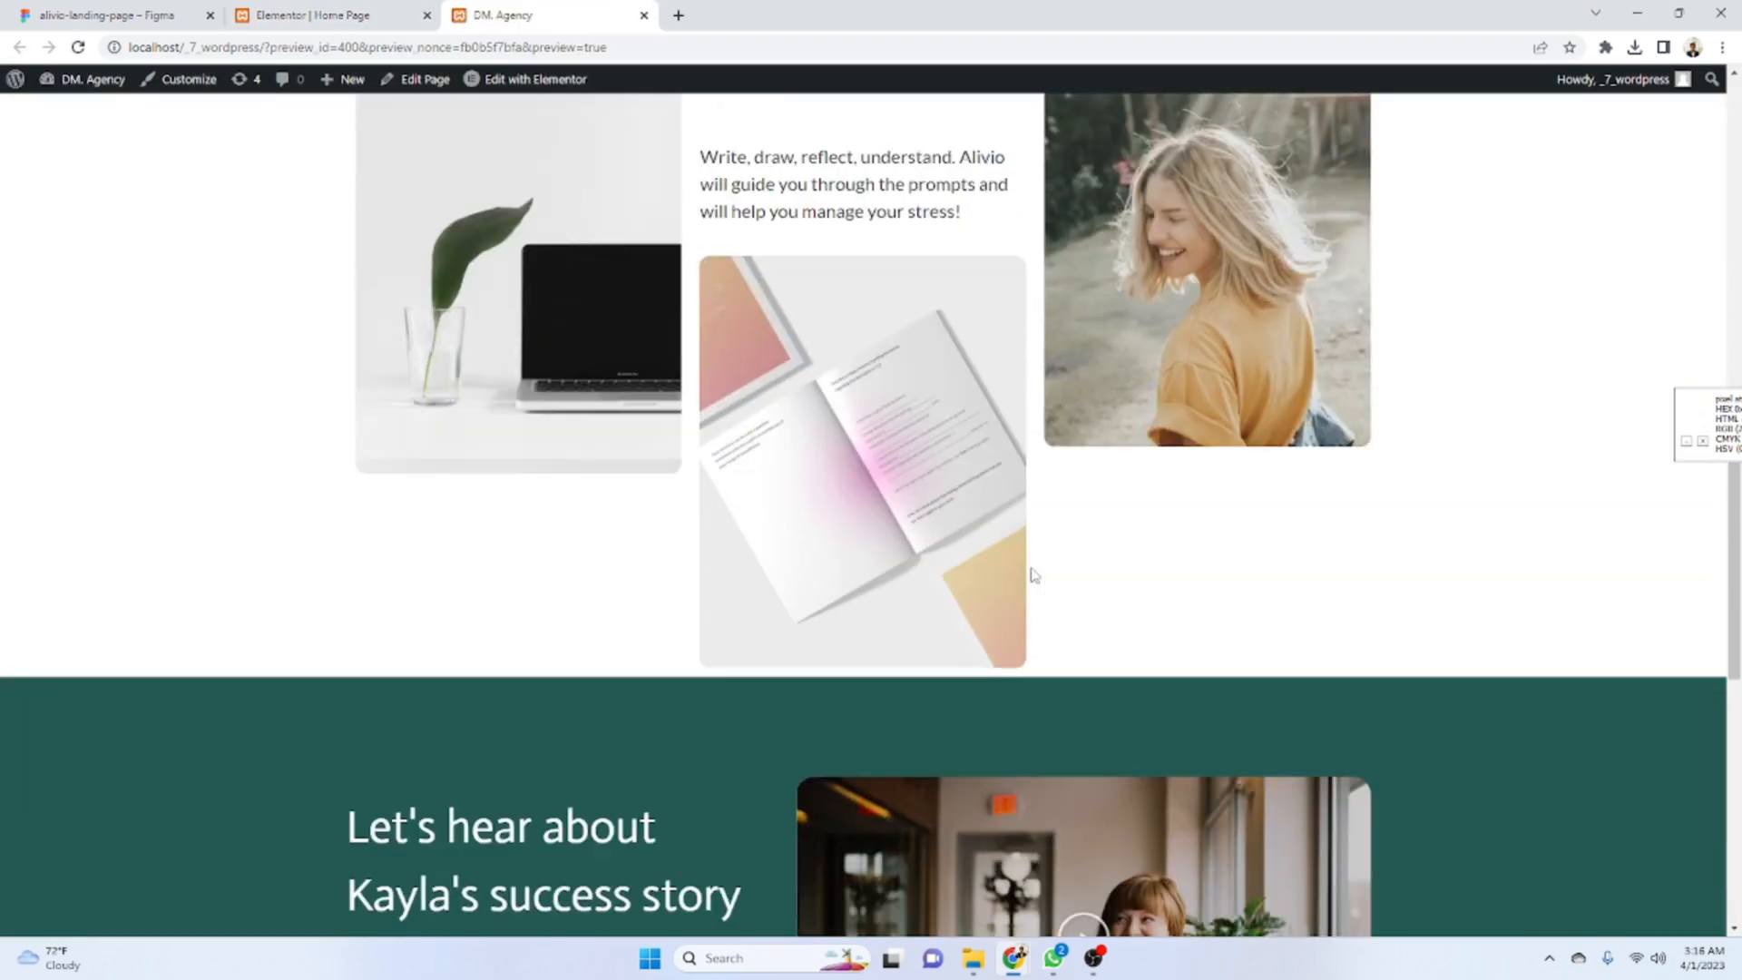
{"action": "scroll", "coordinate": [1033, 574], "scroll_direction": "down", "scroll_amount": 1}
{"action": "key", "text": "ctrl+shift+Tab"}
{"action": "key", "text": "ctrl+shift+Tab"}
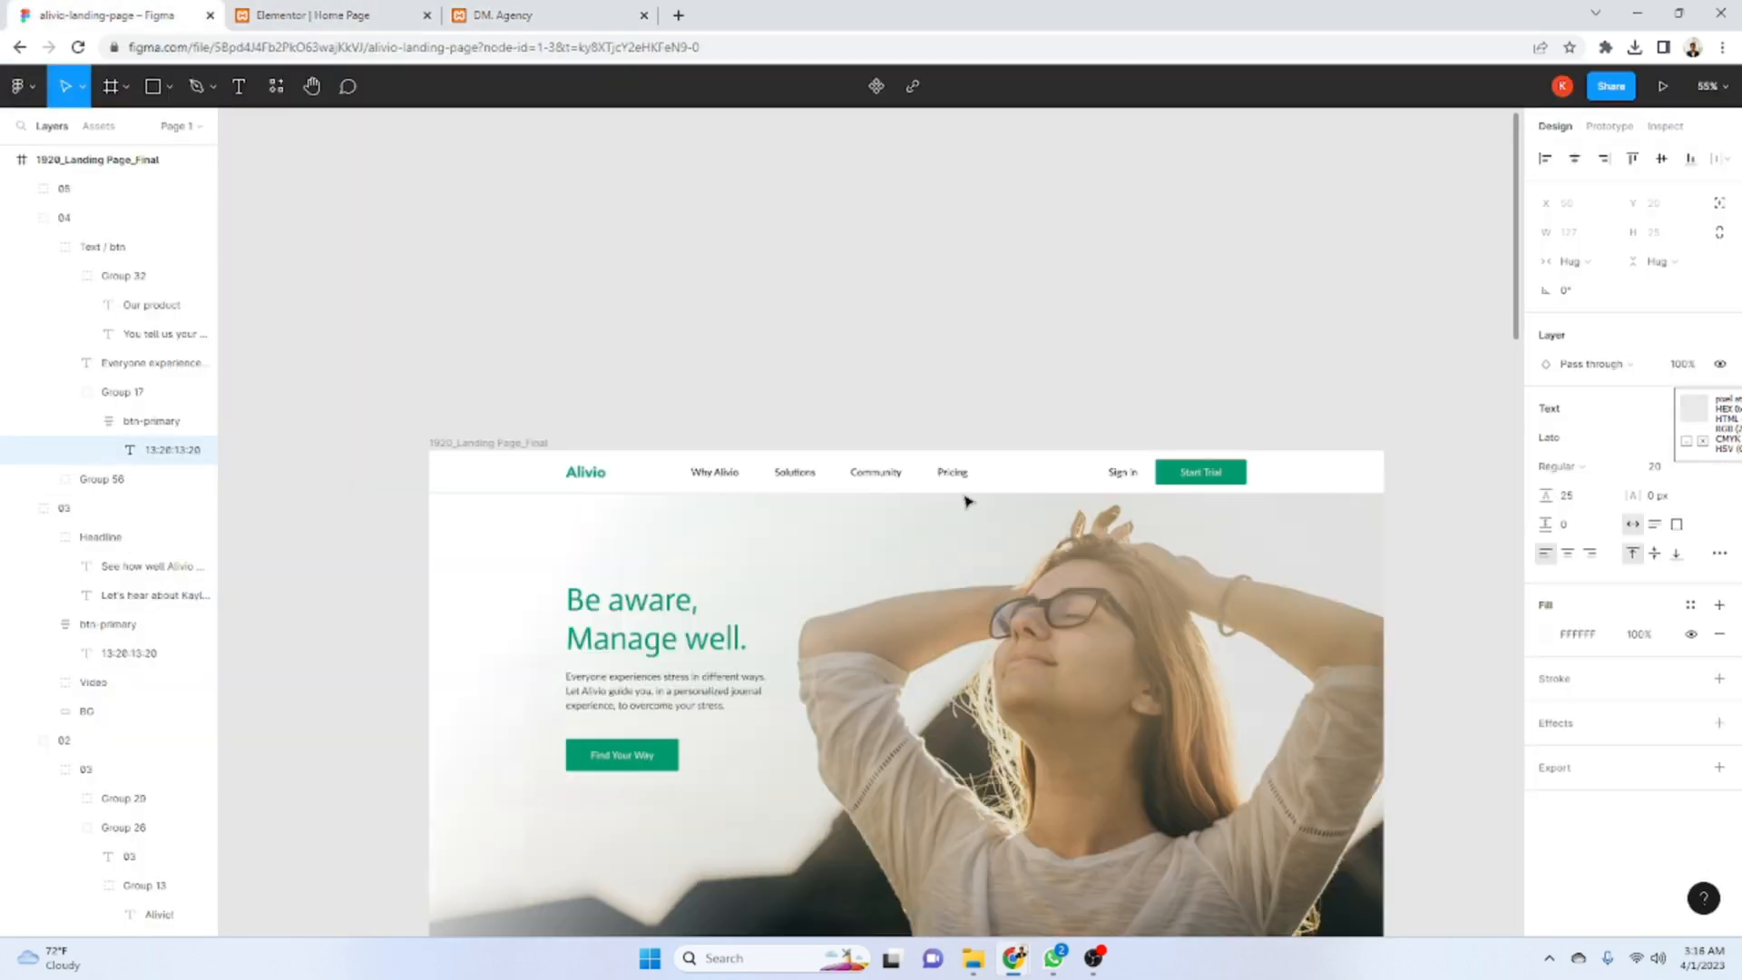
{"action": "scroll", "coordinate": [967, 501], "scroll_direction": "down", "scroll_amount": 10}
{"action": "scroll", "coordinate": [844, 477], "scroll_direction": "up", "scroll_amount": 3}
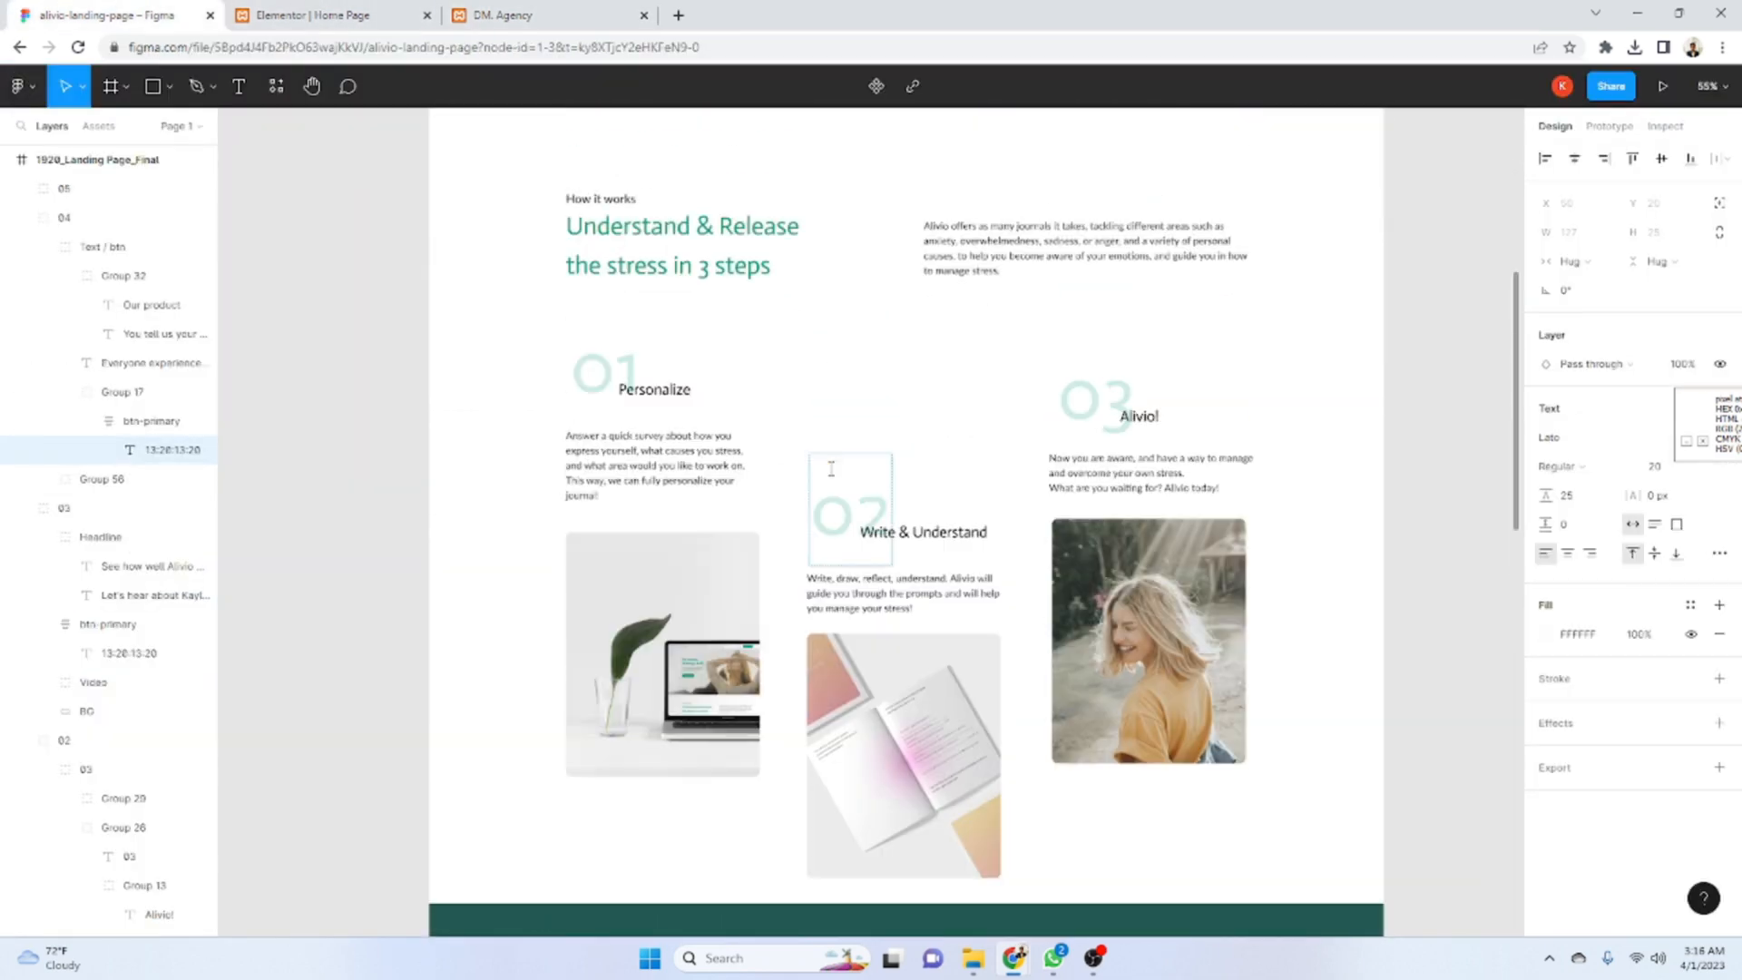
{"action": "key", "text": "ctrl+Tab"}
{"action": "key", "text": "ctrl+Tab"}
{"action": "scroll", "coordinate": [943, 544], "scroll_direction": "down", "scroll_amount": 2}
{"action": "scroll", "coordinate": [939, 653], "scroll_direction": "up", "scroll_amount": 4}
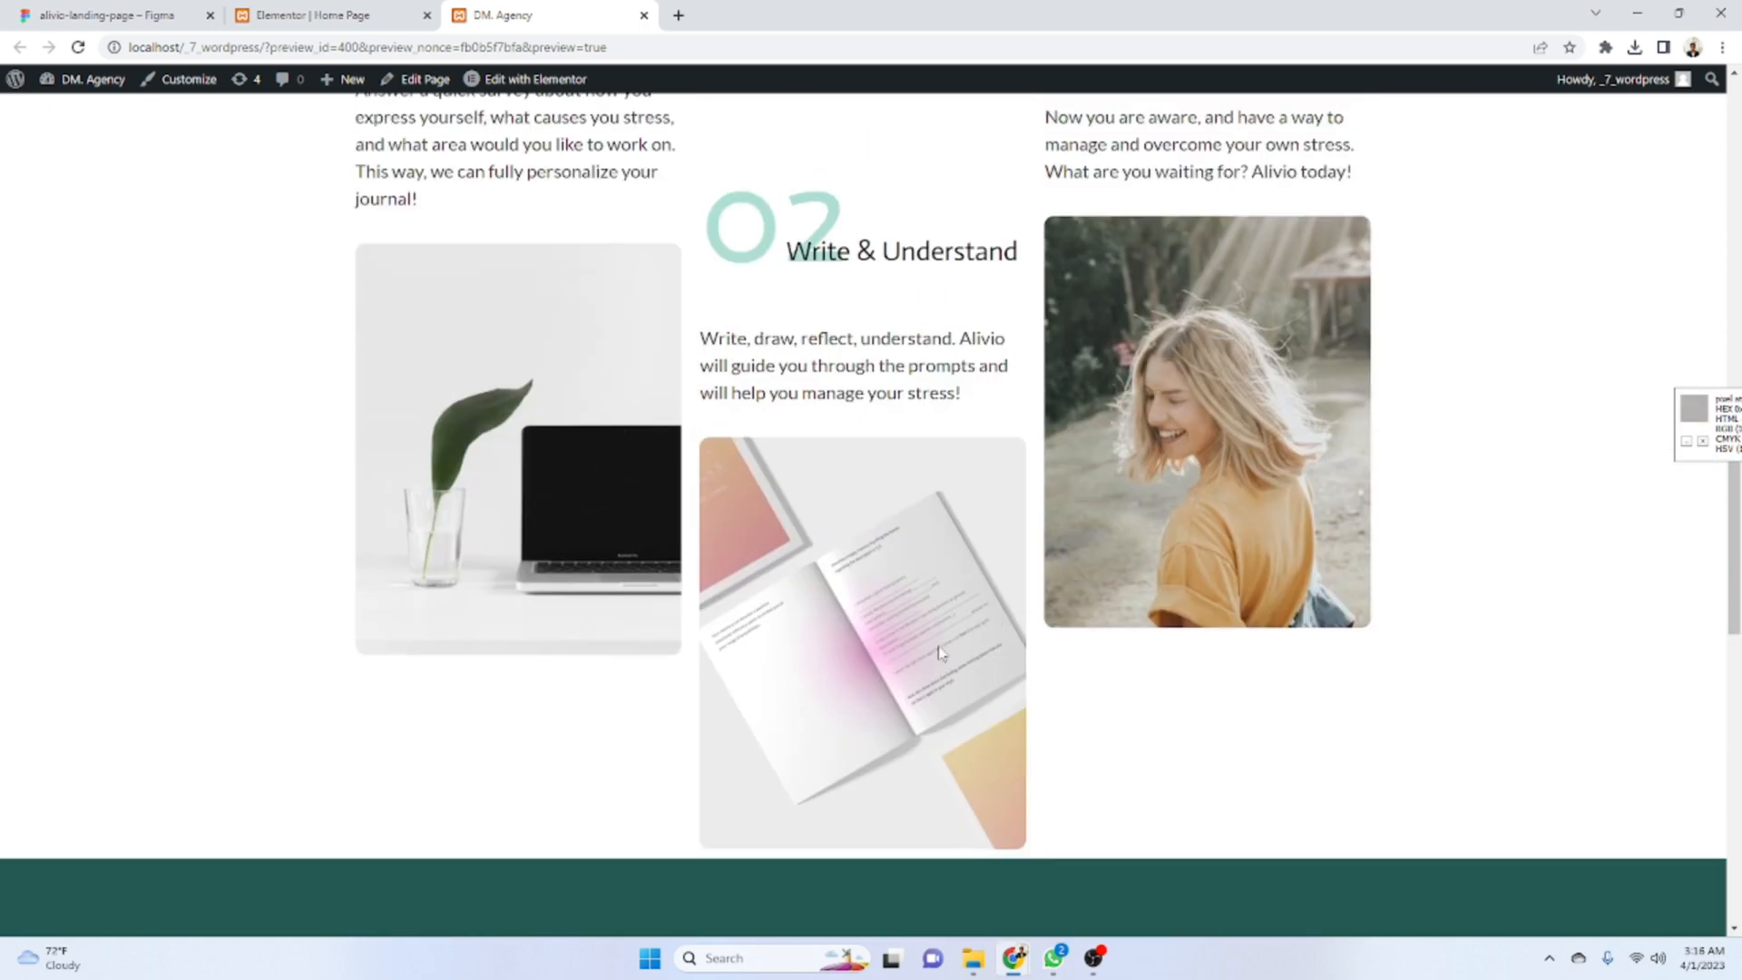
{"action": "key", "text": "ctrl+shift+Tab"}
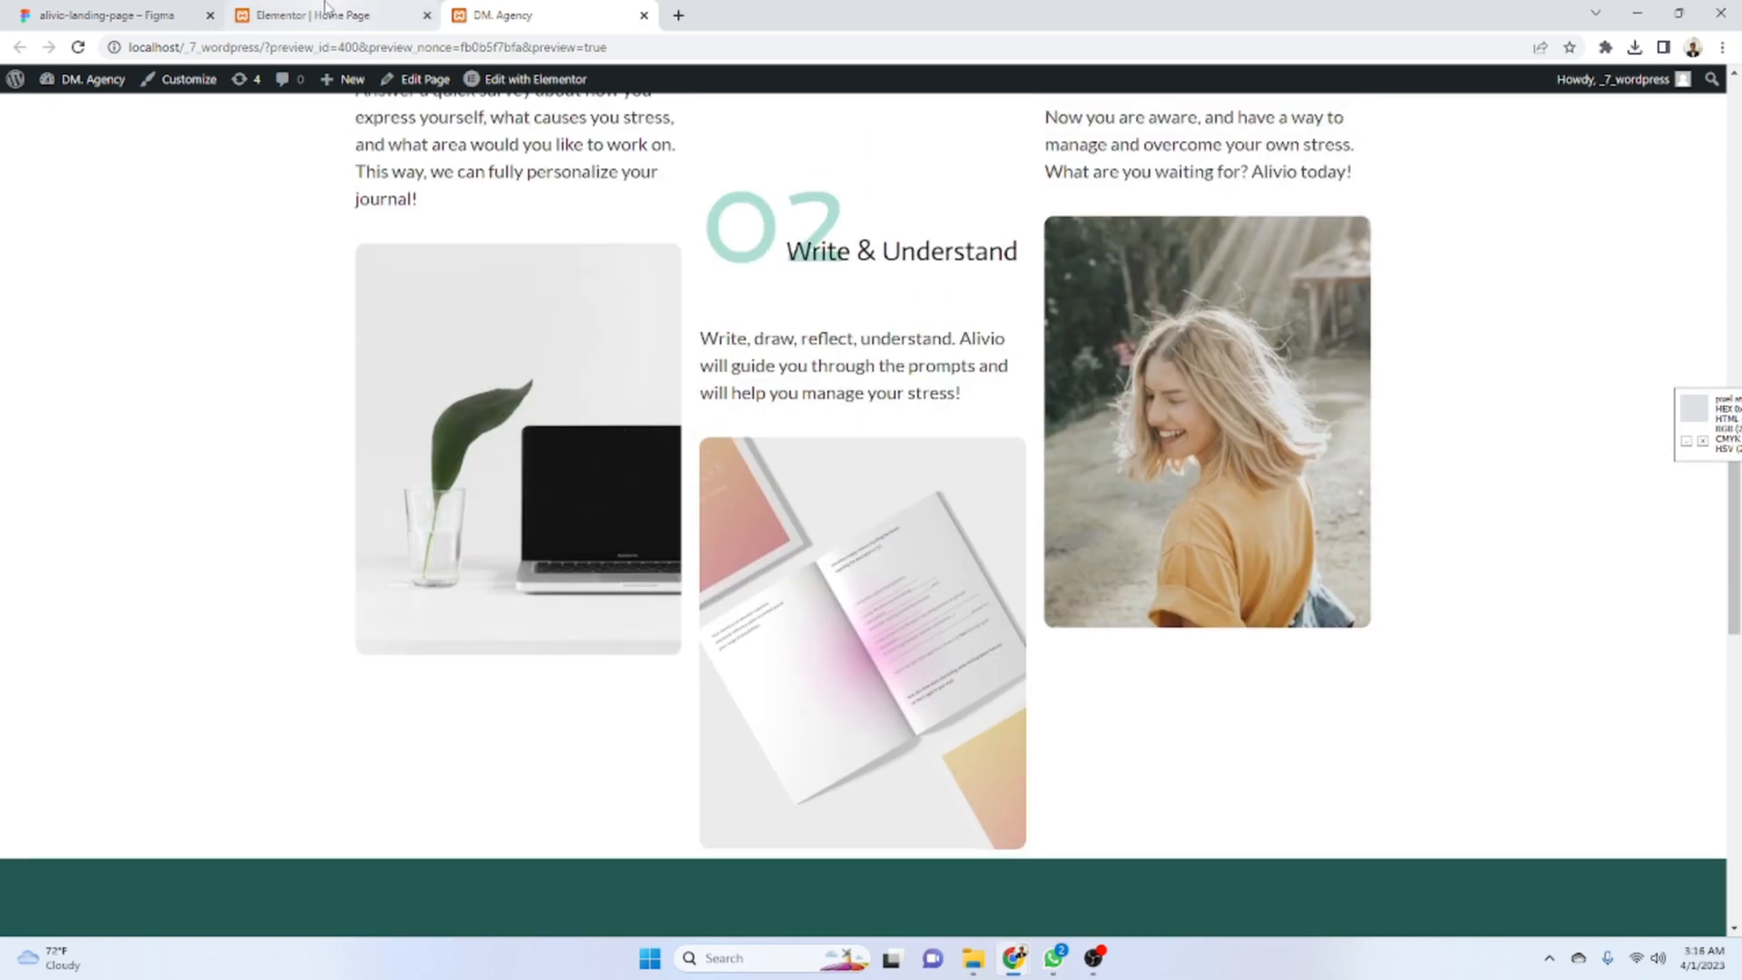
- Unlink the margins of the section holding the three numbered steps, set its bottom margin to 100 px, and update the page
{"action": "scroll", "coordinate": [991, 497], "scroll_direction": "up", "scroll_amount": 20}
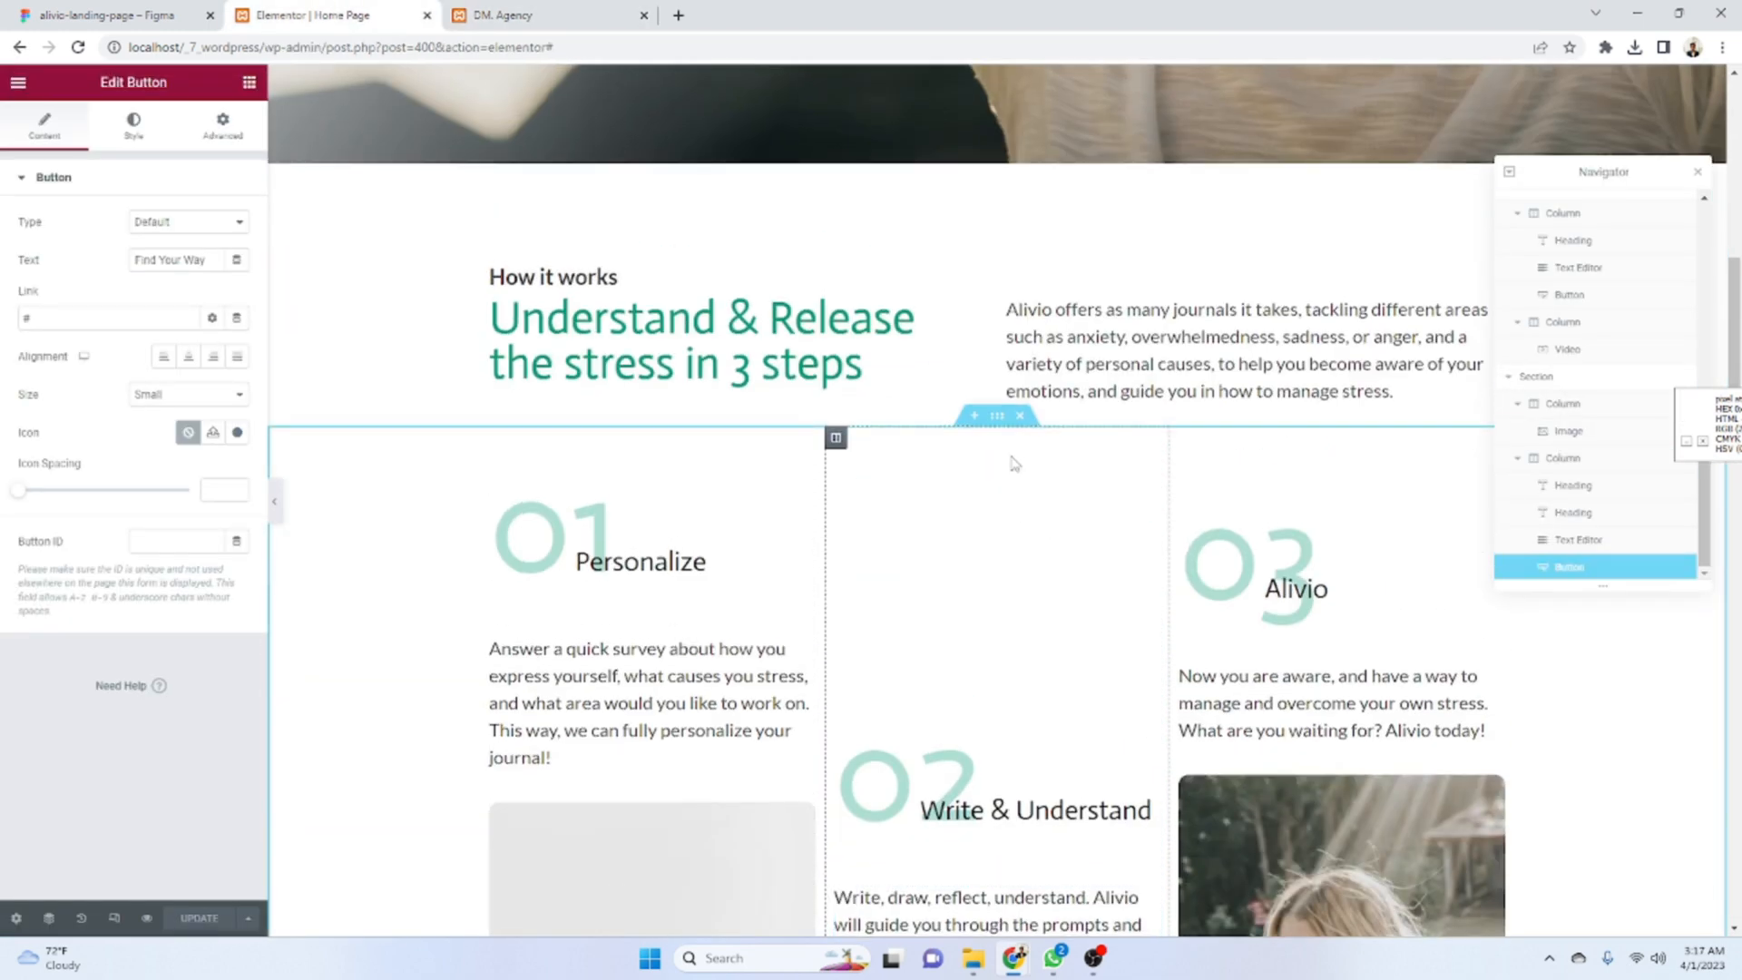
{"action": "left_click", "coordinate": [997, 418]}
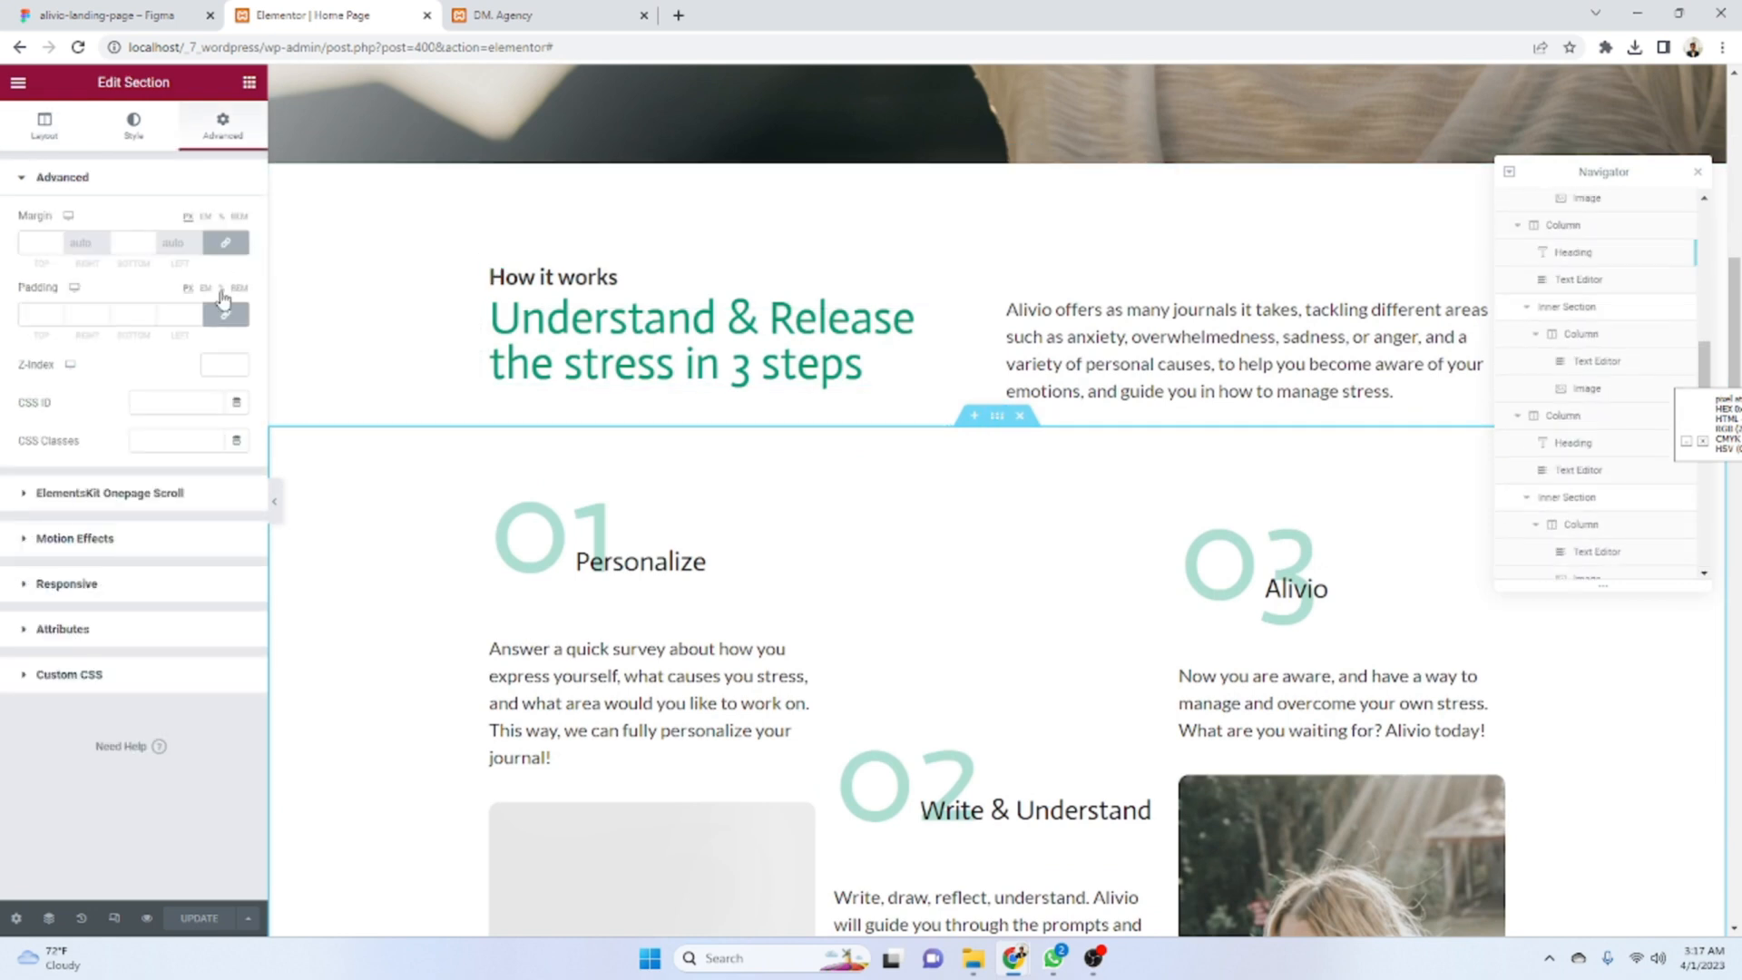
{"action": "left_click", "coordinate": [225, 242]}
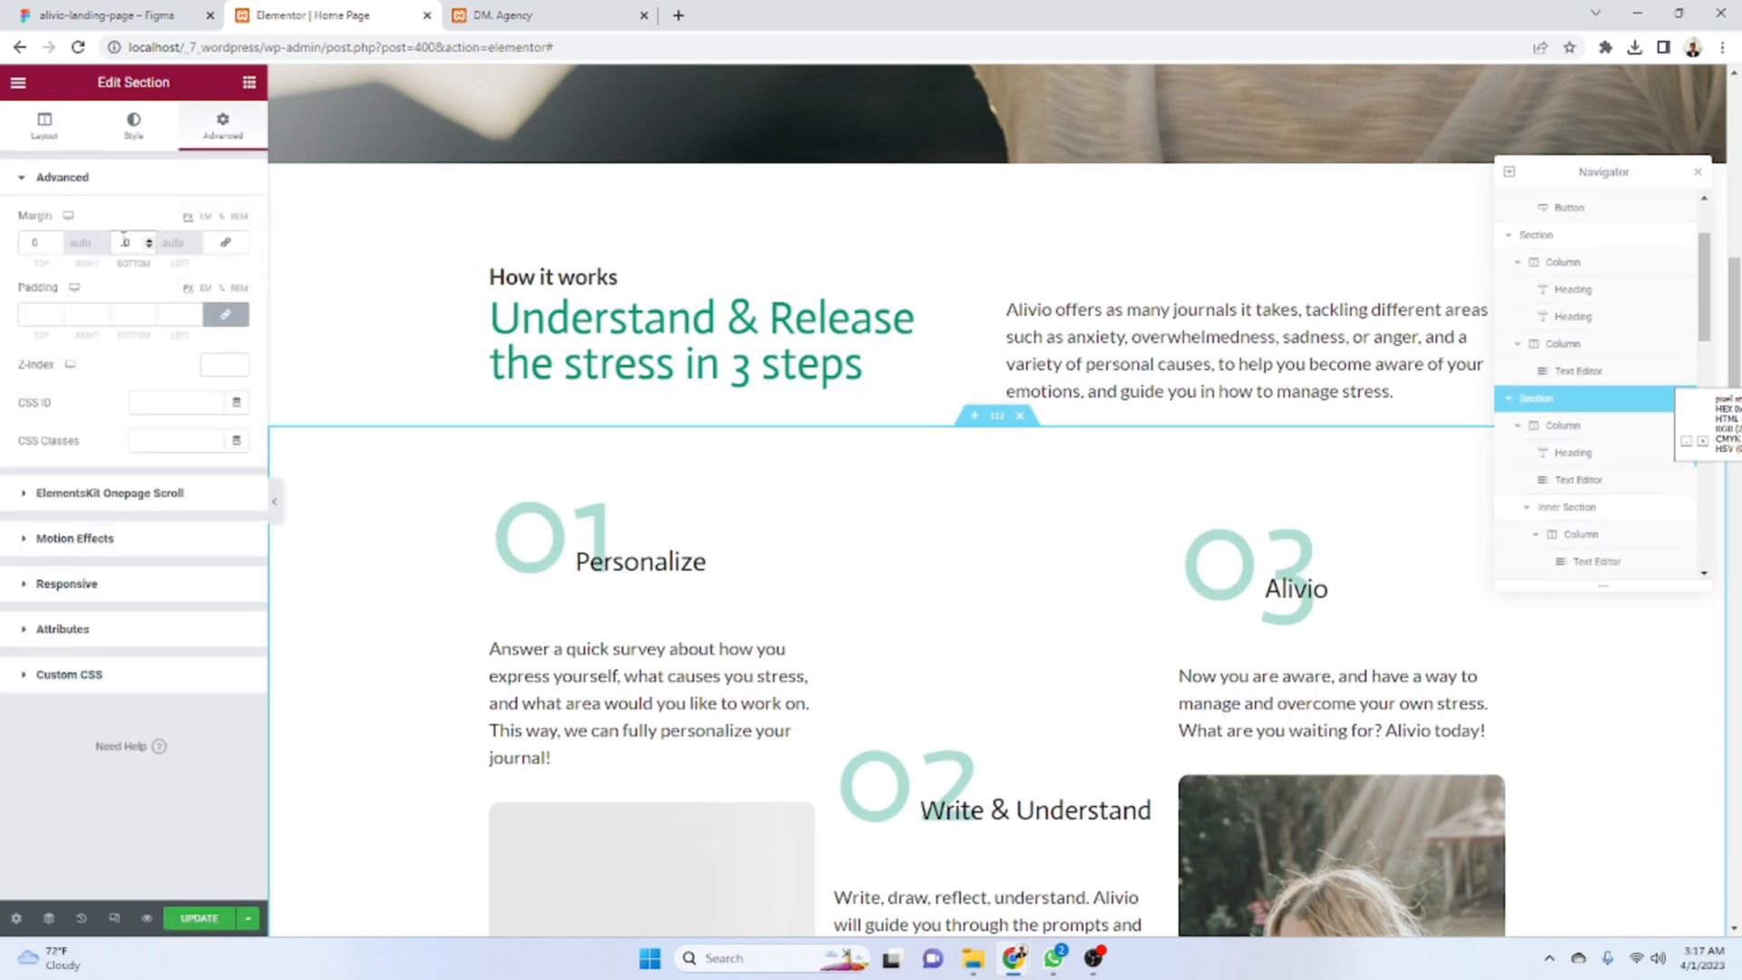
{"action": "key", "text": "Up"}
{"action": "scroll", "coordinate": [674, 495], "scroll_direction": "down", "scroll_amount": 8}
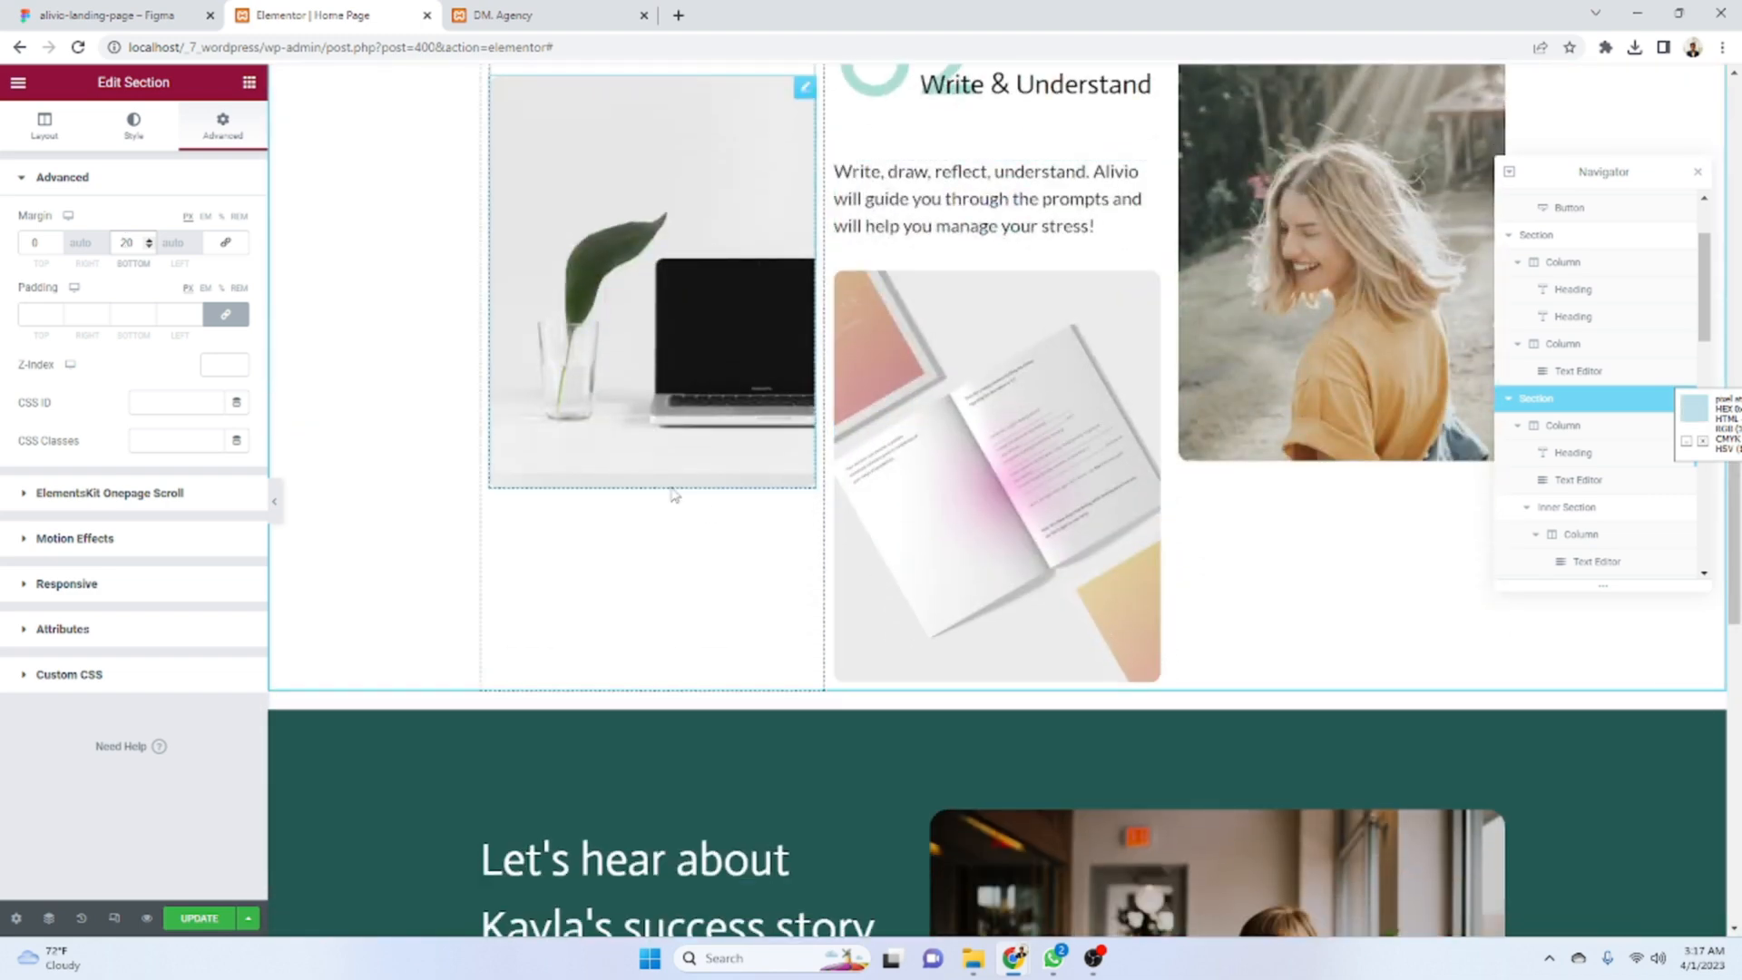
{"action": "key", "text": "Up"}
{"action": "key", "text": "Up"}
{"action": "key", "text": "Up"}
{"action": "key", "text": "Up"}
{"action": "key", "text": "Up"}
{"action": "key", "text": "Up"}
{"action": "key", "text": "Up"}
{"action": "key", "text": "Up"}
{"action": "key", "text": "Up"}
{"action": "key", "text": "Up"}
{"action": "key", "text": "Up"}
{"action": "key", "text": "Up"}
{"action": "key", "text": "Up"}
{"action": "key", "text": "Up"}
{"action": "key", "text": "Up"}
{"action": "key", "text": "Up"}
{"action": "key", "text": "Up"}
{"action": "key", "text": "Up"}
{"action": "key", "text": "Up"}
{"action": "key", "text": "Up"}
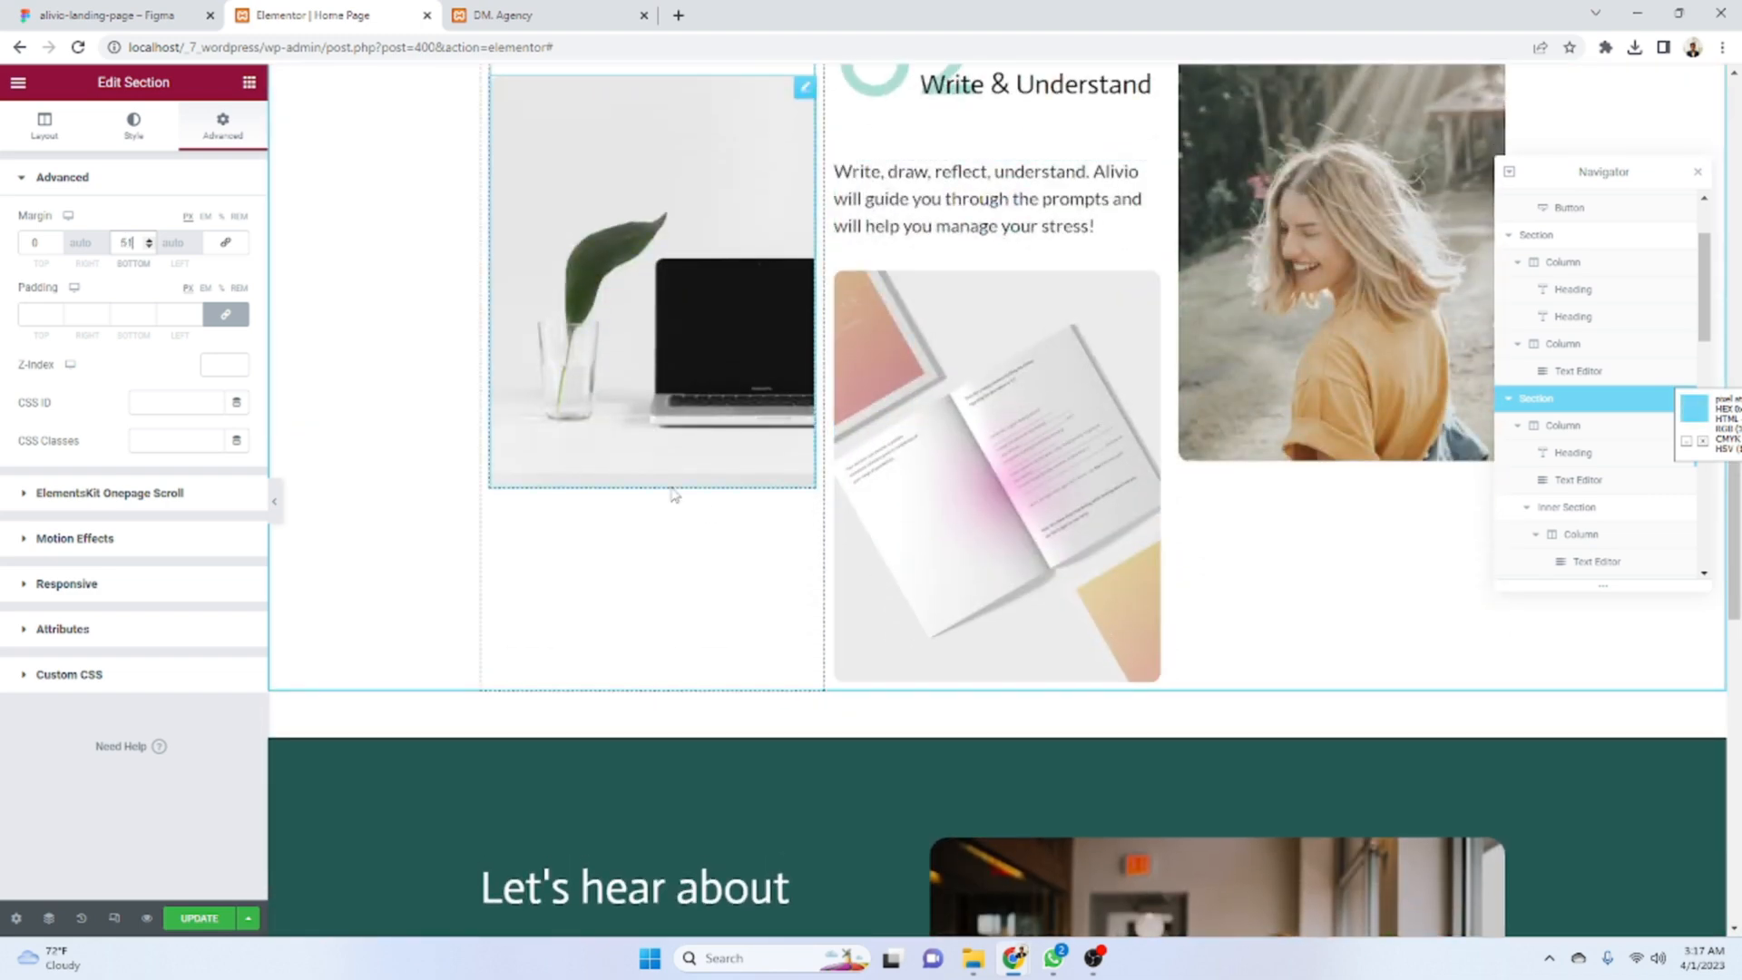
{"action": "key", "text": "Up"}
{"action": "key", "text": "Up"}
{"action": "key", "text": "Up"}
{"action": "key", "text": "Up"}
{"action": "key", "text": "Up"}
{"action": "key", "text": "Up"}
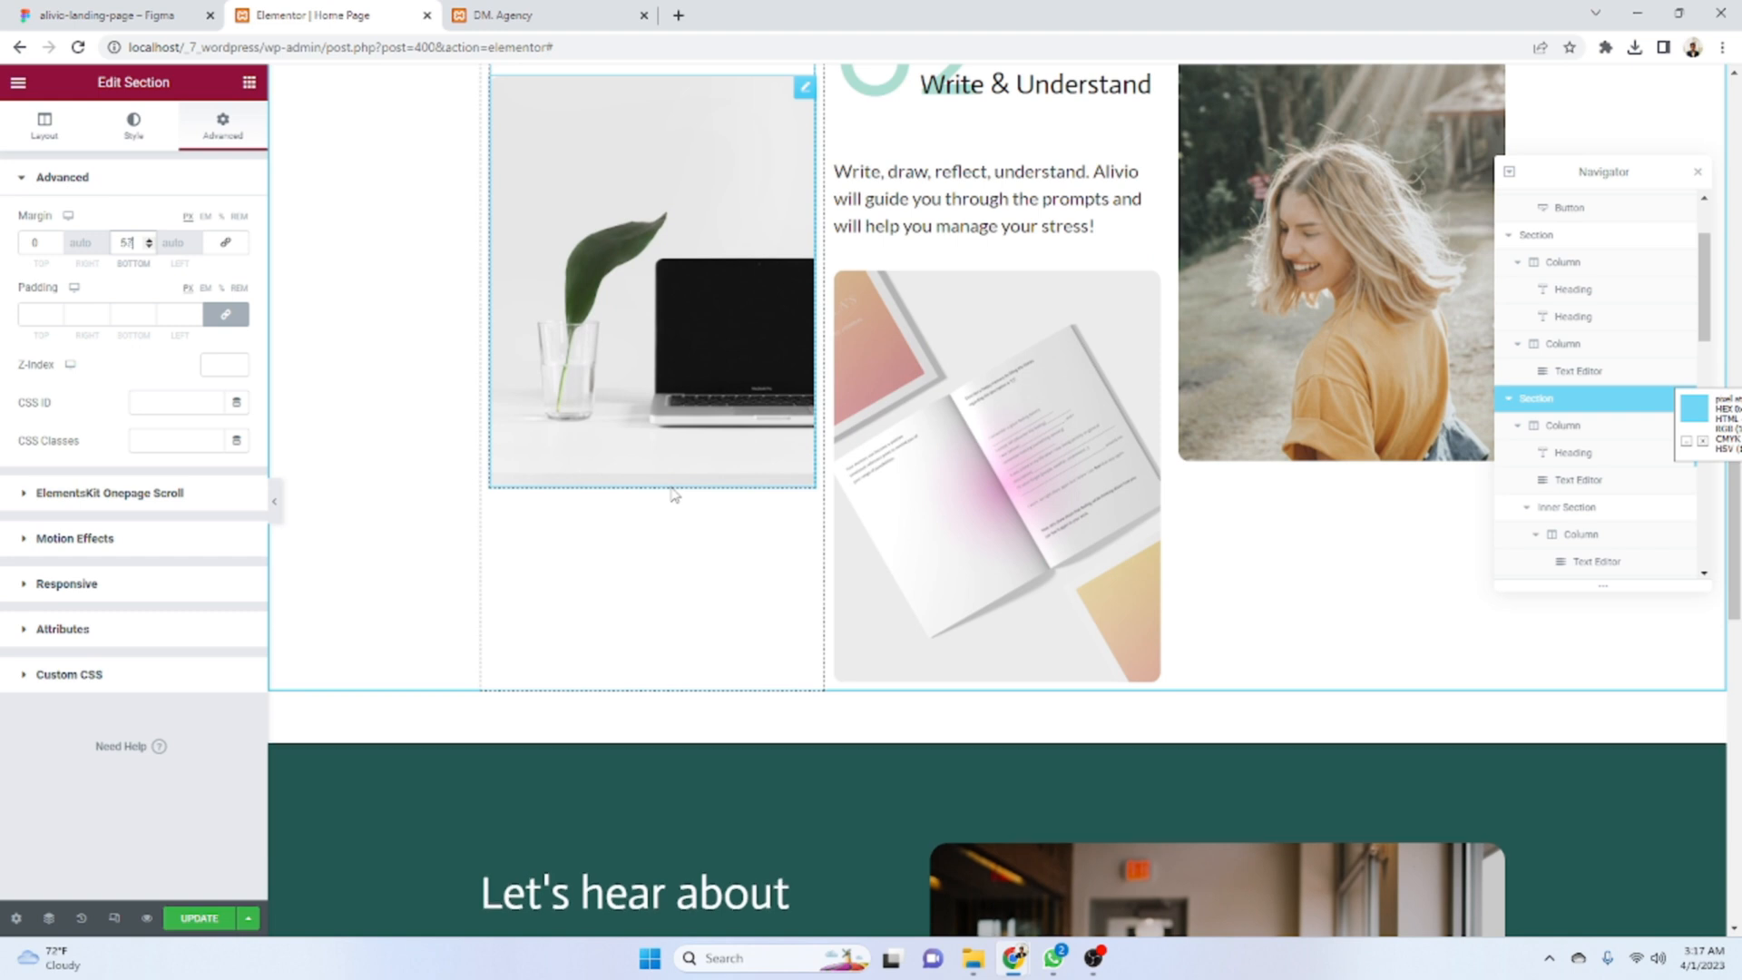
{"action": "key", "text": "Up"}
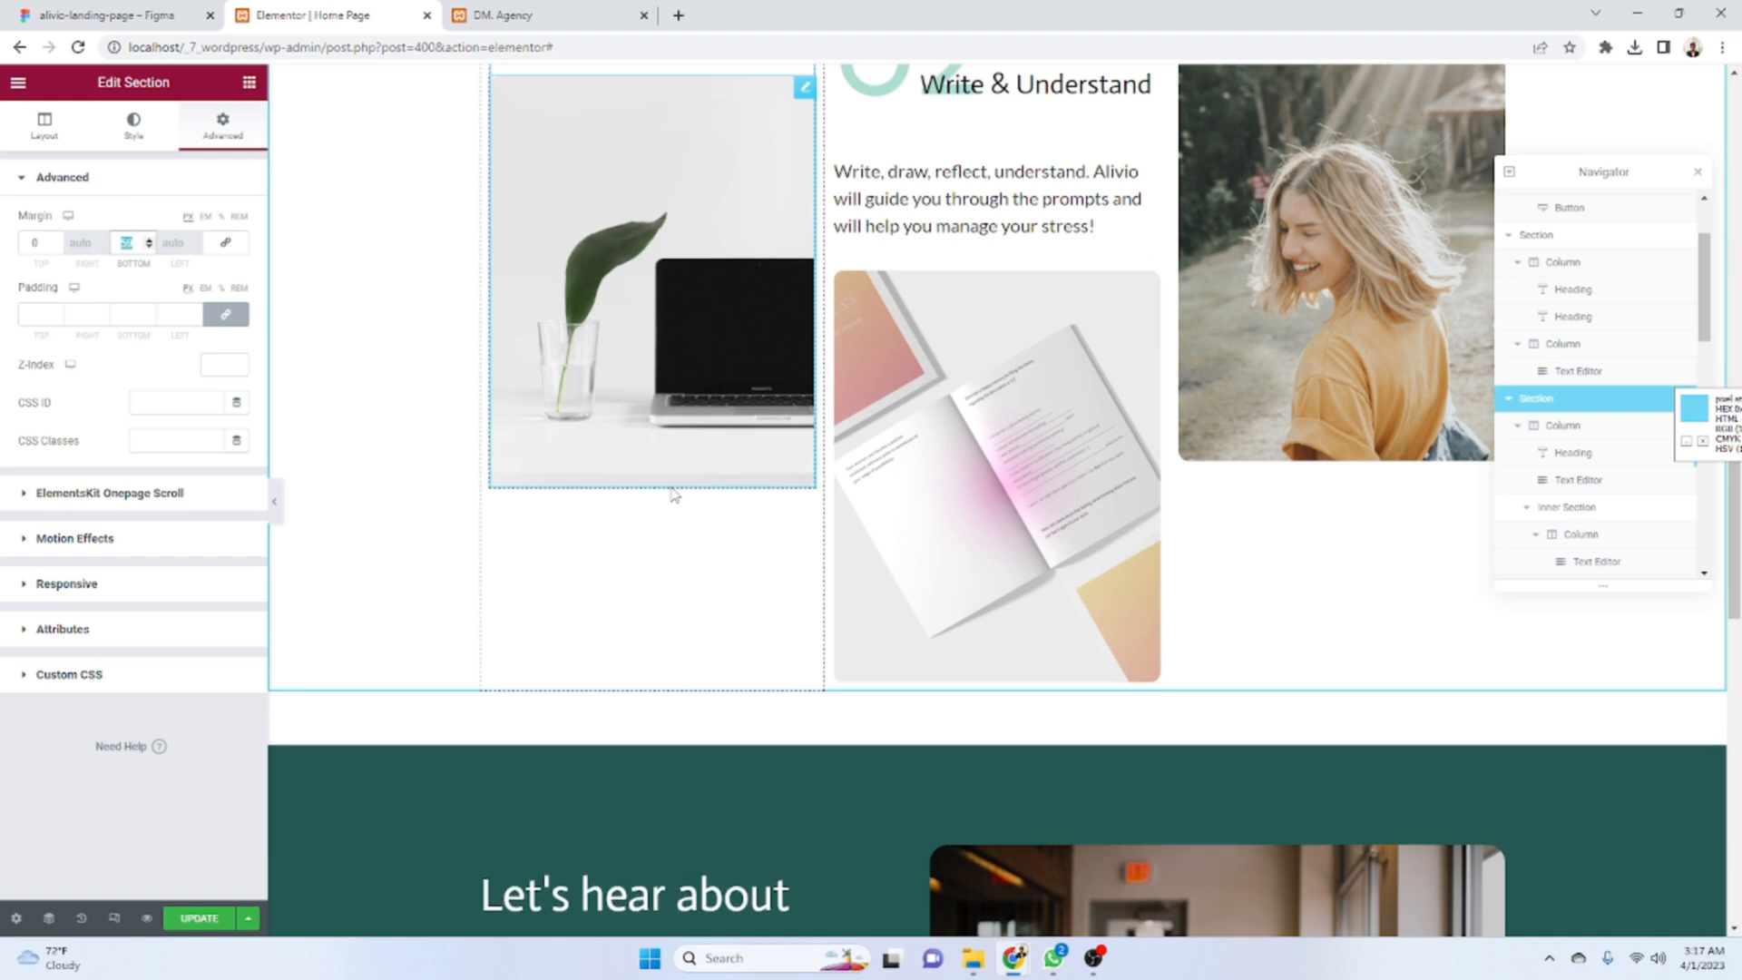
{"action": "type", "text": "100"}
{"action": "left_click", "coordinate": [199, 918]}
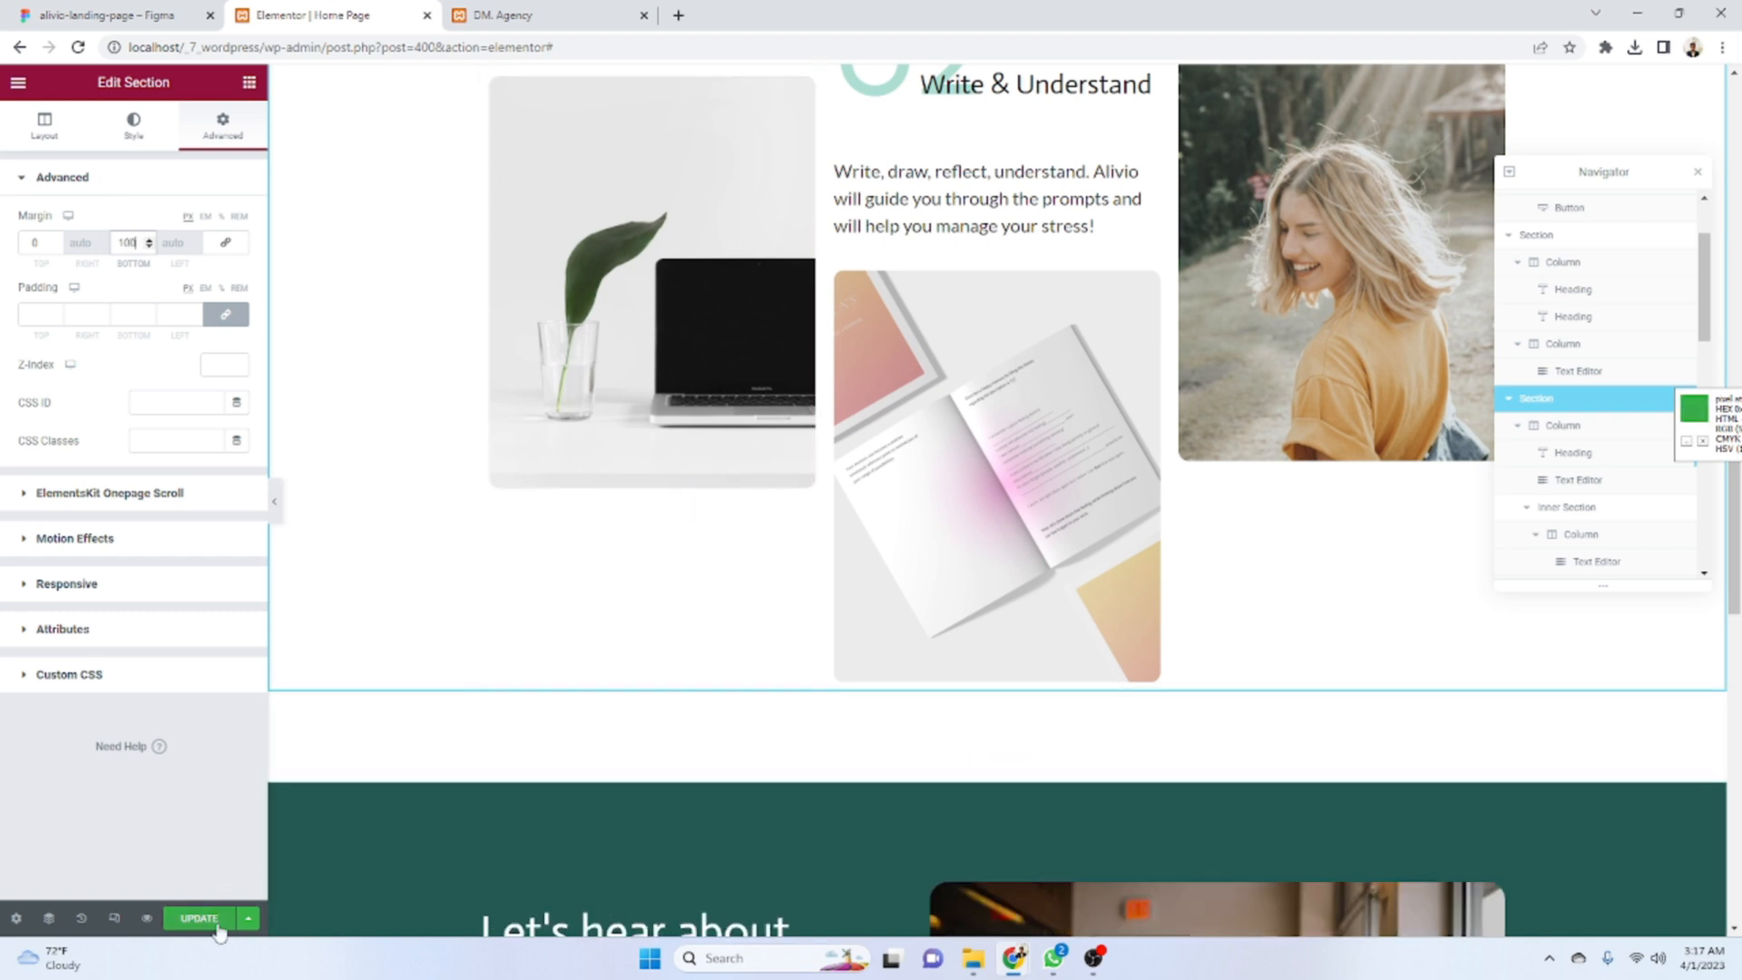
- Review the updated page preview against the Figma design, from the three-step section down to the "Our product" section
{"action": "left_click", "coordinate": [524, 16]}
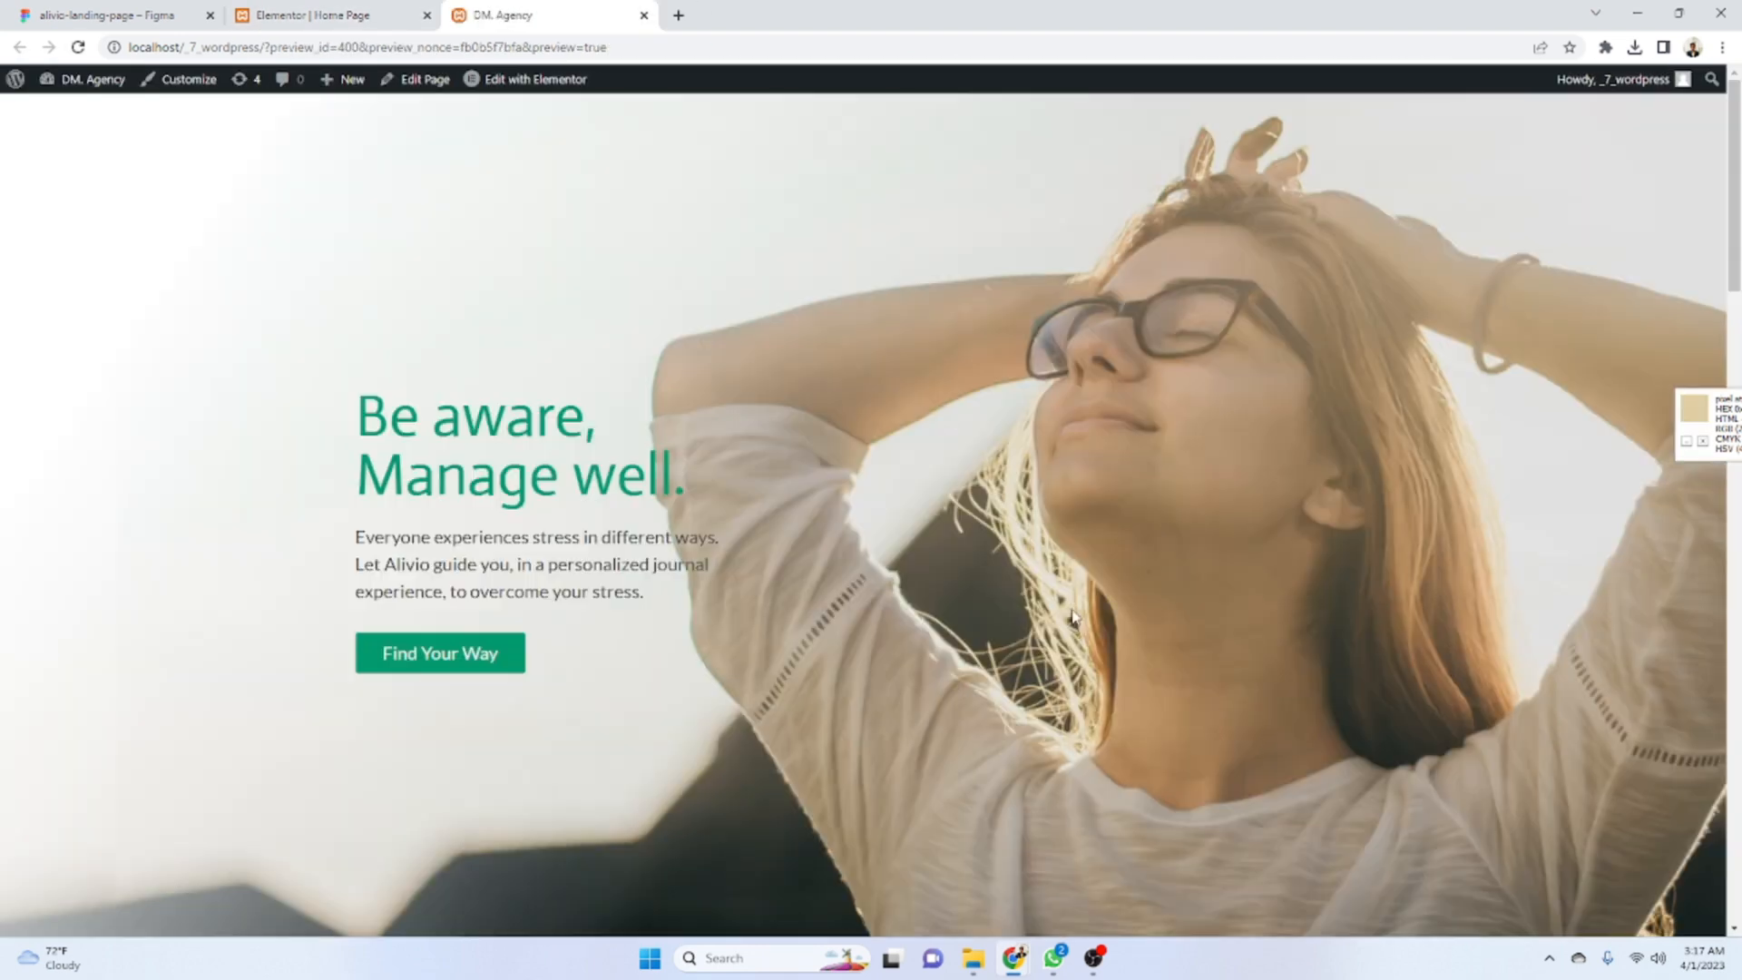
{"action": "scroll", "coordinate": [1080, 626], "scroll_direction": "down", "scroll_amount": 17}
{"action": "scroll", "coordinate": [1079, 626], "scroll_direction": "down", "scroll_amount": 7}
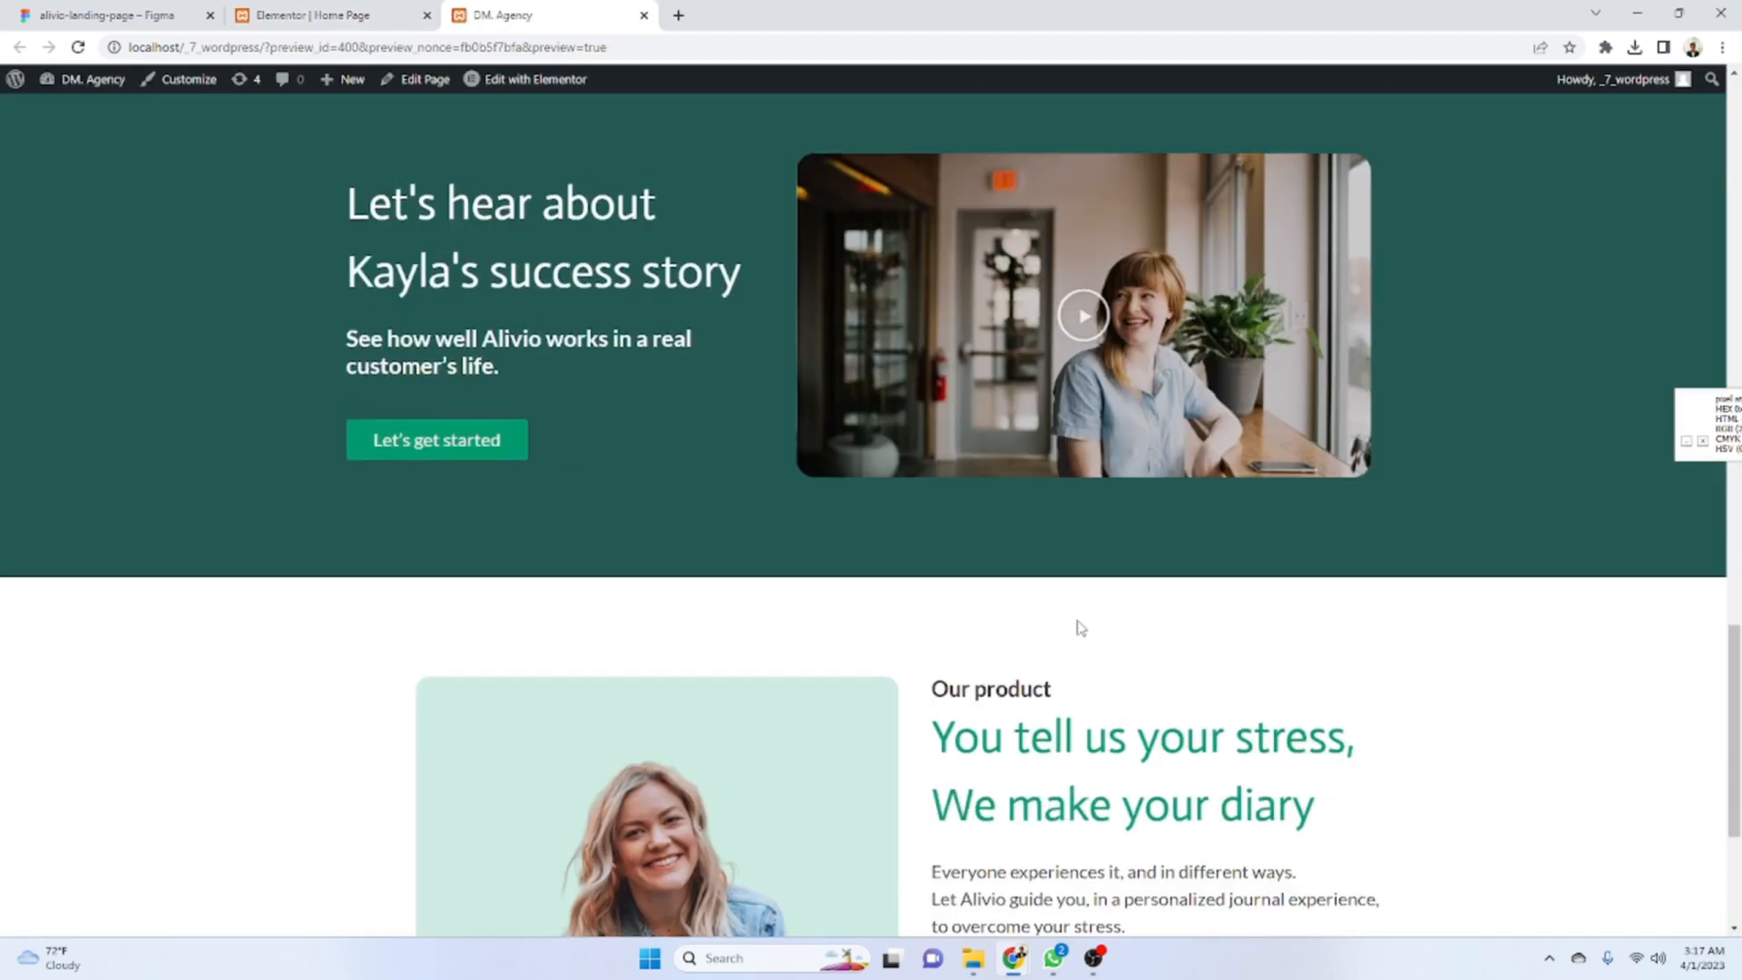
{"action": "scroll", "coordinate": [1077, 623], "scroll_direction": "up", "scroll_amount": 13}
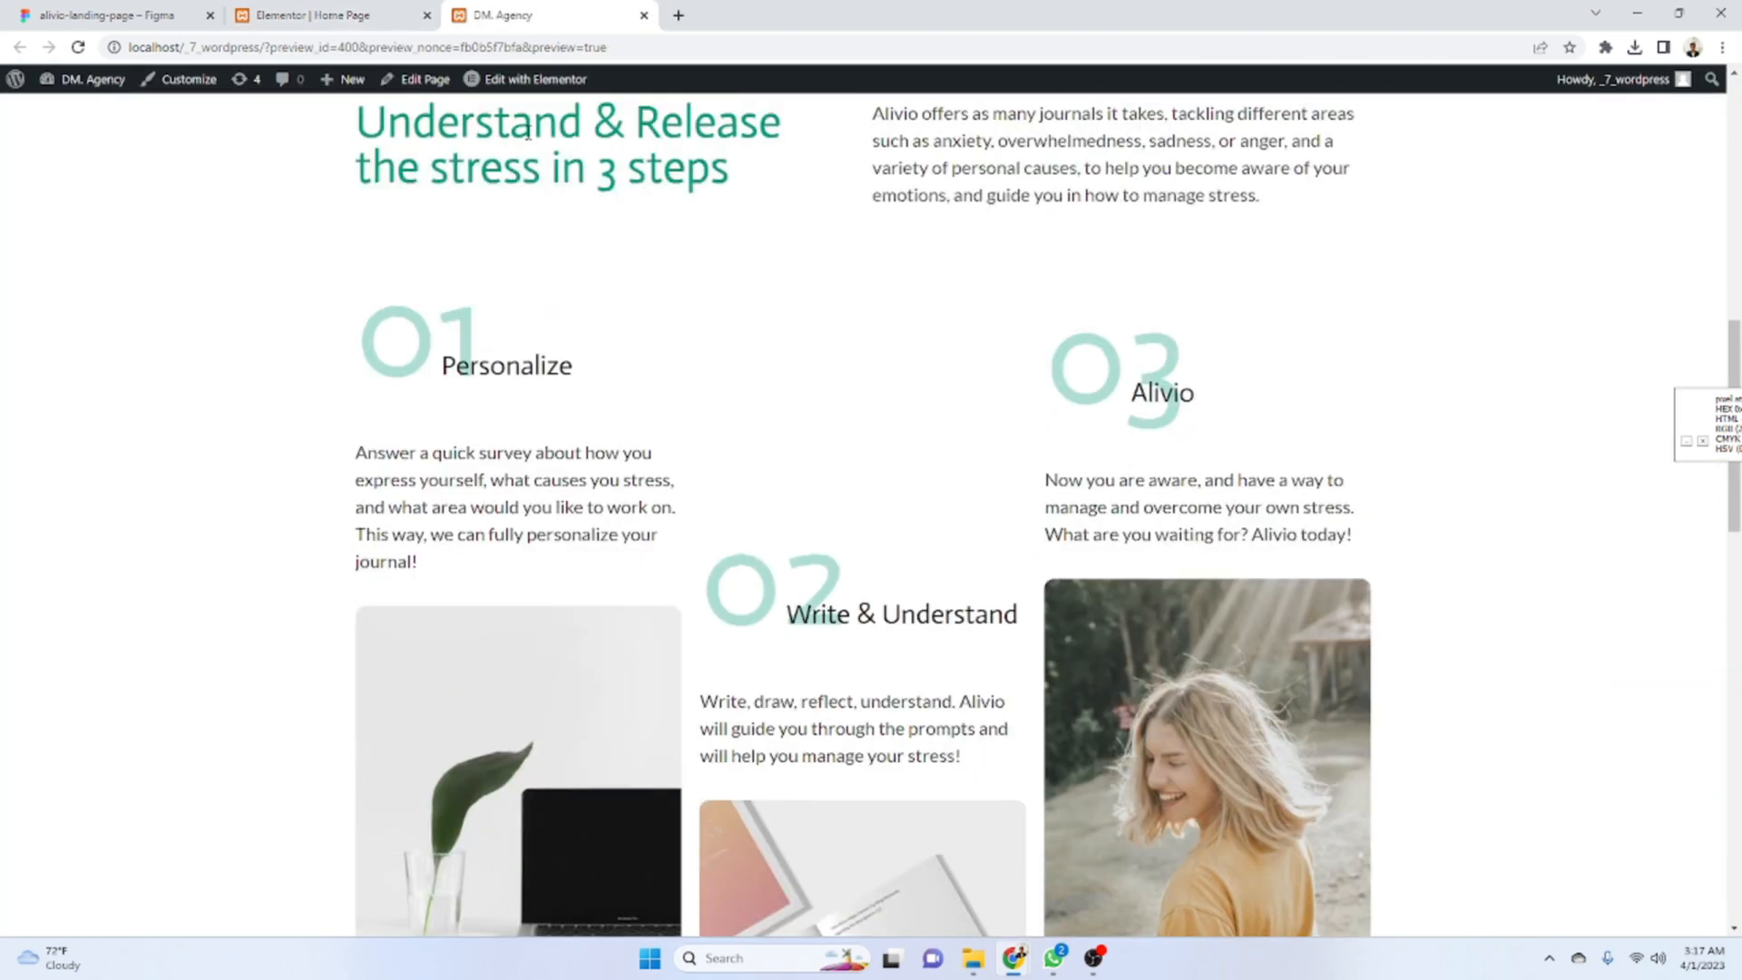
{"action": "left_click", "coordinate": [127, 16]}
{"action": "scroll", "coordinate": [696, 603], "scroll_direction": "up", "scroll_amount": 3}
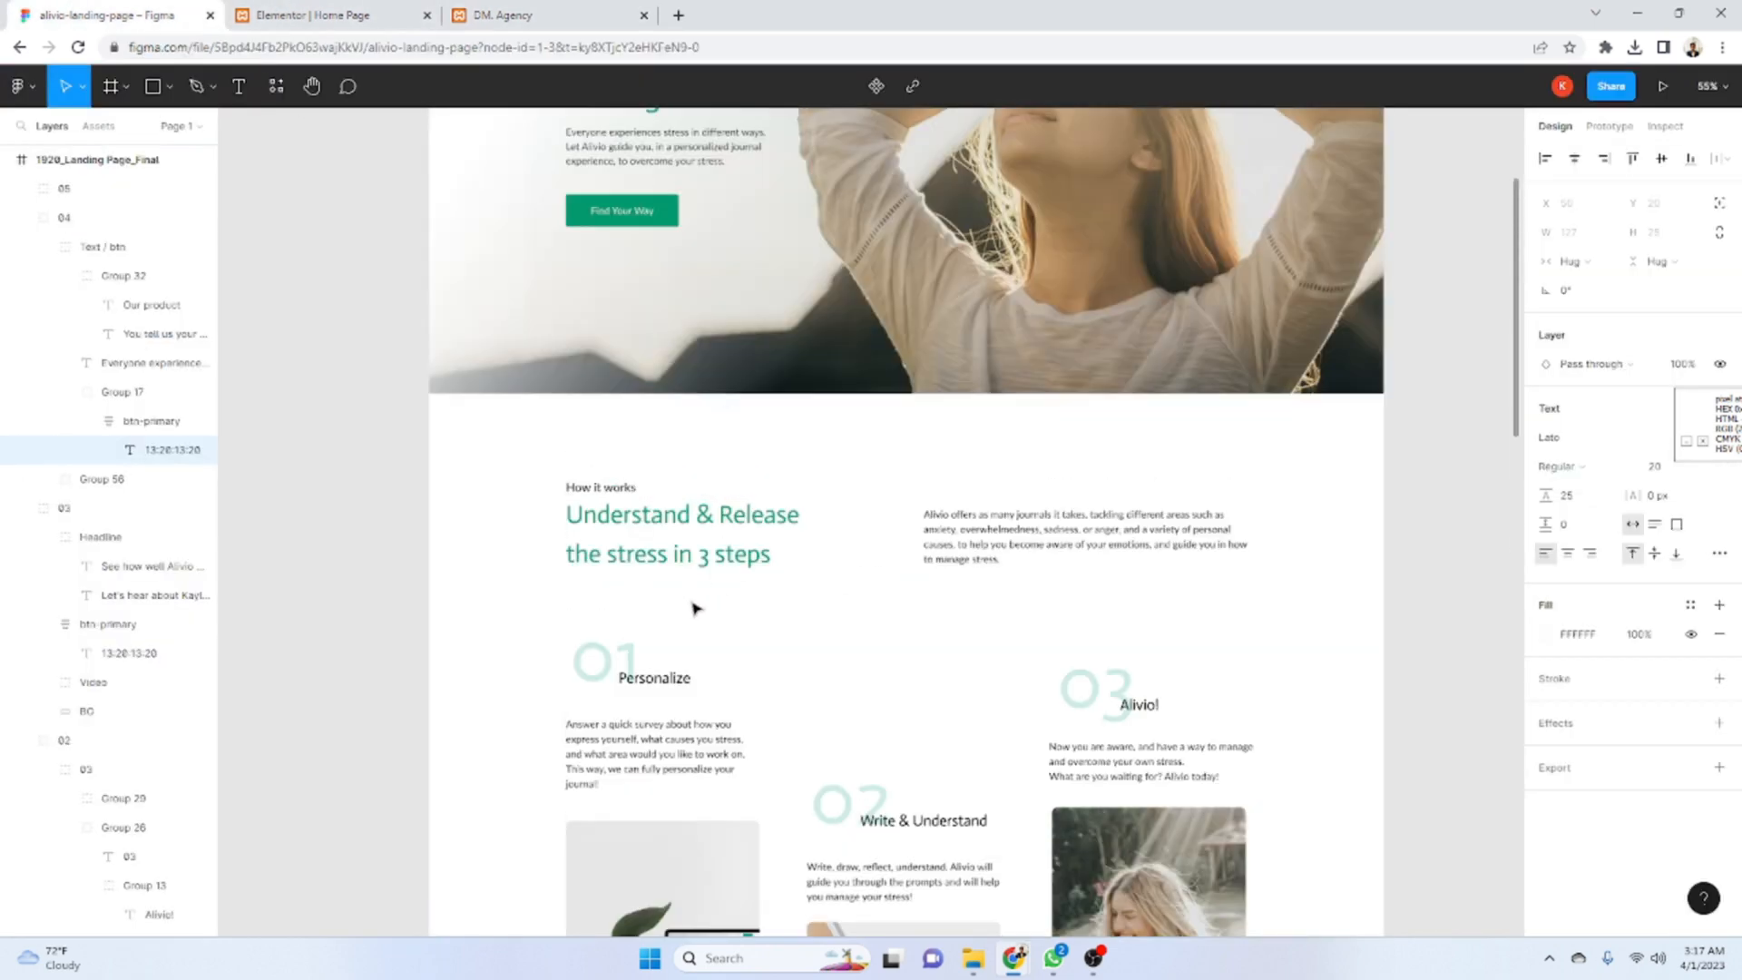
{"action": "scroll", "coordinate": [695, 602], "scroll_direction": "down", "scroll_amount": 3}
{"action": "scroll", "coordinate": [713, 557], "scroll_direction": "down", "scroll_amount": 8}
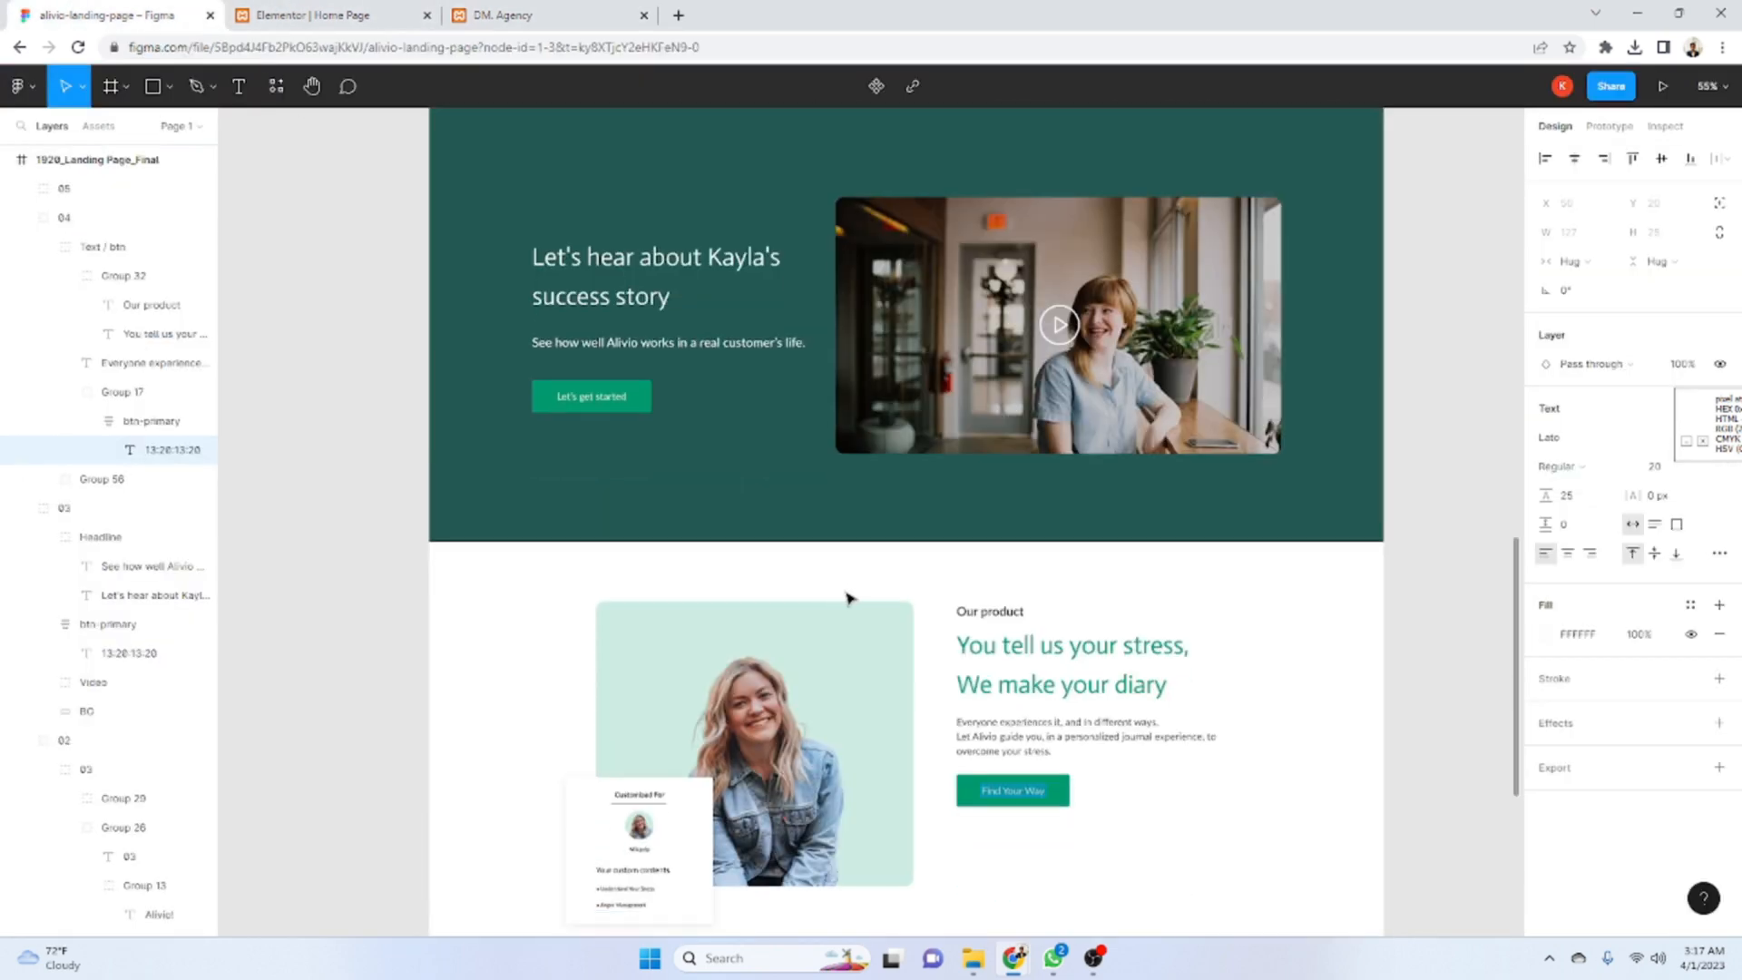
{"action": "left_click", "coordinate": [308, 15]}
{"action": "scroll", "coordinate": [355, 208], "scroll_direction": "up", "scroll_amount": 5}
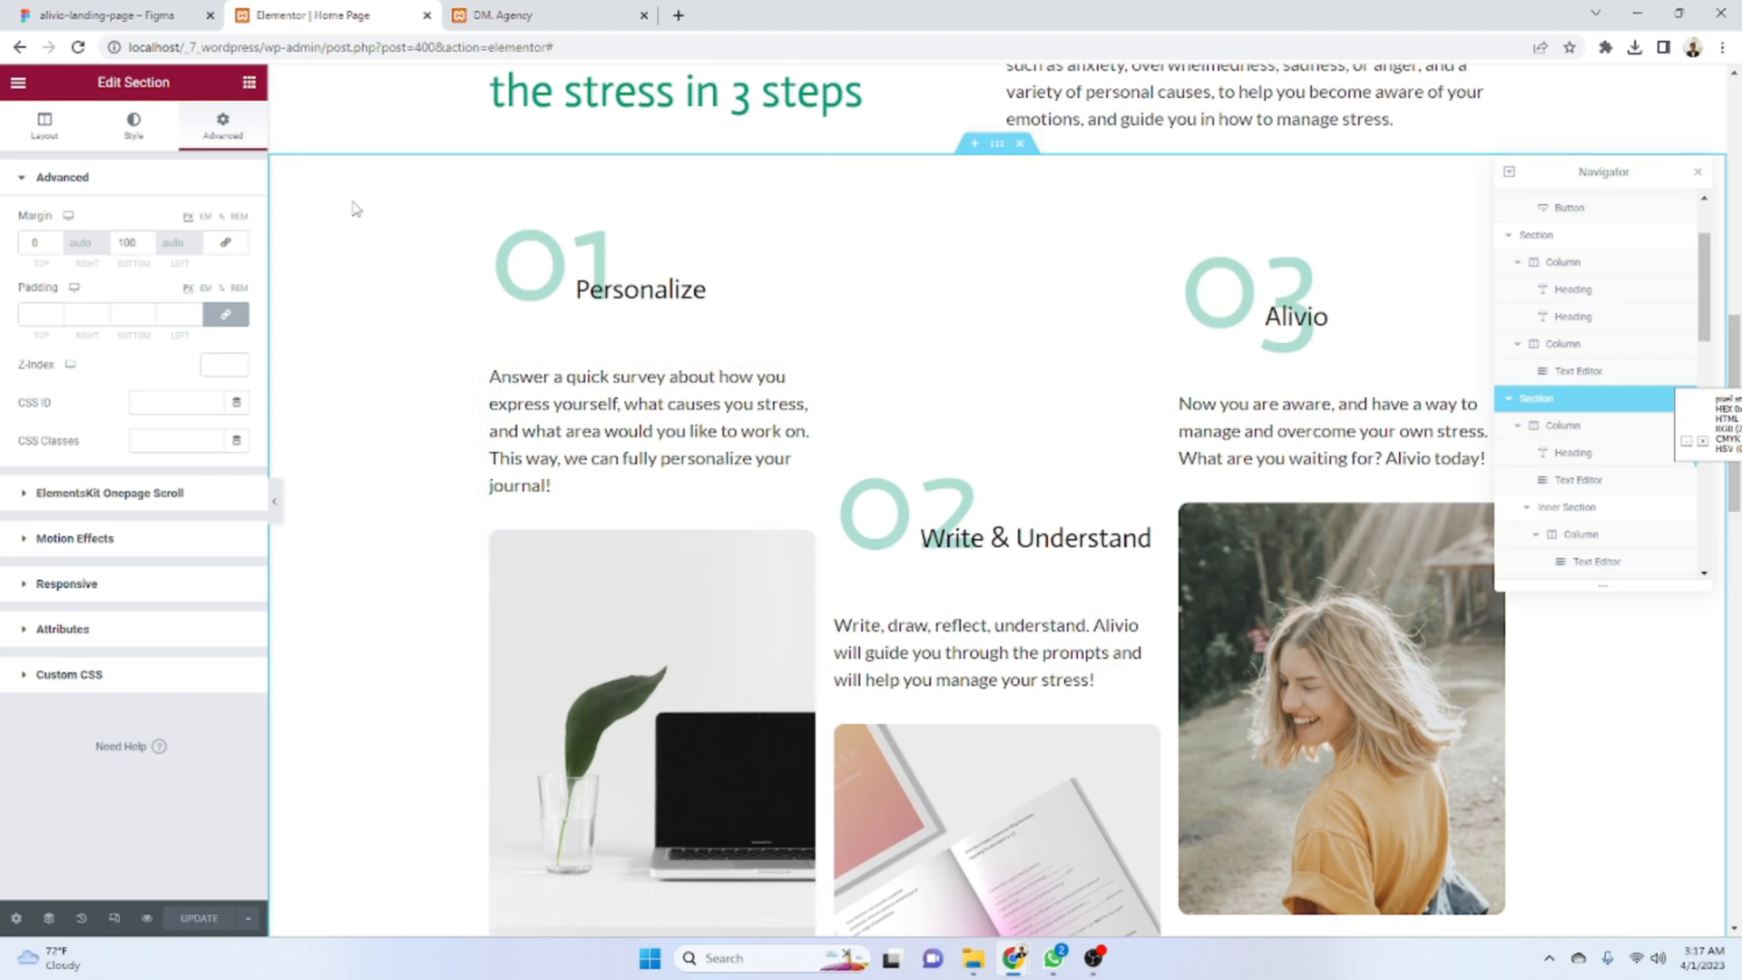
{"action": "left_click", "coordinate": [506, 15]}
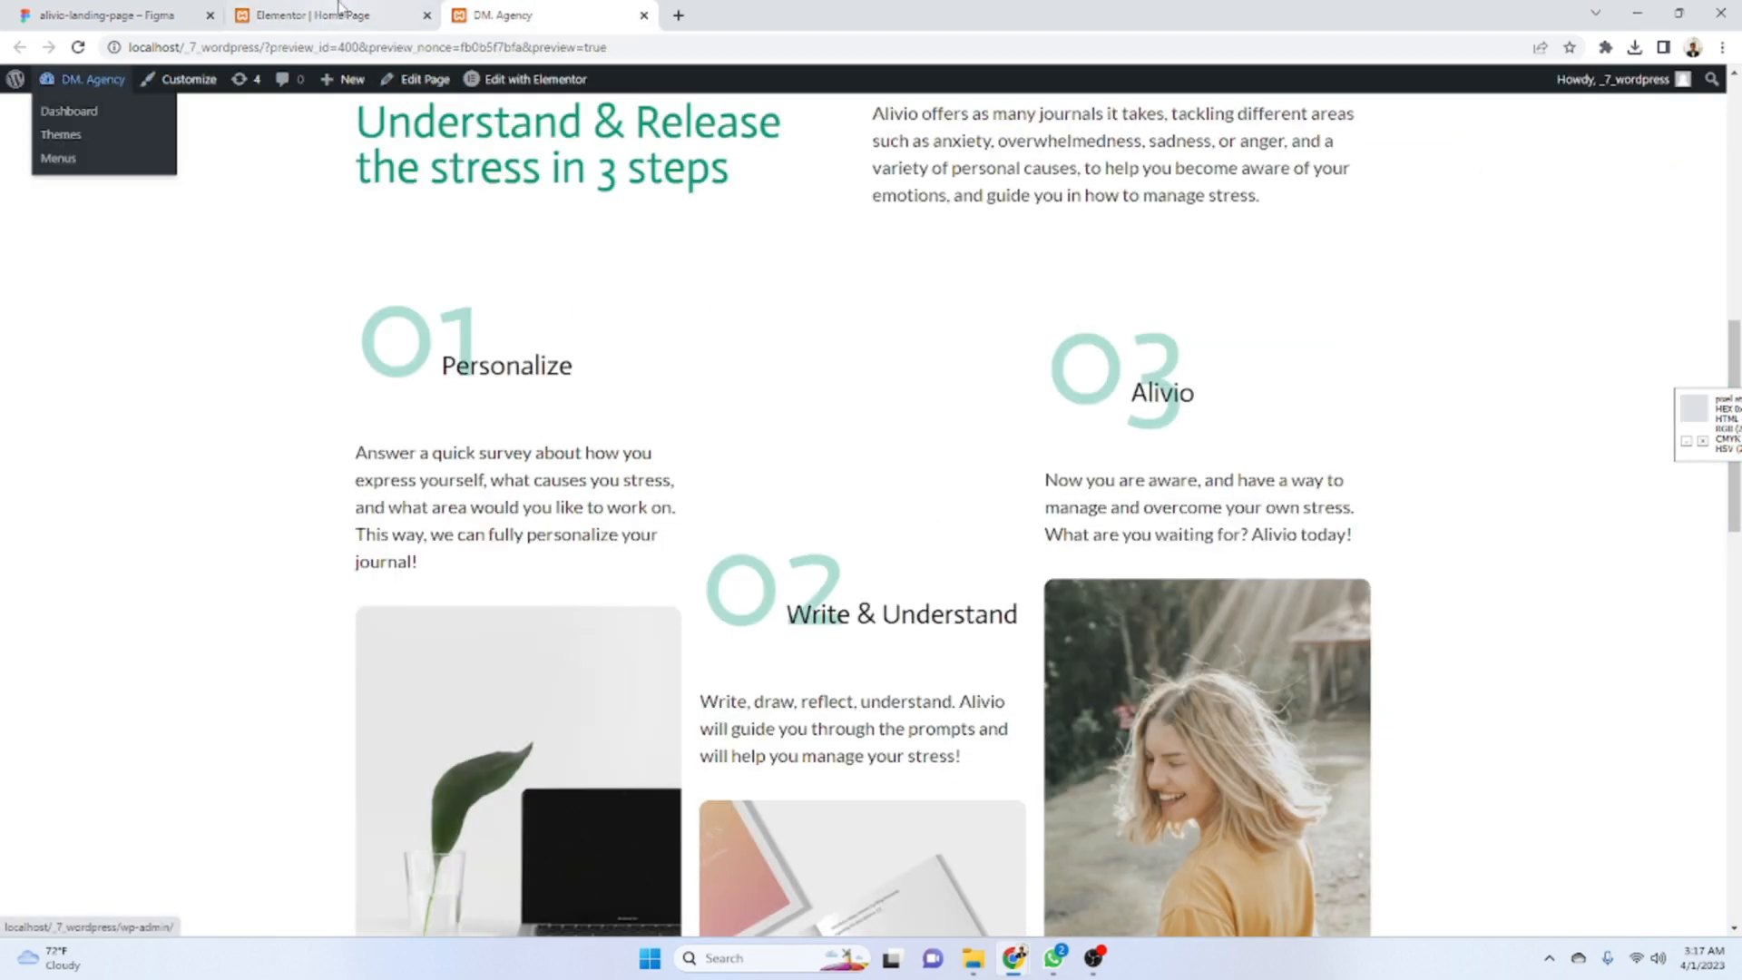
- Exit the page editor to the WordPress dashboard and open the ElementsKit Header Footer templates
{"action": "left_click", "coordinate": [339, 9]}
{"action": "left_click", "coordinate": [20, 84]}
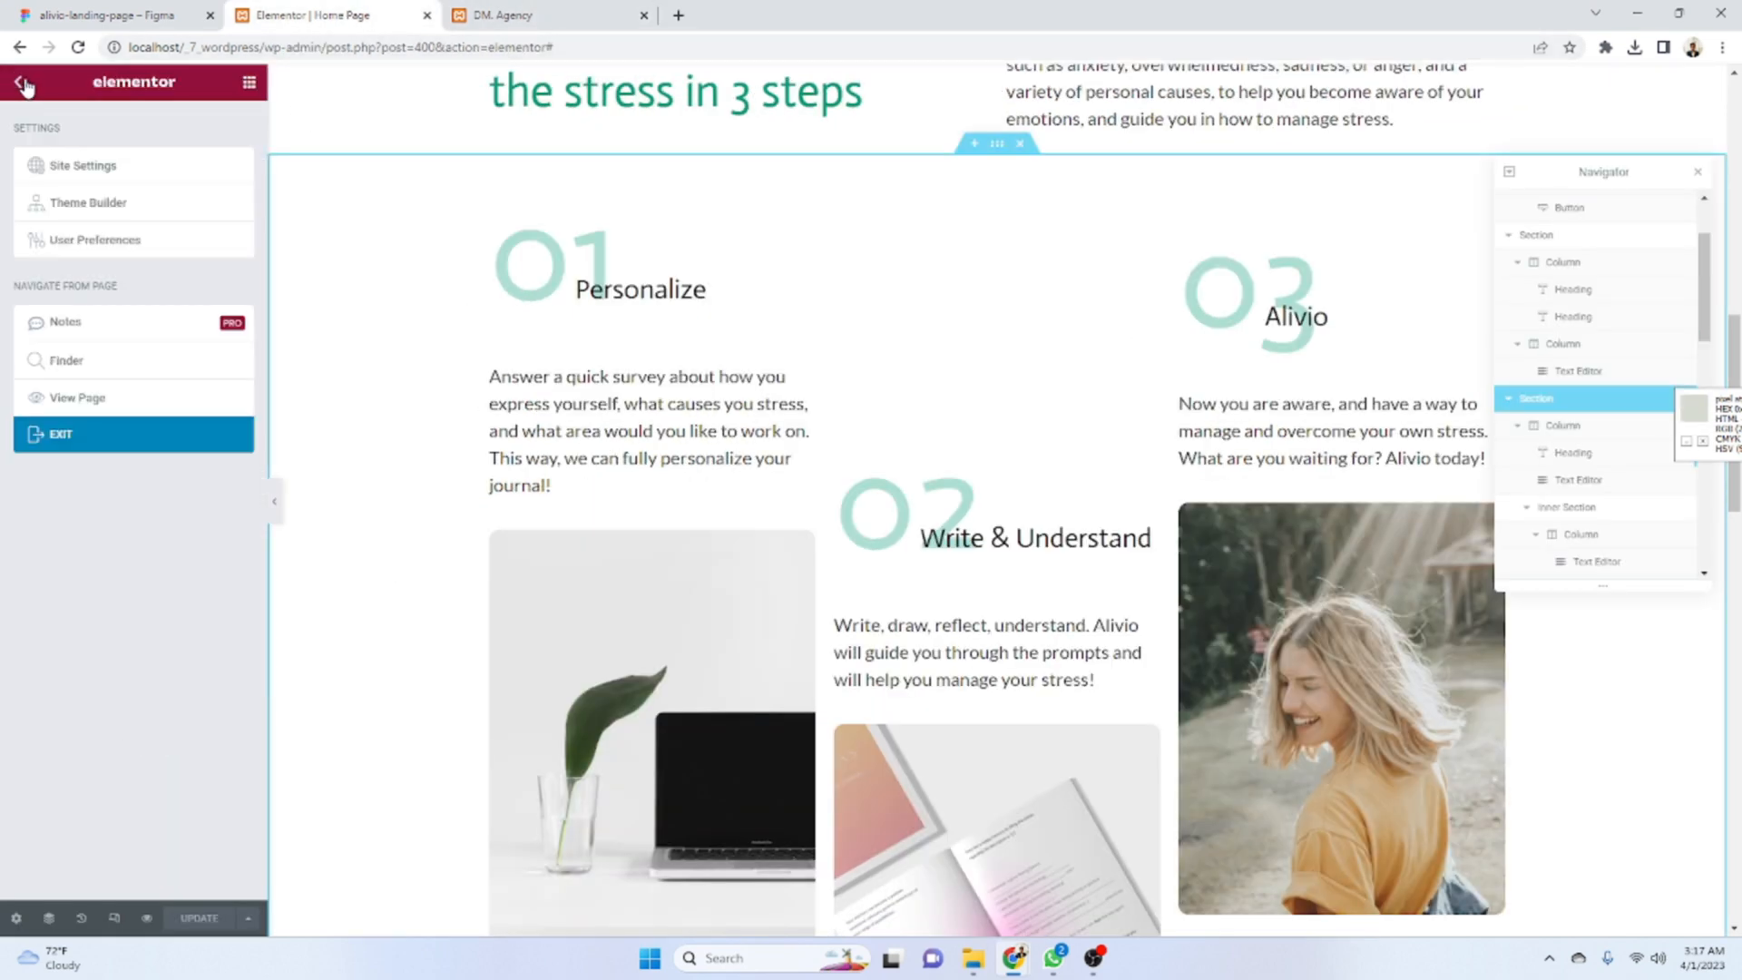
{"action": "left_click", "coordinate": [102, 440]}
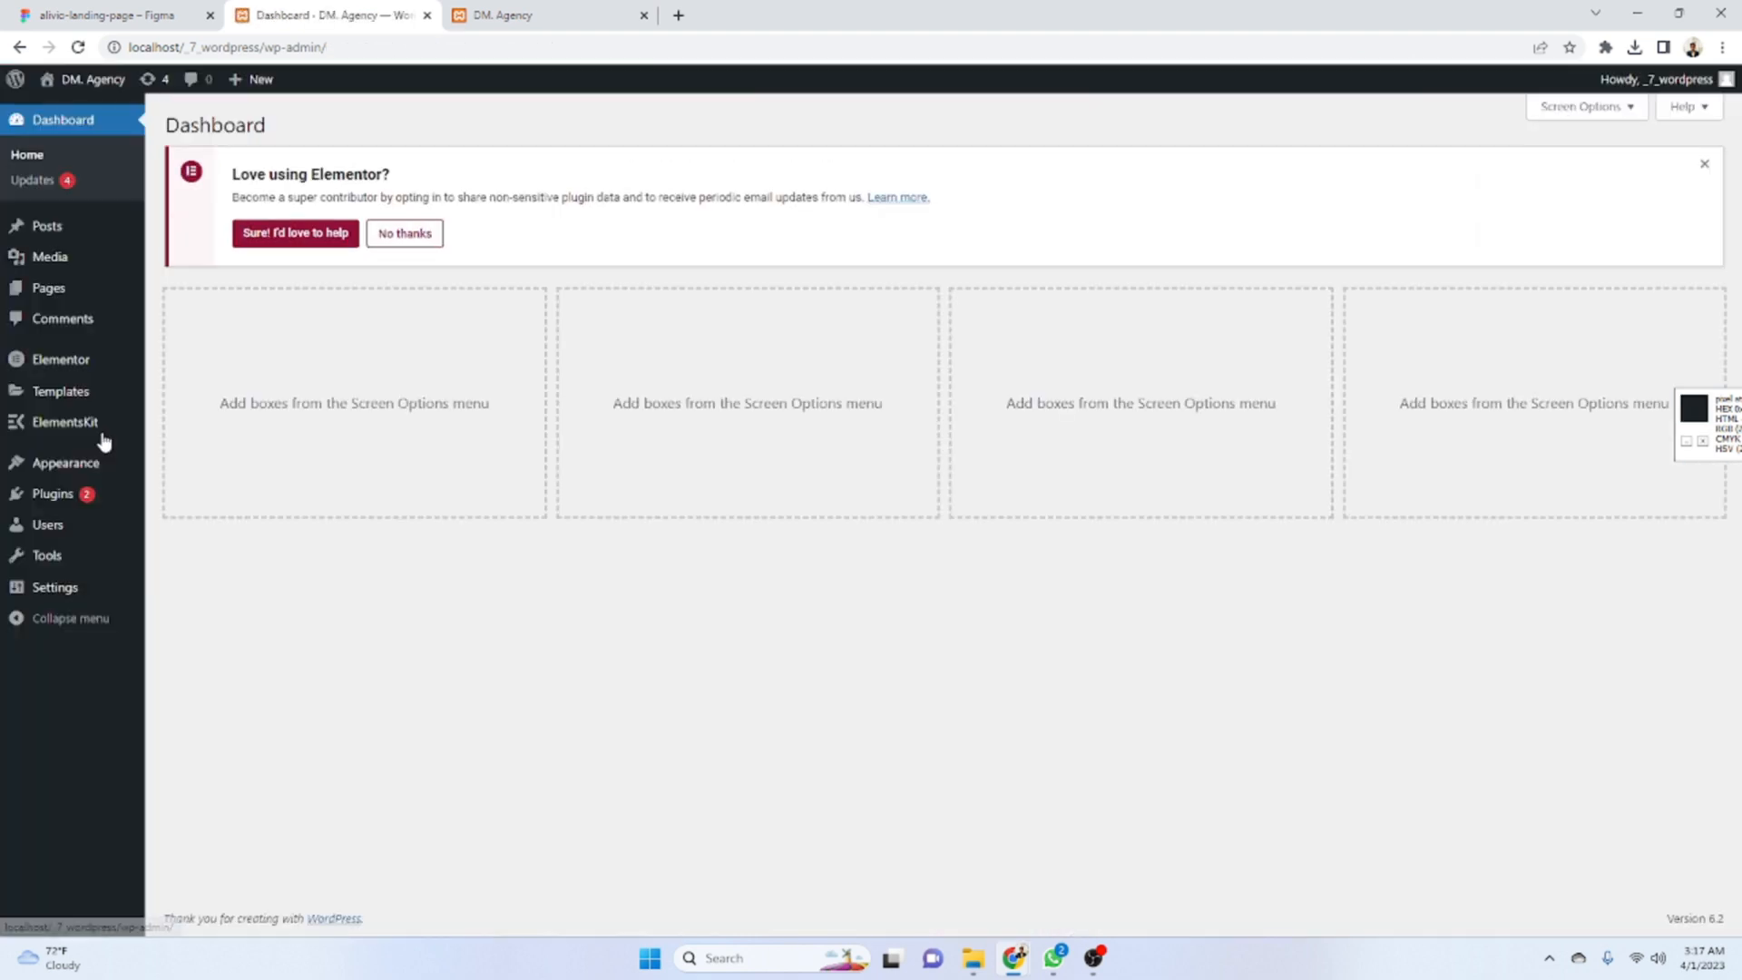
{"action": "mouse_move", "coordinate": [79, 439]}
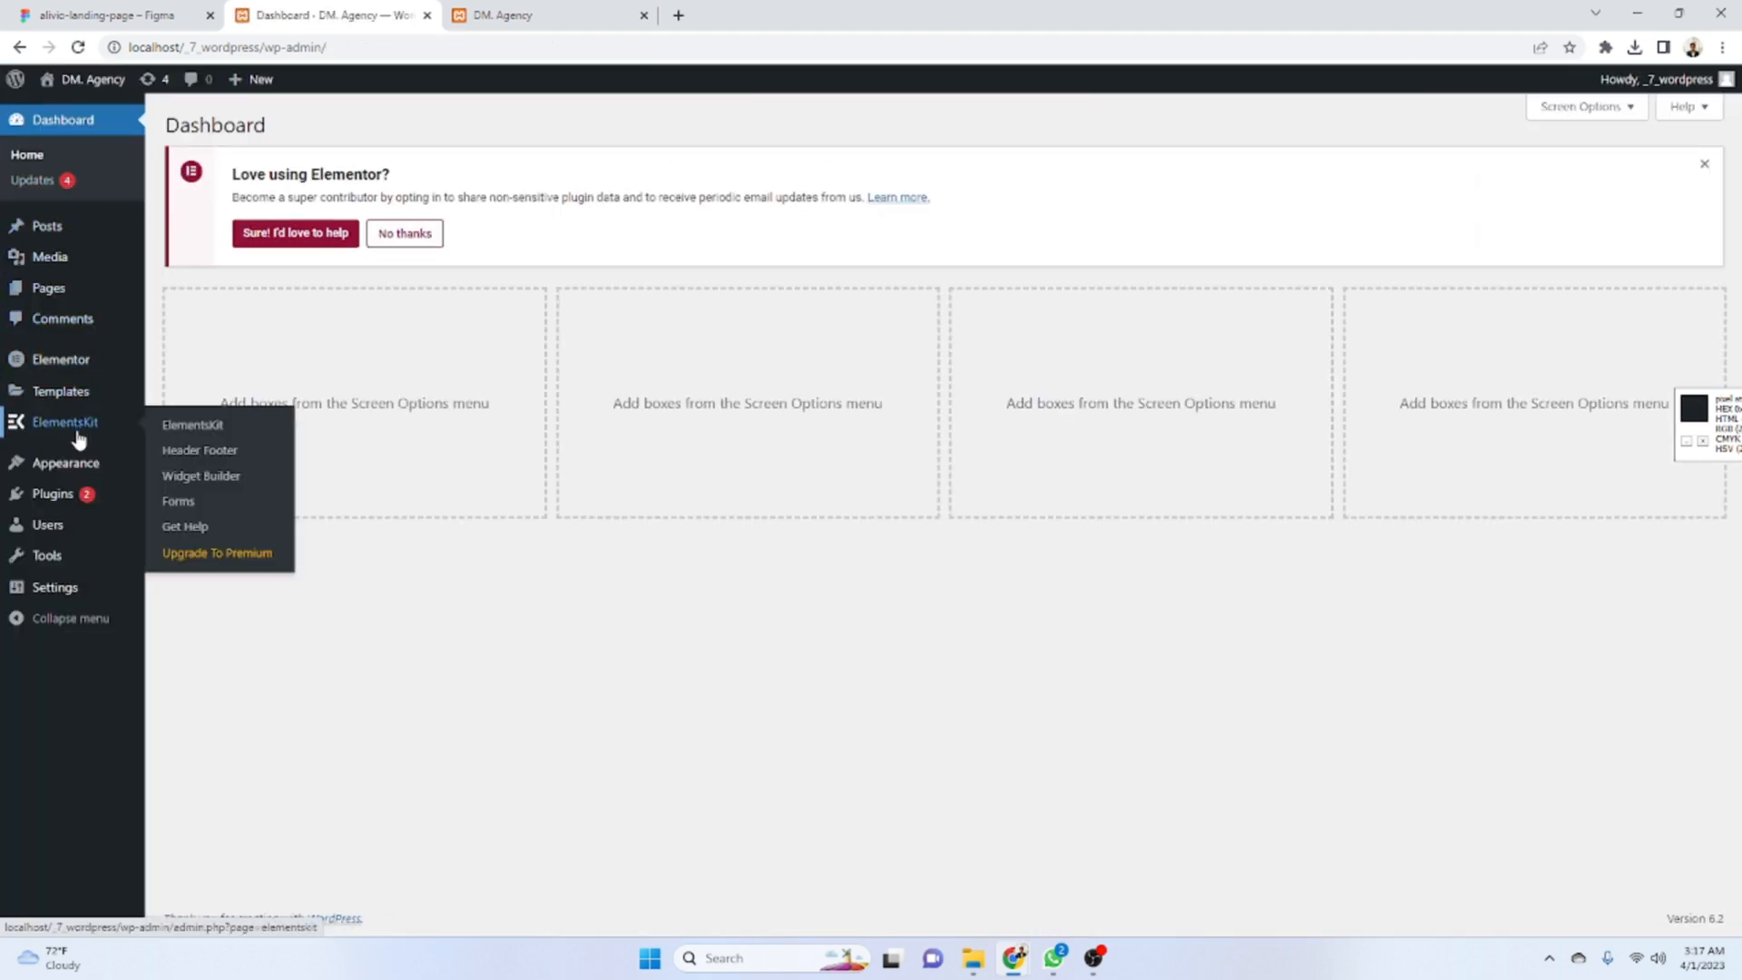
{"action": "left_click", "coordinate": [194, 450]}
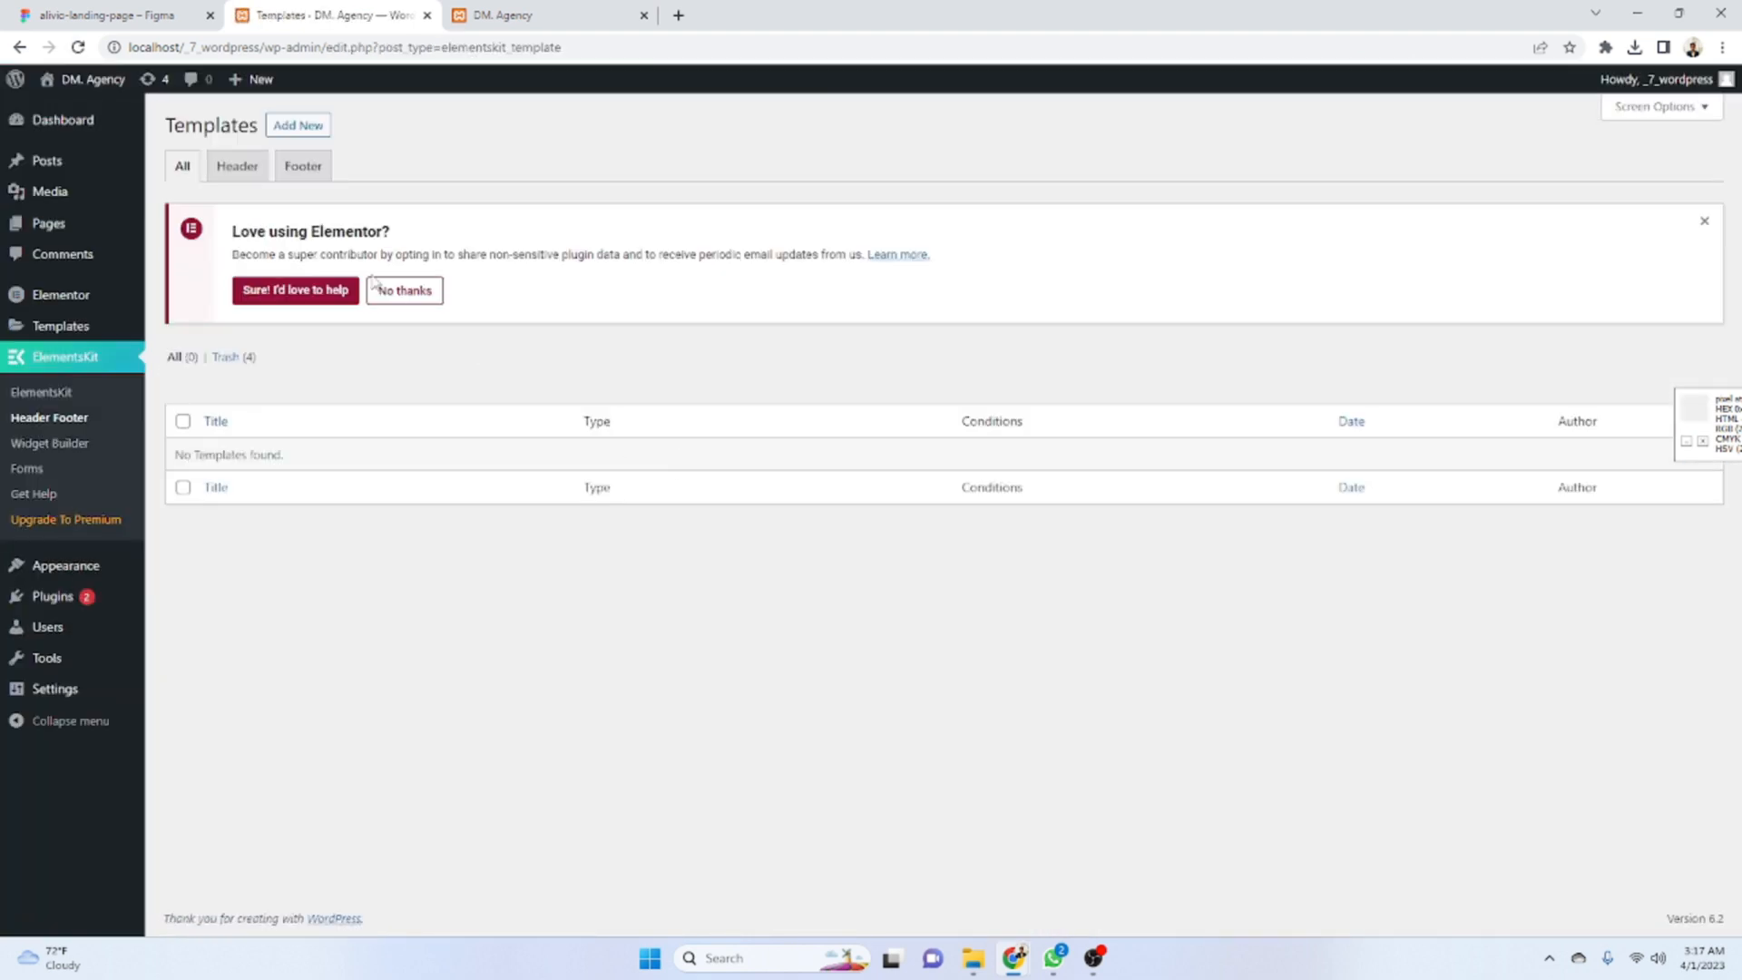
- Create an activated Header template titled "Header_" for the entire site, save it, and open its content for editing
{"action": "left_click", "coordinate": [290, 126]}
{"action": "left_click", "coordinate": [861, 367]}
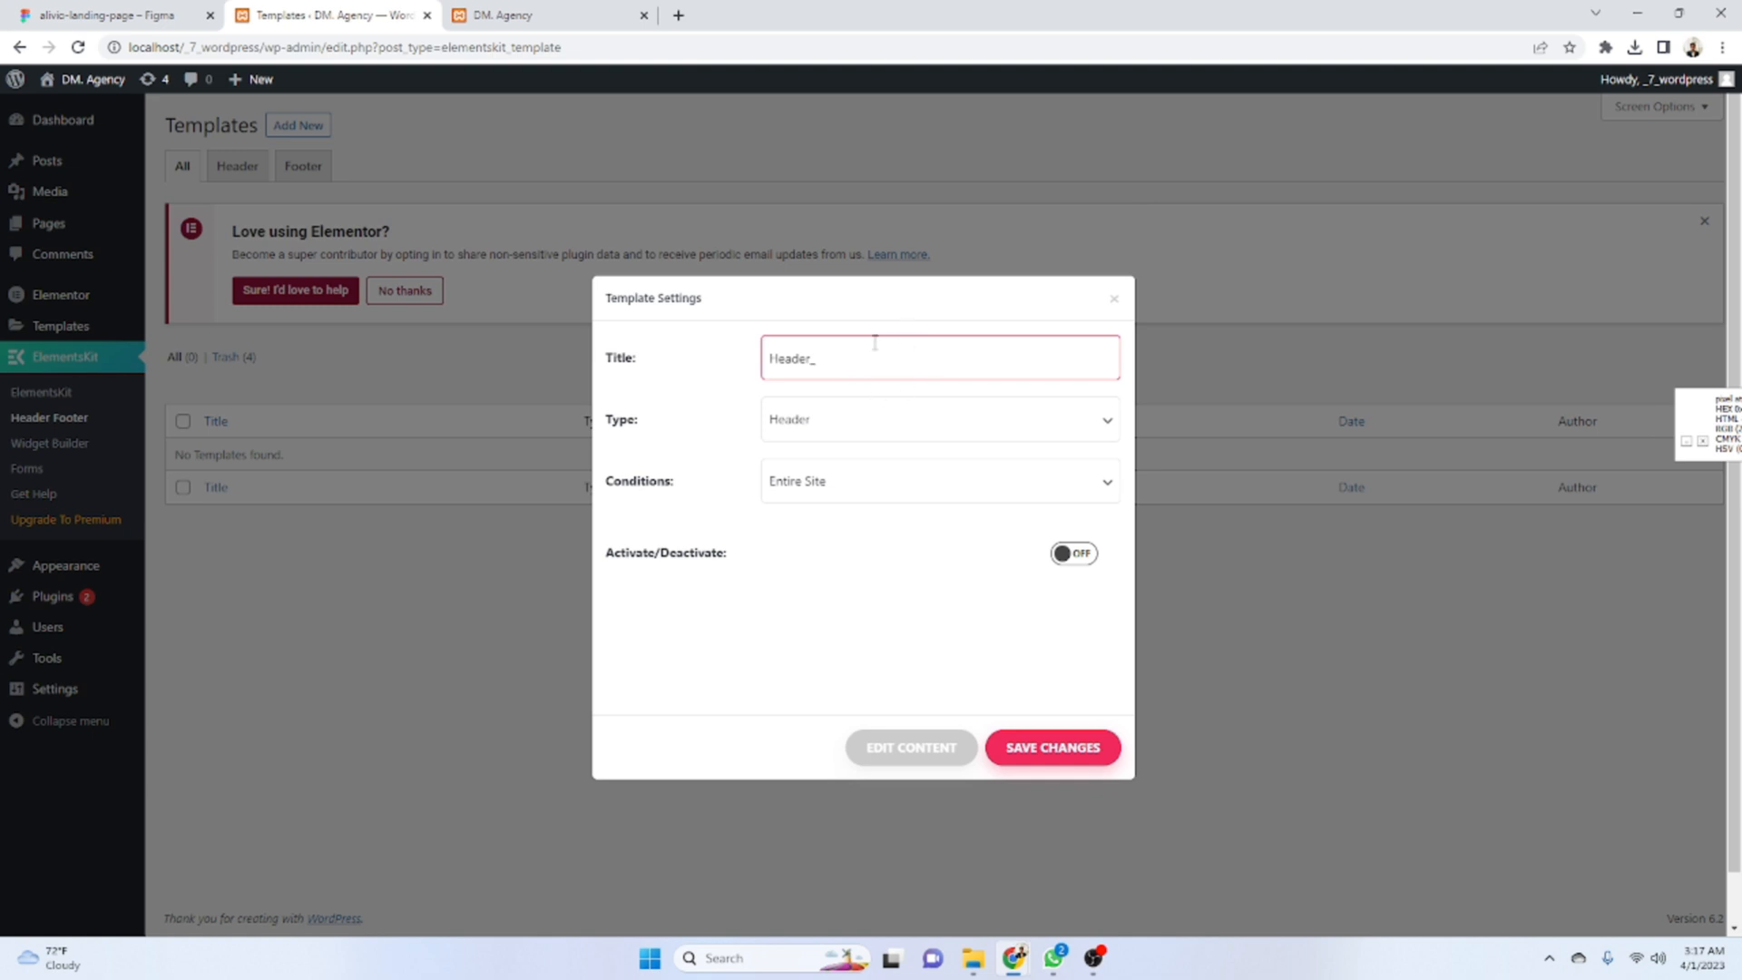
{"action": "key", "text": "ctrl+a"}
{"action": "left_click", "coordinate": [1080, 552]}
{"action": "left_click", "coordinate": [1053, 747]}
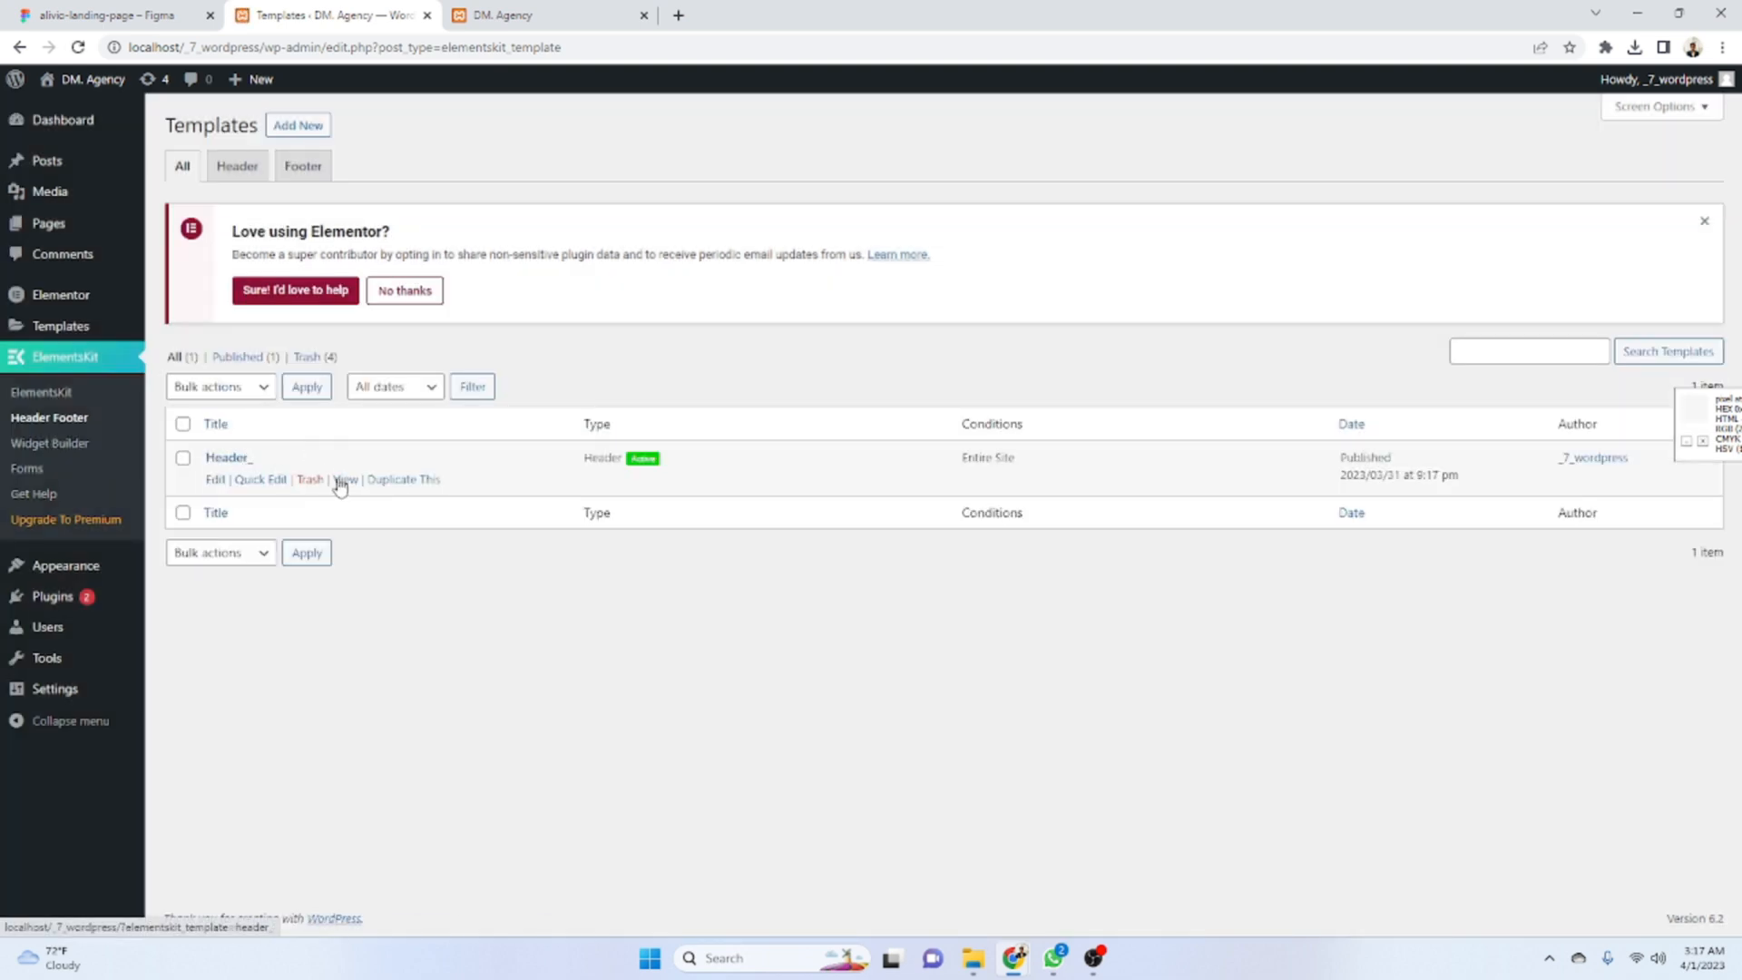
{"action": "left_click", "coordinate": [232, 458]}
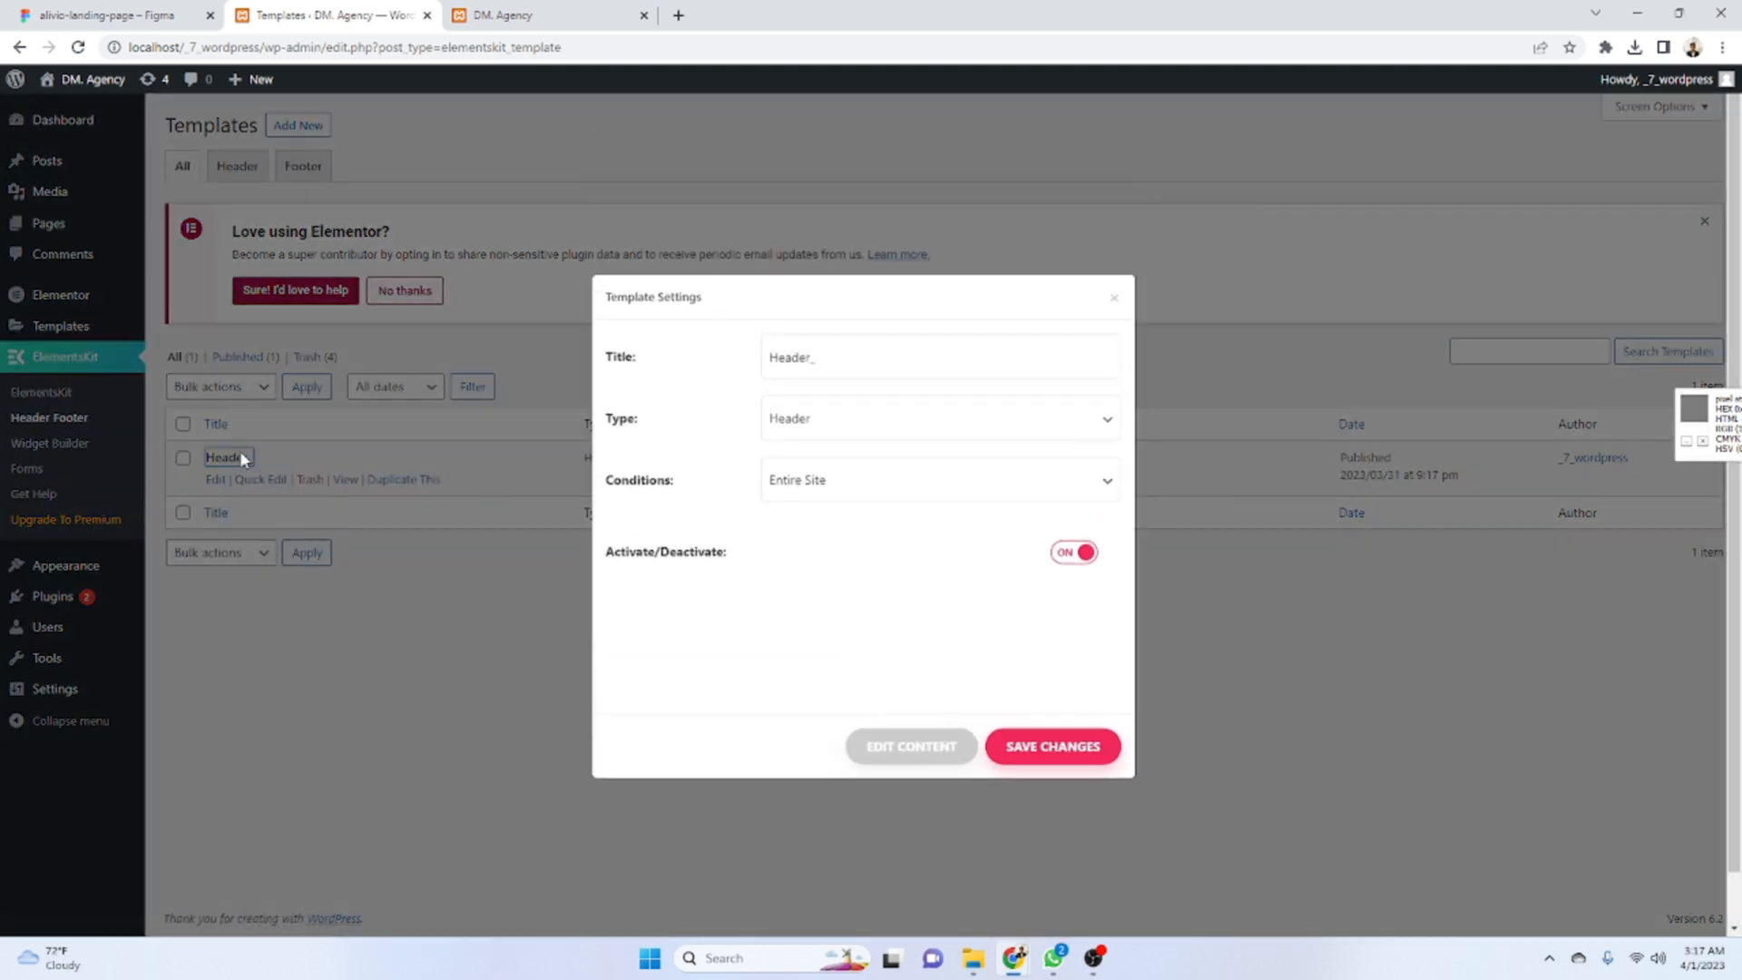
{"action": "left_click", "coordinate": [935, 751]}
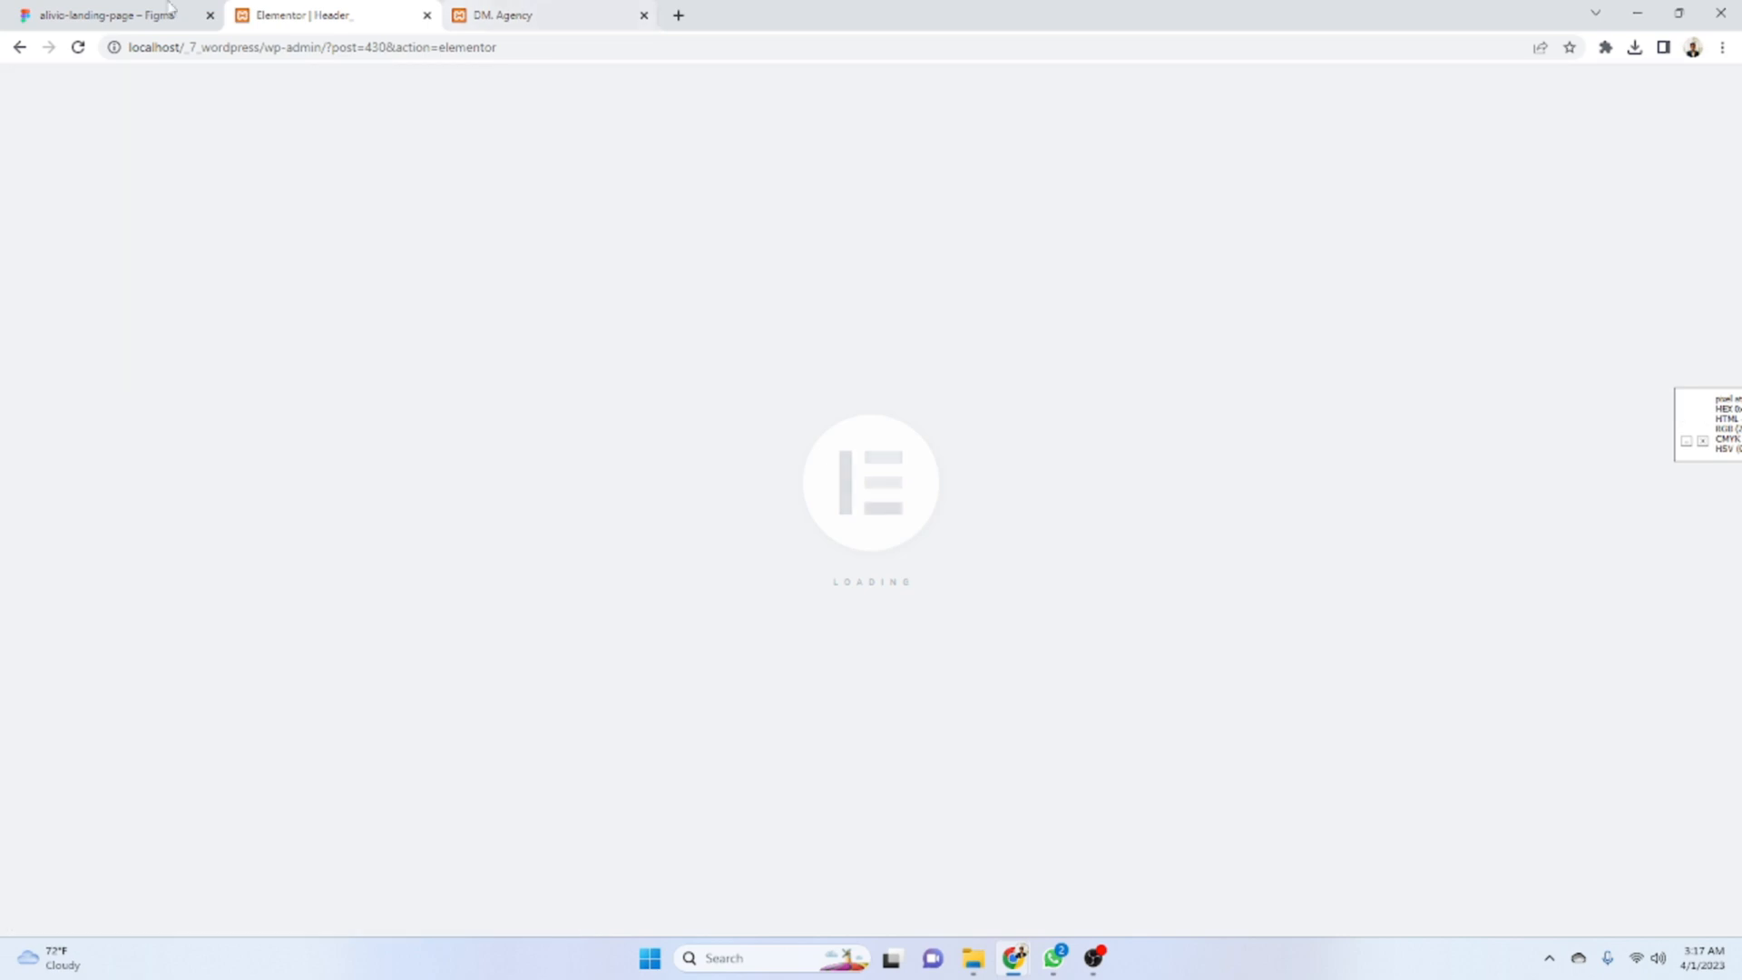
- Examine the header layout in the Figma design, including its logo, navigation links, sign-in link and Start Trial button
{"action": "left_click", "coordinate": [107, 14]}
{"action": "scroll", "coordinate": [839, 370], "scroll_direction": "up", "scroll_amount": 8}
{"action": "scroll", "coordinate": [839, 370], "scroll_direction": "up", "scroll_amount": 10}
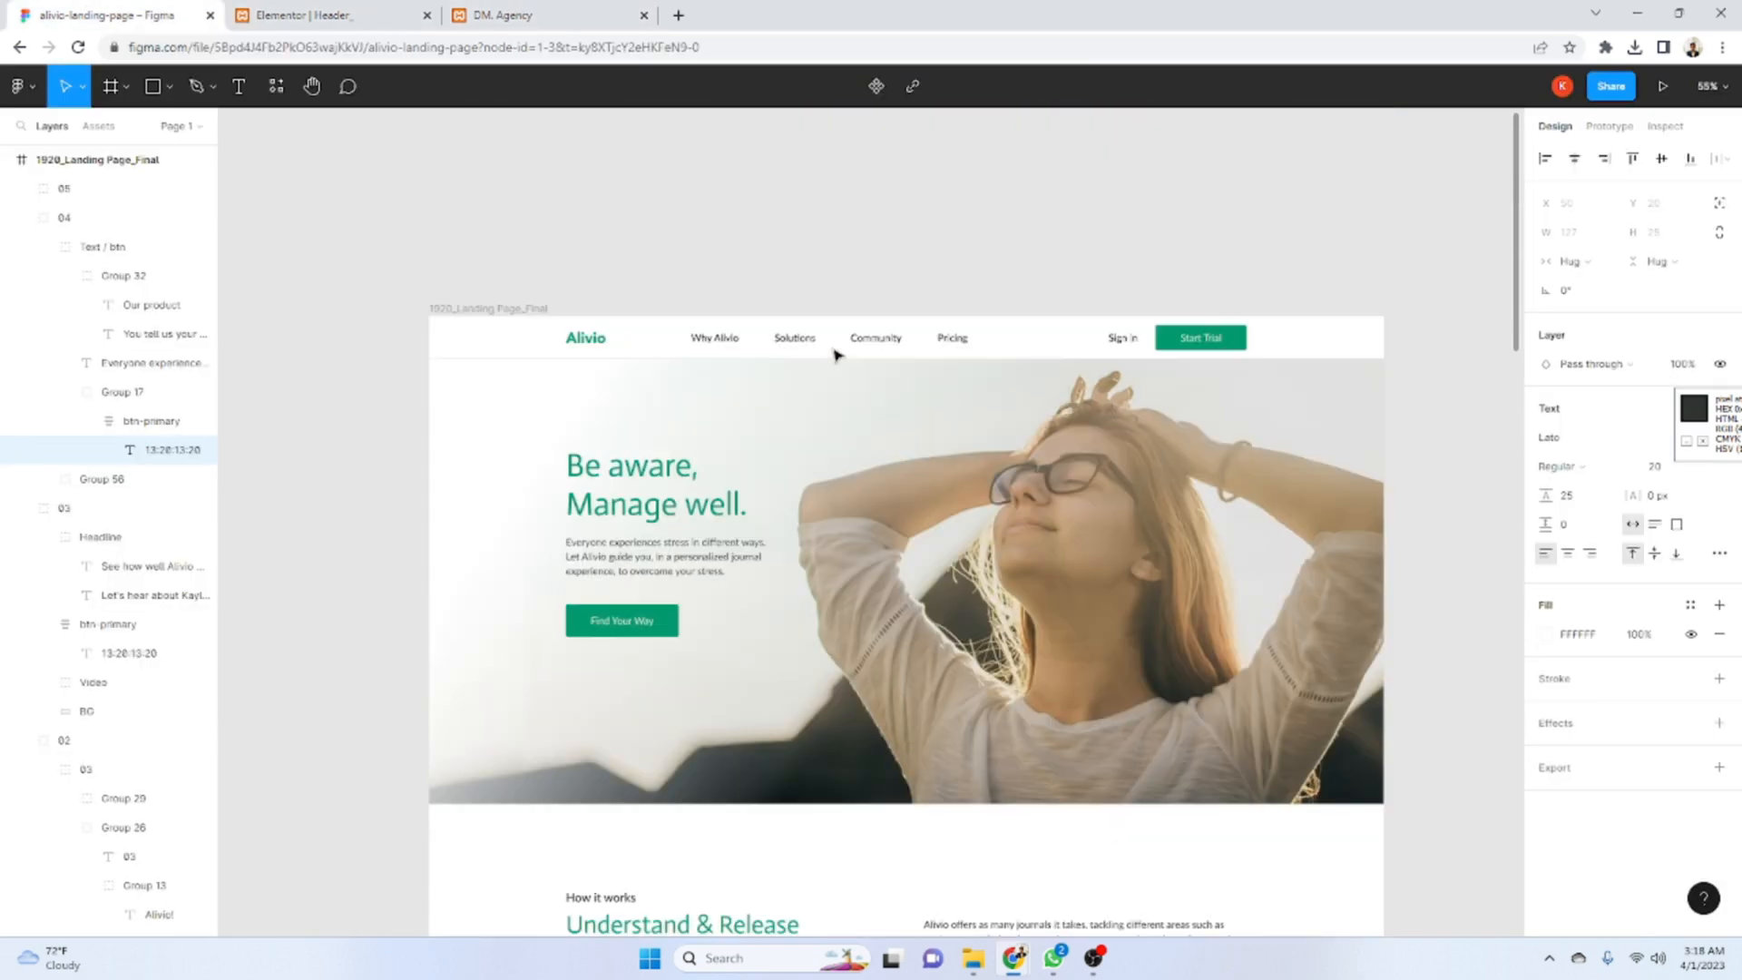
{"action": "left_click", "coordinate": [597, 677]}
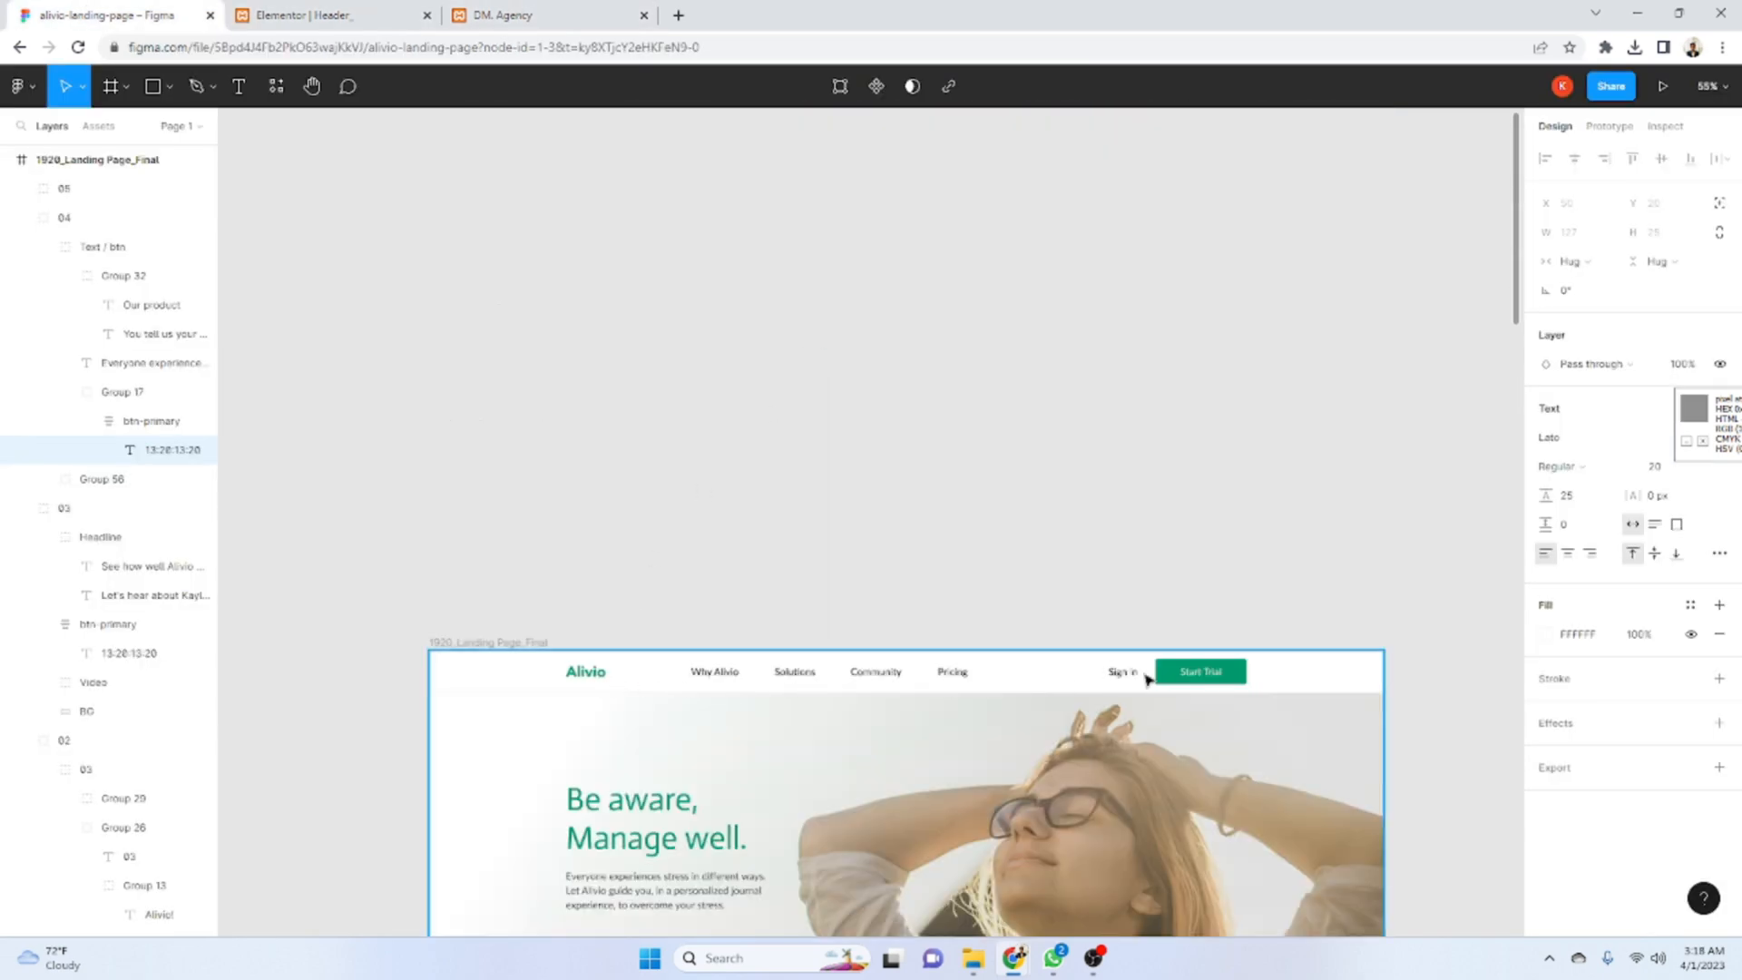
{"action": "left_click", "coordinate": [343, 13]}
{"action": "left_click", "coordinate": [172, 12]}
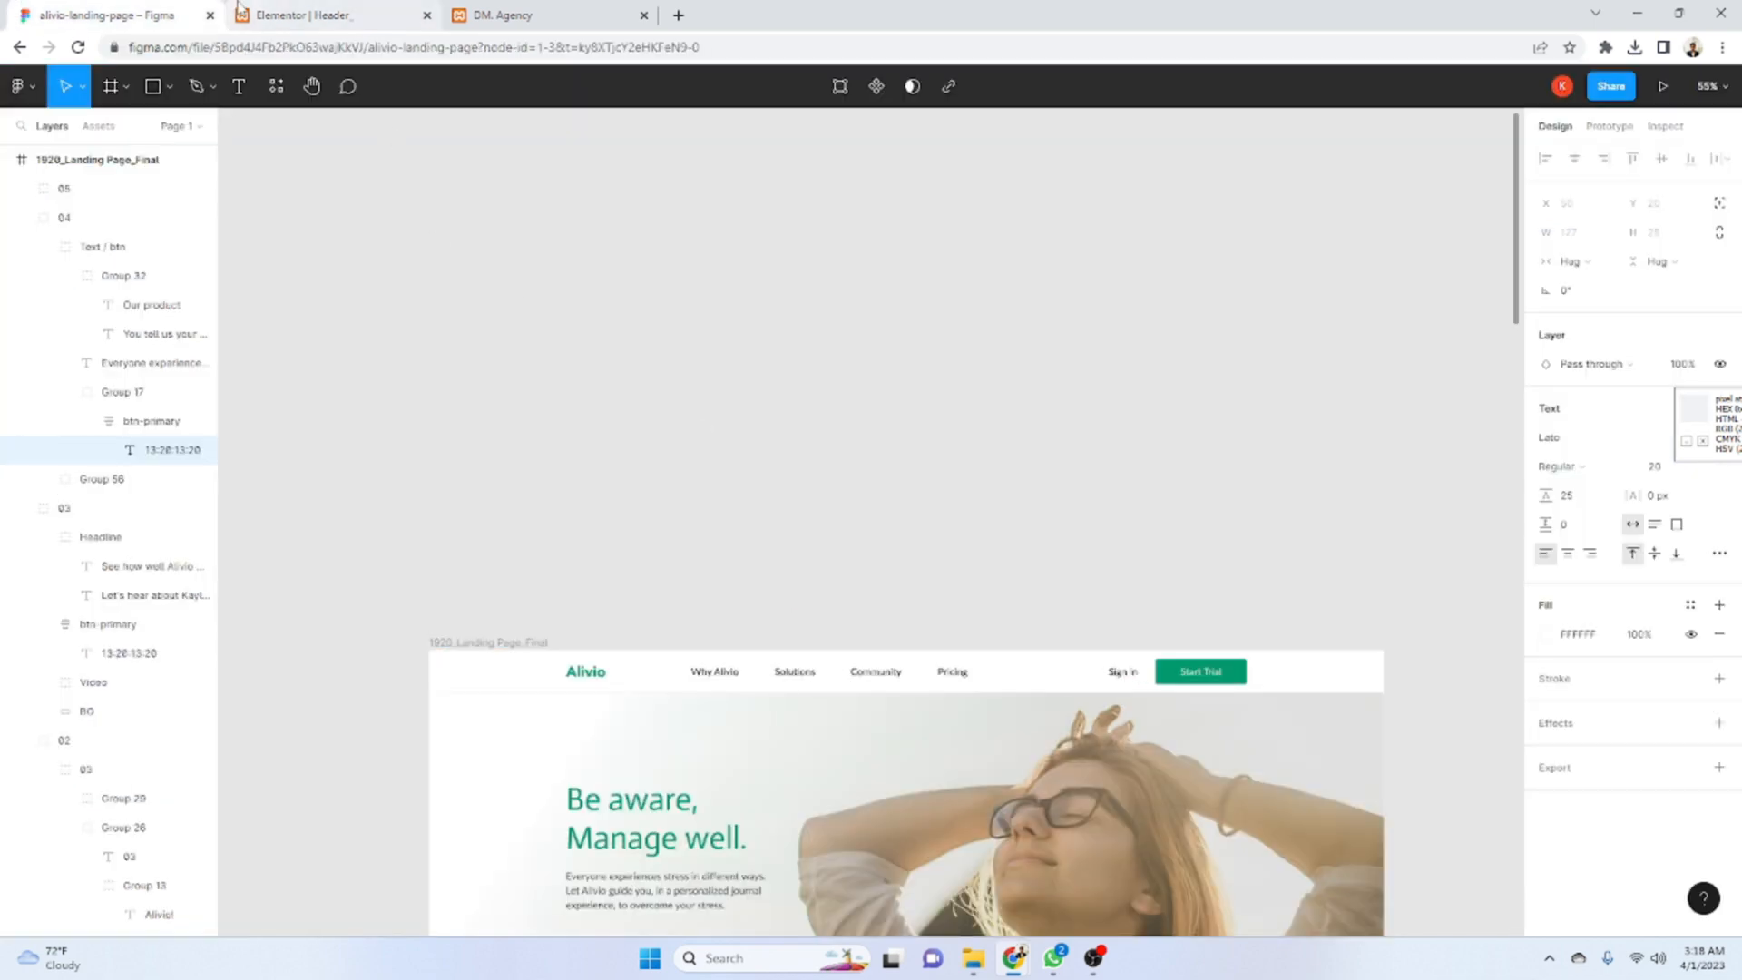
{"action": "left_click", "coordinate": [272, 11]}
- Add a single-column section to the Elementor header template and duplicate its column twice for a three-column layout
{"action": "left_click", "coordinate": [961, 218]}
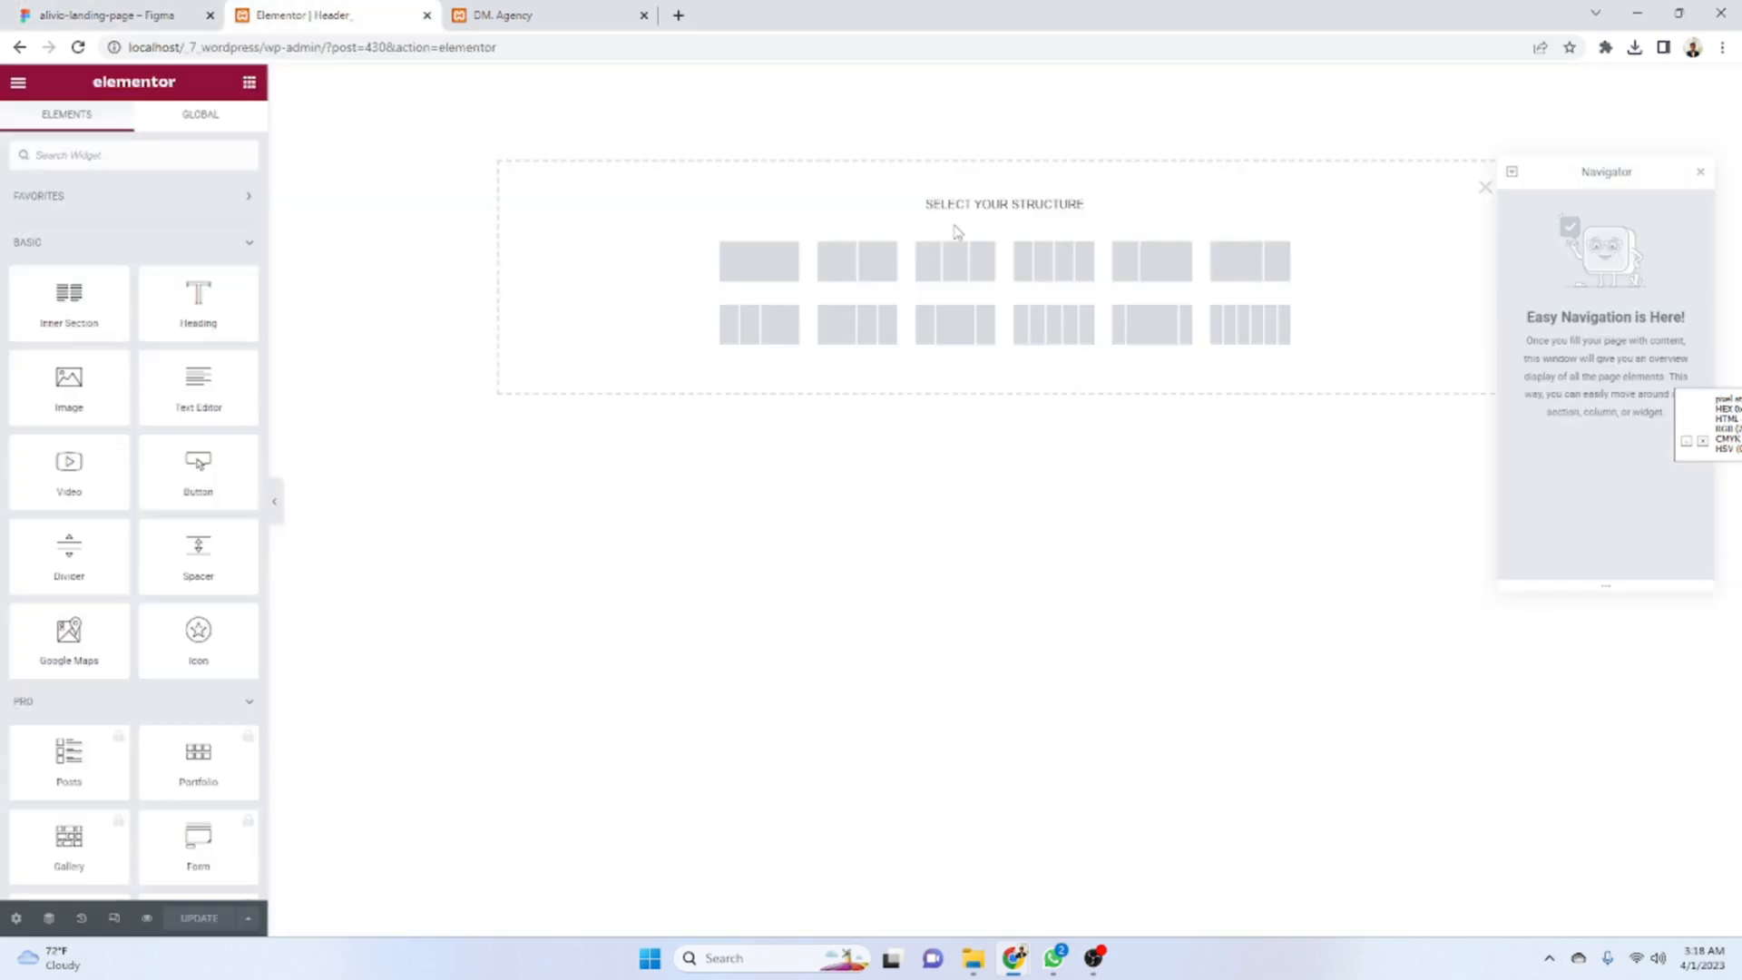
{"action": "left_click", "coordinate": [762, 272]}
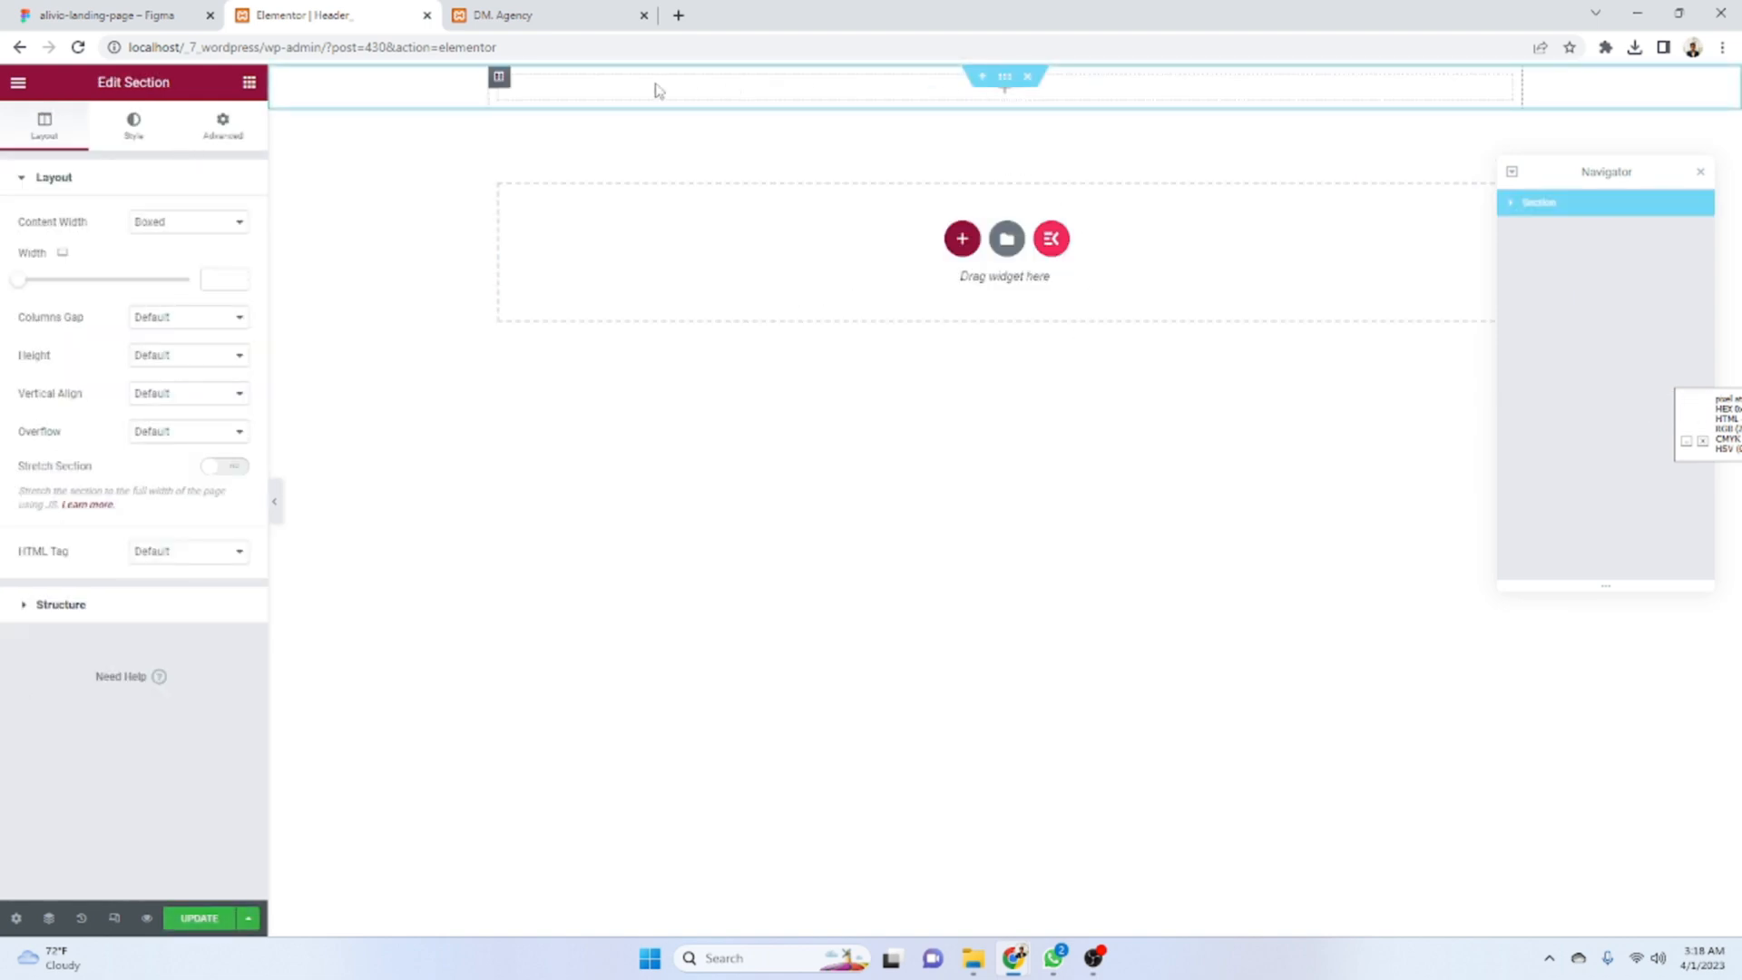
{"action": "right_click", "coordinate": [500, 78]}
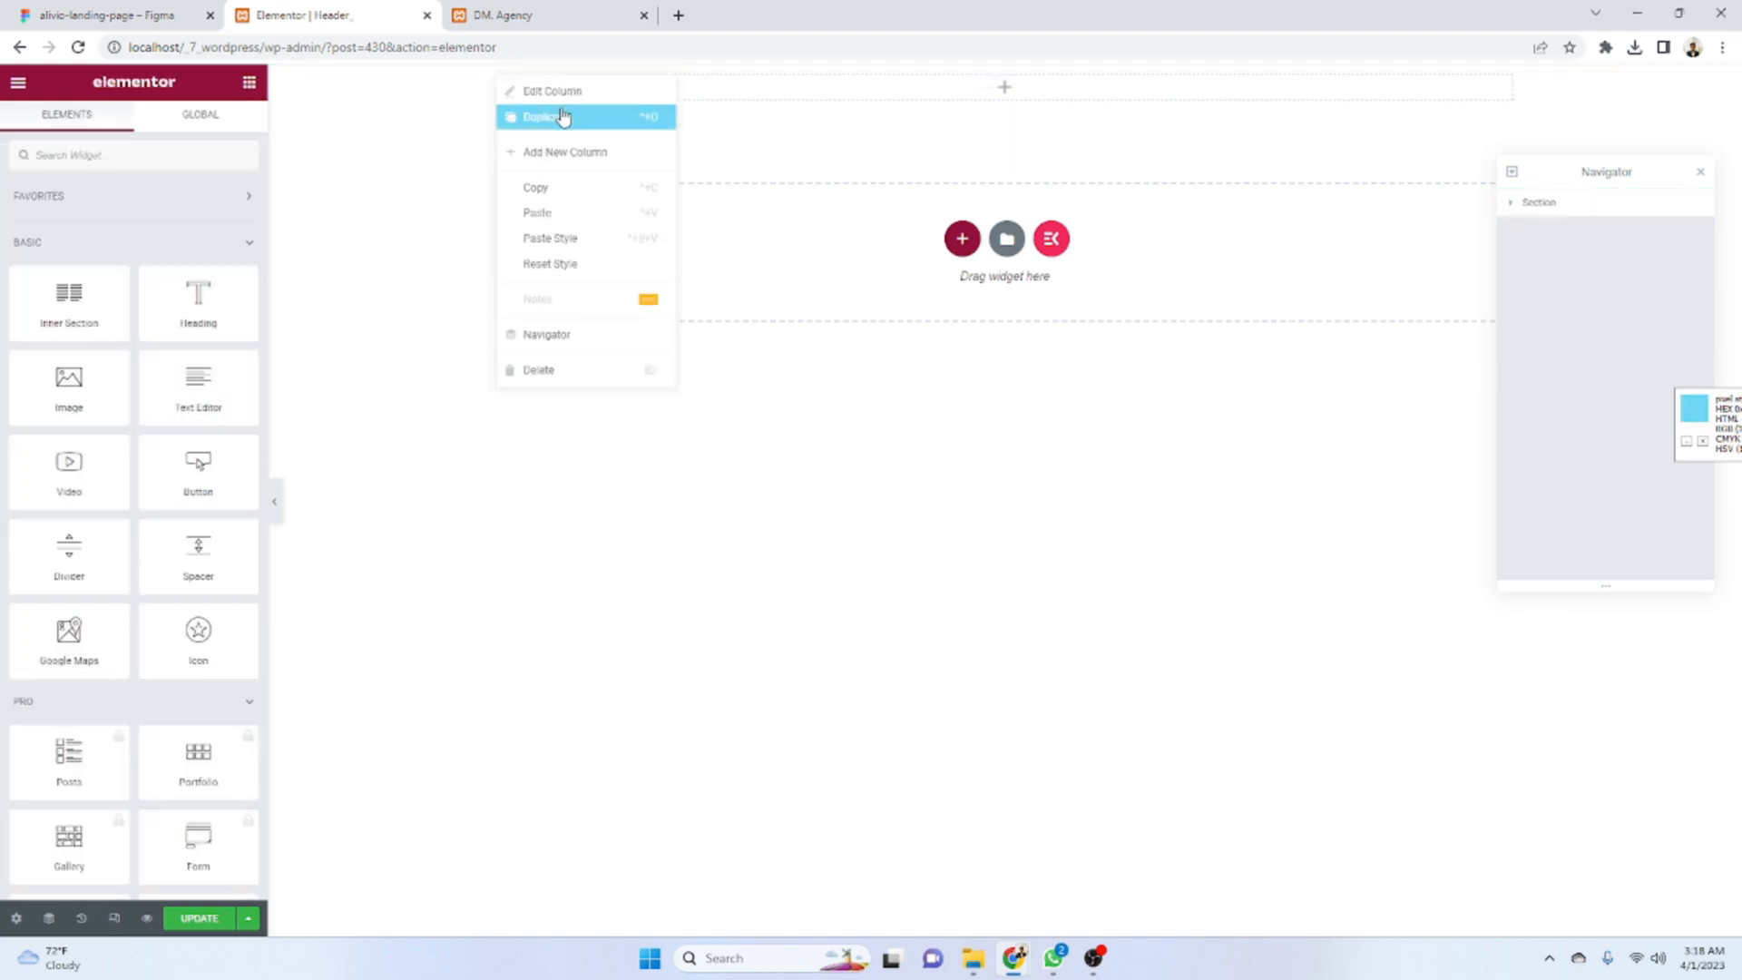
{"action": "left_click", "coordinate": [563, 117]}
{"action": "right_click", "coordinate": [495, 72]}
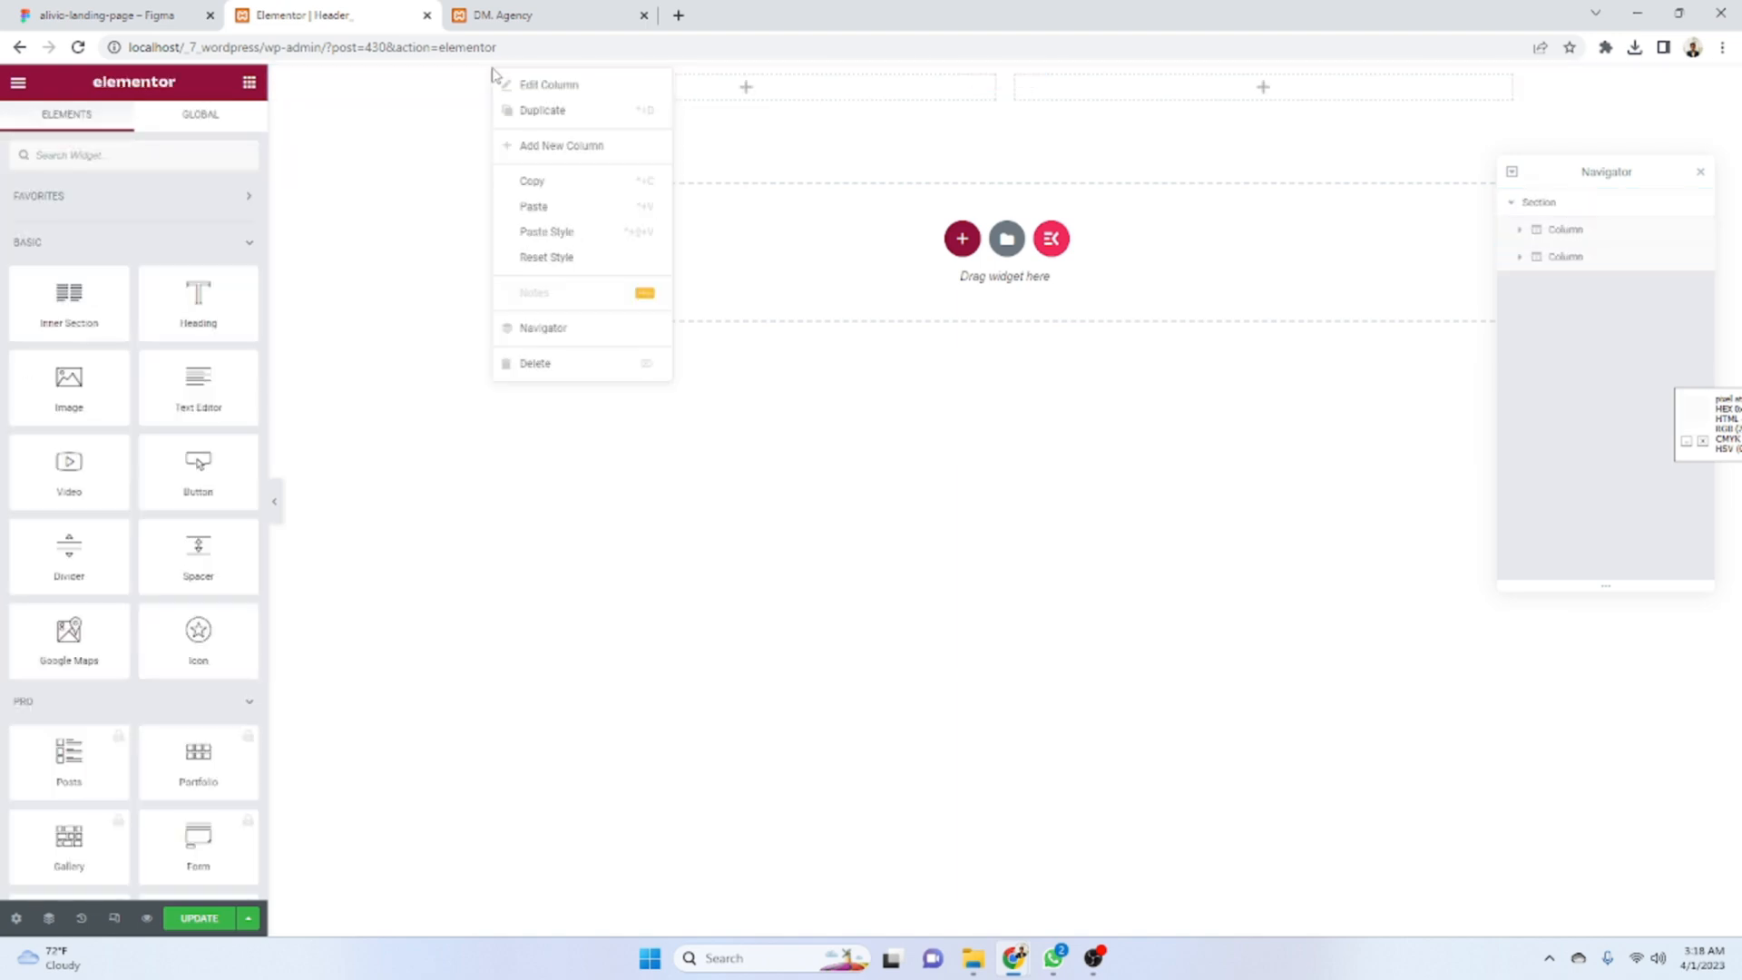
{"action": "left_click", "coordinate": [527, 108]}
{"action": "key", "text": "ctrl+shift+Tab"}
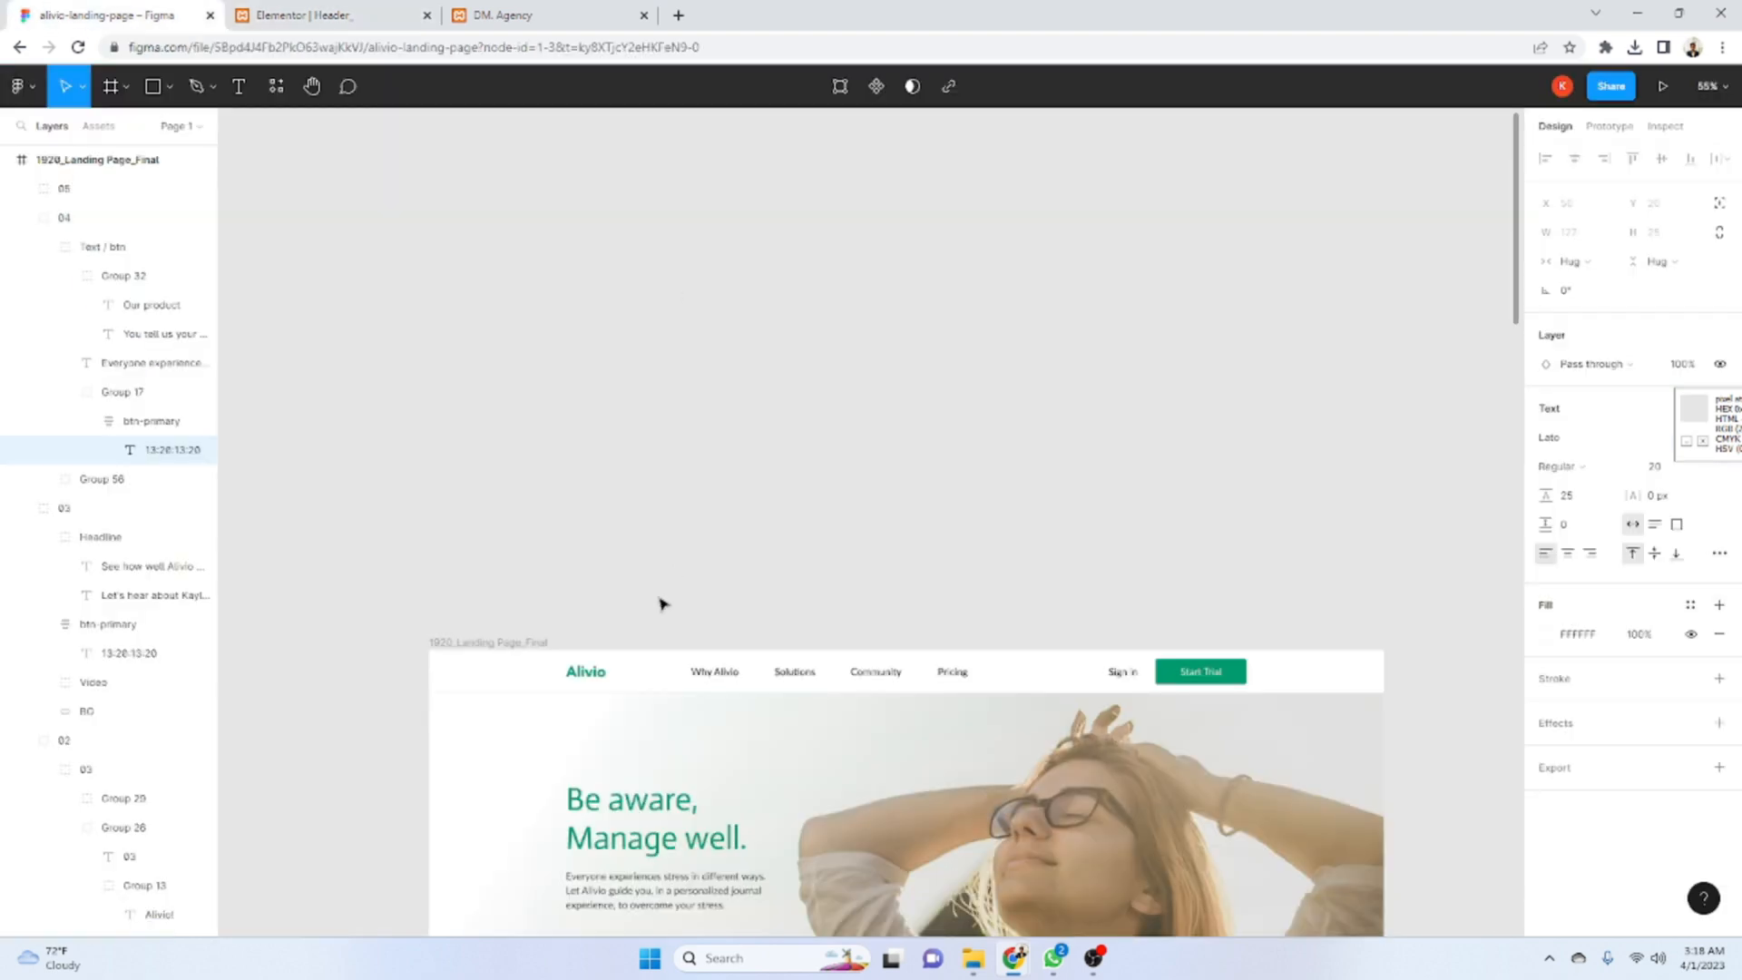
{"action": "key", "text": "ctrl+Tab"}
- Add an Image widget to the header's first column and upload "Logo (1).png" from the assets folder as its image
{"action": "left_click", "coordinate": [250, 82]}
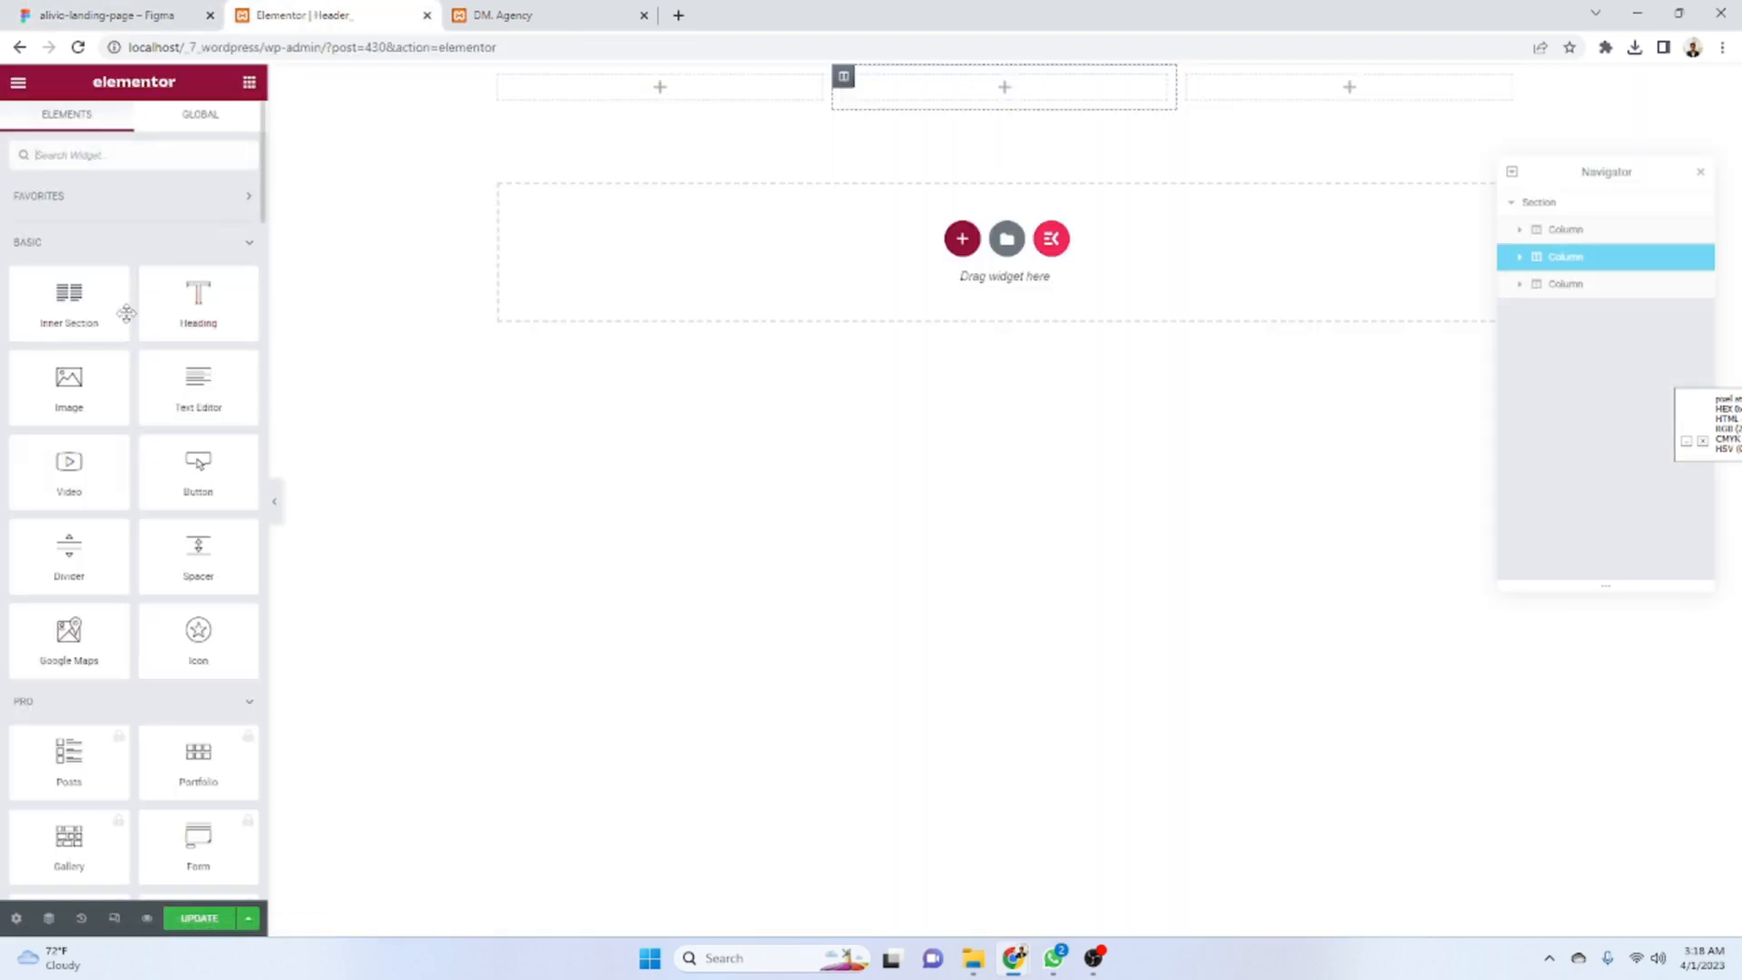
{"action": "left_click_drag", "start_coordinate": [90, 399], "coordinate": [676, 101]}
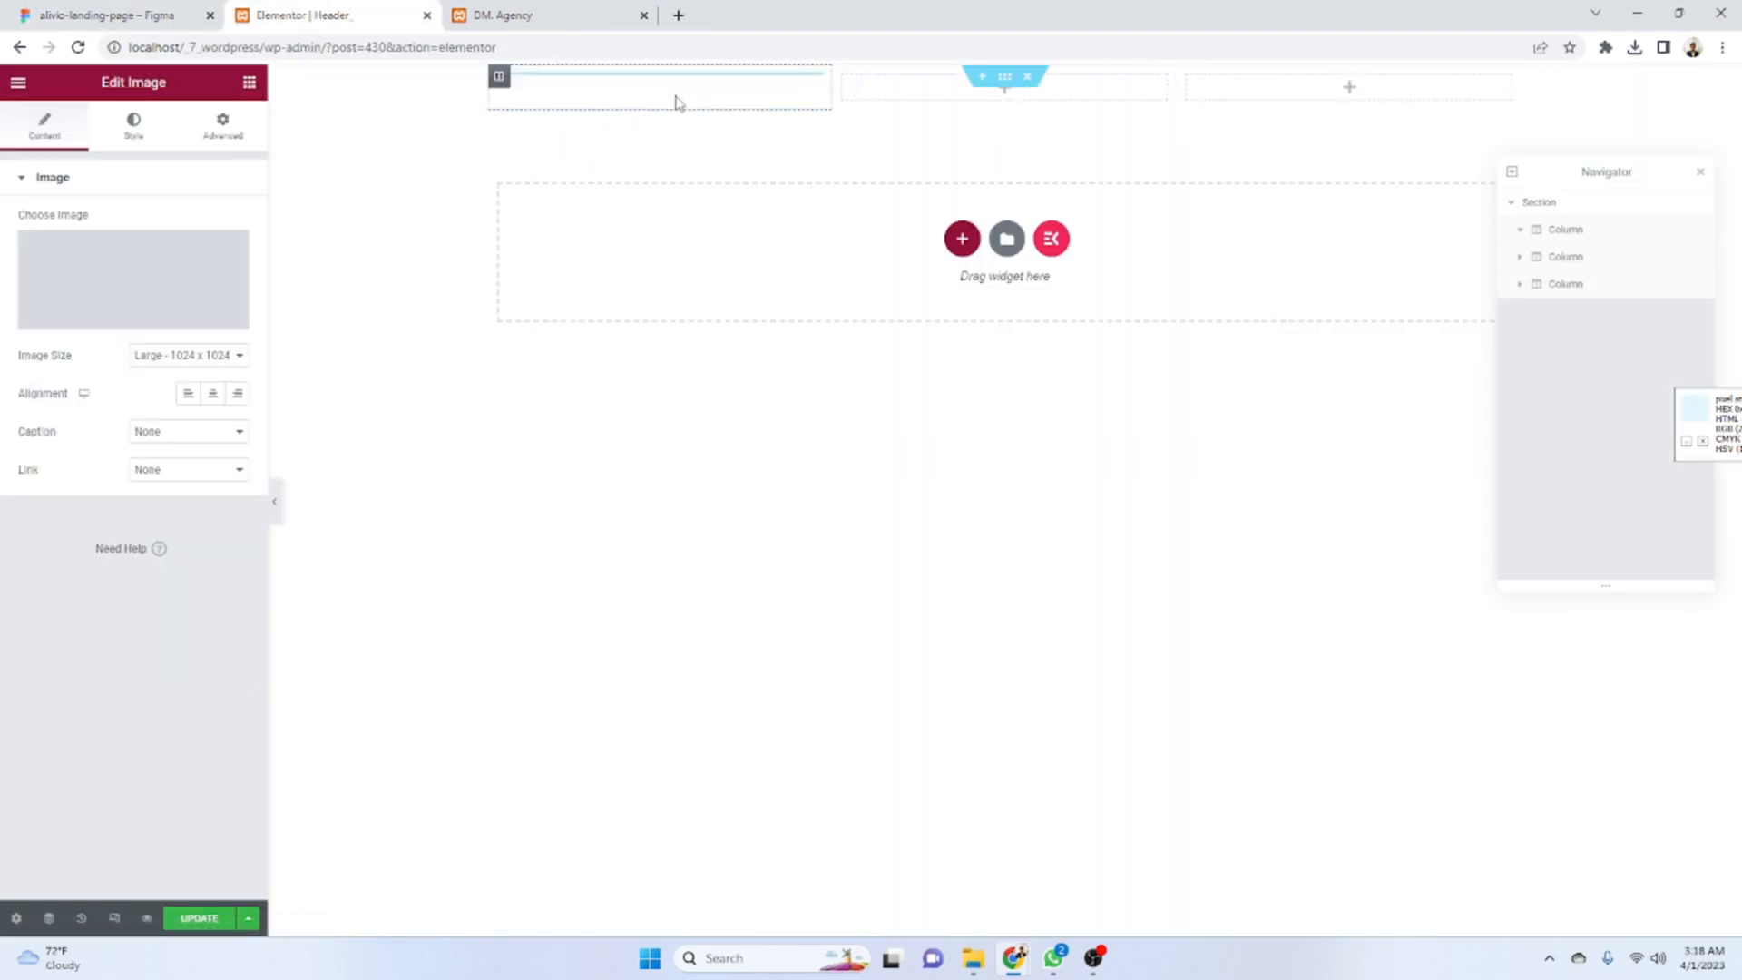
{"action": "left_click", "coordinate": [125, 309]}
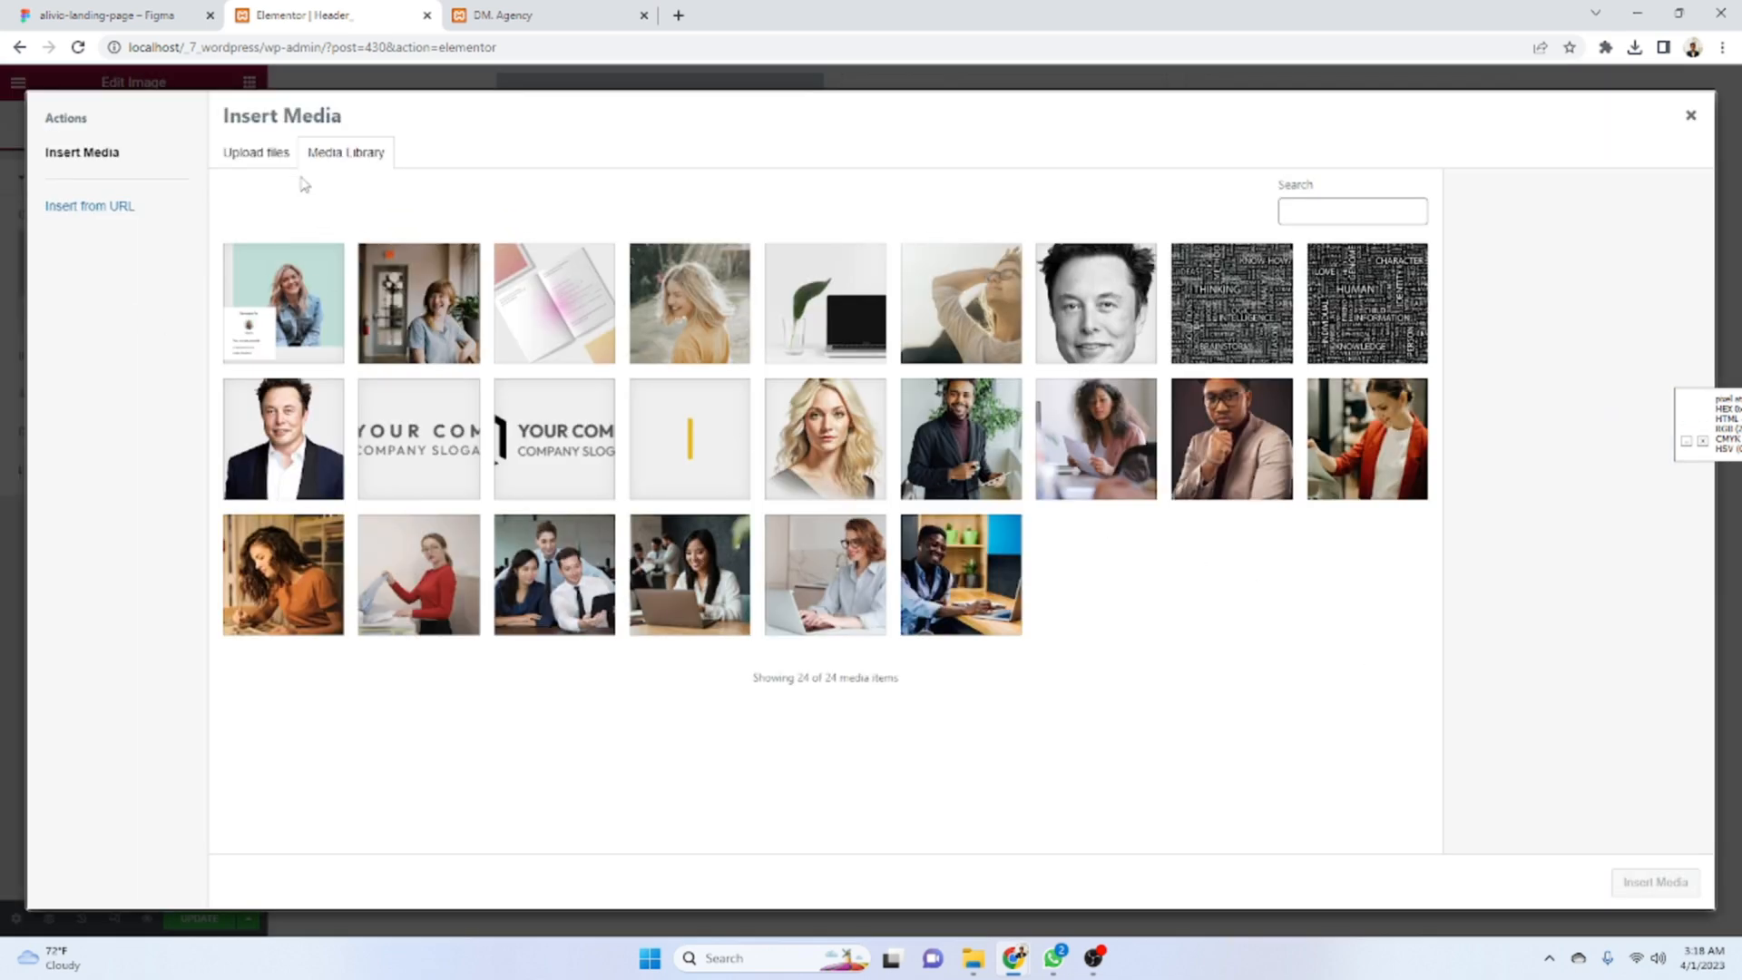
{"action": "left_click", "coordinate": [257, 154]}
{"action": "left_click", "coordinate": [118, 13]}
{"action": "left_click", "coordinate": [300, 14]}
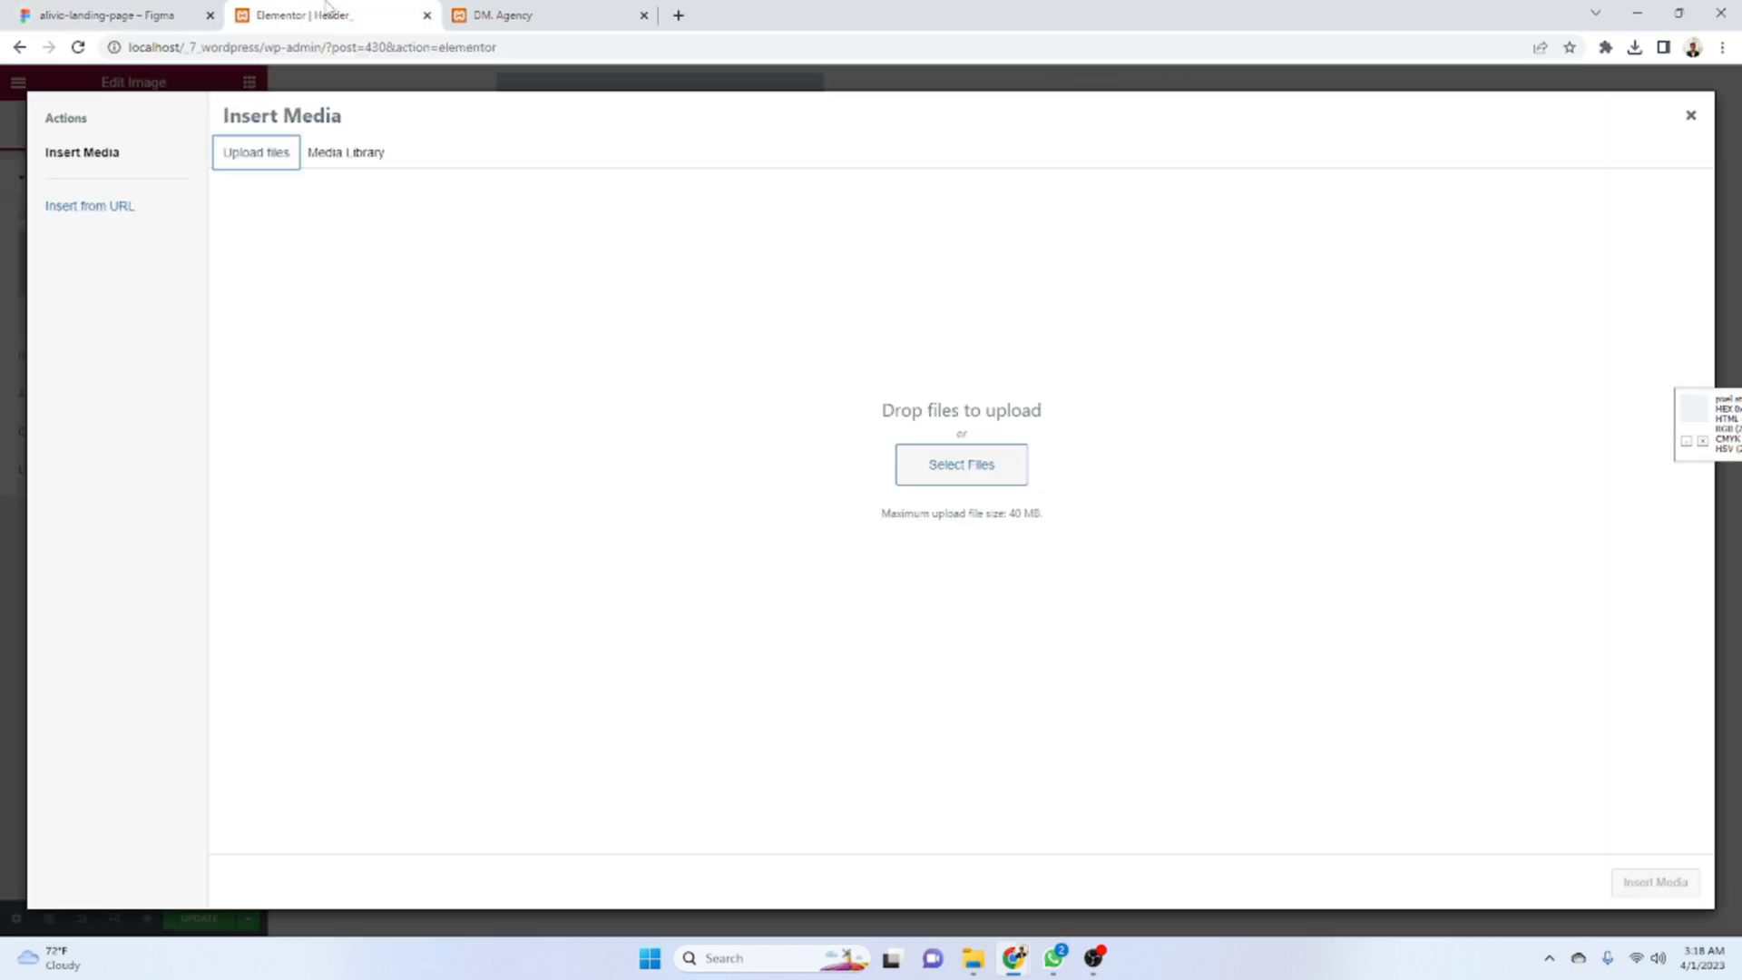
{"action": "left_click", "coordinate": [994, 463]}
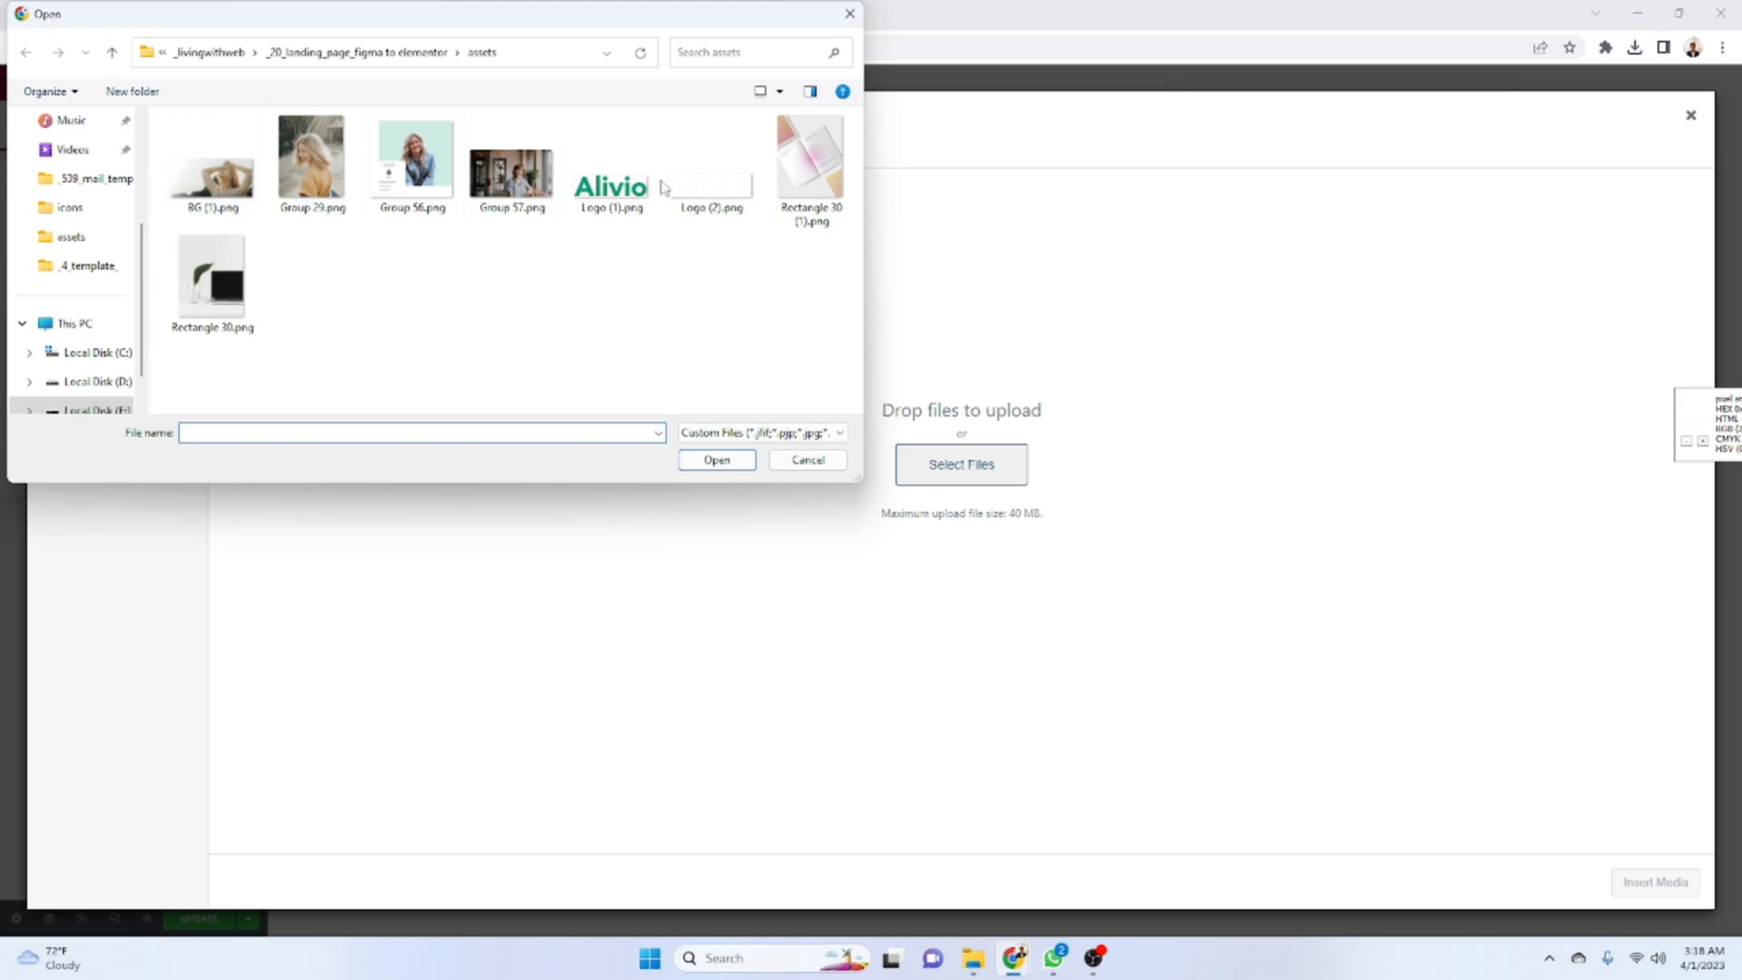
{"action": "double_click", "coordinate": [611, 181]}
{"action": "left_click", "coordinate": [1645, 892]}
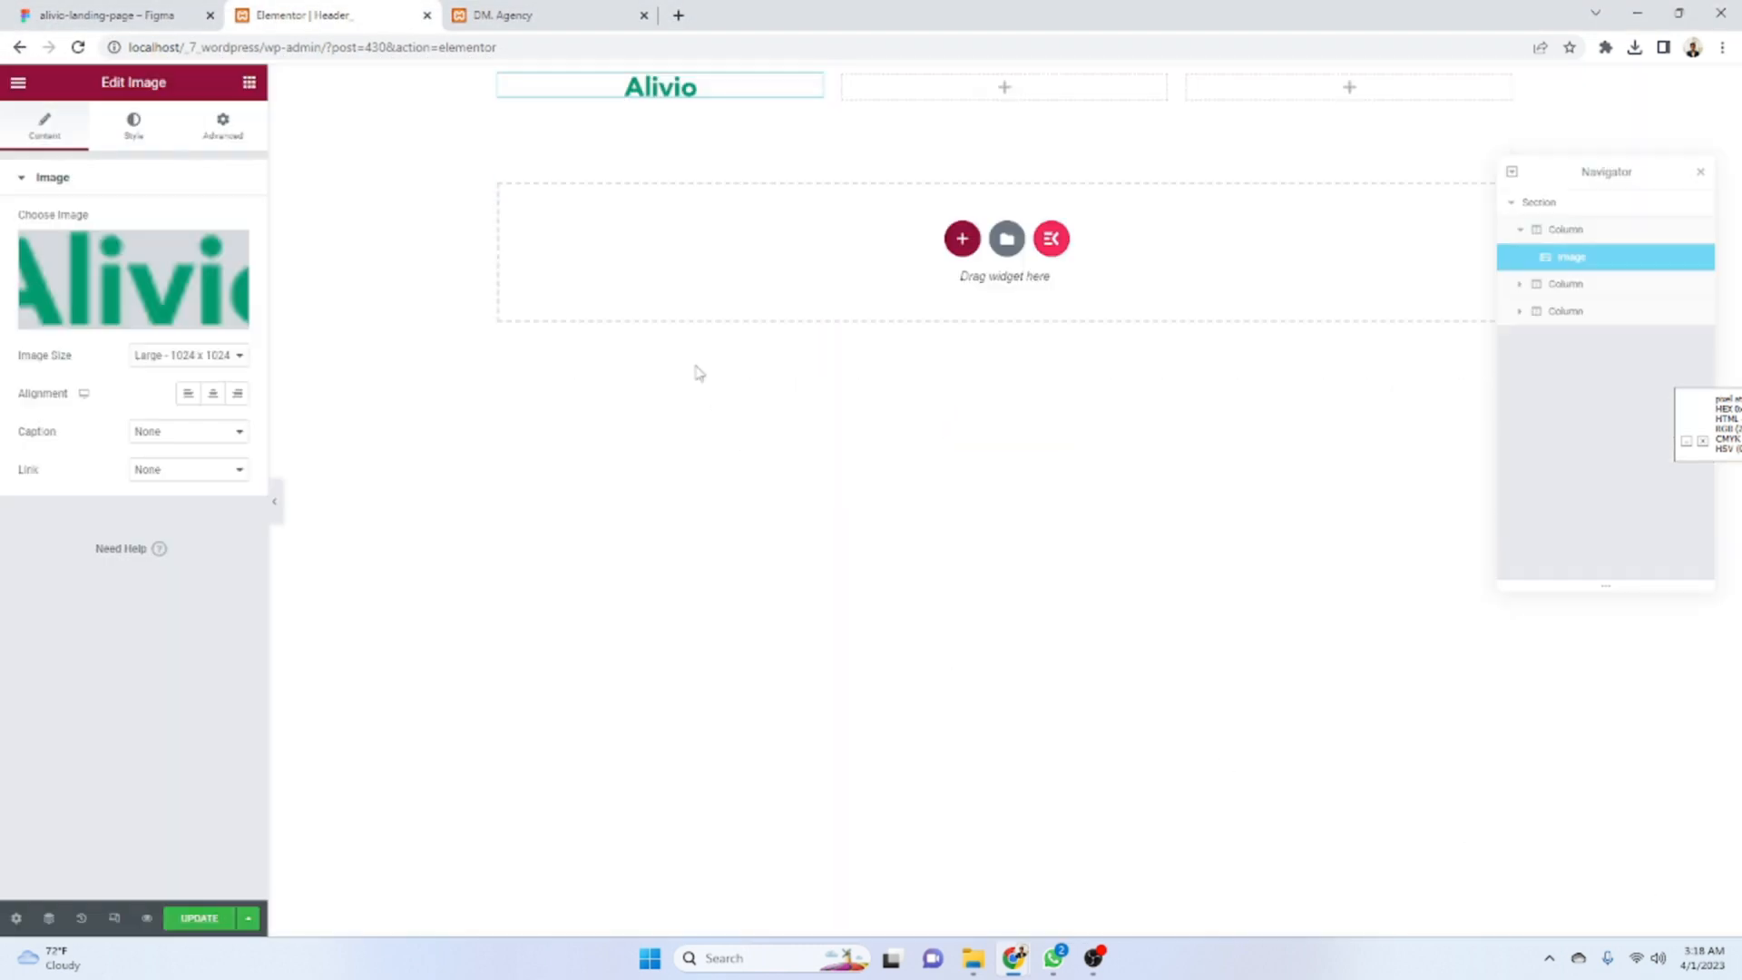
- Align the logo image to the left and link it to the Home Page with a custom URL
{"action": "left_click", "coordinate": [187, 393]}
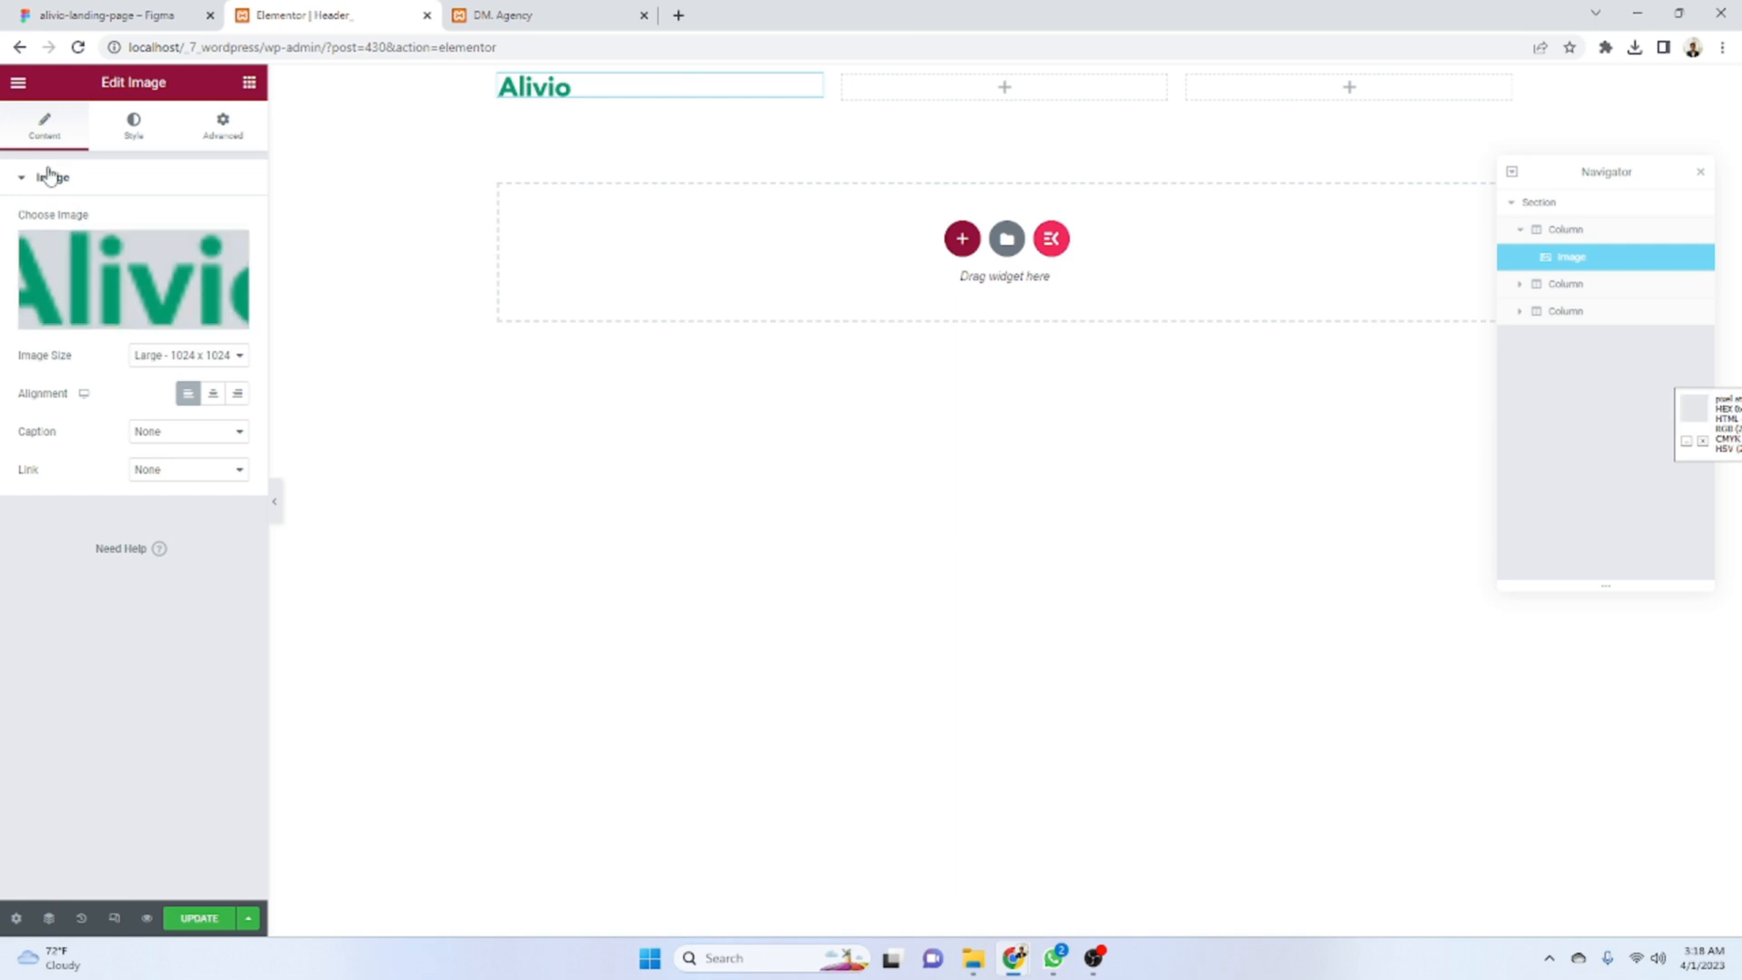
{"action": "left_click", "coordinate": [184, 477]}
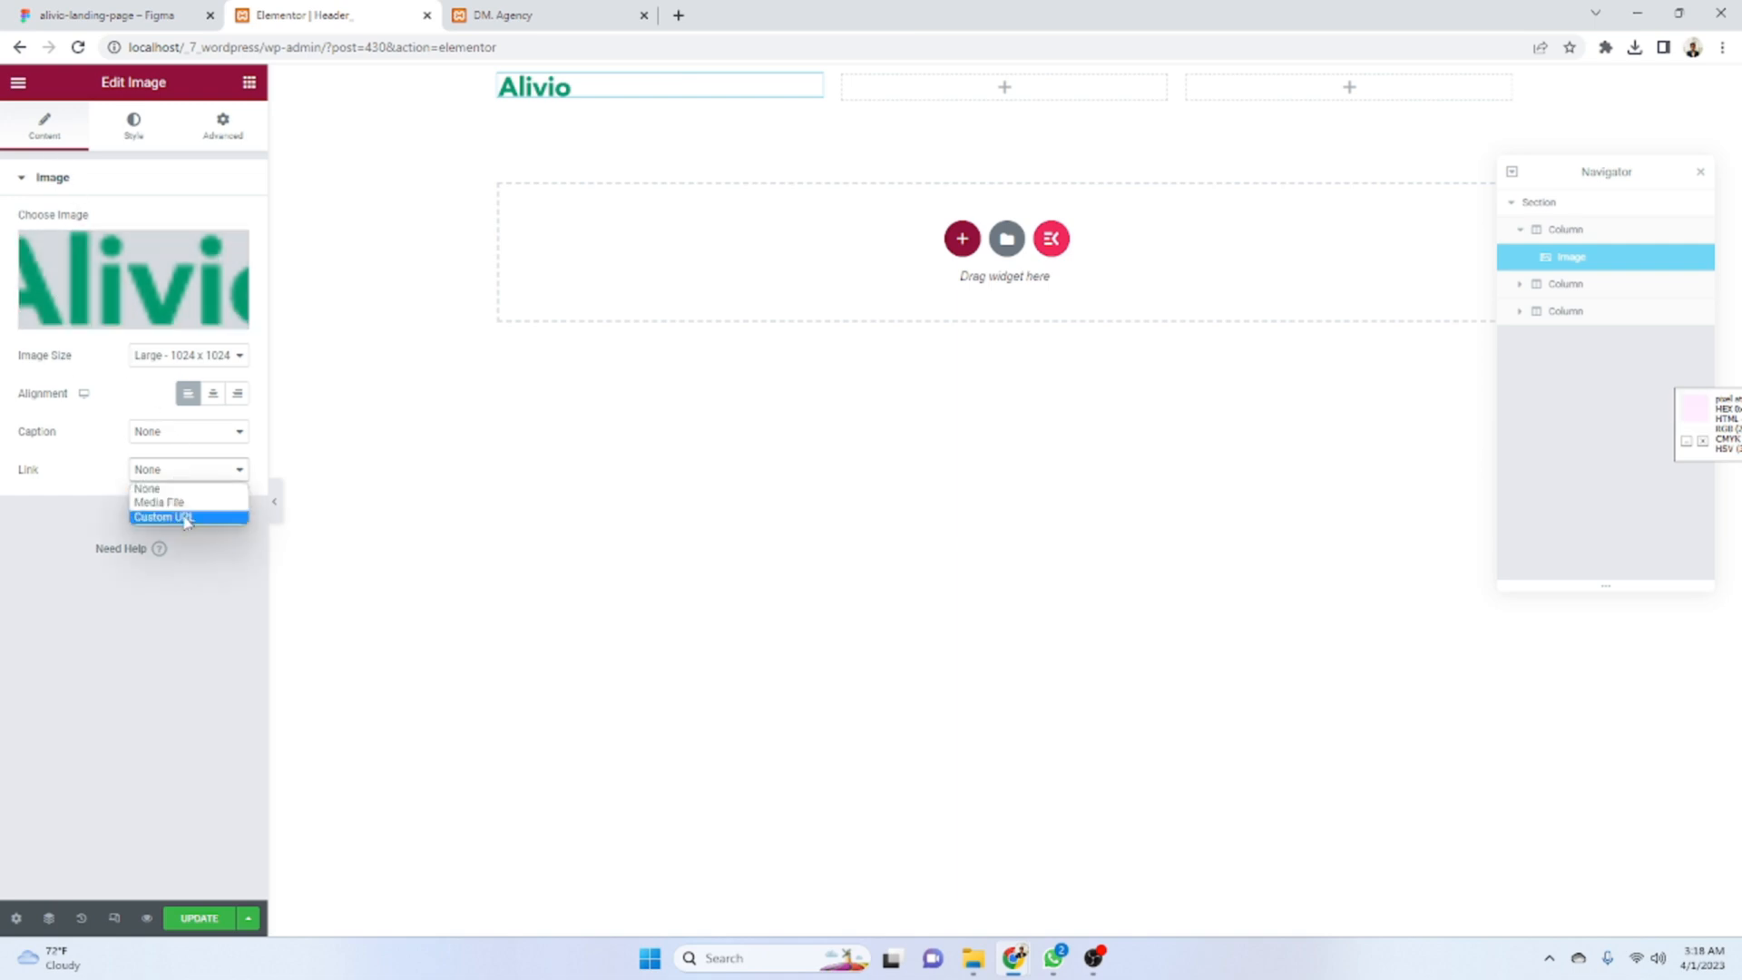
{"action": "left_click", "coordinate": [185, 517]}
{"action": "left_click", "coordinate": [151, 504]}
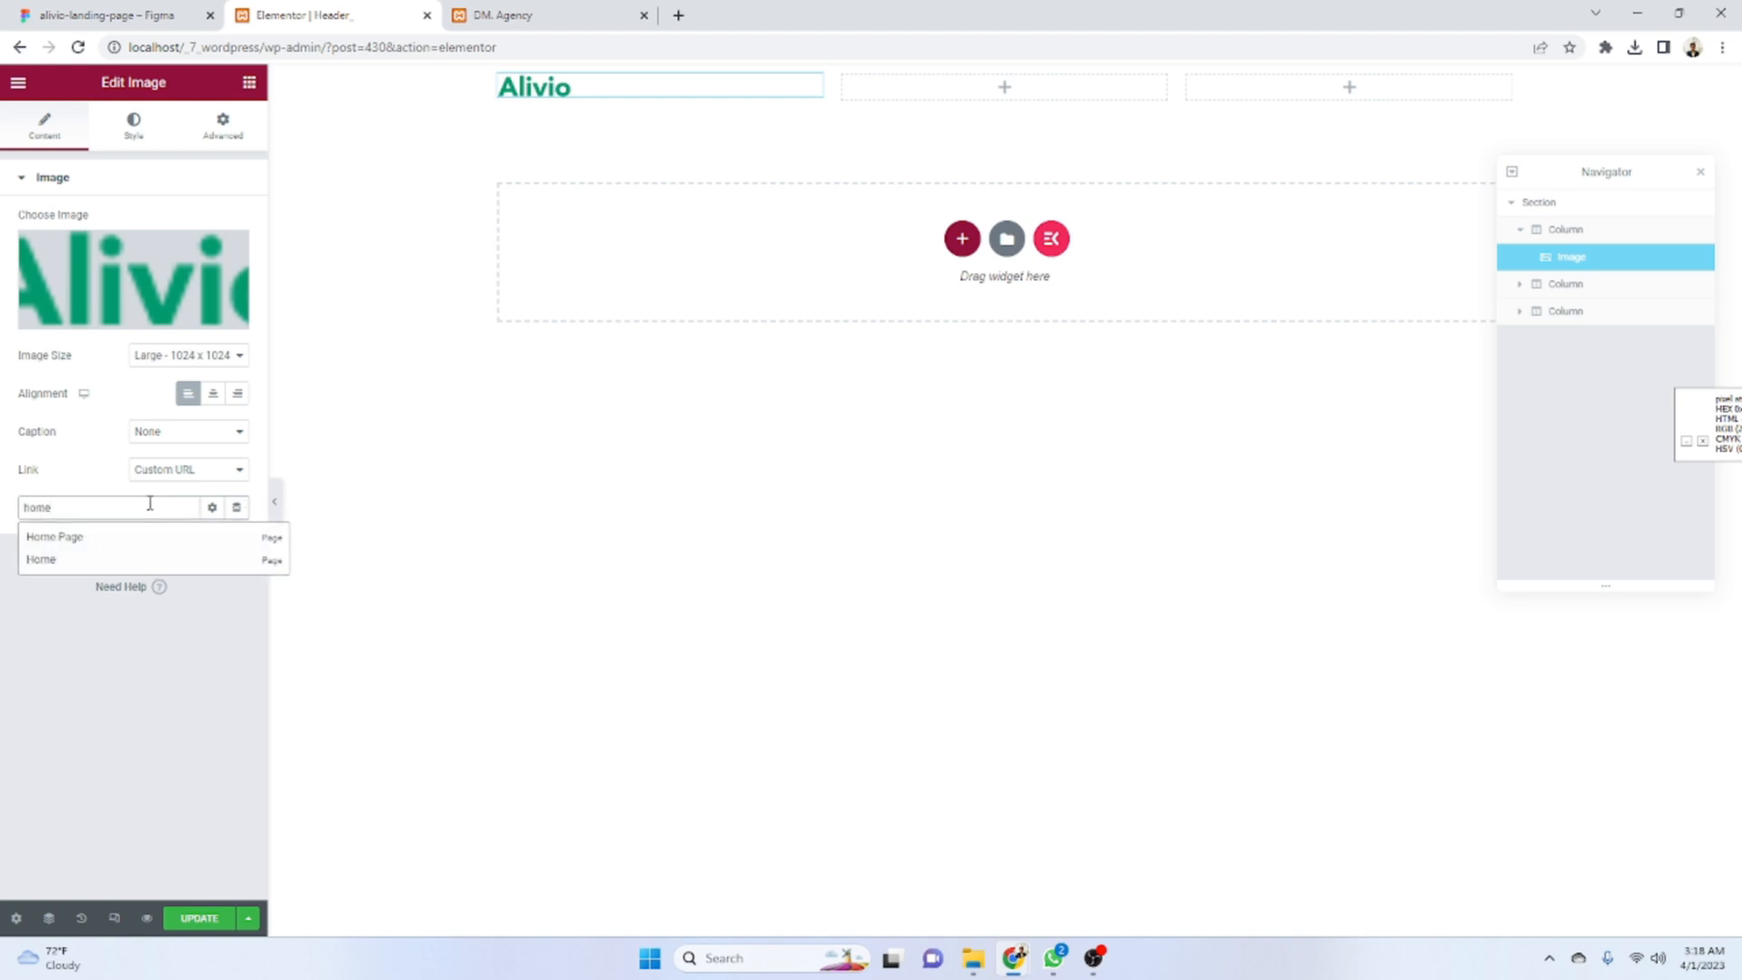
{"action": "left_click", "coordinate": [151, 538]}
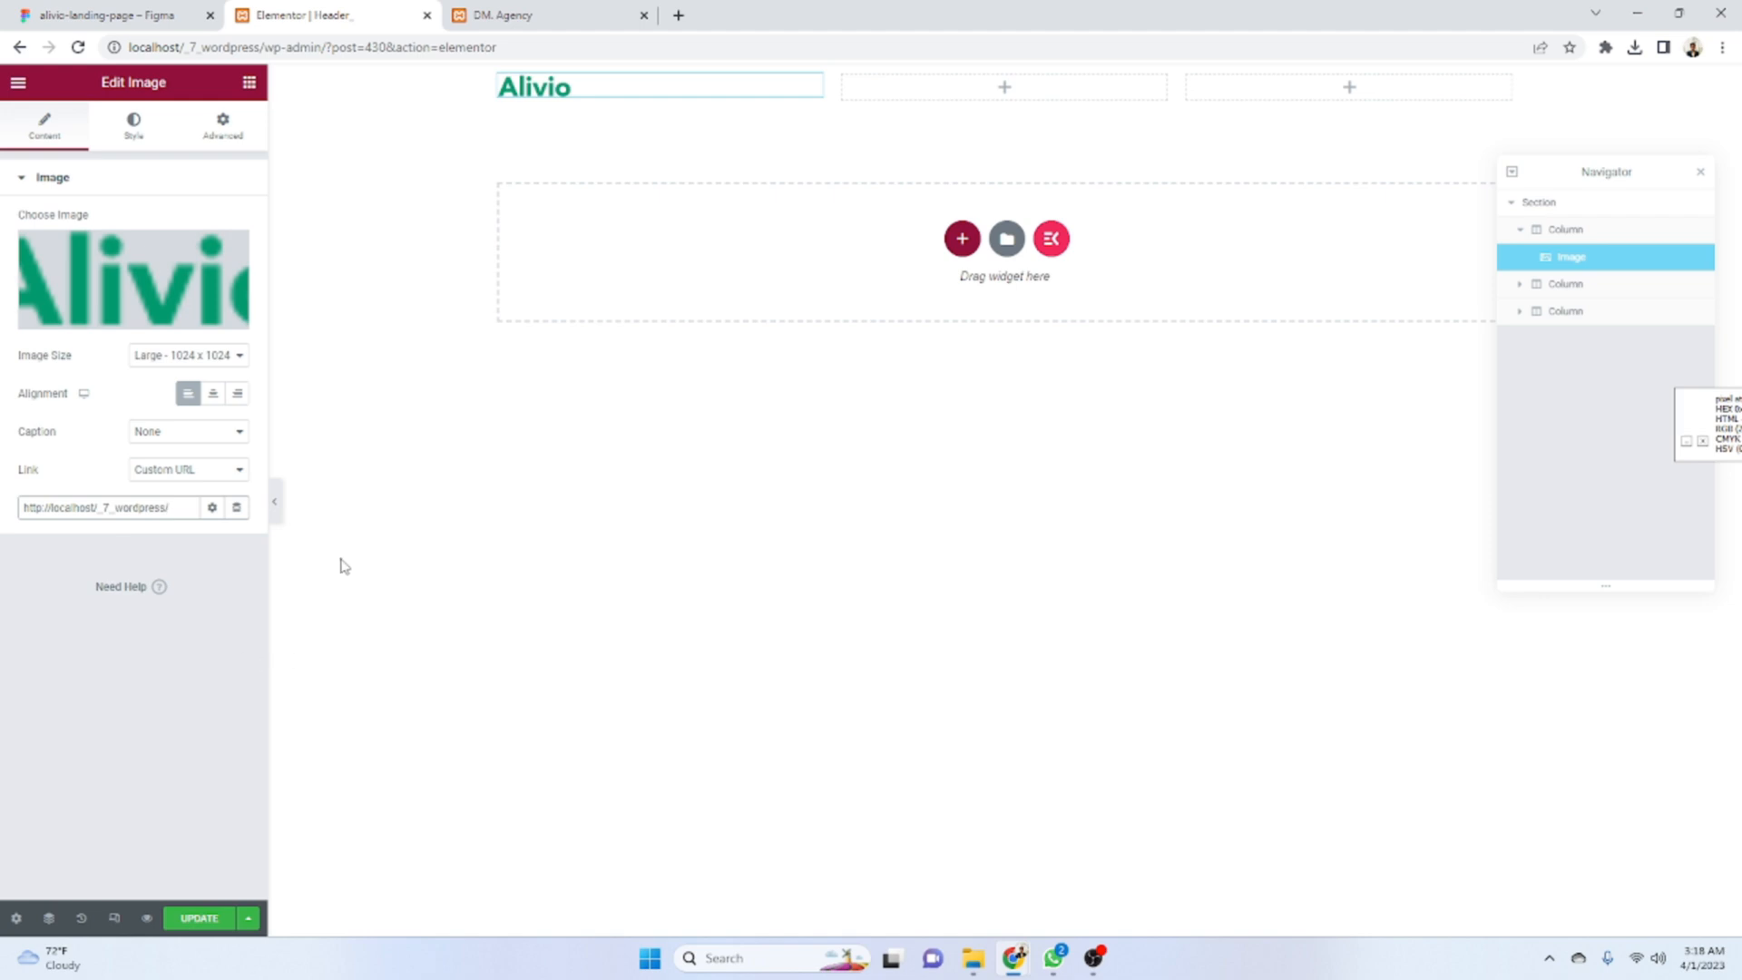
- Check the logo's size in the Figma design and narrow the header's logo column to about 11%
{"action": "left_click", "coordinate": [134, 127]}
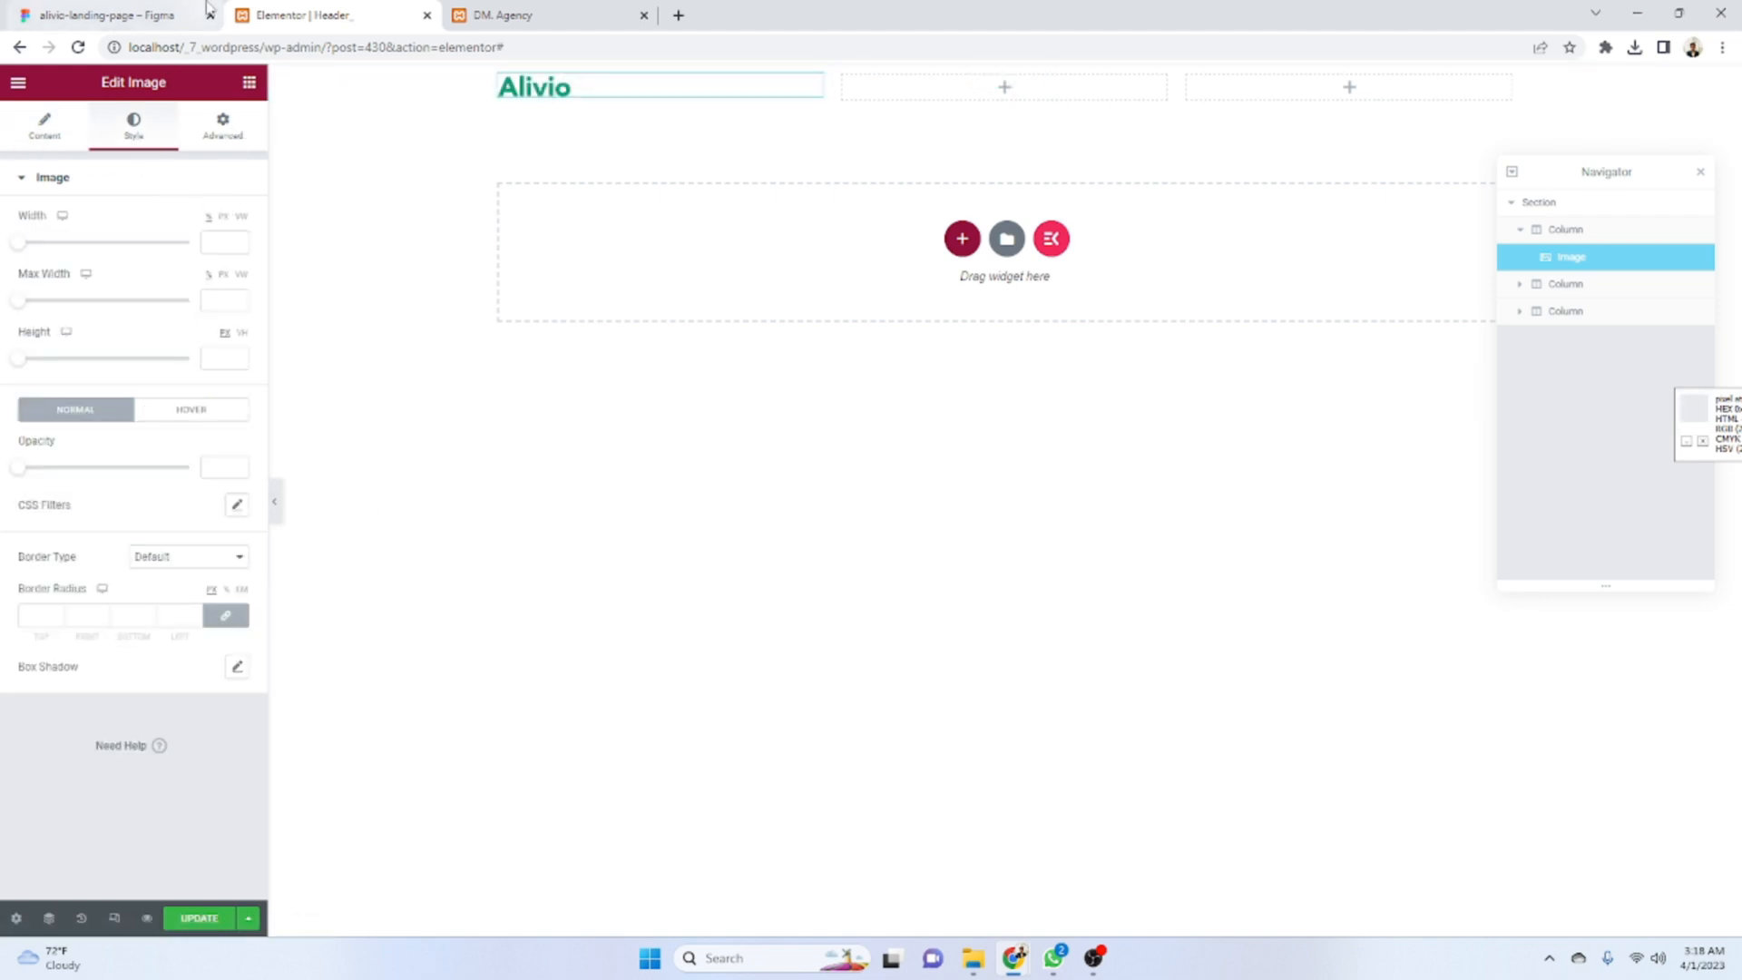
{"action": "left_click", "coordinate": [173, 15]}
{"action": "left_click", "coordinate": [585, 672], "text": "ctrl"}
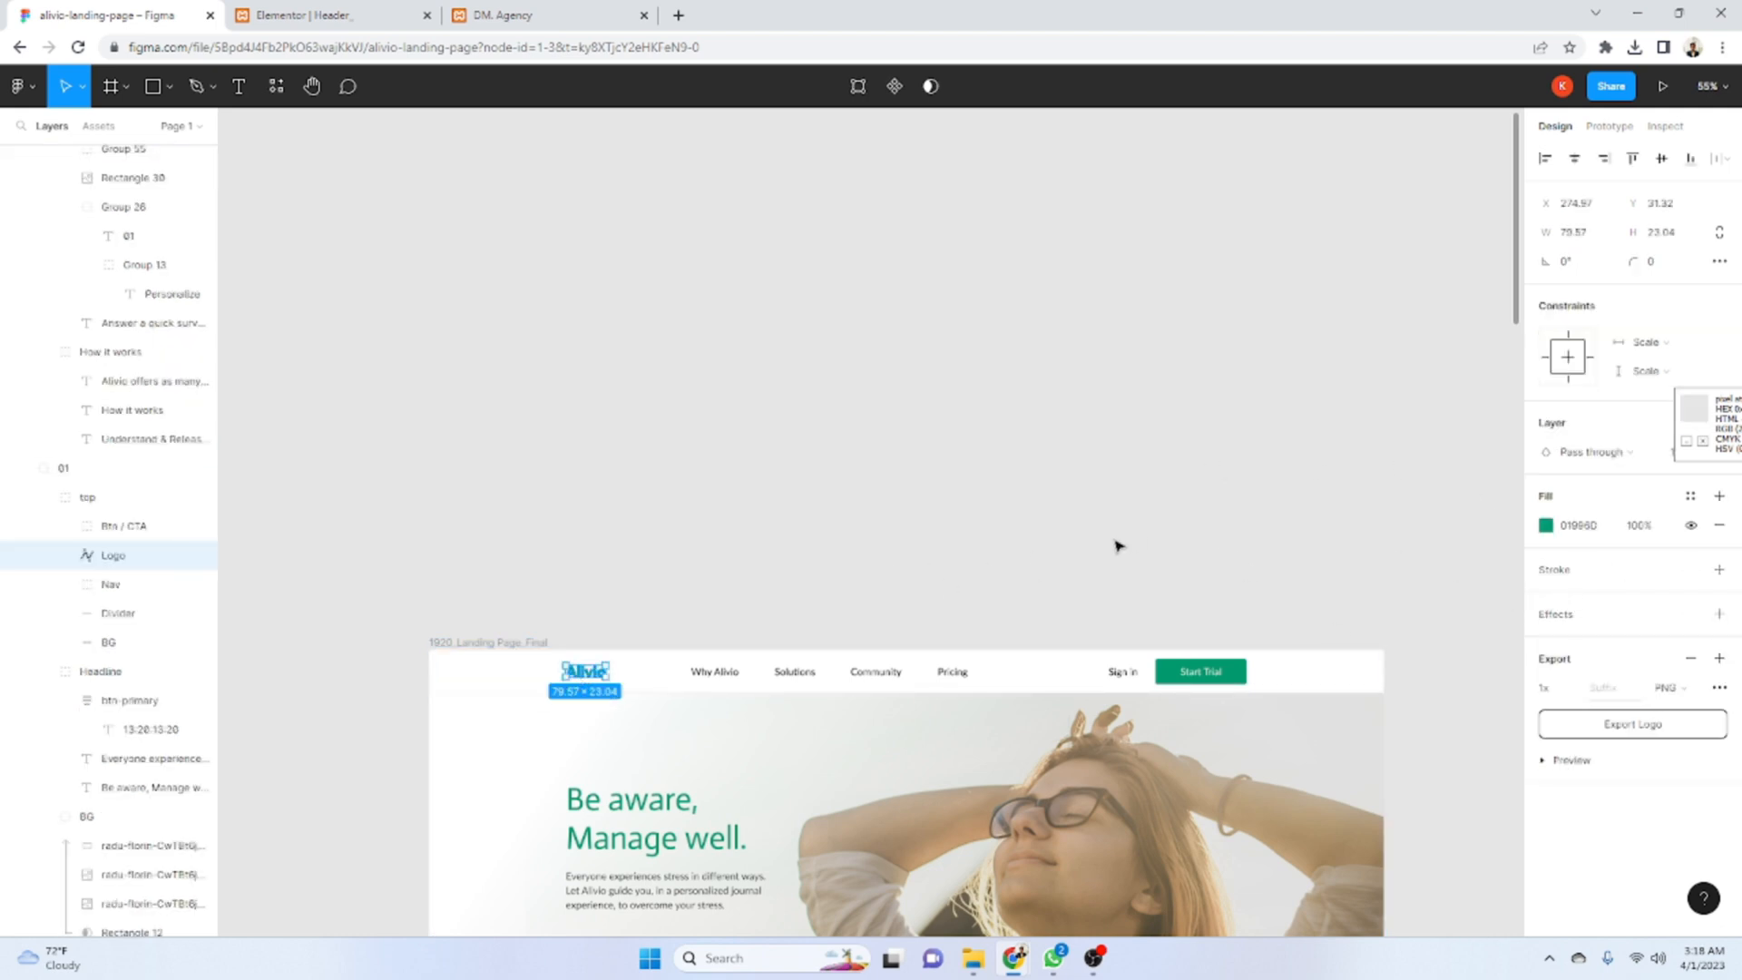
{"action": "left_click", "coordinate": [350, 13]}
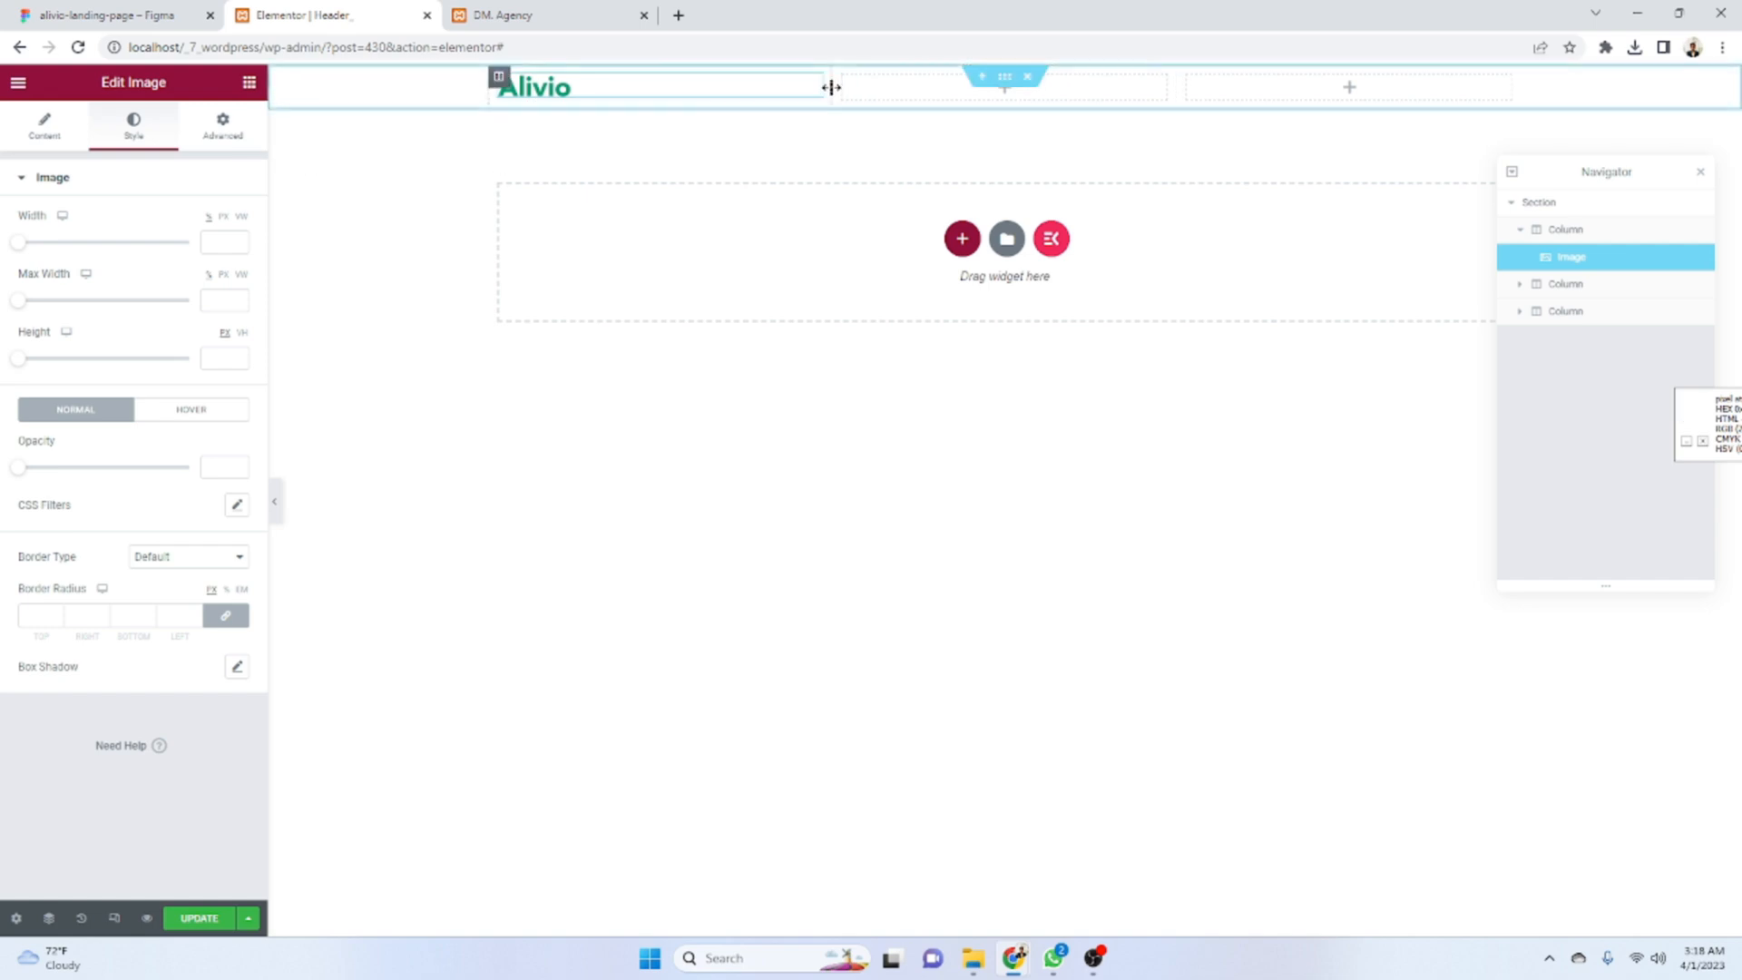
{"action": "left_click_drag", "start_coordinate": [826, 87], "coordinate": [595, 90]}
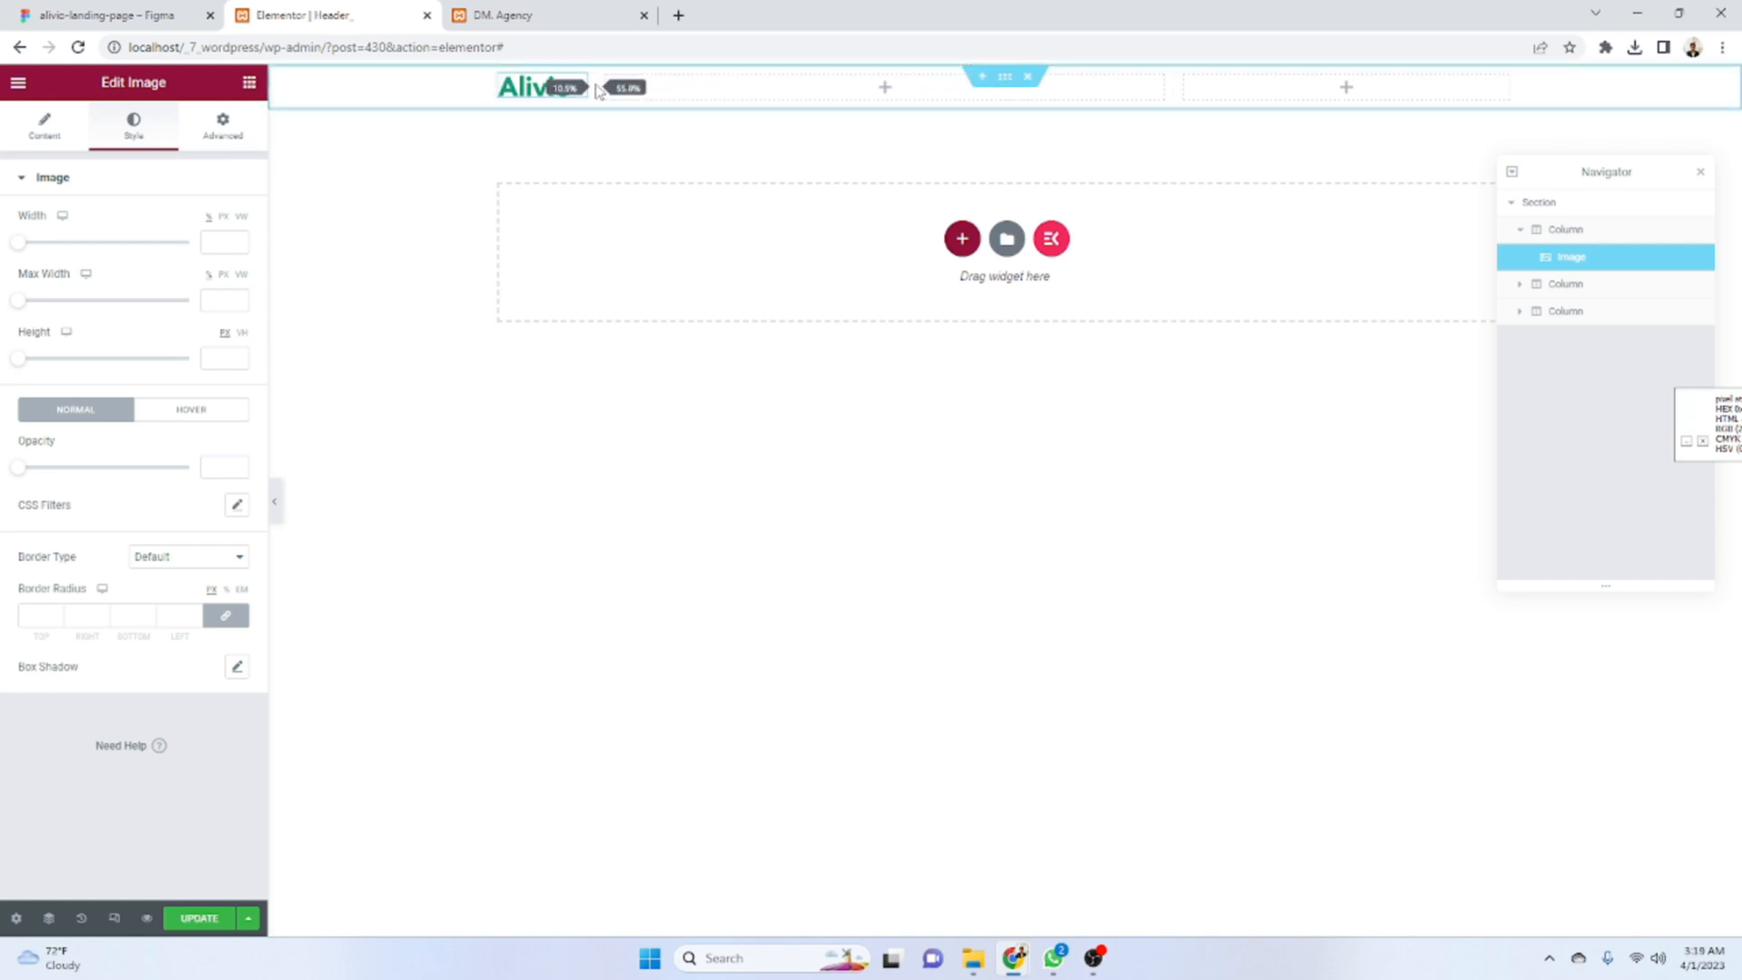
{"action": "left_click", "coordinate": [7, 11]}
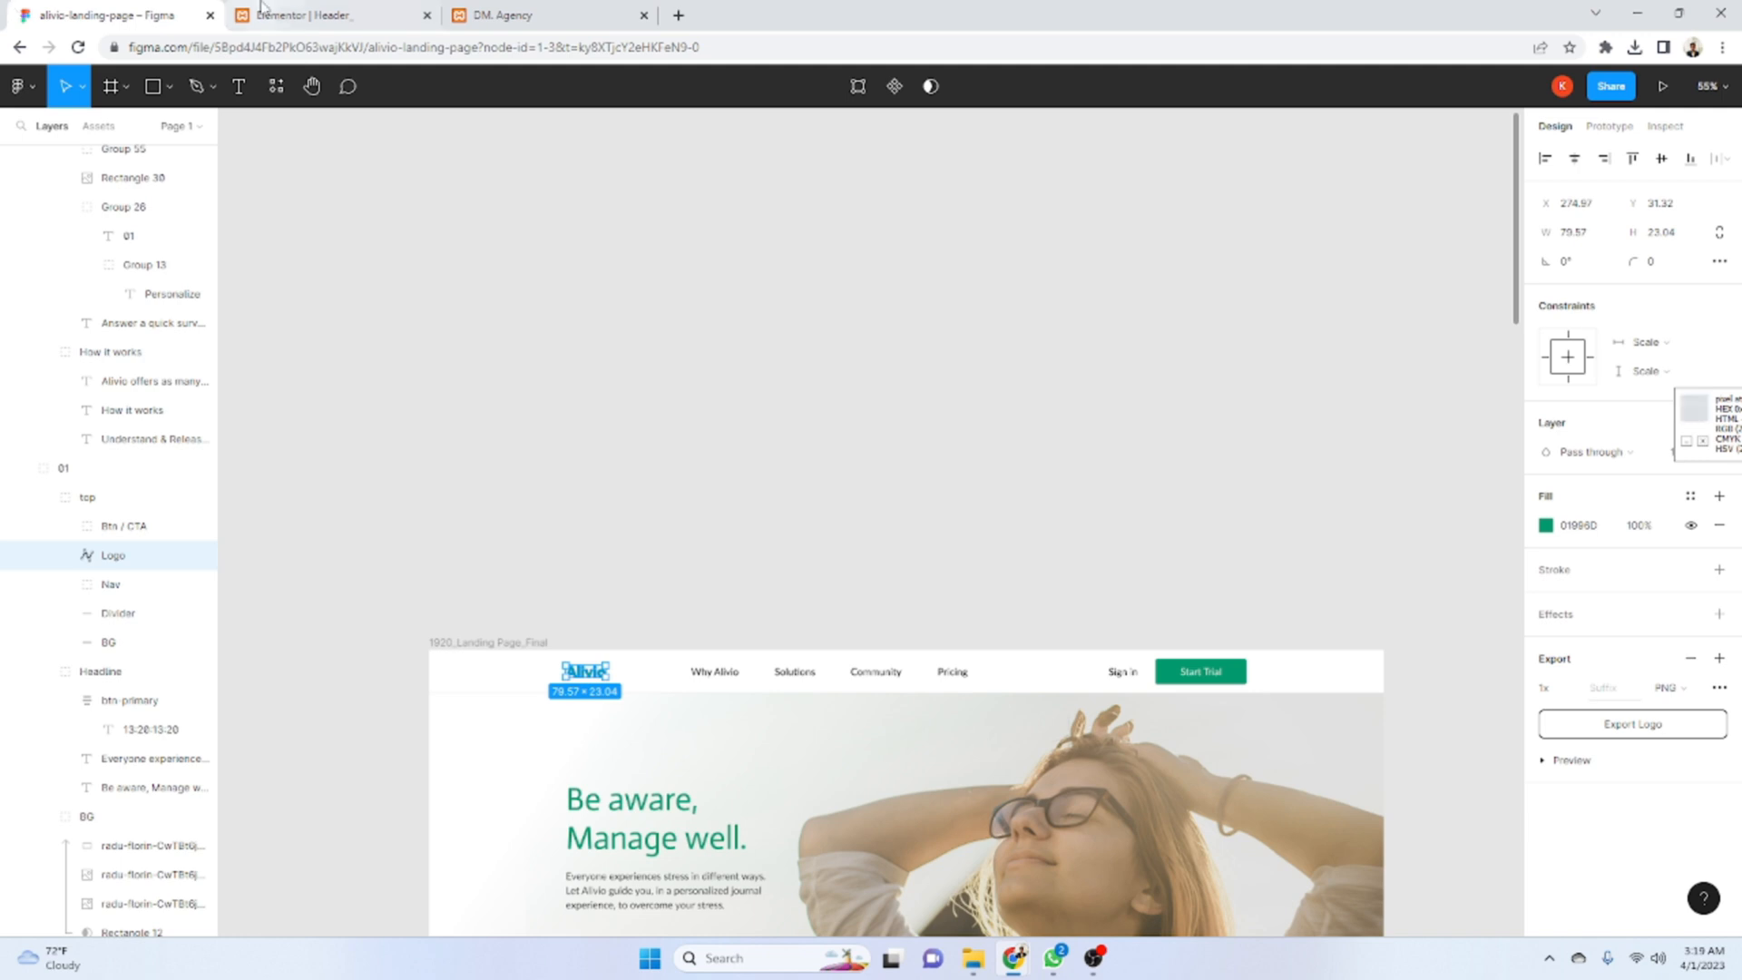
{"action": "left_click", "coordinate": [290, 16]}
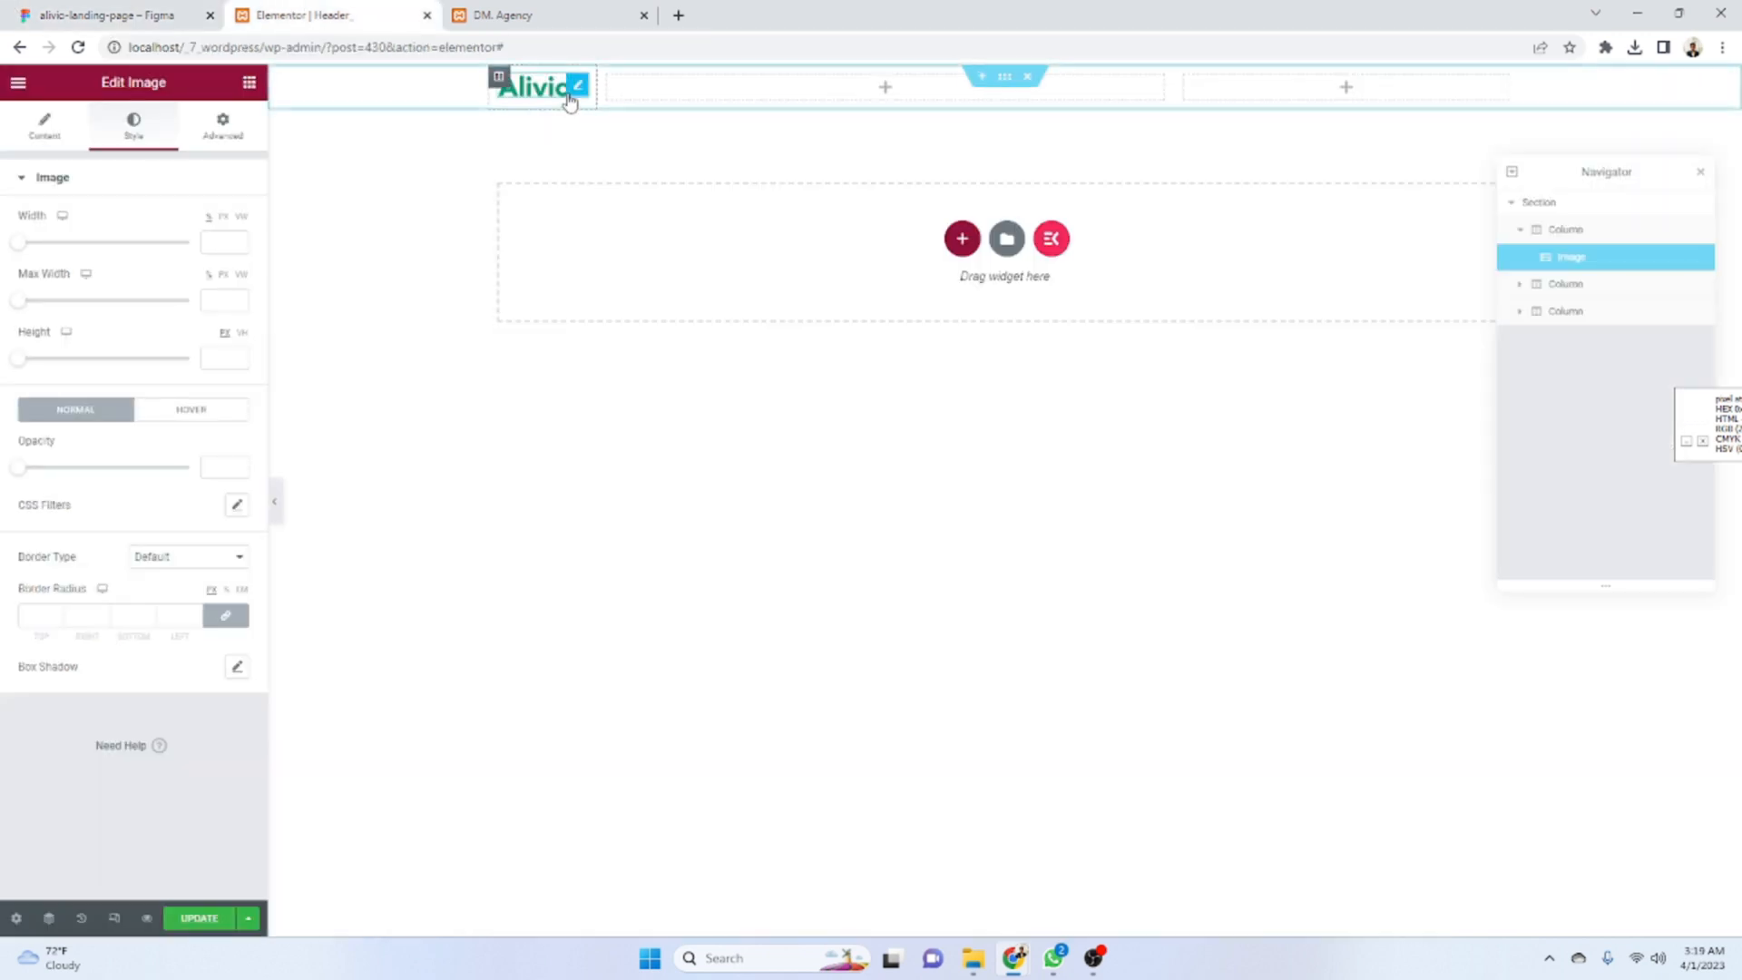
- Unlink the header section's padding values and set the top and bottom padding to 30 px
{"action": "left_click", "coordinate": [1005, 77]}
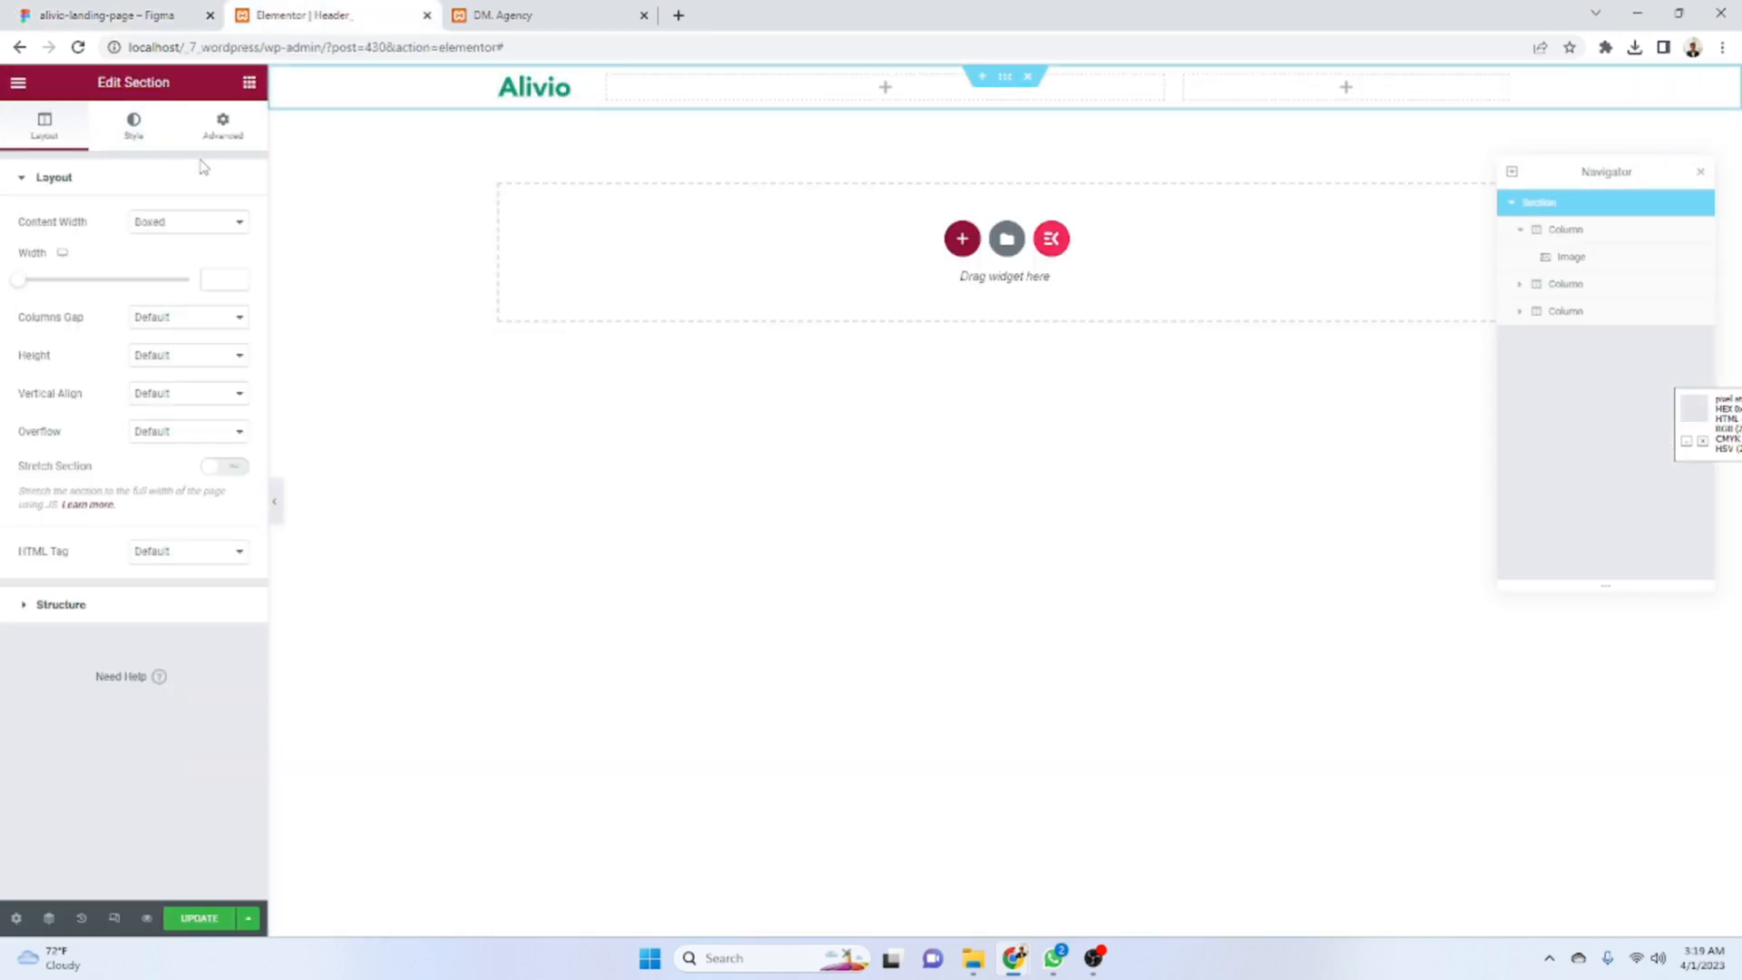
{"action": "left_click", "coordinate": [222, 127]}
{"action": "left_click", "coordinate": [222, 315]}
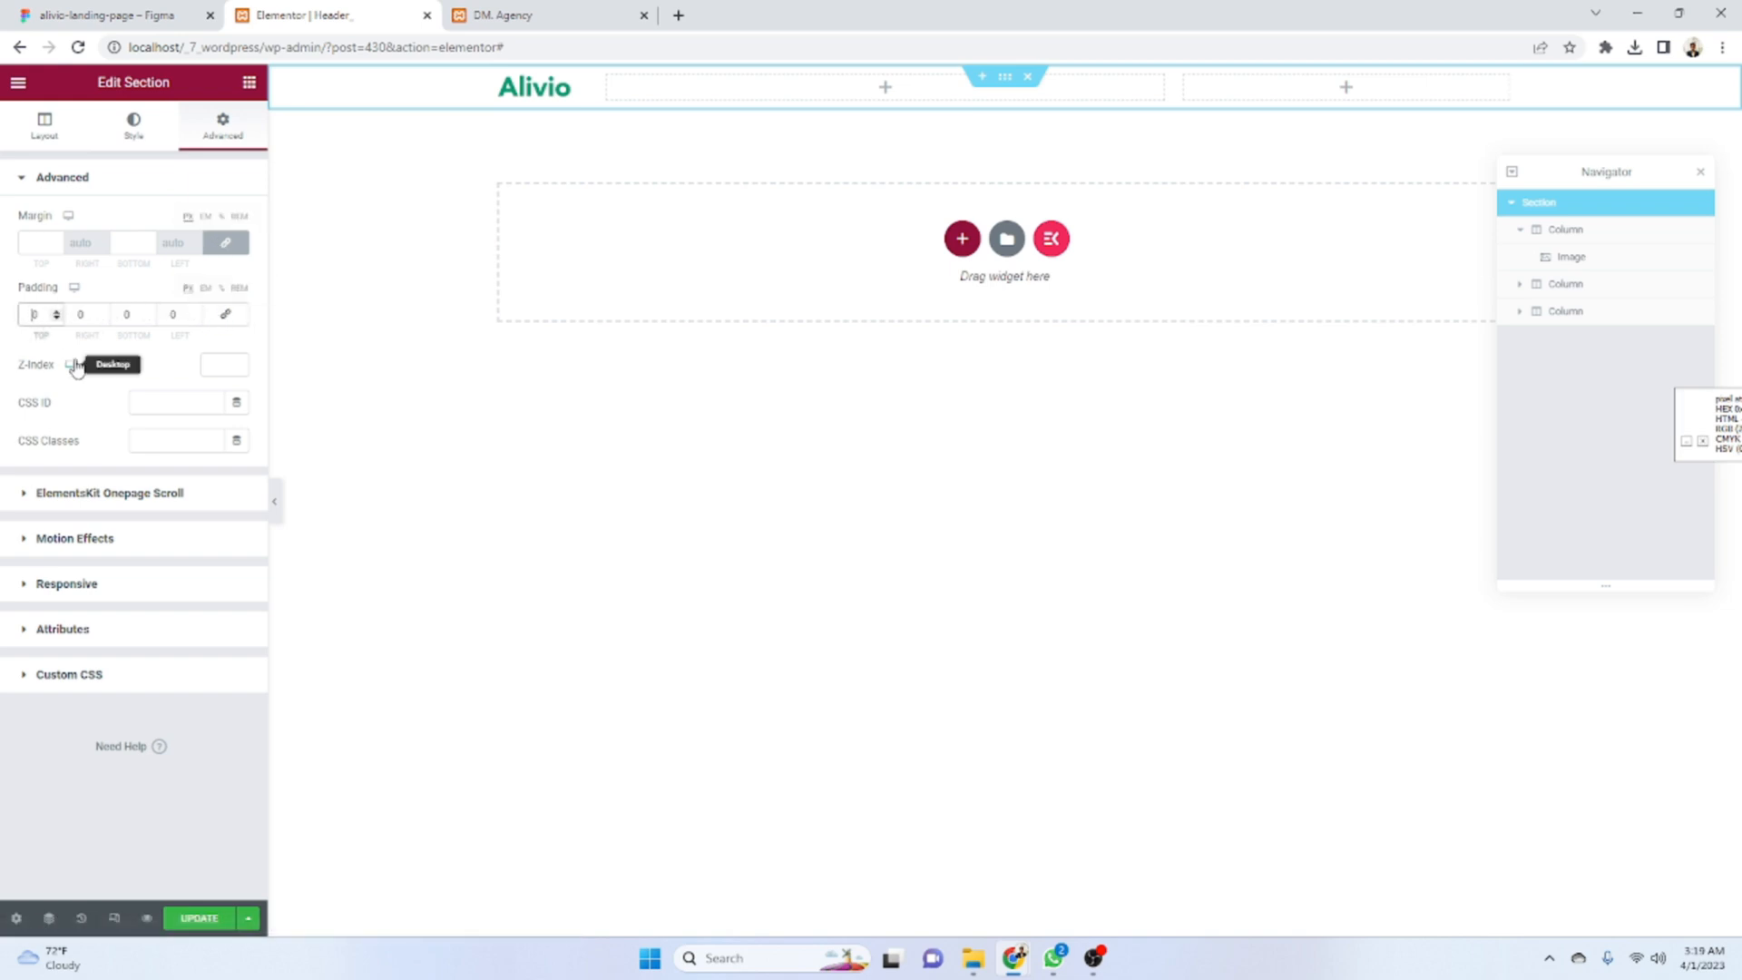
{"action": "type", "text": "3"}
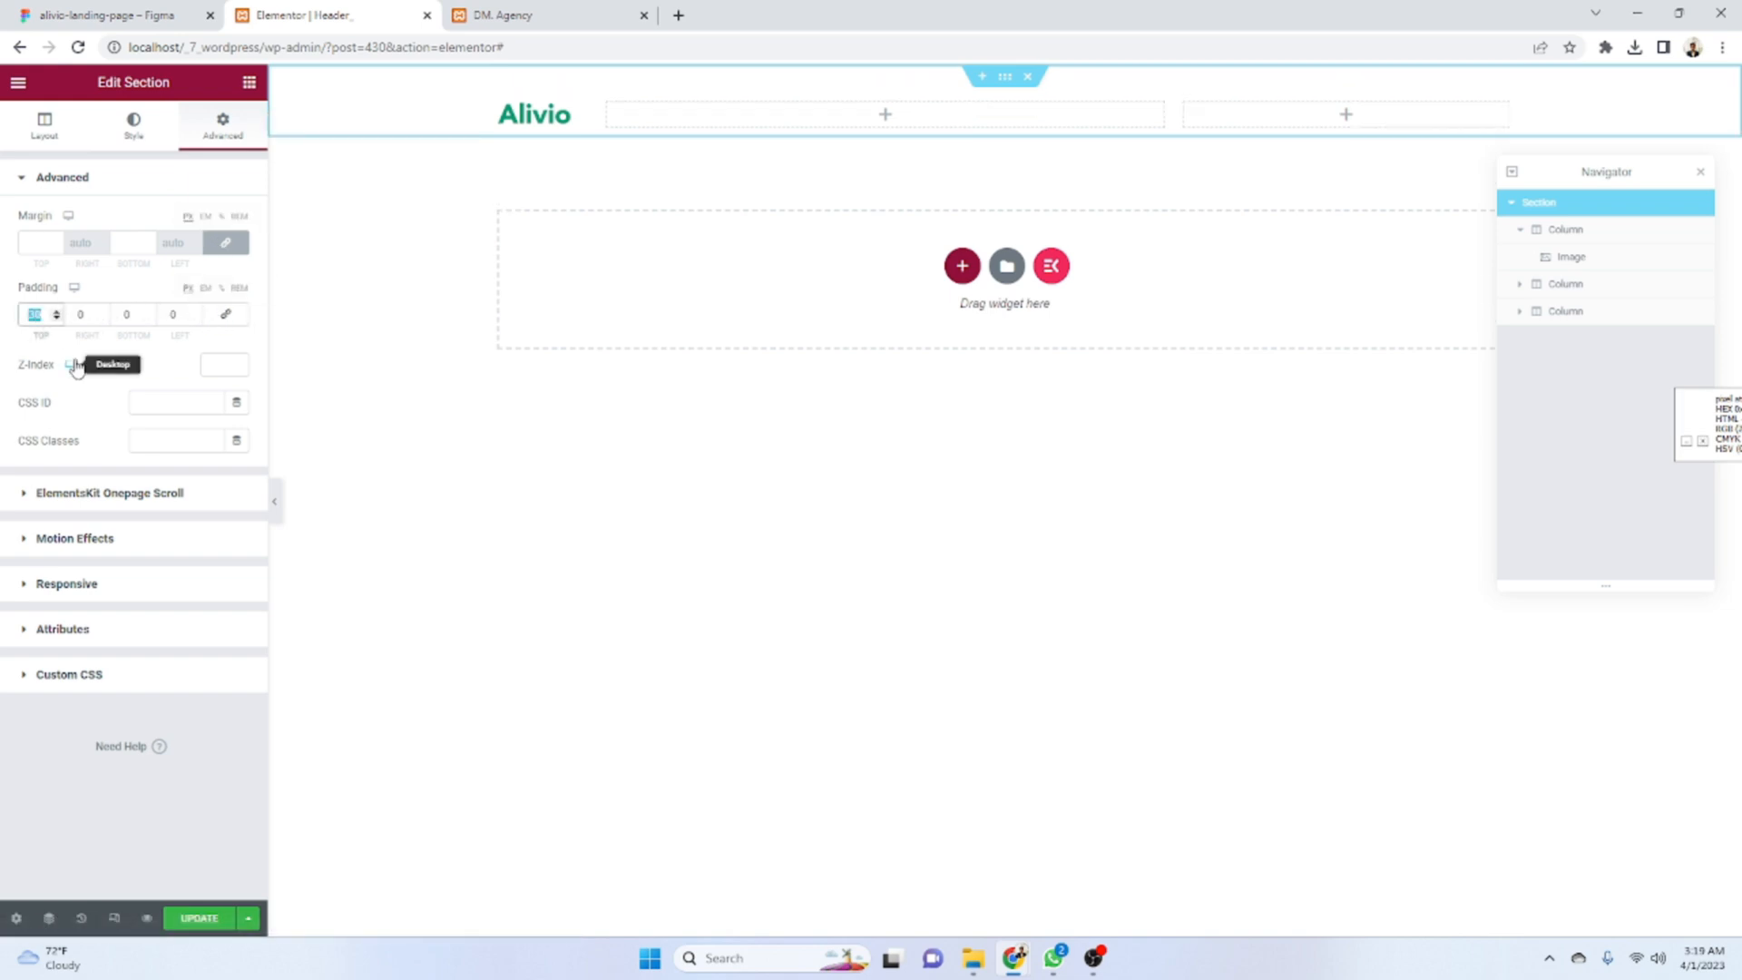
{"action": "key", "text": "Tab"}
{"action": "key", "text": "Tab"}
{"action": "type", "text": "30"}
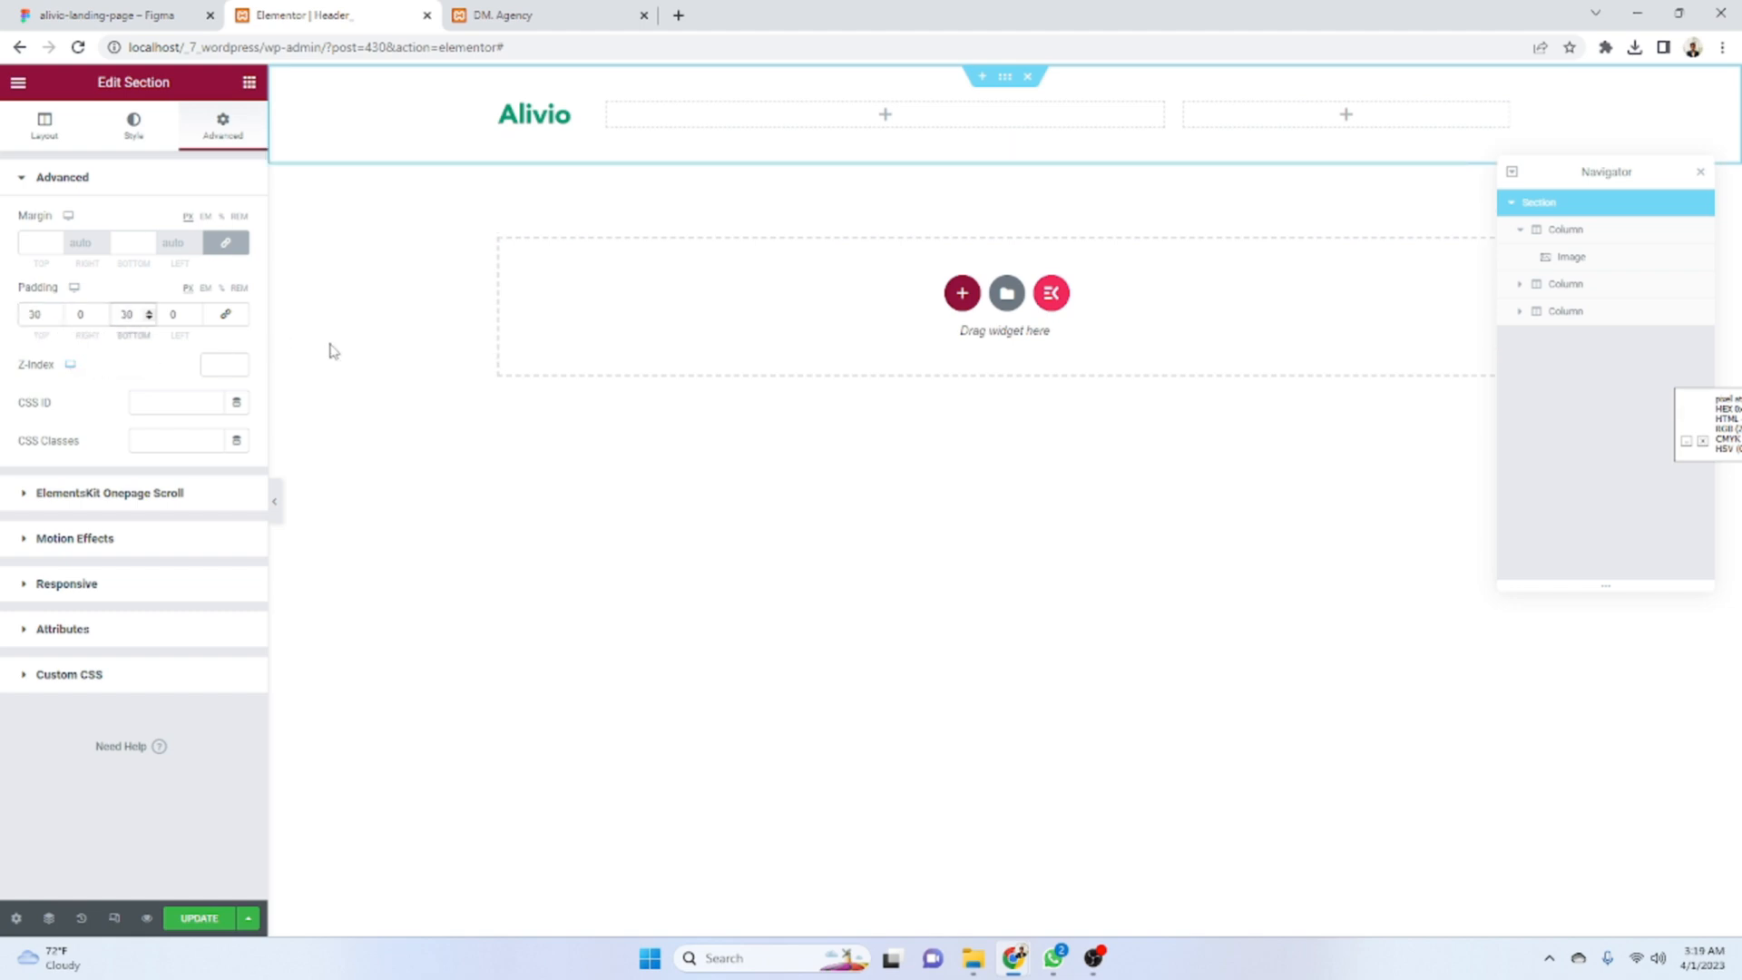
- Compare the header's height with the Figma design and set the section's top and bottom padding to 20 px
{"action": "key", "text": "ctrl+shift+Tab"}
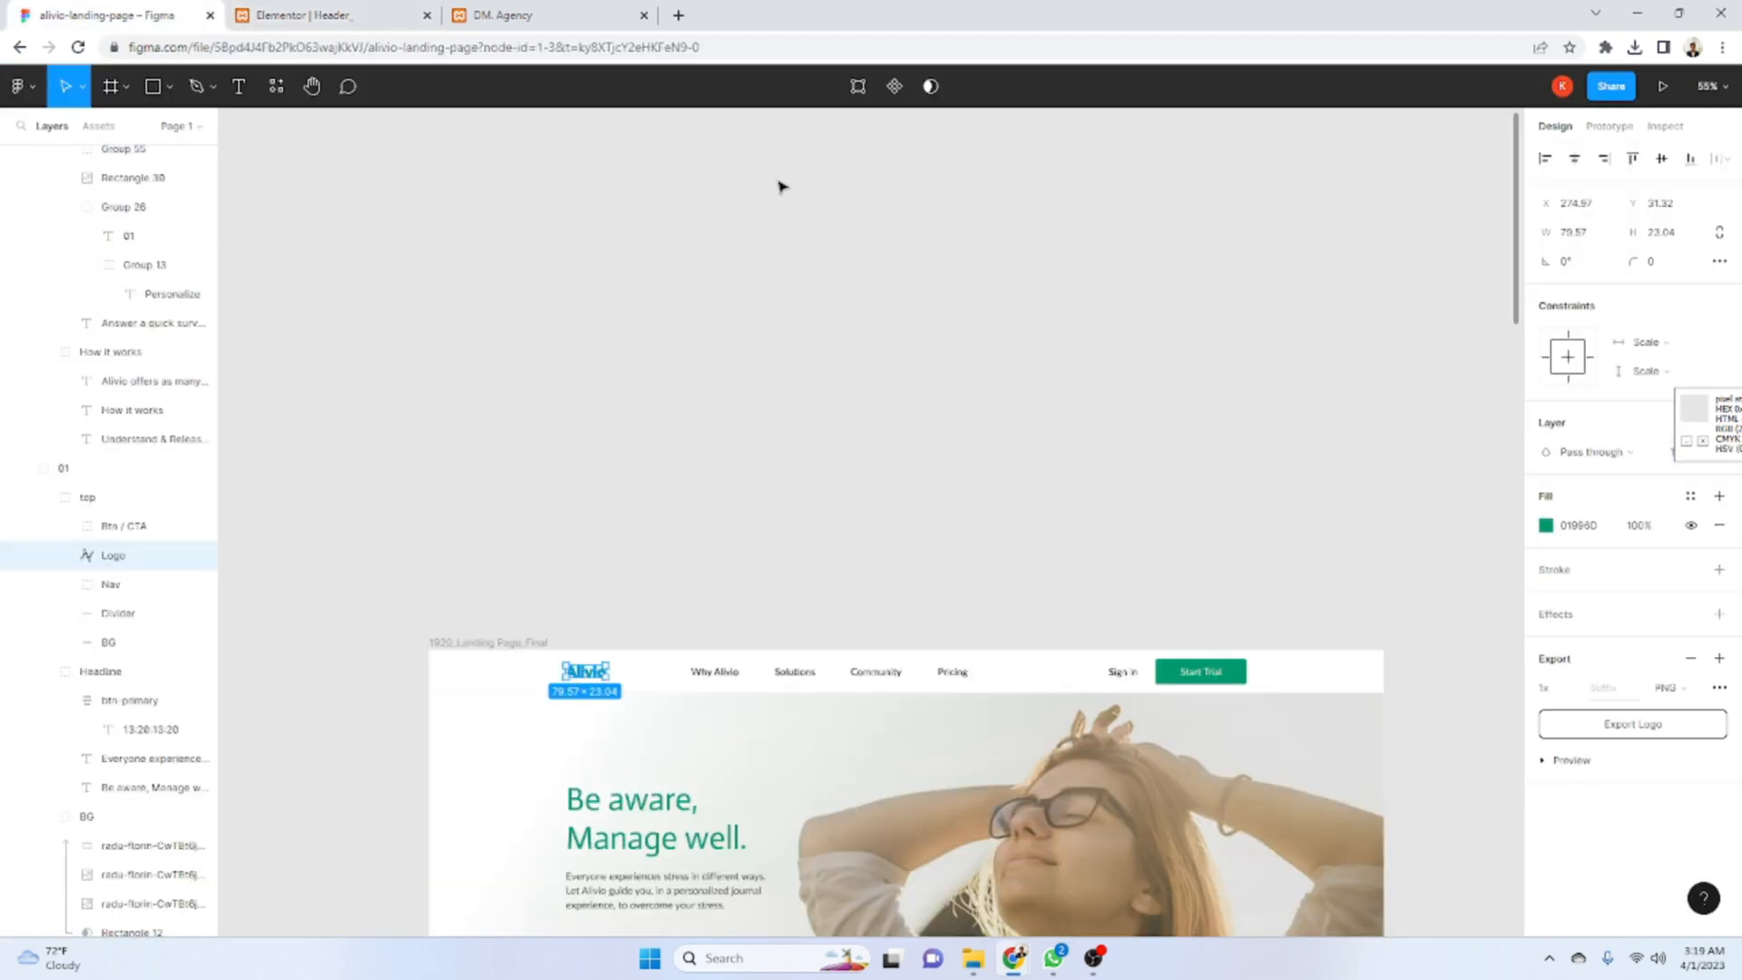
{"action": "scroll", "coordinate": [944, 580], "scroll_direction": "down", "scroll_amount": 2}
{"action": "scroll", "coordinate": [944, 580], "scroll_direction": "down", "scroll_amount": 3}
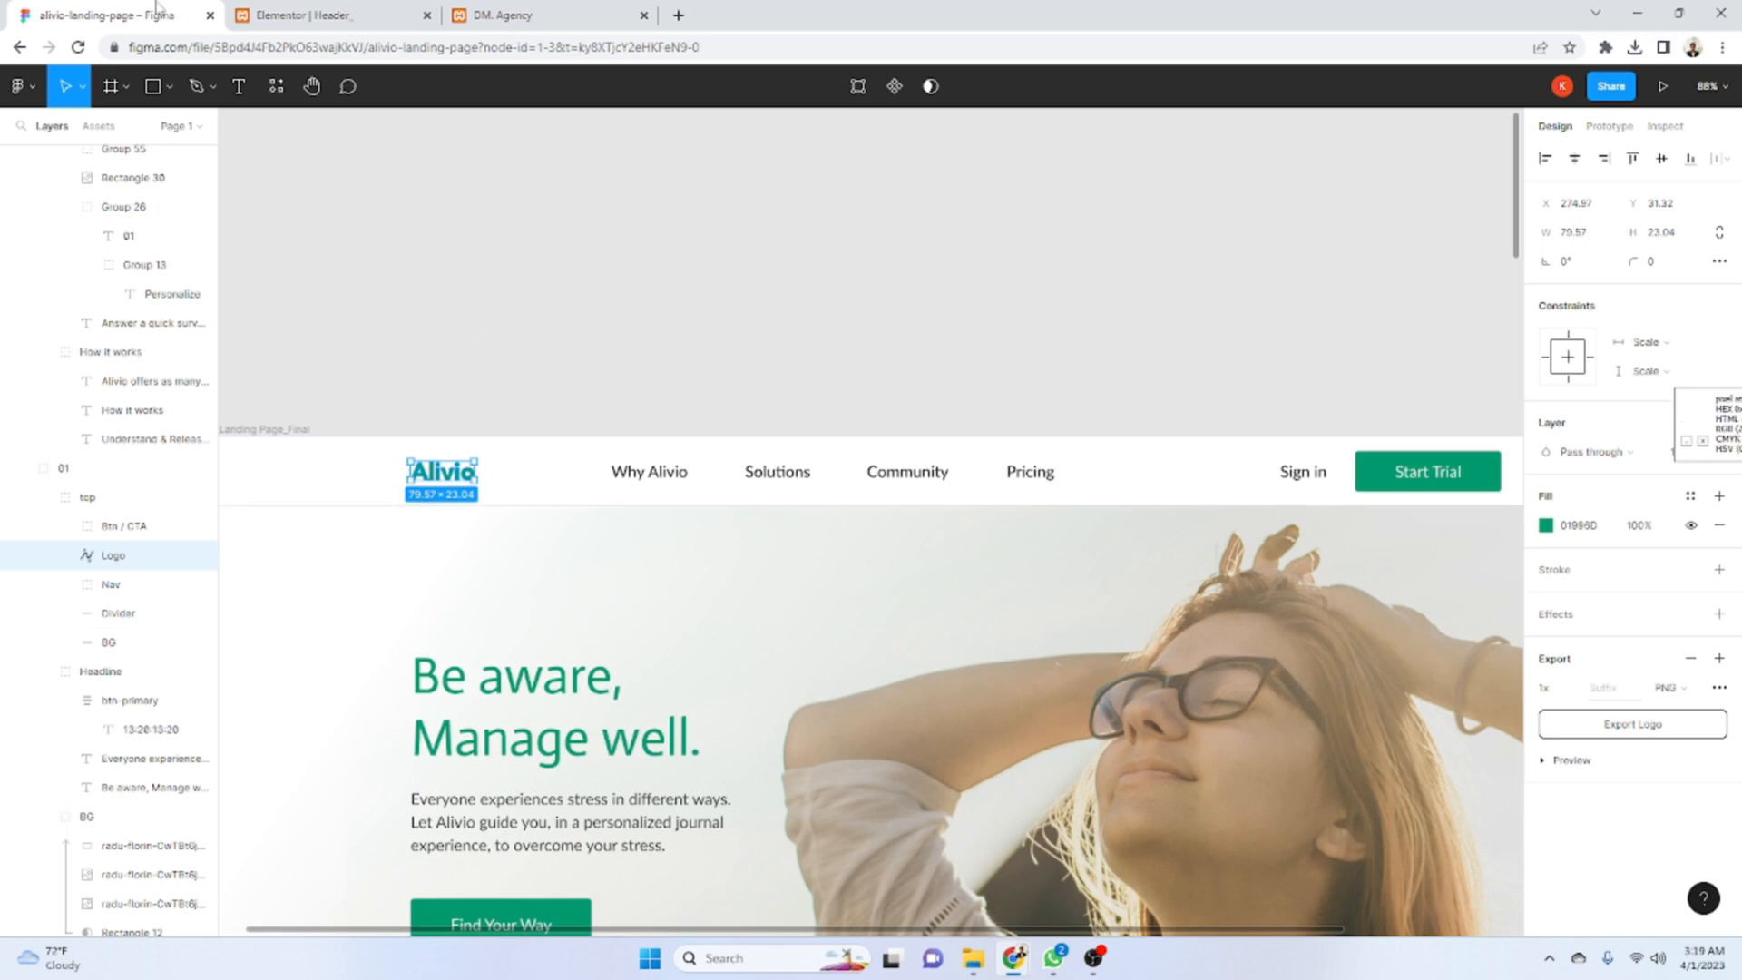
{"action": "key", "text": "ctrl+Tab"}
{"action": "key", "text": "ctrl+Tab"}
{"action": "left_click", "coordinate": [334, 9]}
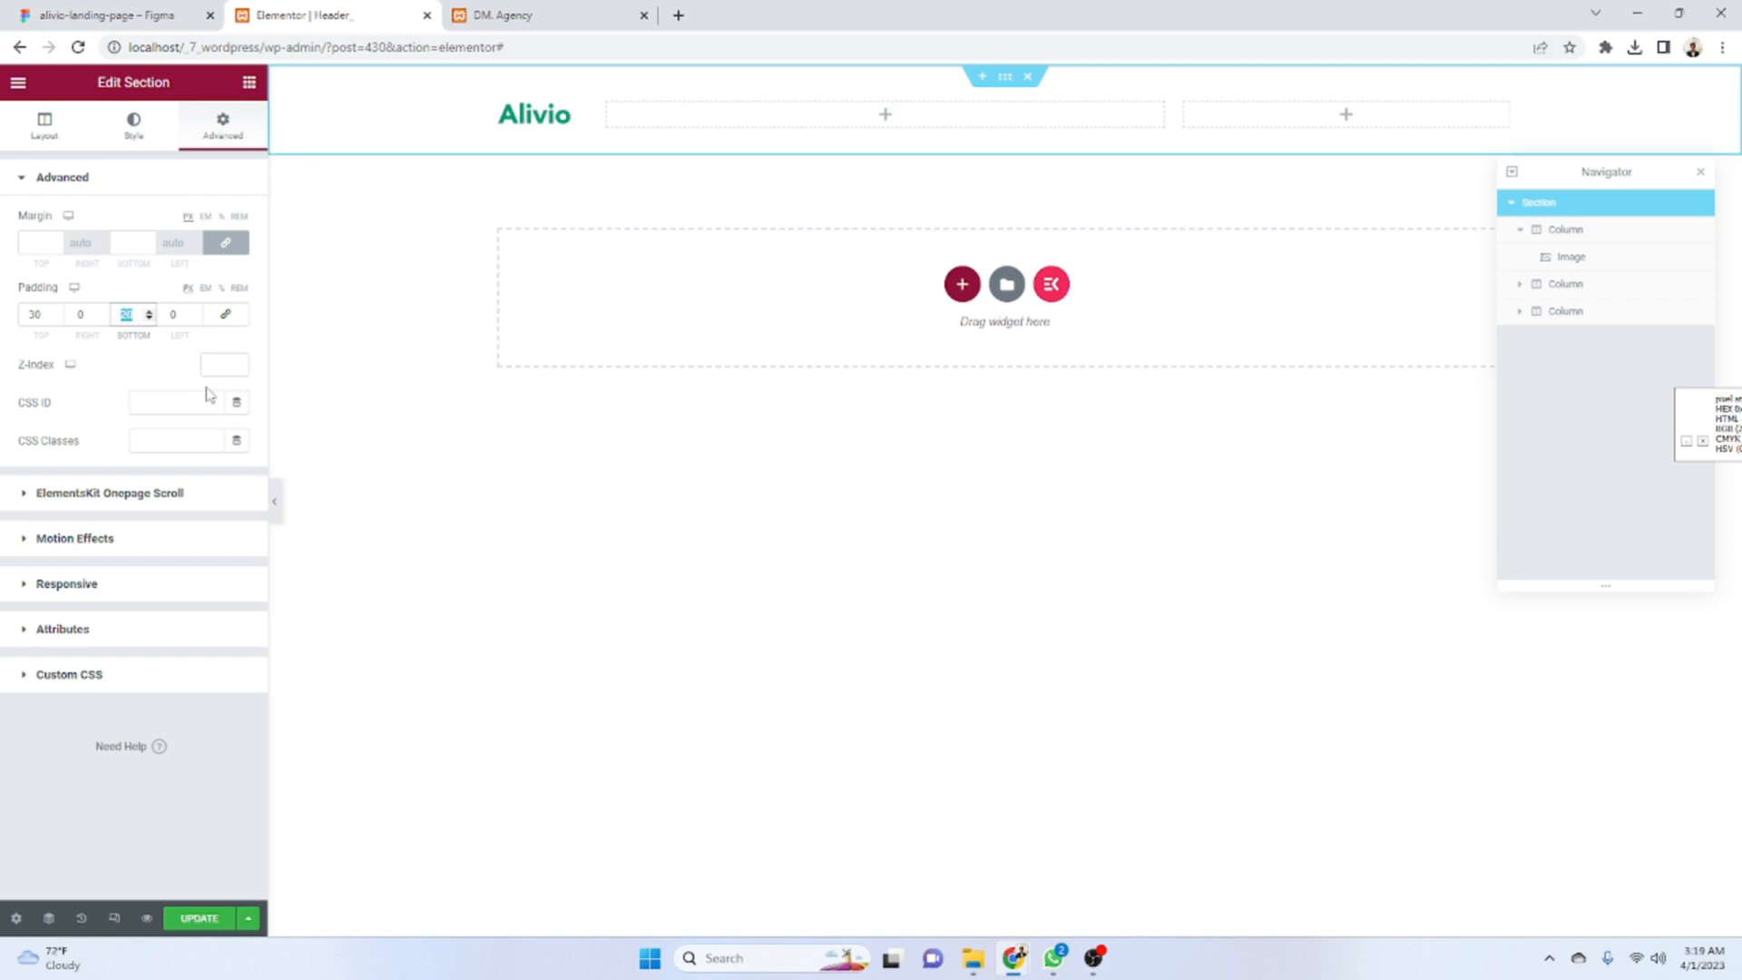
{"action": "key", "text": "shift+Tab"}
{"action": "key", "text": "shift+Tab"}
{"action": "type", "text": "20"}
- Check the header navigation items in the Figma design and open the site's WordPress dashboard in a new browser tab
{"action": "left_click", "coordinate": [107, 14]}
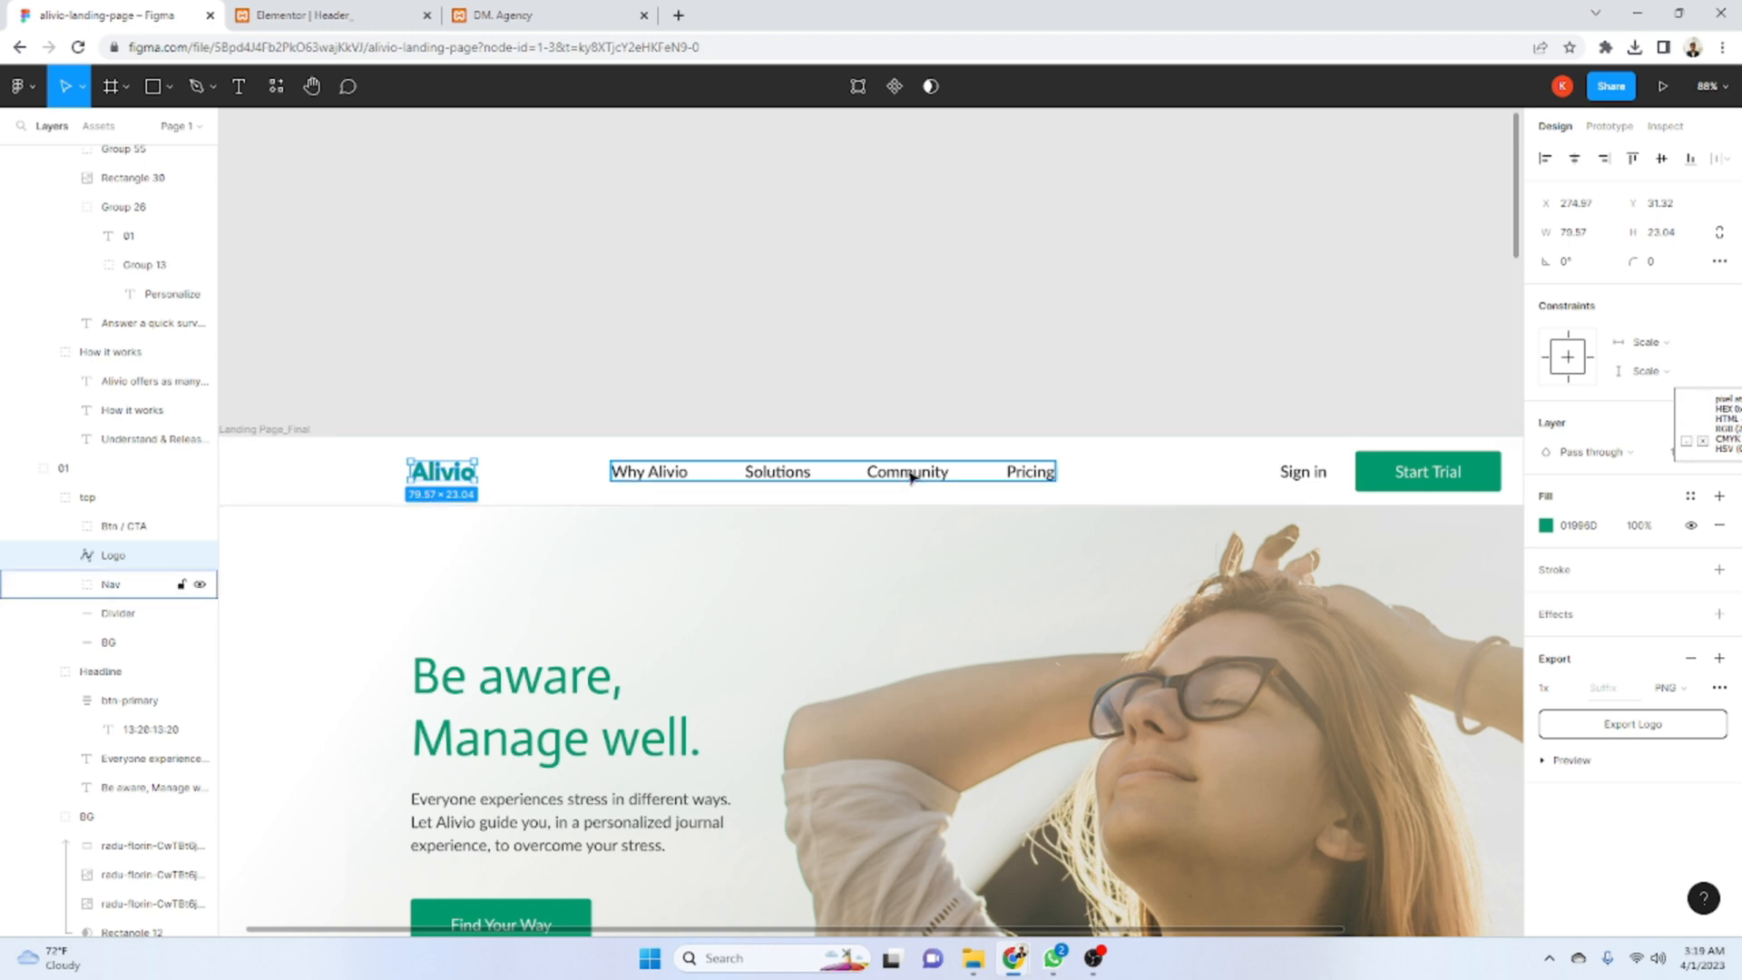
{"action": "left_click", "coordinate": [353, 9]}
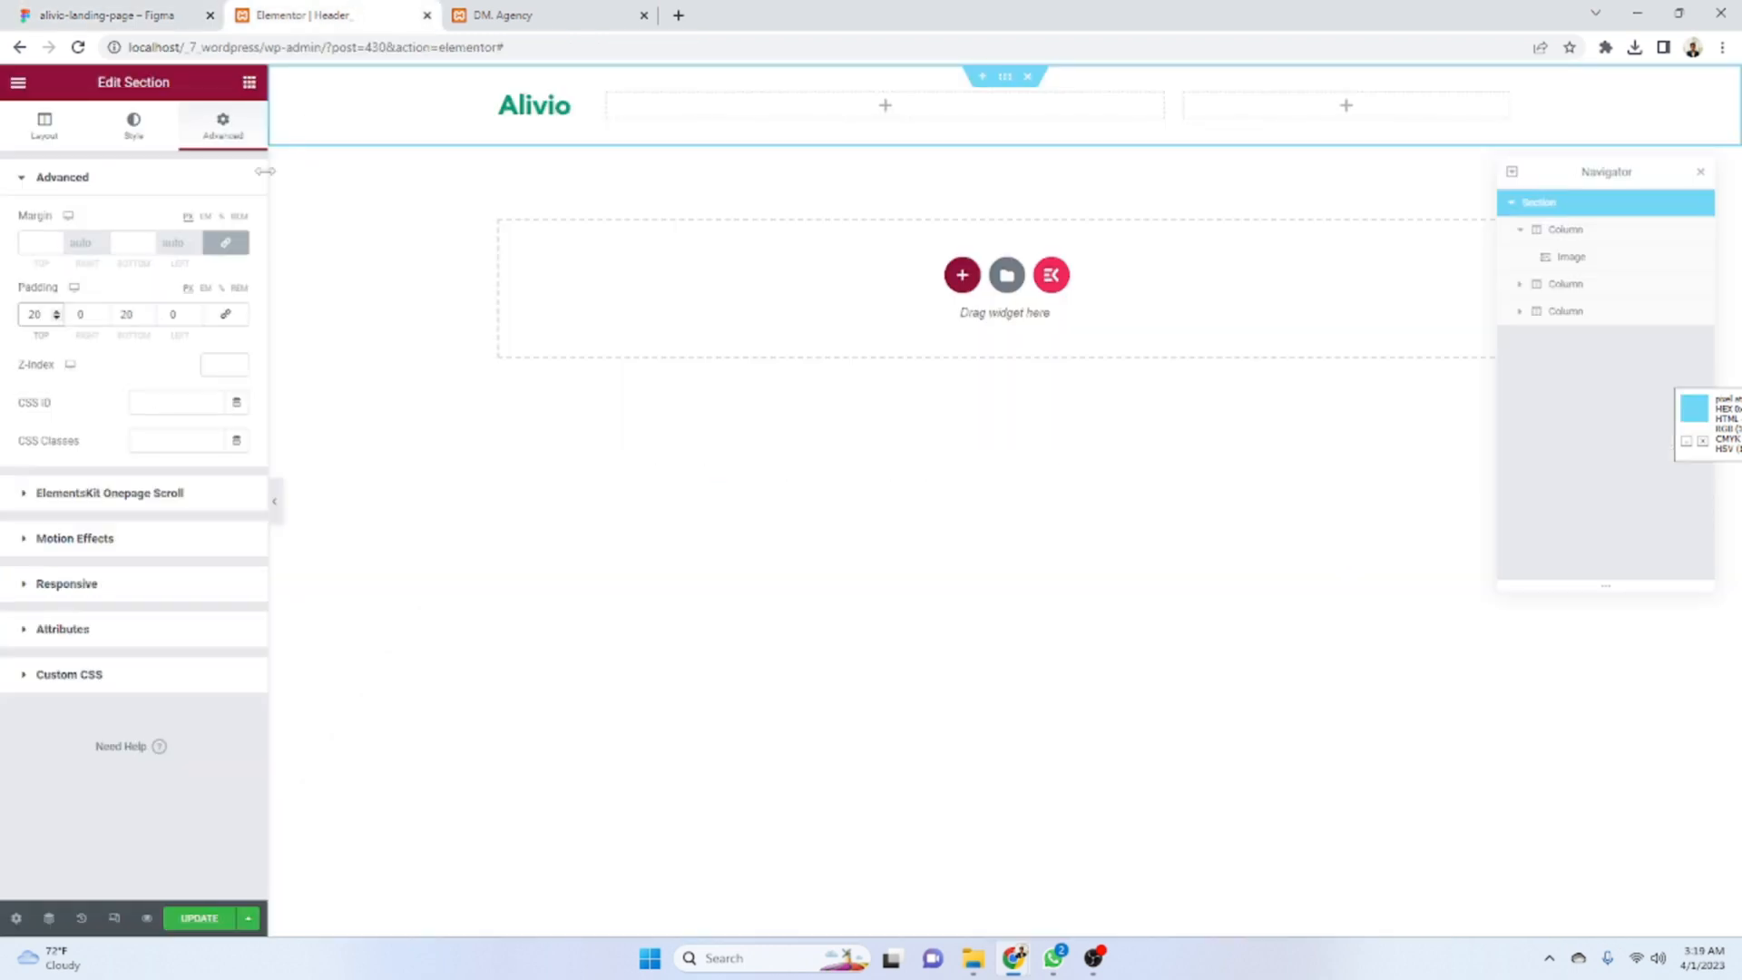
{"action": "left_click", "coordinate": [480, 11]}
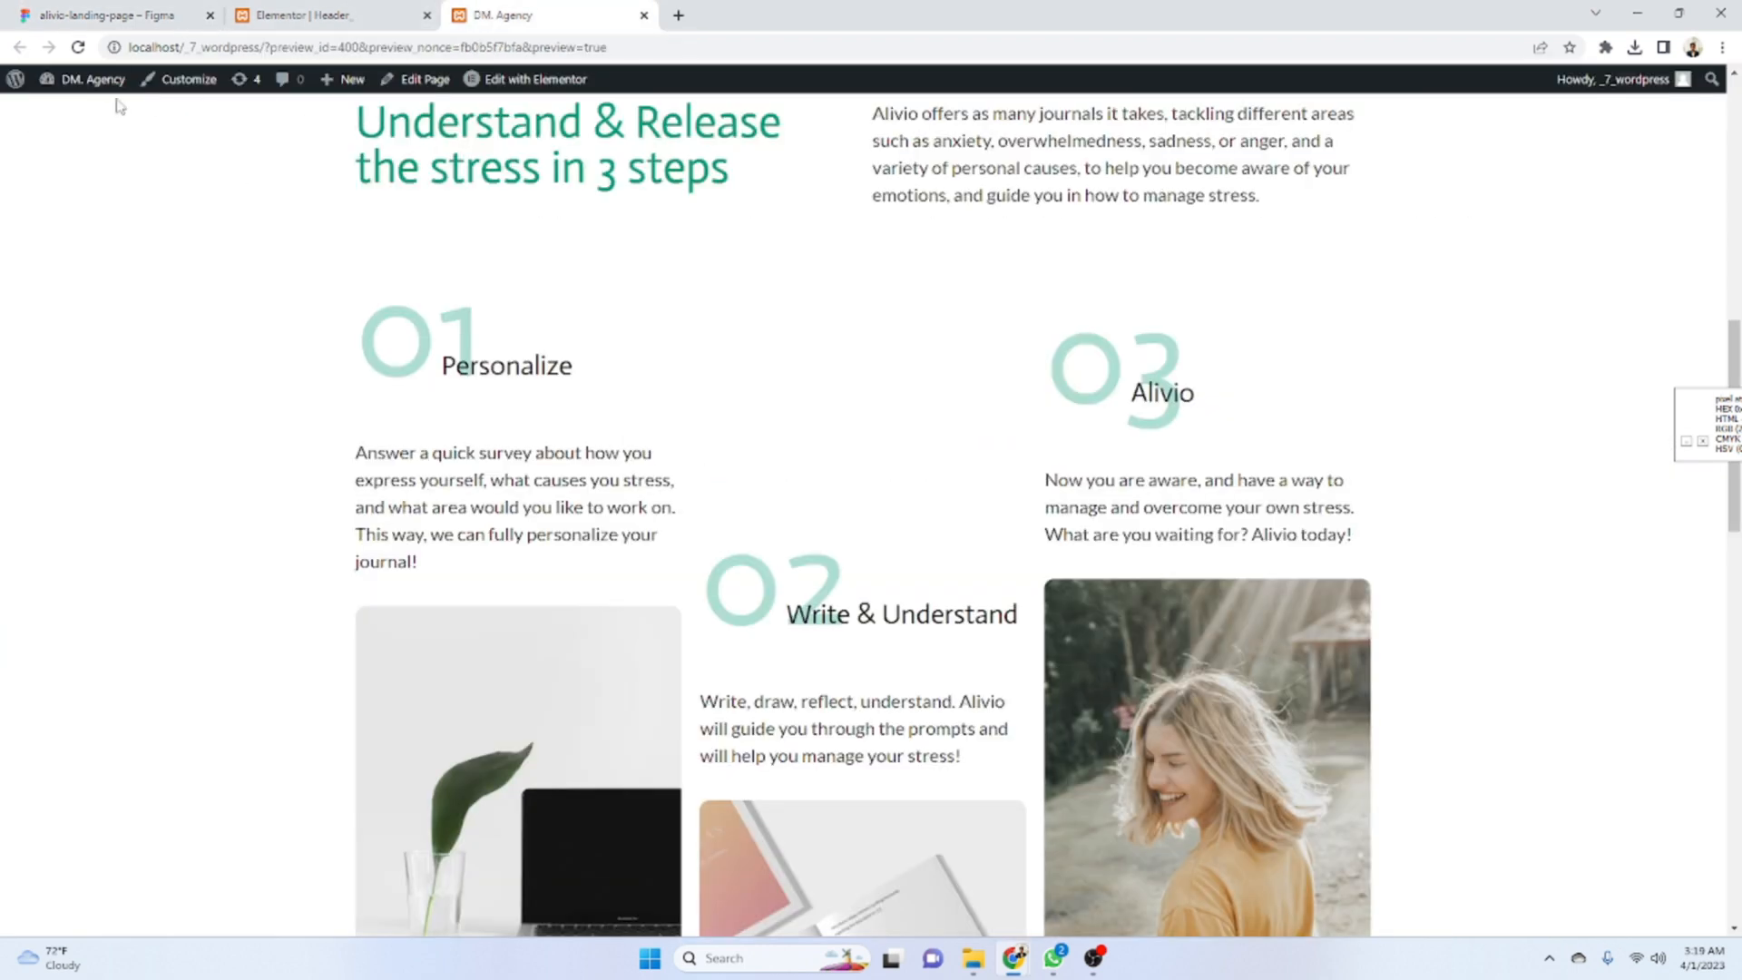
{"action": "mouse_move", "coordinate": [15, 88]}
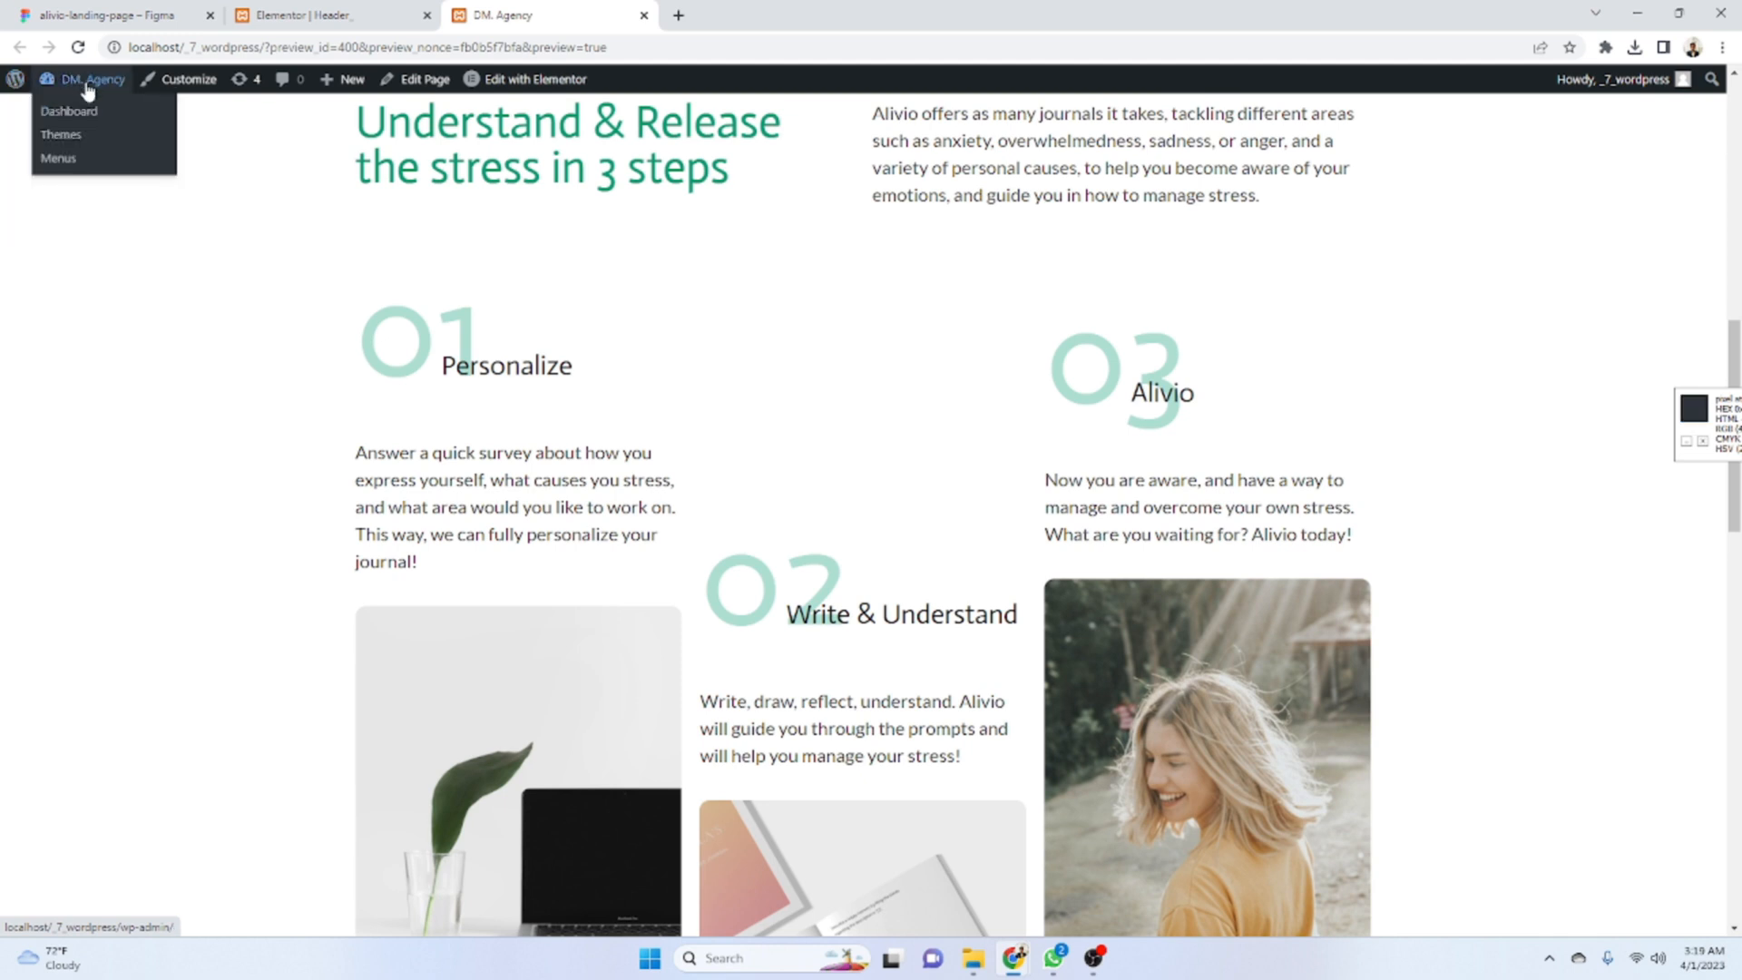
{"action": "middle_click", "coordinate": [89, 114]}
{"action": "left_click", "coordinate": [719, 18]}
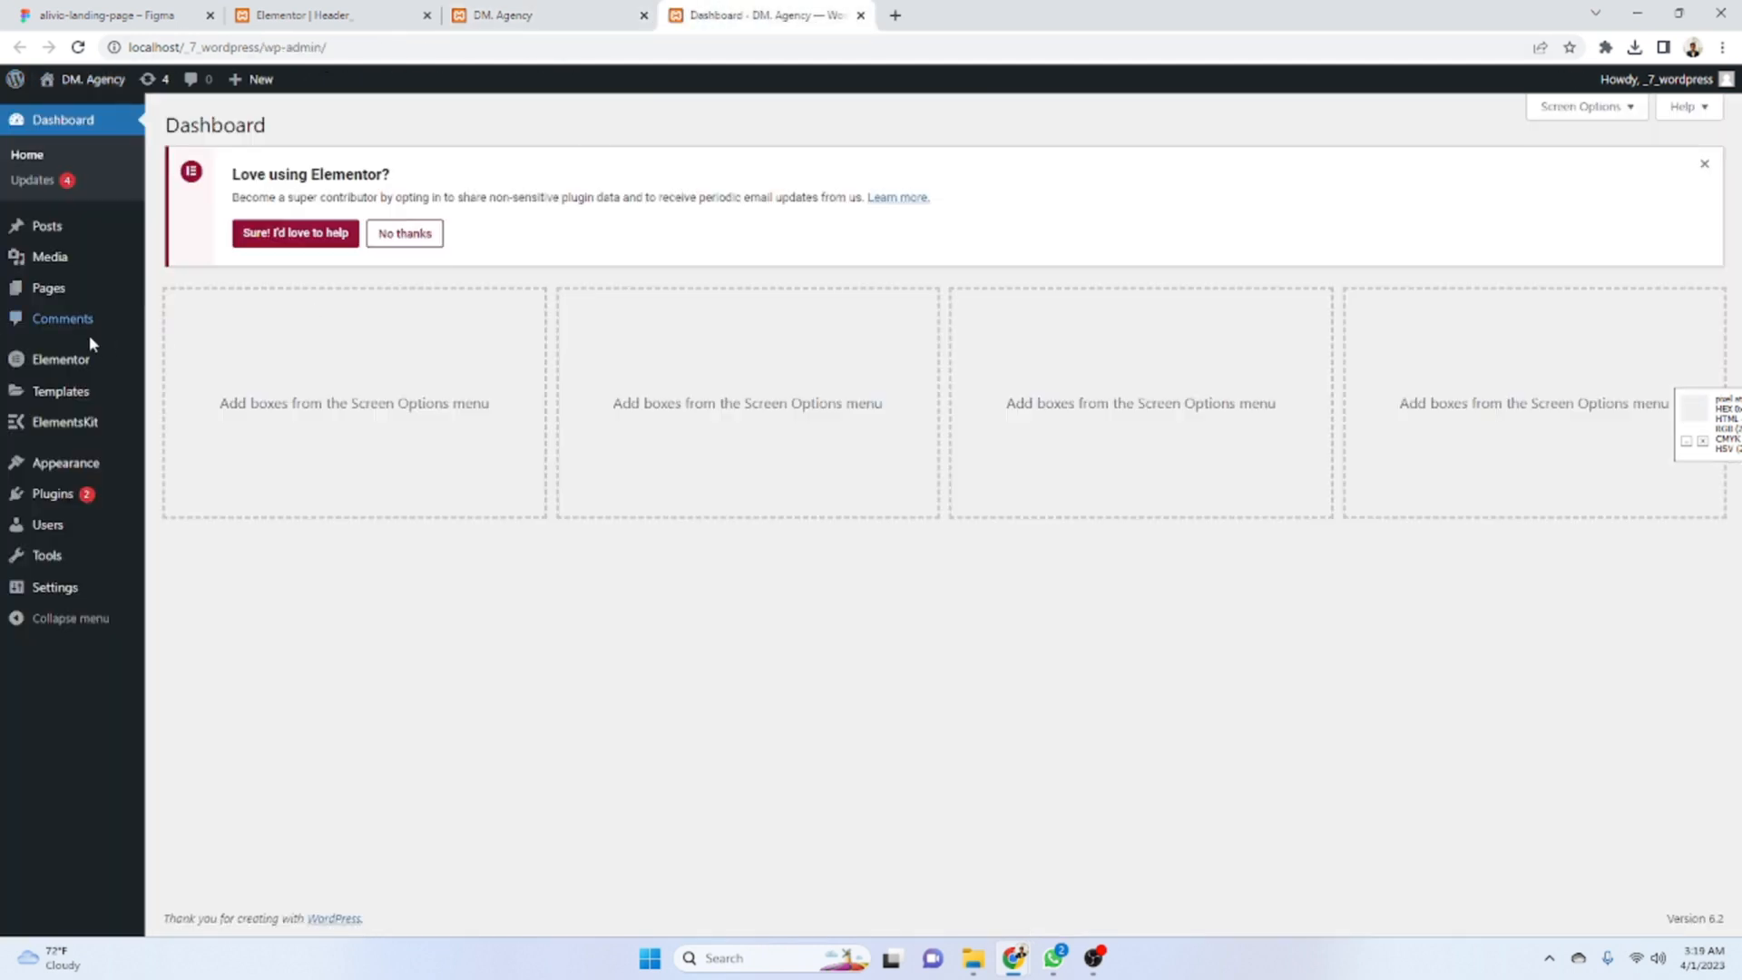
- Open the WordPress menu editor and bring up the structure of Top Menu
{"action": "left_click", "coordinate": [78, 298]}
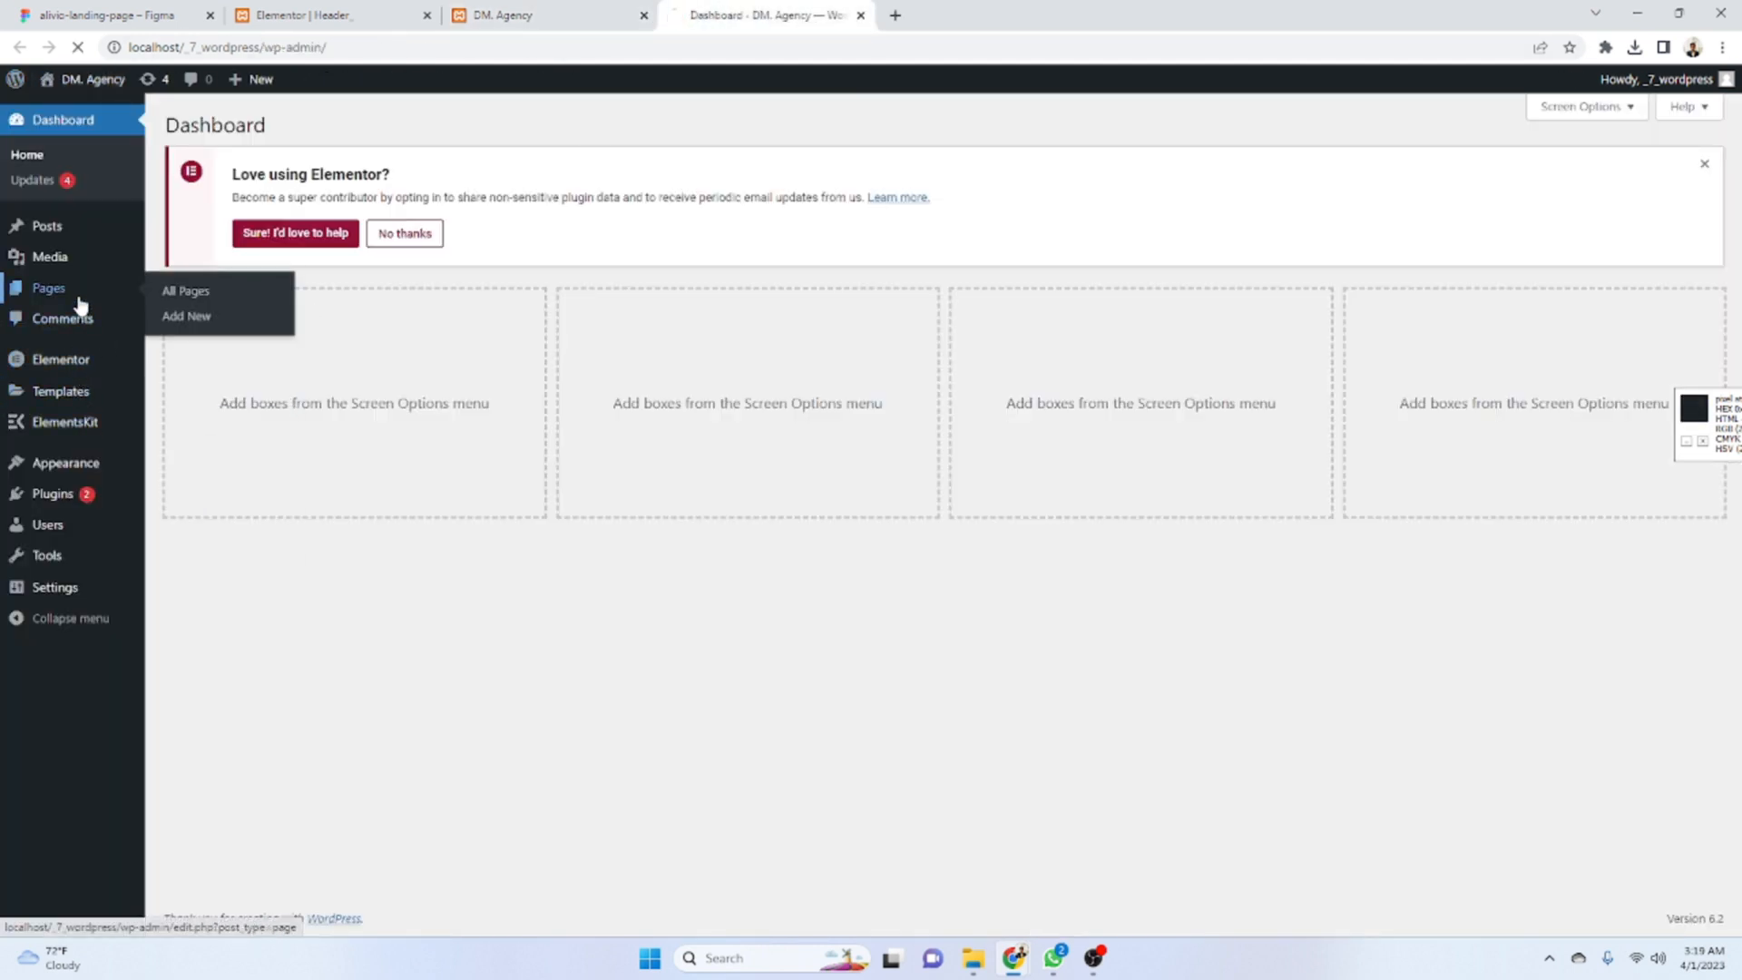
{"action": "mouse_move", "coordinate": [88, 465]}
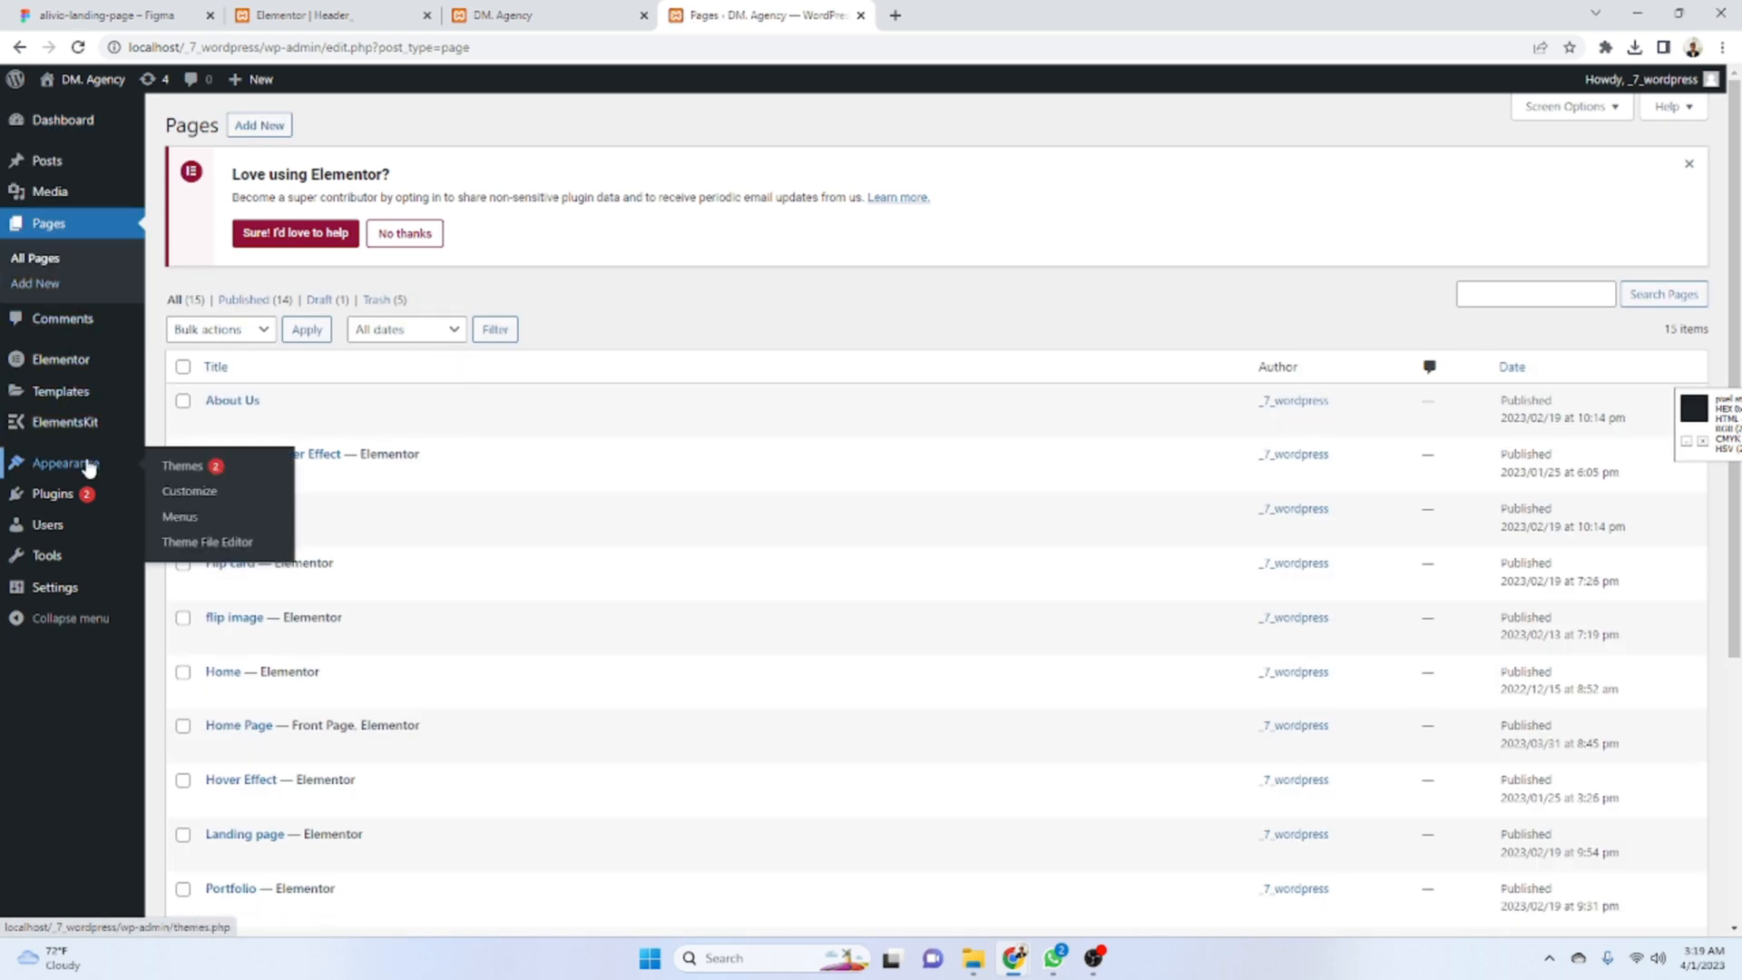
{"action": "left_click", "coordinate": [214, 517]}
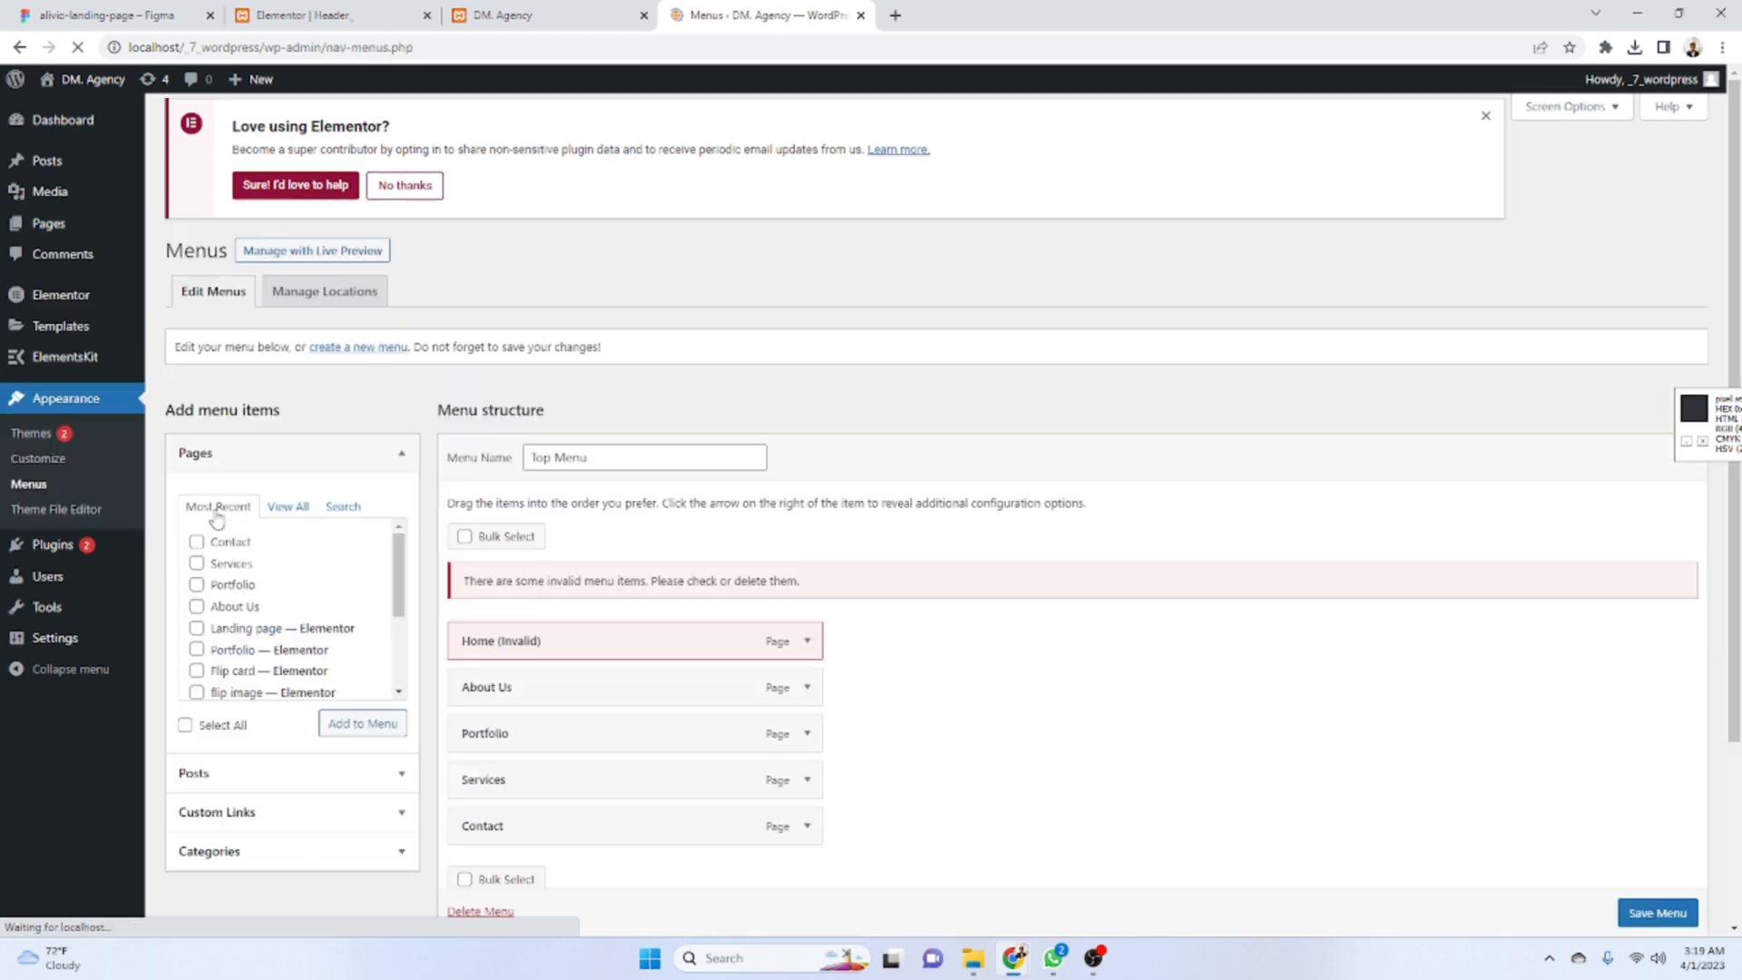
{"action": "scroll", "coordinate": [575, 470], "scroll_direction": "down", "scroll_amount": 3}
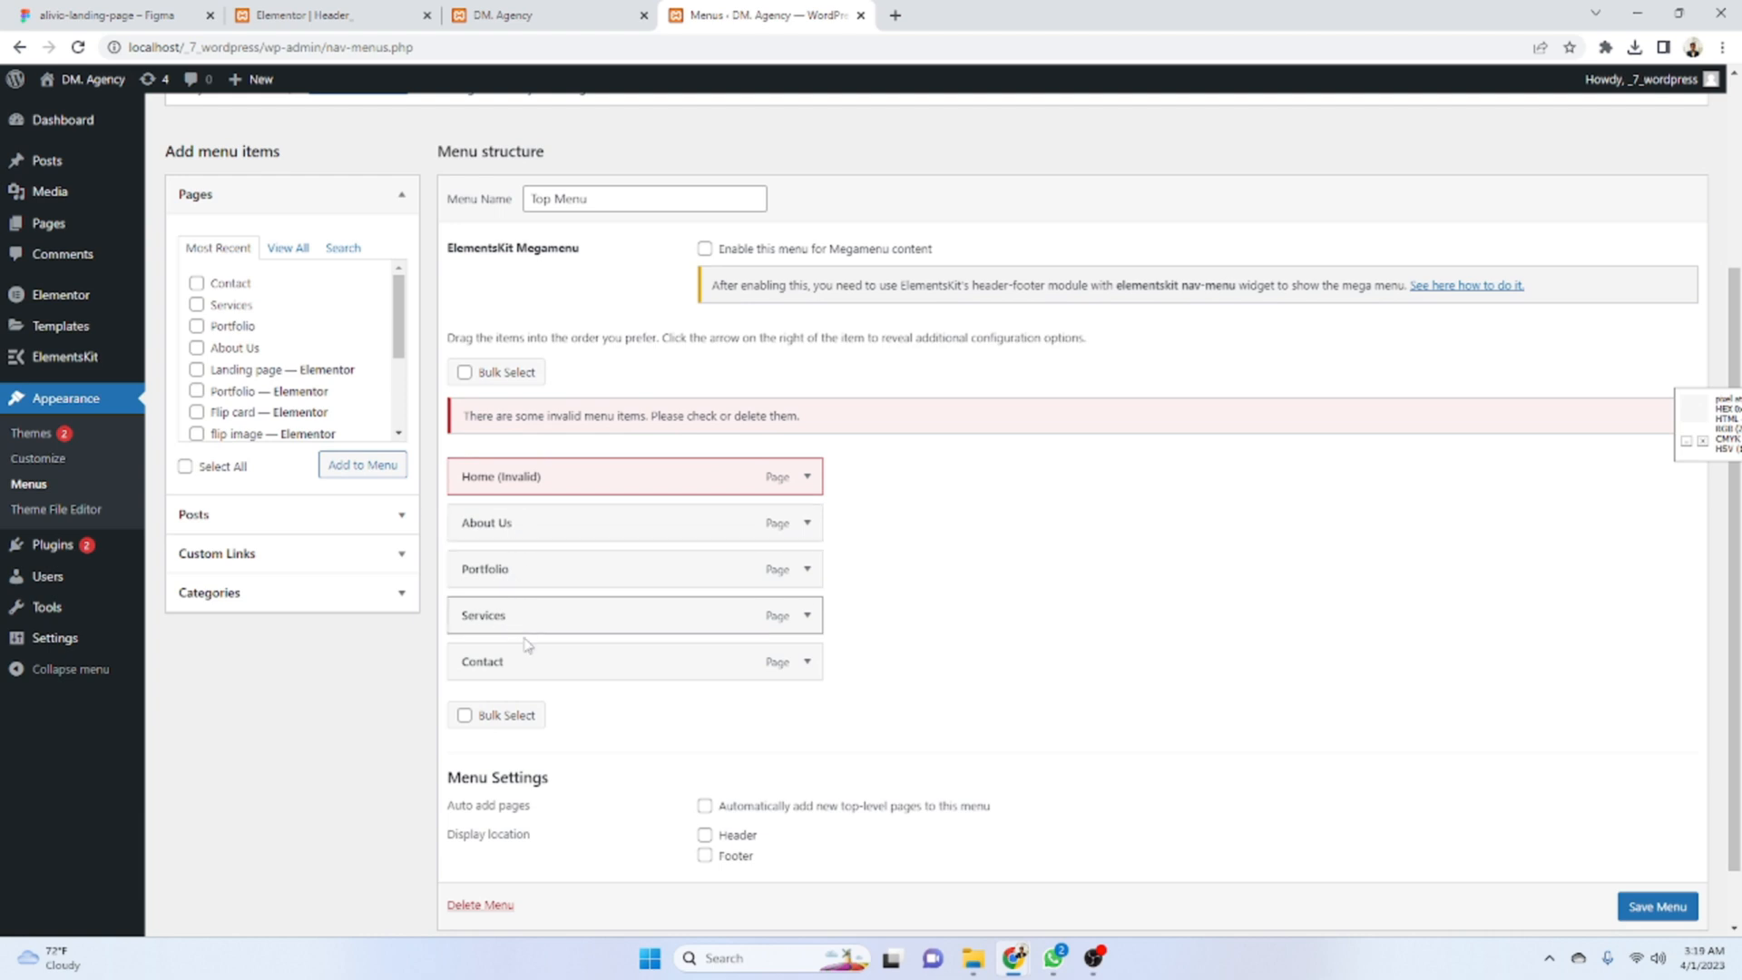
- Remove the invalid Home item from Top Menu and save the menu
{"action": "left_click", "coordinate": [807, 477]}
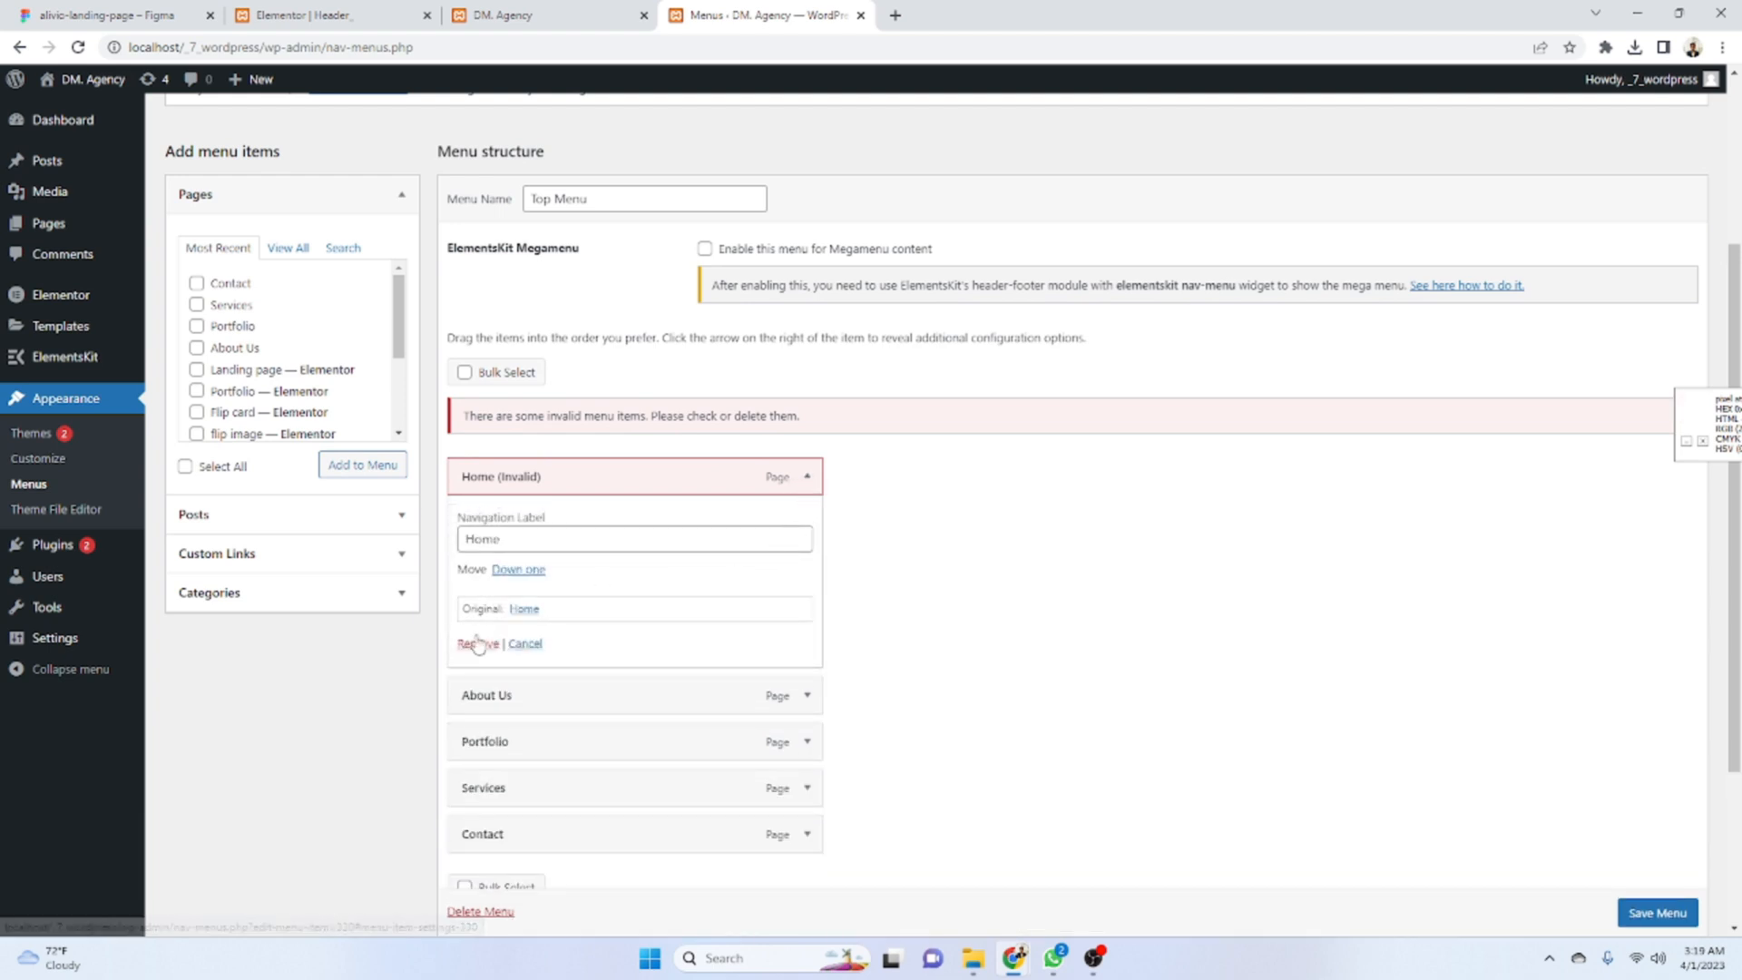
{"action": "left_click", "coordinate": [476, 645]}
{"action": "left_click", "coordinate": [1657, 860]}
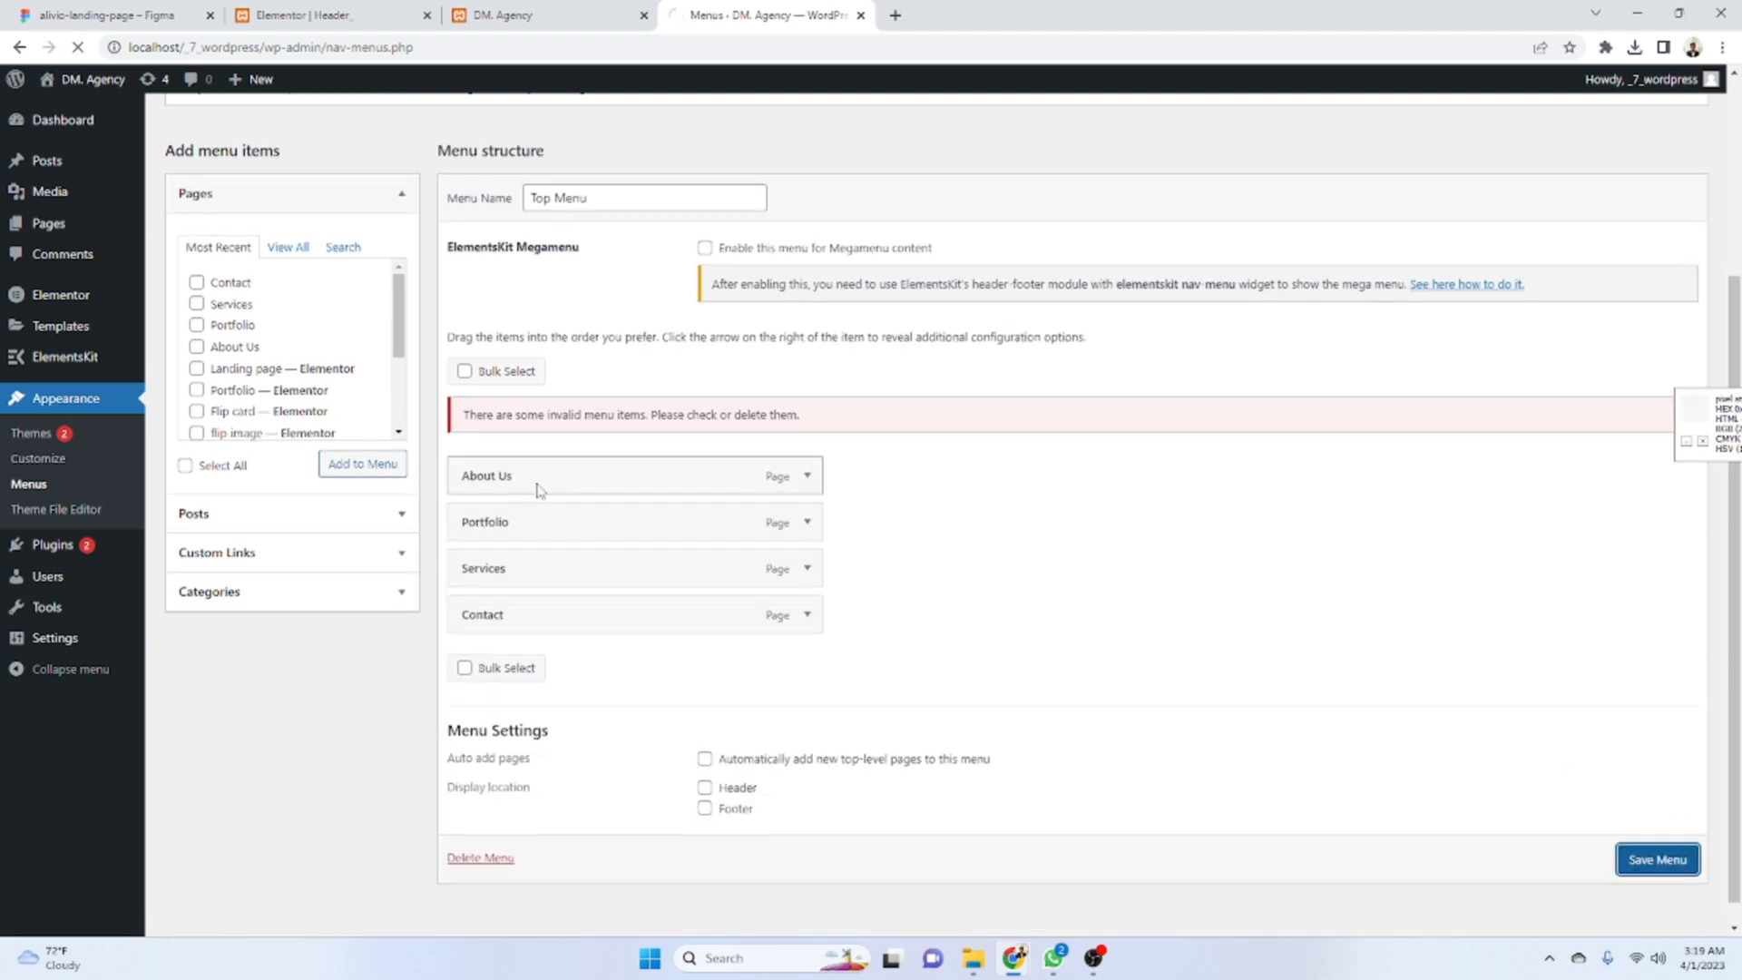
- Look through the most recent pages available for adding to Top Menu
{"action": "scroll", "coordinate": [641, 754], "scroll_direction": "down", "scroll_amount": 3}
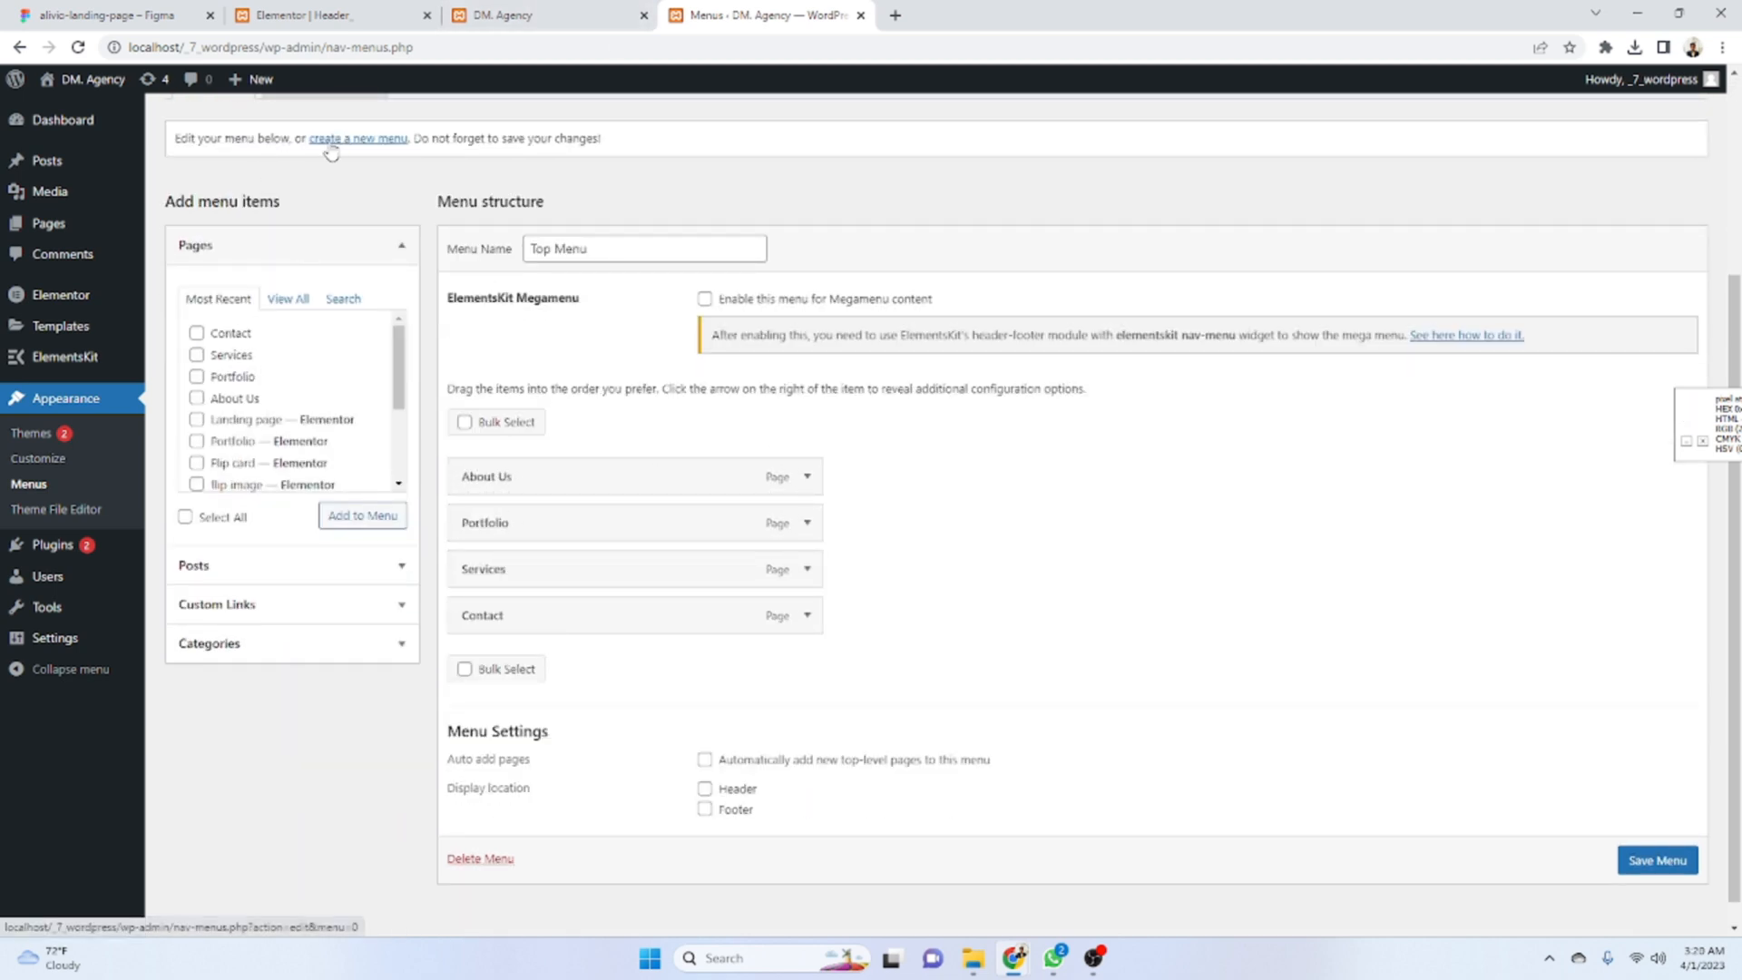
{"action": "scroll", "coordinate": [236, 372], "scroll_direction": "down", "scroll_amount": 2}
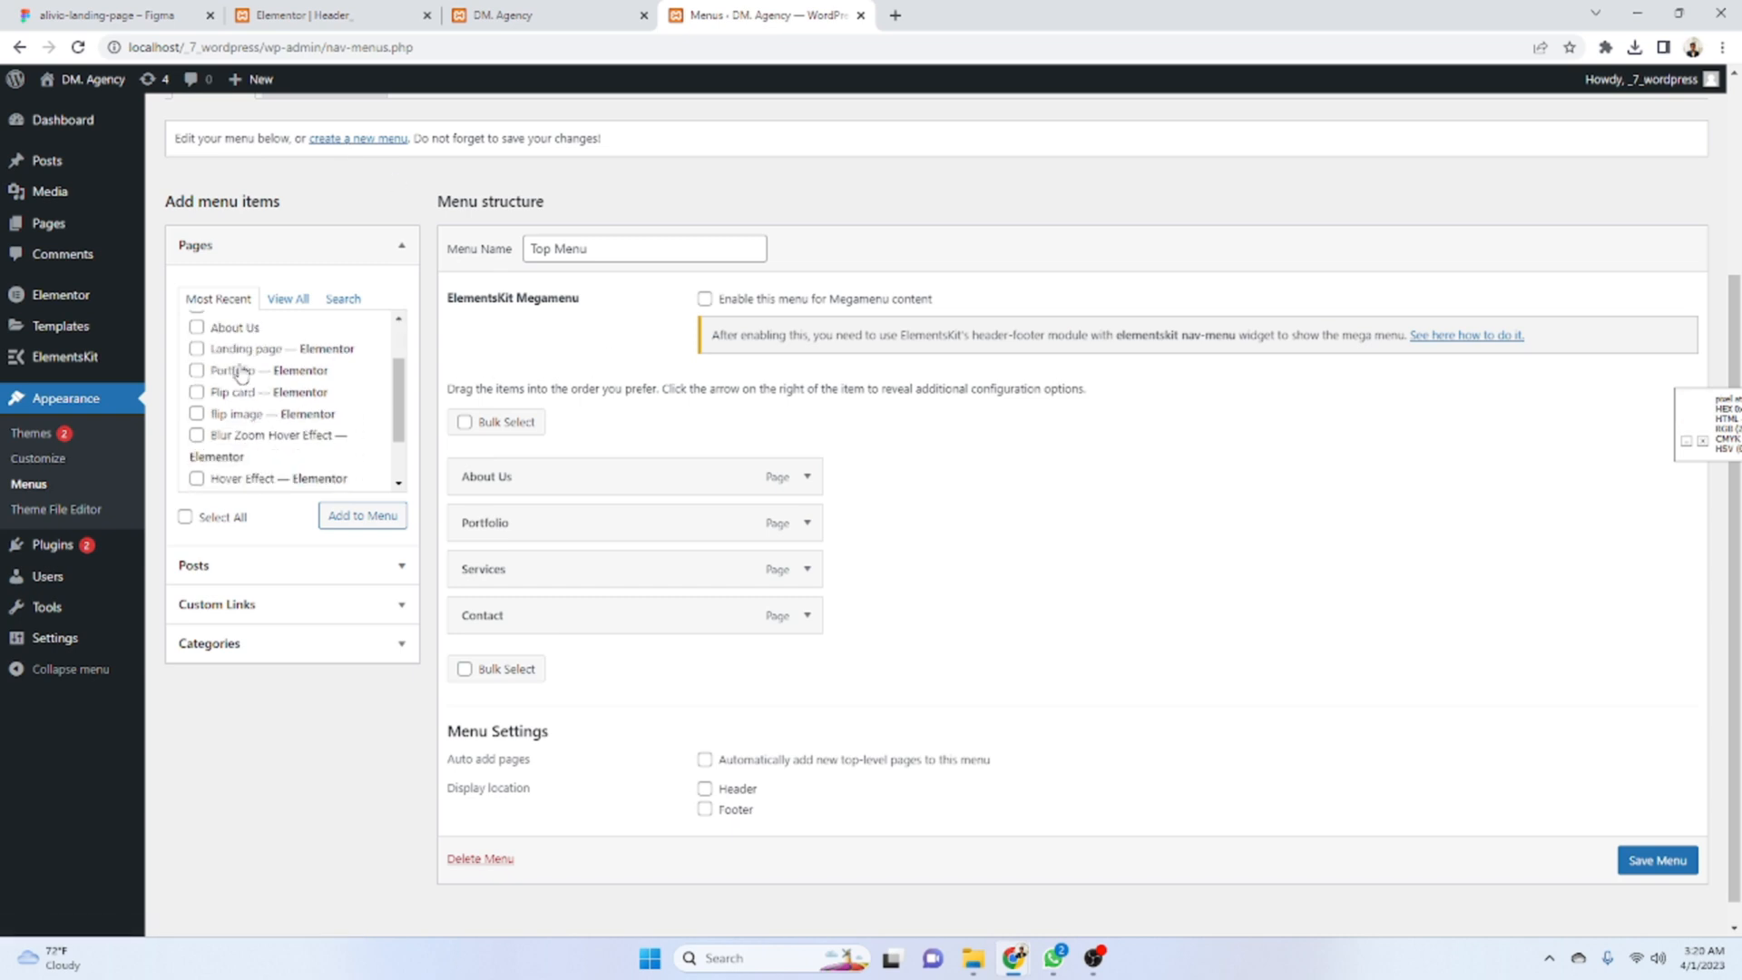
{"action": "scroll", "coordinate": [240, 399], "scroll_direction": "up", "scroll_amount": 2}
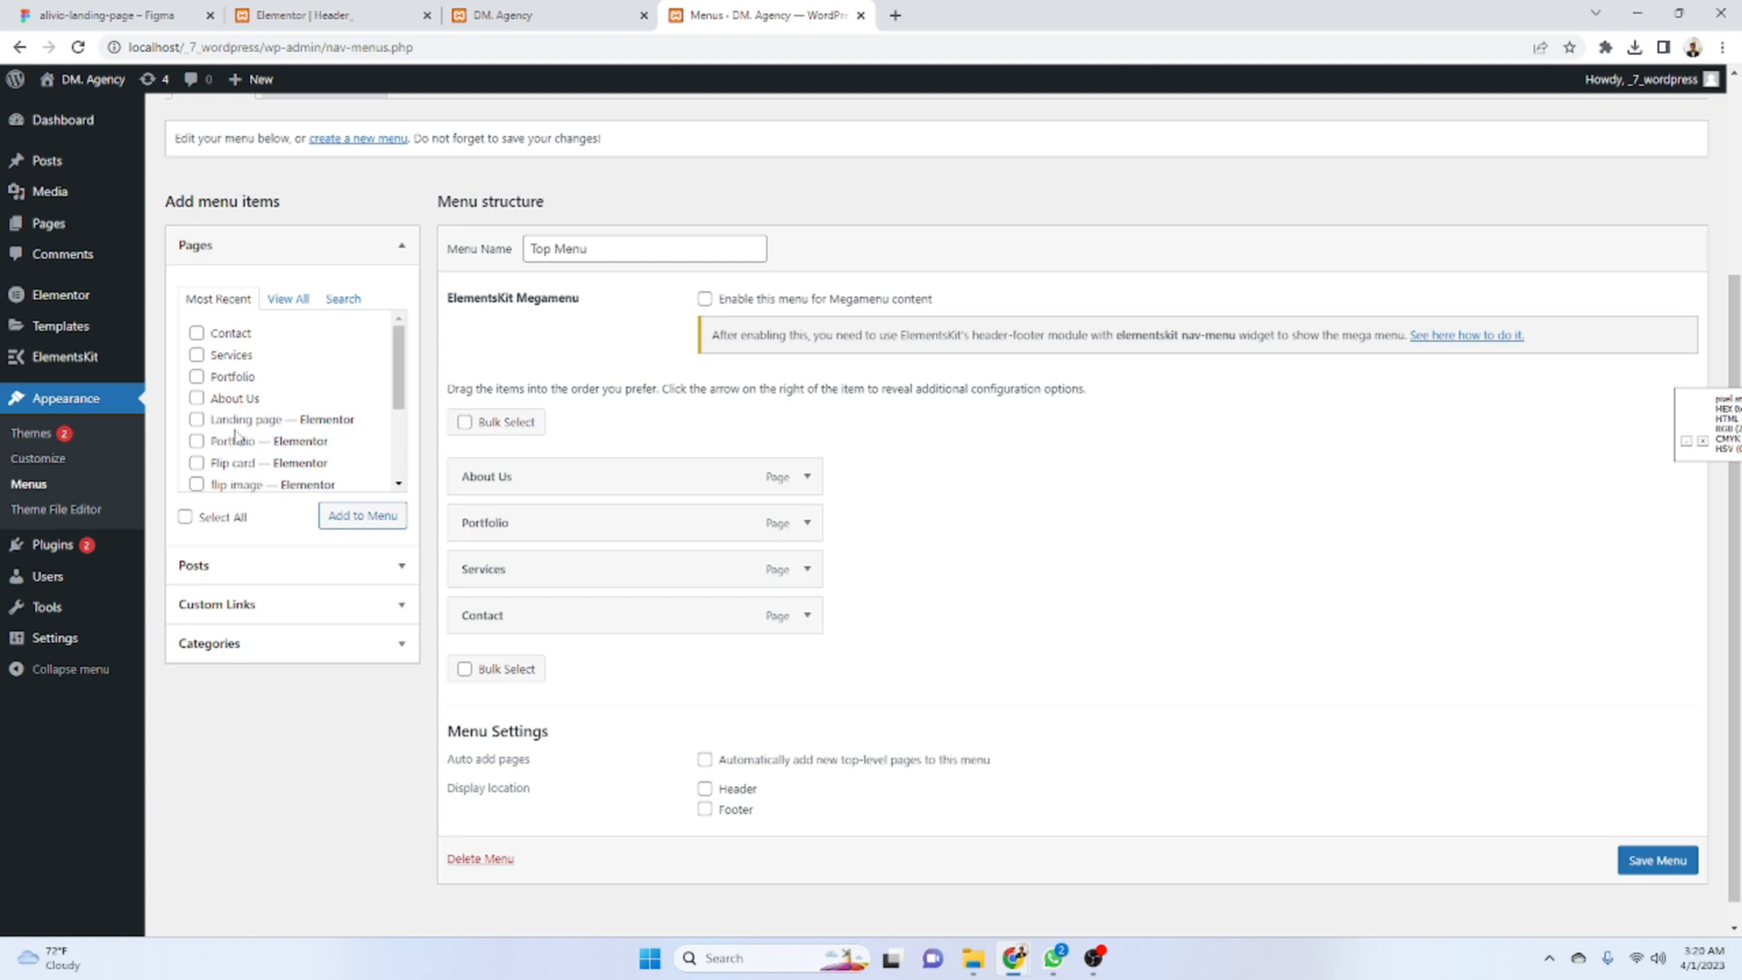
{"action": "scroll", "coordinate": [234, 436], "scroll_direction": "down", "scroll_amount": 2}
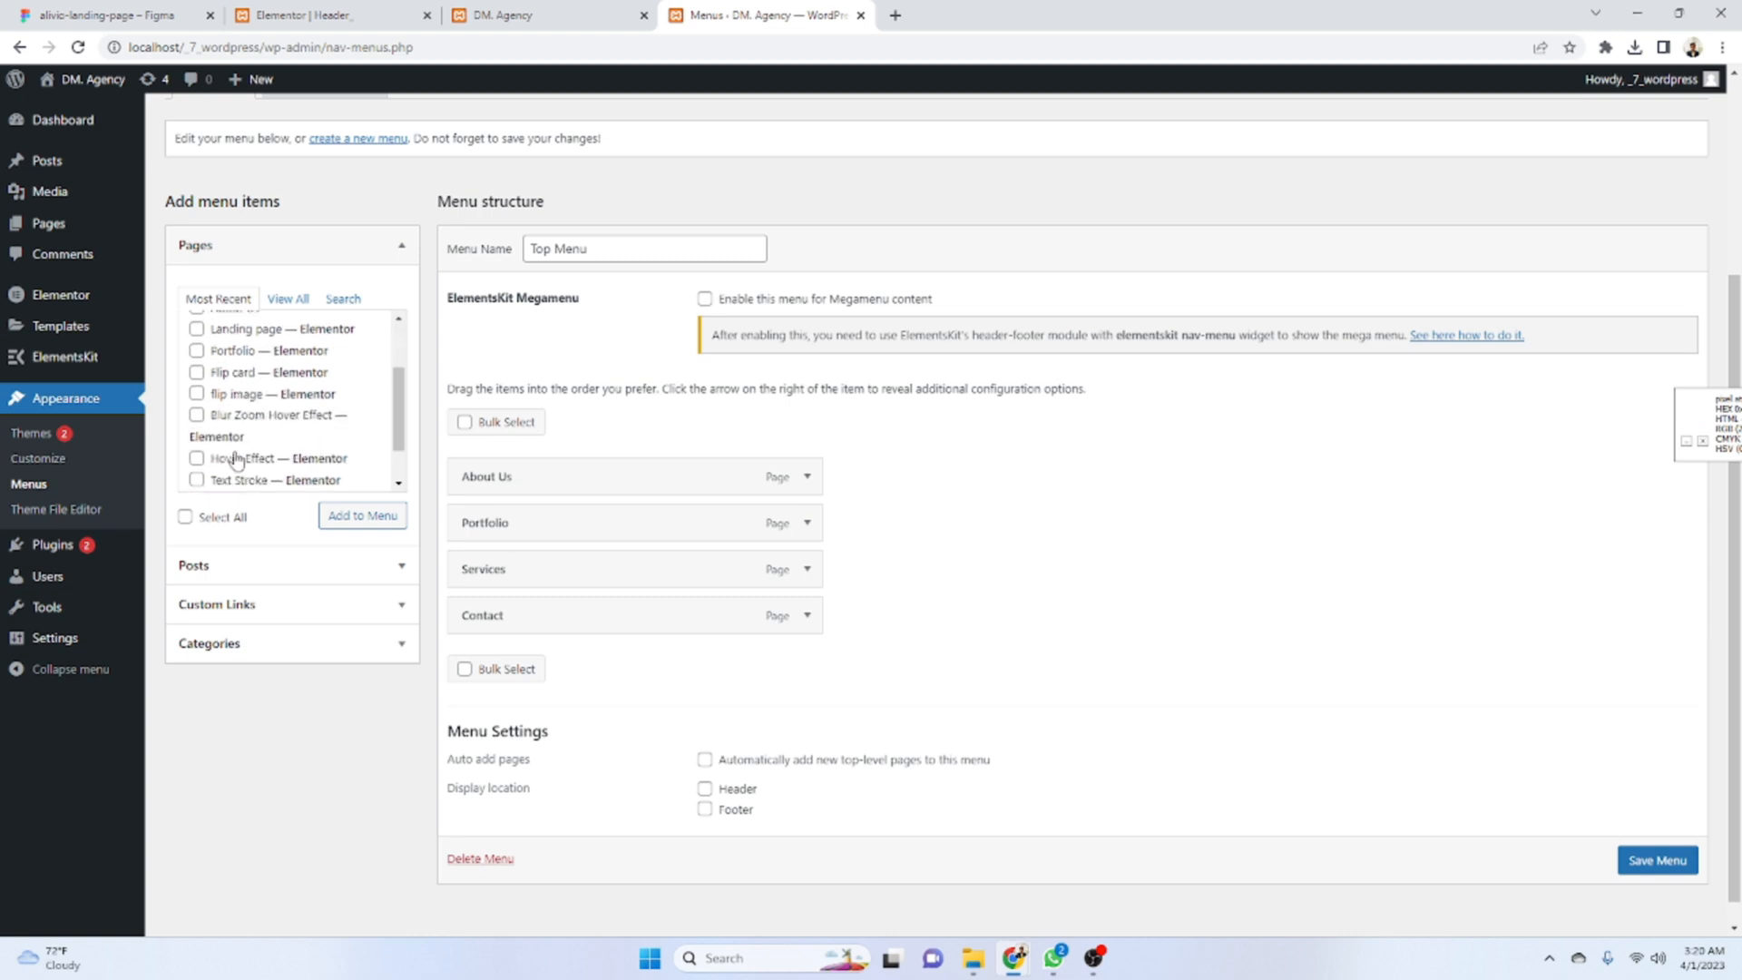
{"action": "left_click", "coordinate": [319, 600]}
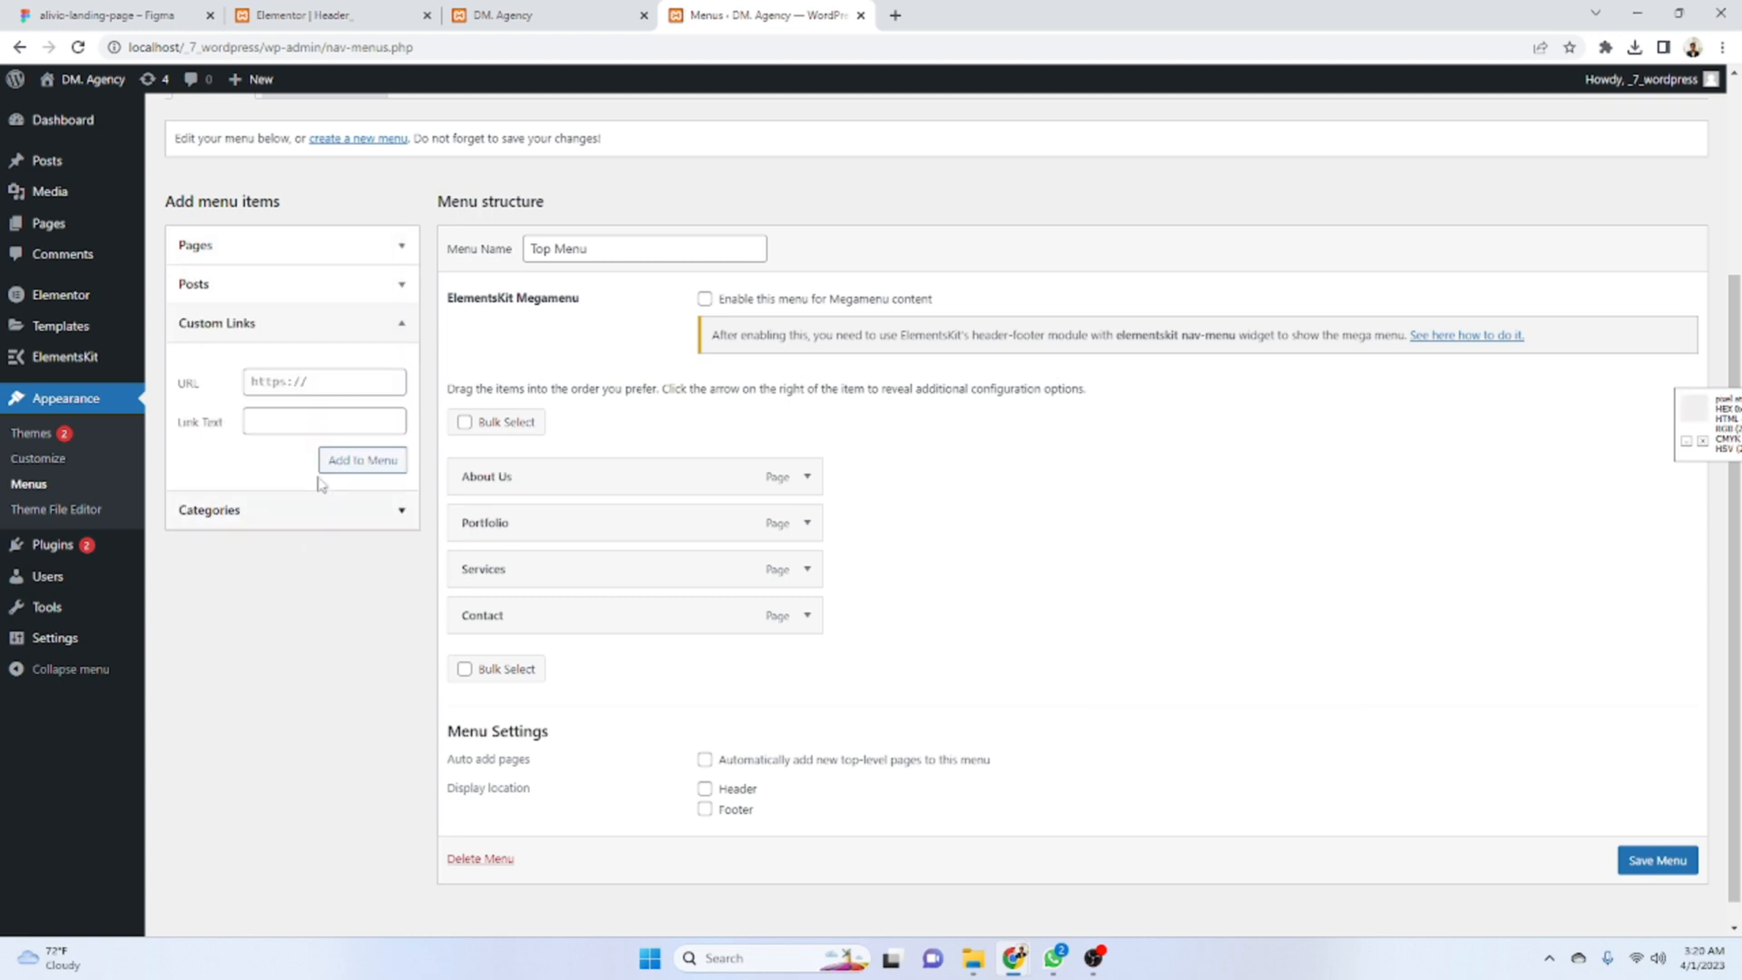
{"action": "left_click", "coordinate": [315, 379]}
{"action": "left_click", "coordinate": [305, 417]}
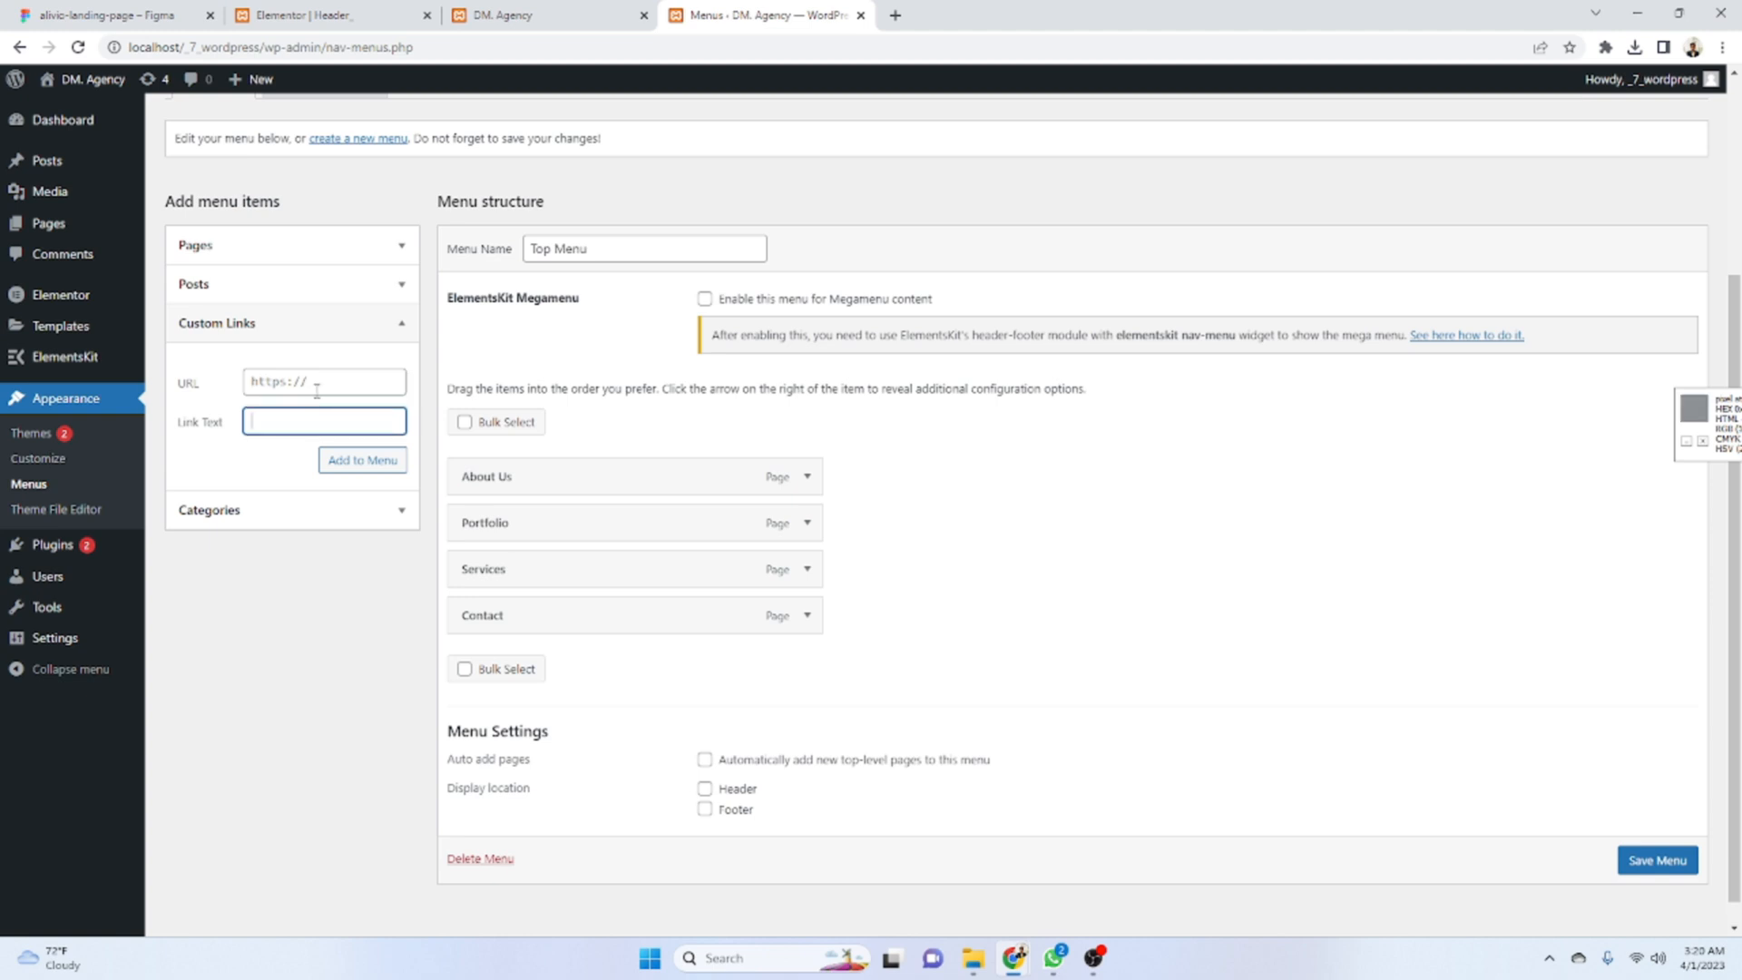
{"action": "left_click", "coordinate": [319, 383]}
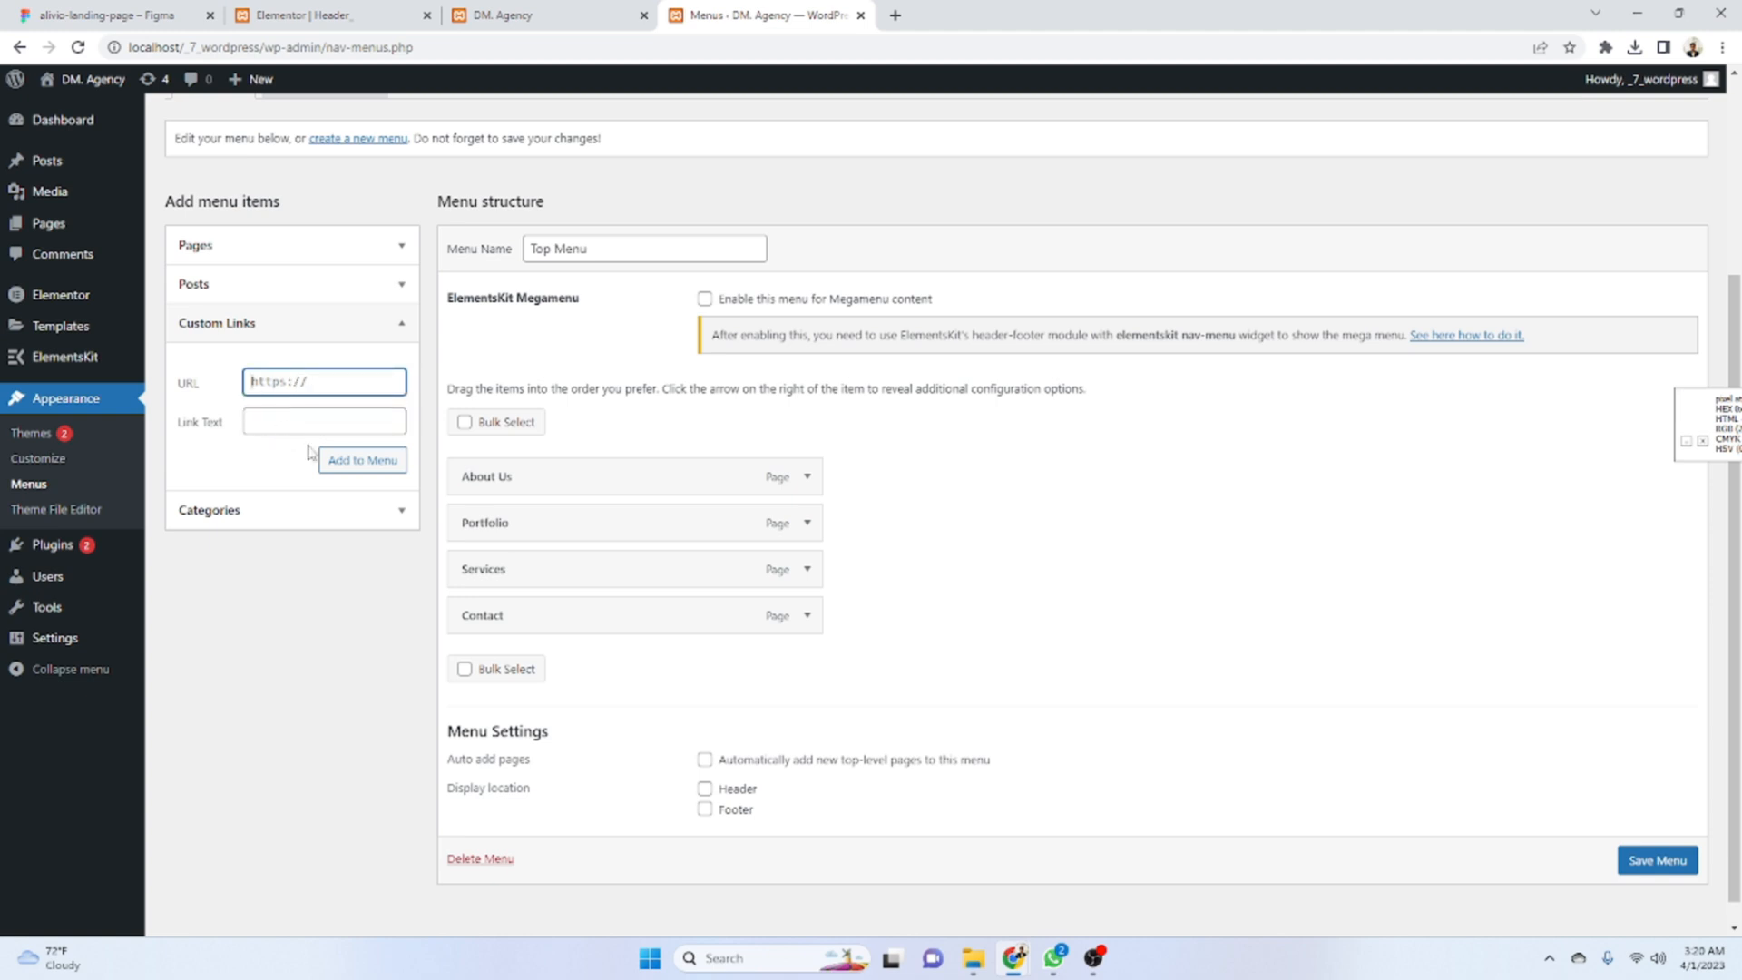
{"action": "left_click", "coordinate": [362, 463]}
{"action": "left_click", "coordinate": [296, 433]}
- Add the Home — Elementor page to Top Menu, place it above About Us, and save the menu
{"action": "scroll", "coordinate": [283, 613], "scroll_direction": "down", "scroll_amount": 2}
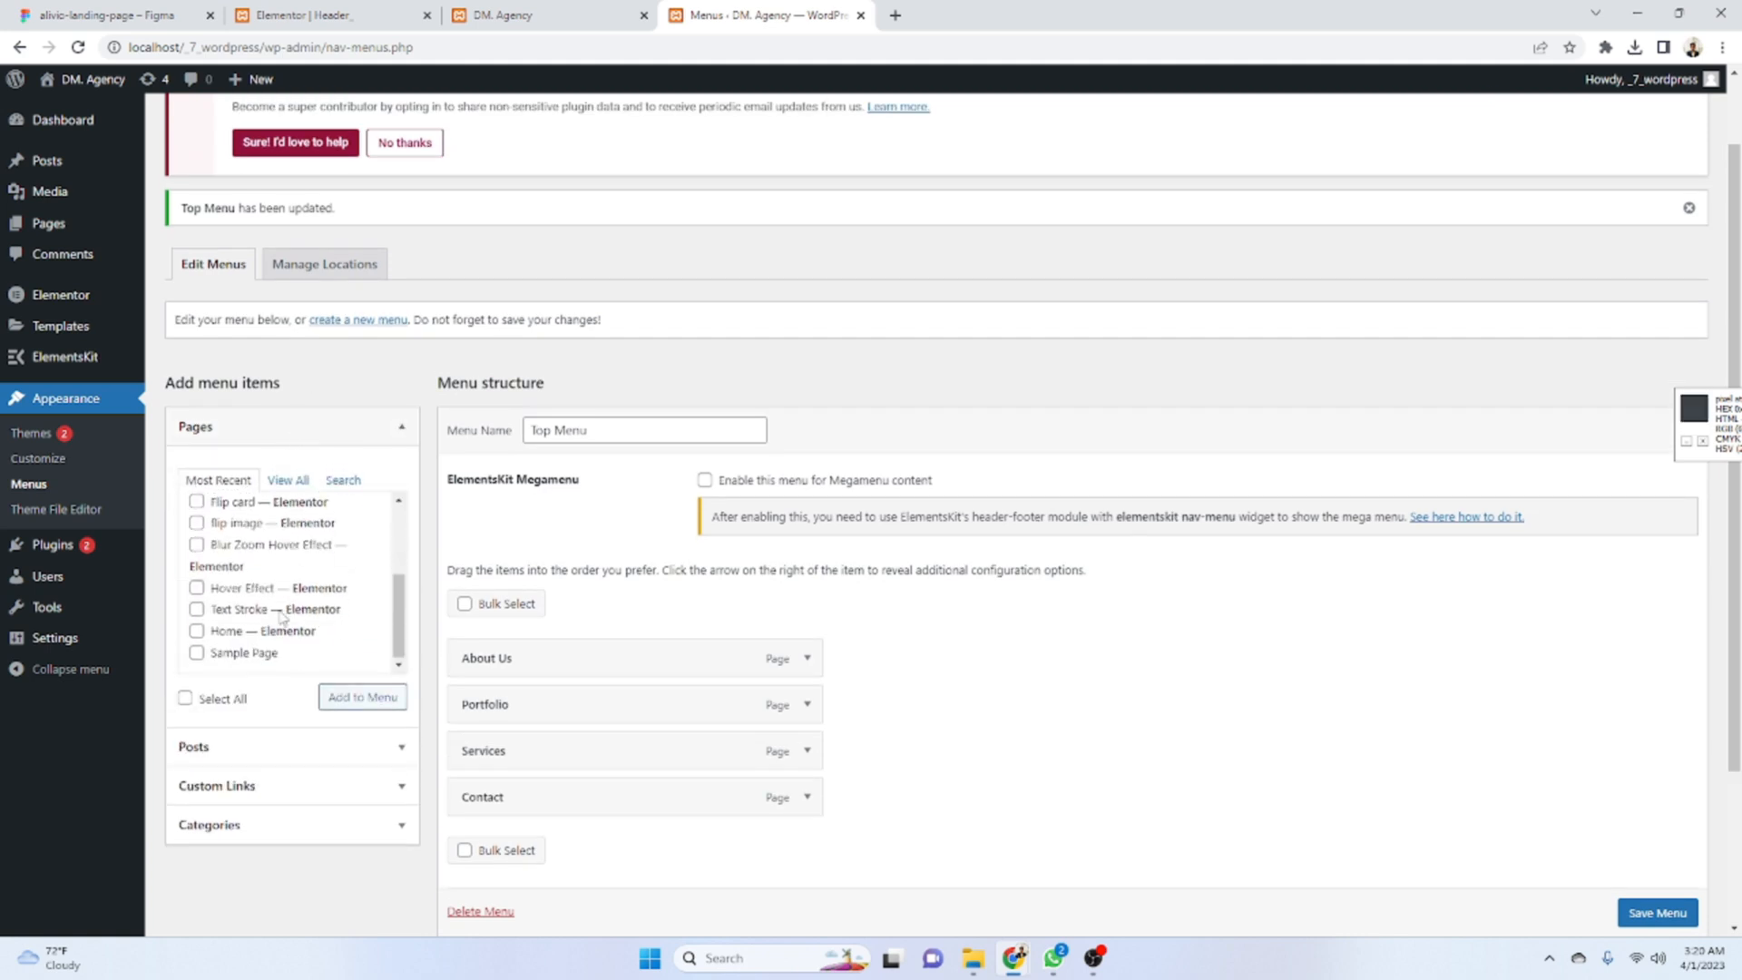
{"action": "left_click", "coordinate": [231, 633]}
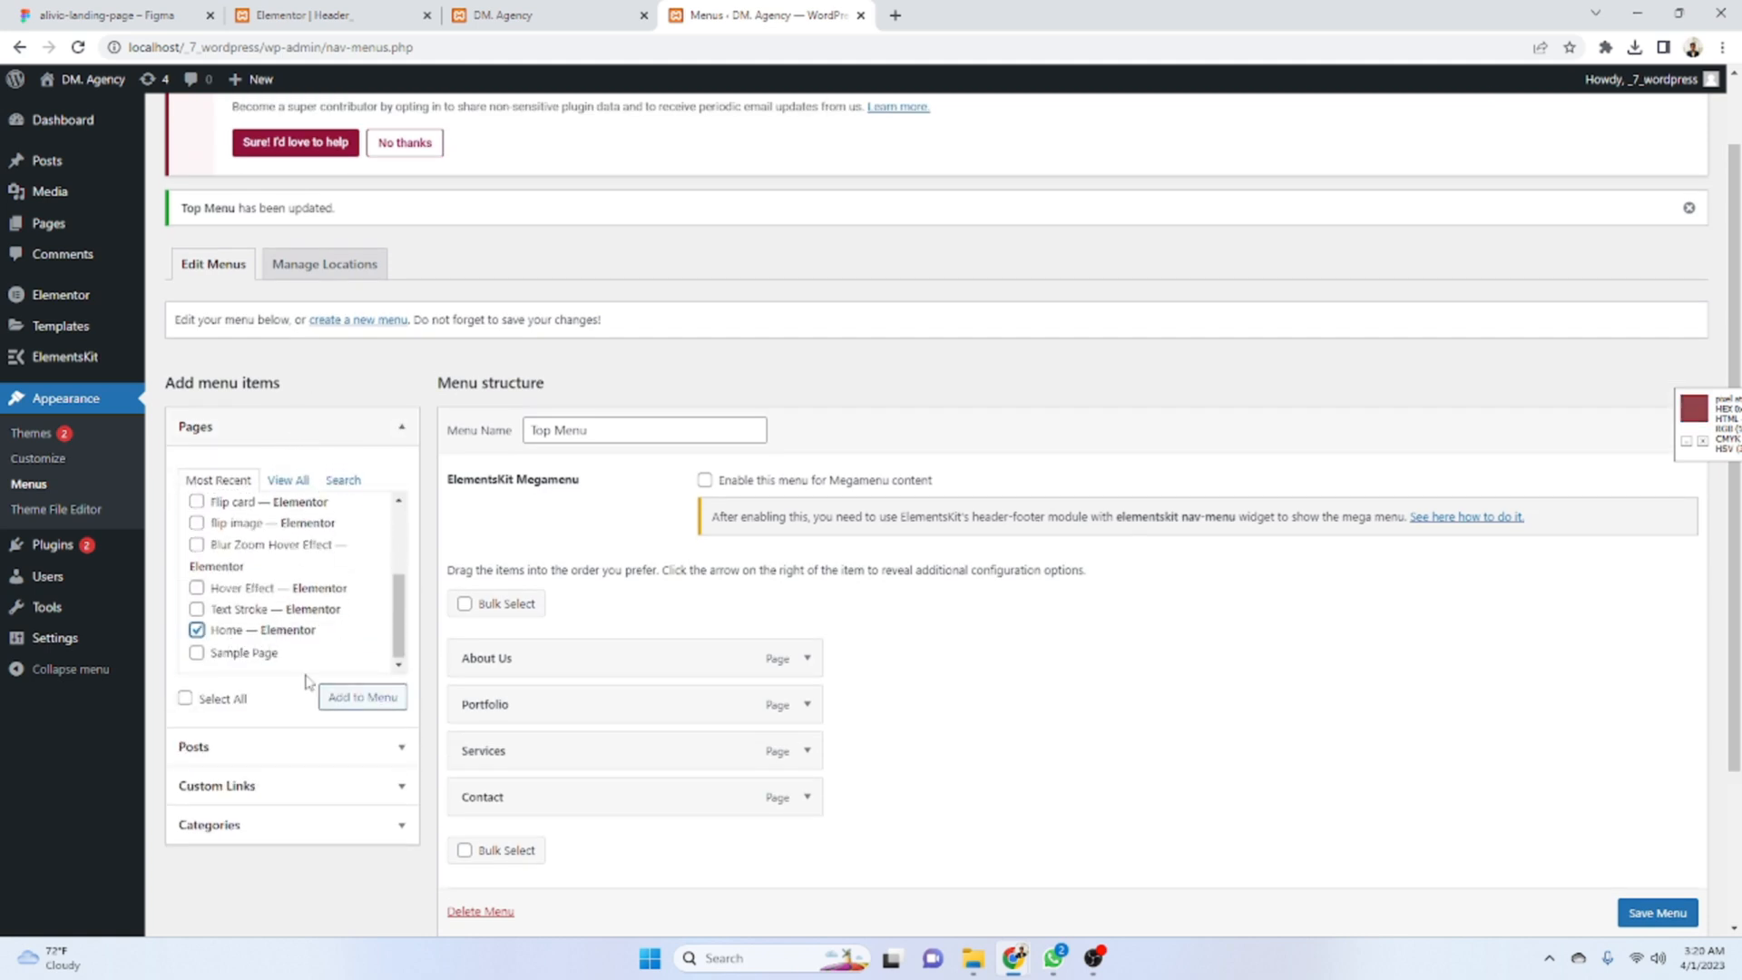
{"action": "left_click", "coordinate": [363, 697]}
{"action": "left_click_drag", "start_coordinate": [548, 844], "coordinate": [544, 648]}
{"action": "left_click", "coordinate": [1658, 911]}
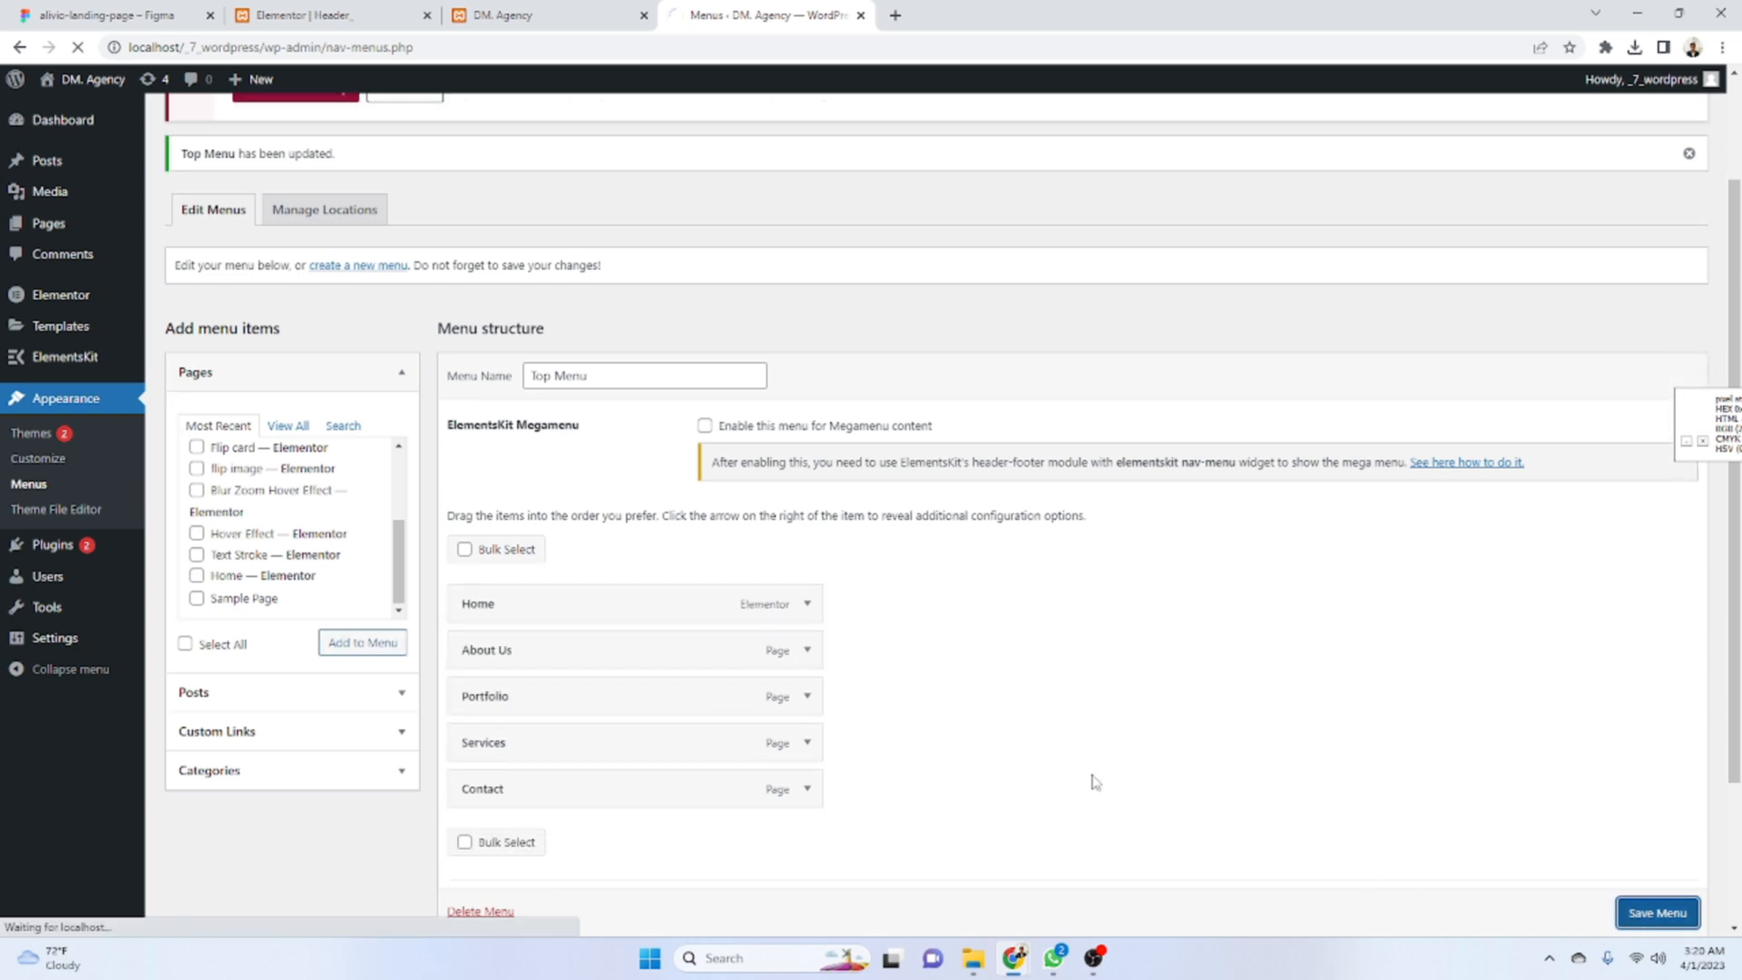
- Switch to the Elementor header editor, save the header template, and reload the editor
{"action": "left_click", "coordinate": [368, 13]}
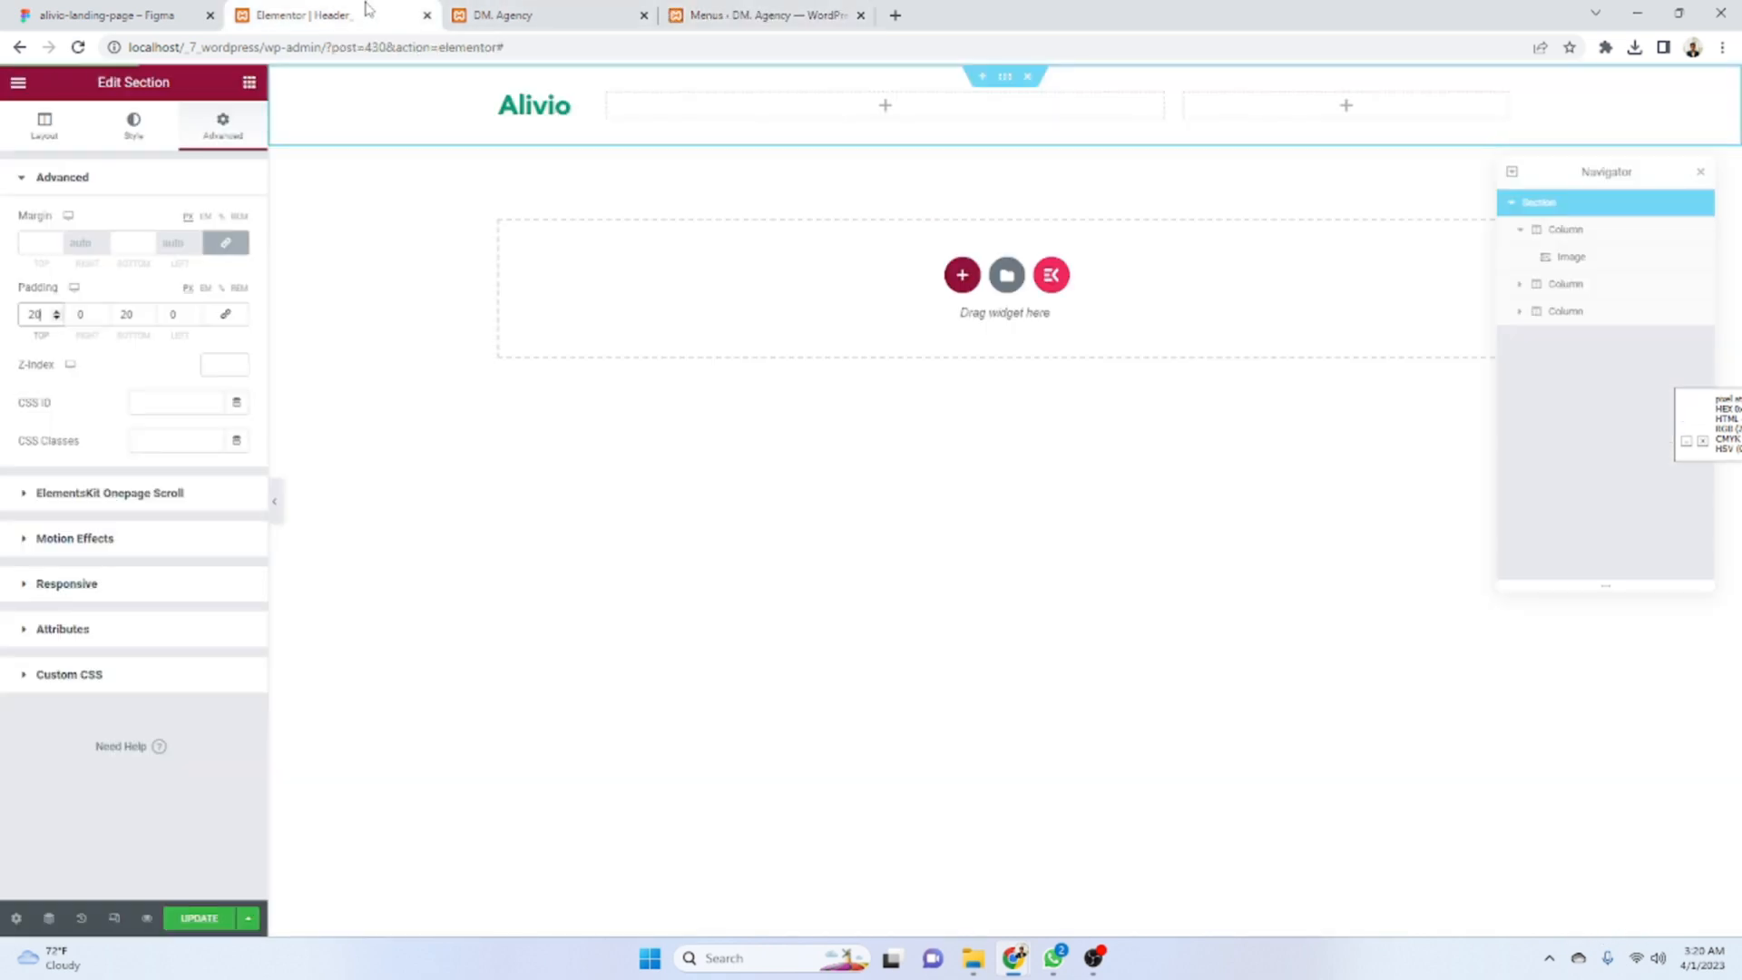
{"action": "left_click", "coordinate": [985, 114]}
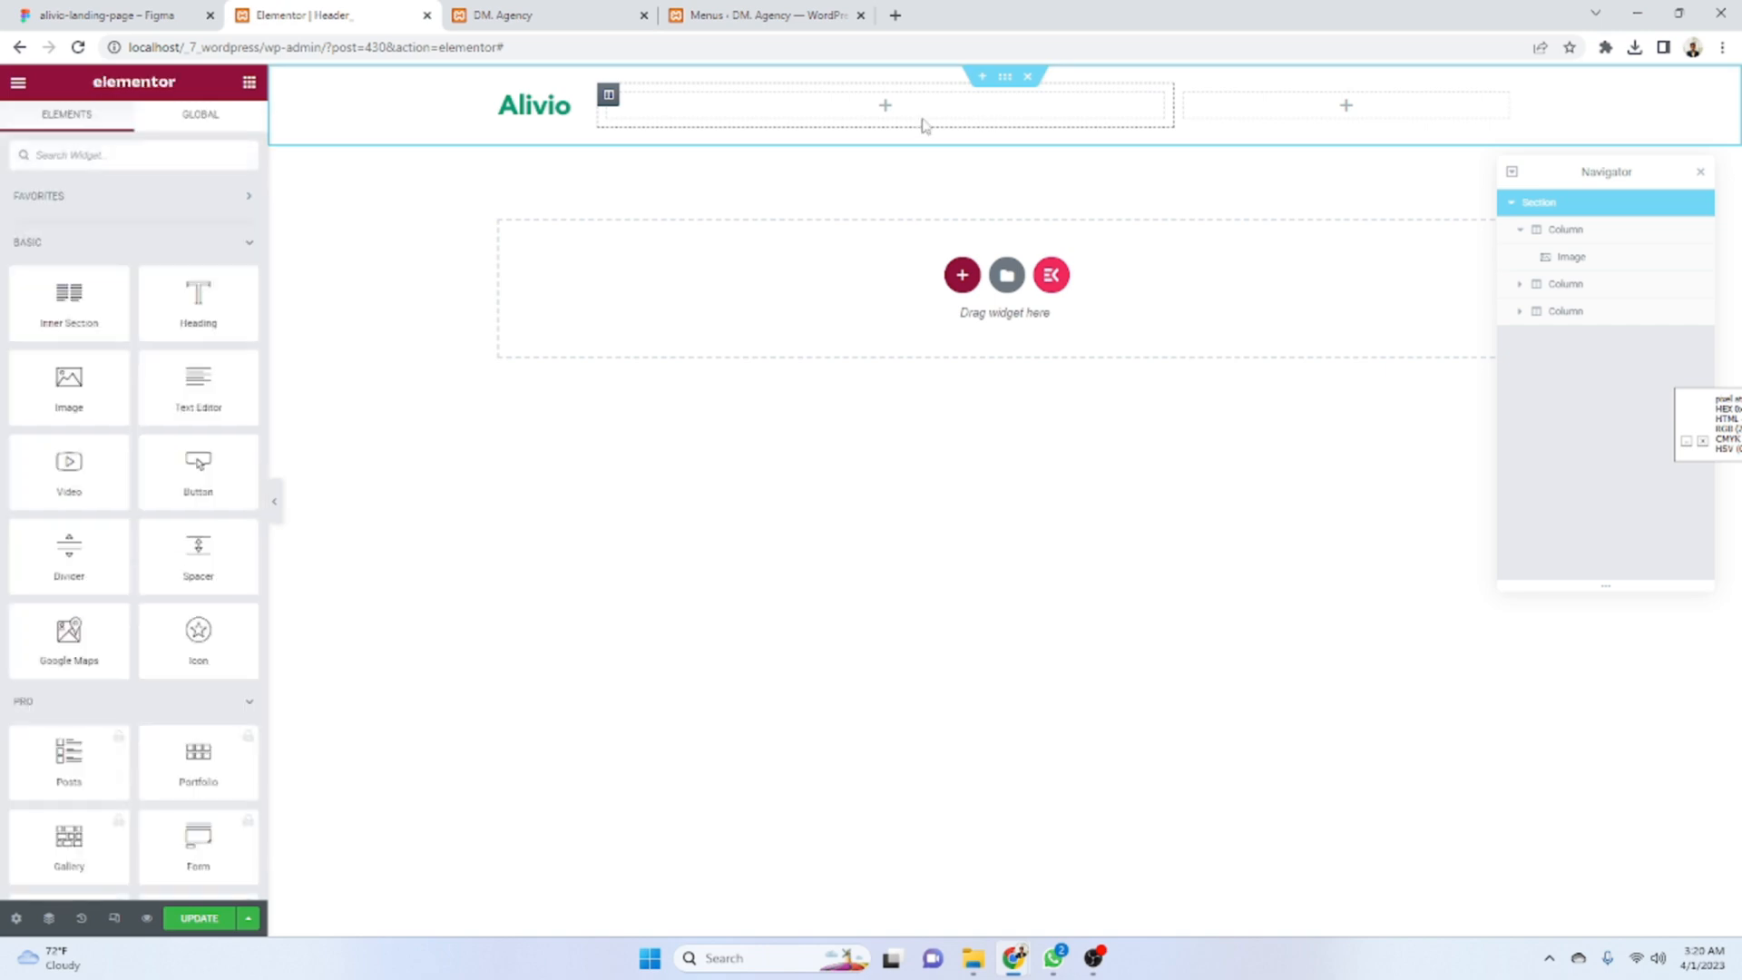
{"action": "left_click", "coordinate": [205, 919]}
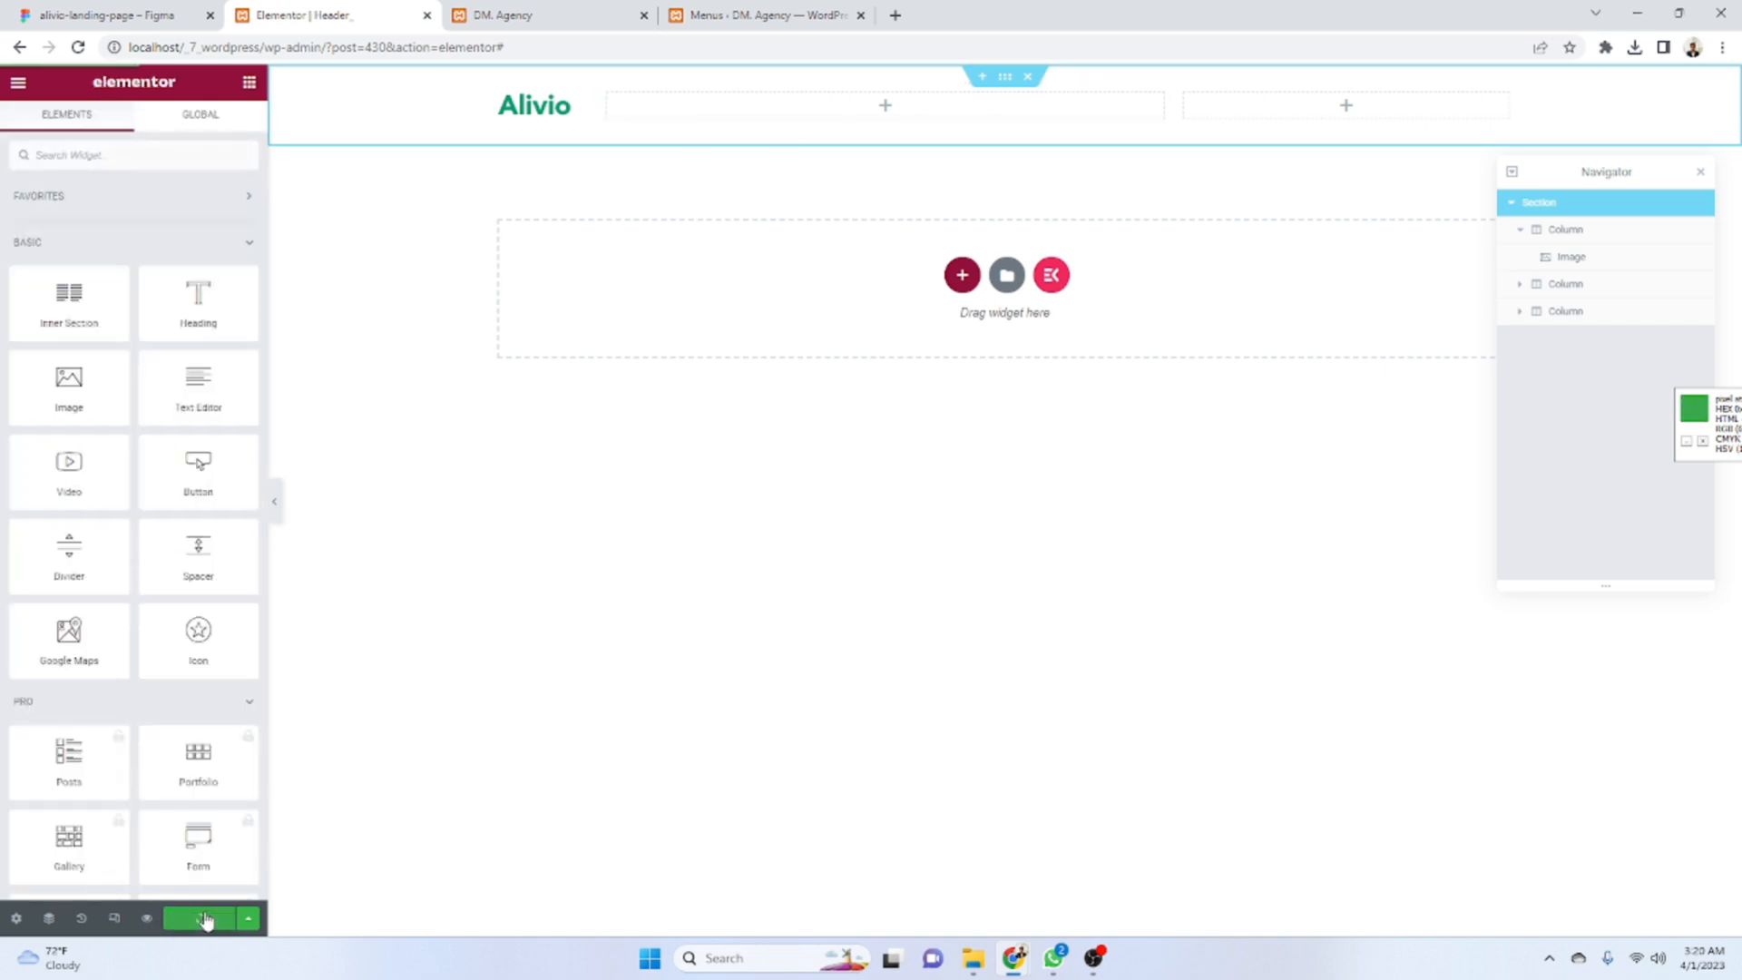
{"action": "left_click", "coordinate": [79, 47]}
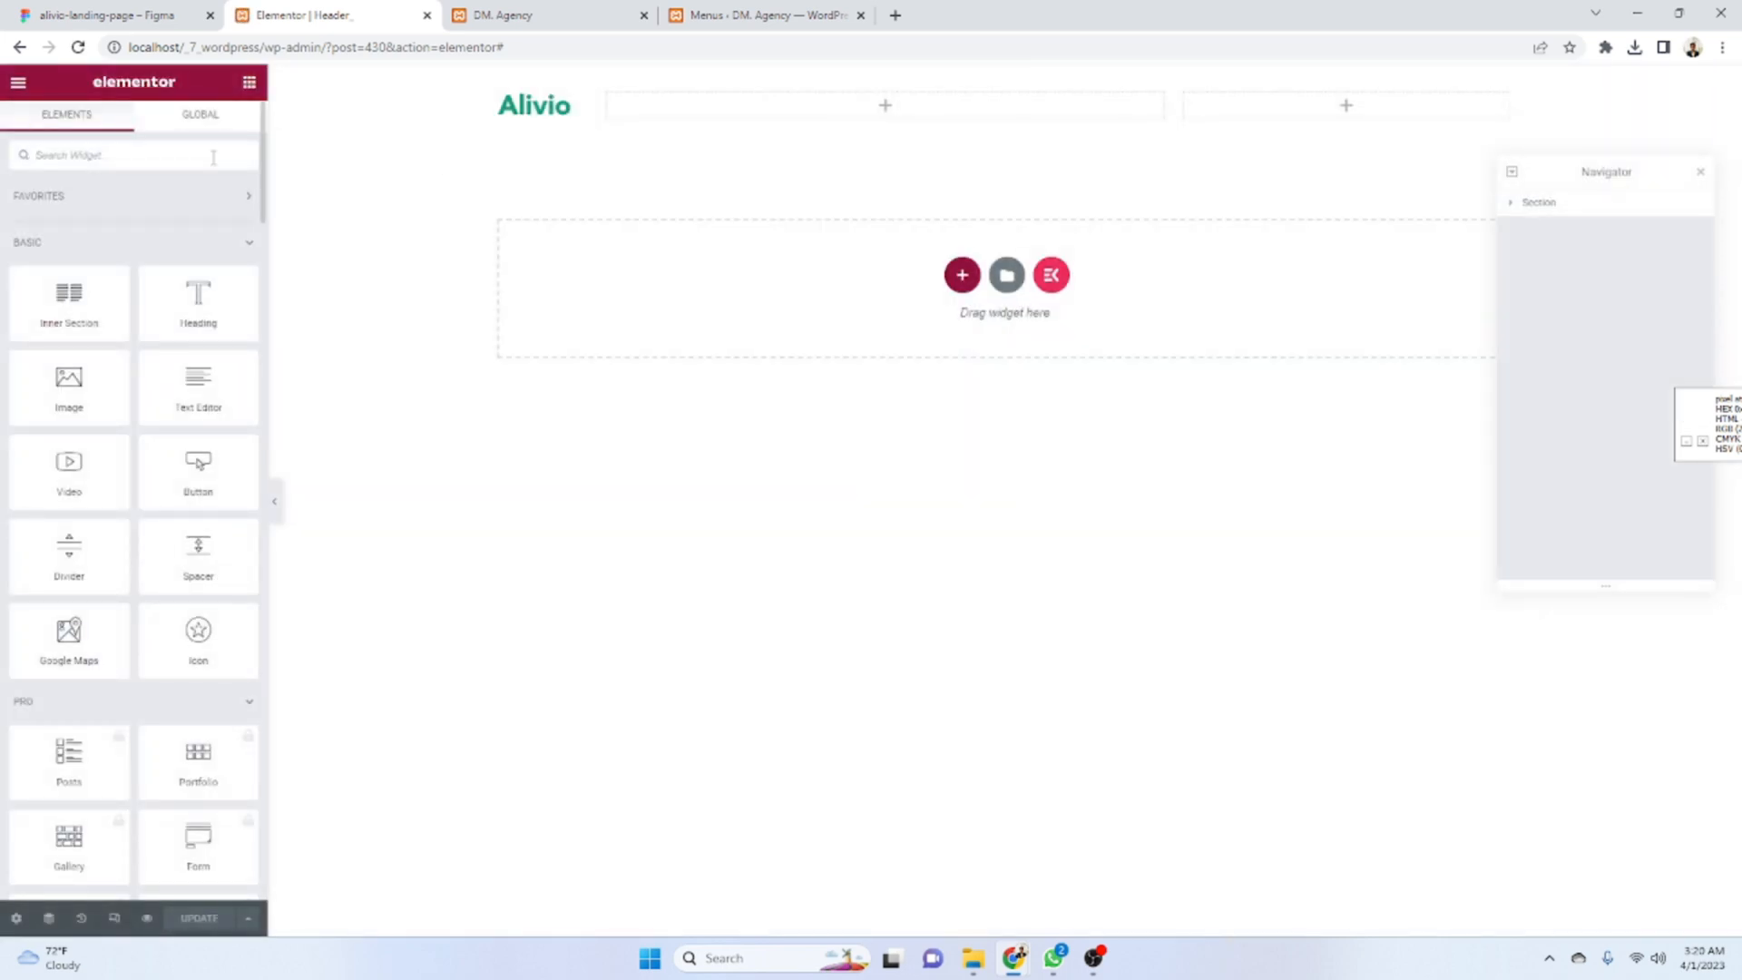
- Place an ElementsKit Nav Menu widget in the header's middle column and assign Top Menu to it
{"action": "left_click", "coordinate": [213, 158]}
{"action": "type", "text": "nav"}
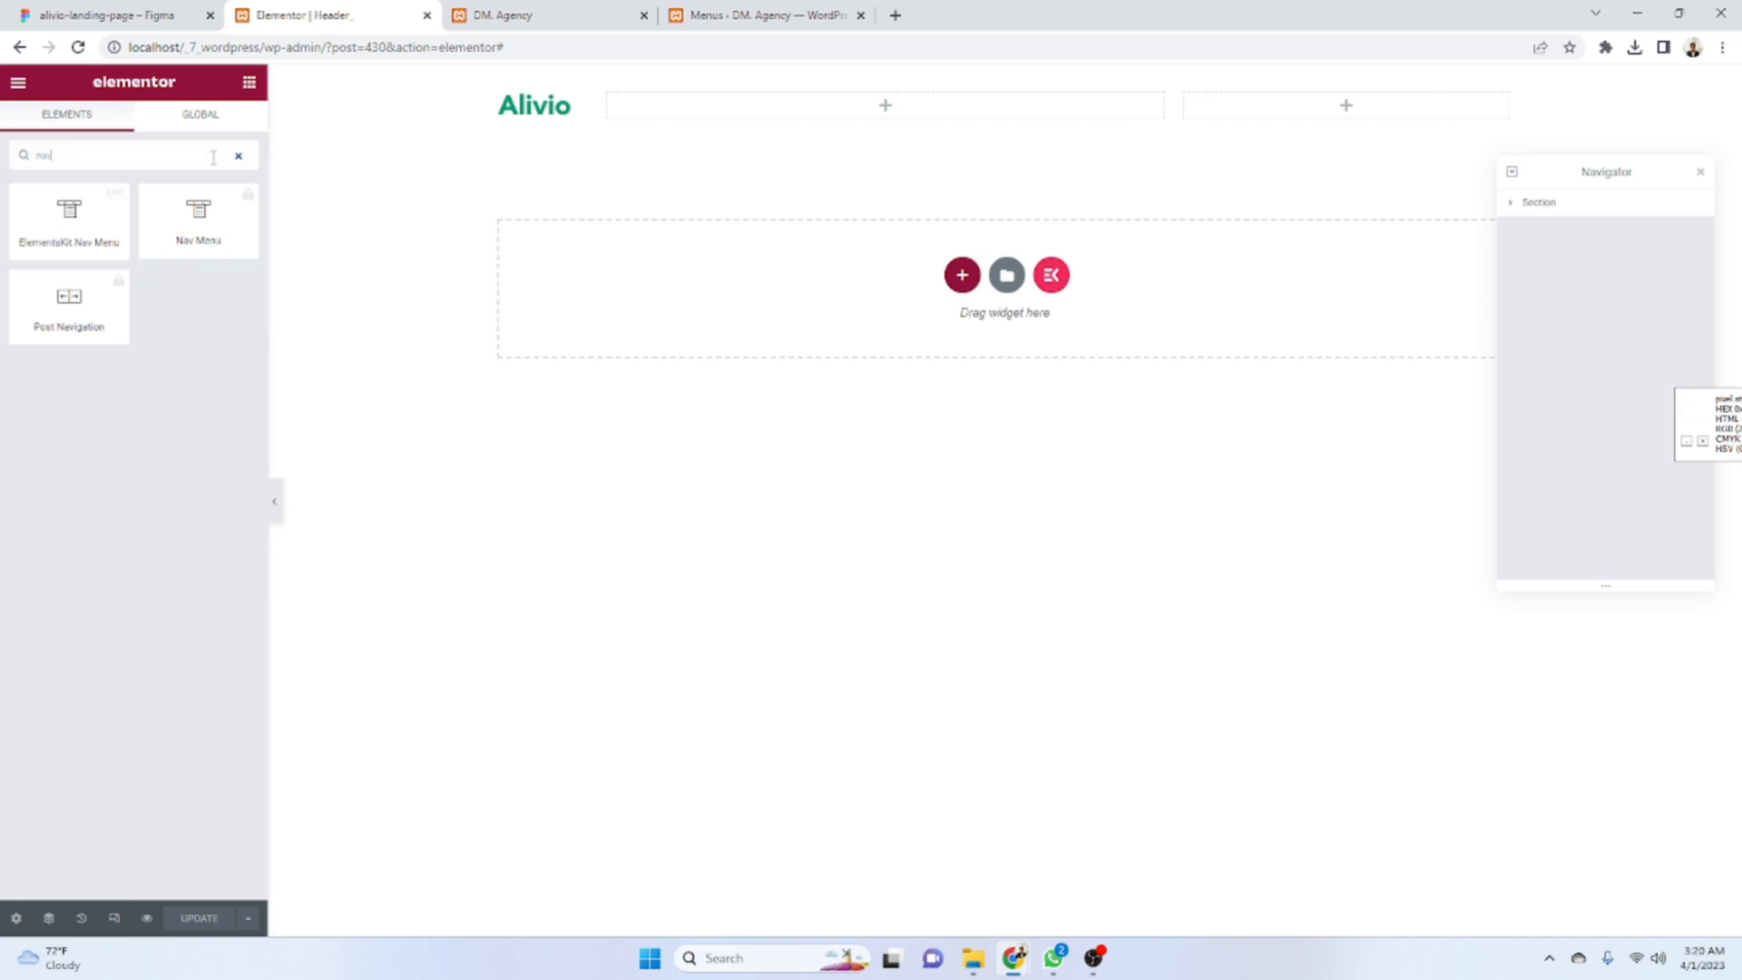
{"action": "left_click_drag", "start_coordinate": [78, 238], "coordinate": [975, 123]}
{"action": "left_click", "coordinate": [233, 225]}
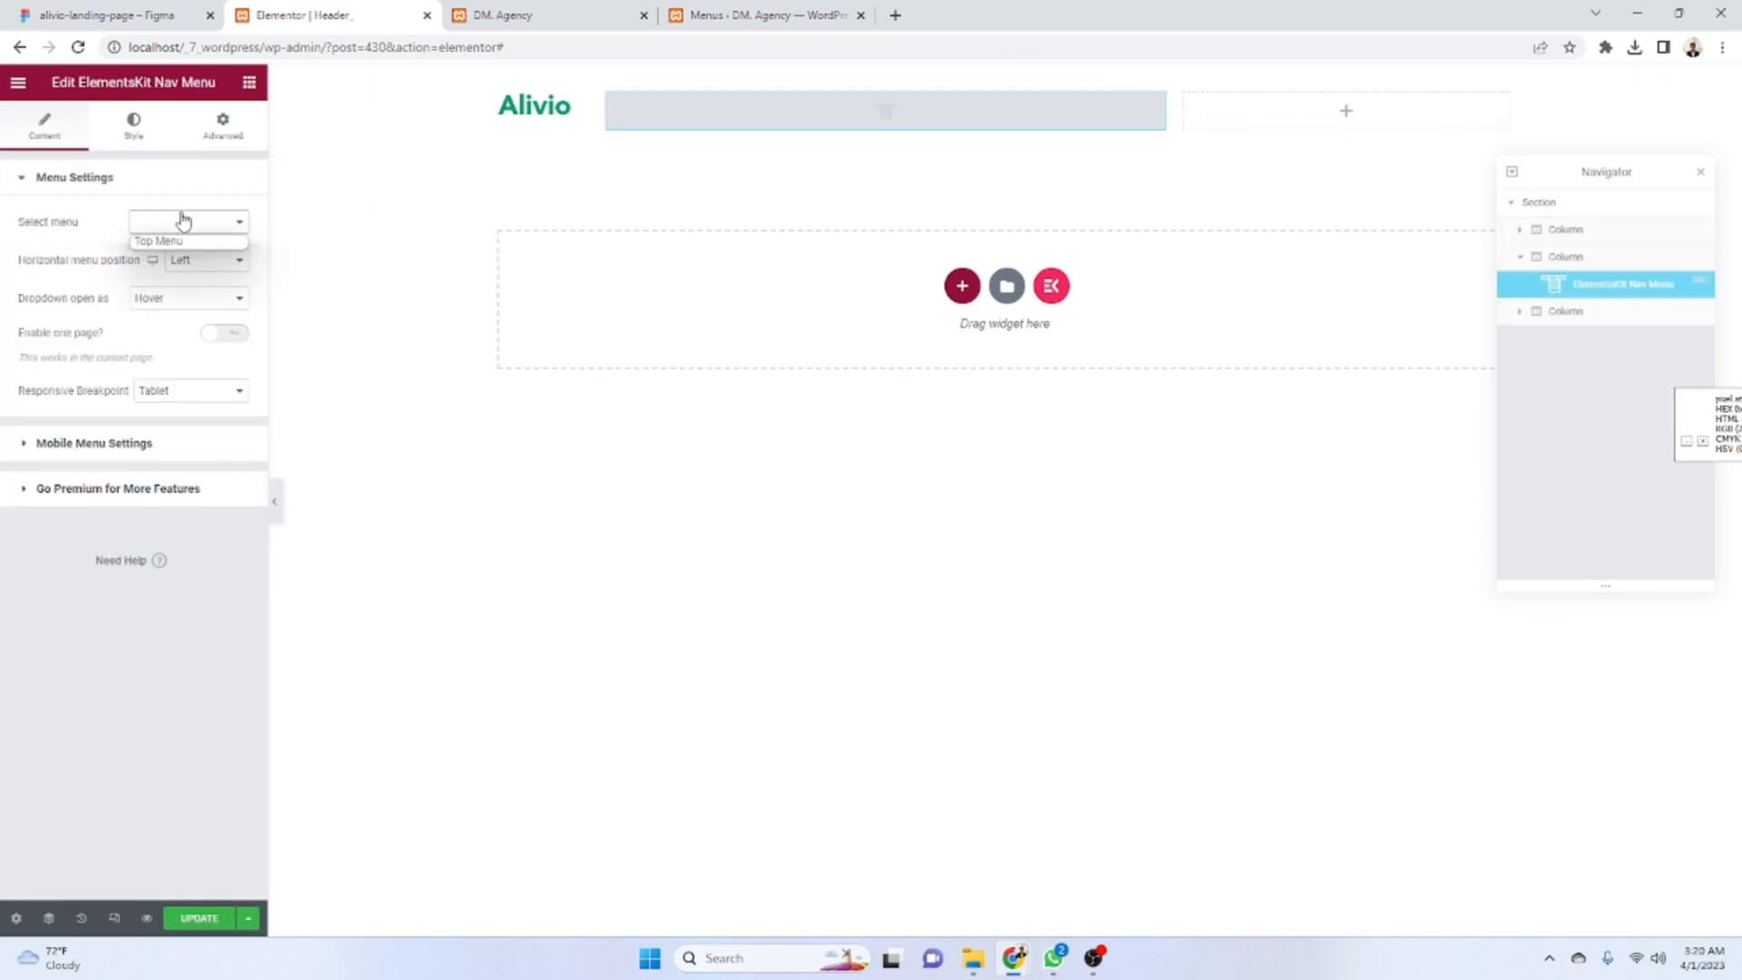
{"action": "left_click", "coordinate": [179, 255]}
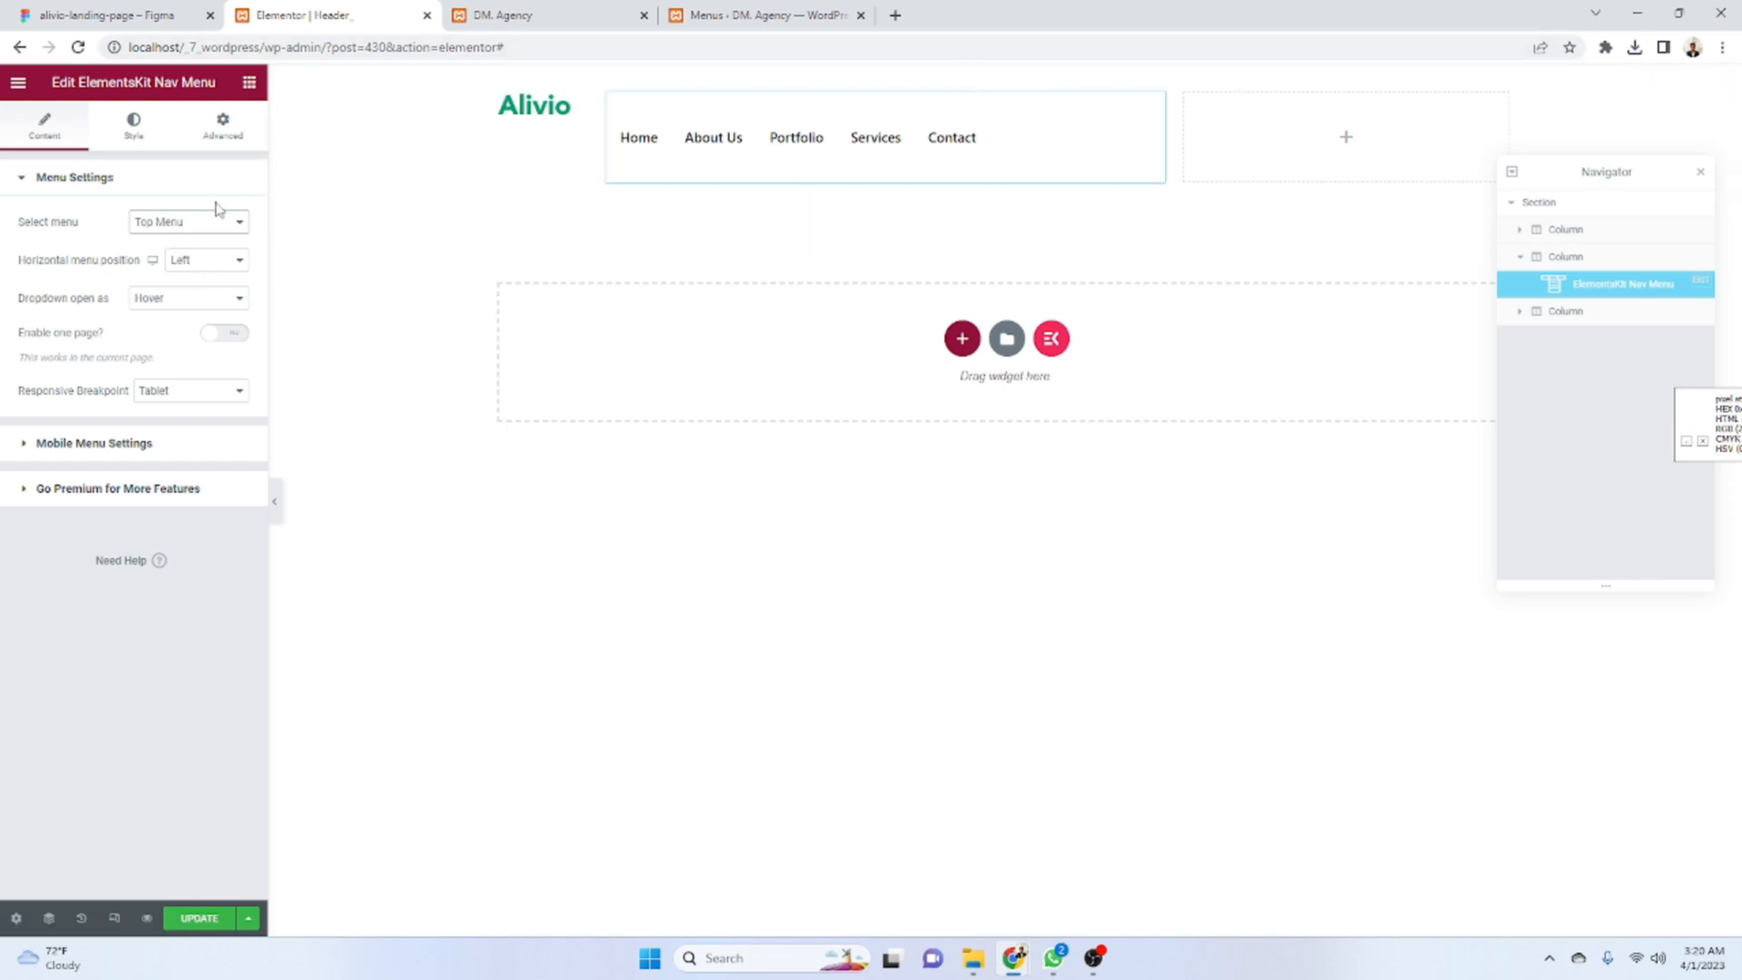
- Check the menu's name on the WordPress Menus page
{"action": "left_click", "coordinate": [611, 10]}
{"action": "left_click", "coordinate": [730, 8]}
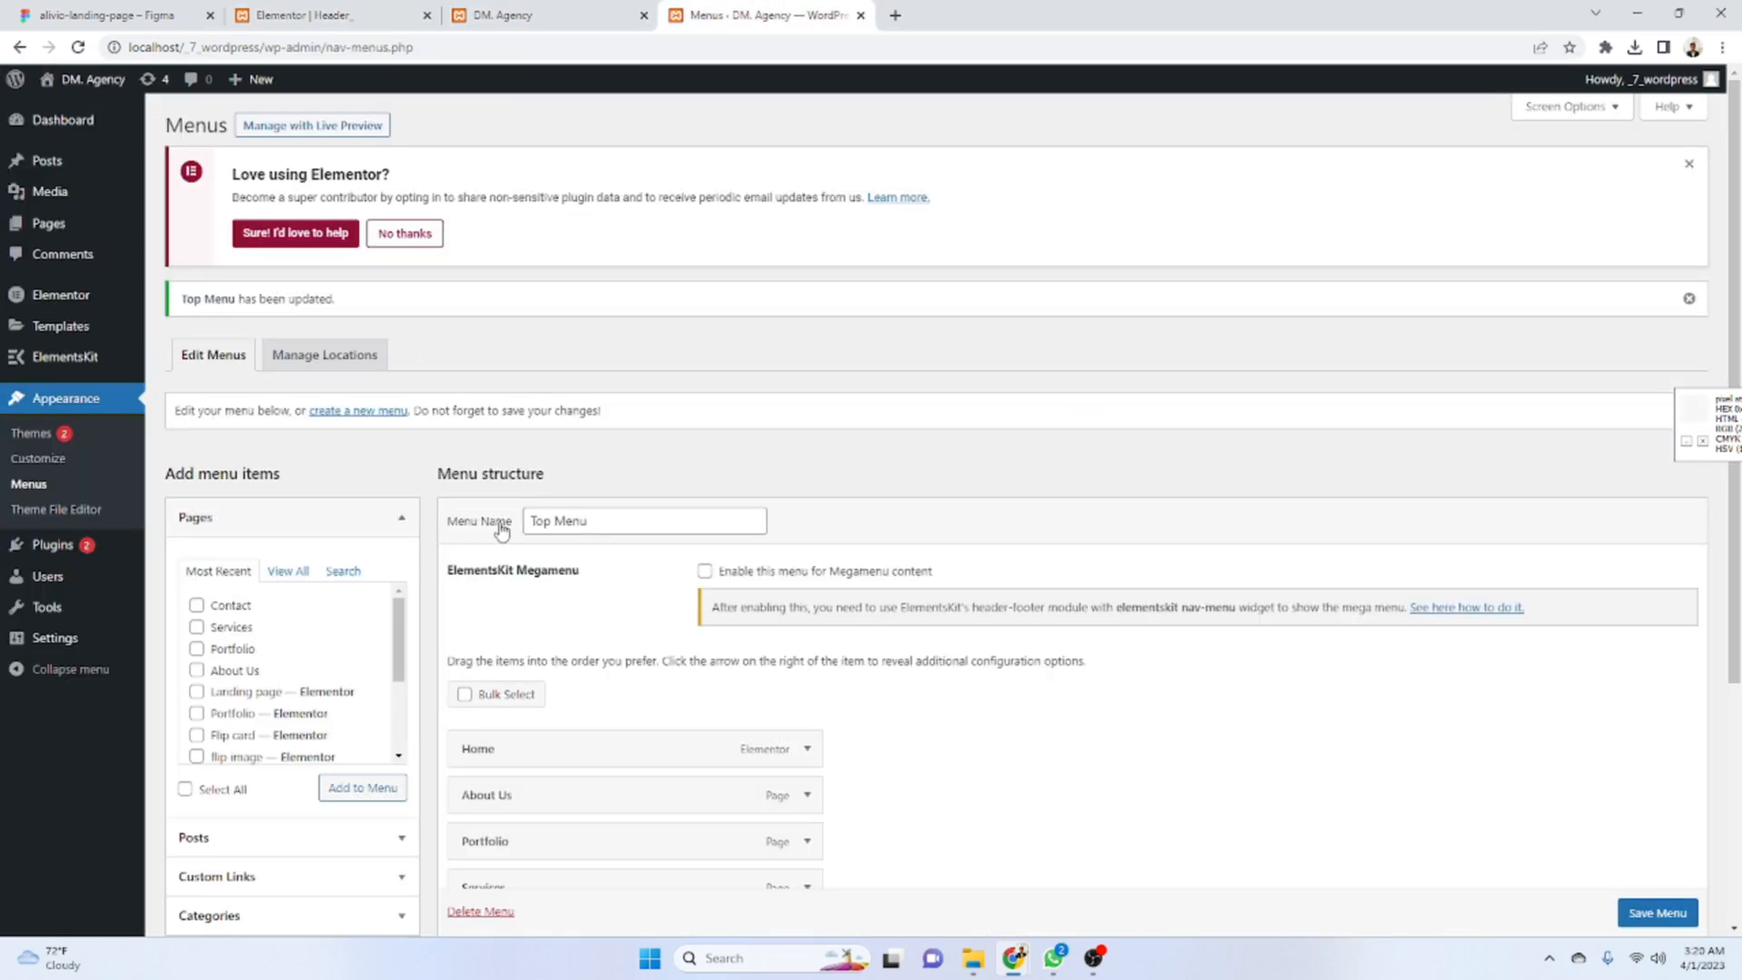
{"action": "left_click_drag", "start_coordinate": [593, 521], "coordinate": [526, 521]}
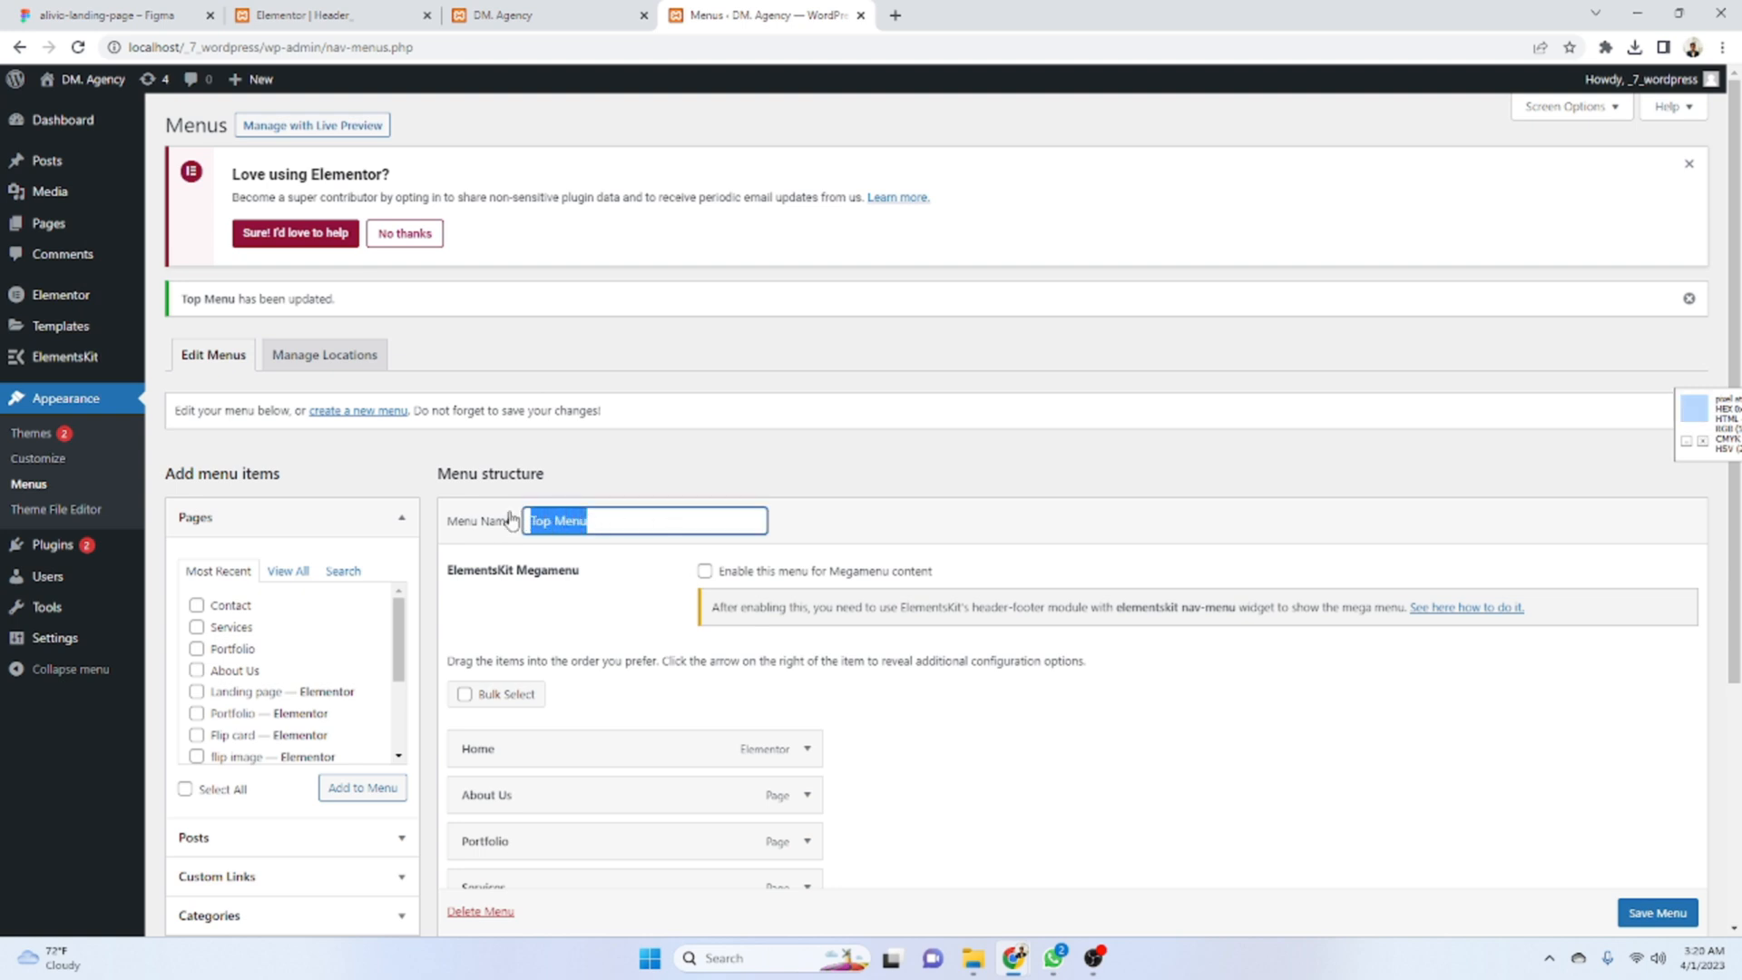
- Return to the Elementor header editor and set the nav menu's horizontal position to Center
{"action": "left_click", "coordinate": [299, 15]}
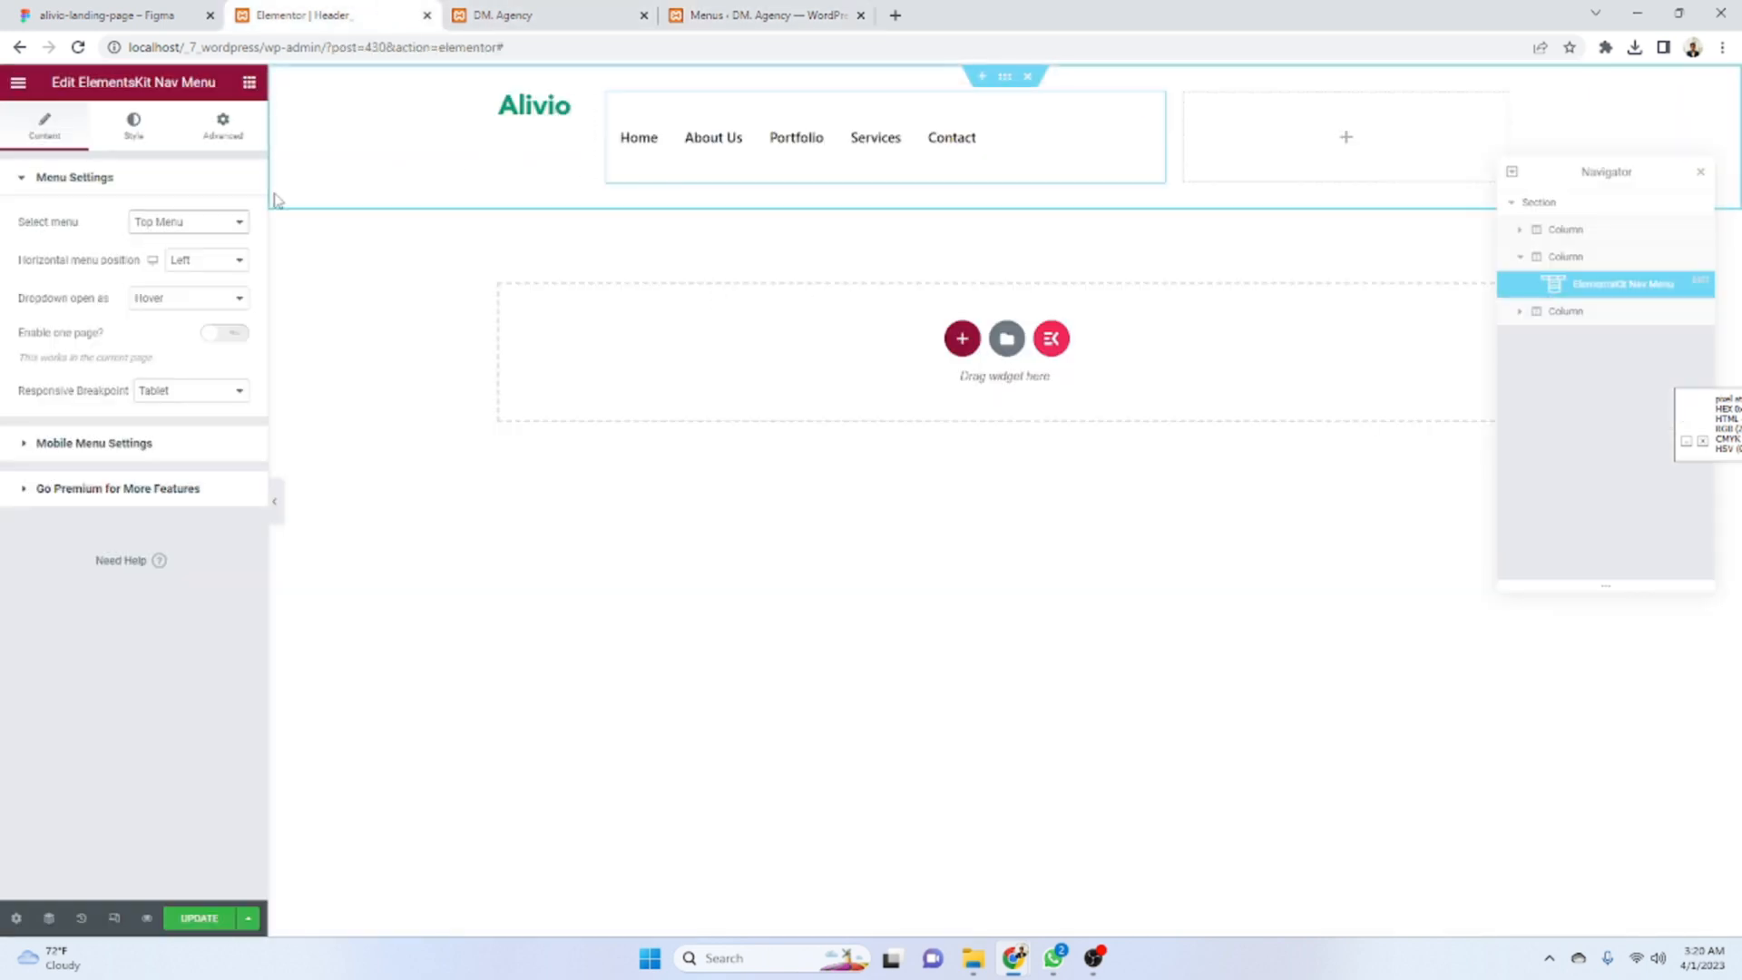
{"action": "left_click", "coordinate": [233, 272]}
{"action": "left_click", "coordinate": [226, 290]}
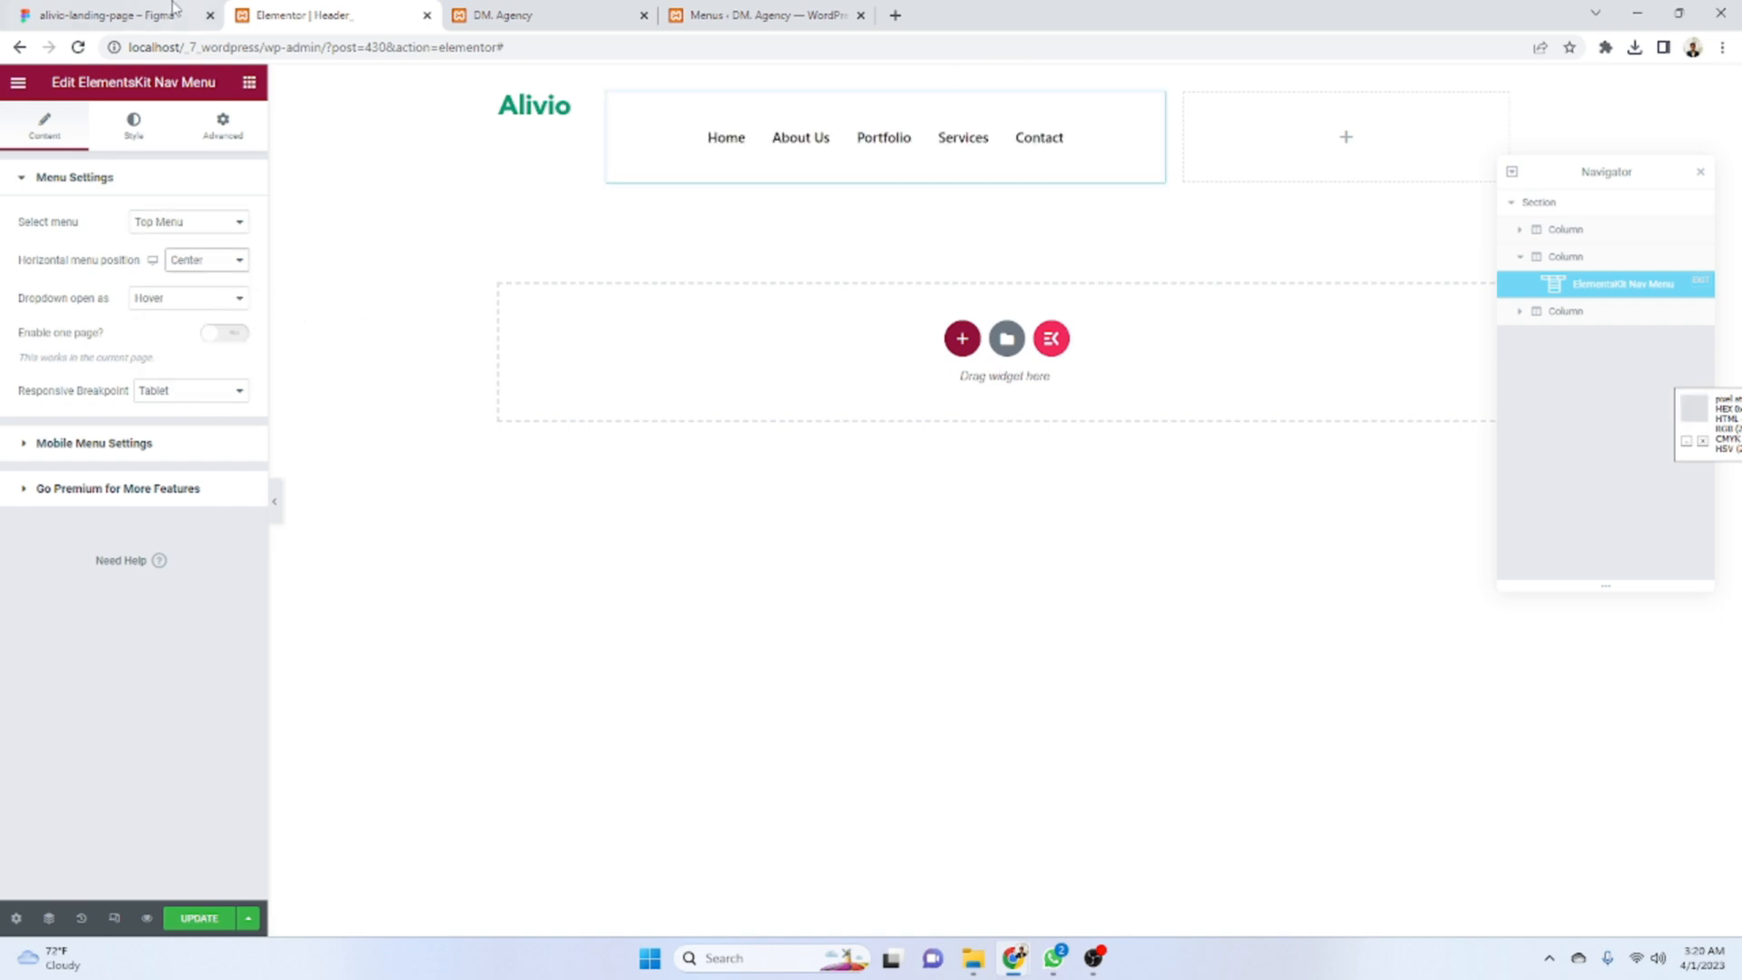
- Switch to the Figma landing page design and copy the fill colour of the Pricing navigation text
{"action": "left_click", "coordinate": [174, 11]}
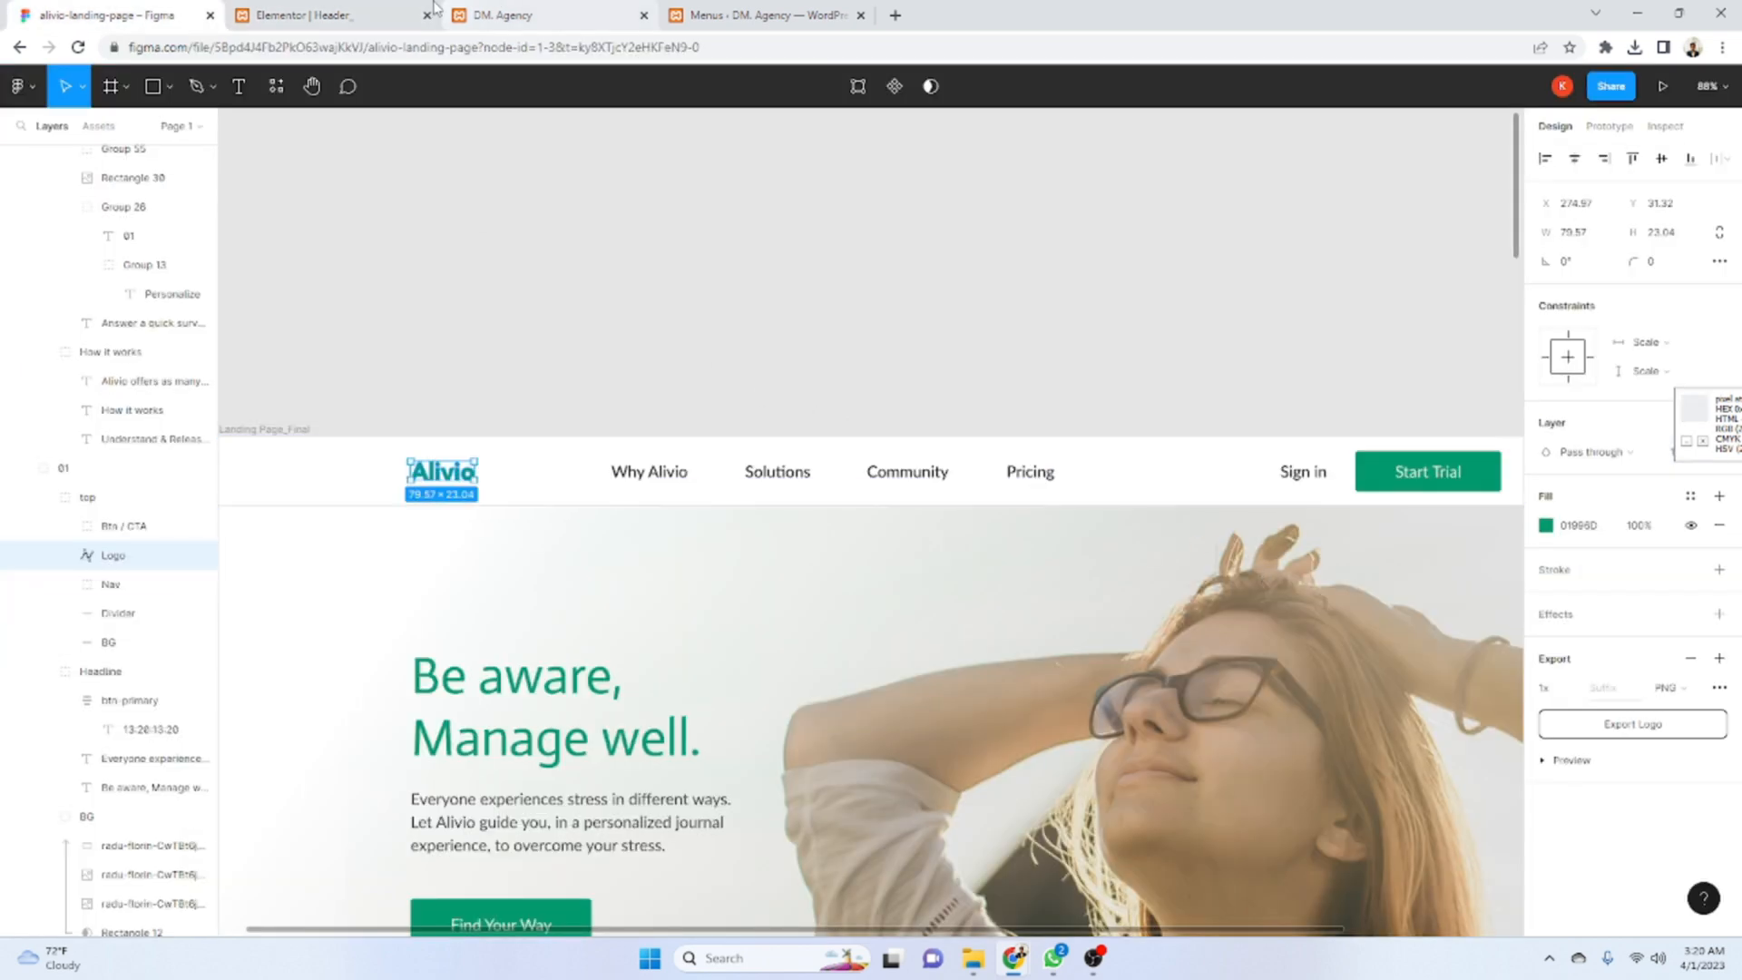
{"action": "left_click", "coordinate": [376, 5]}
{"action": "left_click", "coordinate": [209, 5]}
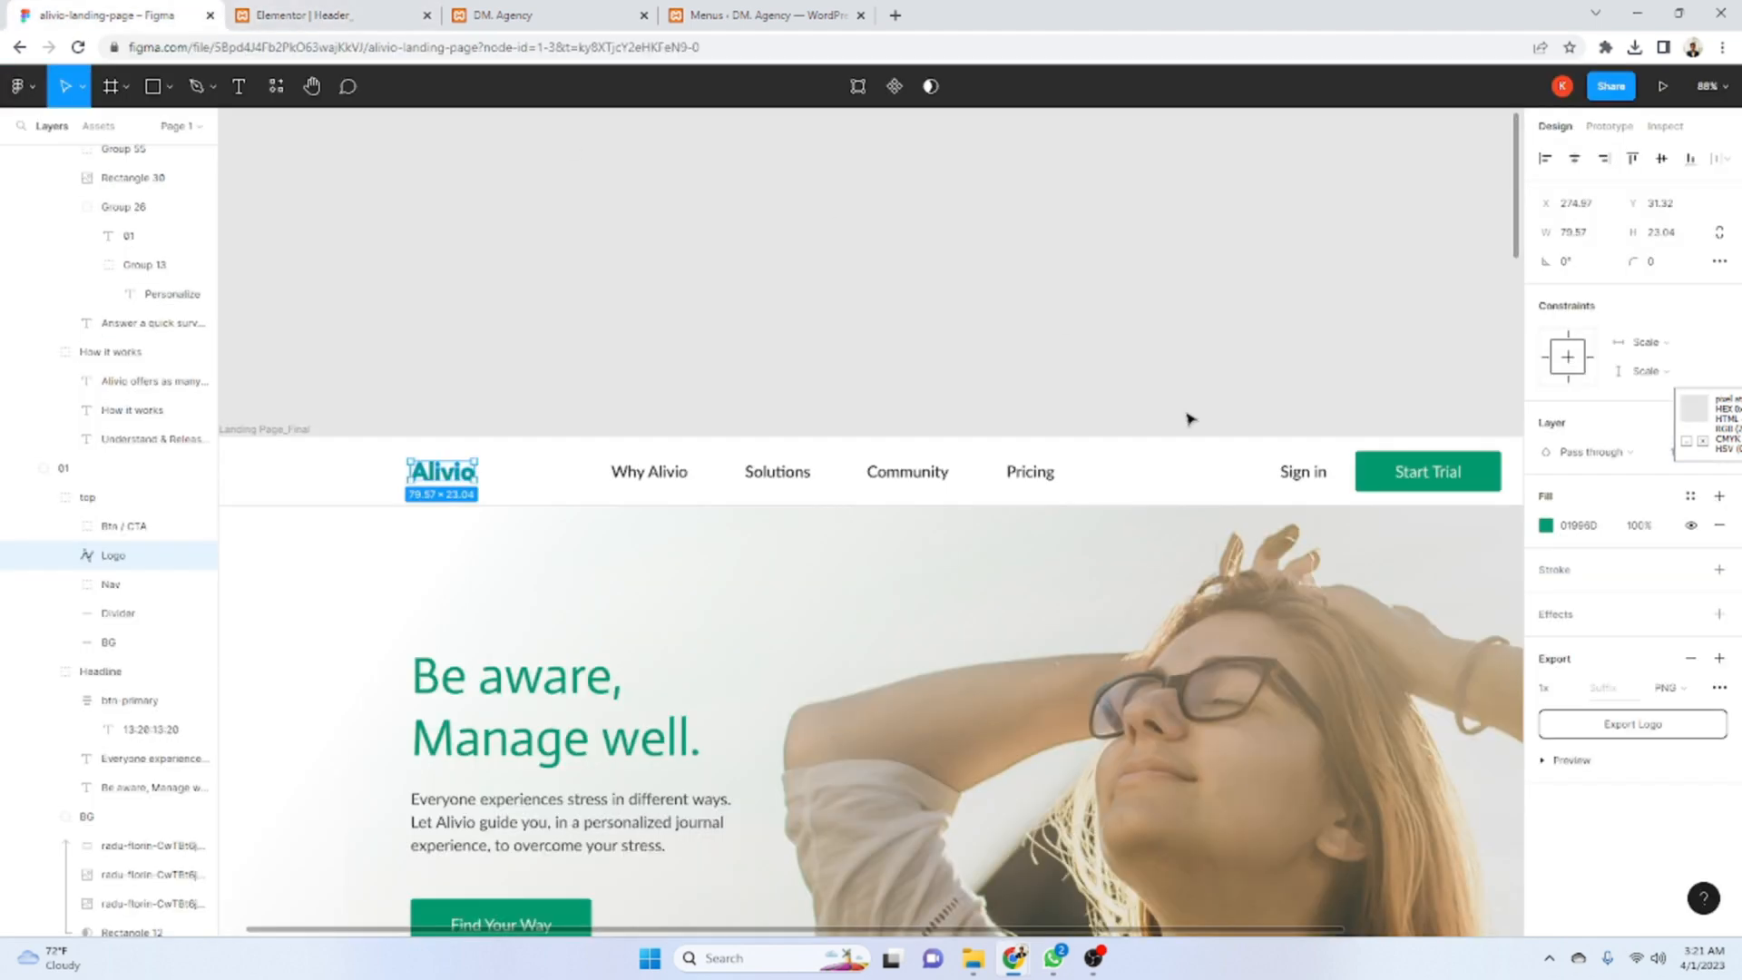
{"action": "double_click", "coordinate": [1030, 471]}
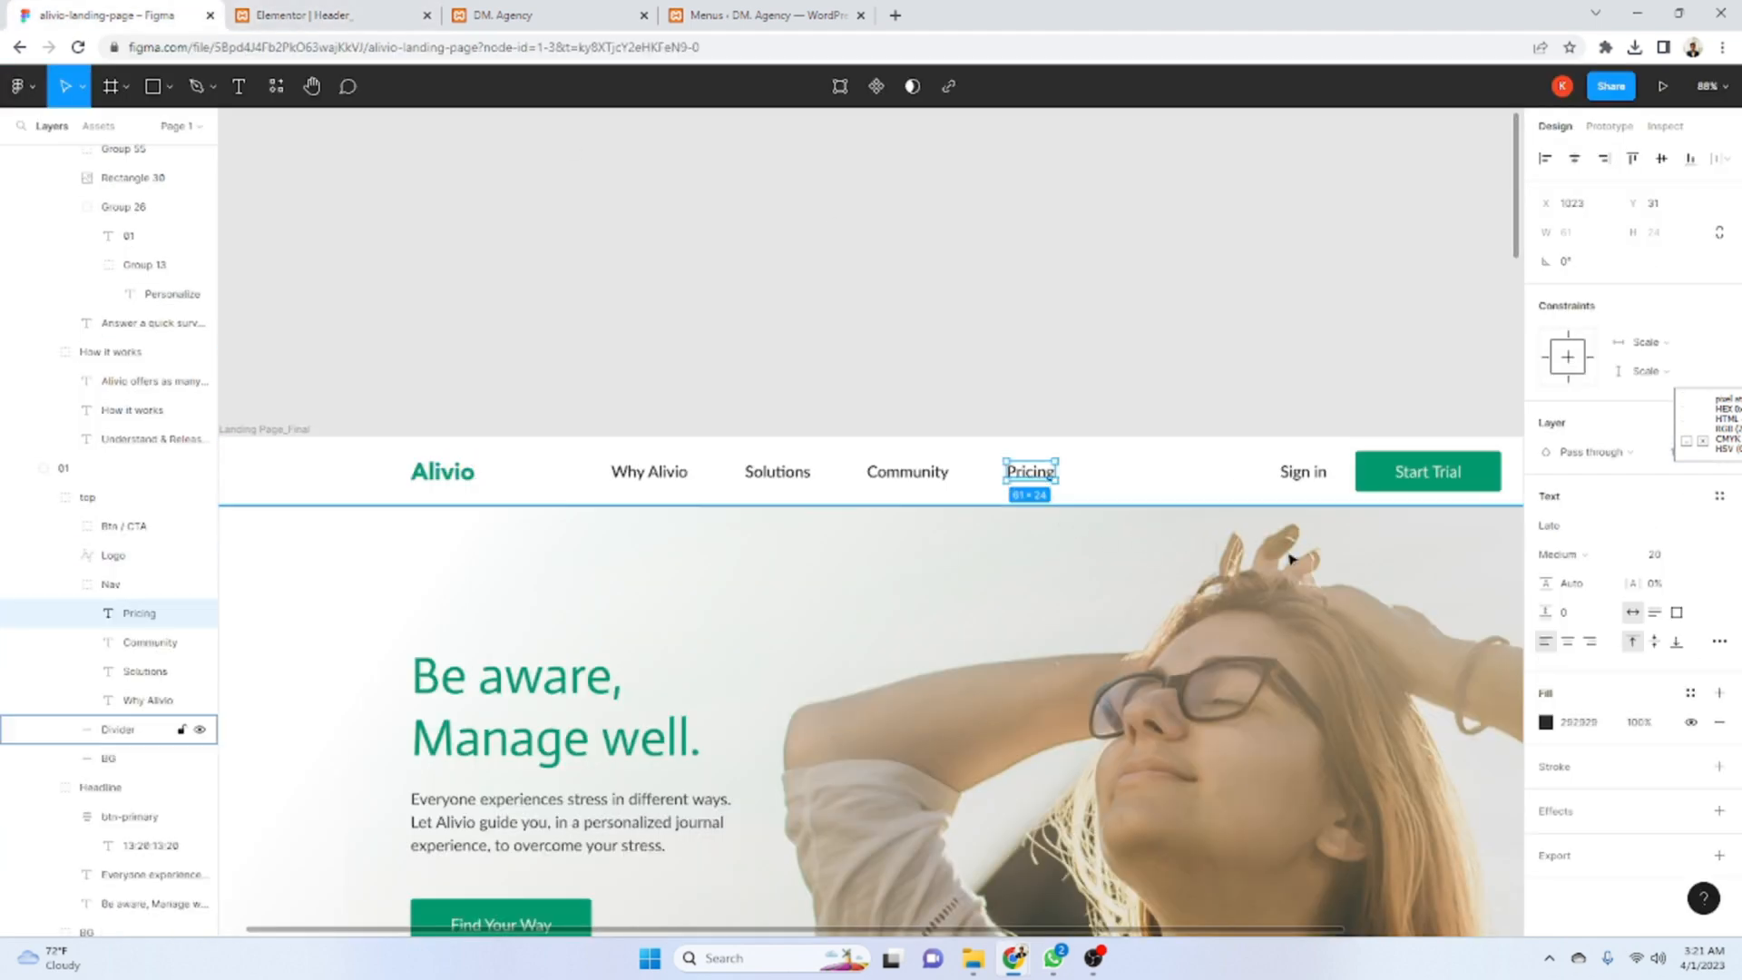
{"action": "left_click", "coordinate": [1599, 726]}
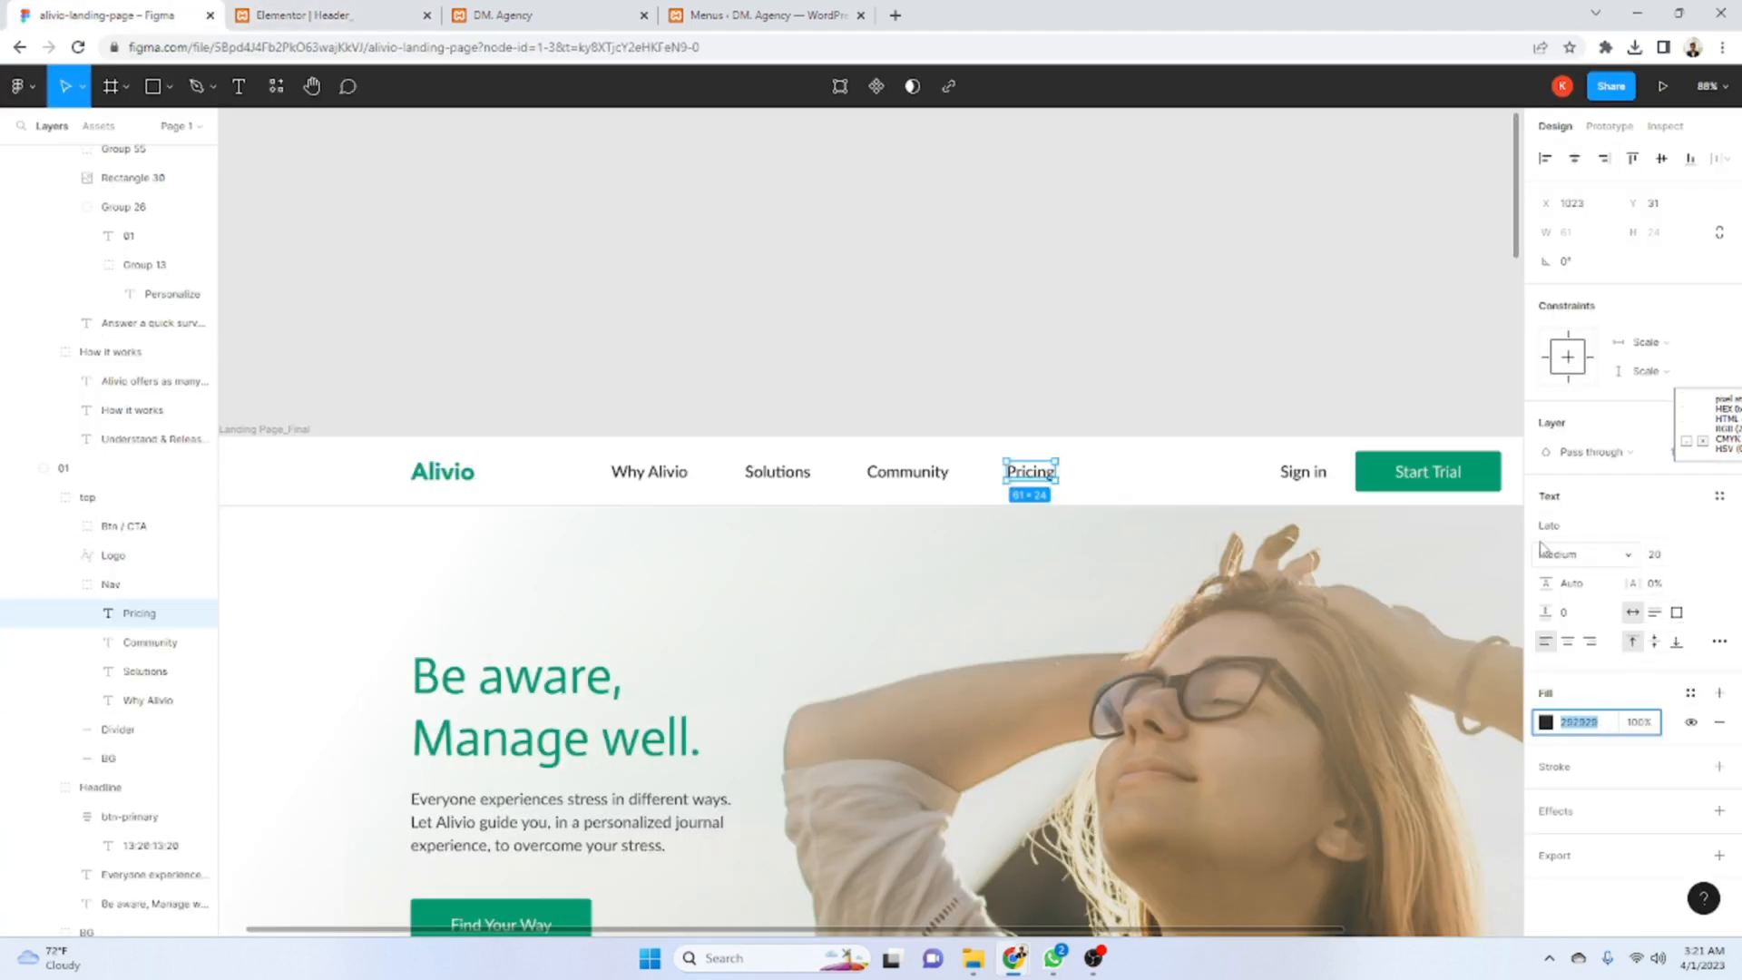
- Return to the Elementor header editor and open the nav menu's Menu item style settings
{"action": "left_click", "coordinate": [326, 13]}
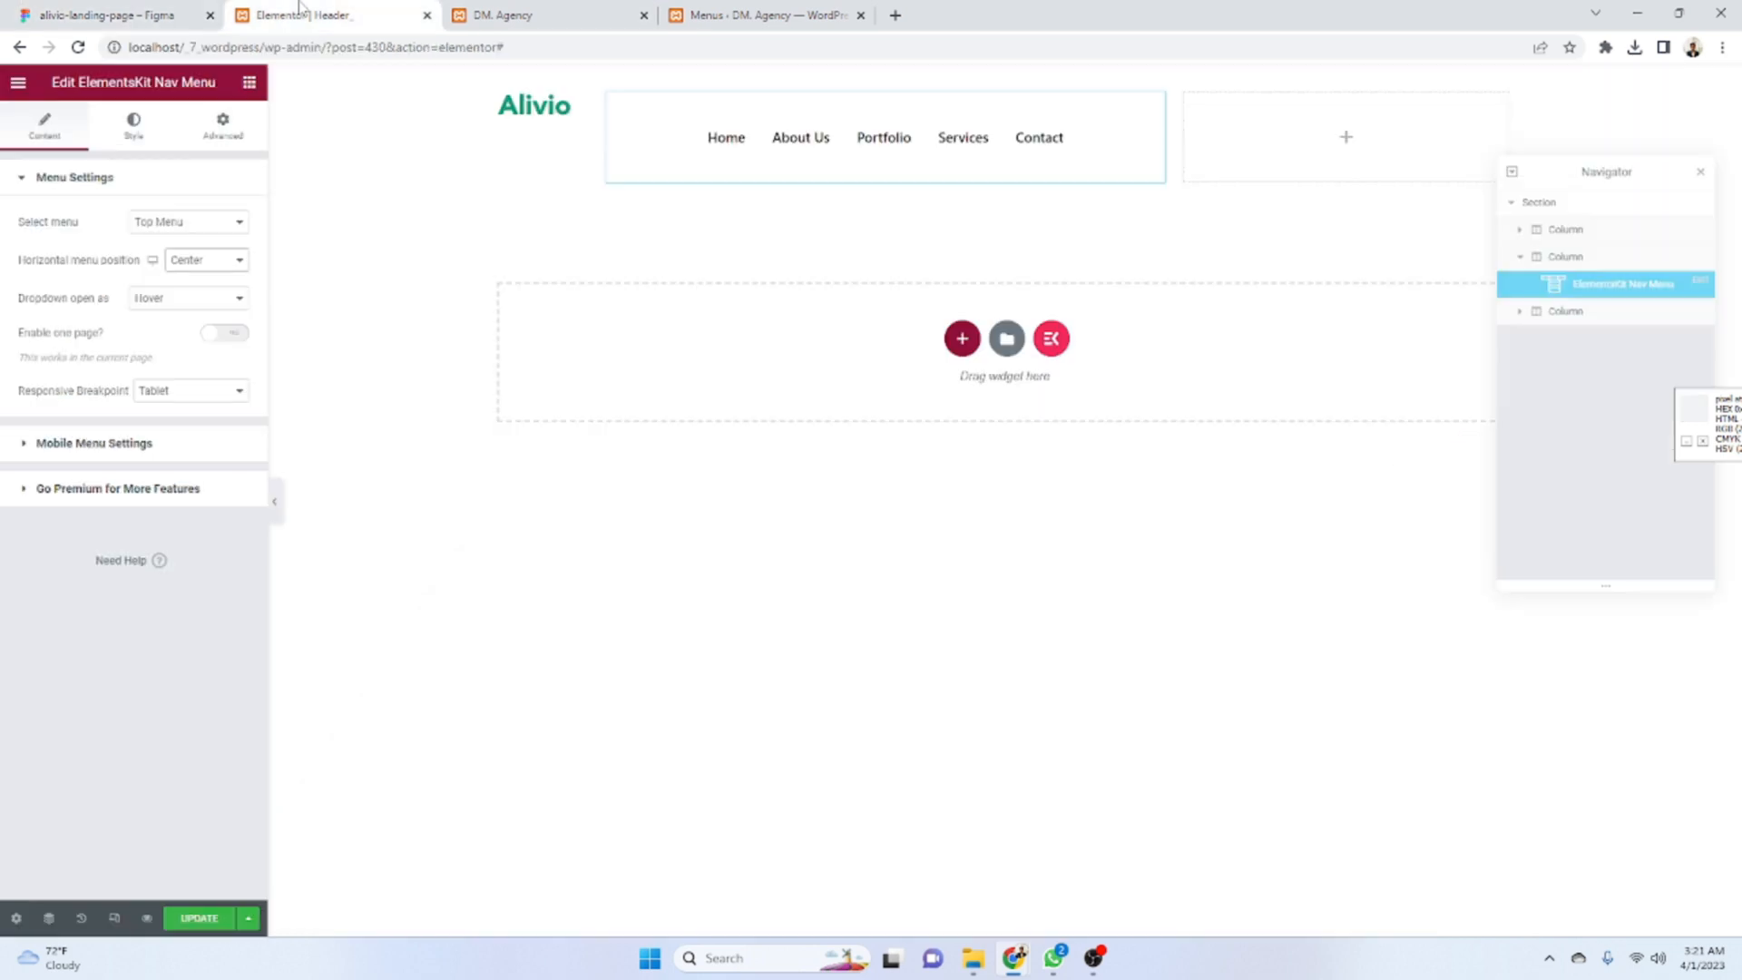
{"action": "left_click", "coordinate": [136, 127]}
{"action": "scroll", "coordinate": [94, 390], "scroll_direction": "down", "scroll_amount": 2}
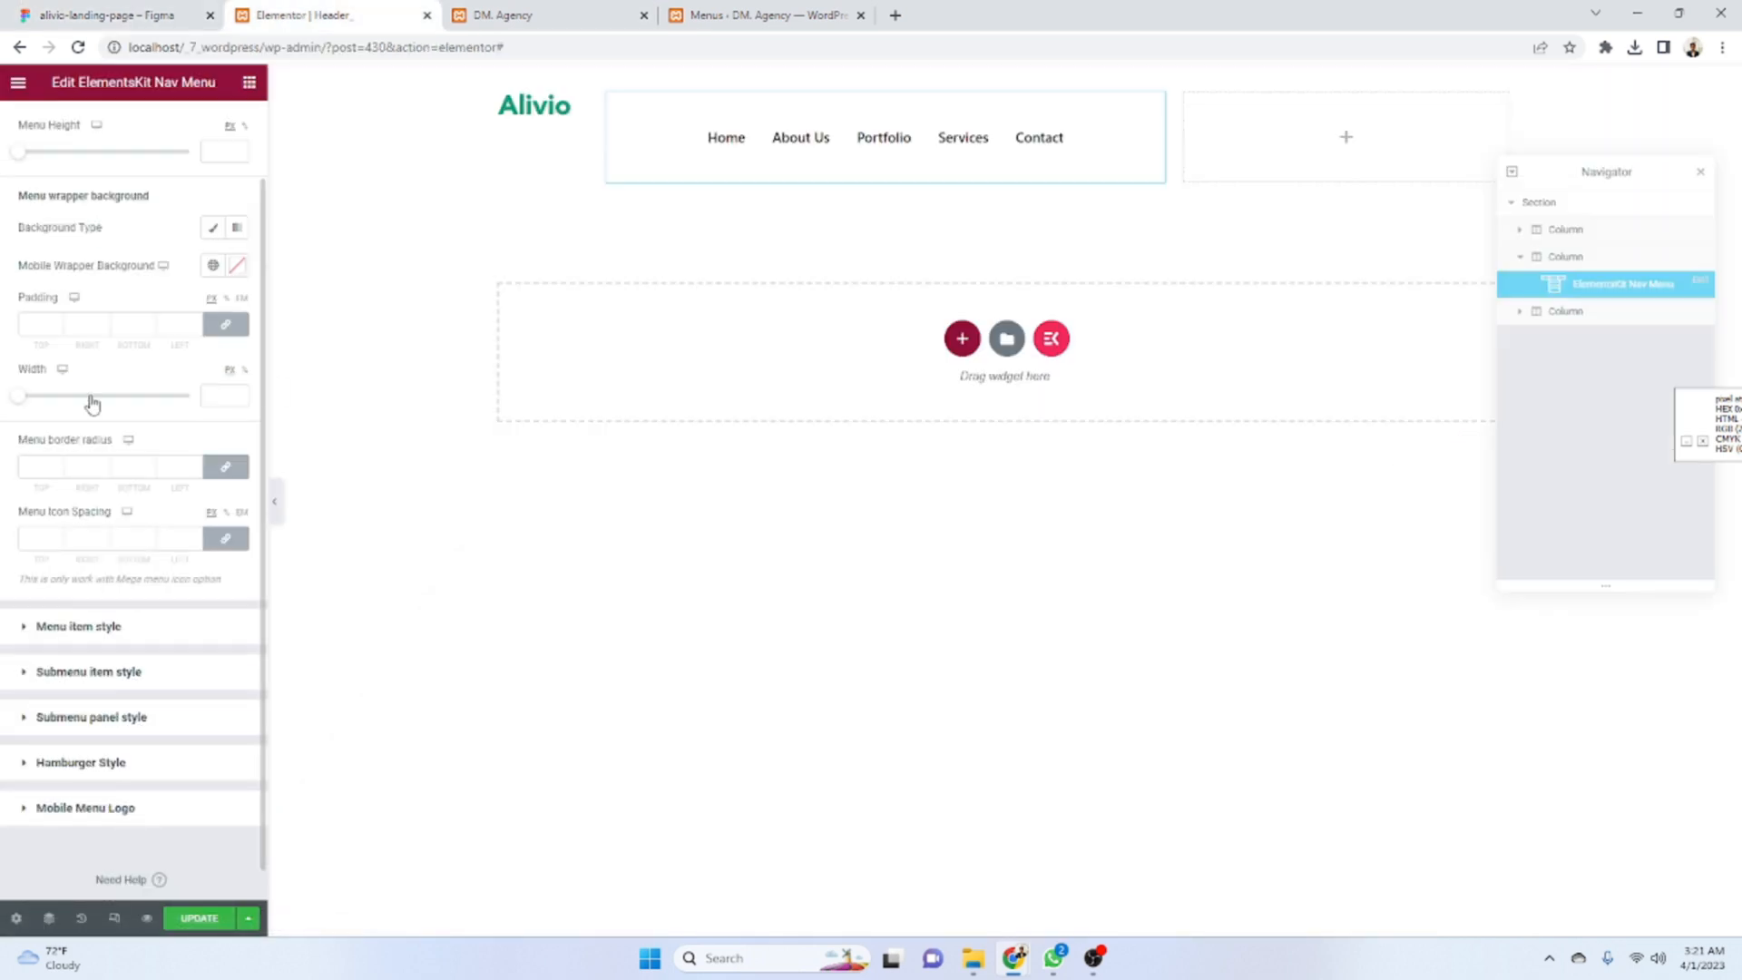
{"action": "left_click", "coordinate": [208, 599]}
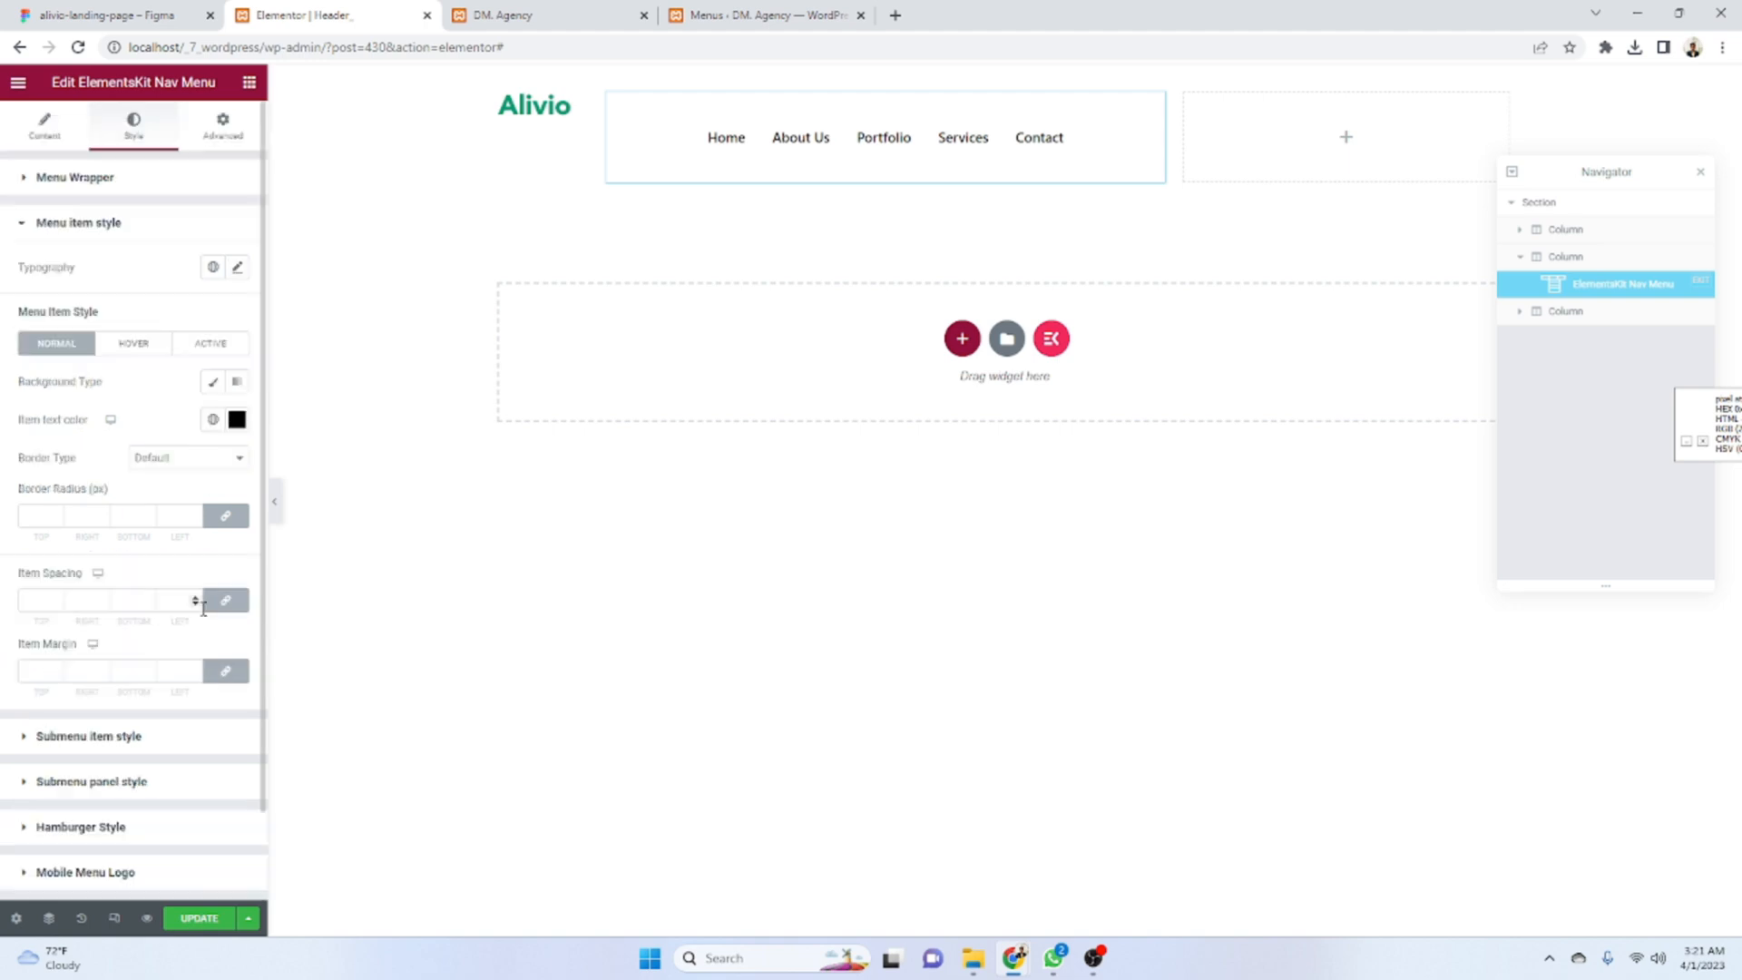
{"action": "left_click", "coordinate": [237, 266]}
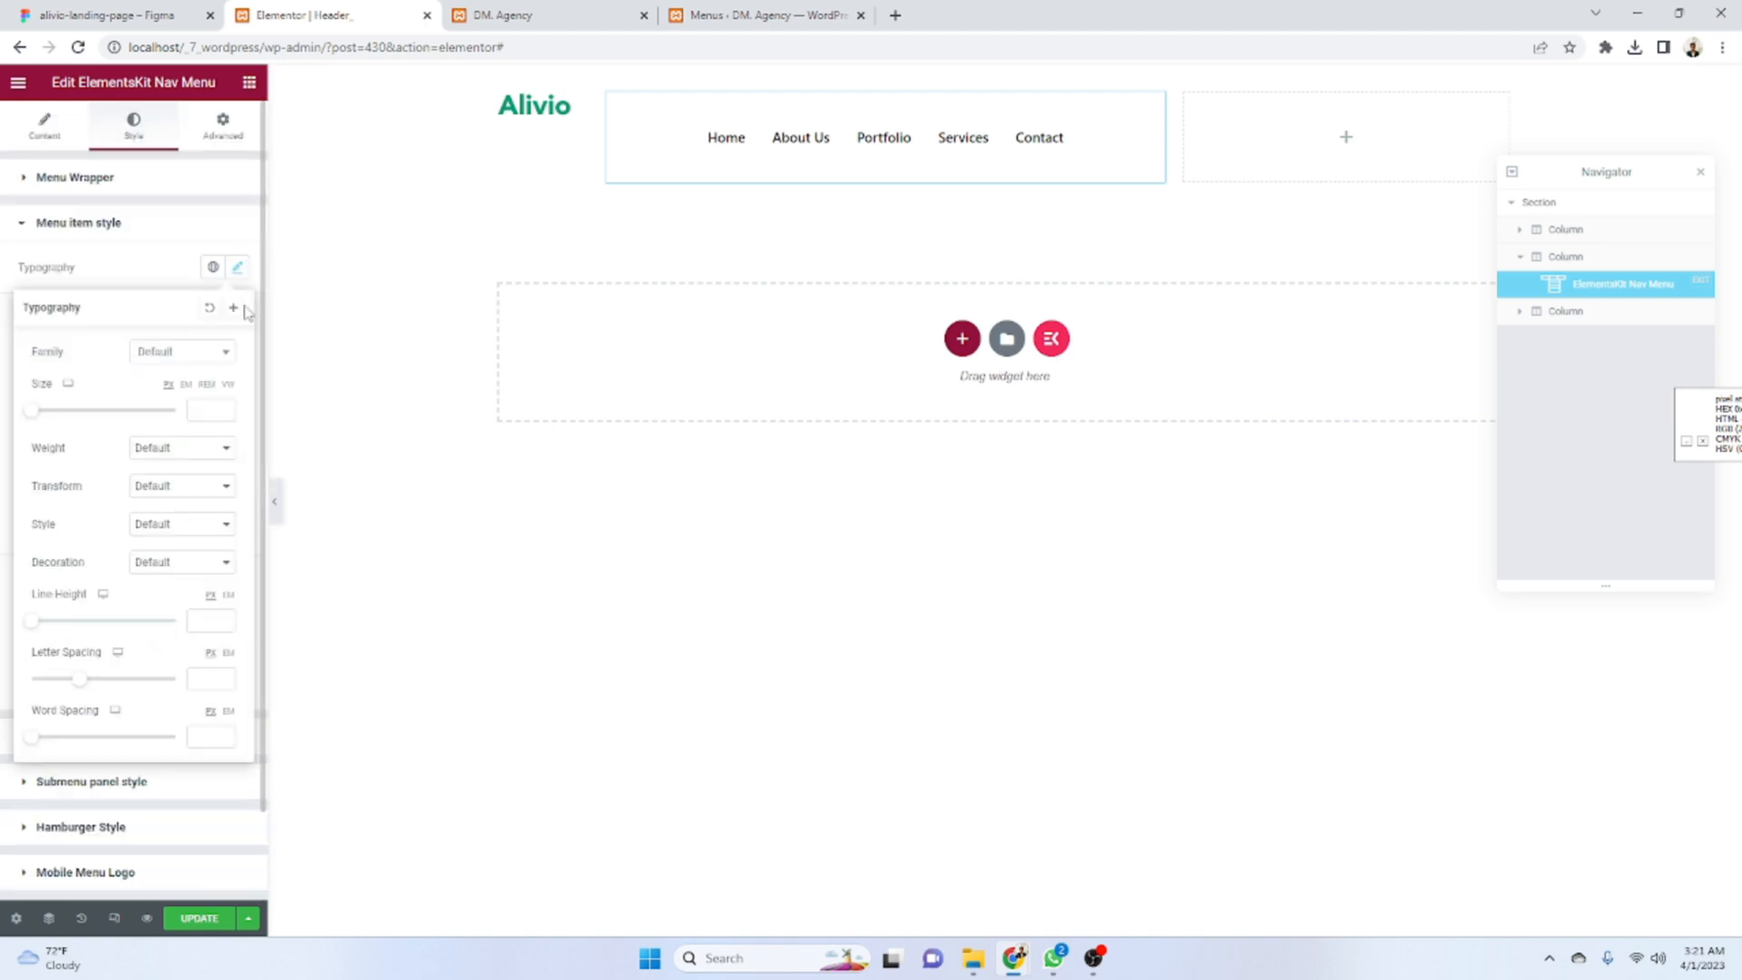
{"action": "left_click", "coordinate": [195, 353]}
{"action": "type", "text": "Satoshi"}
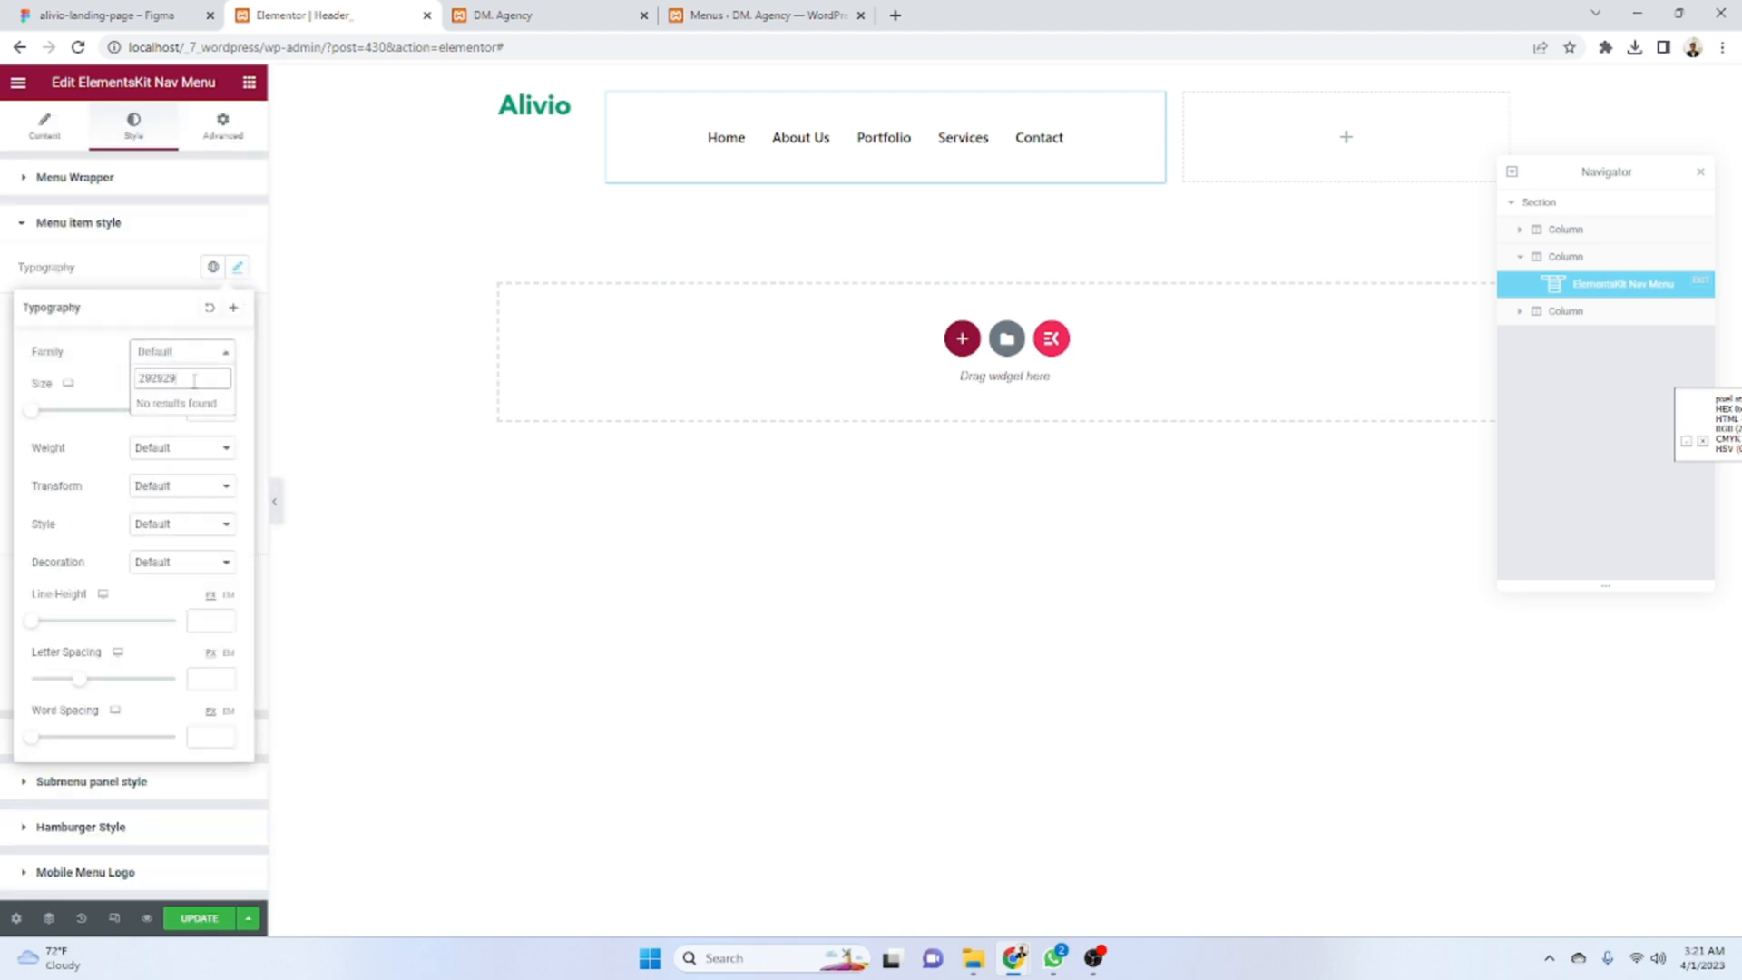
{"action": "double_click", "coordinate": [198, 353]}
{"action": "left_click", "coordinate": [175, 275]}
- Set the nav menu's normal item text color to #292929
{"action": "left_click", "coordinate": [236, 419]}
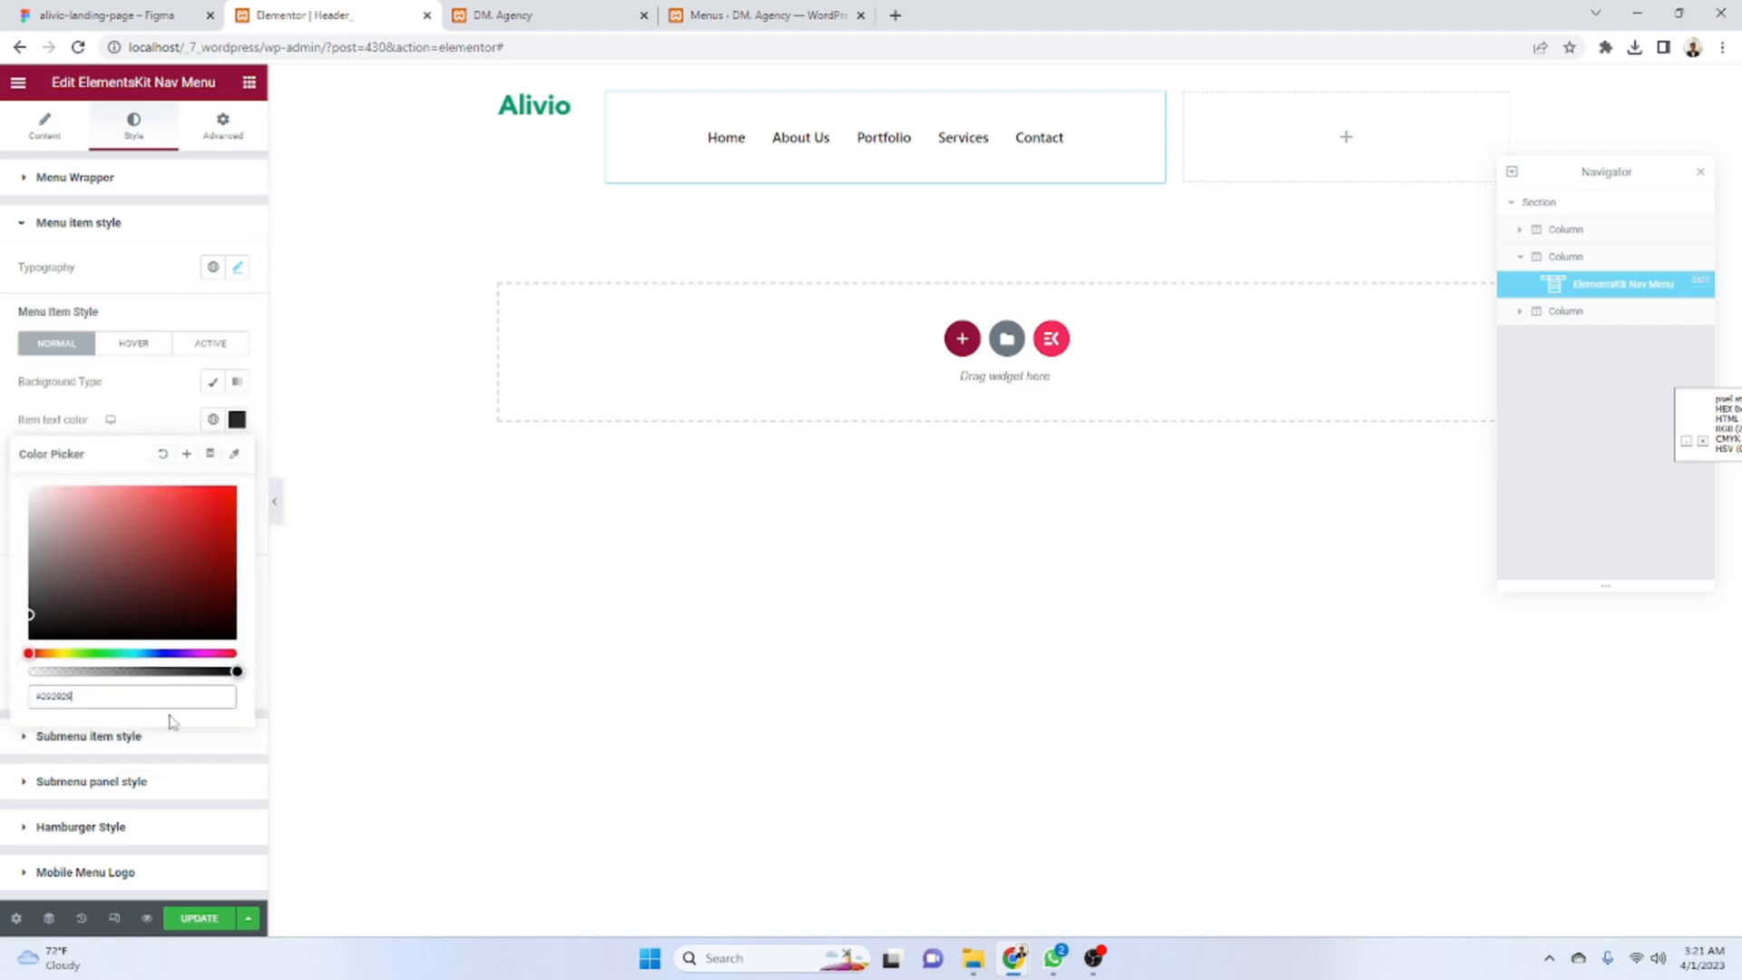
{"action": "left_click", "coordinate": [134, 384]}
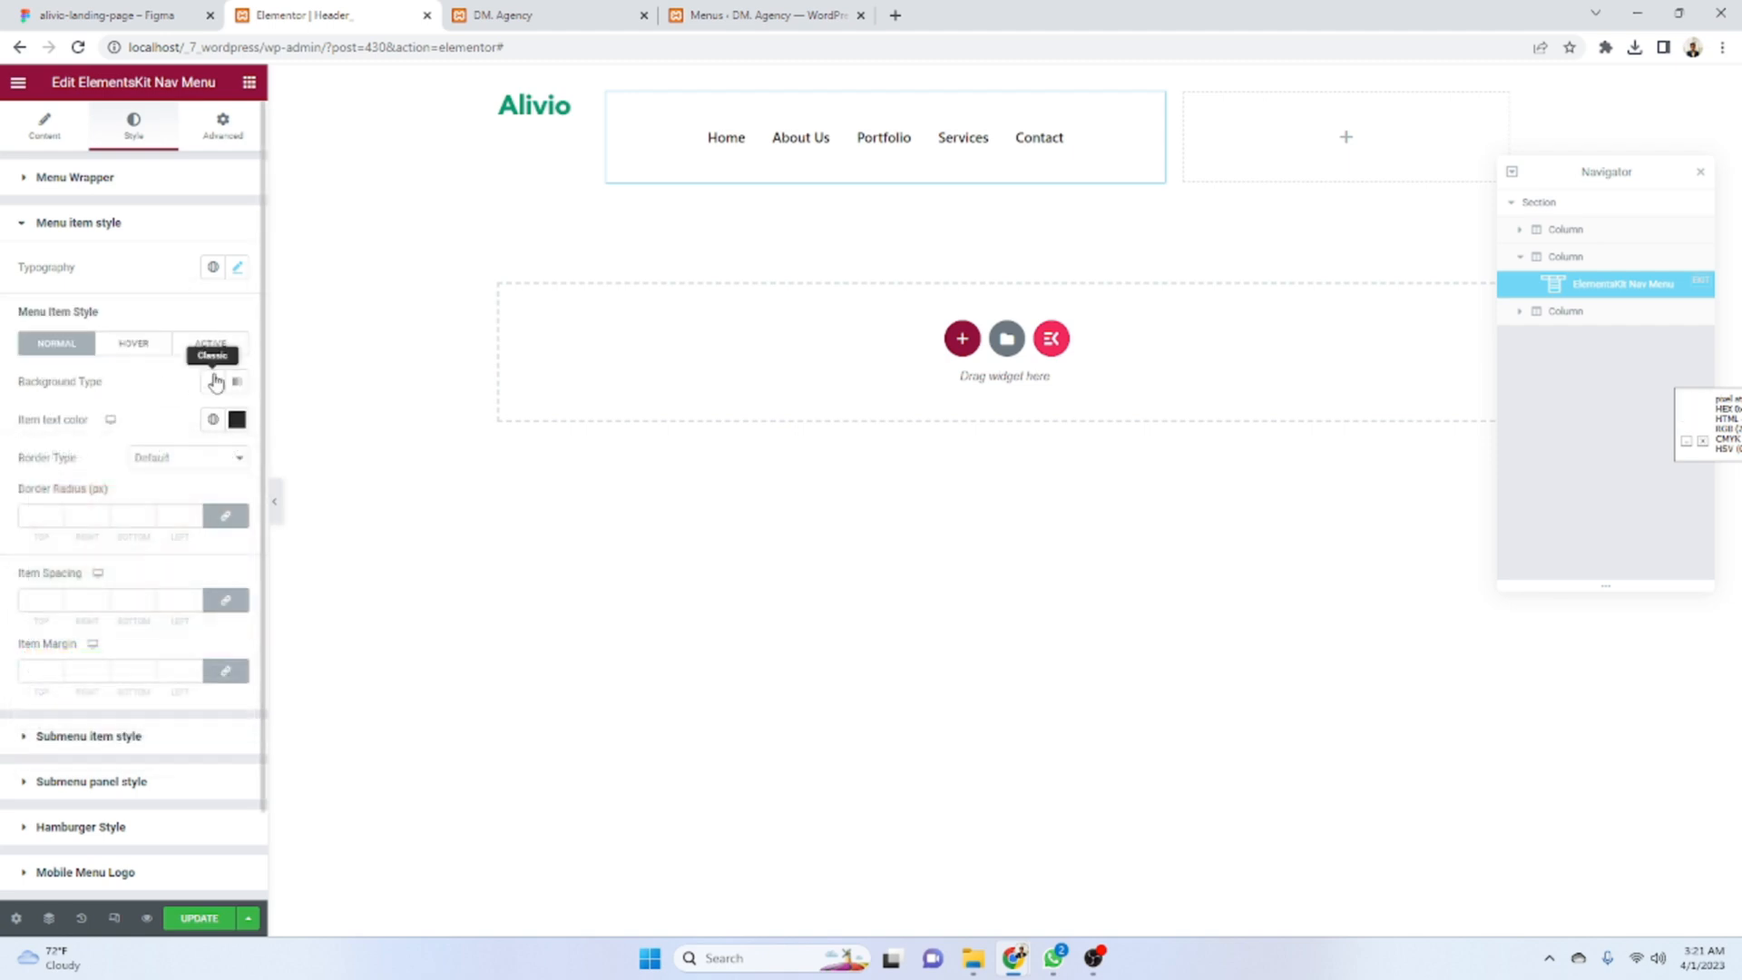
- Open the menu item typography settings, and copy the Pricing text's font family name from the Figma design
{"action": "left_click", "coordinate": [237, 268]}
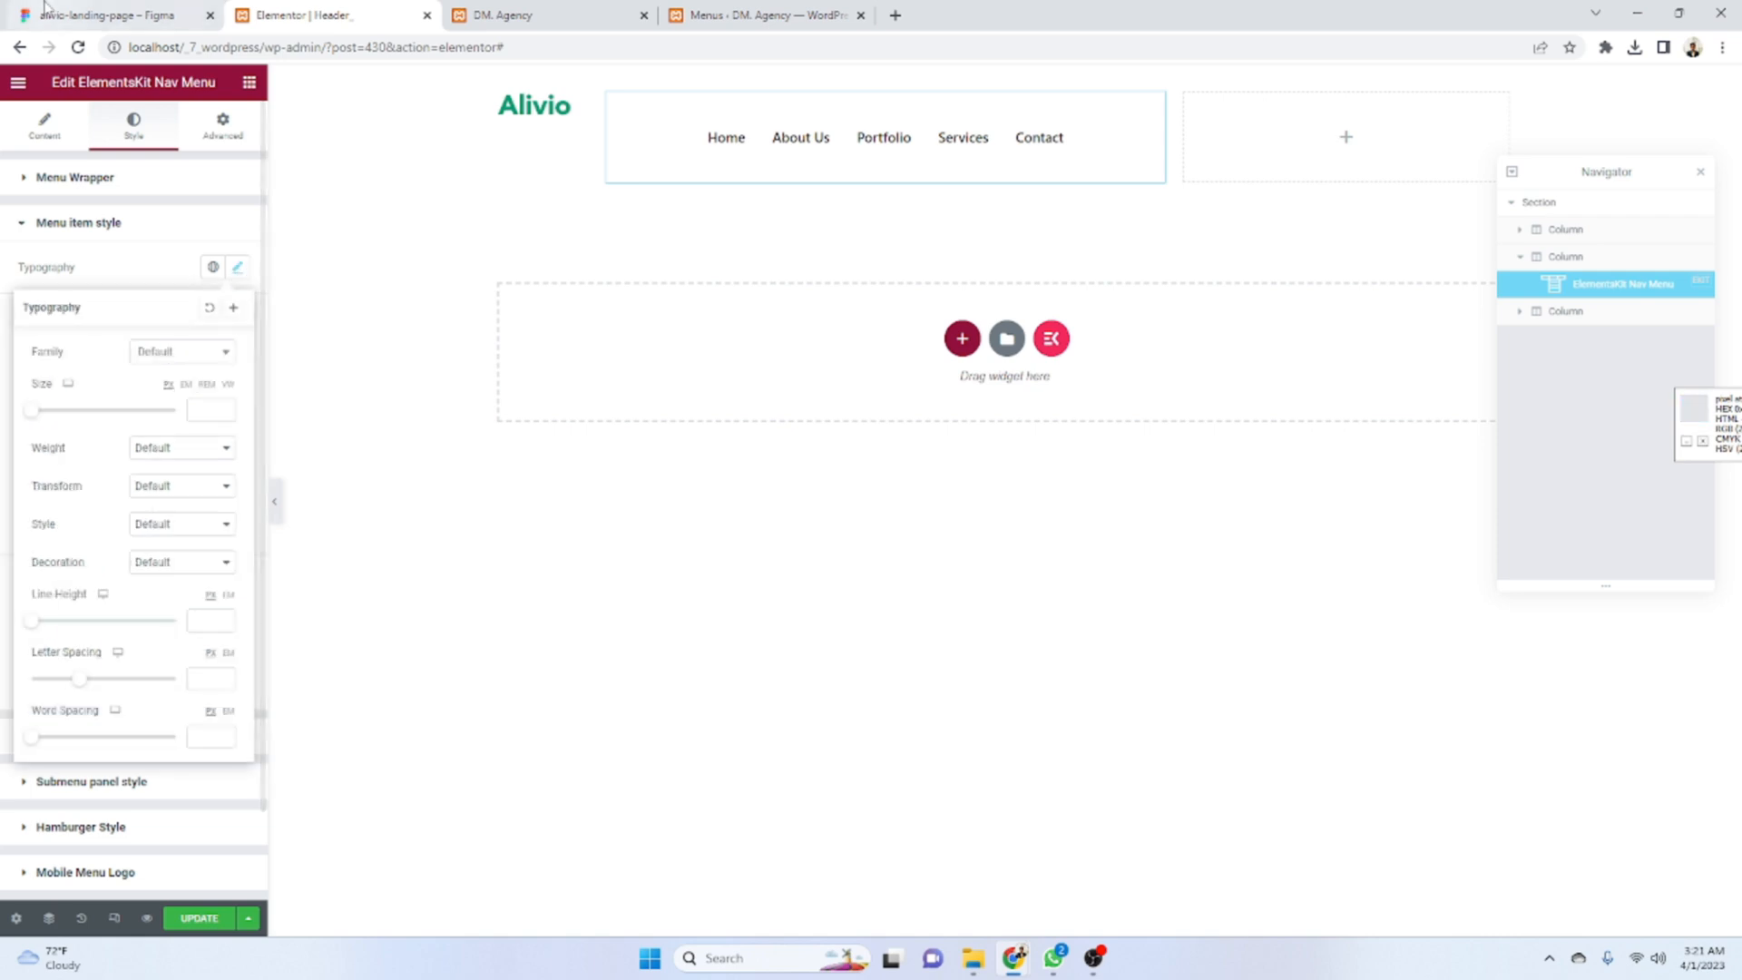
{"action": "left_click", "coordinate": [95, 15]}
{"action": "left_click", "coordinate": [1571, 528]}
{"action": "key", "text": "ctrl+c"}
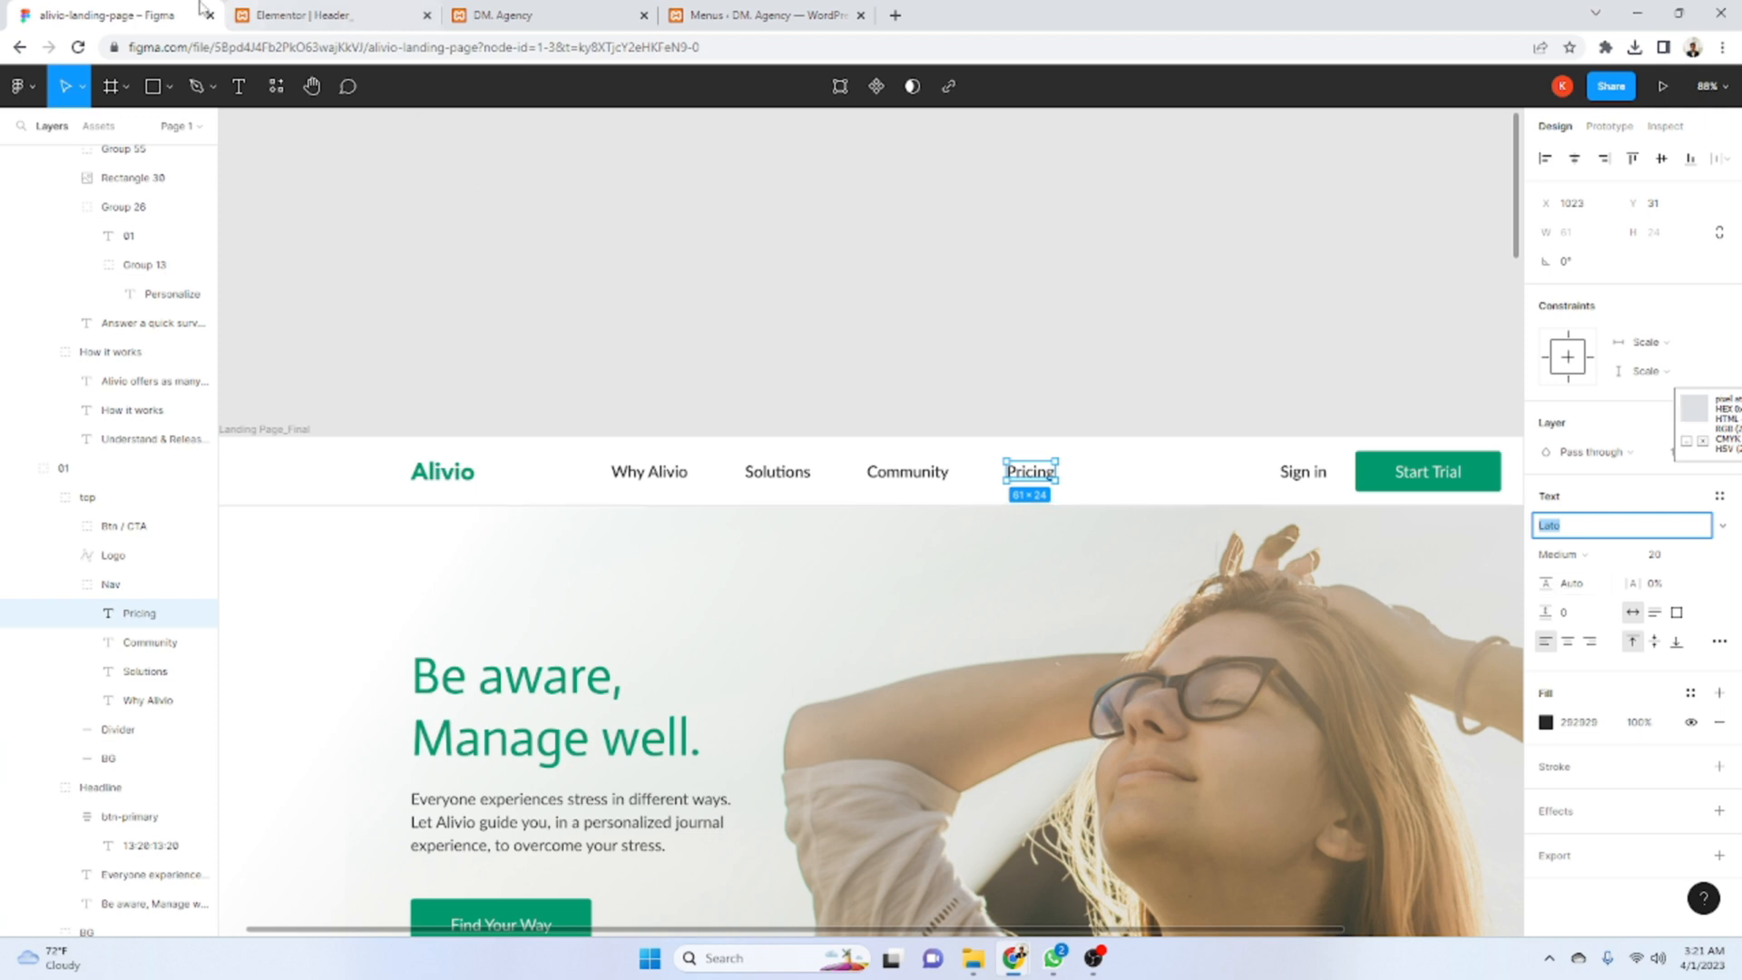
- Back in the Elementor header editor, set the menu item typography to the Lato family at size 20 px
{"action": "left_click", "coordinate": [290, 15]}
{"action": "left_click", "coordinate": [182, 351]}
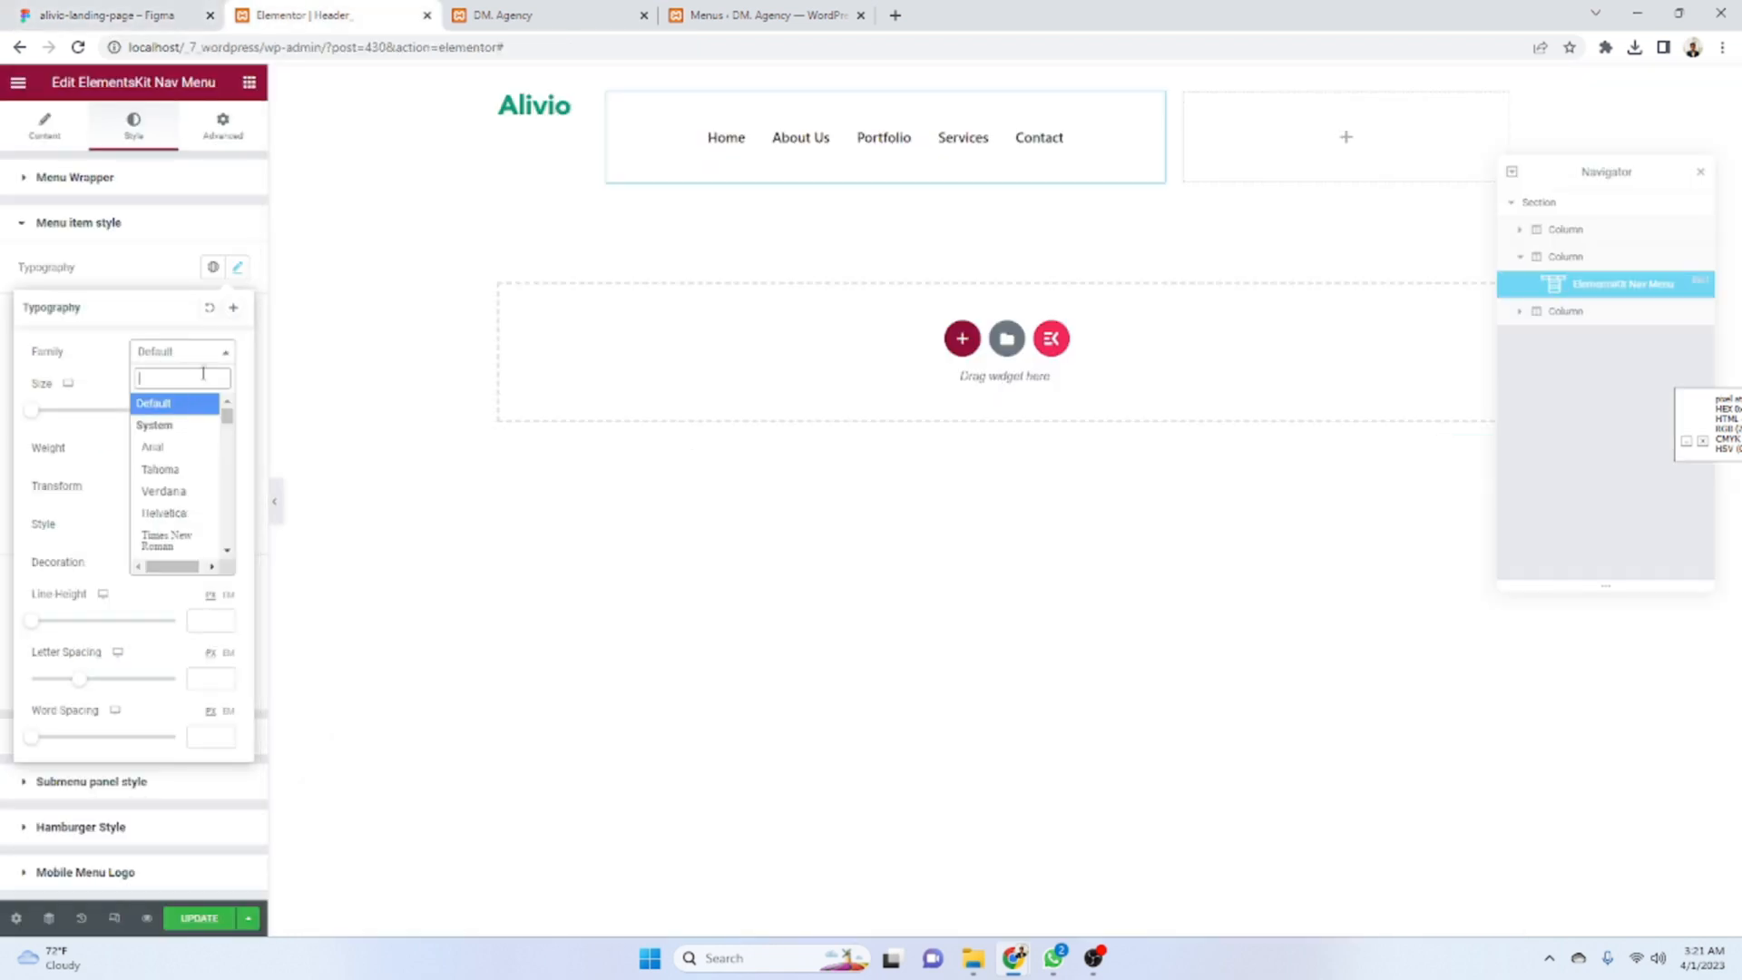
{"action": "key", "text": "ctrl+v"}
{"action": "left_click", "coordinate": [174, 427]}
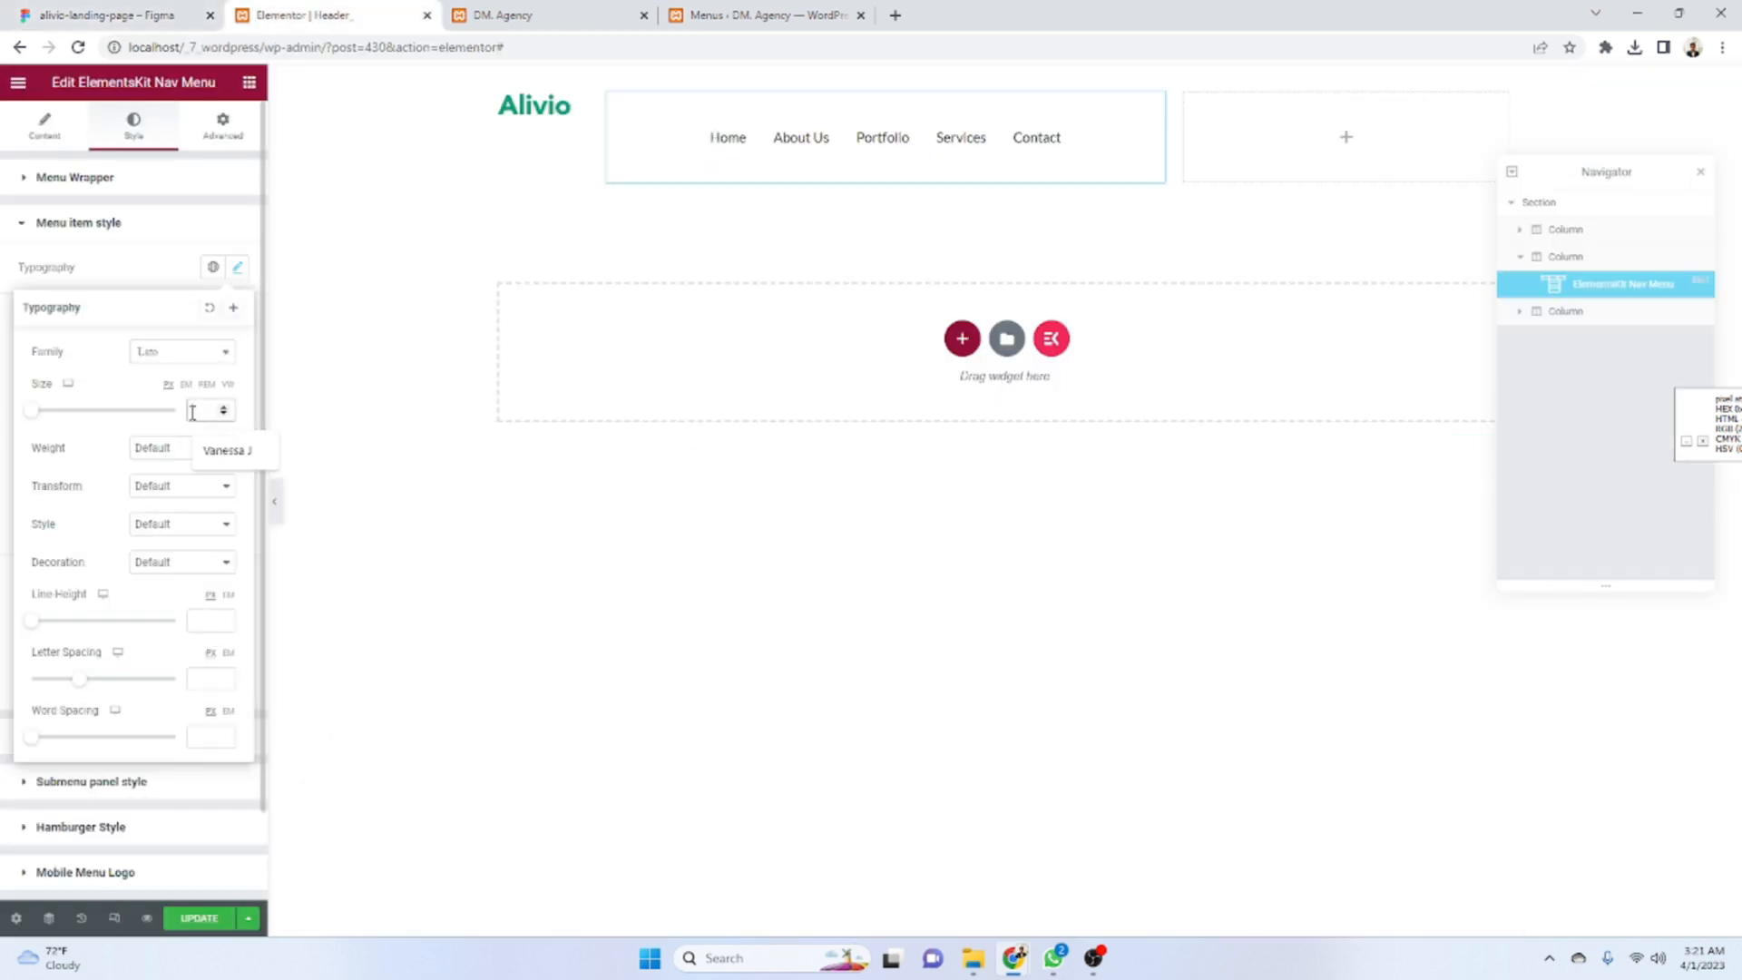
{"action": "type", "text": "20"}
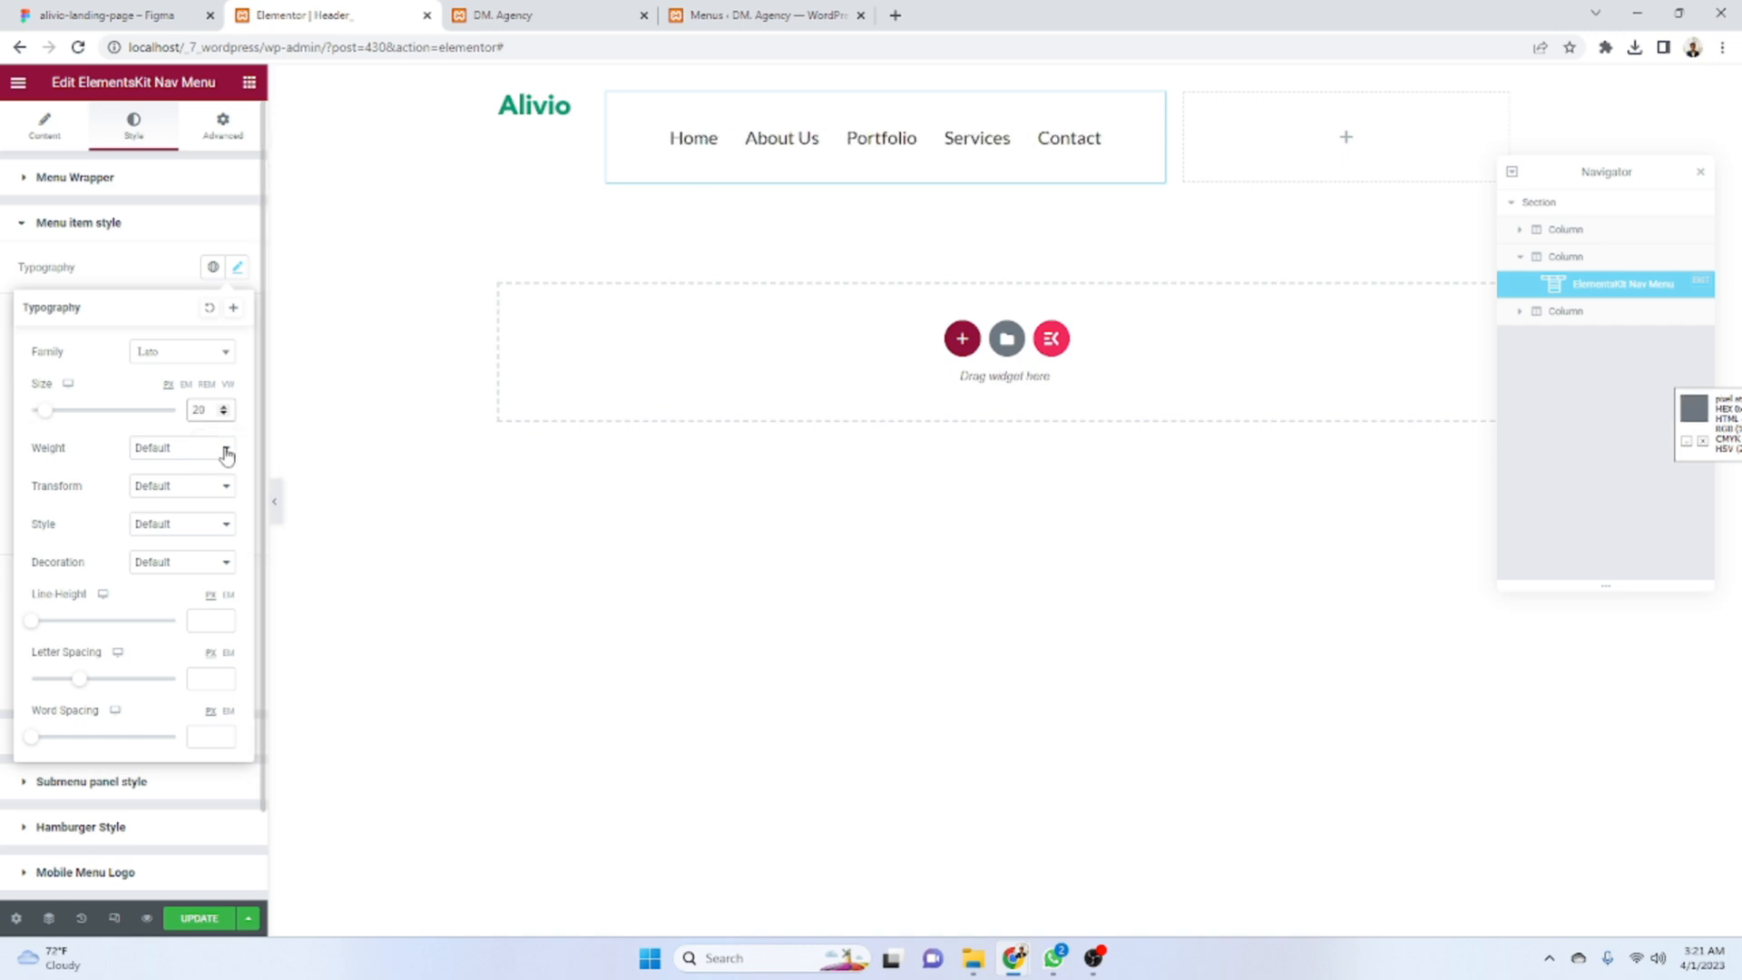
- Set the nav menu's item typography weight to 500 (Medium), and collapse the menu item style settings
{"action": "left_click", "coordinate": [220, 450]}
{"action": "left_click", "coordinate": [200, 523]}
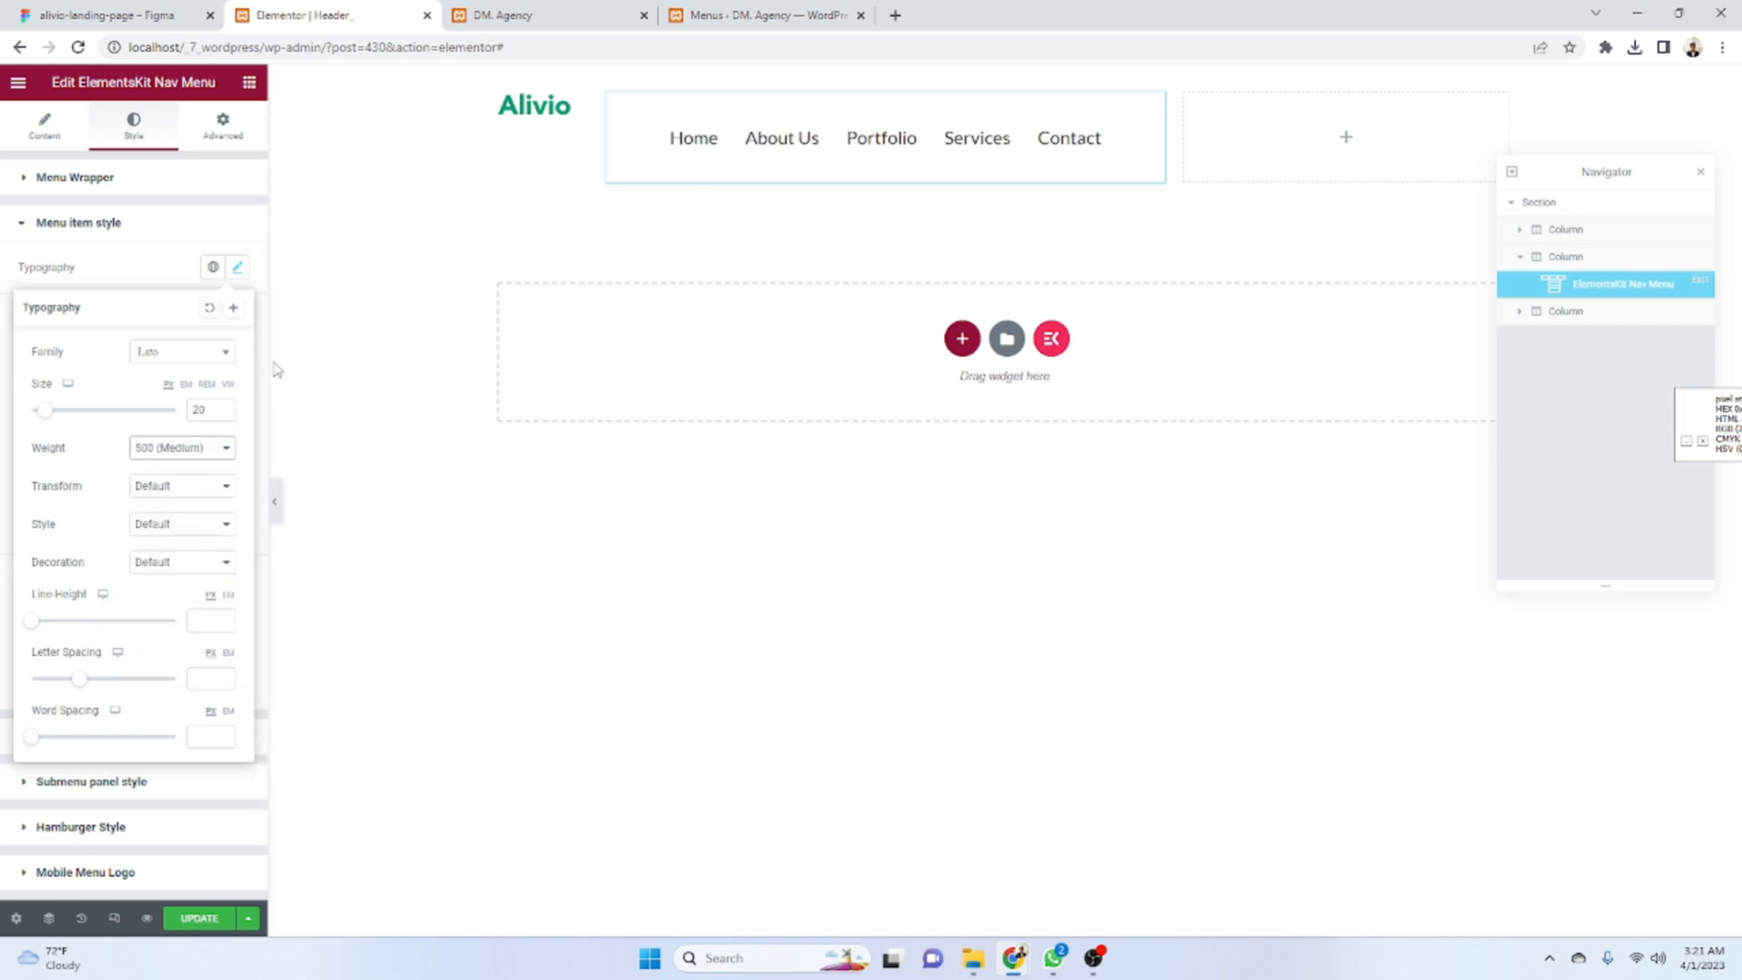
{"action": "left_click", "coordinate": [126, 224]}
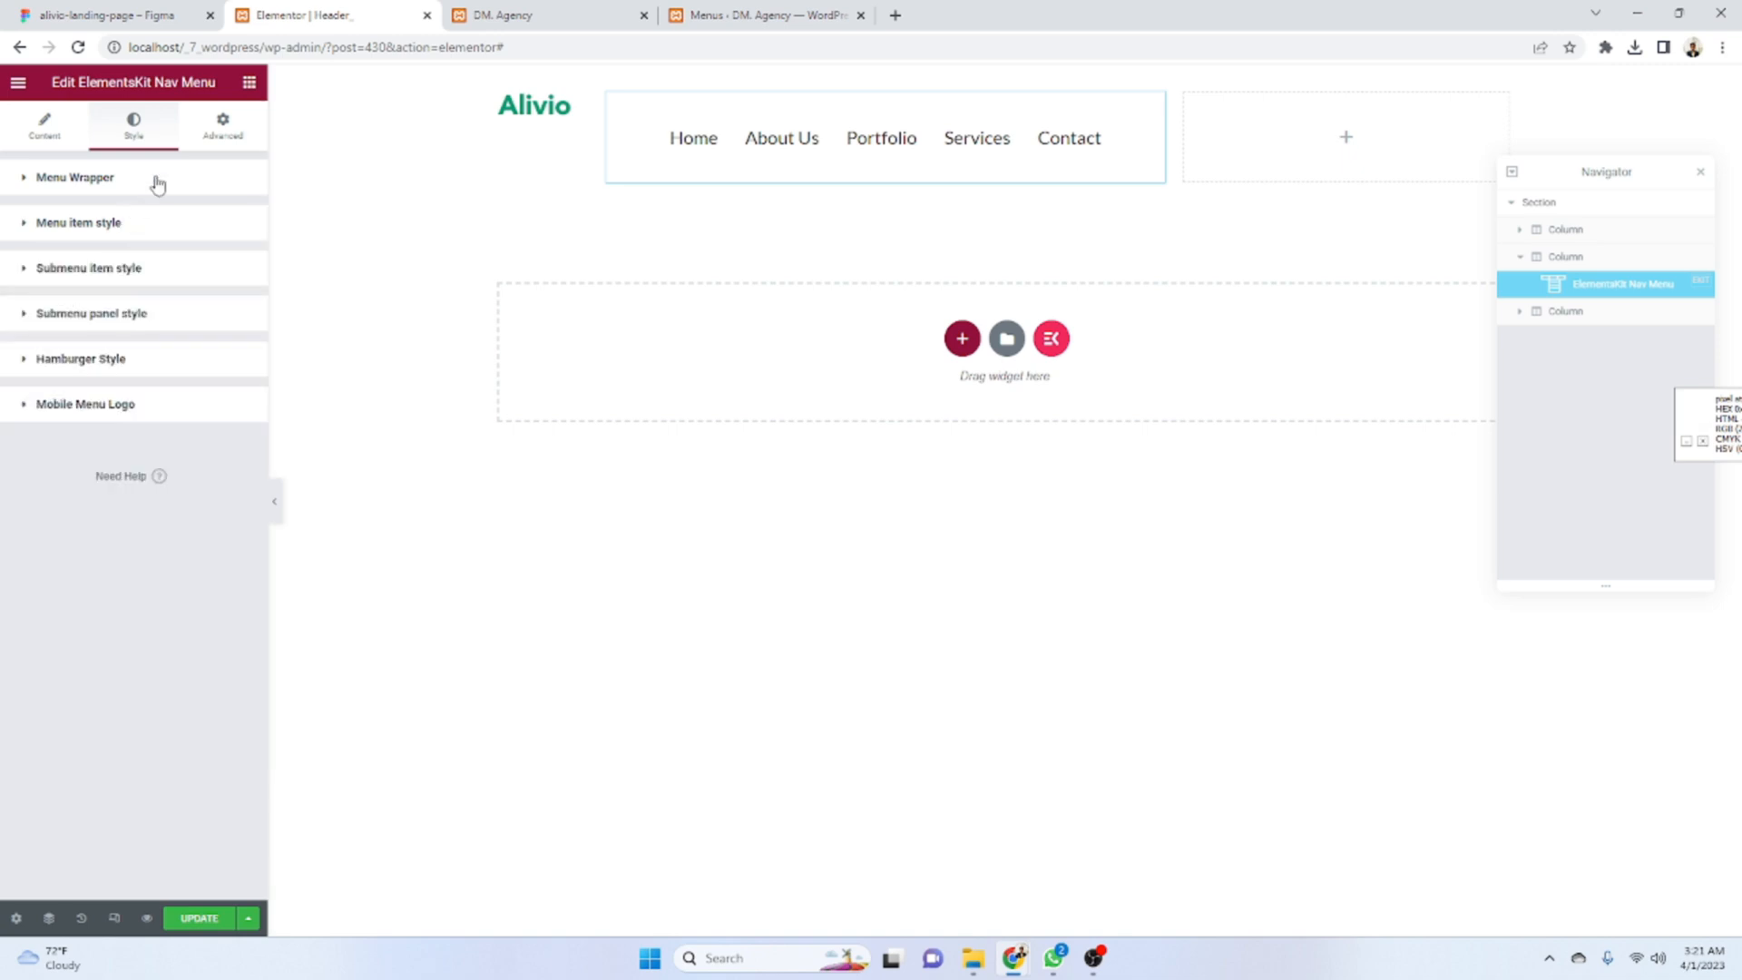
- Set the nav menu wrapper's height to 30 px, and compare the header with the Figma design
{"action": "left_click", "coordinate": [158, 184]}
{"action": "left_click_drag", "start_coordinate": [22, 246], "coordinate": [4, 251]}
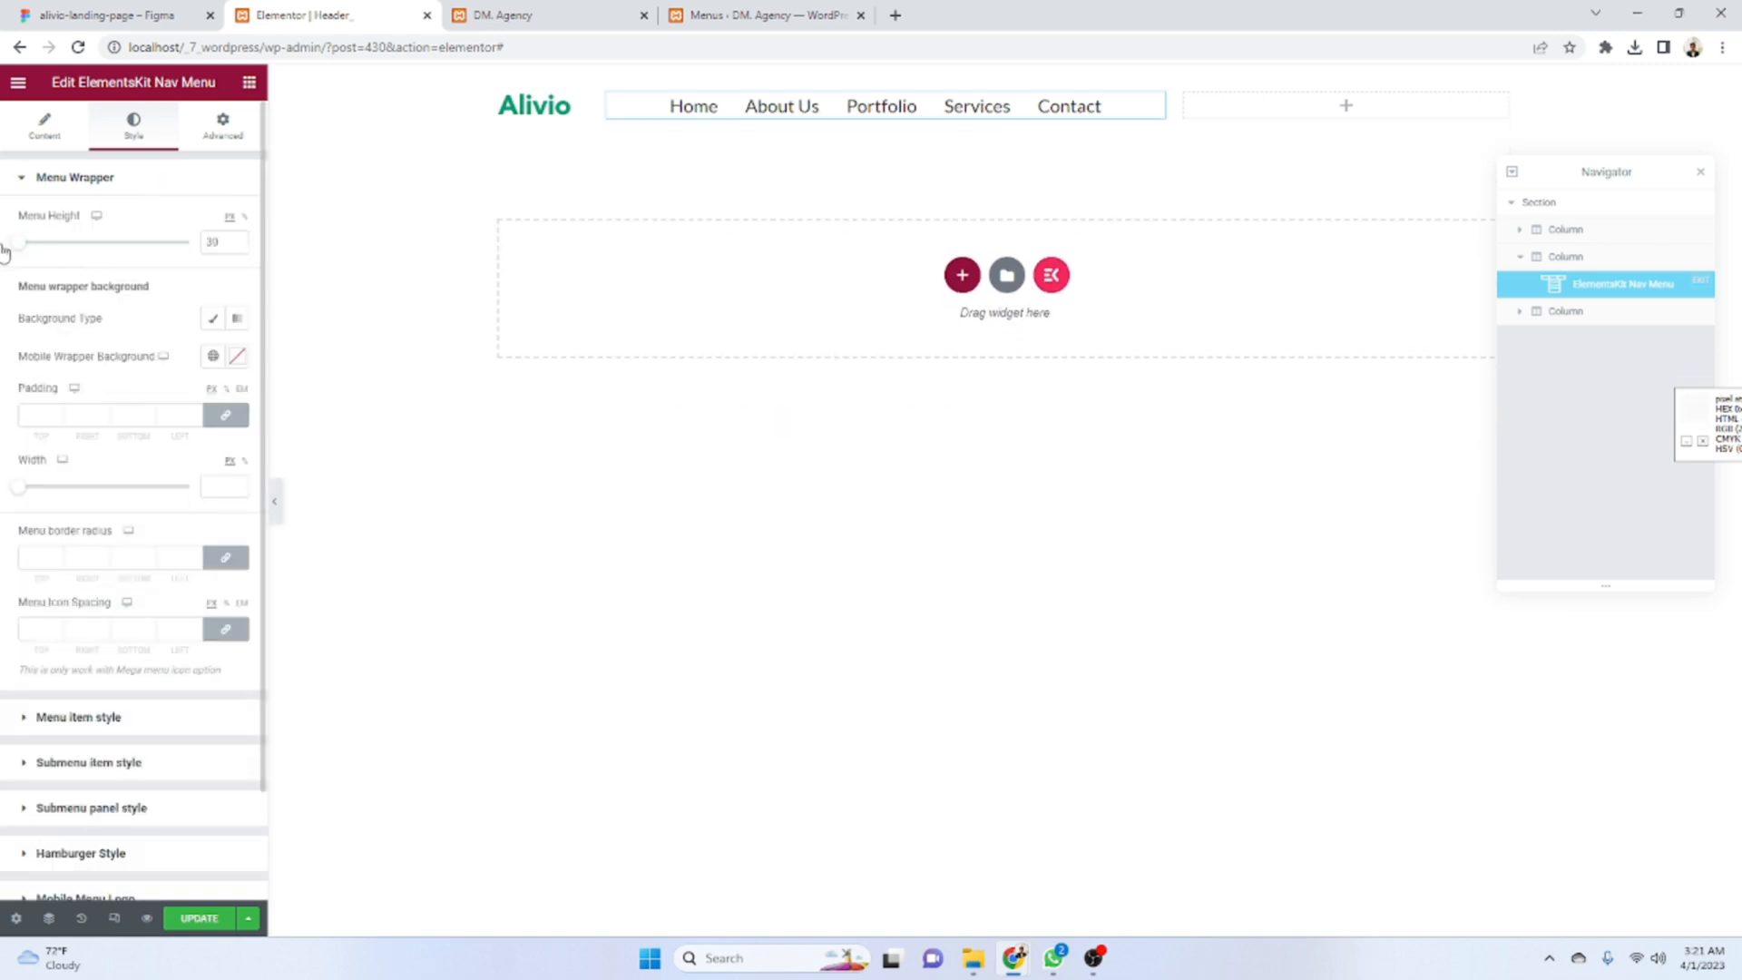
{"action": "left_click", "coordinate": [100, 15]}
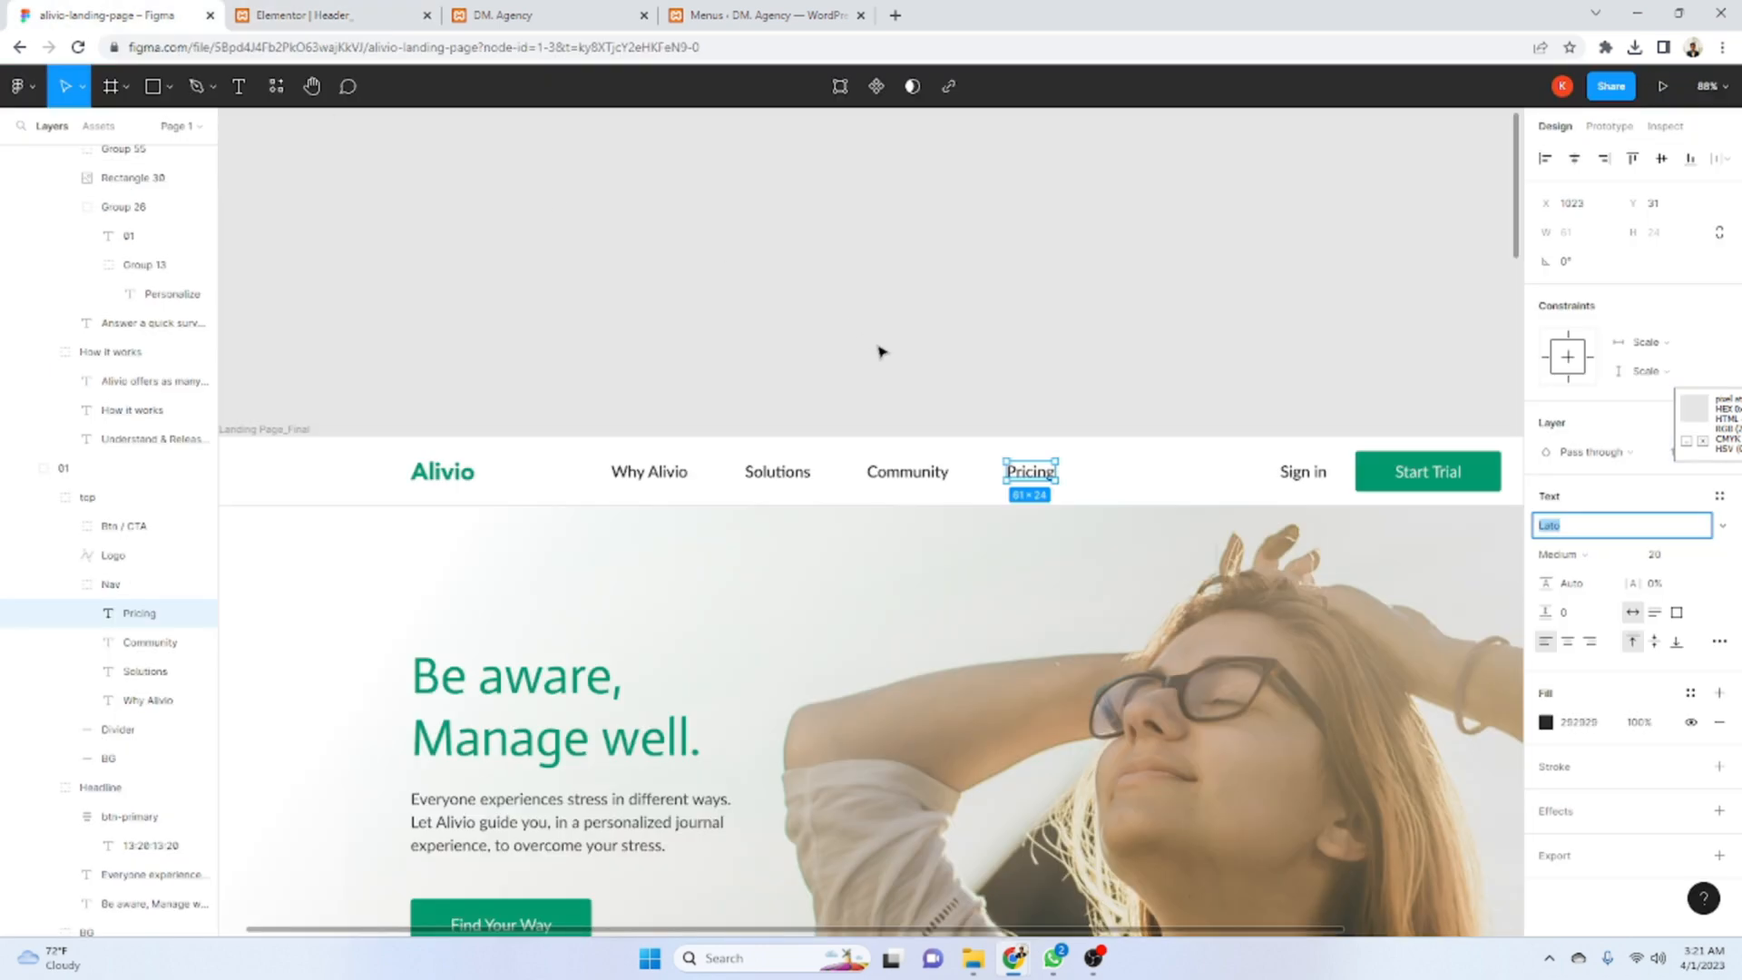
{"action": "key", "text": "ctrl+Tab"}
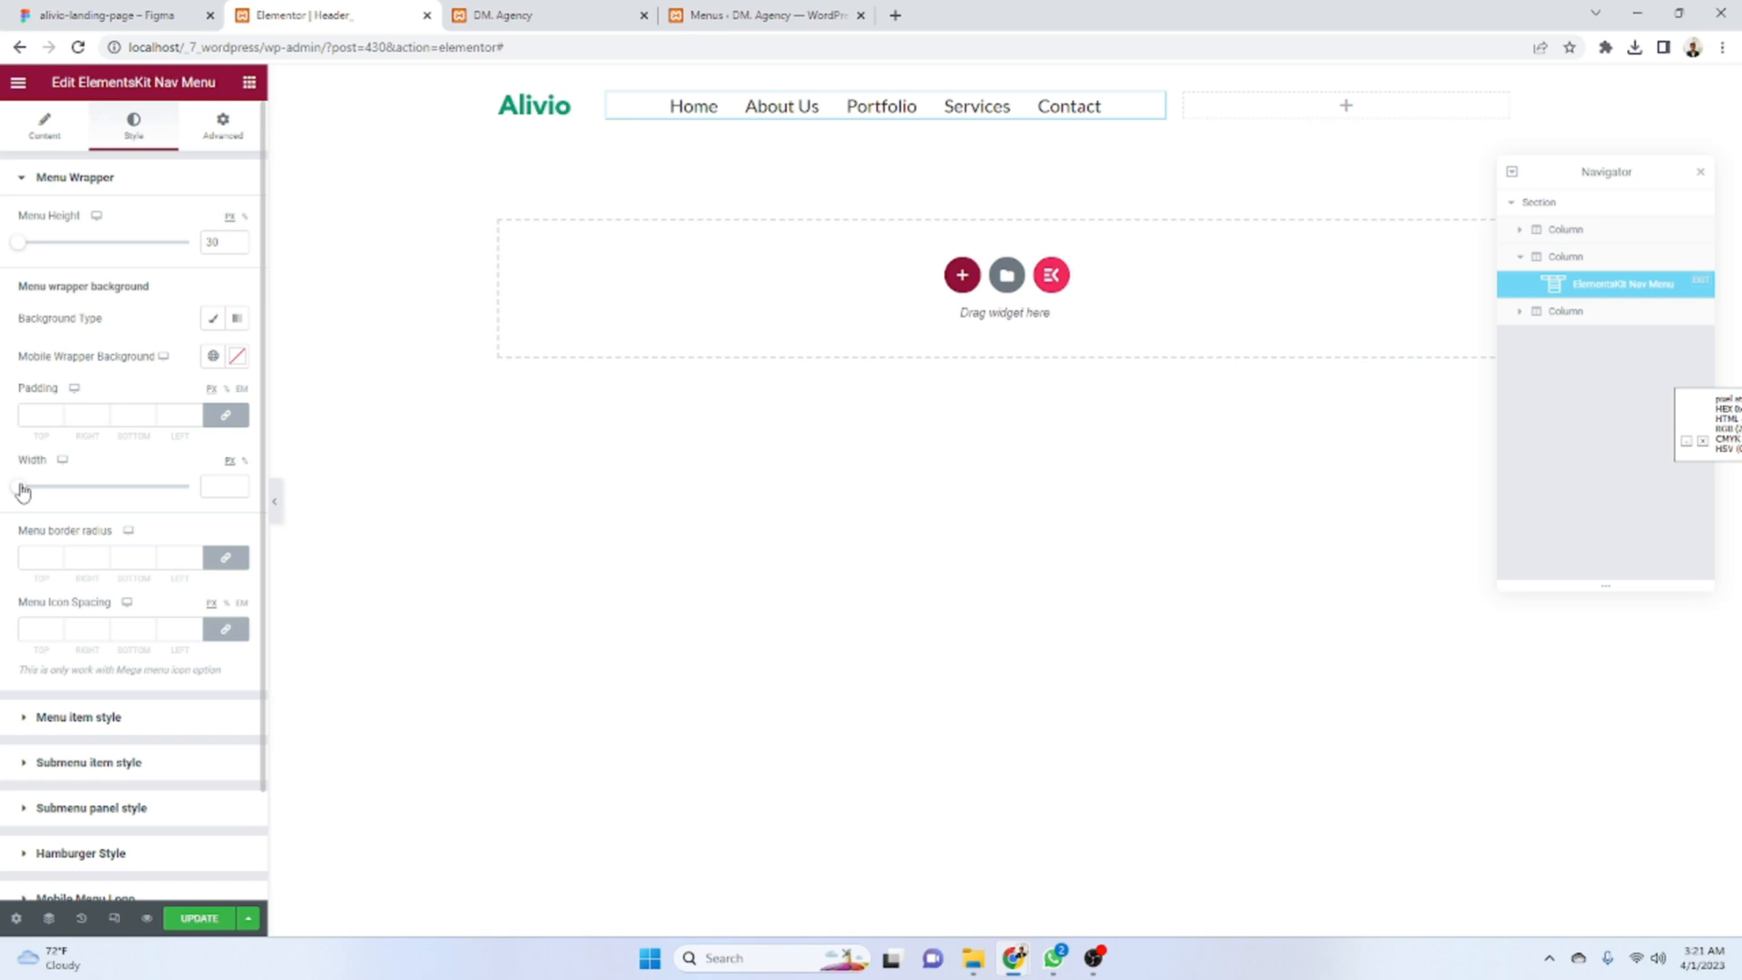
- Copy the Start Trial button's green from the Figma design, and apply it as the nav menu's hover item text color
{"action": "scroll", "coordinate": [27, 497], "scroll_direction": "down", "scroll_amount": 2}
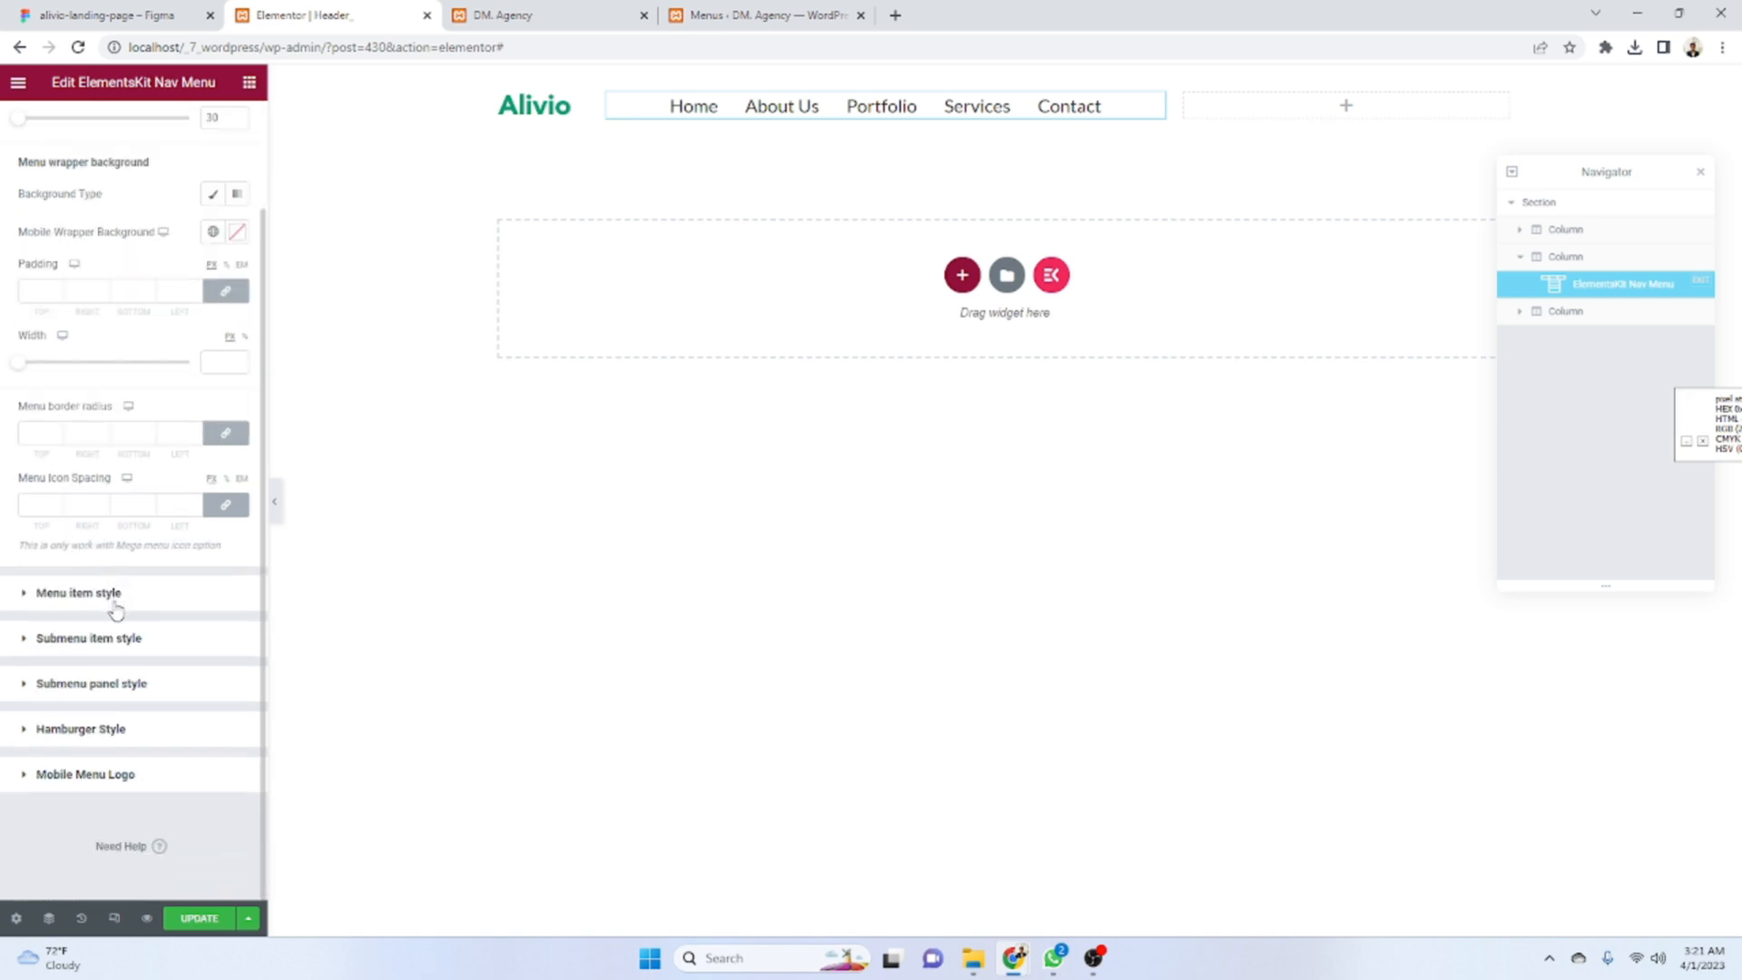
{"action": "left_click", "coordinate": [121, 603]}
{"action": "left_click", "coordinate": [133, 343]}
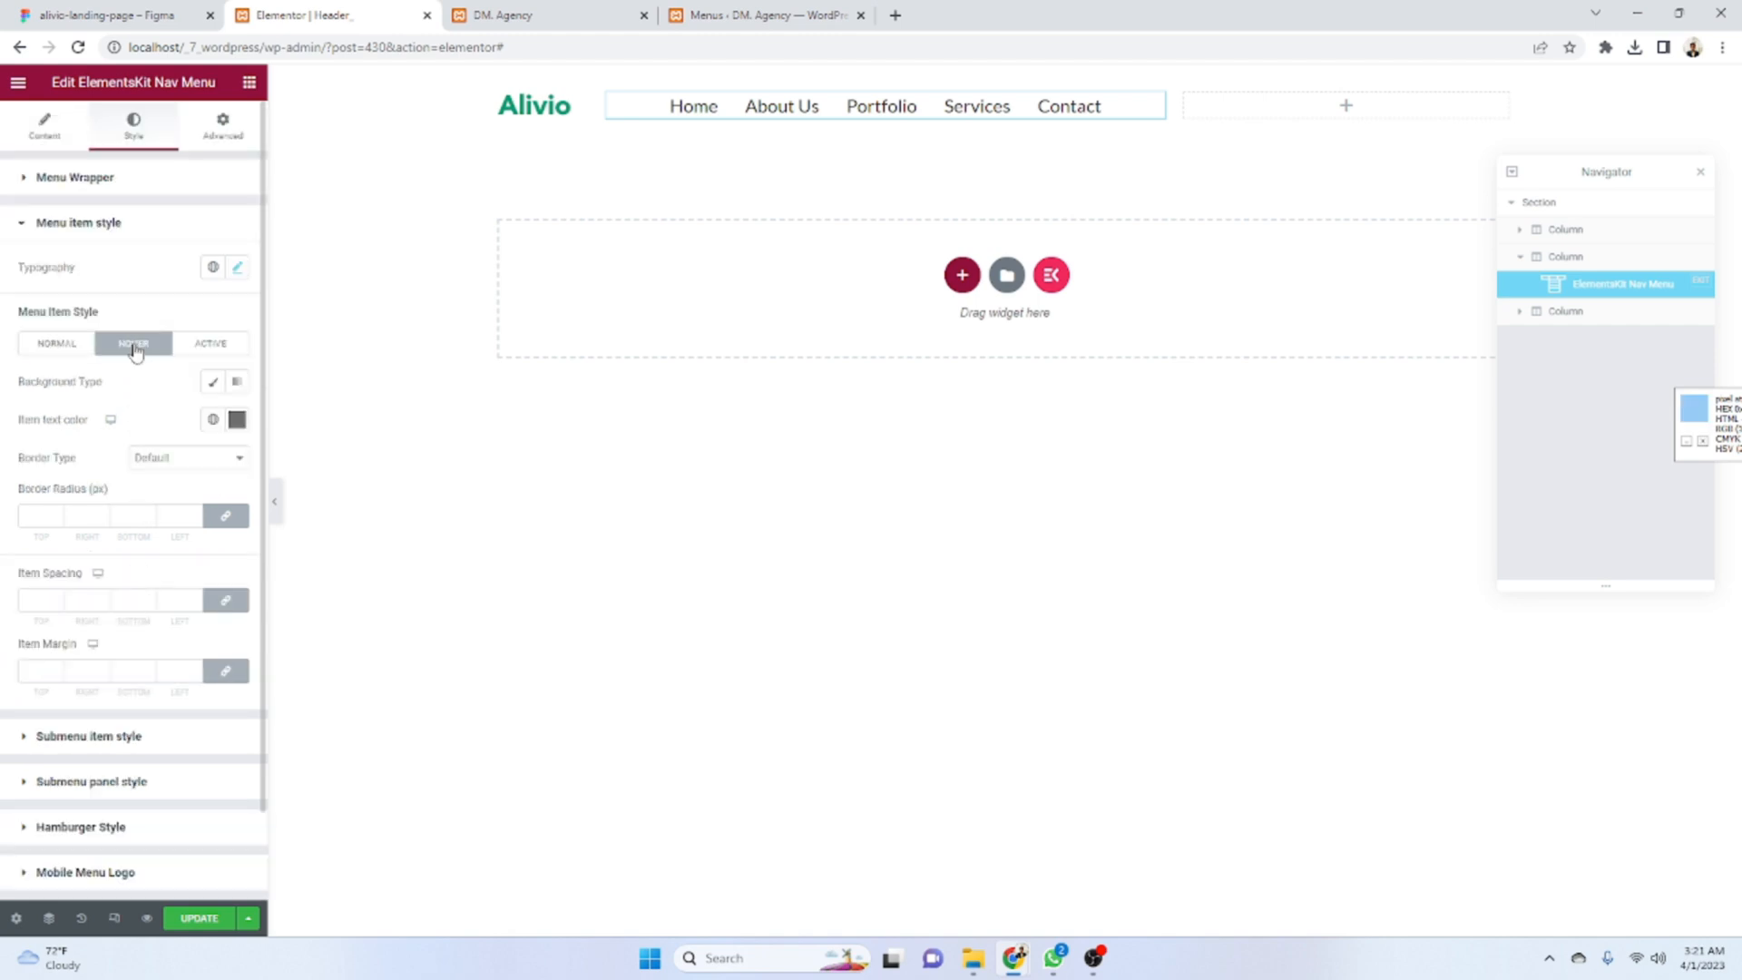
{"action": "left_click", "coordinate": [145, 15]}
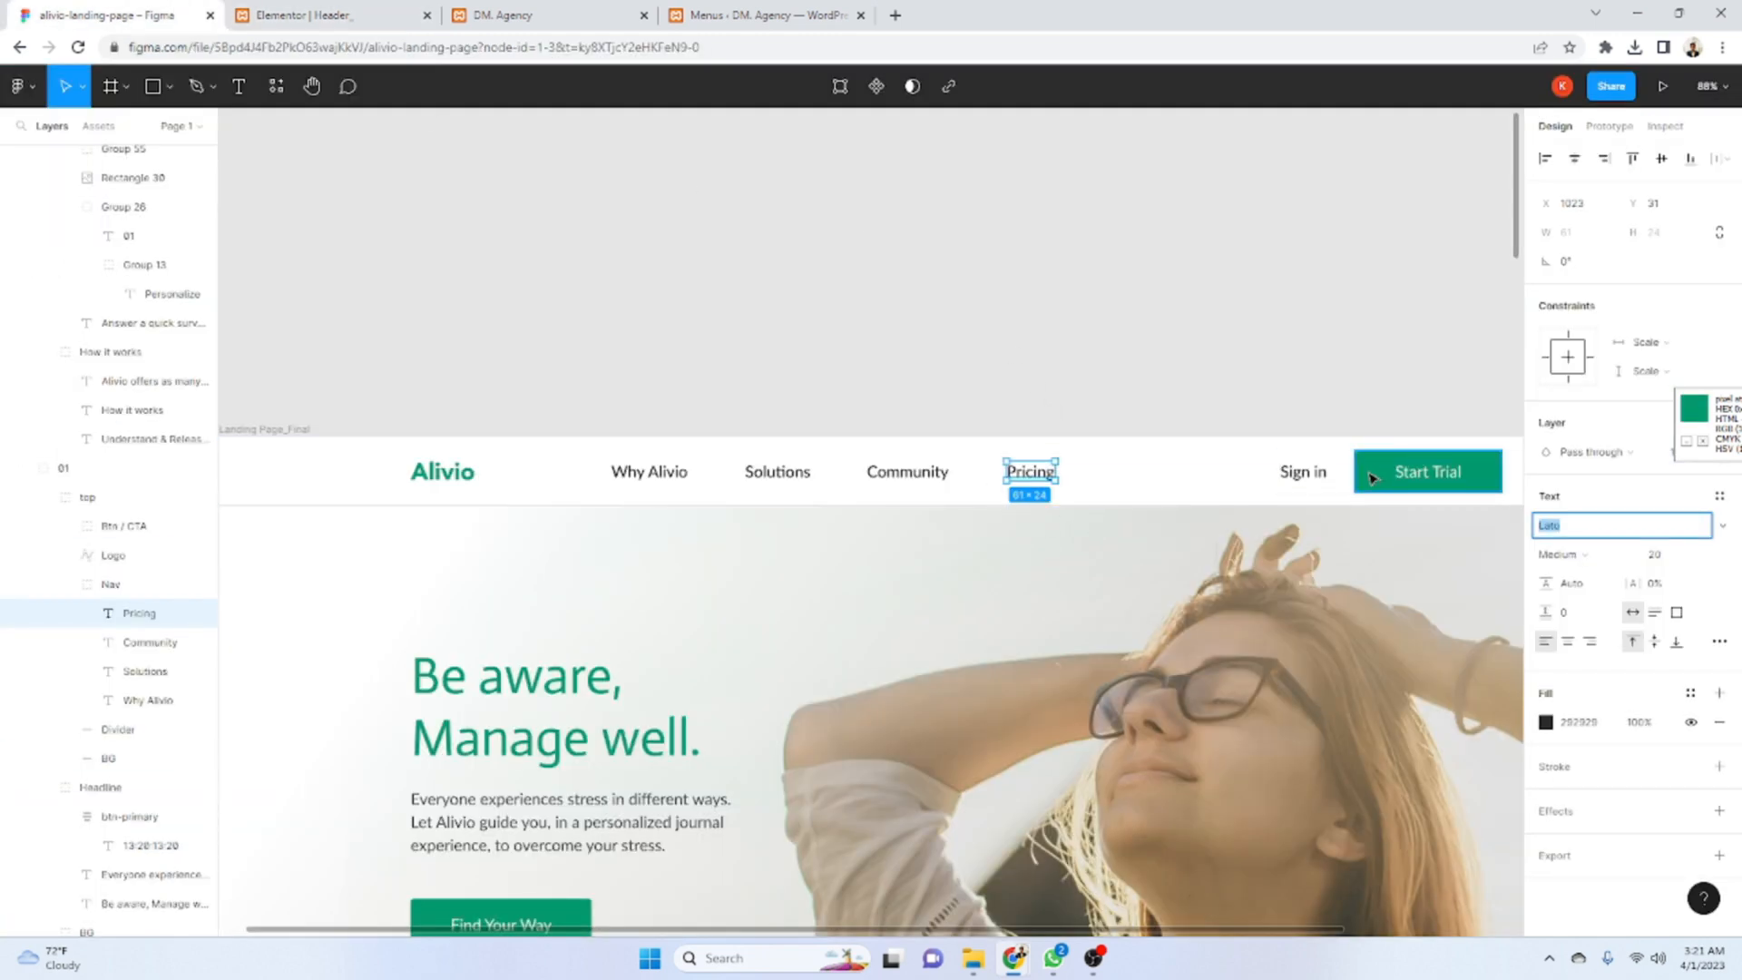
{"action": "left_click", "coordinate": [394, 10]}
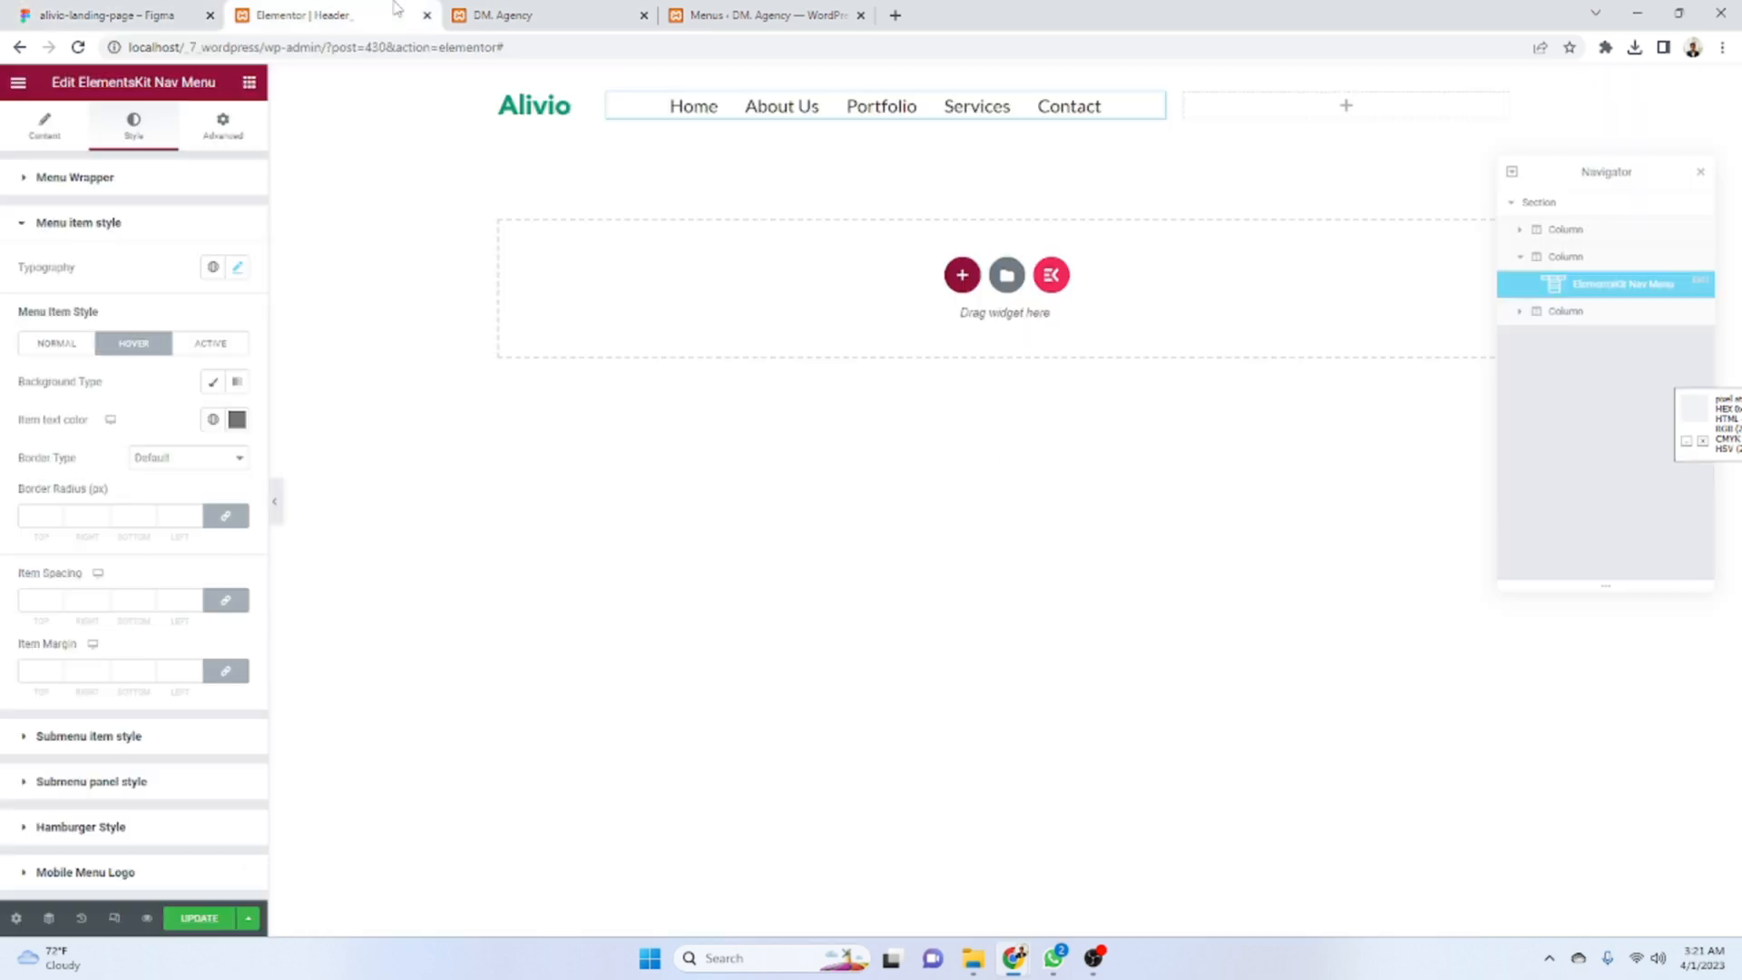
{"action": "left_click", "coordinate": [237, 420]}
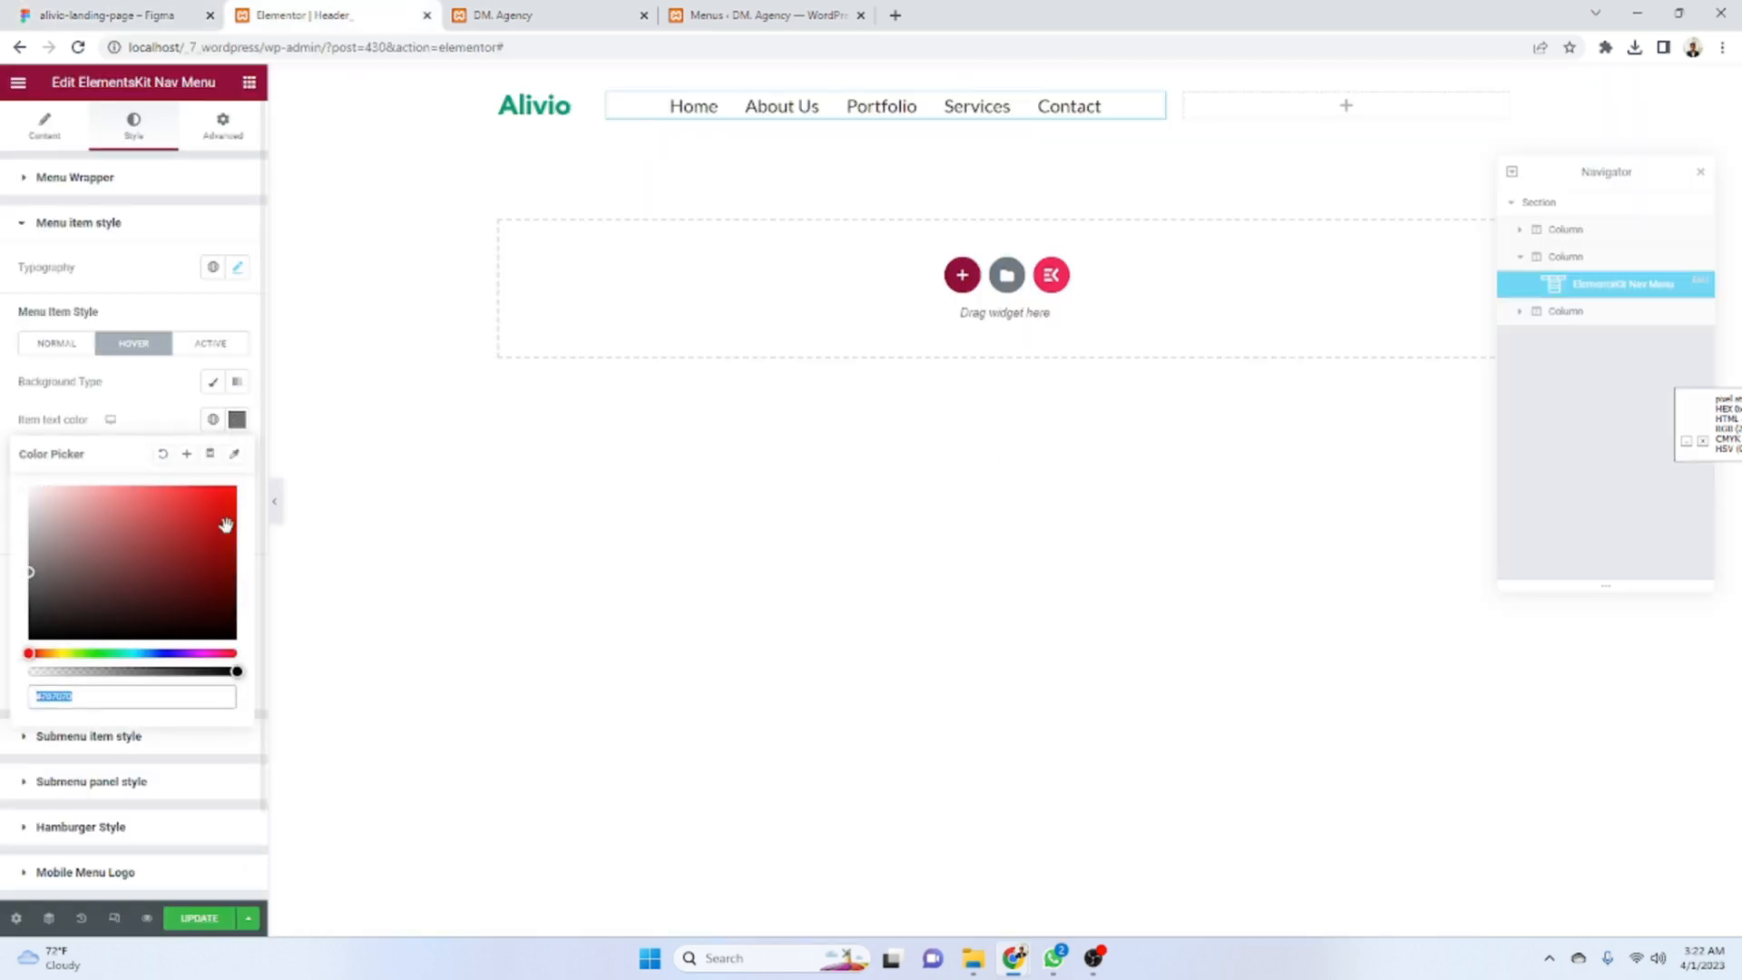
{"action": "key", "text": "ctrl+v"}
- Apply the same copied green as the nav menu's active item text color, and update the header
{"action": "left_click", "coordinate": [210, 343]}
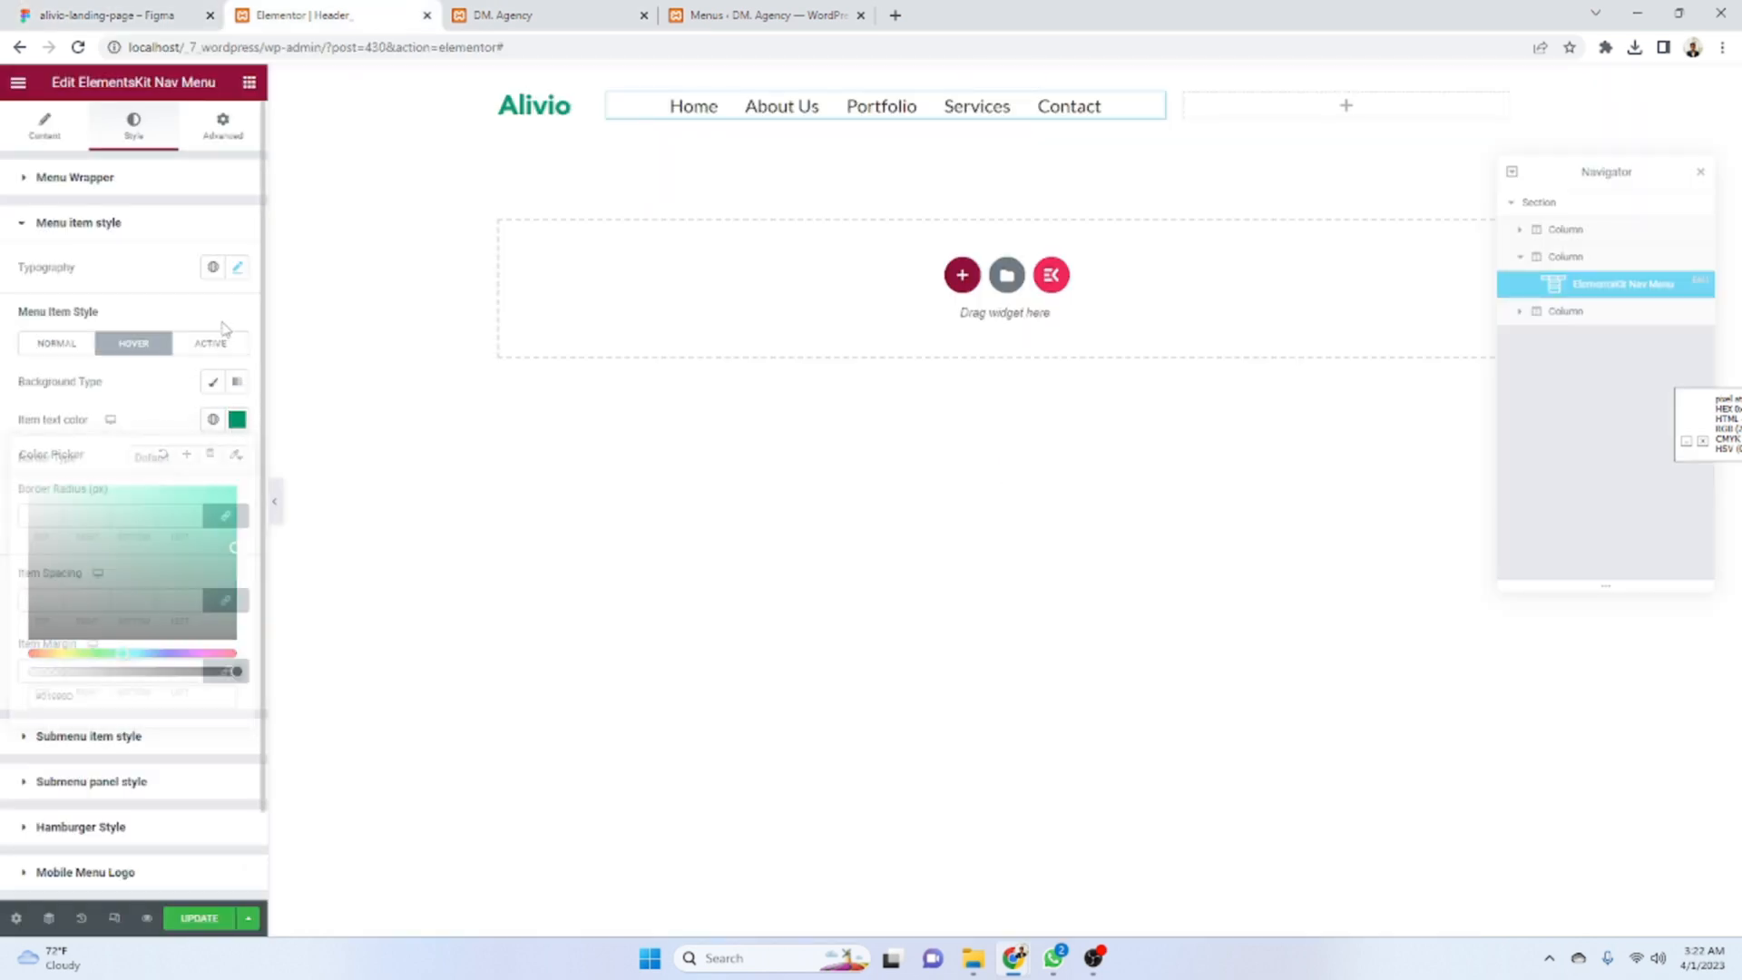
{"action": "left_click", "coordinate": [237, 420]}
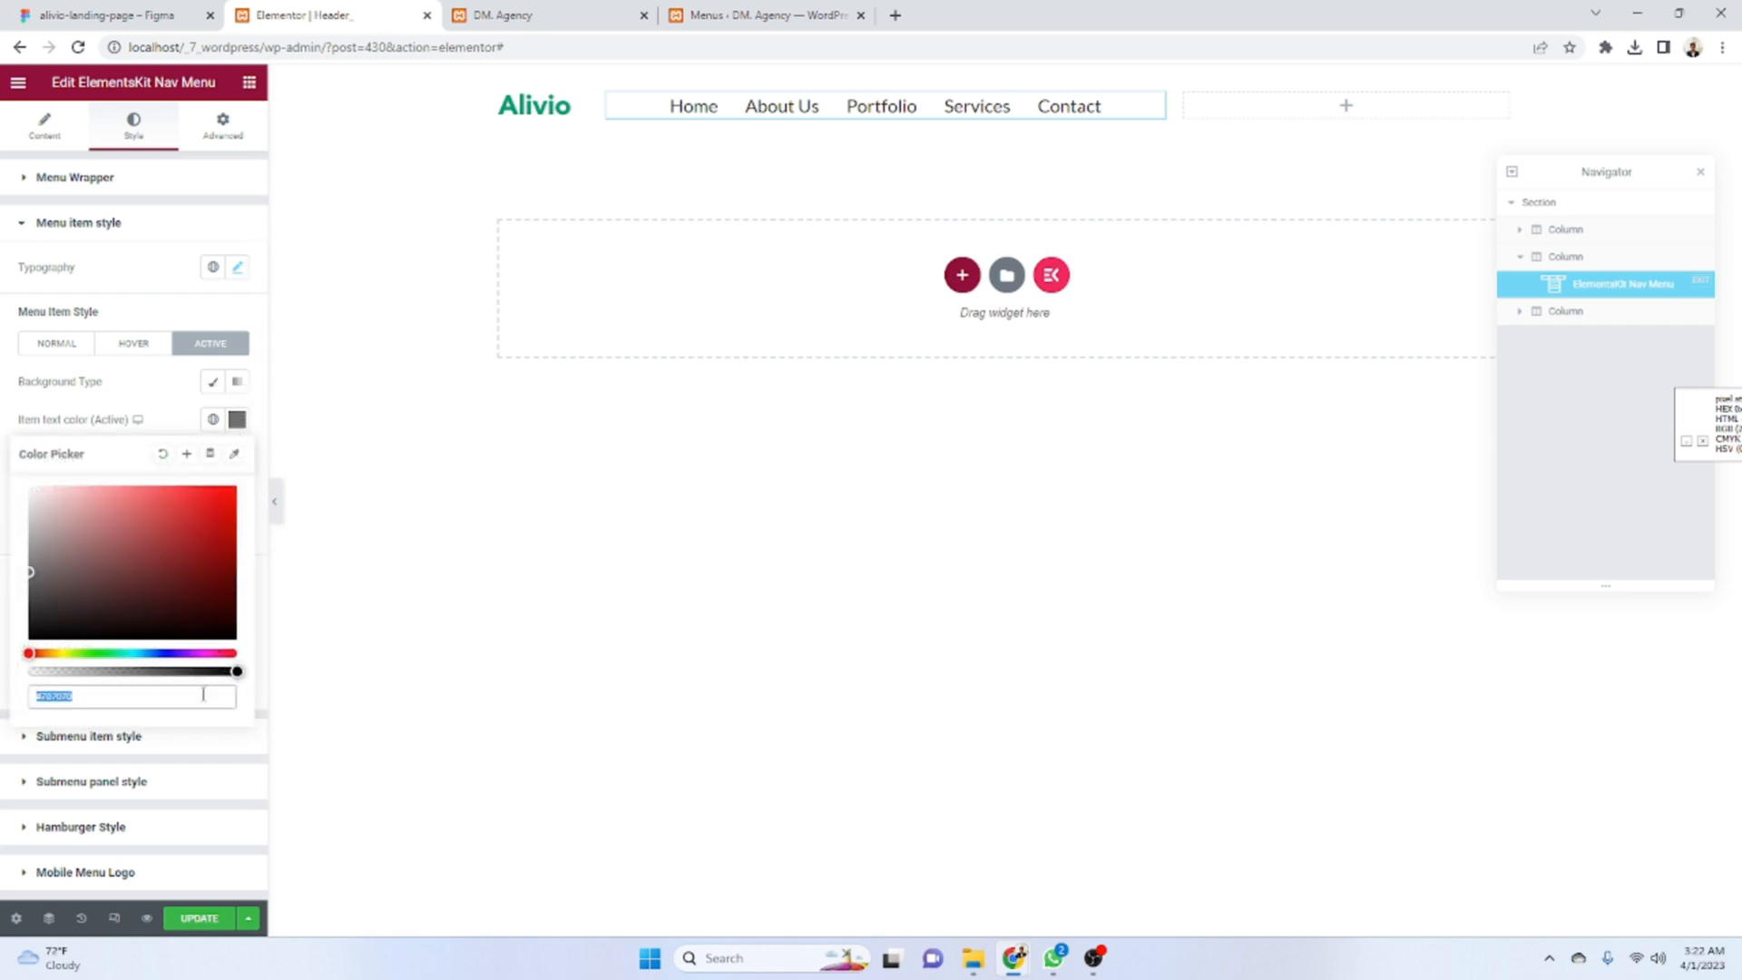
{"action": "key", "text": "ctrl+v"}
{"action": "left_click", "coordinate": [199, 918]}
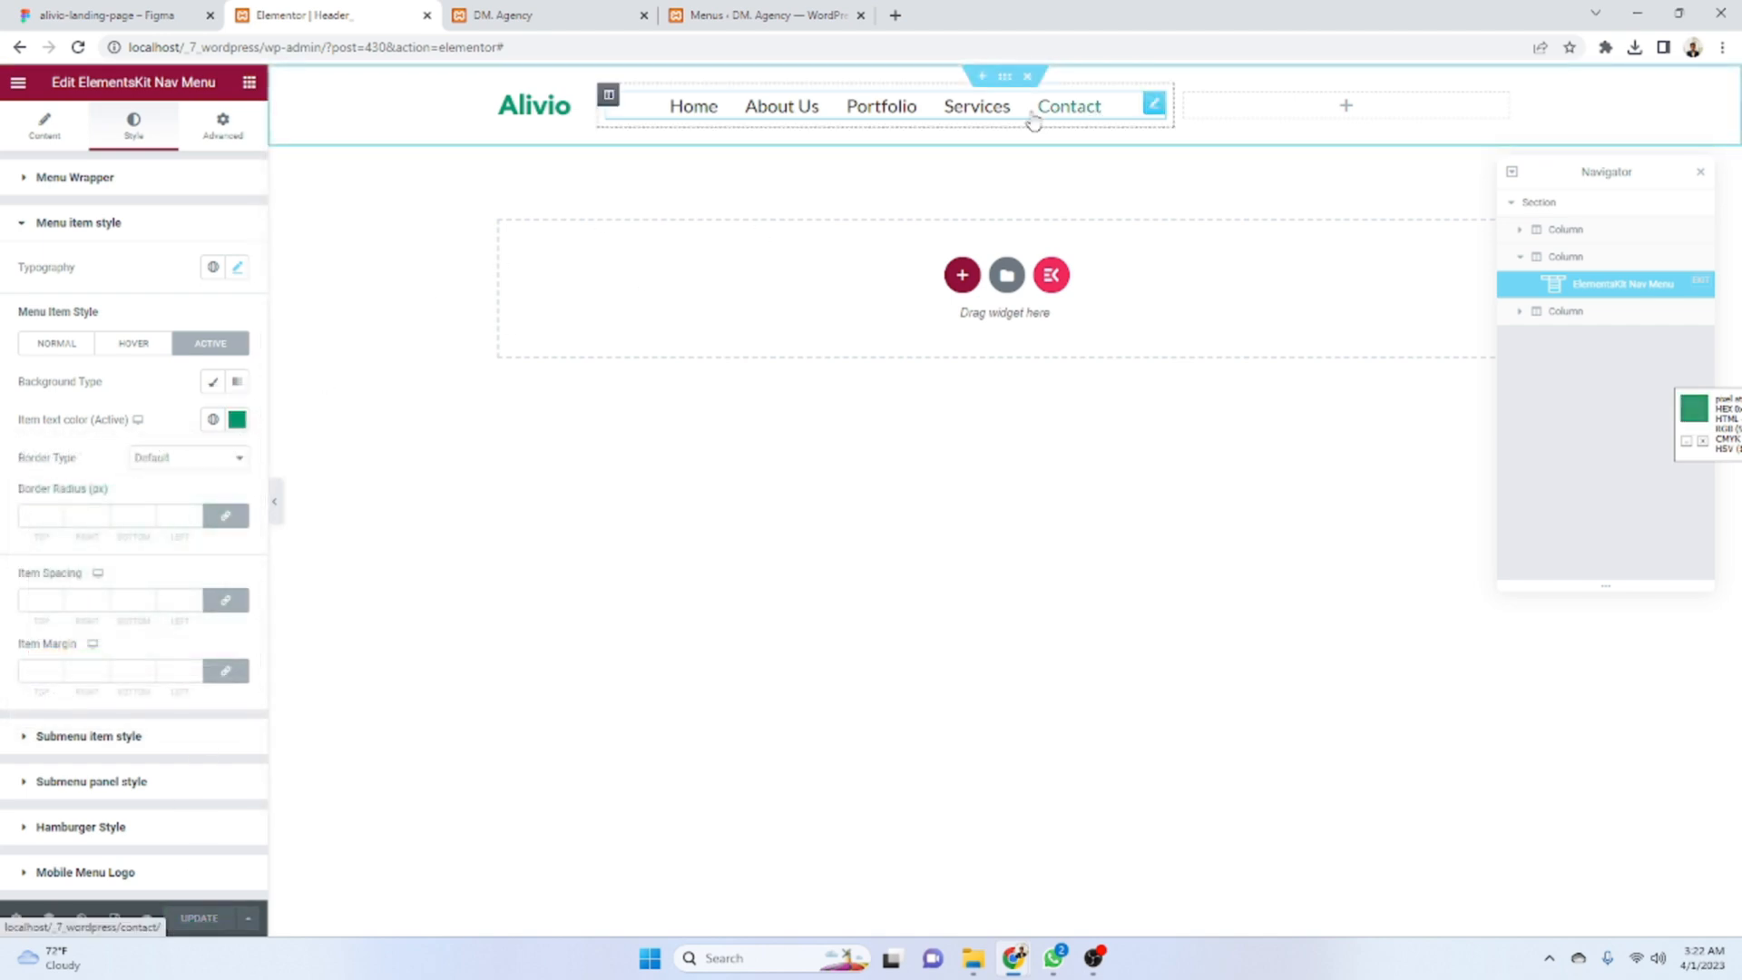
- Add a Button widget to the empty third column of the header section
{"action": "left_click", "coordinate": [197, 13]}
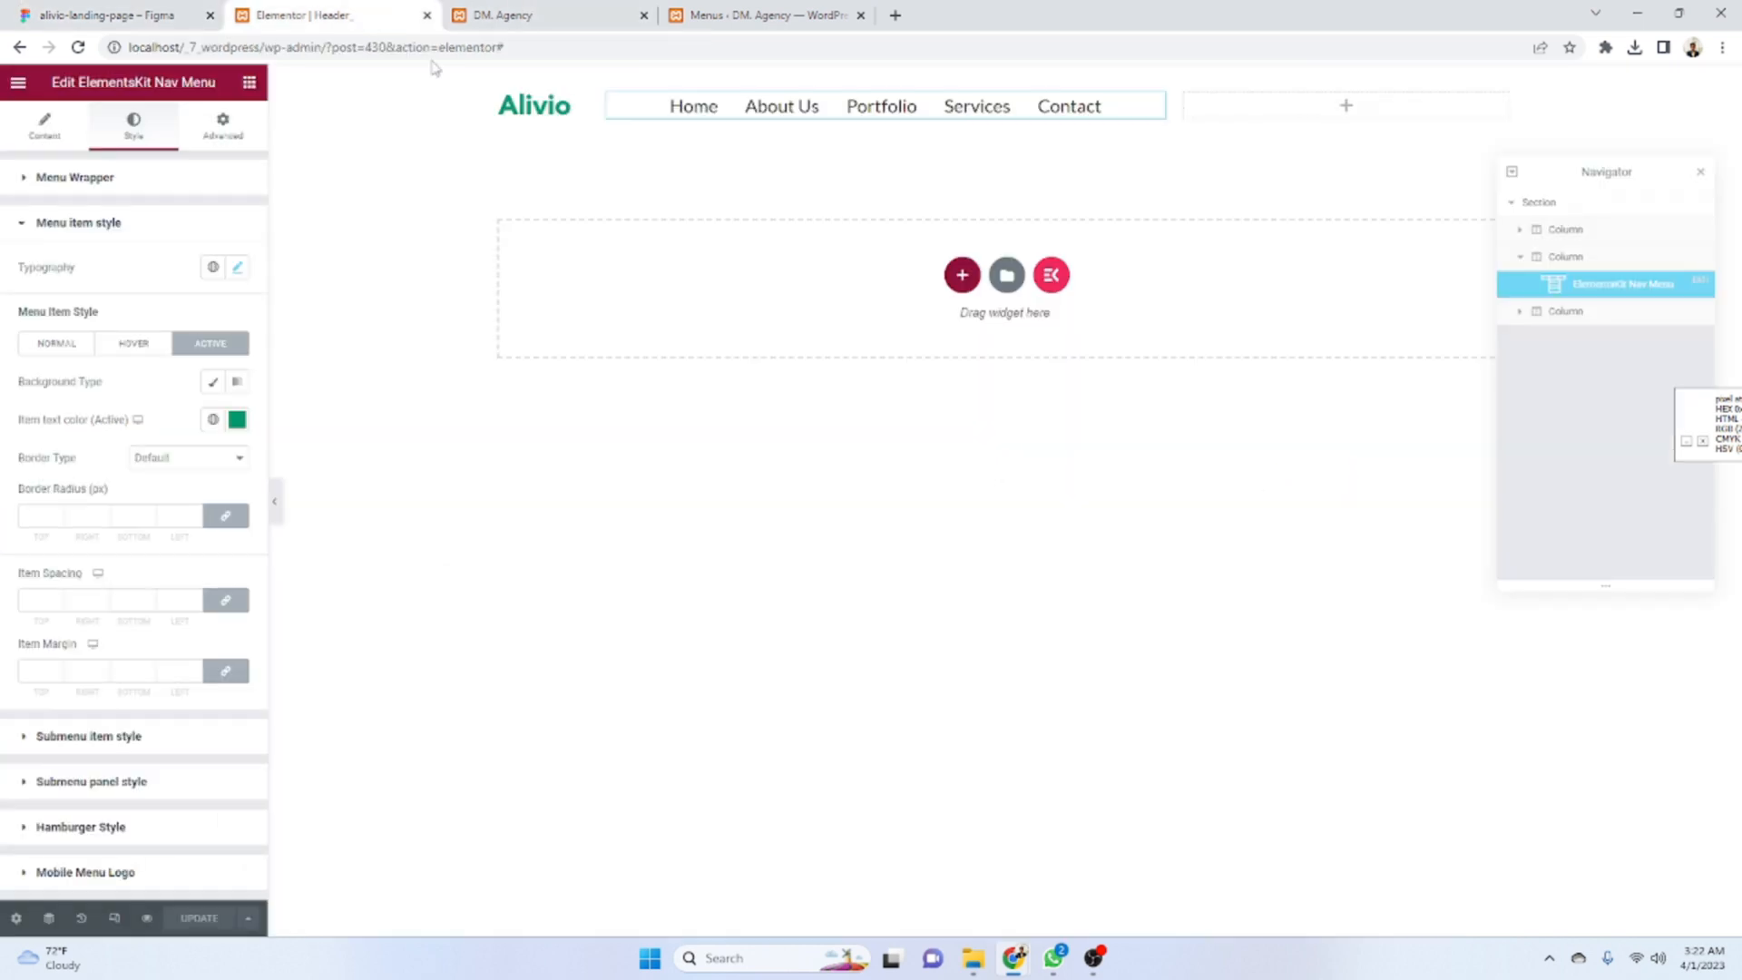
{"action": "left_click", "coordinate": [304, 14]}
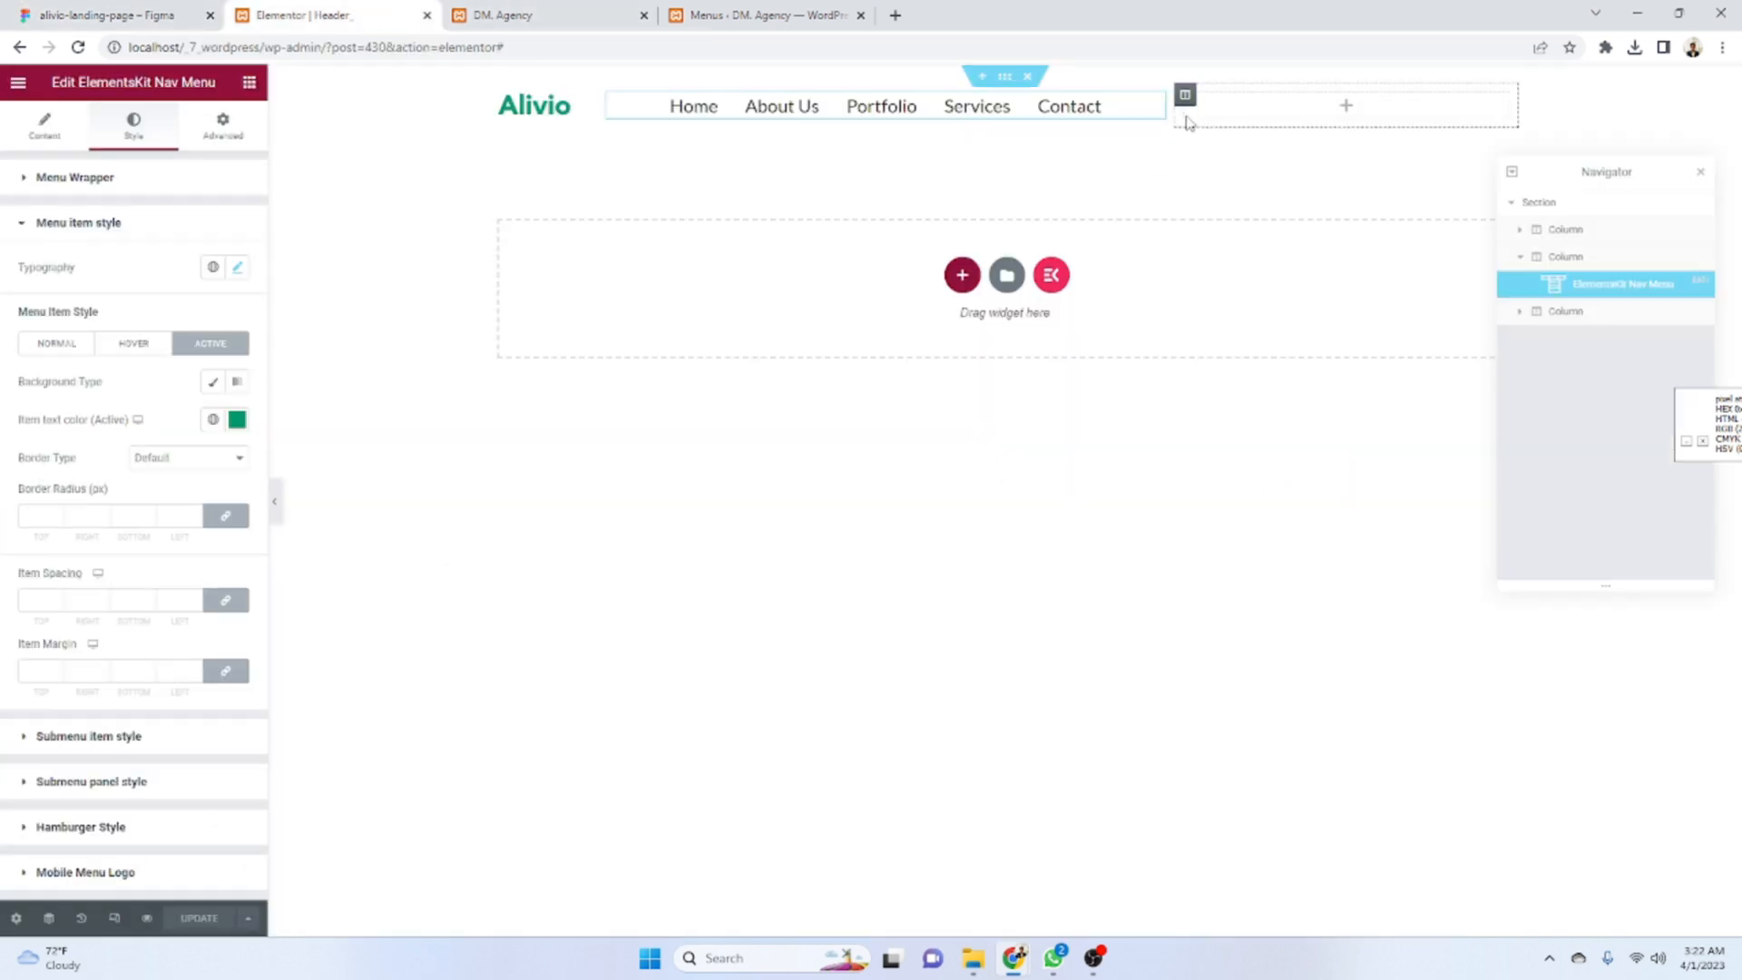
{"action": "left_click", "coordinate": [248, 81]}
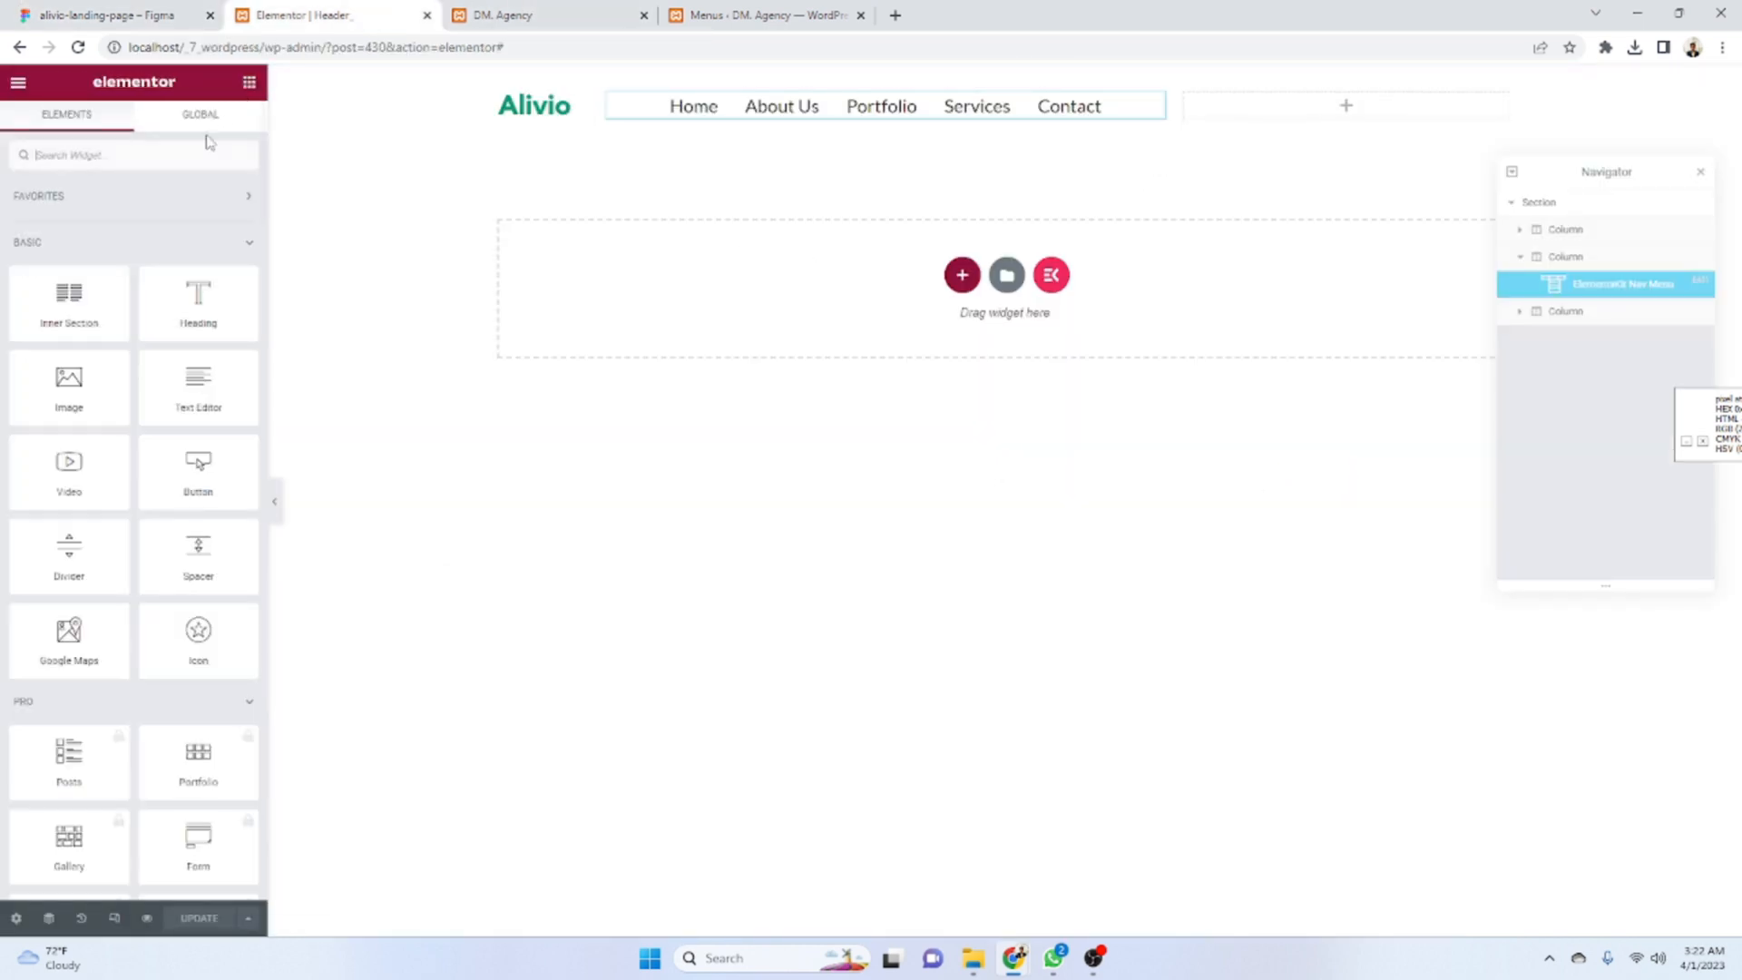
{"action": "left_click_drag", "start_coordinate": [198, 467], "coordinate": [1334, 114]}
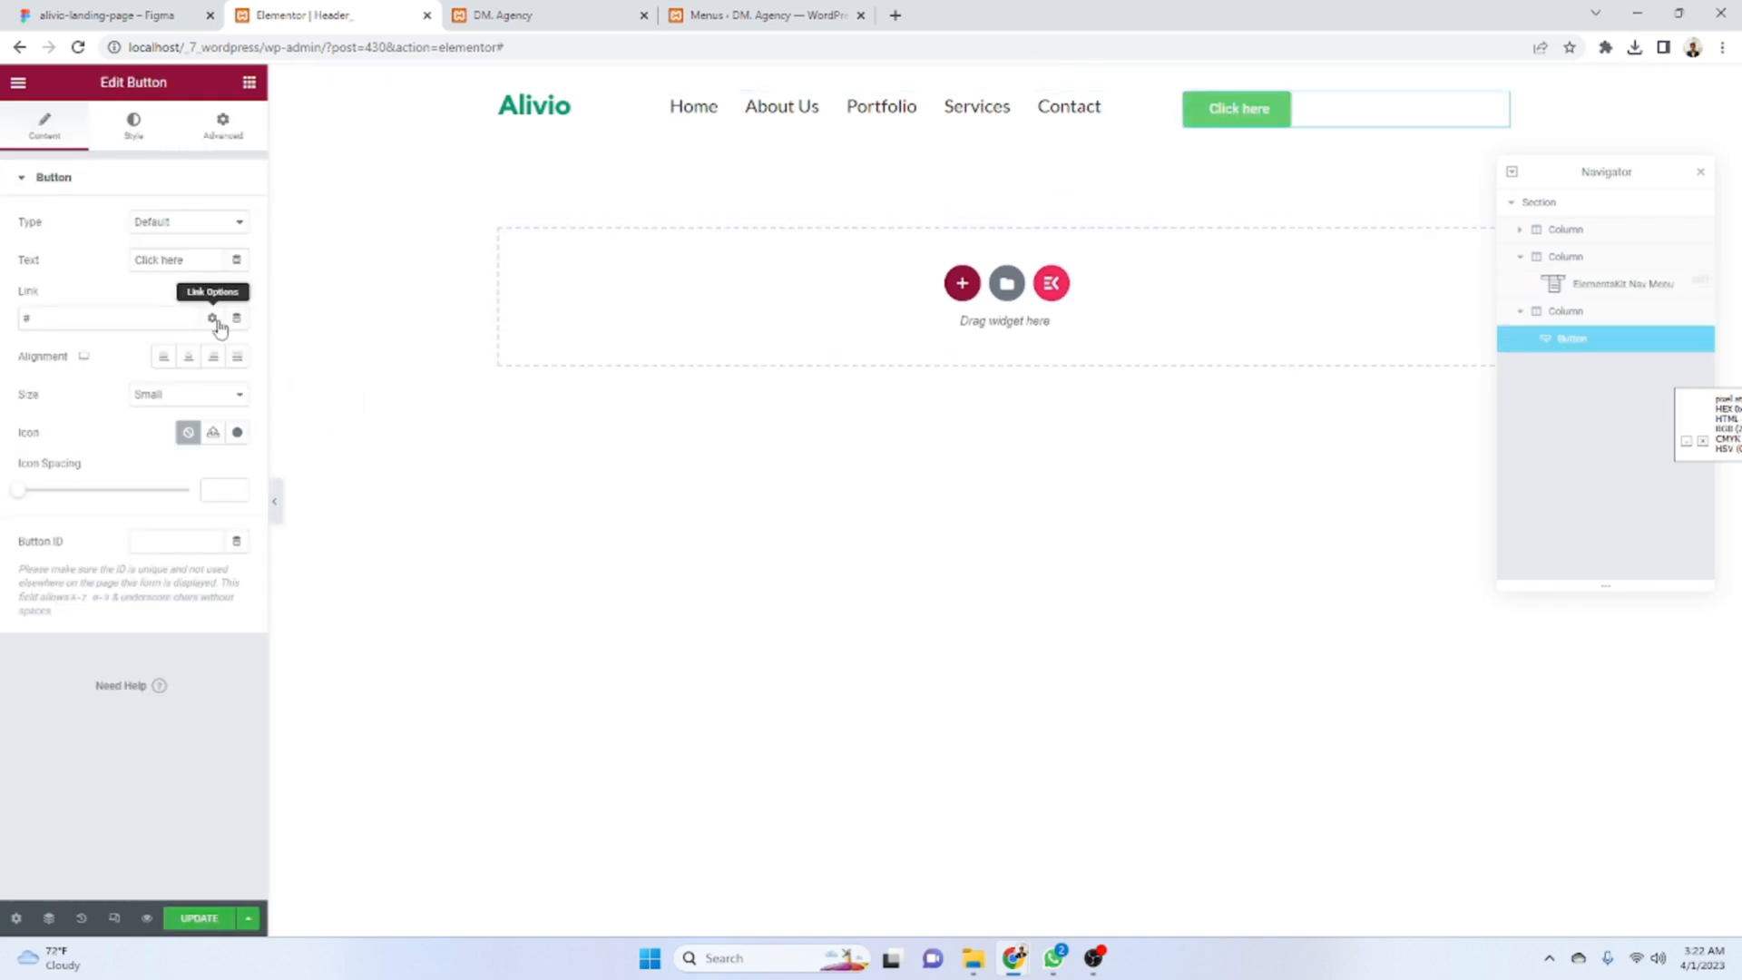
- Align the new button to the right, and set its layout width to Inline (auto)
{"action": "left_click", "coordinate": [212, 356]}
{"action": "left_click", "coordinate": [219, 145]}
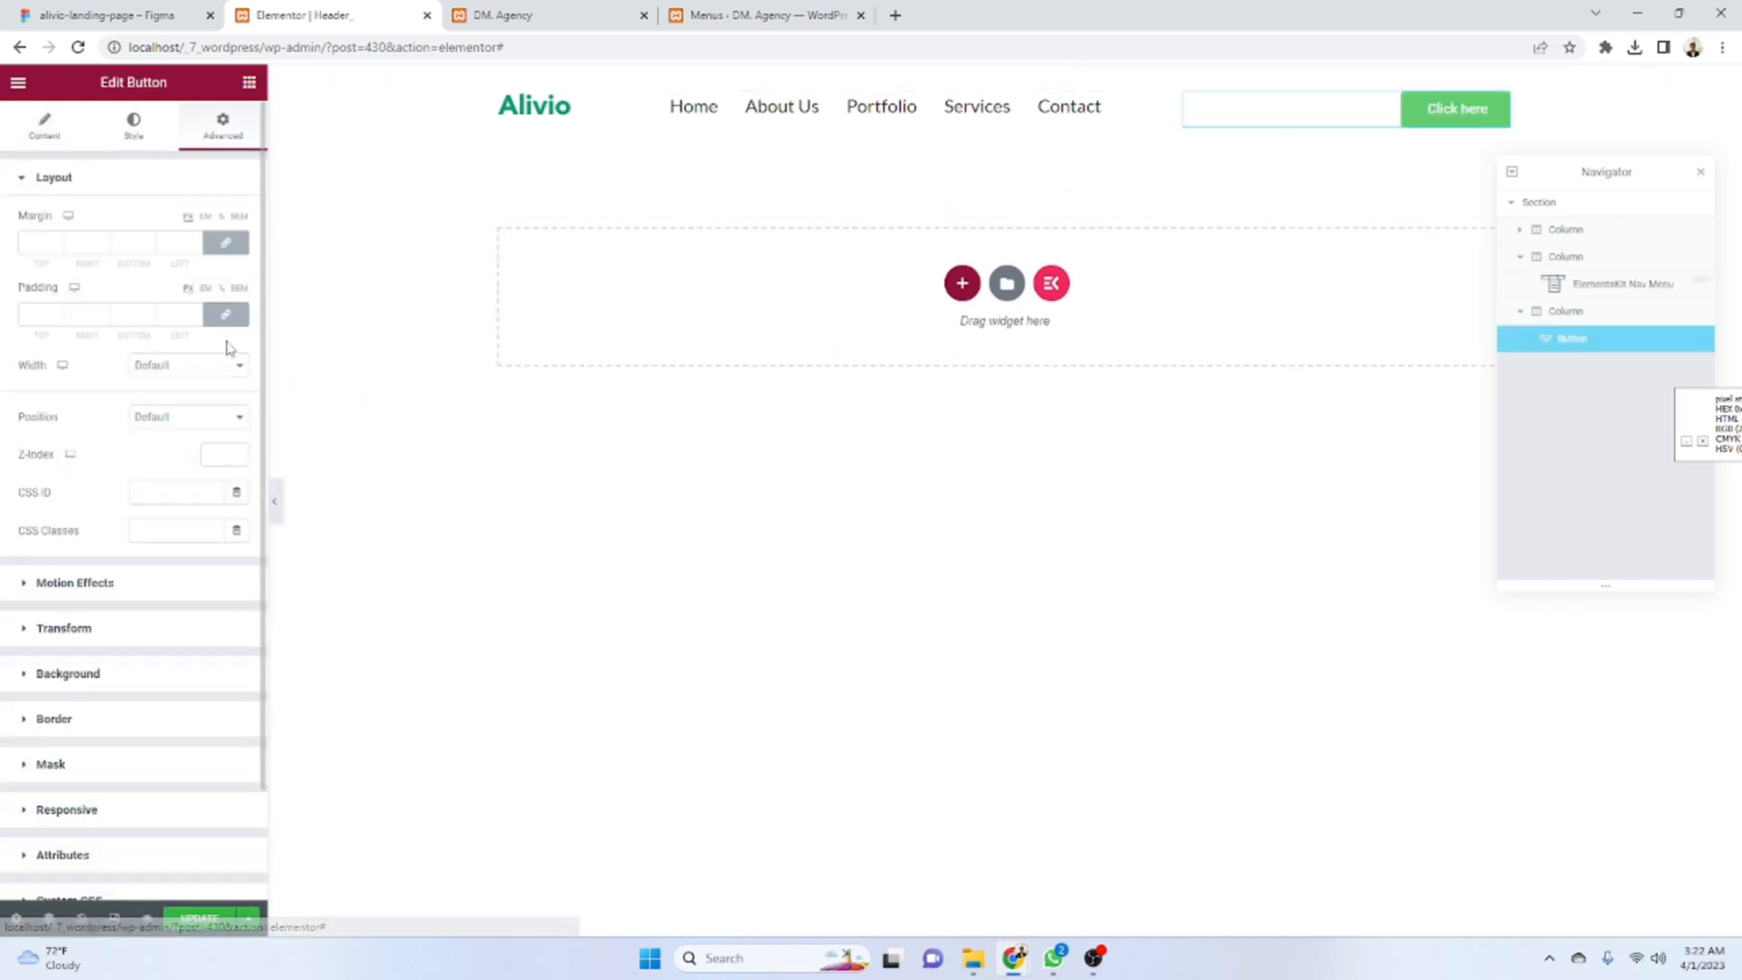
{"action": "left_click", "coordinate": [188, 365]}
{"action": "left_click", "coordinate": [186, 409]}
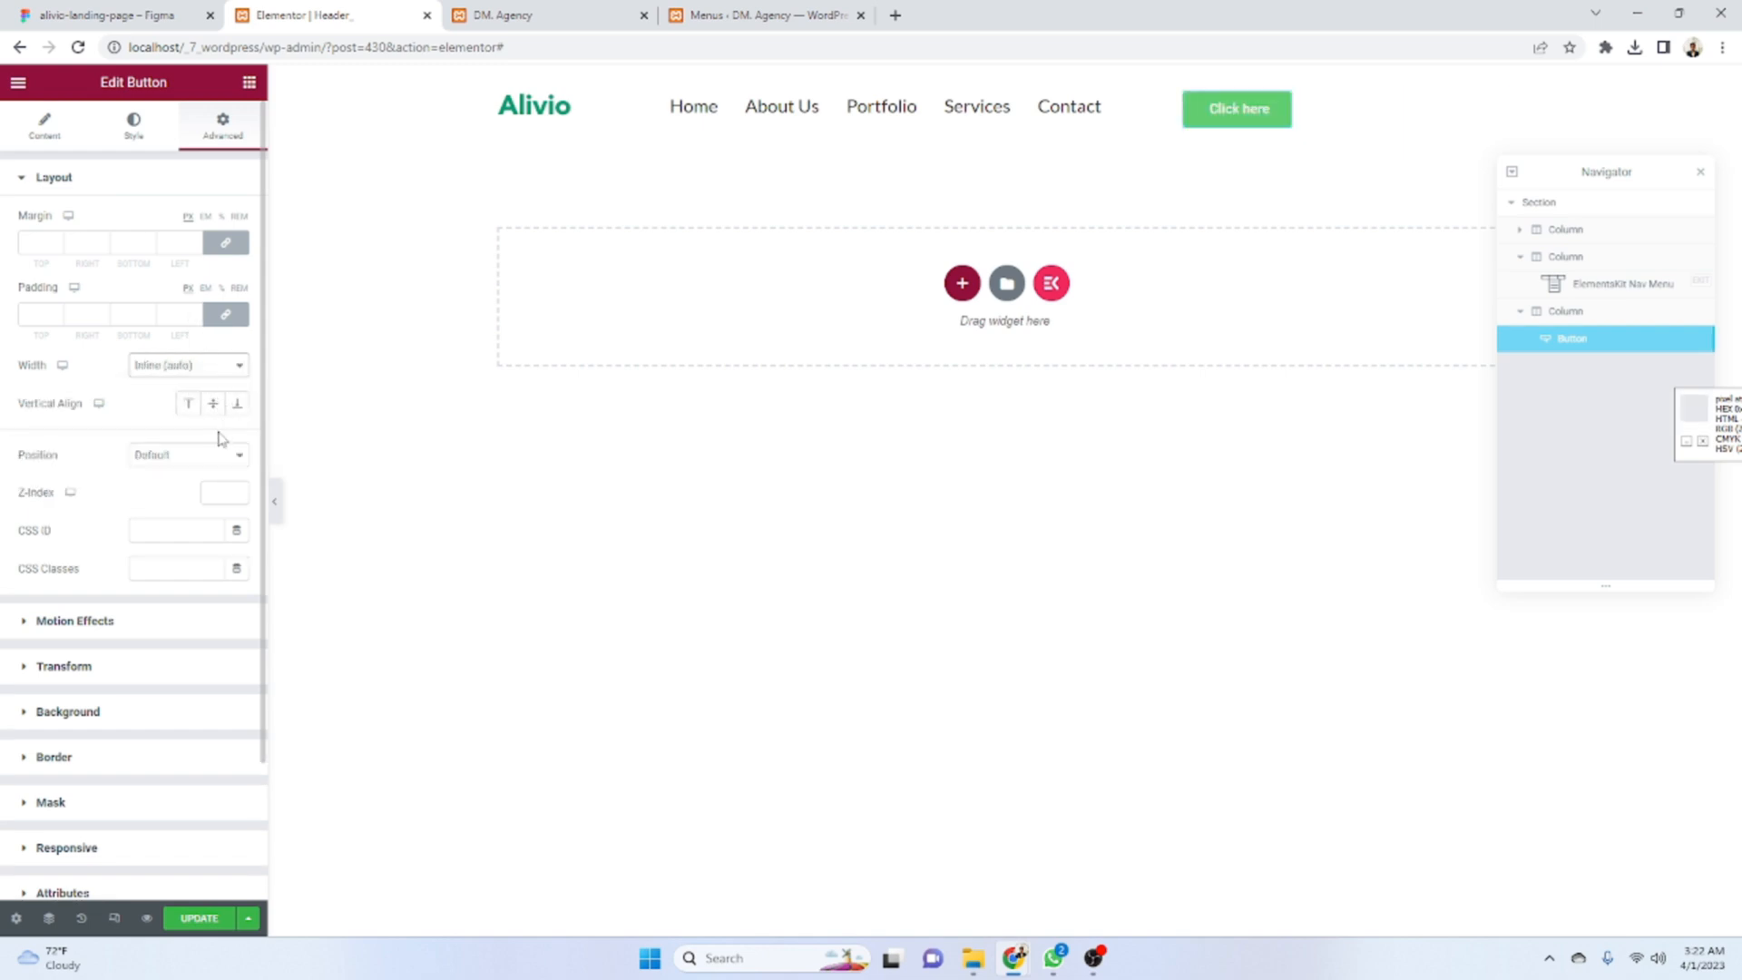
- Set the horizontal alignment of the column containing the button to End
{"action": "left_click", "coordinate": [46, 127]}
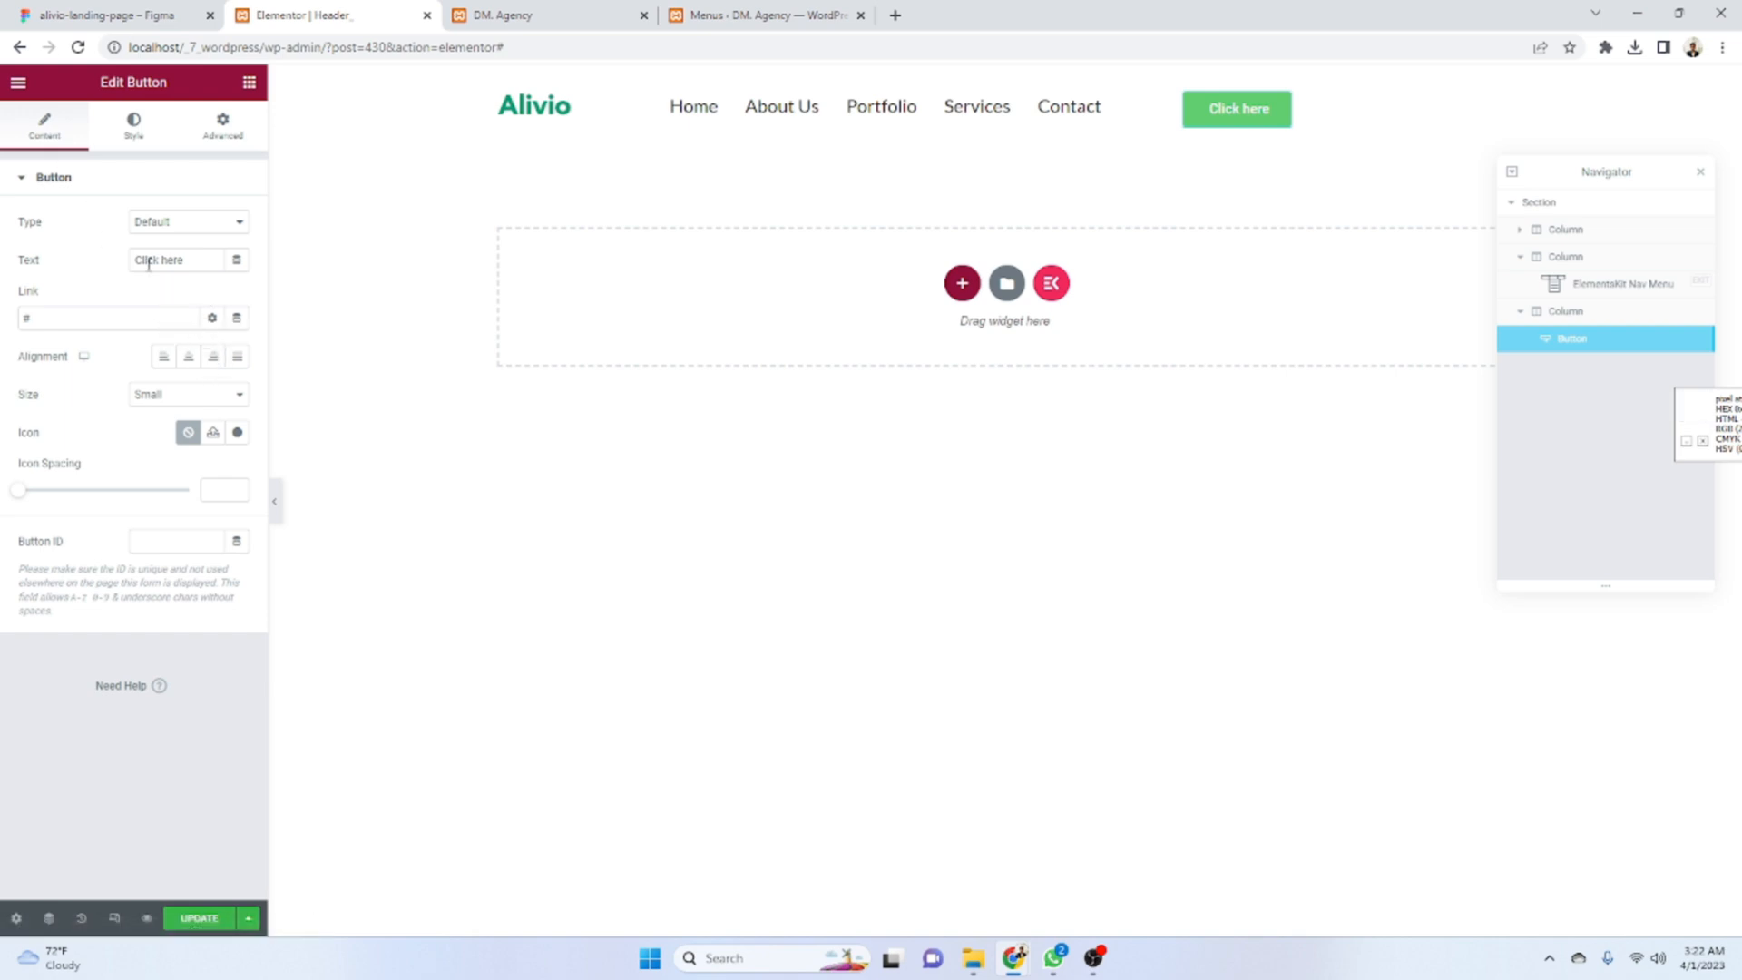
{"action": "left_click", "coordinate": [1184, 94]}
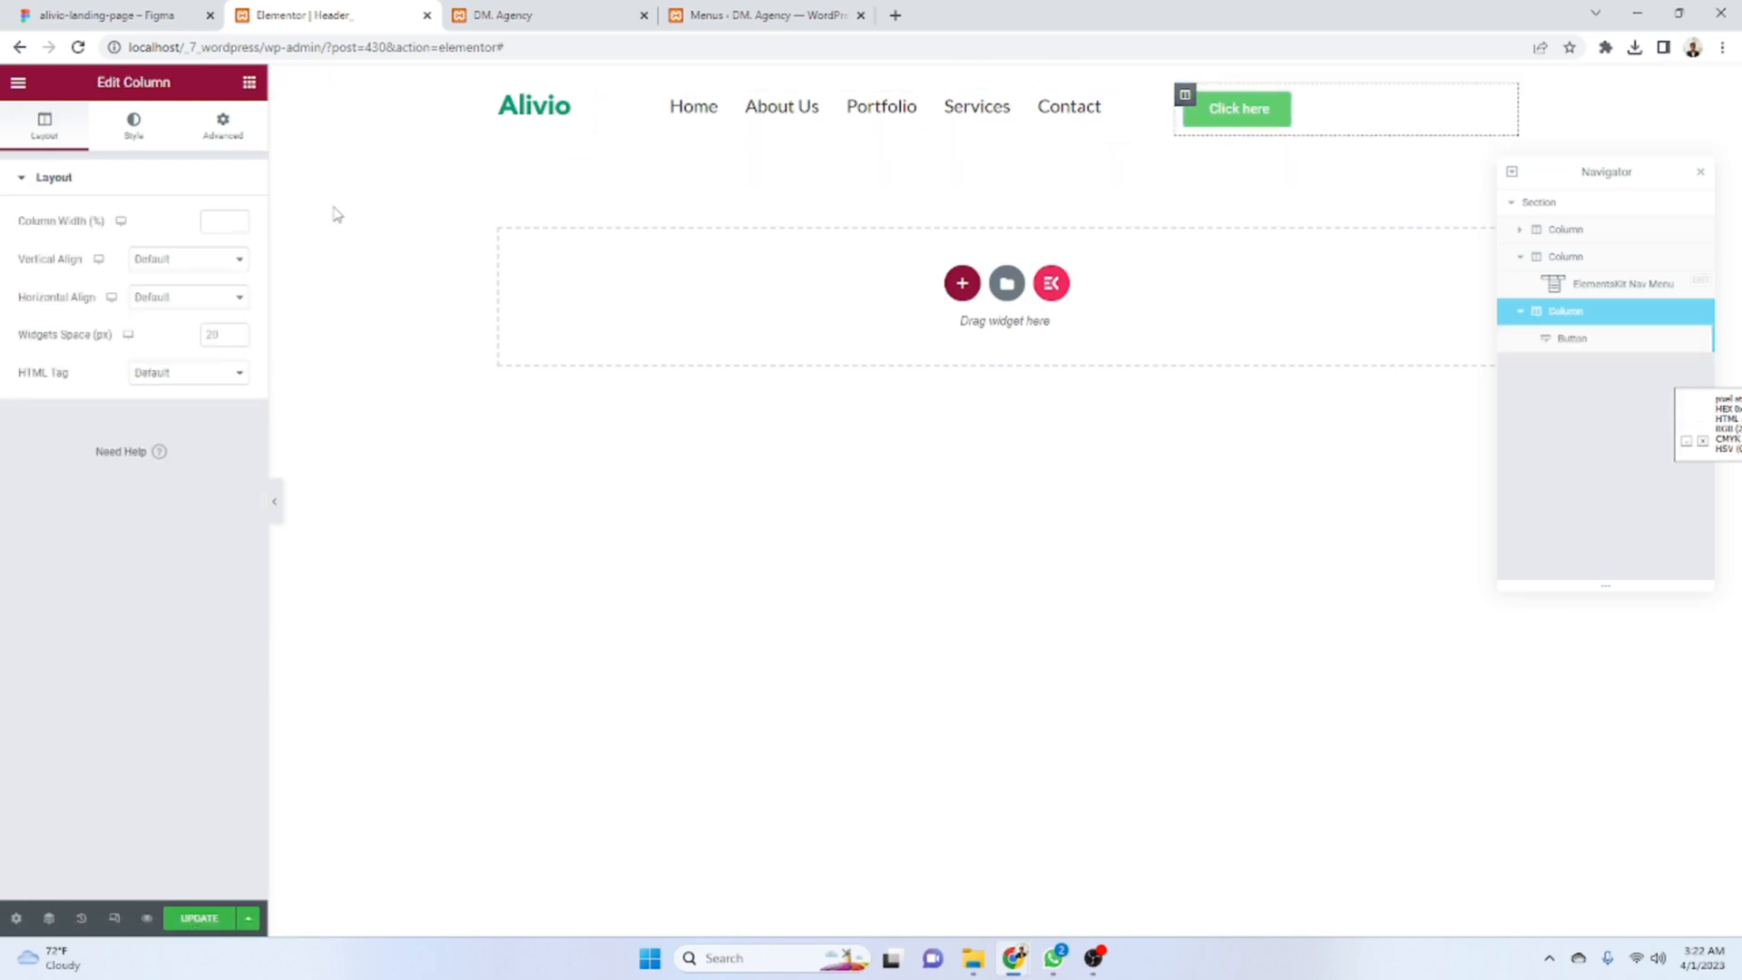
{"action": "left_click", "coordinate": [182, 297]}
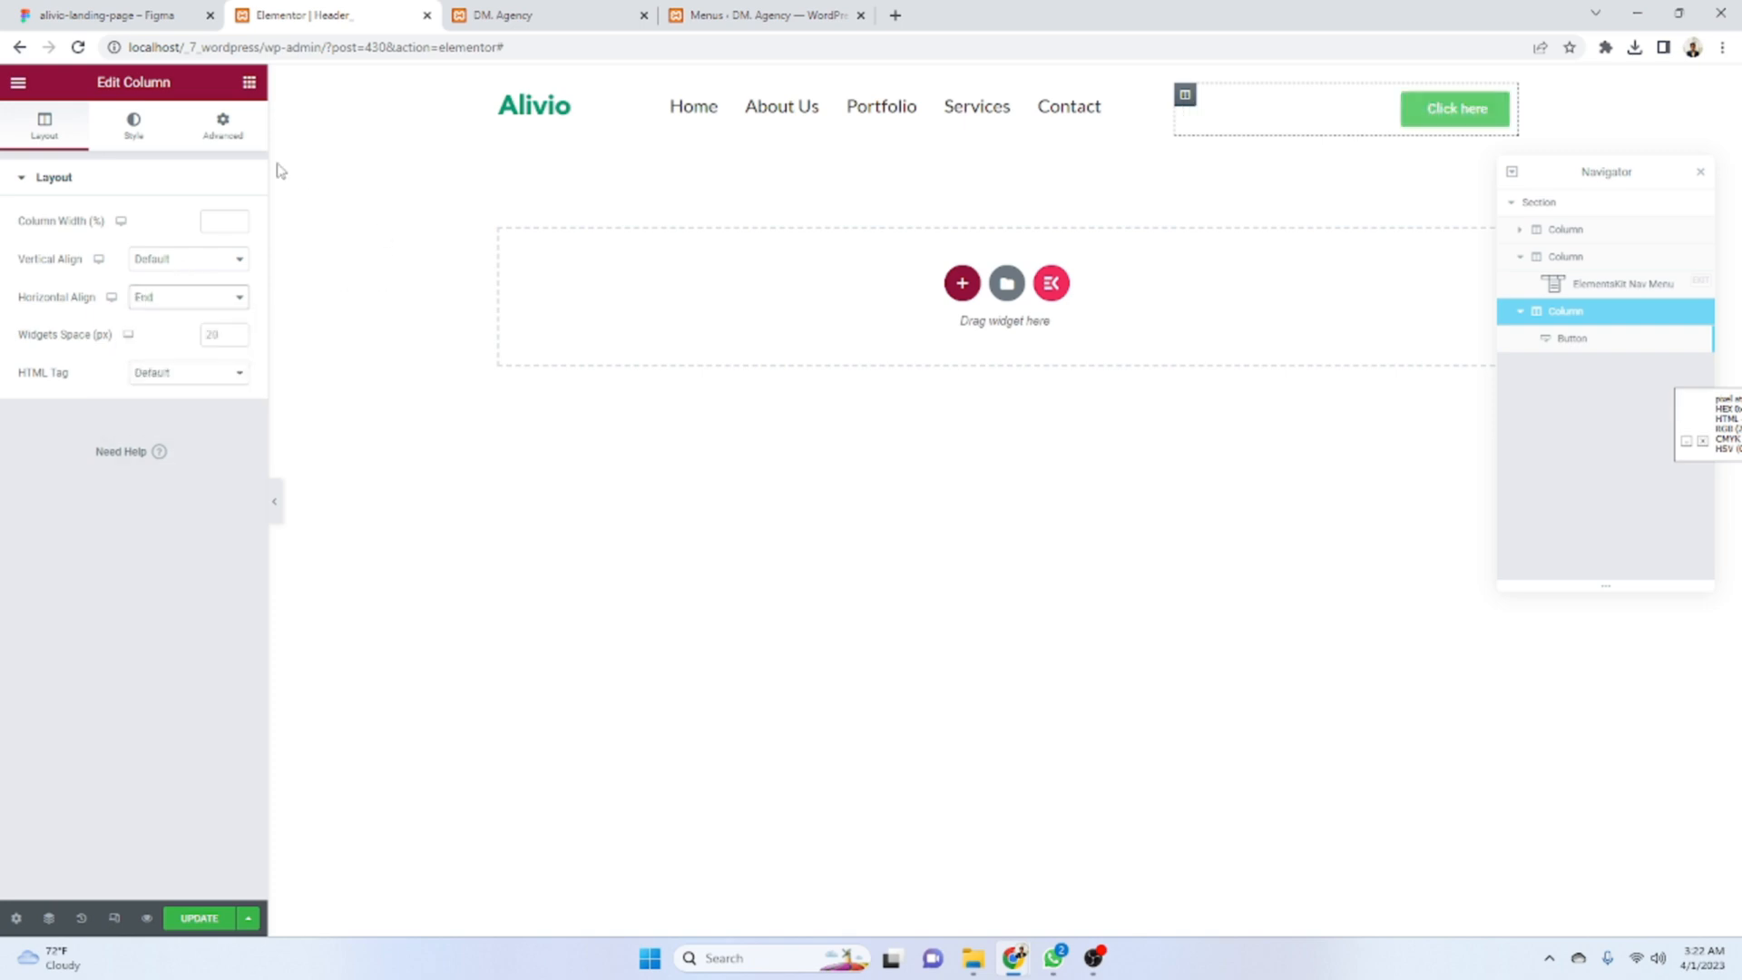
- Copy the call-to-action label from the Figma design, and set the header button's text to "Start Trial"
{"action": "left_click", "coordinate": [107, 15]}
{"action": "left_click", "coordinate": [1429, 479]}
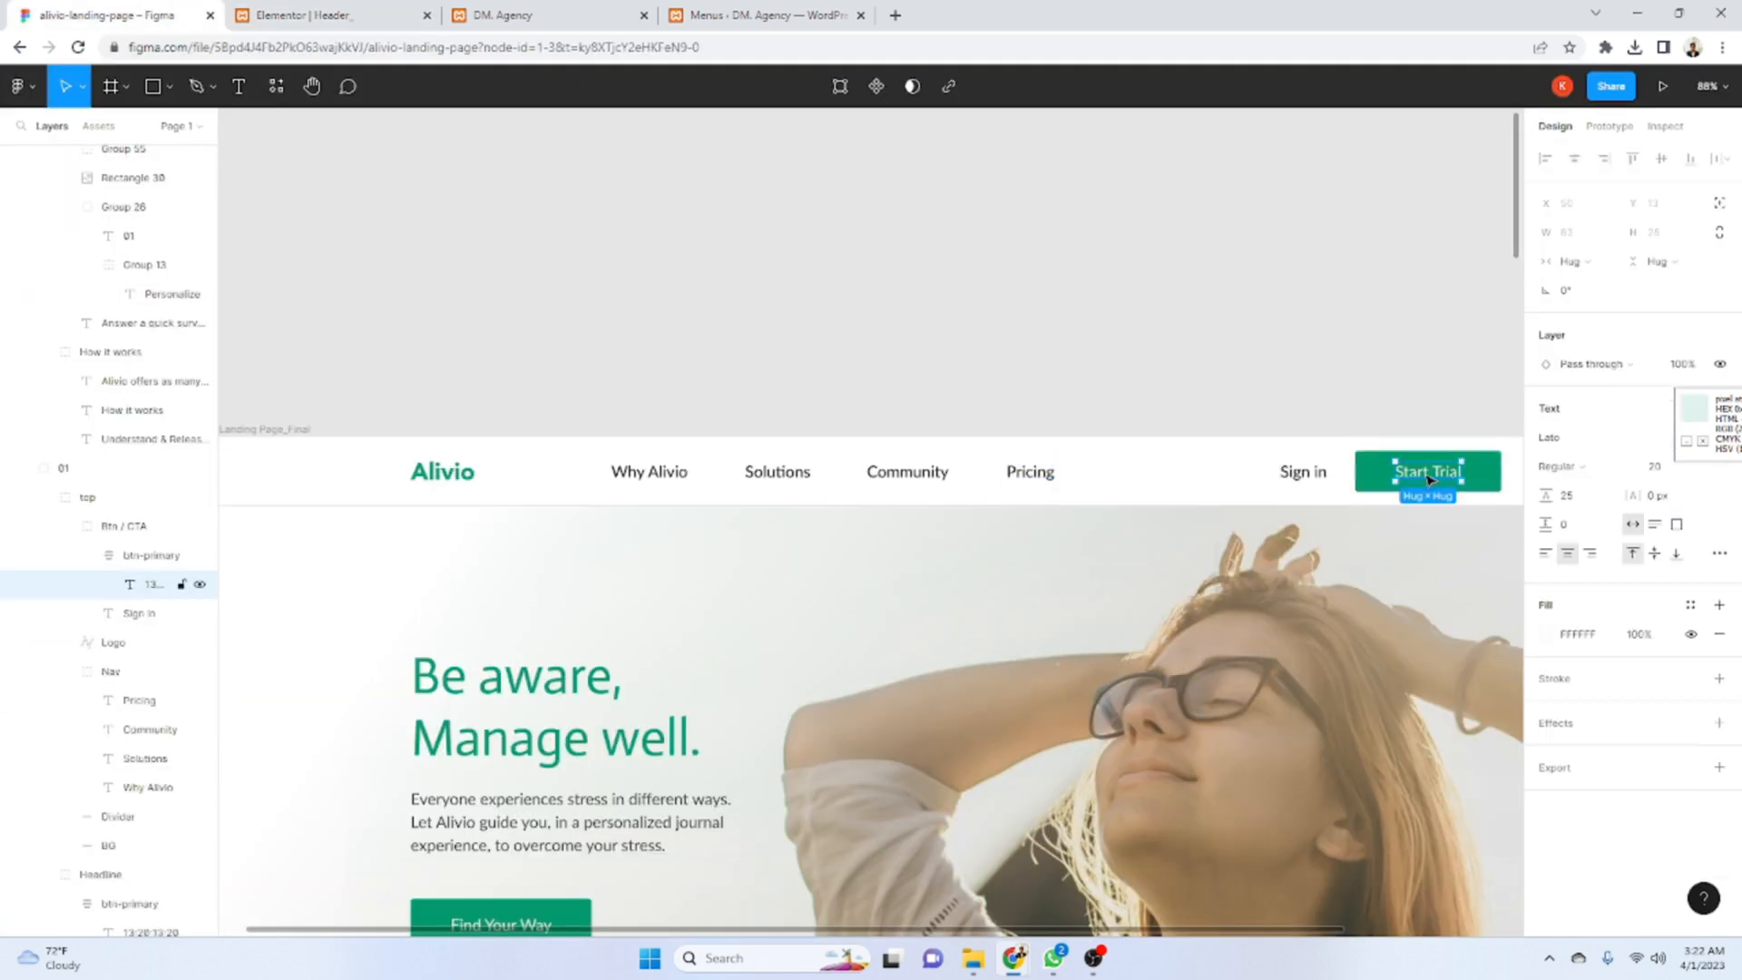
{"action": "left_click", "coordinate": [283, 15]}
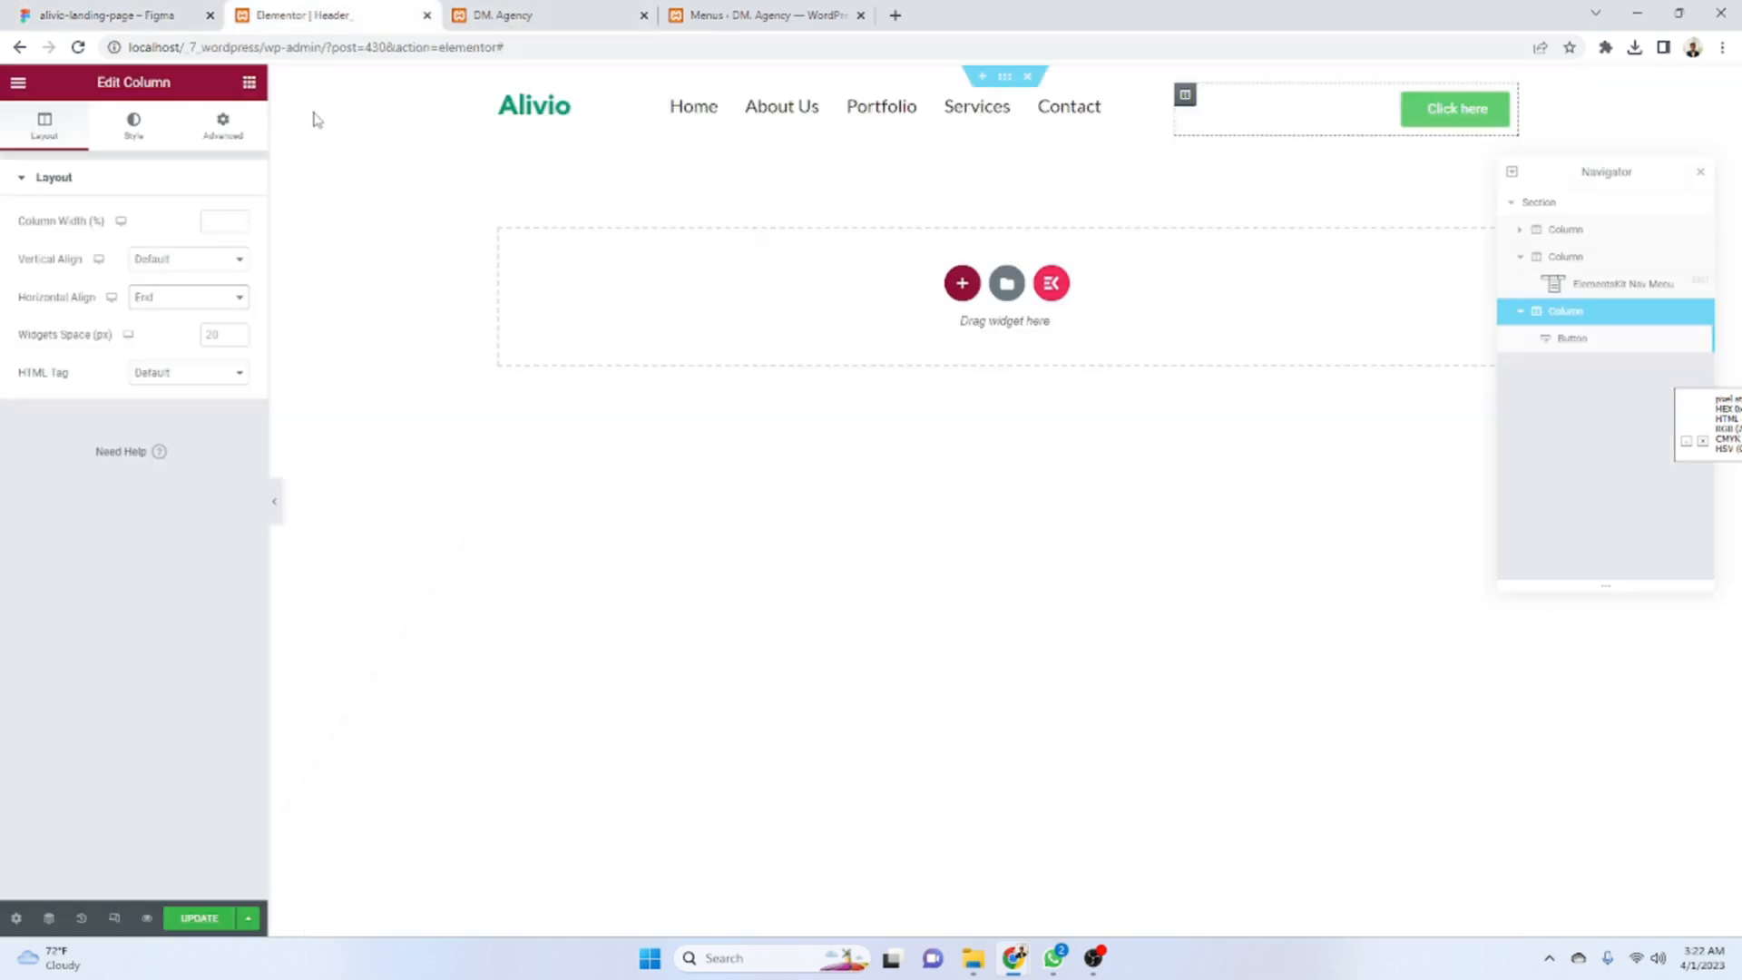
{"action": "left_click", "coordinate": [1414, 113]}
{"action": "left_click", "coordinate": [197, 260]}
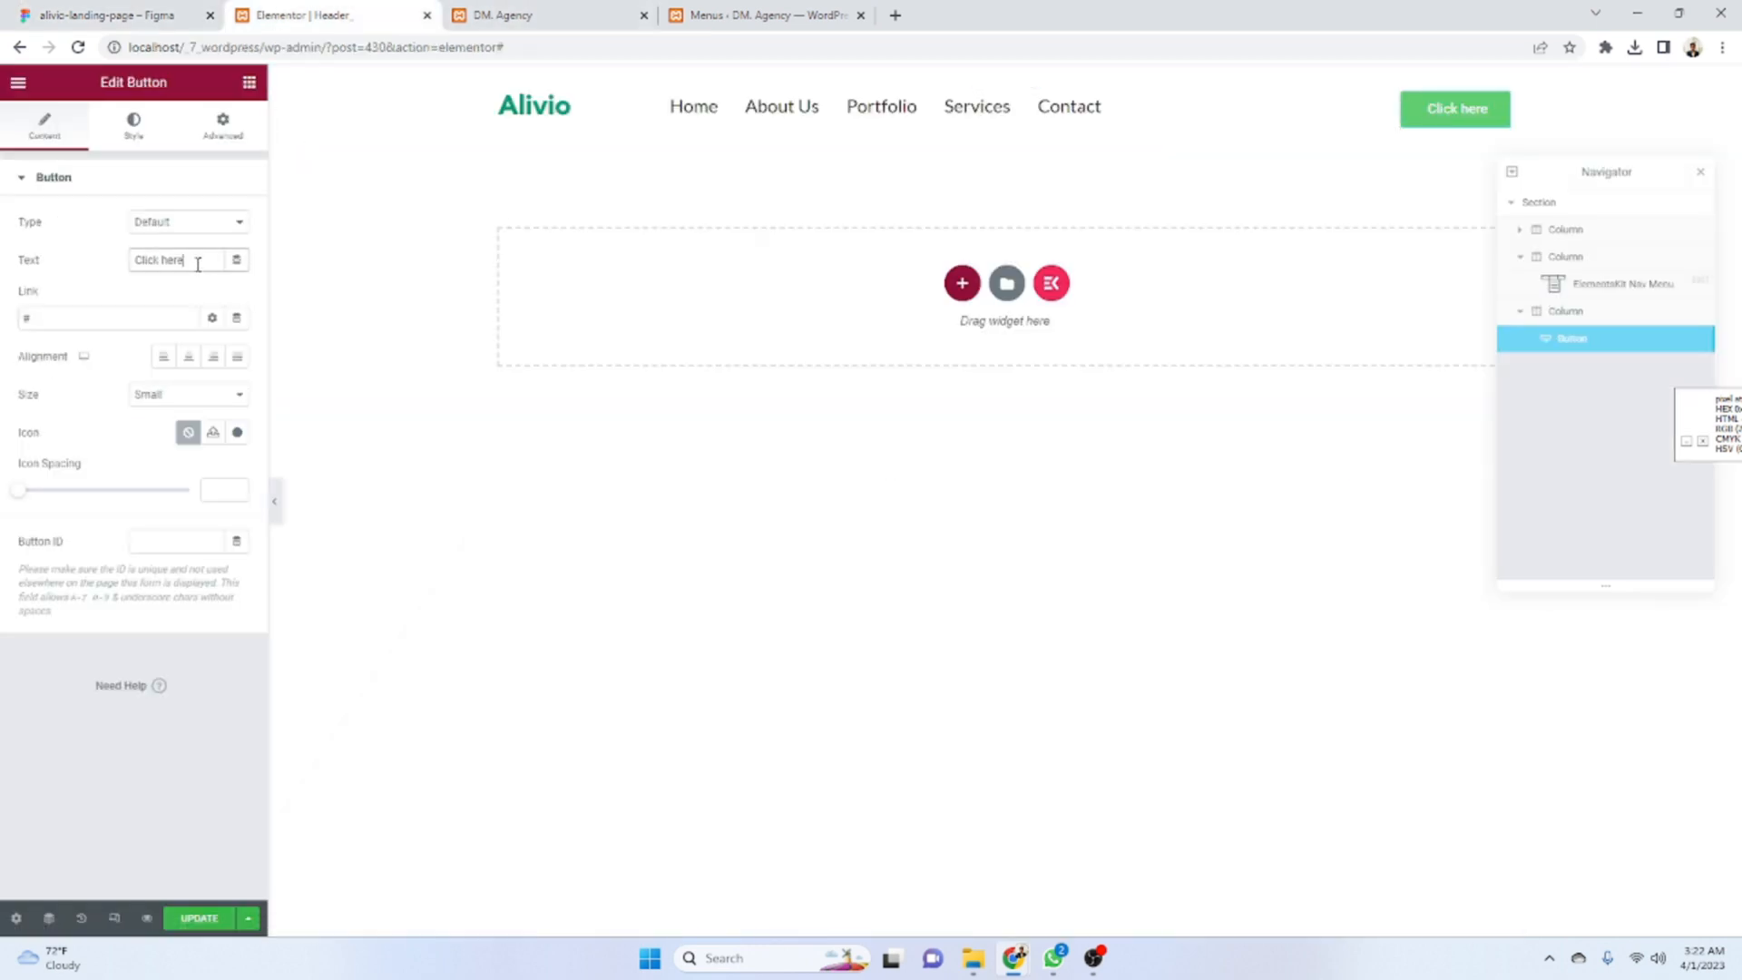
{"action": "type", "text": "Start Trial"}
- Copy the Start Trial text's font family name from the Figma design, and return to the Elementor header editor
{"action": "key", "text": "ctrl+1"}
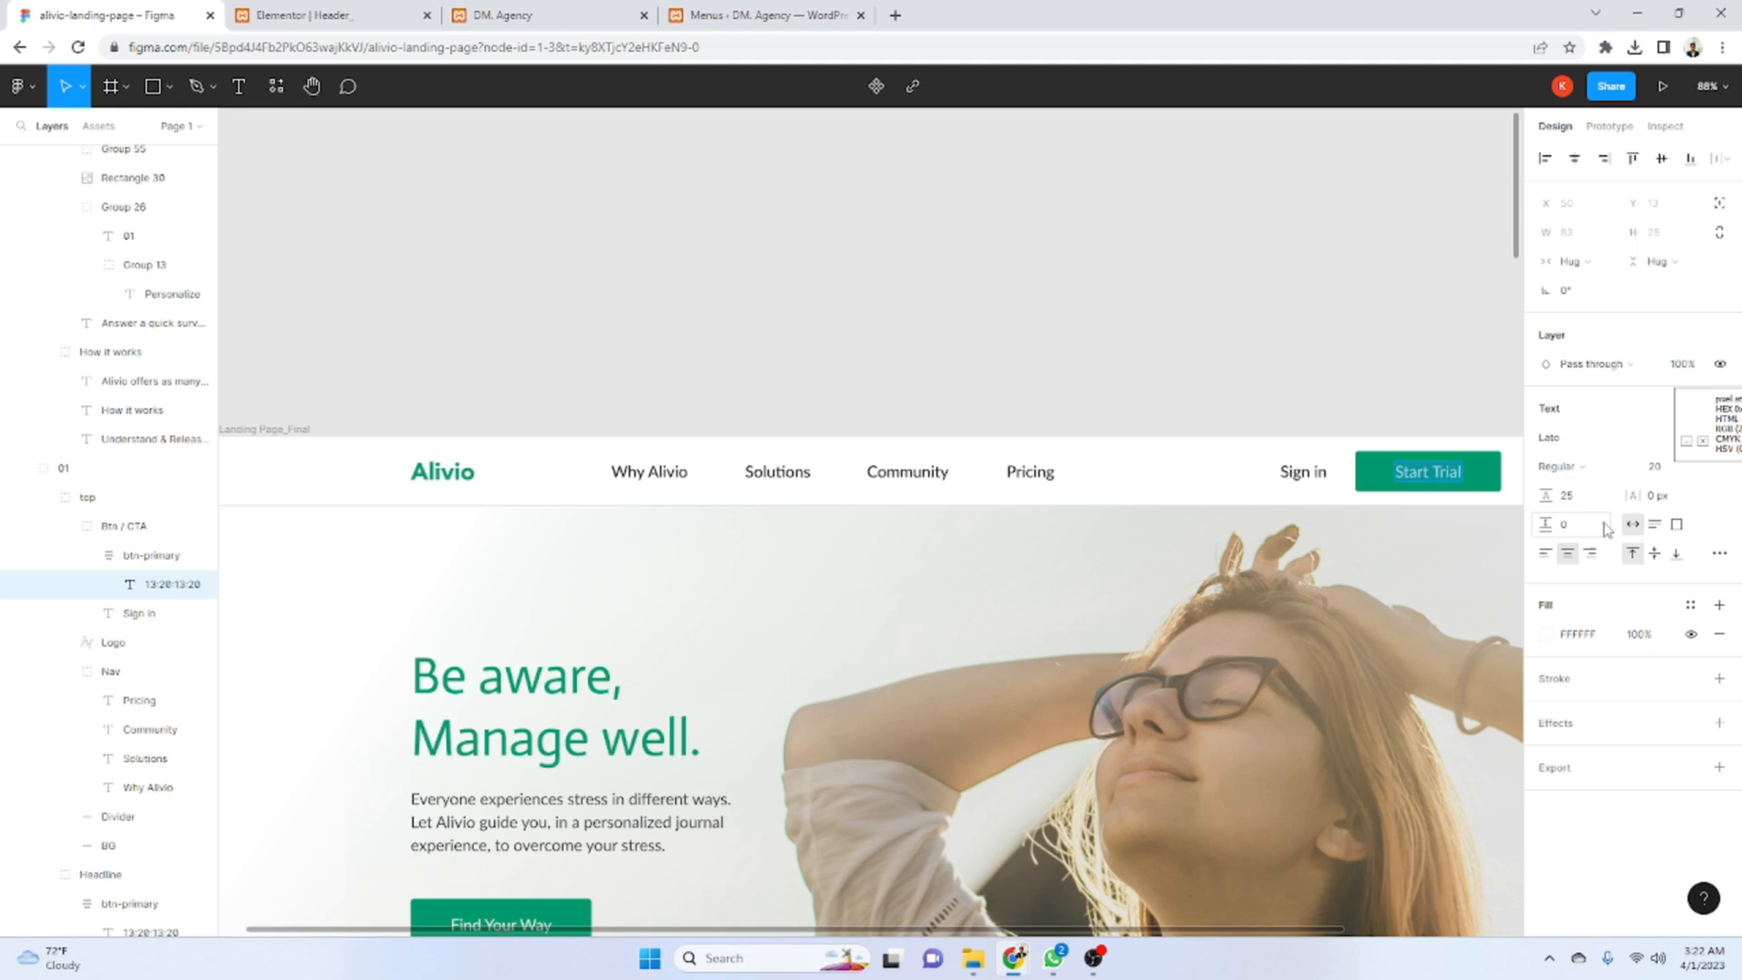
{"action": "left_click", "coordinate": [1581, 445]}
{"action": "left_click", "coordinate": [415, 14]}
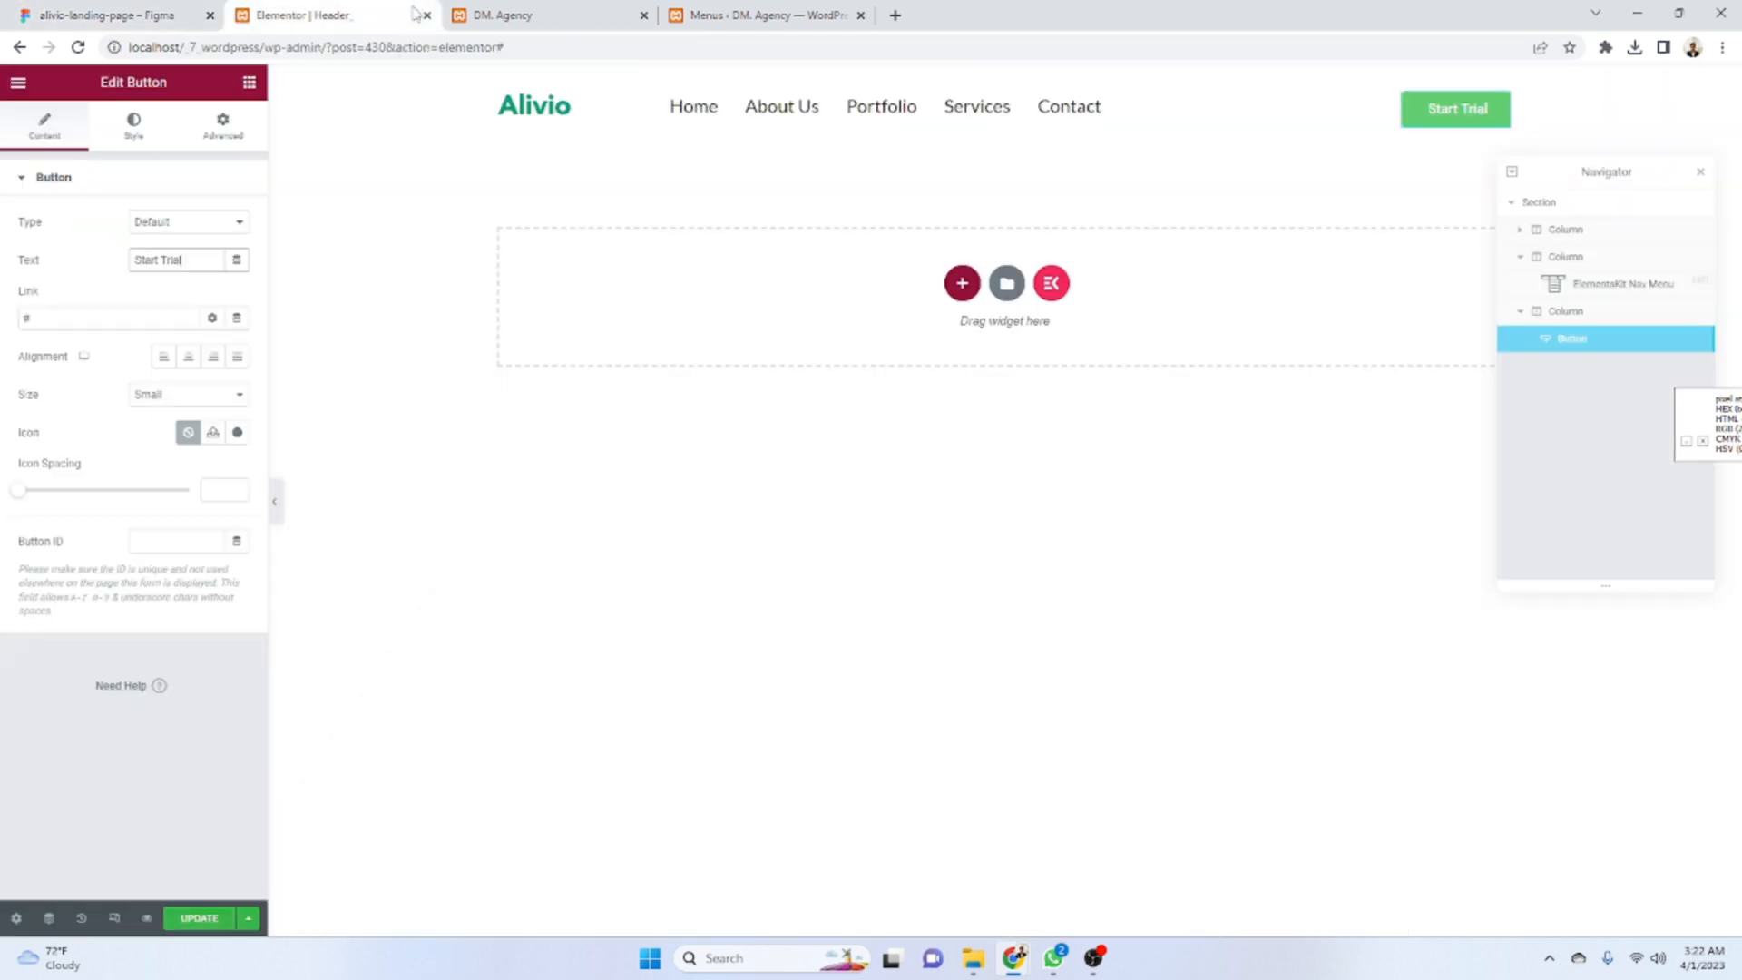
- Set the Start Trial button's typography to the Lato family at size 20 px
{"action": "left_click", "coordinate": [168, 127]}
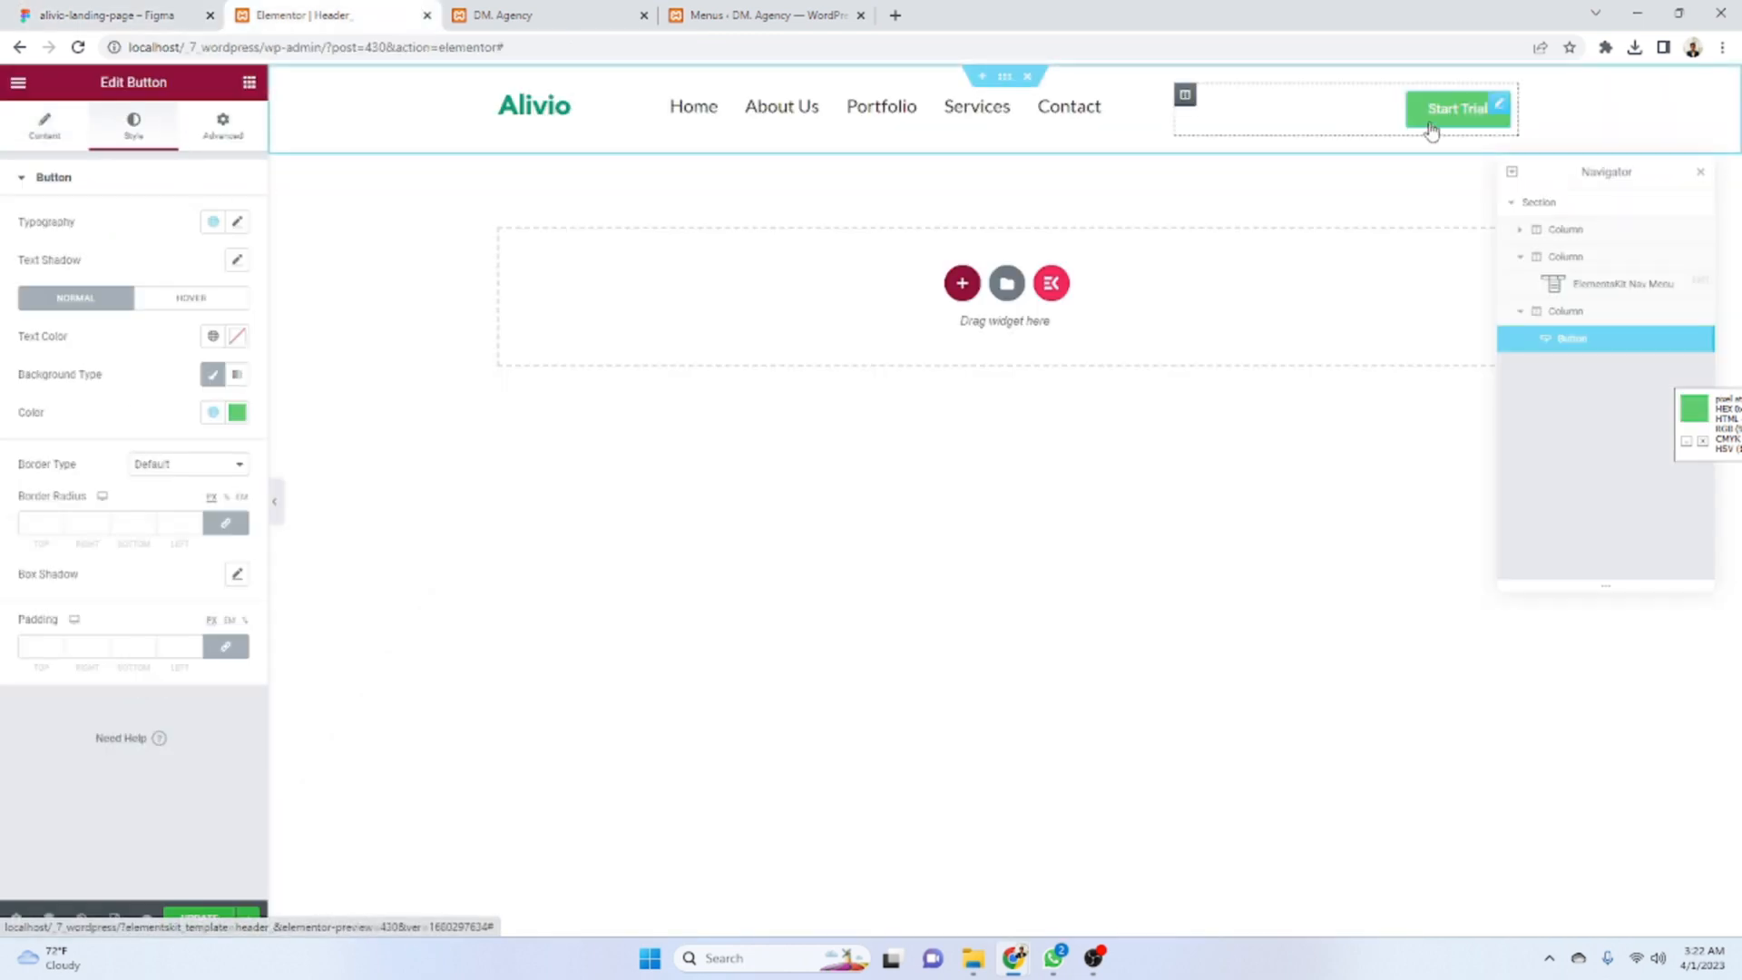
{"action": "left_click", "coordinate": [236, 224]}
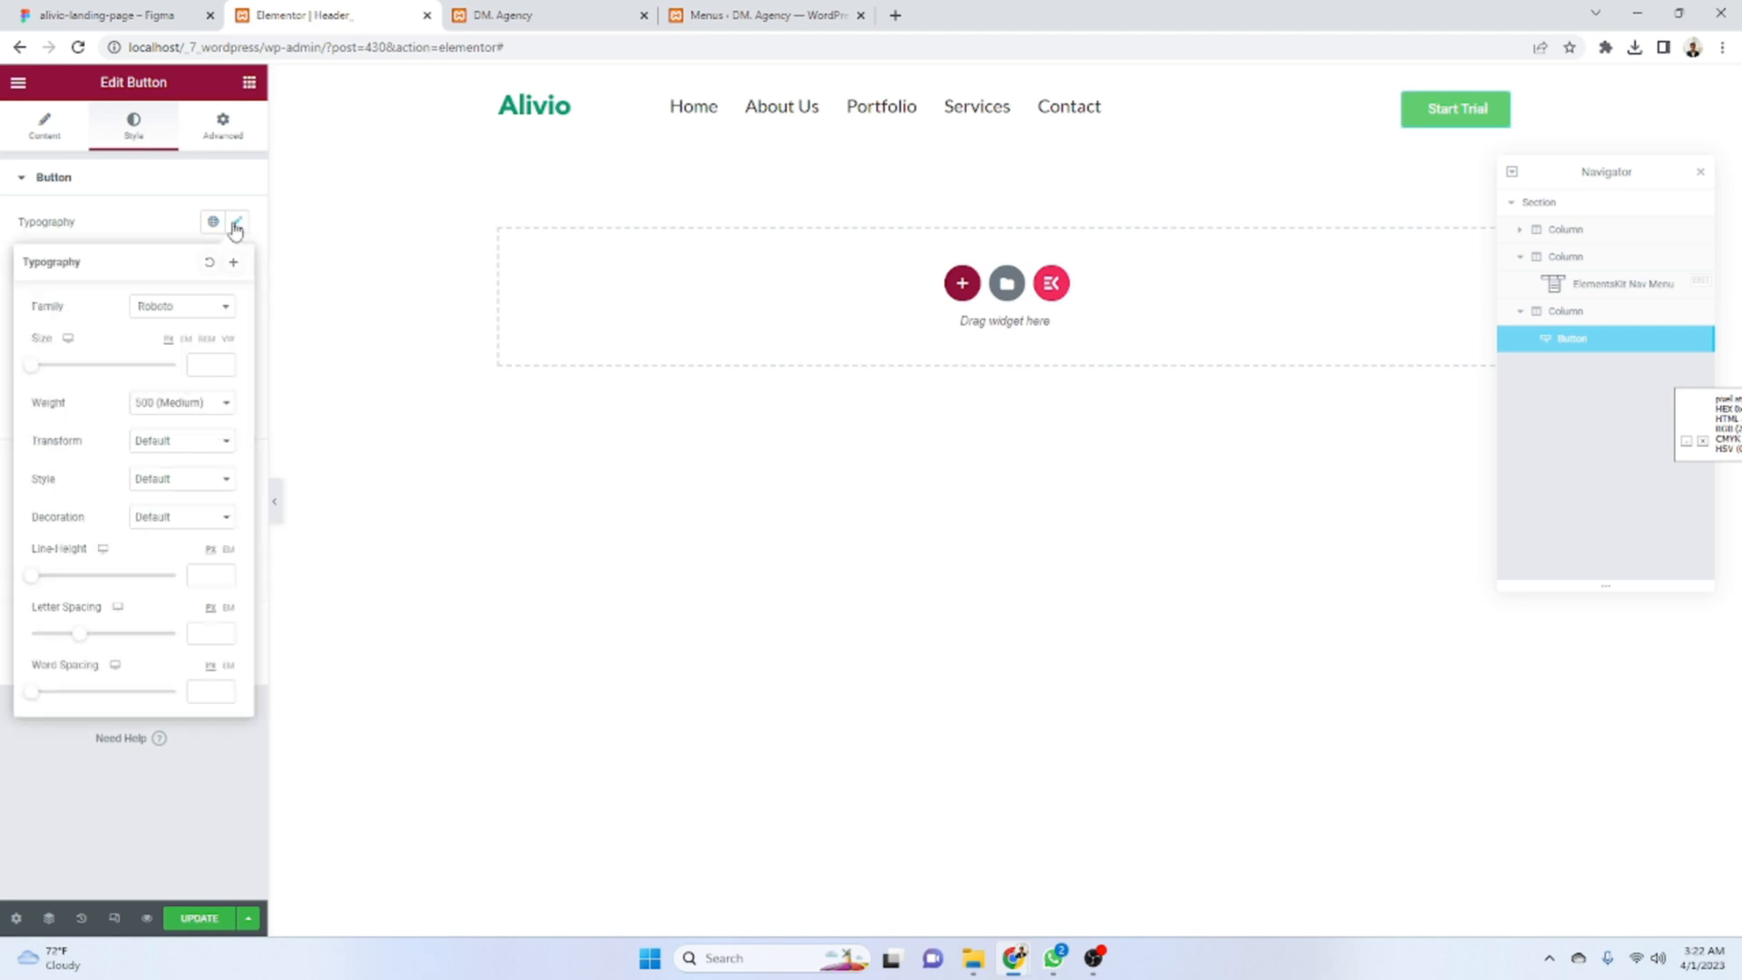
{"action": "left_click", "coordinate": [201, 313]}
{"action": "type", "text": "Lato"}
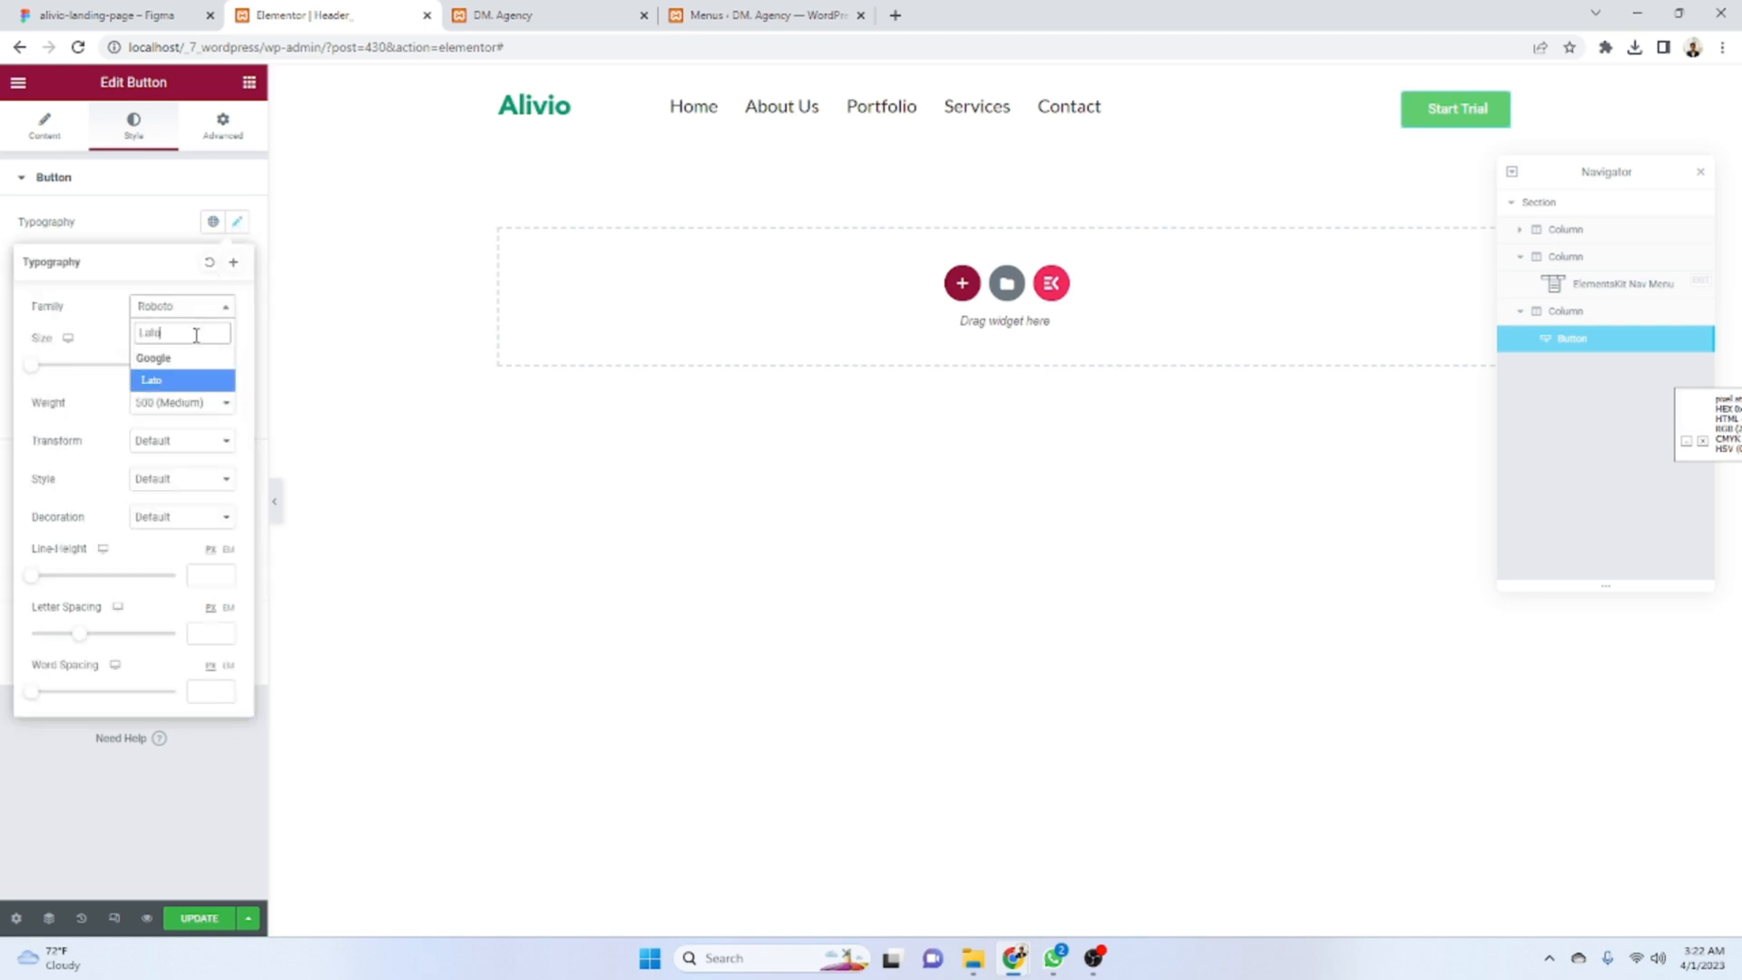
{"action": "left_click", "coordinate": [191, 381]}
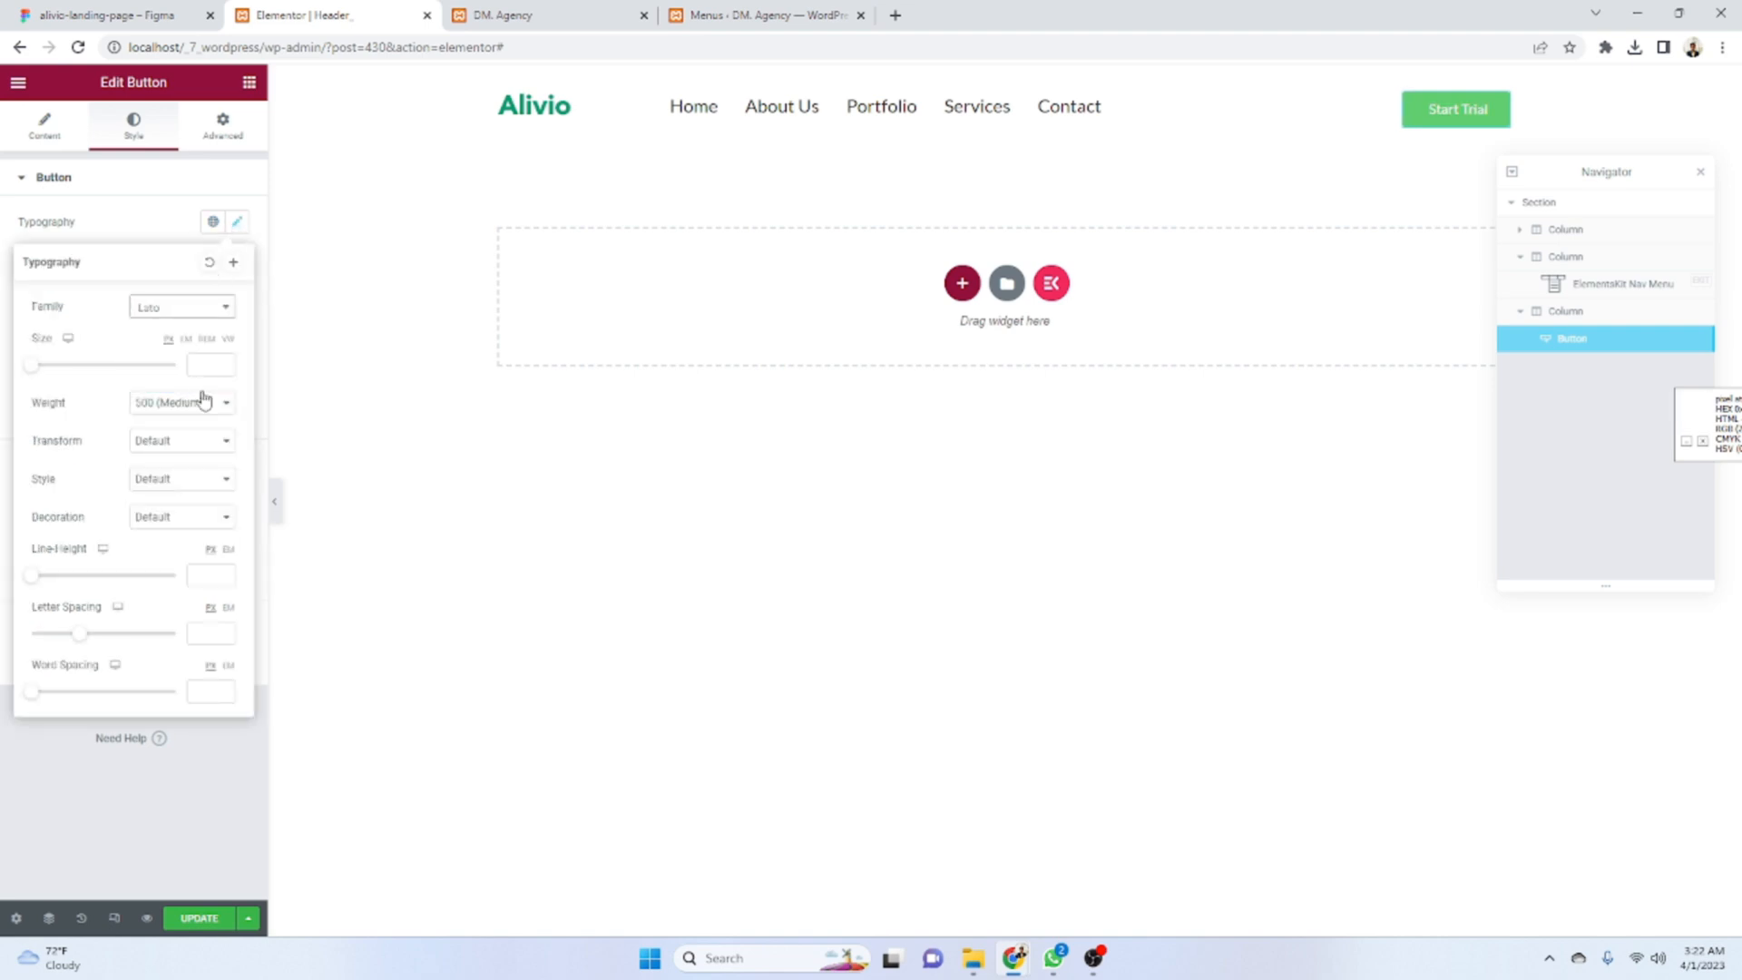
{"action": "left_click", "coordinate": [223, 360]}
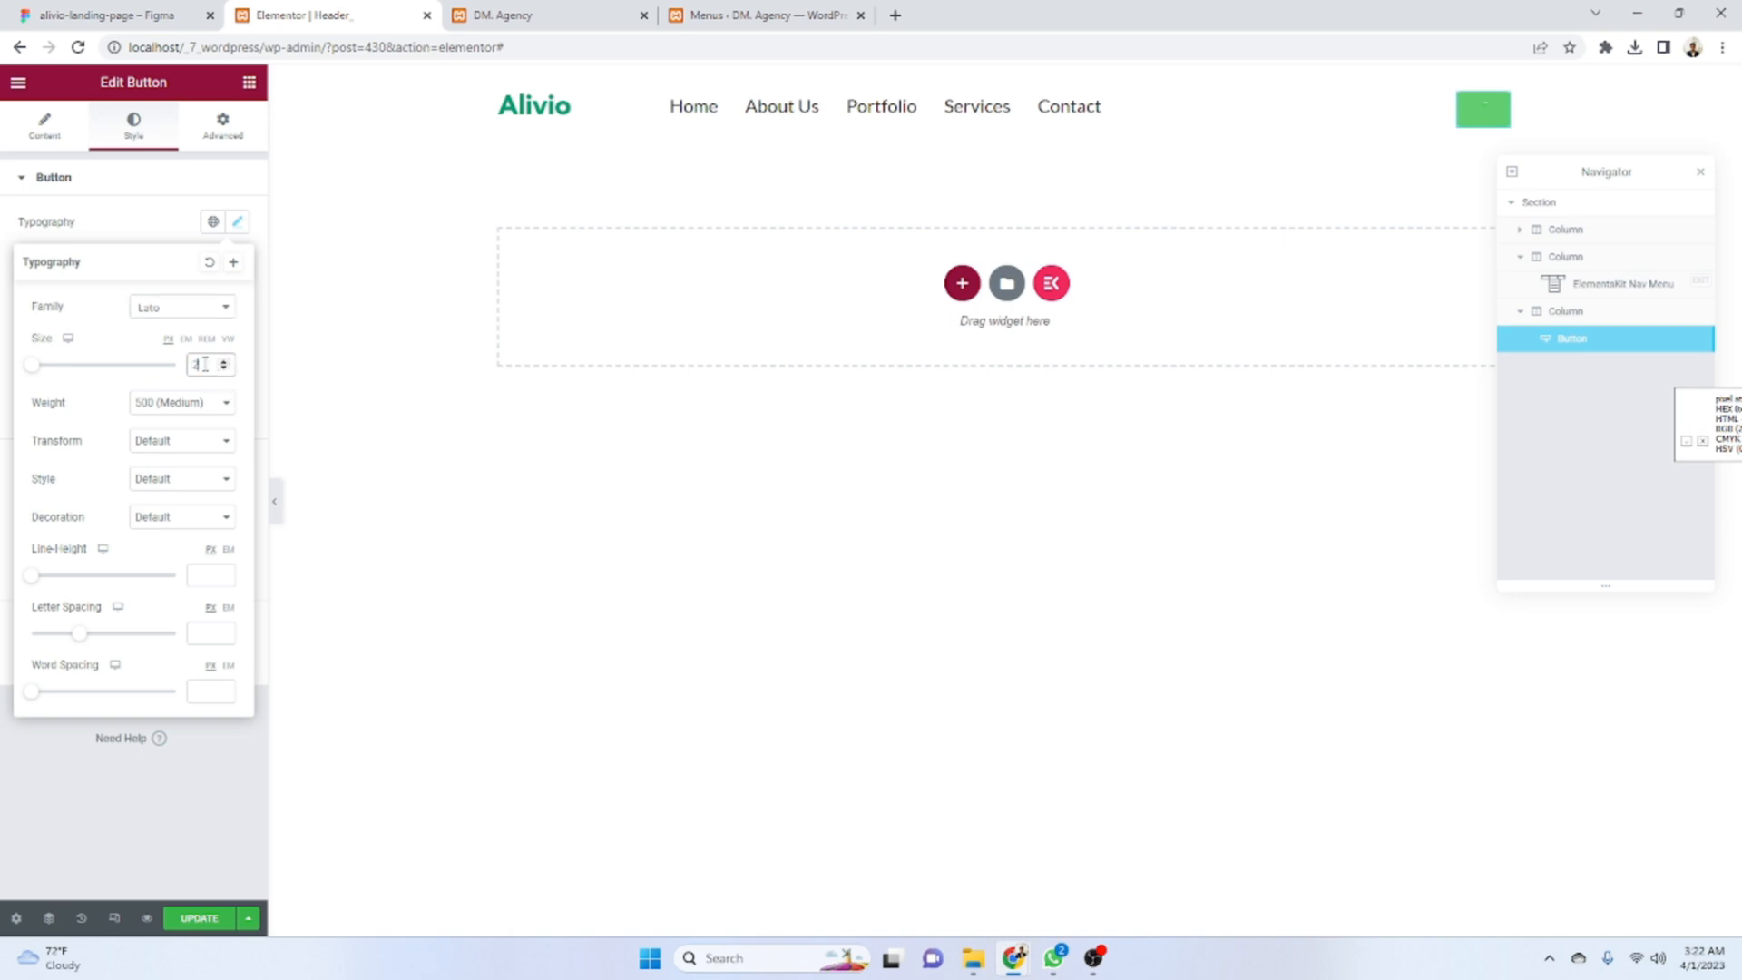
{"action": "type", "text": "0"}
- Check the Start Trial text style in Figma, and set the header button's font weight to 400 (Normal) and line height to 25 px
{"action": "left_click", "coordinate": [207, 401]}
{"action": "left_click", "coordinate": [75, 12]}
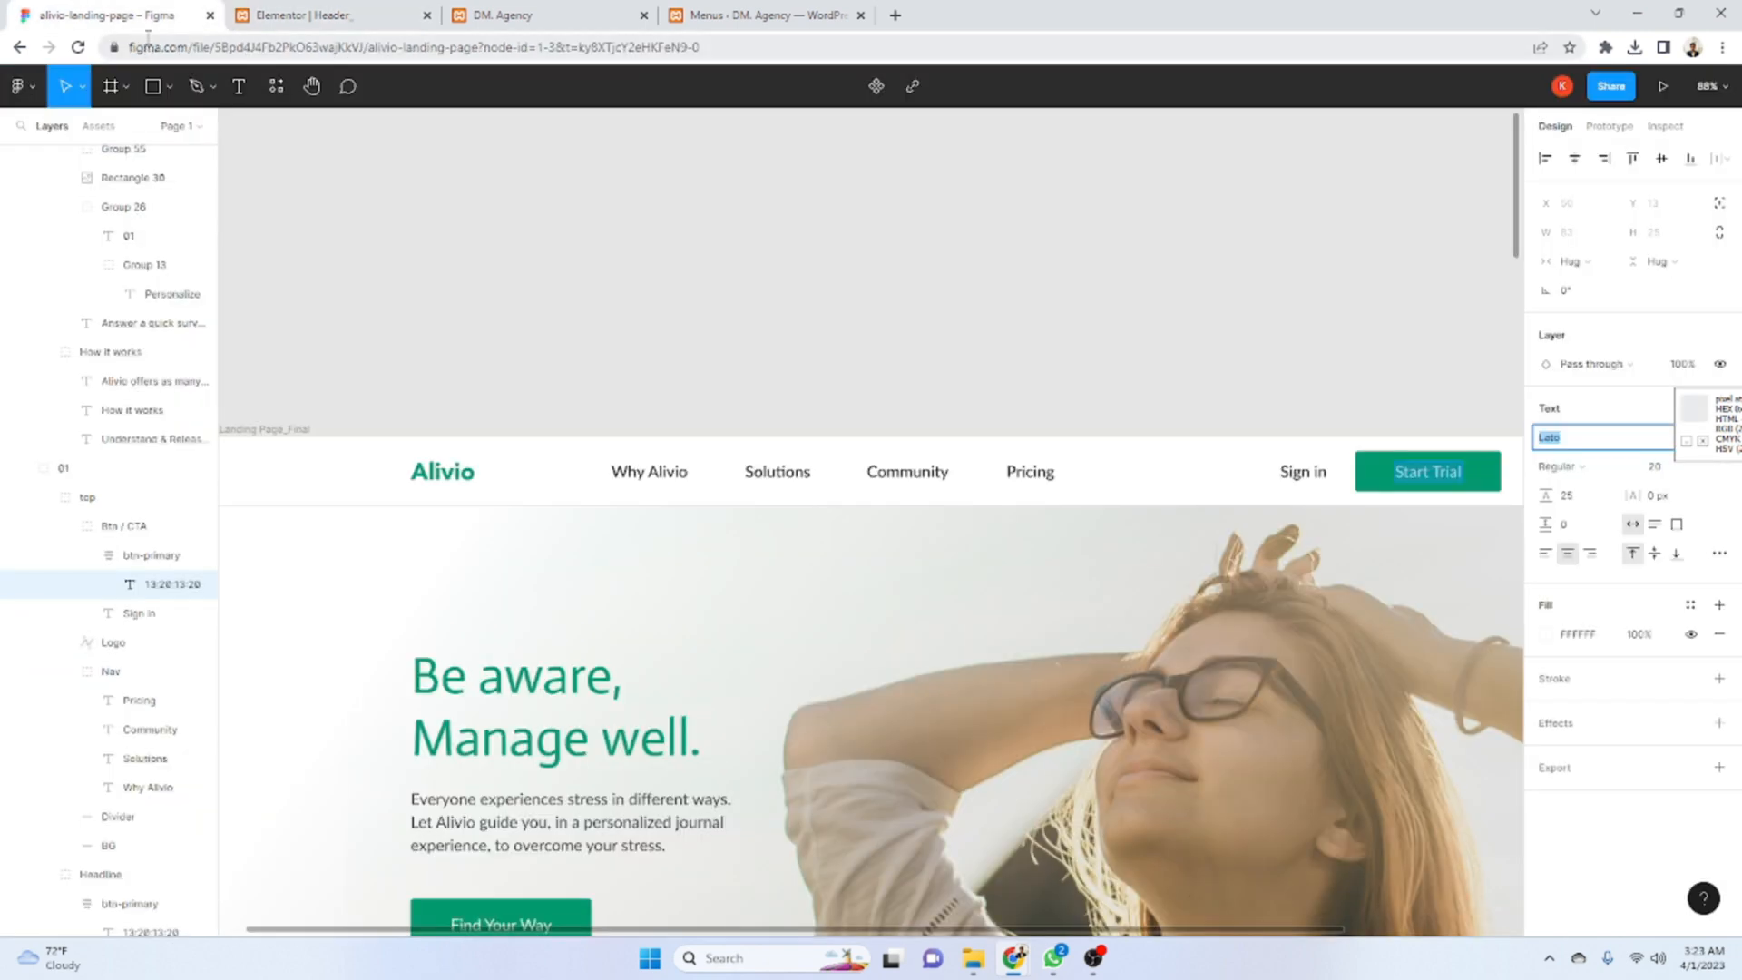
{"action": "left_click", "coordinate": [372, 15]}
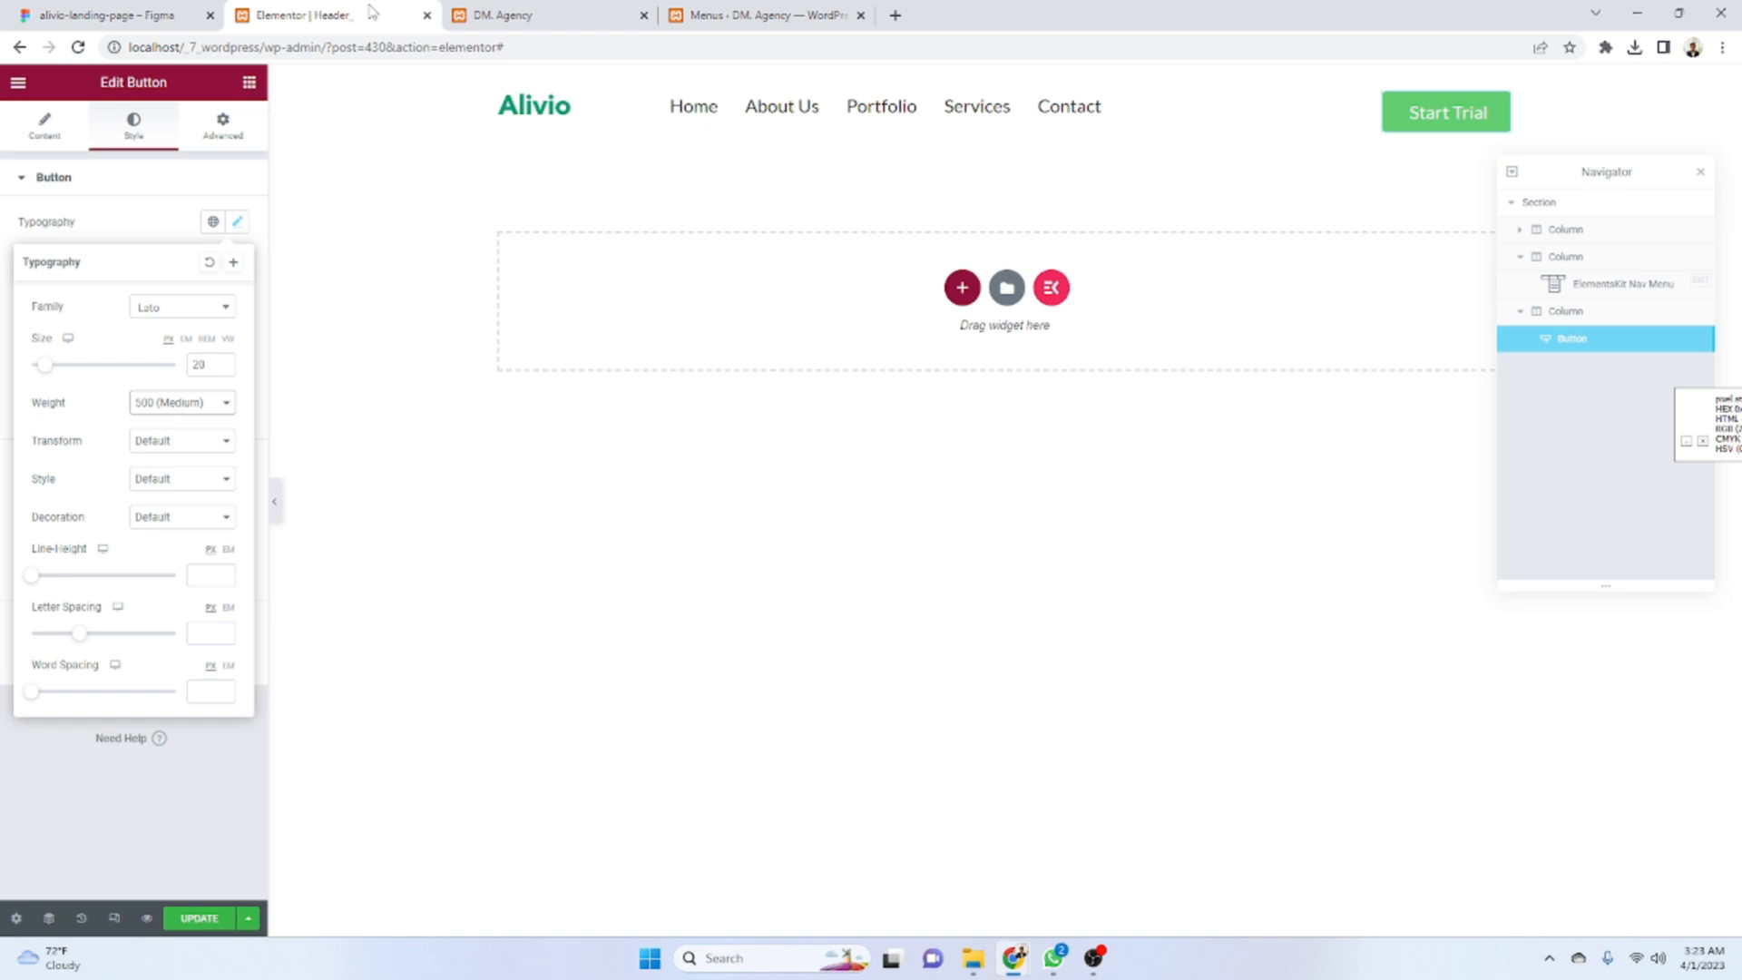
{"action": "left_click", "coordinate": [221, 402]}
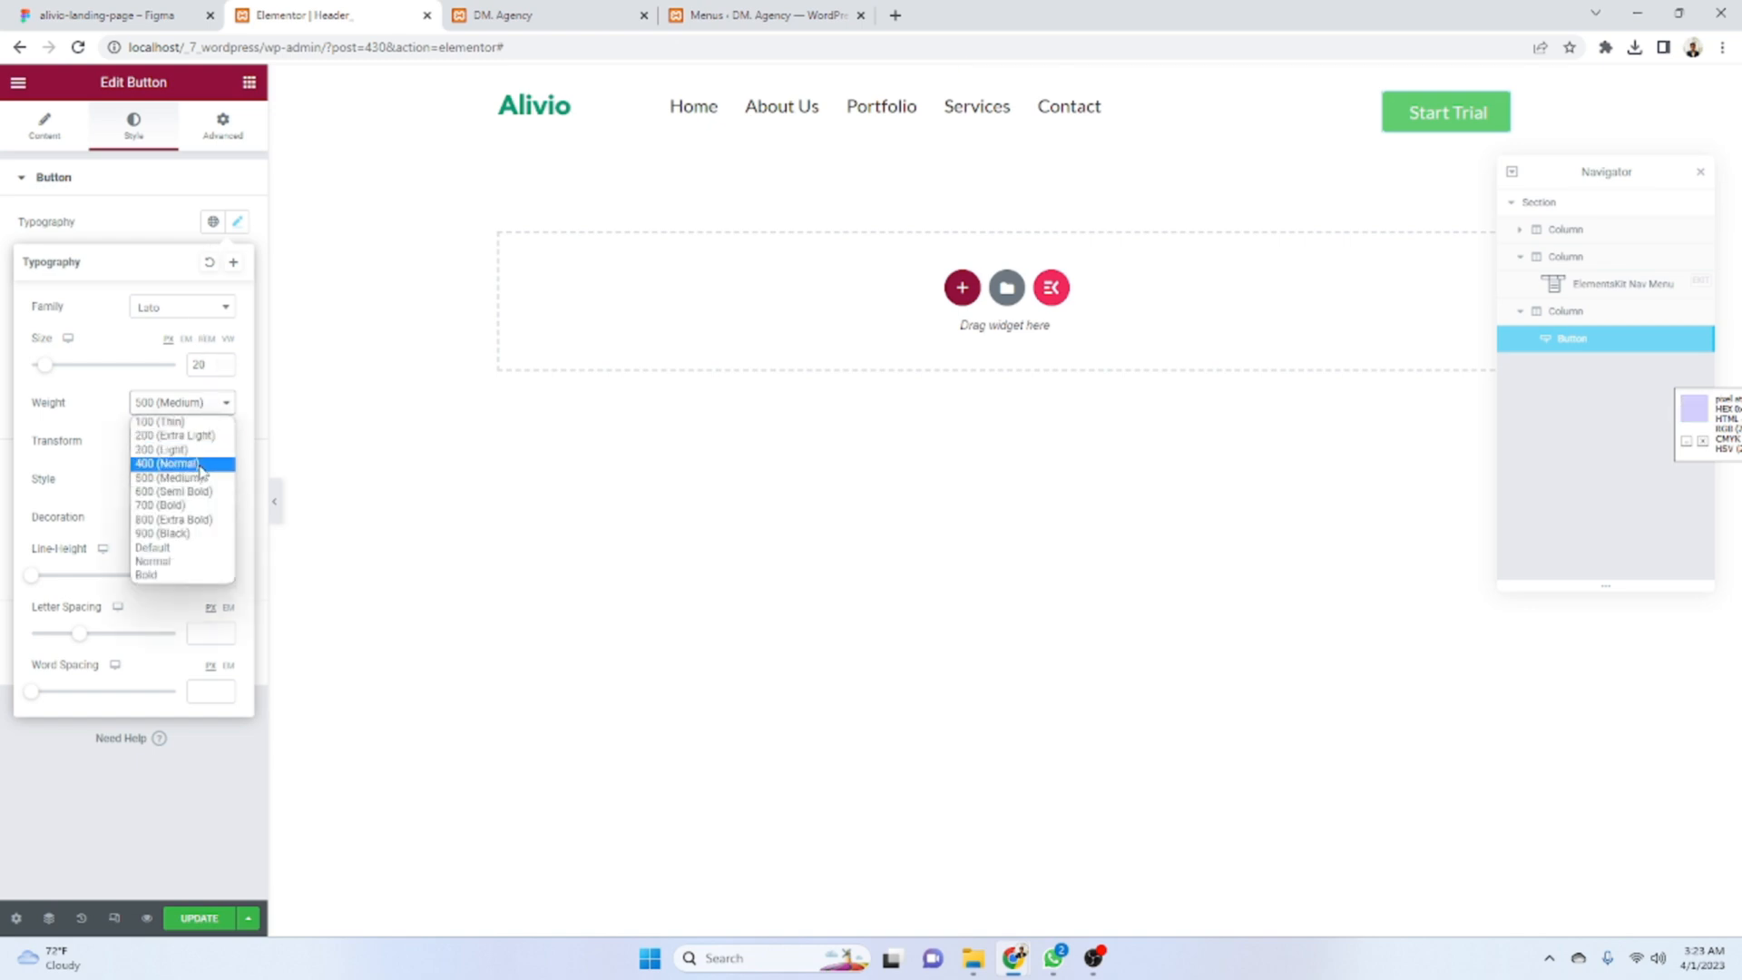
{"action": "left_click", "coordinate": [197, 464]}
{"action": "type", "text": "25"}
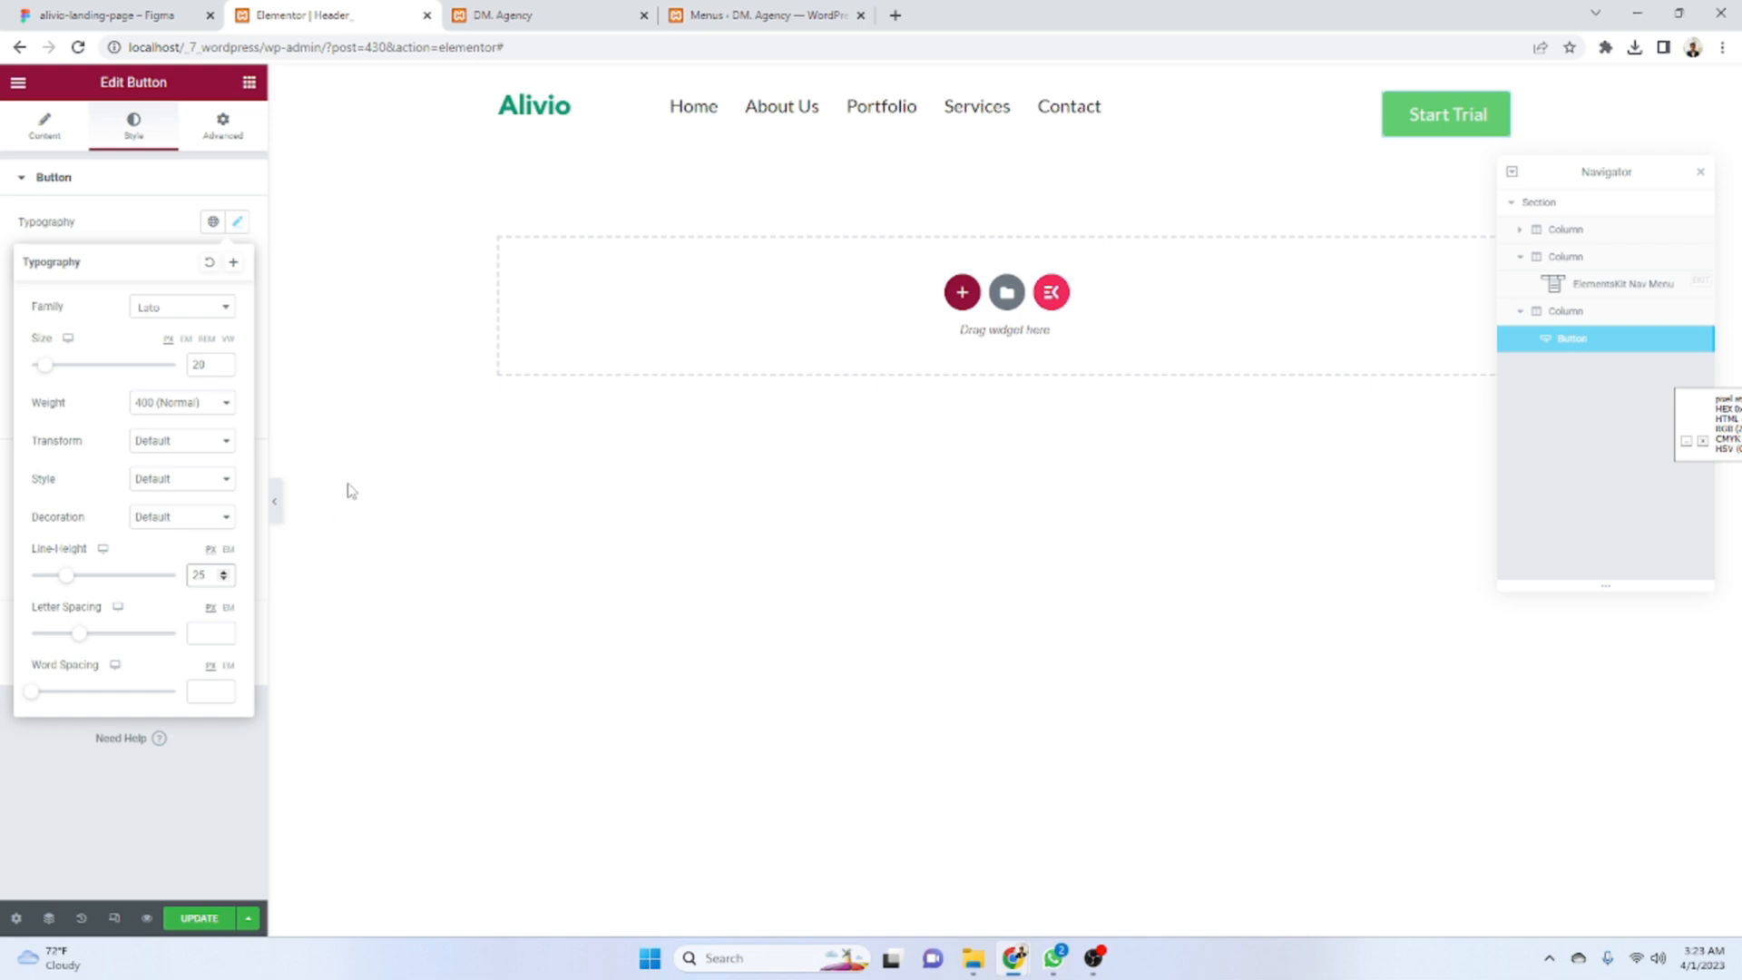
- Copy the Start Trial button's fill color from the Figma design, and apply it as the Elementor button's background color
{"action": "left_click", "coordinate": [172, 15]}
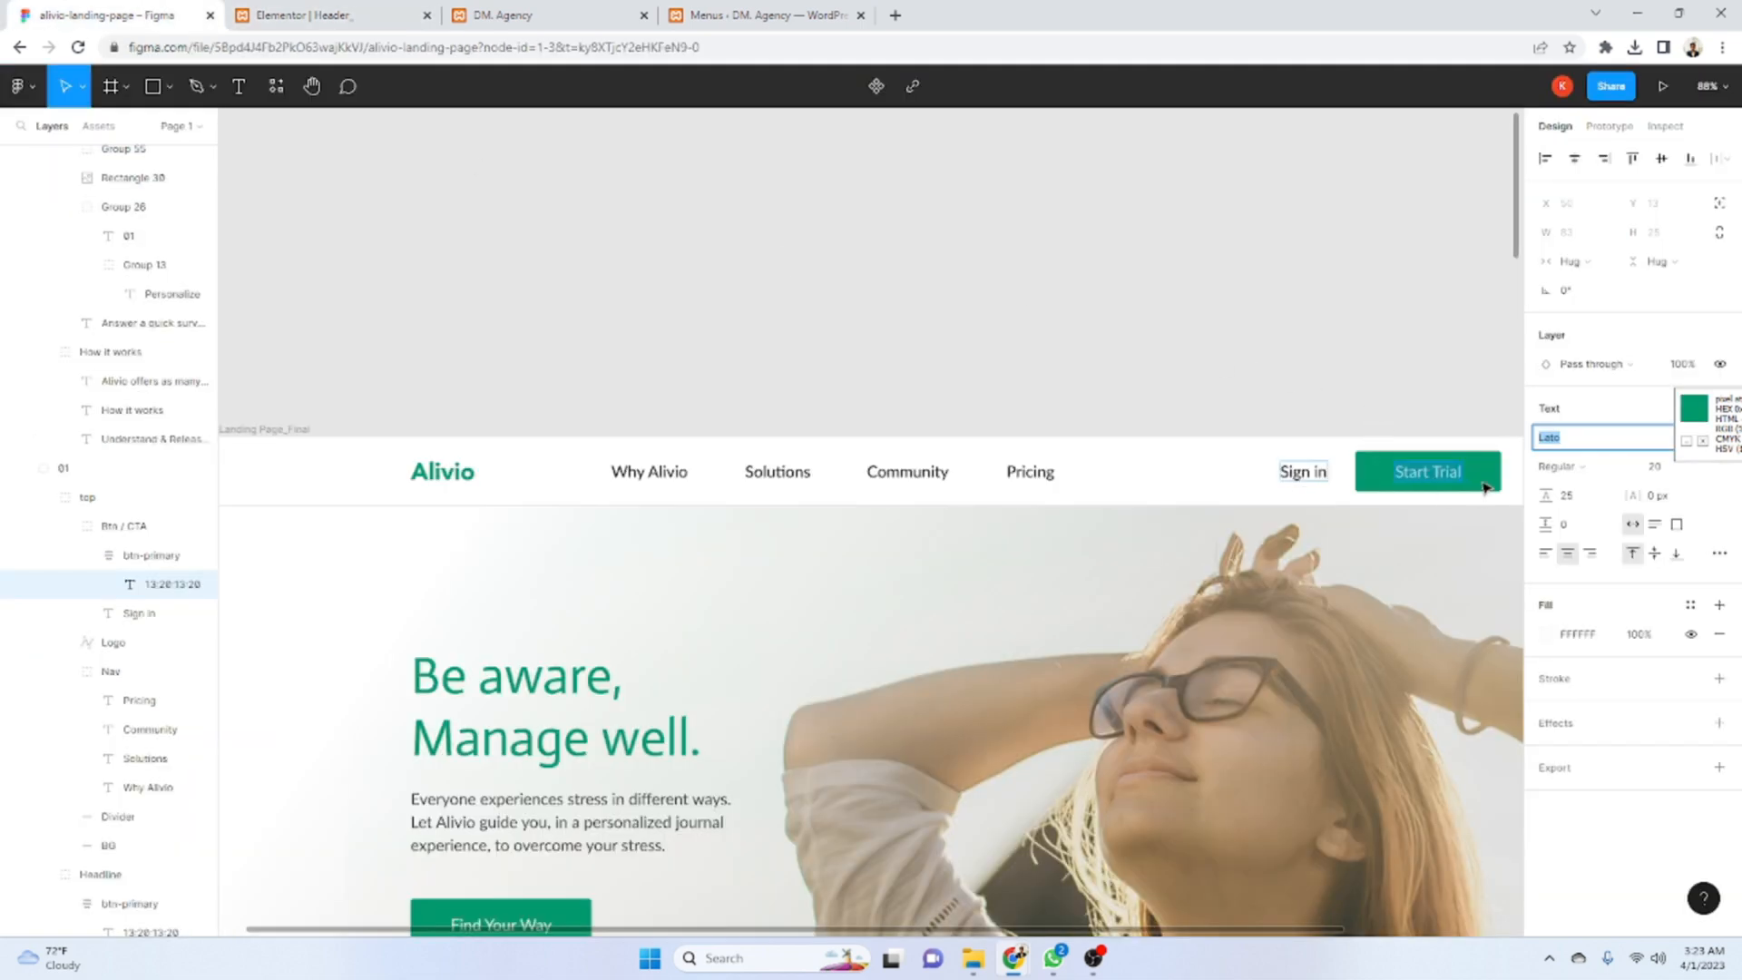
{"action": "left_click", "coordinate": [1482, 481]}
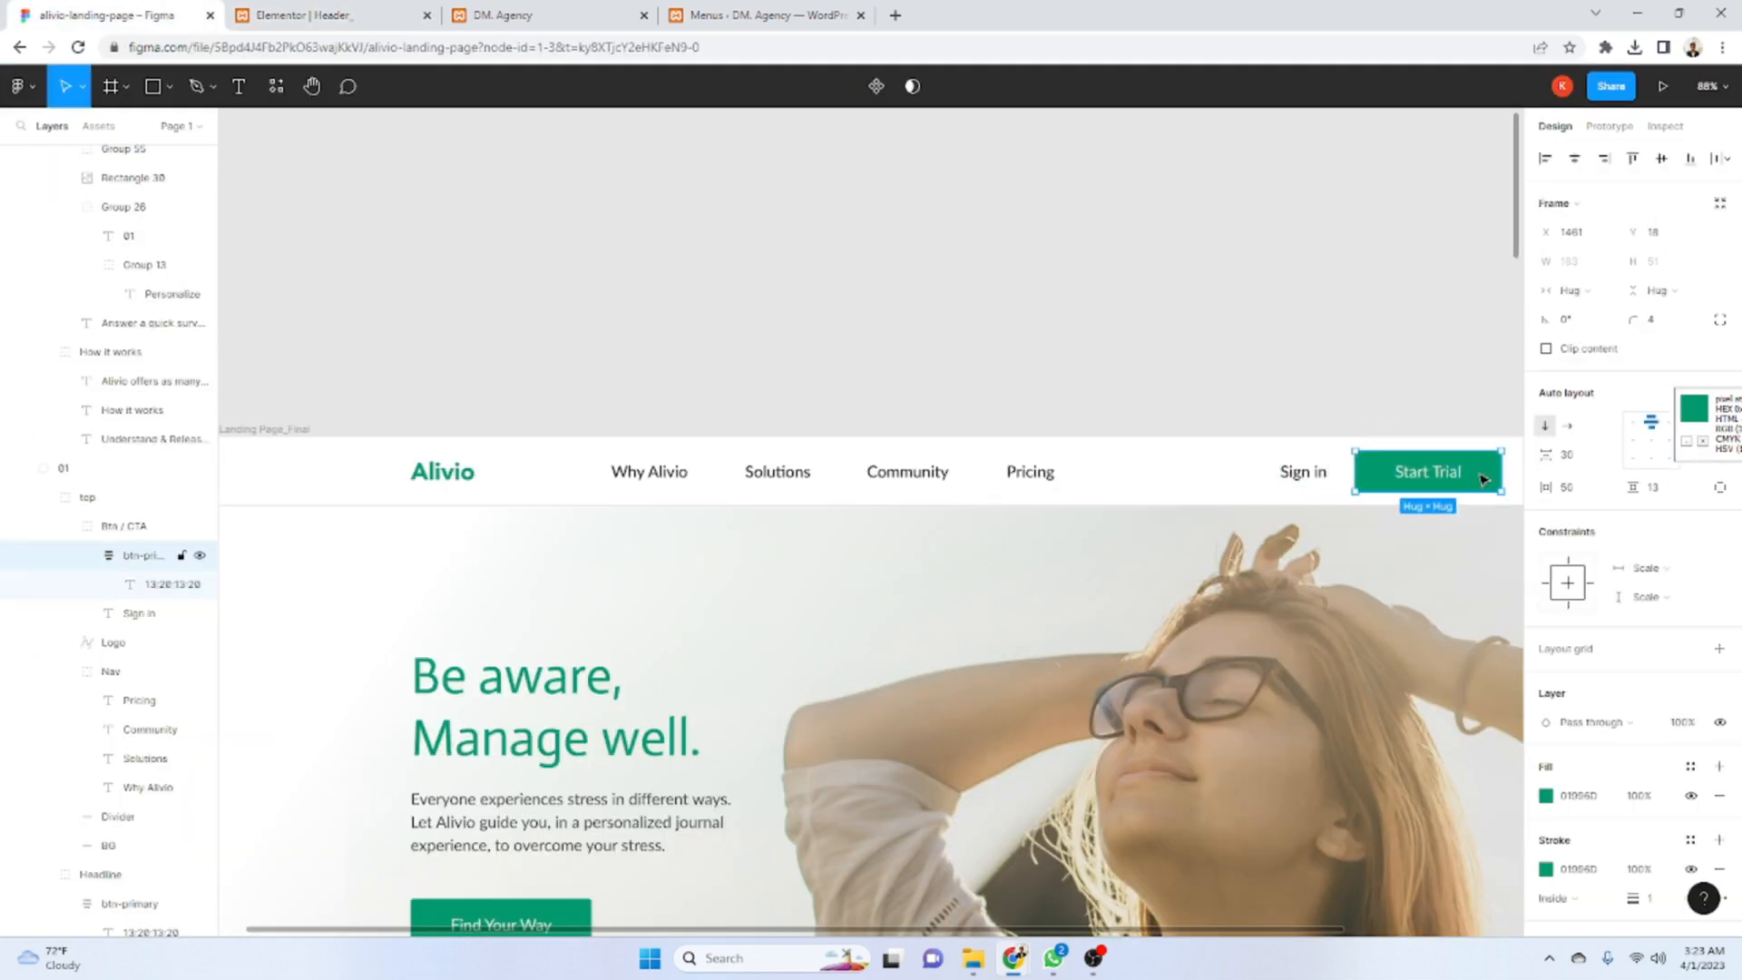
{"action": "left_click", "coordinate": [1583, 796]}
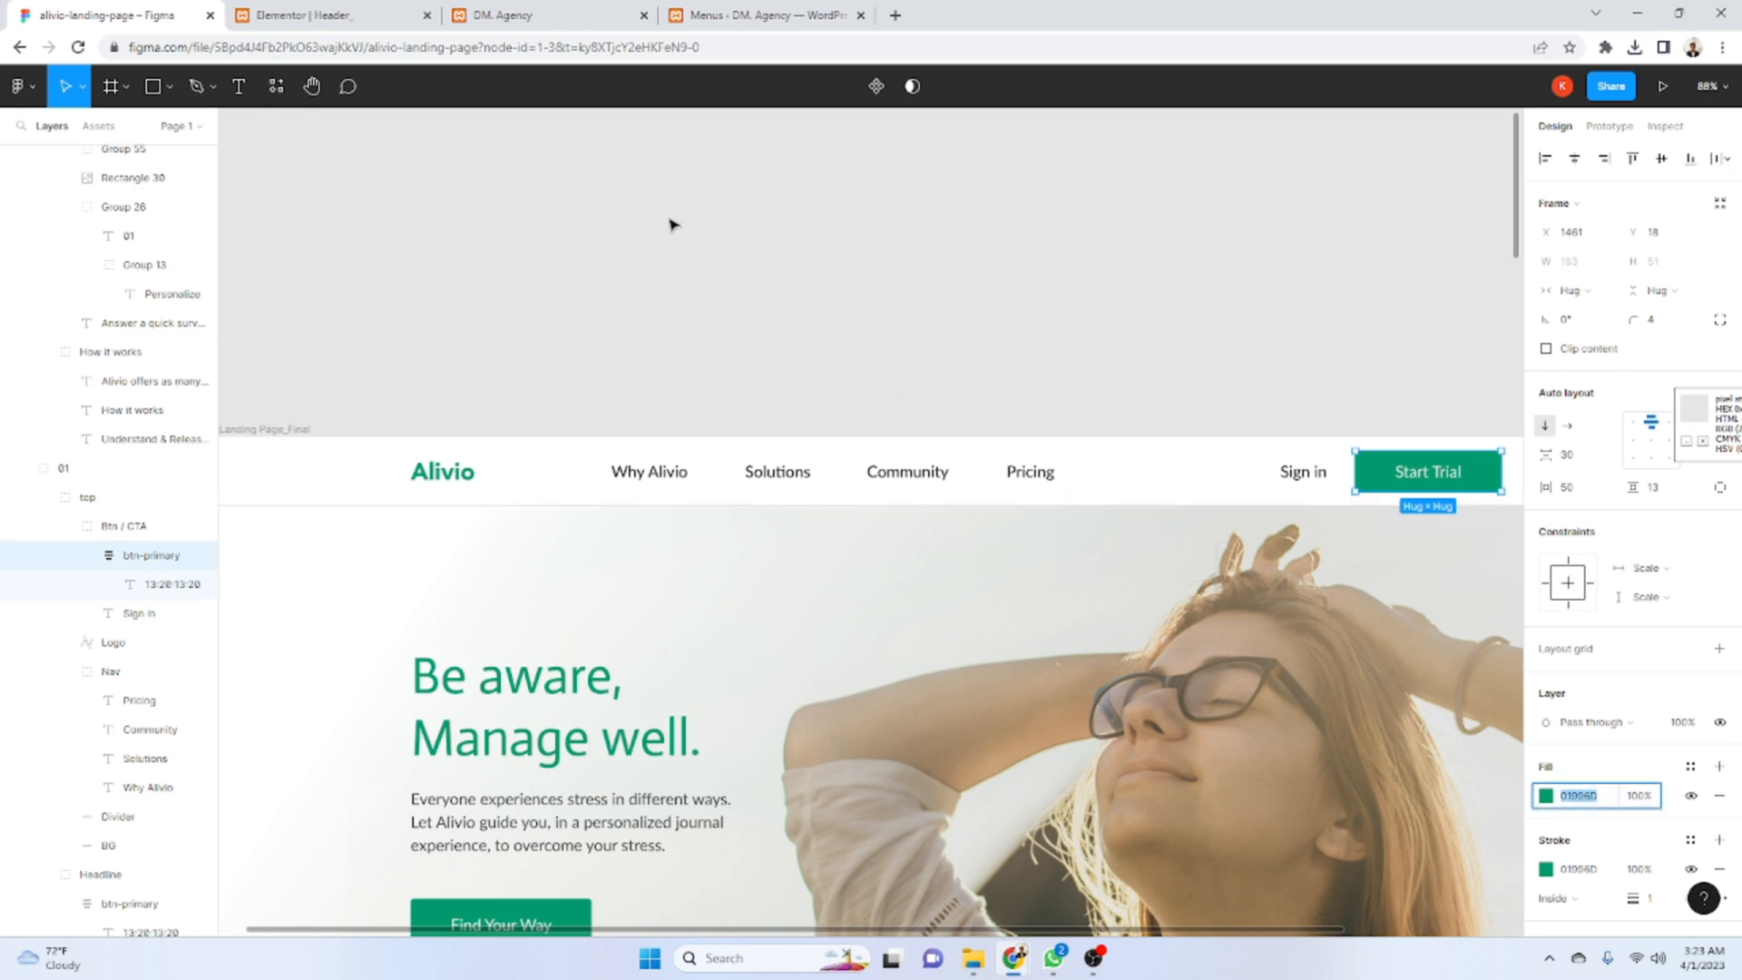
{"action": "left_click", "coordinate": [299, 14]}
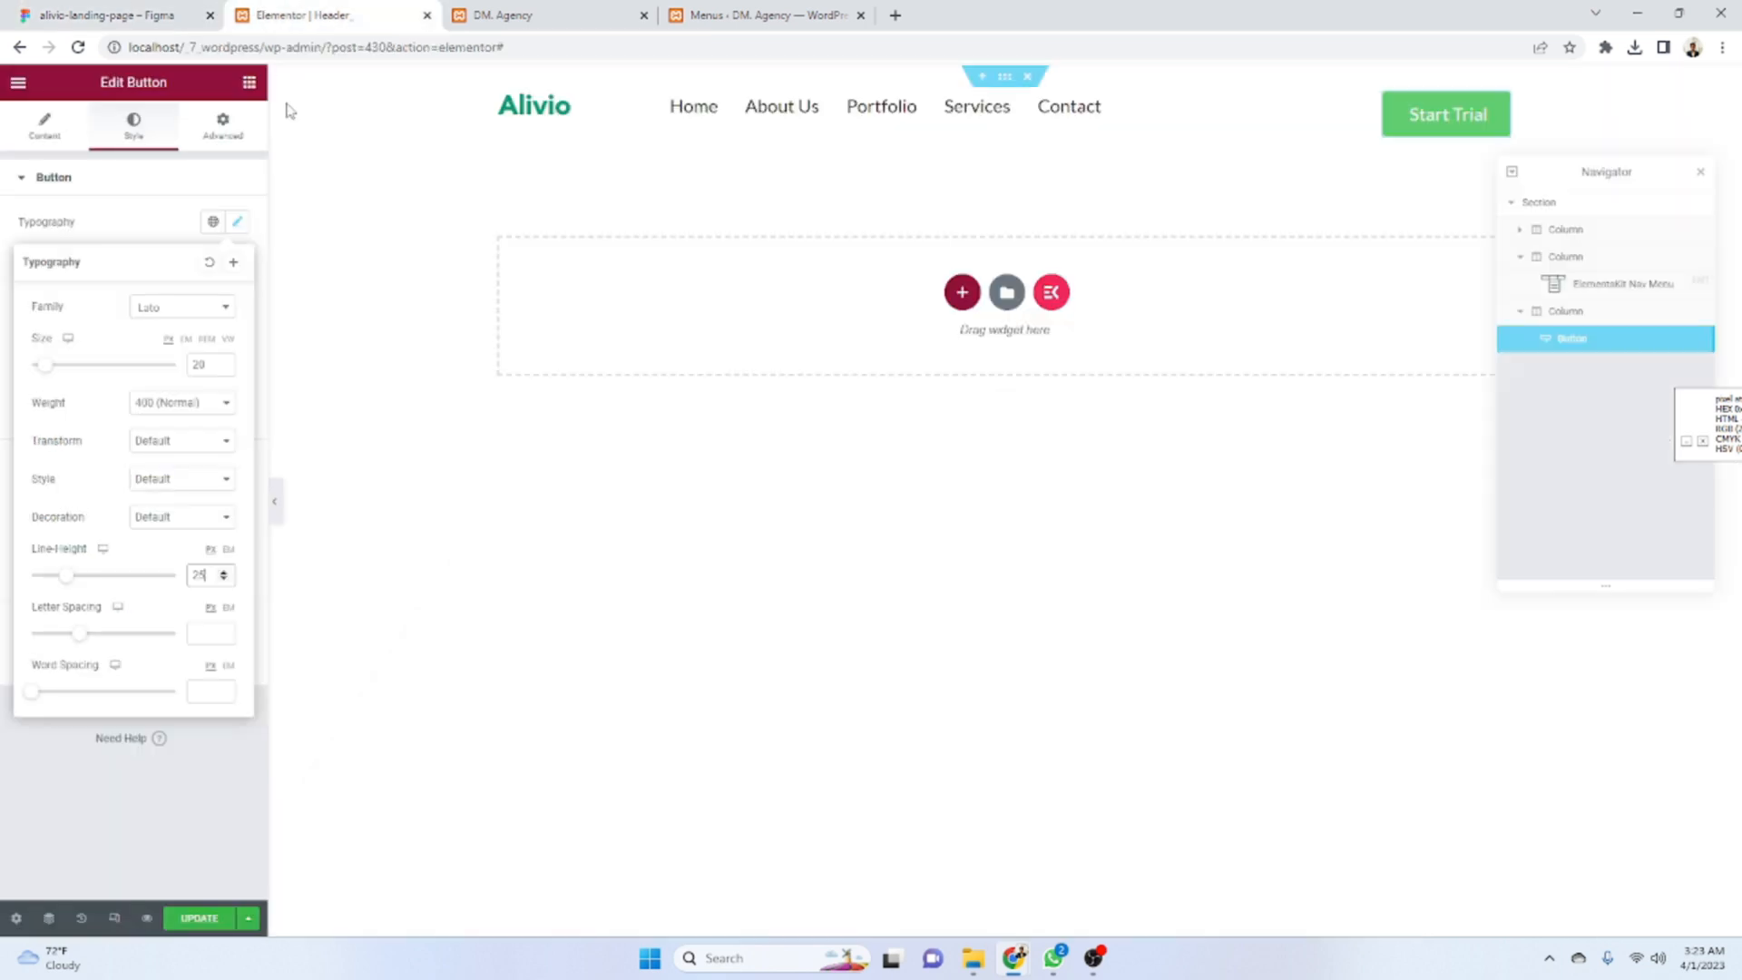
{"action": "left_click", "coordinate": [138, 212]}
{"action": "left_click", "coordinate": [156, 189]}
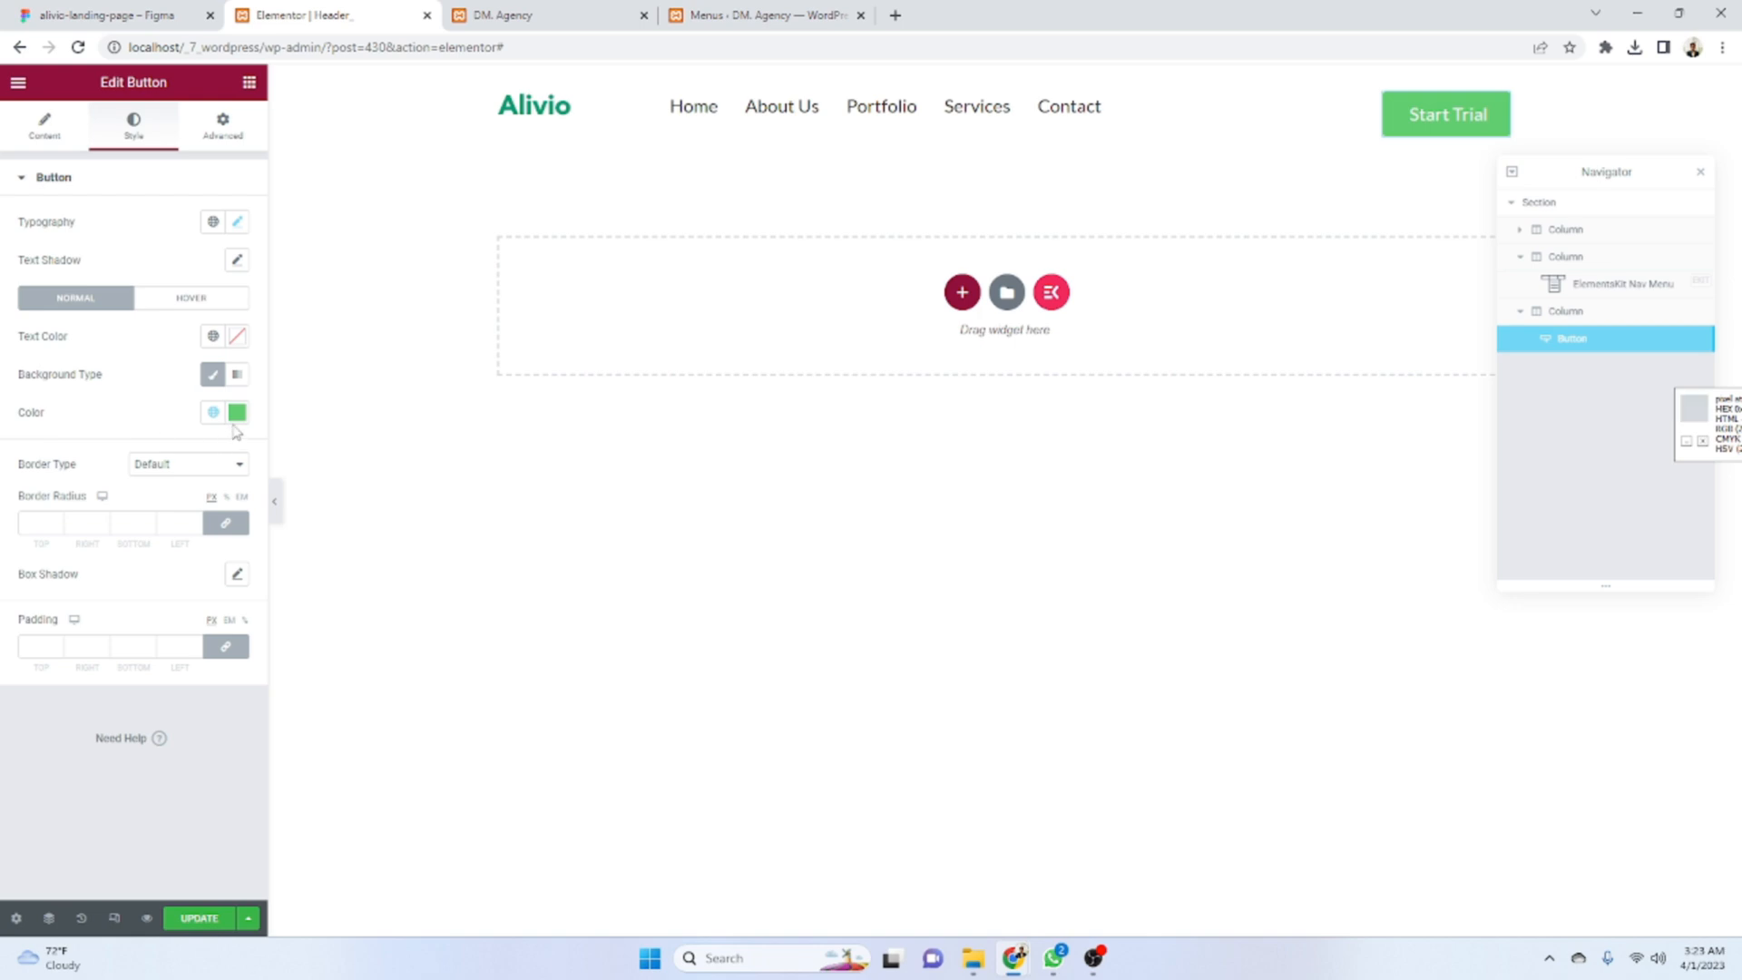
{"action": "left_click", "coordinate": [237, 413]}
{"action": "key", "text": "ctrl+v"}
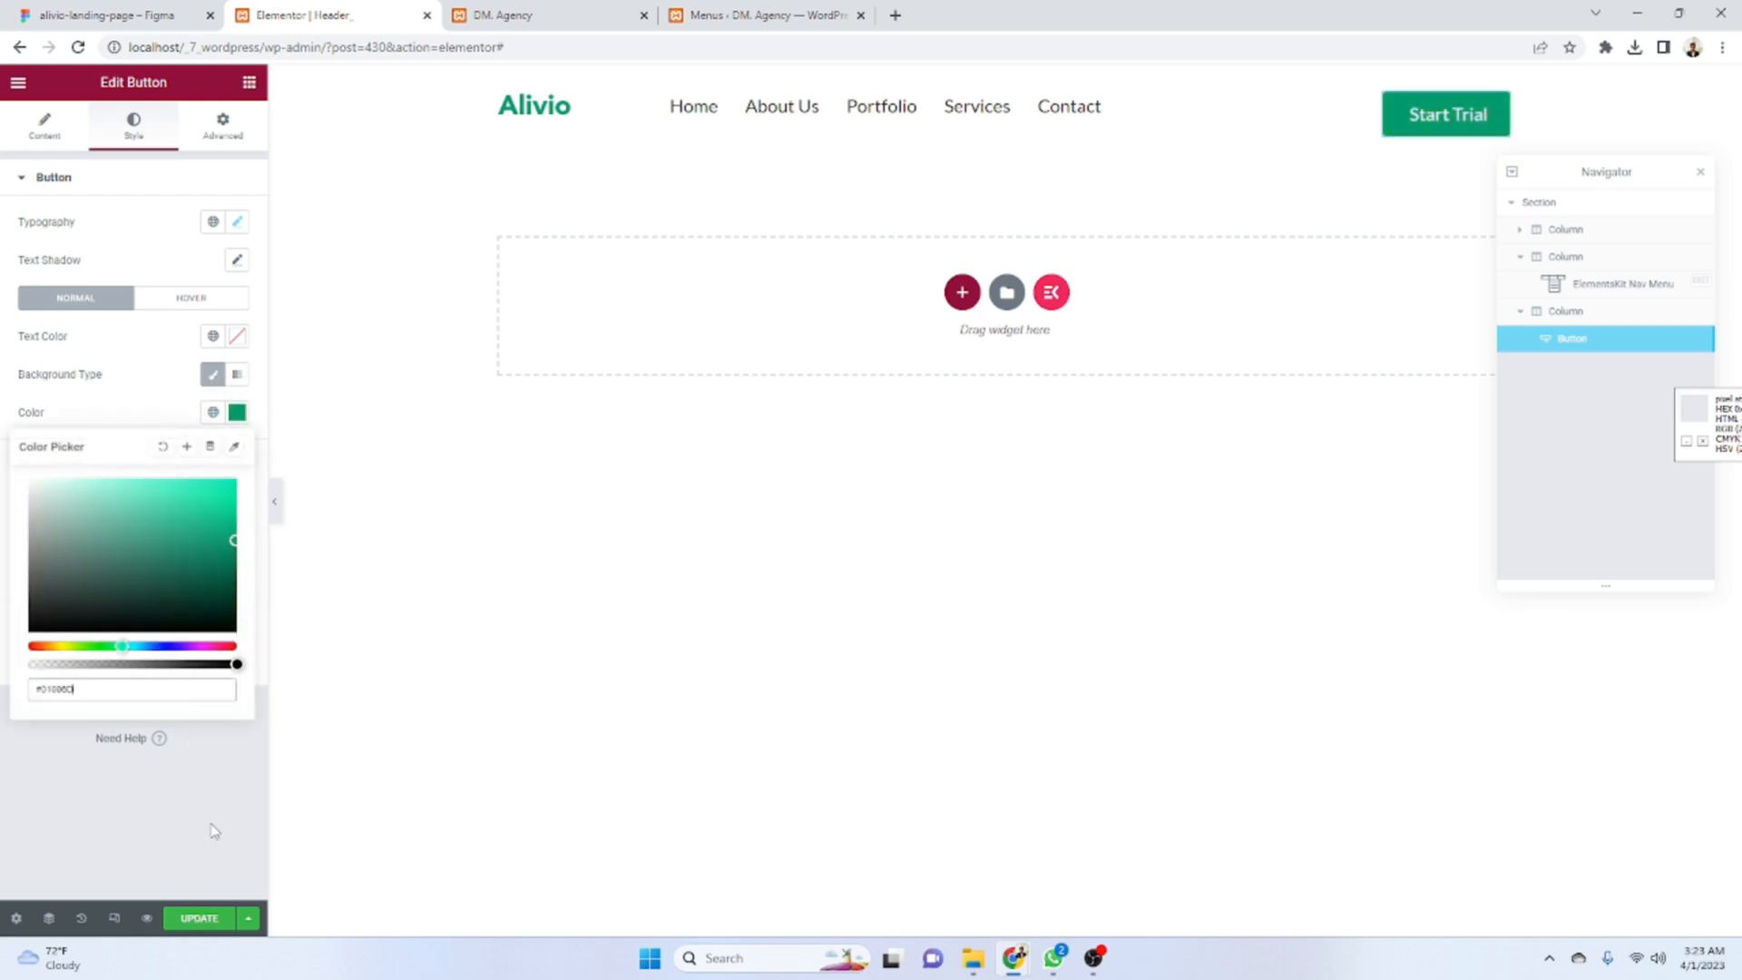
{"action": "left_click", "coordinate": [214, 828]}
- Unlink the Start Trial button's padding values, and set top and bottom to 10 px and right and left to 30 px
{"action": "left_click", "coordinate": [203, 9]}
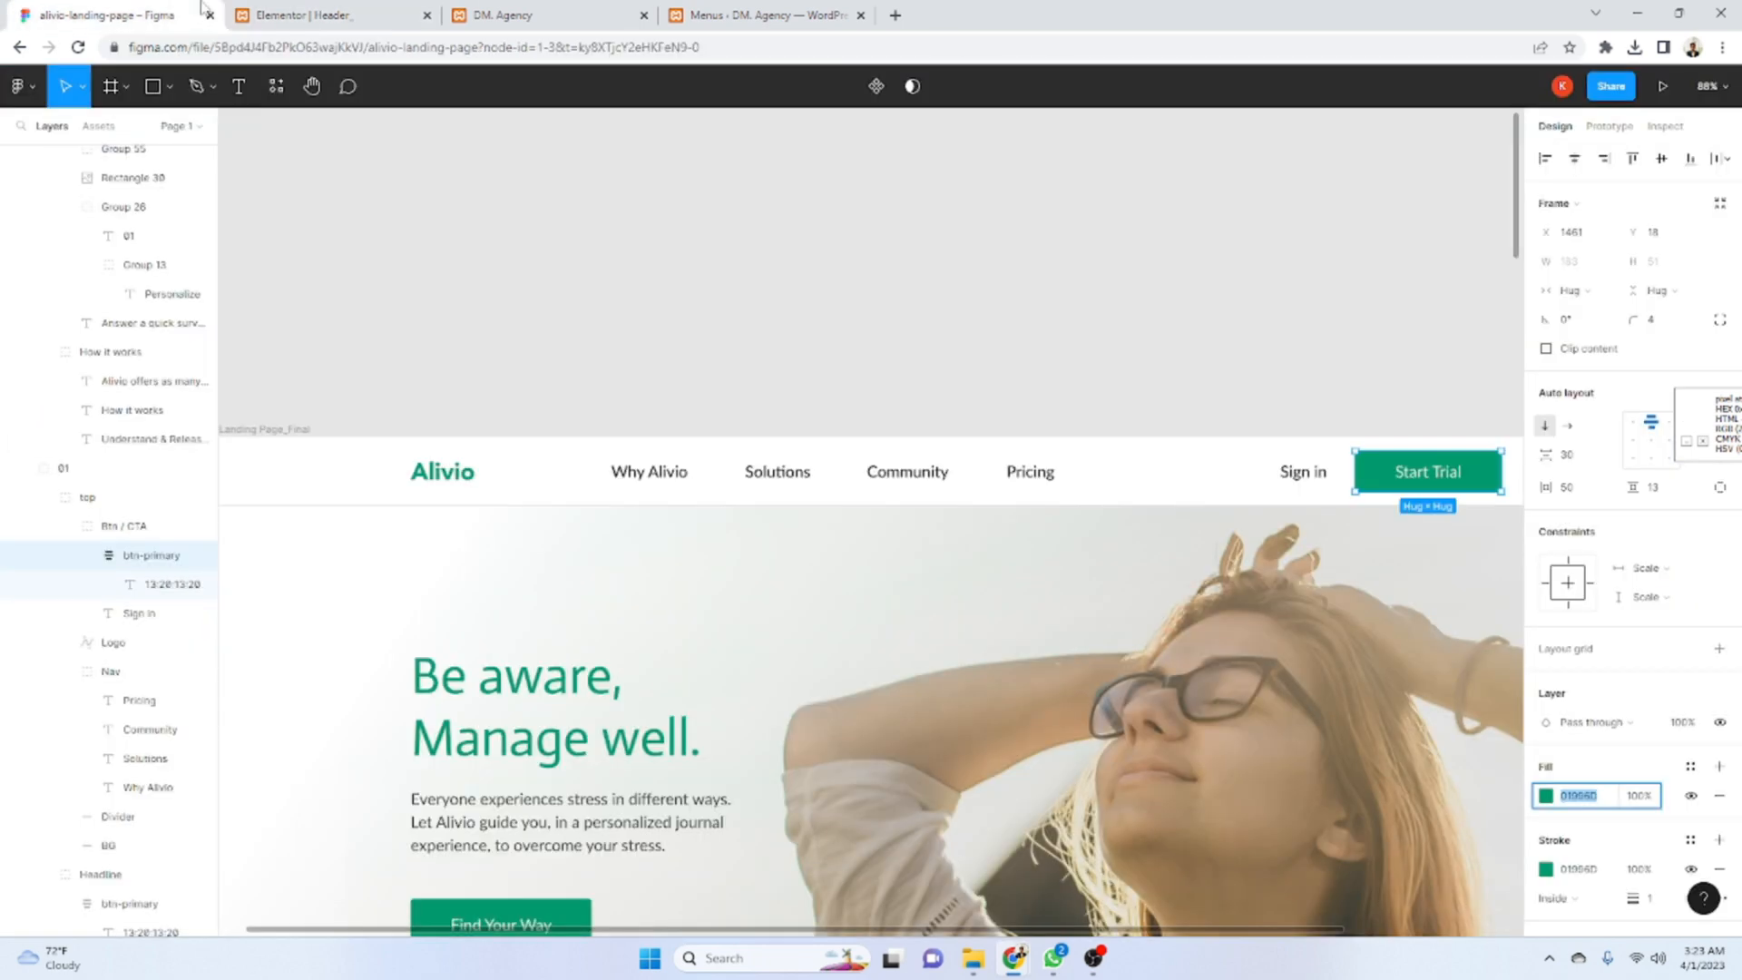
{"action": "left_click", "coordinate": [272, 14]}
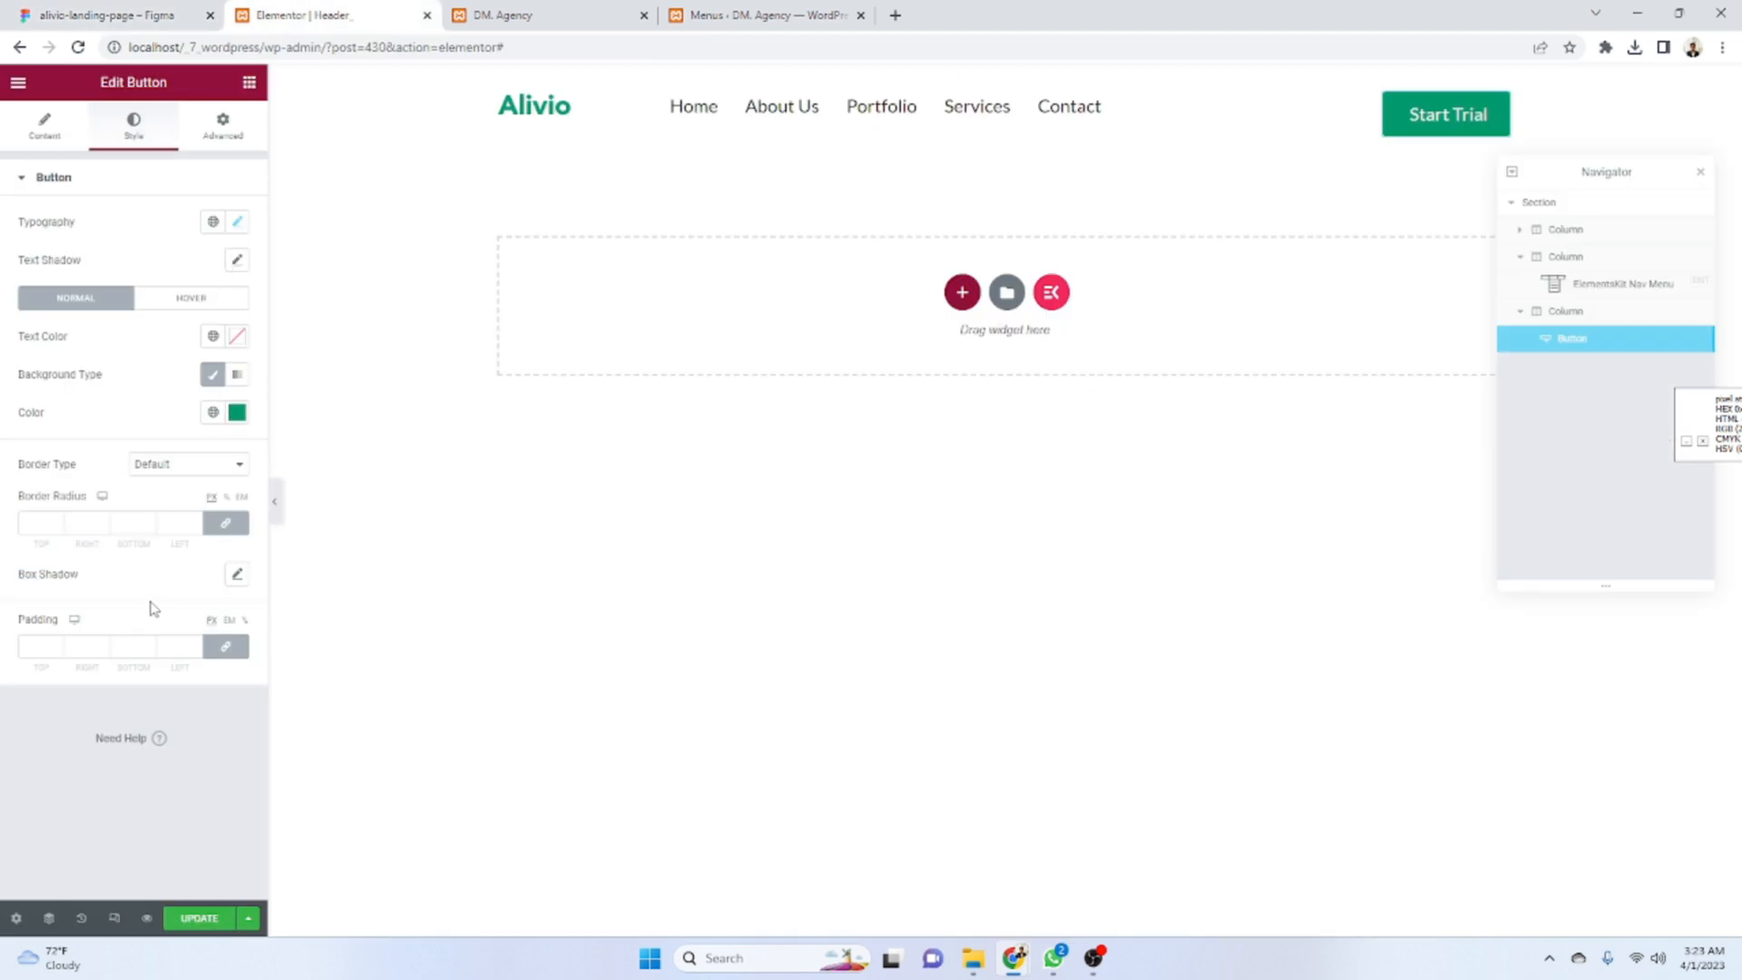
{"action": "left_click", "coordinate": [226, 646]}
{"action": "type", "text": "100"}
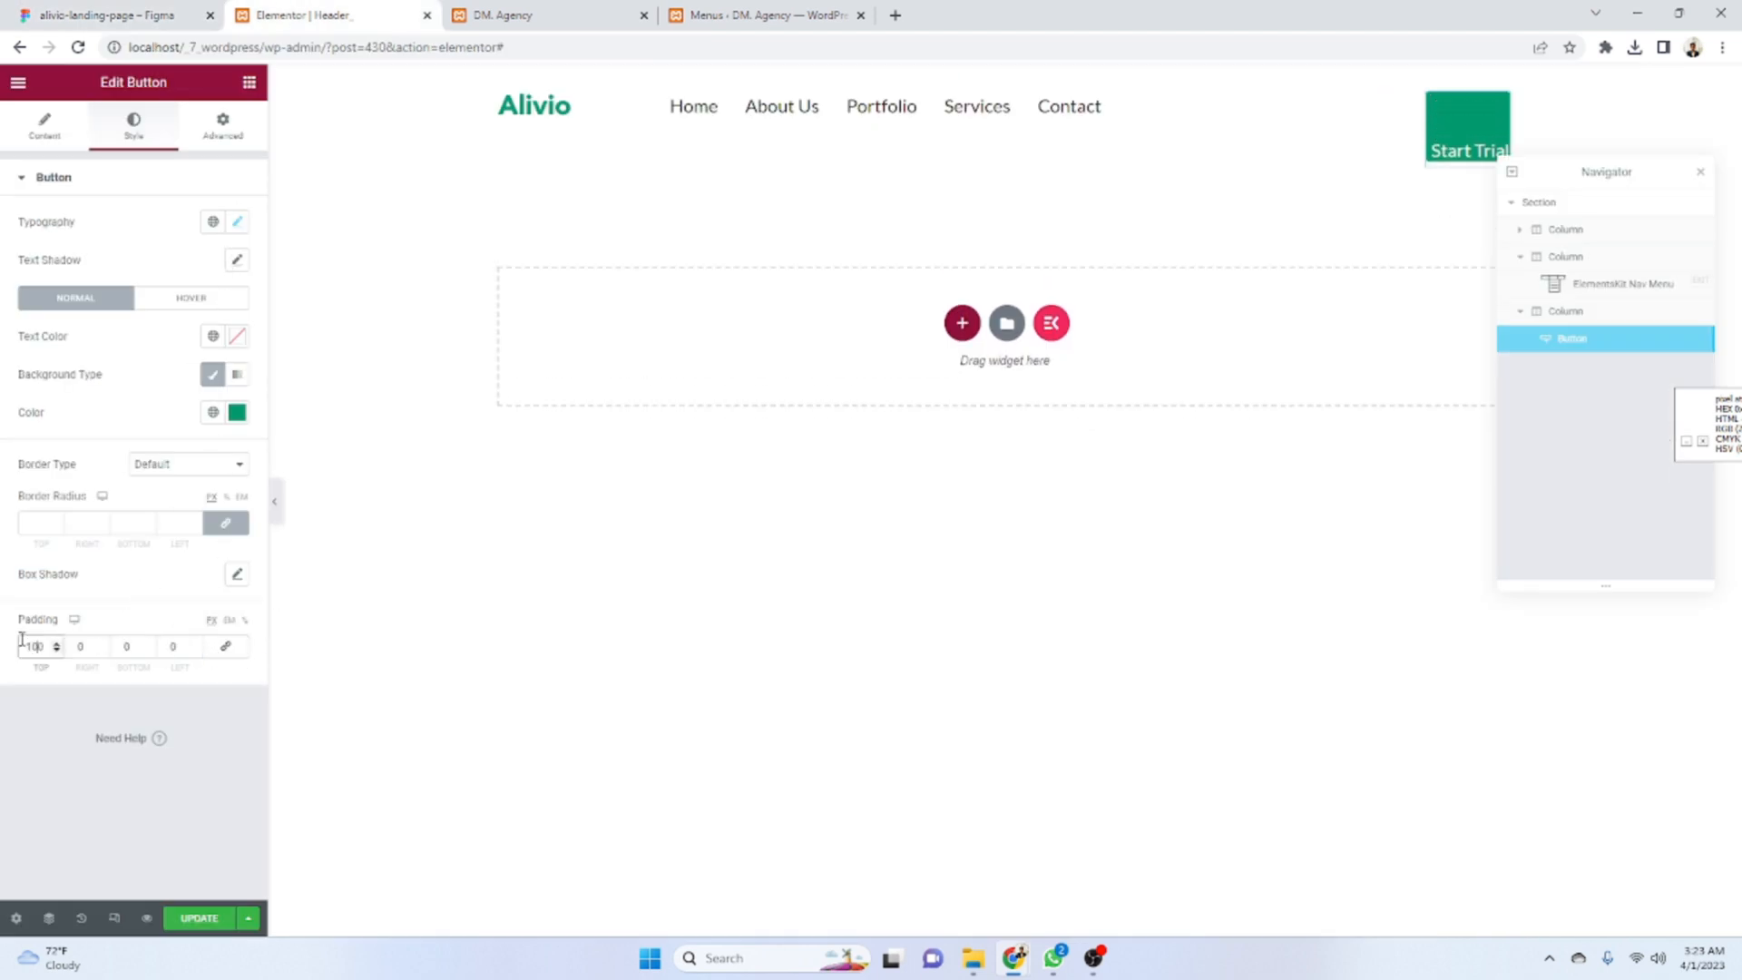
{"action": "type", "text": "10"}
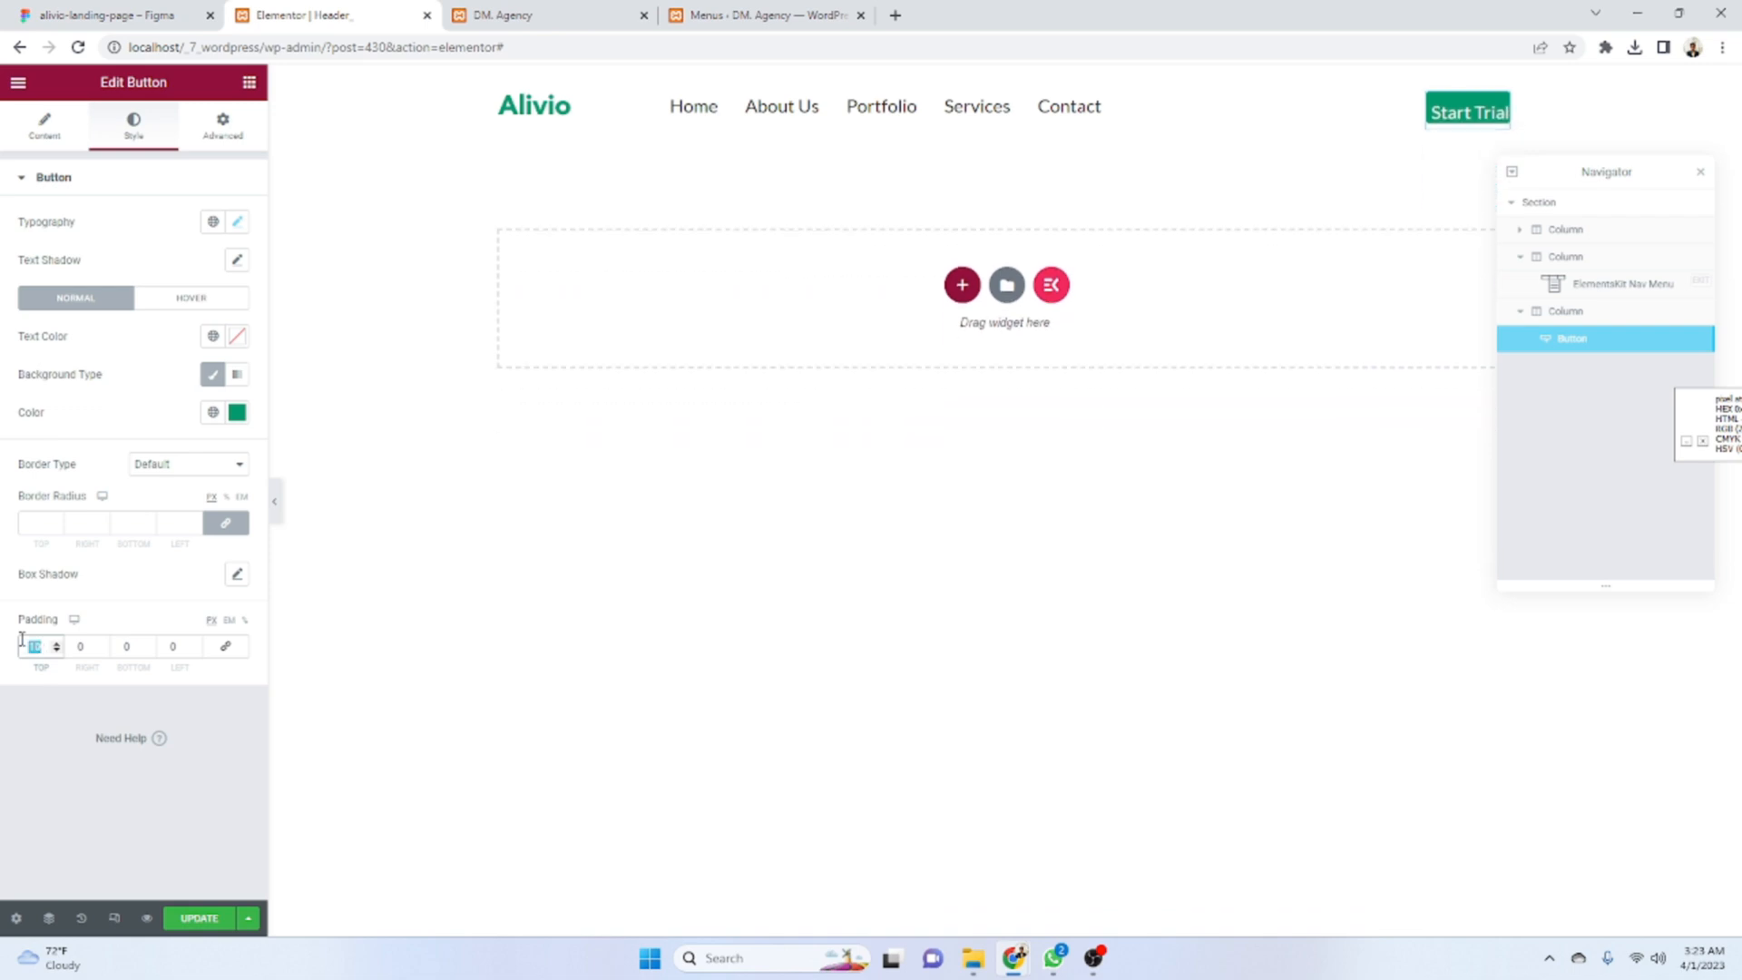
{"action": "key", "text": "Tab"}
{"action": "key", "text": "Tab"}
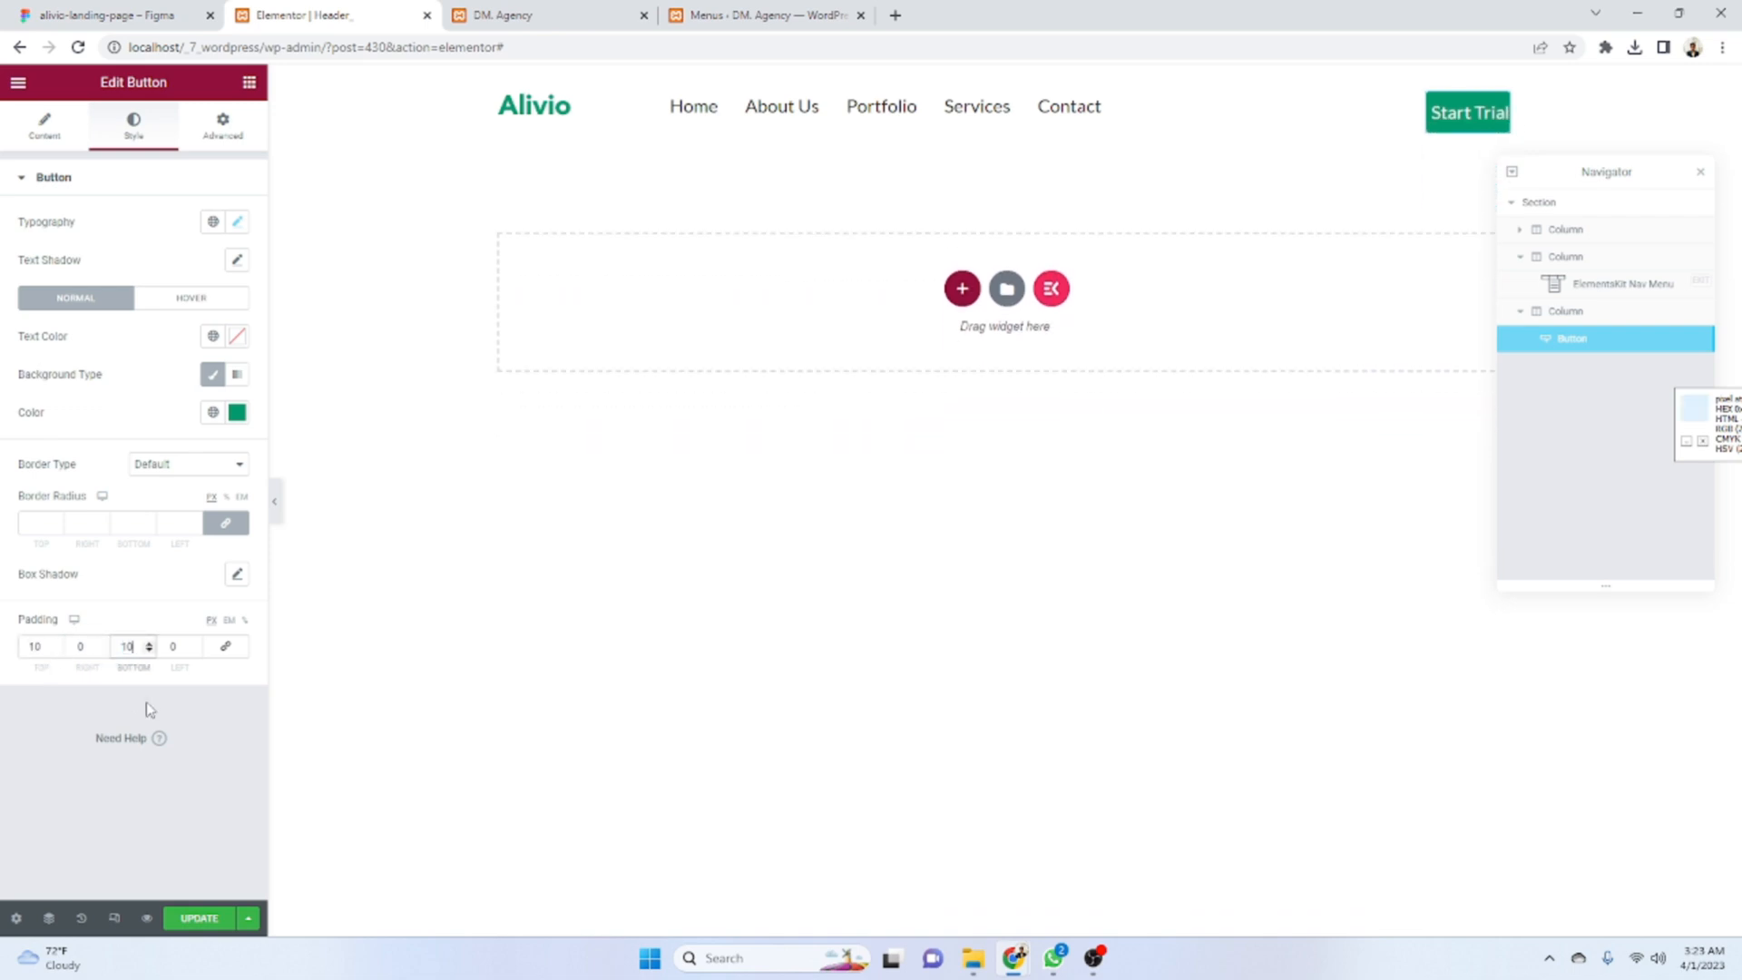
{"action": "left_click", "coordinate": [86, 650]}
{"action": "type", "text": "3"}
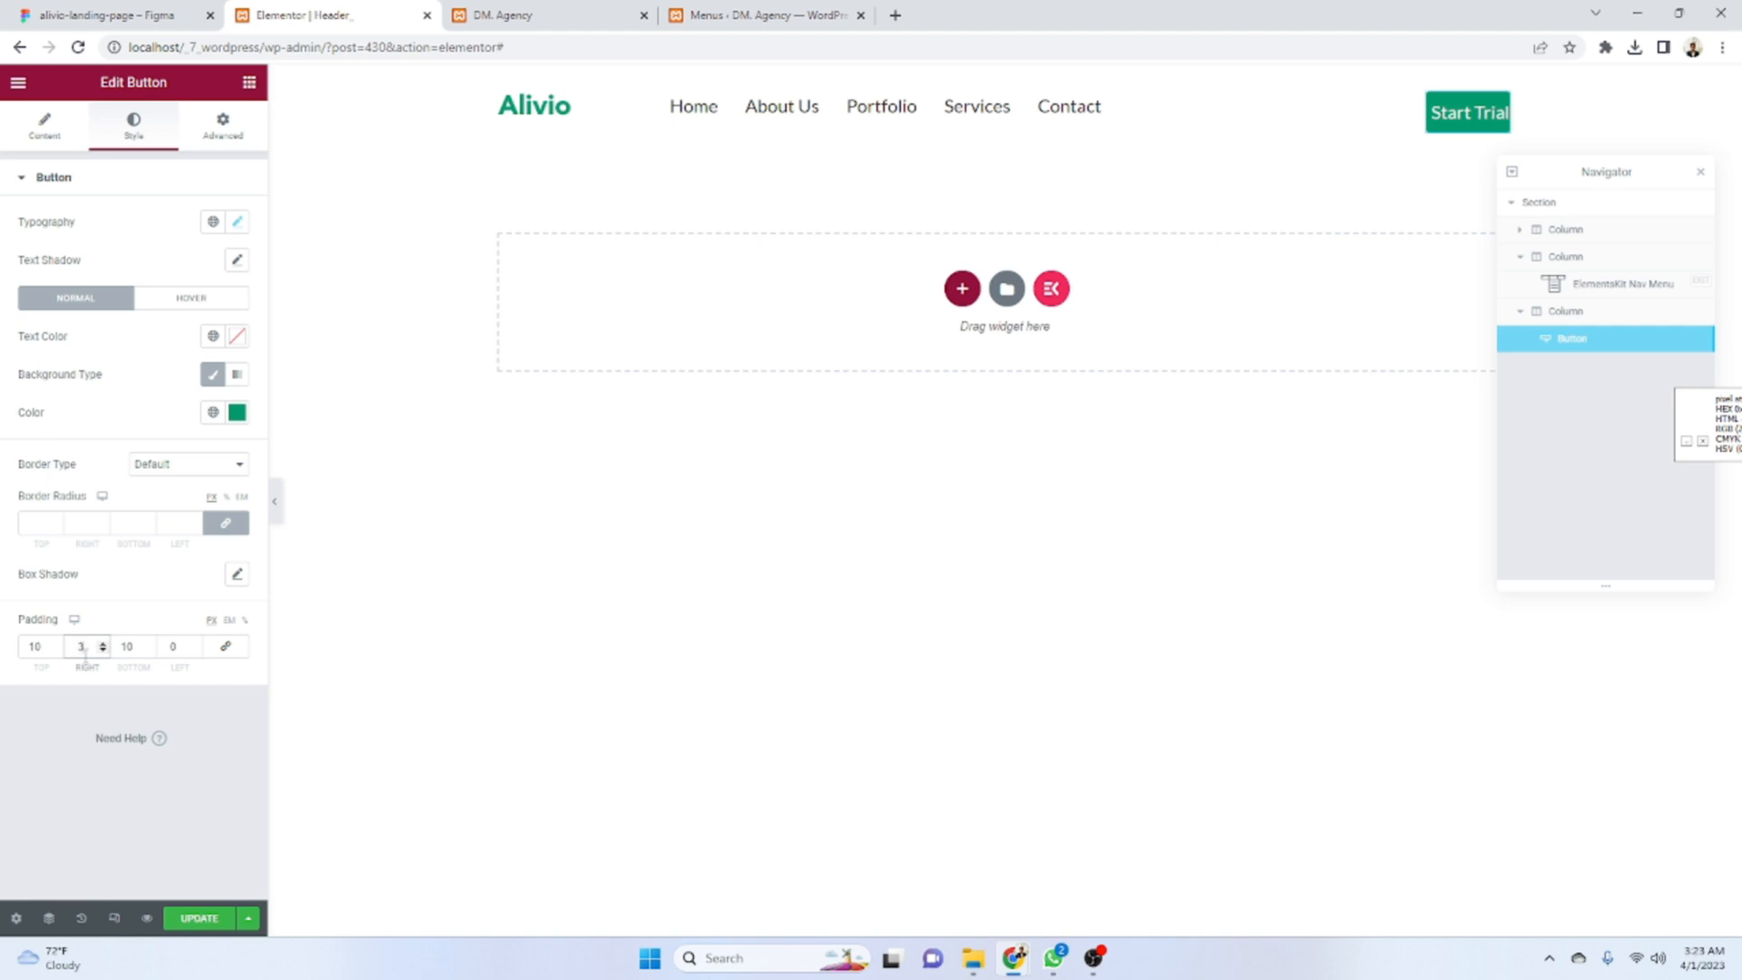
{"action": "type", "text": "0"}
{"action": "key", "text": "Tab"}
{"action": "key", "text": "Tab"}
{"action": "type", "text": "30"}
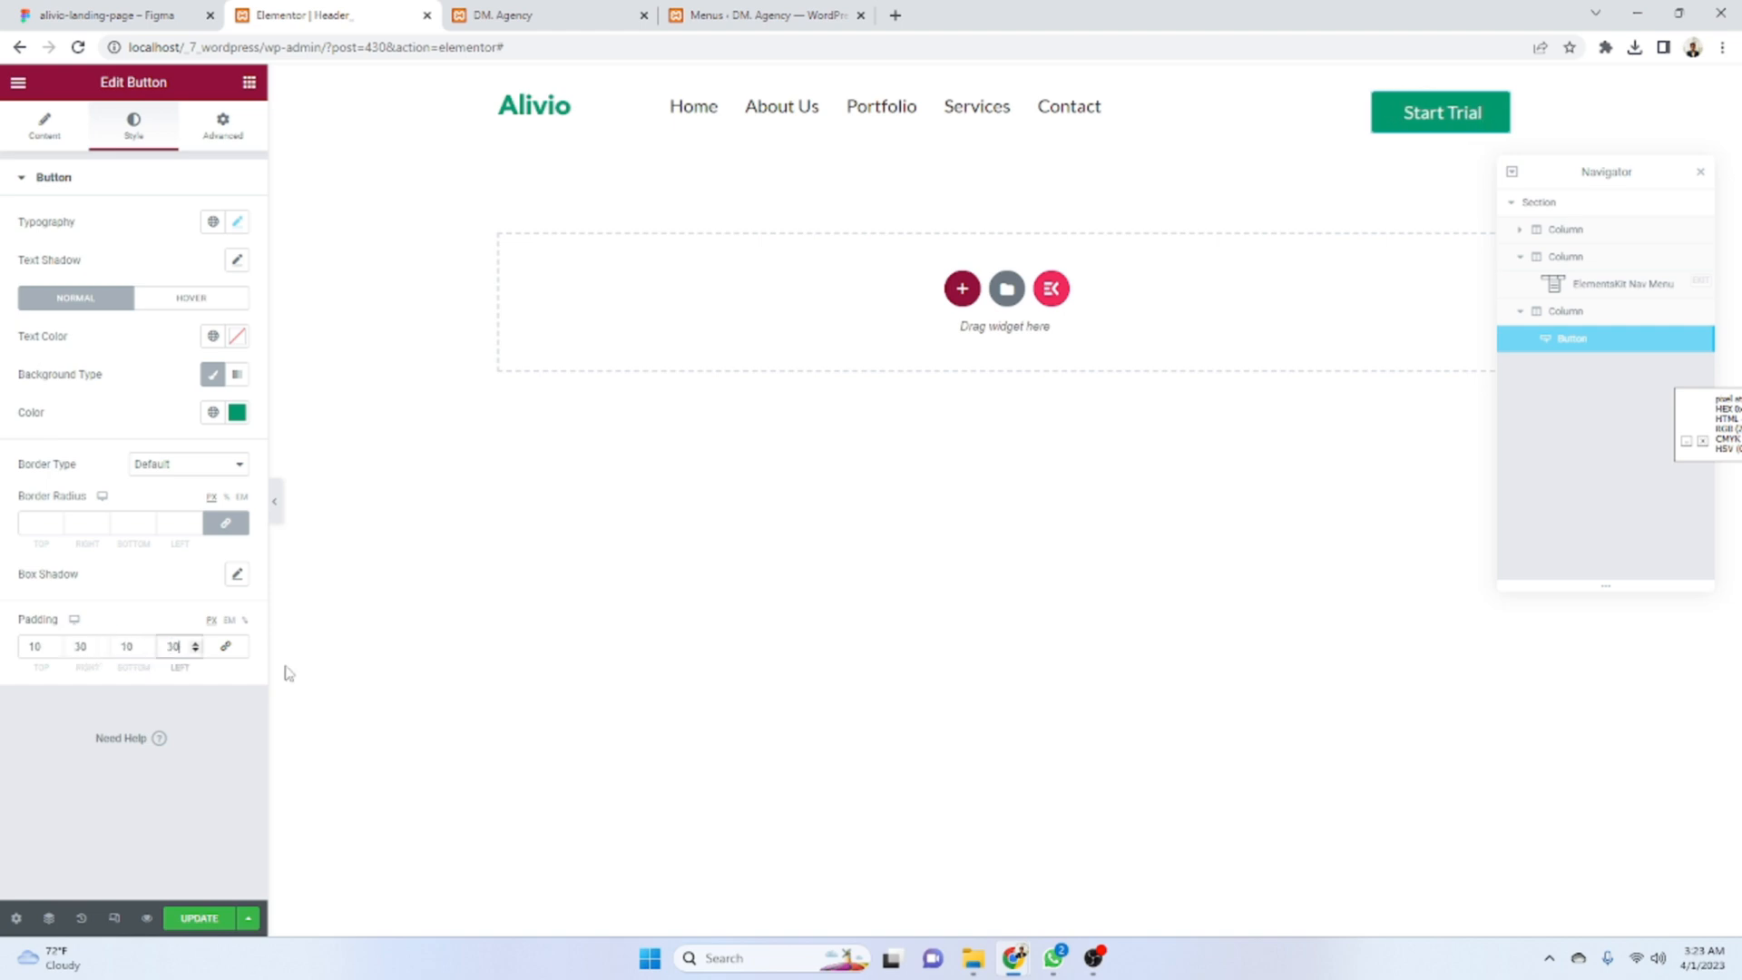
- Copy the "Sign in" text from the Figma design's header, and return to the Elementor header editor
{"action": "key", "text": "ctrl+1"}
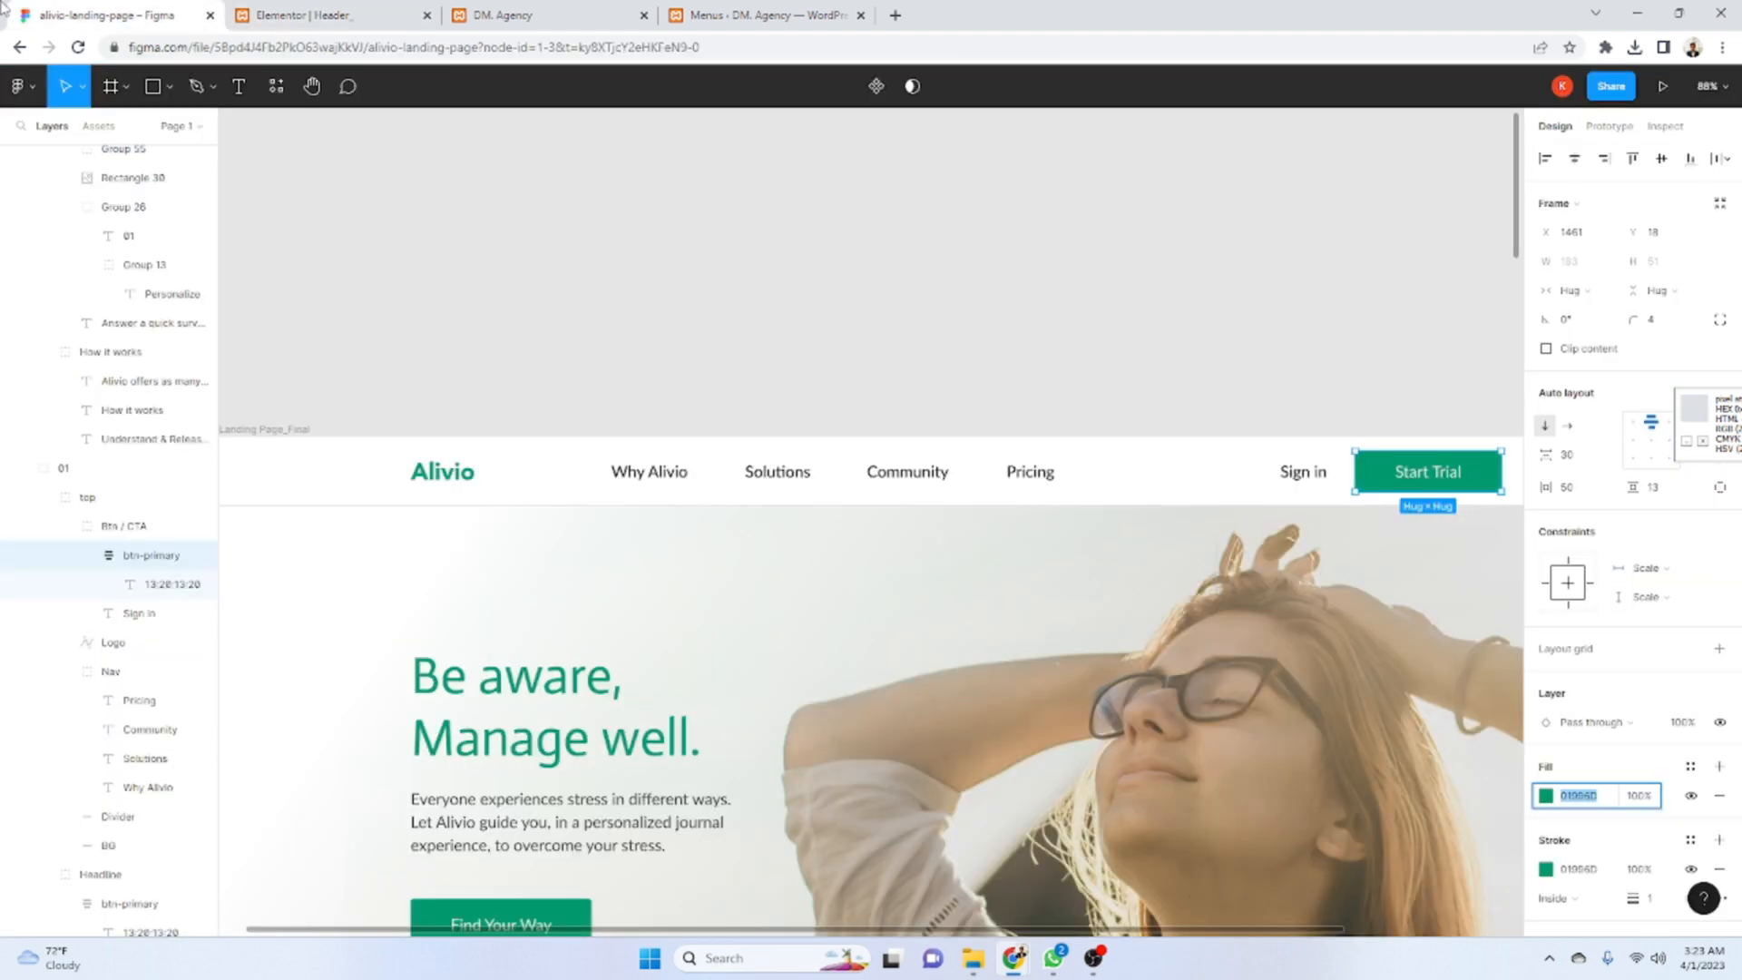
{"action": "left_click", "coordinate": [1299, 478]}
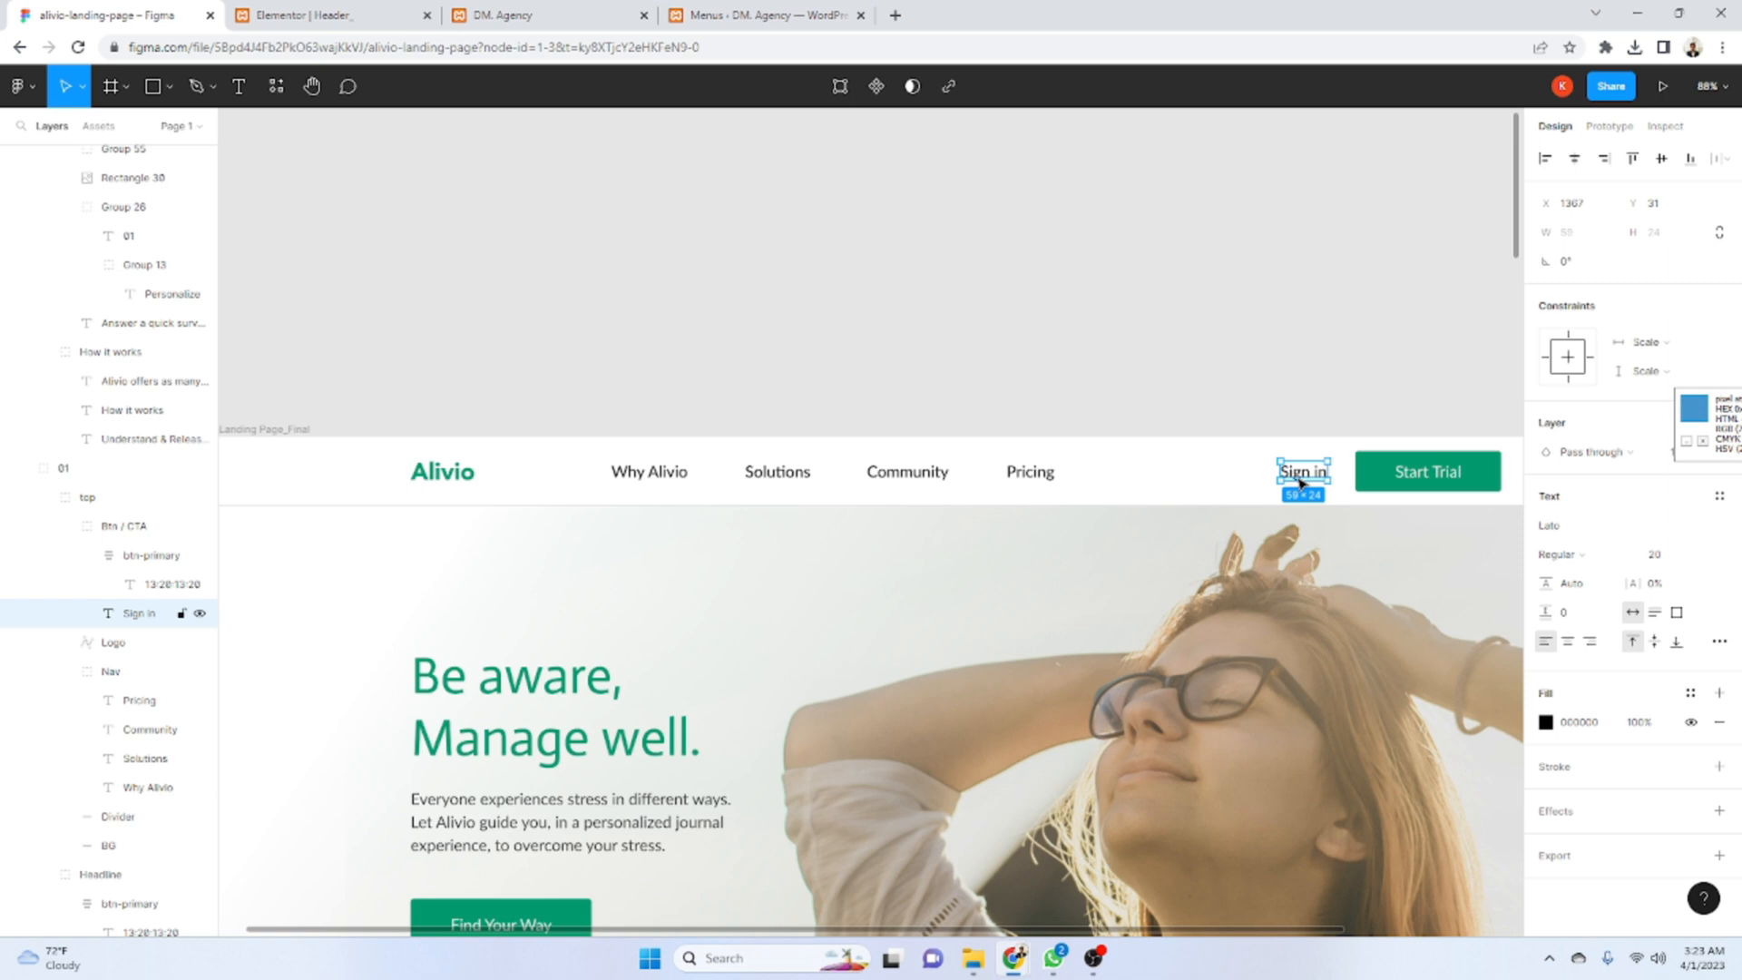
{"action": "double_click", "coordinate": [1301, 480]}
{"action": "key", "text": "ctrl+c"}
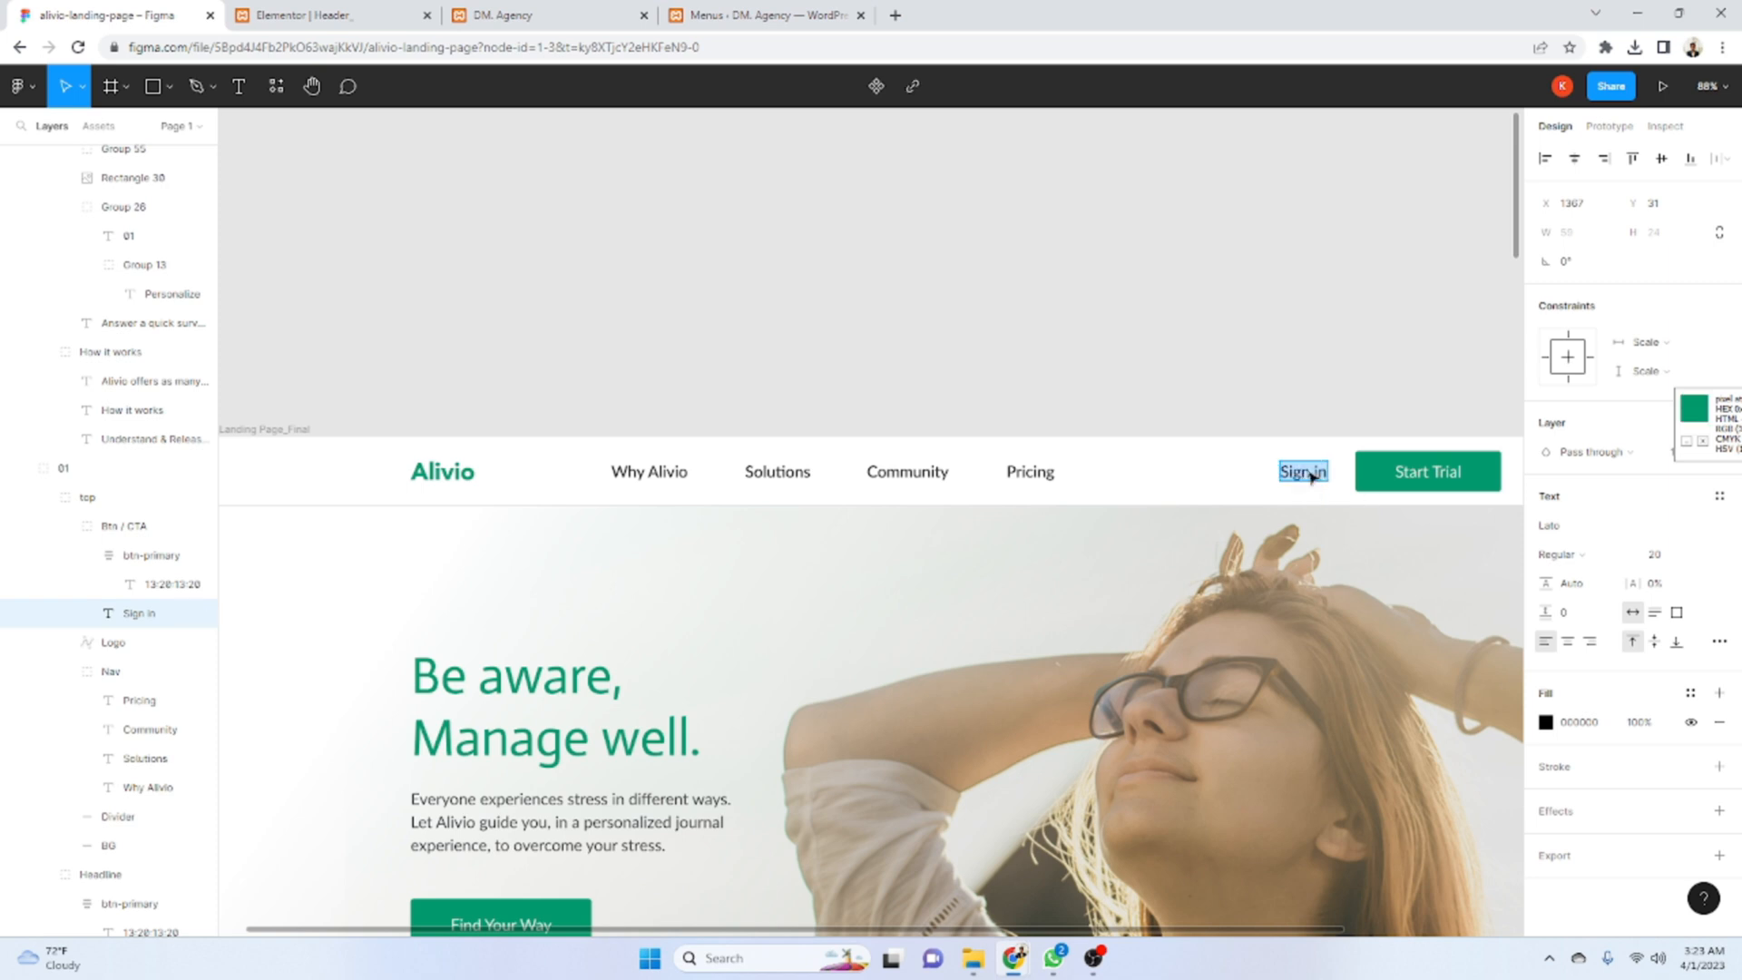
{"action": "left_click", "coordinate": [346, 13]}
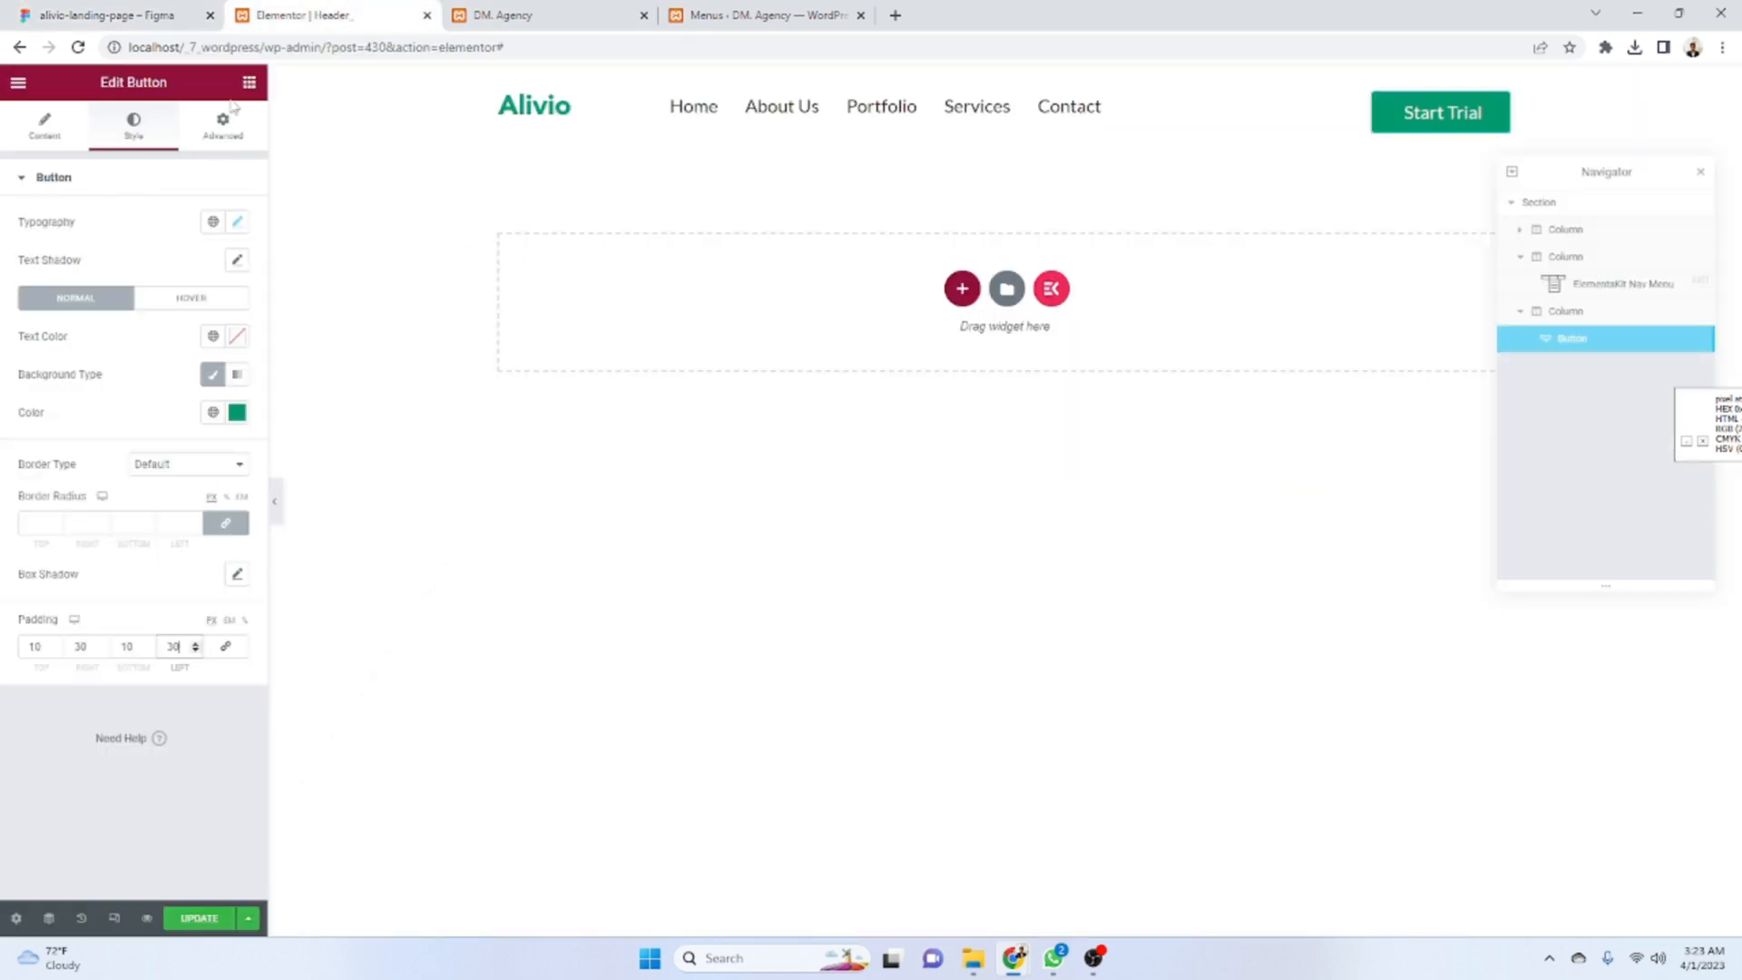
- Add a Heading widget to the column containing the Start Trial button, and set its title to "Sign in"
{"action": "left_click", "coordinate": [248, 82]}
{"action": "left_click_drag", "start_coordinate": [198, 300], "coordinate": [1340, 110]}
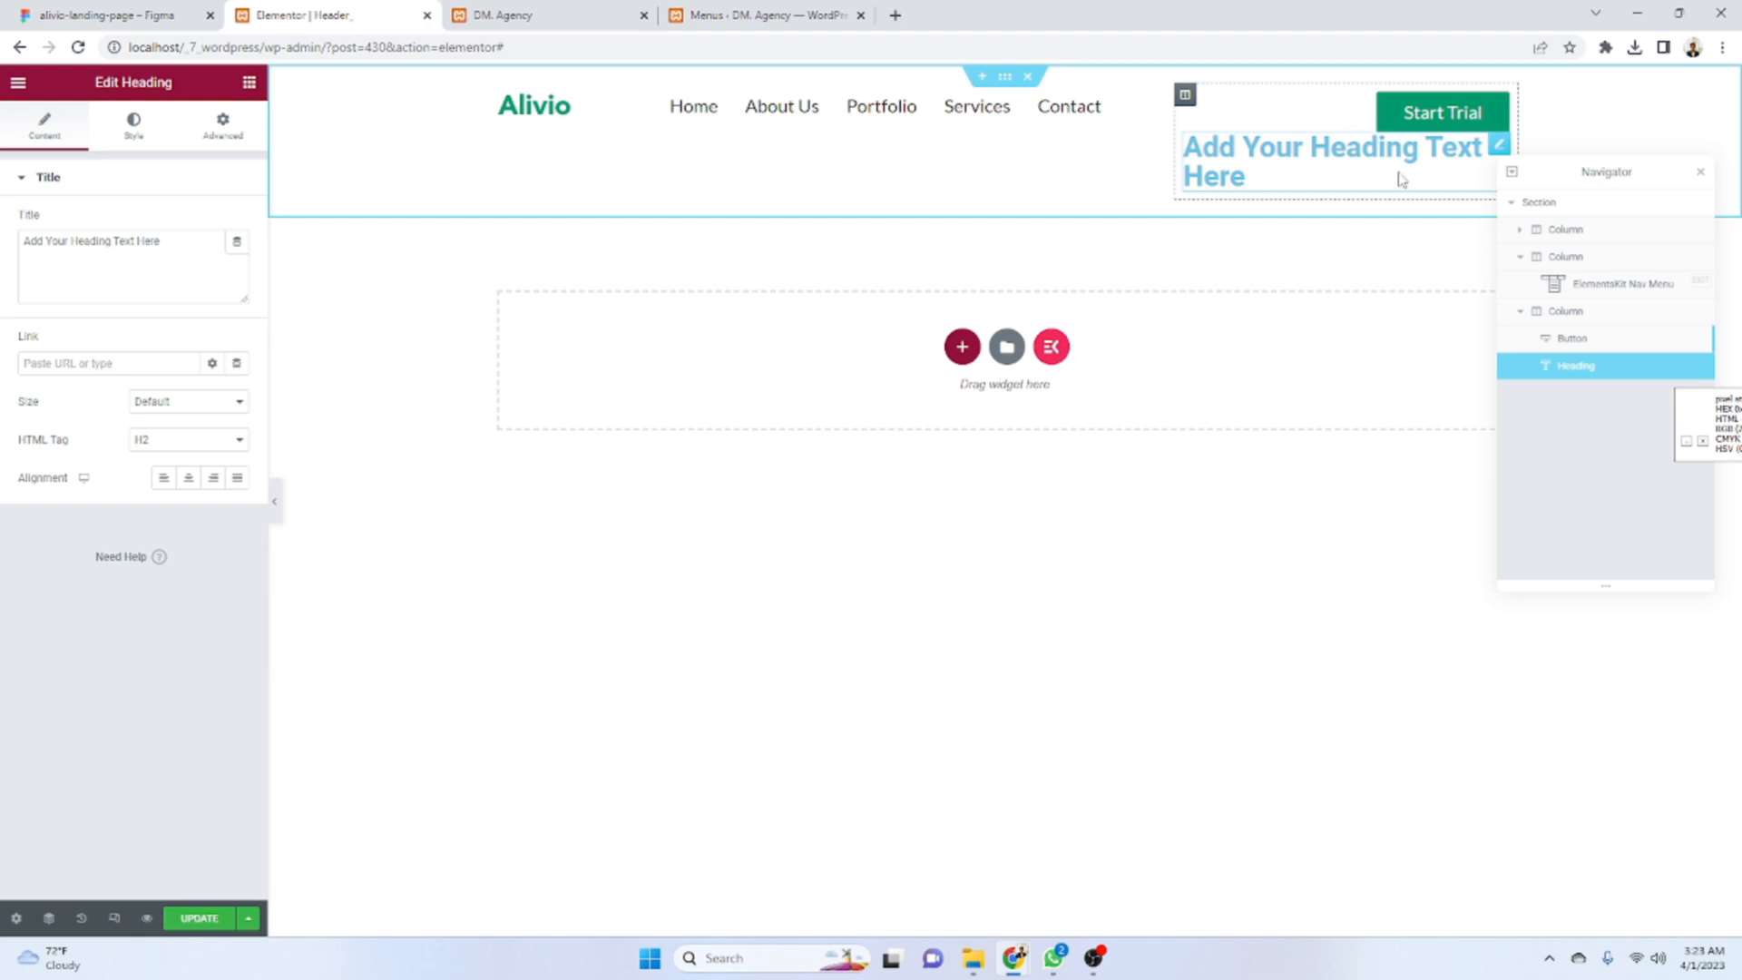
{"action": "key", "text": "ctrl+a"}
{"action": "key", "text": "ctrl+v"}
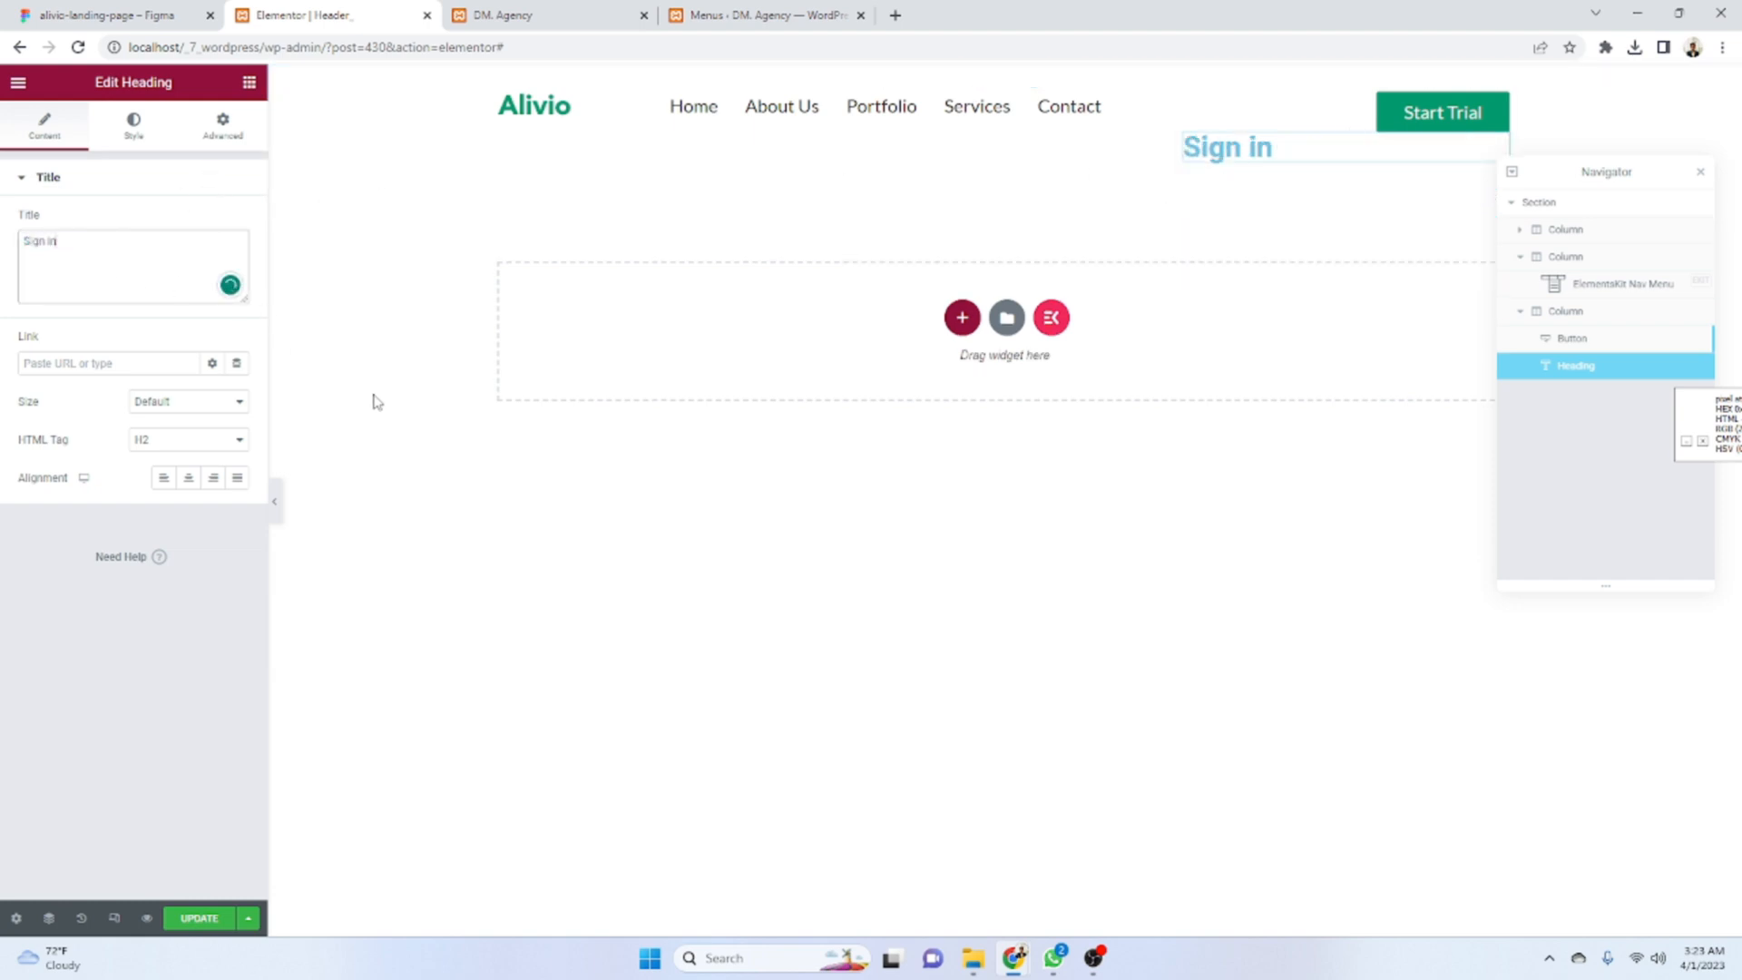
- Set the Sign in heading's width to Inline (auto), and move it in front of the Start Trial button
{"action": "left_click", "coordinate": [223, 136]}
{"action": "left_click", "coordinate": [217, 366]}
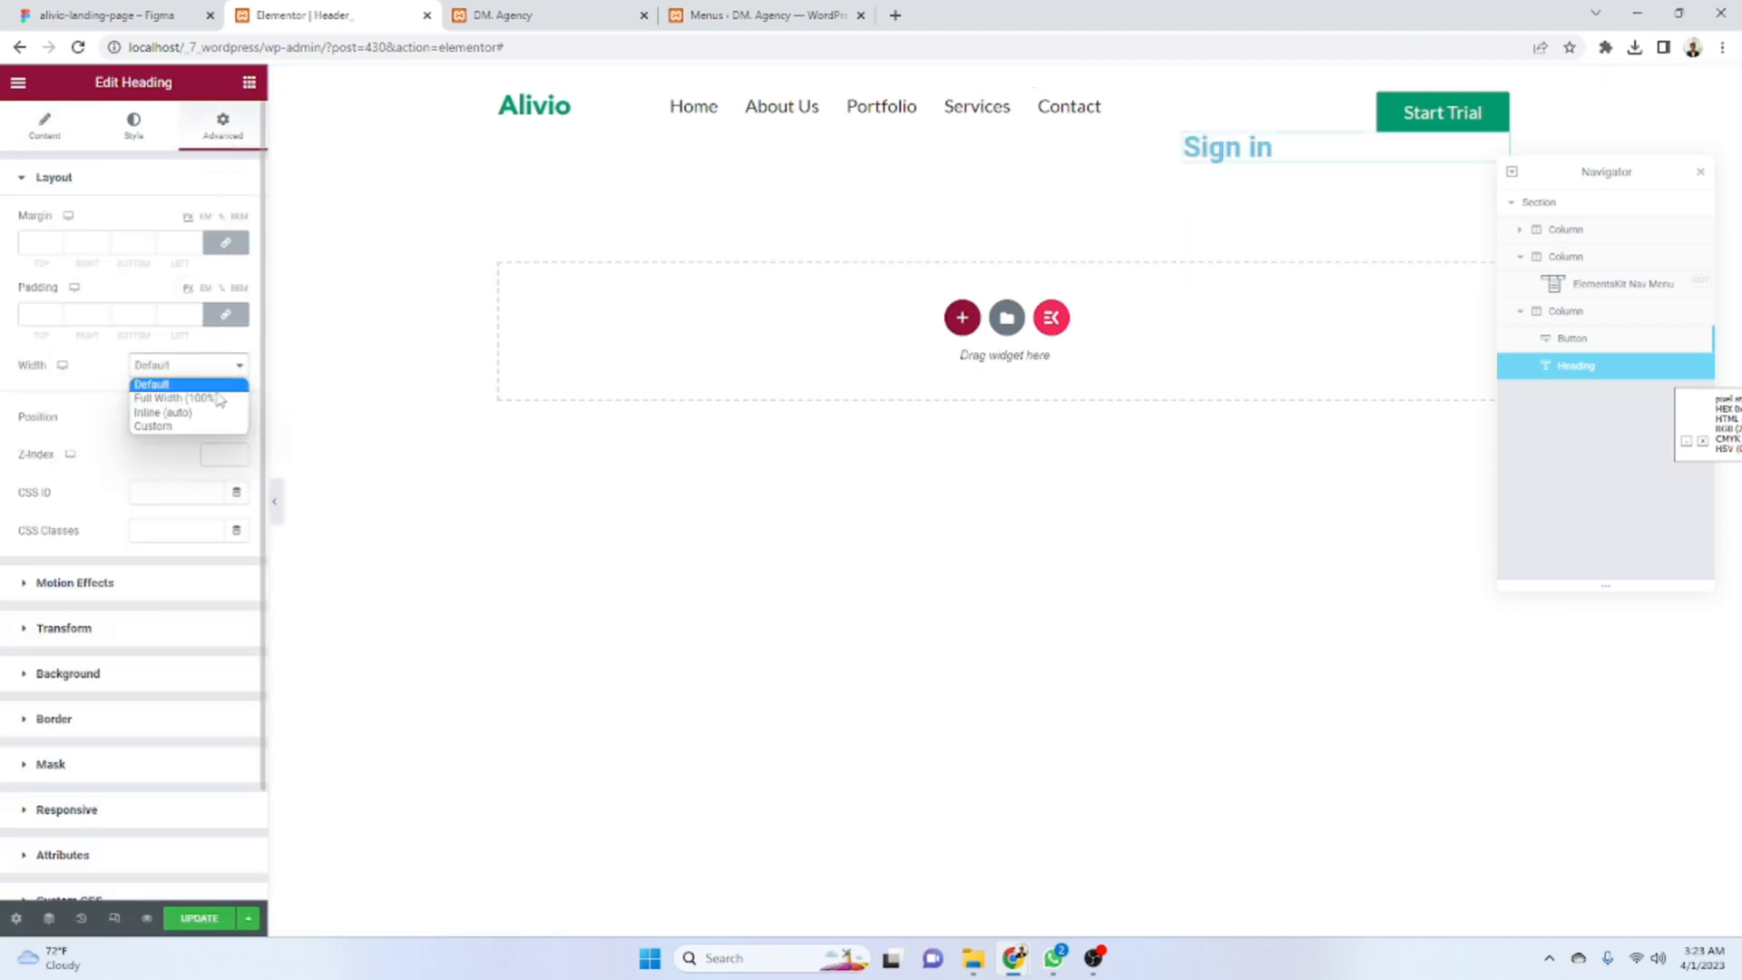
{"action": "left_click", "coordinate": [216, 413]}
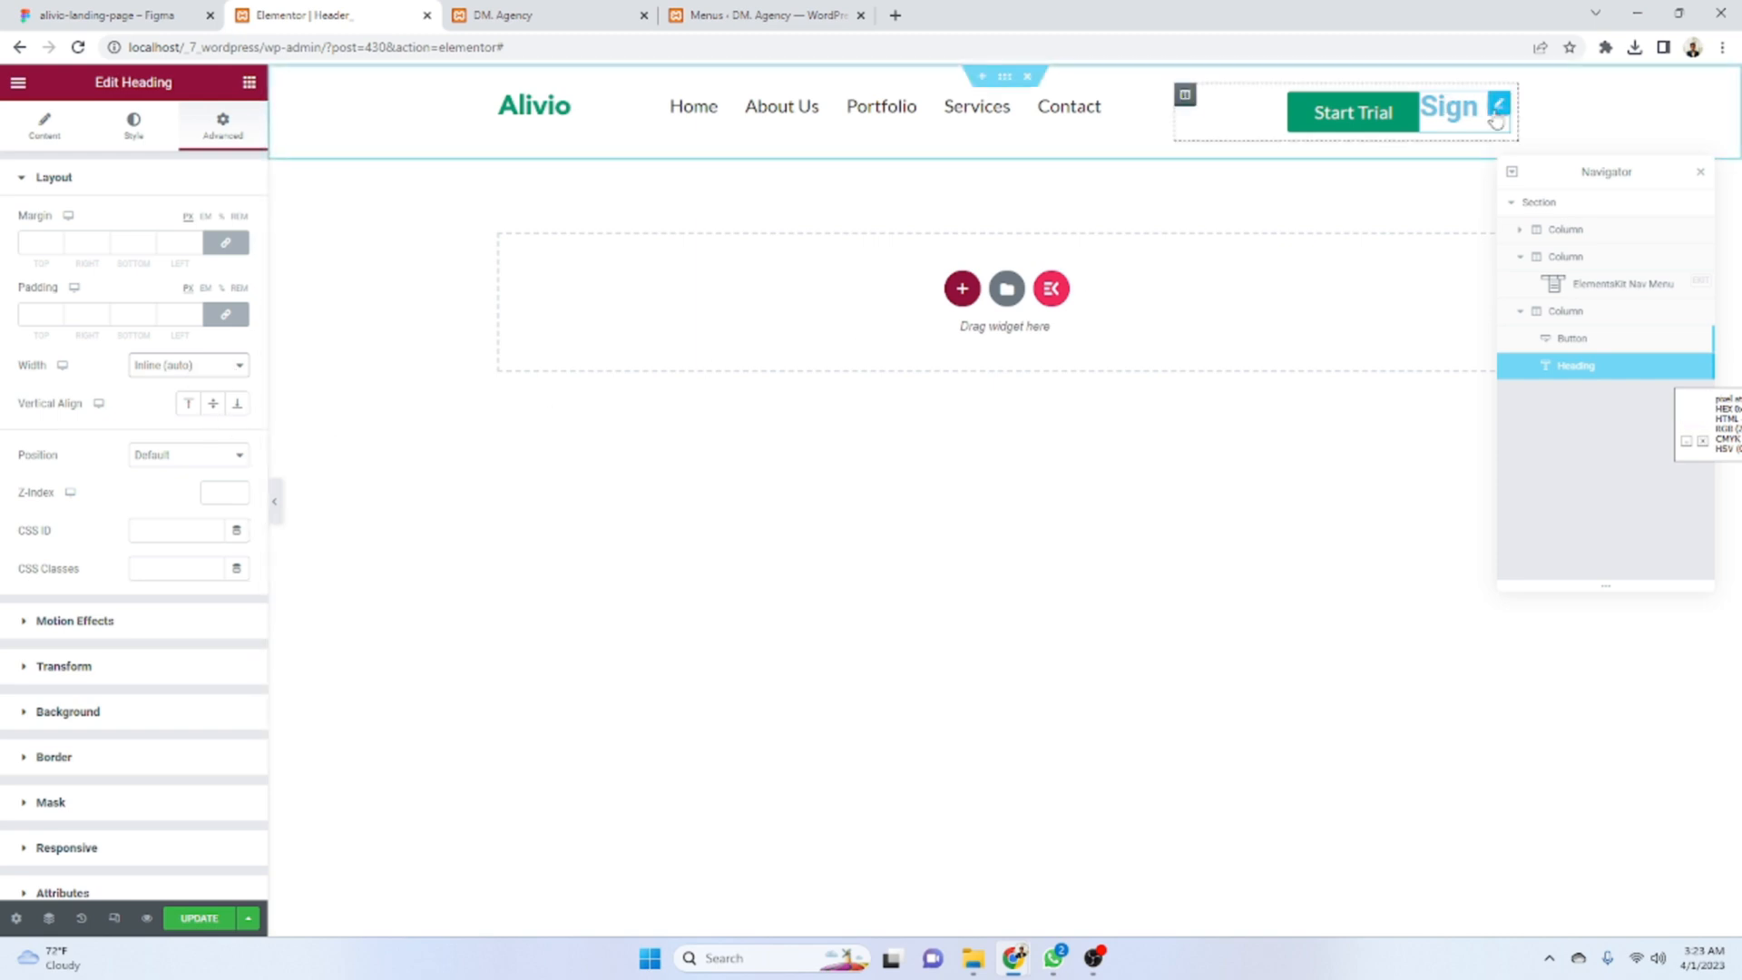
{"action": "left_click_drag", "start_coordinate": [1449, 107], "coordinate": [1298, 102]}
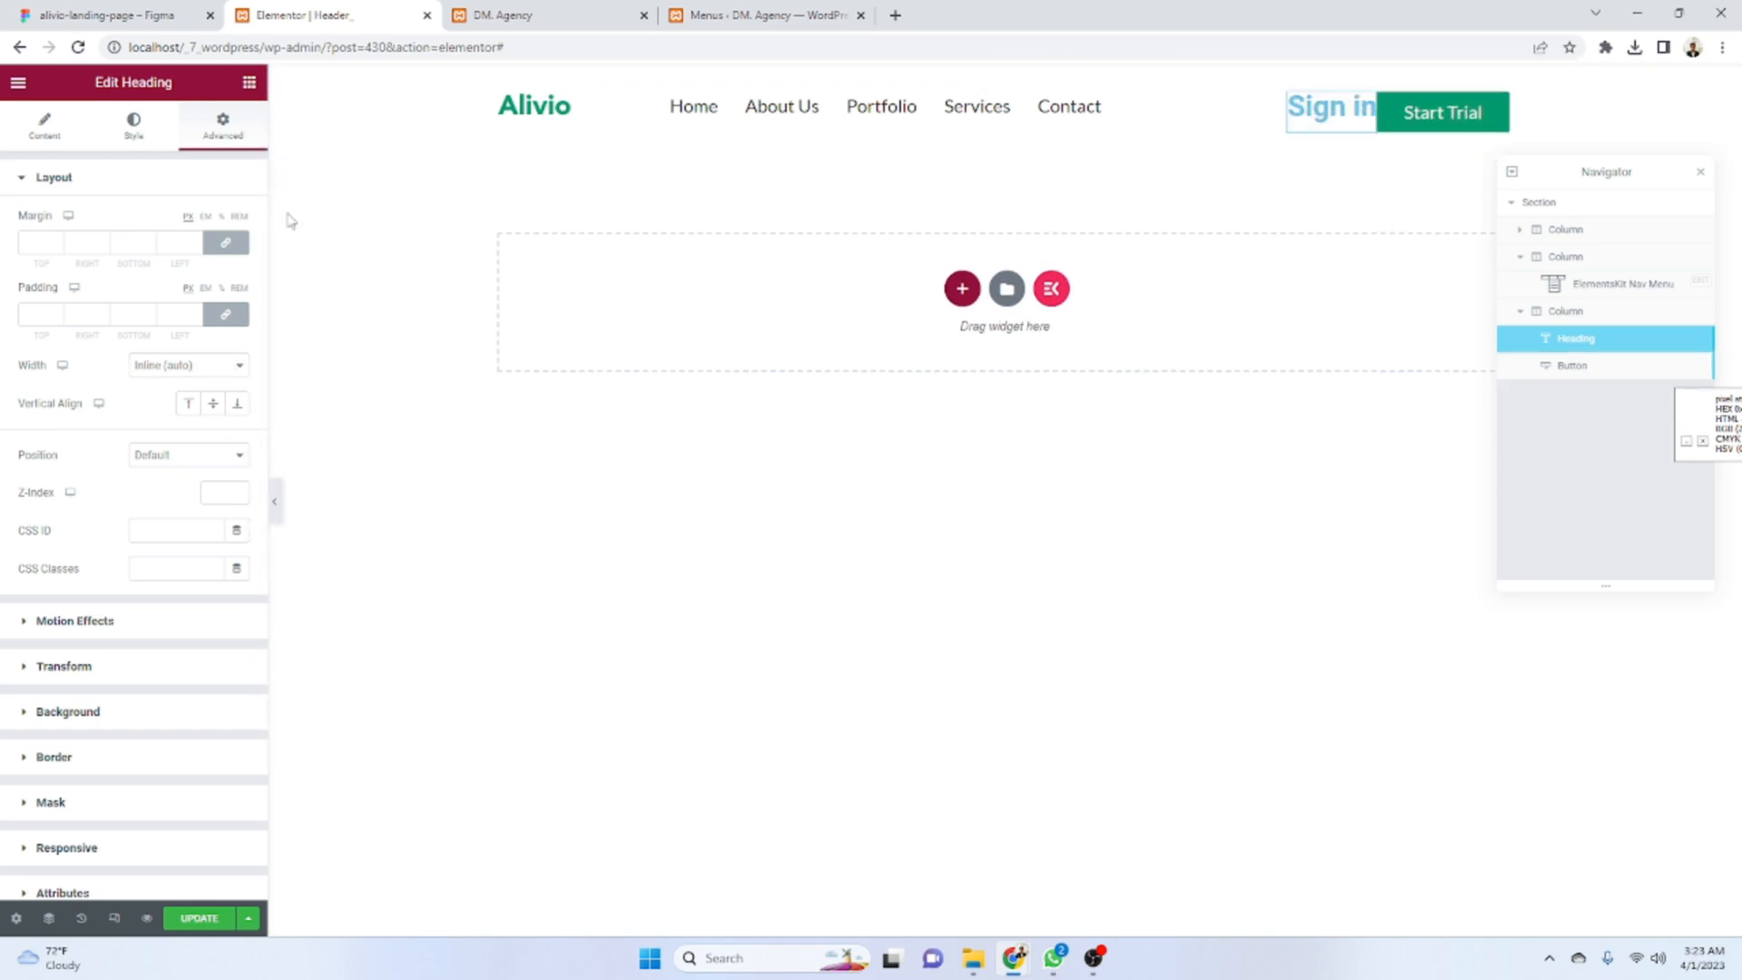
- Check the Sign in text's font and fill in Figma, and set the Elementor heading's text color to black
{"action": "left_click", "coordinate": [104, 14]}
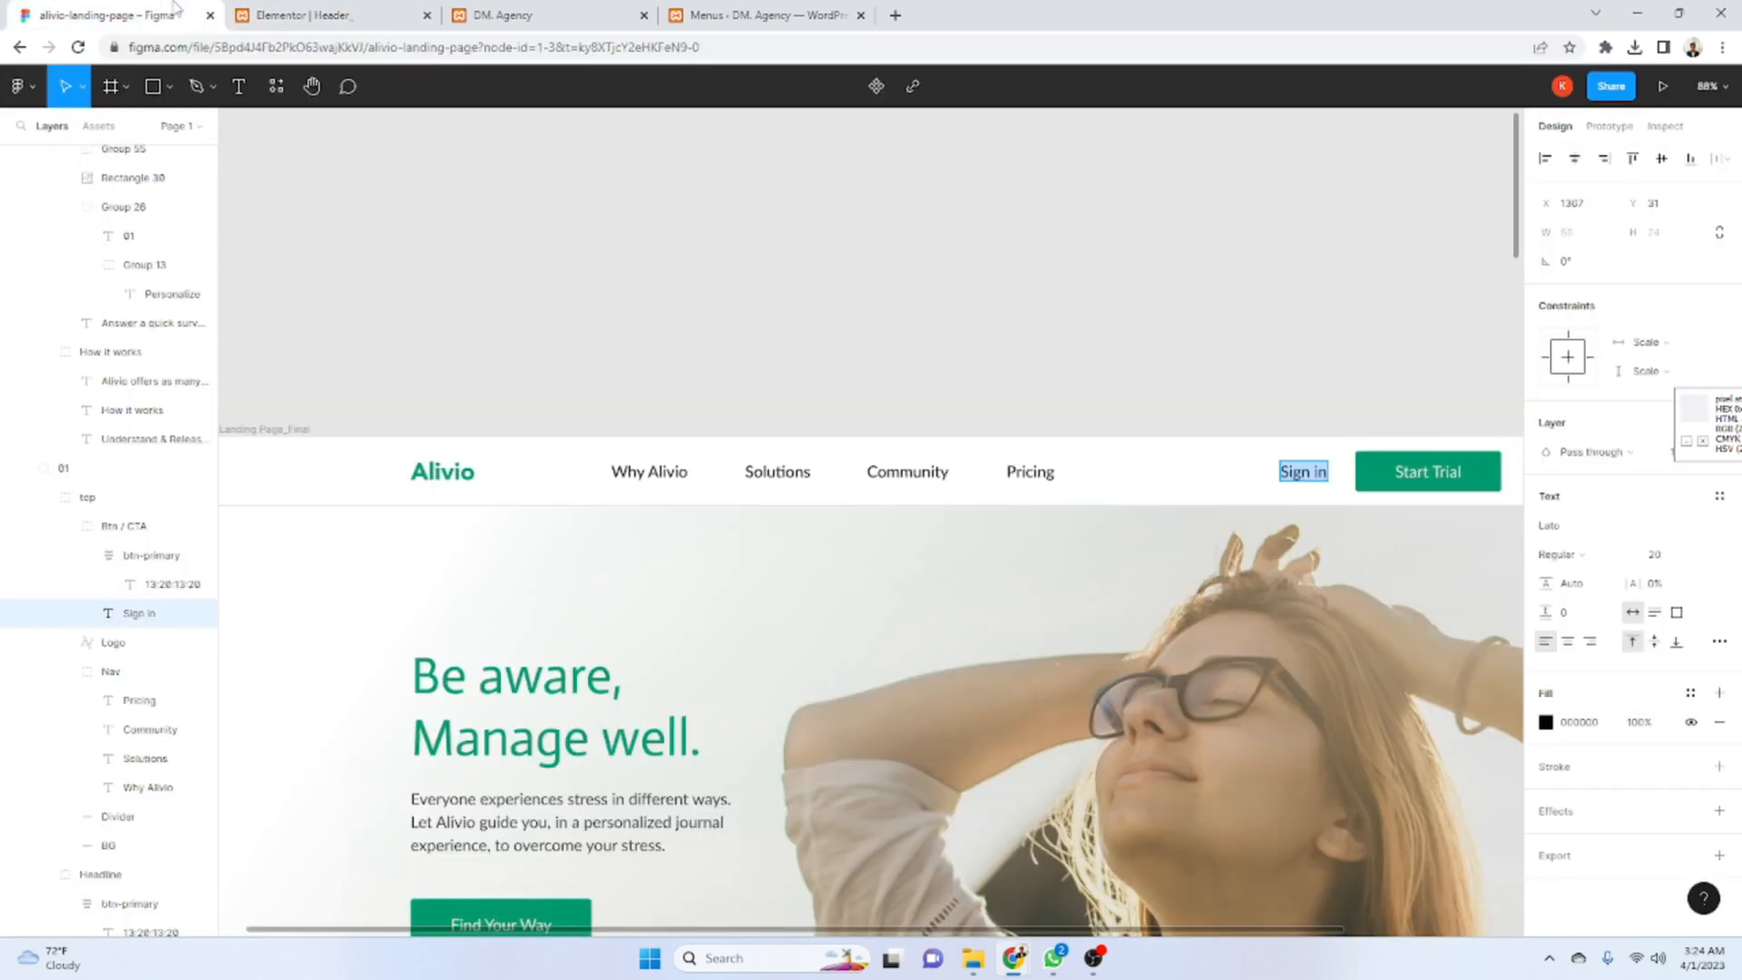
{"action": "left_click", "coordinate": [1578, 533]}
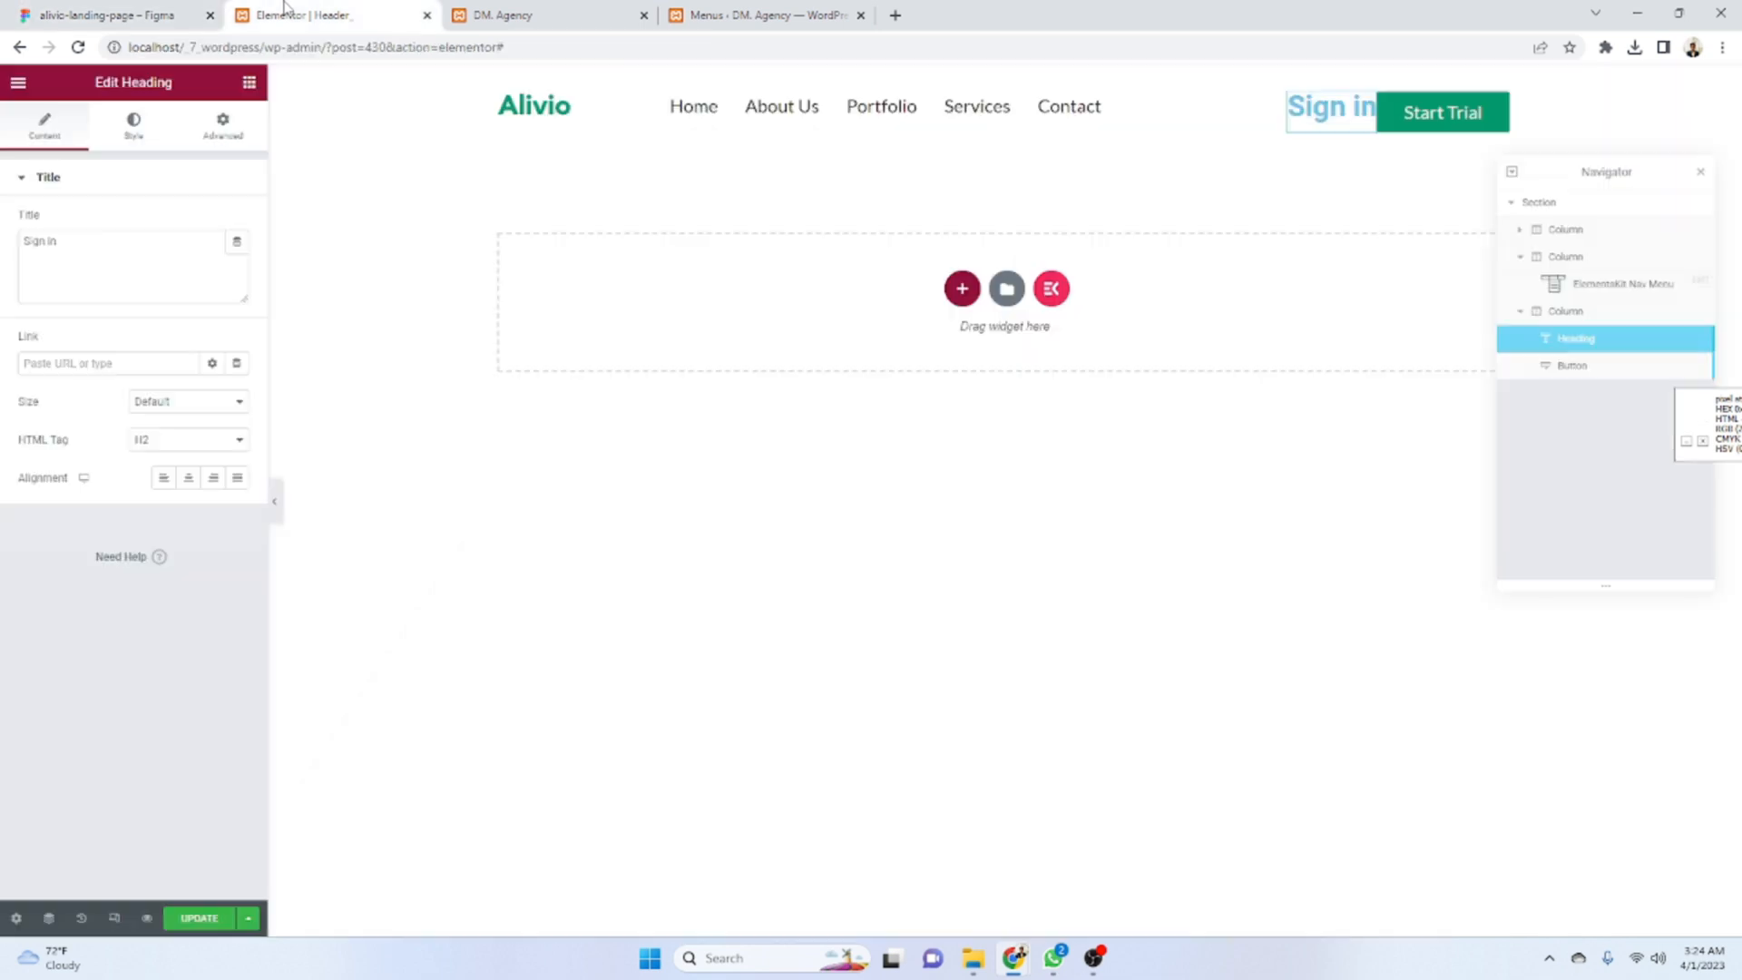
{"action": "left_click", "coordinate": [299, 15]}
{"action": "left_click", "coordinate": [136, 137]}
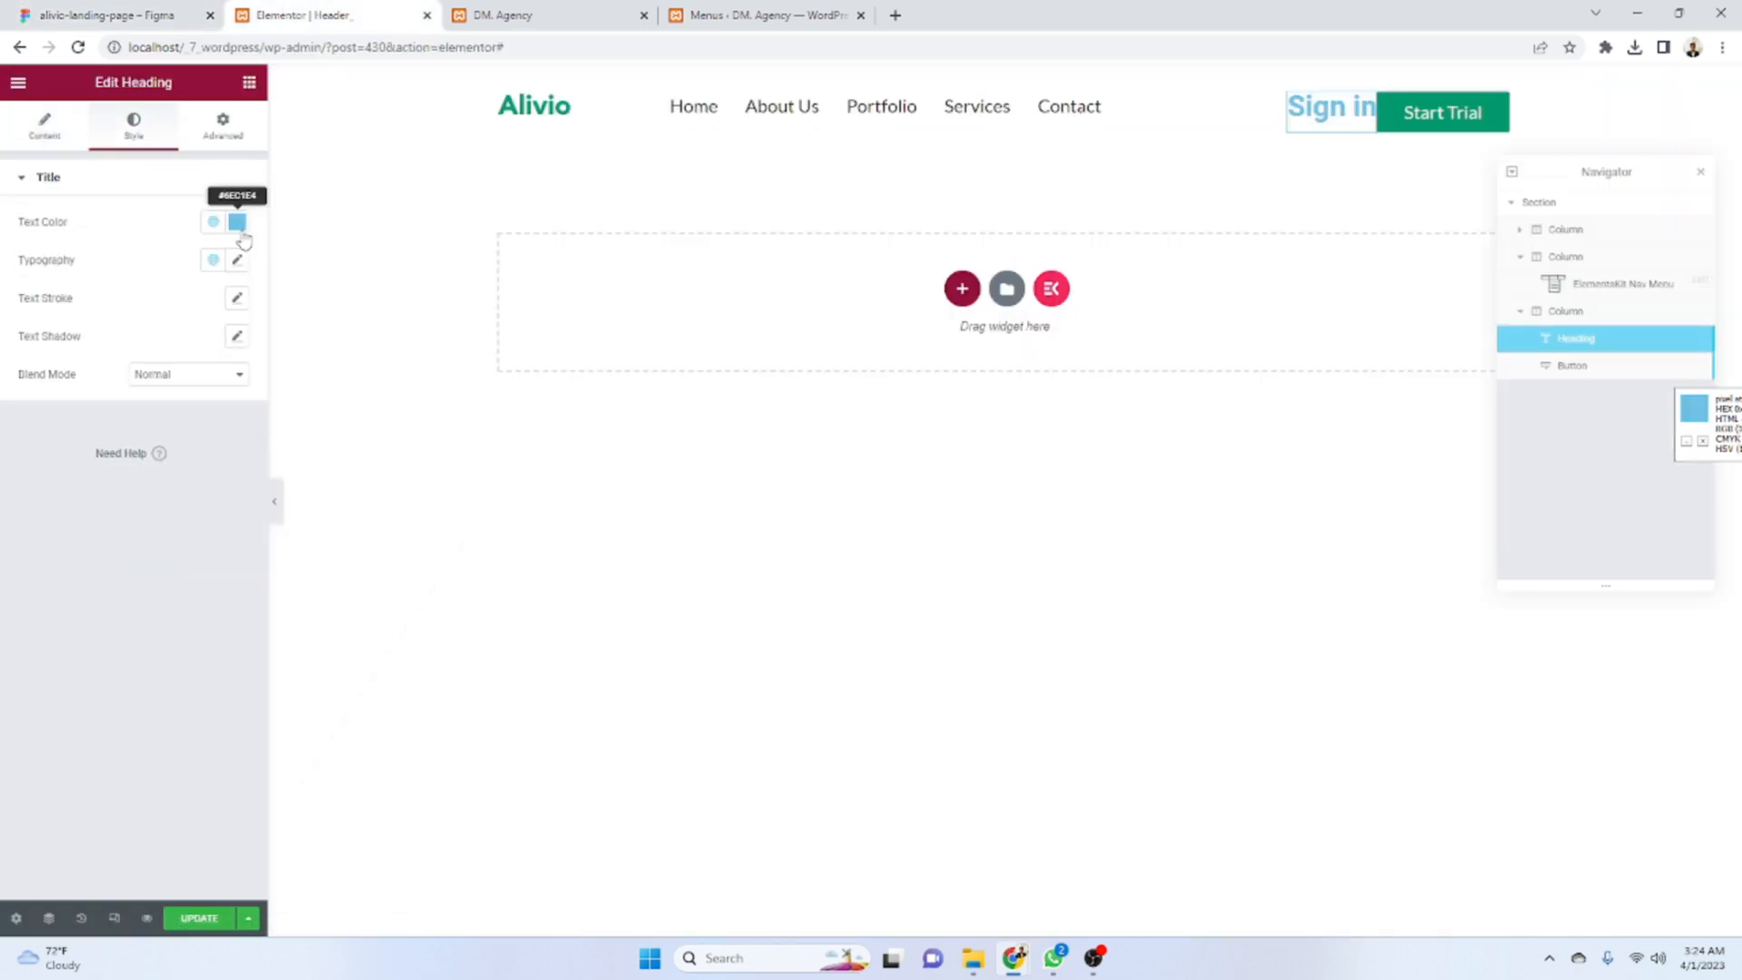
{"action": "left_click", "coordinate": [237, 222]}
{"action": "left_click", "coordinate": [236, 472]}
{"action": "left_click", "coordinate": [171, 591]}
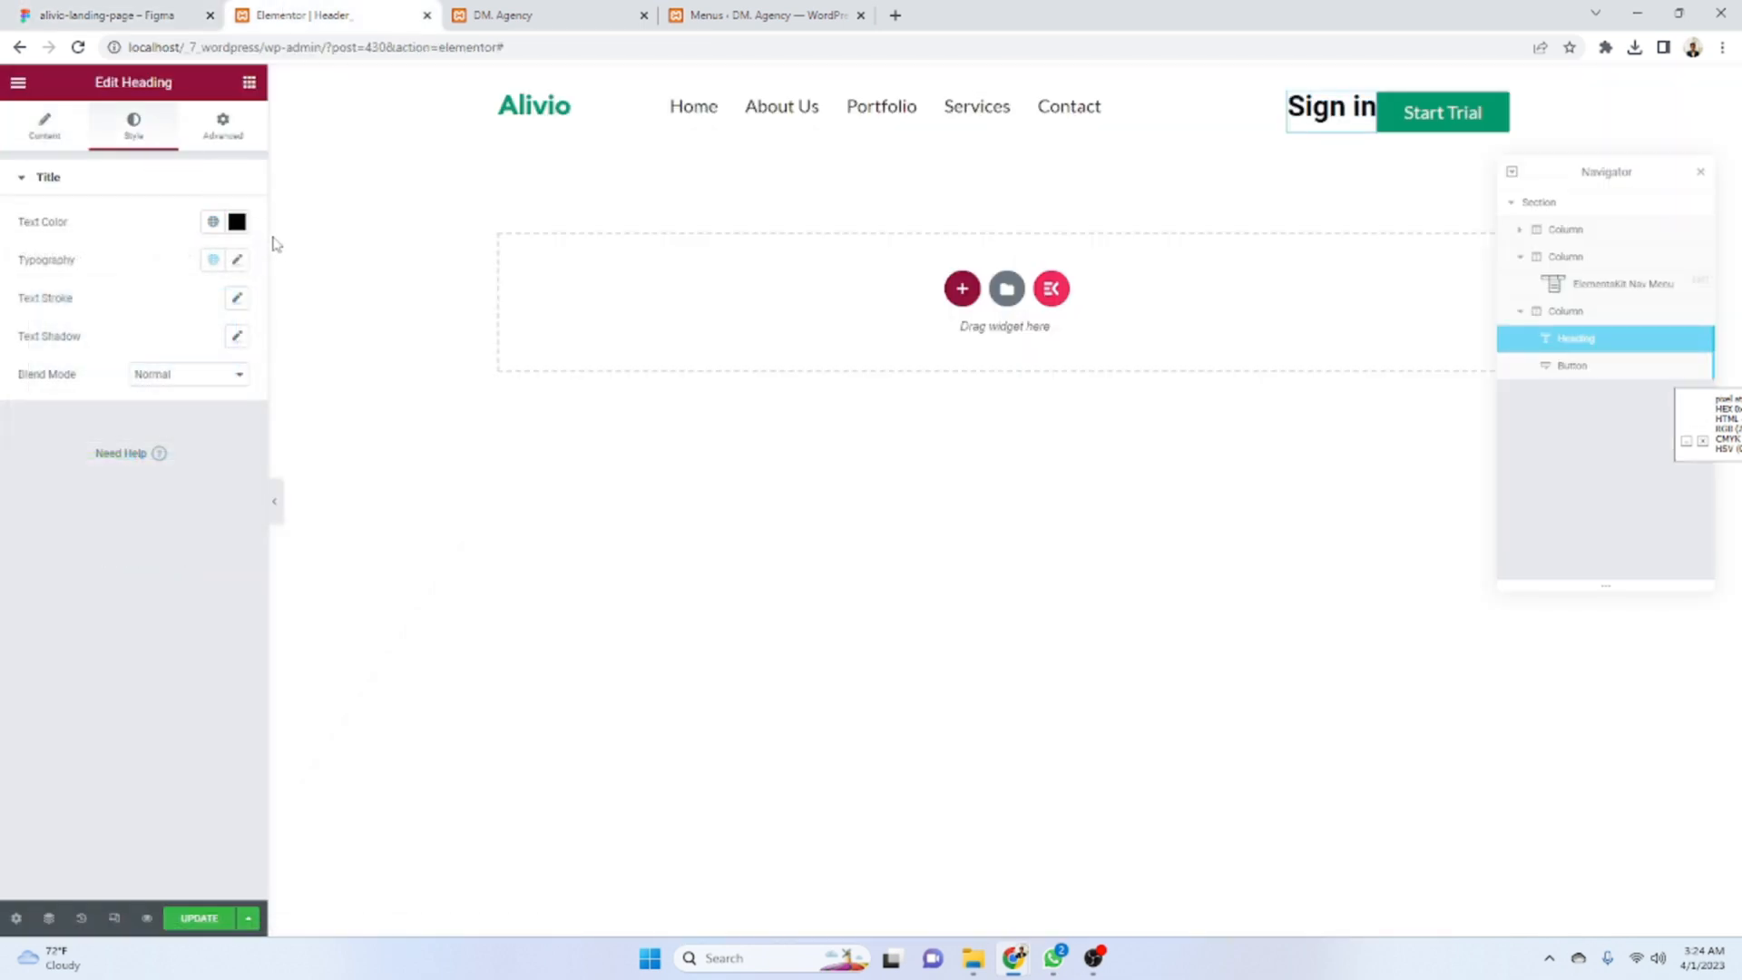
- Set the Sign in heading's typography to the Lato family at size 20 px
{"action": "left_click", "coordinate": [237, 259]}
{"action": "left_click", "coordinate": [179, 345]}
{"action": "type", "text": "lato"}
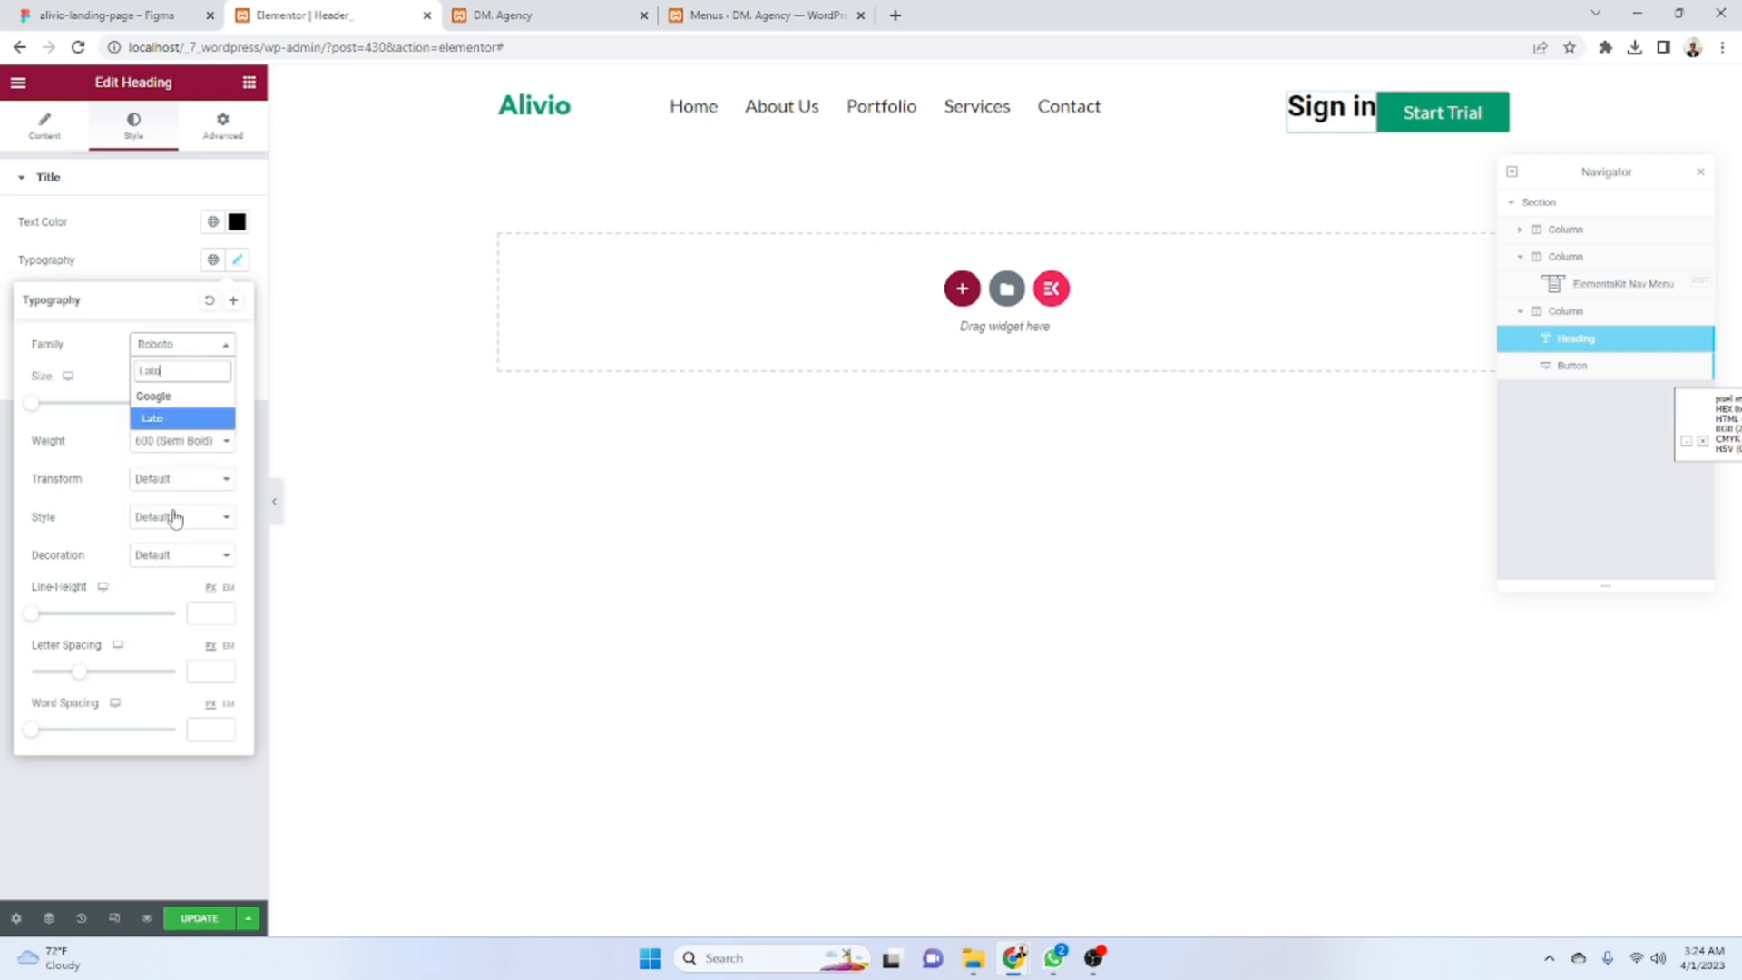
{"action": "left_click", "coordinate": [181, 410]}
{"action": "type", "text": "20"}
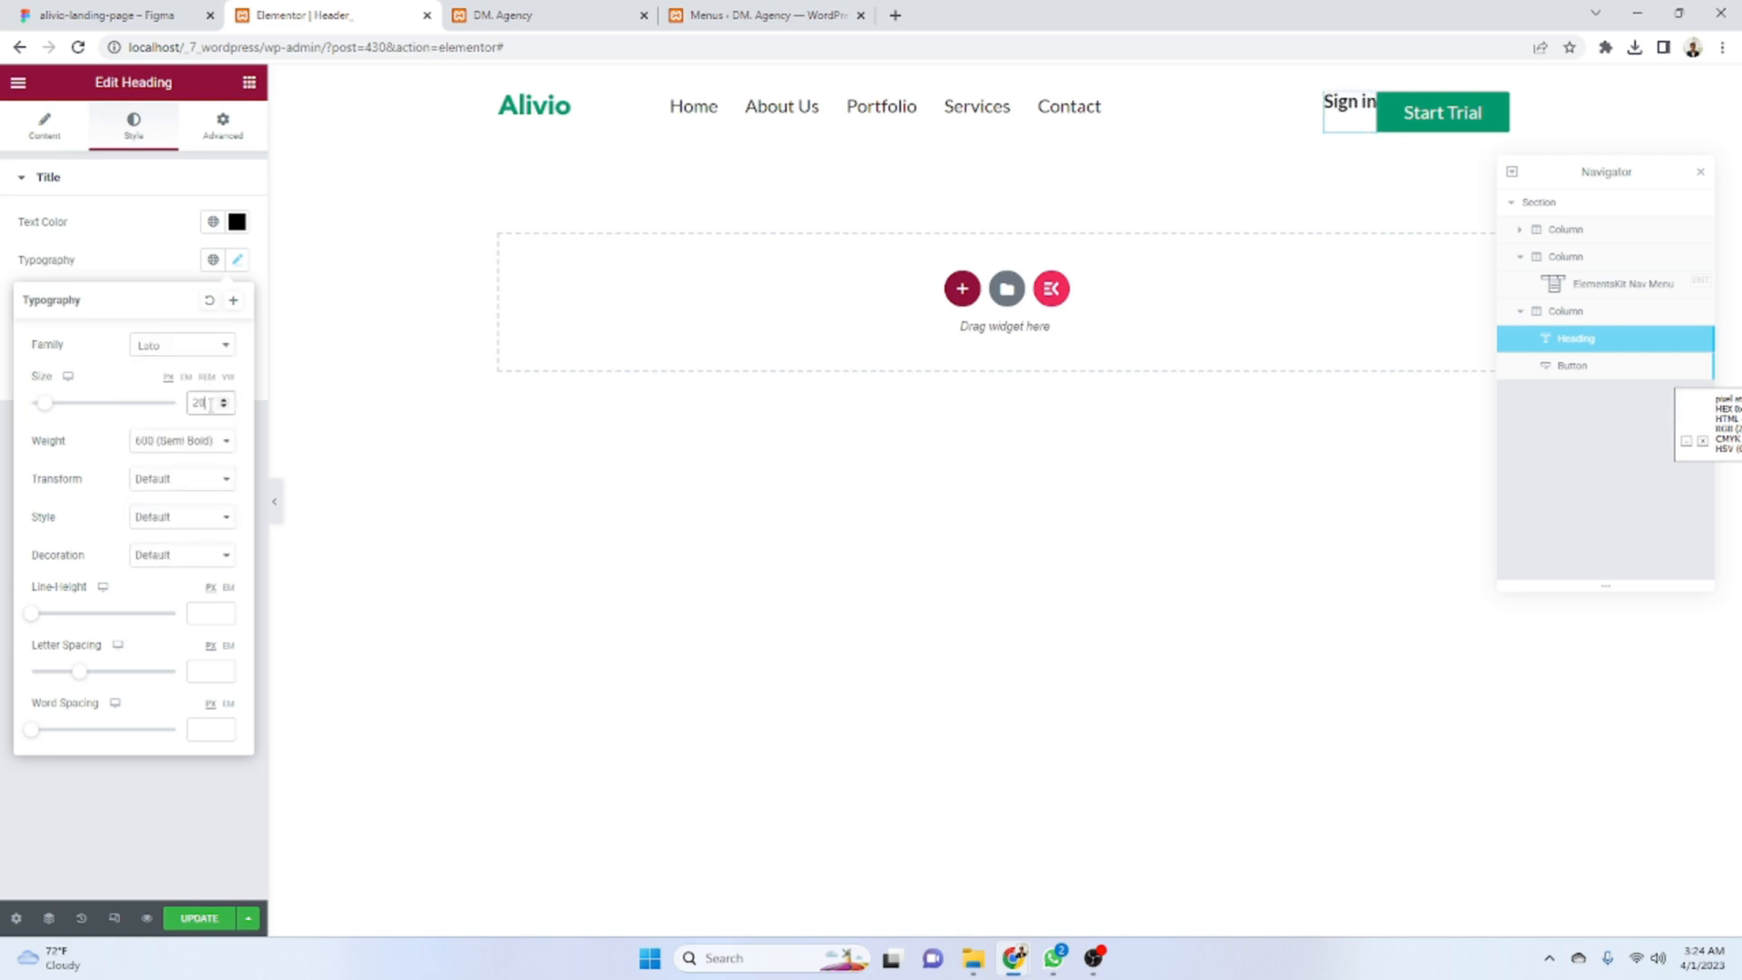
- Compare the Sign in text with the Figma design, and set the Elementor heading's font weight to 400 (Normal)
{"action": "left_click", "coordinate": [162, 818]}
{"action": "left_click", "coordinate": [114, 16]}
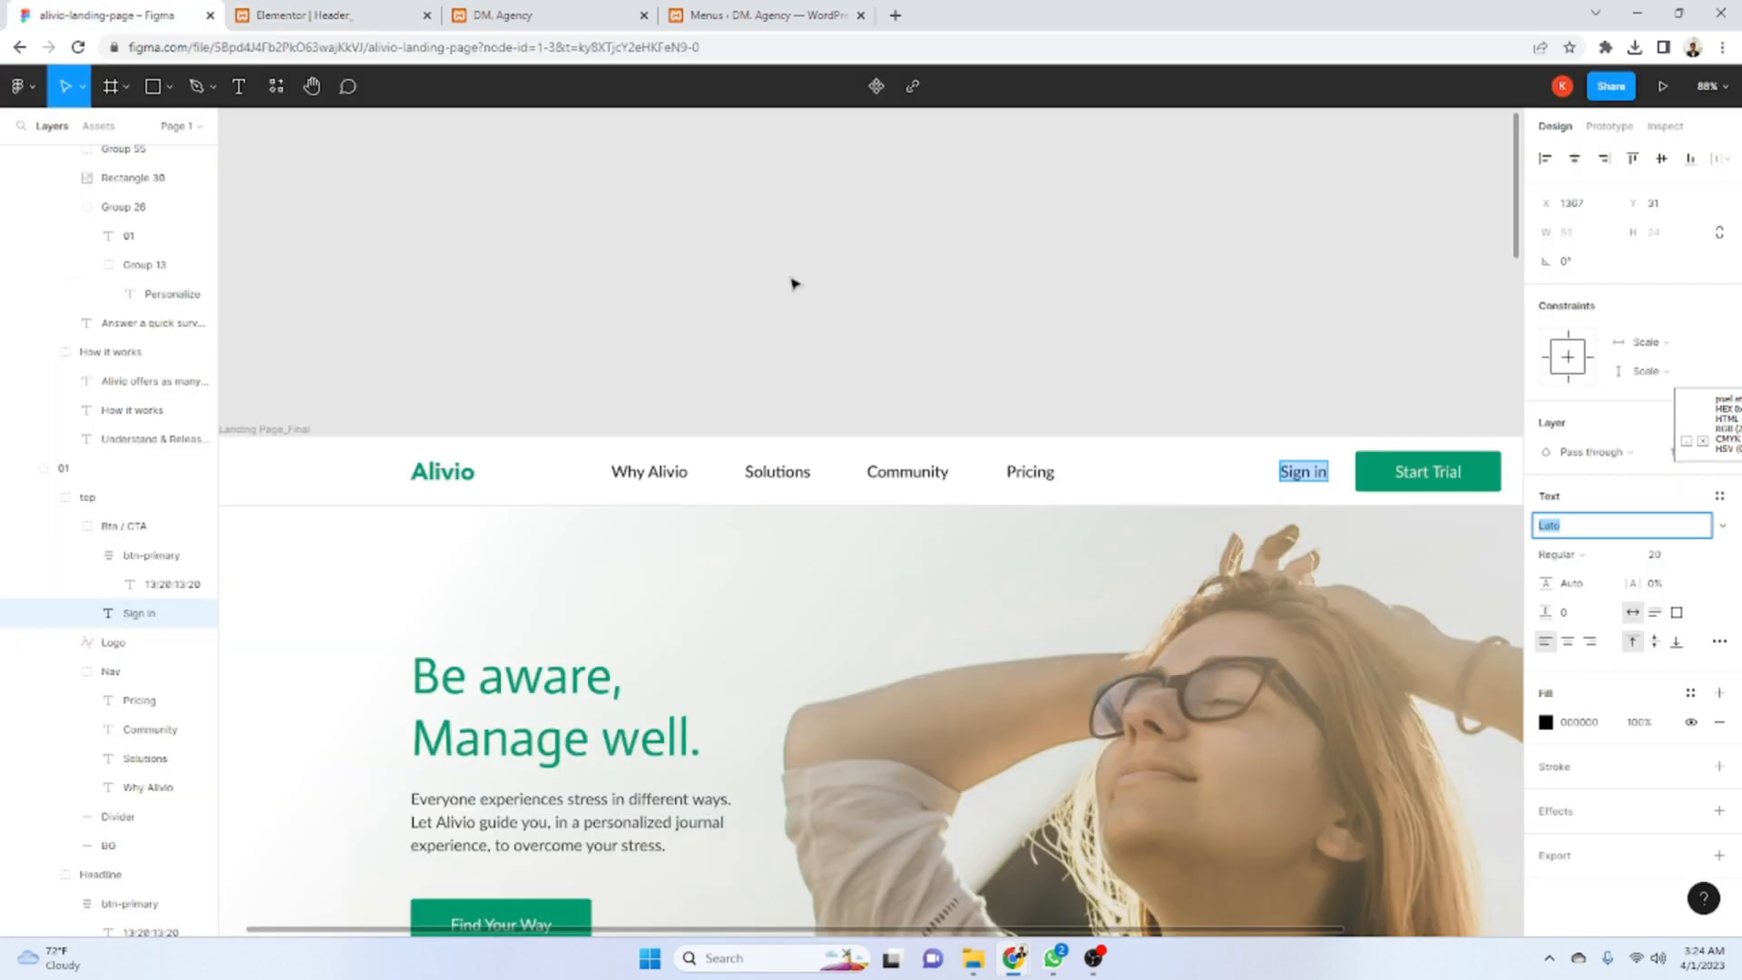
{"action": "left_click", "coordinate": [299, 16]}
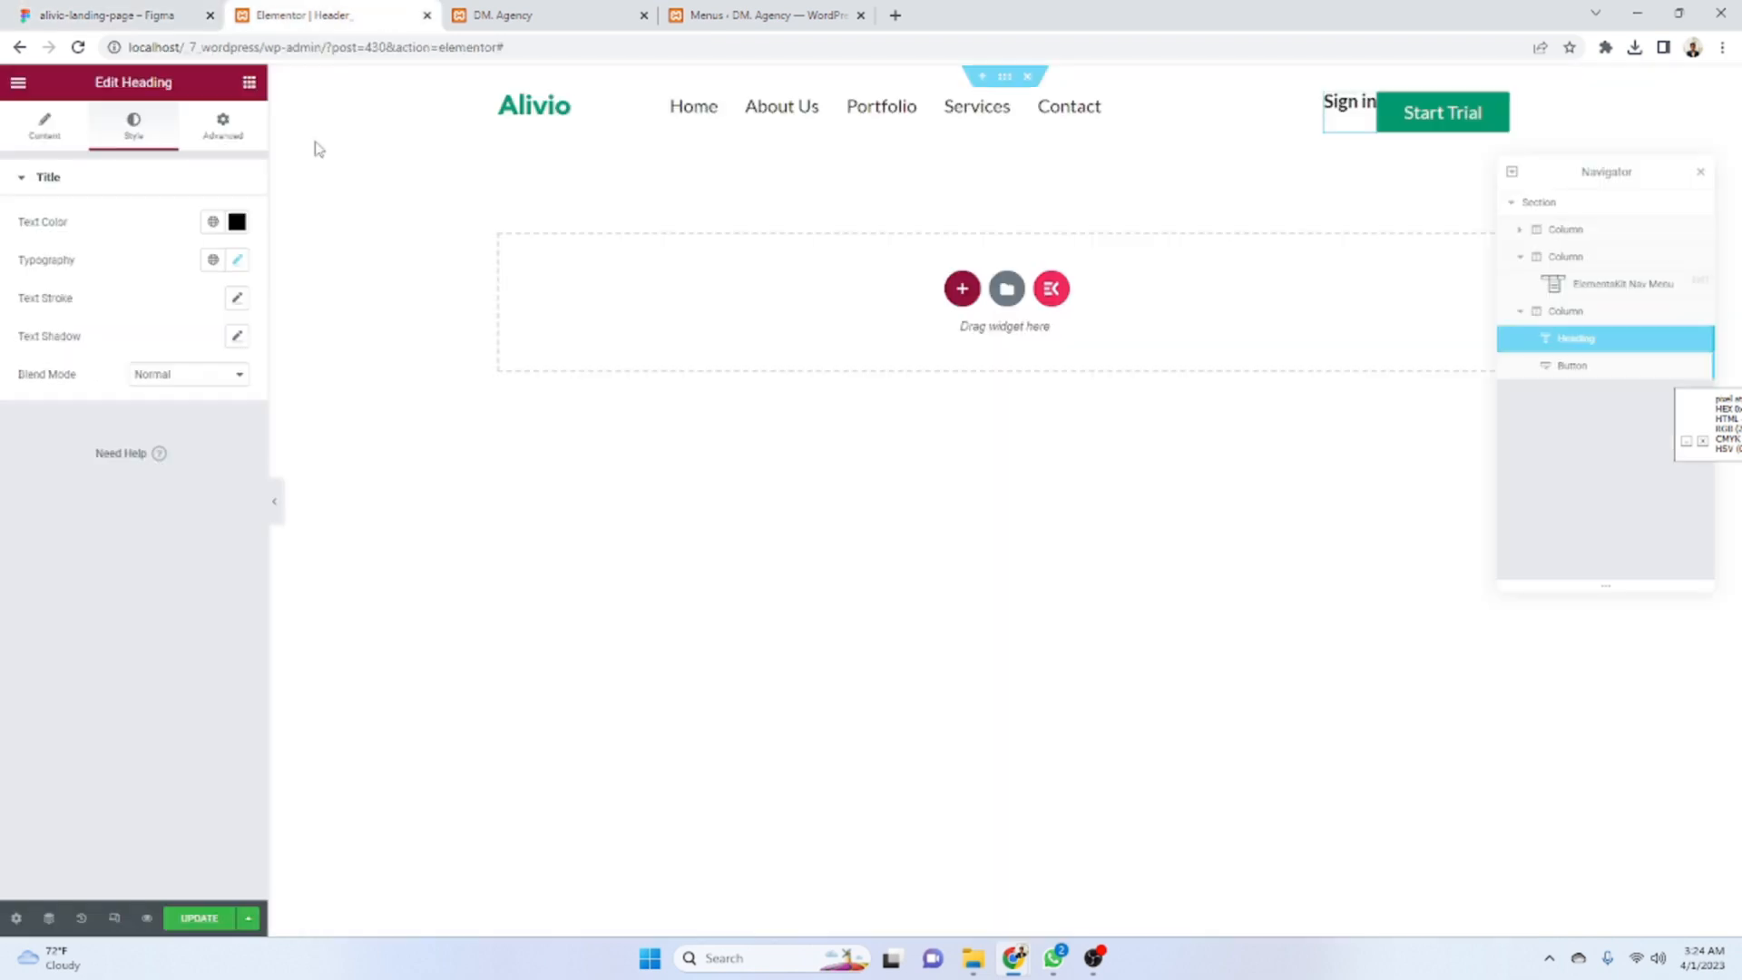
{"action": "left_click", "coordinate": [236, 260]}
{"action": "left_click", "coordinate": [223, 445]}
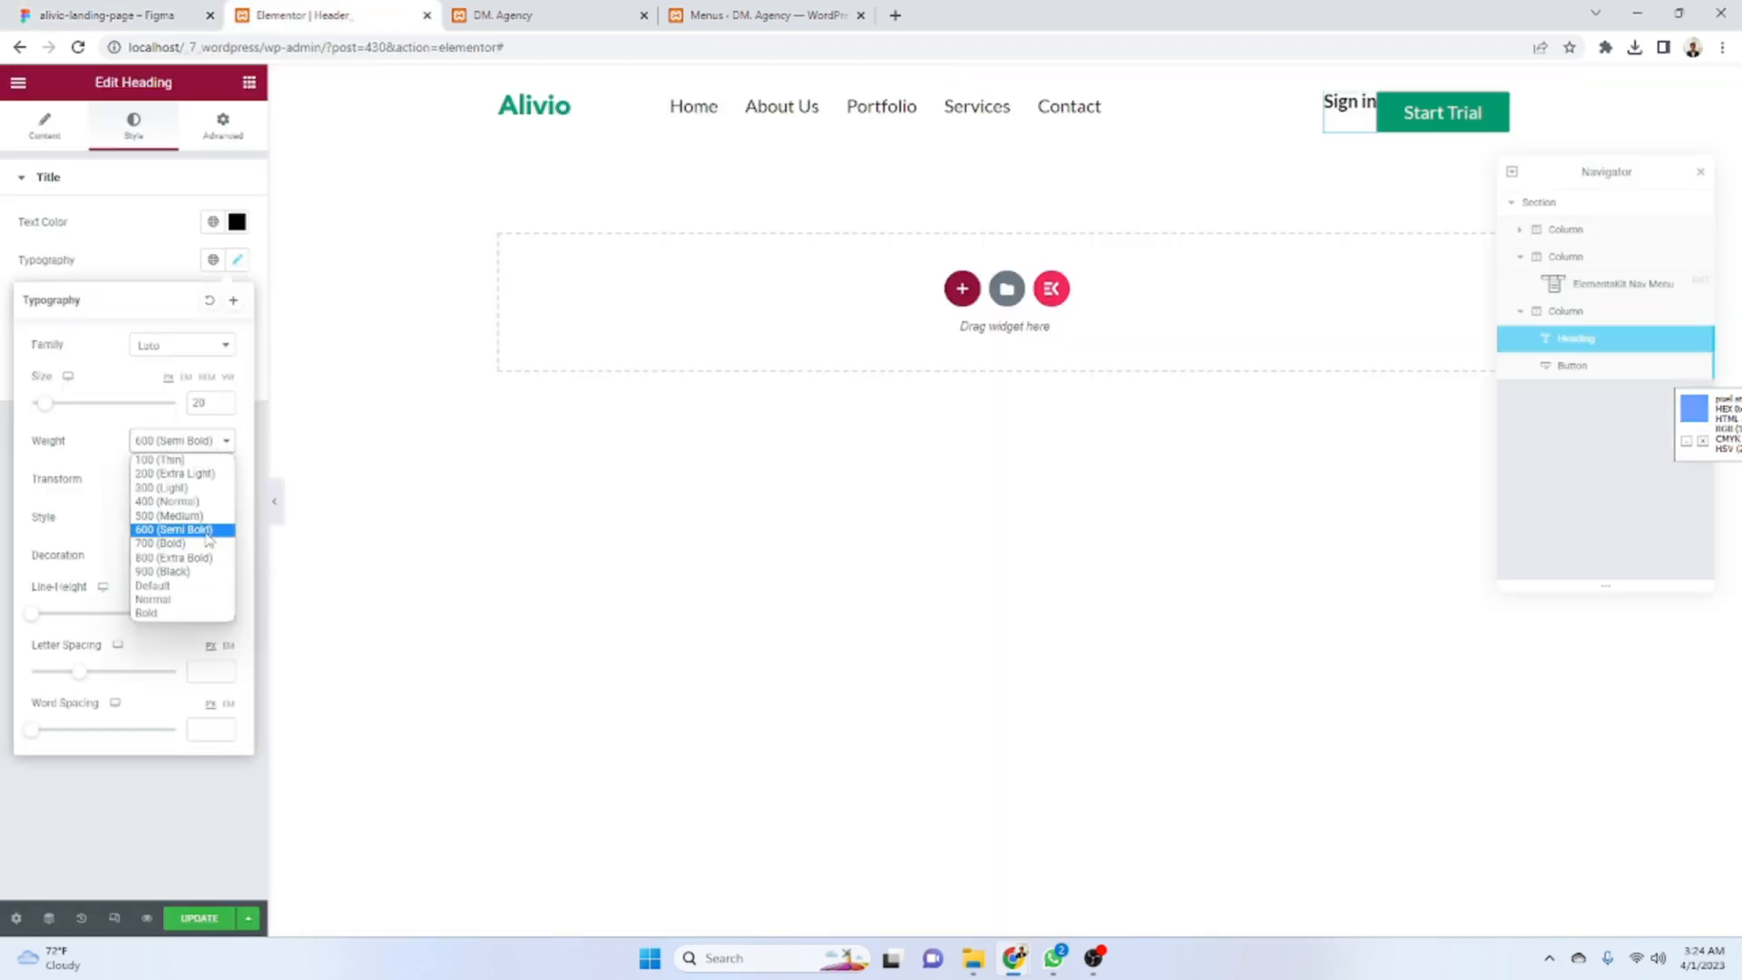
{"action": "left_click", "coordinate": [209, 498]}
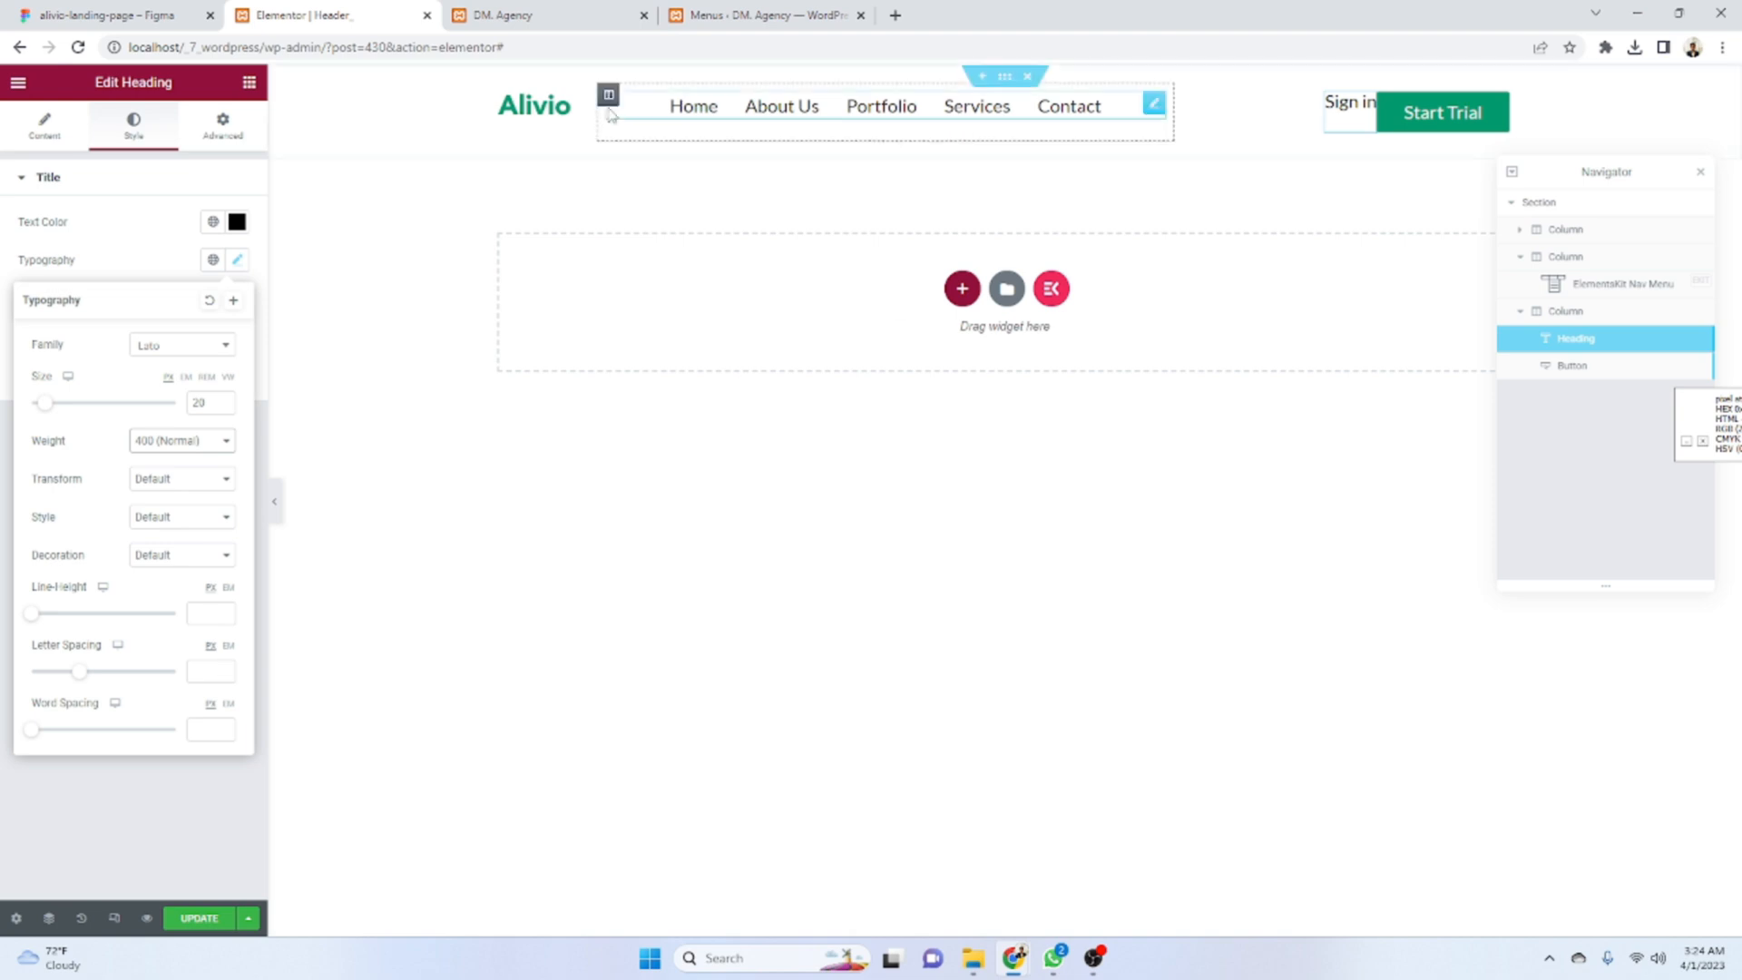
- Set the vertical alignment of the column containing Sign in and Start Trial to Middle
{"action": "left_click", "coordinate": [1185, 94]}
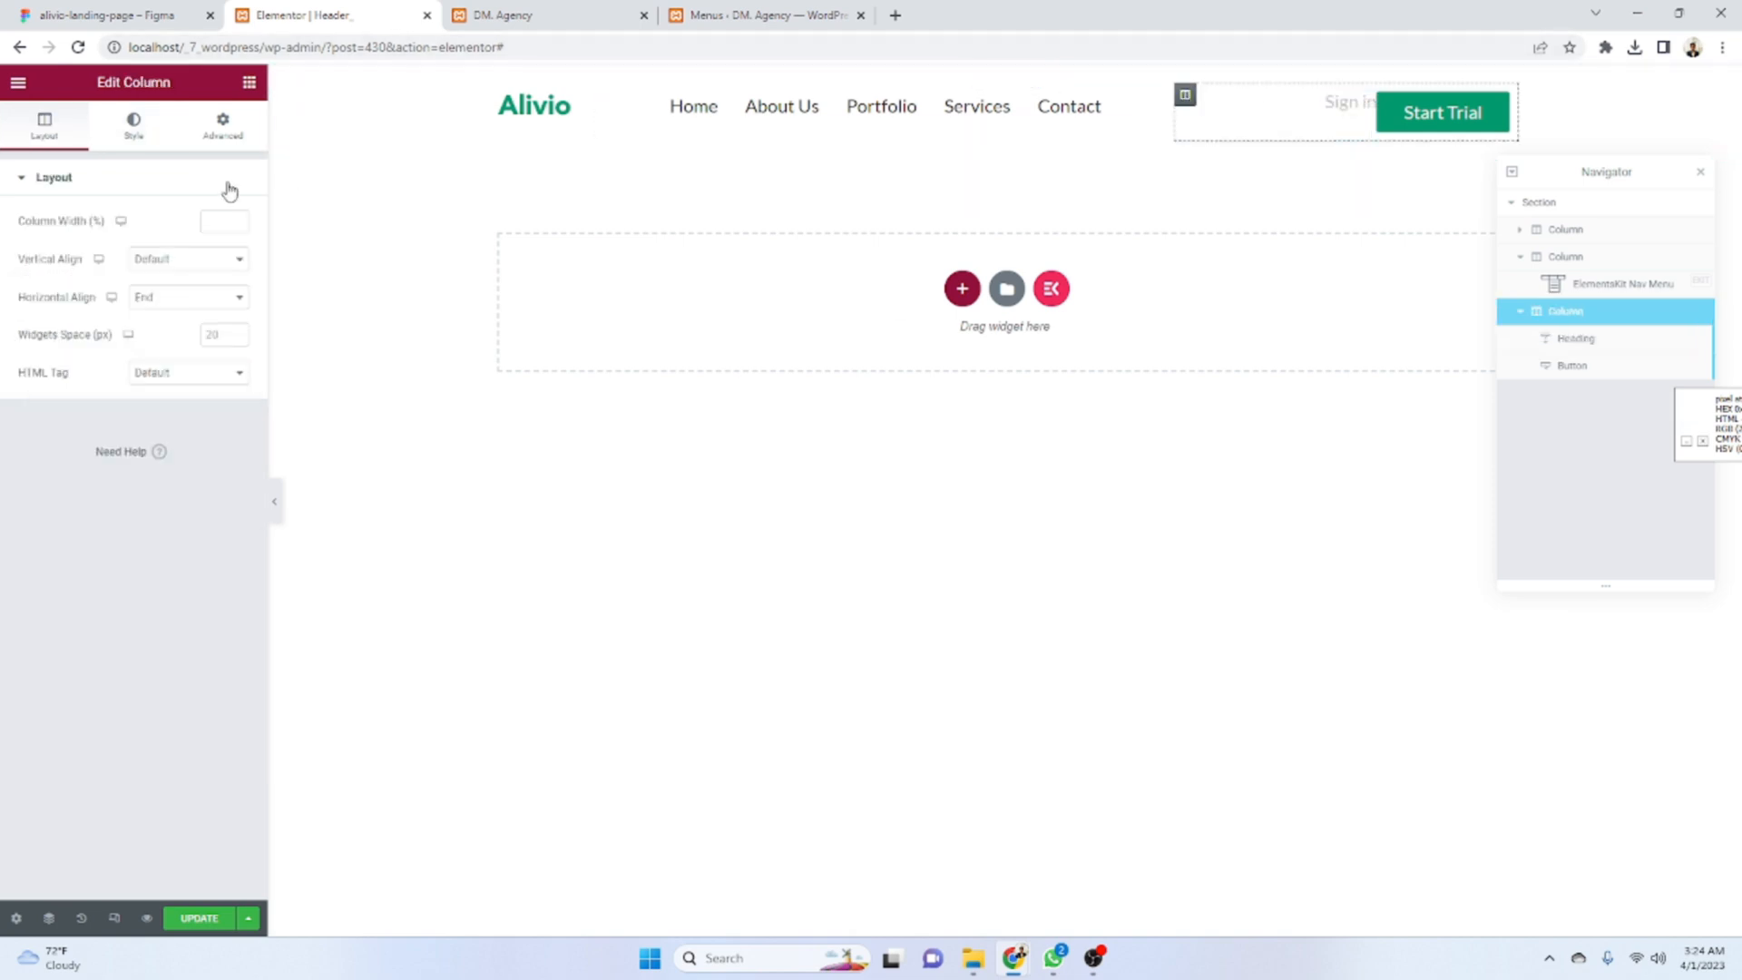
{"action": "left_click", "coordinate": [165, 263]}
{"action": "left_click", "coordinate": [179, 306]}
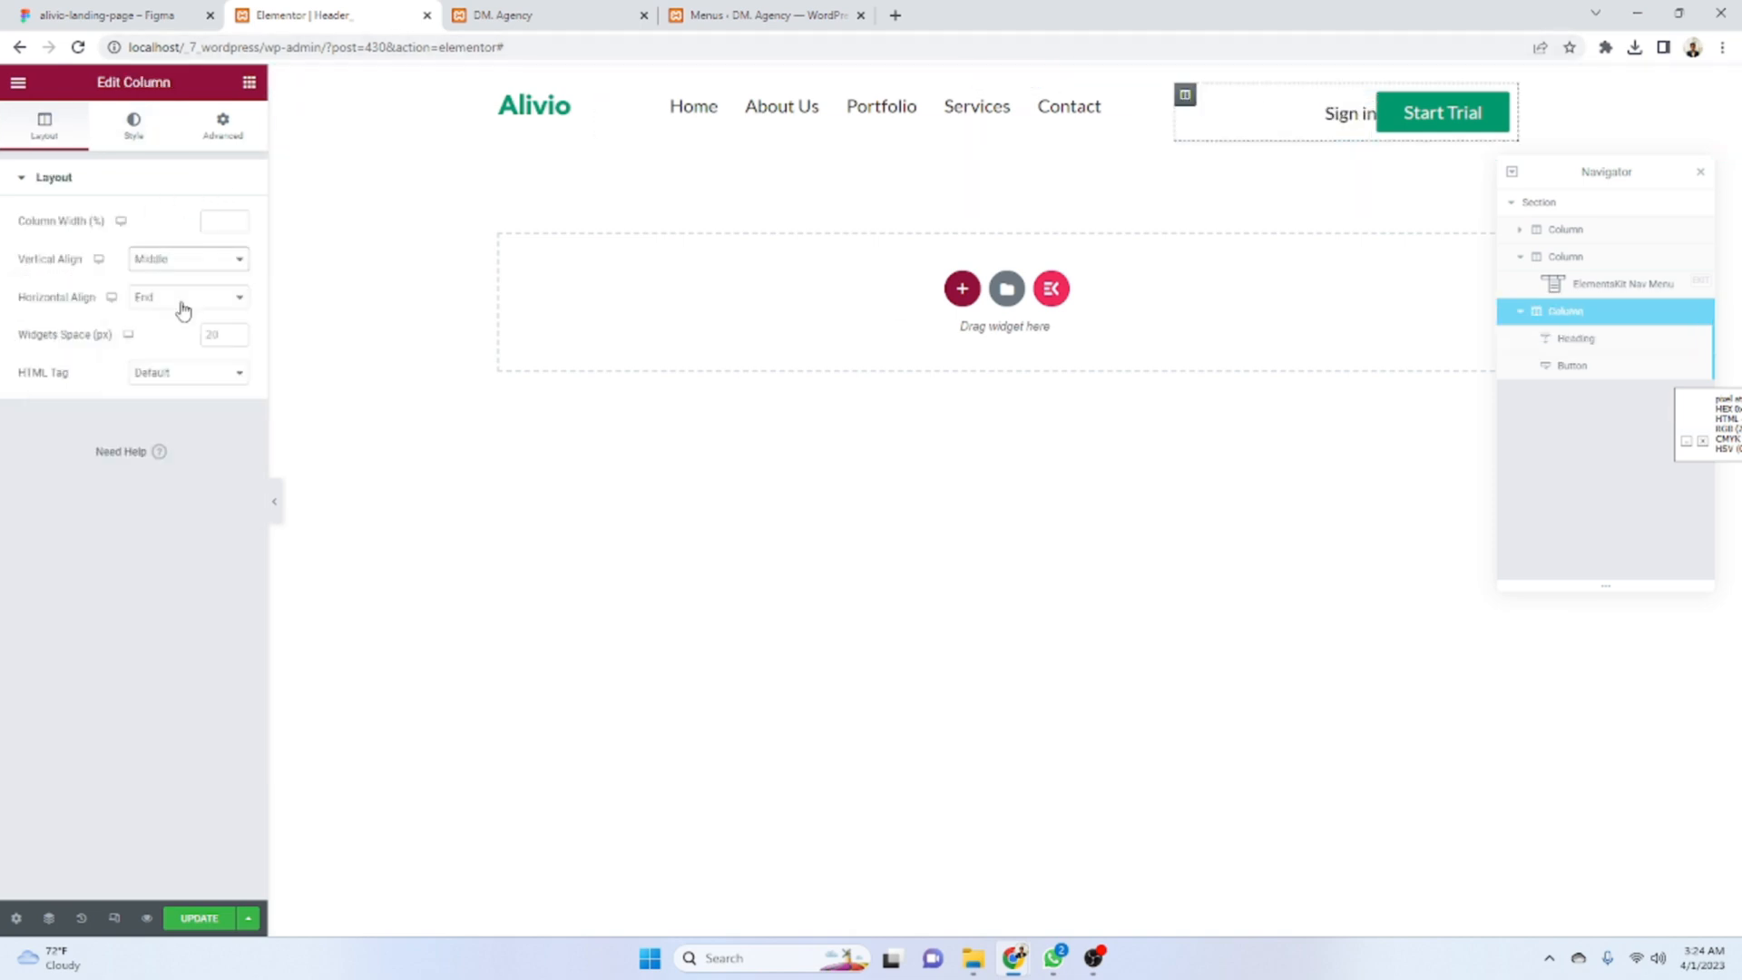
- Check the spacing around Sign in in Figma, and give the Elementor heading an unlinked right padding of 40 px
{"action": "left_click", "coordinate": [104, 15]}
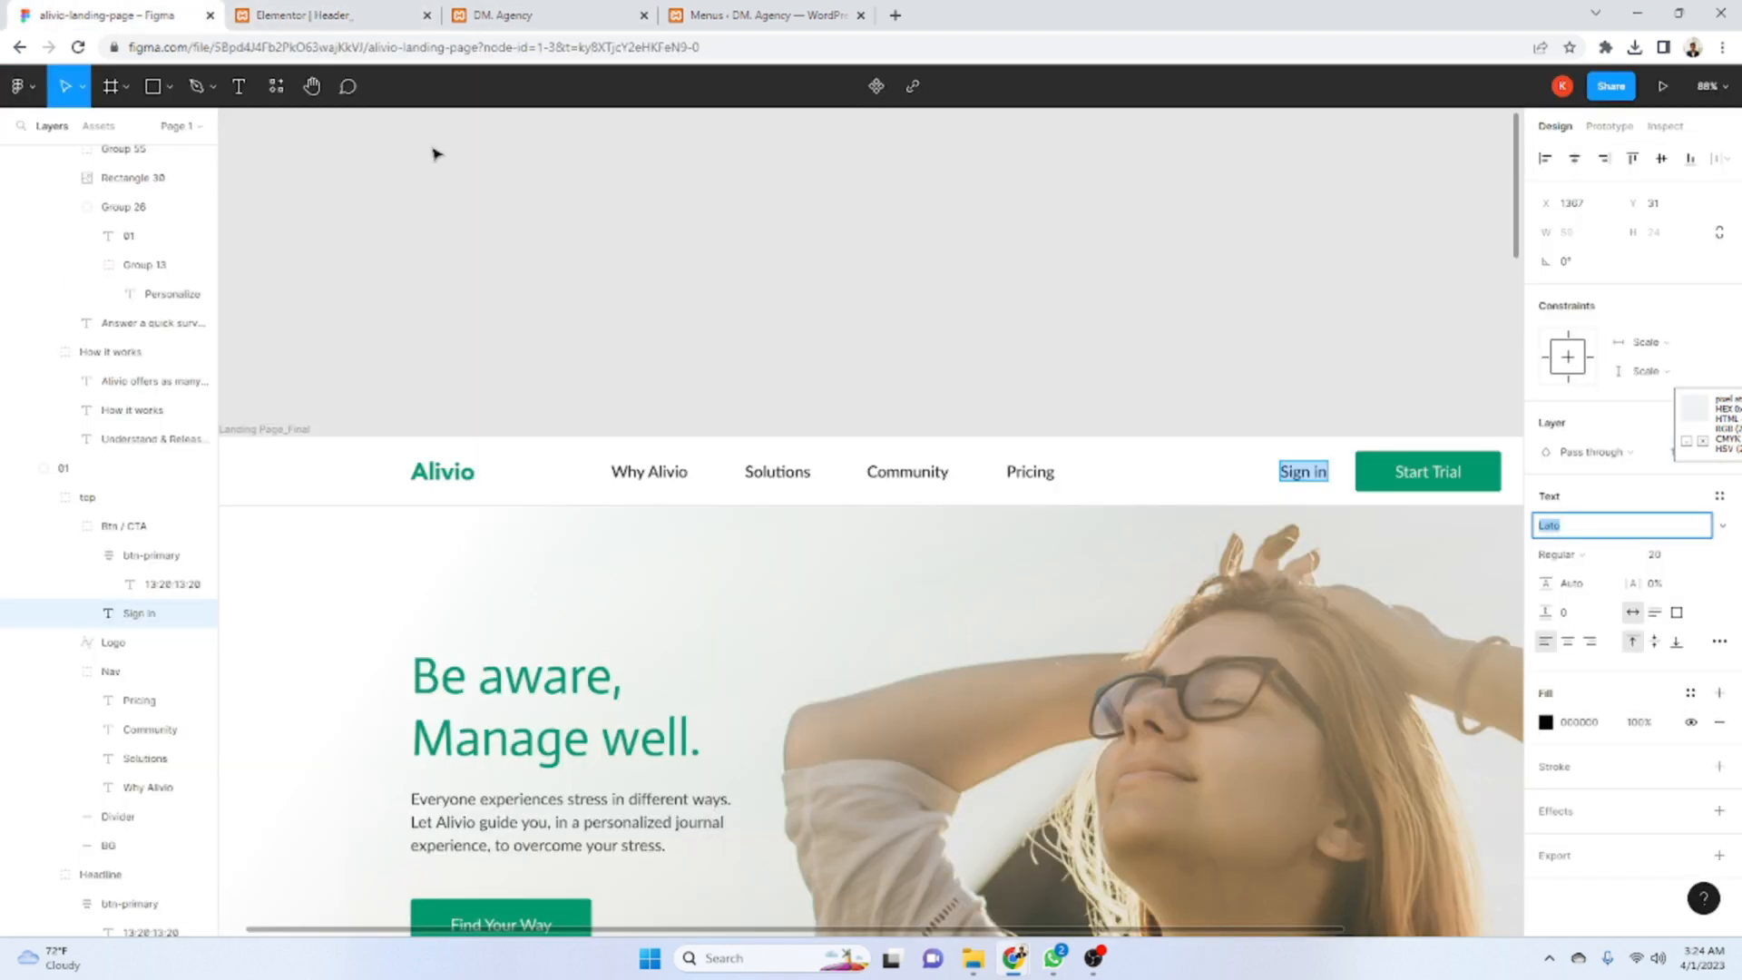
{"action": "left_click", "coordinate": [317, 14]}
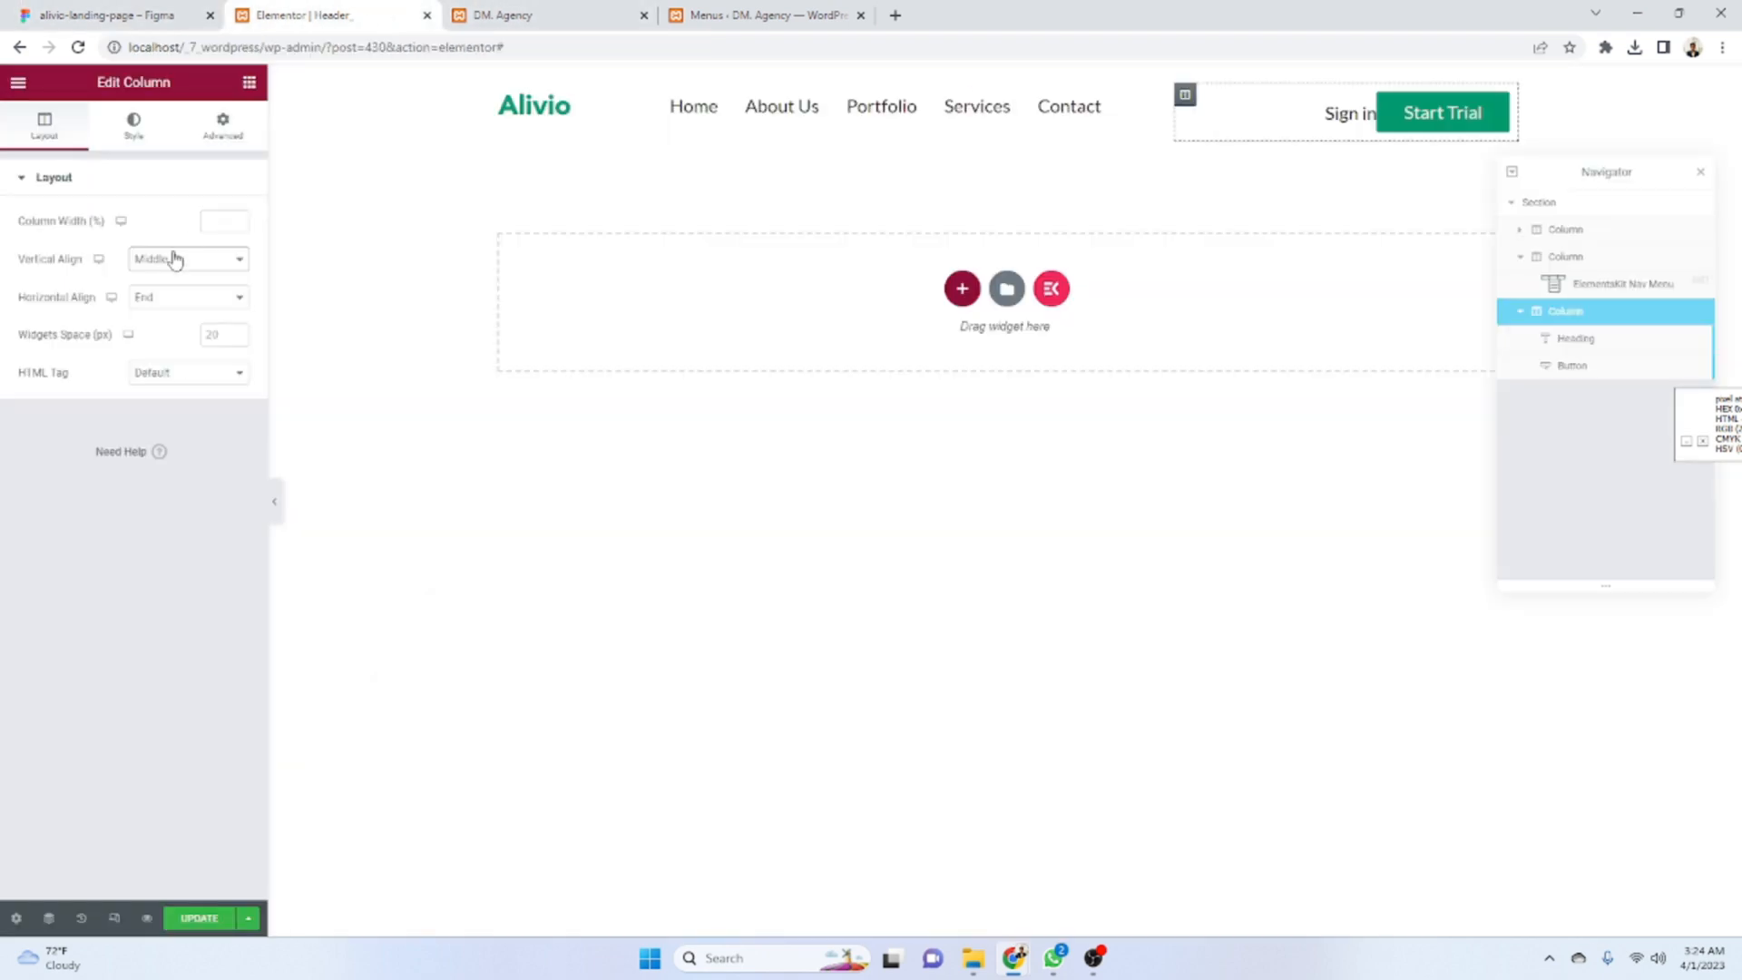
{"action": "left_click", "coordinate": [1366, 114]}
{"action": "left_click", "coordinate": [222, 127]}
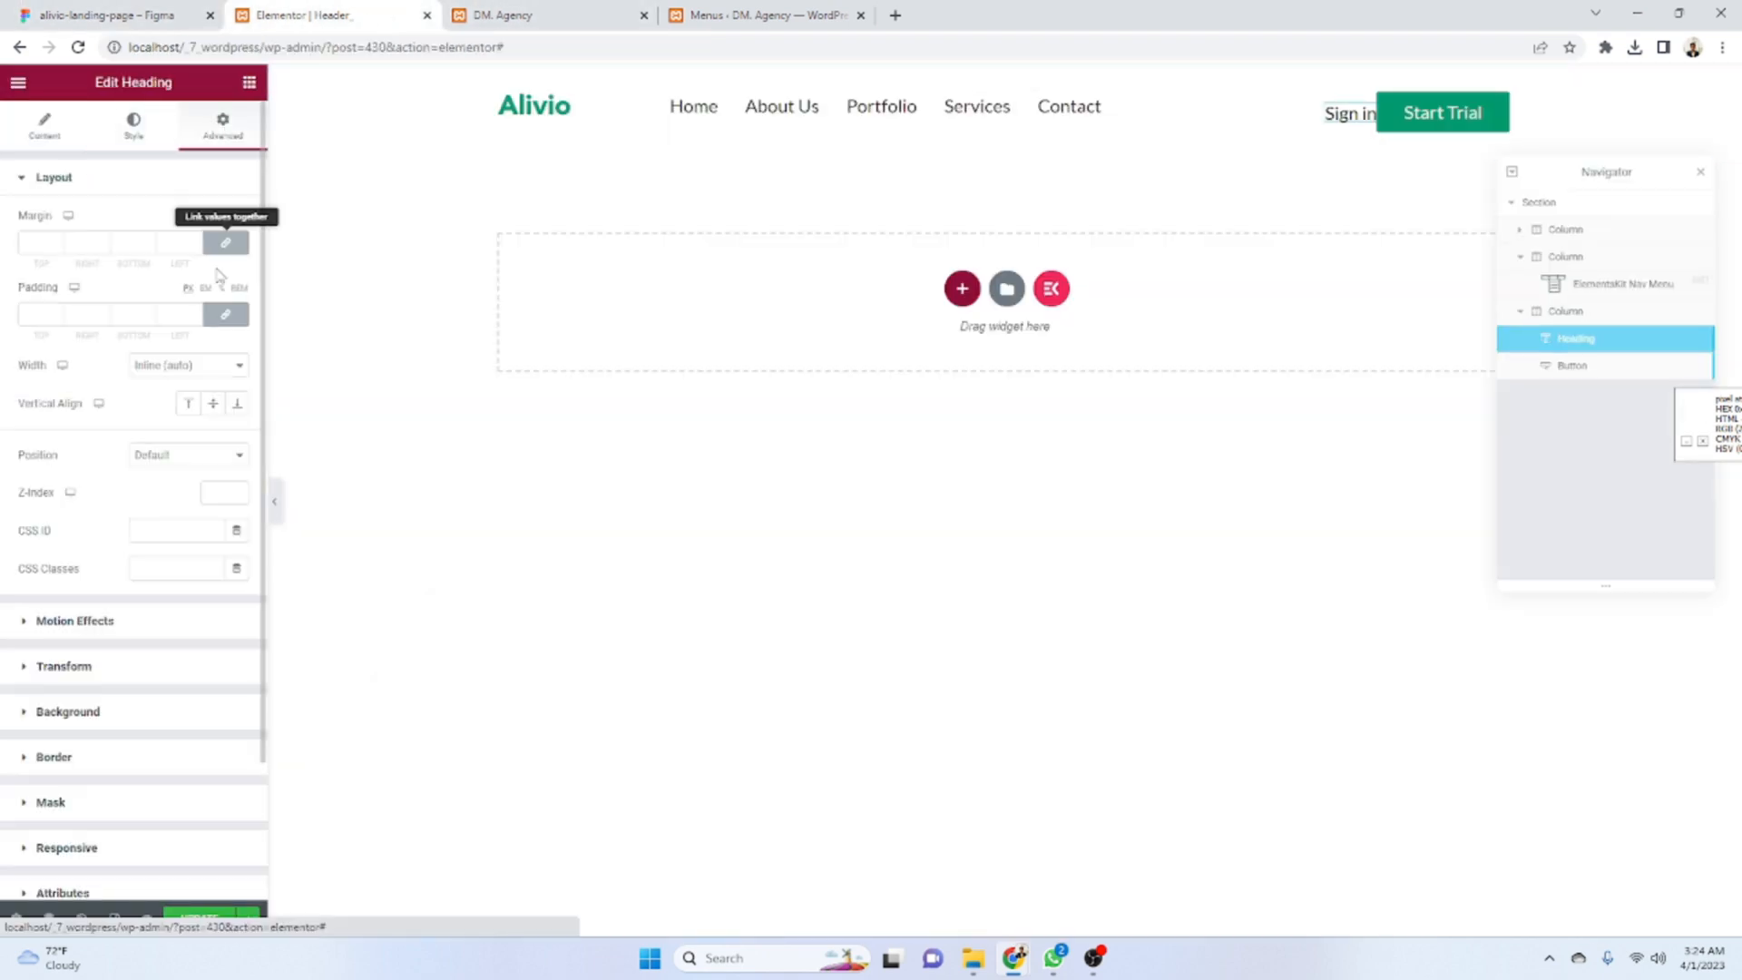
{"action": "left_click", "coordinate": [226, 315]}
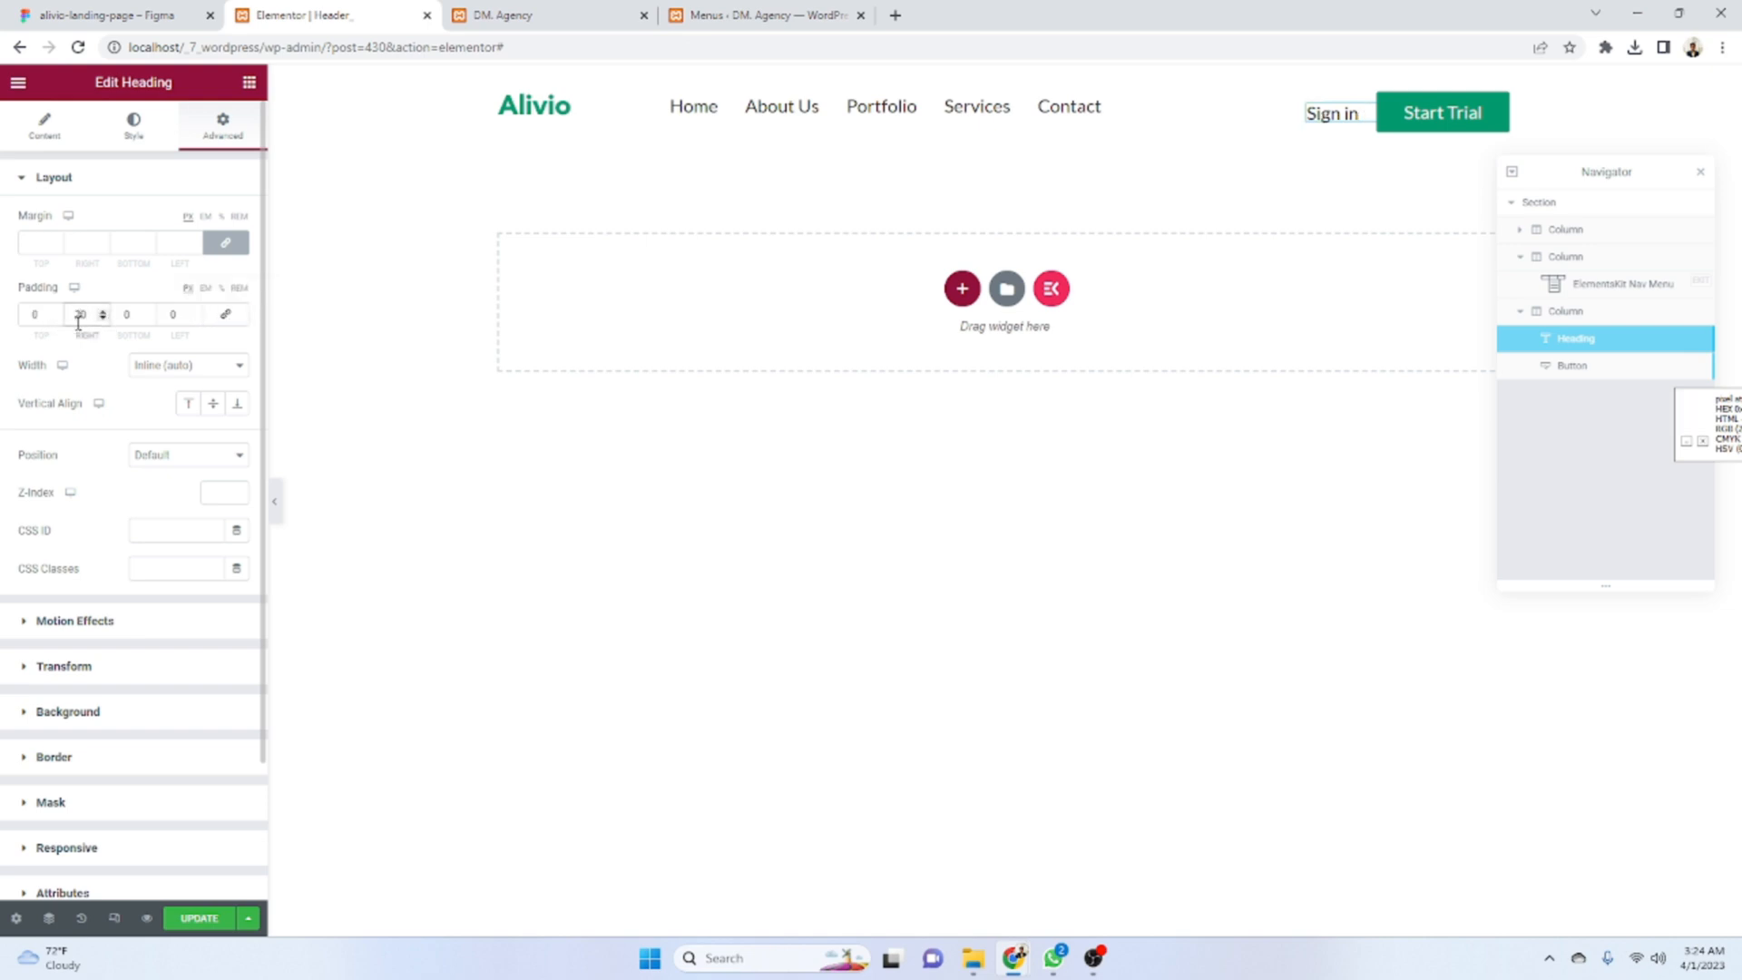
{"action": "type", "text": "30"}
{"action": "left_click", "coordinate": [5, 9]}
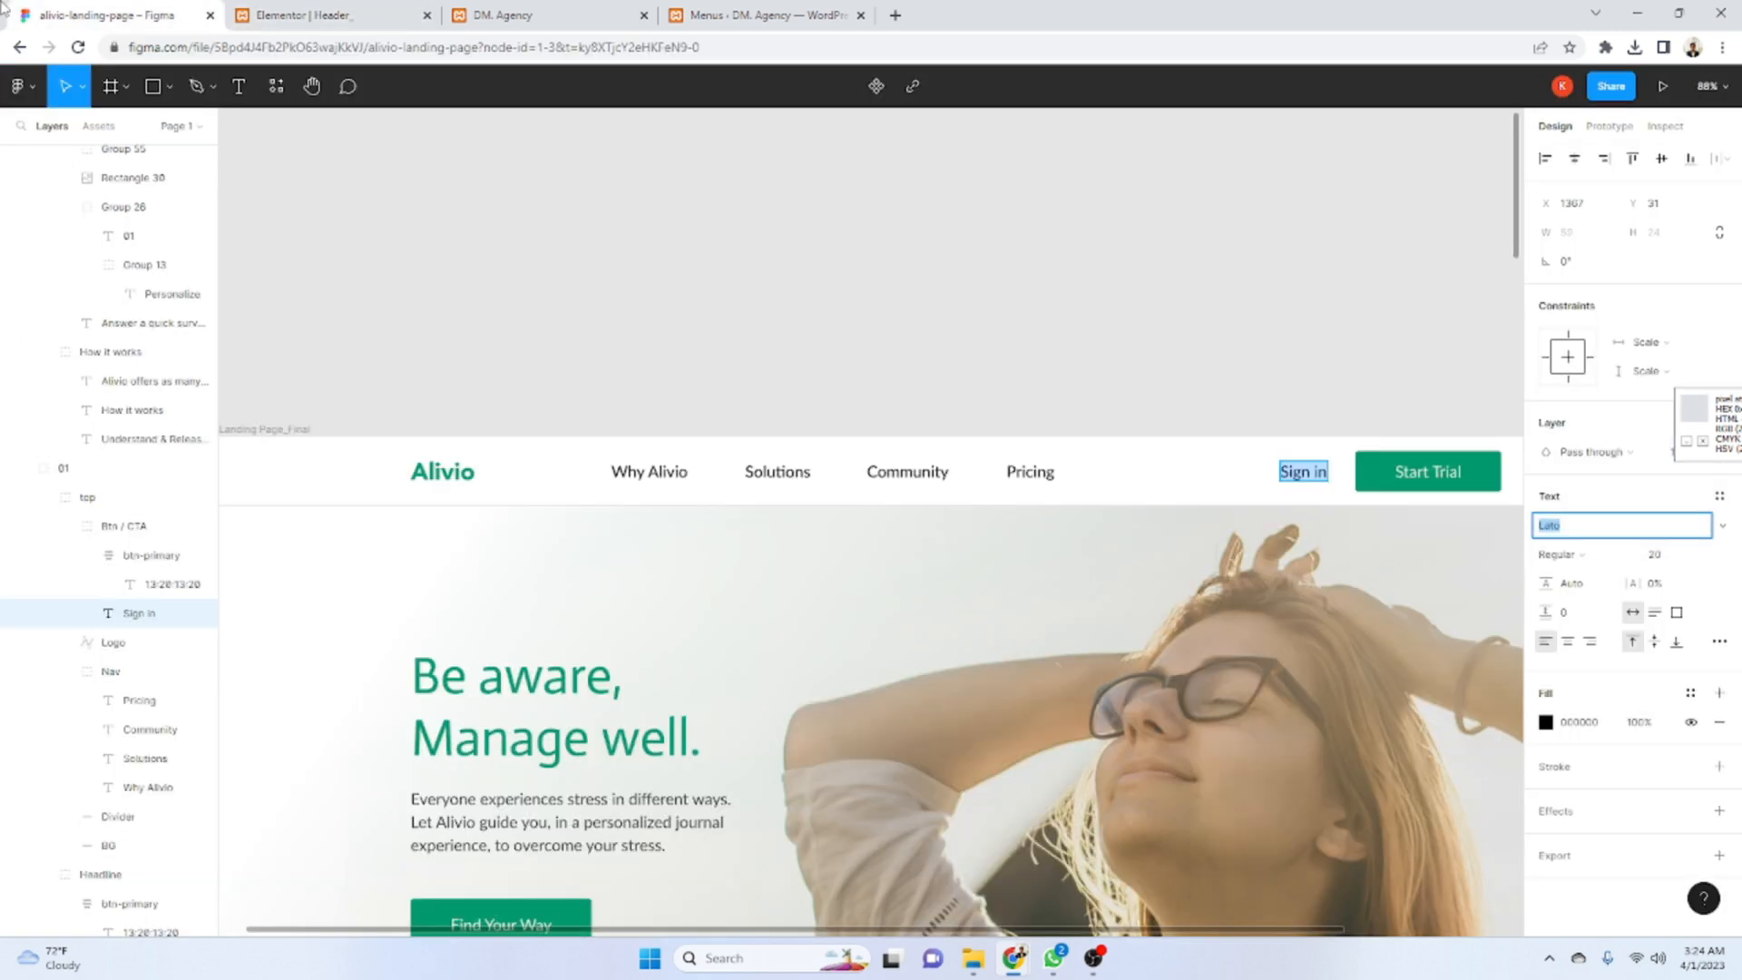
{"action": "left_click", "coordinate": [369, 9]}
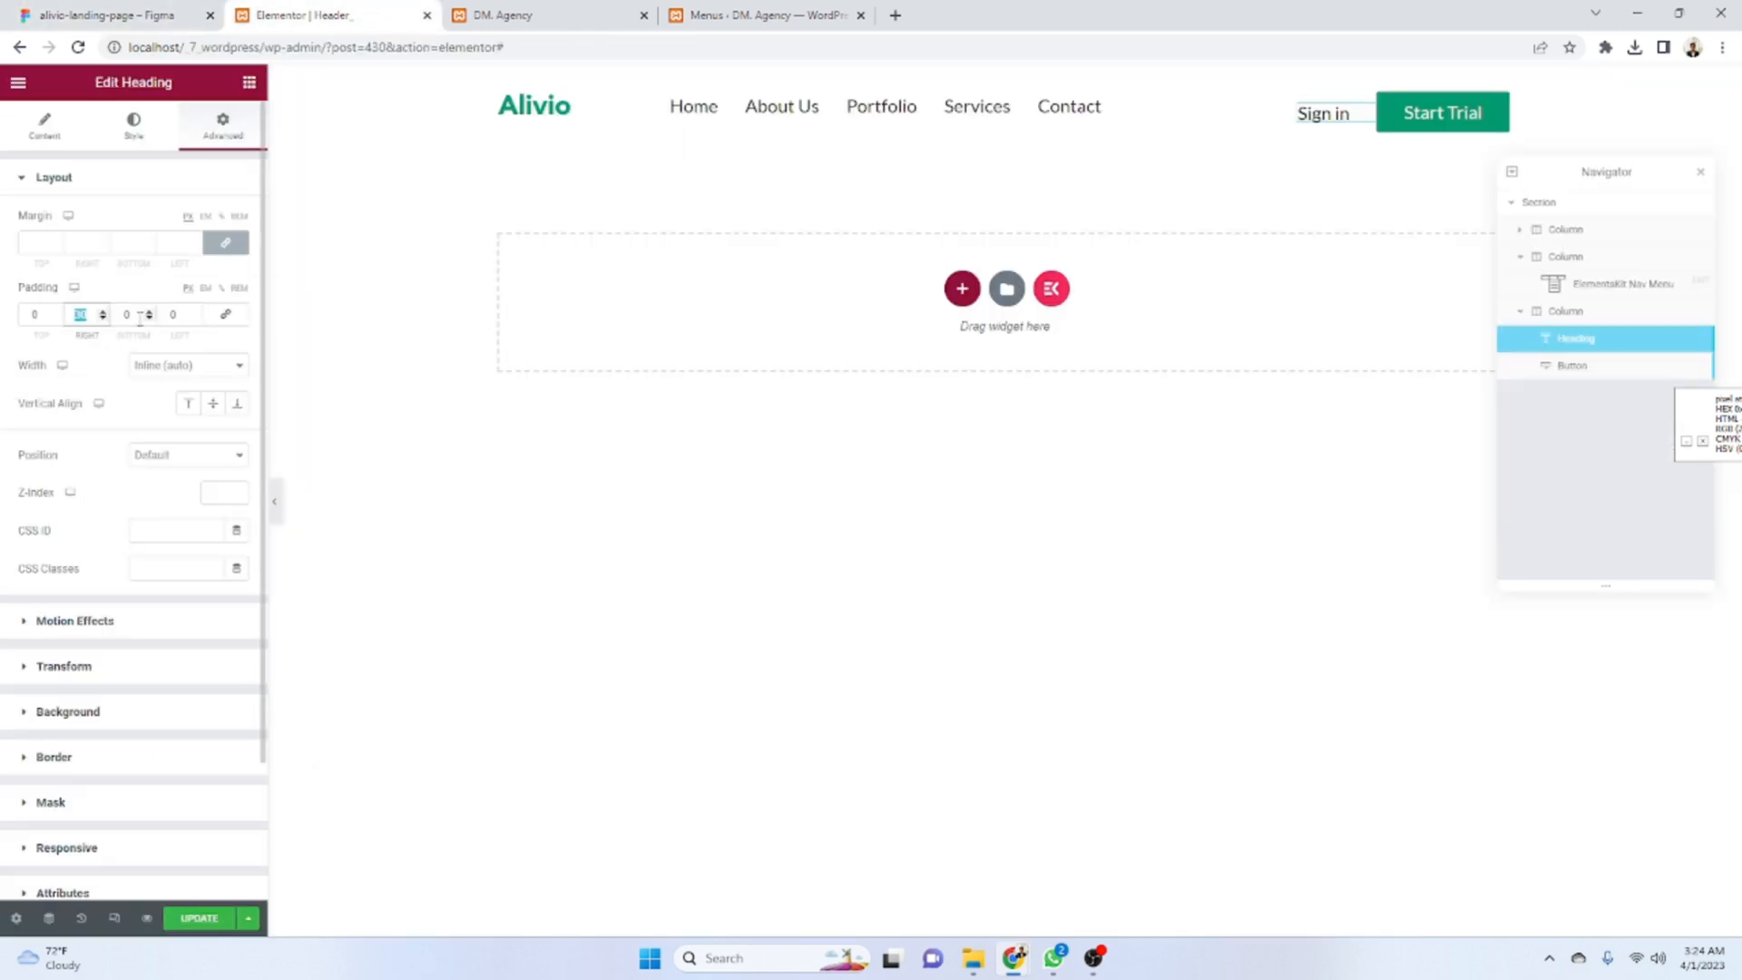
{"action": "type", "text": "40"}
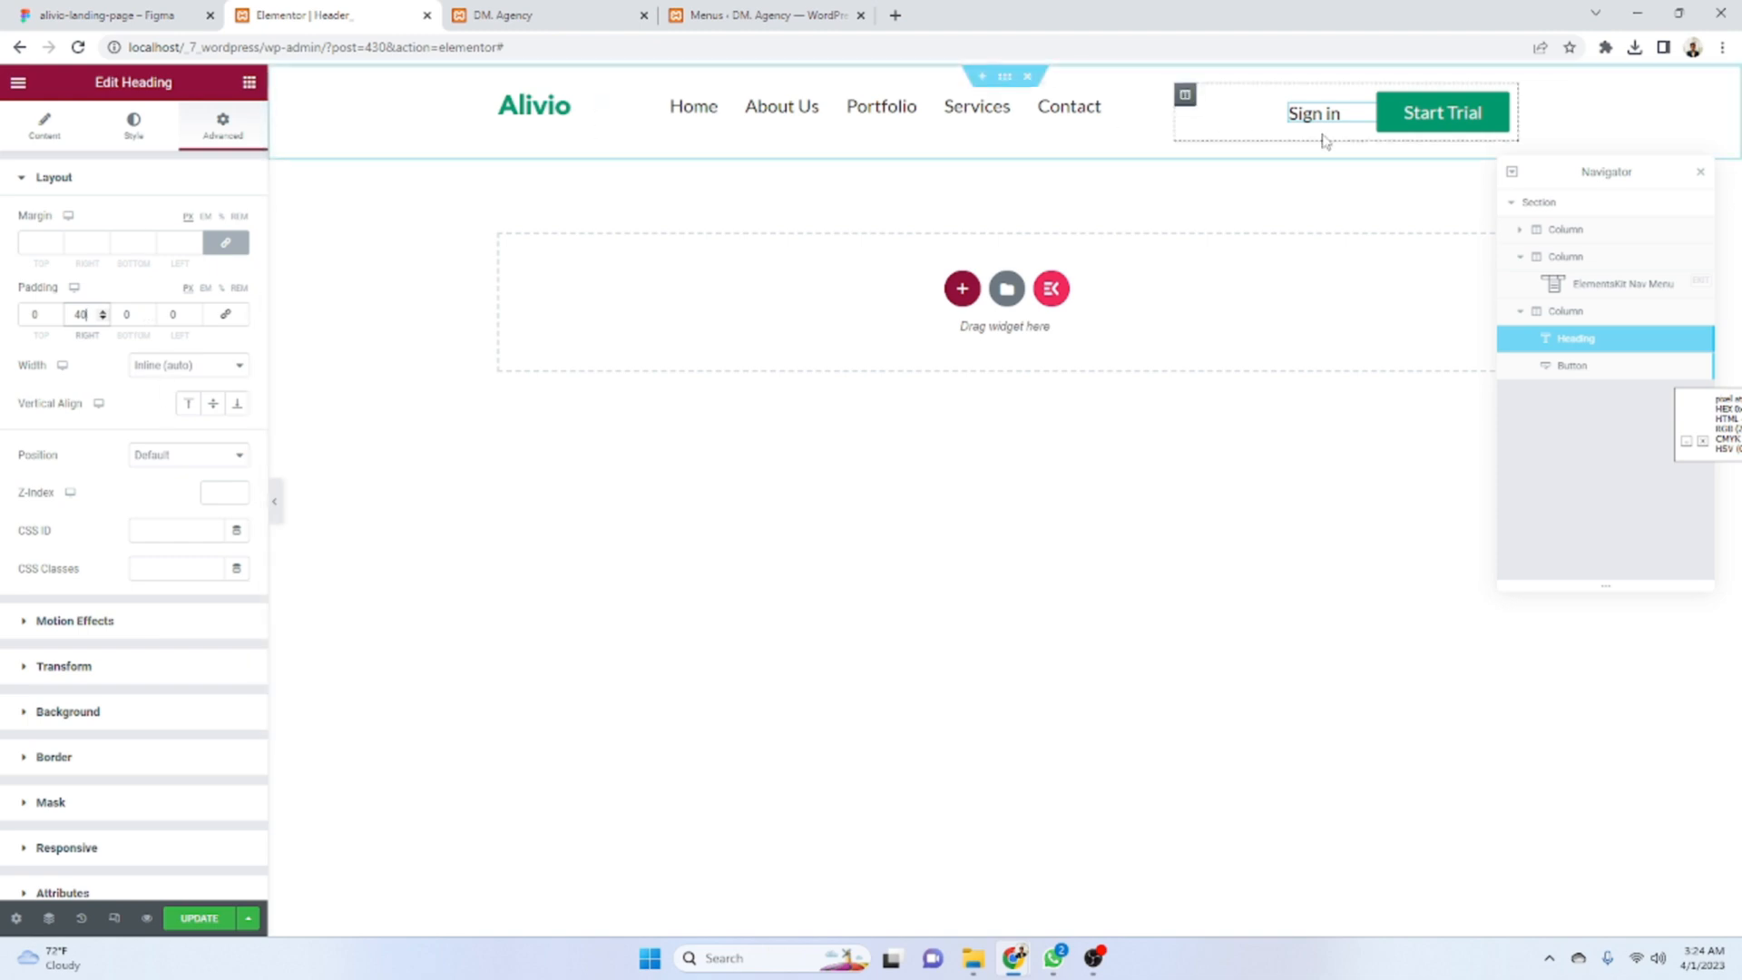
- Link the Sign in heading to the site's Home Page by searching for "home"
{"action": "left_click", "coordinate": [61, 141]}
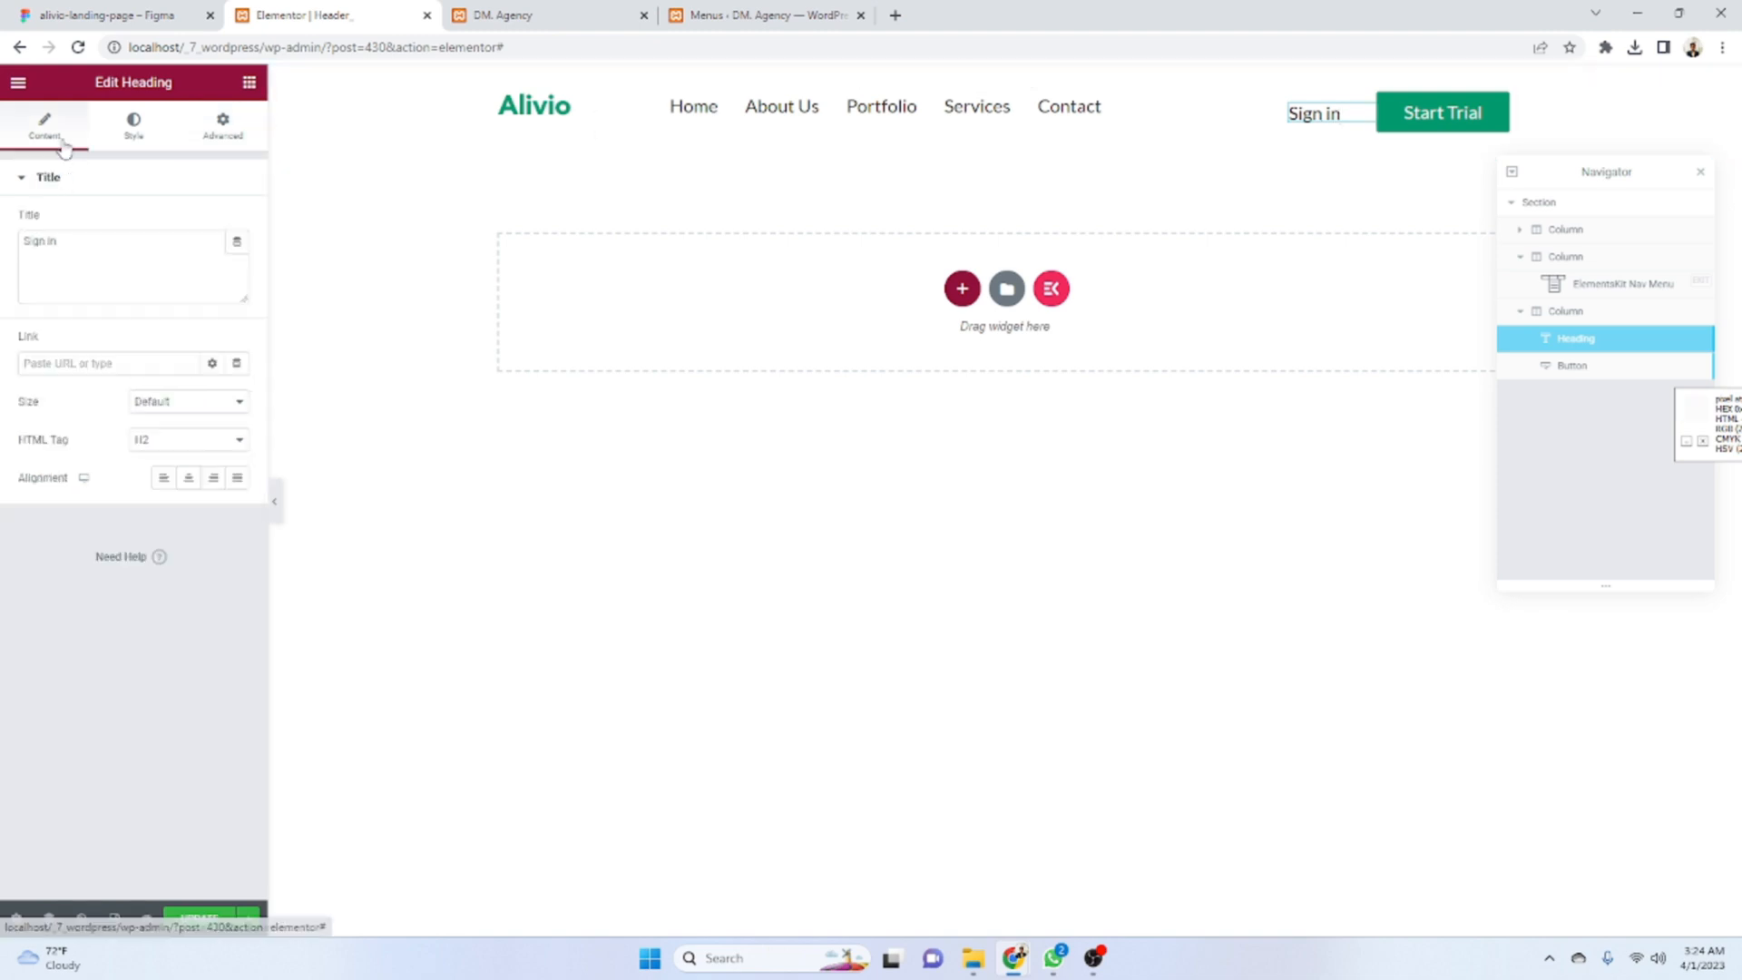
{"action": "left_click", "coordinate": [178, 441]}
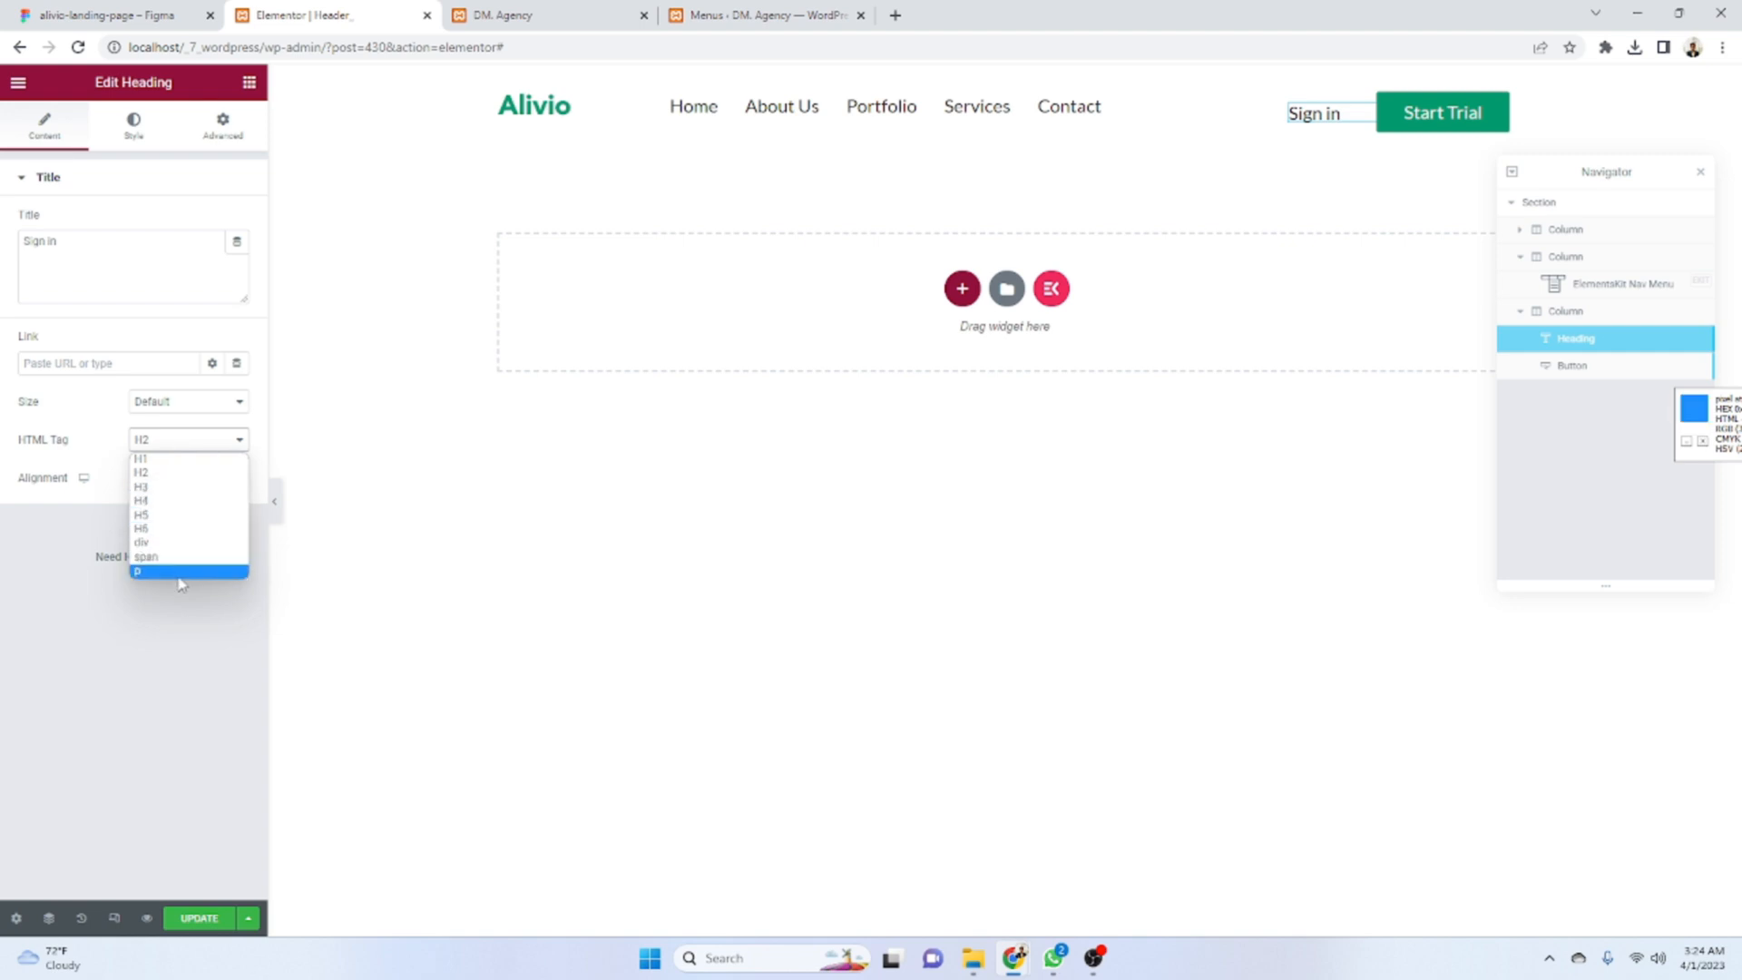
{"action": "left_click", "coordinate": [178, 626]}
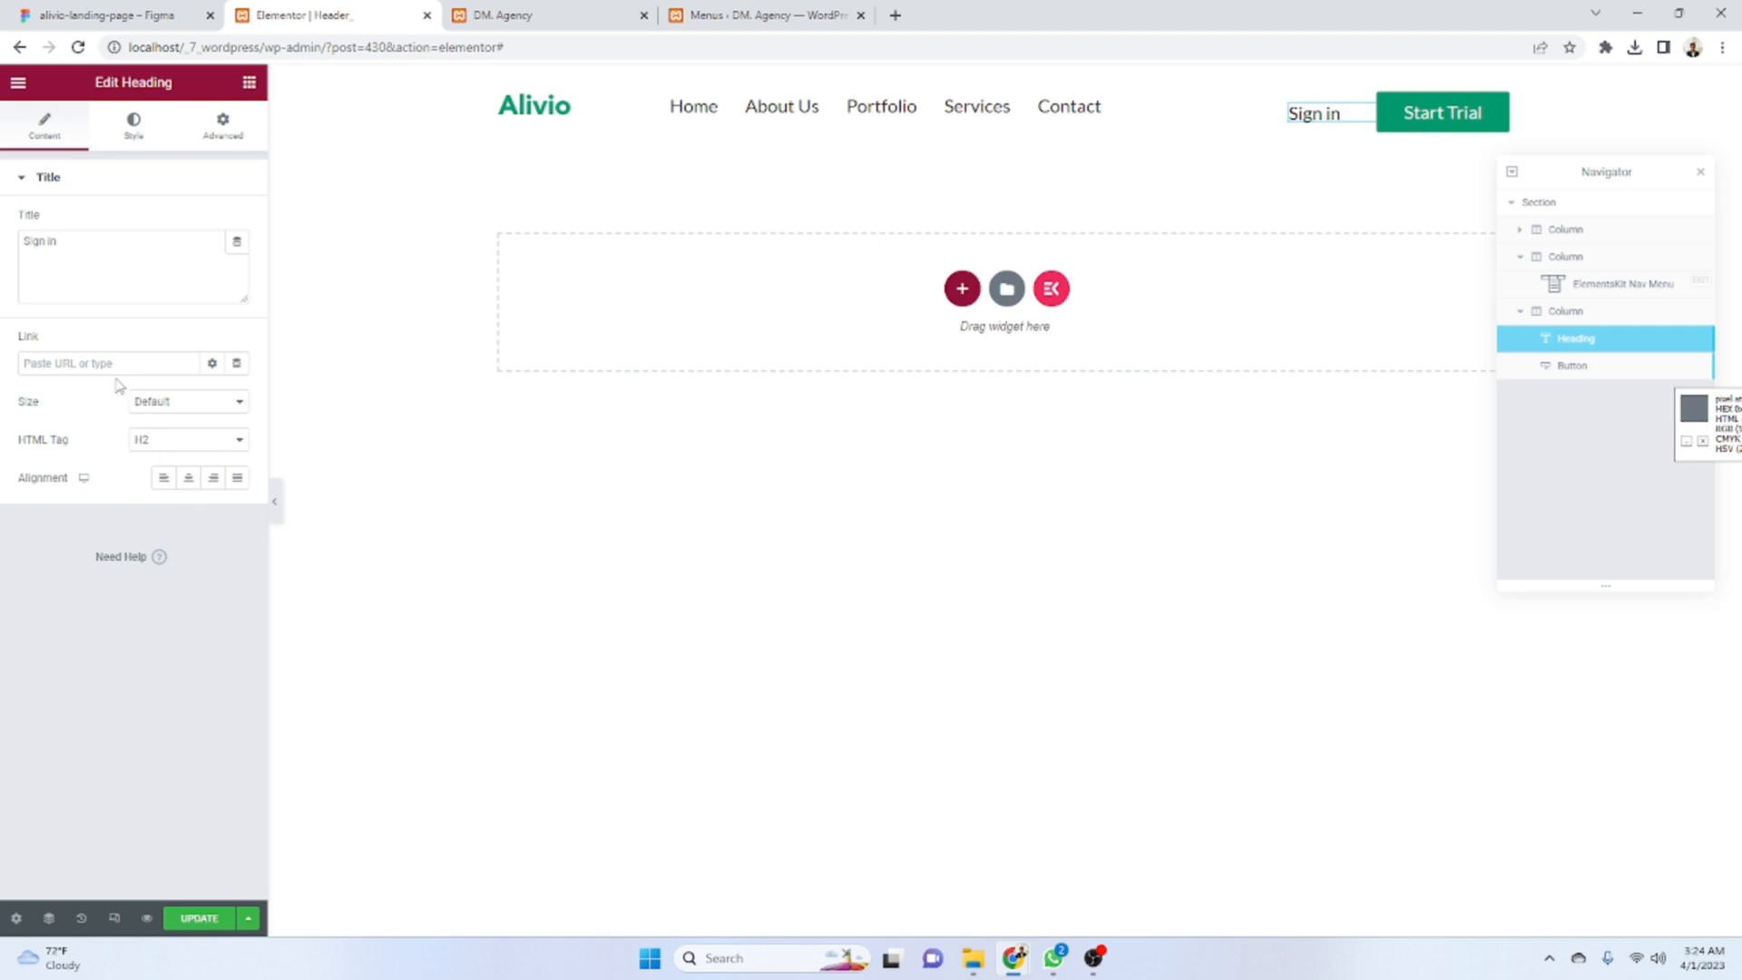
{"action": "left_click", "coordinate": [49, 360]}
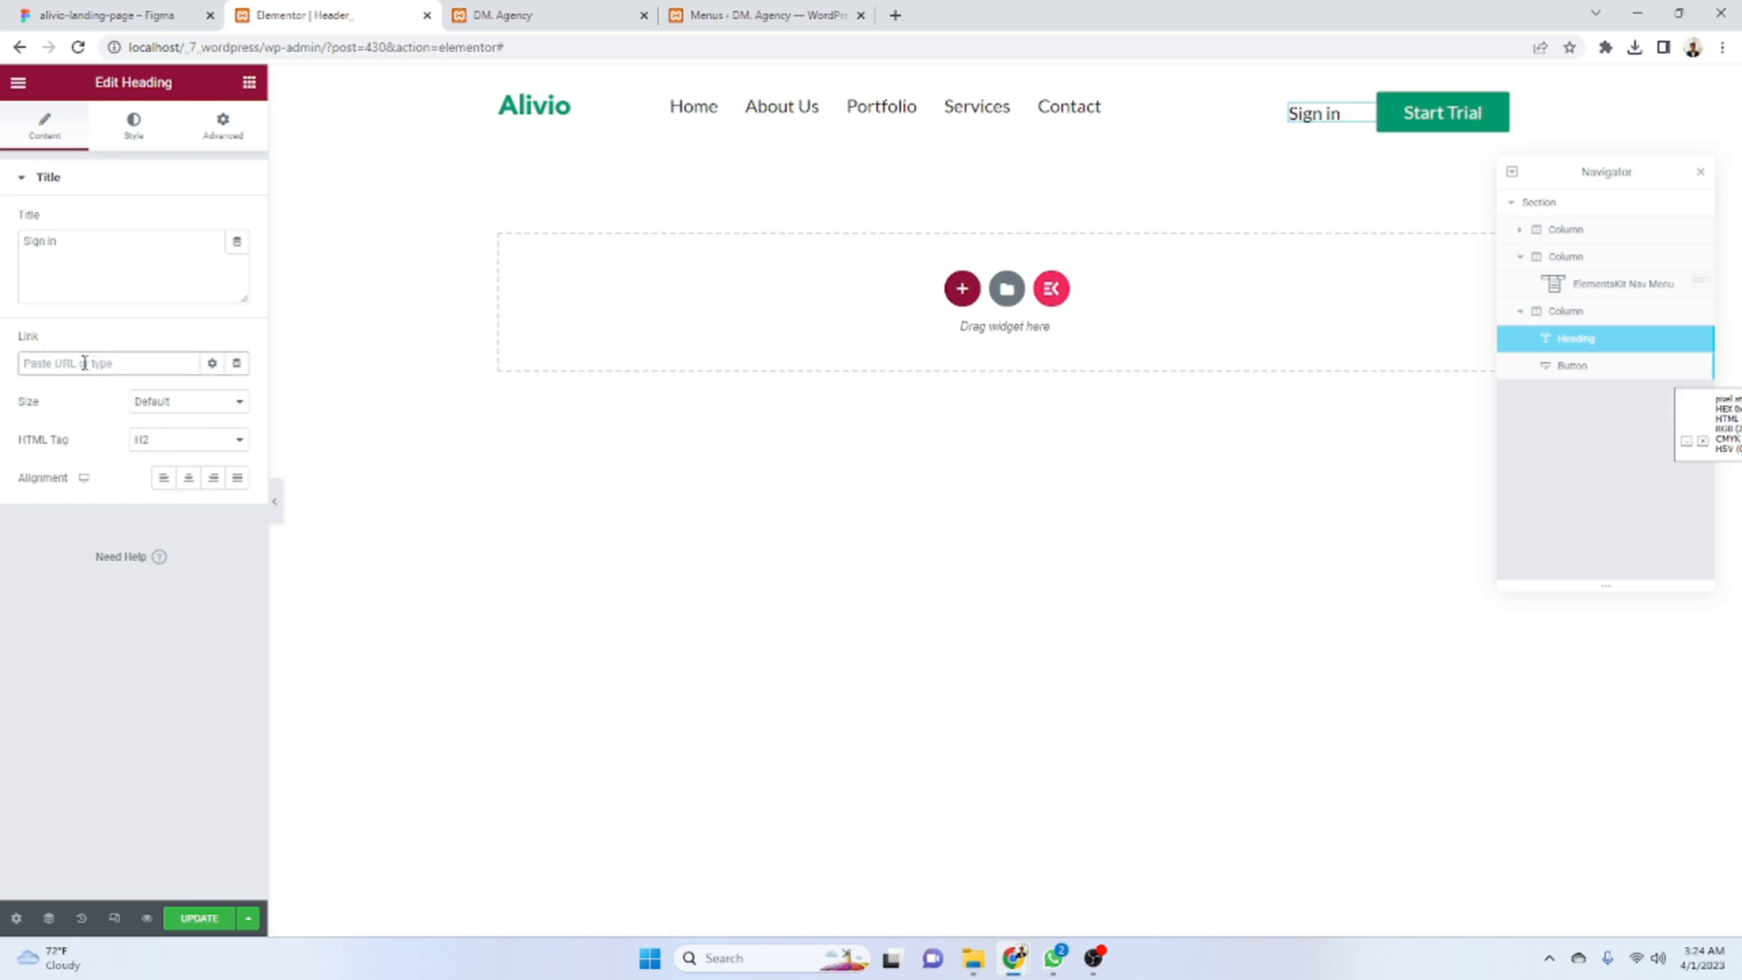
{"action": "type", "text": "Lato"}
{"action": "left_click", "coordinate": [136, 15]}
{"action": "left_click", "coordinate": [291, 15]}
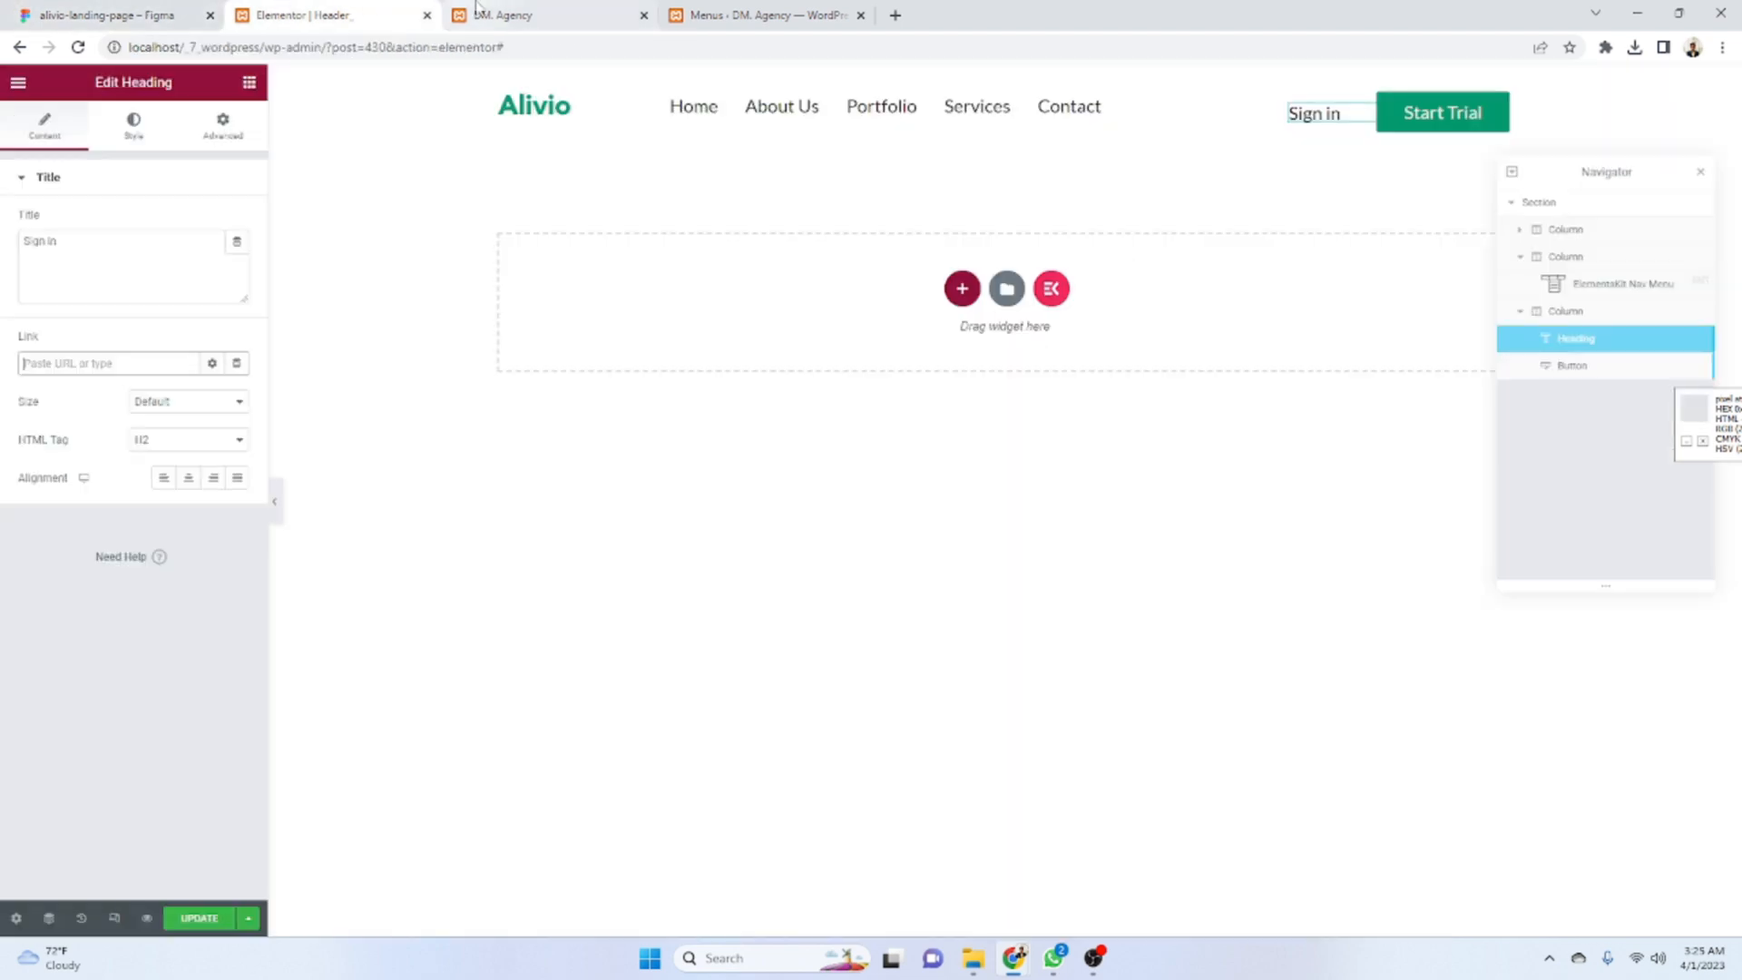
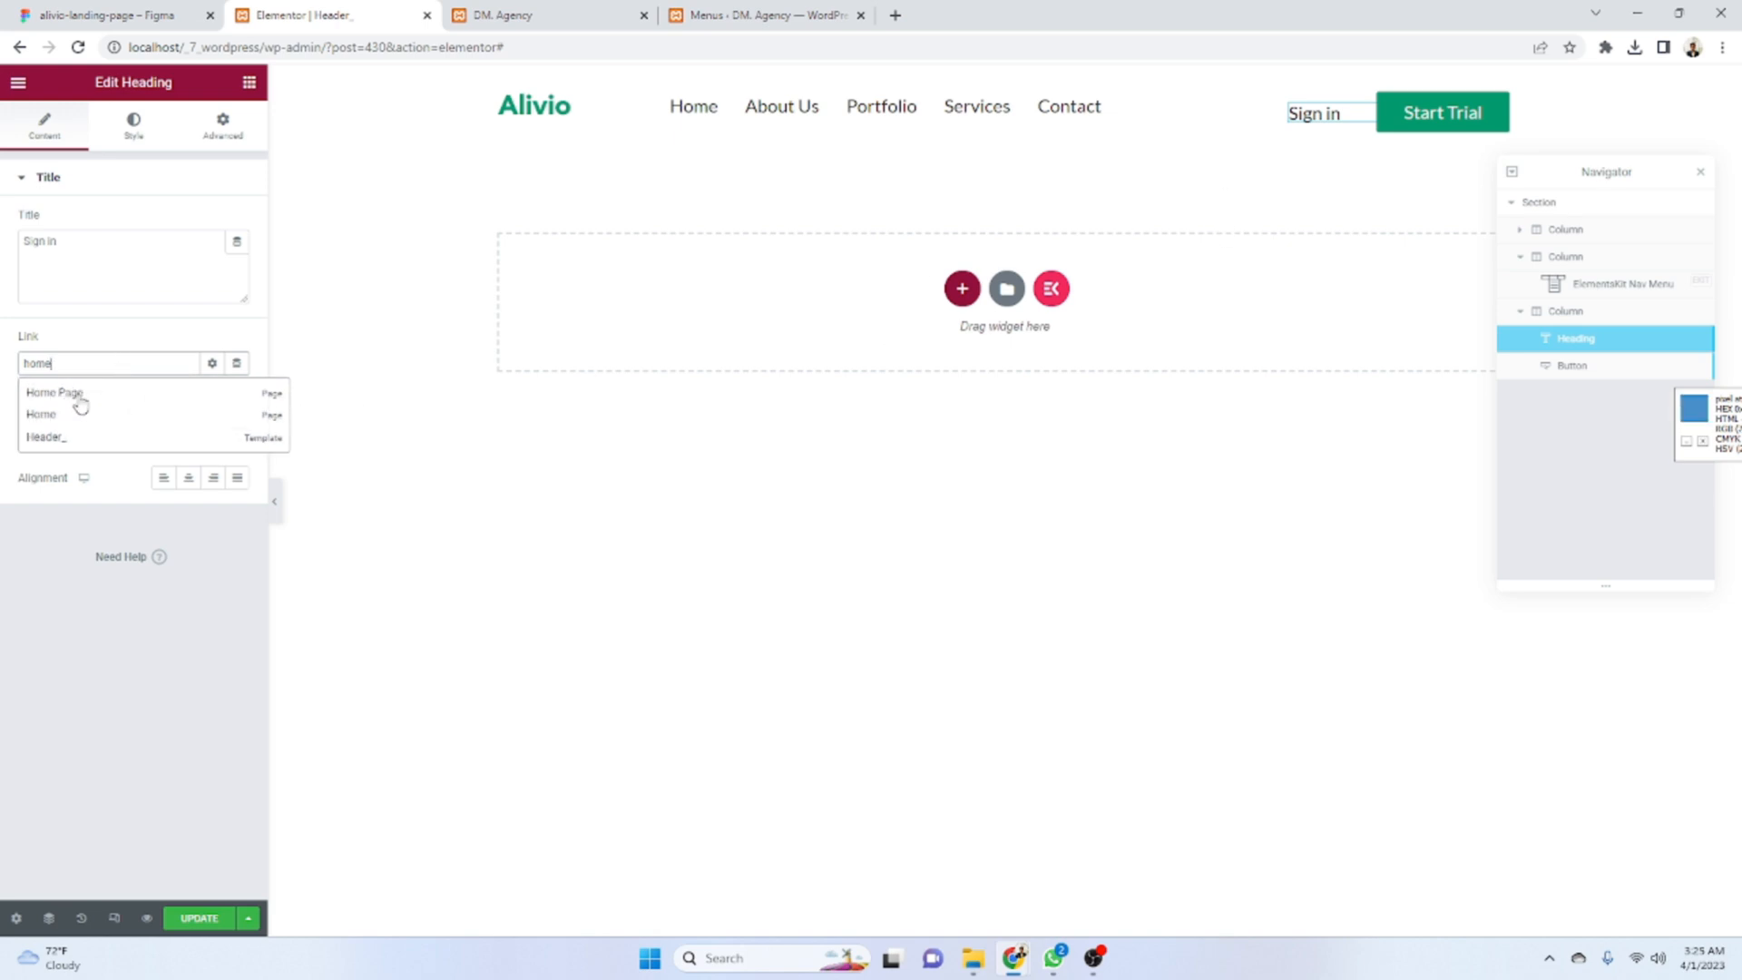
{"action": "left_click", "coordinate": [79, 397]}
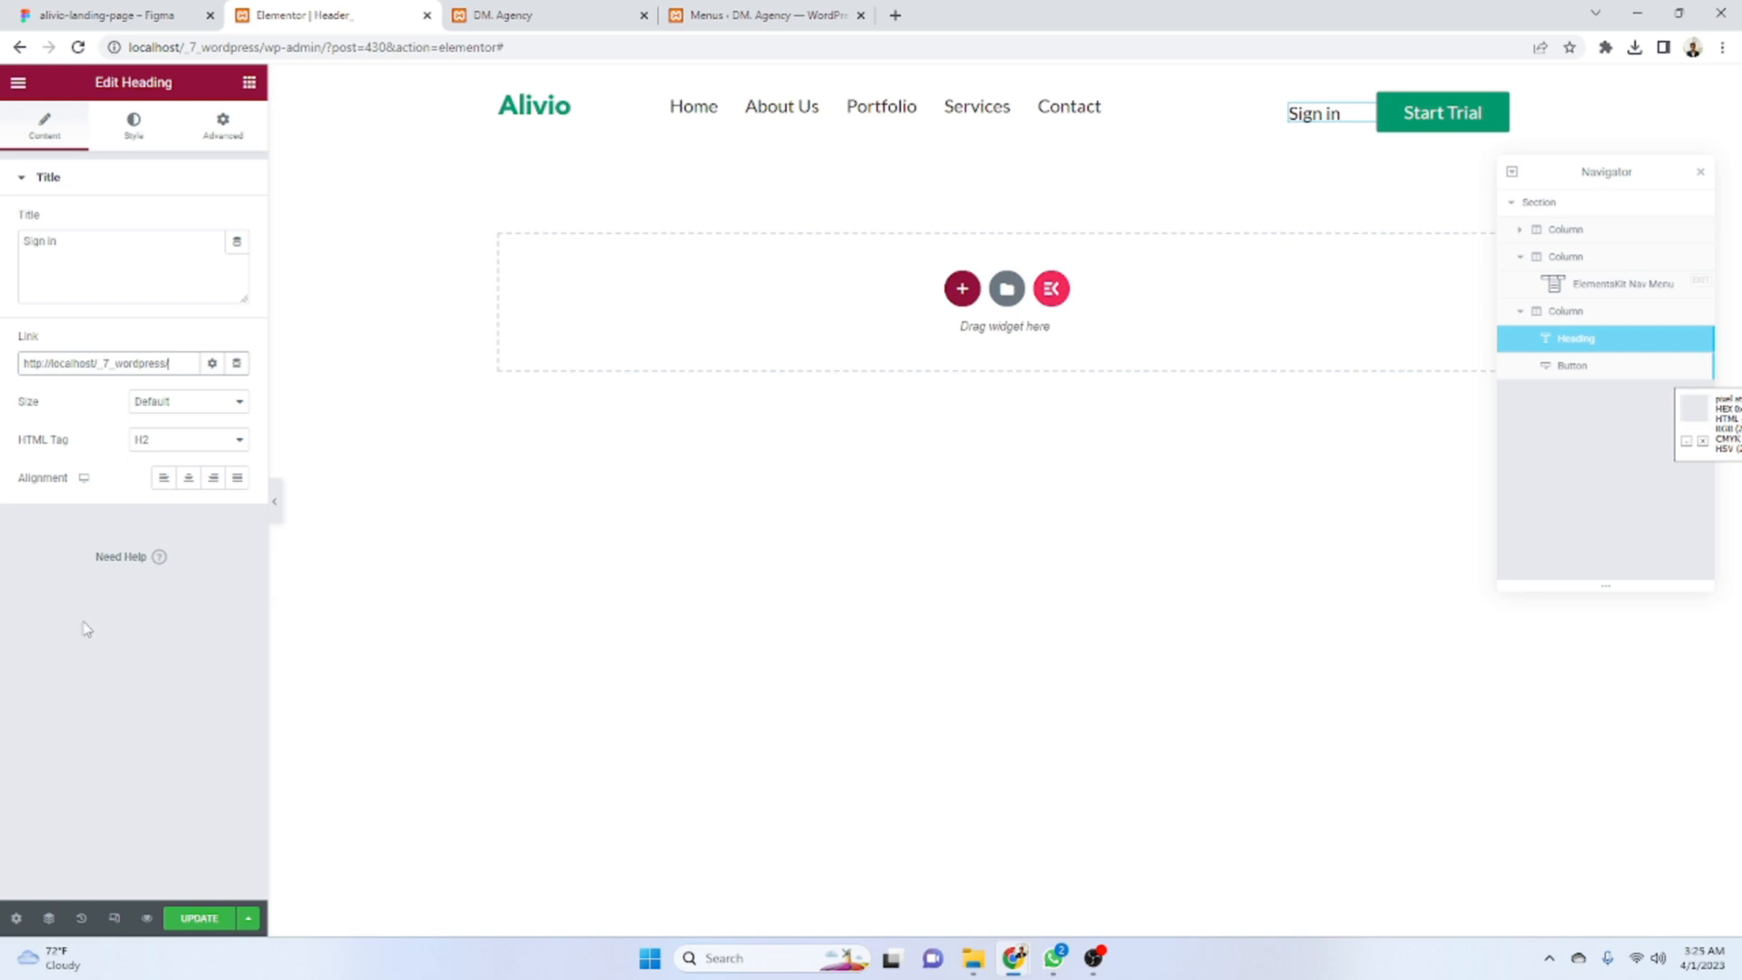
- Compare the header with Figma, set the nav menu and Alivio logo columns' vertical alignment to Middle, and update the header template
{"action": "left_click", "coordinate": [187, 25]}
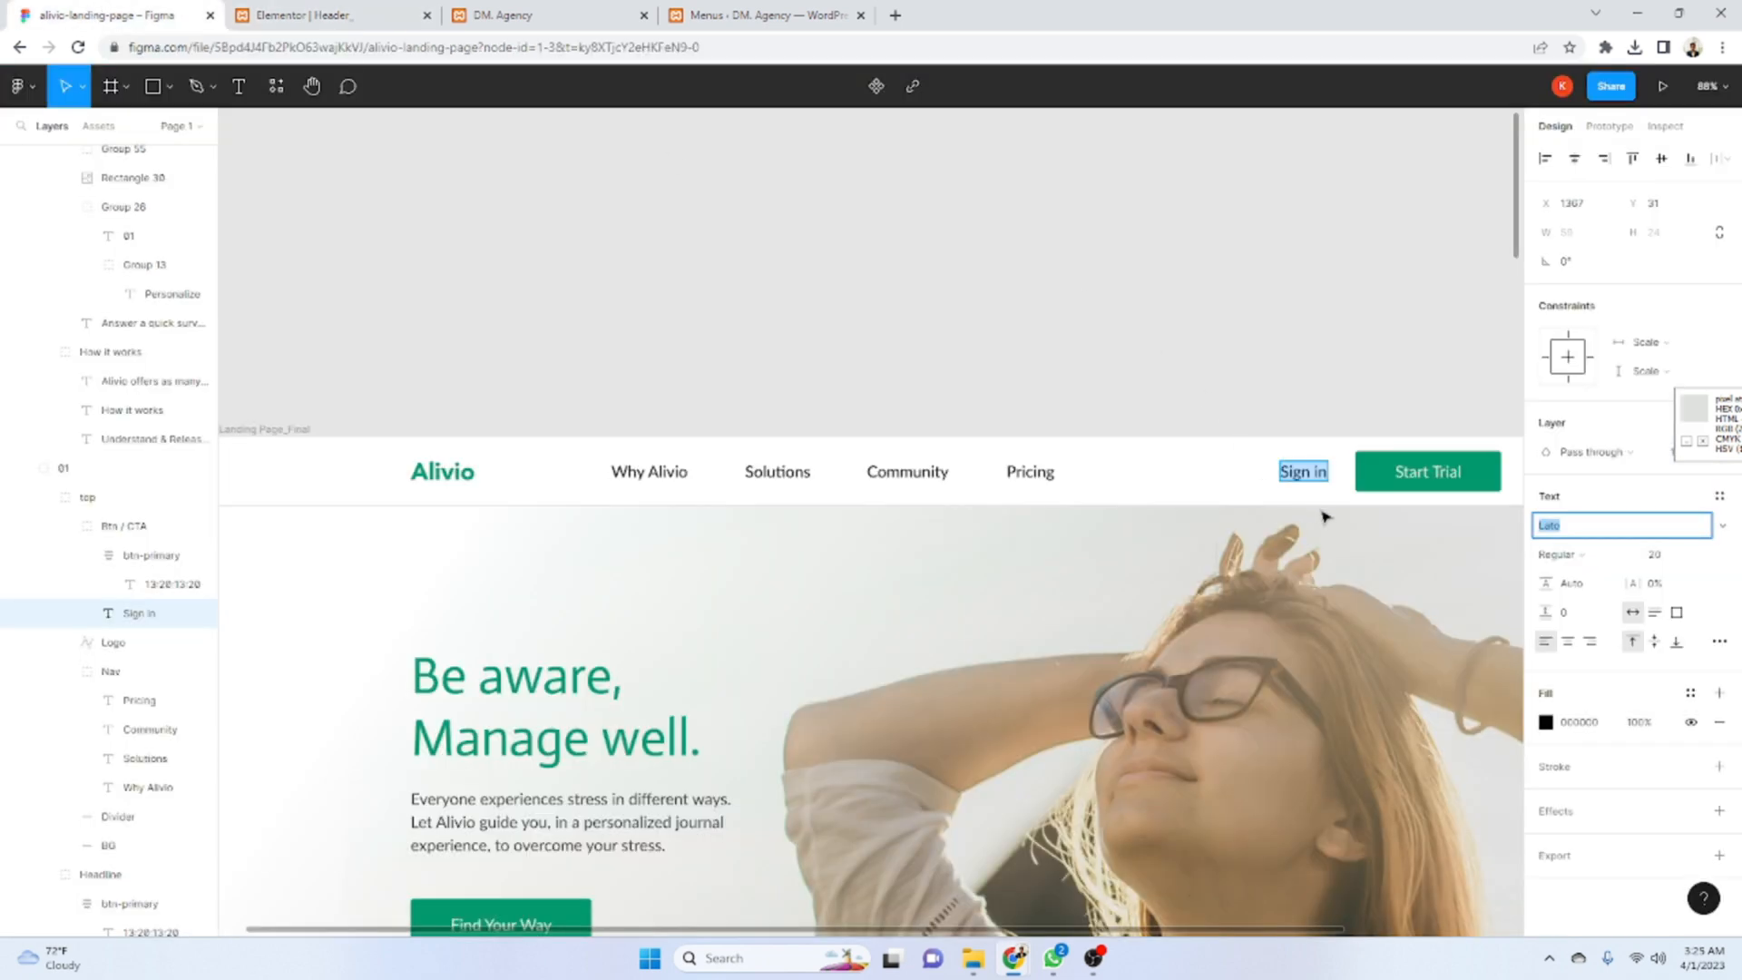
{"action": "left_click", "coordinate": [402, 11]}
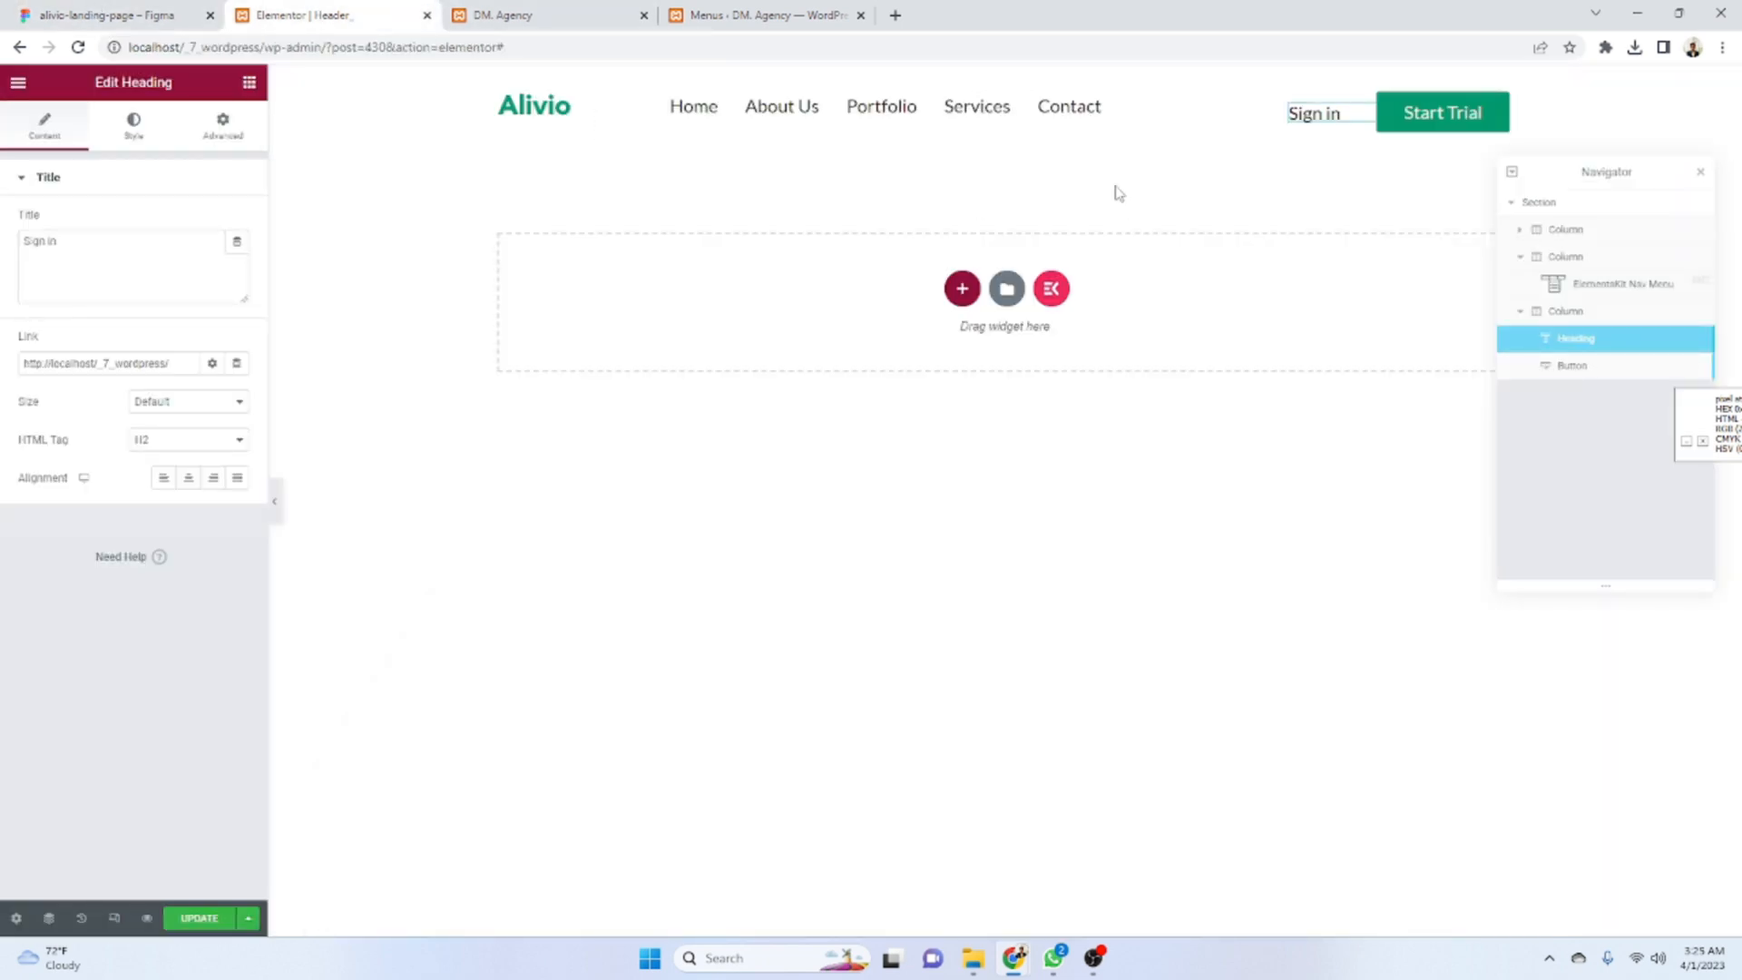
{"action": "left_click", "coordinate": [608, 94]}
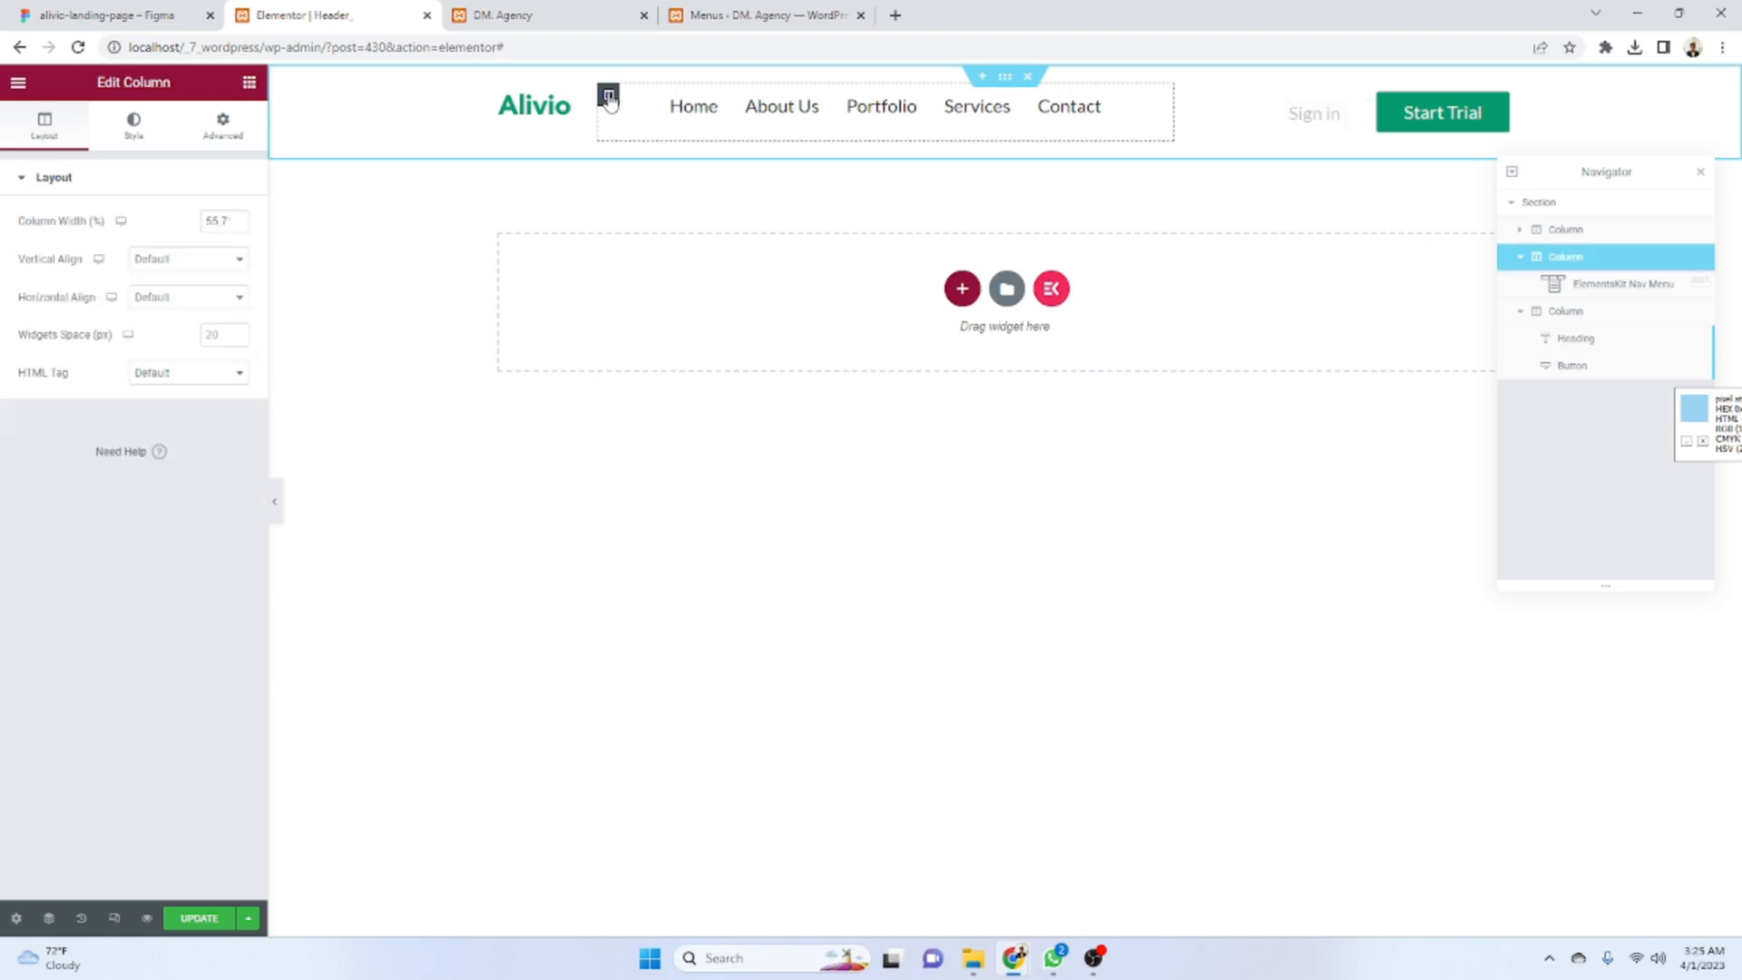
{"action": "left_click", "coordinate": [218, 255]}
{"action": "left_click", "coordinate": [149, 303]}
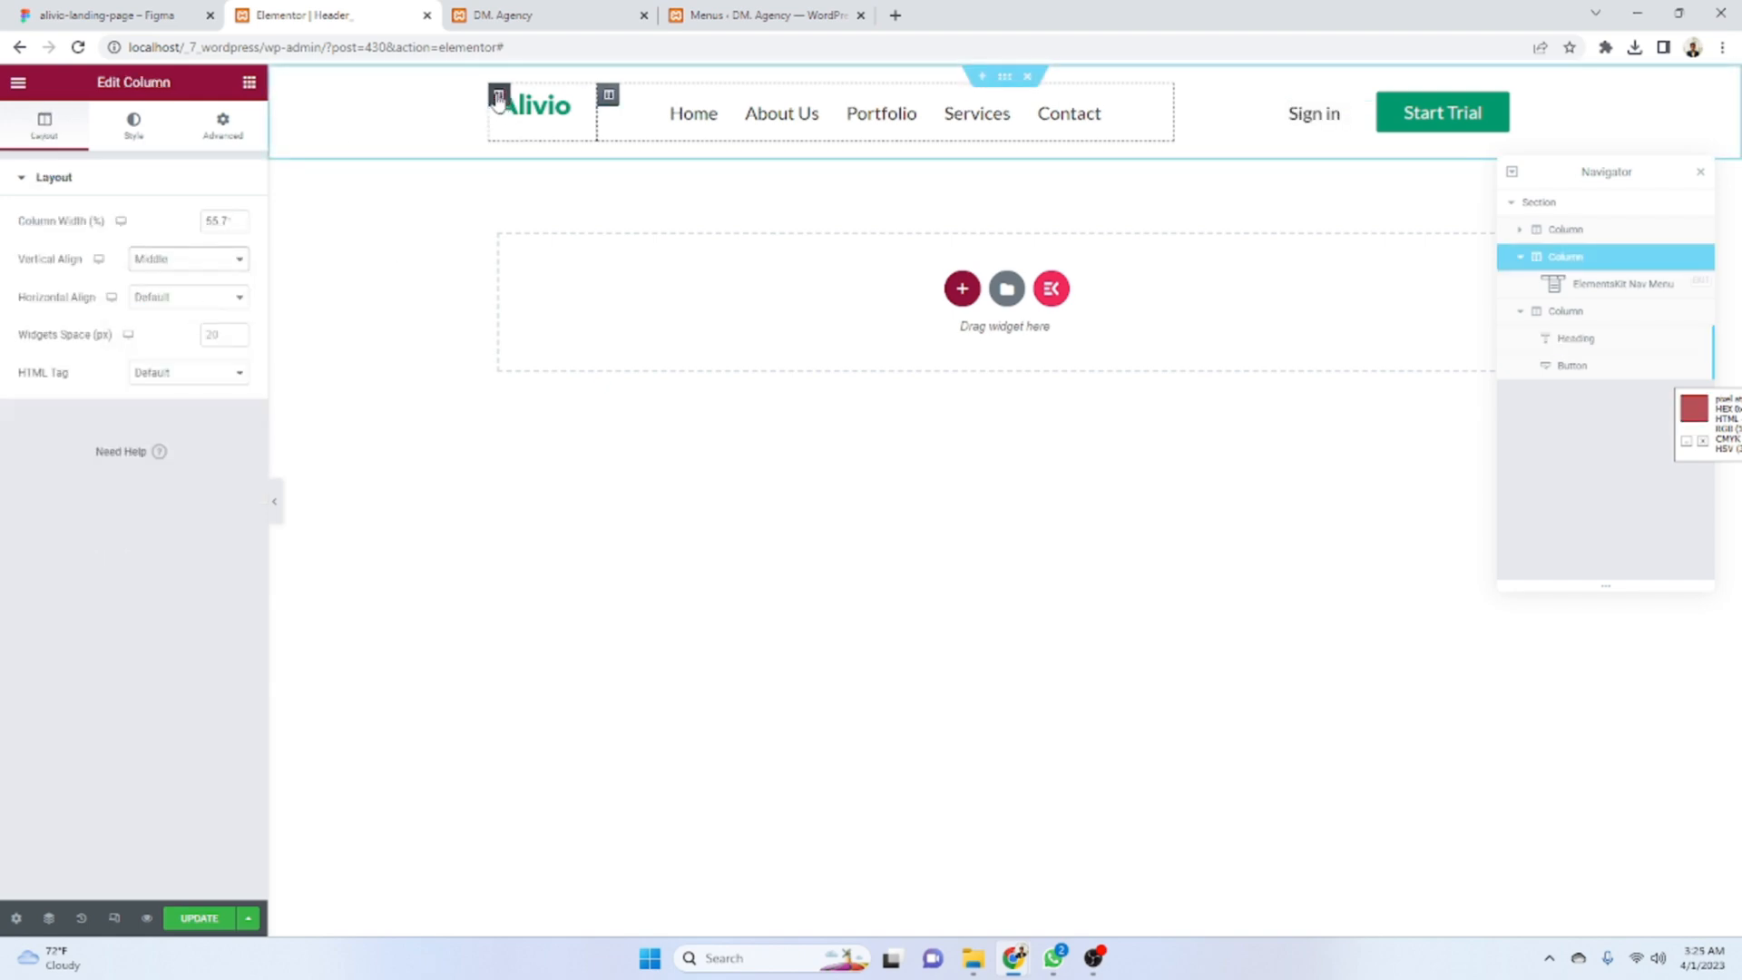
{"action": "left_click", "coordinate": [498, 97]}
{"action": "left_click", "coordinate": [188, 258]}
{"action": "left_click", "coordinate": [173, 304]}
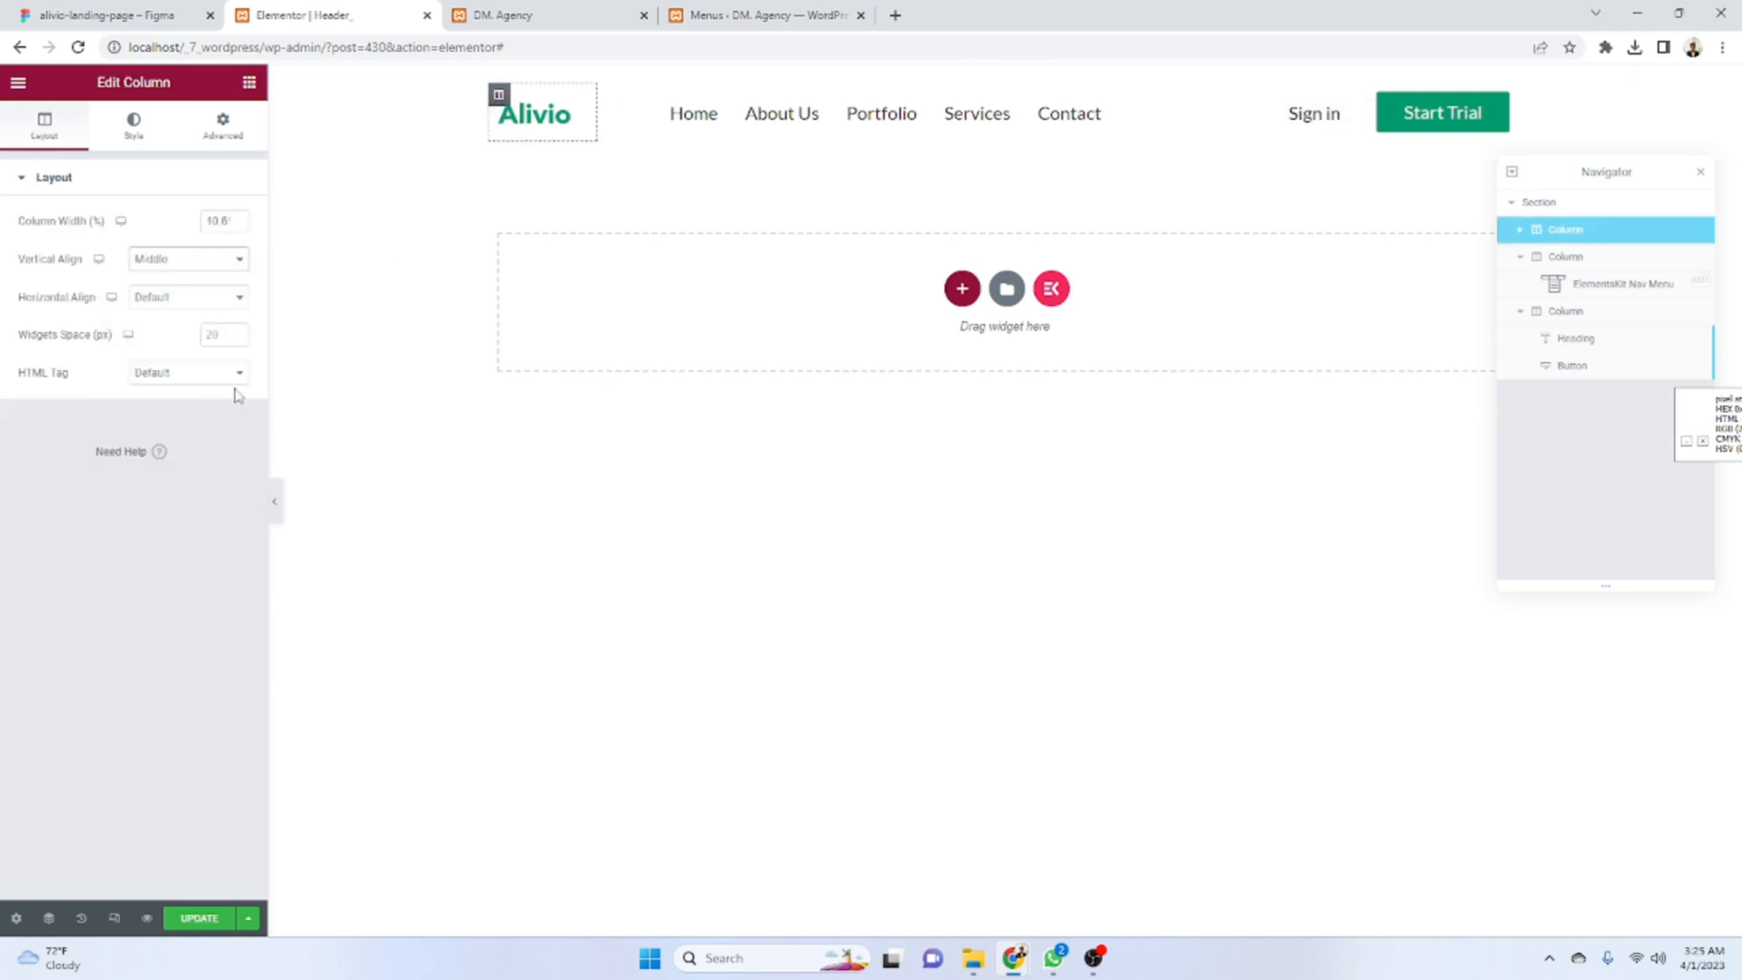
{"action": "left_click", "coordinate": [199, 917]}
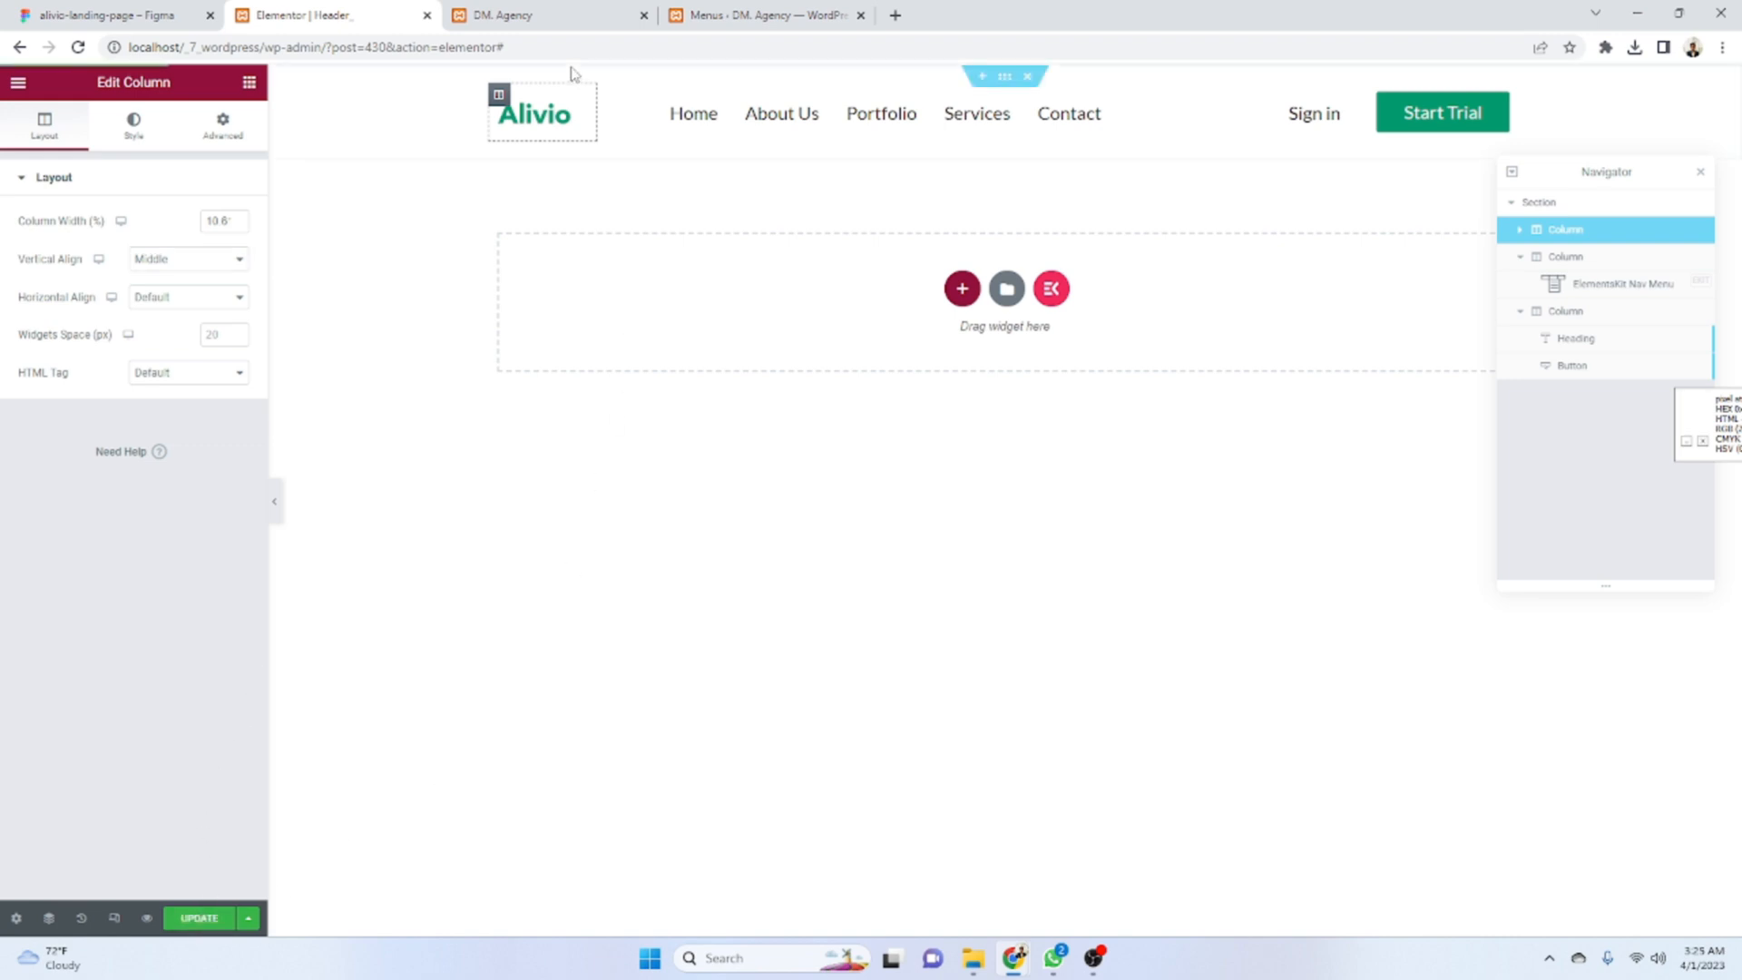
- Reload the DM. Agency landing page preview from its top, and open the page for editing in Elementor
{"action": "left_click", "coordinate": [501, 13]}
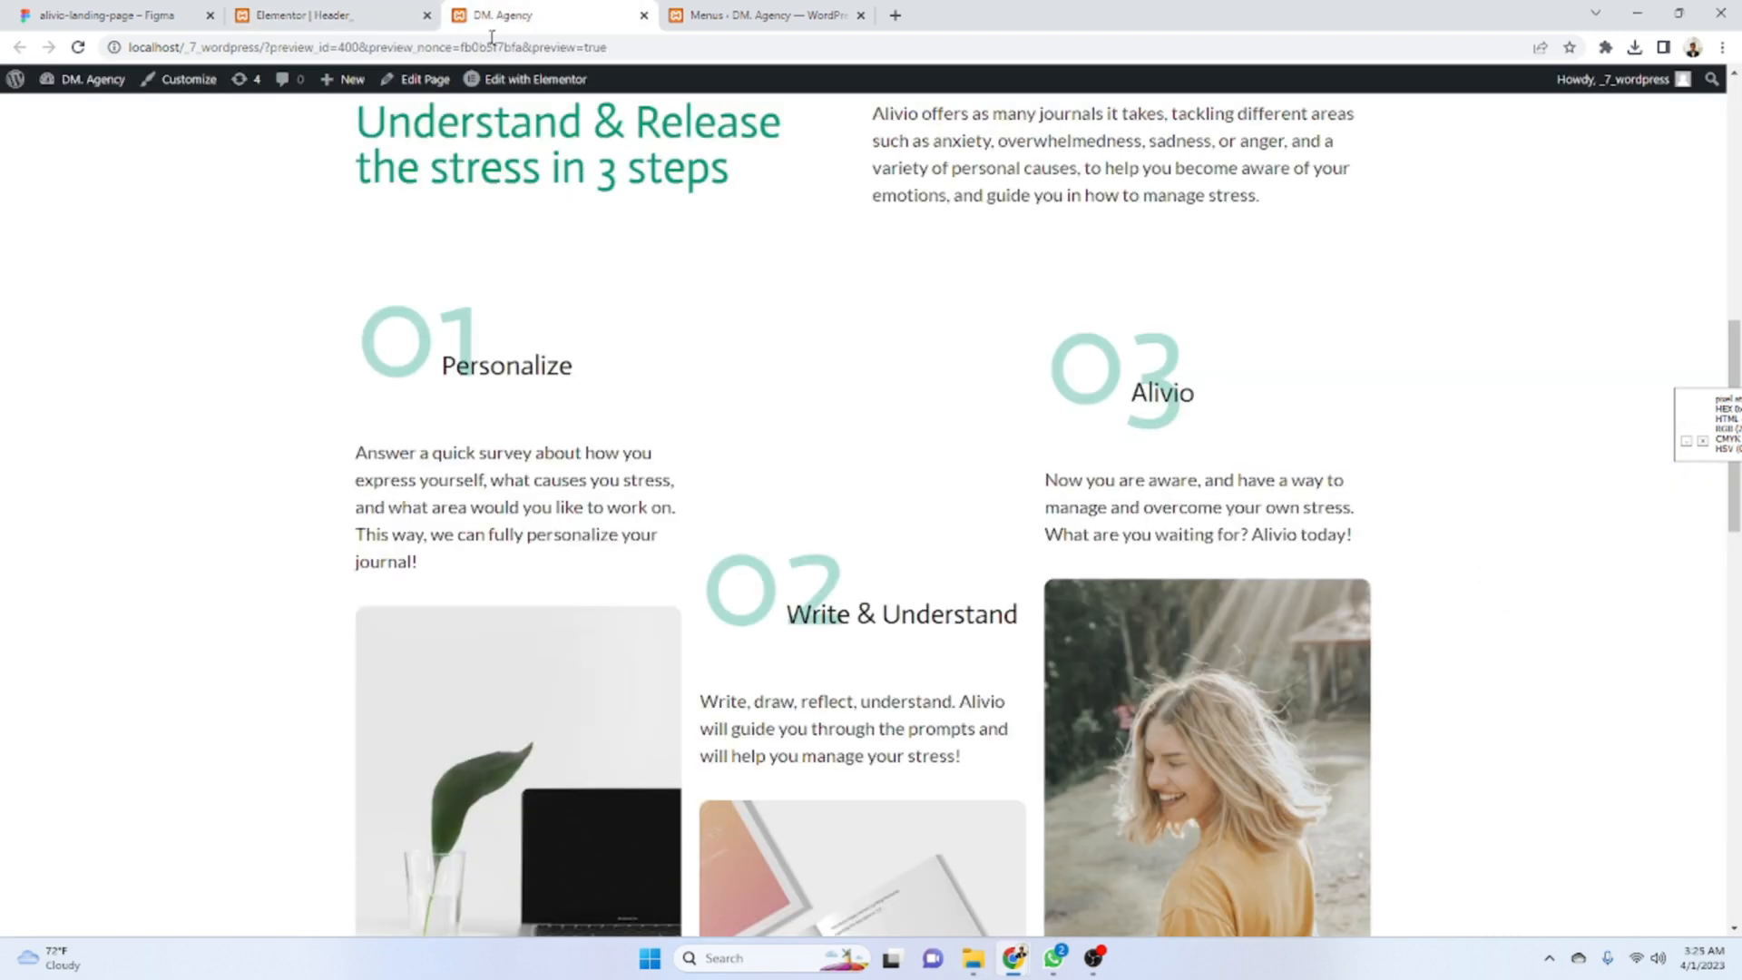
{"action": "left_click_drag", "start_coordinate": [1733, 489], "coordinate": [1734, 227]}
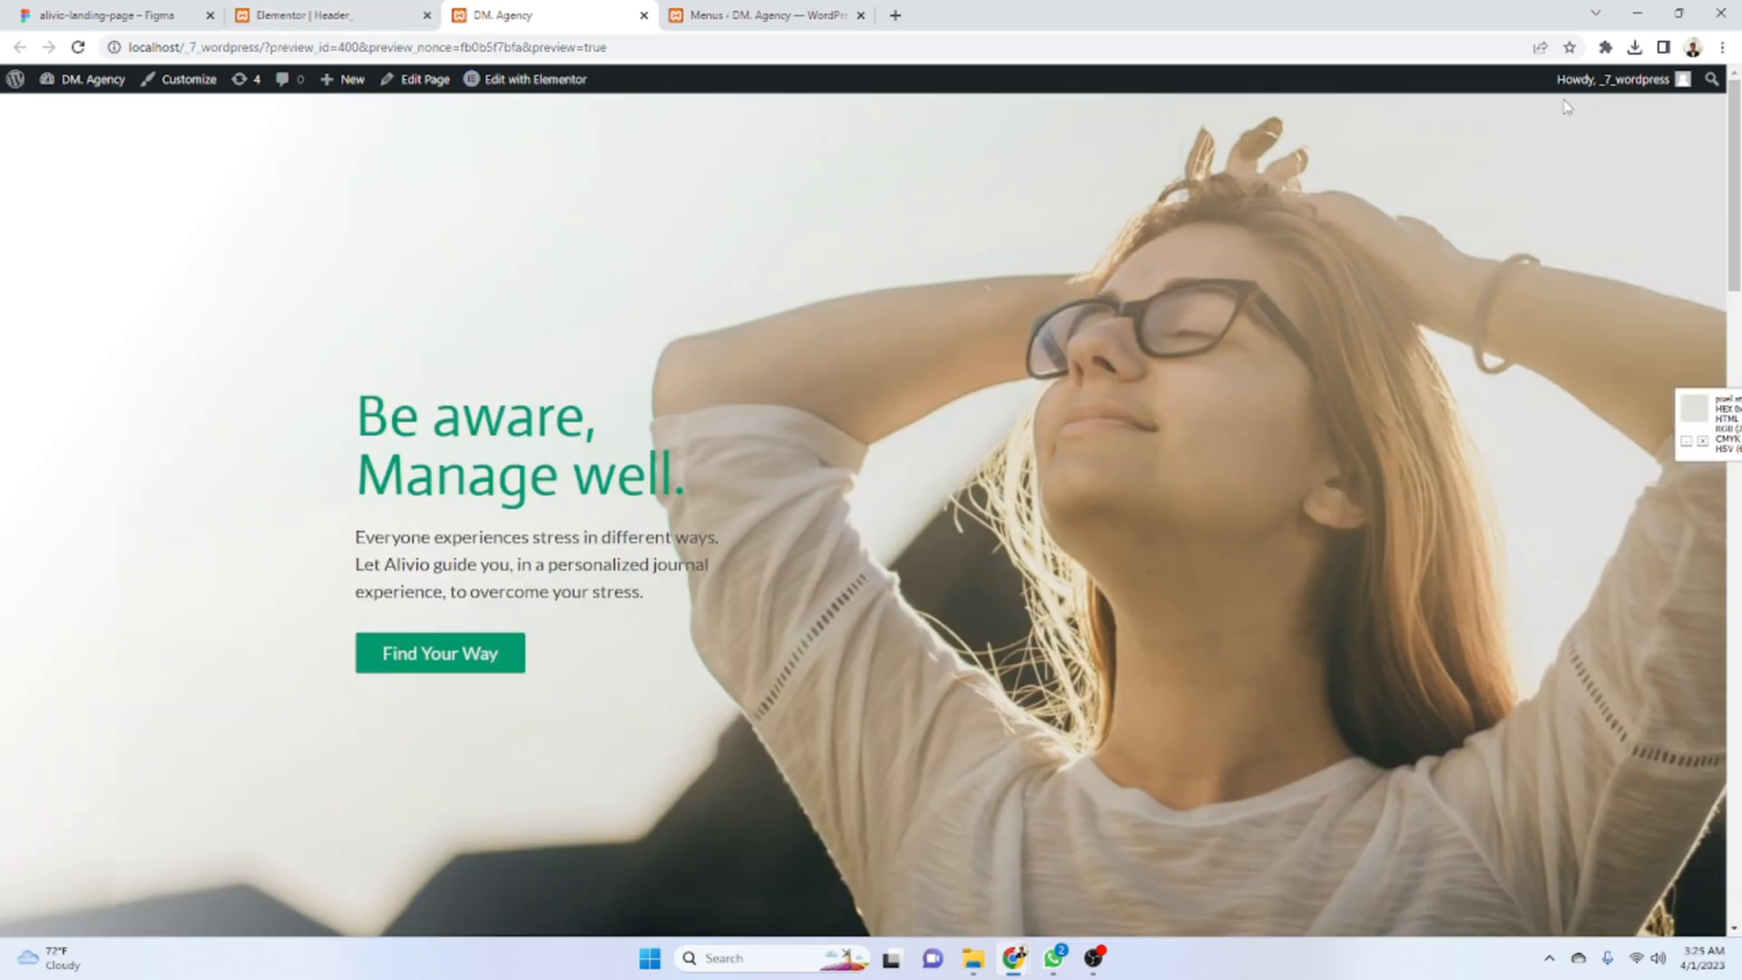
{"action": "key", "text": "F5"}
{"action": "left_click", "coordinate": [515, 81]}
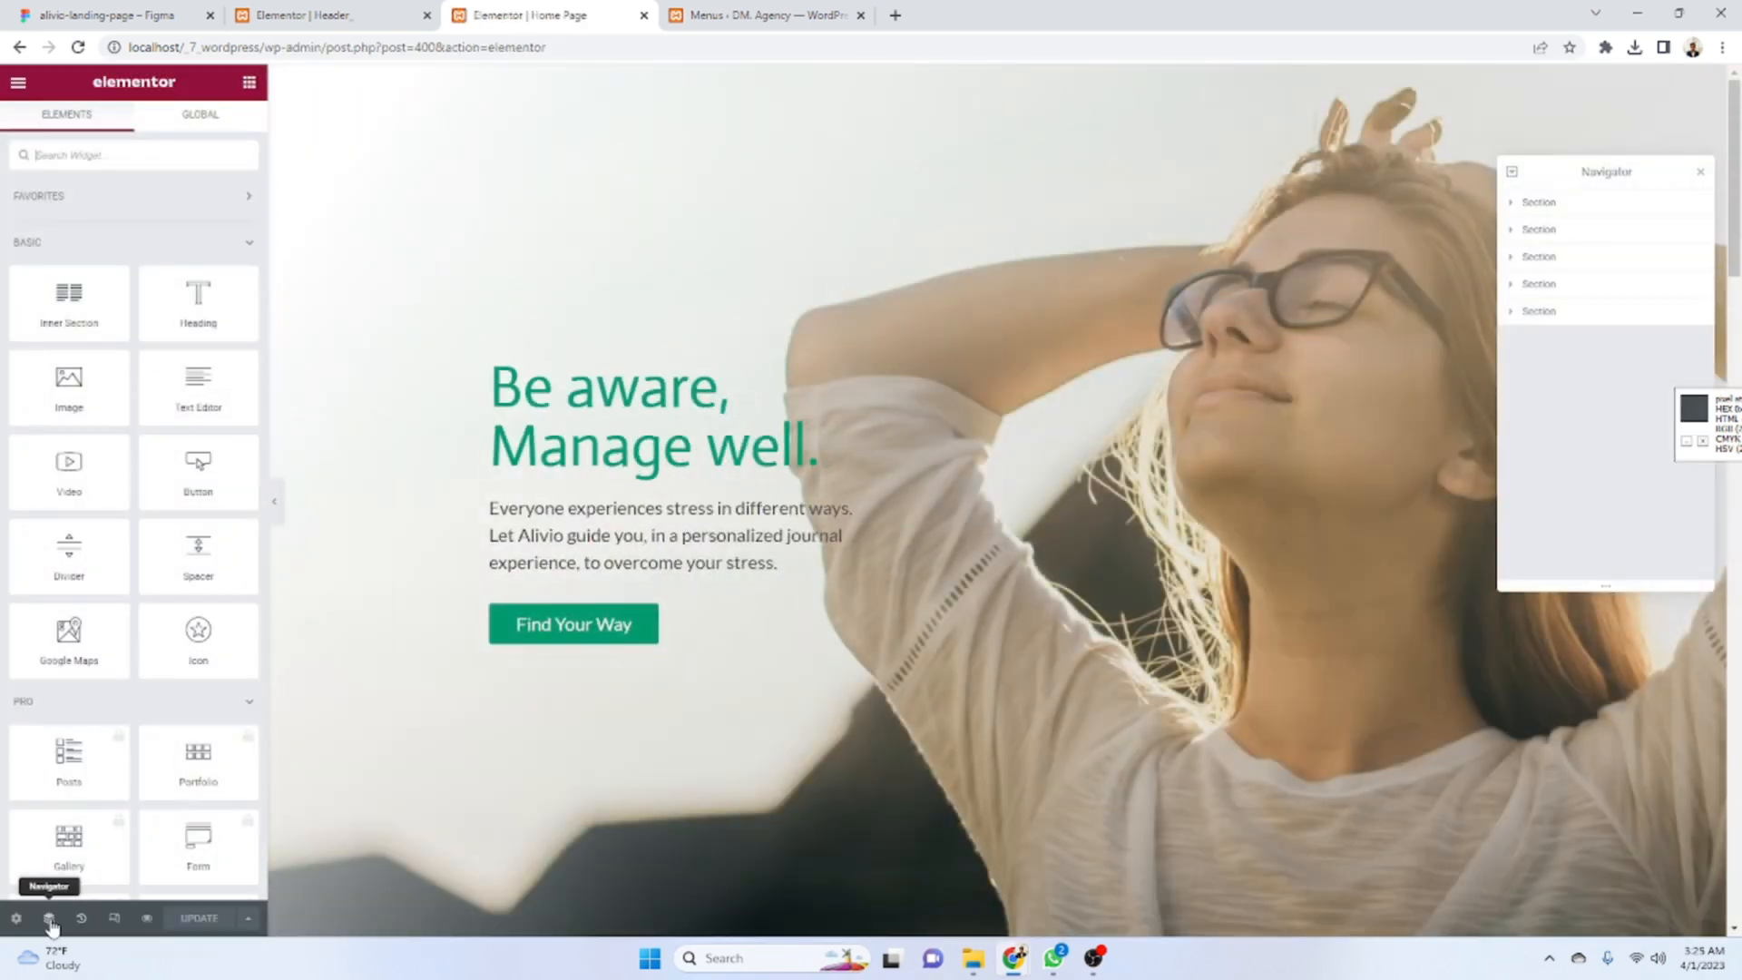
- Change the Home Page's page layout to Elementor Full Width, and update the page
{"action": "left_click", "coordinate": [16, 920]}
{"action": "left_click", "coordinate": [186, 520]}
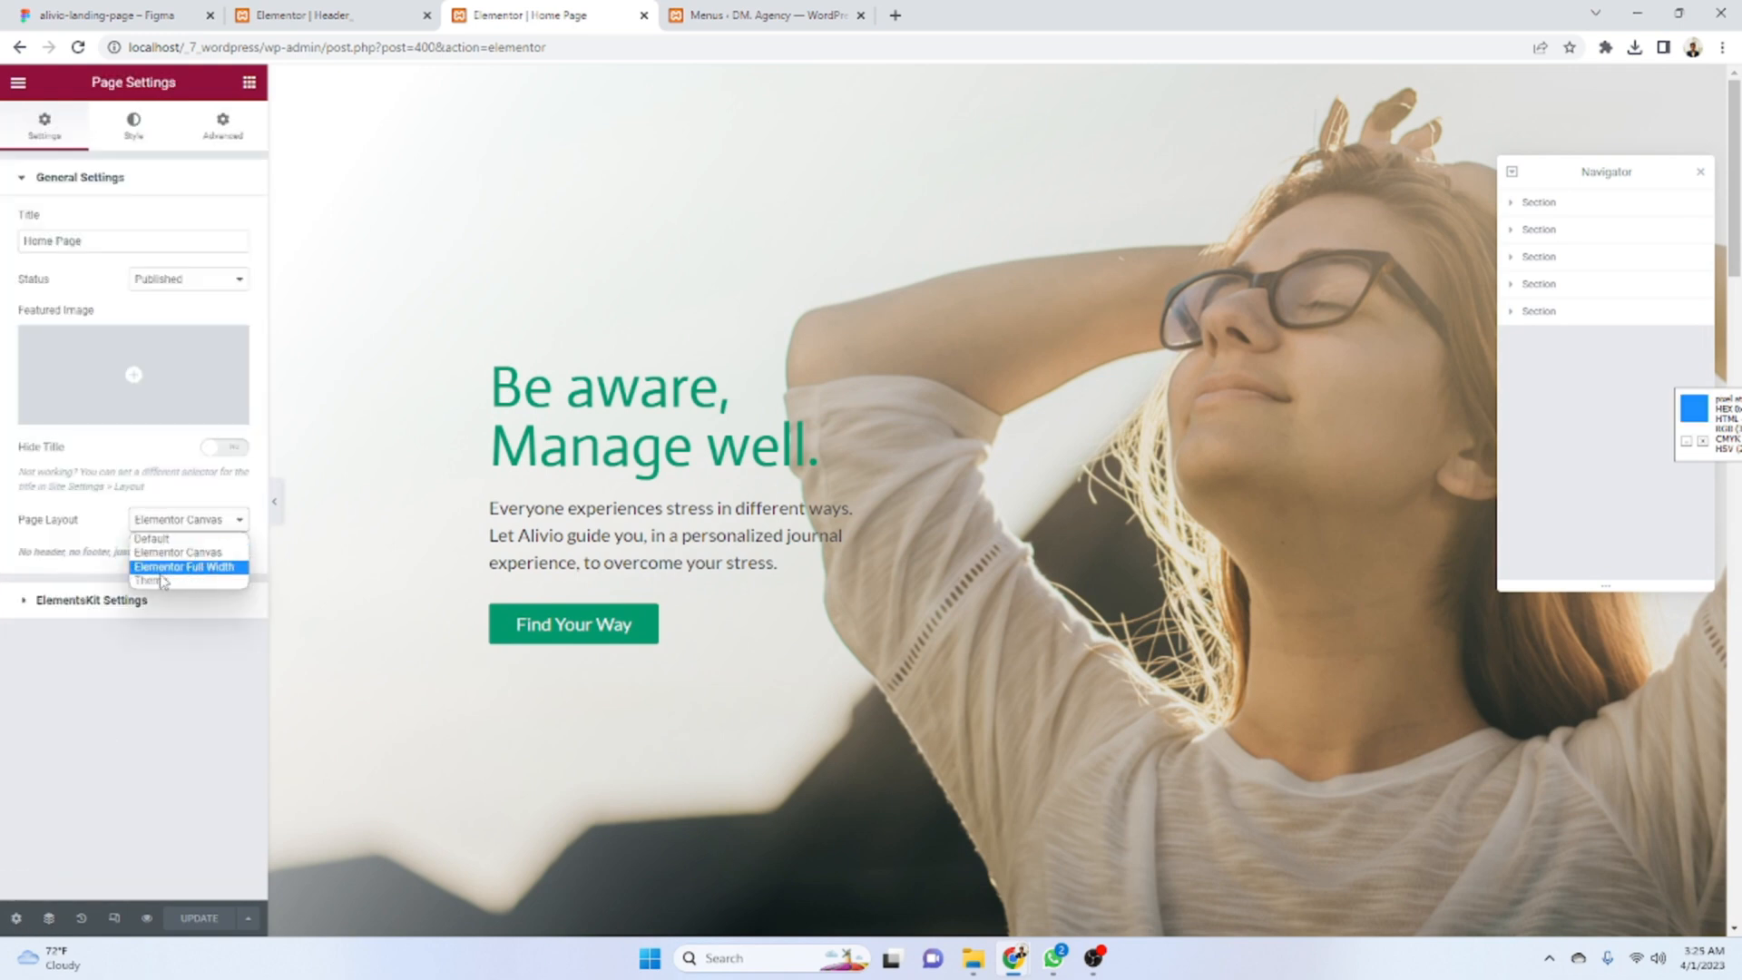
{"action": "left_click", "coordinate": [184, 571]}
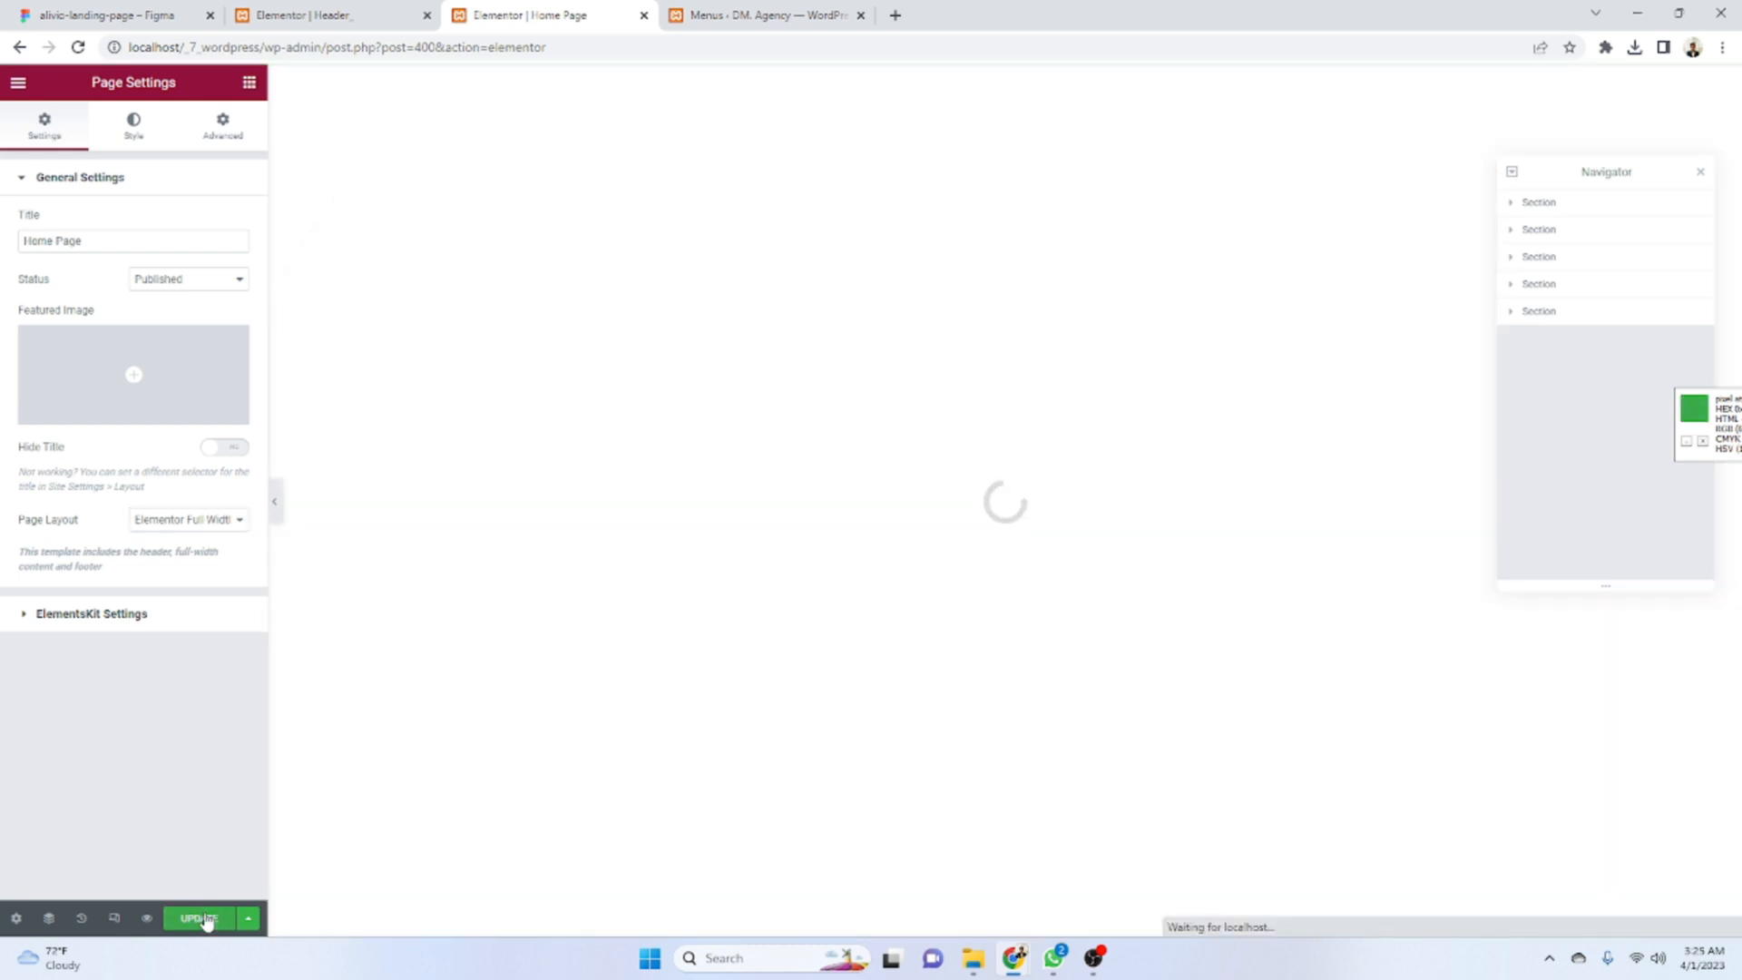
{"action": "left_click", "coordinate": [201, 918]}
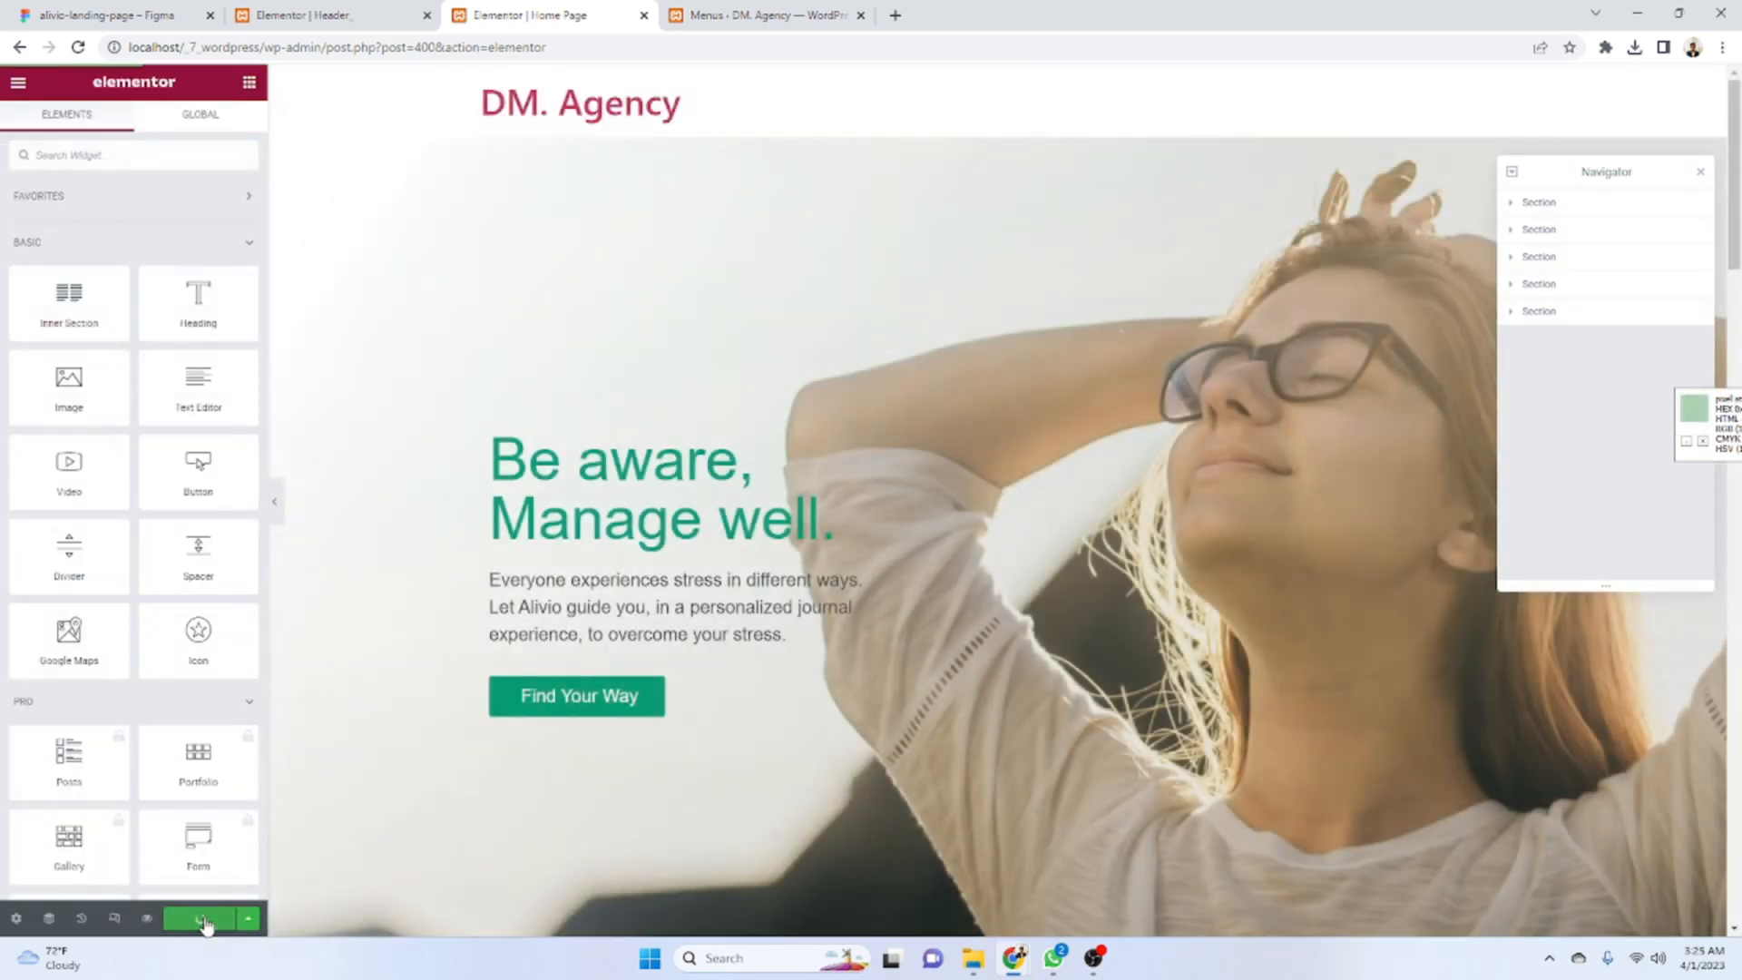
- Preview the updated Home Page in a new browser tab to examine its header
{"action": "left_click", "coordinate": [686, 15]}
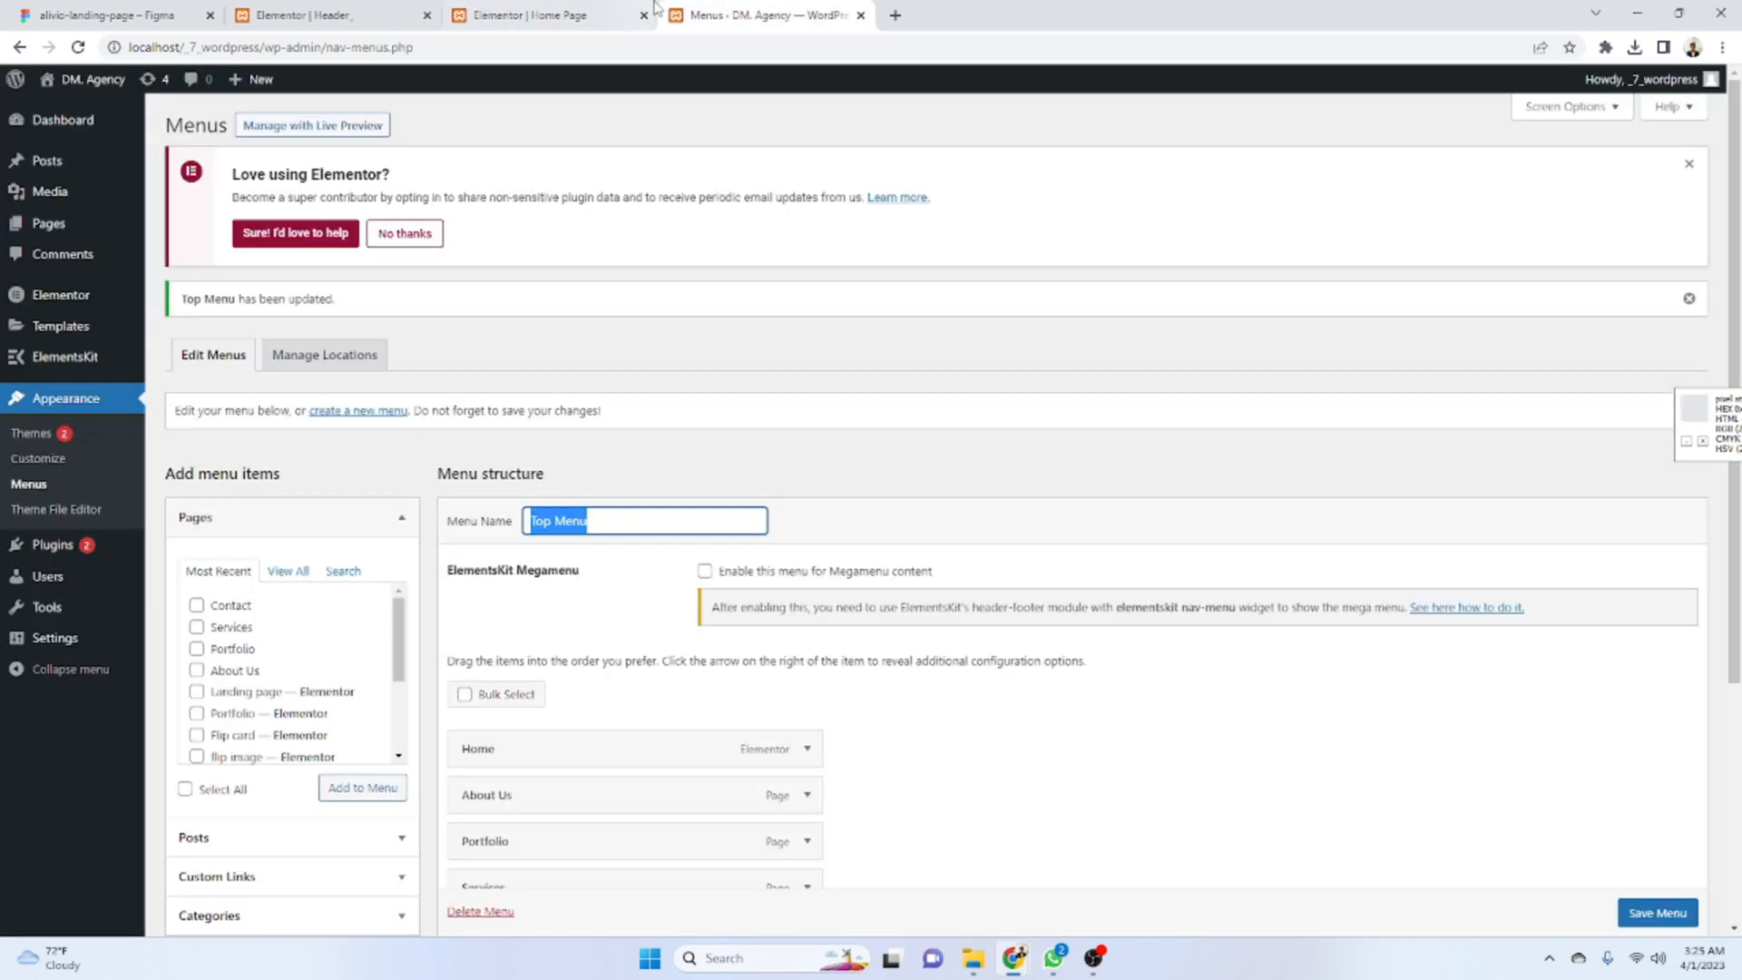
{"action": "left_click", "coordinate": [594, 15]}
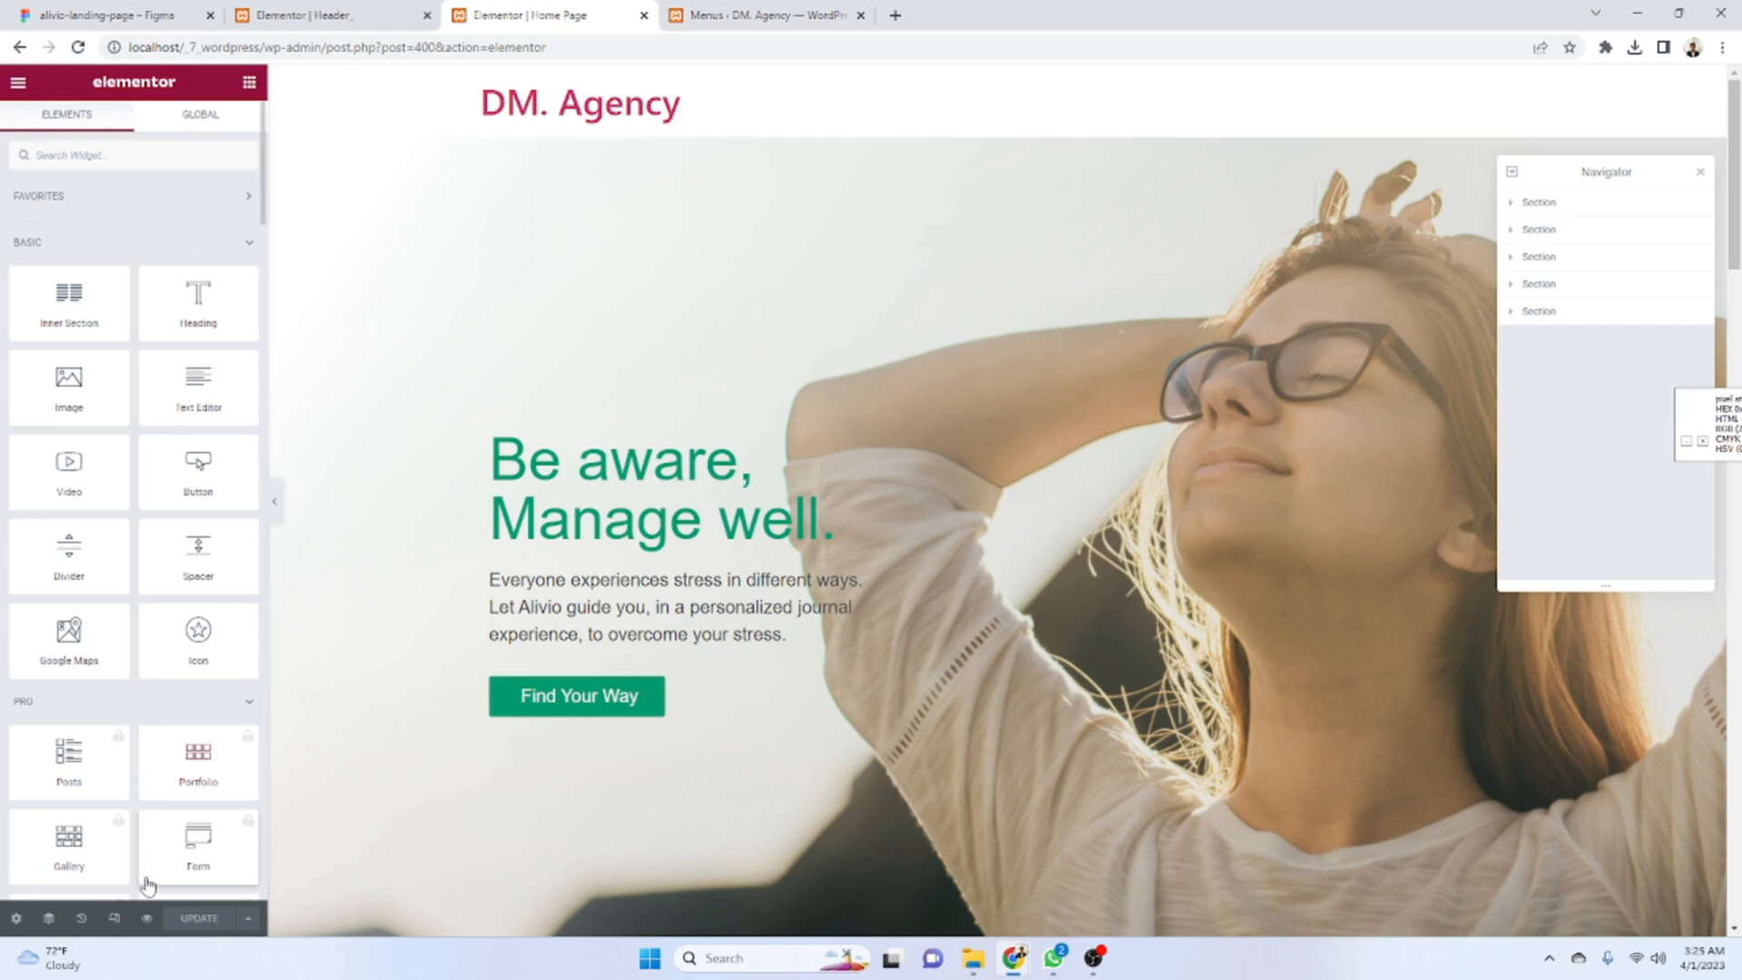
{"action": "left_click", "coordinate": [147, 918]}
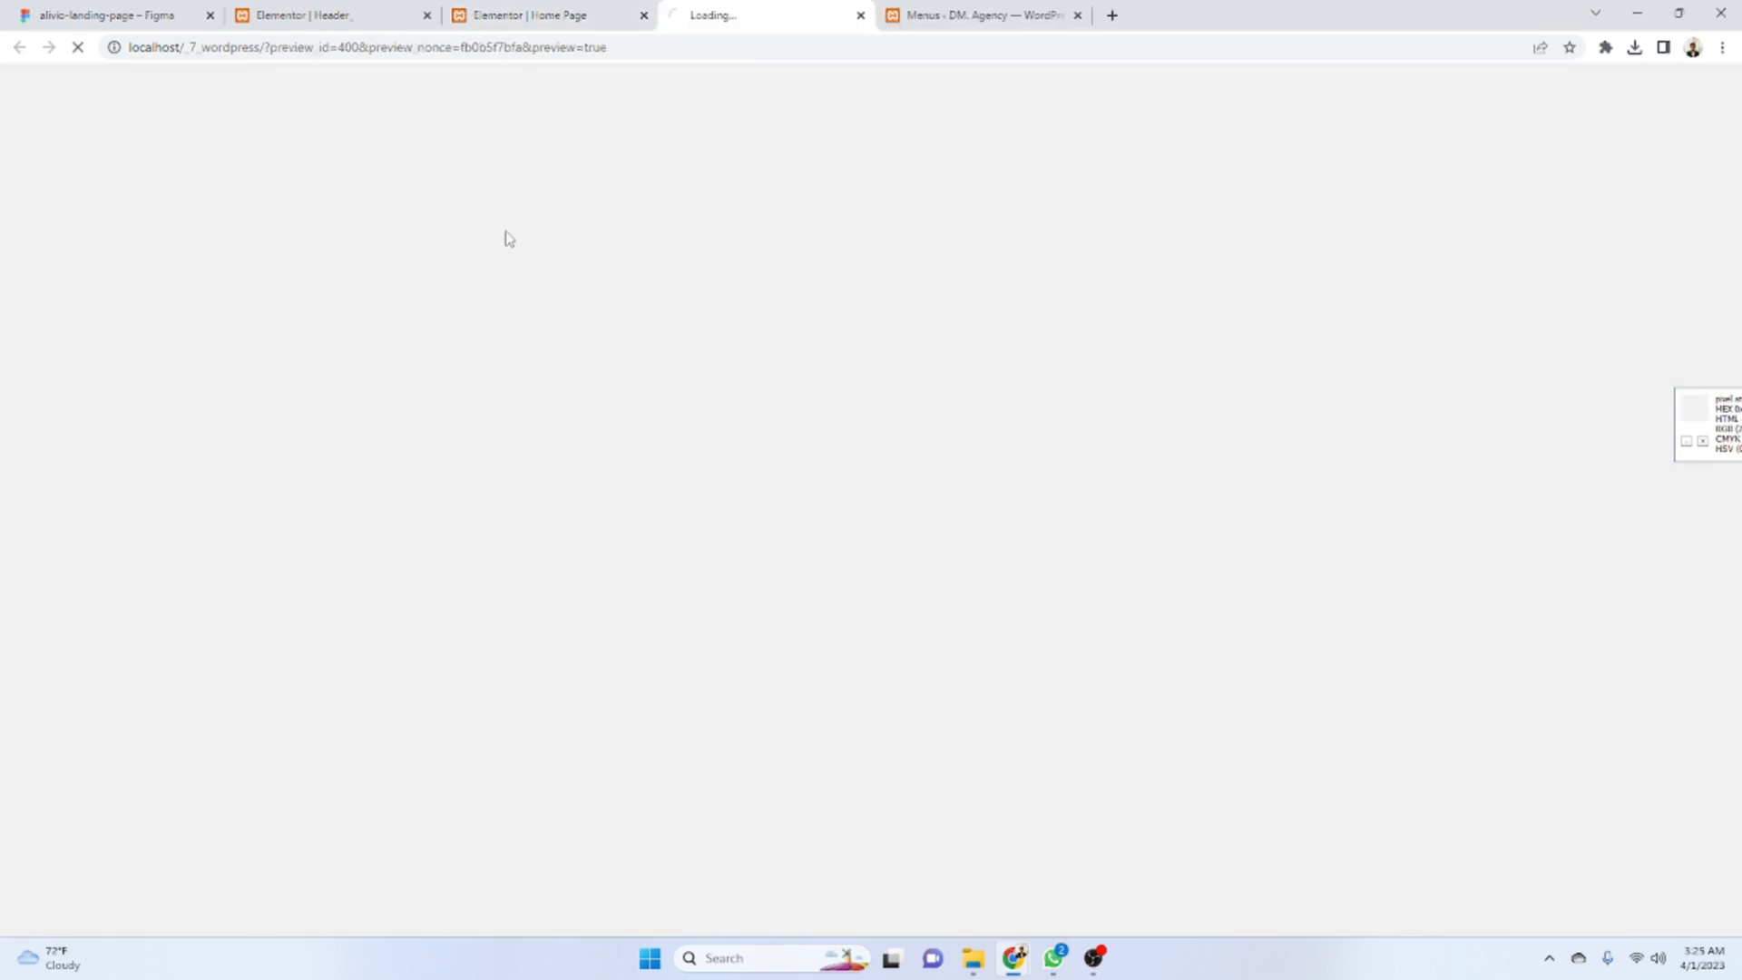
- Close the Home Page editor and examine the page preview from its header down to the default footer text
{"action": "left_click", "coordinate": [643, 16]}
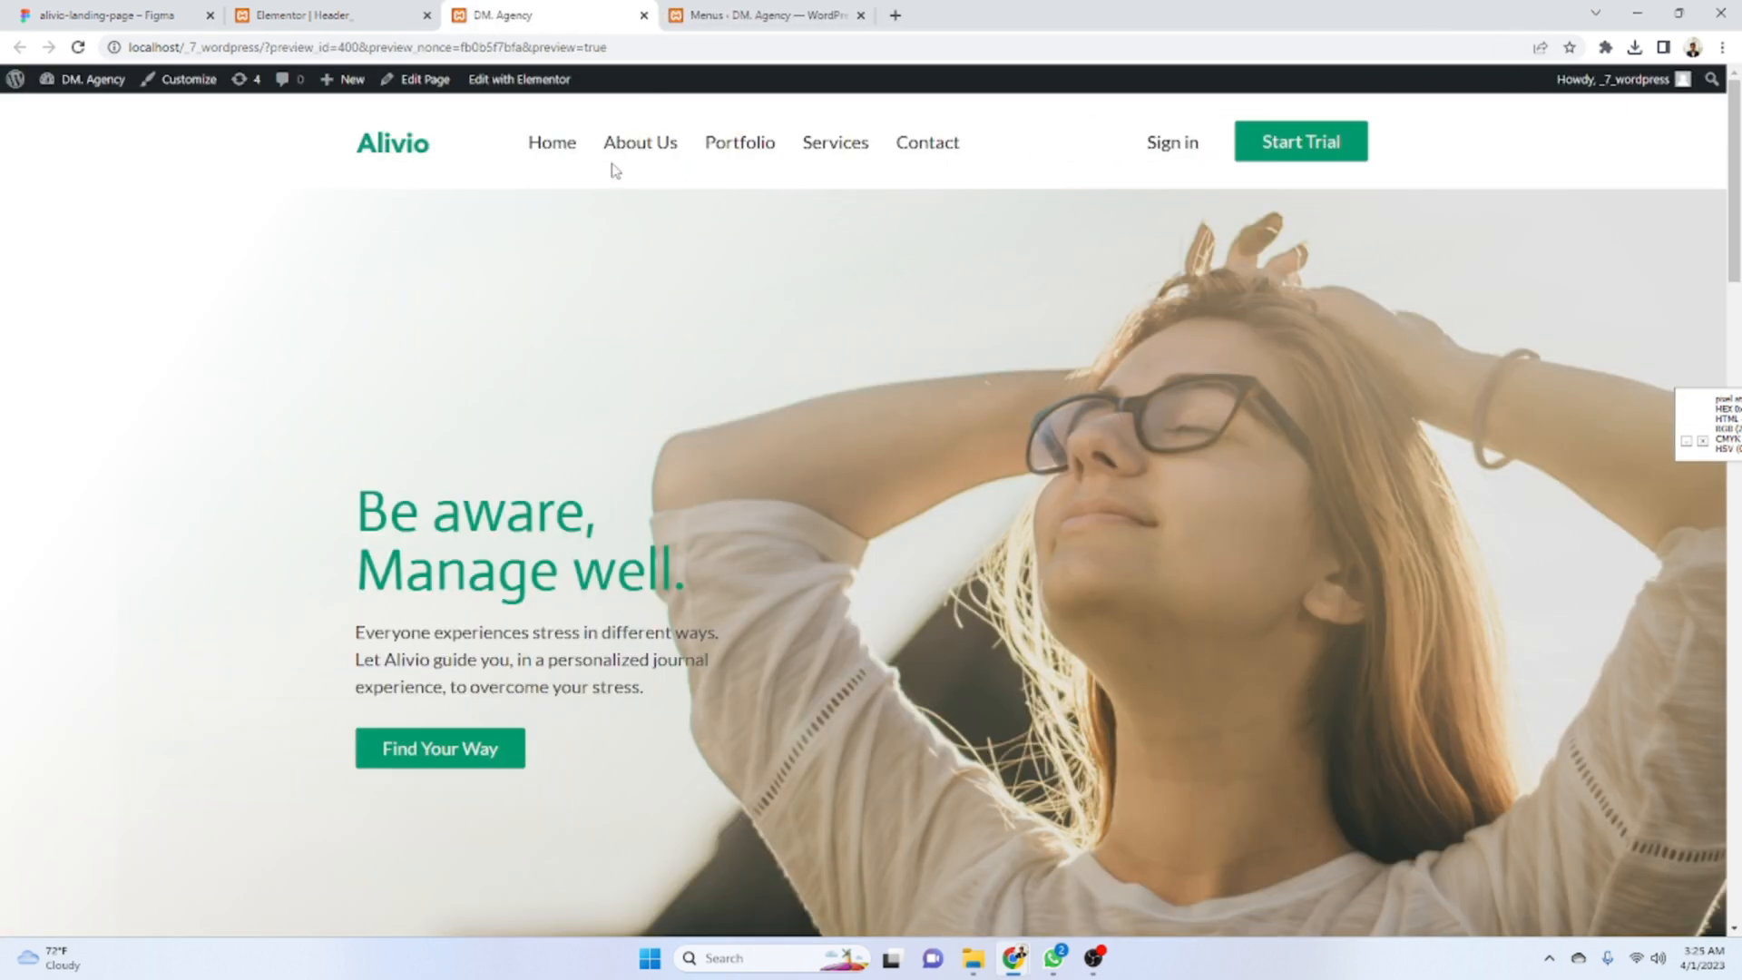
{"action": "scroll", "coordinate": [929, 541], "scroll_direction": "down", "scroll_amount": 20}
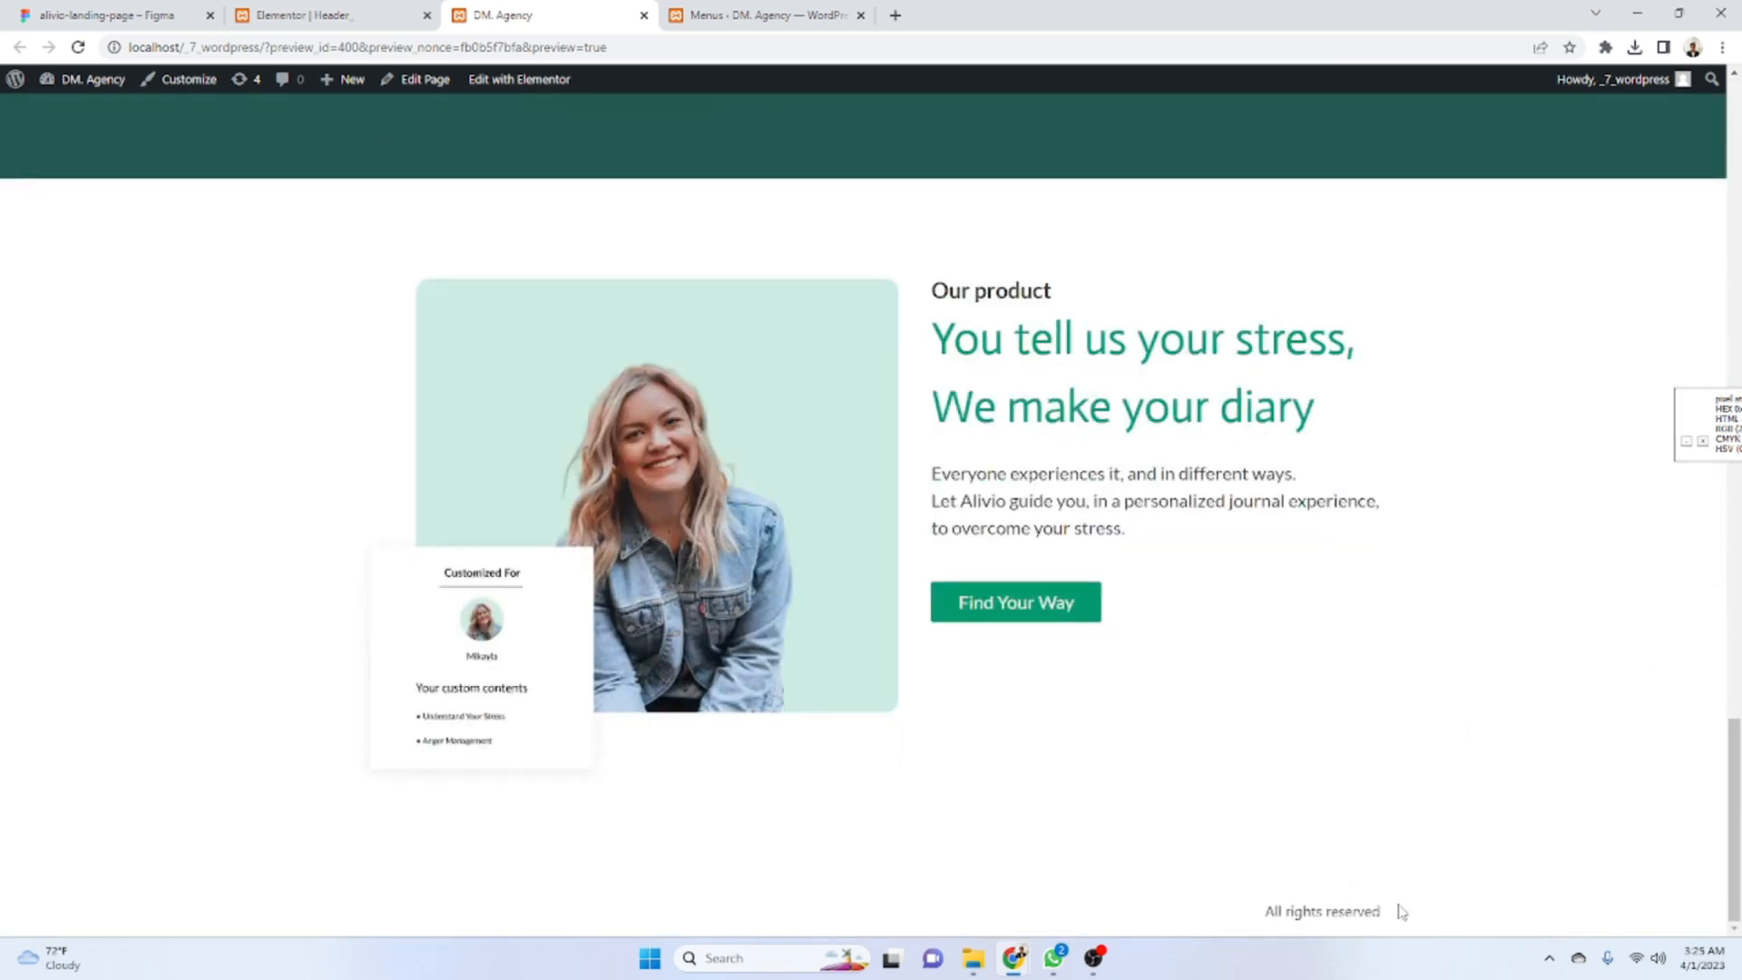
{"action": "left_click_drag", "start_coordinate": [1401, 911], "coordinate": [1167, 926]}
- Exit the Header_ template's Elementor editor and open the ElementsKit Header Footer template list
{"action": "left_click", "coordinate": [379, 11]}
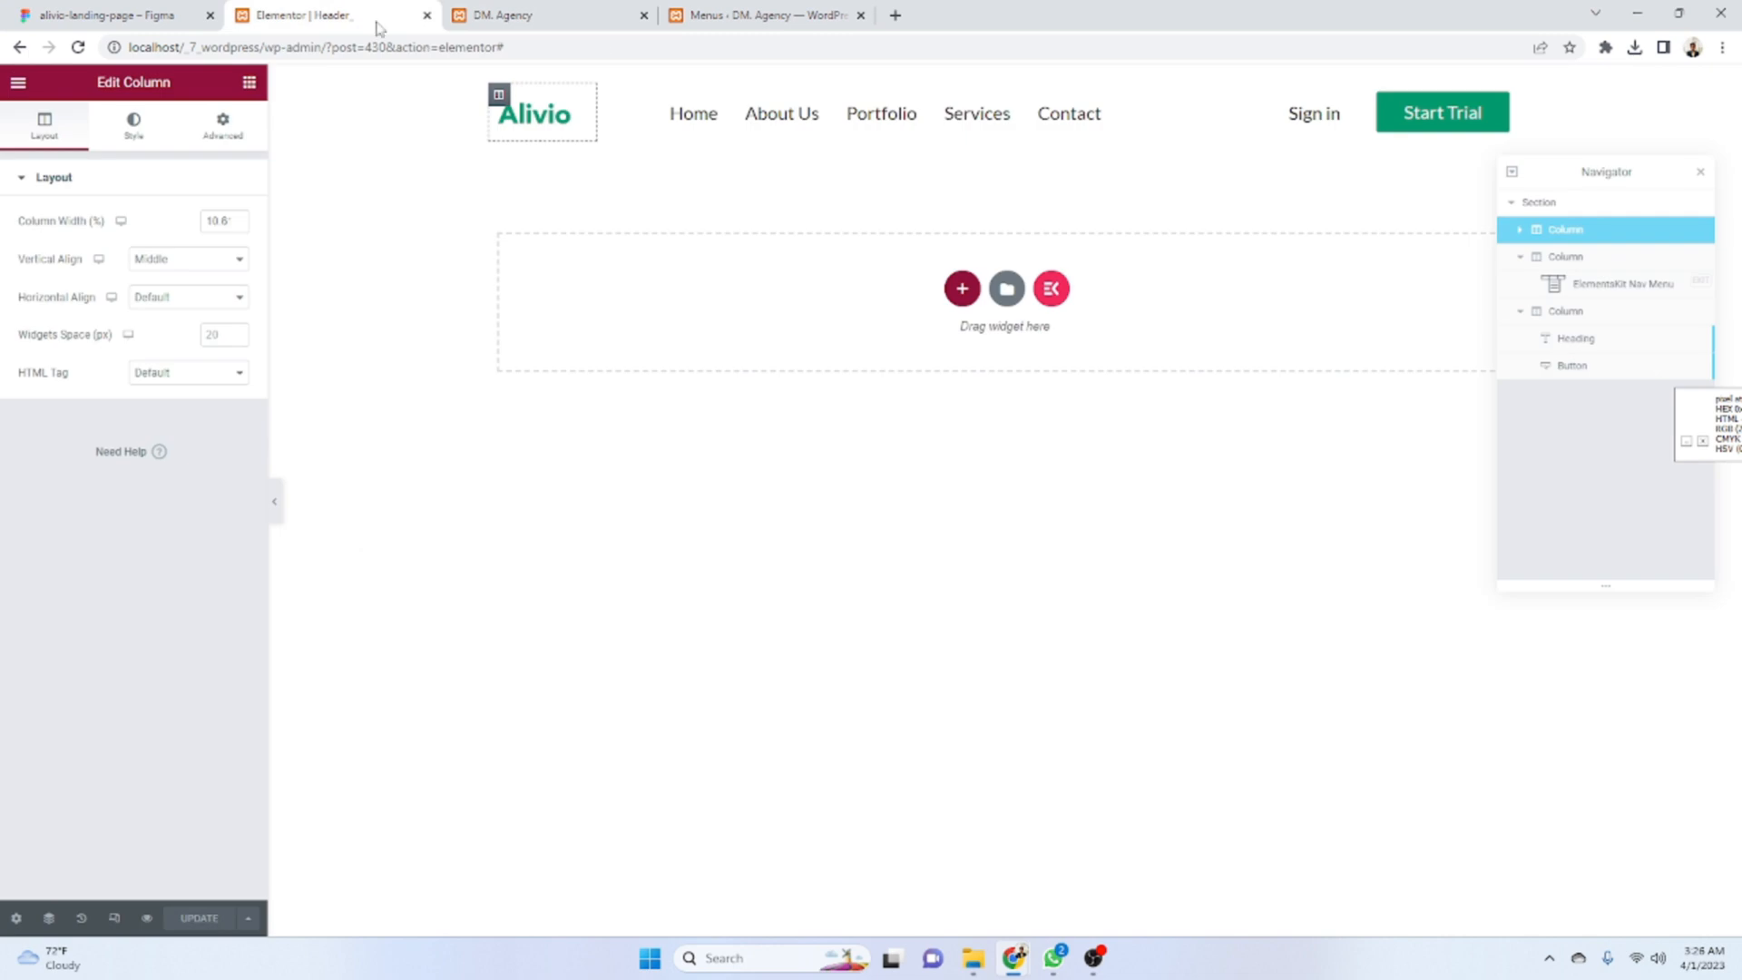
{"action": "left_click", "coordinate": [18, 81]}
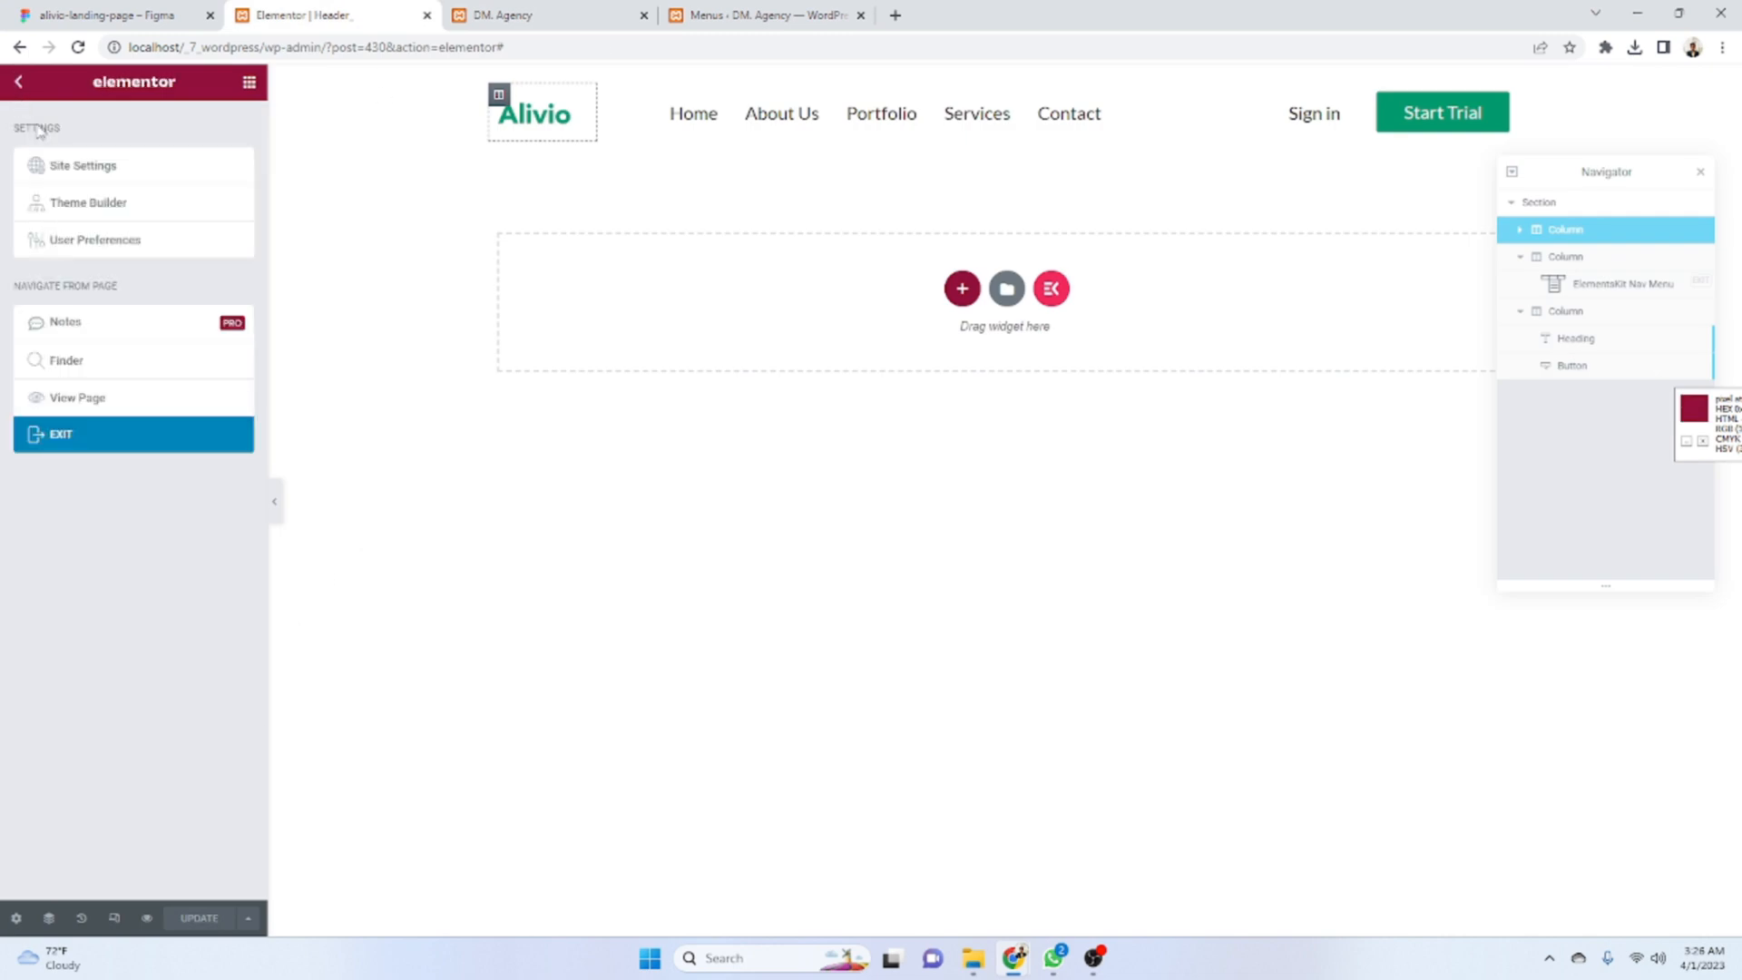
{"action": "left_click", "coordinate": [136, 432]}
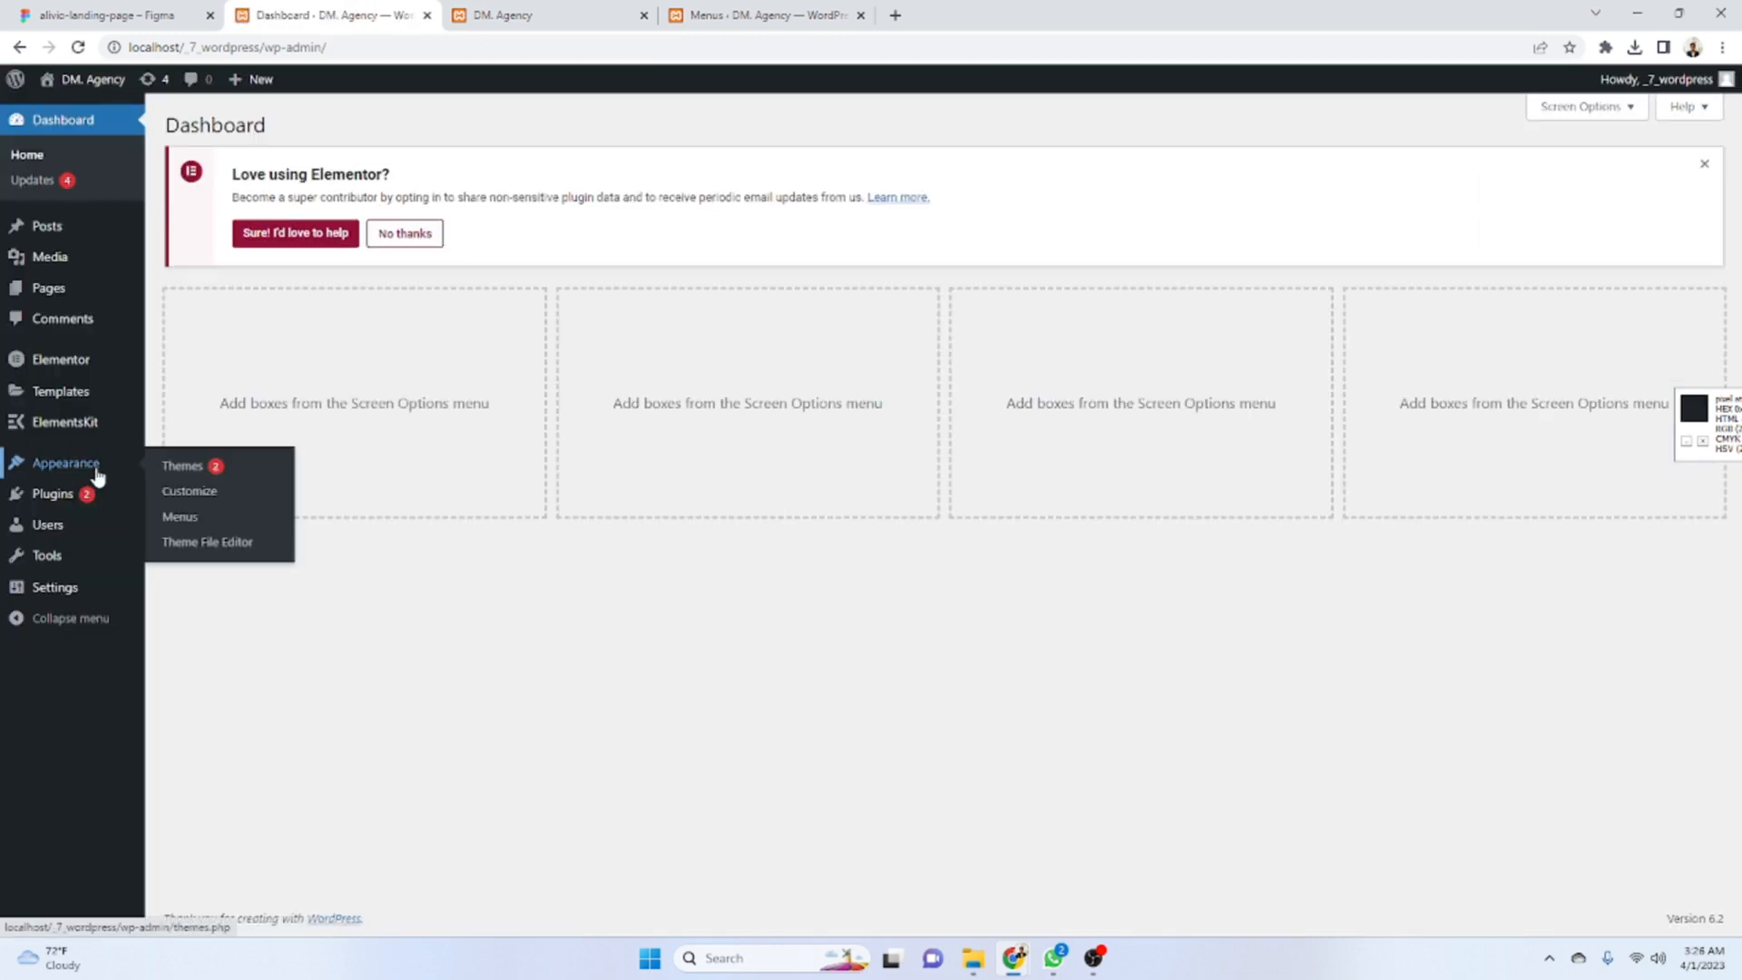
{"action": "mouse_move", "coordinate": [88, 429]}
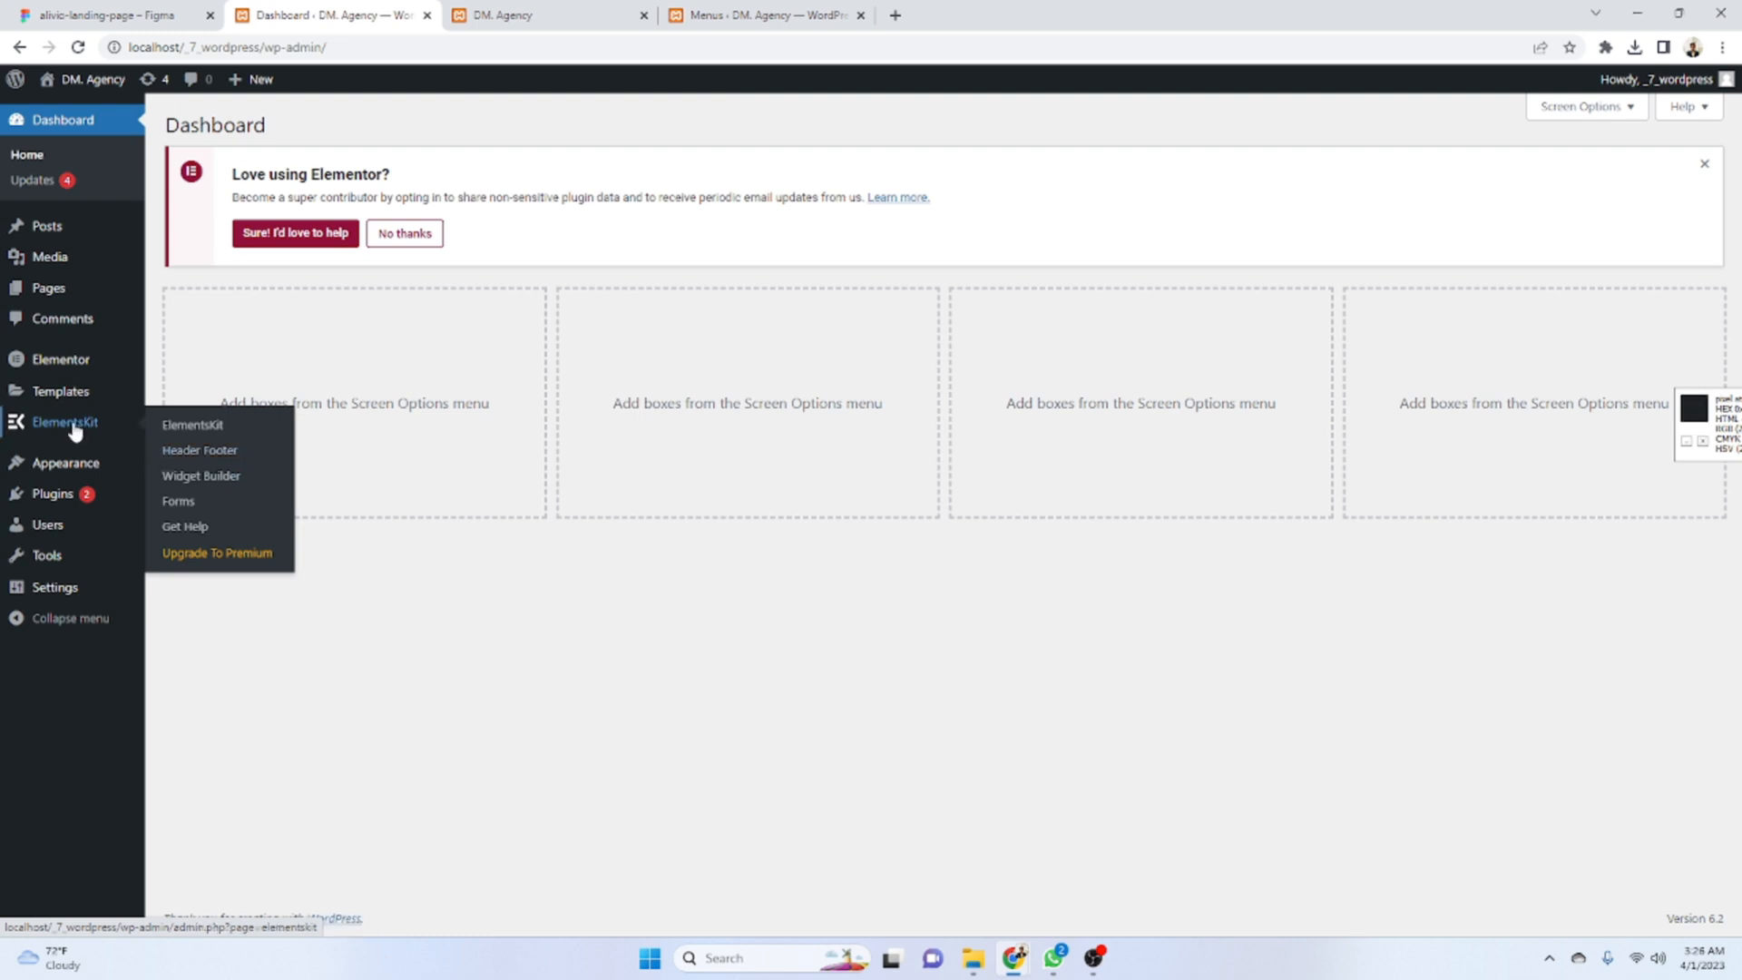
{"action": "left_click", "coordinate": [211, 453]}
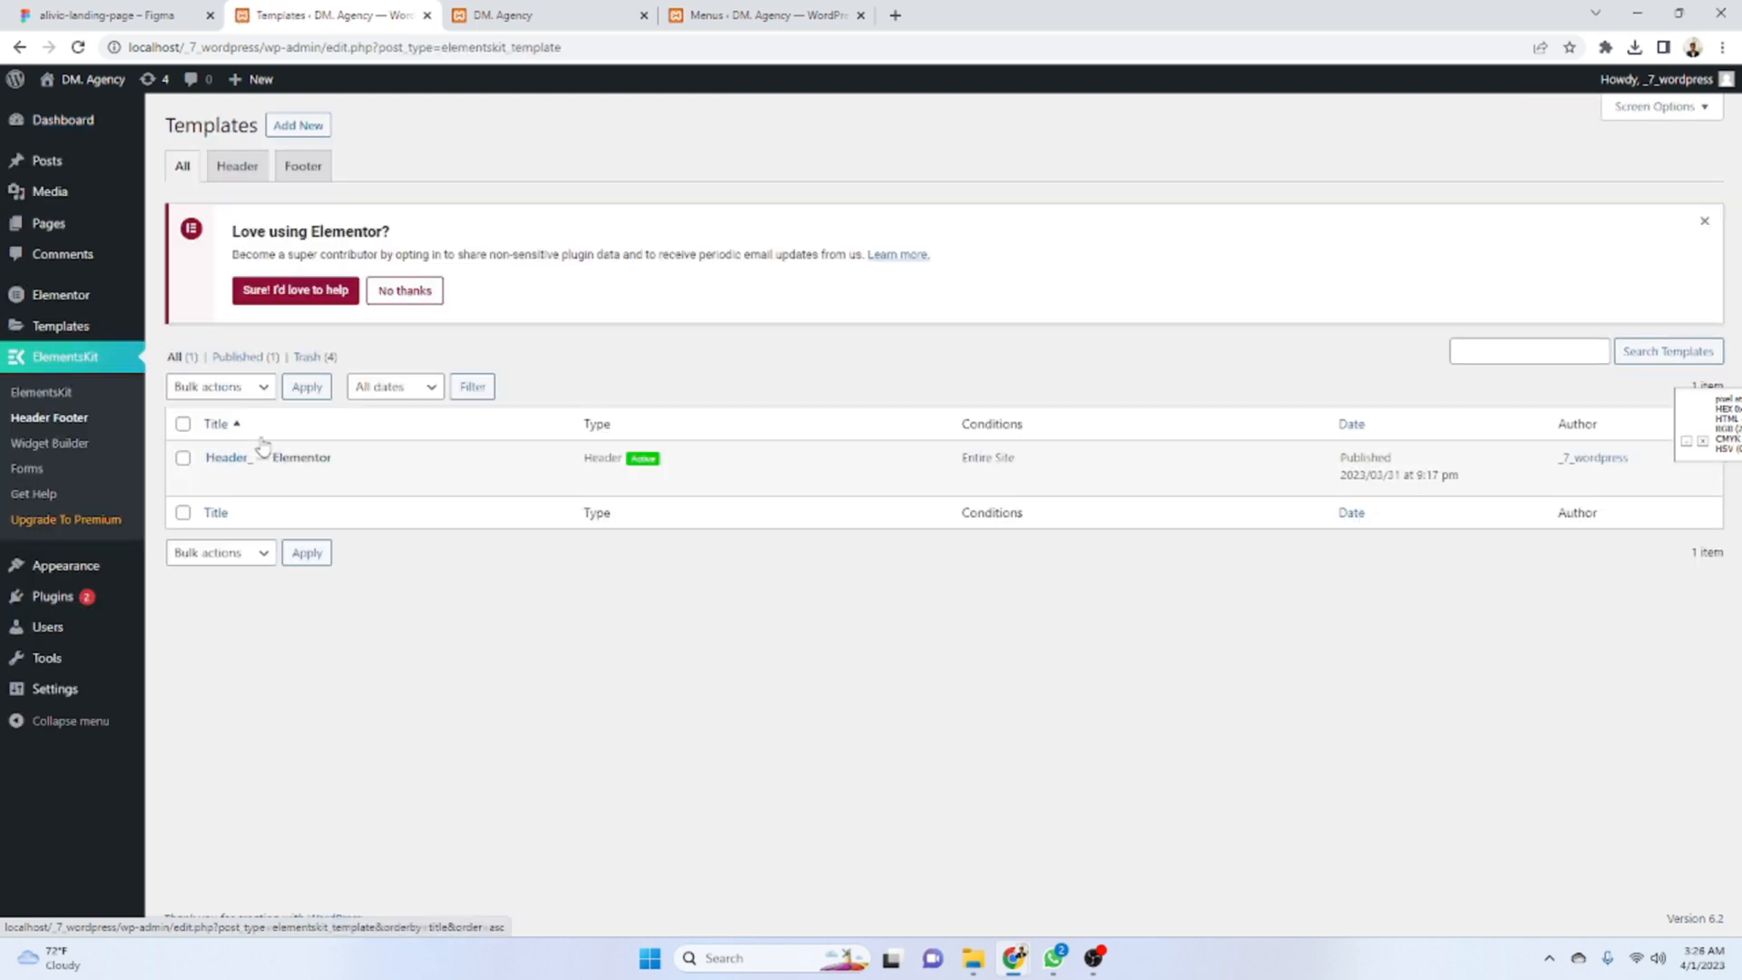
- Create an activated ElementsKit template titled Footer_ for the Entire Site, save it, and open its content for editing
{"action": "left_click", "coordinate": [304, 128]}
{"action": "left_click", "coordinate": [904, 372]}
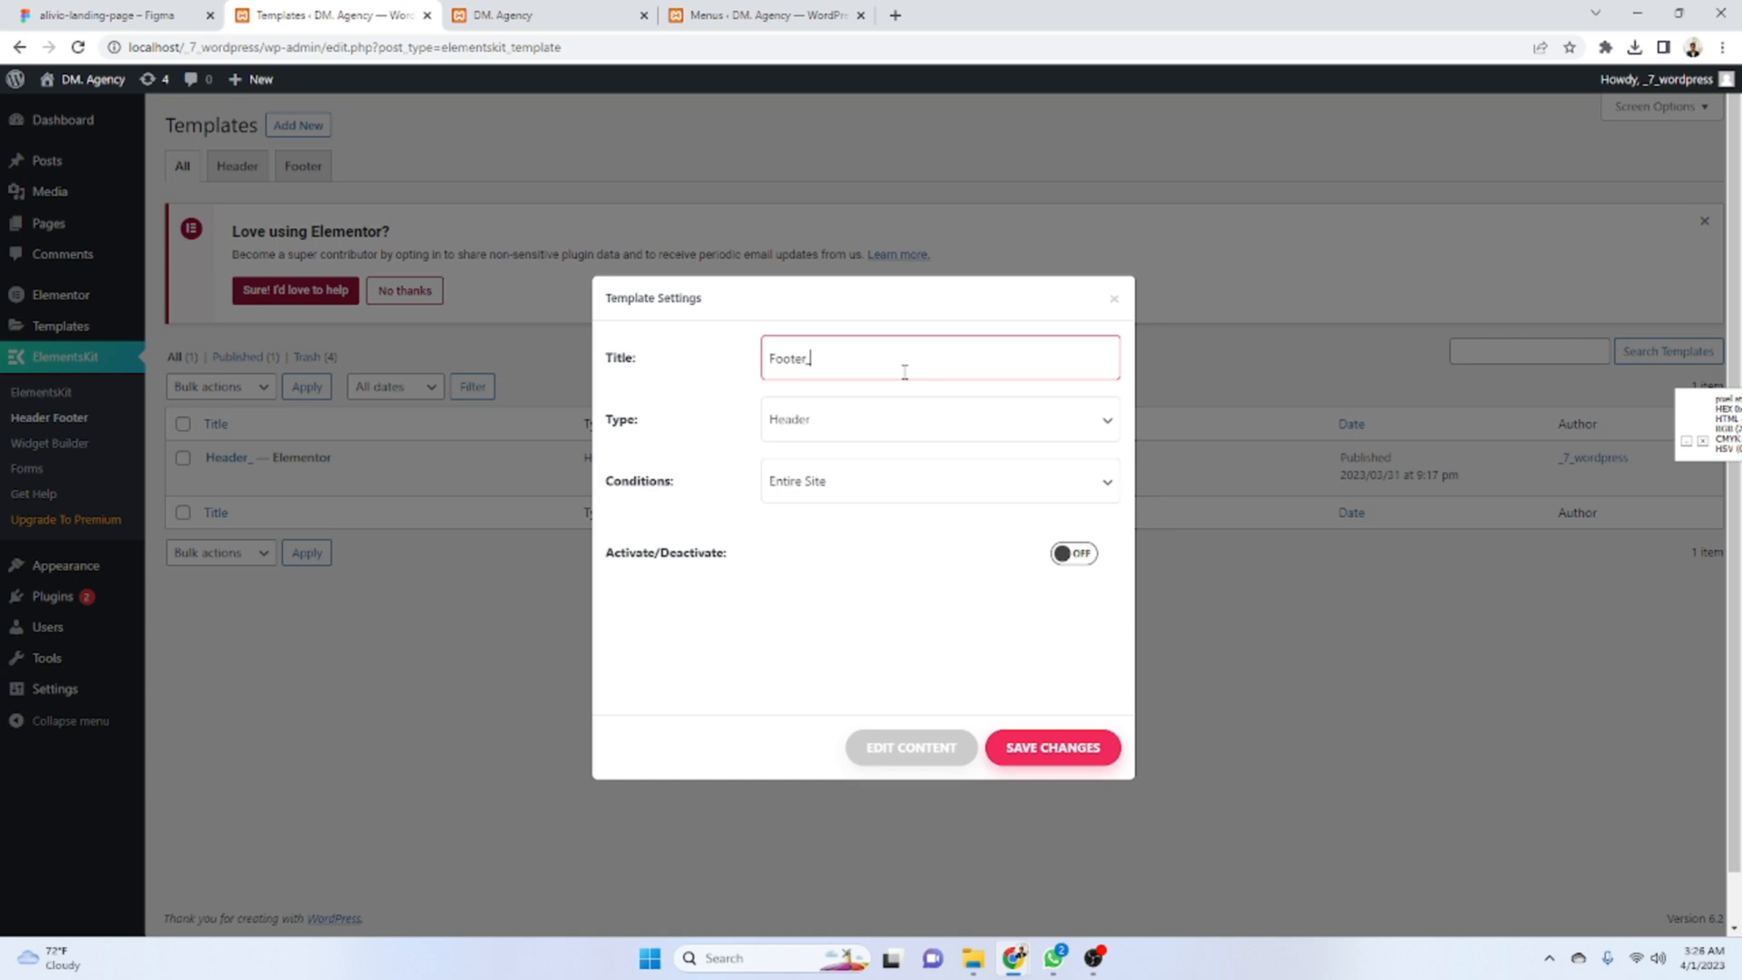
{"action": "left_click", "coordinate": [1080, 553]}
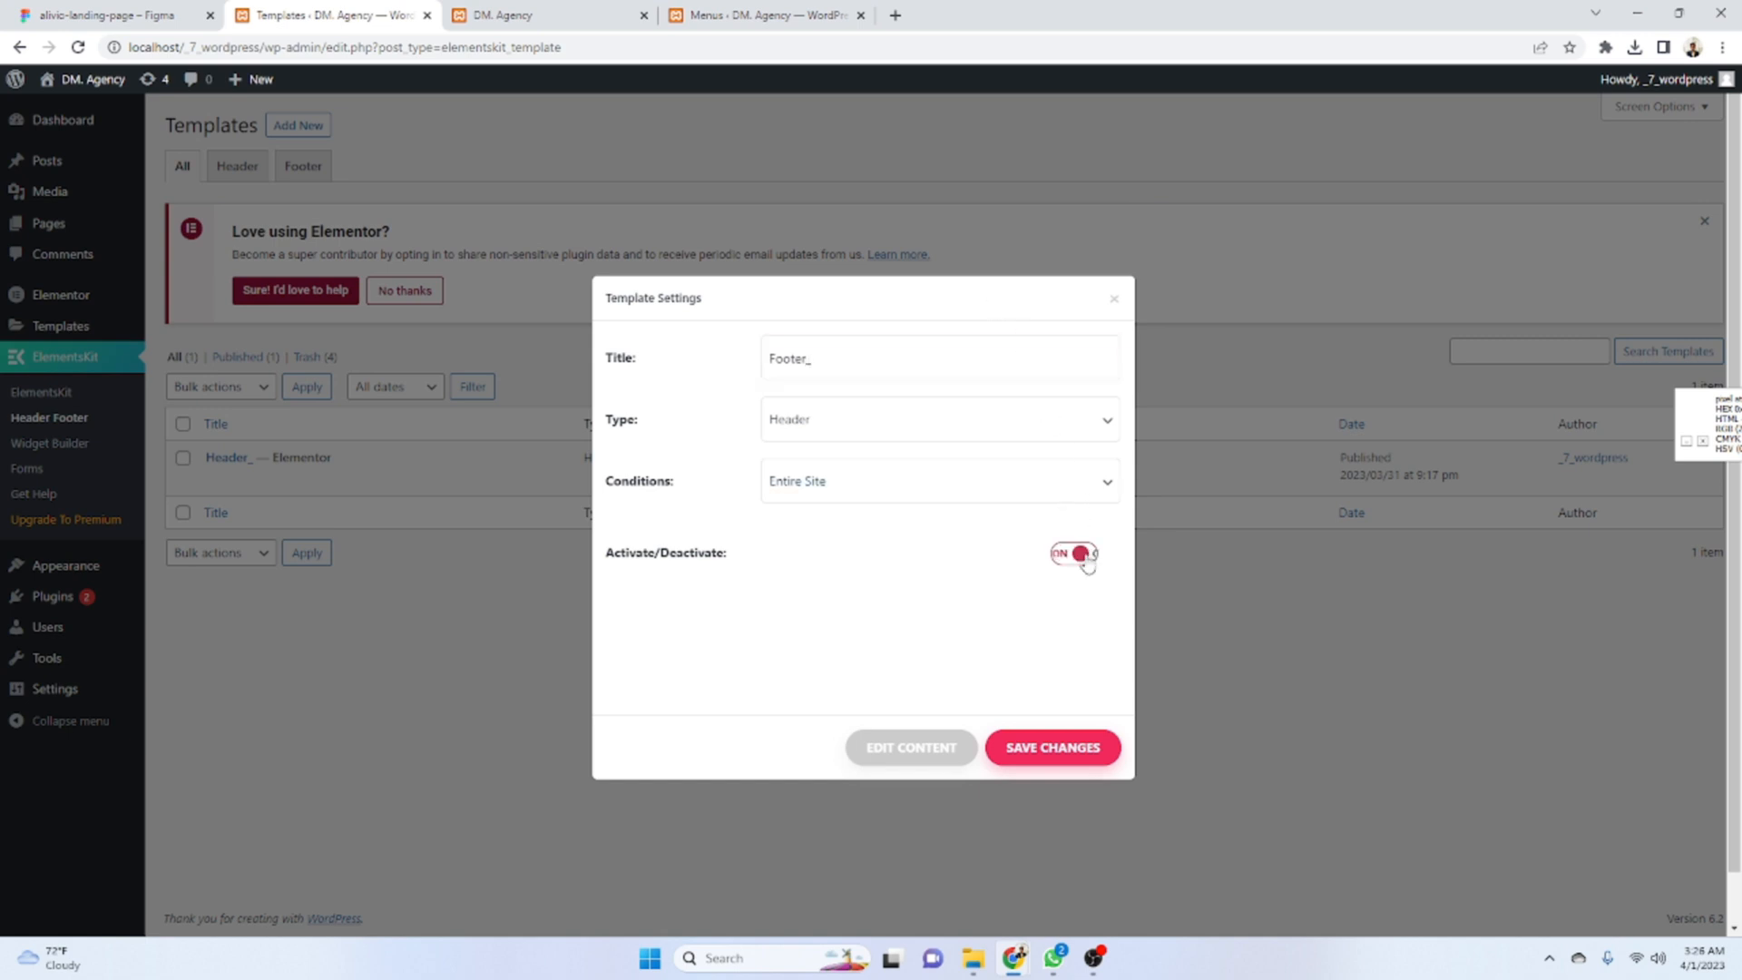
{"action": "left_click", "coordinate": [1061, 745]}
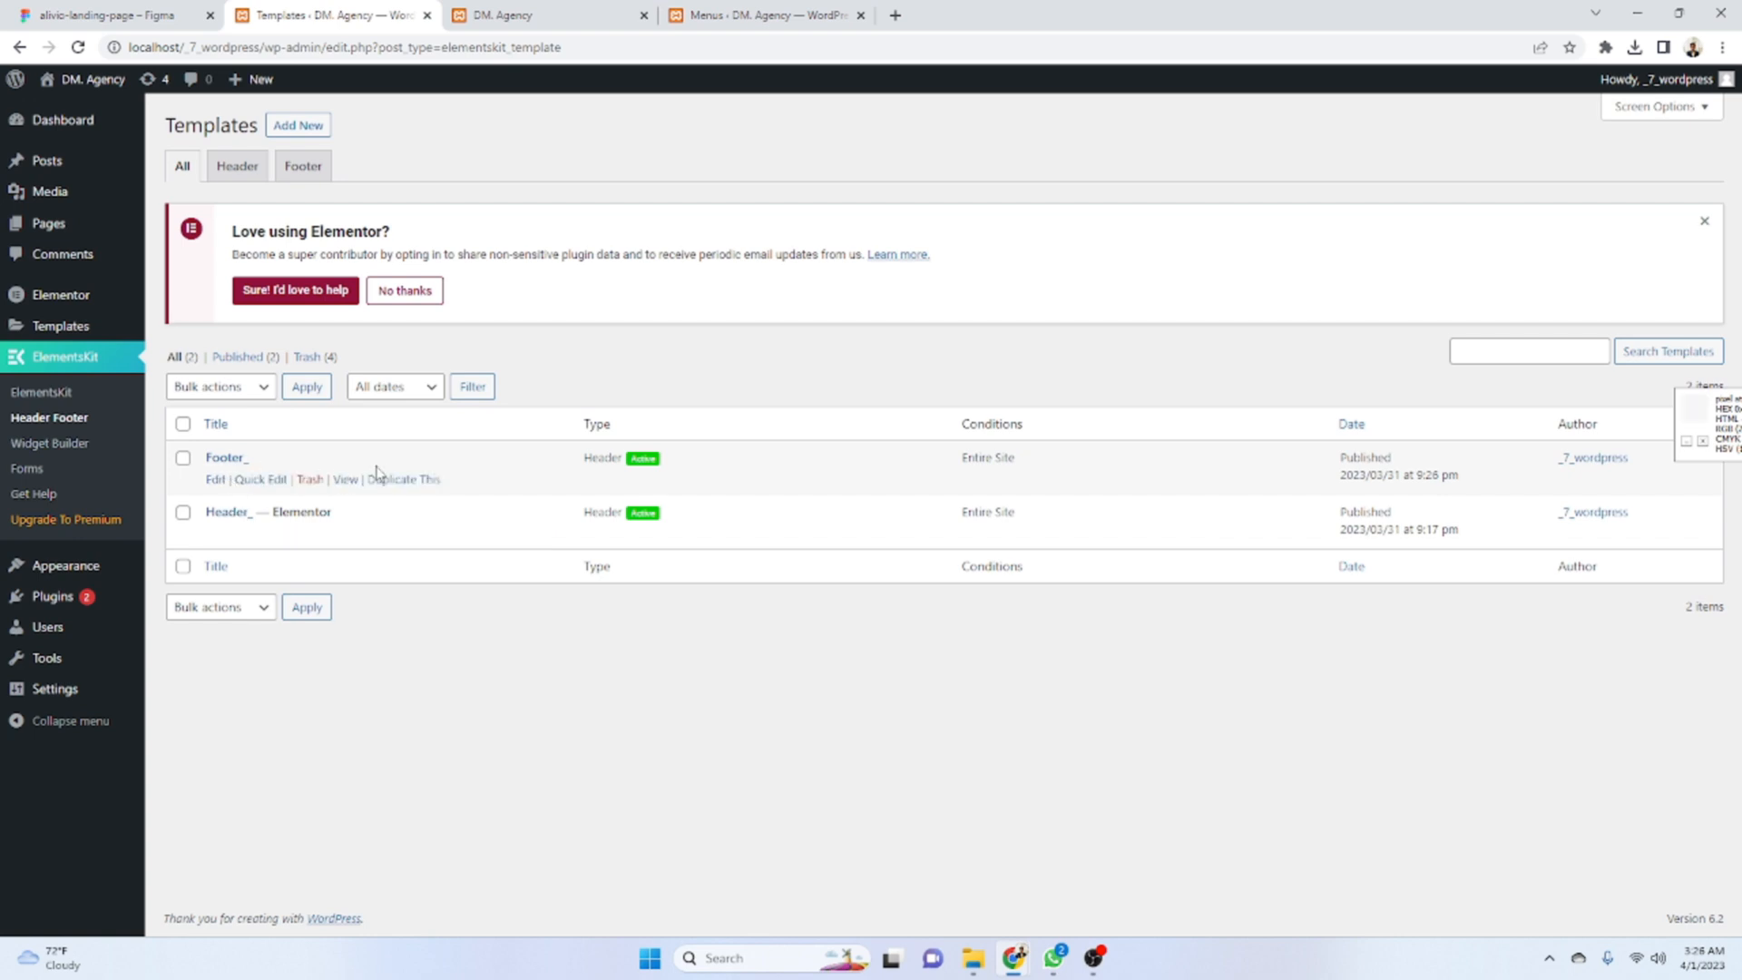
{"action": "left_click", "coordinate": [232, 457]}
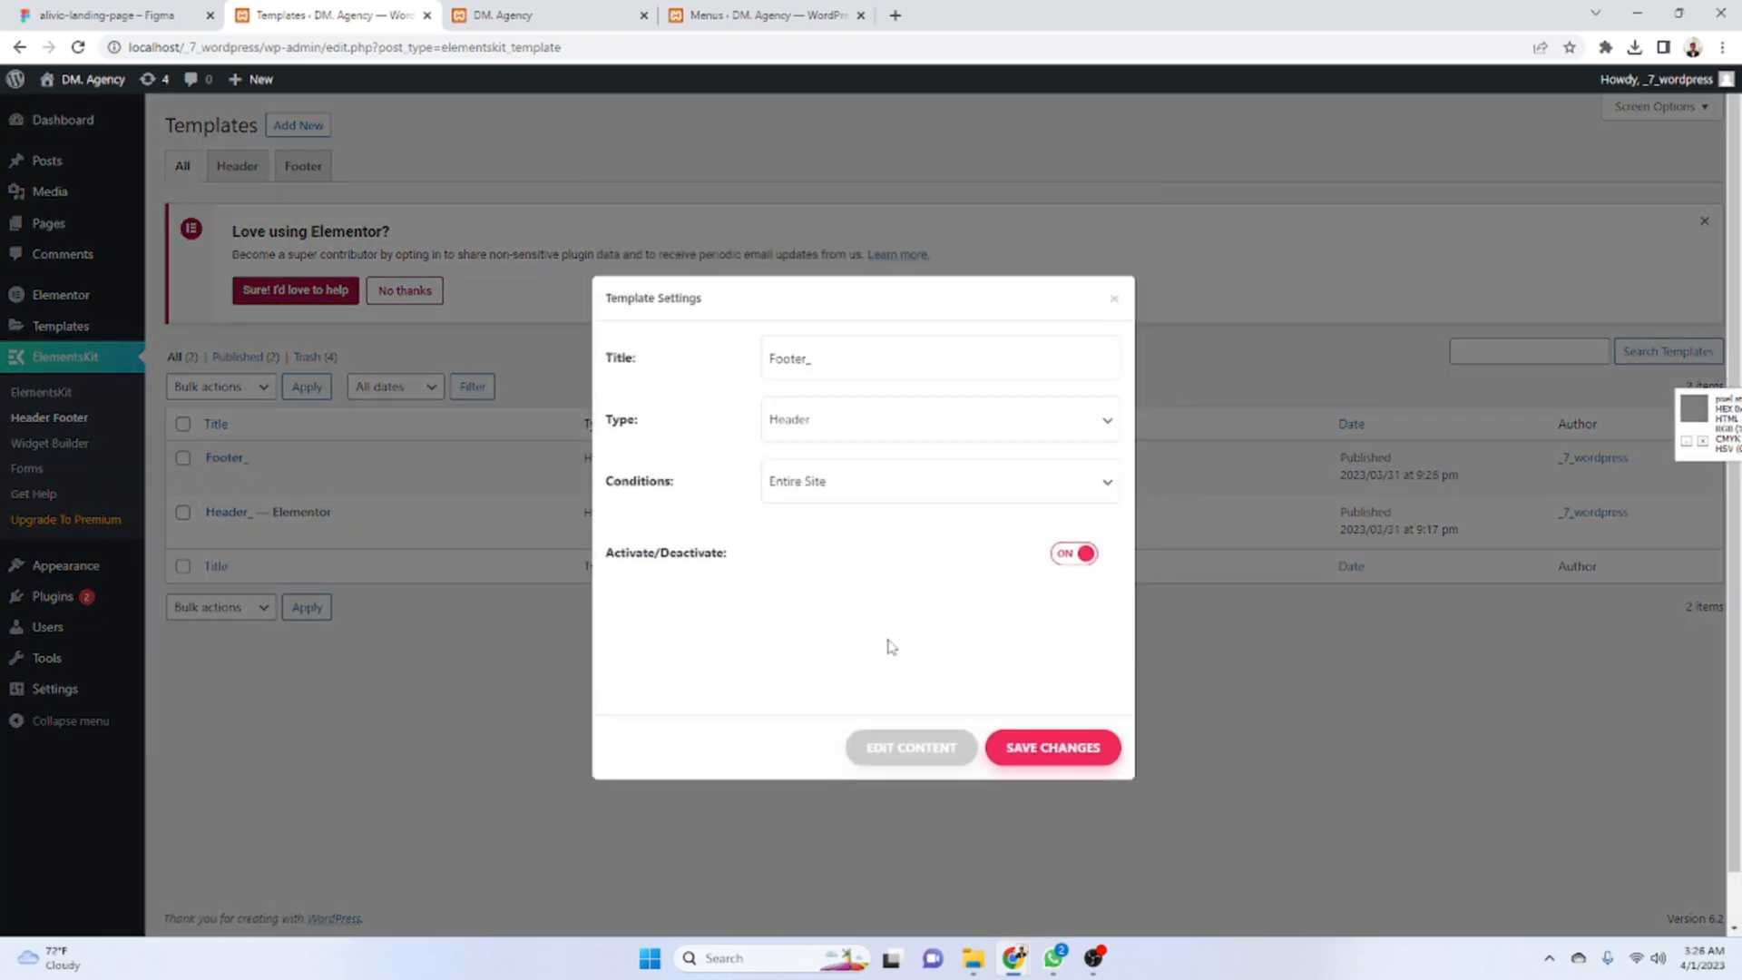
{"action": "left_click", "coordinate": [935, 758]}
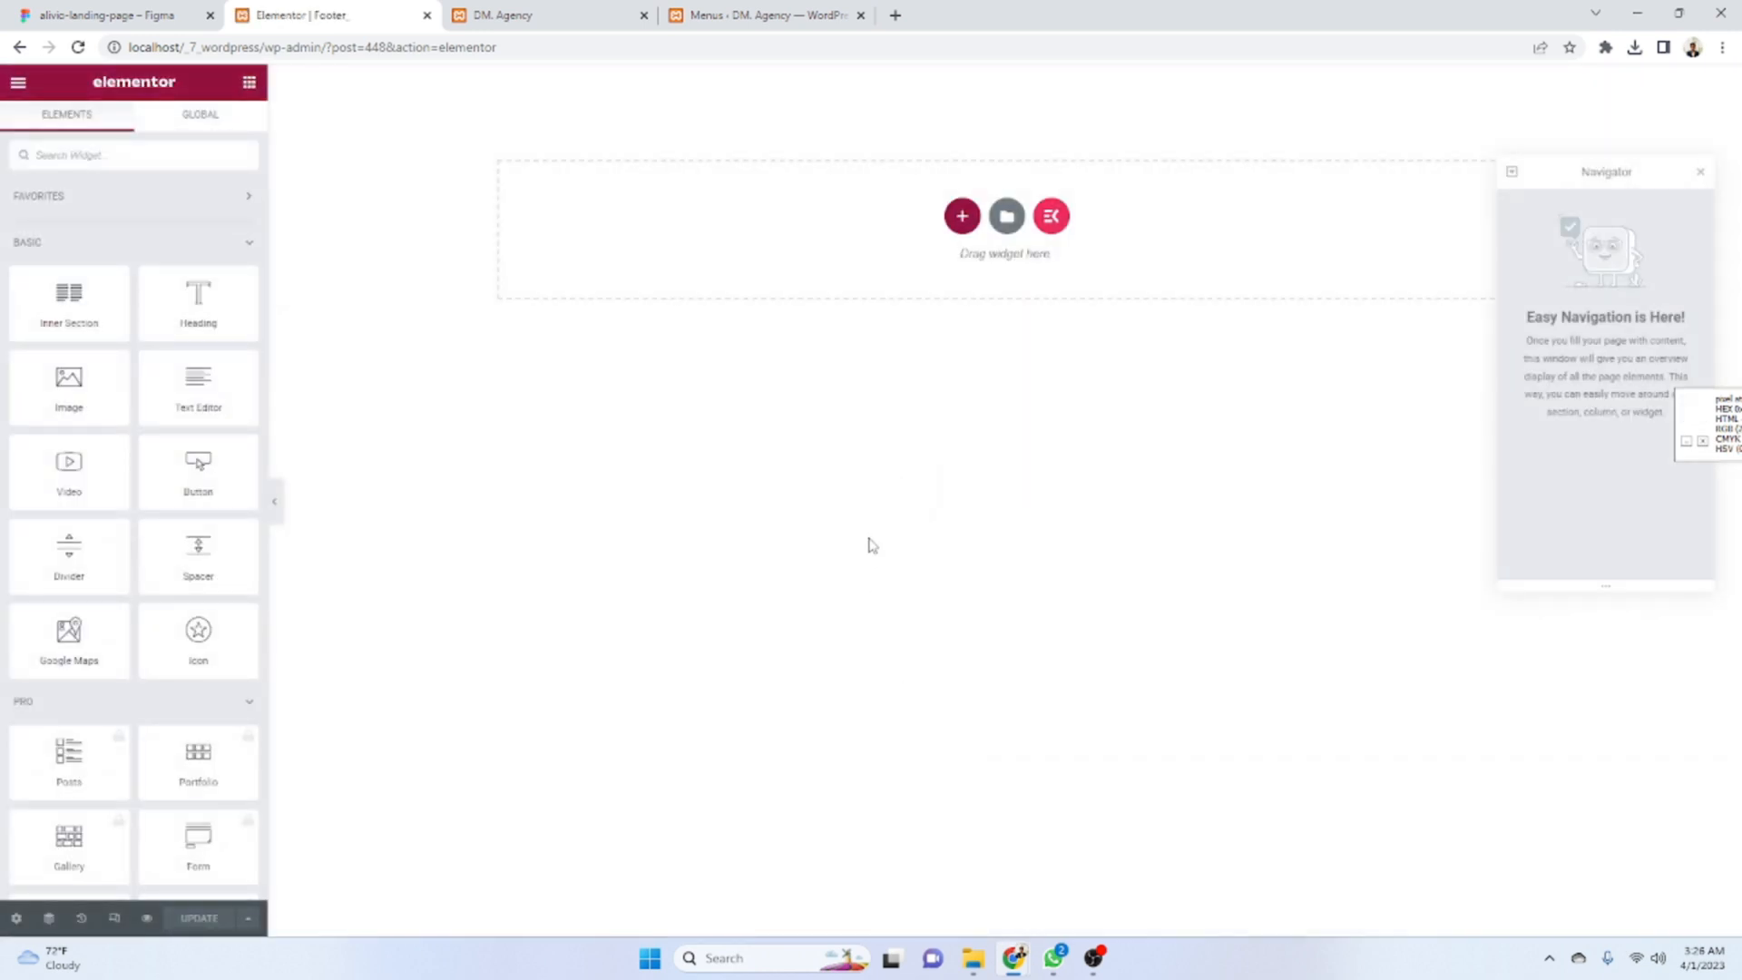
- Examine the footer at the end of the Figma landing page, including its background rectangle and column layout
{"action": "left_click", "coordinate": [95, 11]}
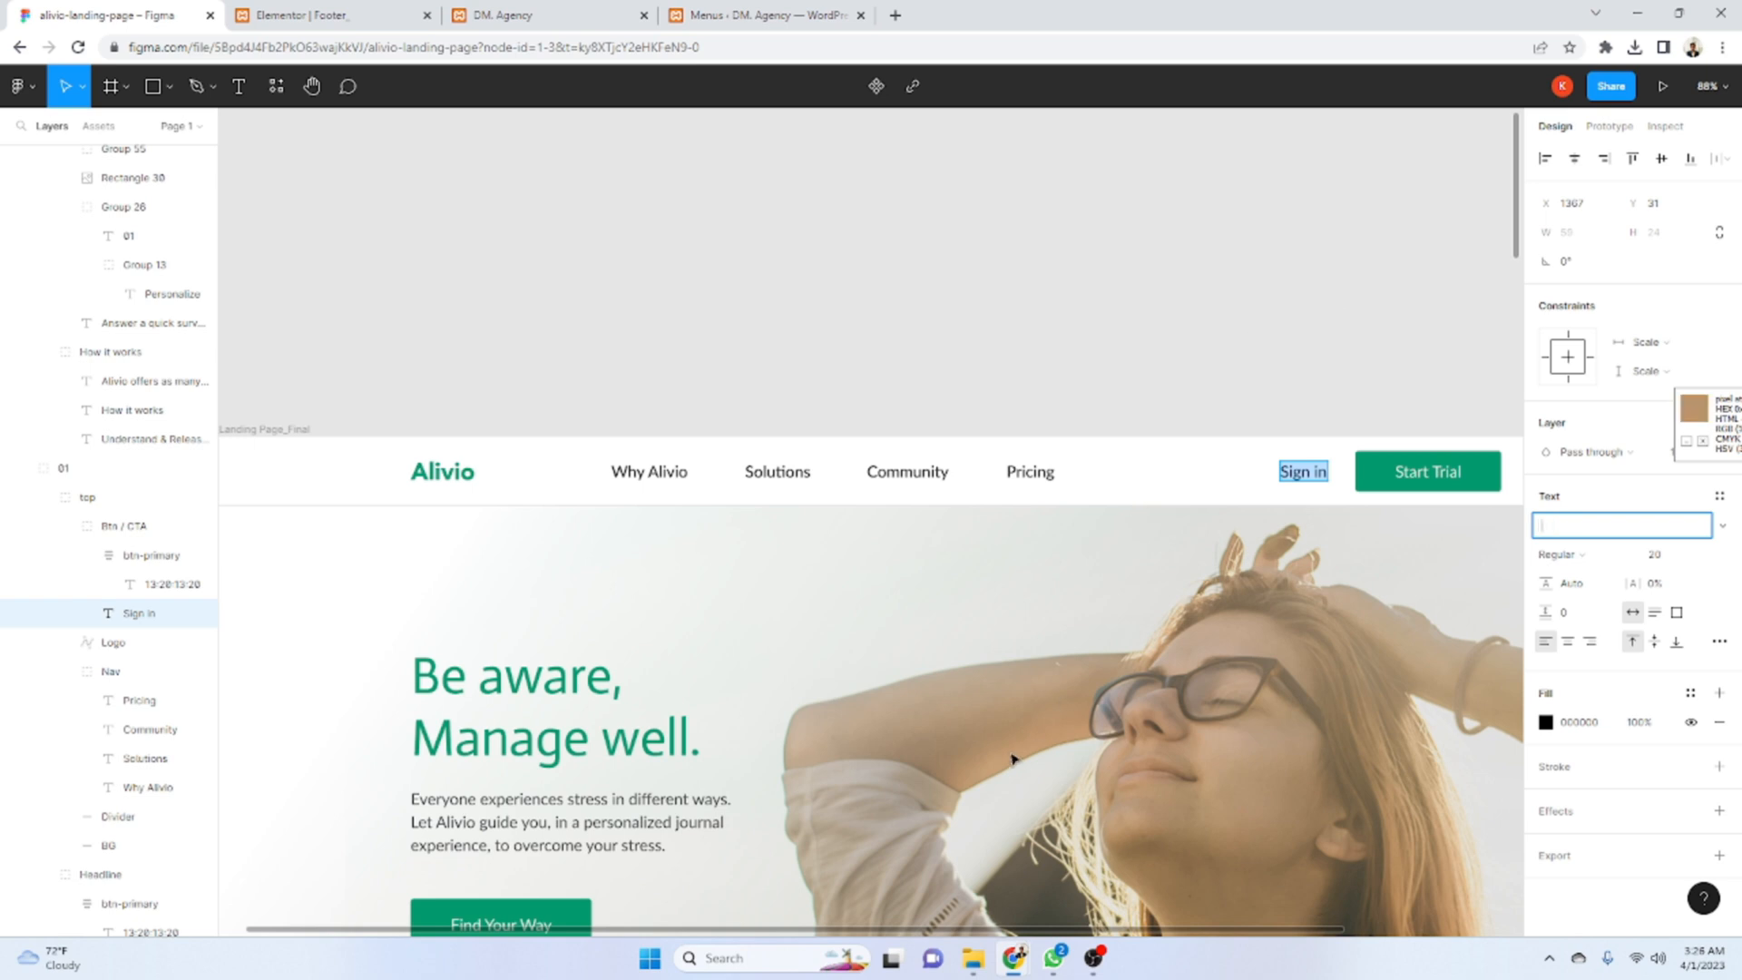
{"action": "key", "text": "Escape"}
{"action": "scroll", "coordinate": [962, 590], "scroll_direction": "down", "scroll_amount": 5}
{"action": "scroll", "coordinate": [956, 549], "scroll_direction": "down", "scroll_amount": 10}
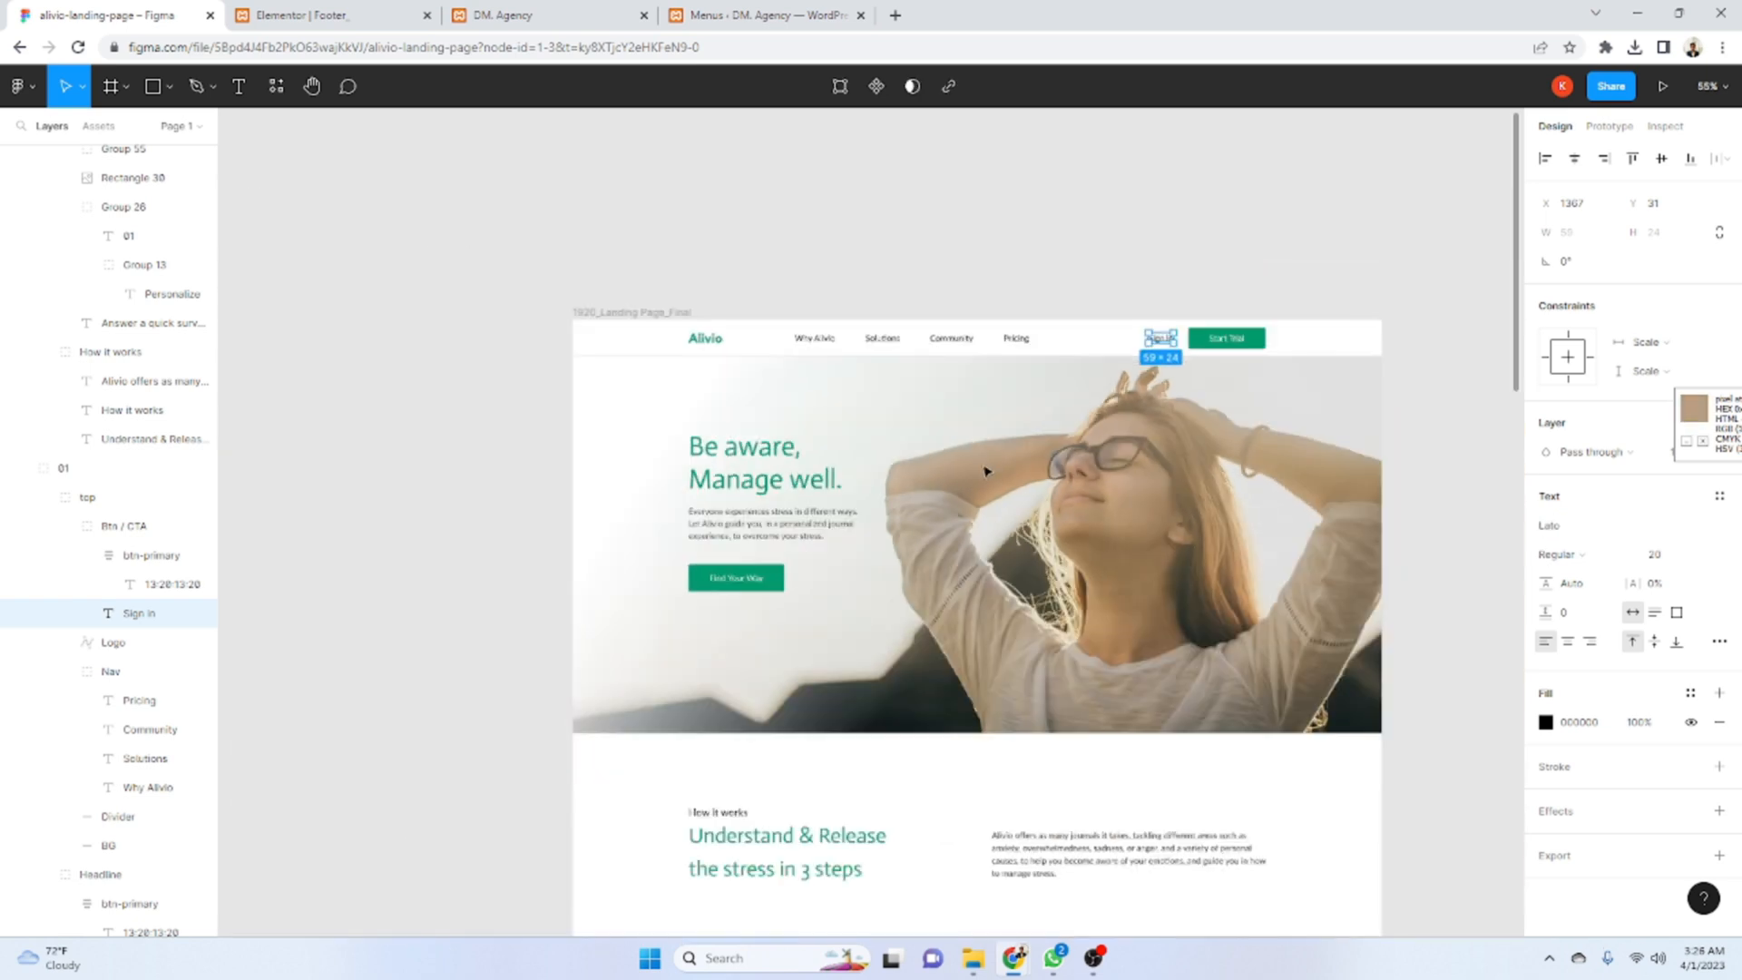
{"action": "scroll", "coordinate": [964, 748], "scroll_direction": "down", "scroll_amount": 5}
{"action": "scroll", "coordinate": [939, 417], "scroll_direction": "down", "scroll_amount": 4}
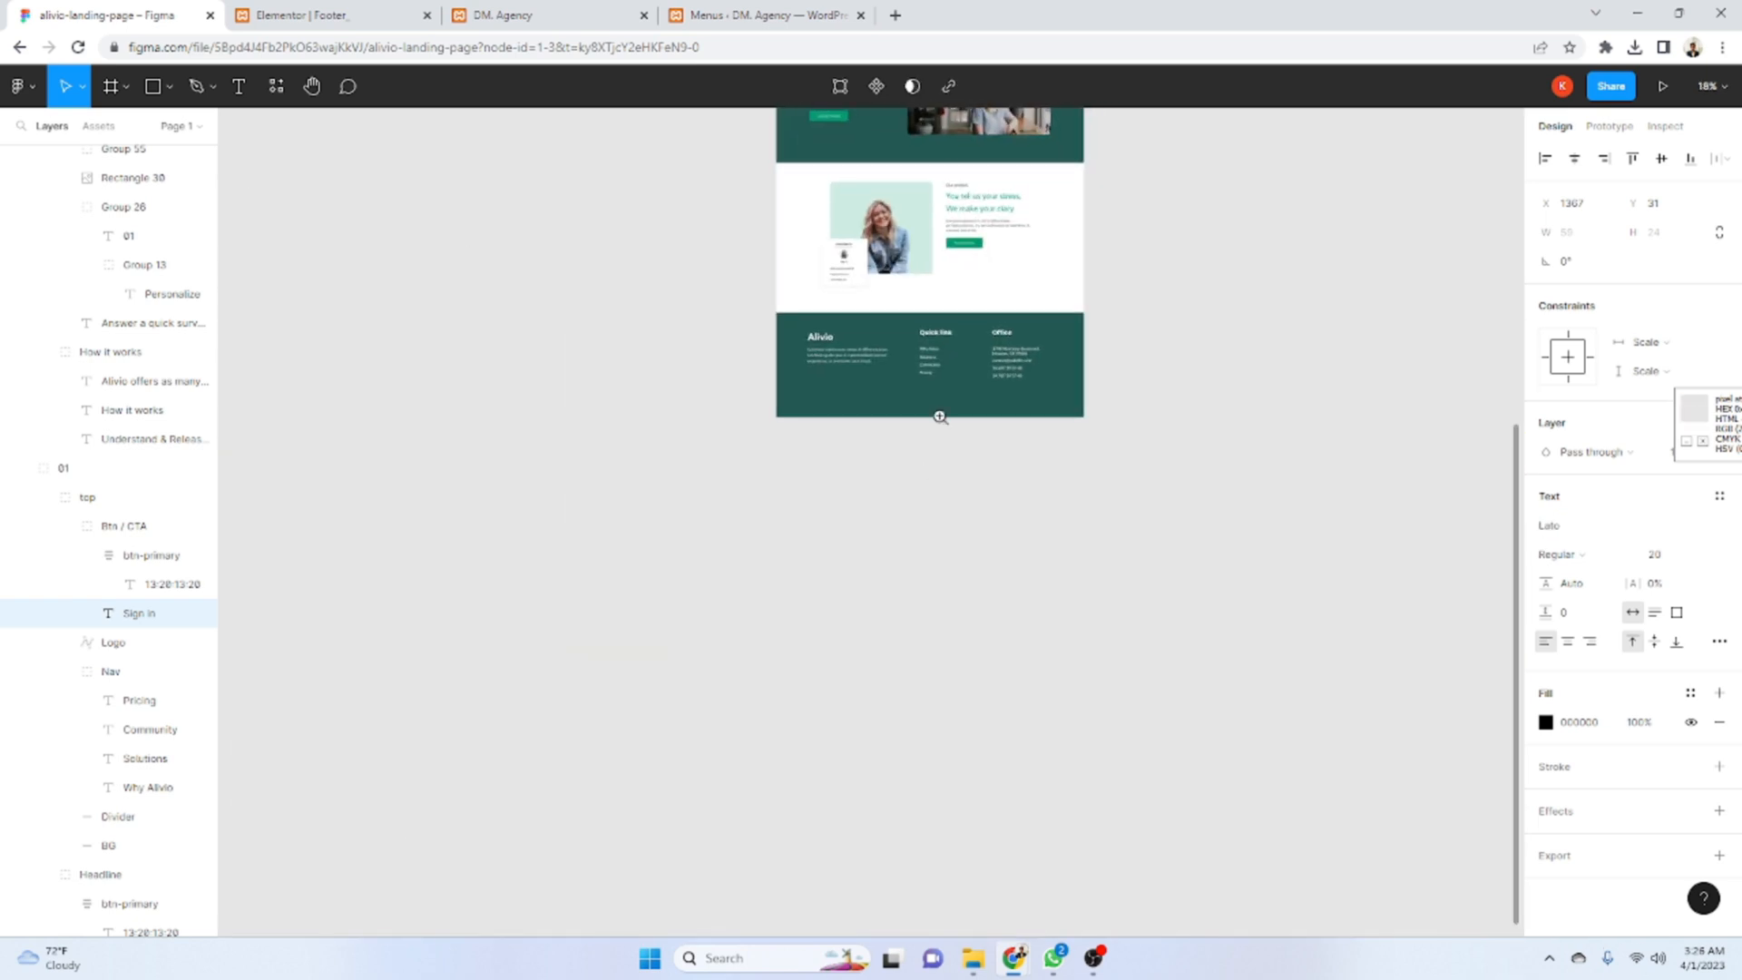
{"action": "scroll", "coordinate": [966, 445], "scroll_direction": "up", "scroll_amount": 3}
{"action": "left_click", "coordinate": [949, 379]}
{"action": "scroll", "coordinate": [962, 386], "scroll_direction": "up", "scroll_amount": 3}
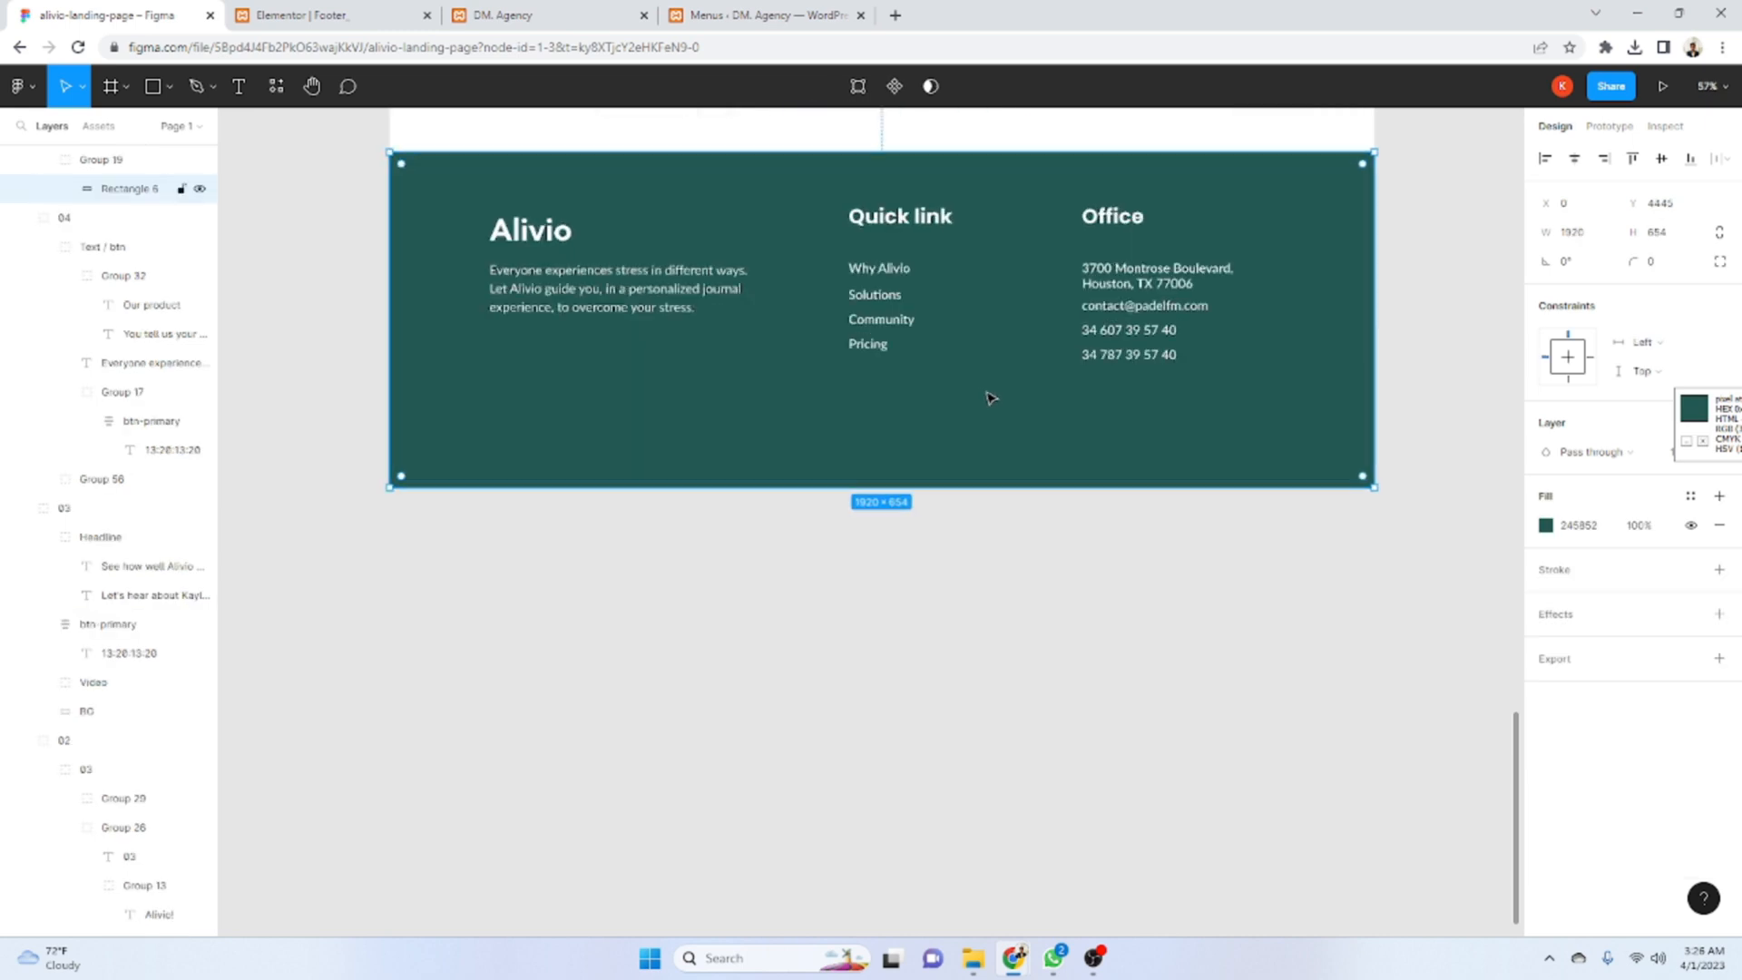
{"action": "scroll", "coordinate": [511, 446], "scroll_direction": "up", "scroll_amount": 2}
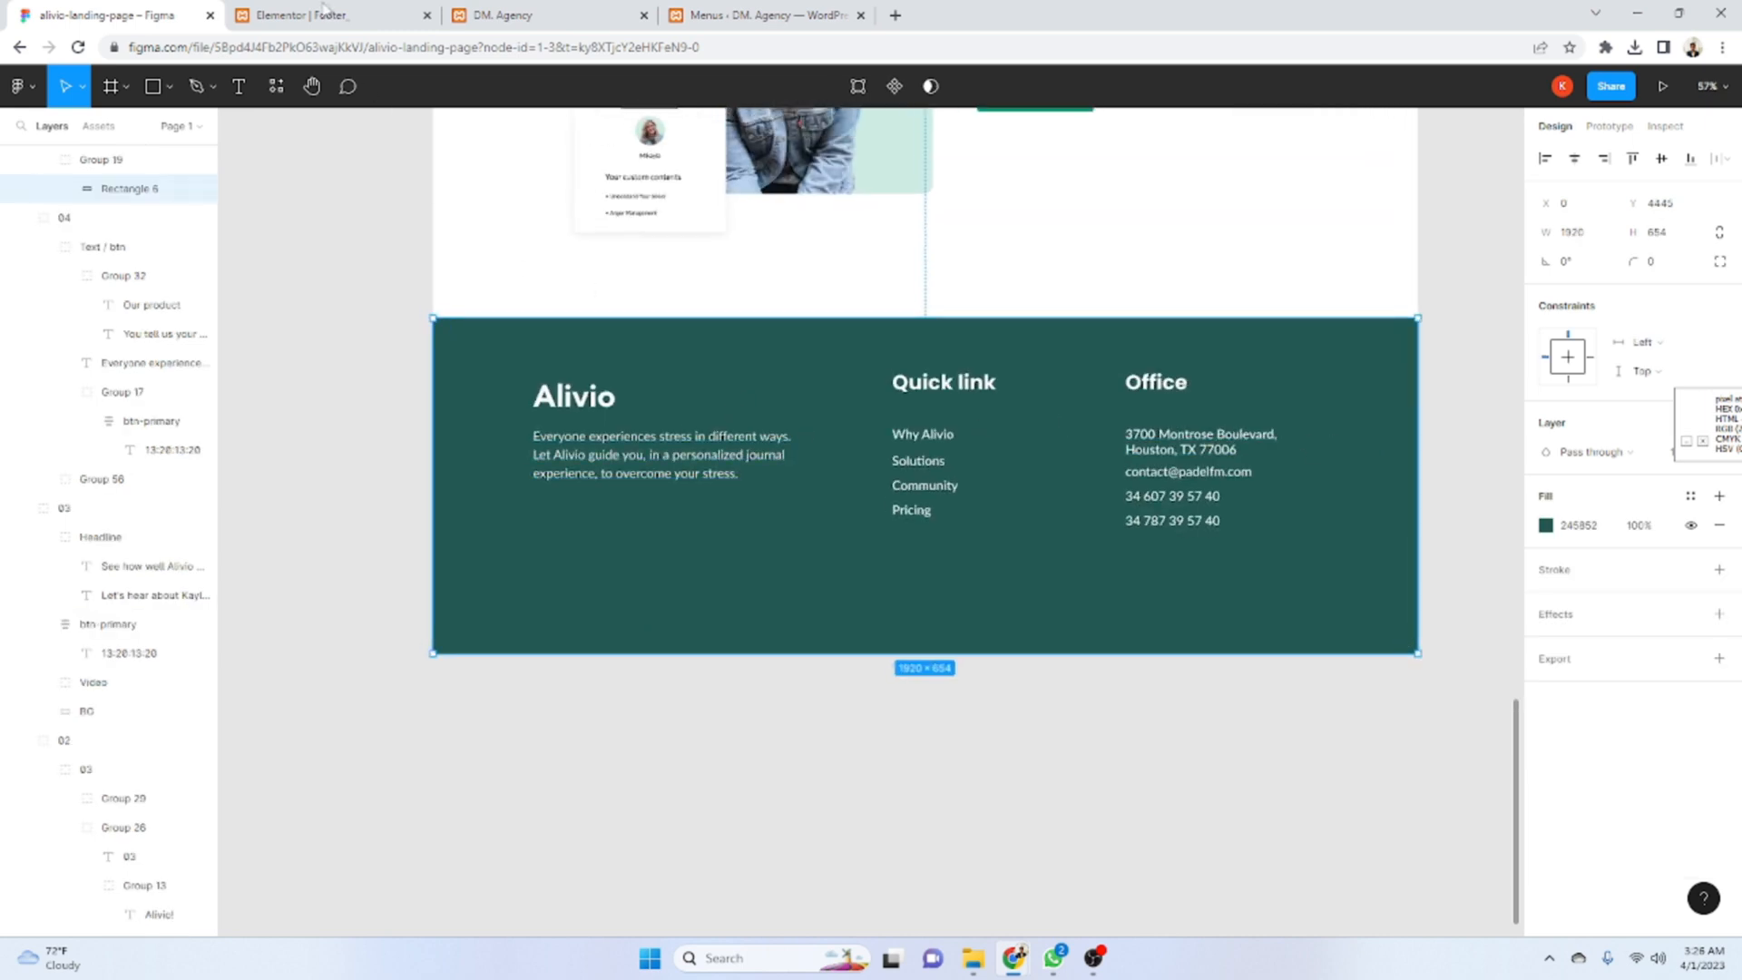
- Add a section with three equal columns to the footer template, and compare the structure with the Figma footer
{"action": "left_click", "coordinate": [299, 15]}
{"action": "left_click", "coordinate": [962, 216]}
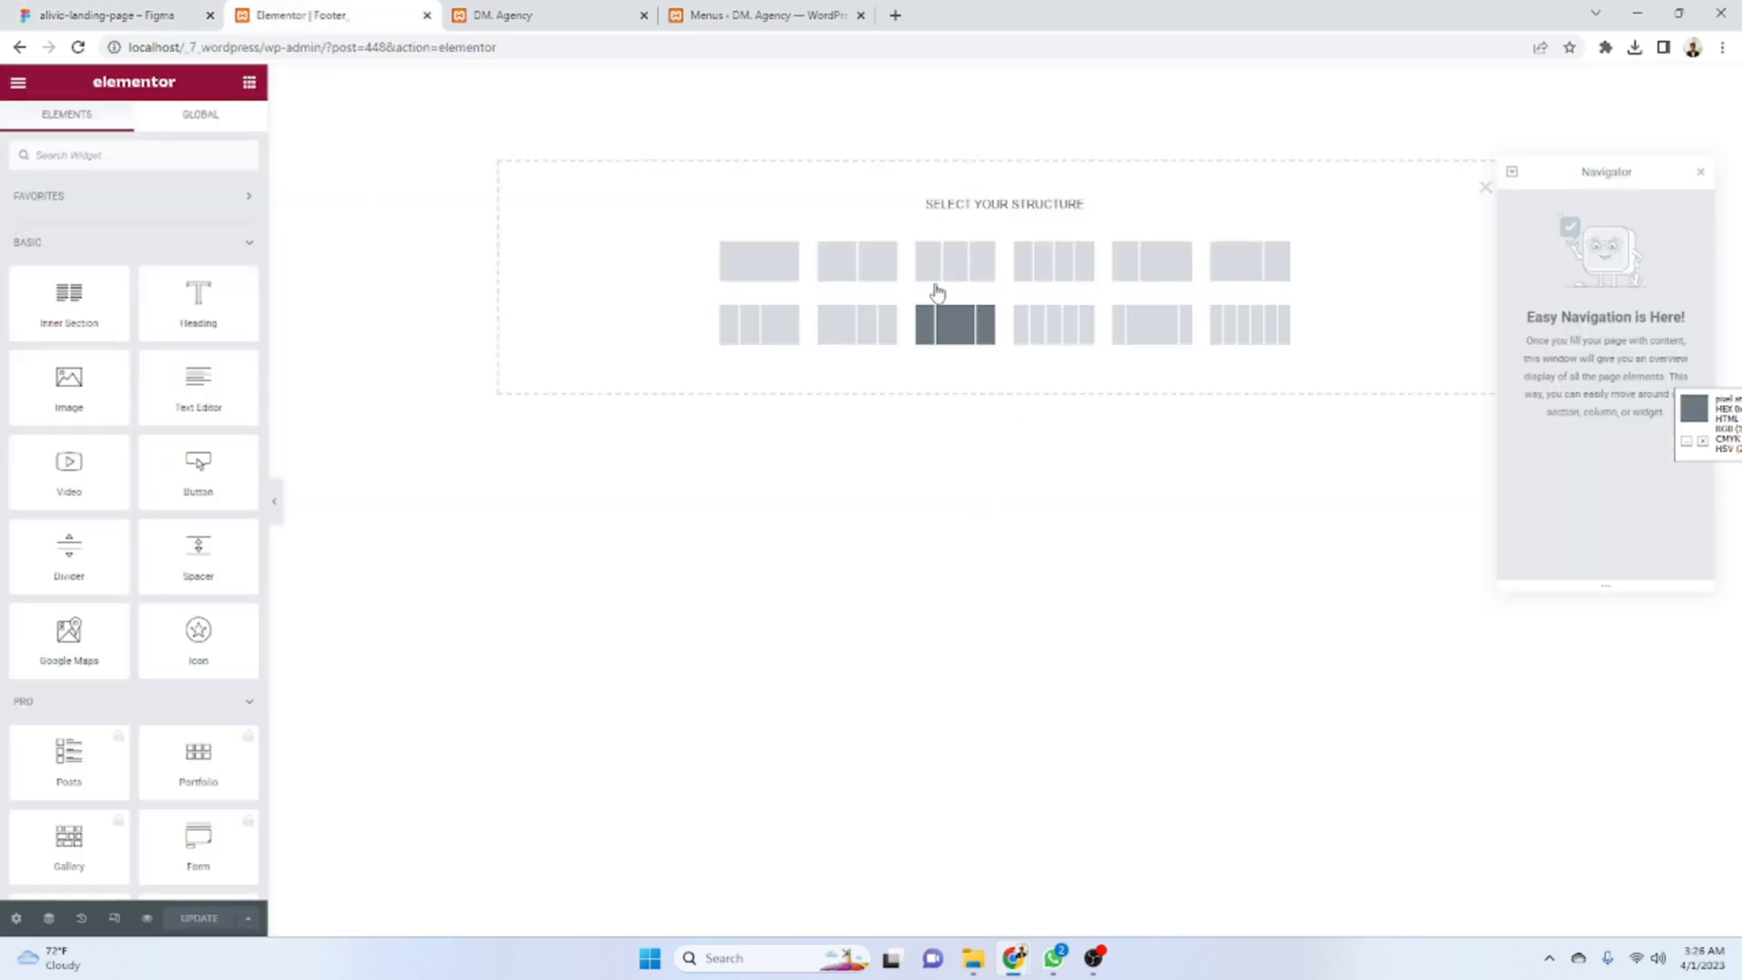
{"action": "left_click", "coordinate": [961, 282]}
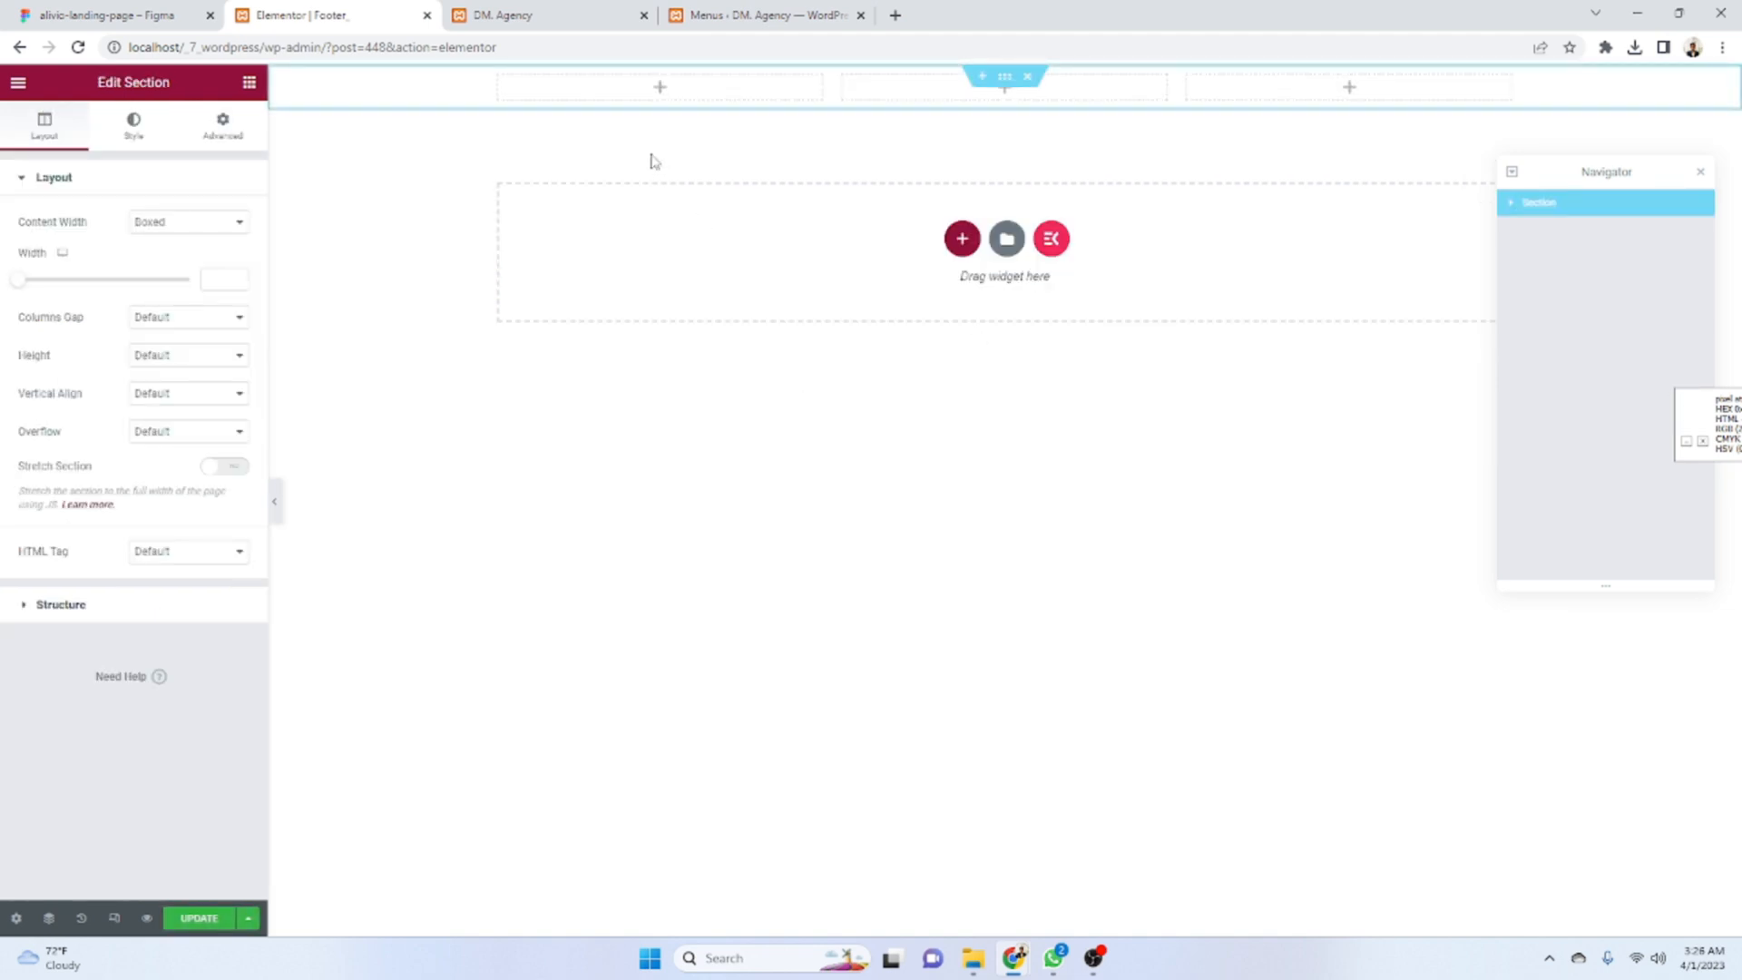
{"action": "left_click", "coordinate": [196, 8]}
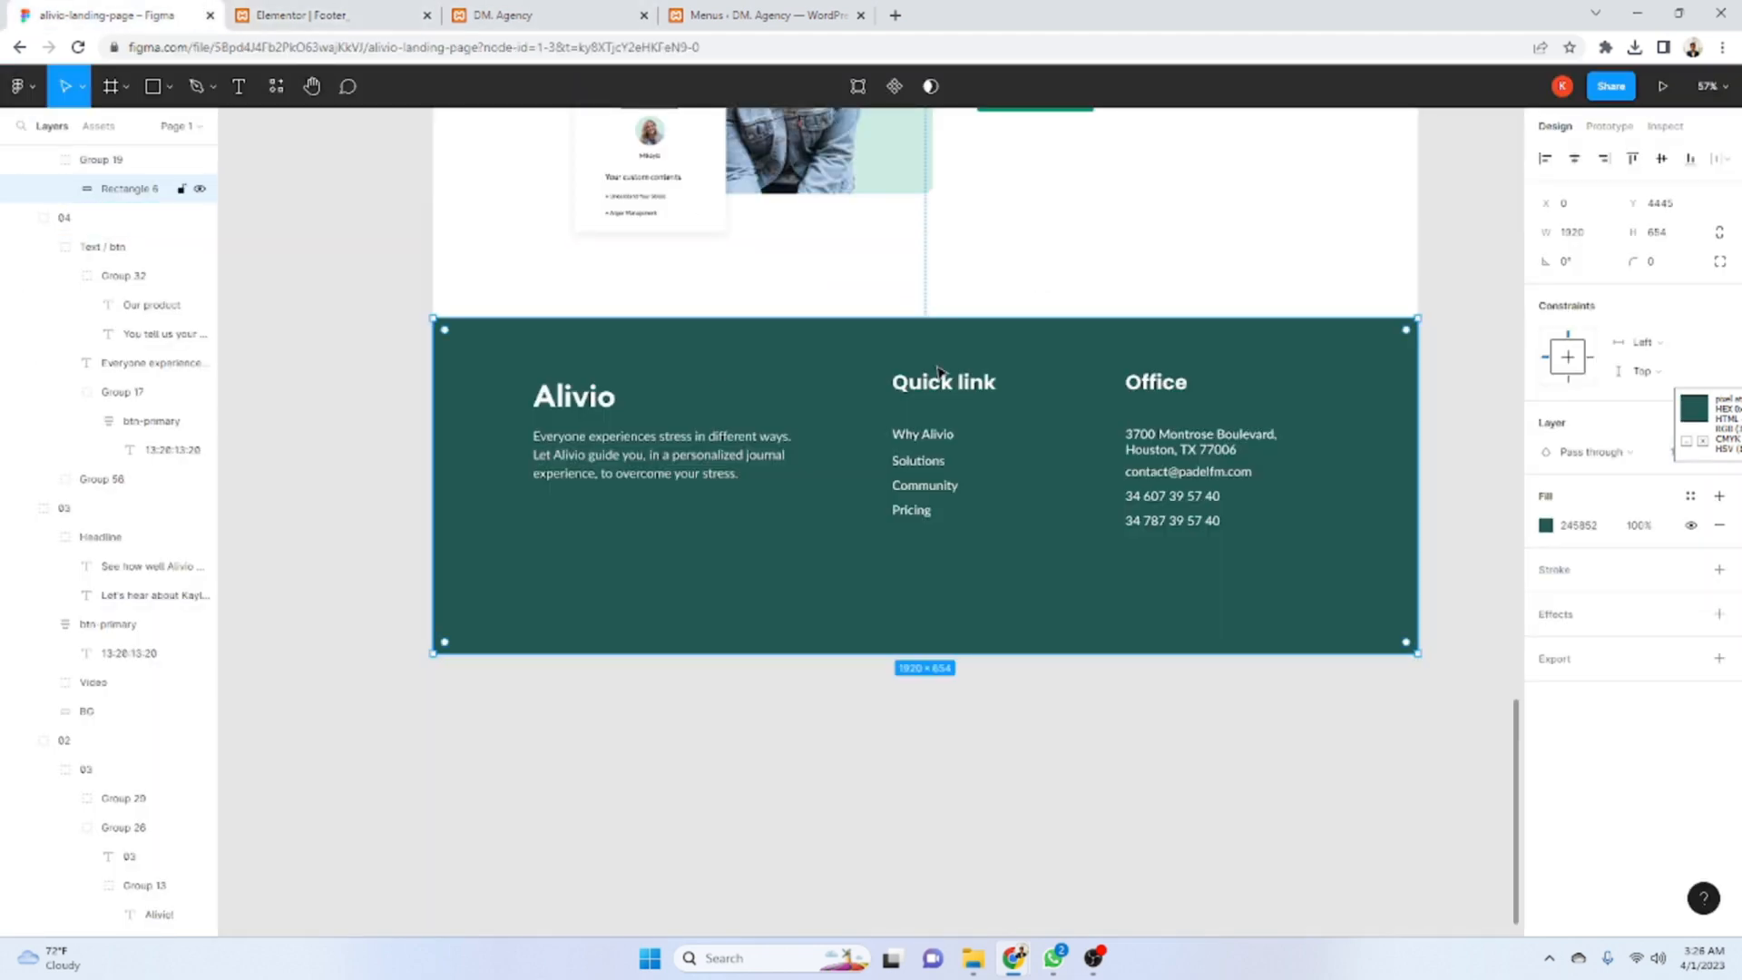
{"action": "left_click", "coordinate": [295, 20]}
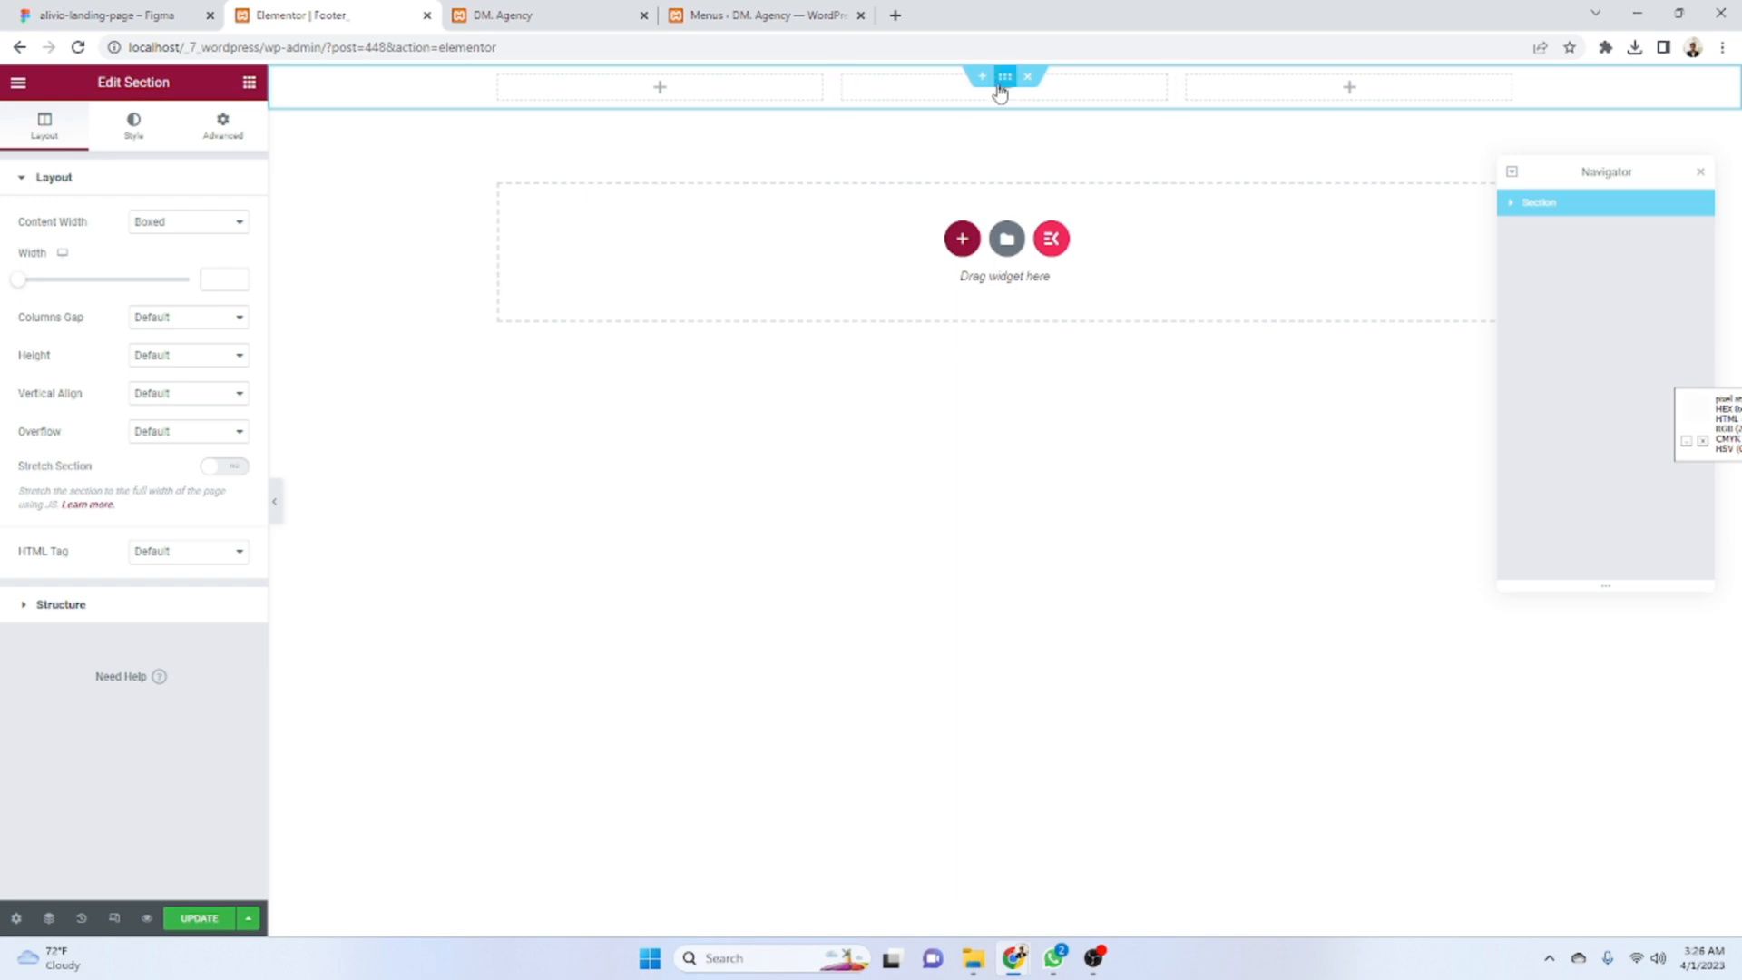
- Set the footer section's padding to 100 px above and below and 0 on both sides, with the values unlinked
{"action": "left_click", "coordinate": [220, 136]}
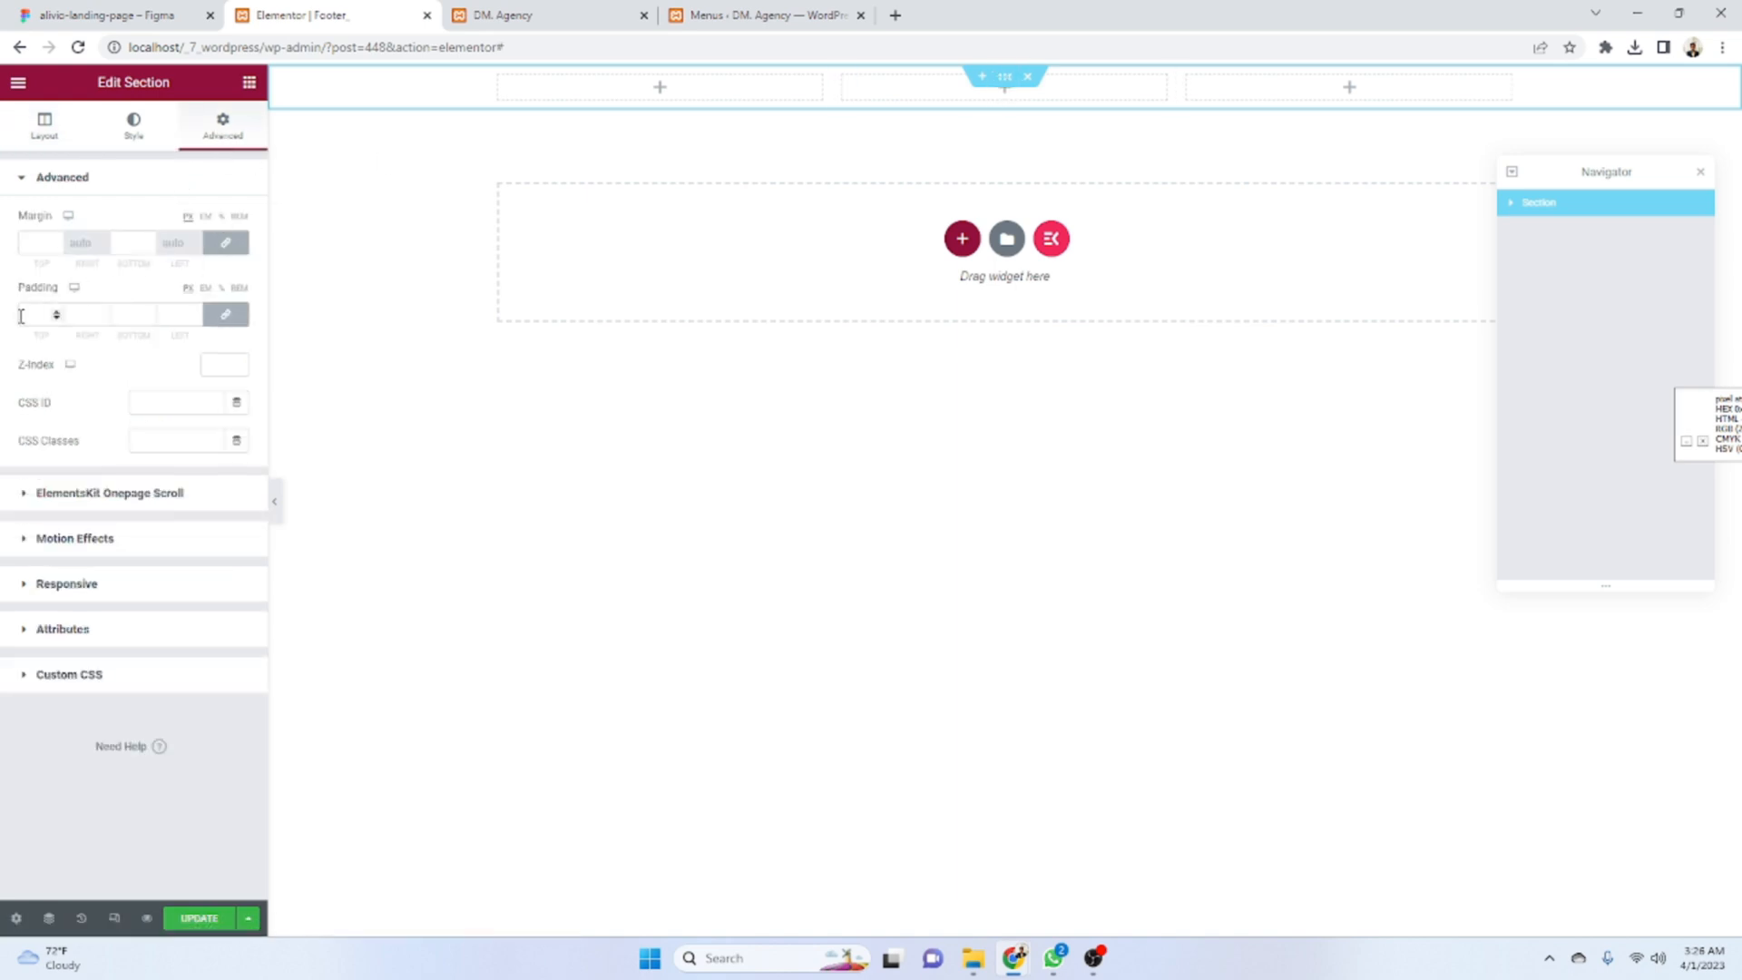
{"action": "type", "text": "50"}
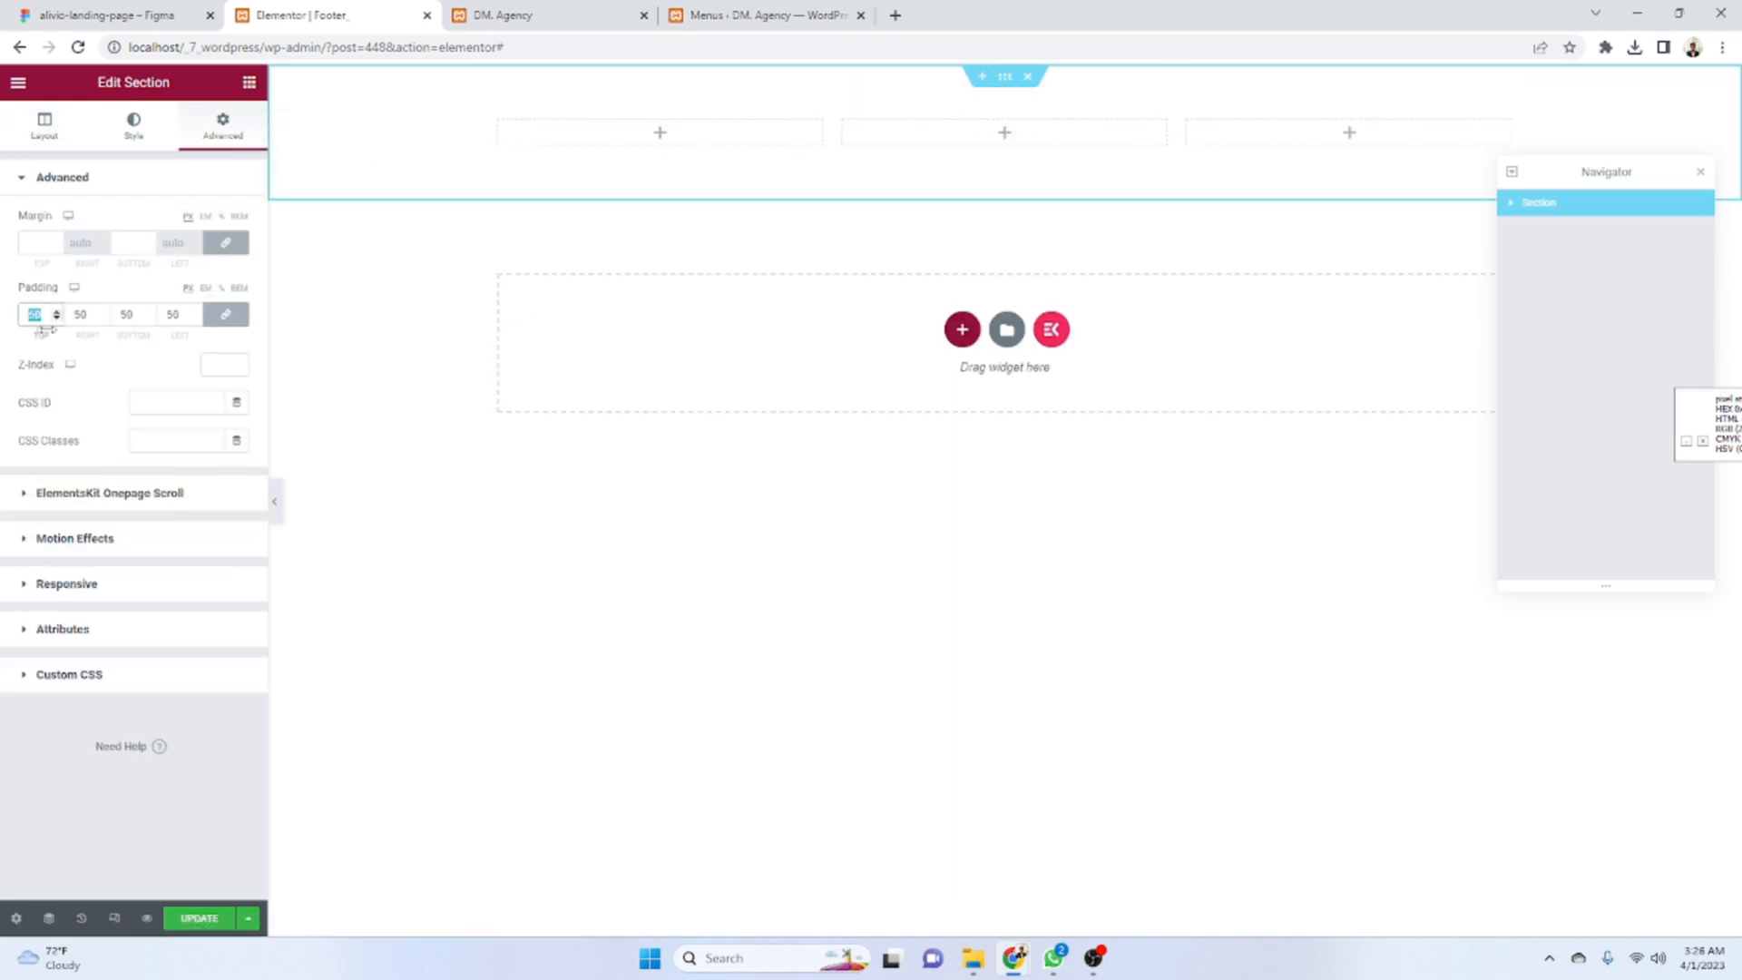
{"action": "type", "text": "100"}
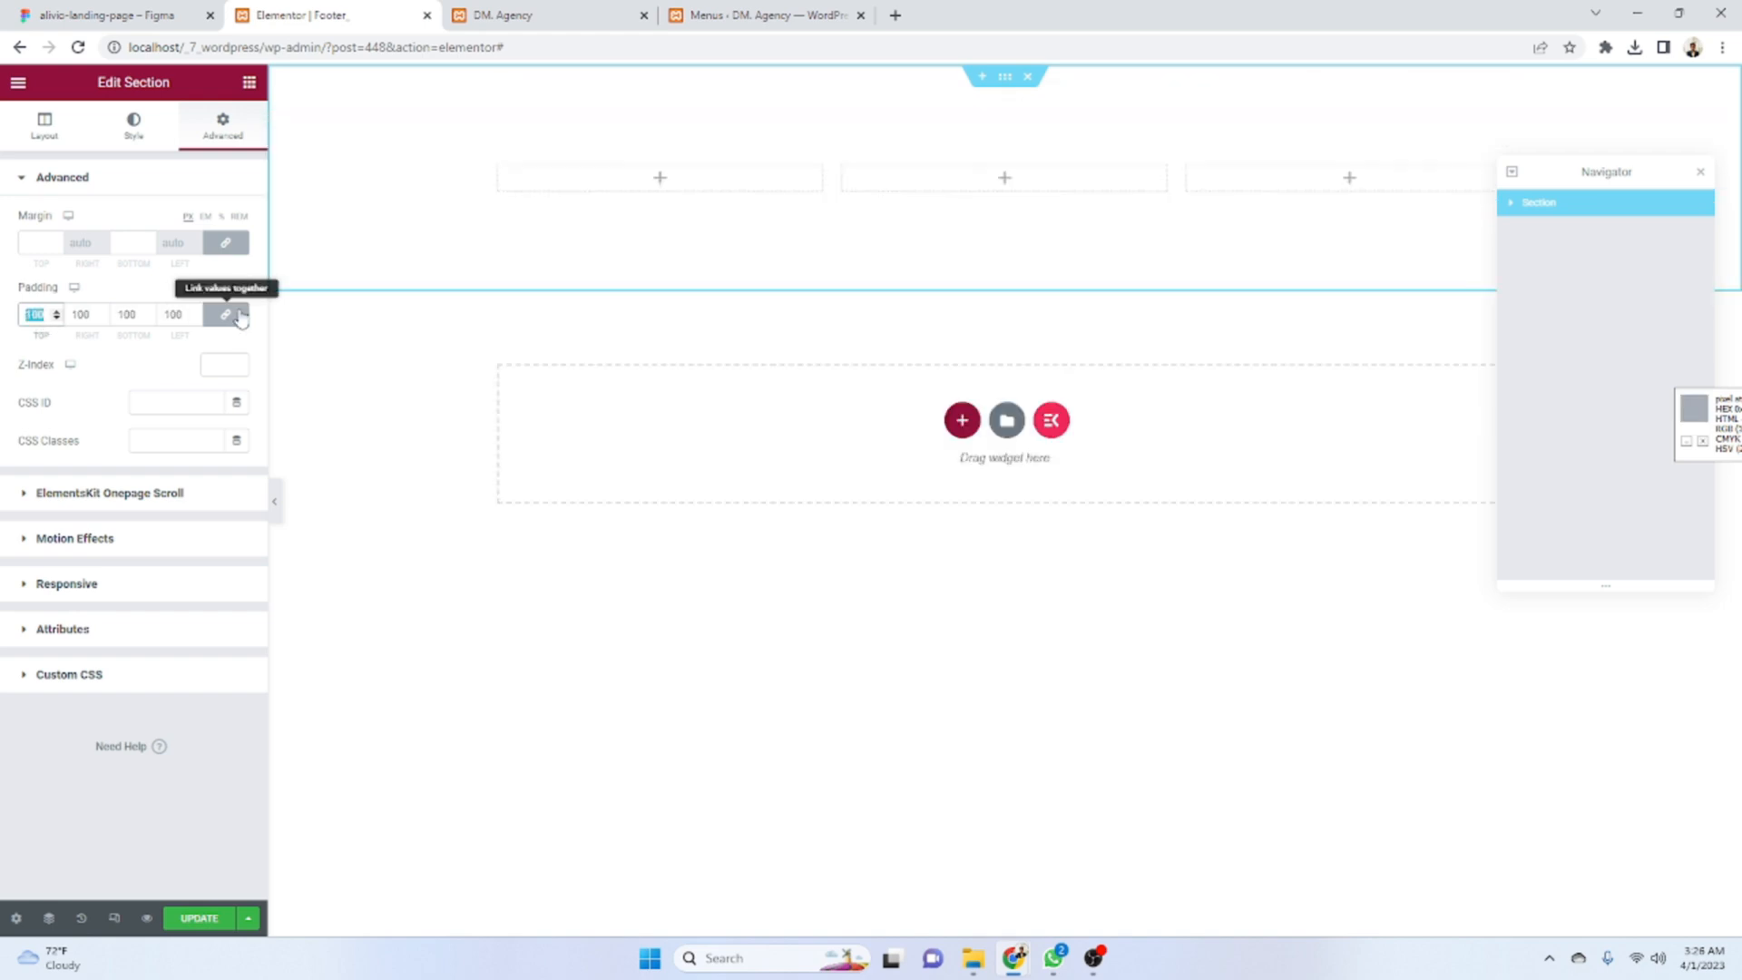
{"action": "type", "text": "0"}
{"action": "left_click", "coordinate": [211, 313]}
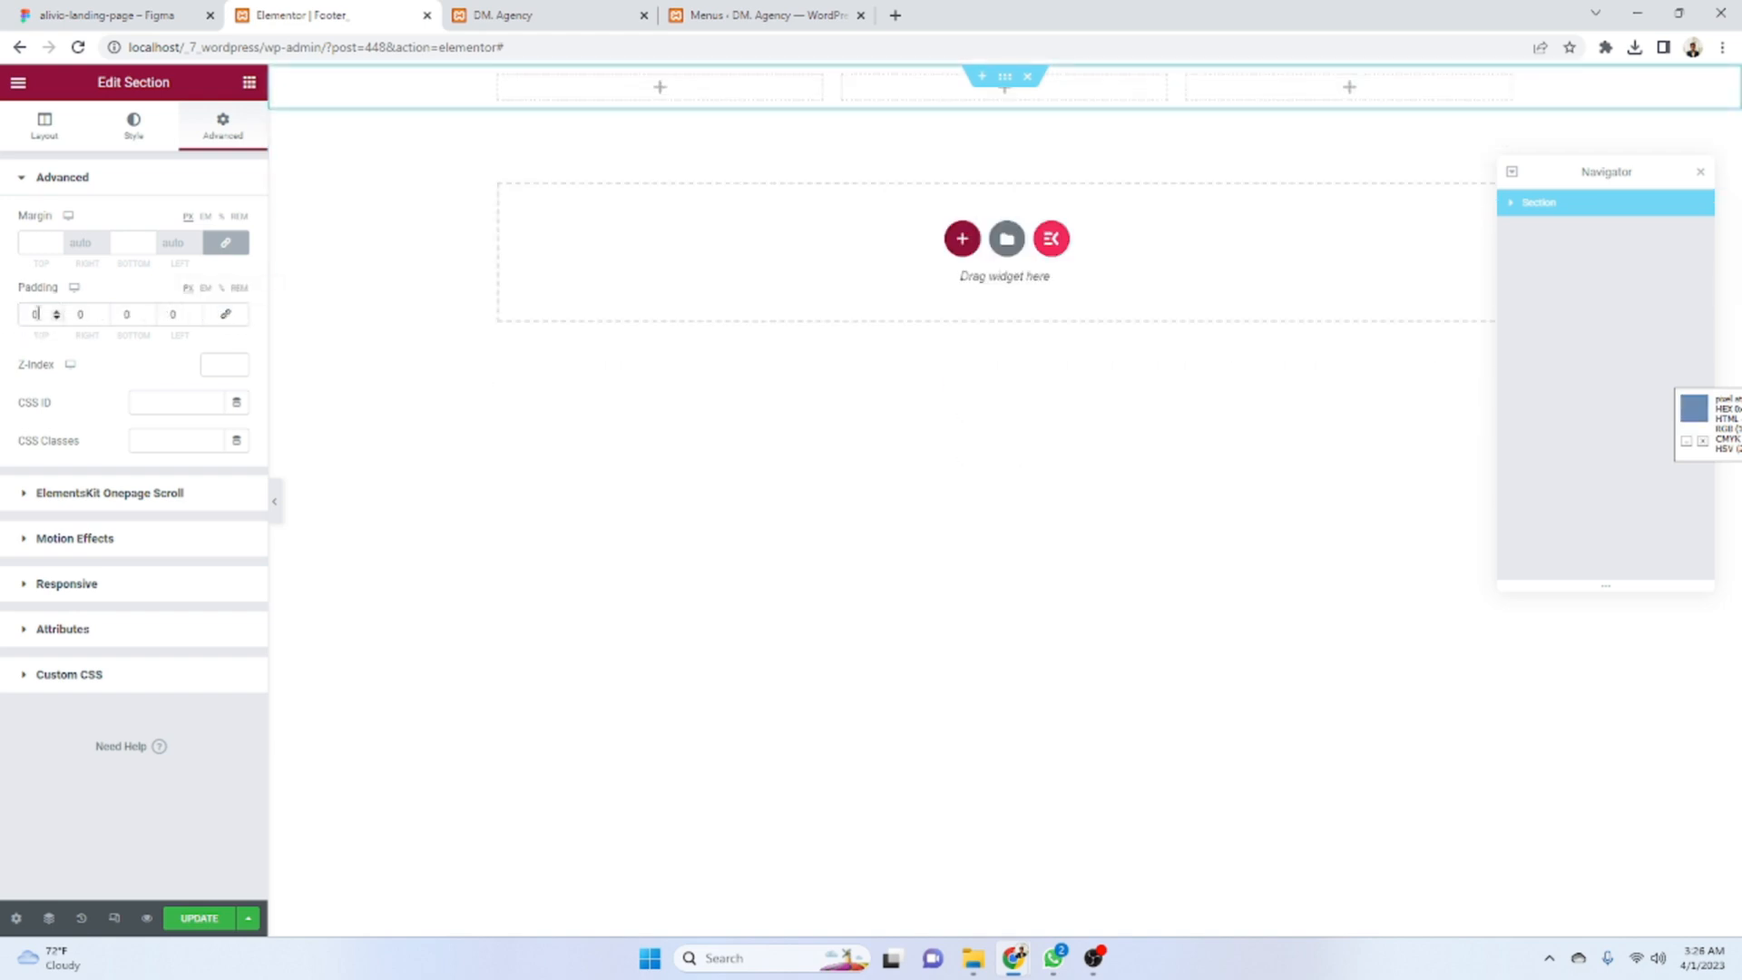
{"action": "type", "text": "100"}
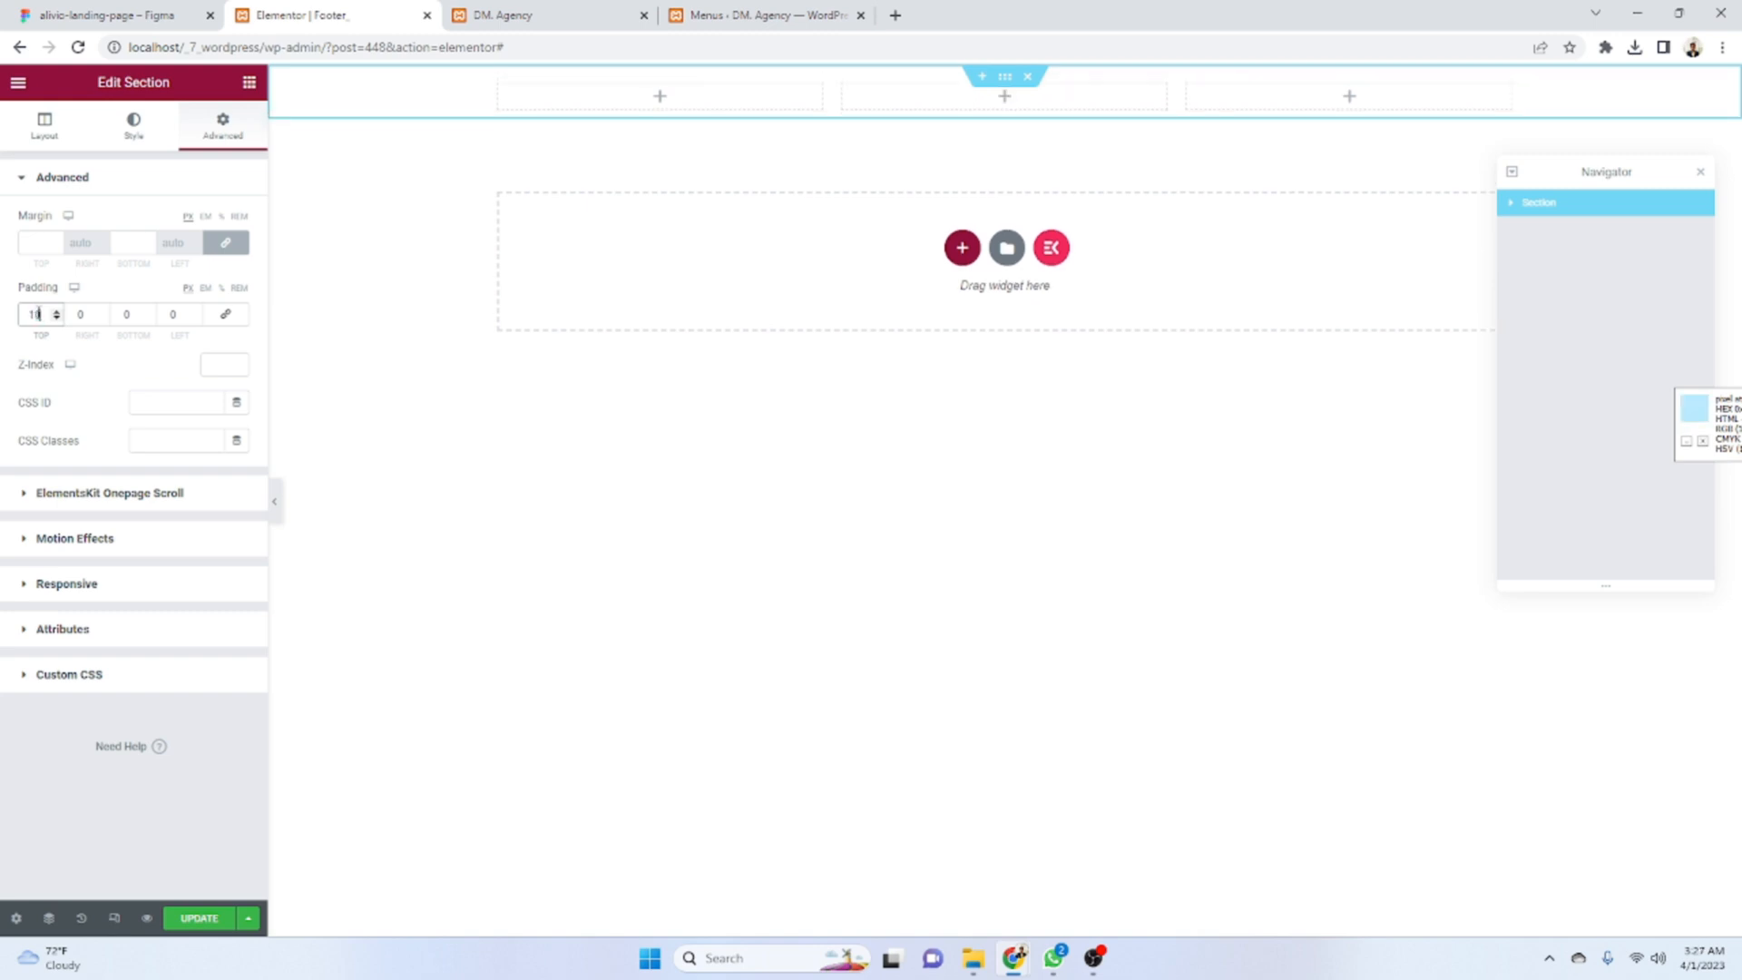
{"action": "key", "text": "Tab"}
{"action": "key", "text": "Tab"}
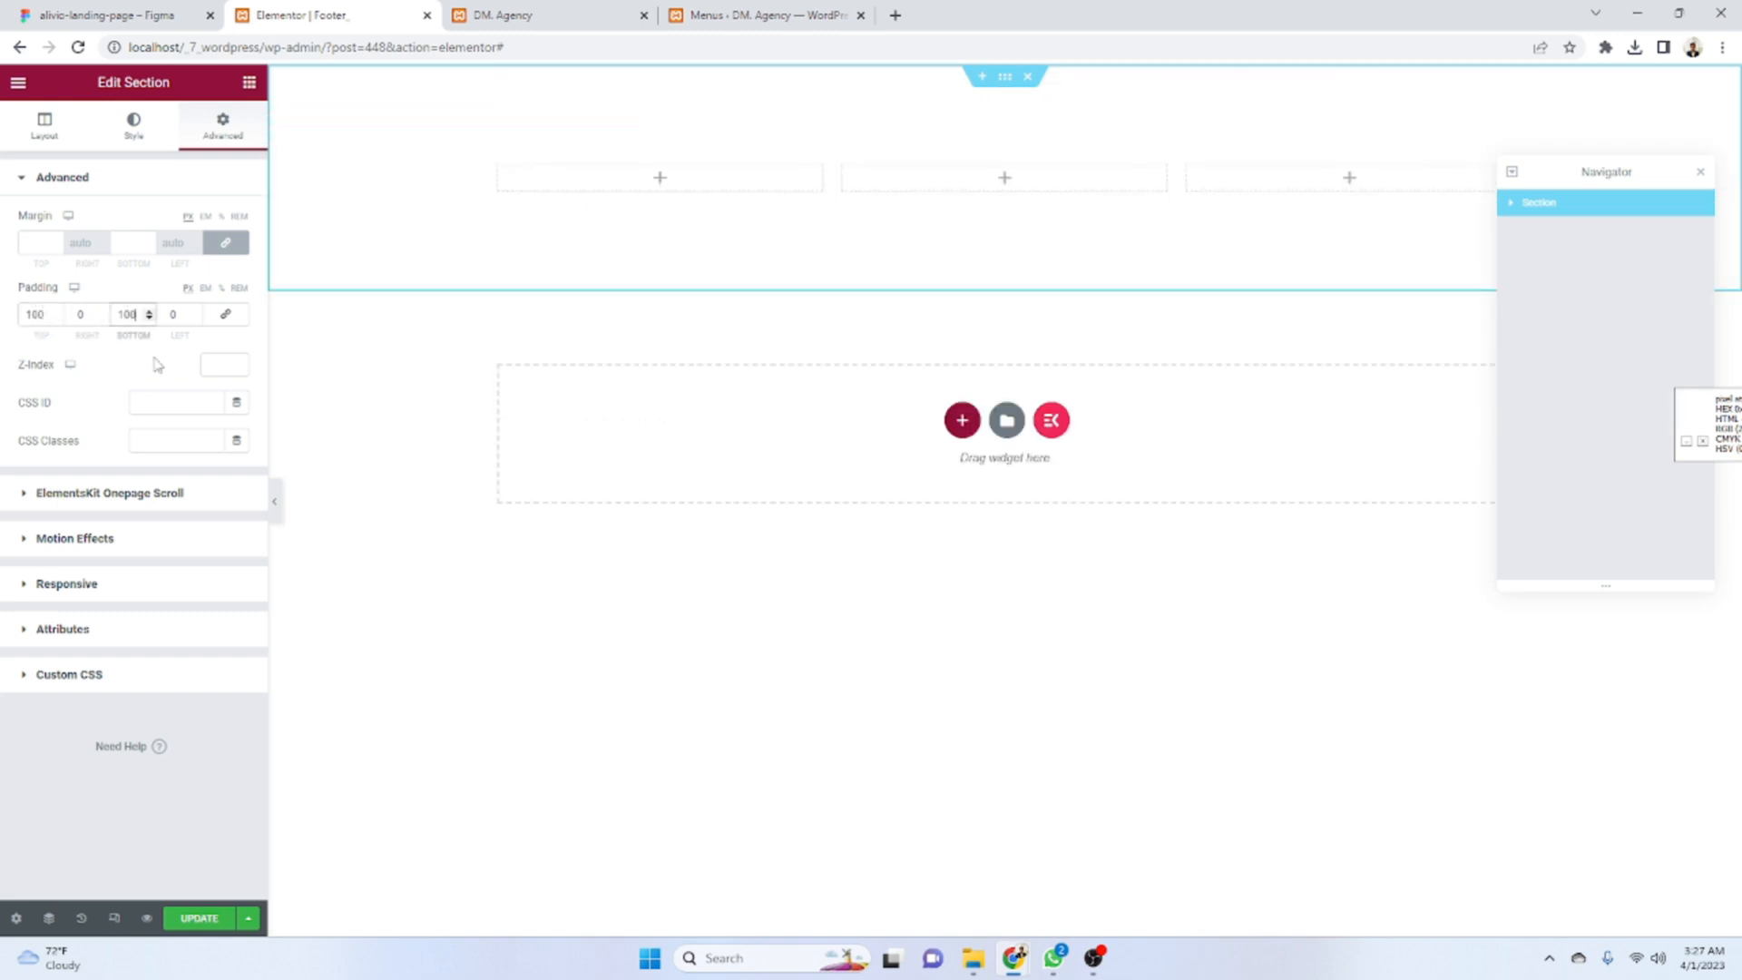
{"action": "type", "text": "100"}
- Copy the fill colour 245852 from the Figma footer rectangle and apply it as the footer section's classic background colour
{"action": "left_click", "coordinate": [100, 15]}
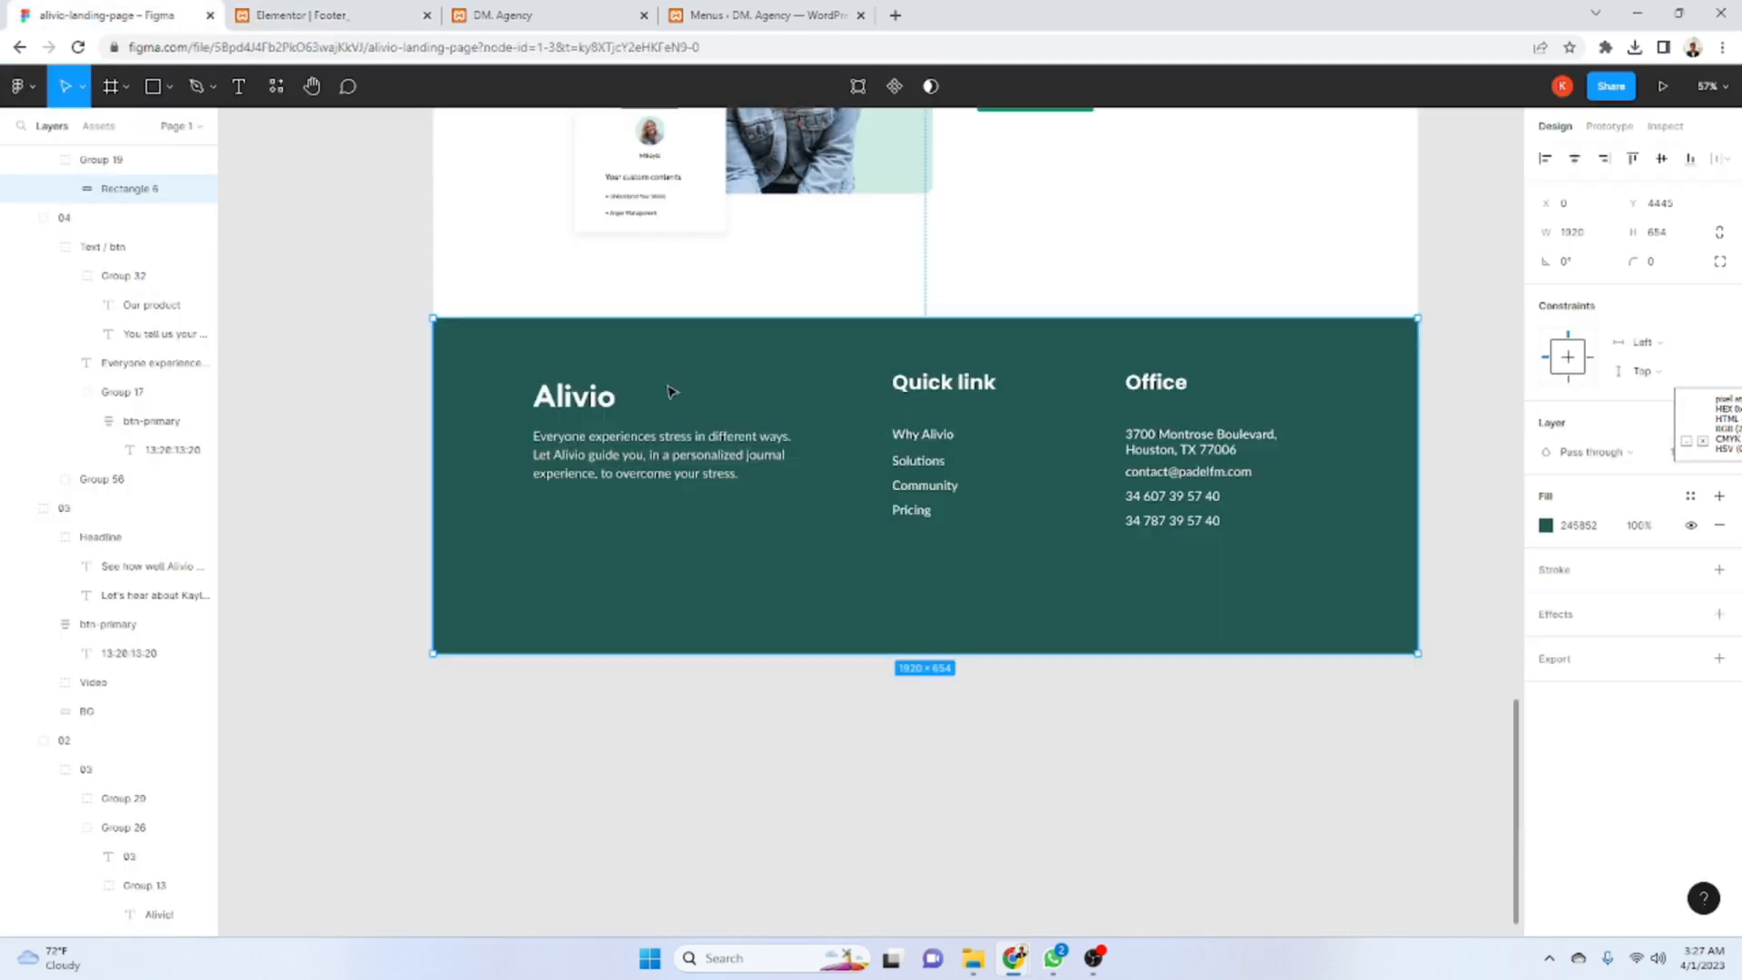
{"action": "left_click", "coordinate": [344, 14]}
{"action": "key", "text": "ctrl+shift+Tab"}
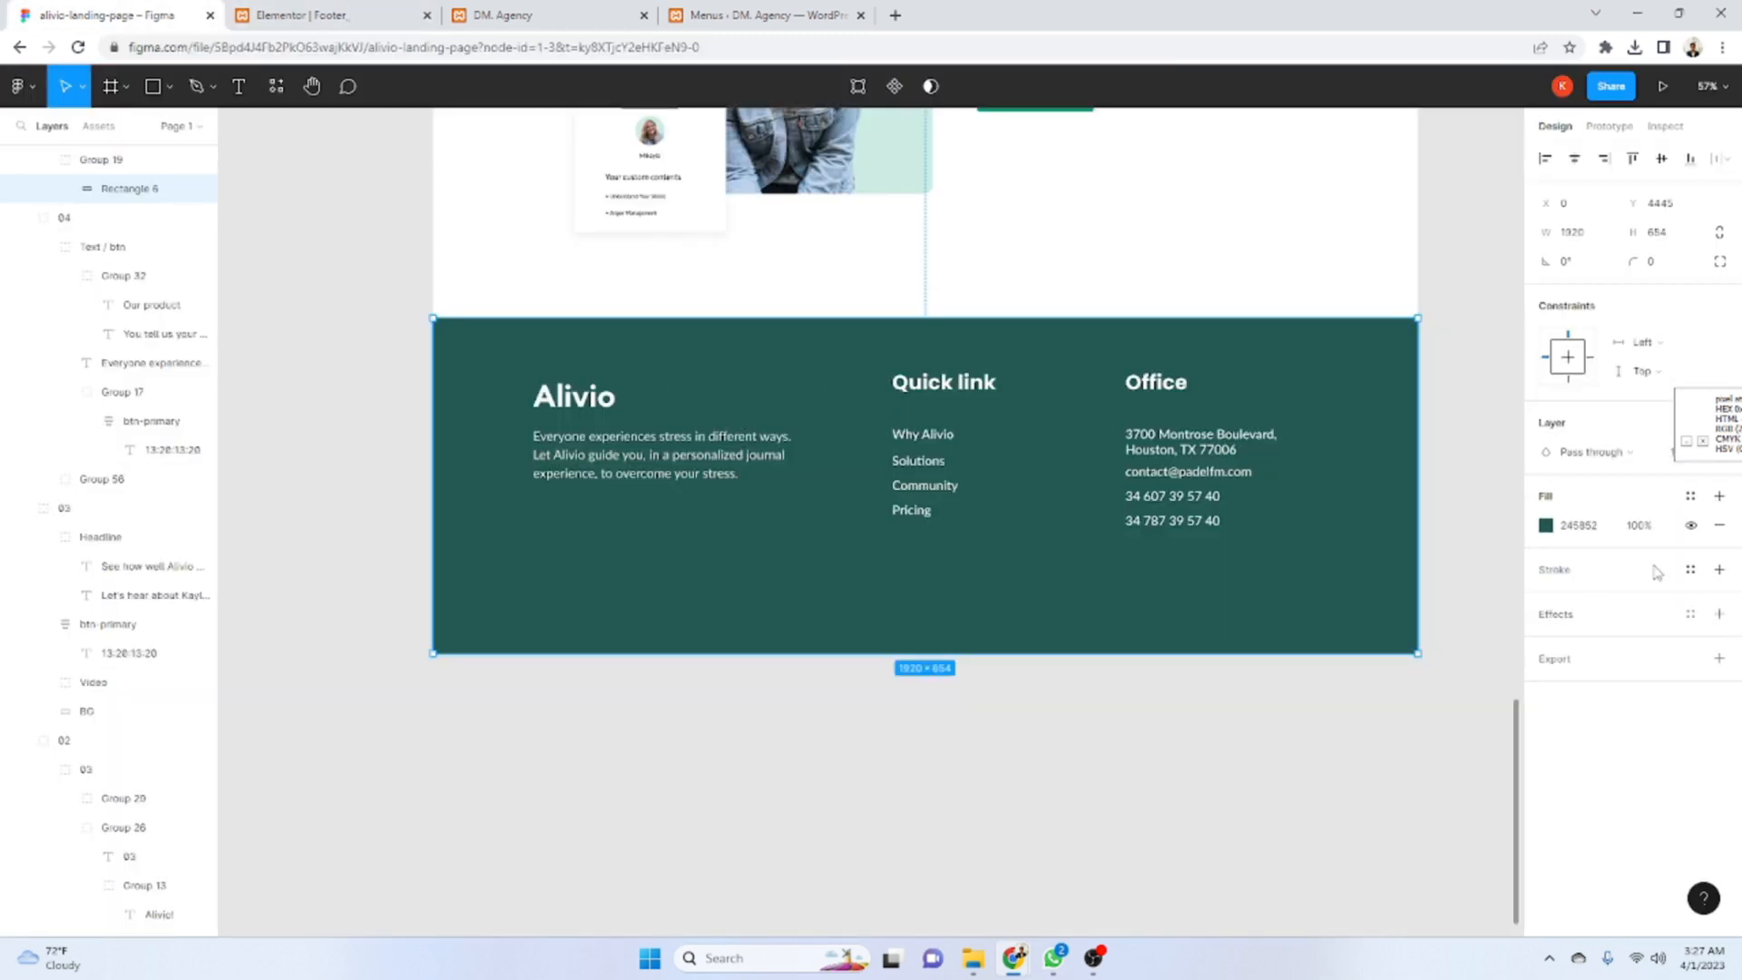
{"action": "left_click", "coordinate": [1580, 526]}
{"action": "key", "text": "ctrl+c"}
{"action": "key", "text": "ctrl+Tab"}
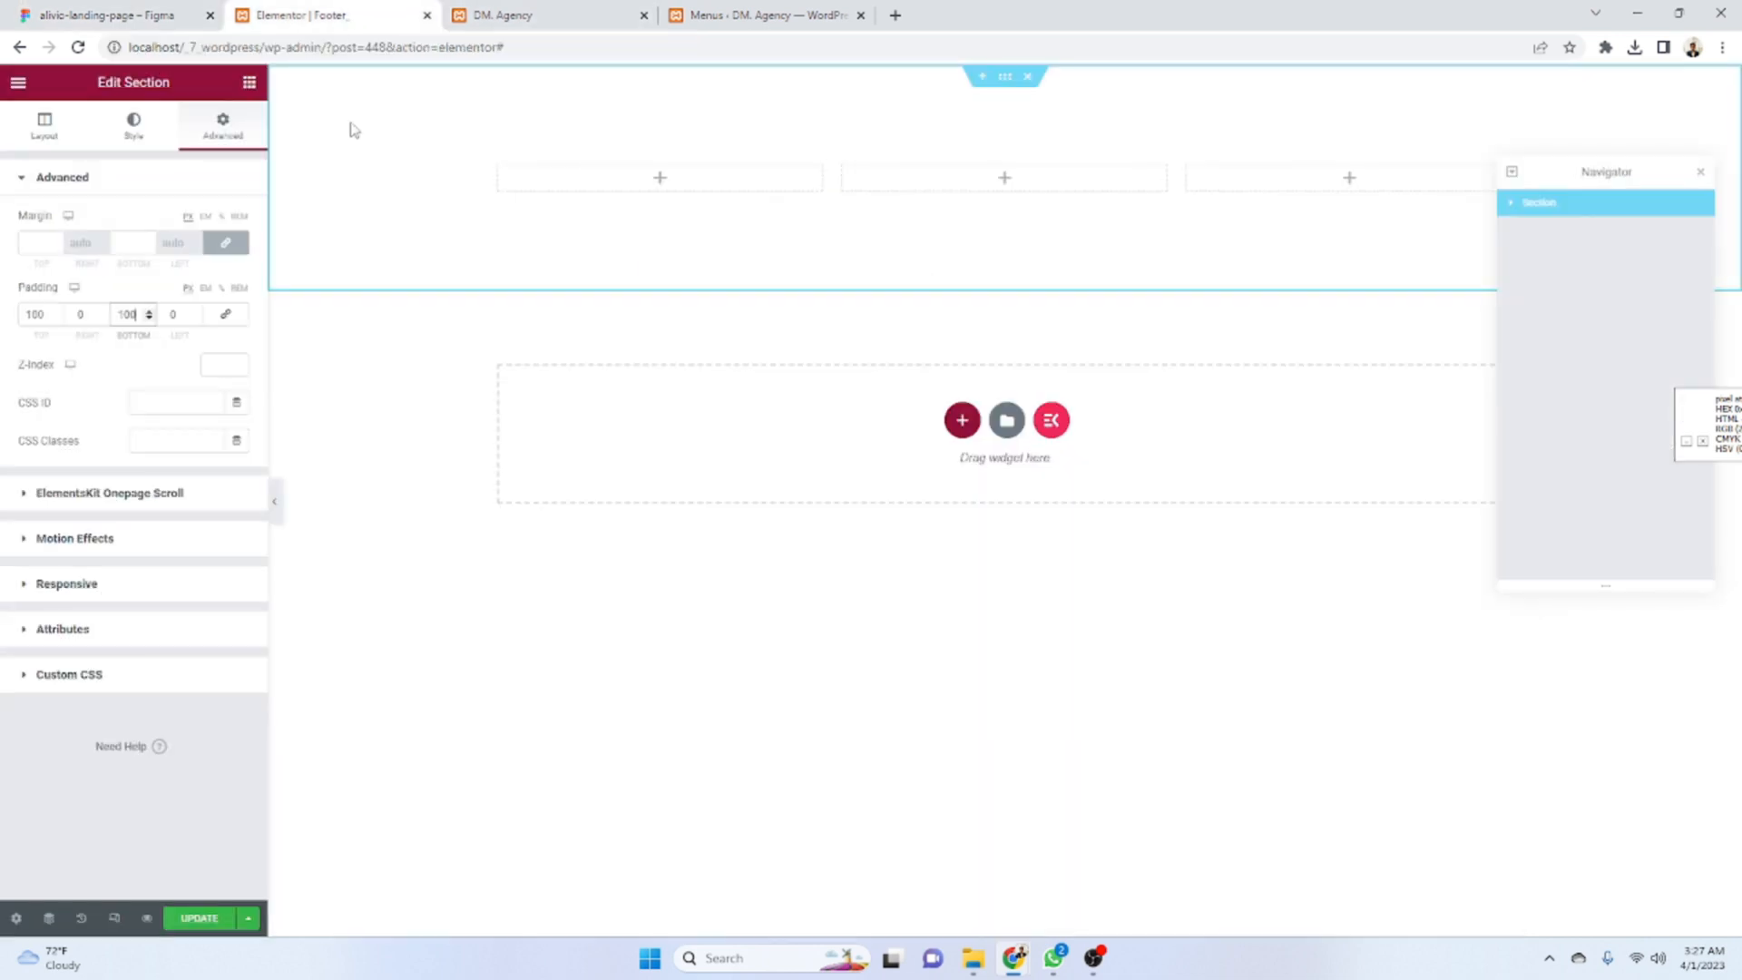
{"action": "left_click", "coordinate": [133, 126]}
{"action": "left_click", "coordinate": [166, 261]}
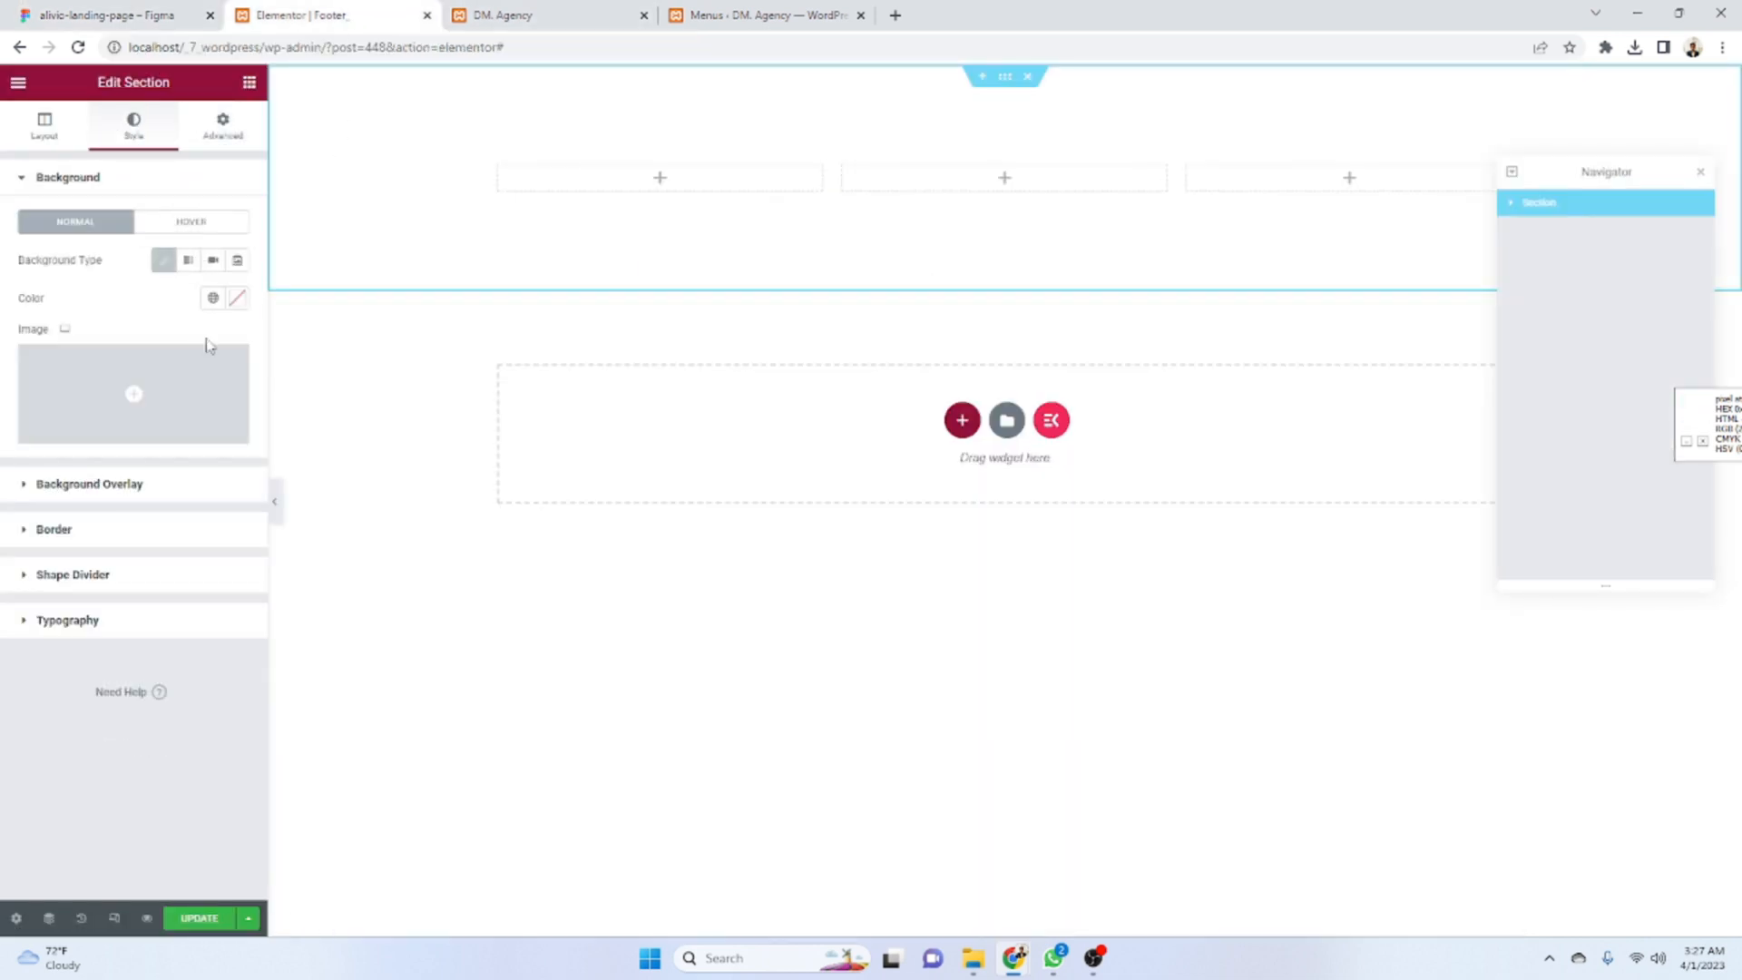
{"action": "left_click", "coordinate": [237, 298]}
{"action": "key", "text": "ctrl+v"}
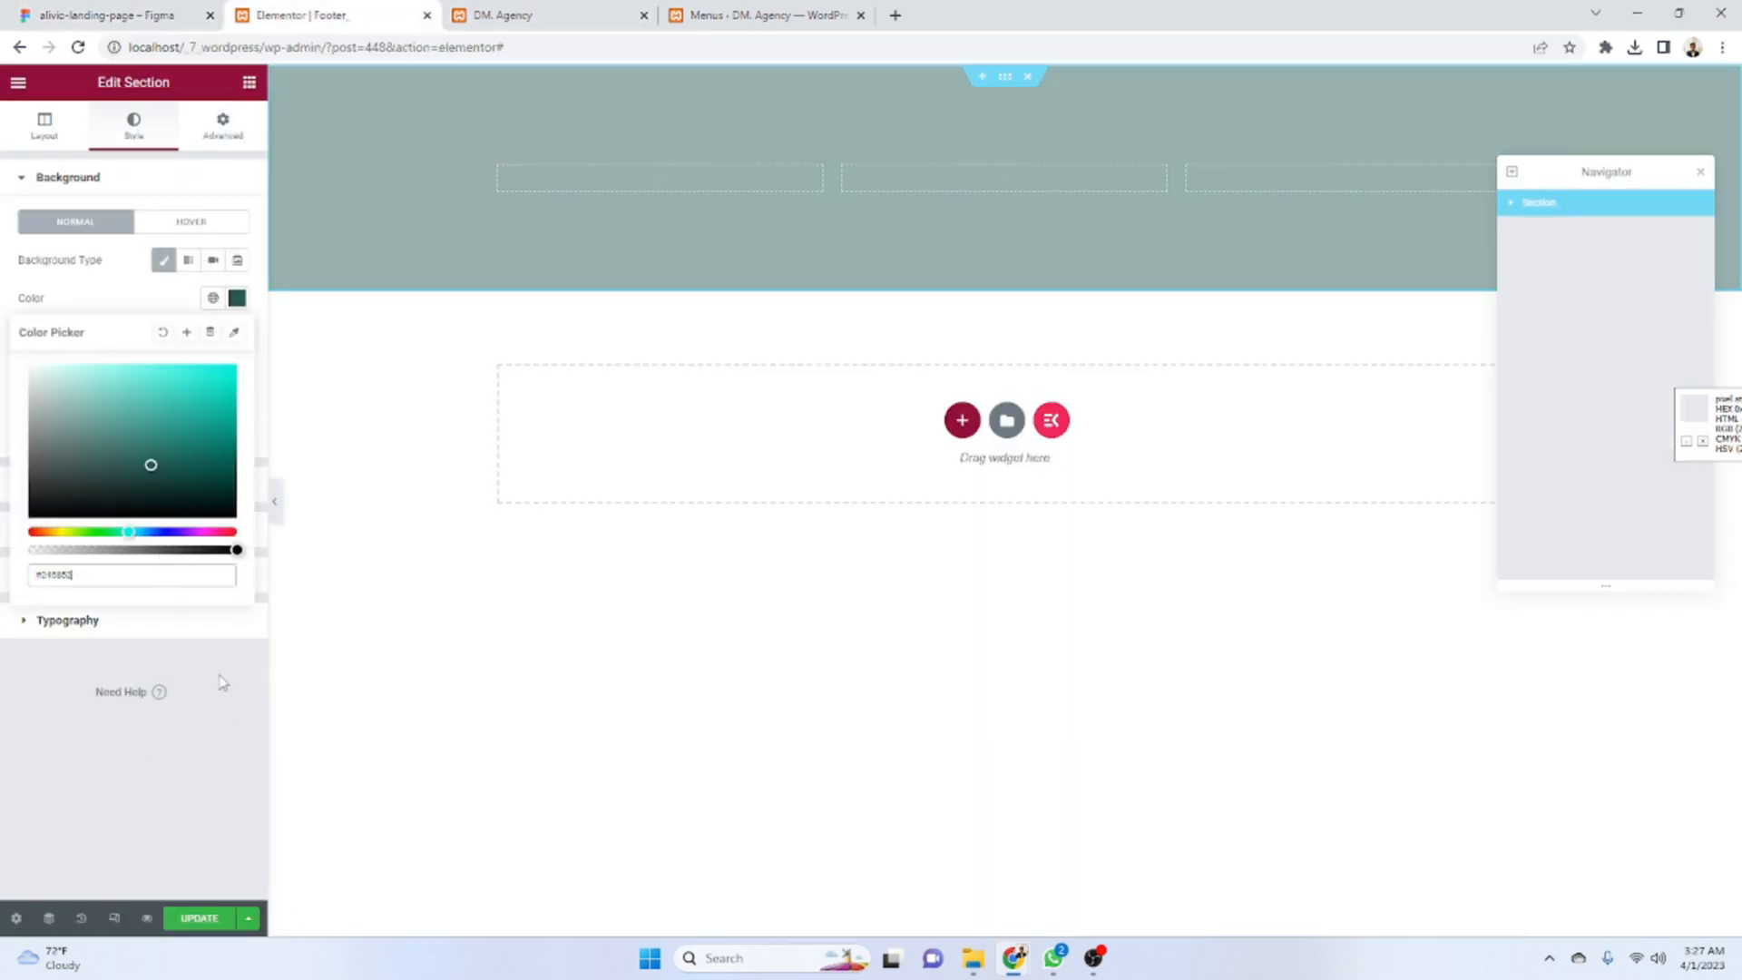
{"action": "left_click", "coordinate": [444, 548]}
- Check the Alivio logo in the Figma footer and add an Image widget to the footer section's first column
{"action": "left_click", "coordinate": [91, 7]}
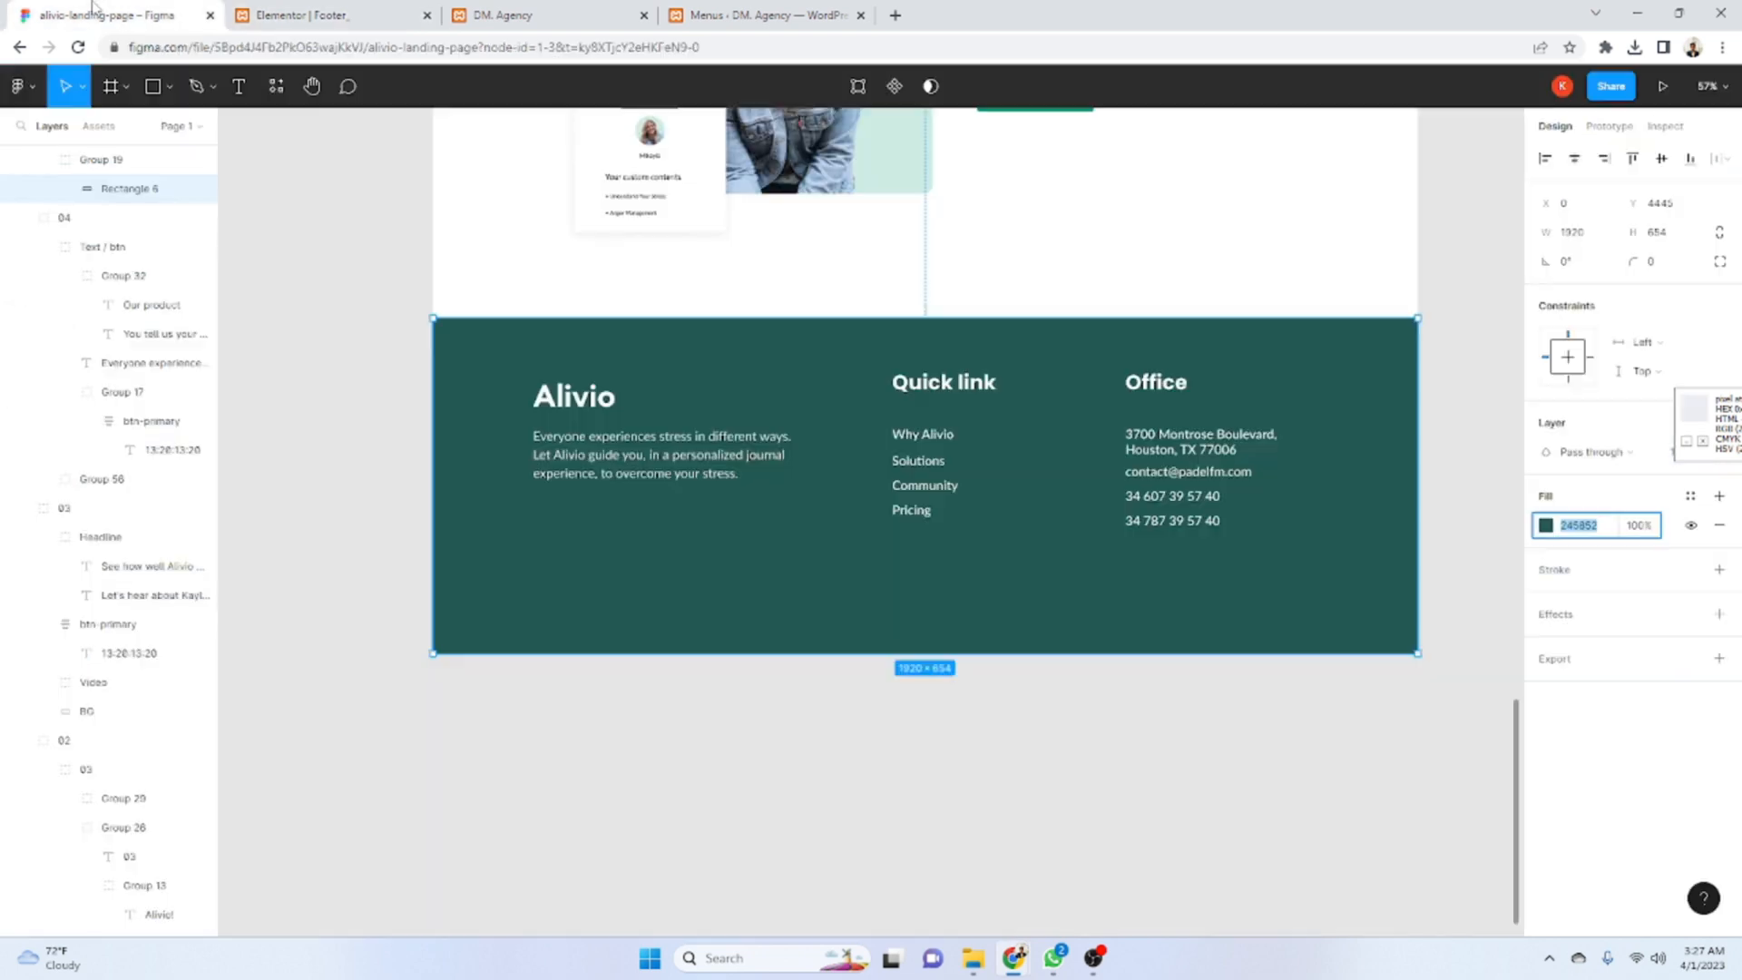
{"action": "left_click", "coordinate": [558, 403]}
{"action": "left_click", "coordinate": [290, 14]}
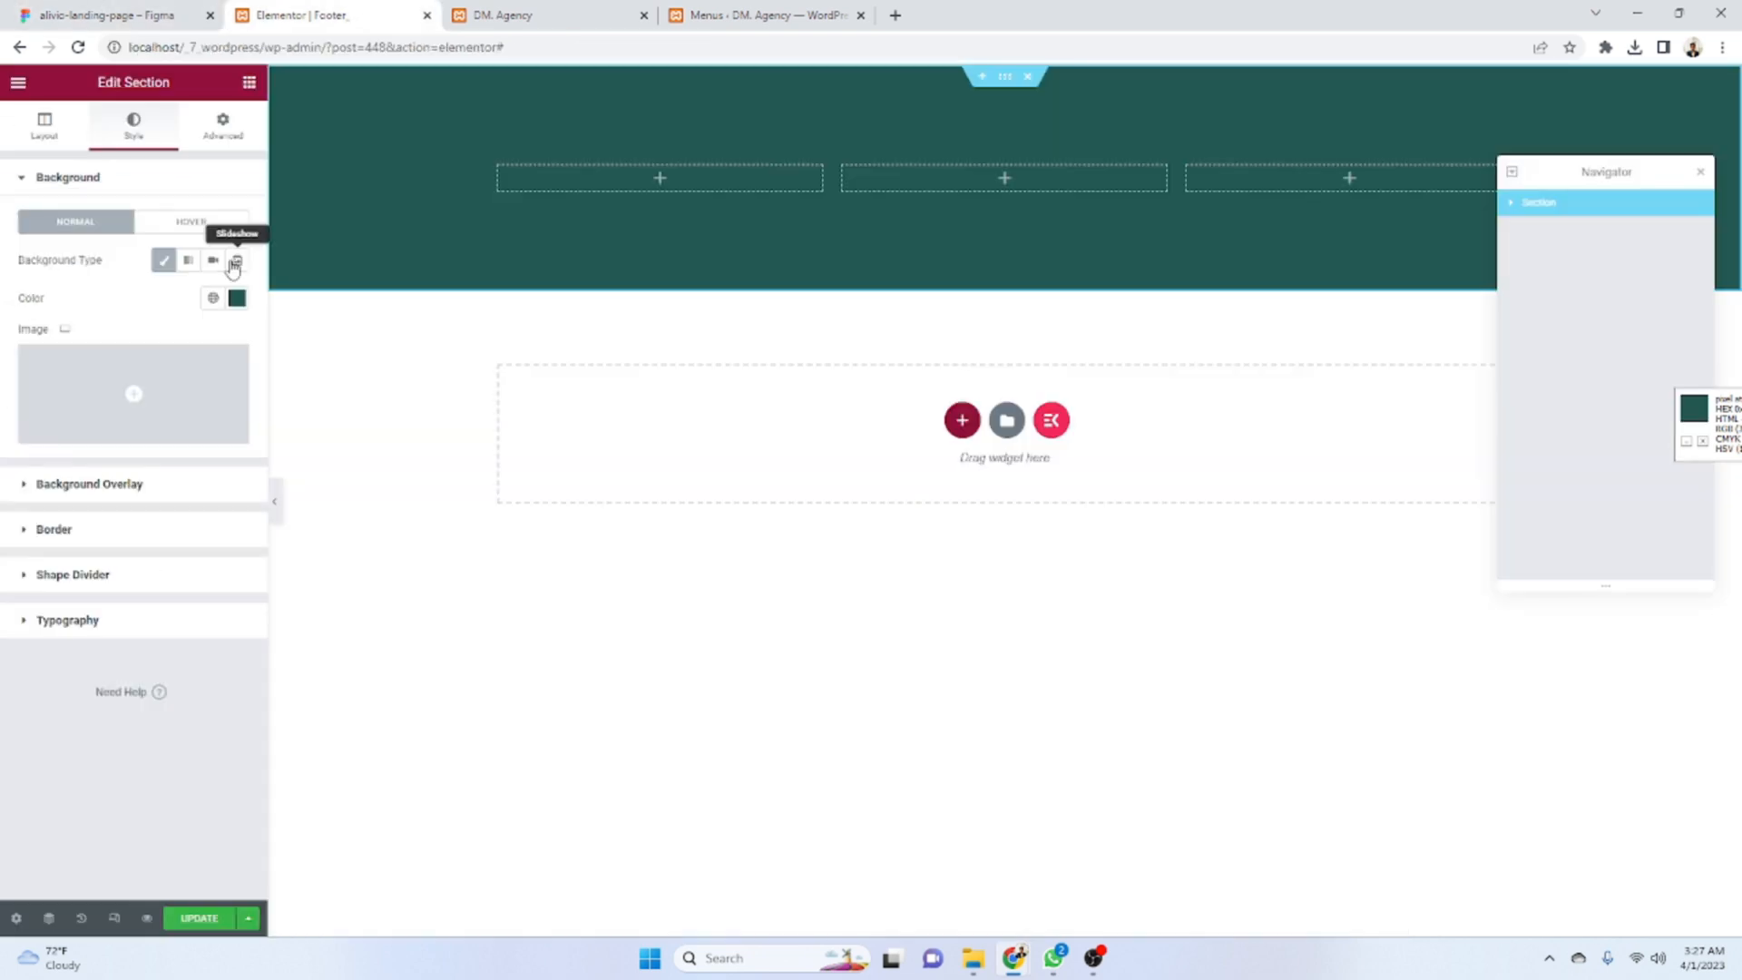
{"action": "left_click", "coordinate": [253, 125]}
{"action": "left_click", "coordinate": [249, 82]}
{"action": "left_click_drag", "start_coordinate": [103, 403], "coordinate": [598, 186]}
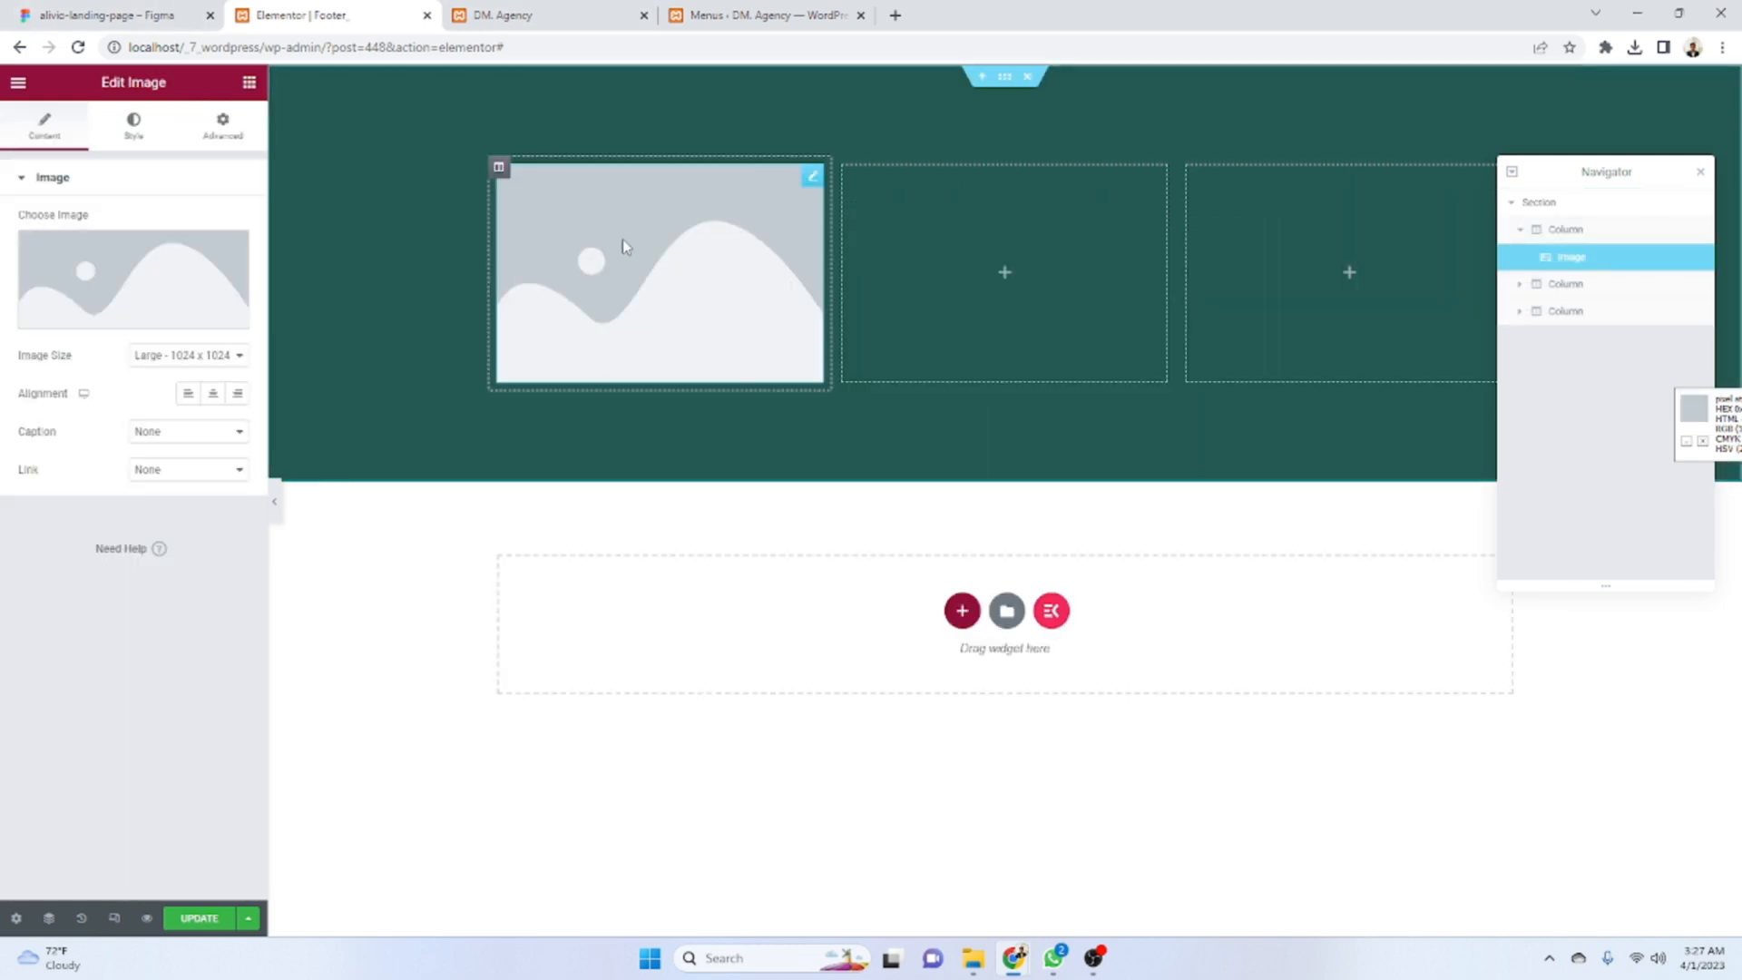
- Upload Logo (2).png from the assets folder and insert it in the Image widget in the footer's first column
{"action": "left_click", "coordinate": [127, 319]}
{"action": "left_click", "coordinate": [287, 167]}
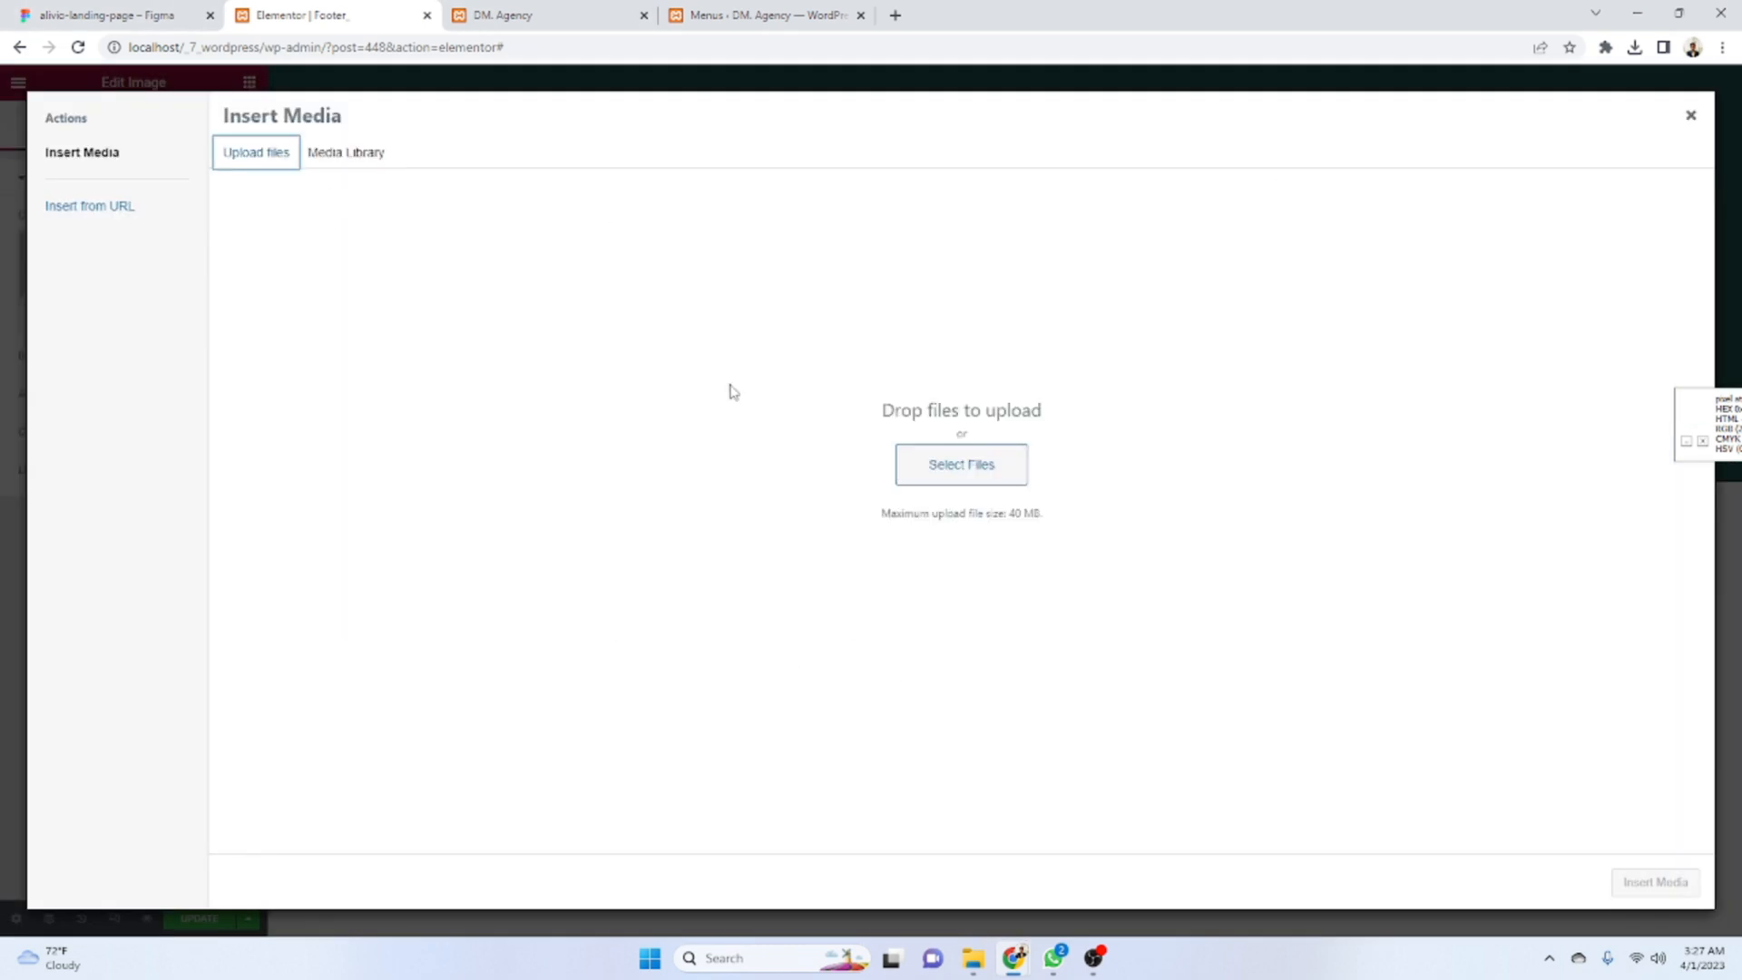
{"action": "left_click", "coordinate": [960, 472]}
{"action": "left_click", "coordinate": [728, 208]}
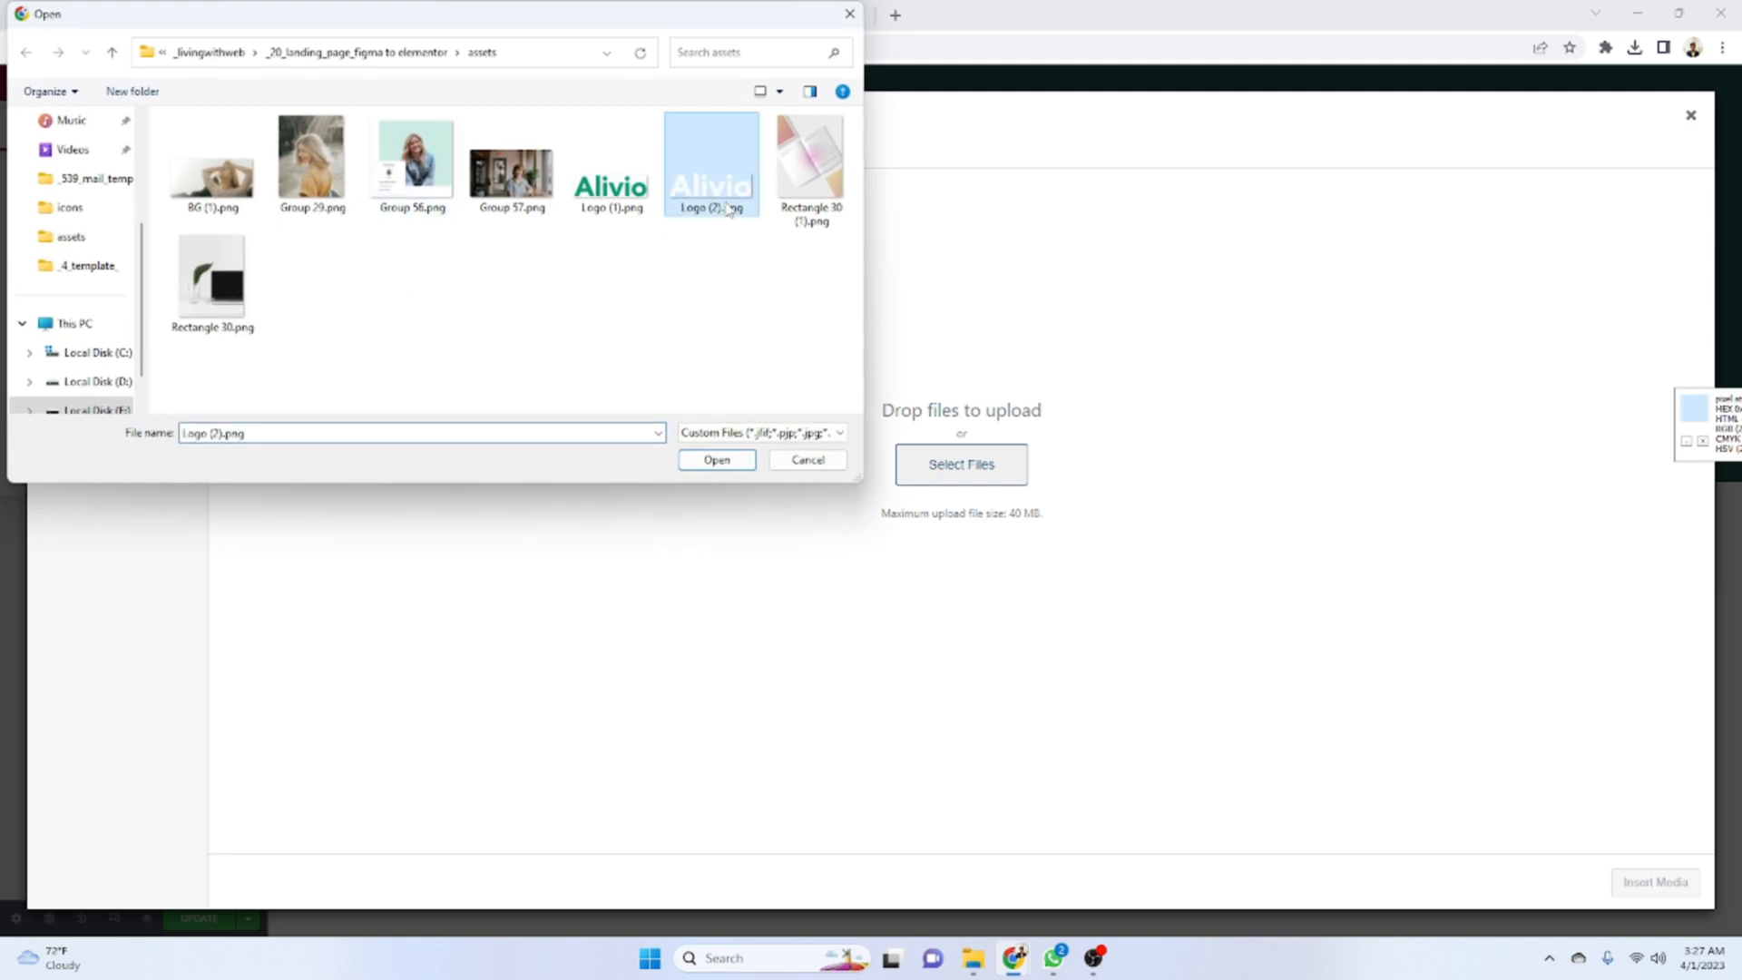
{"action": "left_click", "coordinate": [716, 460]}
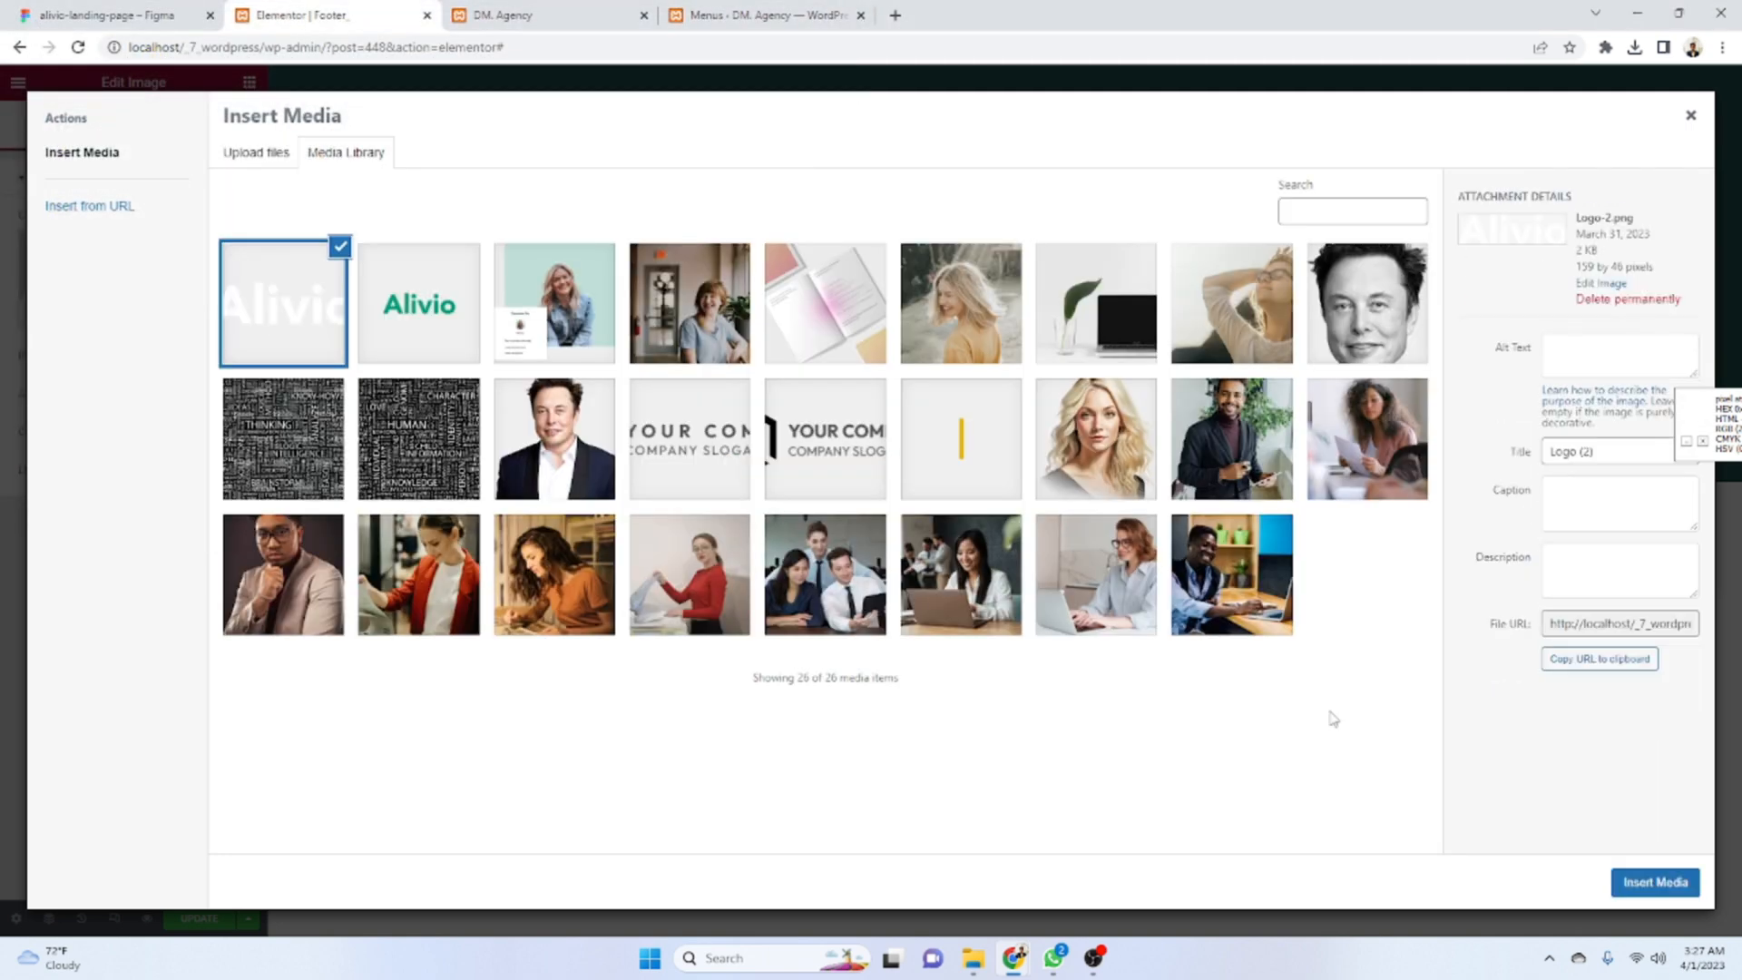
{"action": "left_click", "coordinate": [1669, 890]}
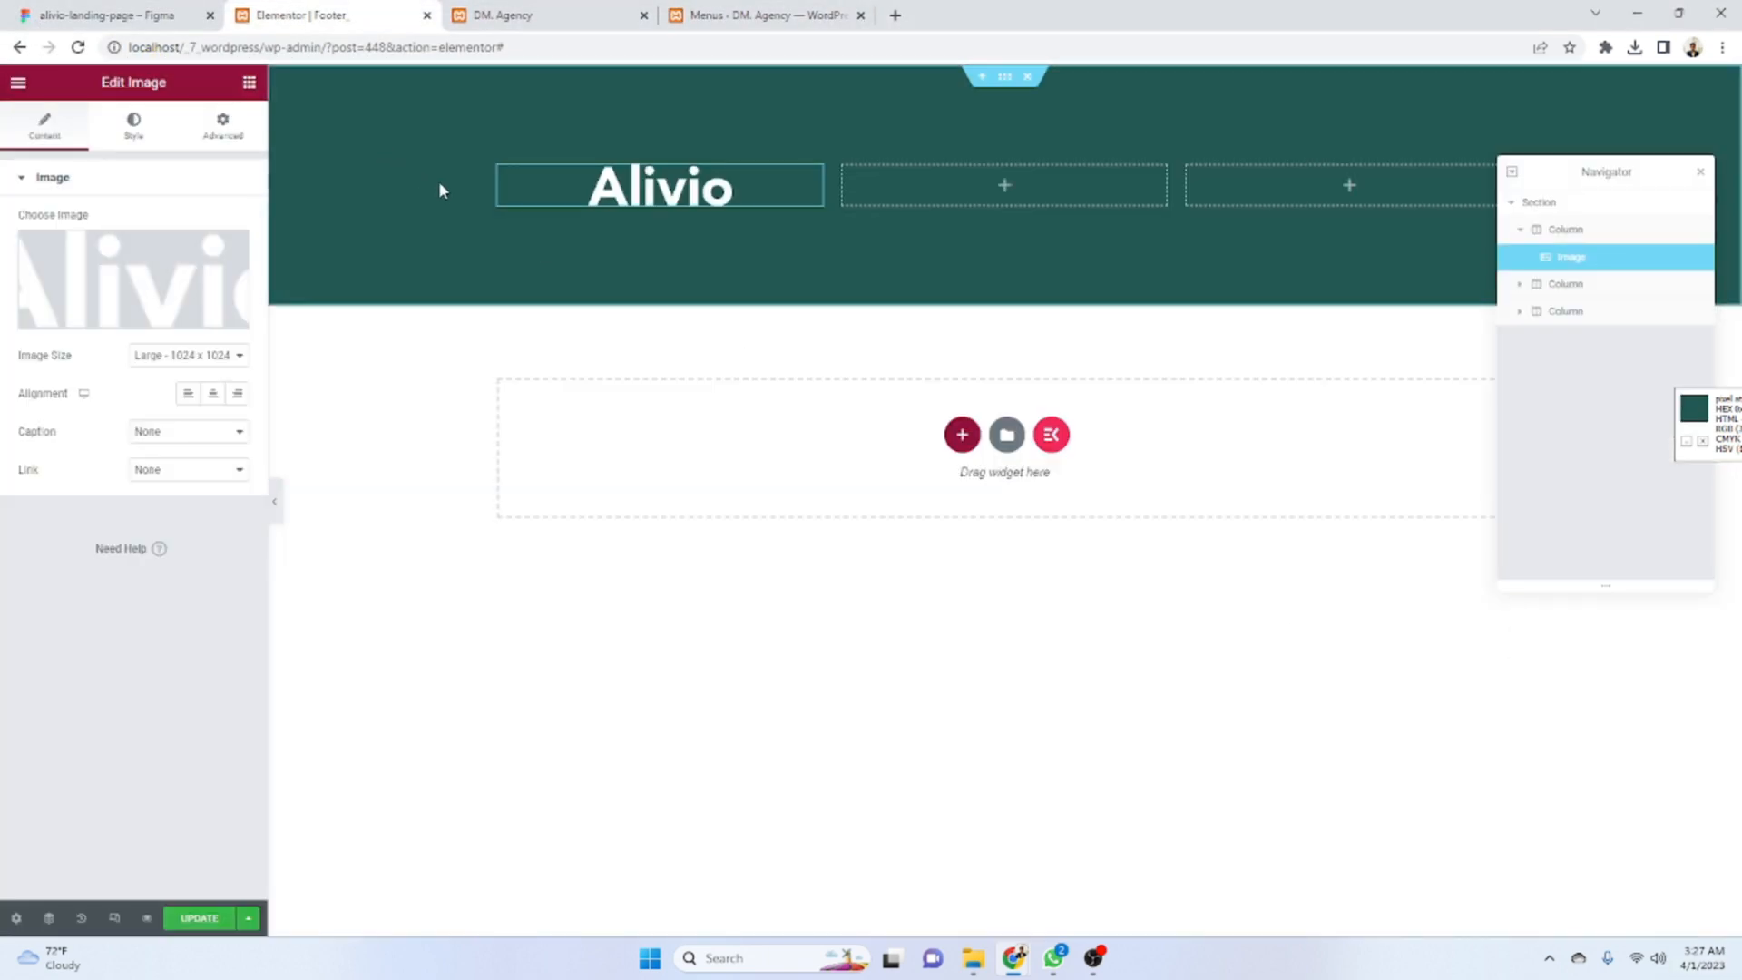
- Align the footer logo to the left and set its width to 150 px
{"action": "left_click", "coordinate": [188, 392]}
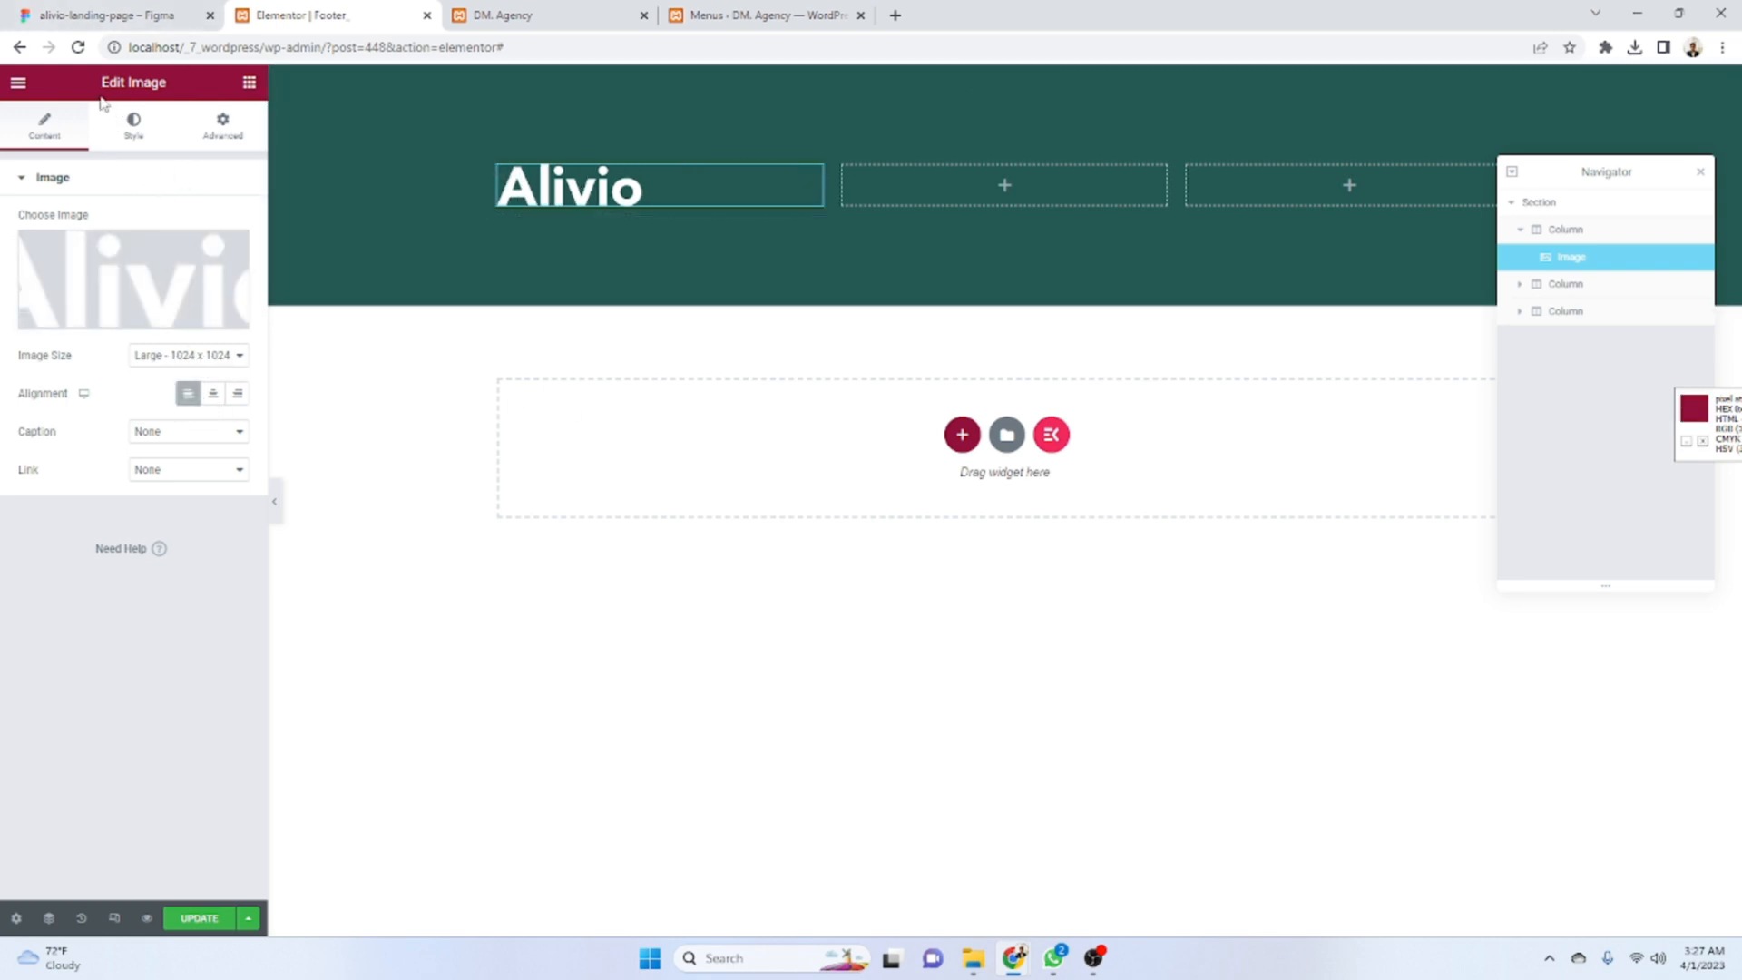
{"action": "left_click", "coordinate": [133, 128]}
{"action": "left_click", "coordinate": [226, 243]}
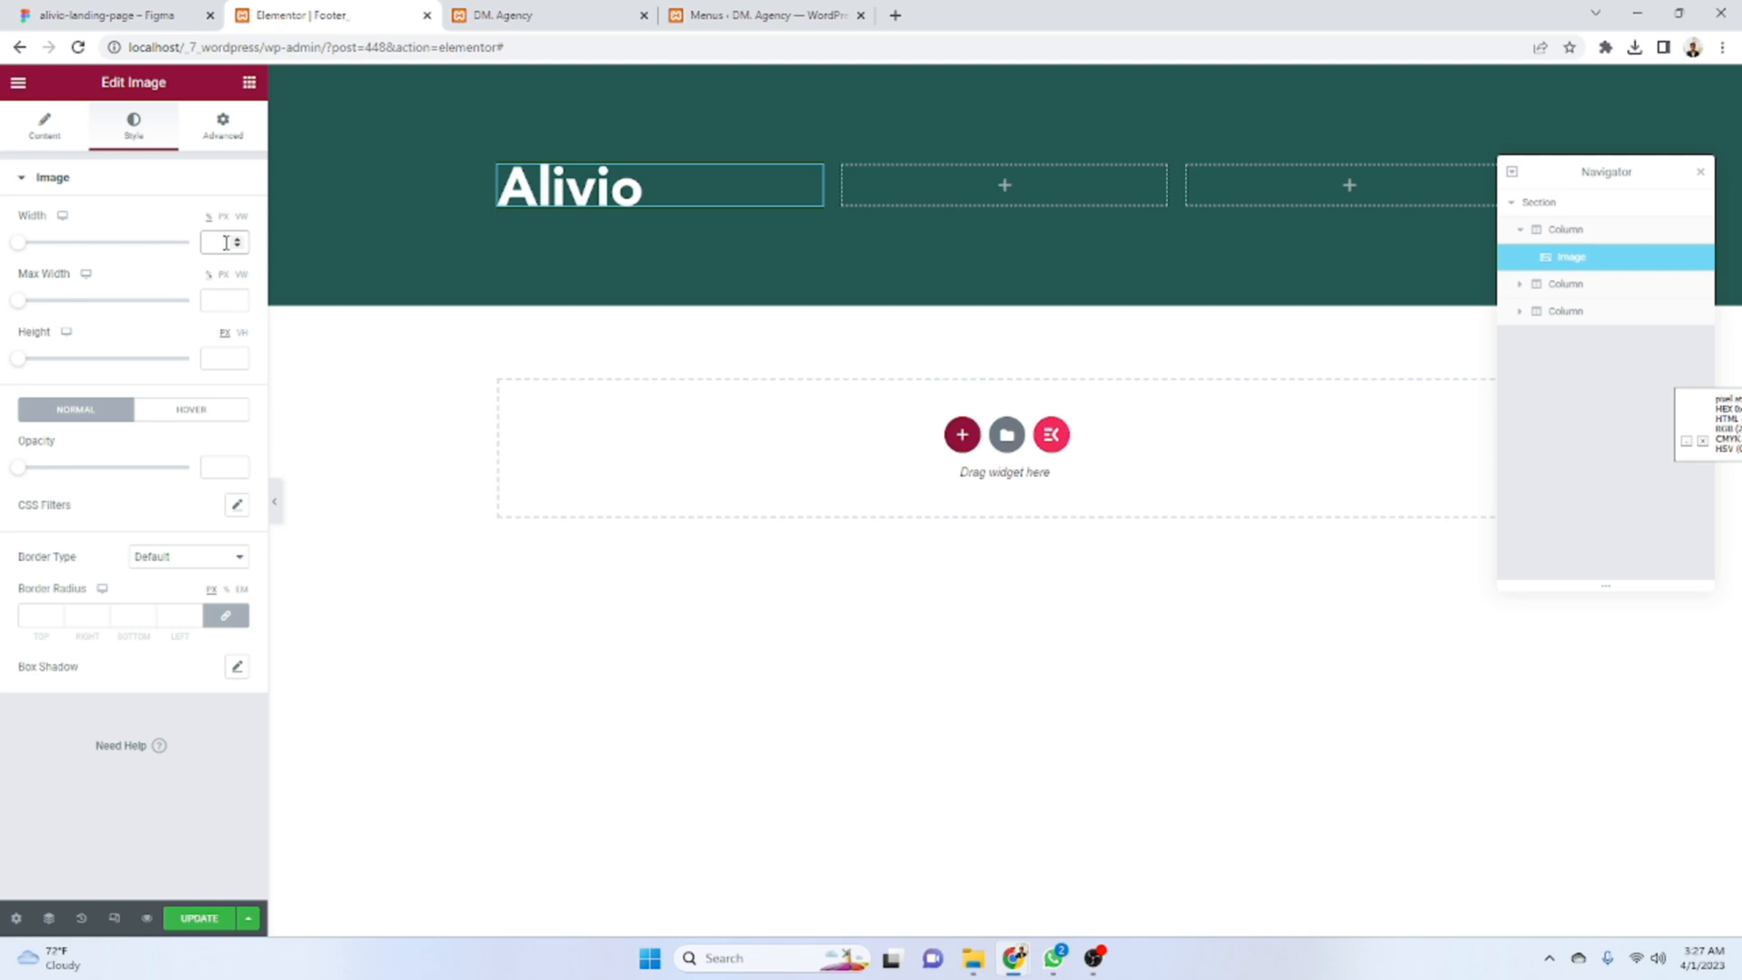
{"action": "type", "text": "150"}
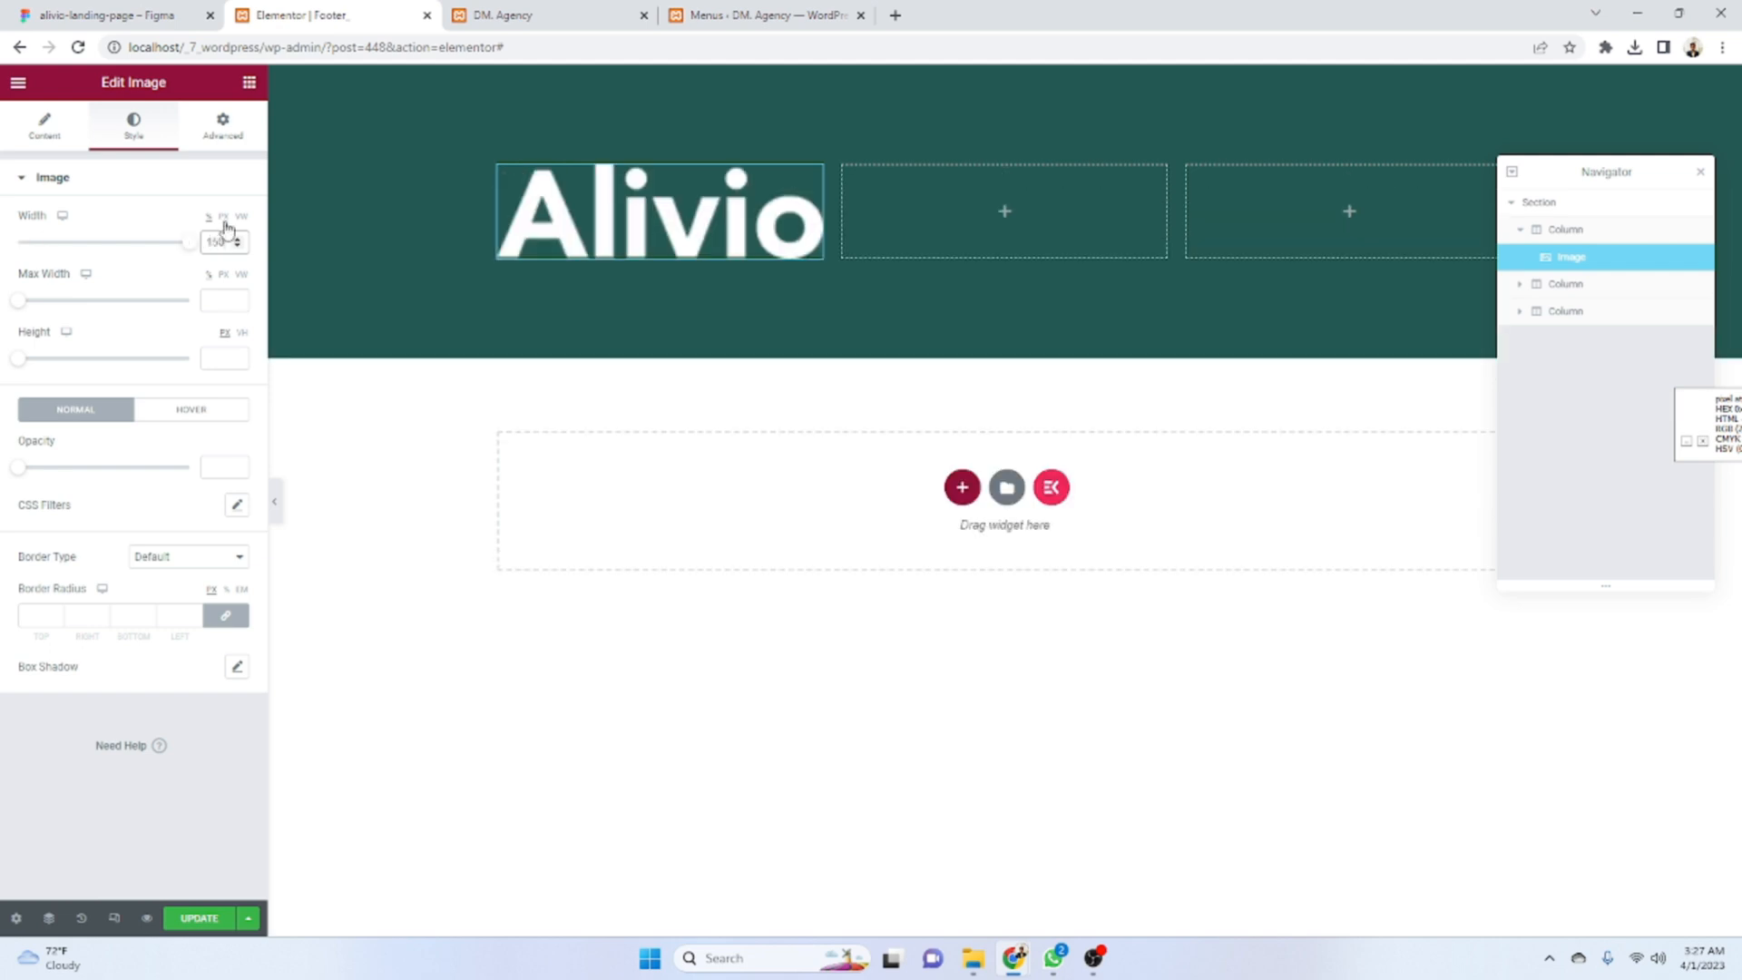
{"action": "left_click", "coordinate": [224, 218]}
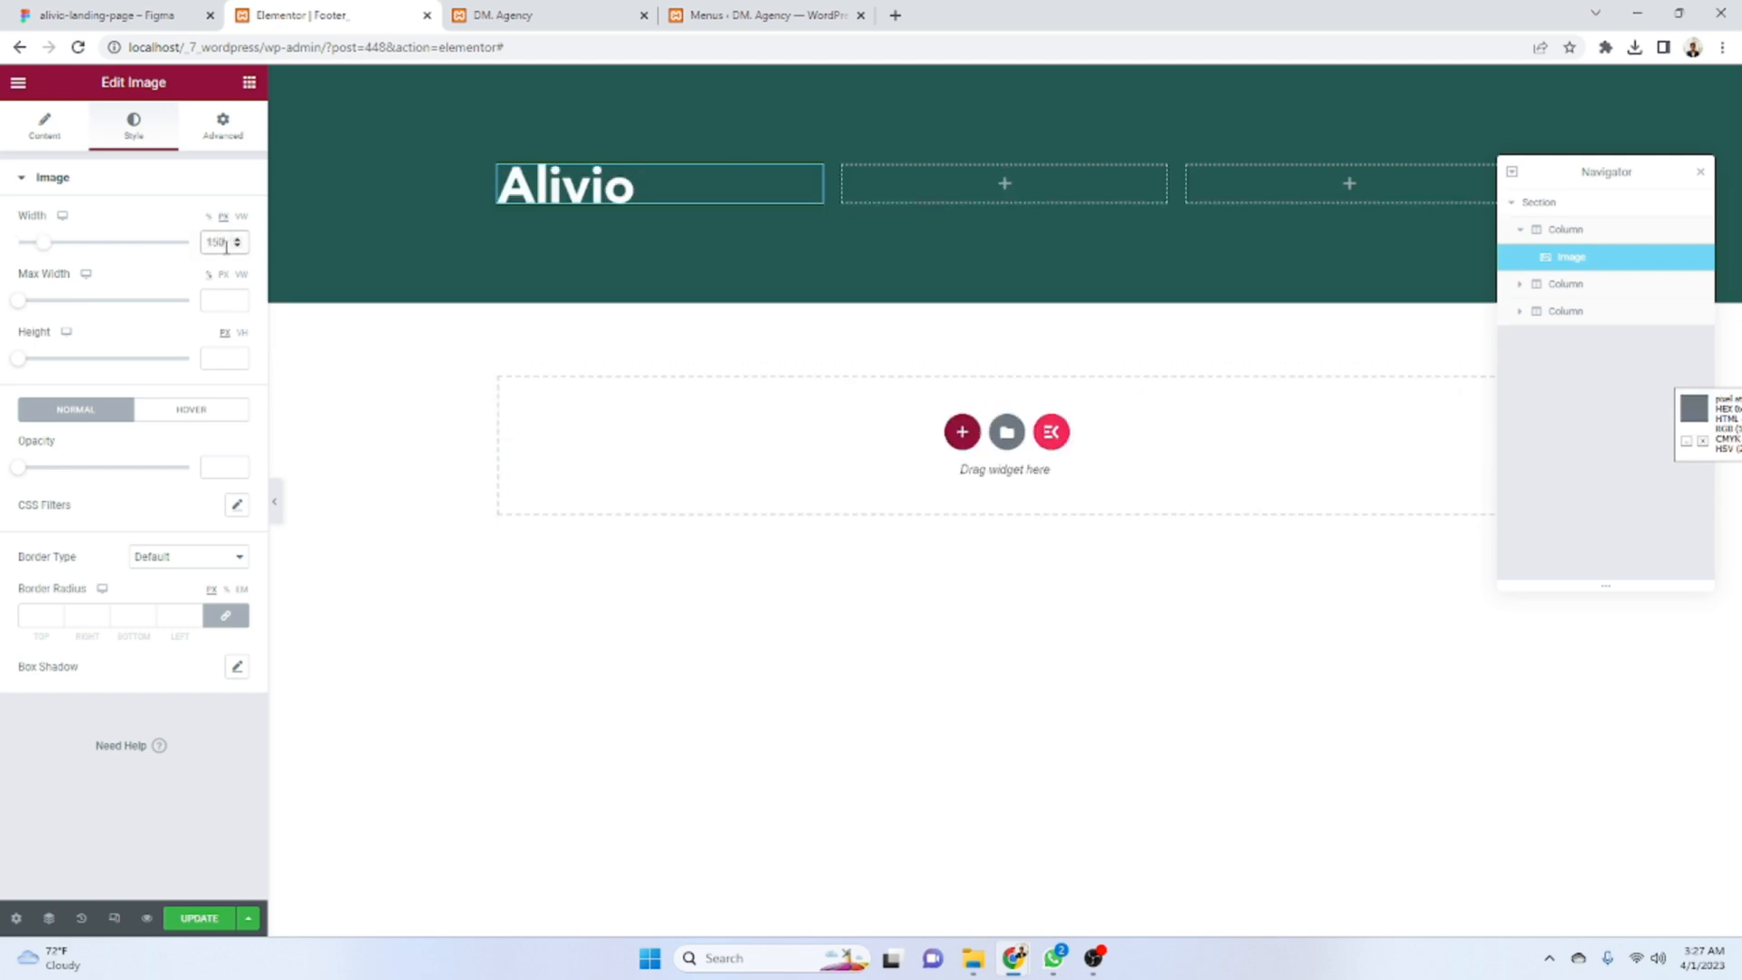
- Copy the paragraph text below the Alivio logo in the Figma footer
{"action": "left_click", "coordinate": [108, 14]}
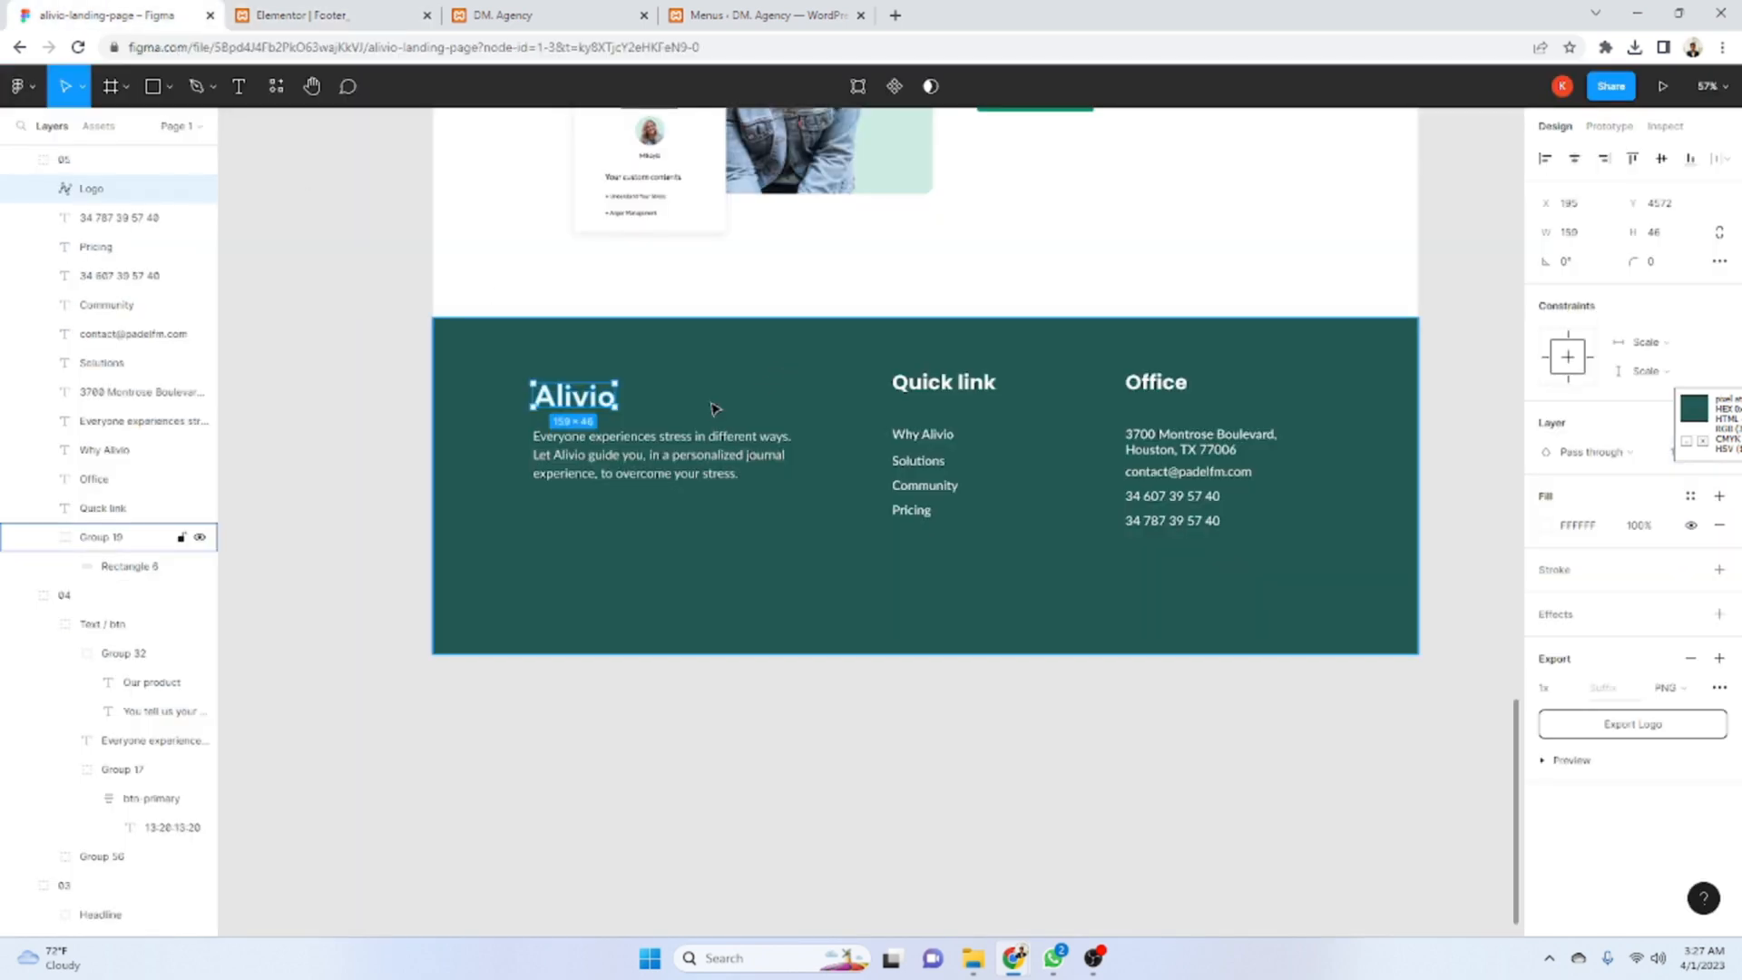
{"action": "left_click", "coordinate": [680, 467]}
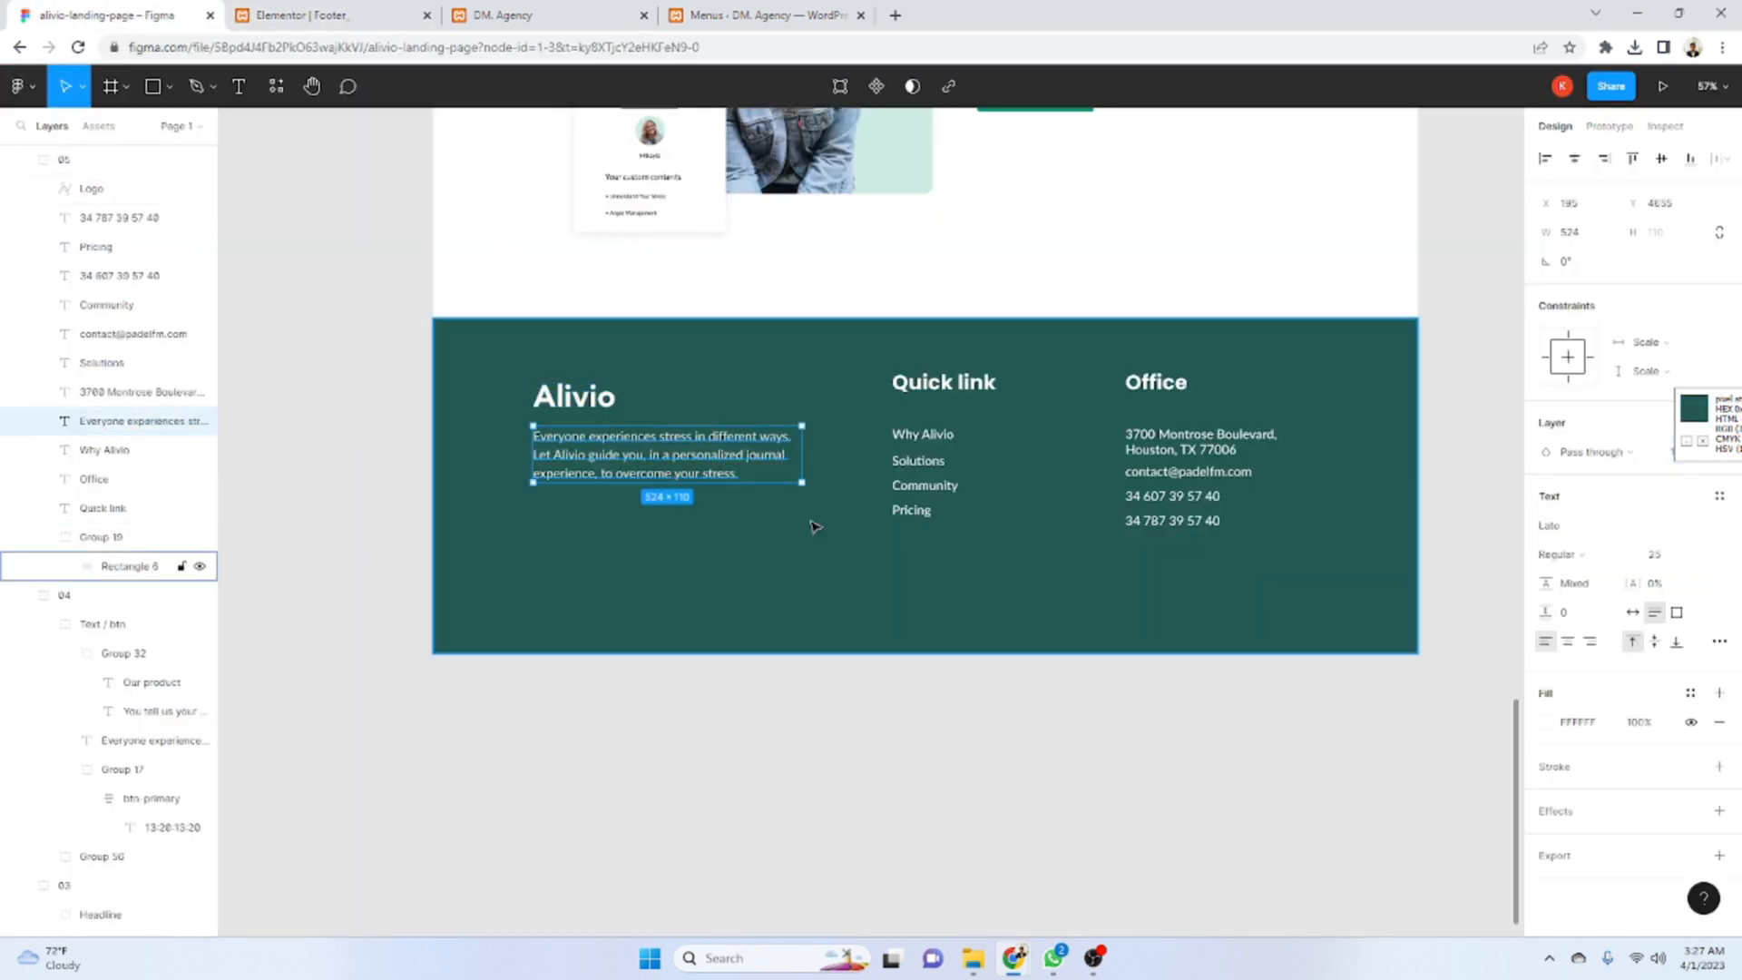
{"action": "key", "text": "ctrl+a"}
{"action": "left_click", "coordinate": [676, 439]}
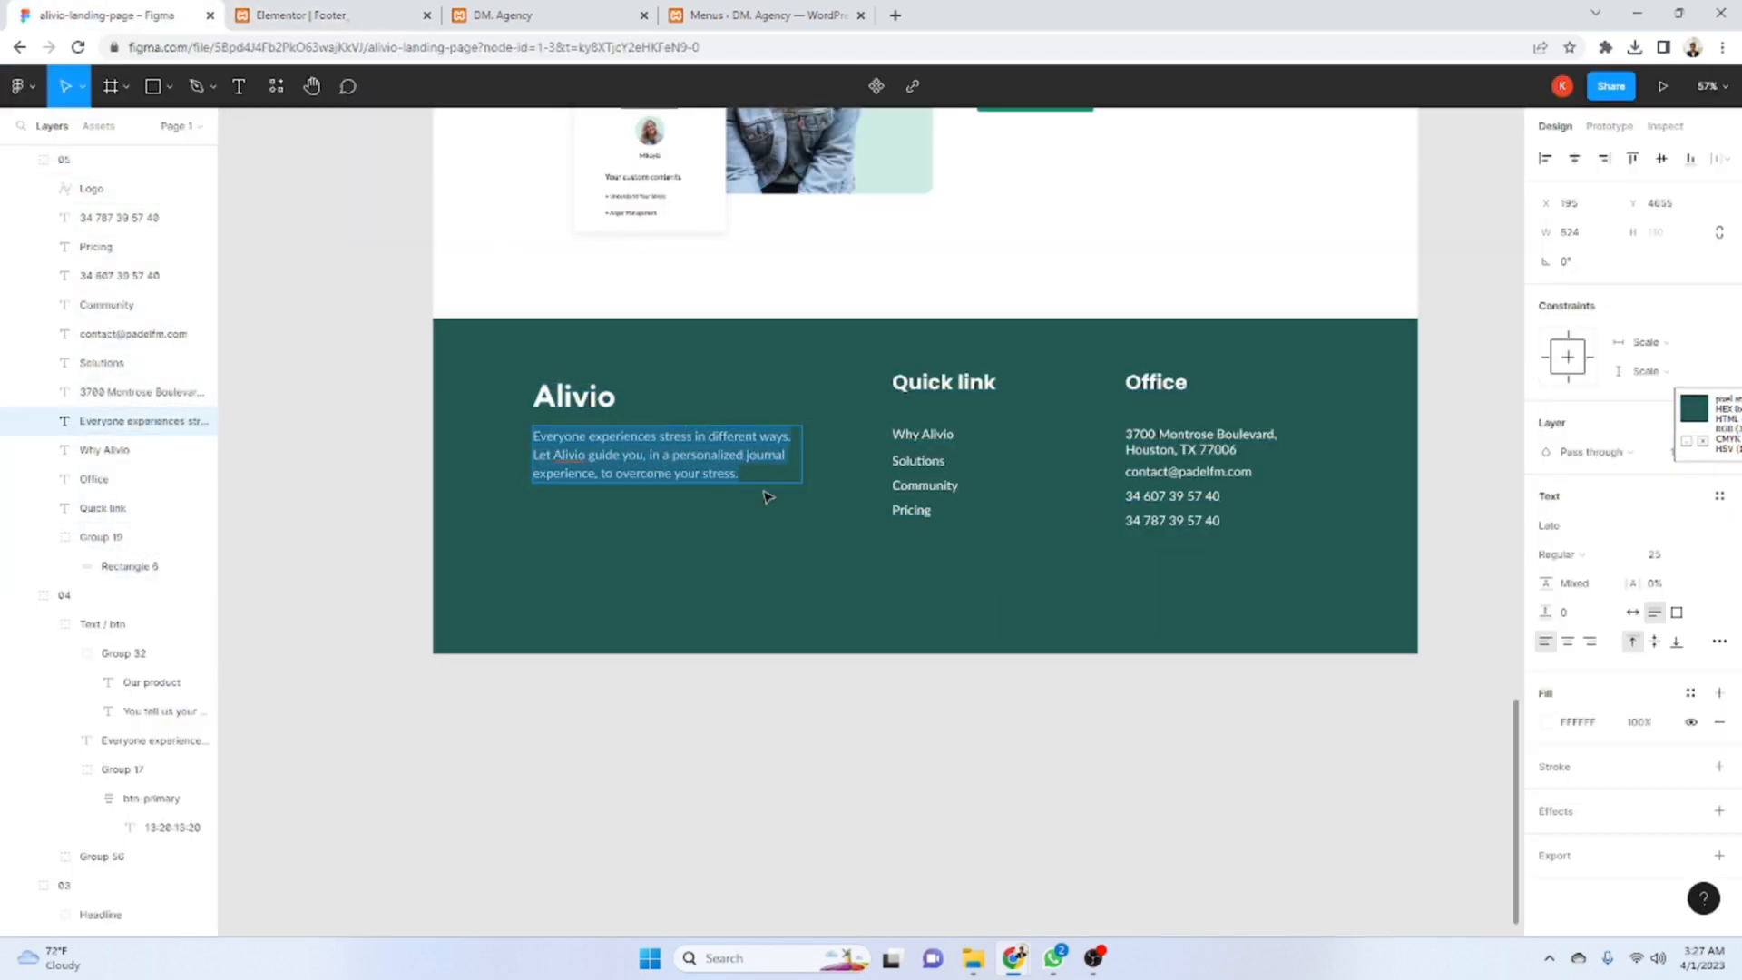
- Add a Text Editor widget below the footer logo and replace its placeholder with the copied "Everyone experiences stress in different ways" paragraph
{"action": "left_click", "coordinate": [384, 7]}
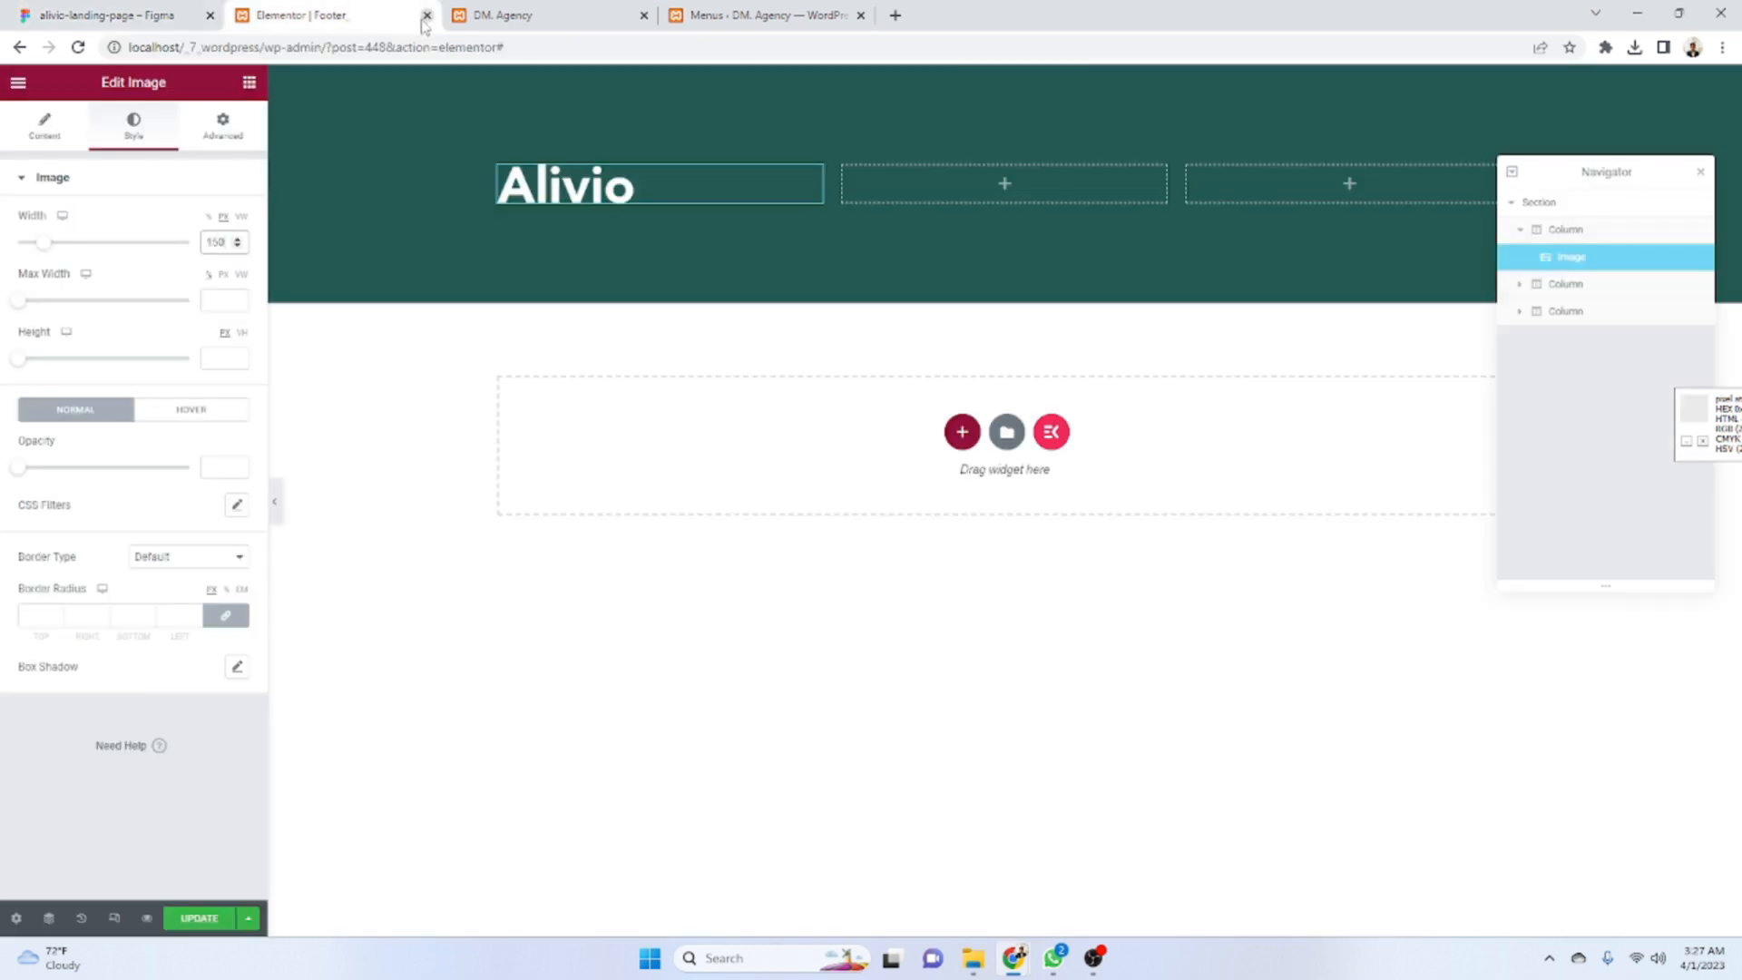
{"action": "left_click", "coordinate": [249, 82]}
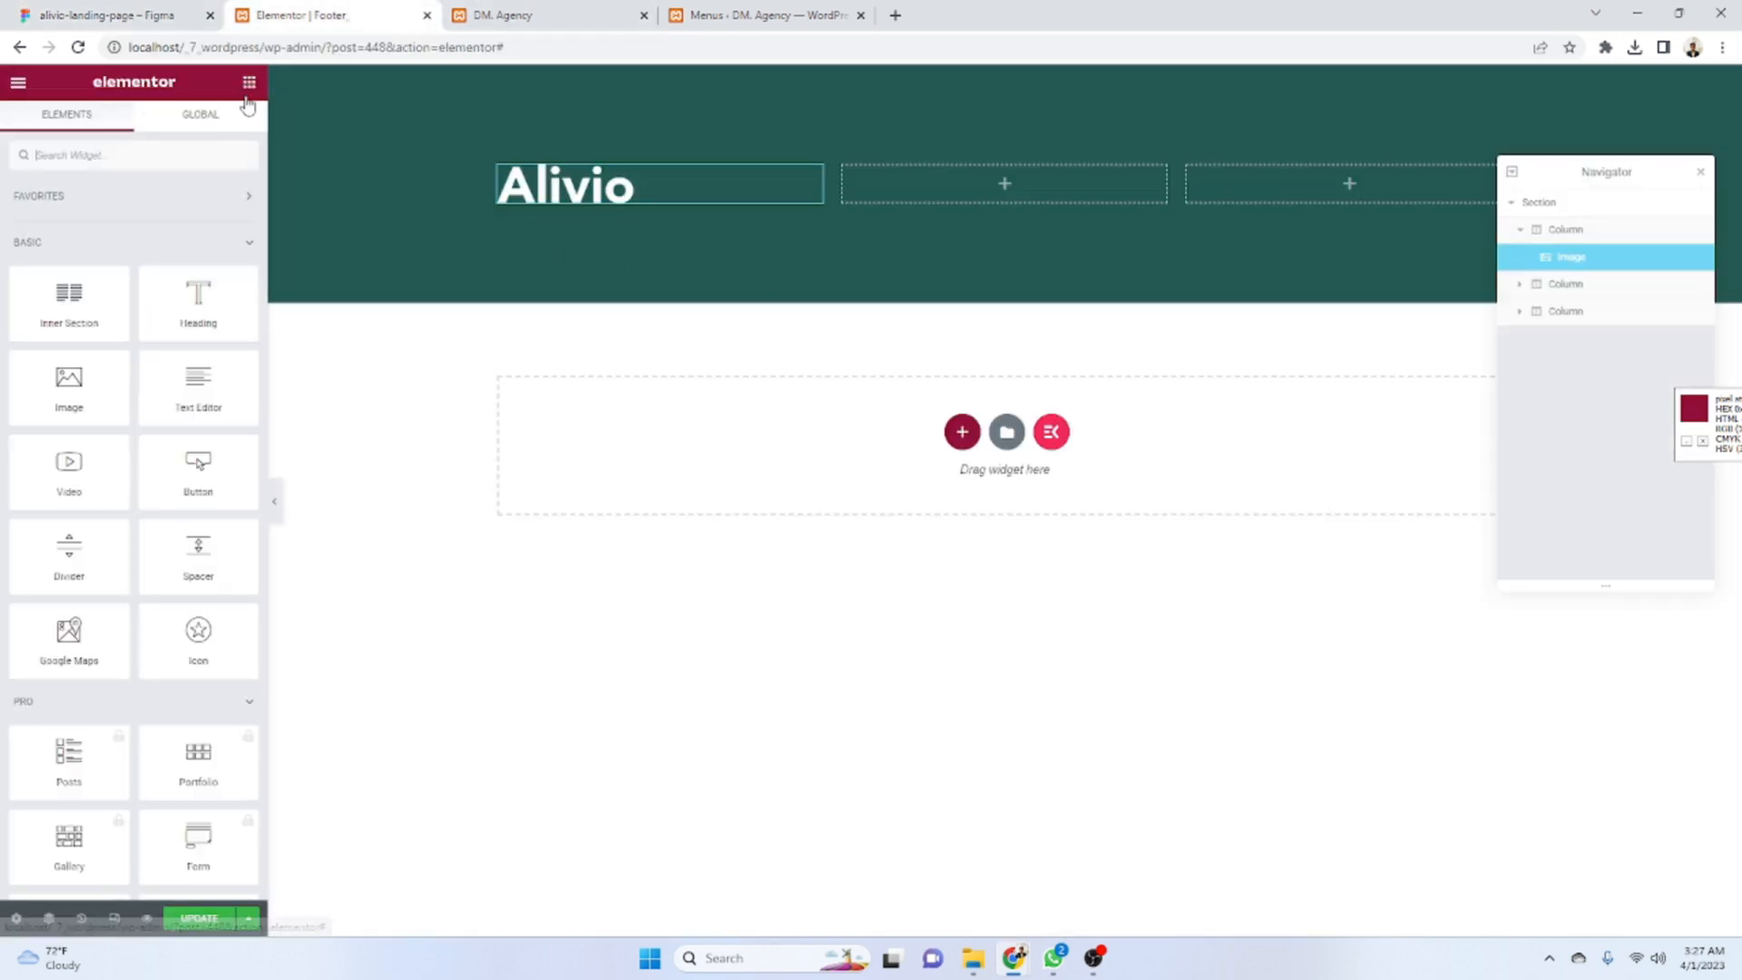
{"action": "left_click_drag", "start_coordinate": [198, 385], "coordinate": [620, 202]}
{"action": "left_click", "coordinate": [223, 396]}
{"action": "key", "text": "ctrl+a"}
{"action": "type", "text": "Everyone experiences stress in different ways. Let Alivio guide you, in a personalized journal experience, to overcome your stress."}
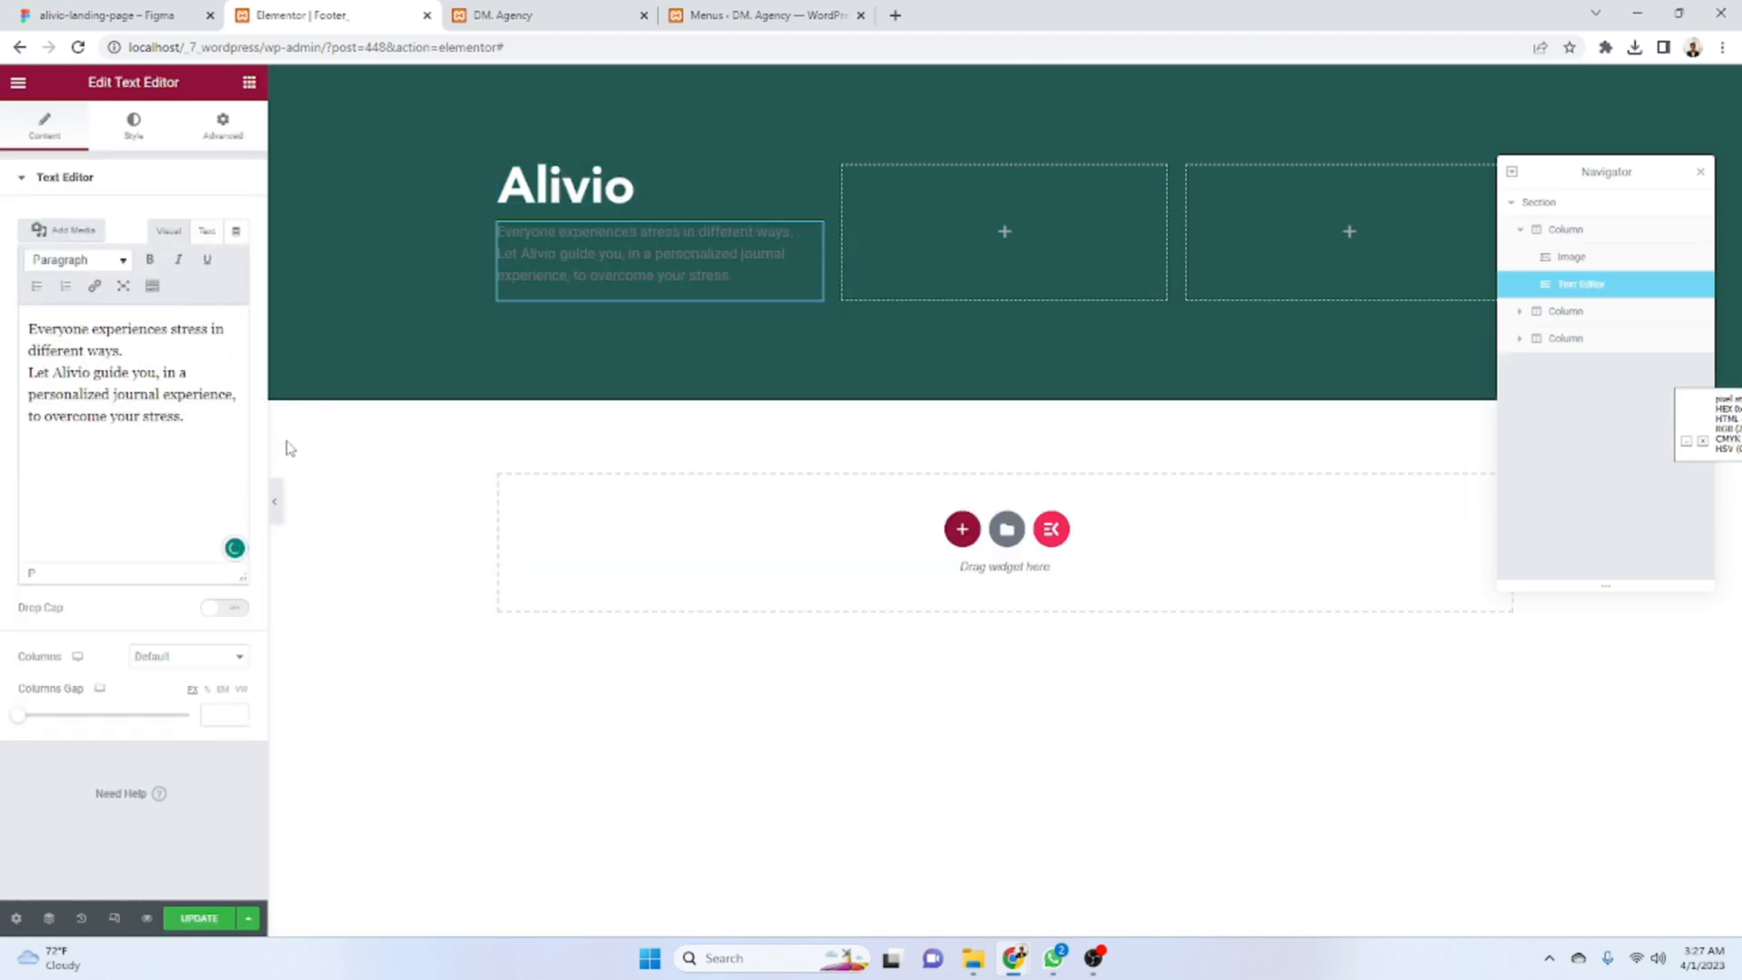
- Set the footer paragraph's text colour to FFFFFF and copy the font name Lato from the Figma paragraph
{"action": "left_click", "coordinate": [133, 125]}
{"action": "left_click", "coordinate": [237, 259]}
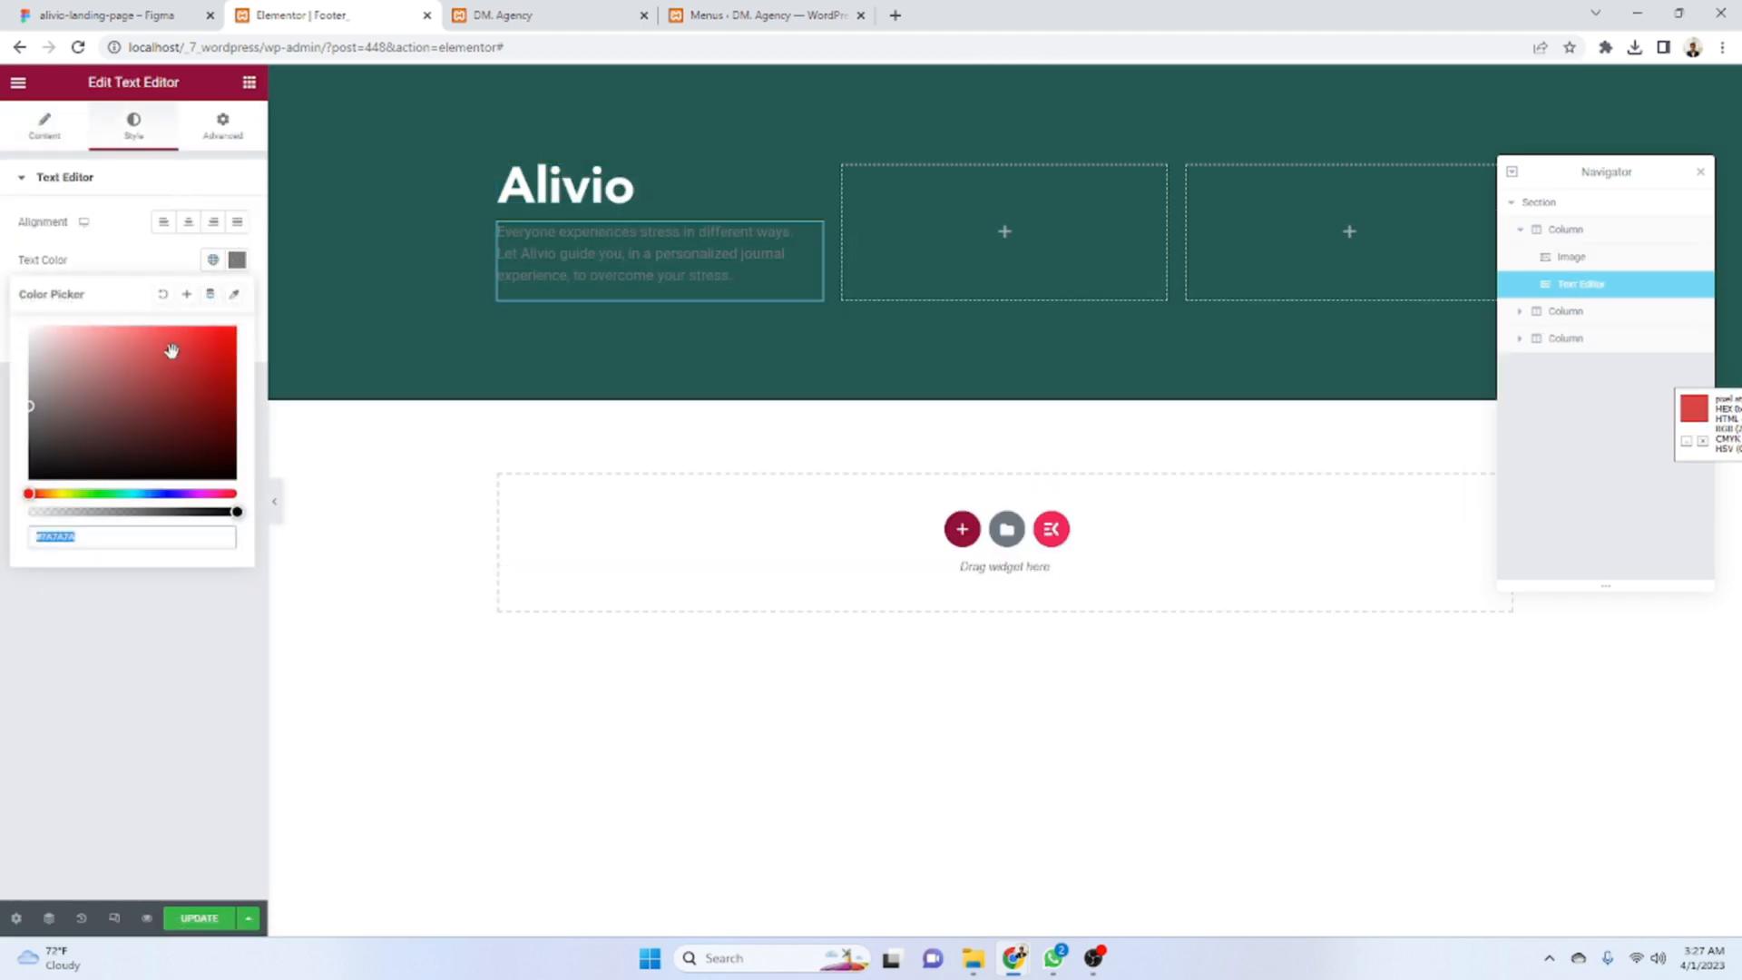
{"action": "left_click", "coordinate": [100, 15]}
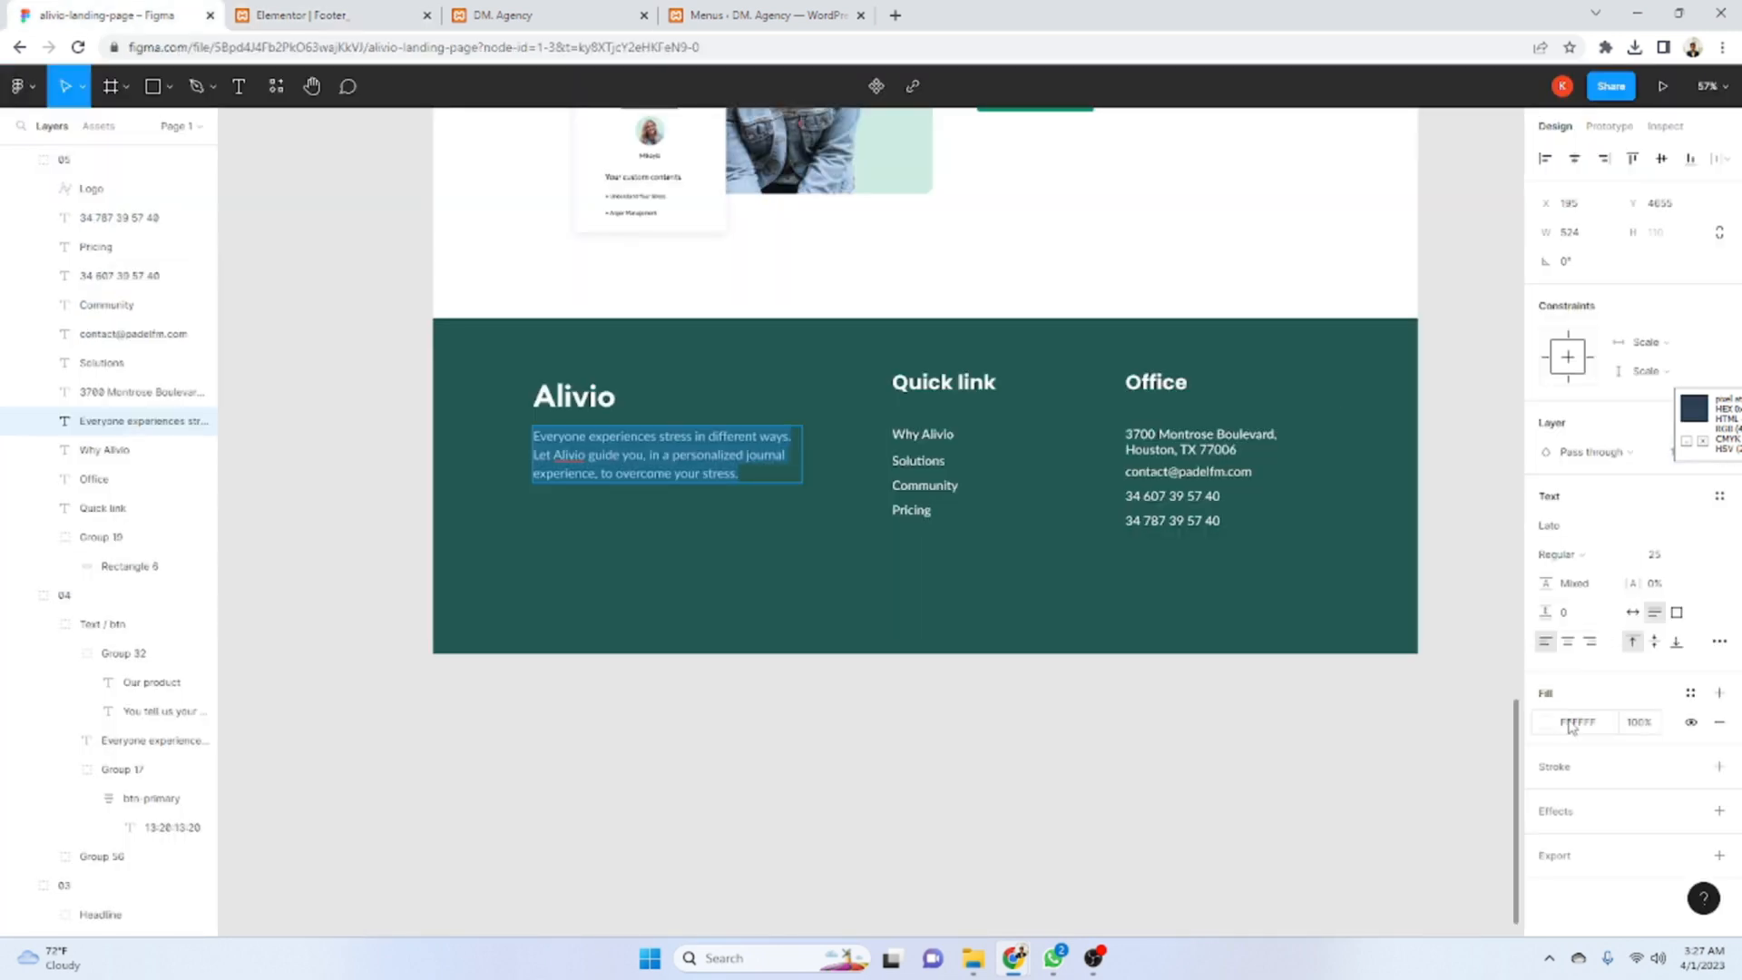
{"action": "left_click", "coordinate": [1580, 528]}
{"action": "key", "text": "ctrl+c"}
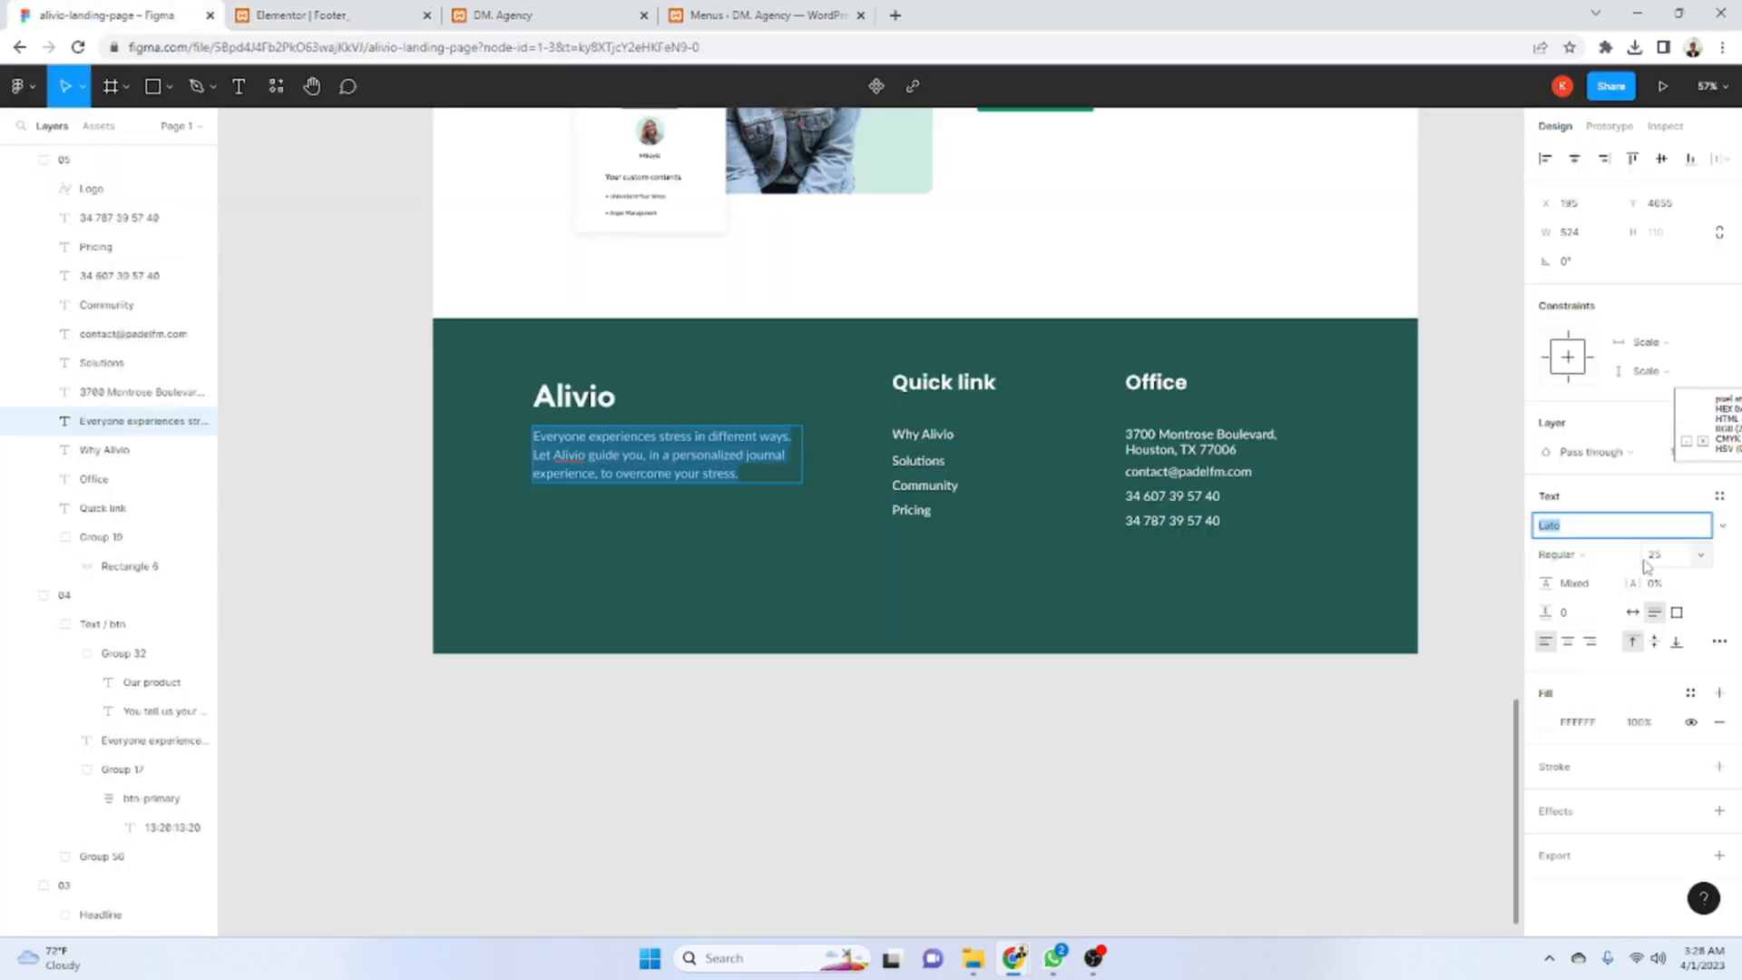
{"action": "left_click", "coordinate": [281, 15]}
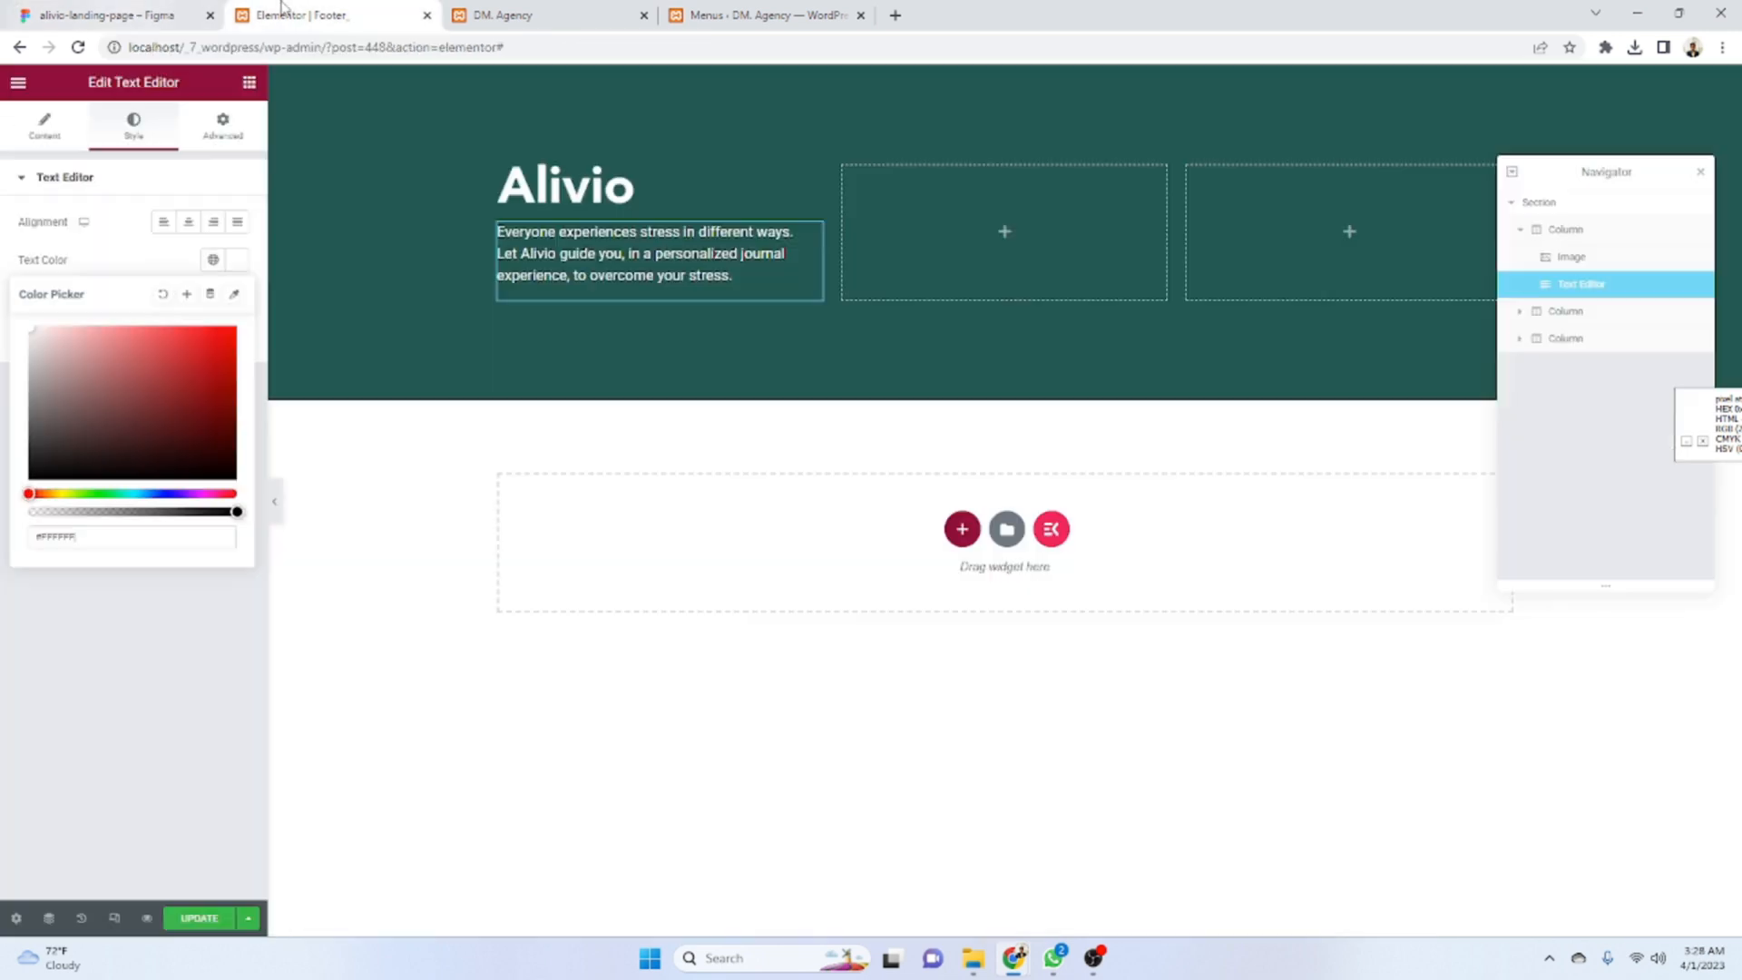
{"action": "left_click", "coordinate": [187, 256]}
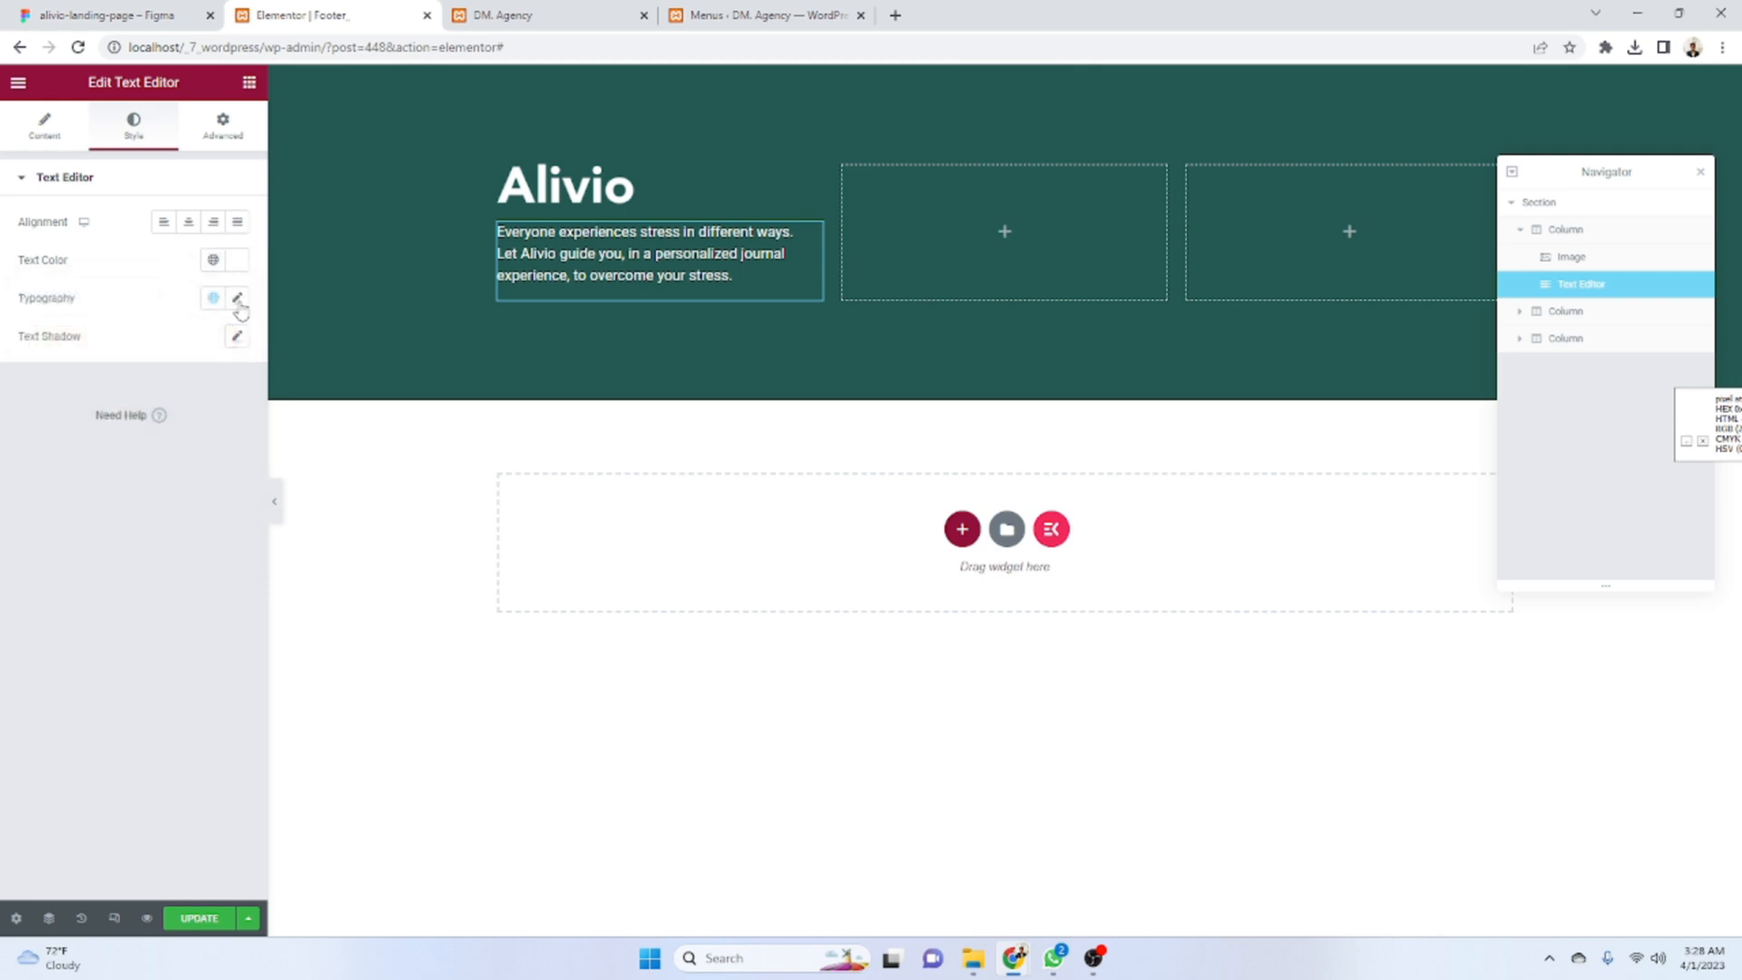
- Set the footer paragraph's typography to the Lato family at size 25 px
{"action": "left_click", "coordinate": [237, 302]}
{"action": "left_click", "coordinate": [193, 383]}
{"action": "key", "text": "ctrl+v"}
{"action": "left_click", "coordinate": [194, 457]}
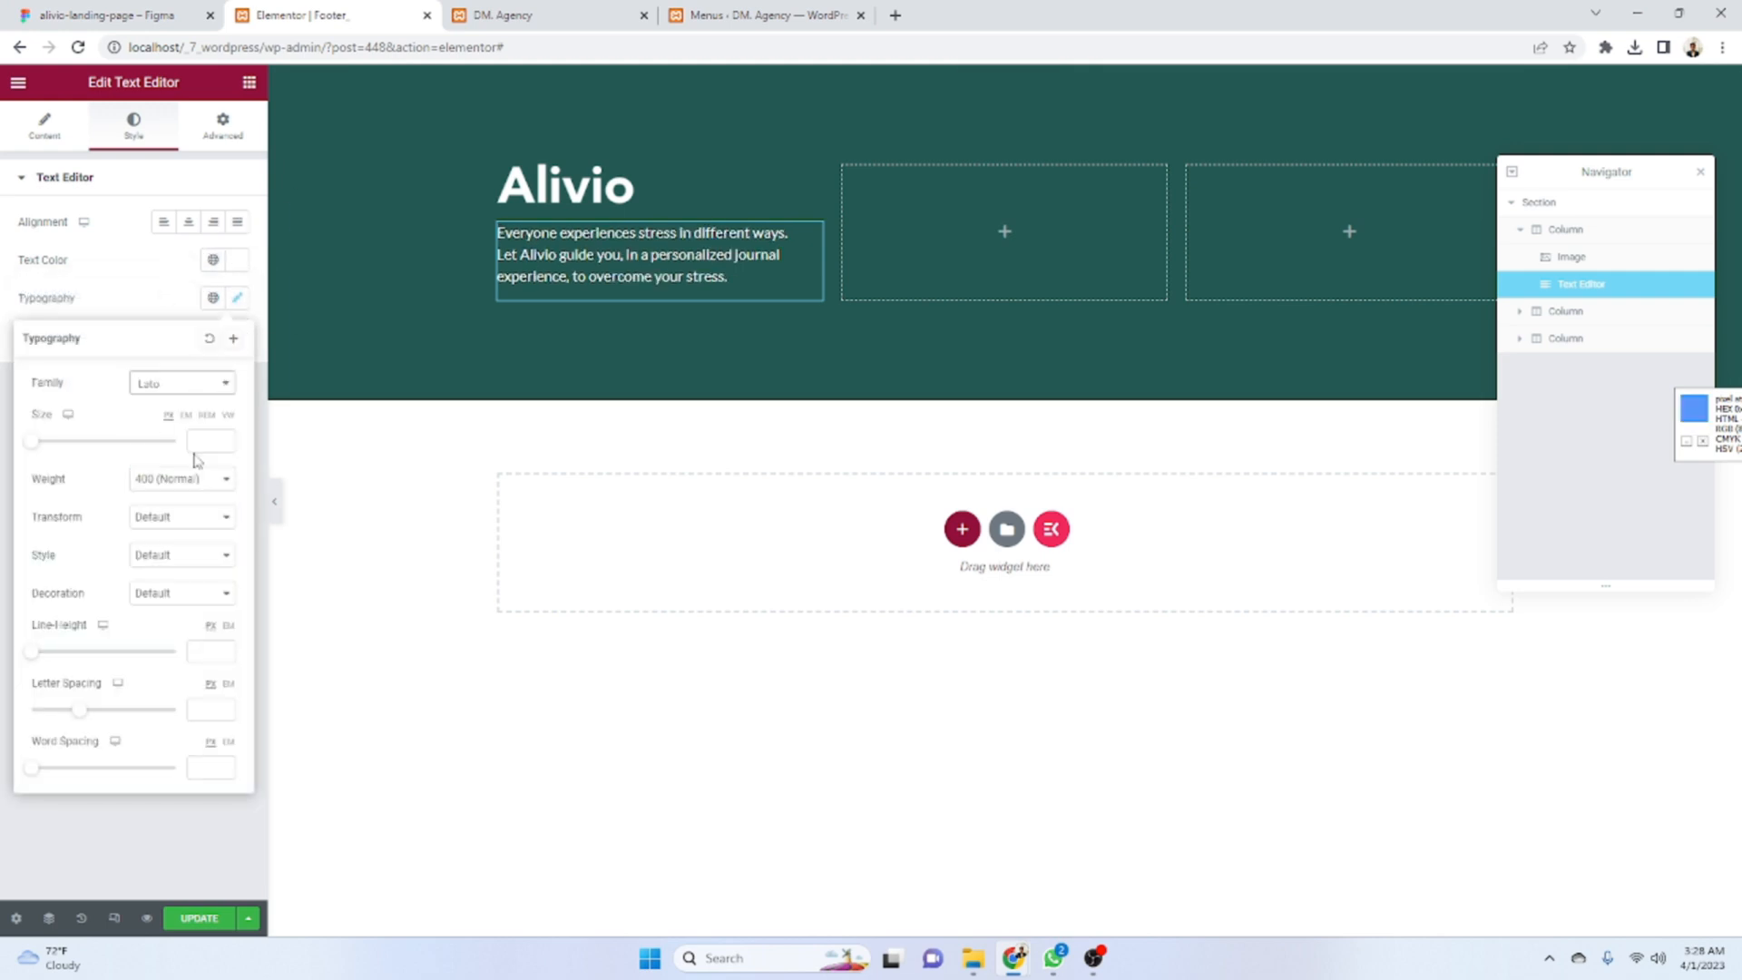
{"action": "left_click", "coordinate": [221, 441]}
{"action": "type", "text": "25"}
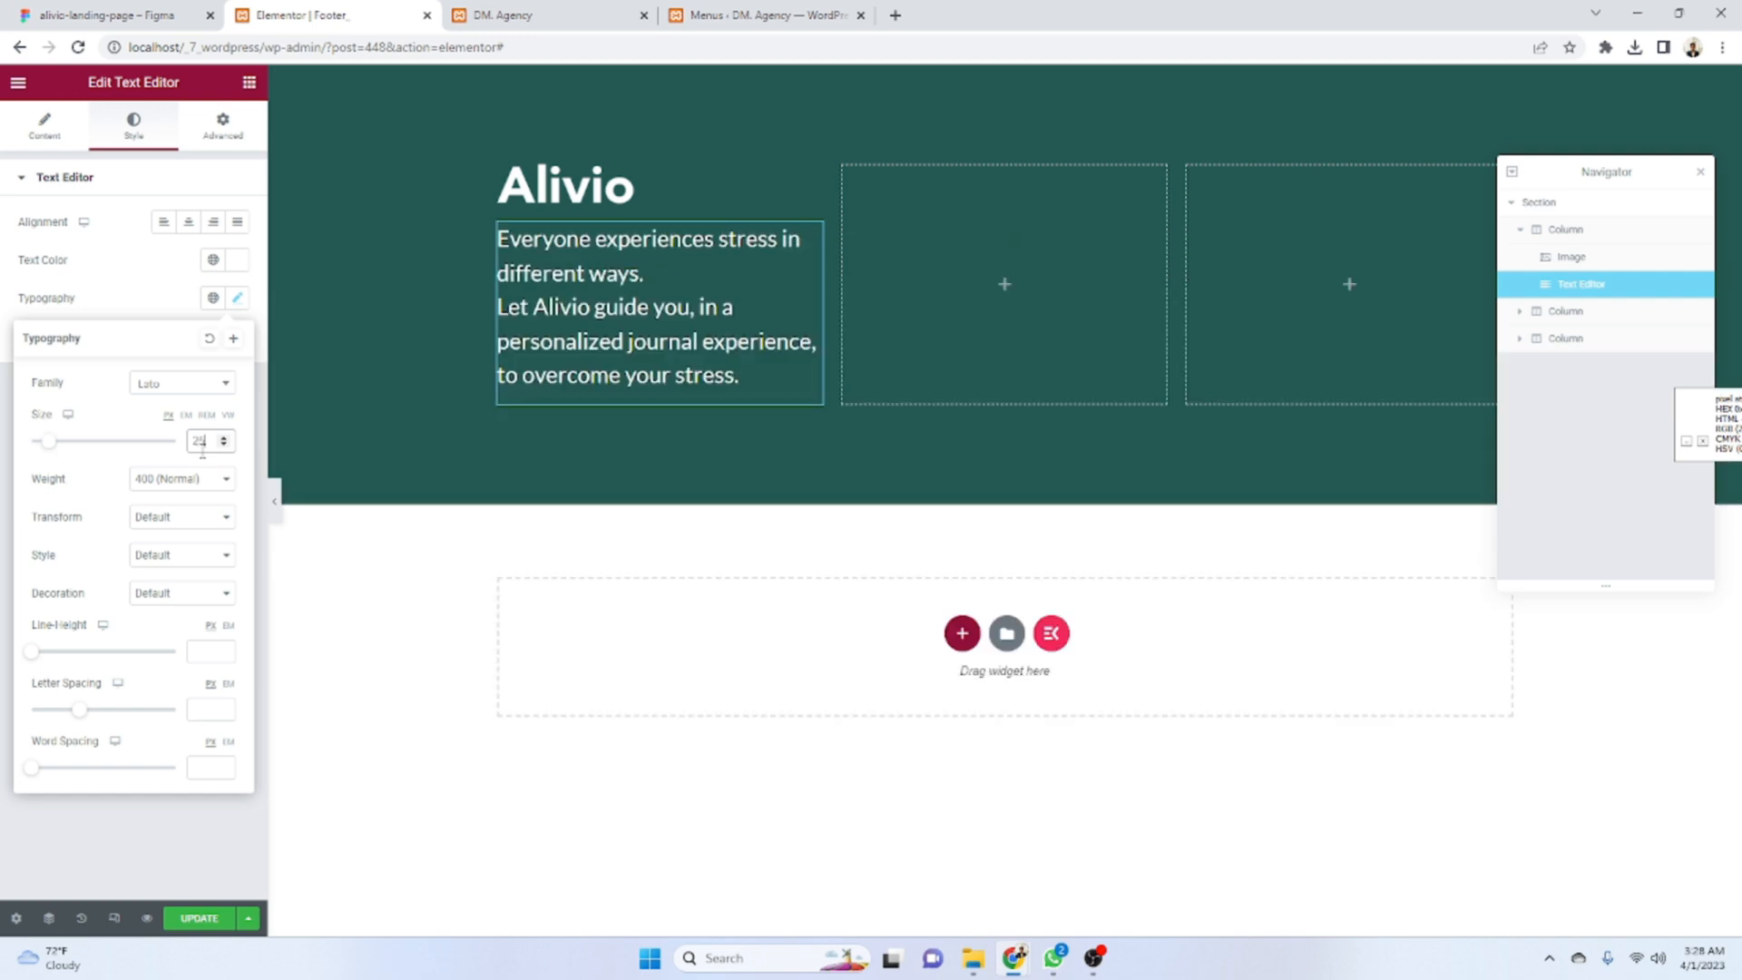
{"action": "left_click", "coordinate": [195, 479]}
{"action": "left_click", "coordinate": [209, 577]}
- Compare the paragraph's layout with the Figma footer and widen the first column to slightly over two fifths of the section, narrowing the second
{"action": "left_click", "coordinate": [11, 7]}
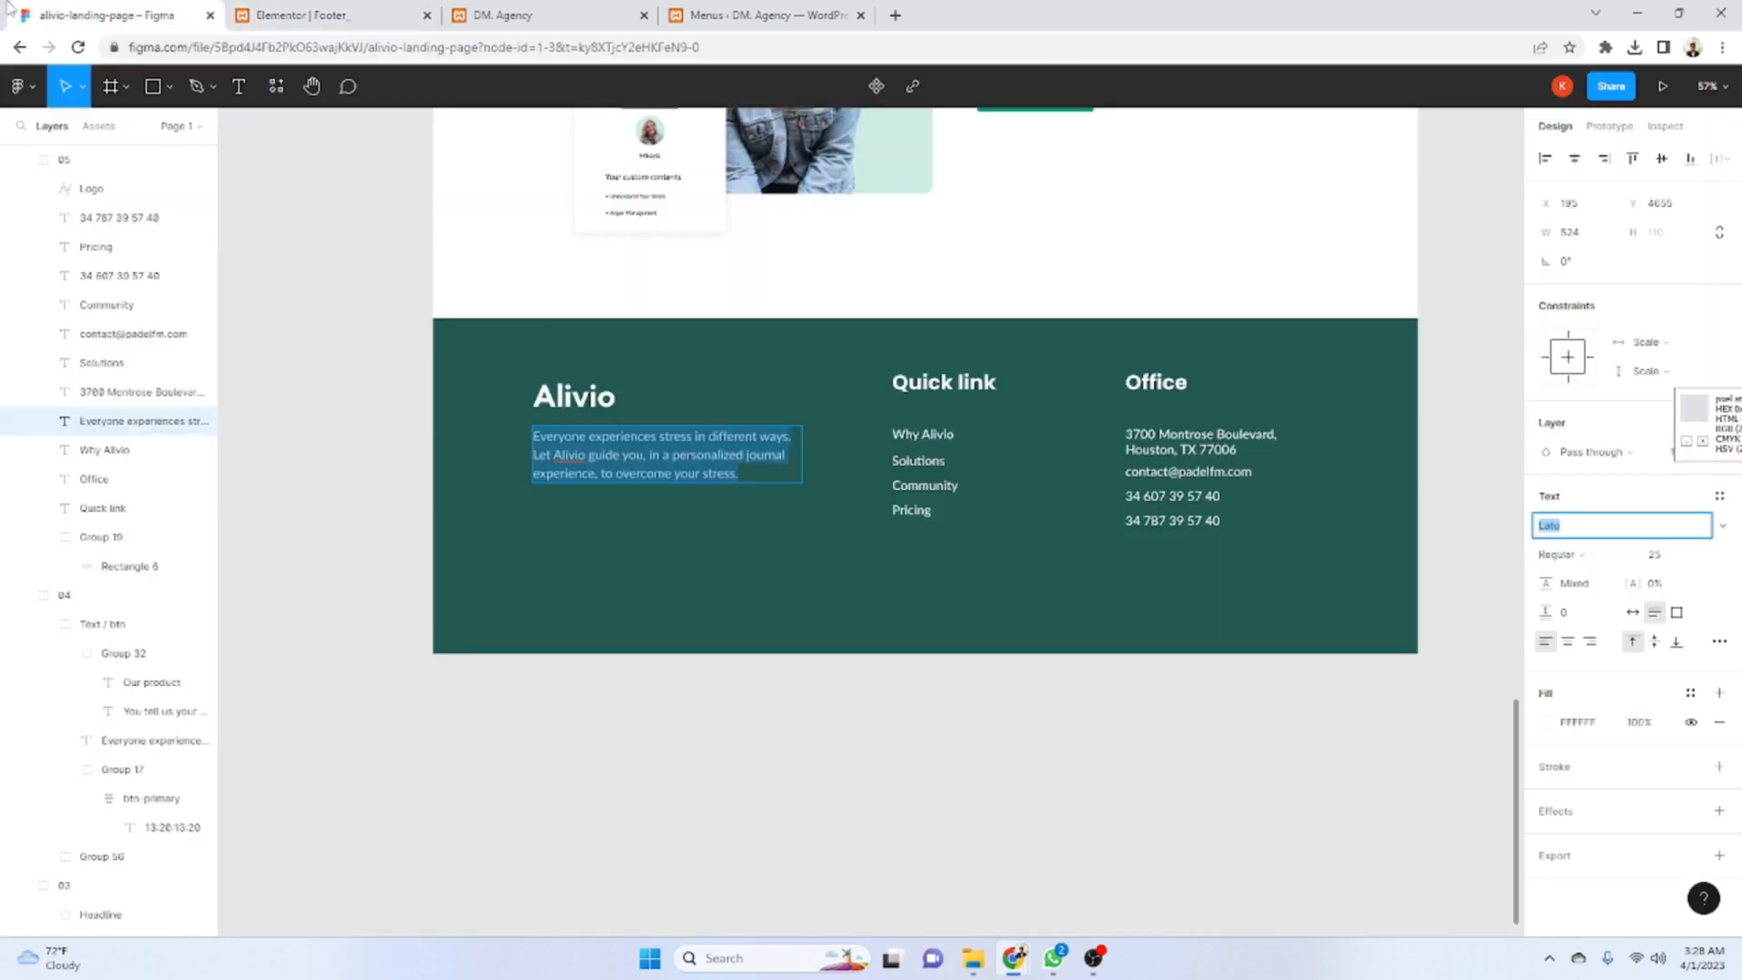
{"action": "left_click", "coordinate": [231, 9]}
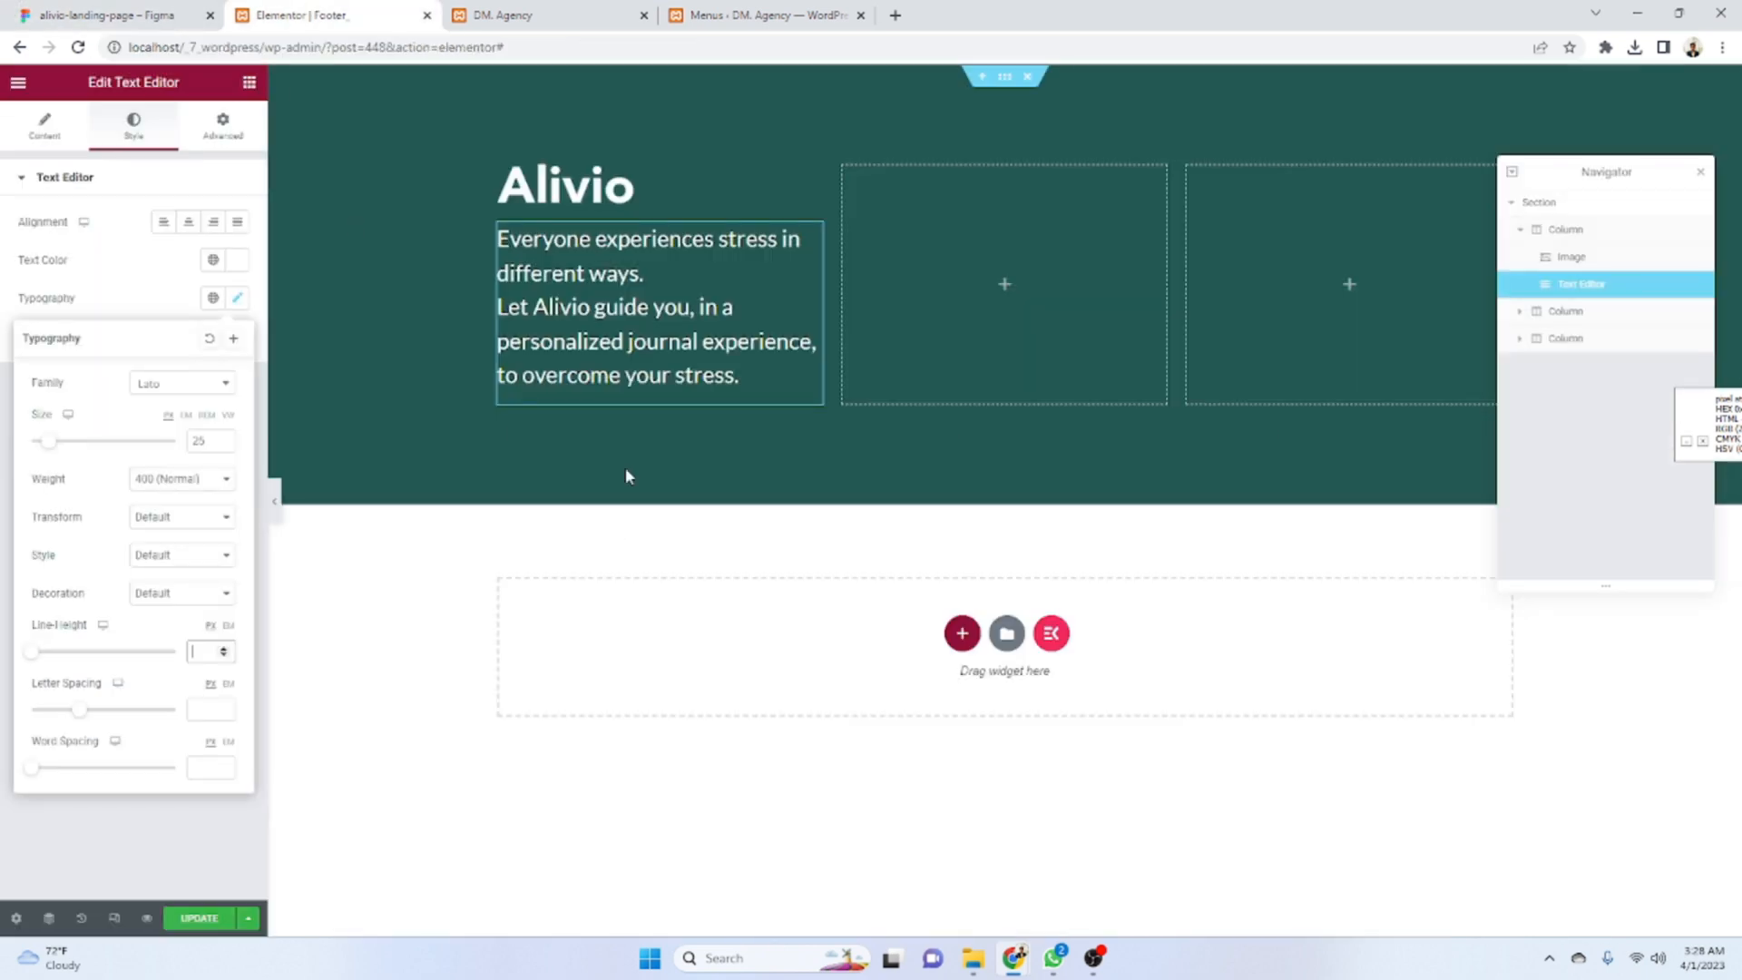
{"action": "left_click", "coordinate": [143, 4]}
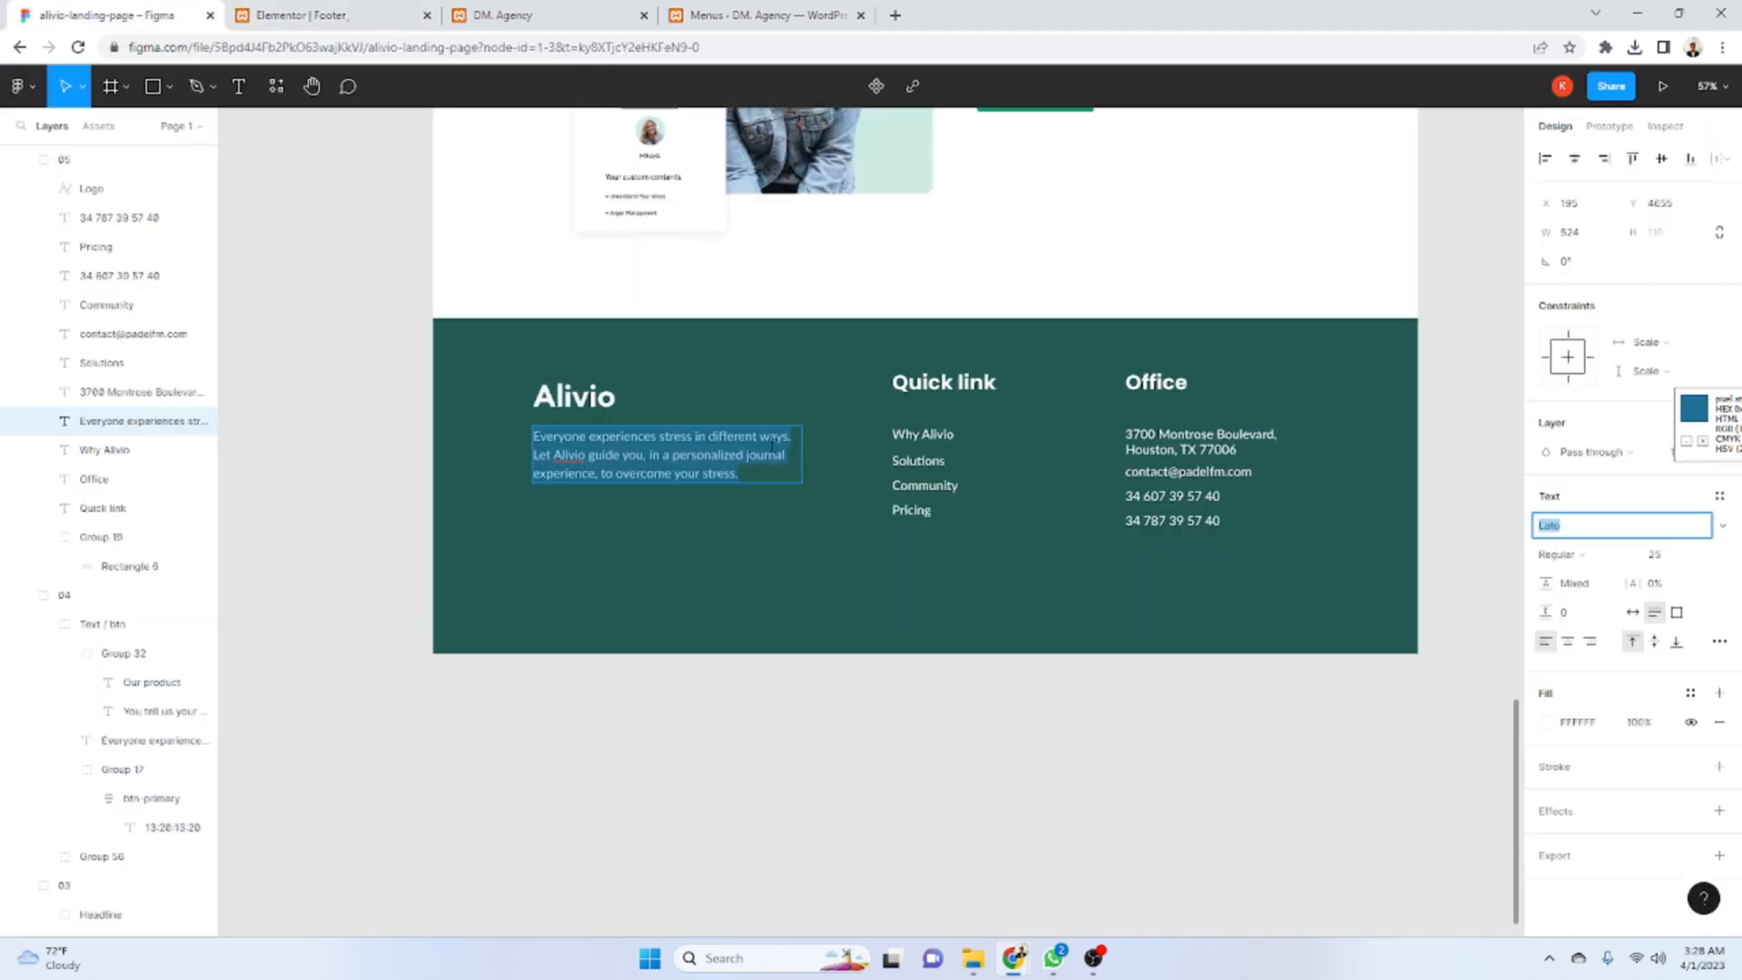
{"action": "key", "text": "ctrl+Tab"}
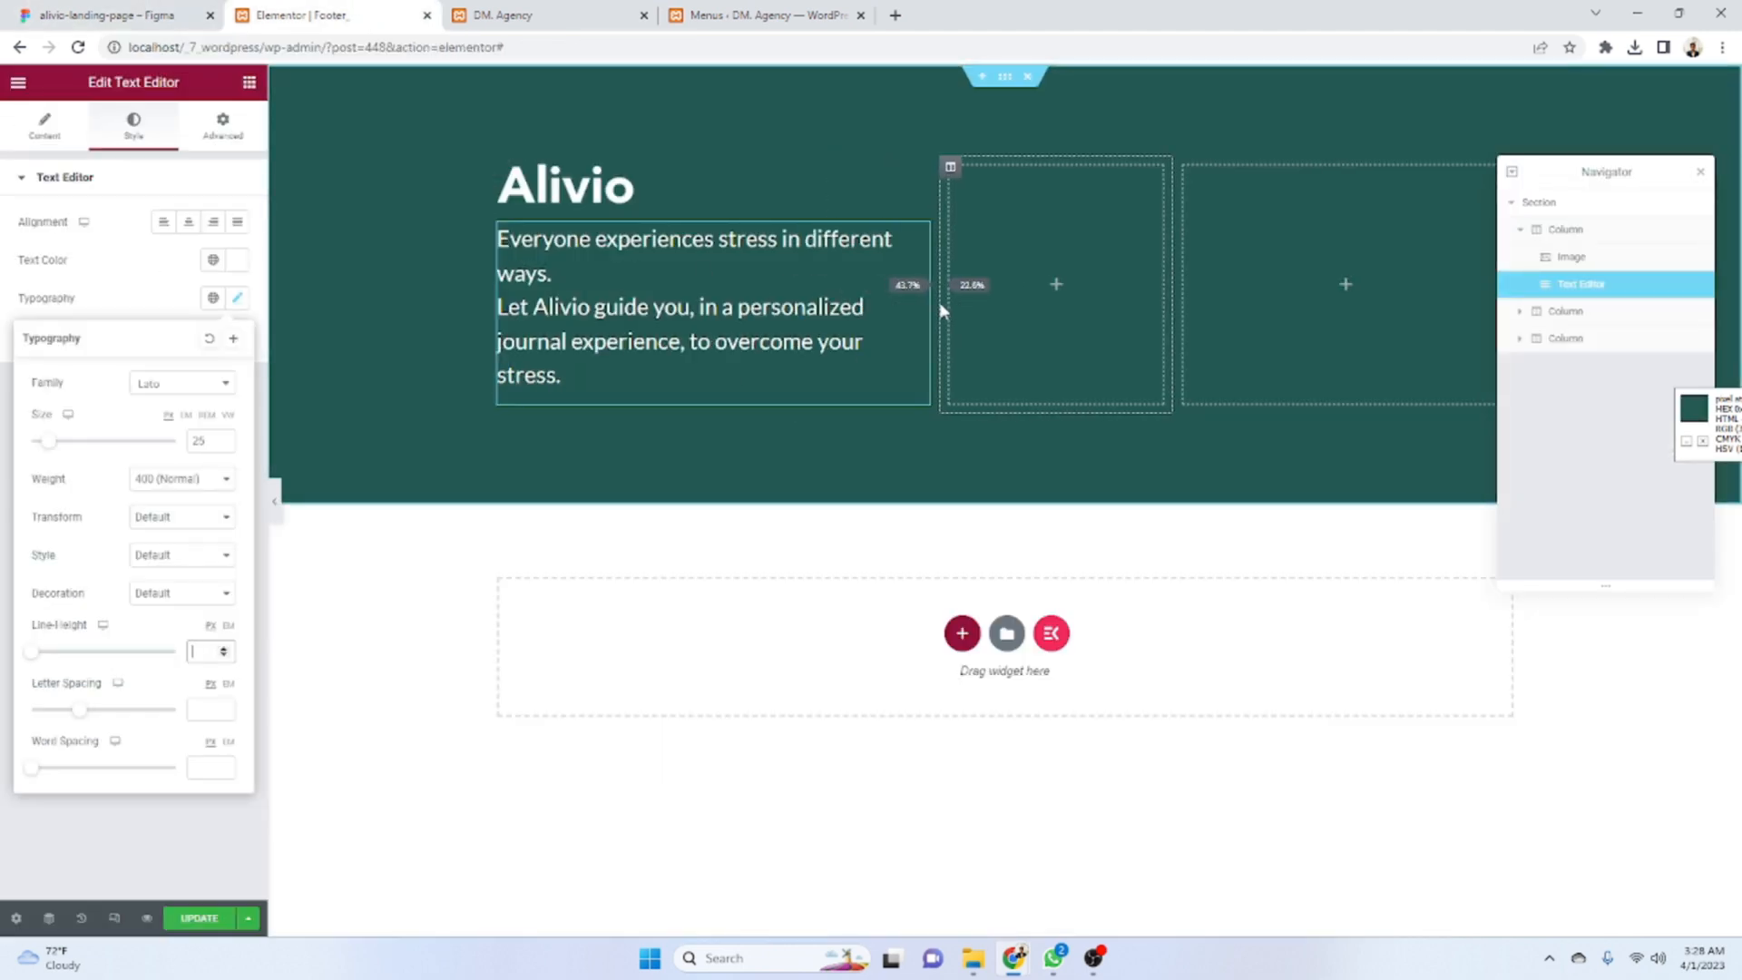
{"action": "left_click_drag", "start_coordinate": [941, 311], "coordinate": [927, 310]}
- Copy the "Quick link" title from the Figma footer and add a Heading widget with that text to the second column
{"action": "left_click", "coordinate": [168, 9]}
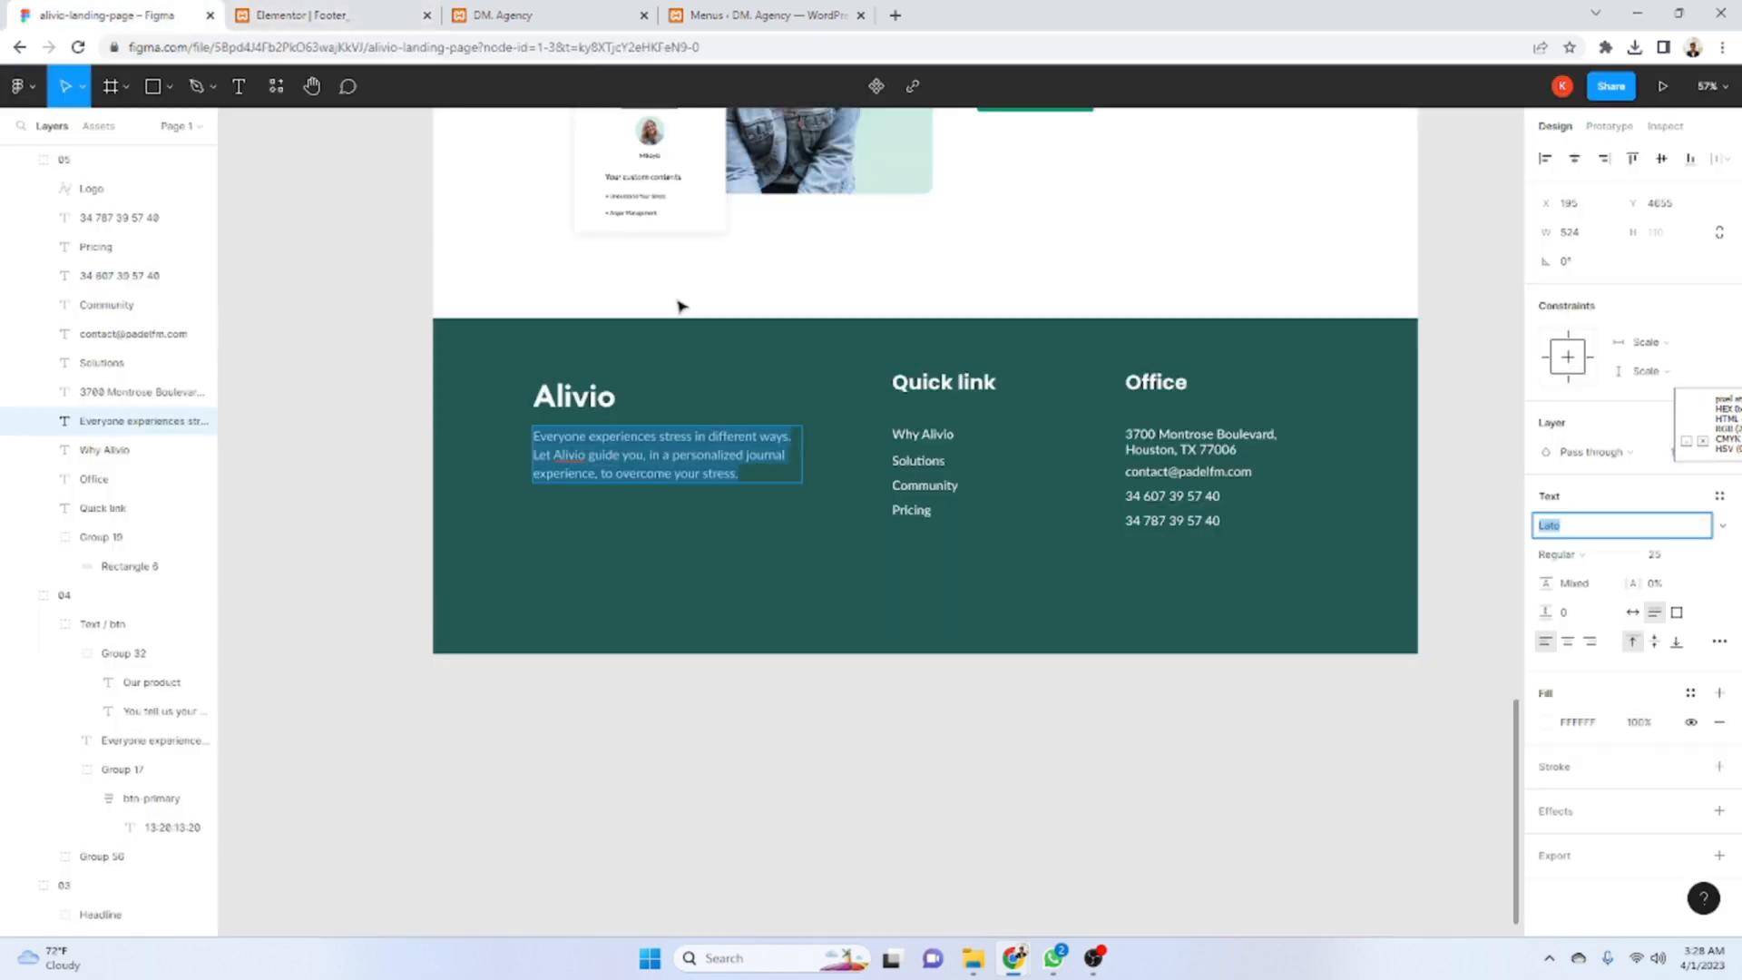
{"action": "left_click", "coordinate": [945, 385]}
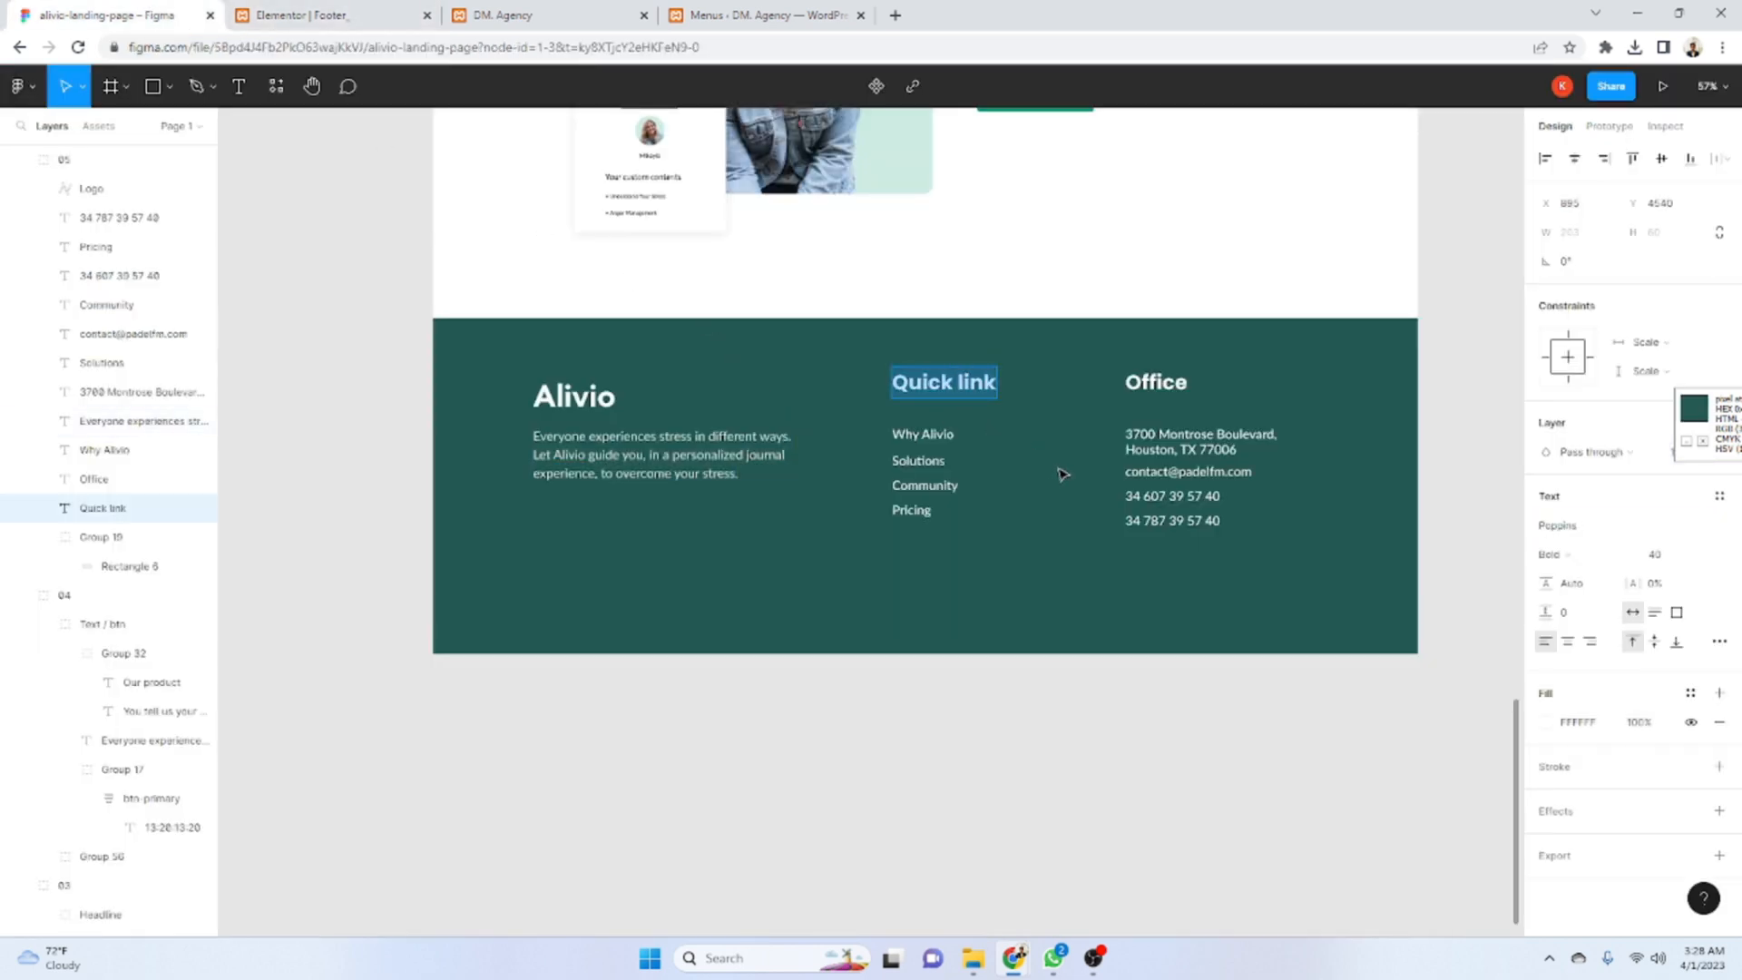
{"action": "left_click", "coordinate": [299, 16]}
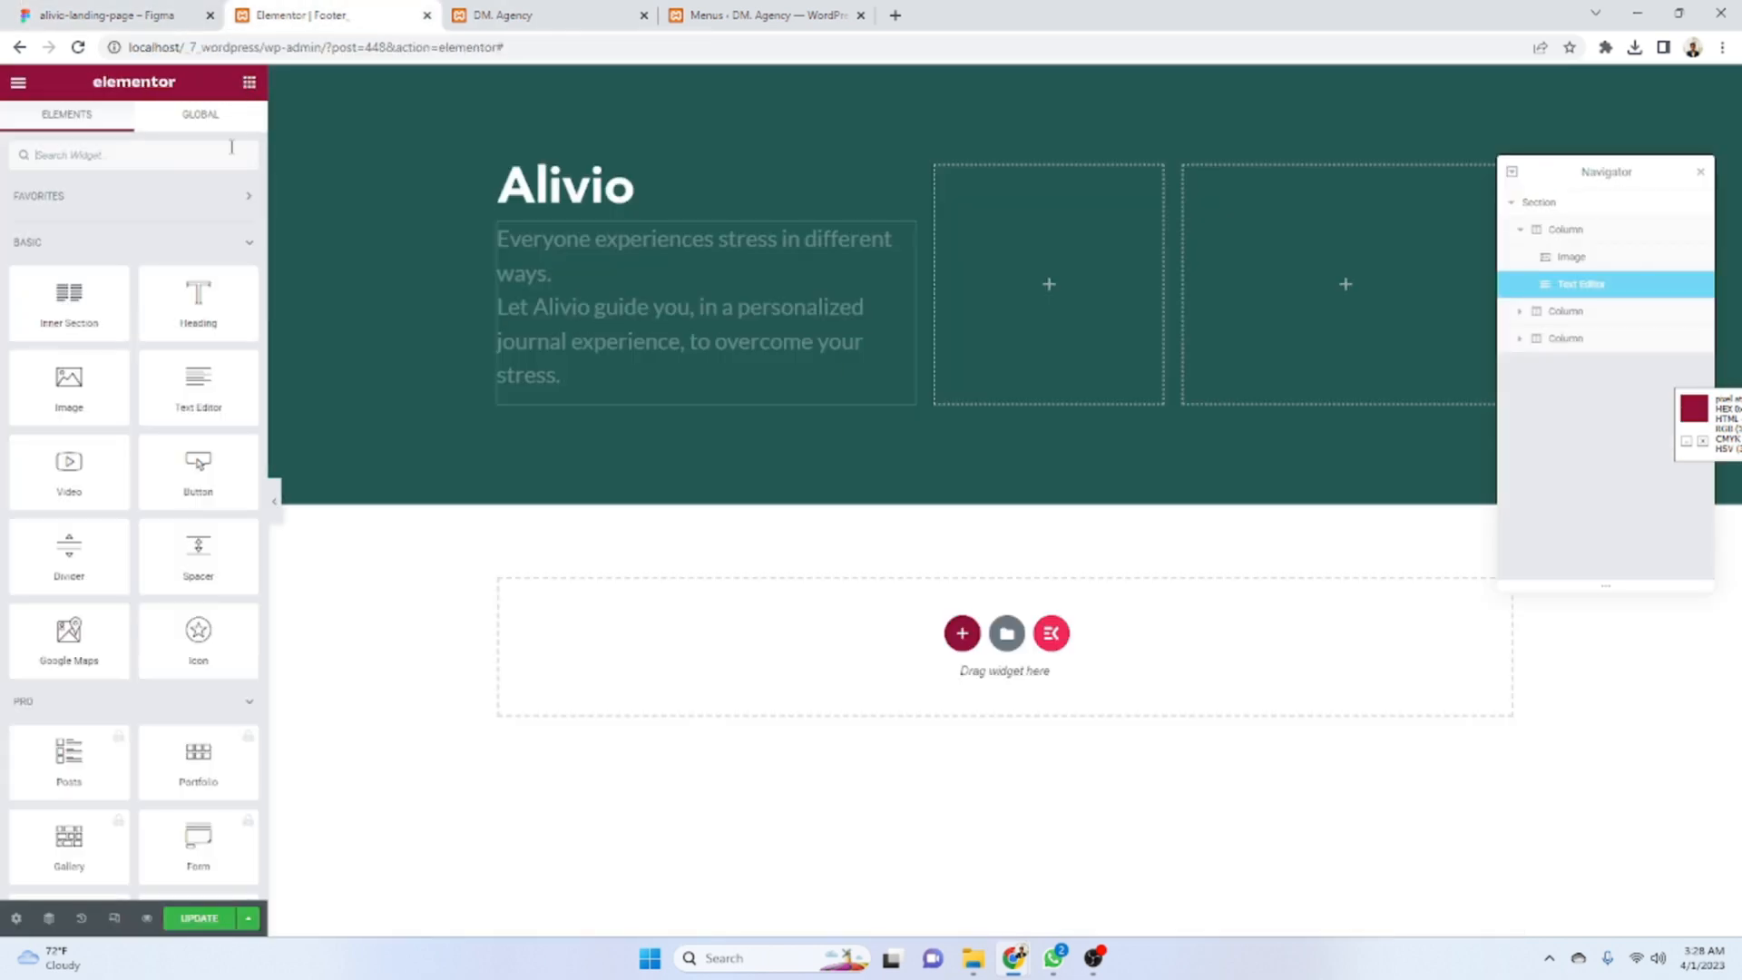
{"action": "left_click_drag", "start_coordinate": [196, 299], "coordinate": [1043, 284]}
{"action": "key", "text": "ctrl+a"}
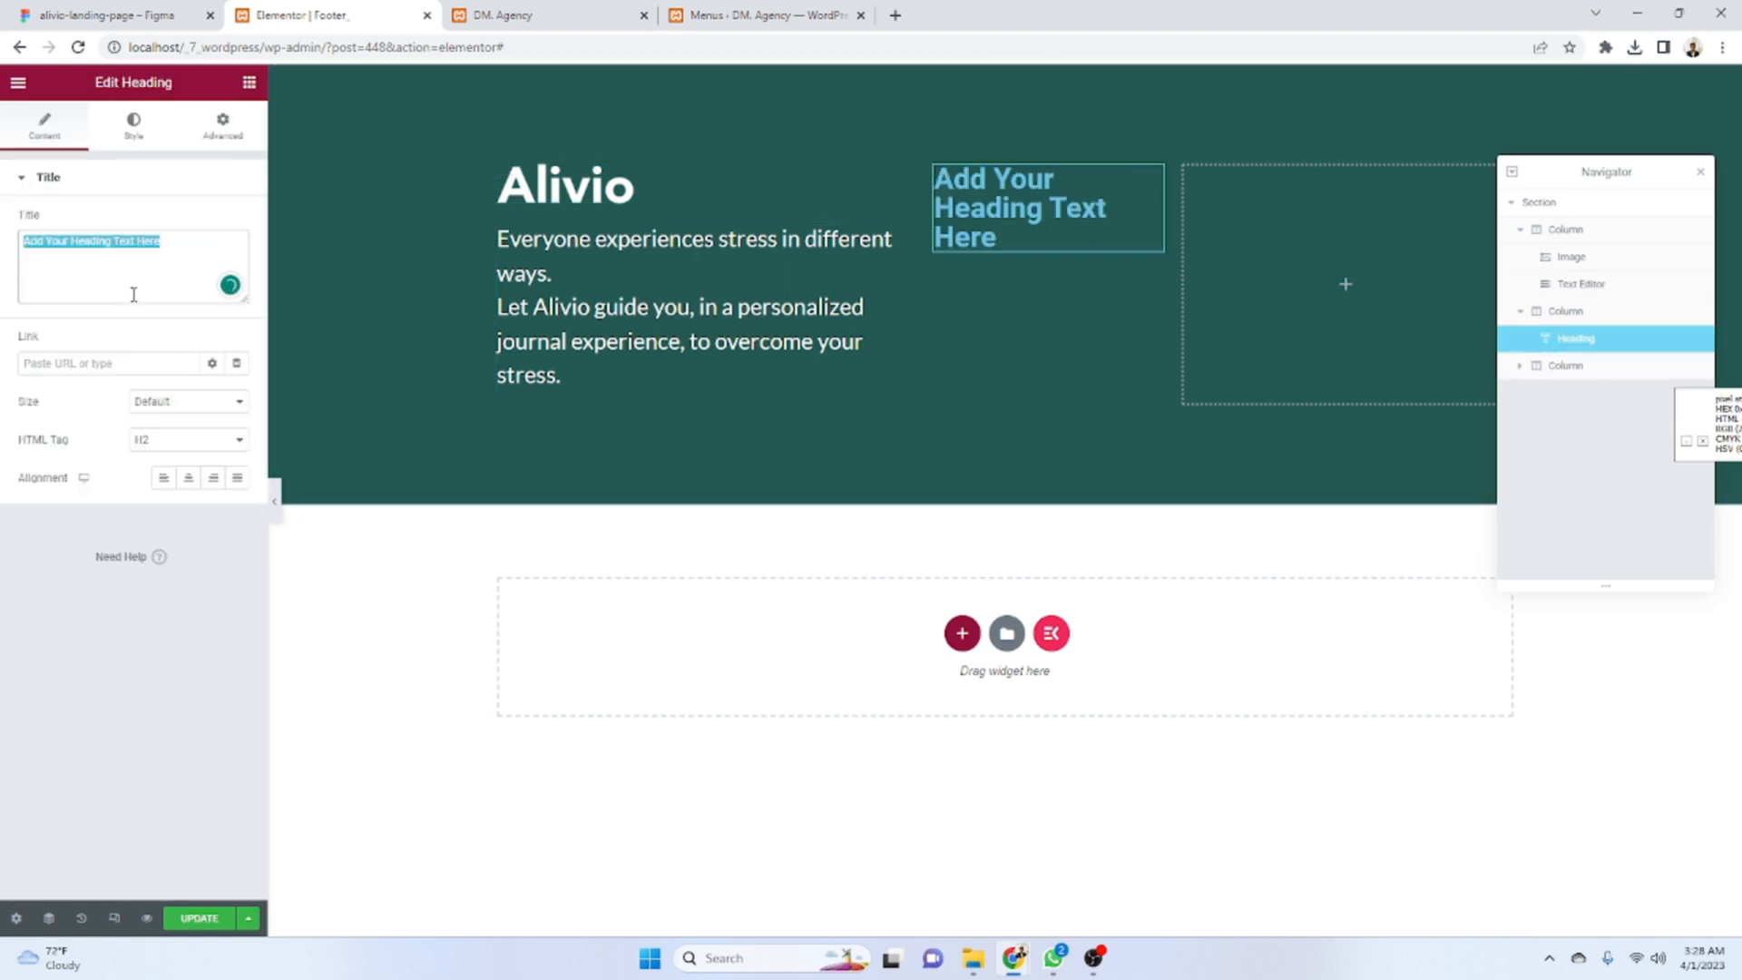
{"action": "type", "text": "Quick link"}
- Set the Quick link heading's text colour to FFFFFF and copy the font name Poppins from the Figma title
{"action": "left_click", "coordinate": [137, 140]}
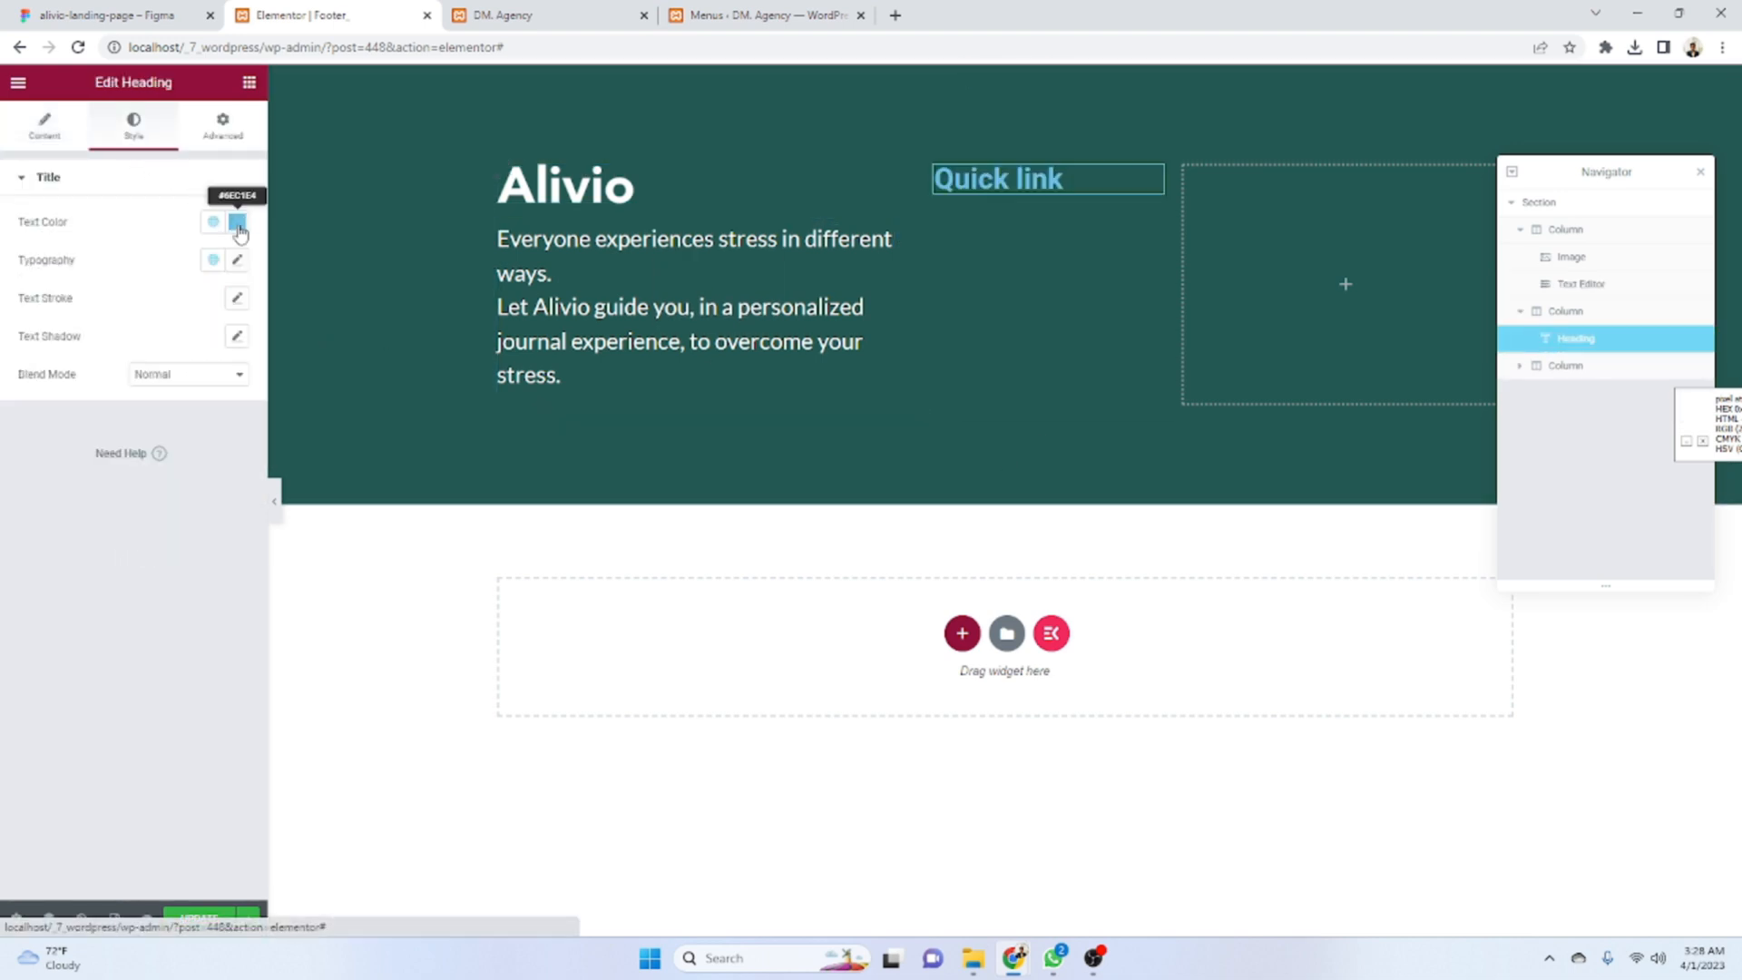
{"action": "left_click", "coordinate": [237, 222]}
{"action": "left_click", "coordinate": [33, 289]}
{"action": "left_click", "coordinate": [94, 12]}
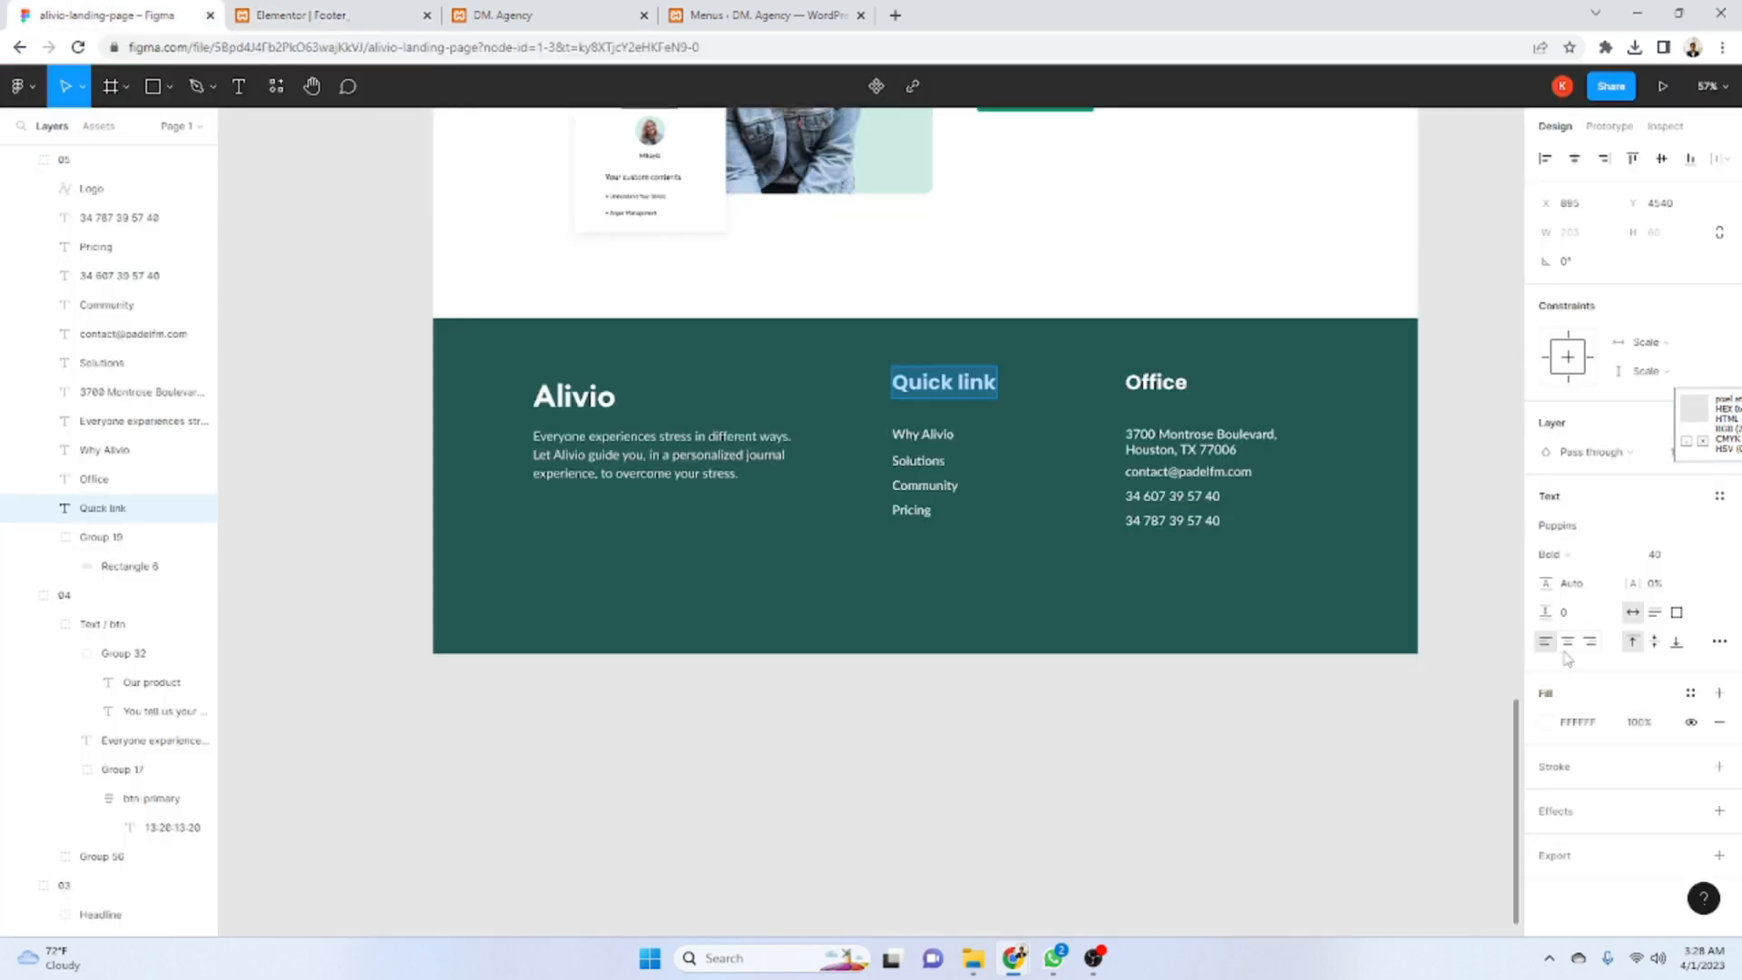
{"action": "left_click", "coordinate": [1583, 525]}
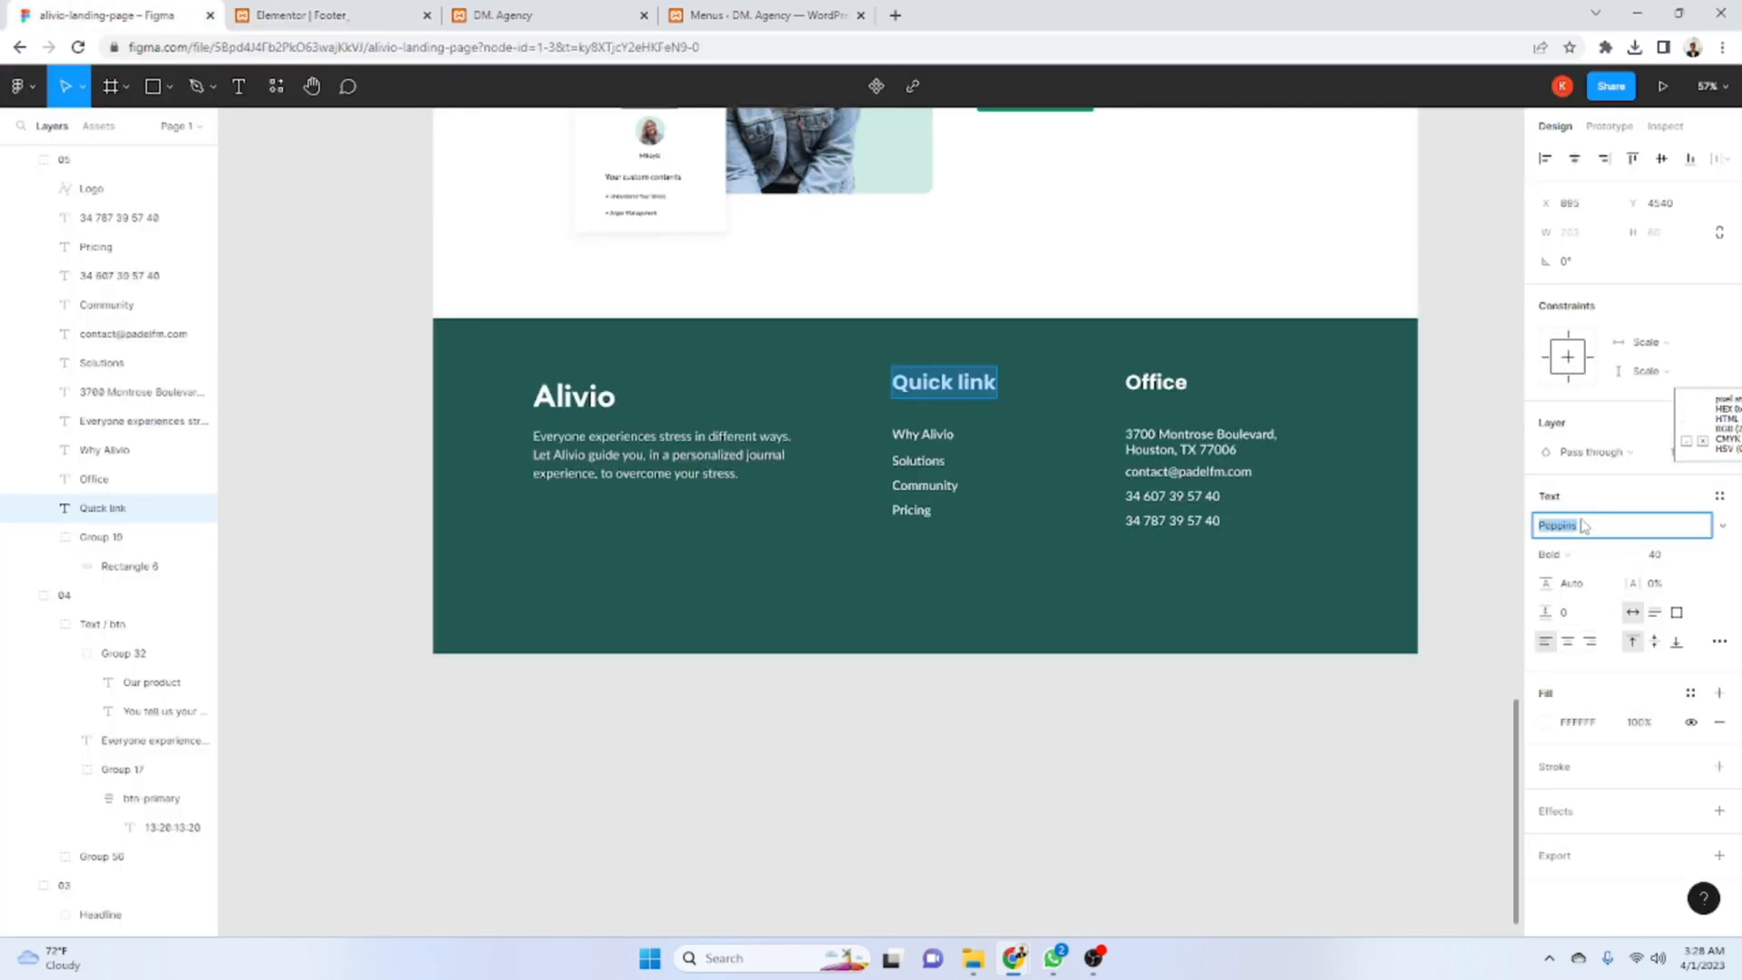
{"action": "left_click", "coordinate": [432, 7]}
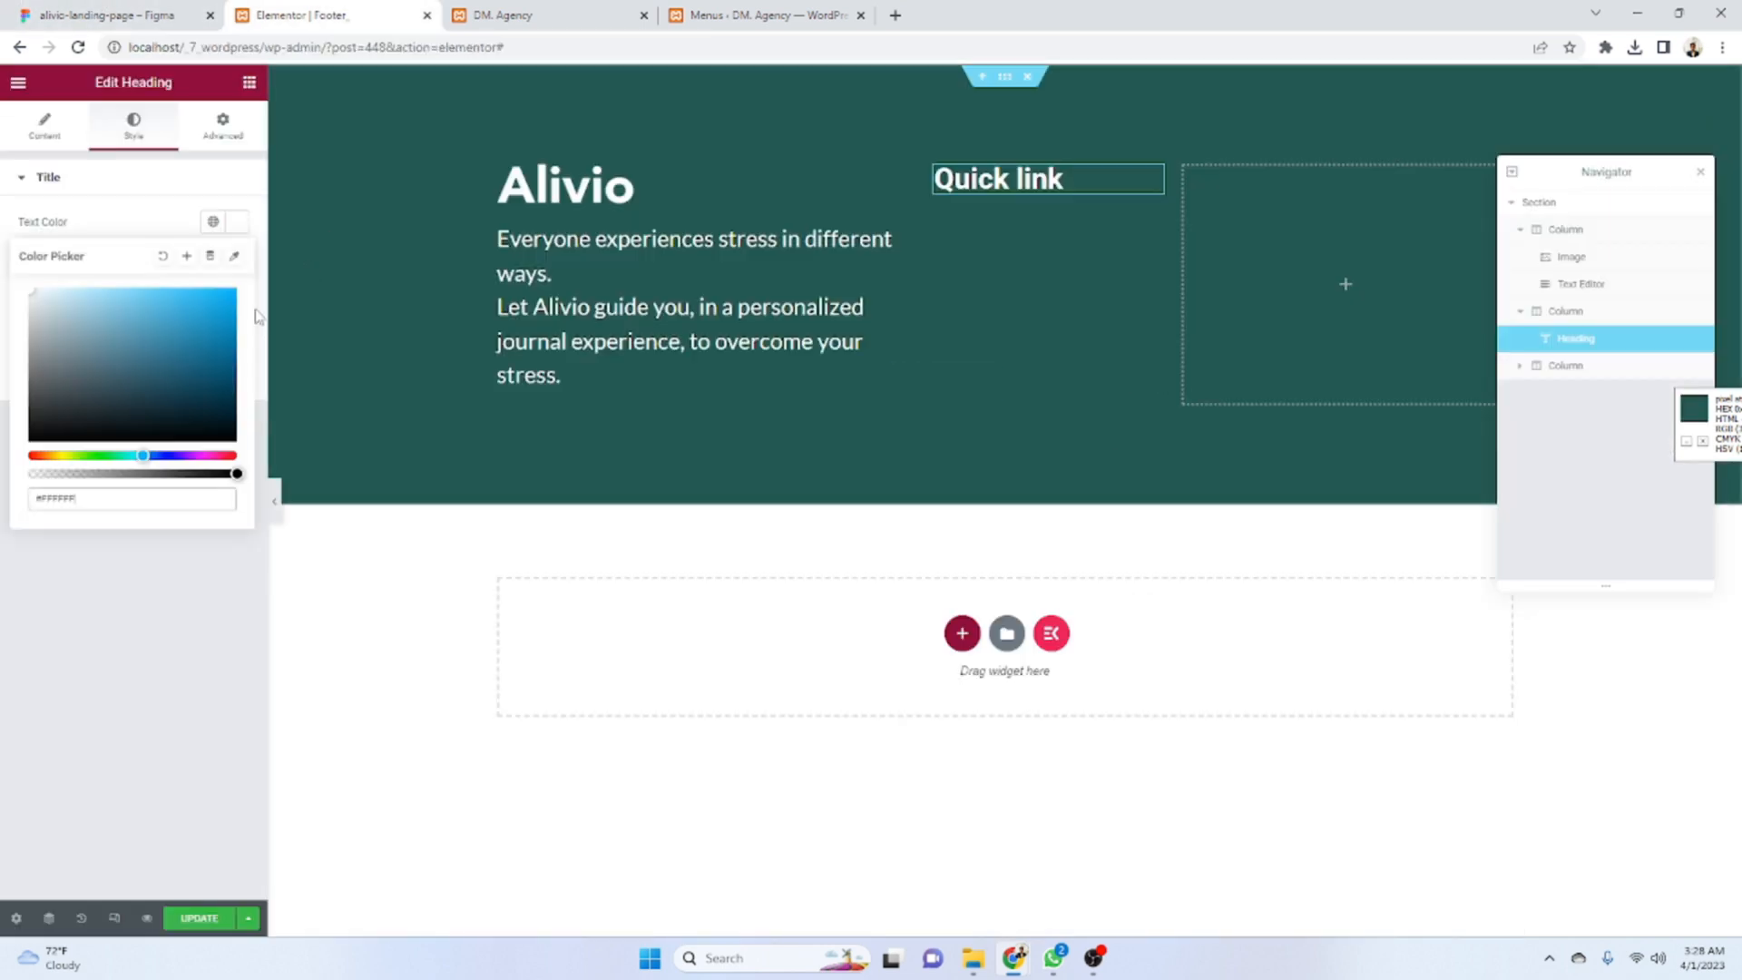
{"action": "left_click", "coordinate": [139, 216]}
{"action": "left_click", "coordinate": [237, 261]}
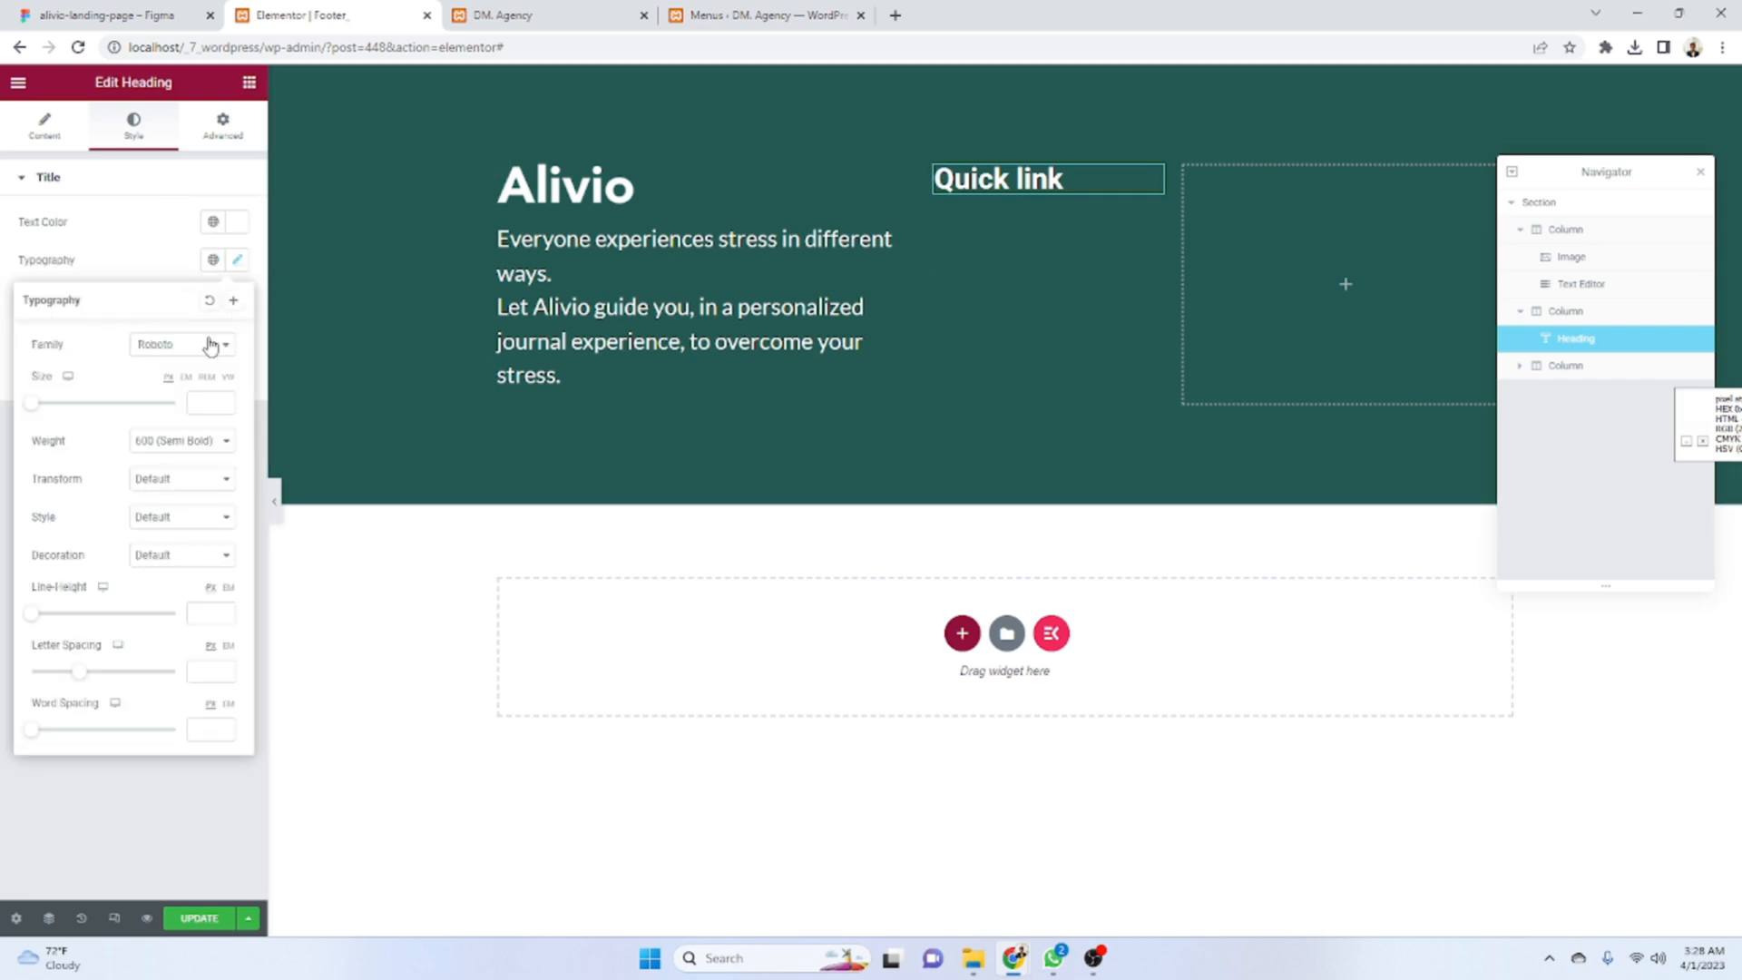
{"action": "left_click", "coordinate": [210, 344]}
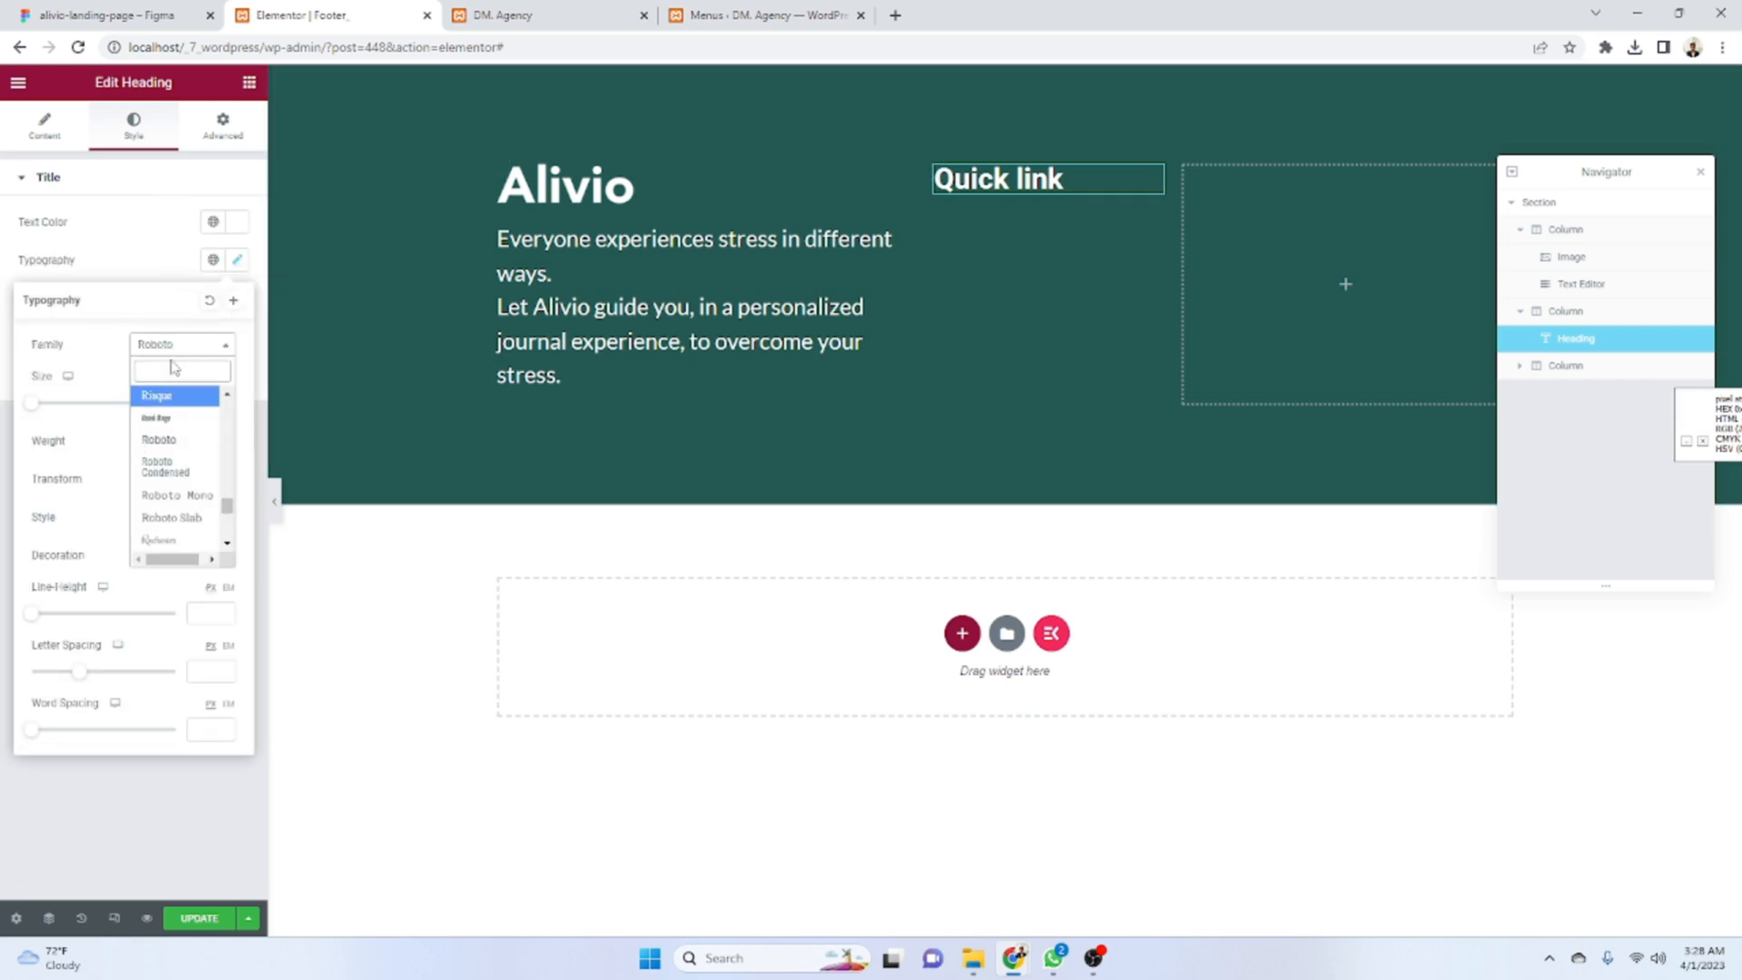
{"action": "left_click", "coordinate": [581, 374]}
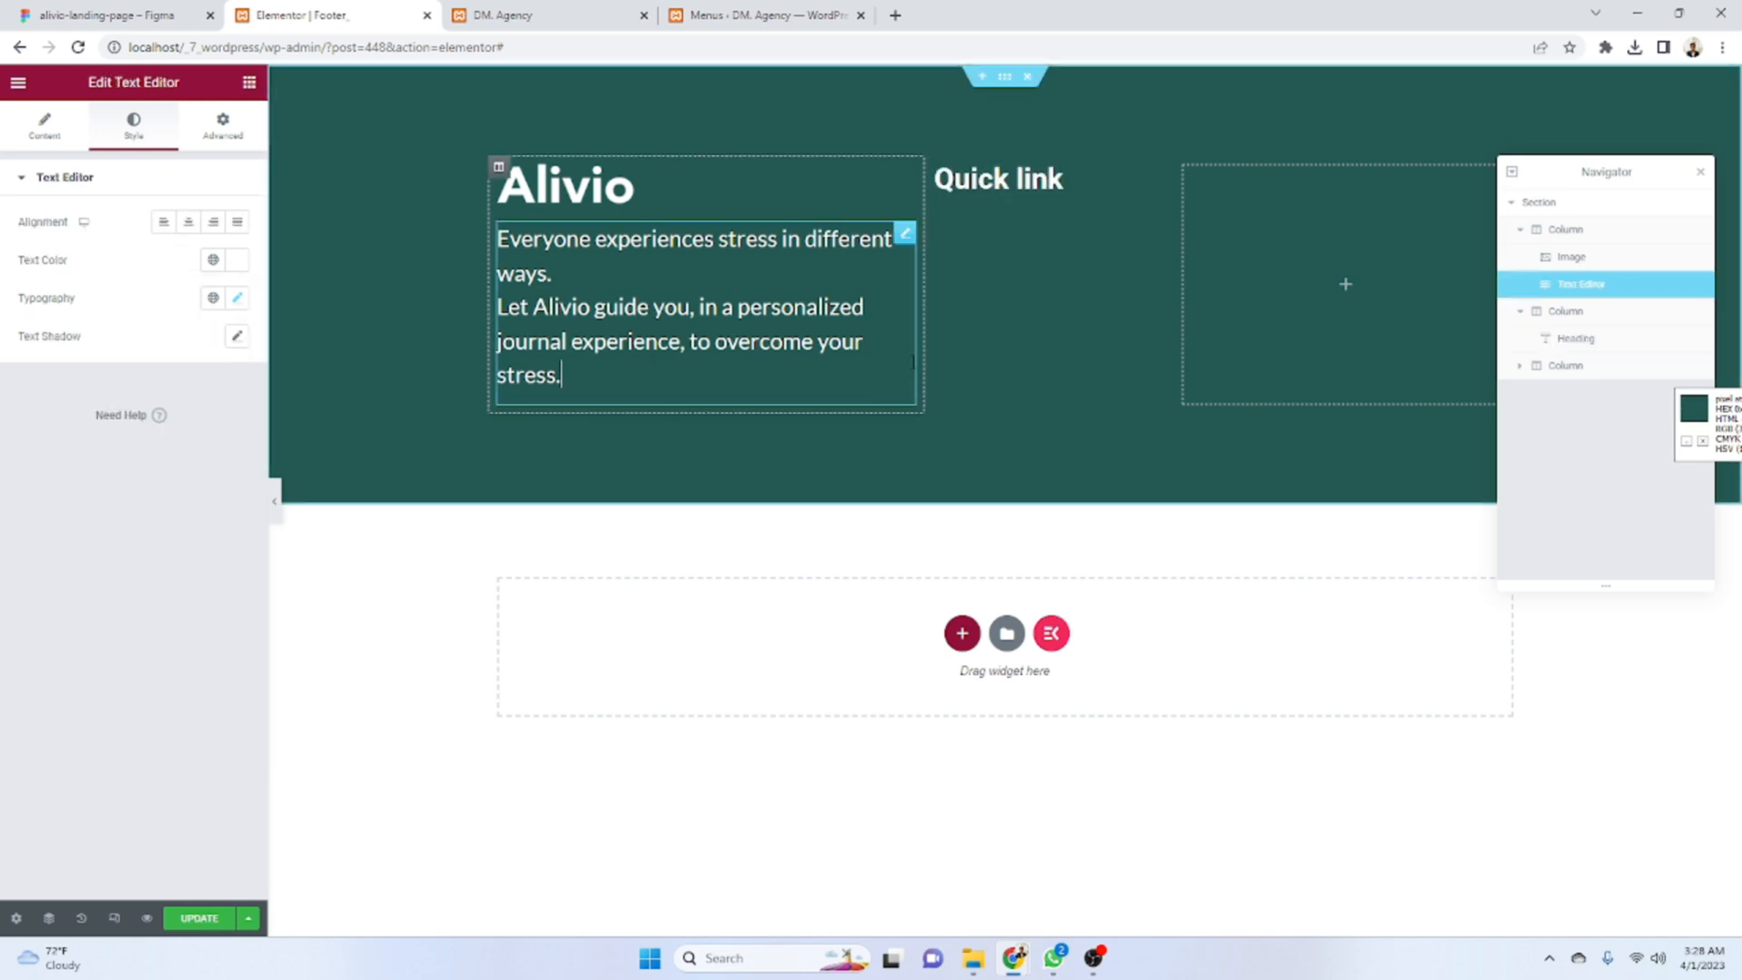
- Inspect the font family of the success story section's heading on the DM. Agency preview page
{"action": "key", "text": "ctrl+Tab"}
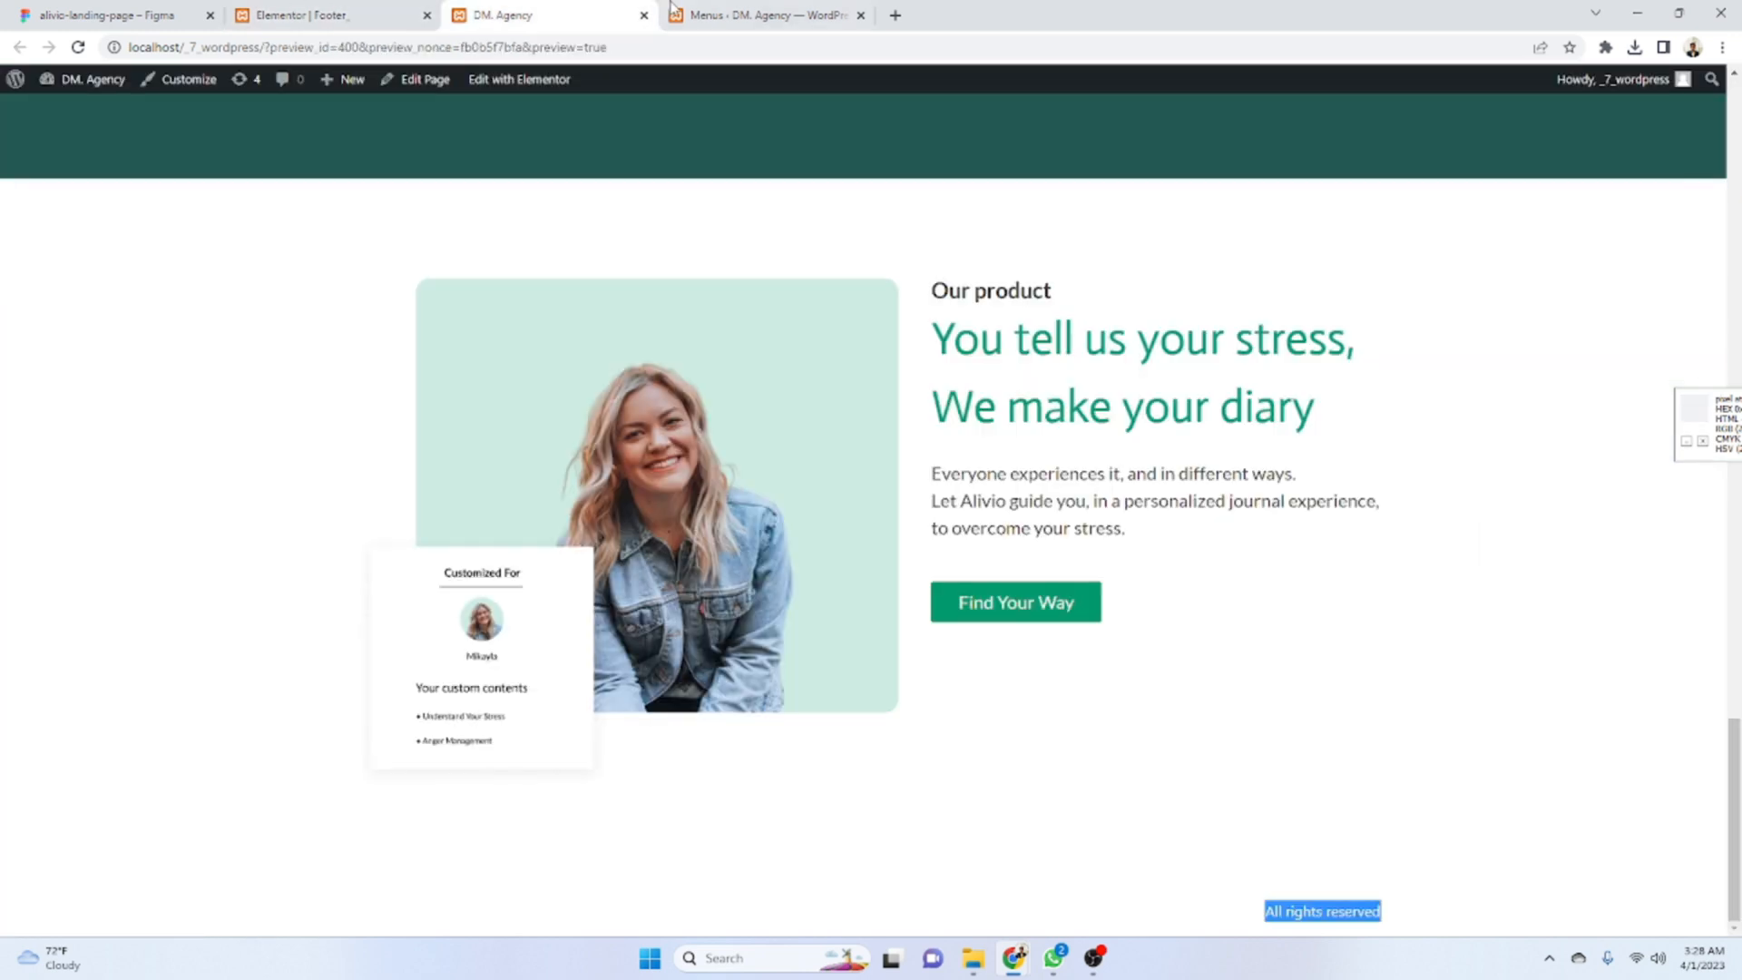
{"action": "scroll", "coordinate": [1027, 420], "scroll_direction": "up", "scroll_amount": 7}
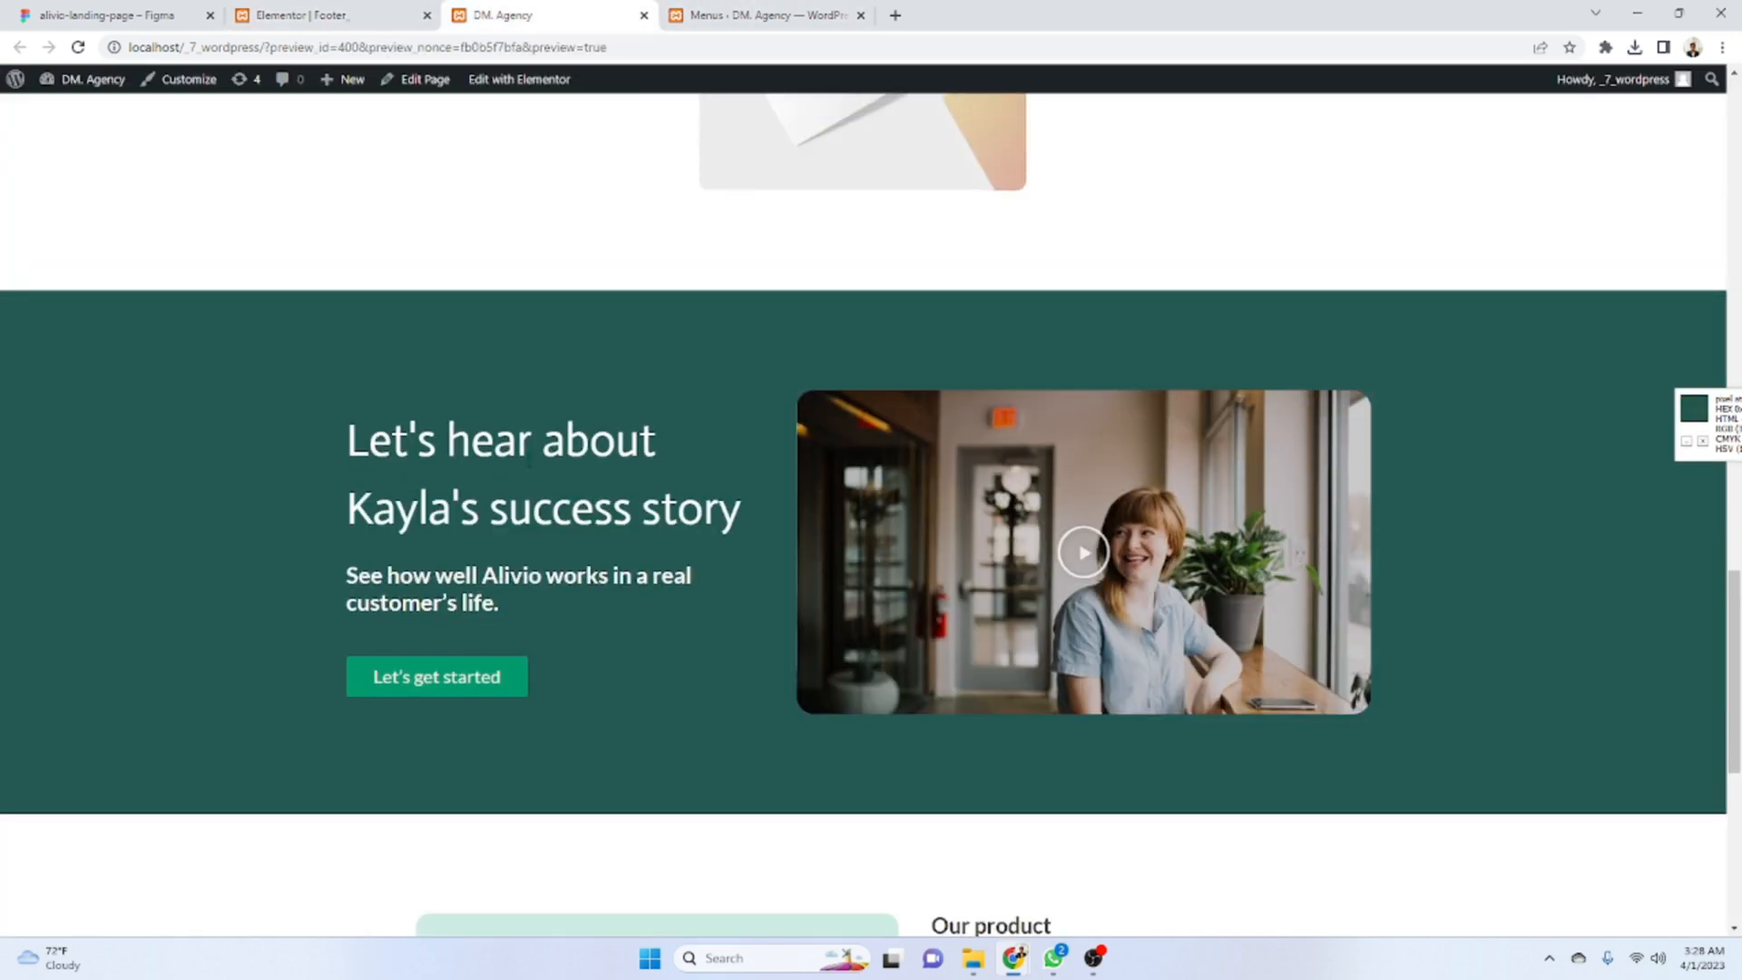
{"action": "right_click", "coordinate": [526, 442]}
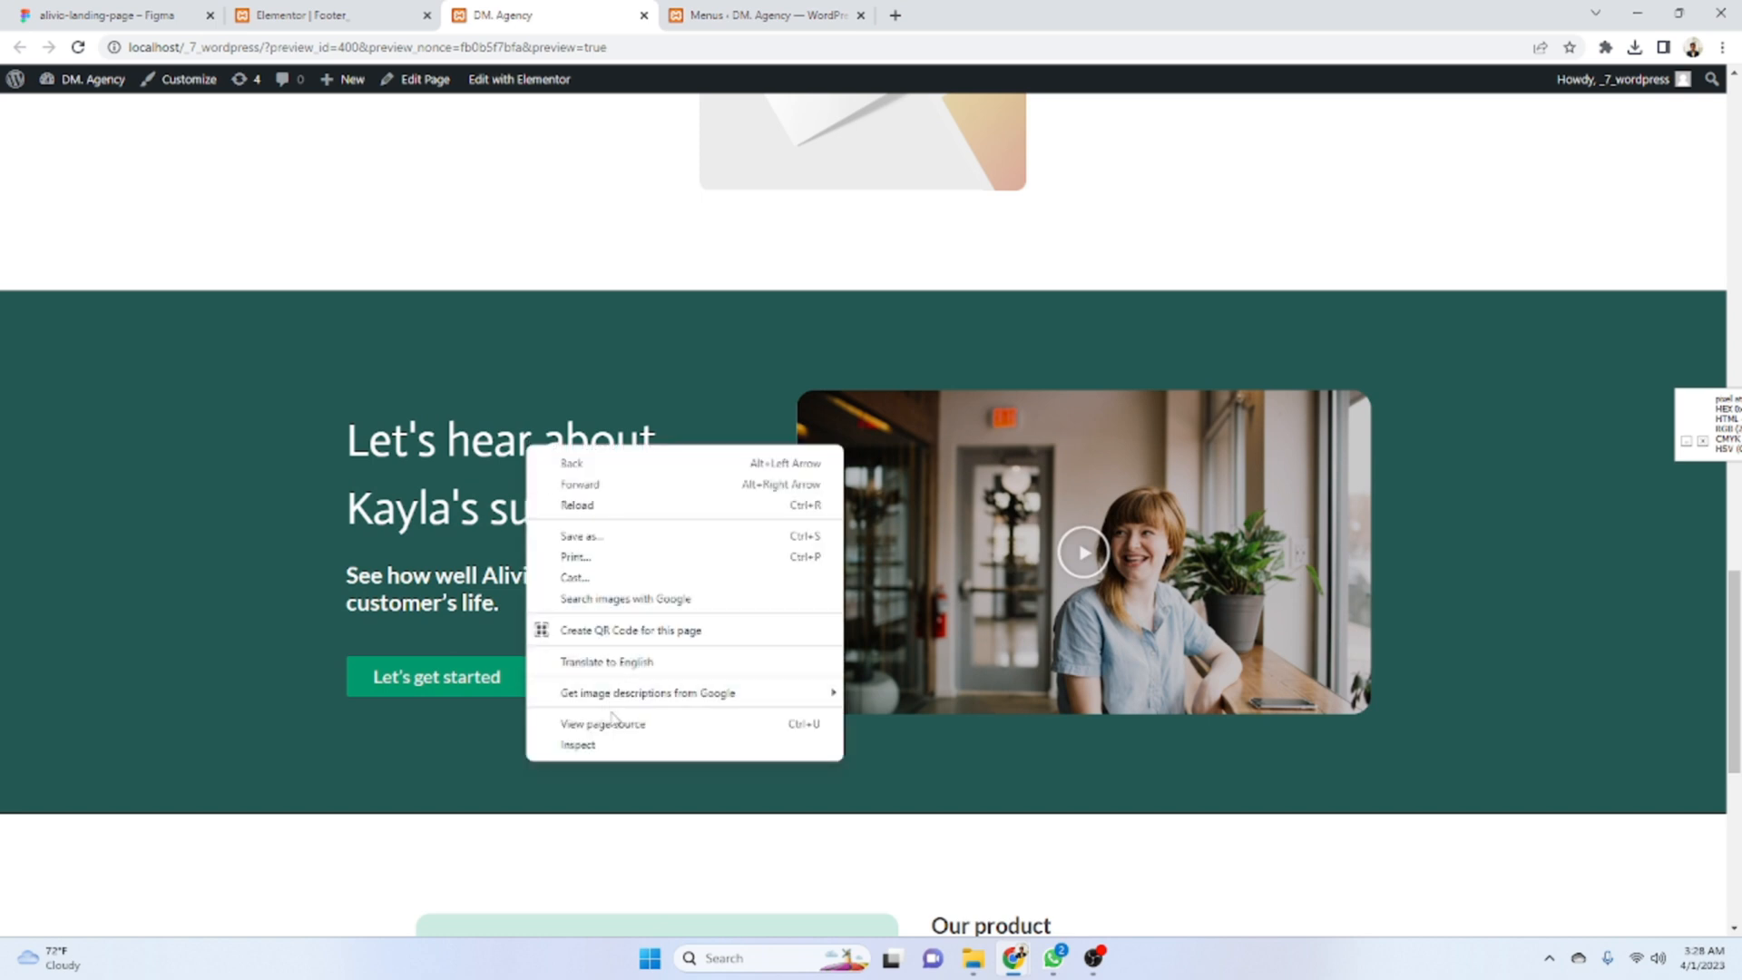
{"action": "left_click", "coordinate": [614, 742]}
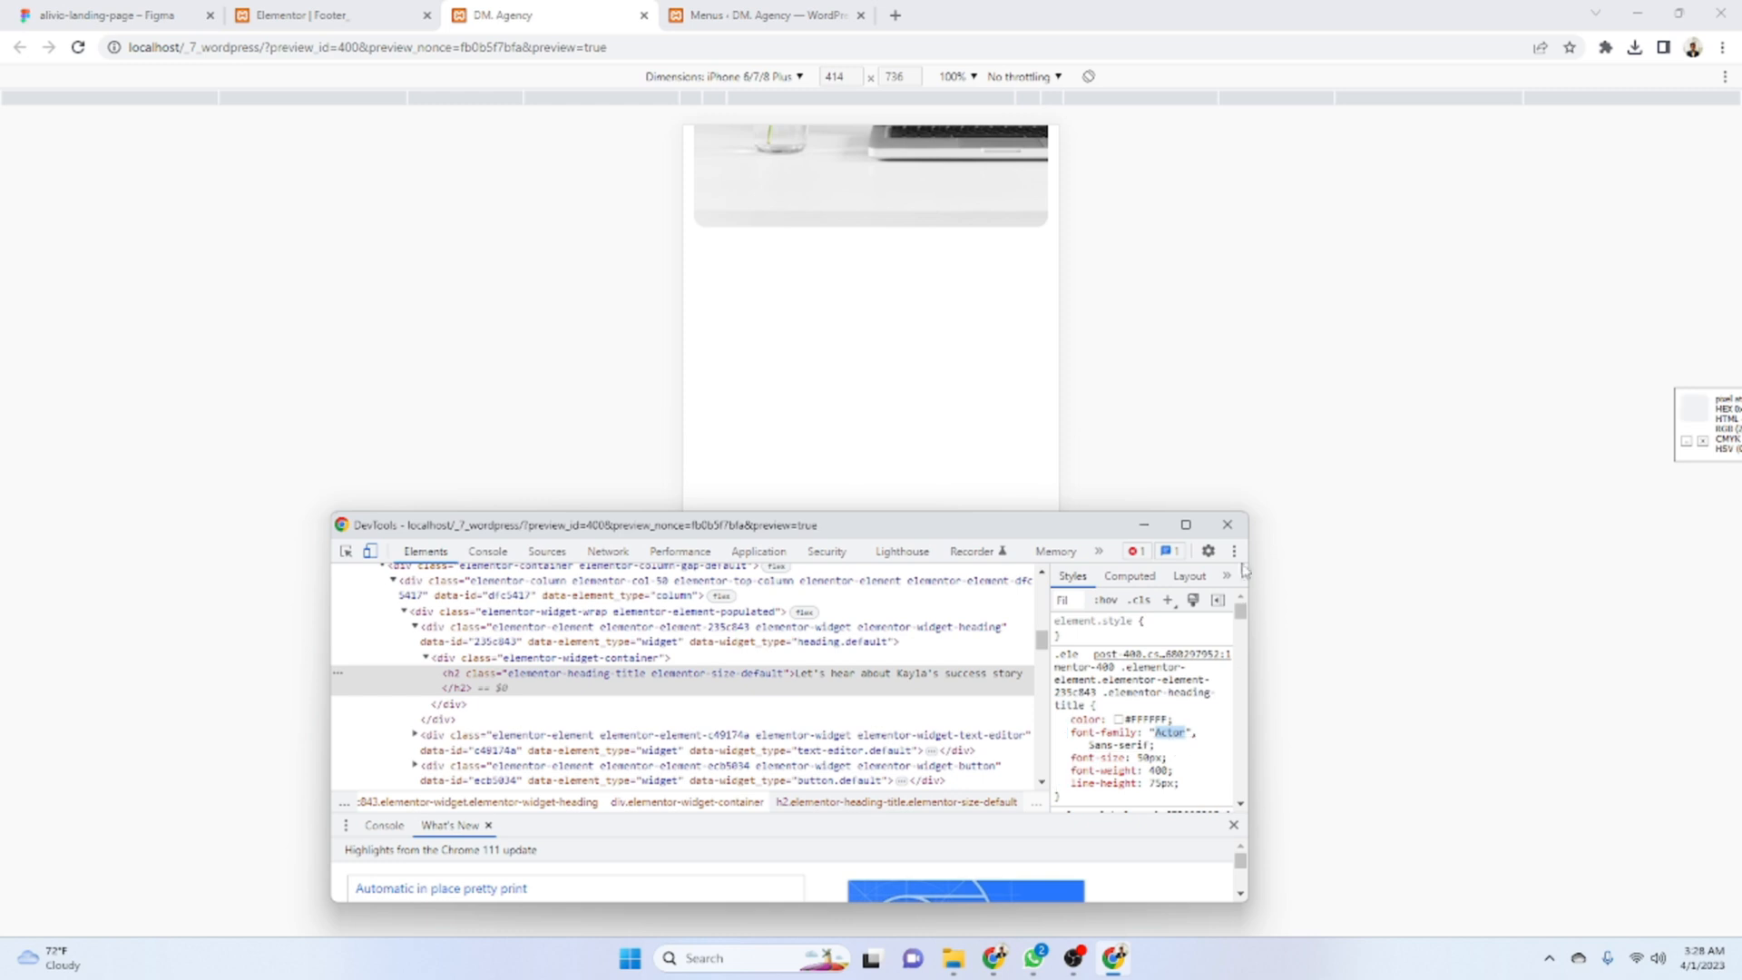
{"action": "left_click", "coordinate": [1226, 524]}
- Set the Quick link heading's font family to Actor in the footer template
{"action": "left_click", "coordinate": [279, 11]}
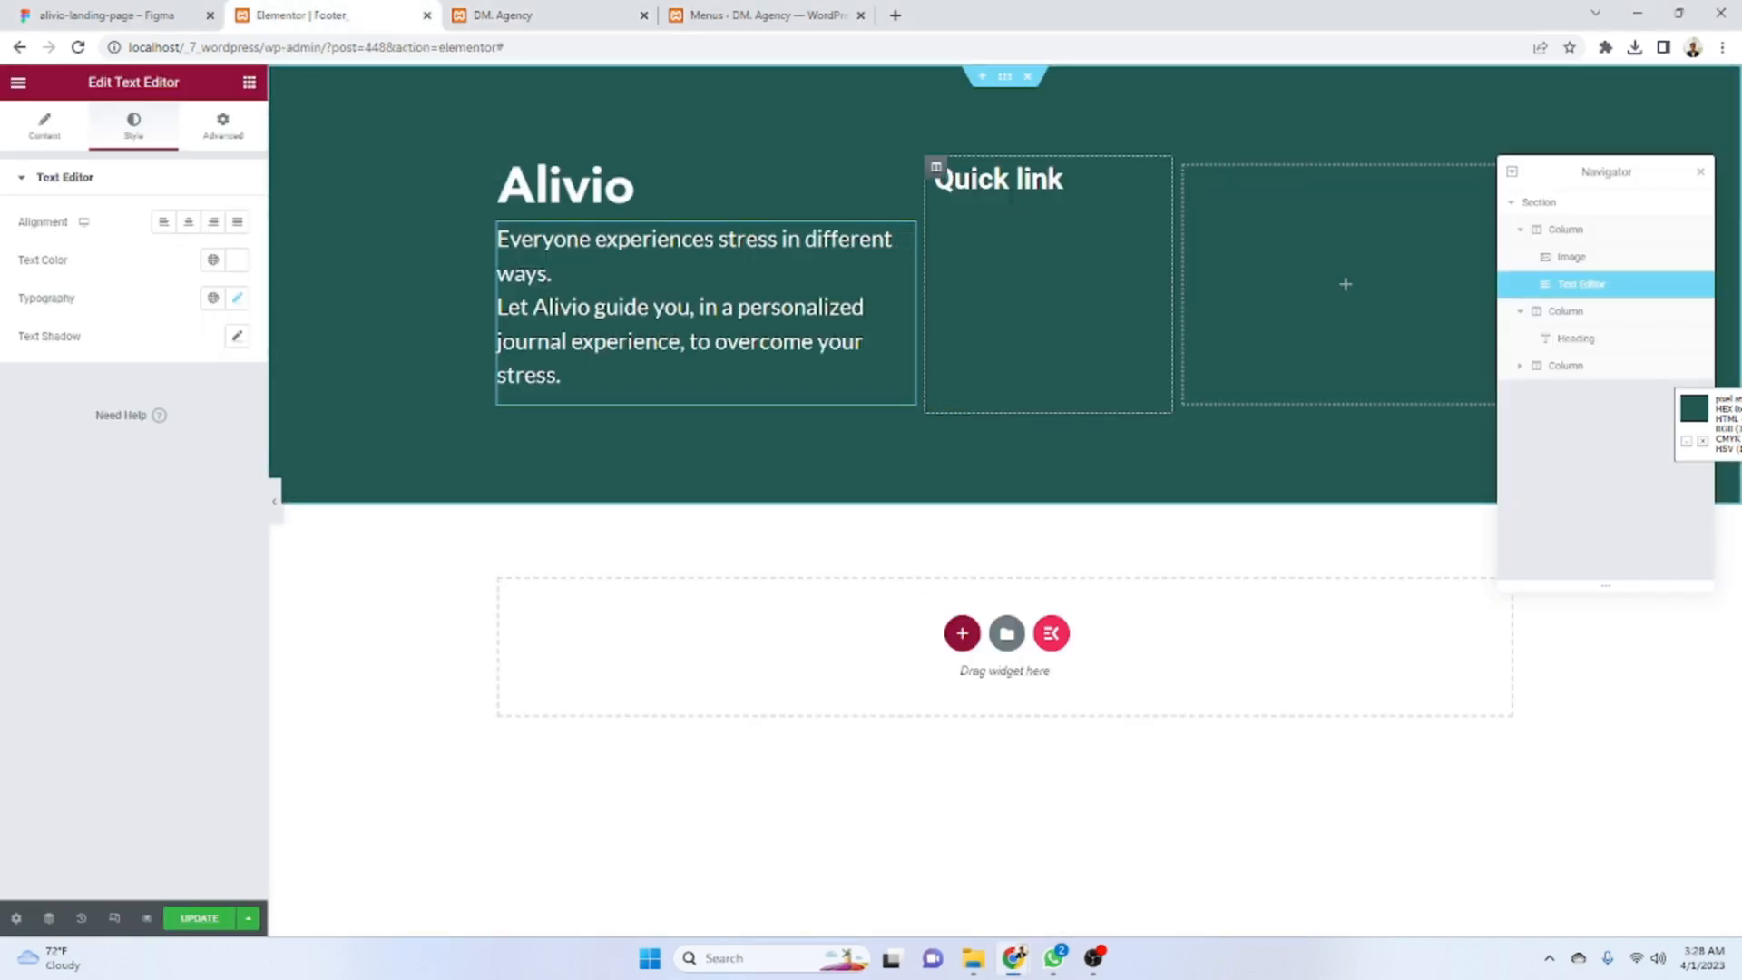
{"action": "left_click", "coordinate": [998, 179]}
{"action": "left_click", "coordinate": [237, 260]}
{"action": "left_click", "coordinate": [190, 346]}
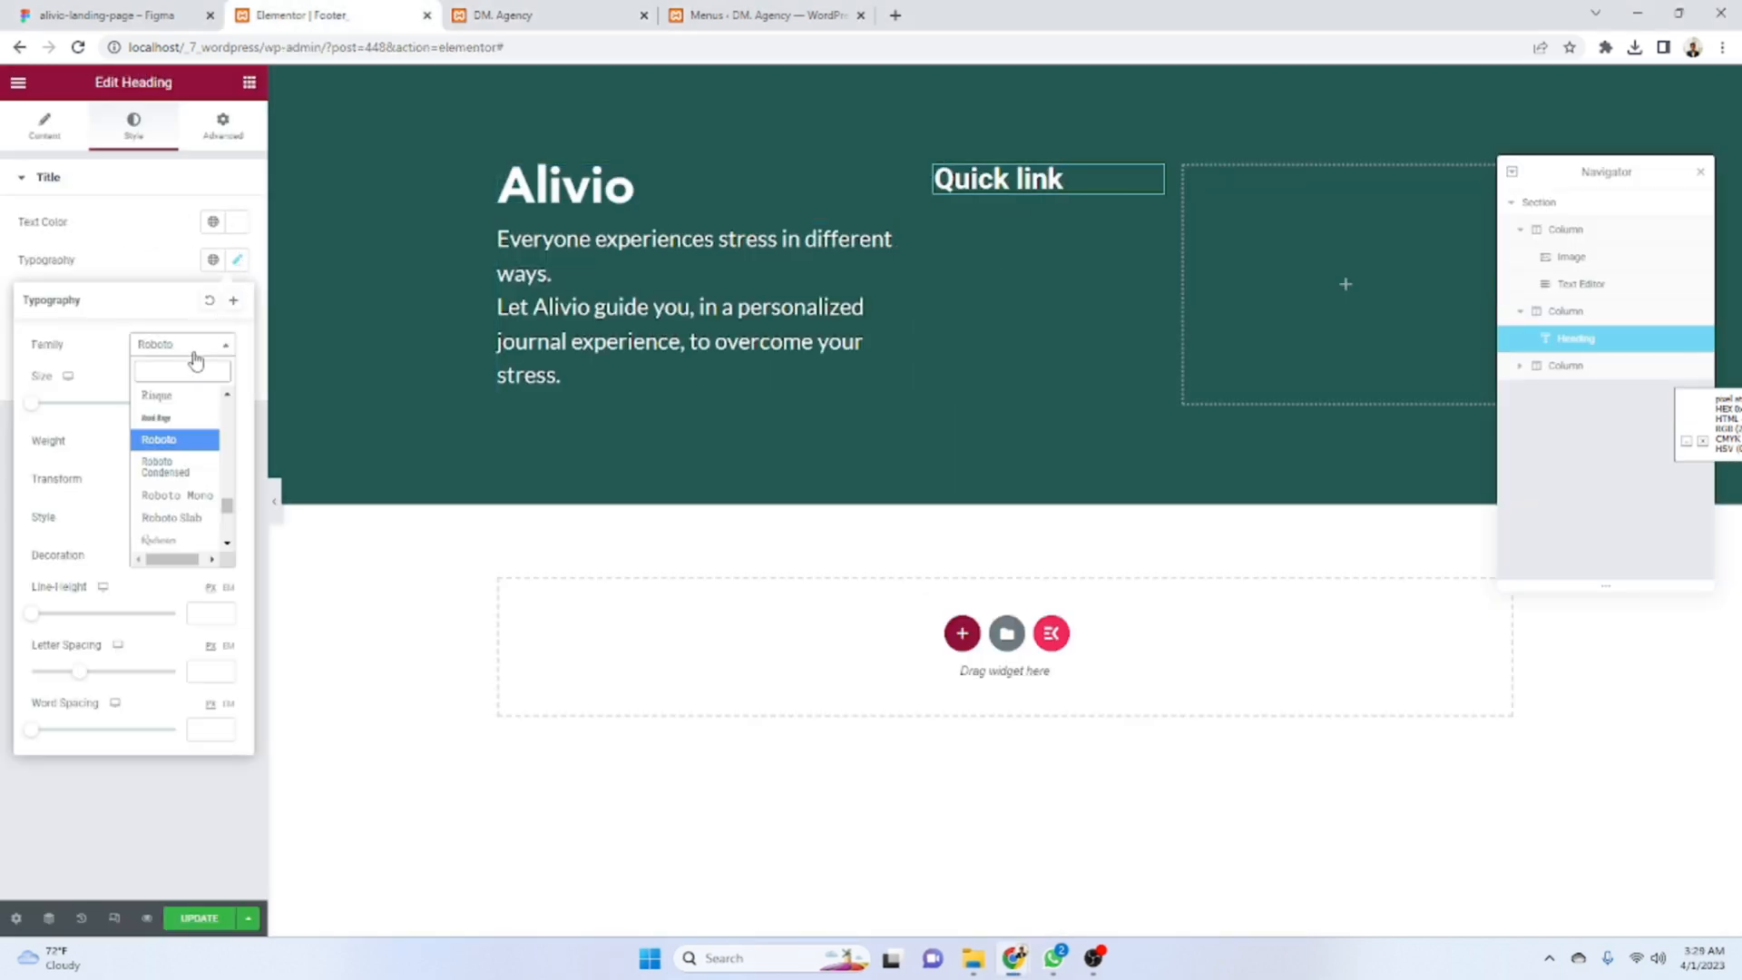
{"action": "type", "text": "actor"}
{"action": "left_click", "coordinate": [190, 416]}
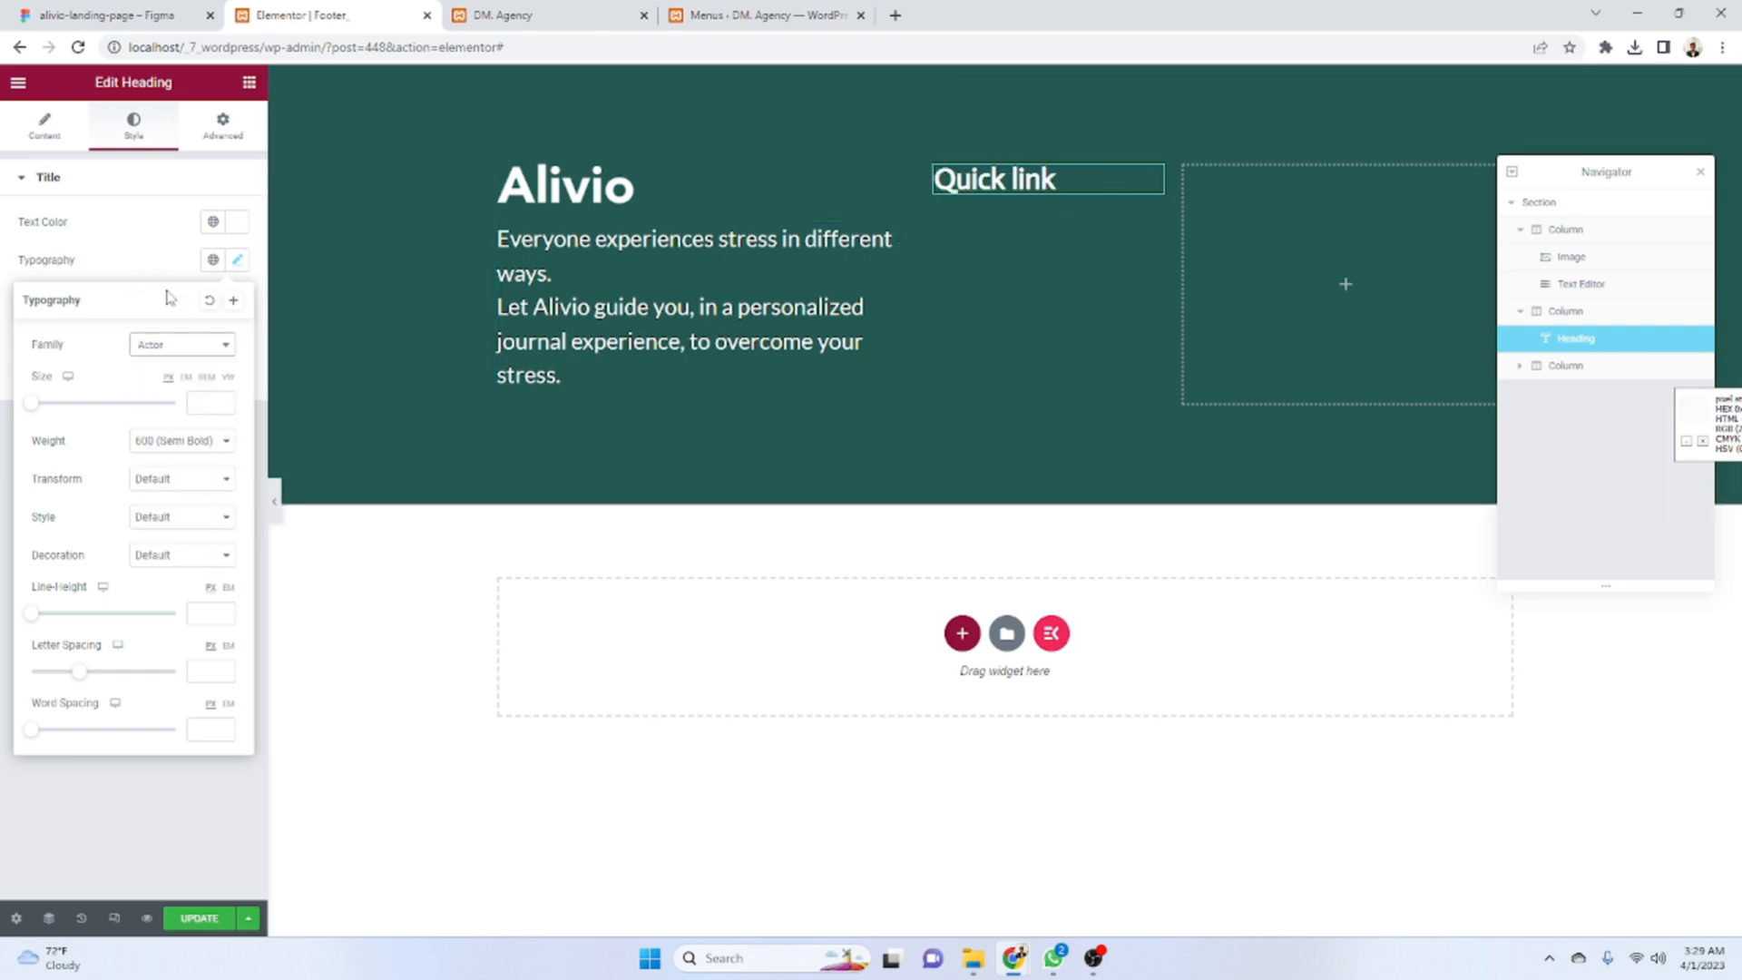
- Set the Quick link heading's size to 40 px and weight to 700 (Bold), checking against the Figma title
{"action": "left_click", "coordinate": [210, 401]}
{"action": "type", "text": "40"}
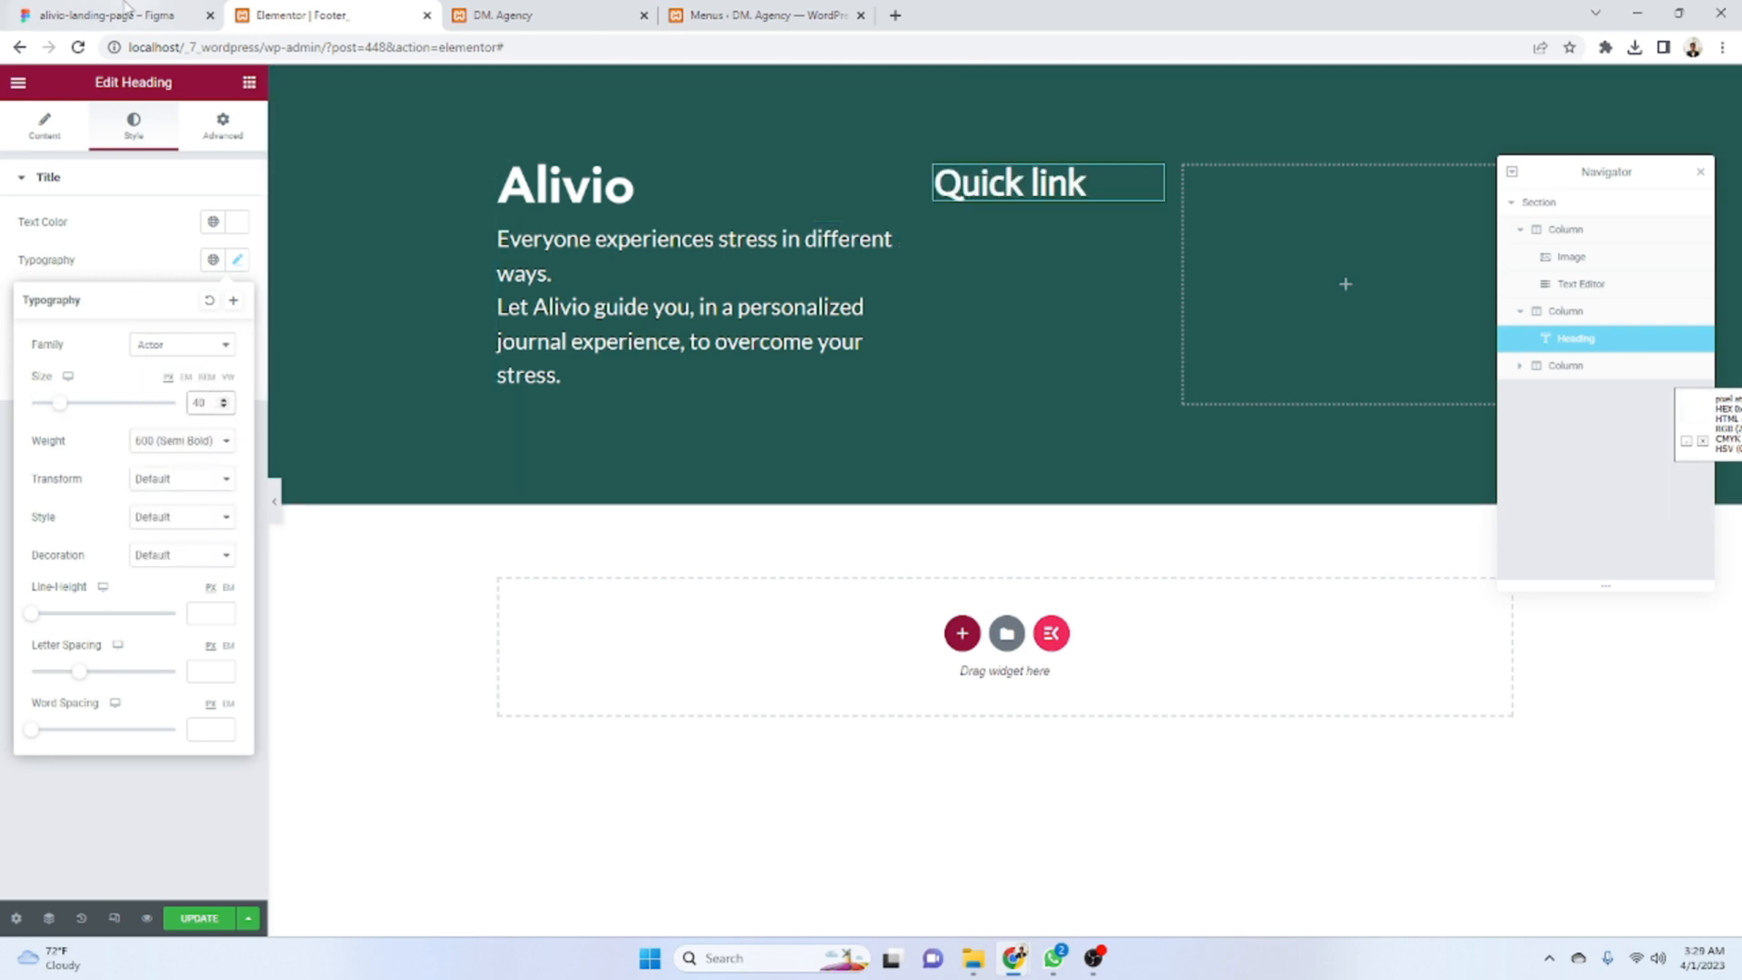
{"action": "left_click", "coordinate": [112, 9]}
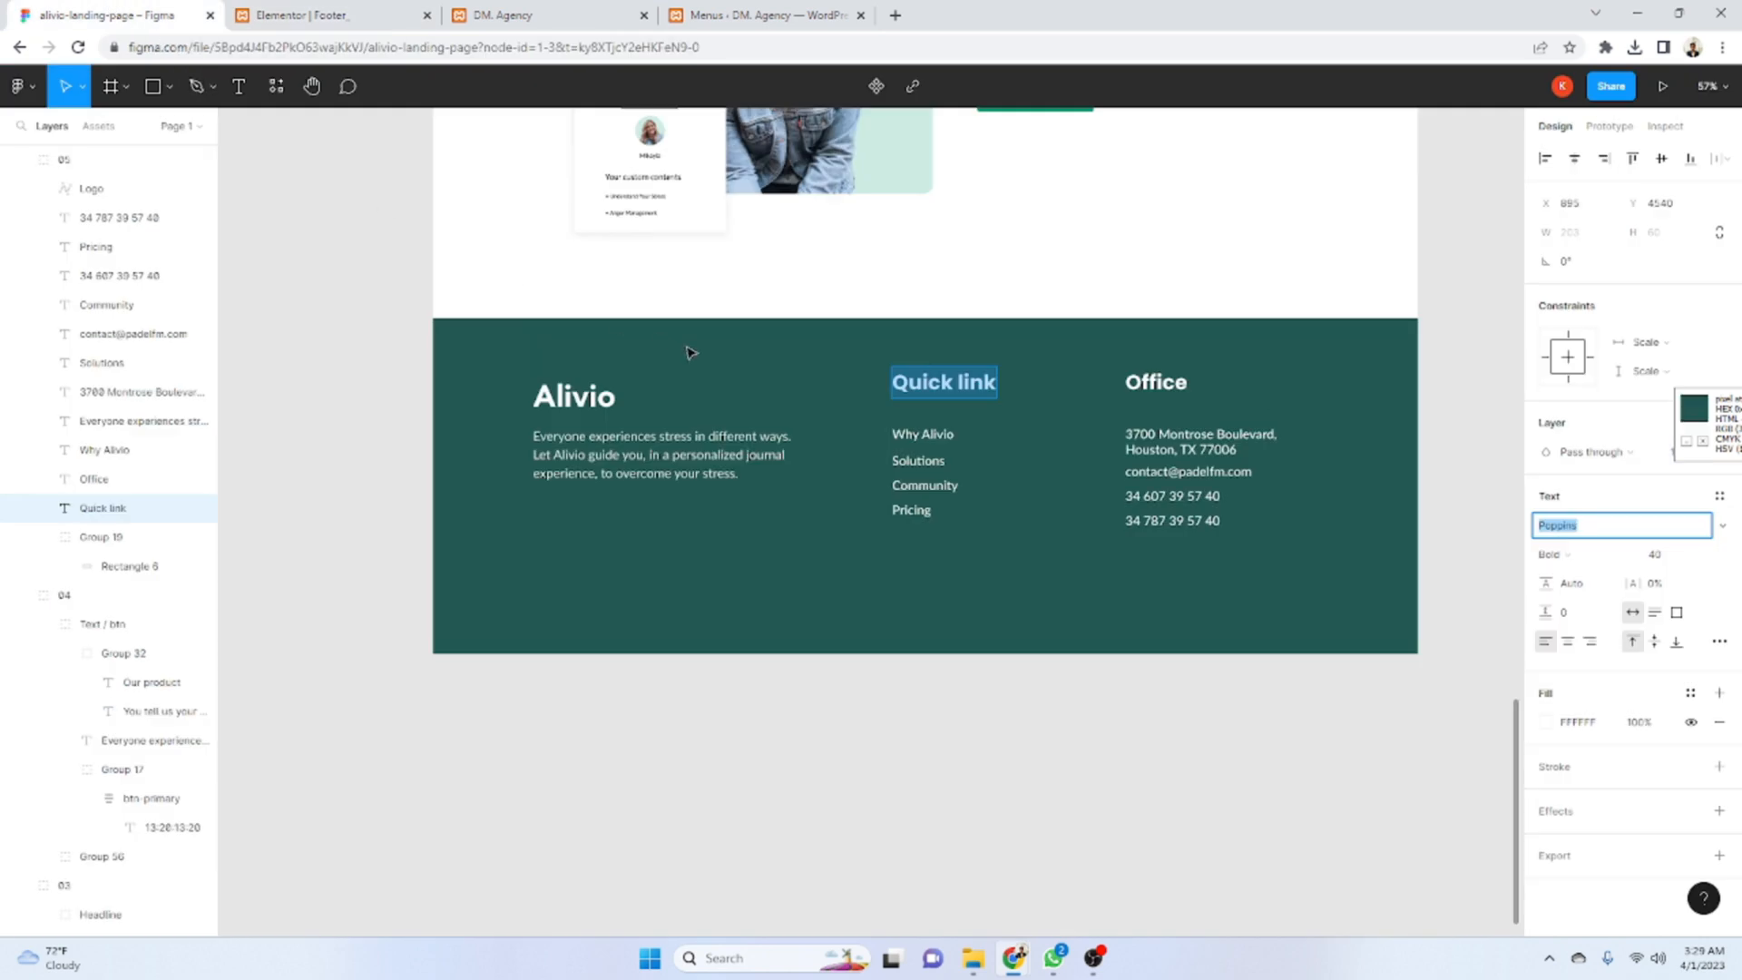
{"action": "left_click", "coordinate": [260, 27]}
{"action": "left_click", "coordinate": [208, 444]}
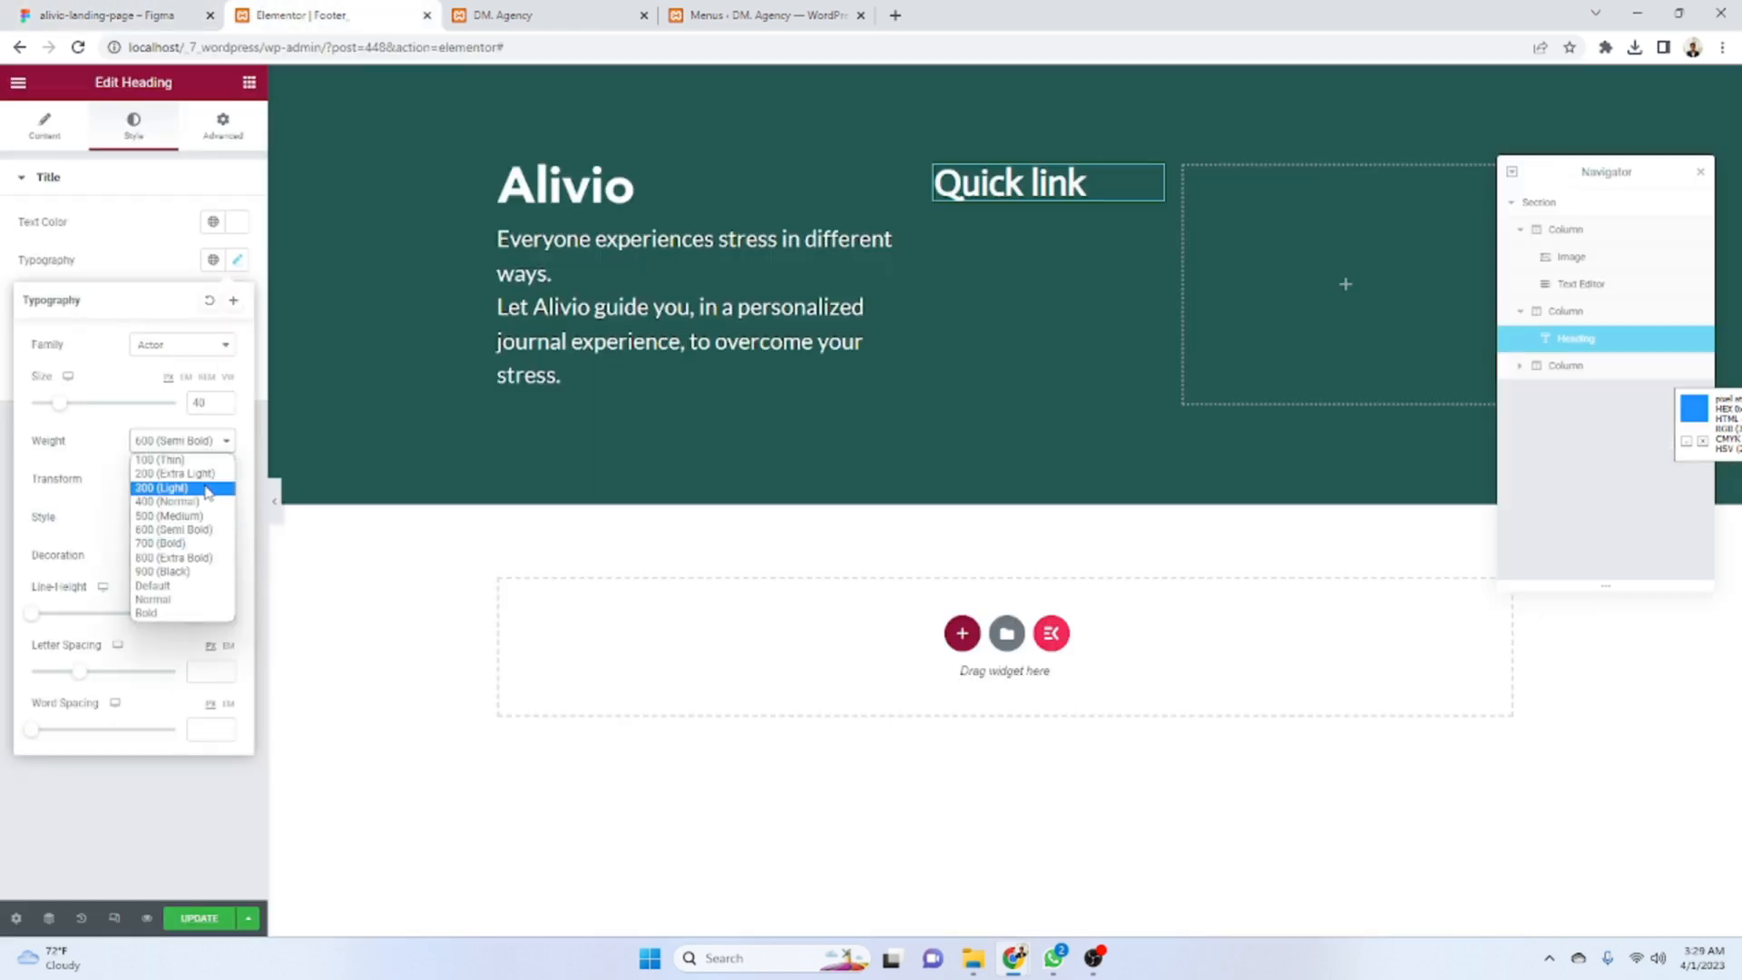
{"action": "left_click", "coordinate": [207, 547]}
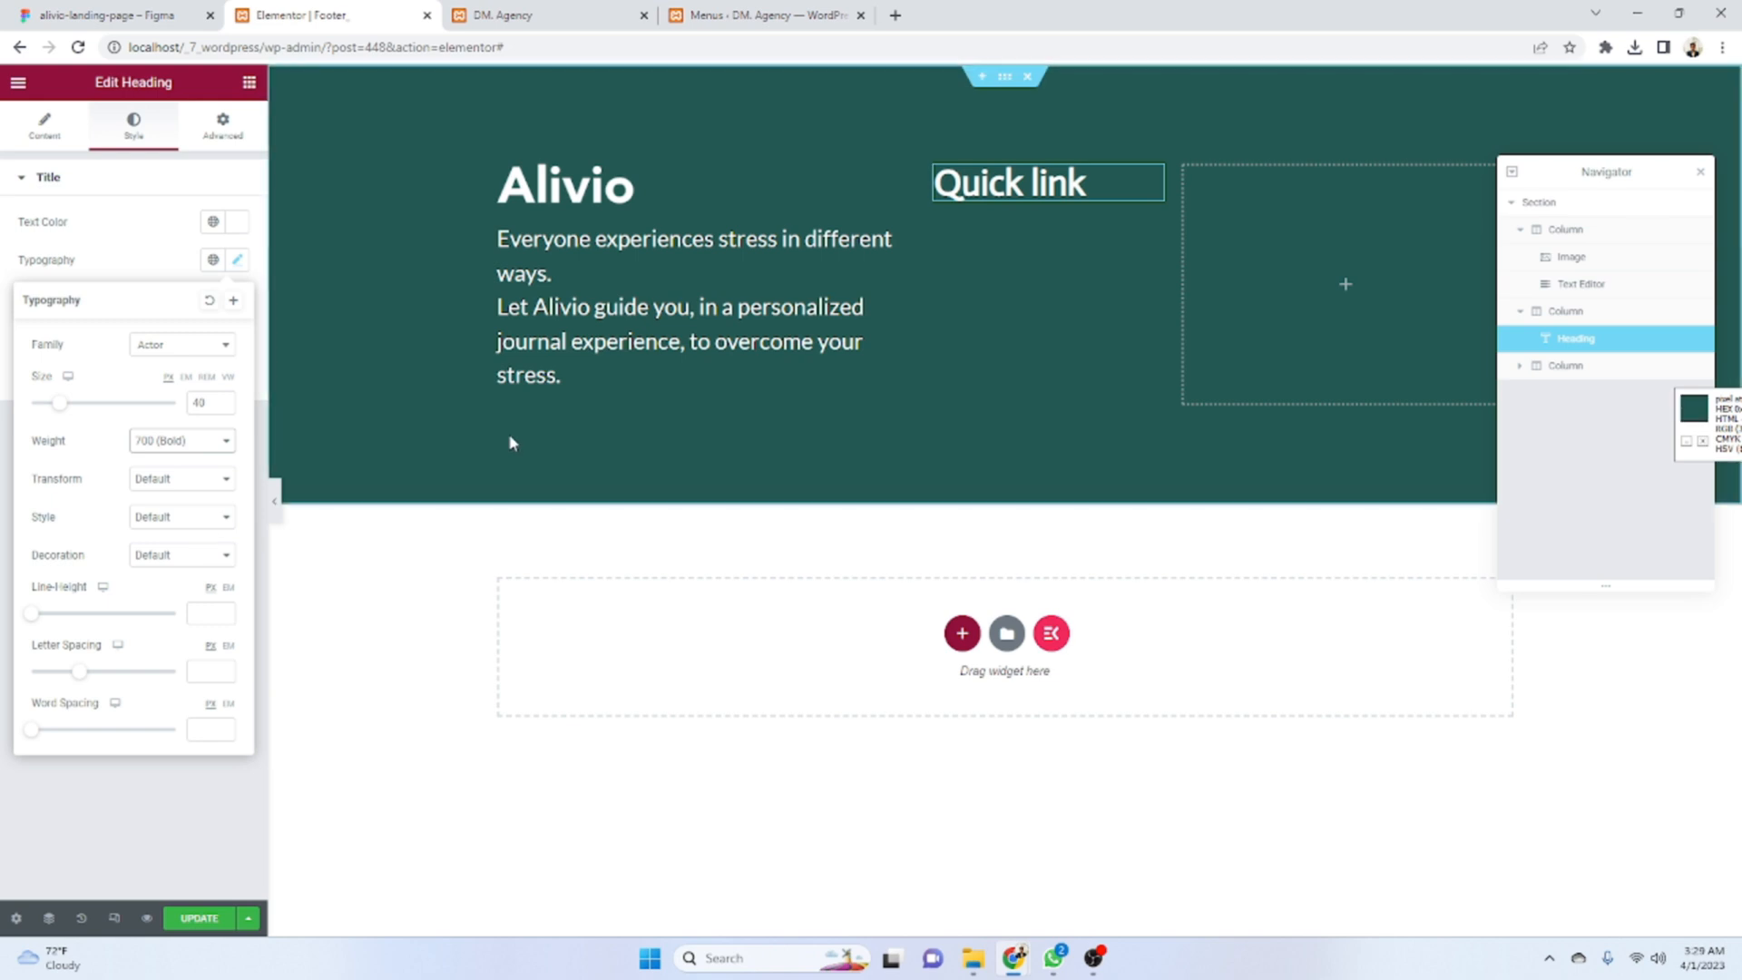
- Check the "Why Alivio" link's text properties in the Figma footer and add an Icon List widget below the Quick link heading
{"action": "left_click", "coordinate": [127, 9]}
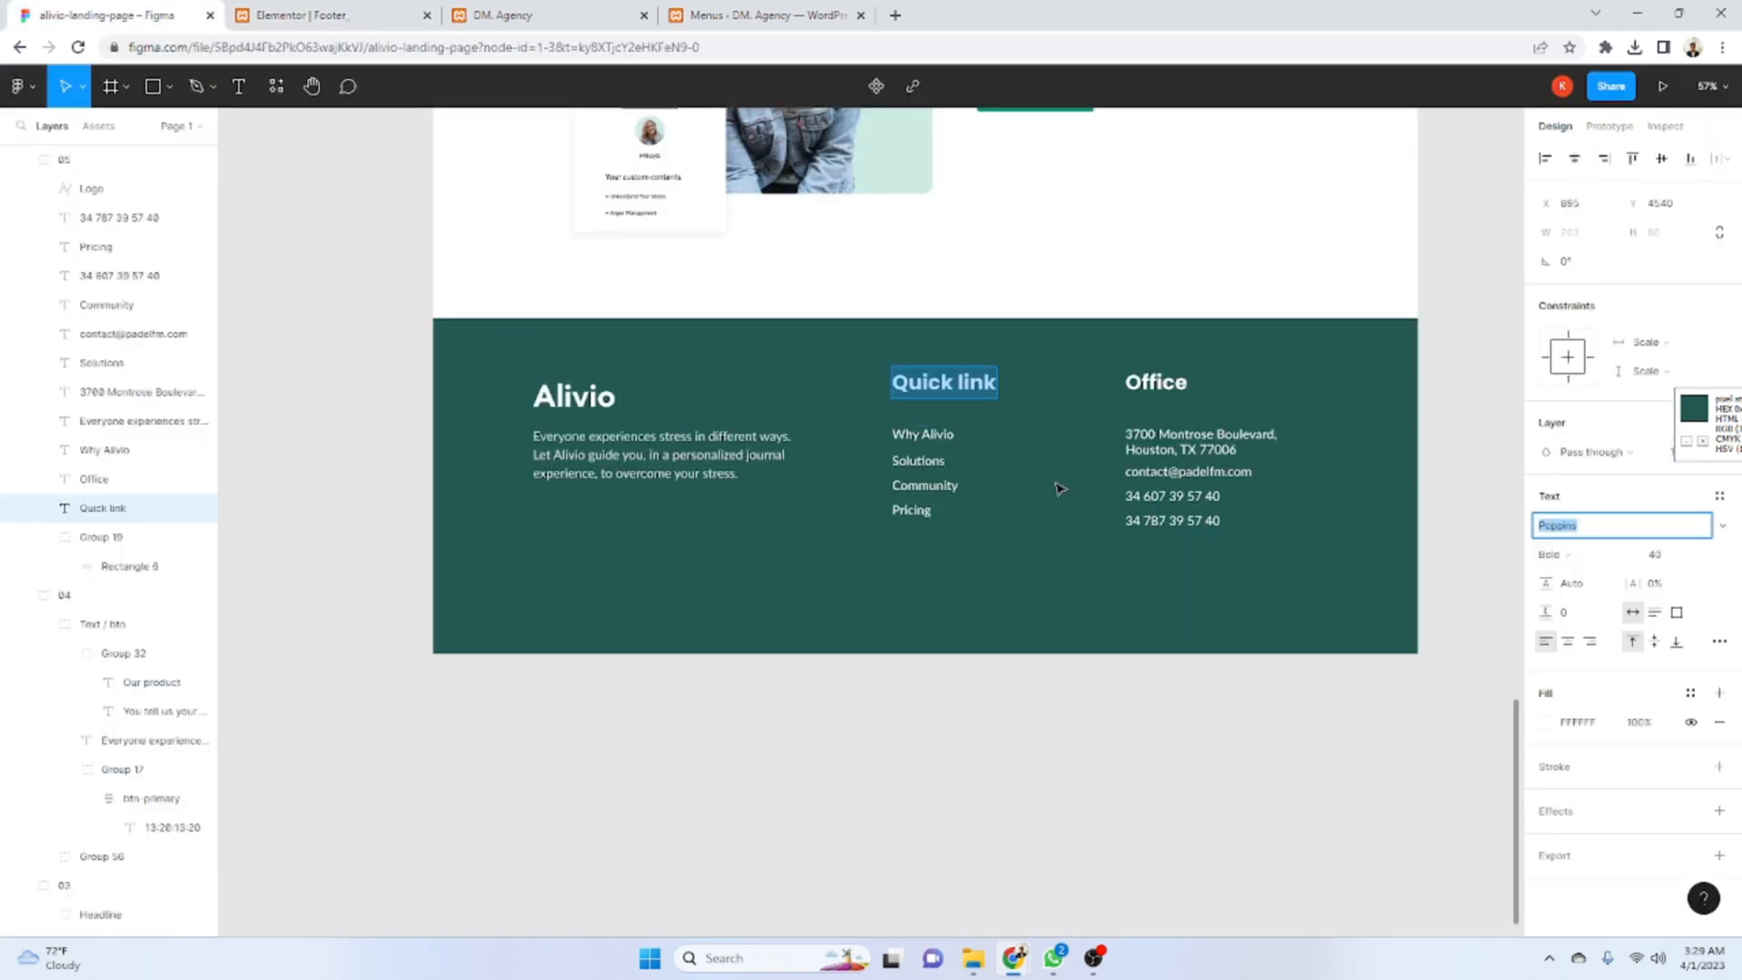
{"action": "left_click", "coordinate": [949, 435]}
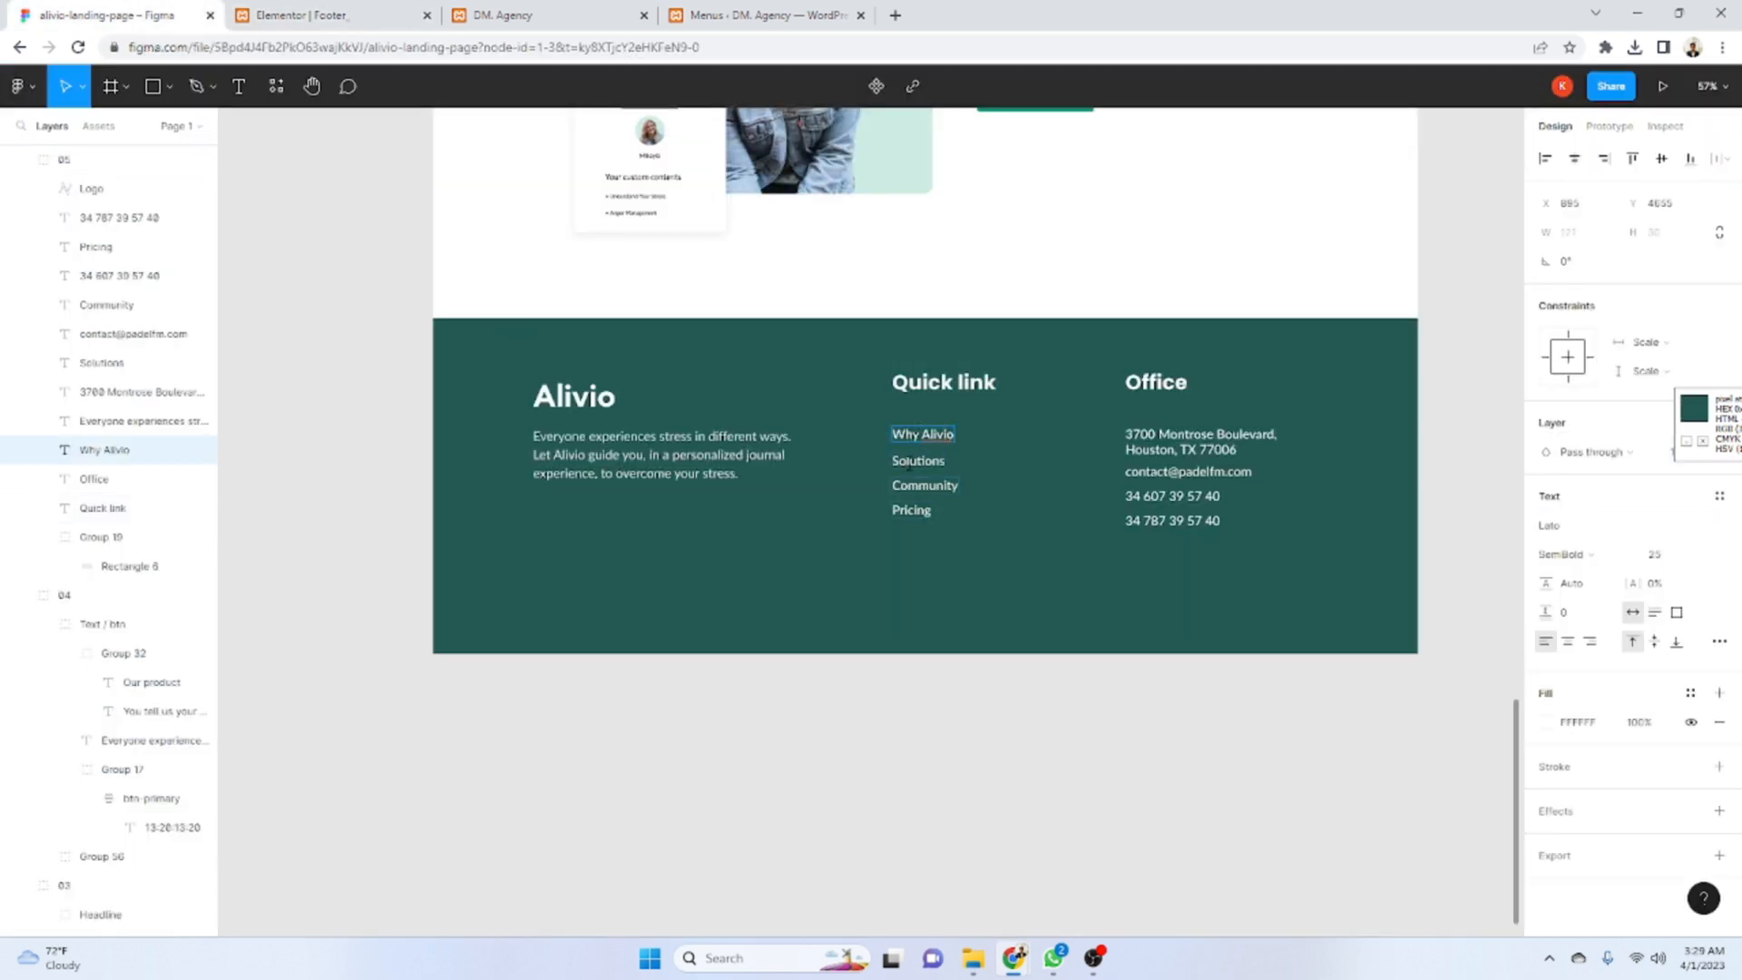
{"action": "left_click", "coordinate": [299, 14]}
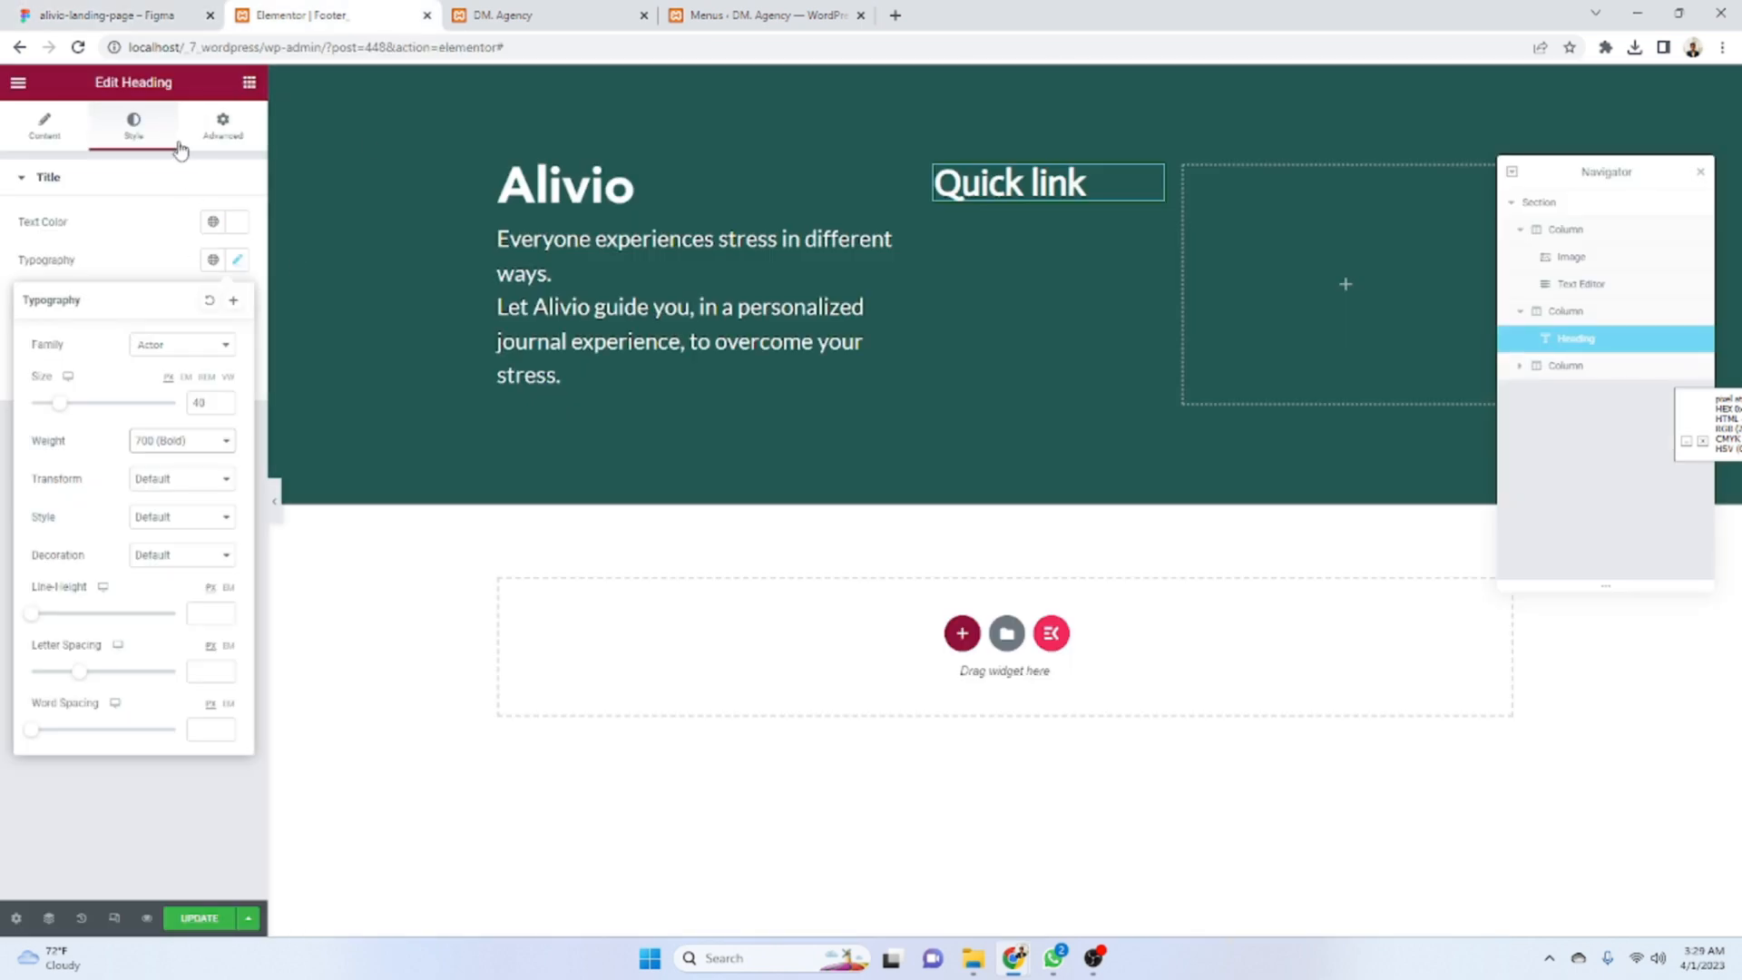
{"action": "left_click", "coordinate": [45, 127]}
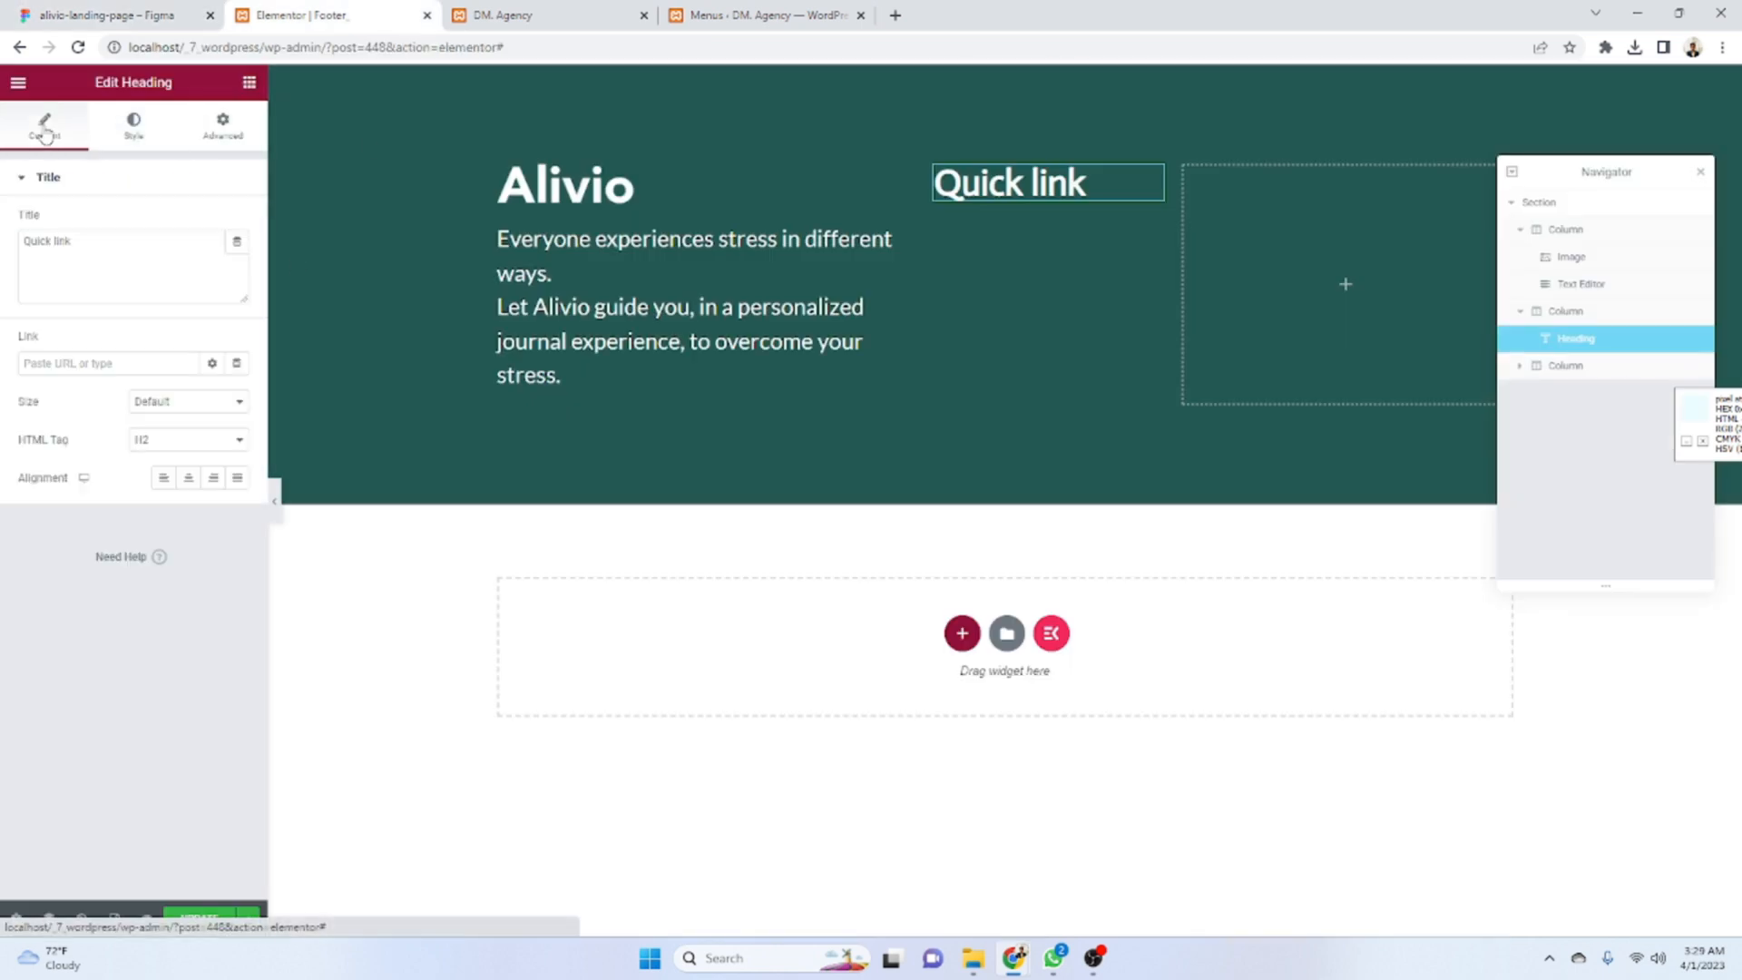
{"action": "left_click", "coordinate": [249, 82]}
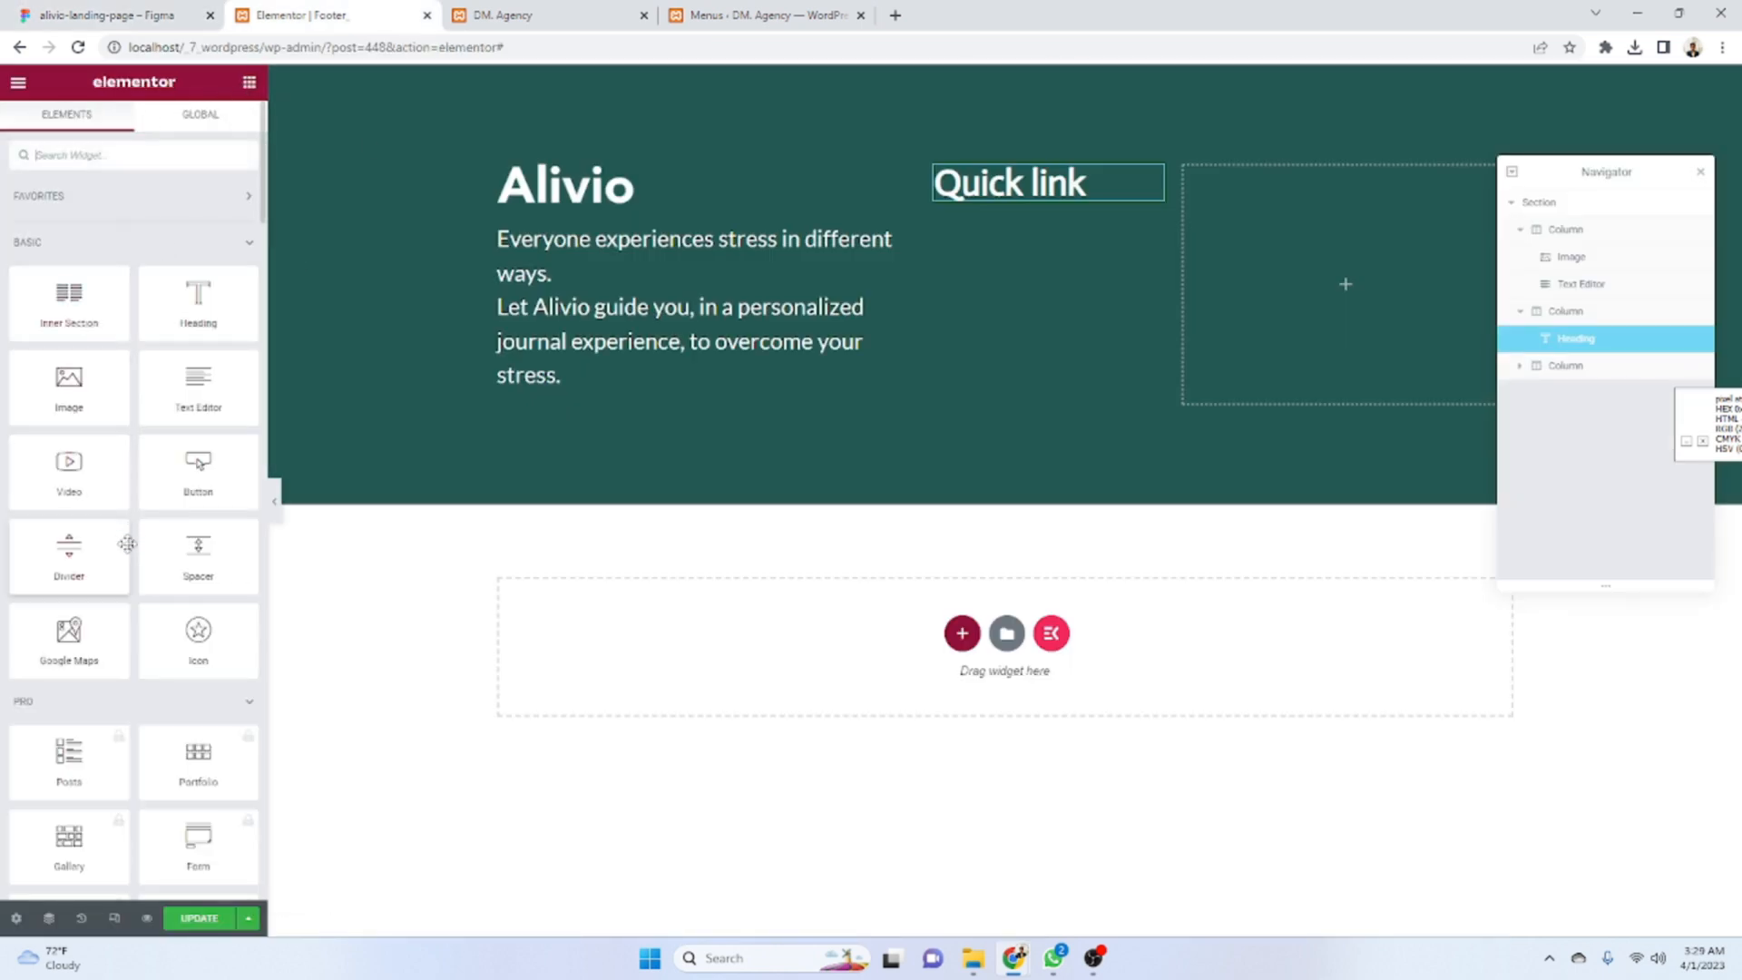
{"action": "left_click", "coordinate": [161, 152]}
{"action": "type", "text": "list"}
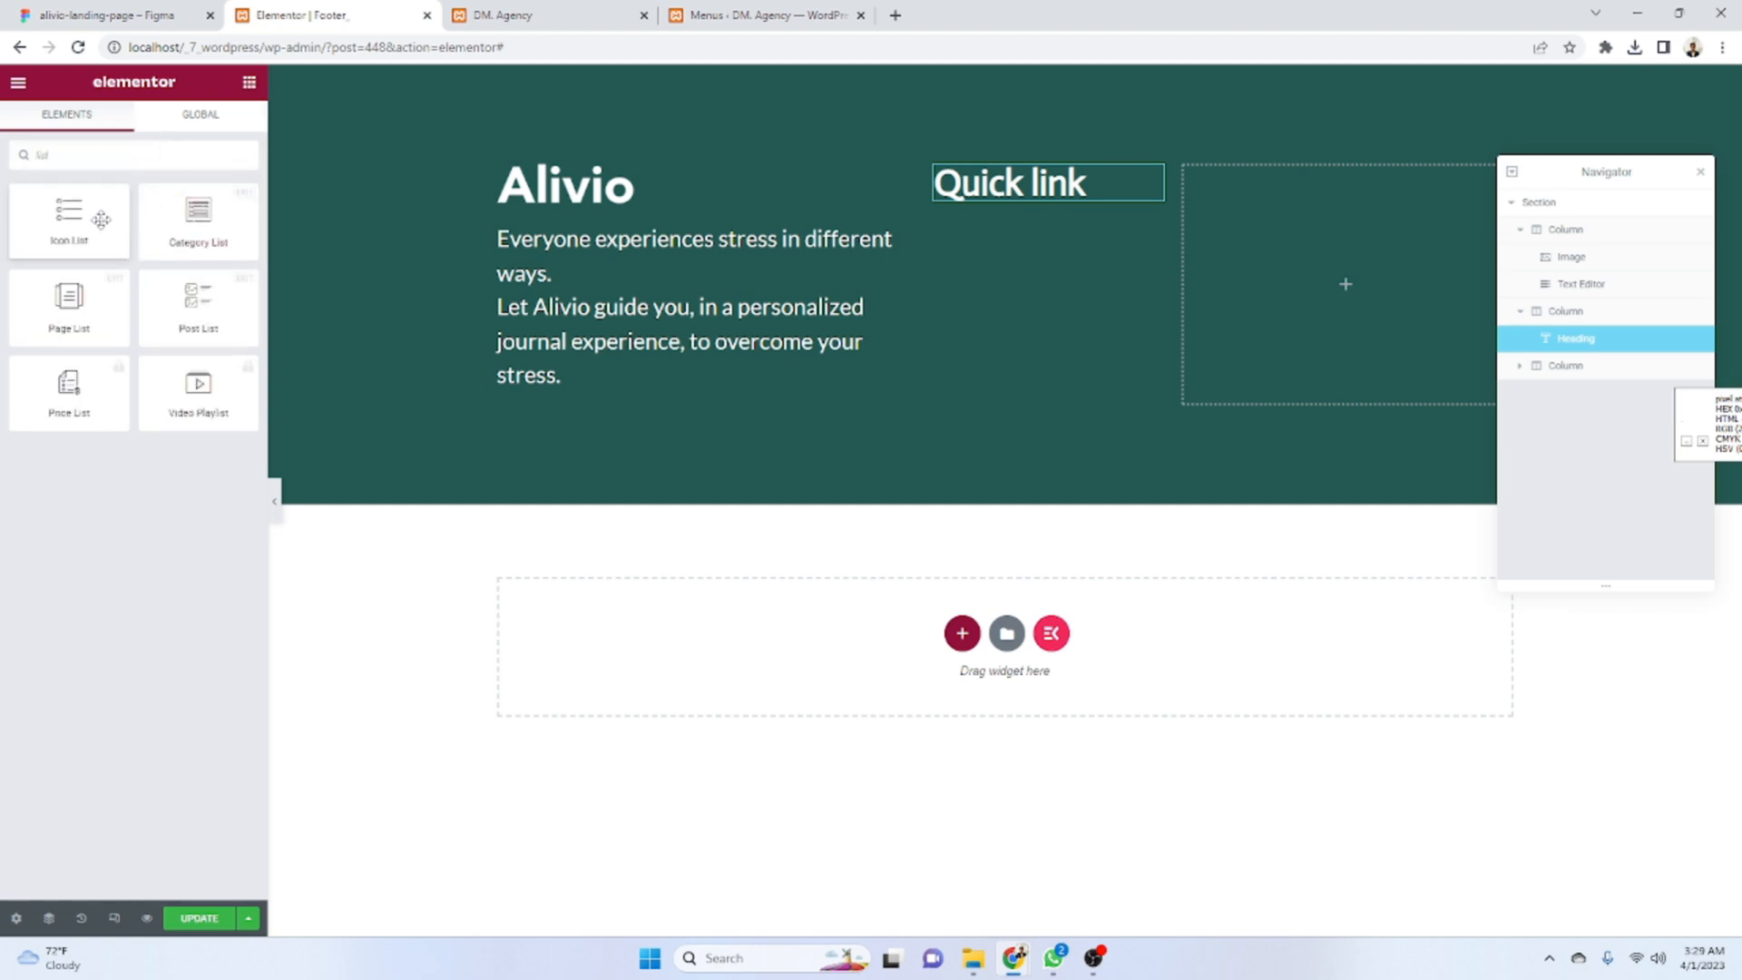
{"action": "left_click_drag", "start_coordinate": [101, 218], "coordinate": [1043, 204]}
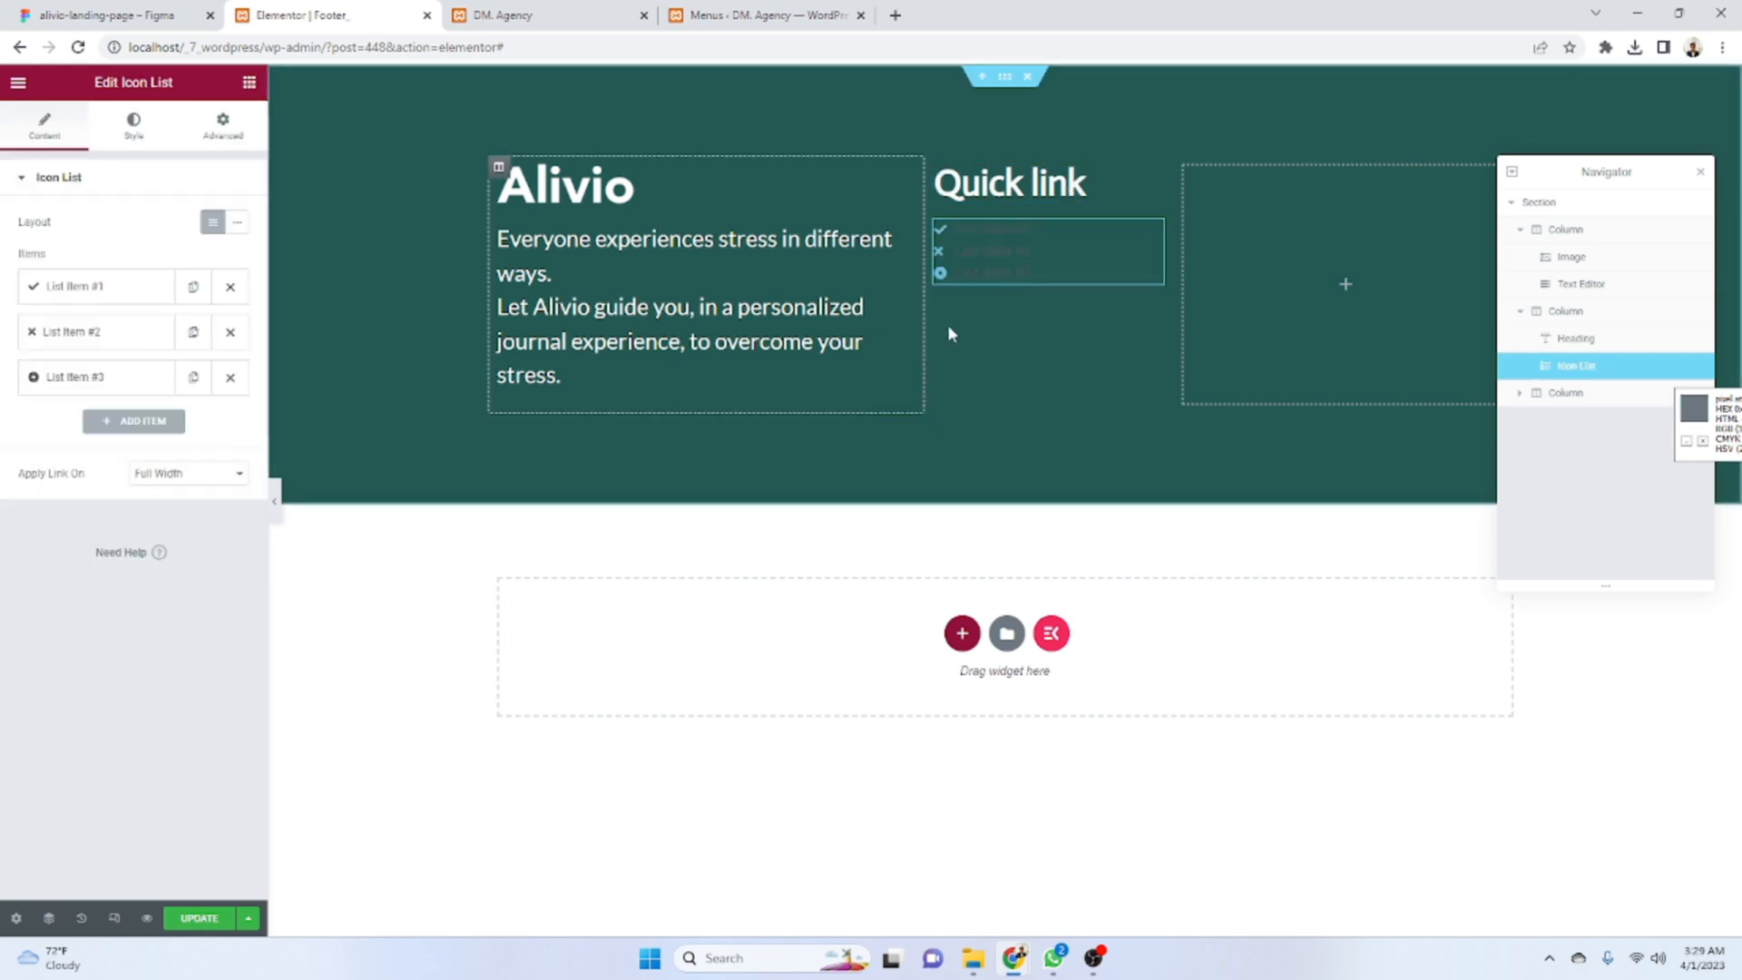
- Delete the second and third items of the icon list and remove the first item's check icon
{"action": "left_click", "coordinate": [96, 288]}
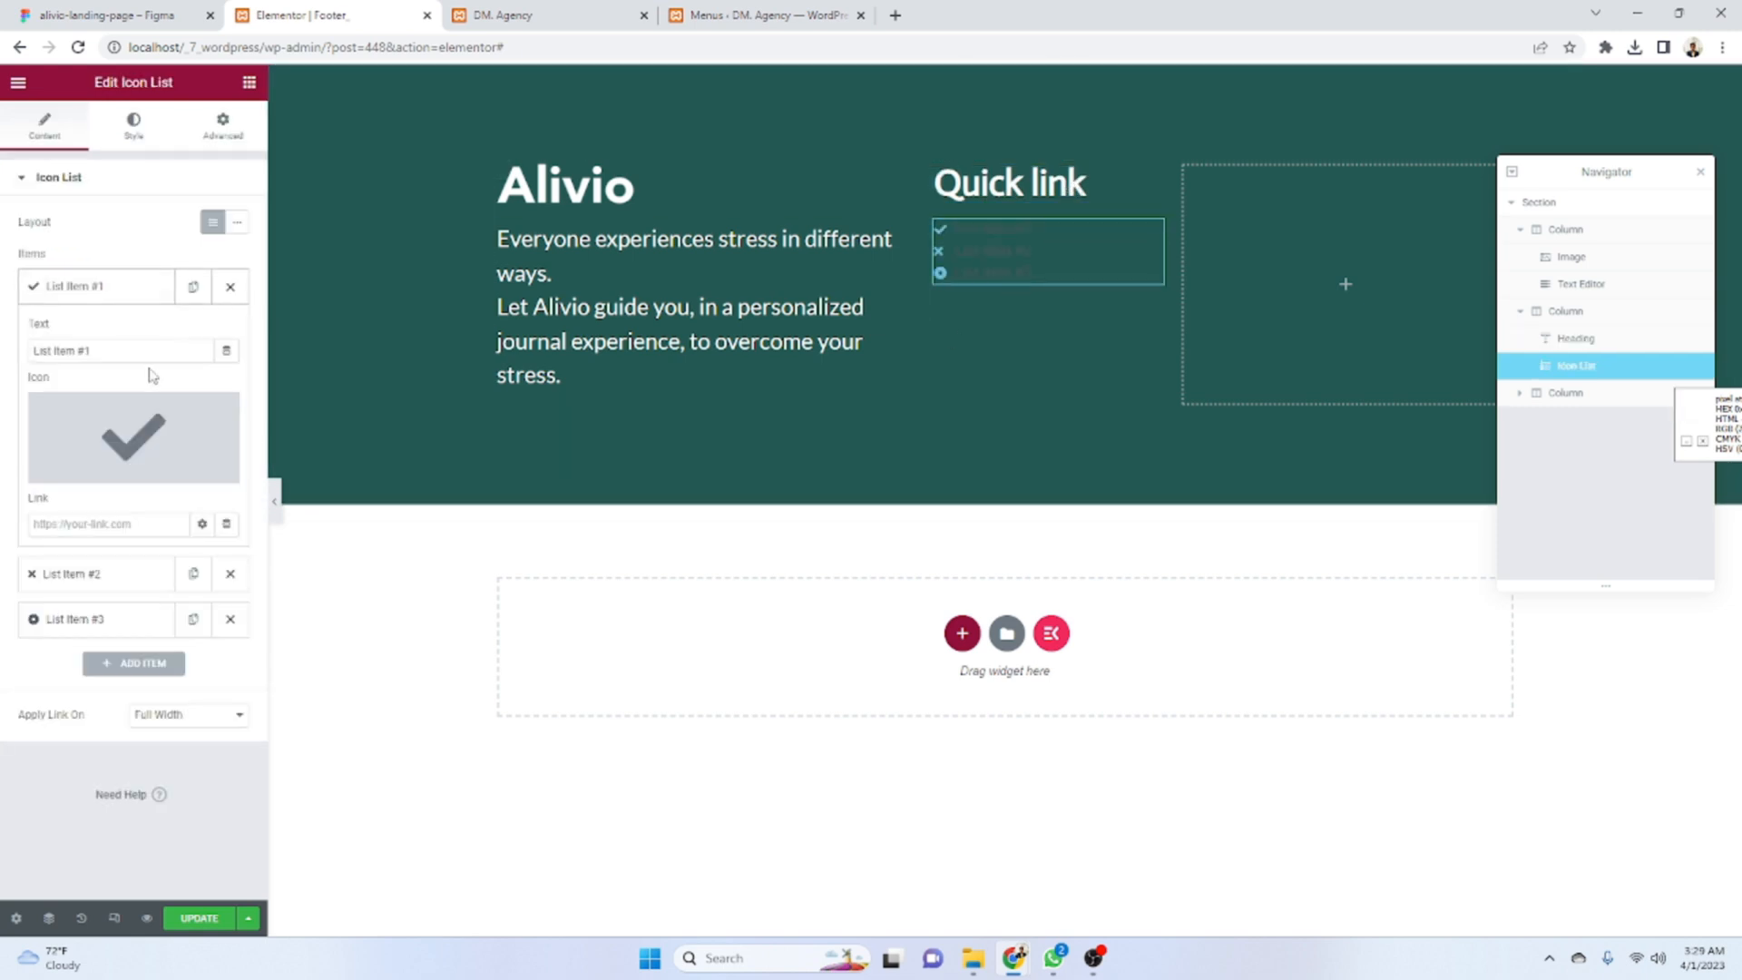
{"action": "left_click", "coordinate": [229, 575]}
{"action": "left_click", "coordinate": [230, 574]}
{"action": "left_click", "coordinate": [225, 412]}
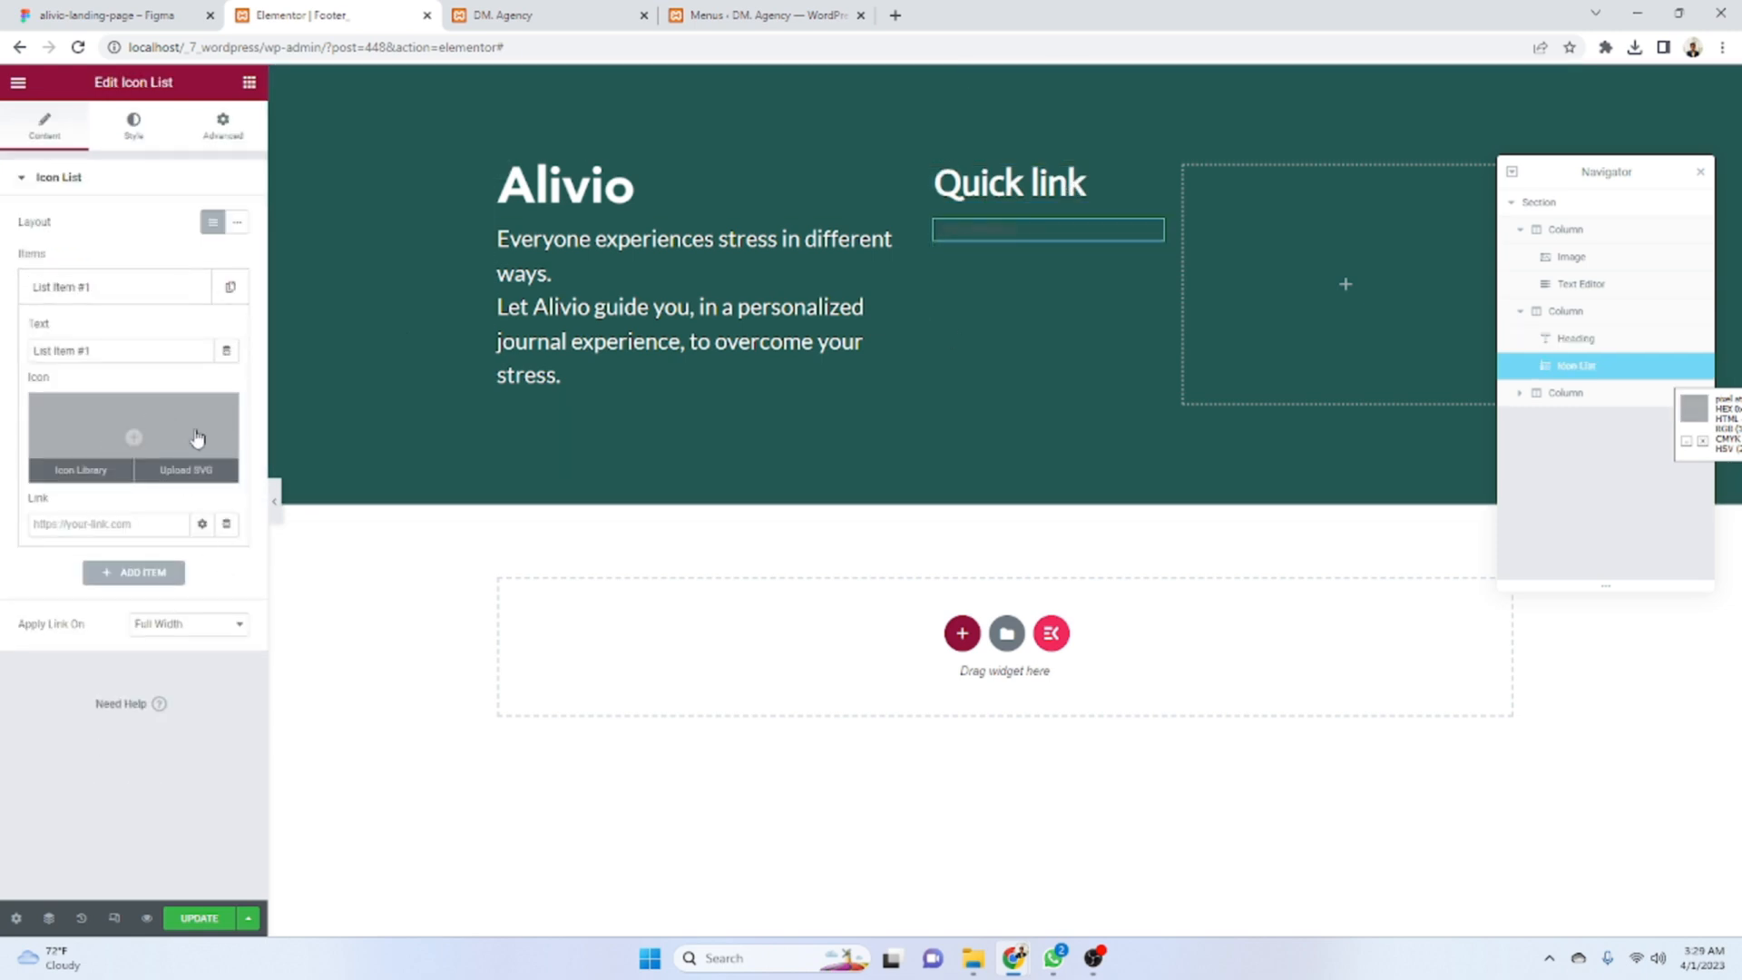
- Replace the remaining list item's text with "Why Alivio" copied from the Figma footer
{"action": "left_click", "coordinate": [104, 14]}
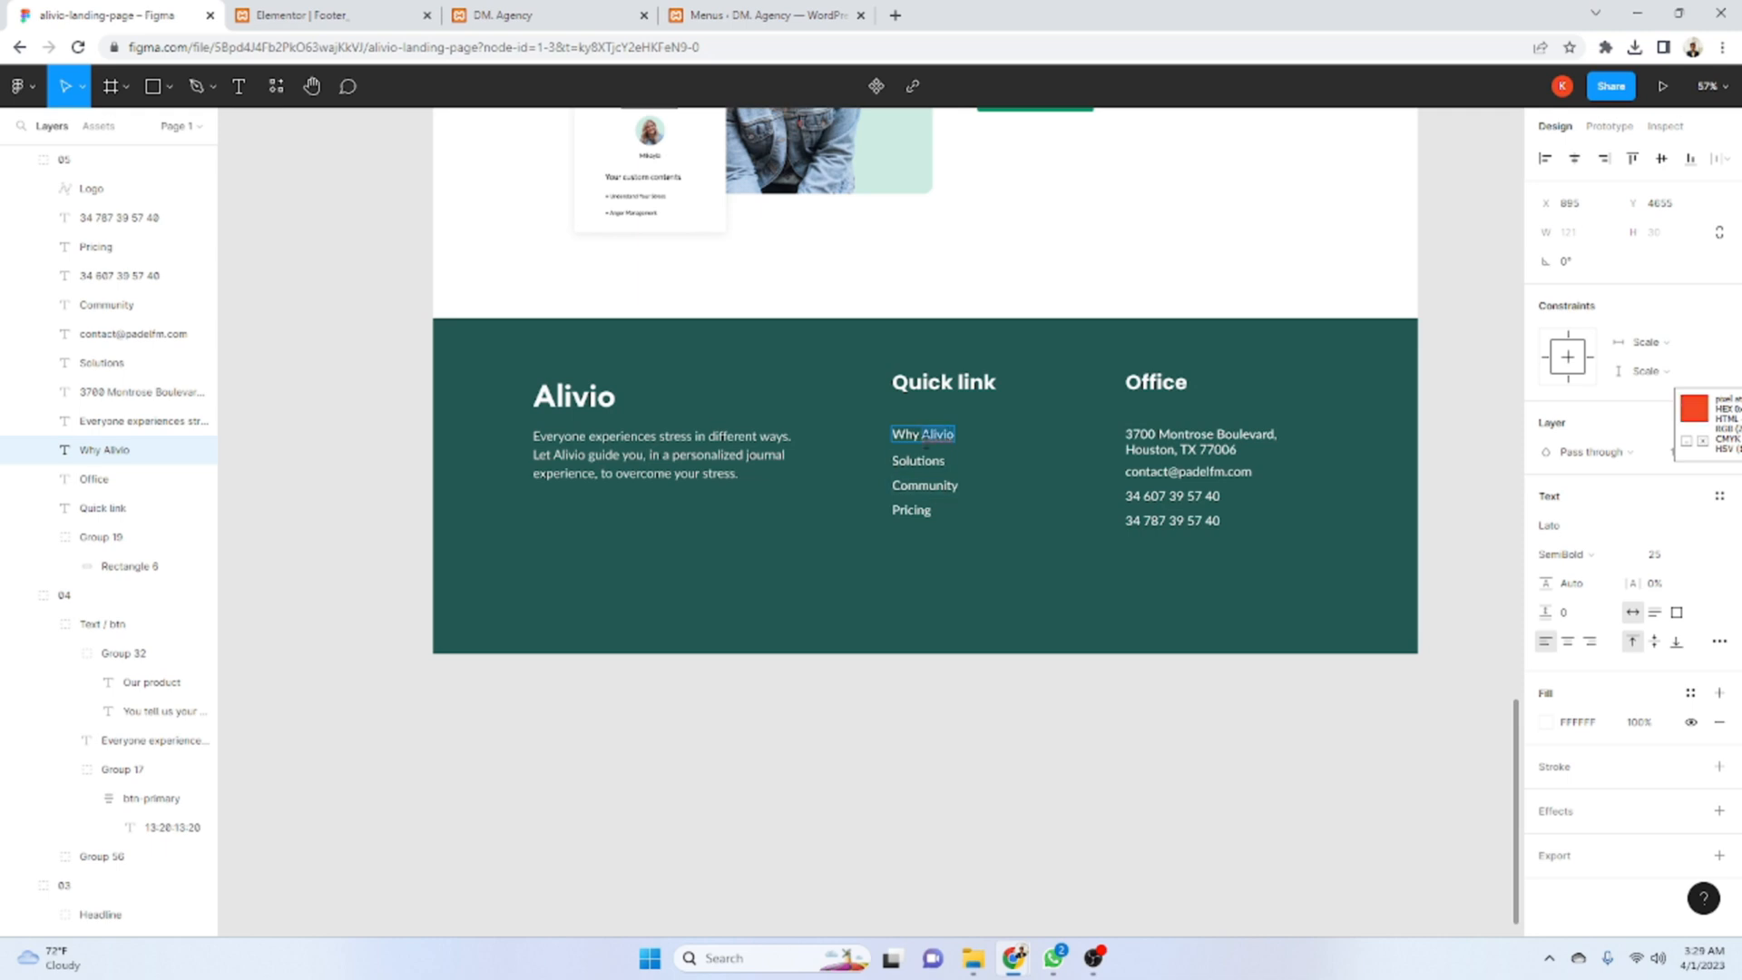
{"action": "left_click", "coordinate": [327, 15]}
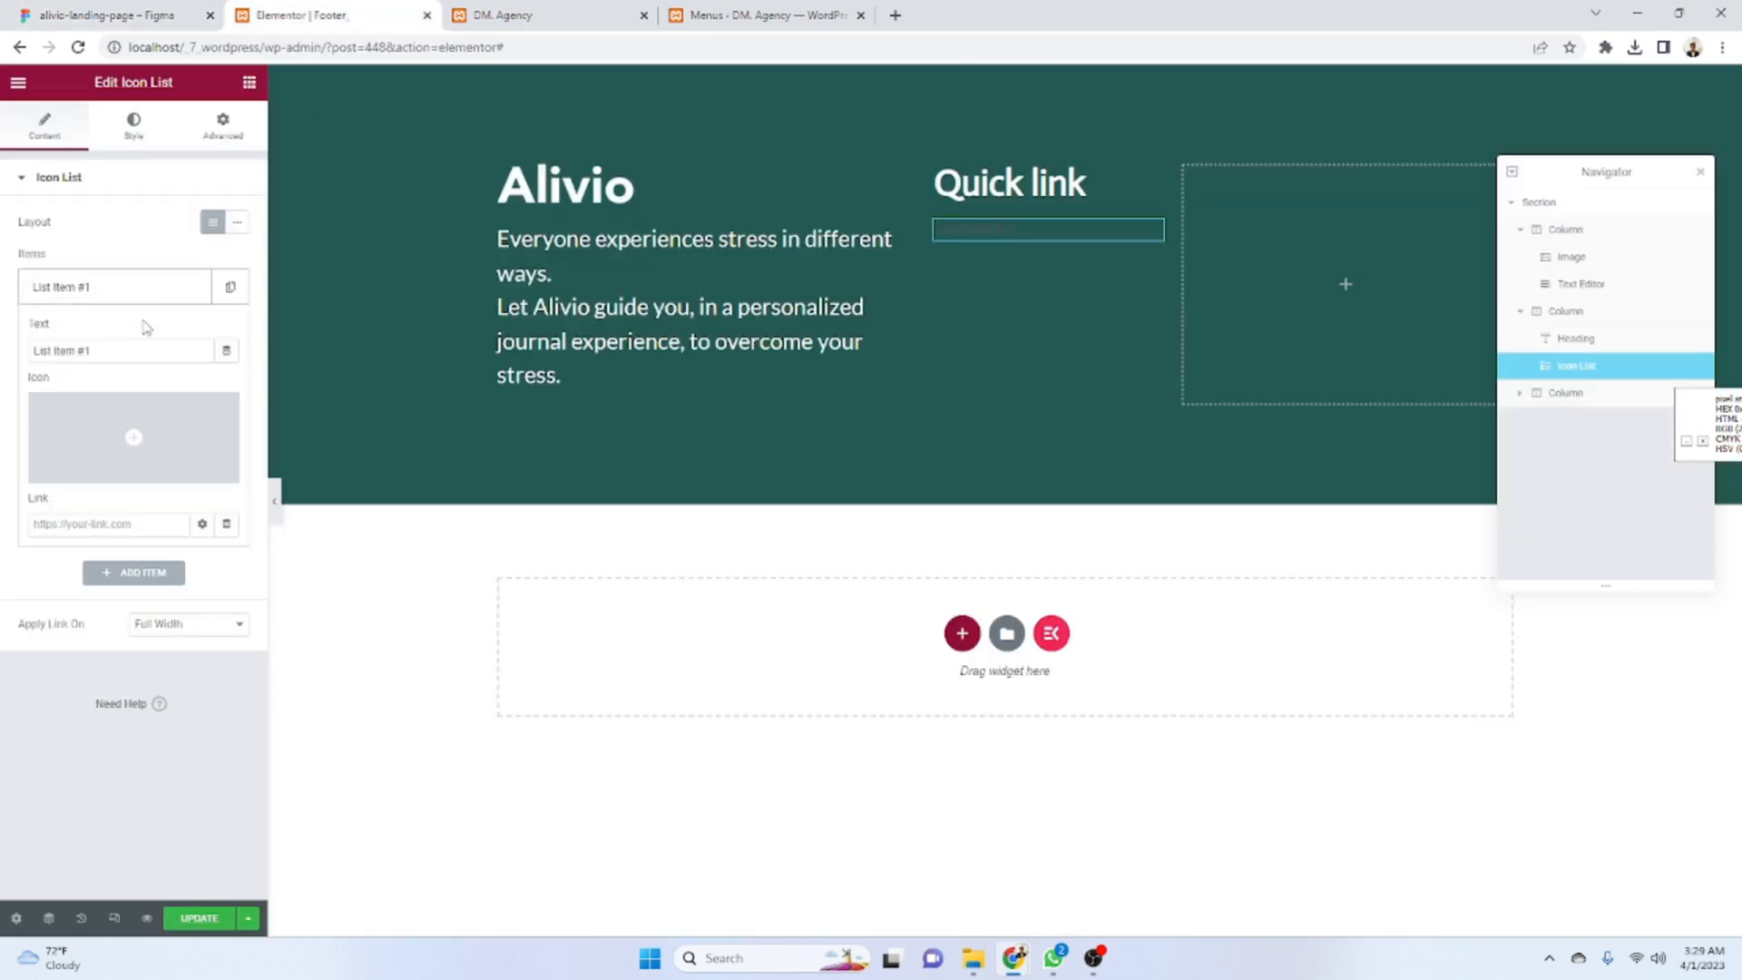
{"action": "triple_click", "coordinate": [132, 352]}
- Align the icon list to the left and set its text colour to FFFFFF
{"action": "left_click", "coordinate": [169, 122]}
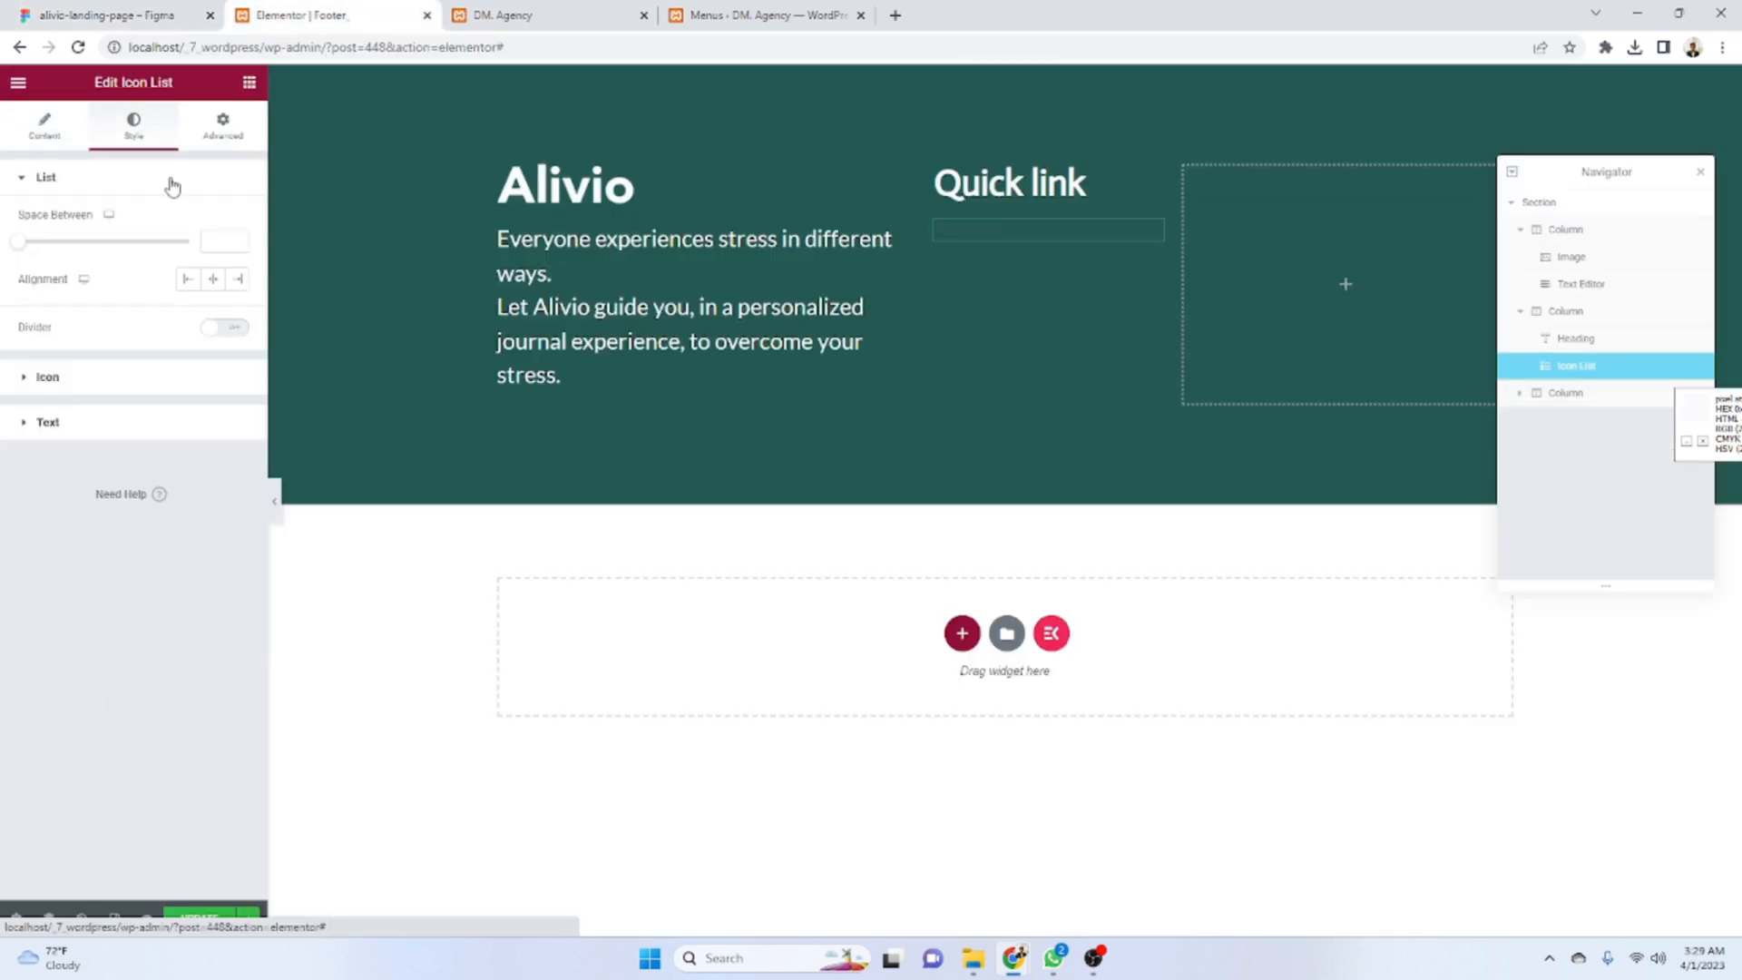
{"action": "left_click", "coordinate": [186, 278]}
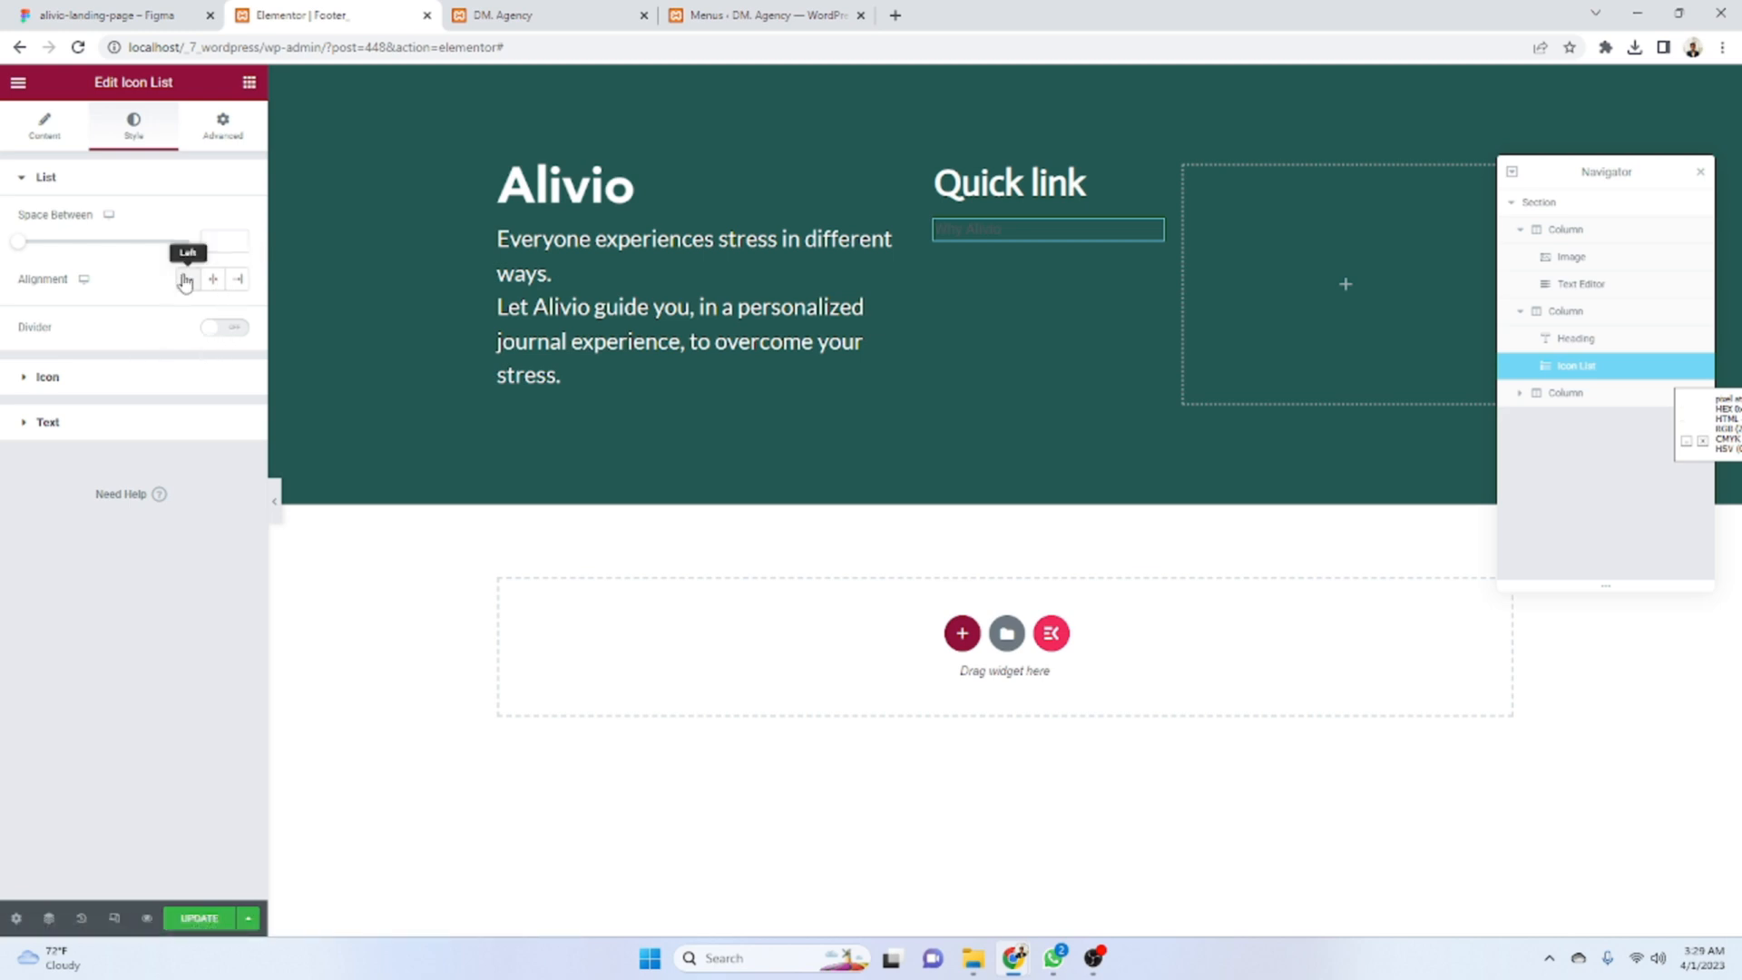
{"action": "left_click", "coordinate": [168, 439]}
{"action": "left_click", "coordinate": [236, 313]}
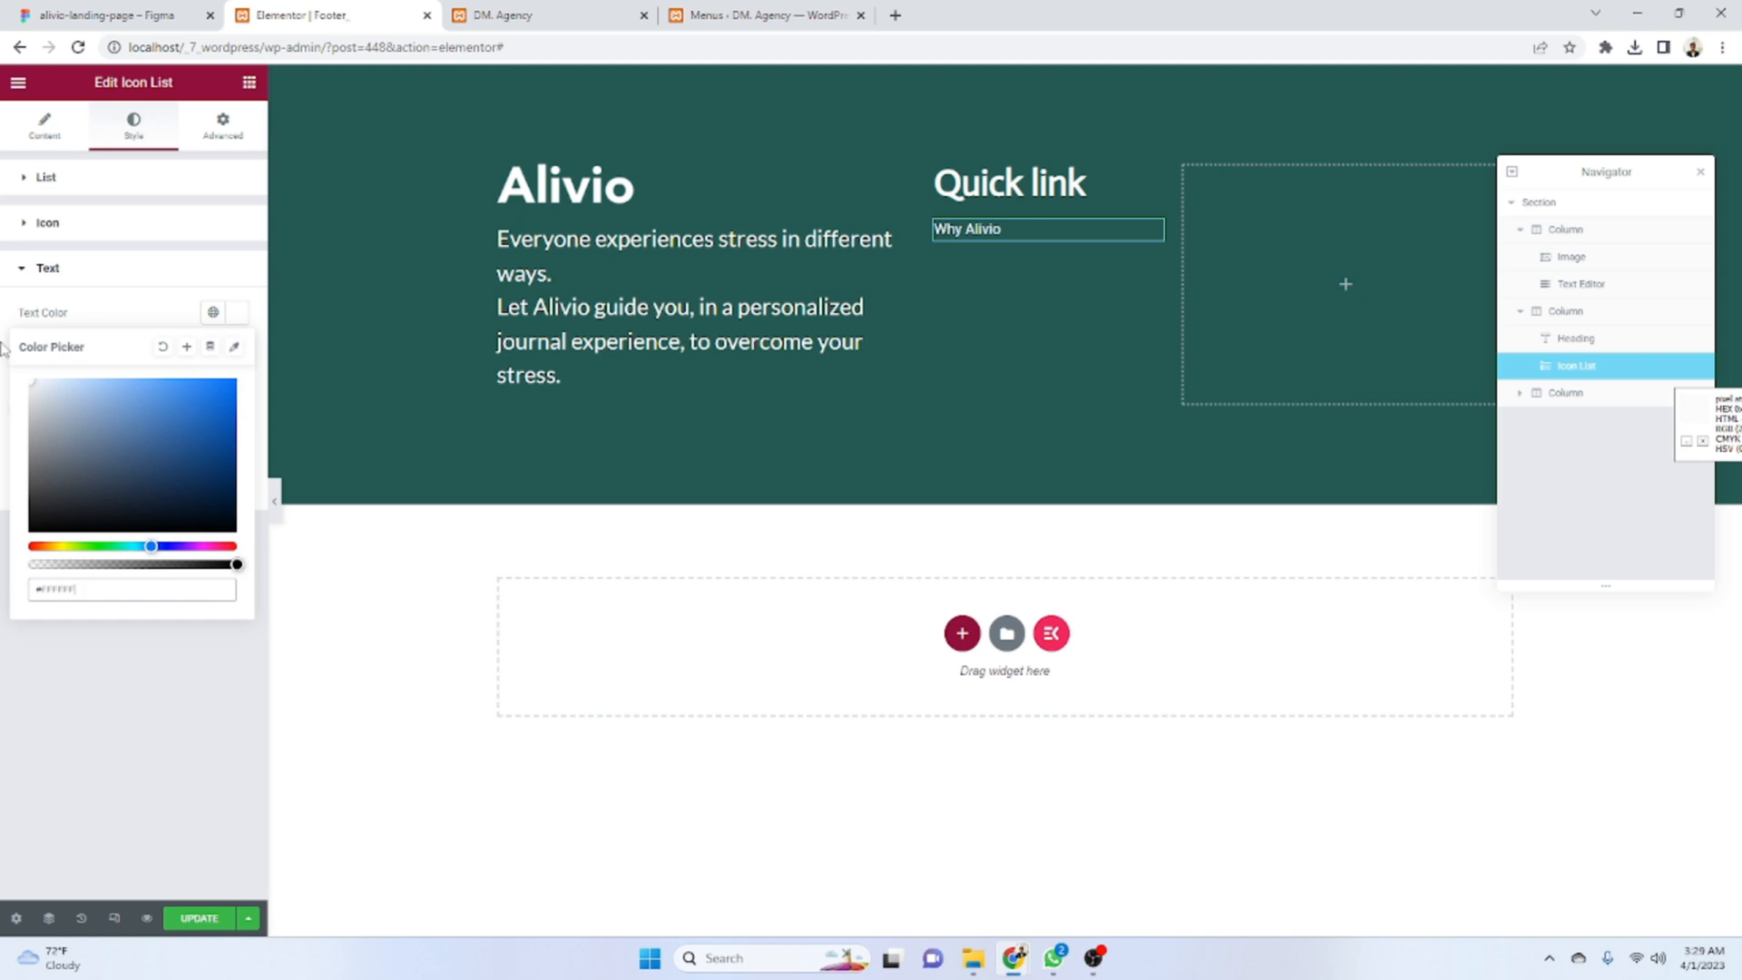
- Copy the font name Lato from the Figma "Why Alivio" link and apply it as the icon list text's family
{"action": "left_click", "coordinate": [82, 13]}
{"action": "left_click", "coordinate": [1547, 527]}
{"action": "key", "text": "ctrl+c"}
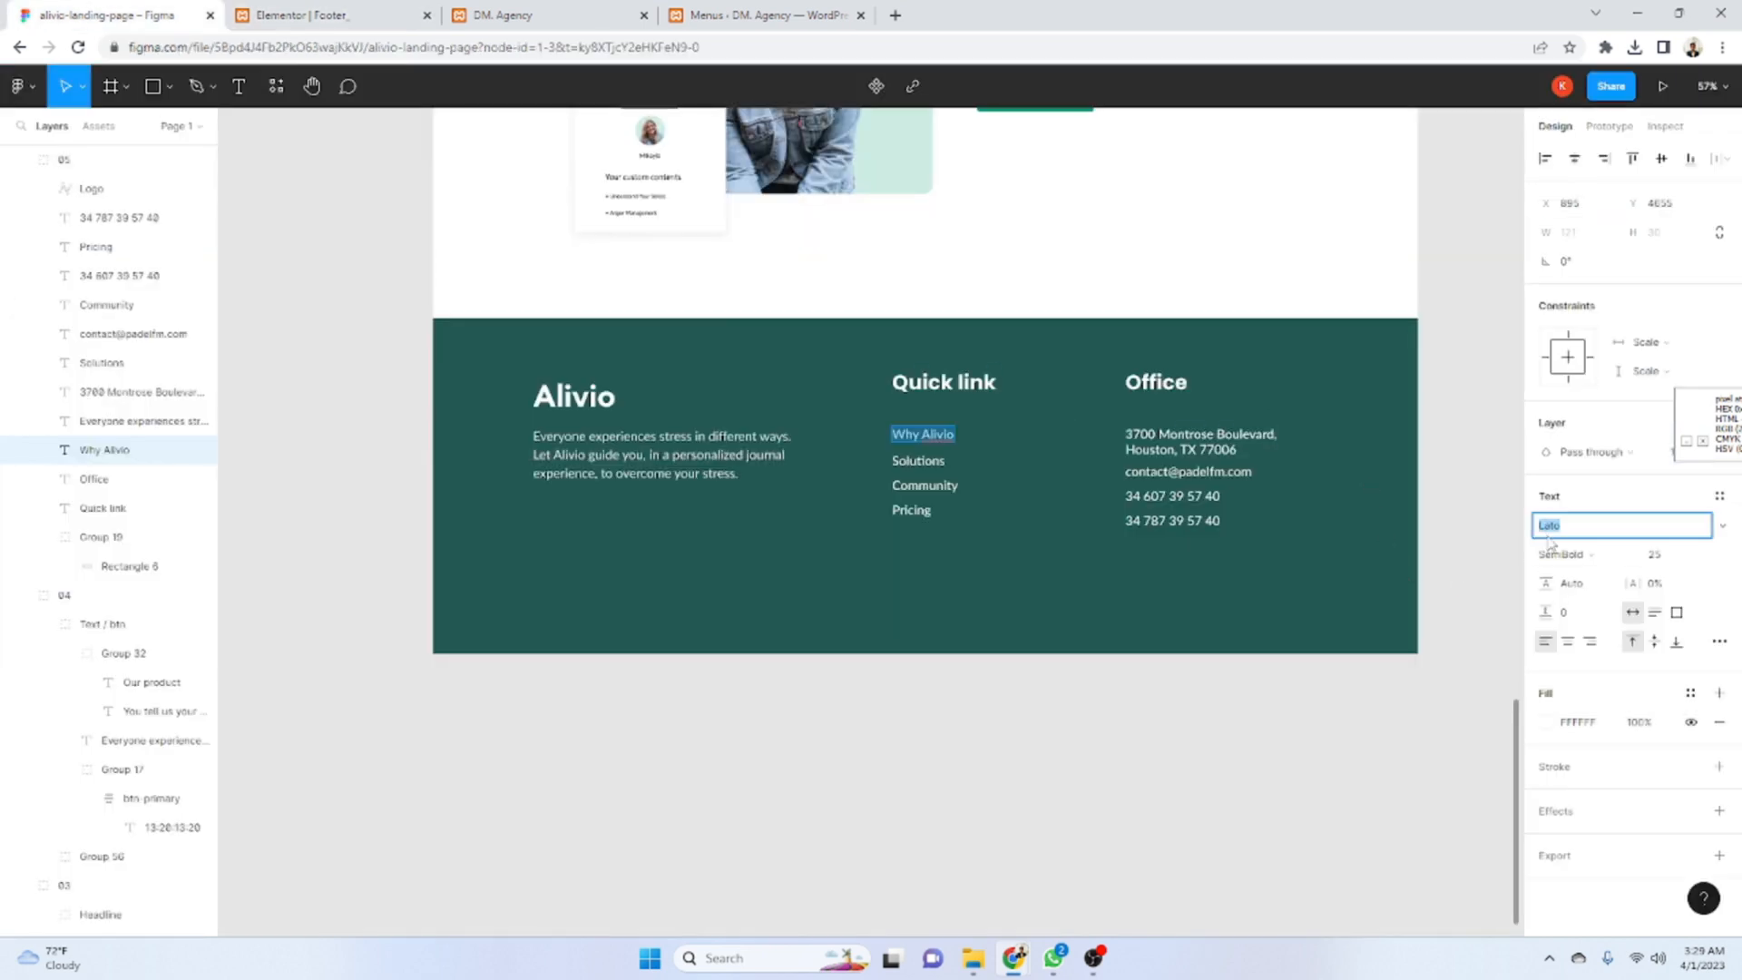
{"action": "left_click", "coordinate": [299, 15]}
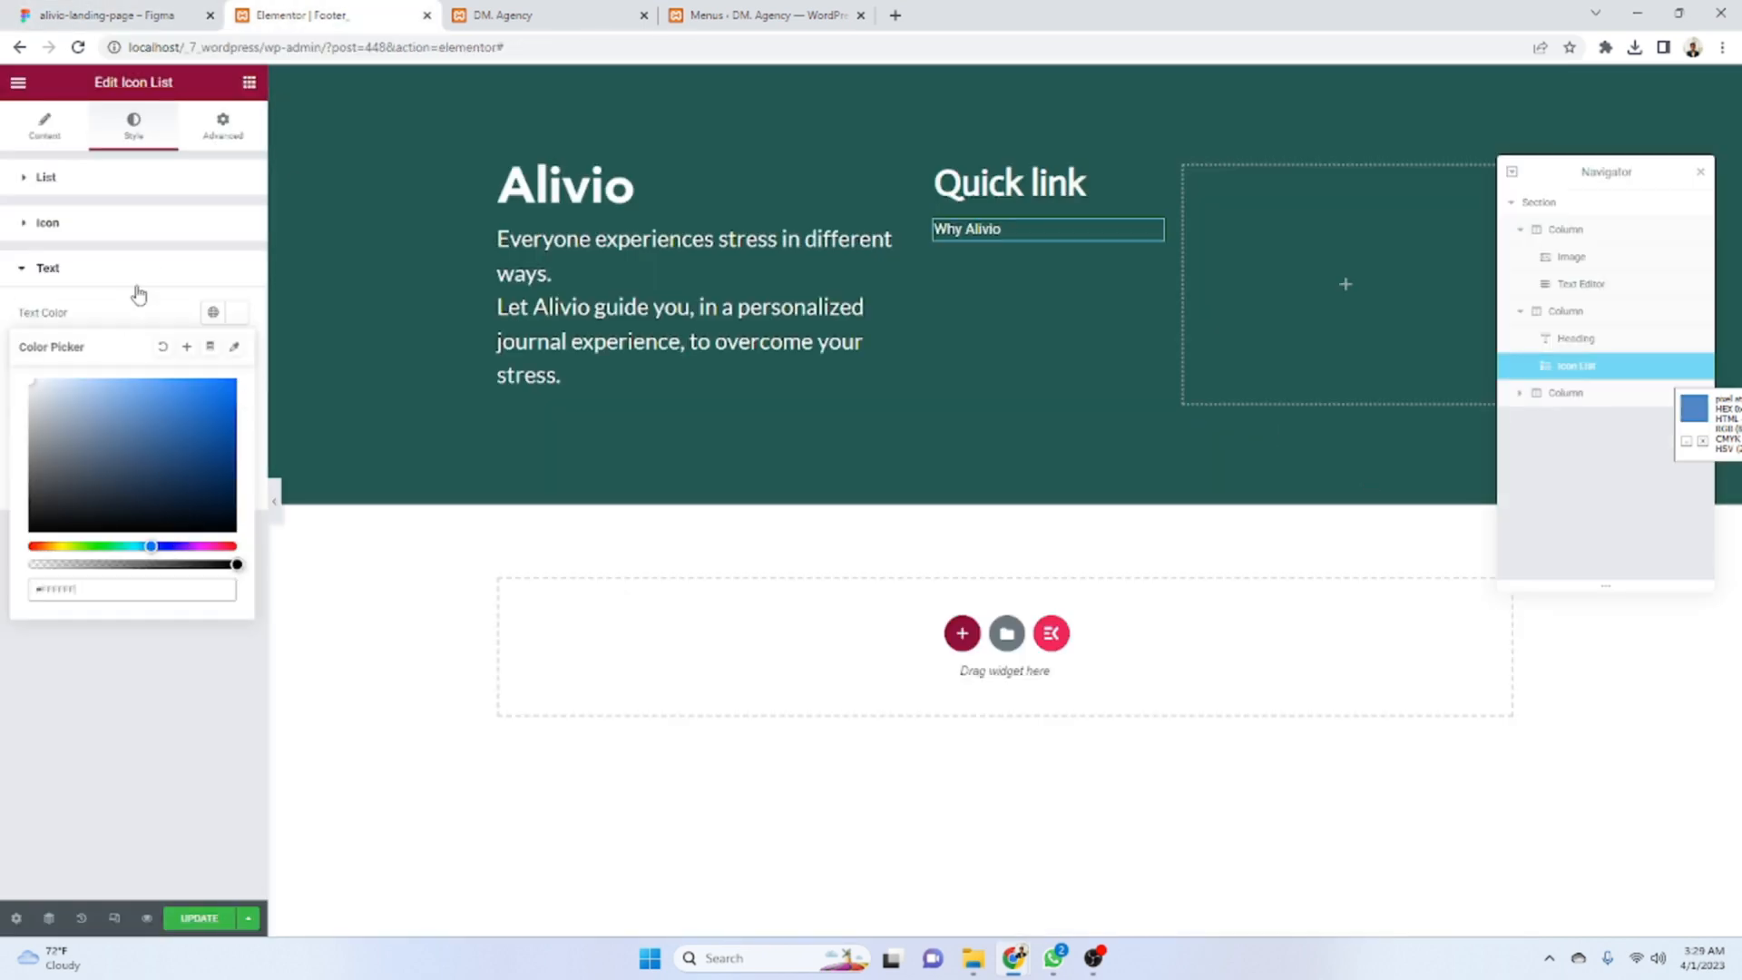
{"action": "left_click", "coordinate": [146, 321]}
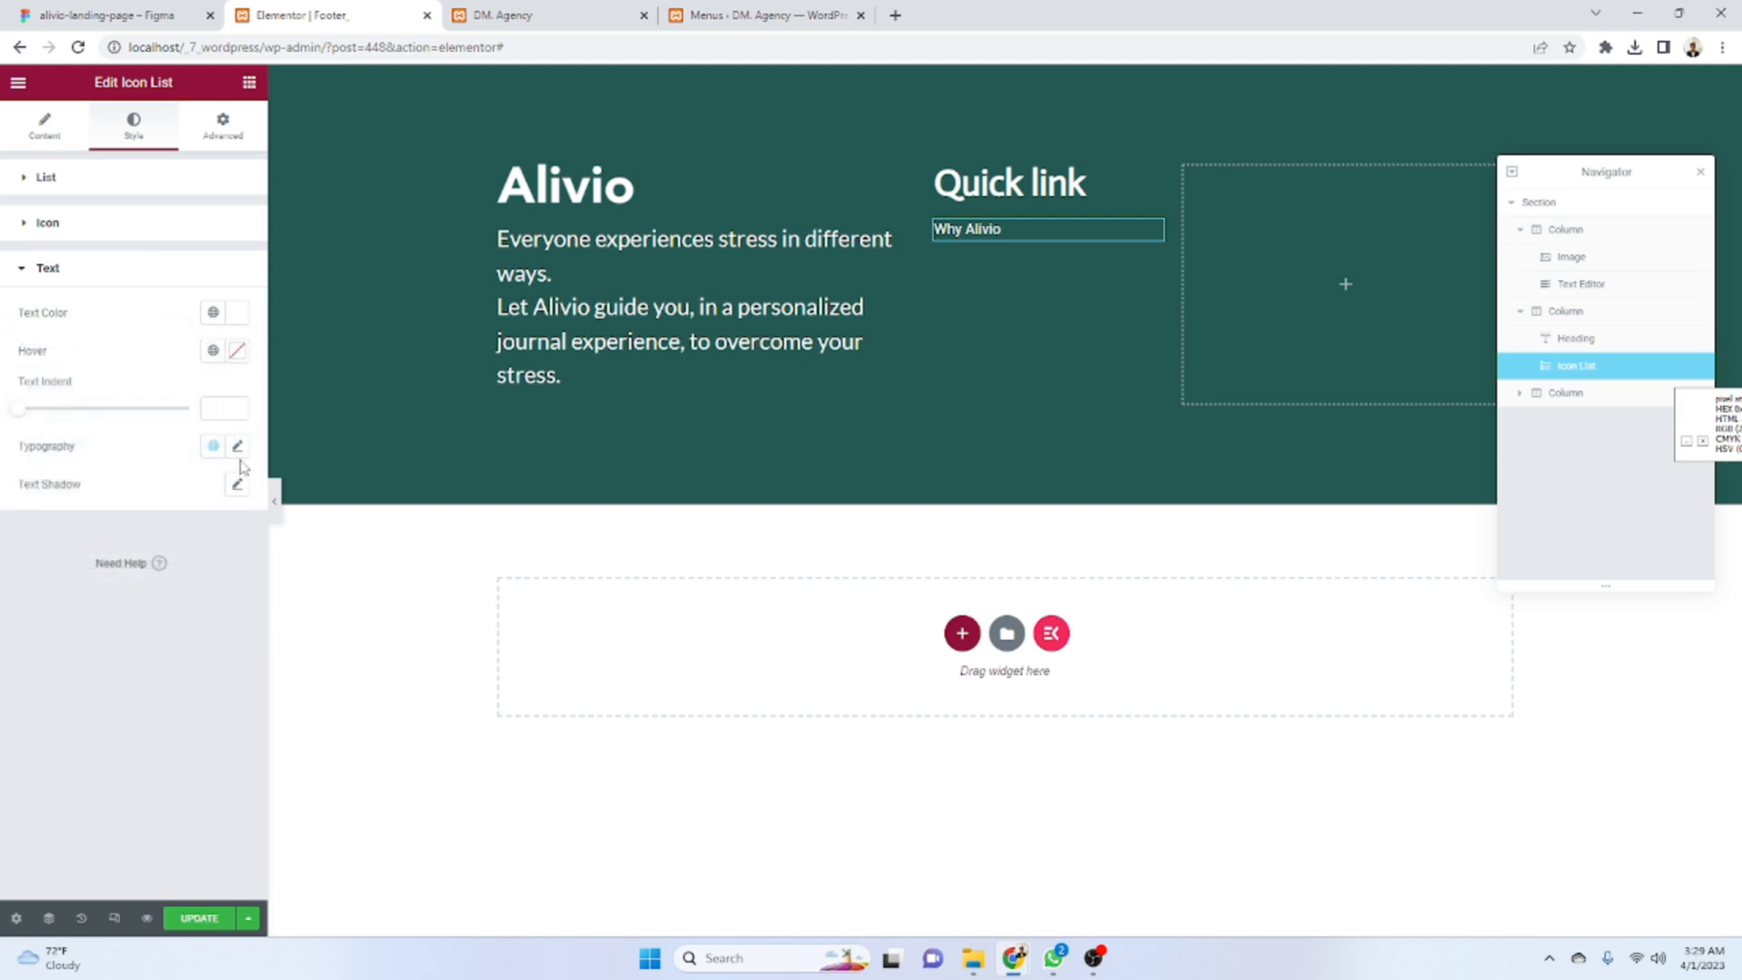
{"action": "left_click", "coordinate": [237, 445]}
{"action": "left_click", "coordinate": [181, 530]}
{"action": "key", "text": "ctrl+v"}
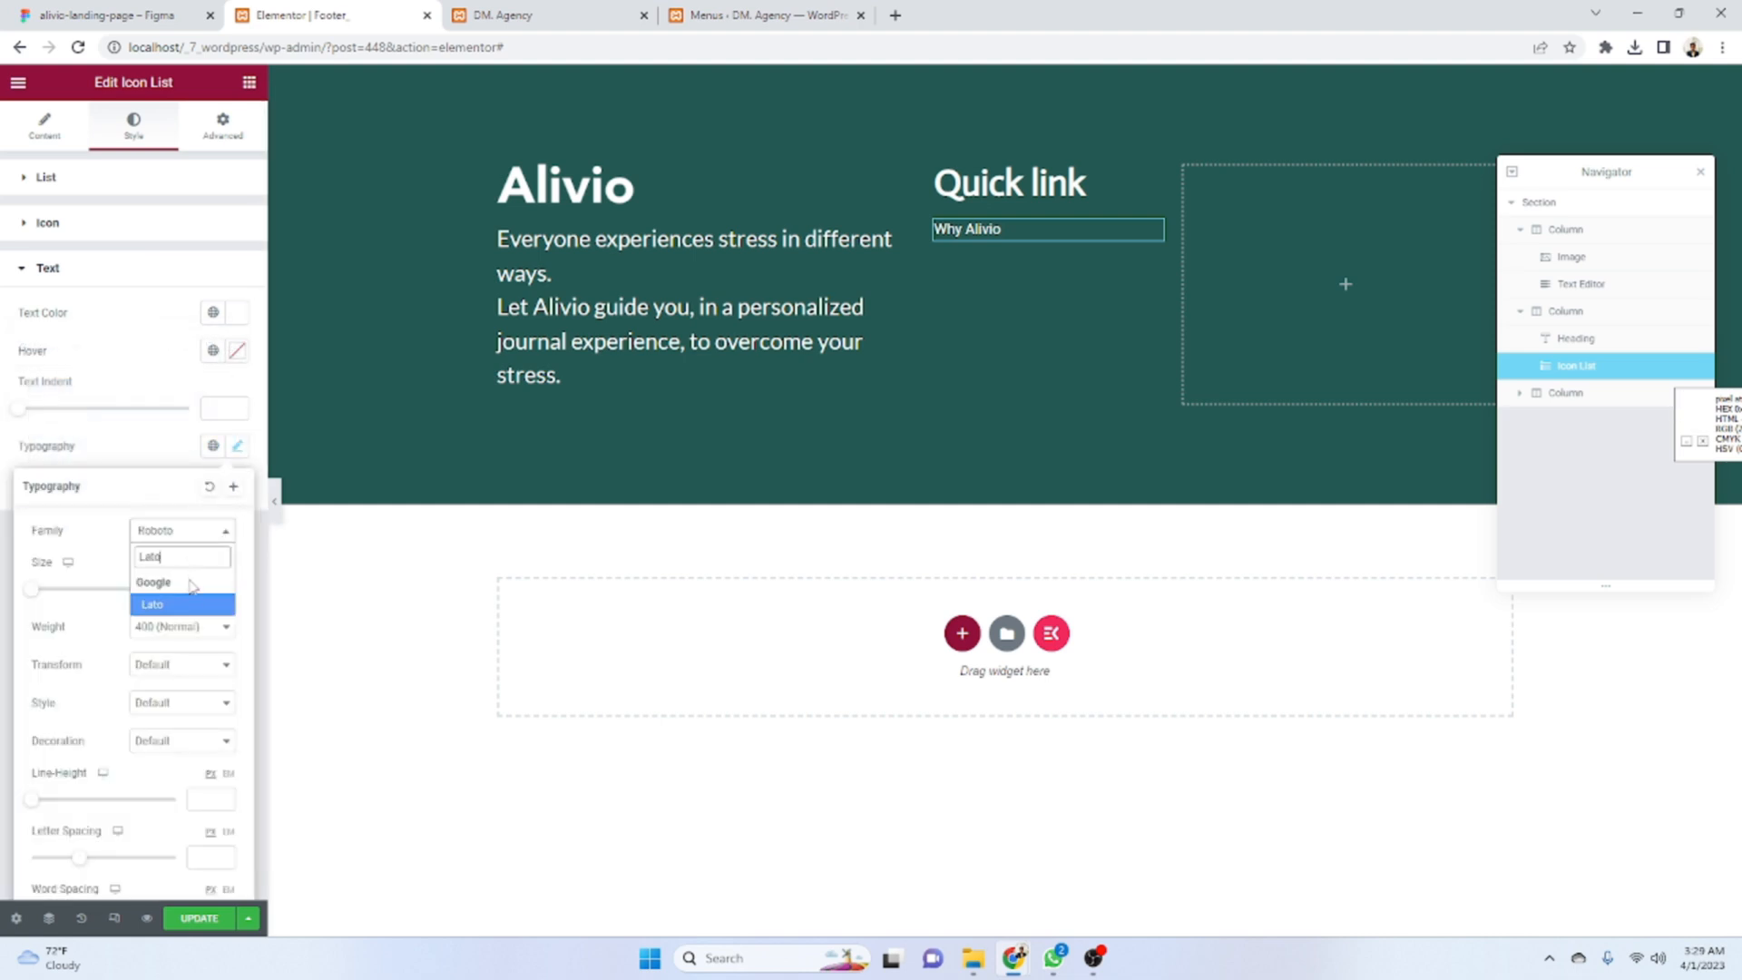
{"action": "left_click", "coordinate": [181, 603]}
- Check the link's text size in Figma and set the icon list text's size to 24 px
{"action": "left_click", "coordinate": [9, 13]}
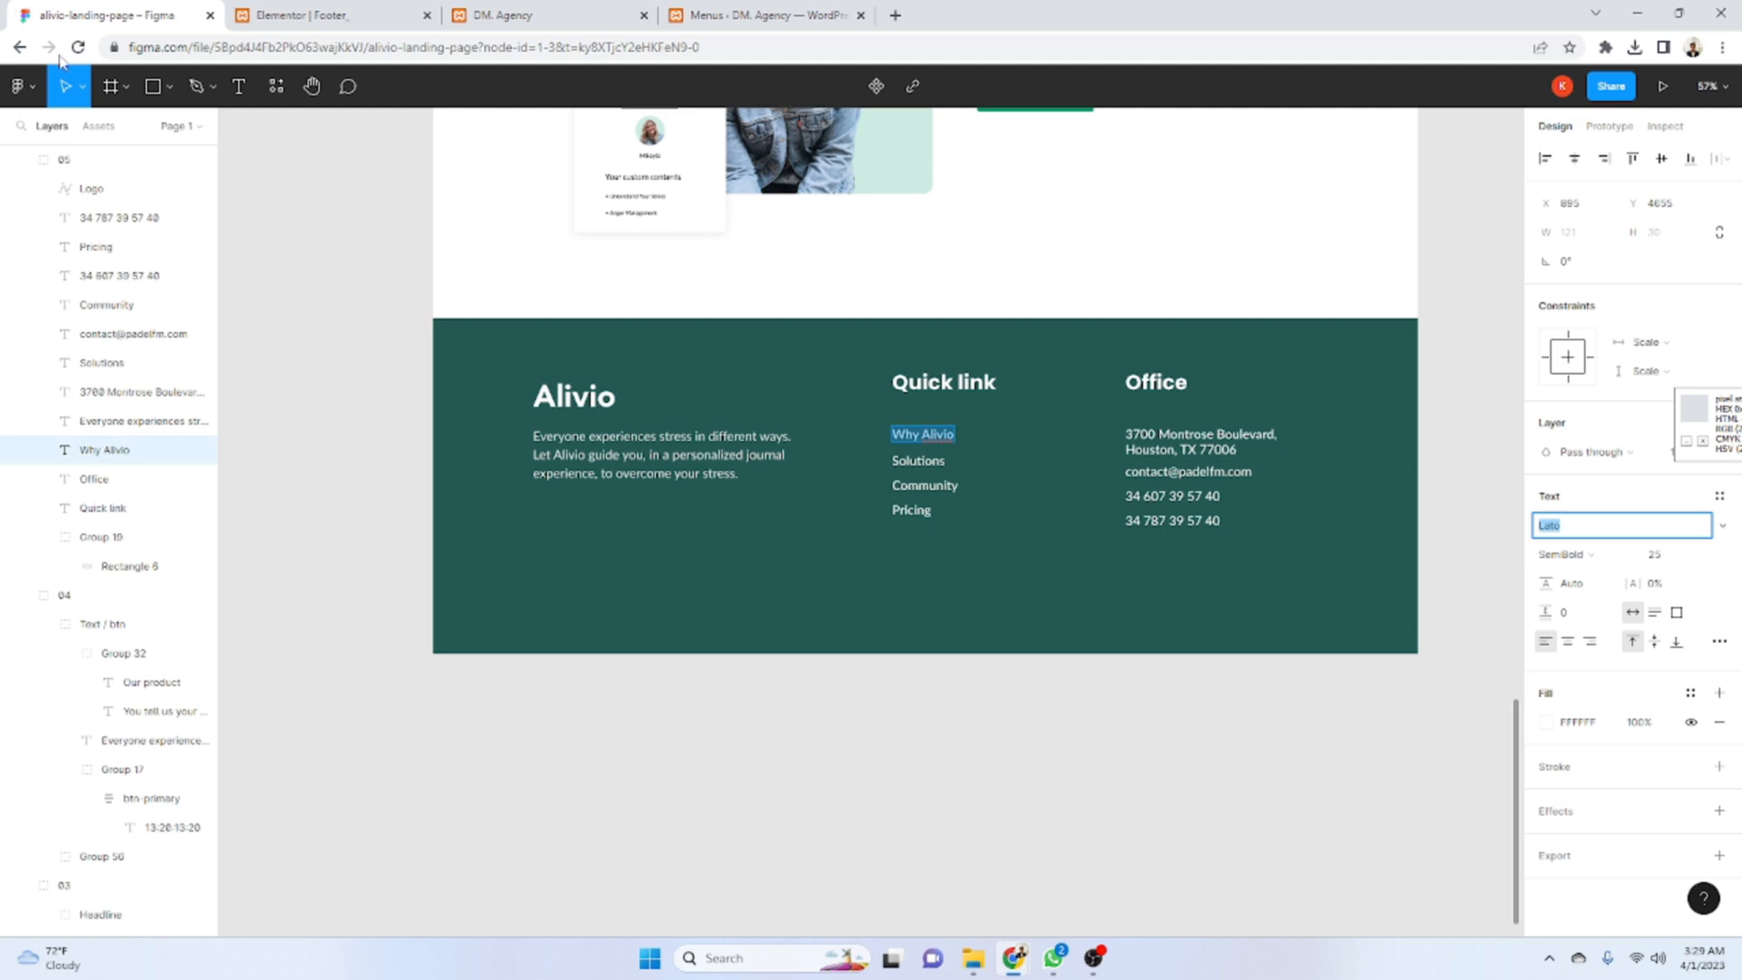
{"action": "left_click", "coordinate": [232, 13]}
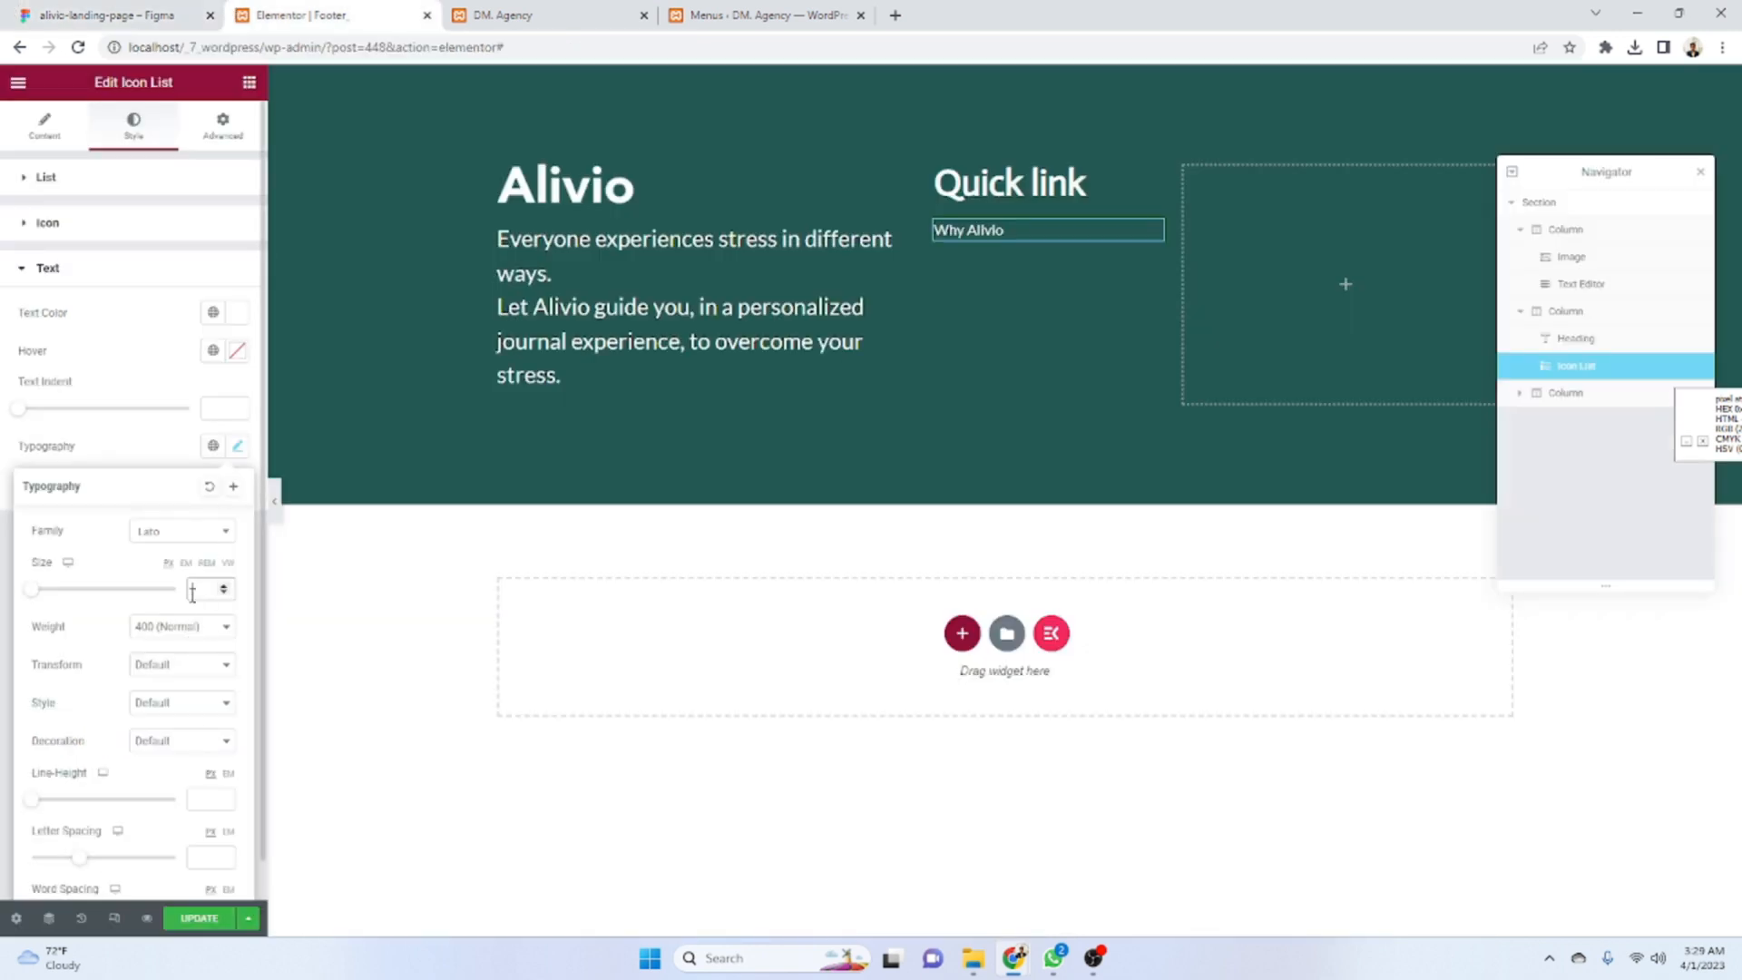
{"action": "type", "text": "24"}
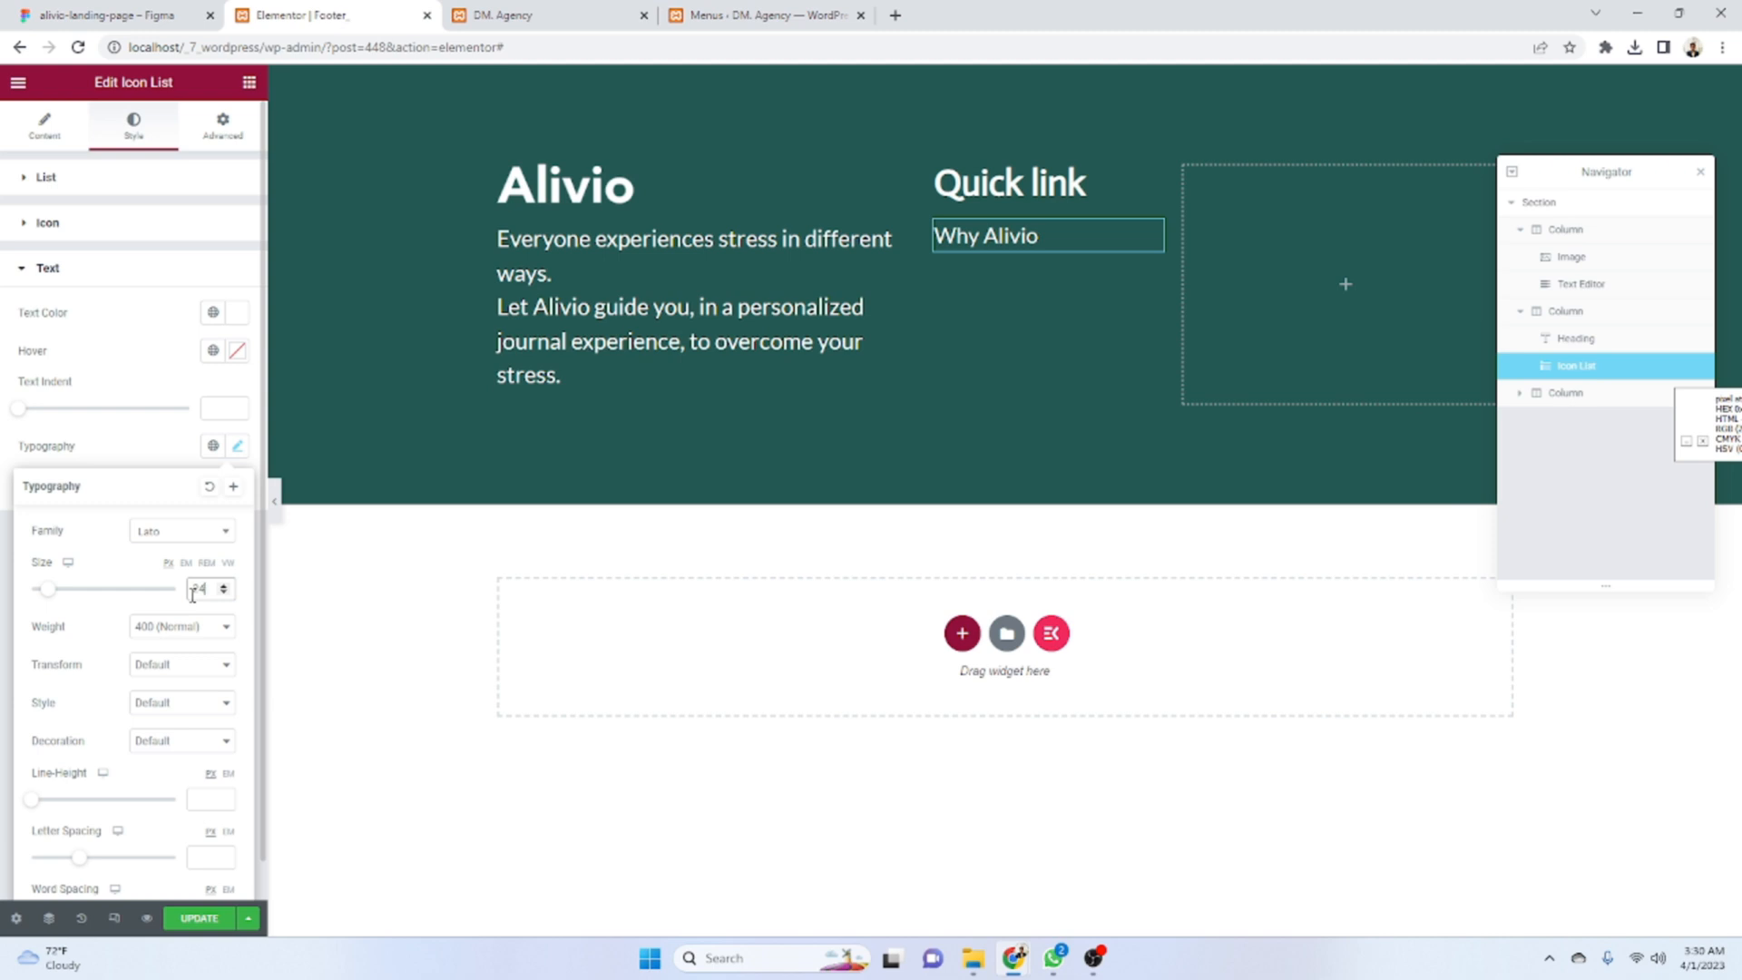
- Set the icon list text's size to 25 px and its weight to 600 (Semi Bold)
{"action": "key", "text": "BackSpace"}
{"action": "key", "text": "BackSpace"}
{"action": "type", "text": "25"}
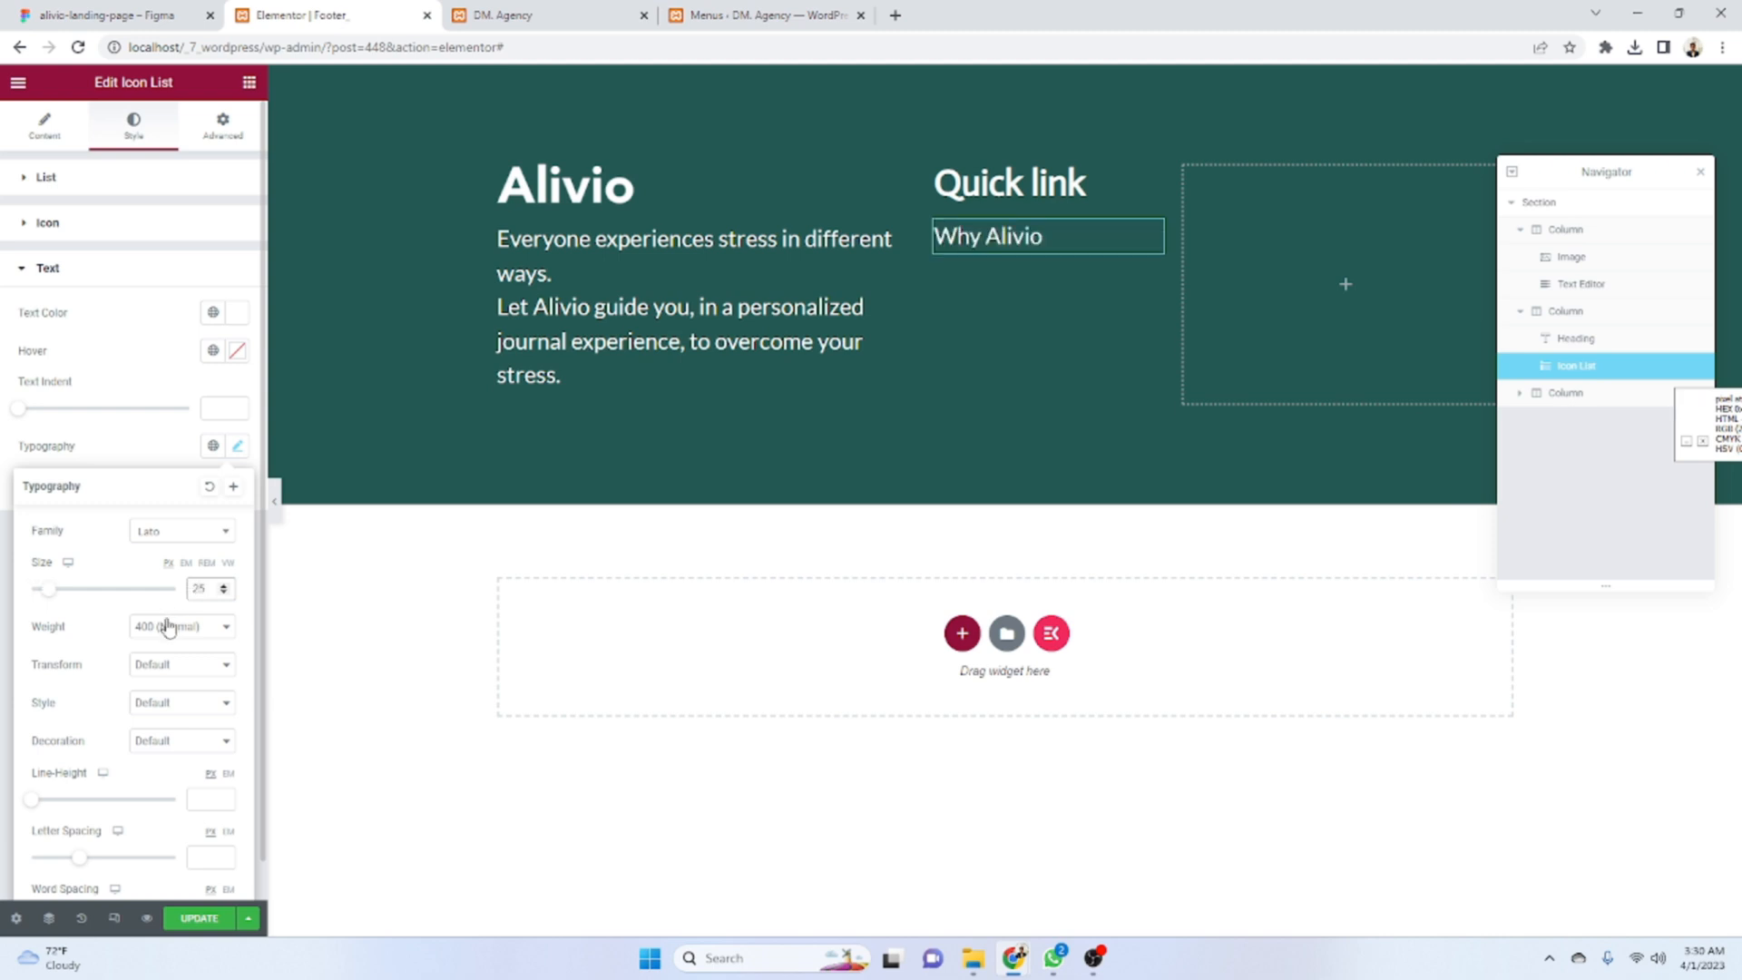
{"action": "left_click", "coordinate": [173, 626]}
{"action": "left_click", "coordinate": [209, 717]}
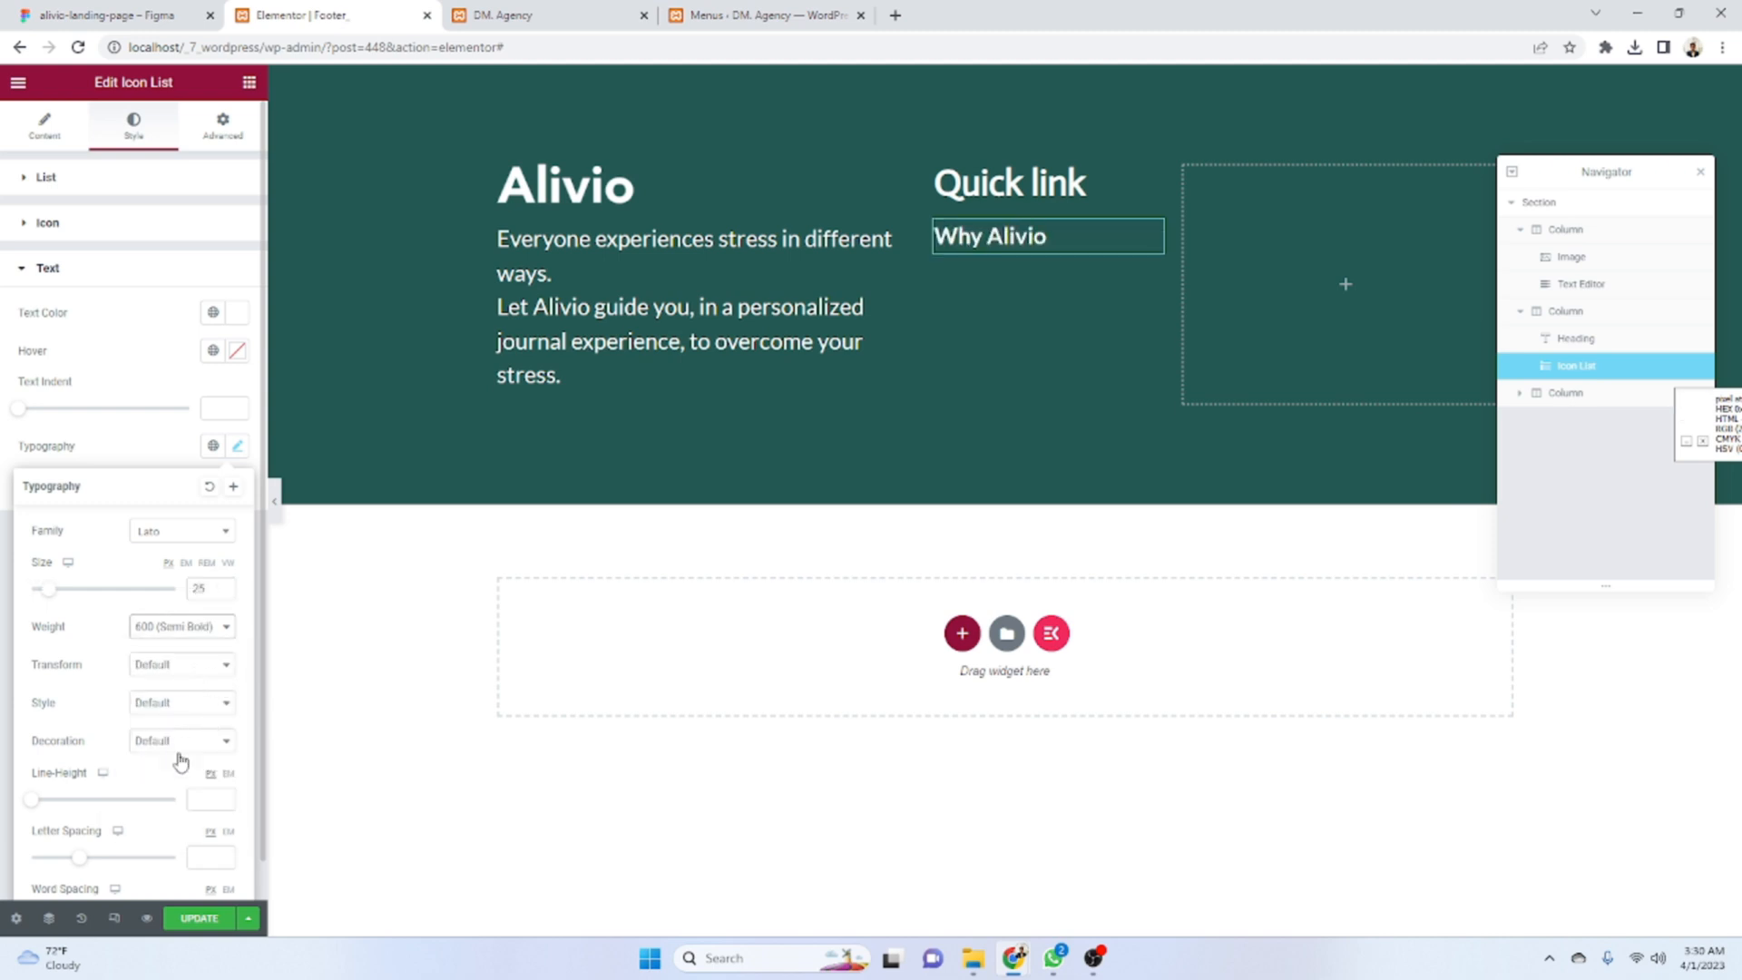
- Check the icon list's text colour and compare the list text with the Figma footer links
{"action": "left_click", "coordinate": [236, 313]}
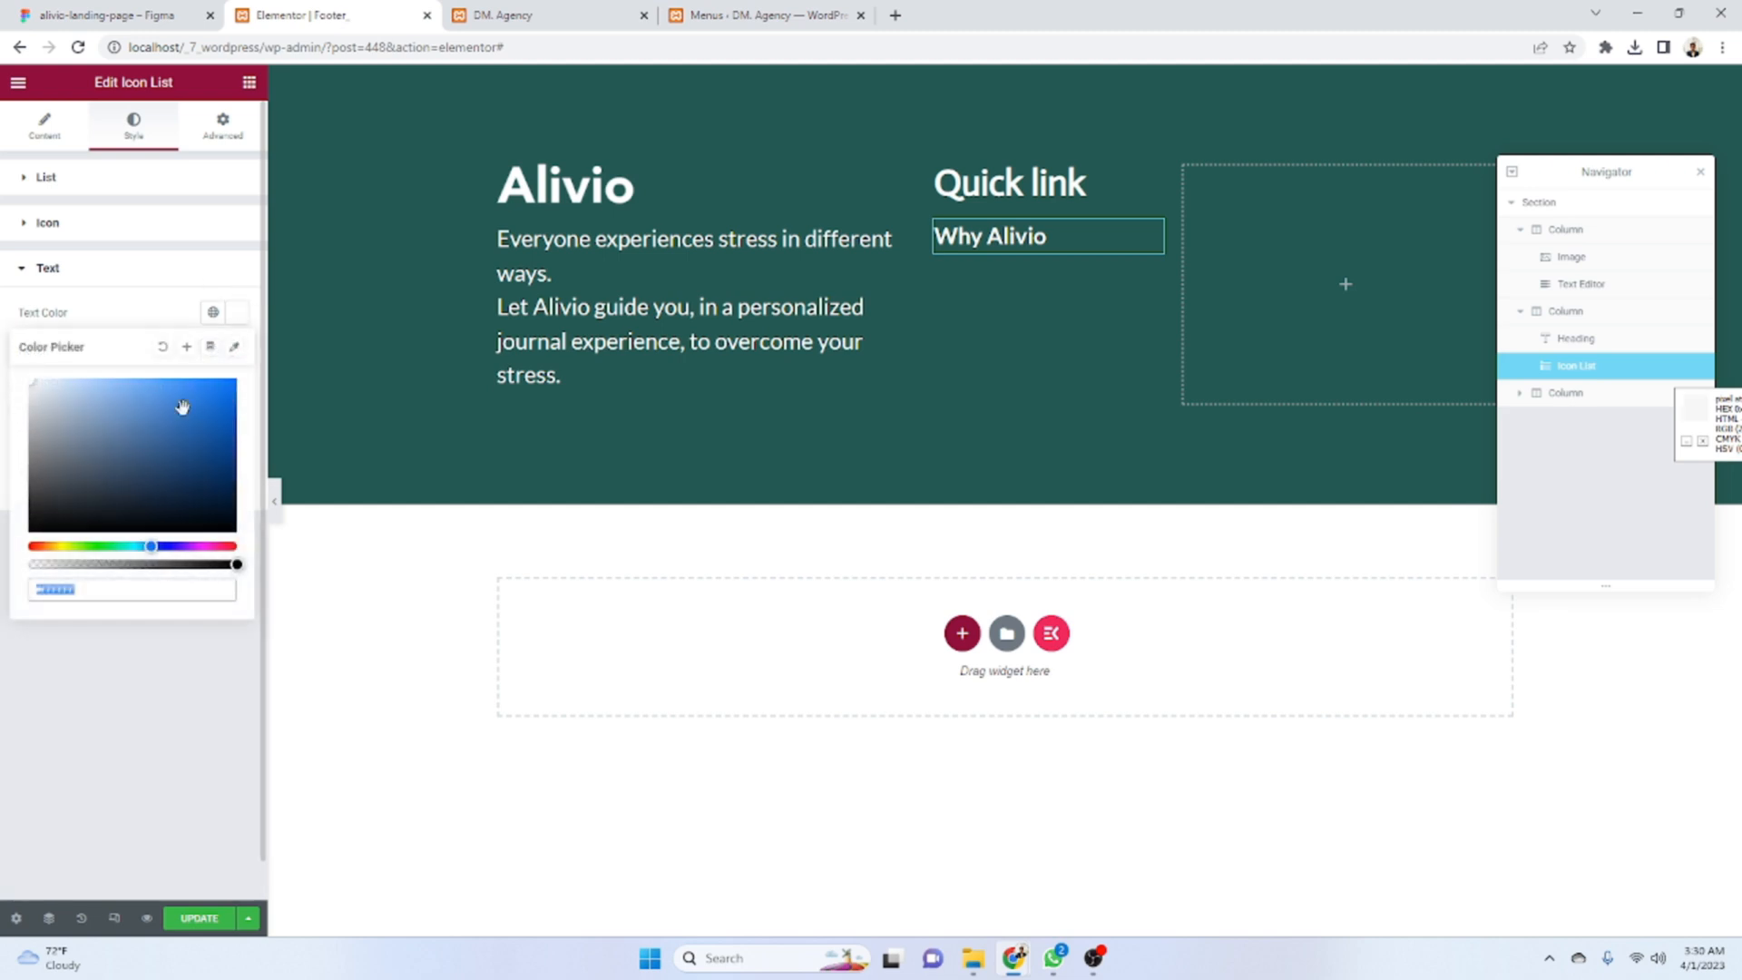
{"action": "key", "text": "Escape"}
{"action": "key", "text": "ctrl+1"}
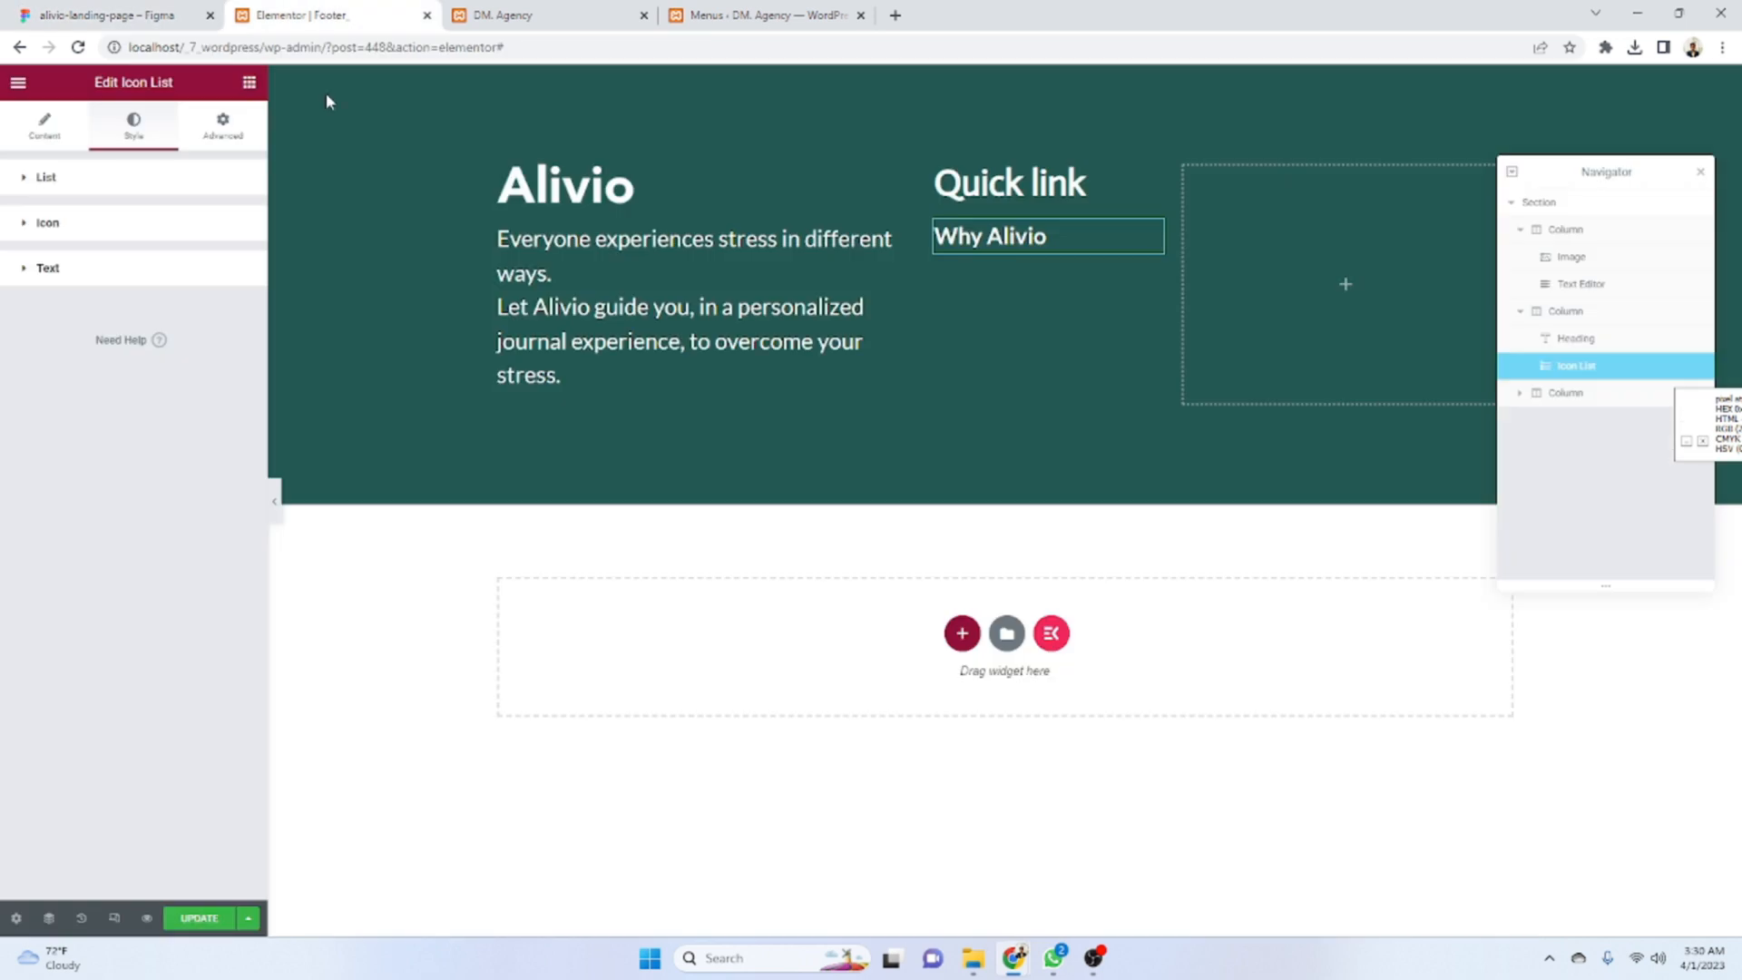
{"action": "left_click", "coordinate": [300, 16]}
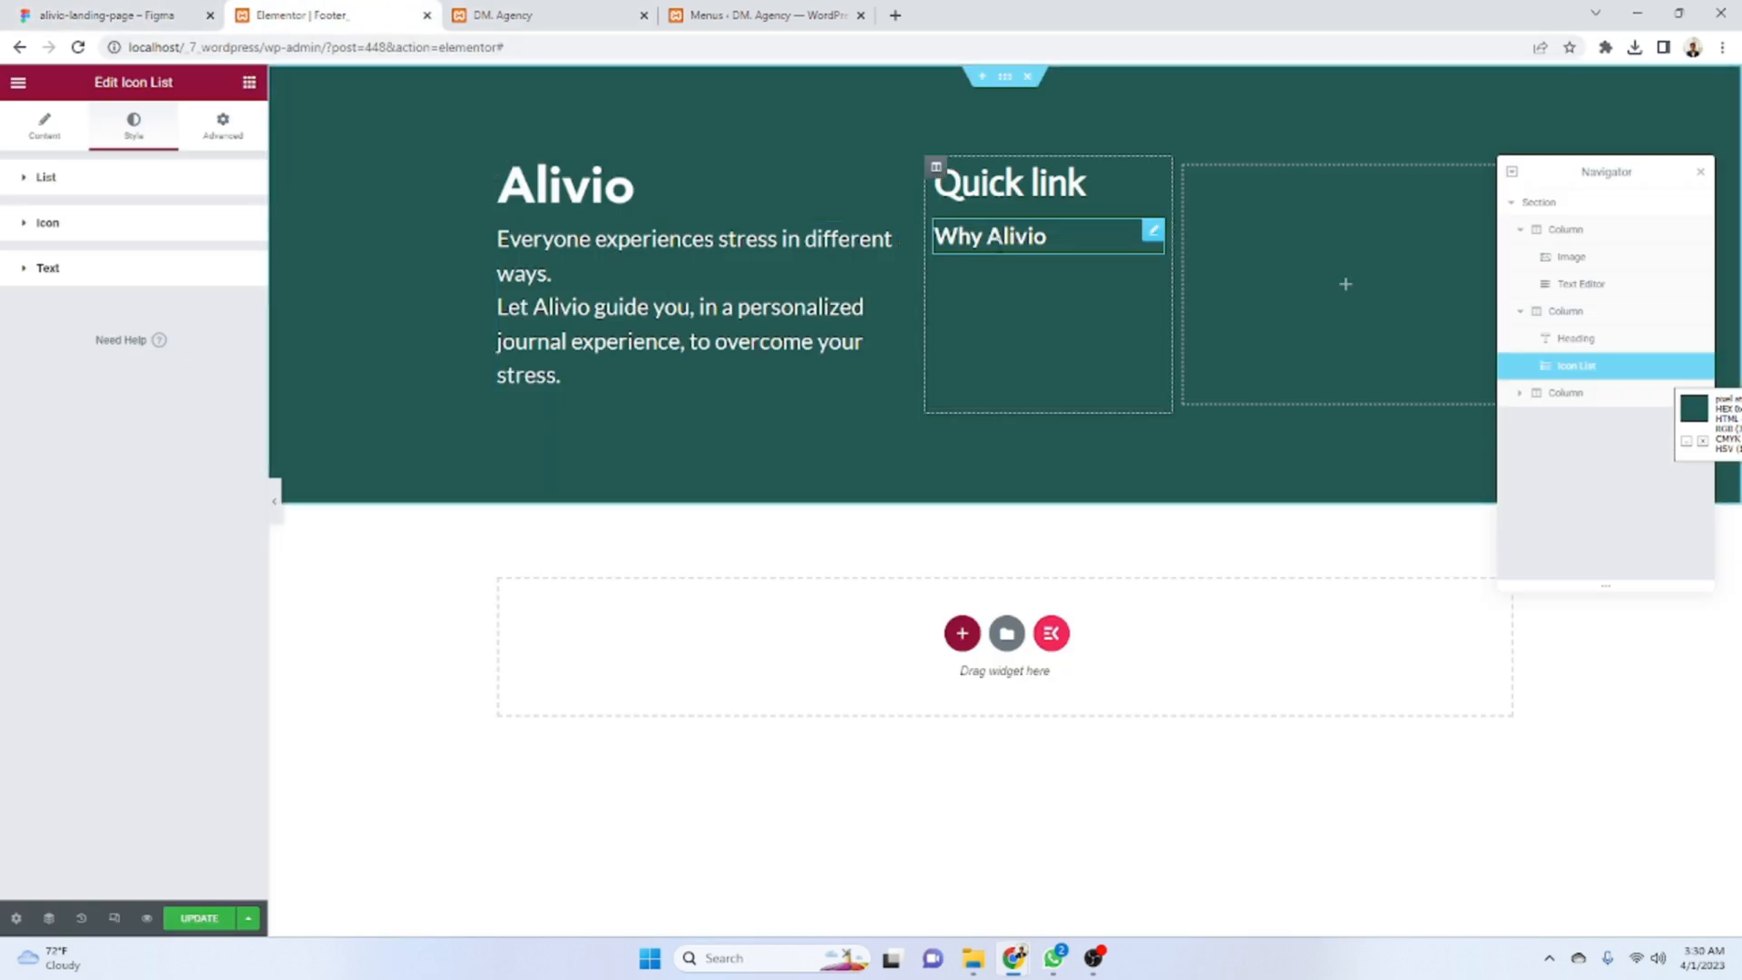
{"action": "left_click", "coordinate": [95, 15]}
{"action": "left_click", "coordinate": [300, 15]}
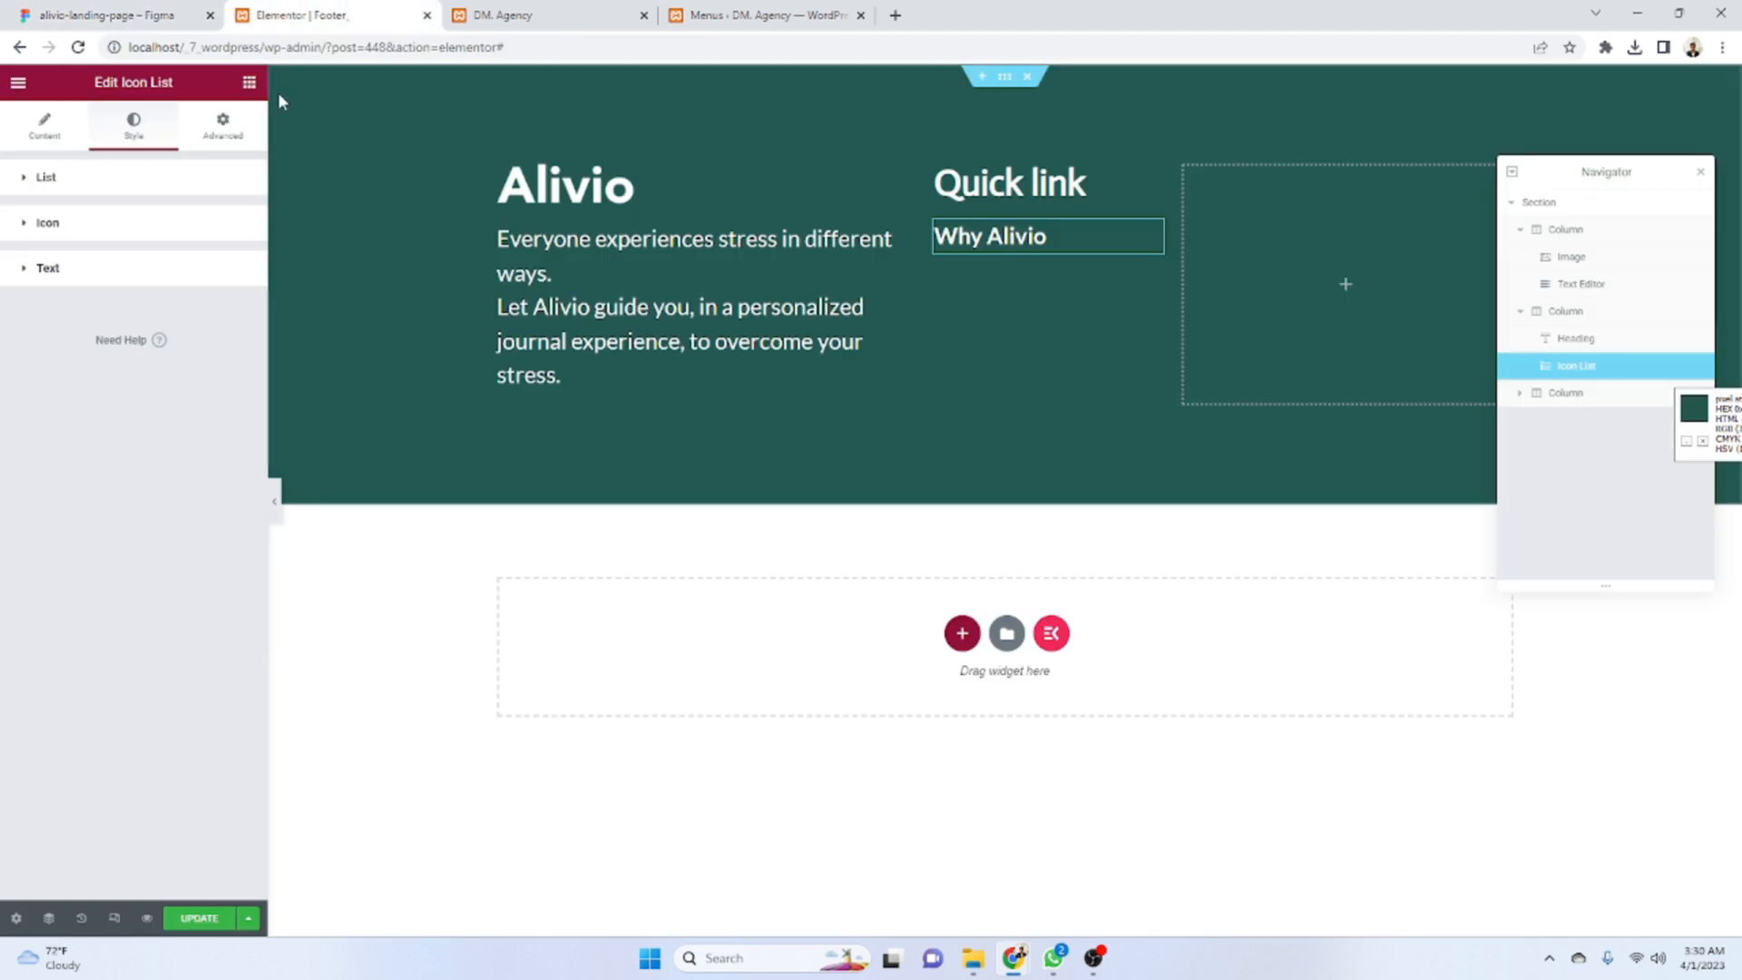
- Set the icon list text's size to 20 px
{"action": "left_click", "coordinate": [129, 266]}
{"action": "left_click", "coordinate": [237, 445]}
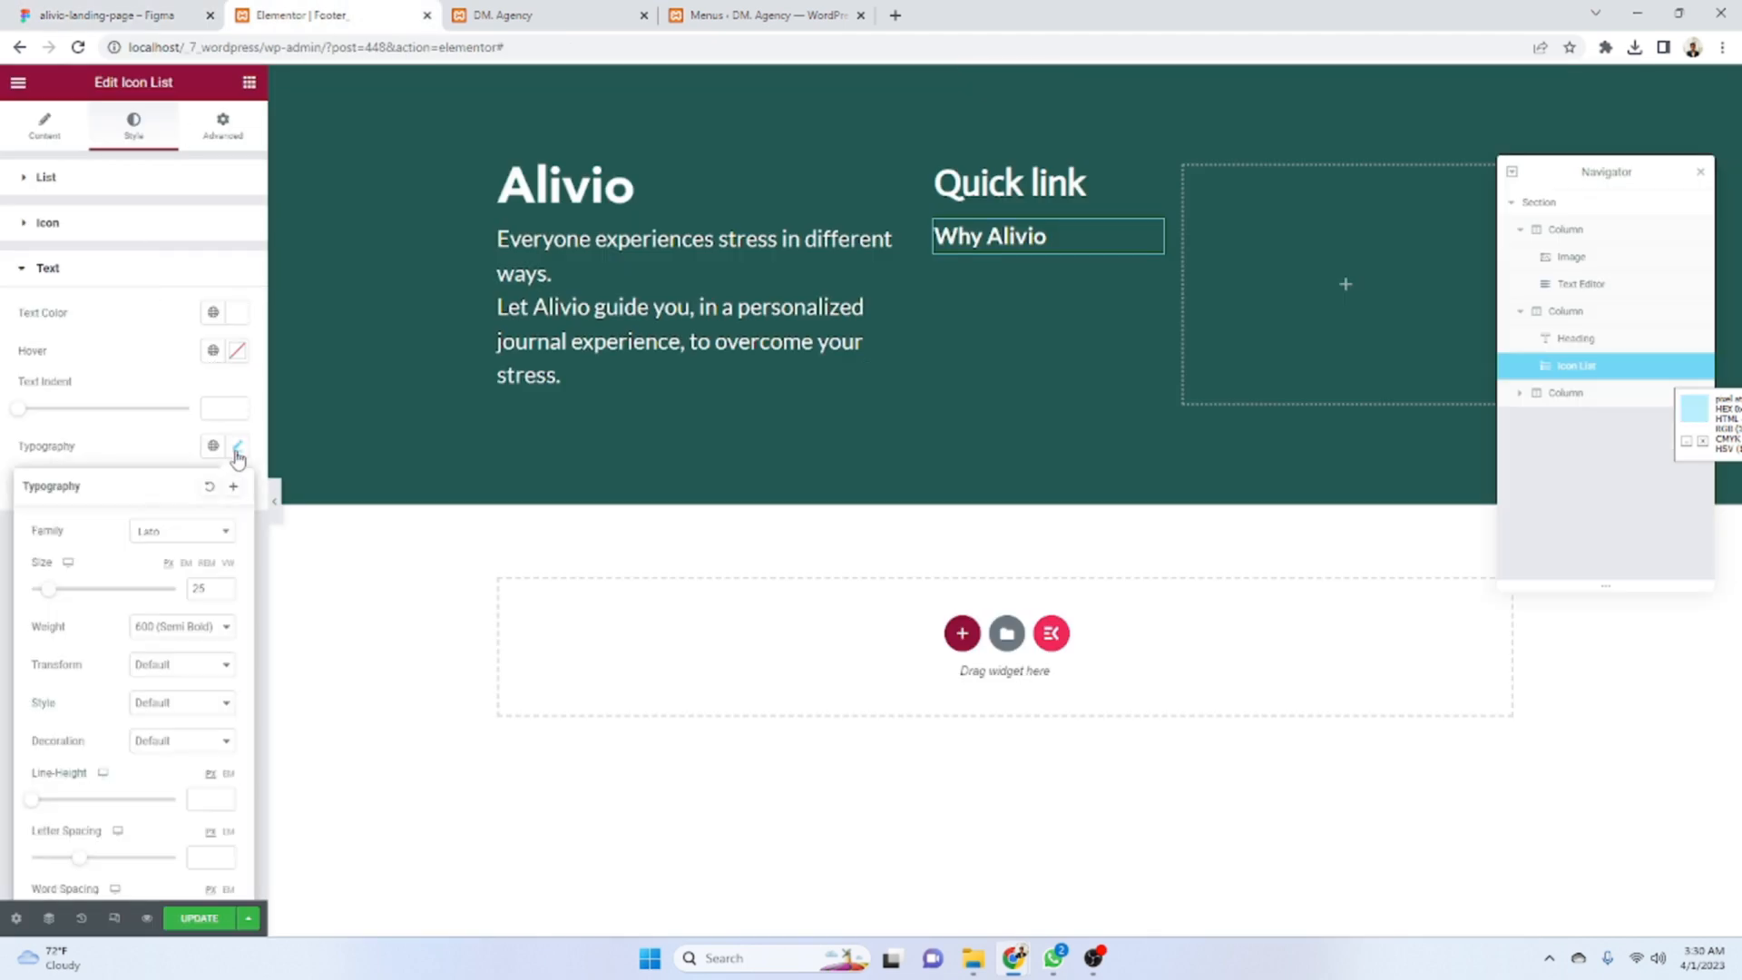
{"action": "scroll", "coordinate": [204, 583], "scroll_direction": "down", "scroll_amount": 1}
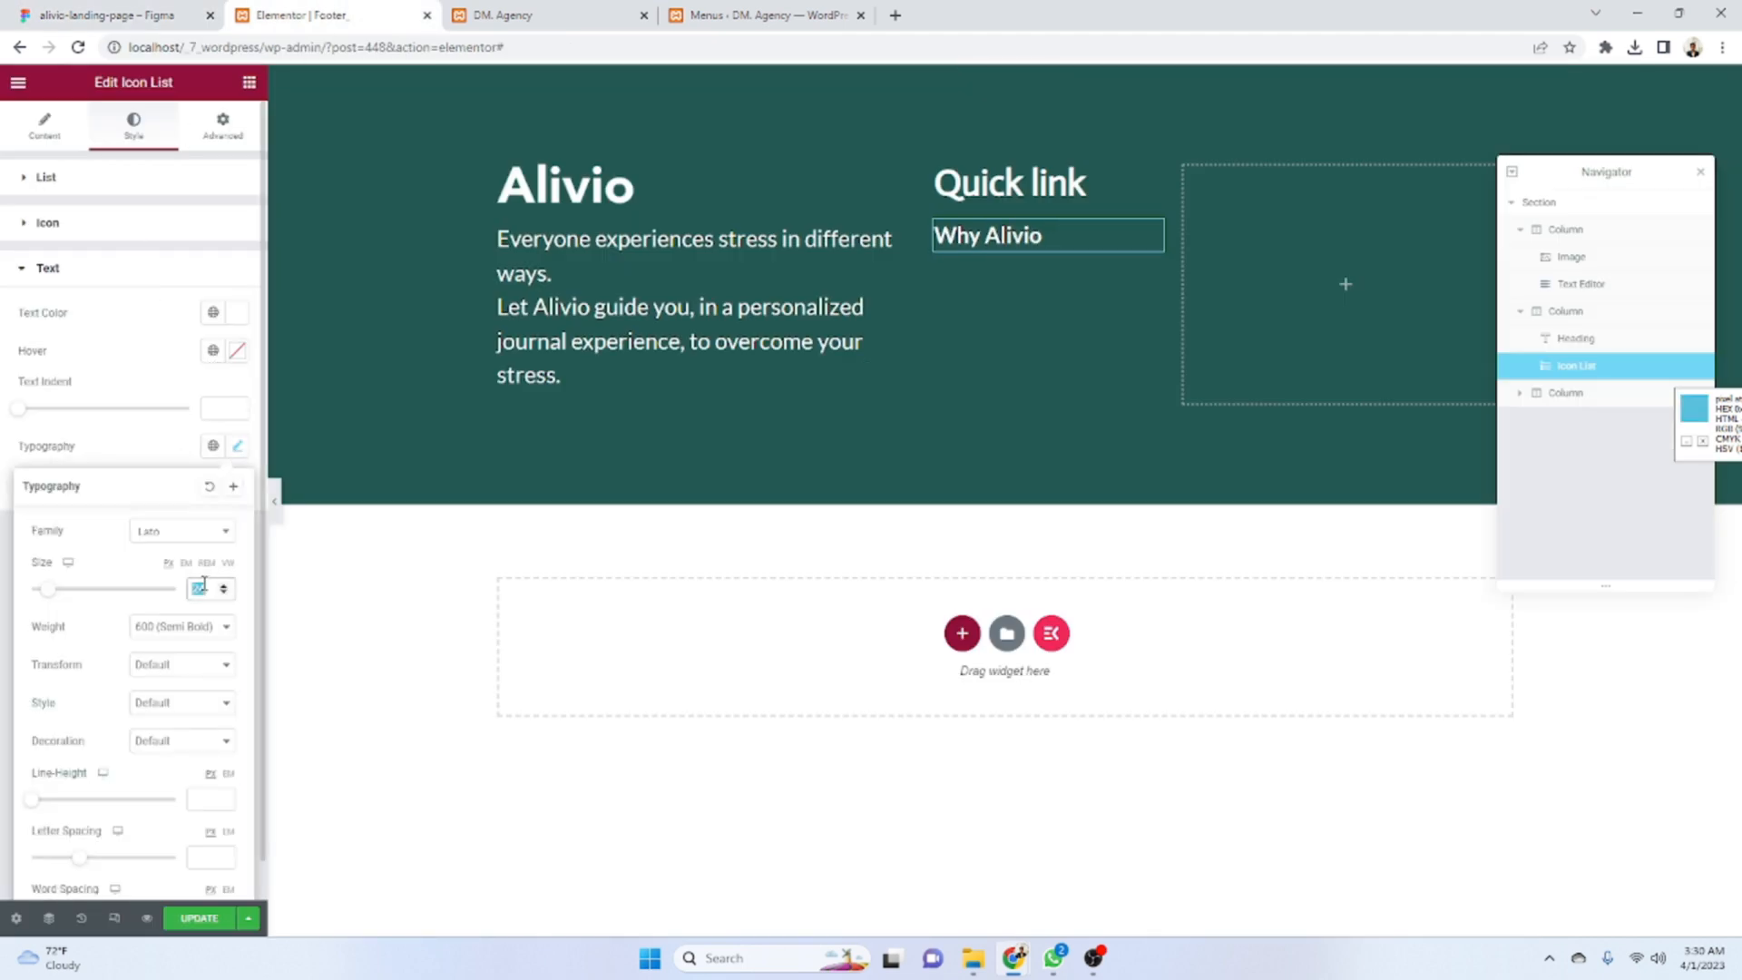
{"action": "type", "text": "20"}
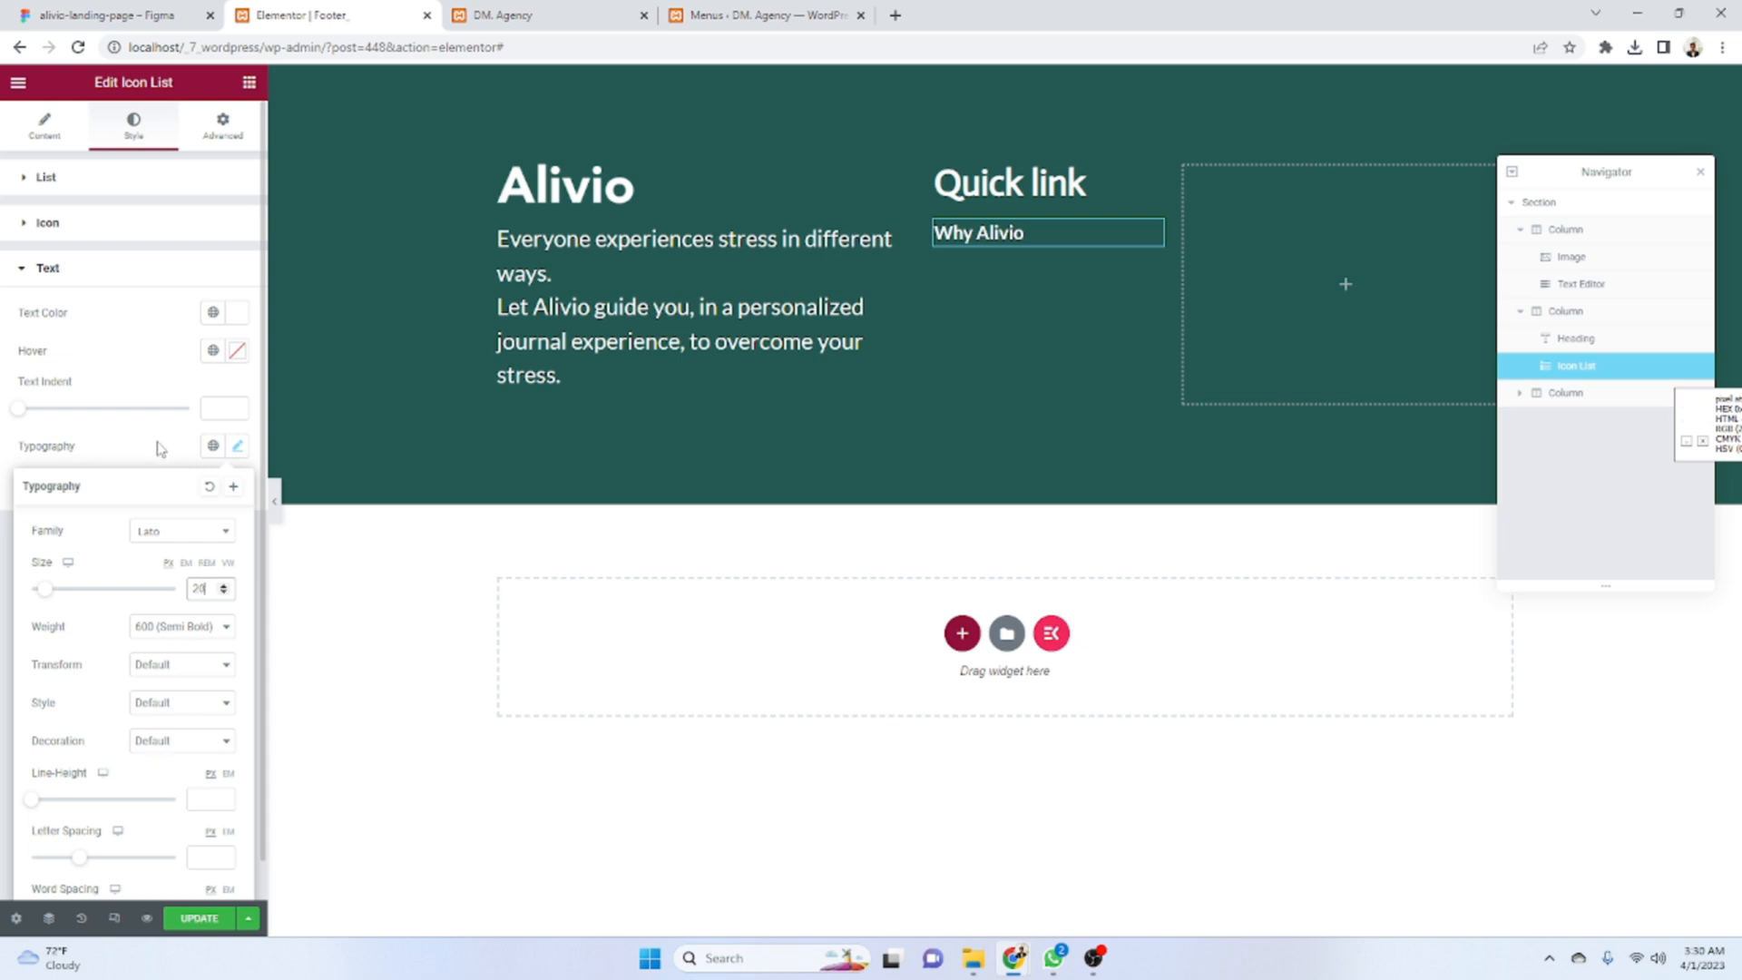
{"action": "left_click", "coordinate": [160, 447]}
- Duplicate the "Why Alivio" list item until the icon list has four items
{"action": "left_click", "coordinate": [44, 127]}
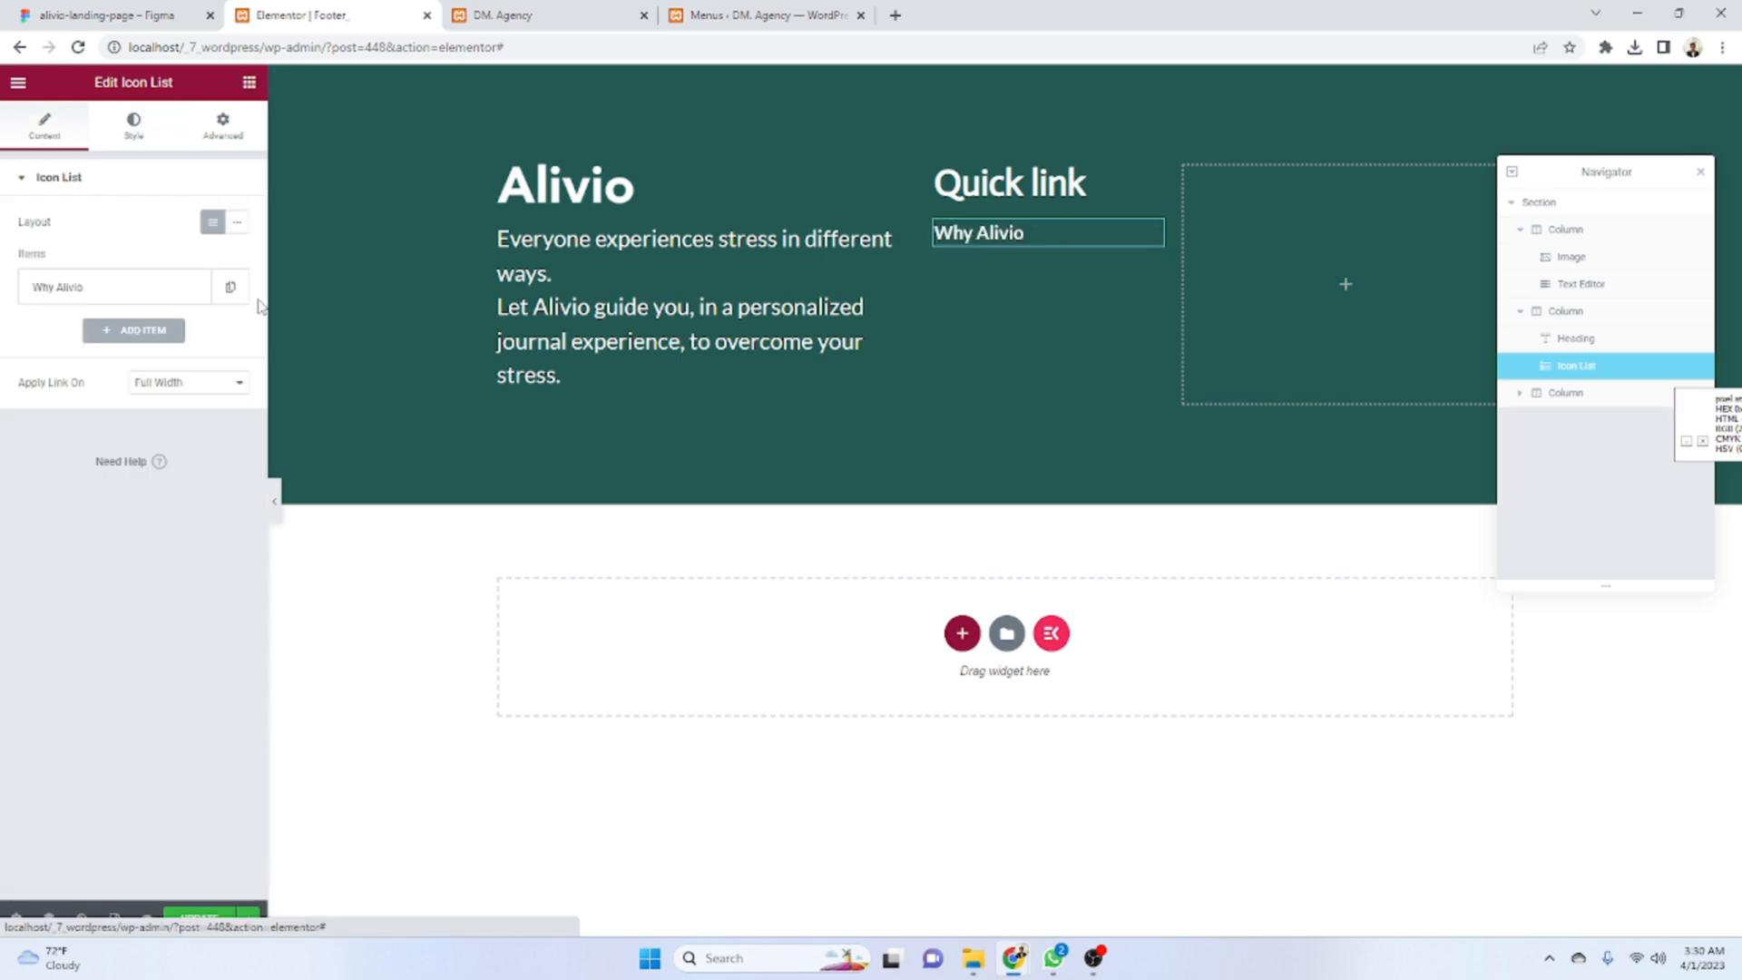
{"action": "key", "text": "ctrl+1"}
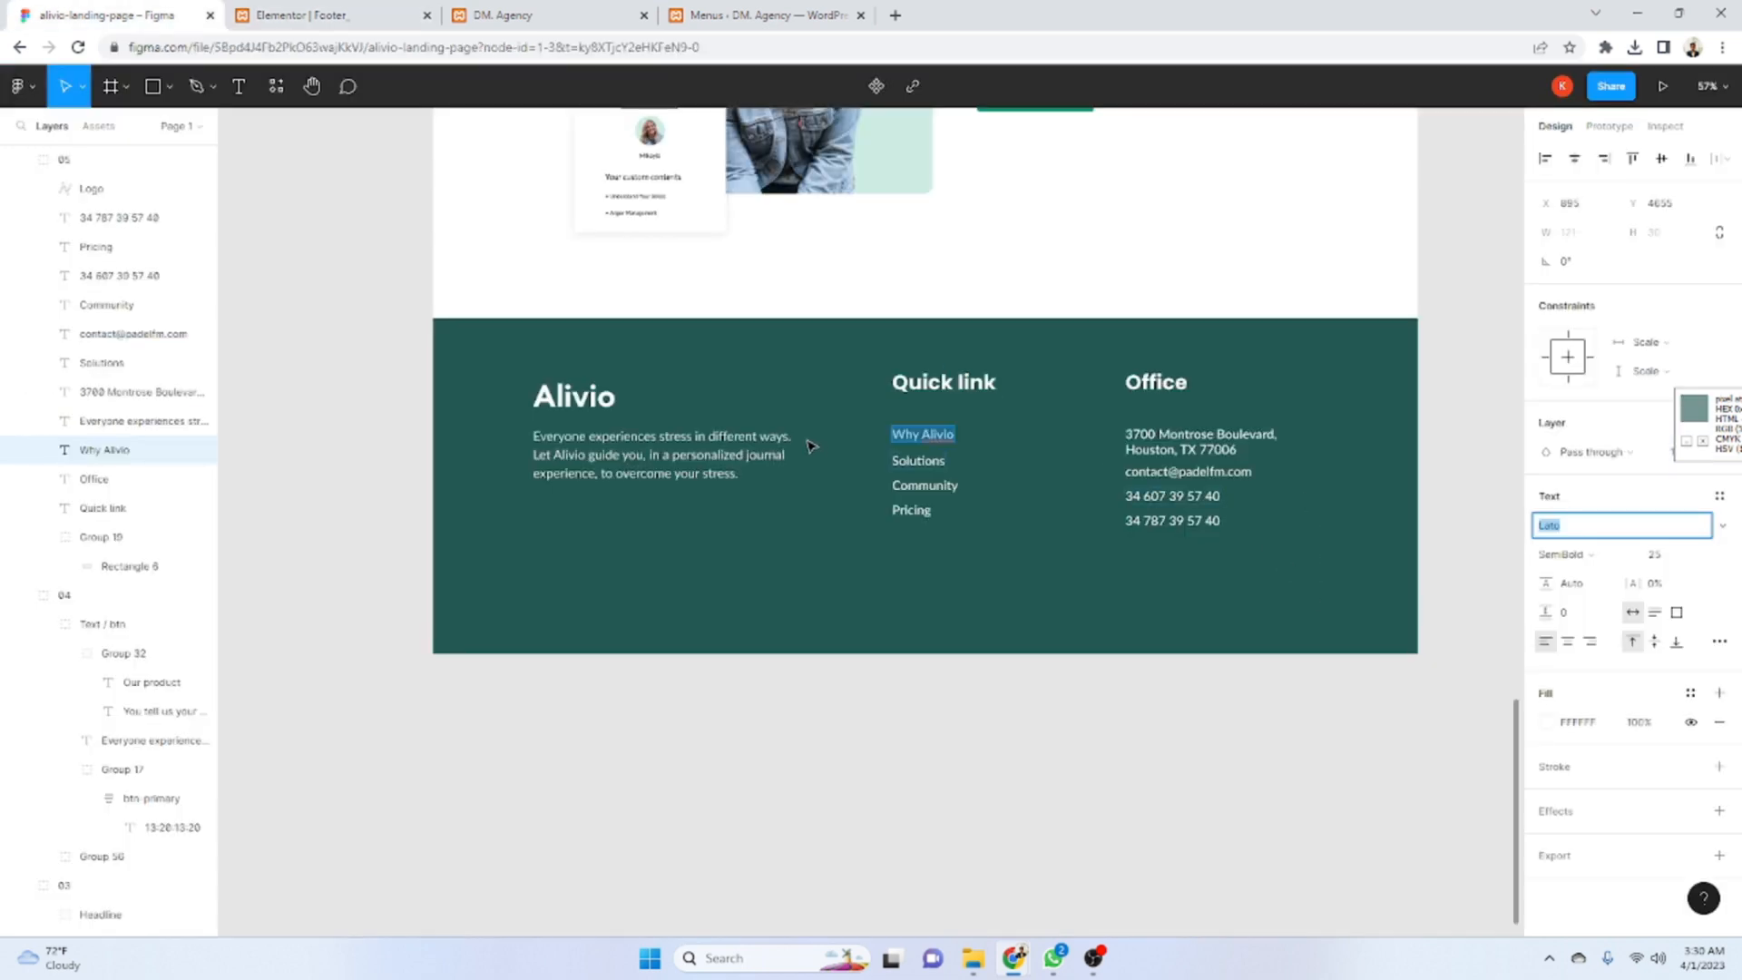
{"action": "key", "text": "ctrl+2"}
{"action": "left_click", "coordinate": [193, 289]}
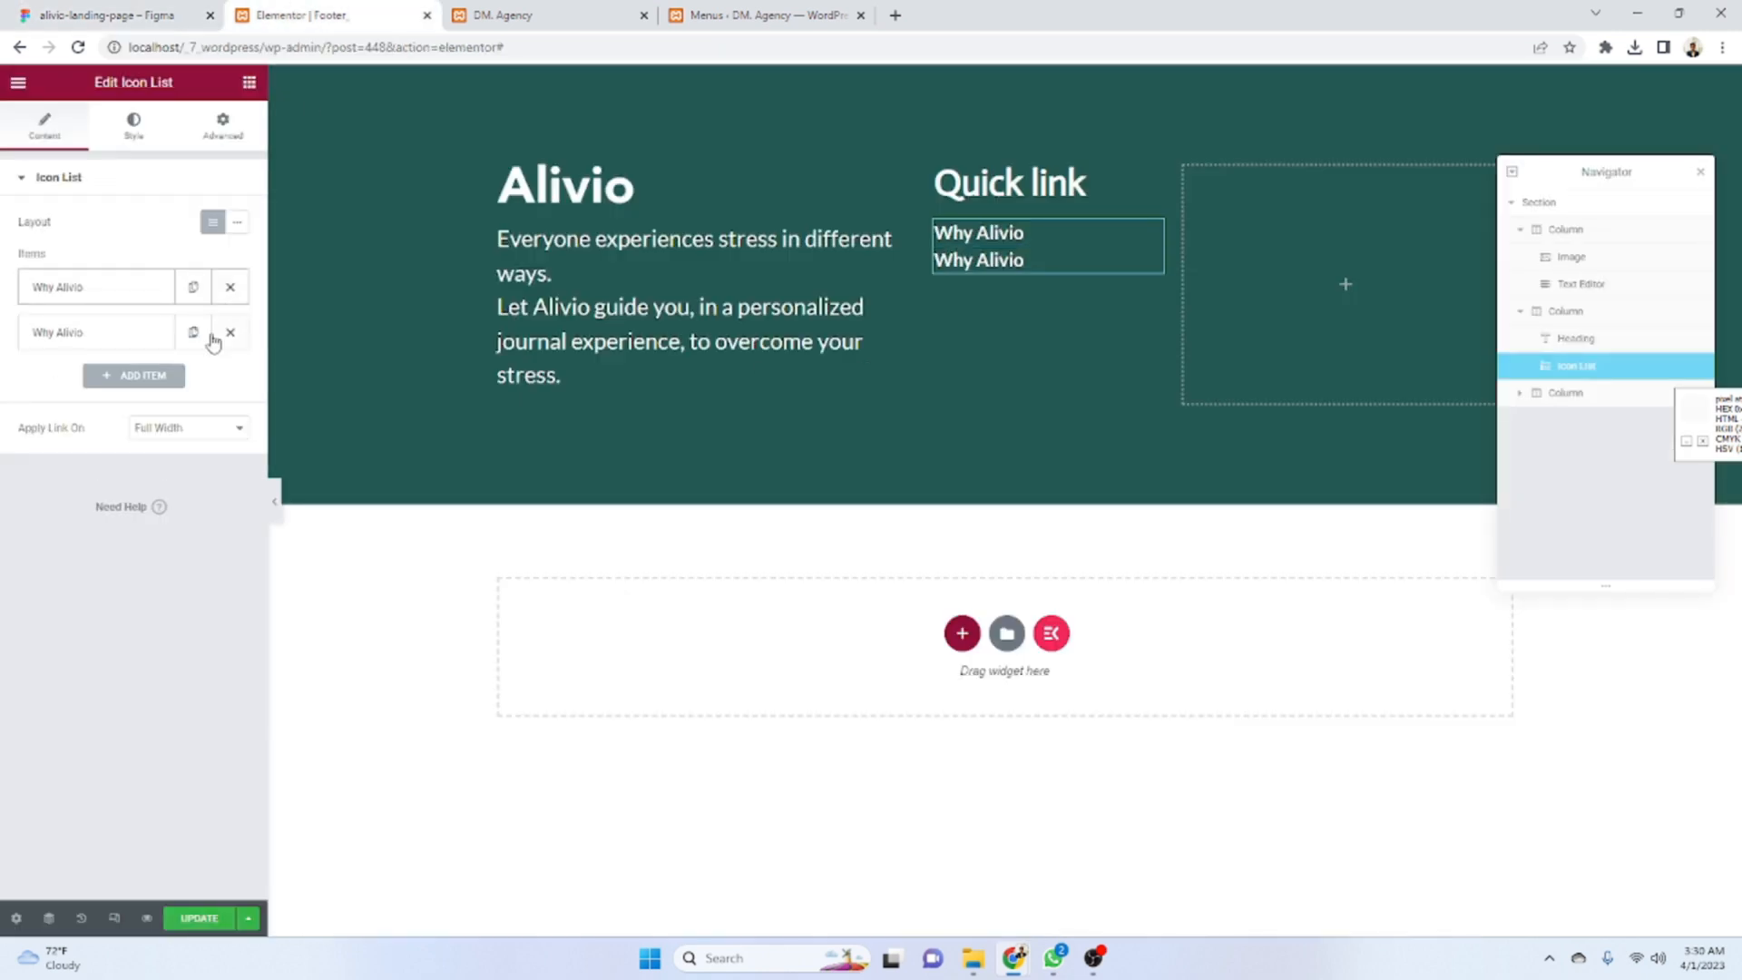
{"action": "left_click", "coordinate": [196, 332]}
{"action": "left_click", "coordinate": [193, 333]}
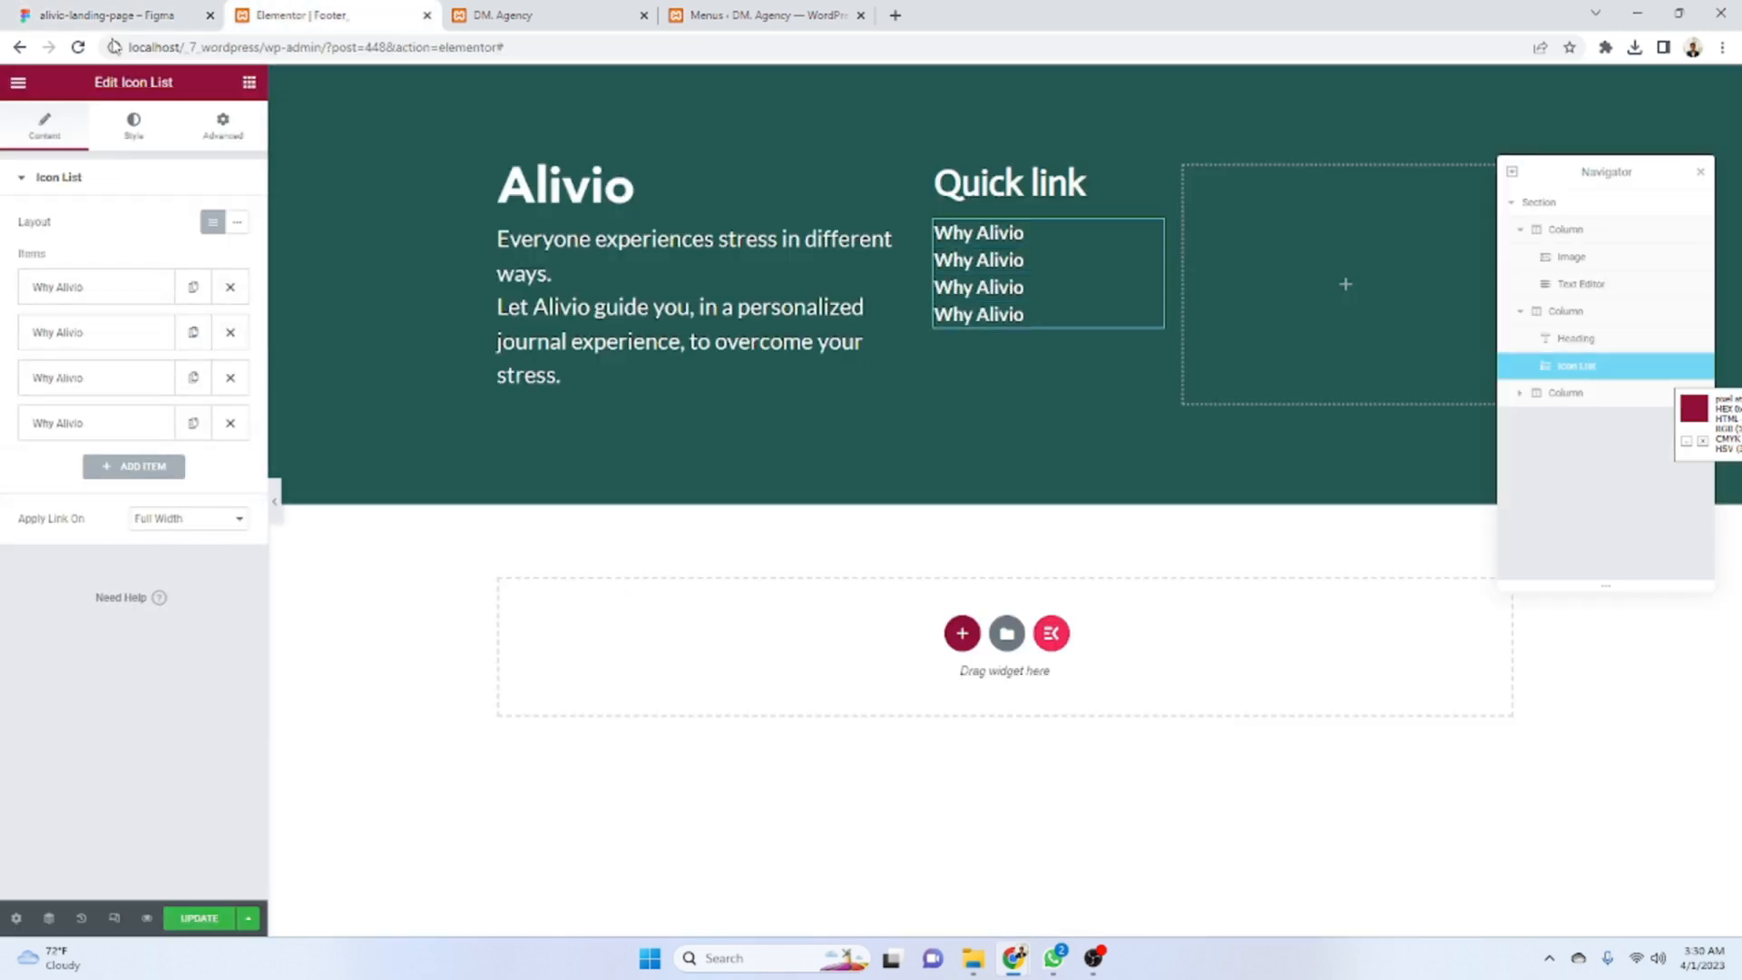
- Check the quick links in the Figma footer and inspect the first list item's text and link fields
{"action": "left_click", "coordinate": [178, 9]}
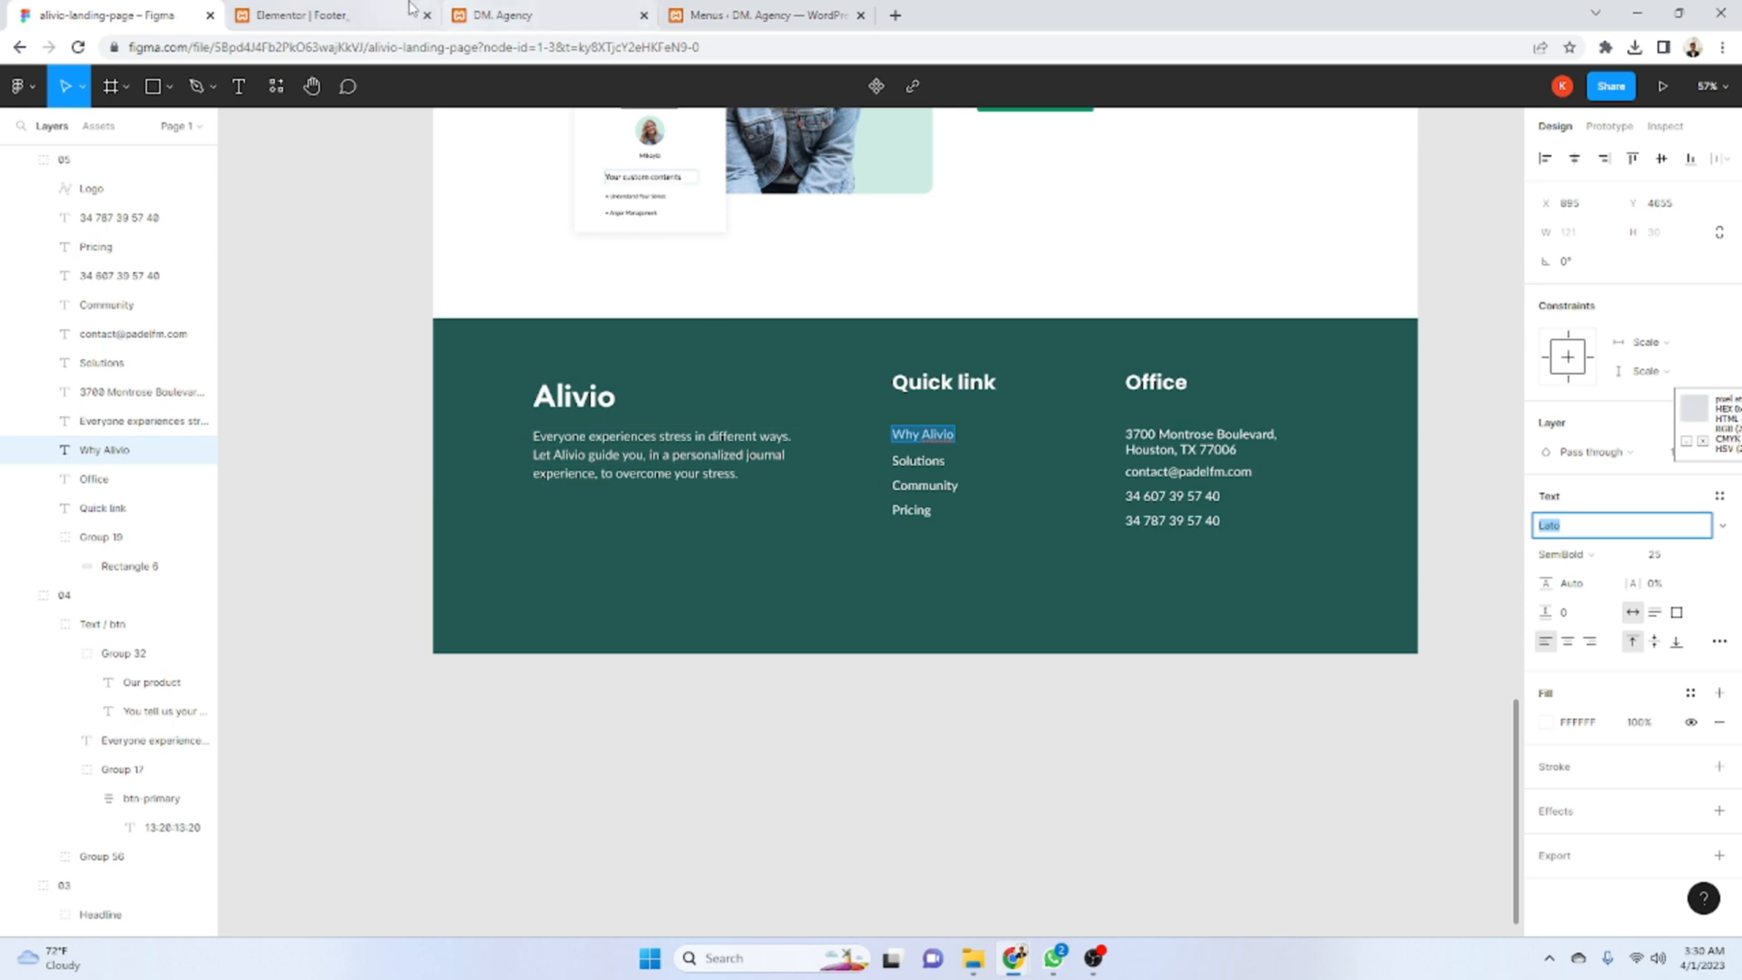
{"action": "left_click", "coordinate": [291, 15]}
{"action": "left_click", "coordinate": [100, 286]}
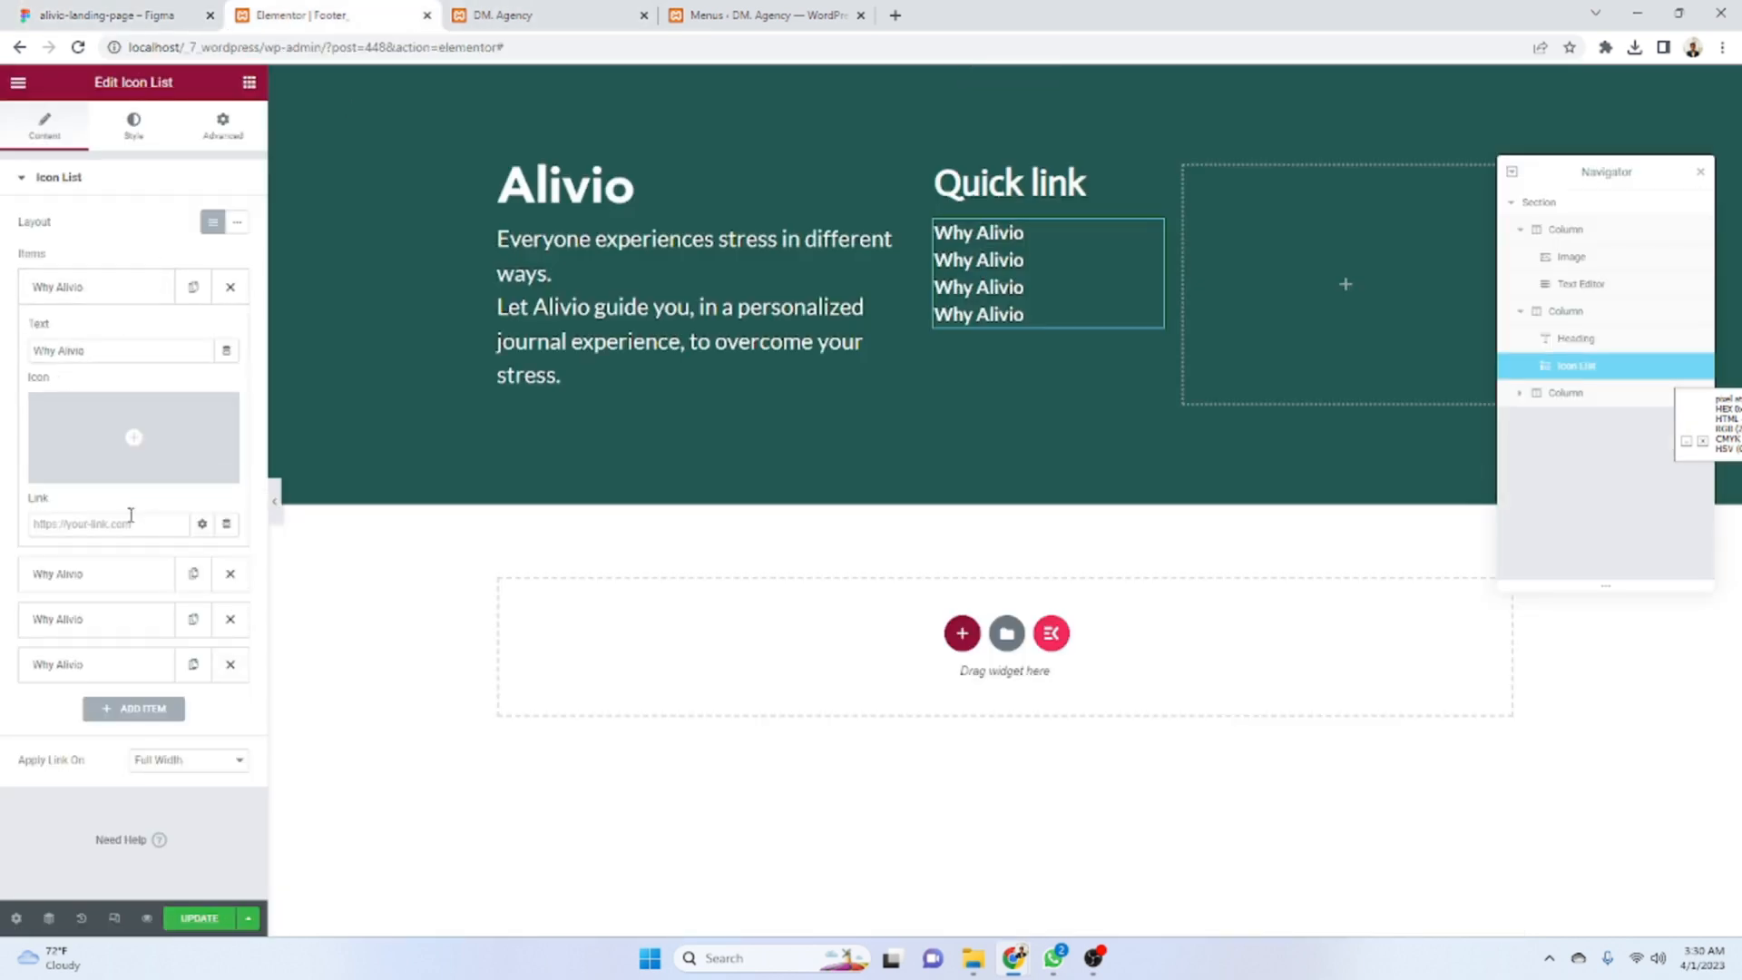
{"action": "left_click", "coordinate": [65, 527]}
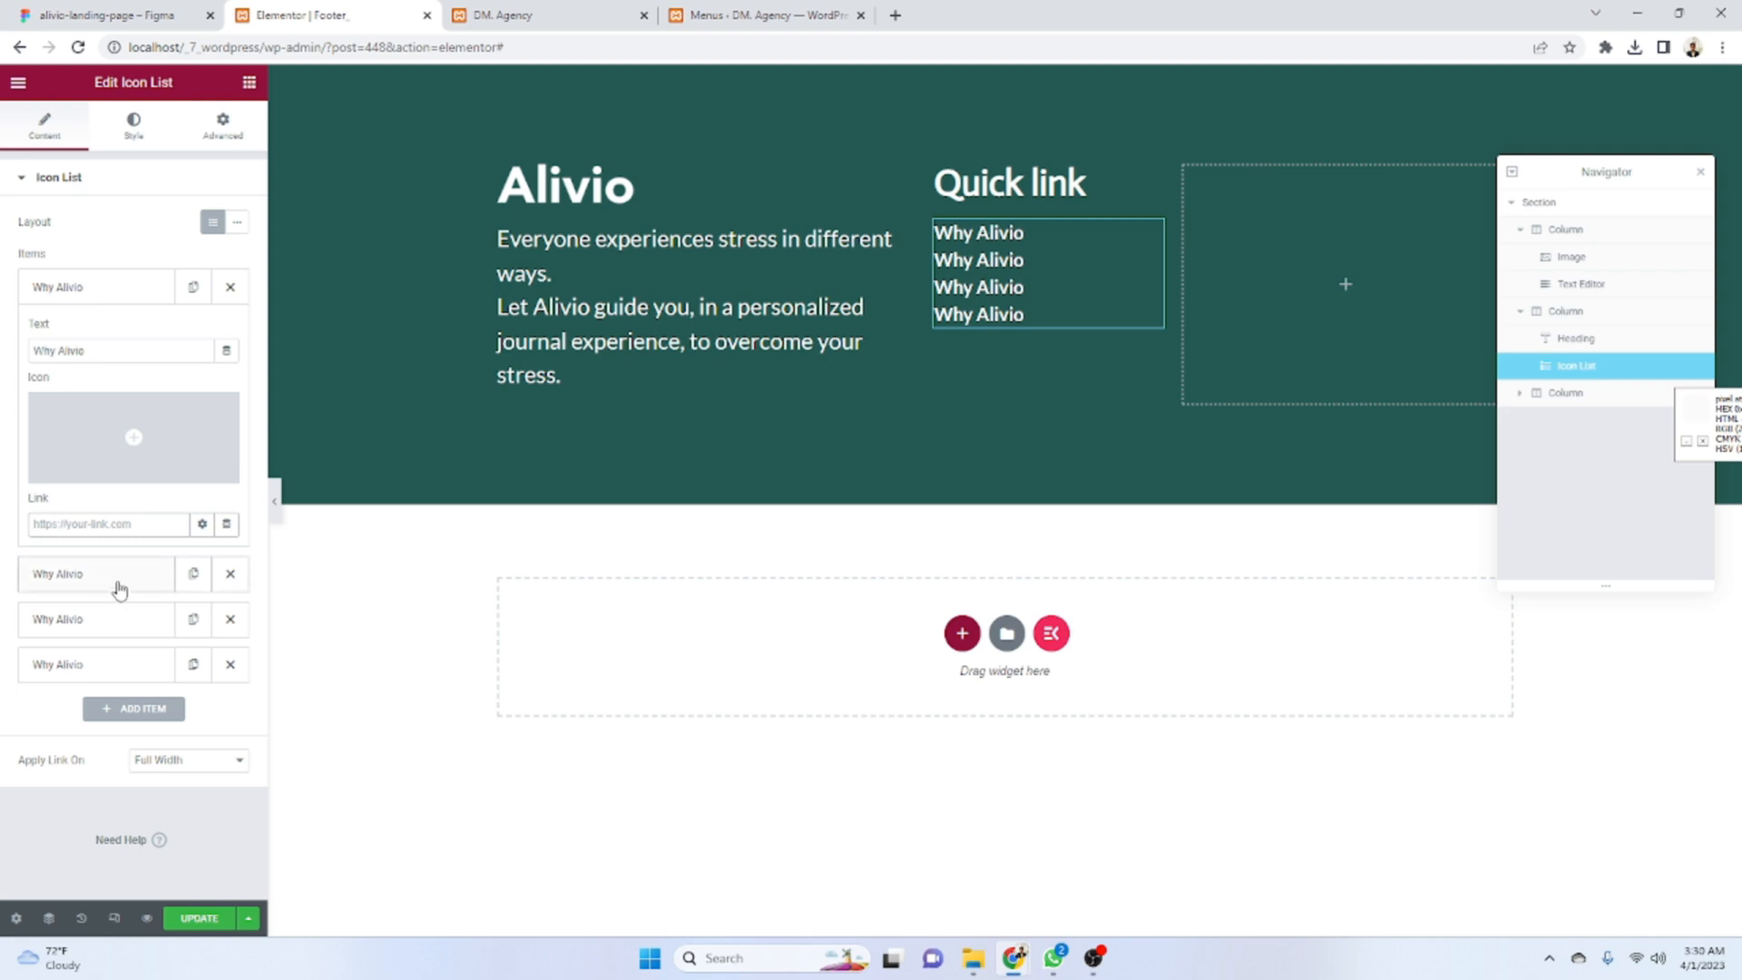
- Replace the second list item's text with "Solutions" copied from the Figma footer
{"action": "left_click", "coordinate": [119, 589]}
{"action": "left_click", "coordinate": [99, 14]}
{"action": "left_click", "coordinate": [922, 461]}
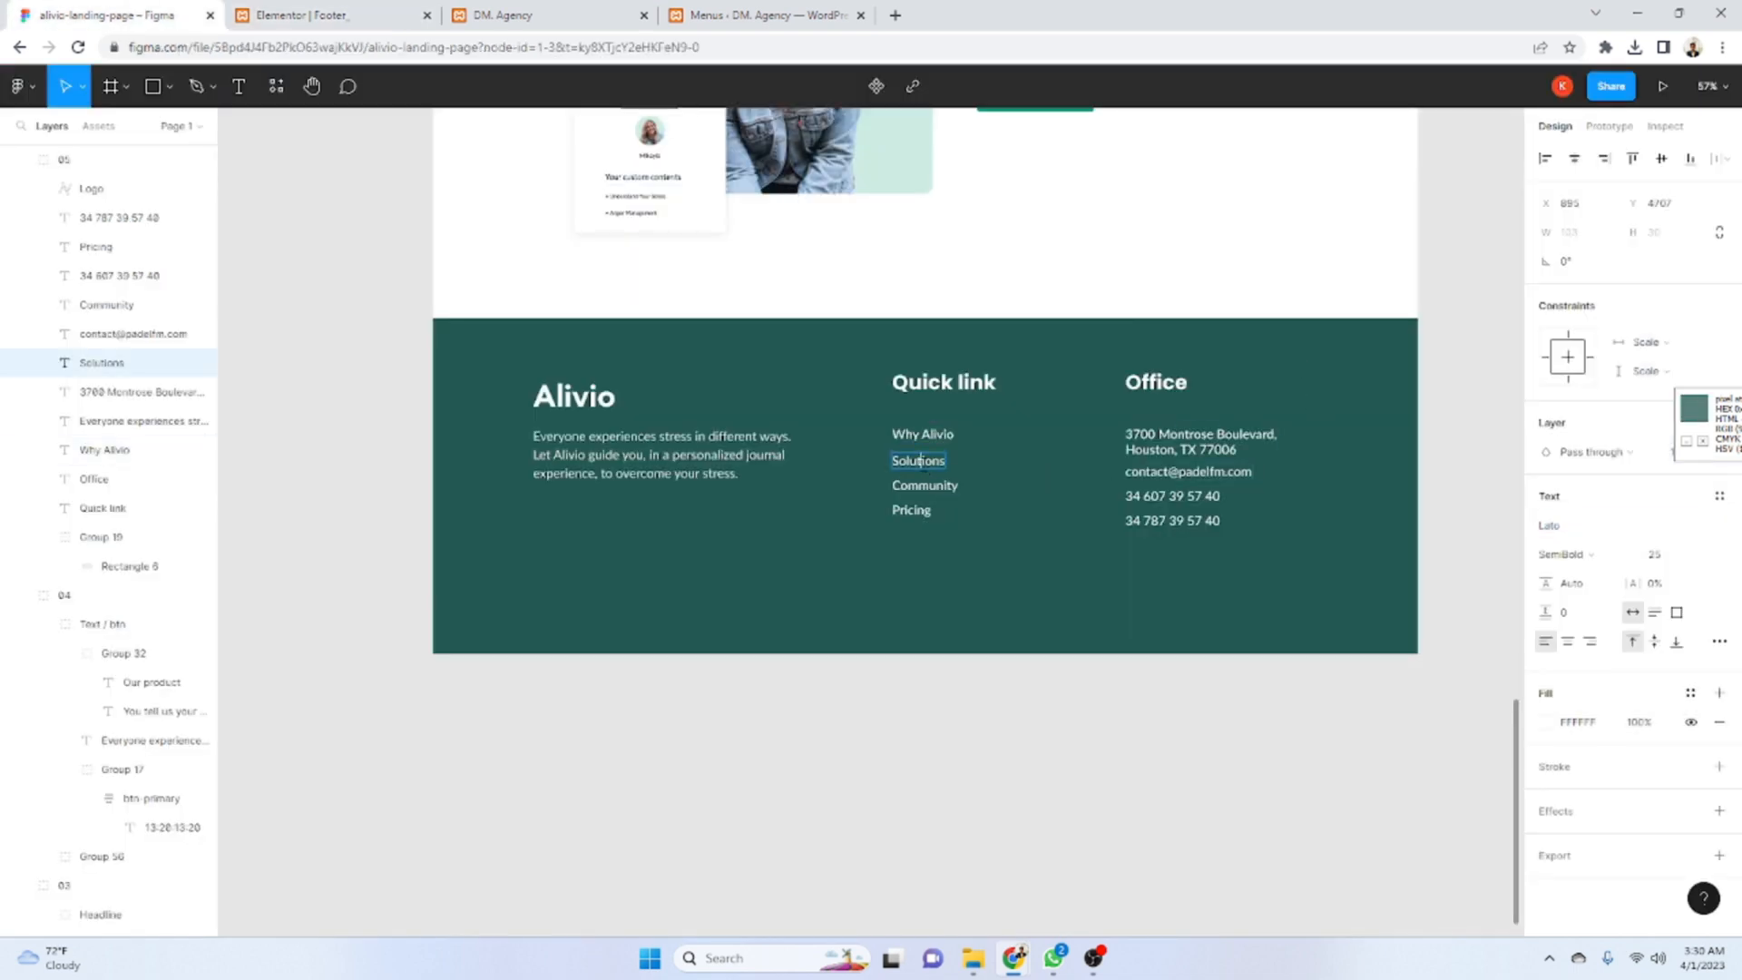
{"action": "left_click", "coordinate": [290, 14]}
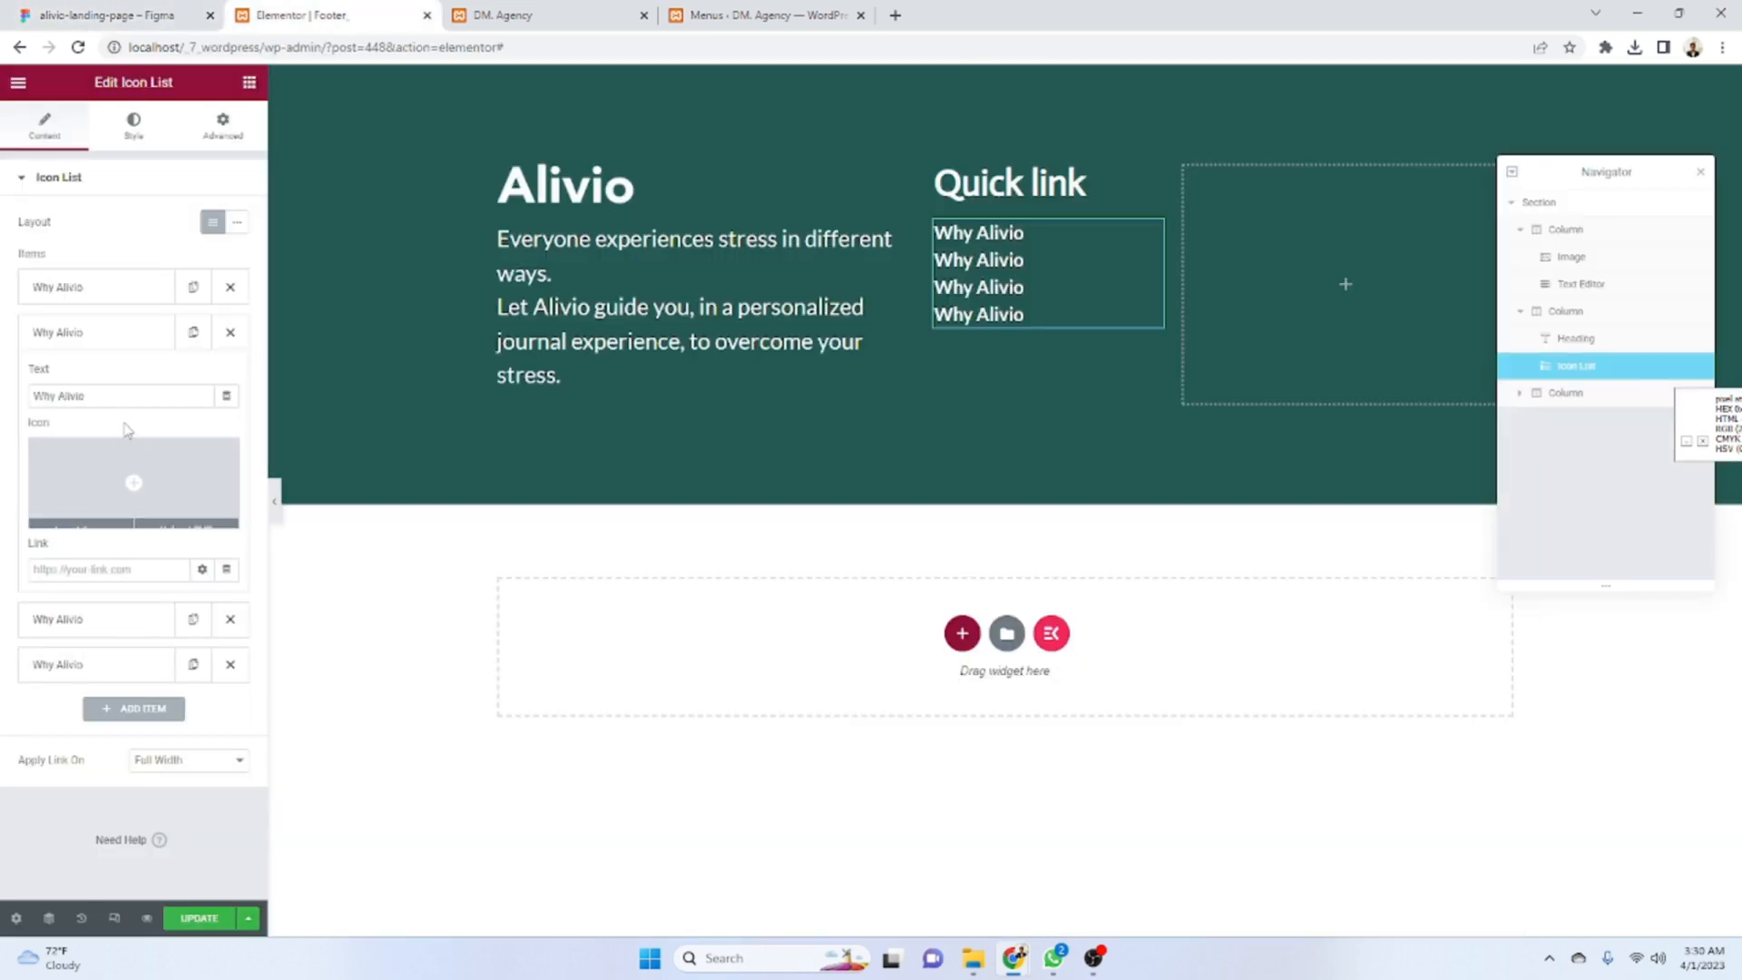
{"action": "left_click", "coordinate": [108, 293]}
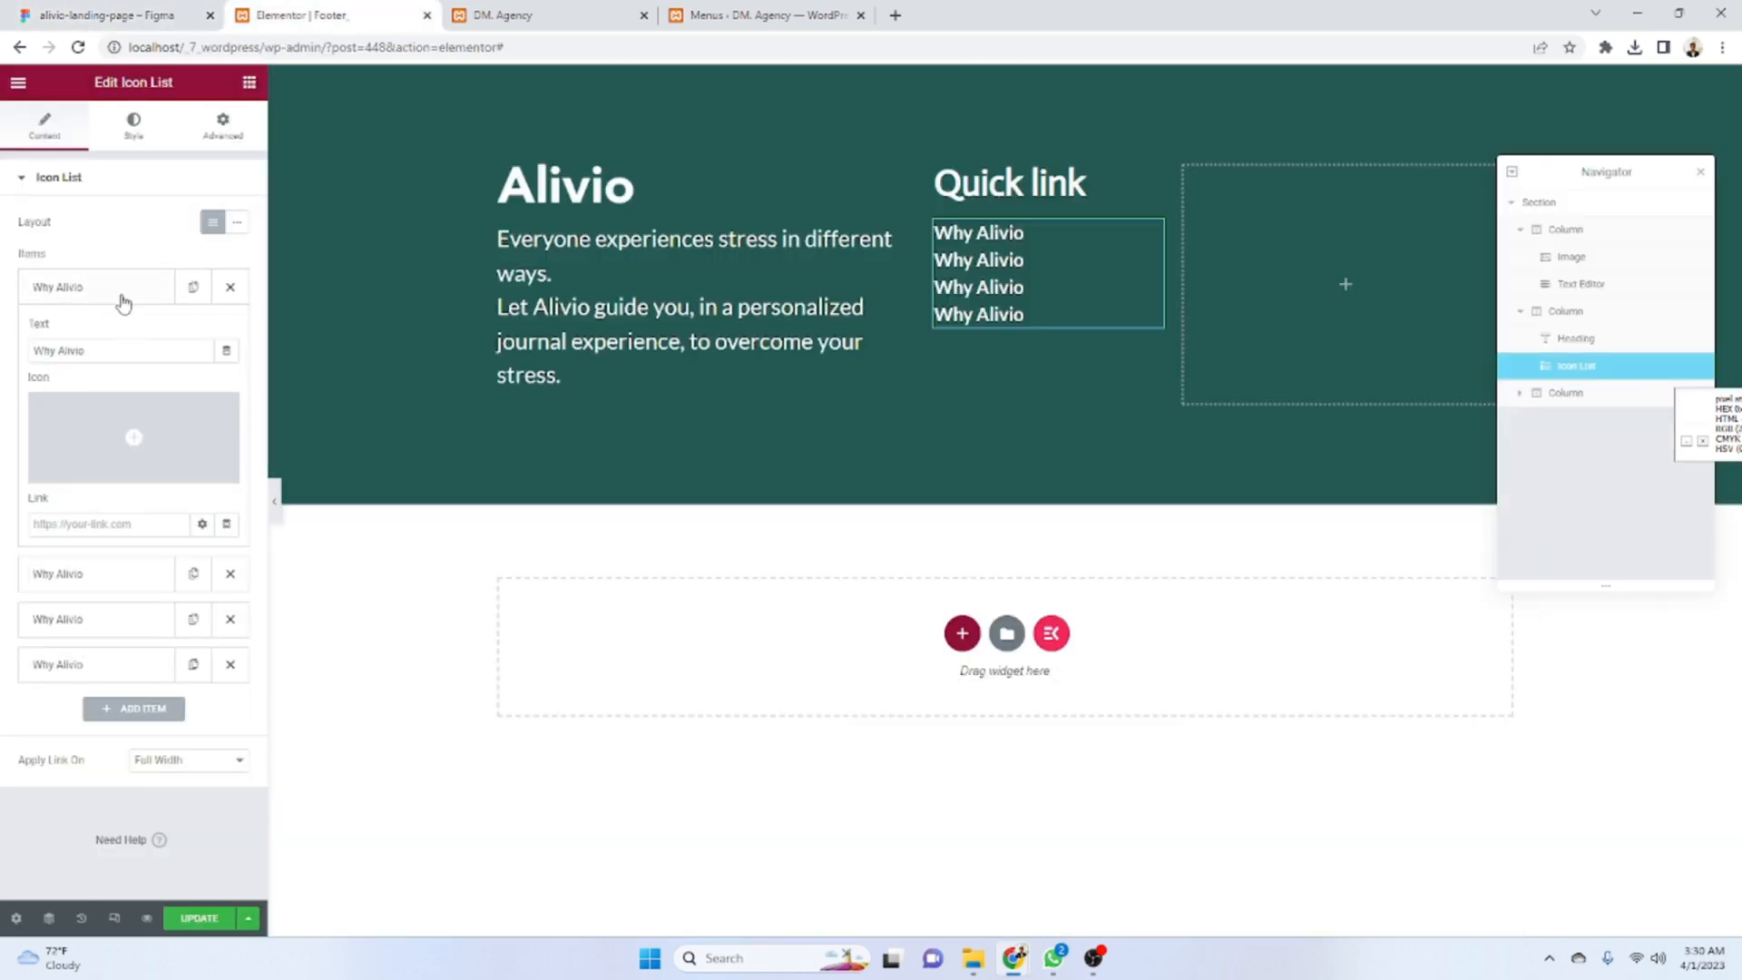
{"action": "left_click", "coordinate": [121, 298]}
{"action": "left_click", "coordinate": [131, 345]}
{"action": "triple_click", "coordinate": [138, 398]}
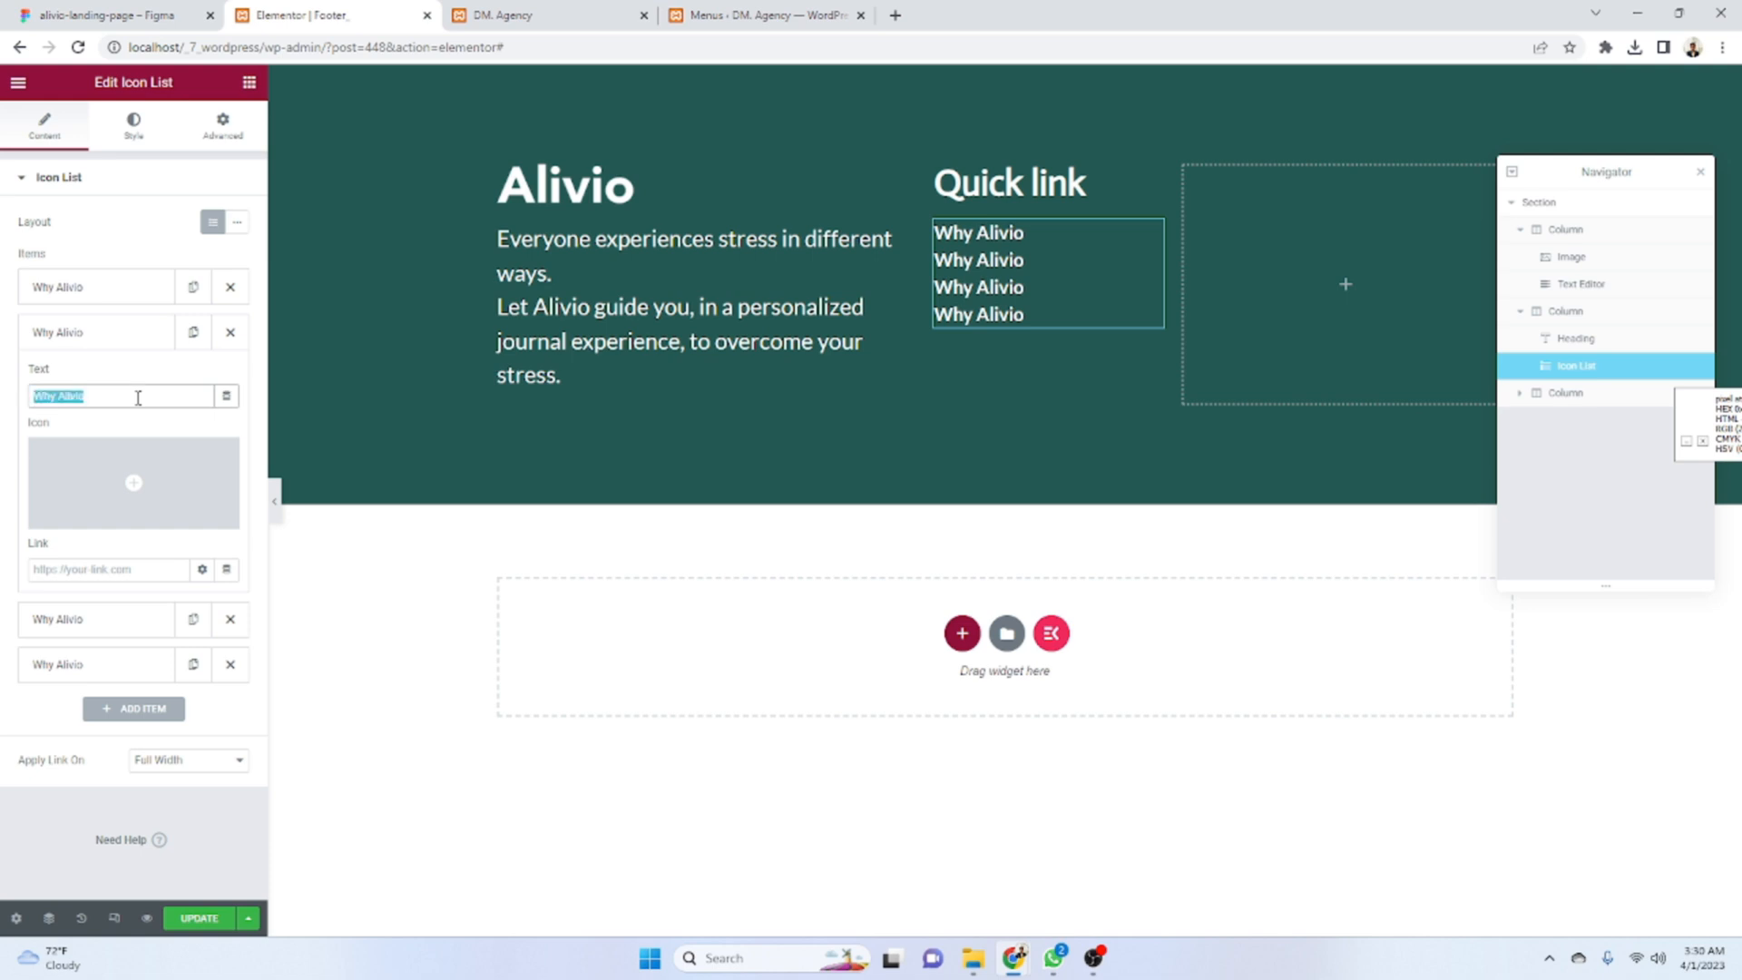
{"action": "type", "text": "Solutions"}
- Replace the third list item's text with "Community" copied from the Figma footer
{"action": "key", "text": "ctrl+shift+Tab"}
{"action": "left_click", "coordinate": [958, 488]}
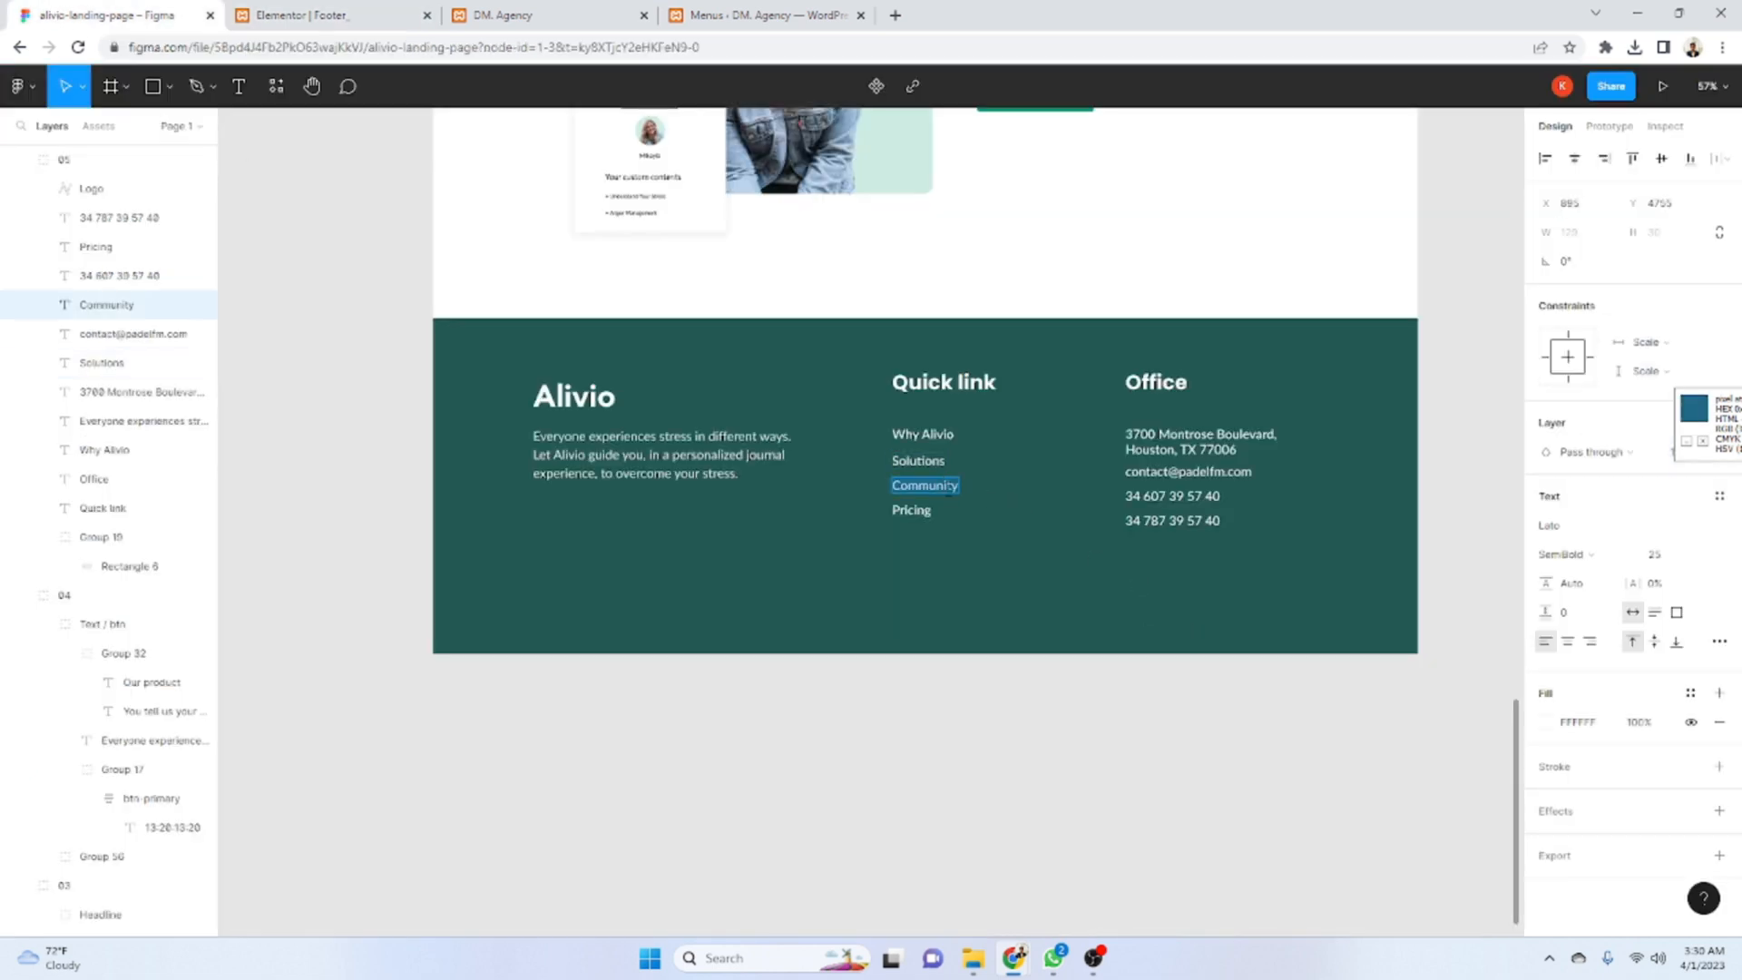
{"action": "left_click", "coordinate": [397, 11]}
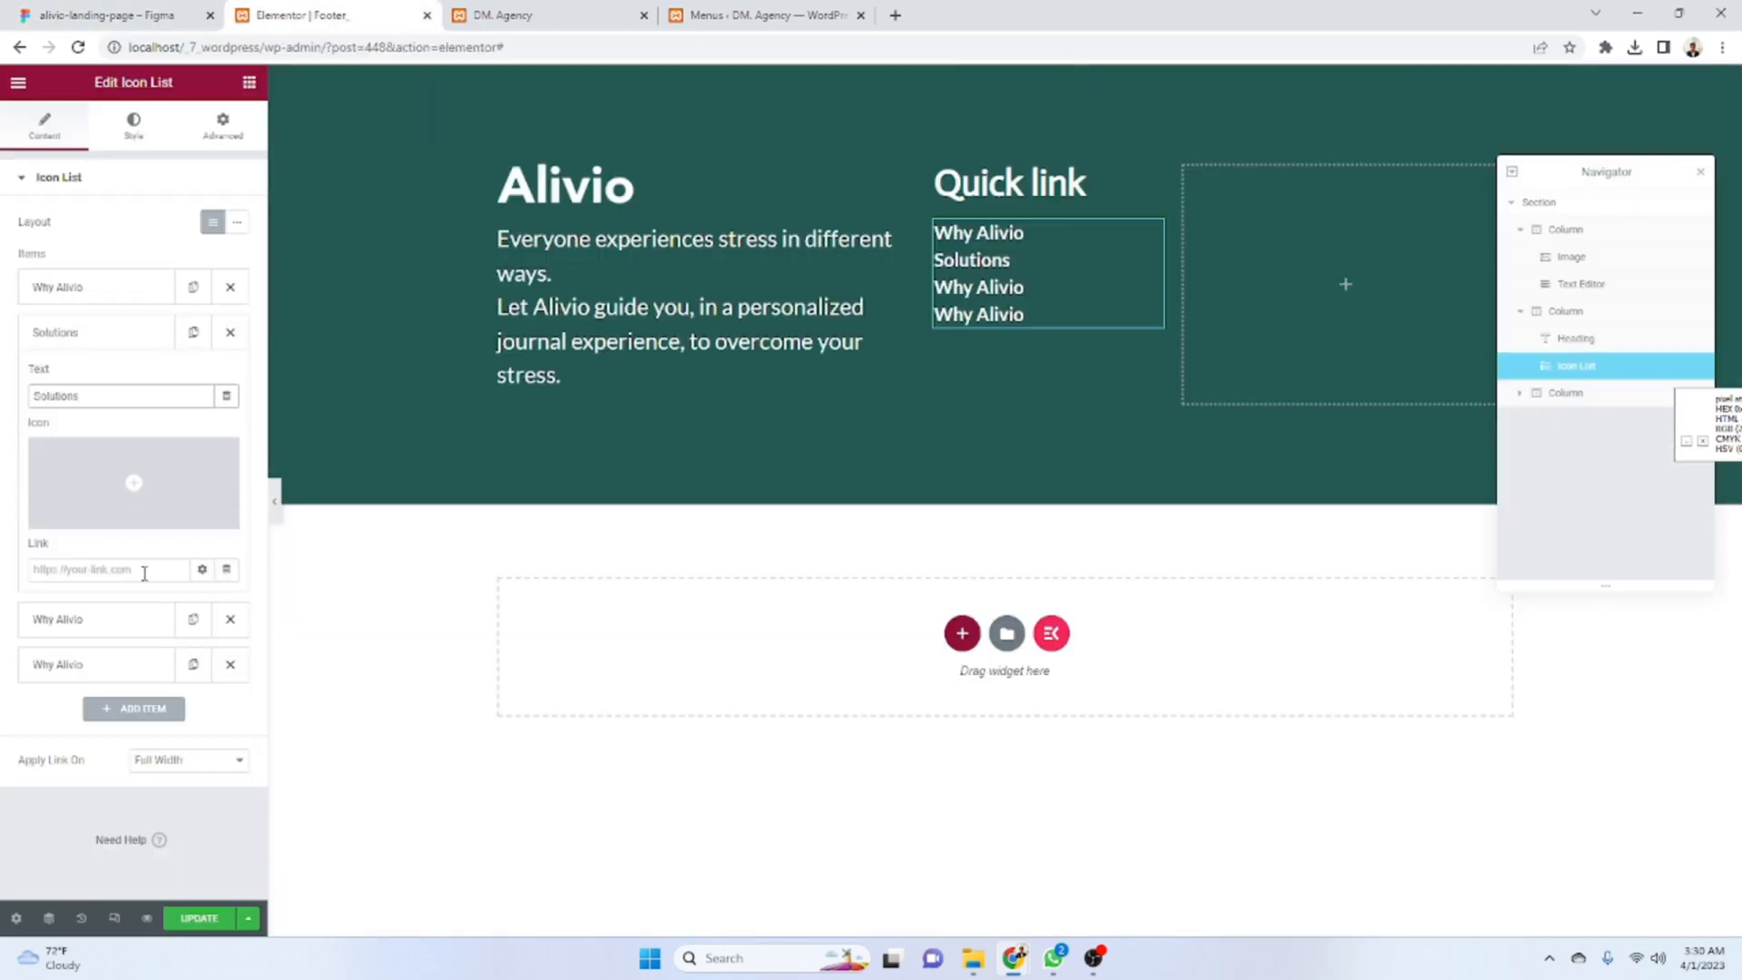
{"action": "left_click", "coordinate": [134, 619]}
{"action": "triple_click", "coordinate": [137, 444]}
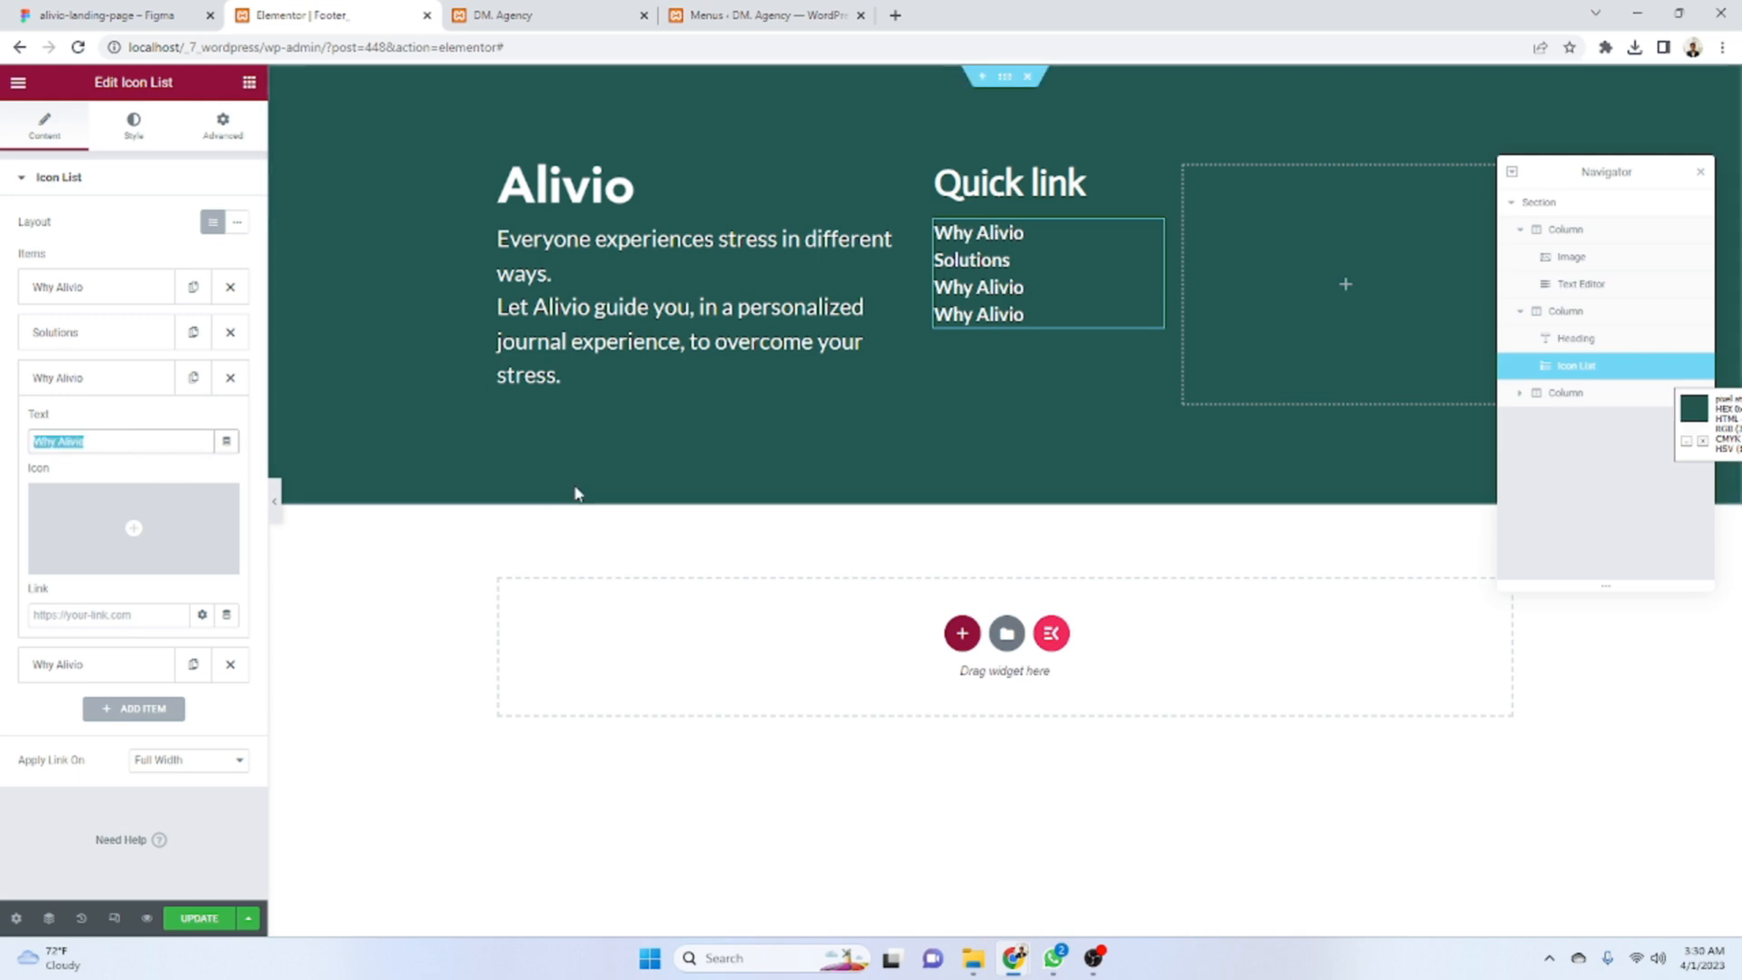
{"action": "type", "text": "Community"}
- Replace the fourth list item's text with "Pricing" copied from the Figma footer
{"action": "key", "text": "ctrl+shift+Tab"}
{"action": "left_click", "coordinate": [921, 517]}
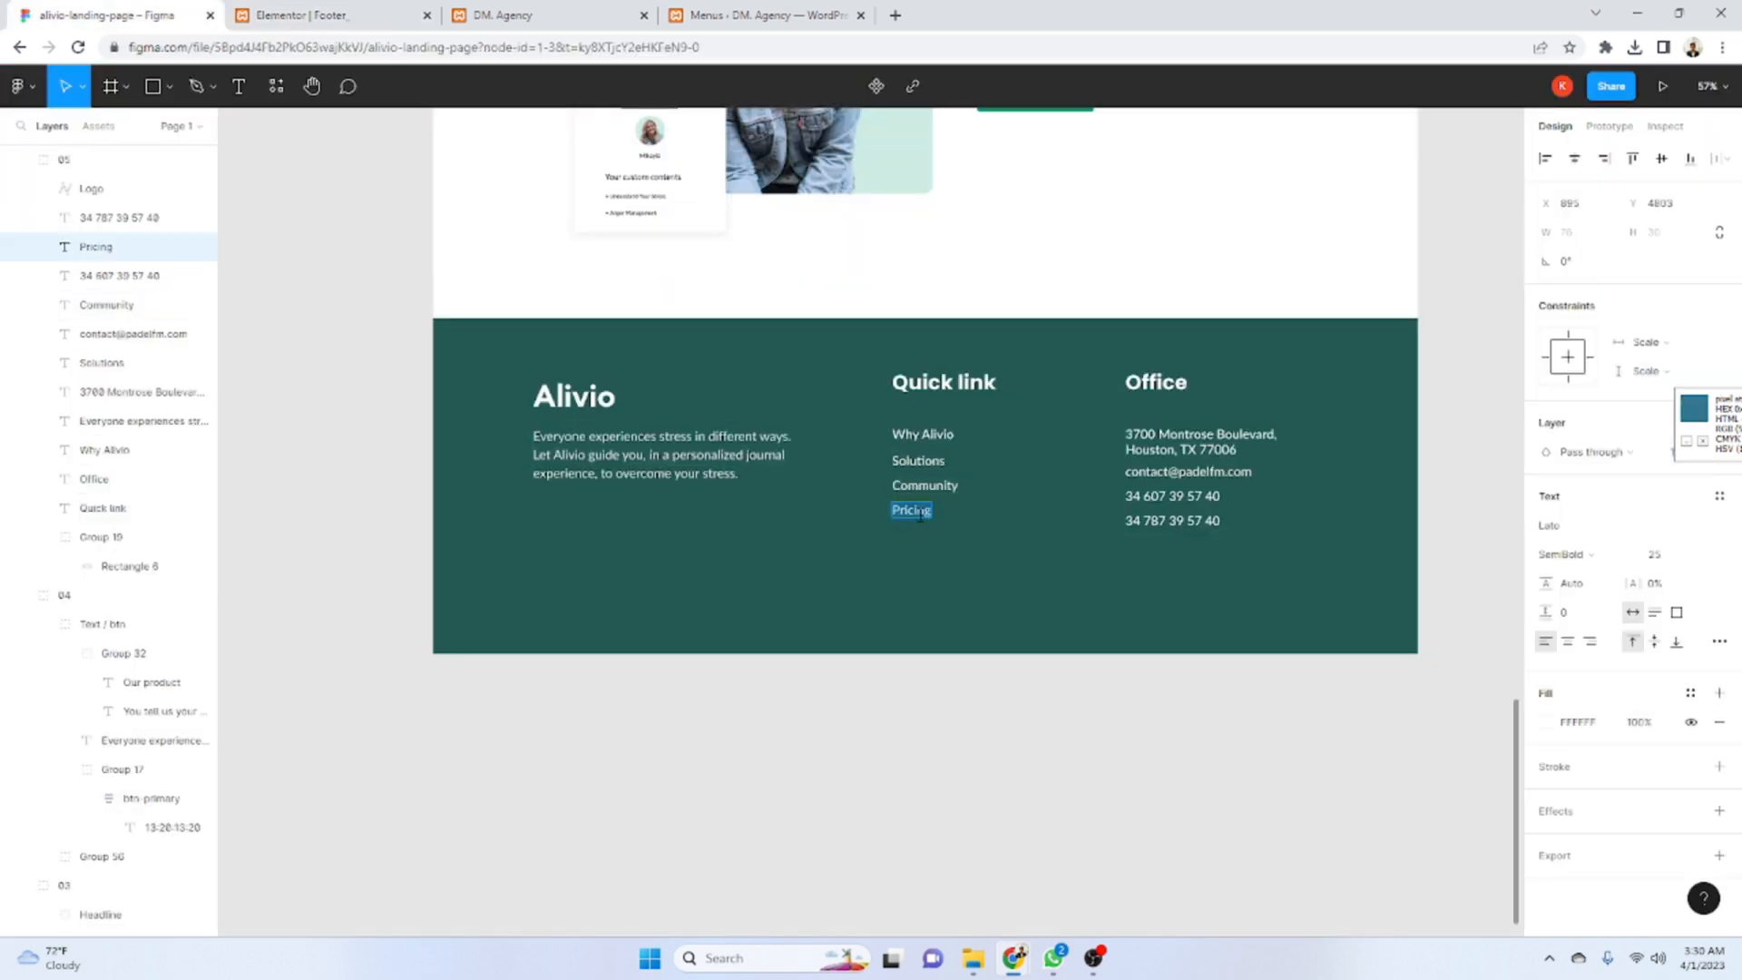
{"action": "key", "text": "ctrl+Tab"}
{"action": "left_click", "coordinate": [131, 666]}
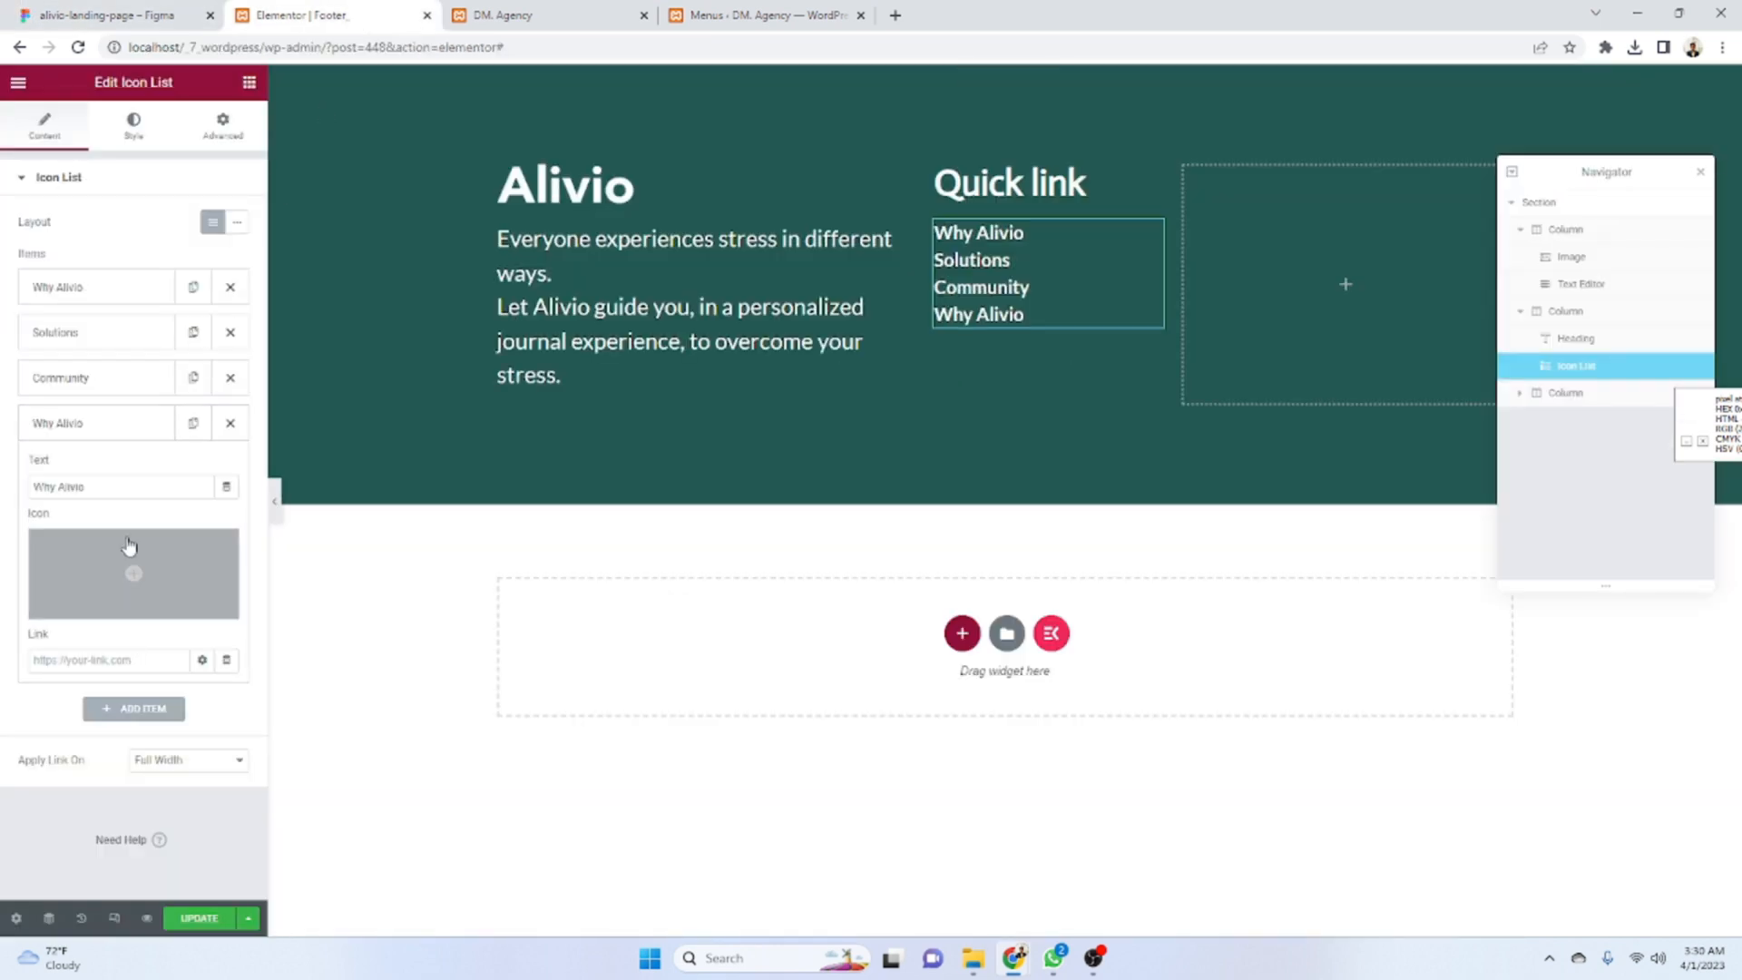
{"action": "triple_click", "coordinate": [121, 487]}
{"action": "type", "text": "Pricing"}
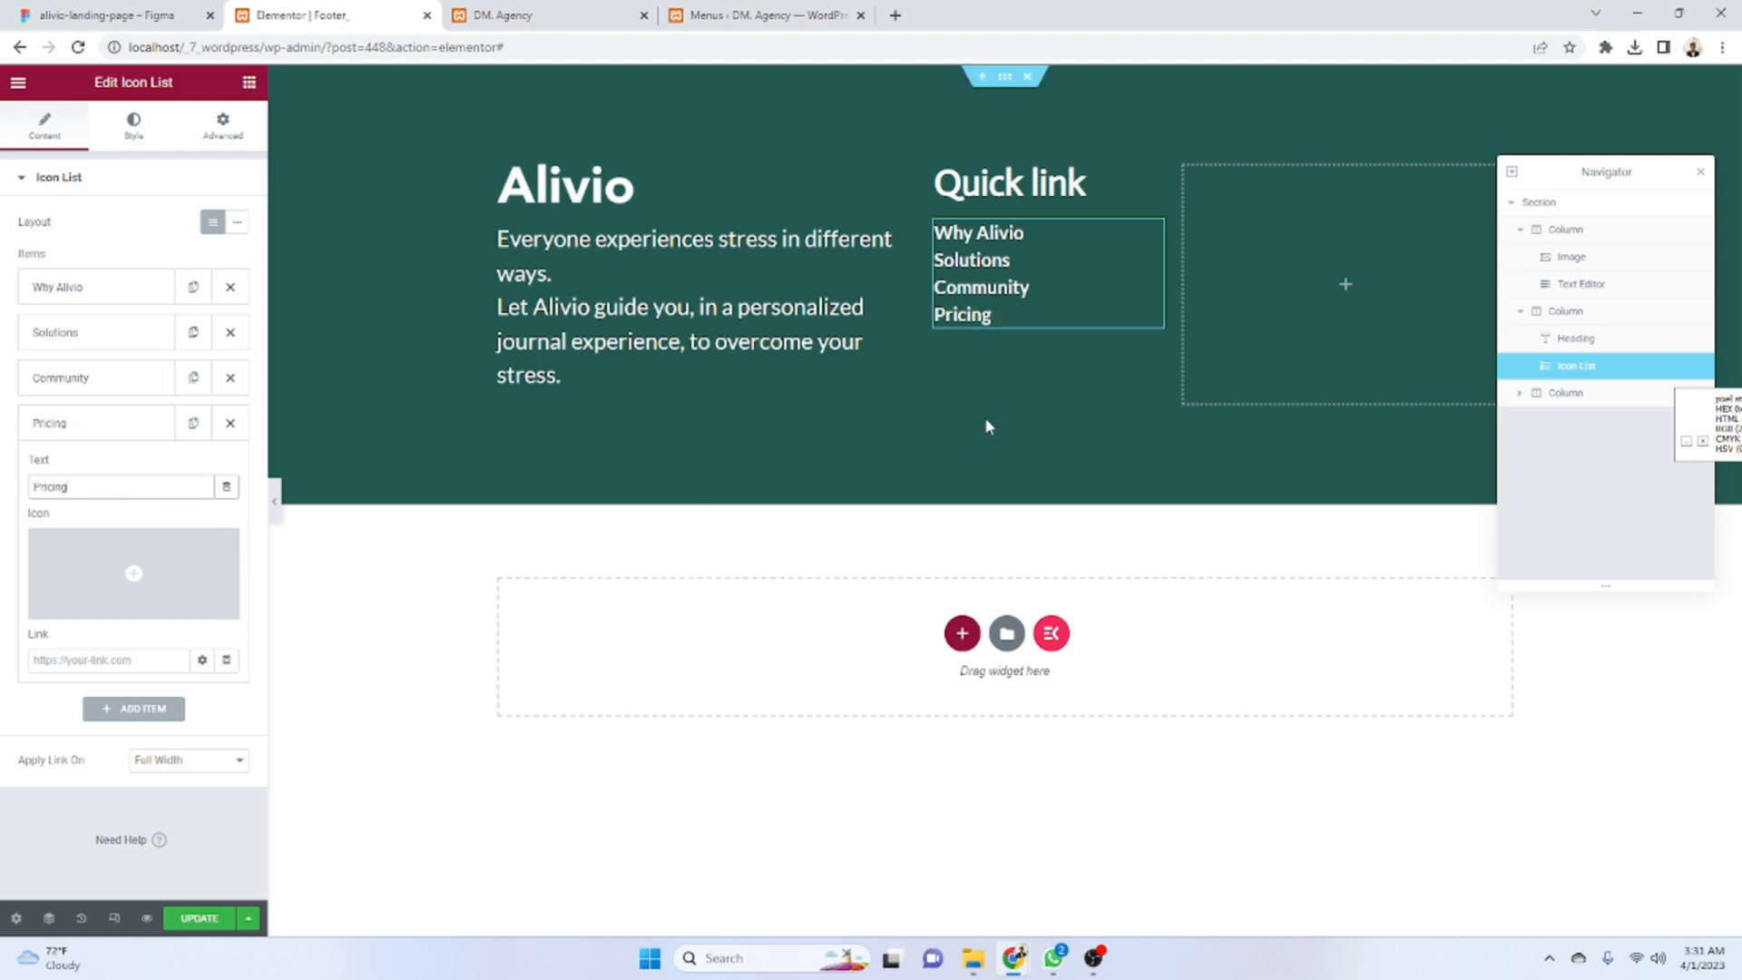
- Compare the list with the Figma footer and set the icon list text's weight to 400 (Normal)
{"action": "left_click", "coordinate": [186, 11]}
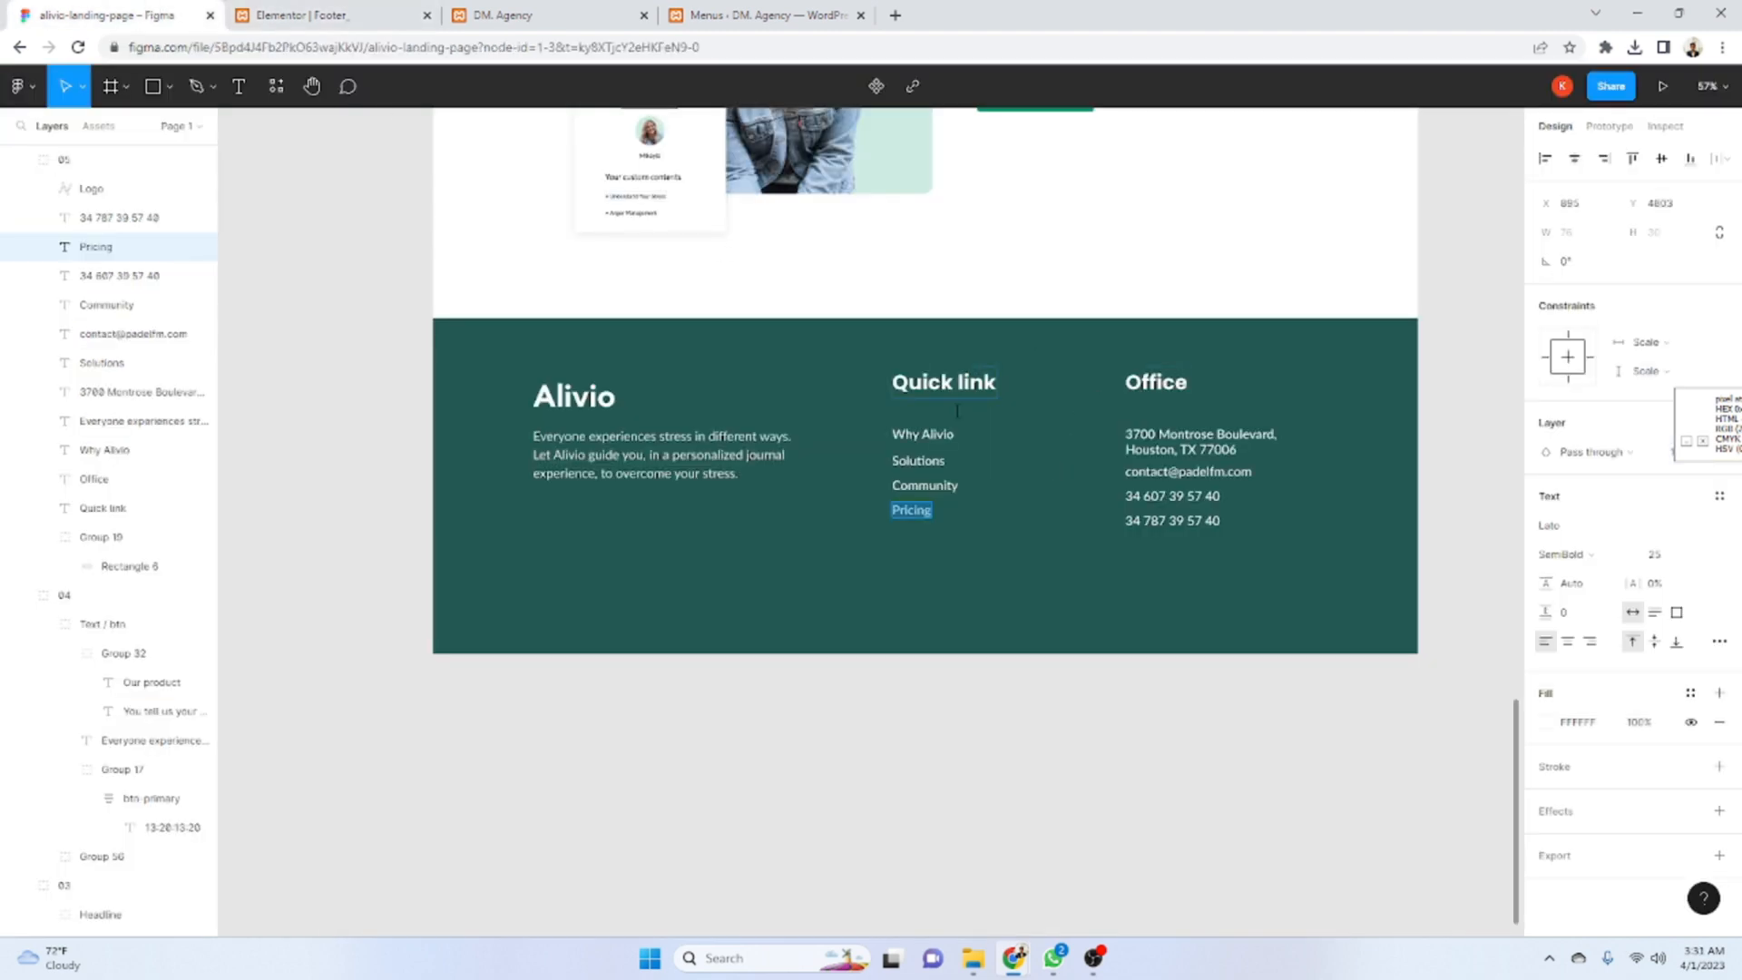
{"action": "left_click", "coordinate": [363, 15]}
{"action": "left_click", "coordinate": [133, 123]}
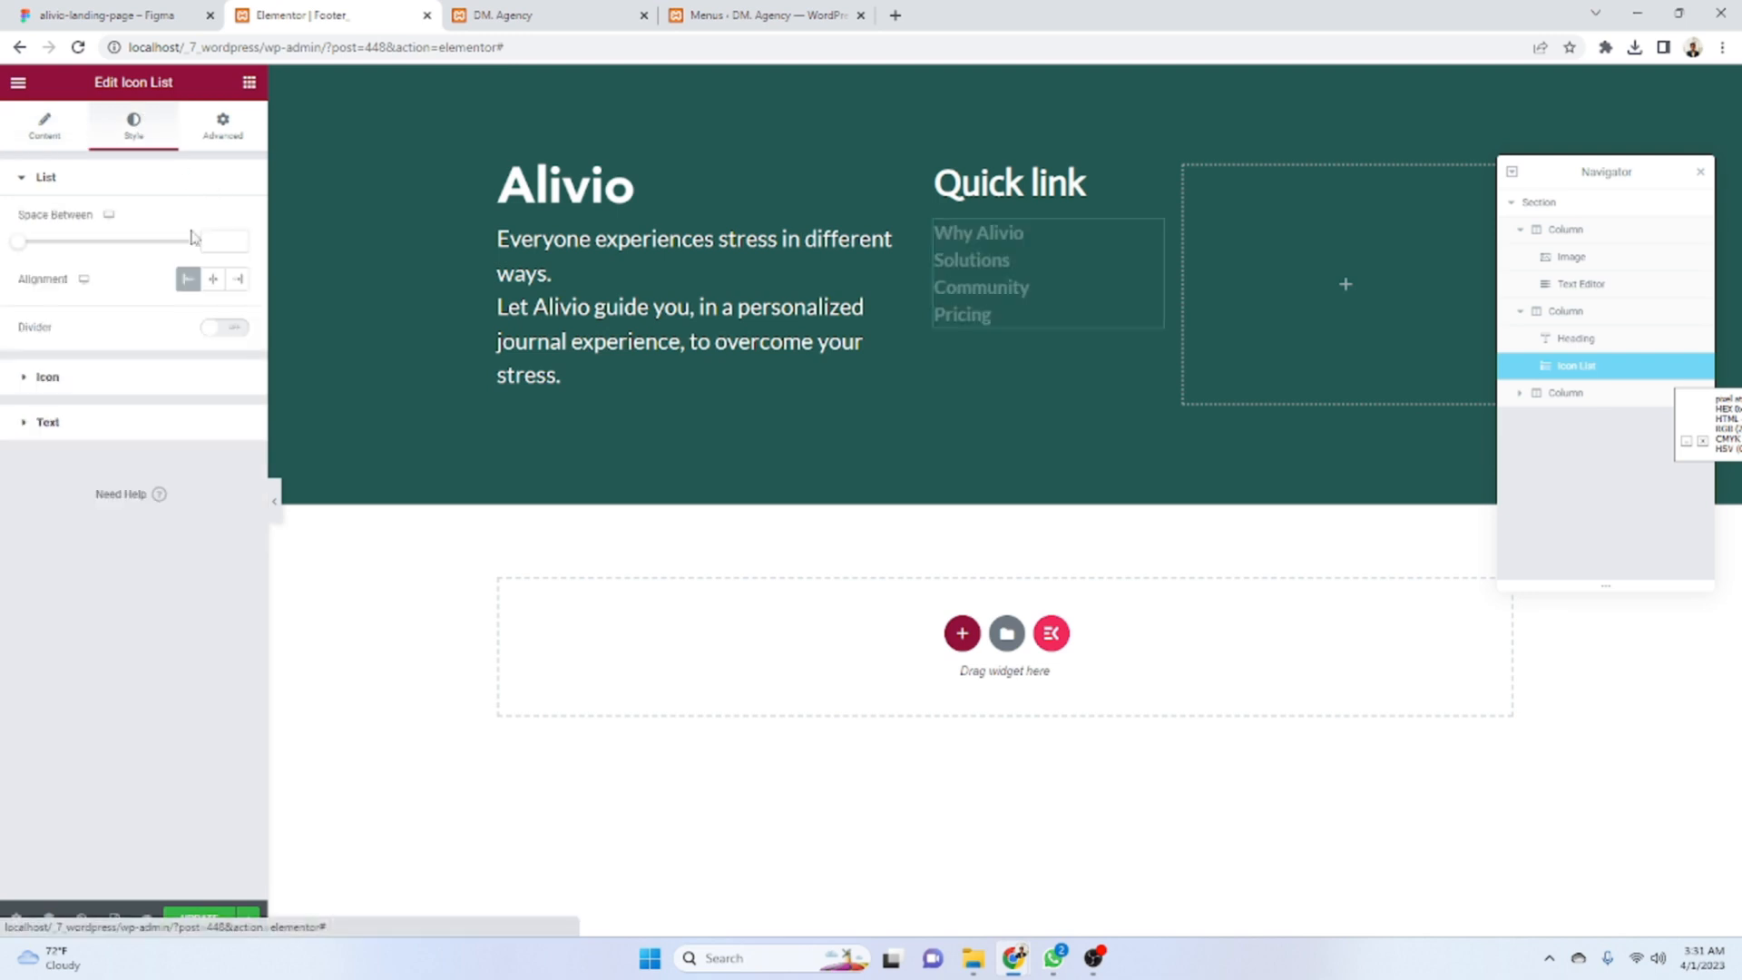
{"action": "left_click", "coordinate": [214, 393]}
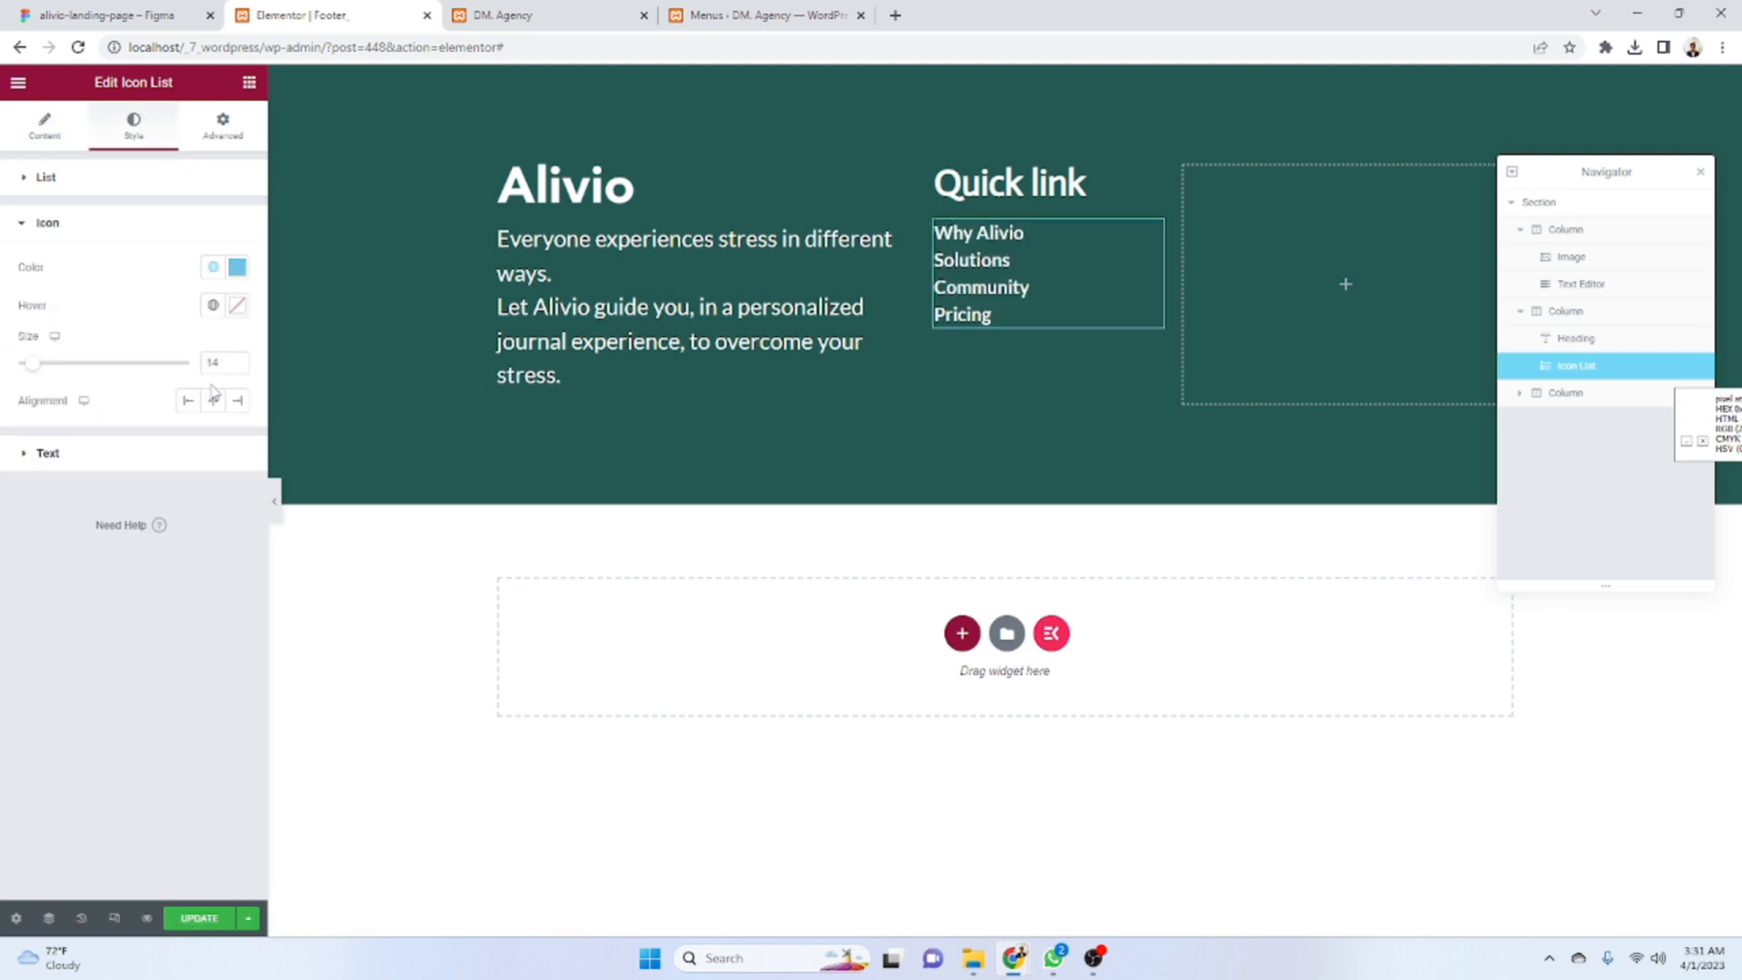
{"action": "left_click", "coordinate": [184, 216]}
{"action": "left_click", "coordinate": [173, 277]}
{"action": "left_click", "coordinate": [237, 448]}
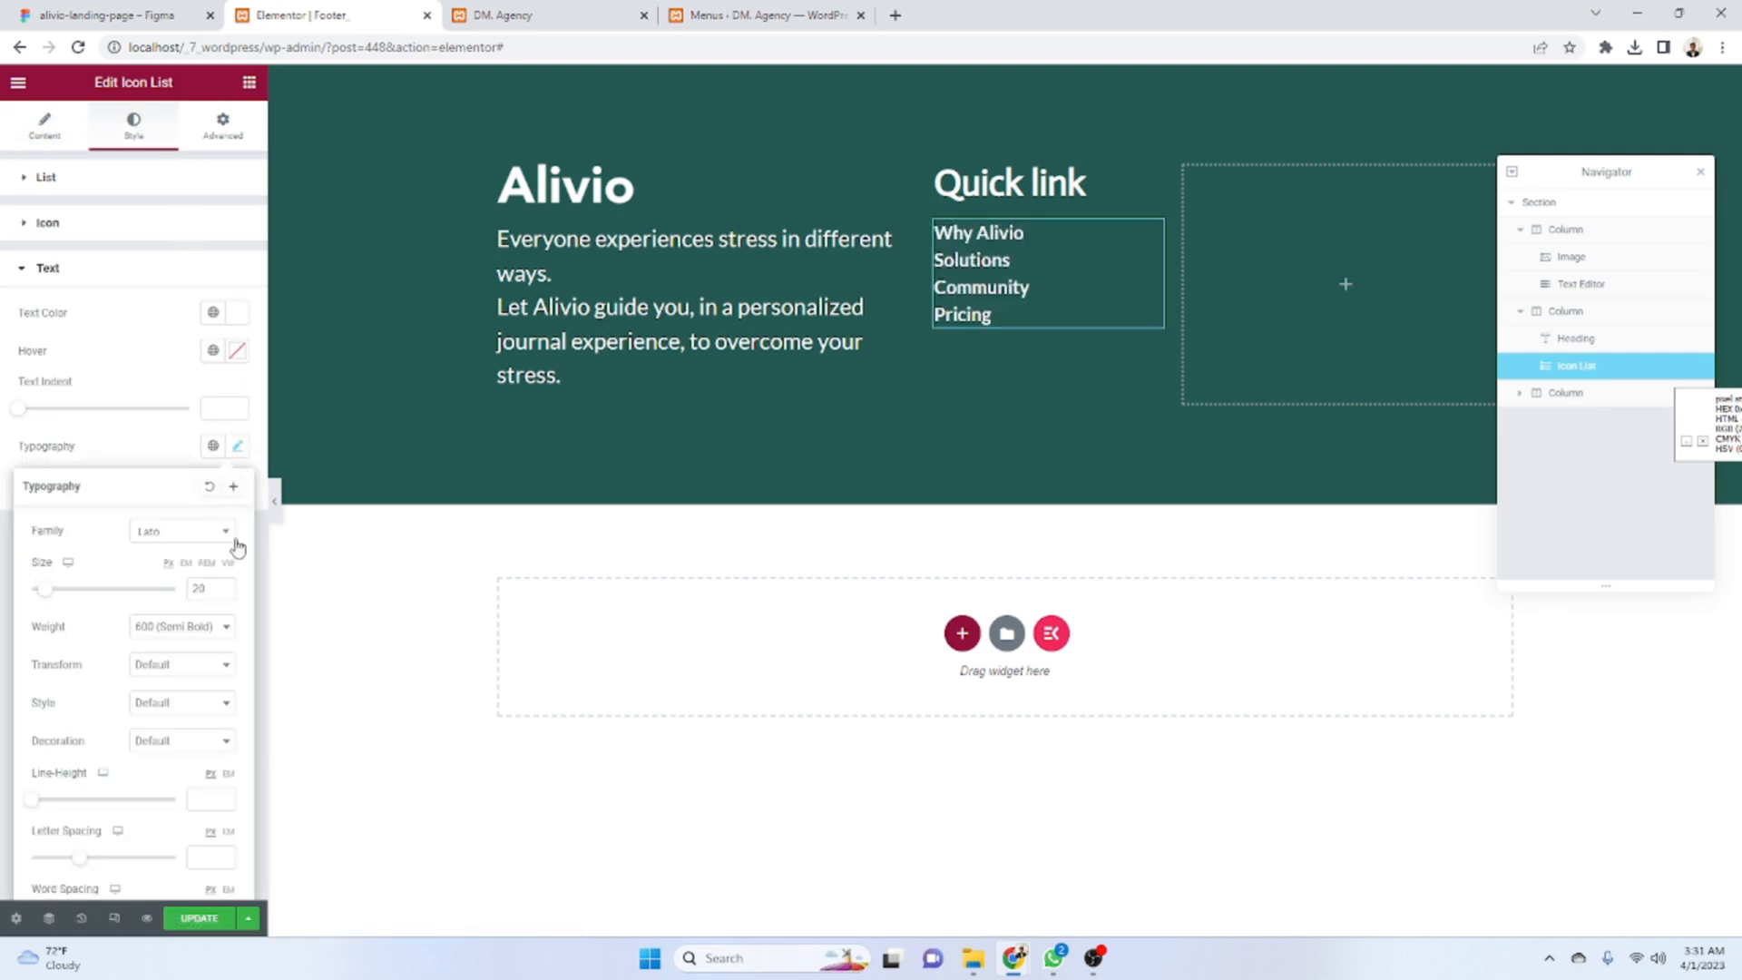
{"action": "left_click", "coordinate": [199, 628]}
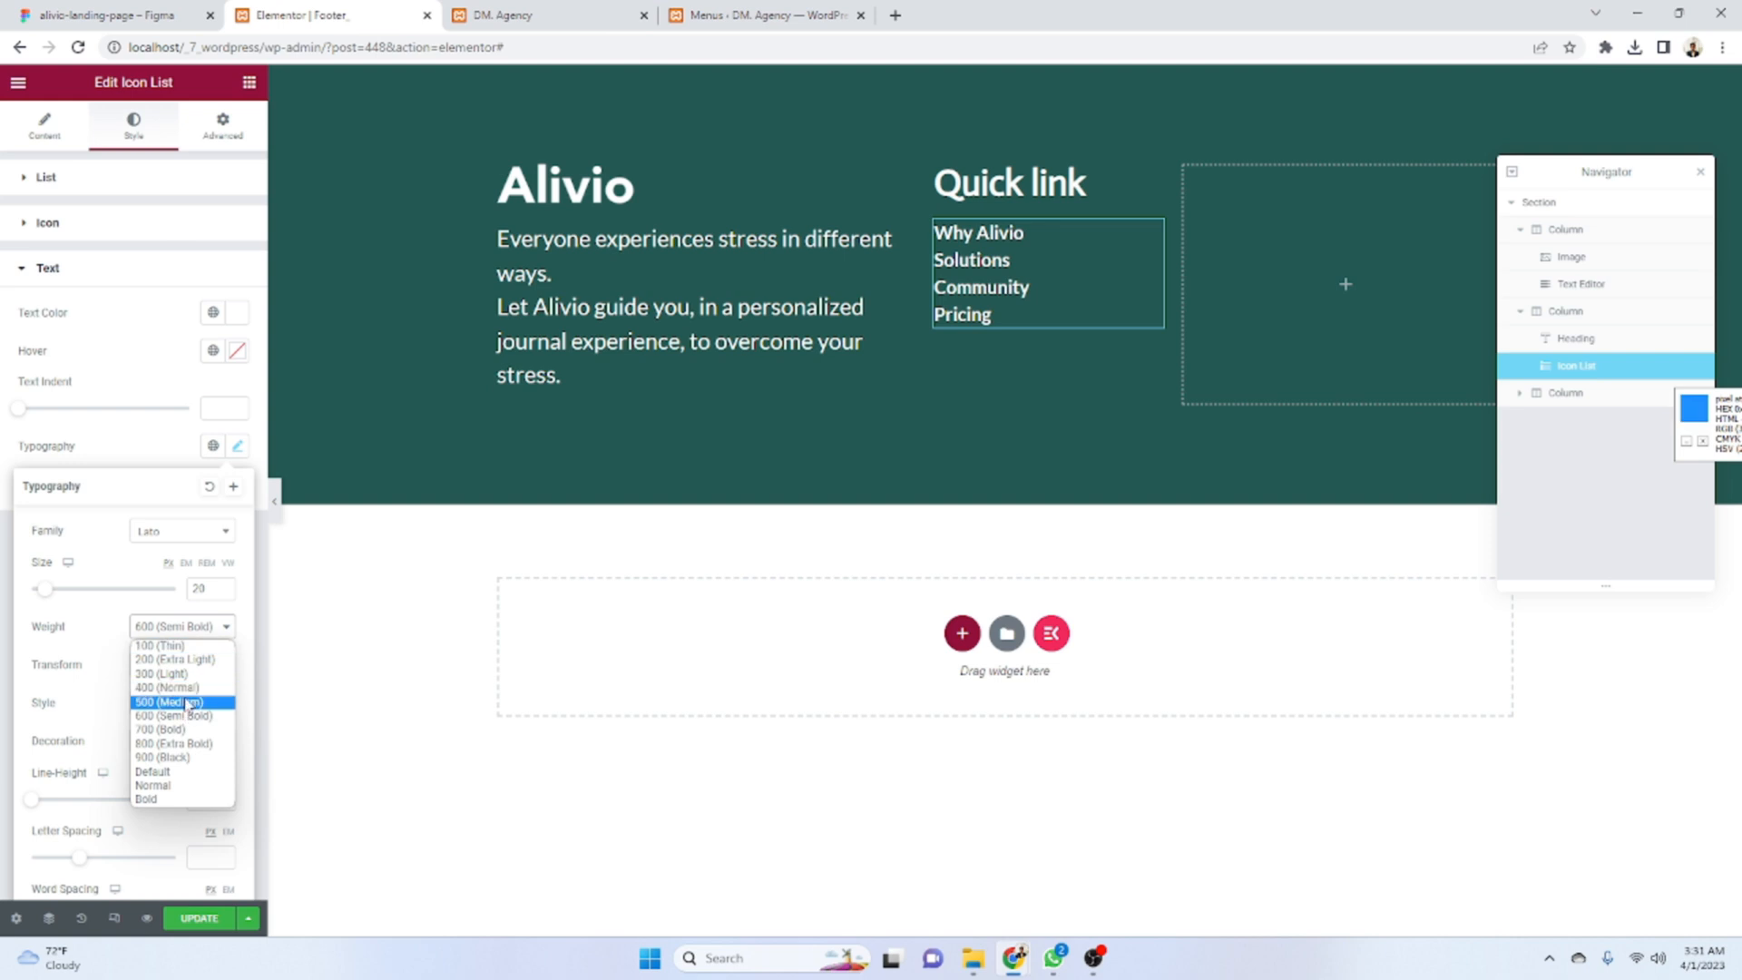
{"action": "left_click", "coordinate": [181, 686]}
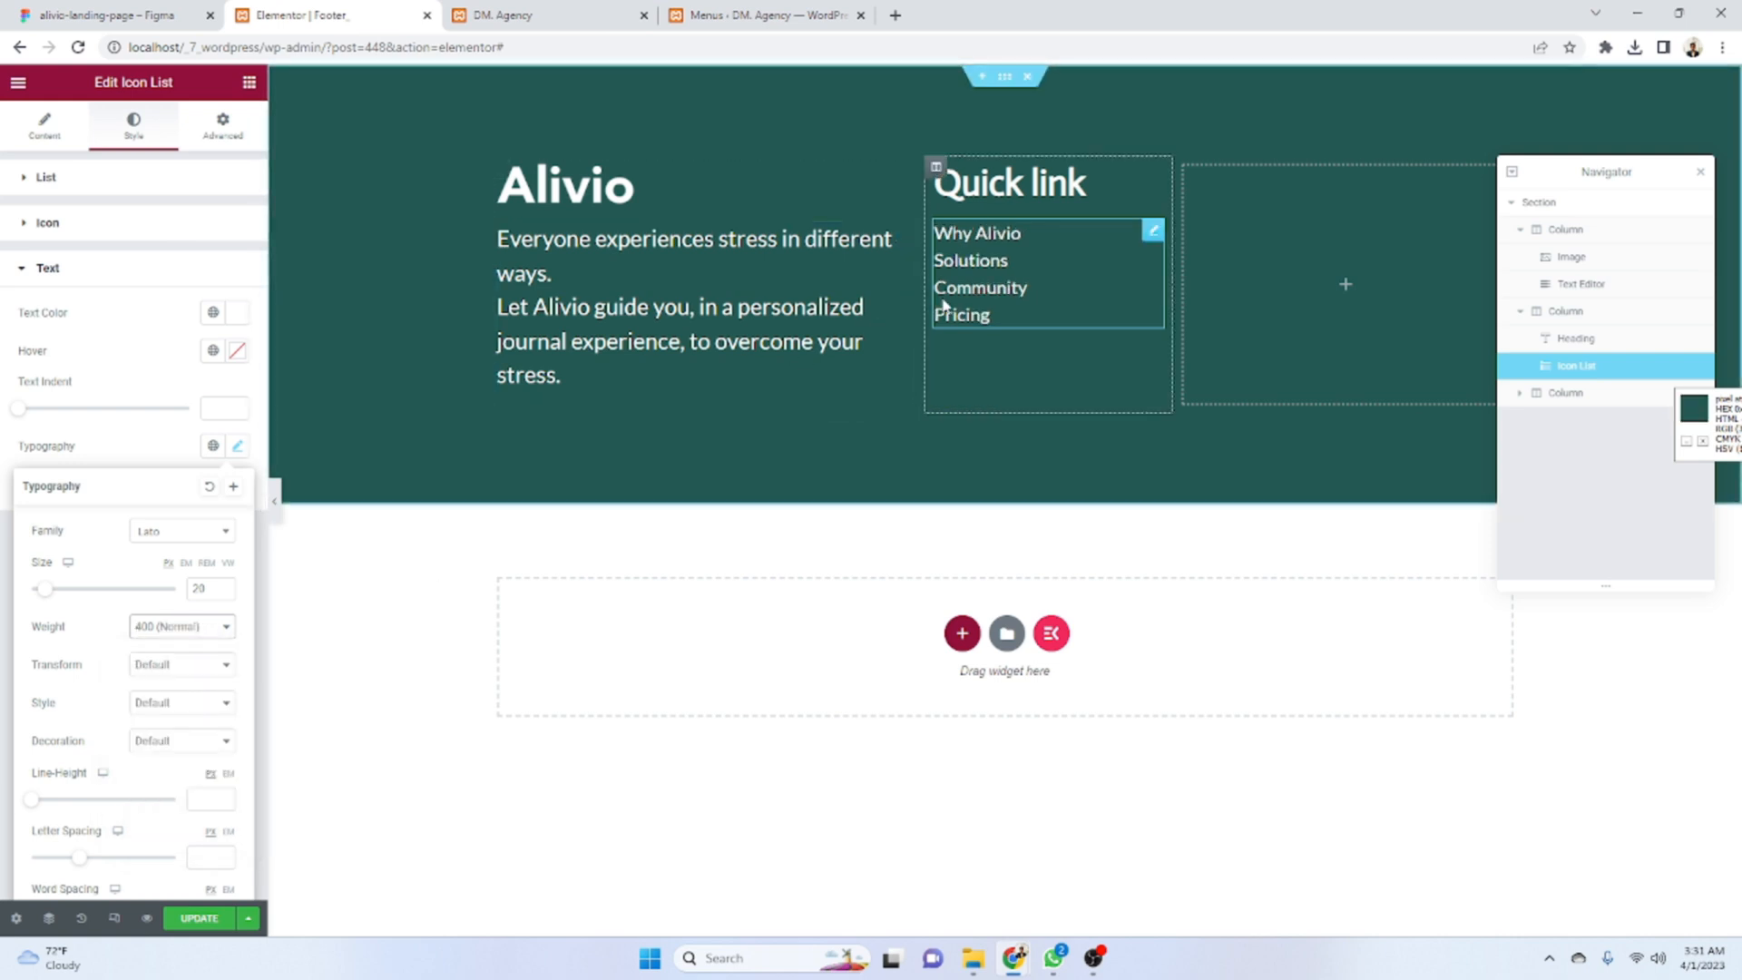
- Set the space between the icon list items to 19 and compare the spacing with the Figma footer
{"action": "left_click", "coordinate": [152, 267]}
{"action": "left_click", "coordinate": [151, 185]}
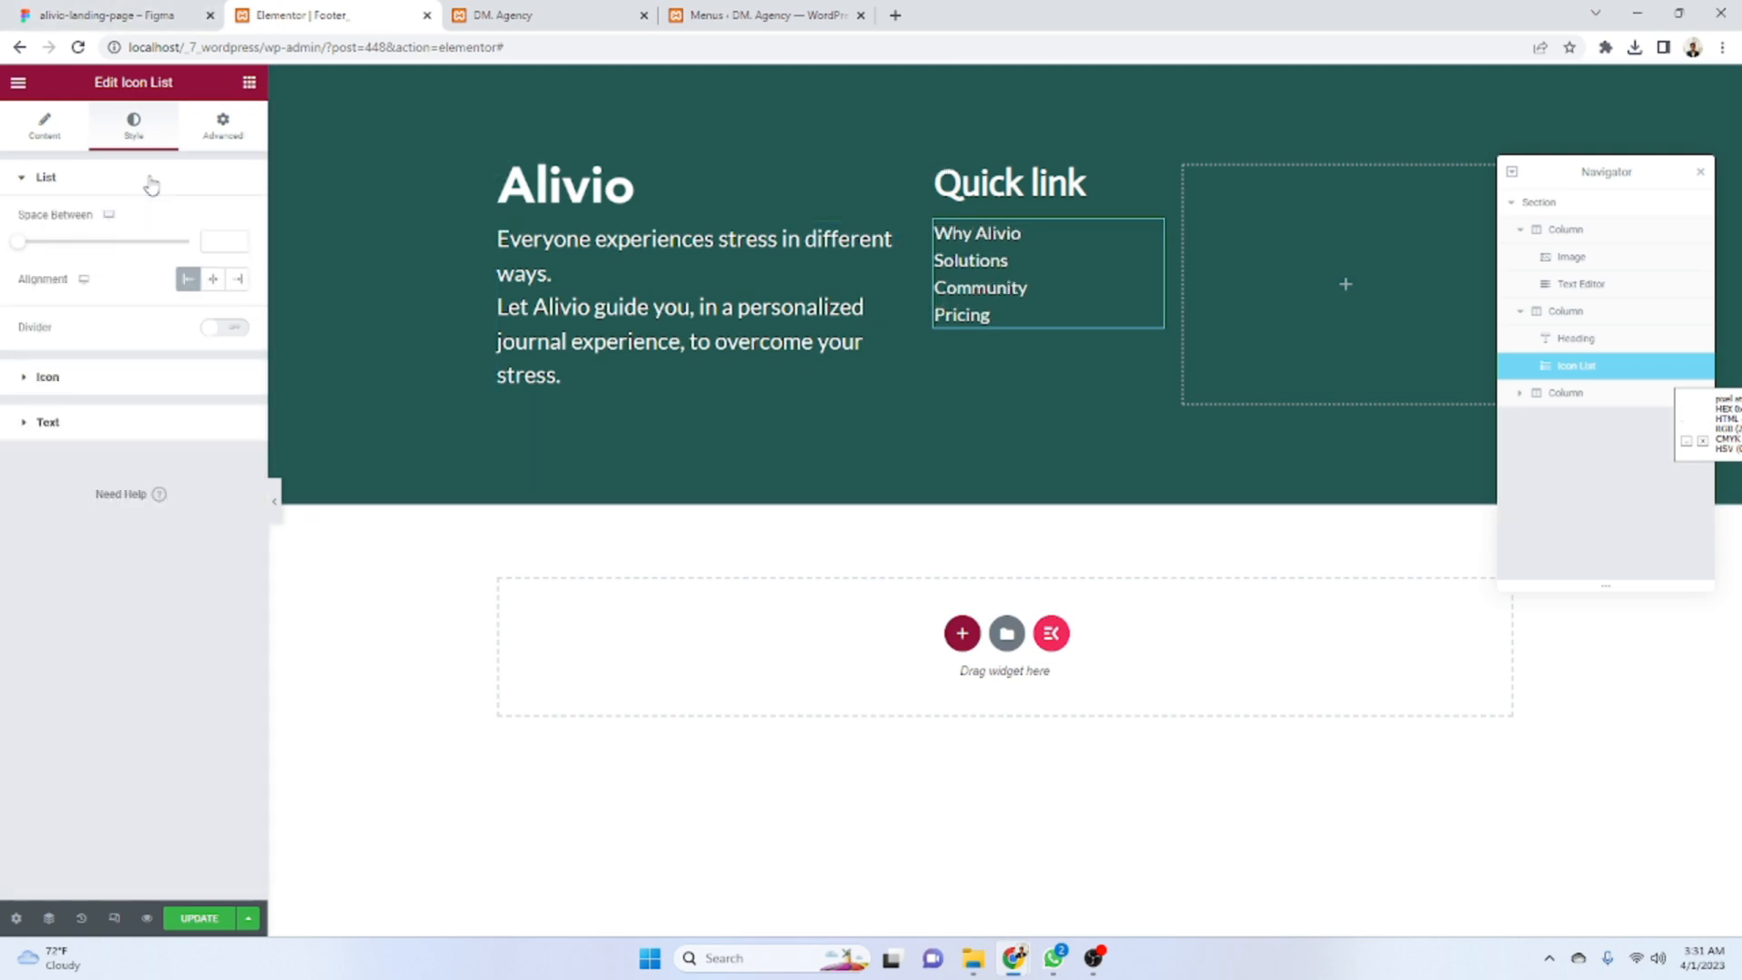
{"action": "left_click_drag", "start_coordinate": [20, 245], "coordinate": [85, 253]}
{"action": "left_click", "coordinate": [118, 15]}
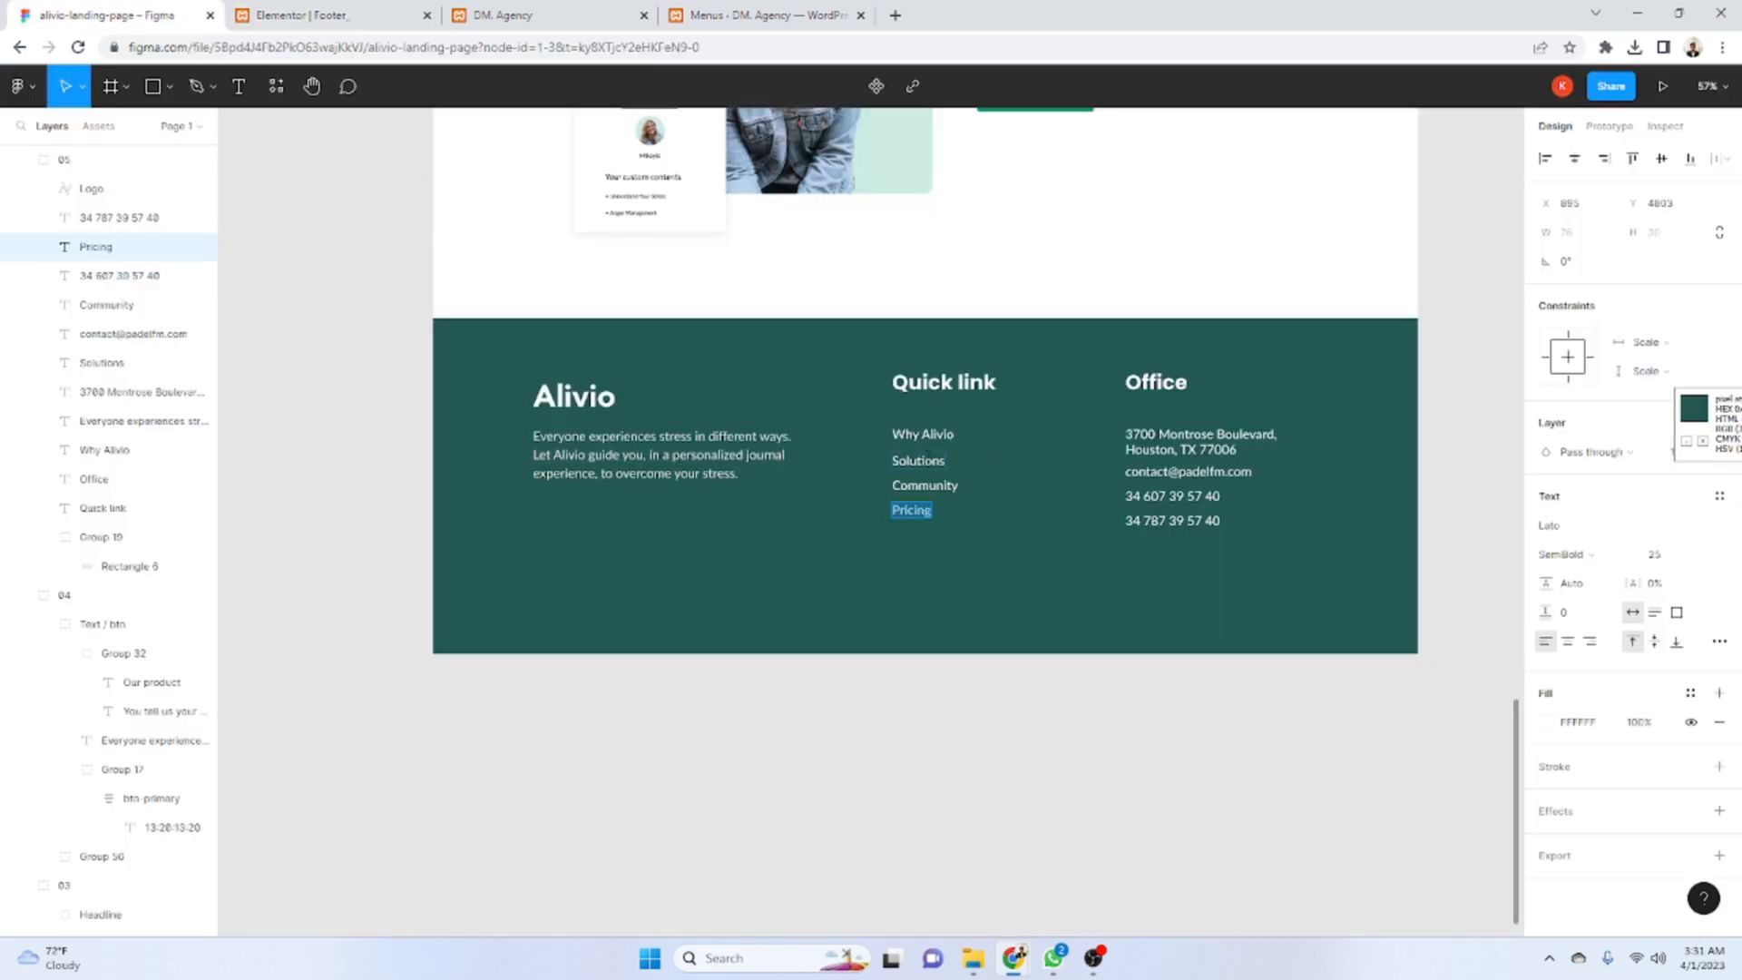
{"action": "left_click", "coordinate": [300, 15]}
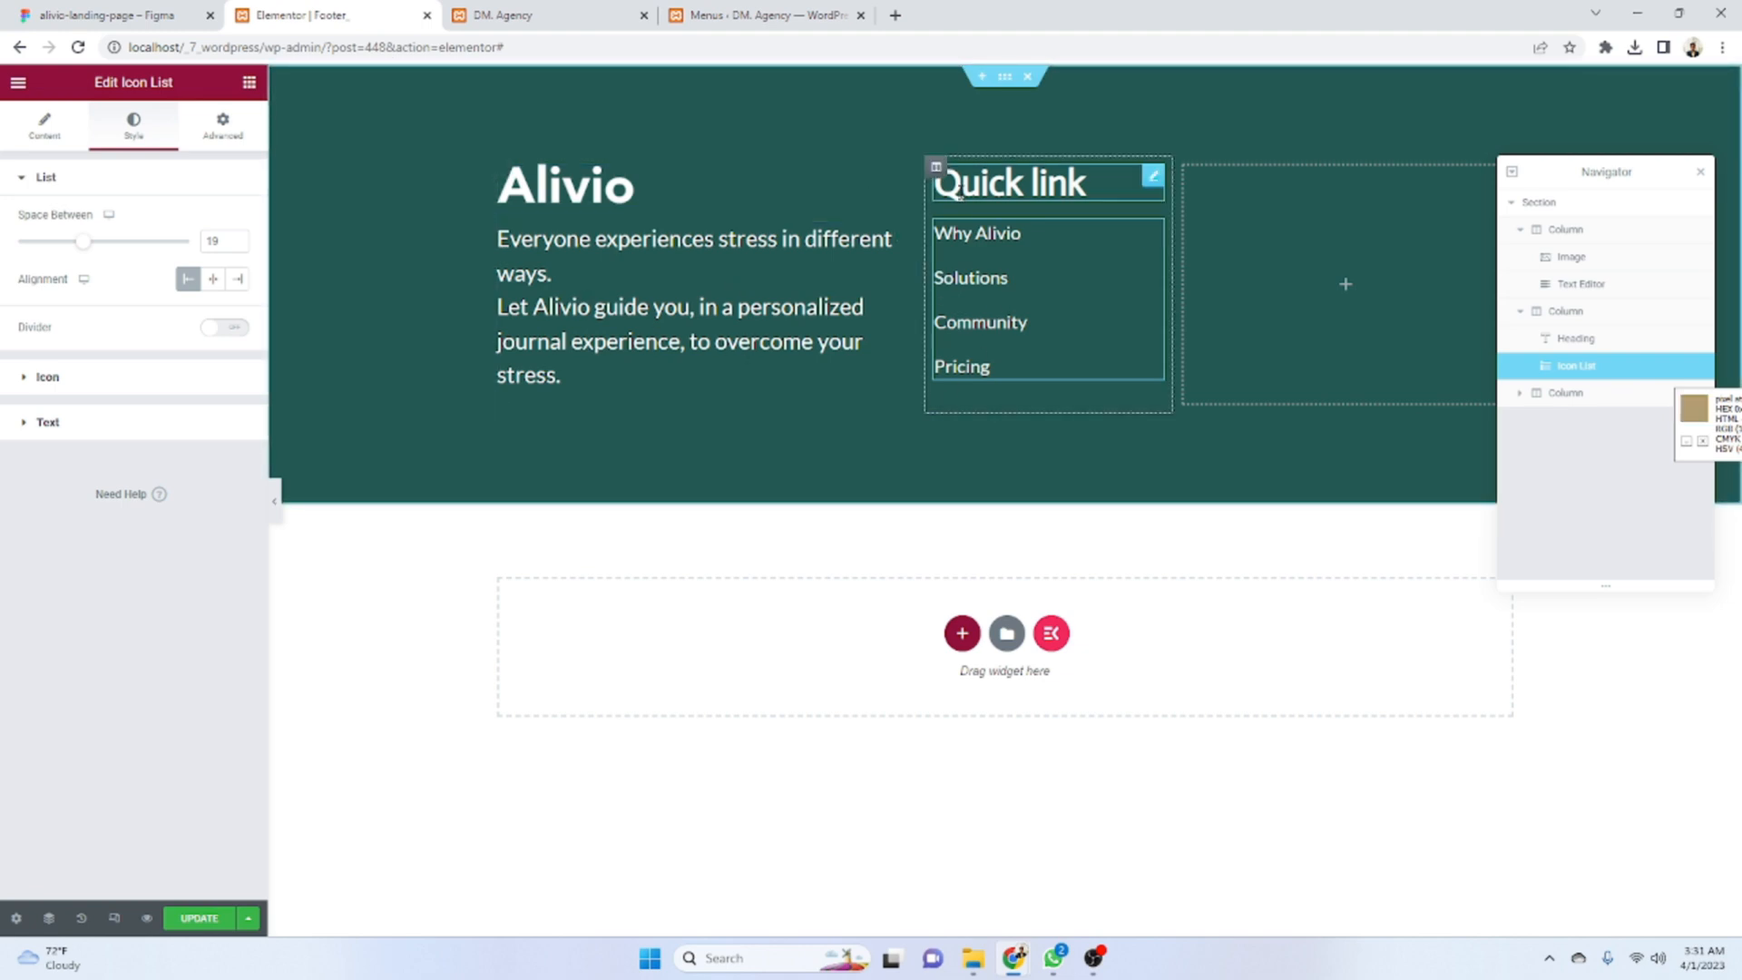
- Set the Quick link icon list's top padding to 10 with the sides unlinked, and compare it with the Figma footer
{"action": "left_click", "coordinate": [222, 127]}
{"action": "left_click", "coordinate": [241, 315]}
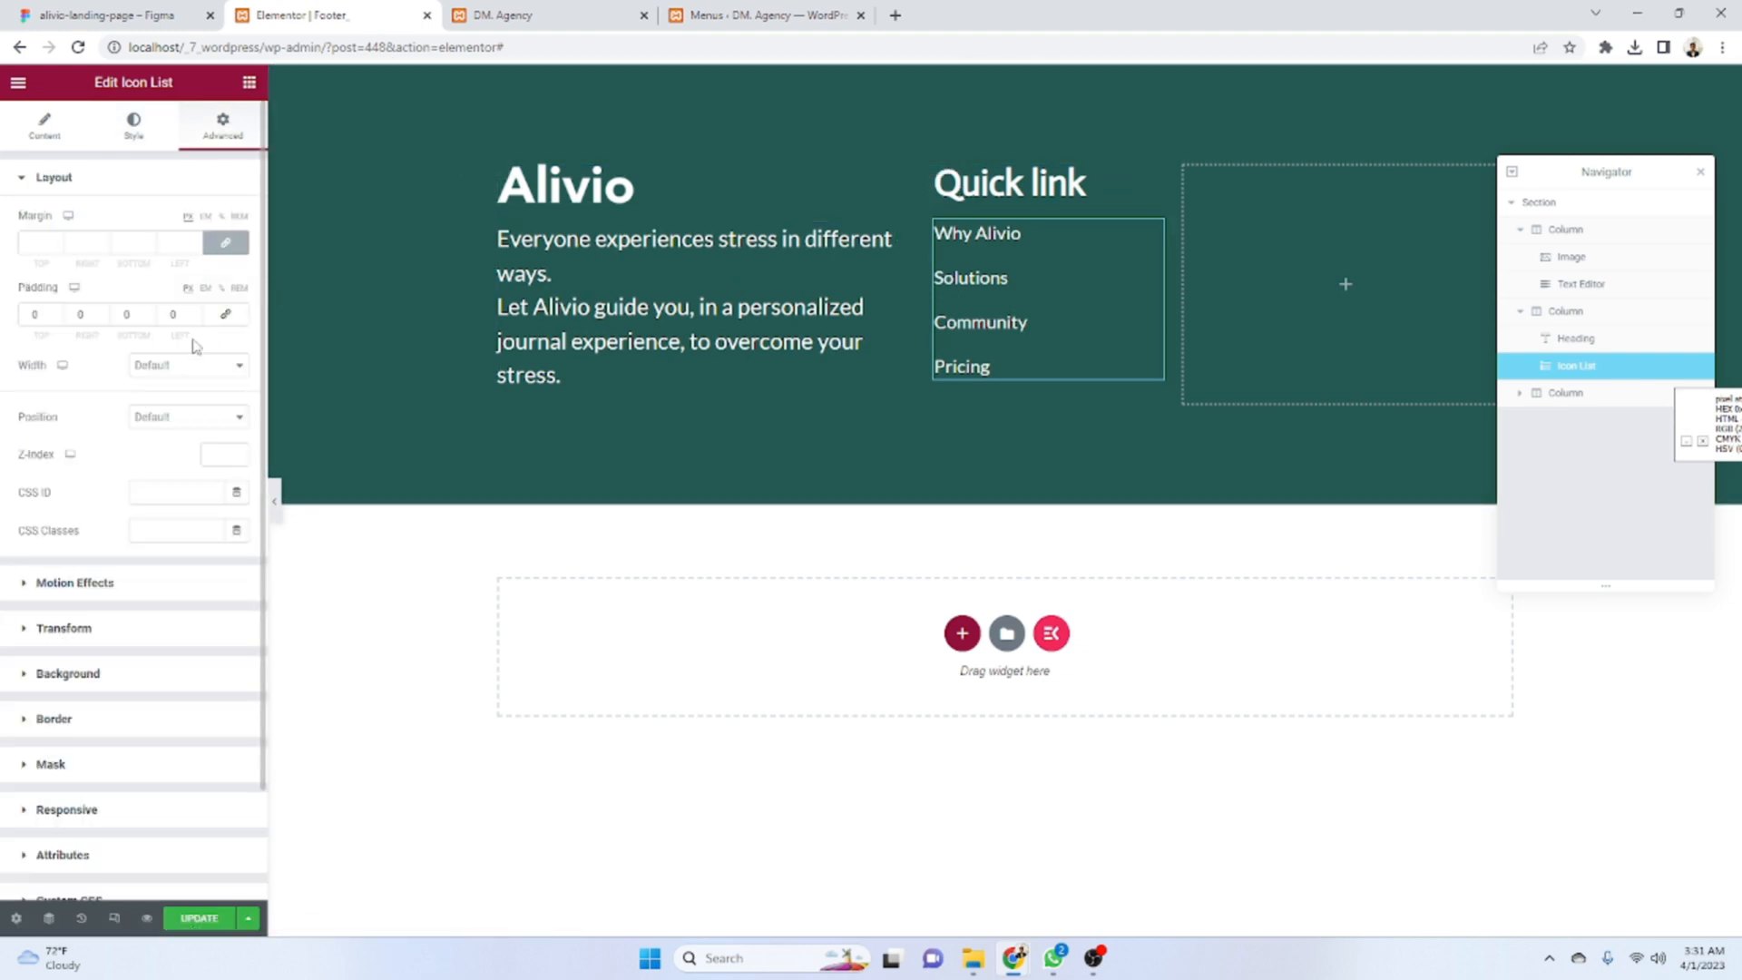
{"action": "type", "text": "1"}
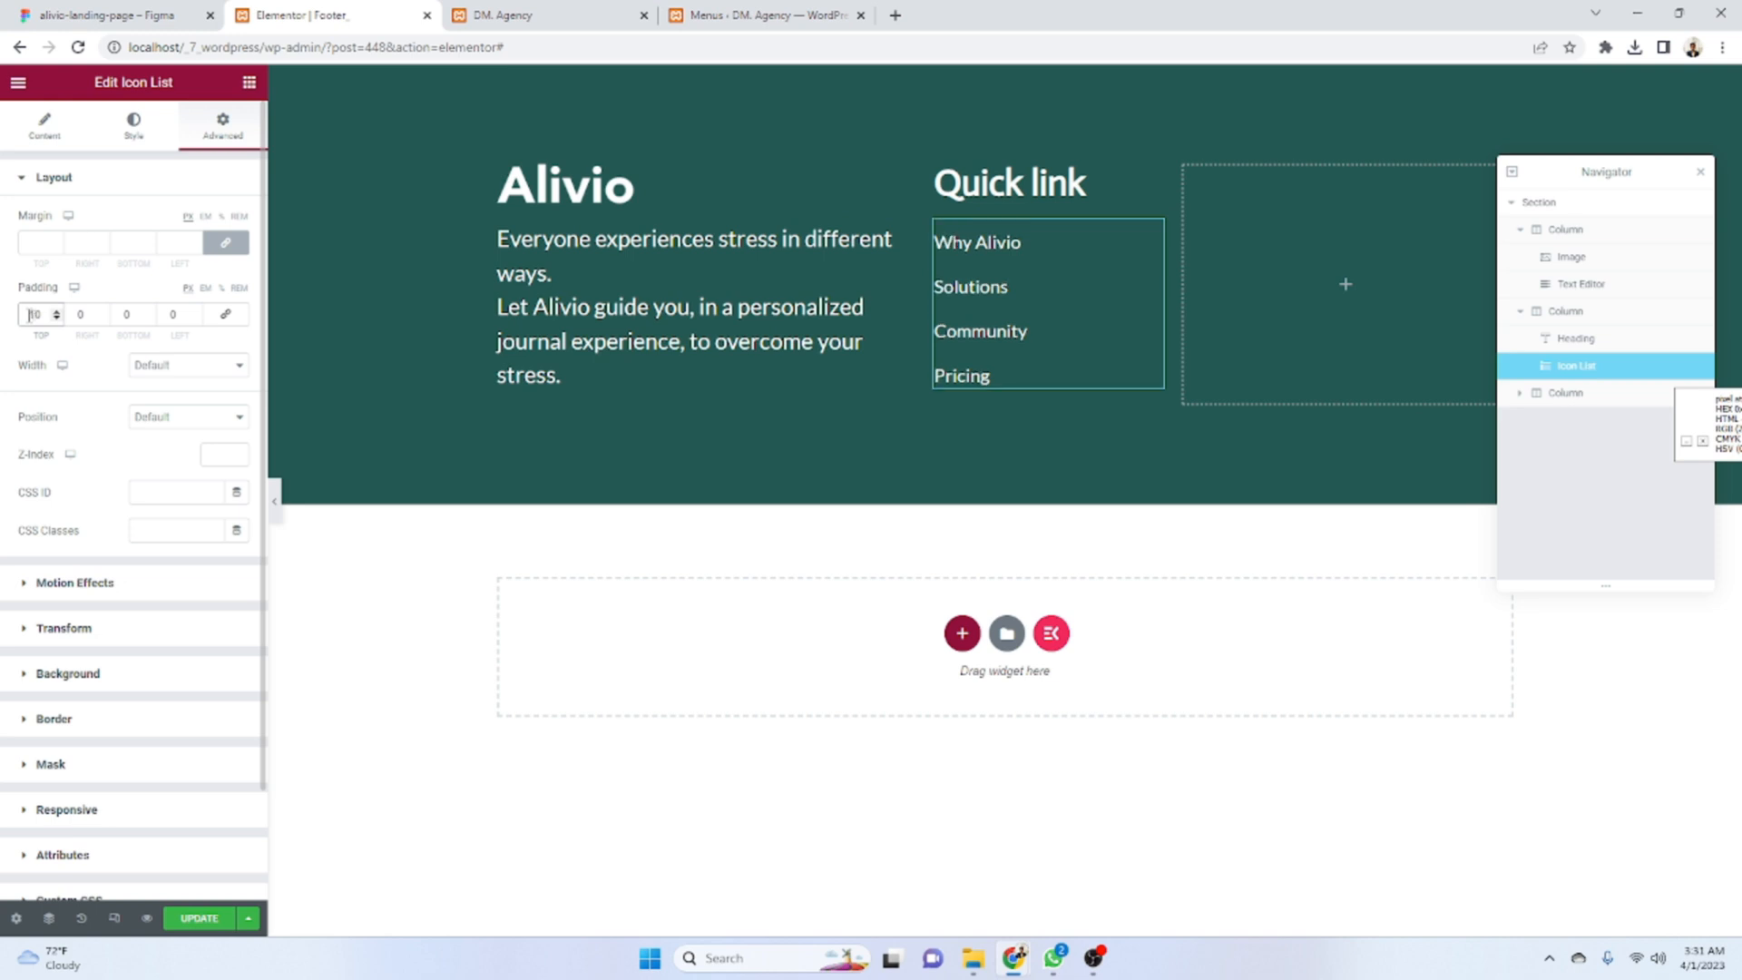
{"action": "left_click", "coordinate": [136, 16]}
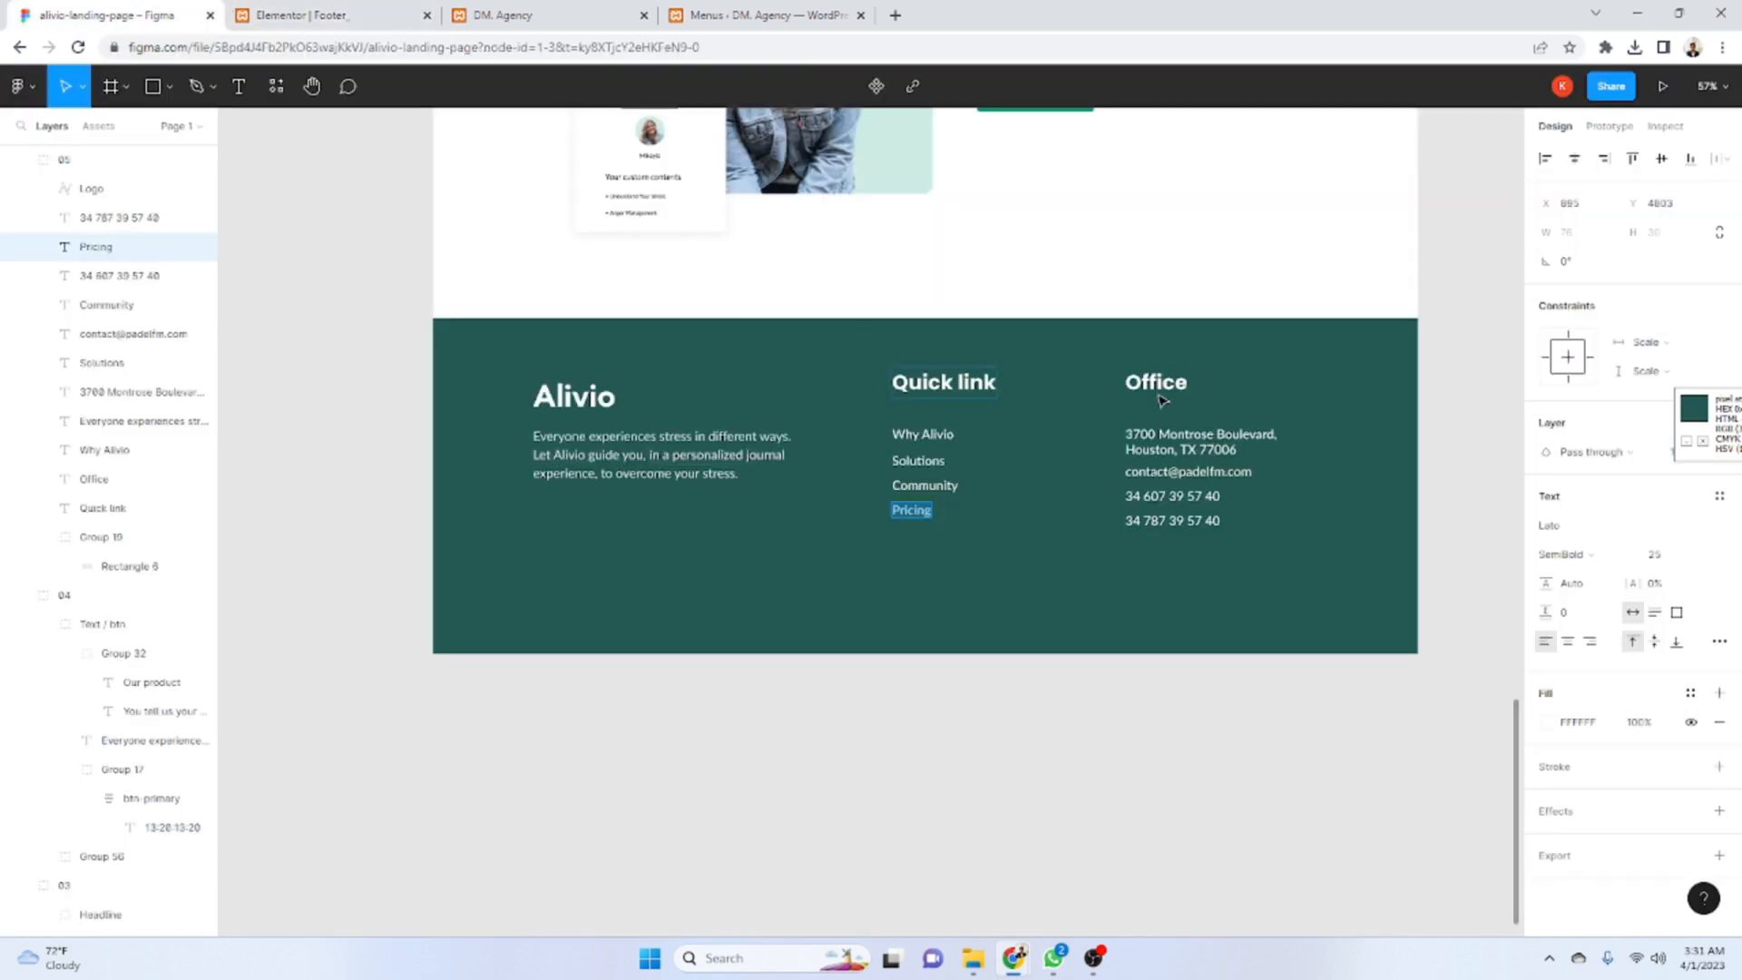
{"action": "left_click", "coordinate": [326, 15]}
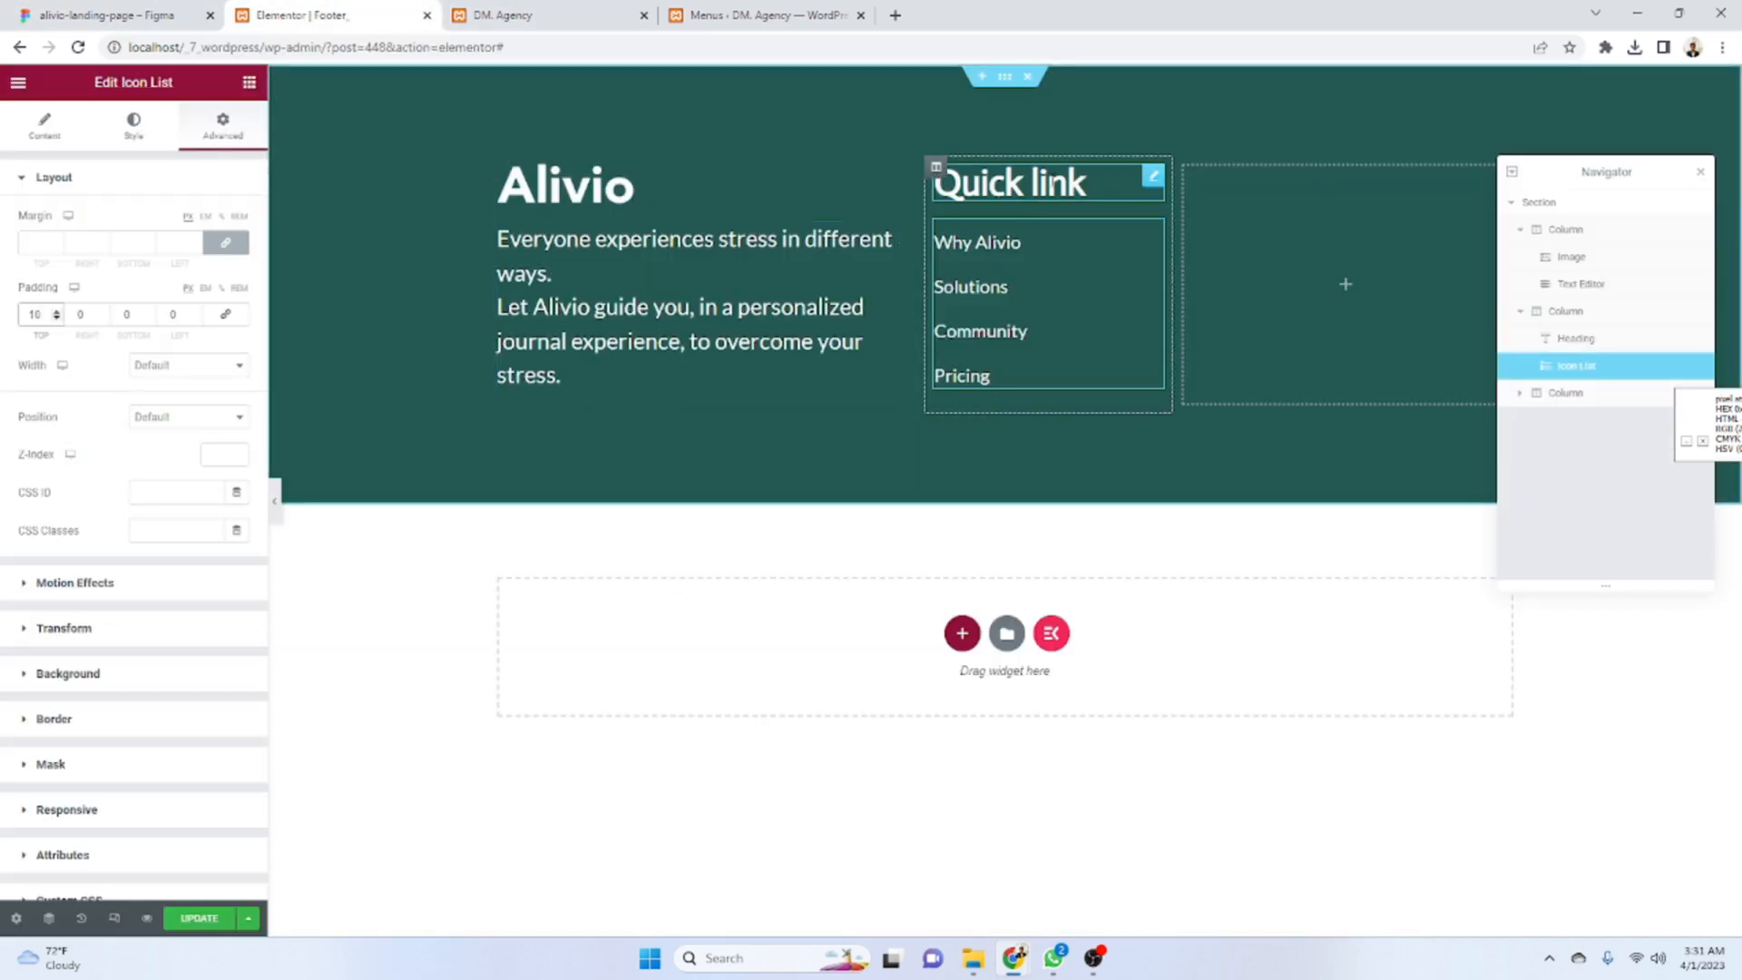
- Copy the "Quick link" heading into the empty third footer column
{"action": "right_click", "coordinate": [1052, 181]}
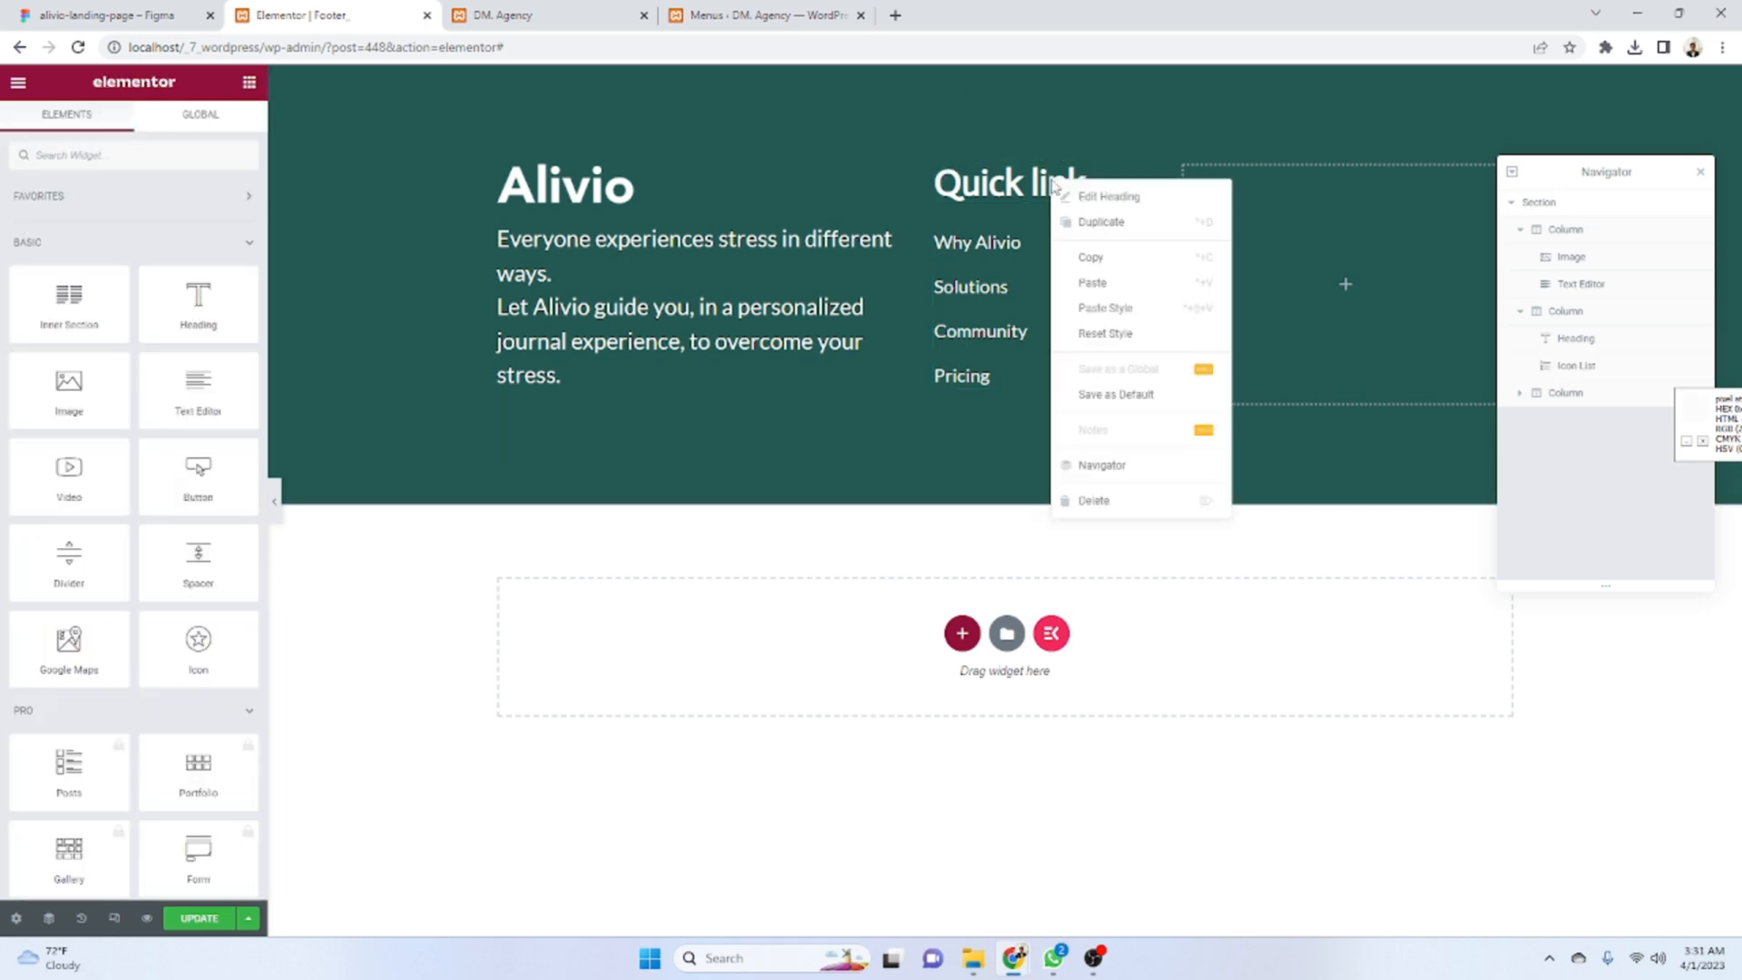
{"action": "left_click", "coordinate": [1108, 260]}
{"action": "left_click", "coordinate": [148, 10]}
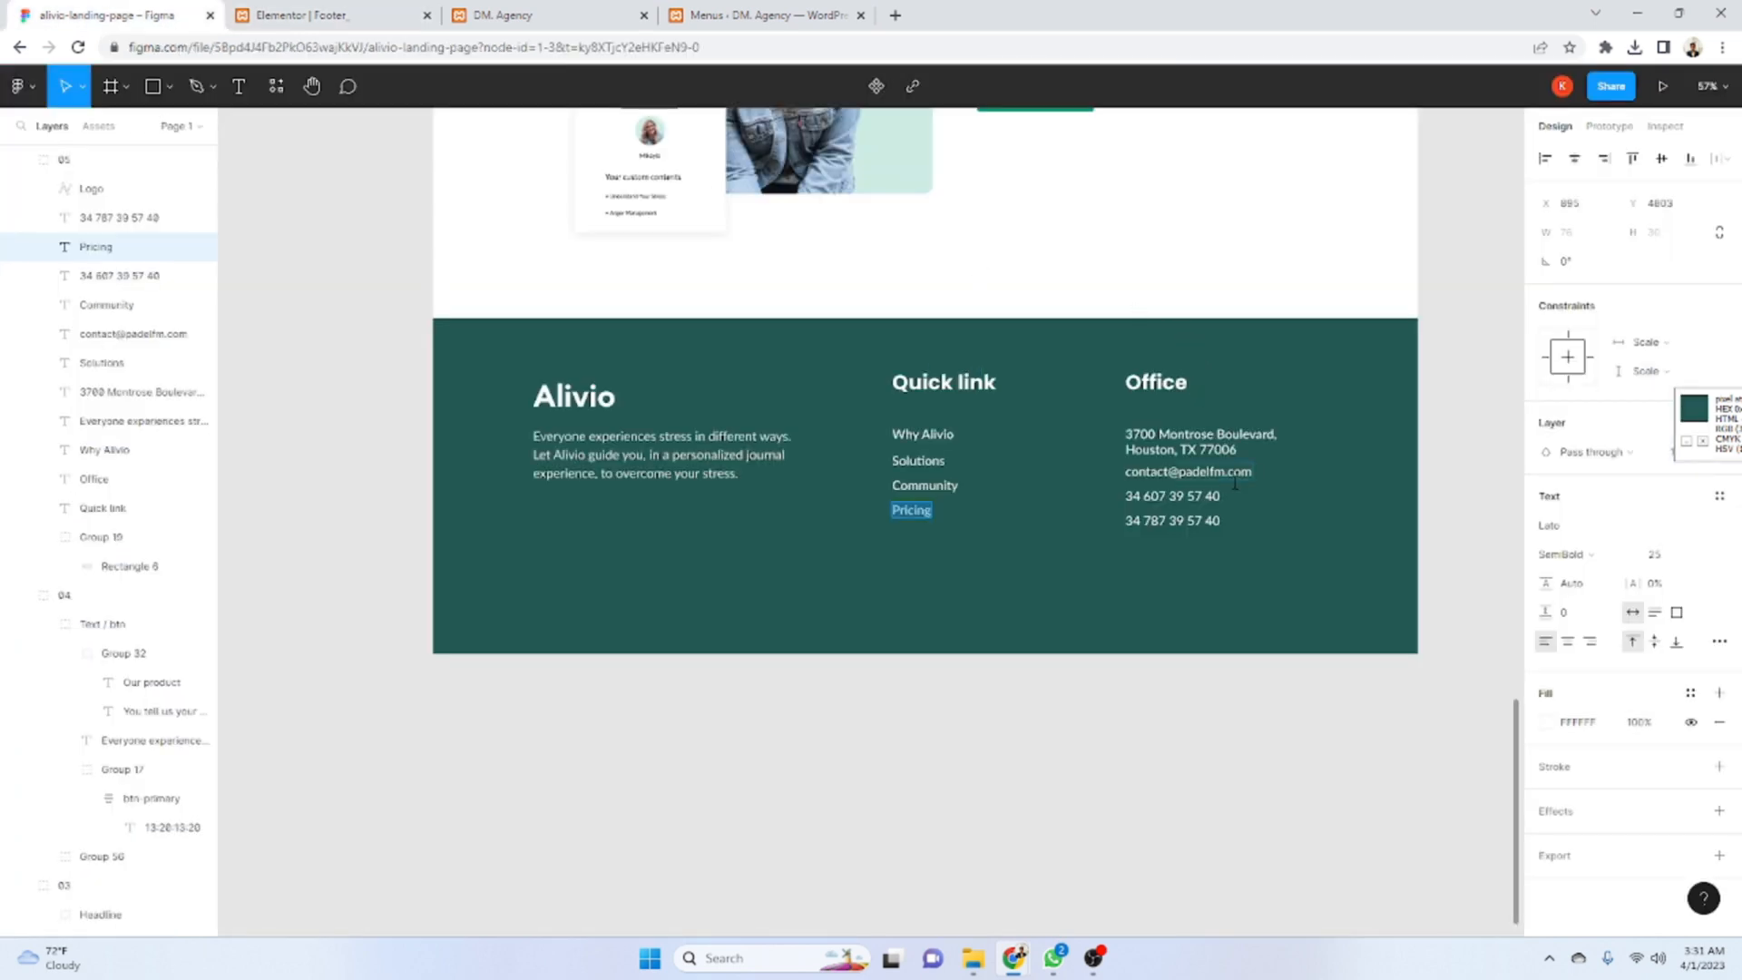
{"action": "left_click", "coordinate": [326, 16]}
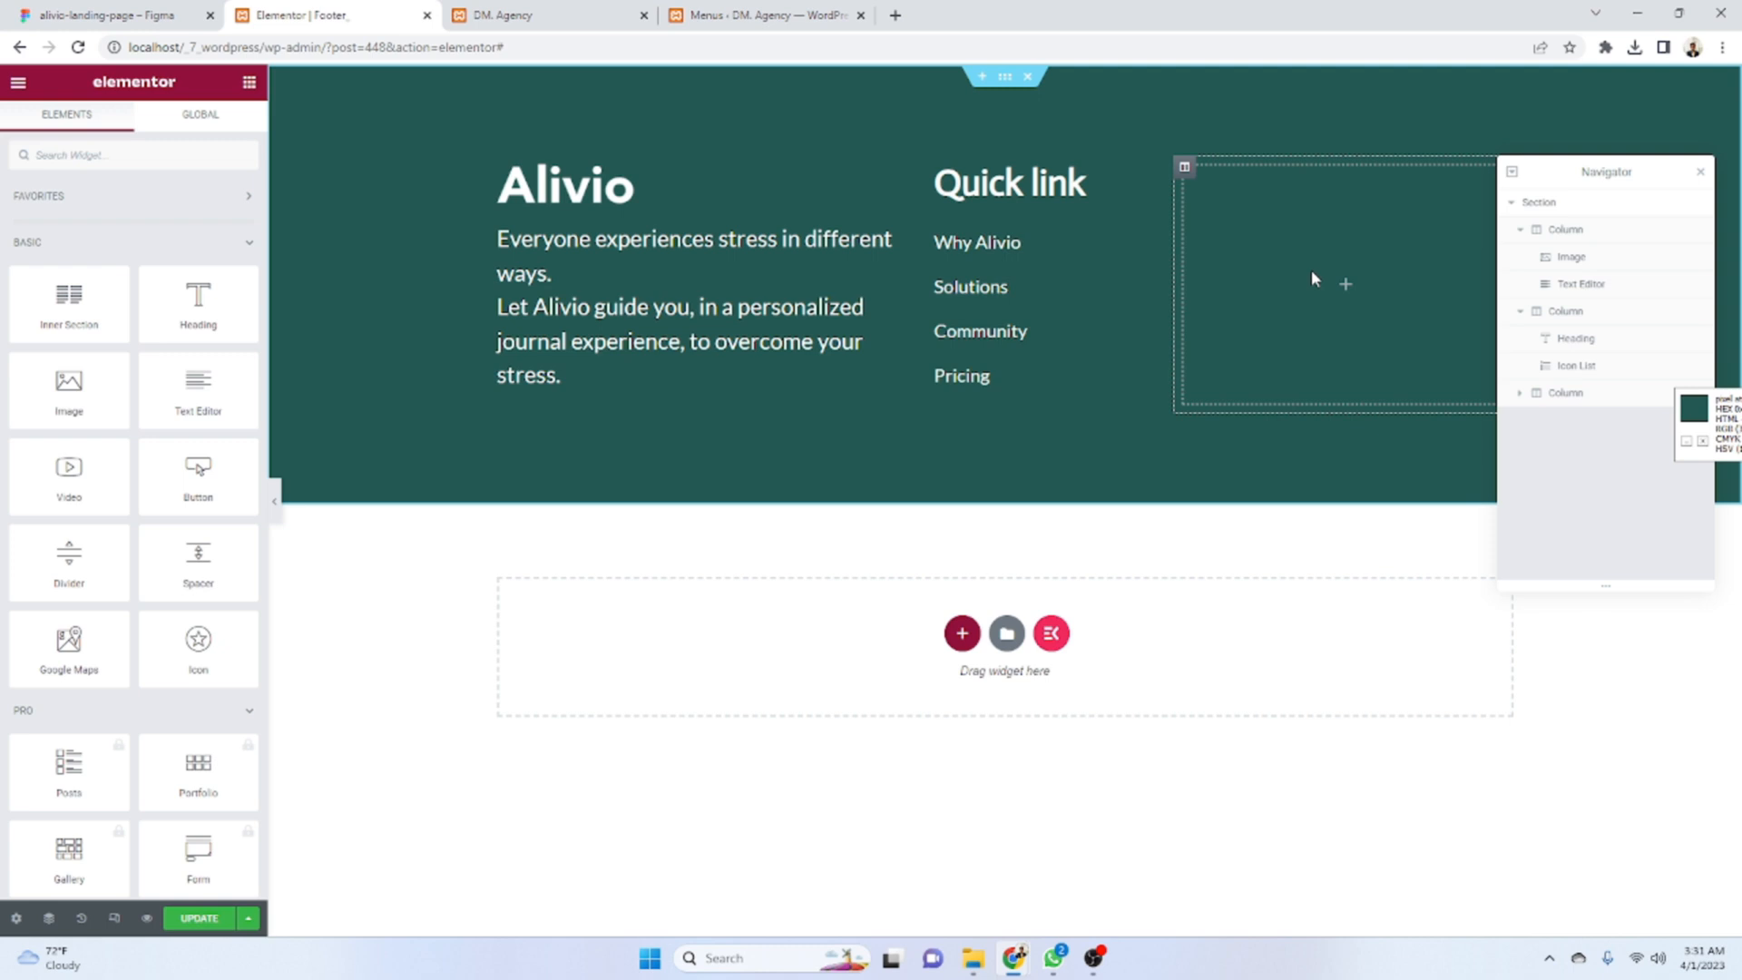
{"action": "right_click", "coordinate": [1310, 269]}
{"action": "left_click", "coordinate": [1398, 406]}
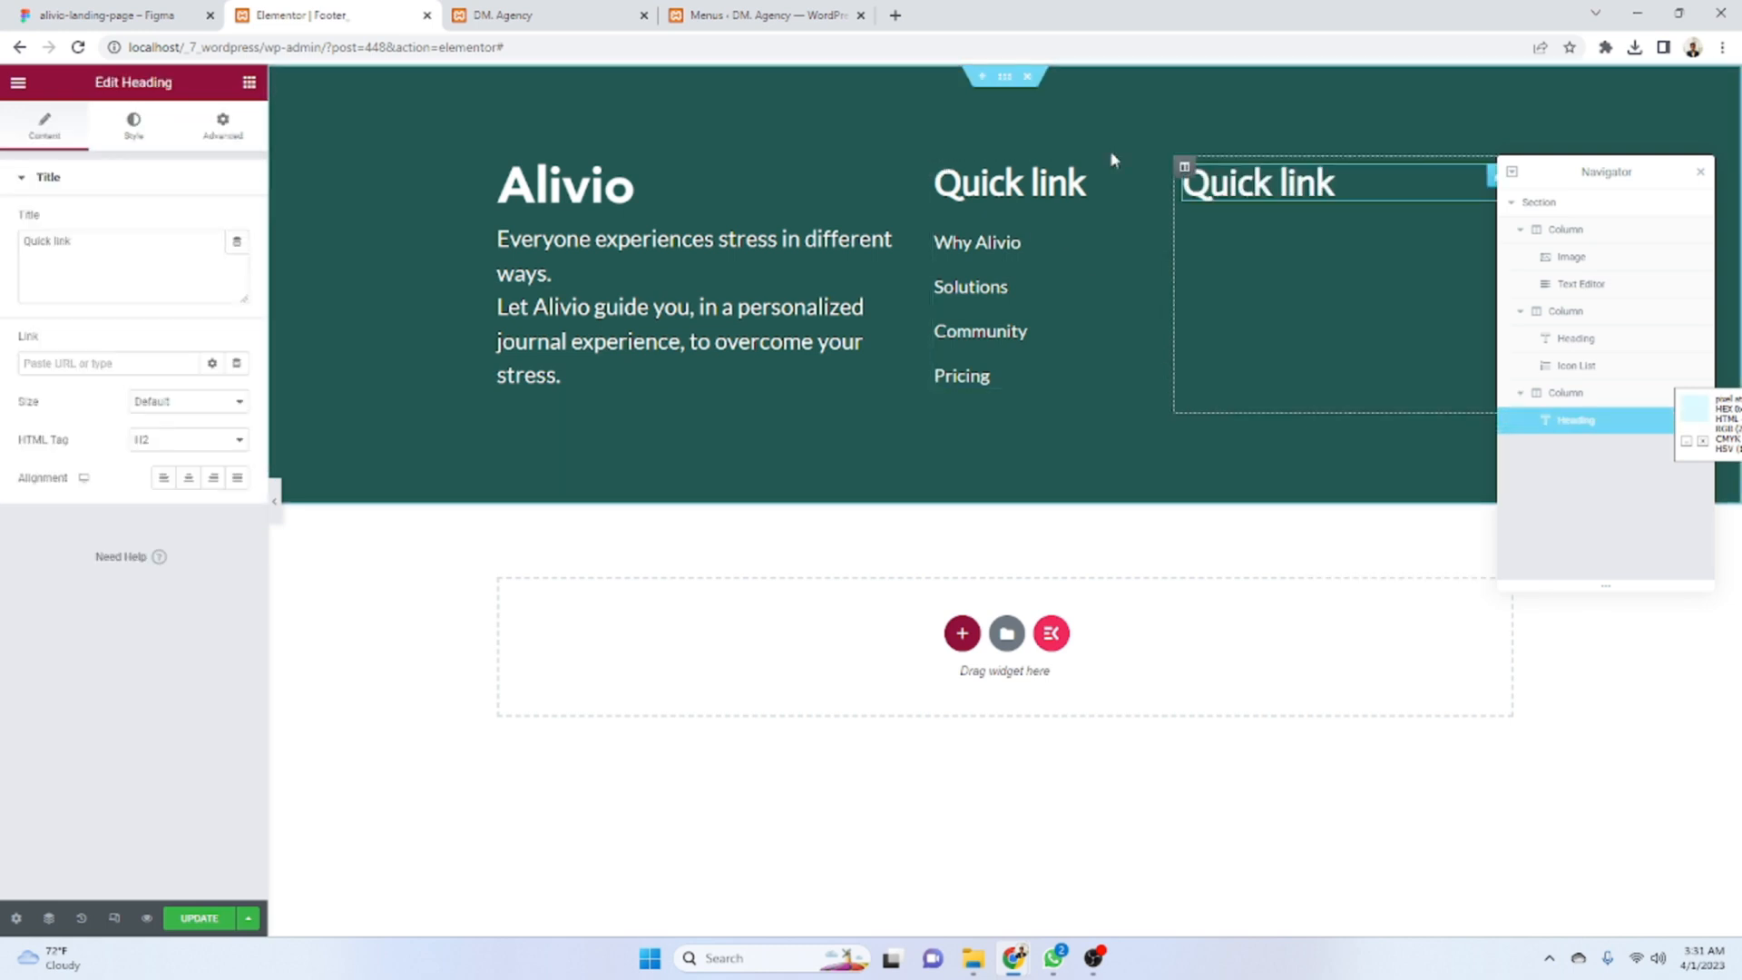
- Replace the third column heading's title with "Office" copied from the Figma footer
{"action": "left_click", "coordinate": [173, 16]}
{"action": "left_click", "coordinate": [1156, 382]}
{"action": "left_click", "coordinate": [327, 15]}
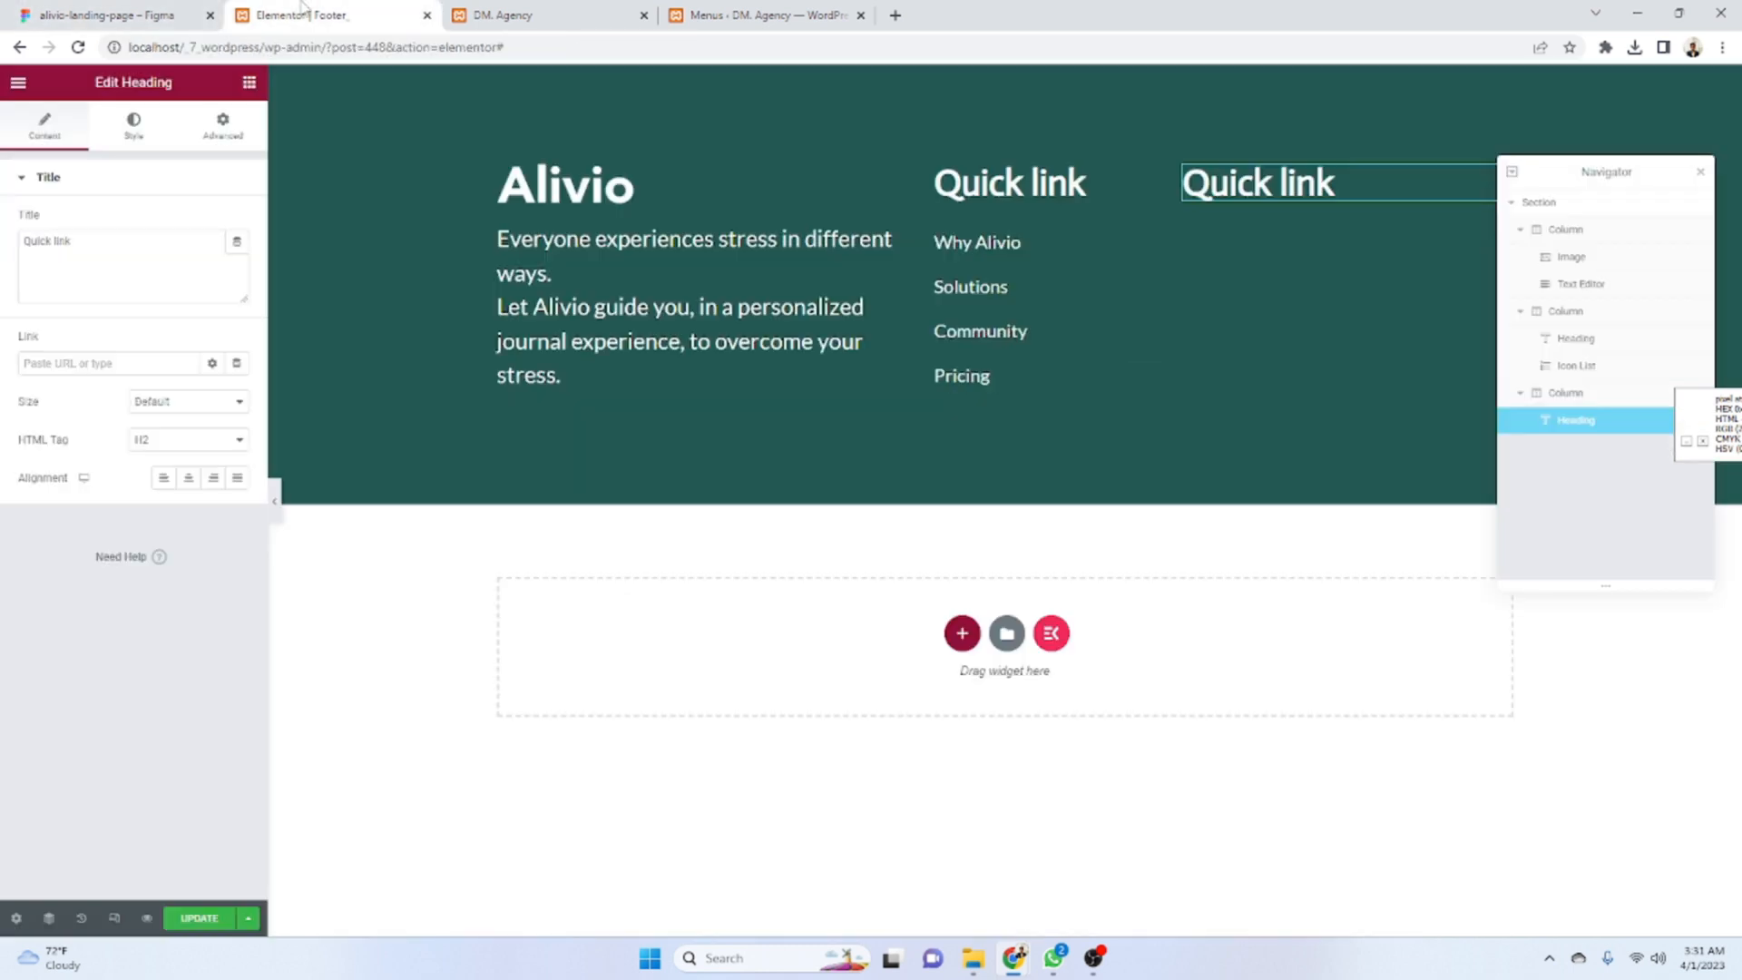
{"action": "left_click", "coordinate": [177, 263]}
{"action": "key", "text": "ctrl+a"}
{"action": "key", "text": "ctrl+v"}
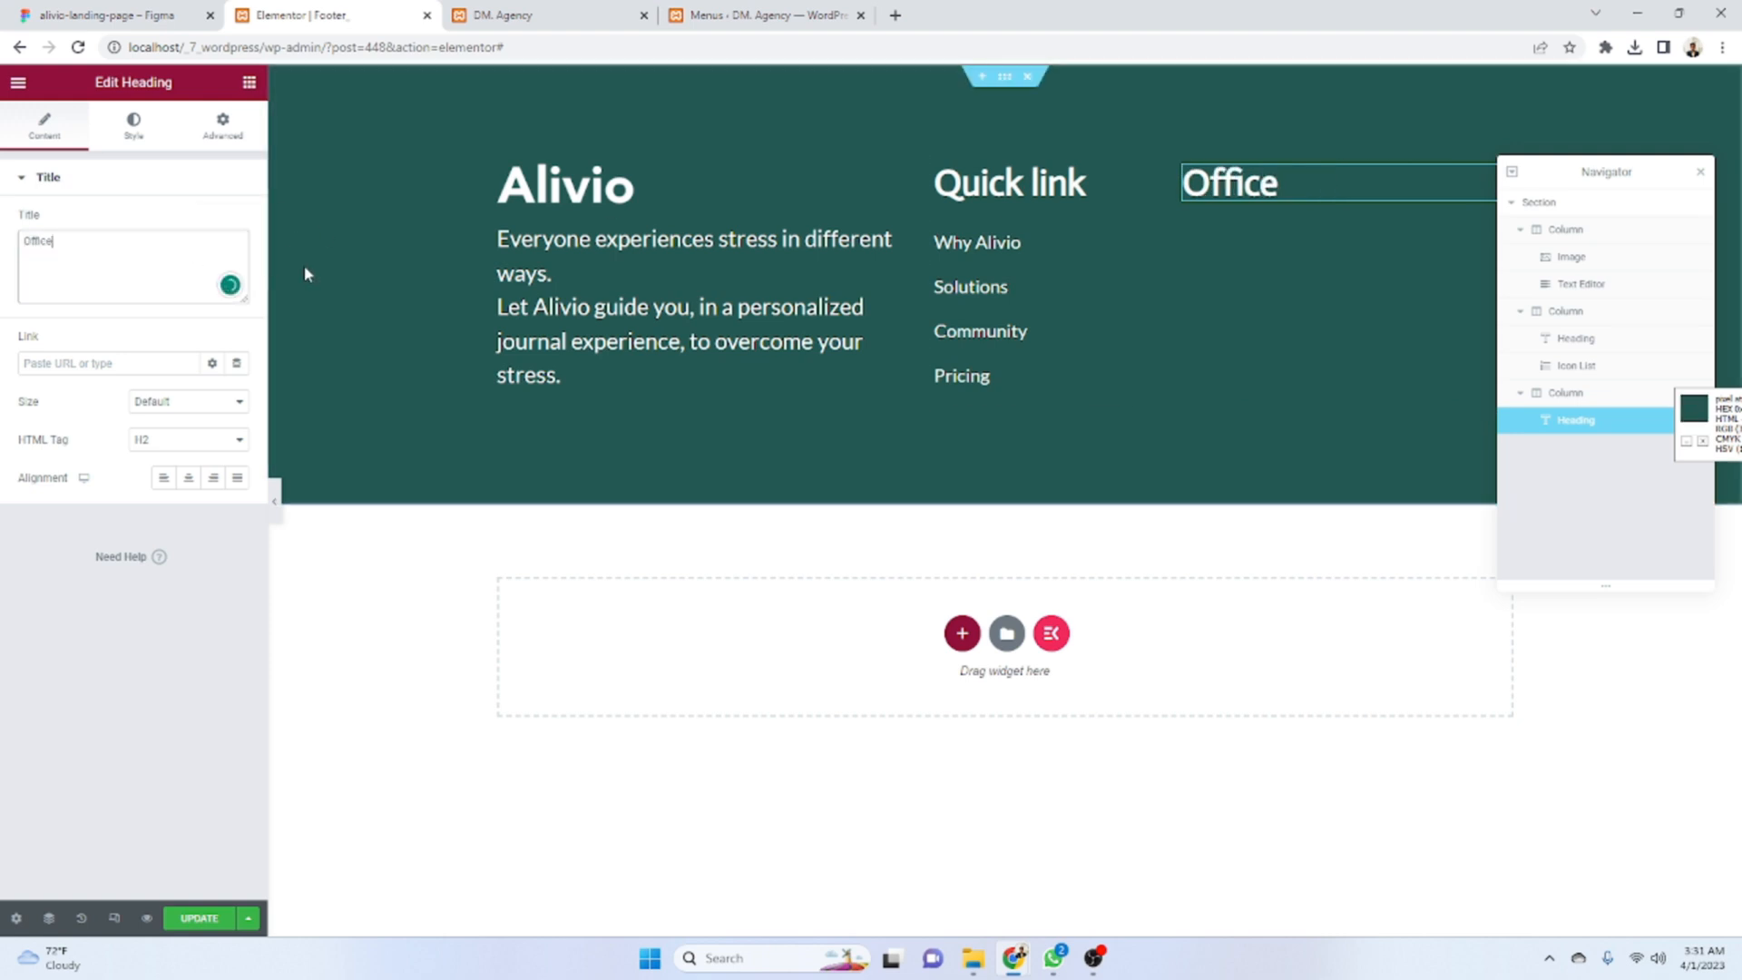
- Copy the Quick link icon list into the third column below the Office heading
{"action": "left_click", "coordinate": [172, 15]}
{"action": "left_click", "coordinate": [1205, 444]}
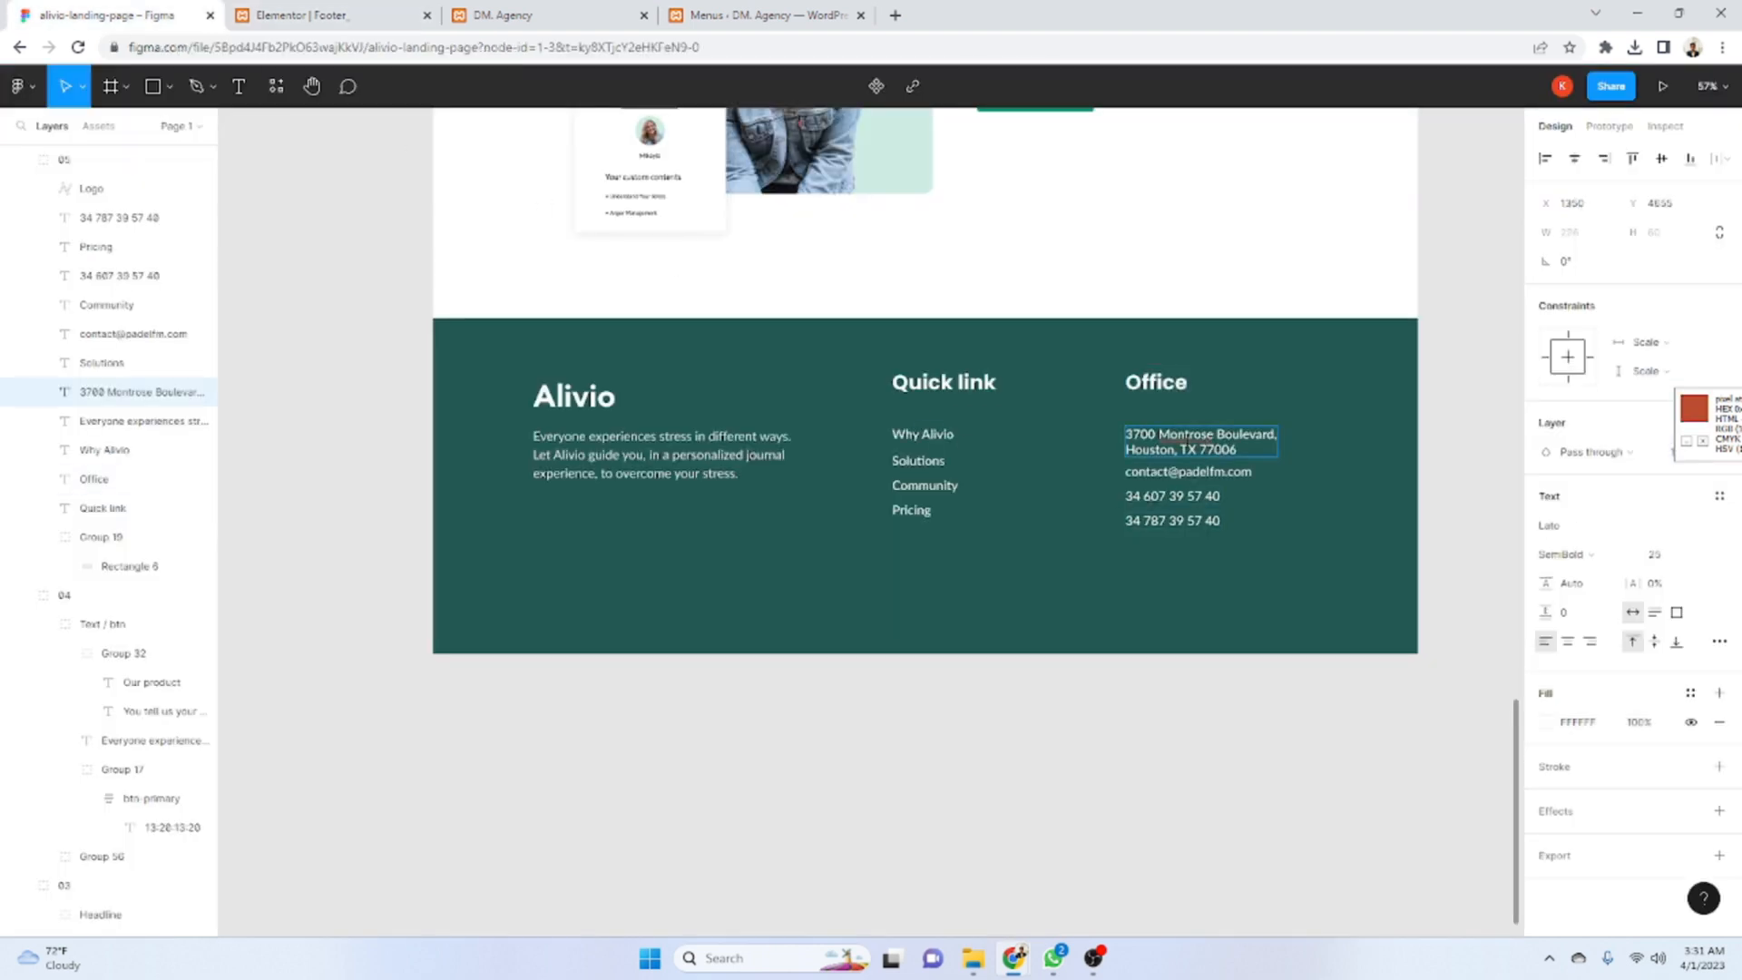
{"action": "left_click", "coordinate": [327, 16]}
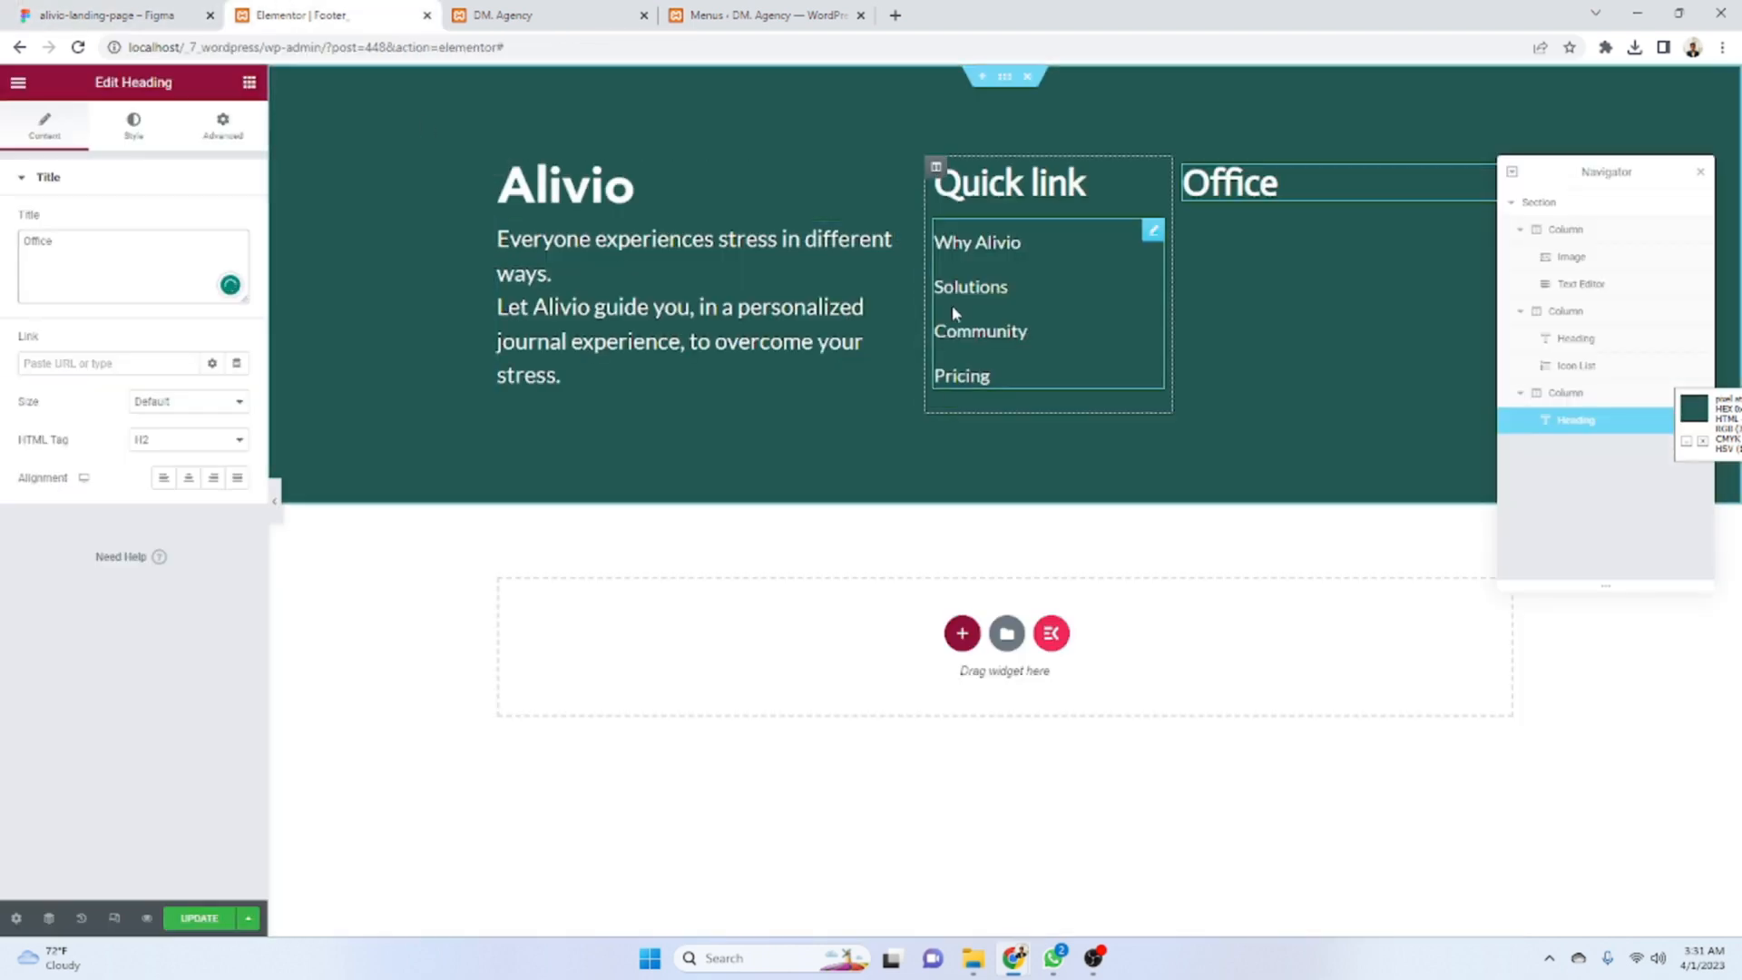
{"action": "right_click", "coordinate": [951, 305]}
{"action": "left_click", "coordinate": [1007, 383]}
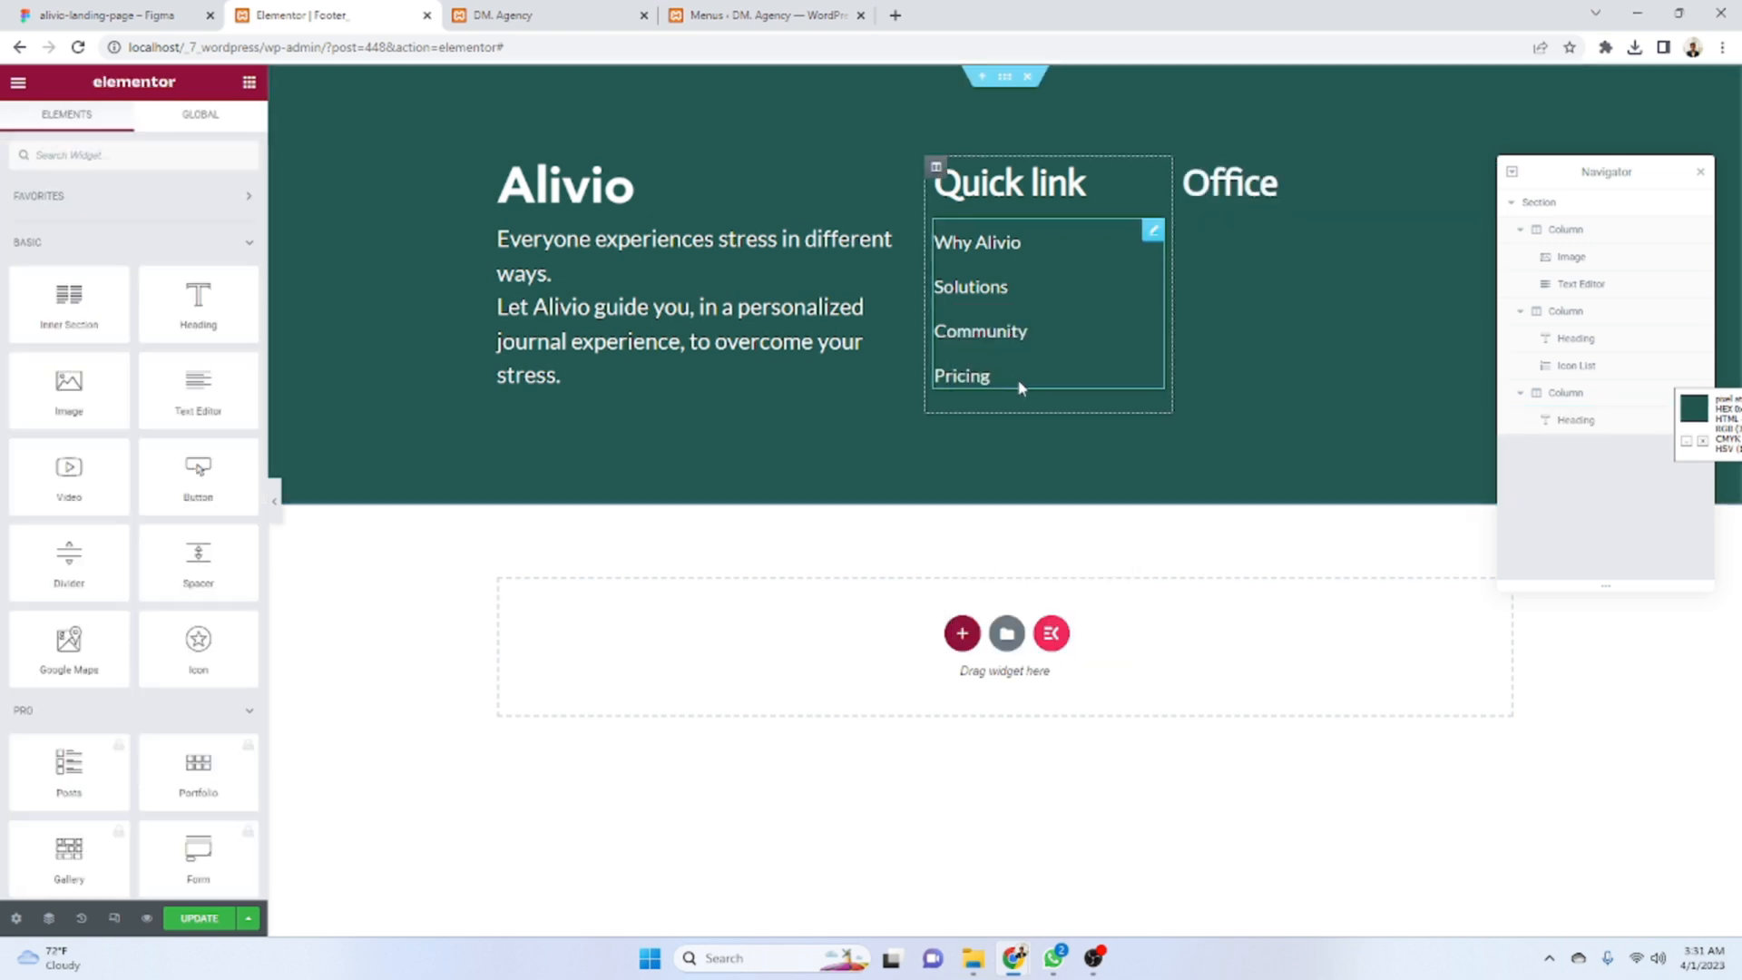
{"action": "right_click", "coordinate": [1268, 278]}
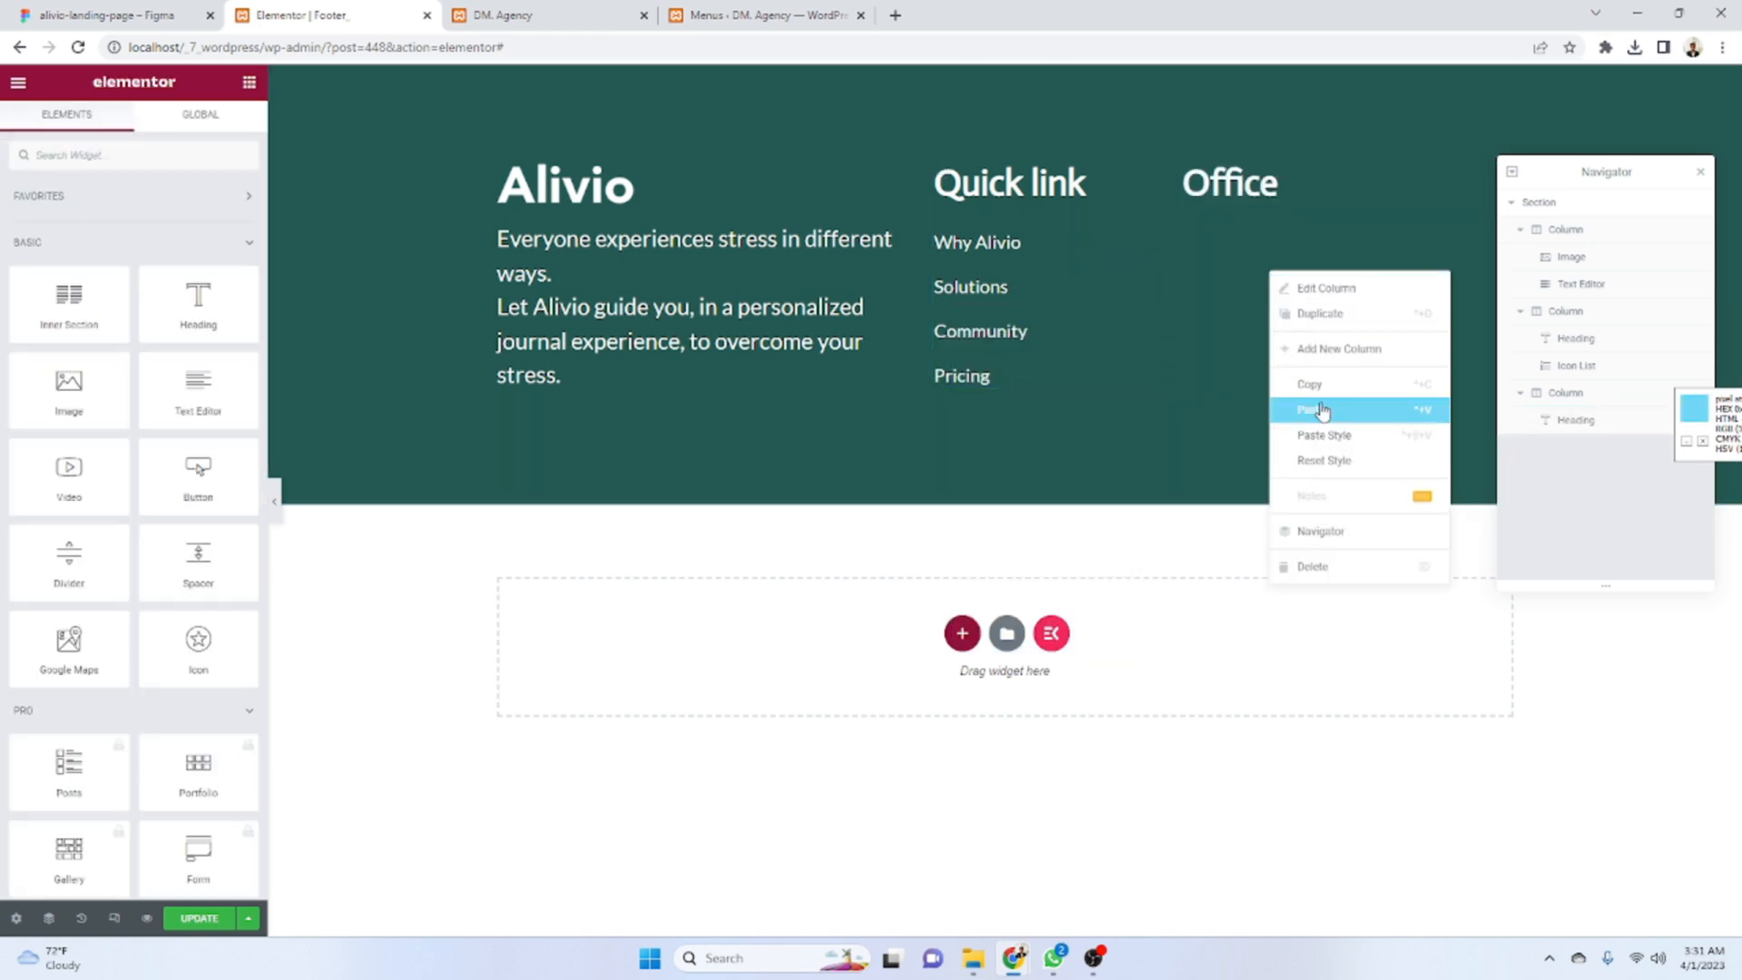
{"action": "left_click", "coordinate": [1320, 404]}
- Replace the Office list's first item text with the office address copied from the Figma footer
{"action": "left_click", "coordinate": [109, 15]}
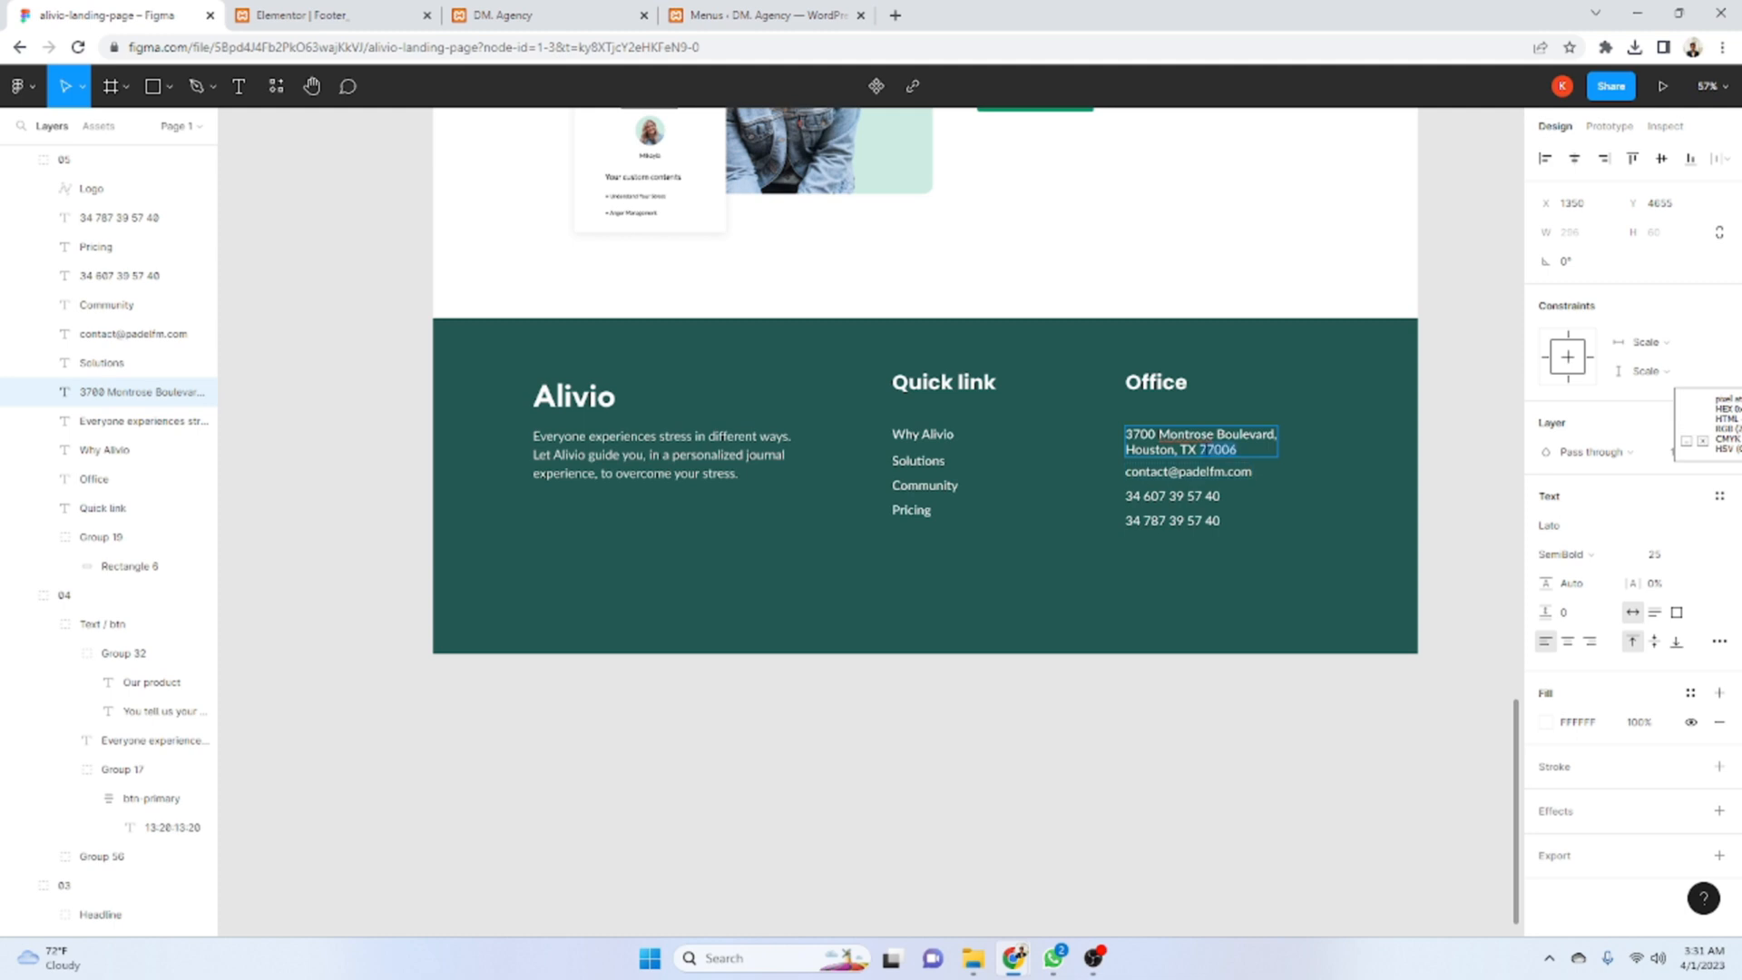
{"action": "left_click", "coordinate": [272, 16]}
{"action": "left_click", "coordinate": [101, 299]}
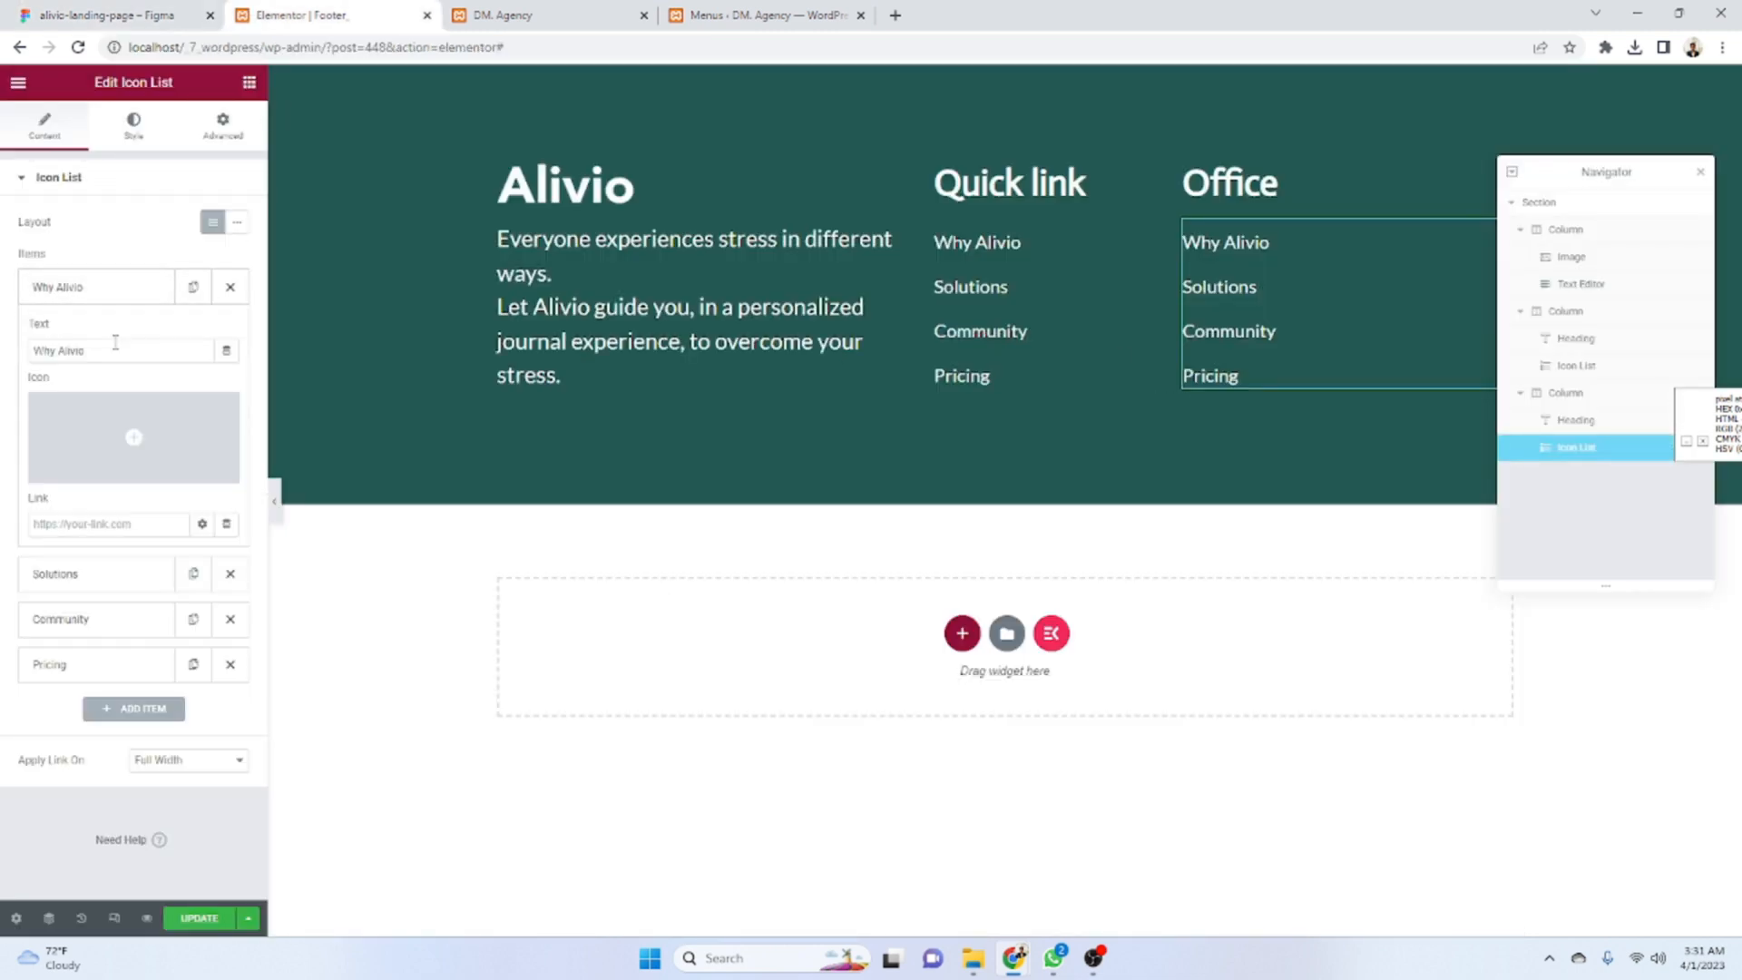
{"action": "key", "text": "ctrl+v"}
- Replace the Office list's second item text with the contact e-mail copied from the Figma footer
{"action": "key", "text": "ctrl+1"}
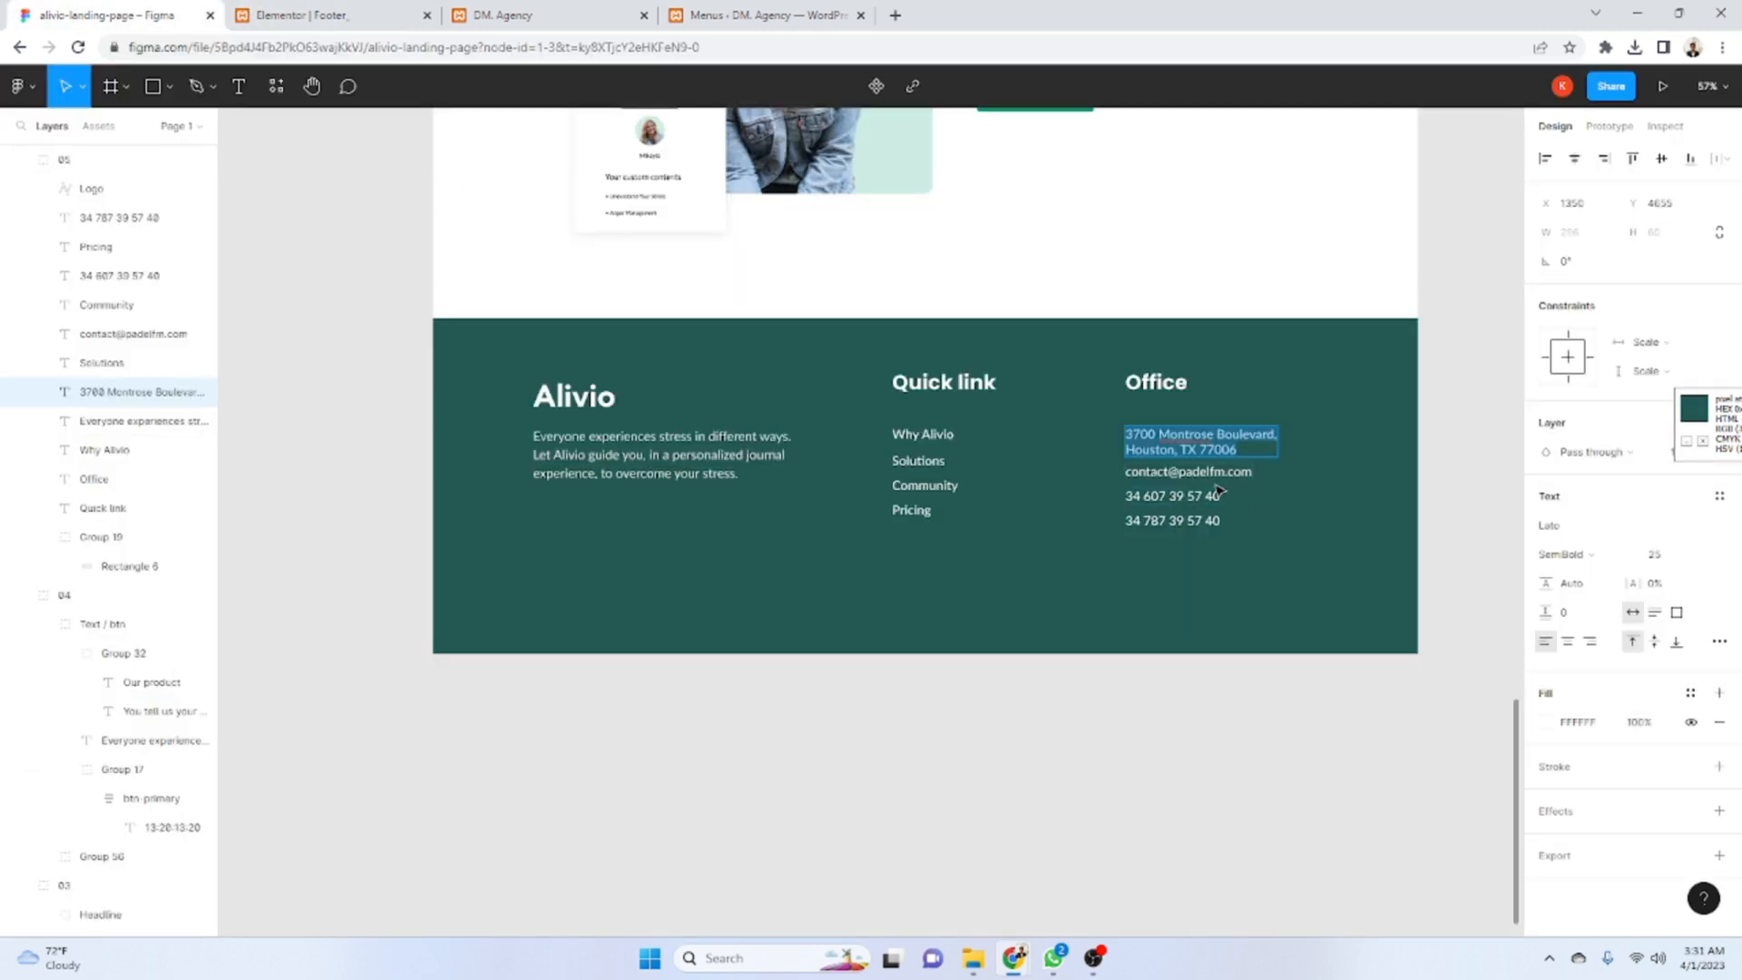
{"action": "double_click", "coordinate": [1188, 470]}
{"action": "key", "text": "ctrl+2"}
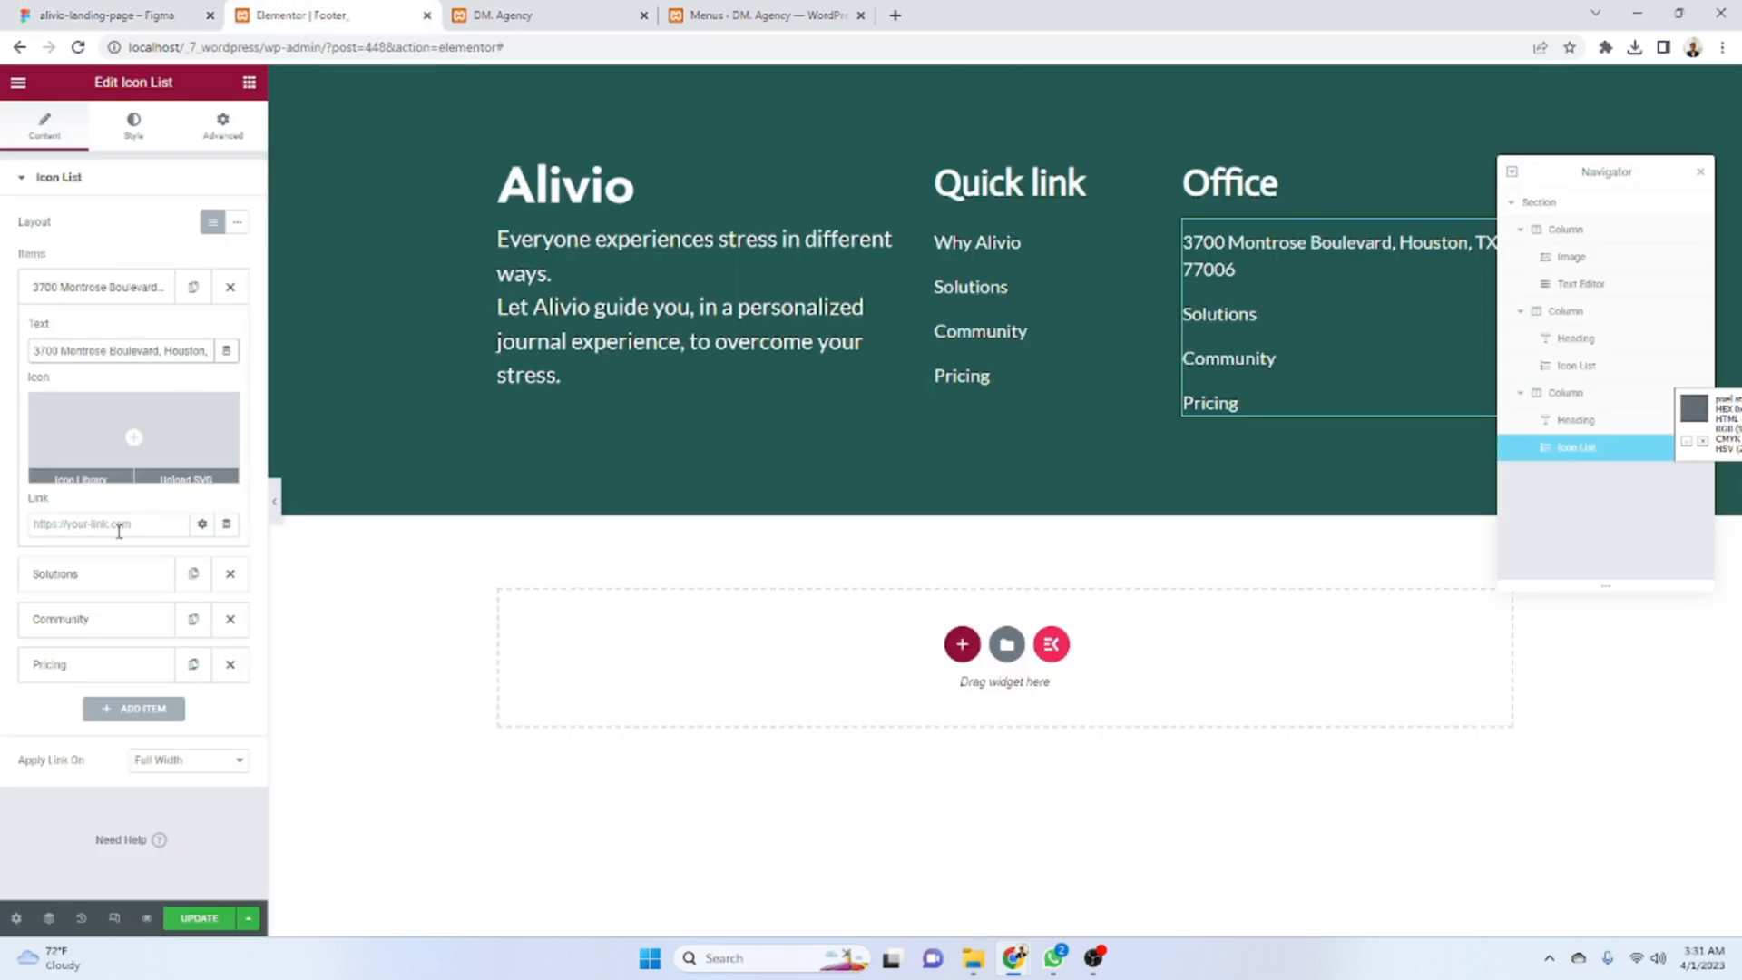
{"action": "left_click", "coordinate": [122, 576]}
{"action": "left_click", "coordinate": [114, 392]}
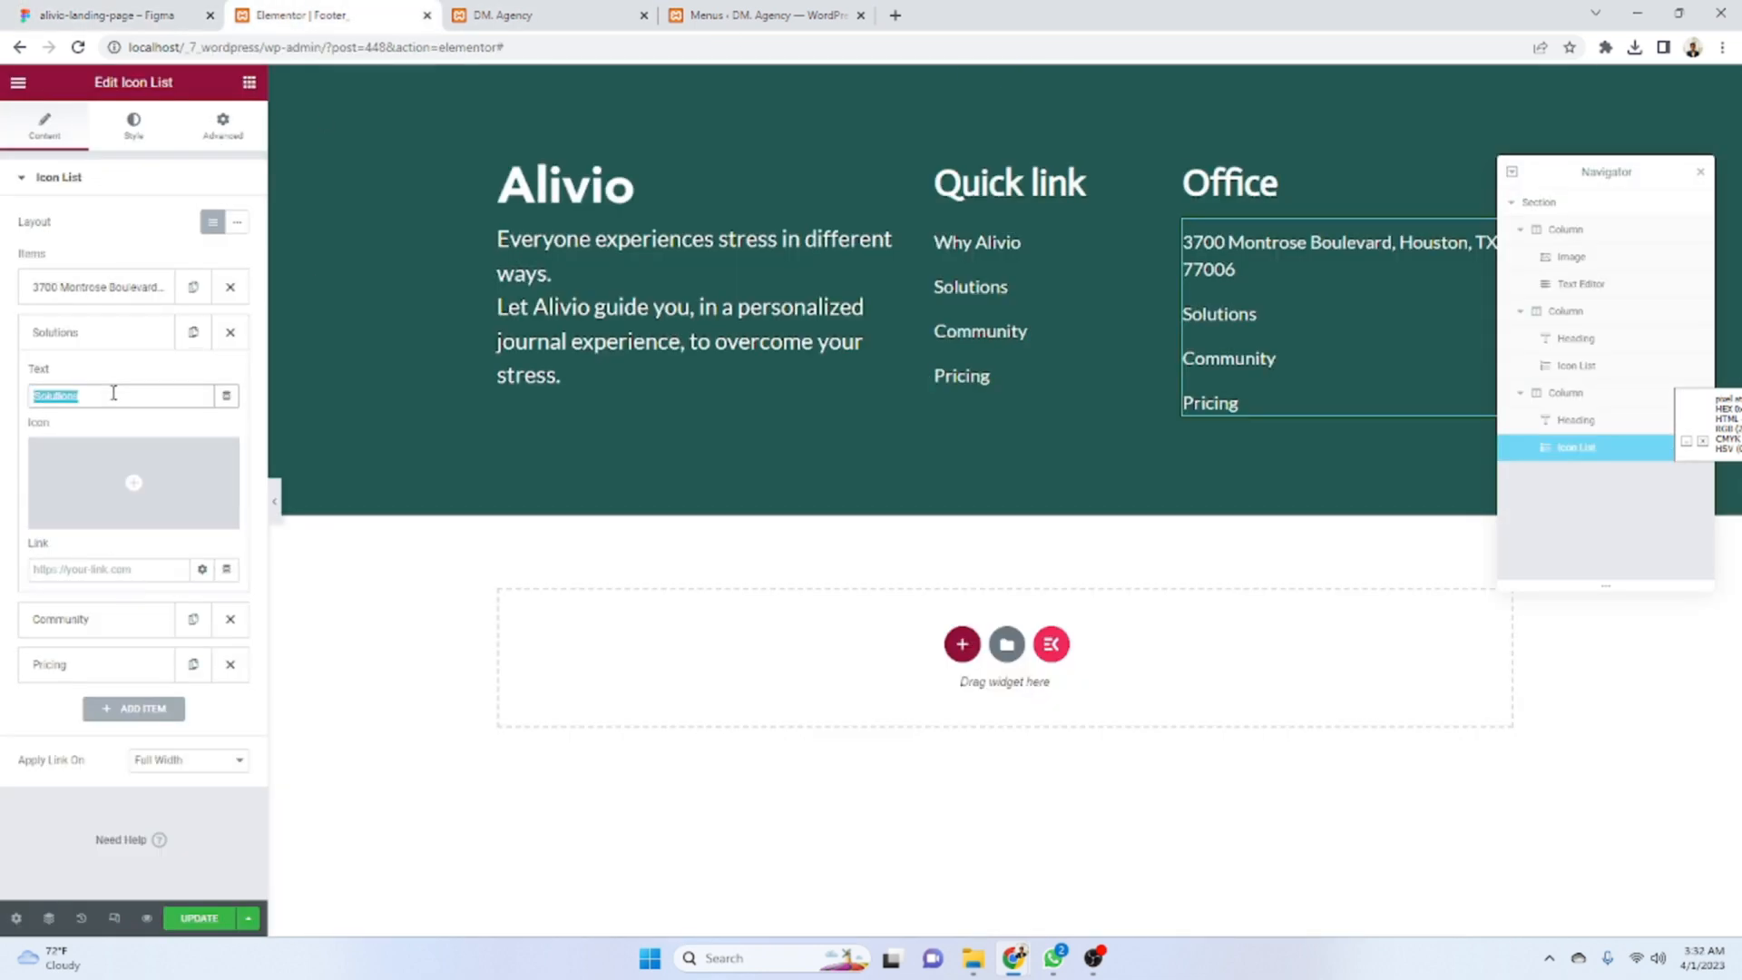
{"action": "key", "text": "ctrl+v"}
- Link the second Office item to "mailto:" followed by the contact e-mail
{"action": "left_click", "coordinate": [113, 569]}
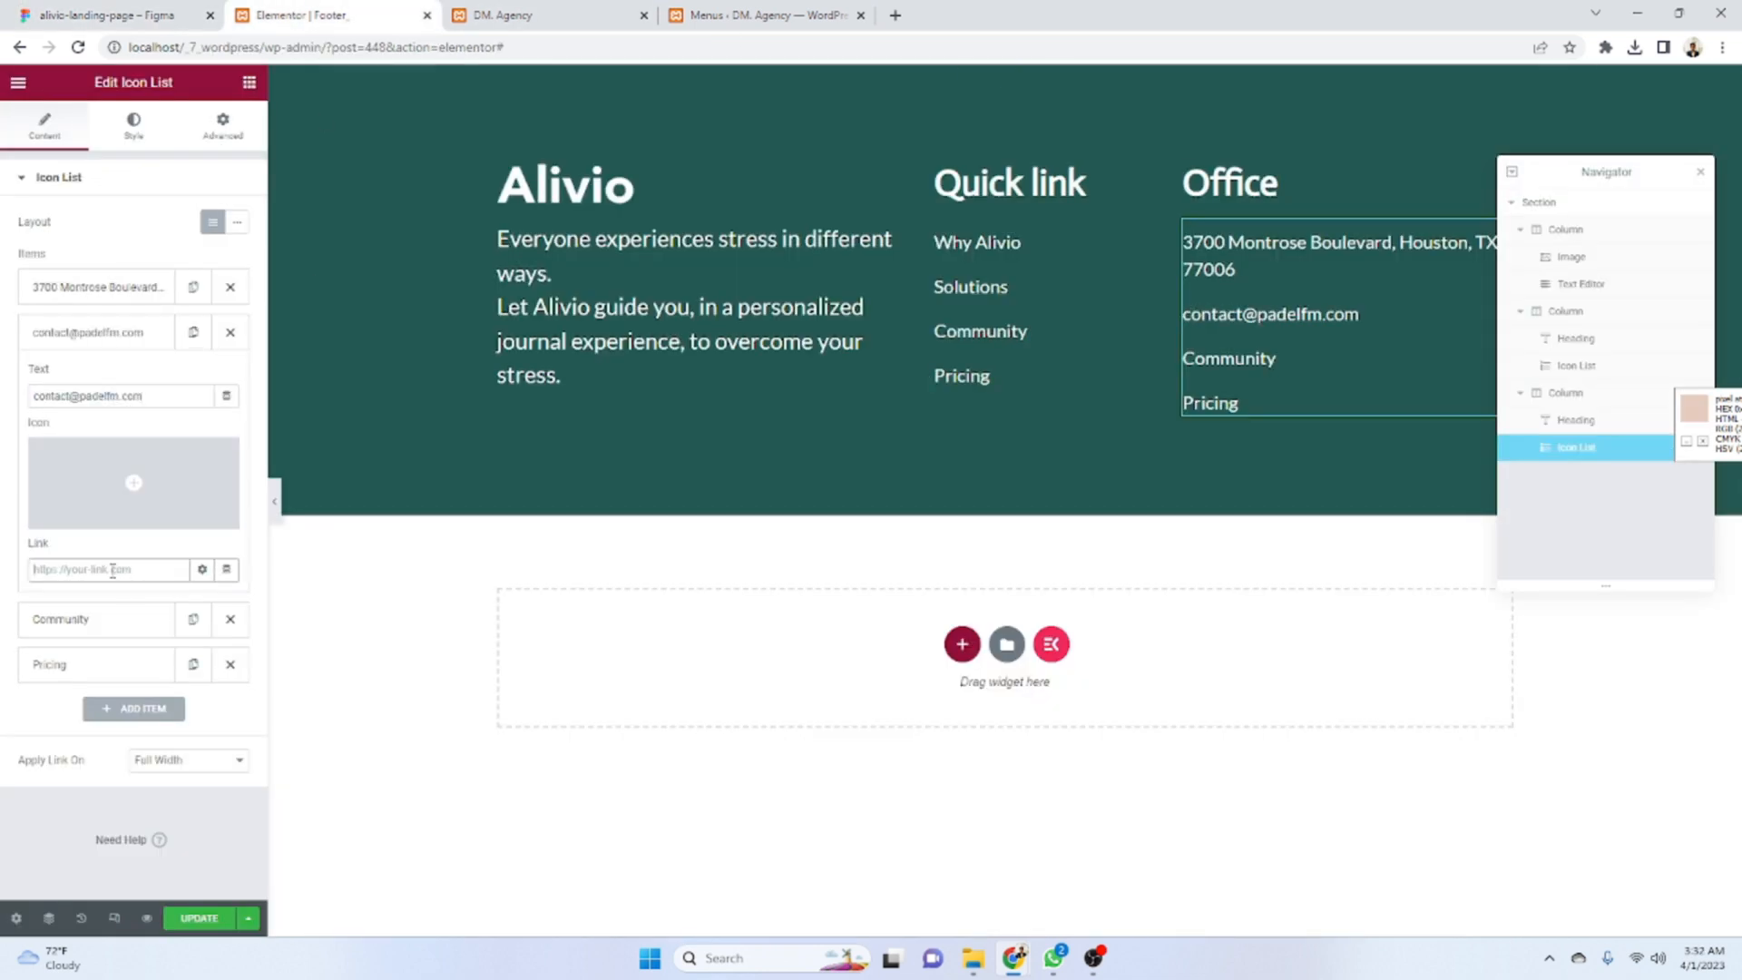
{"action": "type", "text": "mailto:"}
{"action": "key", "text": "ctrl+v"}
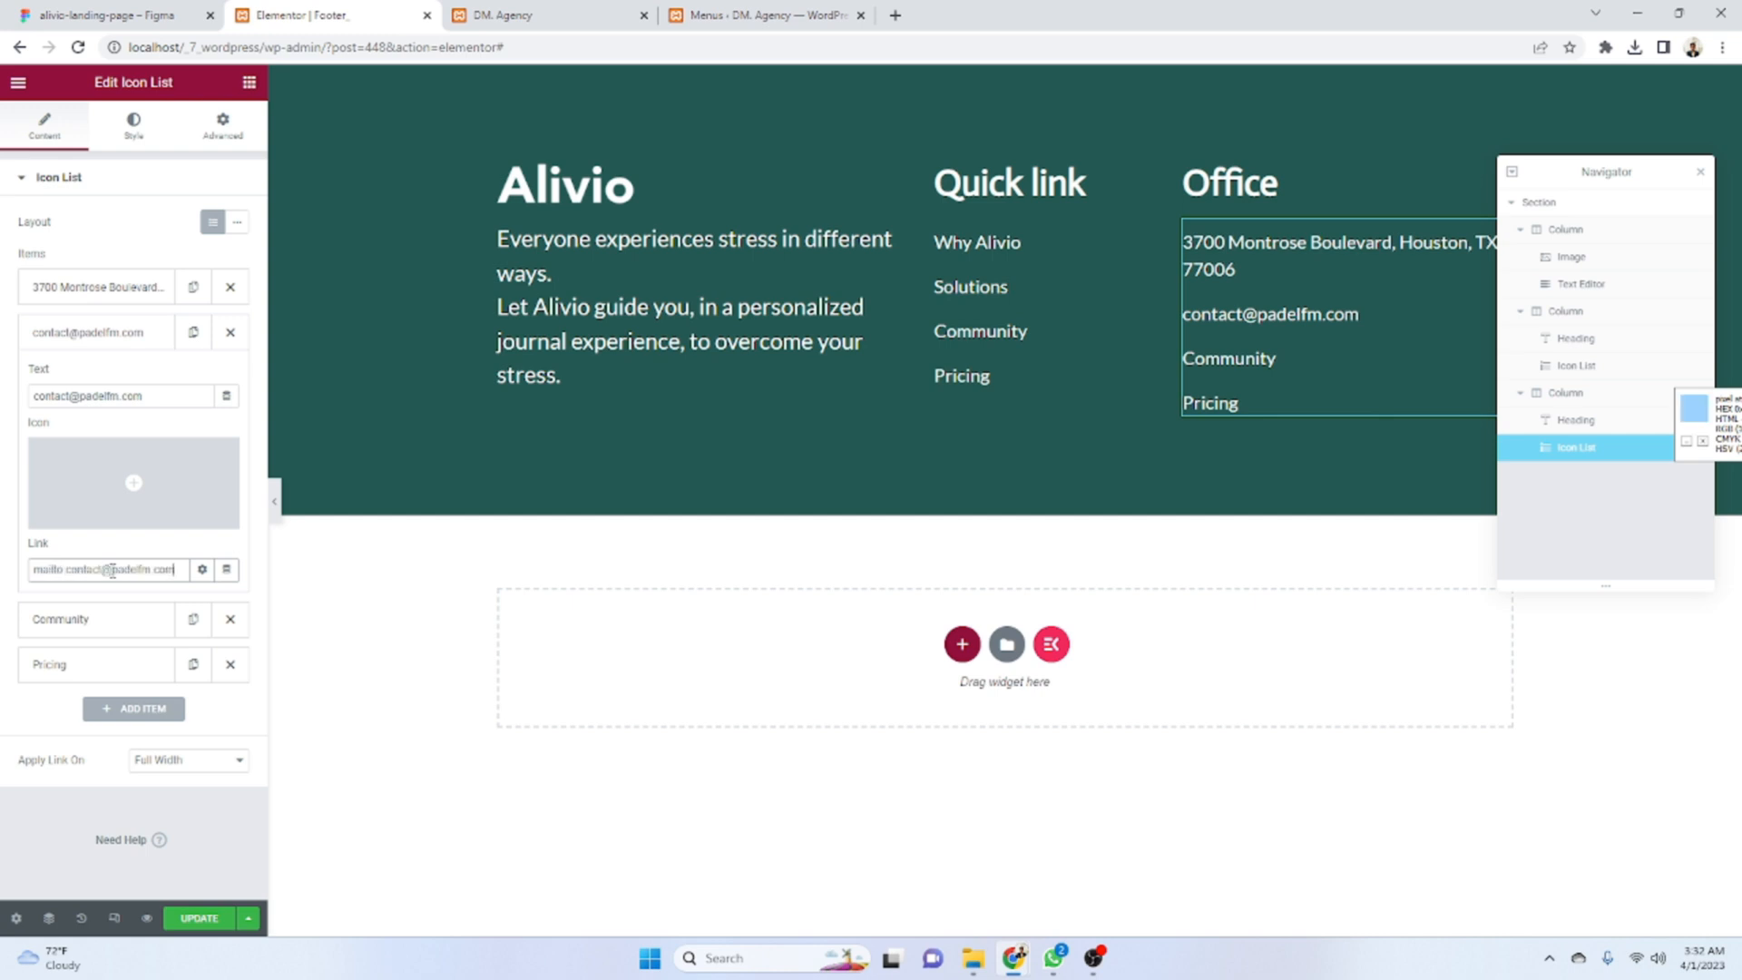
{"action": "left_click", "coordinate": [115, 343]}
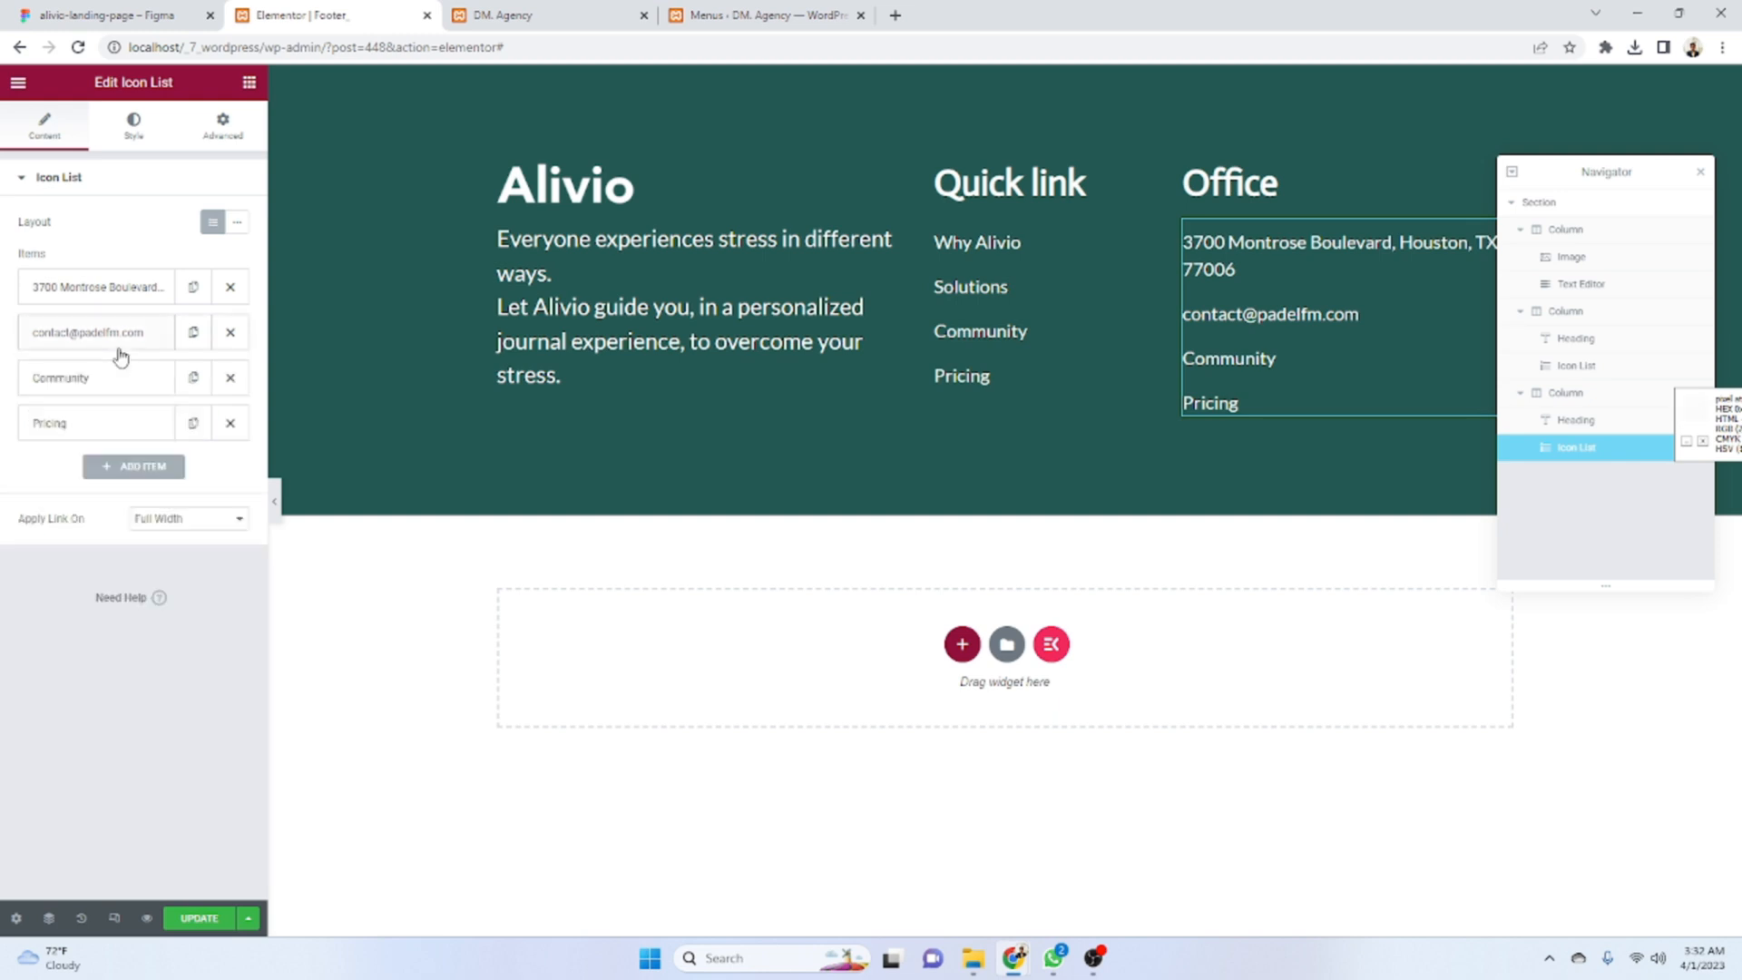
- Replace the third Office item's text with the first phone number from Figma and link it to "tel:" plus that number
{"action": "left_click", "coordinate": [89, 385]}
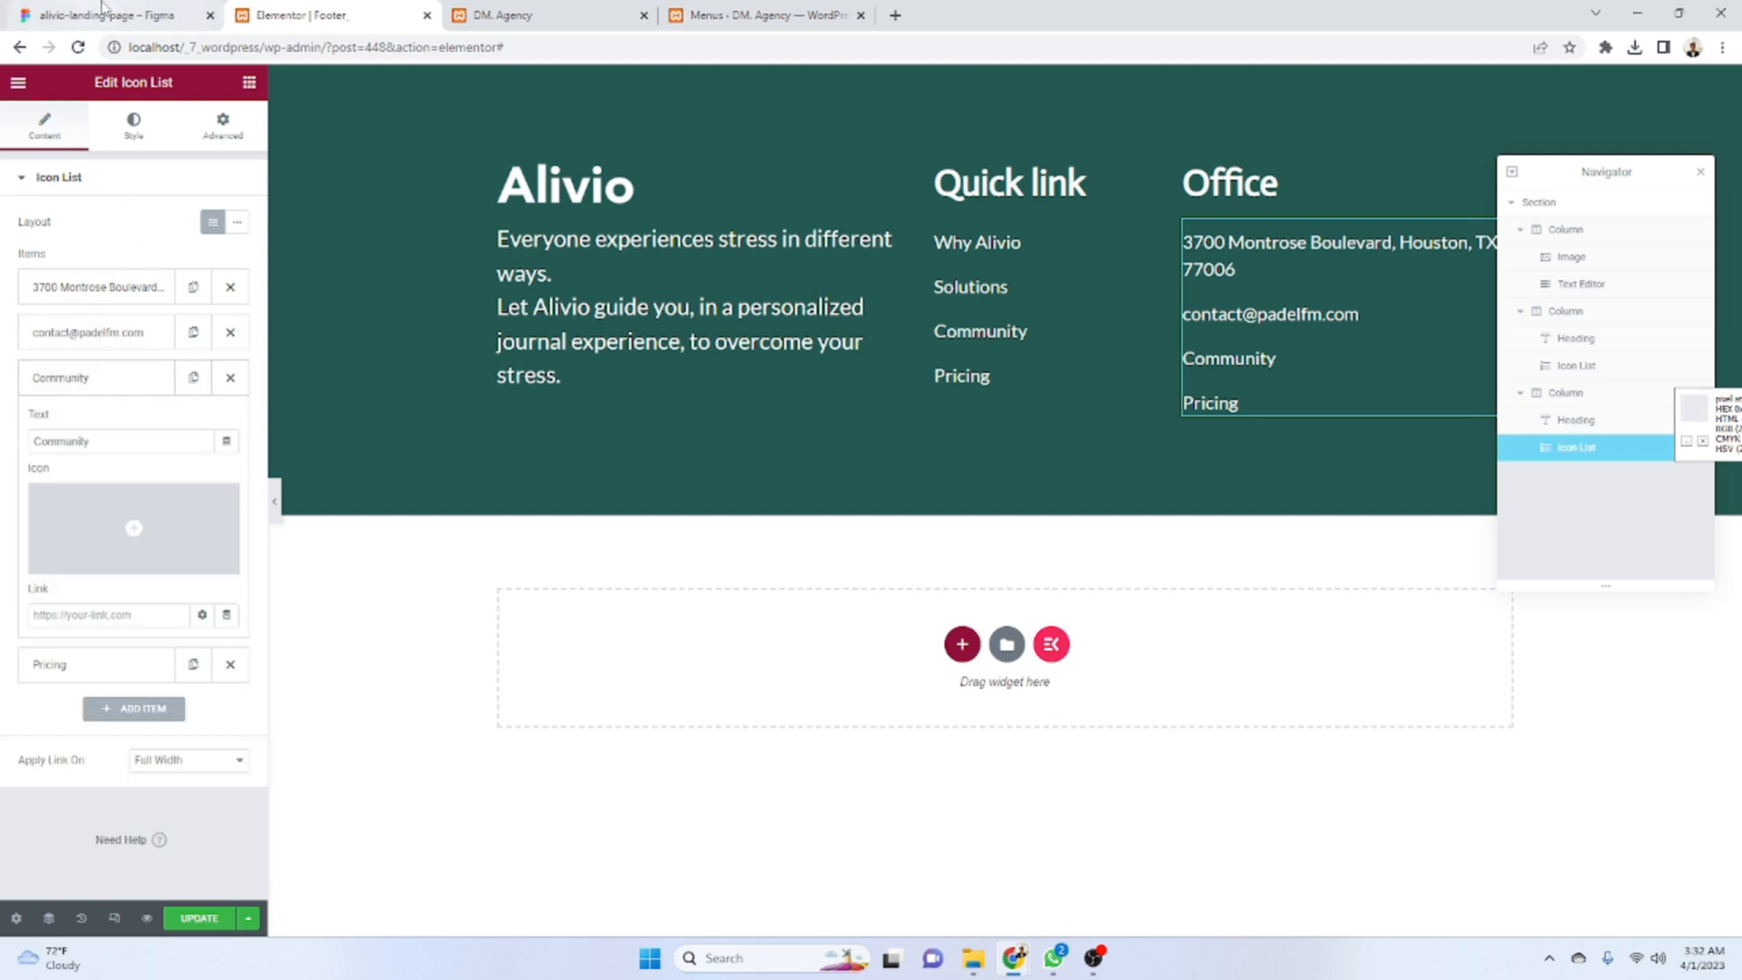
{"action": "left_click", "coordinate": [102, 13]}
{"action": "double_click", "coordinate": [1197, 495]}
{"action": "key", "text": "ctrl+c"}
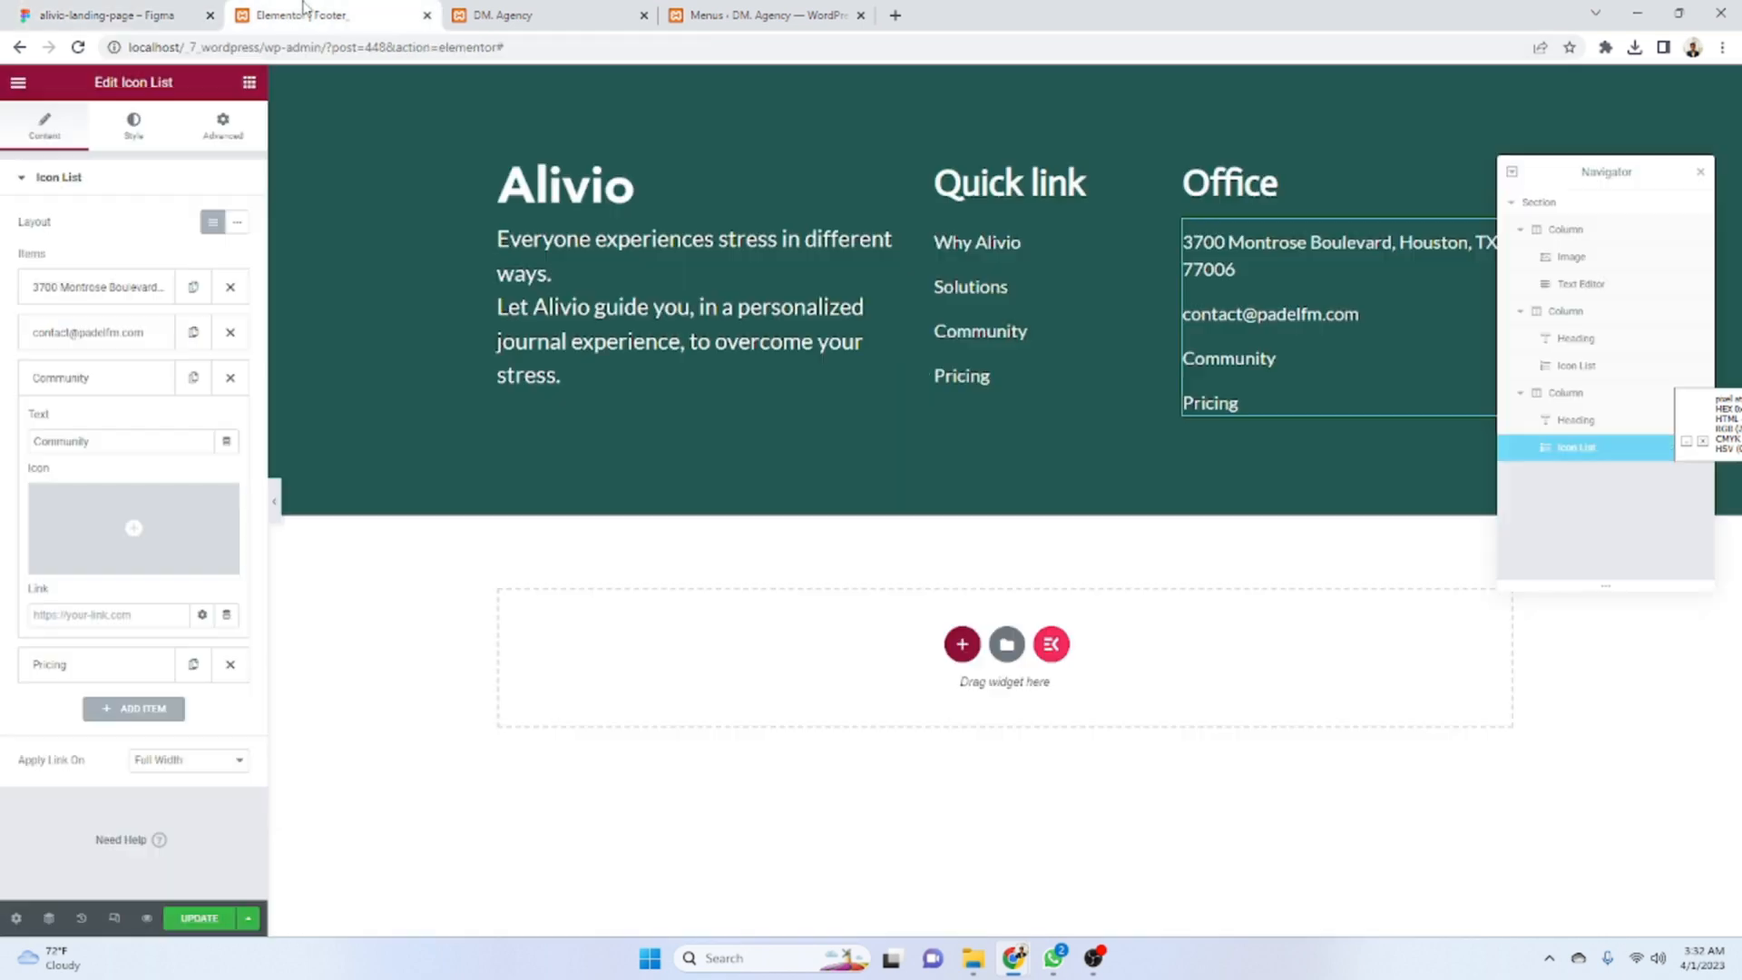
{"action": "left_click", "coordinate": [299, 15]}
{"action": "key", "text": "ctrl+v"}
{"action": "left_click", "coordinate": [139, 623]}
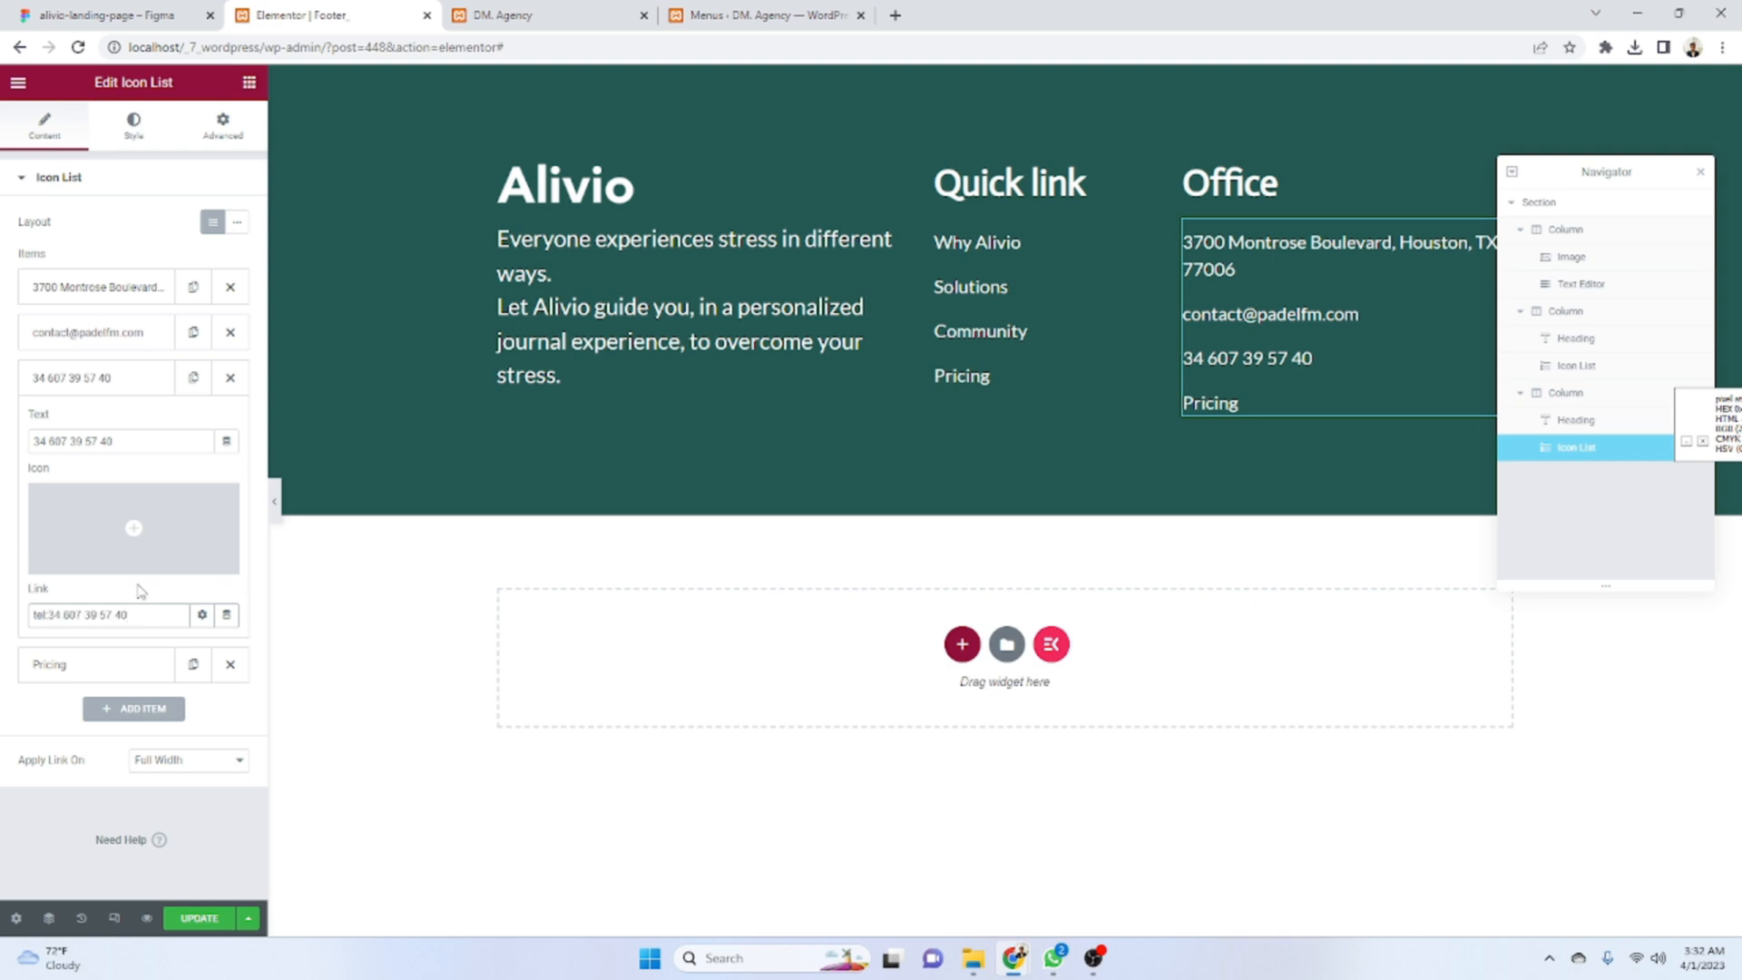
- Replace the fourth Office item's text with the second phone number from Figma and link it to "tel:" plus that number
{"action": "left_click", "coordinate": [138, 16]}
{"action": "left_click", "coordinate": [1129, 520]}
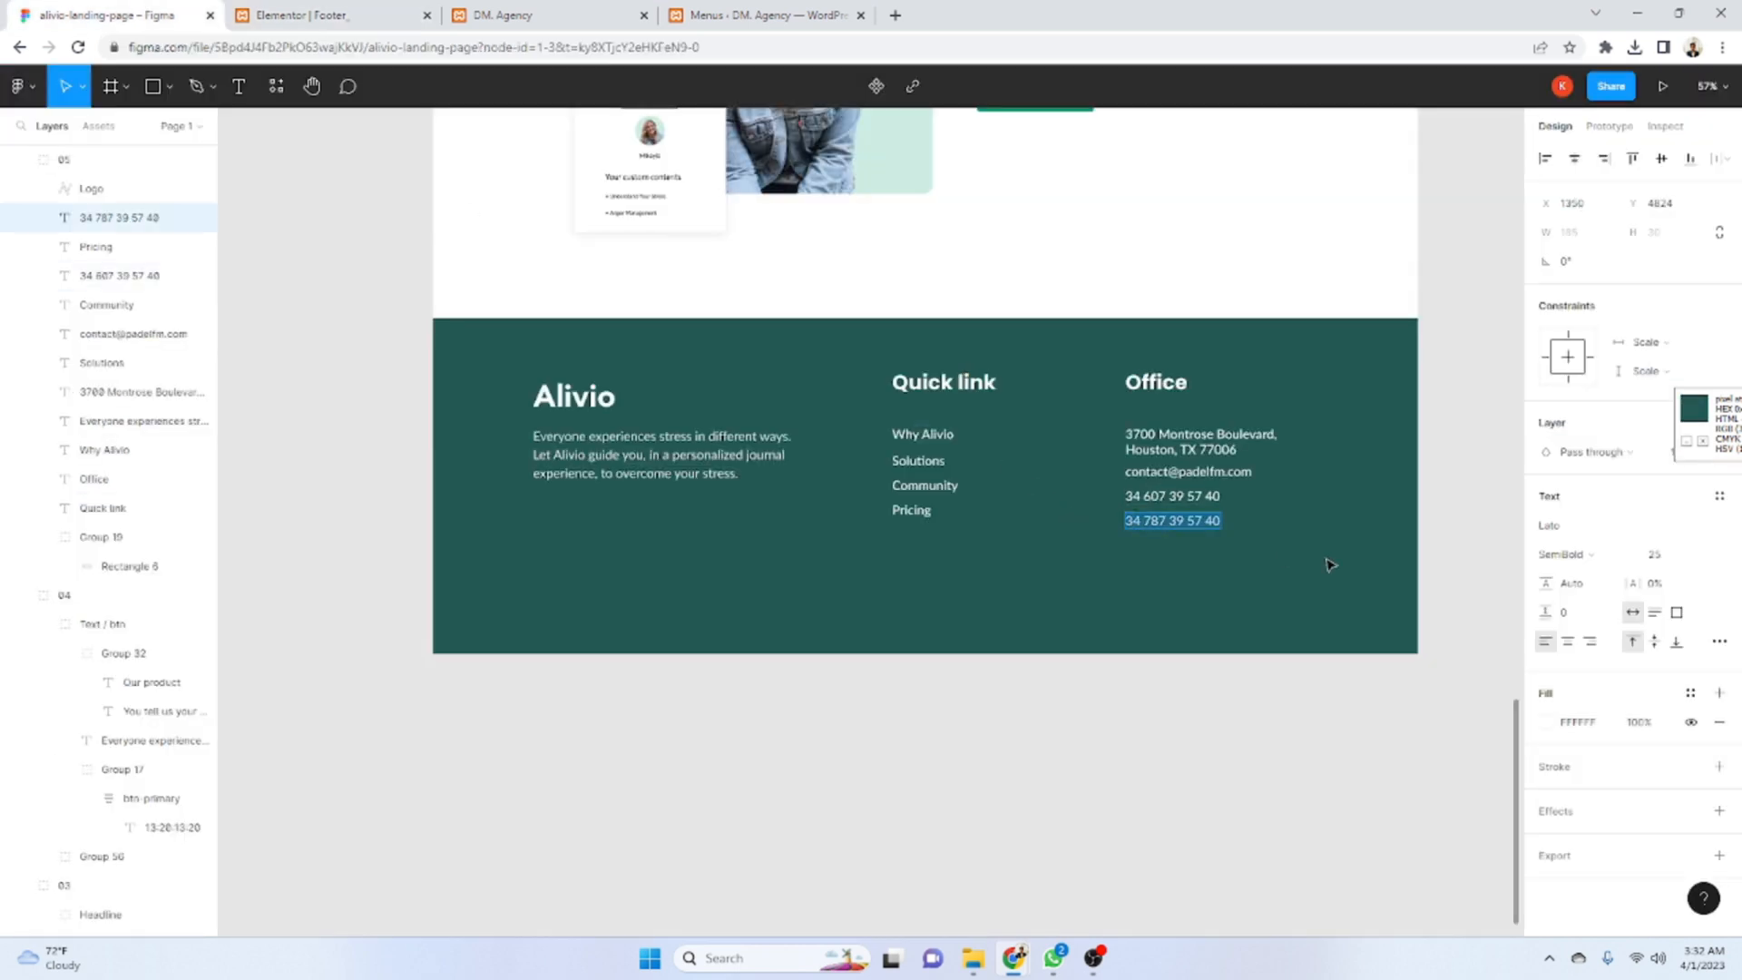
{"action": "left_click", "coordinate": [331, 15]}
{"action": "left_click", "coordinate": [136, 708]}
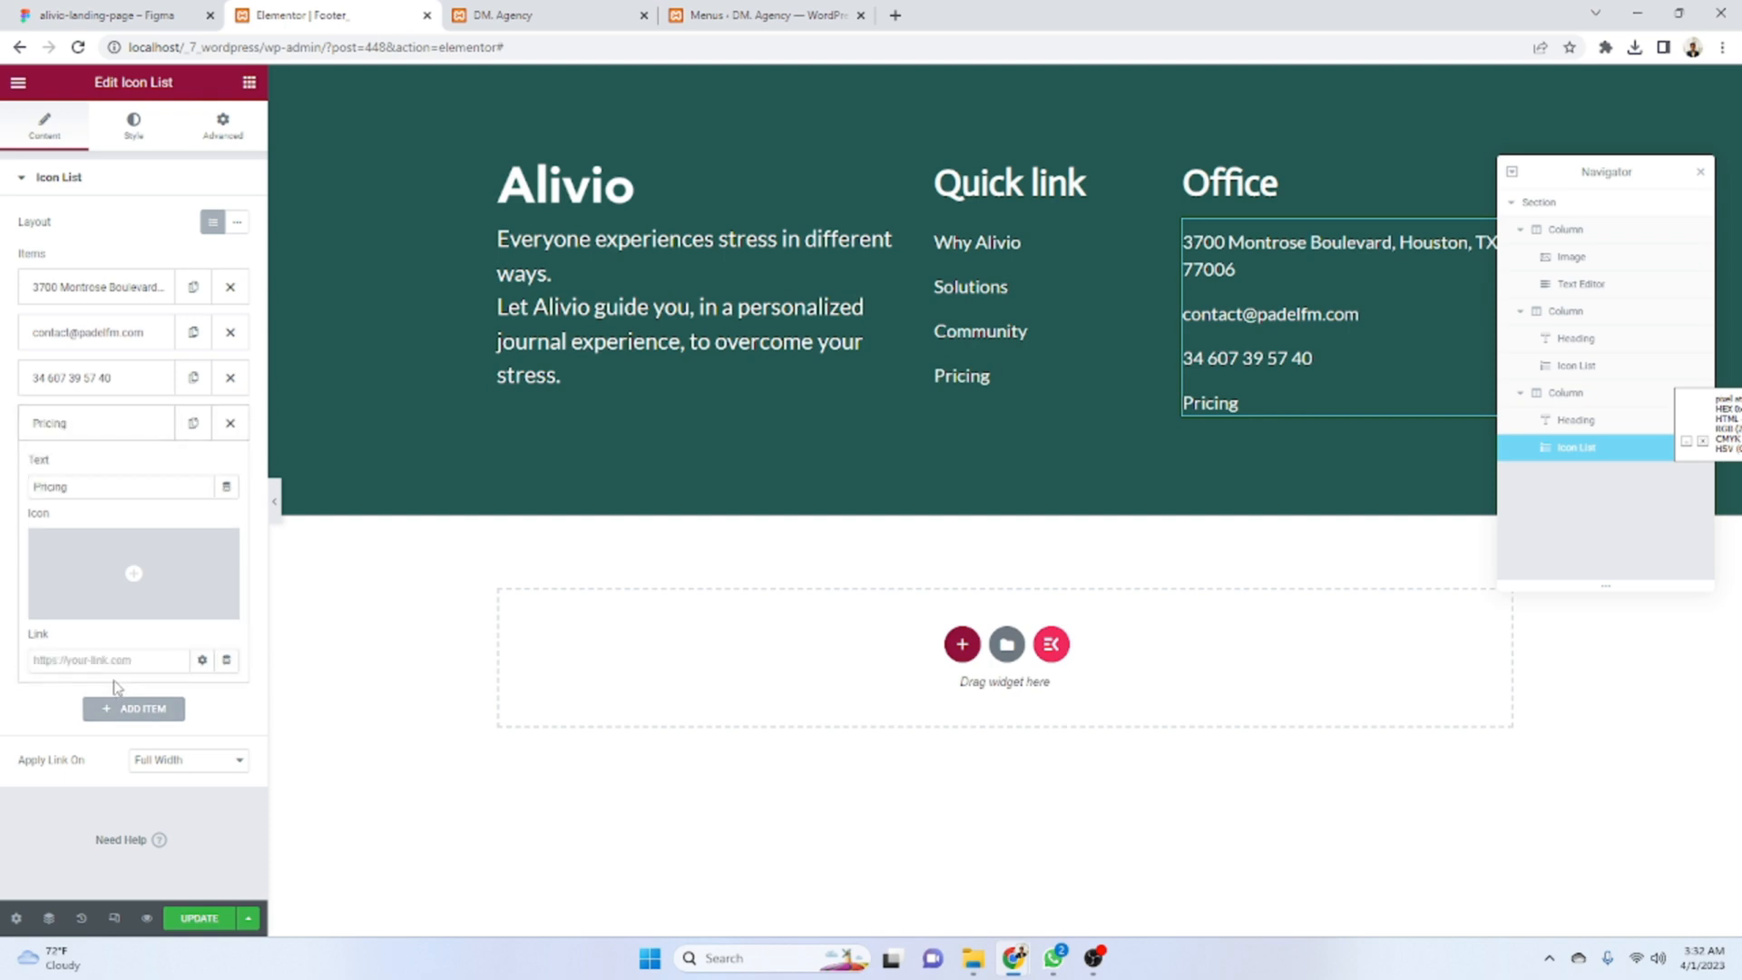
{"action": "key", "text": "ctrl+v"}
{"action": "left_click", "coordinate": [82, 657]}
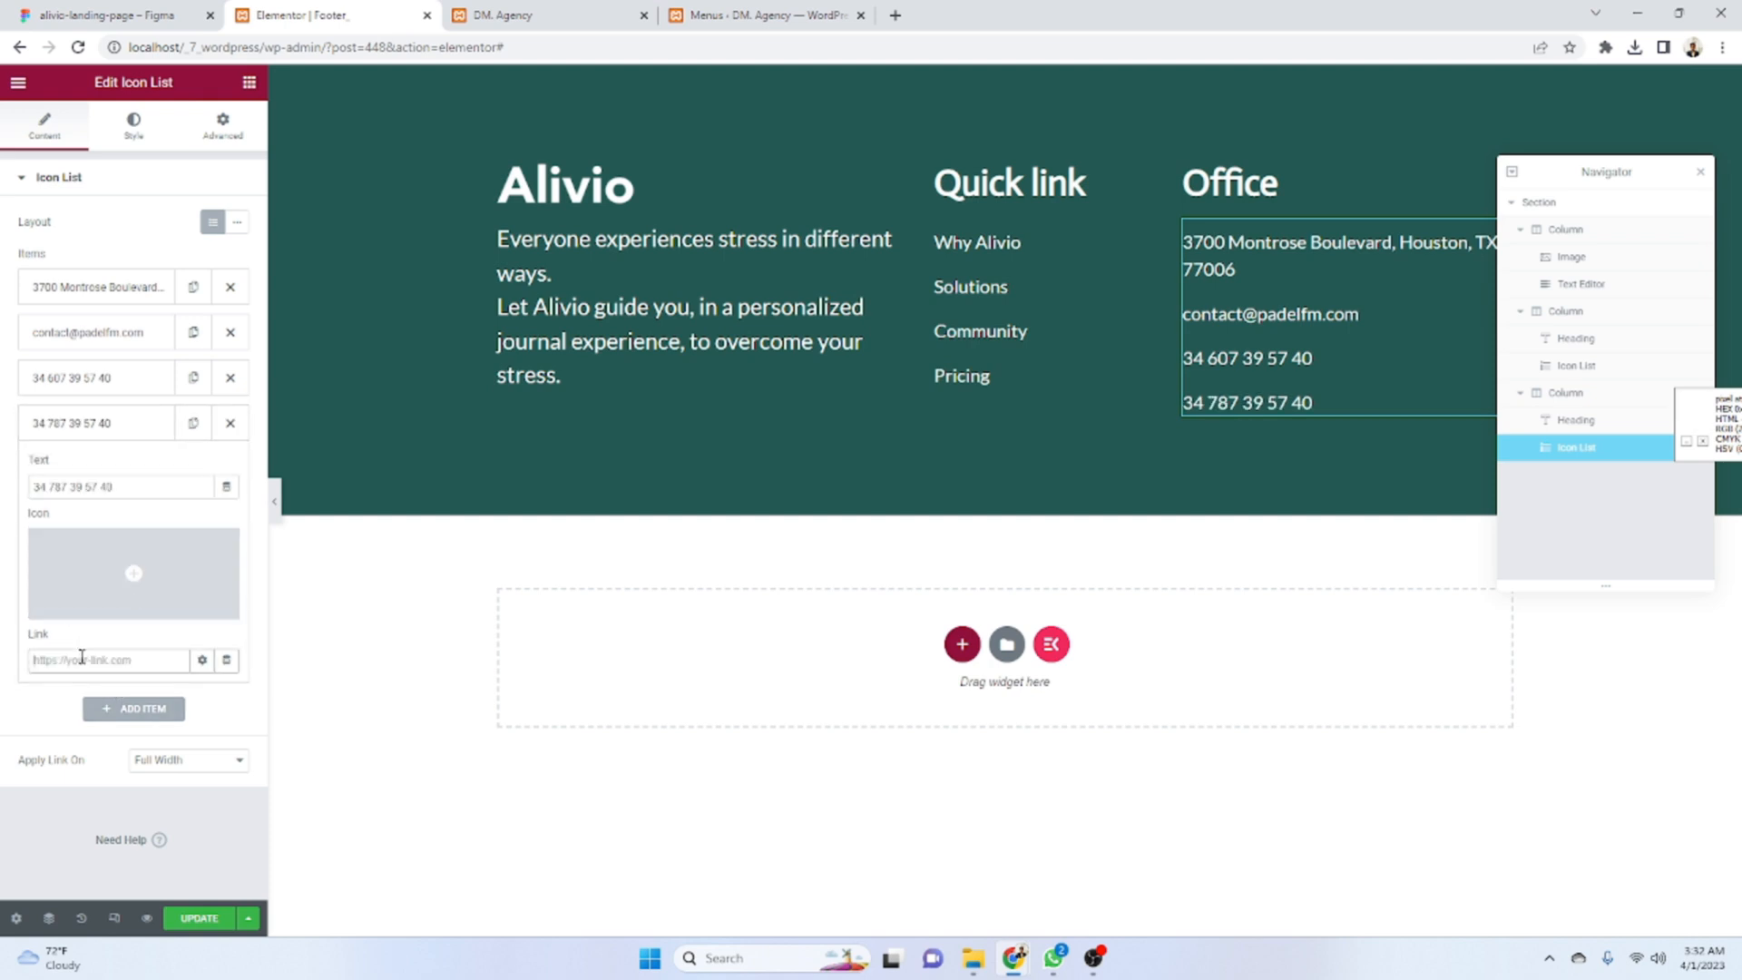
{"action": "type", "text": "tel:"}
{"action": "key", "text": "ctrl+v"}
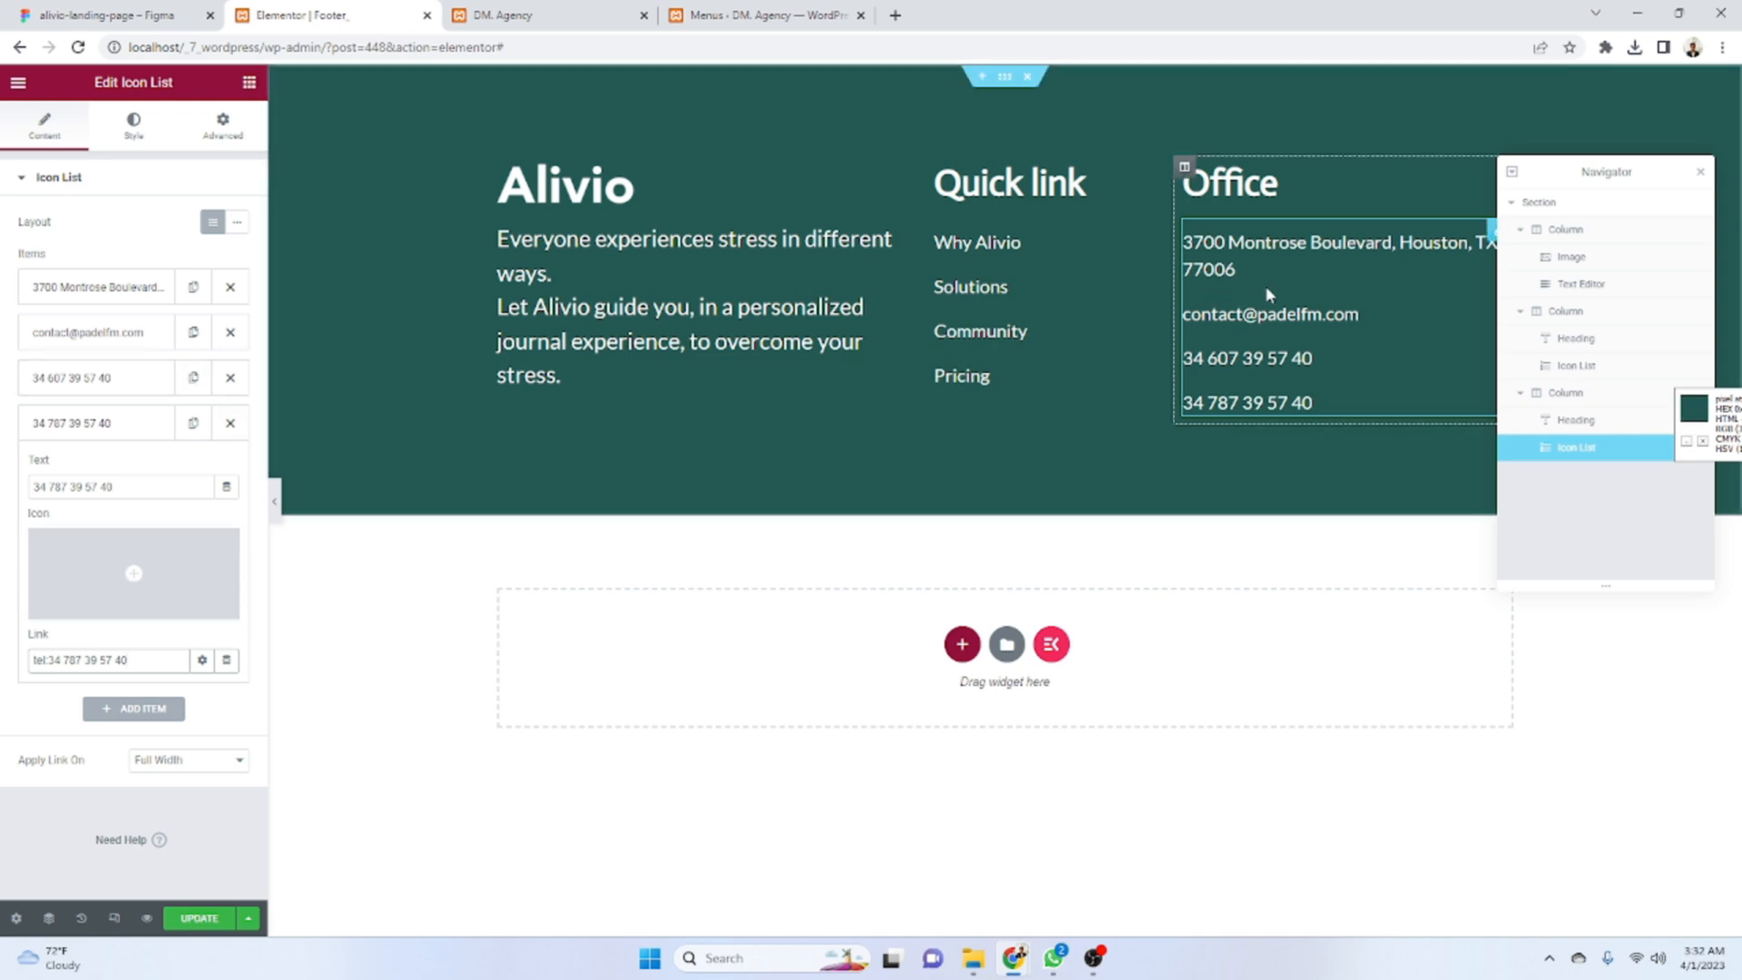
- Move the Navigator off the footer, then widen the Quick link column and slightly widen the Alivio column
{"action": "left_click_drag", "start_coordinate": [1586, 171], "coordinate": [1520, 500]}
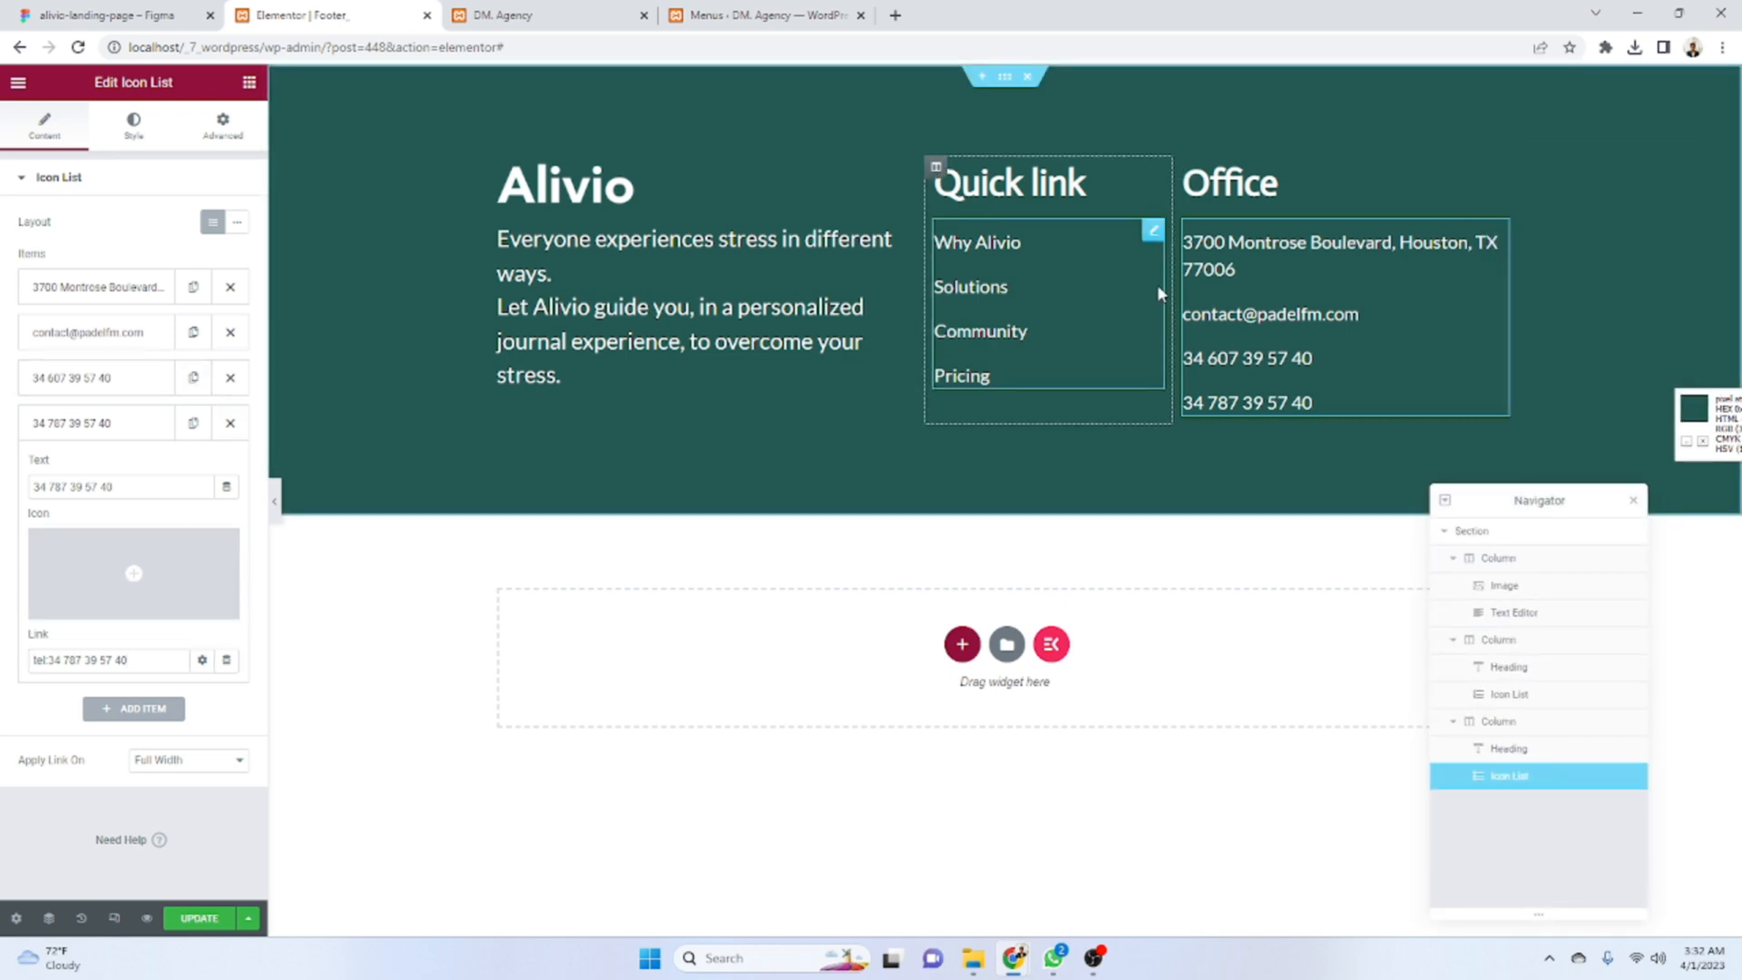
{"action": "left_click_drag", "start_coordinate": [1176, 286], "coordinate": [1232, 286]}
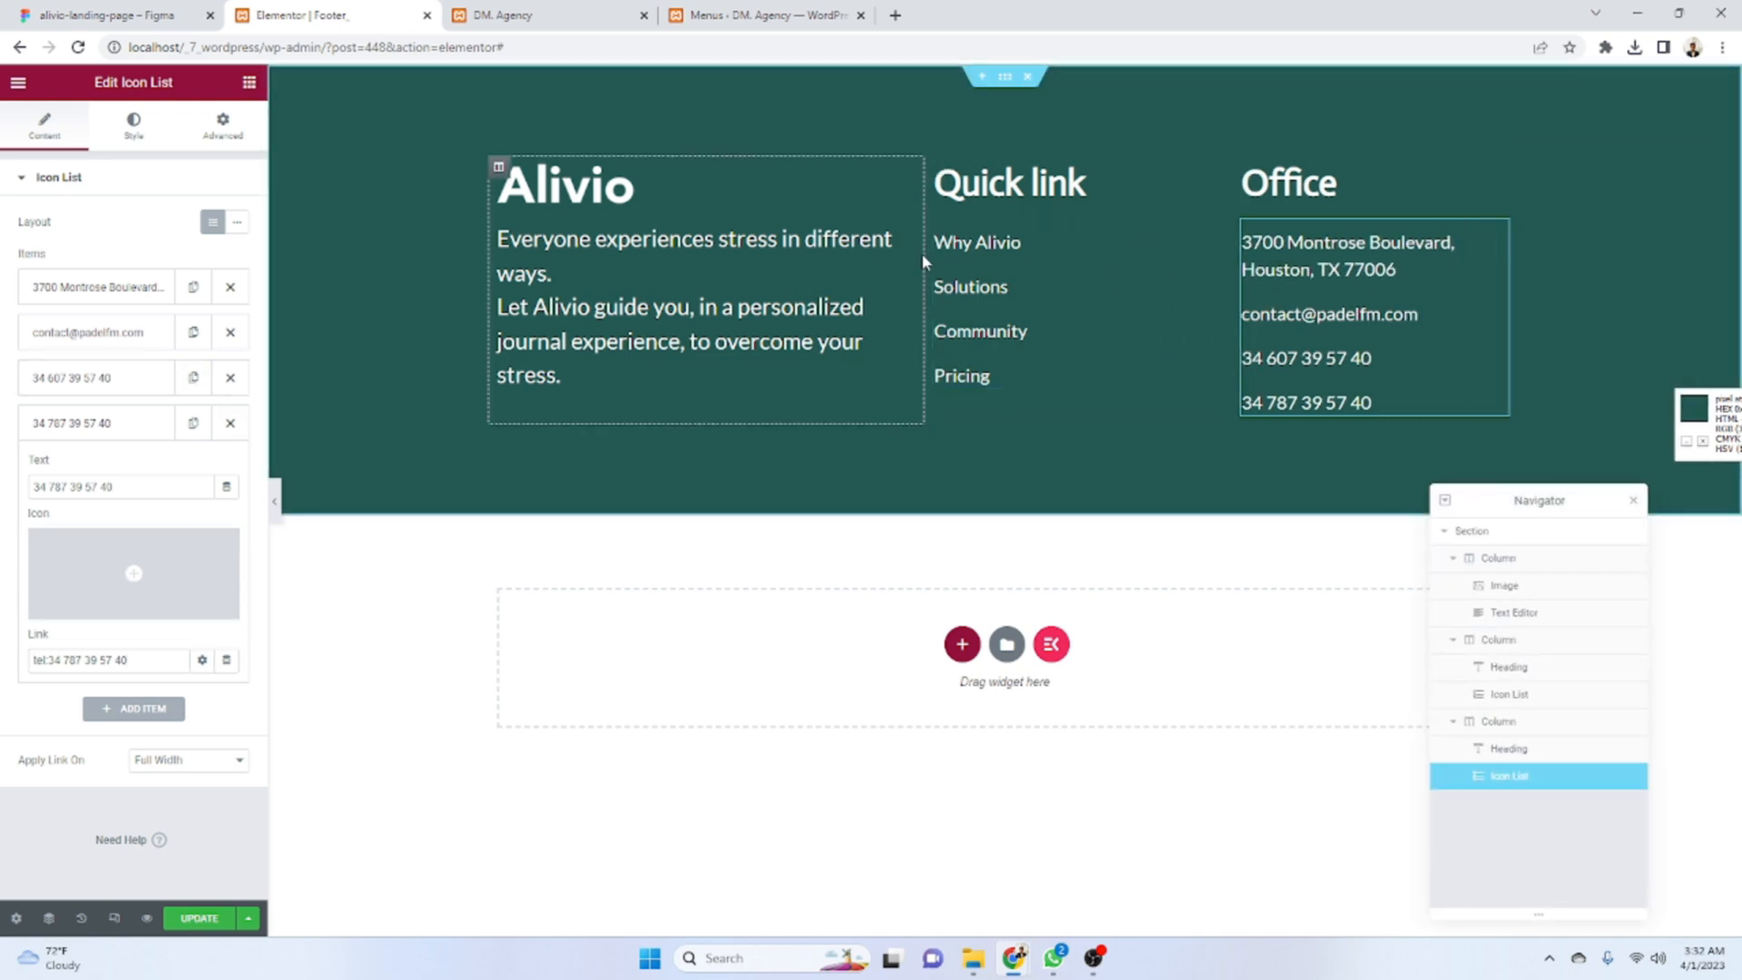
{"action": "left_click_drag", "start_coordinate": [926, 258], "coordinate": [940, 263]}
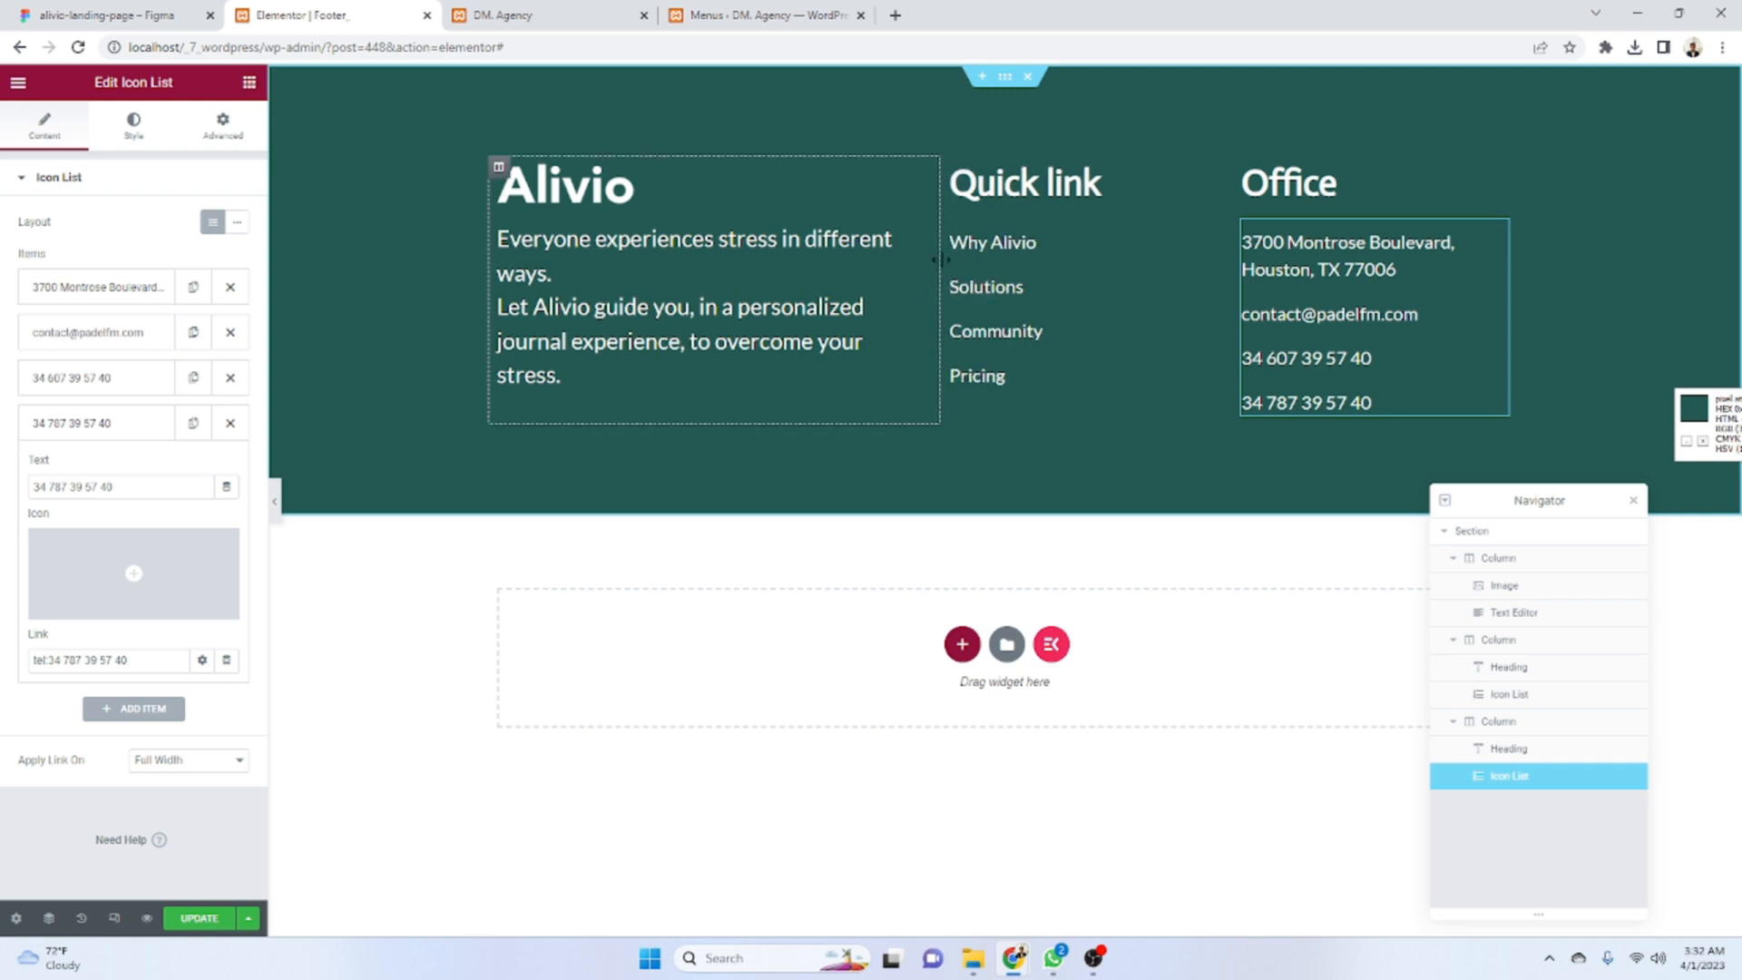
- Save the footer template and view the end of the page in the site preview
{"action": "left_click", "coordinate": [201, 918]}
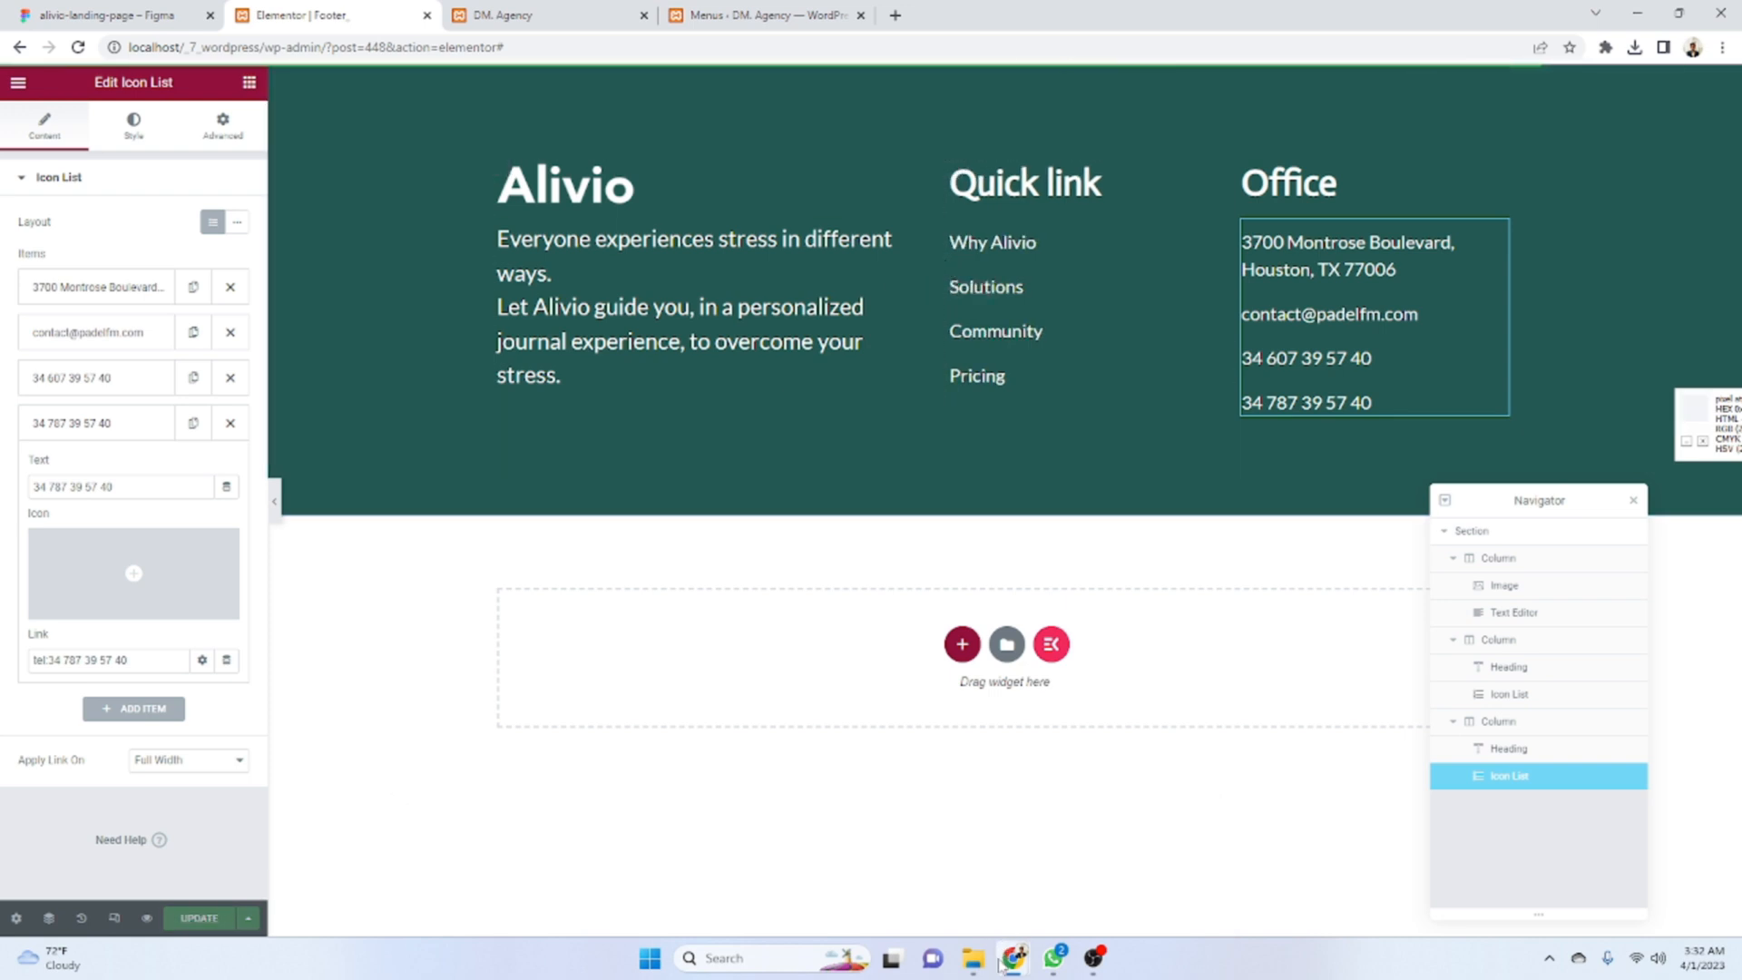
{"action": "mouse_move", "coordinate": [1013, 955]}
{"action": "left_click", "coordinate": [468, 11]}
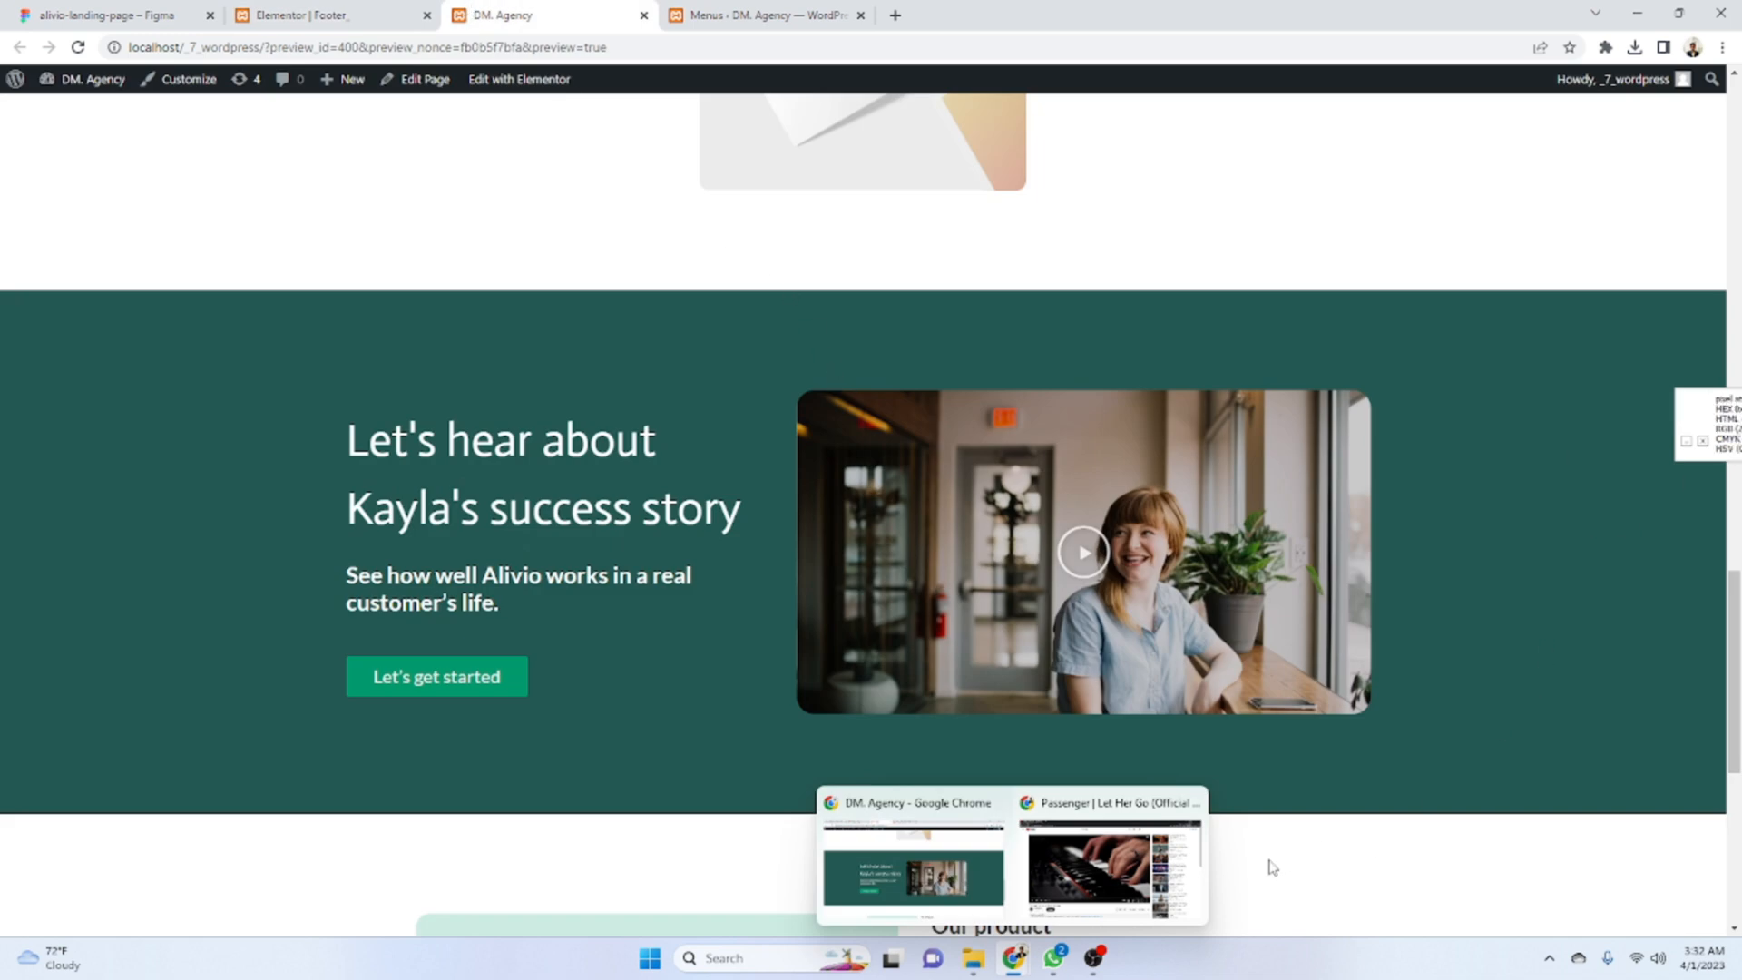
{"action": "scroll", "coordinate": [1230, 828], "scroll_direction": "down", "scroll_amount": 7}
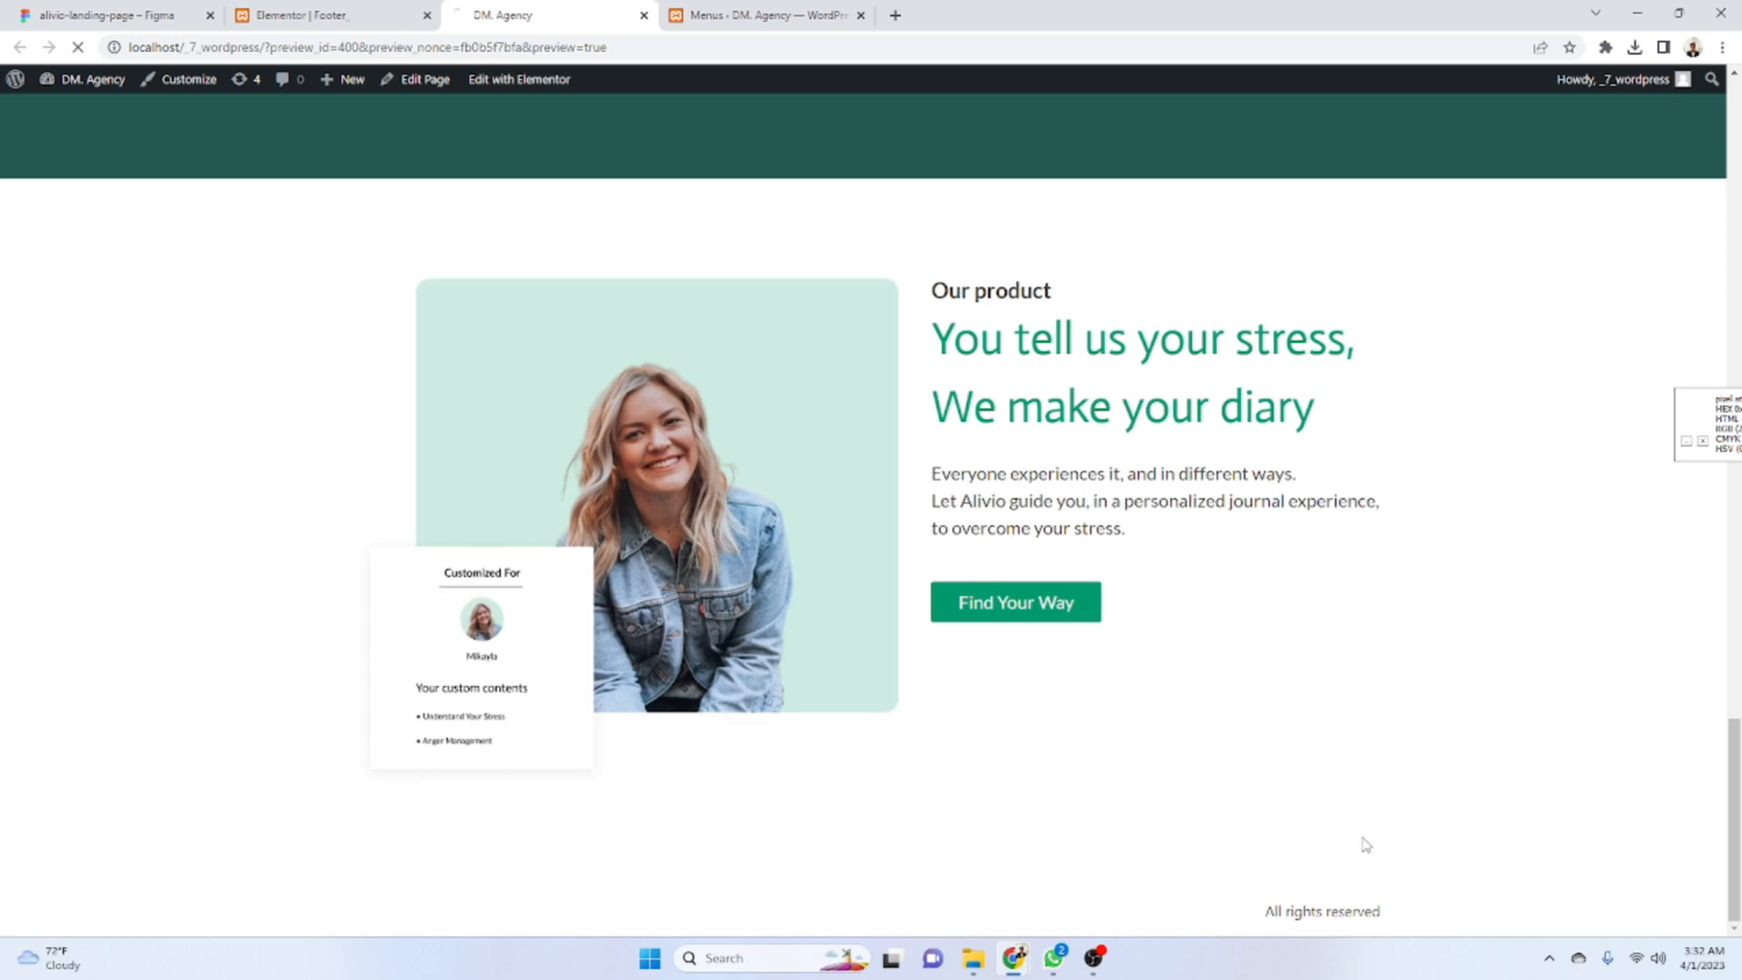
- Recheck the footer template in the editor, then view the header at the top of the site preview
{"action": "key", "text": "alt+Tab"}
{"action": "key", "text": "alt+Tab"}
{"action": "left_click", "coordinate": [358, 11]}
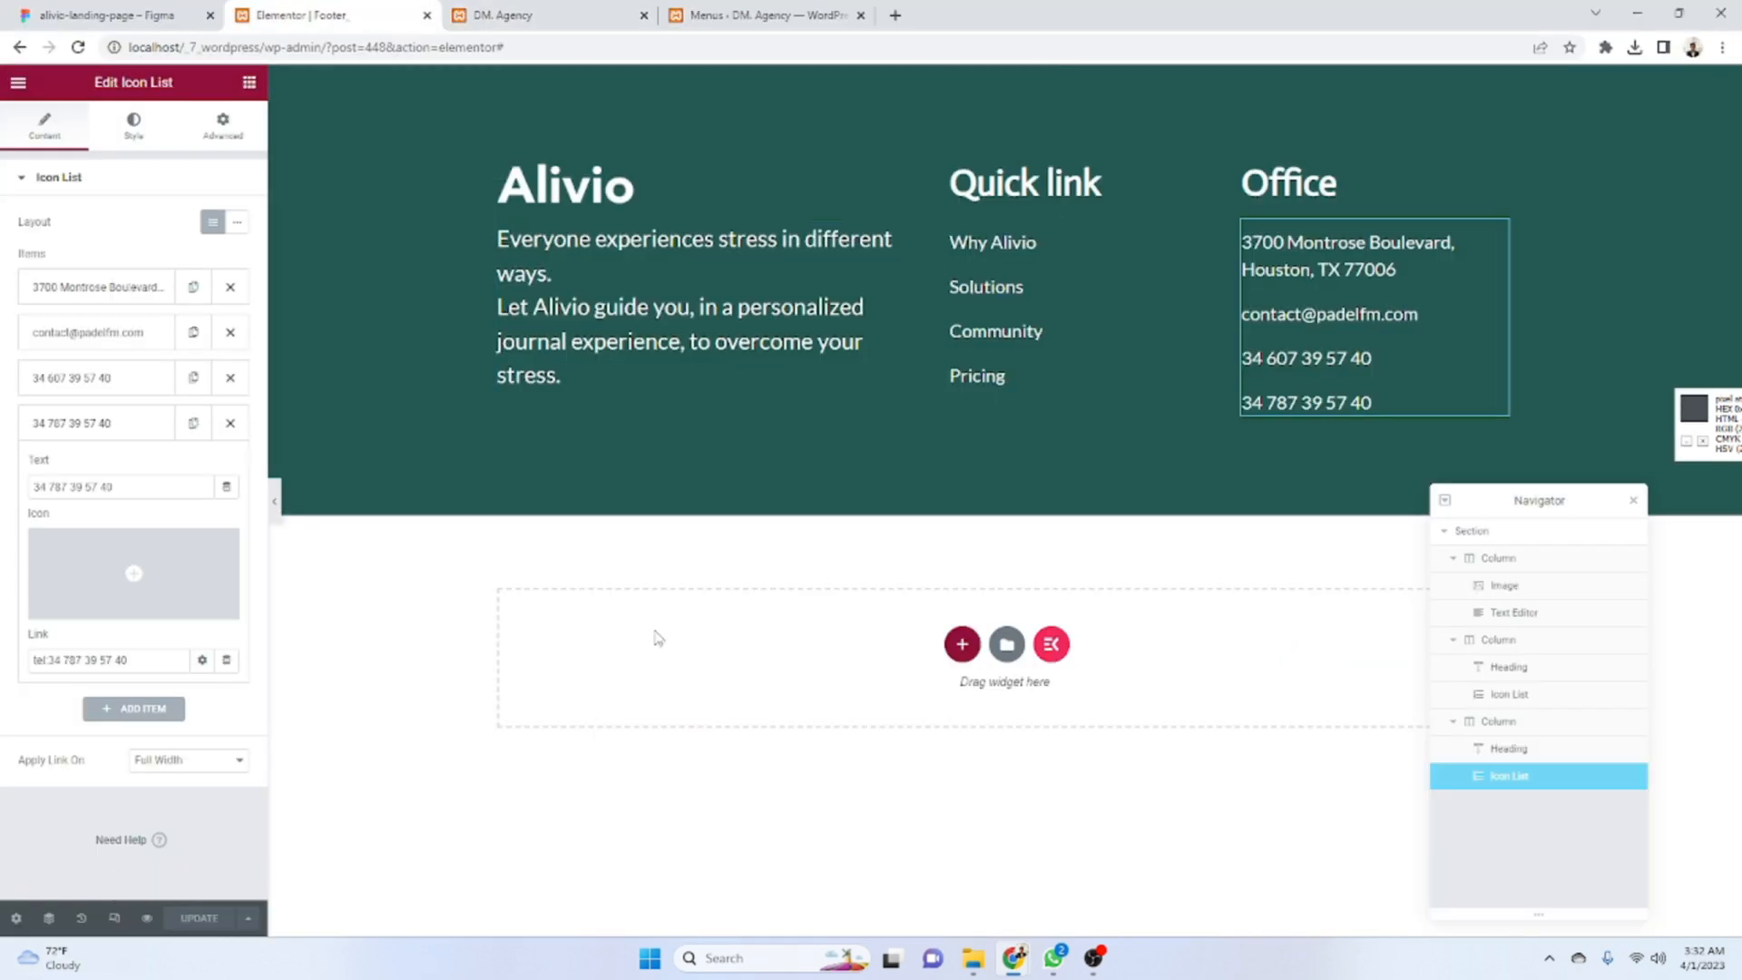
{"action": "left_click", "coordinate": [504, 13]}
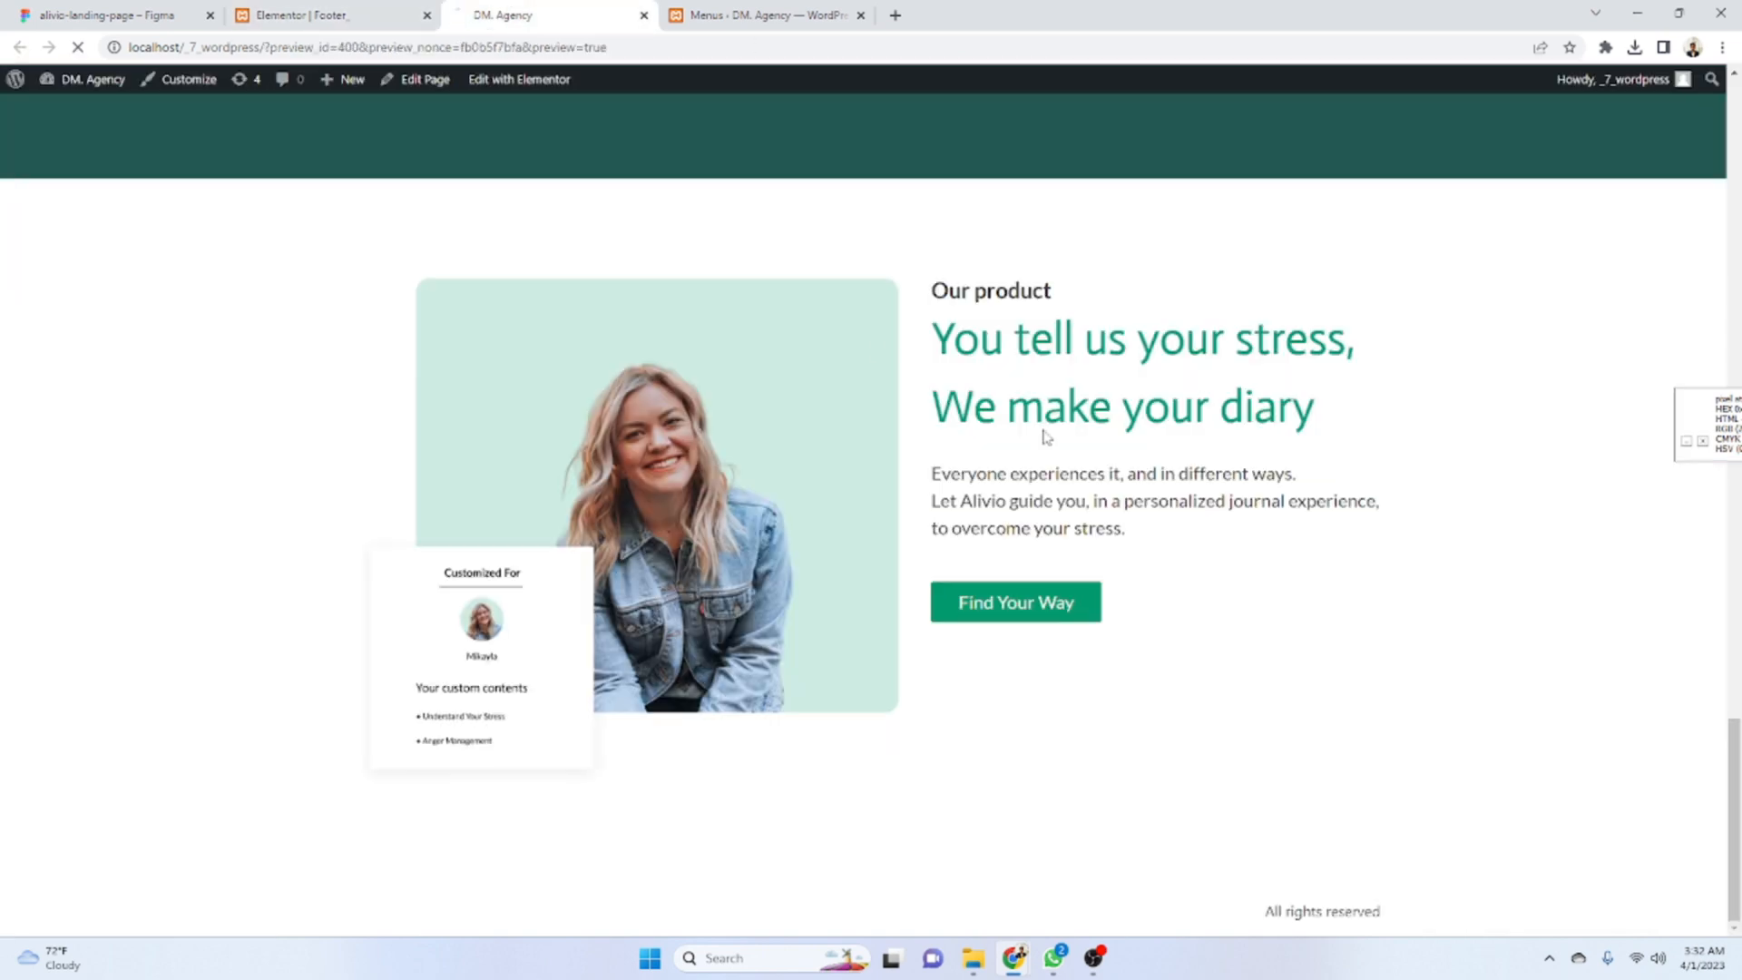
{"action": "scroll", "coordinate": [1128, 585], "scroll_direction": "up", "scroll_amount": 20}
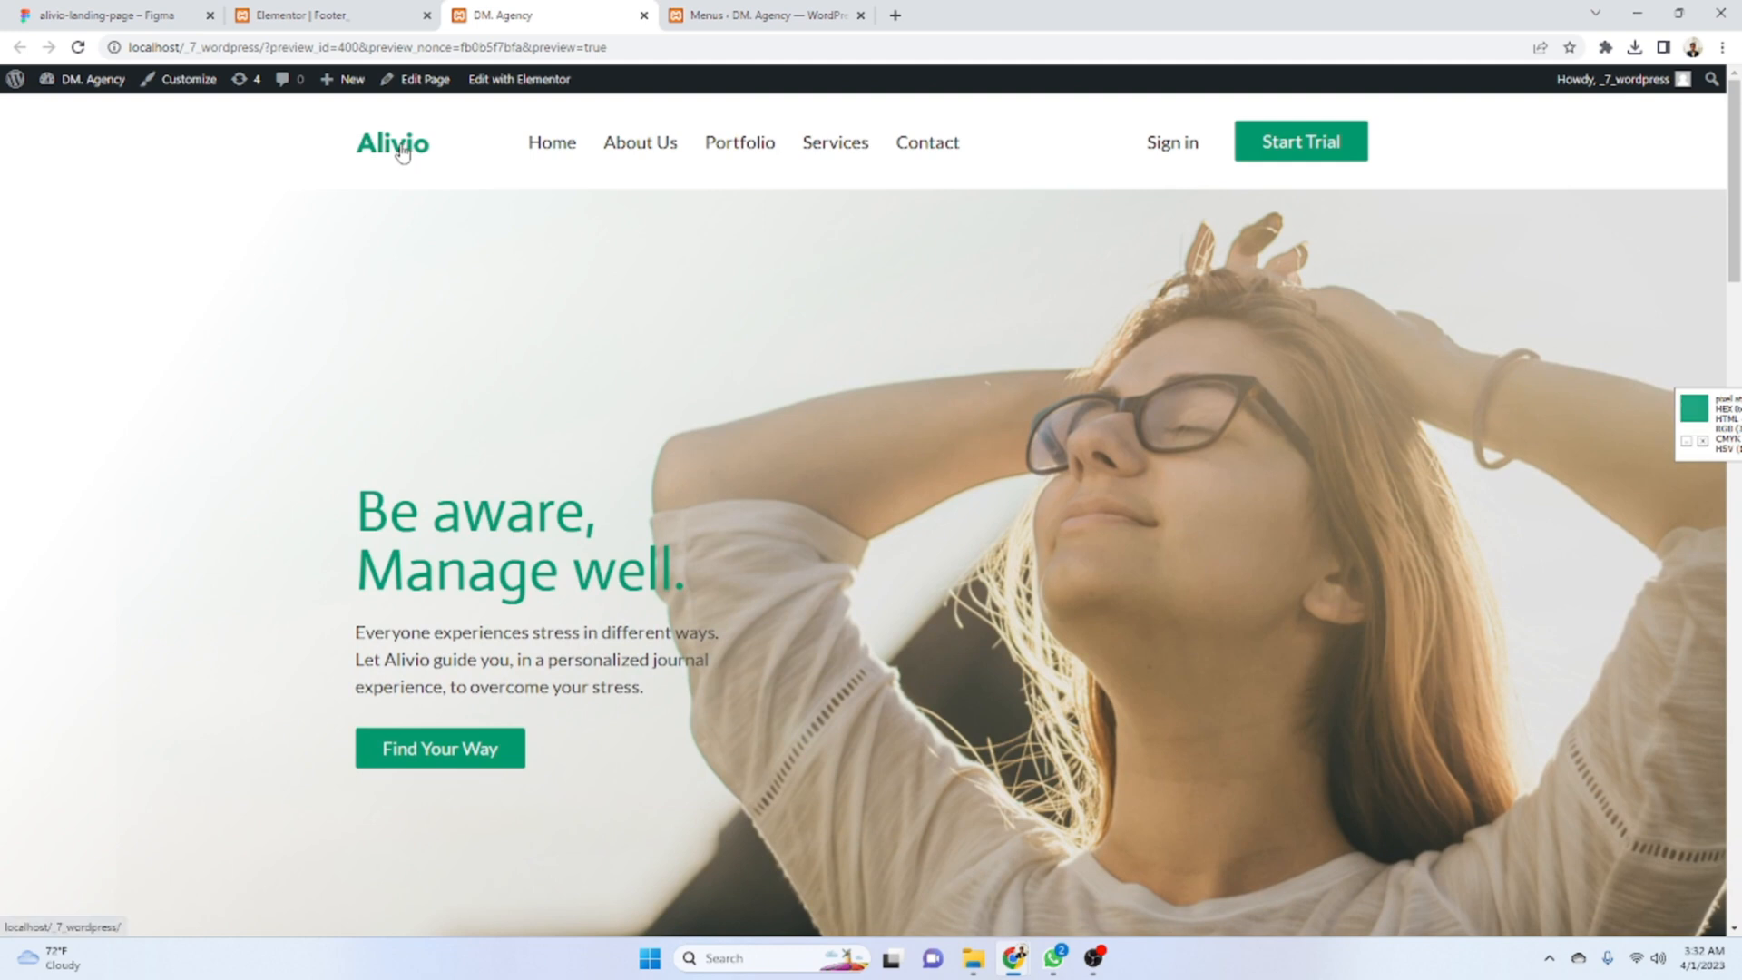
{"action": "right_click", "coordinate": [401, 146]}
{"action": "key", "text": "Escape"}
{"action": "right_click", "coordinate": [550, 159]}
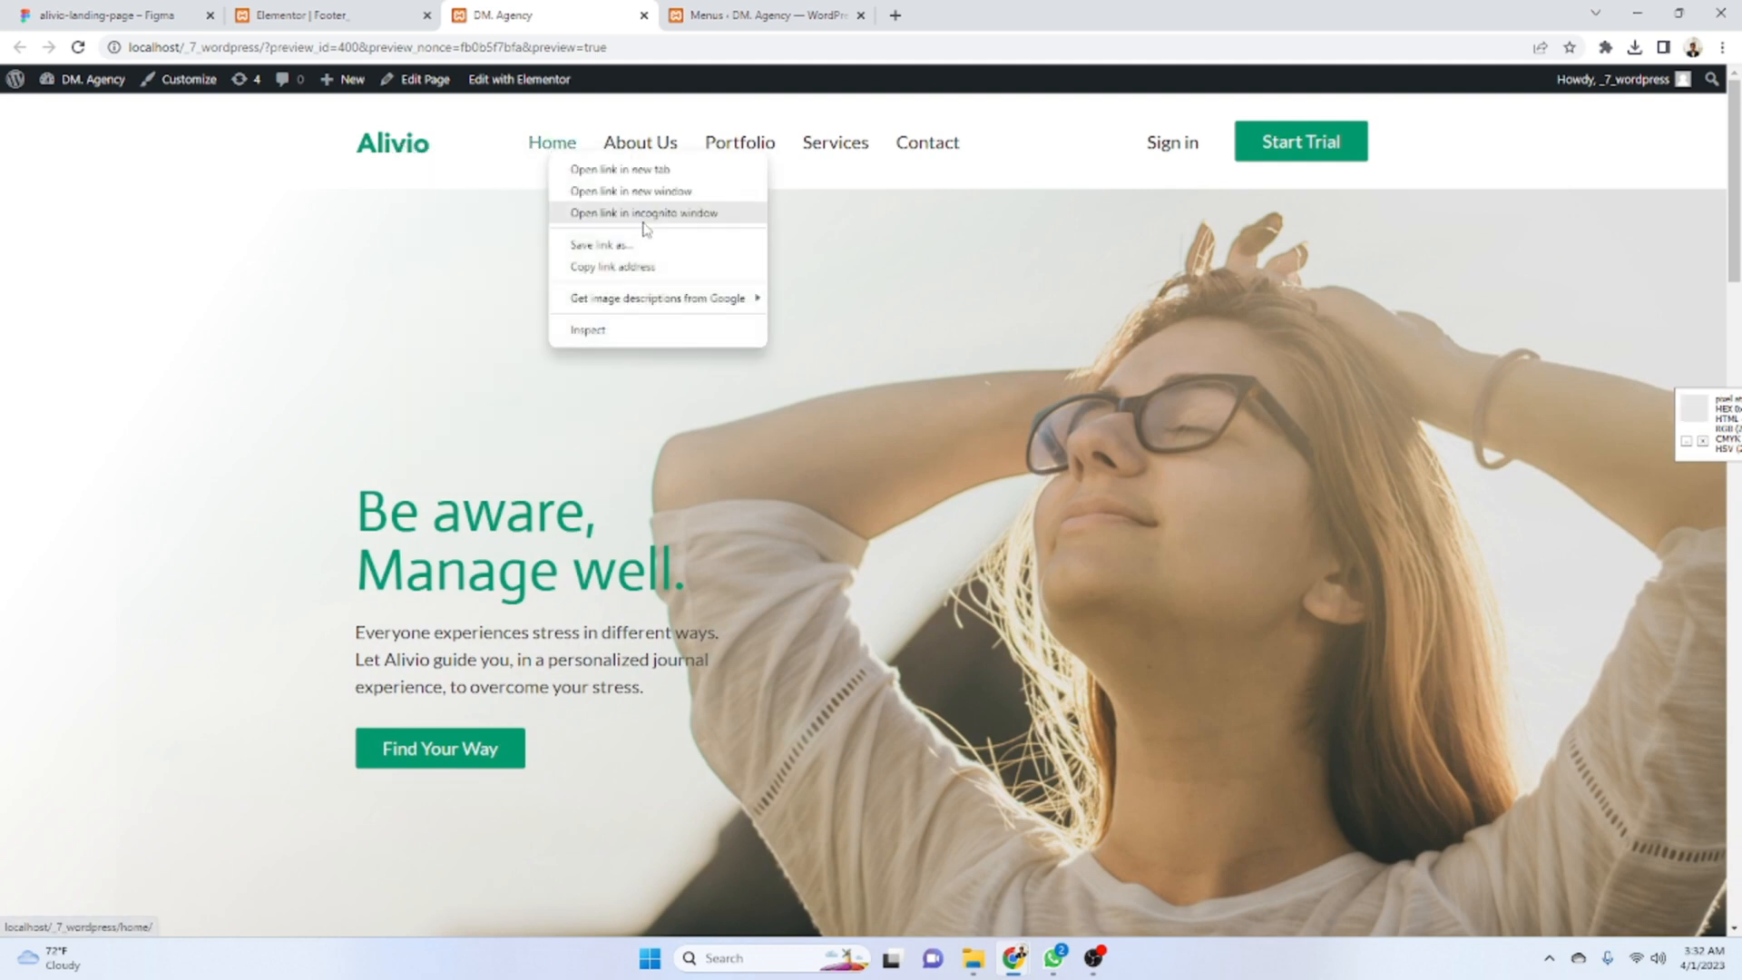
{"action": "left_click", "coordinate": [645, 214]}
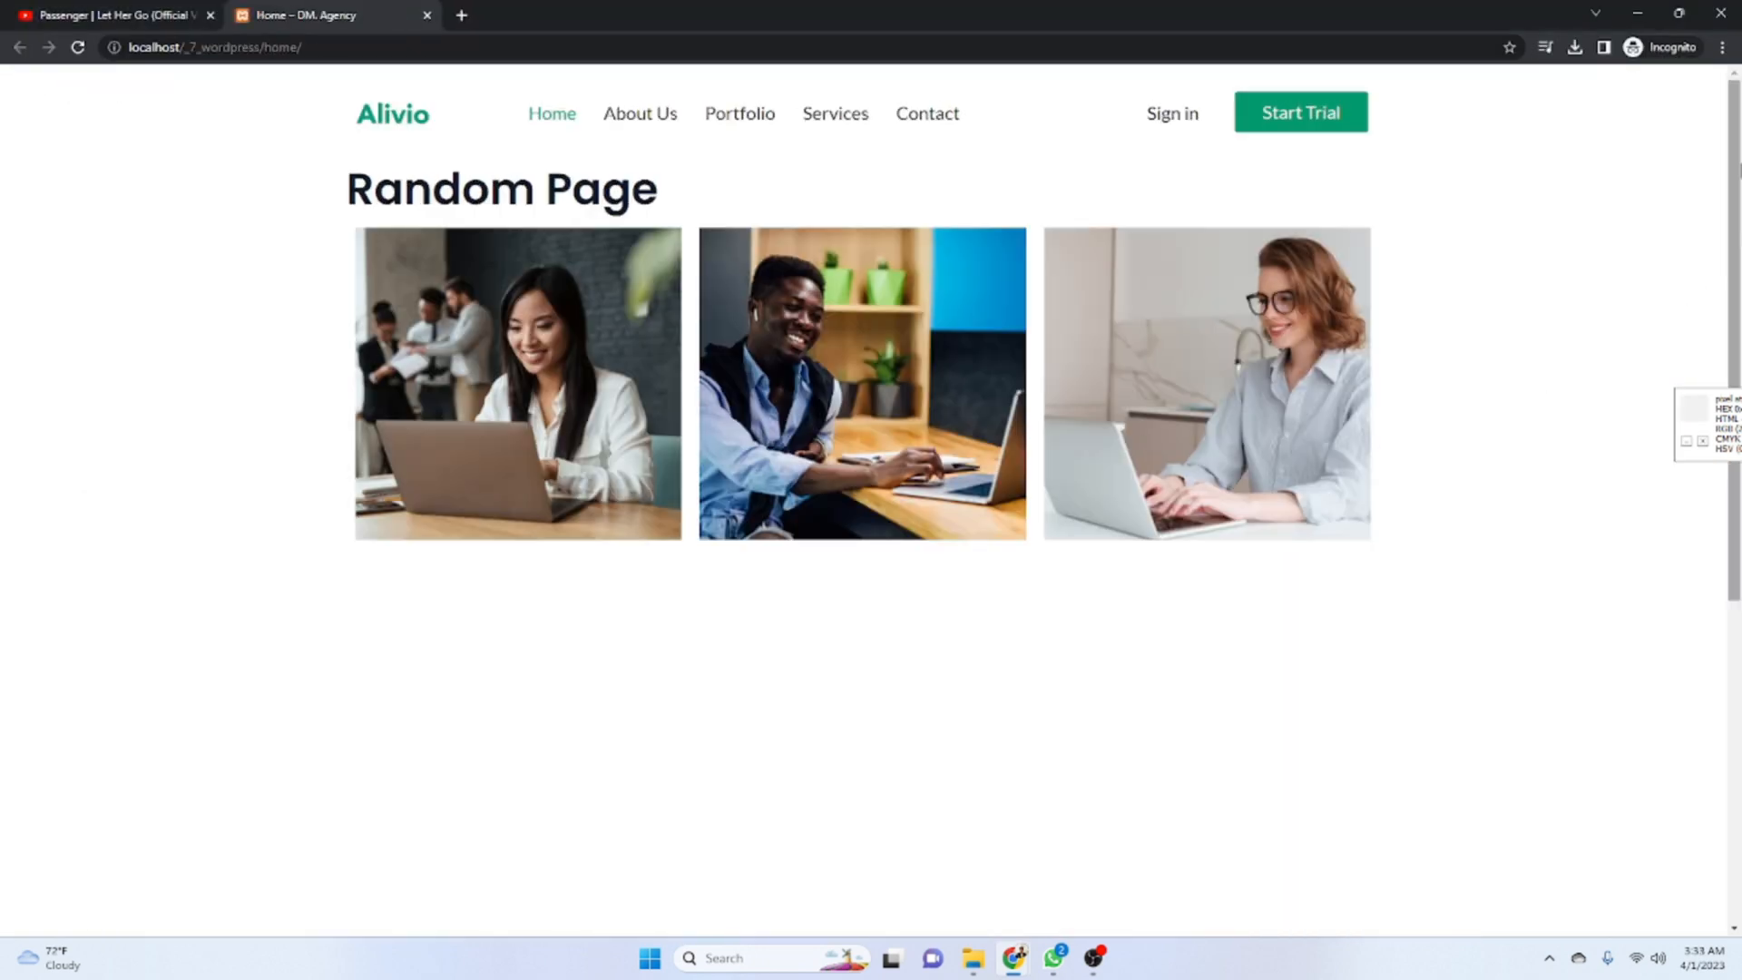
{"action": "left_click", "coordinate": [428, 16]}
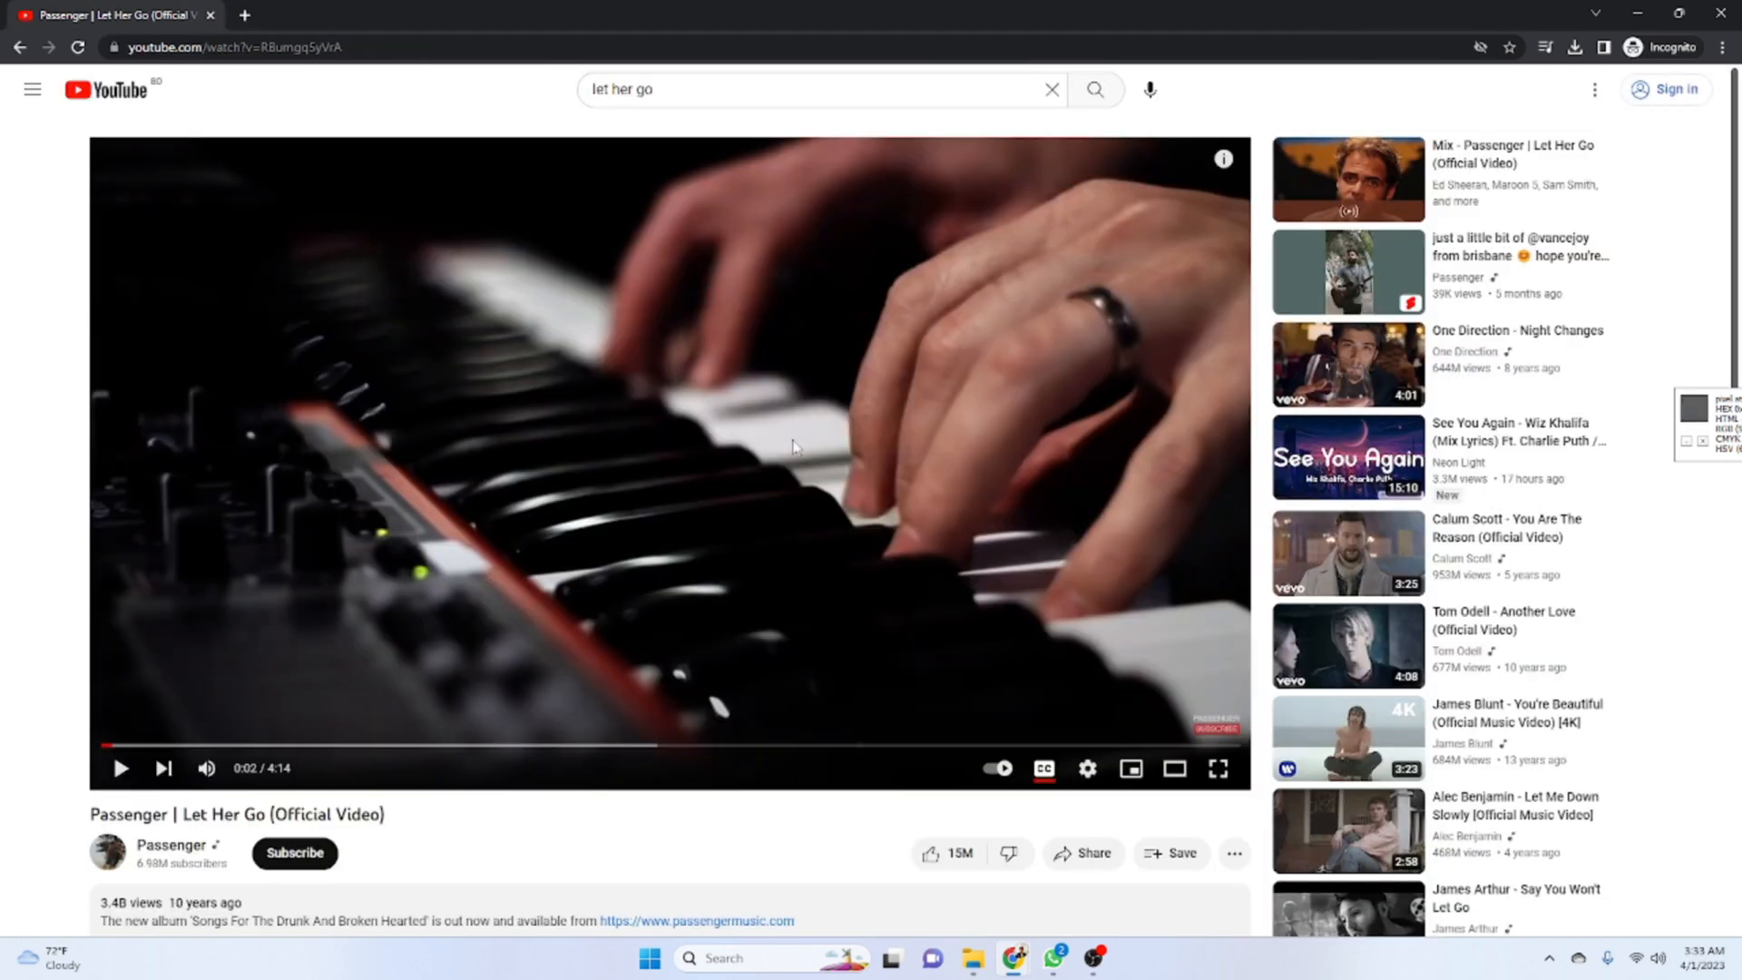
{"action": "key", "text": "alt+Tab"}
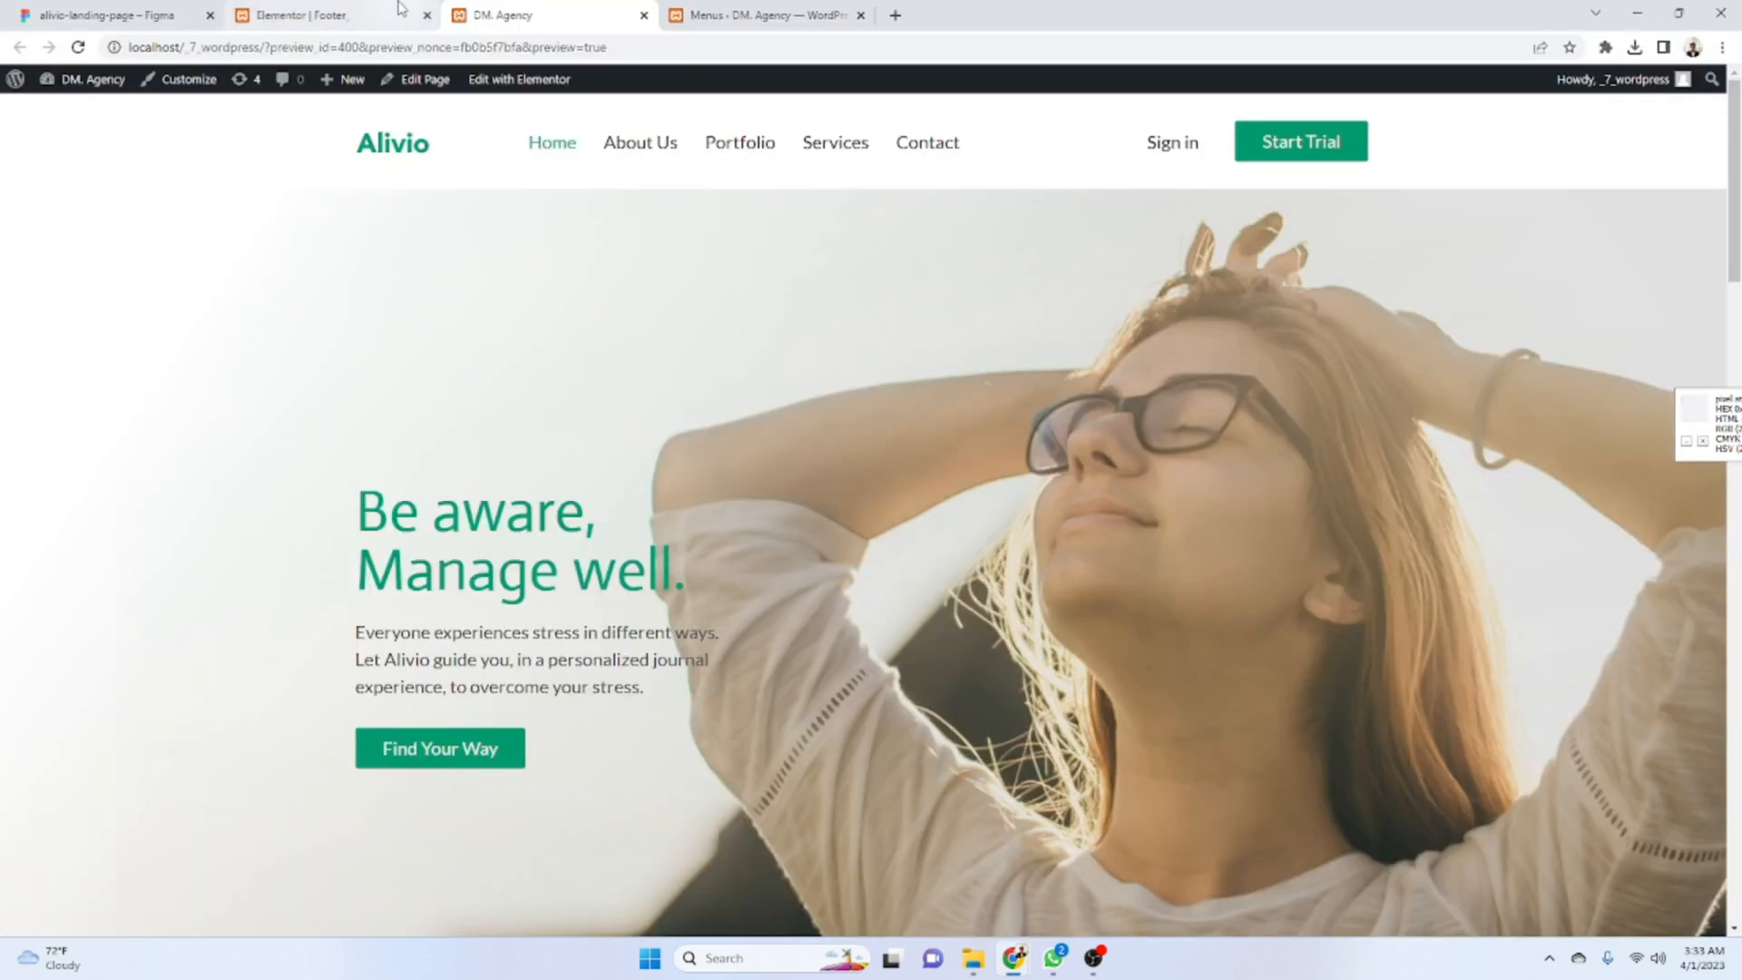
- Open the front page "Home Page" from the WordPress page list in an incognito window and inspect its footer area
{"action": "left_click", "coordinate": [299, 16]}
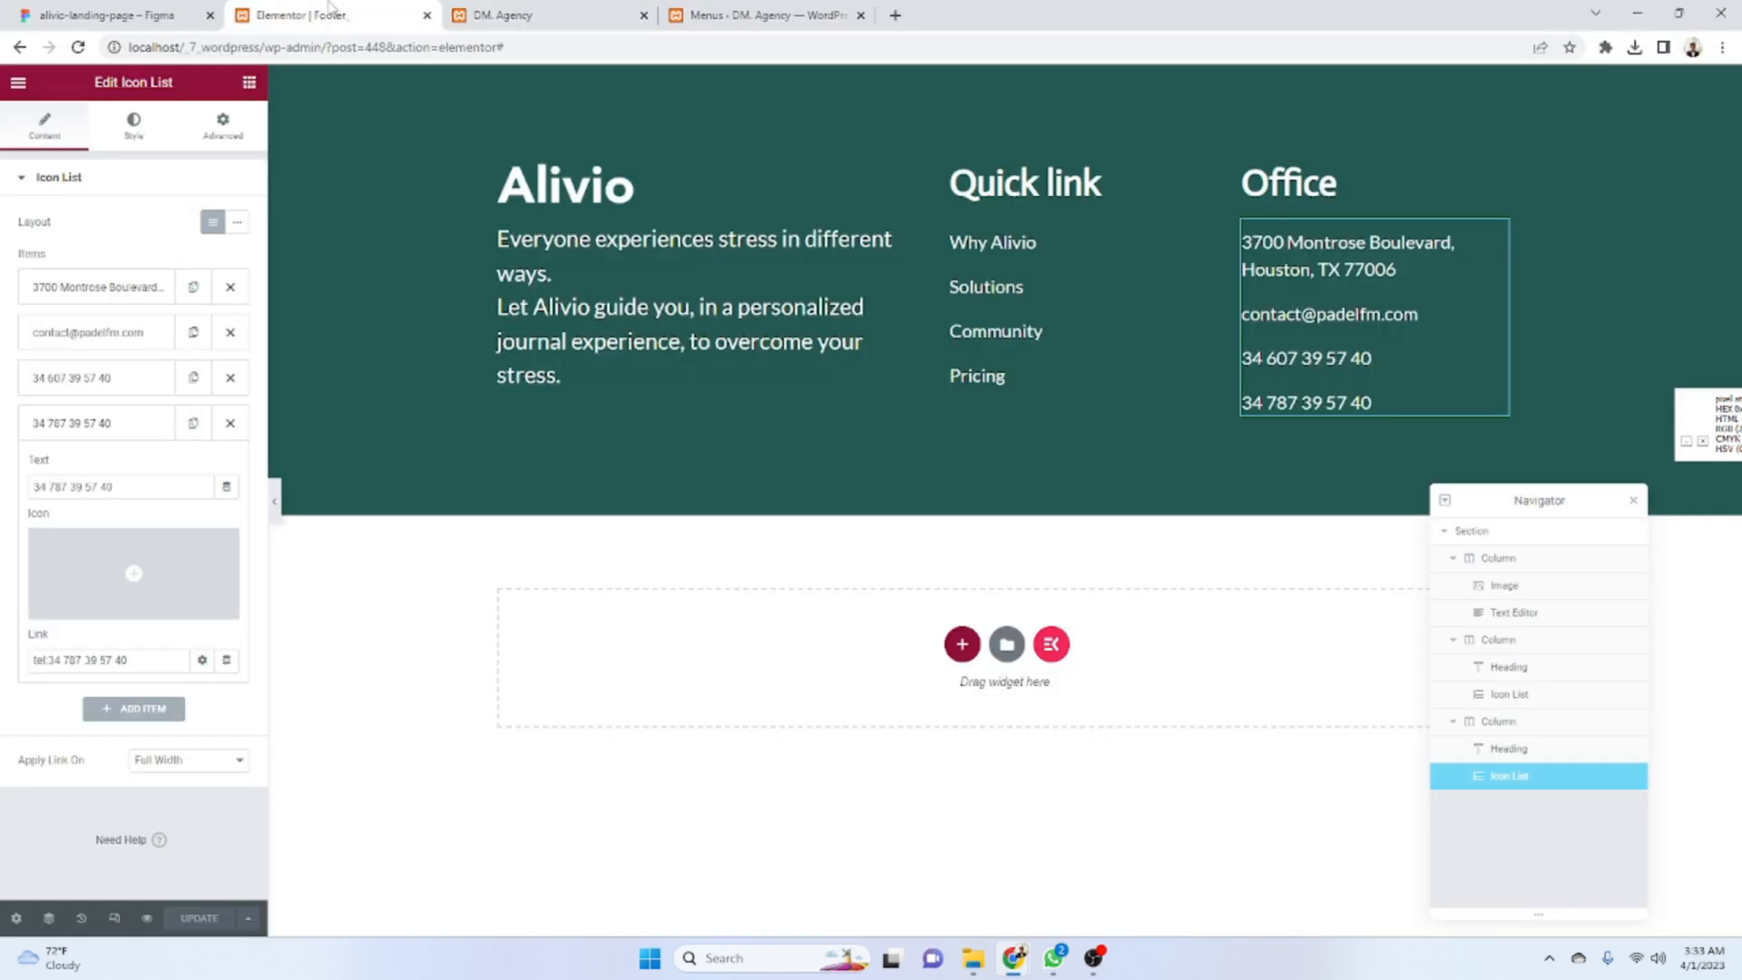
{"action": "left_click", "coordinate": [735, 15]}
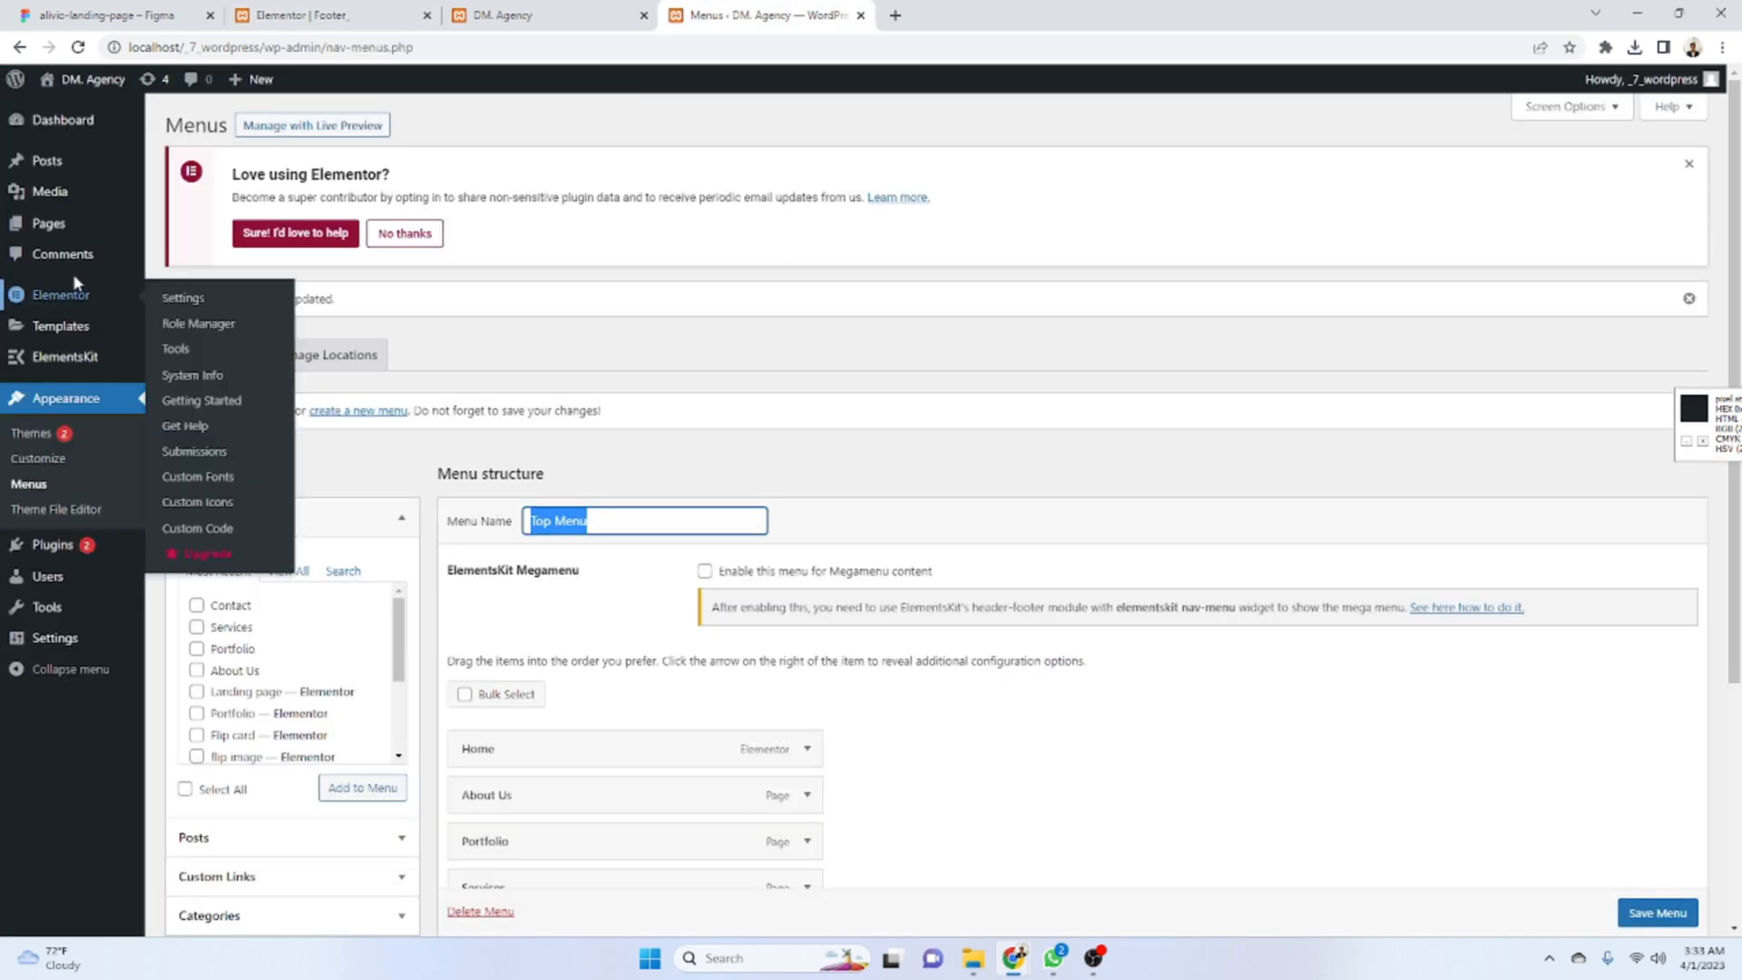
{"action": "left_click", "coordinate": [55, 223]}
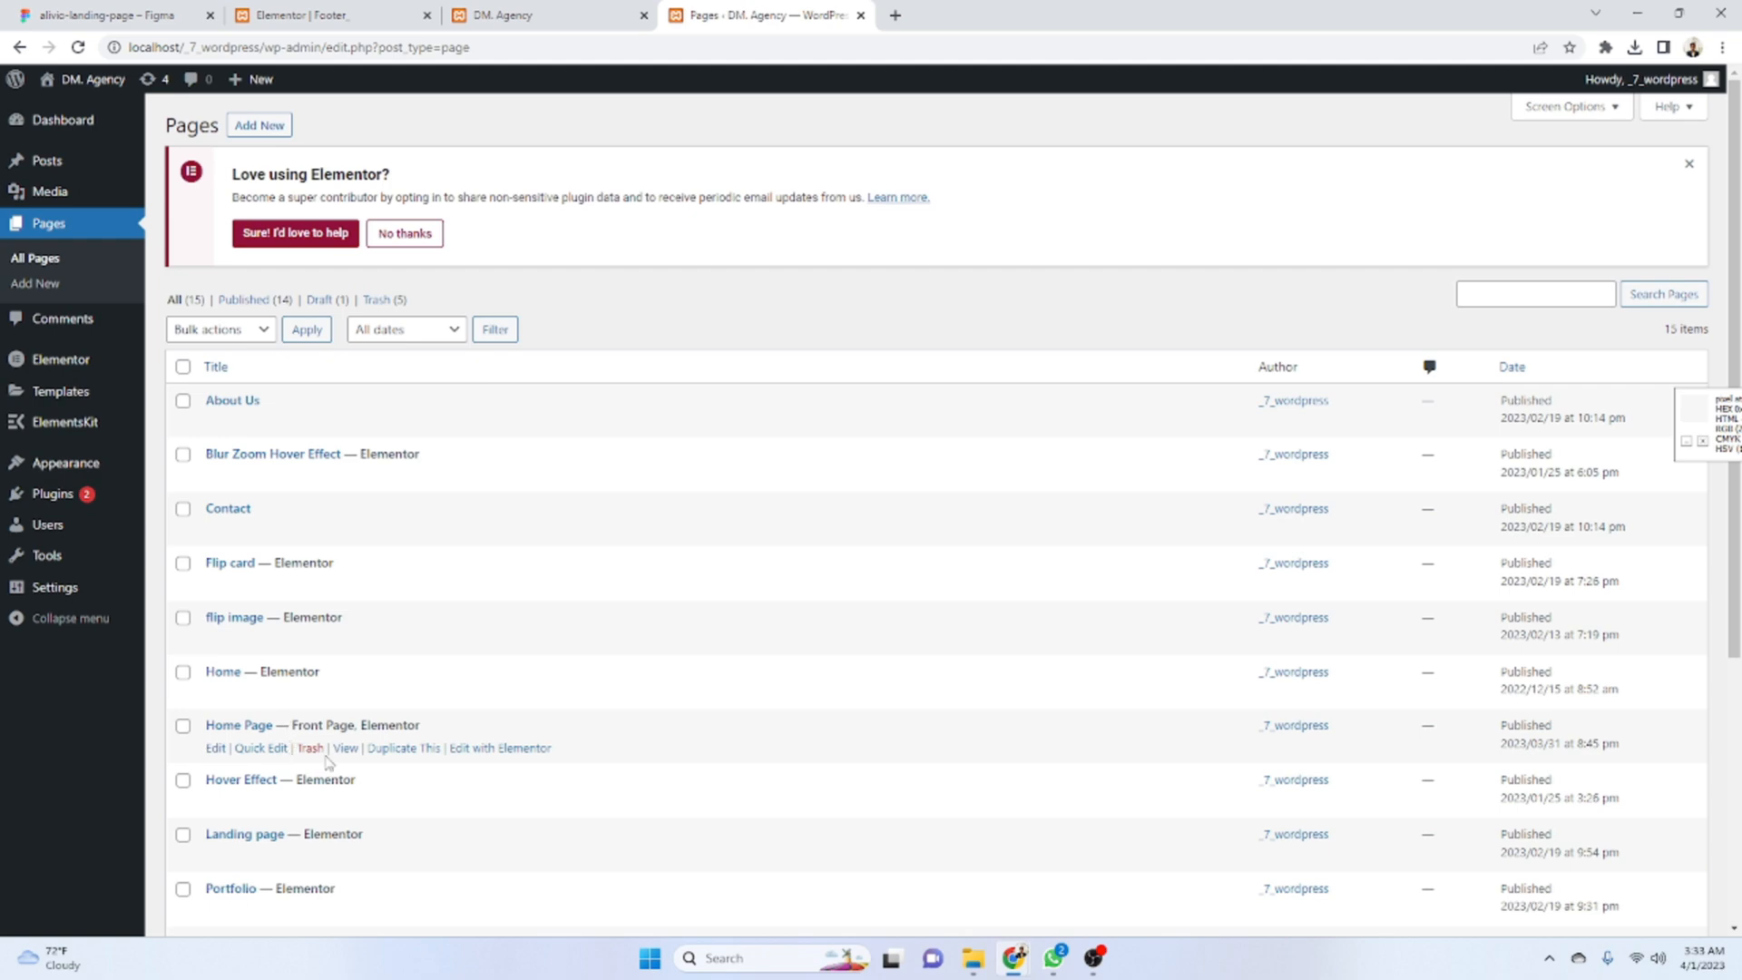
{"action": "right_click", "coordinate": [343, 749]}
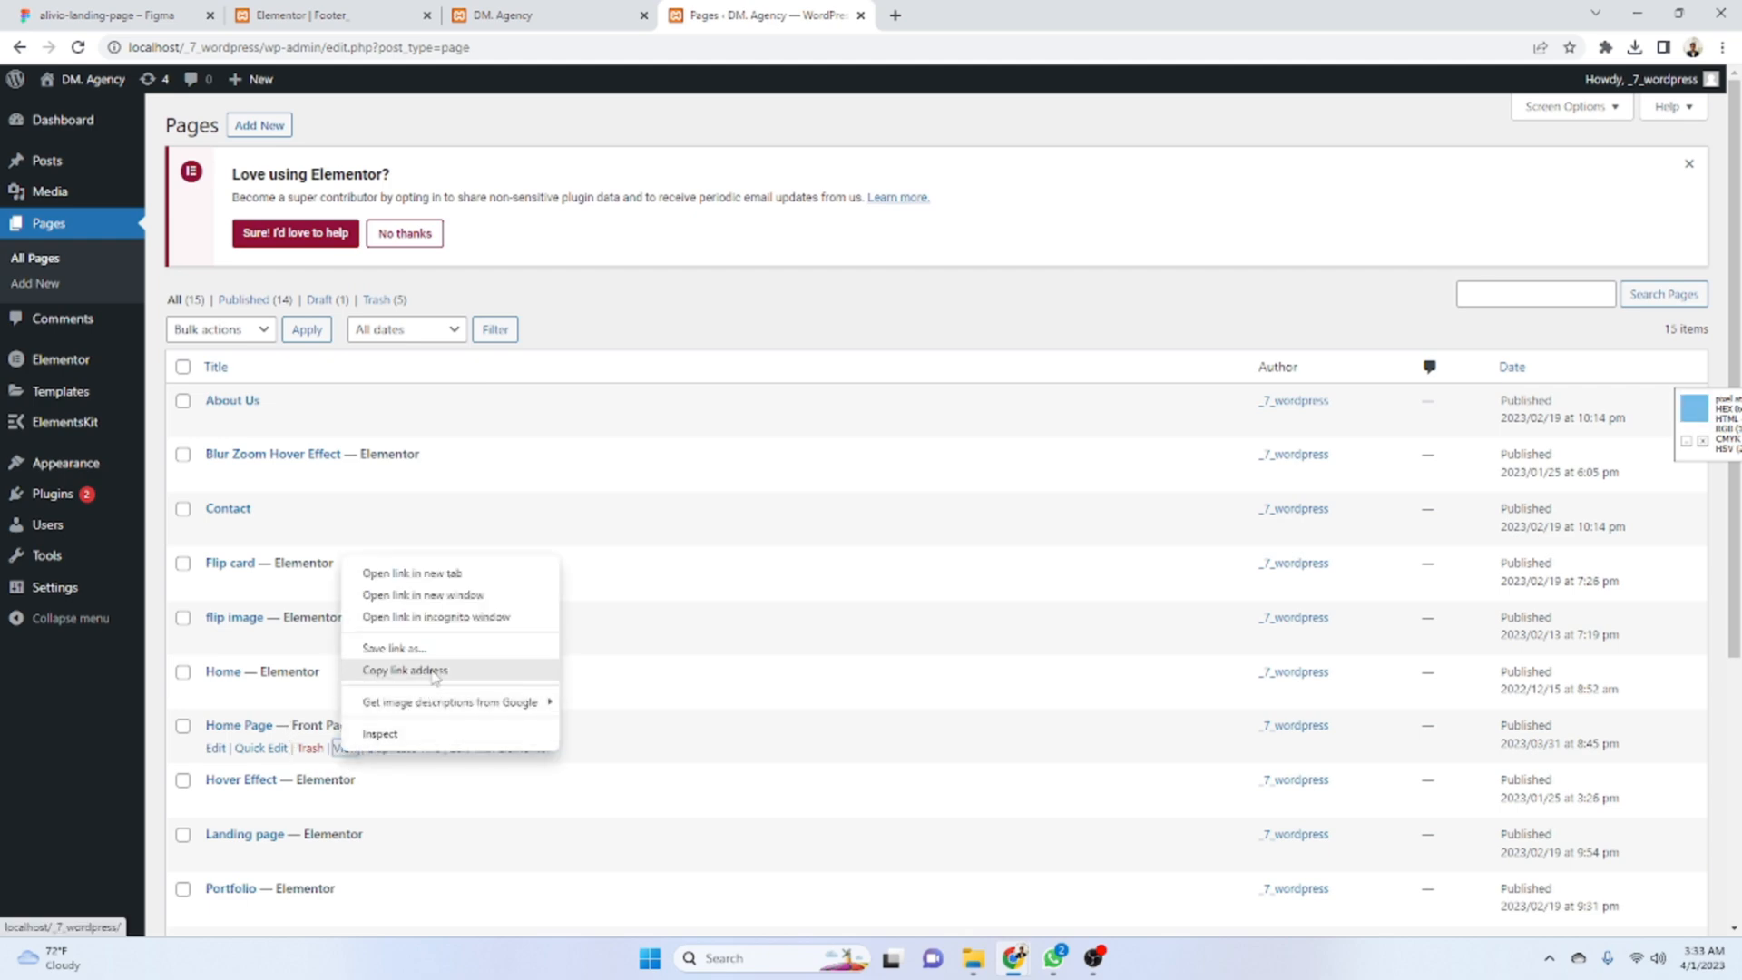
{"action": "left_click", "coordinate": [463, 618]}
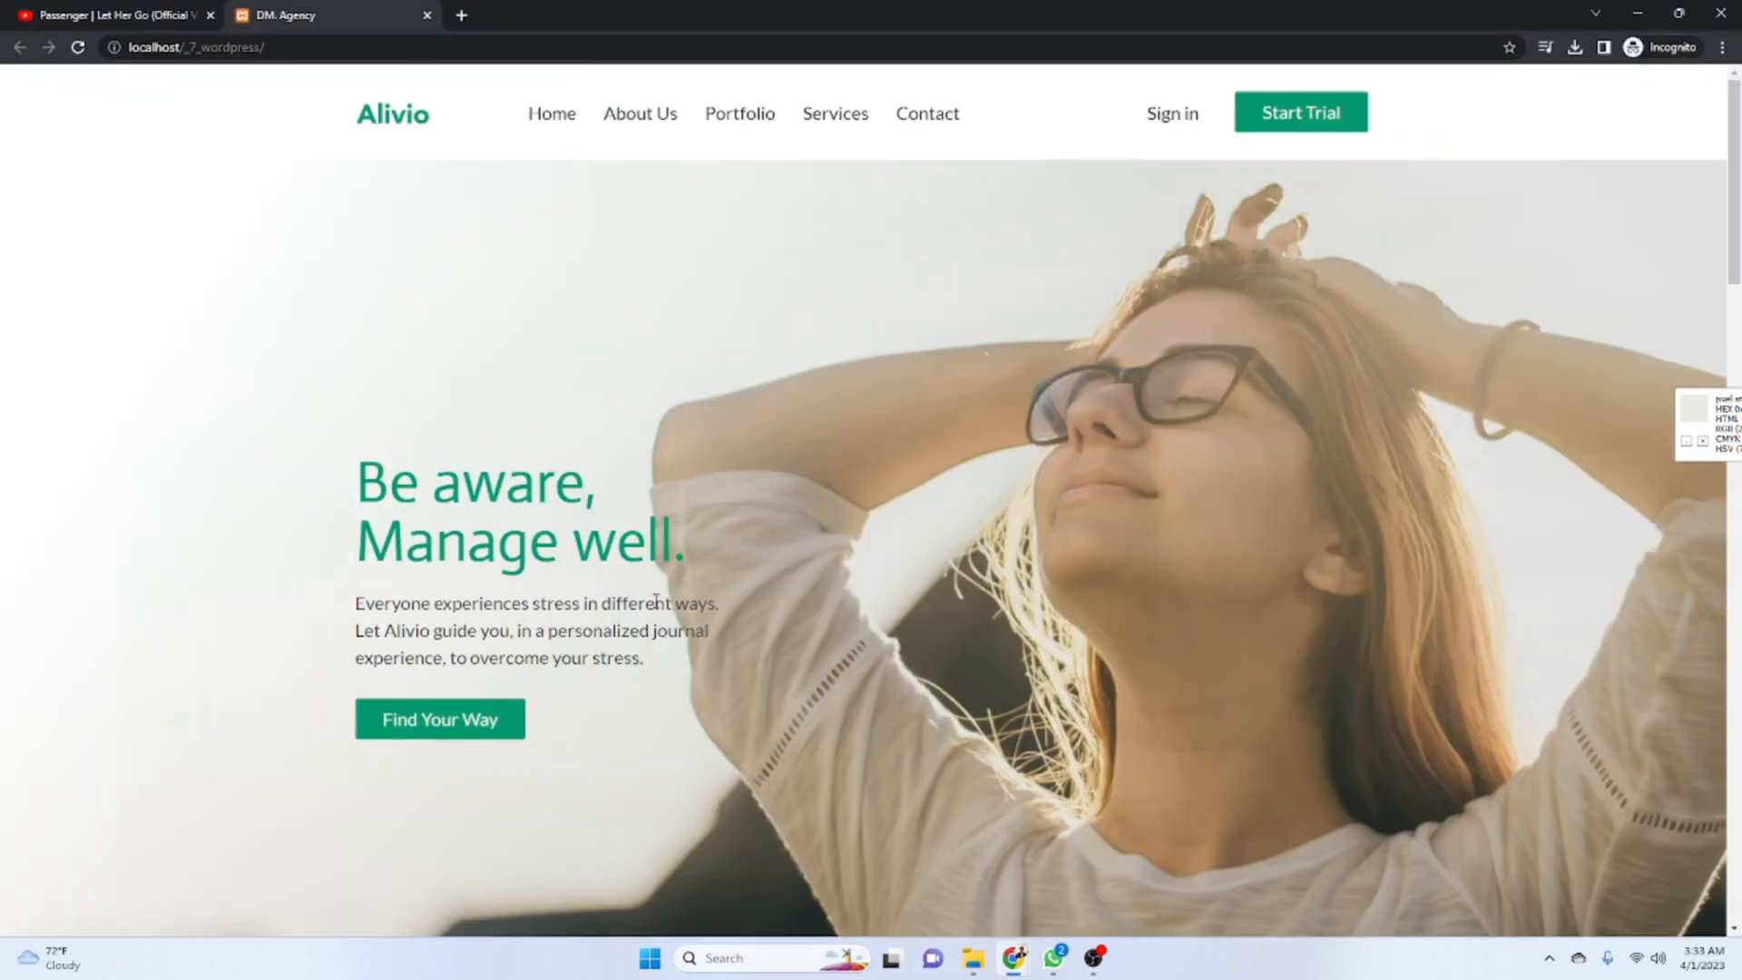
{"action": "scroll", "coordinate": [1194, 448], "scroll_direction": "down", "scroll_amount": 20}
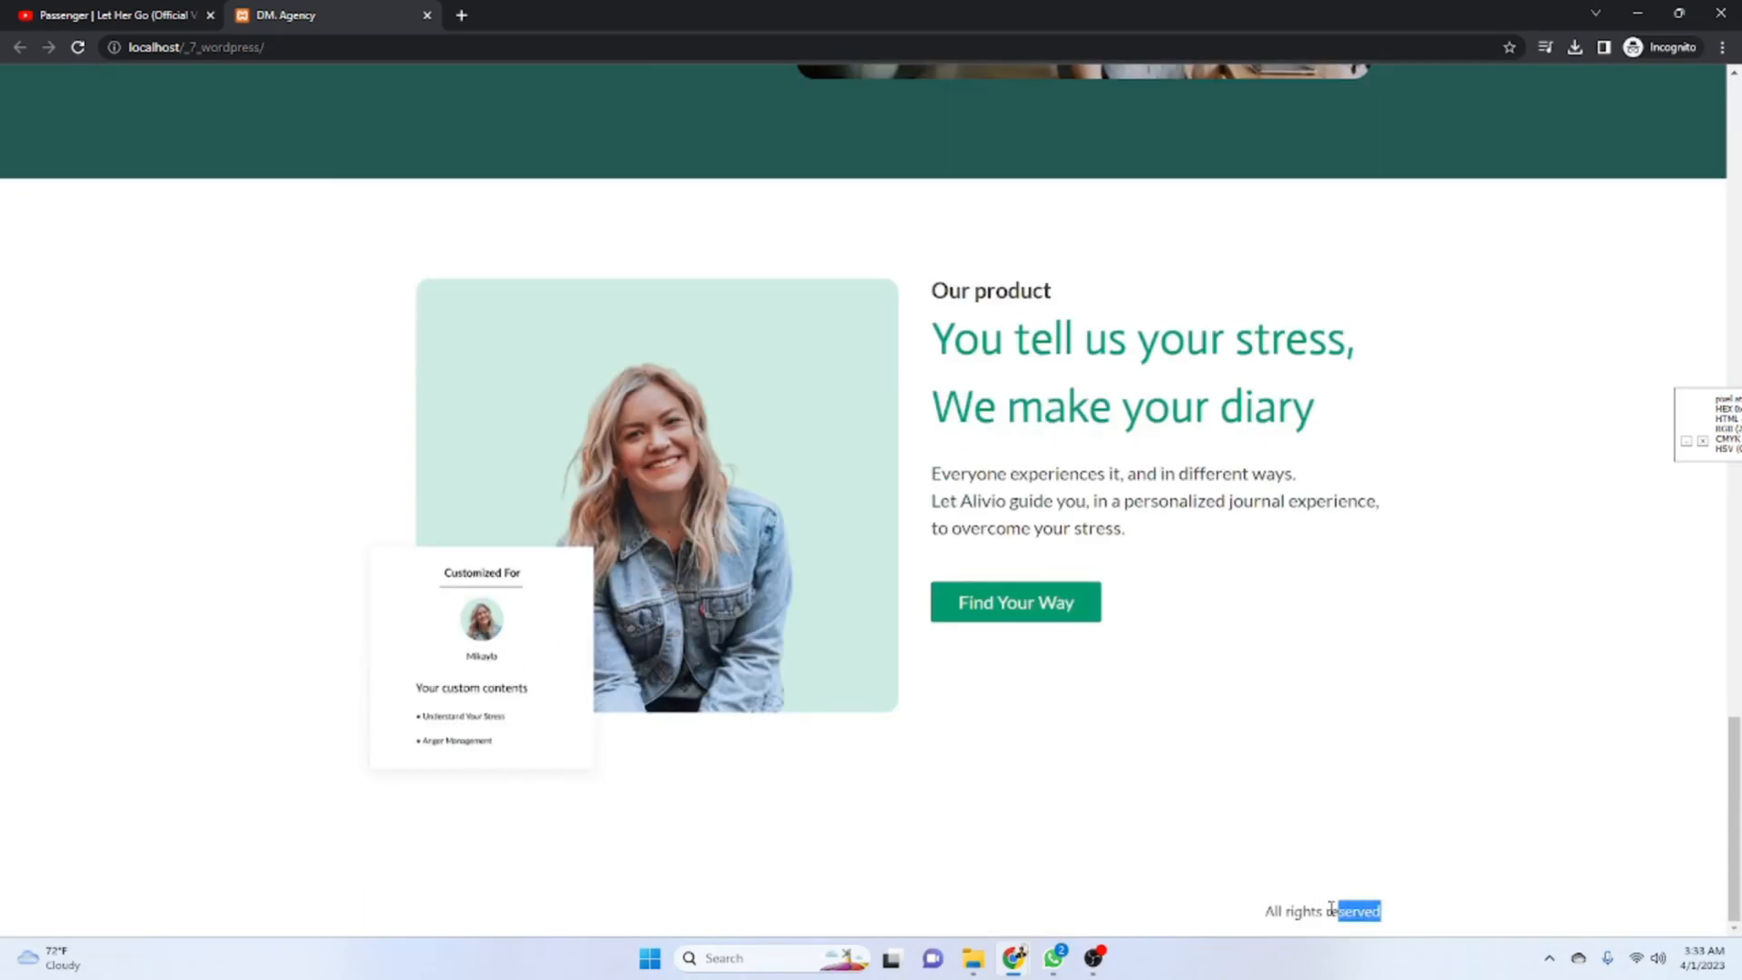
{"action": "left_click_drag", "start_coordinate": [1330, 909], "coordinate": [1237, 886]}
{"action": "left_click", "coordinate": [1179, 793]}
- Change the Footer_ template's type to Footer in its ElementsKit template settings and save the changes
{"action": "key", "text": "alt+Tab"}
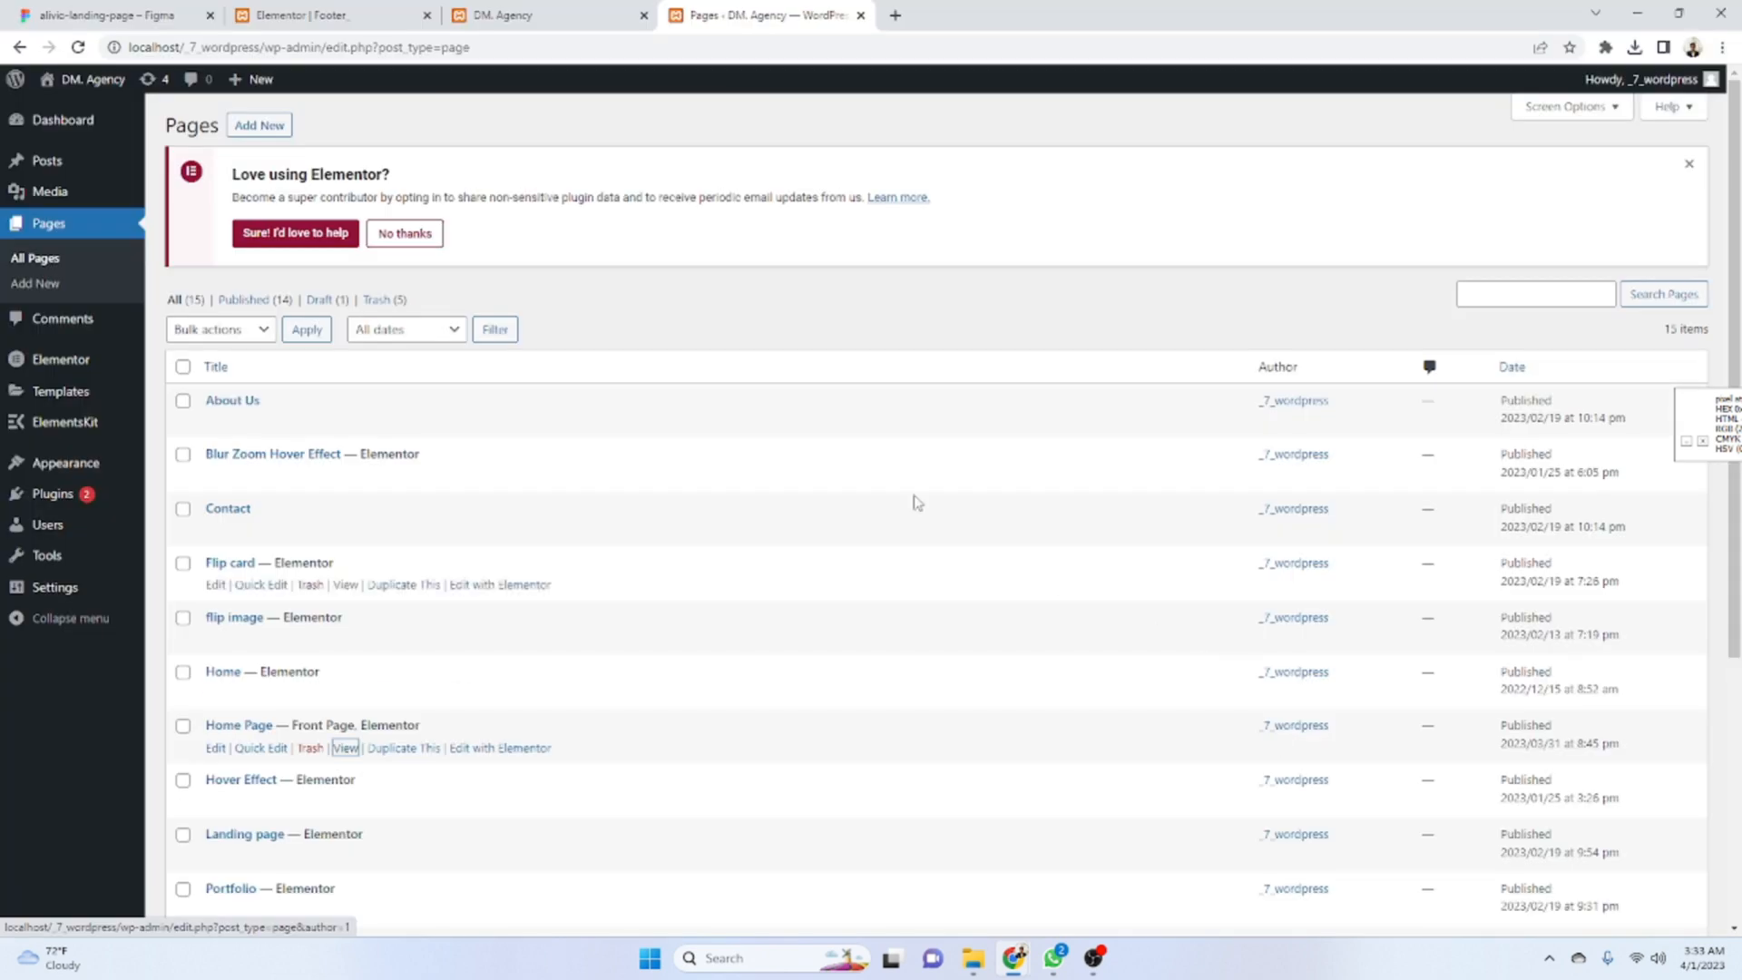
{"action": "left_click", "coordinate": [82, 428]}
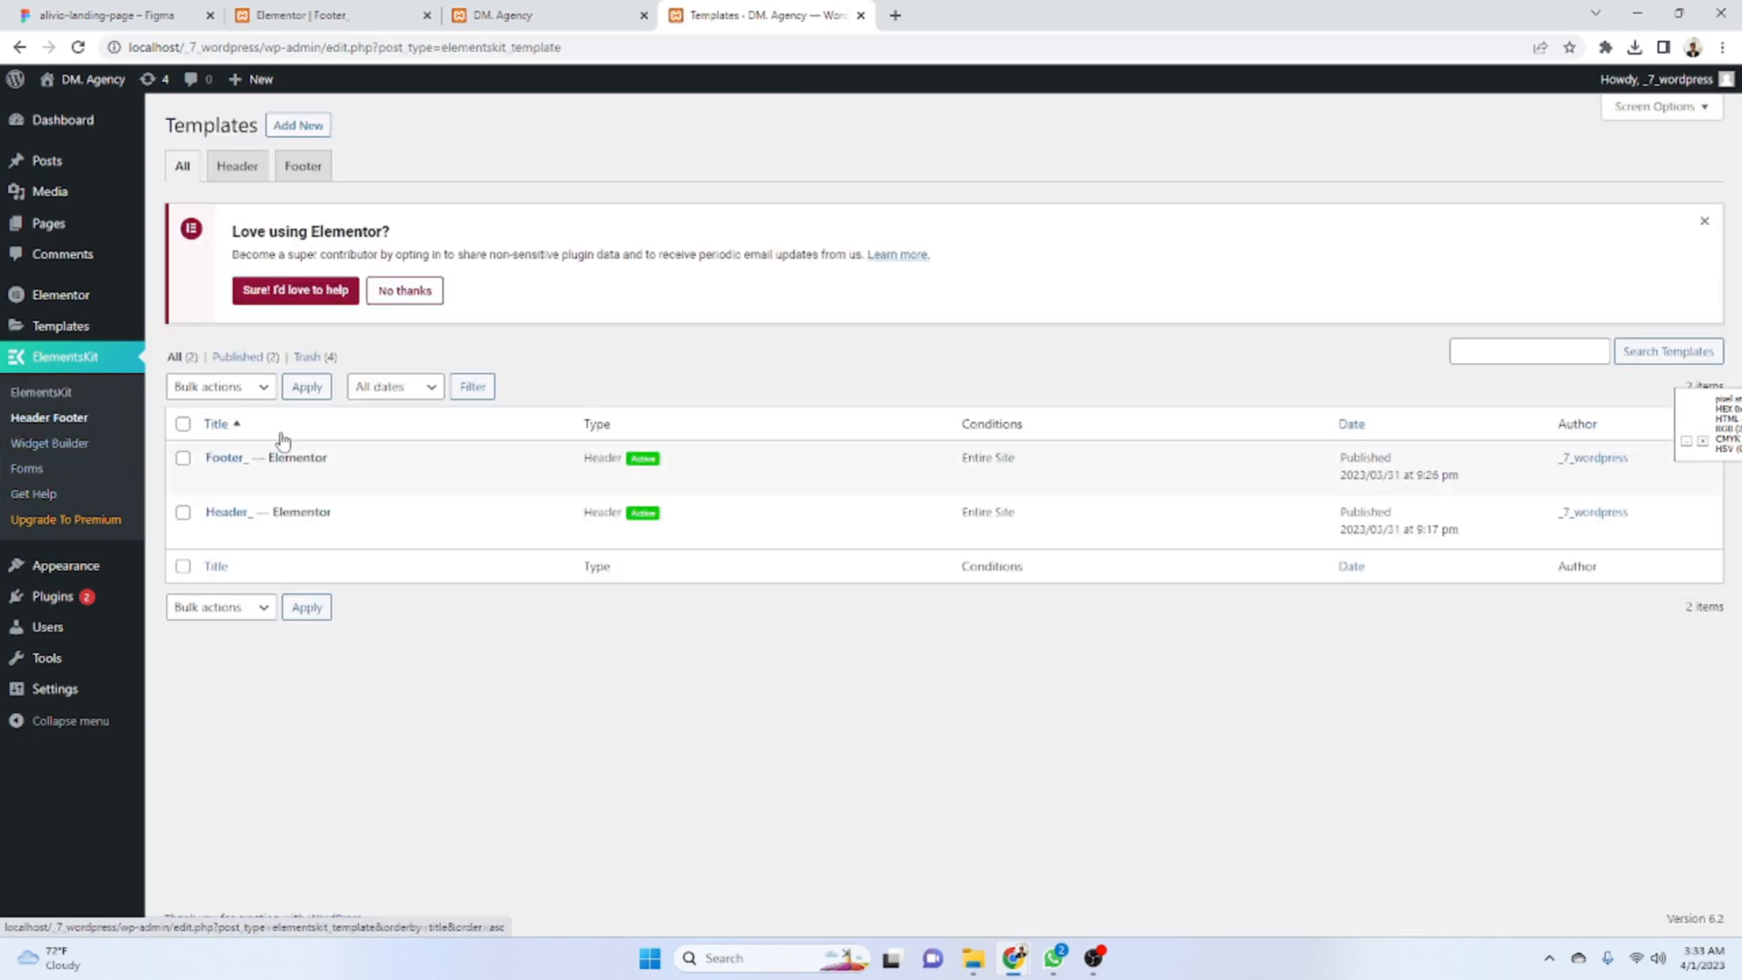
{"action": "left_click", "coordinate": [224, 459]}
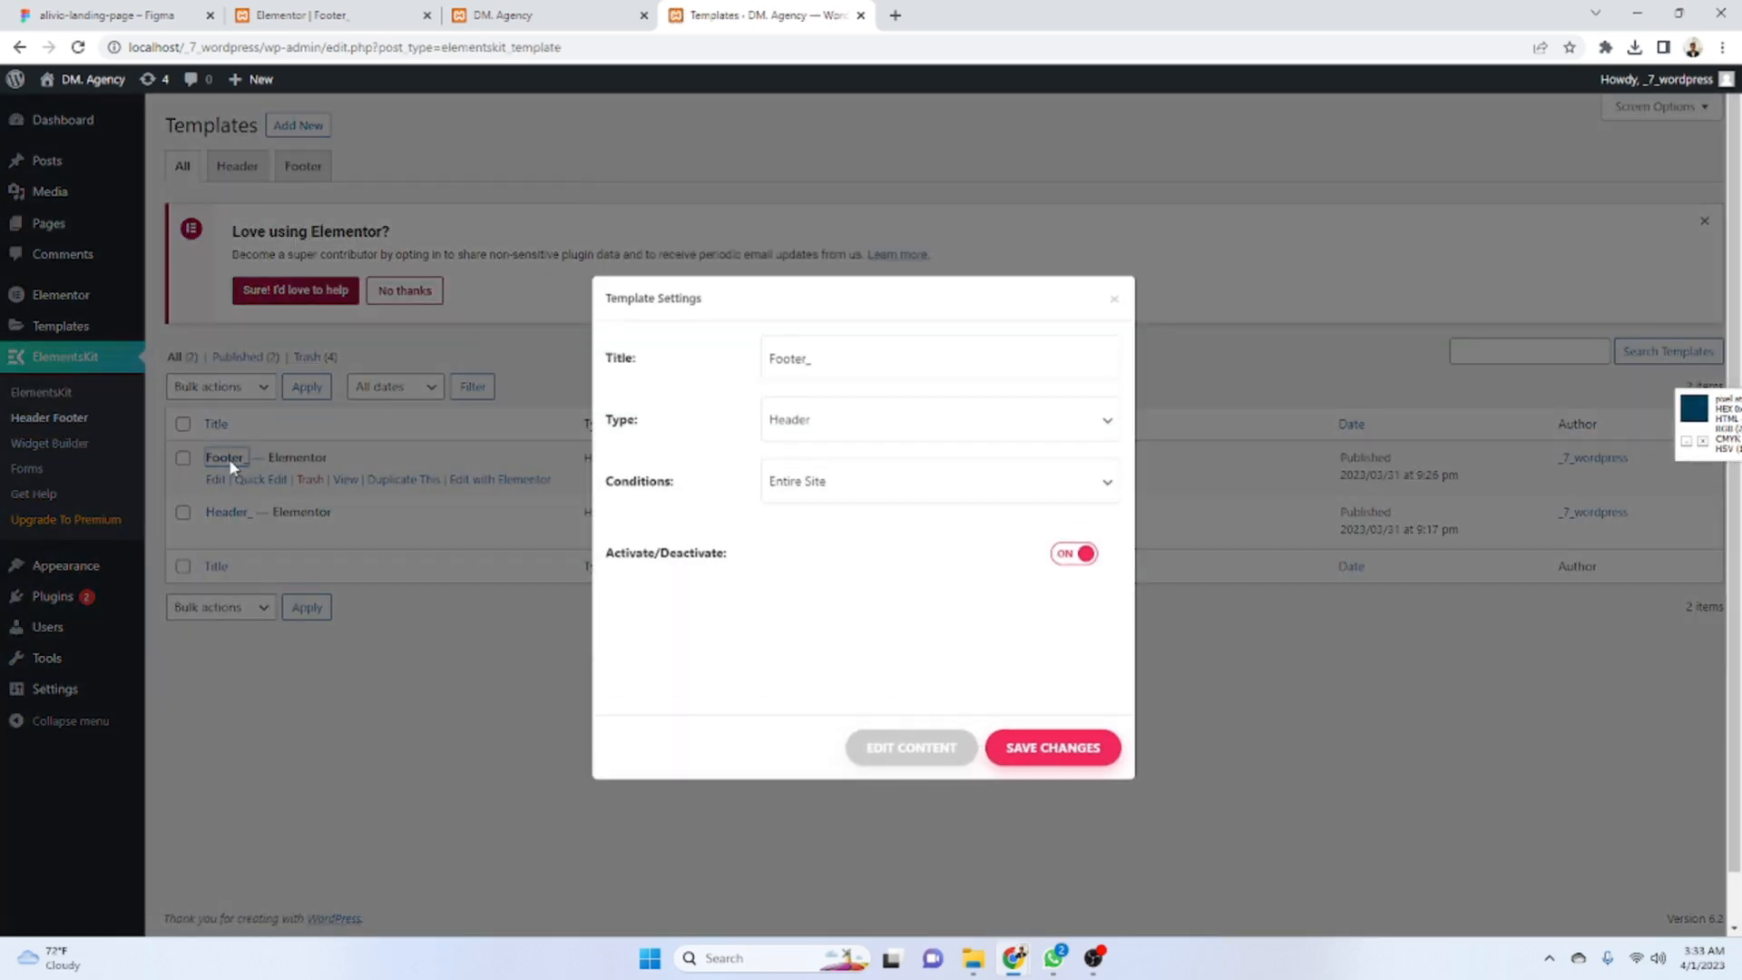
{"action": "left_click", "coordinate": [873, 427]}
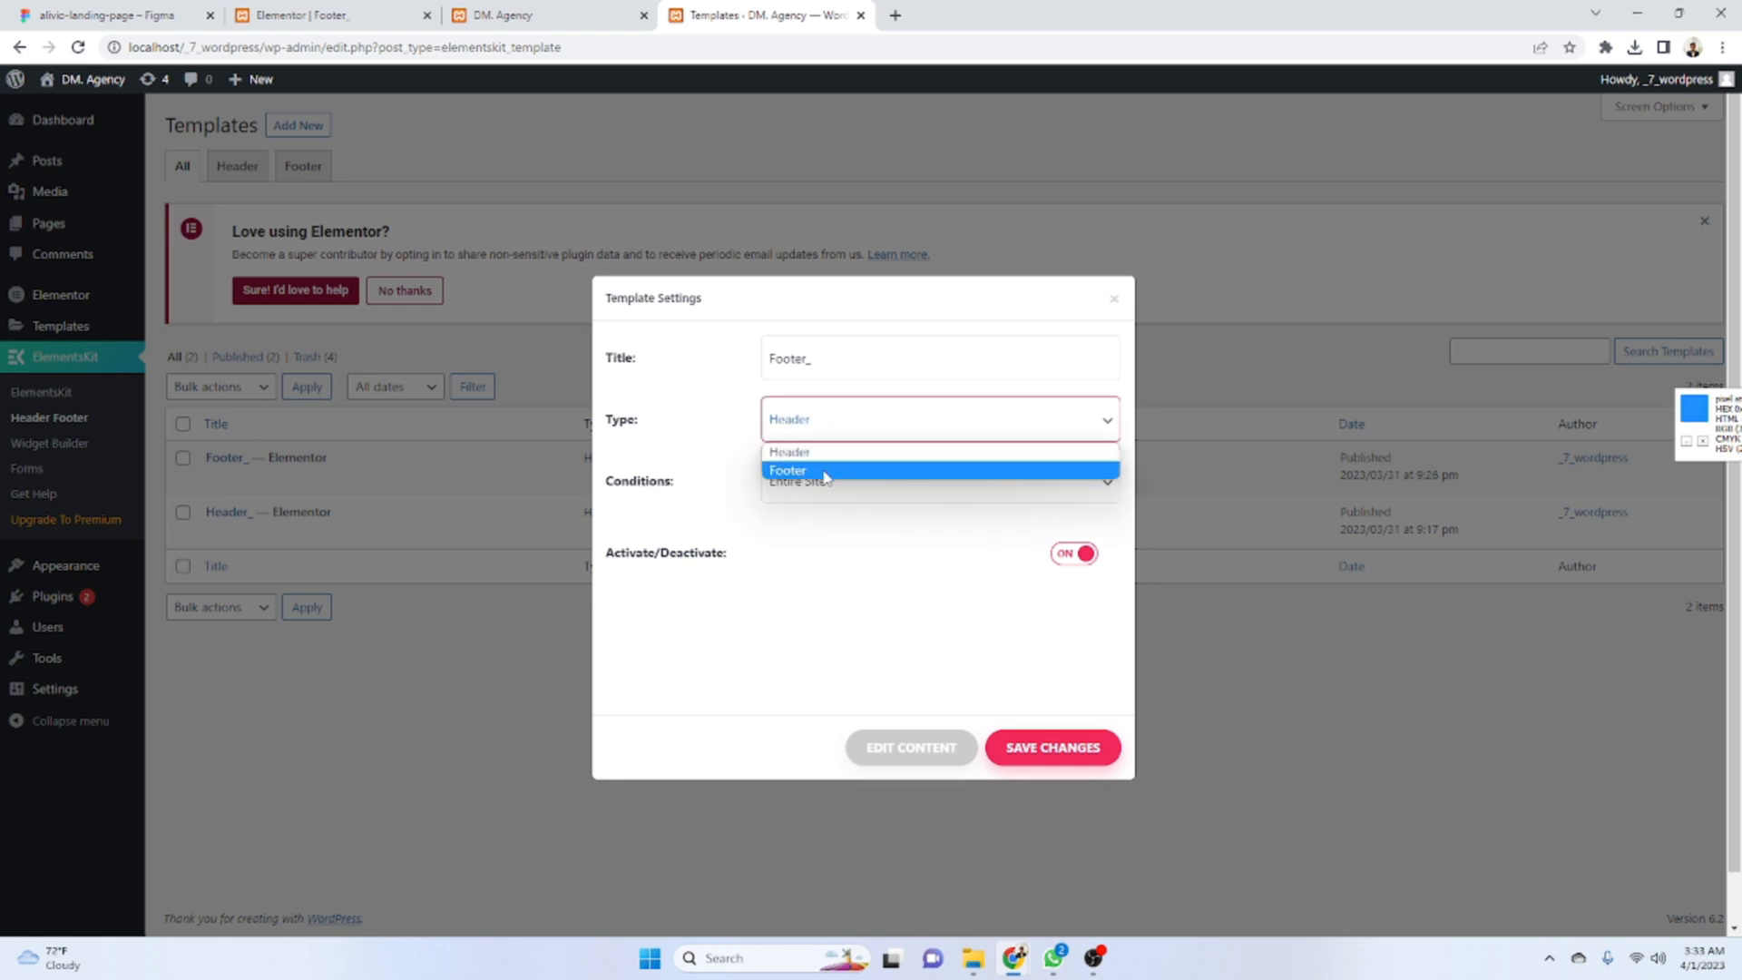
{"action": "left_click", "coordinate": [794, 471]}
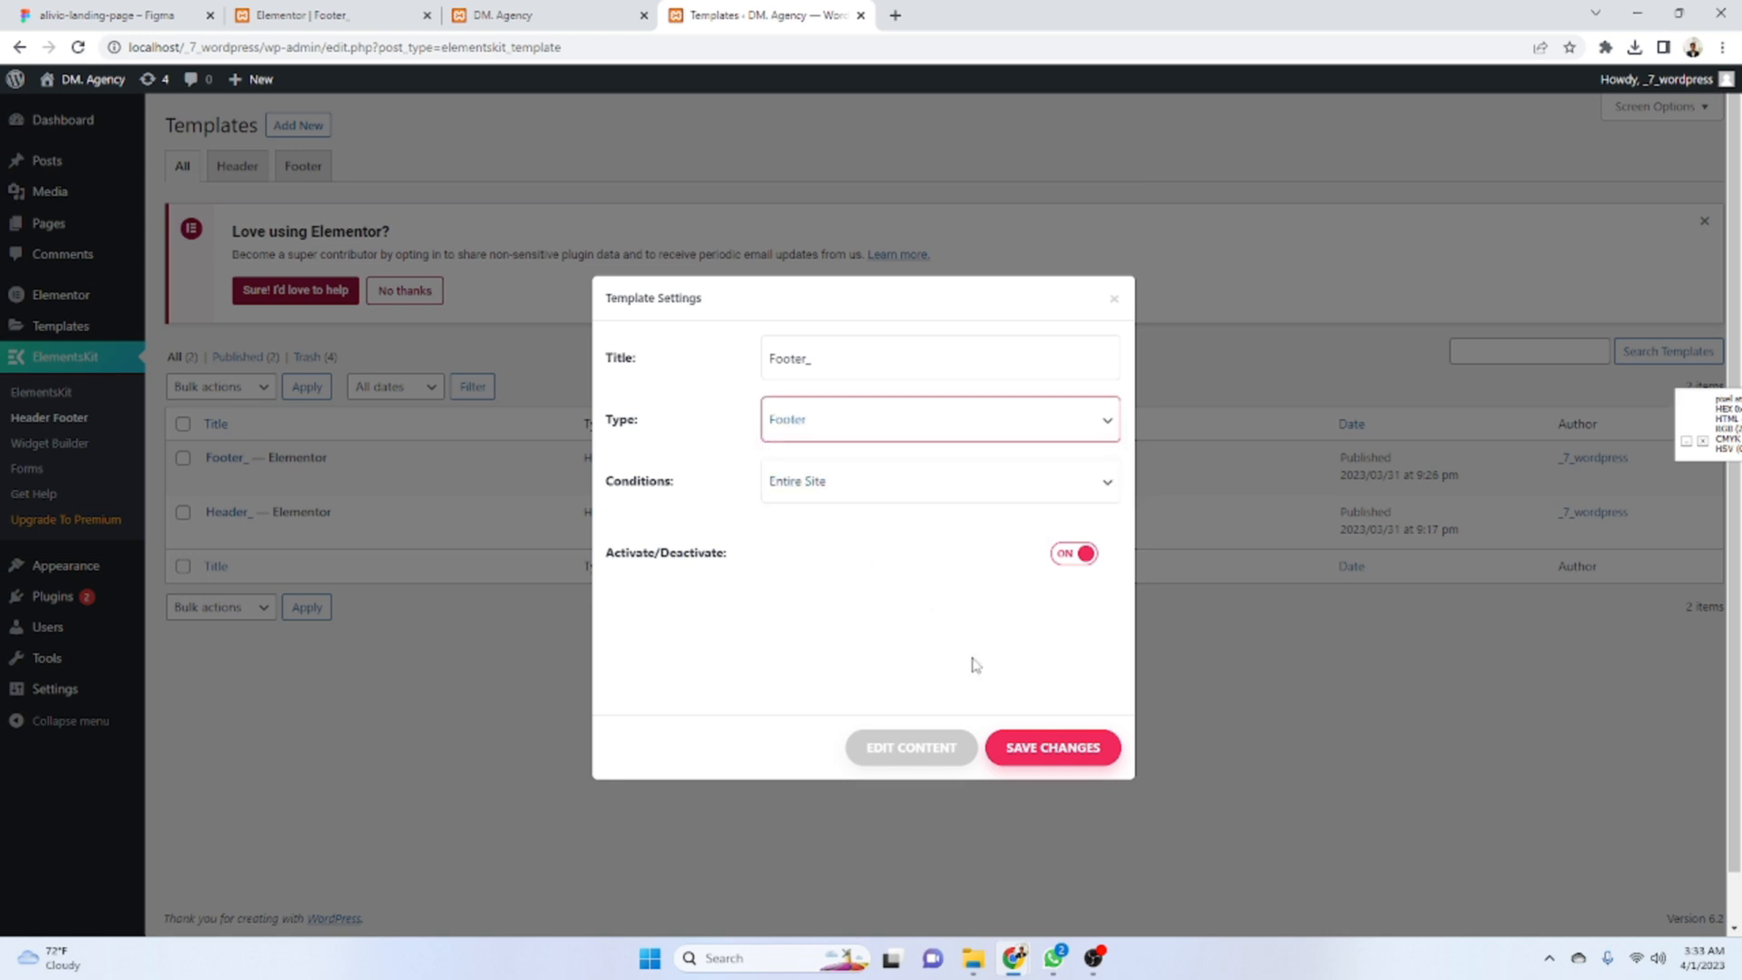
{"action": "left_click", "coordinate": [1018, 749]}
- Reload the Home Page in the incognito window and review the footer and the other page sections
{"action": "mouse_move", "coordinate": [1011, 964]}
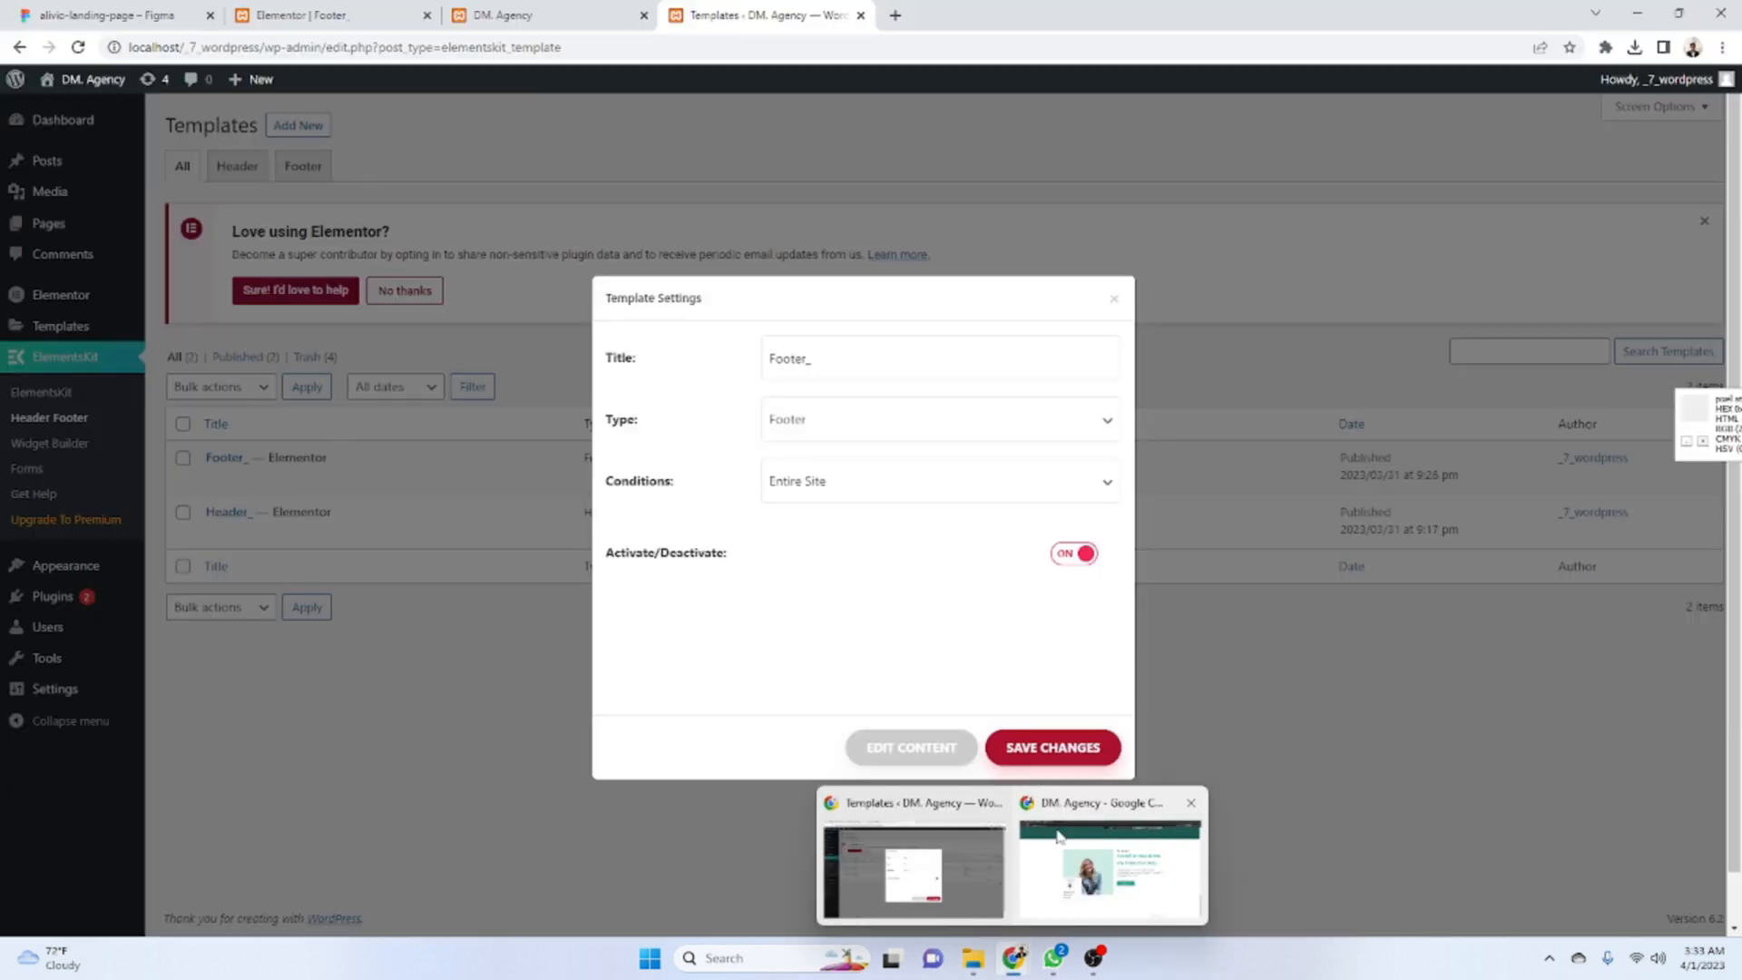
{"action": "left_click", "coordinate": [1071, 821]}
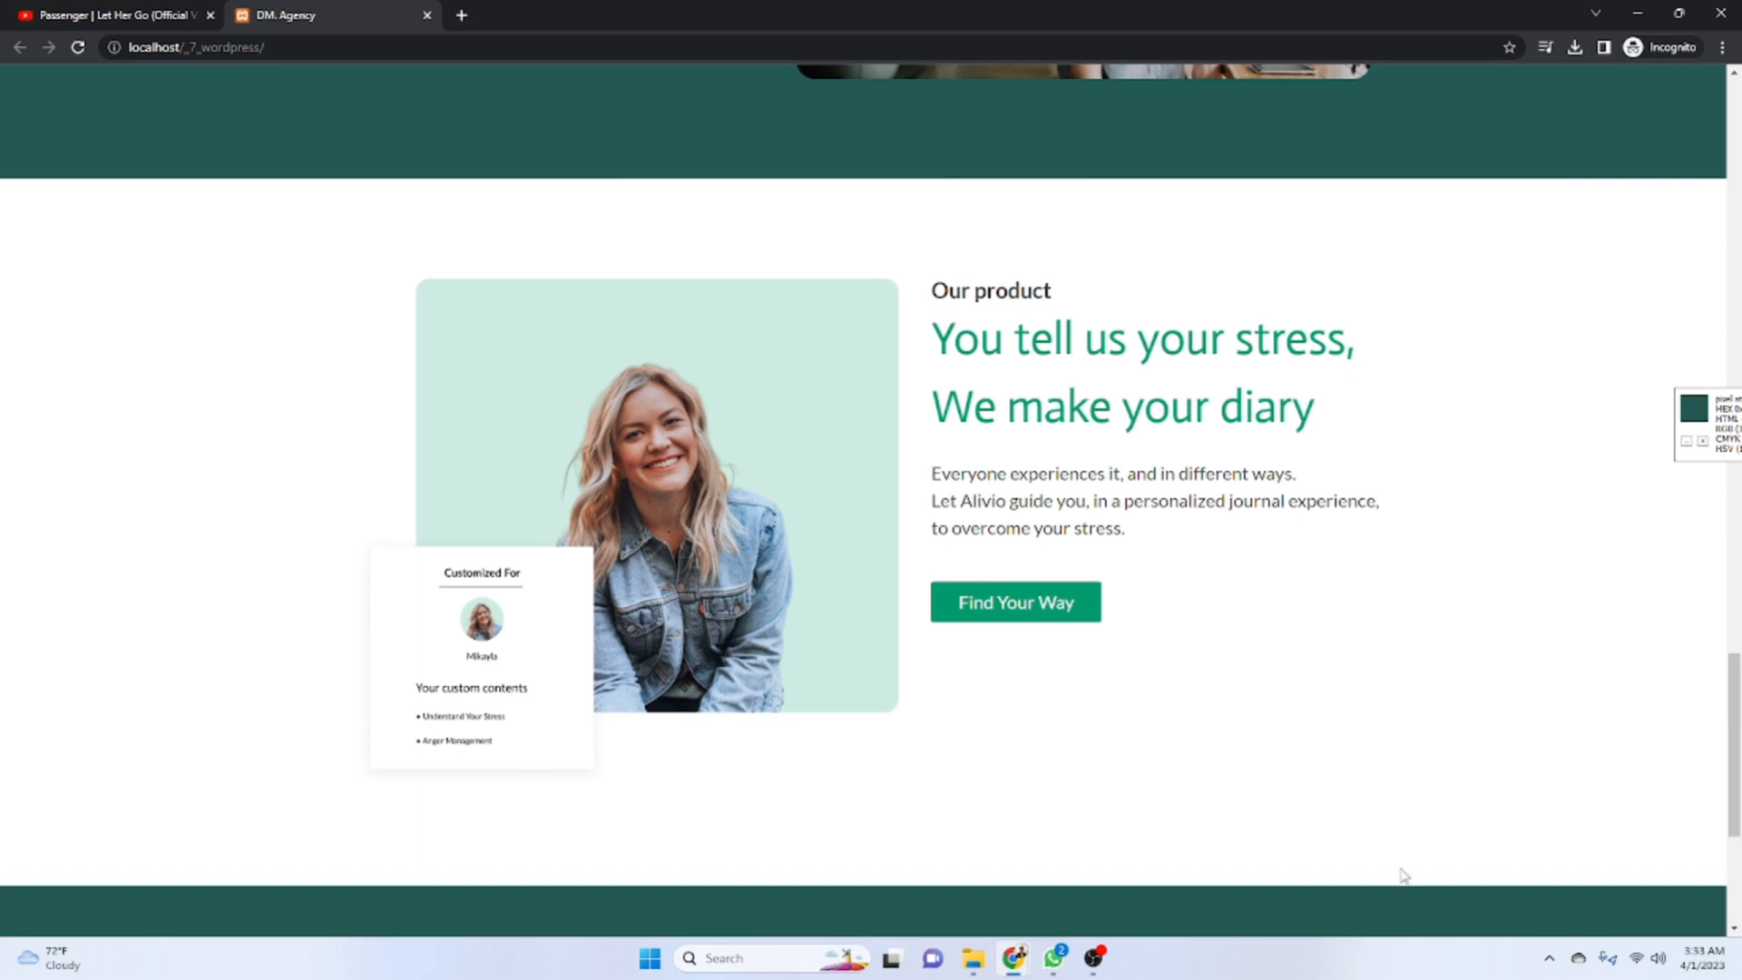
{"action": "scroll", "coordinate": [1361, 782], "scroll_direction": "down", "scroll_amount": 4}
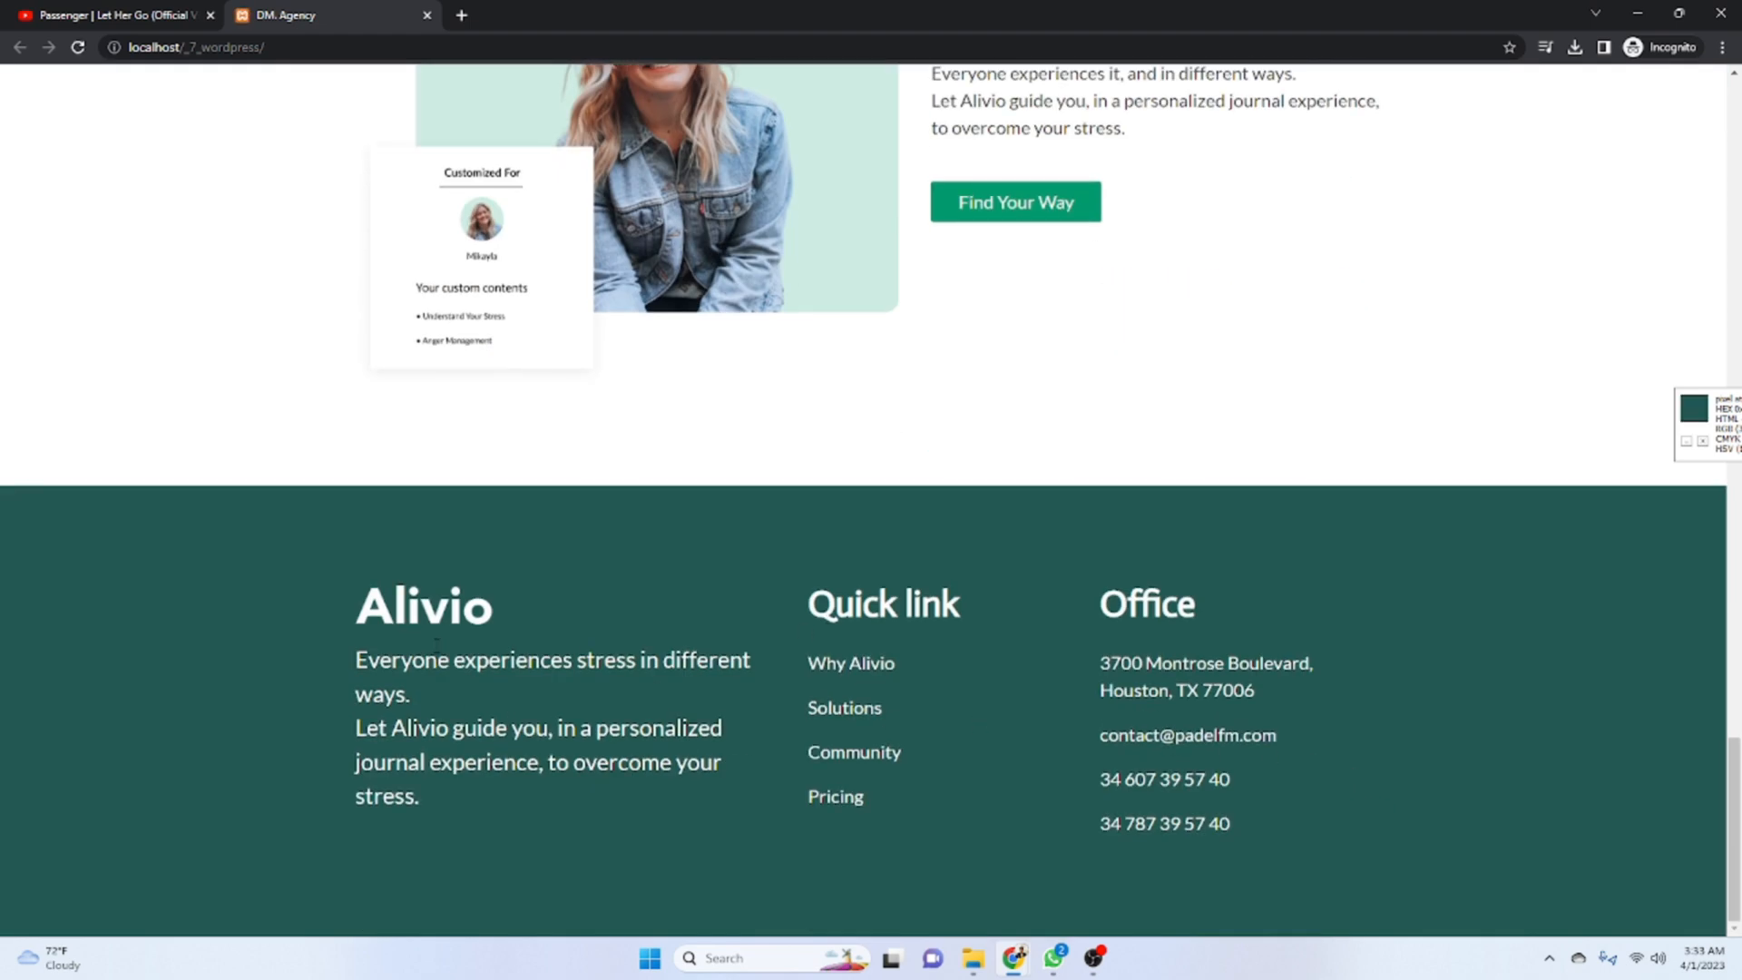
{"action": "scroll", "coordinate": [1155, 646], "scroll_direction": "up", "scroll_amount": 10}
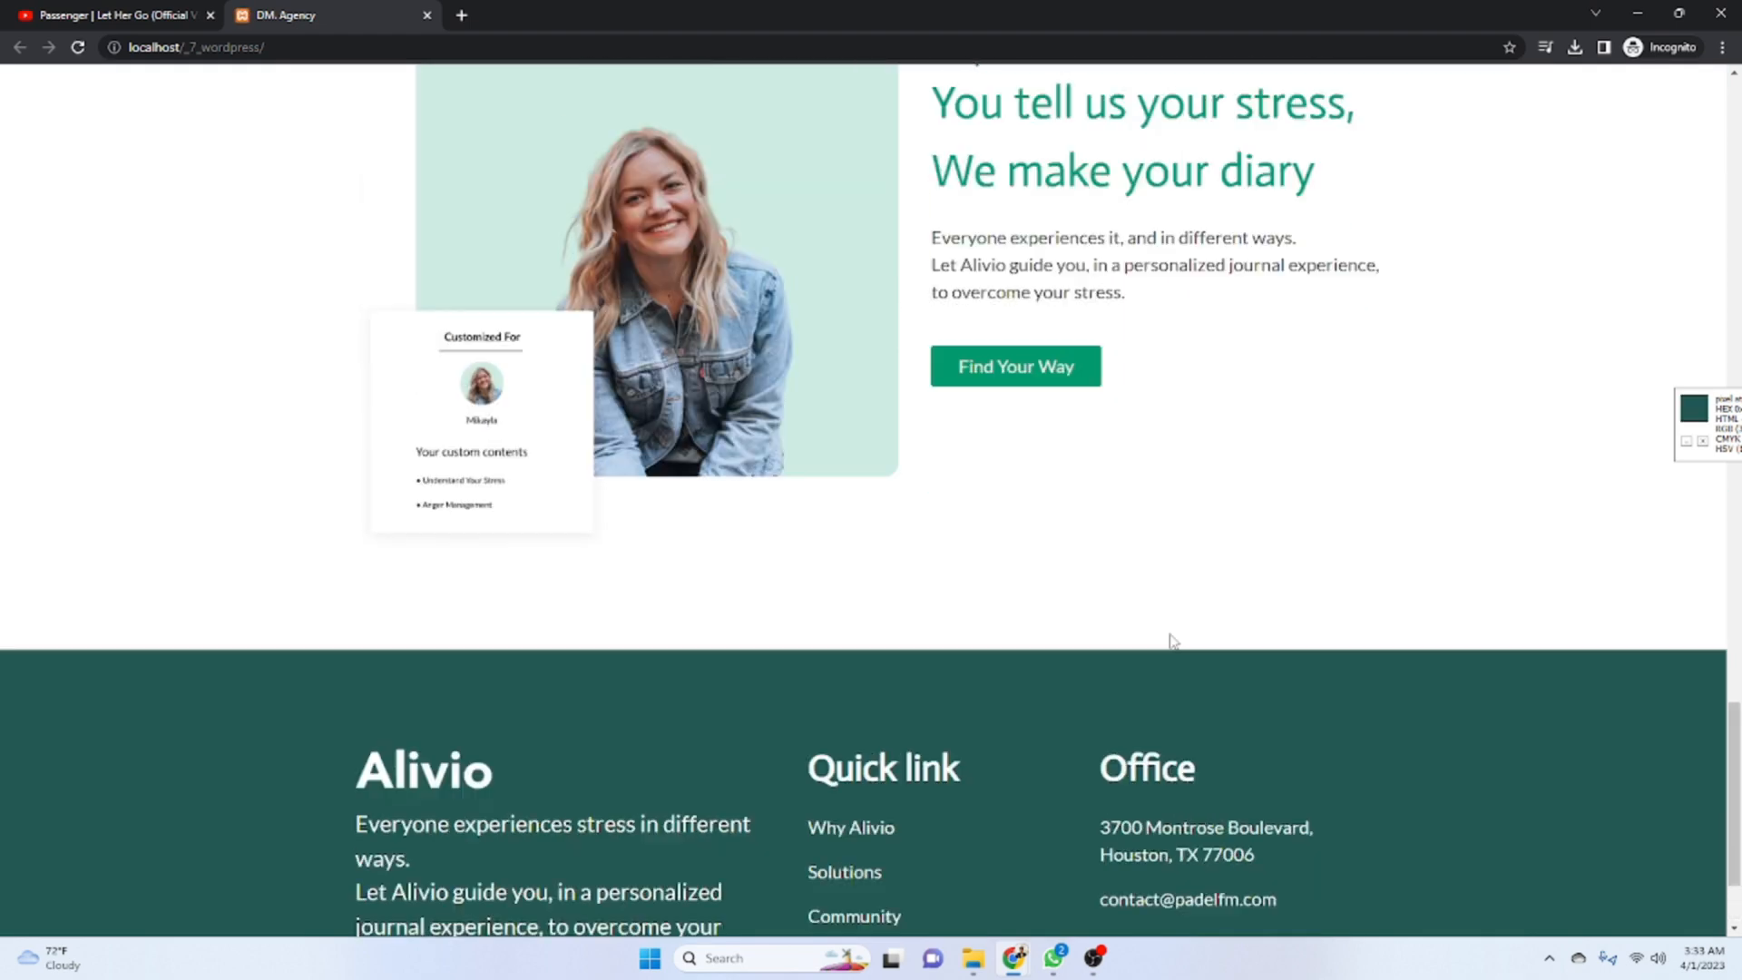
{"action": "scroll", "coordinate": [1142, 472], "scroll_direction": "up", "scroll_amount": 12}
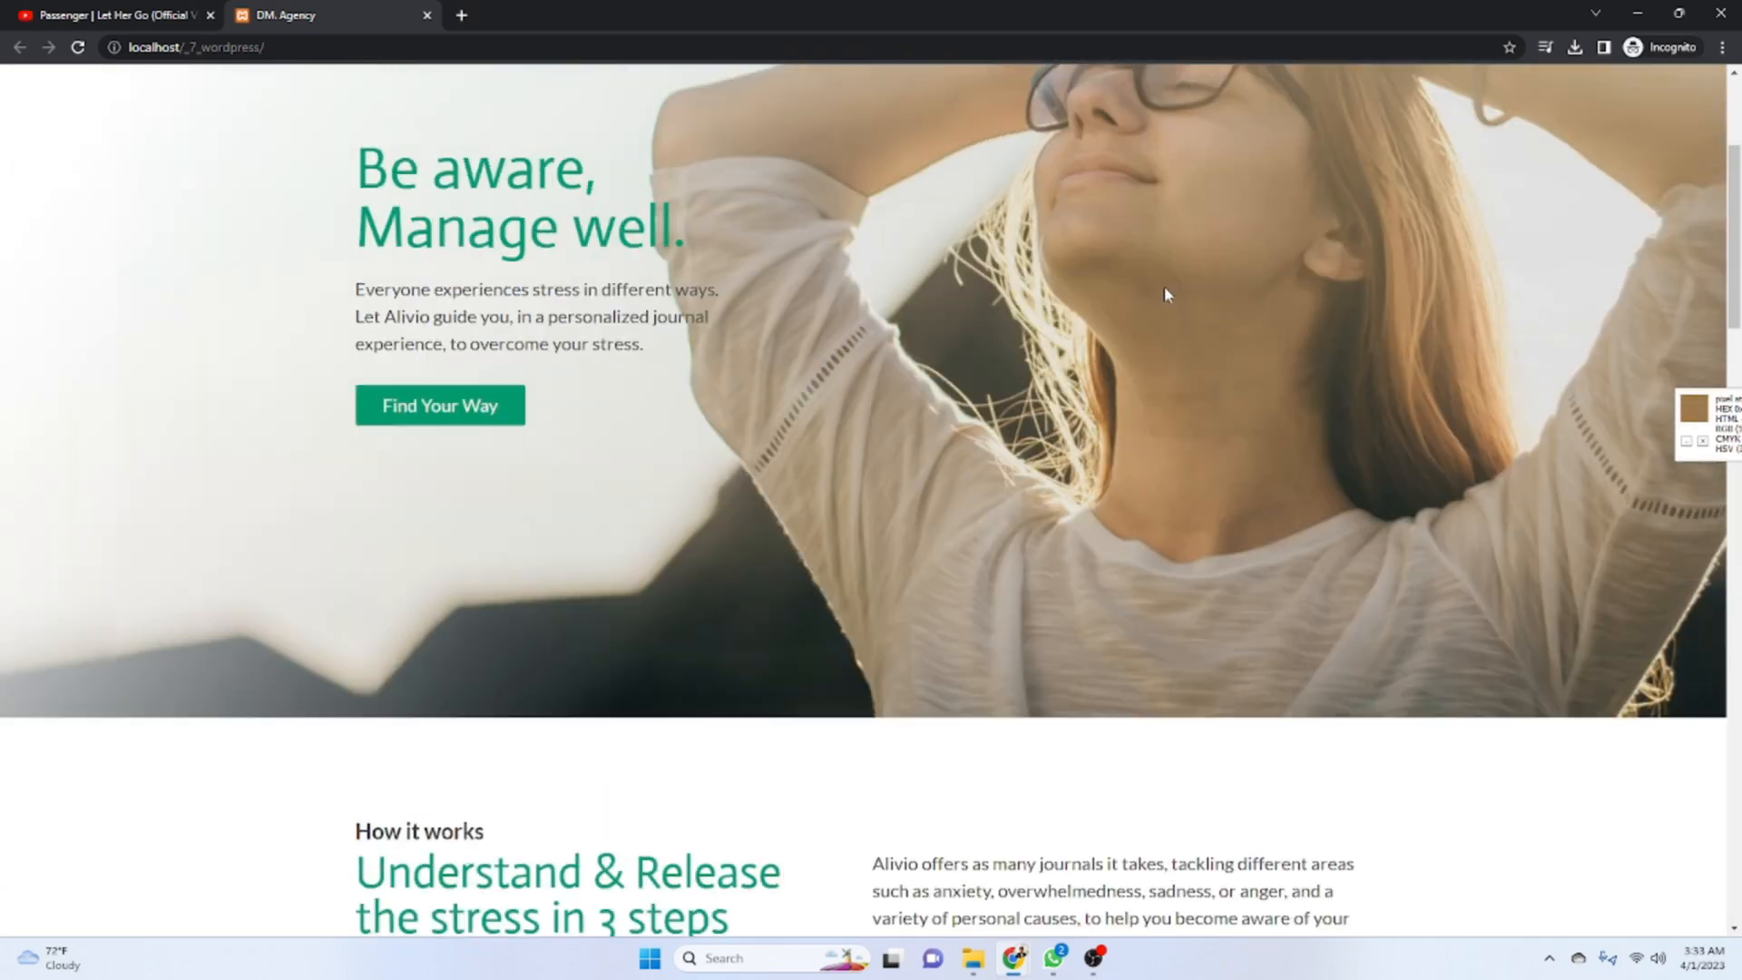
{"action": "scroll", "coordinate": [964, 400], "scroll_direction": "down", "scroll_amount": 12}
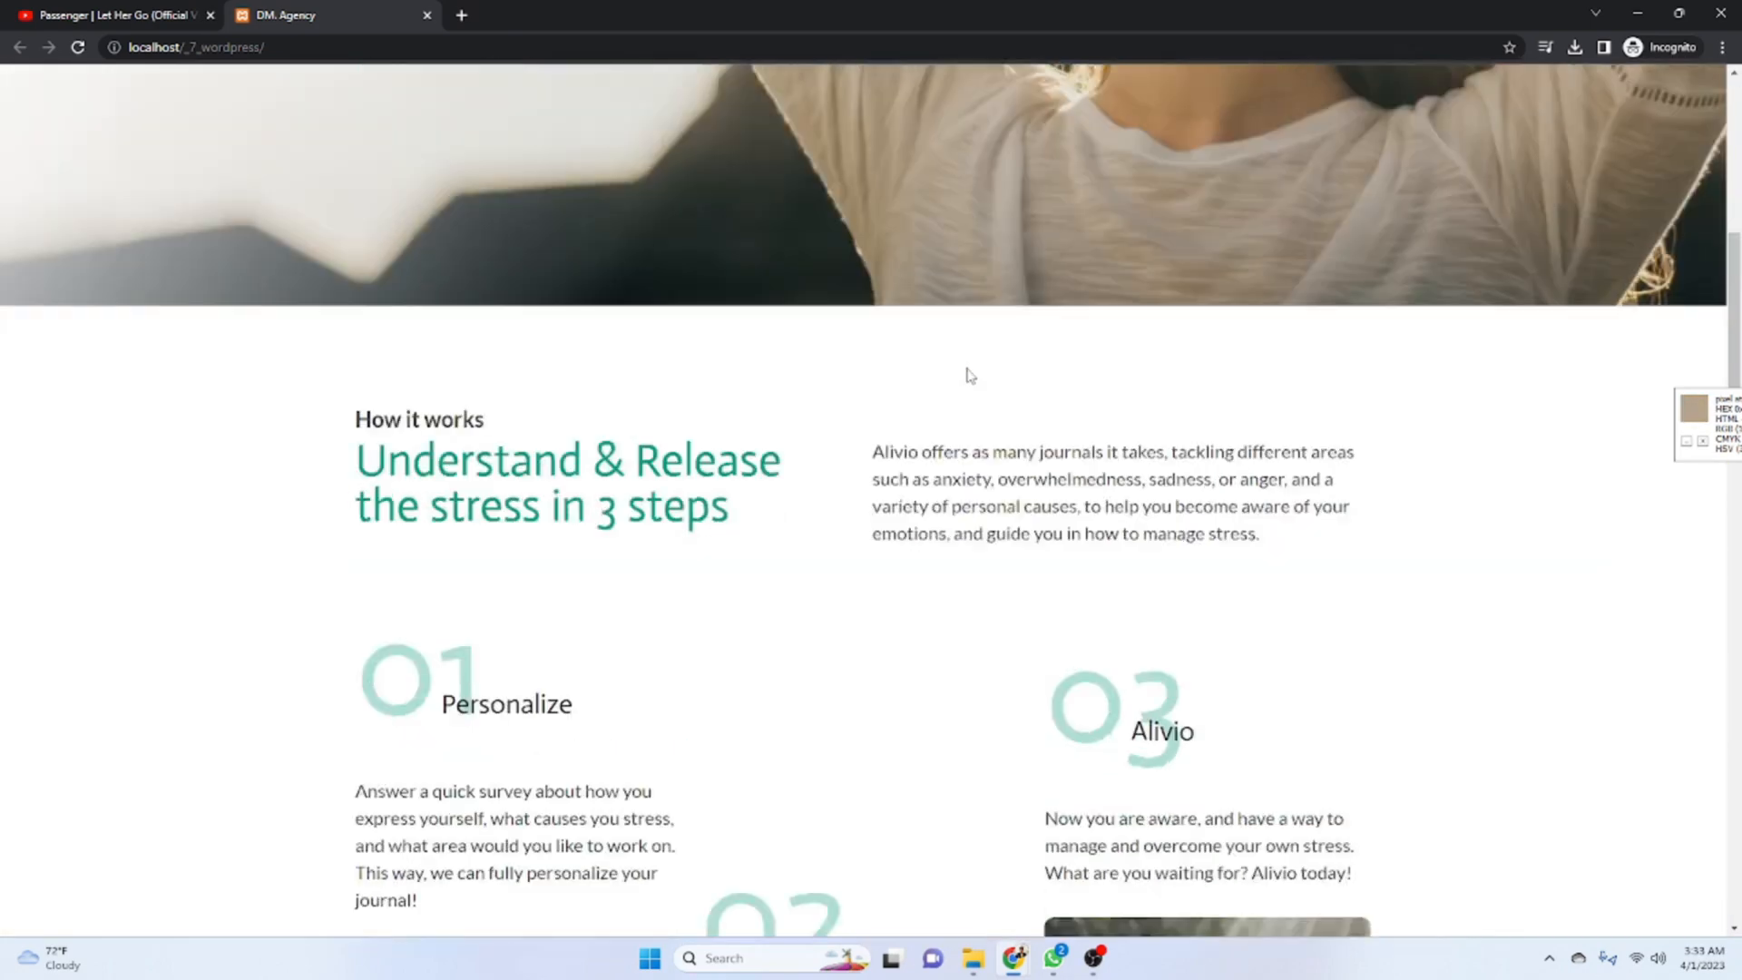
{"action": "scroll", "coordinate": [973, 361], "scroll_direction": "down", "scroll_amount": 12}
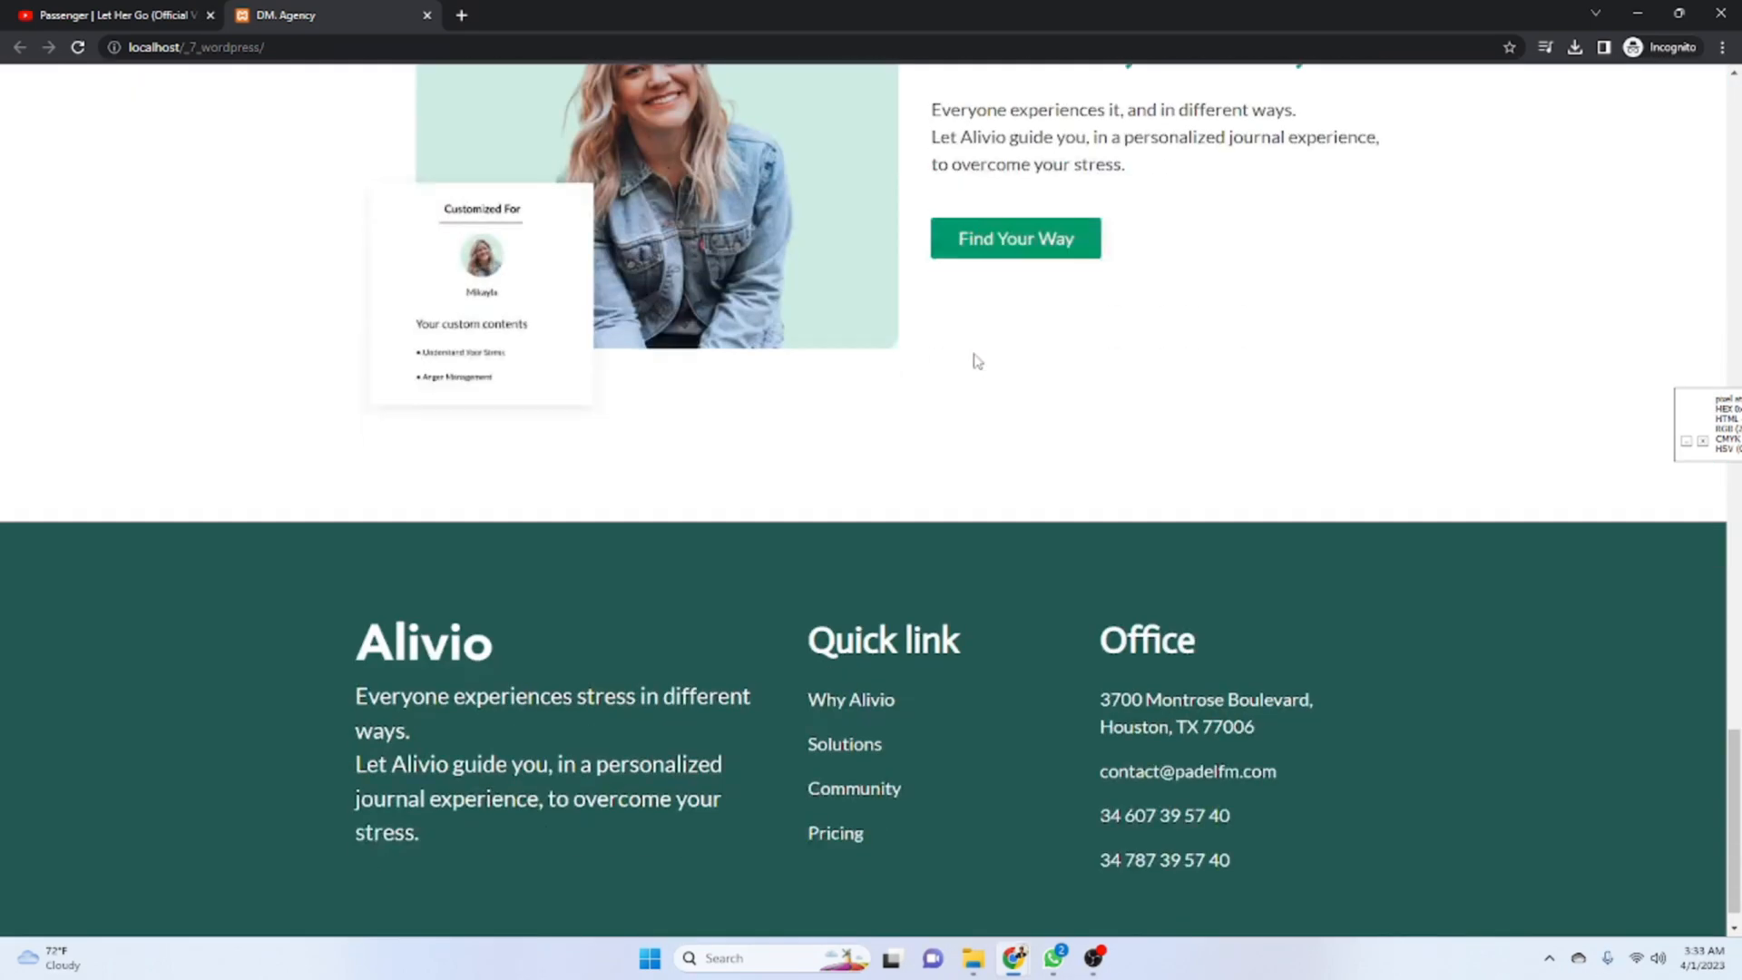
{"action": "scroll", "coordinate": [978, 371], "scroll_direction": "up", "scroll_amount": 10}
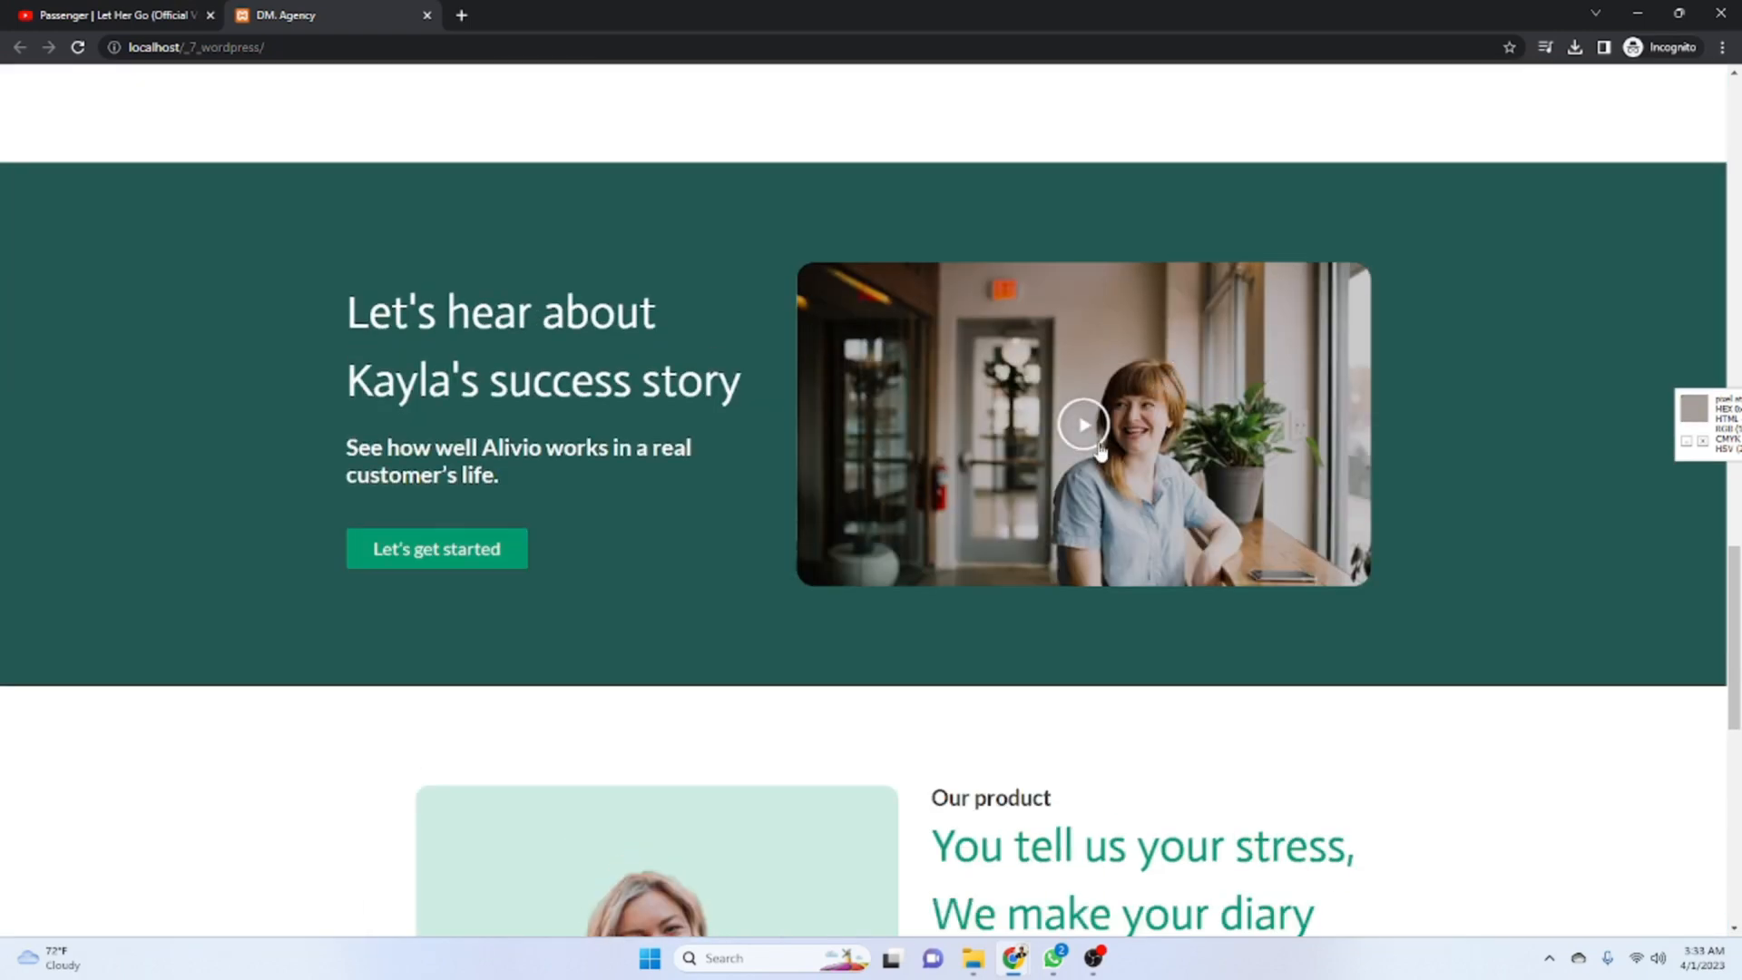
{"action": "scroll", "coordinate": [1098, 449], "scroll_direction": "up", "scroll_amount": 6}
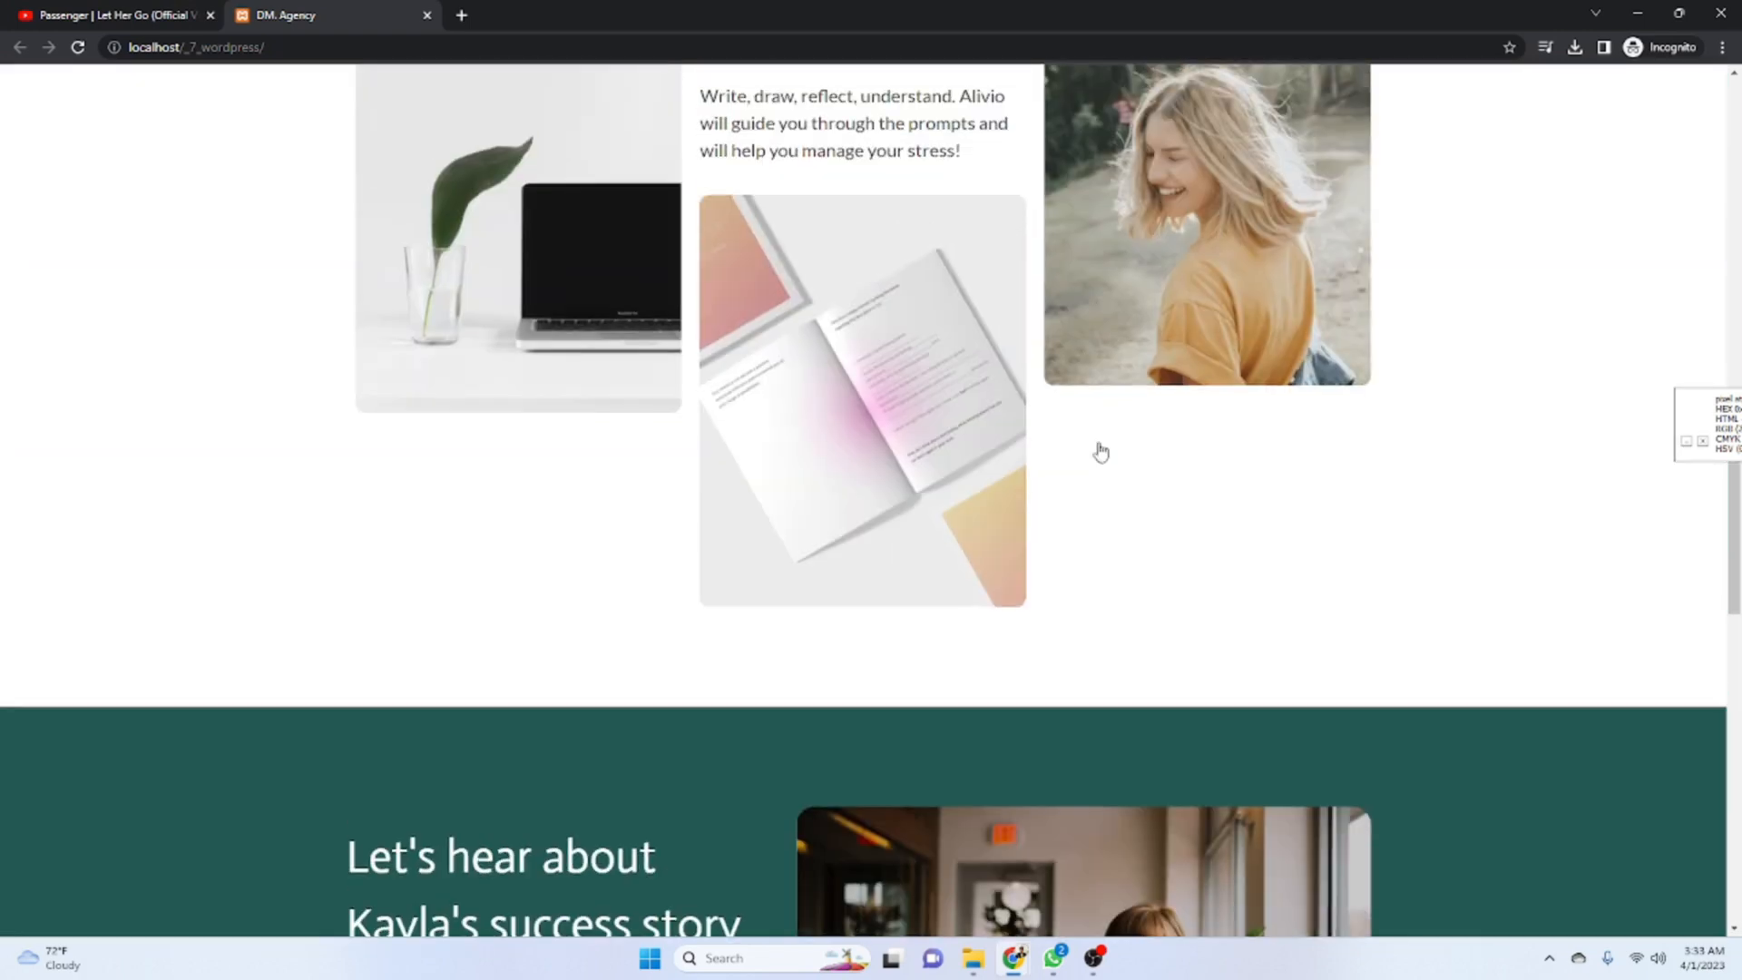
- Test the success story section's video by playing it and pausing it again
{"action": "scroll", "coordinate": [1100, 456], "scroll_direction": "down", "scroll_amount": 5}
{"action": "left_click", "coordinate": [1092, 498]}
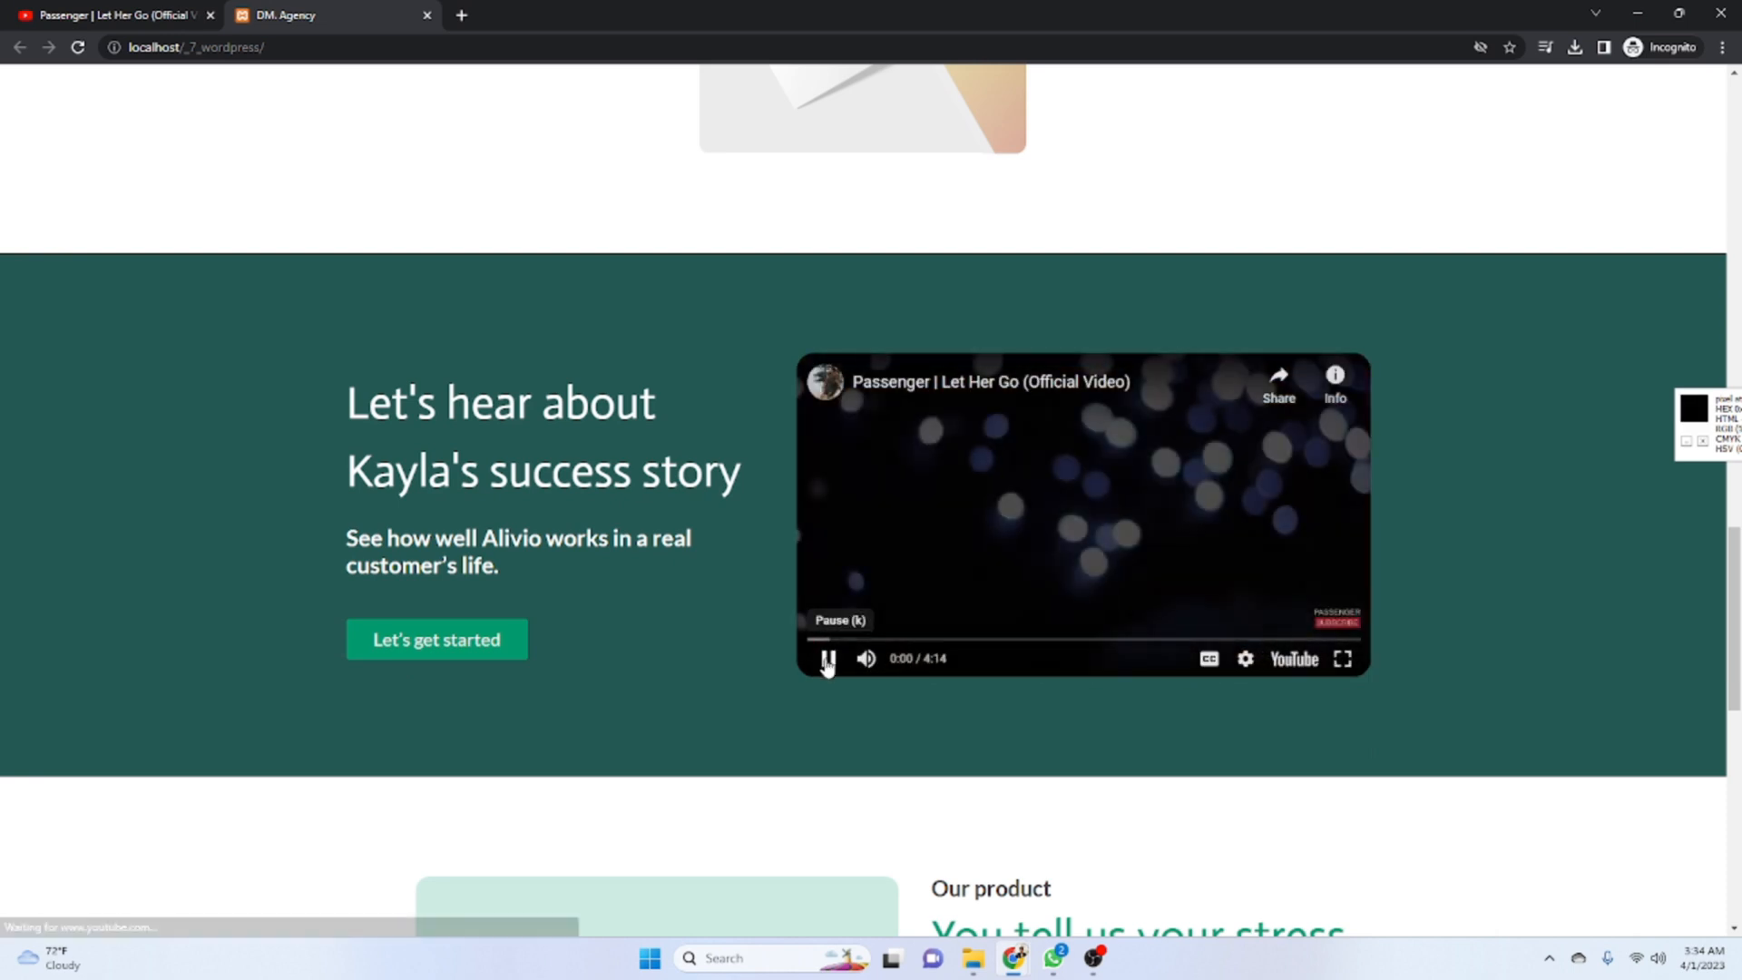
{"action": "left_click", "coordinate": [827, 658]}
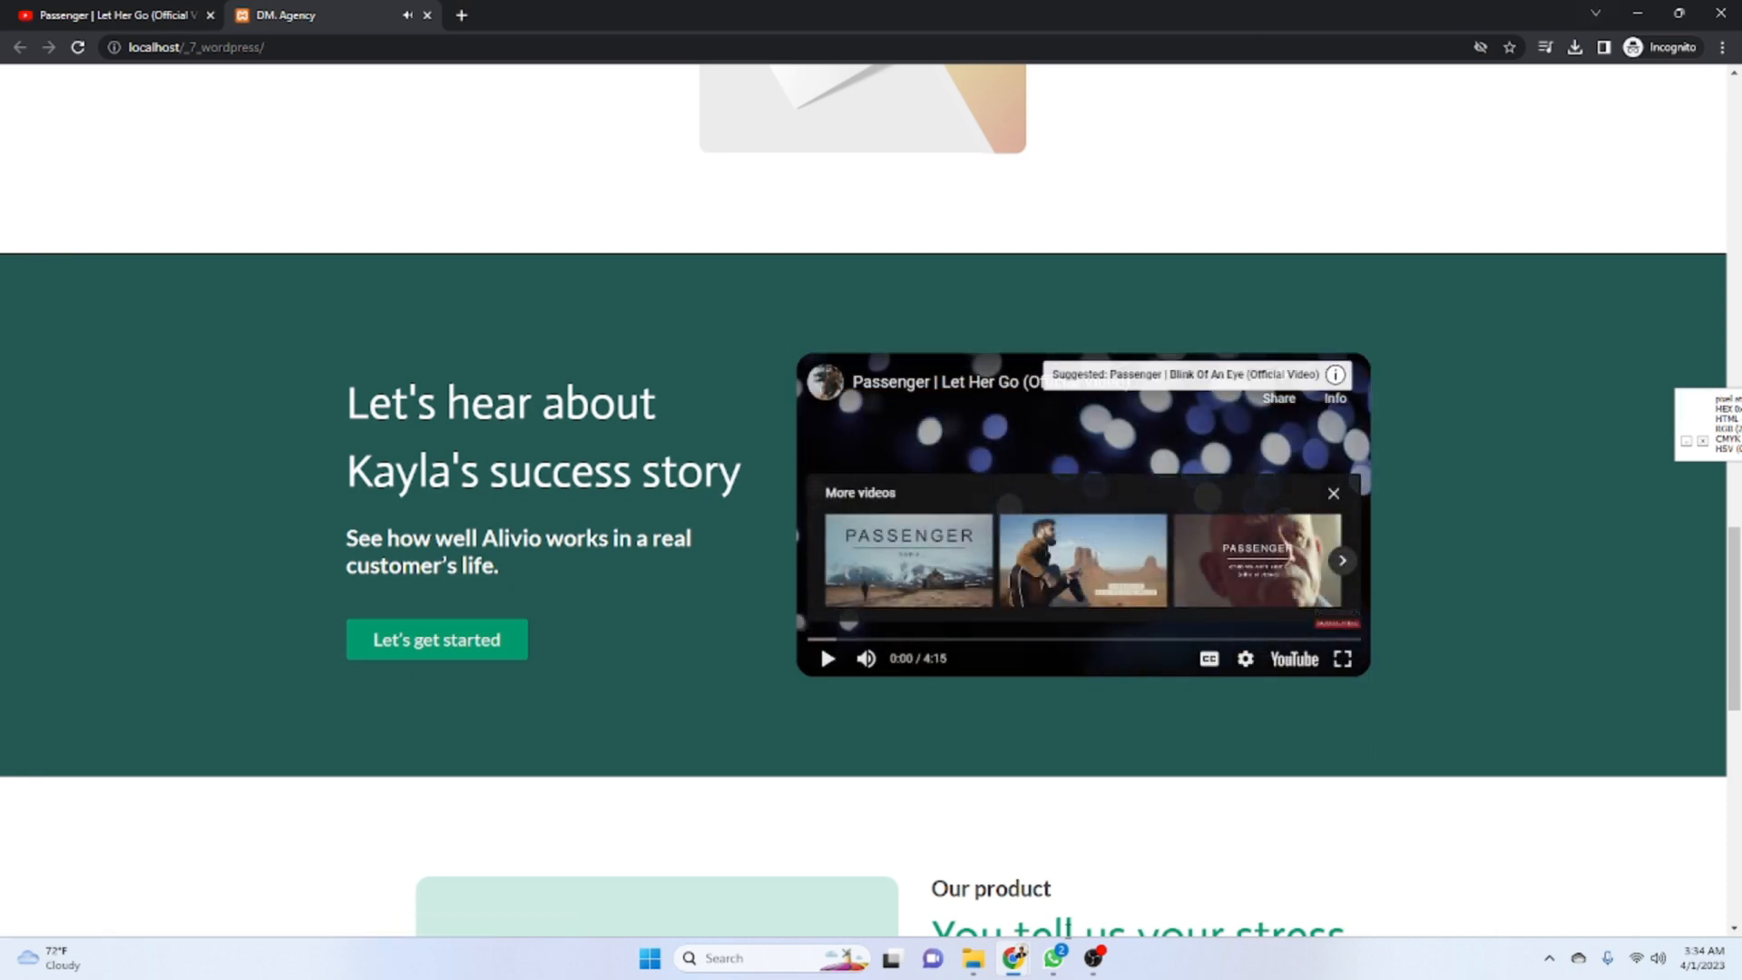